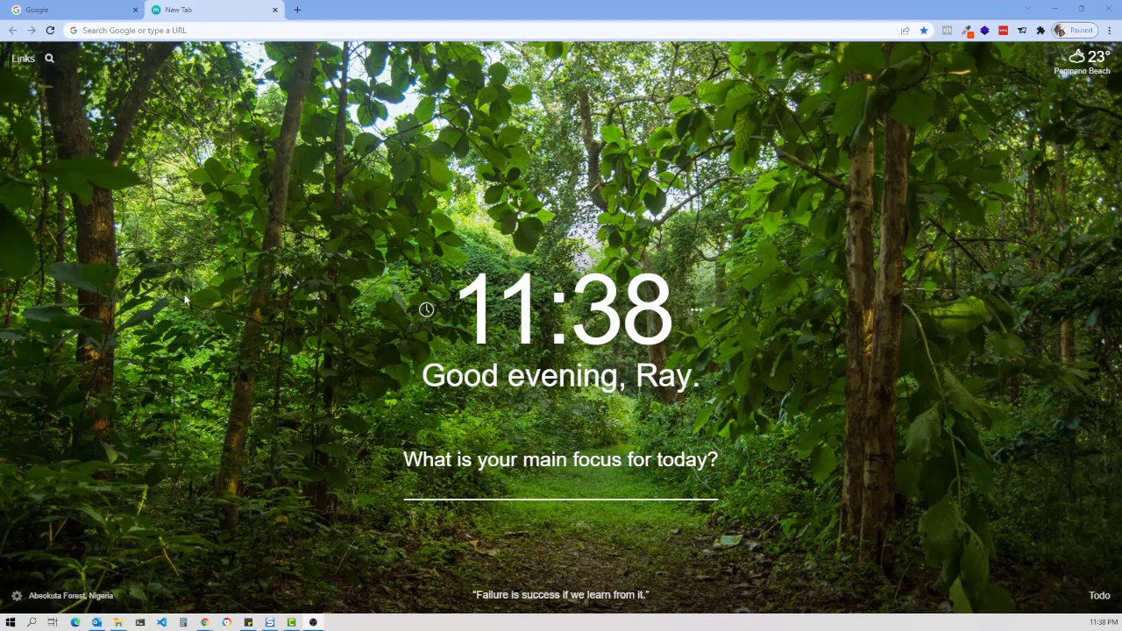
Open hostgator.com and go to its domain registration page
{"action": "left_click", "coordinate": [242, 33]}
{"action": "type", "text": "hostgator"}
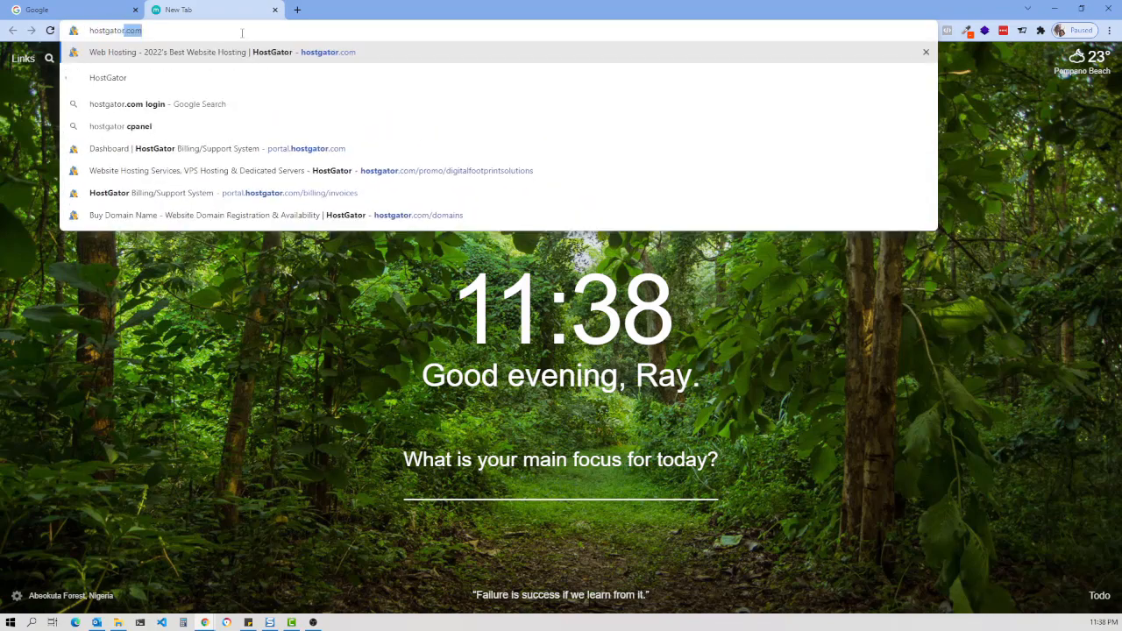
{"action": "key", "text": "Return"}
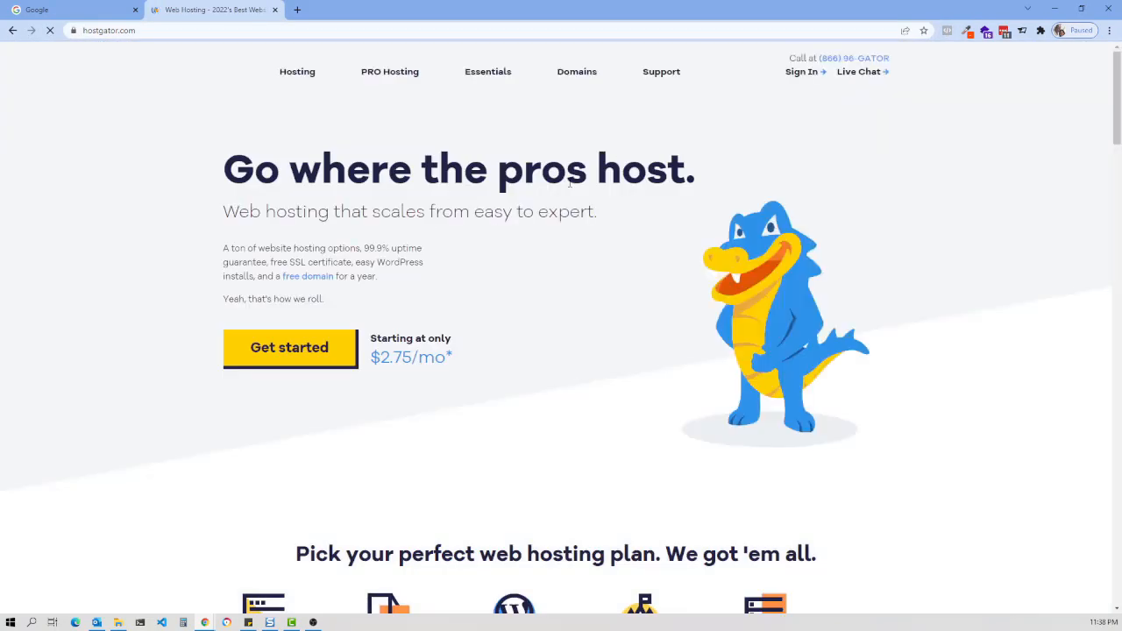
{"action": "mouse_move", "coordinate": [604, 78]}
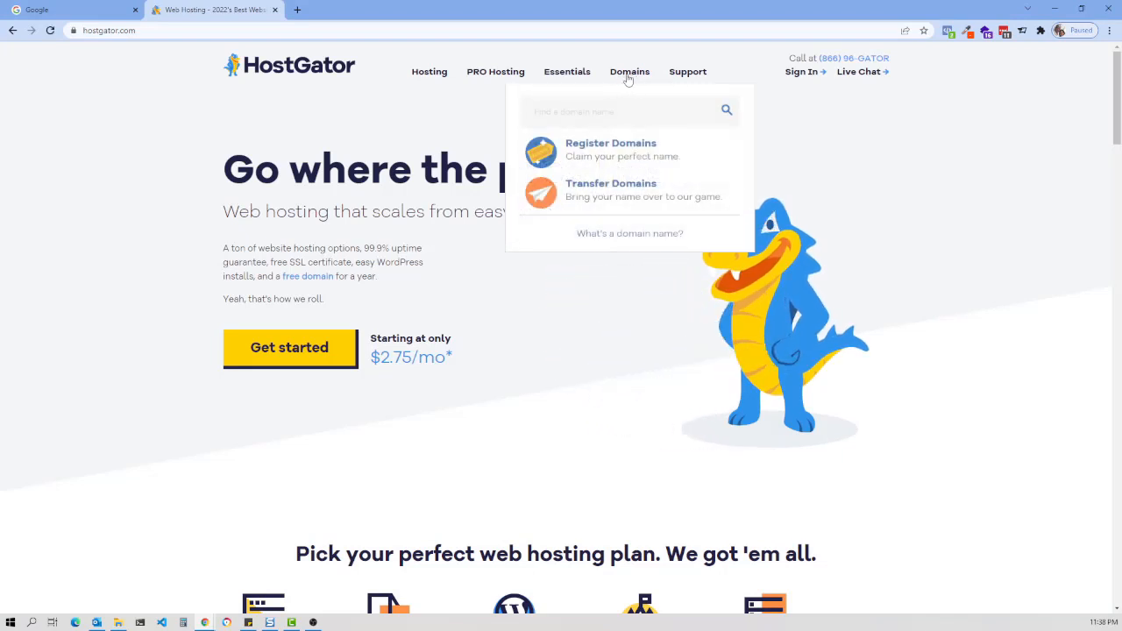
{"action": "left_click", "coordinate": [616, 151]}
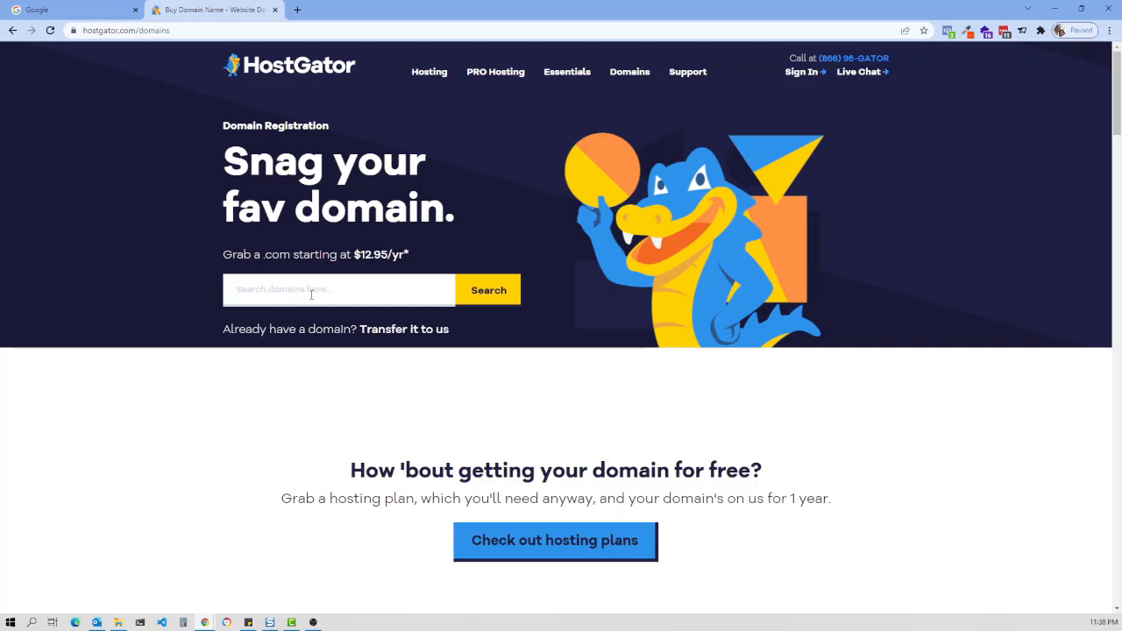
Search for a .com domain made of the customer's full name with middle initial to add it to the cart
{"action": "left_click", "coordinate": [311, 294]}
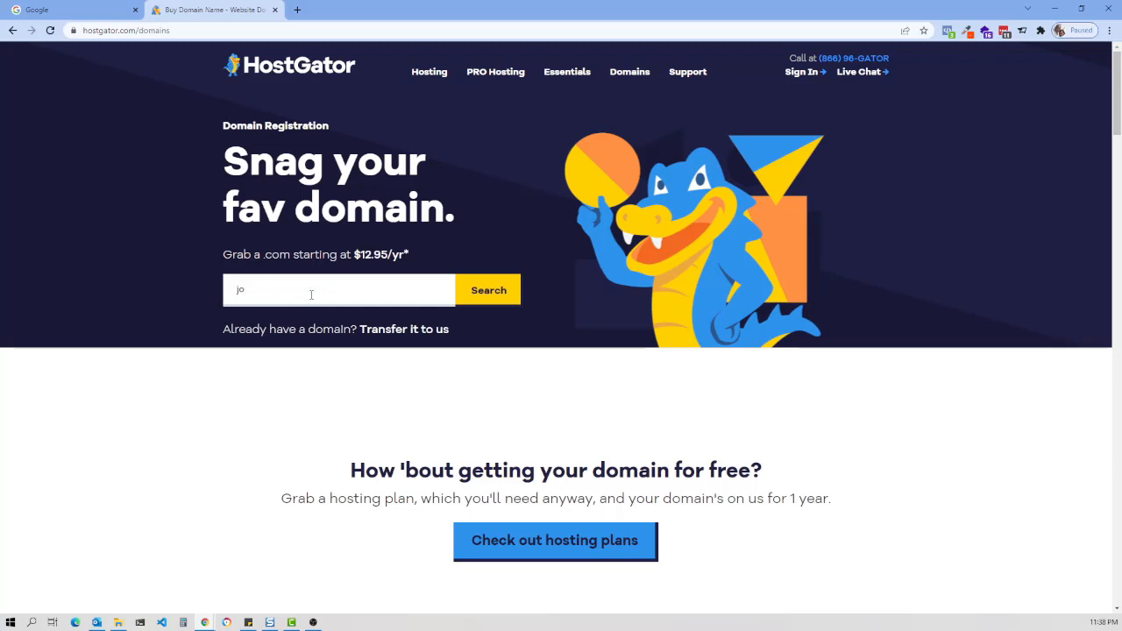
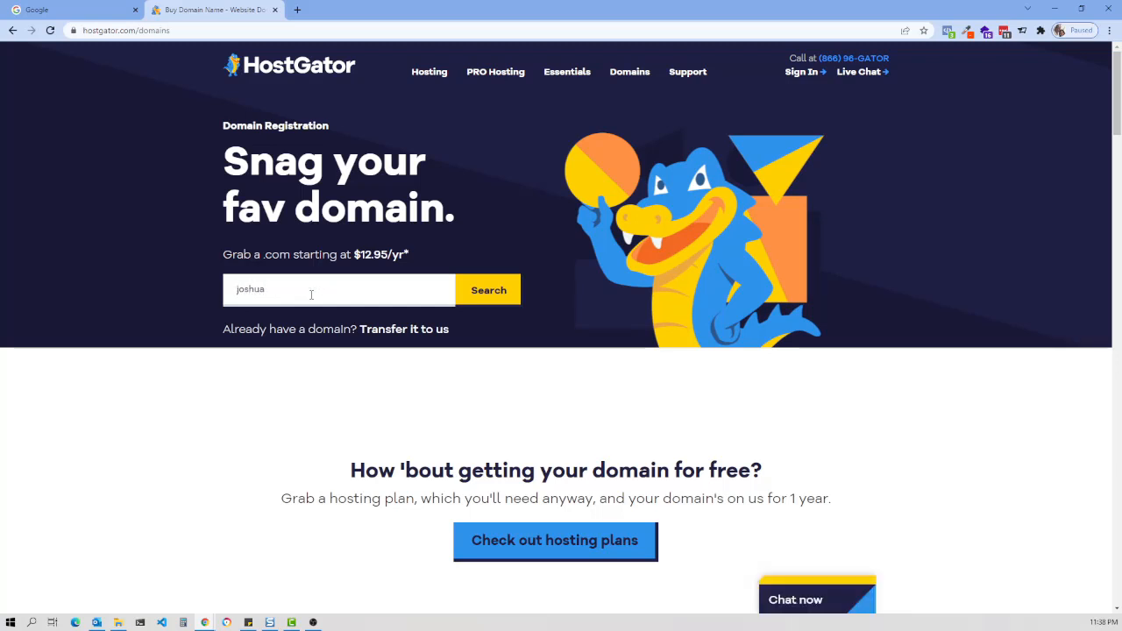
{"action": "left_click", "coordinate": [499, 295]}
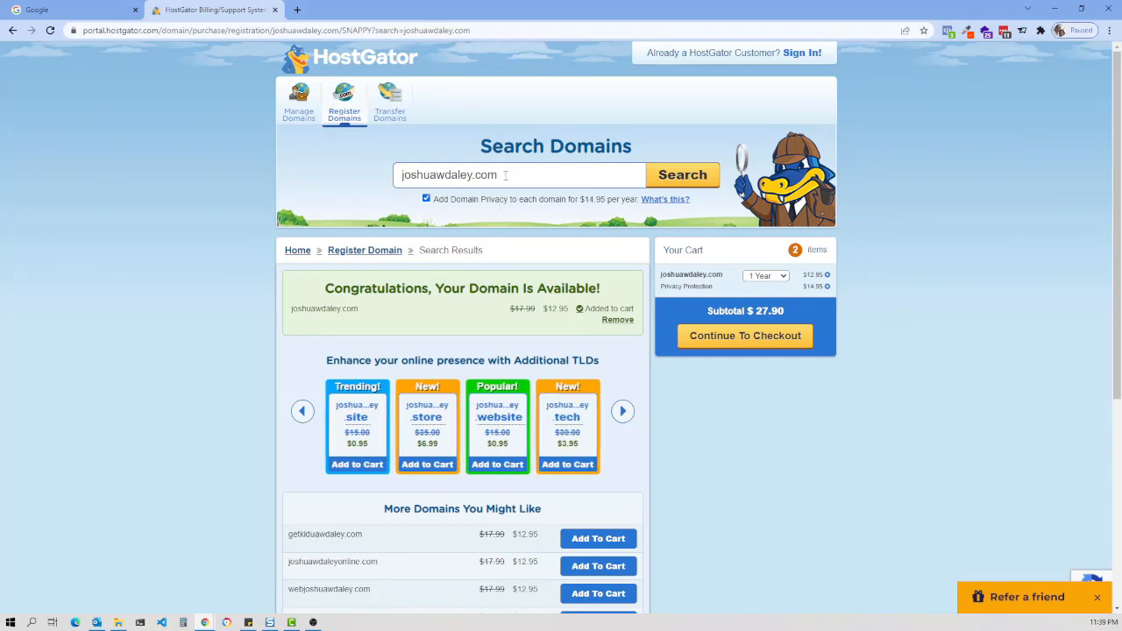
Check the availability of a shorter .com domain using the customer's short first name and last name
{"action": "left_click_drag", "start_coordinate": [505, 175], "coordinate": [296, 189]}
{"action": "key", "text": "BackSpace"}
{"action": "key", "text": "Return"}
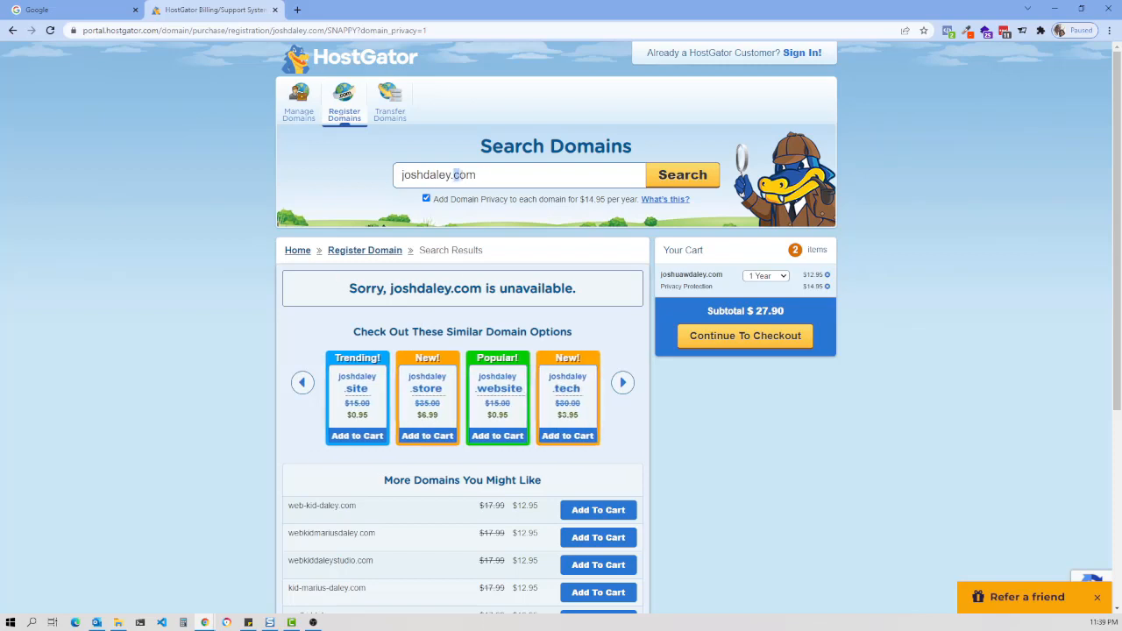
Search for the same short-name domain with the .net extension
{"action": "double_click", "coordinate": [455, 174]}
{"action": "type", "text": "net"}
{"action": "left_click", "coordinate": [693, 171]}
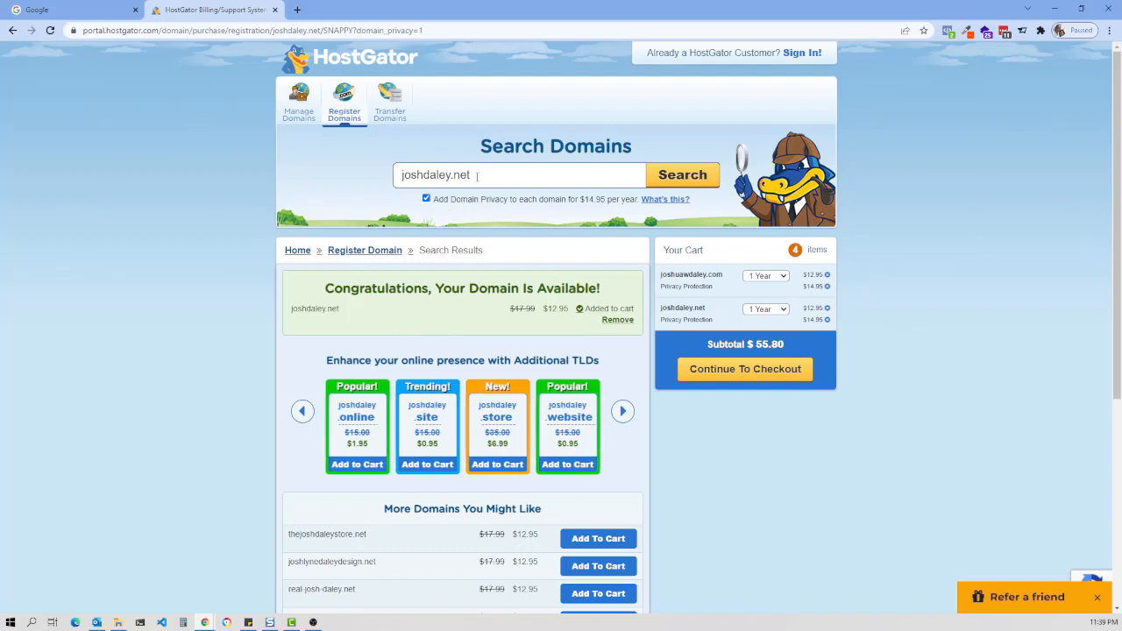
Search again for the full-name .com domain with the middle initial
{"action": "left_click_drag", "start_coordinate": [478, 174], "coordinate": [358, 187]}
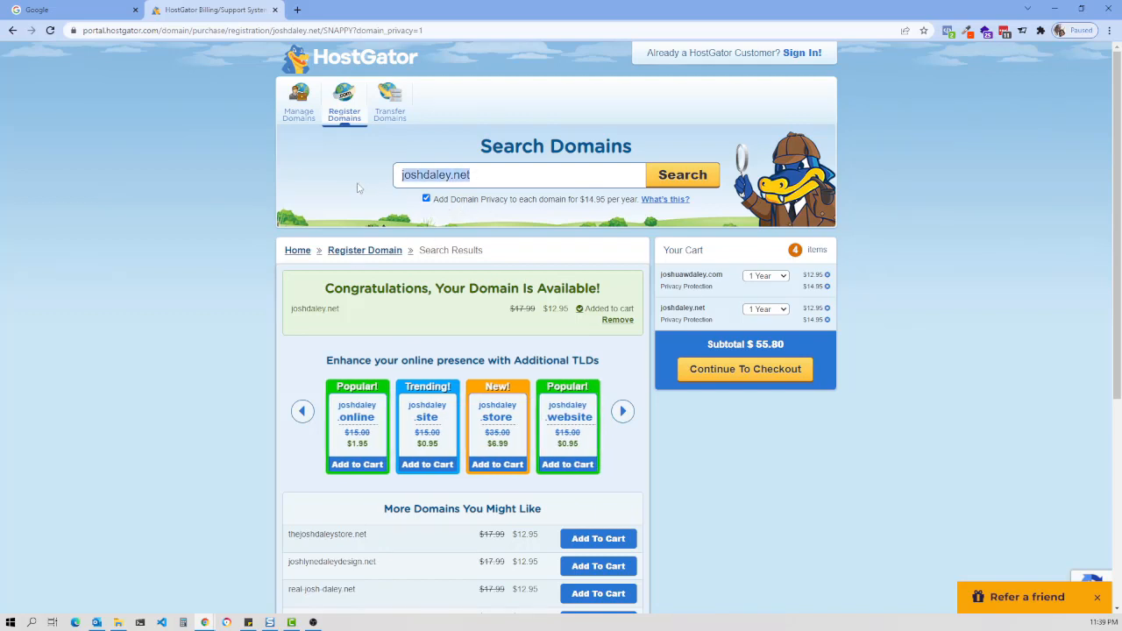
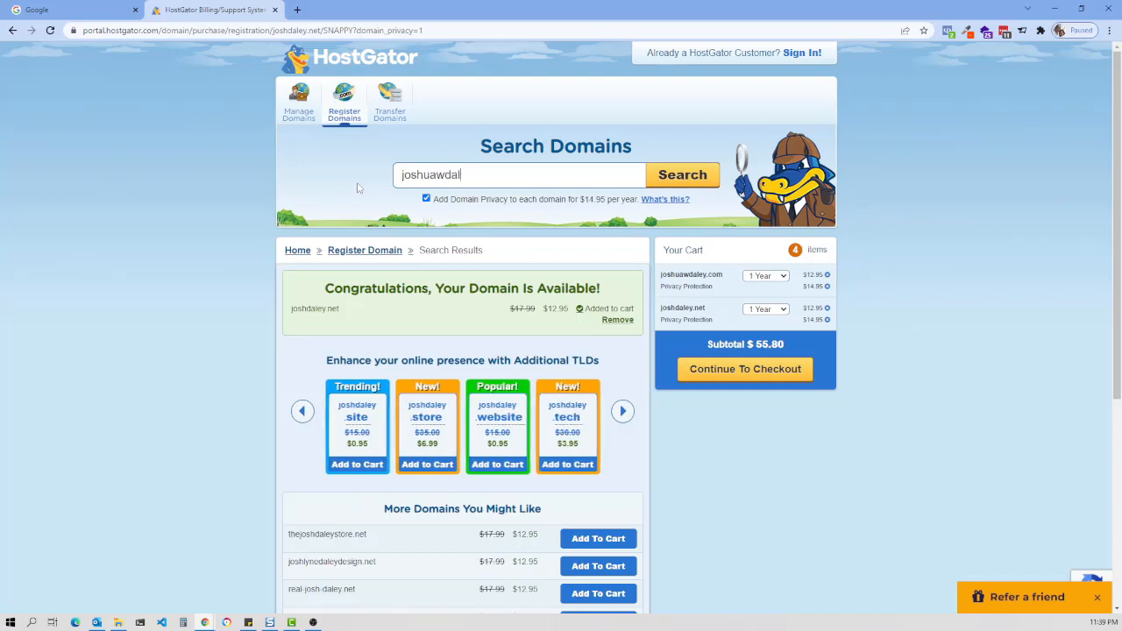
{"action": "left_click", "coordinate": [681, 181]}
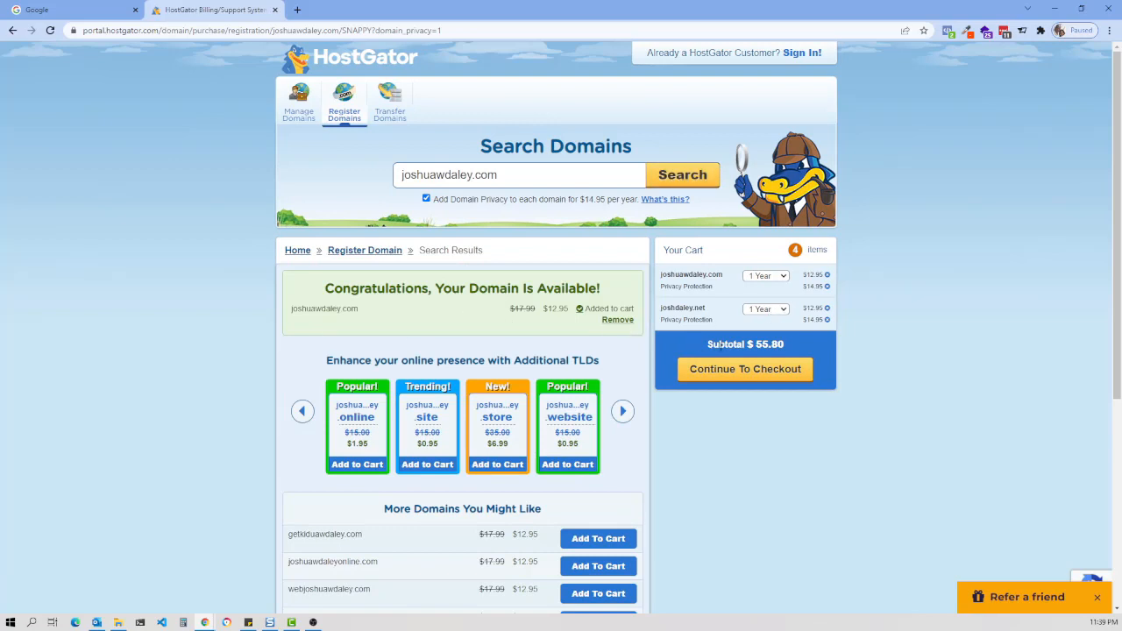
Remove the short-name .net domain and its privacy protection from the cart, and continue to checkout
{"action": "left_click", "coordinate": [827, 320]}
{"action": "left_click", "coordinate": [827, 310]}
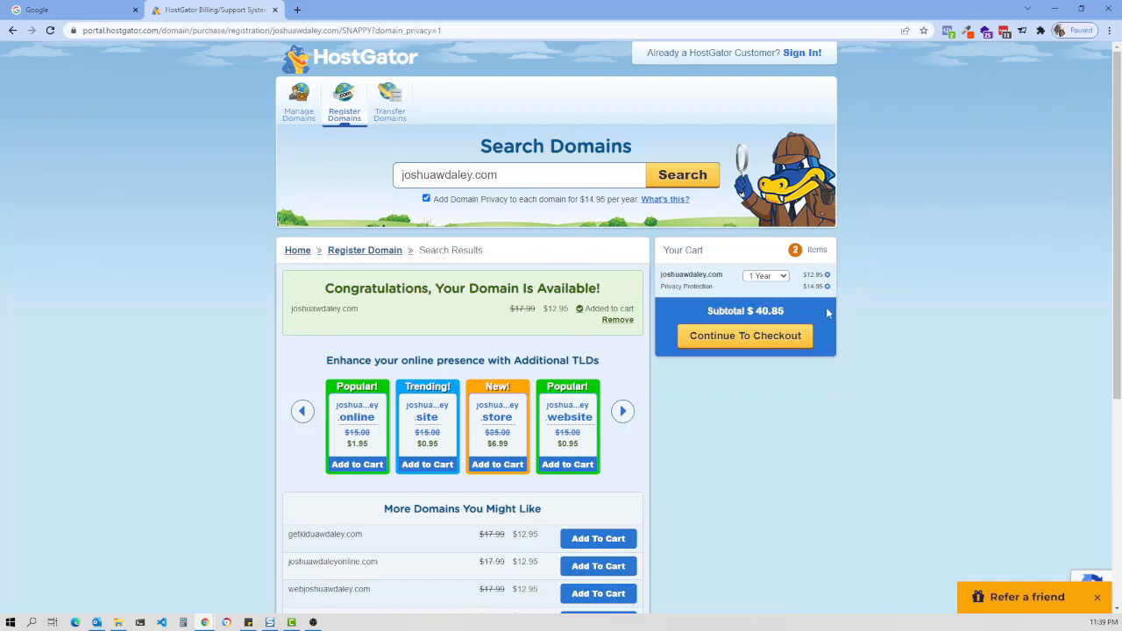
{"action": "left_click", "coordinate": [745, 342]}
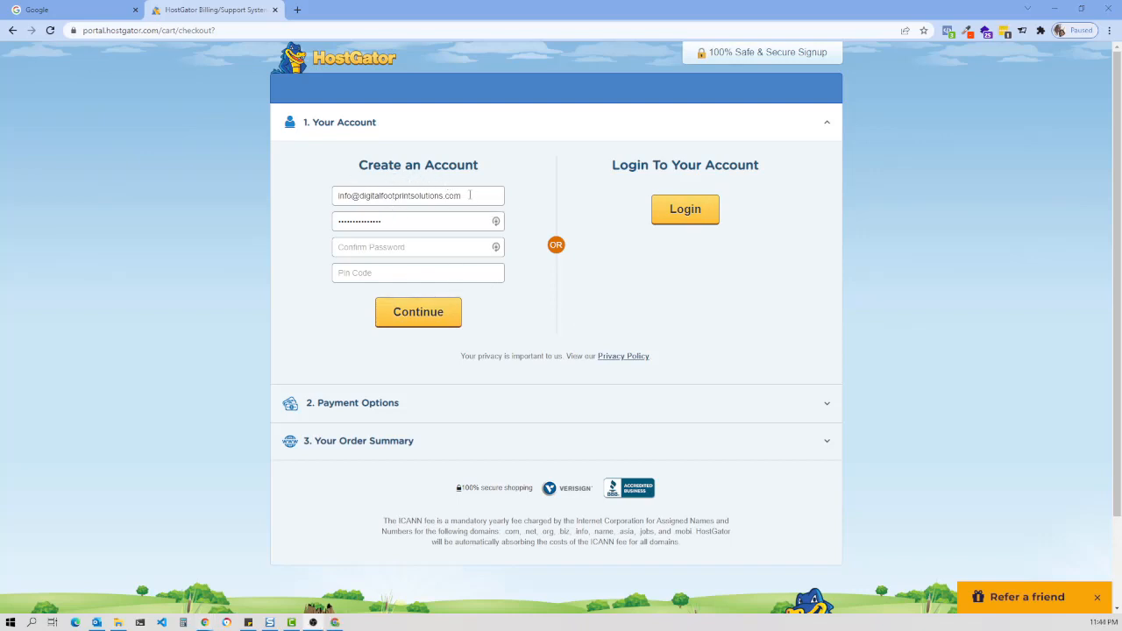
Replace the prefilled address in the new account form with the customer's e-mail
{"action": "left_click_drag", "start_coordinate": [469, 195], "coordinate": [284, 200]}
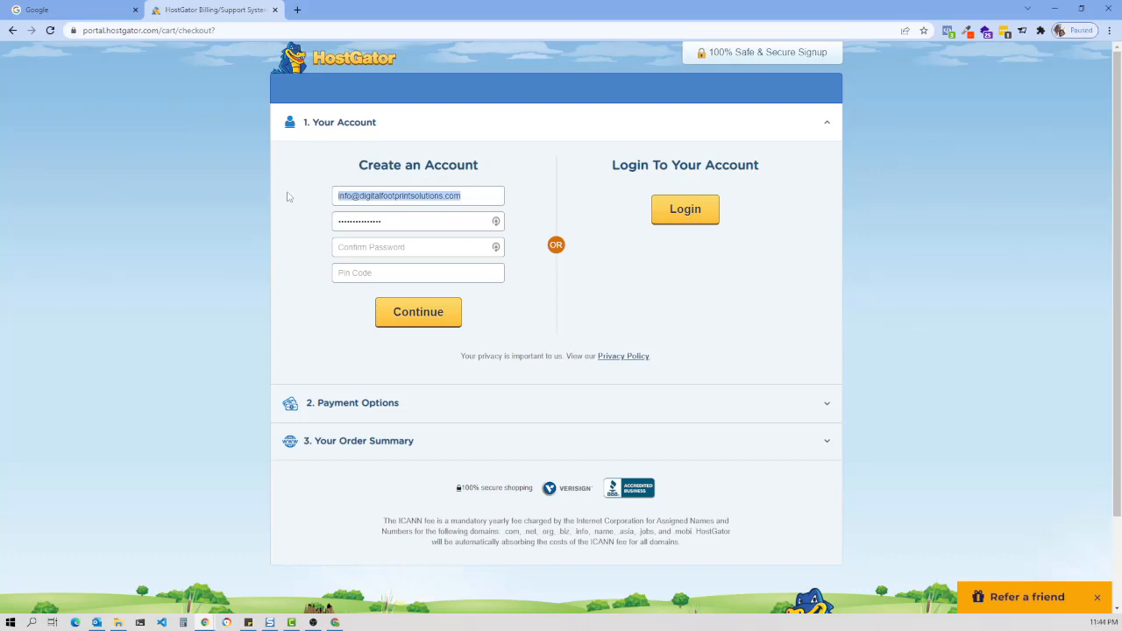
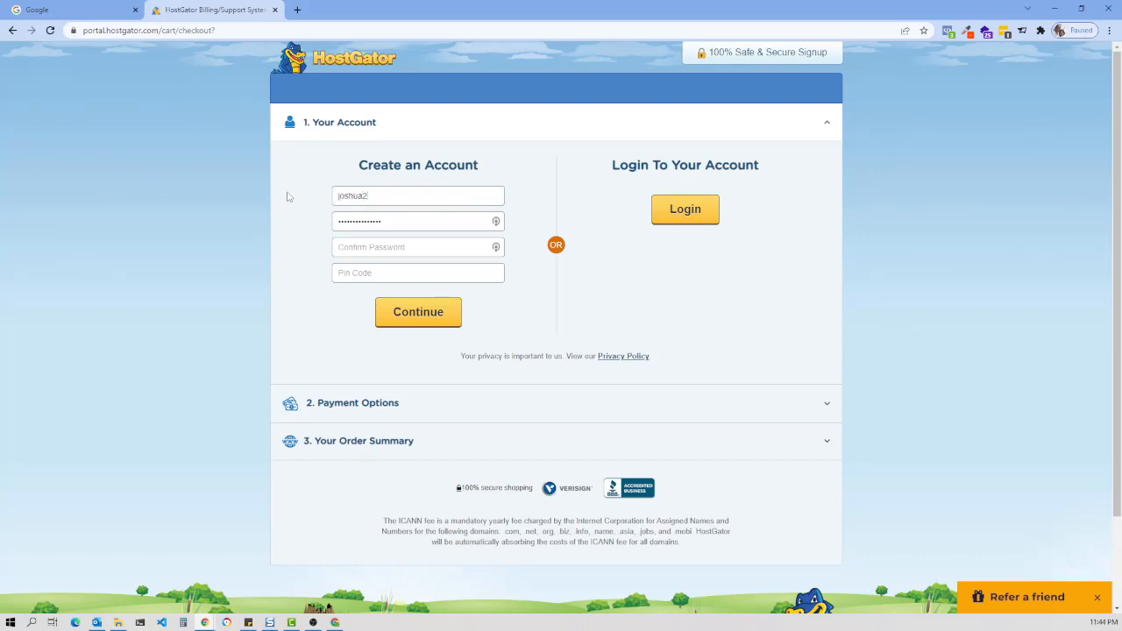
Enter the new account password and repeat it in the confirmation field
{"action": "left_click_drag", "start_coordinate": [398, 221], "coordinate": [211, 231]}
{"action": "type", "text": "*********"}
{"action": "key", "text": "Tab"}
{"action": "type", "text": "********"}
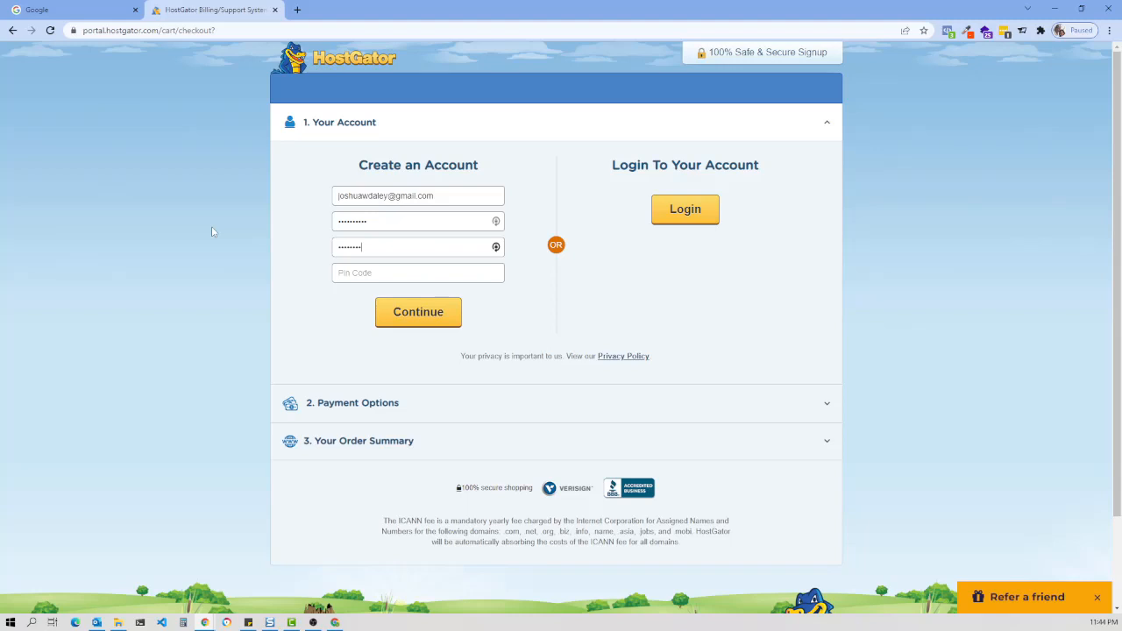
{"action": "key", "text": "ctrl+a"}
{"action": "key", "text": "BackSpace"}
{"action": "type", "text": "**********"}
Enter the account PIN code, continue to the payment options and save the login to LastPass
{"action": "left_click", "coordinate": [408, 274]}
{"action": "left_click", "coordinate": [419, 316]}
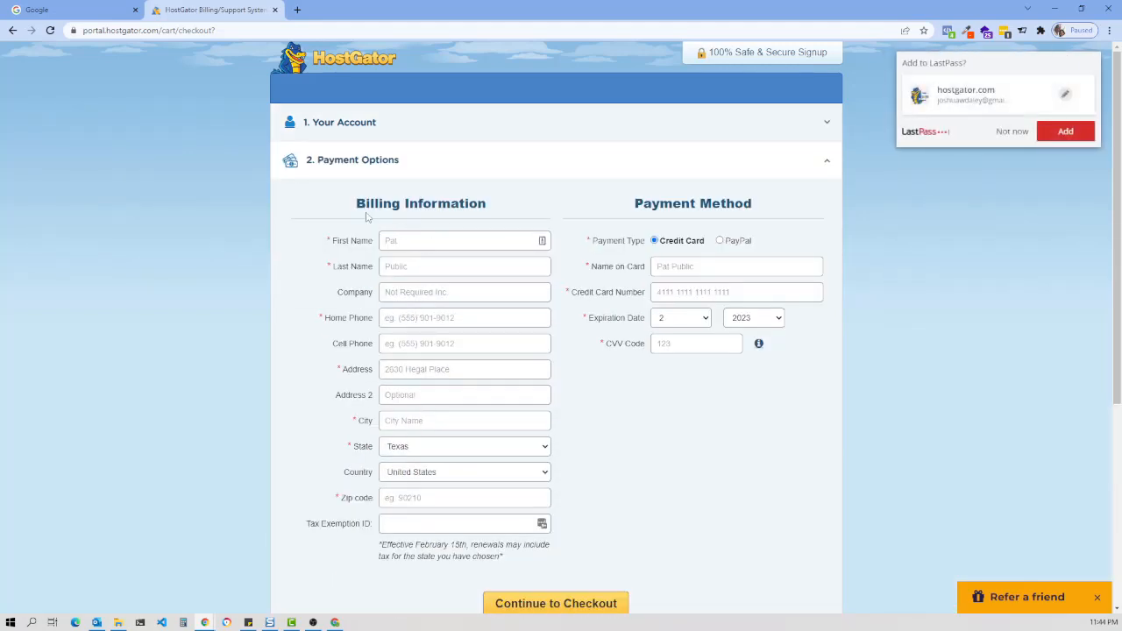
{"action": "left_click", "coordinate": [1054, 126]}
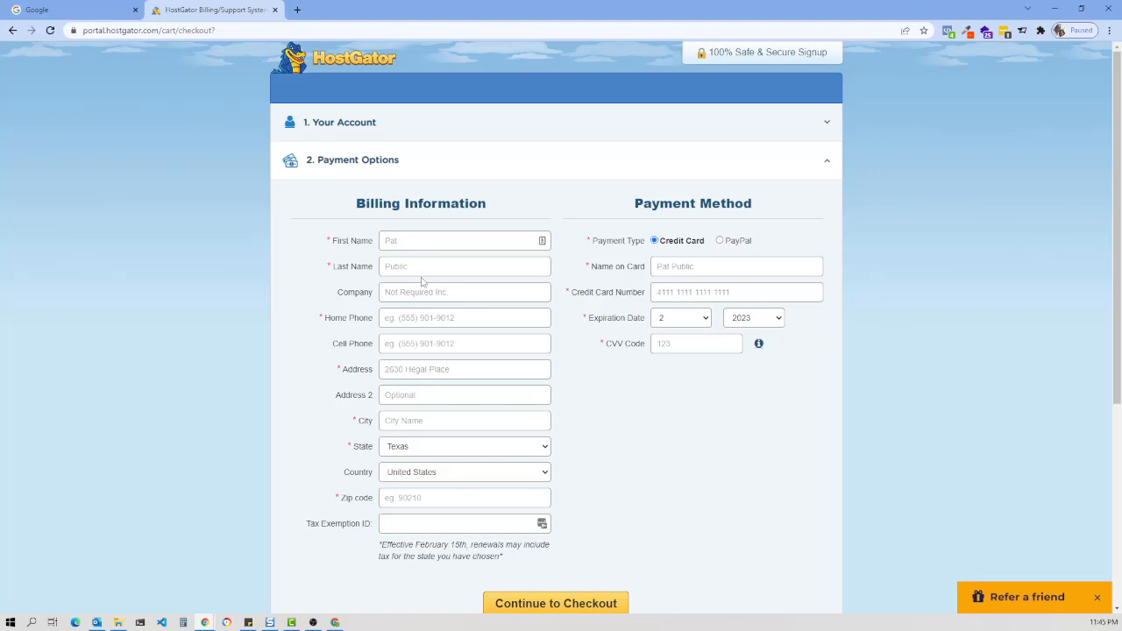
Fill in the billing first name, last name, home phone number and street address
{"action": "left_click", "coordinate": [426, 245]}
{"action": "key", "text": "Tab"}
{"action": "key", "text": "Tab"}
{"action": "key", "text": "Tab"}
{"action": "key", "text": "Tab"}
{"action": "key", "text": "Tab"}
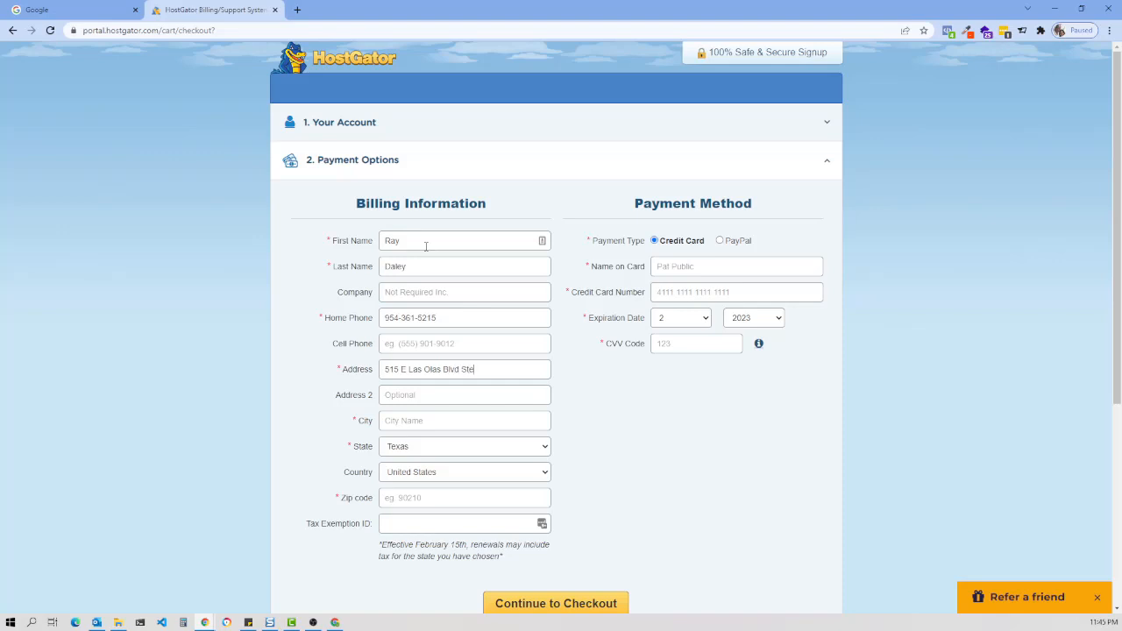
Complete the billing address with the customer's city, state and zip code
{"action": "key", "text": "Tab"}
{"action": "key", "text": "Tab"}
{"action": "type", "text": "Fort Lauderdale"}
{"action": "key", "text": "Tab"}
{"action": "key", "text": "f"}
{"action": "key", "text": "Tab"}
{"action": "key", "text": "Tab"}
{"action": "type", "text": "33301"}
Enter the cardholder name, card number, expiration date and CVV code, and continue to the order summary
{"action": "left_click", "coordinate": [666, 267]}
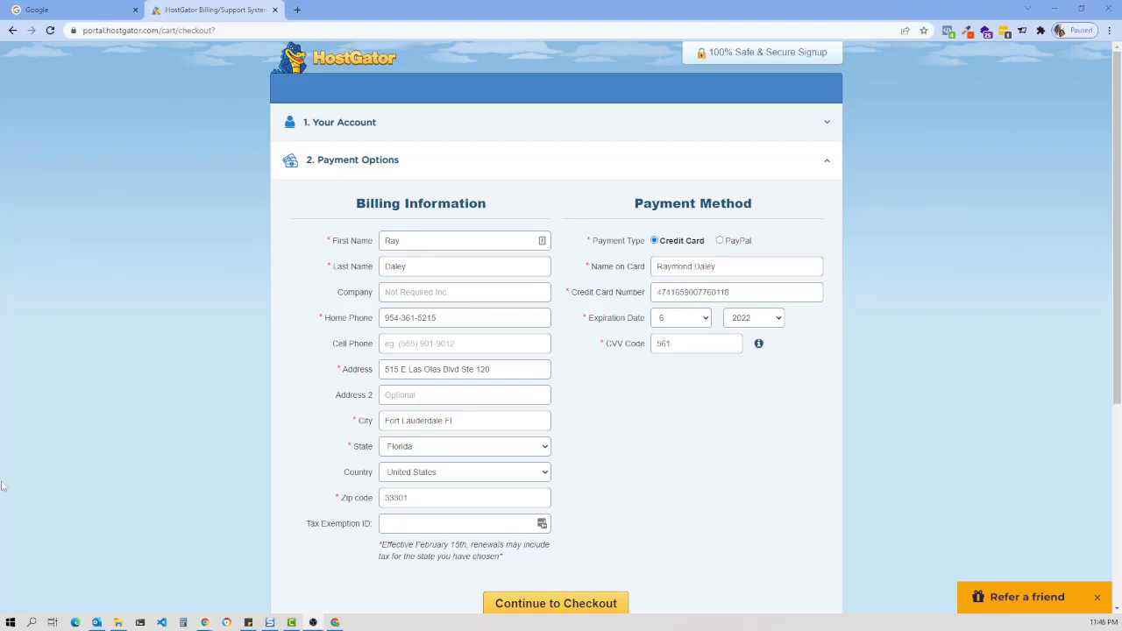
{"action": "left_click", "coordinate": [553, 611]}
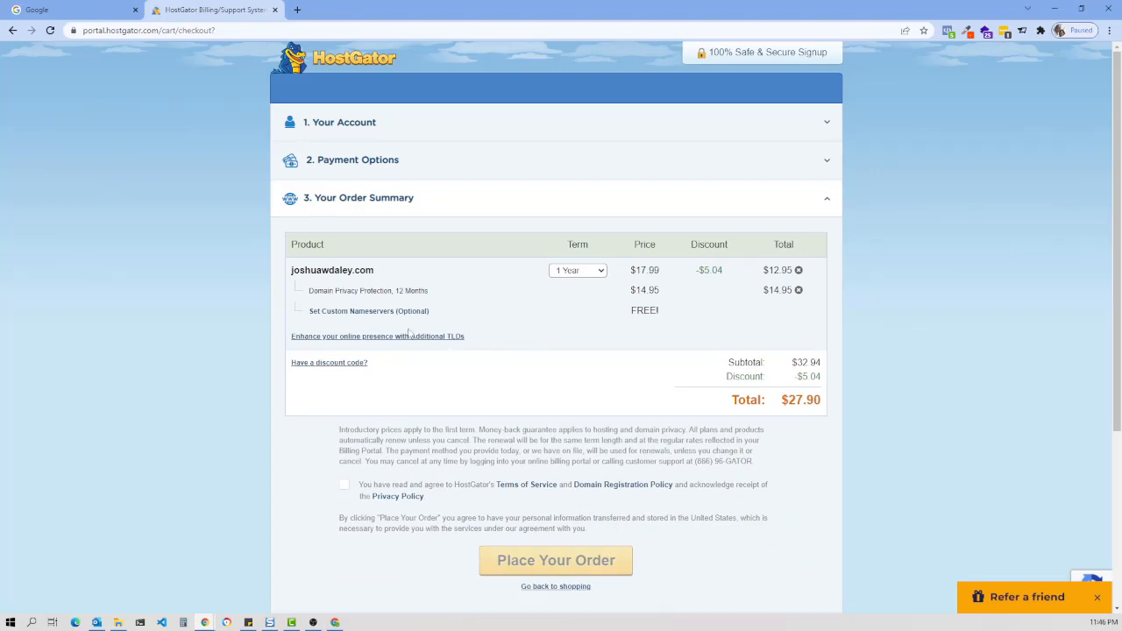
Replace the order's SNAPPY promo code with dfspromo, apply it and close the discount code form
{"action": "left_click", "coordinate": [343, 367]}
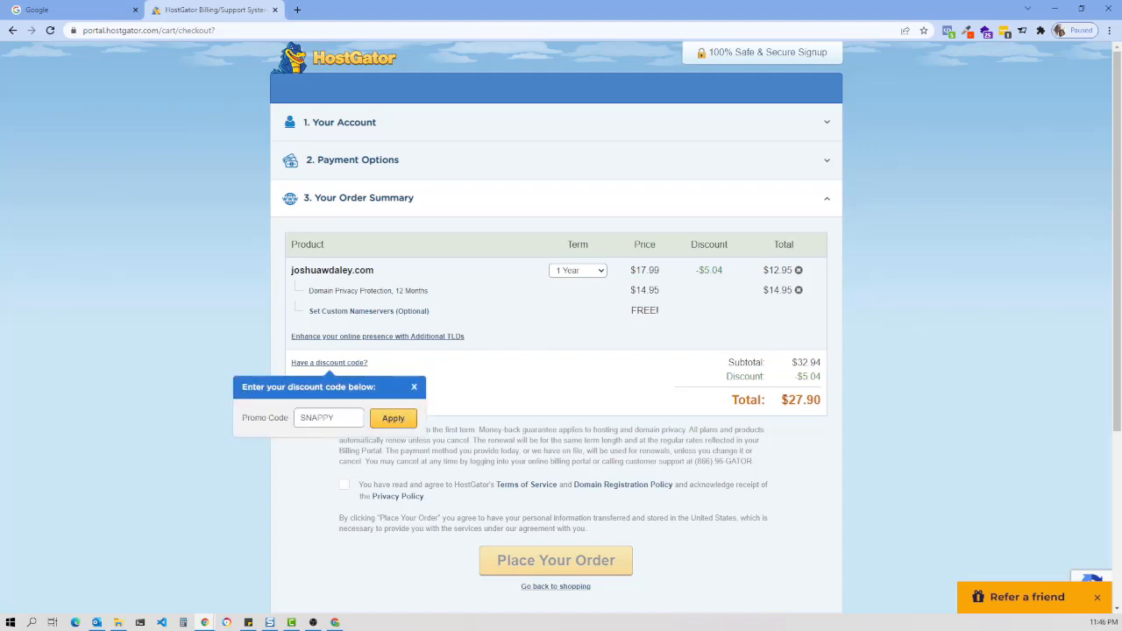
{"action": "left_click_drag", "start_coordinate": [783, 401], "coordinate": [825, 401]}
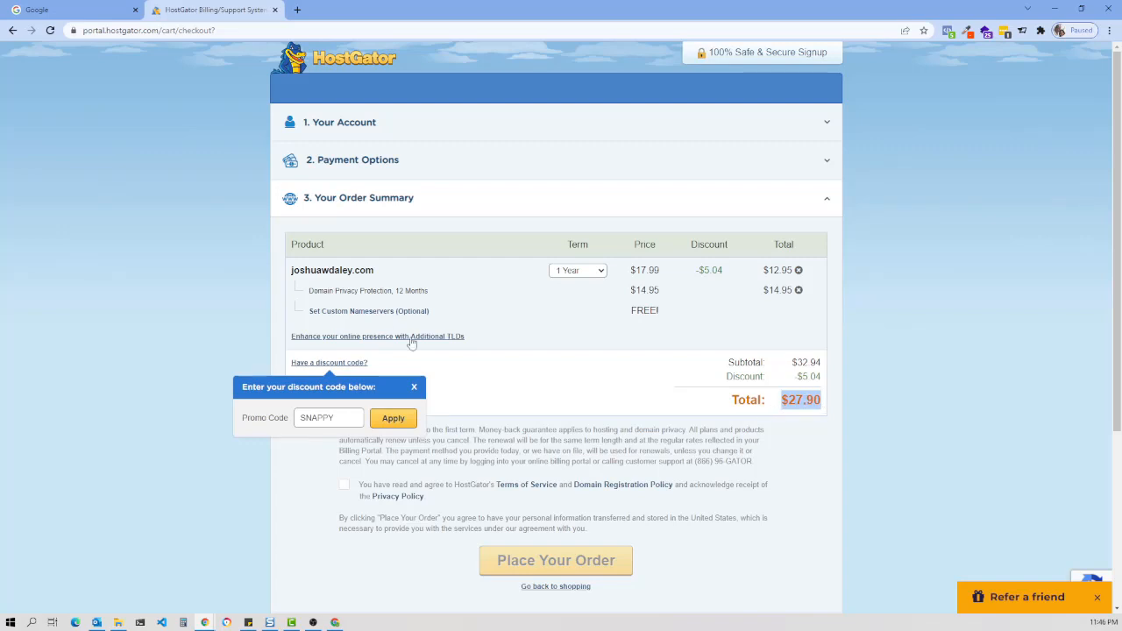
{"action": "left_click_drag", "start_coordinate": [338, 419], "coordinate": [258, 421]}
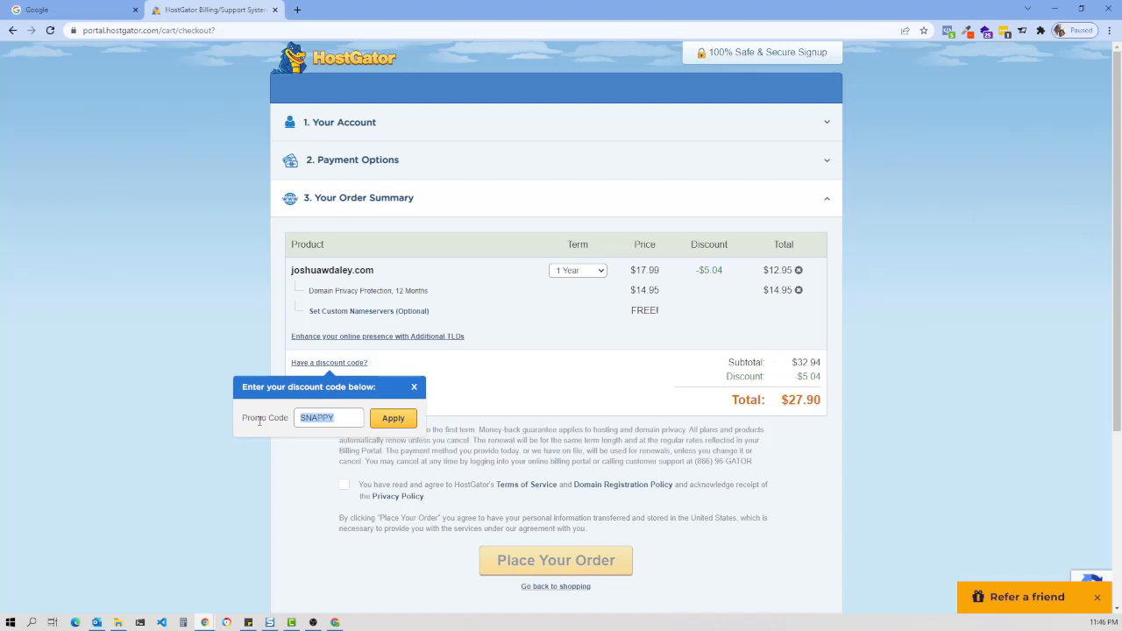
{"action": "type", "text": "dfspromo"}
{"action": "left_click", "coordinate": [394, 420]}
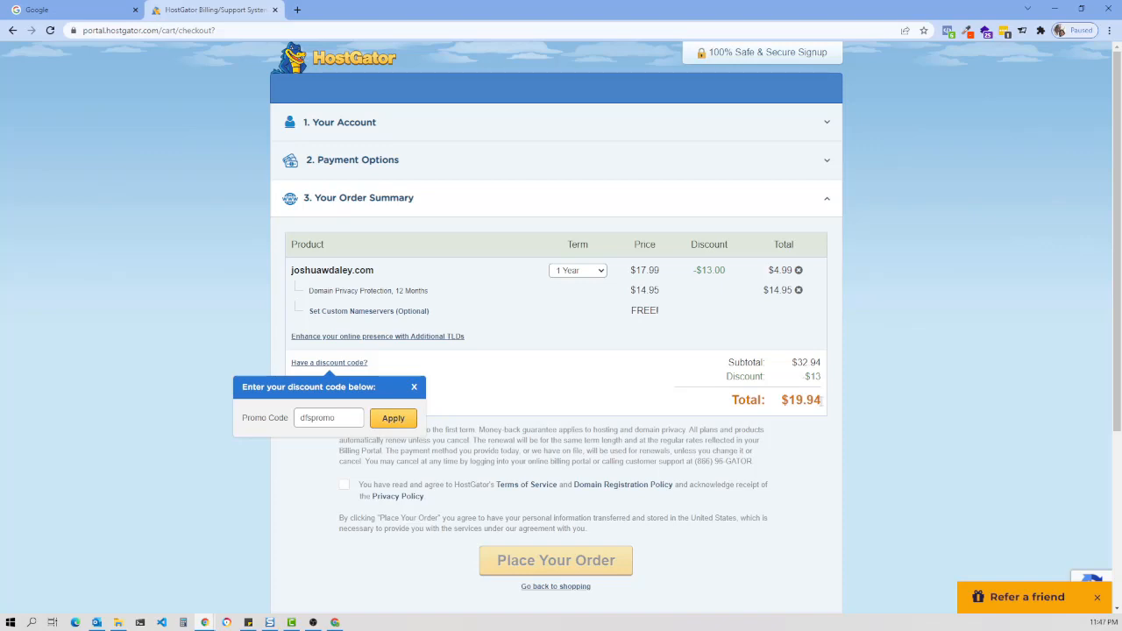
{"action": "left_click", "coordinate": [414, 387]}
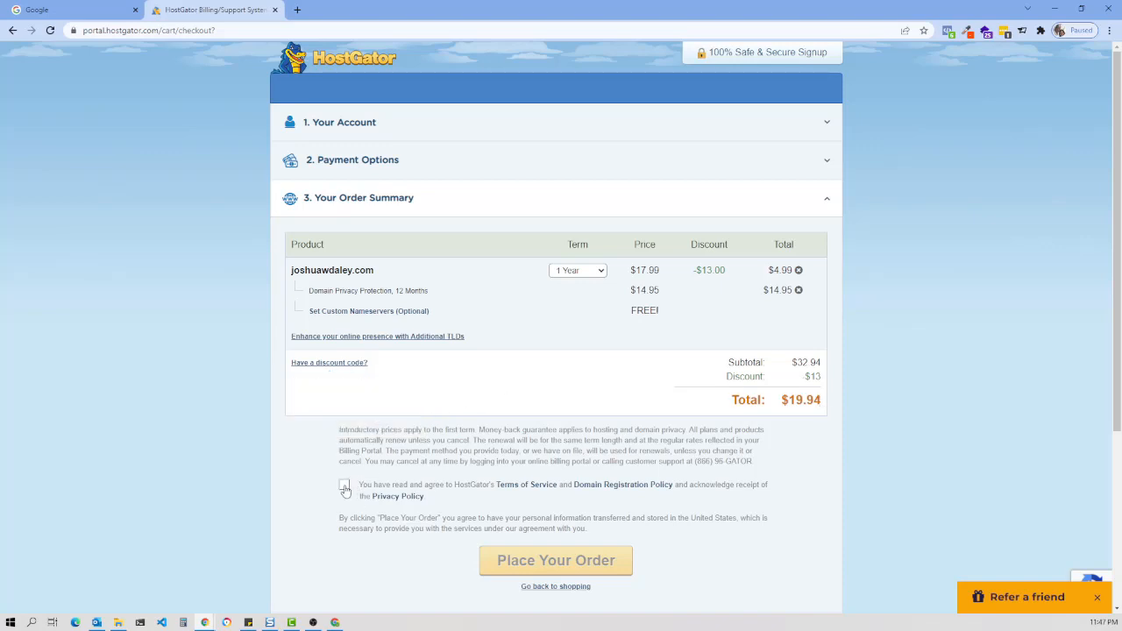
Agree to the Terms of Service and Domain Registration Policy, and place the domain order
{"action": "left_click", "coordinate": [344, 487]}
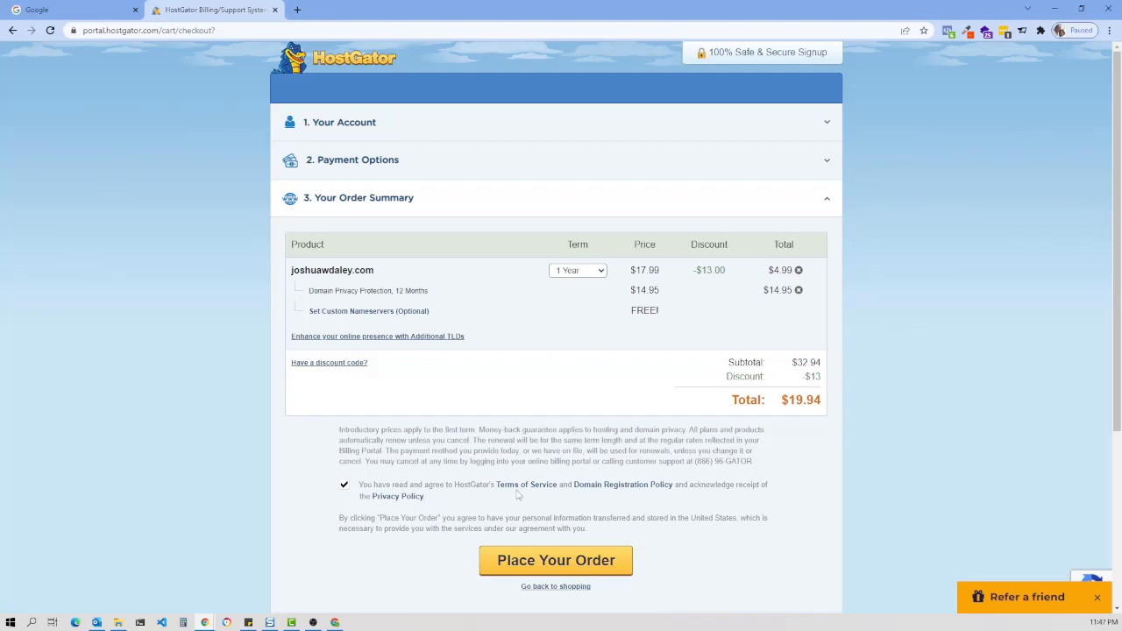
{"action": "left_click", "coordinate": [561, 566]}
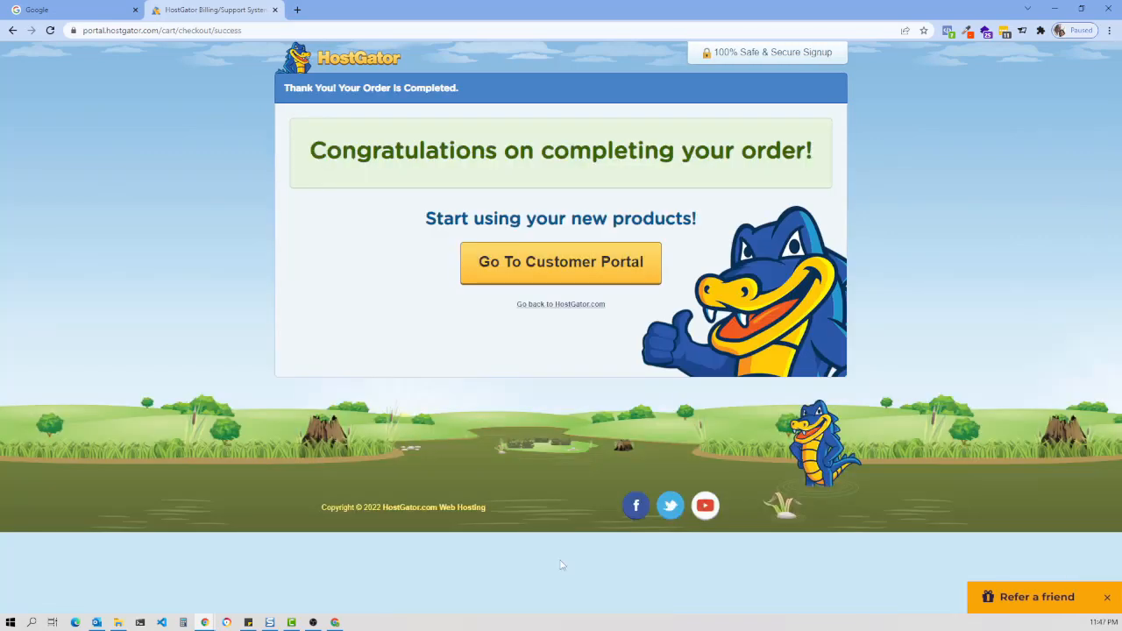
Go to the customer portal and add the Shared: Baby (Unlimited Sites) hosting package
{"action": "left_click", "coordinate": [555, 273]}
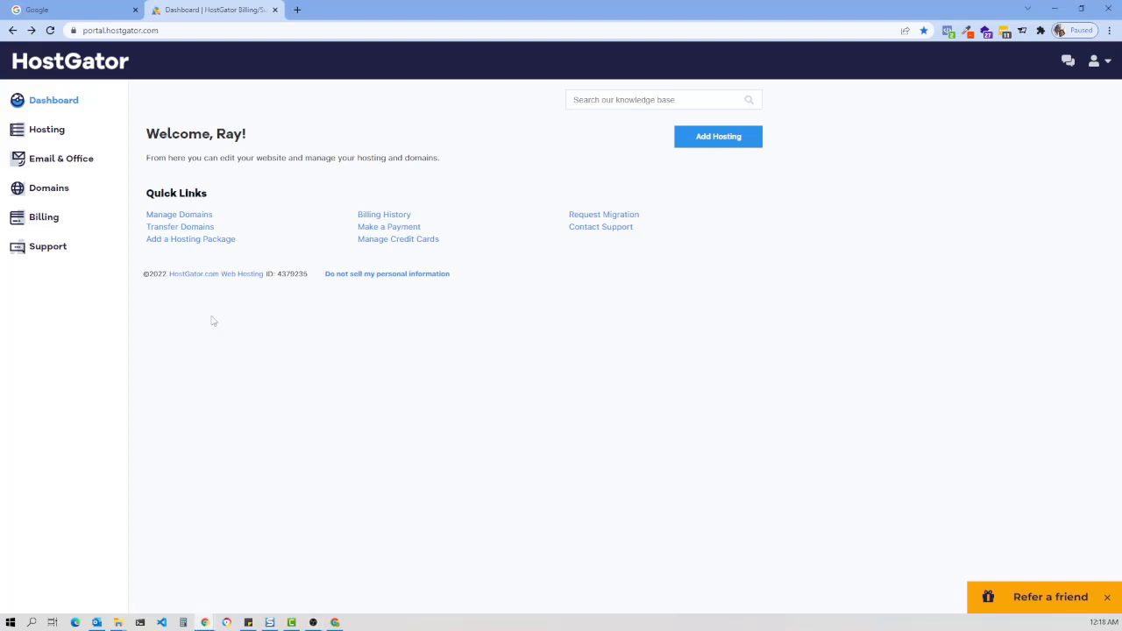
{"action": "left_click", "coordinate": [207, 243]}
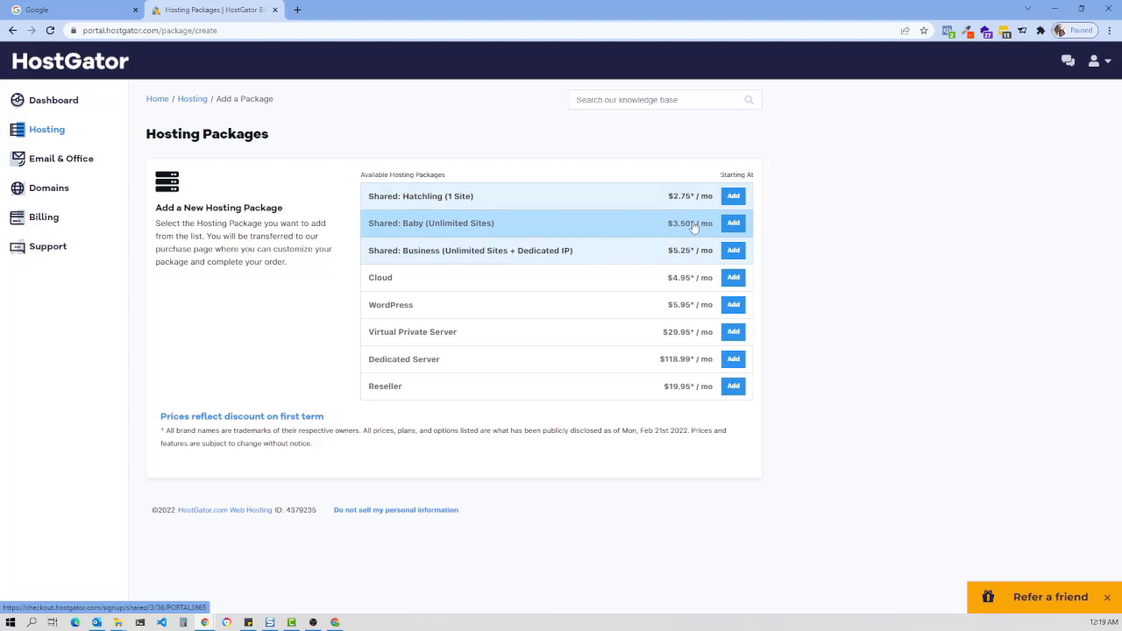
{"action": "left_click", "coordinate": [733, 224]}
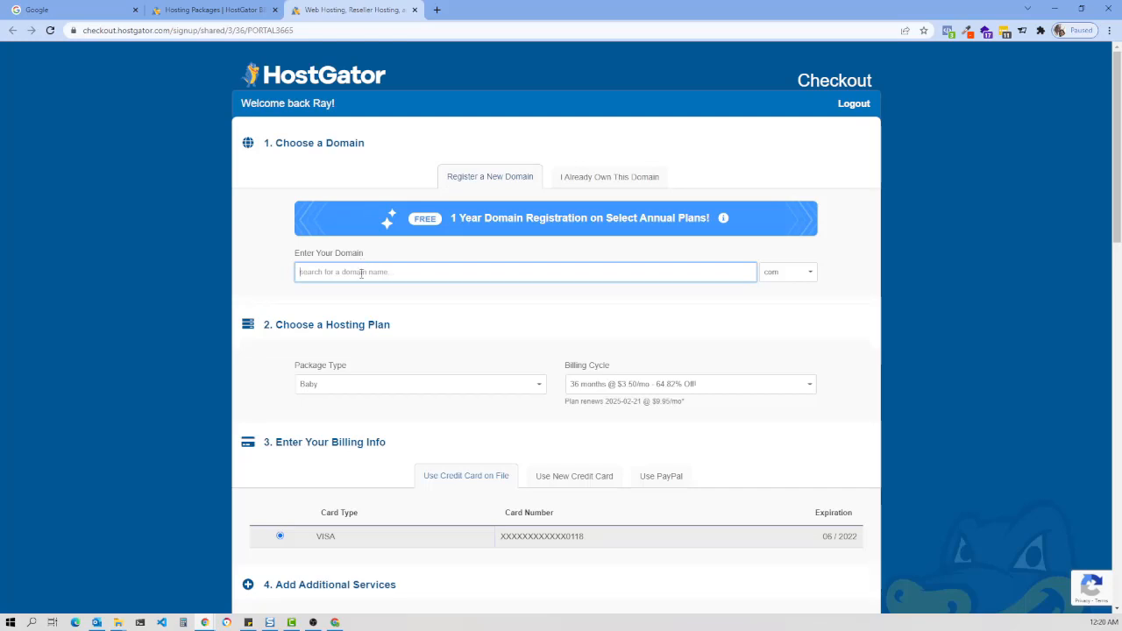
Search for the purchased full-name domain with the com extension as a new domain in the hosting checkout
{"action": "key", "text": "Tab"}
{"action": "type", "text": "com"}
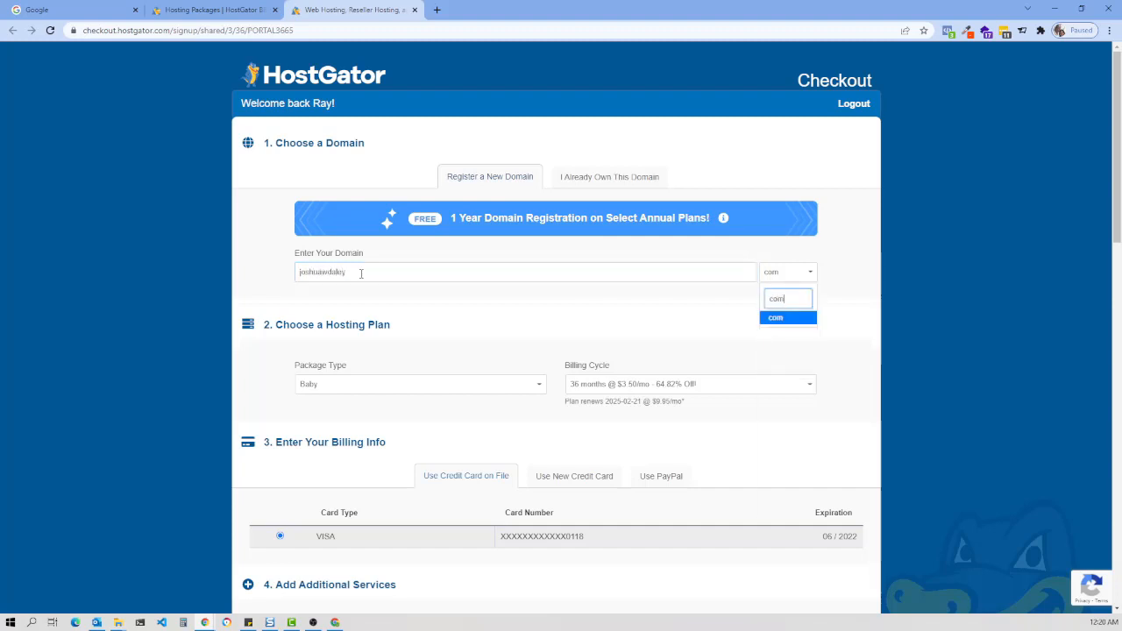
{"action": "key", "text": "Return"}
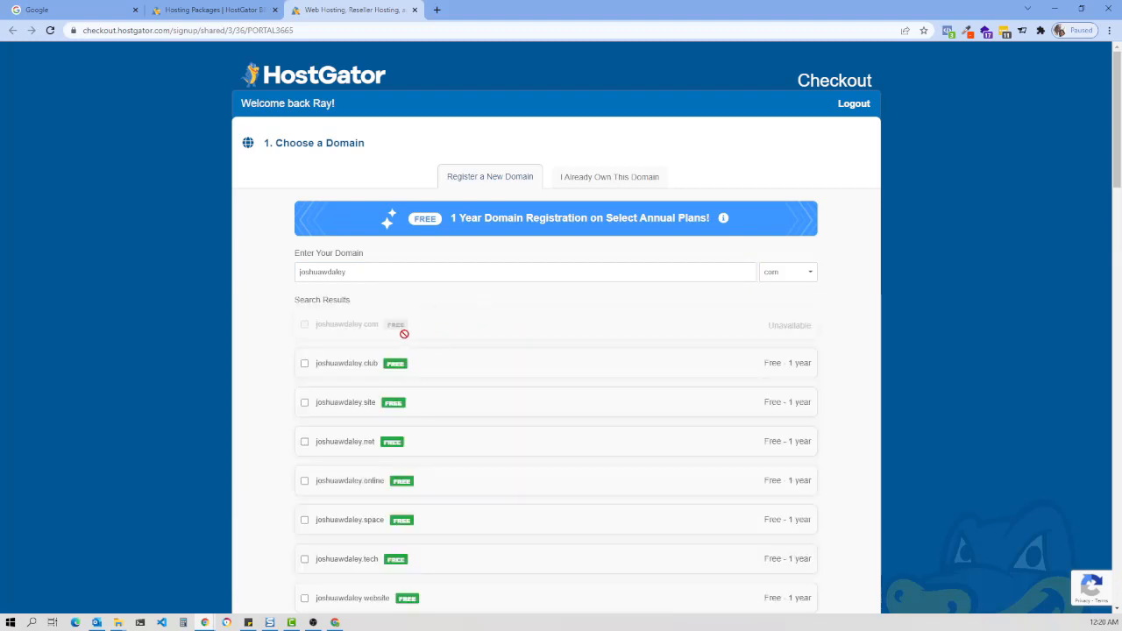
Mark the full-name domain as already owned and set the Baby plan's billing cycle to 1 month @ $11.95/mo
{"action": "left_click", "coordinate": [617, 185]}
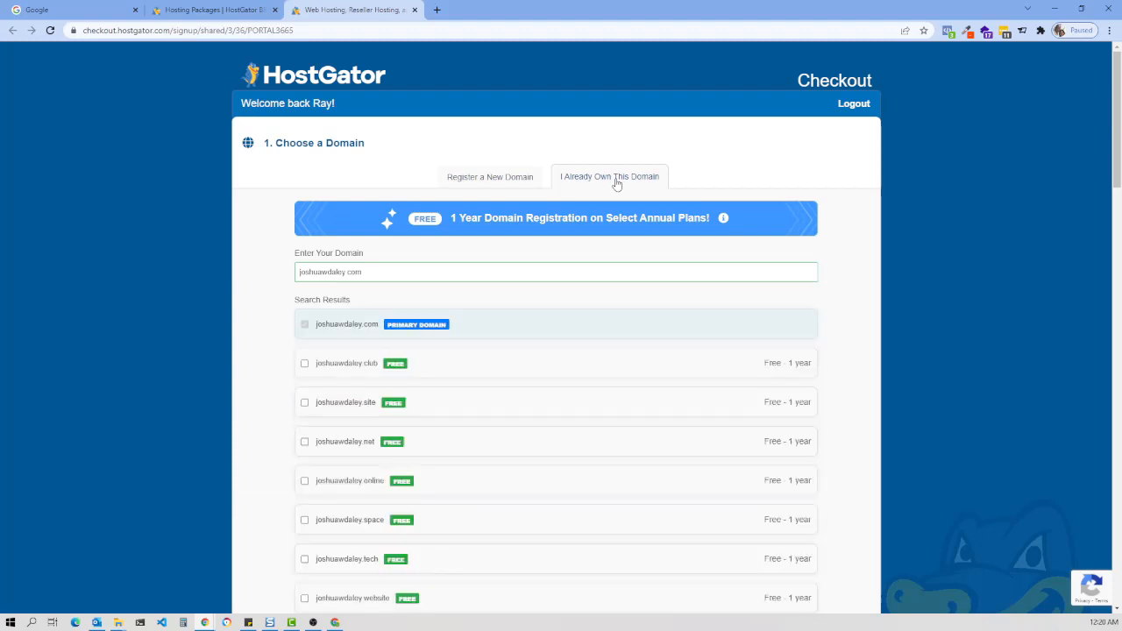
{"action": "scroll", "coordinate": [518, 325], "scroll_direction": "down", "scroll_amount": 5}
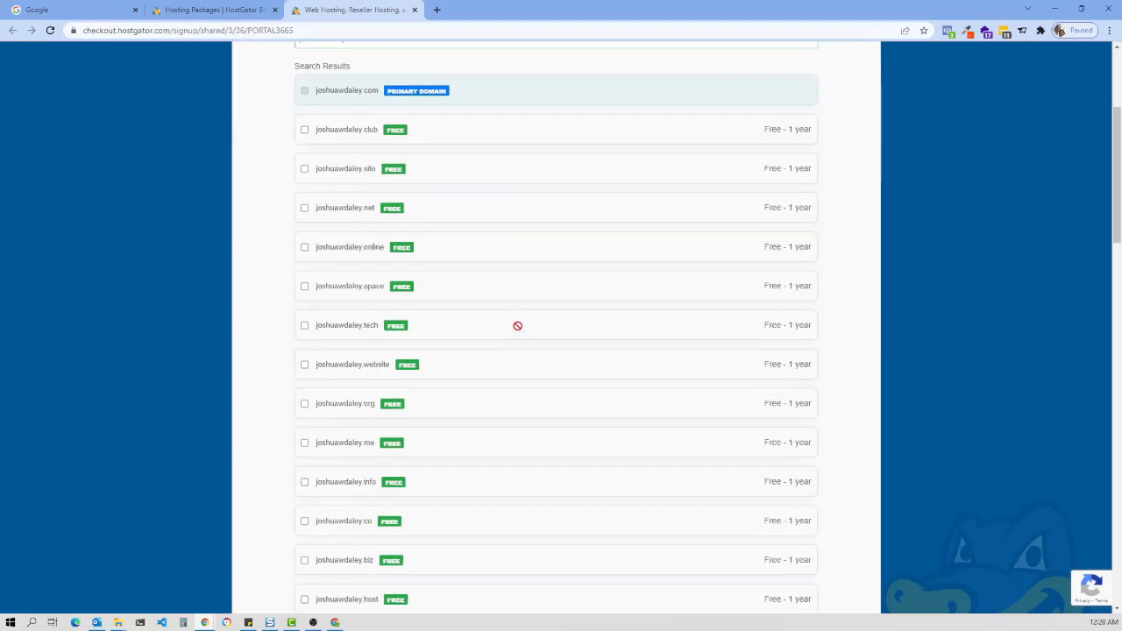
{"action": "scroll", "coordinate": [517, 325], "scroll_direction": "down", "scroll_amount": 4}
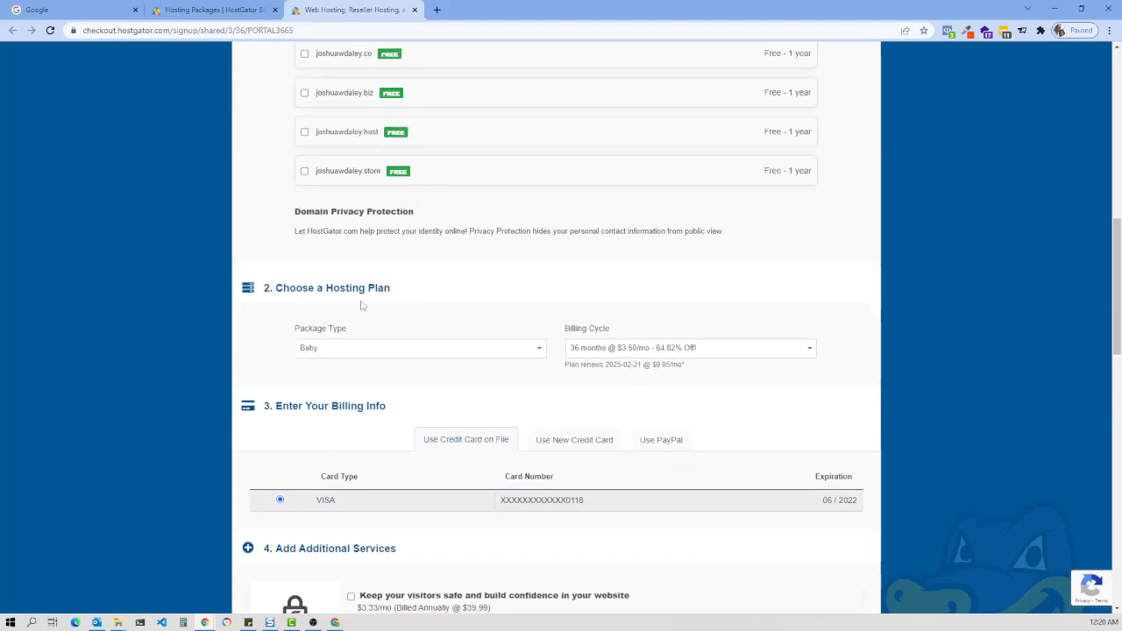
{"action": "left_click", "coordinate": [386, 354]}
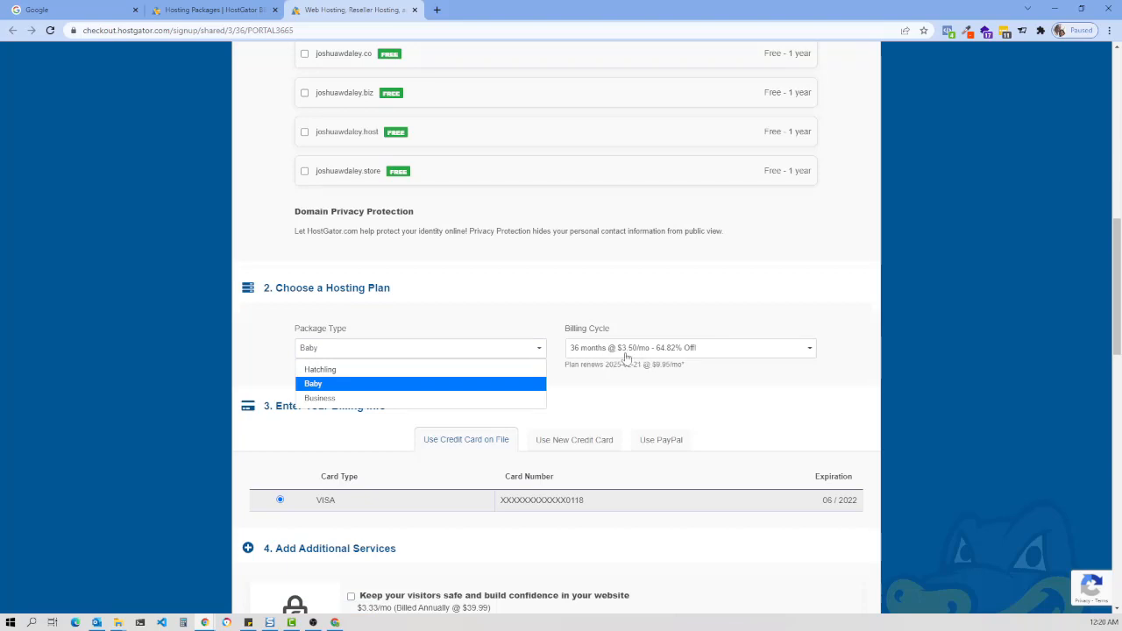
{"action": "left_click", "coordinate": [708, 355]}
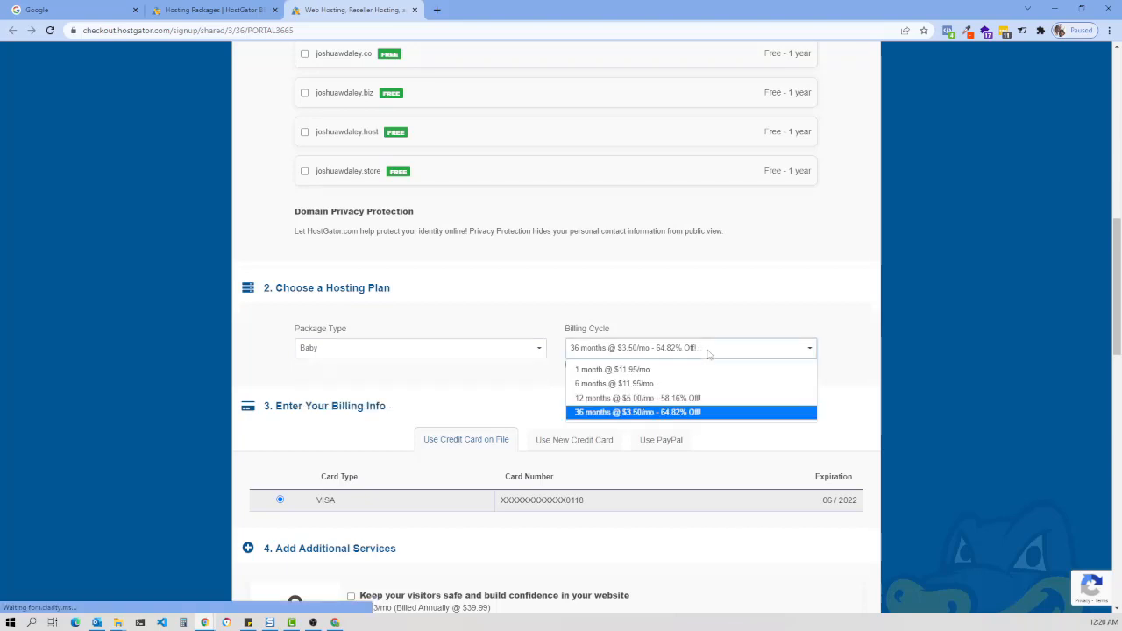
{"action": "left_click", "coordinate": [640, 373]}
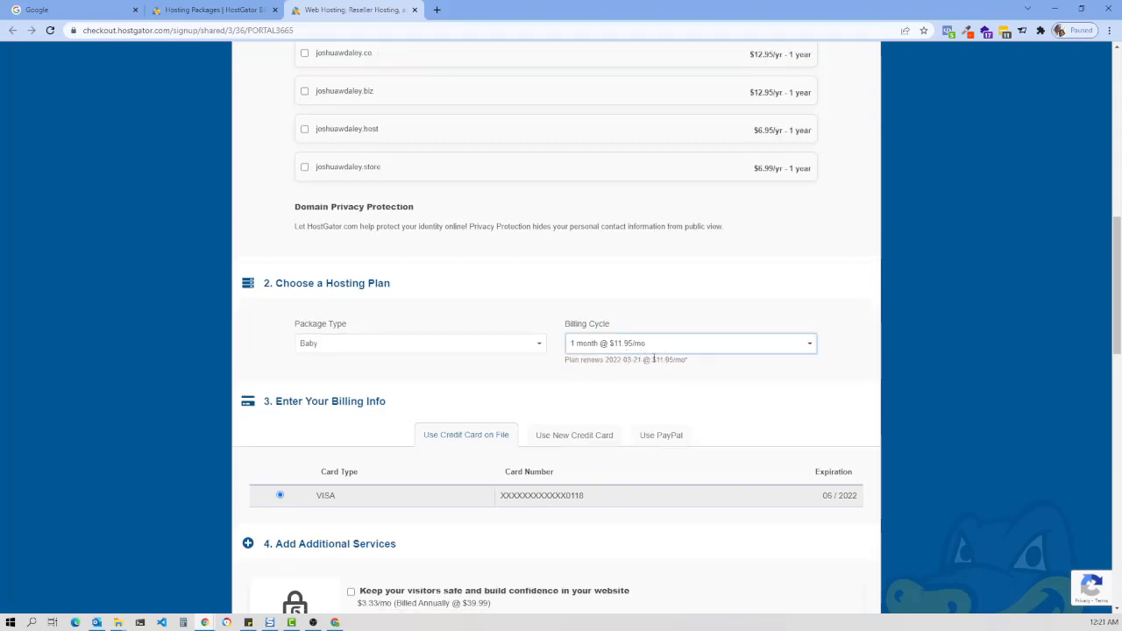
Try the 36 months @ $3.50/mo billing cycle and return to 1 month @ $11.95/mo
{"action": "left_click", "coordinate": [658, 347]}
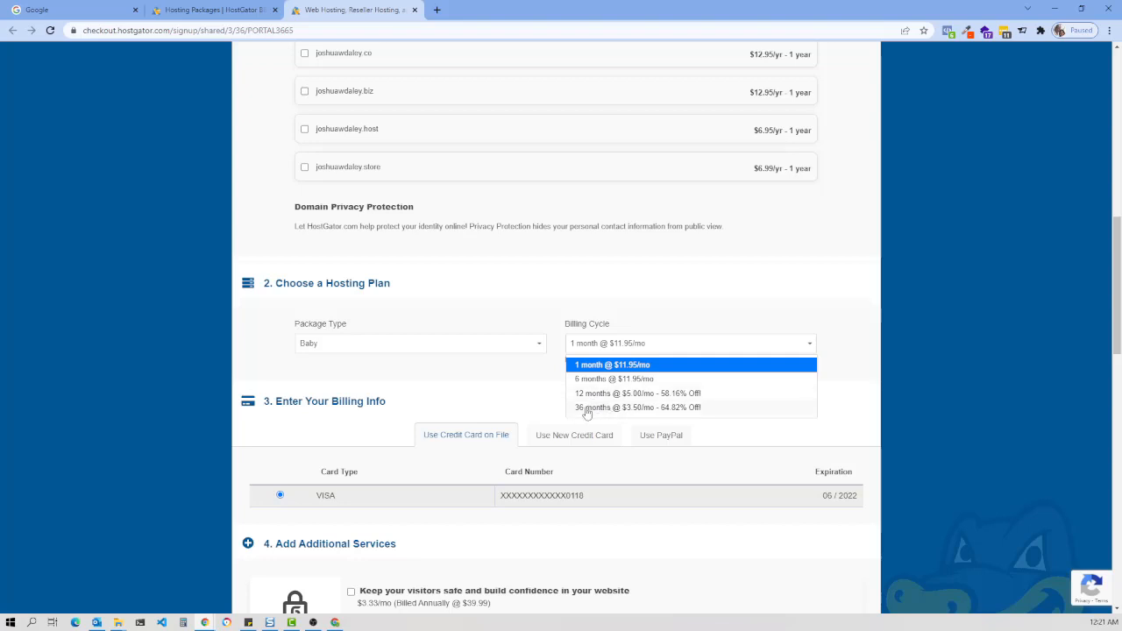
{"action": "left_click", "coordinate": [648, 410]}
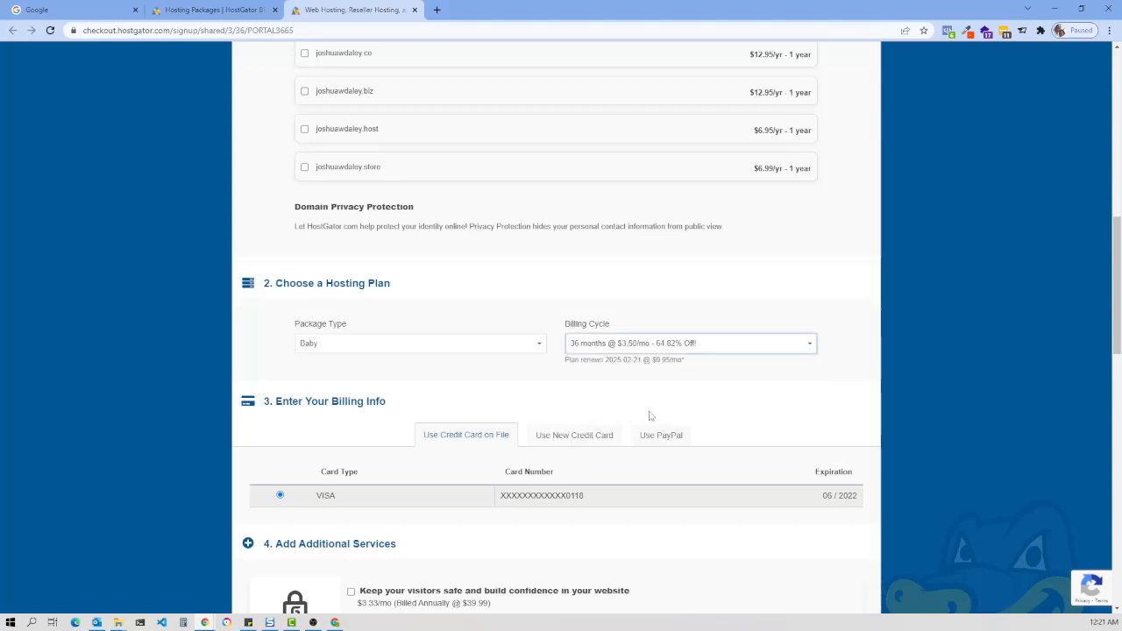
{"action": "left_click", "coordinate": [653, 349]}
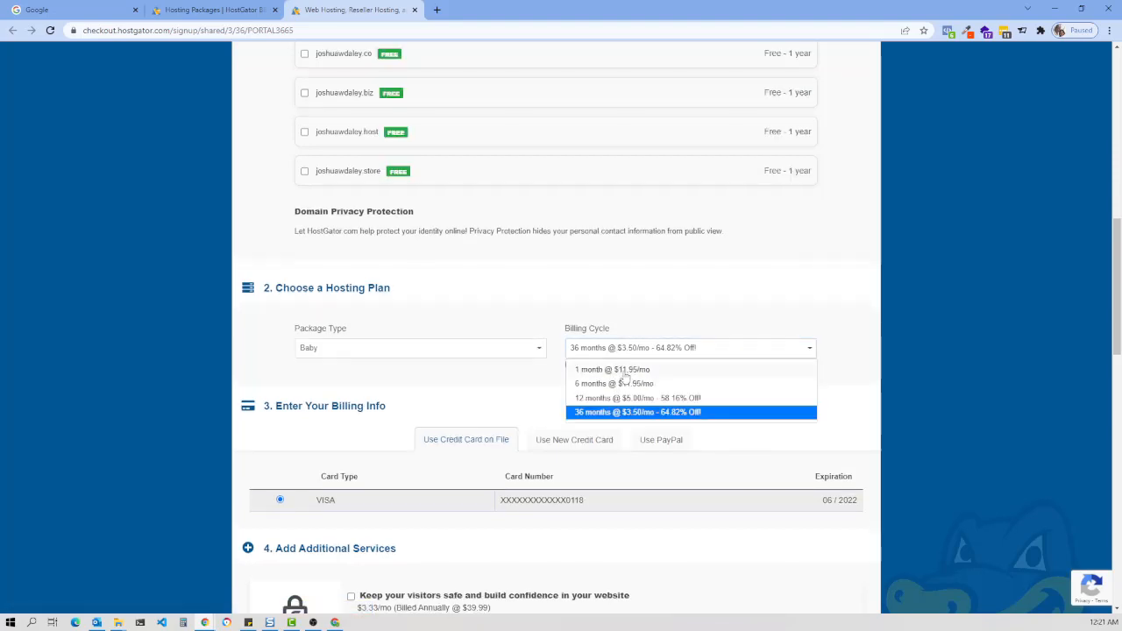
{"action": "left_click", "coordinate": [635, 370]}
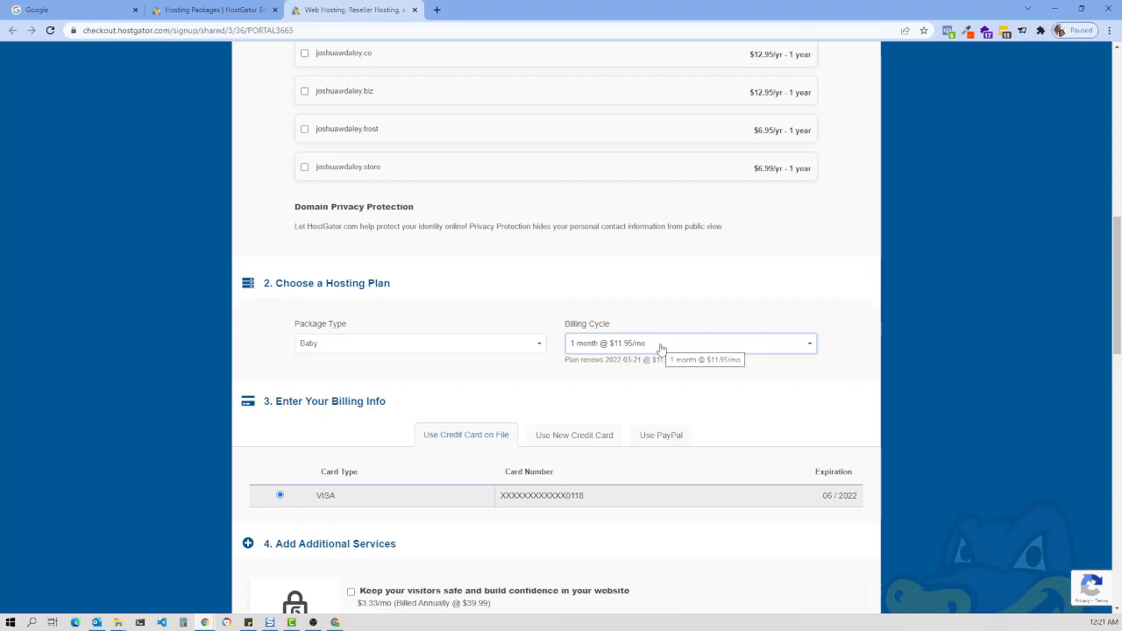
Leave all additional services unselected, replace the hosting order's coupon code with dfspromo and validate it
{"action": "scroll", "coordinate": [662, 349], "scroll_direction": "down", "scroll_amount": 2}
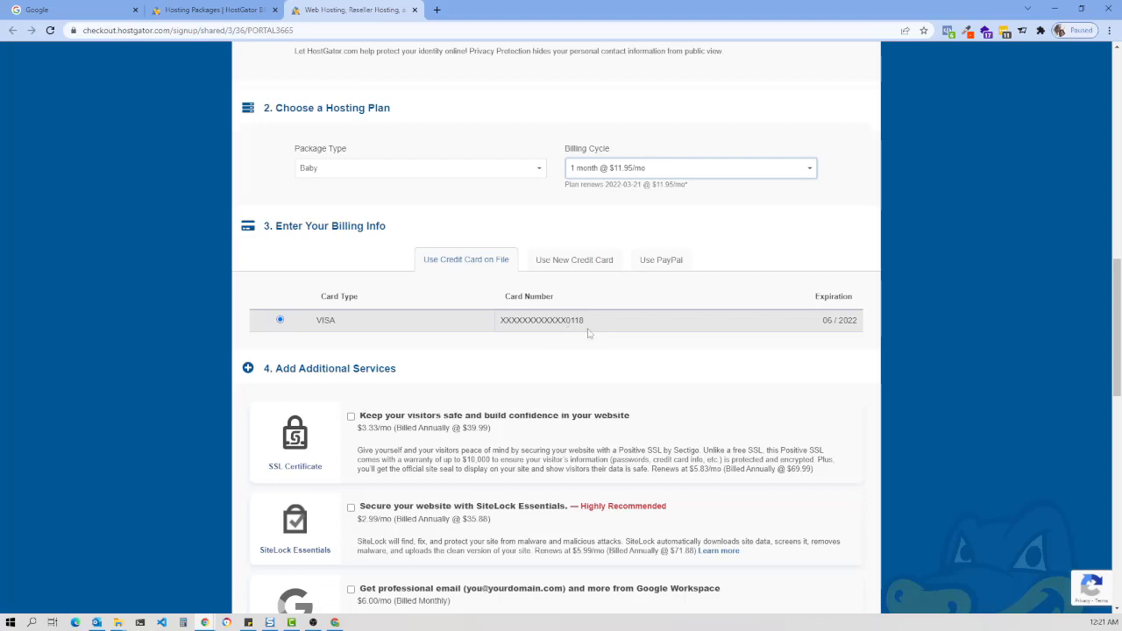
{"action": "scroll", "coordinate": [583, 346], "scroll_direction": "down", "scroll_amount": 2}
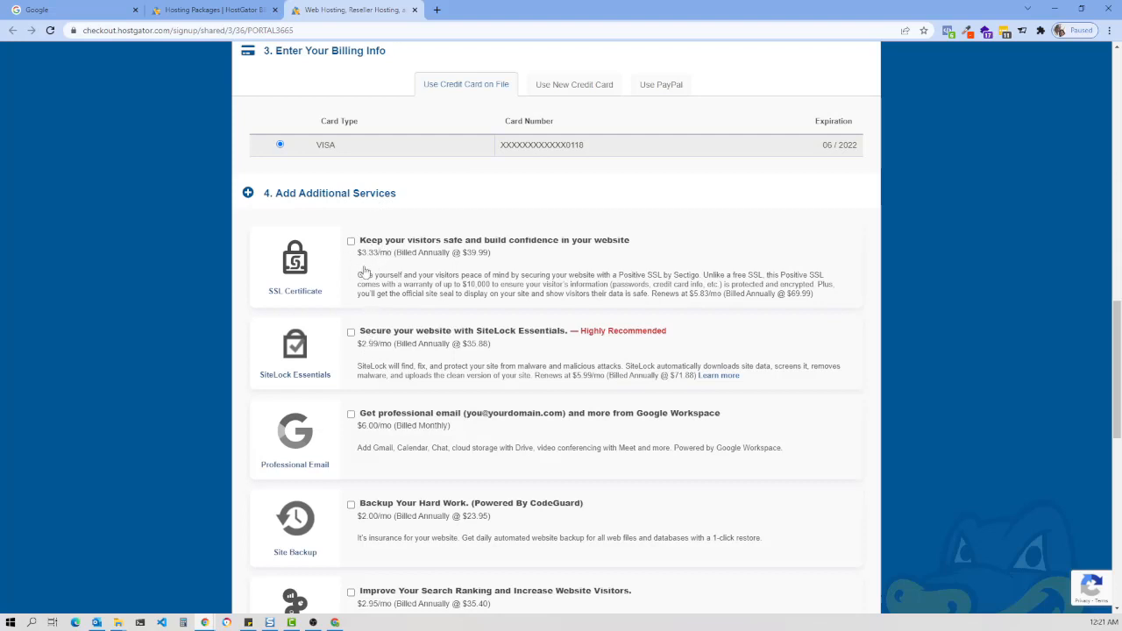
{"action": "scroll", "coordinate": [370, 402], "scroll_direction": "down", "scroll_amount": 4}
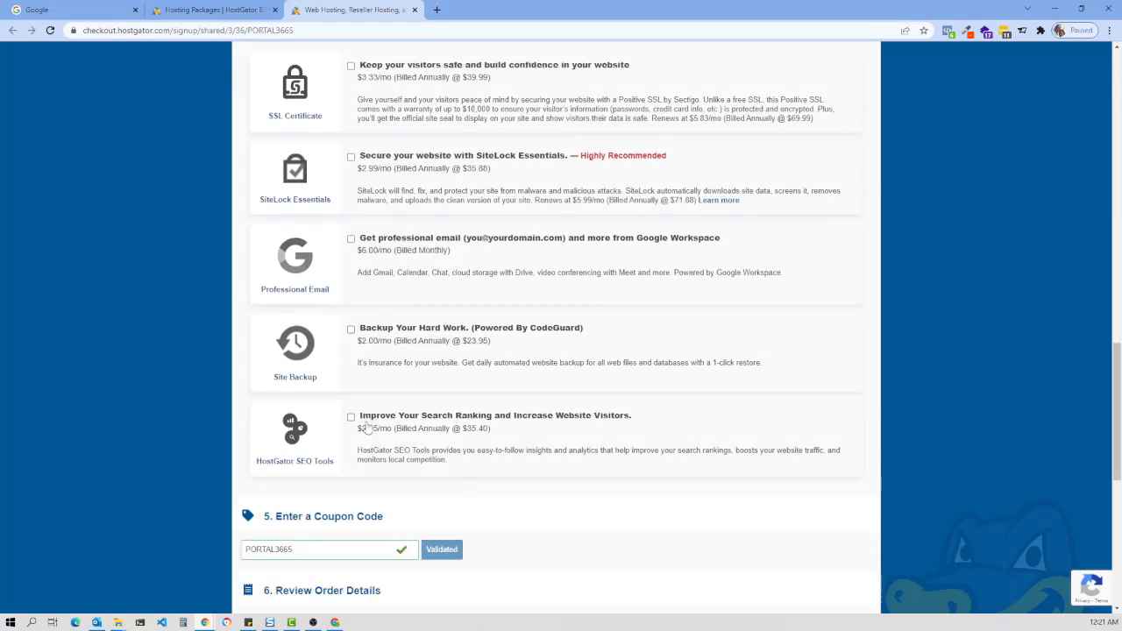
{"action": "scroll", "coordinate": [369, 313], "scroll_direction": "down", "scroll_amount": 1}
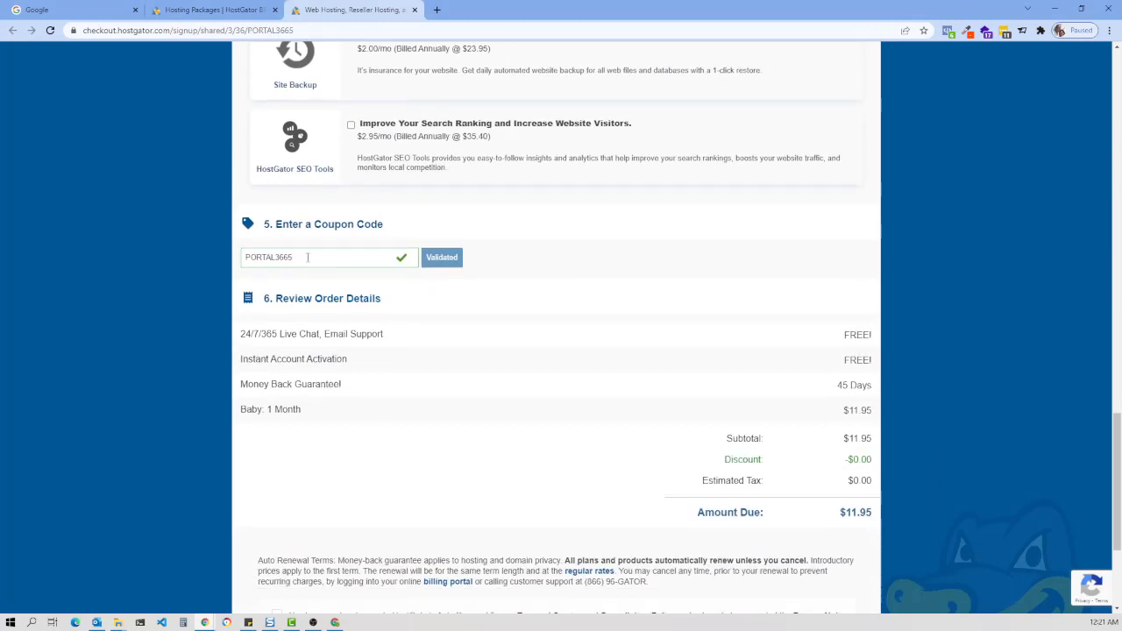
{"action": "left_click_drag", "start_coordinate": [313, 256], "coordinate": [205, 256]}
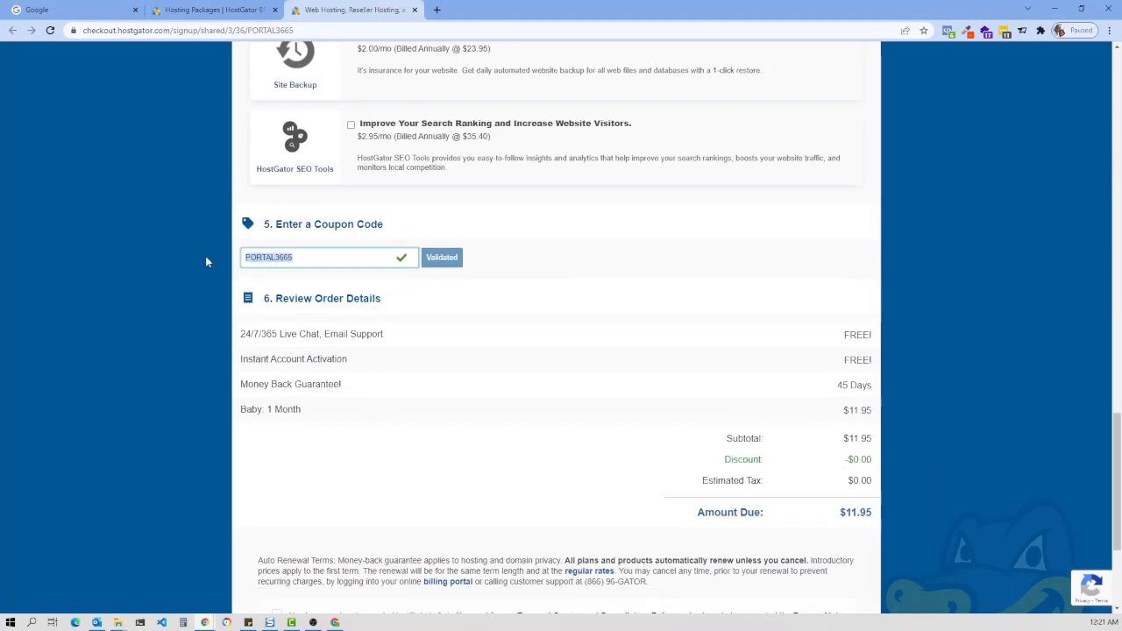
{"action": "type", "text": "d"}
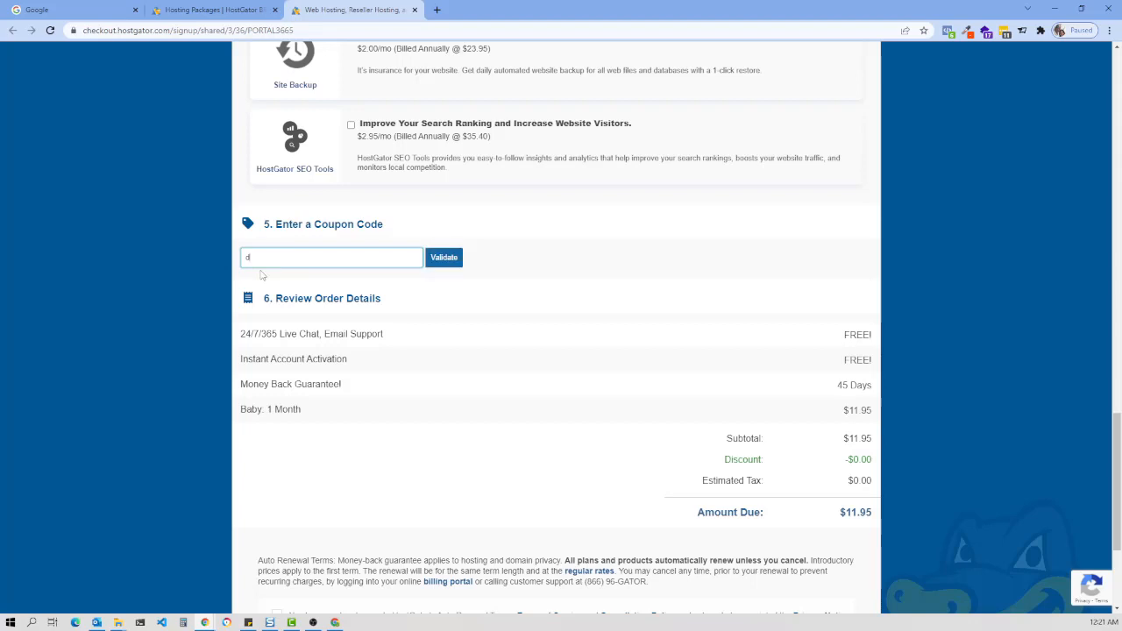
{"action": "type", "text": "fspromo"}
{"action": "left_click", "coordinate": [449, 260]}
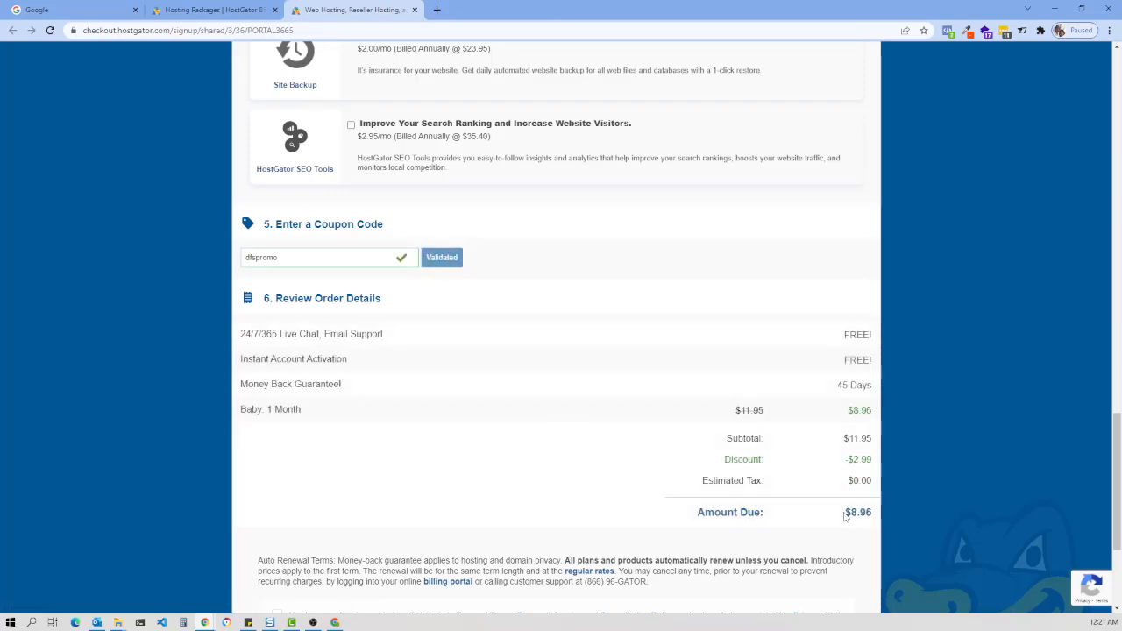
Review the discount and amount due, agree to the renewal, service, cancellation and privacy terms, and check out the hosting order
{"action": "left_click_drag", "start_coordinate": [845, 513], "coordinate": [872, 514]}
{"action": "left_click", "coordinate": [864, 460]}
{"action": "scroll", "coordinate": [457, 370], "scroll_direction": "down", "scroll_amount": 3}
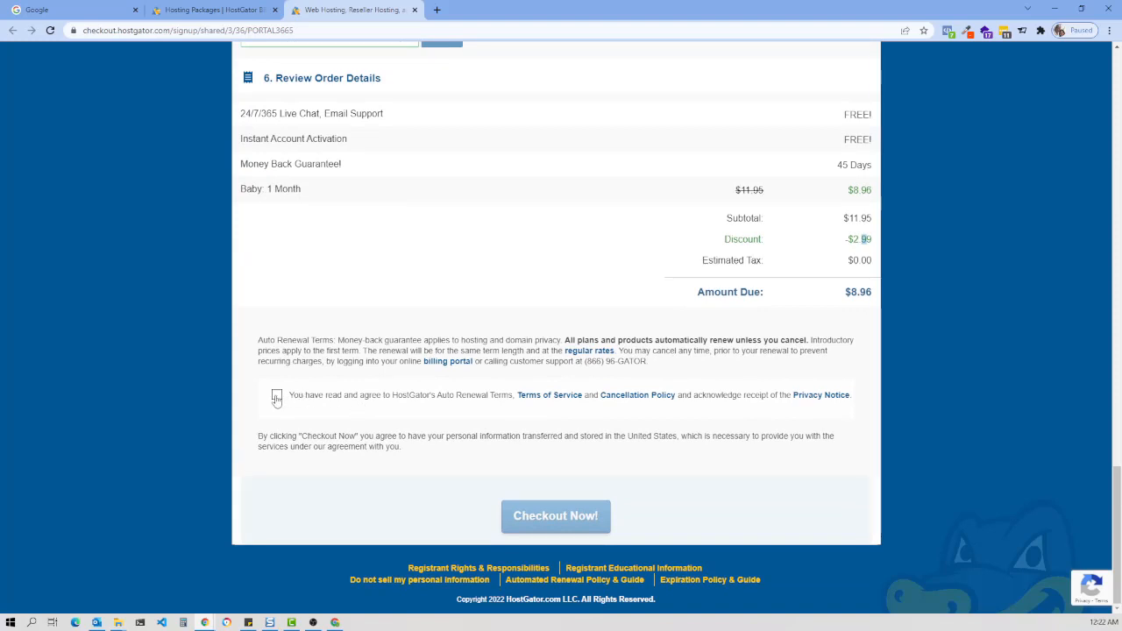
{"action": "left_click", "coordinate": [277, 397]}
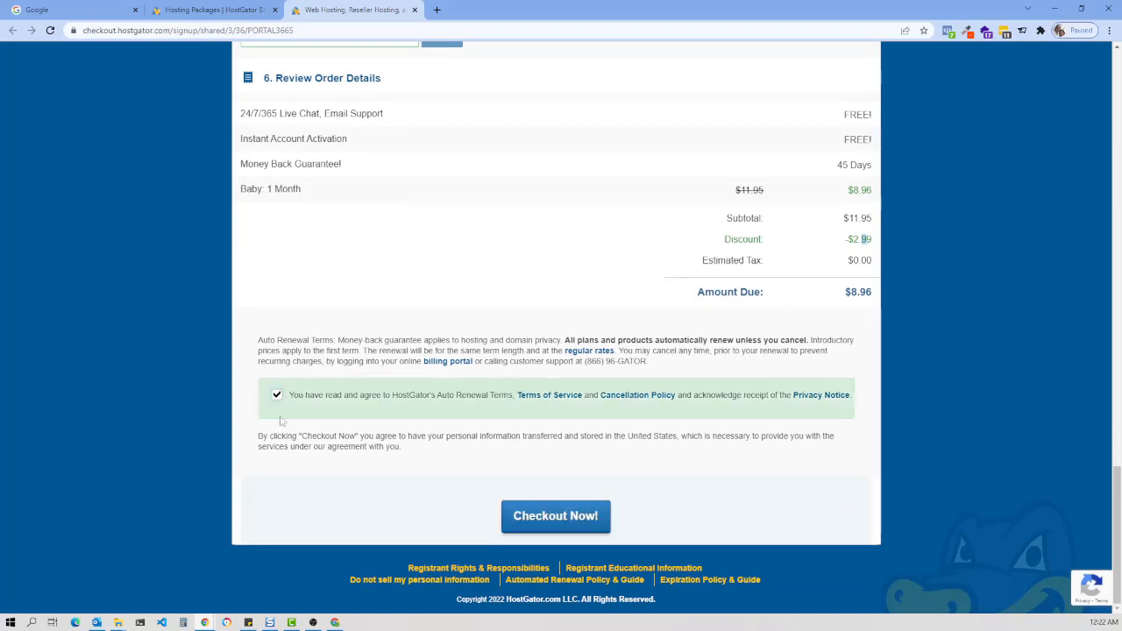
{"action": "left_click", "coordinate": [556, 519]}
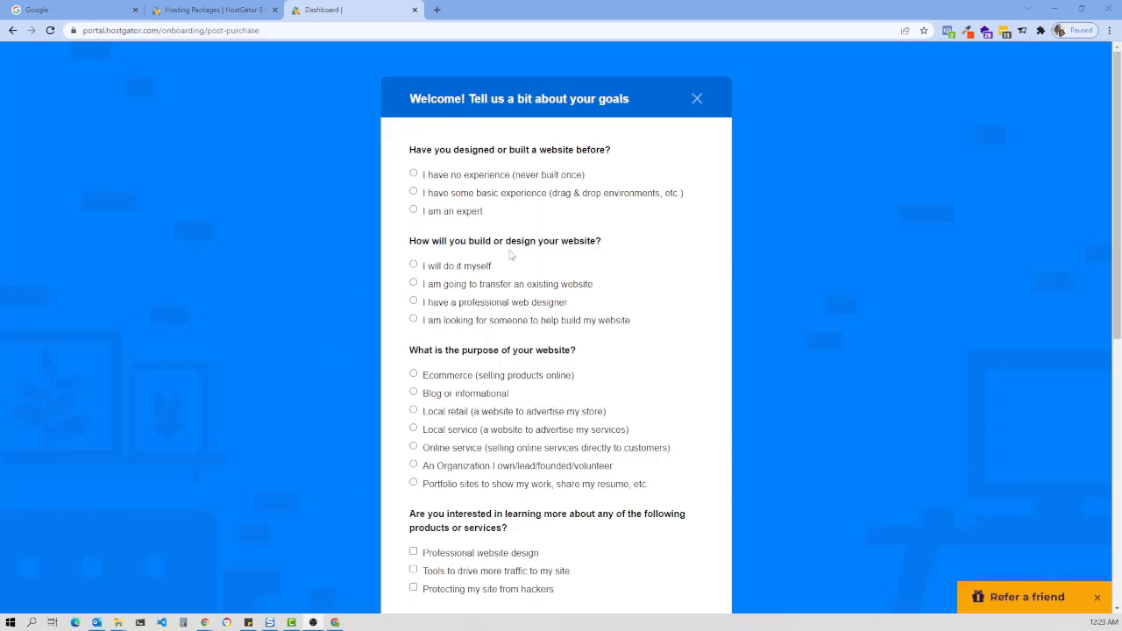
Skip the post-purchase survey and WordPress offer, and launch cPanel for the new hosting package
{"action": "scroll", "coordinate": [512, 255], "scroll_direction": "down", "scroll_amount": 6}
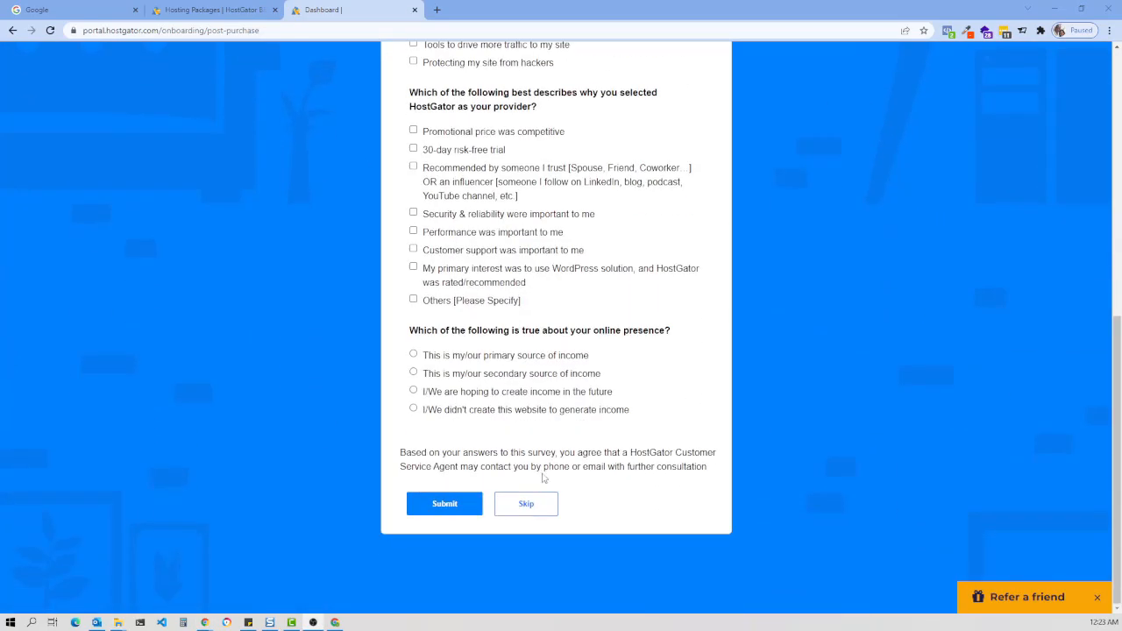
{"action": "left_click", "coordinate": [528, 508]}
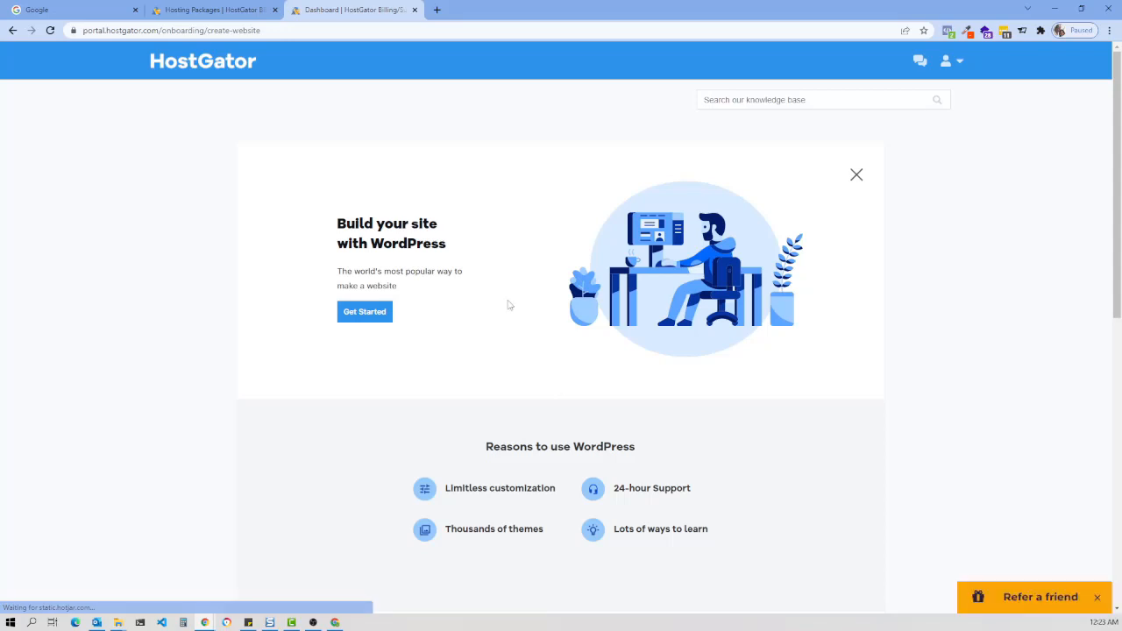
{"action": "left_click", "coordinate": [857, 176]}
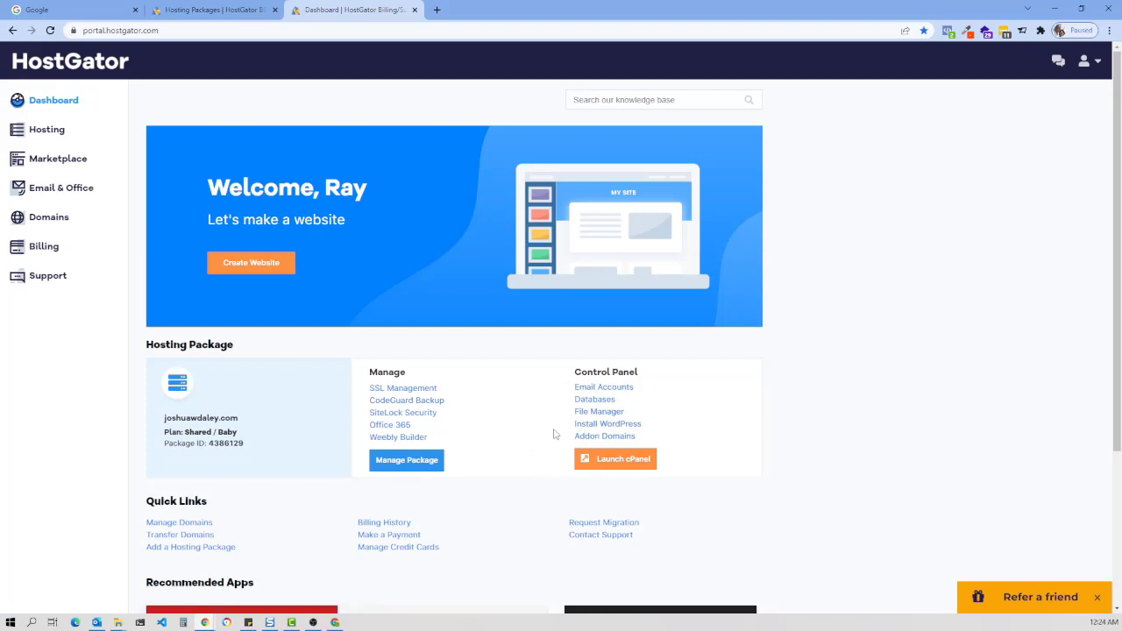
{"action": "left_click", "coordinate": [621, 462]}
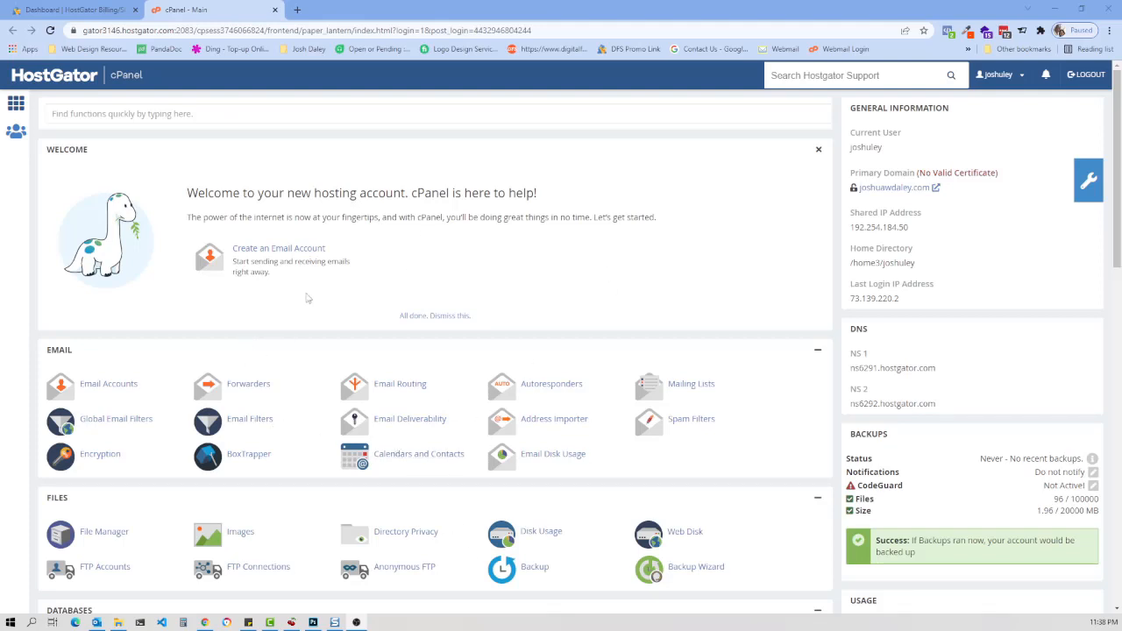
Return to the HostGator portal, automatically point the domain to its hosting account and save the name servers
{"action": "left_click", "coordinate": [75, 10]}
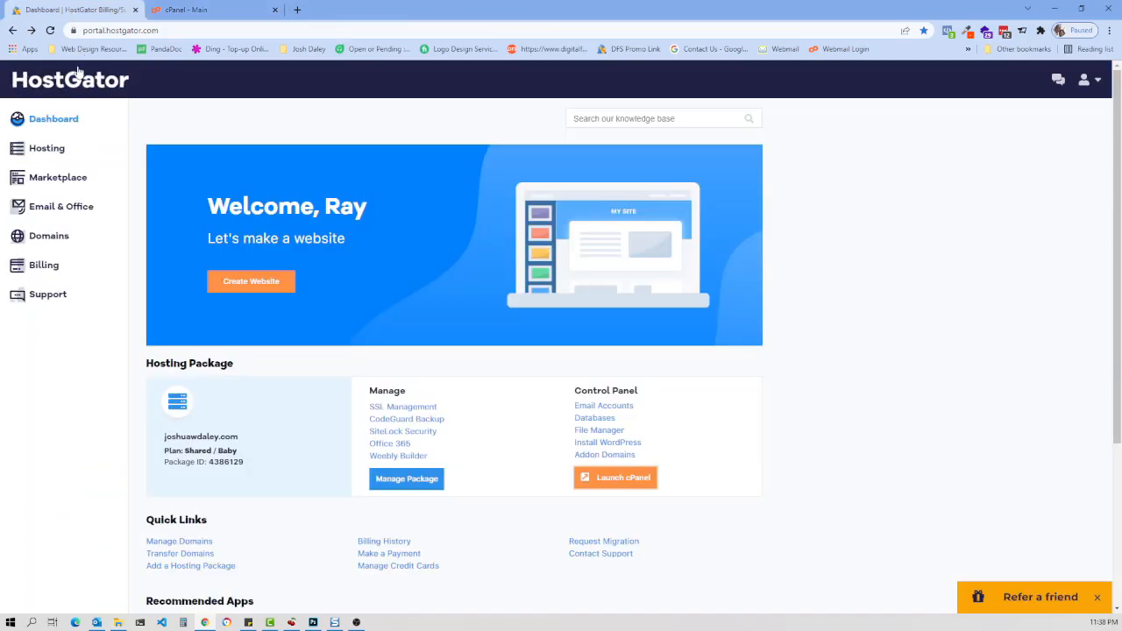
{"action": "left_click", "coordinate": [51, 246]}
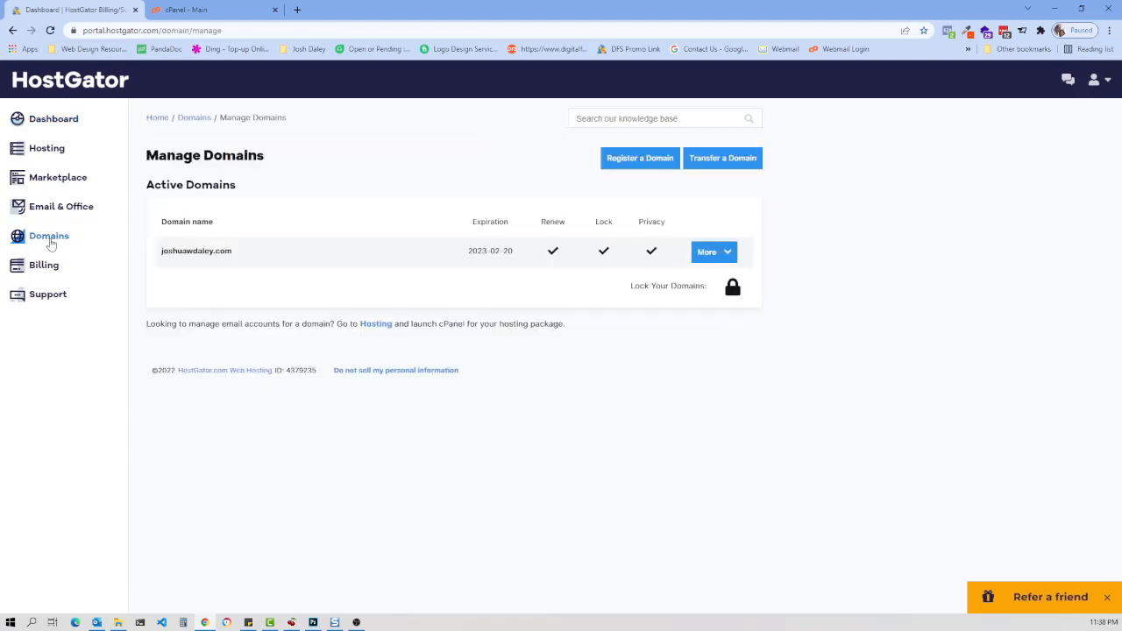
{"action": "left_click", "coordinate": [730, 254]}
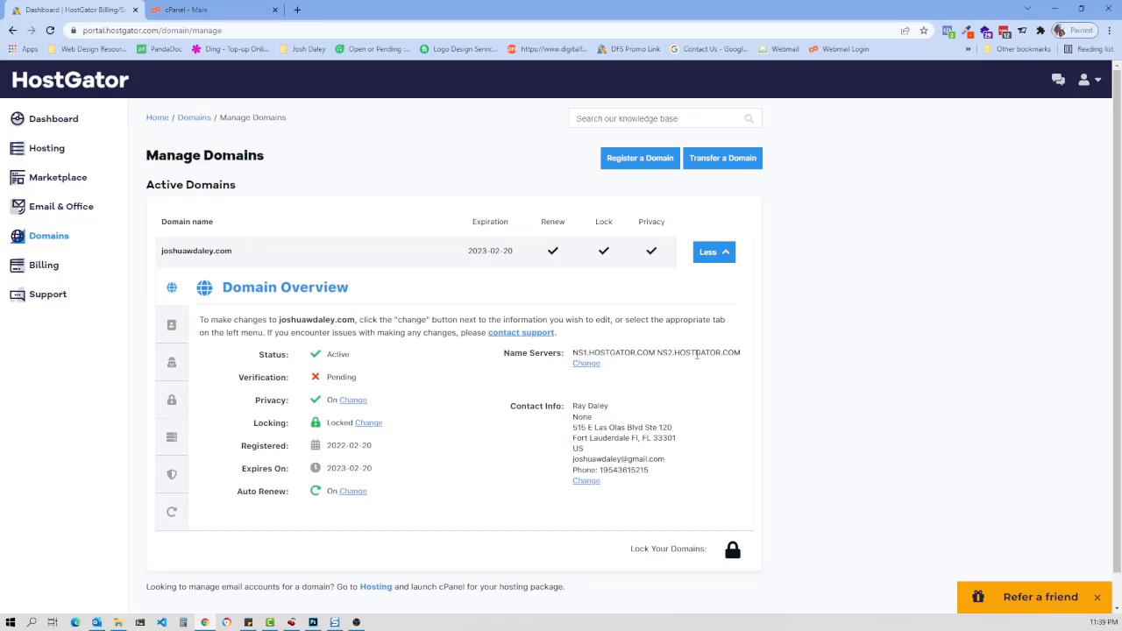
{"action": "left_click", "coordinate": [587, 364]}
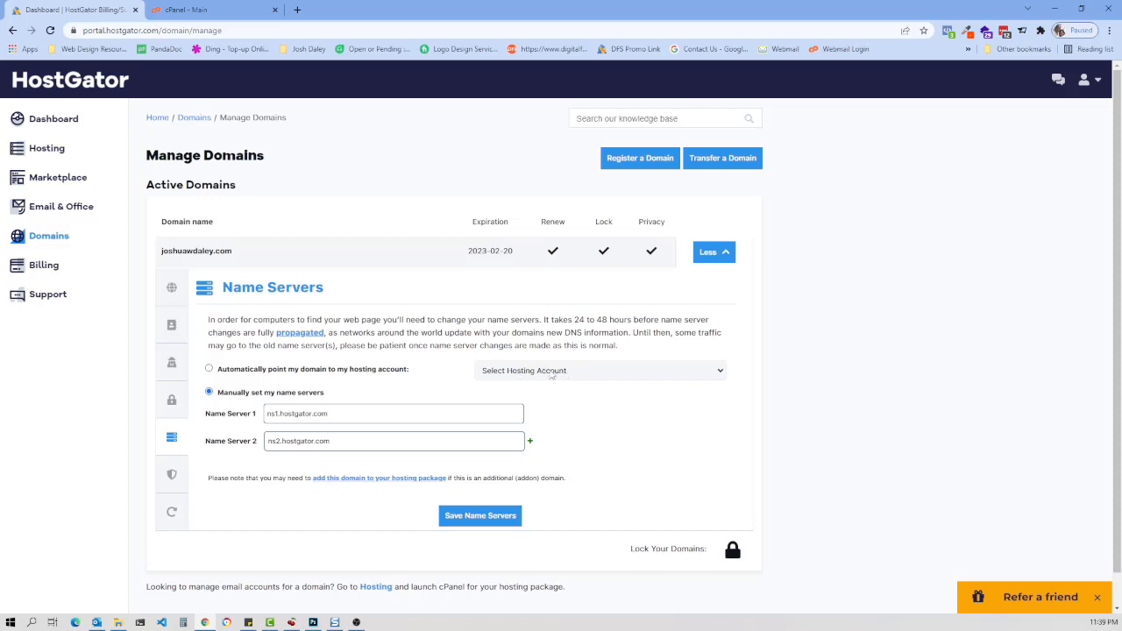
{"action": "left_click", "coordinate": [533, 375]}
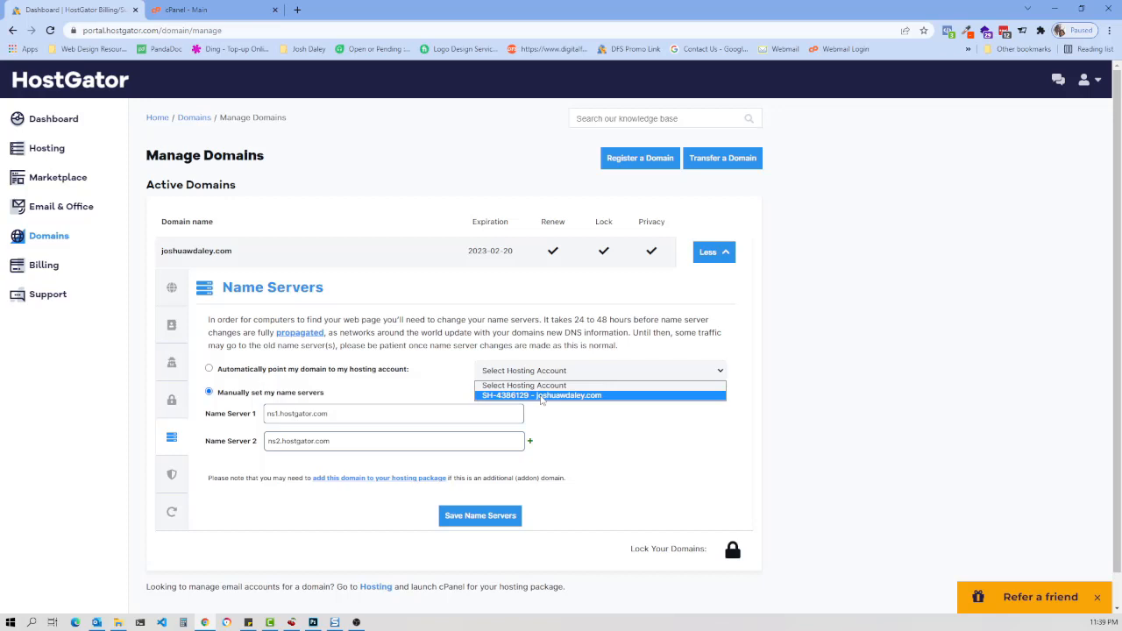
{"action": "left_click", "coordinate": [542, 395]}
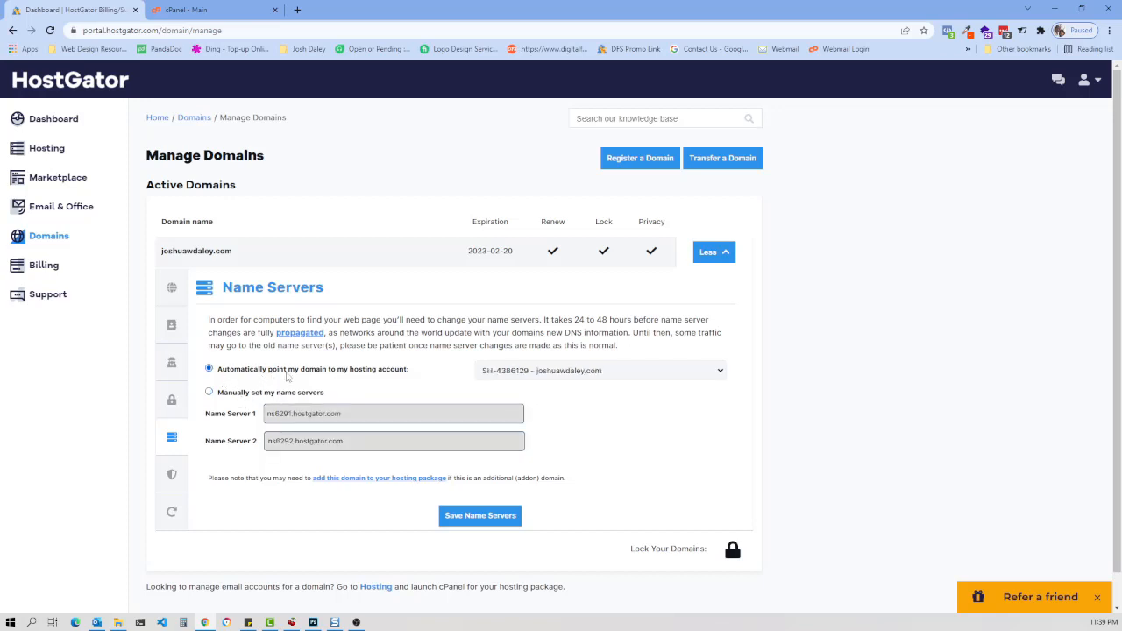
{"action": "left_click", "coordinate": [480, 517]}
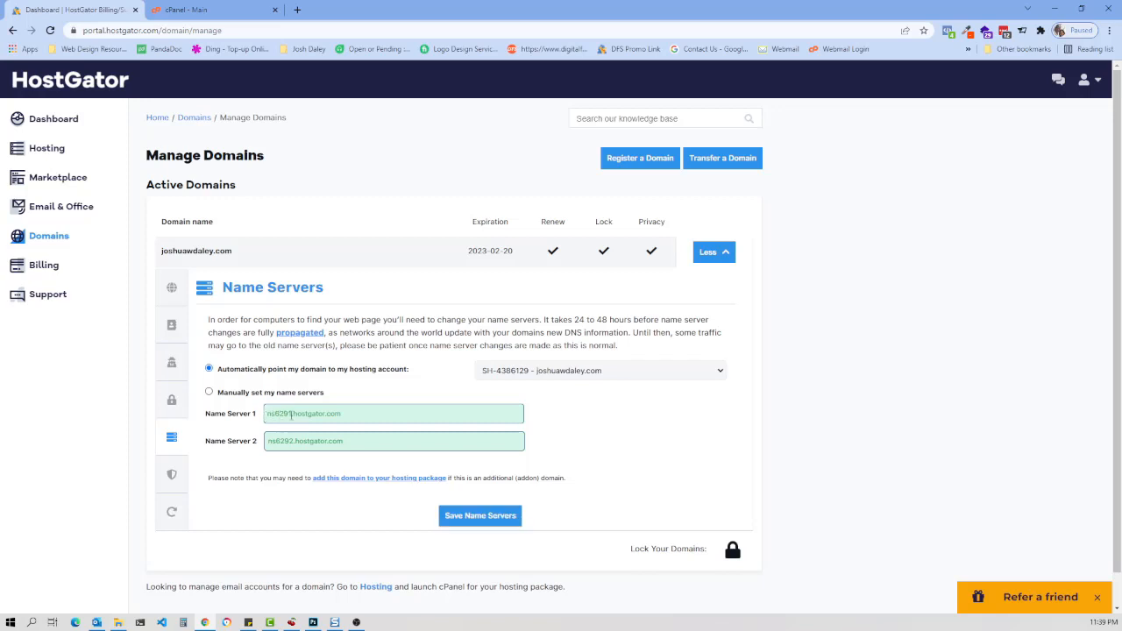
{"action": "left_click", "coordinate": [478, 517]}
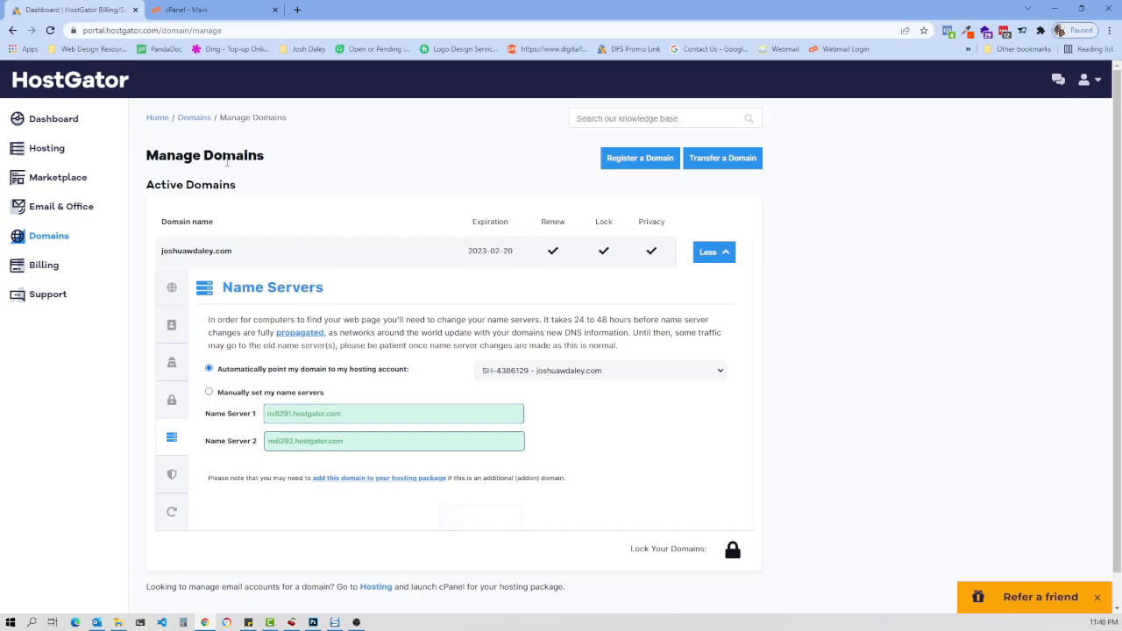
Switch to the hosting package's cPanel and start a new email account with the username info
{"action": "left_click", "coordinate": [224, 9]}
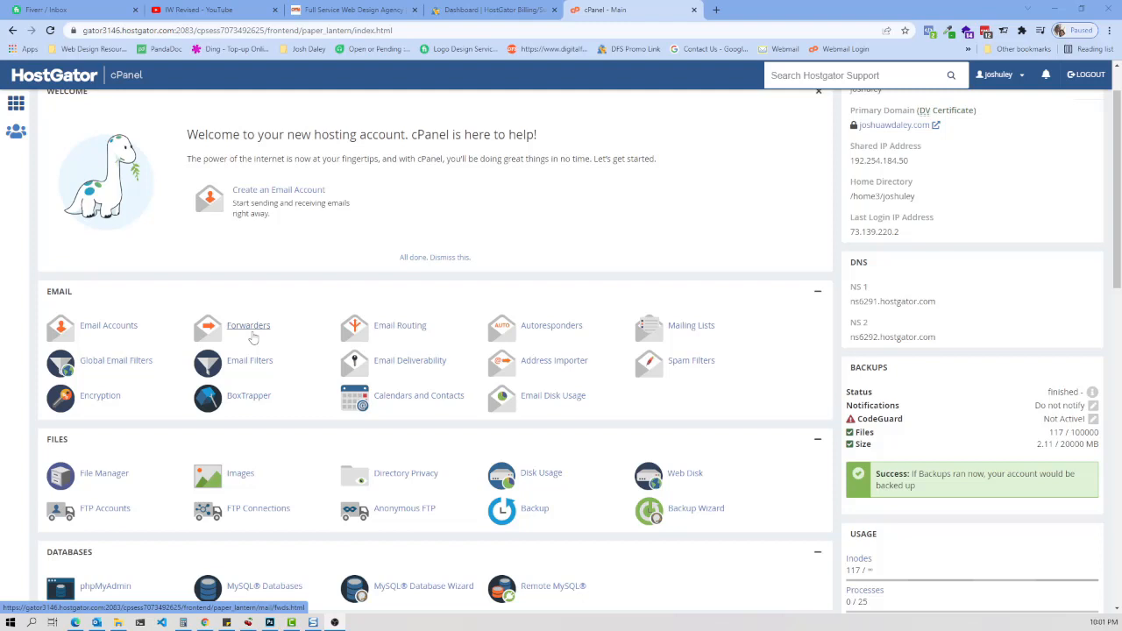
{"action": "left_click", "coordinate": [109, 325]}
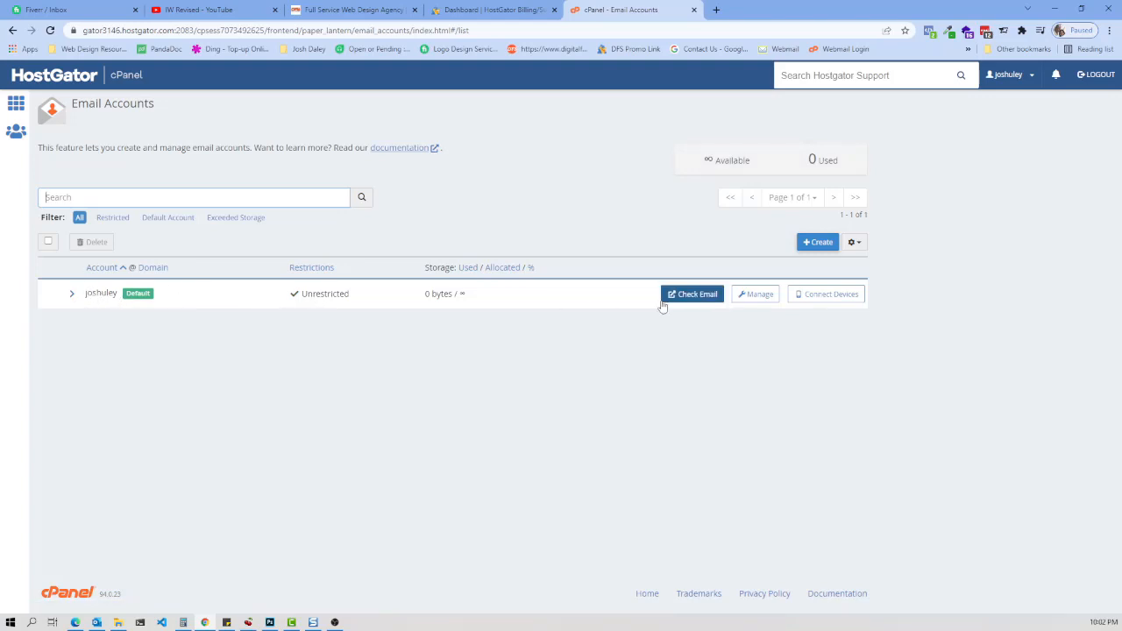
{"action": "left_click", "coordinate": [818, 243]}
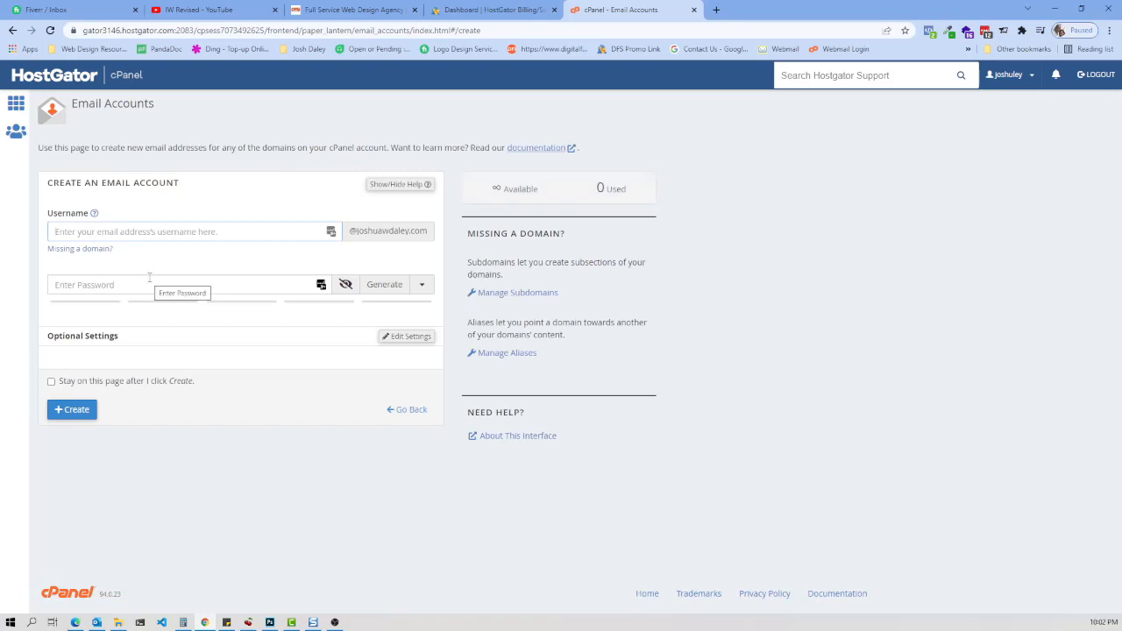
{"action": "type", "text": "jwd"}
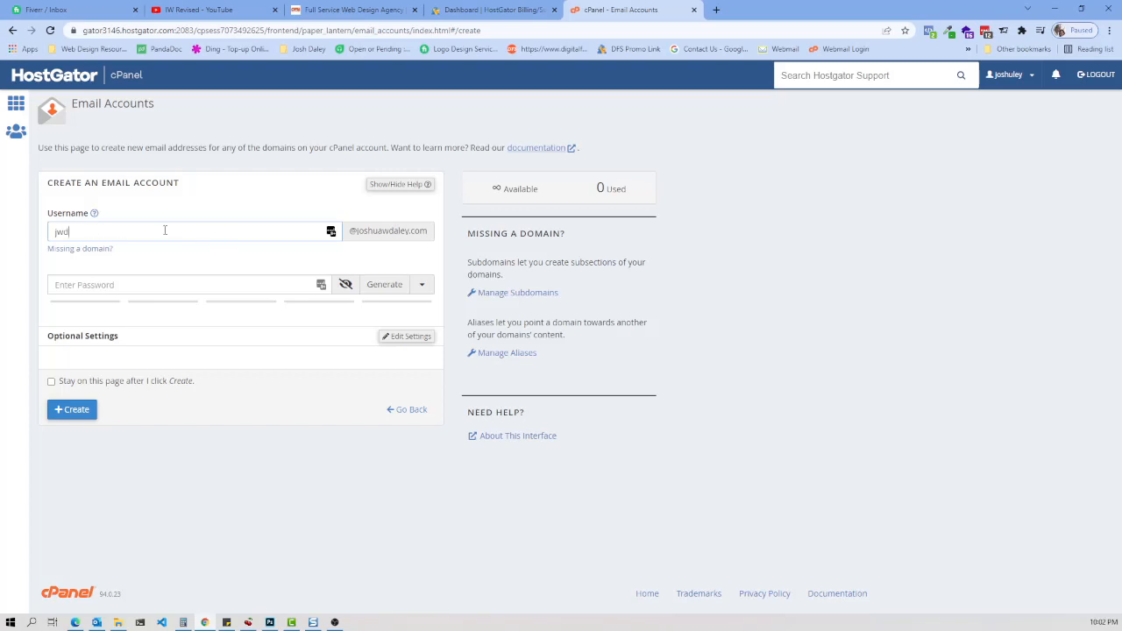
{"action": "double_click", "coordinate": [75, 233]}
{"action": "type", "text": "info"}
Enter the email account password, create the account and decline saving the credentials in LastPass
{"action": "left_click", "coordinate": [91, 286]}
{"action": "type", "text": "*******"}
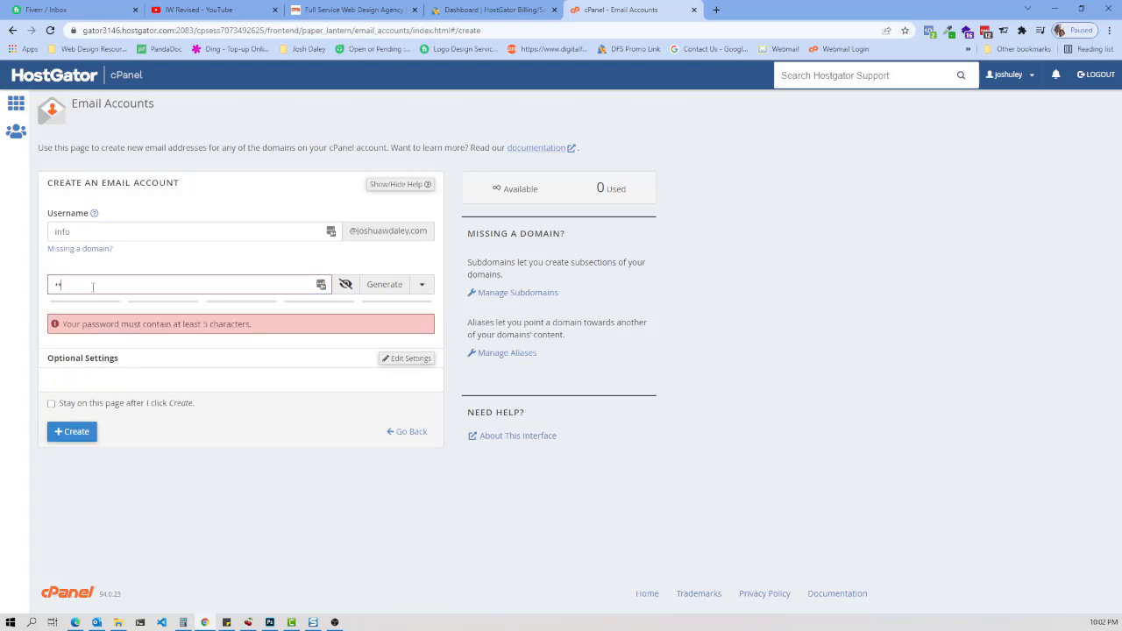
{"action": "type", "text": "***"}
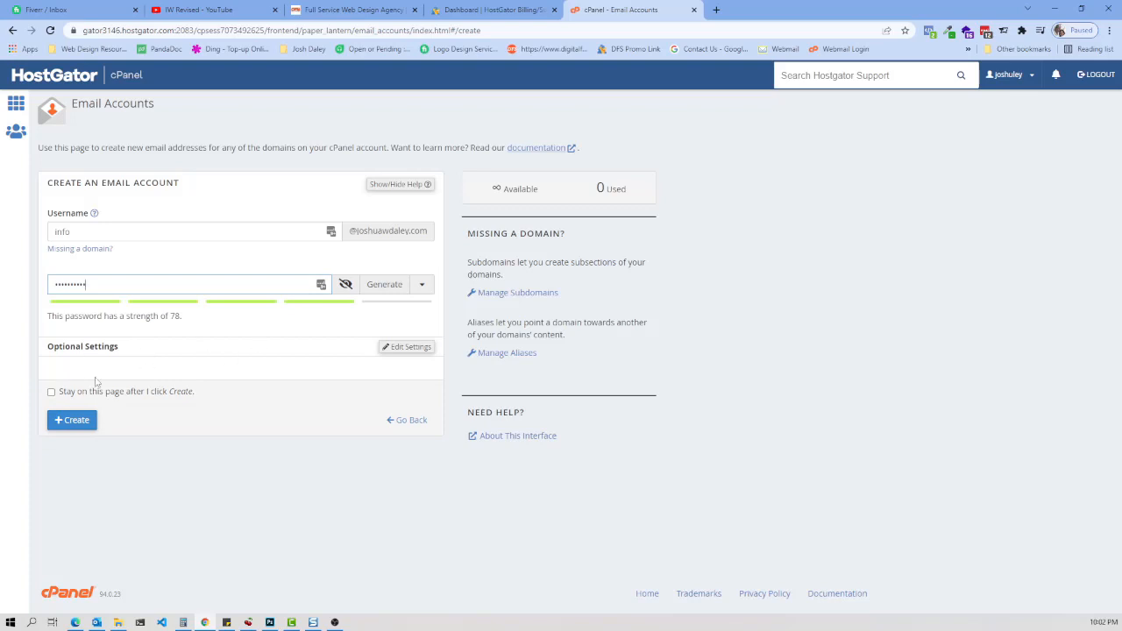
{"action": "left_click", "coordinate": [74, 421]}
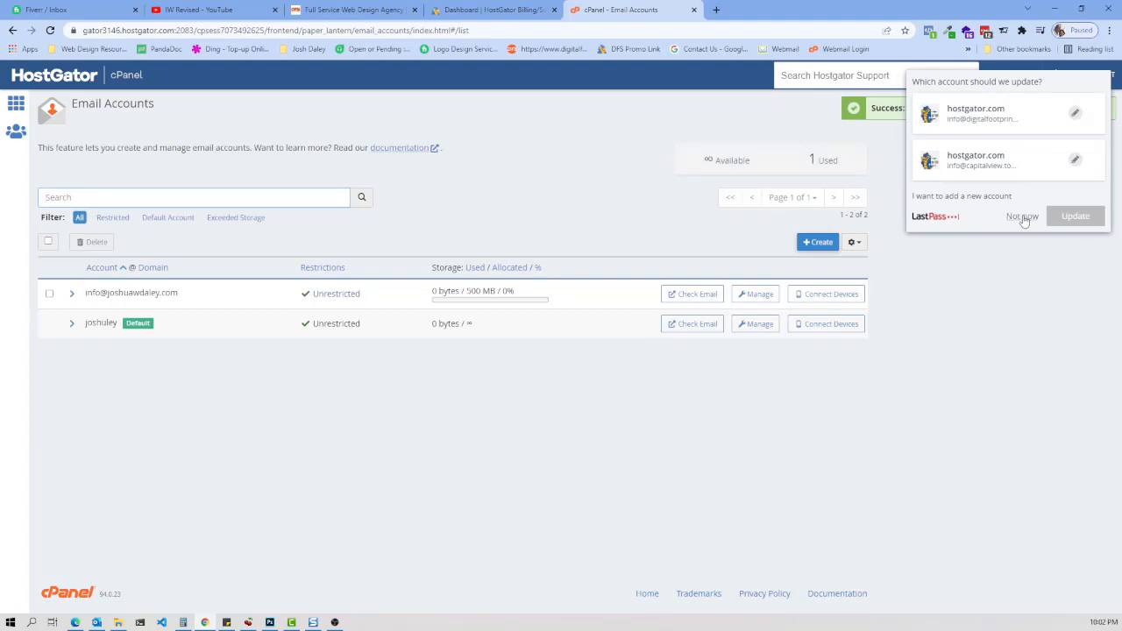
{"action": "left_click", "coordinate": [1023, 217]}
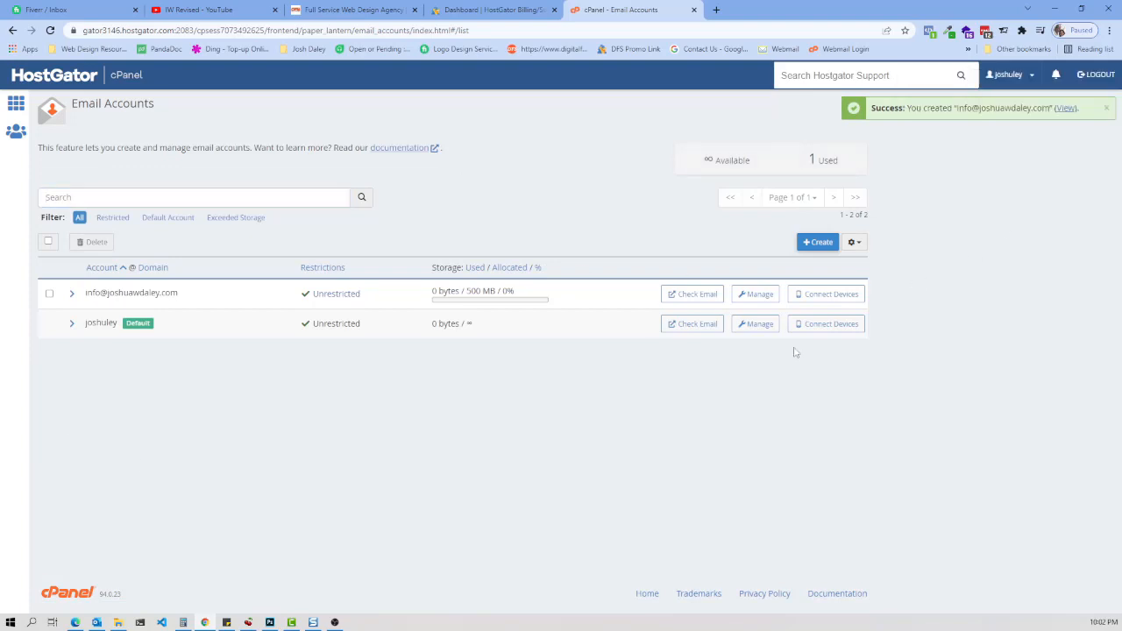
Open webmail for the new email account and enter its inbox with the Horde client
{"action": "left_click", "coordinate": [693, 295]}
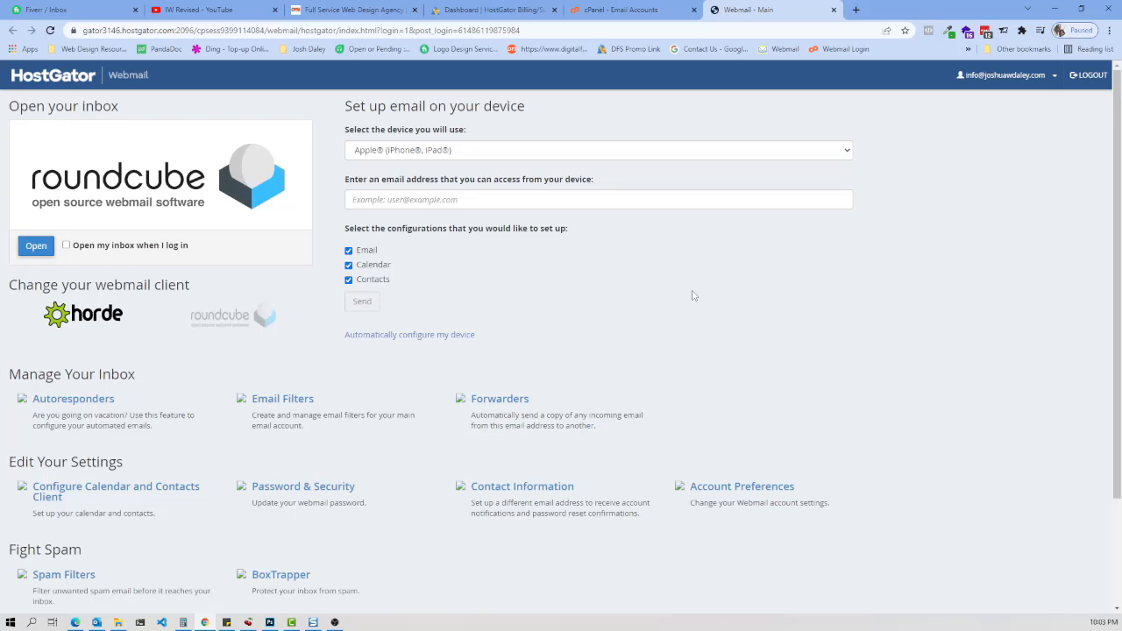
{"action": "left_click", "coordinate": [83, 317]}
{"action": "left_click", "coordinate": [36, 247]}
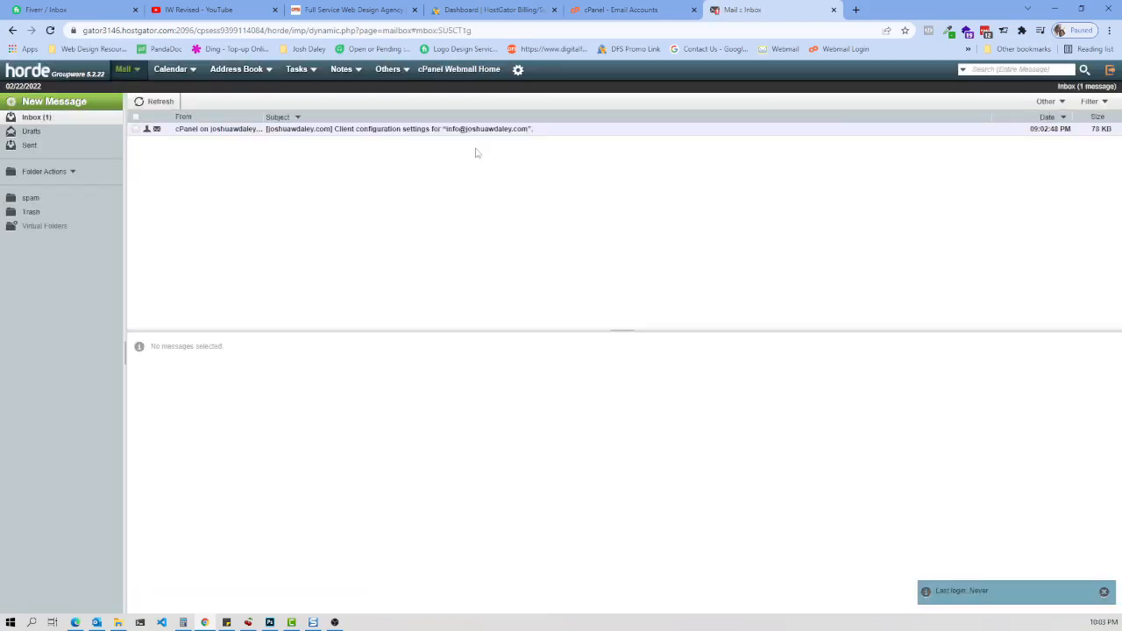
Open the client configuration message from cPanel and examine the password entry in the secure SSL/TLS settings
{"action": "left_click", "coordinate": [295, 131]}
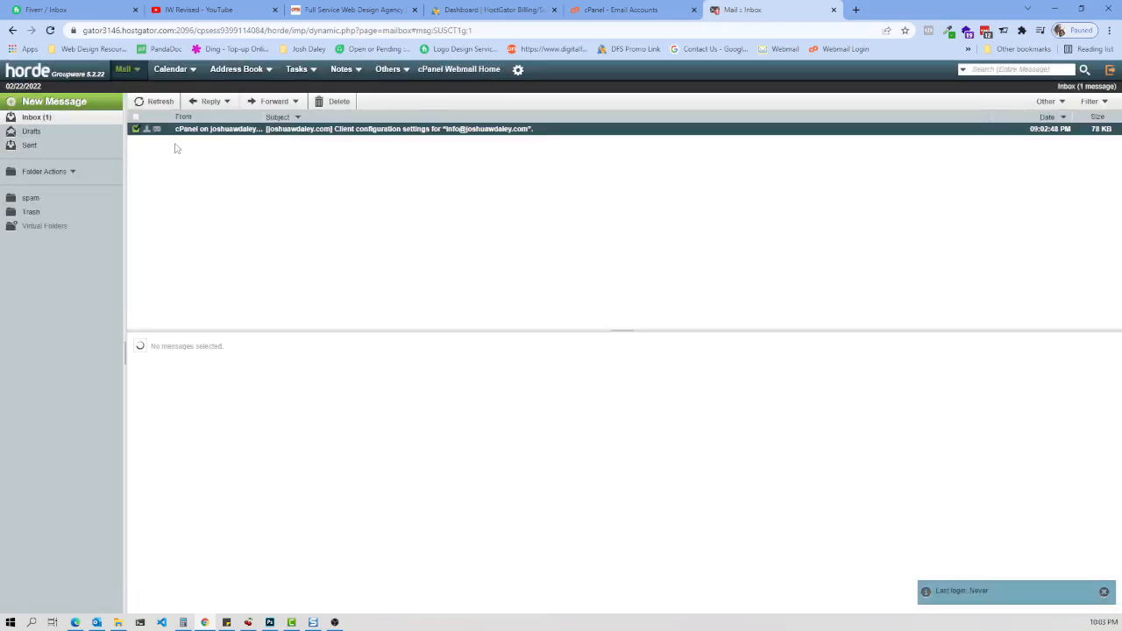
{"action": "scroll", "coordinate": [566, 509], "scroll_direction": "down", "scroll_amount": 2}
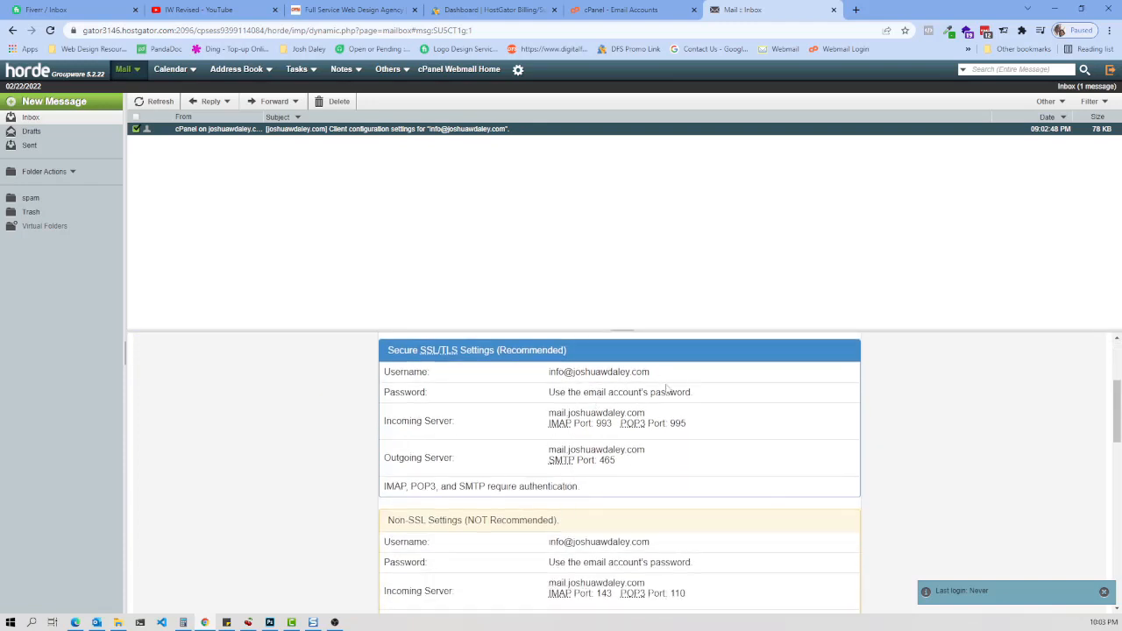
{"action": "left_click_drag", "start_coordinate": [697, 394], "coordinate": [545, 399]}
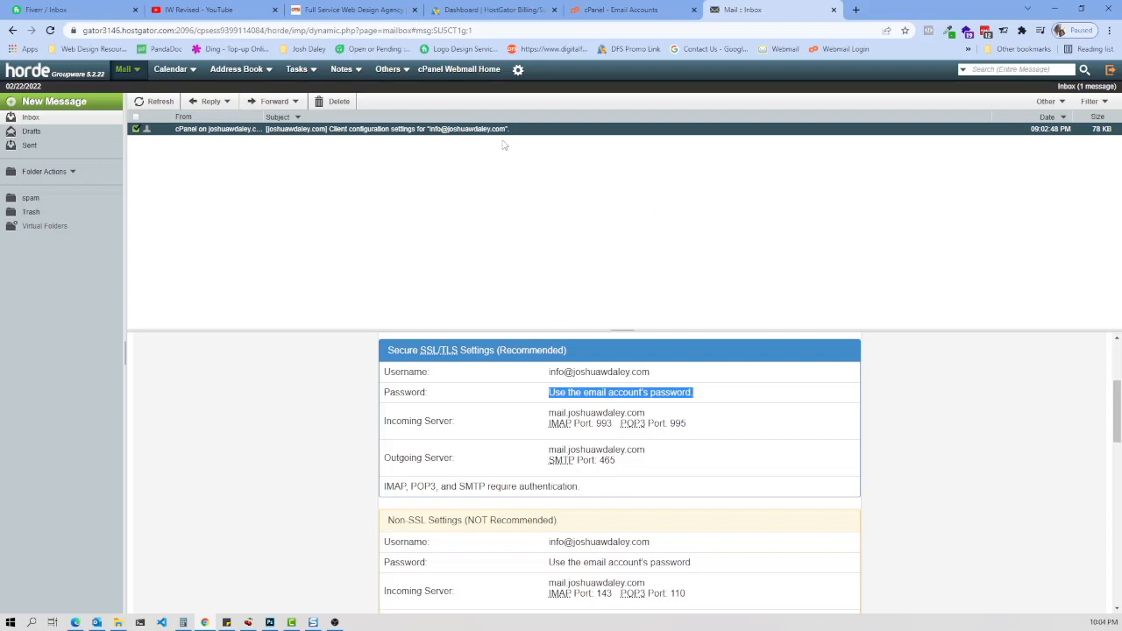
Compose a new message to the company's info email address with subject and body "test", and send it
{"action": "left_click", "coordinate": [54, 102]}
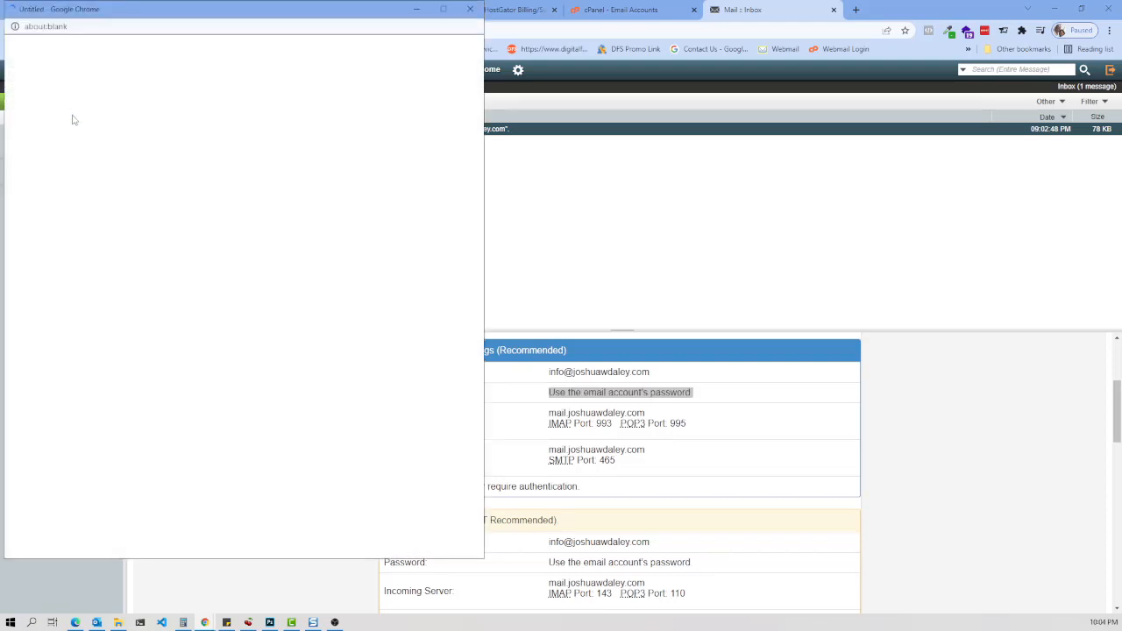
{"action": "left_click_drag", "start_coordinate": [175, 13], "coordinate": [355, 58]}
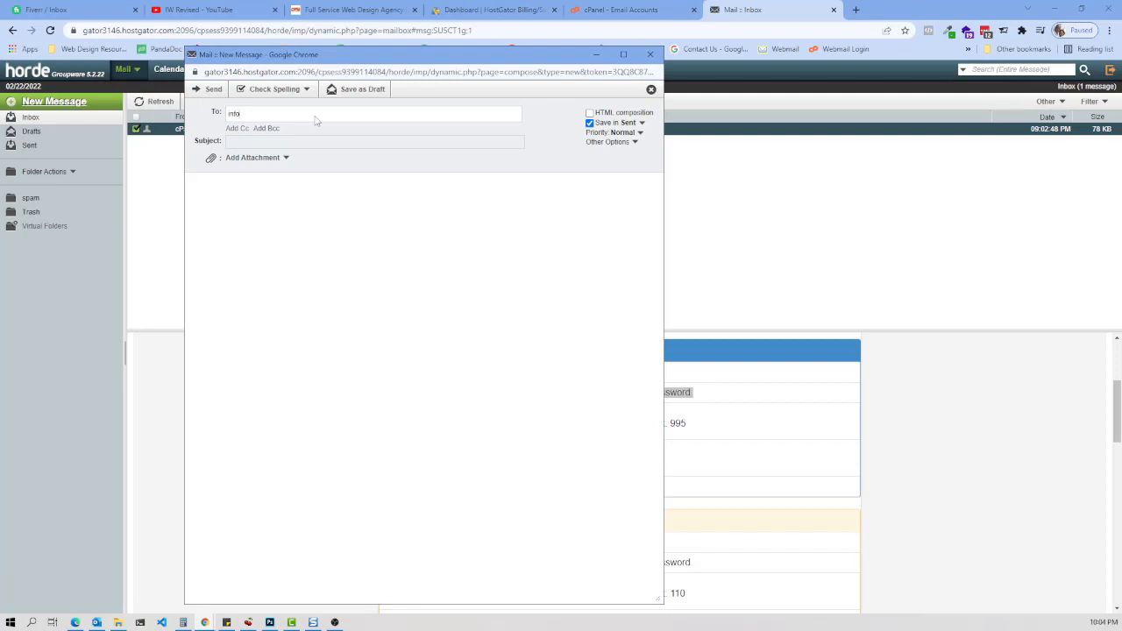
{"action": "type", "text": "digitalfootprintsolutions.com"}
{"action": "left_click", "coordinate": [256, 141]}
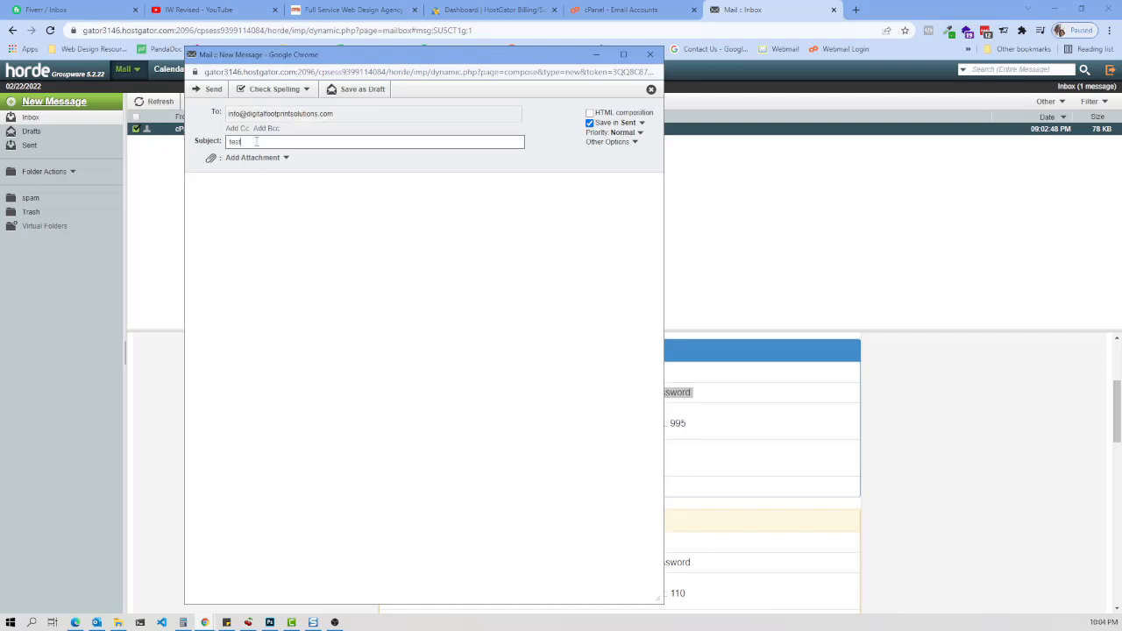
{"action": "left_click", "coordinate": [225, 194]}
{"action": "type", "text": "test"}
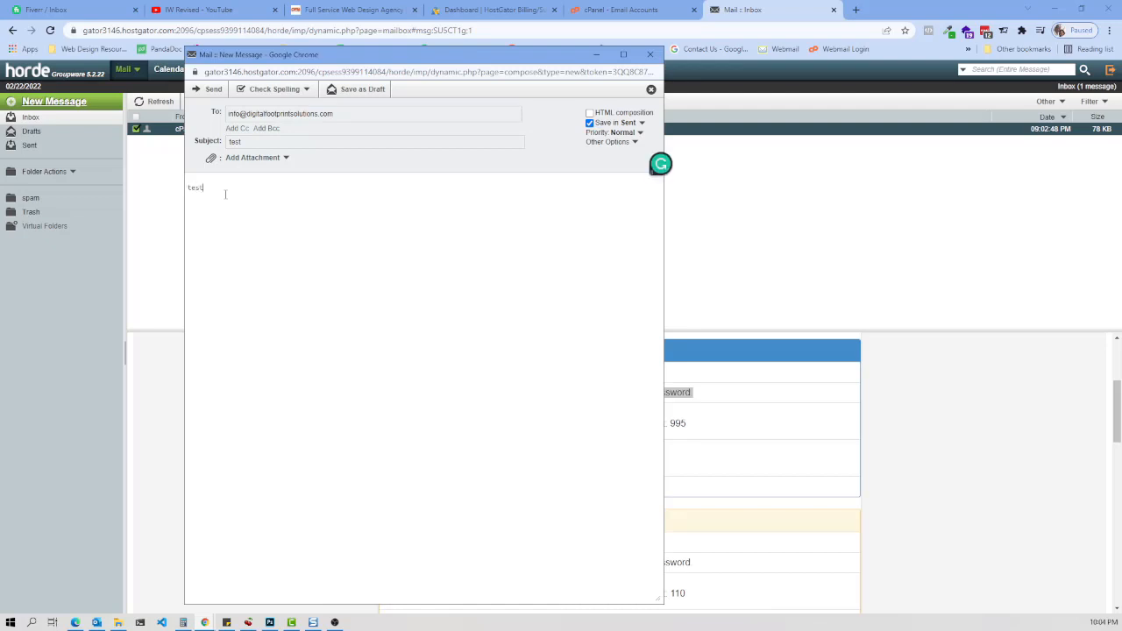
{"action": "left_click", "coordinate": [213, 89]}
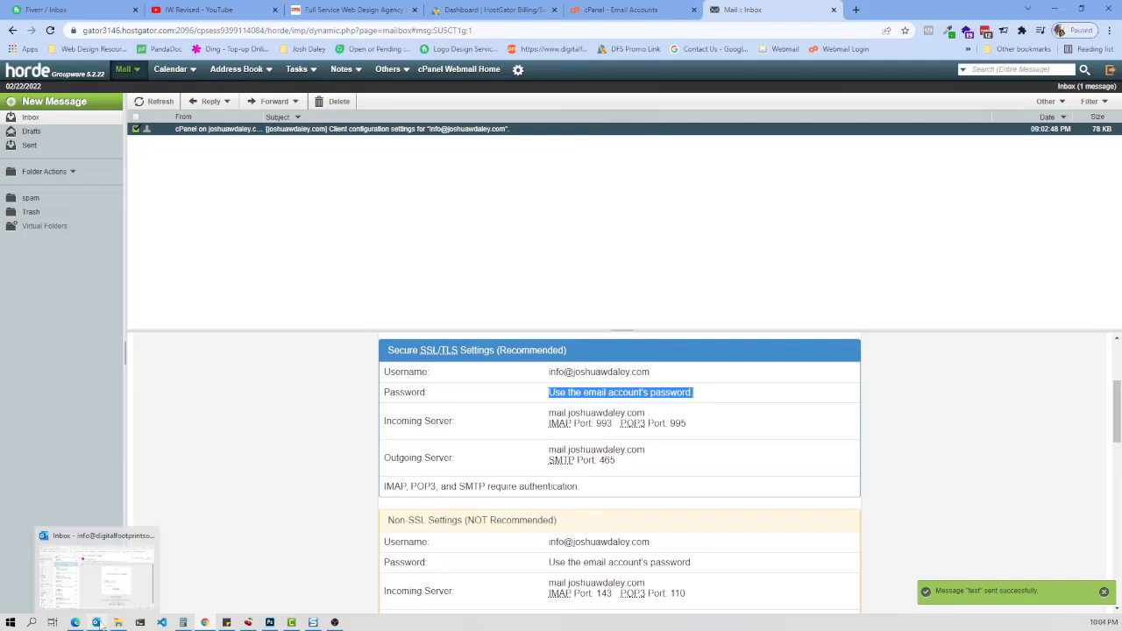
Switch to Outlook and open the test message received from the new email account
{"action": "left_click", "coordinate": [99, 624]}
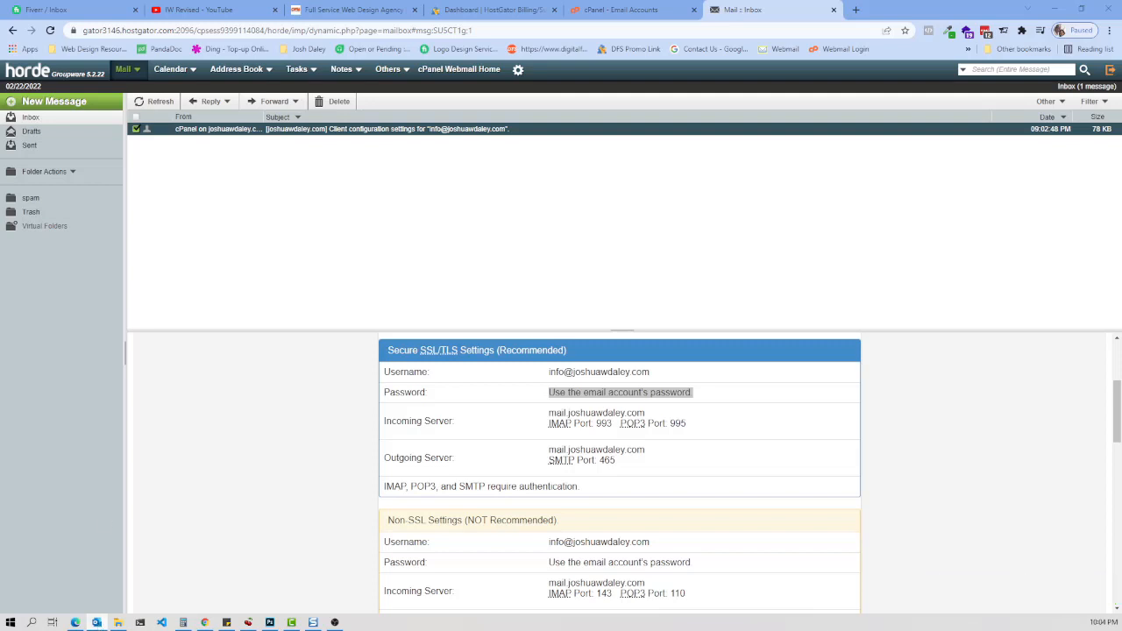
{"action": "key", "text": "alt+Tab"}
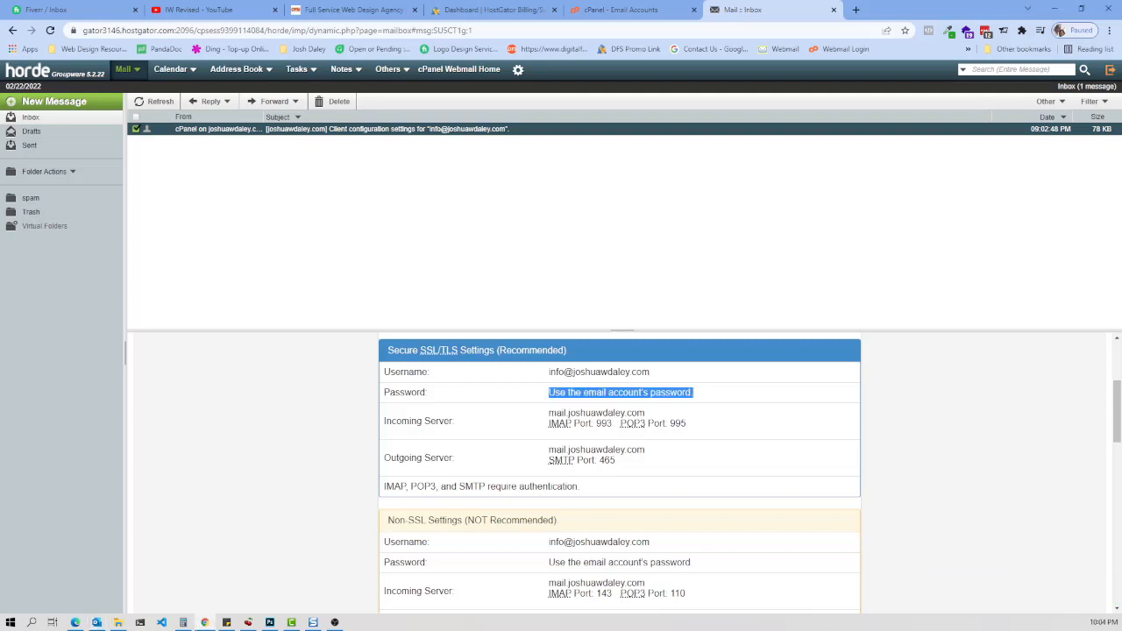
{"action": "key", "text": "alt+Tab"}
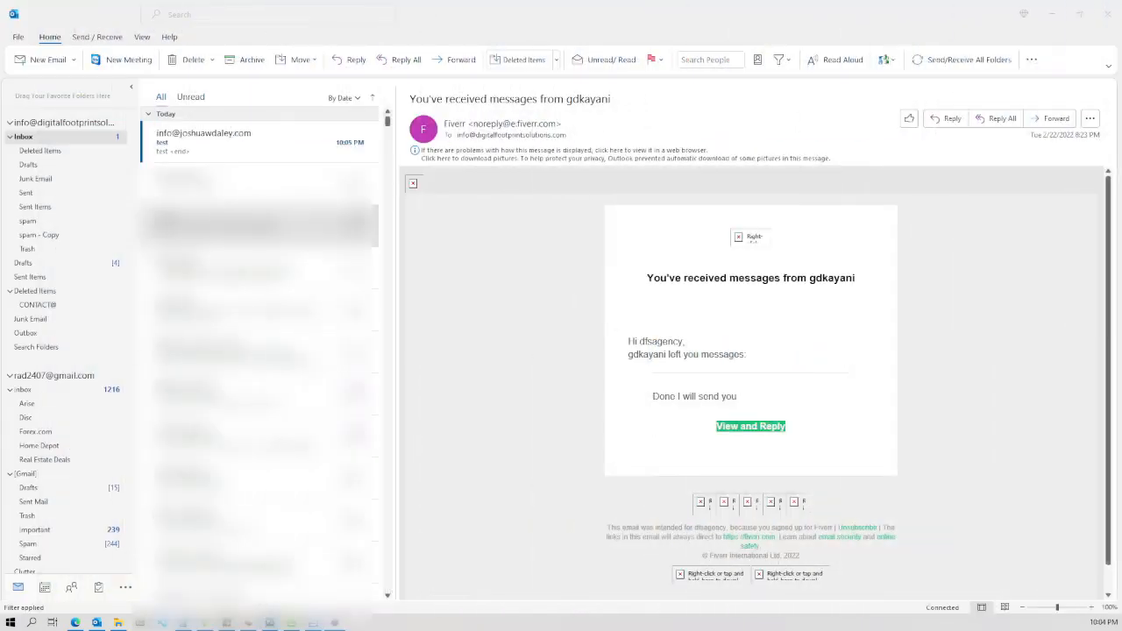
{"action": "left_click", "coordinate": [232, 154]}
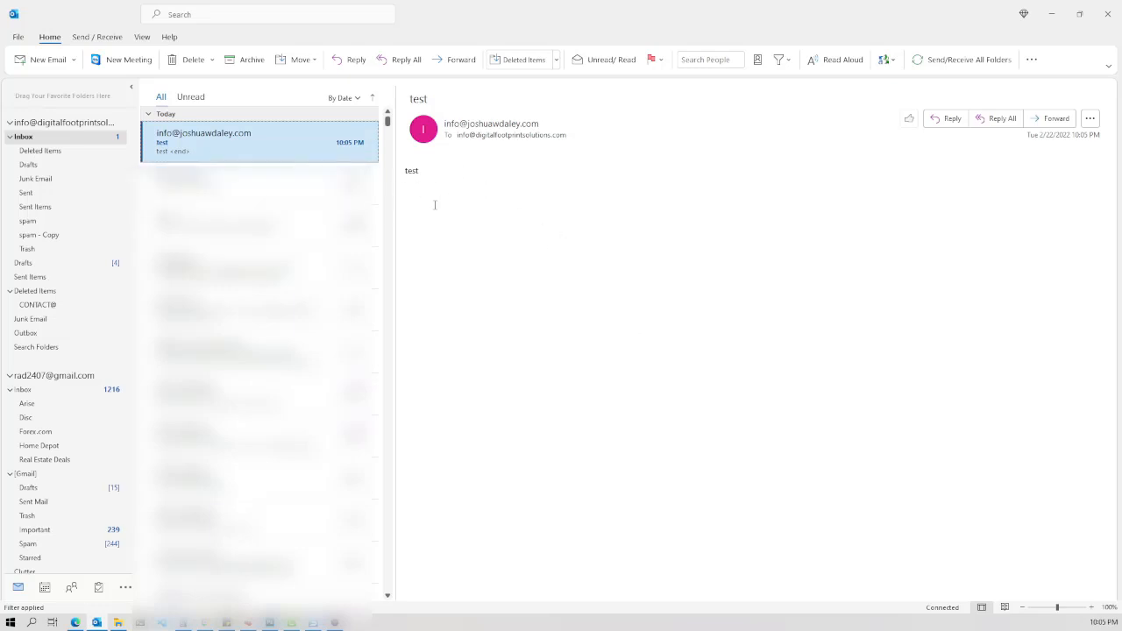
Reply to the test message with "I received the test" and send the reply
{"action": "left_click", "coordinate": [945, 124]}
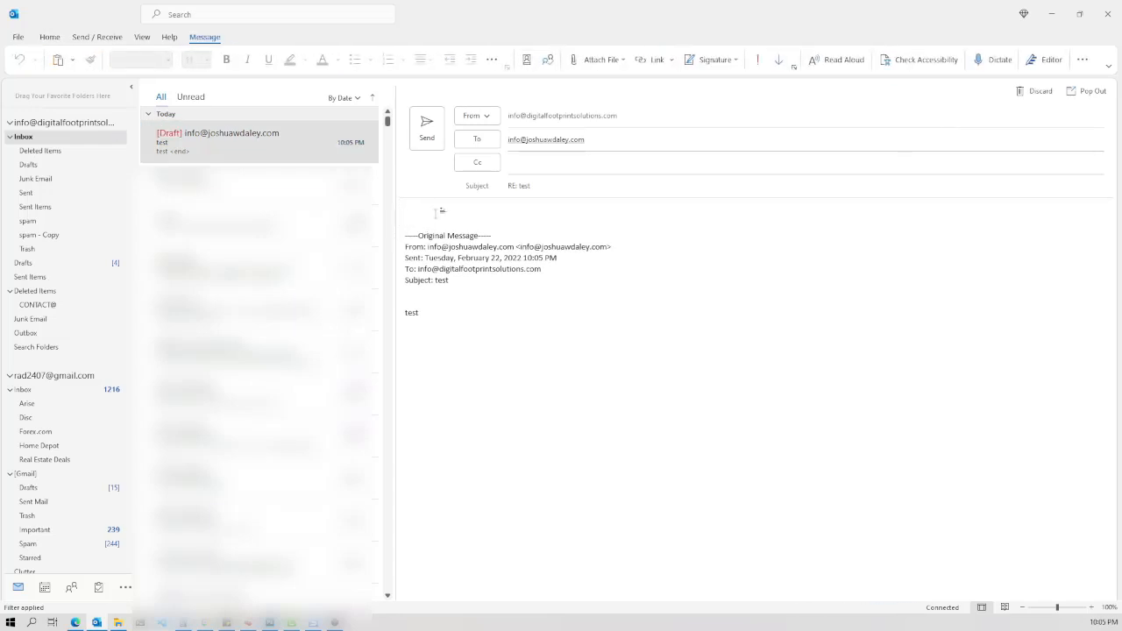
{"action": "type", "text": "I receive"}
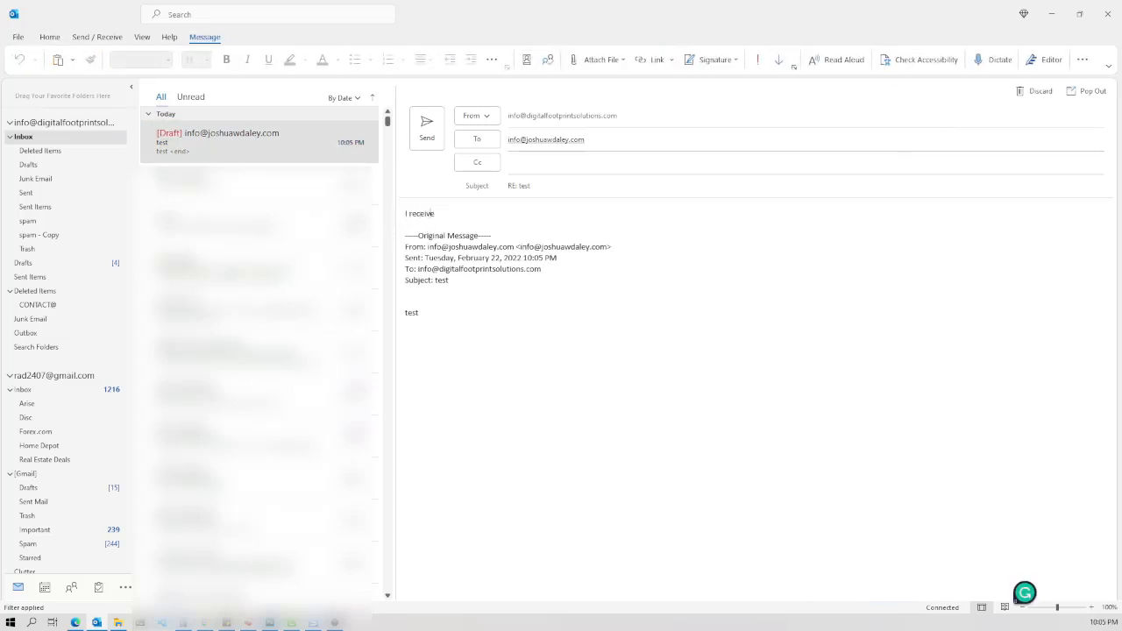
{"action": "type", "text": "d the texst"}
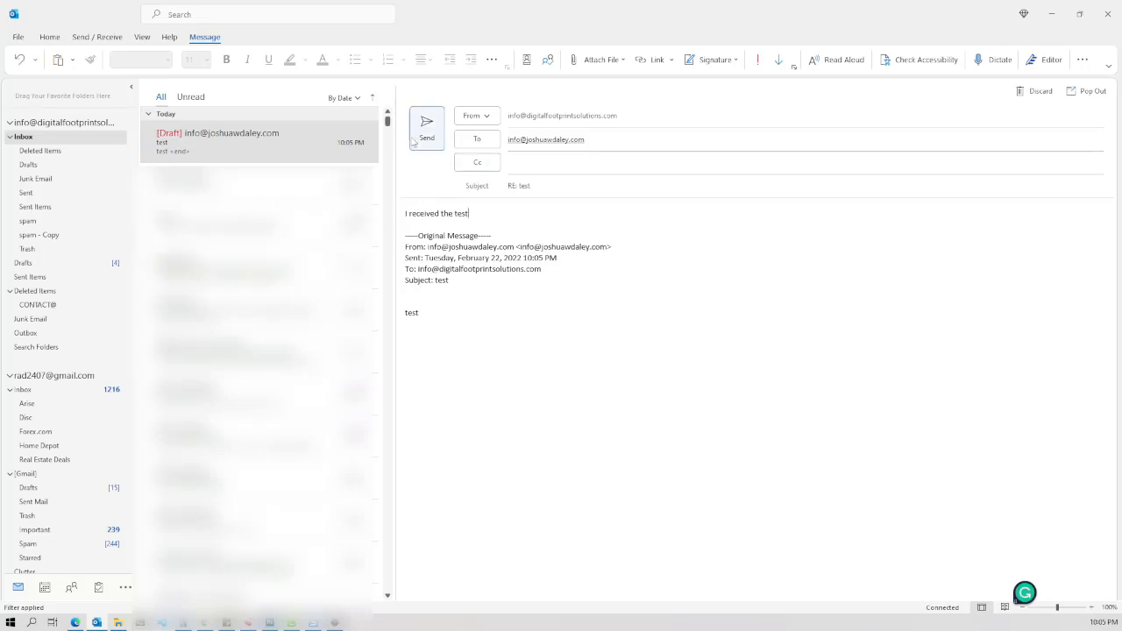
{"action": "left_click", "coordinate": [419, 140]}
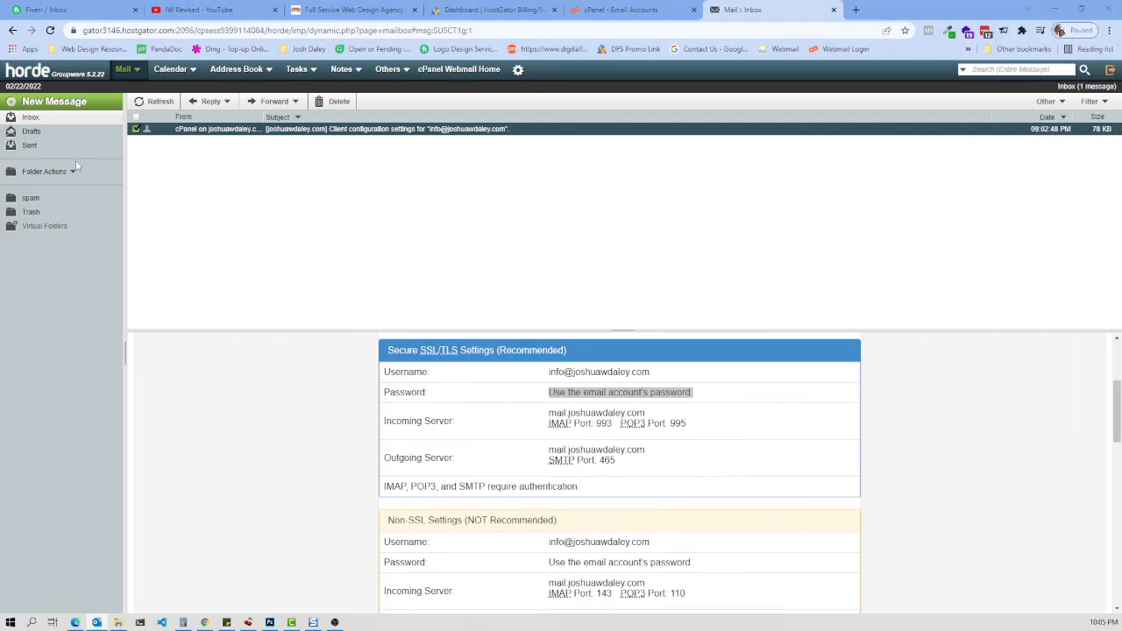
Return to the Horde webmail, refresh the inbox and open the reply to the test message
{"action": "left_click", "coordinate": [155, 107]}
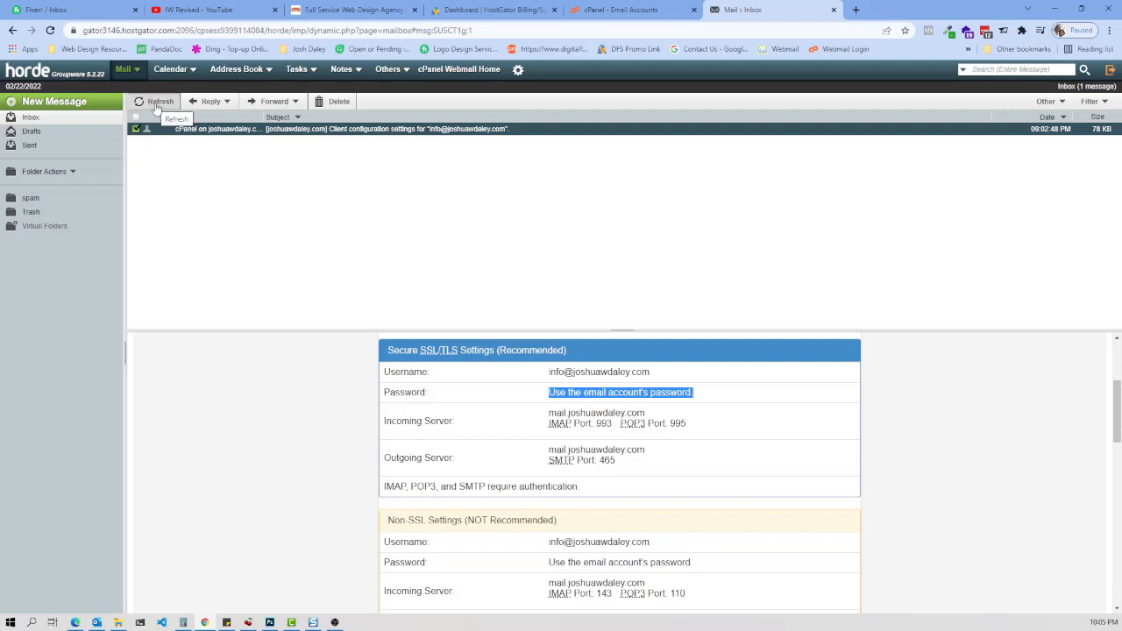
{"action": "left_click", "coordinate": [157, 103]}
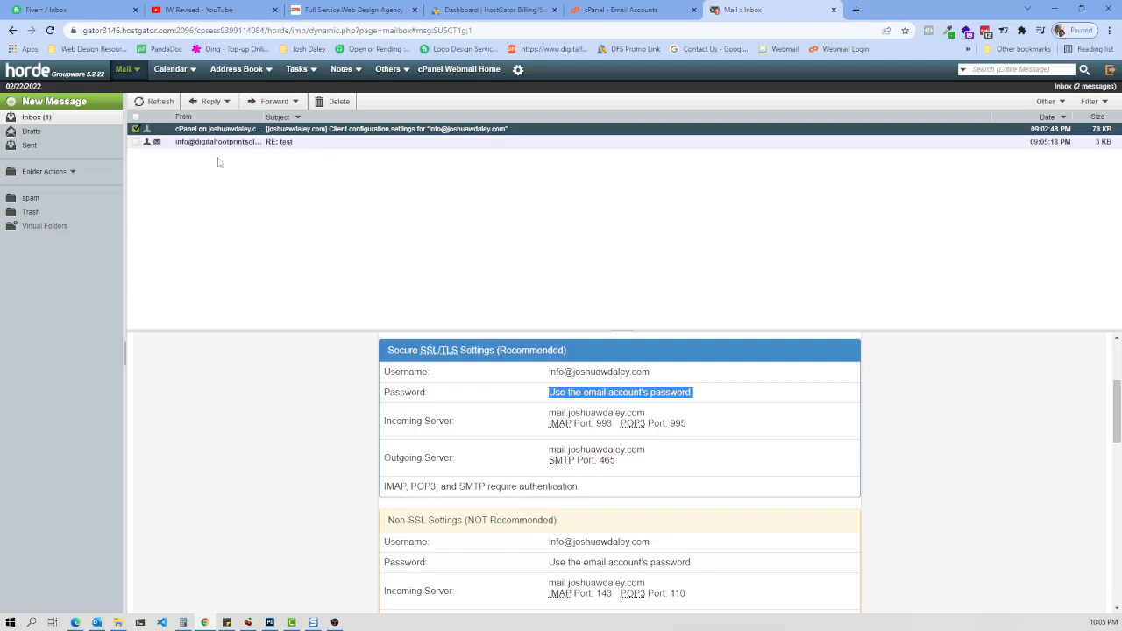
{"action": "left_click", "coordinate": [225, 142]}
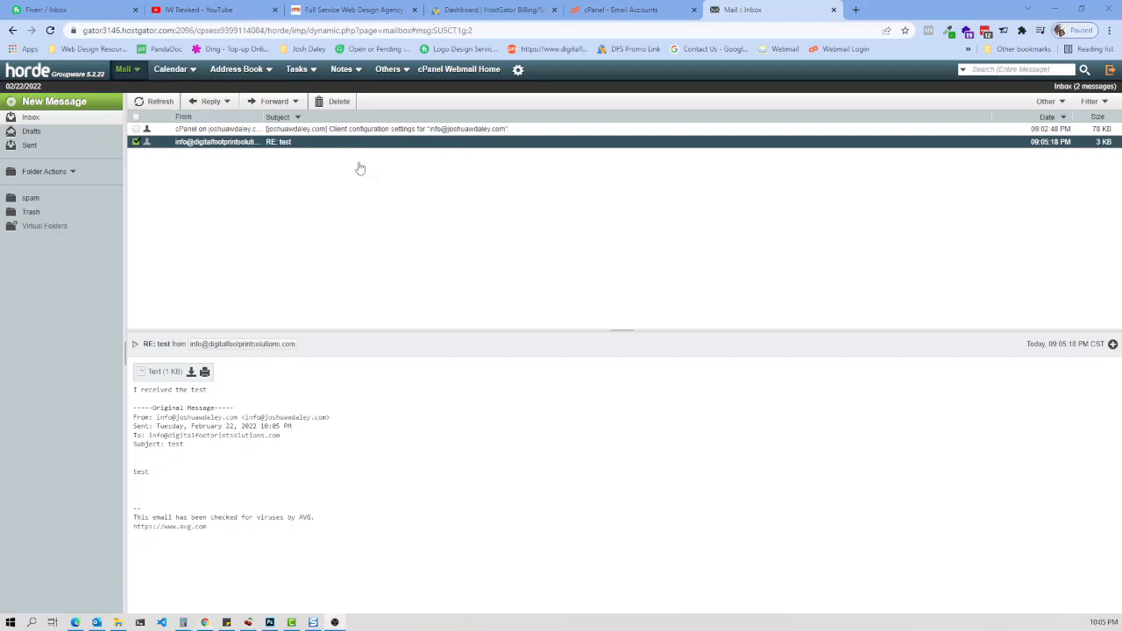
Return to cPanel, open the email Forwarders page and choose the personal-name domain as the one to manage
{"action": "left_click", "coordinate": [649, 14]}
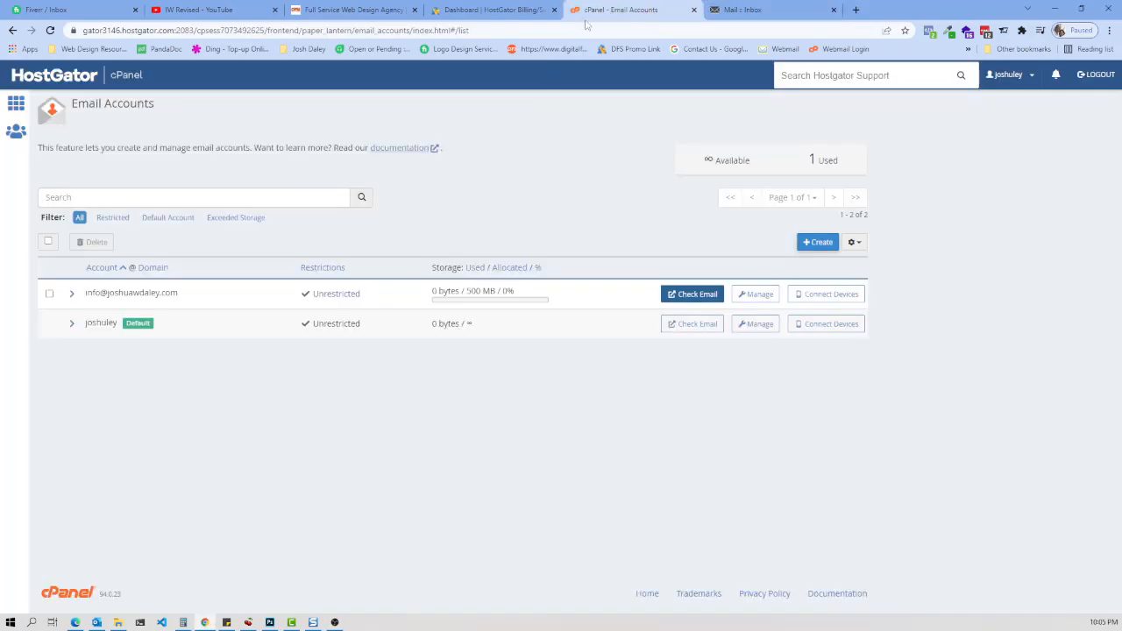
{"action": "left_click", "coordinate": [17, 106]}
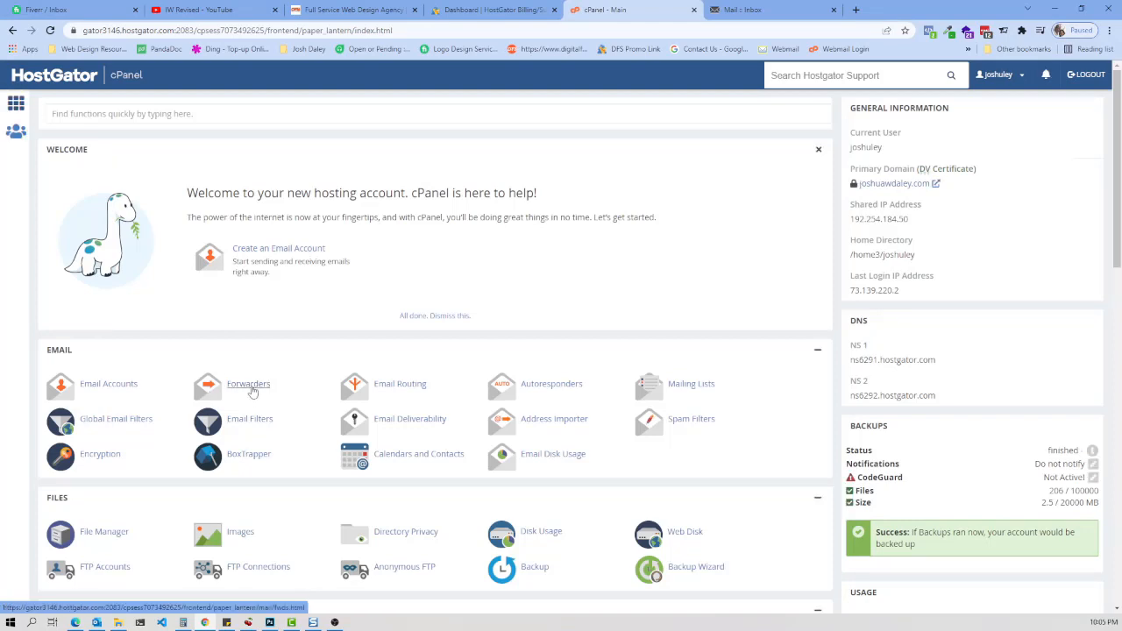
{"action": "left_click", "coordinate": [252, 391]}
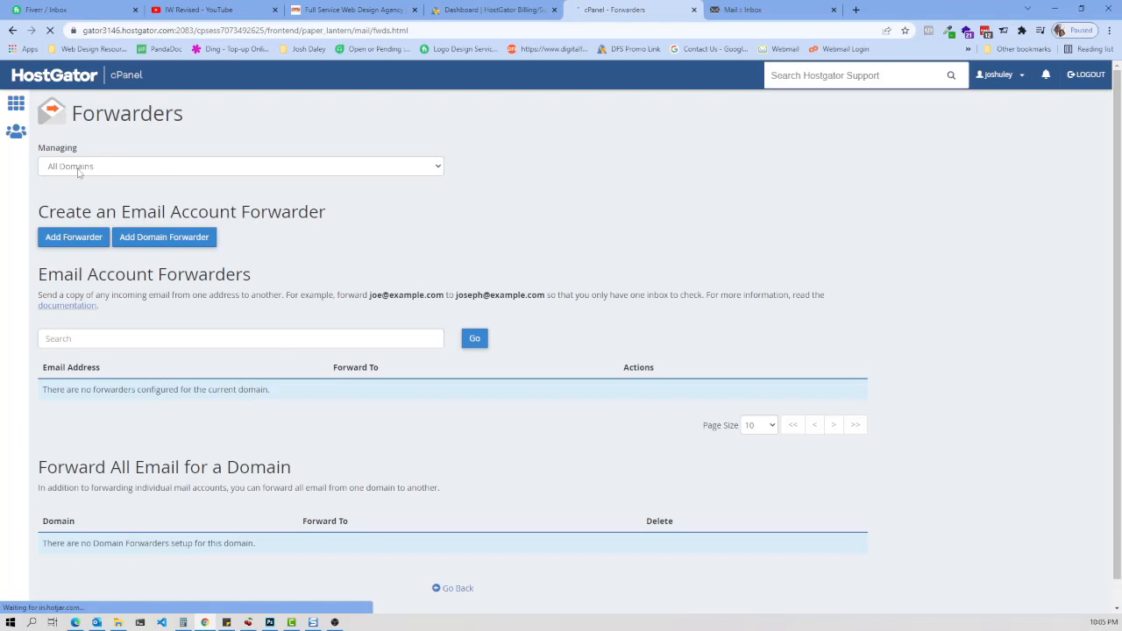
{"action": "left_click", "coordinate": [118, 172]}
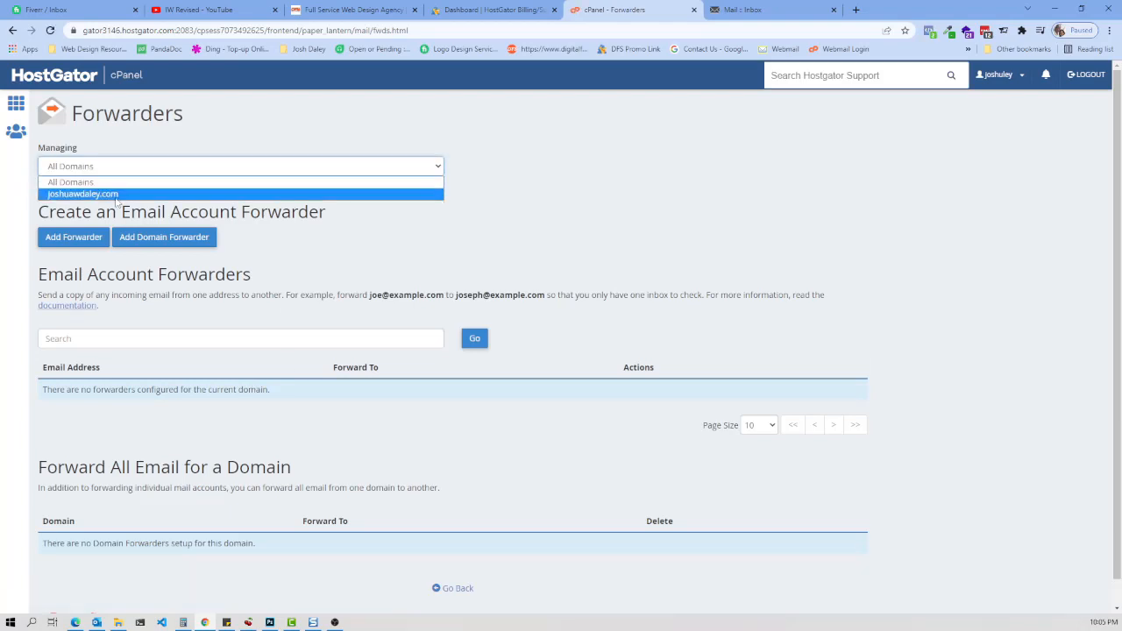
{"action": "left_click", "coordinate": [107, 195]}
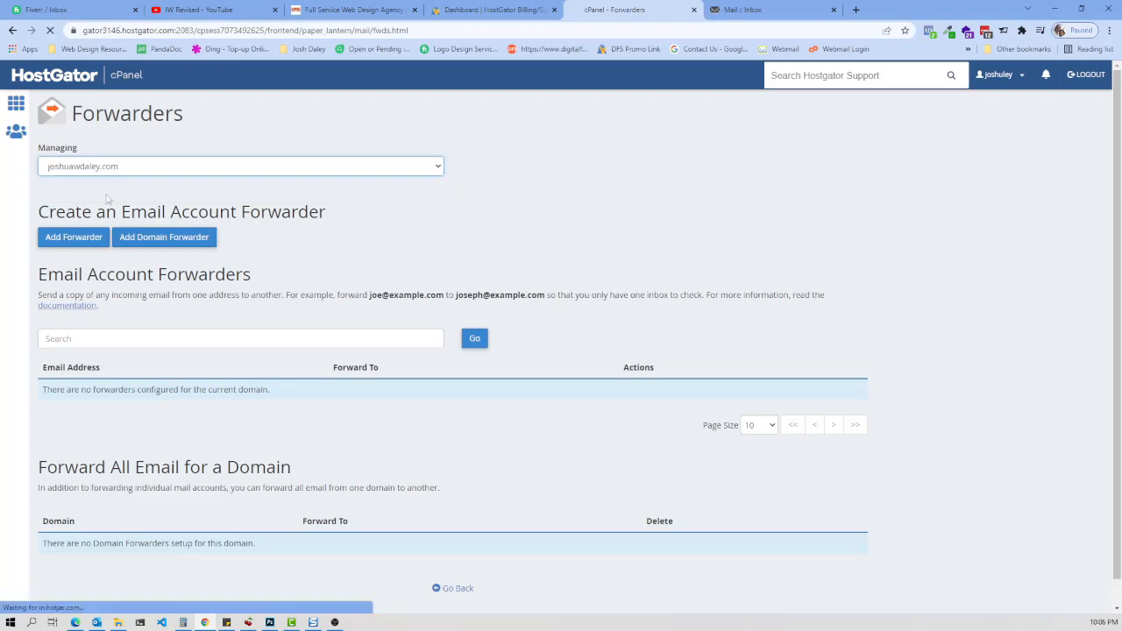
Add a forwarder from the domain's info address to the company's info email address, and return to the forwarders list
{"action": "left_click", "coordinate": [76, 238]}
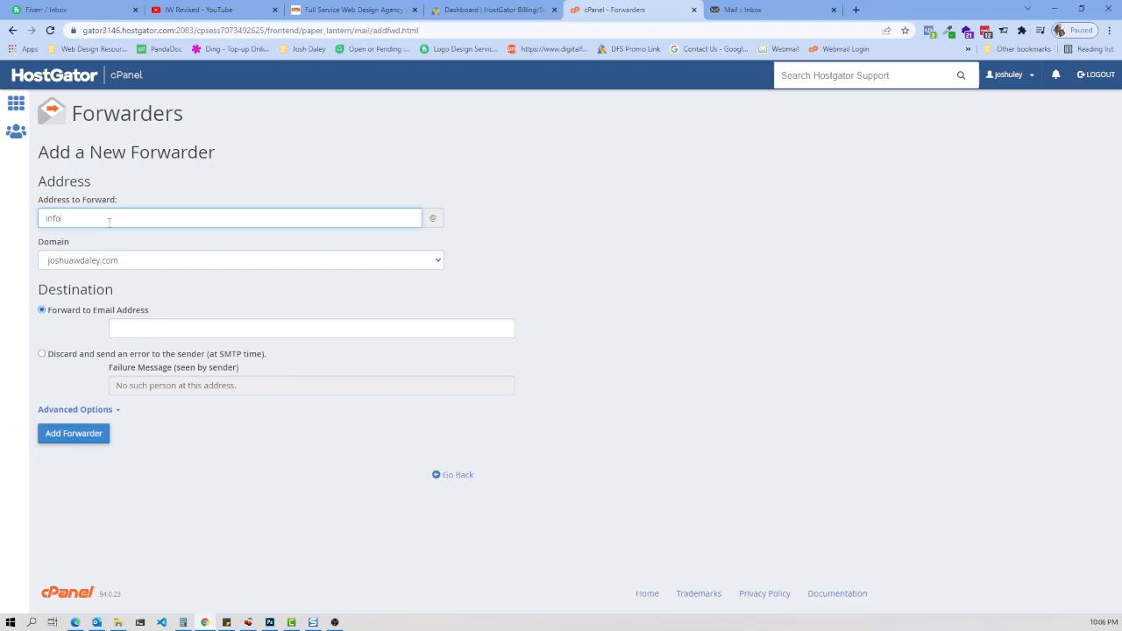
{"action": "left_click", "coordinate": [163, 265]}
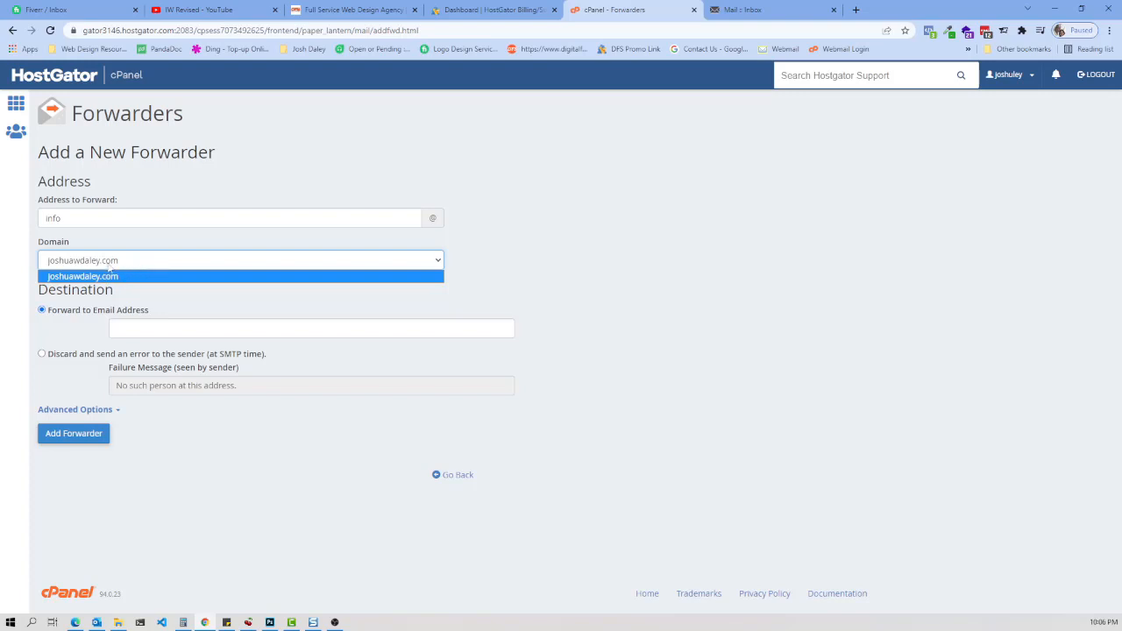
{"action": "left_click", "coordinate": [123, 277]}
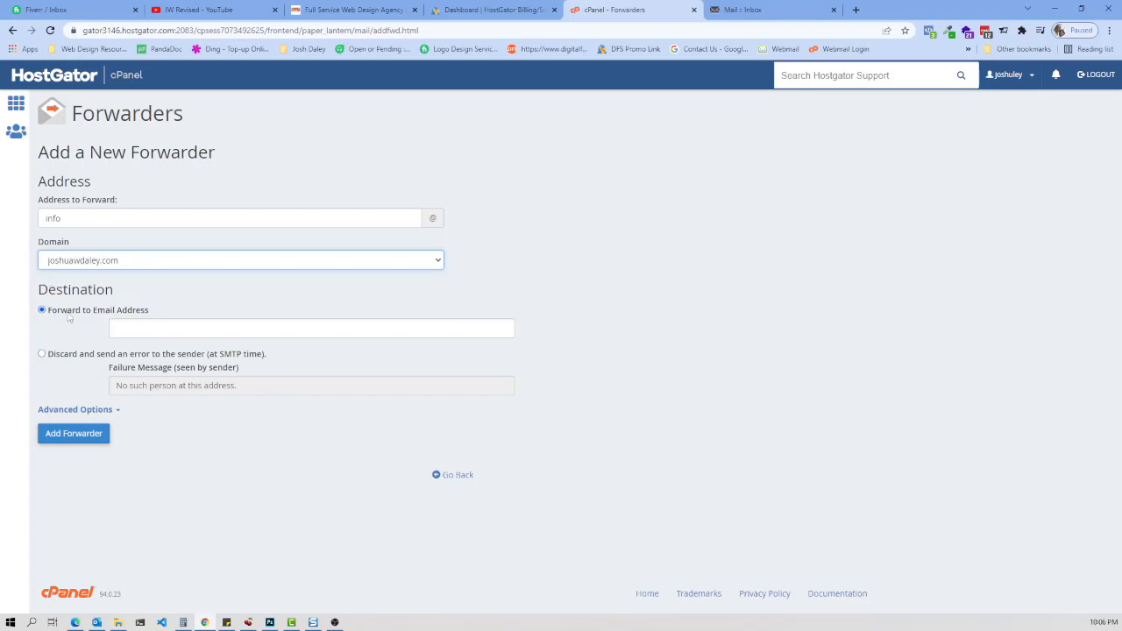
{"action": "left_click", "coordinate": [126, 332]}
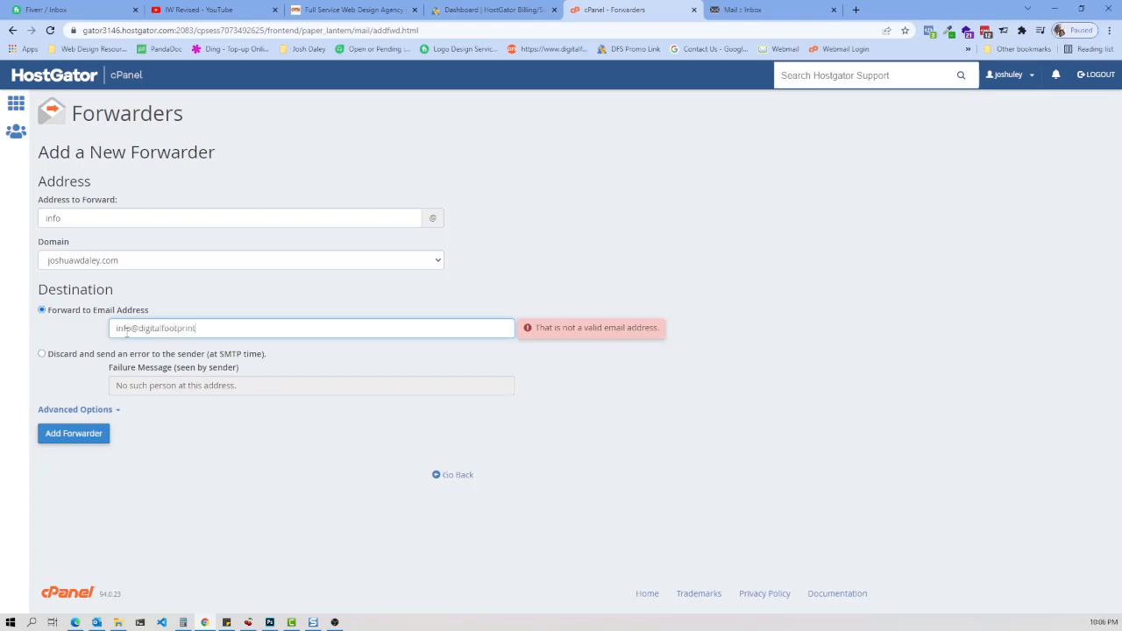
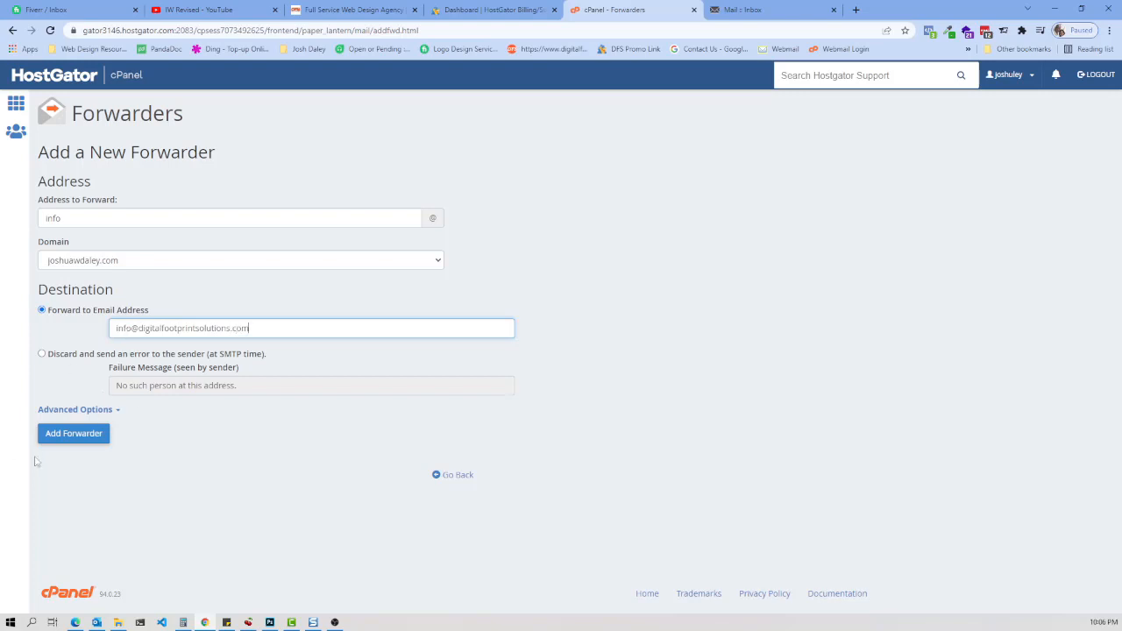
{"action": "left_click", "coordinate": [73, 440]}
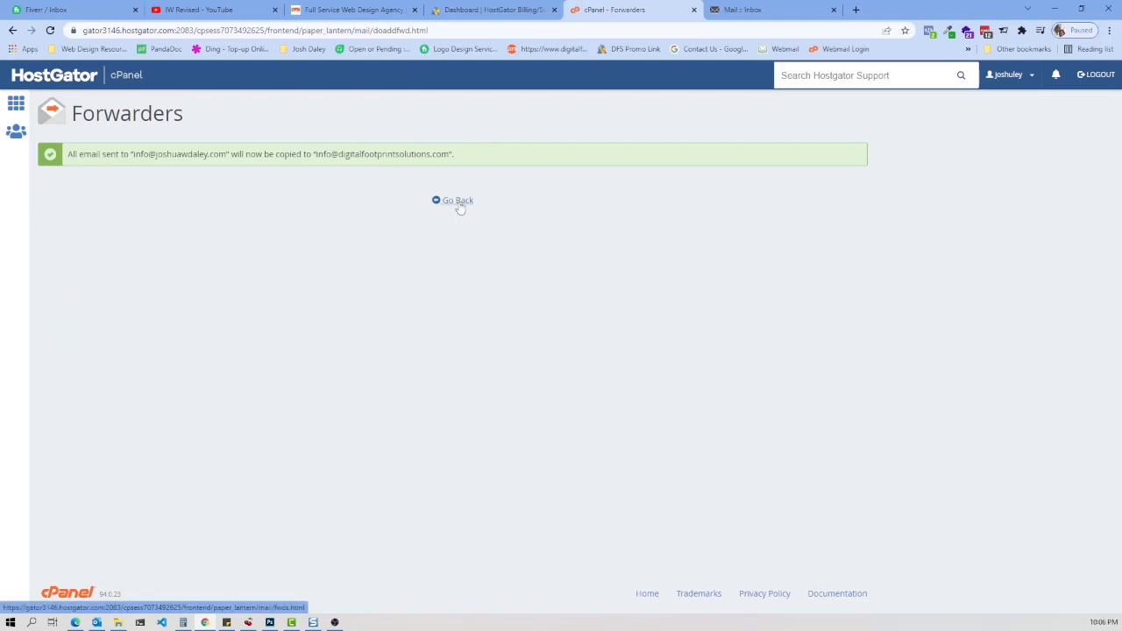
{"action": "left_click", "coordinate": [458, 201]}
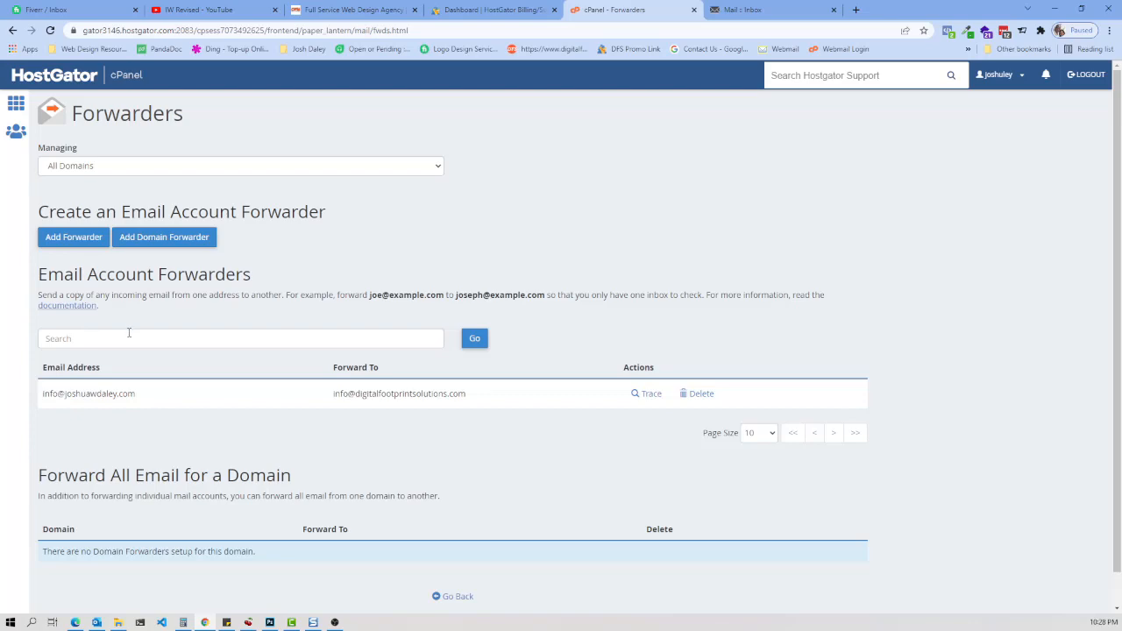
Open WordPress in the Softaculous Apps Installer from the cPanel main page and start its installation setup
{"action": "left_click", "coordinate": [19, 108]}
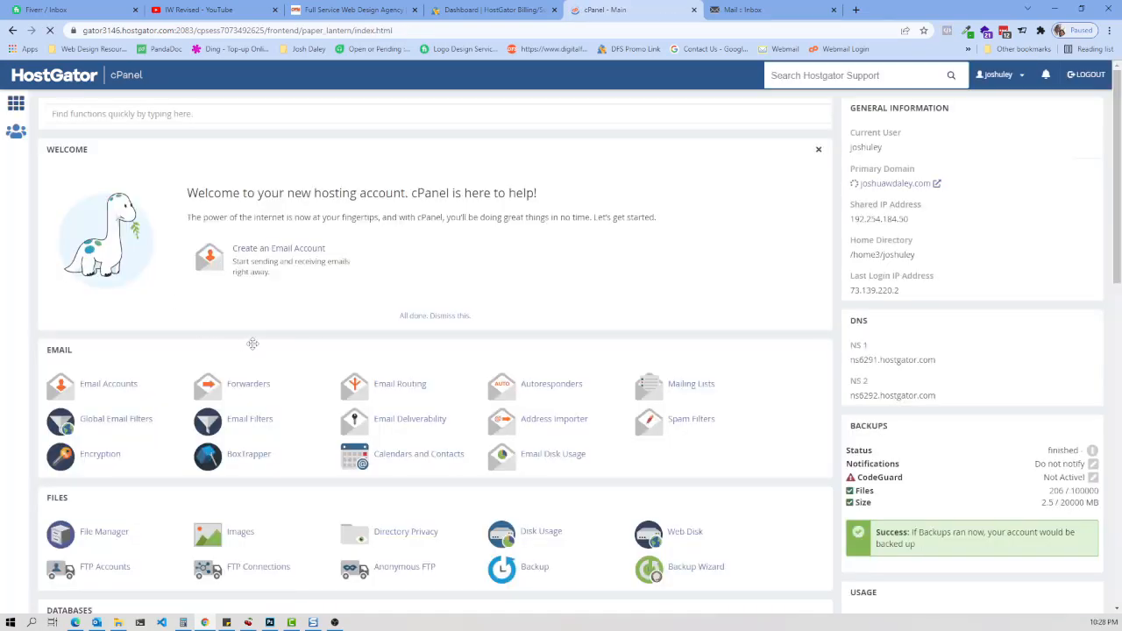
{"action": "scroll", "coordinate": [255, 349], "scroll_direction": "down", "scroll_amount": 1}
{"action": "scroll", "coordinate": [256, 349], "scroll_direction": "down", "scroll_amount": 9}
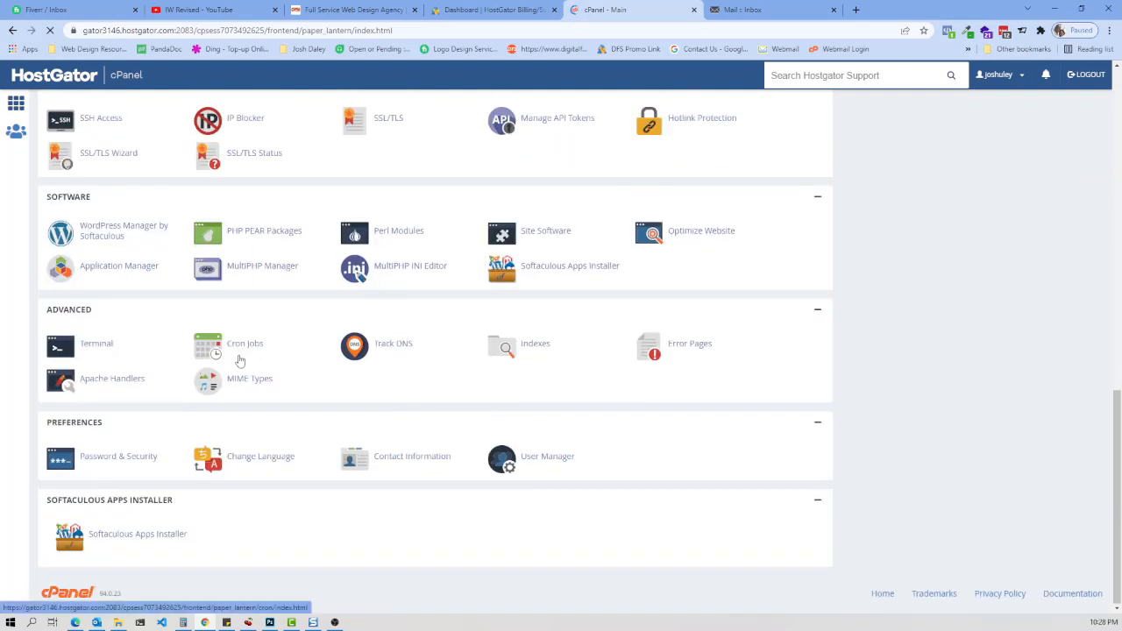
{"action": "scroll", "coordinate": [103, 359], "scroll_direction": "down", "scroll_amount": 2}
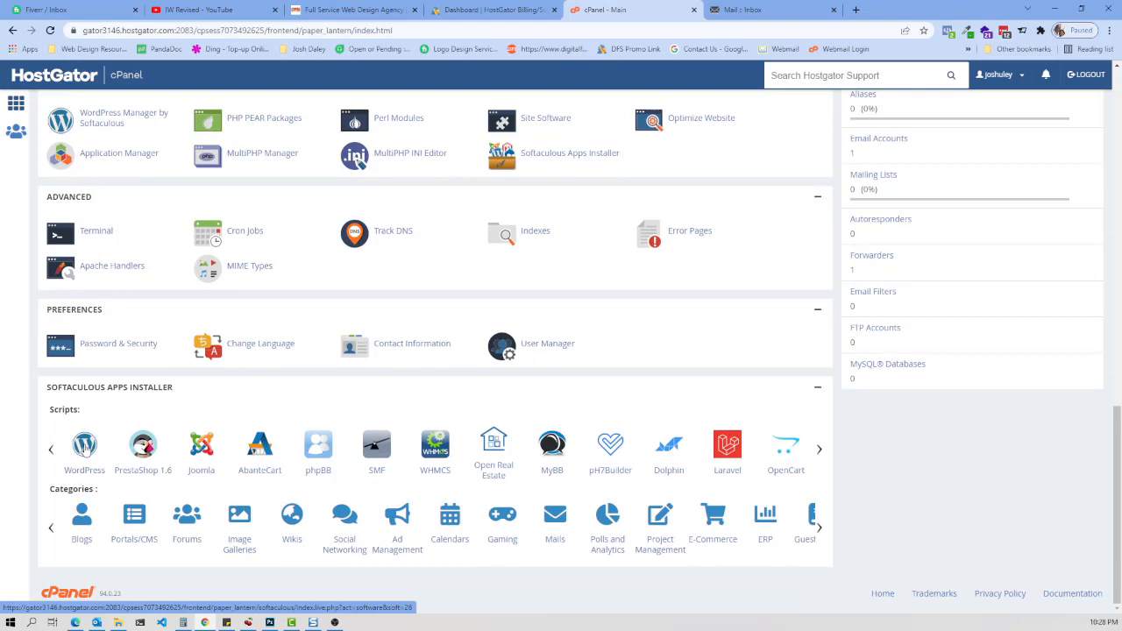
{"action": "left_click", "coordinate": [85, 446]}
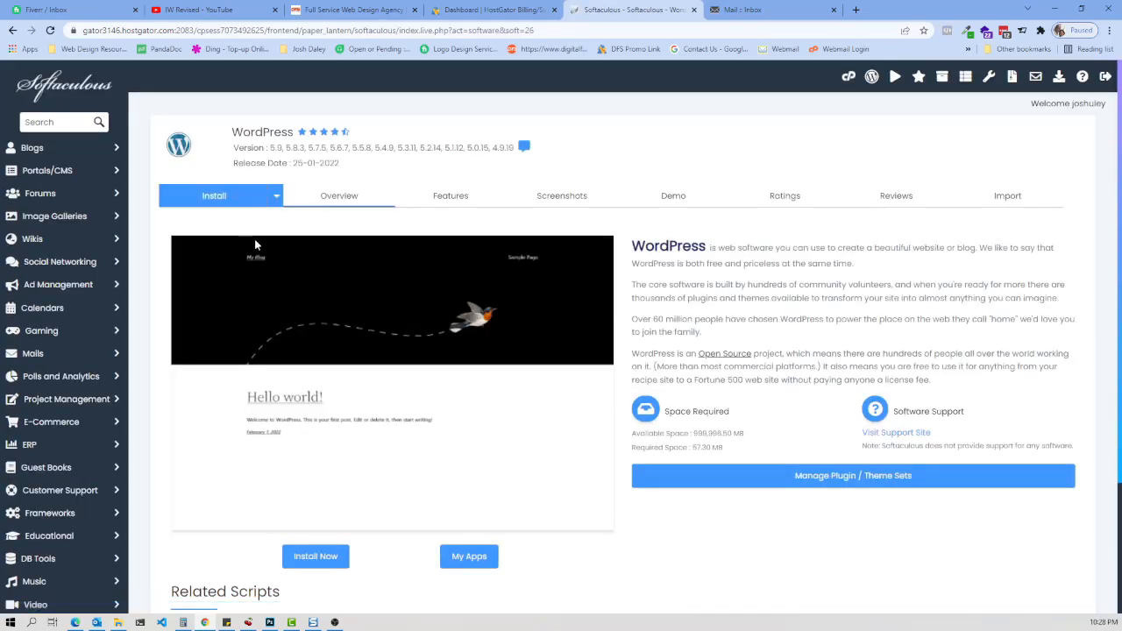
{"action": "scroll", "coordinate": [333, 386], "scroll_direction": "down", "scroll_amount": 2}
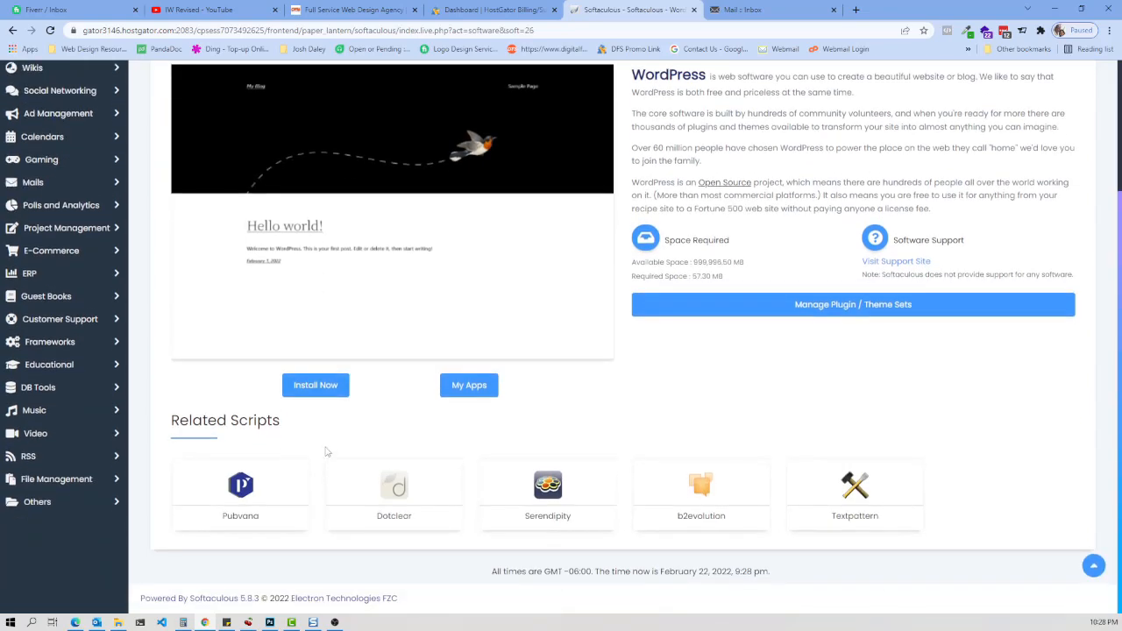
{"action": "left_click", "coordinate": [316, 390]}
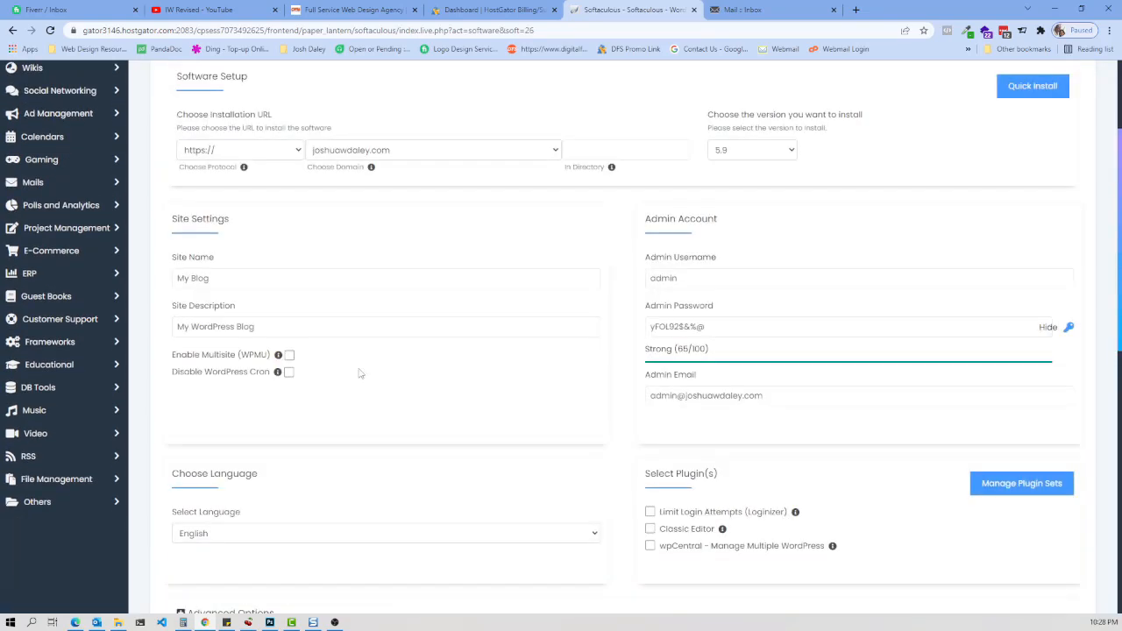
Keep the personal-name domain as the installation domain and replace the generated admin password with a chosen one
{"action": "left_click", "coordinate": [417, 156]}
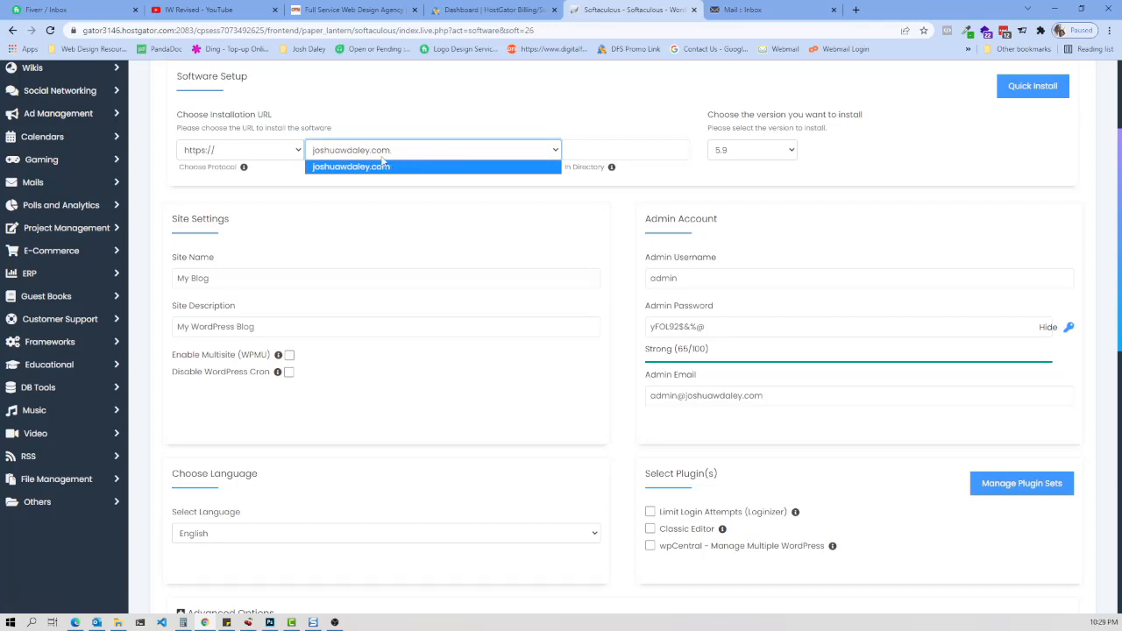
{"action": "left_click", "coordinate": [412, 156]}
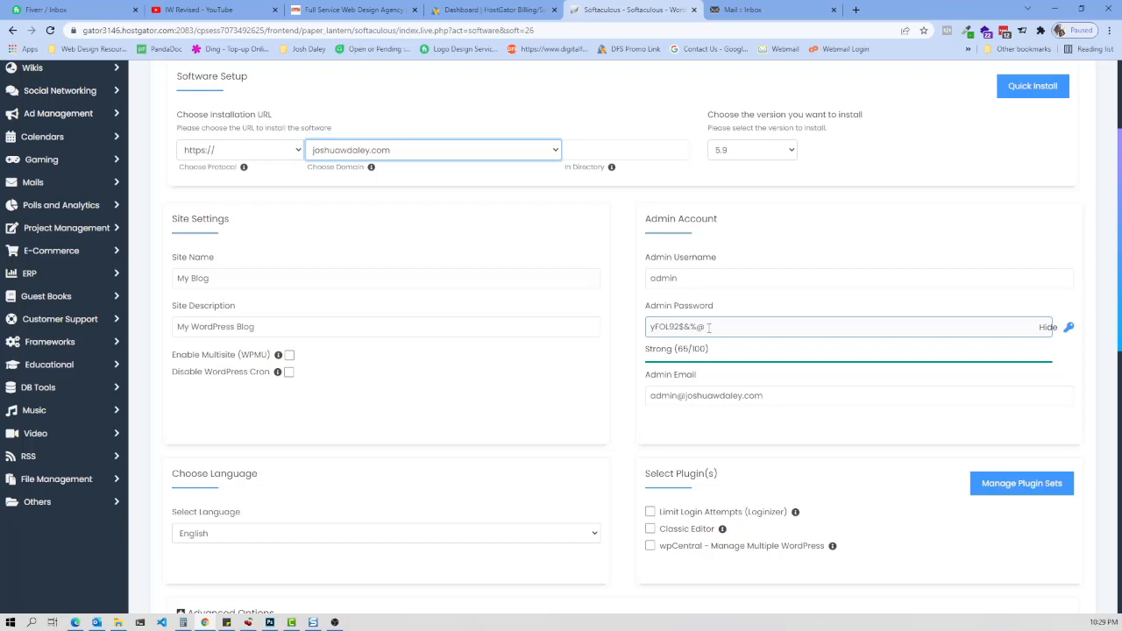
{"action": "left_click_drag", "start_coordinate": [712, 327], "coordinate": [614, 338]}
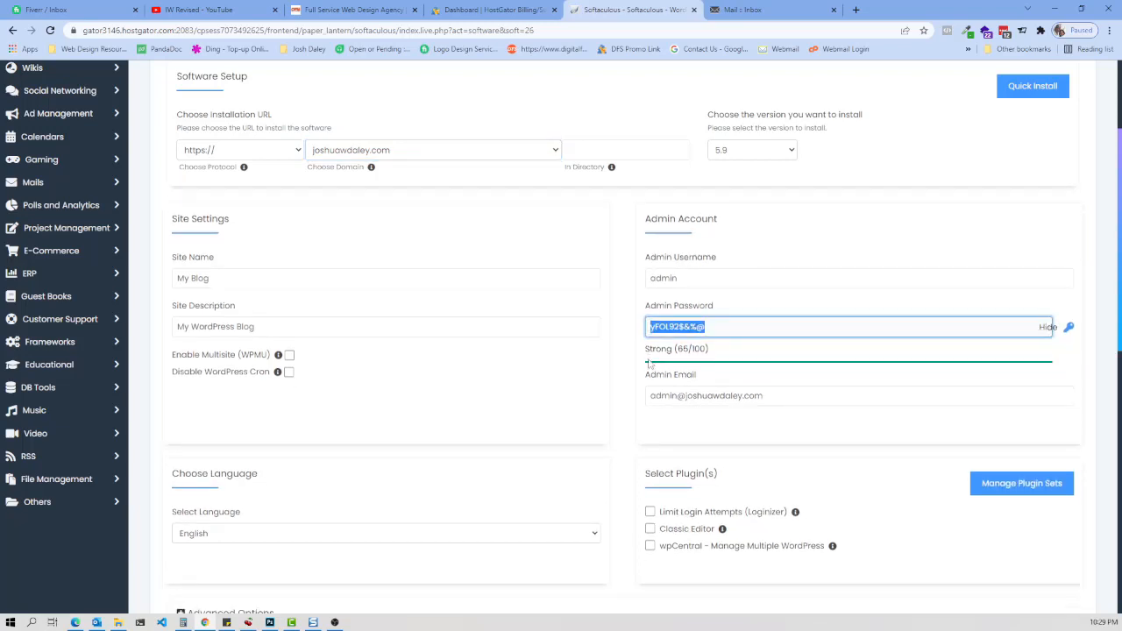
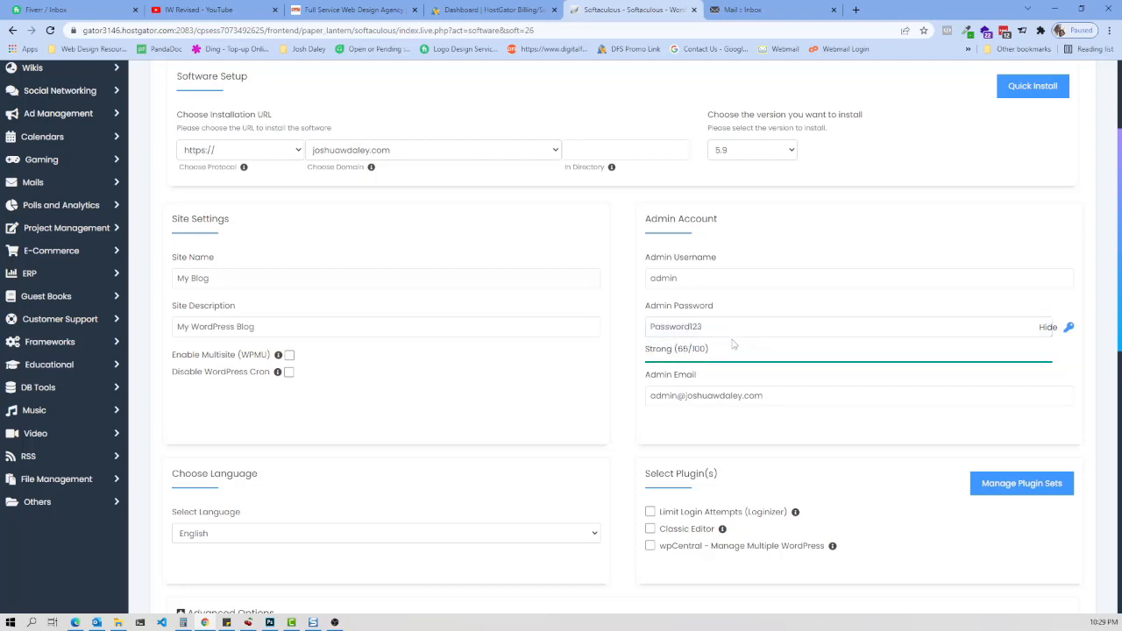
{"action": "left_click", "coordinate": [663, 377]}
{"action": "left_click", "coordinate": [696, 330]}
Install WordPress with the default theme and no extra plugins, and open the administrative URL of the new site
{"action": "scroll", "coordinate": [735, 469], "scroll_direction": "down", "scroll_amount": 1}
{"action": "scroll", "coordinate": [614, 460], "scroll_direction": "down", "scroll_amount": 3}
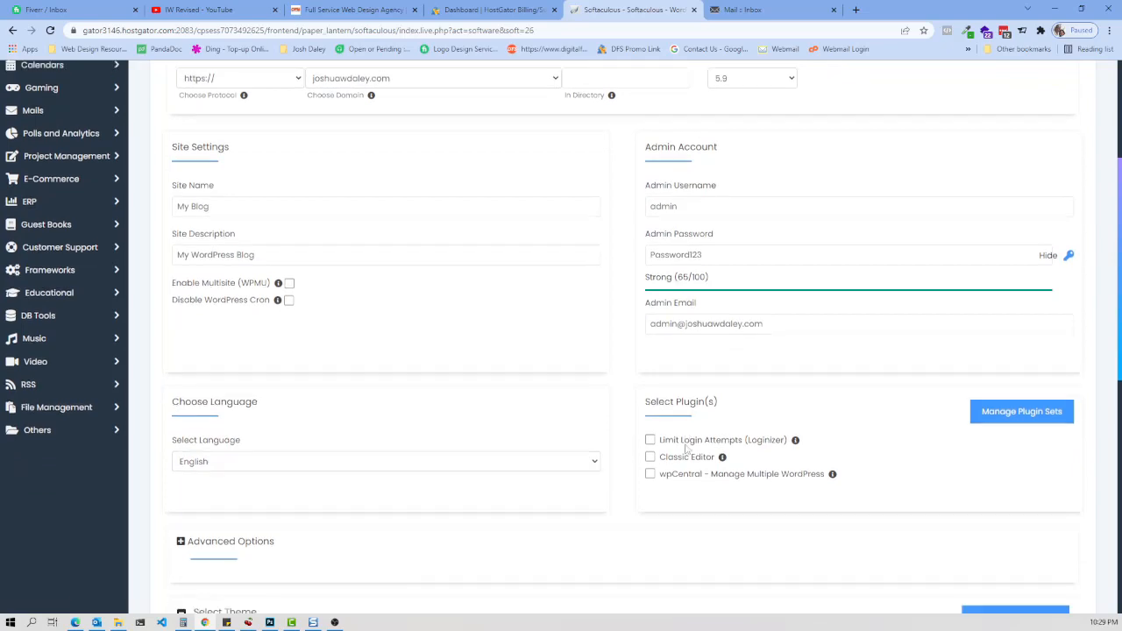
{"action": "scroll", "coordinate": [682, 448], "scroll_direction": "down", "scroll_amount": 4}
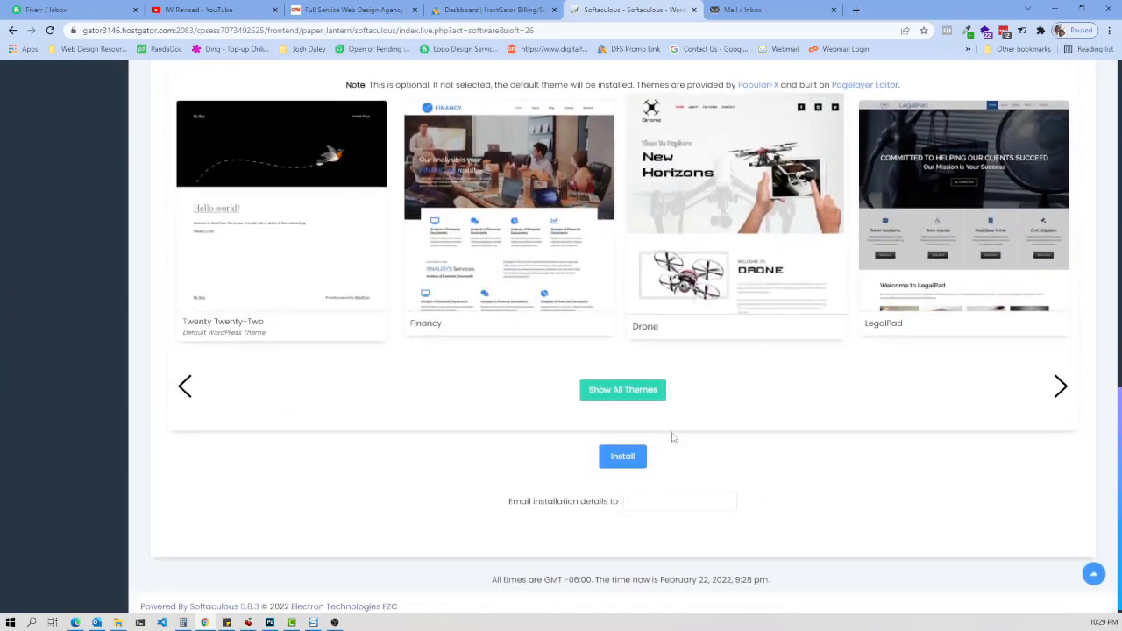
{"action": "left_click", "coordinate": [623, 457]}
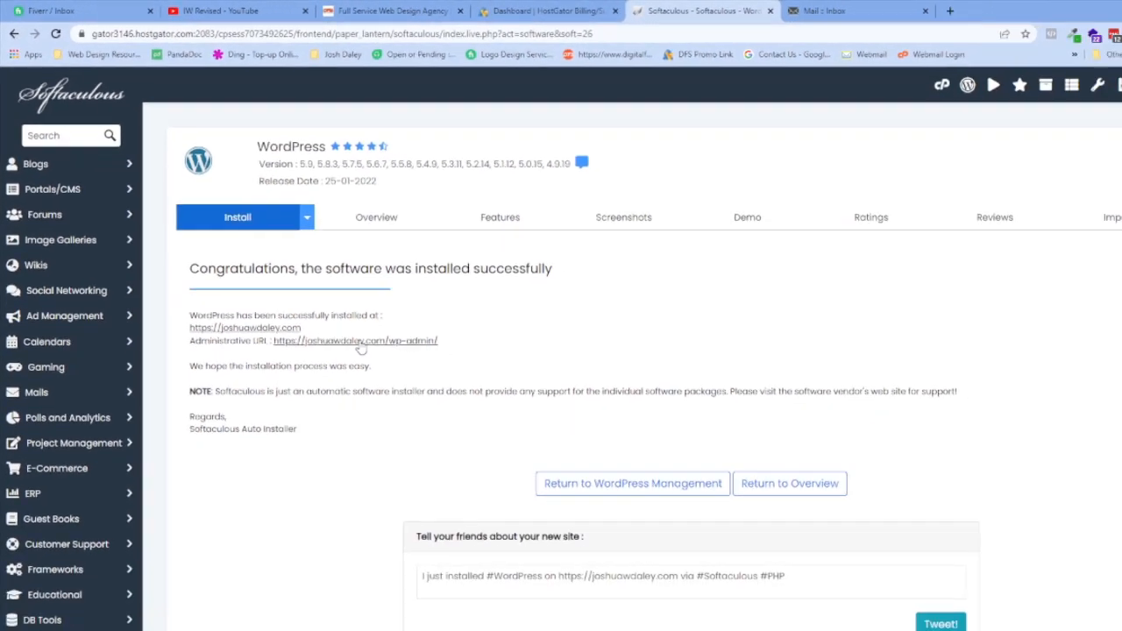
{"action": "left_click", "coordinate": [577, 545]}
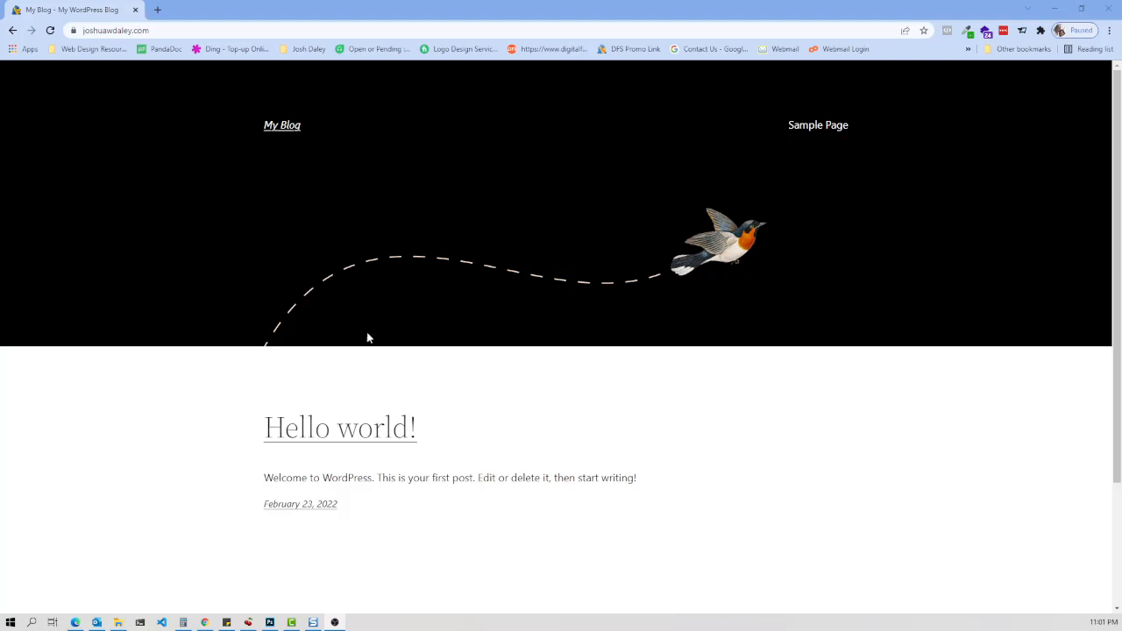
Add /wp-admin to the site's web address and load the WordPress login page
{"action": "left_click", "coordinate": [172, 32]}
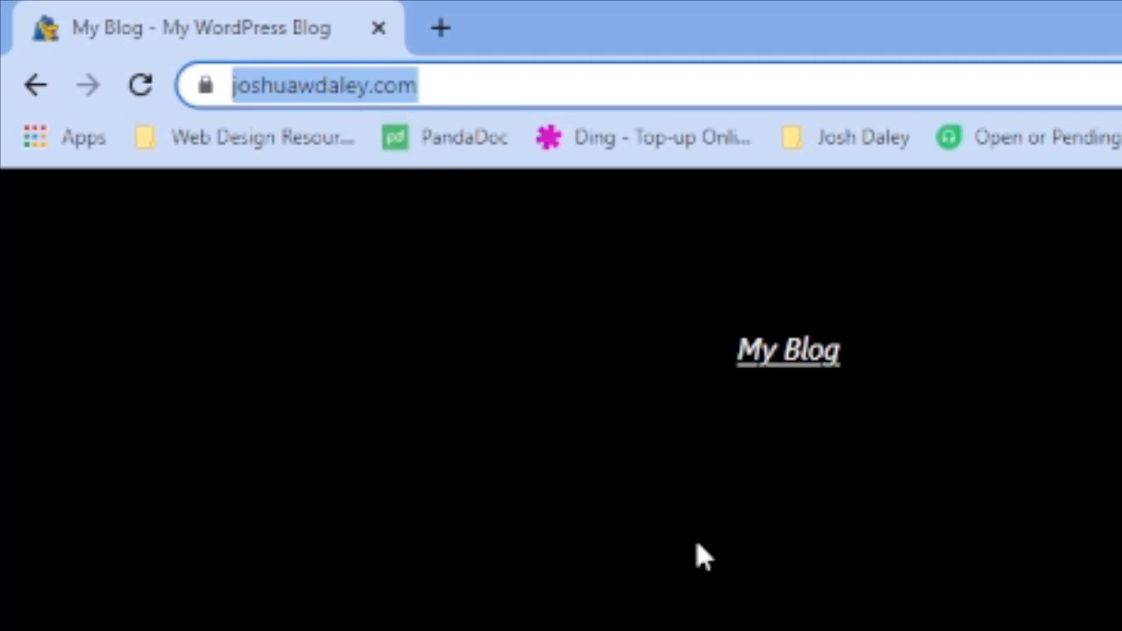
{"action": "left_click", "coordinate": [444, 82]}
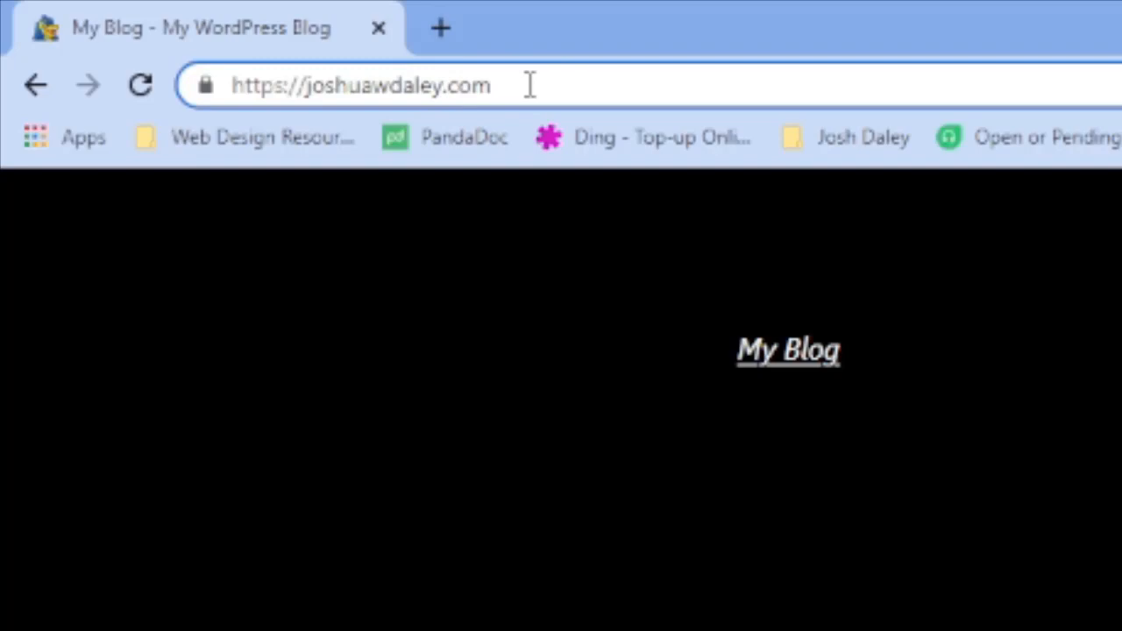
{"action": "type", "text": "/wp"}
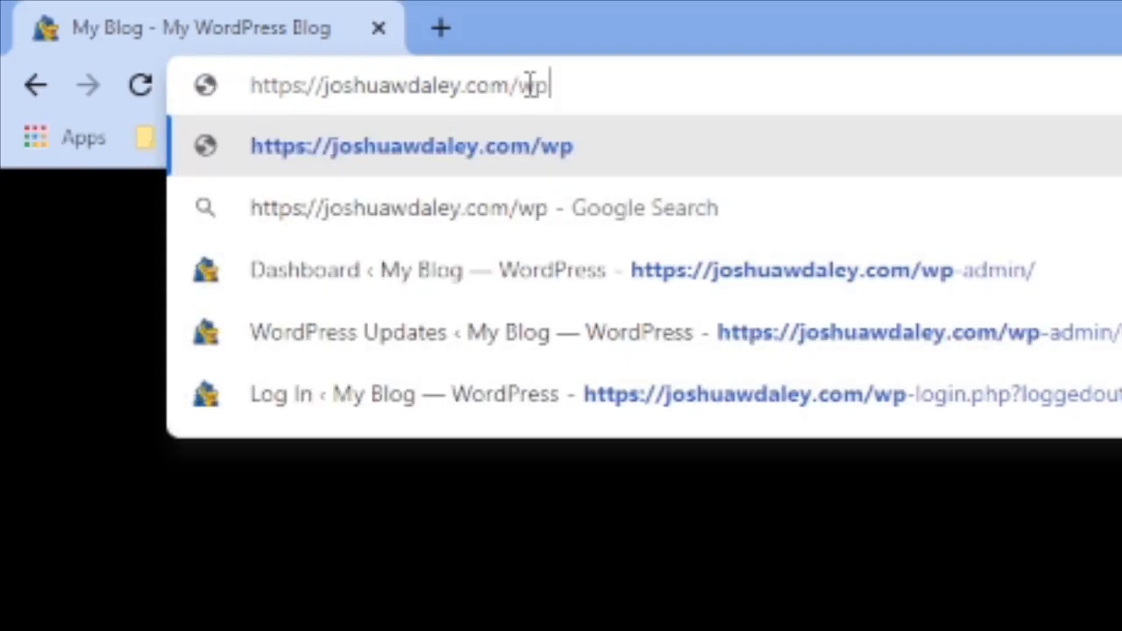
{"action": "type", "text": "-admin"}
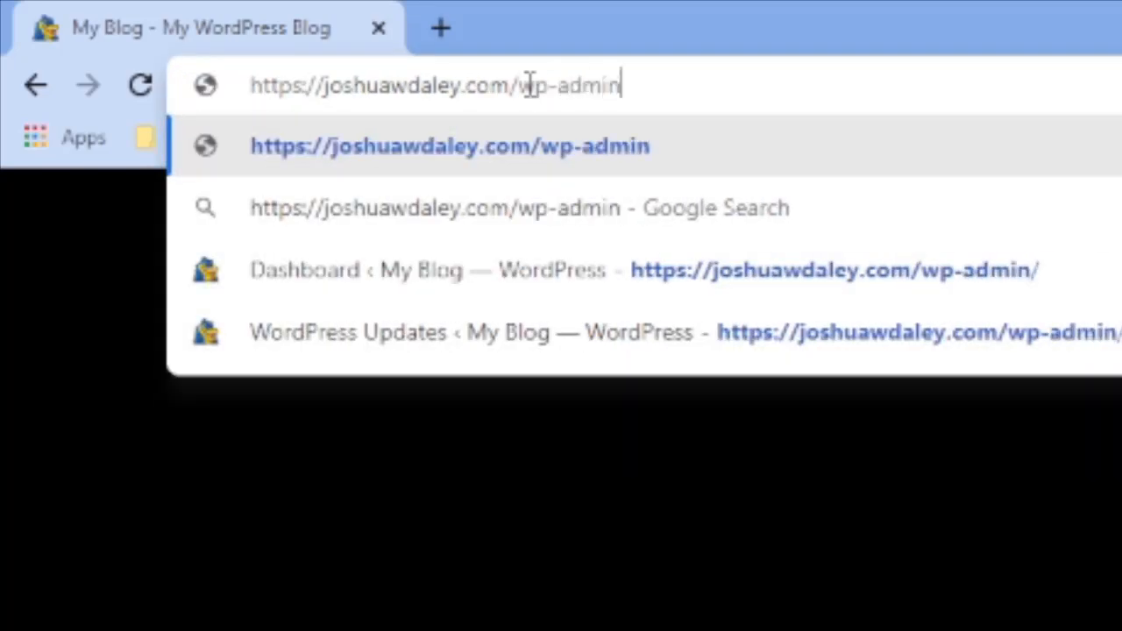
{"action": "key", "text": "Return"}
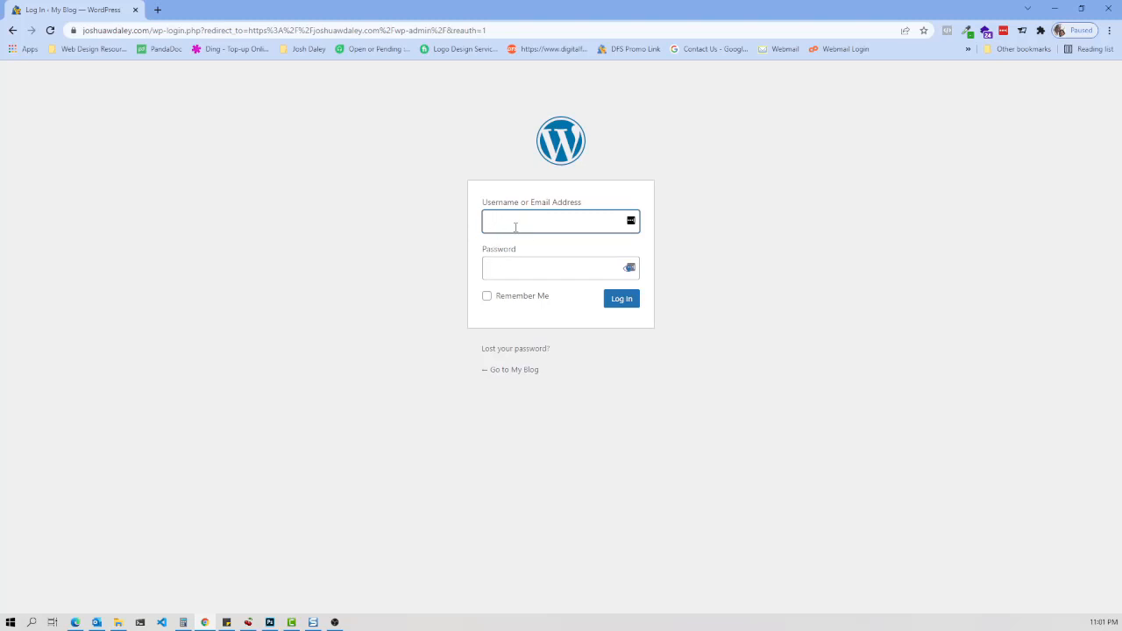
Log in to WordPress with the username admin and the admin account password
{"action": "type", "text": "admin"}
{"action": "key", "text": "Tab"}
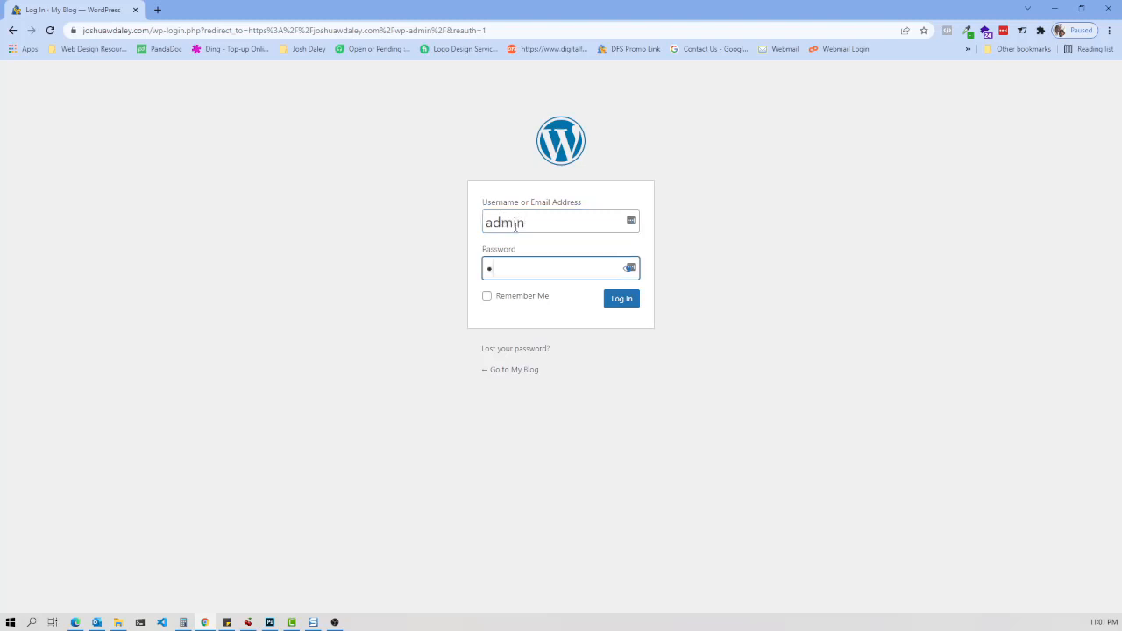
{"action": "type", "text": "••••••••••"}
{"action": "key", "text": "Return"}
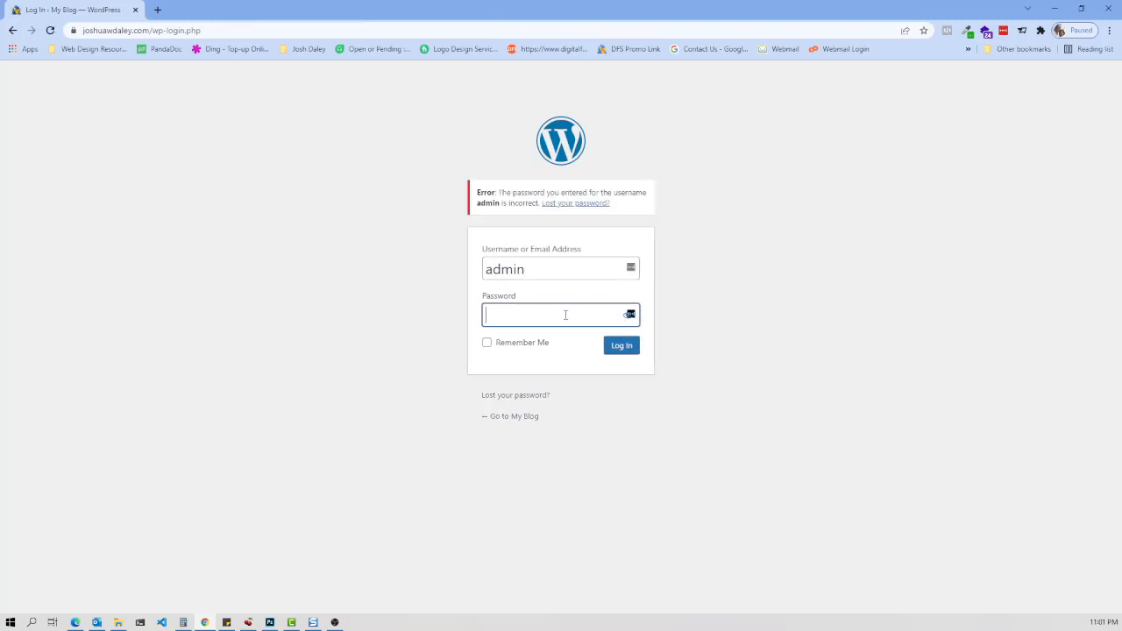
{"action": "type", "text": "••••••••••"}
{"action": "left_click", "coordinate": [622, 352]}
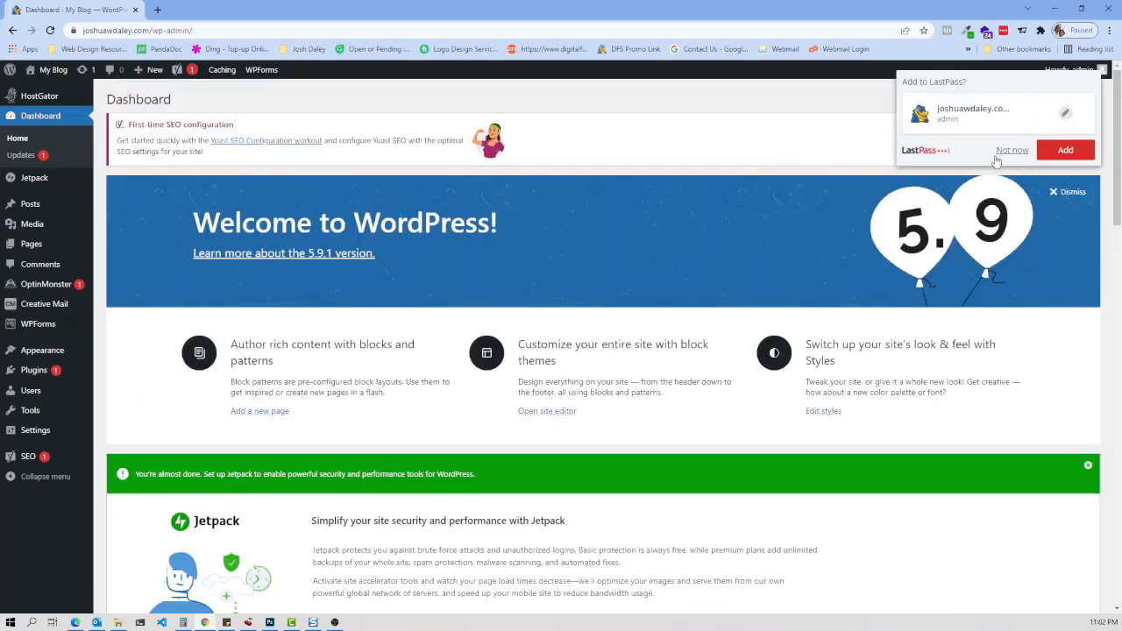
Save the new site's admin login to LastPass
{"action": "left_click", "coordinate": [1063, 151]}
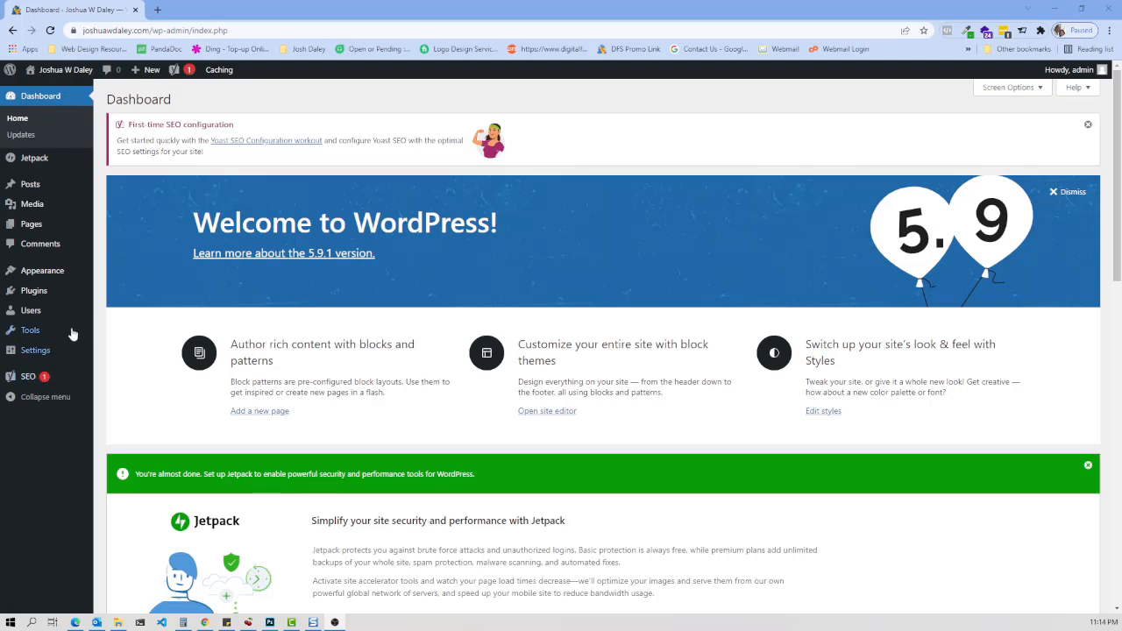
Examine the site title, tagline, membership, timezone, and date and time formats in the General settings
{"action": "mouse_move", "coordinate": [38, 351]}
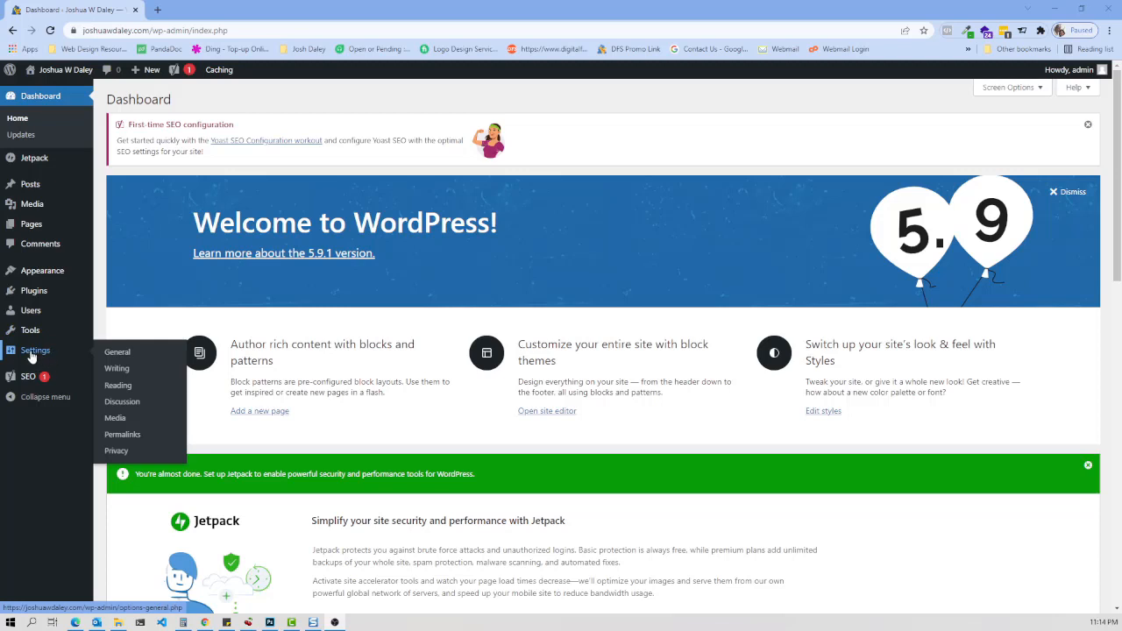
{"action": "left_click", "coordinate": [127, 358]}
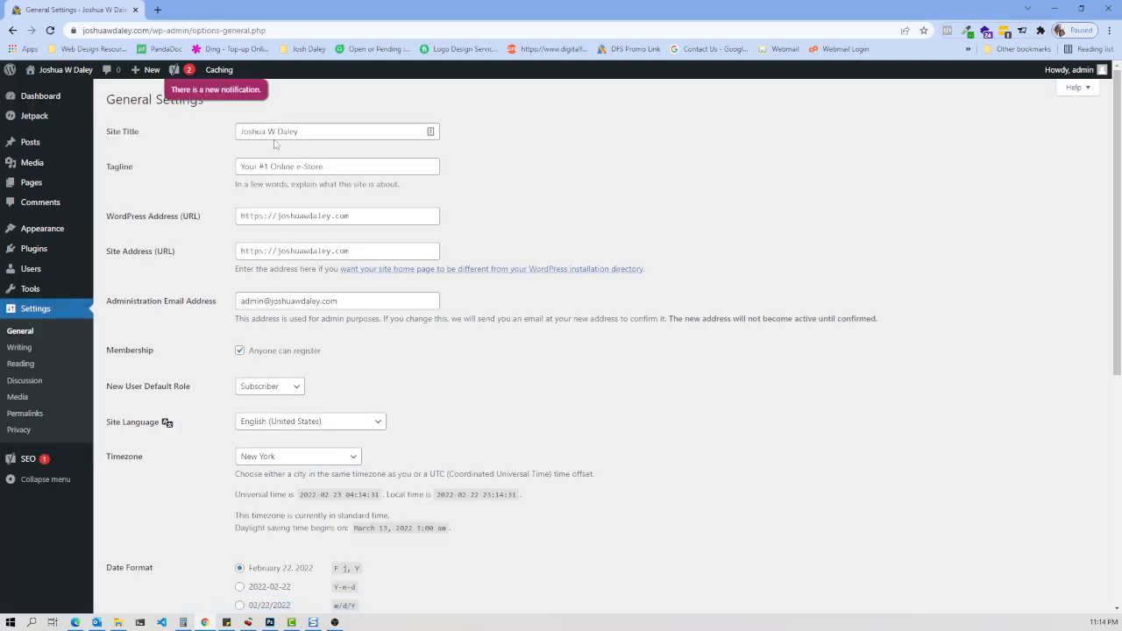
{"action": "left_click_drag", "start_coordinate": [308, 132], "coordinate": [235, 133]}
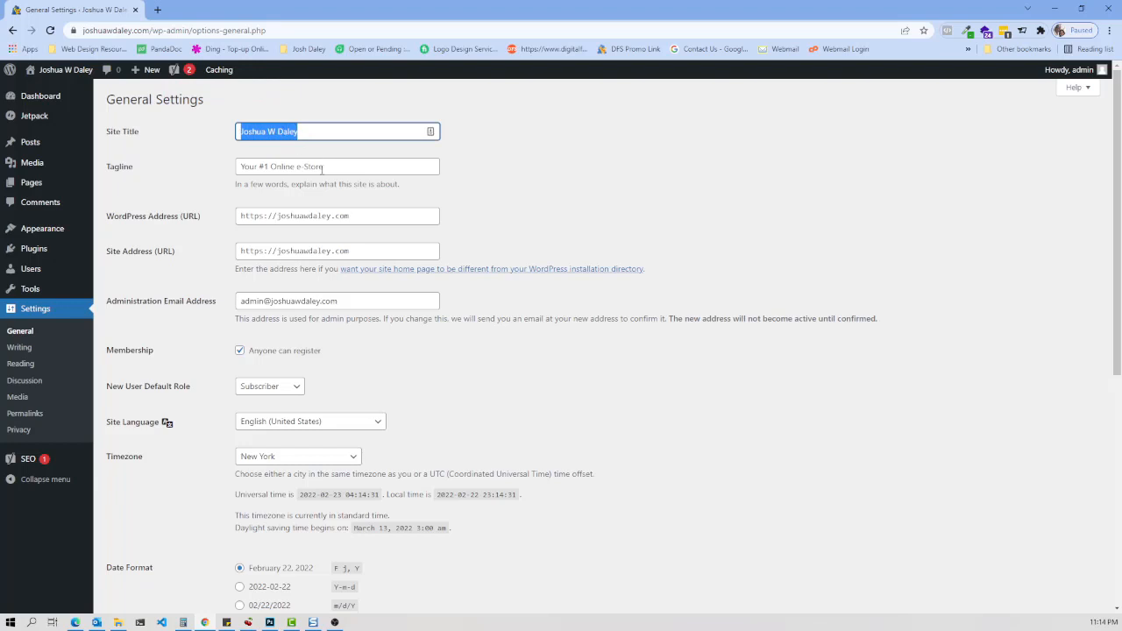
{"action": "left_click_drag", "start_coordinate": [329, 166], "coordinate": [235, 170]}
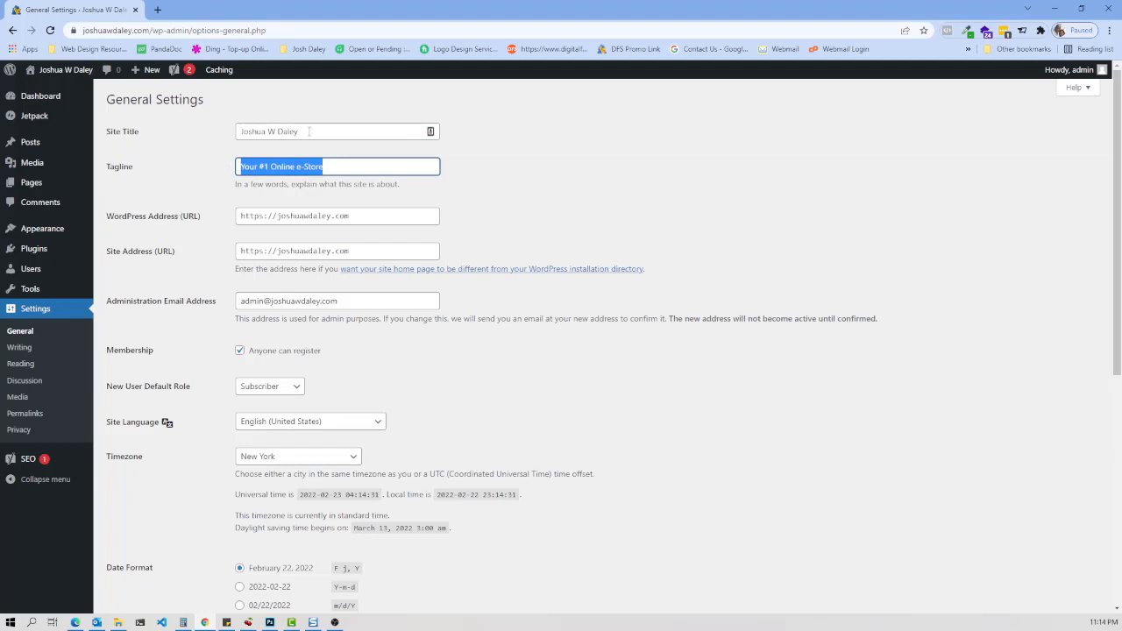
{"action": "left_click_drag", "start_coordinate": [308, 132], "coordinate": [223, 140]}
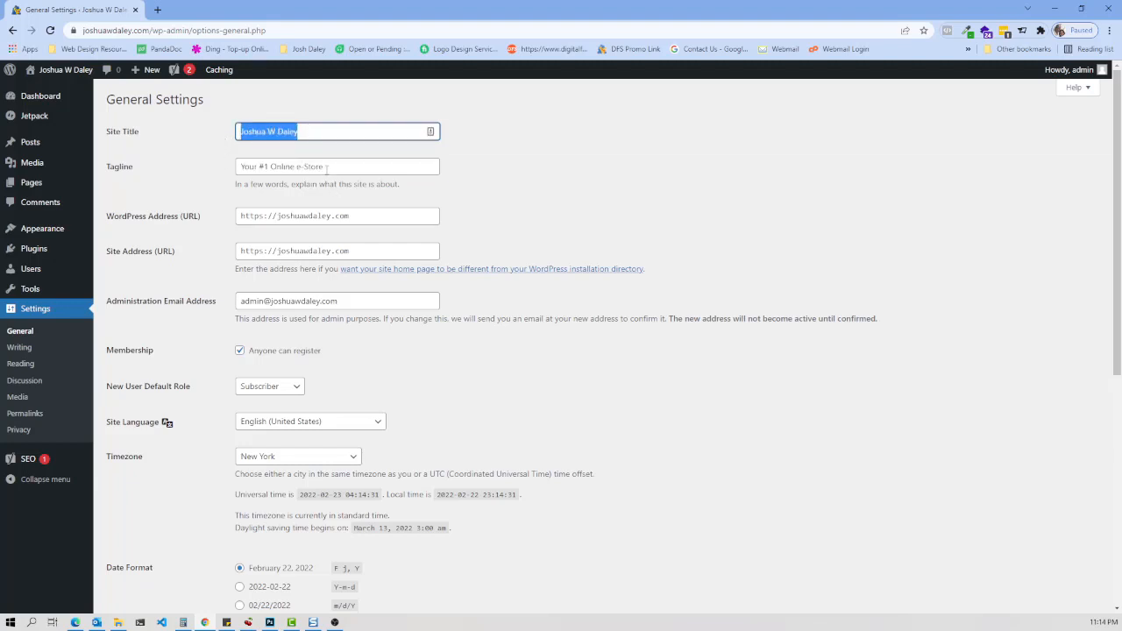
{"action": "left_click_drag", "start_coordinate": [326, 168], "coordinate": [226, 173]}
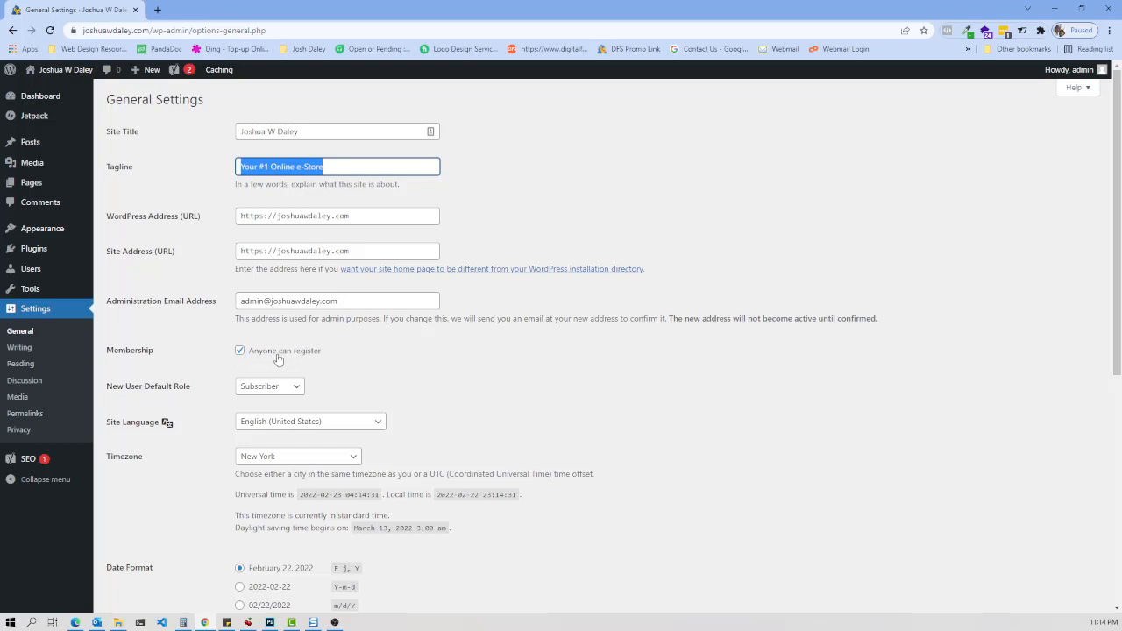
{"action": "scroll", "coordinate": [273, 346], "scroll_direction": "down", "scroll_amount": 2}
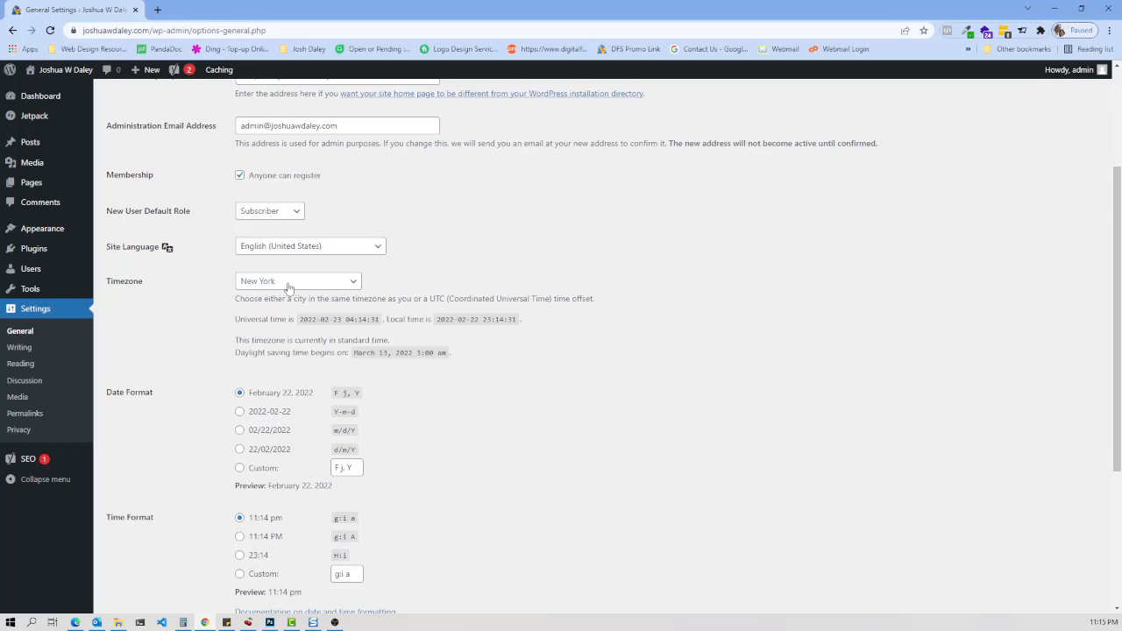
{"action": "scroll", "coordinate": [211, 330], "scroll_direction": "down", "scroll_amount": 3}
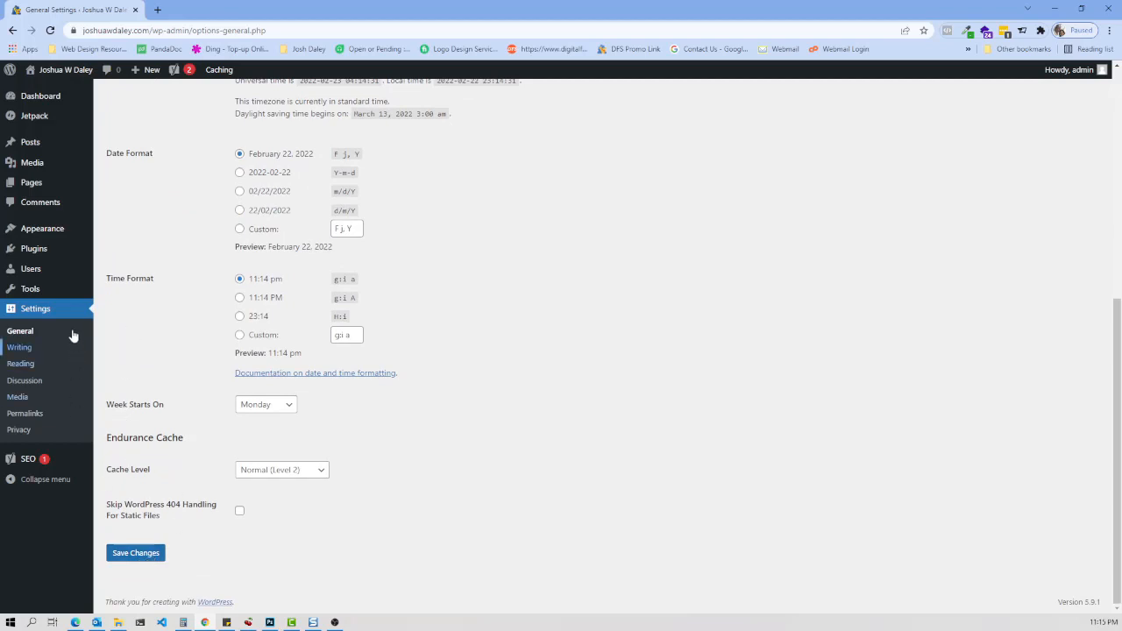
Compare the sample URLs in the Permalink settings and save them with the Post name structure
{"action": "left_click", "coordinate": [33, 421]}
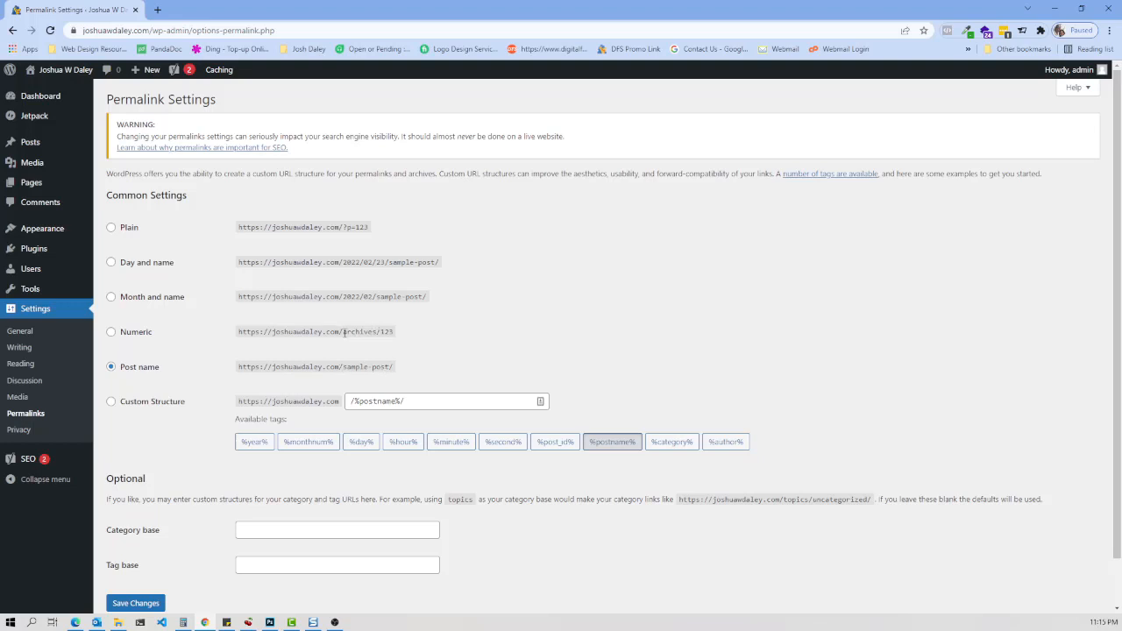
{"action": "left_click_drag", "start_coordinate": [344, 333], "coordinate": [399, 336]}
{"action": "left_click_drag", "start_coordinate": [318, 297], "coordinate": [396, 298]}
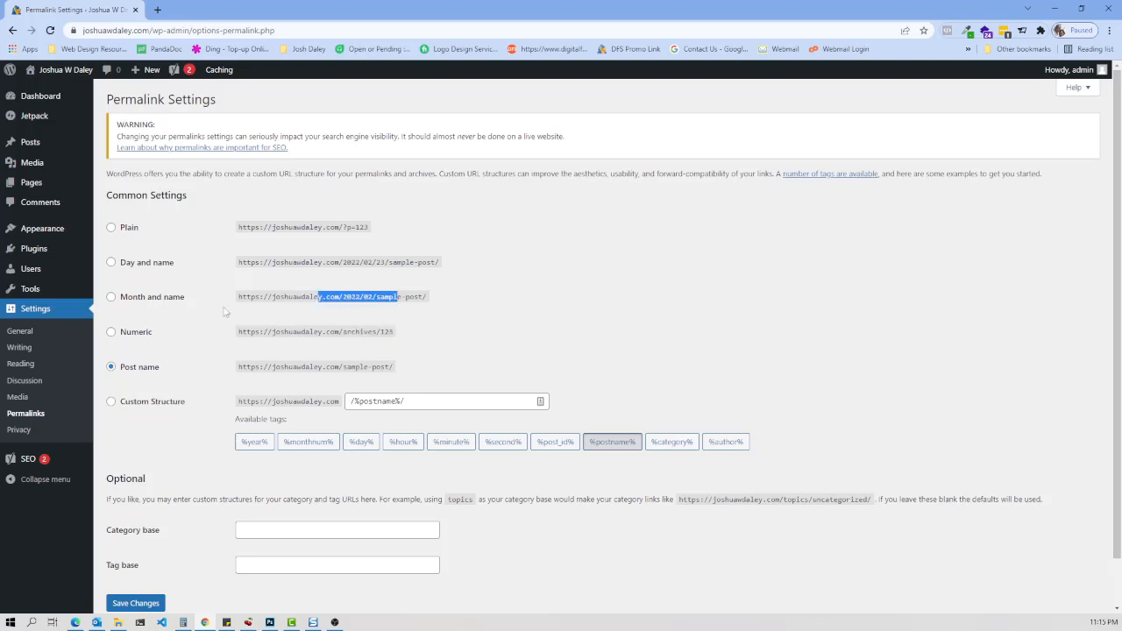
{"action": "scroll", "coordinate": [153, 523], "scroll_direction": "down", "scroll_amount": 1}
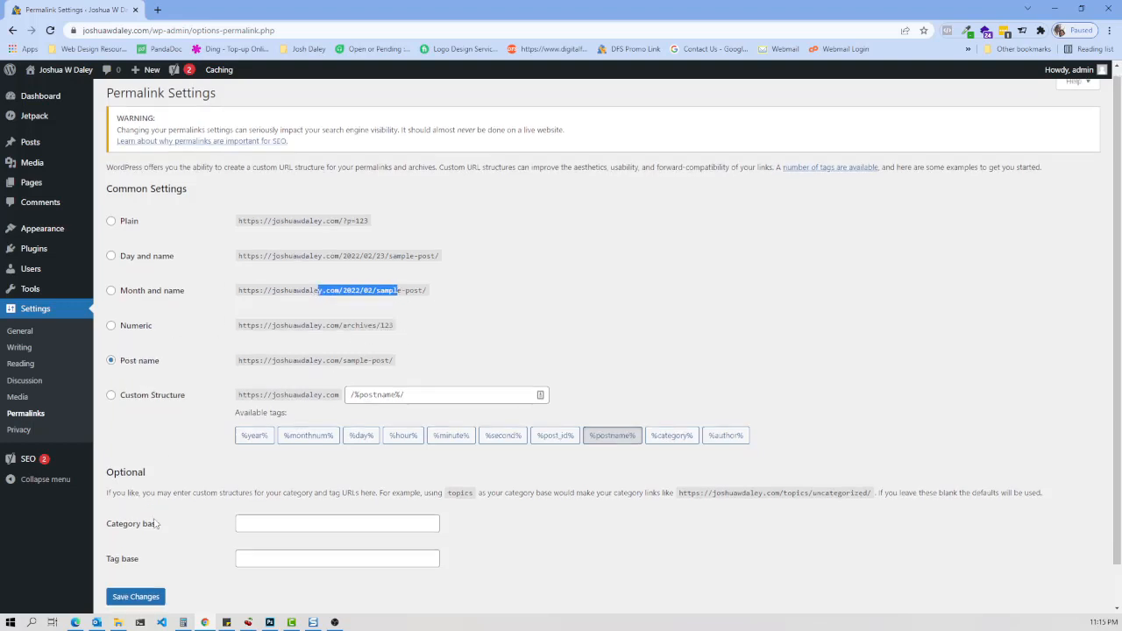
{"action": "left_click", "coordinate": [145, 554]}
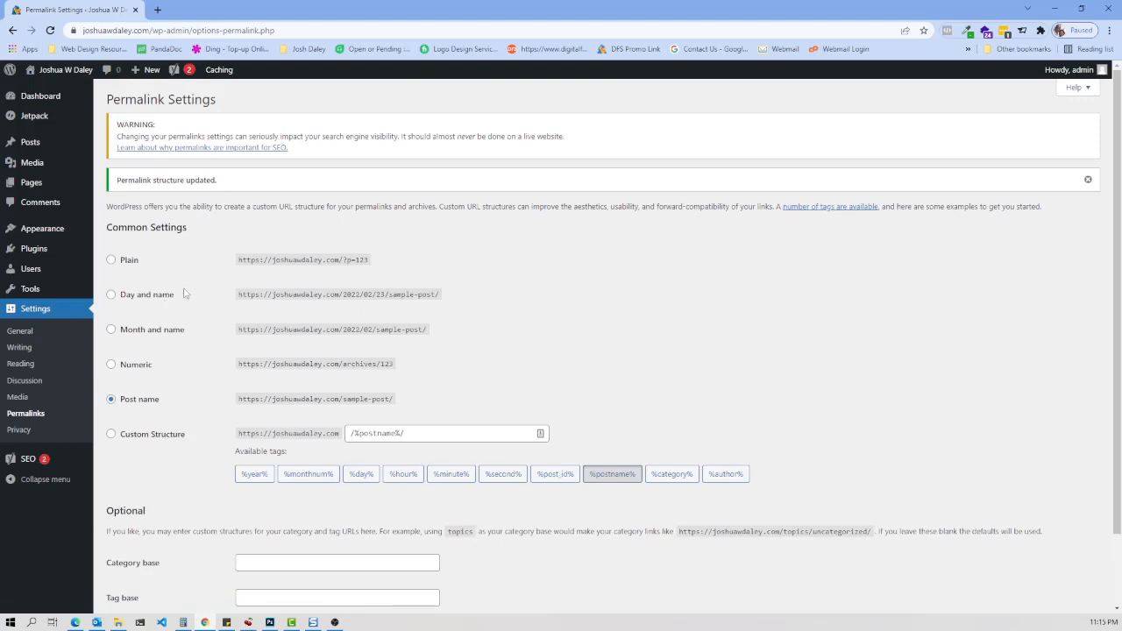
Create a new page titled Home, dismissing the block editor welcome guide, and publish it
{"action": "left_click", "coordinate": [34, 187]}
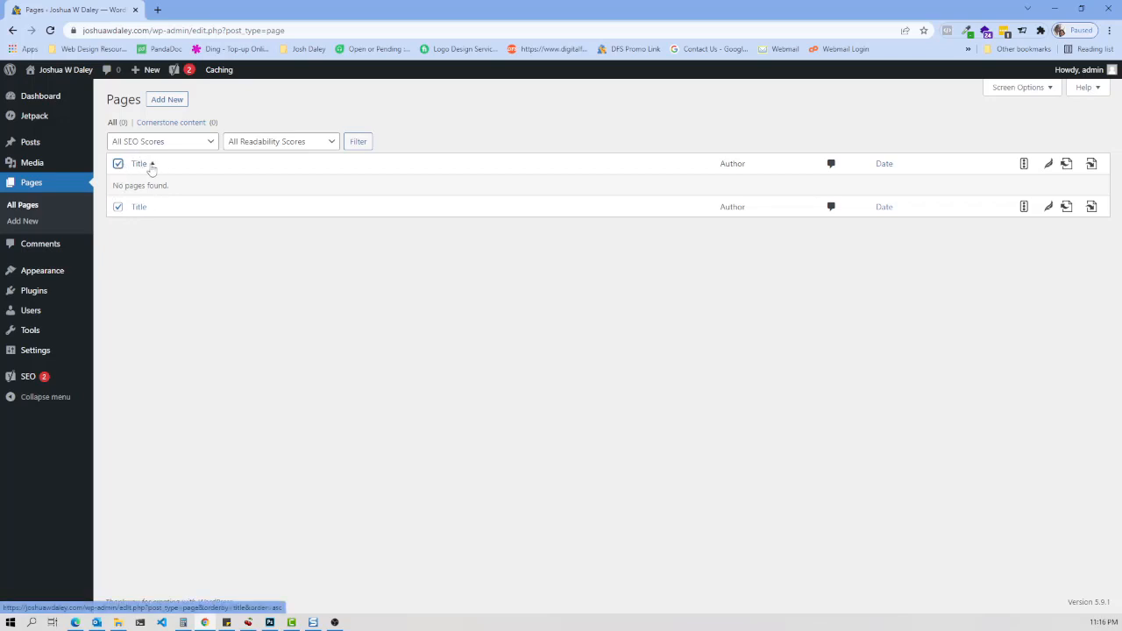
{"action": "left_click", "coordinate": [166, 100]}
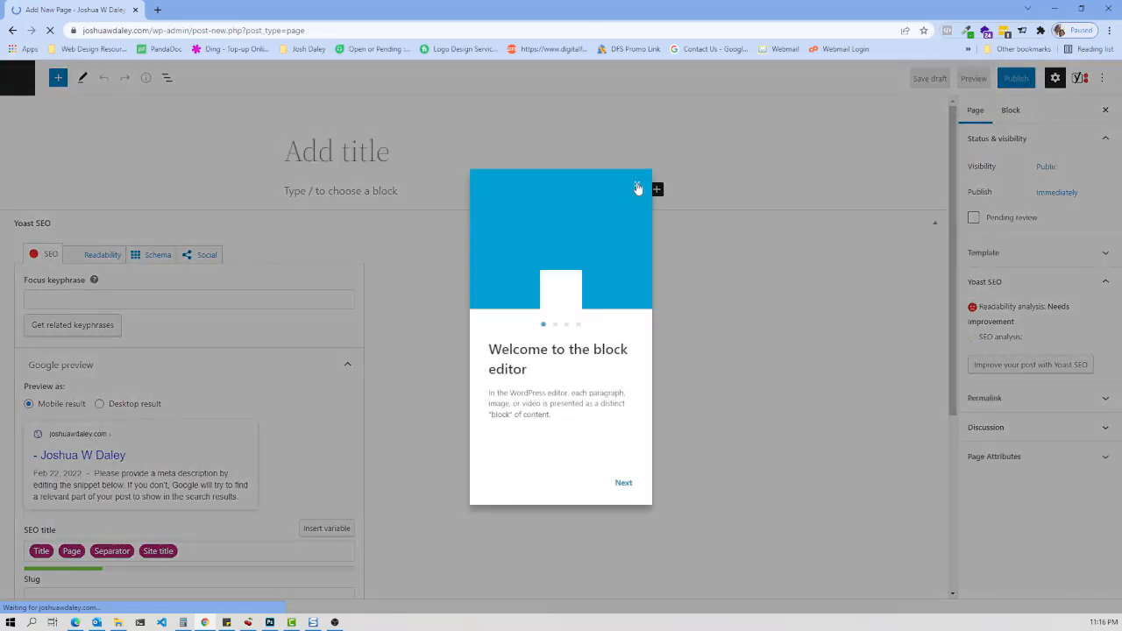
{"action": "left_click", "coordinate": [638, 187]}
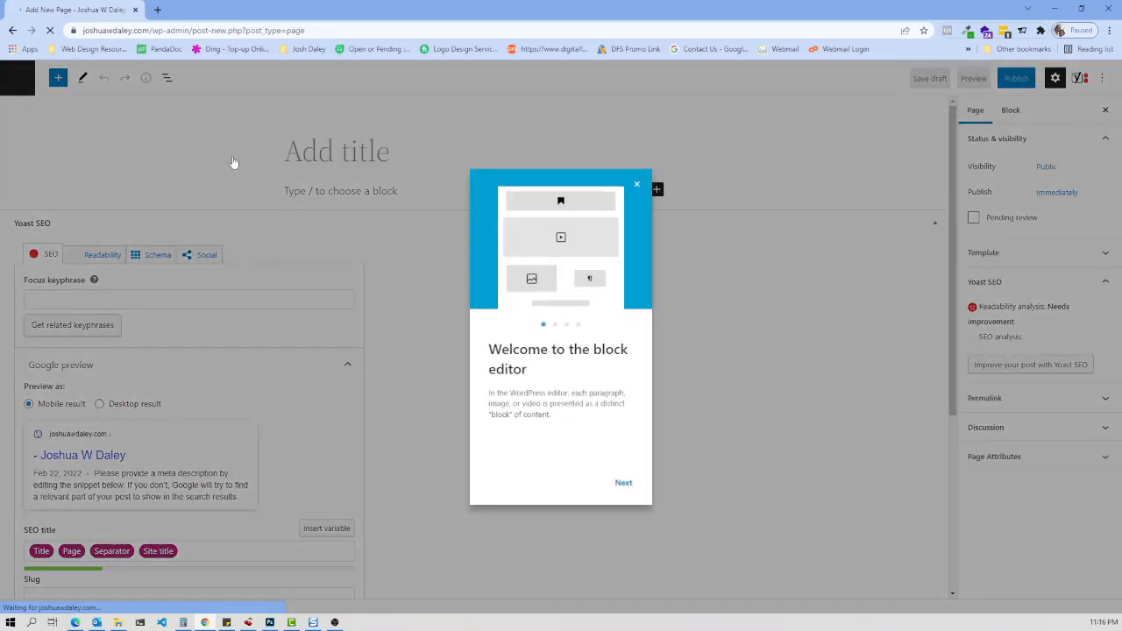
{"action": "left_click", "coordinate": [320, 152]}
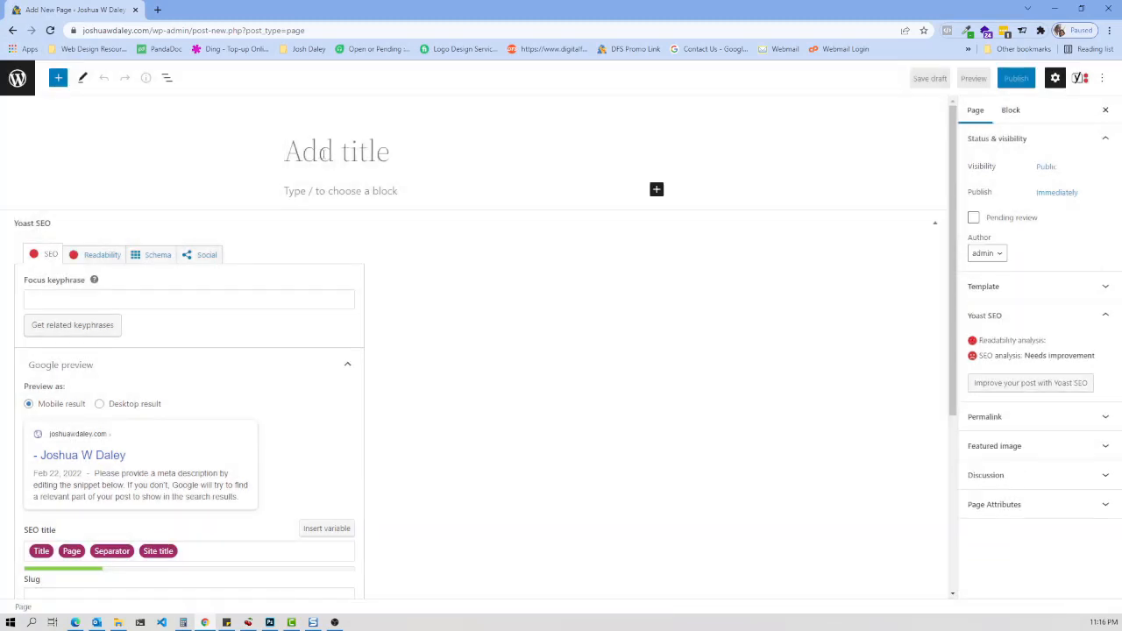
{"action": "type", "text": "Hiome"}
{"action": "key", "text": "BackSpace"}
{"action": "key", "text": "BackSpace"}
{"action": "key", "text": "BackSpace"}
{"action": "key", "text": "BackSpace"}
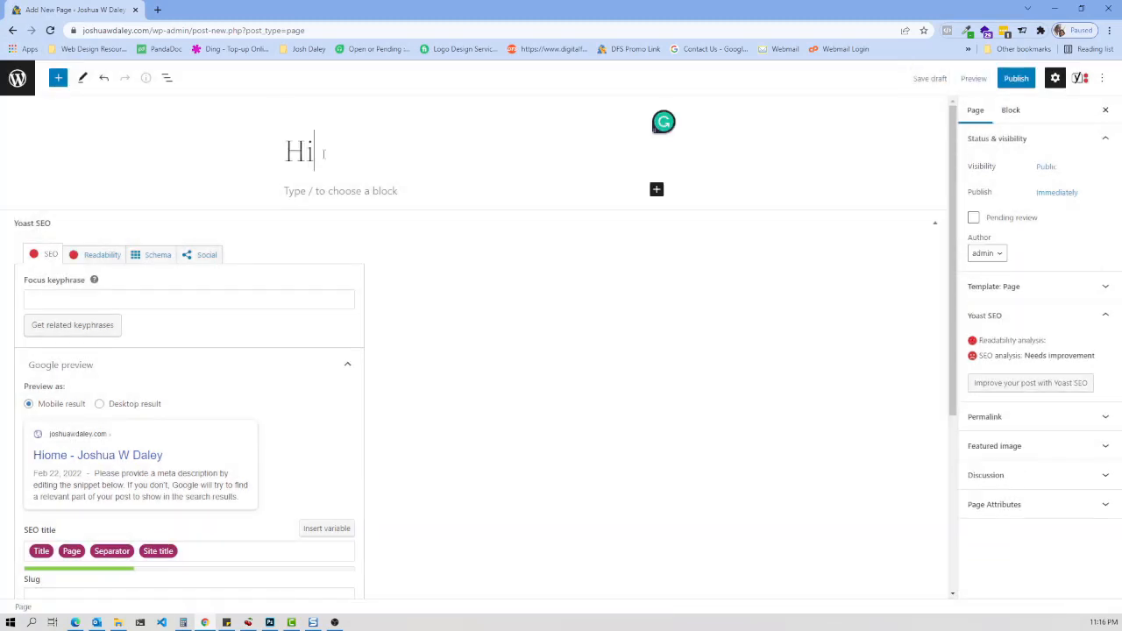
{"action": "type", "text": "ome"}
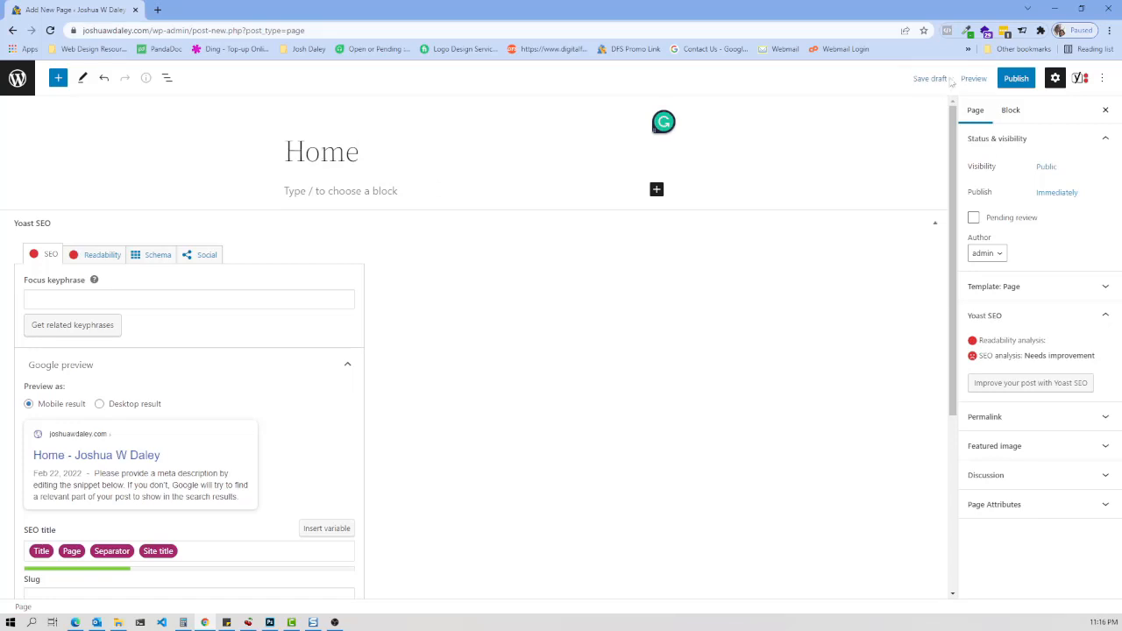
{"action": "left_click", "coordinate": [1017, 80]}
{"action": "left_click", "coordinate": [1004, 79]}
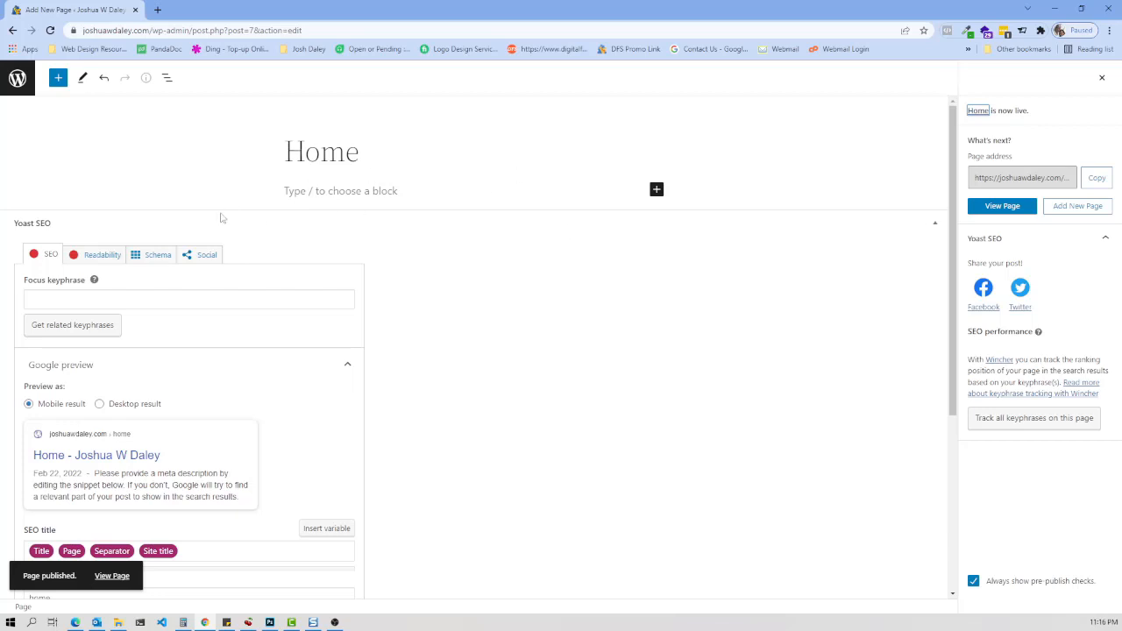
Return to the pages list and move the Home page to the trash with a bulk action
{"action": "left_click", "coordinate": [18, 81]}
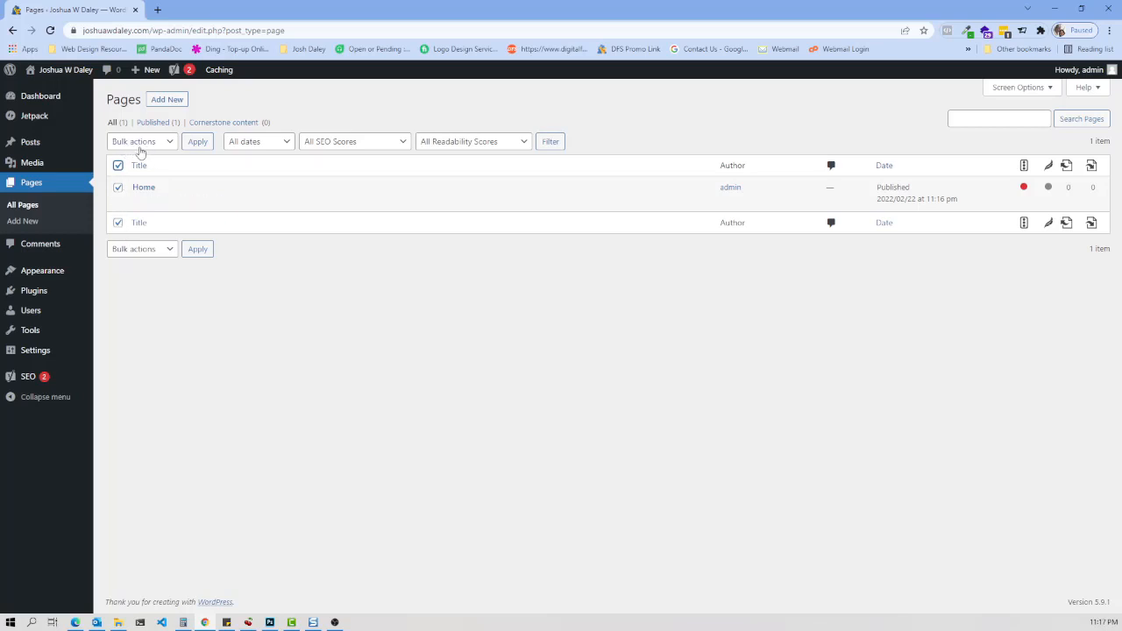
{"action": "left_click", "coordinate": [171, 143]}
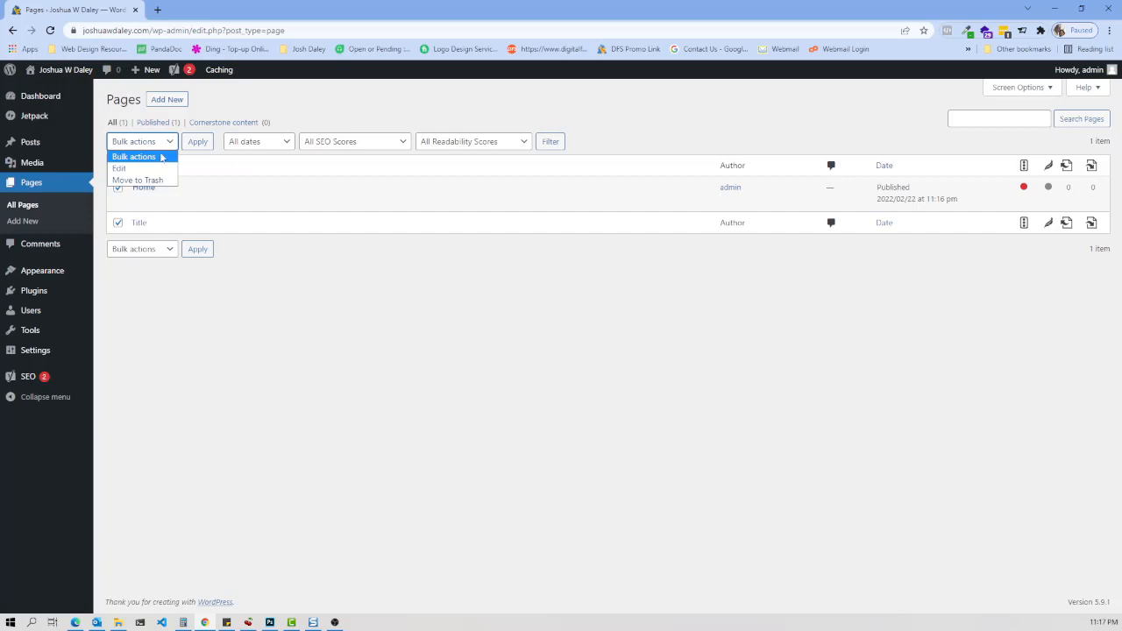
{"action": "left_click", "coordinate": [158, 181]}
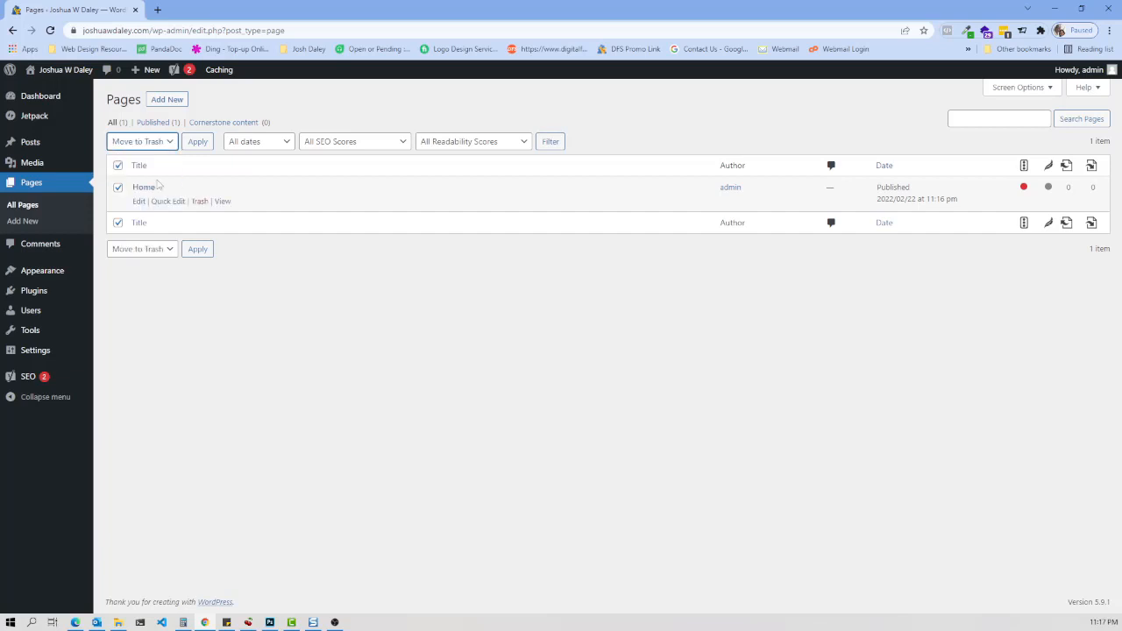
{"action": "left_click", "coordinate": [198, 142]}
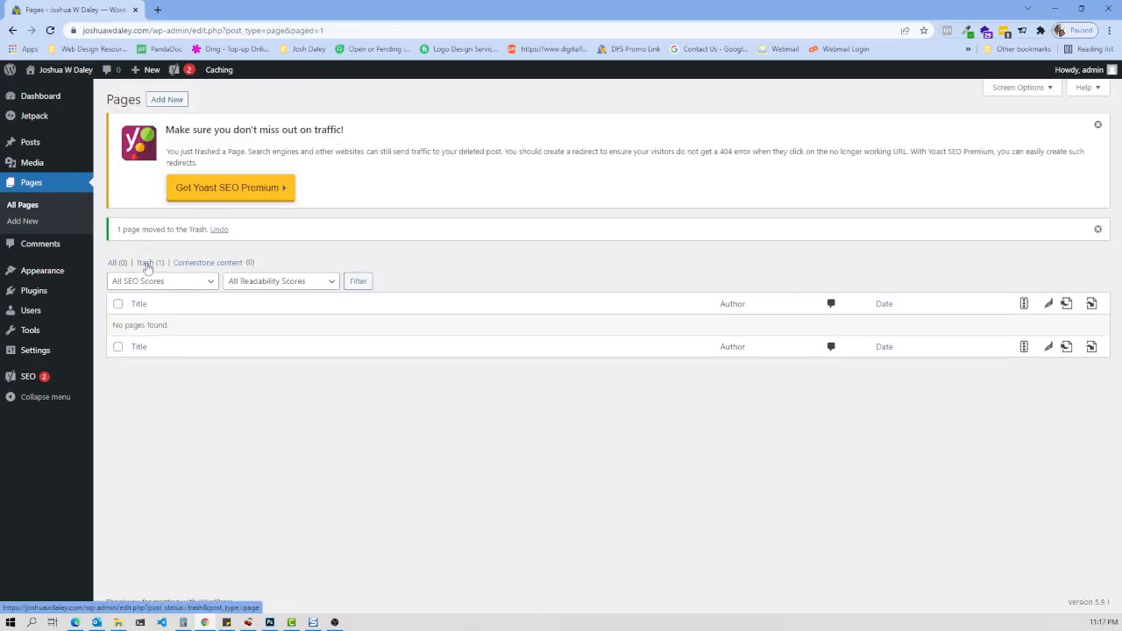
Permanently delete the Home page from the pages trash with a bulk action
{"action": "left_click", "coordinate": [147, 265]}
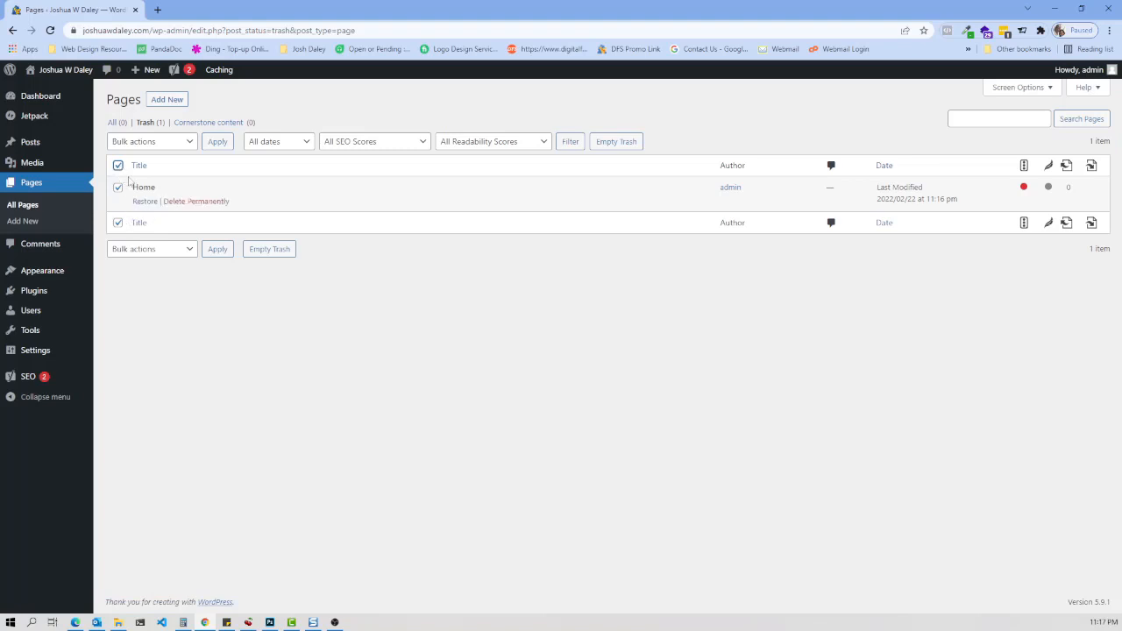
{"action": "left_click", "coordinate": [189, 143]}
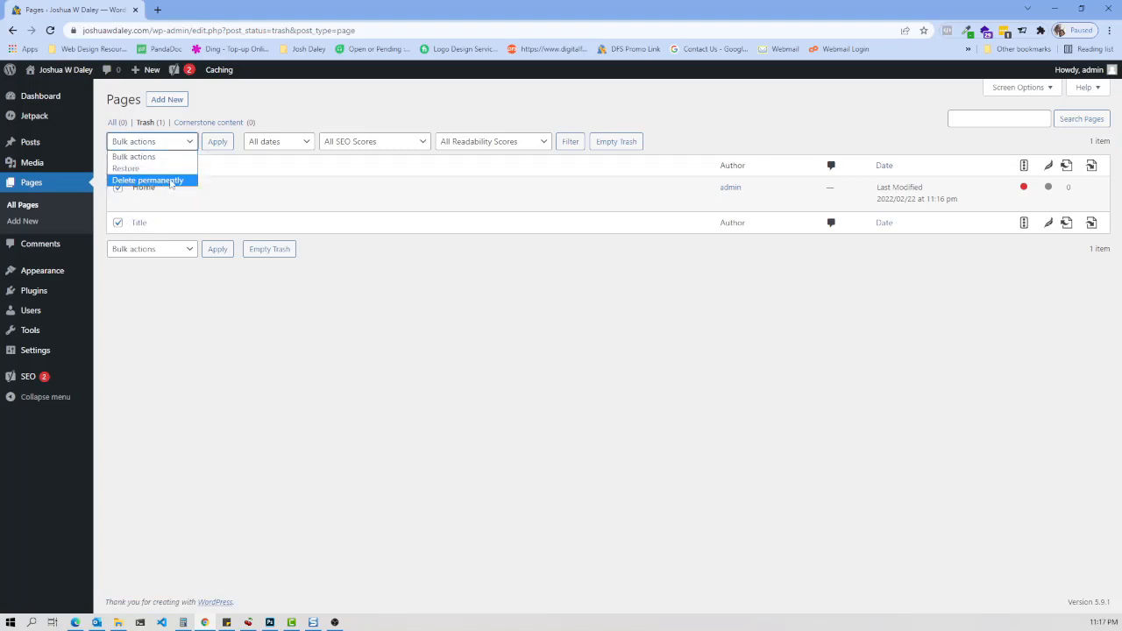
{"action": "left_click", "coordinate": [171, 181]}
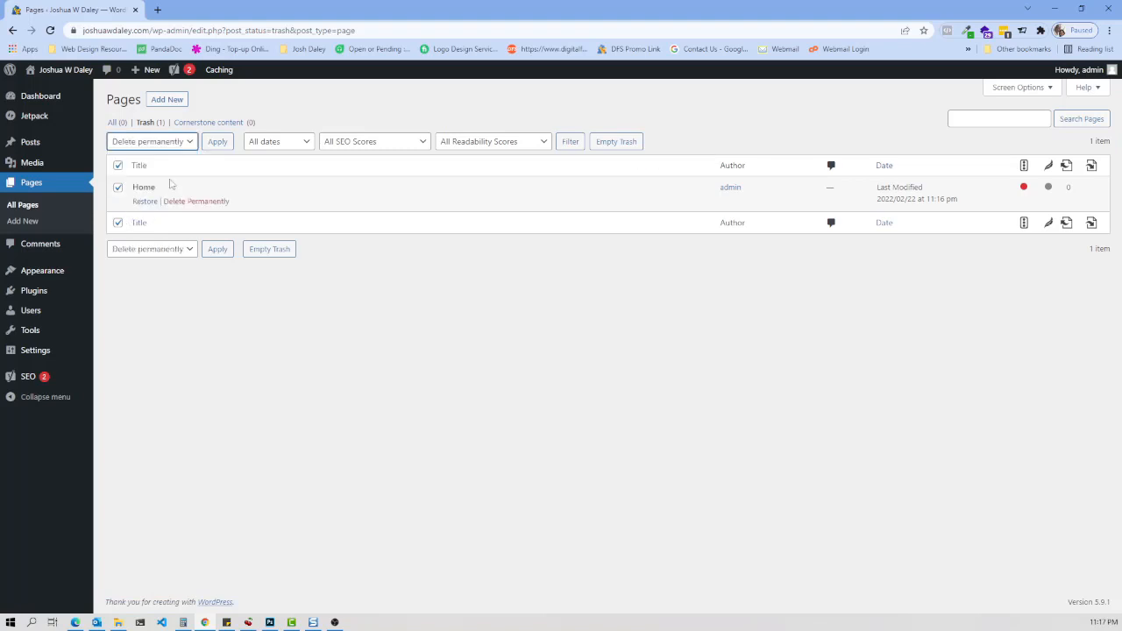
{"action": "left_click", "coordinate": [216, 144]}
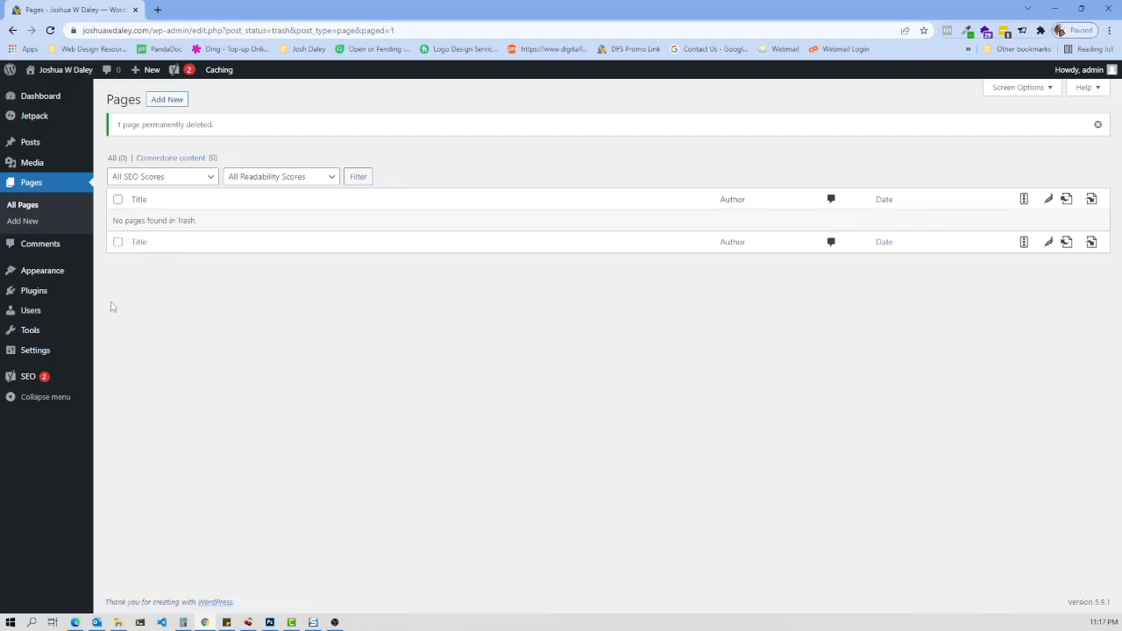
Deactivate both installed plugins, Jetpack and Yoast SEO, with a bulk action
{"action": "mouse_move", "coordinate": [37, 297]}
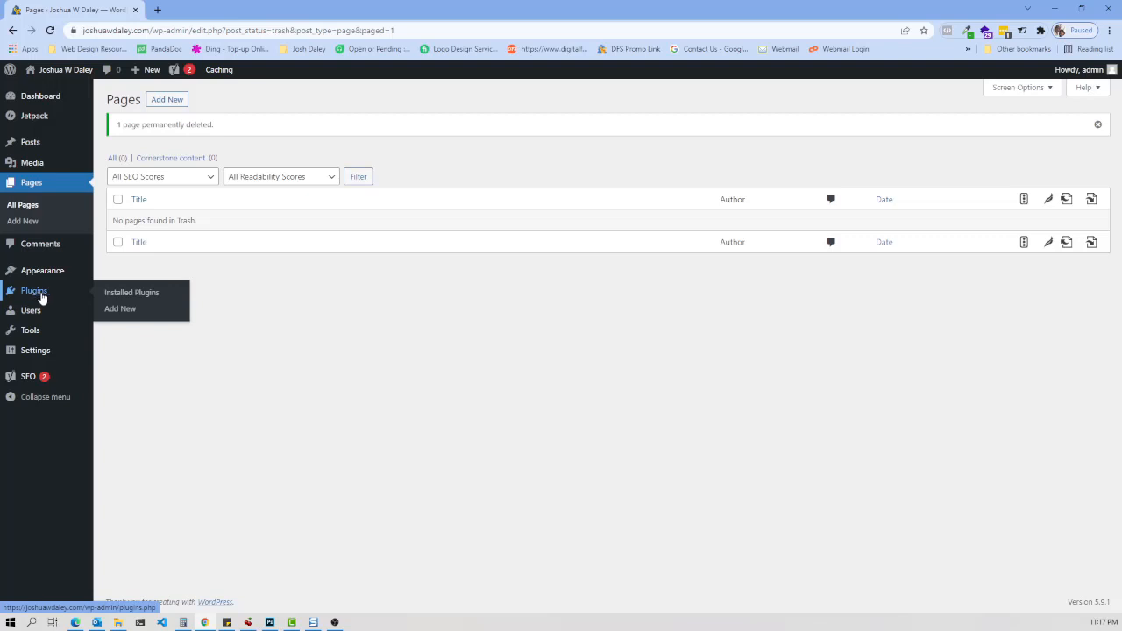
{"action": "left_click", "coordinate": [143, 300]}
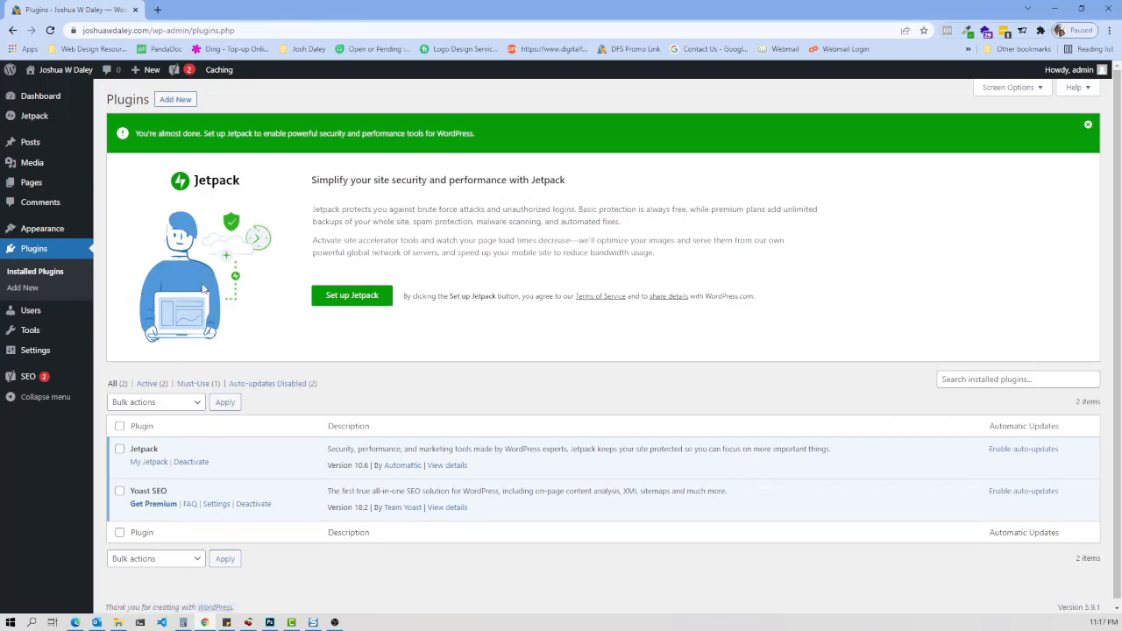
{"action": "scroll", "coordinate": [201, 309], "scroll_direction": "down", "scroll_amount": 1}
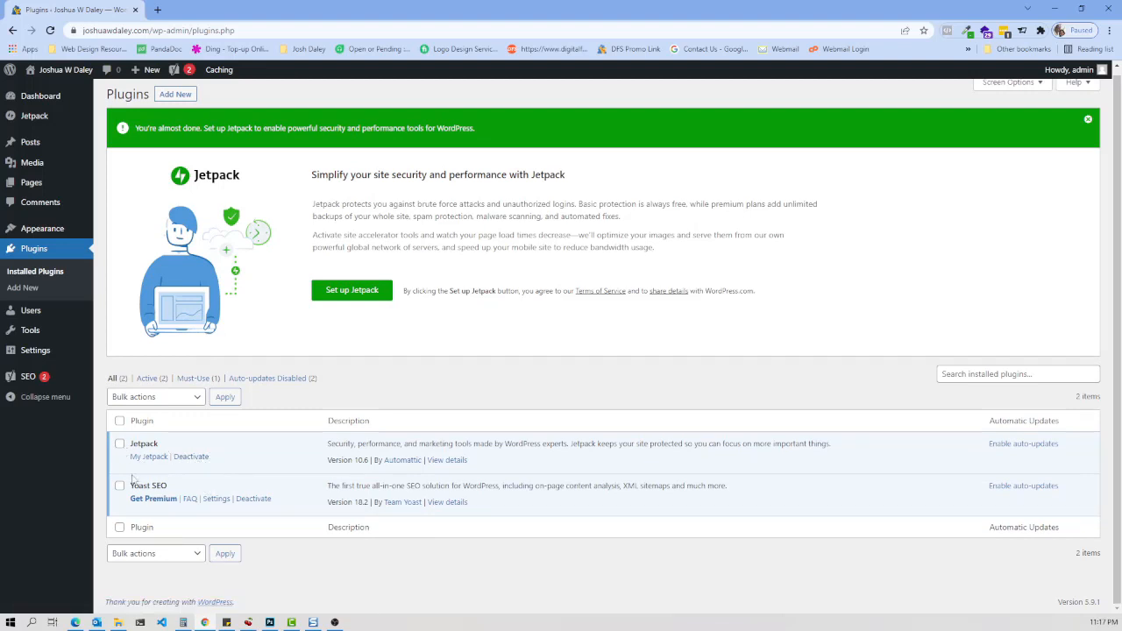
{"action": "left_click", "coordinate": [119, 421]}
{"action": "left_click", "coordinate": [178, 399]}
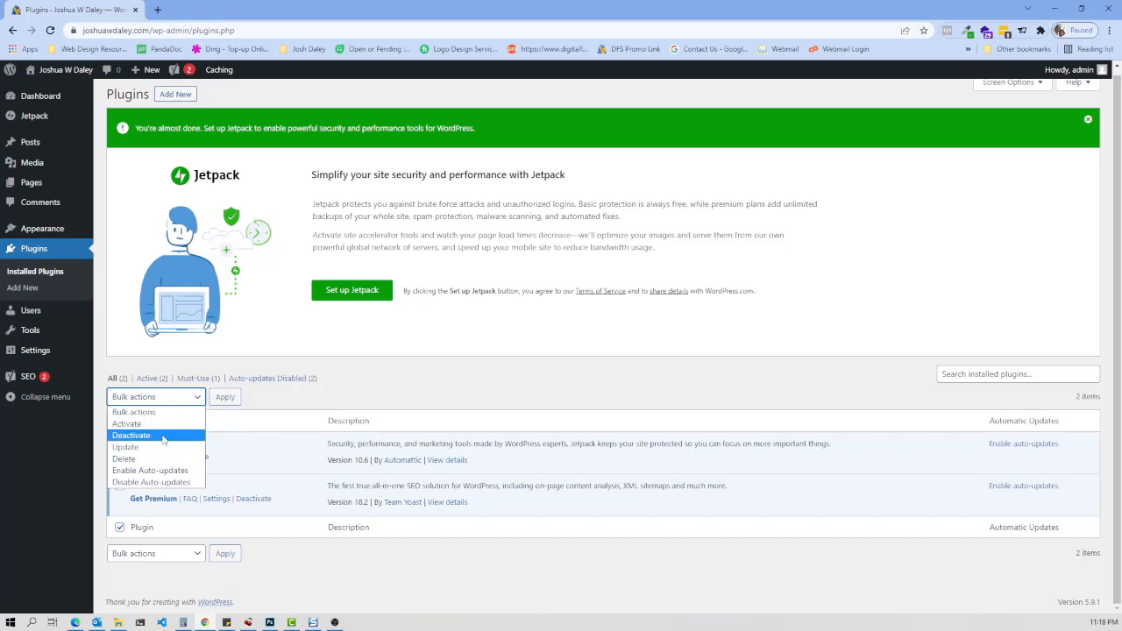
{"action": "left_click", "coordinate": [164, 436]}
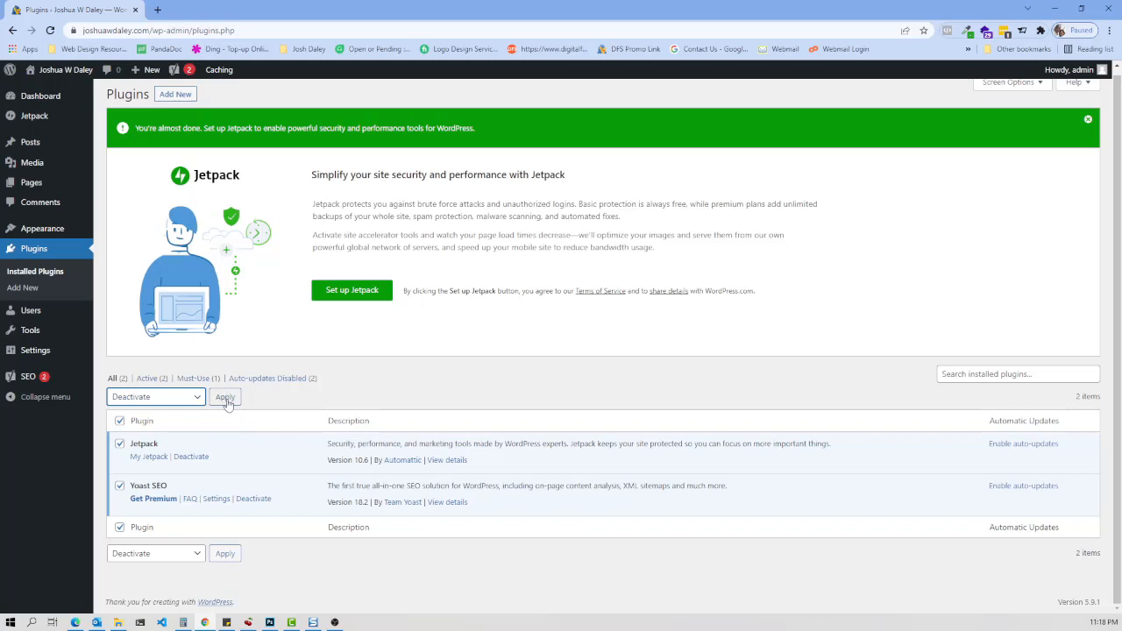
{"action": "left_click", "coordinate": [225, 397]}
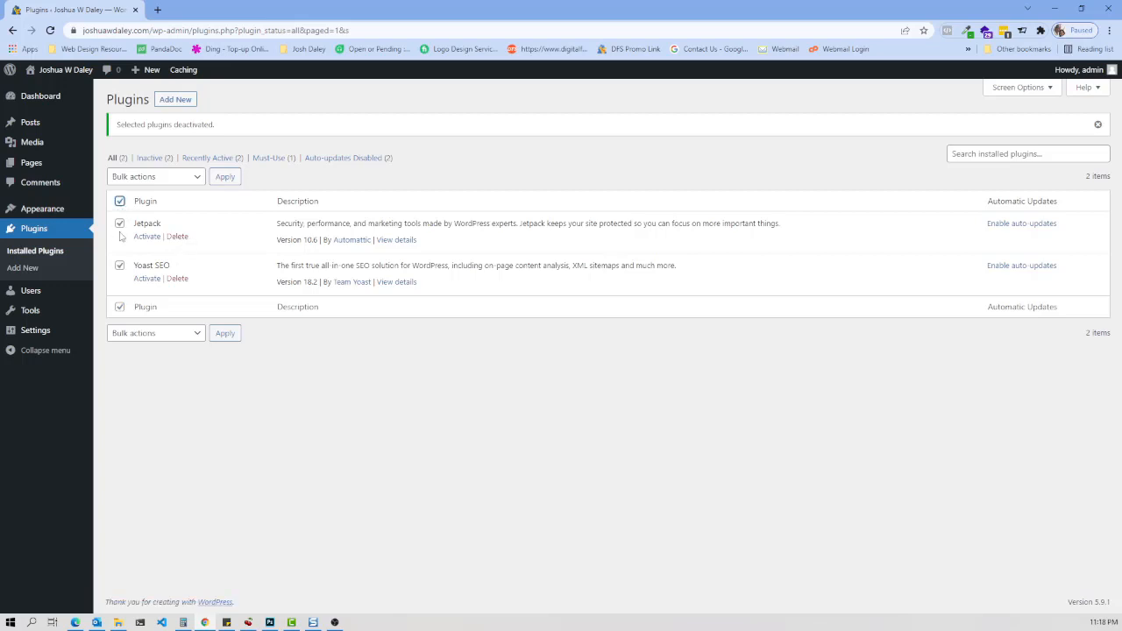
{"action": "left_click", "coordinate": [198, 178]}
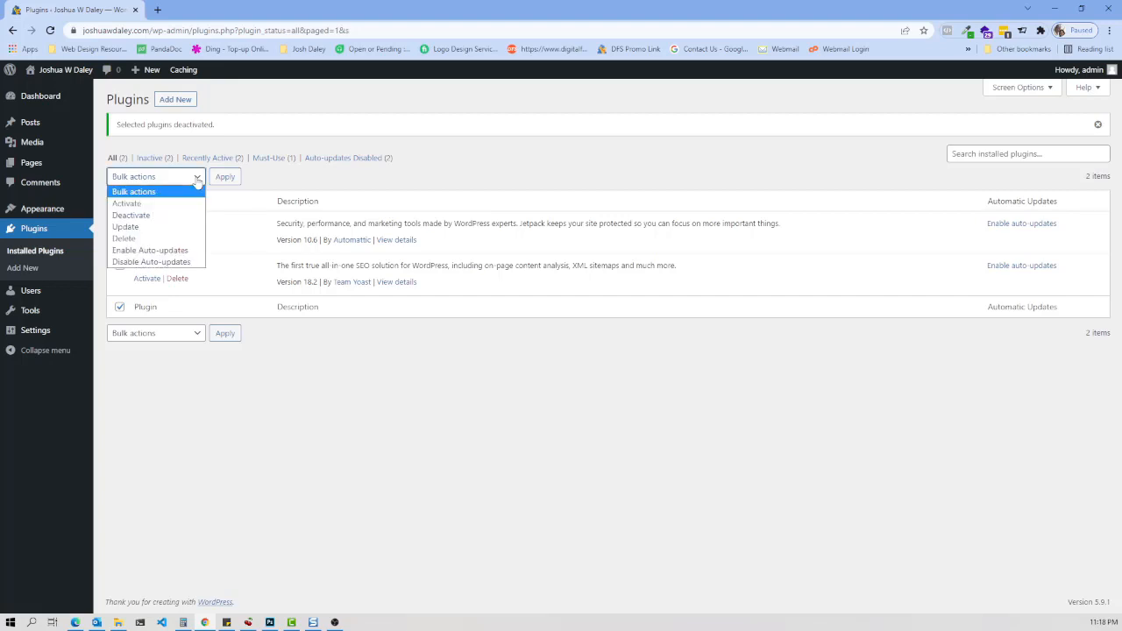
{"action": "left_click", "coordinate": [154, 239]}
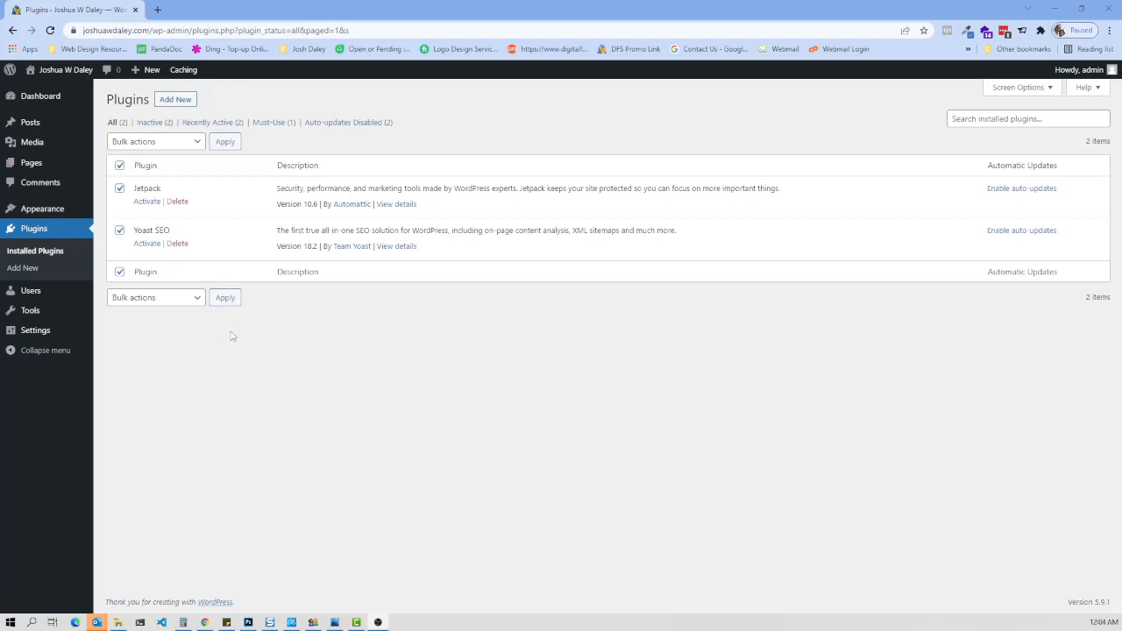
Search the plugin directory for woocommerce, and install and activate the WooCommerce plugin by Automattic
{"action": "left_click", "coordinate": [179, 101]}
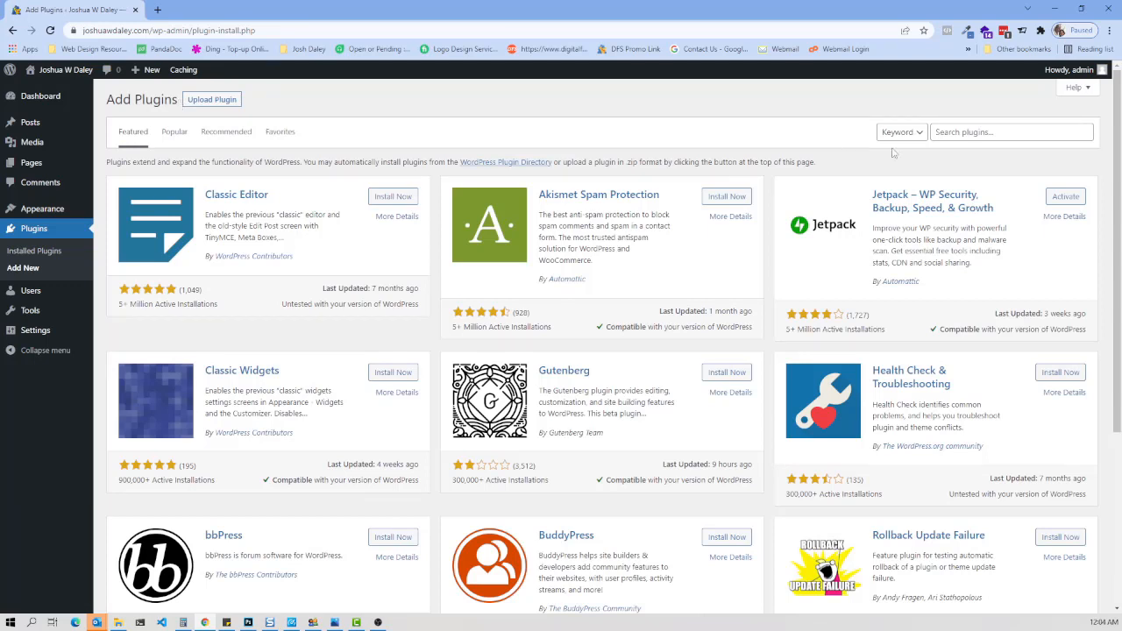
{"action": "left_click", "coordinate": [947, 133]}
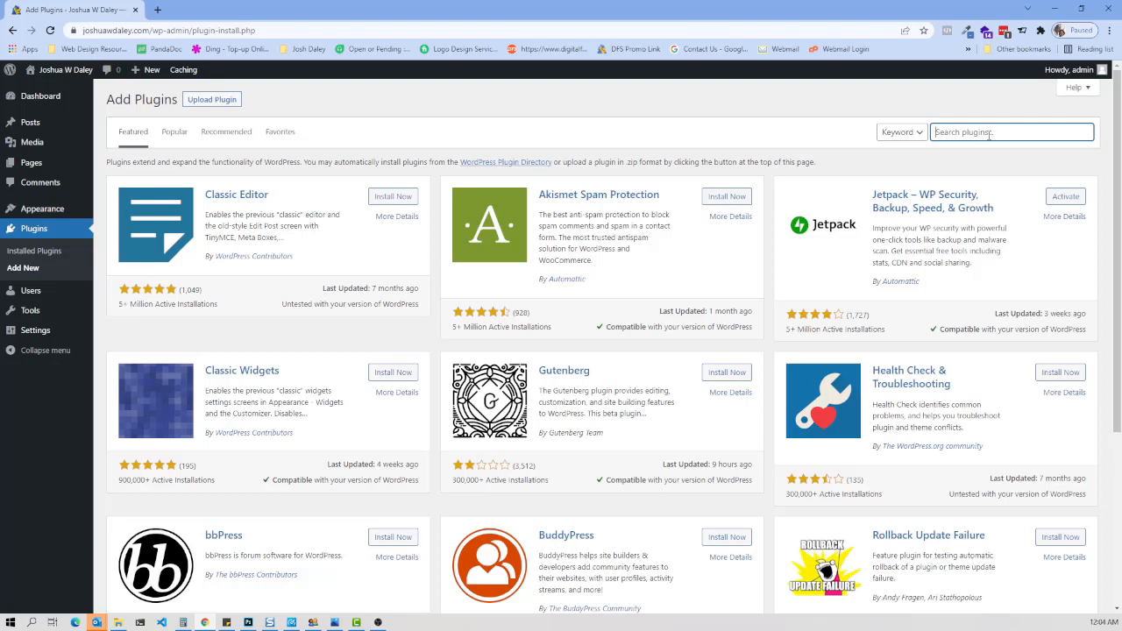
{"action": "type", "text": "woocommerce"}
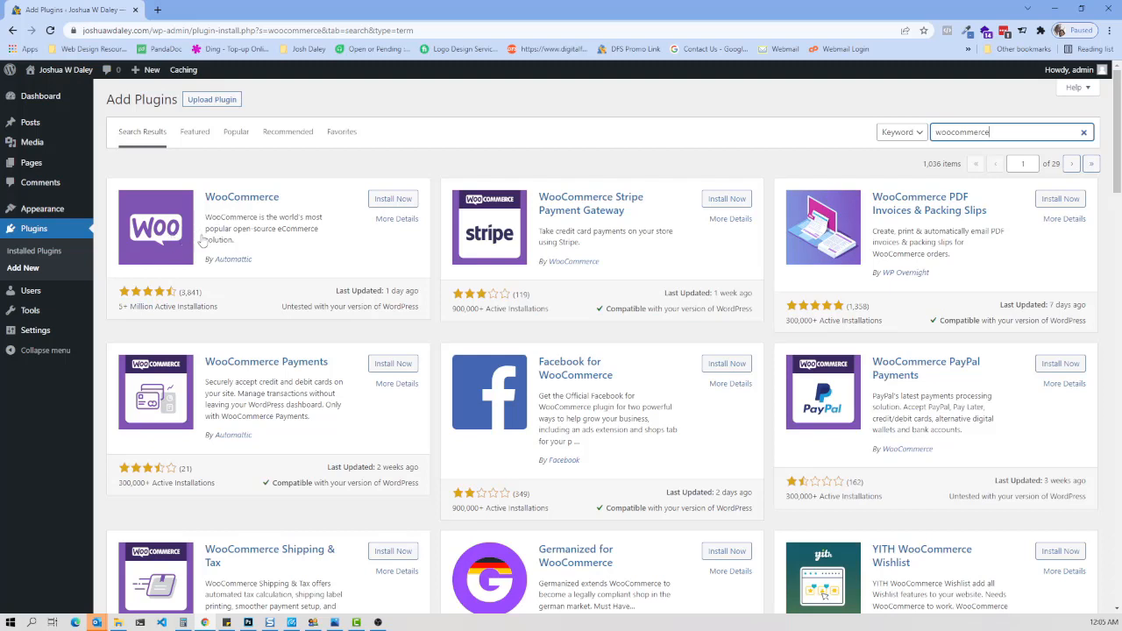
{"action": "left_click", "coordinate": [397, 202]}
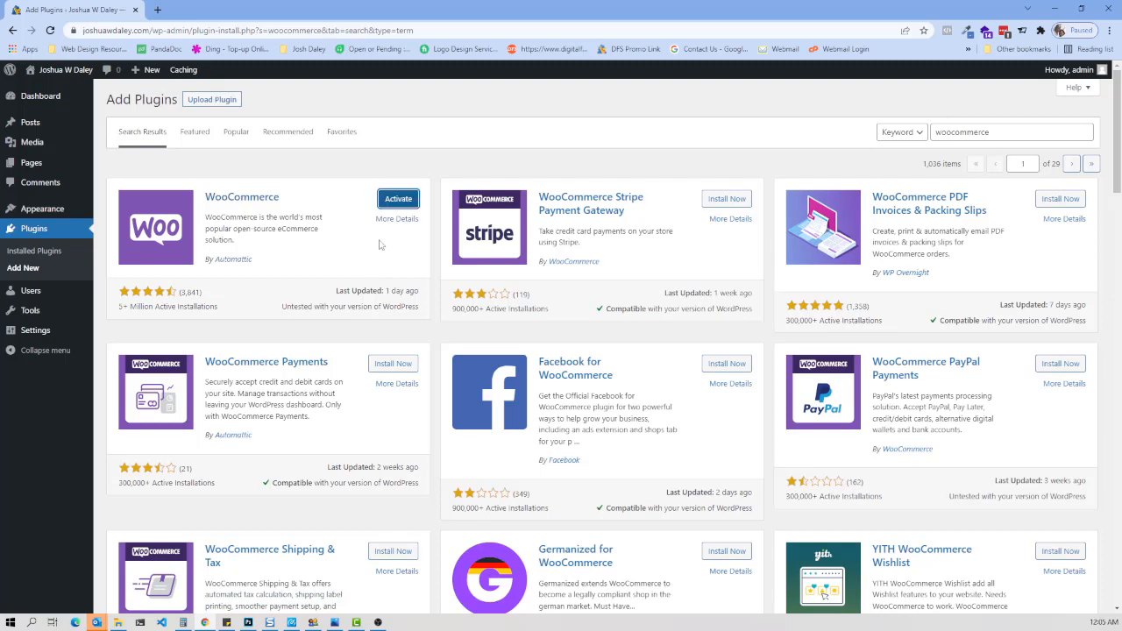
{"action": "left_click", "coordinate": [398, 200]}
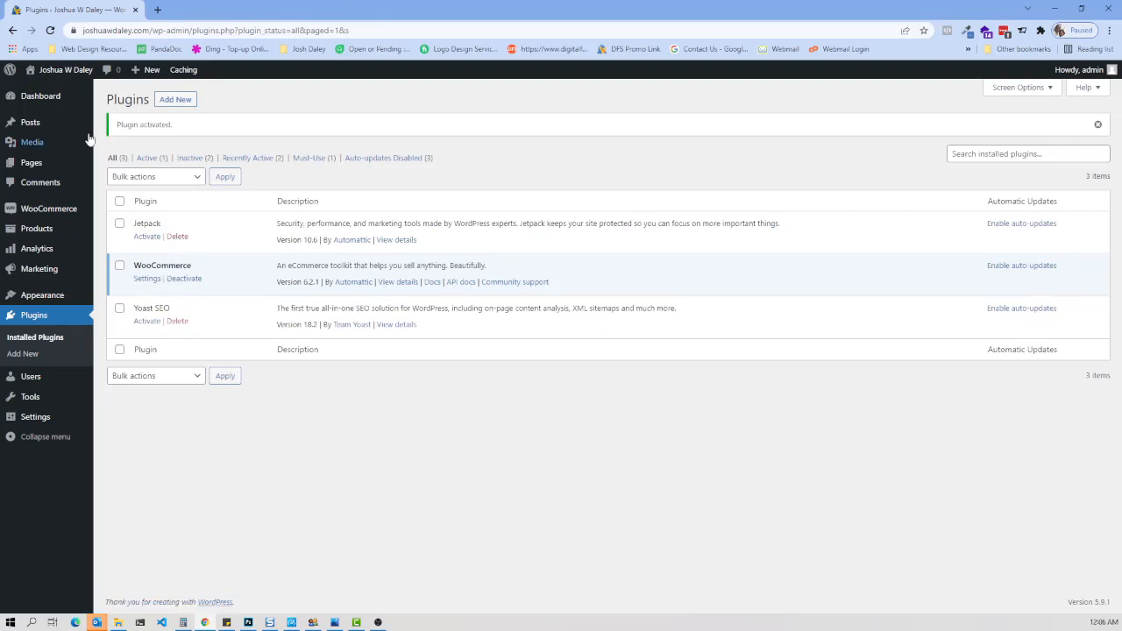
Open the site's store page in a new browser tab and examine its navigation and shop content
{"action": "mouse_move", "coordinate": [48, 71]}
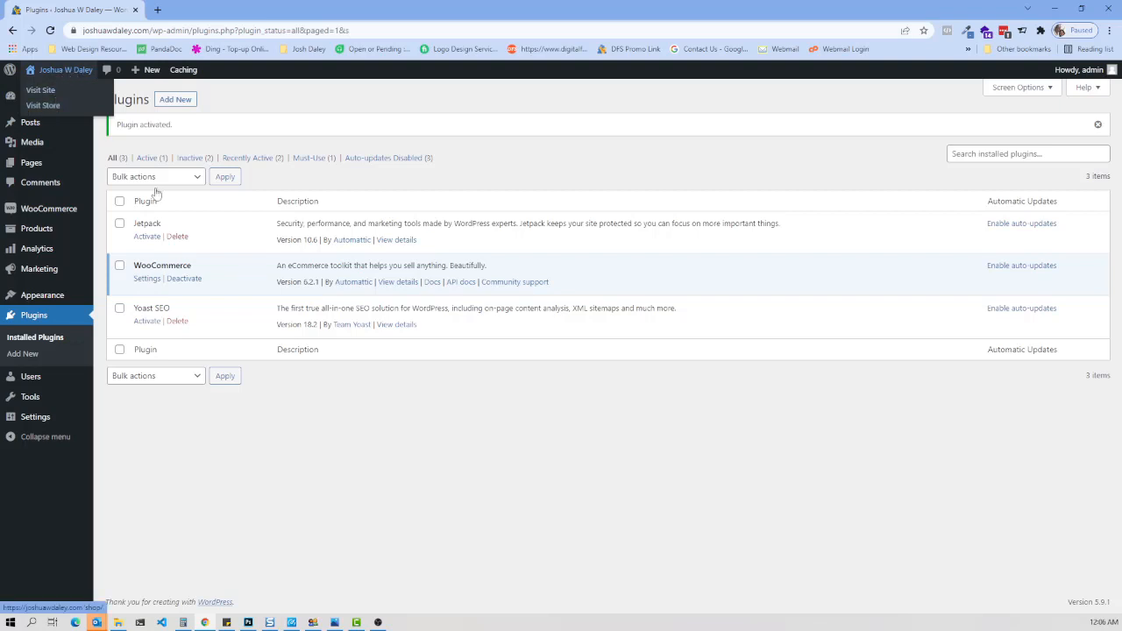
{"action": "right_click", "coordinate": [47, 109]}
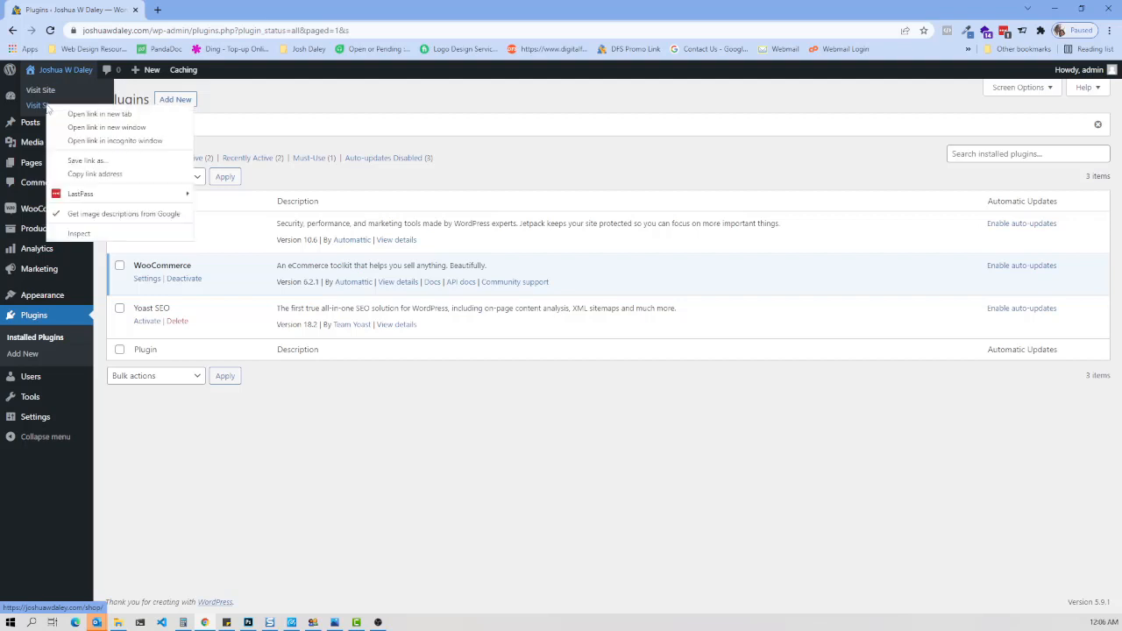
{"action": "left_click", "coordinate": [74, 115]}
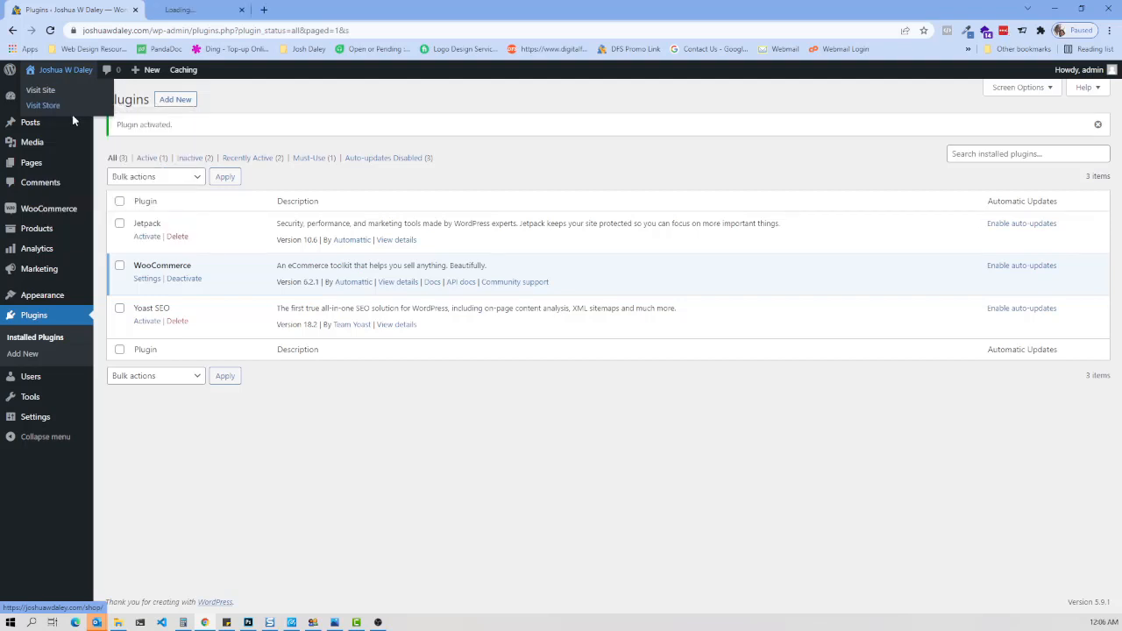
{"action": "left_click", "coordinate": [210, 18]}
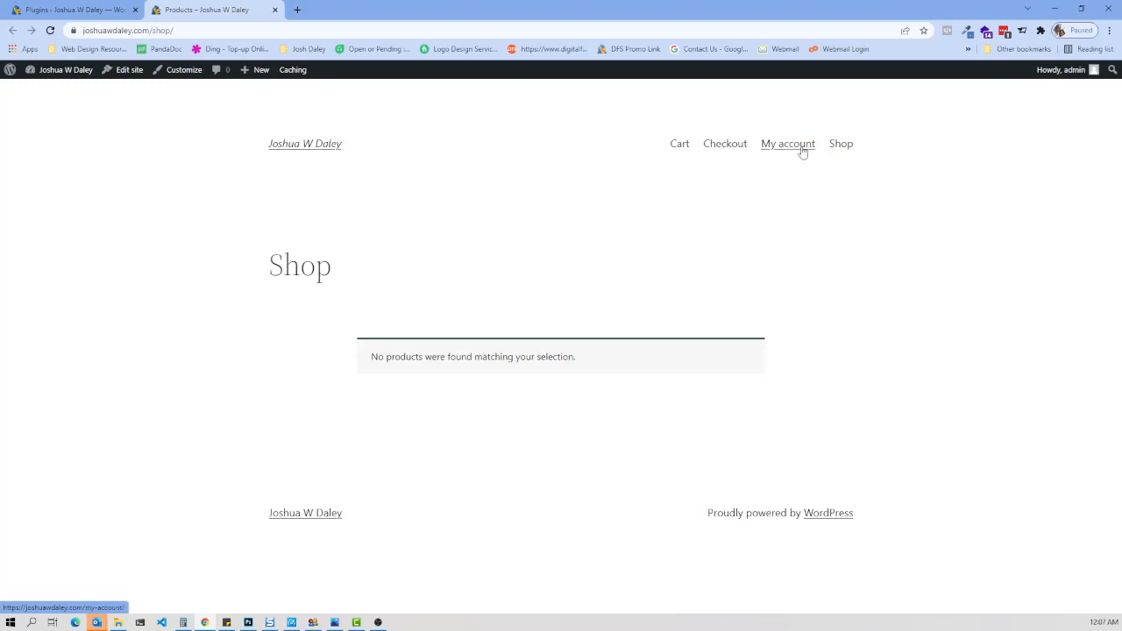
Return to the plugins page, search for "abandon cart lite", and install and activate Abandoned Cart Lite for WooCommerce
{"action": "left_click", "coordinate": [78, 10]}
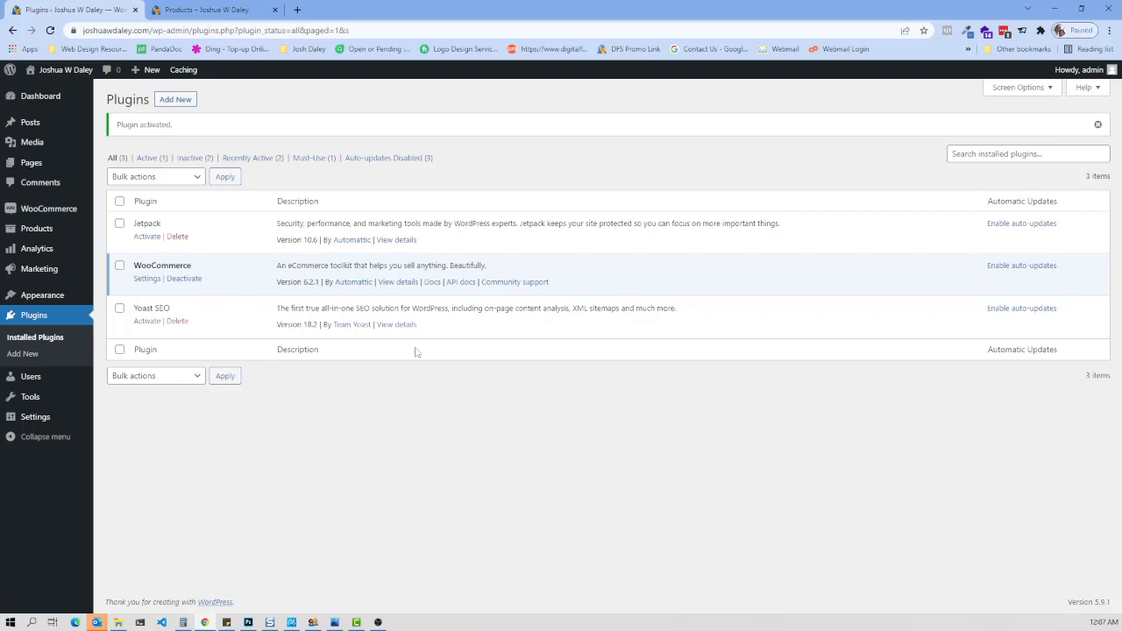
{"action": "left_click", "coordinate": [177, 101]}
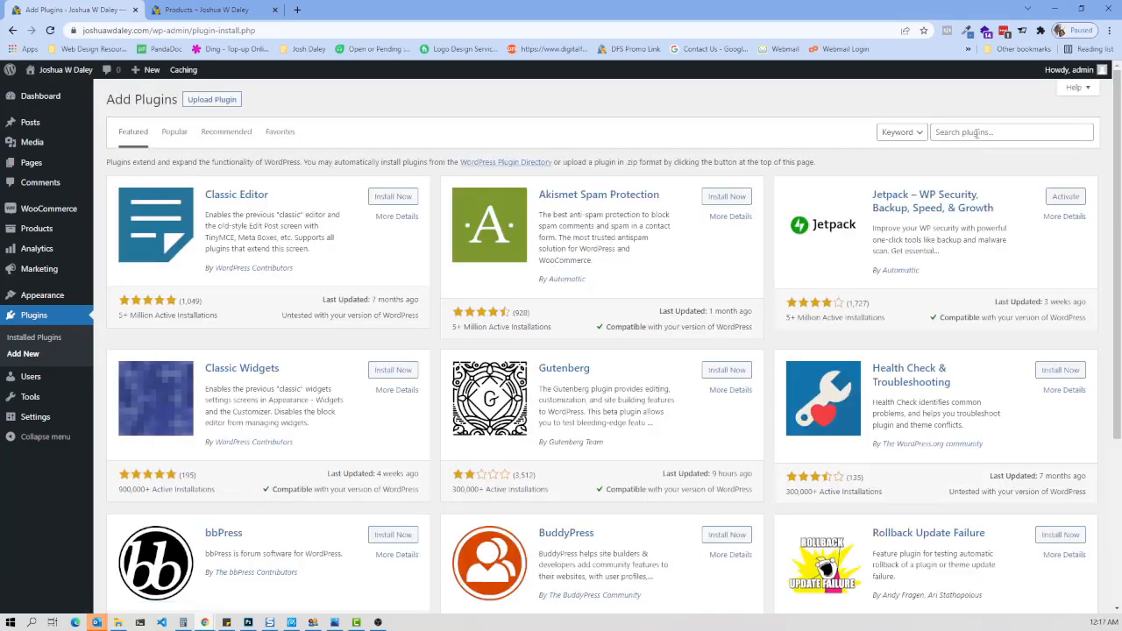
{"action": "left_click", "coordinate": [977, 132]}
{"action": "type", "text": "abandon cart lite"}
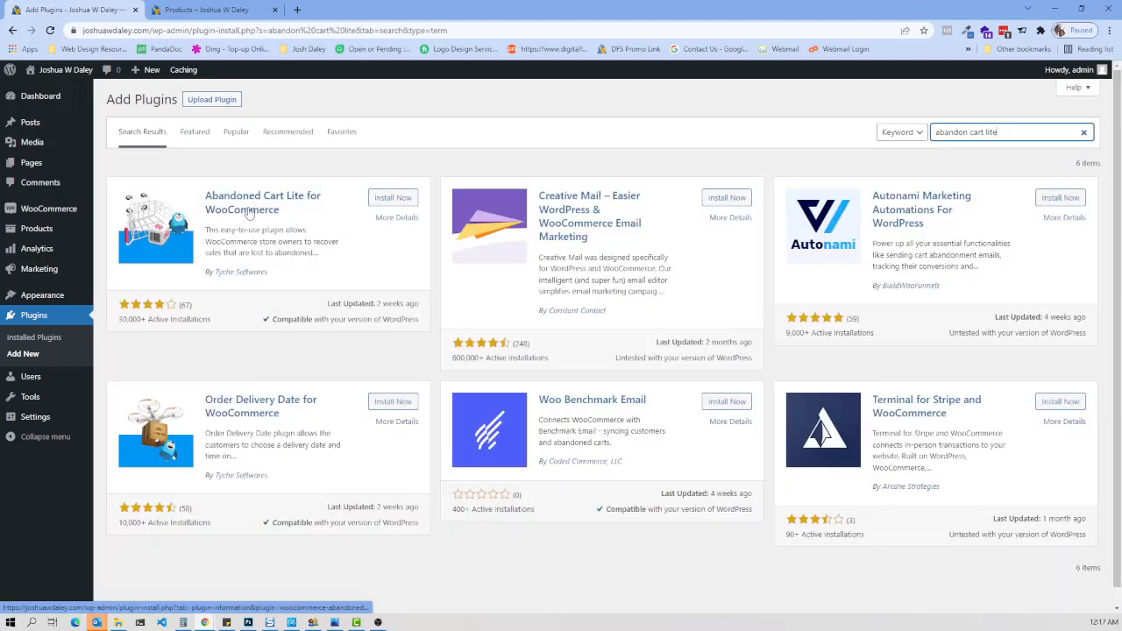
{"action": "left_click", "coordinate": [397, 200]}
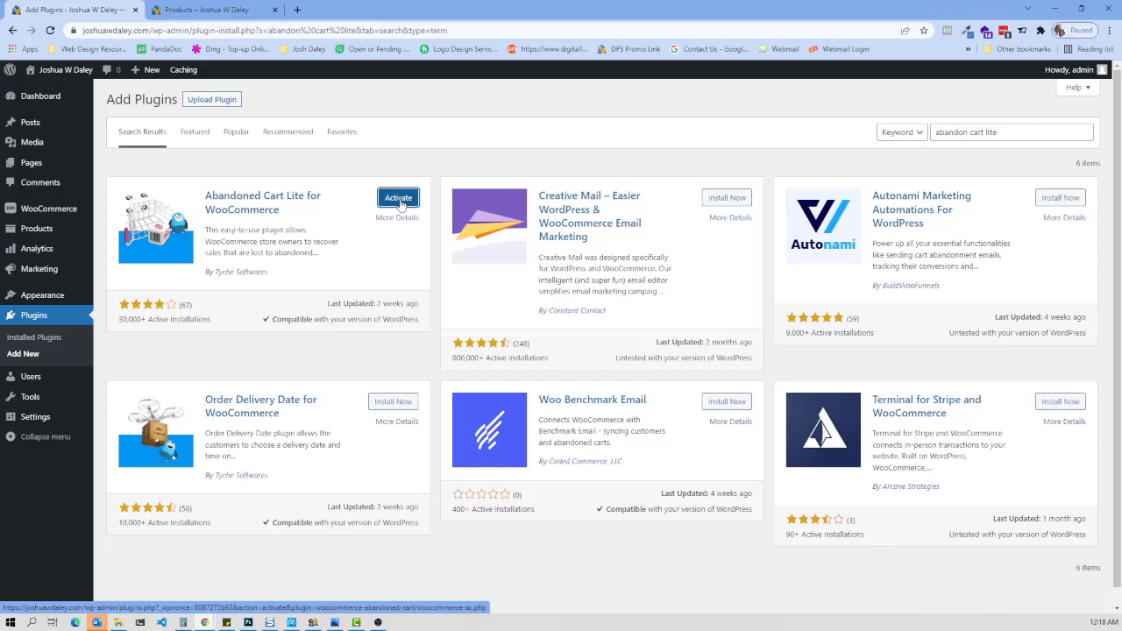
{"action": "left_click", "coordinate": [400, 200]}
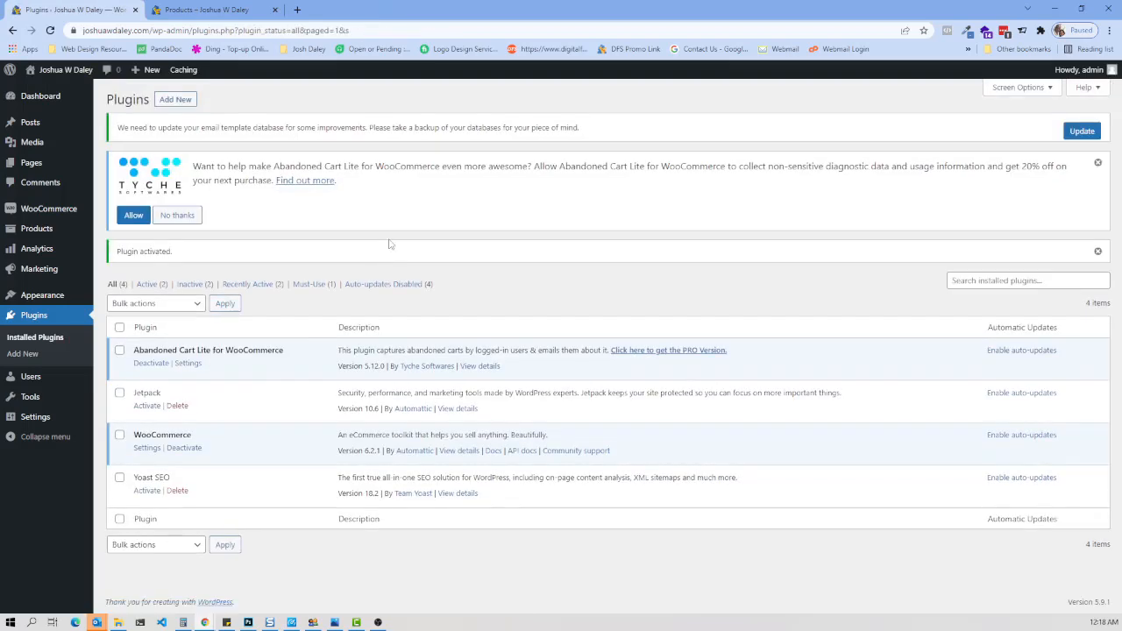
Search for "advanced shipment" among new plugins, and install and activate Advanced Shipment Tracking for WooCommerce
{"action": "left_click", "coordinate": [178, 101]}
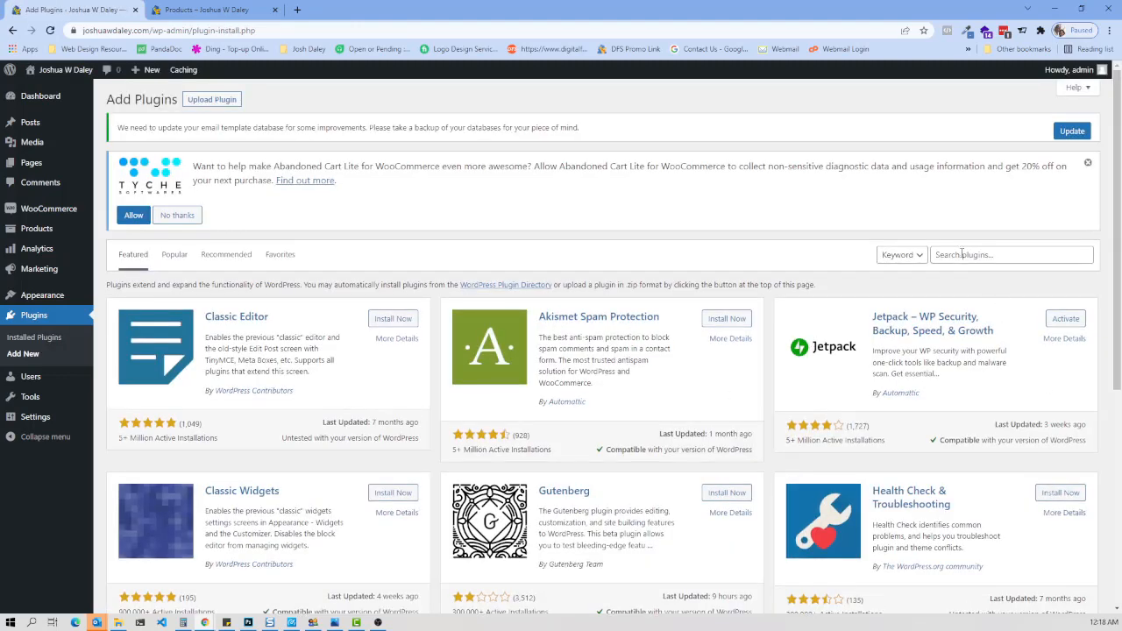
{"action": "left_click", "coordinate": [962, 255]}
{"action": "type", "text": "advanced shipment"}
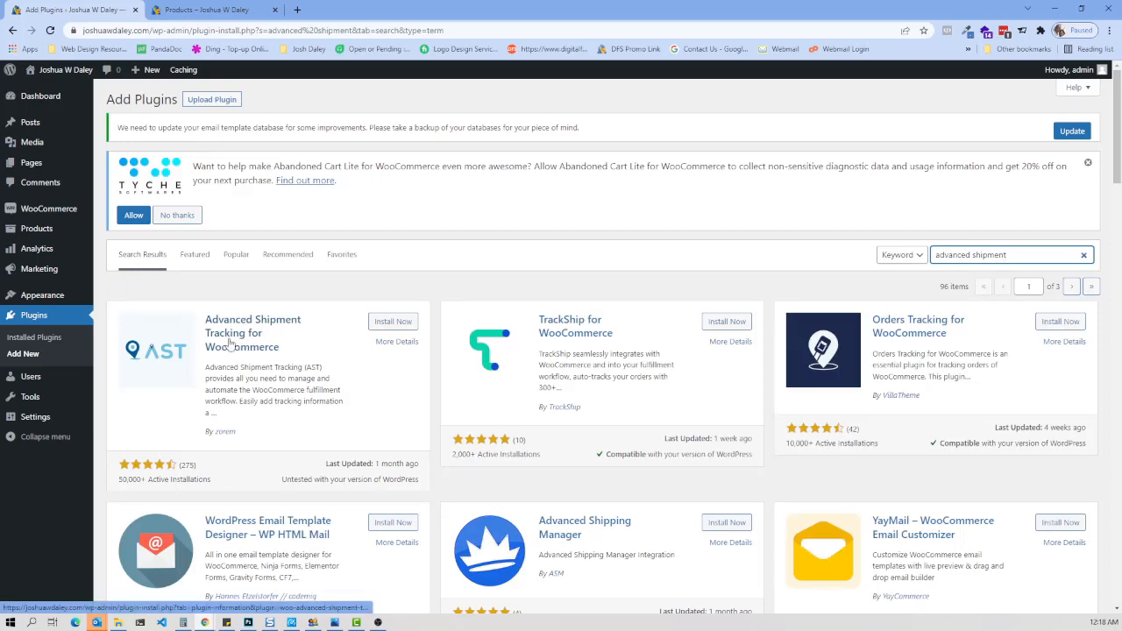
{"action": "left_click", "coordinate": [402, 322]}
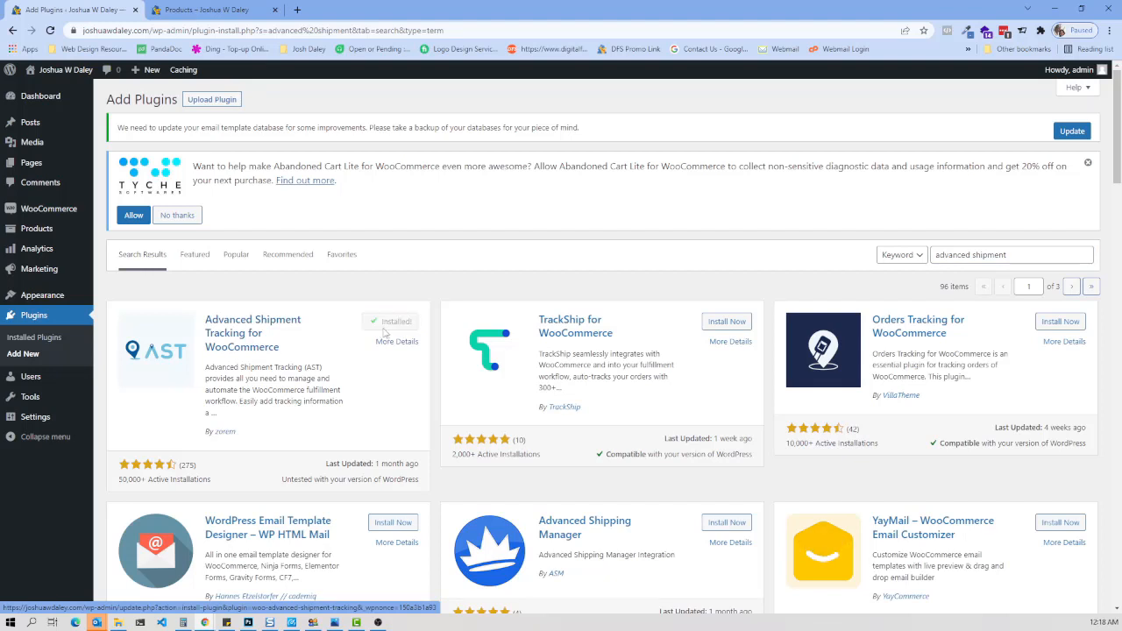
{"action": "left_click", "coordinate": [399, 323]}
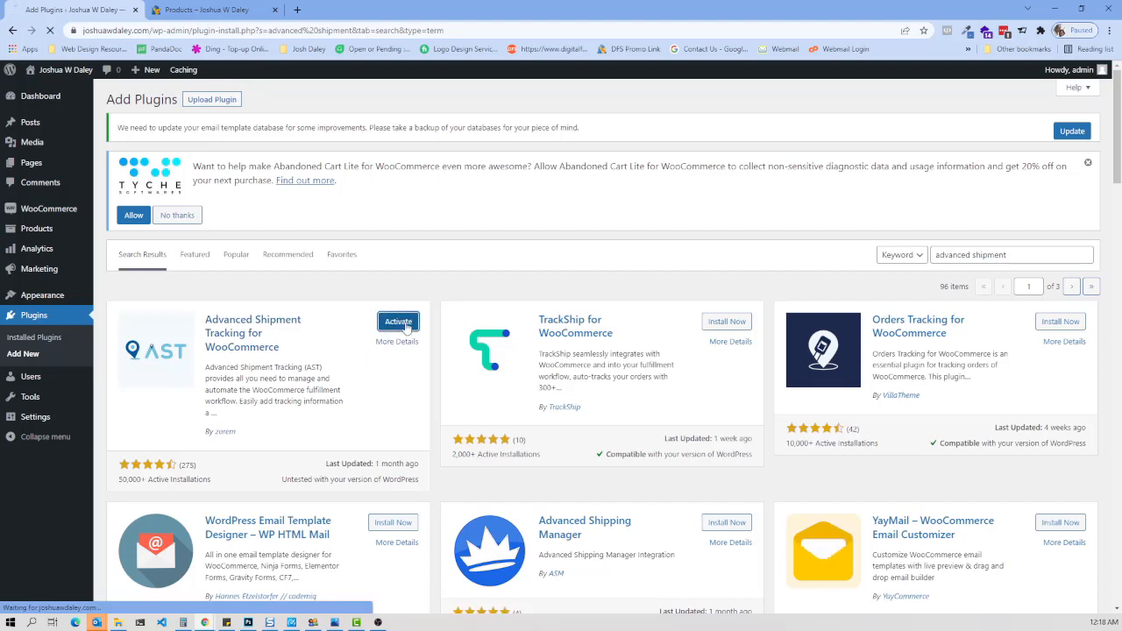
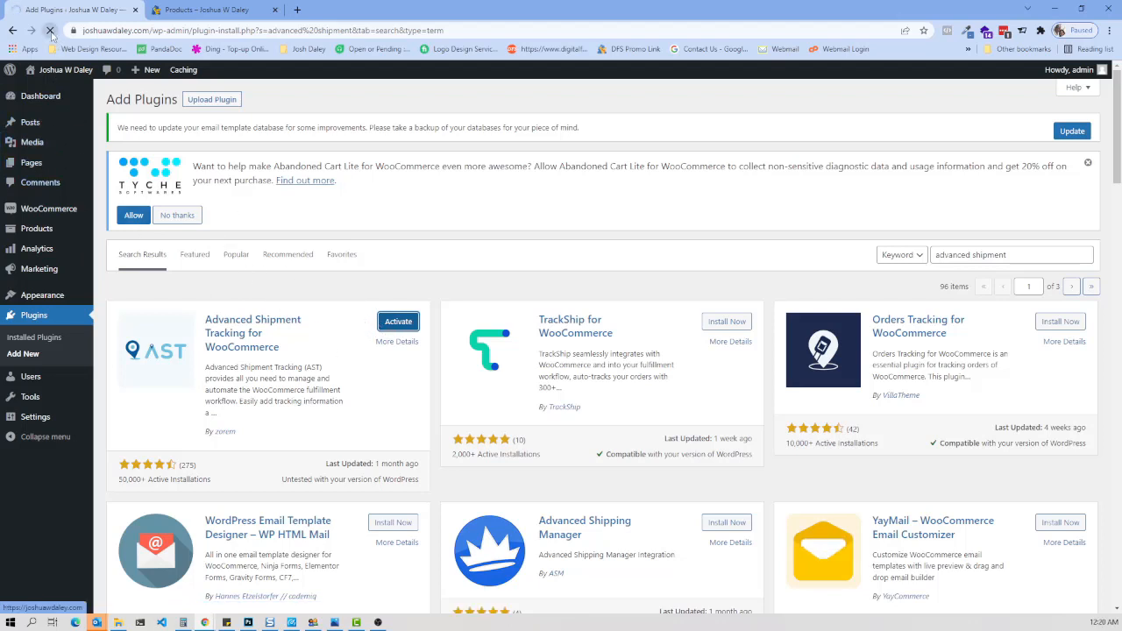
Reload the plugin search results, activate Advanced Shipment Tracking for WooCommerce, and open the list of installed plugins
{"action": "left_click", "coordinate": [50, 30]}
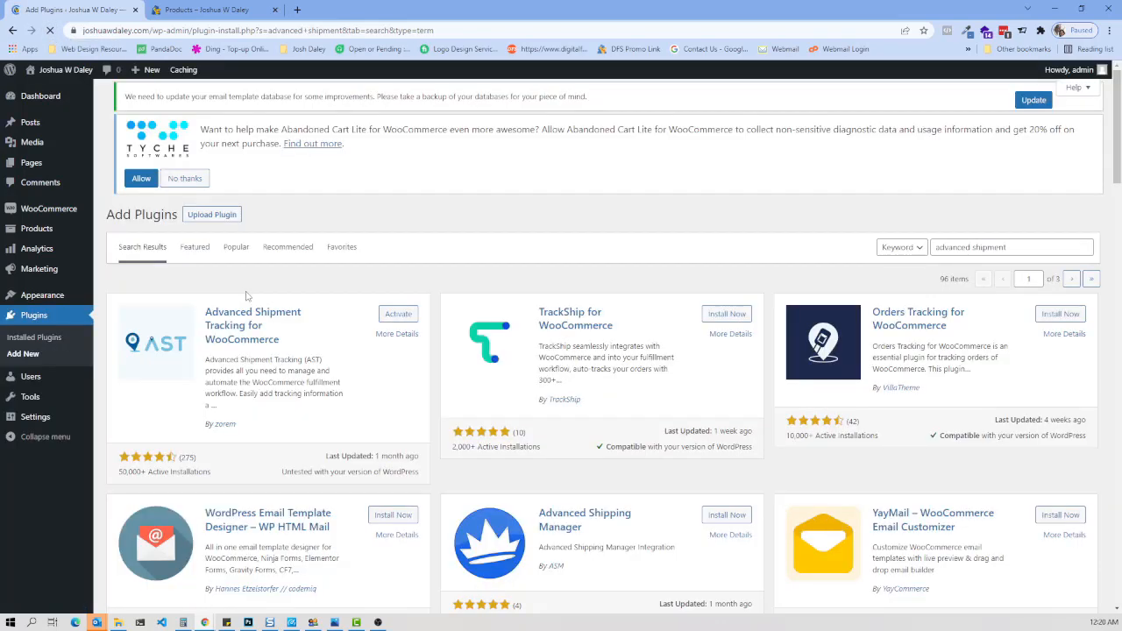
{"action": "left_click", "coordinate": [396, 326]}
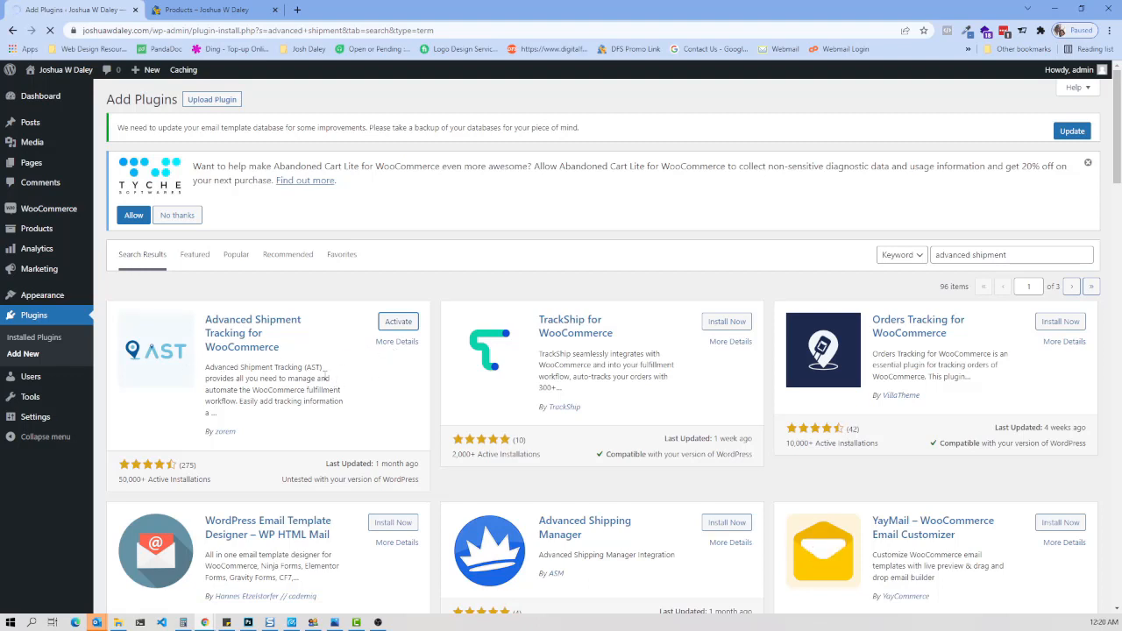
{"action": "left_click", "coordinate": [38, 340]}
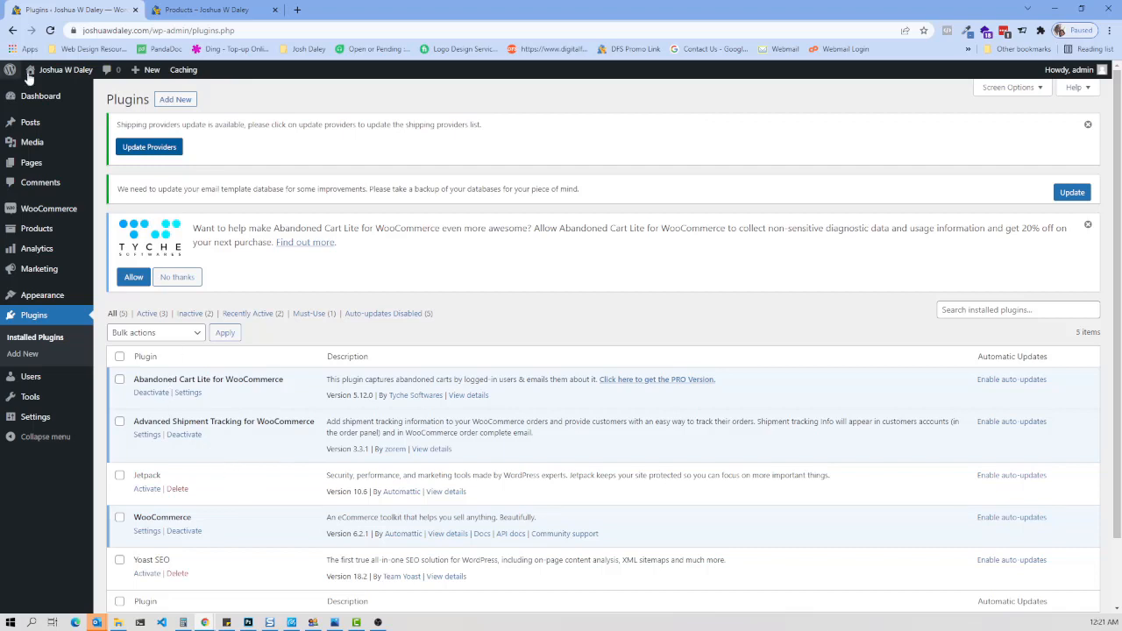
Examine the navigation on the site's shop page and review the list of existing pages in the site admin
{"action": "left_click", "coordinate": [45, 101]}
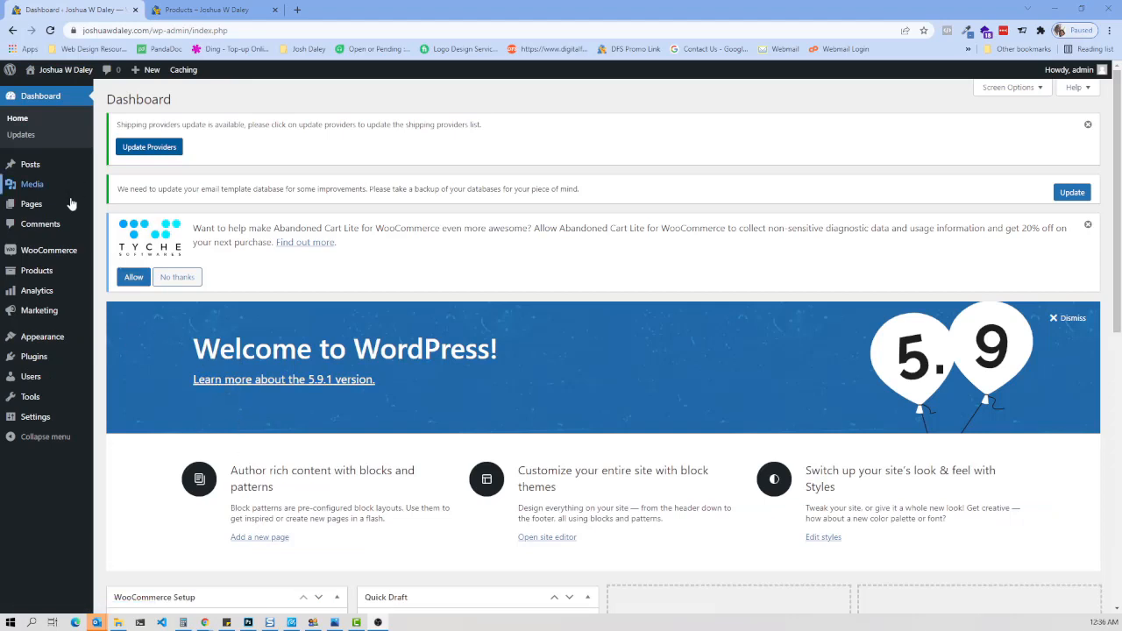
{"action": "mouse_move", "coordinate": [70, 203]}
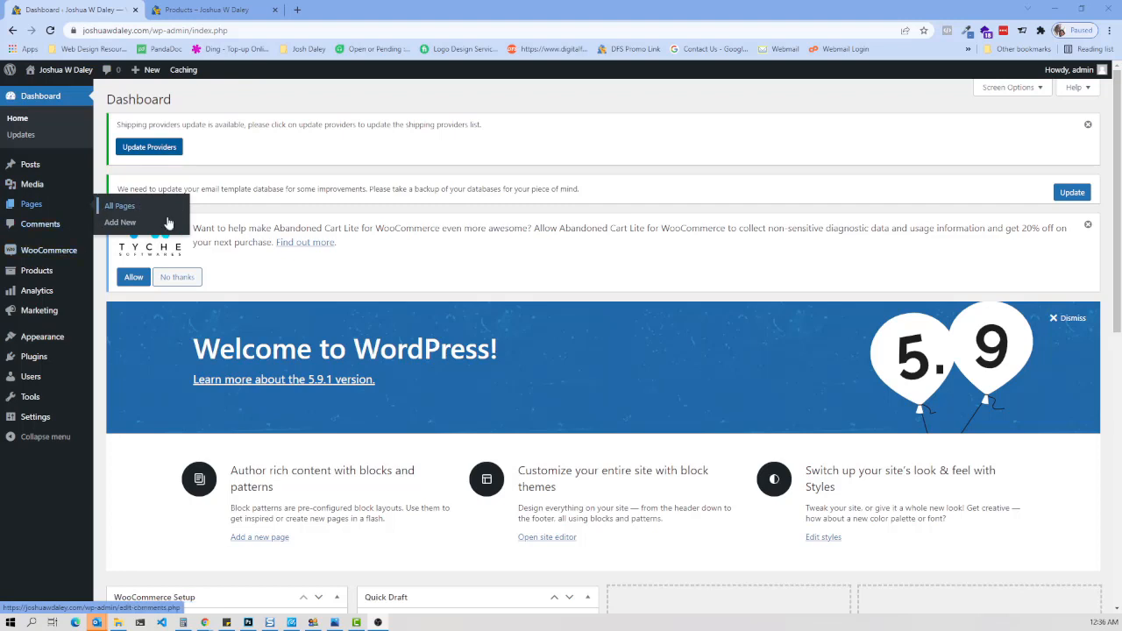
{"action": "key", "text": "ctrl+Tab"}
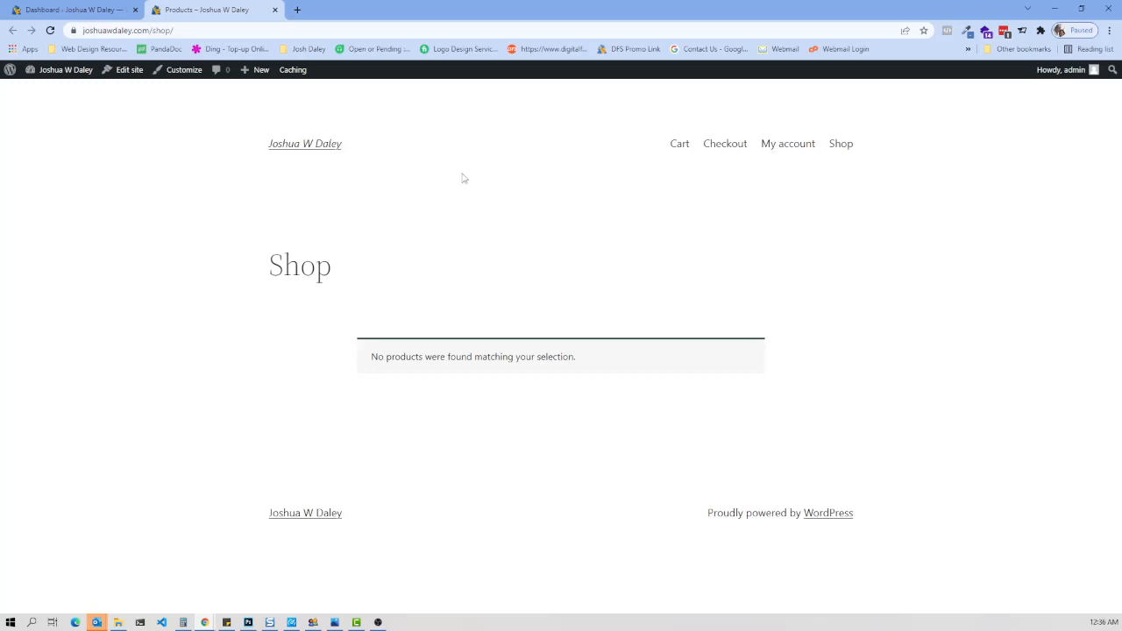
{"action": "left_click", "coordinate": [77, 10]}
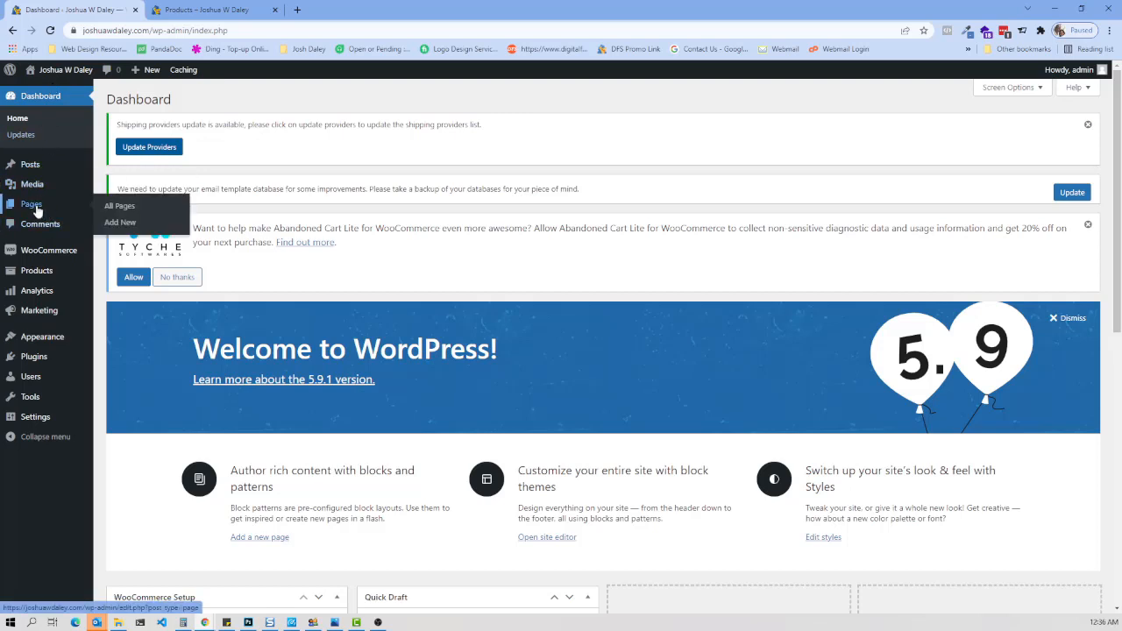
{"action": "left_click", "coordinate": [127, 213]}
{"action": "scroll", "coordinate": [214, 274], "scroll_direction": "down", "scroll_amount": 1}
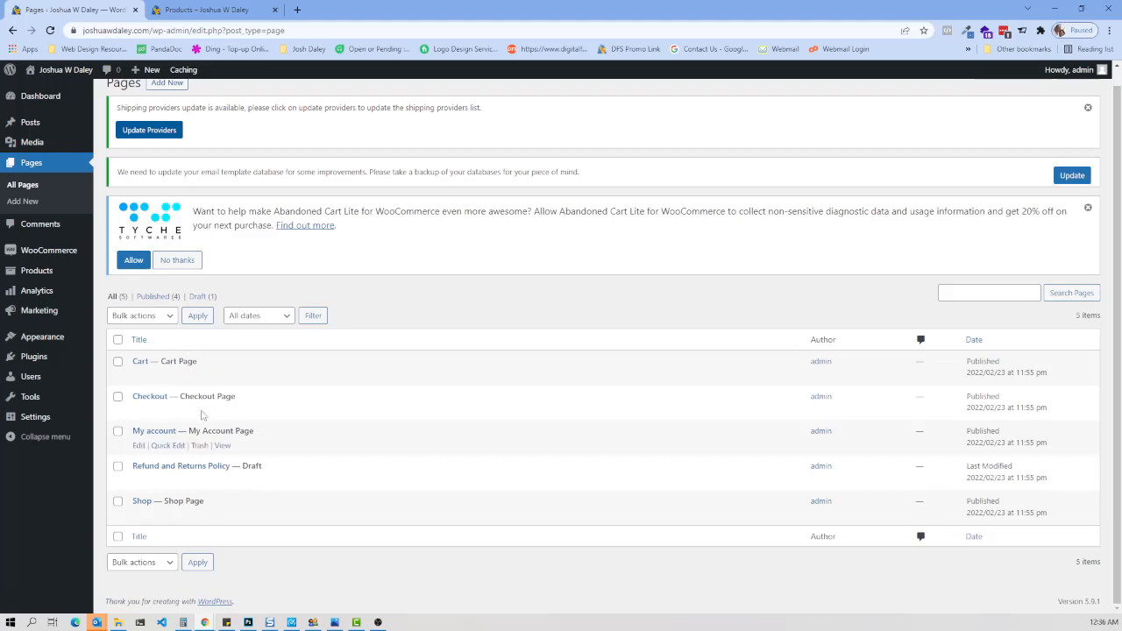
{"action": "scroll", "coordinate": [171, 188], "scroll_direction": "up", "scroll_amount": 1}
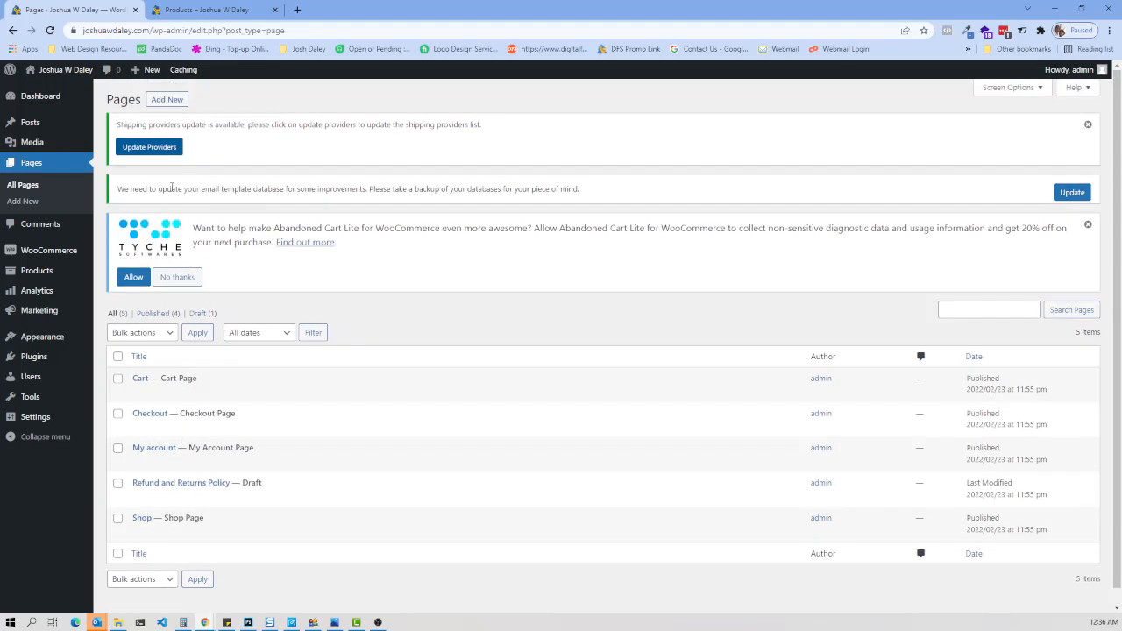
Create a page titled "Home", disable the pre-publish checks, publish it, and return to the pages list
{"action": "left_click", "coordinate": [168, 101]}
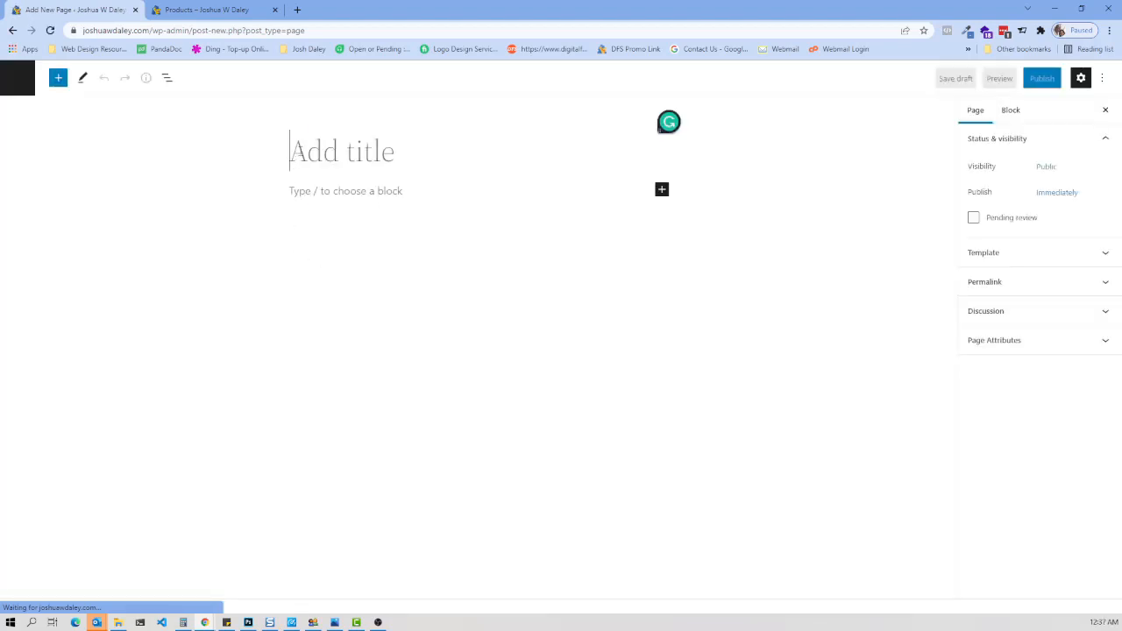
{"action": "type", "text": "Home"}
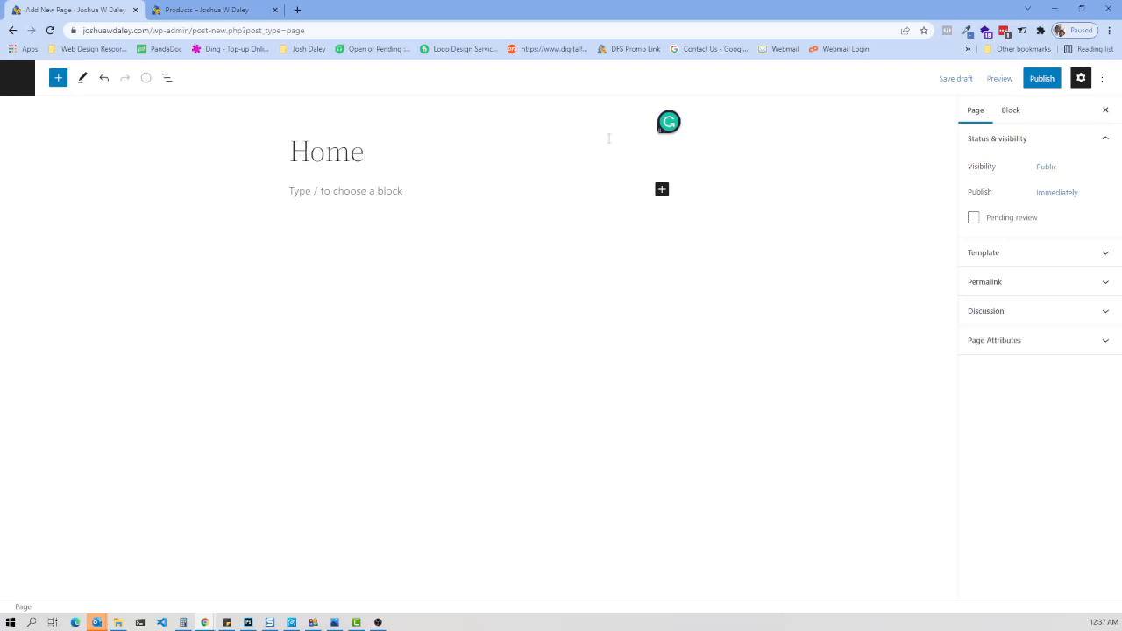
{"action": "left_click", "coordinate": [1044, 80]}
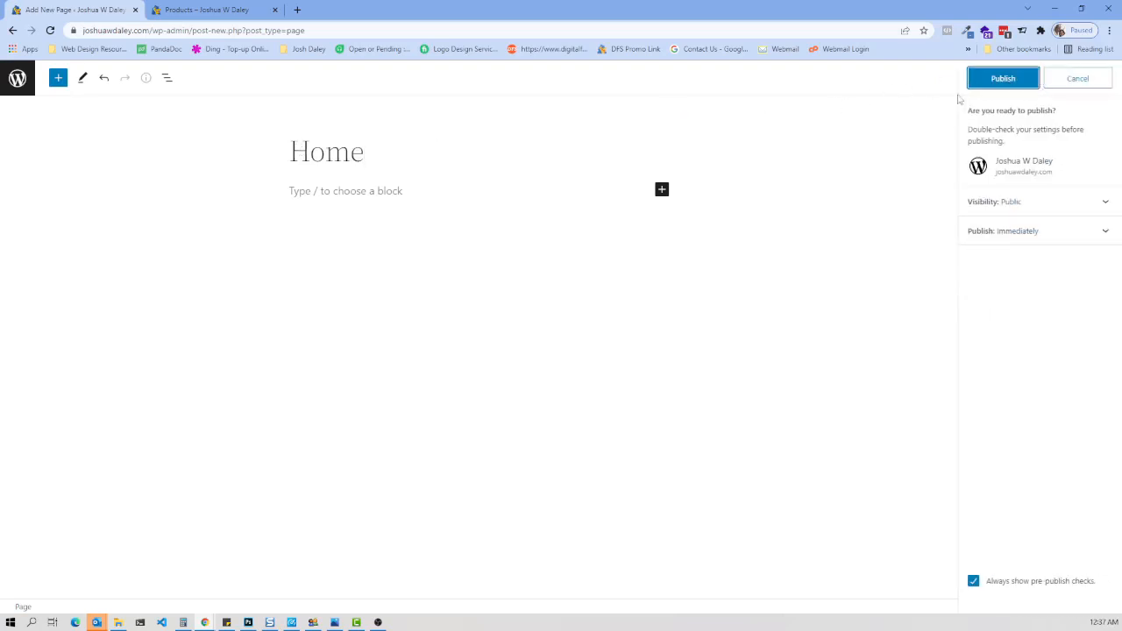
{"action": "left_click", "coordinate": [975, 583]}
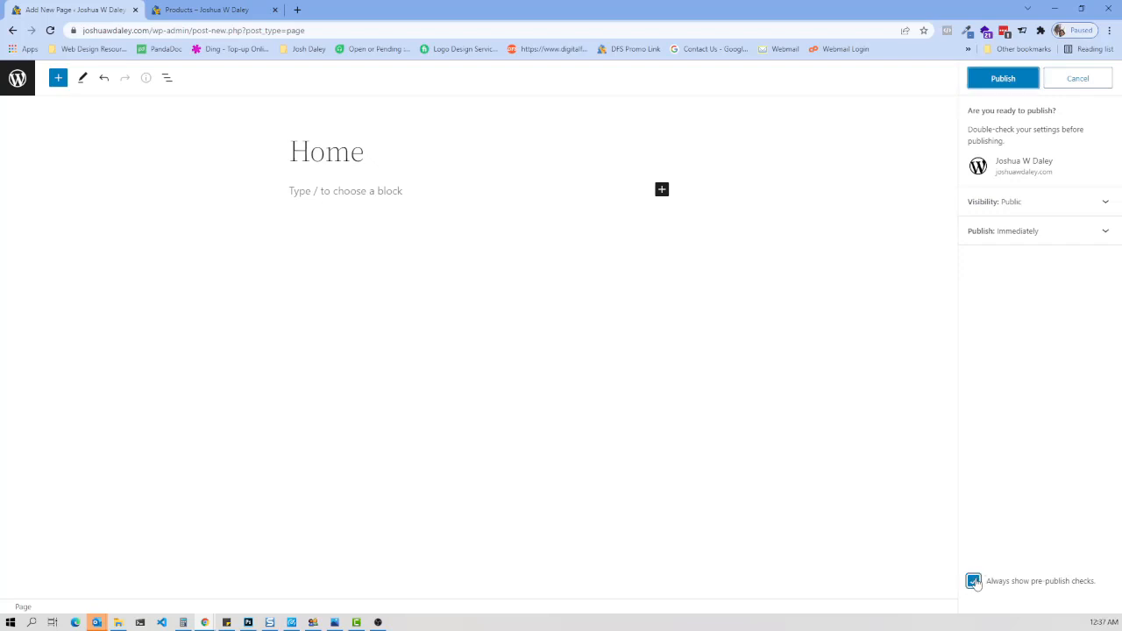
{"action": "left_click", "coordinate": [975, 582]}
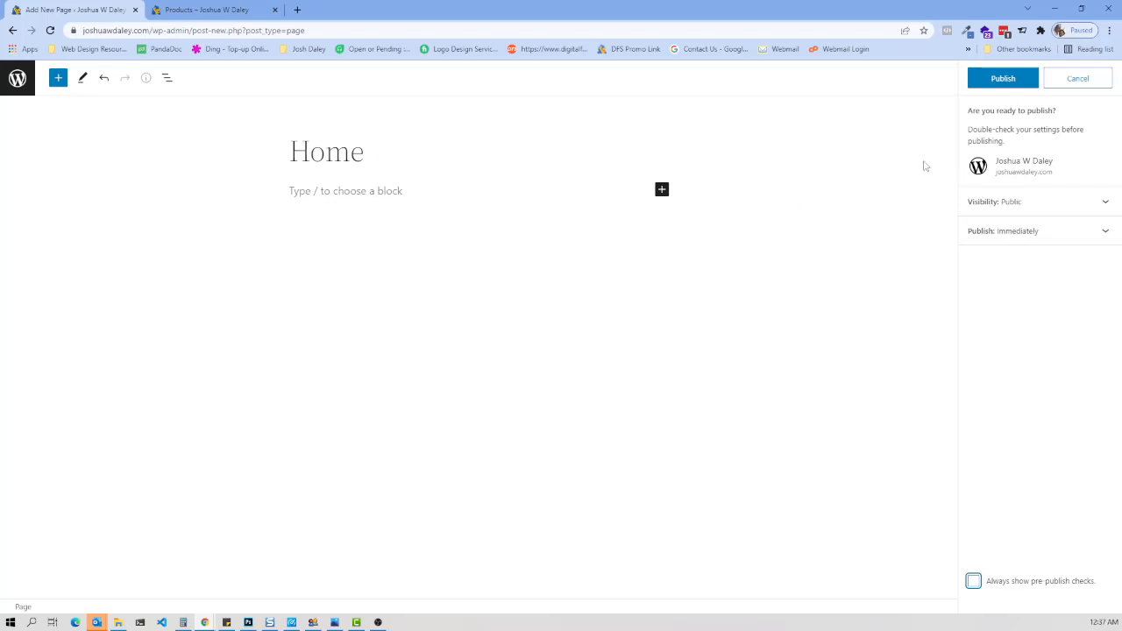
{"action": "left_click", "coordinate": [1004, 78]}
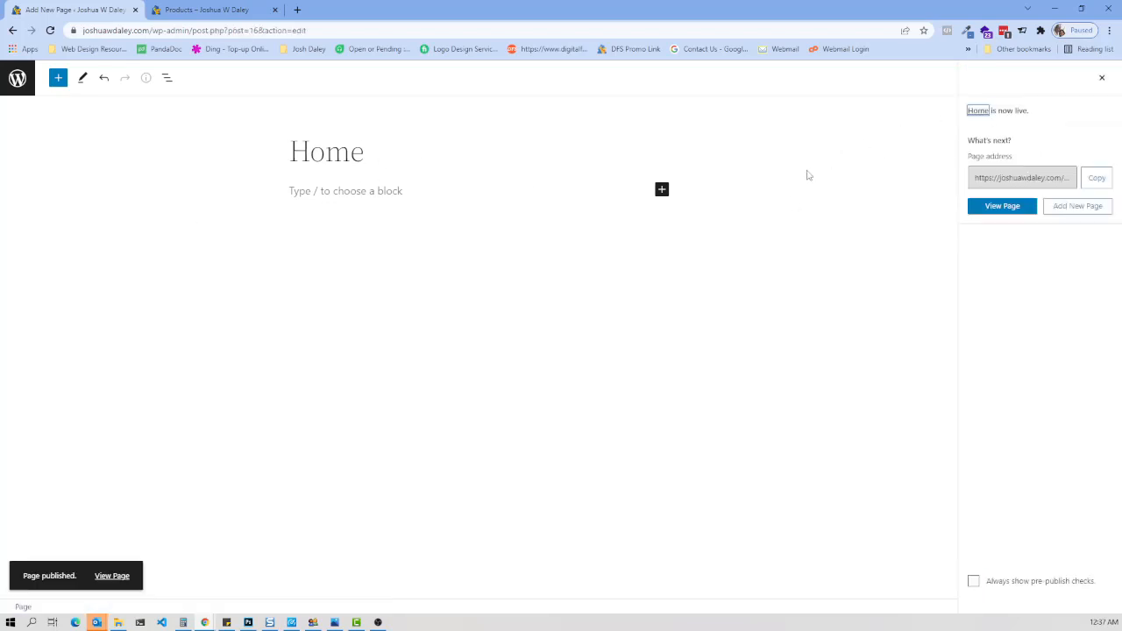
{"action": "left_click", "coordinate": [17, 80]}
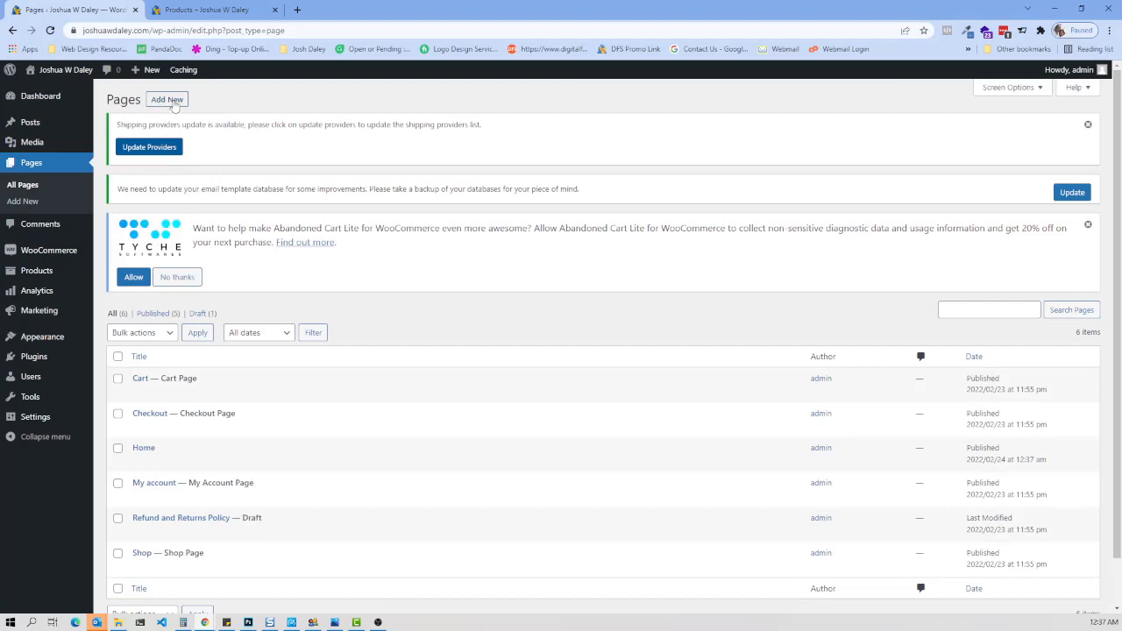
Create and publish a new page titled "About us", and return to the pages list
{"action": "left_click", "coordinate": [171, 101]}
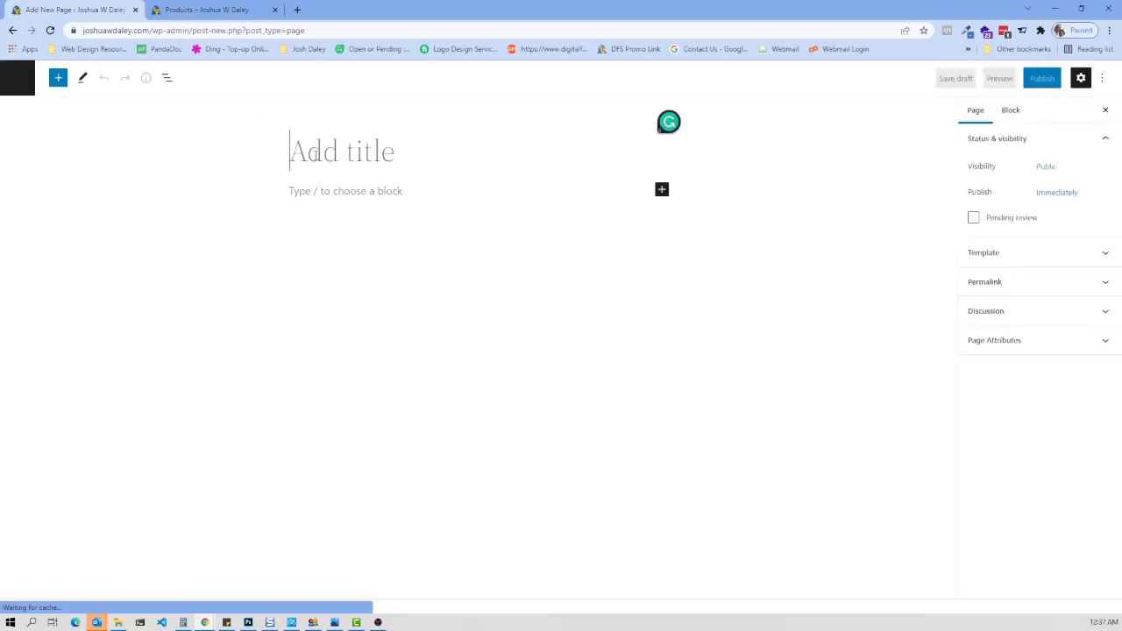
{"action": "type", "text": "Abiout"}
{"action": "key", "text": "BackSpace"}
{"action": "key", "text": "BackSpace"}
{"action": "key", "text": "BackSpace"}
{"action": "key", "text": "BackSpace"}
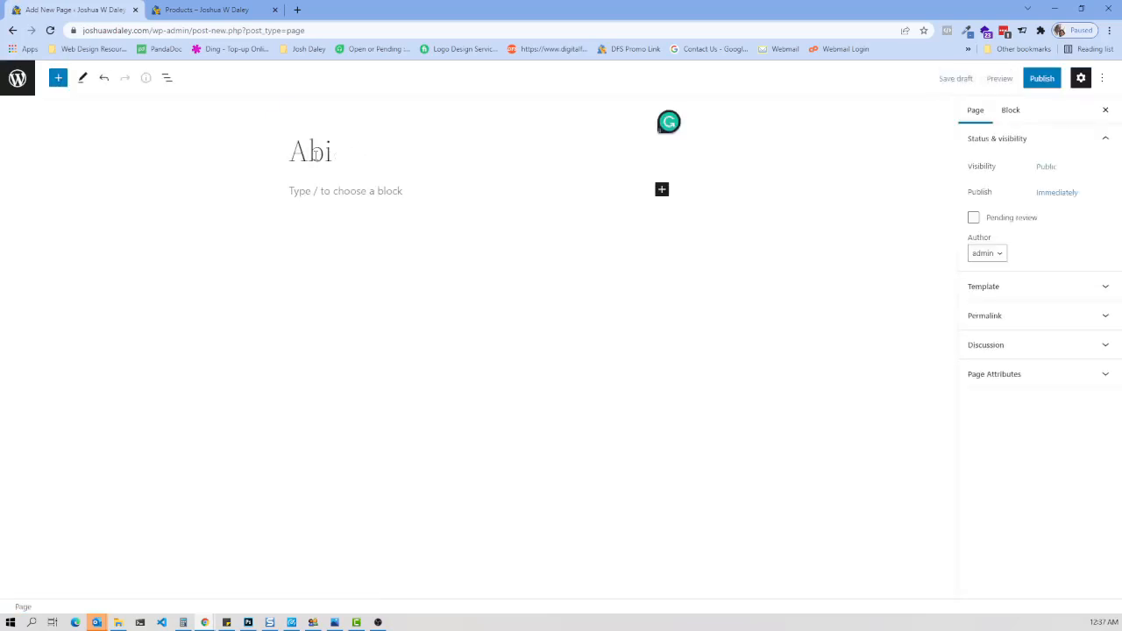
{"action": "type", "text": "ut"}
{"action": "key", "text": "BackSpace"}
{"action": "key", "text": "BackSpace"}
{"action": "key", "text": "BackSpace"}
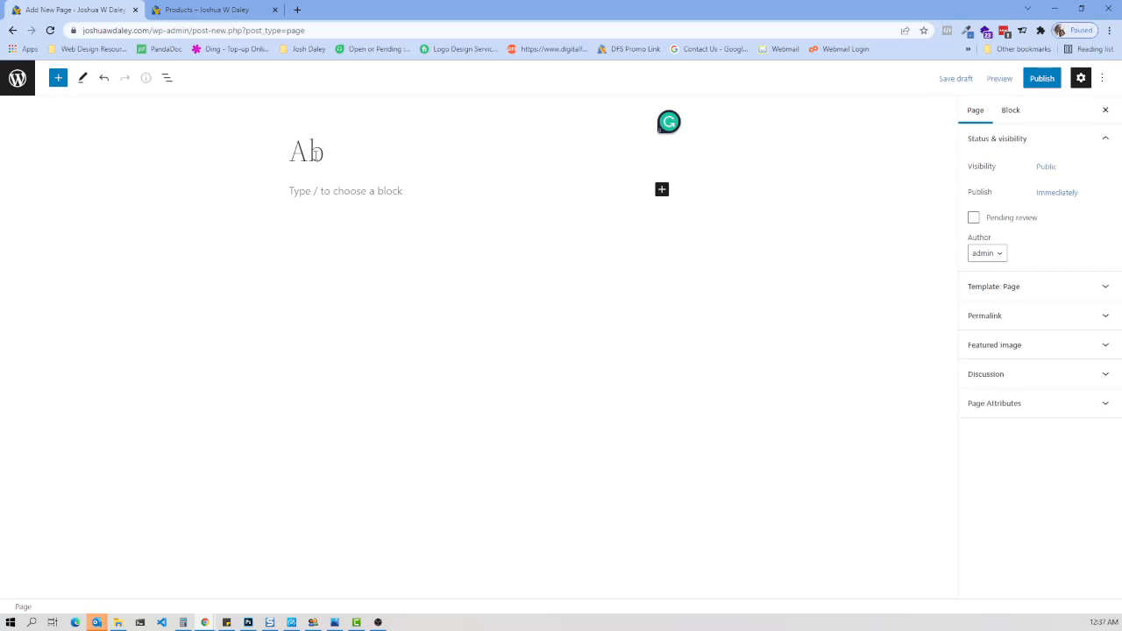
{"action": "type", "text": "out us"}
{"action": "left_click", "coordinate": [1040, 79]}
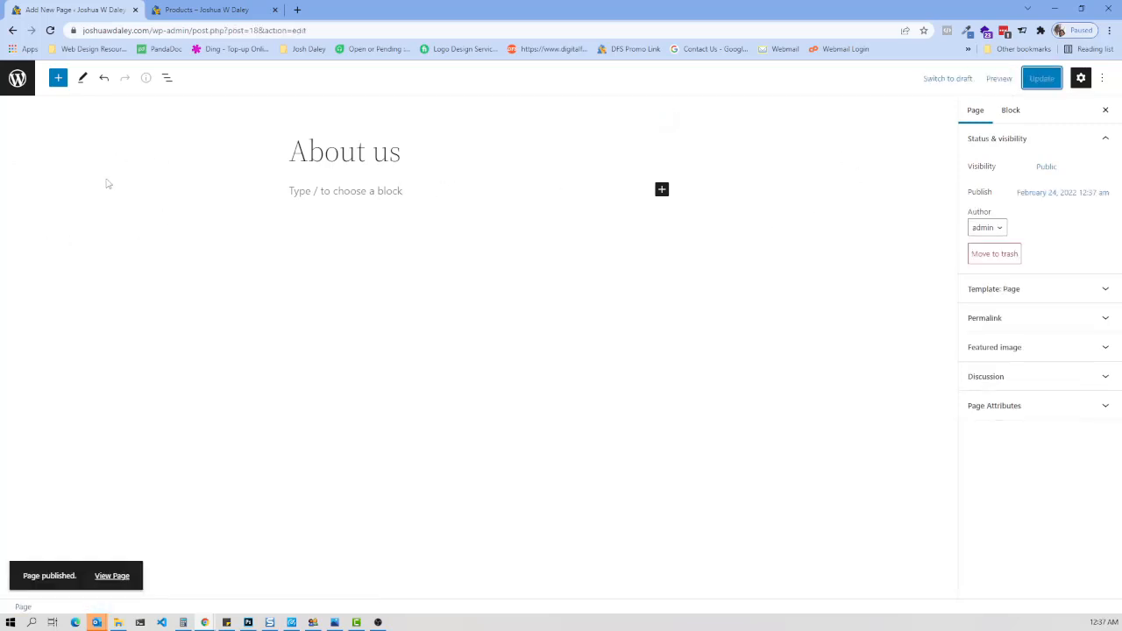
{"action": "left_click", "coordinate": [18, 81]}
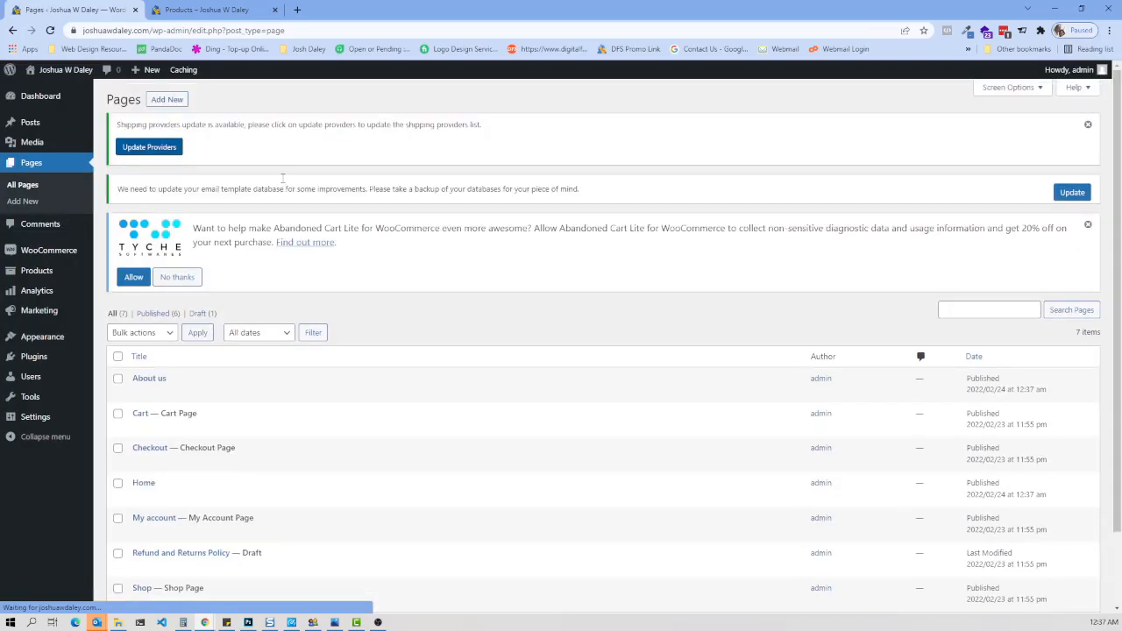
Create and publish a new page titled "Contact", and return to the pages list
{"action": "left_click", "coordinate": [167, 100]}
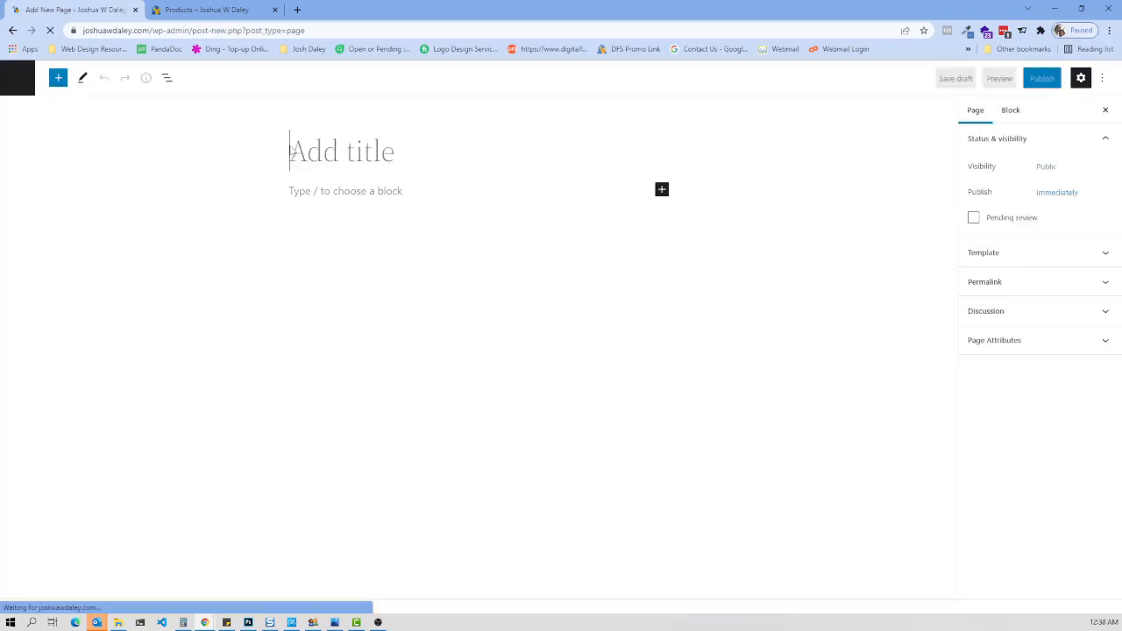
{"action": "type", "text": "Contact"}
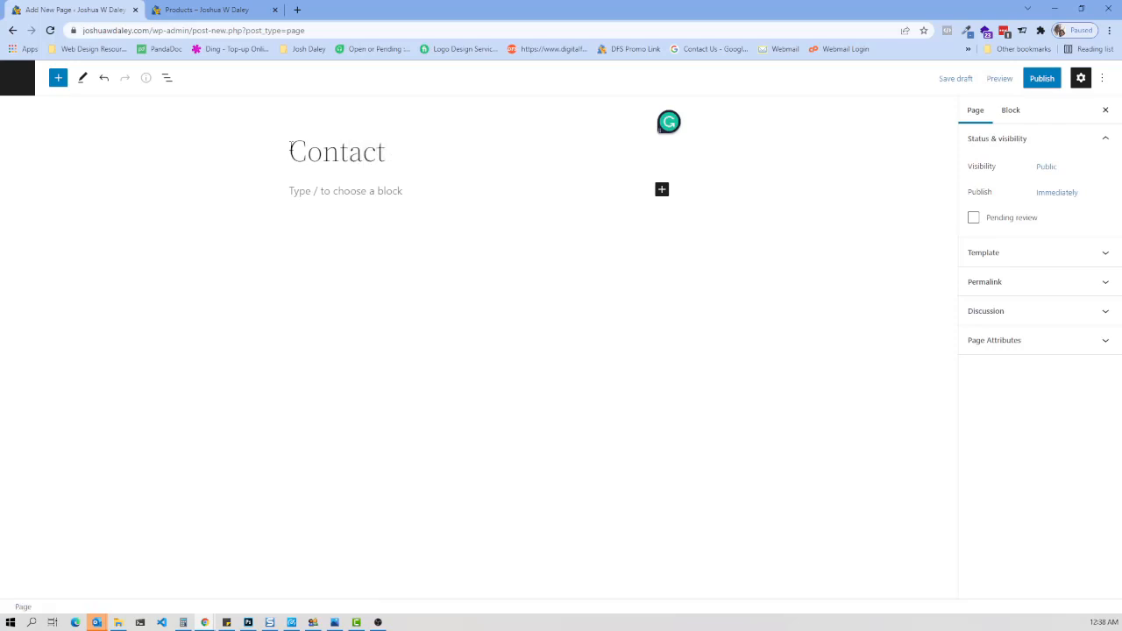
{"action": "left_click", "coordinate": [1042, 79]}
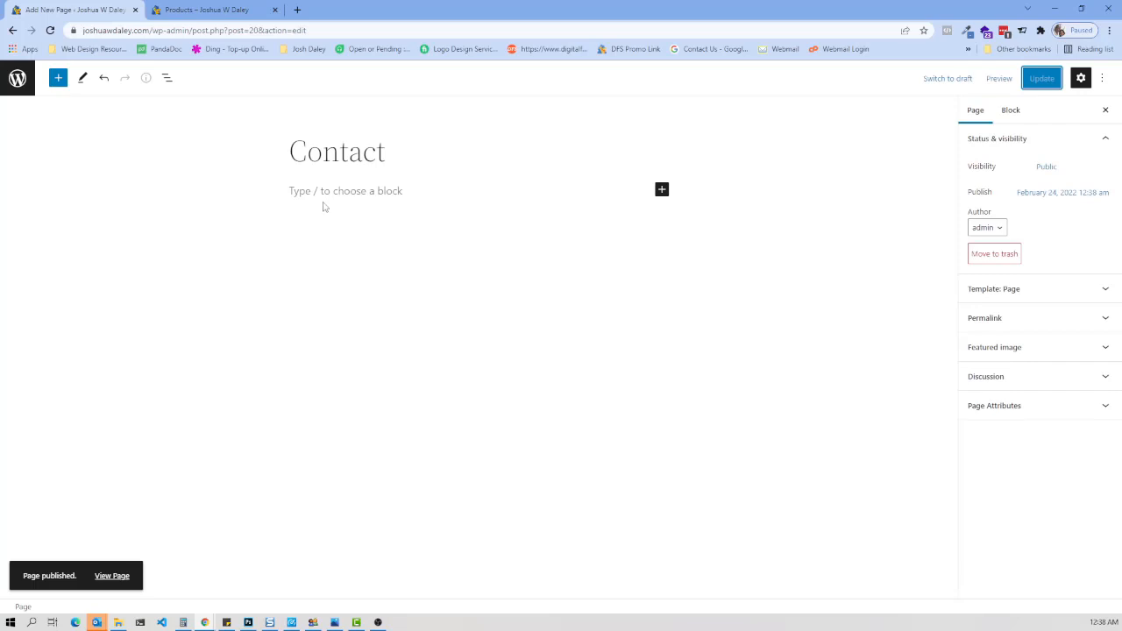
{"action": "left_click", "coordinate": [23, 81]}
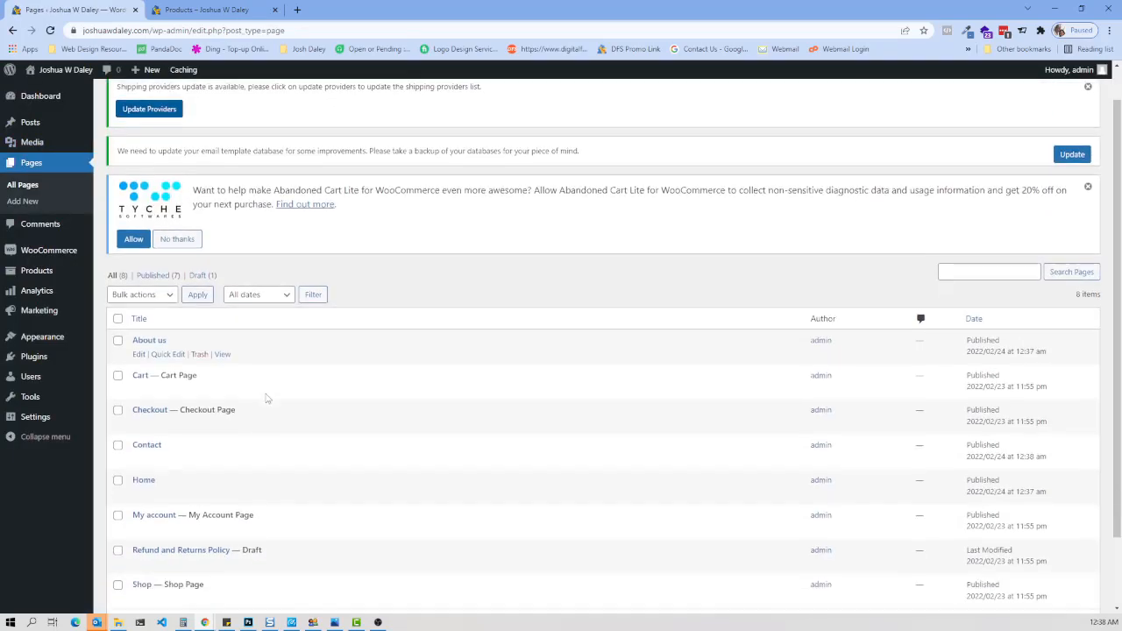
{"action": "scroll", "coordinate": [219, 360], "scroll_direction": "down", "scroll_amount": 2}
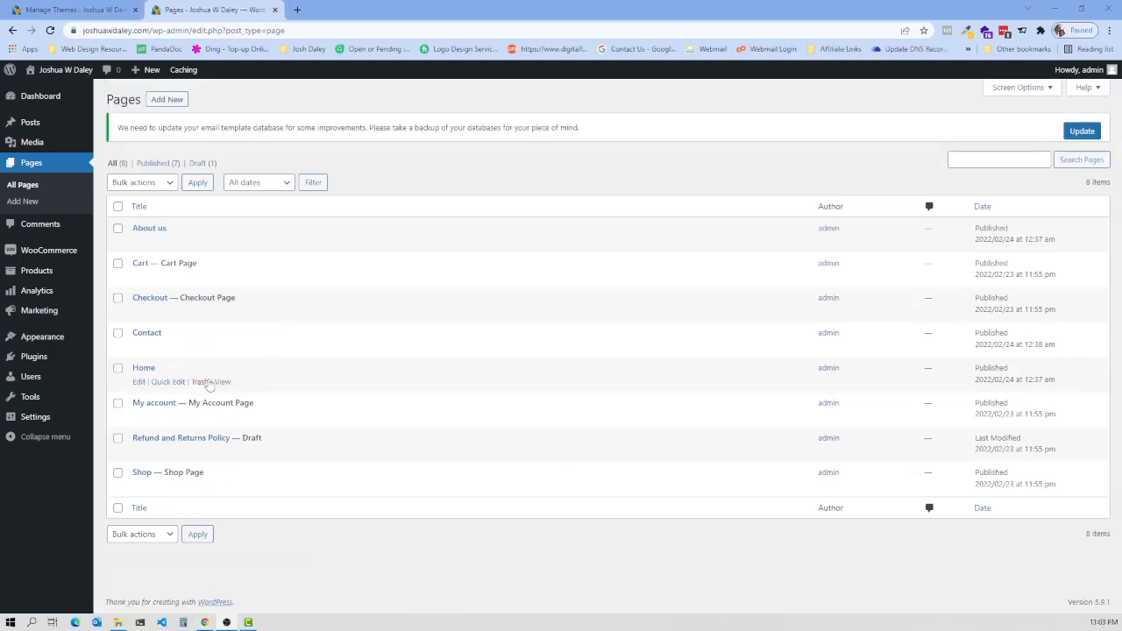
Activate the installed Sinatra theme for the site
{"action": "mouse_move", "coordinate": [25, 337]}
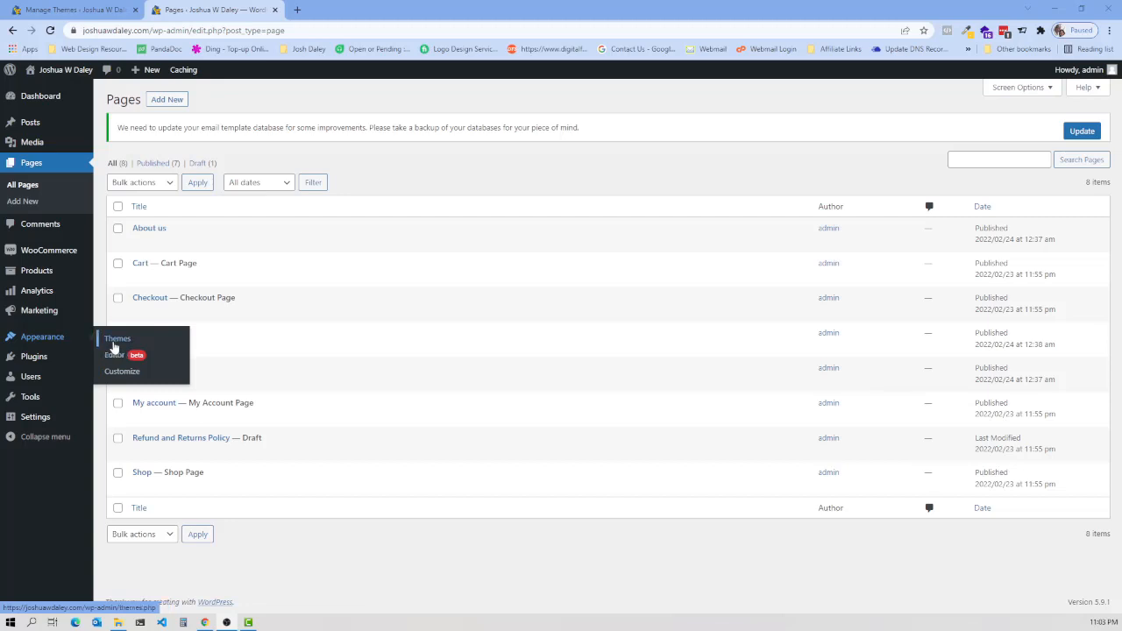
{"action": "left_click", "coordinate": [114, 348]}
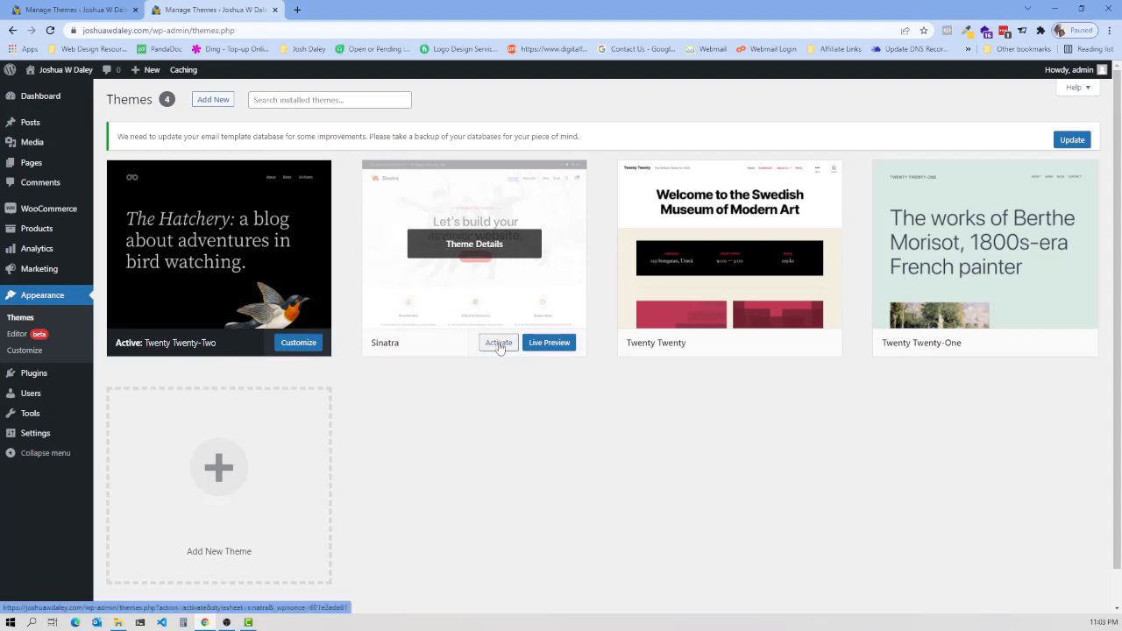
{"action": "left_click", "coordinate": [499, 345]}
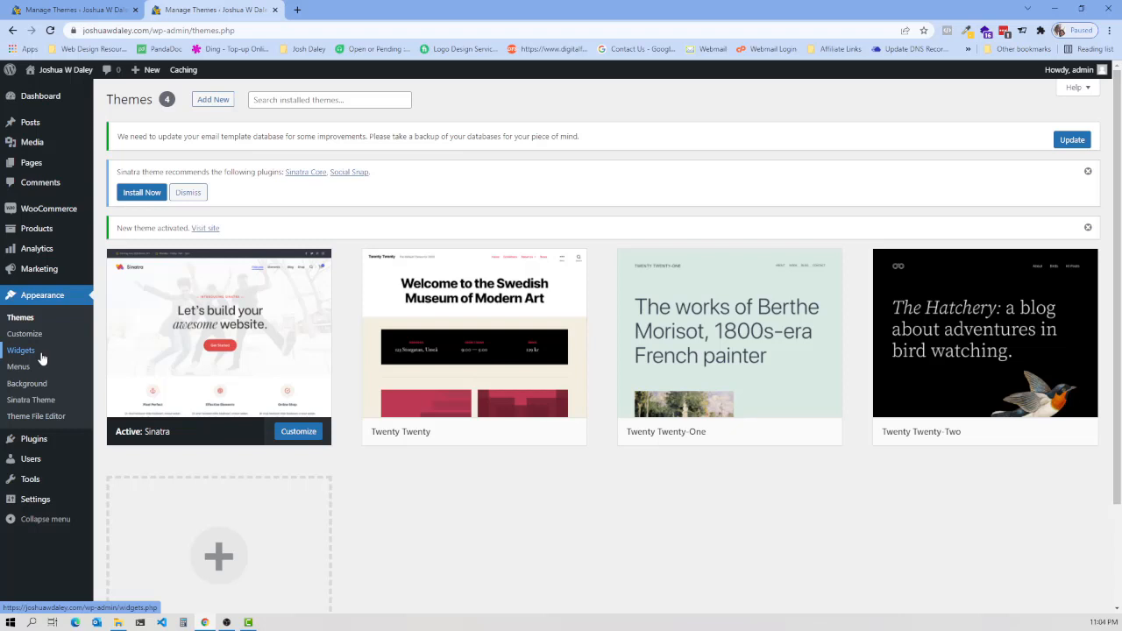
Create a new menu named "Main Menu" assigned to Primary Navigation and add all of the most recent pages to it
{"action": "mouse_move", "coordinate": [177, 317]}
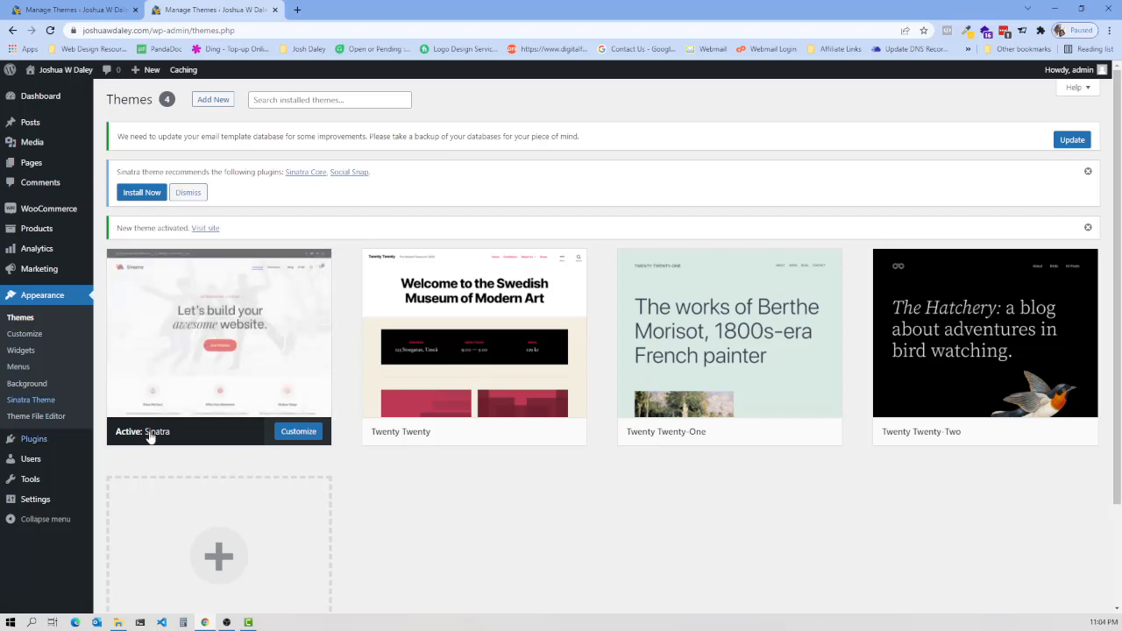
{"action": "left_click", "coordinate": [25, 376]}
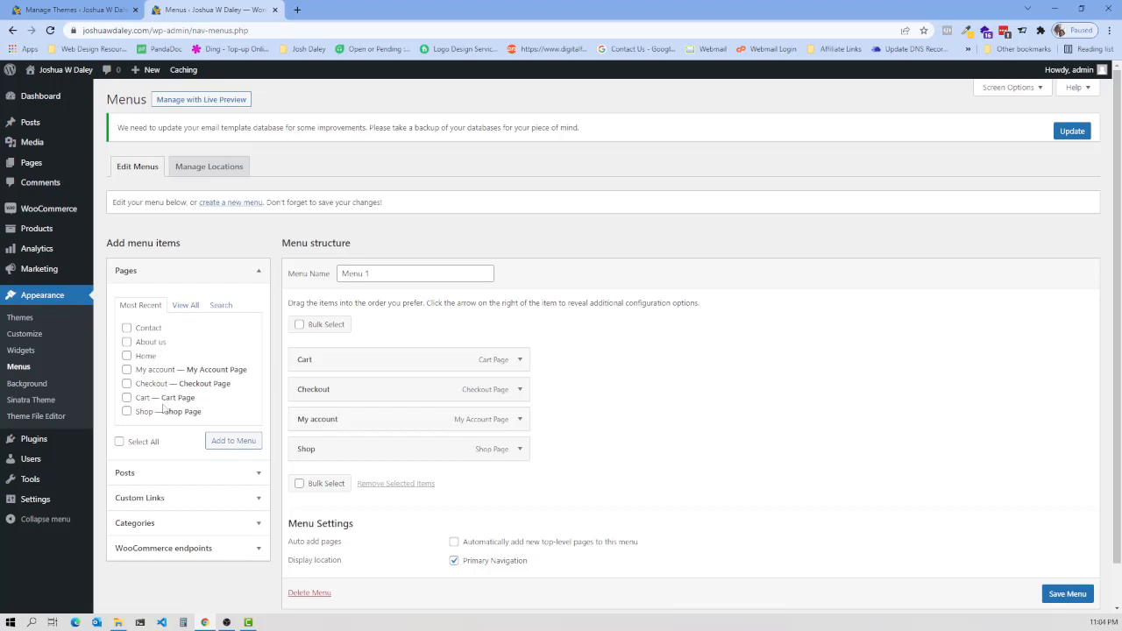
{"action": "left_click", "coordinate": [187, 309]}
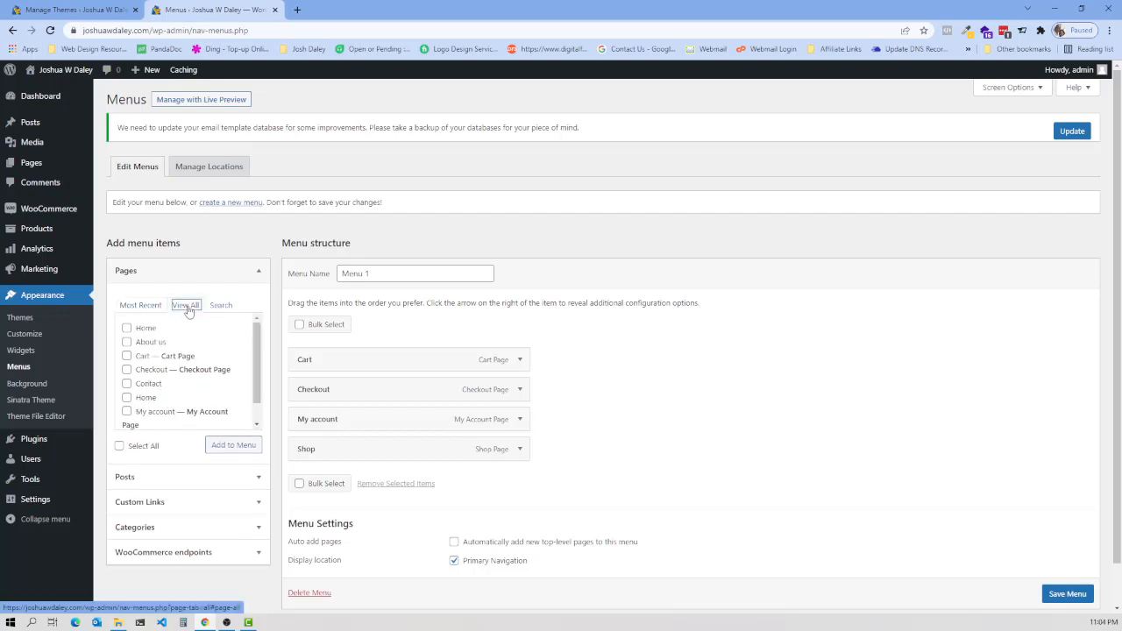
{"action": "left_click", "coordinate": [232, 210]}
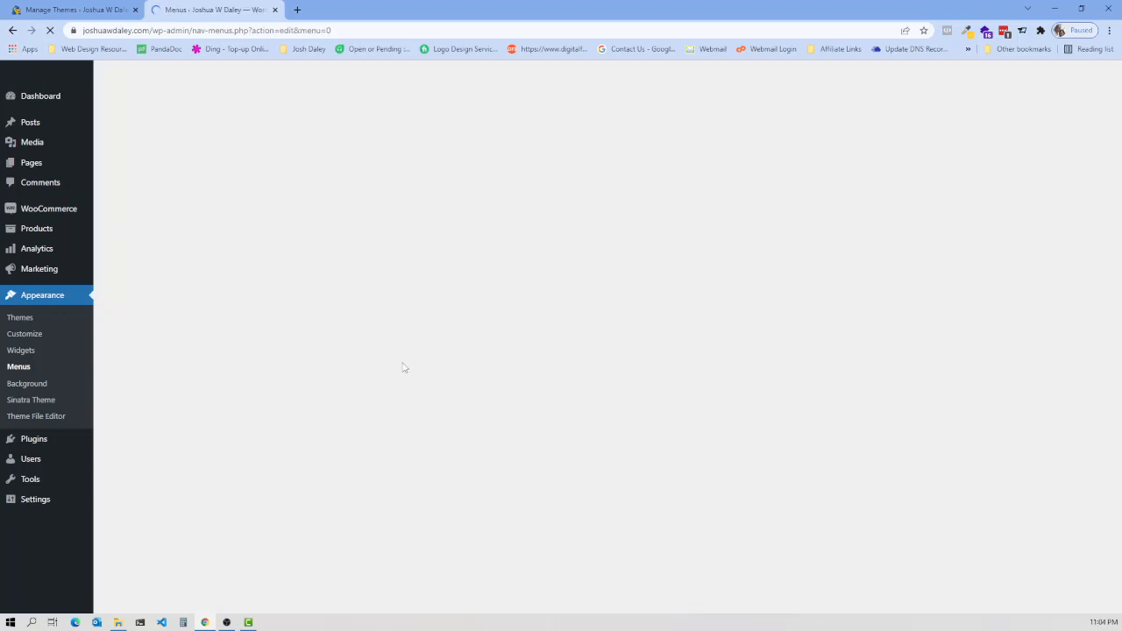
{"action": "left_click", "coordinate": [358, 277]}
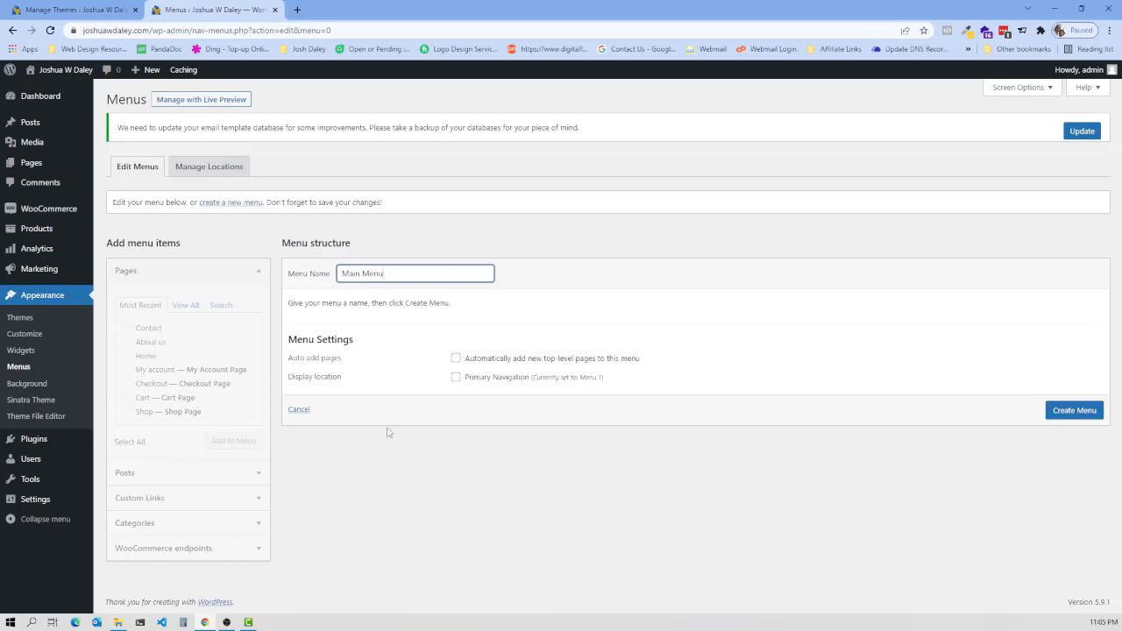
{"action": "left_click", "coordinate": [457, 382]}
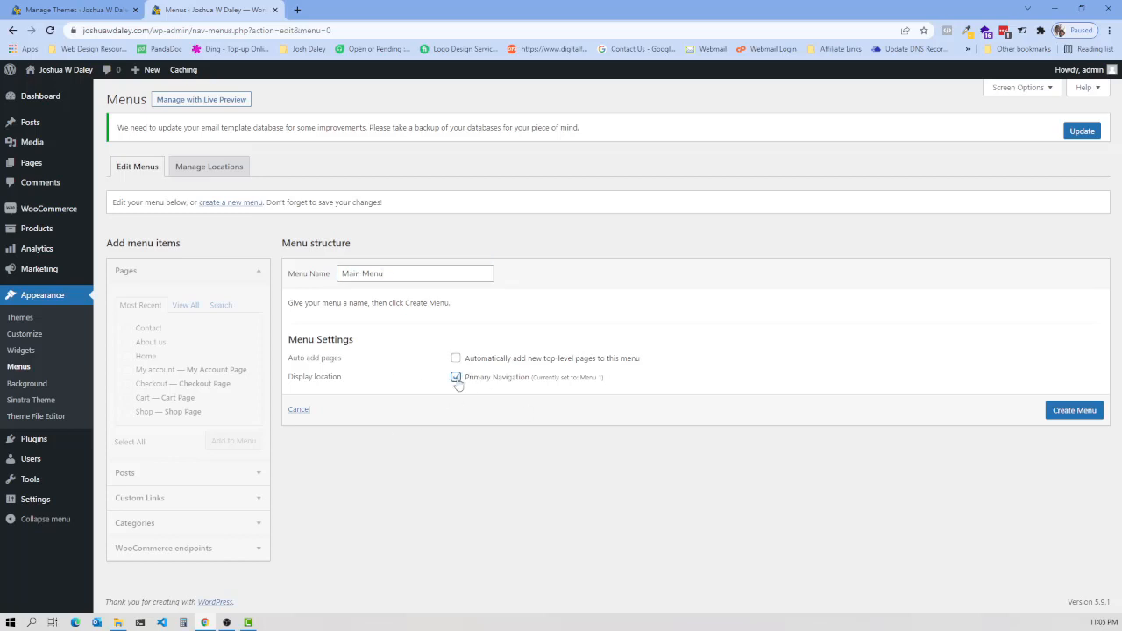
{"action": "left_click", "coordinate": [1070, 414]}
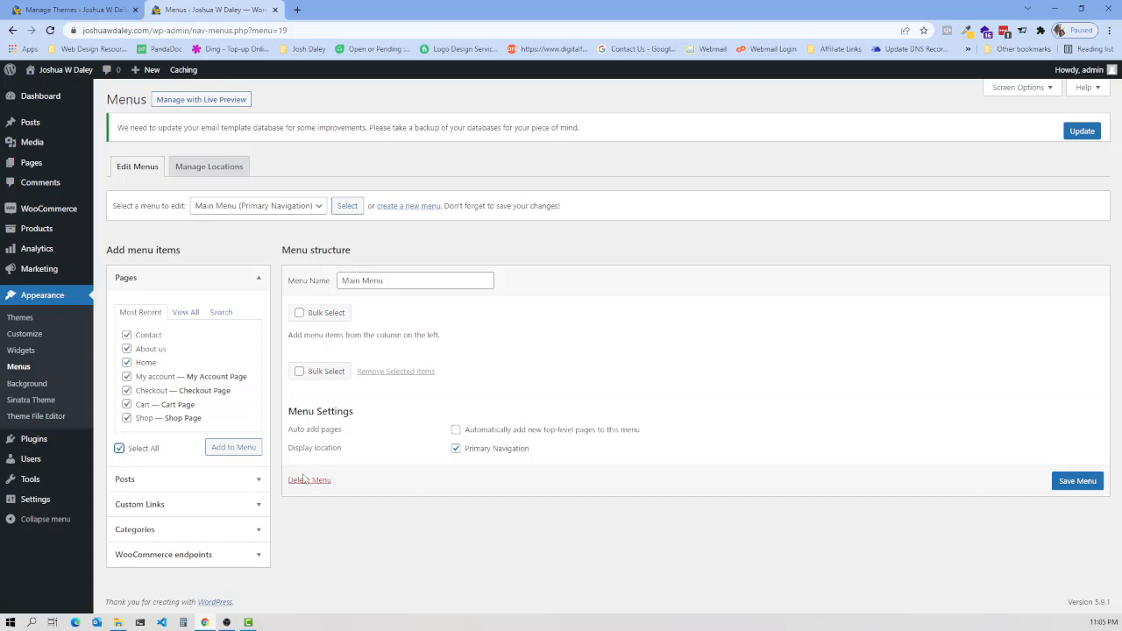
{"action": "left_click", "coordinate": [232, 449]}
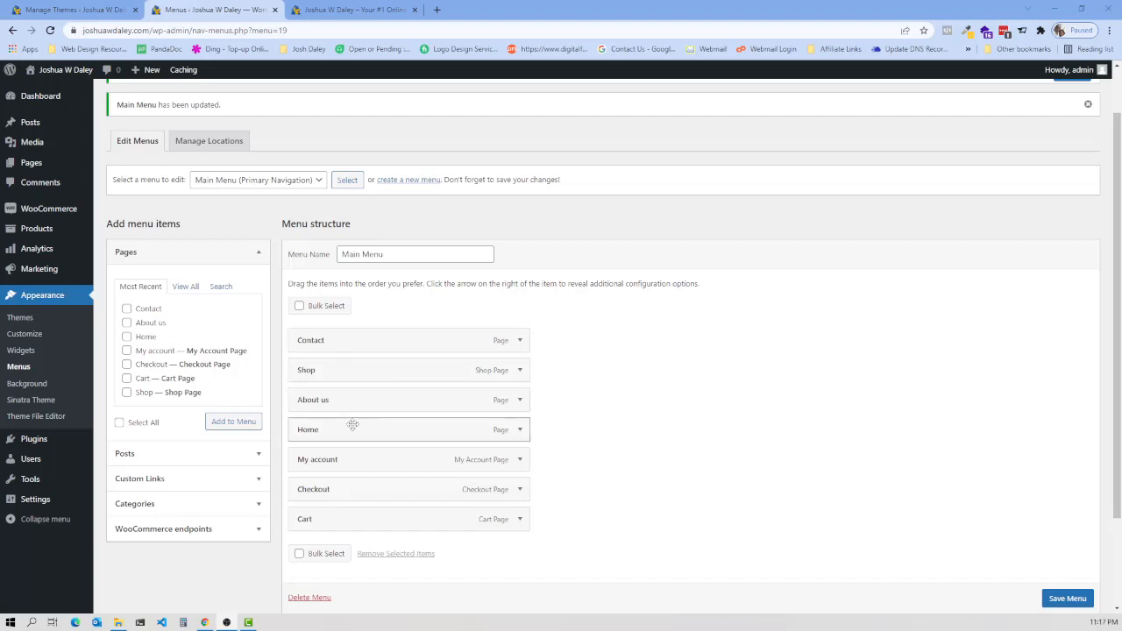
Reorder the Main Menu items as Home, Shop, About us, My account, Checkout, Cart, Contact, and save the menu
{"action": "left_click_drag", "start_coordinate": [341, 435], "coordinate": [341, 340]}
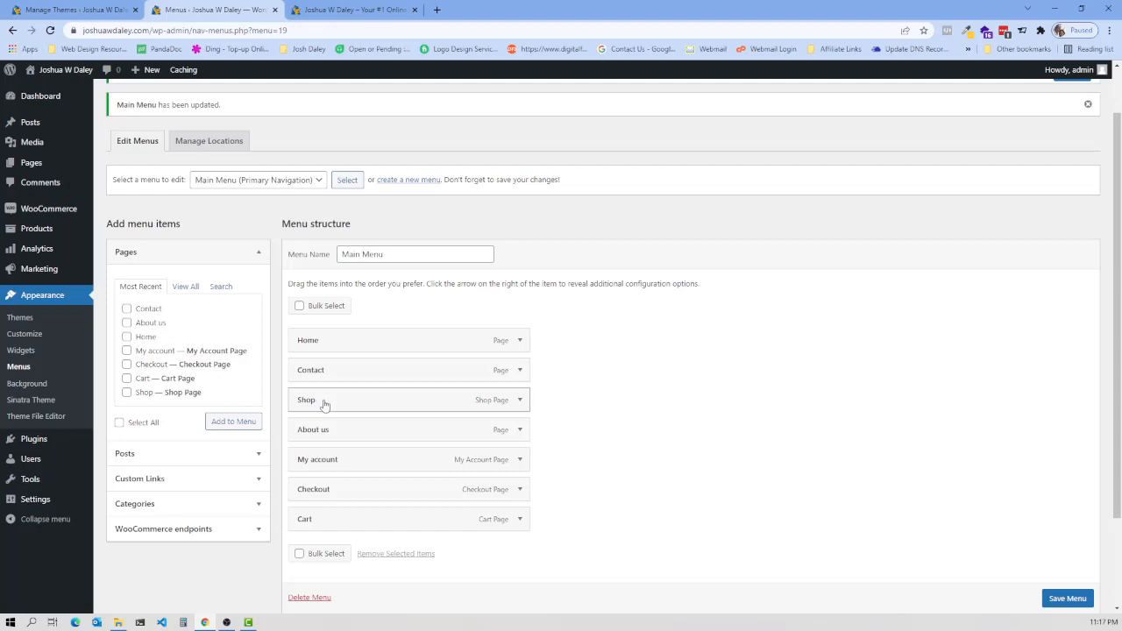
{"action": "left_click_drag", "start_coordinate": [323, 404], "coordinate": [324, 374]}
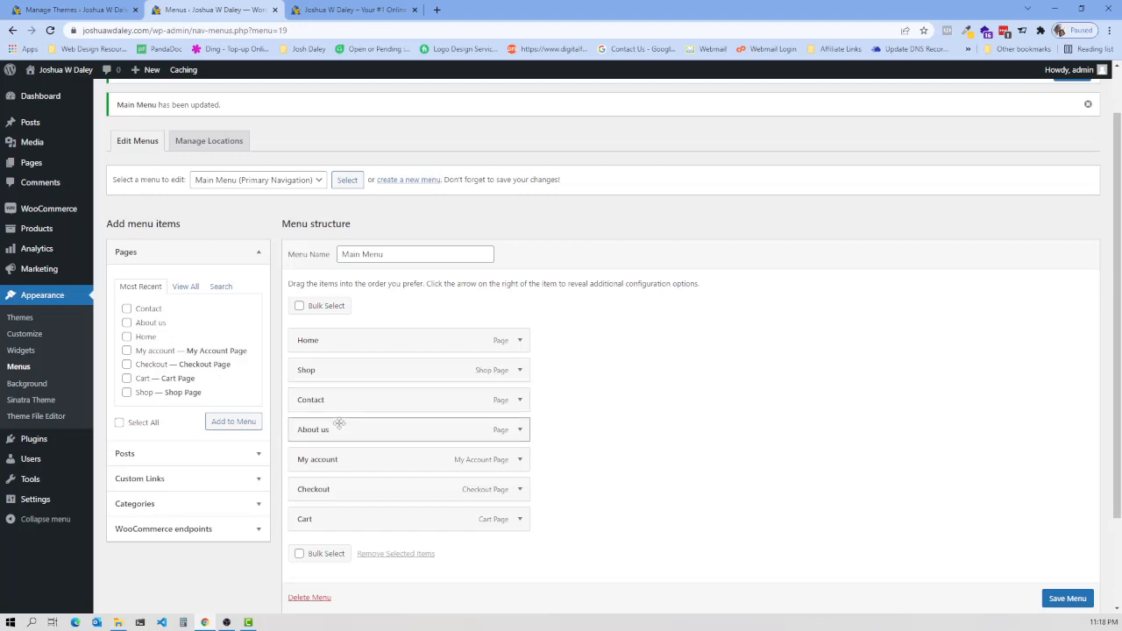
{"action": "left_click_drag", "start_coordinate": [339, 423], "coordinate": [347, 524]}
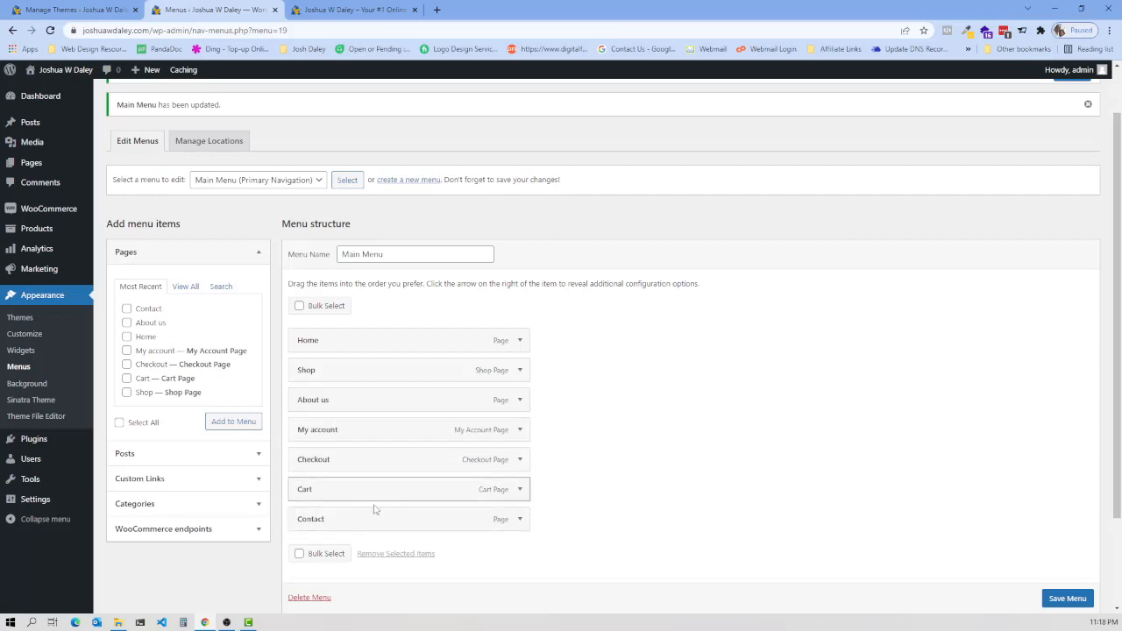
{"action": "left_click", "coordinate": [1075, 599]}
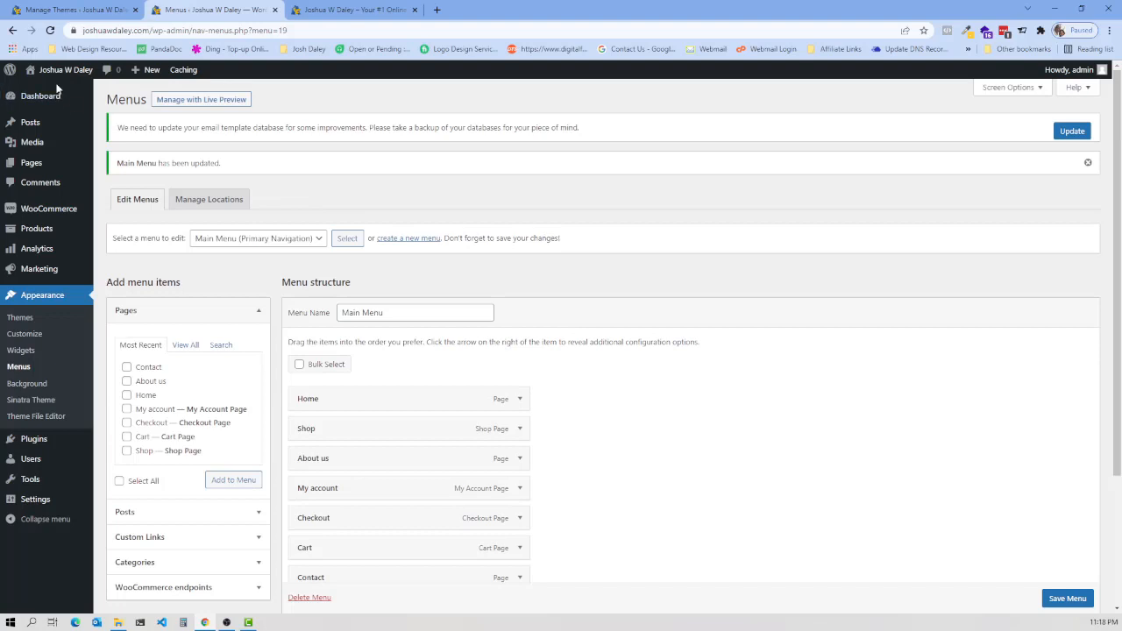
View the live site in a new tab to check its navigation menu, and return to the WordPress admin
{"action": "mouse_move", "coordinate": [60, 72]}
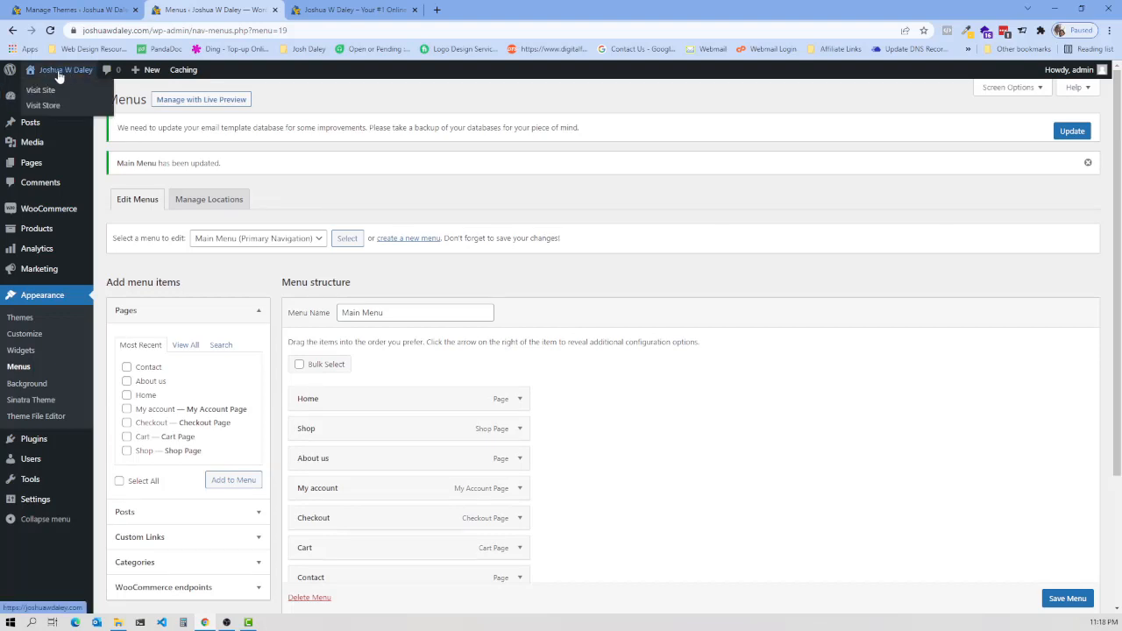
{"action": "right_click", "coordinate": [44, 92]}
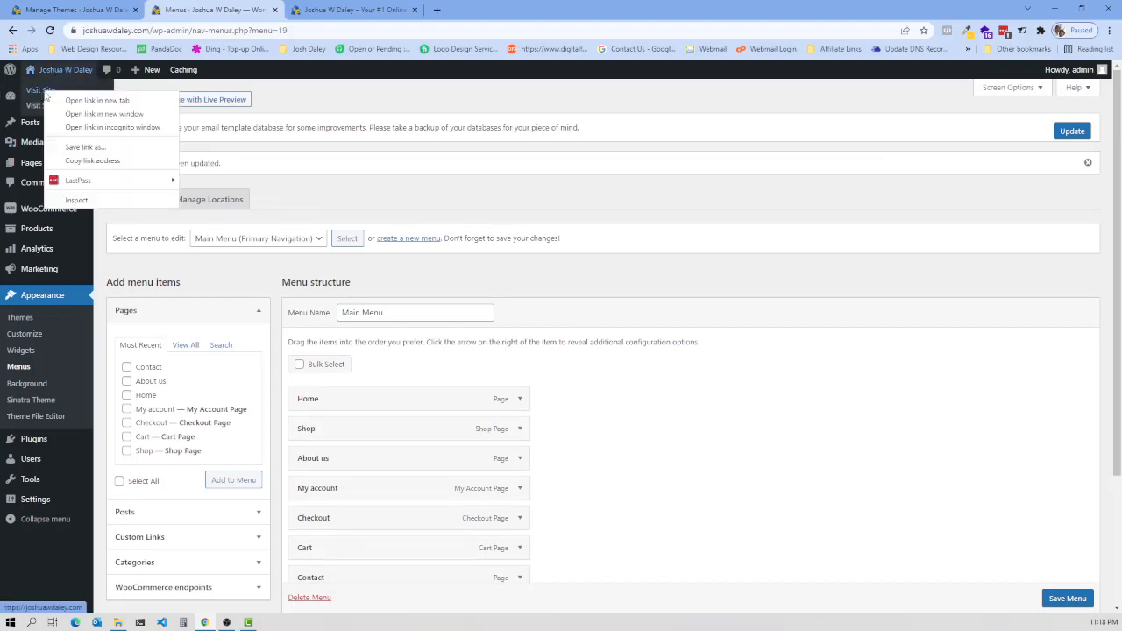
{"action": "left_click", "coordinate": [85, 103]}
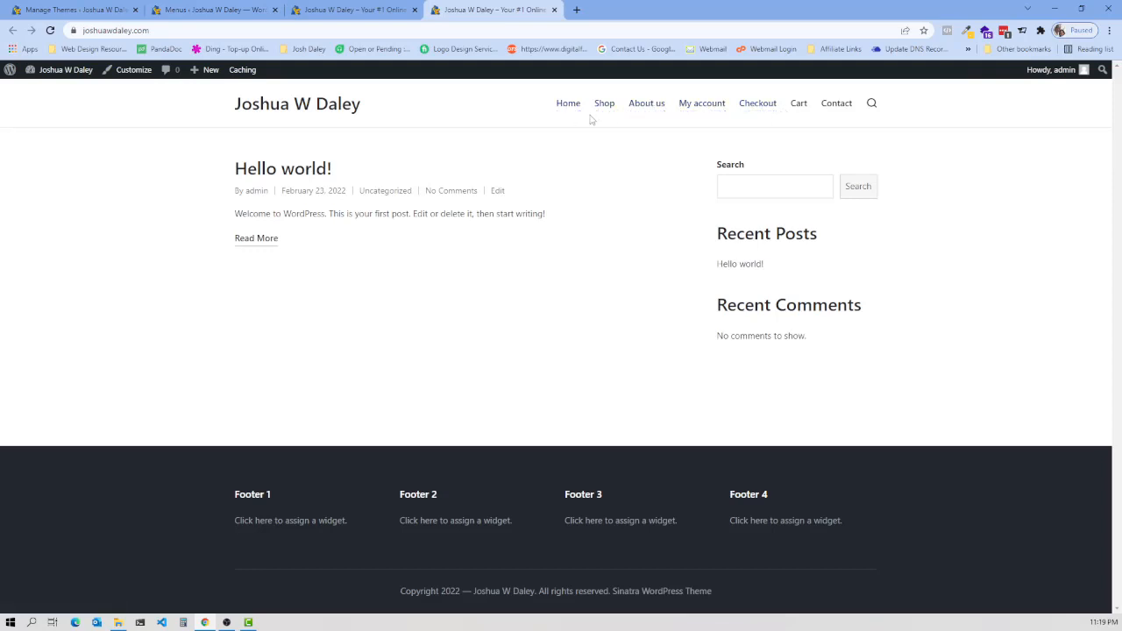
{"action": "left_click", "coordinate": [202, 11]}
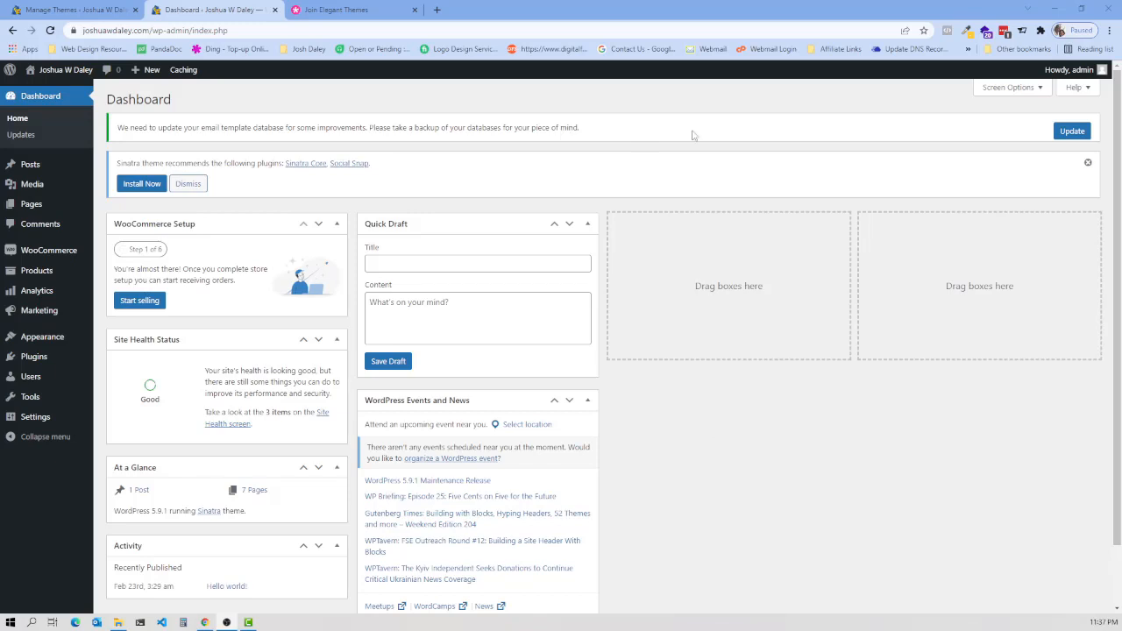
Switch to the Elegant Themes site, dismiss the sign-up offer, and browse the Divi layouts library, opening the Design Agency layout pack
{"action": "left_click", "coordinate": [344, 12]}
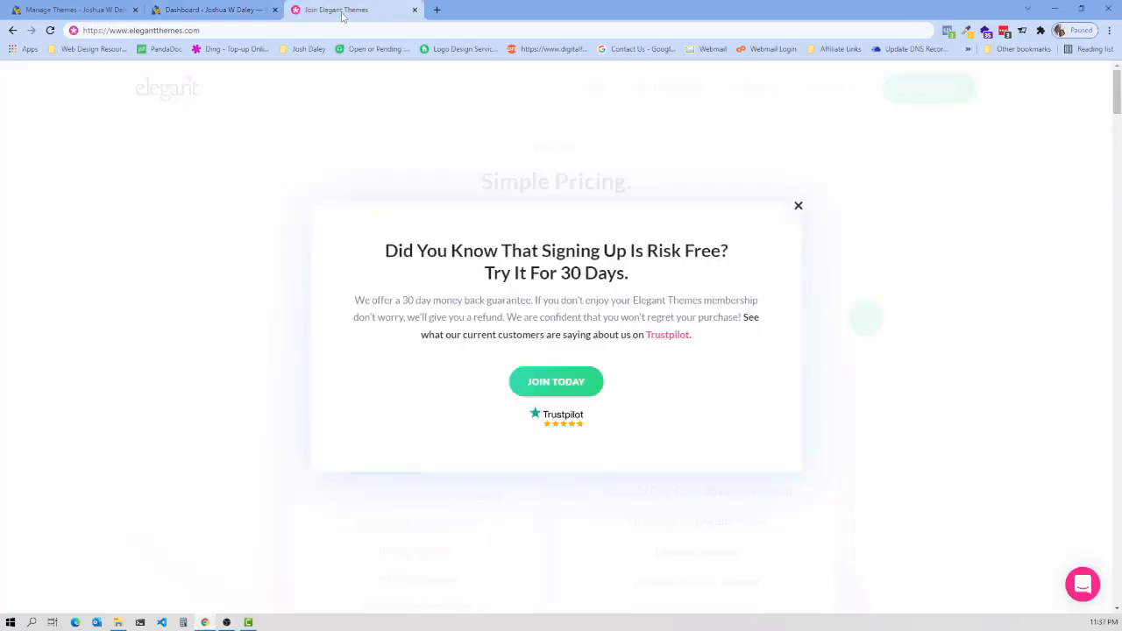
{"action": "left_click", "coordinate": [798, 205]}
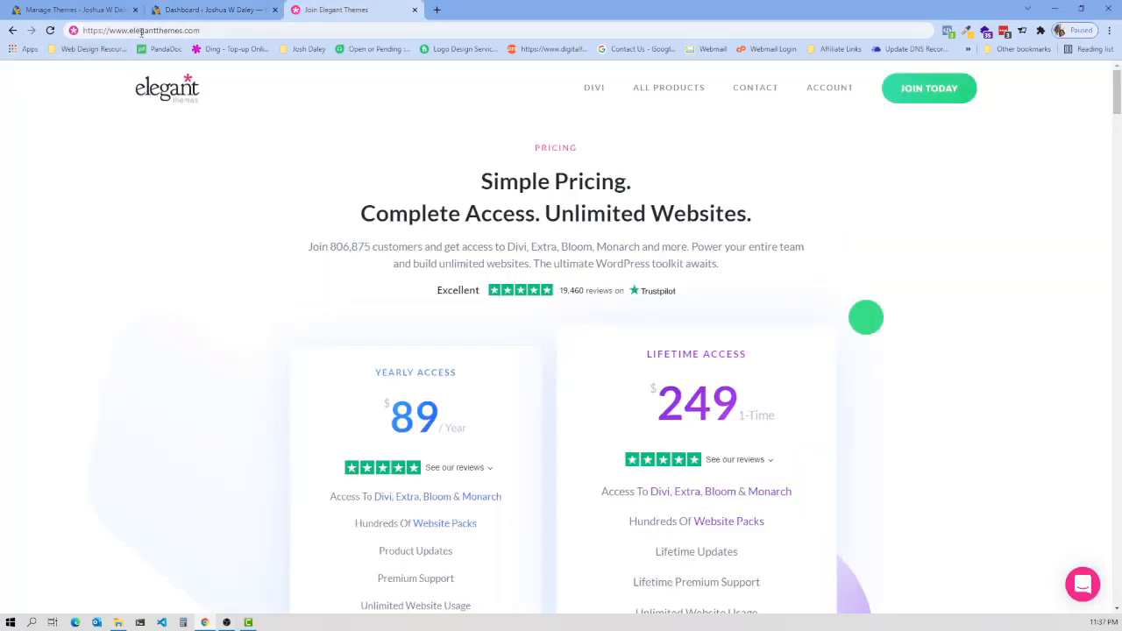
{"action": "left_click", "coordinate": [155, 103]}
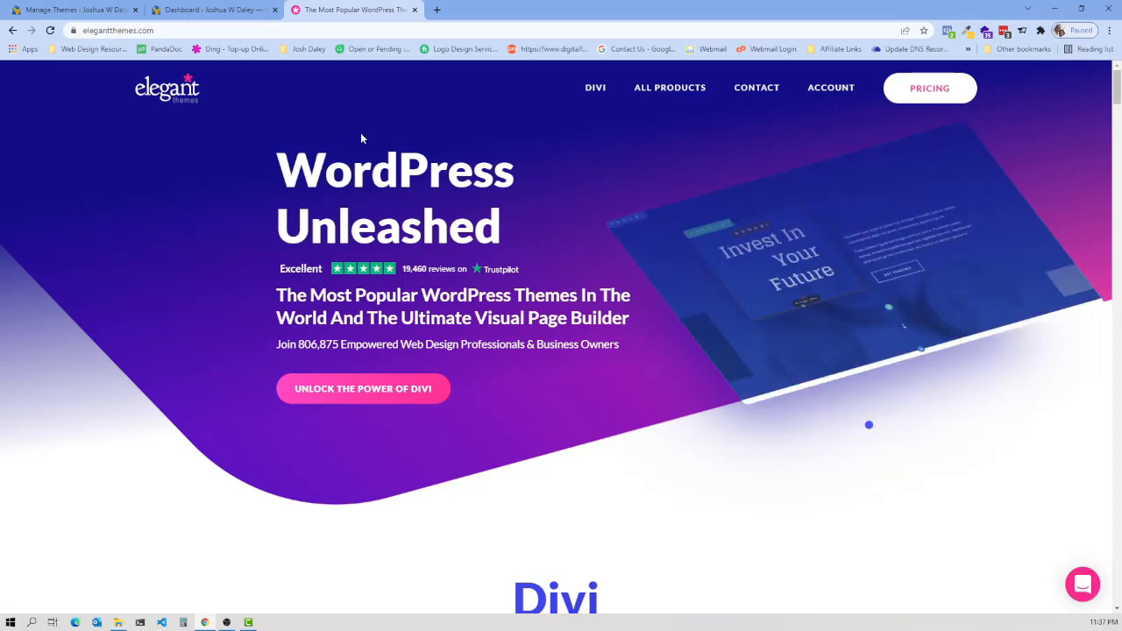
{"action": "mouse_move", "coordinate": [579, 100]}
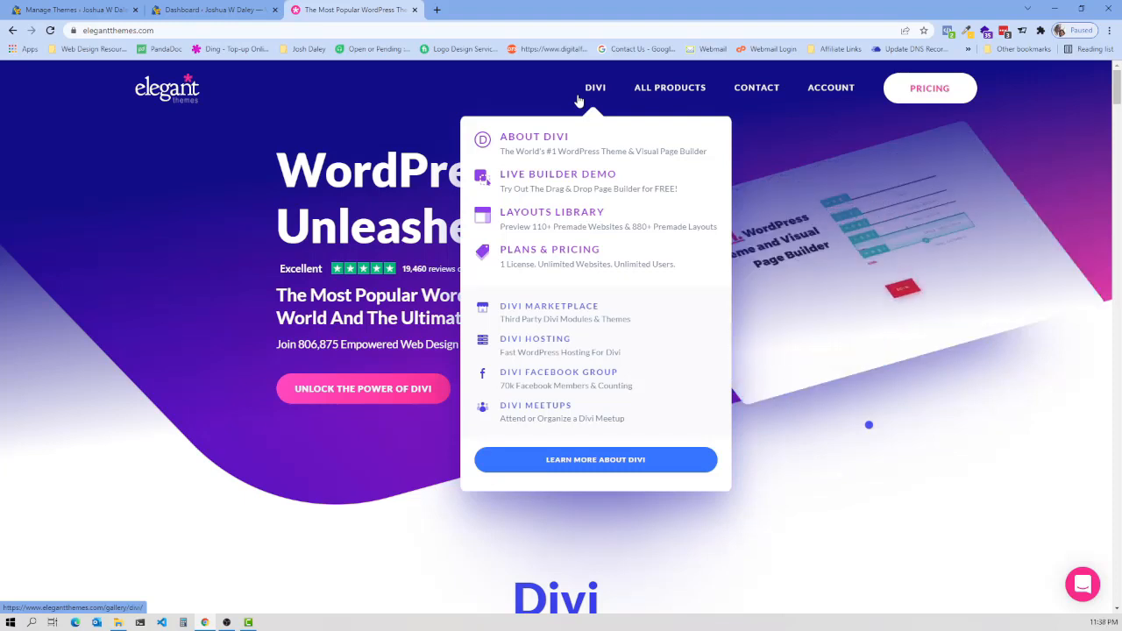
{"action": "left_click", "coordinate": [558, 221]}
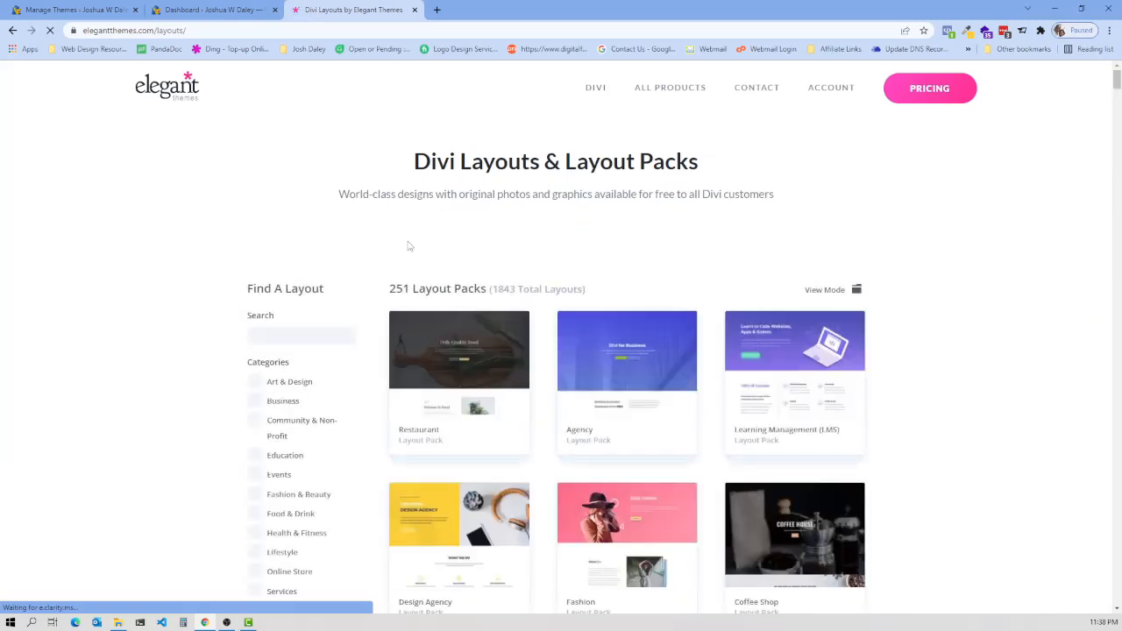
{"action": "scroll", "coordinate": [351, 250], "scroll_direction": "down", "scroll_amount": 2}
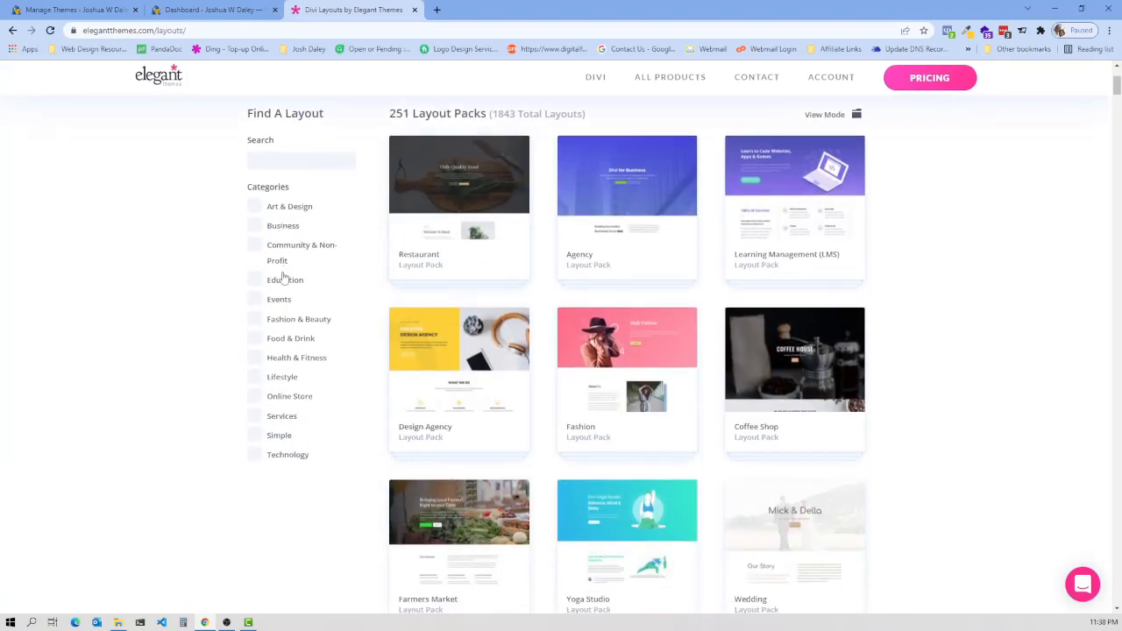
{"action": "left_click", "coordinate": [444, 382]}
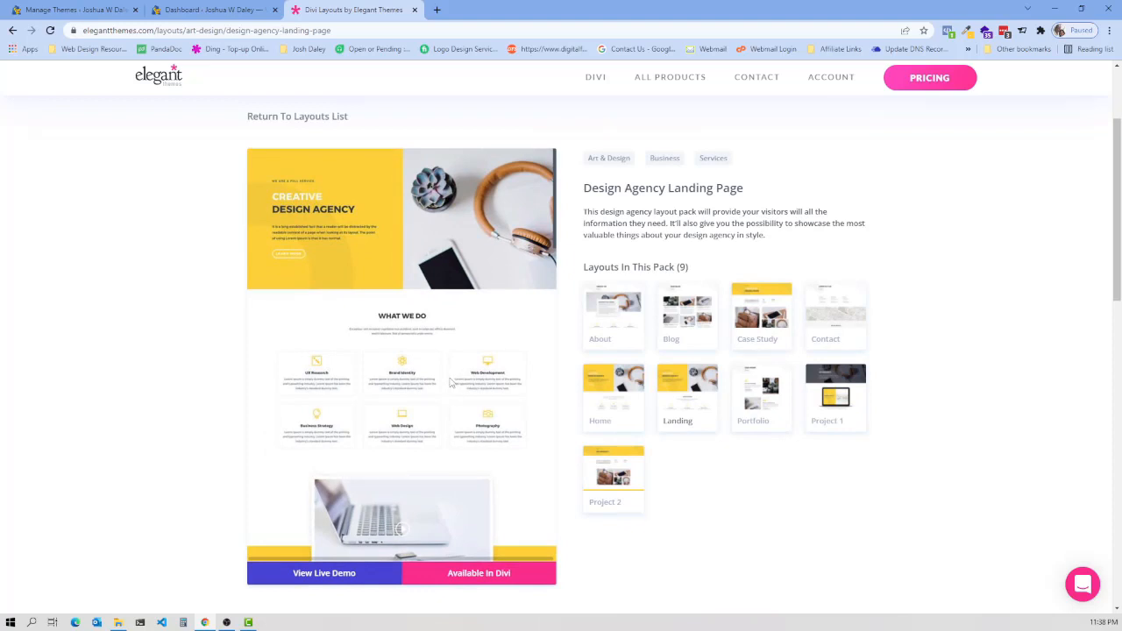
Review the Elegant Themes pricing, comparing the Yearly Access and Lifetime Access plans
{"action": "left_click", "coordinate": [139, 88]}
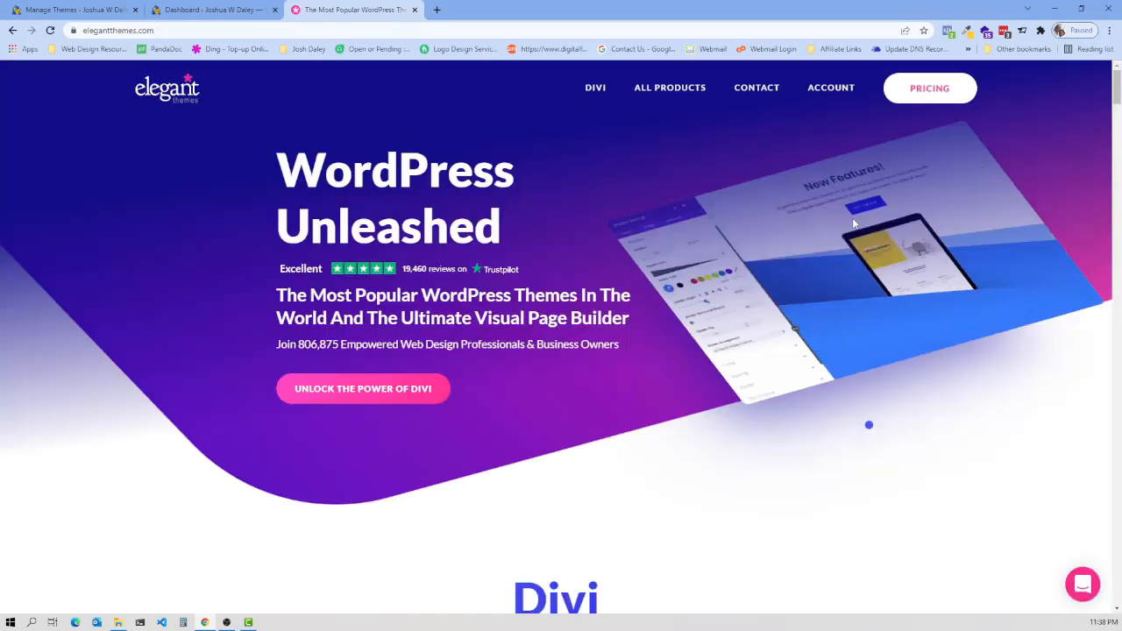
{"action": "left_click", "coordinate": [932, 96]}
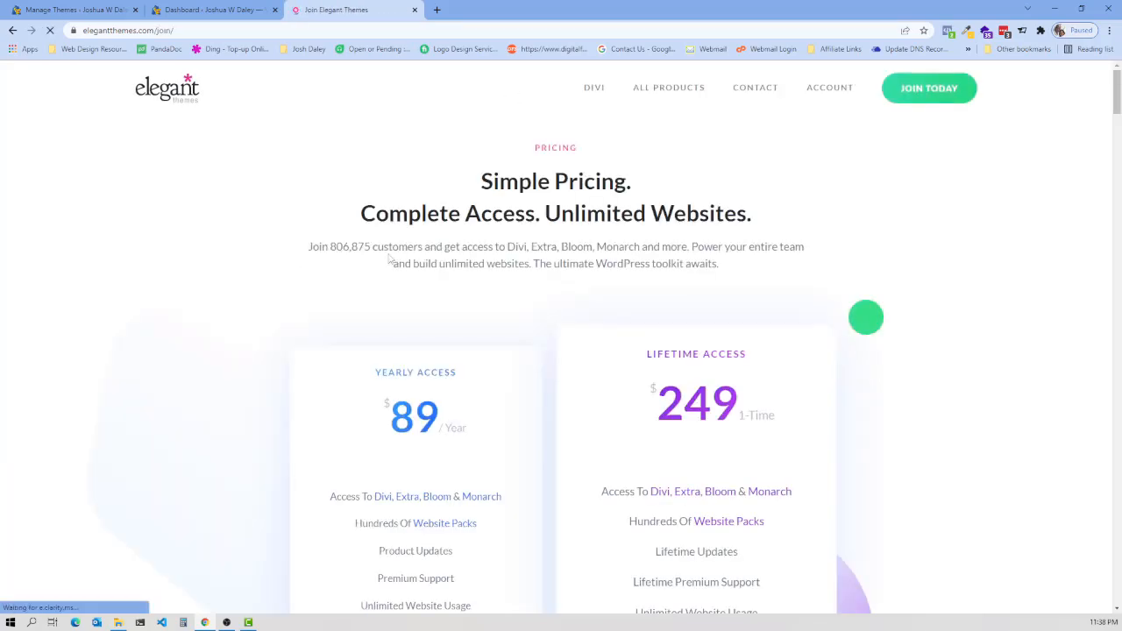
{"action": "scroll", "coordinate": [351, 261], "scroll_direction": "down", "scroll_amount": 1}
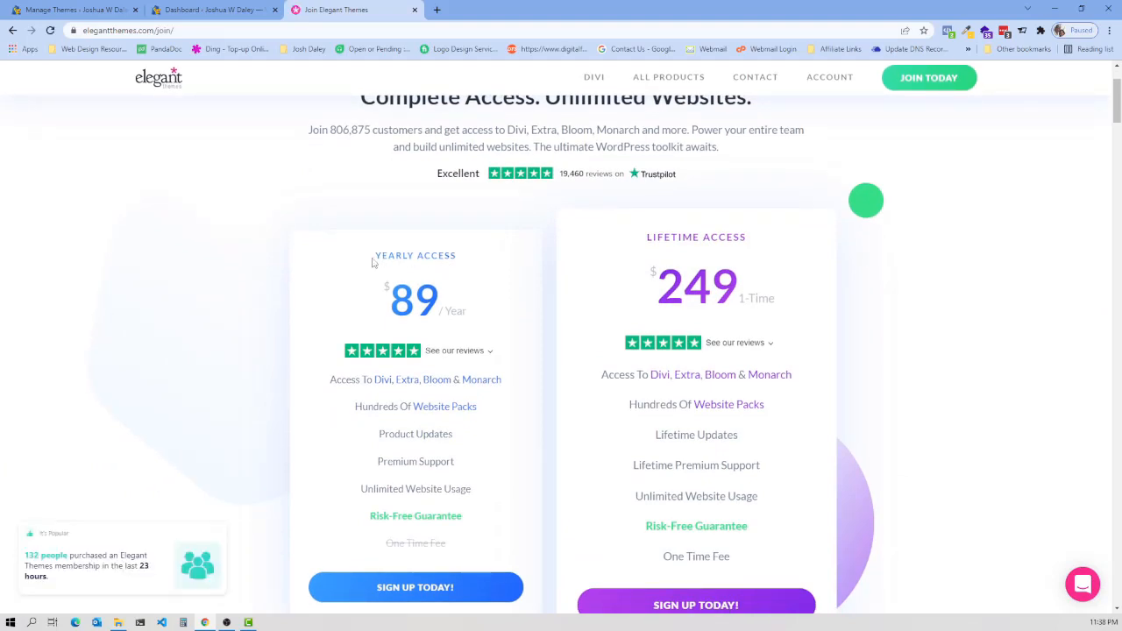
{"action": "left_click_drag", "start_coordinate": [645, 249], "coordinate": [755, 247]}
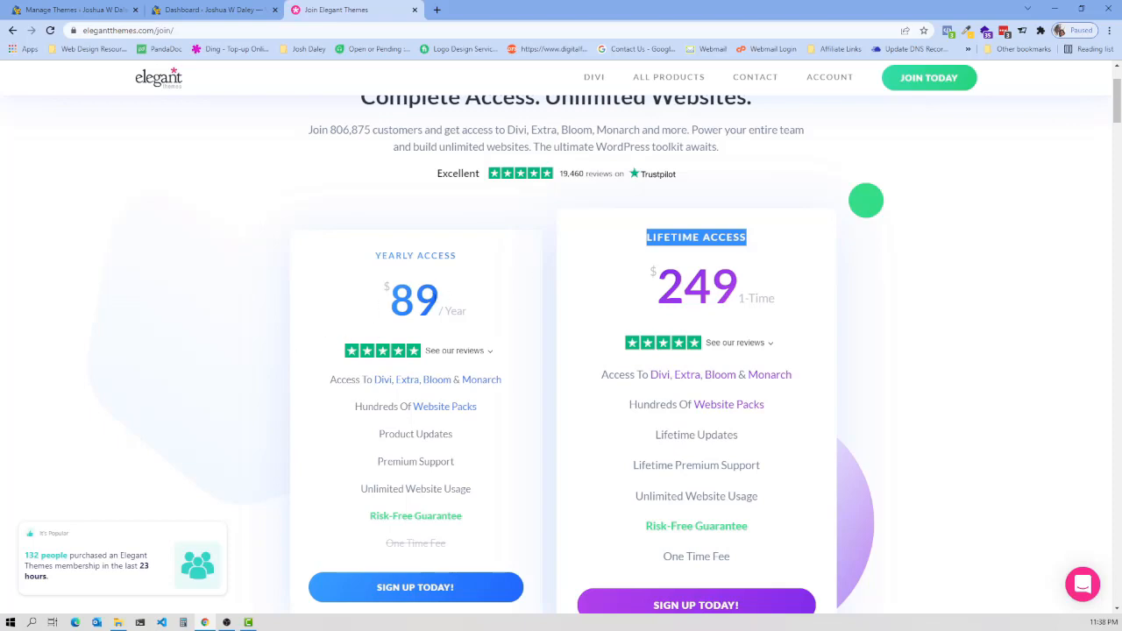
{"action": "left_click_drag", "start_coordinate": [438, 298], "coordinate": [378, 305]}
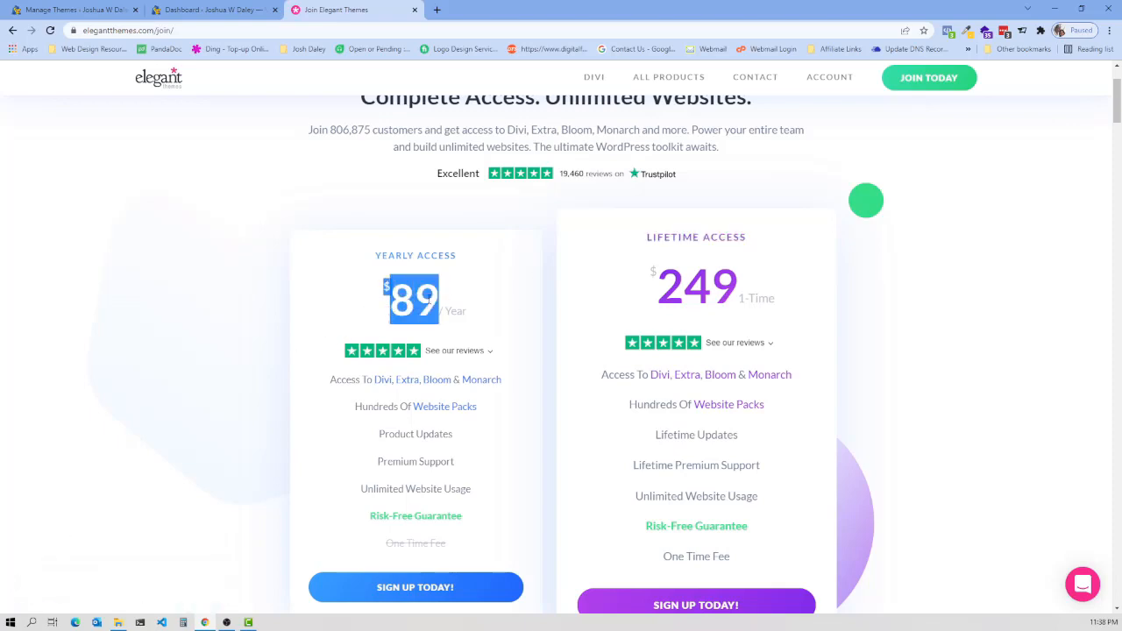
{"action": "left_click_drag", "start_coordinate": [747, 295], "coordinate": [609, 332]}
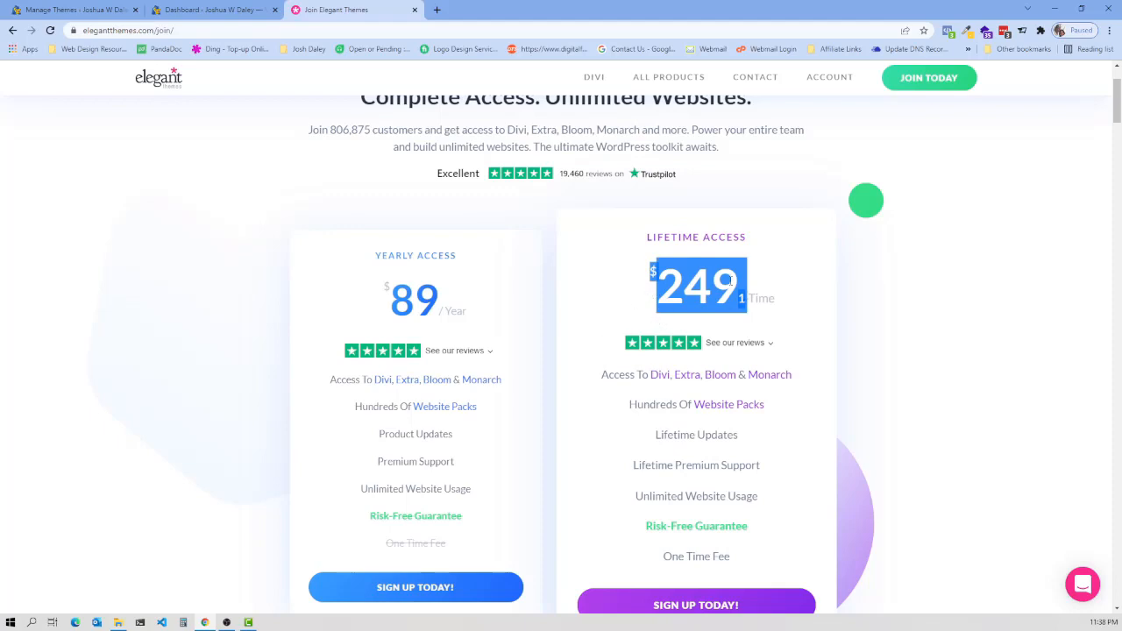
Open the account's downloads on the Elegant Themes site and find the Divi theme download
{"action": "left_click", "coordinate": [130, 30]}
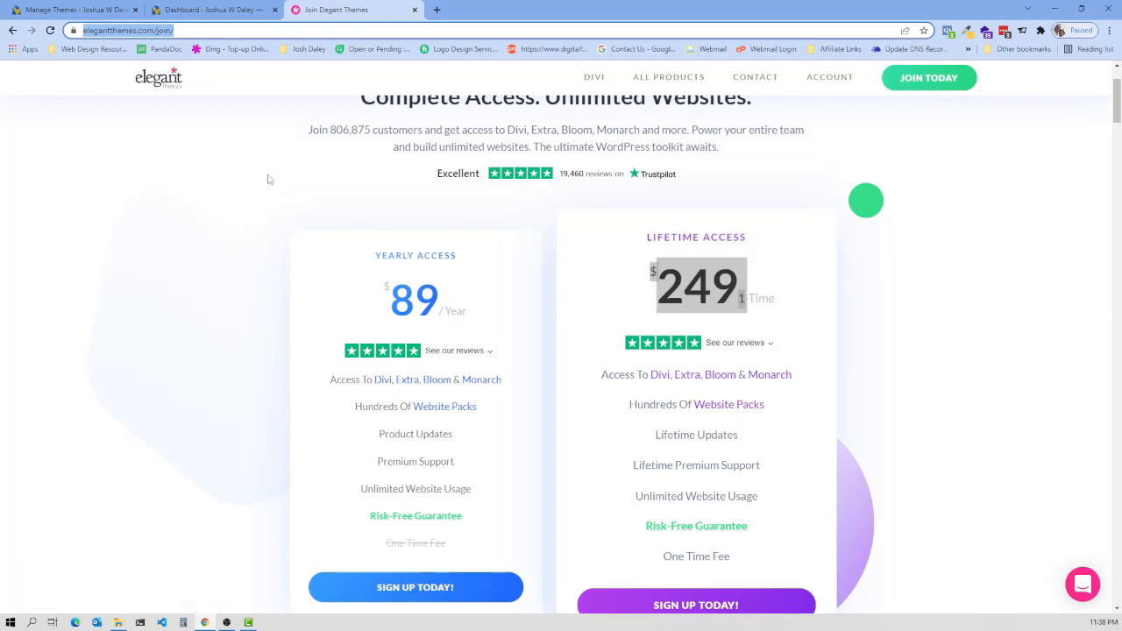
{"action": "scroll", "coordinate": [255, 250], "scroll_direction": "up", "scroll_amount": 2}
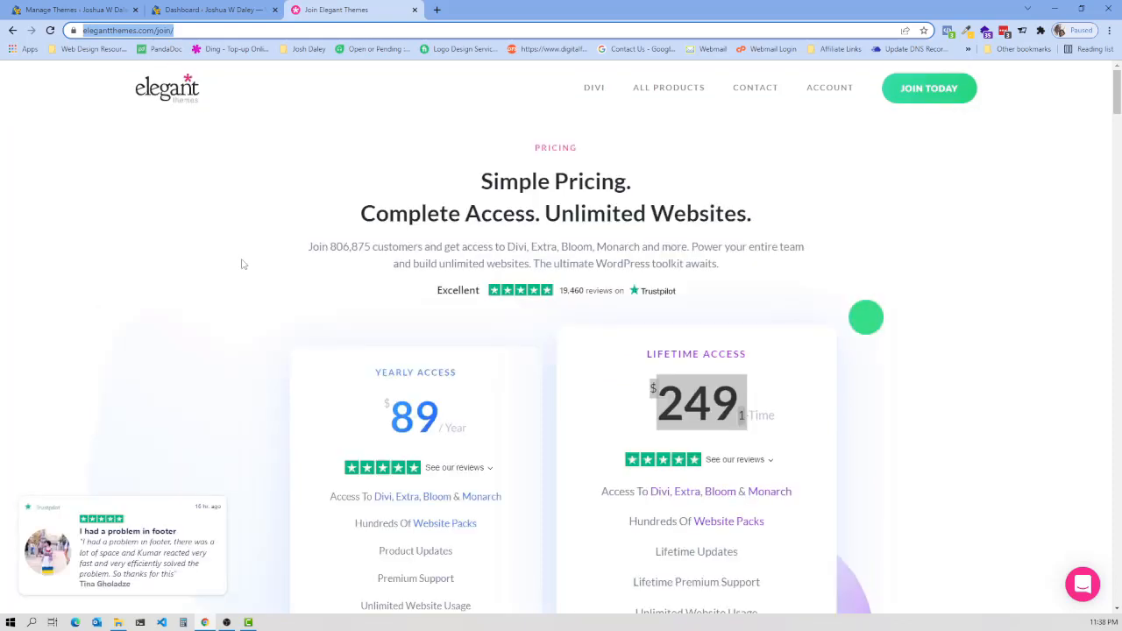
{"action": "mouse_move", "coordinate": [831, 95]}
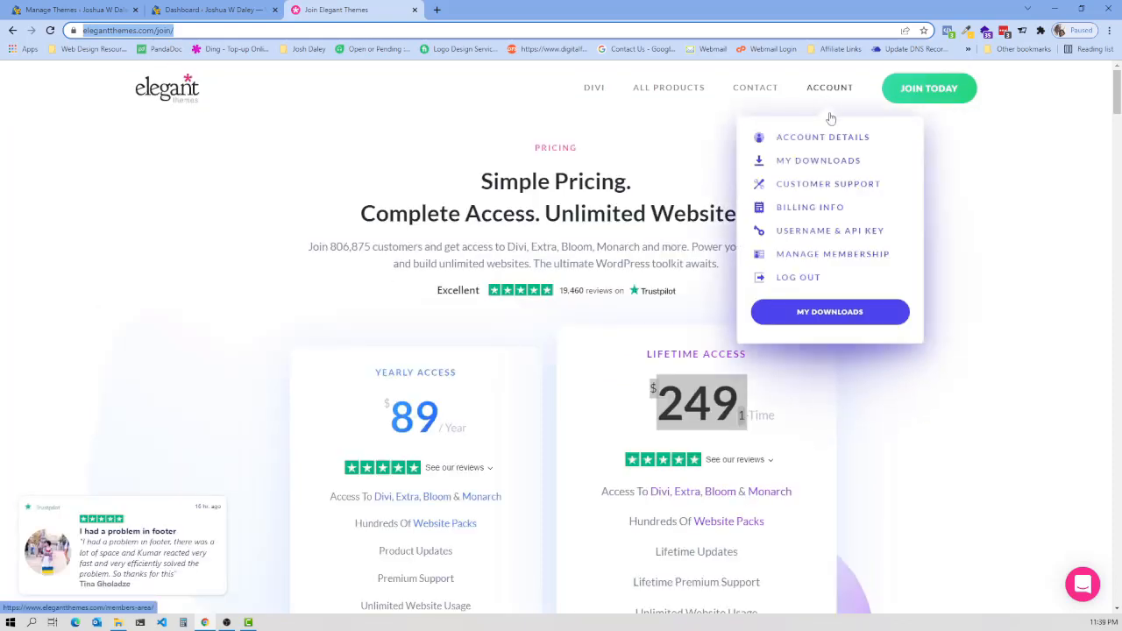
{"action": "left_click", "coordinate": [824, 161]}
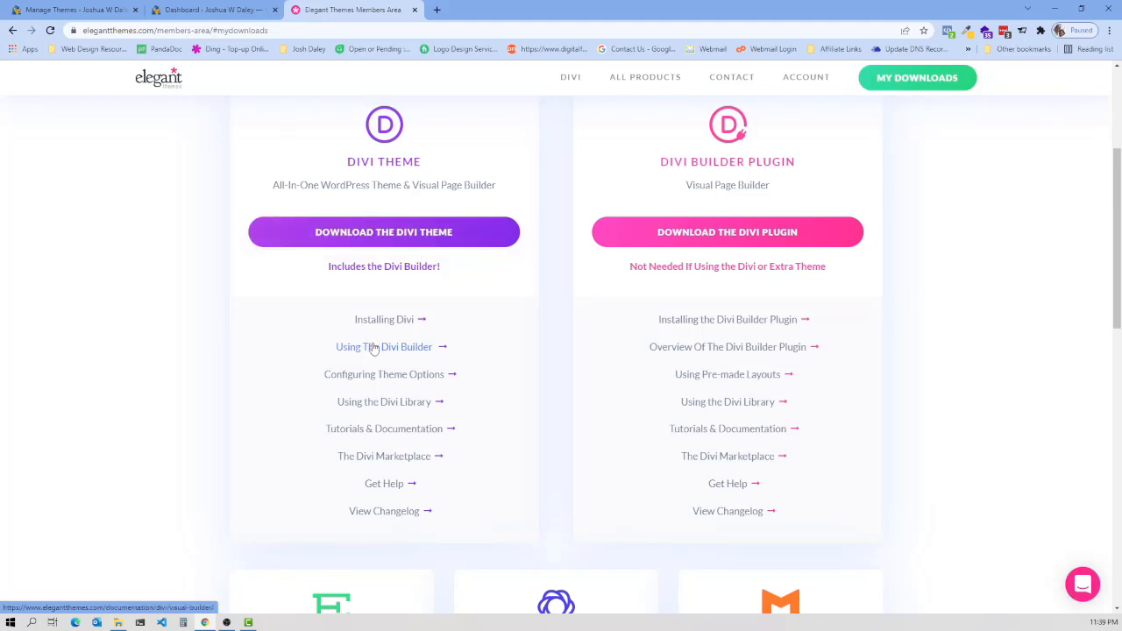
Switch back to the WordPress admin and open the list of installed themes
{"action": "key", "text": "ctrl+shift+Tab"}
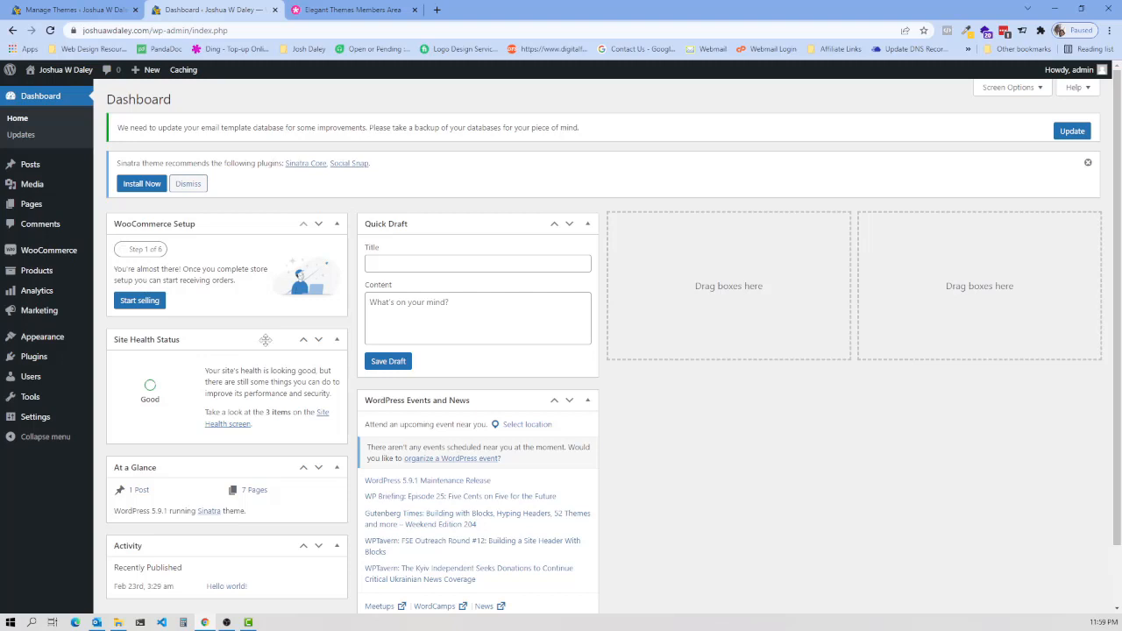
{"action": "mouse_move", "coordinate": [52, 344]}
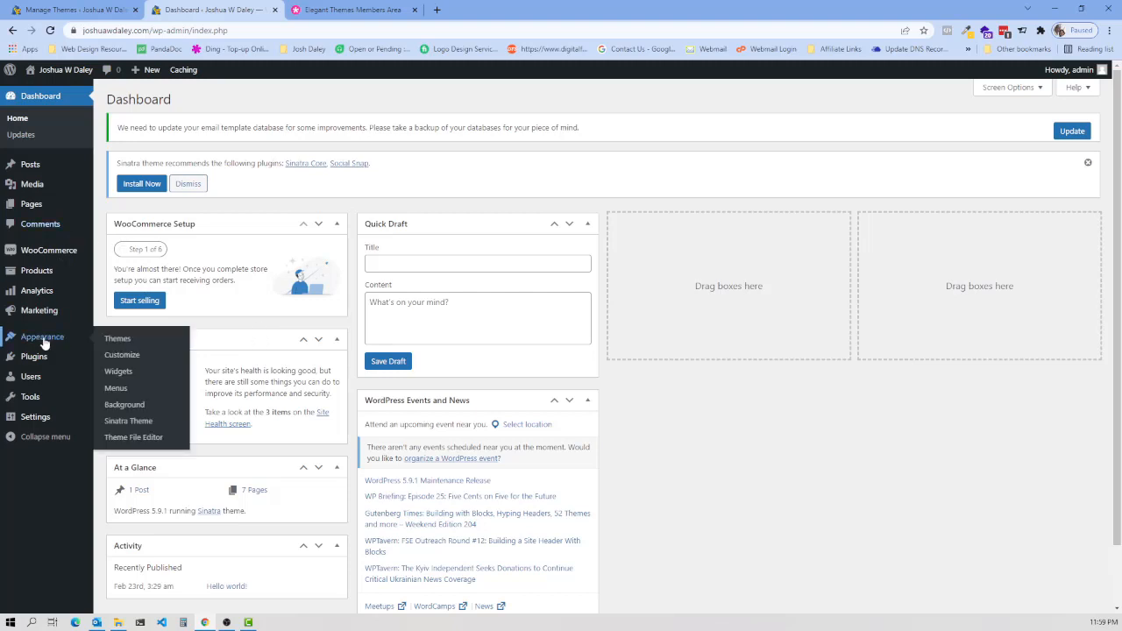
{"action": "left_click", "coordinate": [115, 347]}
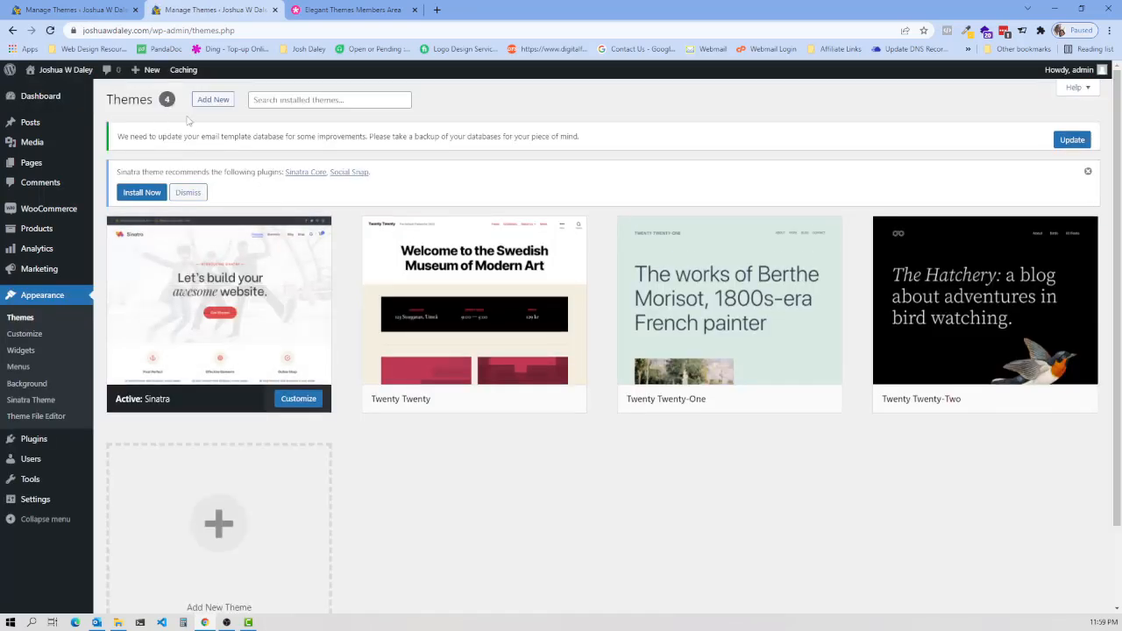
Start a theme upload and browse to the Divi Theme folder inside Themes and Plugins on the easystore (E:) drive
{"action": "left_click", "coordinate": [215, 102]}
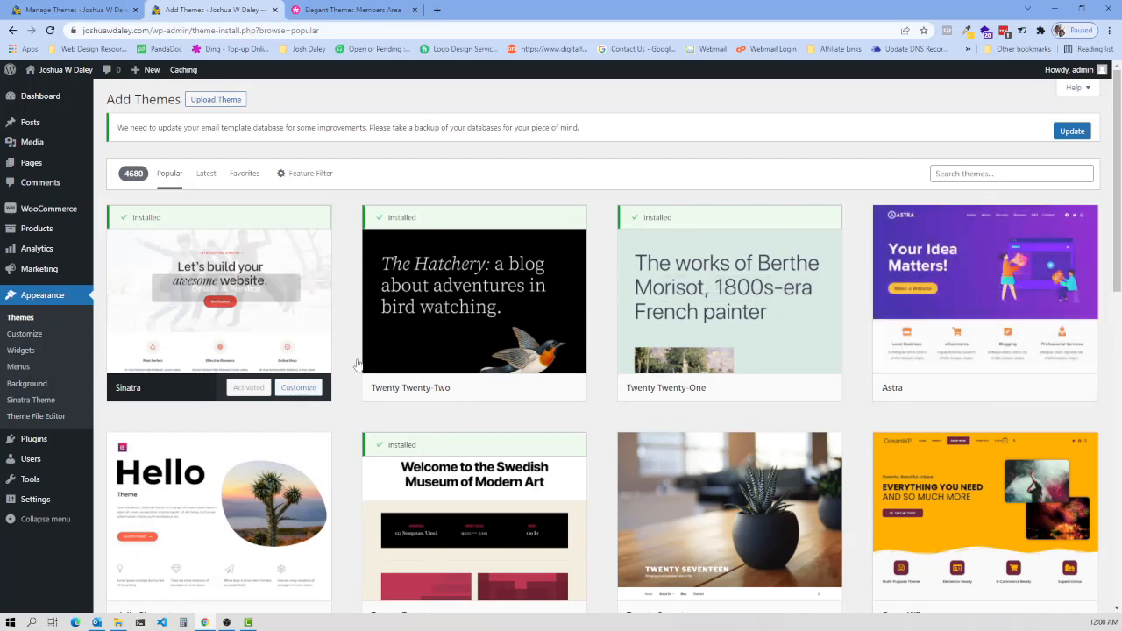
{"action": "left_click", "coordinate": [216, 100]}
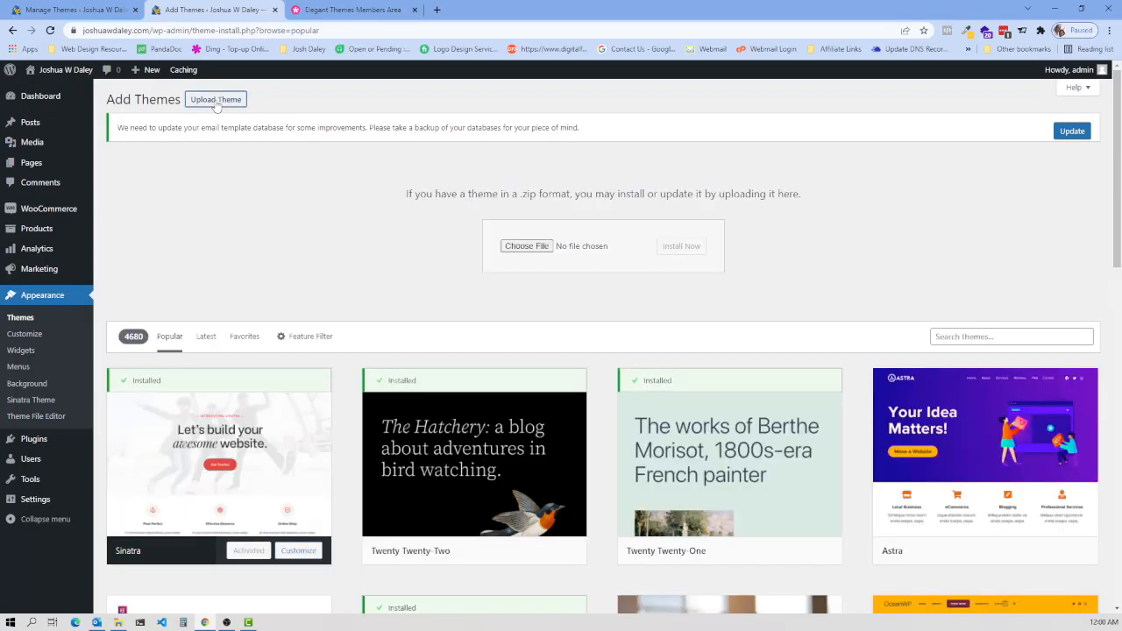
{"action": "left_click", "coordinate": [530, 249]}
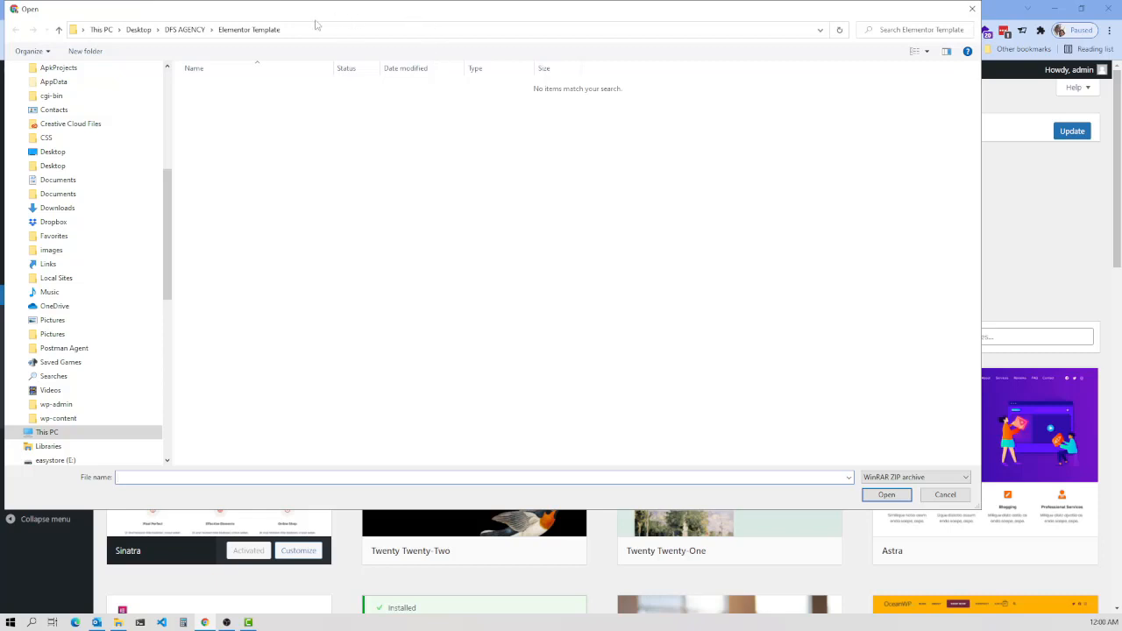
{"action": "left_click", "coordinate": [182, 30]}
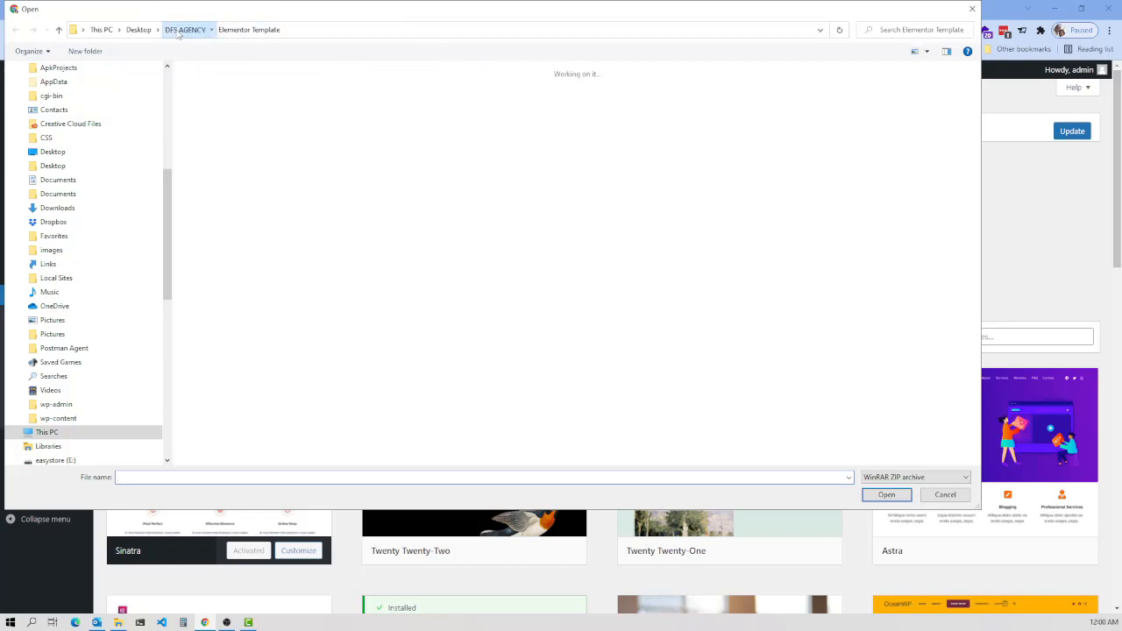
{"action": "left_click", "coordinate": [83, 461]}
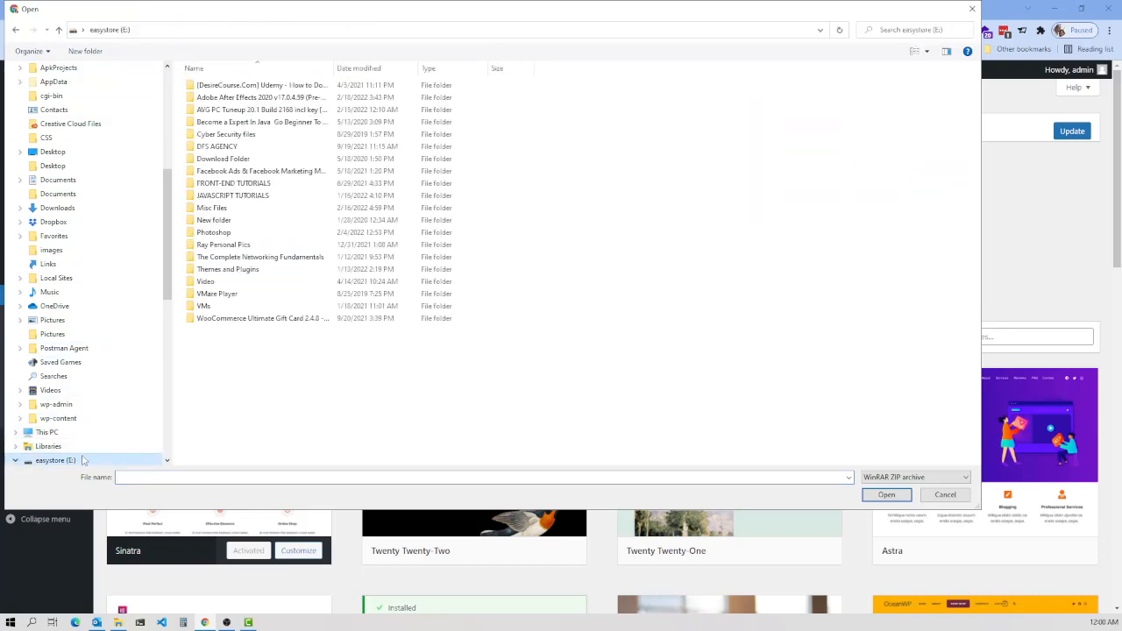
{"action": "left_click", "coordinate": [228, 273]}
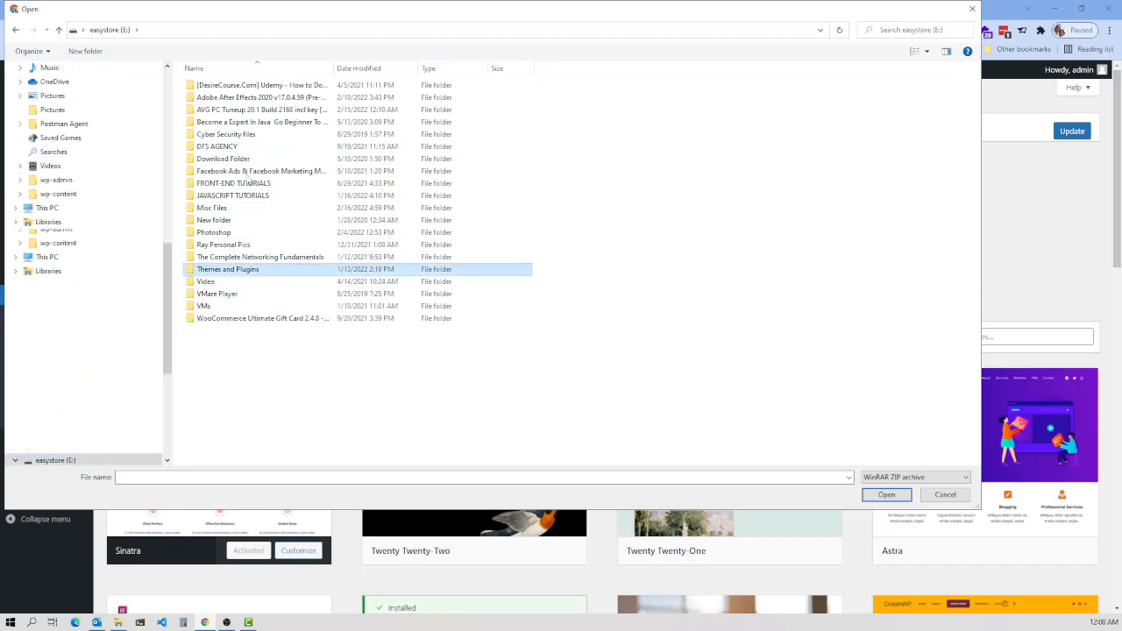
{"action": "double_click", "coordinate": [228, 273]}
{"action": "double_click", "coordinate": [214, 148]}
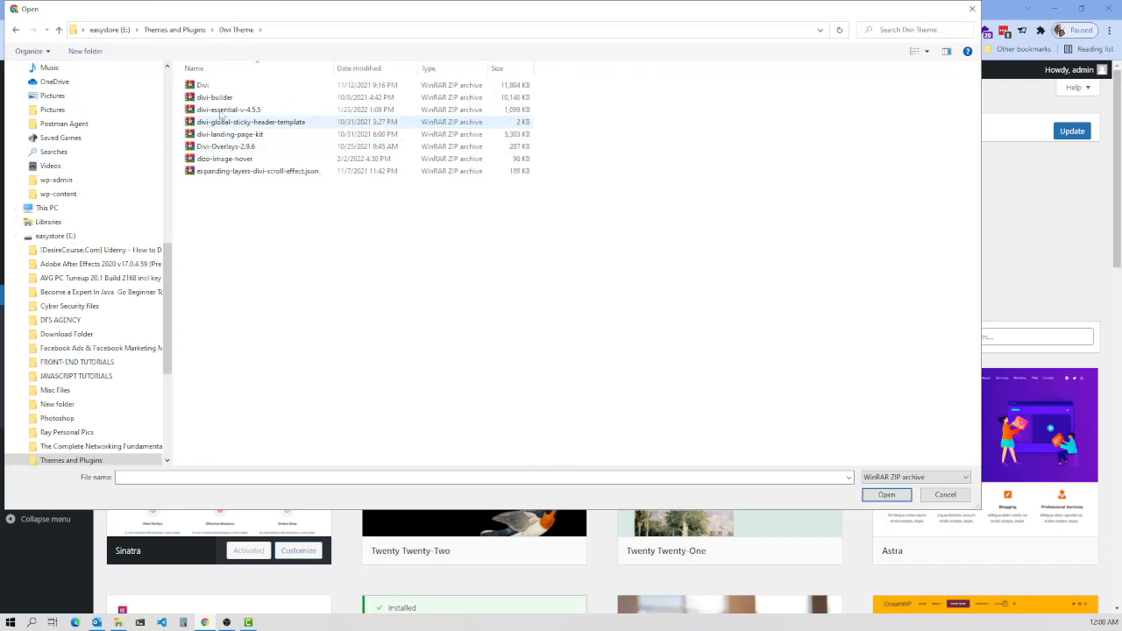
Install the theme from the Divi.zip file and activate it
{"action": "left_click", "coordinate": [214, 87]}
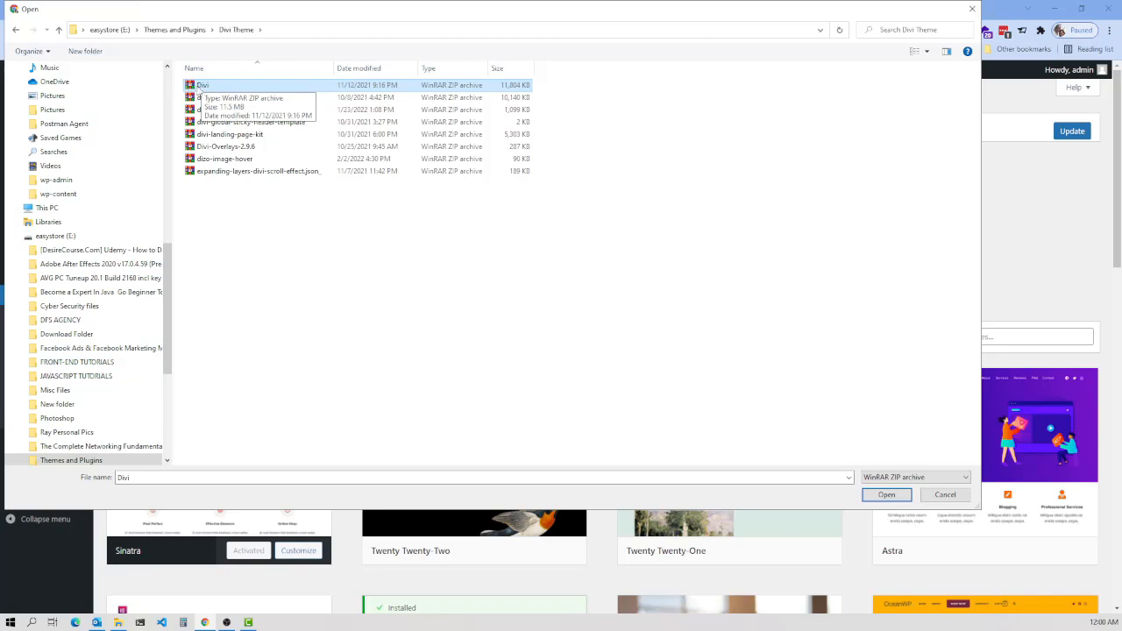
{"action": "left_click", "coordinate": [898, 498]}
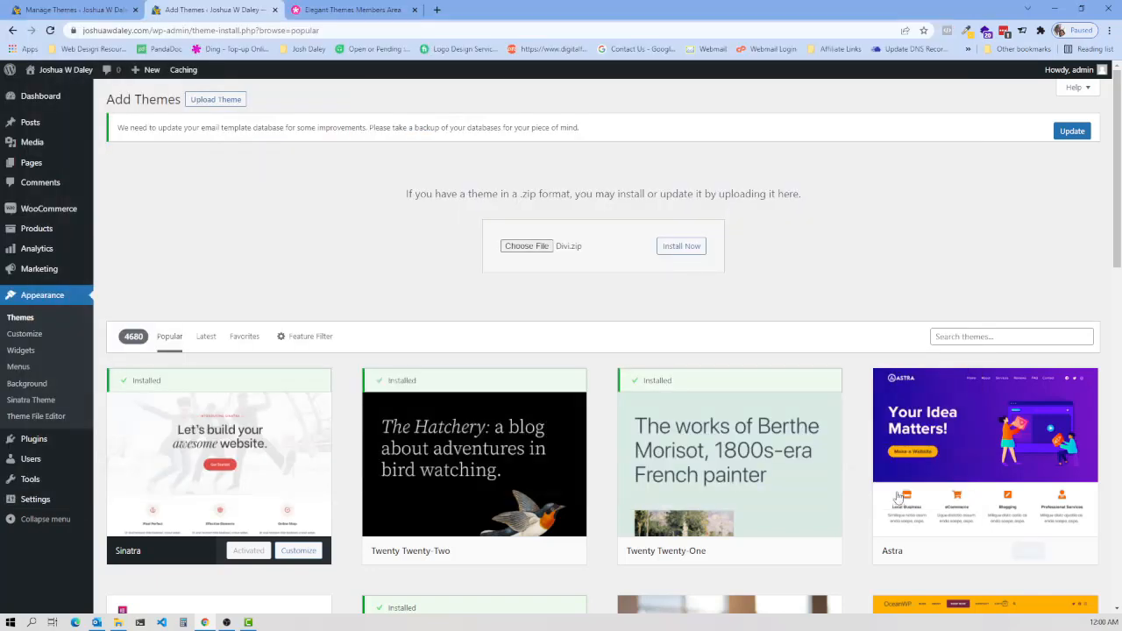
{"action": "left_click", "coordinate": [683, 250]}
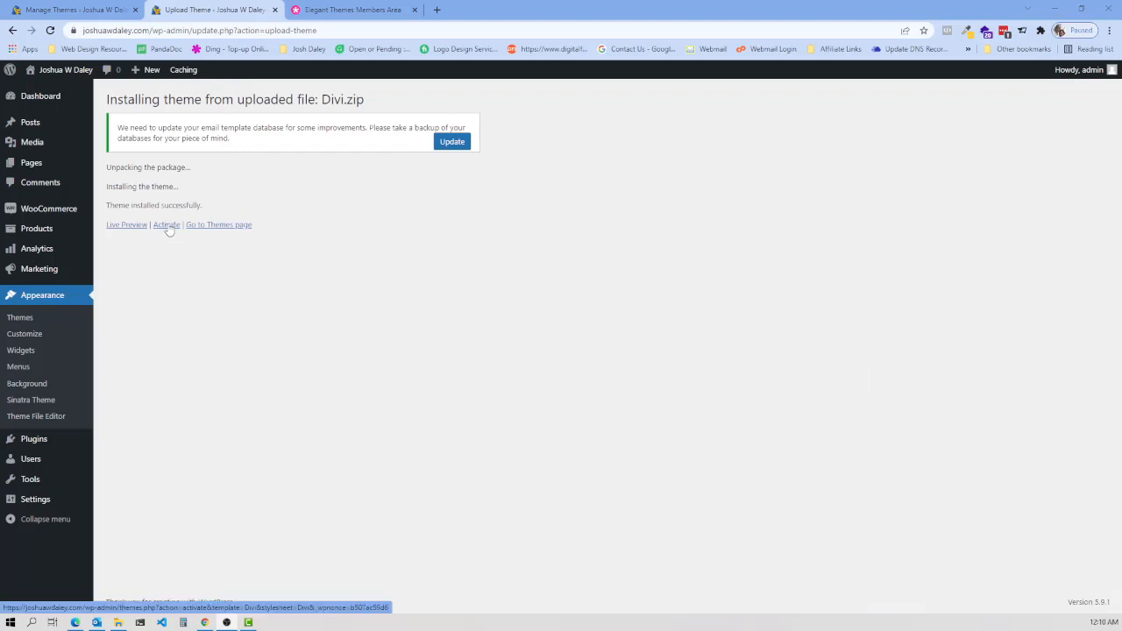
{"action": "left_click", "coordinate": [166, 225]}
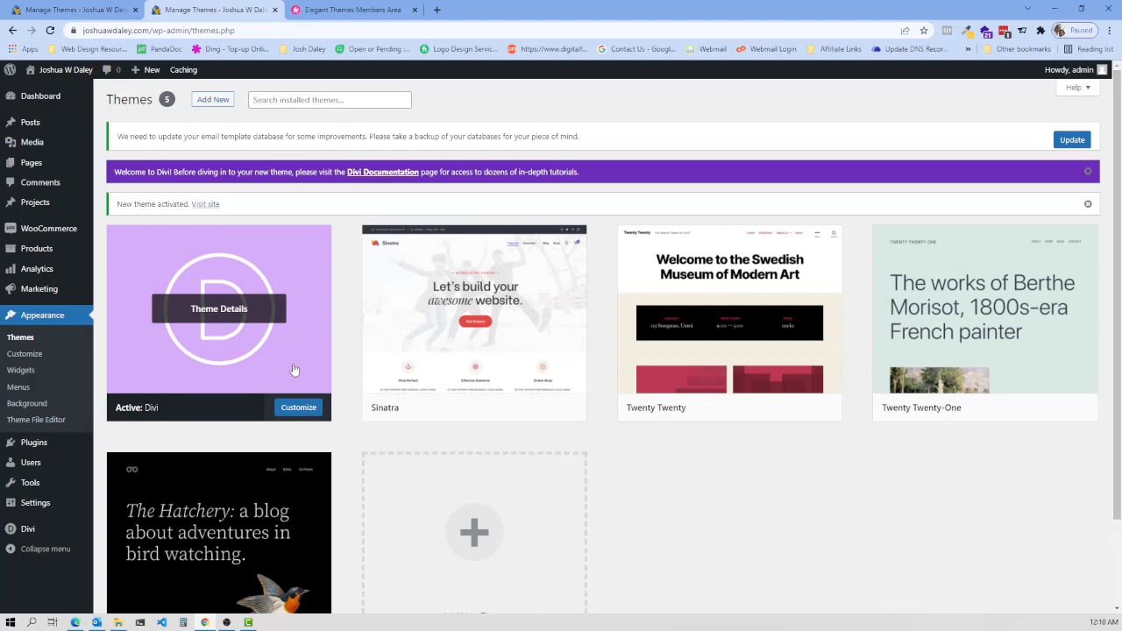
Delete the unused themes Sinatra, Twenty Twenty, Twenty Twenty-One and Twenty Twenty-Two, keeping only Divi
{"action": "left_click", "coordinate": [428, 353]}
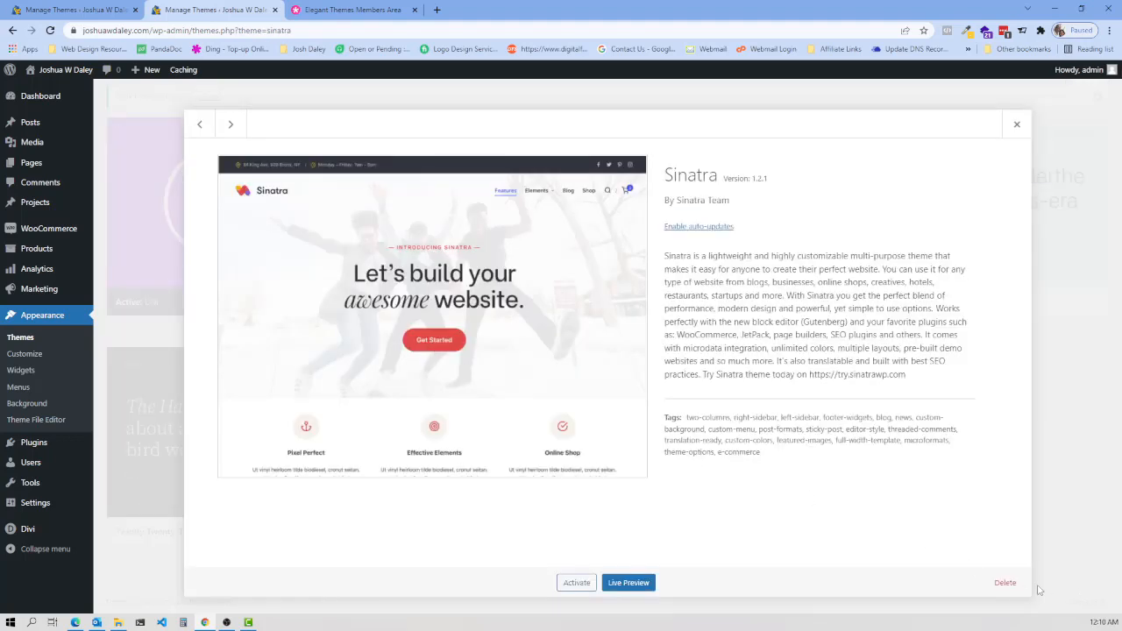
{"action": "left_click", "coordinate": [1007, 584]}
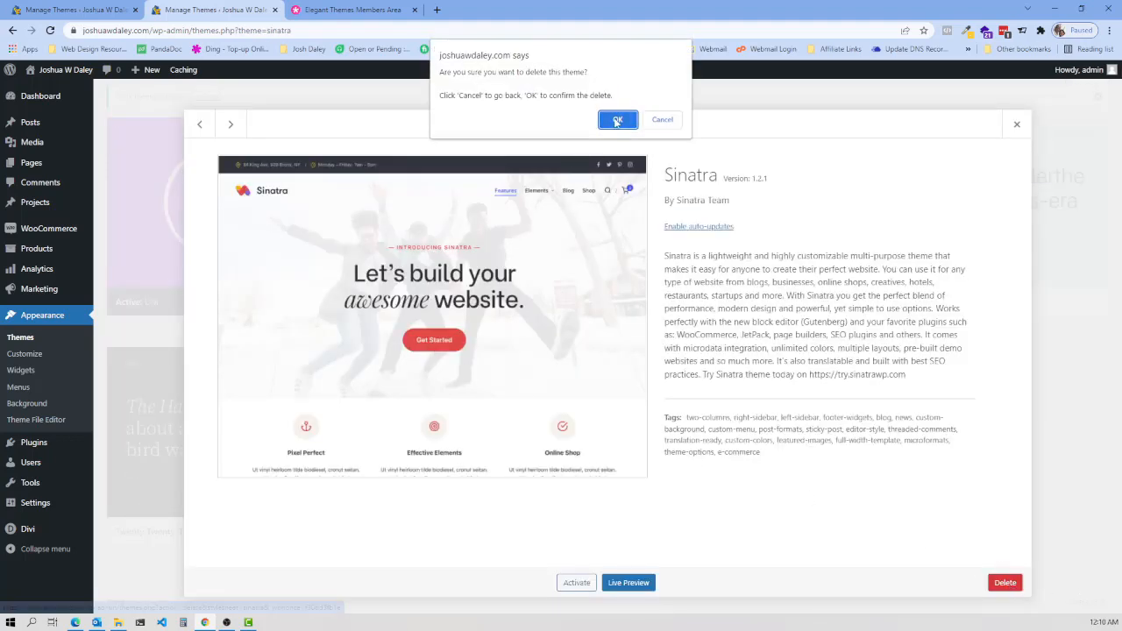
{"action": "left_click", "coordinate": [616, 122]}
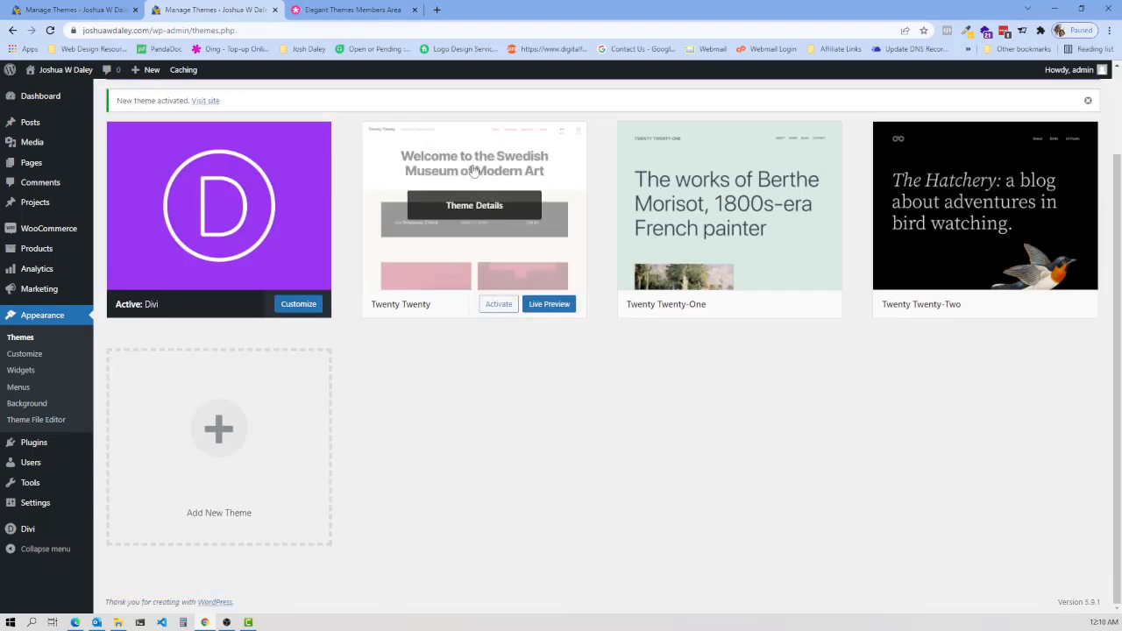
{"action": "left_click", "coordinate": [614, 119]}
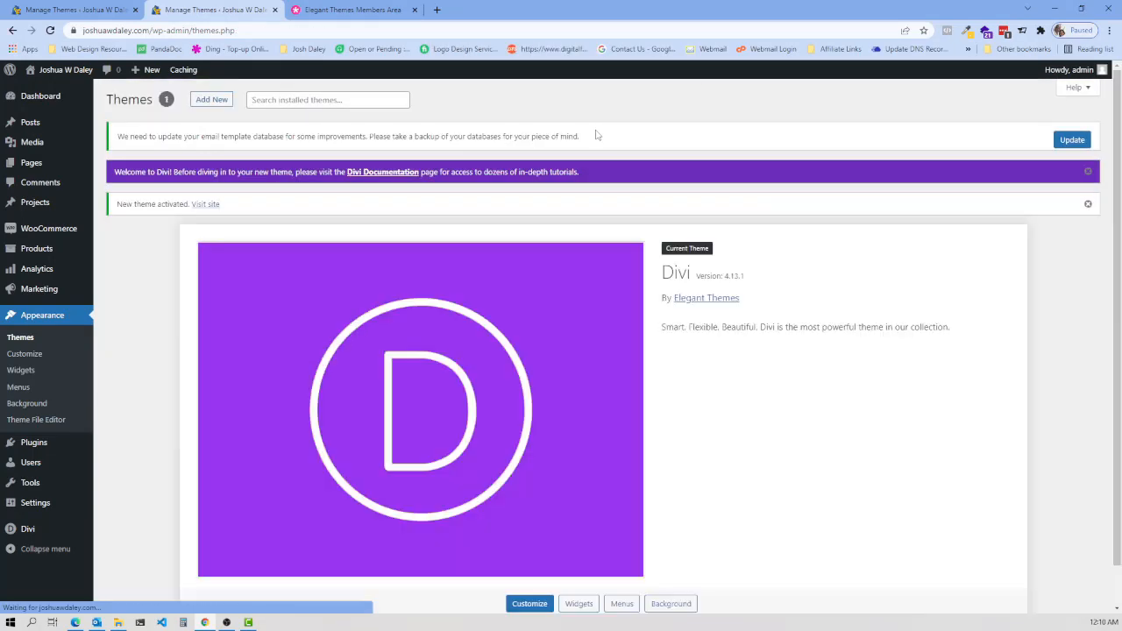
{"action": "scroll", "coordinate": [298, 331], "scroll_direction": "down", "scroll_amount": 1}
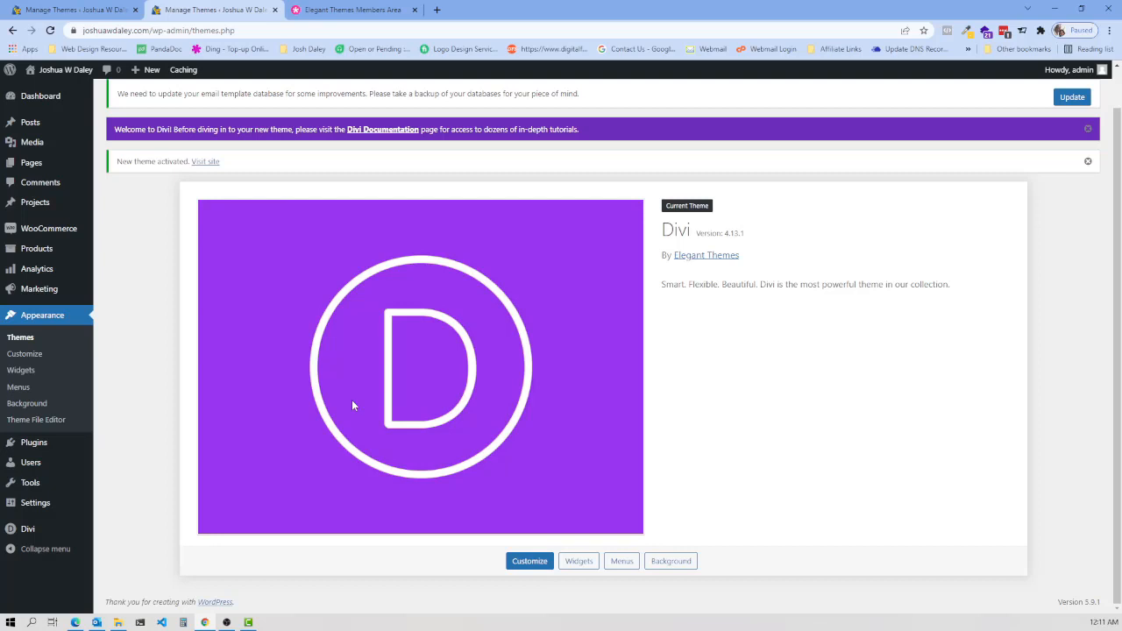
Open the Updates settings in the Divi Theme Options
{"action": "mouse_move", "coordinate": [19, 532]}
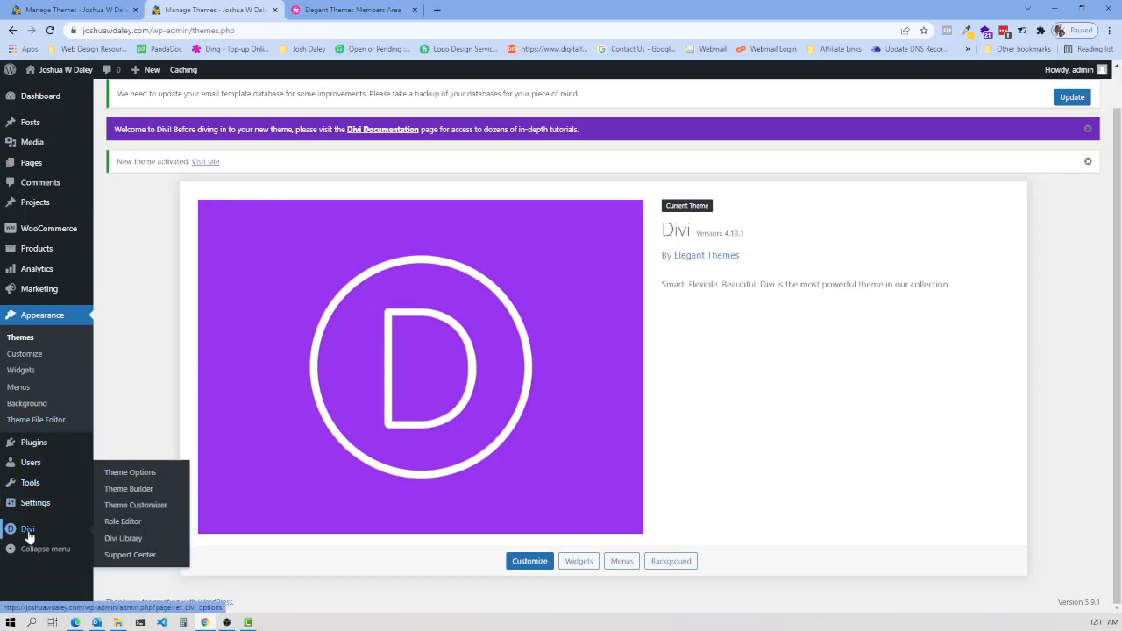
{"action": "left_click", "coordinate": [128, 481]}
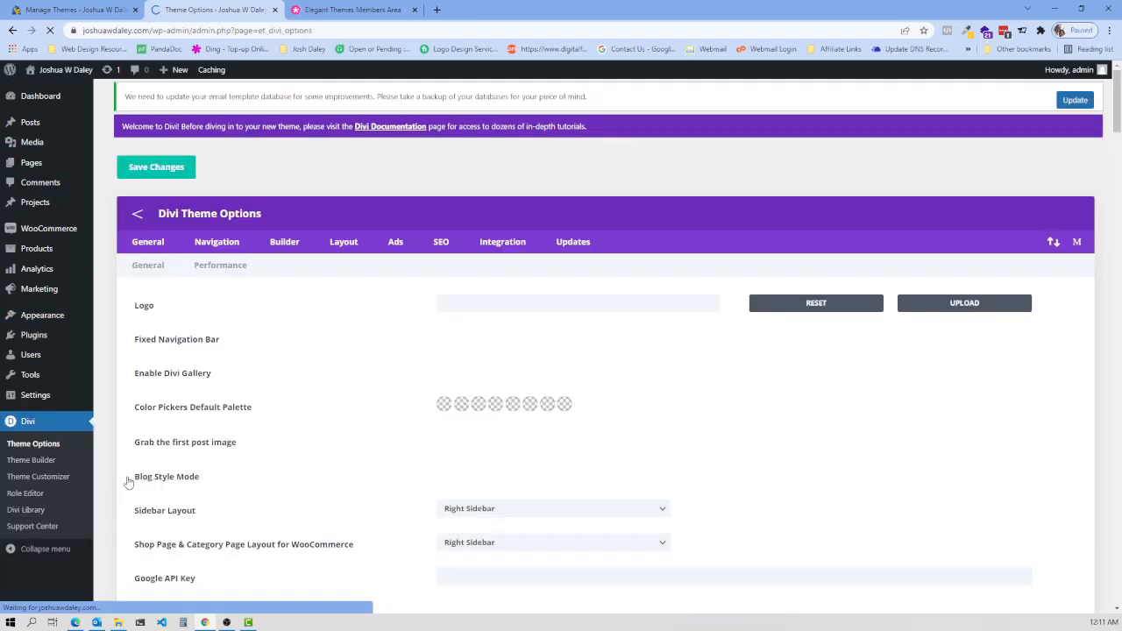
{"action": "left_click", "coordinate": [565, 249]}
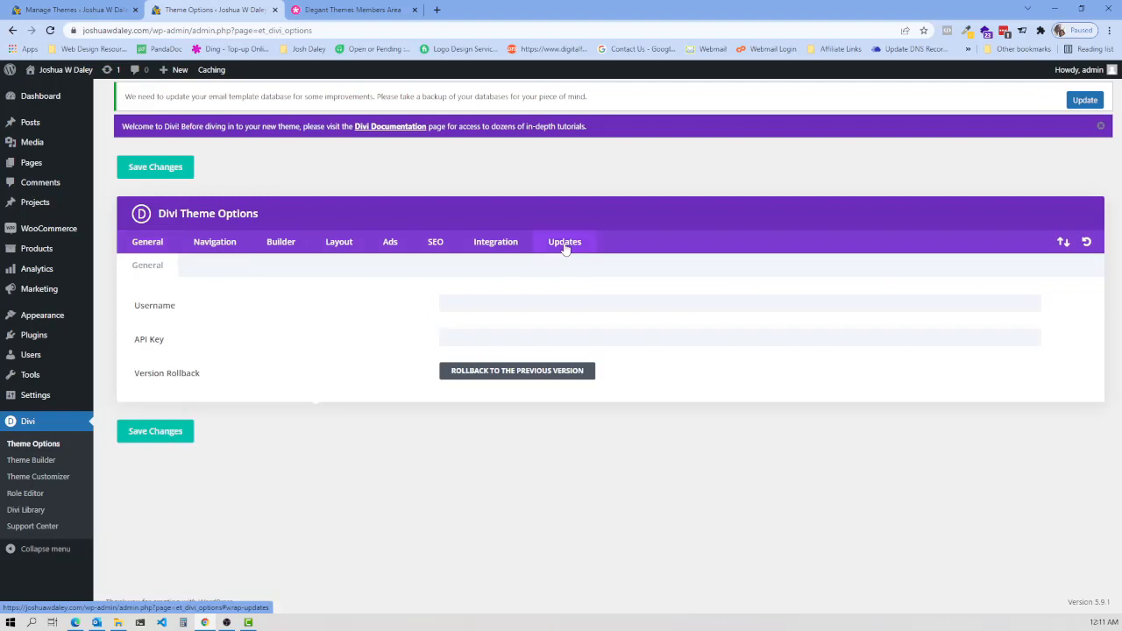
Switch to the Elegant Themes site and open the account's username and API key page
{"action": "left_click", "coordinate": [349, 12]}
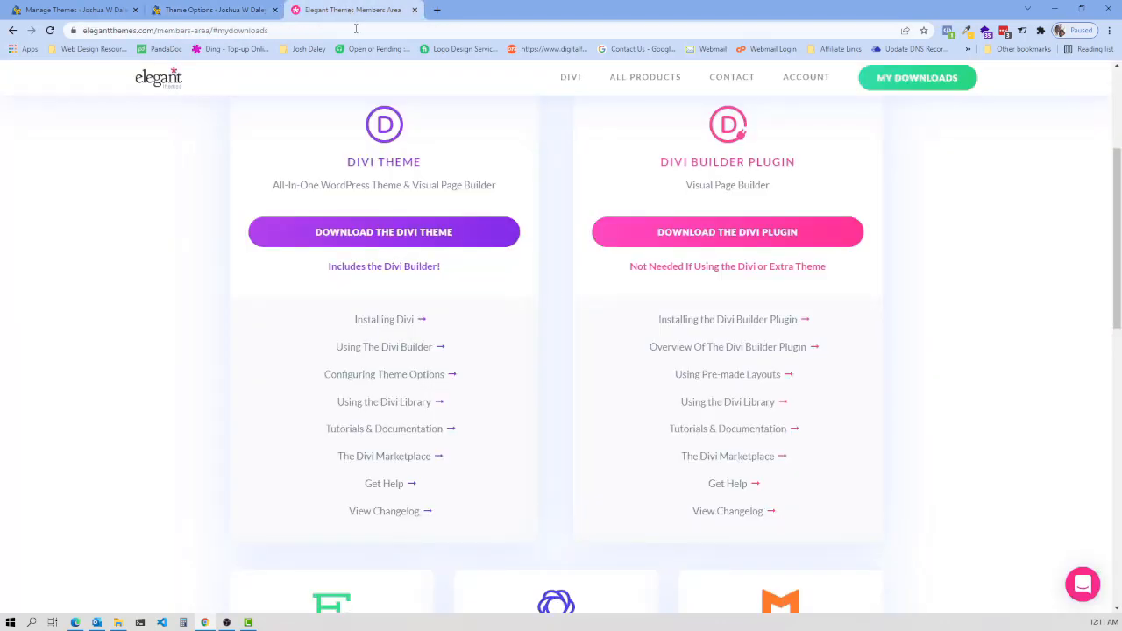
{"action": "left_click", "coordinate": [806, 77]}
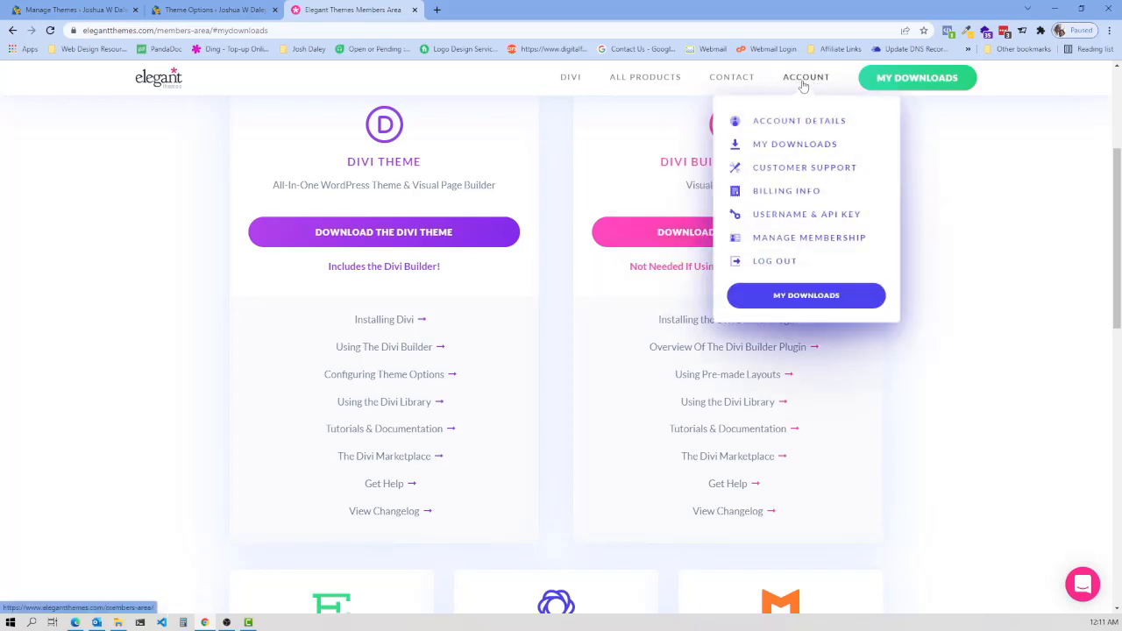
{"action": "left_click", "coordinate": [796, 218]}
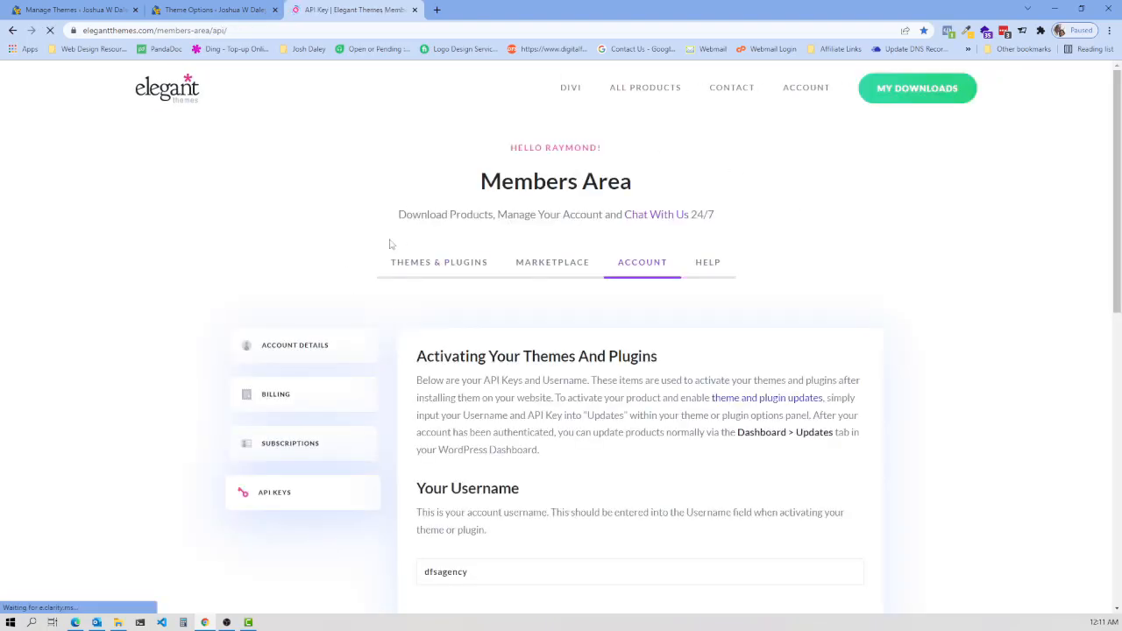
{"action": "scroll", "coordinate": [391, 245], "scroll_direction": "down", "scroll_amount": 4}
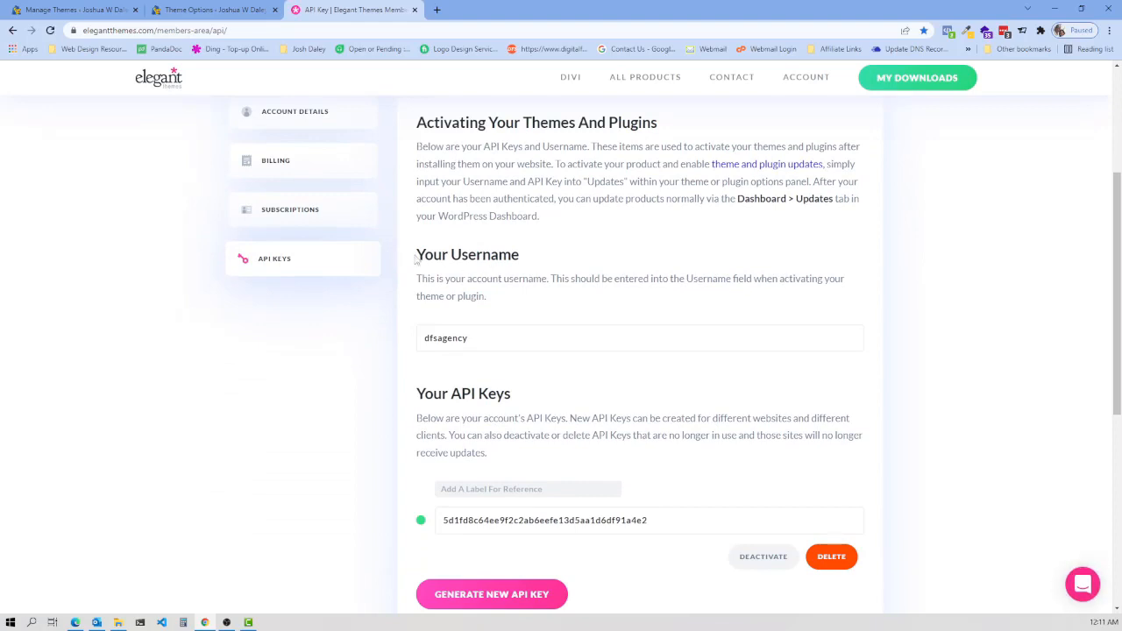
Copy the Elegant Themes account username and paste it as the Username in the Divi update settings
{"action": "left_click_drag", "start_coordinate": [416, 256], "coordinate": [541, 256]}
{"action": "left_click", "coordinate": [454, 347]}
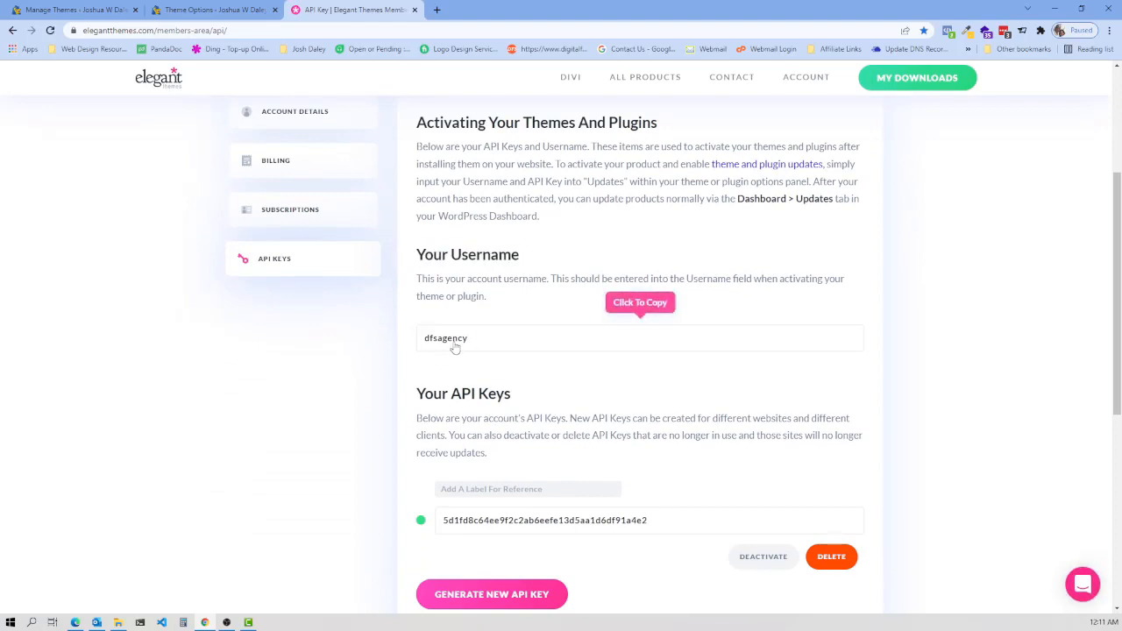
{"action": "left_click", "coordinate": [454, 347]}
{"action": "left_click", "coordinate": [229, 12]}
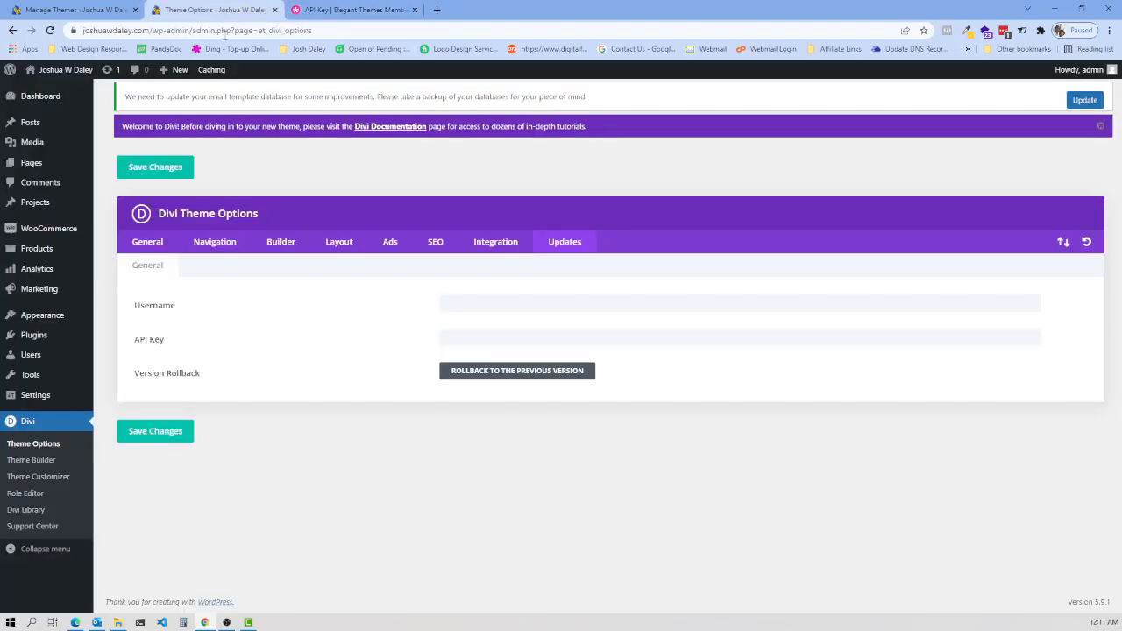
{"action": "right_click", "coordinate": [483, 305]}
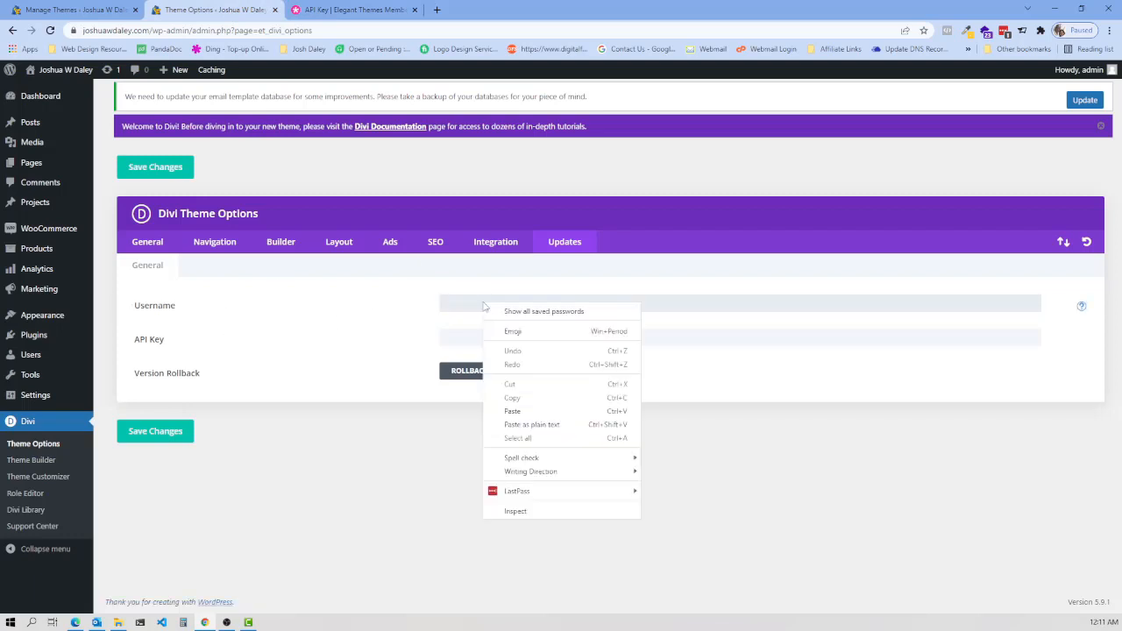
{"action": "left_click", "coordinate": [512, 410]}
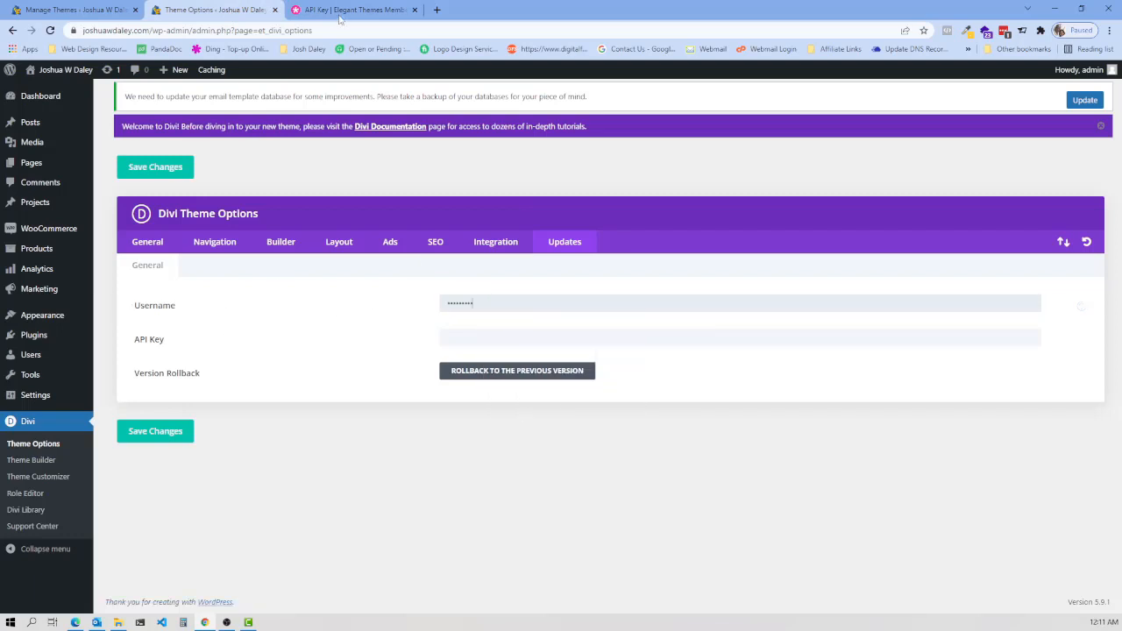
Copy the API key from the Elegant Themes account into the Divi update settings' API Key field and save the changes
{"action": "left_click", "coordinate": [345, 12]}
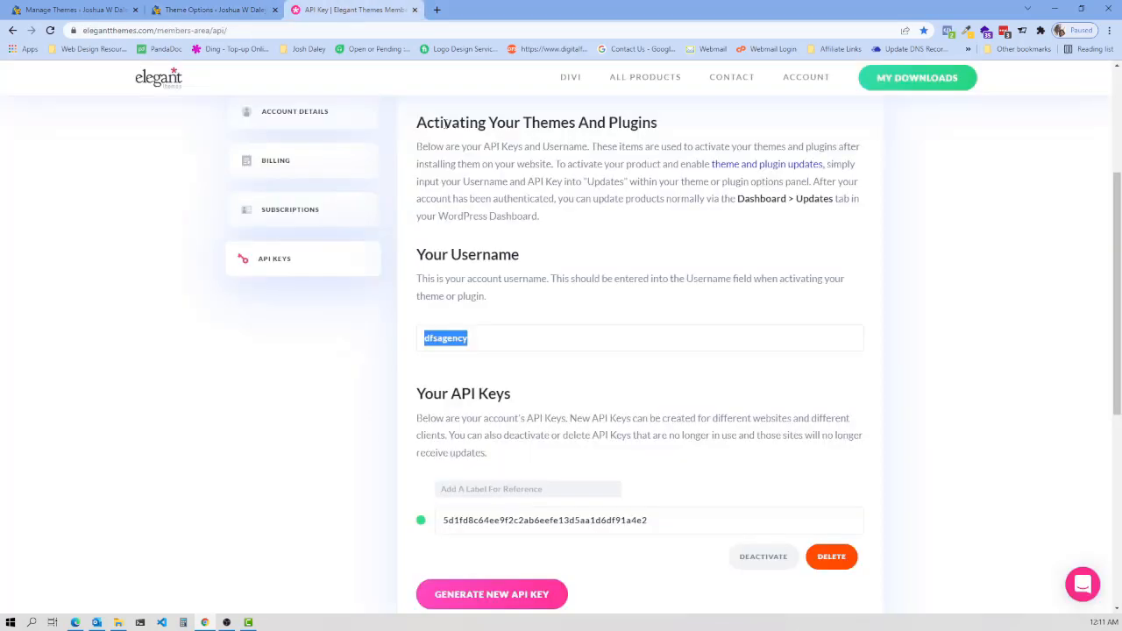
{"action": "left_click", "coordinate": [548, 521]}
{"action": "left_click", "coordinate": [229, 12]}
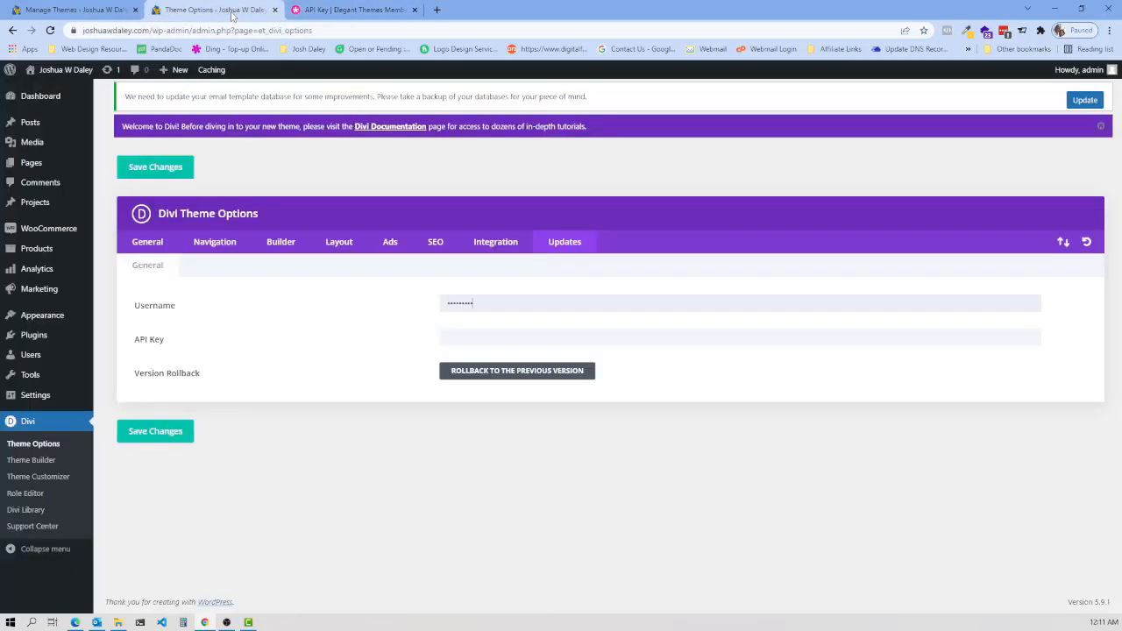
{"action": "left_click", "coordinate": [483, 336]}
{"action": "right_click", "coordinate": [487, 342]}
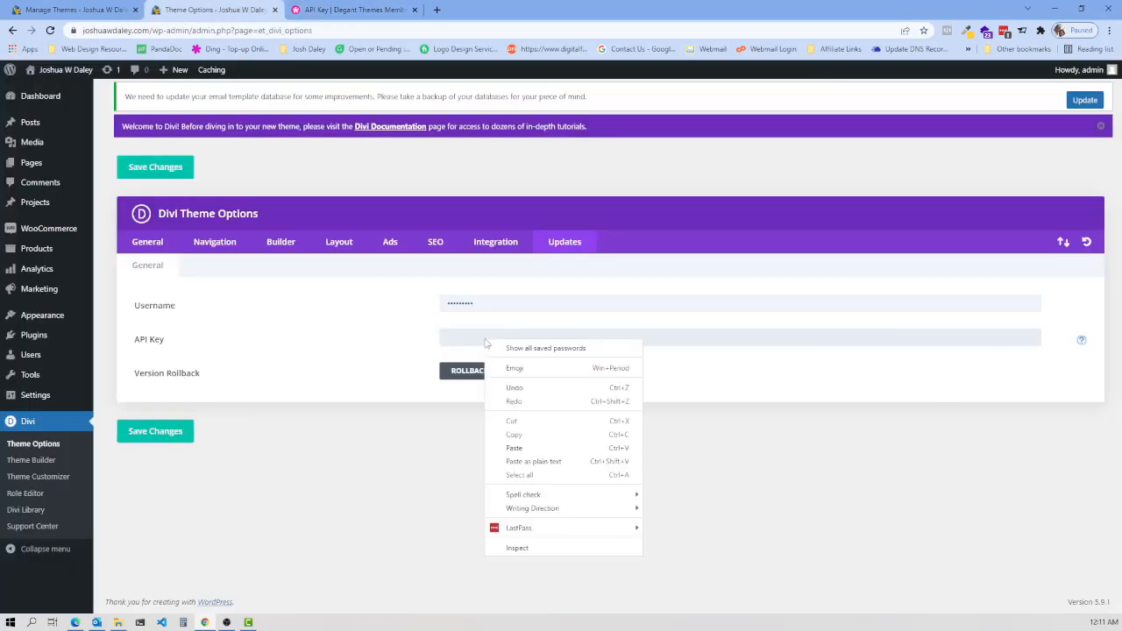
{"action": "left_click", "coordinate": [514, 447]}
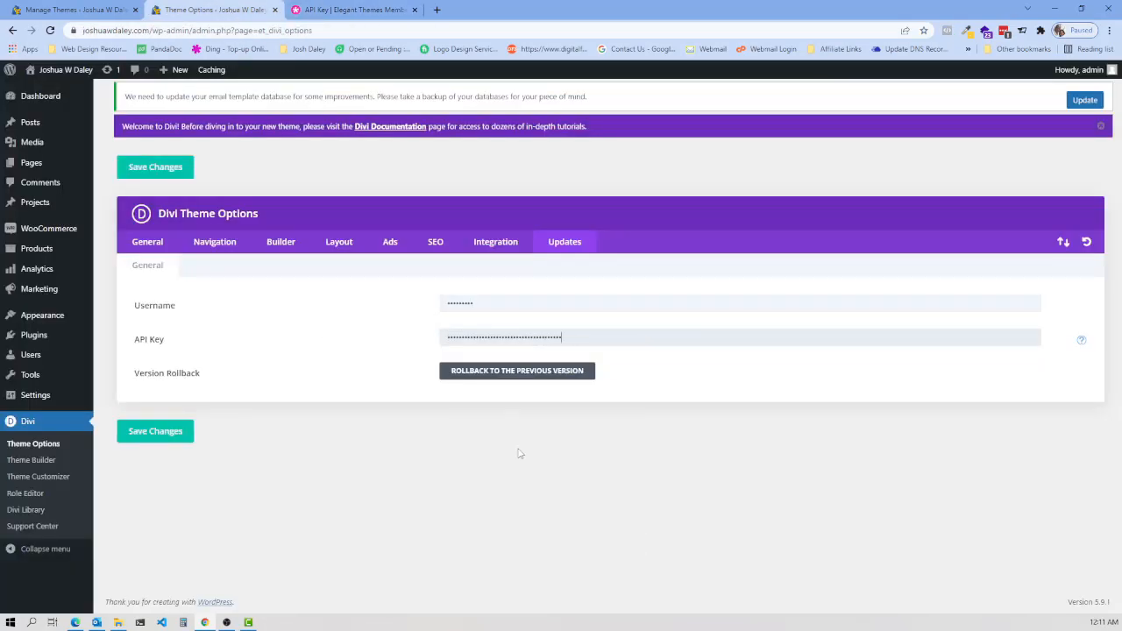
{"action": "left_click", "coordinate": [149, 434]}
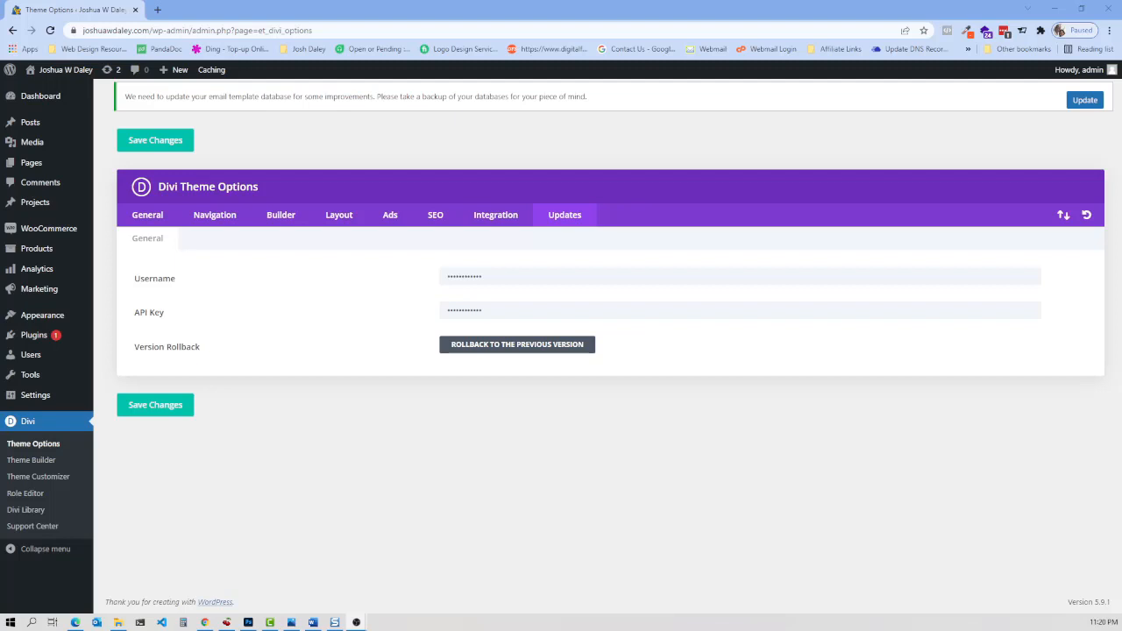
Create a new WordPress page and title it "Demo Page"
{"action": "mouse_move", "coordinate": [38, 167]}
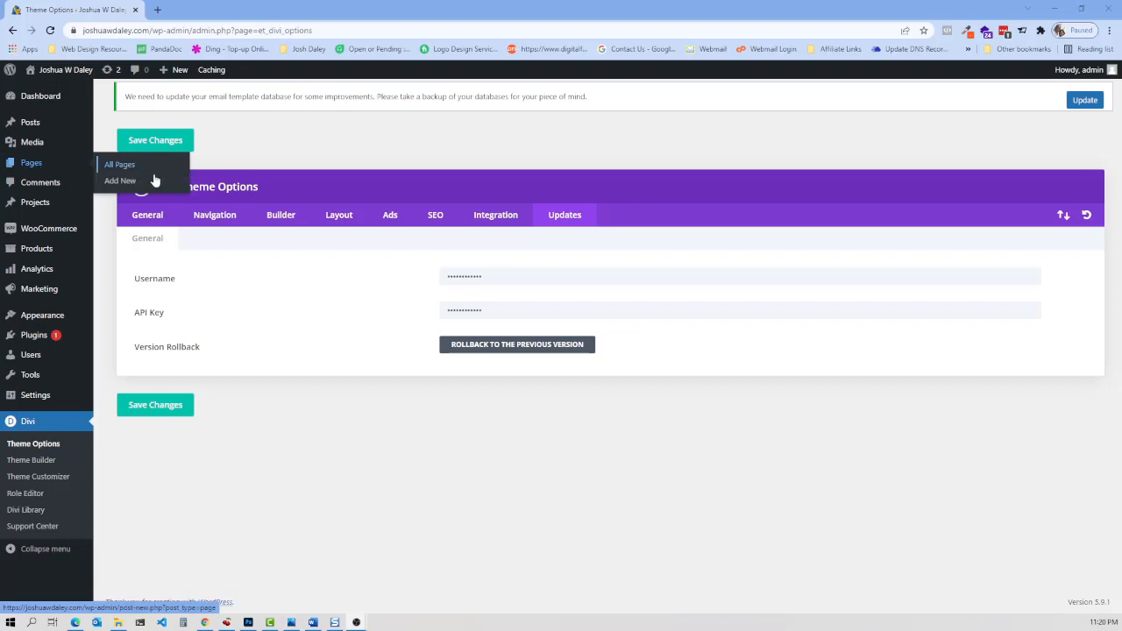
{"action": "left_click", "coordinate": [123, 182]}
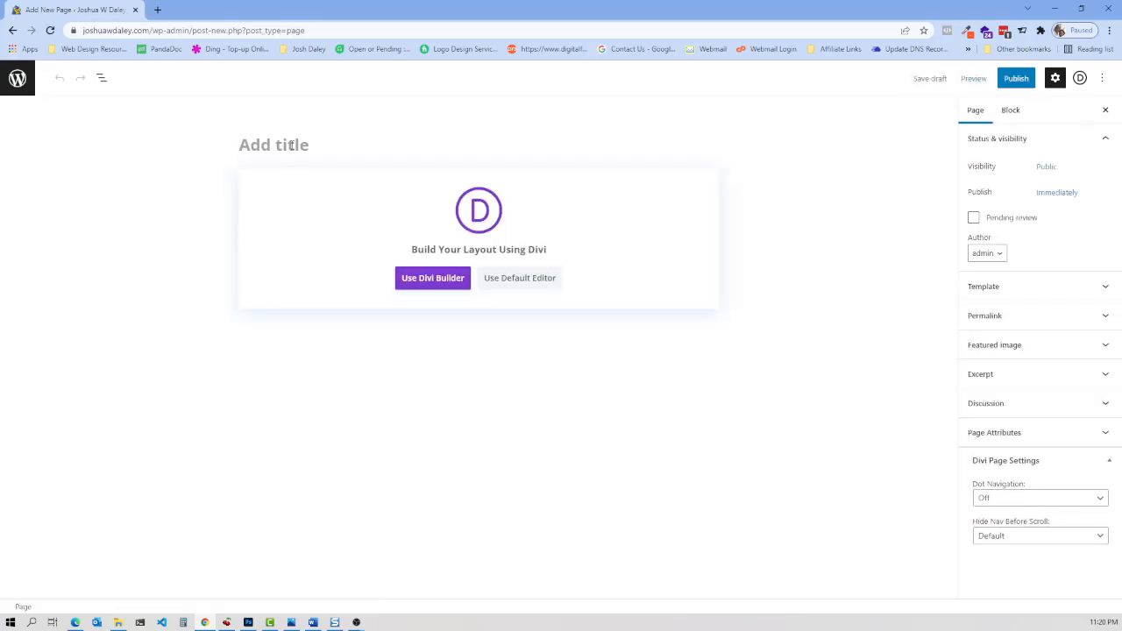
{"action": "left_click", "coordinate": [292, 146]}
{"action": "type", "text": "Deni"}
{"action": "type", "text": "mo Page"}
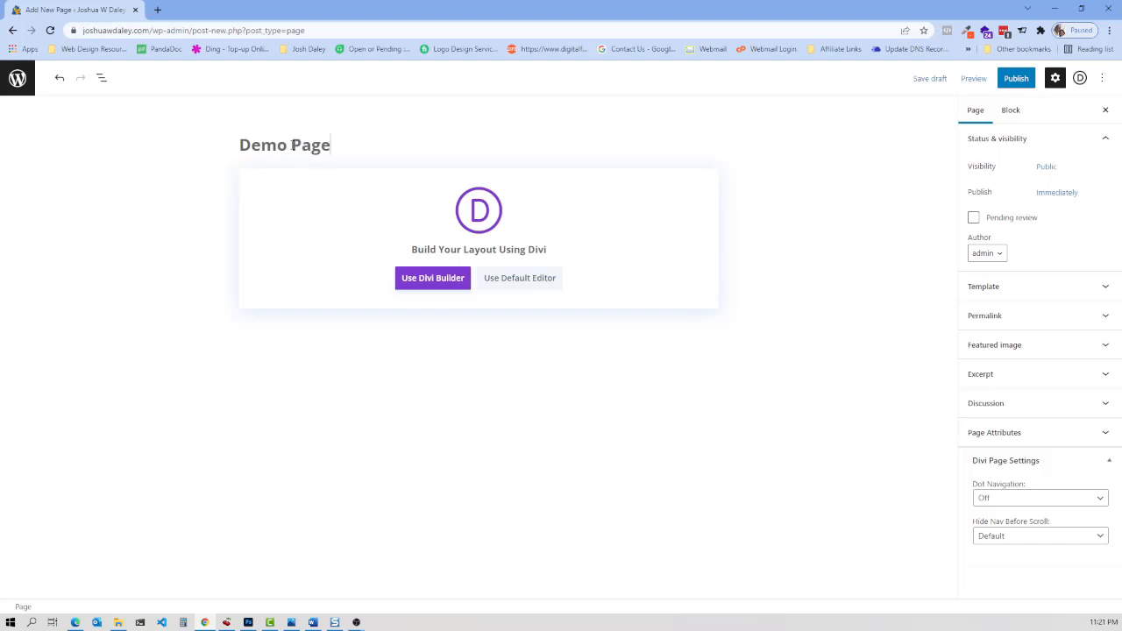
Publish the "Demo Page" and start building it with the Divi Builder
{"action": "left_click", "coordinate": [1019, 81]}
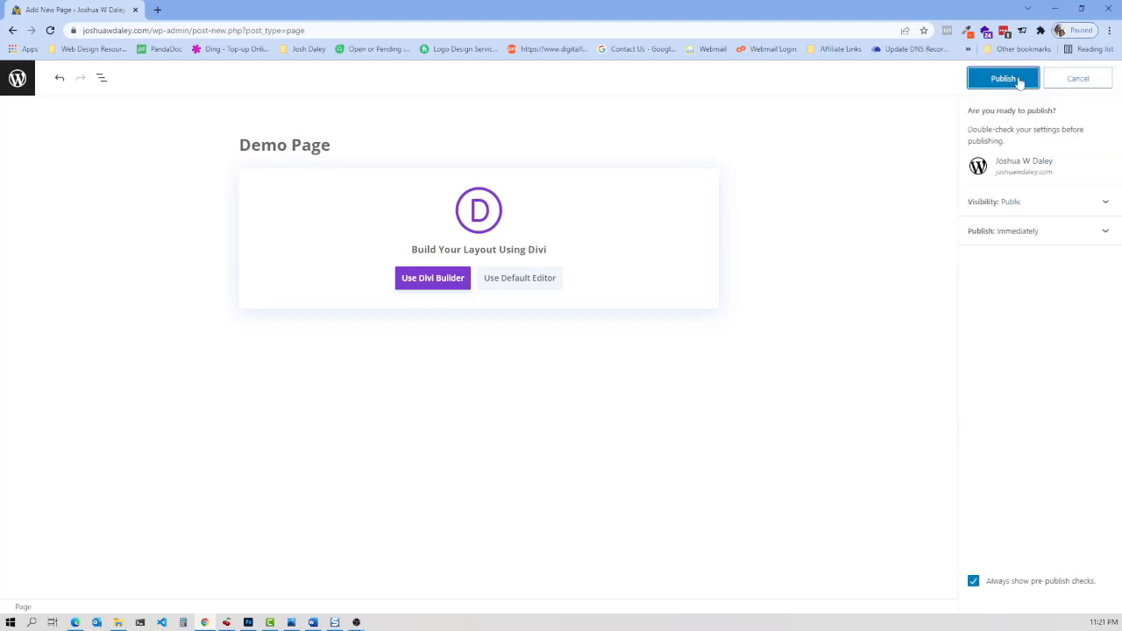
{"action": "left_click", "coordinate": [1019, 80]}
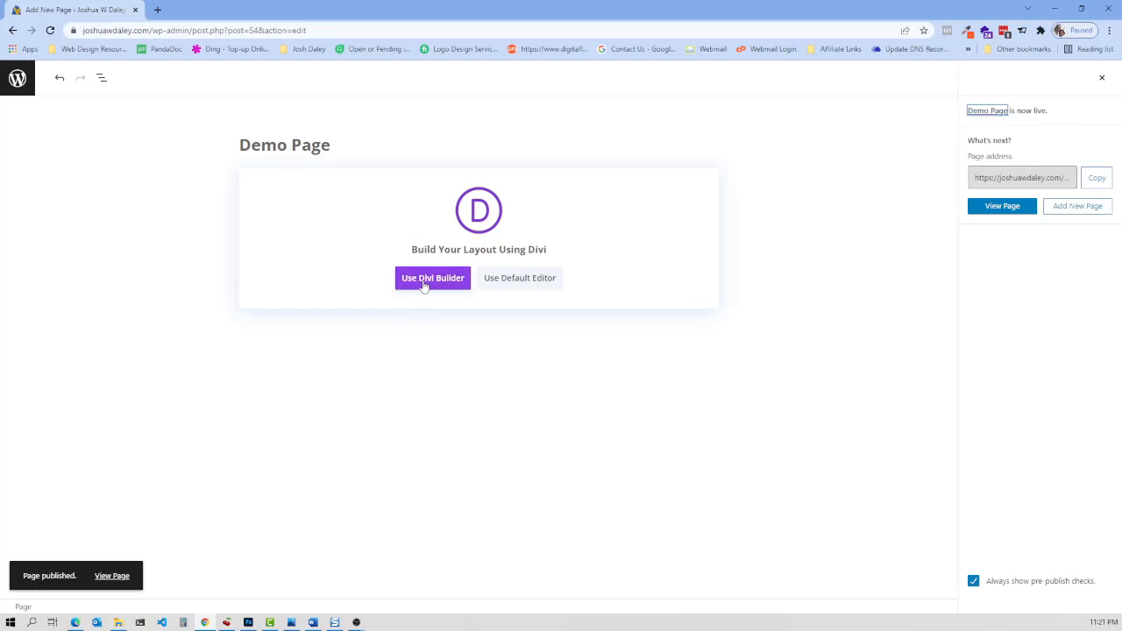
{"action": "left_click", "coordinate": [432, 284]}
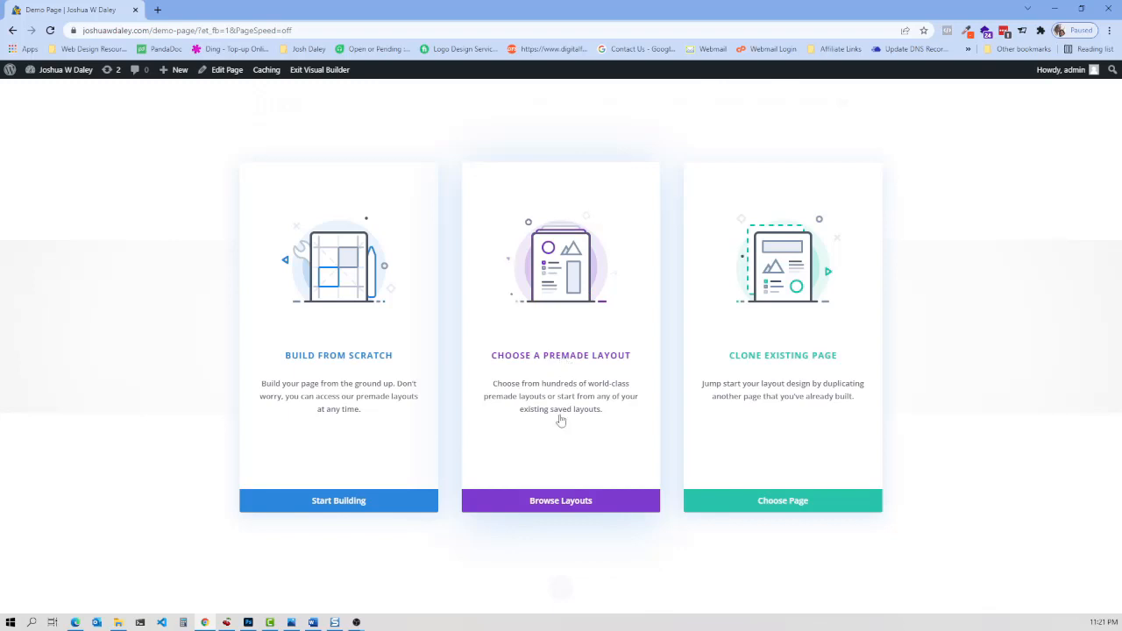
Browse the premade layouts and load the Landing layout of the Design Agency pack into the page
{"action": "left_click", "coordinate": [559, 500]}
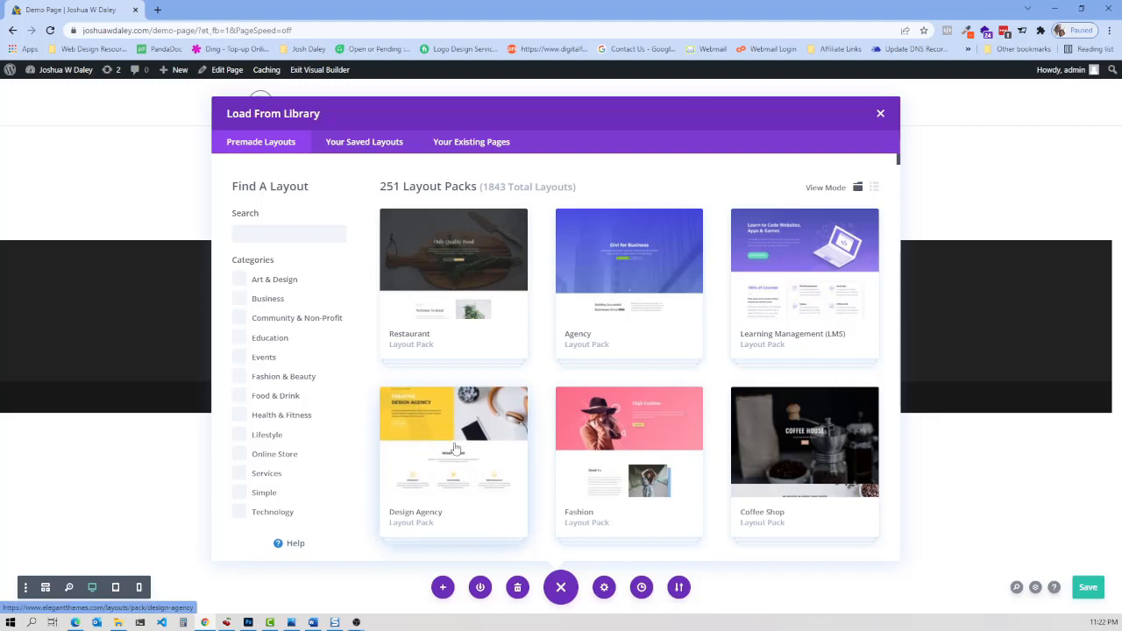
{"action": "left_click", "coordinate": [443, 438]}
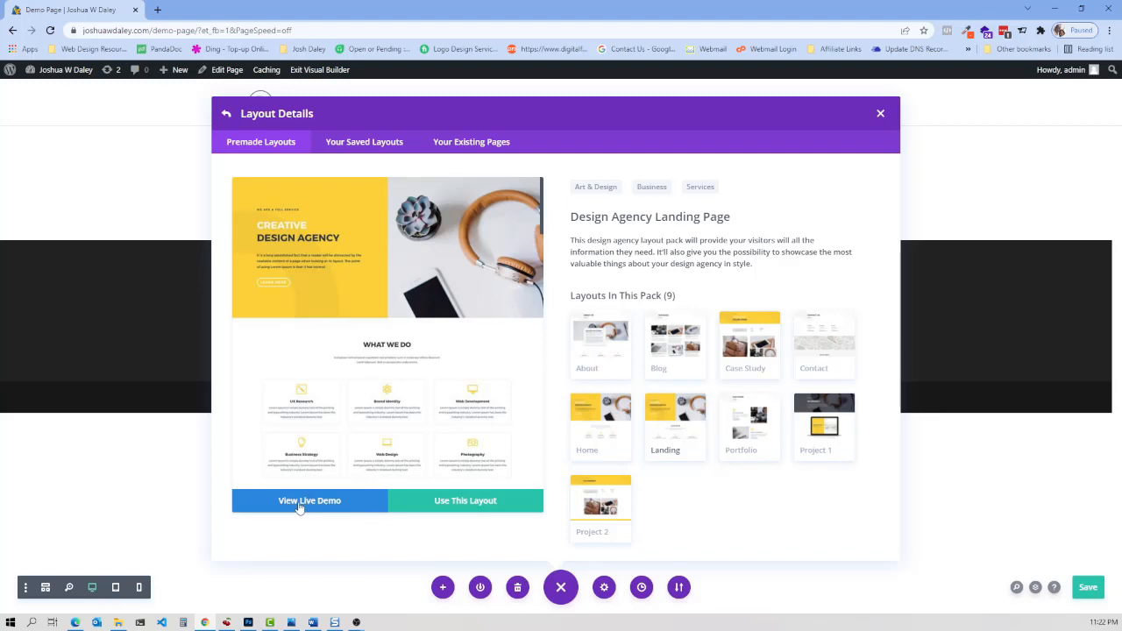
{"action": "left_click", "coordinate": [471, 505]}
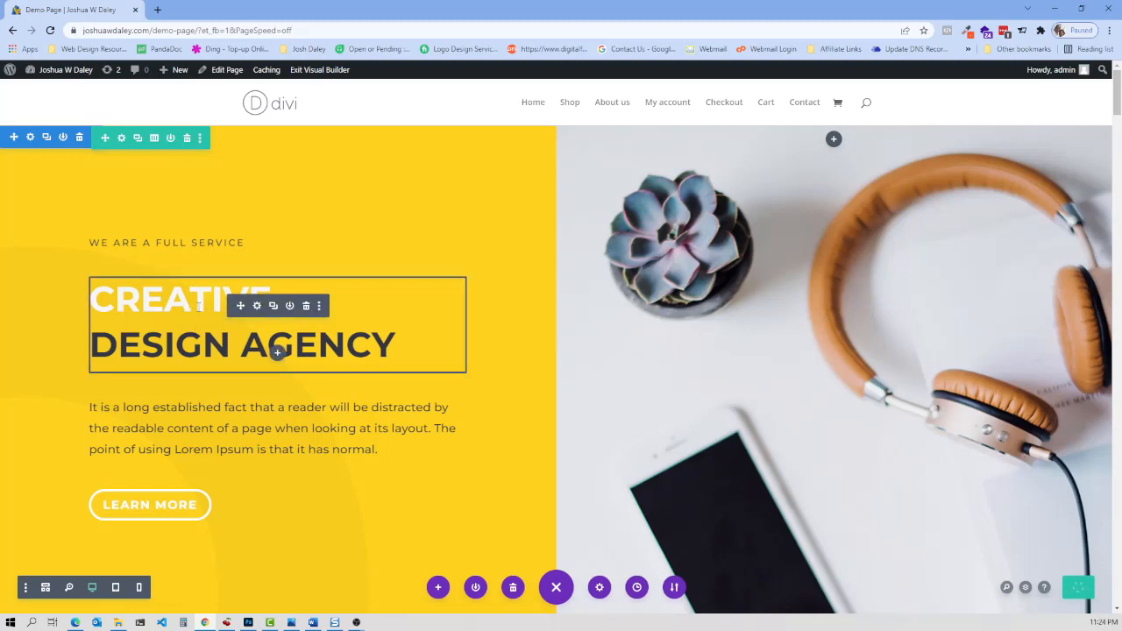
Replace the word "Creative" with "Awesome" in the hero heading's text module and save the module
{"action": "left_click", "coordinate": [257, 306]}
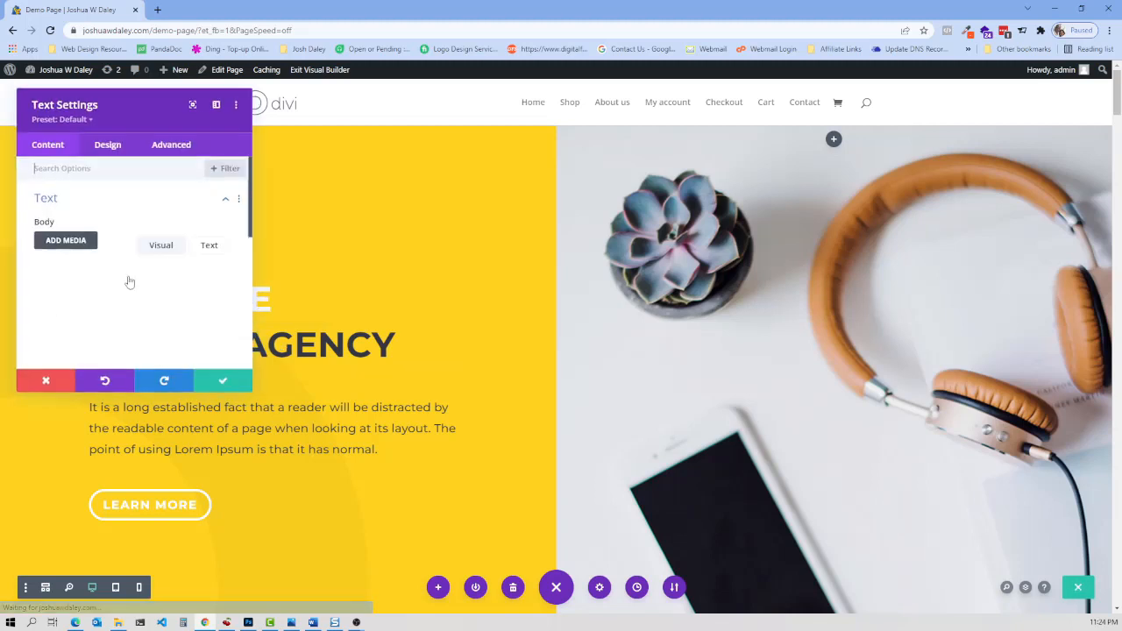
{"action": "scroll", "coordinate": [125, 310], "scroll_direction": "down", "scroll_amount": 1}
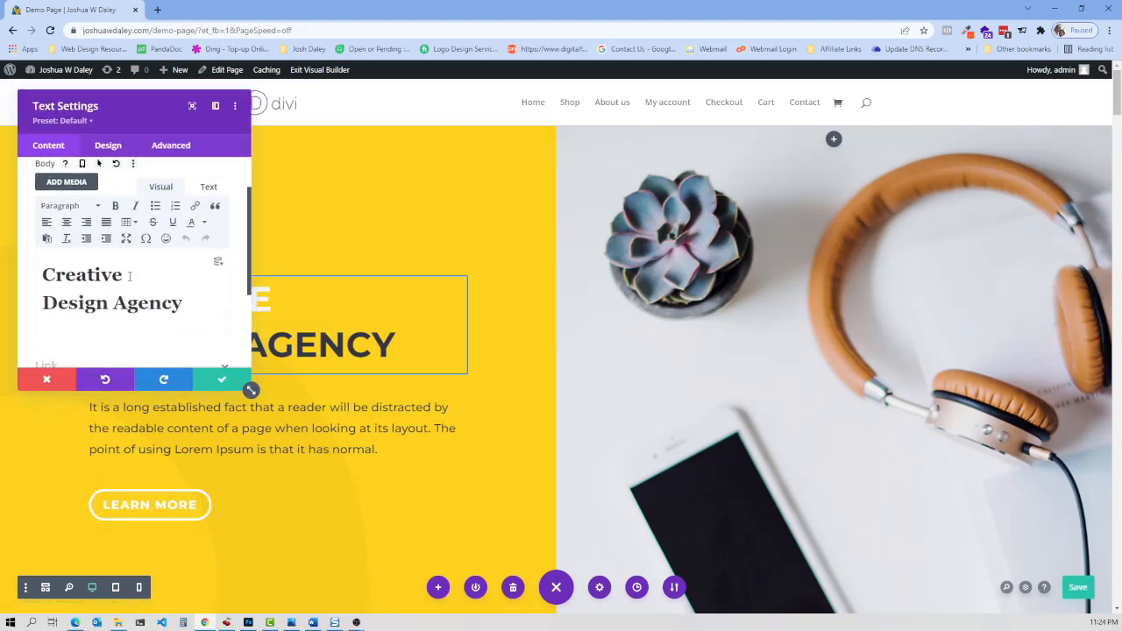
{"action": "double_click", "coordinate": [130, 275]}
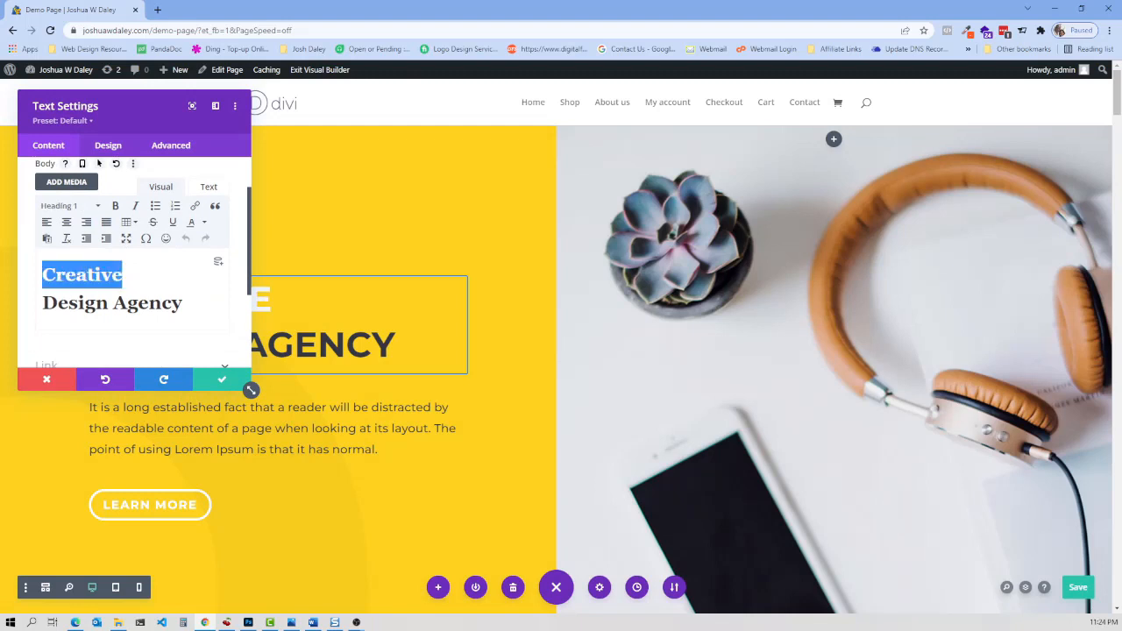
{"action": "type", "text": "Awesome"}
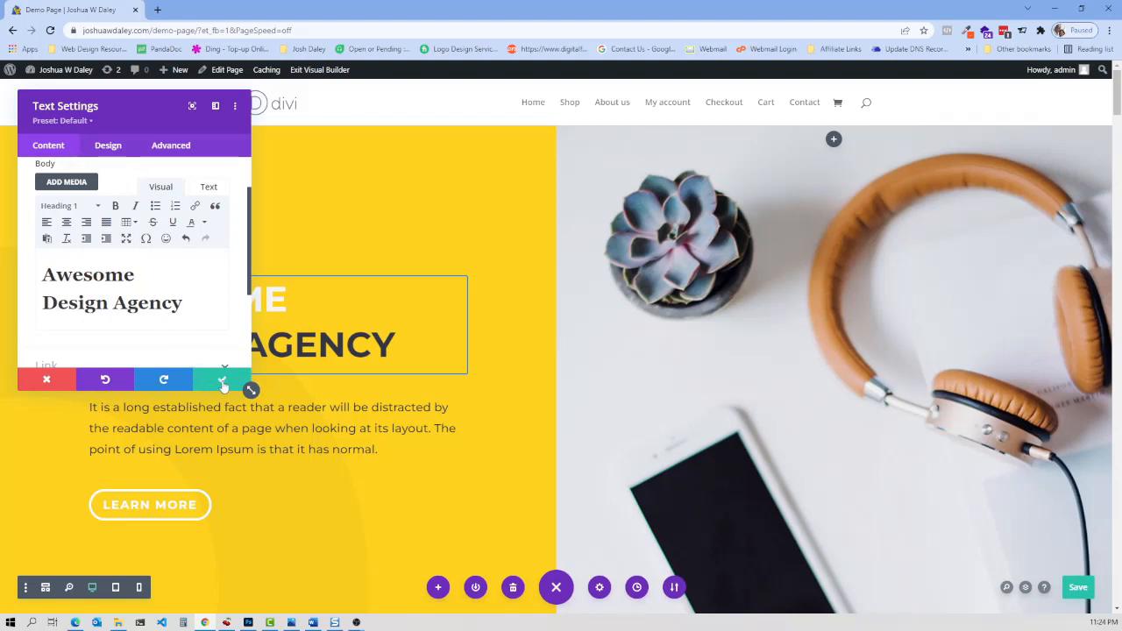
{"action": "left_click", "coordinate": [219, 382]}
Reopen the hero heading's module settings and set the H1 heading font to Poppins
{"action": "mouse_move", "coordinate": [216, 323]}
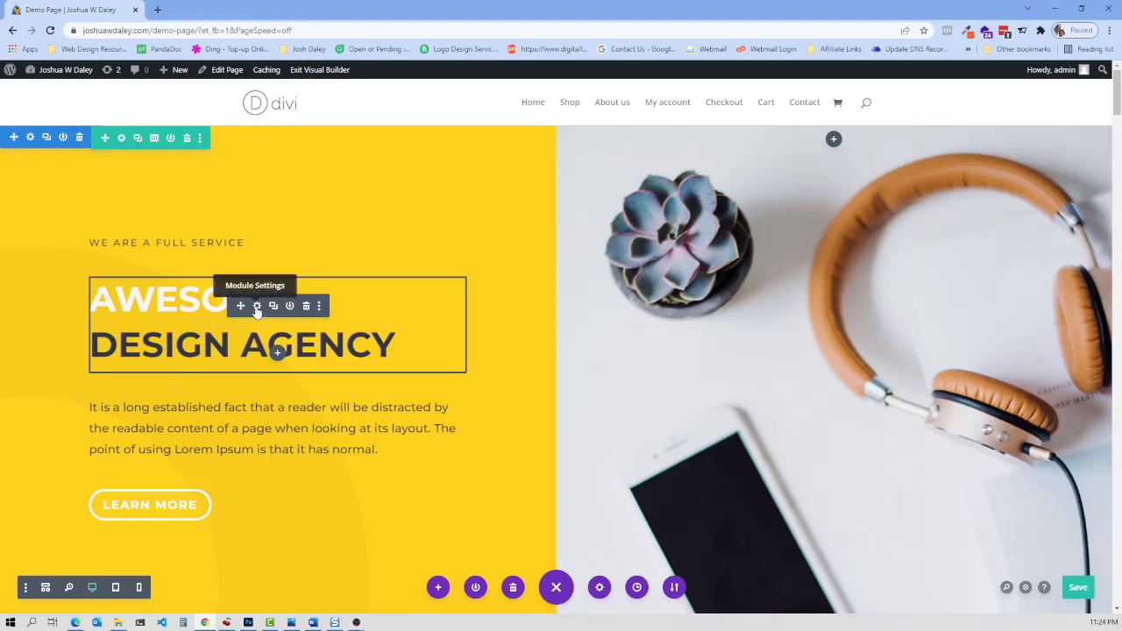
{"action": "left_click", "coordinate": [257, 306]}
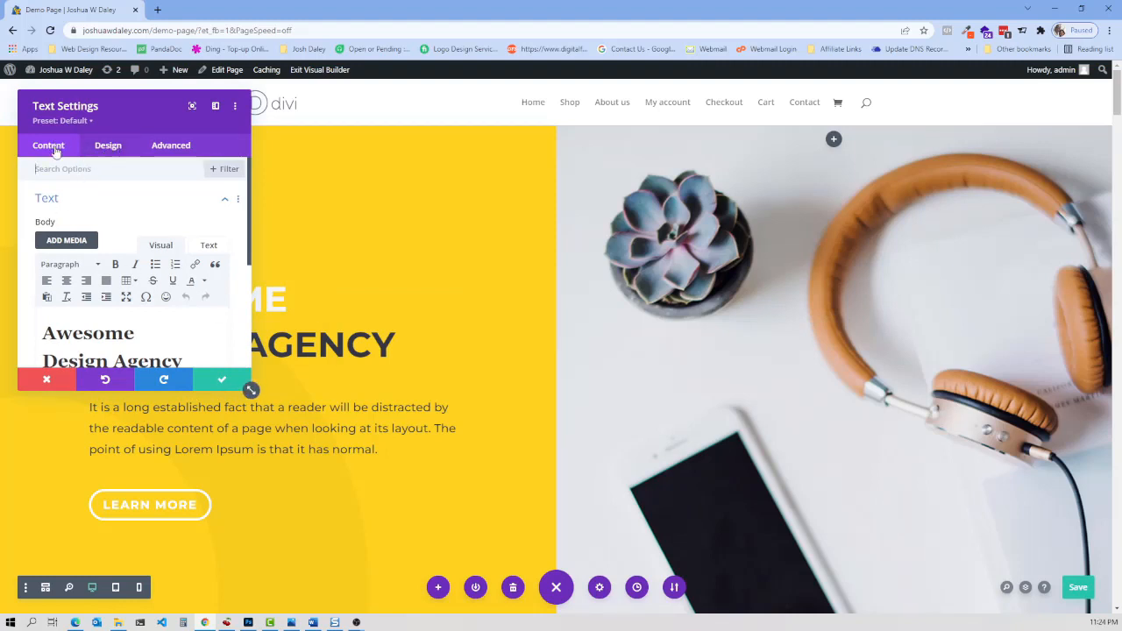
{"action": "scroll", "coordinate": [98, 163], "scroll_direction": "down", "scroll_amount": 1}
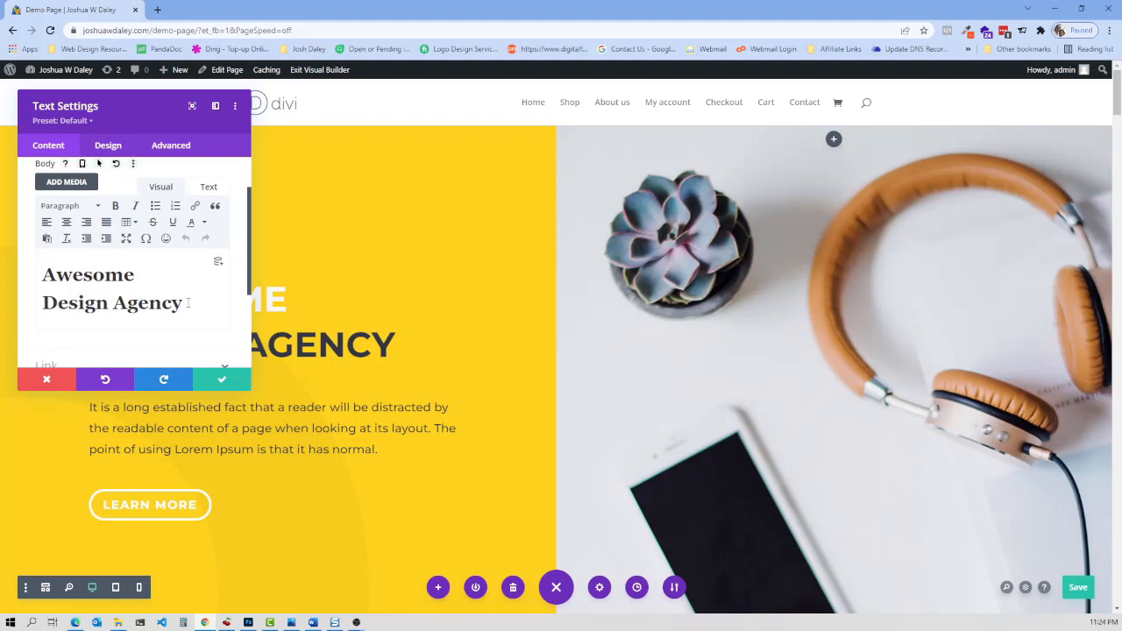
{"action": "left_click_drag", "start_coordinate": [188, 303], "coordinate": [9, 270]}
{"action": "scroll", "coordinate": [132, 263], "scroll_direction": "up", "scroll_amount": 1}
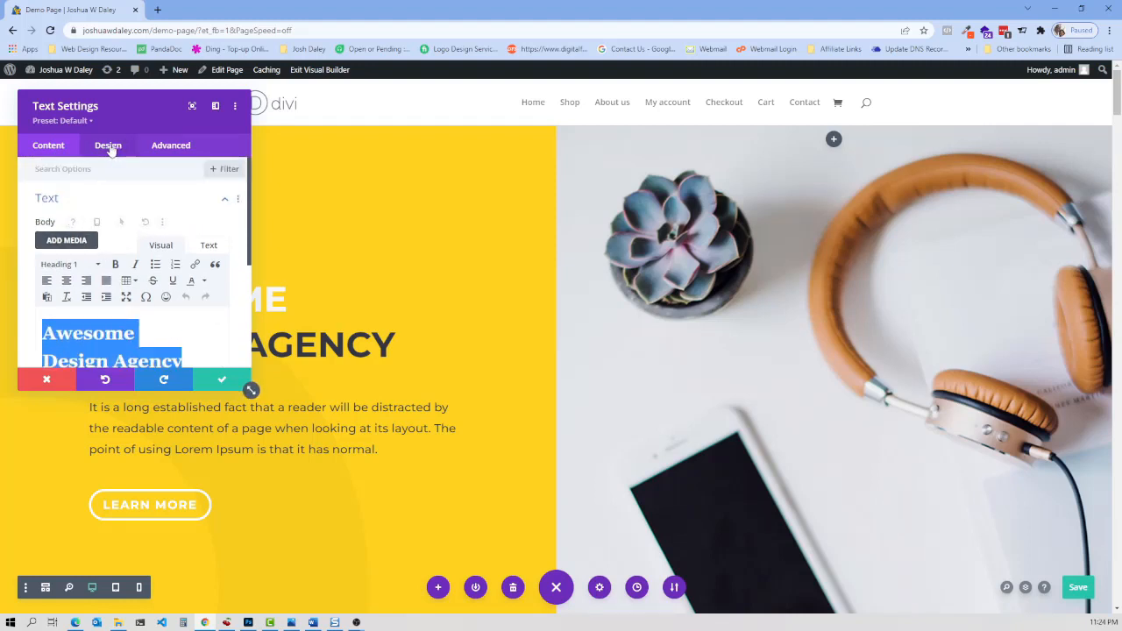
{"action": "left_click", "coordinate": [108, 147]}
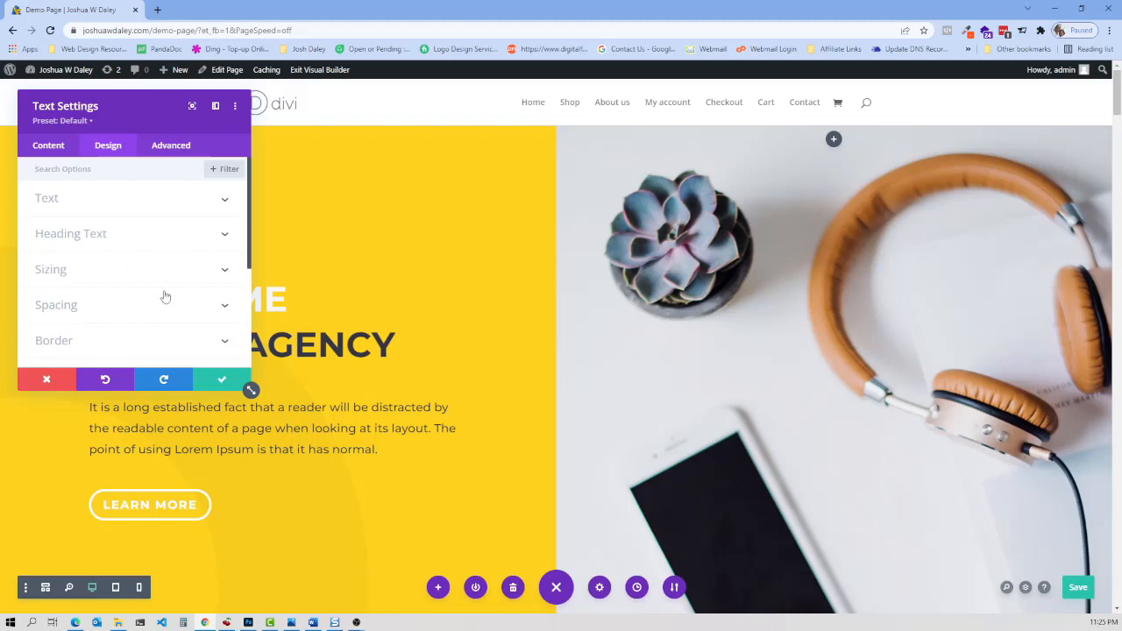
{"action": "left_click", "coordinate": [104, 241]}
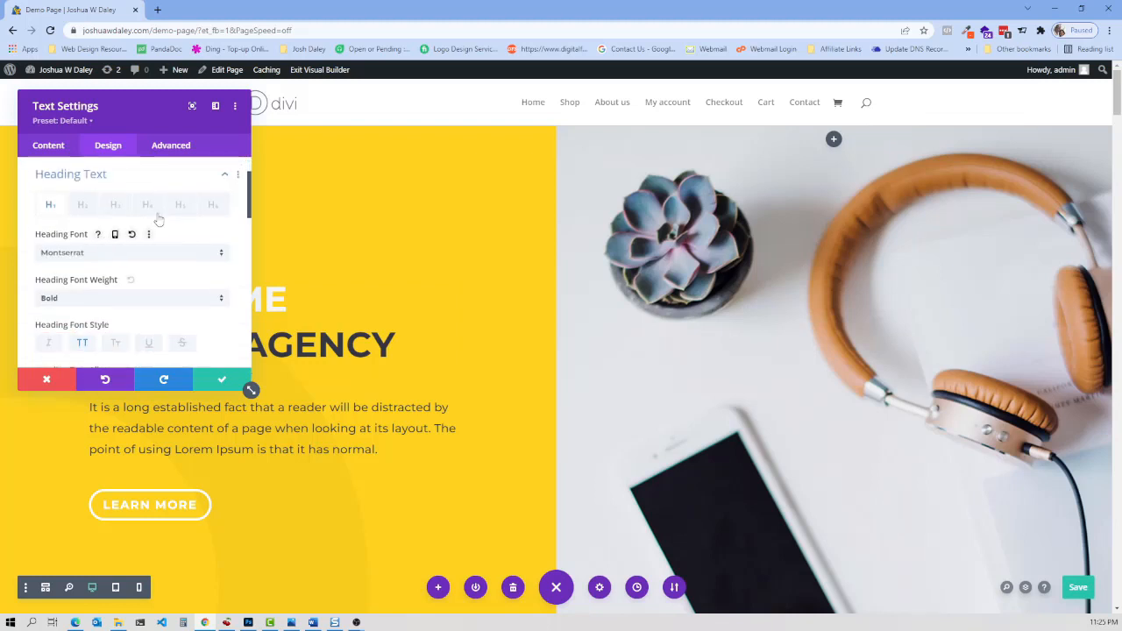
{"action": "left_click_drag", "start_coordinate": [110, 110], "coordinate": [463, 118]}
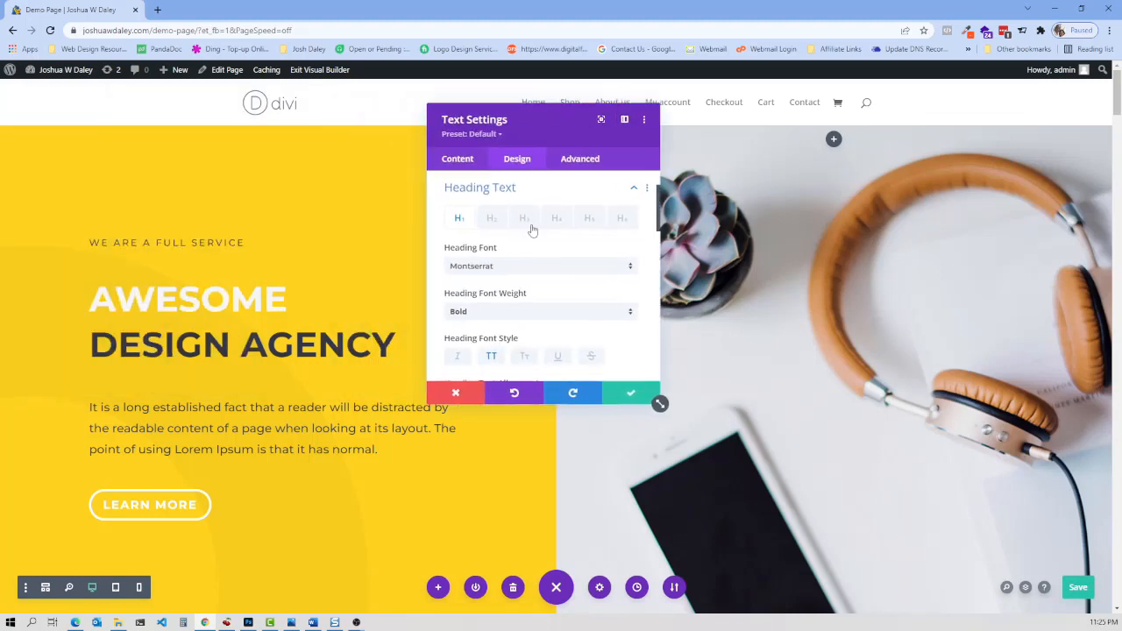
{"action": "left_click", "coordinate": [507, 268]}
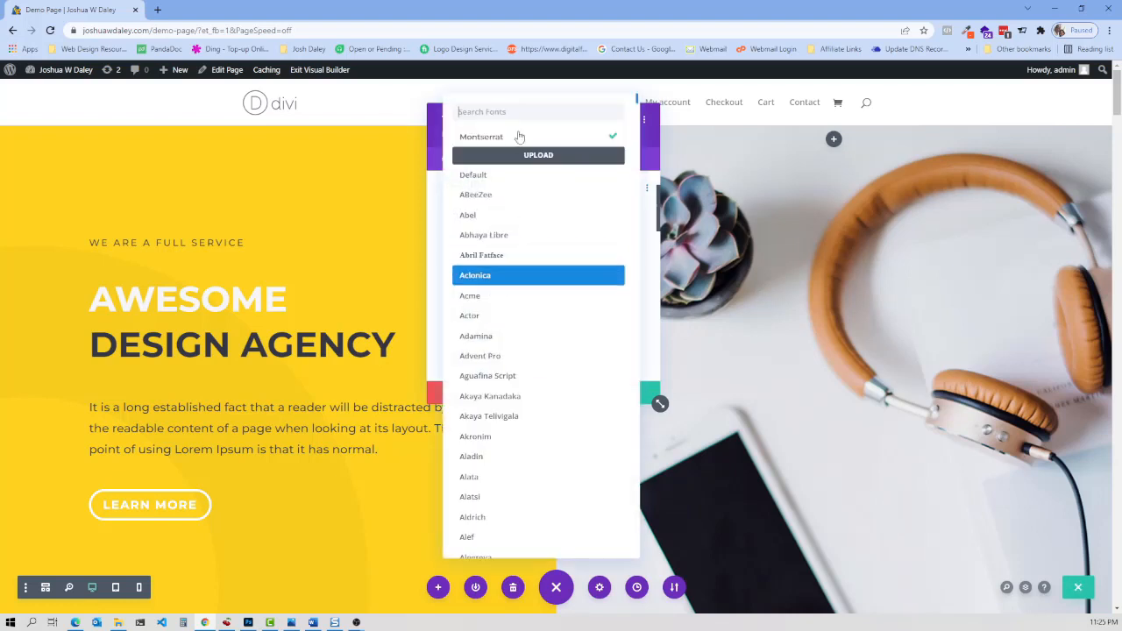
{"action": "type", "text": "pop"}
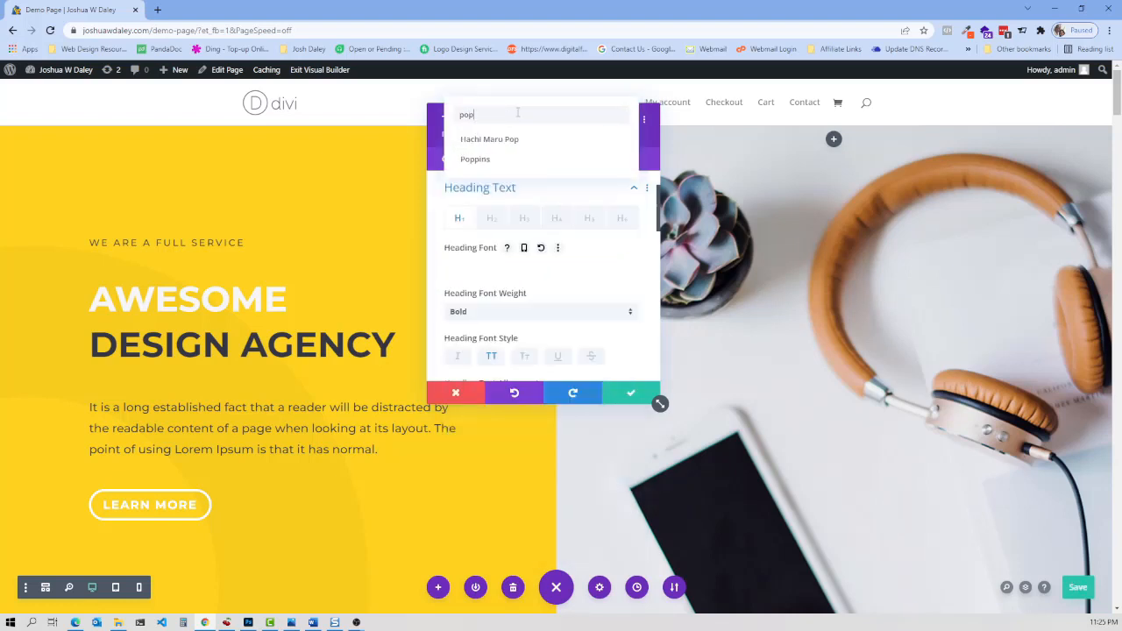
{"action": "left_click", "coordinate": [503, 159]}
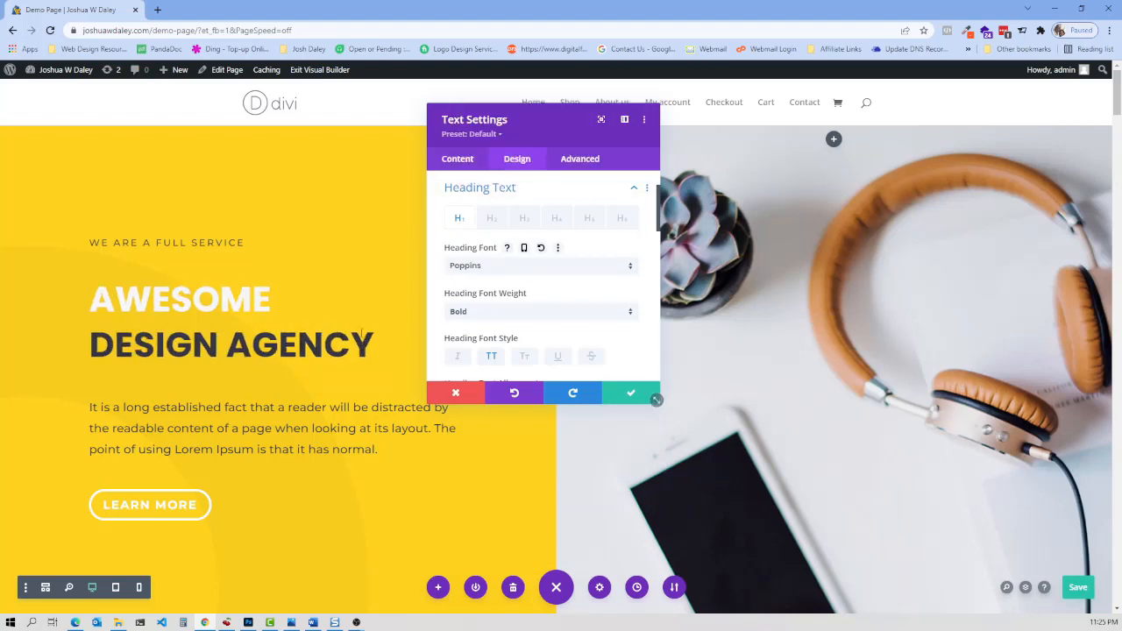
Try centre and right alignment for the heading text, then set it to left alignment
{"action": "scroll", "coordinate": [483, 320], "scroll_direction": "down", "scroll_amount": 3}
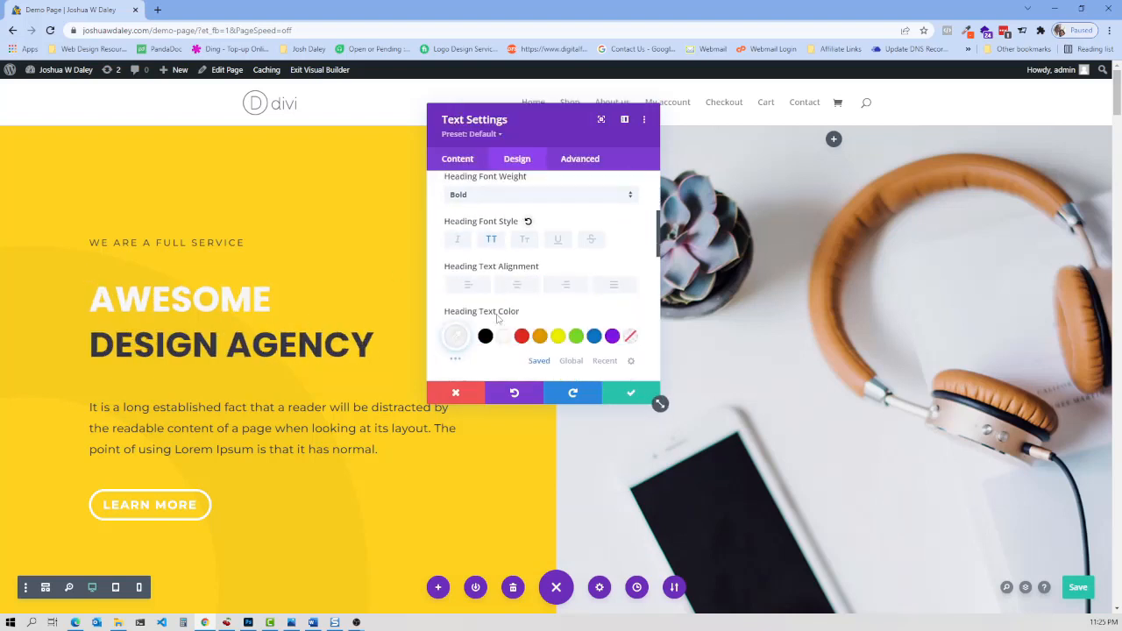
{"action": "scroll", "coordinate": [497, 319], "scroll_direction": "down", "scroll_amount": 1}
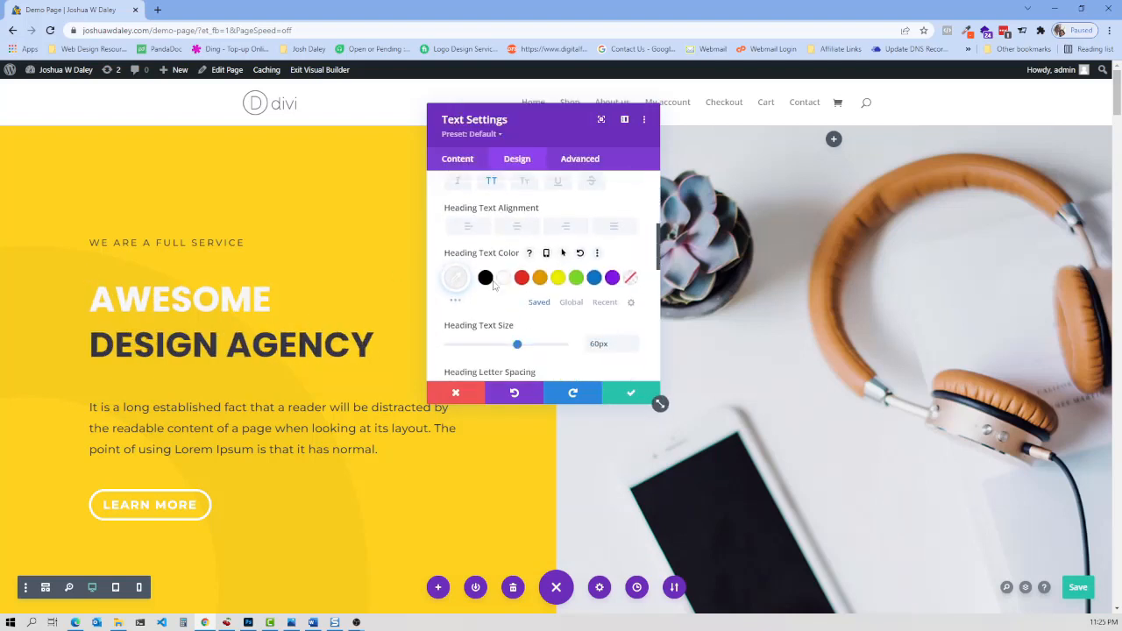
{"action": "left_click", "coordinate": [518, 228]}
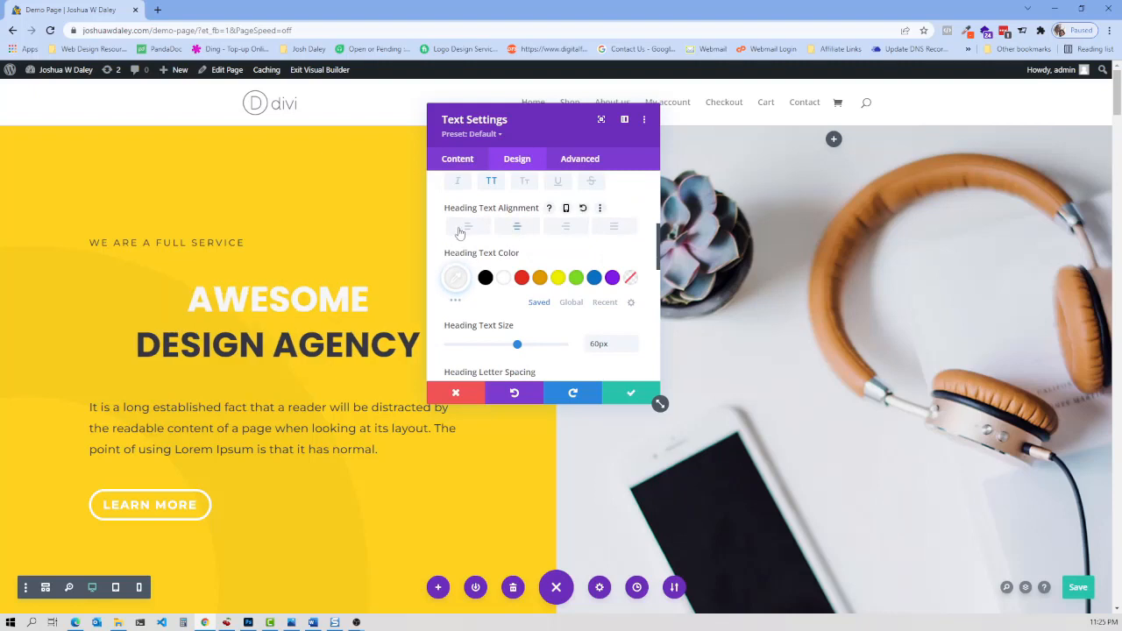
{"action": "left_click", "coordinate": [468, 228]}
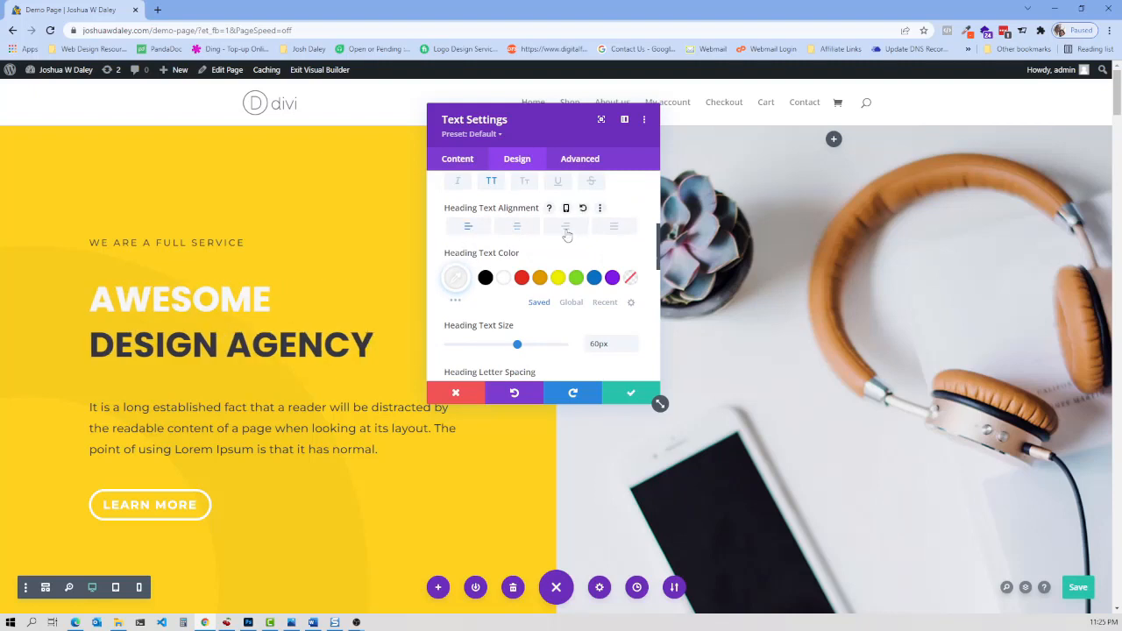
{"action": "left_click", "coordinate": [566, 228]}
{"action": "left_click", "coordinate": [481, 230]}
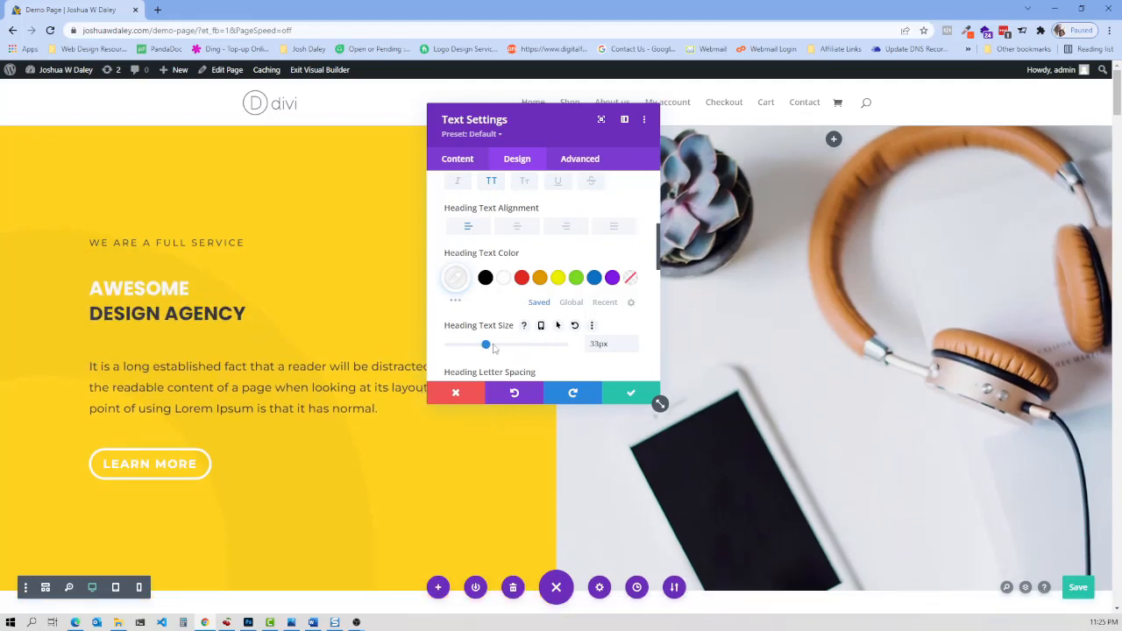
Set the heading text size to 61px and, after trying red and orange, make the heading text white
{"action": "mouse_move", "coordinate": [517, 345]}
{"action": "left_mouse_down"}
{"action": "mouse_move", "coordinate": [533, 350]}
{"action": "mouse_move", "coordinate": [519, 345]}
{"action": "left_mouse_up"}
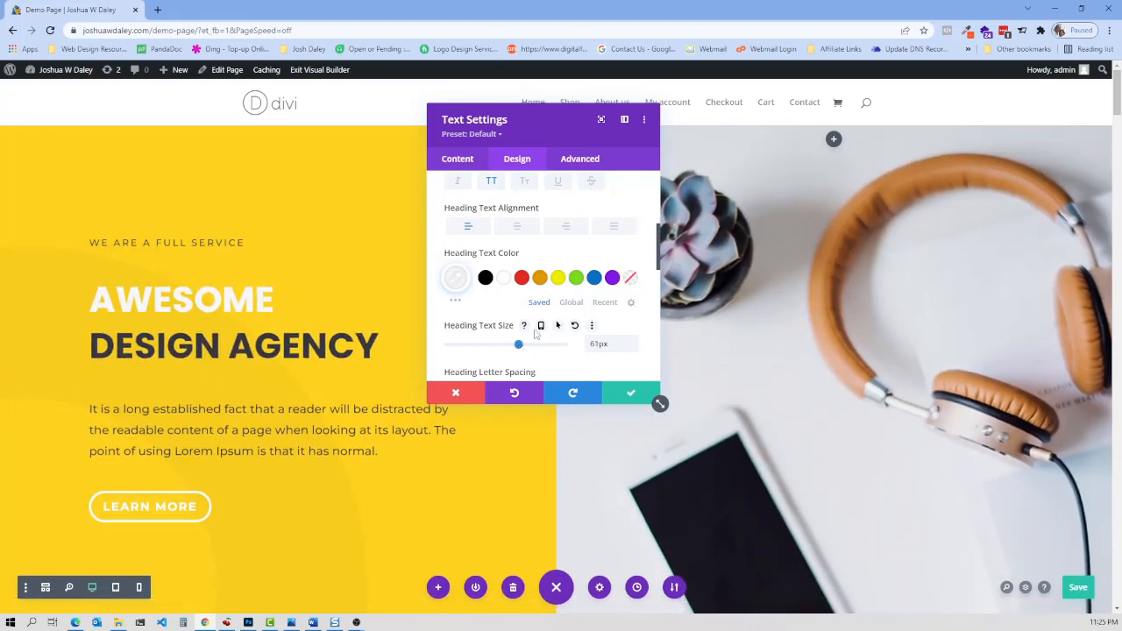
{"action": "left_click", "coordinate": [521, 278]}
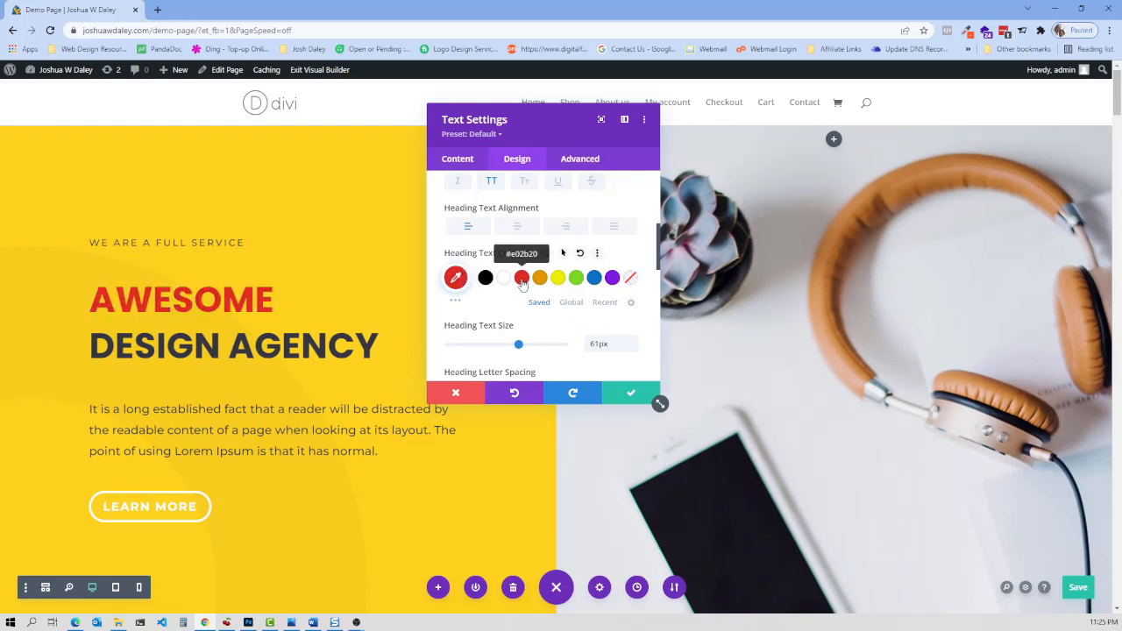
{"action": "left_click", "coordinate": [539, 279]}
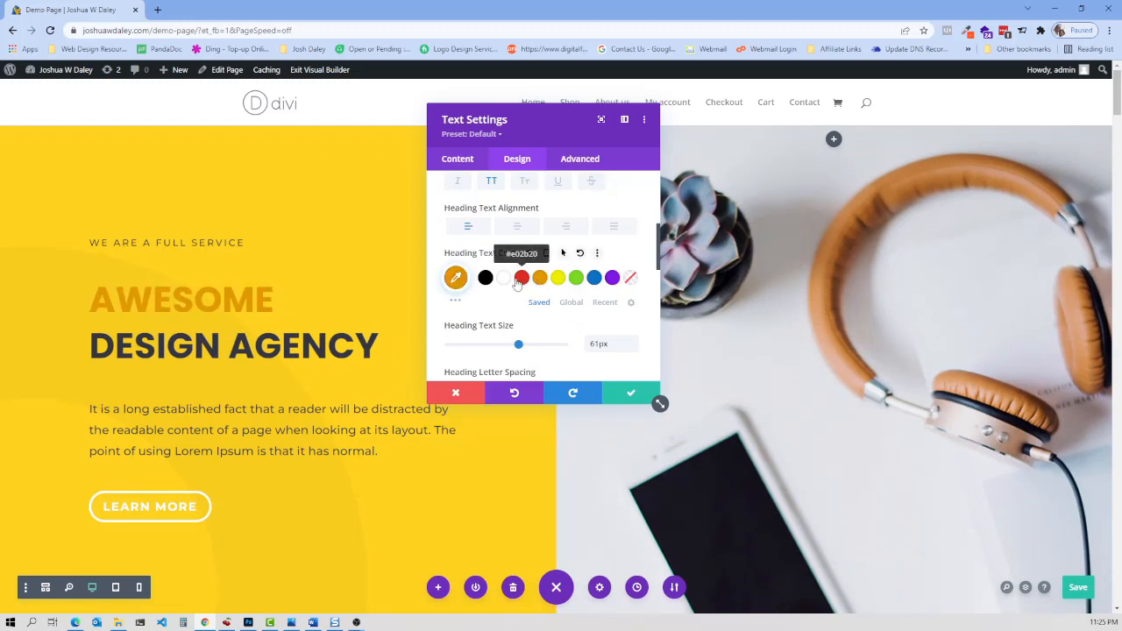
{"action": "left_click", "coordinate": [522, 279]}
{"action": "left_click", "coordinate": [506, 279]}
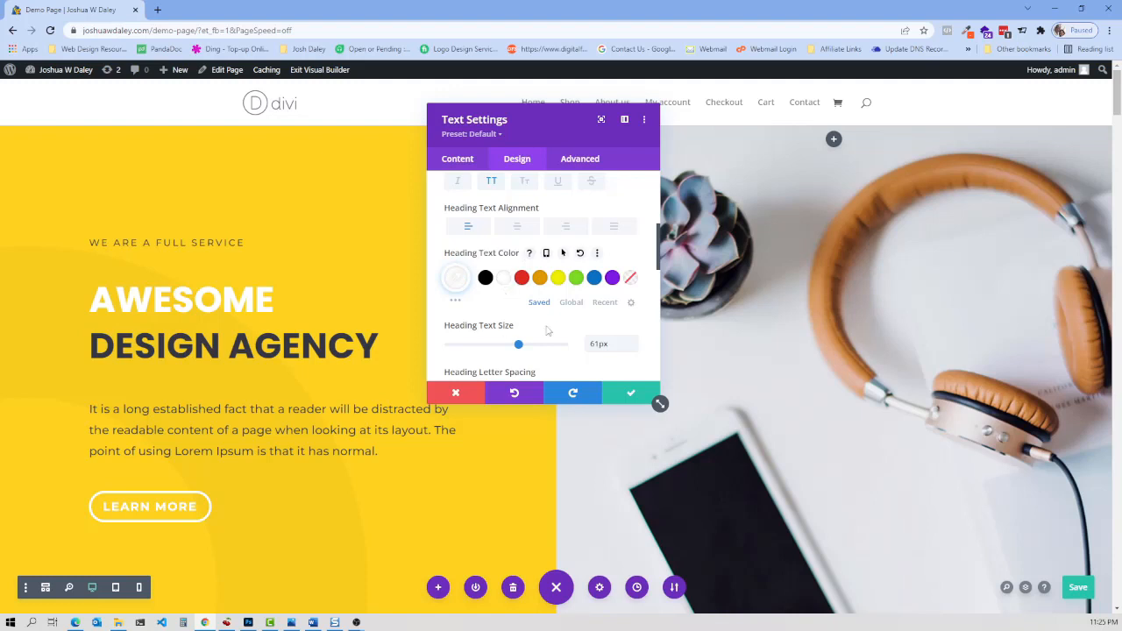
Set the heading letter spacing to 2px
{"action": "scroll", "coordinate": [531, 303], "scroll_direction": "down", "scroll_amount": 2}
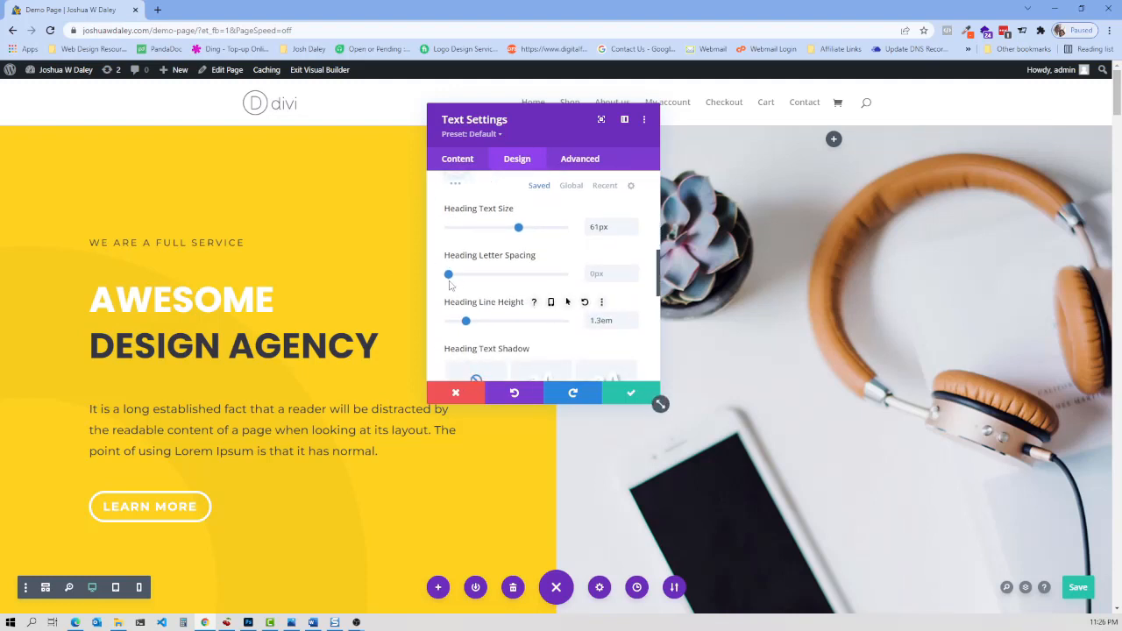
{"action": "left_click", "coordinate": [632, 271]}
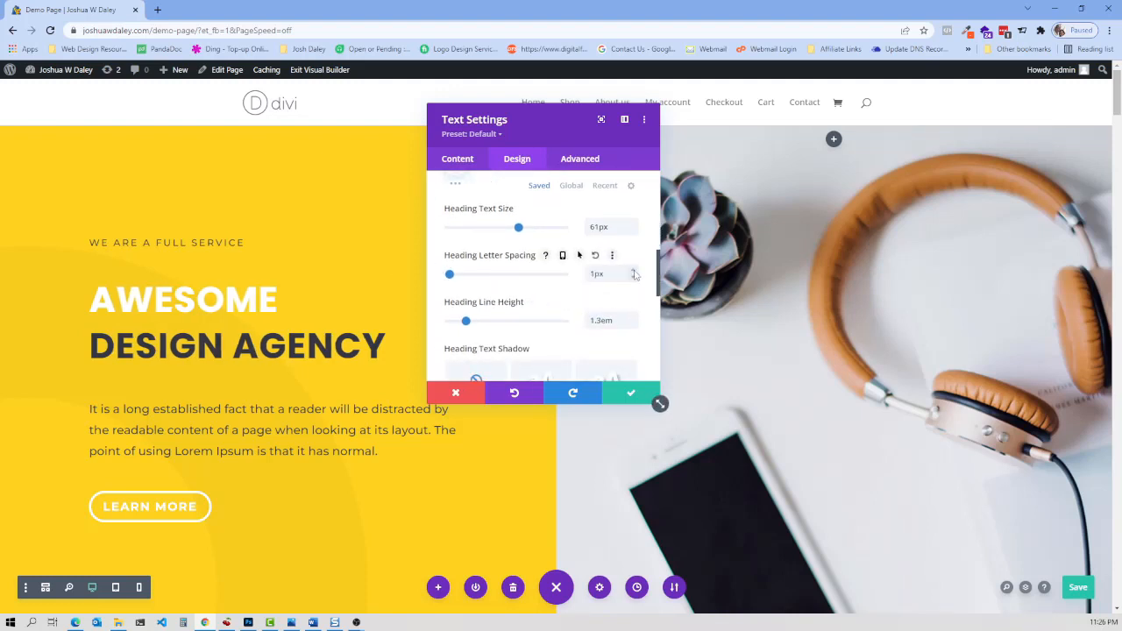
{"action": "left_click", "coordinate": [632, 271]}
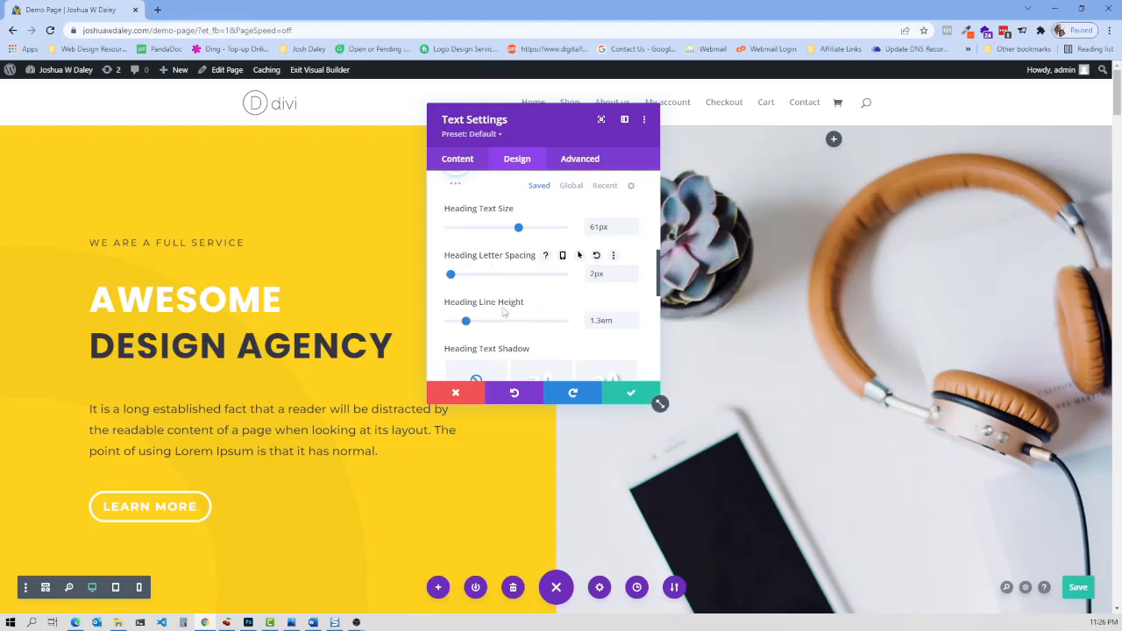
Try heading line heights of 1em and 1.4em, then set the line height to 1.3em
{"action": "left_click", "coordinate": [634, 325]}
{"action": "left_click", "coordinate": [634, 324]}
{"action": "left_click", "coordinate": [634, 323]}
{"action": "left_click", "coordinate": [634, 323]}
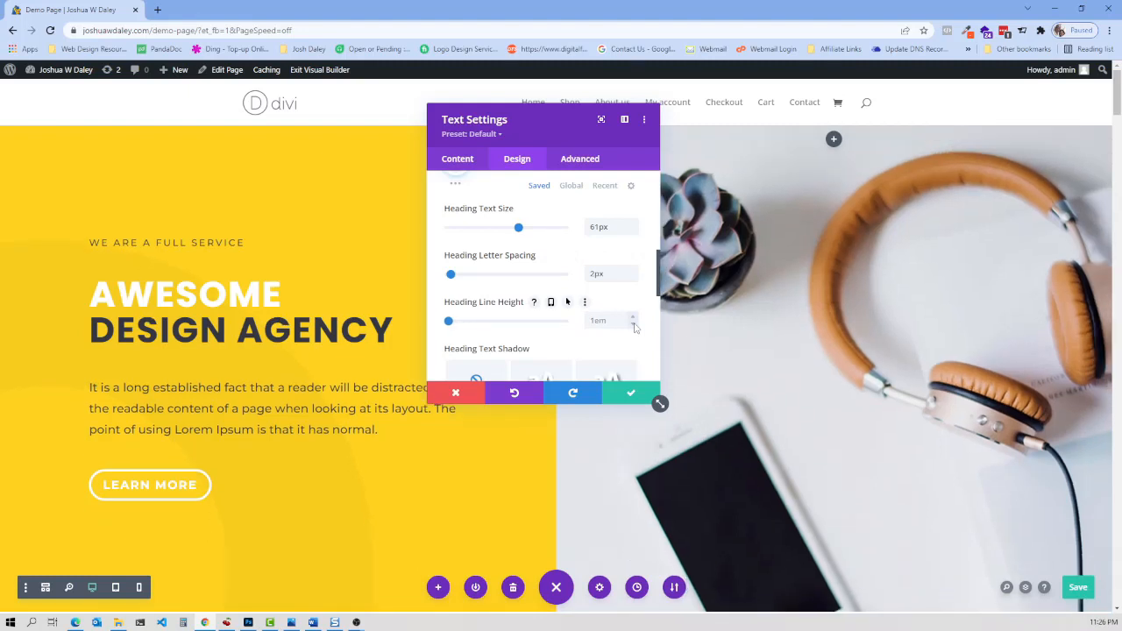
{"action": "left_click", "coordinate": [634, 317]}
{"action": "left_click", "coordinate": [634, 317]}
{"action": "left_click", "coordinate": [634, 317]}
{"action": "left_click", "coordinate": [633, 317]}
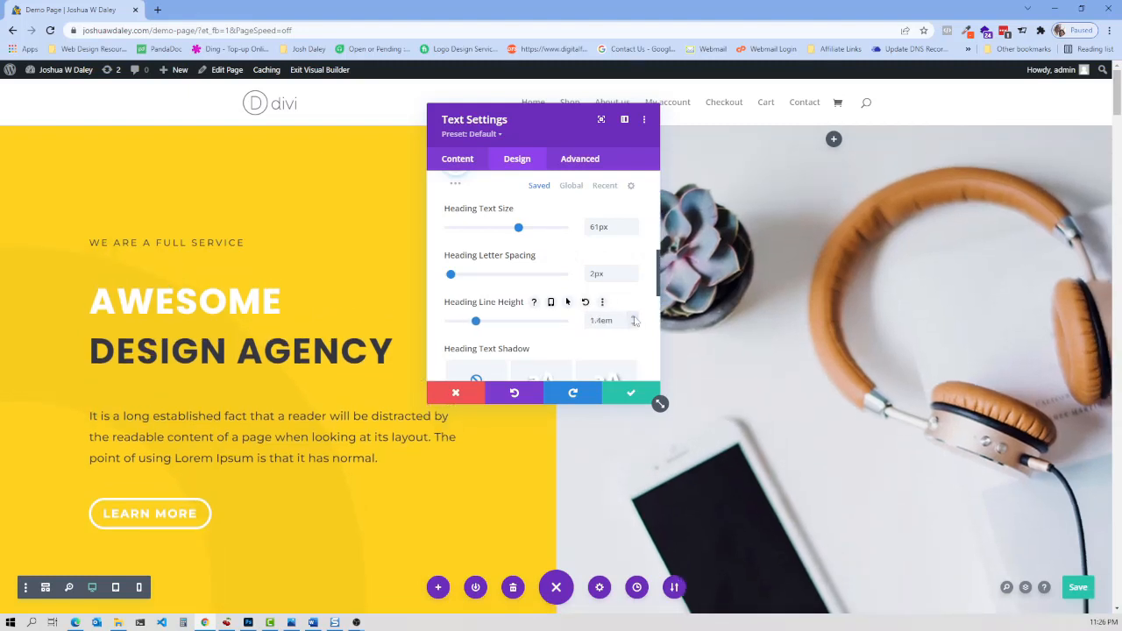
{"action": "scroll", "coordinate": [631, 393], "scroll_direction": "down", "scroll_amount": 1}
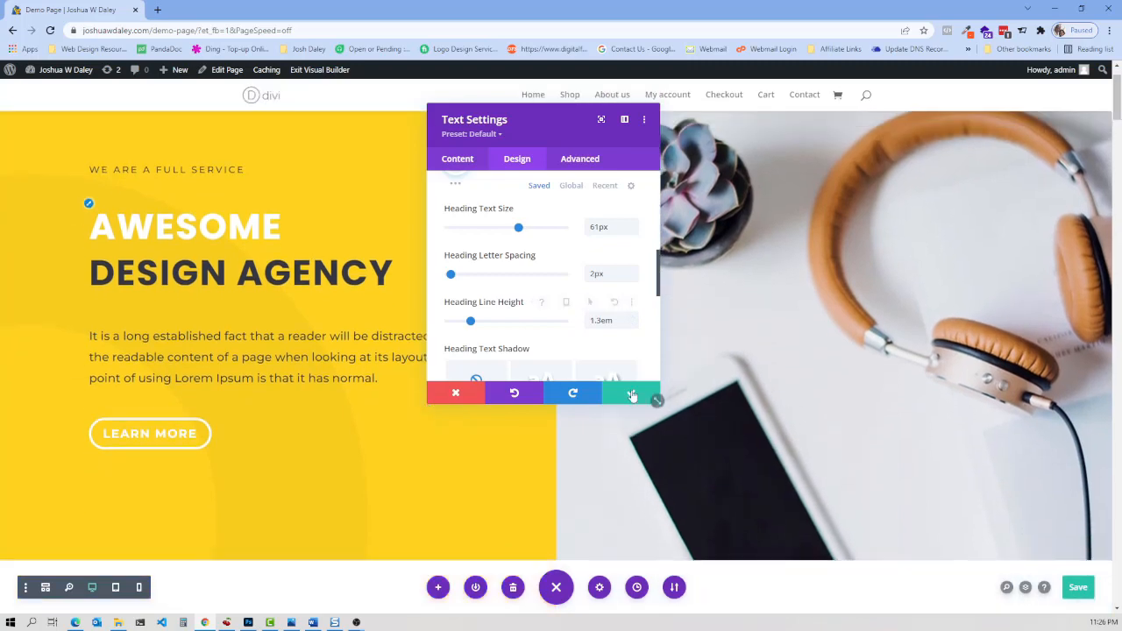
Change the "What We Do" row's layout from a single column to two equal columns
{"action": "scroll", "coordinate": [348, 366], "scroll_direction": "down", "scroll_amount": 4}
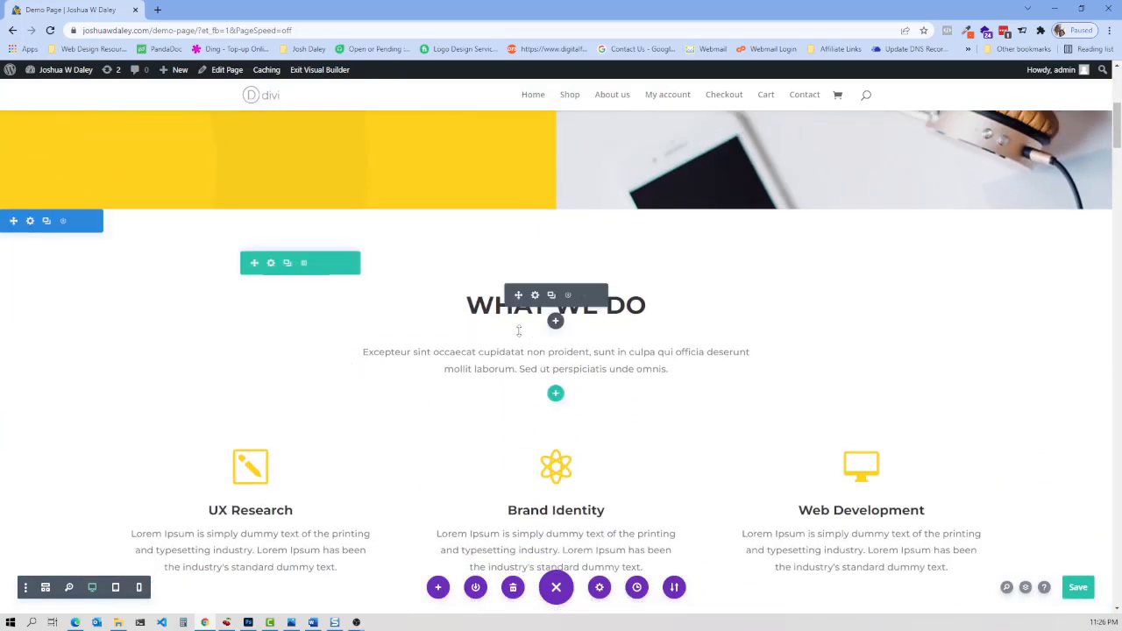
{"action": "left_click", "coordinate": [304, 264]}
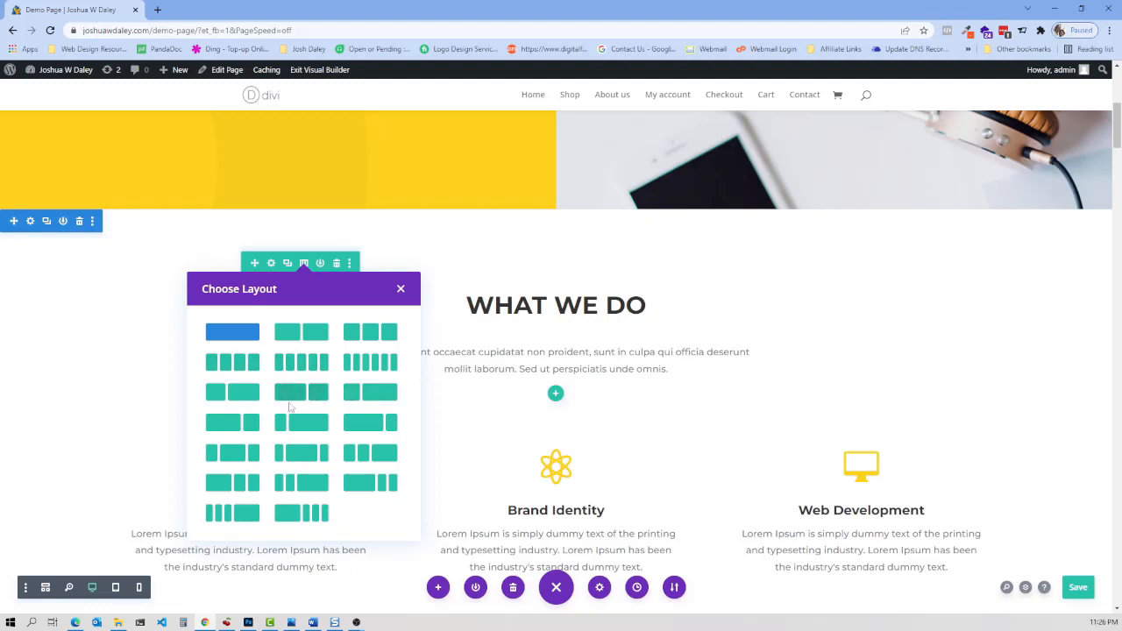
{"action": "left_click", "coordinate": [314, 339]}
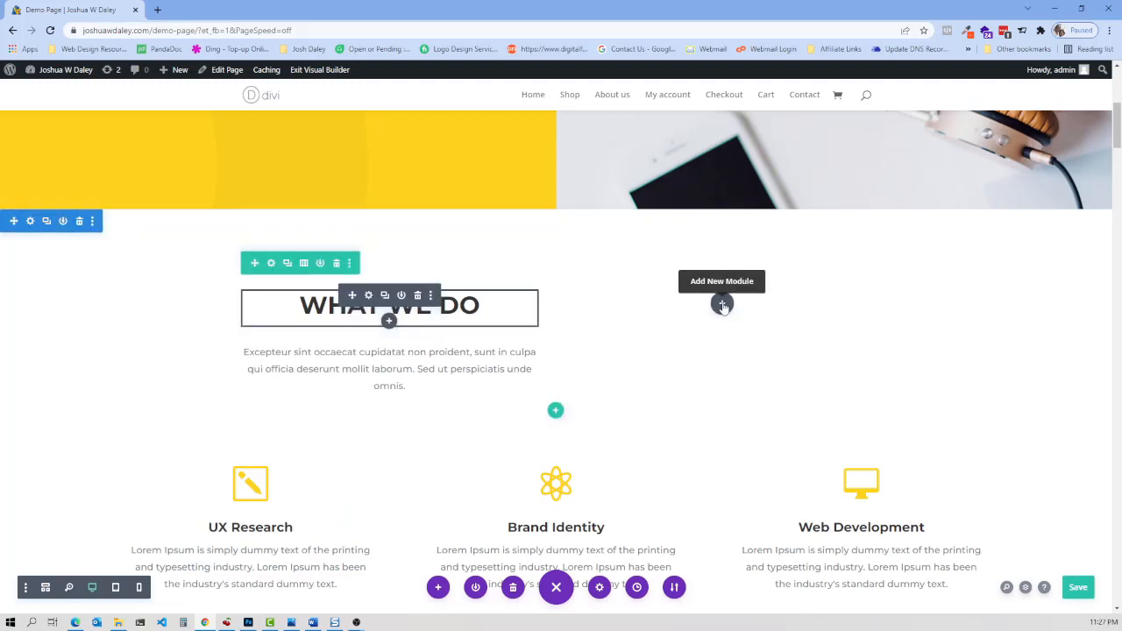
Start adding a module to the row's empty column and search the available modules for text and video
{"action": "left_click", "coordinate": [722, 304]}
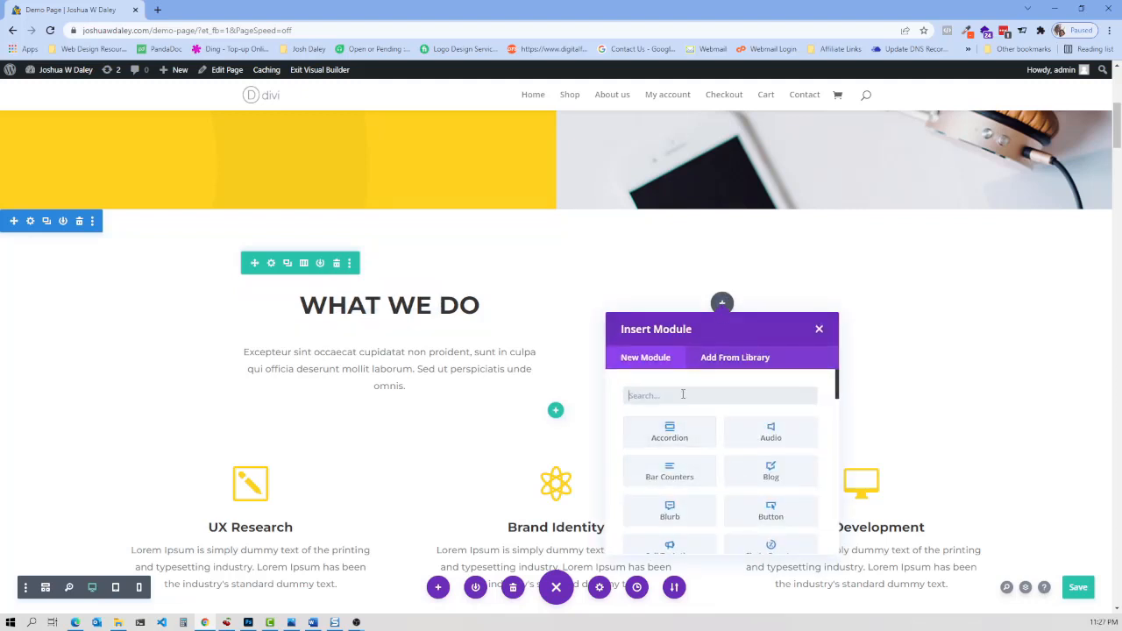
{"action": "type", "text": "text"}
{"action": "left_click_drag", "start_coordinate": [657, 392], "coordinate": [600, 401]}
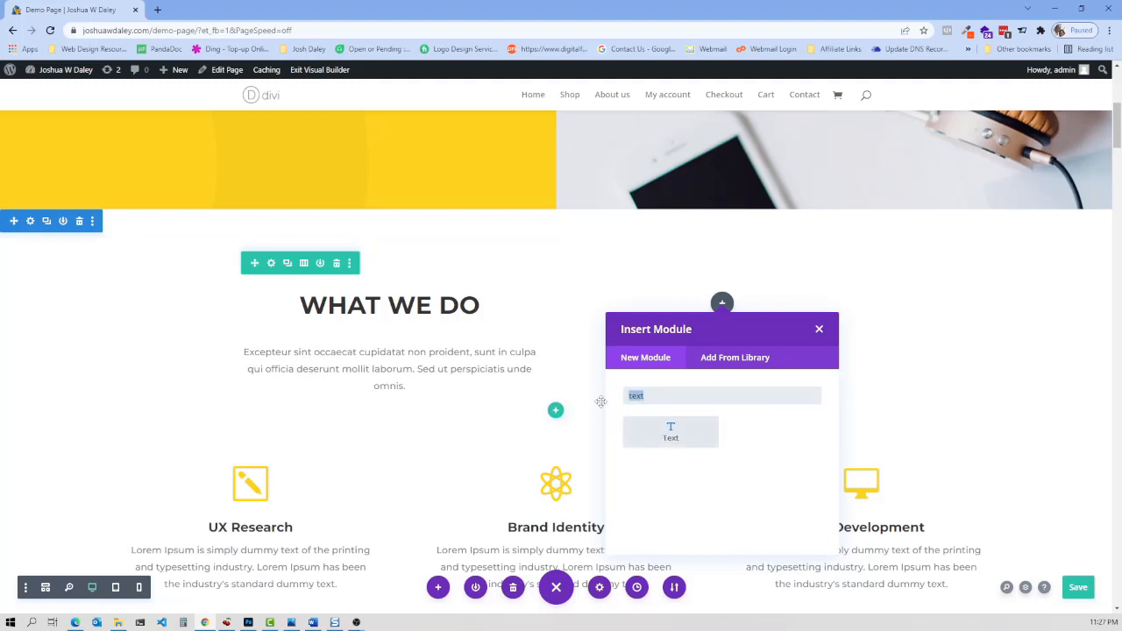
{"action": "type", "text": "vidoe"}
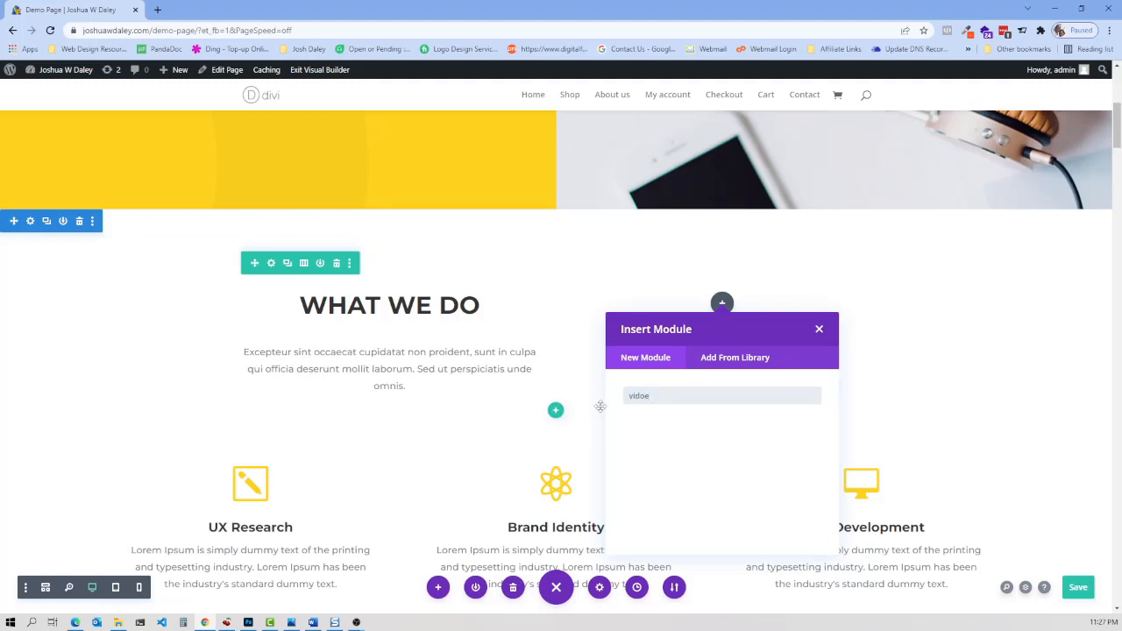
{"action": "left_click_drag", "start_coordinate": [665, 399], "coordinate": [545, 392]}
{"action": "type", "text": "video"}
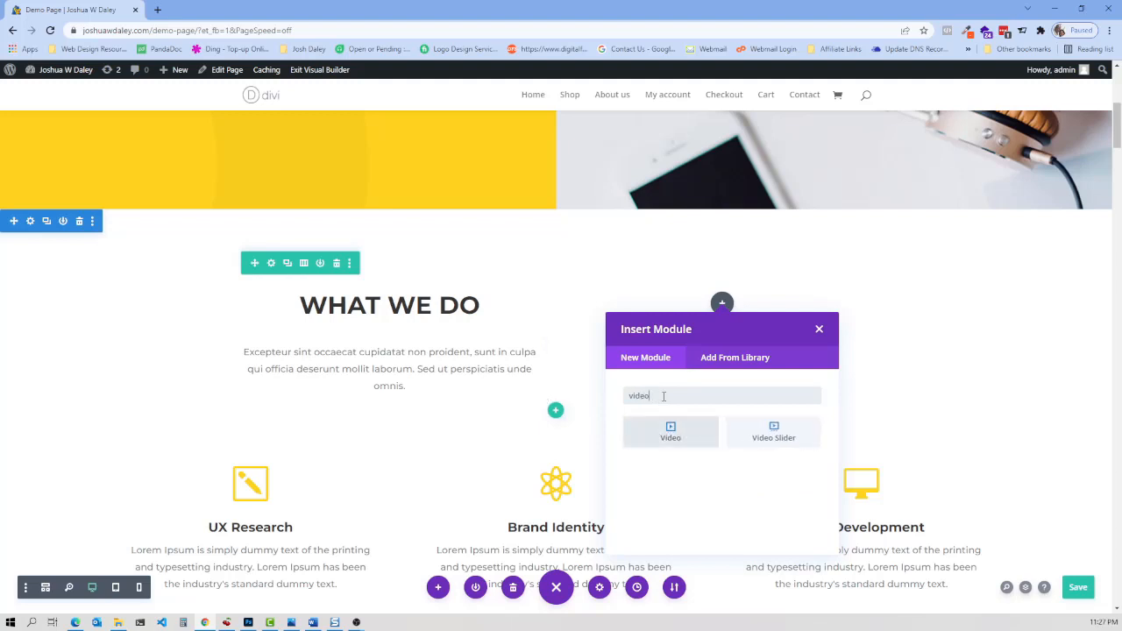
{"action": "left_click_drag", "start_coordinate": [663, 397], "coordinate": [538, 398]}
Insert an Image module in the empty column using the media library's home-office-05.jpg, and save its settings
{"action": "key", "text": "BackSpace"}
{"action": "type", "text": "image"}
{"action": "left_click", "coordinate": [671, 434]}
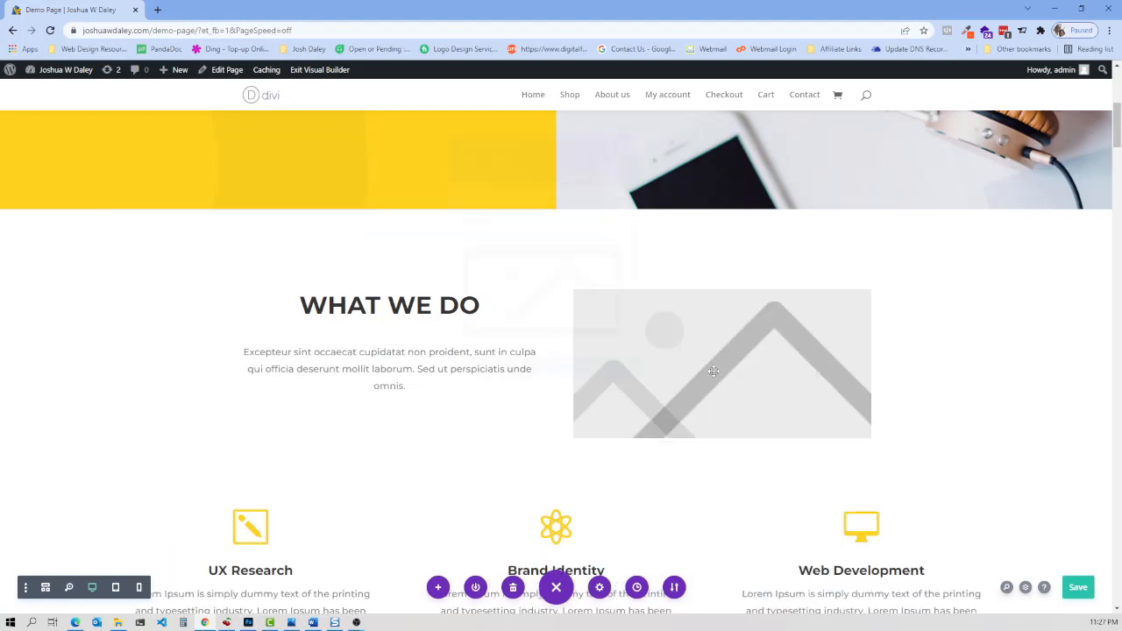
{"action": "left_click", "coordinate": [539, 309]}
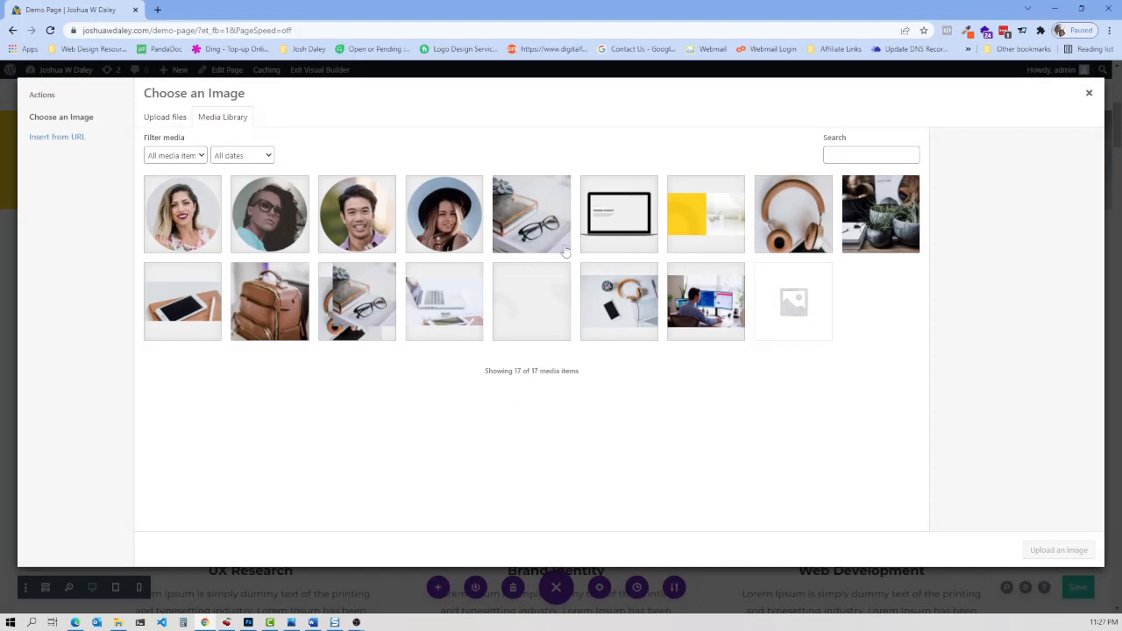
{"action": "left_click", "coordinate": [878, 225]}
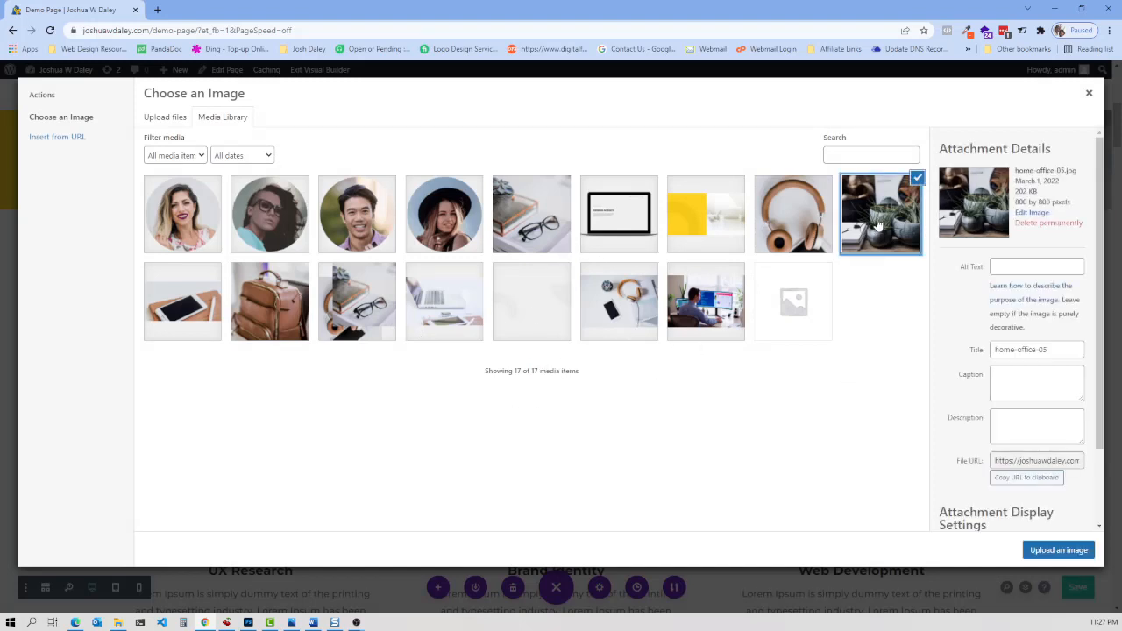
{"action": "left_click", "coordinate": [1058, 551]}
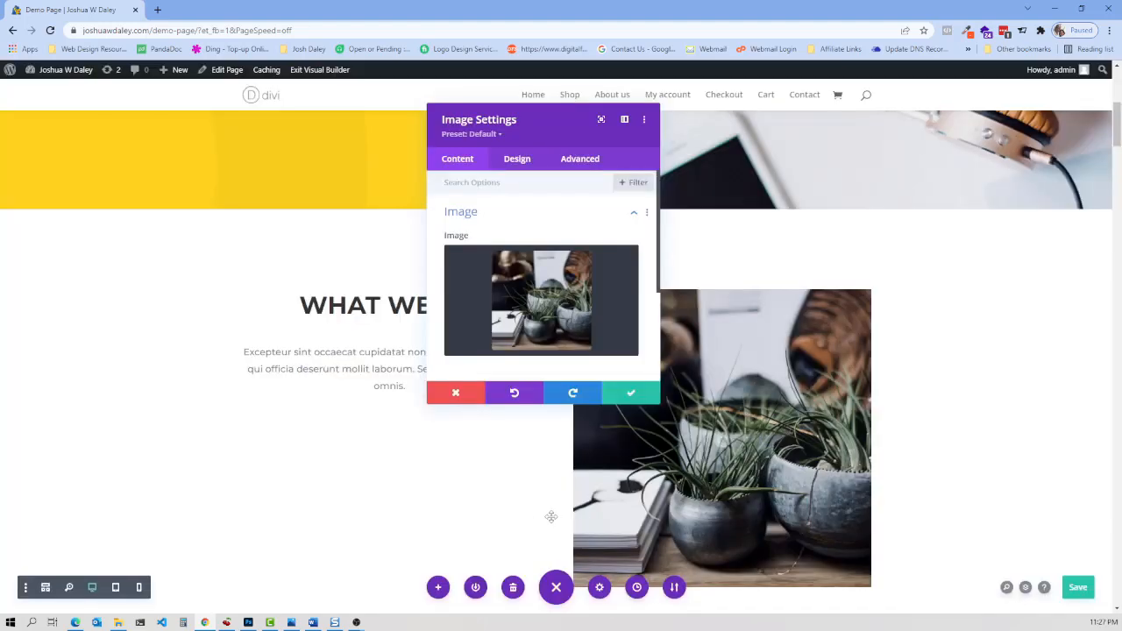
{"action": "left_click", "coordinate": [629, 397]}
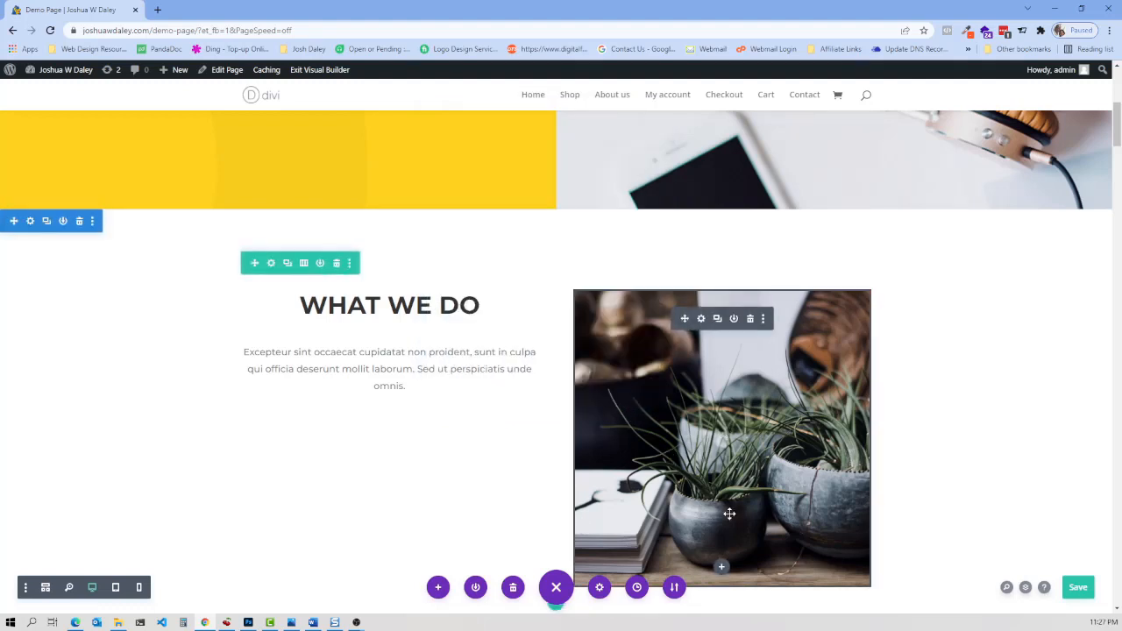
Review the updated "What We Do" row and save the page
{"action": "scroll", "coordinate": [689, 460], "scroll_direction": "down", "scroll_amount": 1}
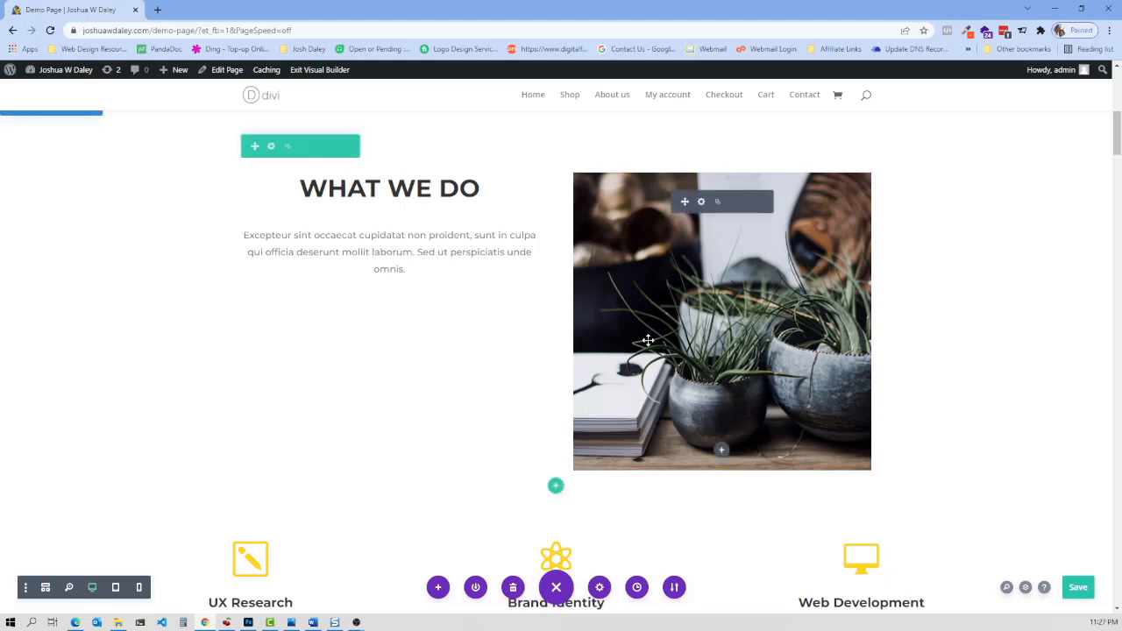
{"action": "scroll", "coordinate": [640, 324], "scroll_direction": "up", "scroll_amount": 1}
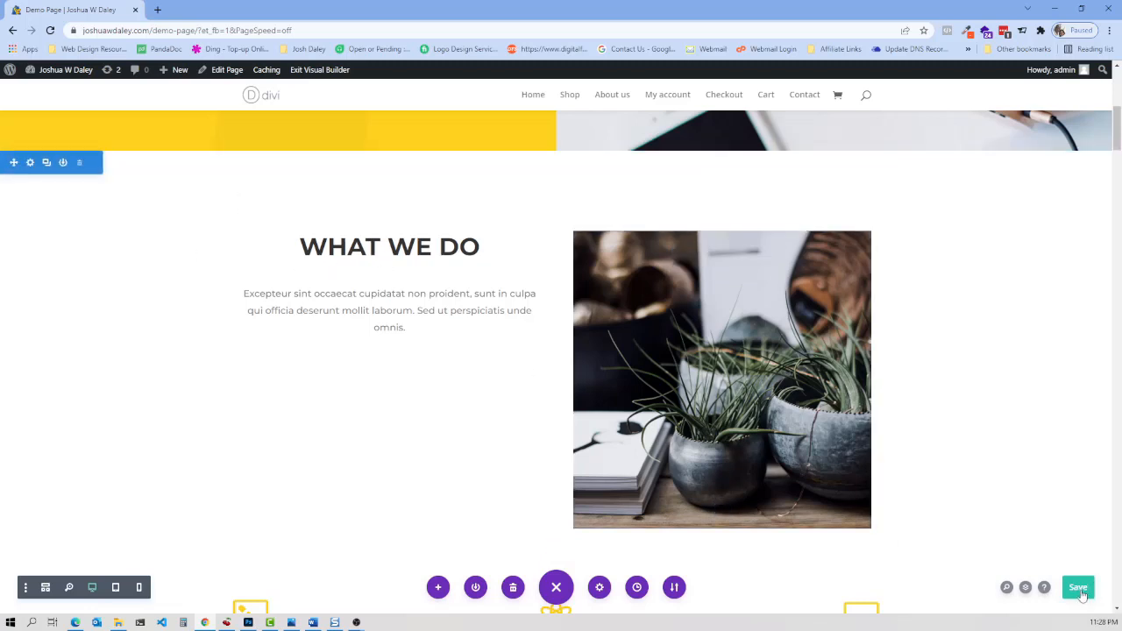
{"action": "key", "text": "ctrl+s"}
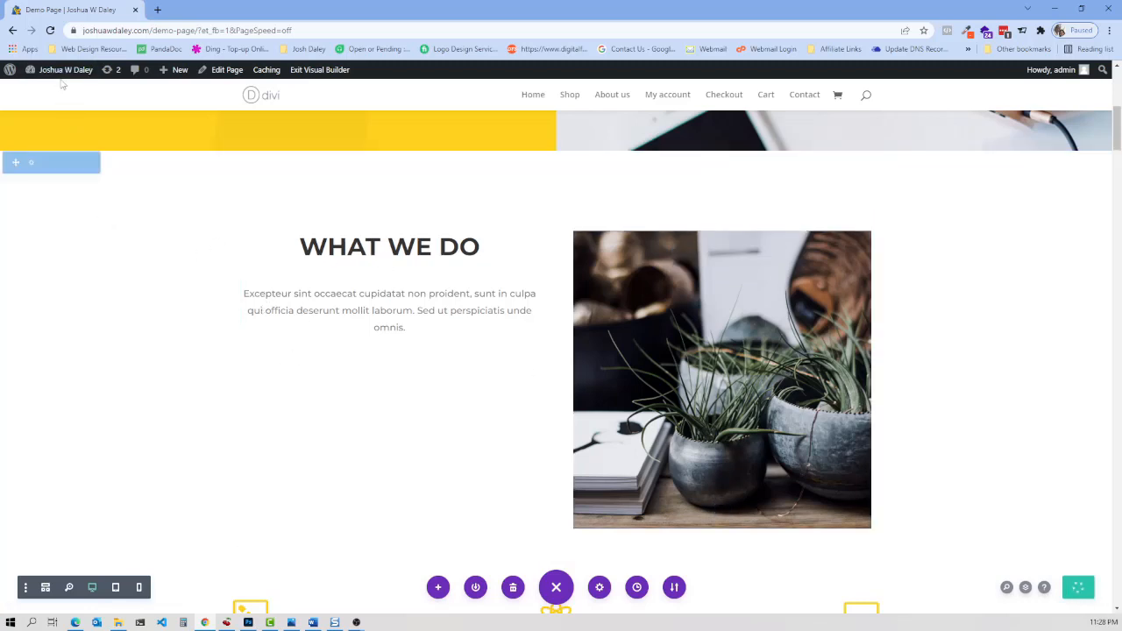
Leave the visual builder for the WordPress dashboard's page list and move Demo Page to the Trash
{"action": "left_click", "coordinate": [49, 92]}
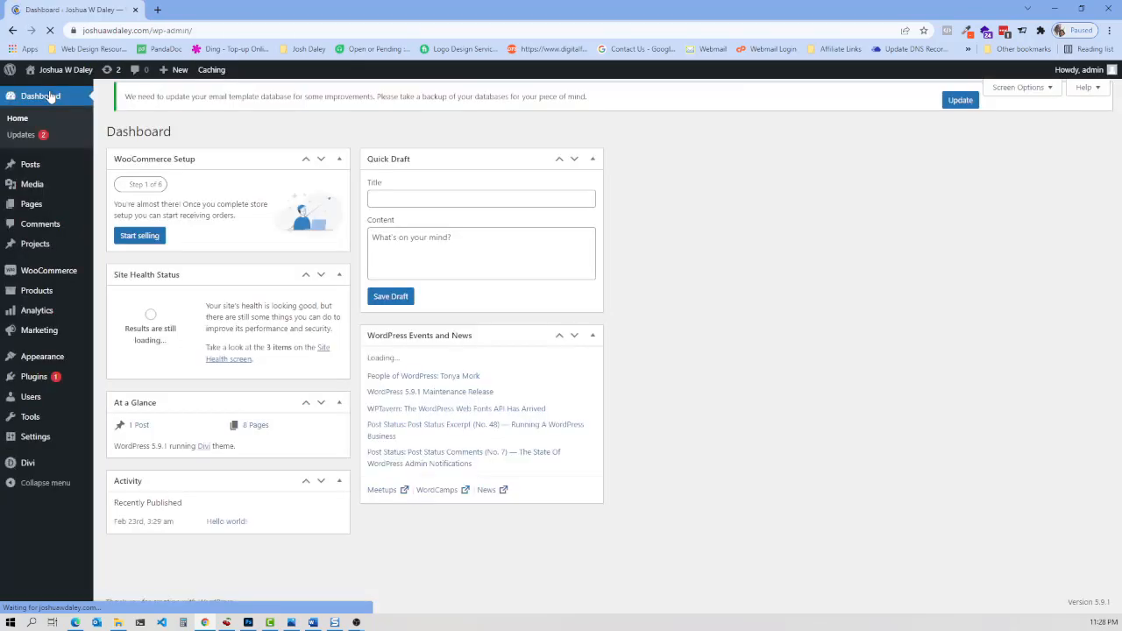
{"action": "mouse_move", "coordinate": [35, 211]}
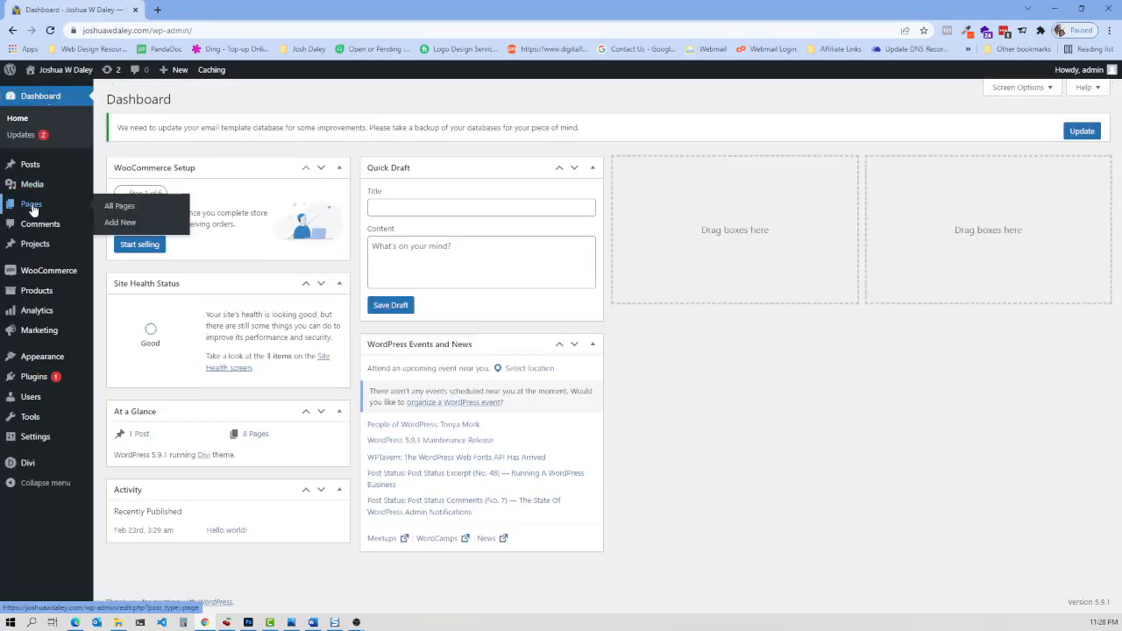
{"action": "left_click", "coordinate": [124, 210]}
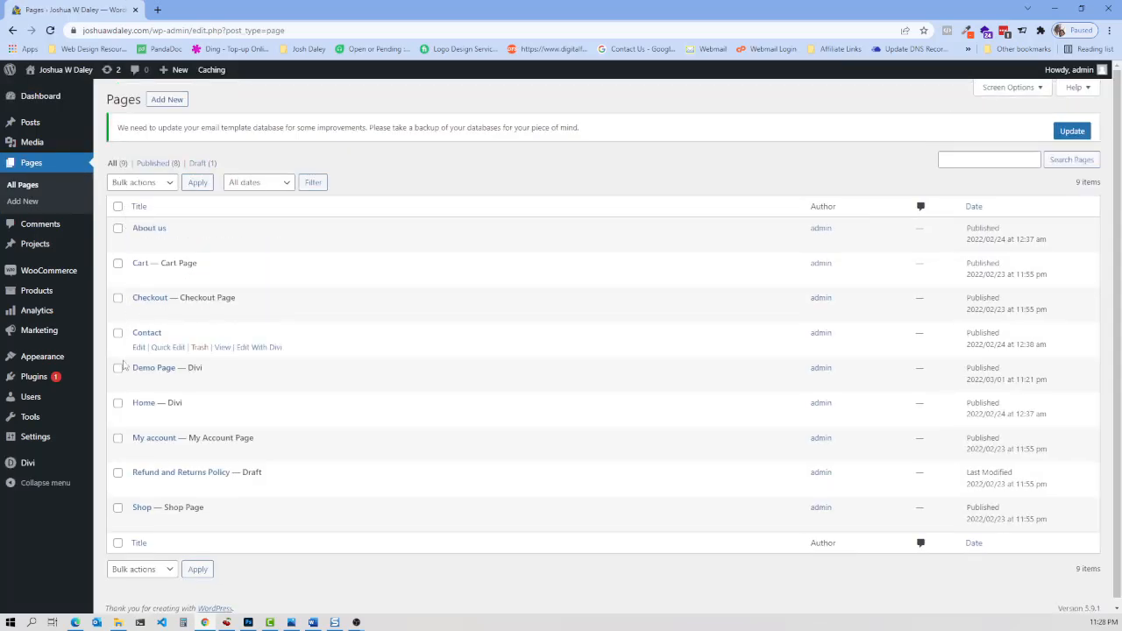
{"action": "left_click", "coordinate": [118, 369]}
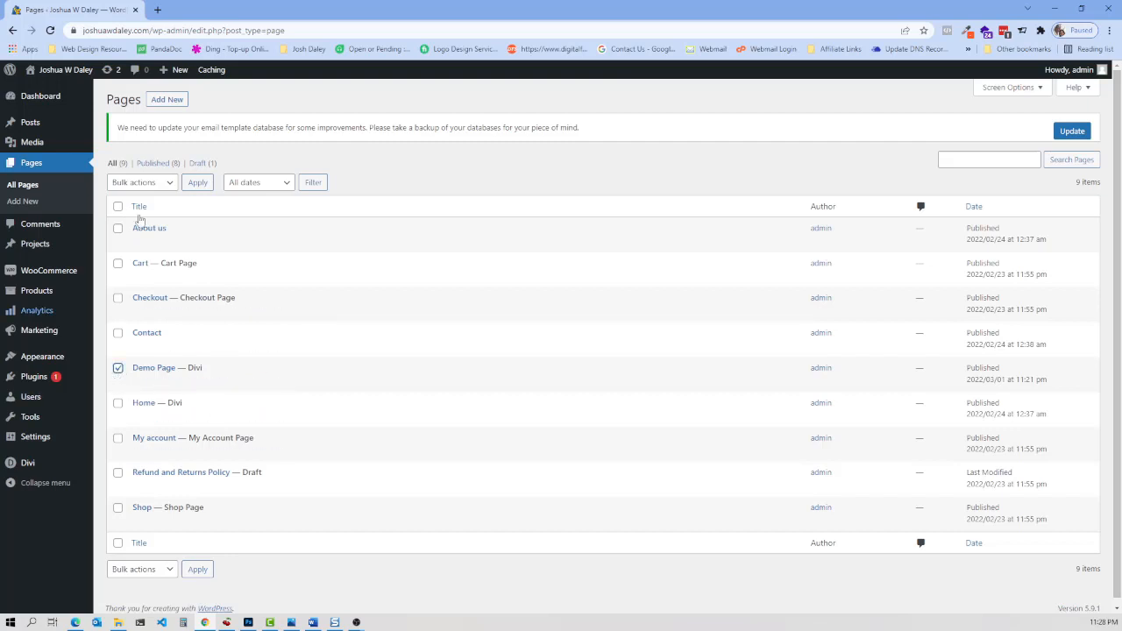
{"action": "left_click", "coordinate": [153, 184]}
{"action": "left_click", "coordinate": [138, 221]}
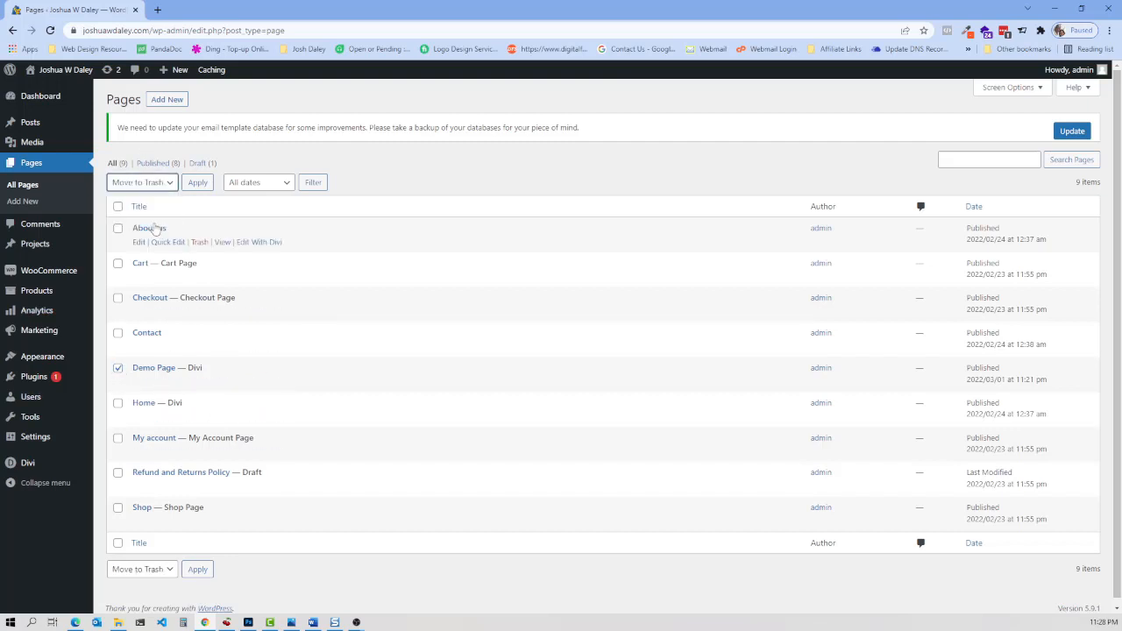
{"action": "left_click", "coordinate": [198, 183]}
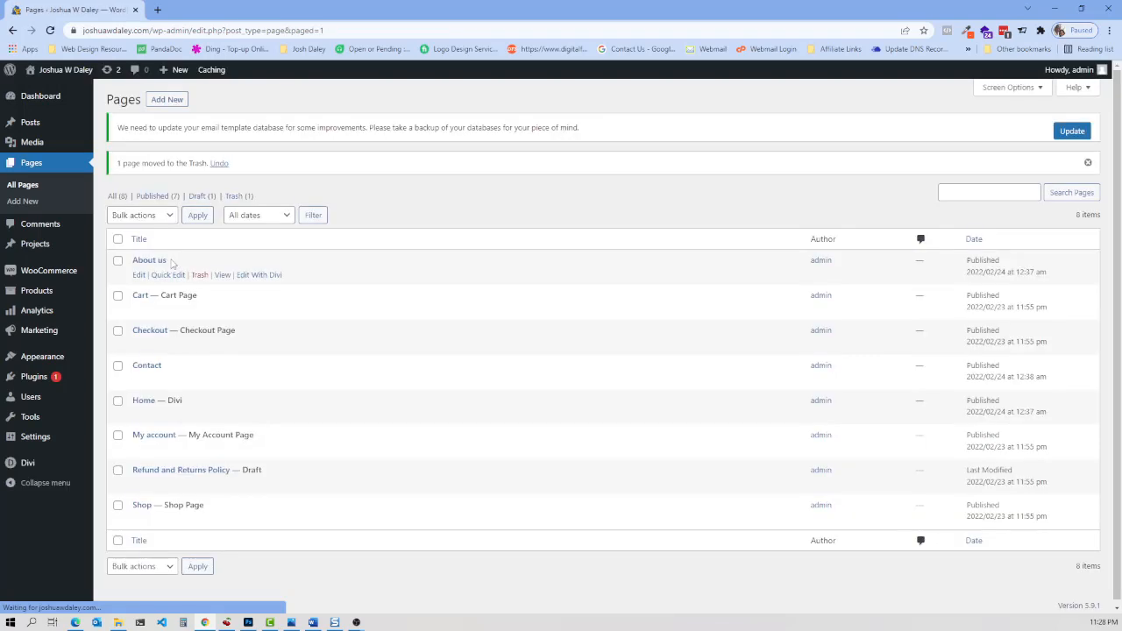
Permanently delete Demo Page from the Trash with the bulk action
{"action": "left_click", "coordinate": [238, 195]}
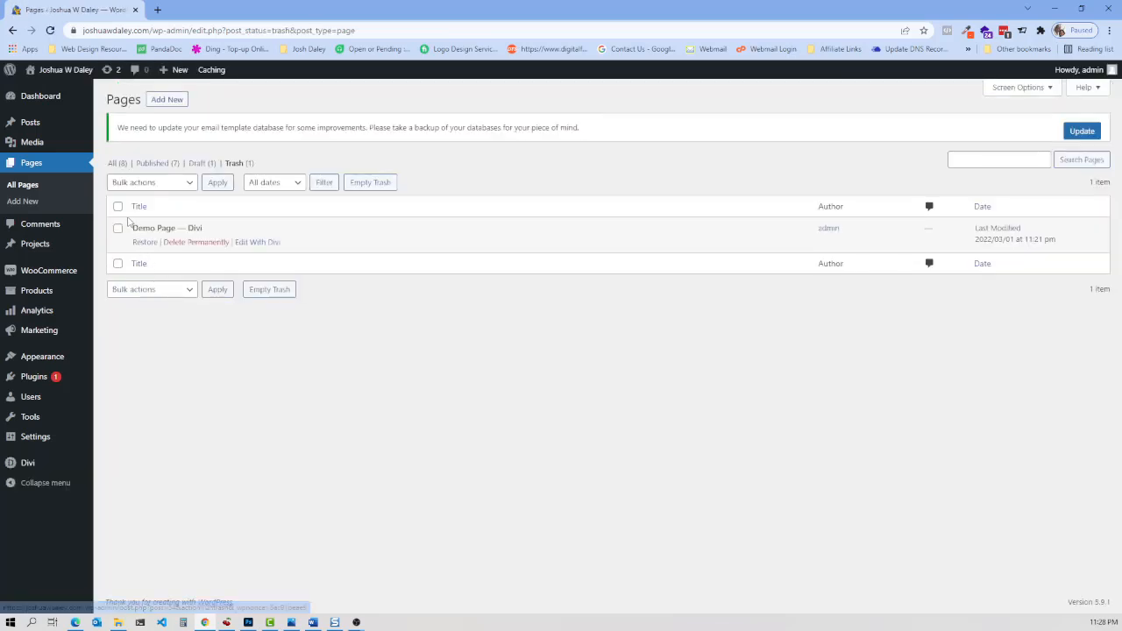
{"action": "left_click", "coordinate": [118, 207]}
{"action": "left_click", "coordinate": [156, 183]}
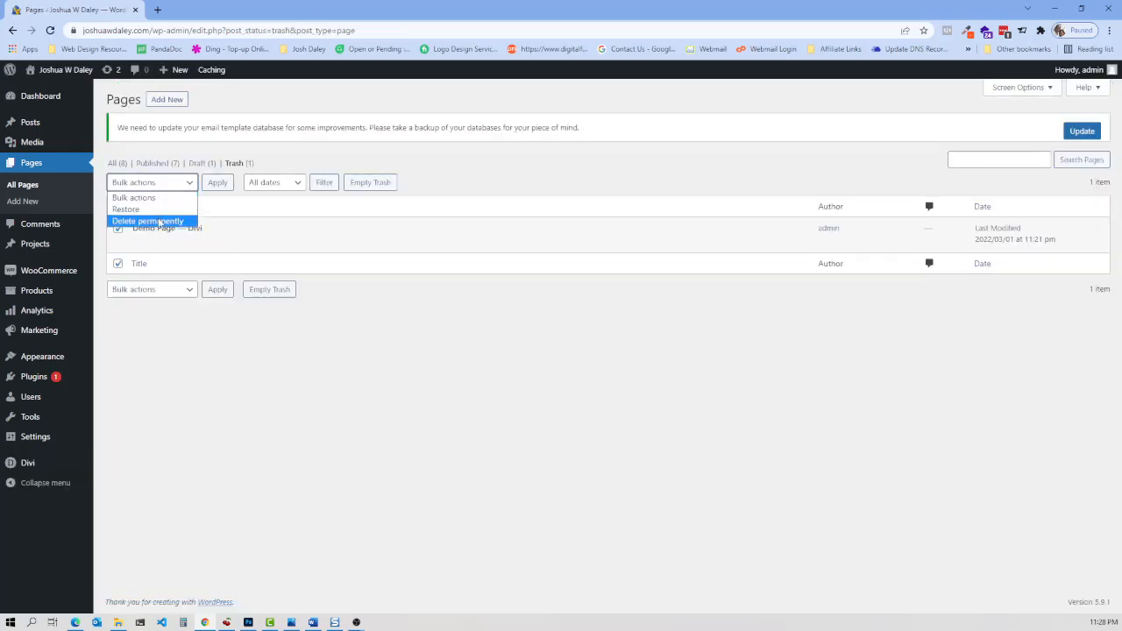
{"action": "left_click", "coordinate": [158, 222]}
{"action": "left_click", "coordinate": [216, 184]}
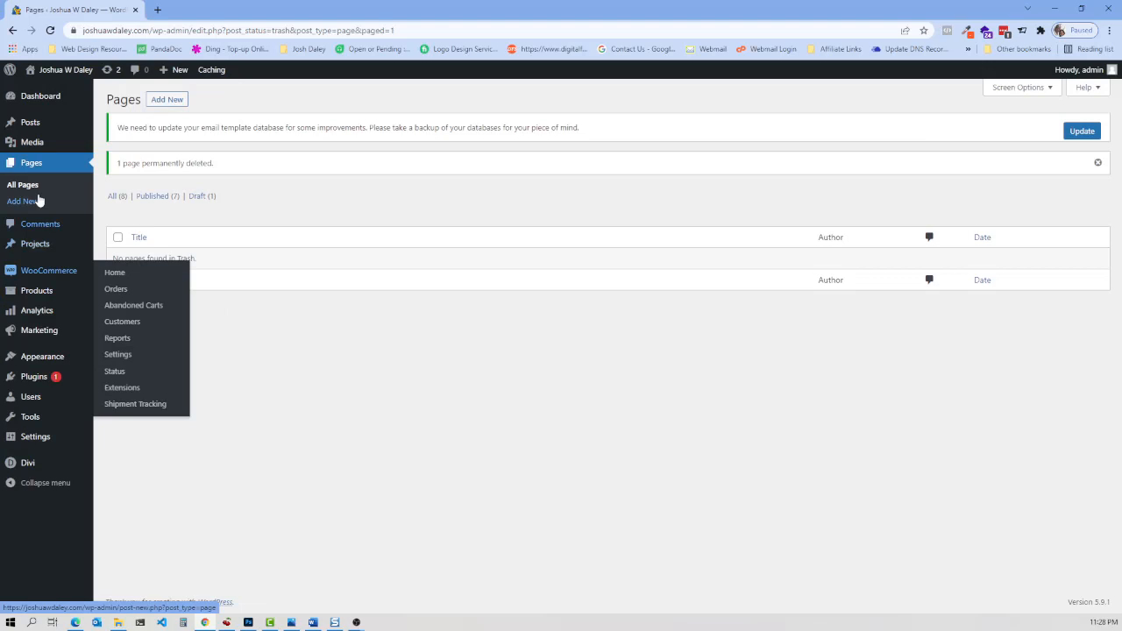
Open the general WooCommerce settings and fill in the store's street address, city and postcode, leaving the second address line empty
{"action": "left_click", "coordinate": [37, 102]}
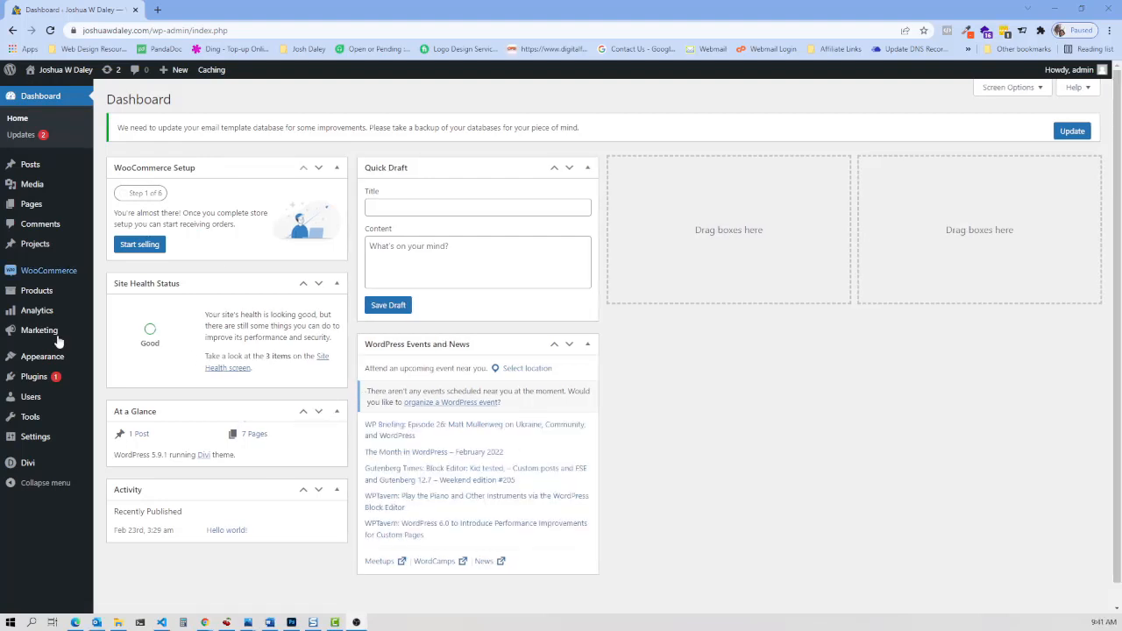
{"action": "mouse_move", "coordinate": [54, 275]}
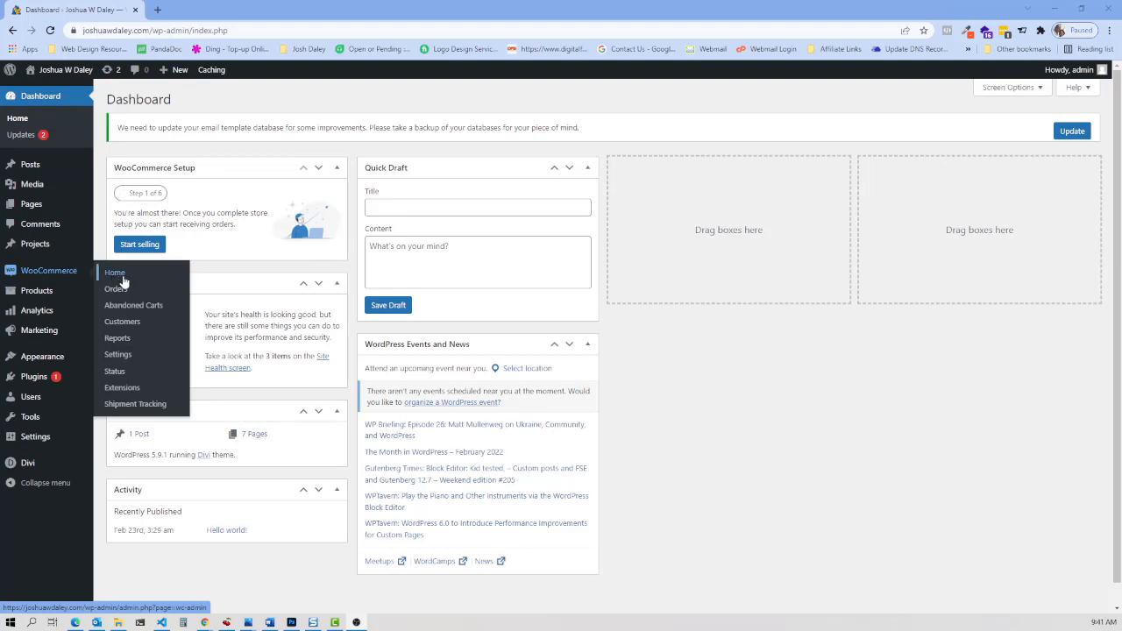
{"action": "left_click", "coordinate": [128, 358]}
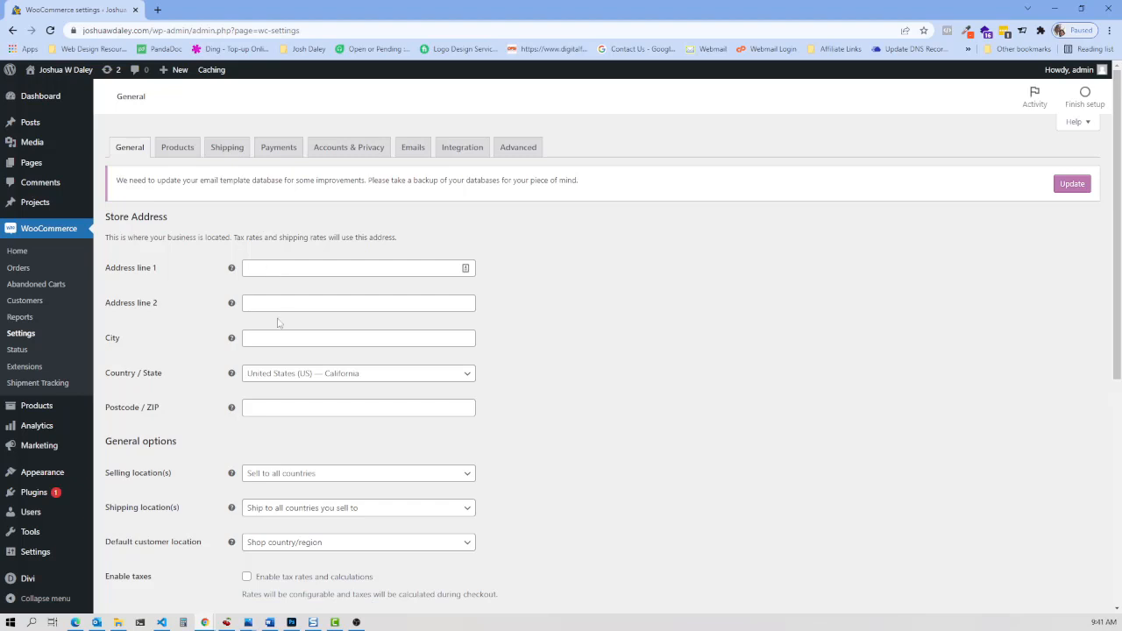
{"action": "left_click", "coordinate": [288, 269]}
{"action": "key", "text": "Tab"}
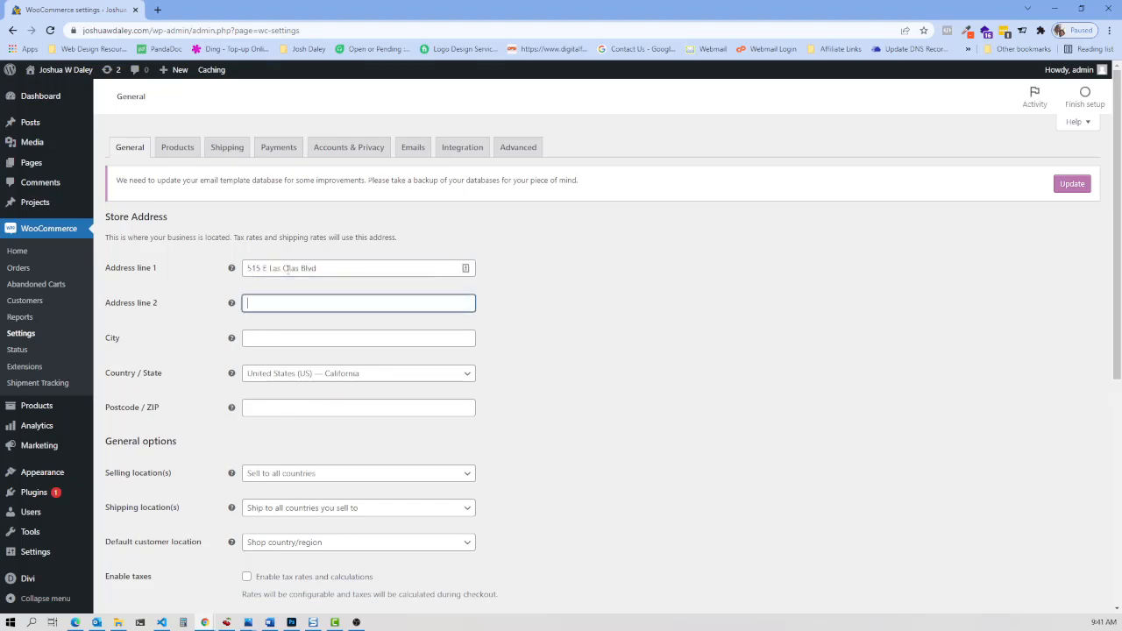
{"action": "key", "text": "Tab"}
{"action": "type", "text": "Fort Lauderdale"}
{"action": "key", "text": "Tab"}
{"action": "key", "text": "Tab"}
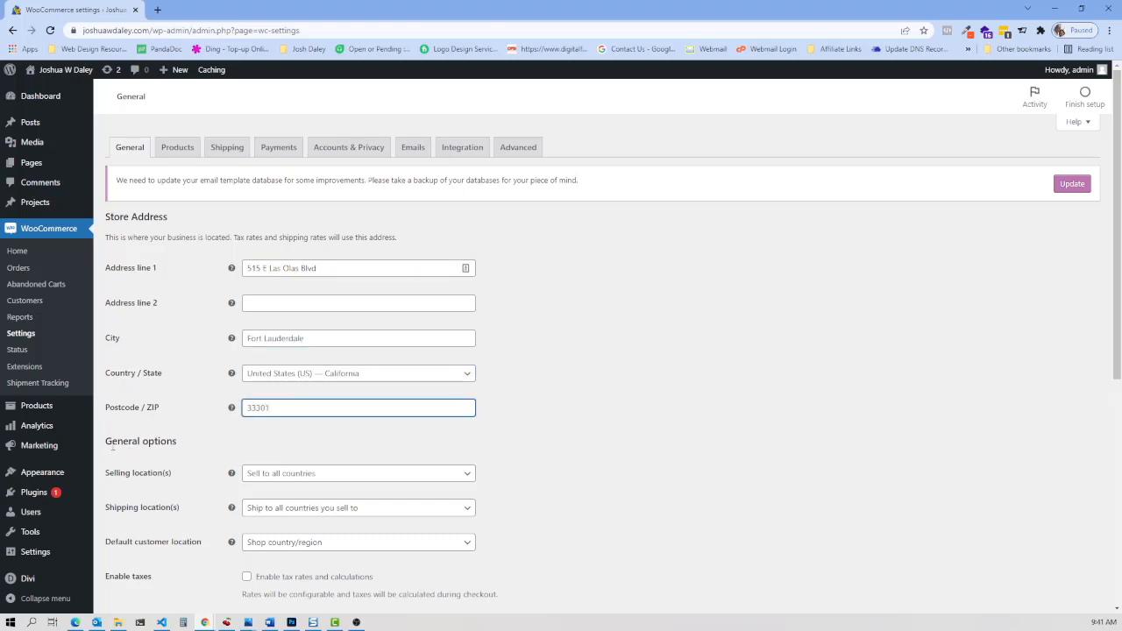
Set the selling locations to sell to specific countries and add United States (US)
{"action": "scroll", "coordinate": [166, 447], "scroll_direction": "down", "scroll_amount": 3}
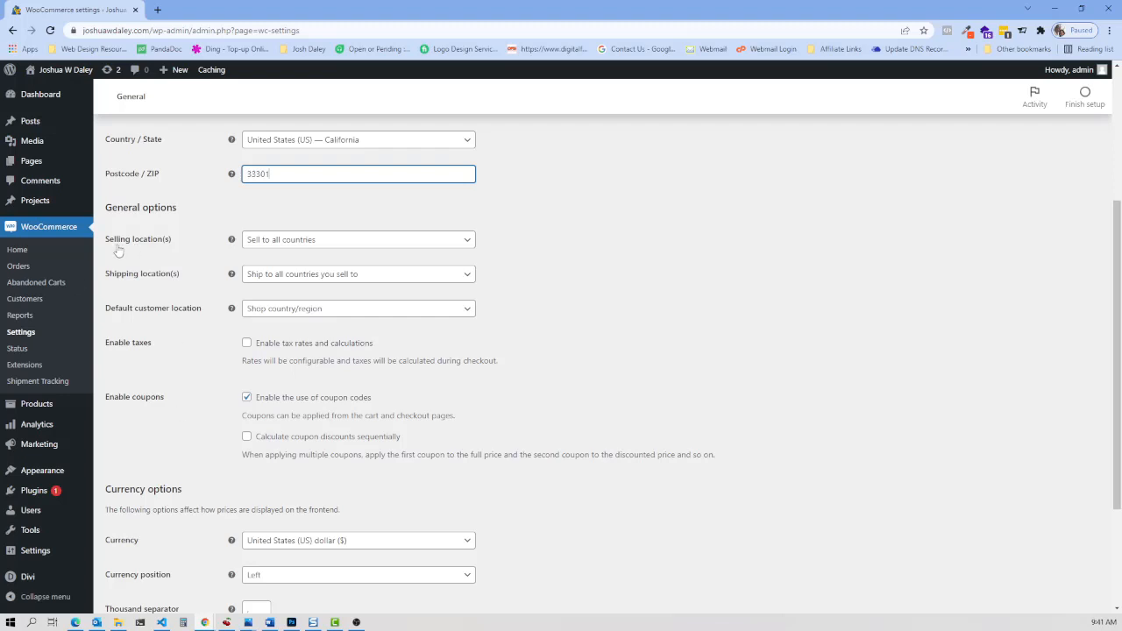
{"action": "left_click", "coordinate": [307, 245]}
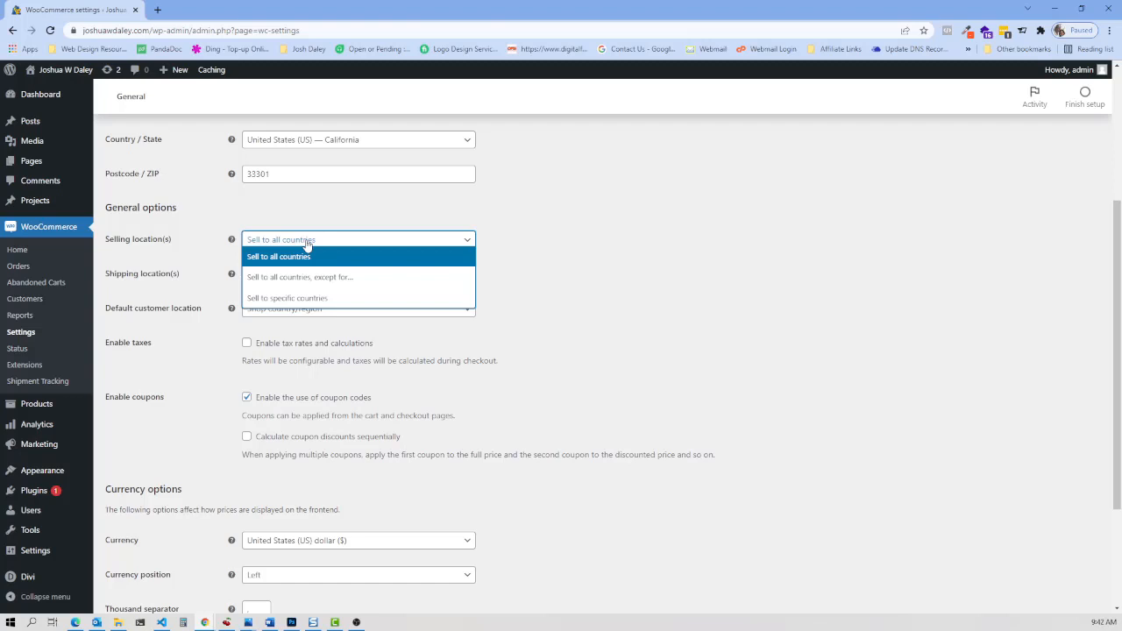
{"action": "left_click", "coordinate": [302, 299]}
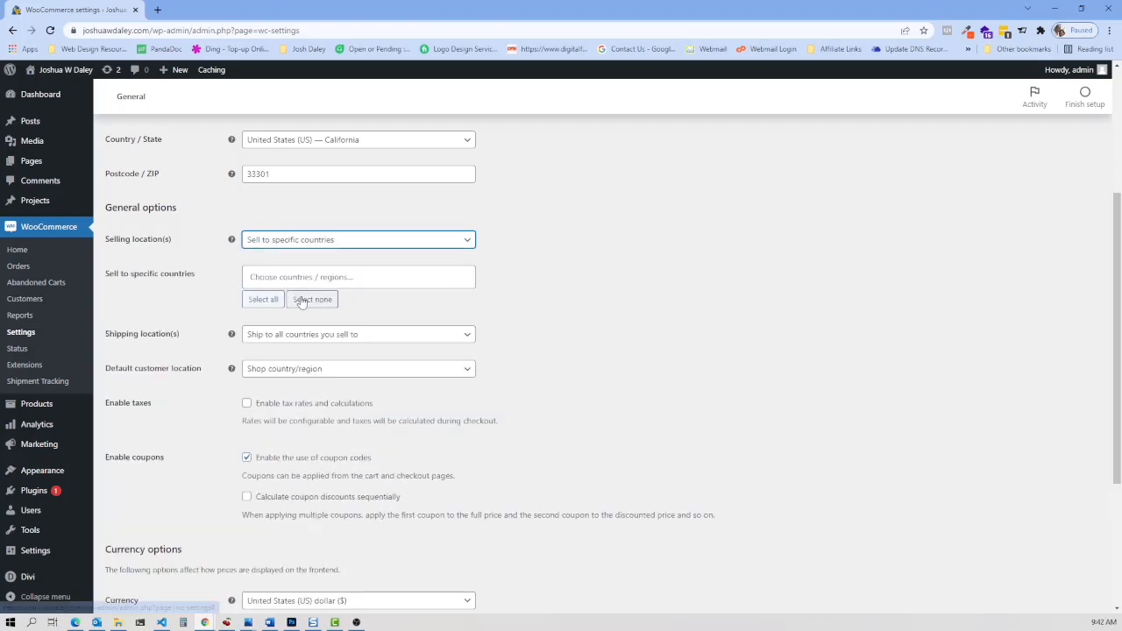
{"action": "left_click", "coordinate": [281, 274]}
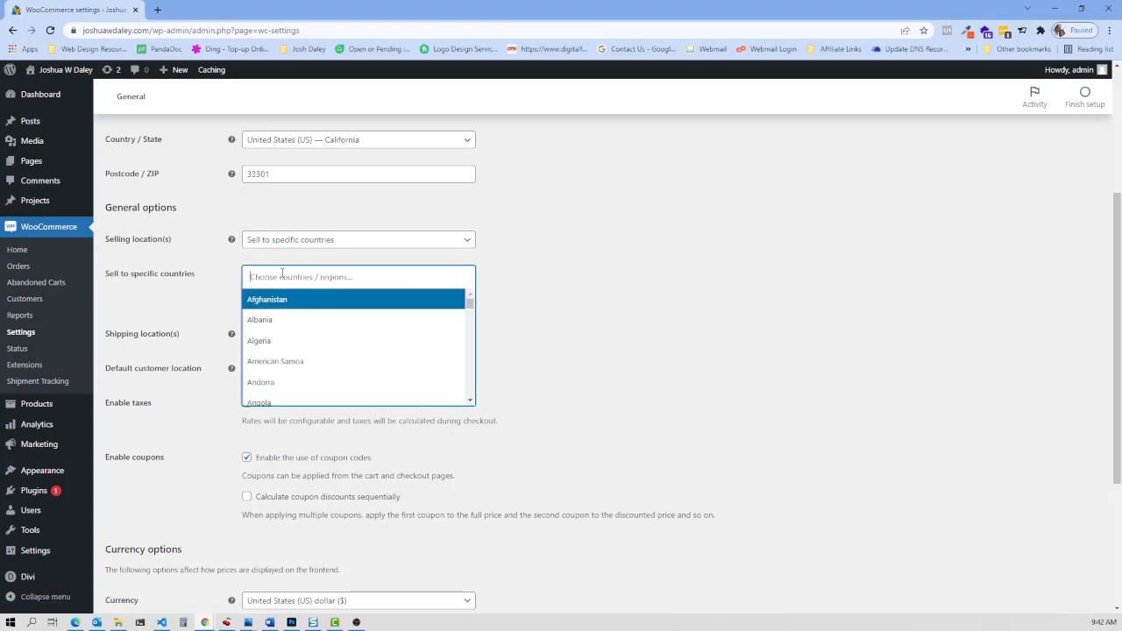
{"action": "type", "text": "united"}
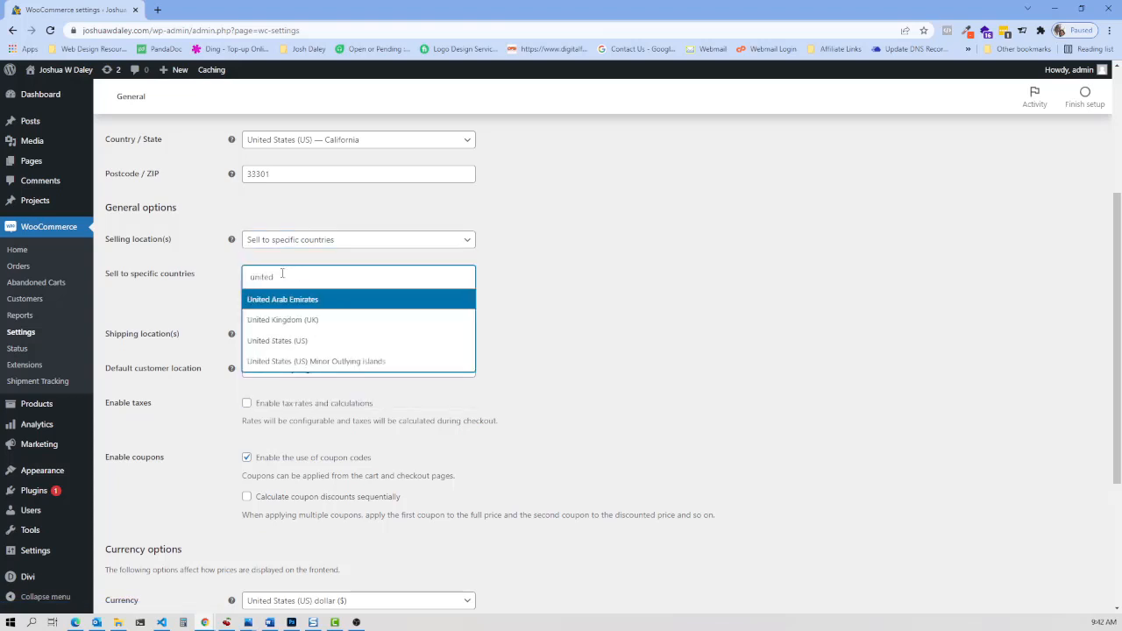
{"action": "left_click", "coordinate": [288, 342]}
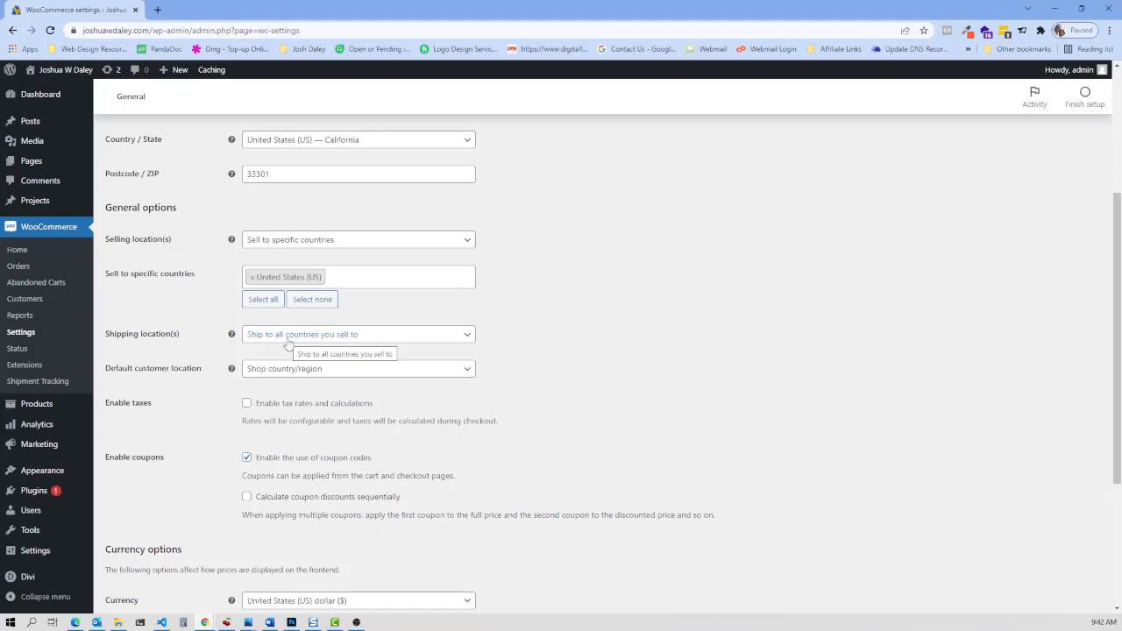
Add Canada and Puerto Rico to the specific countries the store sells to
{"action": "type", "text": "canda"}
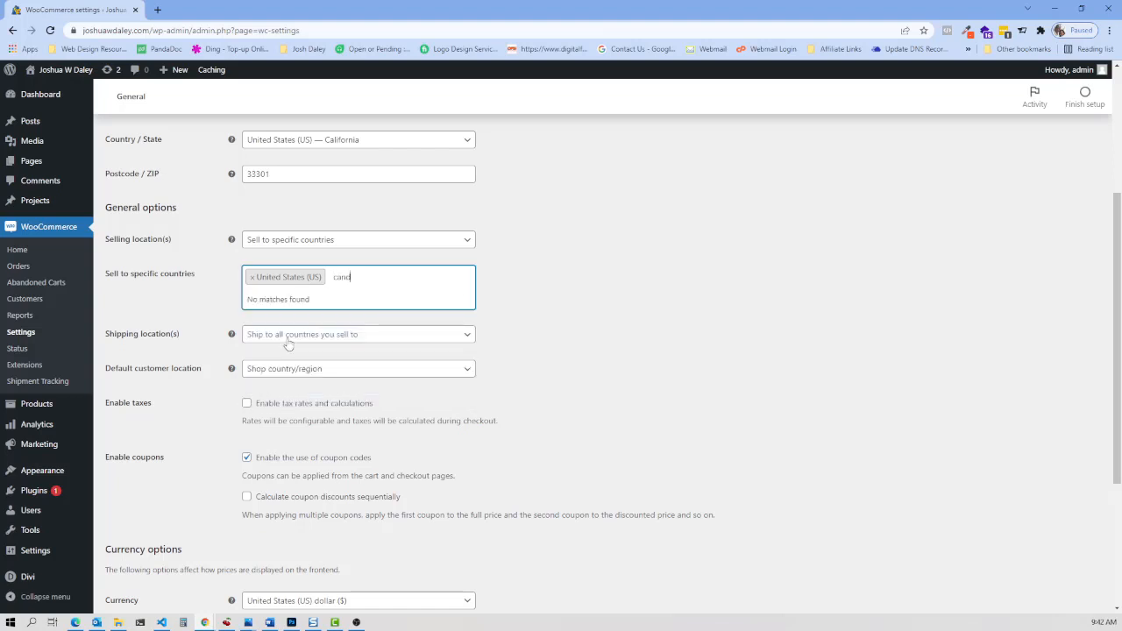
{"action": "key", "text": "BackSpace"}
{"action": "type", "text": "a"}
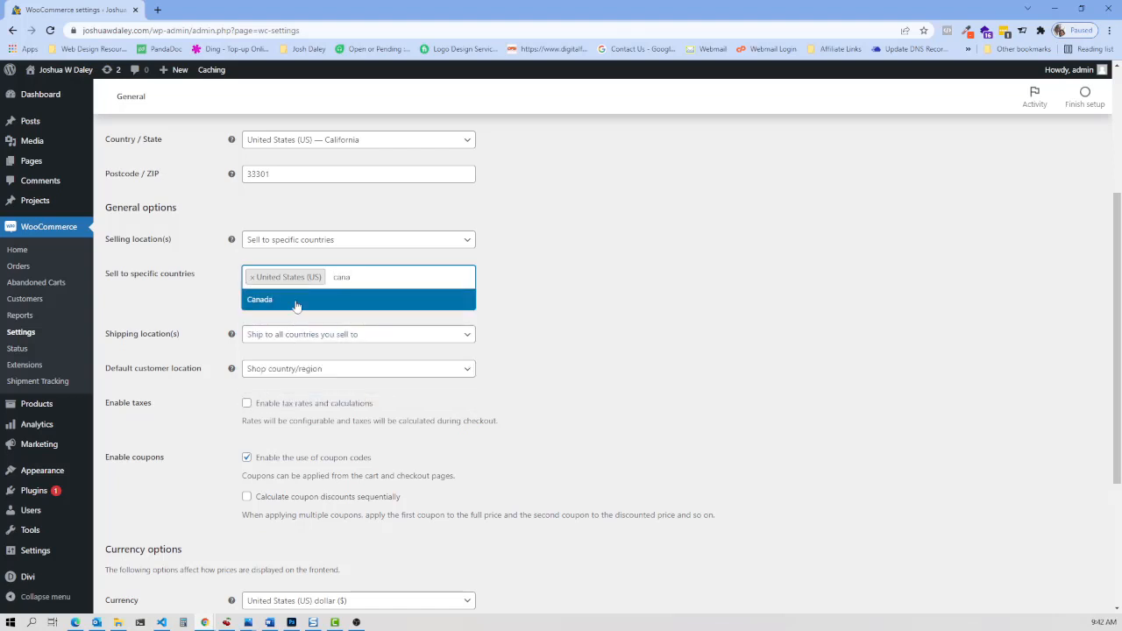
{"action": "left_click", "coordinate": [296, 305]}
{"action": "type", "text": "ru"}
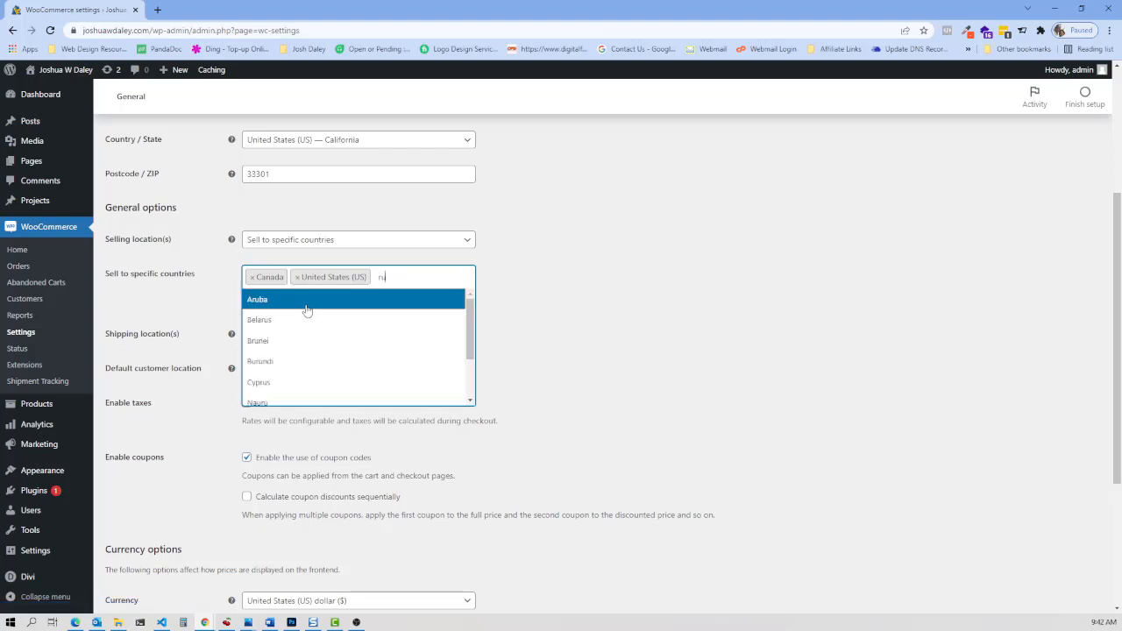
{"action": "type", "text": "e"}
{"action": "key", "text": "BackSpace"}
{"action": "key", "text": "BackSpace"}
{"action": "key", "text": "BackSpace"}
{"action": "type", "text": "p"}
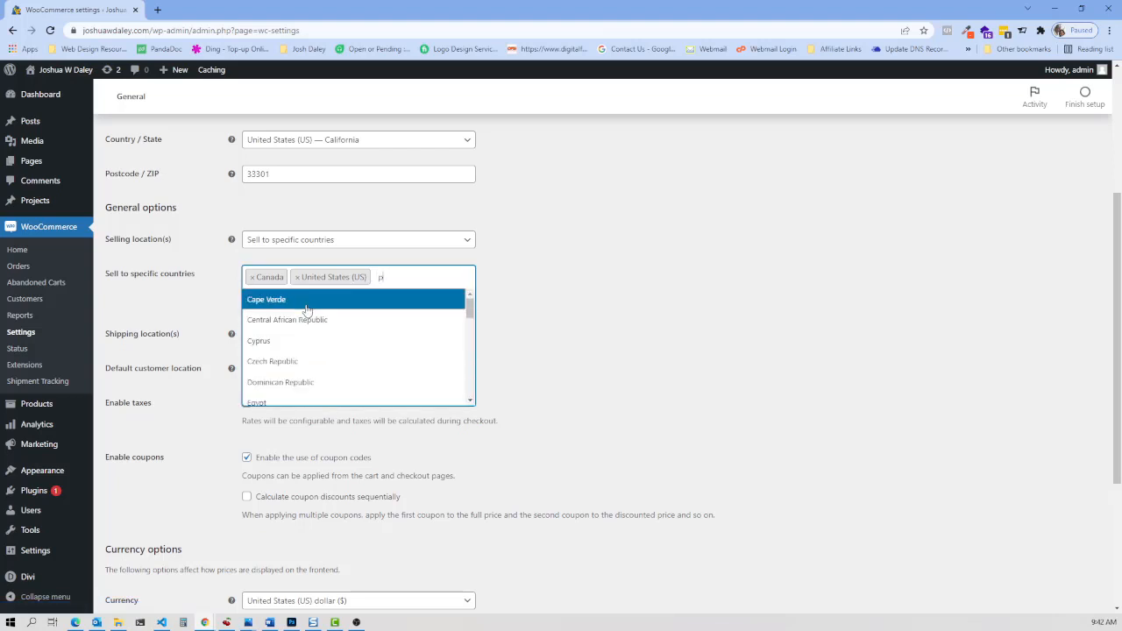
{"action": "type", "text": "uer"}
{"action": "left_click", "coordinate": [296, 307]}
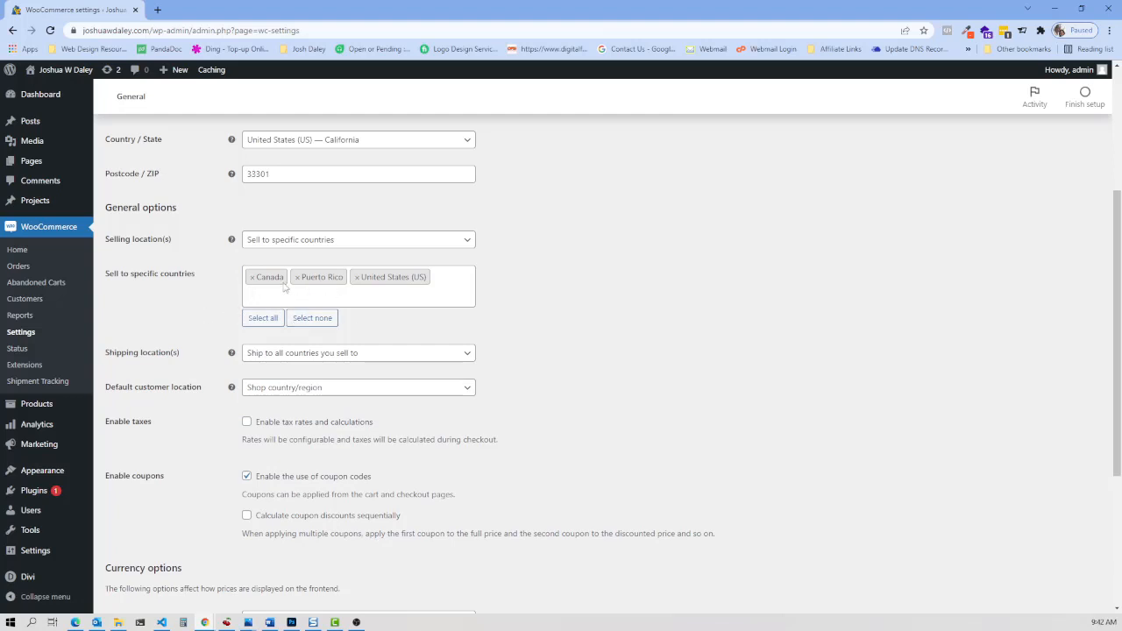
Remove Puerto Rico and Canada from the list of countries the store sells to
{"action": "left_click", "coordinate": [297, 279]}
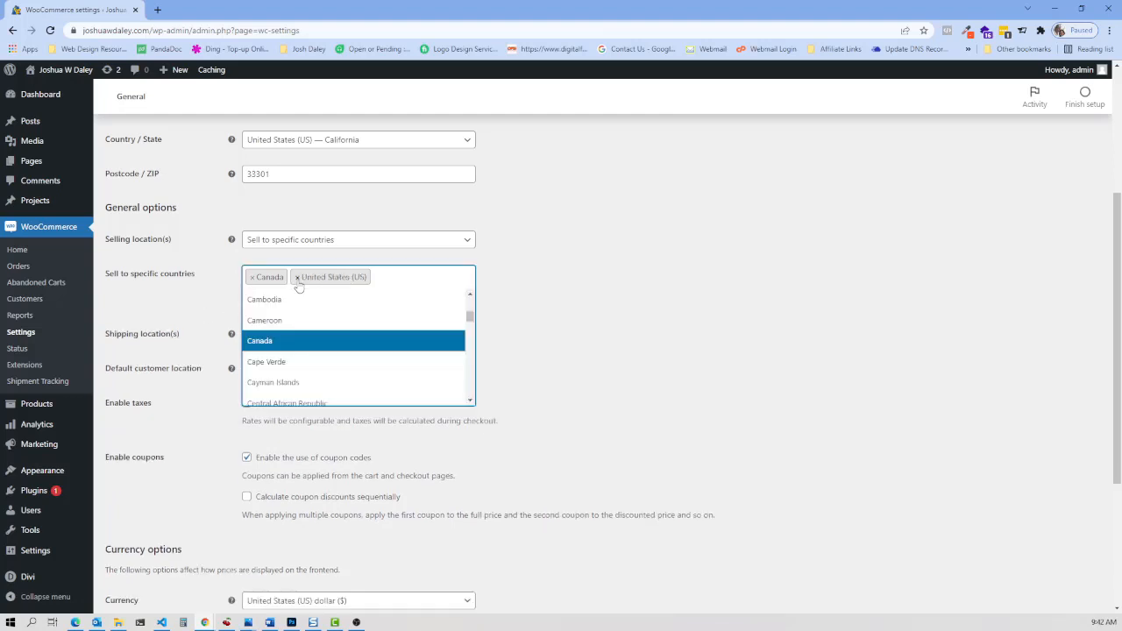
{"action": "left_click", "coordinate": [254, 280]}
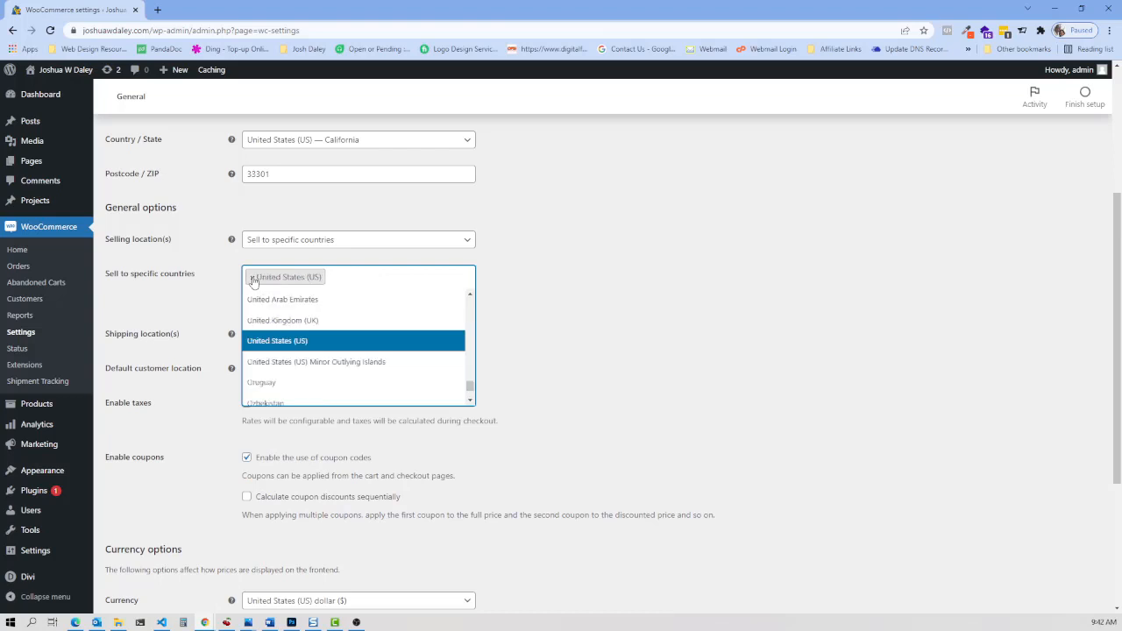
{"action": "left_click", "coordinate": [188, 306]}
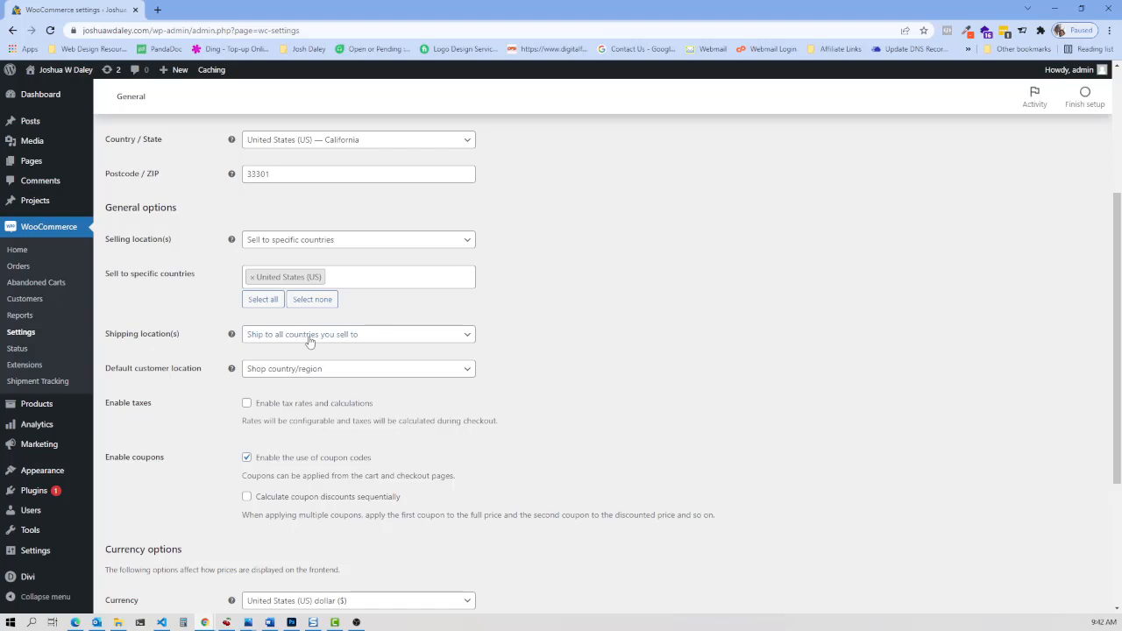
Set the shipping locations to ship to specific countries only and add United States (US)
{"action": "left_click", "coordinate": [375, 340]}
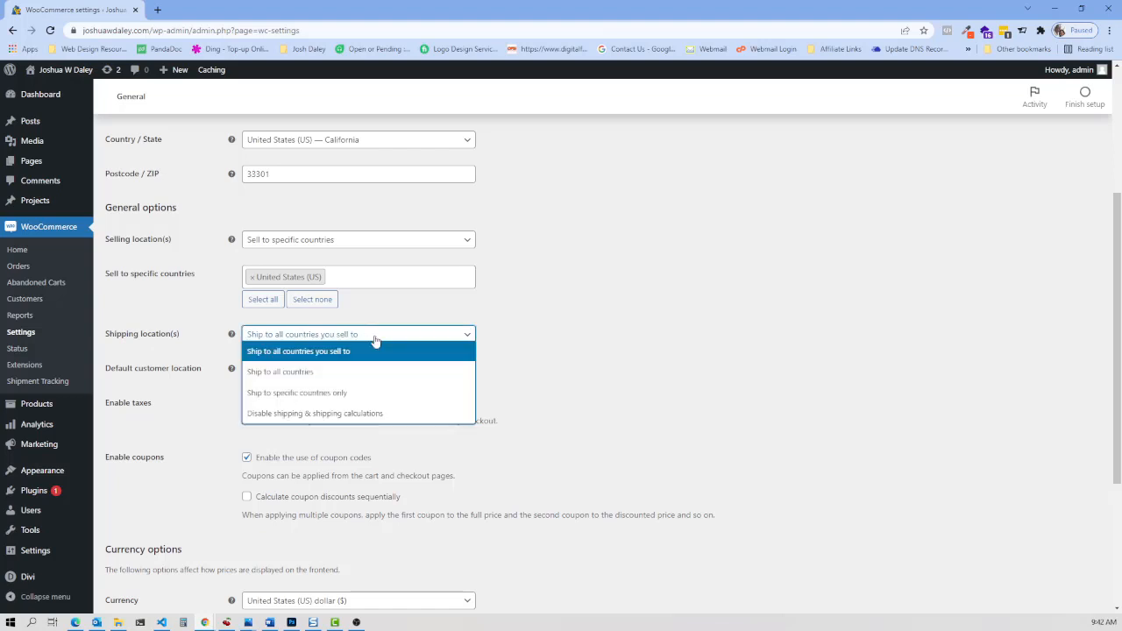
{"action": "left_click", "coordinate": [281, 372]}
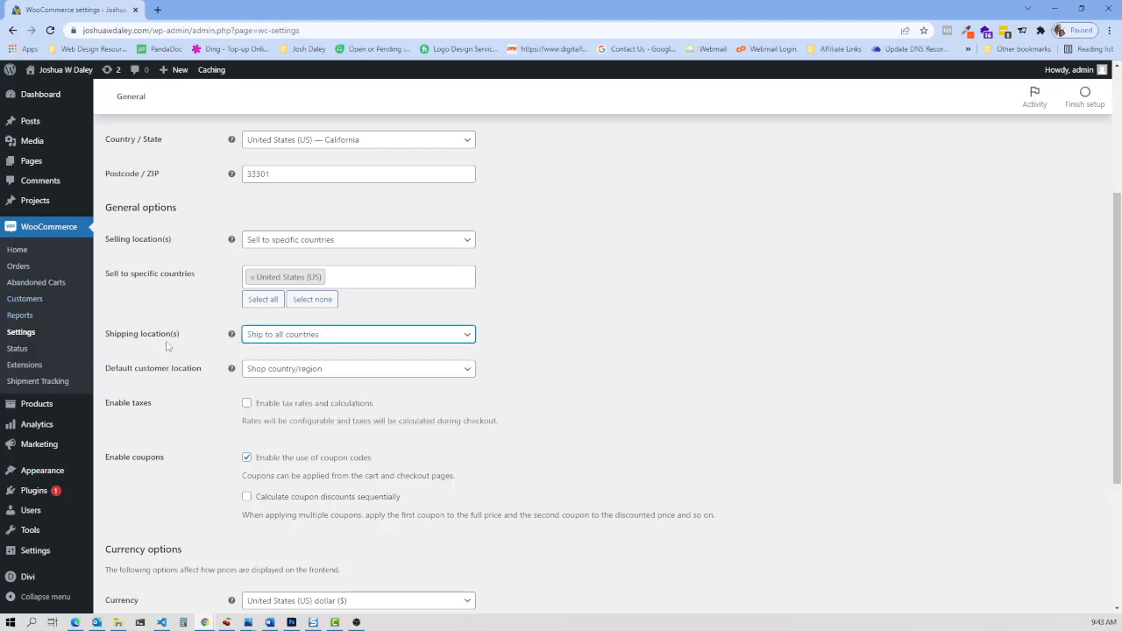
{"action": "left_click", "coordinate": [324, 340]}
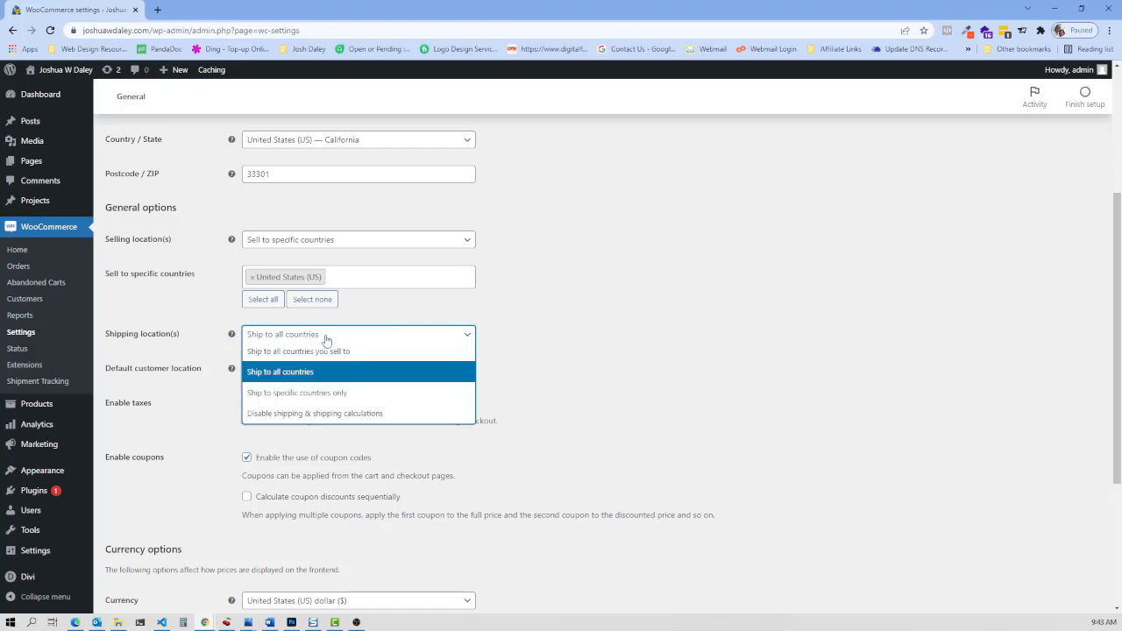
{"action": "left_click", "coordinate": [315, 401]}
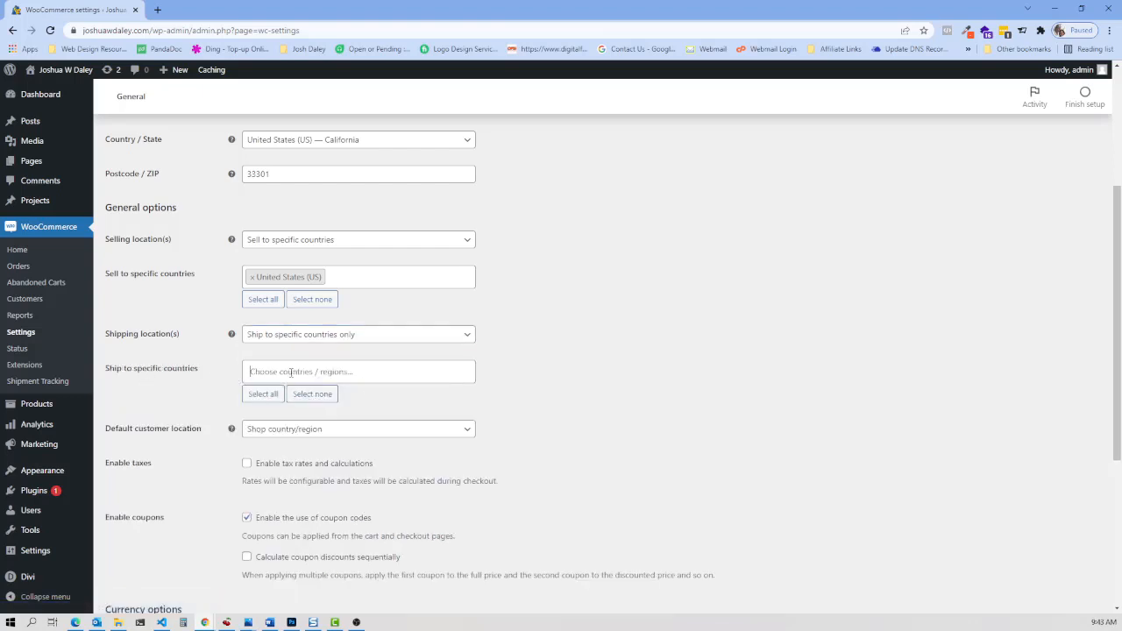
{"action": "left_click", "coordinate": [291, 372]}
{"action": "type", "text": "united"}
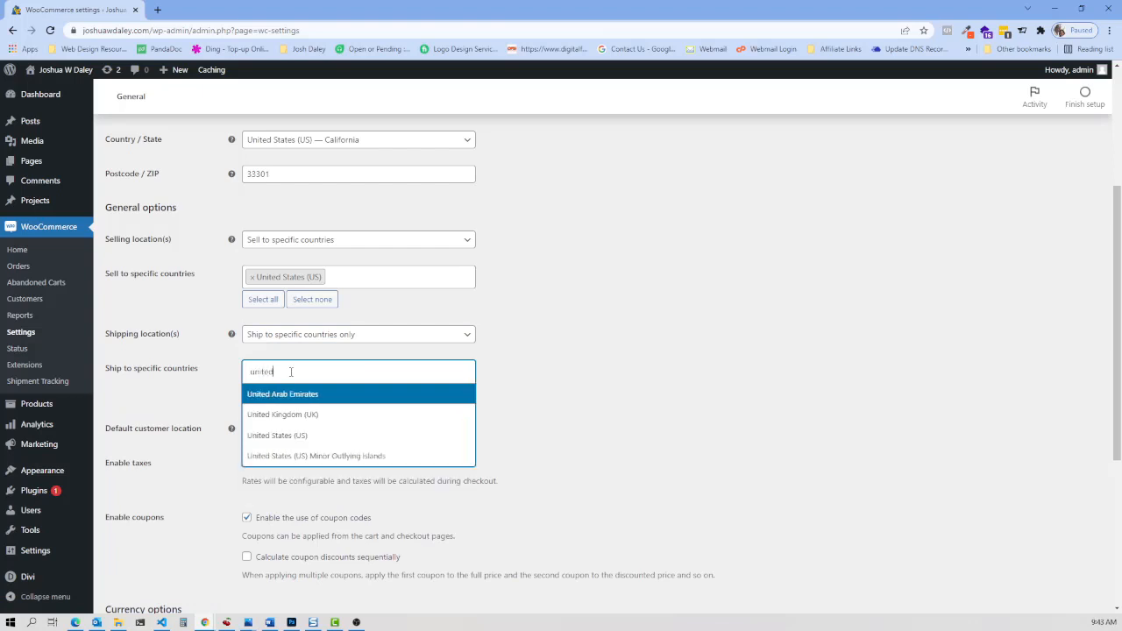
{"action": "left_click", "coordinate": [290, 435]}
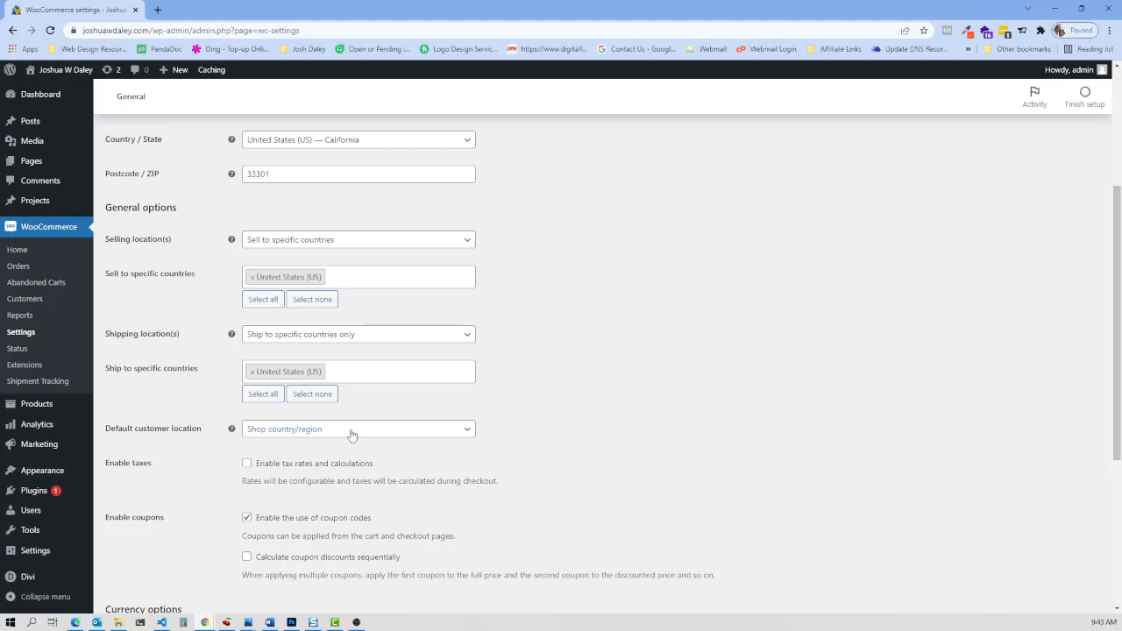
Enable tax rates and calculations and save the general store settings
{"action": "scroll", "coordinate": [351, 433], "scroll_direction": "down", "scroll_amount": 1}
{"action": "scroll", "coordinate": [215, 438], "scroll_direction": "down", "scroll_amount": 2}
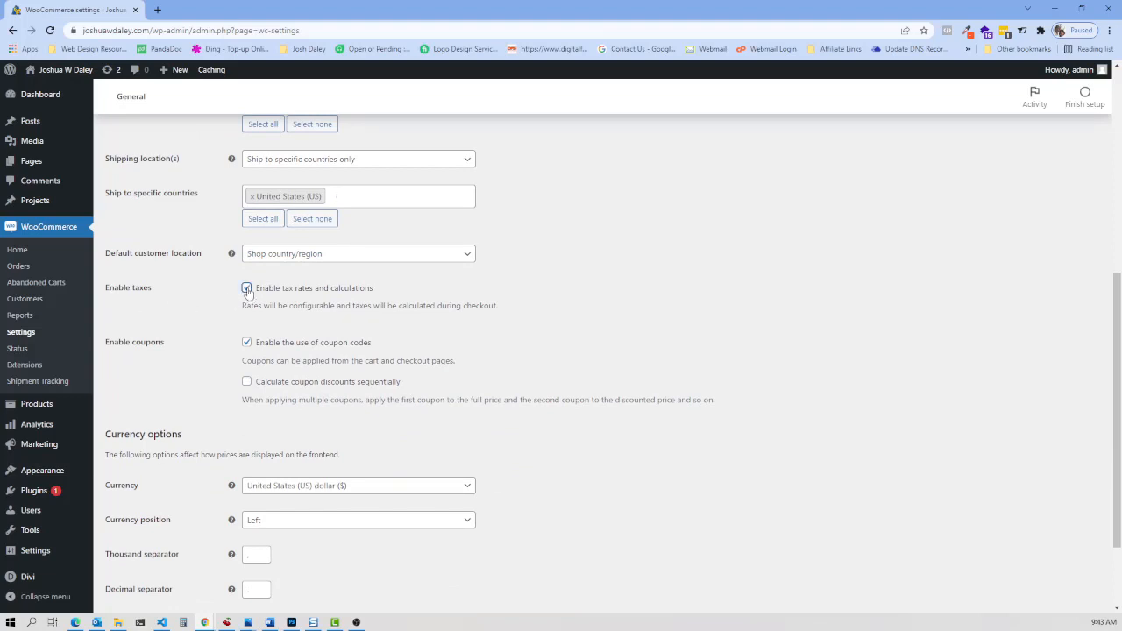
{"action": "scroll", "coordinate": [228, 441], "scroll_direction": "down", "scroll_amount": 2}
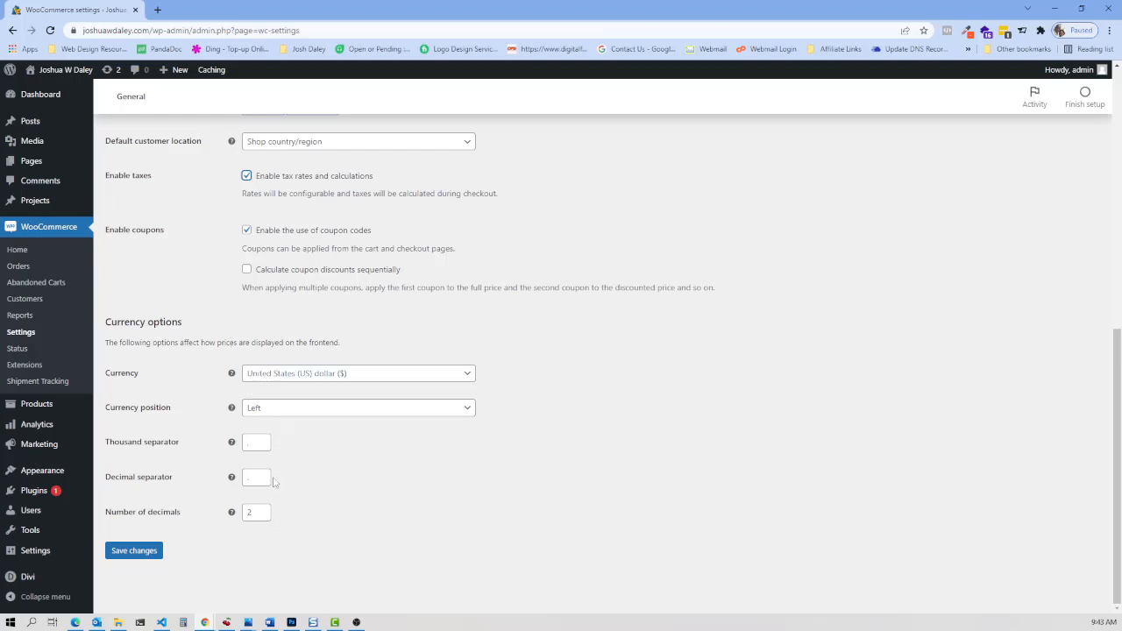
{"action": "left_click", "coordinate": [134, 551]}
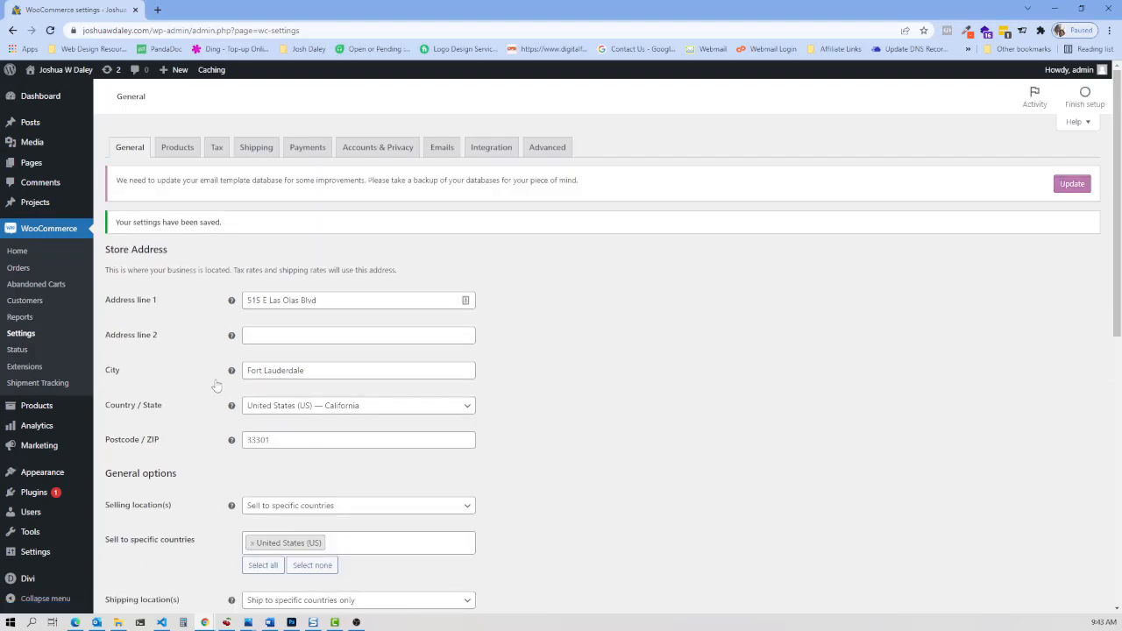
Open the WooCommerce product settings and set the weight unit to oz
{"action": "scroll", "coordinate": [140, 288], "scroll_direction": "down", "scroll_amount": 10}
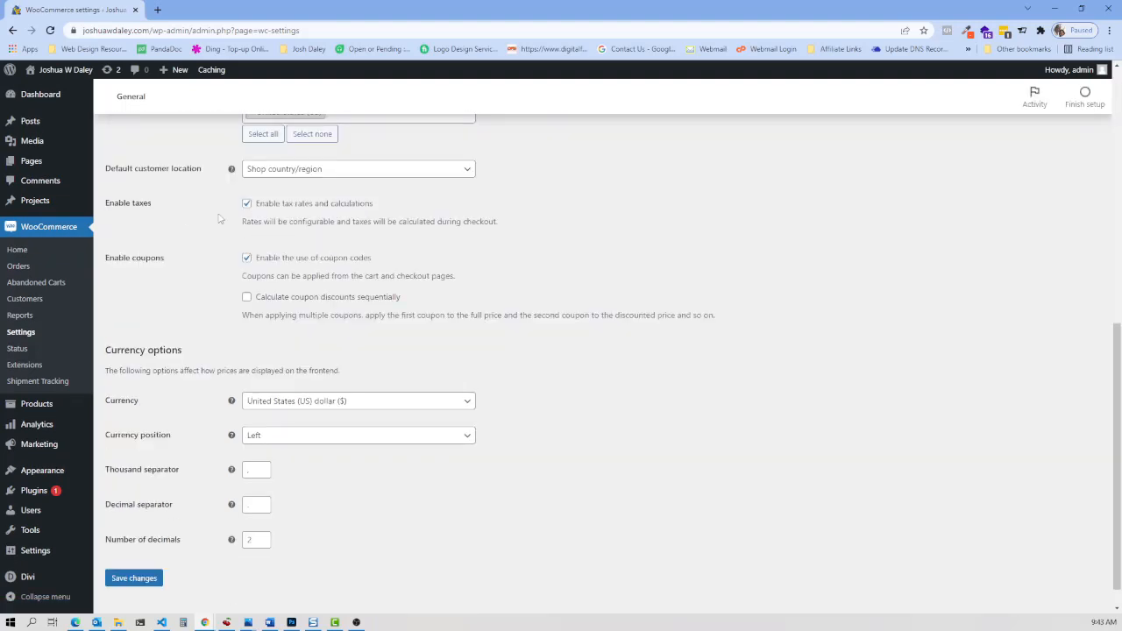
{"action": "scroll", "coordinate": [219, 219], "scroll_direction": "up", "scroll_amount": 10}
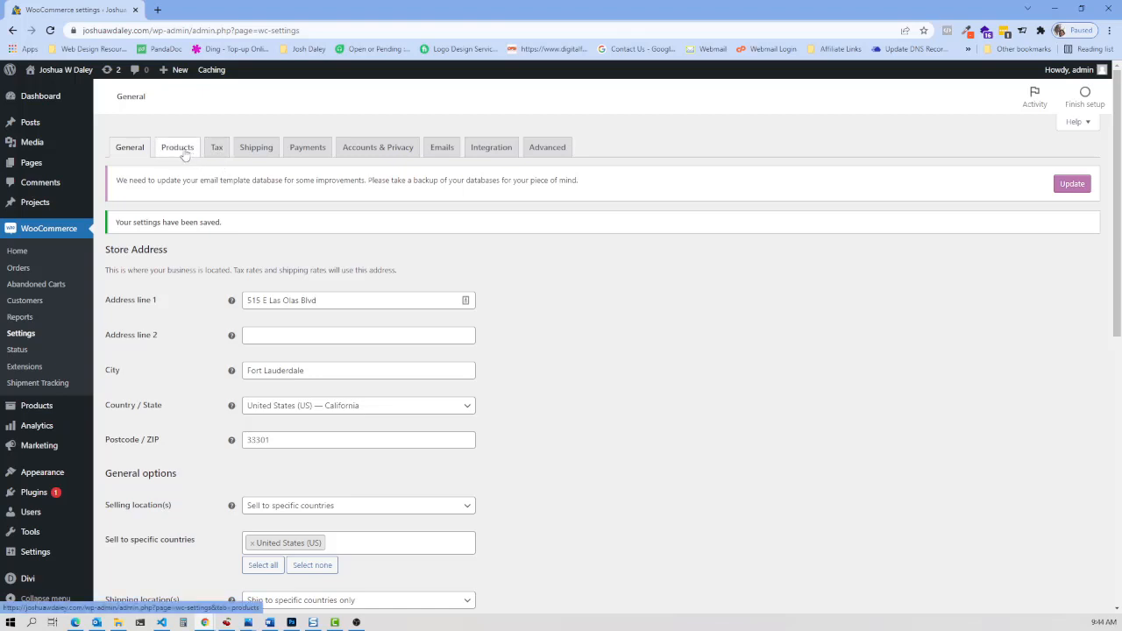
{"action": "left_click", "coordinate": [181, 150]}
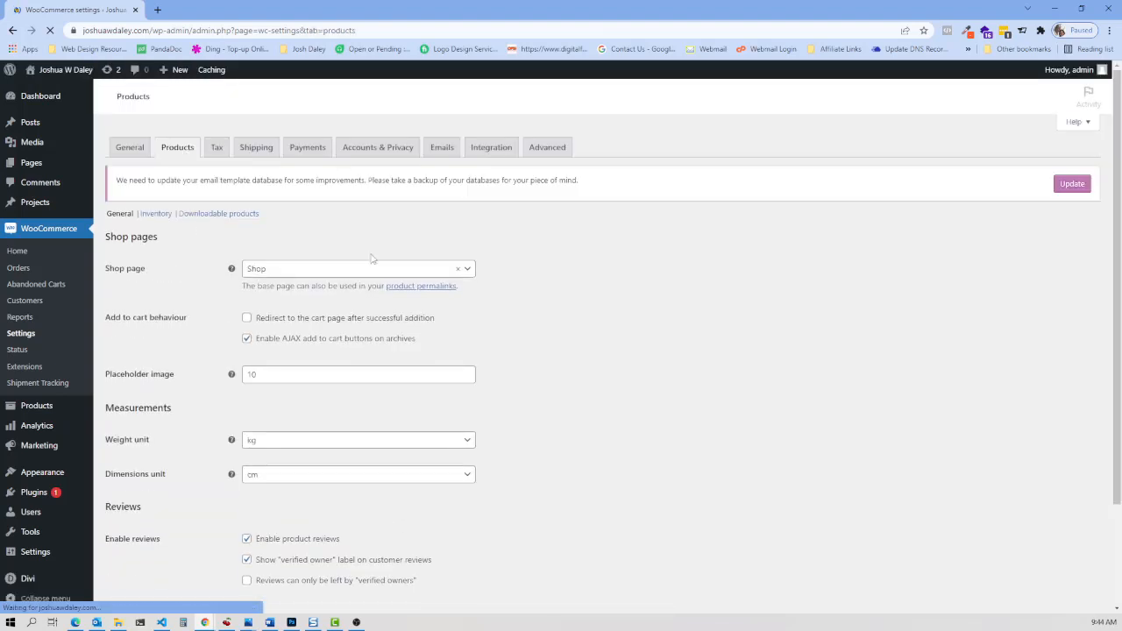
{"action": "scroll", "coordinate": [273, 301], "scroll_direction": "down", "scroll_amount": 2}
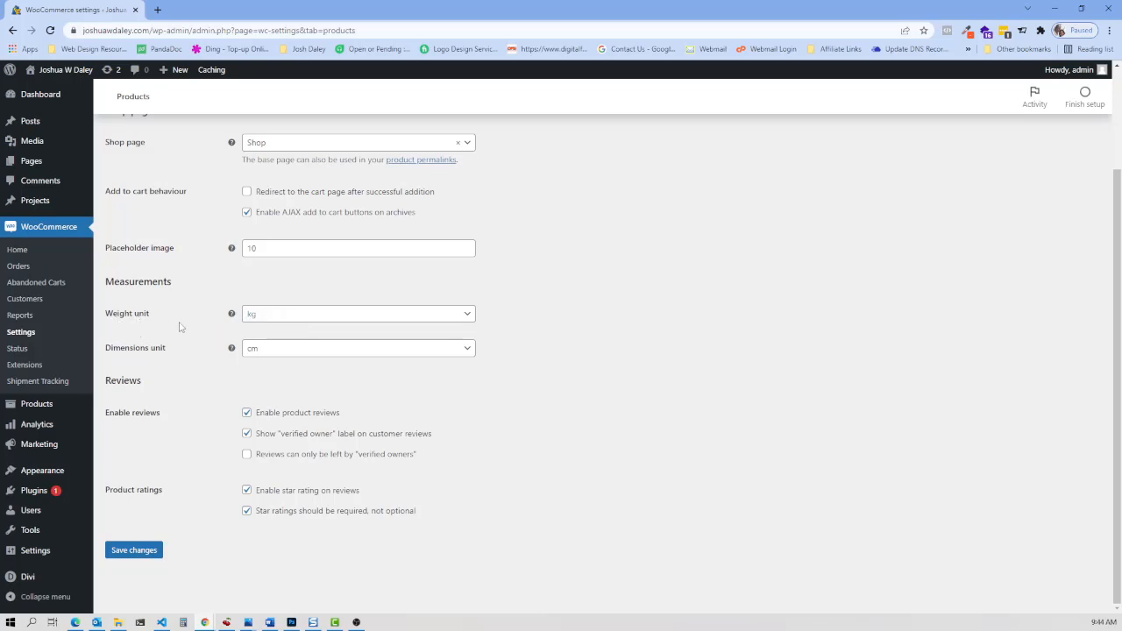
{"action": "left_click", "coordinate": [272, 318]}
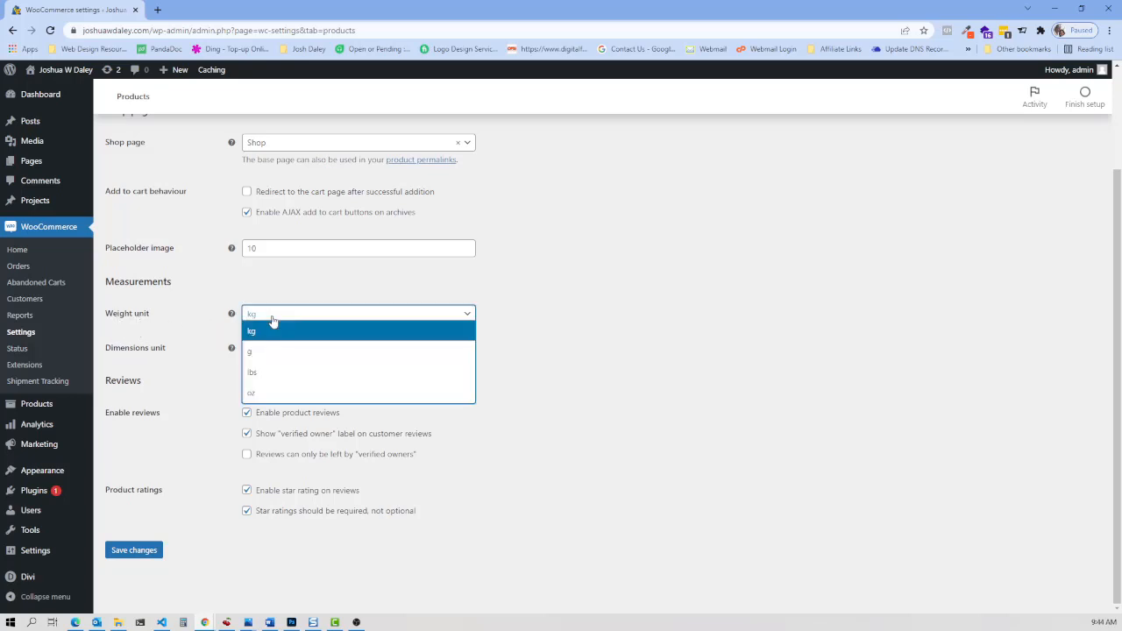
{"action": "left_click", "coordinate": [280, 396]}
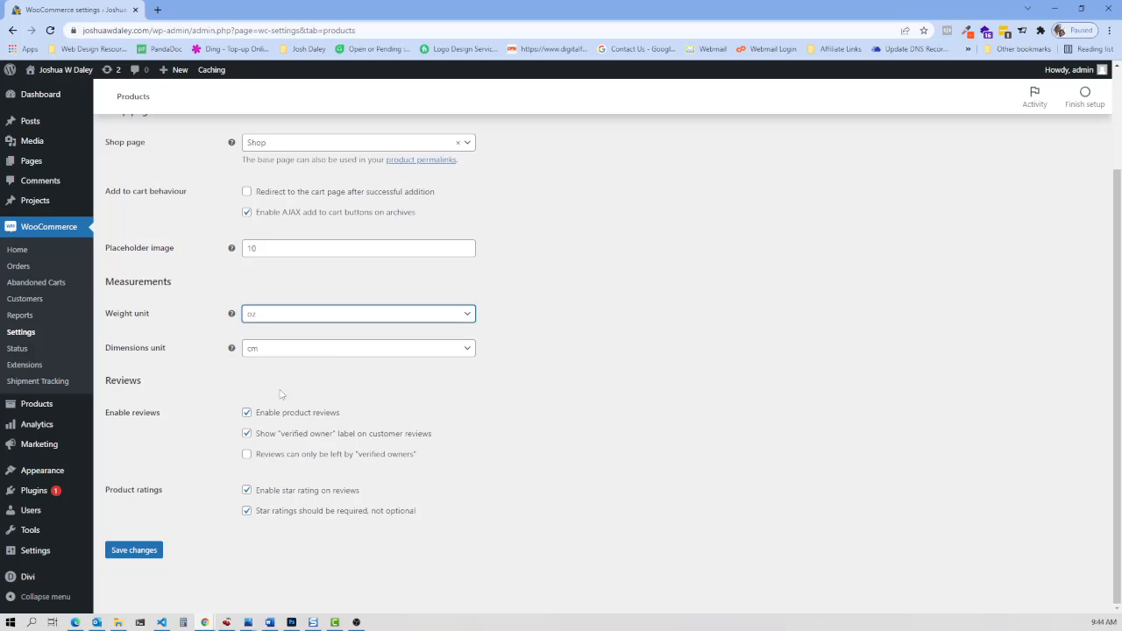
{"action": "left_click", "coordinate": [297, 321]}
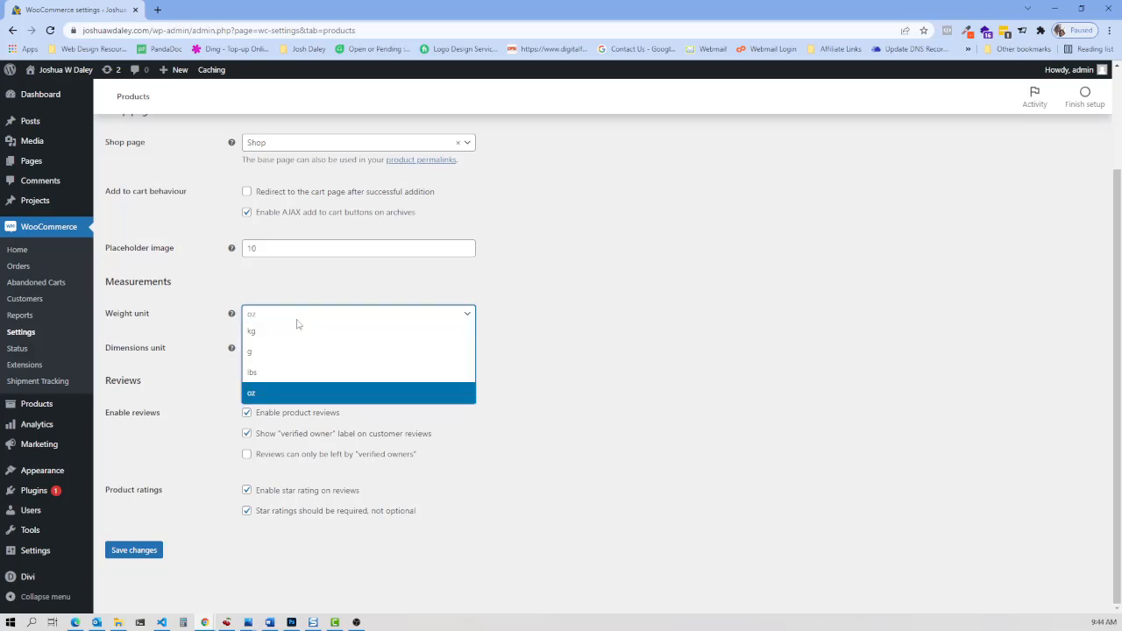
{"action": "left_click", "coordinate": [304, 397]}
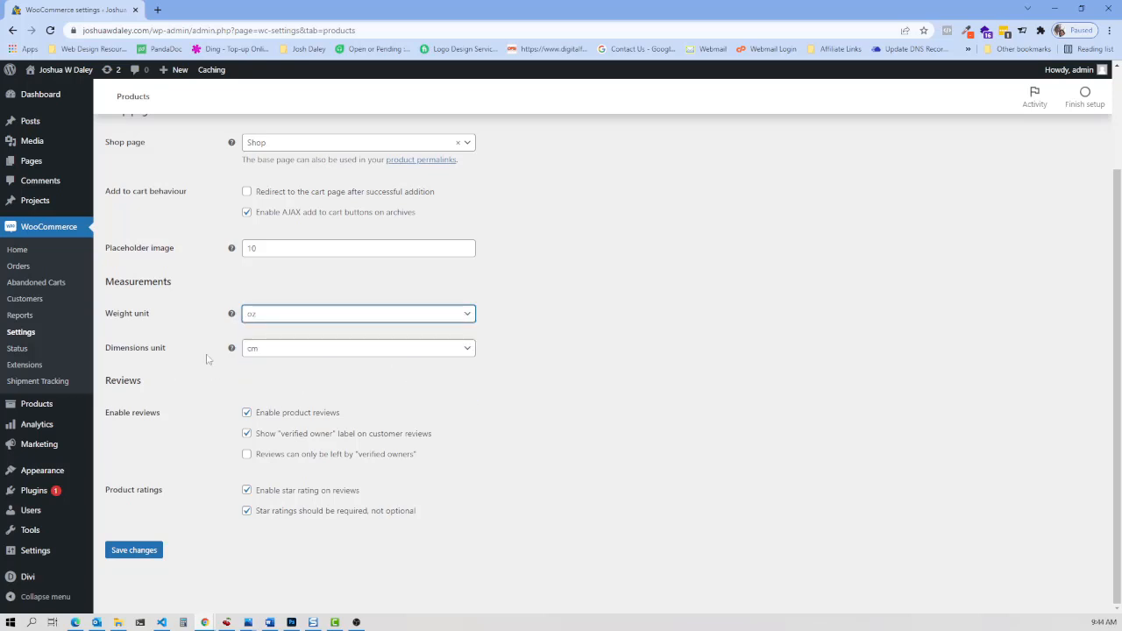
Set the dimensions unit to in and save the product settings
{"action": "left_click", "coordinate": [285, 354]}
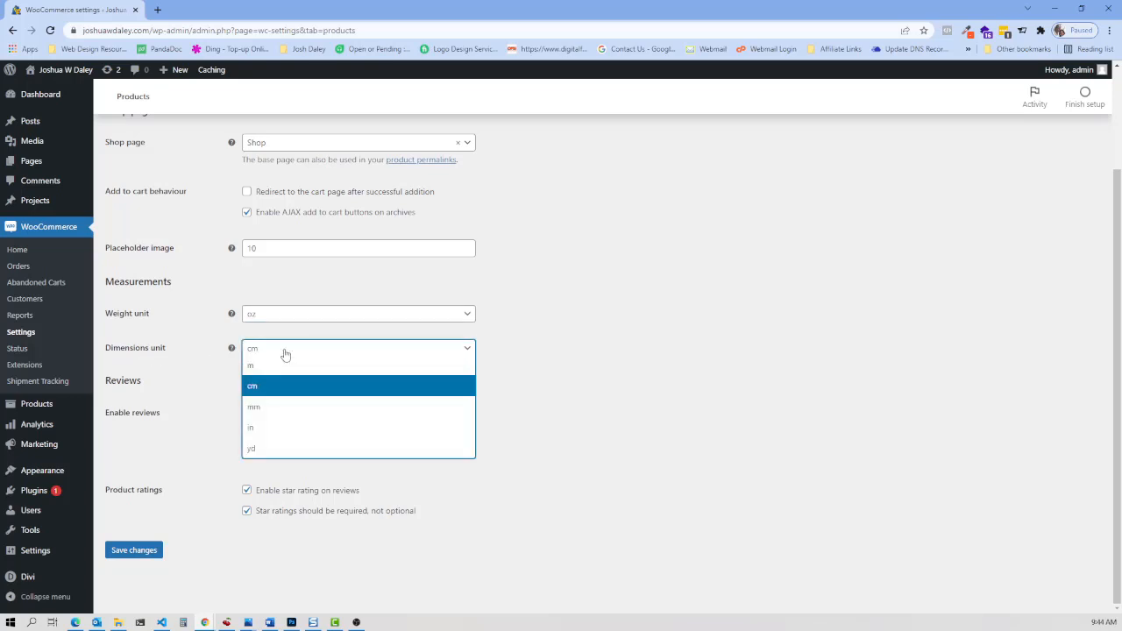
{"action": "left_click", "coordinate": [286, 429]}
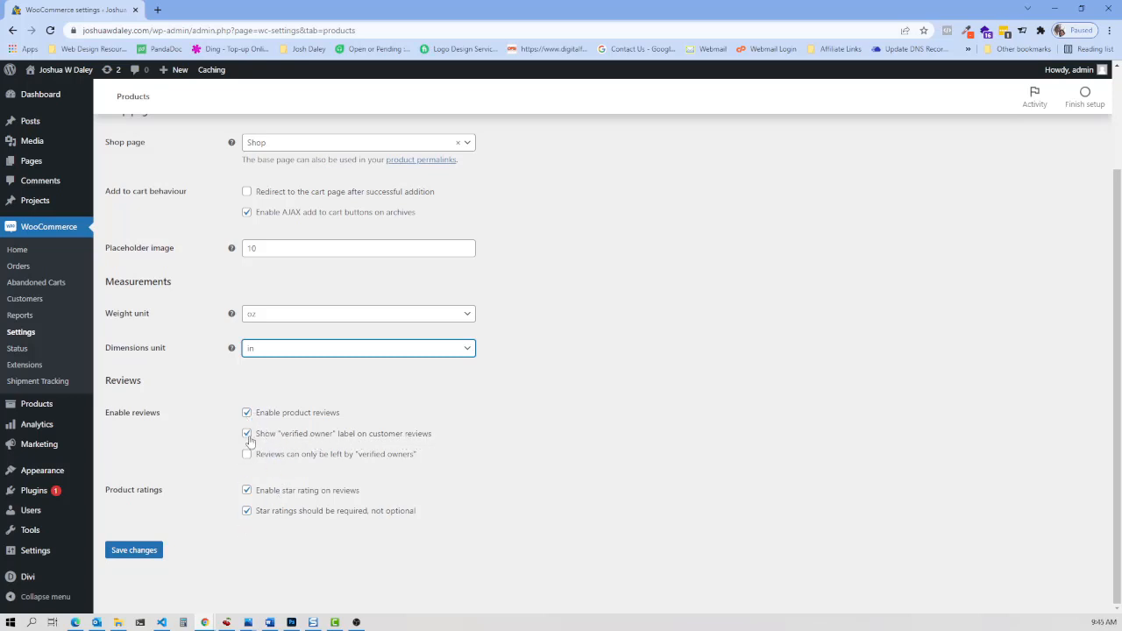
{"action": "left_click", "coordinate": [141, 552]}
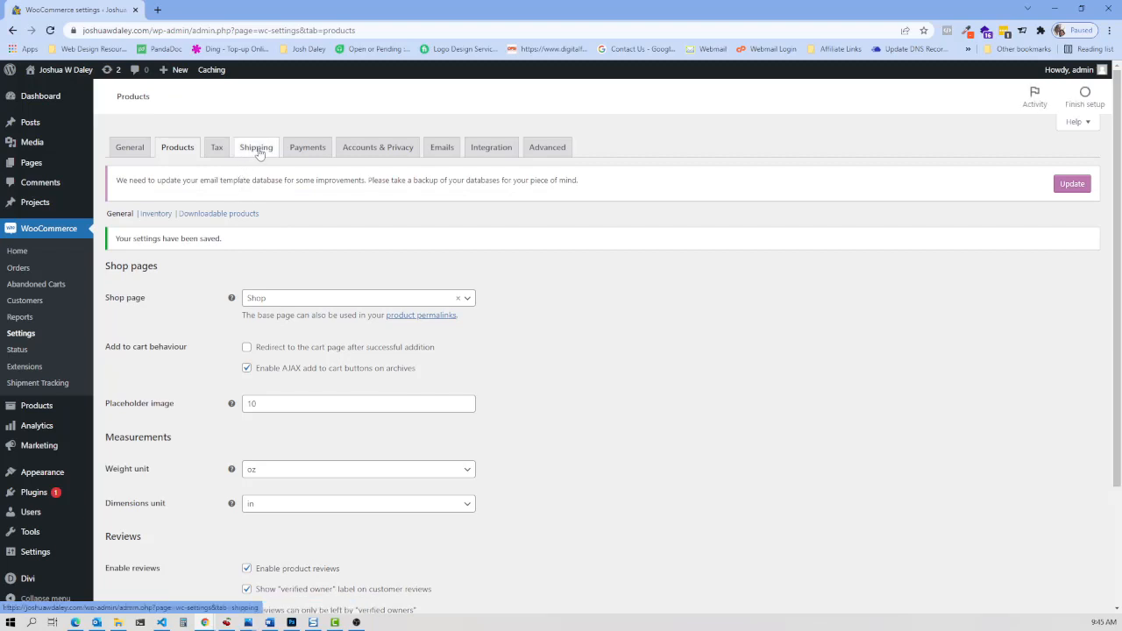
Open the WooCommerce payment settings to view the available payment methods
{"action": "left_click", "coordinate": [308, 147]}
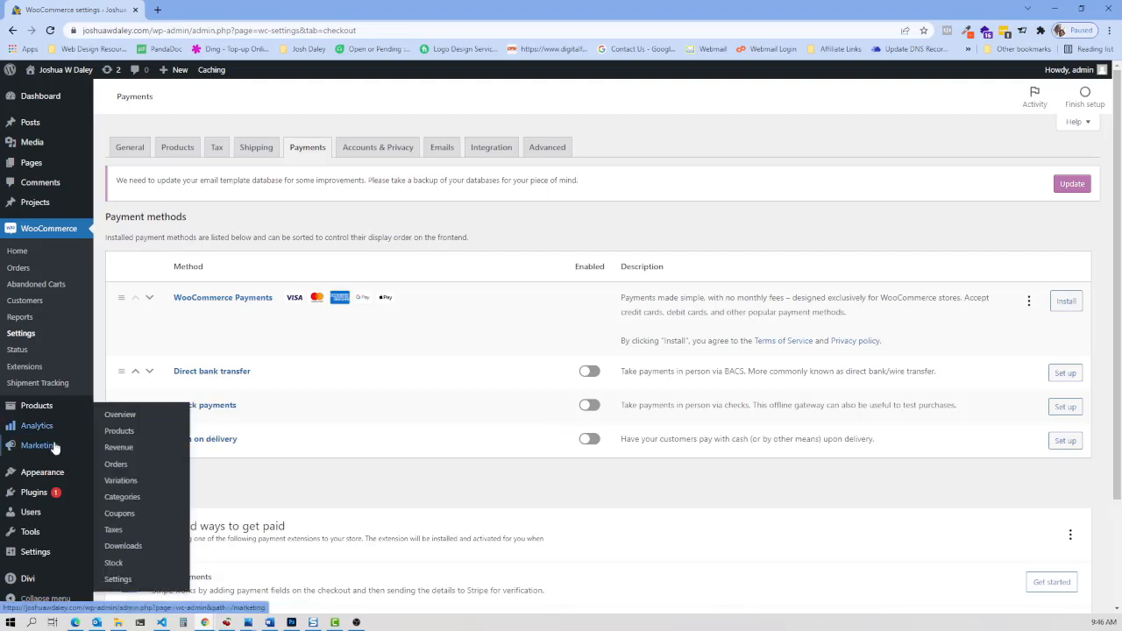
Open the page for adding new plugins in a separate browser tab and switch to it
{"action": "mouse_move", "coordinate": [57, 496]}
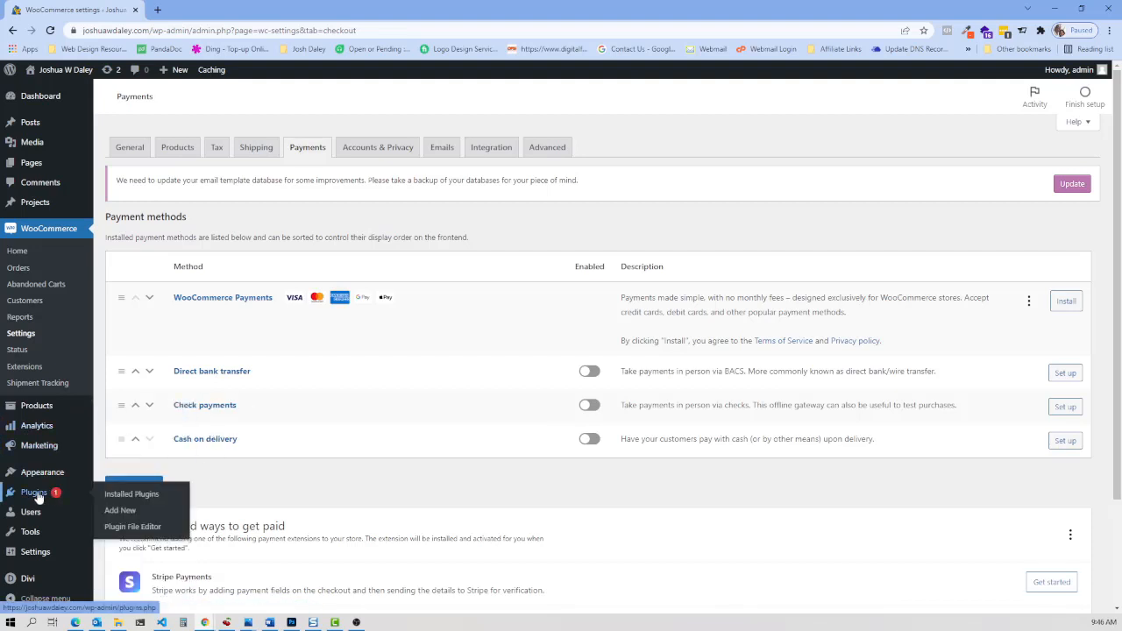
{"action": "right_click", "coordinate": [119, 517]}
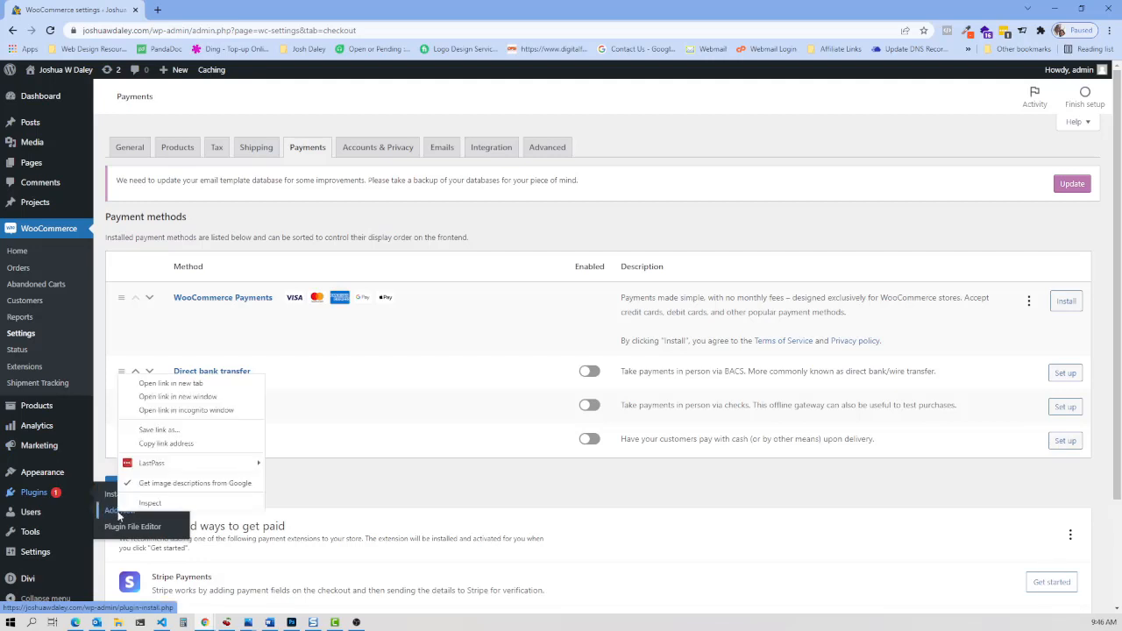
{"action": "left_click", "coordinate": [160, 389]}
{"action": "left_click", "coordinate": [203, 11]}
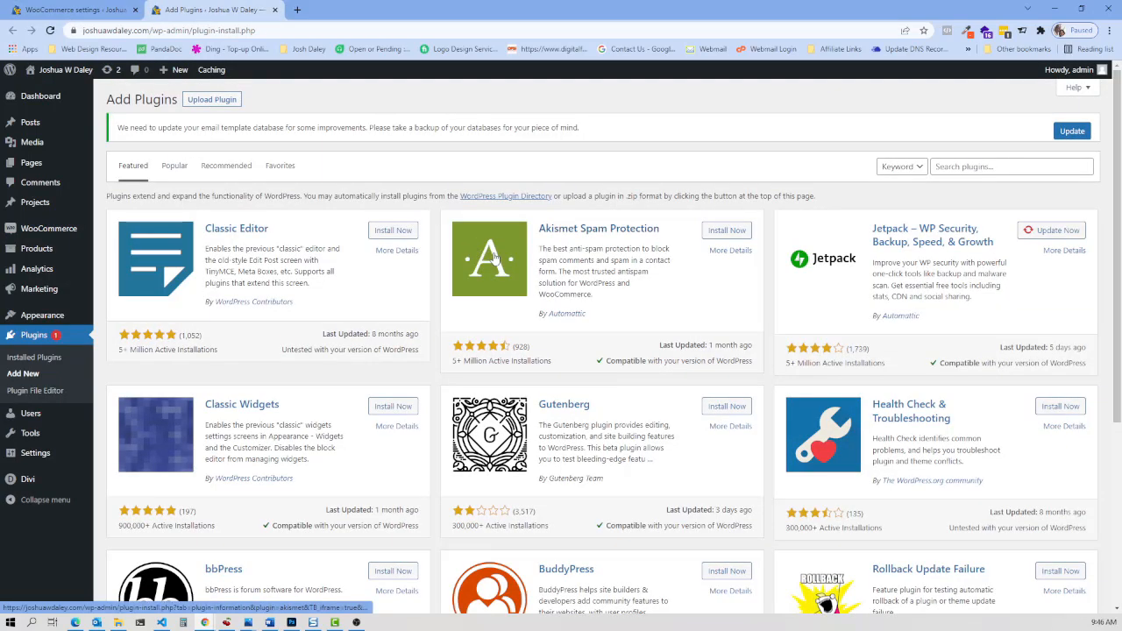
Search the plugin directory for "paypal", and install and activate WooCommerce PayPal Payments
{"action": "left_click", "coordinate": [963, 167]}
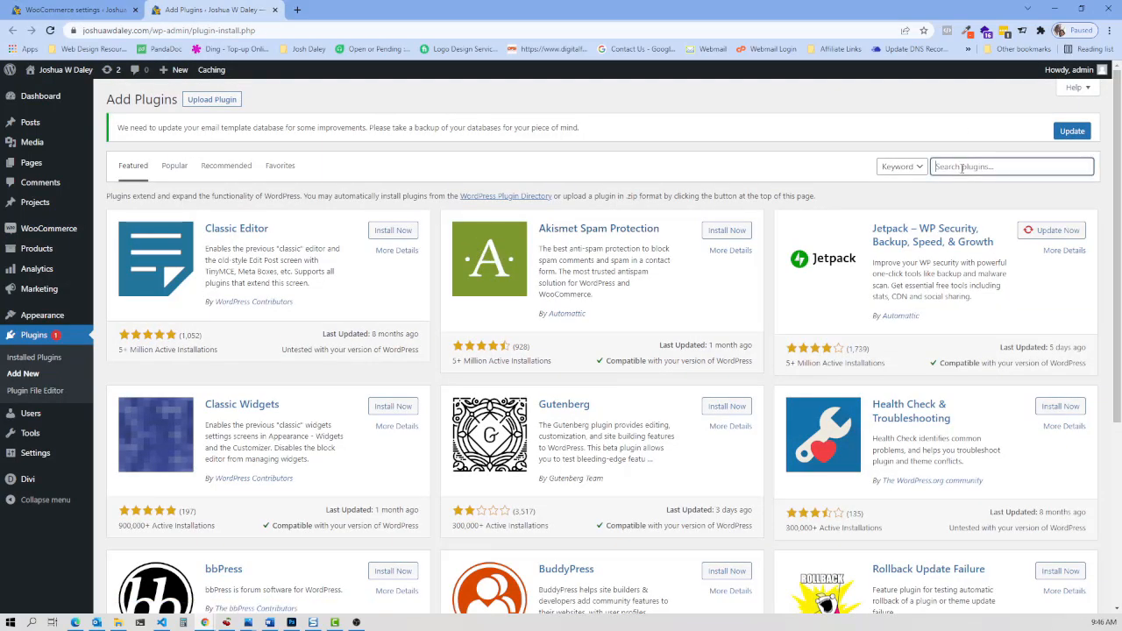
{"action": "type", "text": "paypal"}
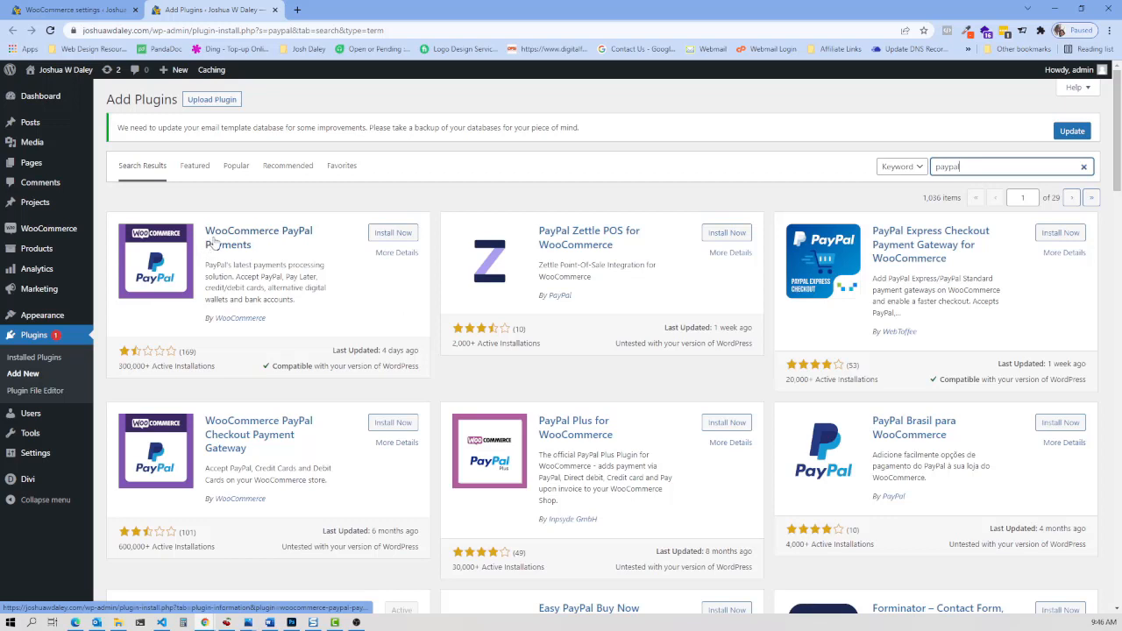
{"action": "left_click", "coordinate": [391, 233]}
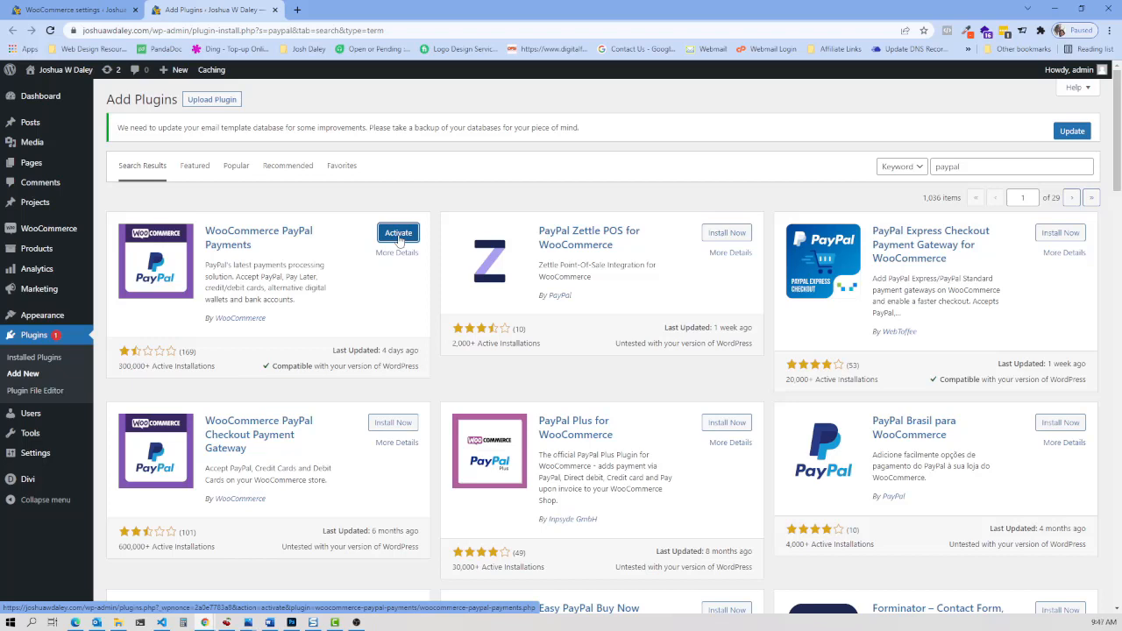
{"action": "left_click", "coordinate": [399, 234]}
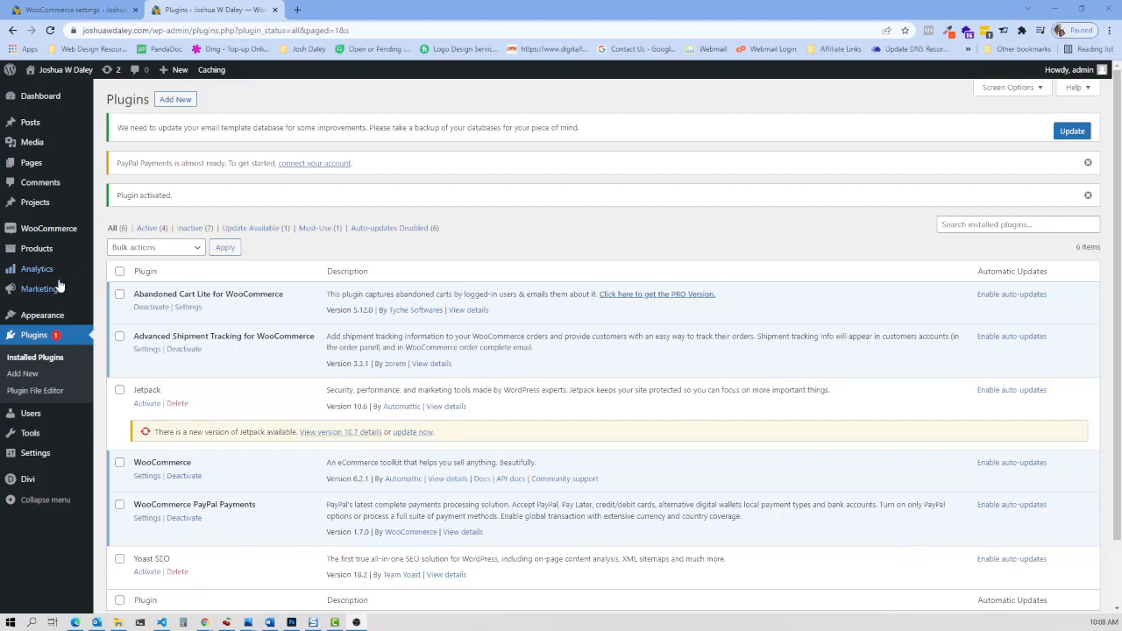
Search for "stripe" among new plugins, and install and activate WooCommerce Stripe Payment Gateway
{"action": "left_click", "coordinate": [176, 99]}
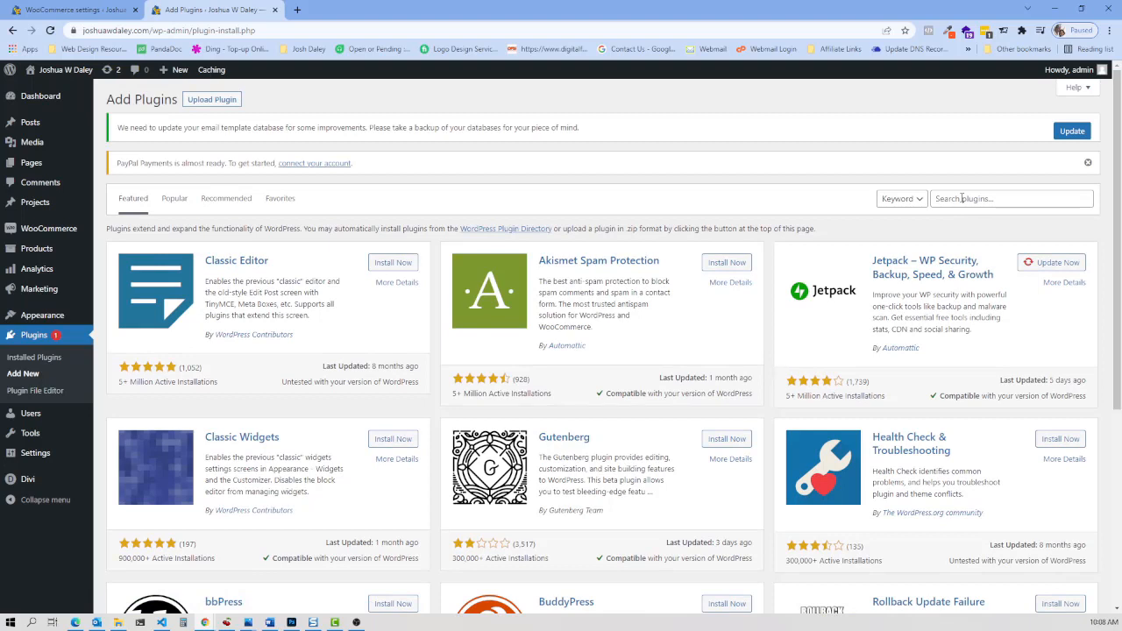
{"action": "left_click", "coordinate": [962, 198]}
{"action": "type", "text": "stripe"}
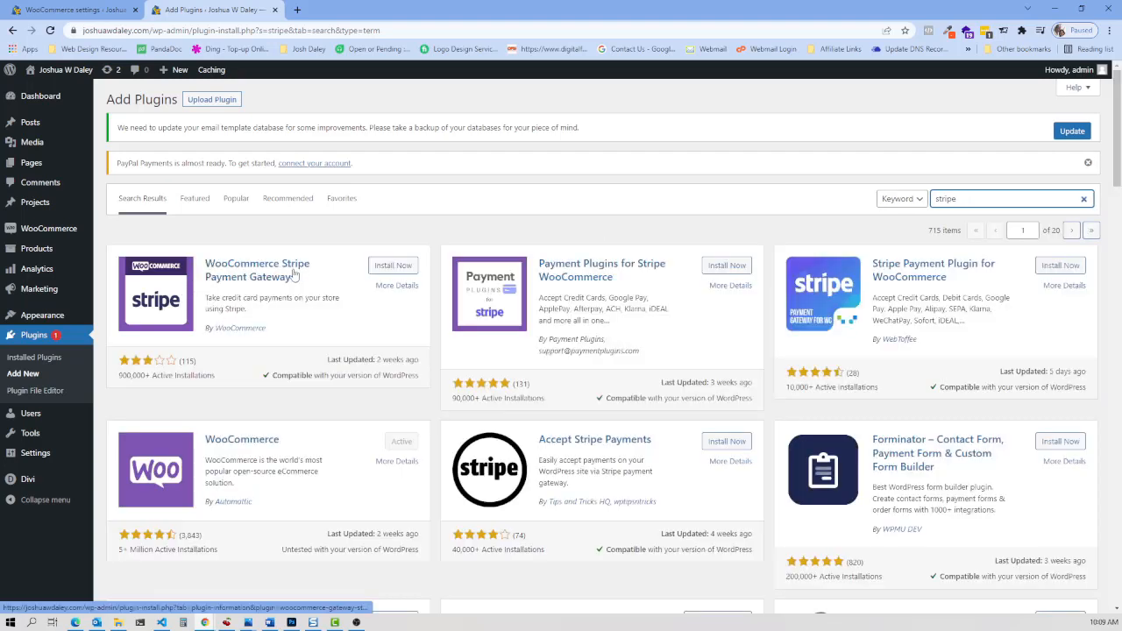
{"action": "left_click", "coordinate": [391, 270]}
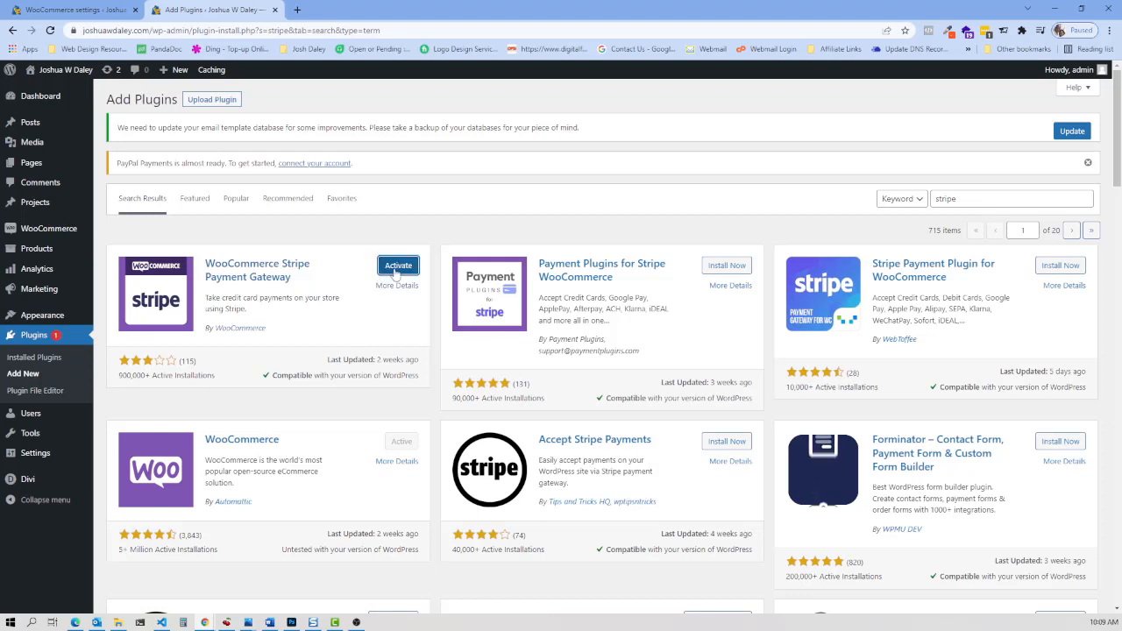
{"action": "left_click", "coordinate": [399, 265]}
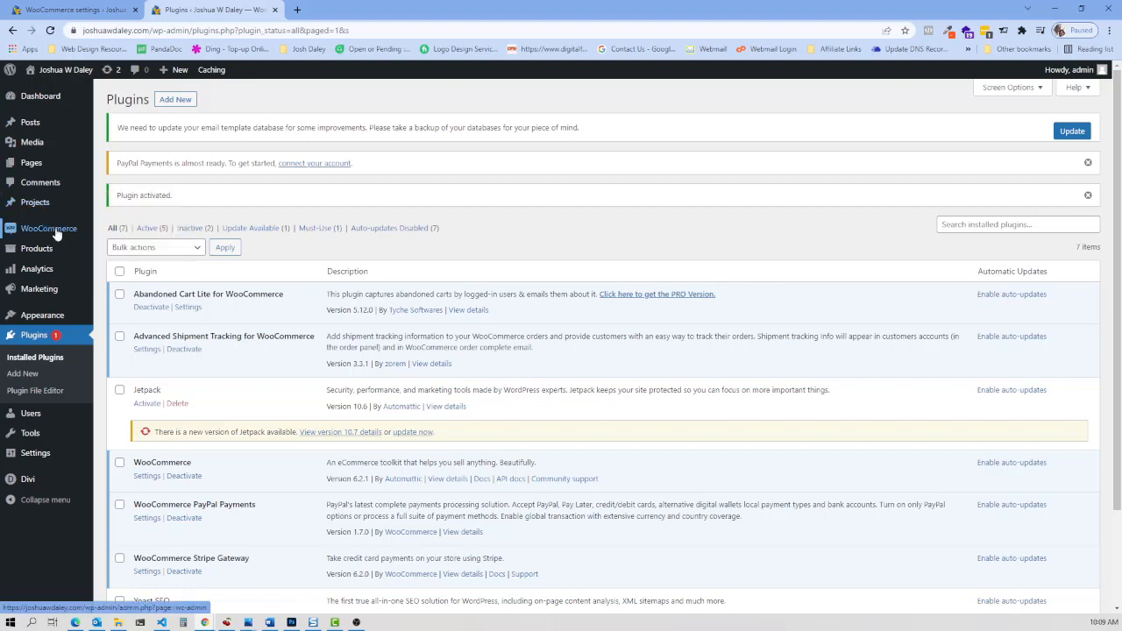
Return to the WooCommerce settings and open the payment methods list
{"action": "mouse_move", "coordinate": [52, 234]}
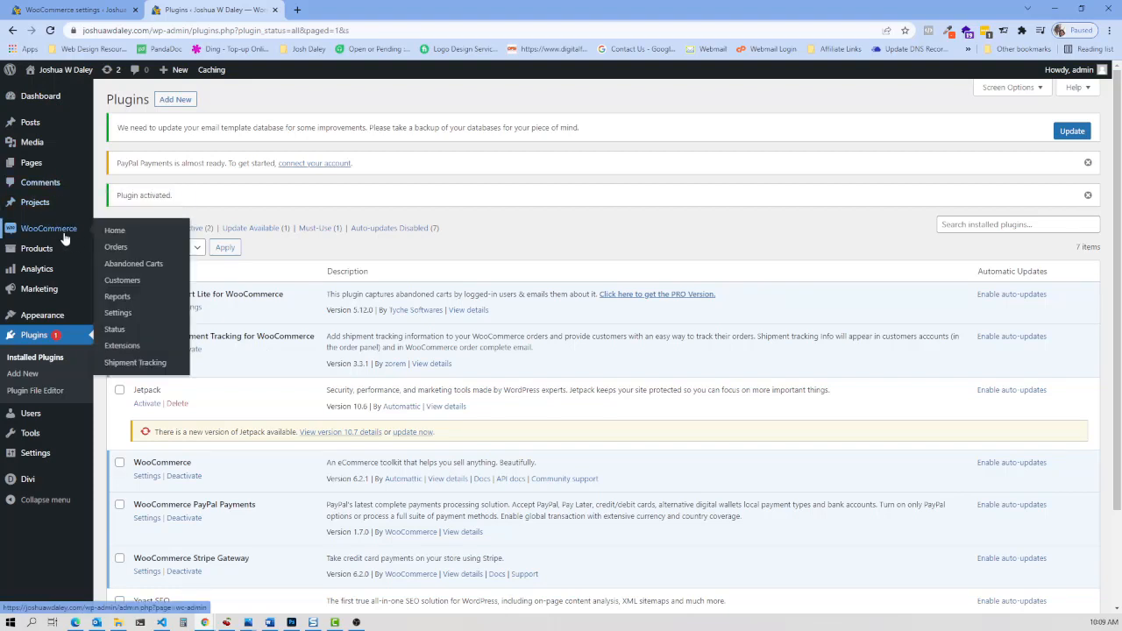
{"action": "left_click", "coordinate": [118, 314]}
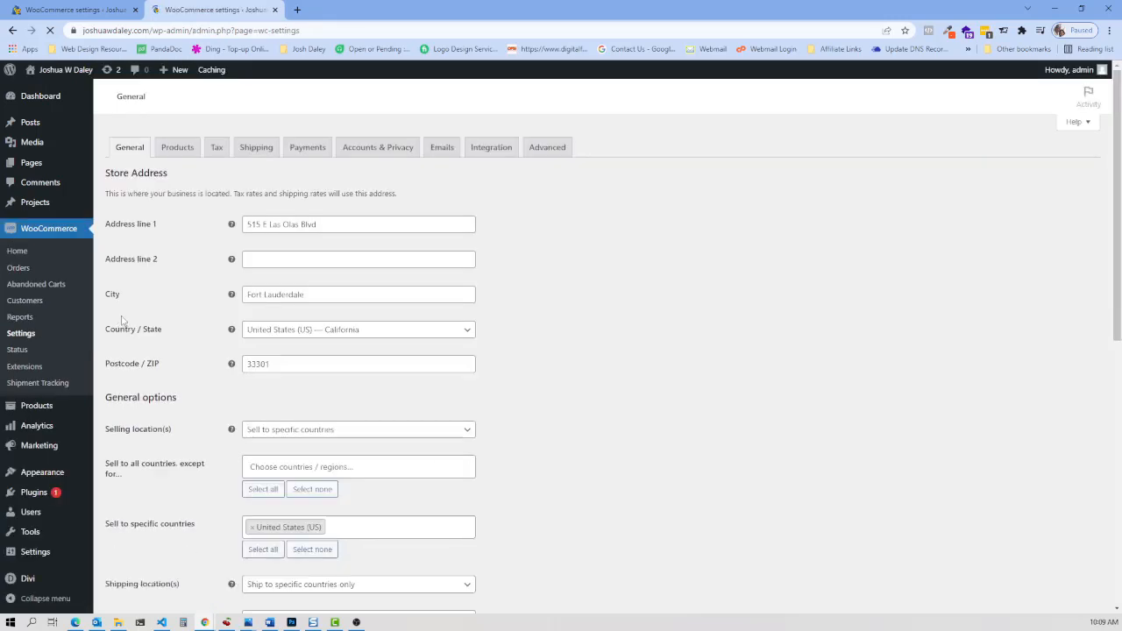
{"action": "left_click", "coordinate": [307, 148]}
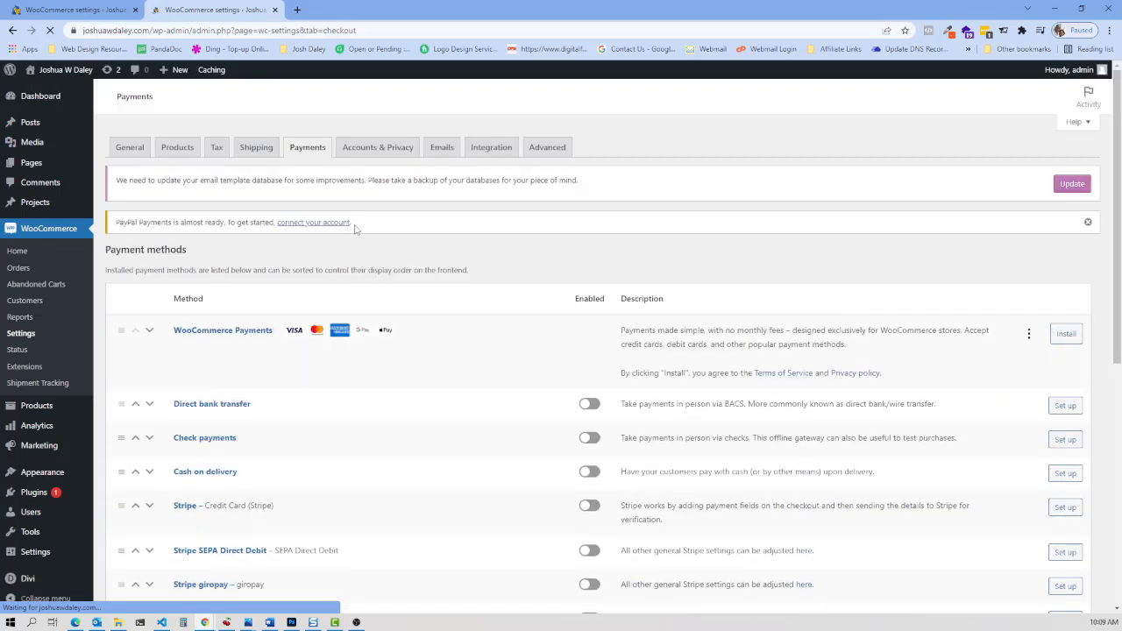
Switch on the PayPal payment method and view its PayPal Checkout setup options
{"action": "scroll", "coordinate": [351, 228], "scroll_direction": "down", "scroll_amount": 2}
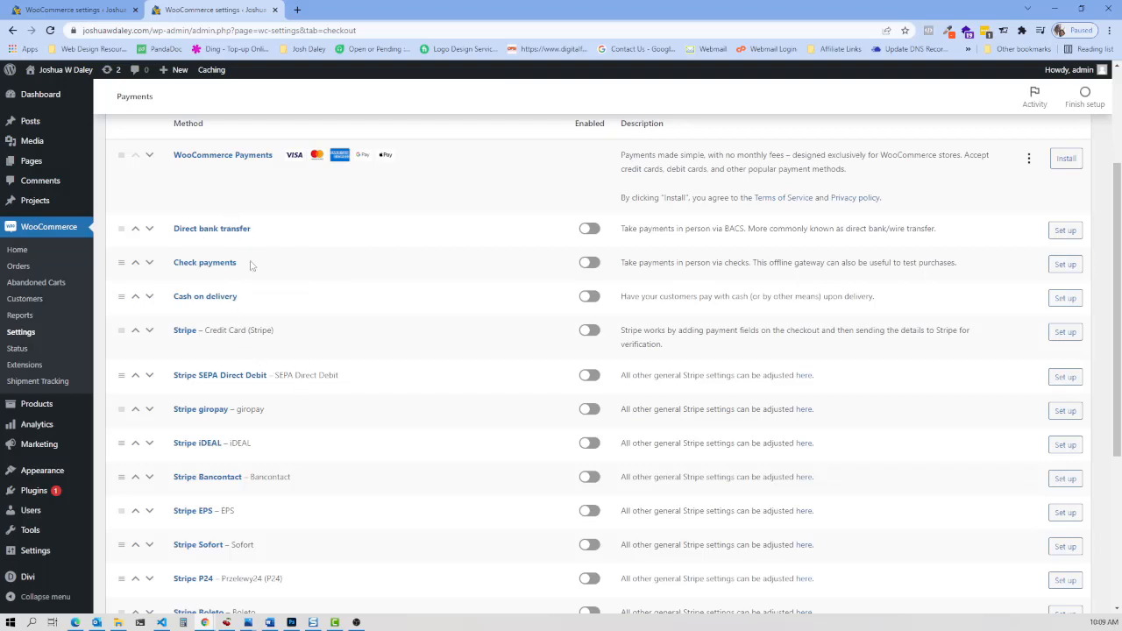
{"action": "scroll", "coordinate": [270, 405], "scroll_direction": "down", "scroll_amount": 2}
{"action": "scroll", "coordinate": [271, 407], "scroll_direction": "down", "scroll_amount": 3}
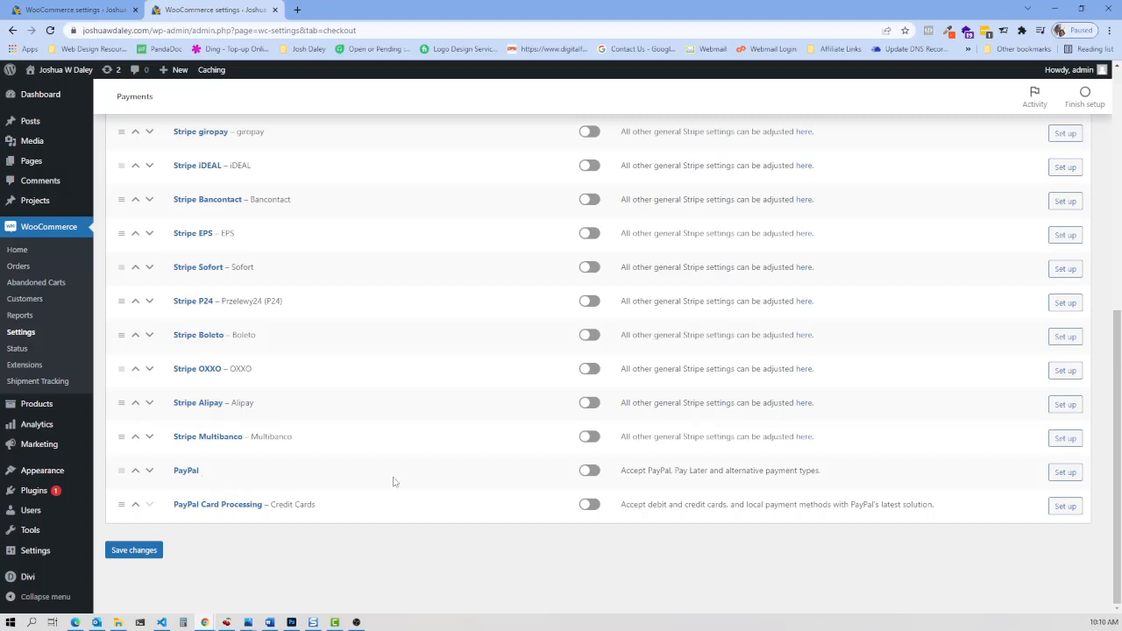
{"action": "left_click", "coordinate": [586, 472]}
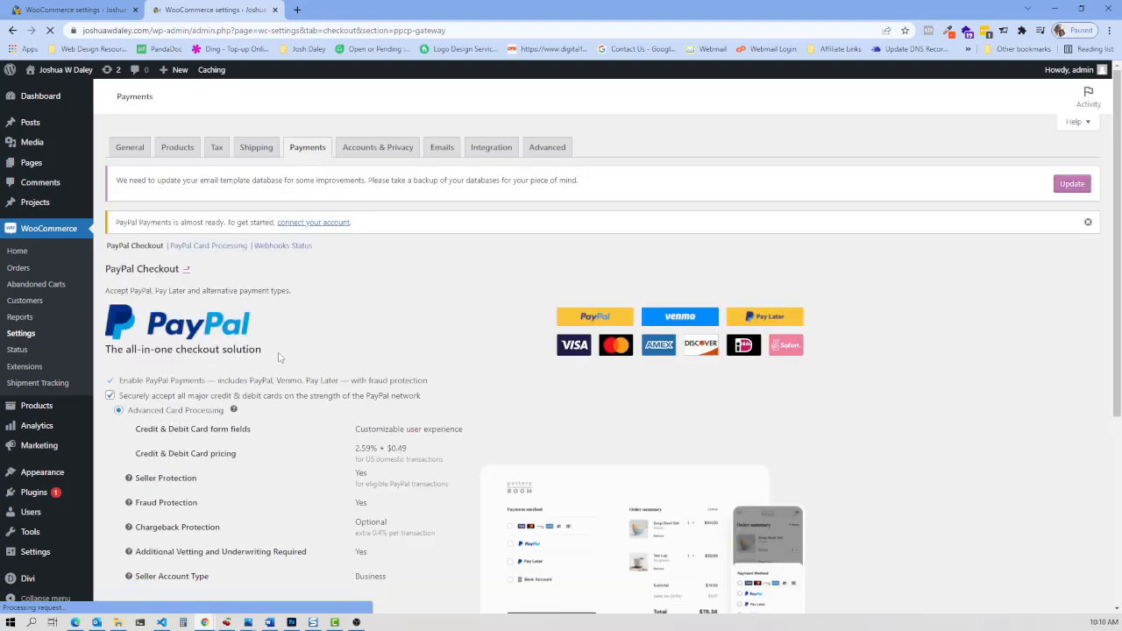
{"action": "scroll", "coordinate": [280, 356], "scroll_direction": "down", "scroll_amount": 3}
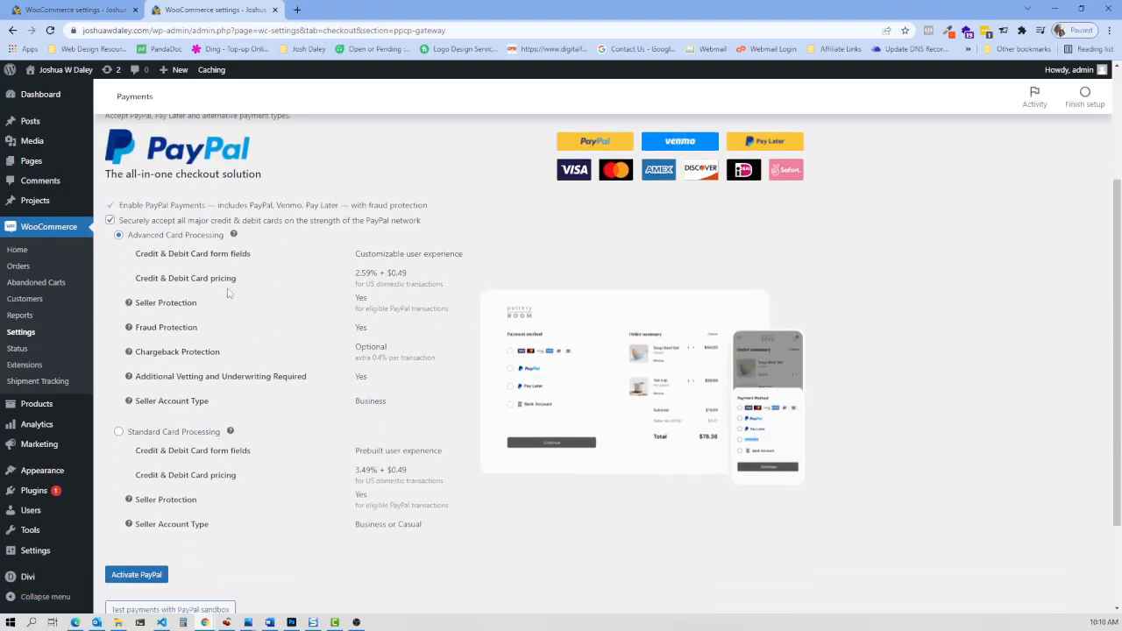
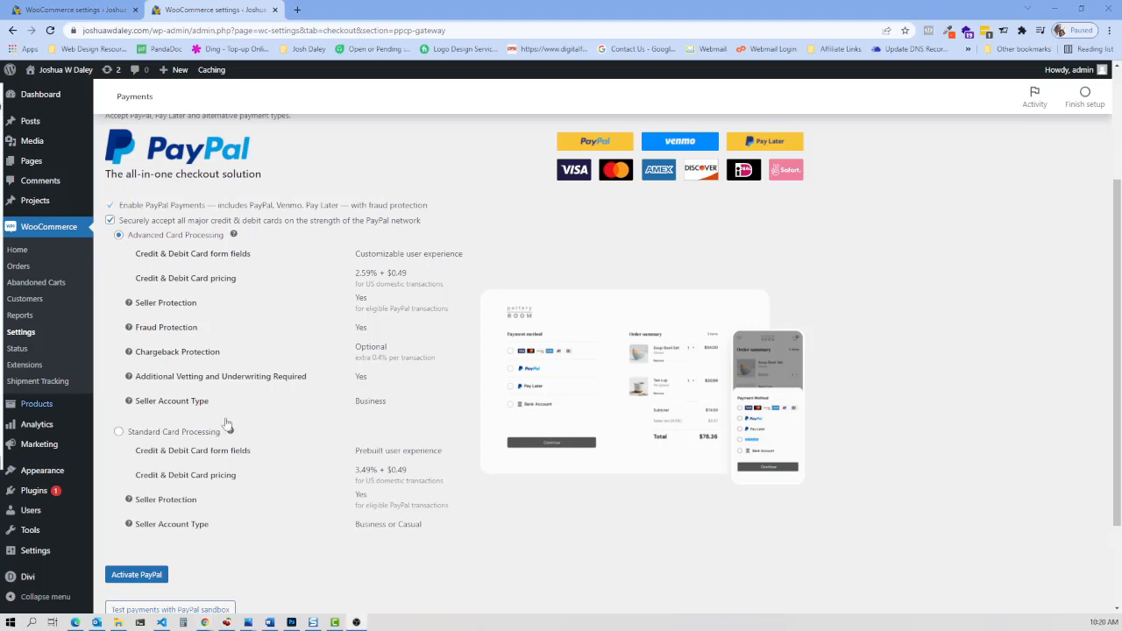
Activate PayPal for the store and log in with the PayPal account's email and password
{"action": "left_click", "coordinate": [145, 577]}
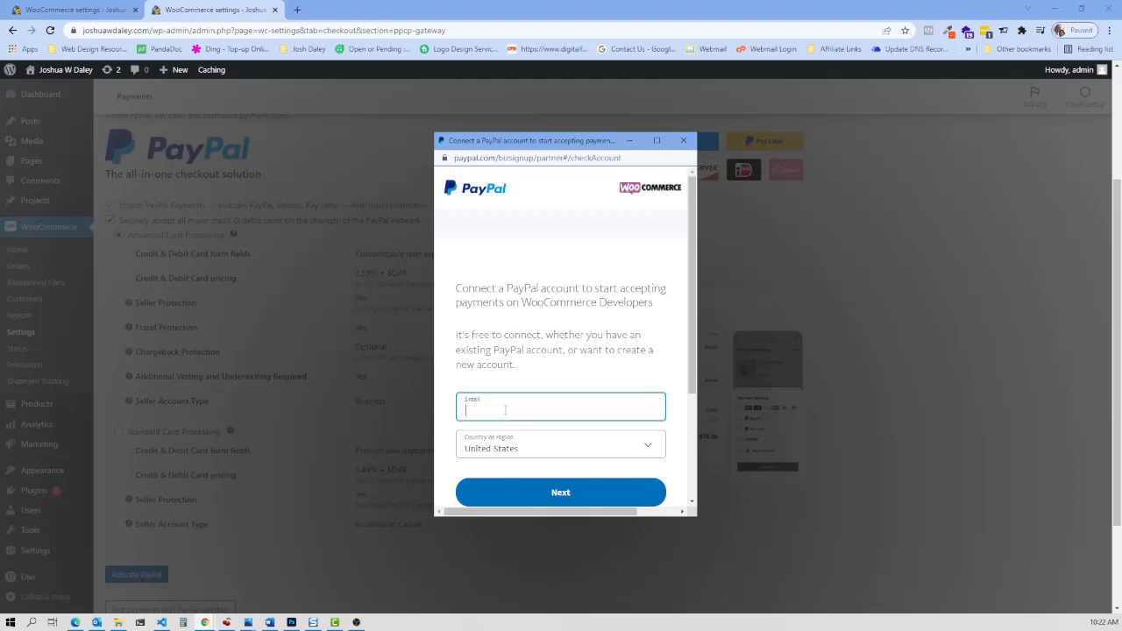
{"action": "type", "text": "@digitalfootprintsolutions.com"}
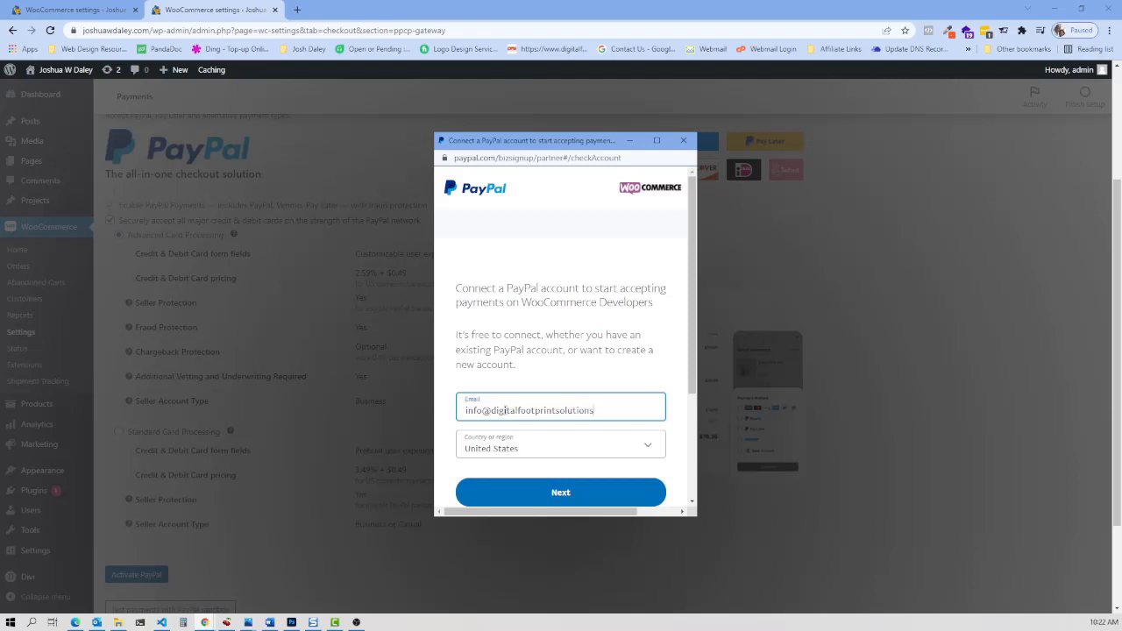
{"action": "left_click", "coordinate": [571, 497]}
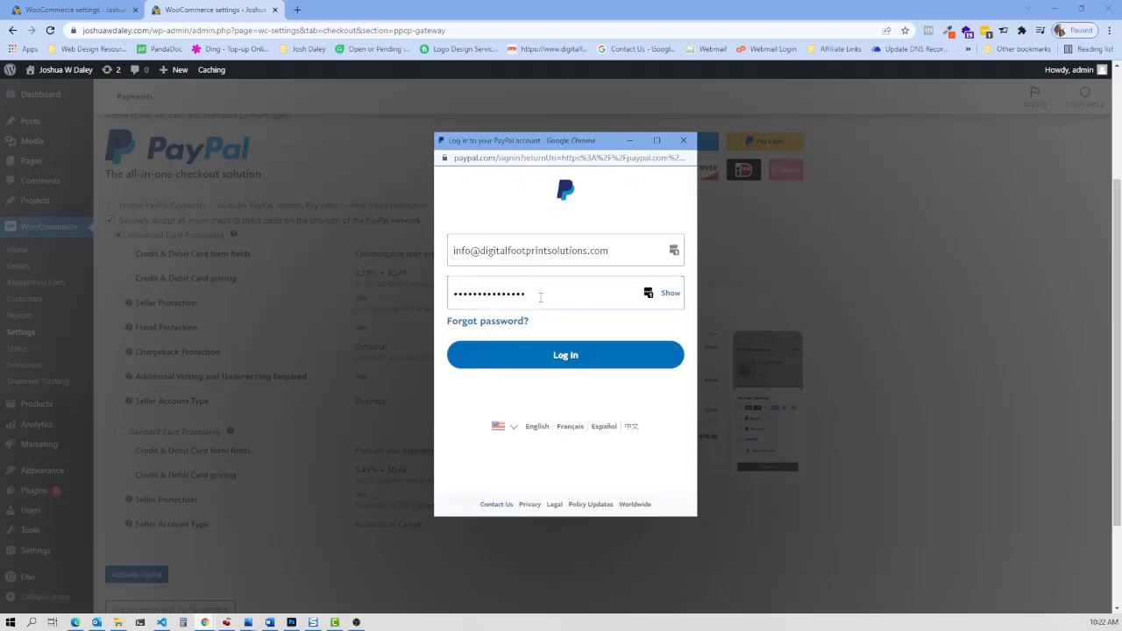
{"action": "left_click", "coordinate": [567, 356]}
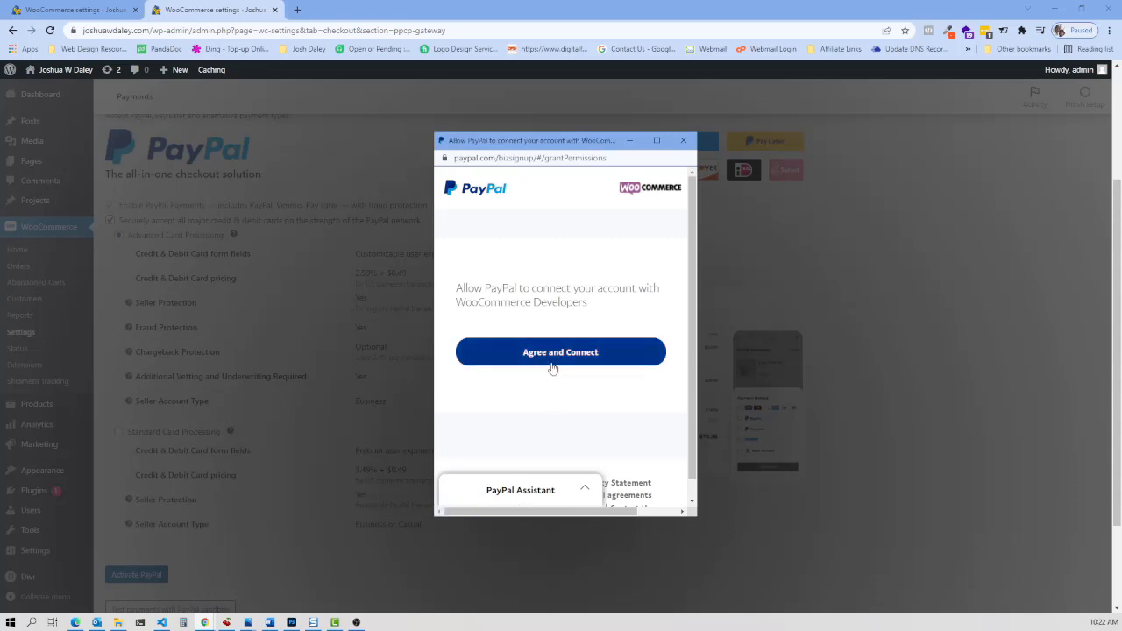
Agree to connect the PayPal account to WooCommerce and choose to use the existing business account
{"action": "left_click", "coordinate": [560, 355]}
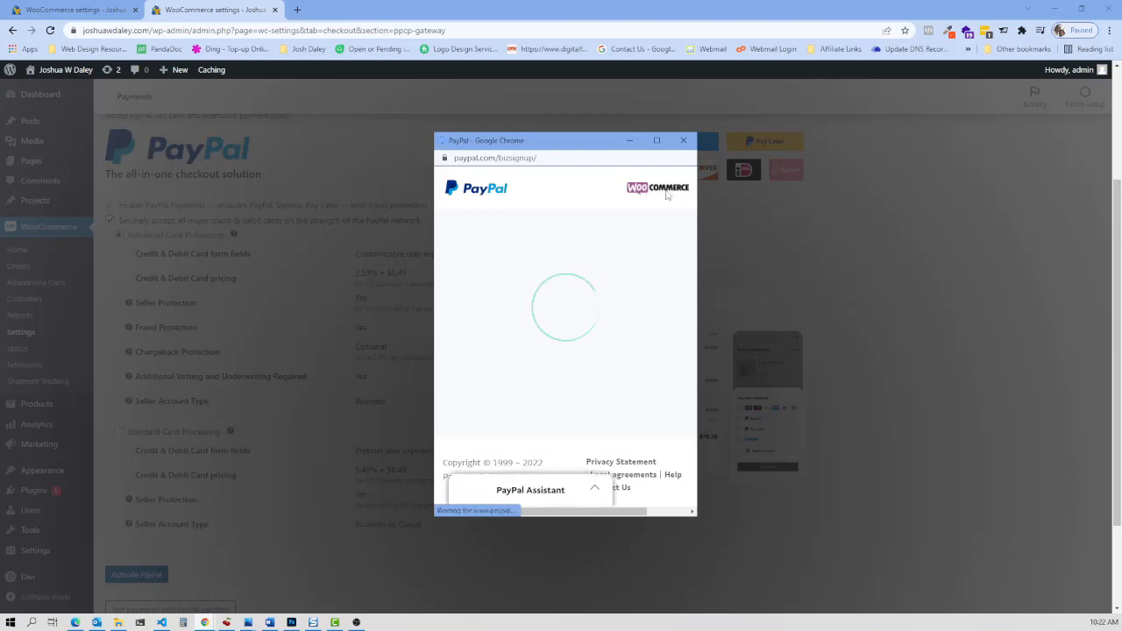
{"action": "scroll", "coordinate": [517, 346], "scroll_direction": "down", "scroll_amount": 1}
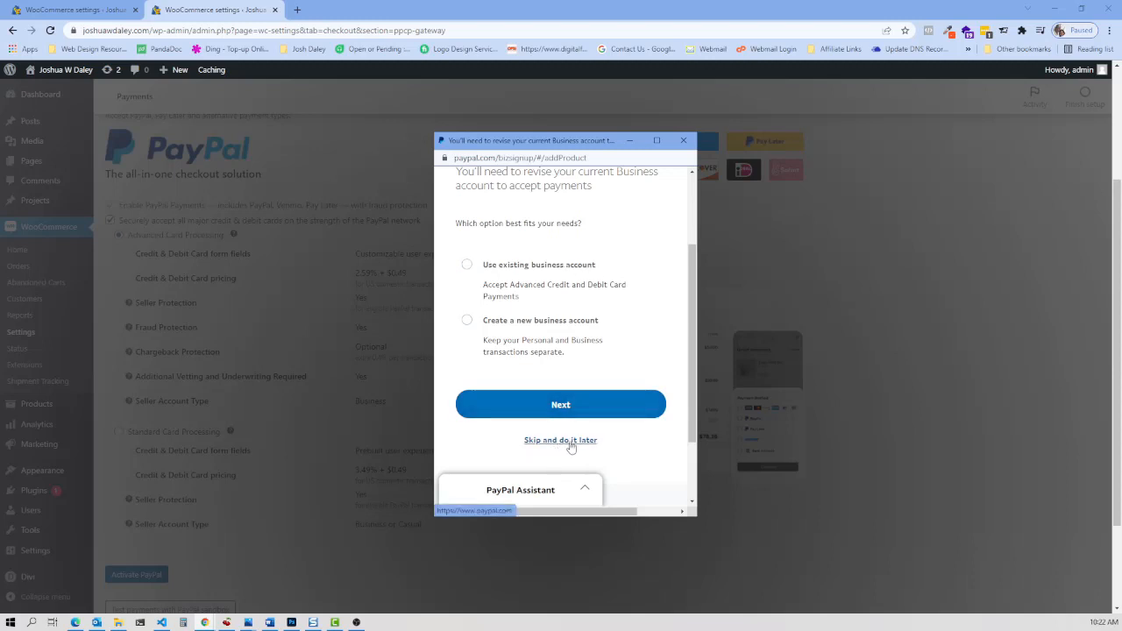
{"action": "left_click", "coordinate": [467, 266]}
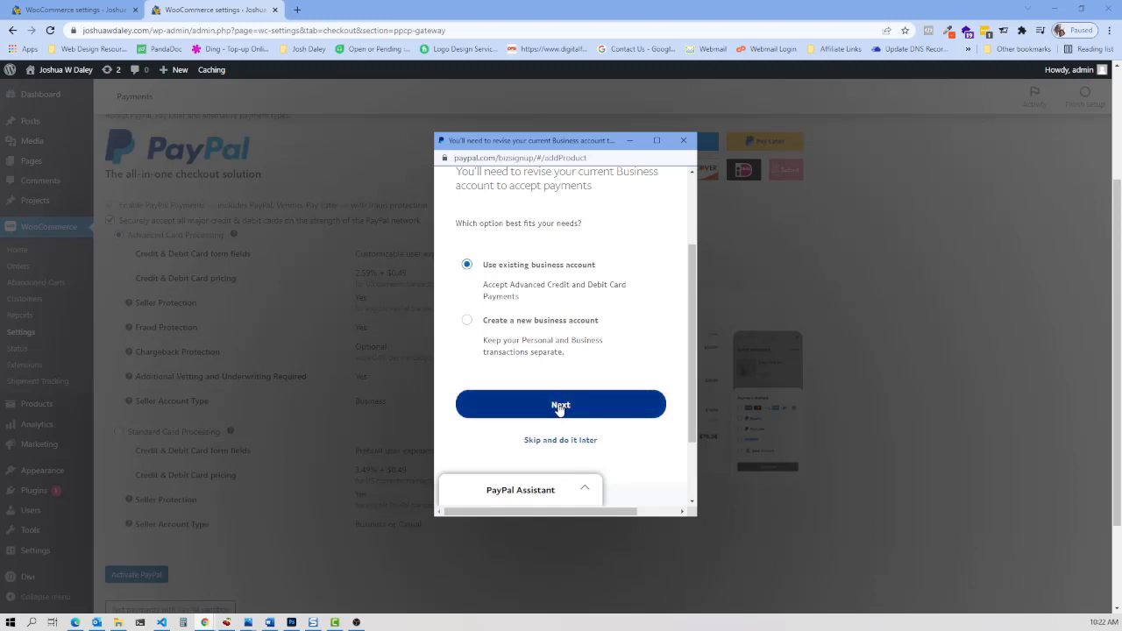
{"action": "left_click", "coordinate": [558, 408]}
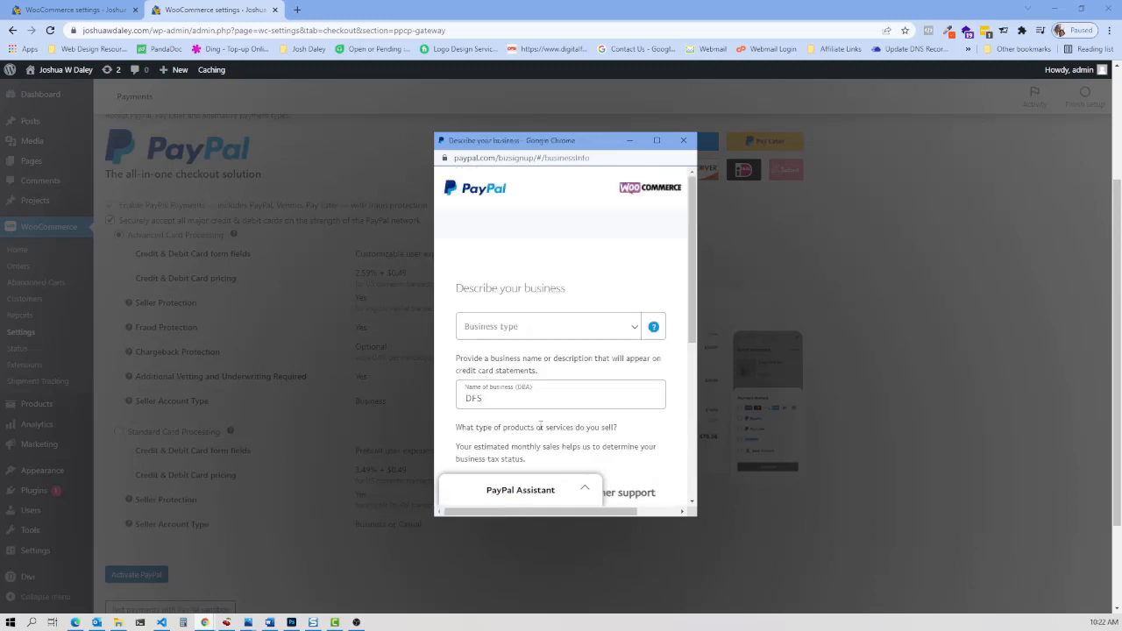
Set the PayPal business type to Private Corporation
{"action": "left_click", "coordinate": [577, 330]}
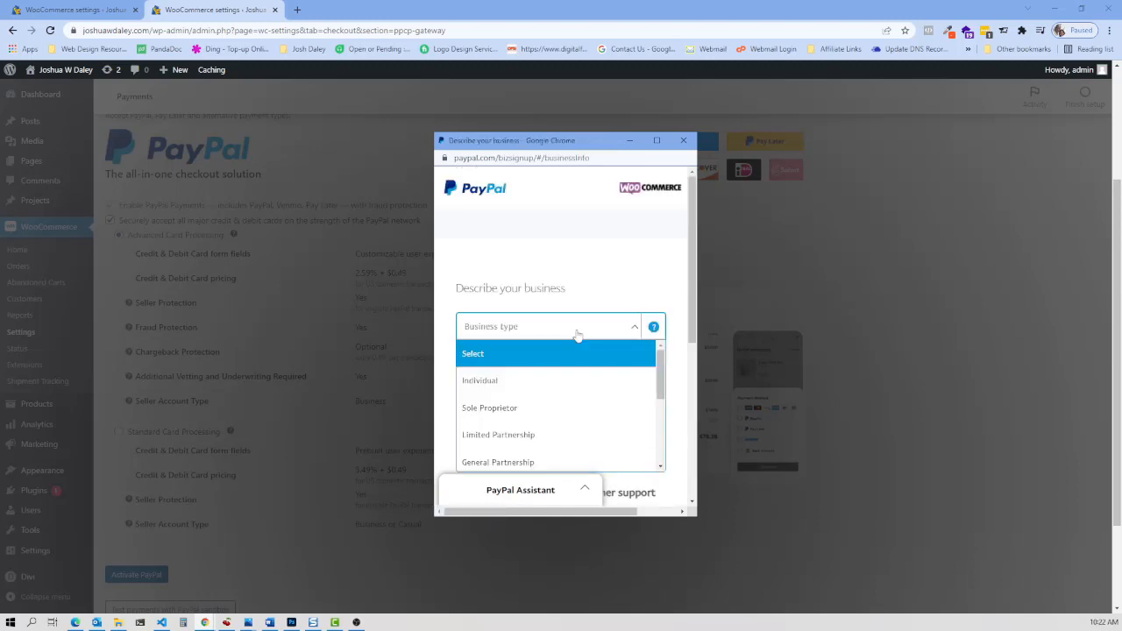
{"action": "left_click_drag", "start_coordinate": [663, 377], "coordinate": [662, 414]}
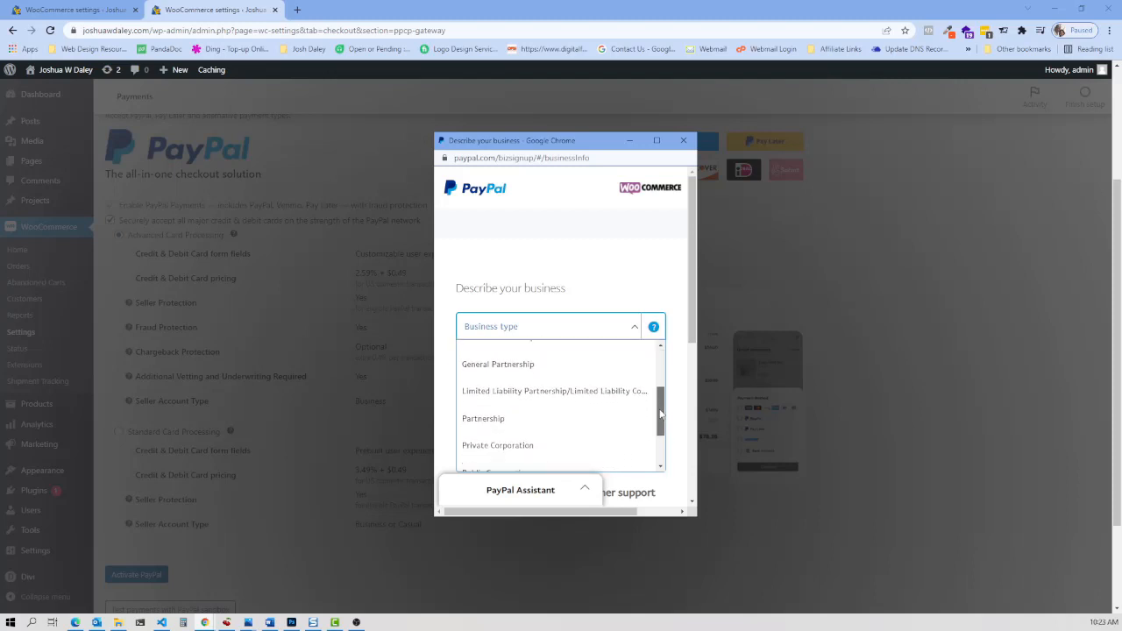
{"action": "left_click", "coordinate": [528, 436]}
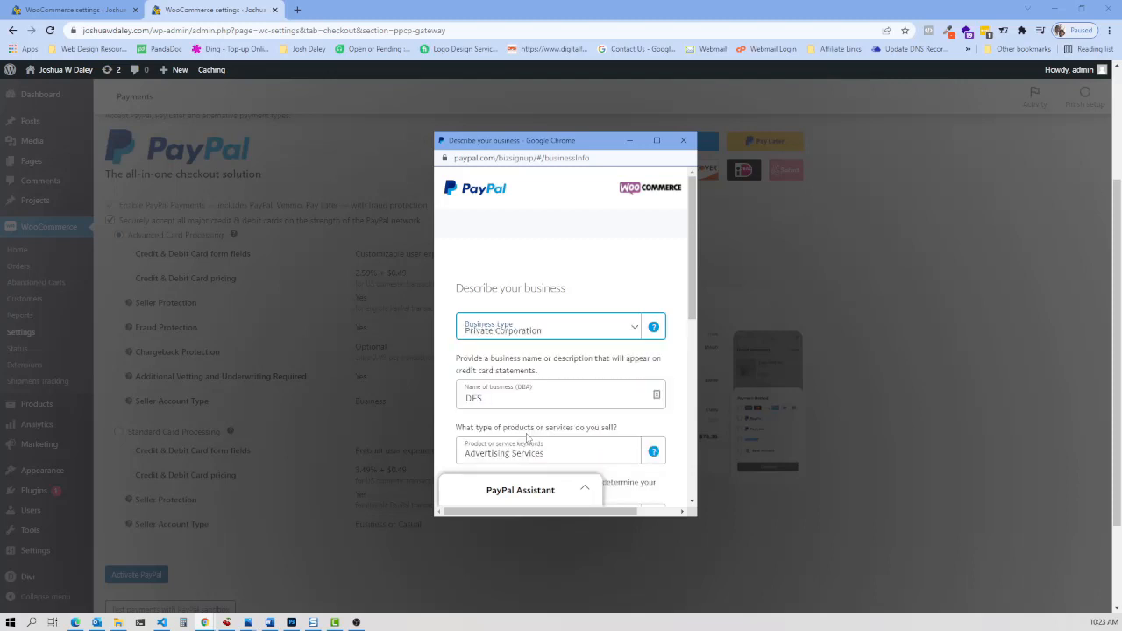
{"action": "left_click", "coordinate": [633, 330]}
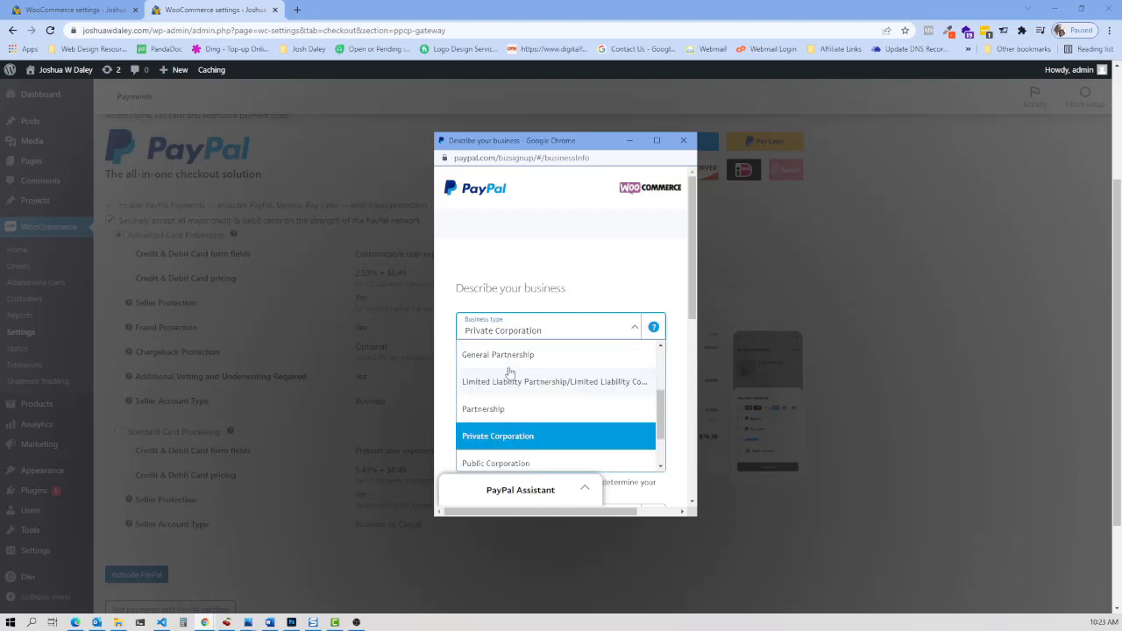
{"action": "left_click", "coordinate": [521, 438]}
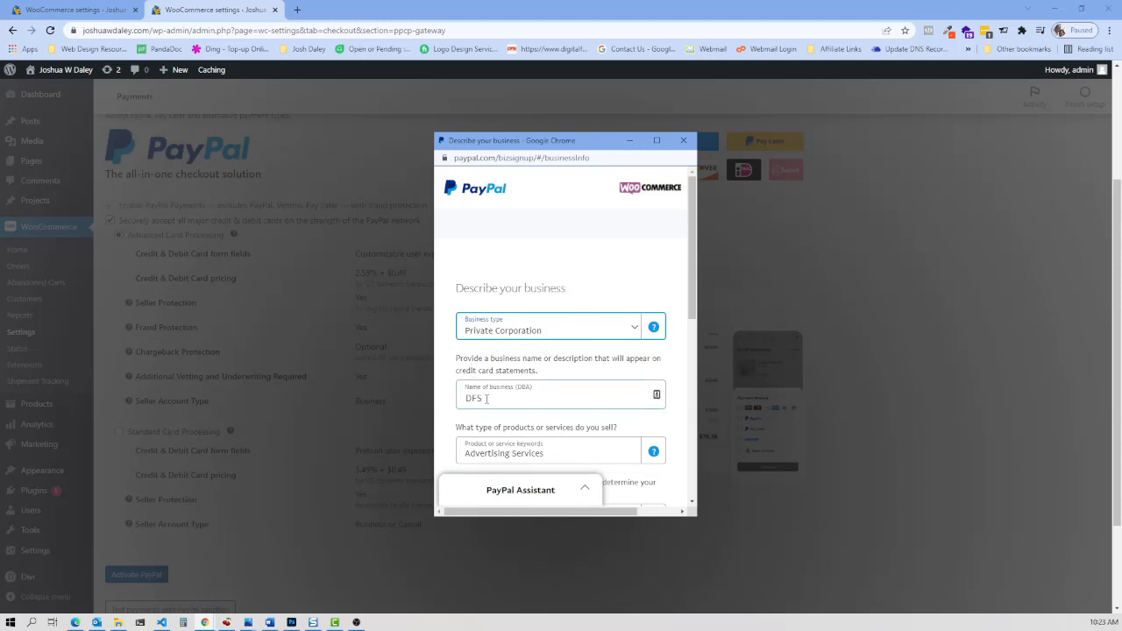
Replace the business name shown on credit card statements with JWD
{"action": "left_click_drag", "start_coordinate": [486, 398], "coordinate": [469, 398]}
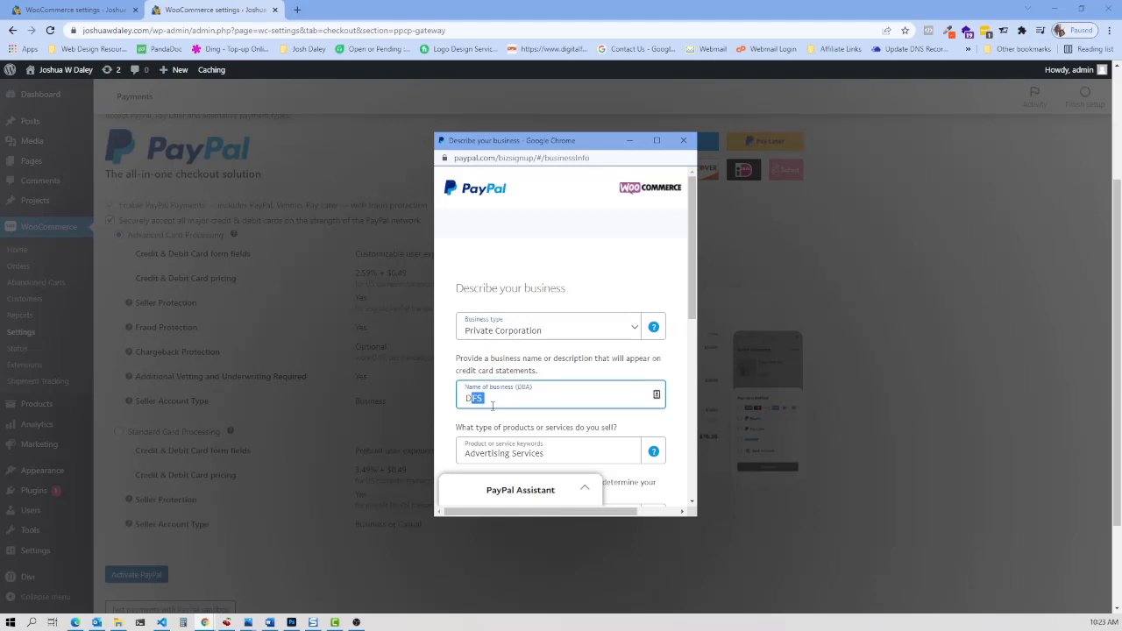
{"action": "left_click", "coordinate": [509, 391]}
{"action": "double_click", "coordinate": [488, 398]}
{"action": "type", "text": "JWD"}
Replace the product or service keywords by searching for "ele" and choosing Electronics Stores
{"action": "scroll", "coordinate": [549, 402], "scroll_direction": "down", "scroll_amount": 2}
{"action": "left_click", "coordinate": [549, 339]}
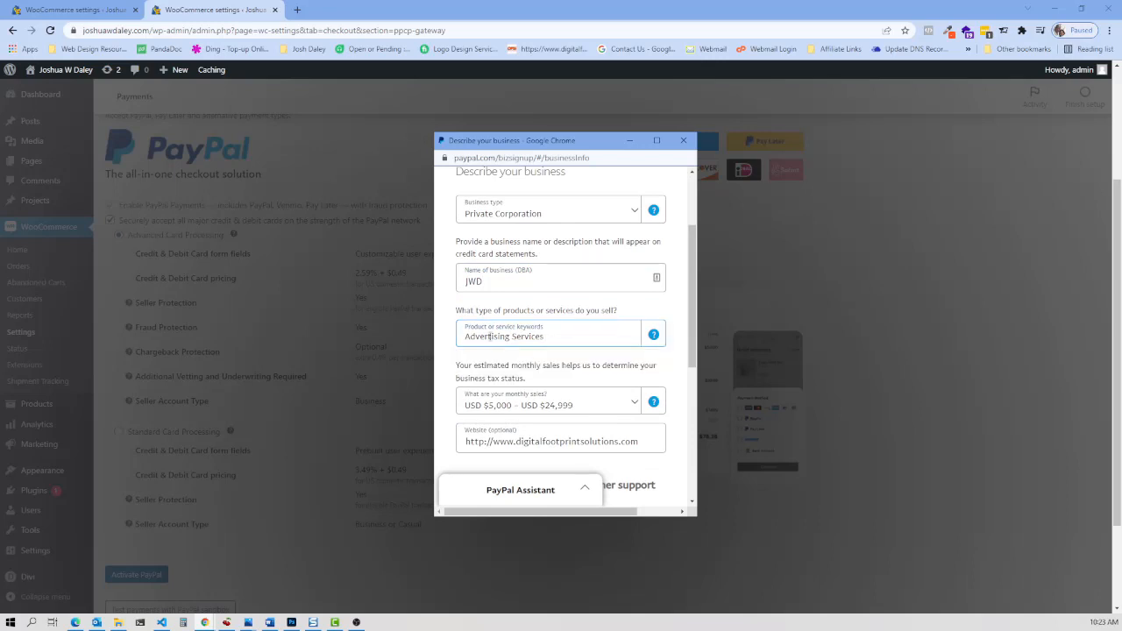
{"action": "triple_click", "coordinate": [504, 339]}
{"action": "key", "text": "BackSpace"}
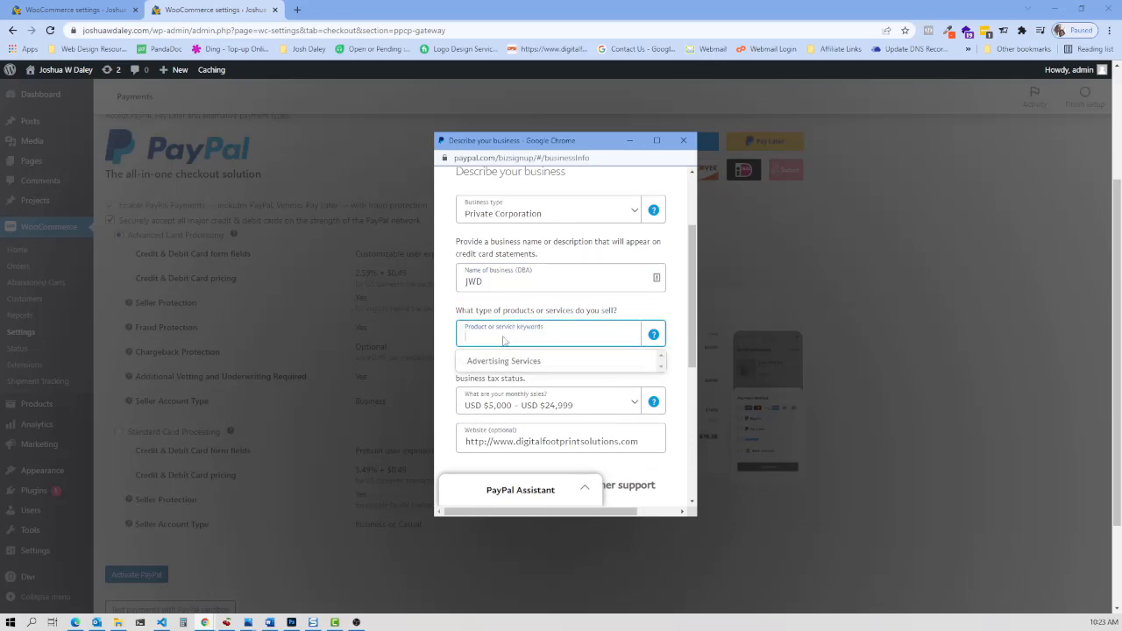
{"action": "type", "text": "ele"}
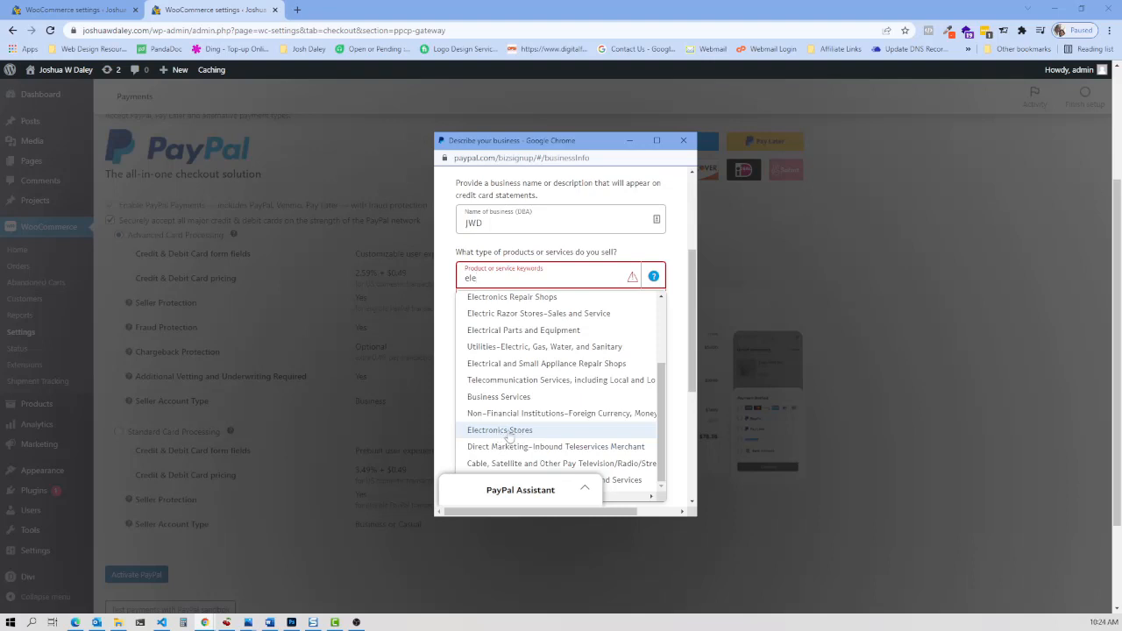
{"action": "left_click", "coordinate": [512, 433]}
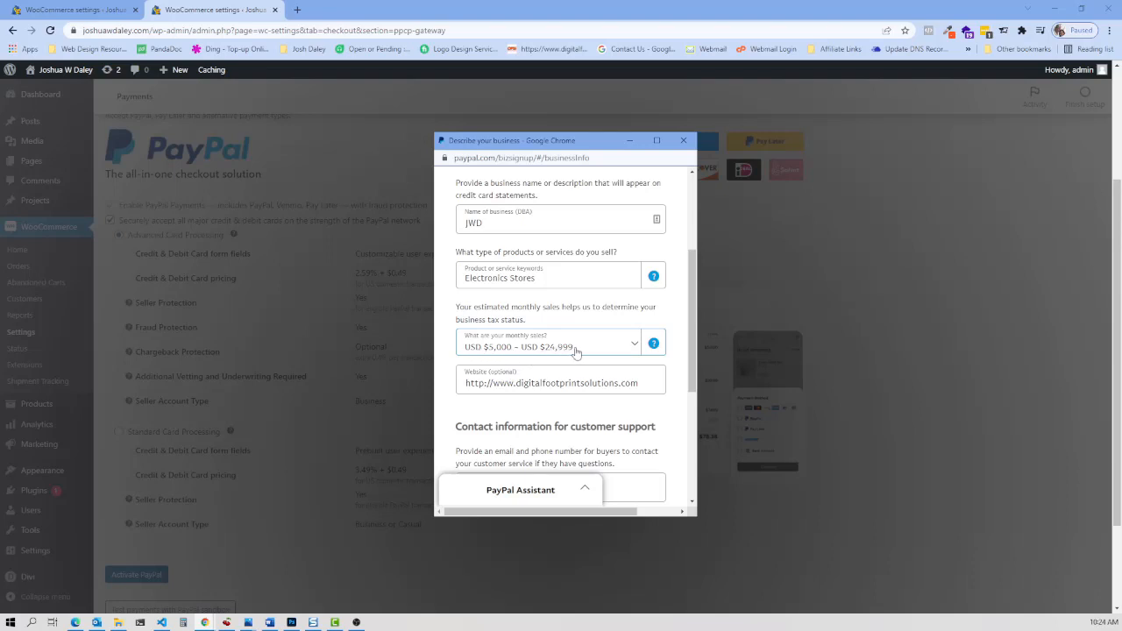
Copy the store's domain from the WordPress page URL and use it as the website in the PayPal business details
{"action": "scroll", "coordinate": [527, 383], "scroll_direction": "down", "scroll_amount": 1}
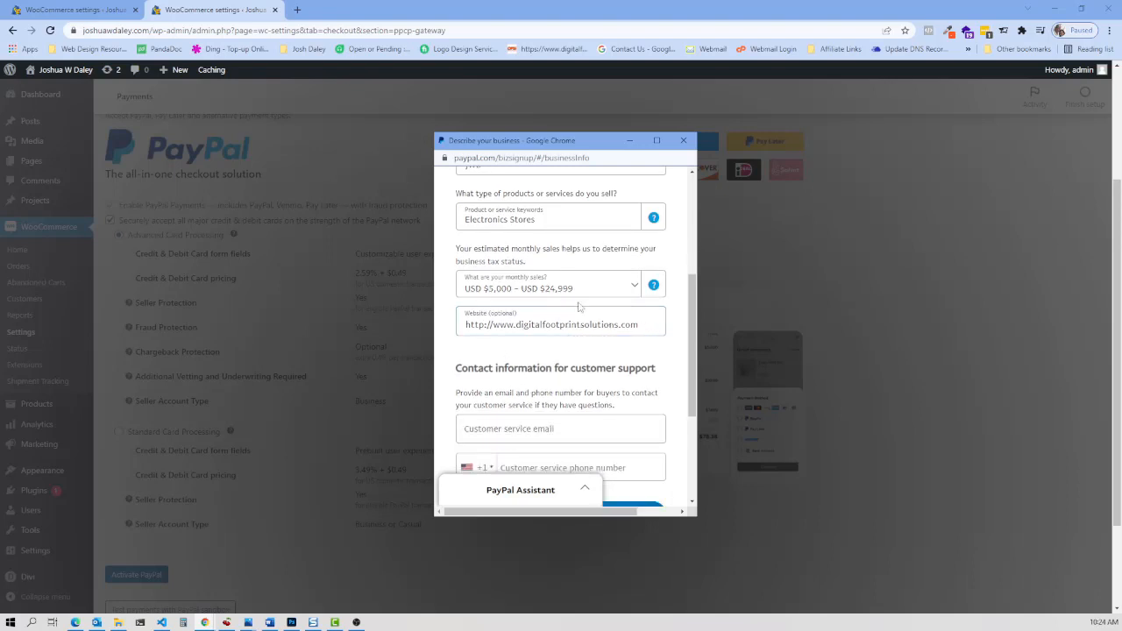
{"action": "left_click_drag", "start_coordinate": [150, 30], "coordinate": [81, 34]}
{"action": "right_click", "coordinate": [110, 34]}
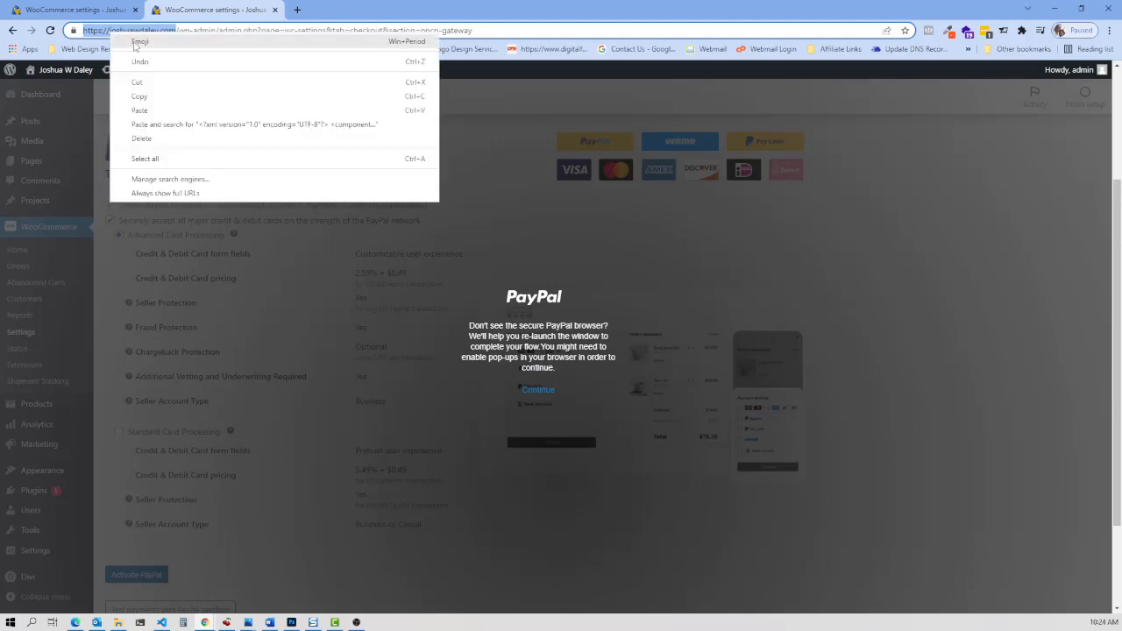
{"action": "left_click", "coordinate": [155, 97]}
{"action": "left_click", "coordinate": [537, 389]}
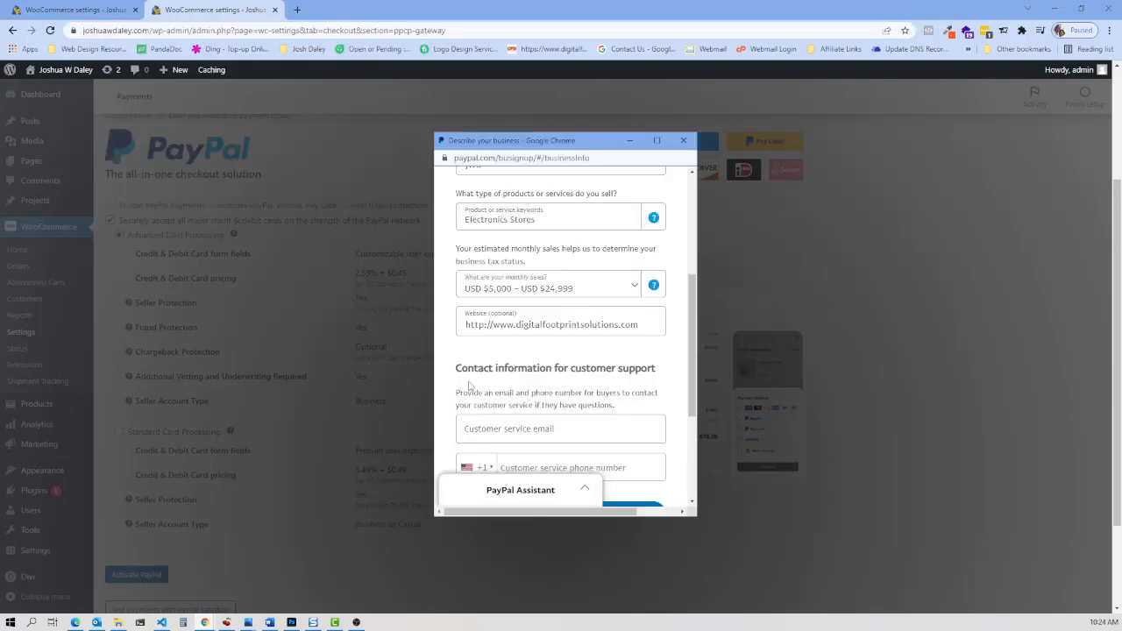
{"action": "triple_click", "coordinate": [526, 324]}
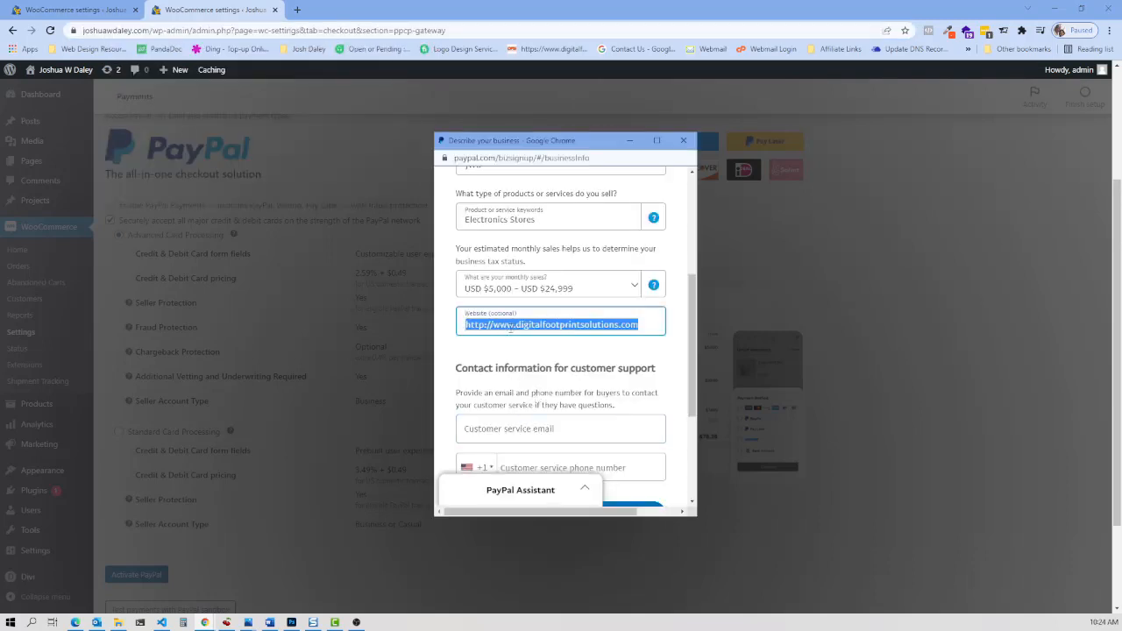
{"action": "right_click", "coordinate": [509, 326]}
{"action": "left_click", "coordinate": [549, 384]}
Enter the customer service email and phone number, and submit the business details
{"action": "scroll", "coordinate": [467, 263], "scroll_direction": "down", "scroll_amount": 3}
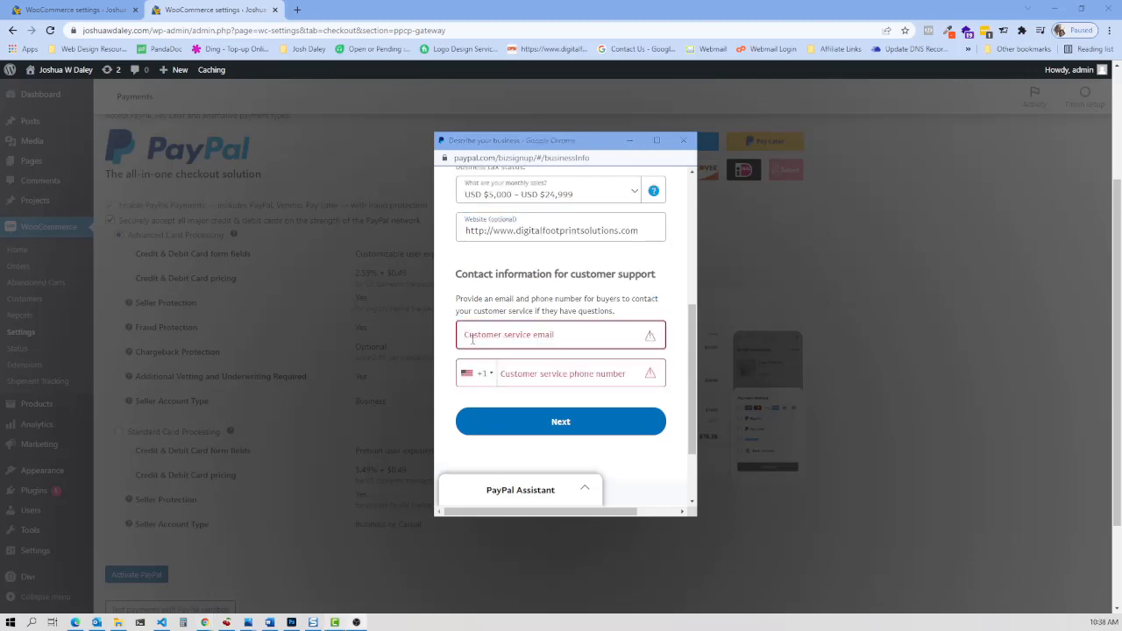
{"action": "left_click", "coordinate": [471, 340]}
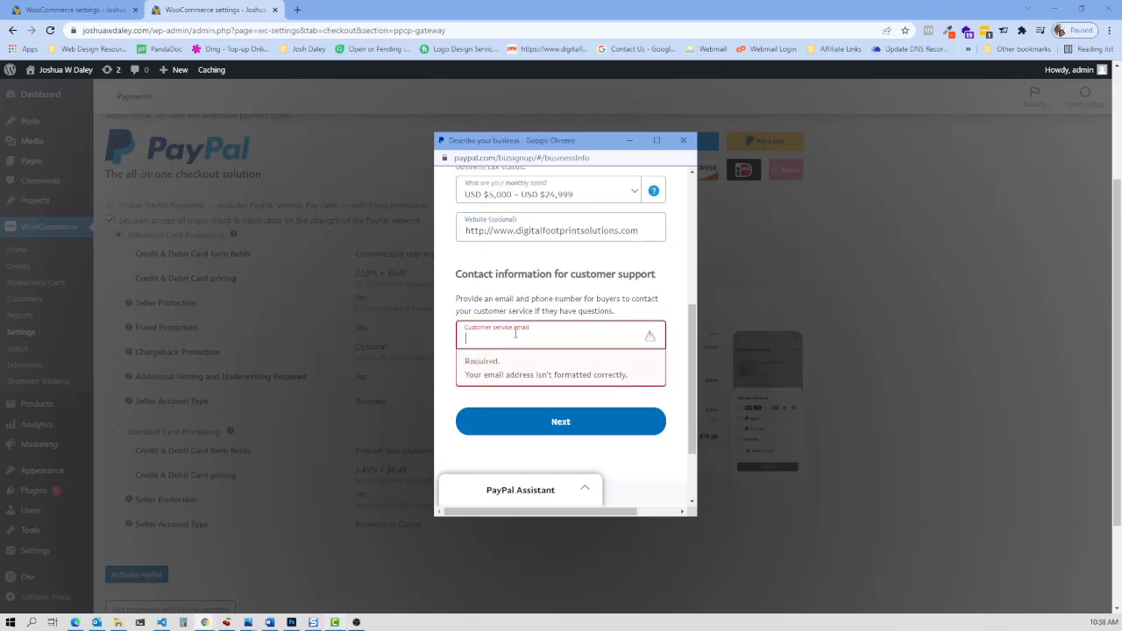
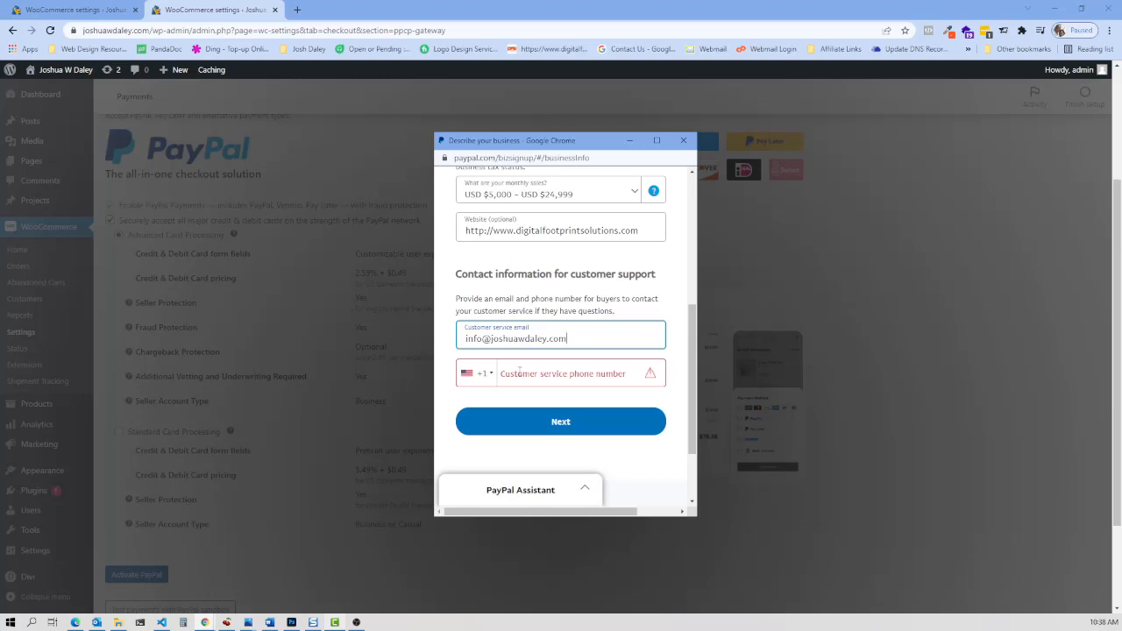
{"action": "left_click", "coordinate": [519, 372]}
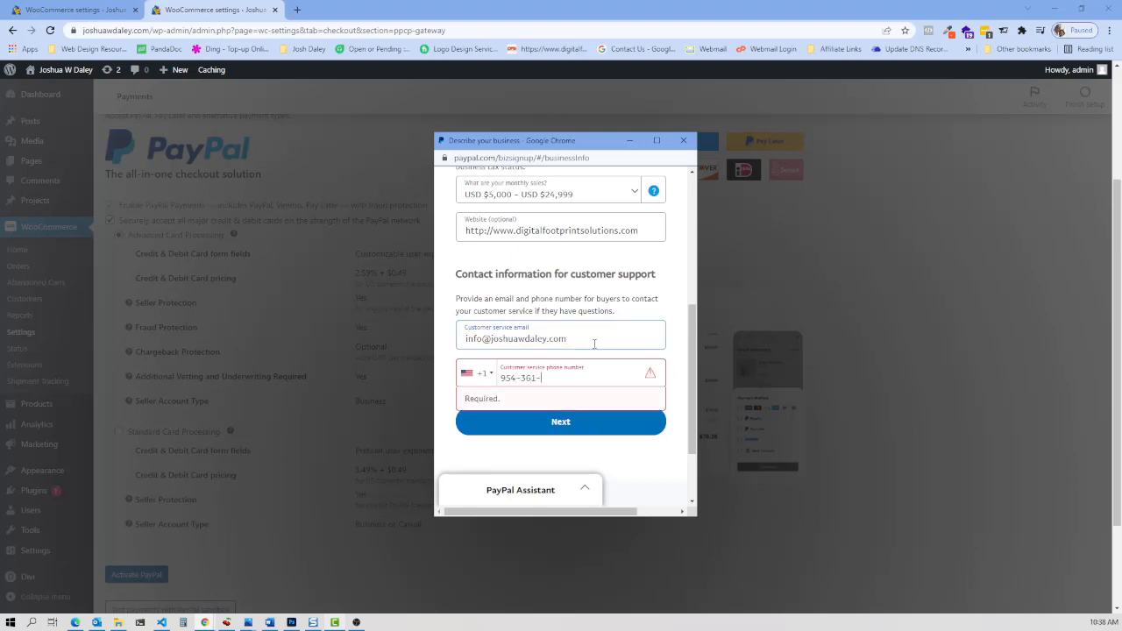
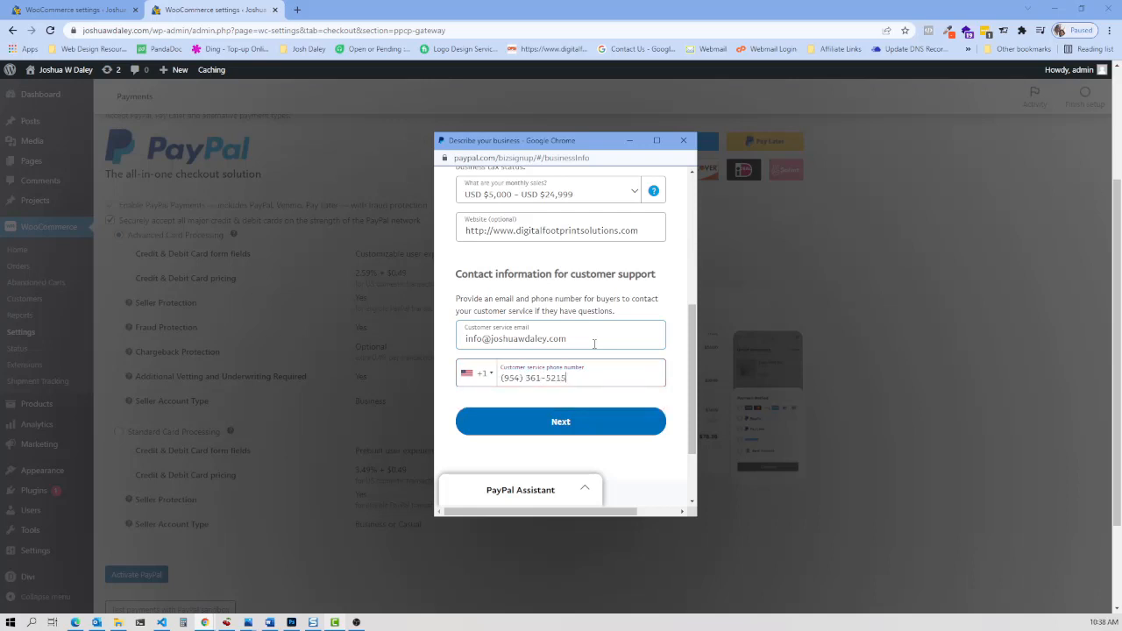
{"action": "left_click", "coordinate": [576, 424]}
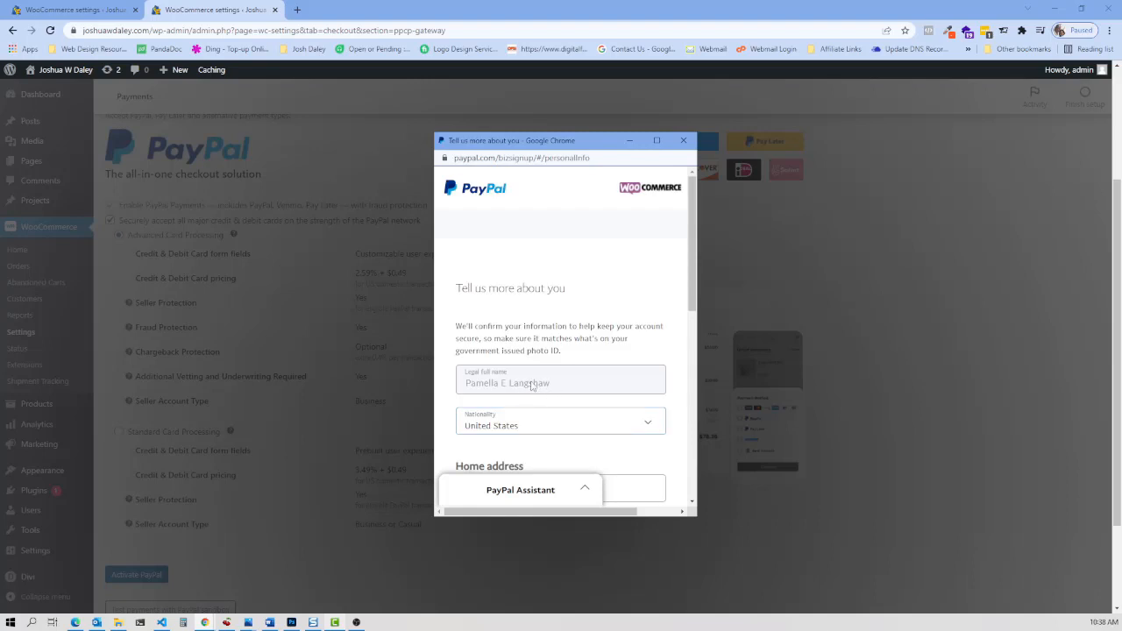
Accept the Advanced Credit and Debit Card Payments and Virtual Terminal Agreement, and submit the personal details
{"action": "scroll", "coordinate": [535, 384], "scroll_direction": "down", "scroll_amount": 5}
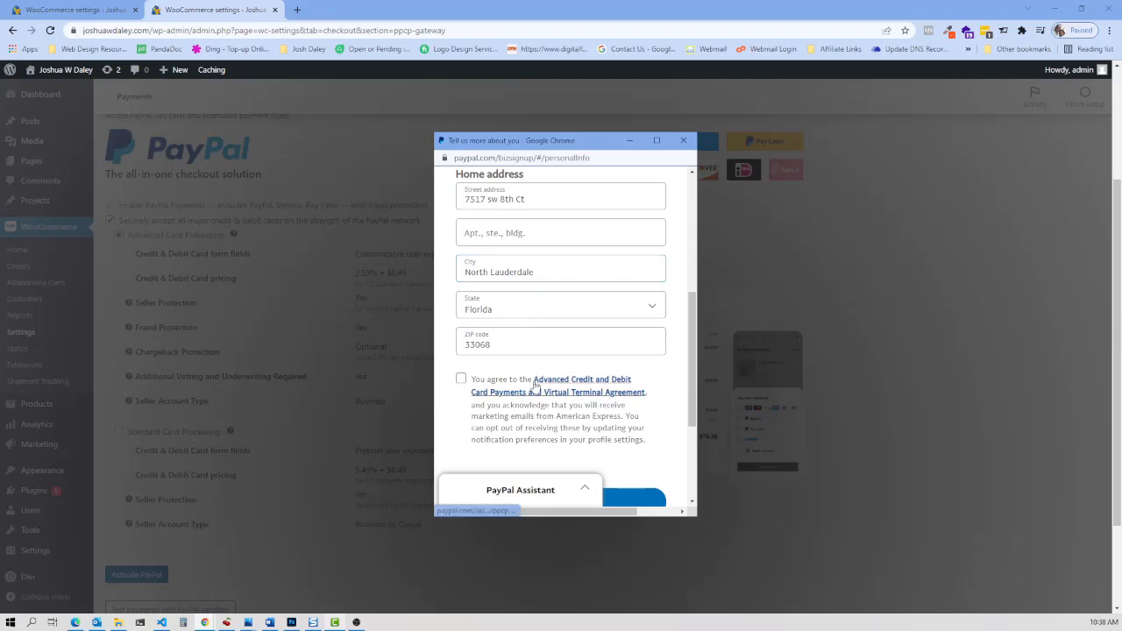
{"action": "left_click", "coordinate": [461, 379]}
{"action": "scroll", "coordinate": [561, 388], "scroll_direction": "down", "scroll_amount": 1}
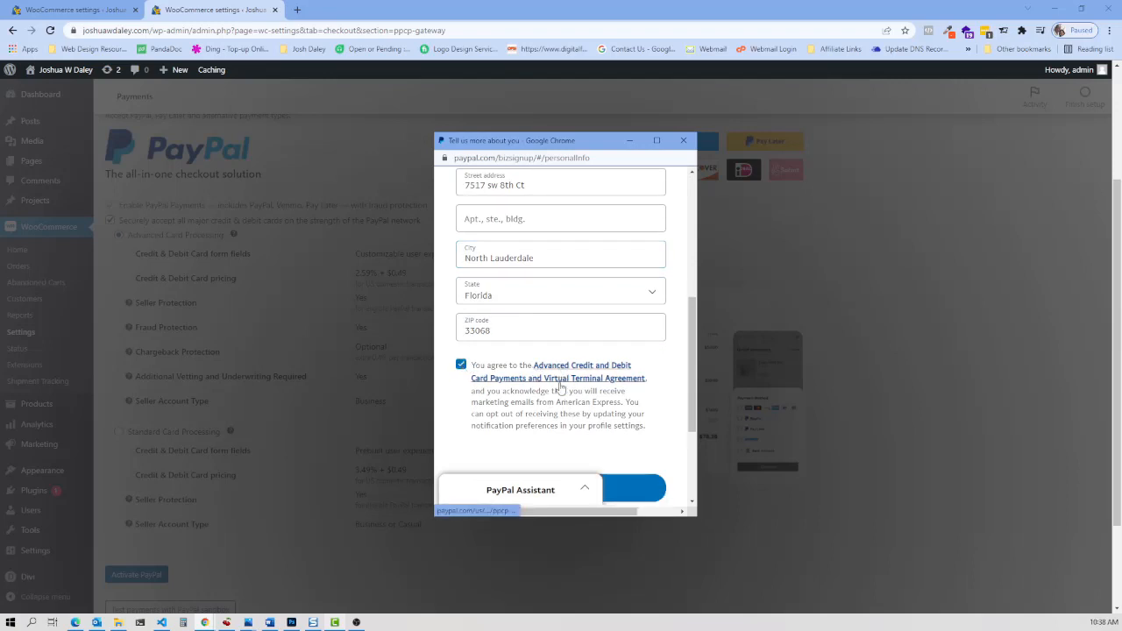
{"action": "scroll", "coordinate": [561, 388], "scroll_direction": "down", "scroll_amount": 2}
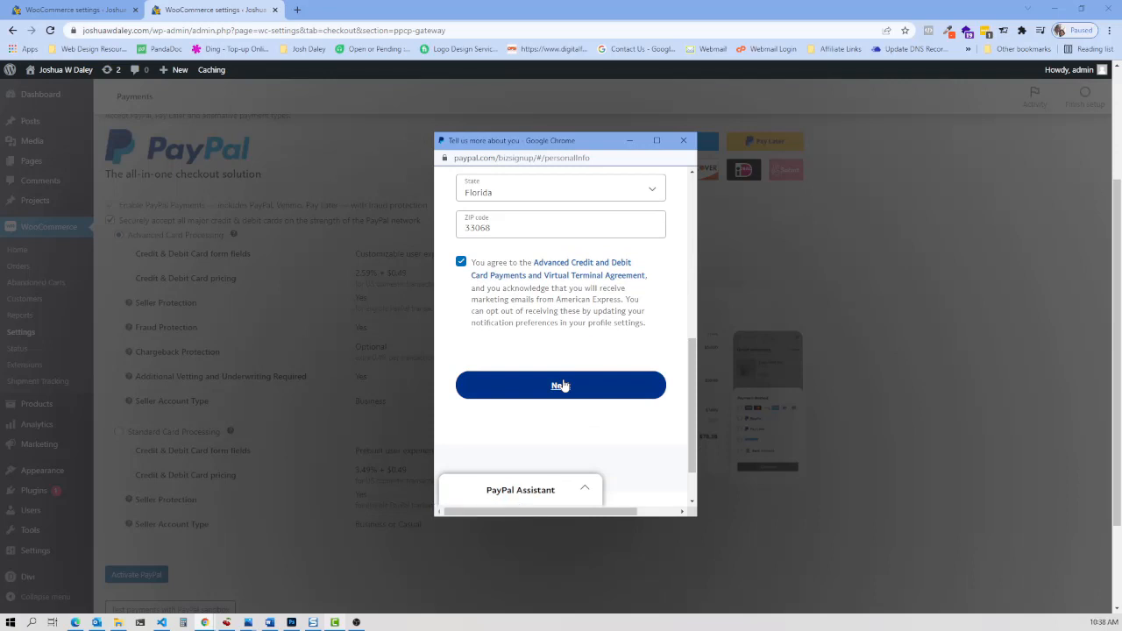
{"action": "left_click", "coordinate": [561, 385]}
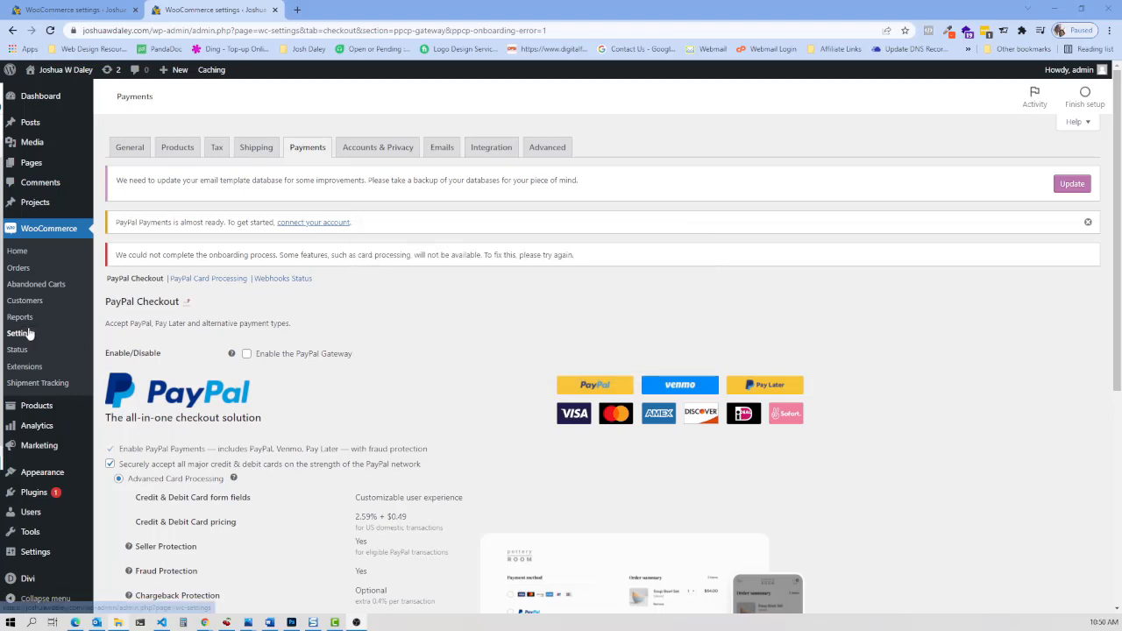
Return to the WooCommerce payment methods list and locate the Stripe credit card method
{"action": "left_click", "coordinate": [300, 153]}
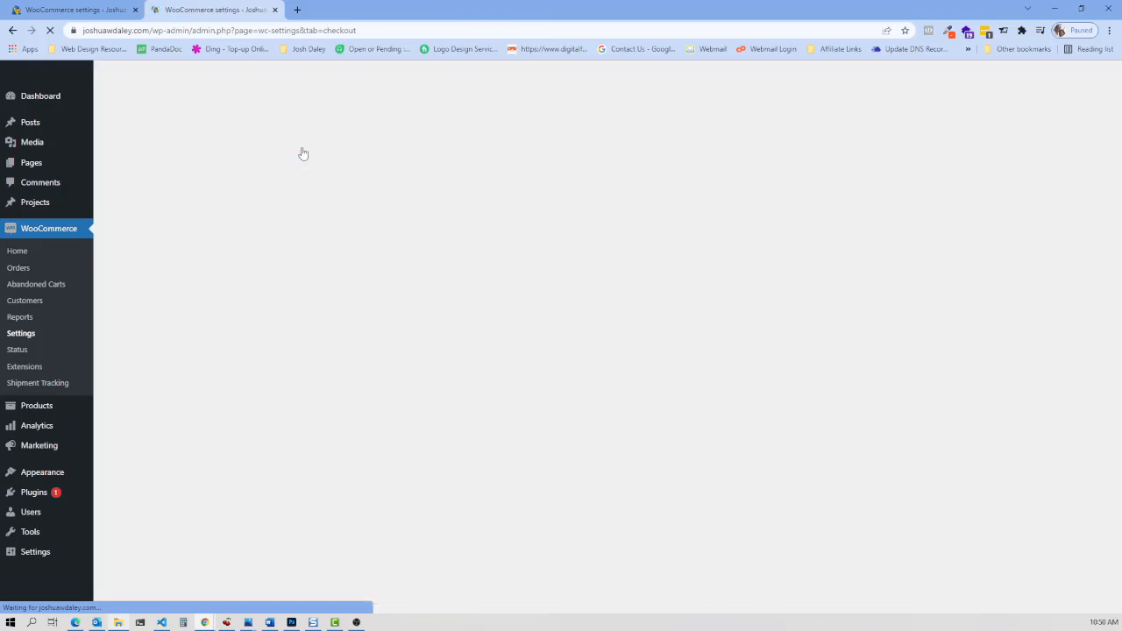
{"action": "scroll", "coordinate": [368, 275], "scroll_direction": "down", "scroll_amount": 5}
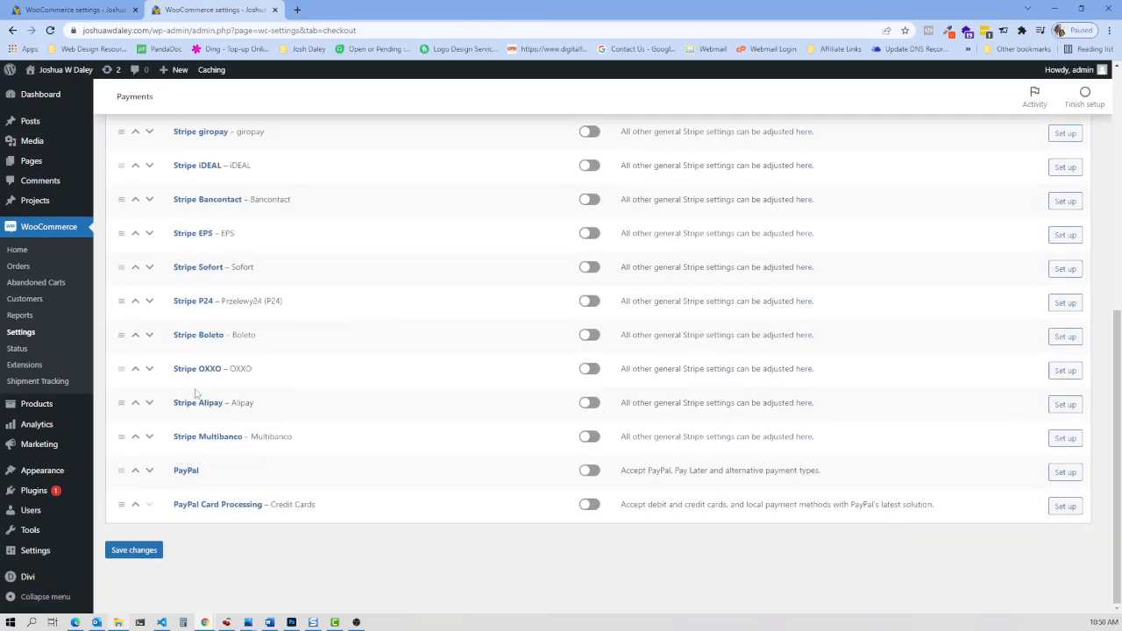
{"action": "scroll", "coordinate": [224, 230], "scroll_direction": "up", "scroll_amount": 2}
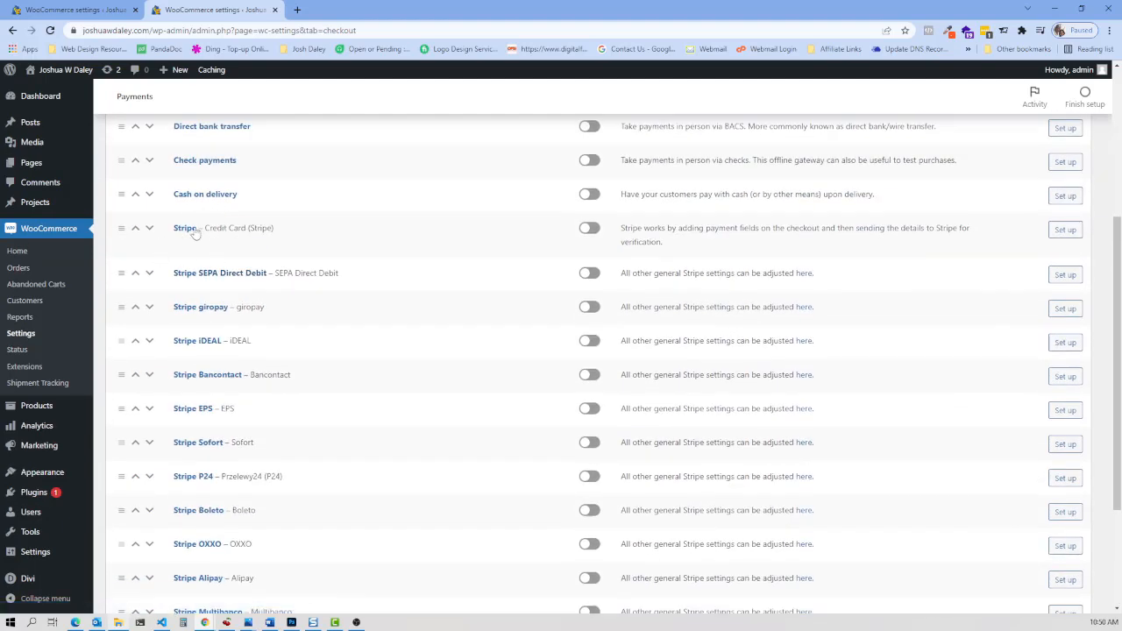
Enable the Stripe credit card method, start creating or connecting an account, and continue with the Stripe account's email
{"action": "left_click", "coordinate": [587, 230]}
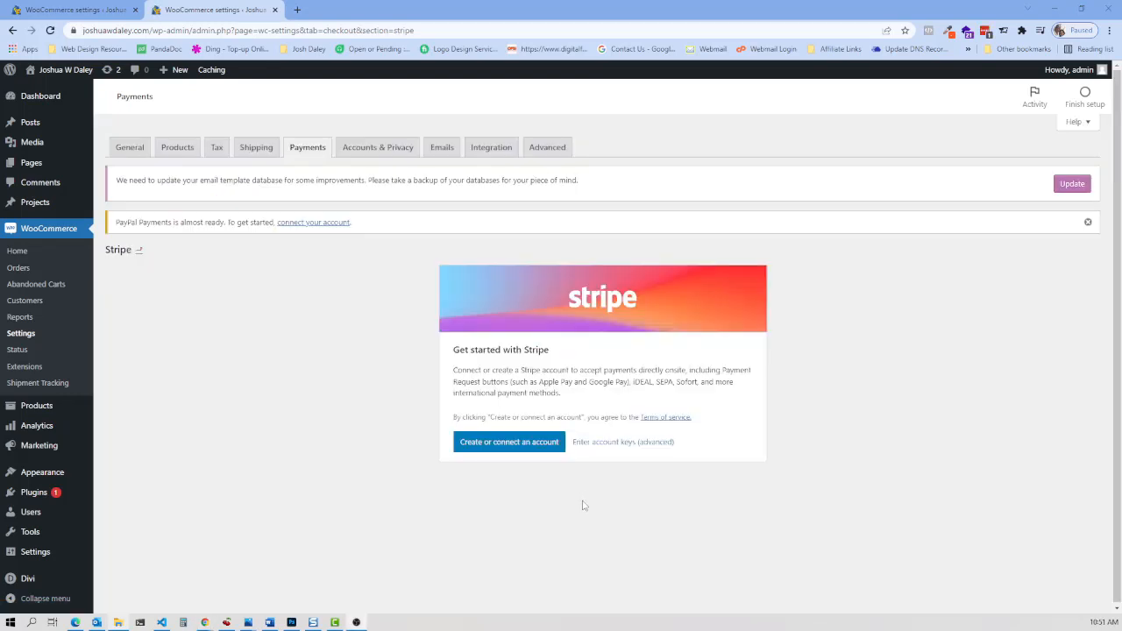
{"action": "left_click", "coordinate": [513, 448]}
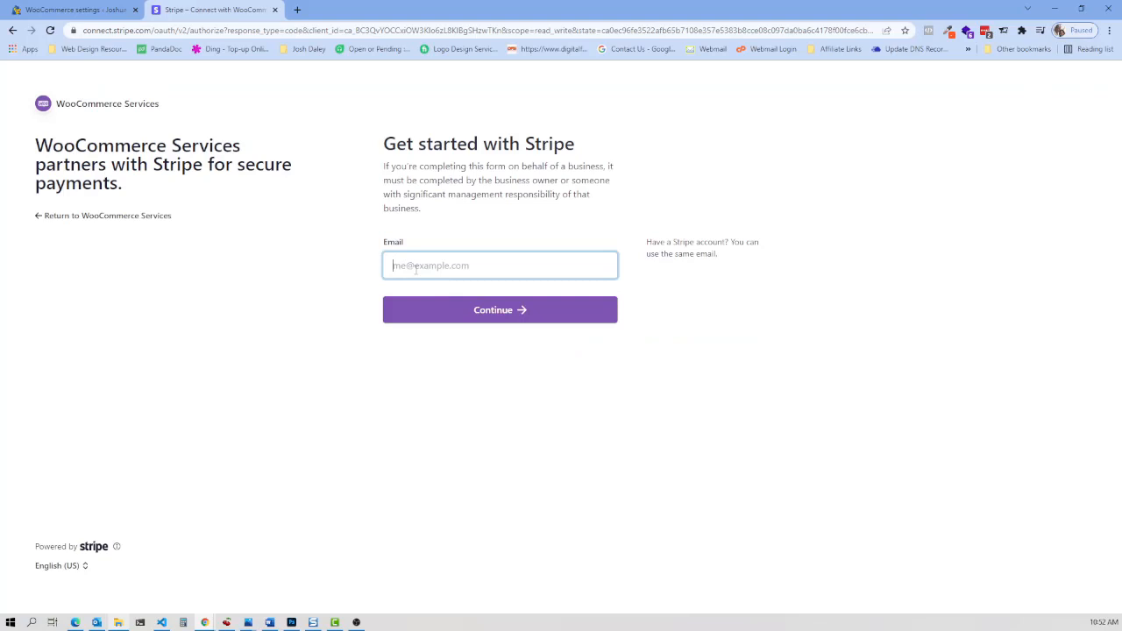
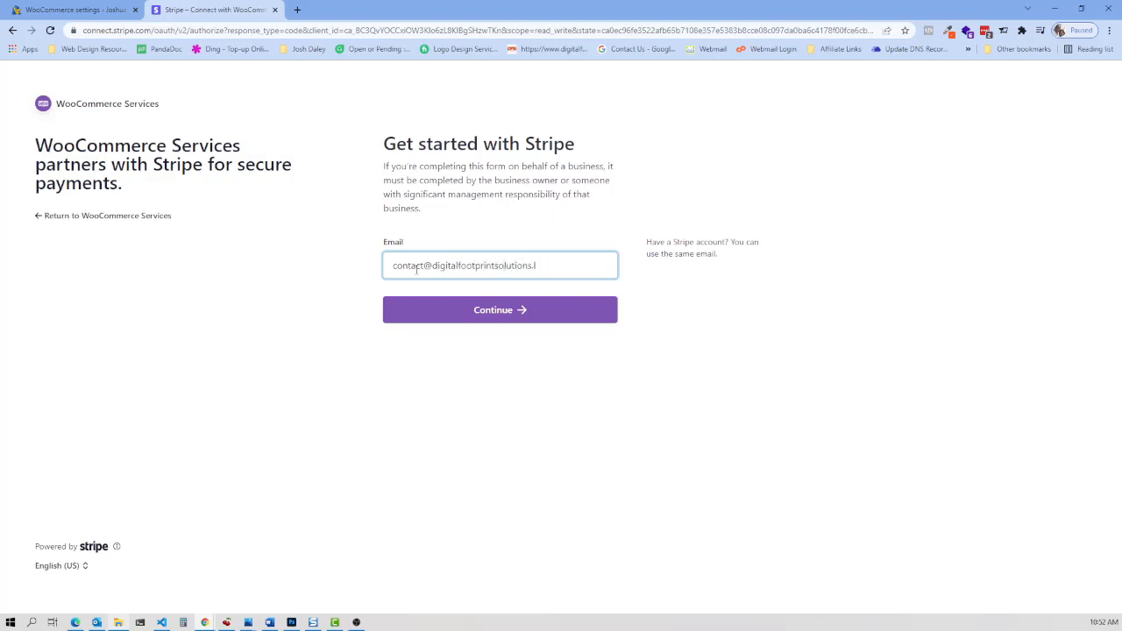
{"action": "left_click", "coordinate": [504, 311]}
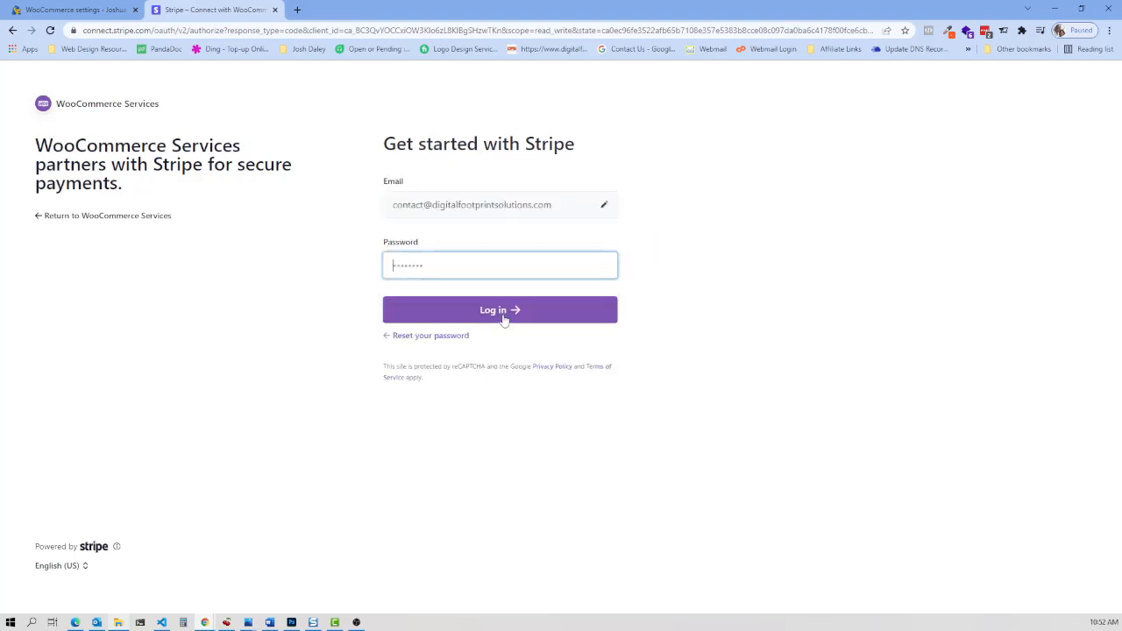
Log in to Stripe, filling in the account password from the saved LastPass entry for the same email
{"action": "left_click", "coordinate": [489, 312]}
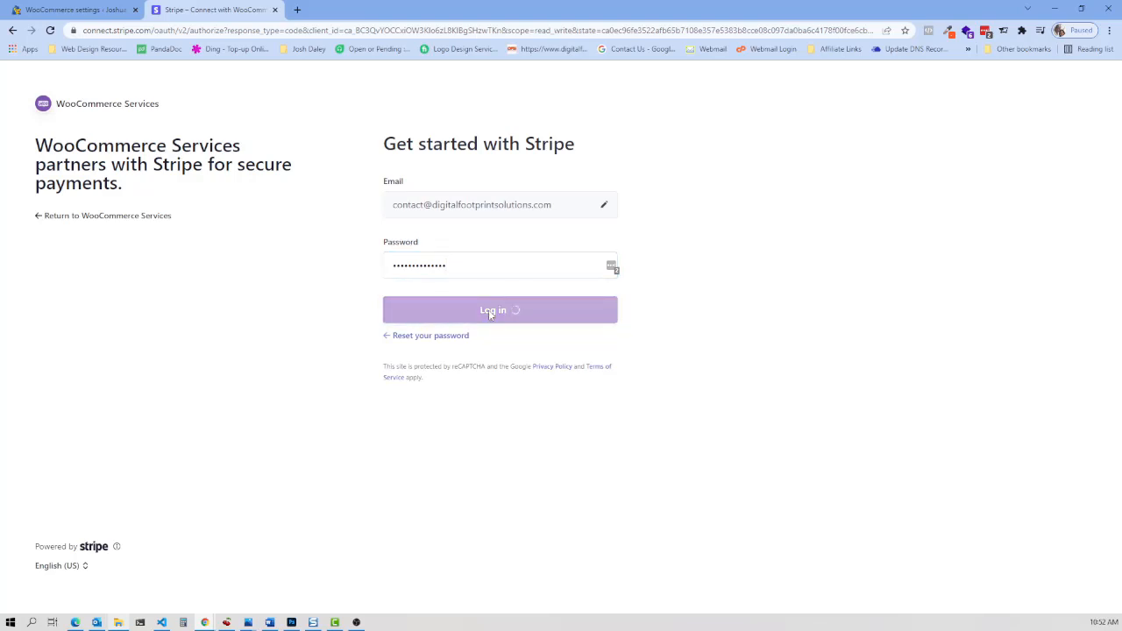
{"action": "left_click", "coordinate": [612, 266]}
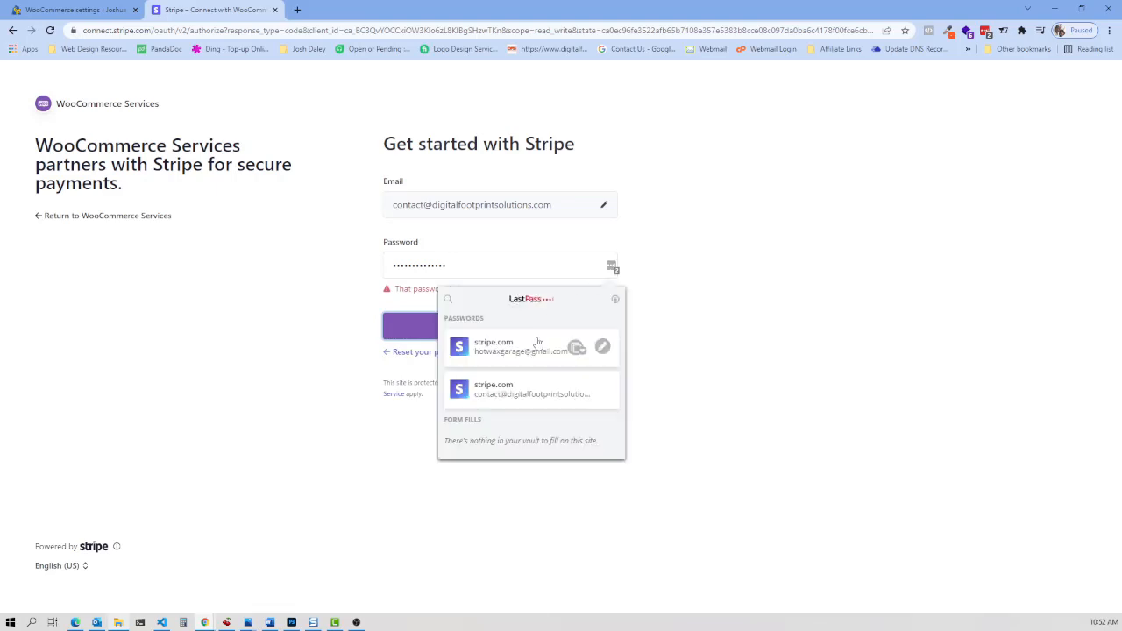
{"action": "left_click", "coordinate": [519, 397]}
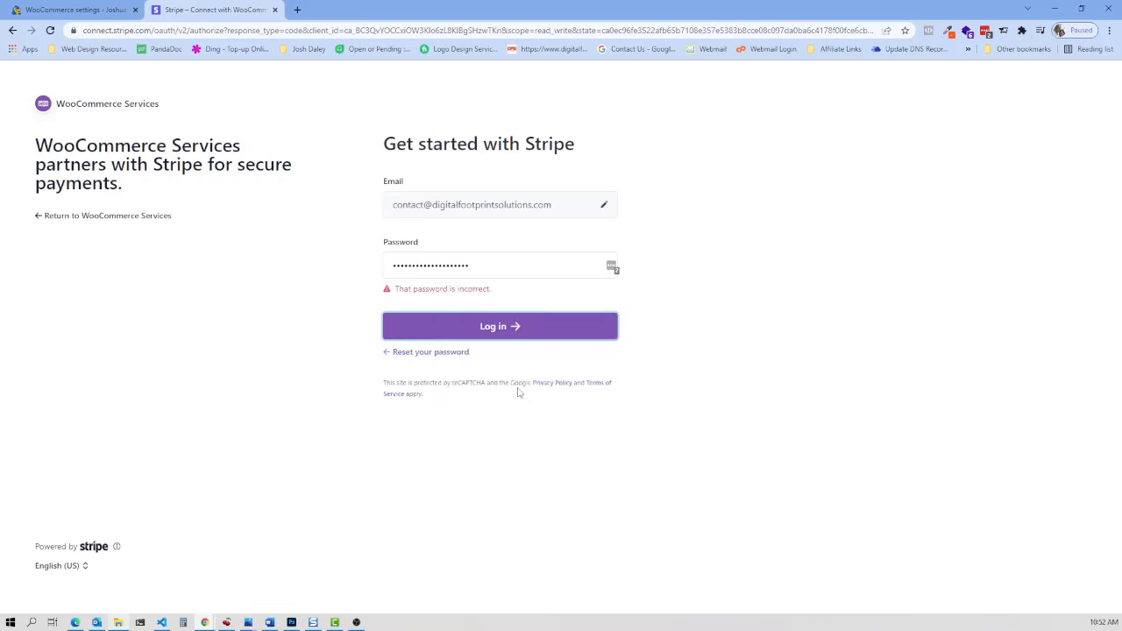
{"action": "left_click", "coordinate": [496, 330]}
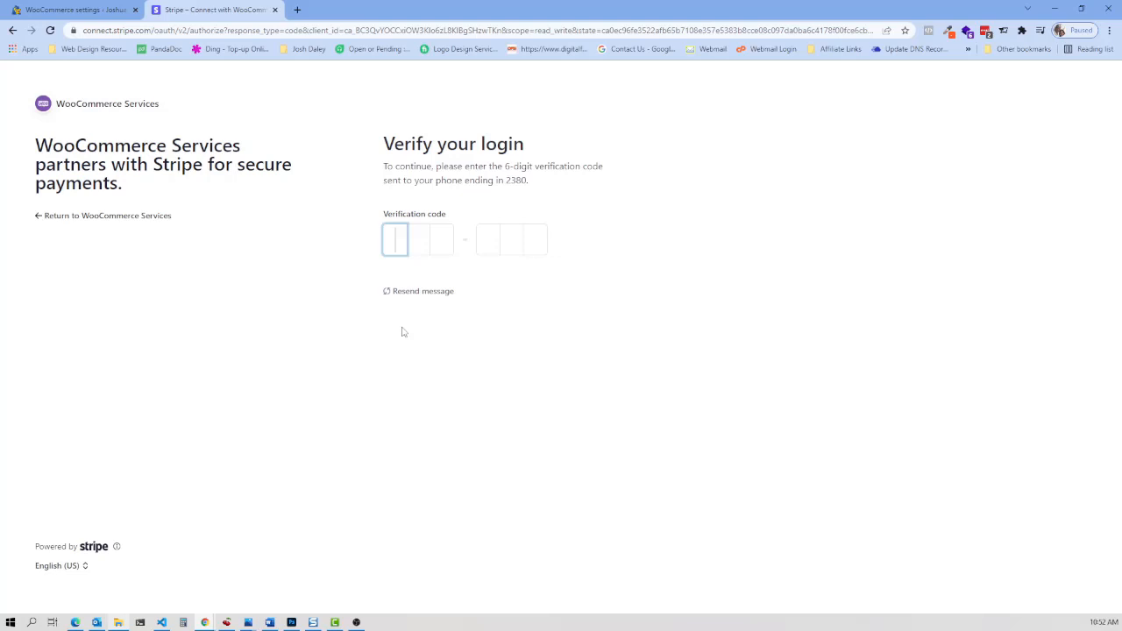
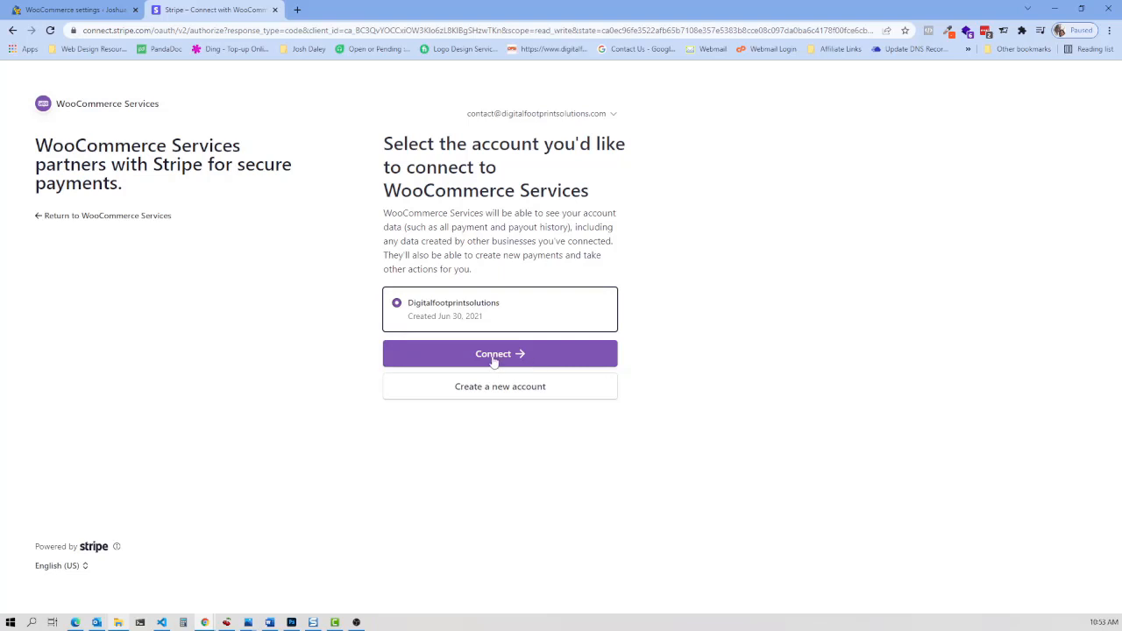
Enter the six-digit verification code and connect the Digitalfootprintsolutions account to WooCommerce Services
{"action": "left_click", "coordinate": [493, 359]}
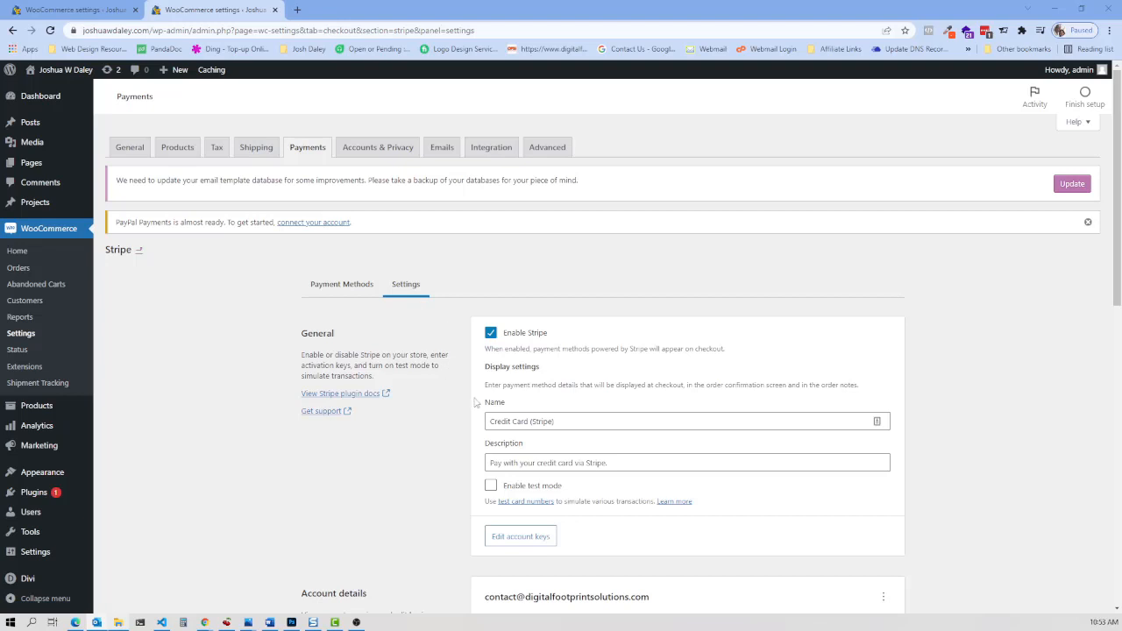
Change the Stripe payment method's display name to "Use Debit/Credit Card"
{"action": "scroll", "coordinate": [552, 438], "scroll_direction": "down", "scroll_amount": 1}
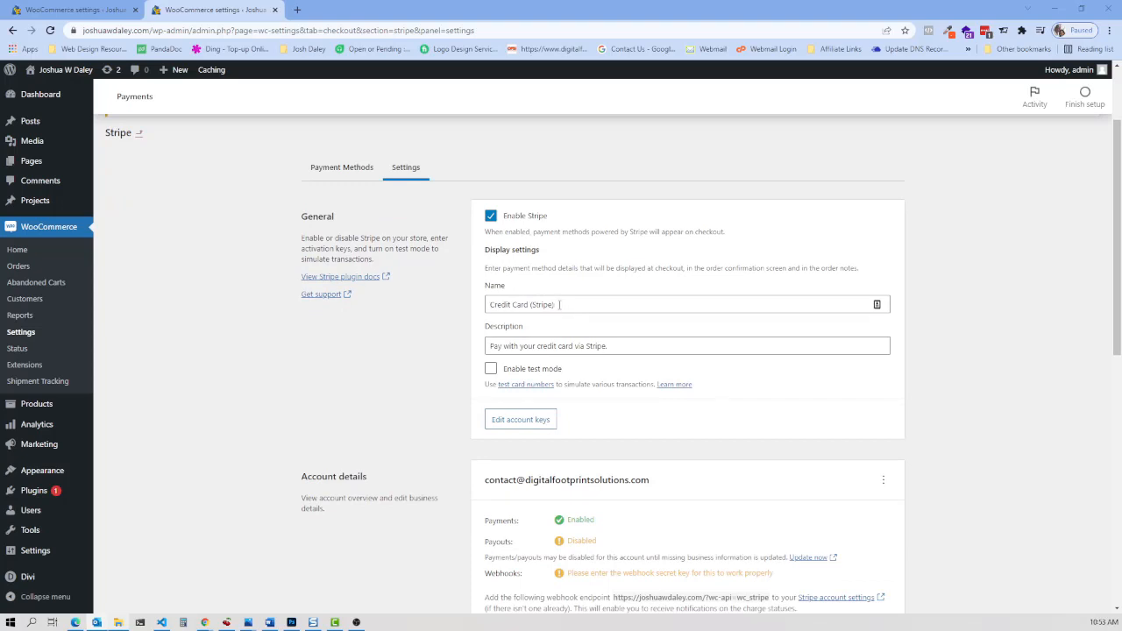
{"action": "triple_click", "coordinate": [559, 304]}
{"action": "type", "text": "V"}
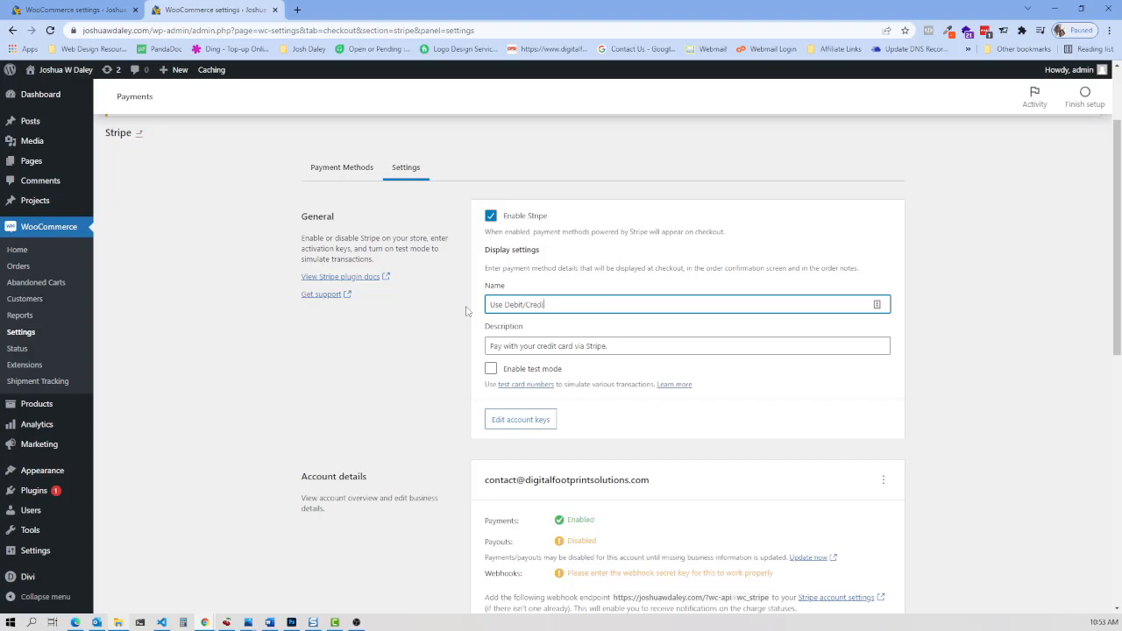
{"action": "type", "text": "ard"}
Change the Stripe payment method's description to "Pay with your credit card or Debit card"
{"action": "left_click_drag", "start_coordinate": [575, 345], "coordinate": [640, 344]}
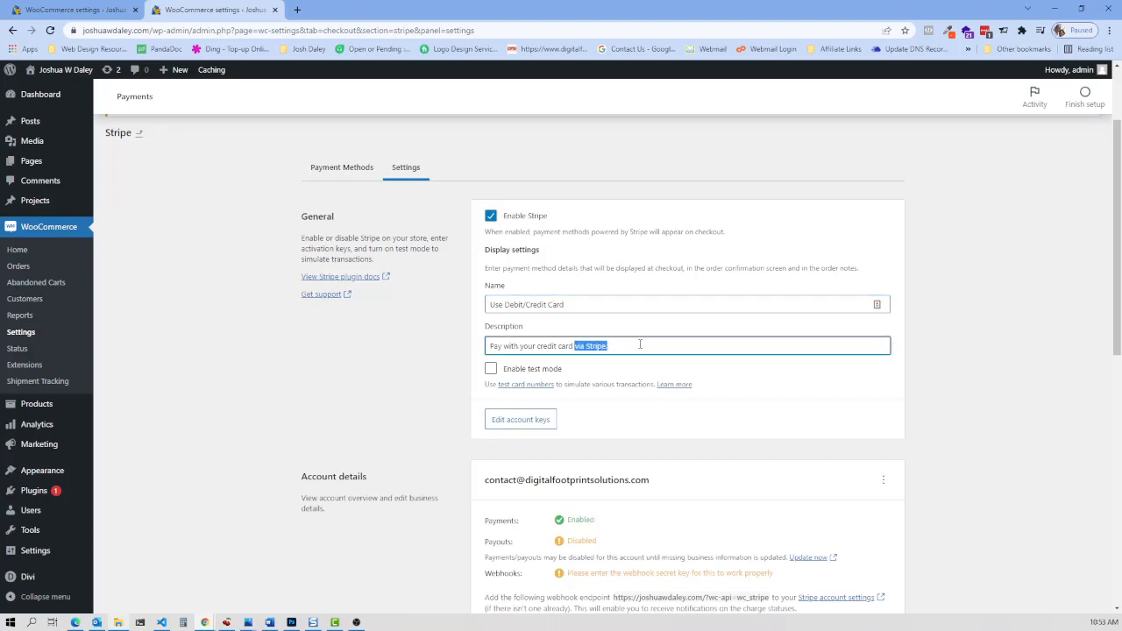
{"action": "key", "text": "BackSpace"}
{"action": "type", "text": "or Debit card"}
Replace the Stripe payment method's display name with "Credit and Debit Card Payment"
{"action": "left_click_drag", "start_coordinate": [576, 303], "coordinate": [420, 318]}
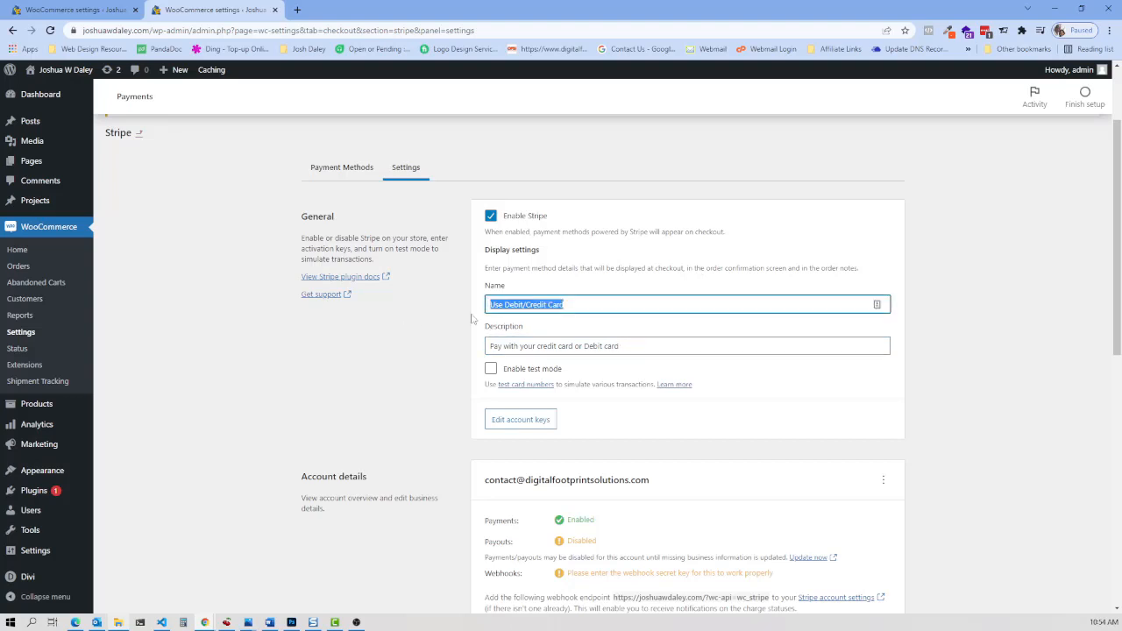
{"action": "left_click", "coordinate": [580, 305]}
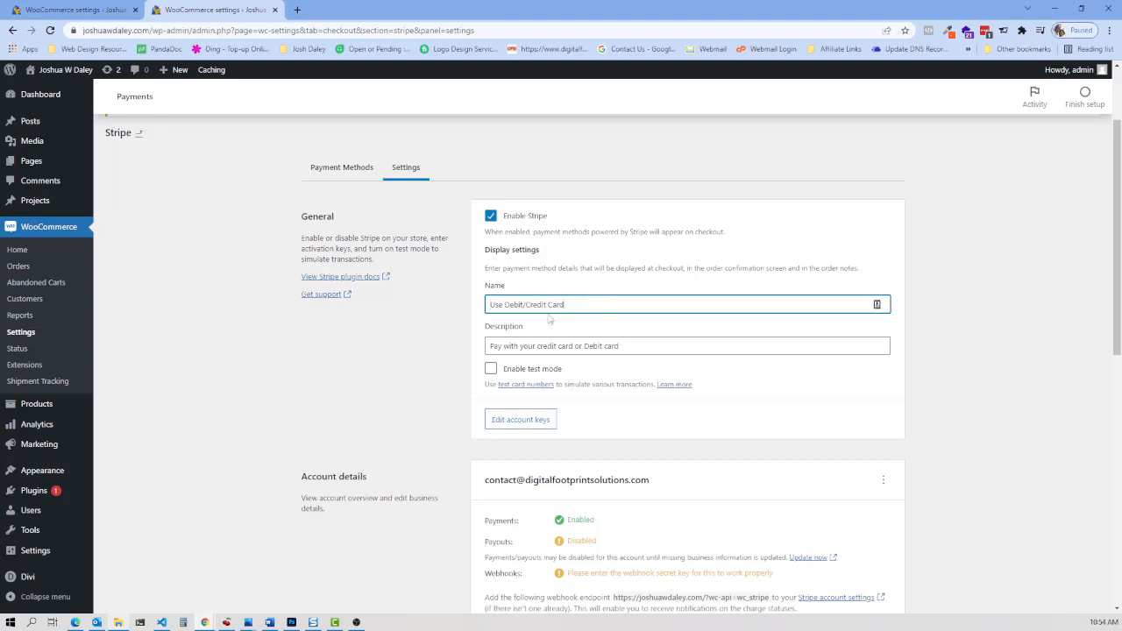
{"action": "left_click_drag", "start_coordinate": [576, 304], "coordinate": [424, 325]}
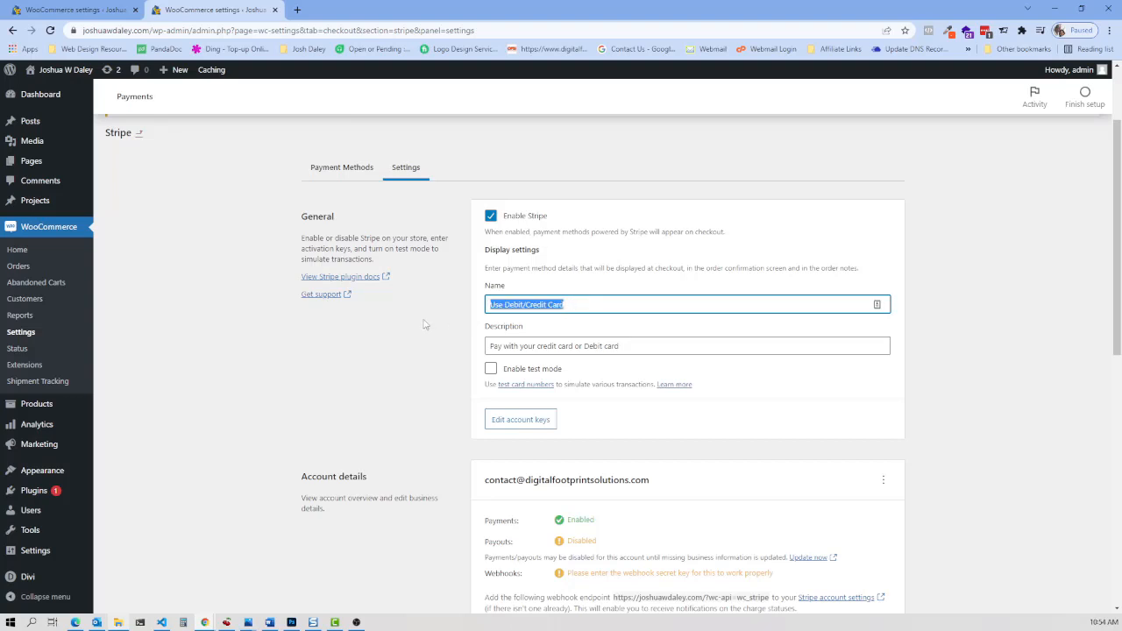
{"action": "type", "text": "Cred"}
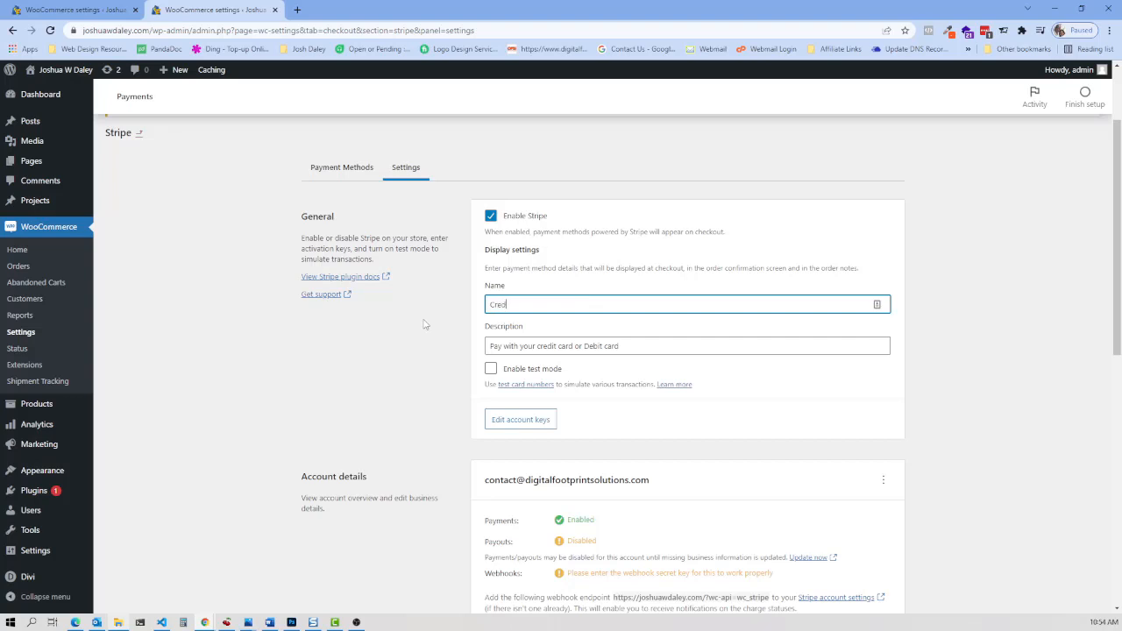
{"action": "type", "text": "it"}
{"action": "key", "text": "BackSpace"}
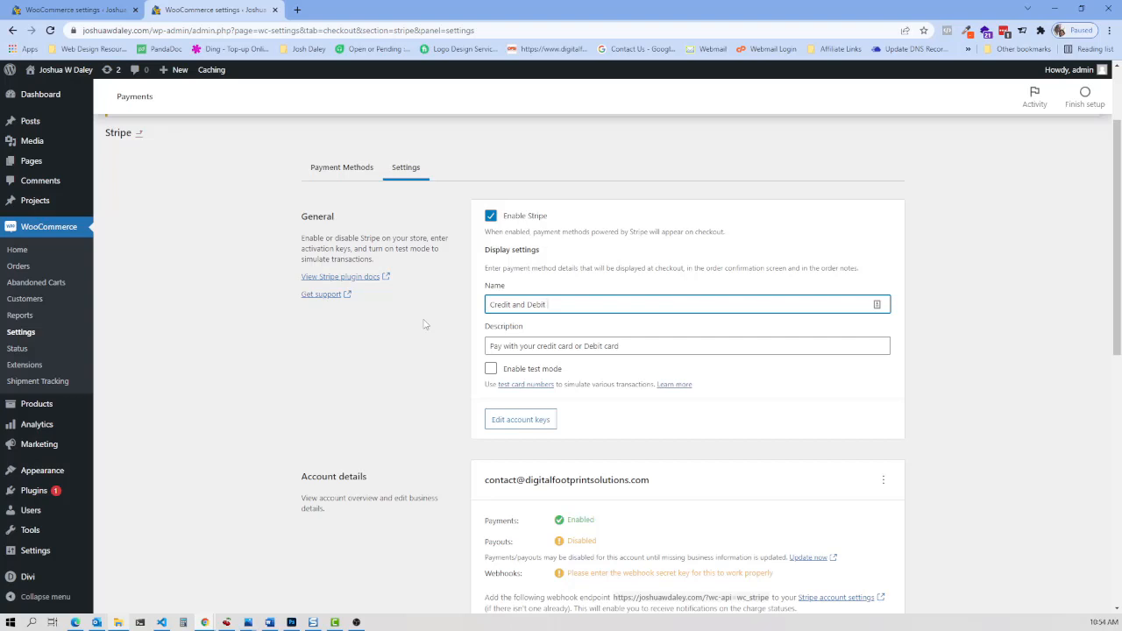
{"action": "type", "text": "it Card Payment"}
Review the Stripe account details and payment and transaction options, and save the Stripe settings
{"action": "scroll", "coordinate": [442, 371], "scroll_direction": "down", "scroll_amount": 2}
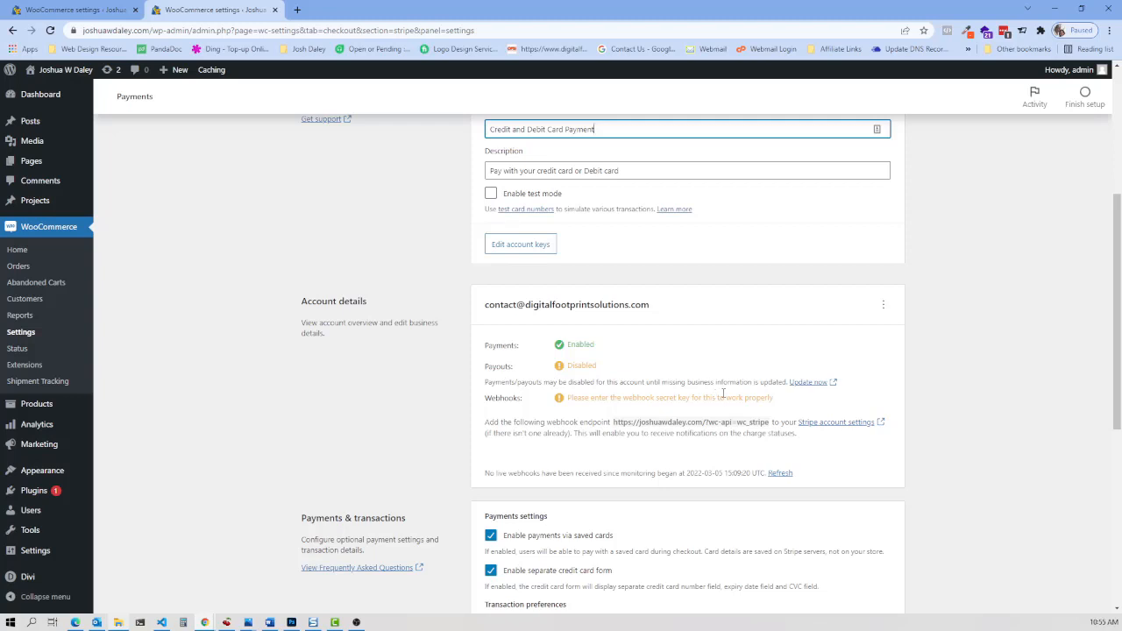
{"action": "scroll", "coordinate": [626, 422], "scroll_direction": "down", "scroll_amount": 5}
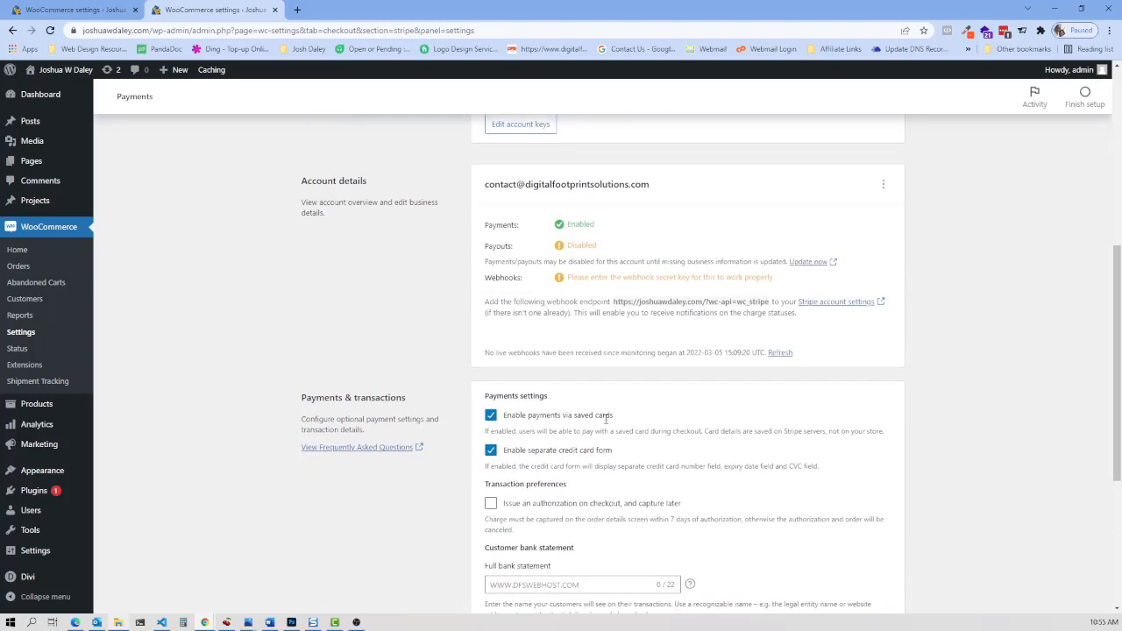
{"action": "scroll", "coordinate": [605, 424], "scroll_direction": "down", "scroll_amount": 1}
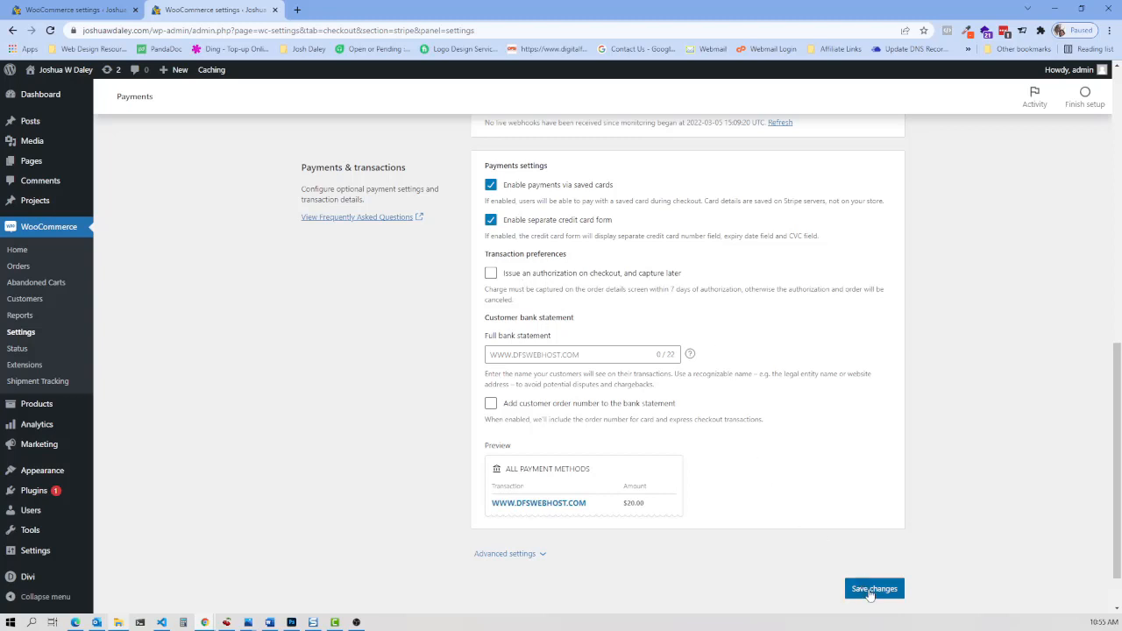
{"action": "left_click", "coordinate": [871, 592]}
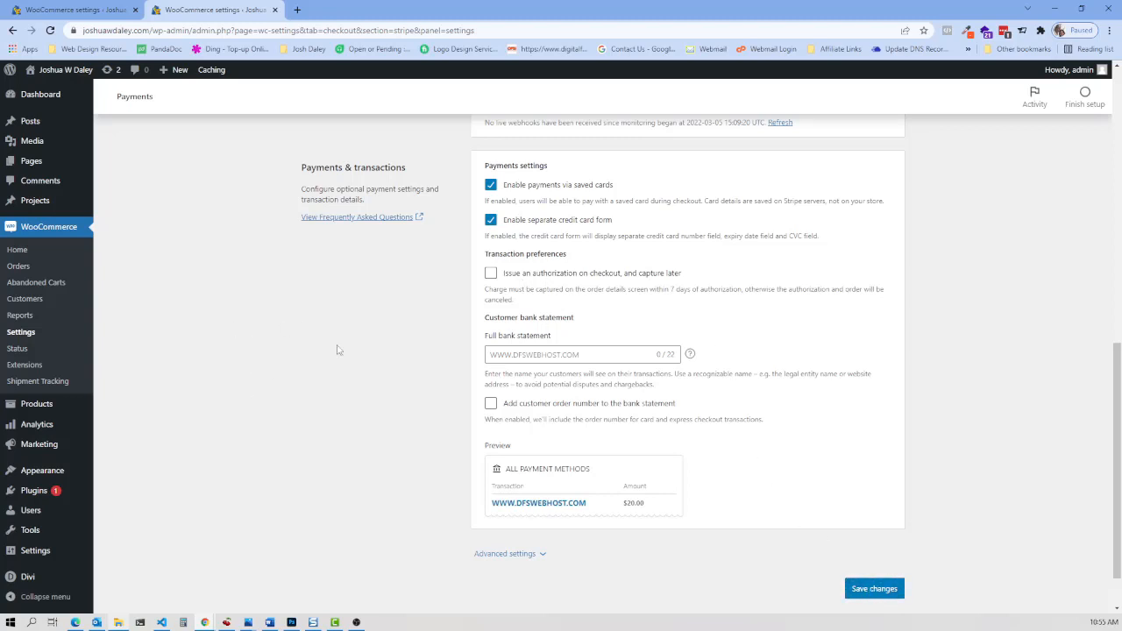
In WooCommerce's Accounts & Privacy settings, allow existing-account login during checkout and account creation both during checkout and on the "My account" page
{"action": "scroll", "coordinate": [338, 351], "scroll_direction": "up", "scroll_amount": 4}
{"action": "scroll", "coordinate": [337, 350], "scroll_direction": "up", "scroll_amount": 3}
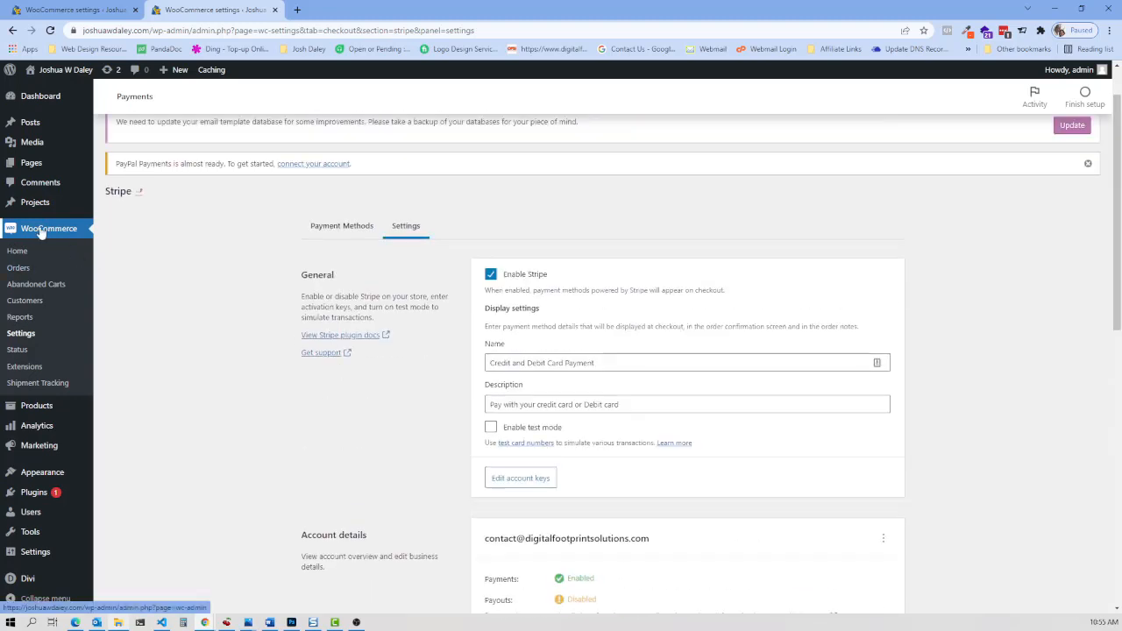
{"action": "left_click", "coordinate": [21, 335]}
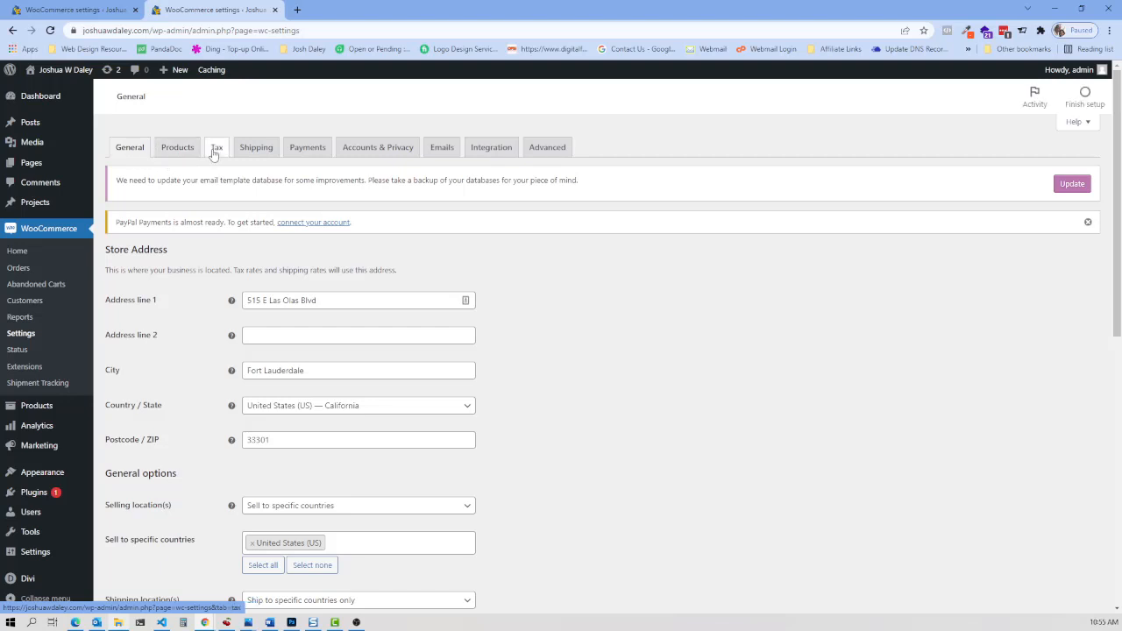
{"action": "left_click", "coordinate": [363, 151]}
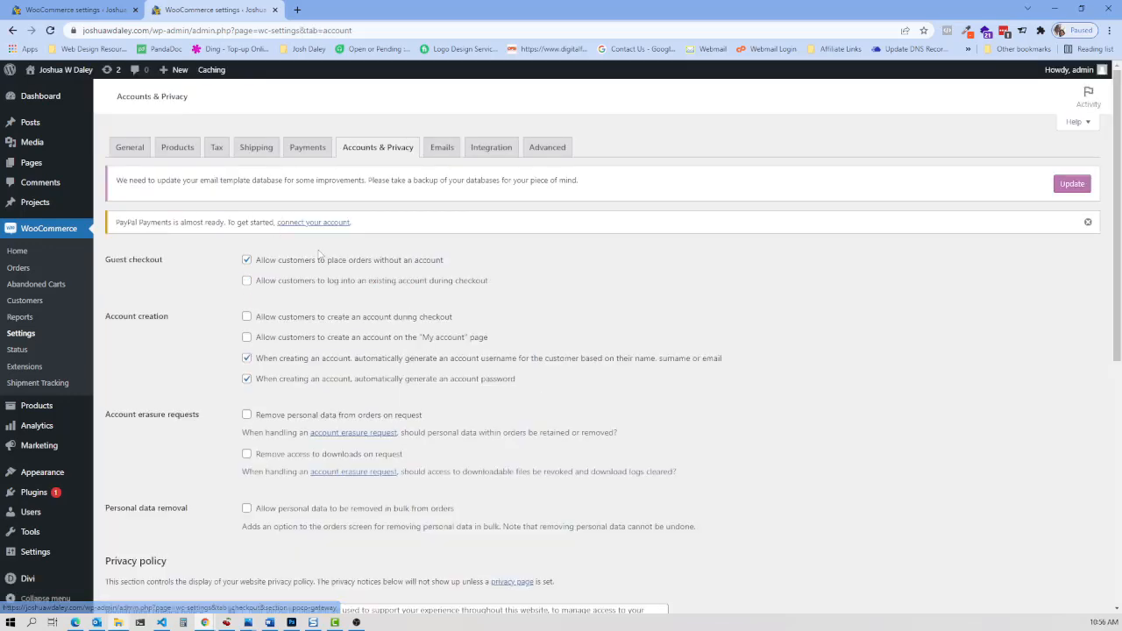
{"action": "scroll", "coordinate": [320, 254], "scroll_direction": "down", "scroll_amount": 2}
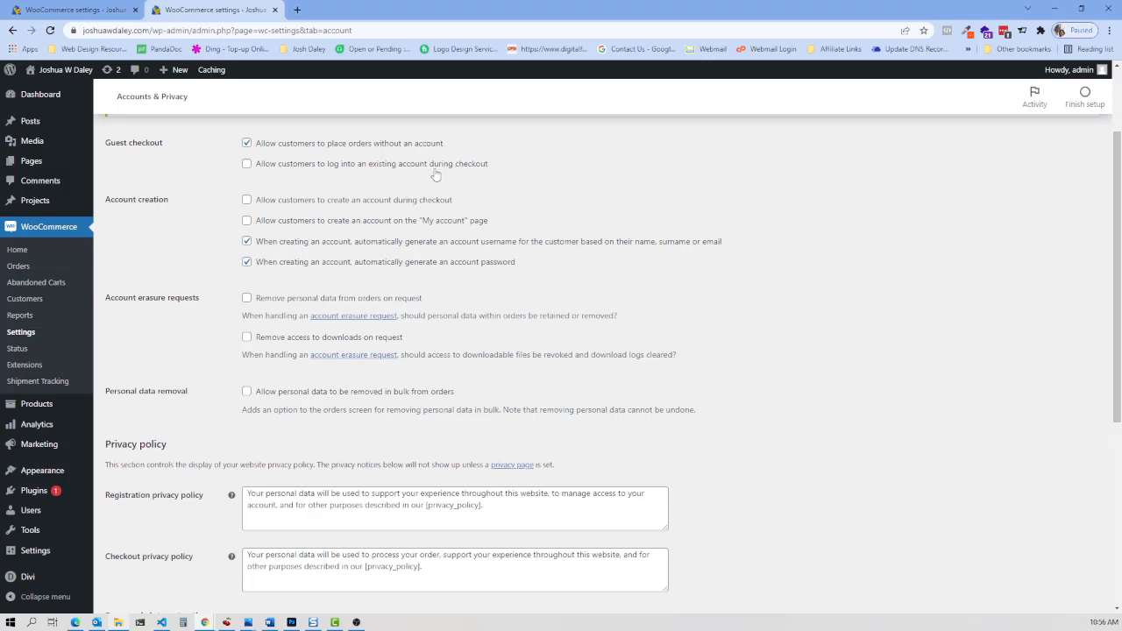
{"action": "left_click", "coordinate": [246, 166]}
{"action": "left_click", "coordinate": [247, 200]}
{"action": "left_click", "coordinate": [246, 221]}
Review the privacy policy texts and personal data retention options, and save the Accounts & Privacy settings
{"action": "scroll", "coordinate": [202, 303], "scroll_direction": "down", "scroll_amount": 1}
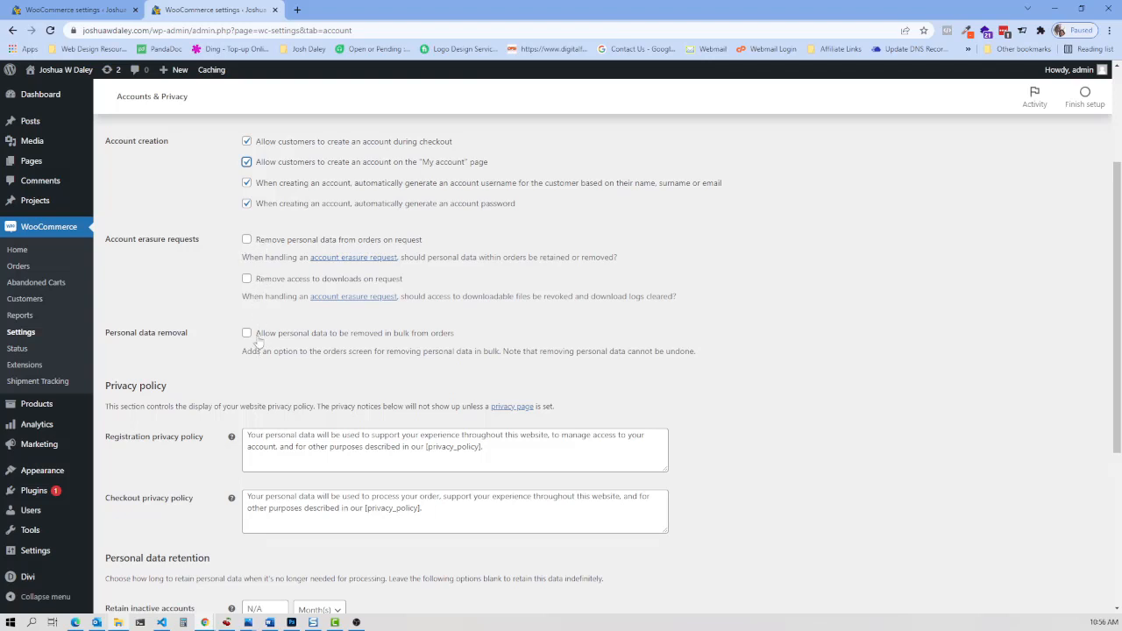
{"action": "scroll", "coordinate": [260, 330], "scroll_direction": "down", "scroll_amount": 3}
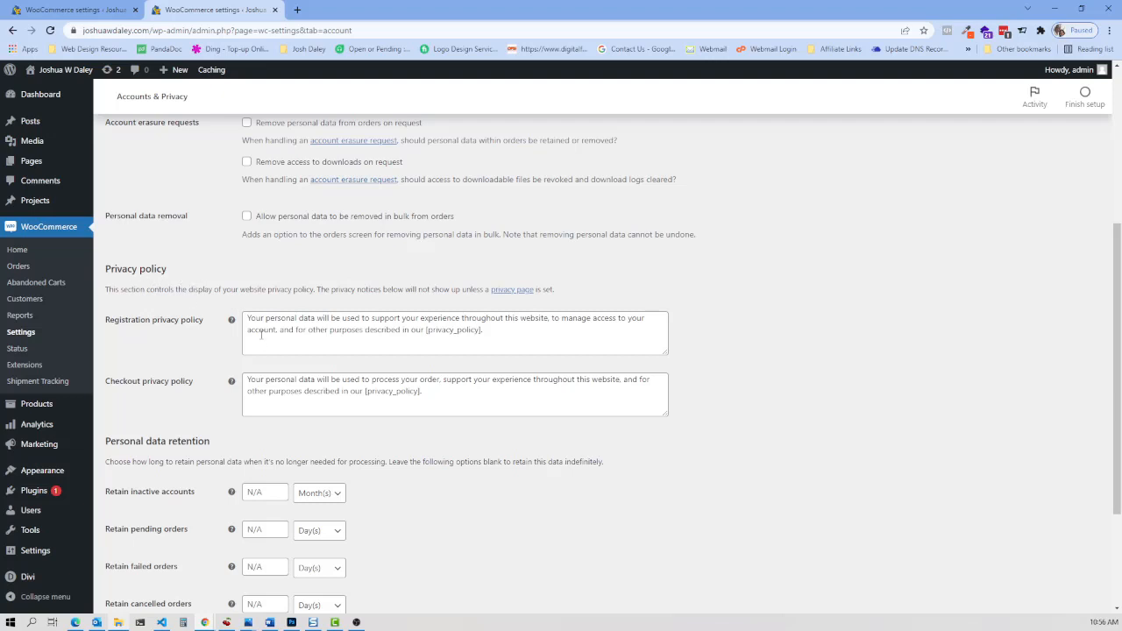
{"action": "scroll", "coordinate": [262, 335], "scroll_direction": "down", "scroll_amount": 3}
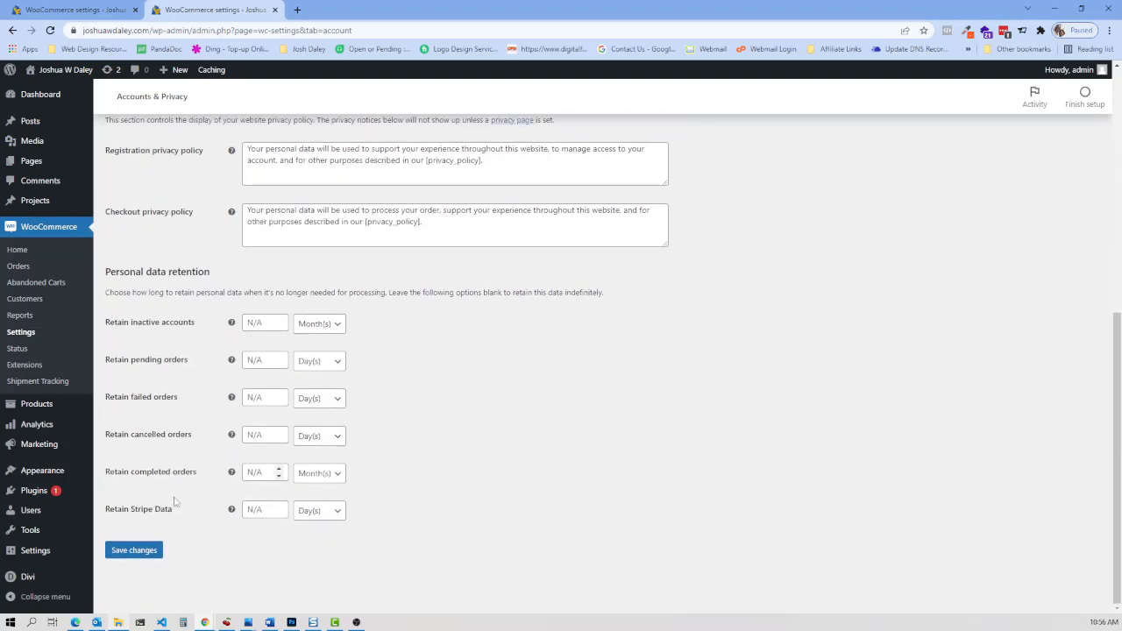
{"action": "left_click", "coordinate": [136, 550]}
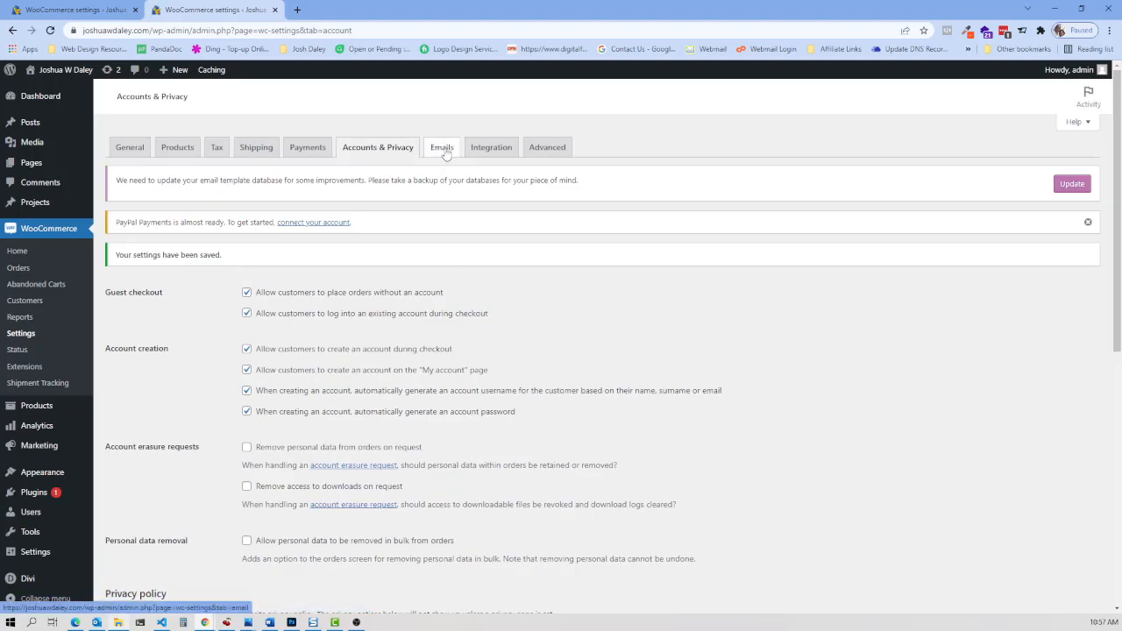
Open the New order notification for management in WooCommerce's email settings
{"action": "left_click", "coordinate": [442, 147]}
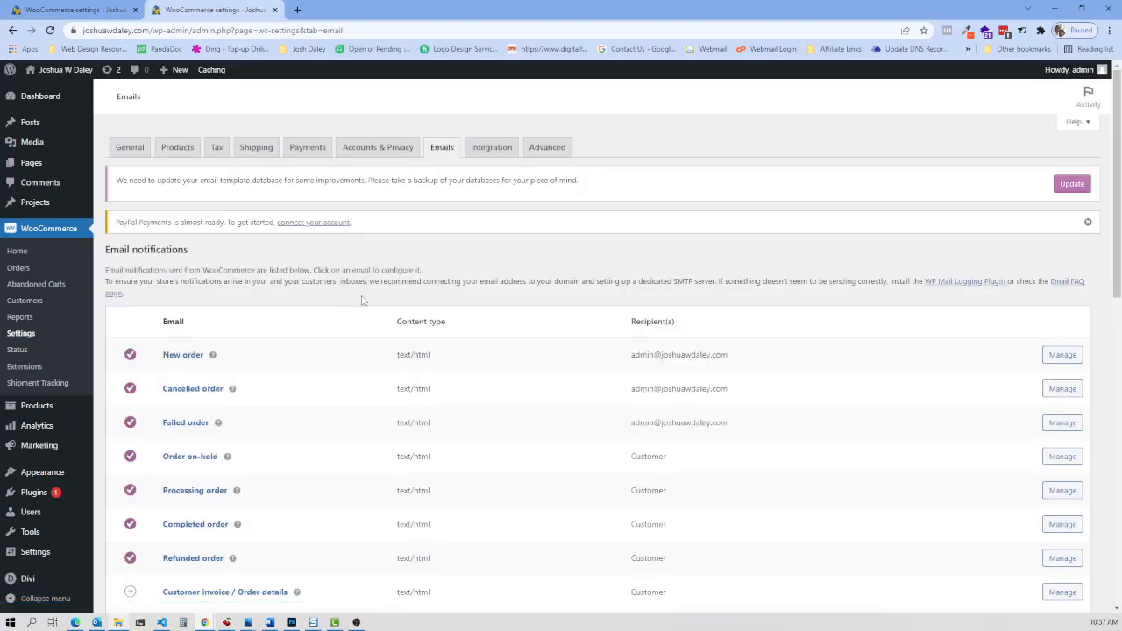
{"action": "scroll", "coordinate": [363, 298], "scroll_direction": "down", "scroll_amount": 2}
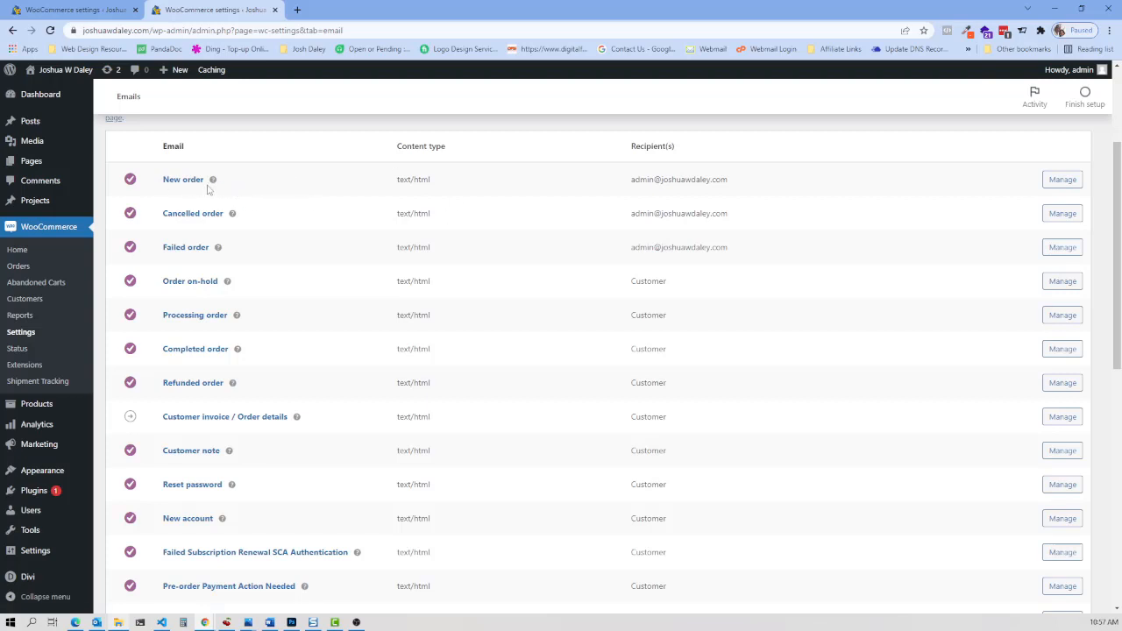
{"action": "left_click", "coordinate": [1063, 180]}
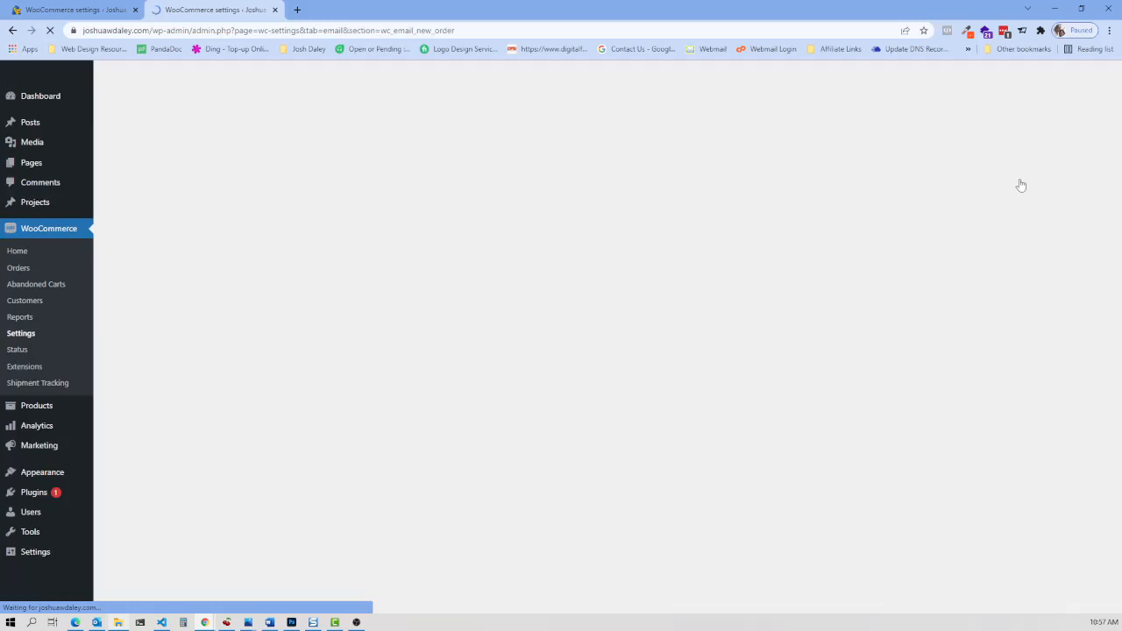
Set the New order notification's recipient to the site's info e-mail address, copy that address, and save the changes
{"action": "left_click", "coordinate": [271, 337]}
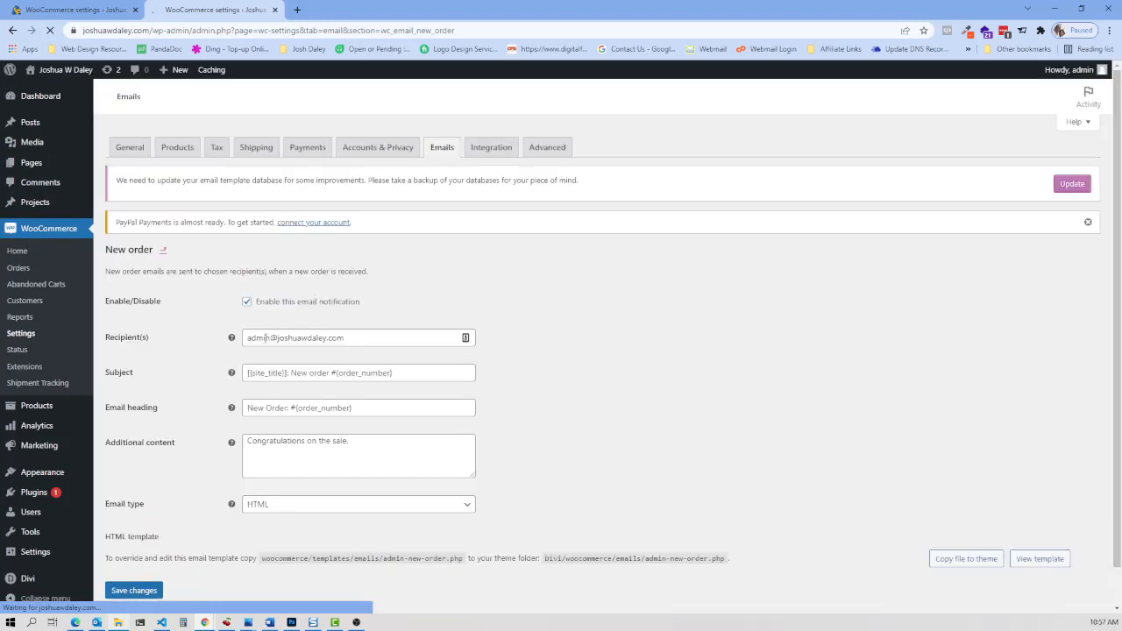
{"action": "double_click", "coordinate": [270, 337]}
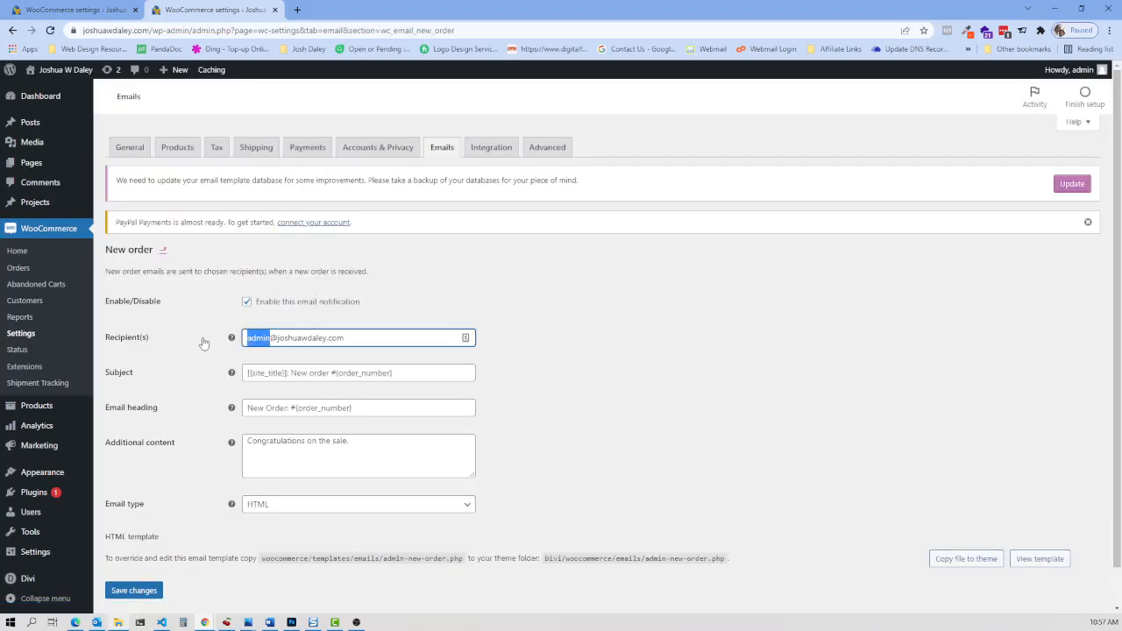
{"action": "key", "text": "BackSpace"}
{"action": "type", "text": "info"}
{"action": "key", "text": "ctrl+a"}
{"action": "right_click", "coordinate": [283, 346]}
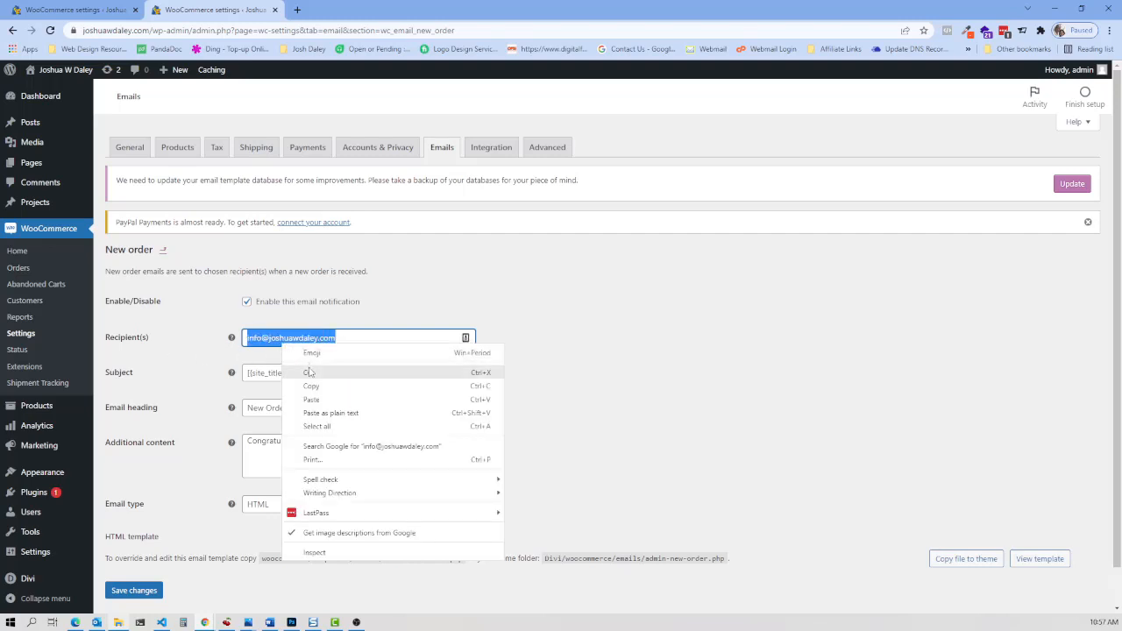
{"action": "left_click", "coordinate": [320, 392]}
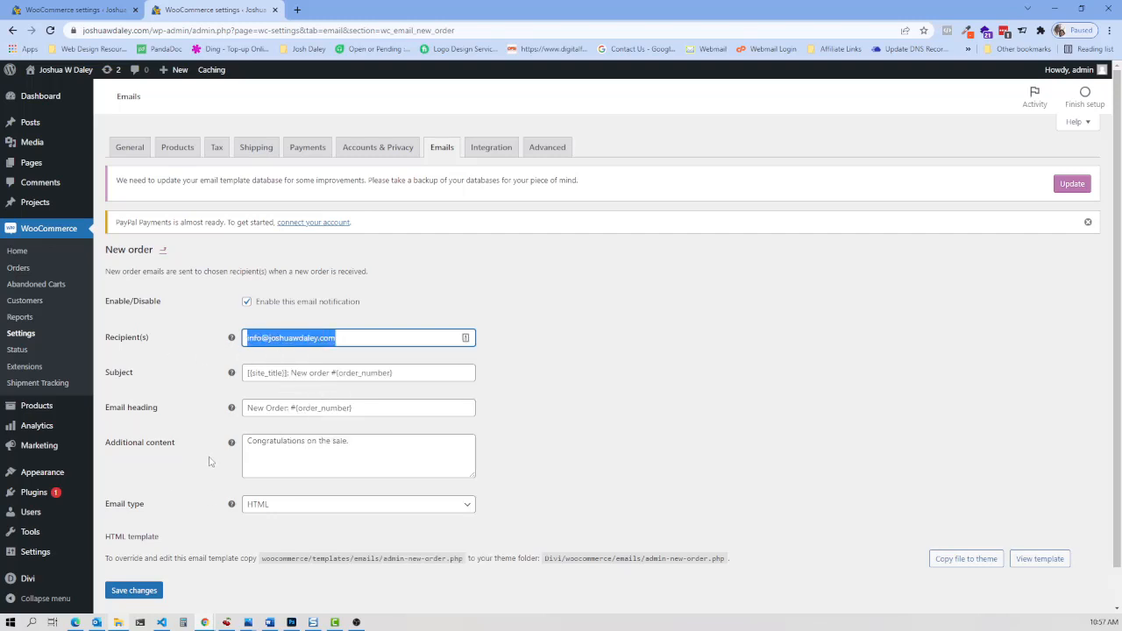
{"action": "left_click", "coordinate": [134, 591]}
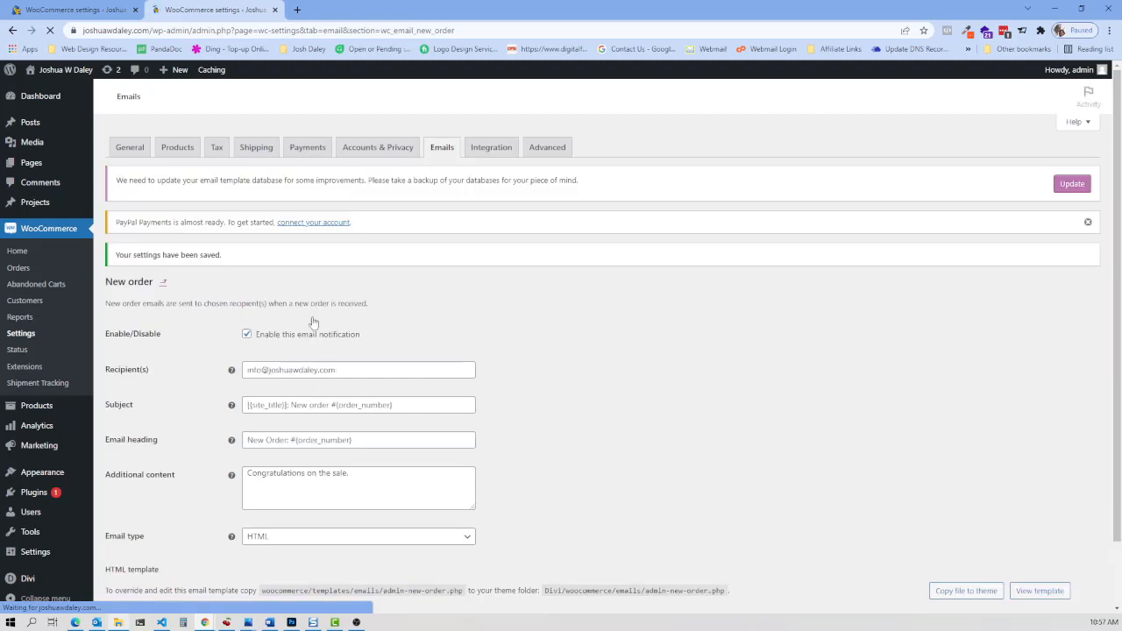
Replace the Cancelled order notification's recipient with the copied info e-mail address and save the changes
{"action": "left_click", "coordinate": [443, 150]}
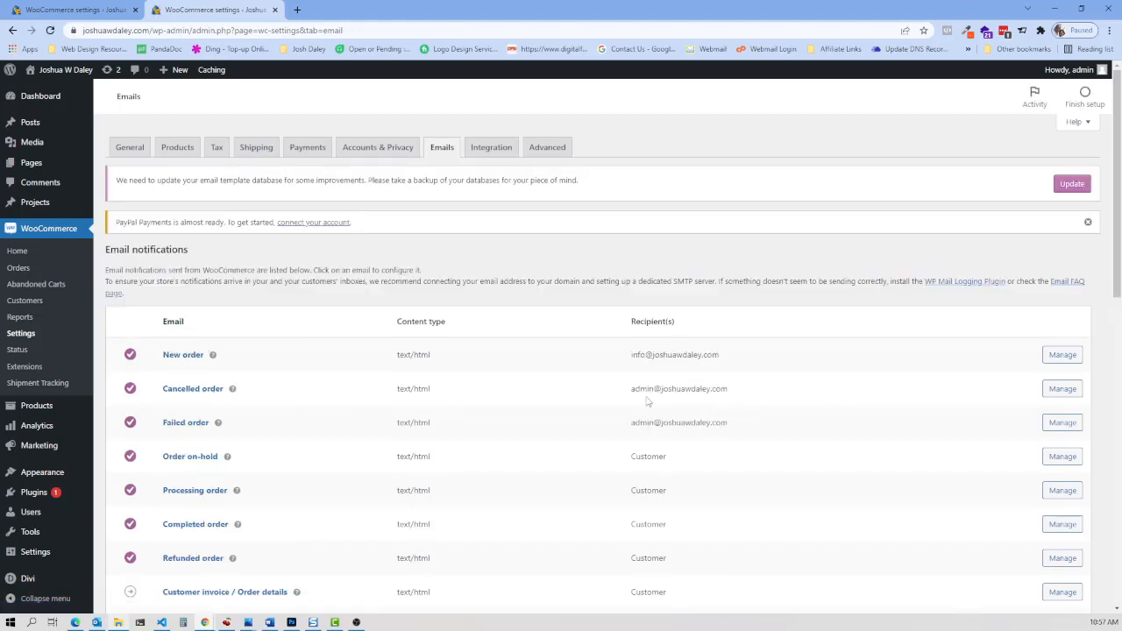
{"action": "left_click", "coordinate": [1059, 390]}
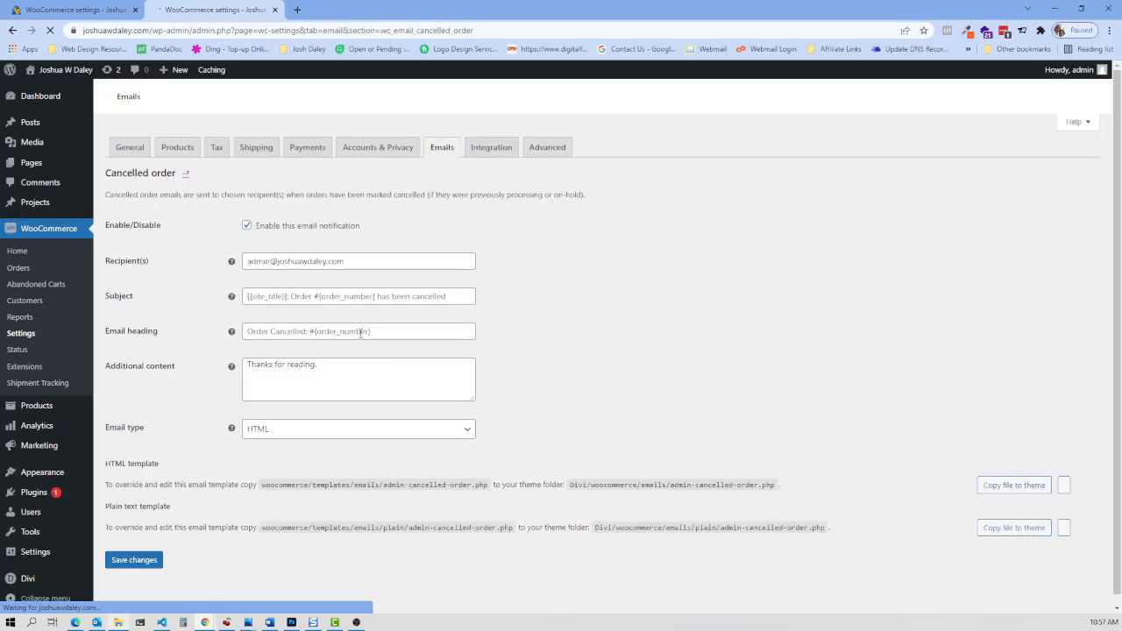
{"action": "triple_click", "coordinate": [292, 340]}
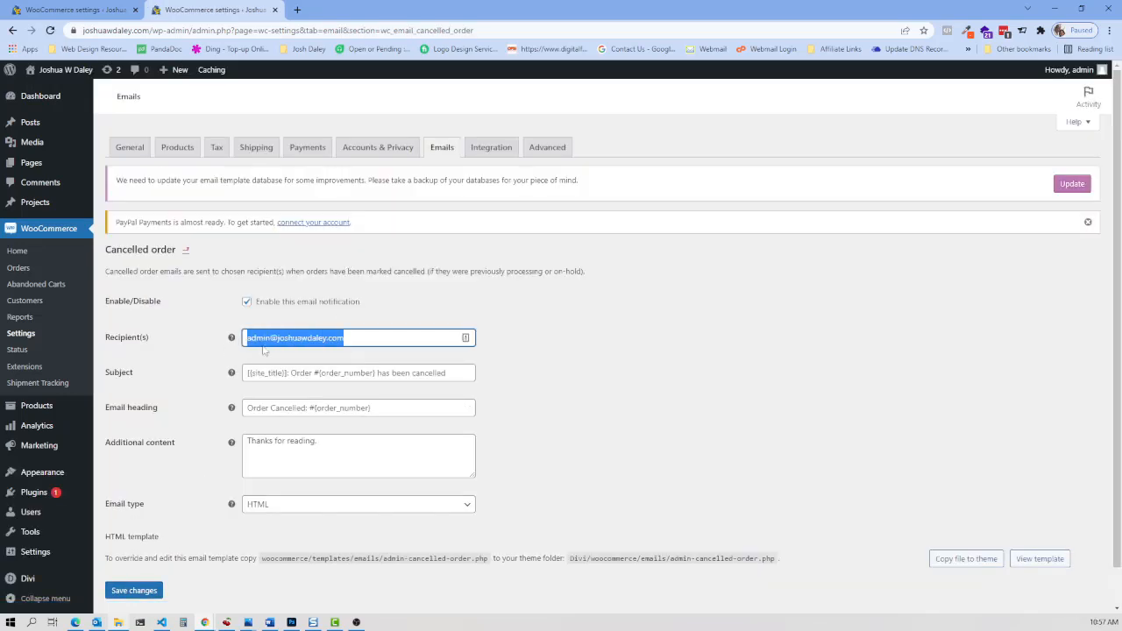
{"action": "right_click", "coordinate": [292, 341]}
{"action": "left_click", "coordinate": [326, 401]}
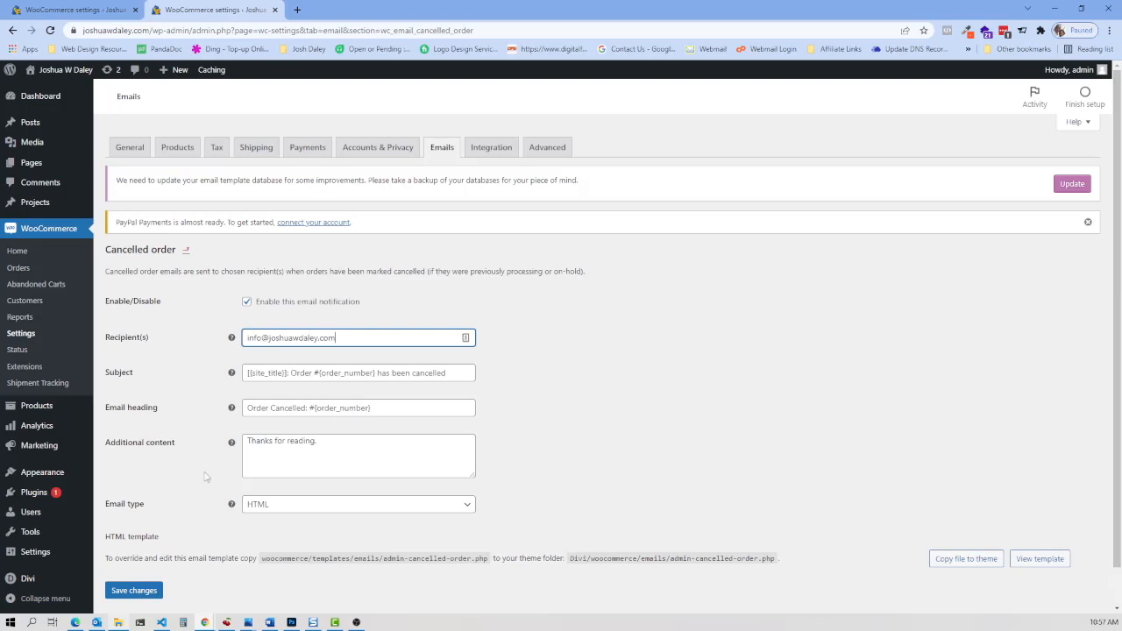
{"action": "left_click", "coordinate": [134, 591]}
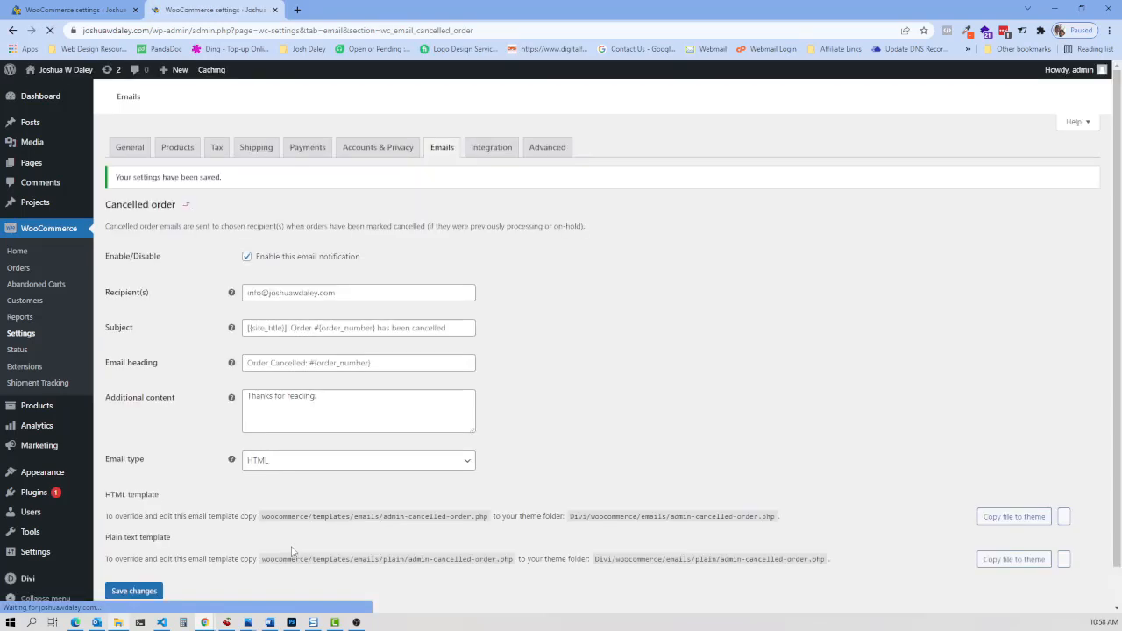
Replace the Failed order notification's recipient with the copied info e-mail address and save the changes
{"action": "left_click", "coordinate": [442, 151]}
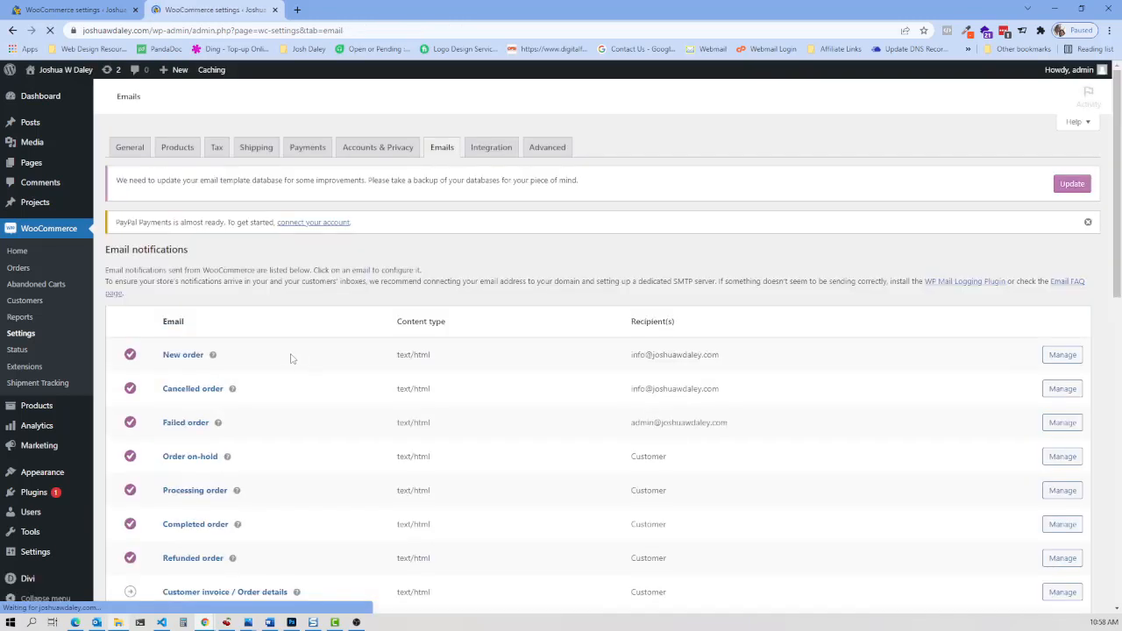
{"action": "left_click", "coordinate": [1063, 424]}
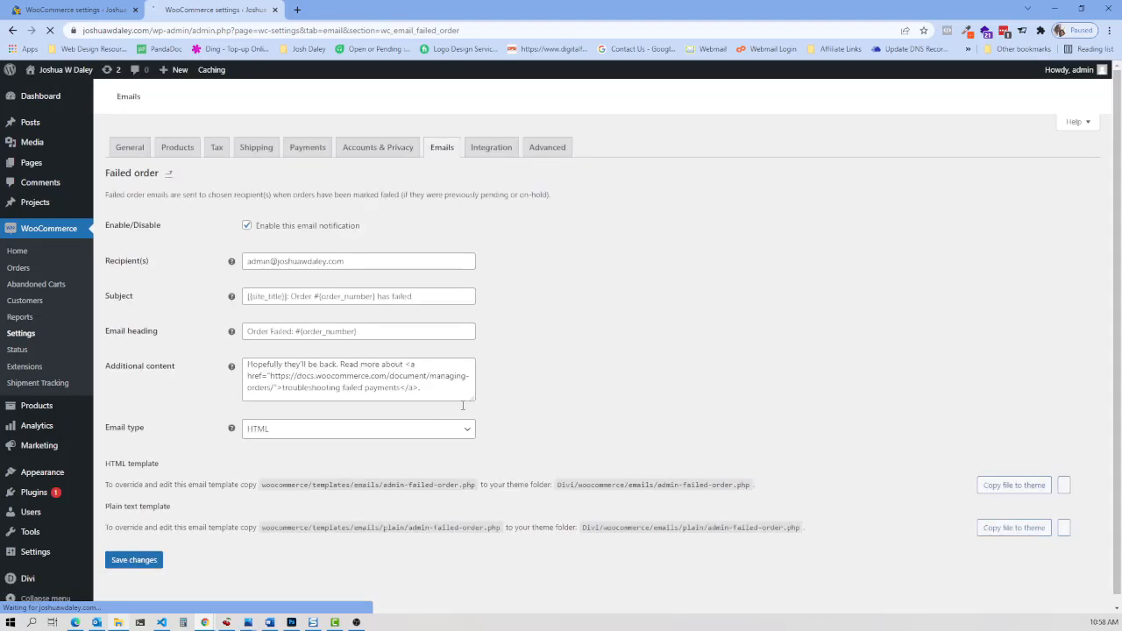
{"action": "left_click_drag", "start_coordinate": [365, 338], "coordinate": [238, 342]}
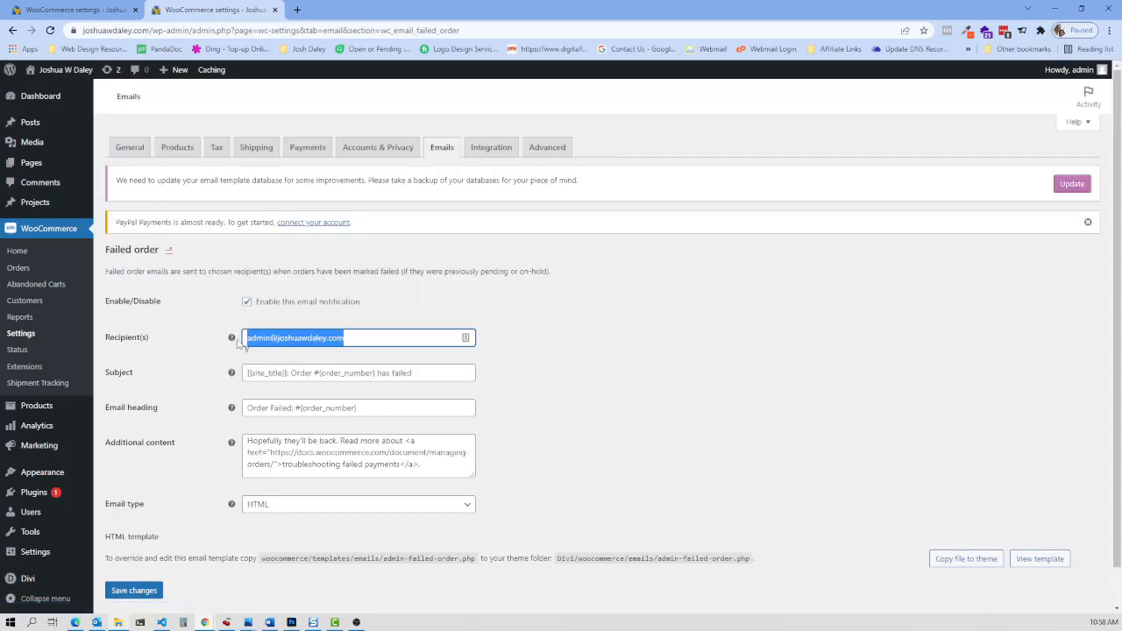
{"action": "right_click", "coordinate": [267, 340]}
{"action": "left_click", "coordinate": [296, 393]}
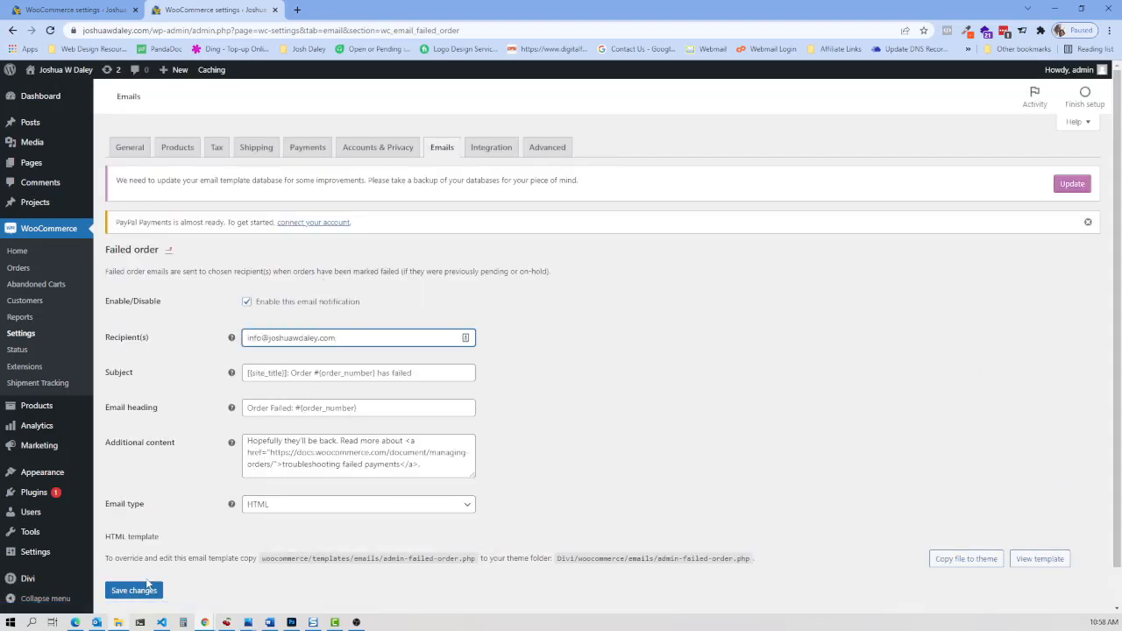
{"action": "left_click", "coordinate": [147, 587]}
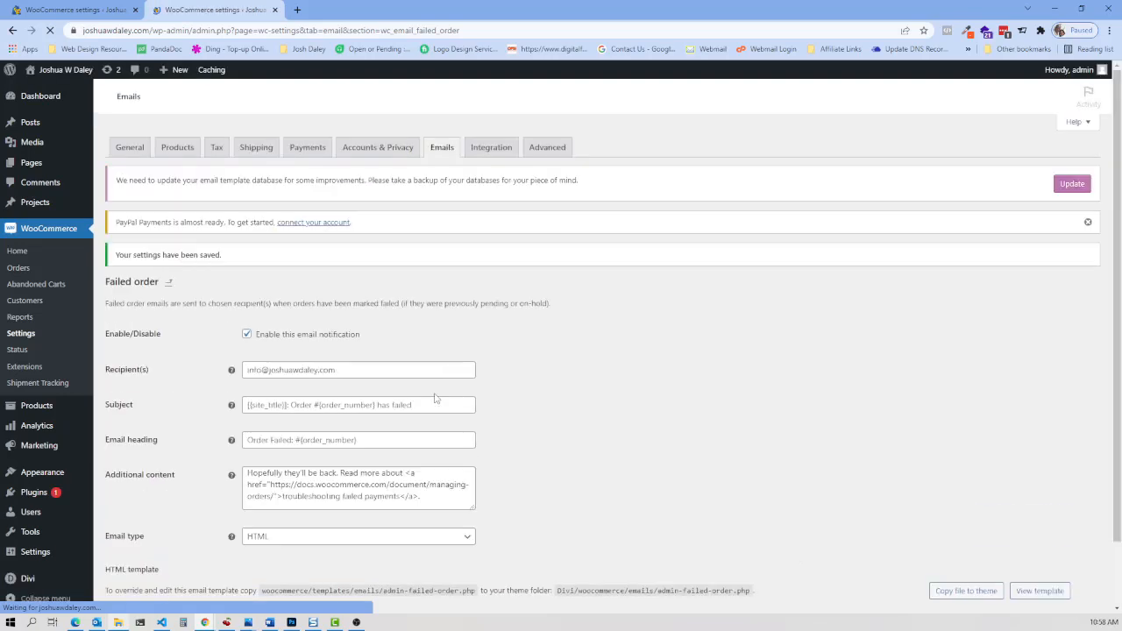
{"action": "scroll", "coordinate": [192, 419], "scroll_direction": "down", "scroll_amount": 2}
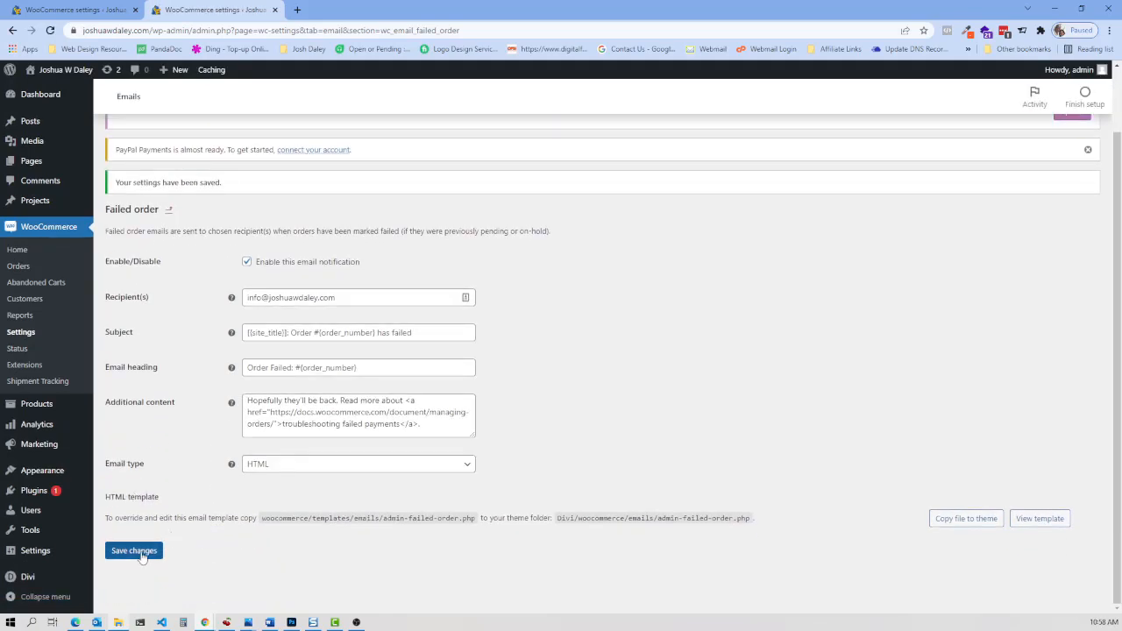
{"action": "left_click", "coordinate": [141, 552]}
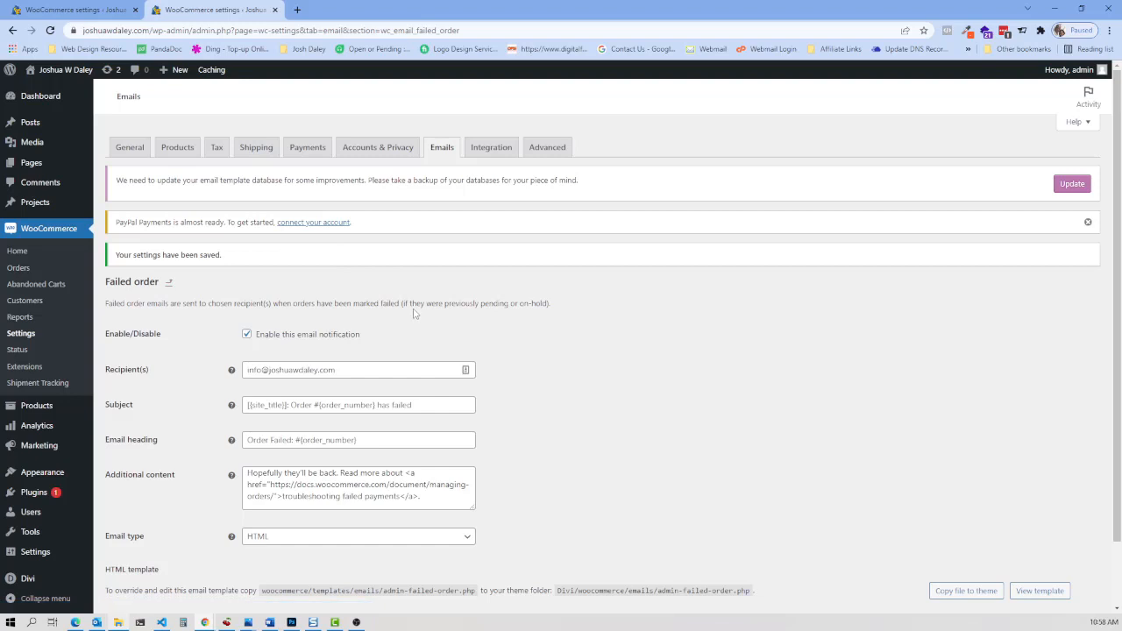
Review WooCommerce's Integration settings and the page setup, checkout endpoints and account endpoints in the Advanced settings
{"action": "left_click", "coordinate": [490, 149]}
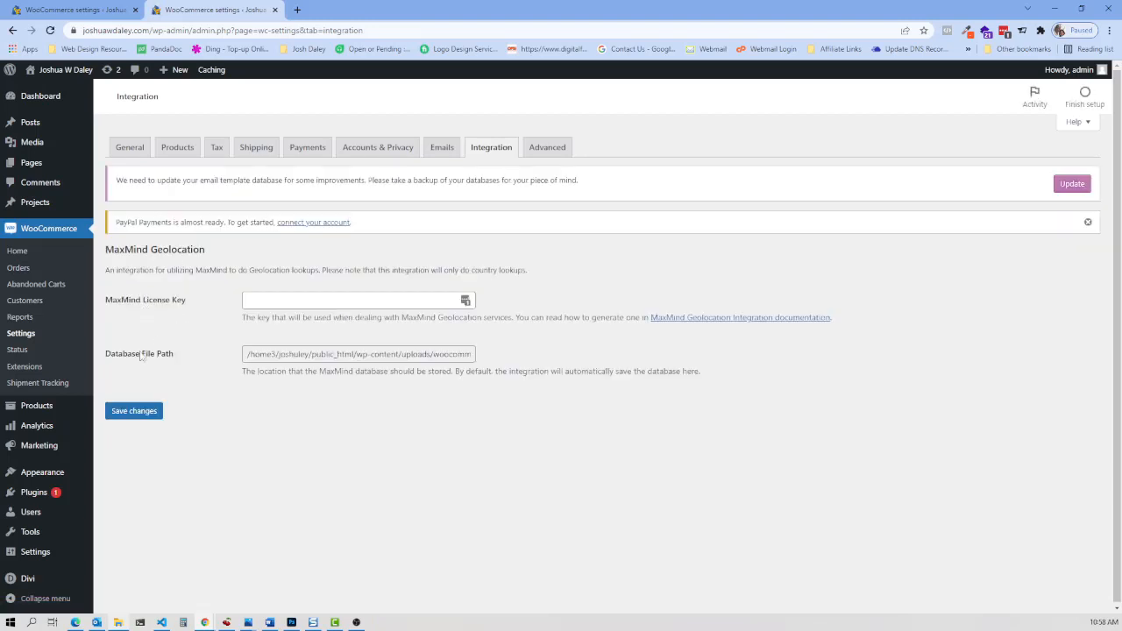
{"action": "left_click", "coordinate": [545, 149]}
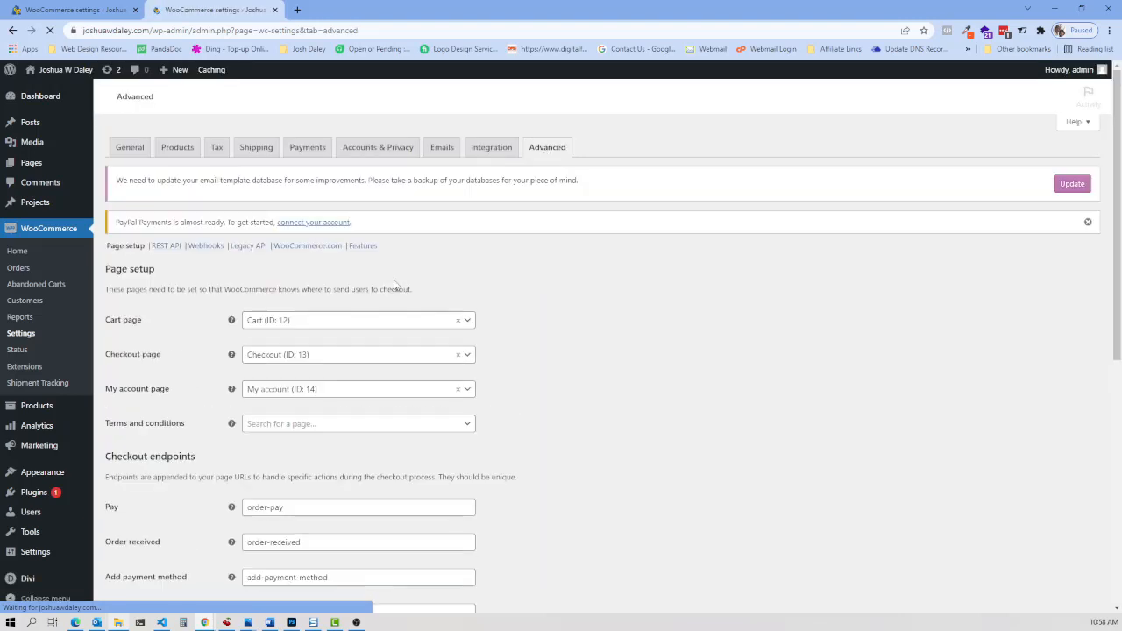
{"action": "scroll", "coordinate": [523, 293], "scroll_direction": "down", "scroll_amount": 2}
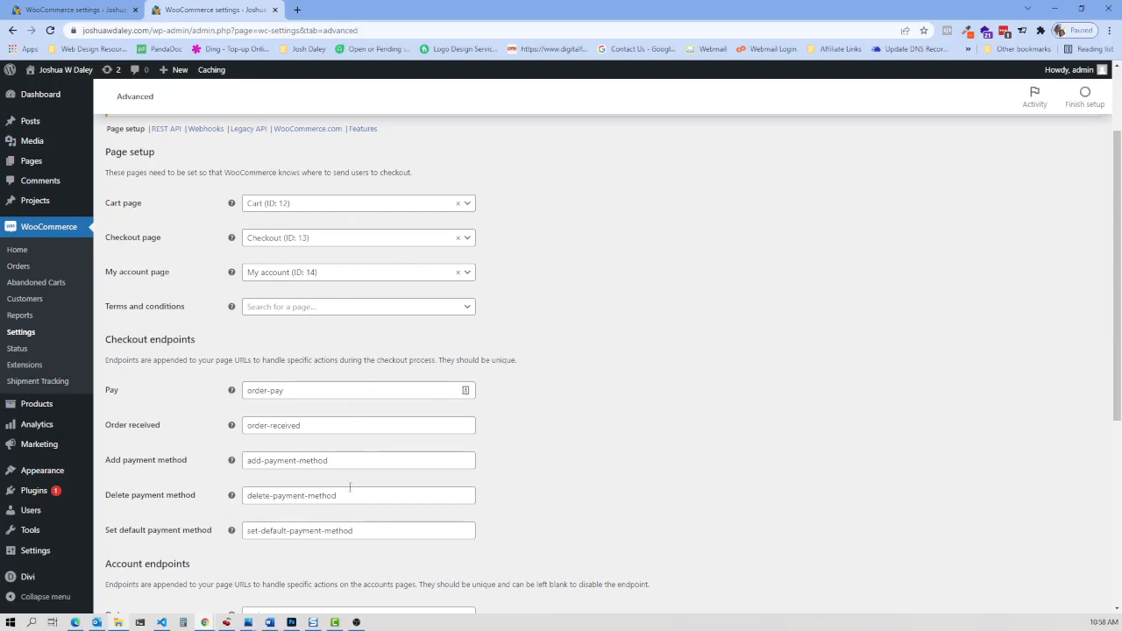
{"action": "scroll", "coordinate": [350, 487], "scroll_direction": "down", "scroll_amount": 5}
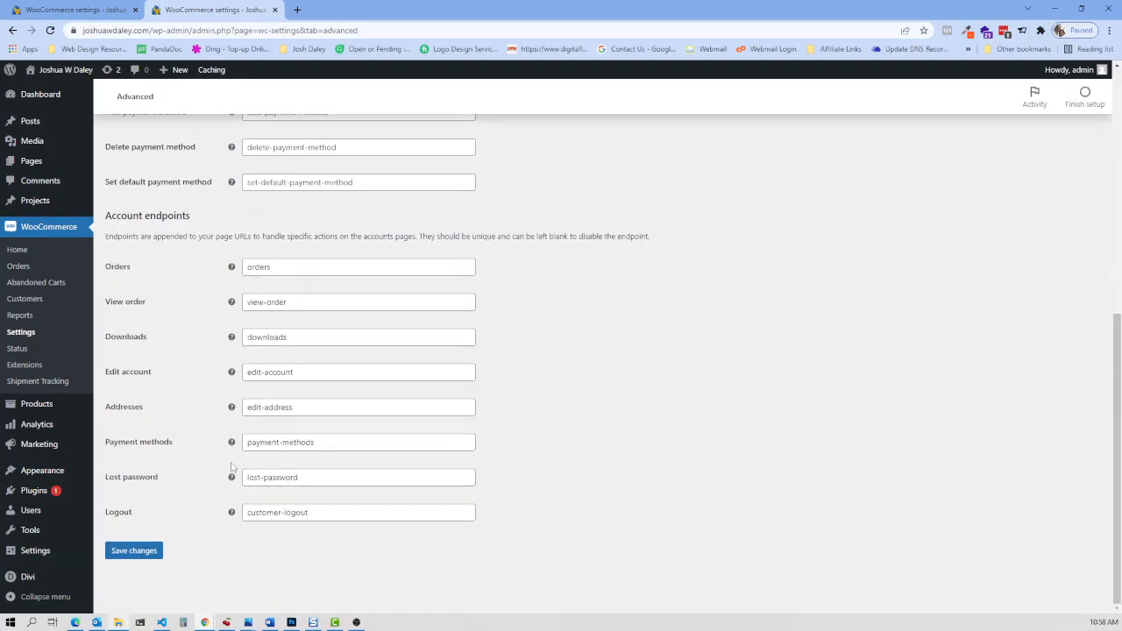
{"action": "scroll", "coordinate": [231, 471], "scroll_direction": "up", "scroll_amount": 6}
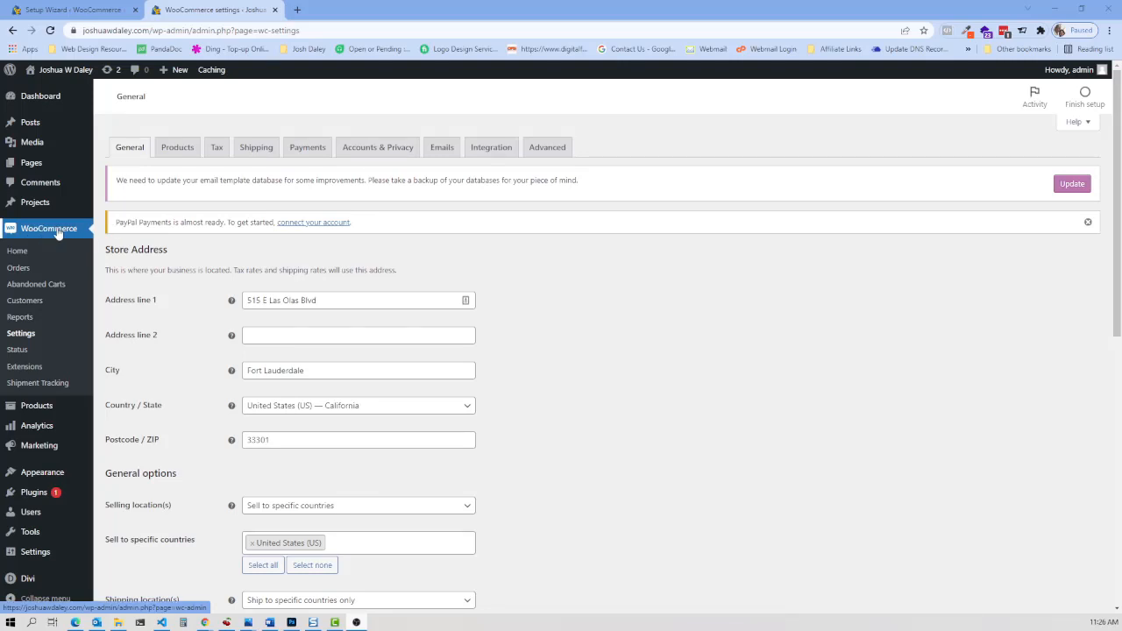
Start the Store details task from WooCommerce Home, accept the prefilled store details, and decline usage tracking
{"action": "left_click", "coordinate": [58, 232]}
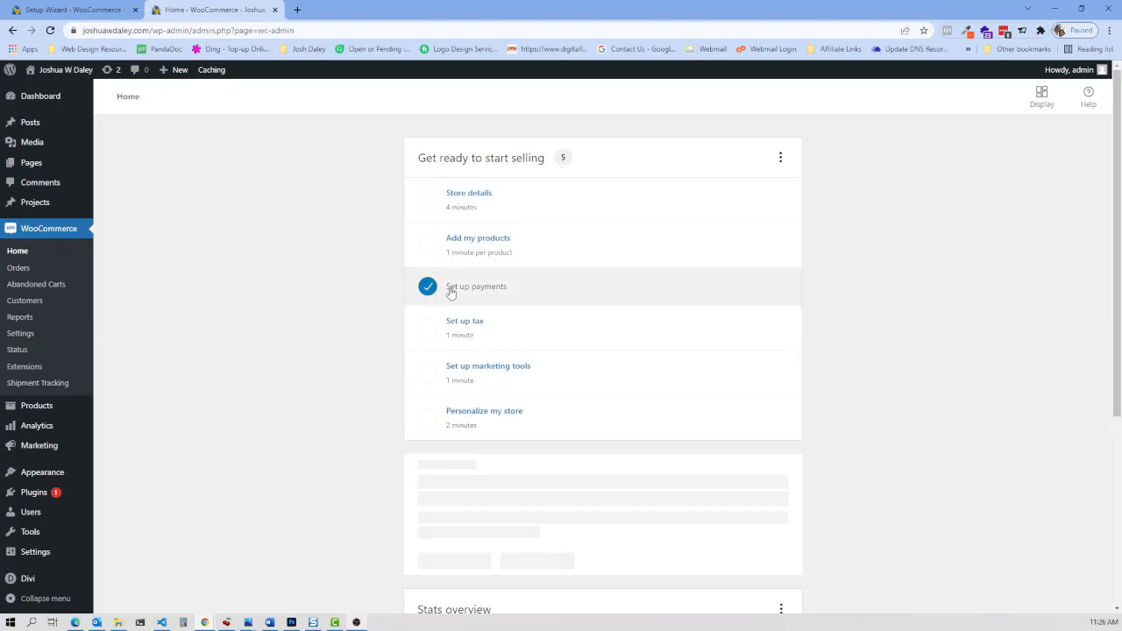
{"action": "left_click", "coordinate": [482, 199]}
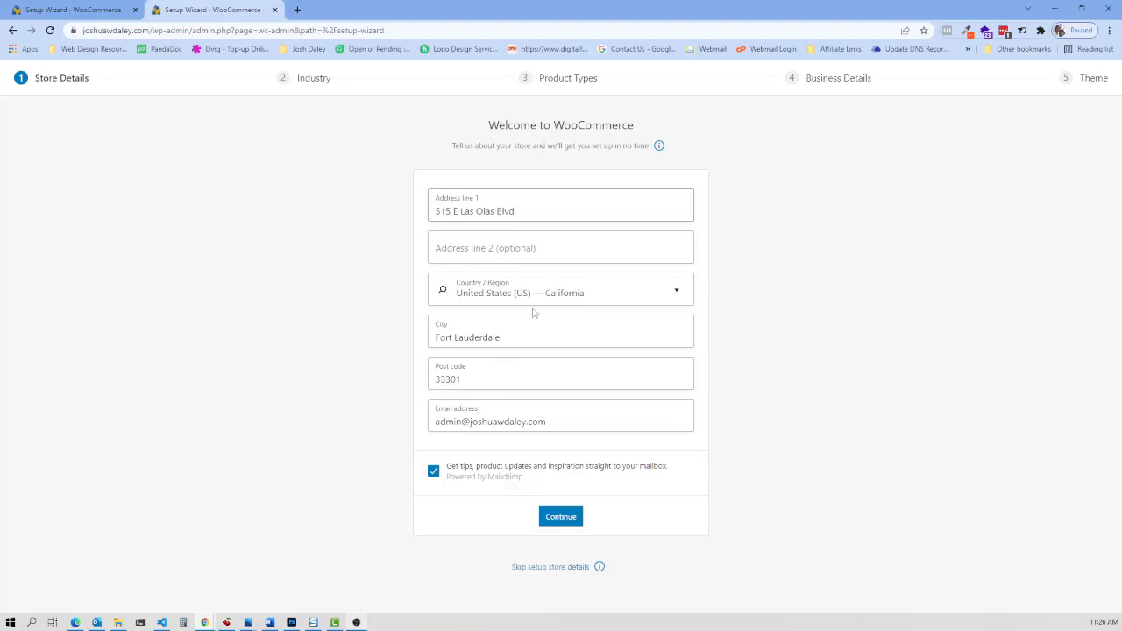
{"action": "left_click", "coordinate": [563, 519]}
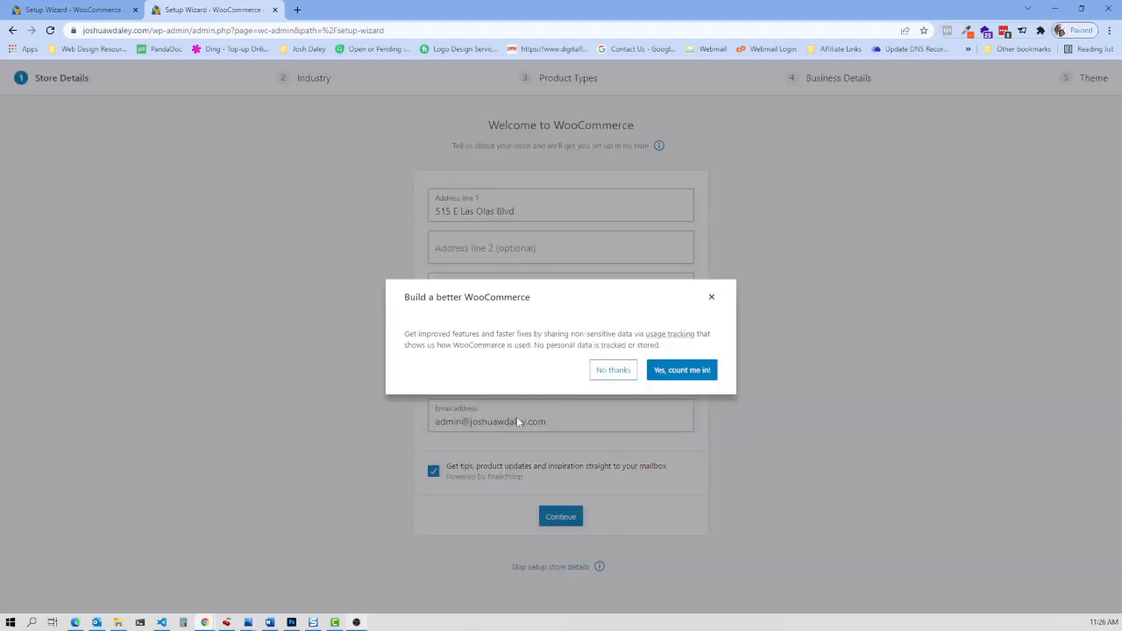
{"action": "left_click", "coordinate": [614, 370]}
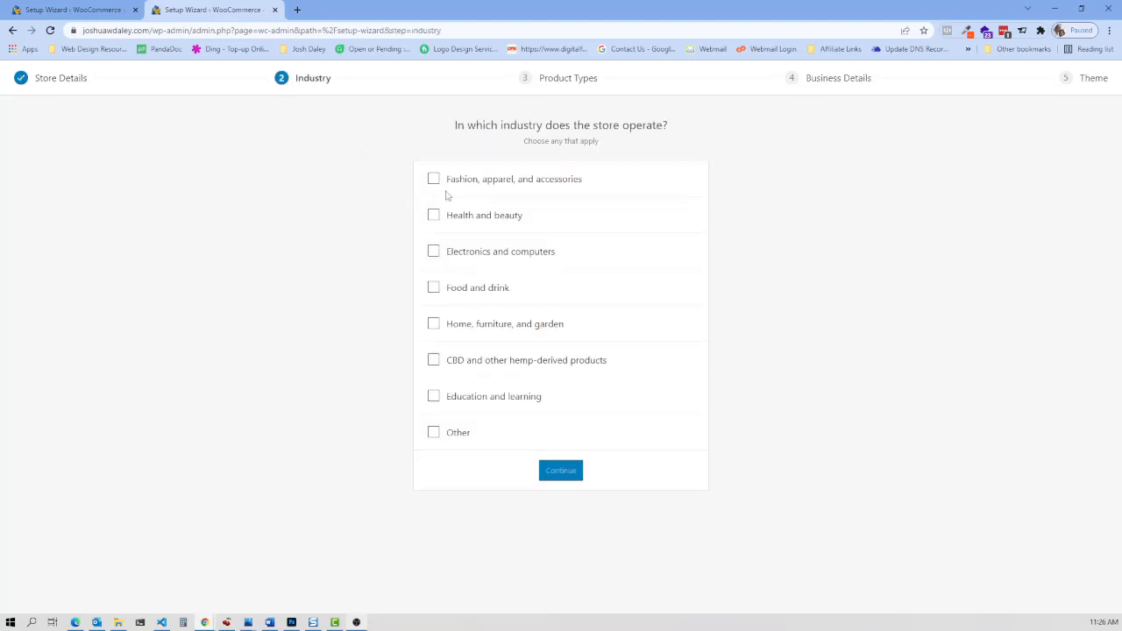
Choose Electronics and computers as the store's industry and continue with Physical products as the product type
{"action": "left_click", "coordinate": [434, 252]}
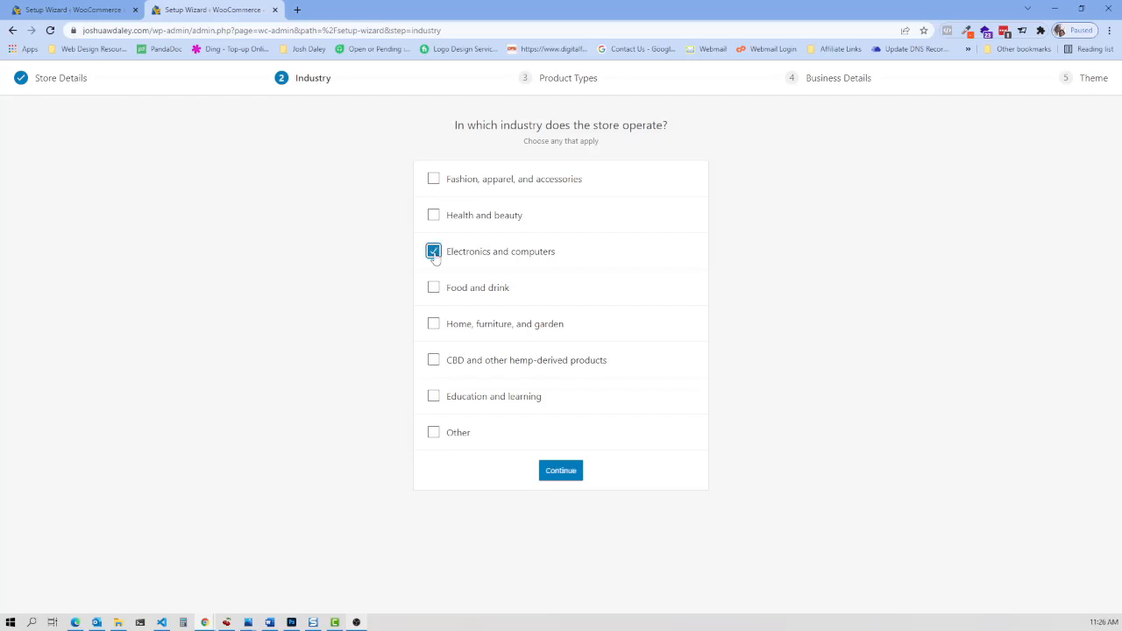
{"action": "left_click", "coordinate": [561, 474]}
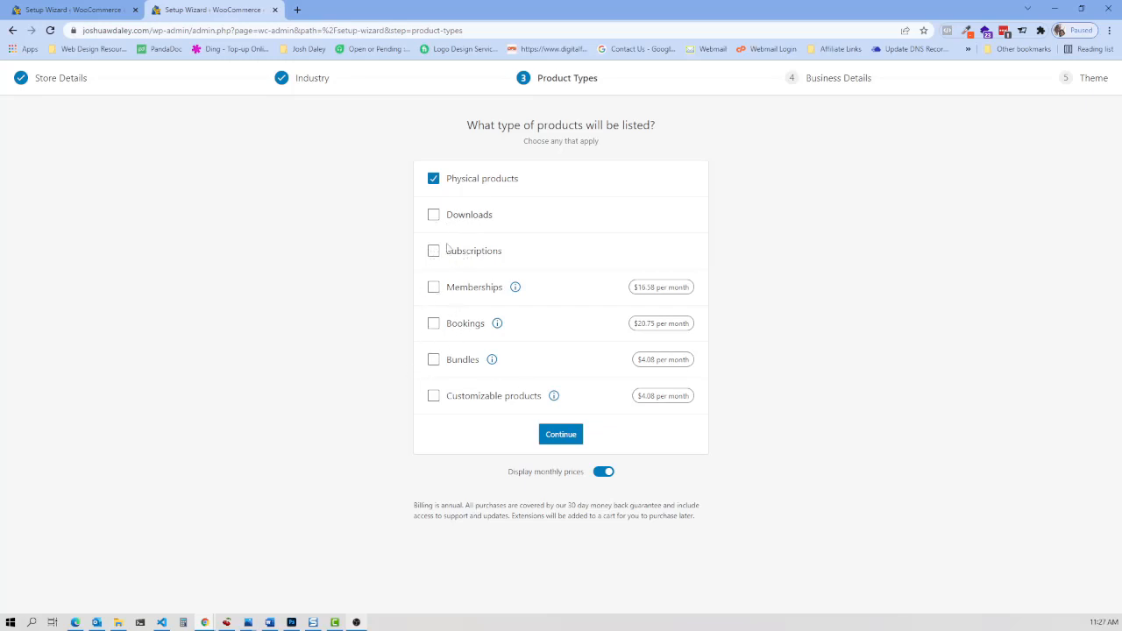
{"action": "left_click", "coordinate": [562, 439]}
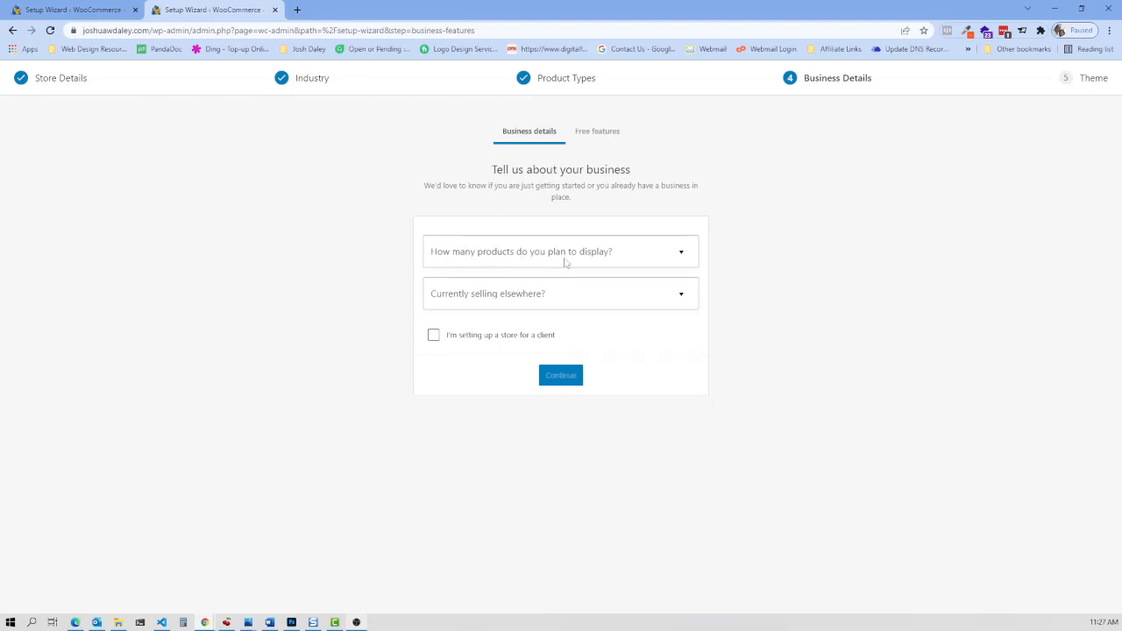
Complete the business details with 11 - 100 products to display and No for currently selling elsewhere
{"action": "left_click", "coordinate": [605, 261]}
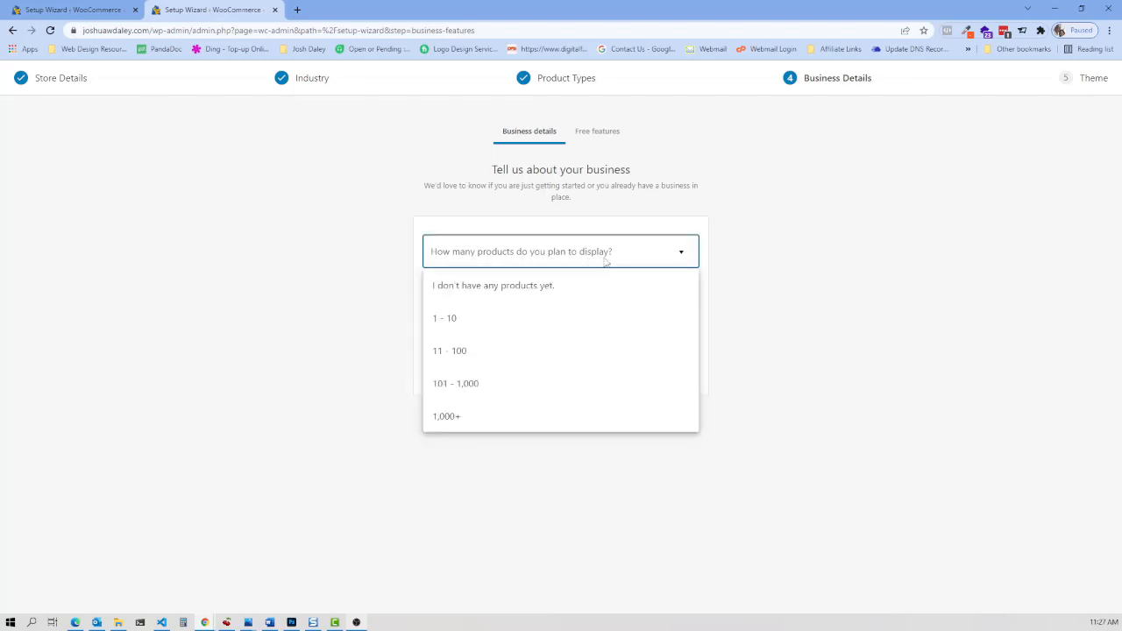
{"action": "left_click", "coordinate": [481, 358]}
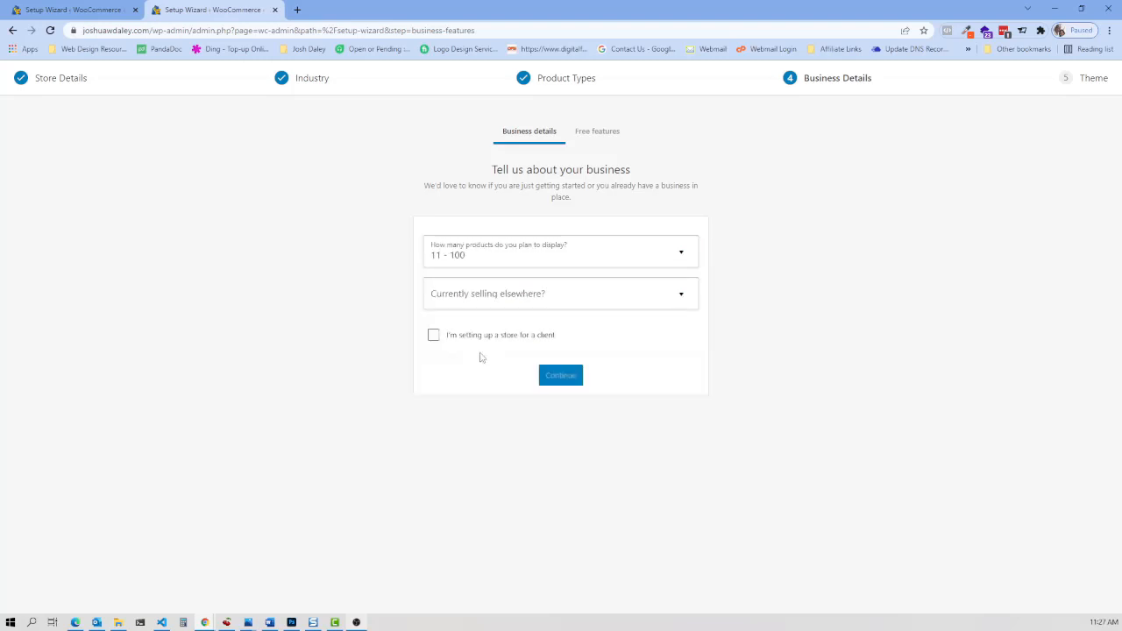
{"action": "left_click", "coordinate": [554, 301]}
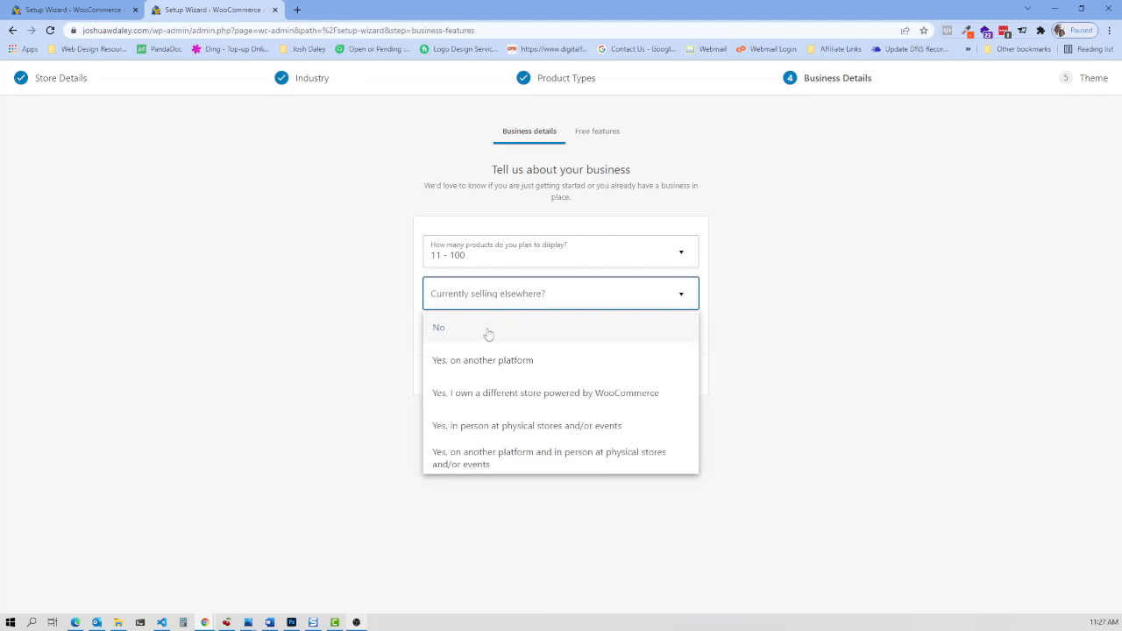
{"action": "left_click", "coordinate": [489, 334]}
{"action": "left_click", "coordinate": [538, 307]}
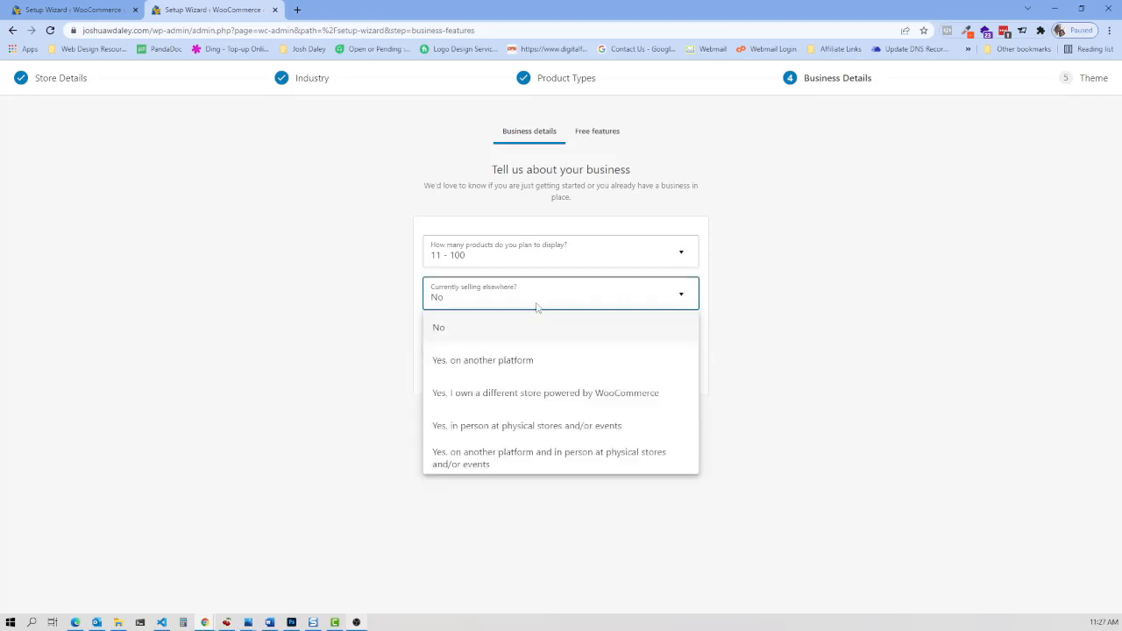
{"action": "left_click", "coordinate": [489, 328]}
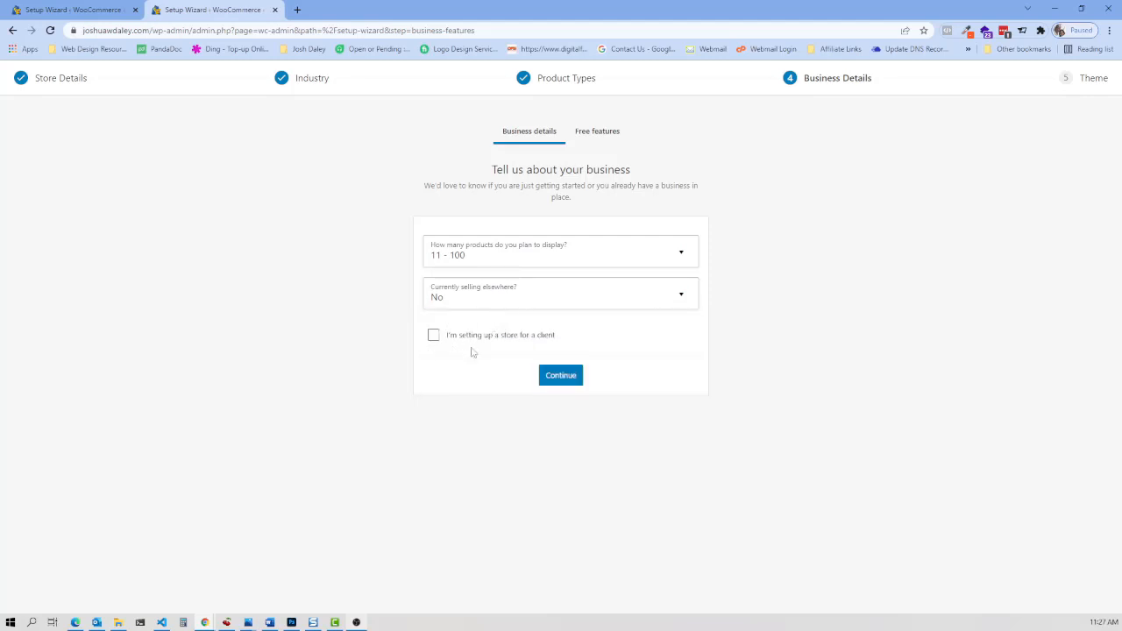
{"action": "left_click", "coordinate": [561, 377]}
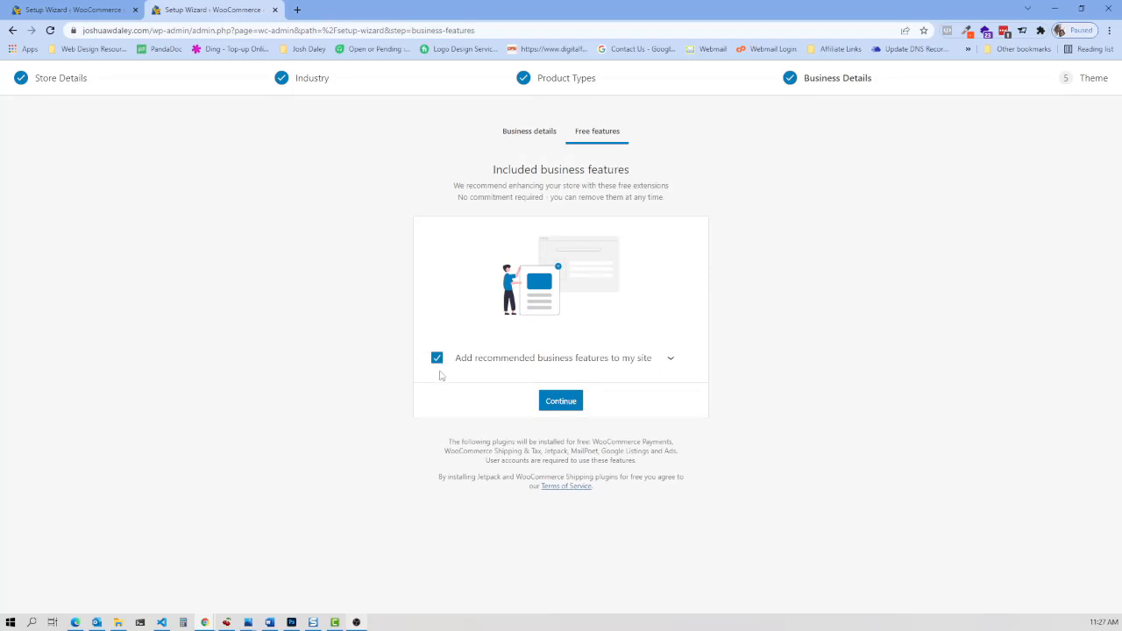
Deselect all recommended business features, continue, and keep Divi as the store's active theme
{"action": "left_click", "coordinate": [669, 361]}
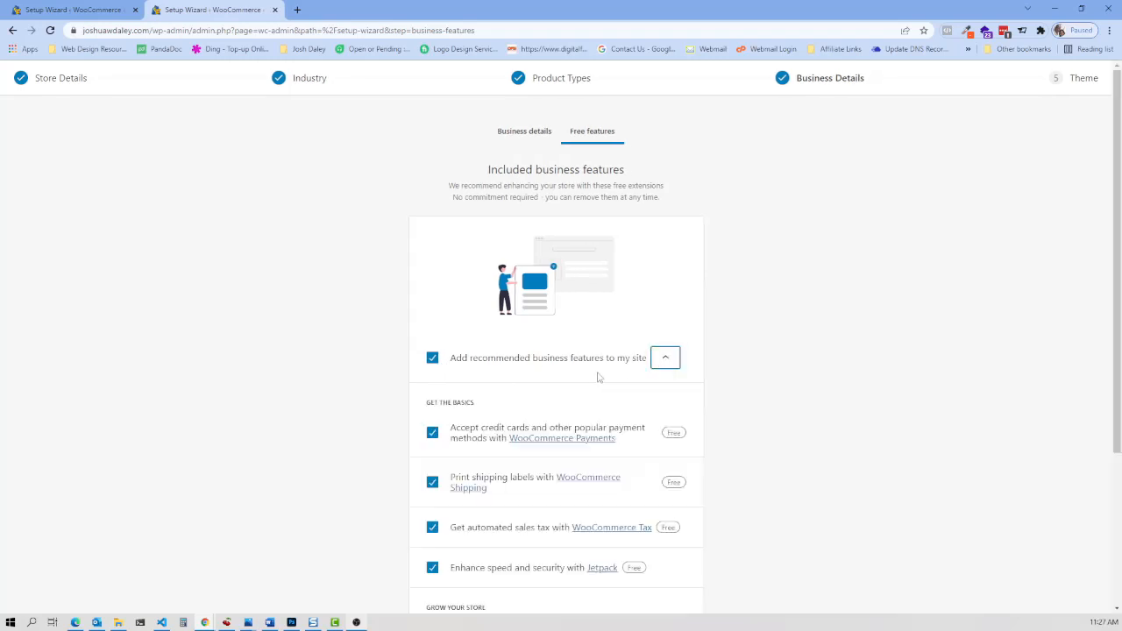
{"action": "scroll", "coordinate": [652, 412], "scroll_direction": "down", "scroll_amount": 2}
{"action": "scroll", "coordinate": [613, 394], "scroll_direction": "down", "scroll_amount": 1}
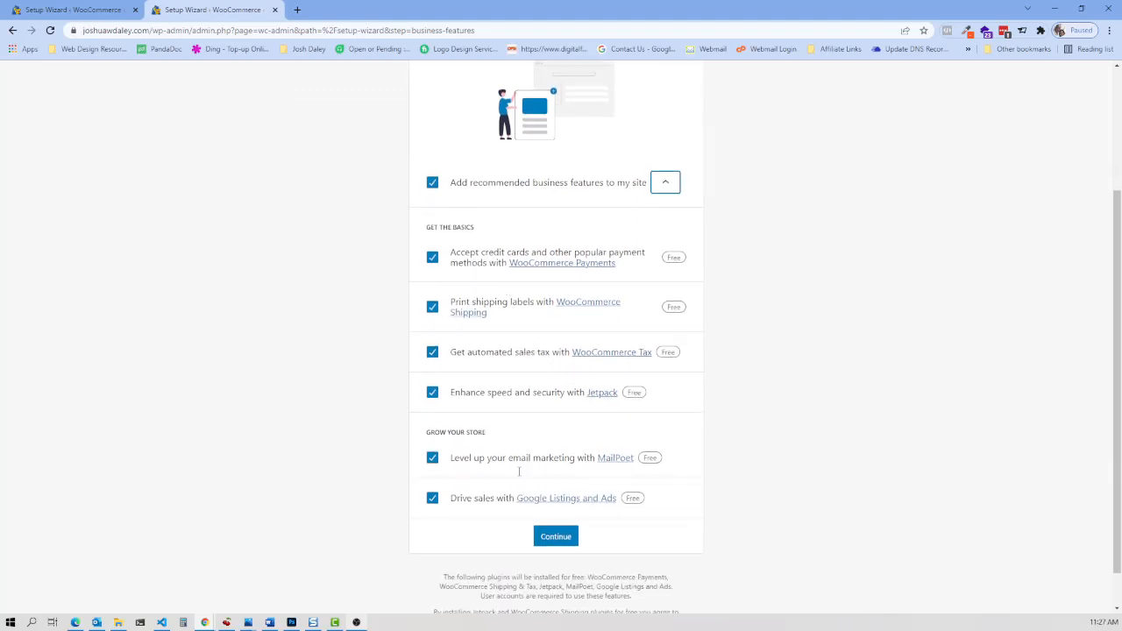
{"action": "left_click", "coordinate": [432, 184]}
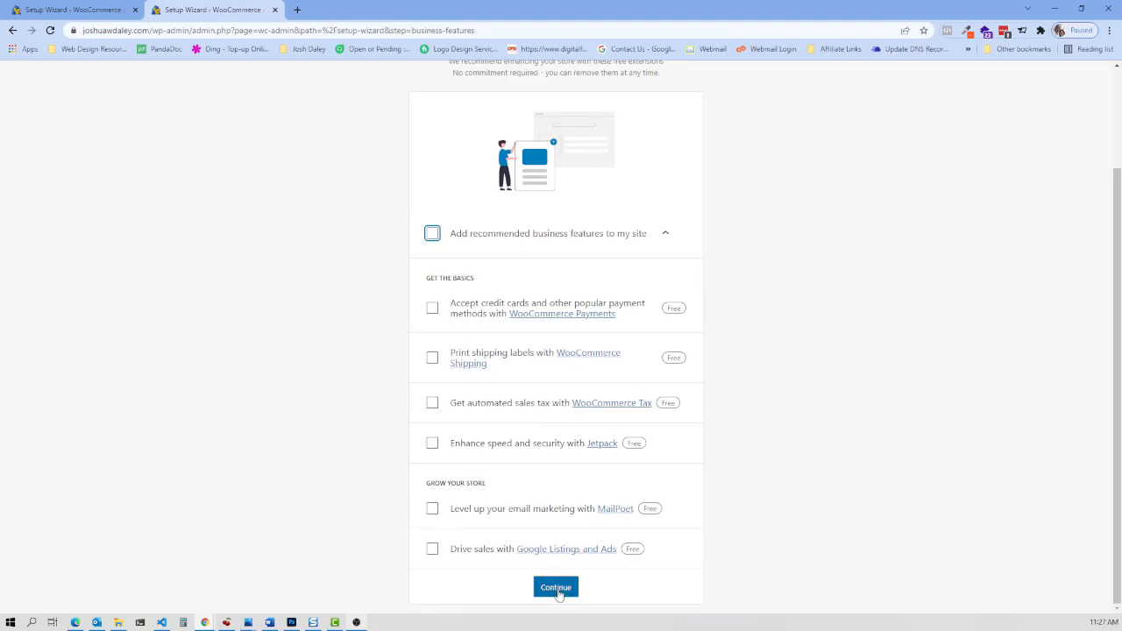
{"action": "left_click", "coordinate": [557, 588]}
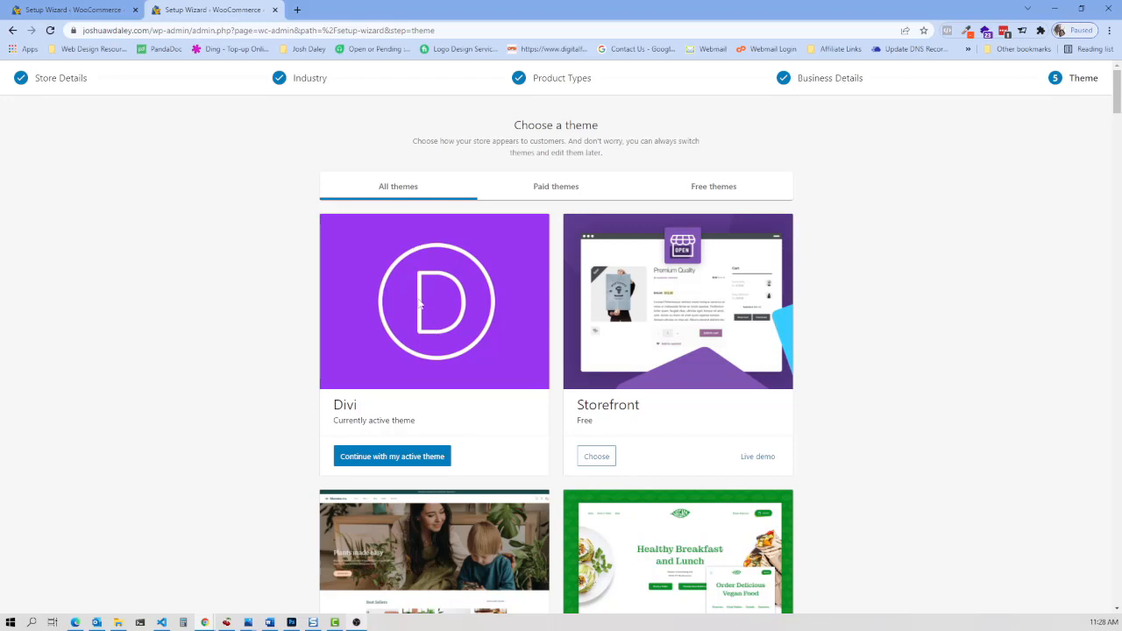
{"action": "left_click", "coordinate": [391, 457]}
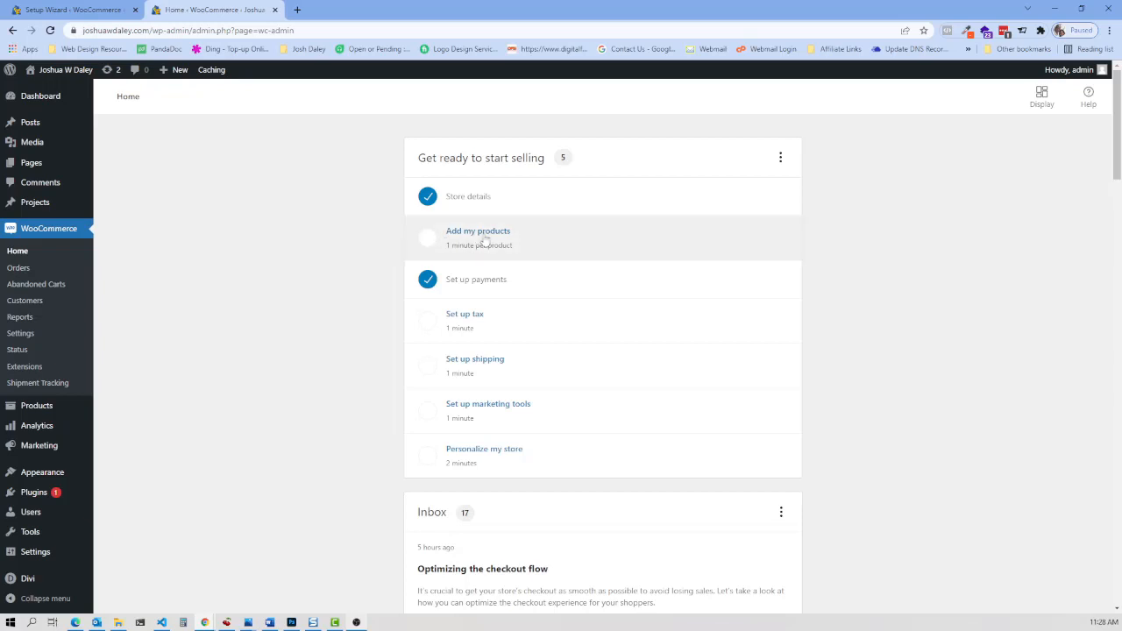
Start adding a product manually and name it "LG Tabet Slim Model MX 2365"
{"action": "left_click", "coordinate": [492, 238]}
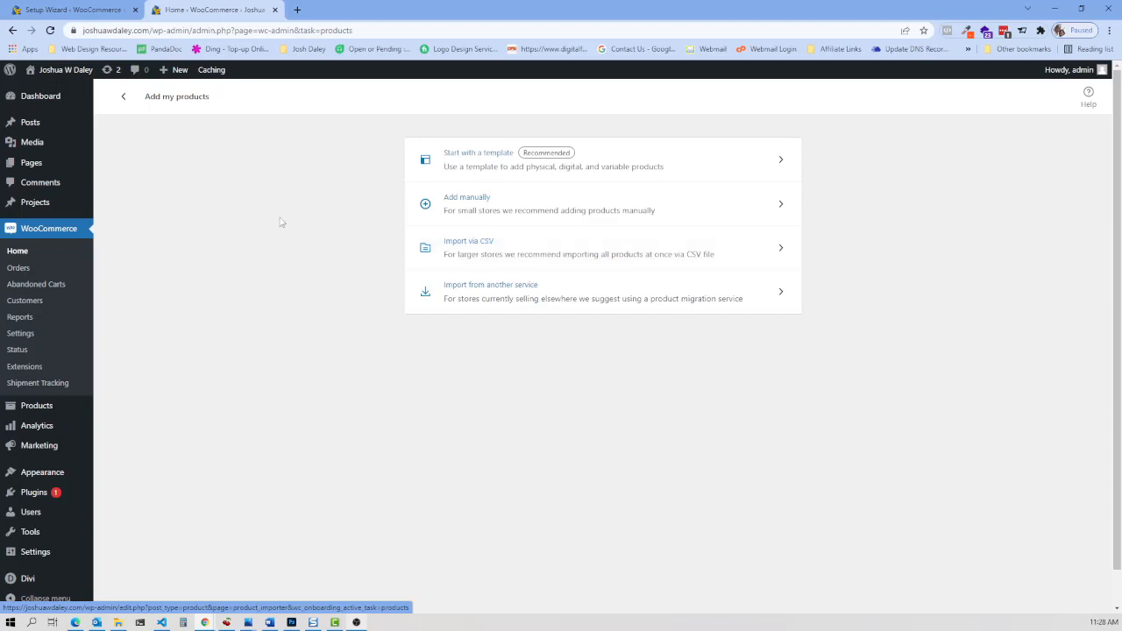
{"action": "left_click", "coordinate": [472, 201]}
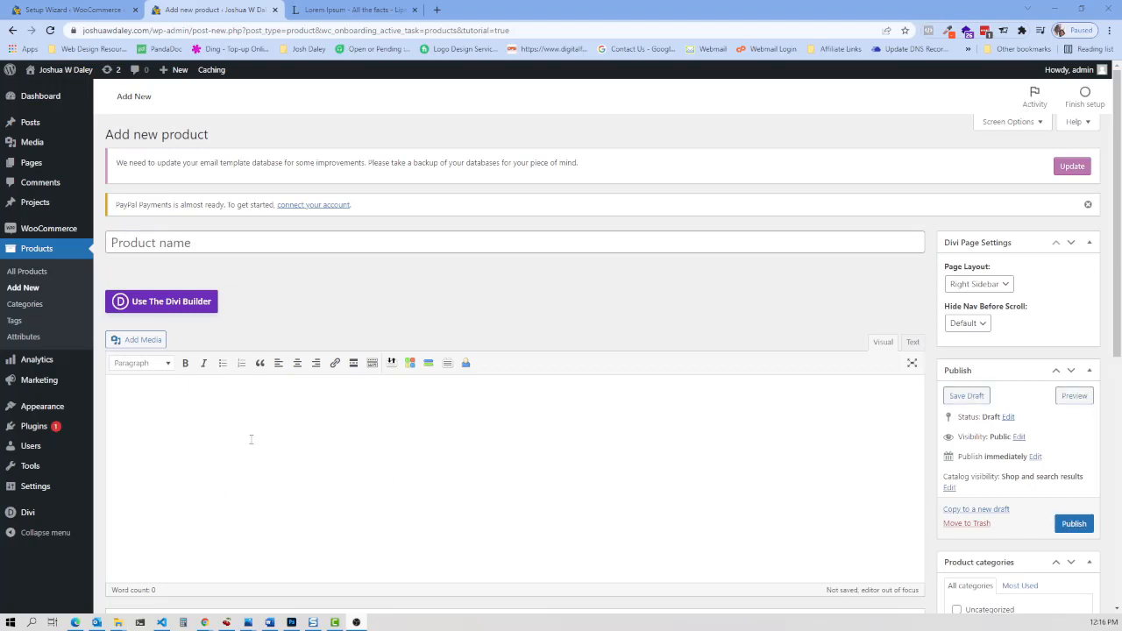
{"action": "left_click", "coordinate": [150, 243]}
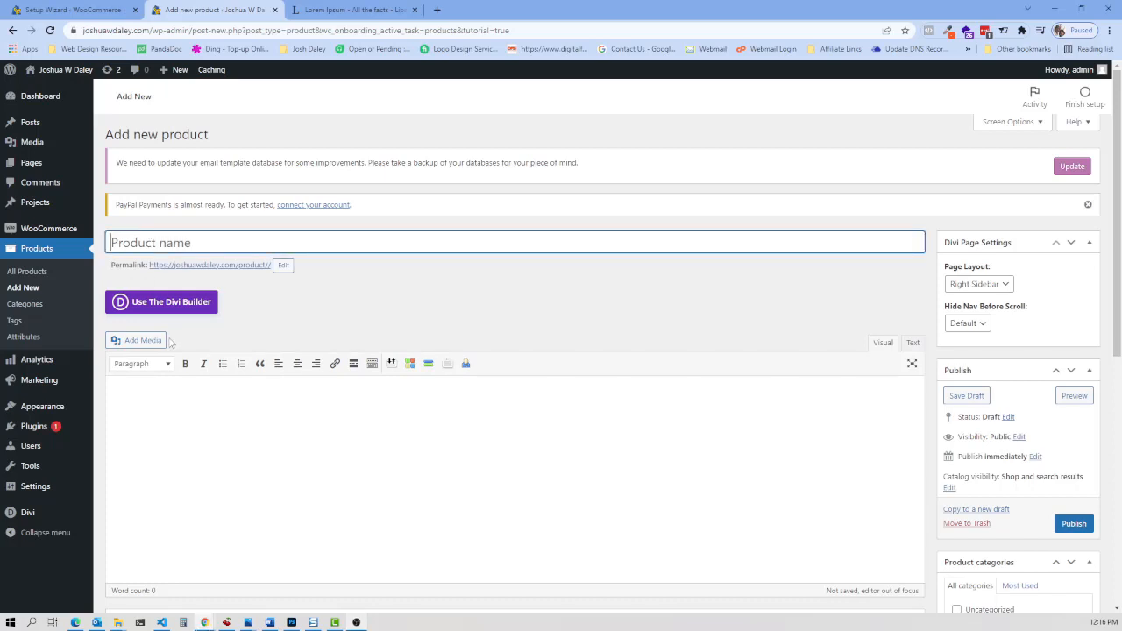
{"action": "type", "text": "LG Tabeltt Slim Model"}
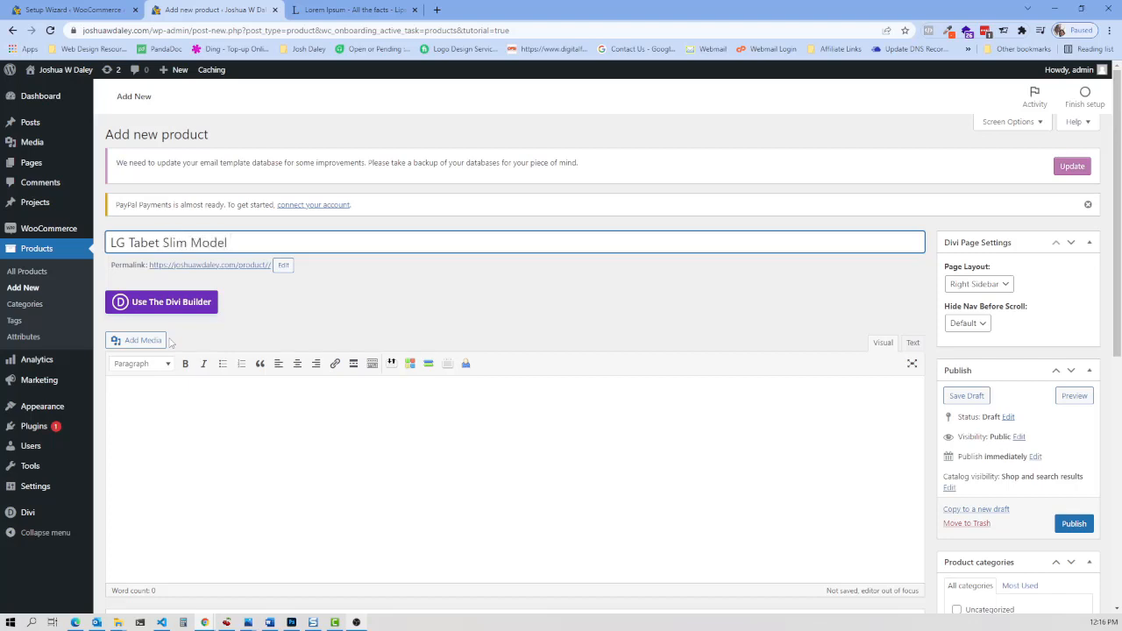
{"action": "type", "text": " MX 2365"}
Copy the first paragraph from the Lorem Ipsum page into the product's main description
{"action": "left_click", "coordinate": [208, 396]}
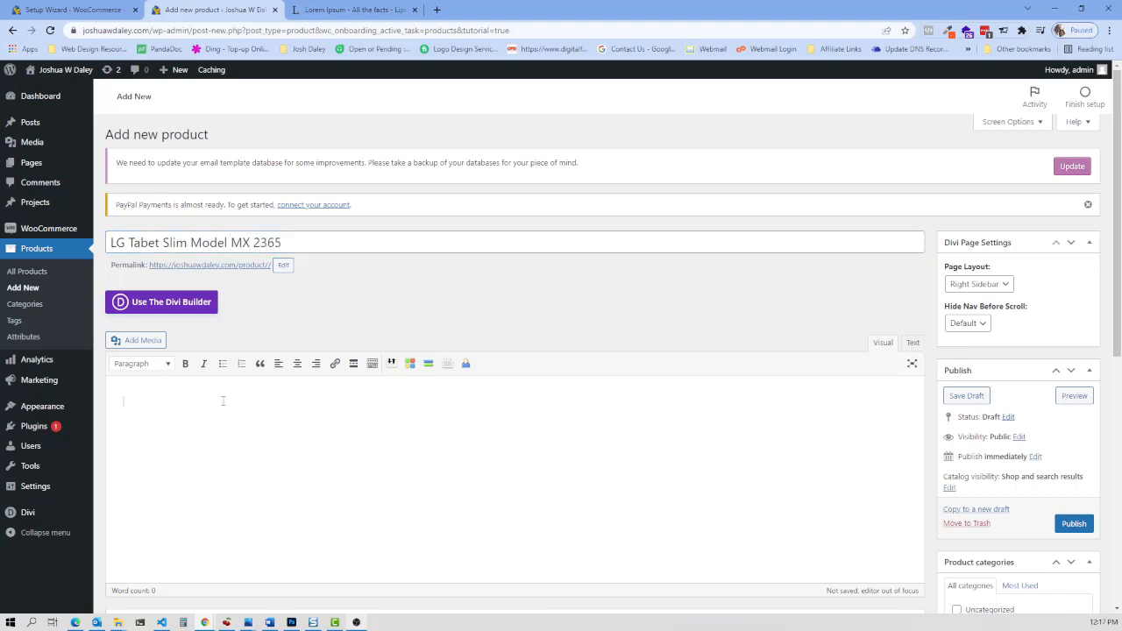
{"action": "left_click", "coordinate": [347, 12]}
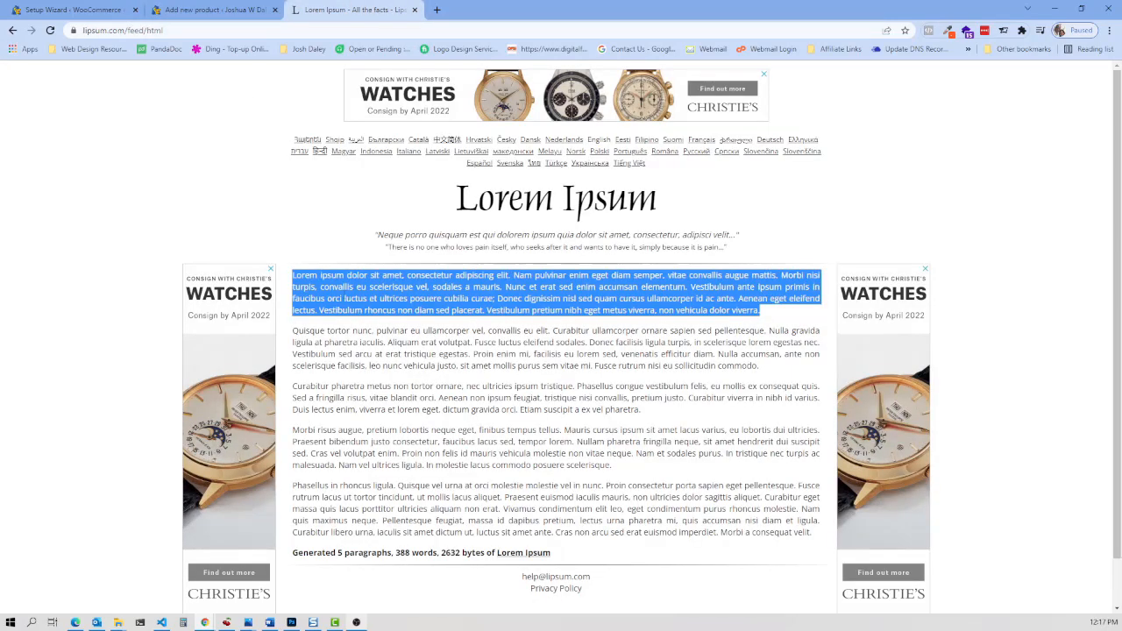
{"action": "right_click", "coordinate": [326, 293]}
{"action": "left_click", "coordinate": [346, 303]}
{"action": "left_click", "coordinate": [206, 9]}
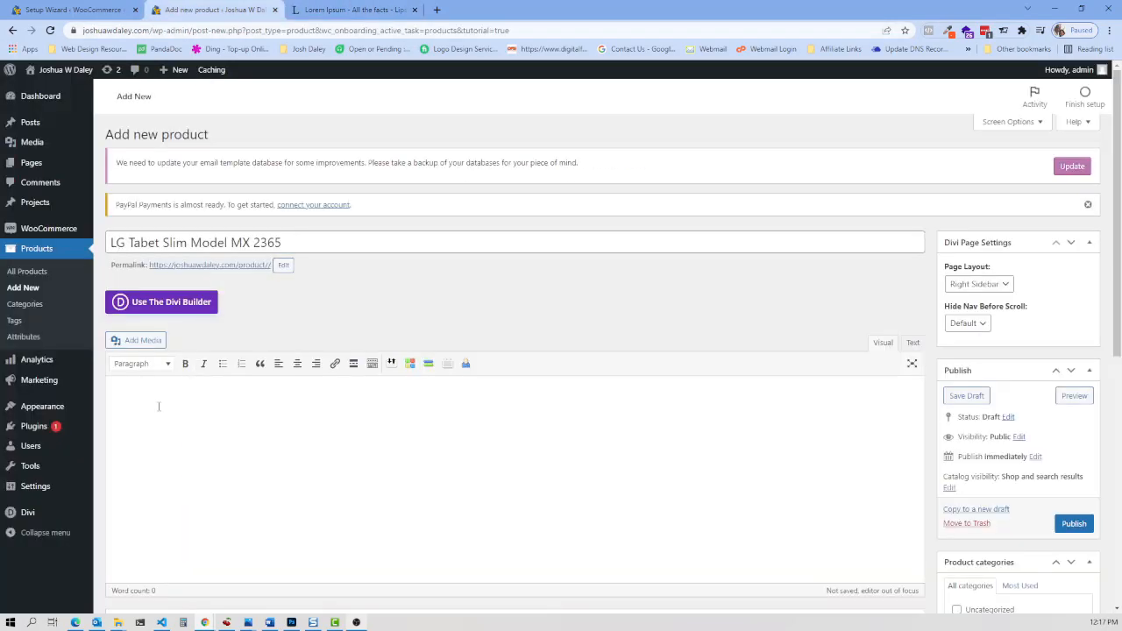
{"action": "right_click", "coordinate": [150, 402]}
{"action": "left_click", "coordinate": [187, 276]}
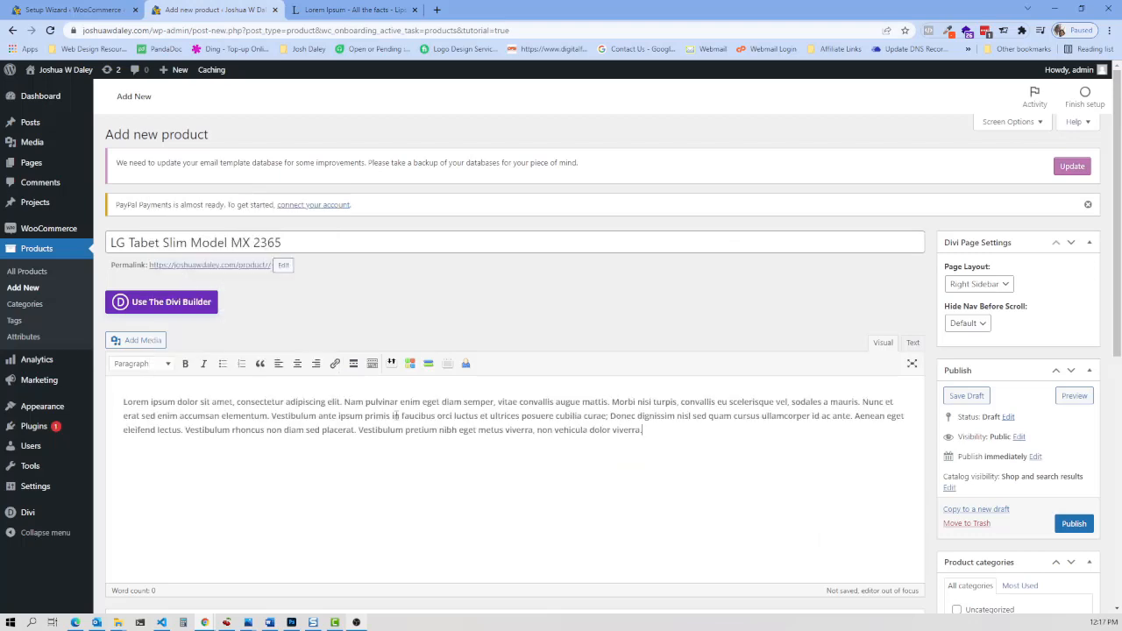
Paste the same paragraph into the product short description and trim it to end at "Morbi nisi turpis,"
{"action": "scroll", "coordinate": [356, 426], "scroll_direction": "down", "scroll_amount": 5}
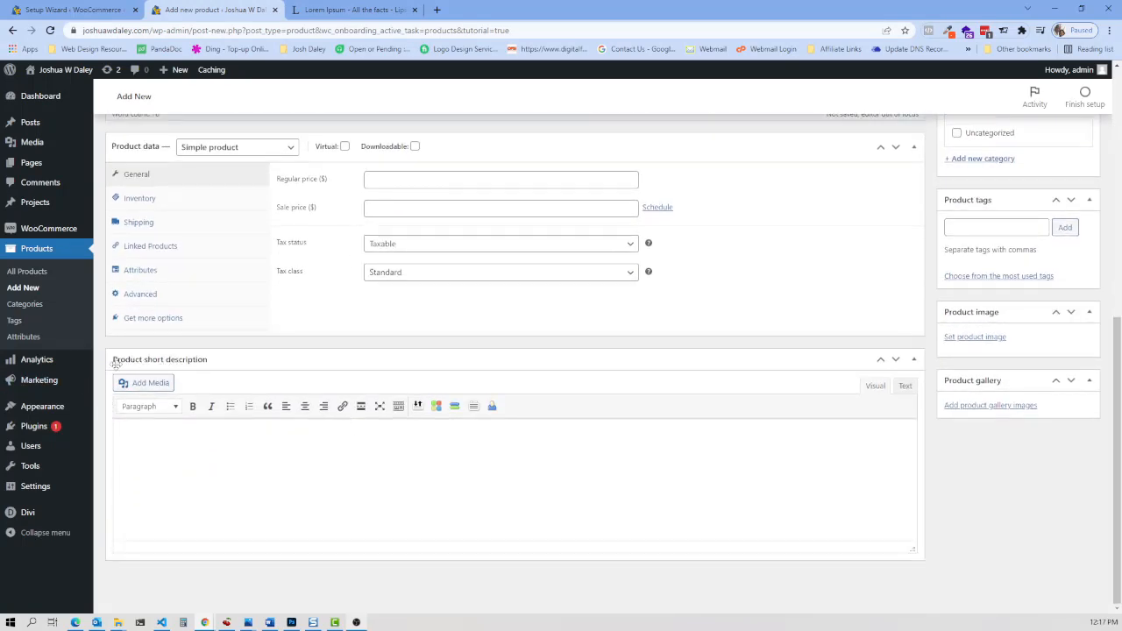
{"action": "left_click", "coordinate": [136, 441]}
{"action": "right_click", "coordinate": [138, 439]}
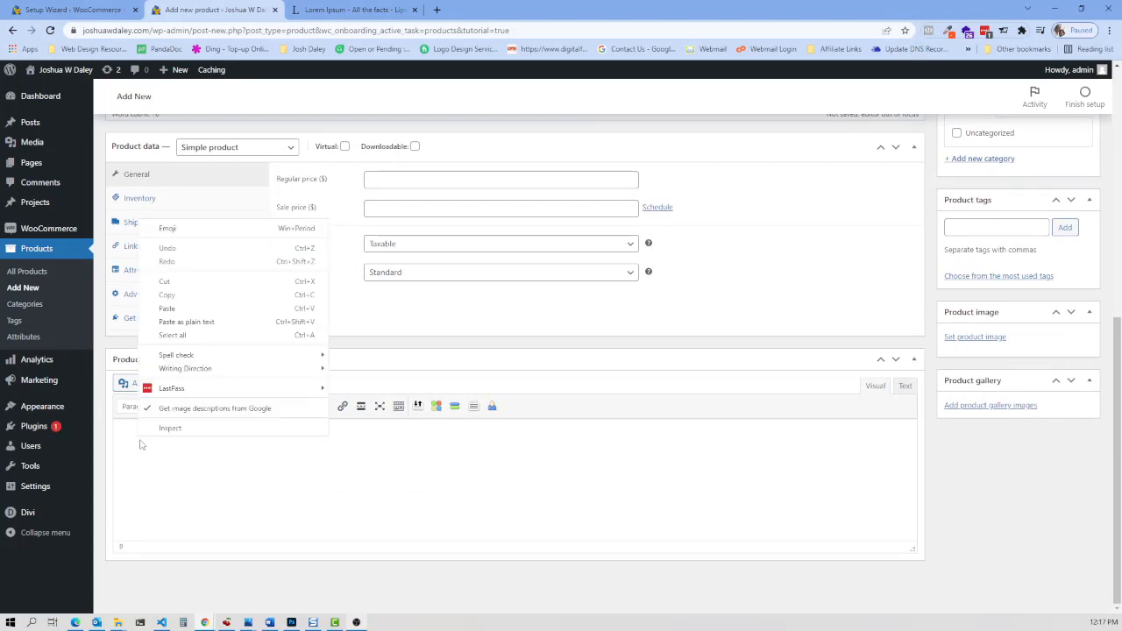
{"action": "left_click", "coordinate": [167, 308]}
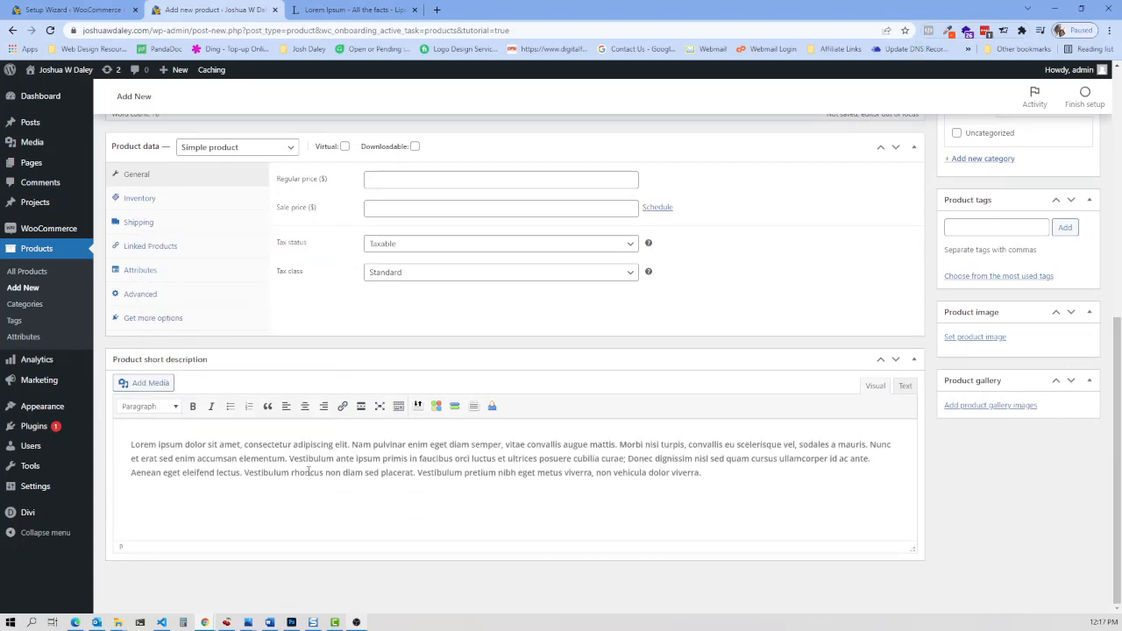
{"action": "left_click_drag", "start_coordinate": [290, 458], "coordinate": [800, 500]}
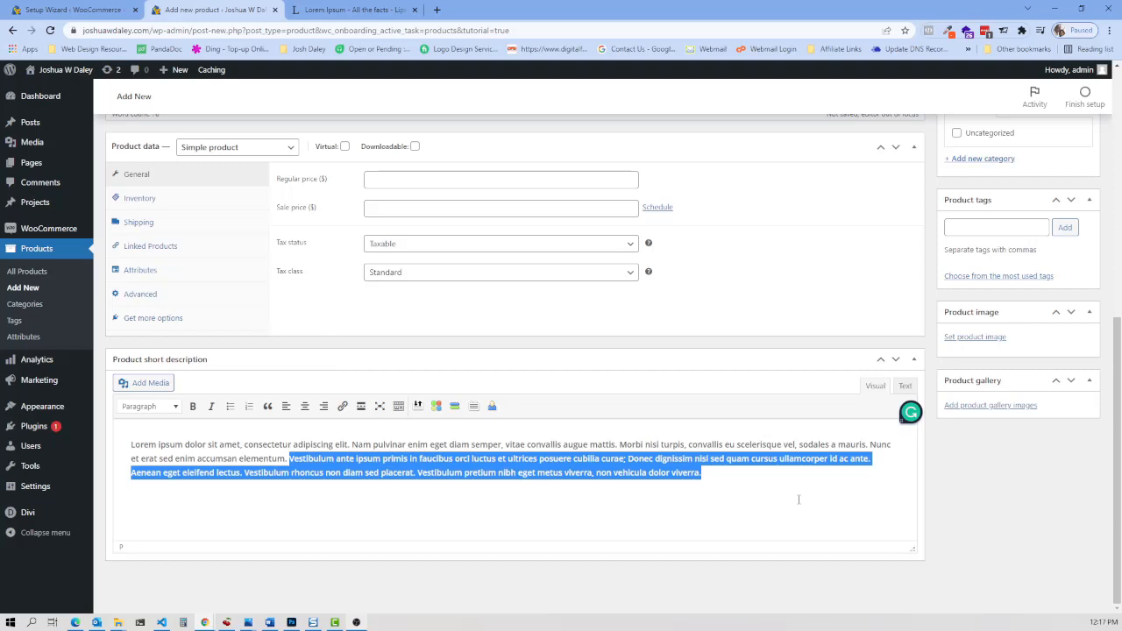
{"action": "key", "text": "BackSpace"}
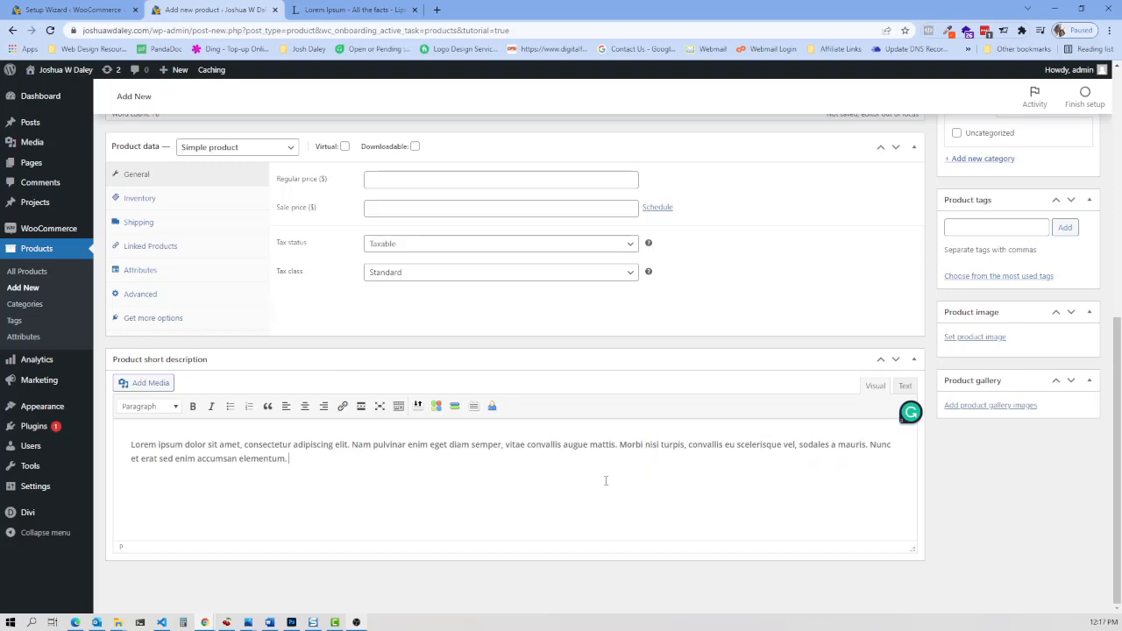
{"action": "left_click_drag", "start_coordinate": [689, 446], "coordinate": [721, 455]}
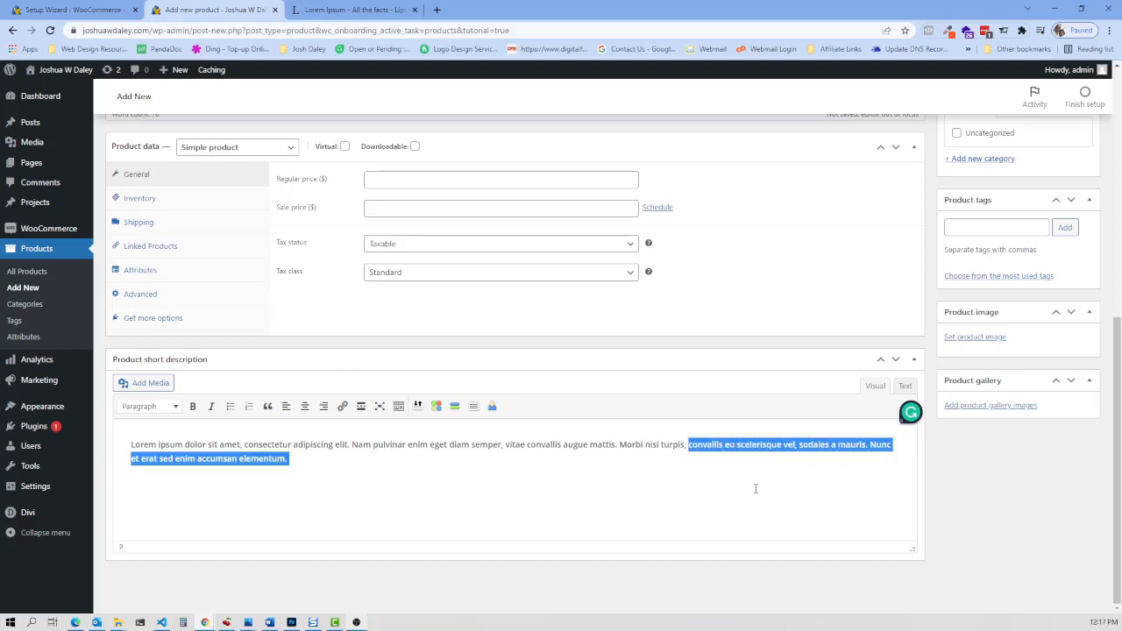
{"action": "key", "text": "BackSpace"}
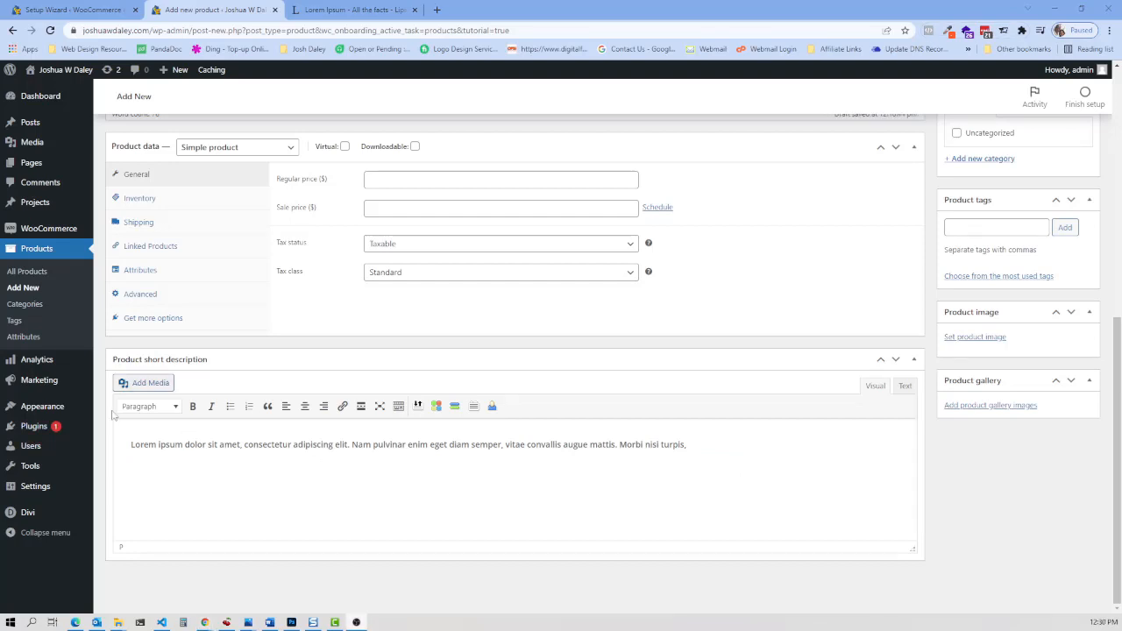
{"action": "left_click_drag", "start_coordinate": [170, 445], "coordinate": [750, 458]}
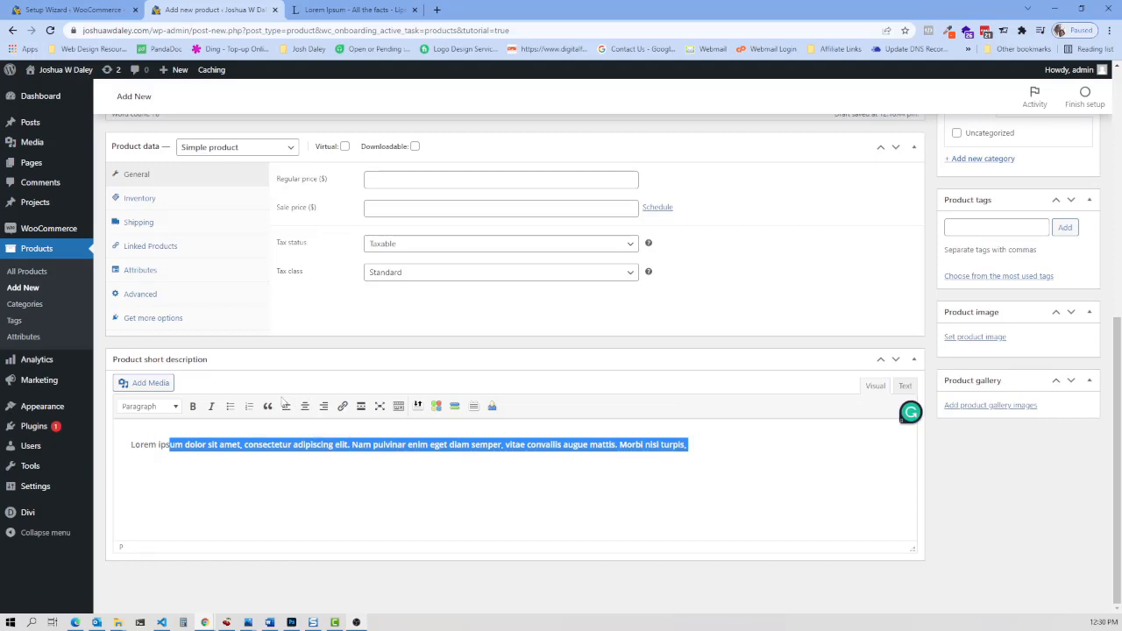
Change the product type to Variable product
{"action": "left_click", "coordinate": [223, 148]}
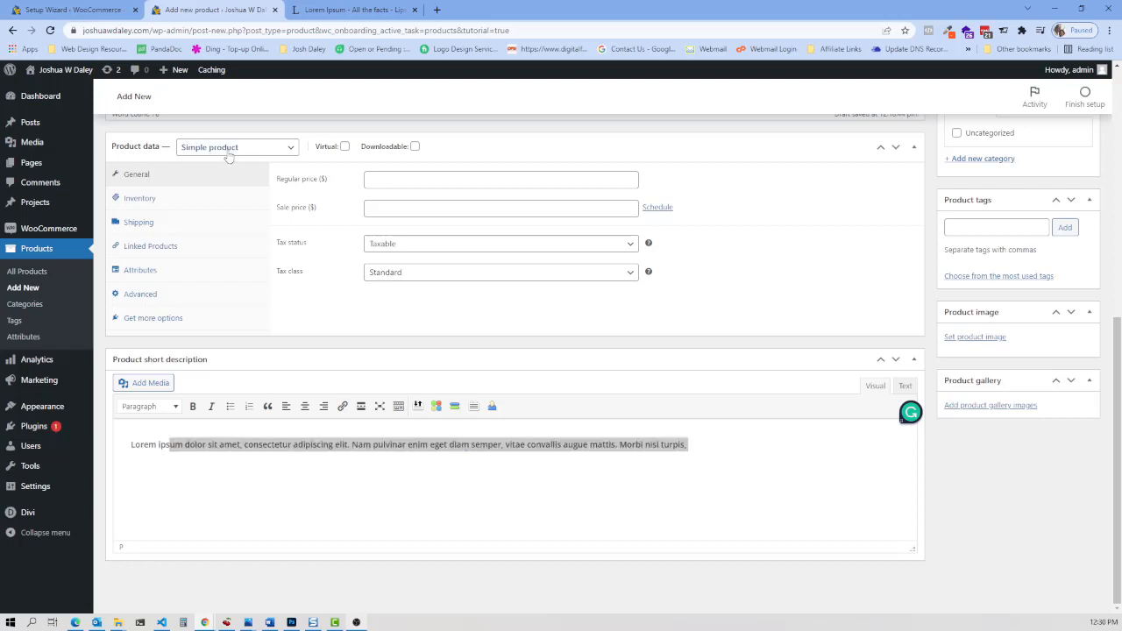
{"action": "left_click", "coordinate": [220, 210]}
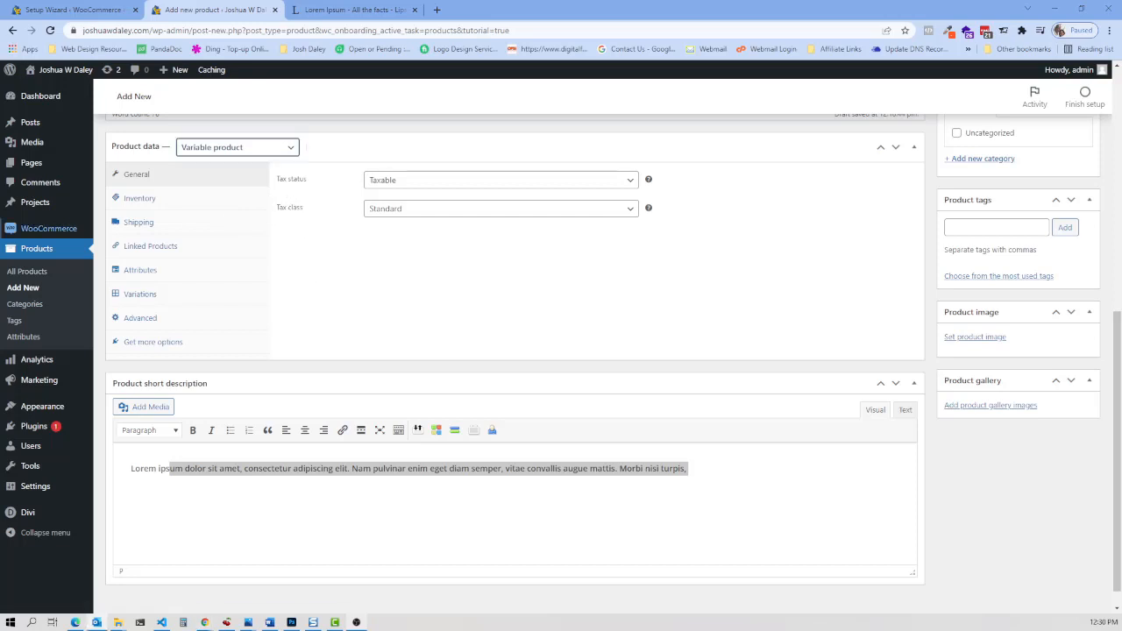
{"action": "scroll", "coordinate": [251, 234], "scroll_direction": "up", "scroll_amount": 3}
{"action": "scroll", "coordinate": [251, 231], "scroll_direction": "up", "scroll_amount": 3}
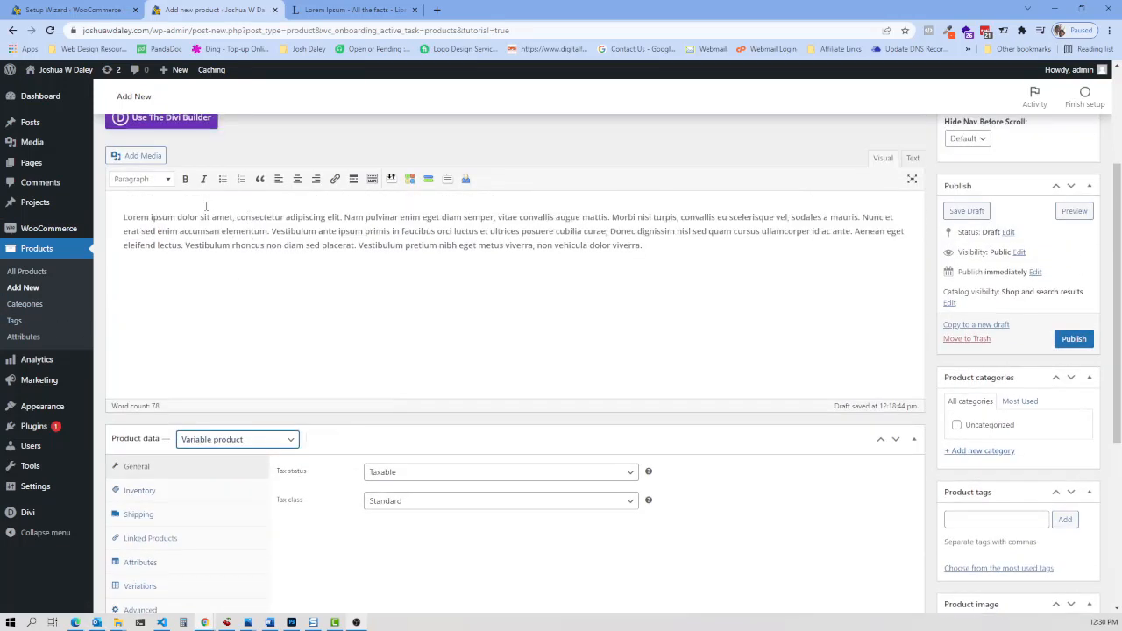
{"action": "scroll", "coordinate": [246, 320], "scroll_direction": "down", "scroll_amount": 3}
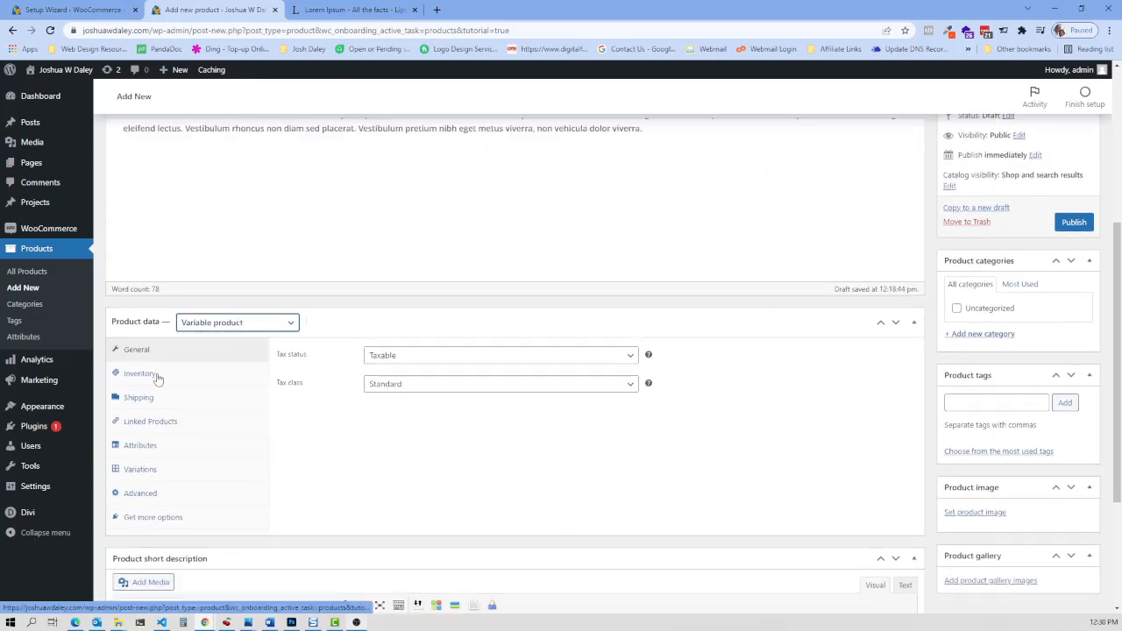
Set the inventory SKU to 125445 and enable stock management with quantity 150 and low stock threshold 1
{"action": "left_click", "coordinate": [155, 376]}
{"action": "left_click", "coordinate": [385, 357]}
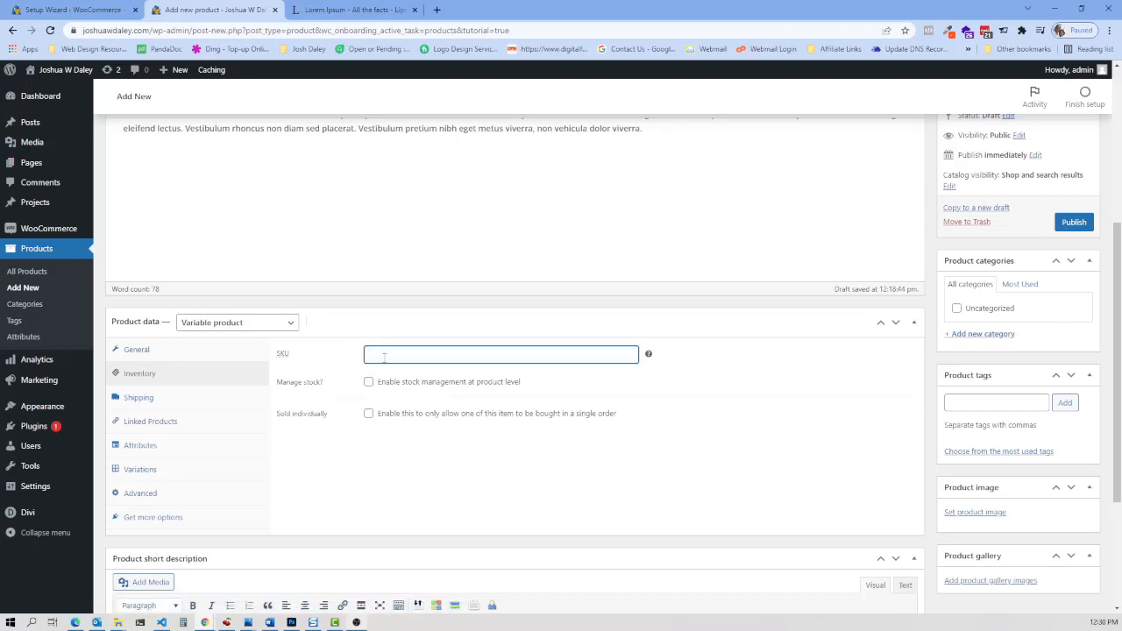
{"action": "type", "text": "125#4"}
{"action": "left_click", "coordinate": [369, 383]}
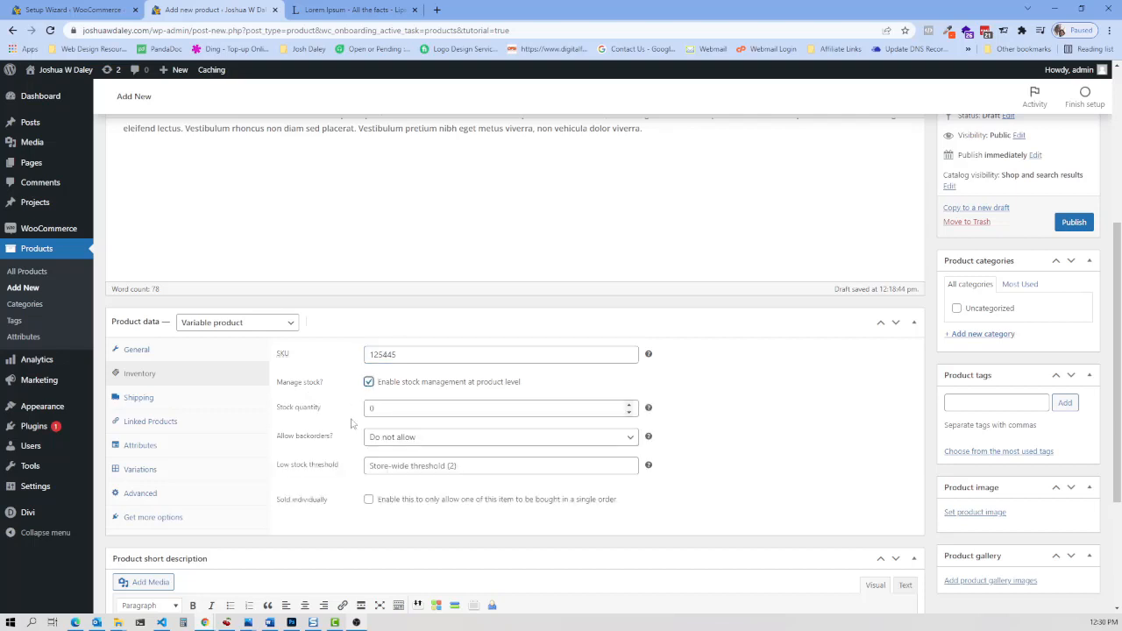
{"action": "double_click", "coordinate": [373, 408]}
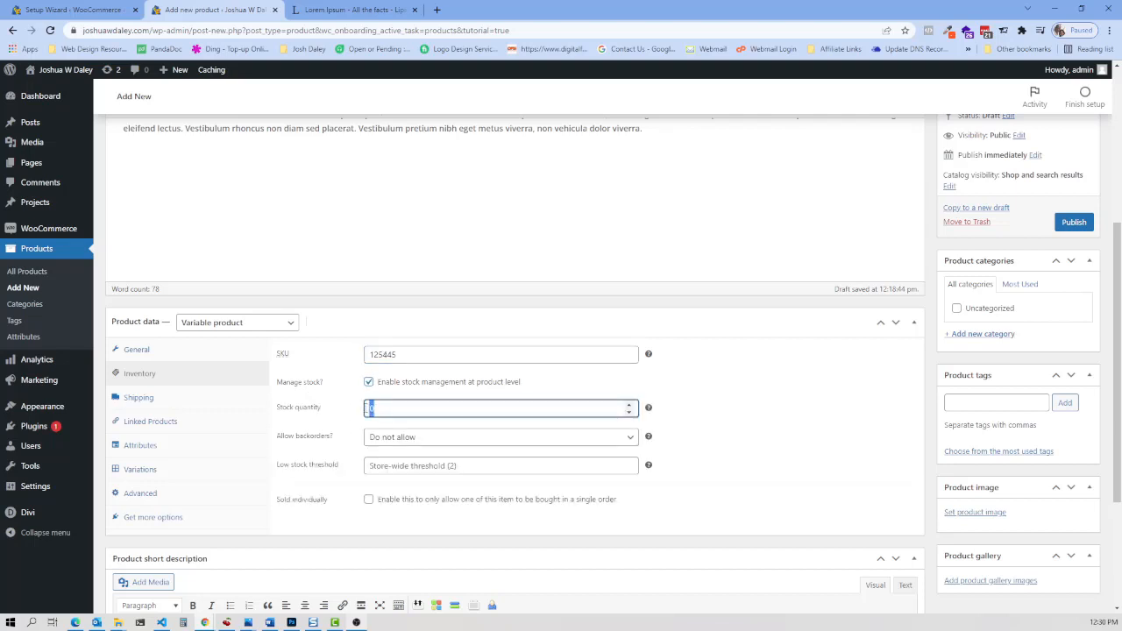
{"action": "type", "text": "150"}
{"action": "left_click", "coordinate": [371, 467]}
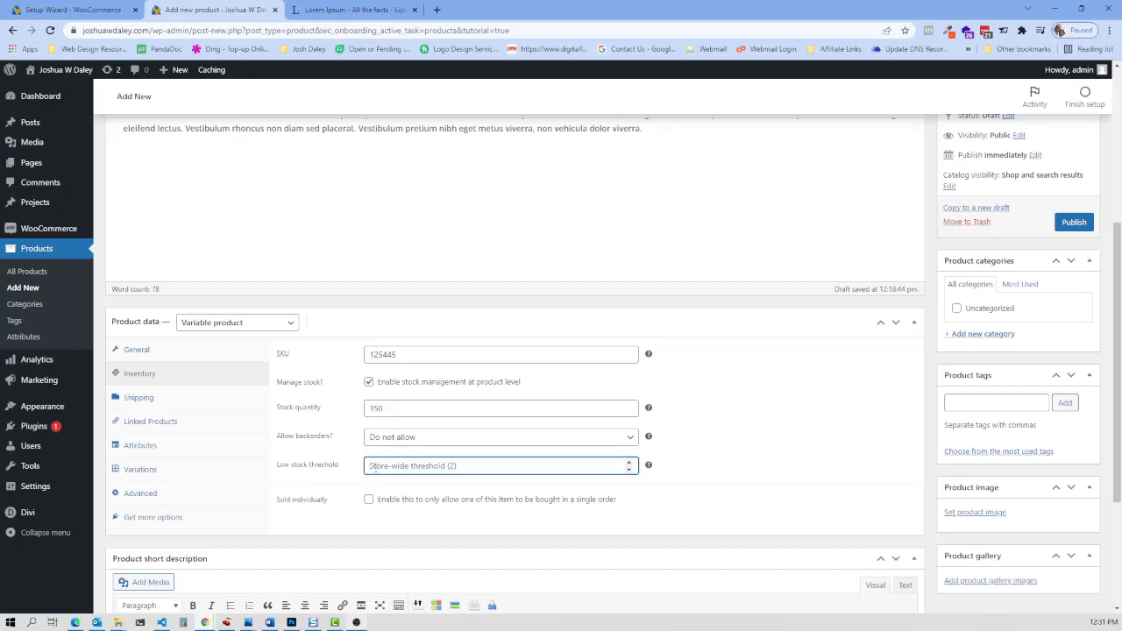
{"action": "type", "text": "15"}
Set the product's shipping weight to 7 oz and its dimensions to 30 × 30 × 3 in
{"action": "left_click", "coordinate": [179, 405]}
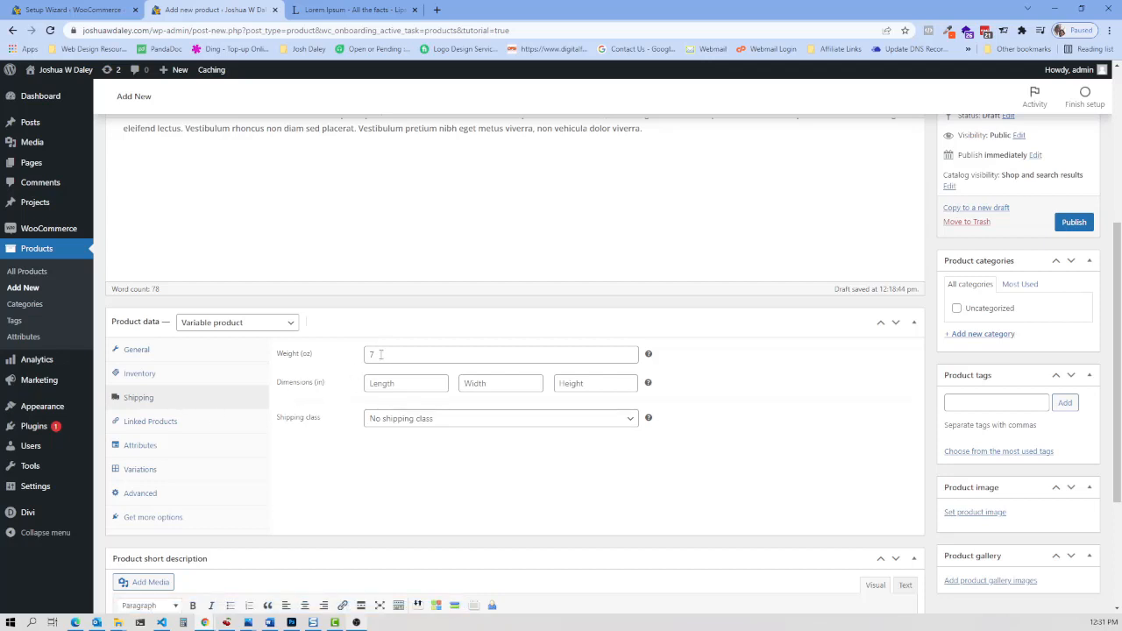
{"action": "left_click_drag", "start_coordinate": [382, 355], "coordinate": [343, 361]}
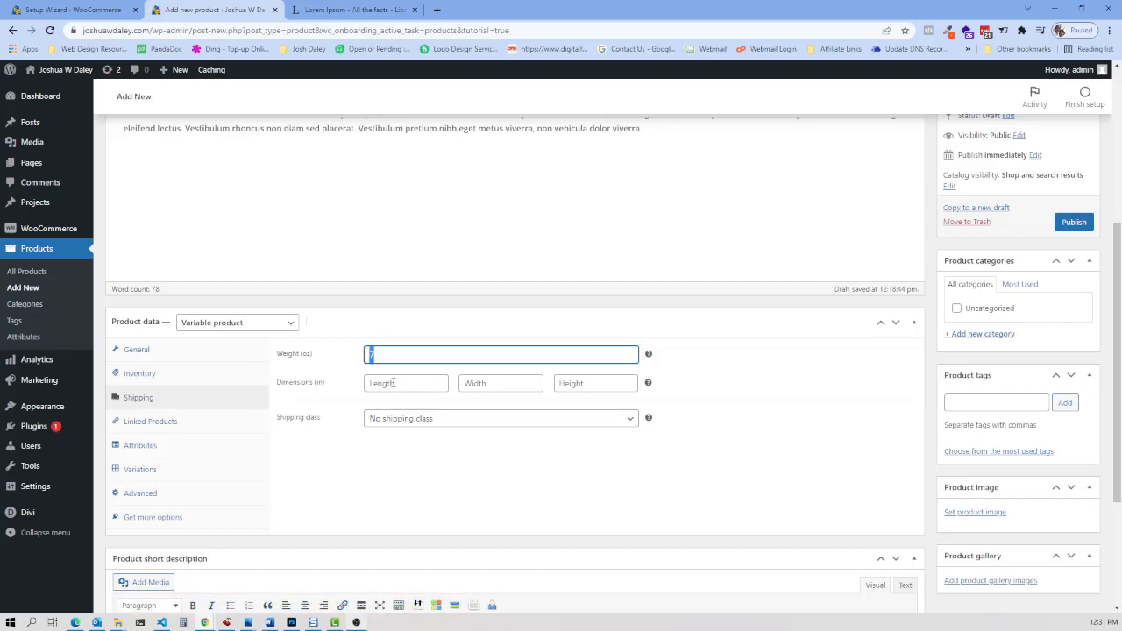
{"action": "left_click", "coordinate": [394, 385]}
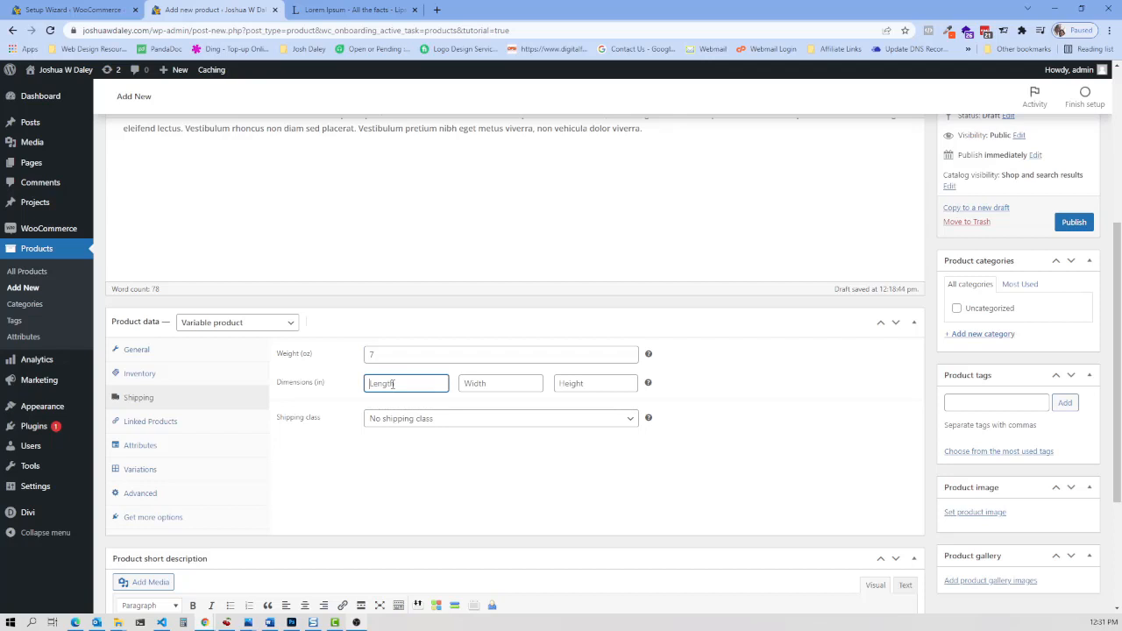
{"action": "type", "text": "30"}
{"action": "left_click", "coordinate": [462, 383]}
{"action": "type", "text": "30"}
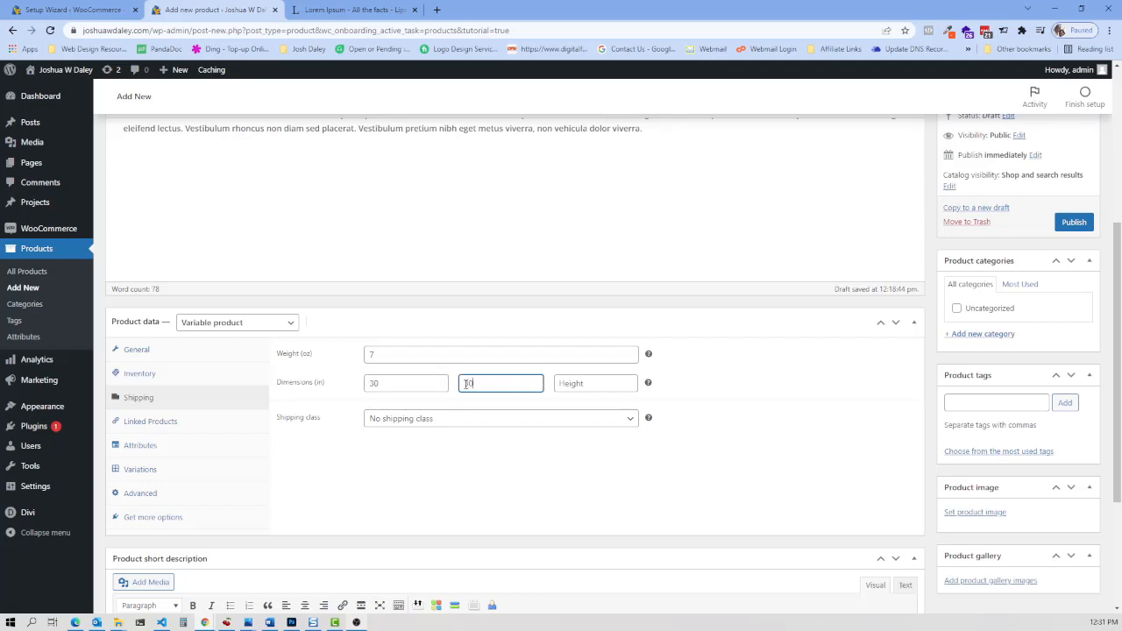
{"action": "left_click", "coordinate": [571, 384]}
{"action": "type", "text": "3"}
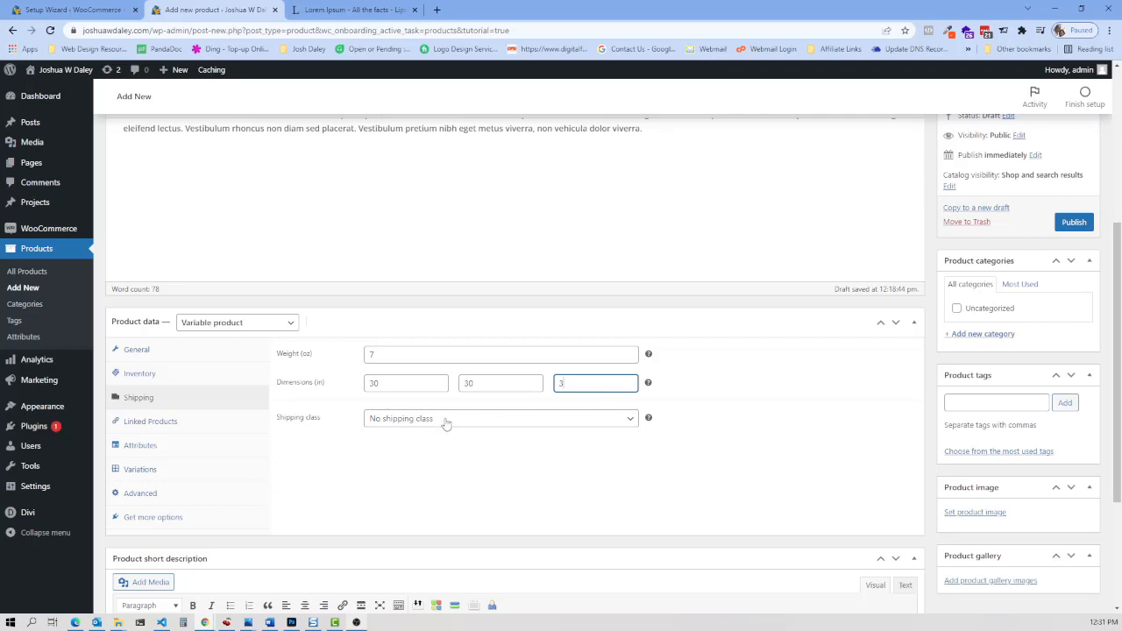
Add a custom Color attribute with values Grey | Blue | Black, enable it for variations and save the attributes
{"action": "left_click", "coordinate": [158, 447]}
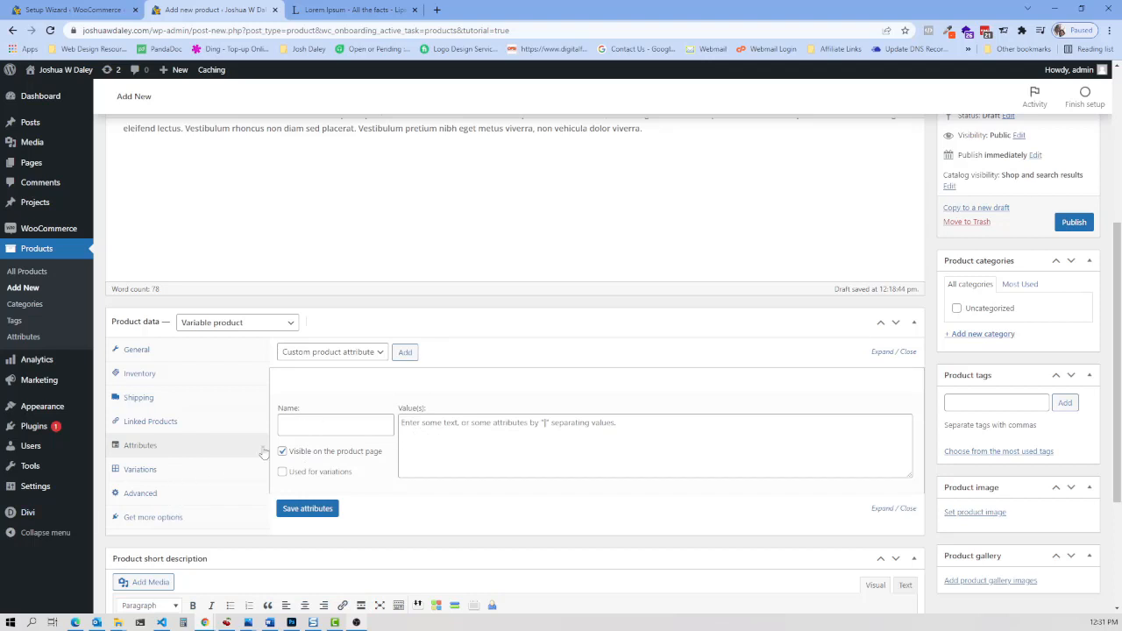
{"action": "left_click", "coordinate": [307, 432]}
{"action": "type", "text": "Color"}
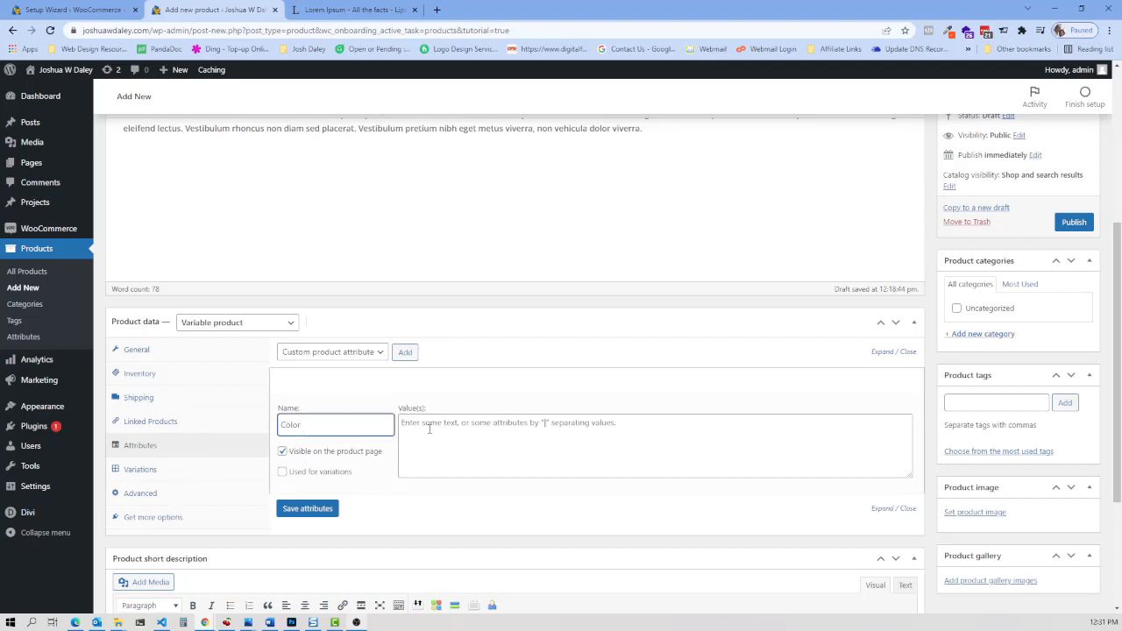
{"action": "left_click", "coordinate": [430, 429]}
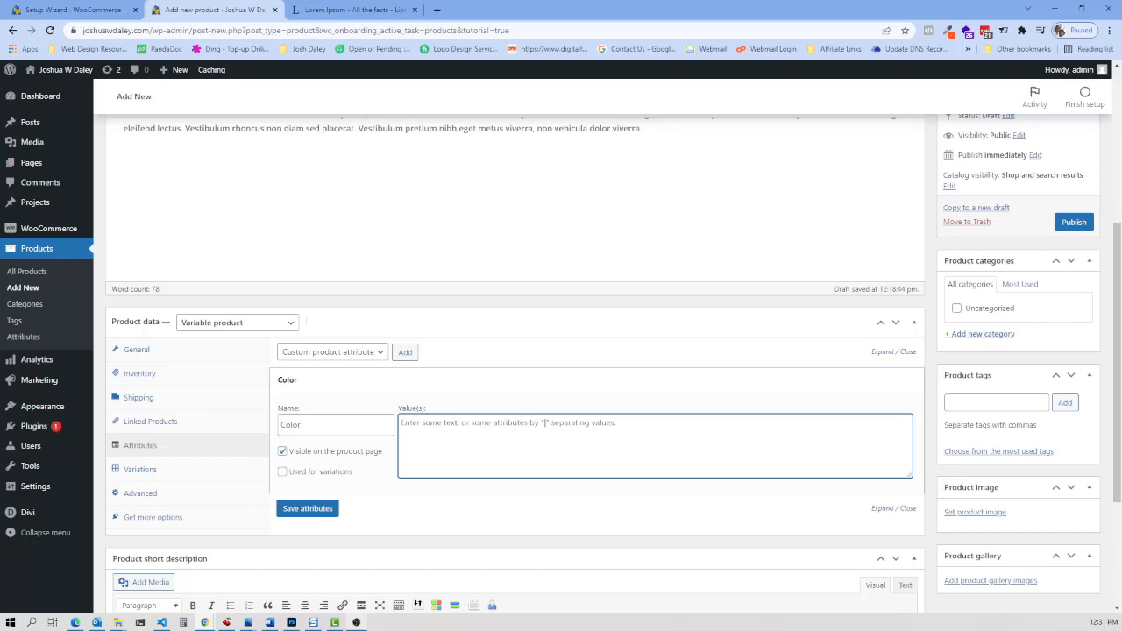
{"action": "left_click", "coordinate": [422, 432]}
{"action": "type", "text": "Grey | Blue | Black"}
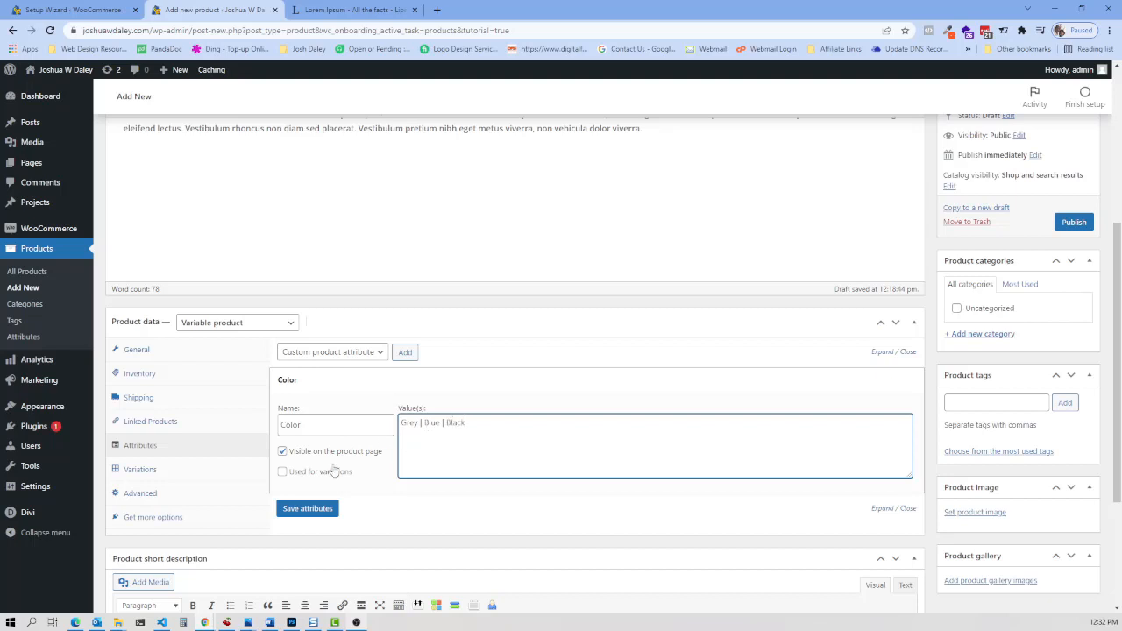
{"action": "left_click", "coordinate": [282, 474]}
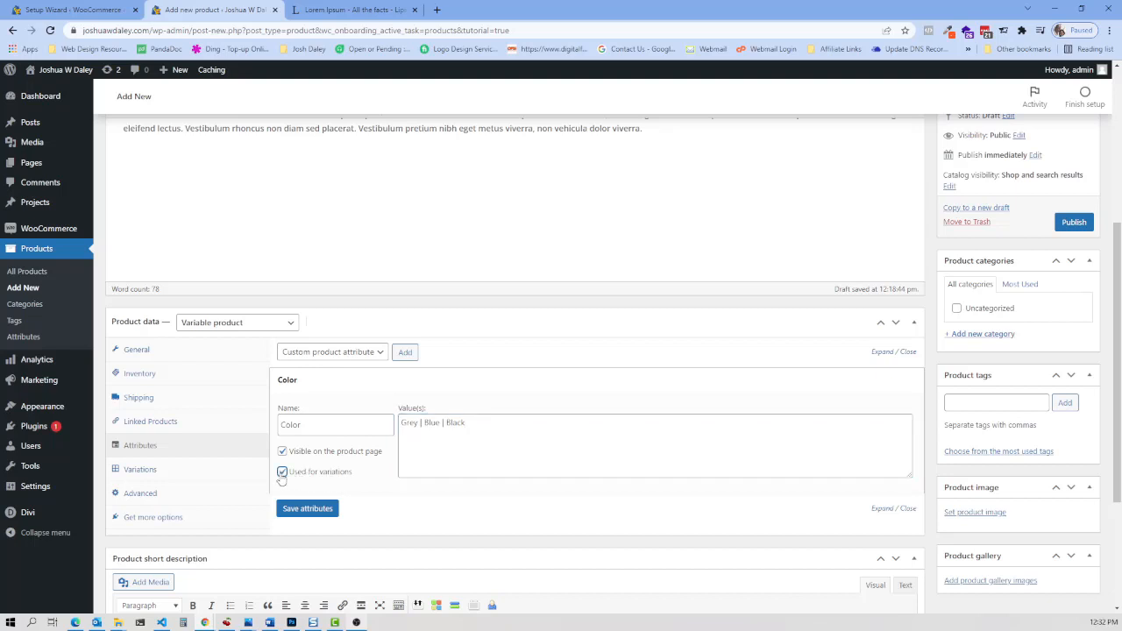
{"action": "left_click", "coordinate": [322, 511]}
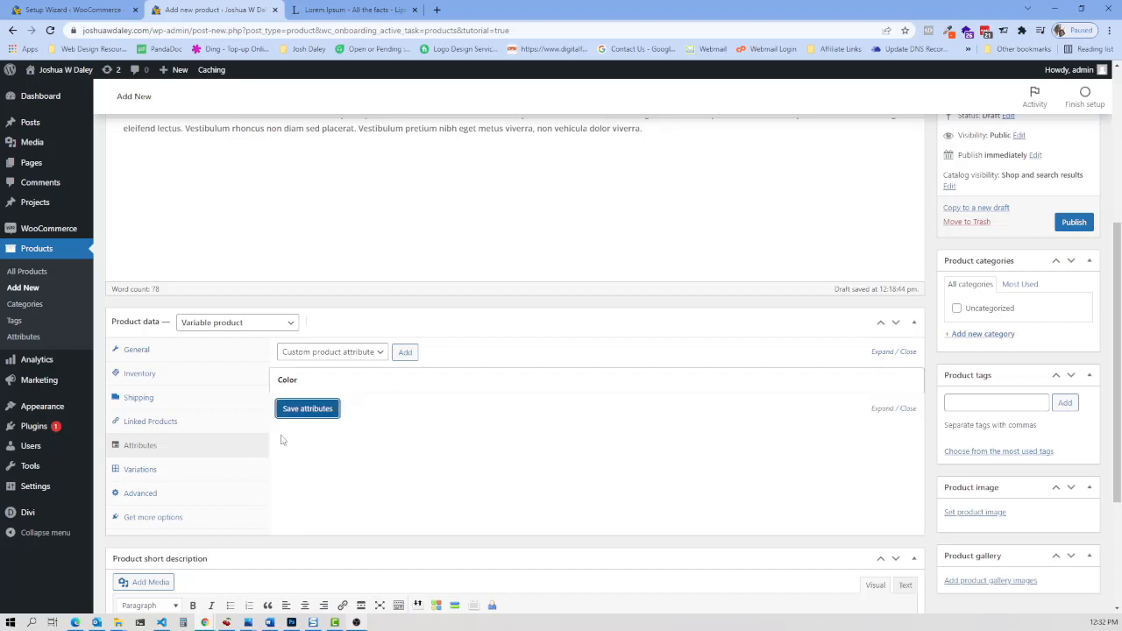
Create the product's variations from all attributes
{"action": "left_click", "coordinate": [143, 470]}
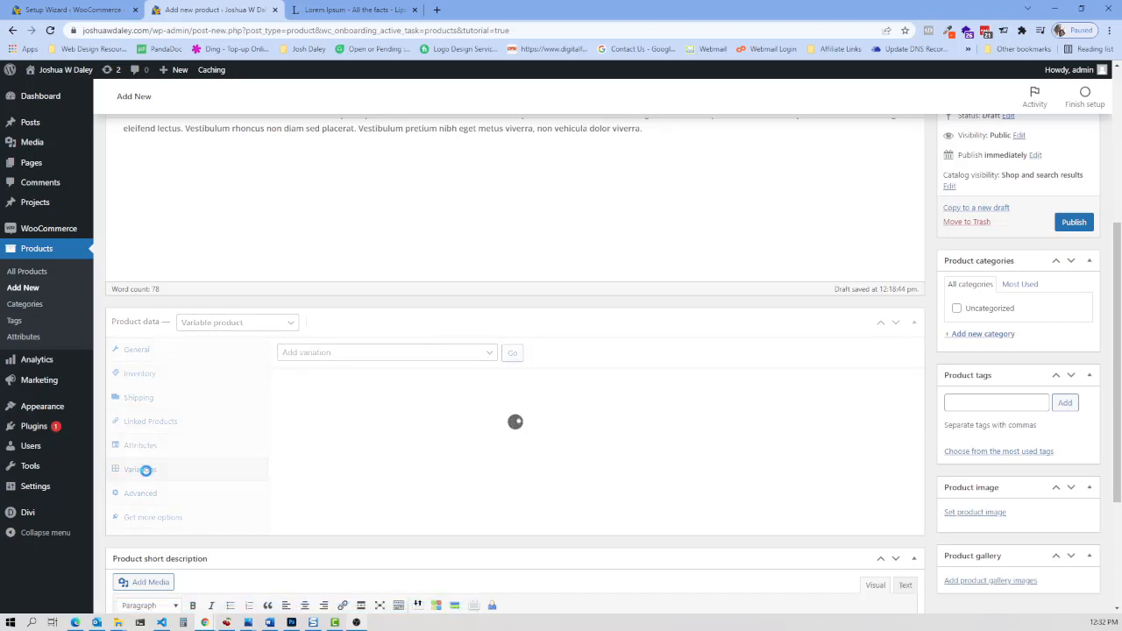
{"action": "left_click", "coordinate": [478, 355]}
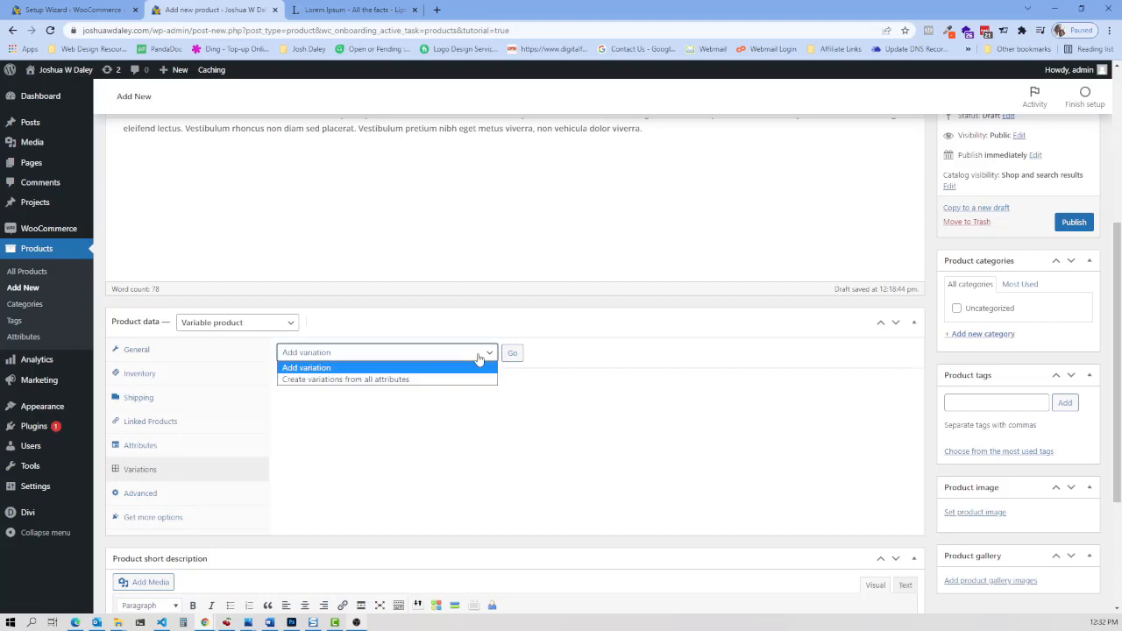
{"action": "left_click", "coordinate": [338, 379]}
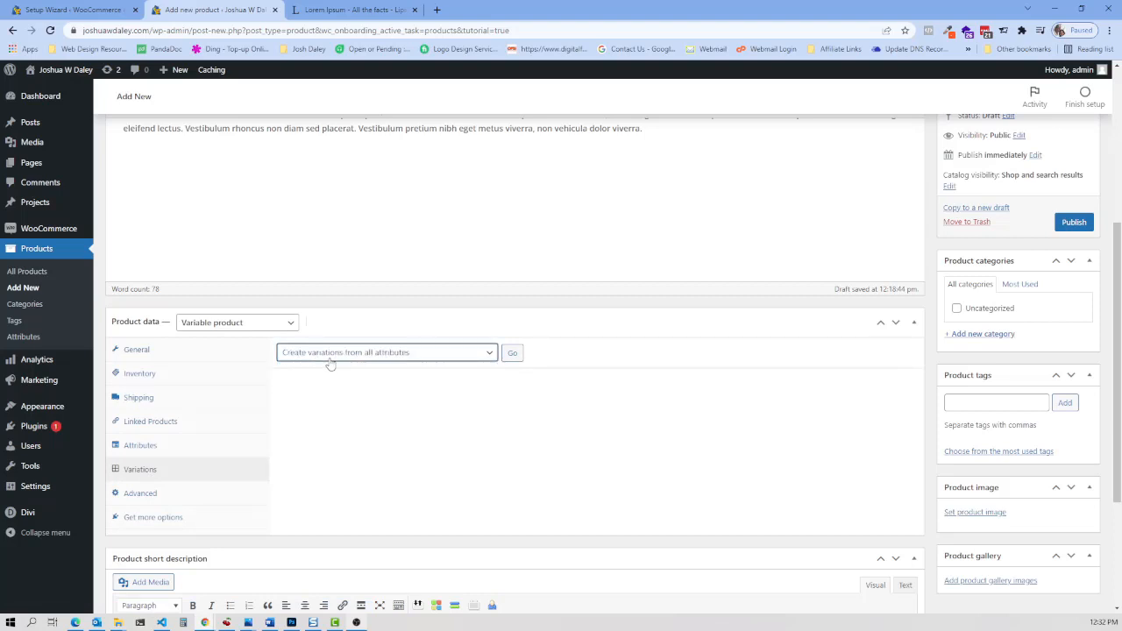
{"action": "left_click", "coordinate": [514, 354]}
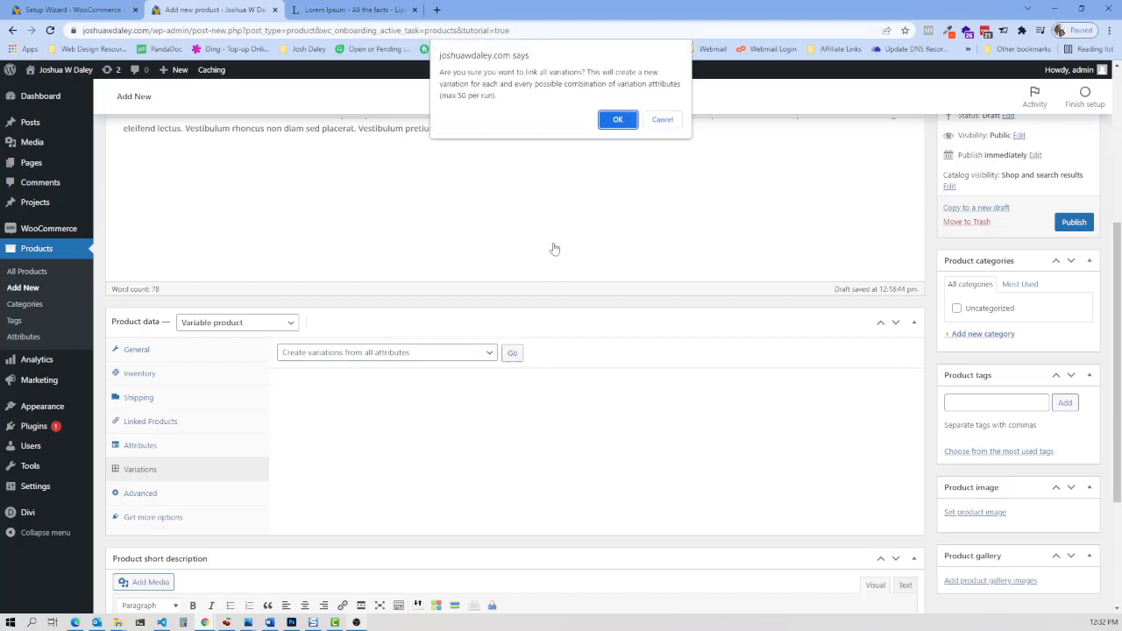
{"action": "left_click", "coordinate": [618, 121]}
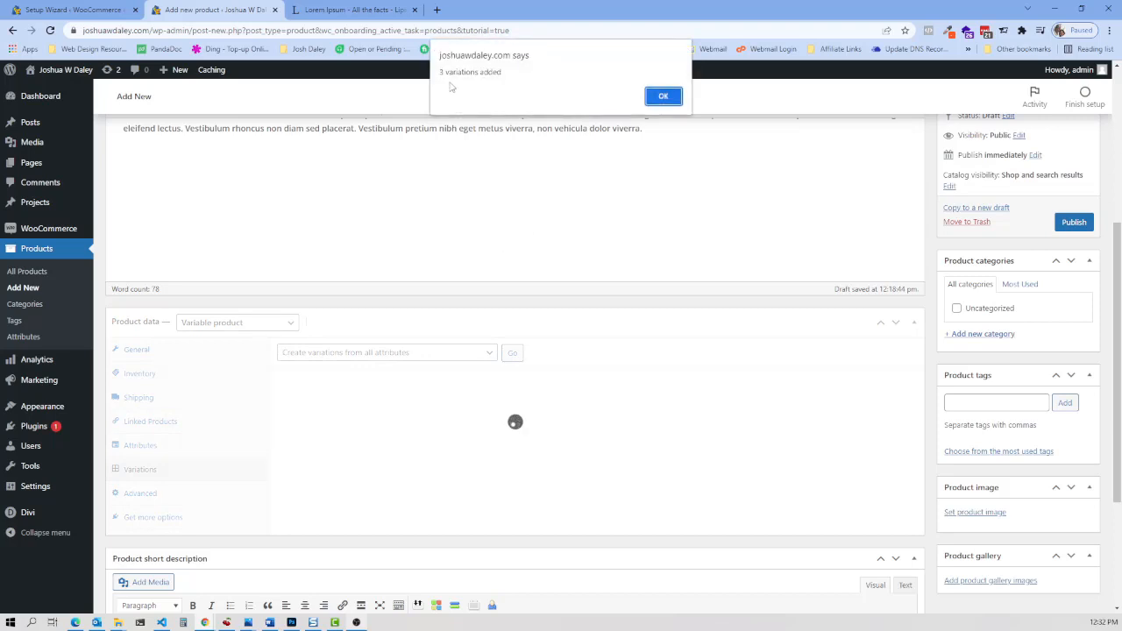
{"action": "left_click", "coordinate": [663, 96]}
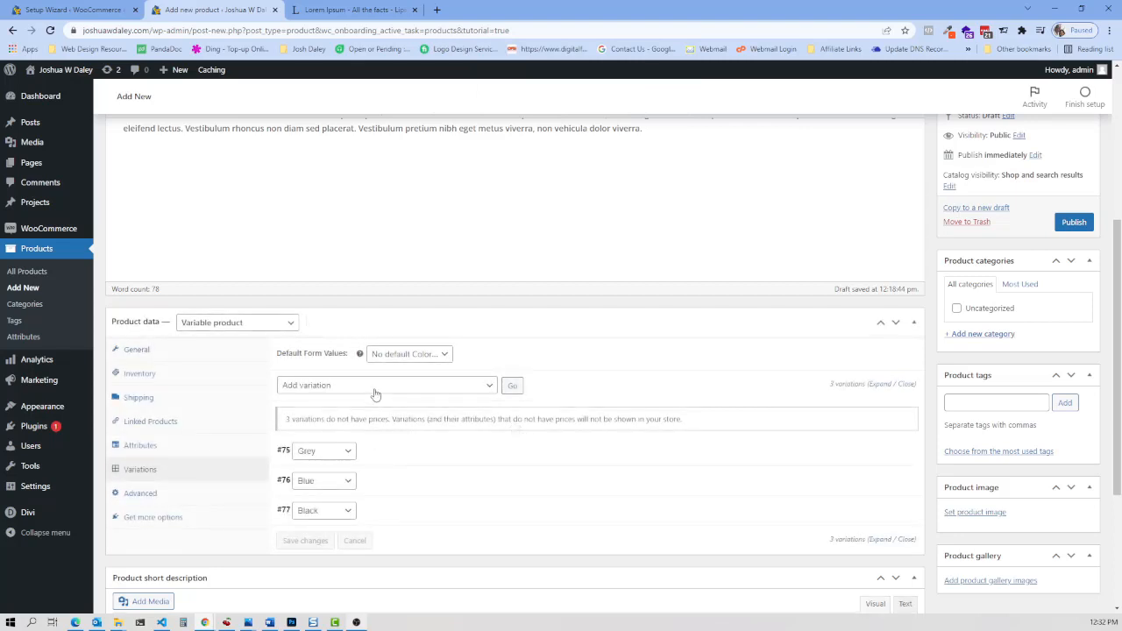
Upload all the images from the local Products folder to the media library through the Grey variation's image chooser
{"action": "scroll", "coordinate": [373, 394], "scroll_direction": "down", "scroll_amount": 2}
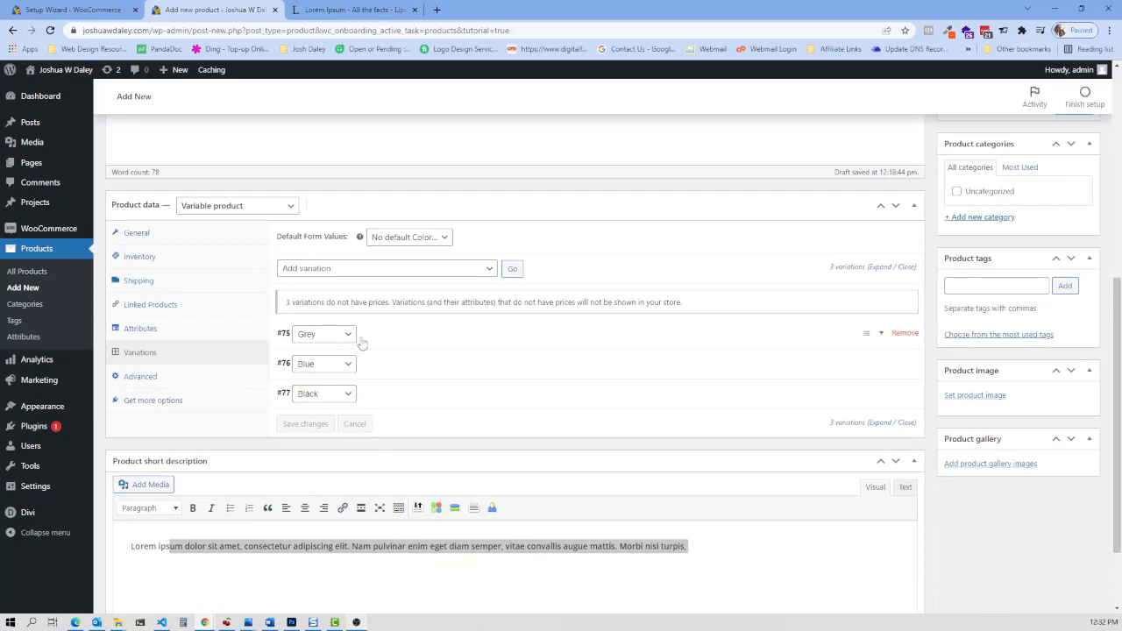
{"action": "left_click", "coordinate": [366, 341]}
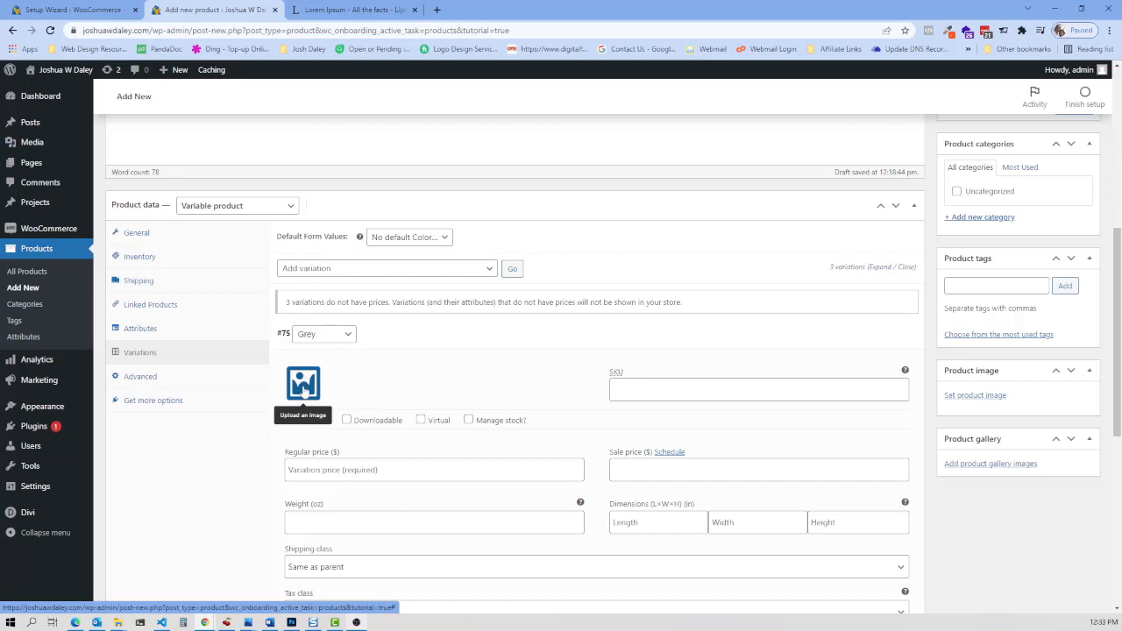
{"action": "left_click", "coordinate": [302, 390]}
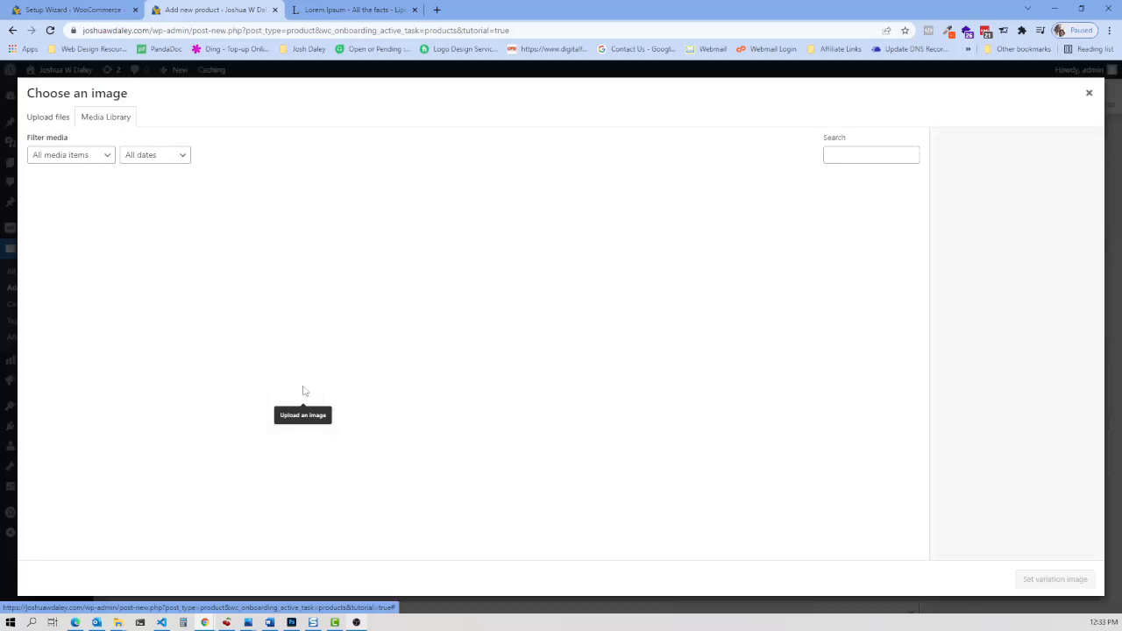
{"action": "left_click", "coordinate": [48, 117]}
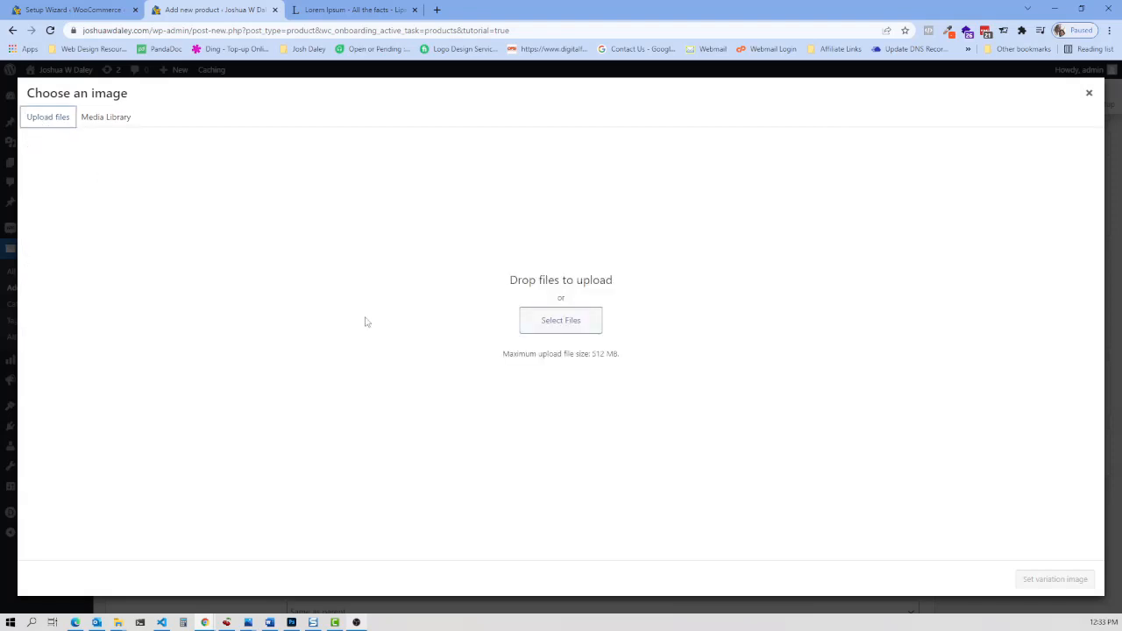
{"action": "left_click", "coordinate": [546, 322]}
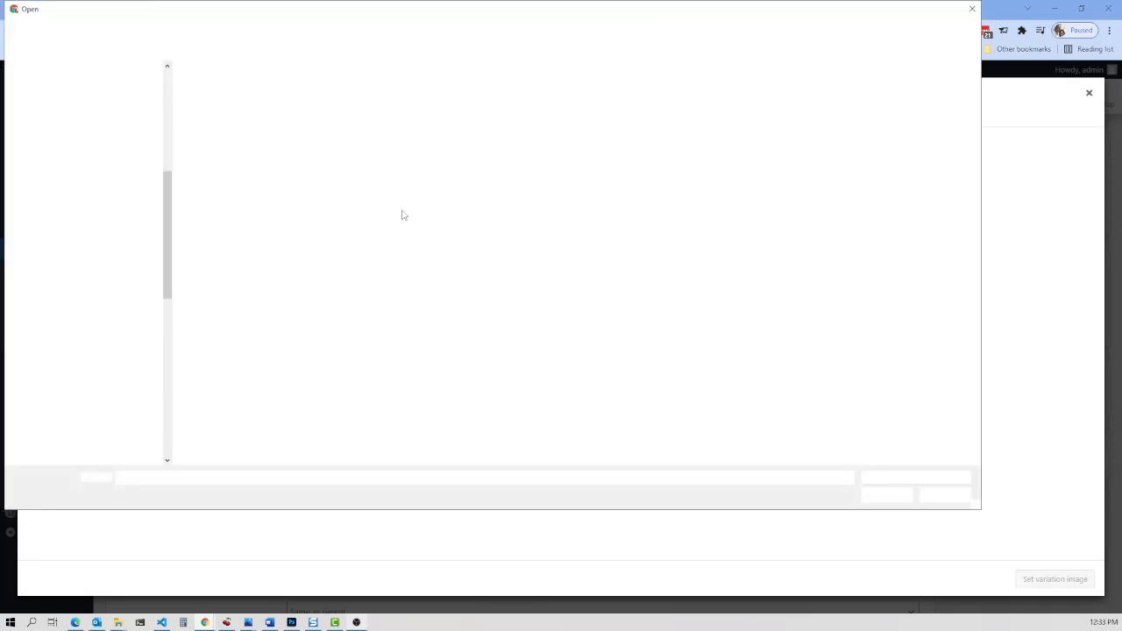
{"action": "left_click_drag", "start_coordinate": [372, 16], "coordinate": [0, 58]}
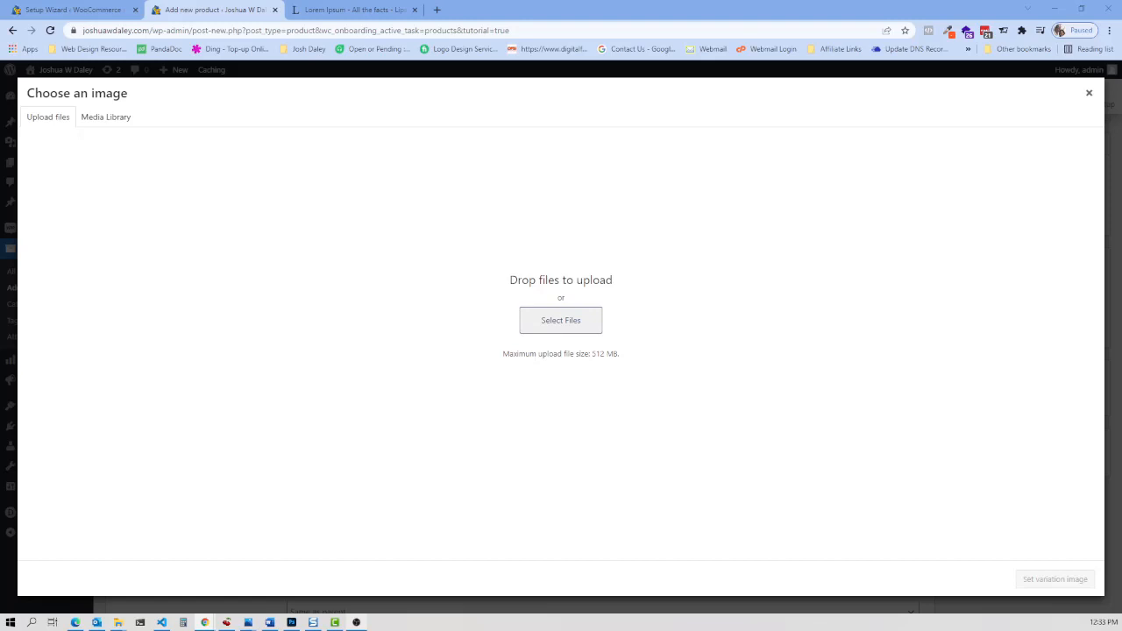
{"action": "left_click_drag", "start_coordinate": [213, 306], "coordinate": [954, 159]}
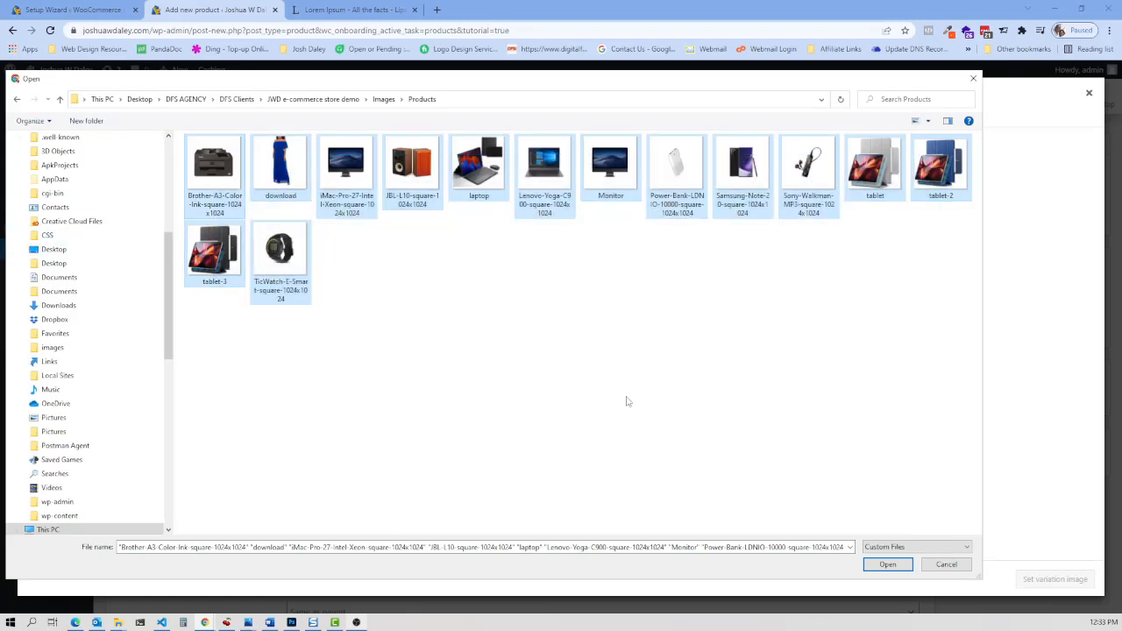
{"action": "left_click", "coordinate": [890, 564]}
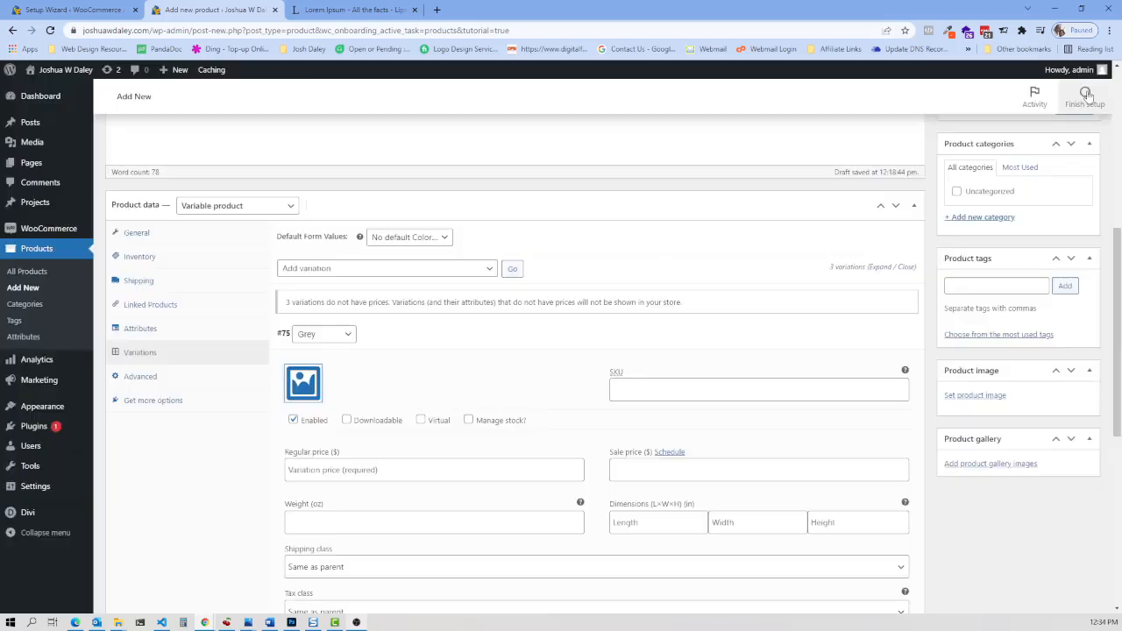
{"action": "left_click", "coordinate": [1088, 93]}
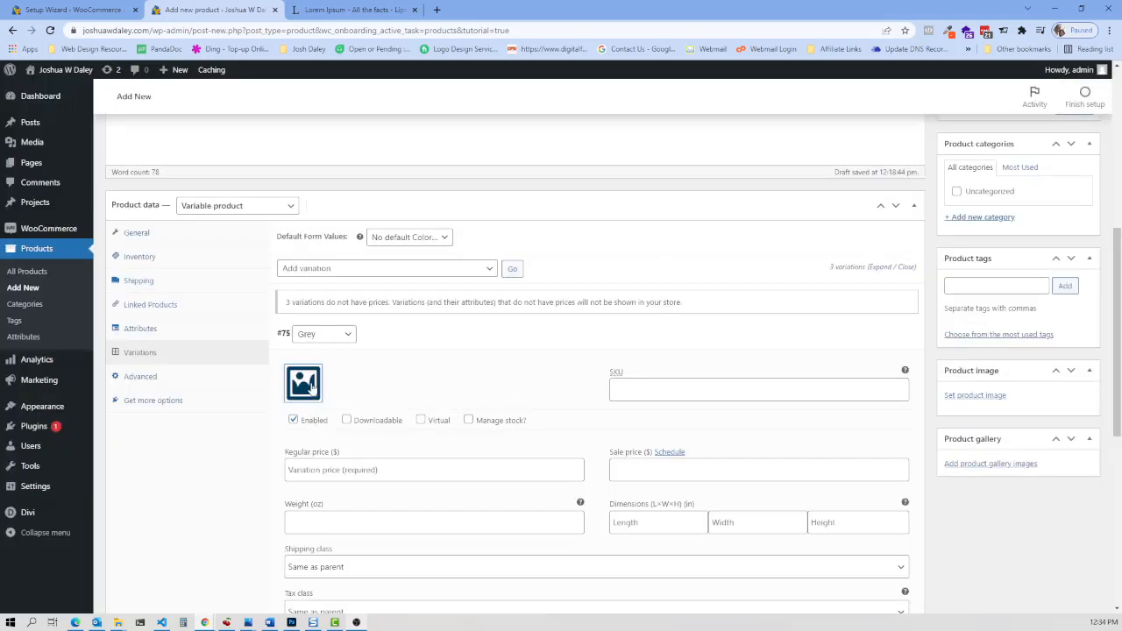
Set the grey tablet picture, tablet.jpg, as the Grey variation's image
{"action": "left_click", "coordinate": [309, 386]}
{"action": "left_click", "coordinate": [338, 219]}
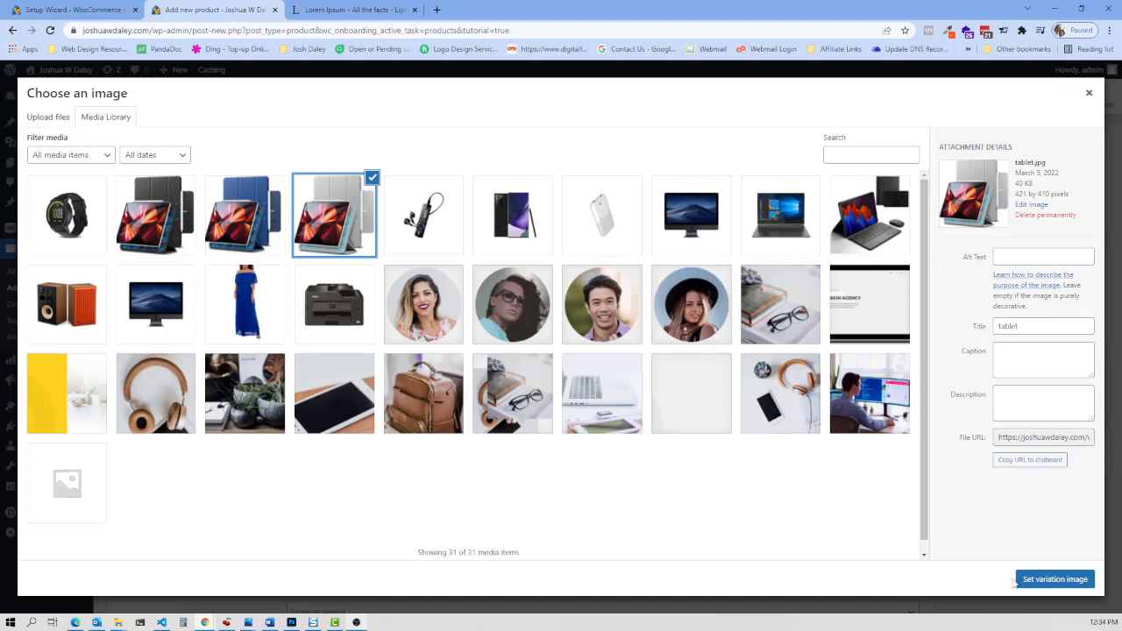
{"action": "left_click", "coordinate": [1075, 582]}
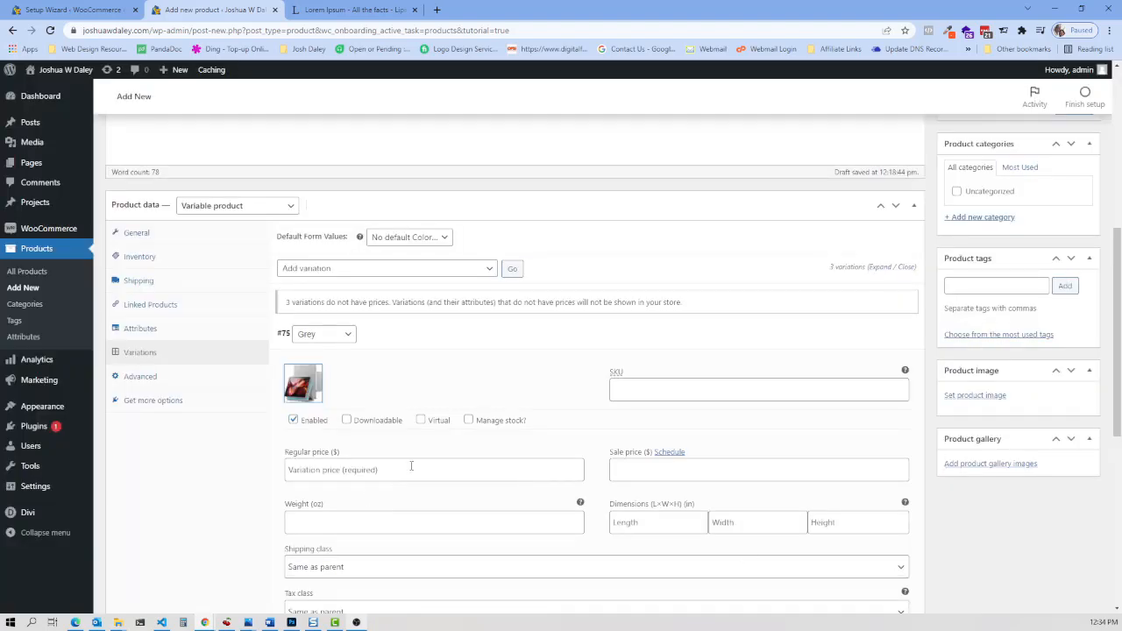
Set the Grey variation's regular price to $199, weight to 6 oz and dimensions to 30 × 30 × 3 in
{"action": "left_click", "coordinate": [322, 471]}
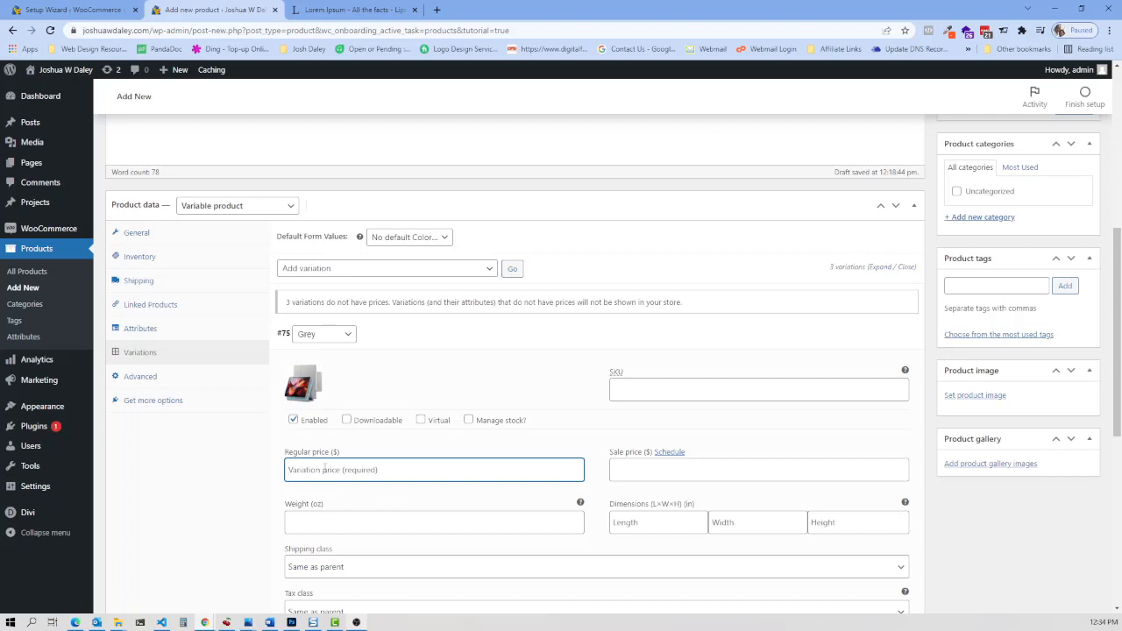
{"action": "type", "text": "199"}
{"action": "scroll", "coordinate": [321, 503], "scroll_direction": "down", "scroll_amount": 1}
{"action": "left_click", "coordinate": [309, 468]}
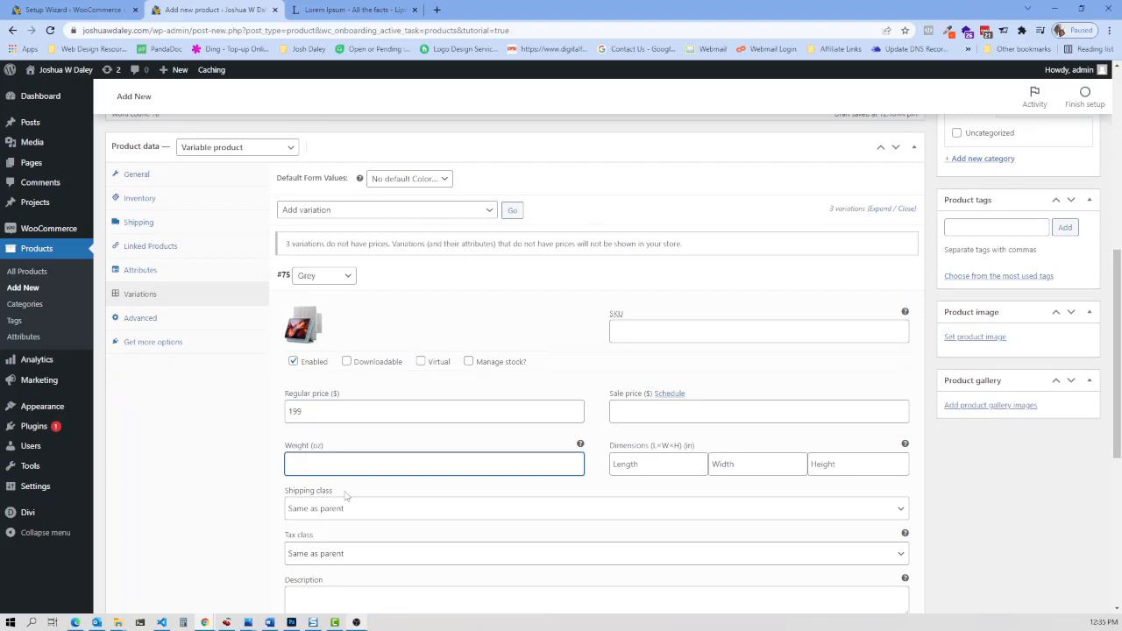
{"action": "left_click", "coordinate": [637, 465]}
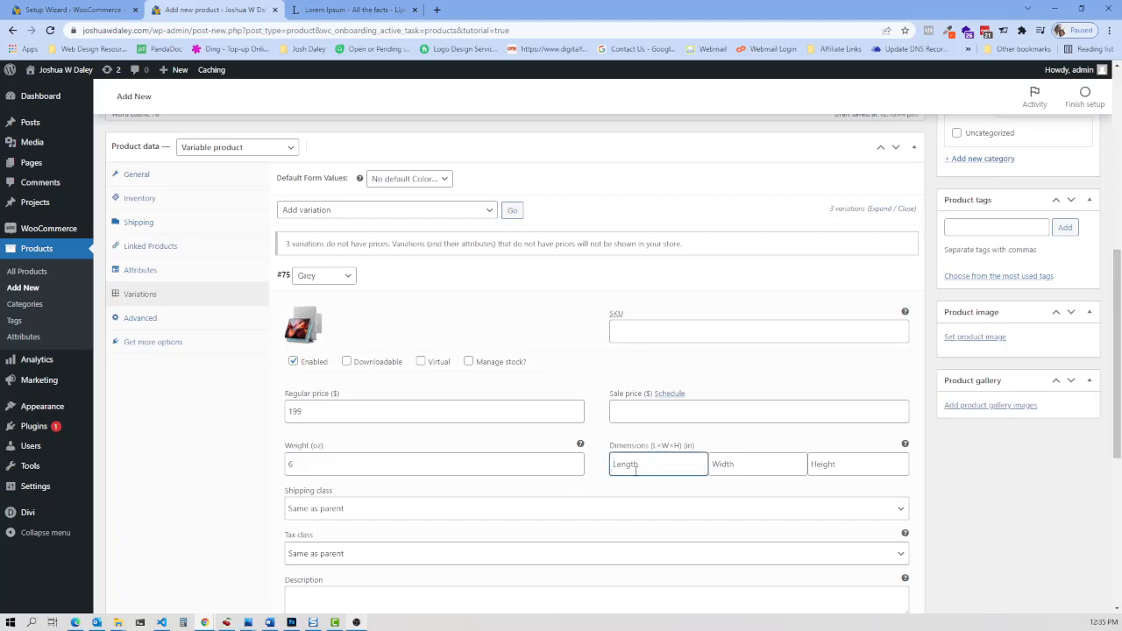
{"action": "type", "text": "30"}
{"action": "left_click", "coordinate": [740, 464]}
{"action": "type", "text": "3"}
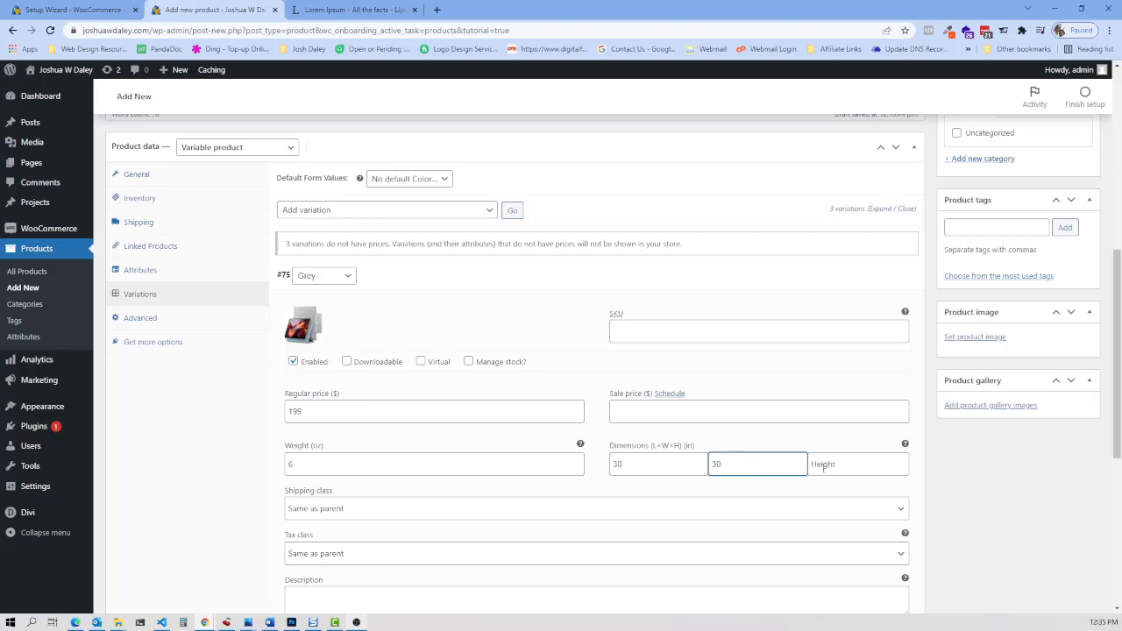
{"action": "left_click", "coordinate": [824, 466]}
{"action": "type", "text": "3"}
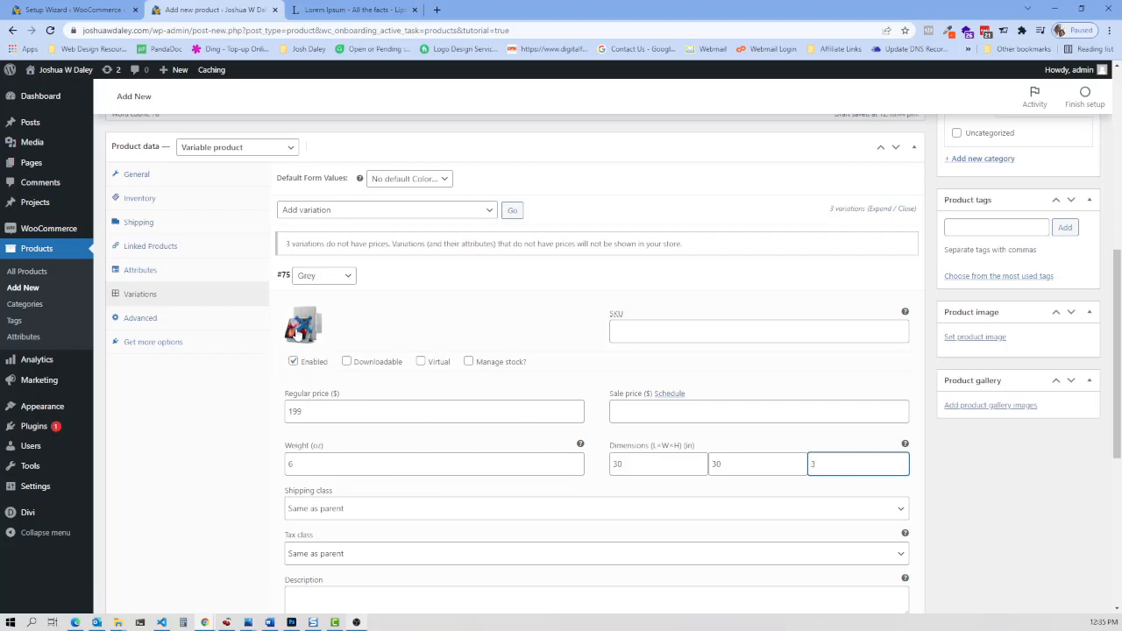
Set the blue tablet picture, tablet-2.jpg, as the Blue variation's image
{"action": "scroll", "coordinate": [364, 471], "scroll_direction": "down", "scroll_amount": 2}
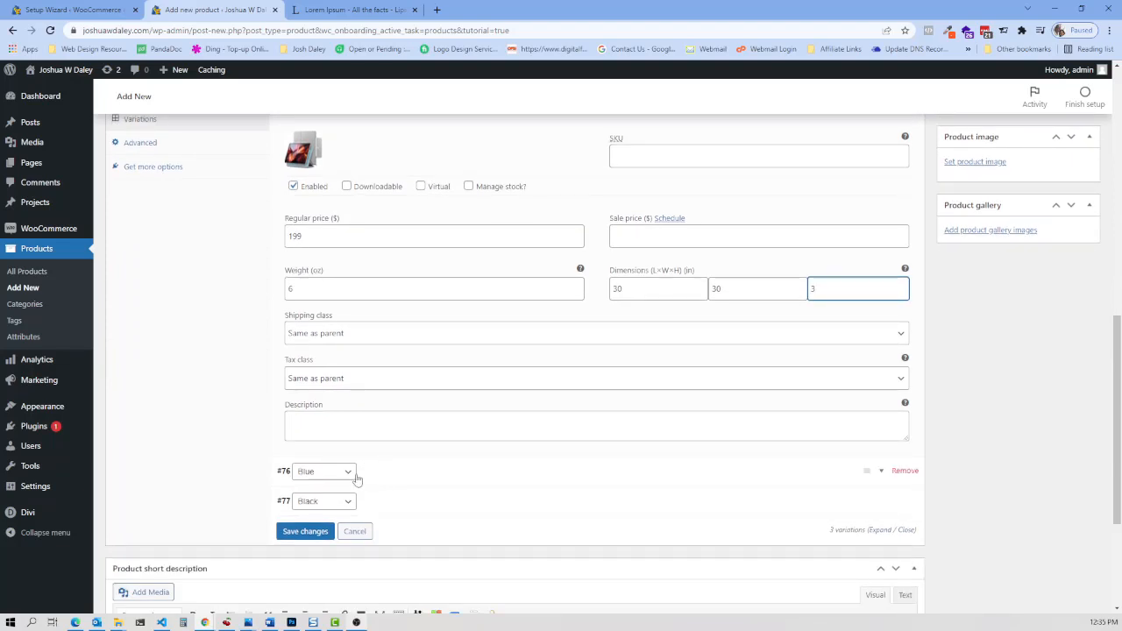
{"action": "left_click", "coordinate": [372, 474]}
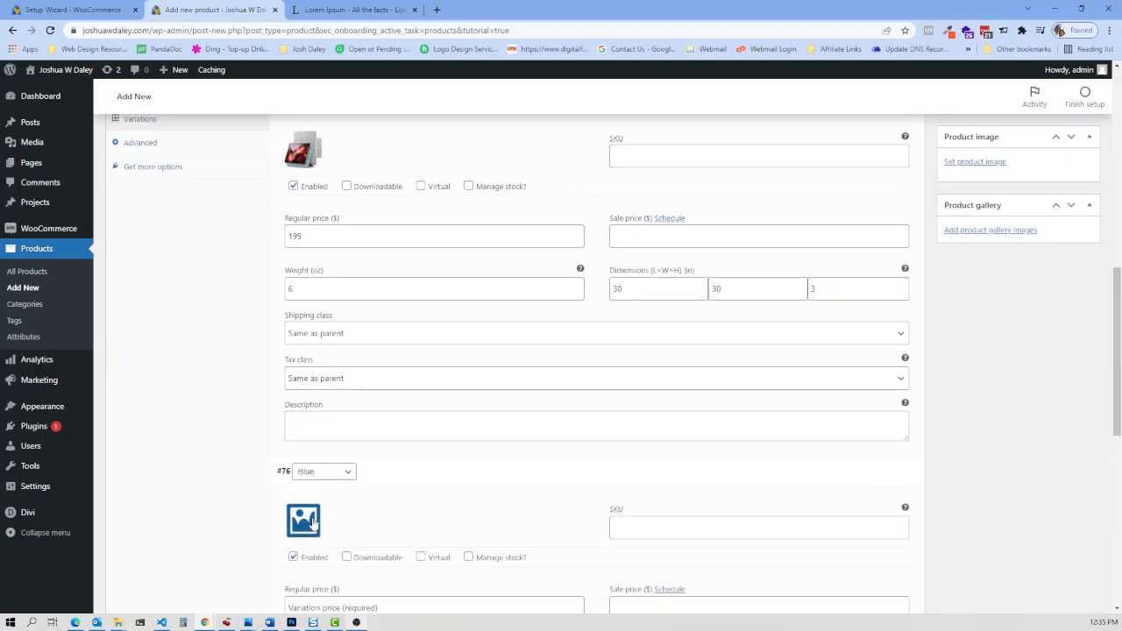
{"action": "left_click", "coordinate": [303, 521]}
{"action": "left_click", "coordinate": [250, 208]}
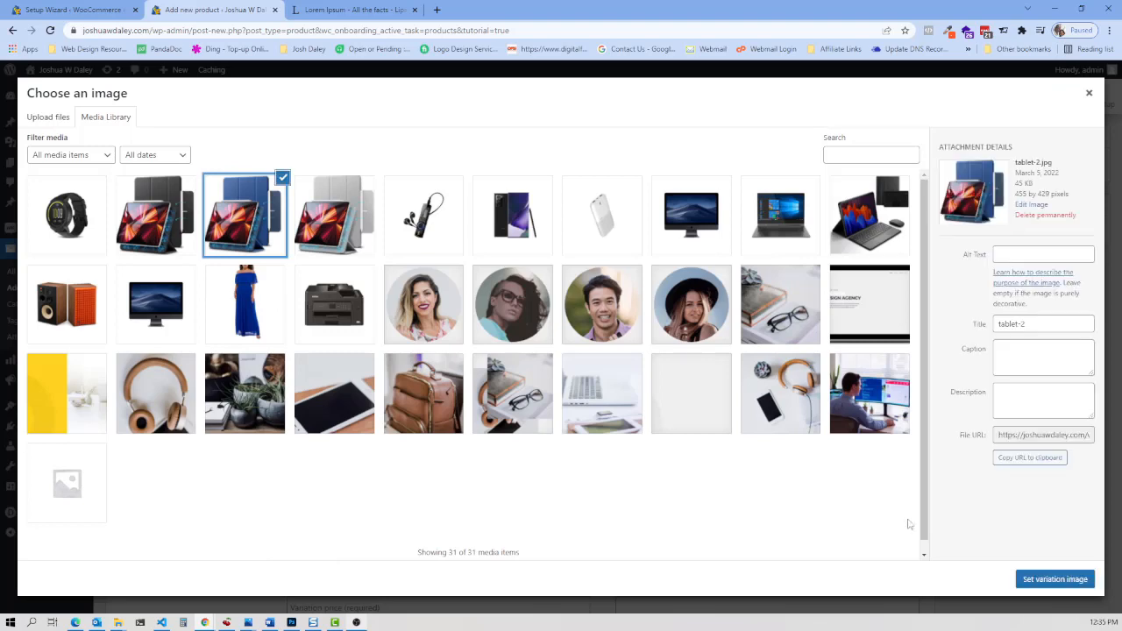
{"action": "left_click", "coordinate": [1052, 580]}
Set the Blue variation's regular price to $199, weight to 6 oz and dimensions to 30 × 30 × 3 in
{"action": "scroll", "coordinate": [403, 512], "scroll_direction": "down", "scroll_amount": 2}
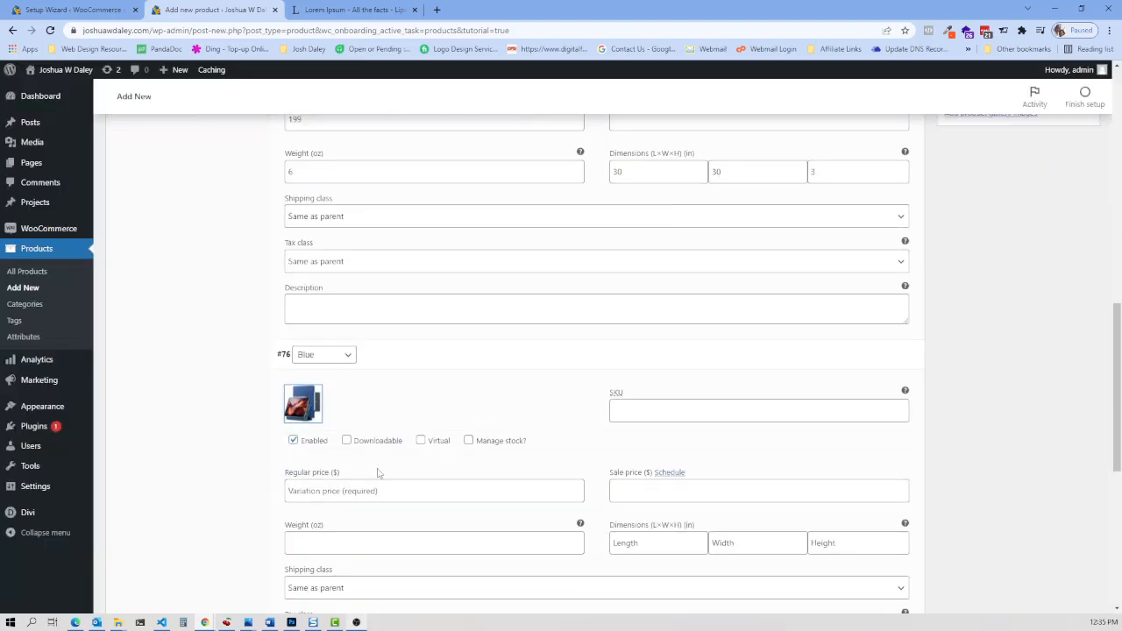
{"action": "left_click", "coordinate": [338, 493]}
{"action": "type", "text": "199"}
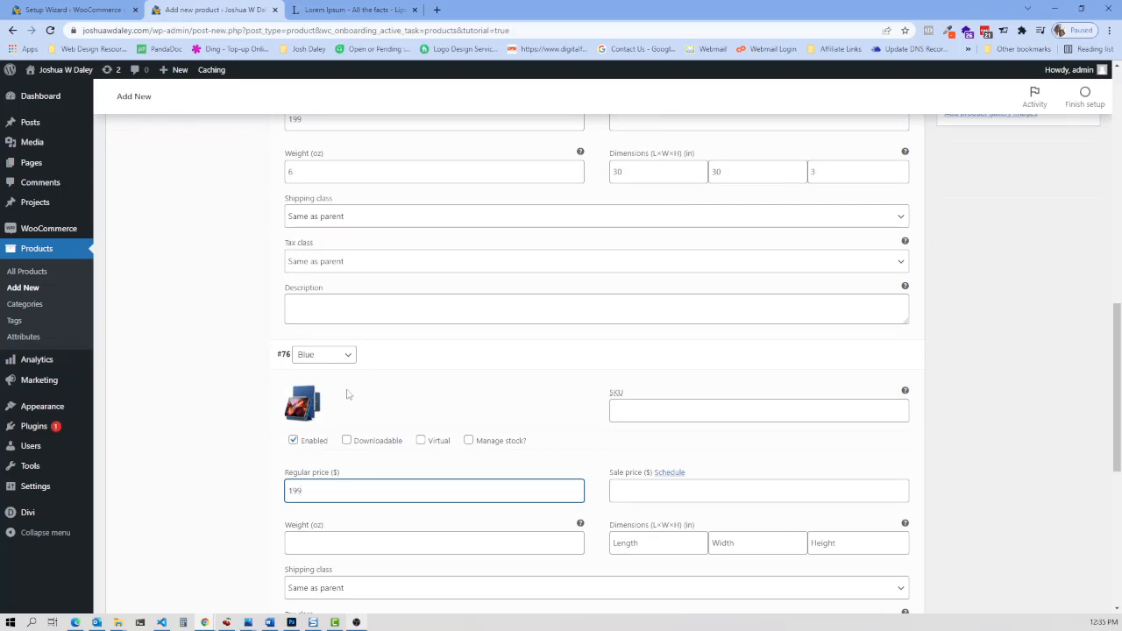
{"action": "left_click", "coordinate": [326, 545]}
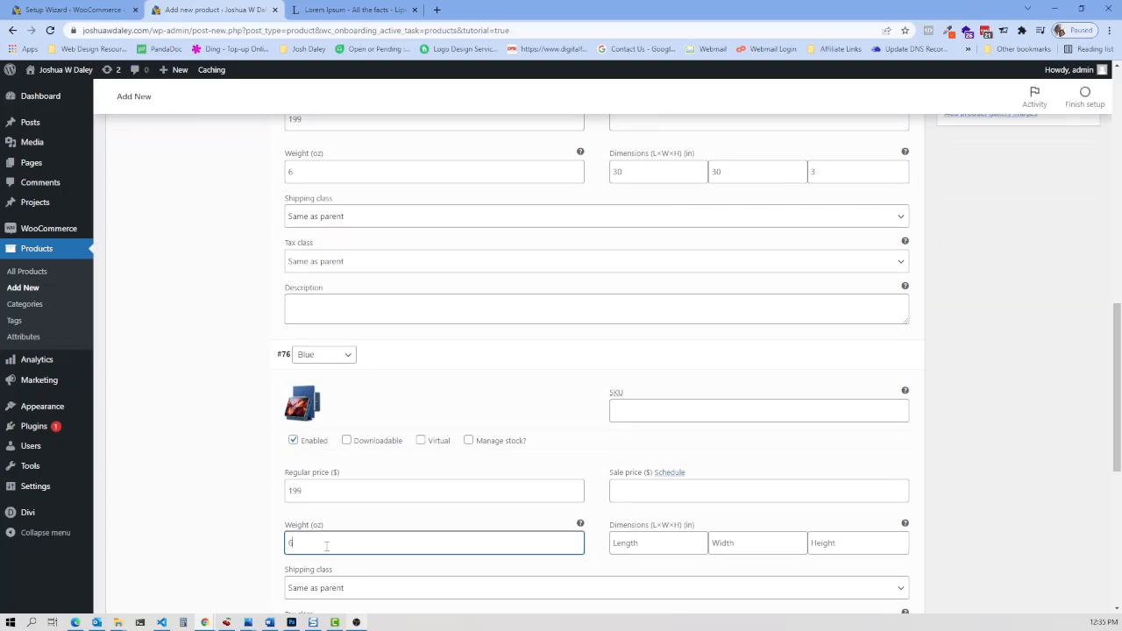
{"action": "left_click", "coordinate": [645, 543]}
{"action": "type", "text": "30"}
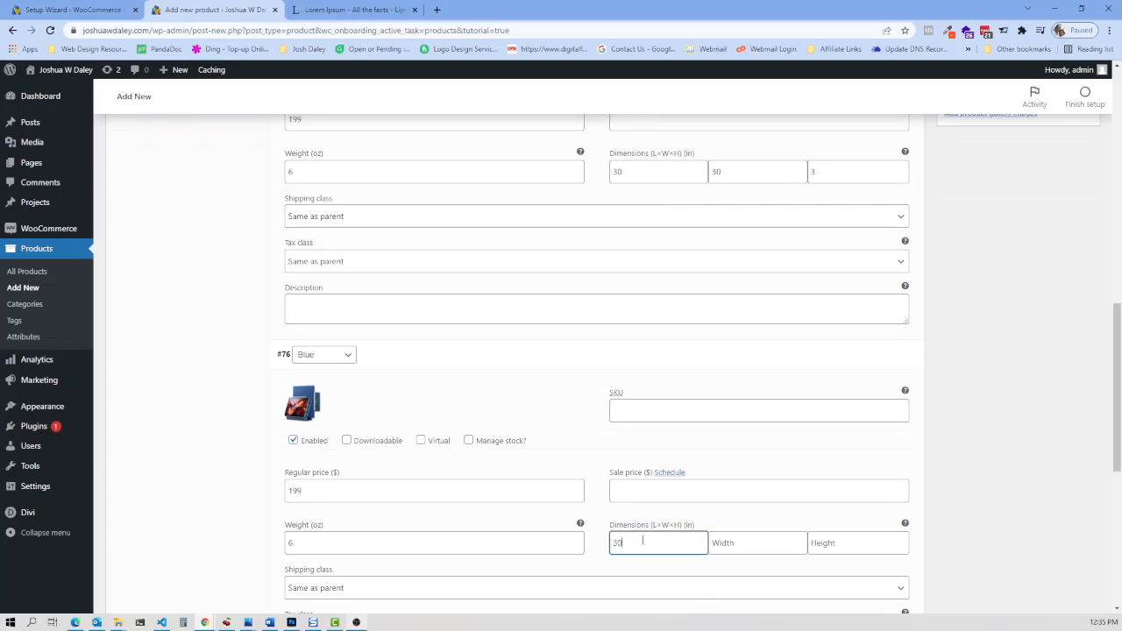
{"action": "left_click", "coordinate": [726, 545]}
{"action": "type", "text": "3"}
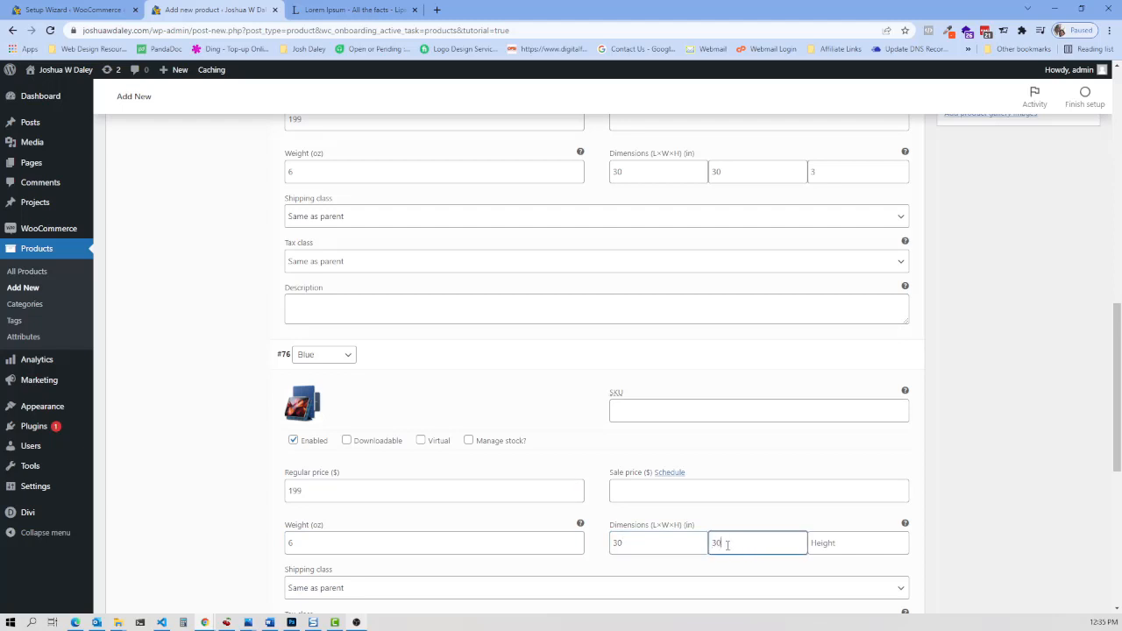
{"action": "type", "text": "0"}
{"action": "left_click", "coordinate": [849, 545]}
{"action": "type", "text": "3"}
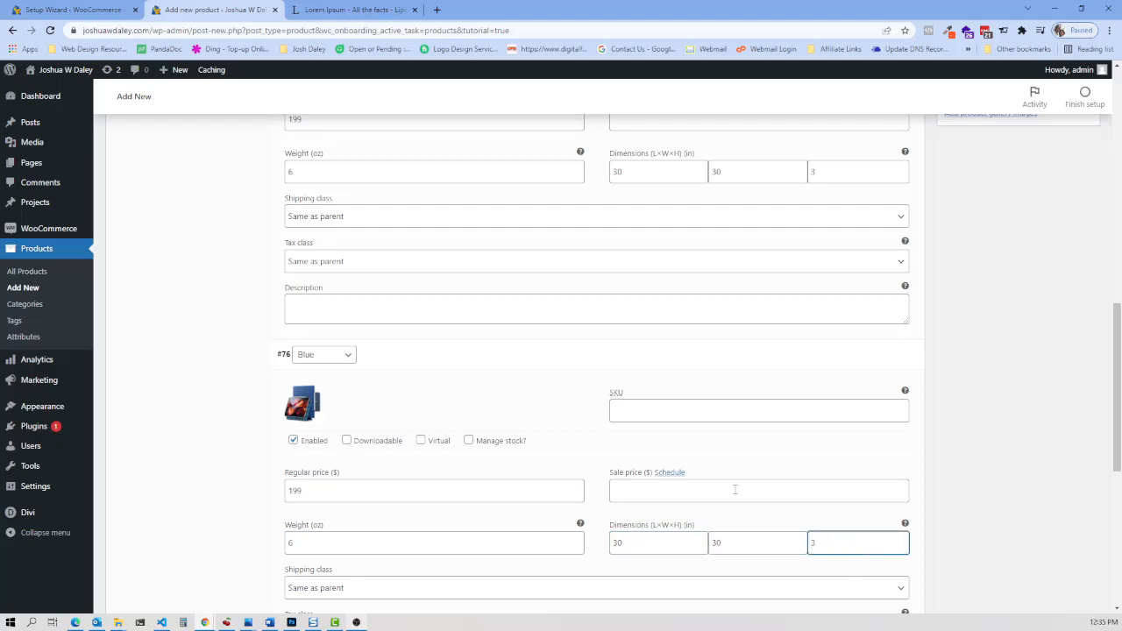
Expand the Black variation and set the black tablet picture as its image
{"action": "scroll", "coordinate": [735, 490], "scroll_direction": "down", "scroll_amount": 5}
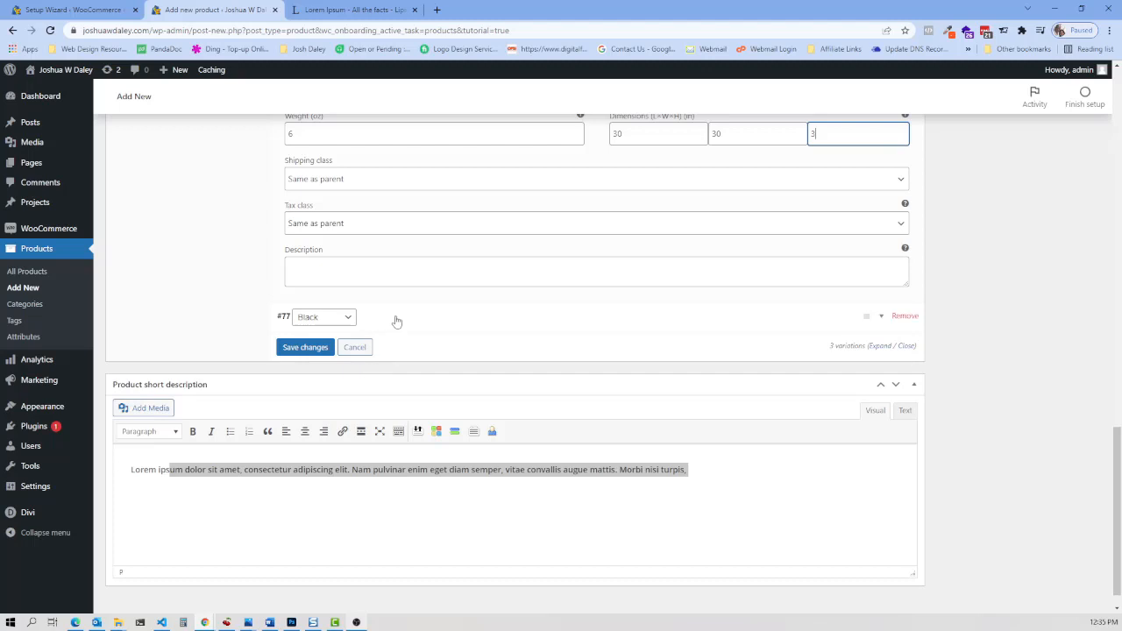
{"action": "left_click", "coordinate": [397, 322]}
{"action": "left_click", "coordinate": [304, 366]}
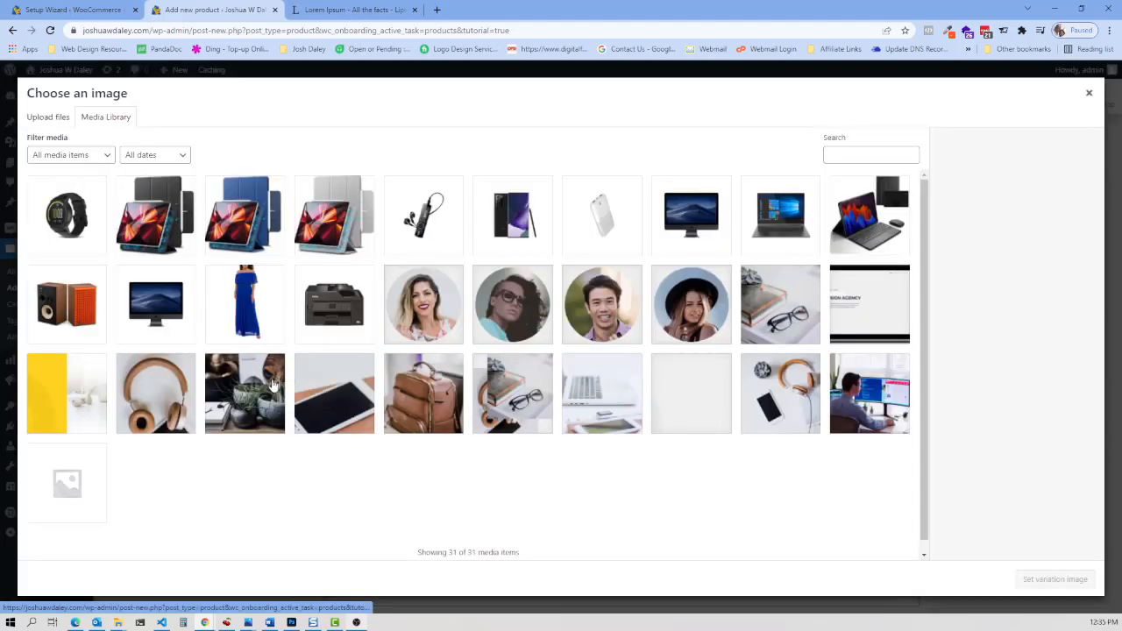
{"action": "left_click", "coordinate": [175, 232]}
{"action": "left_click", "coordinate": [1030, 582]}
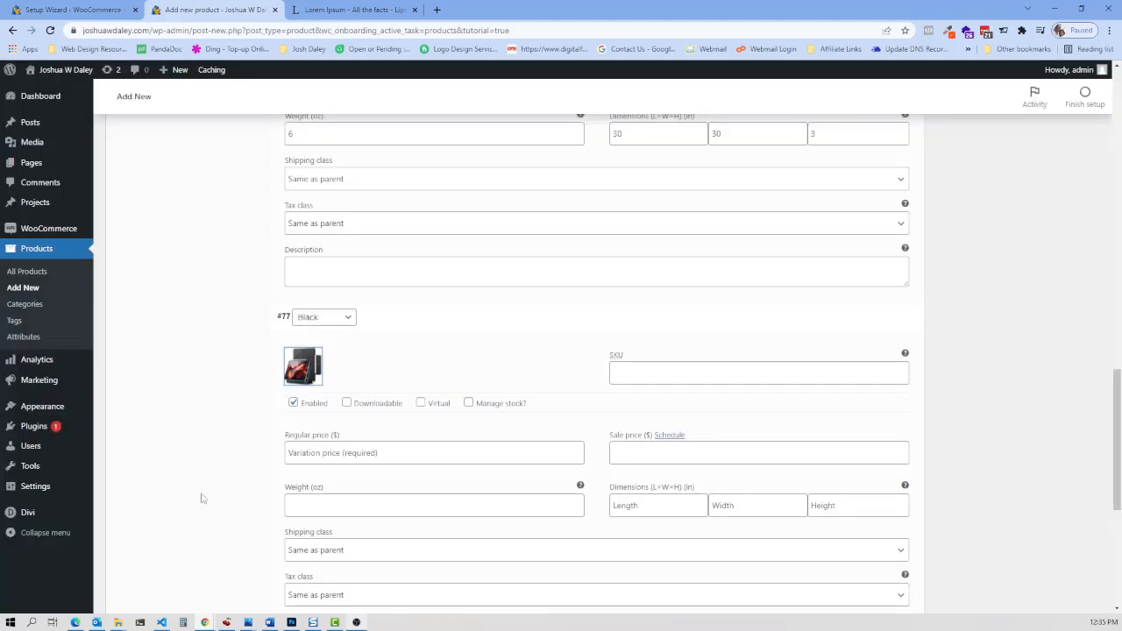
Set the Black variation's regular price to $199, weight to 6 oz and dimensions to 30 × 30 × 3 in, and save the variation changes
{"action": "left_click", "coordinate": [336, 454]}
{"action": "type", "text": "199"}
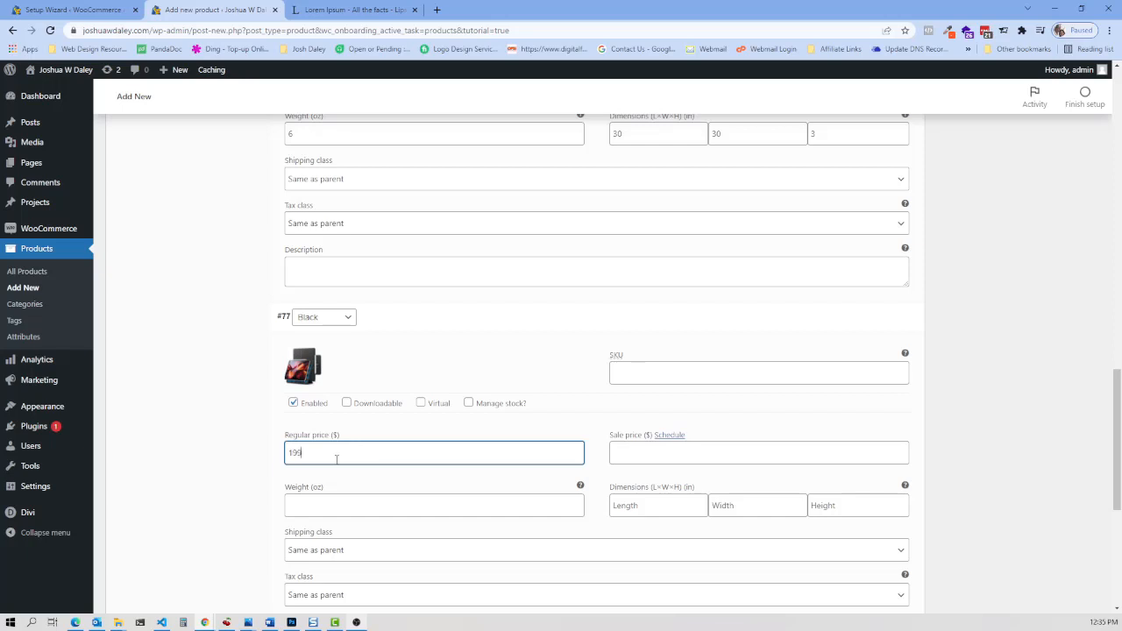
{"action": "left_click", "coordinate": [296, 497]}
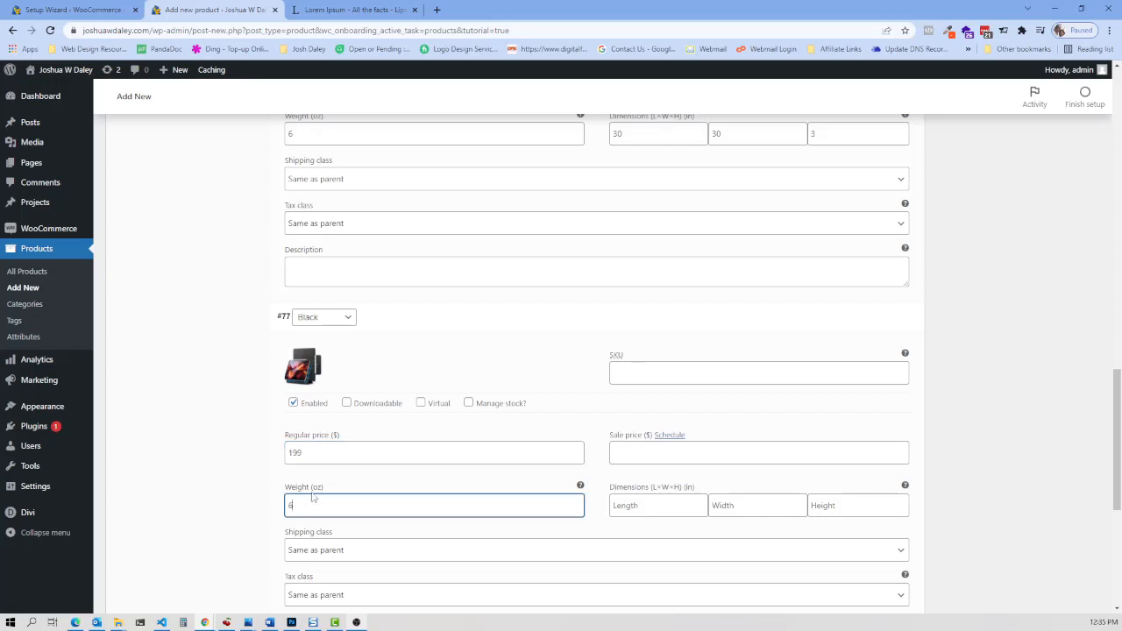
{"action": "left_click", "coordinate": [623, 506]}
{"action": "type", "text": "30"}
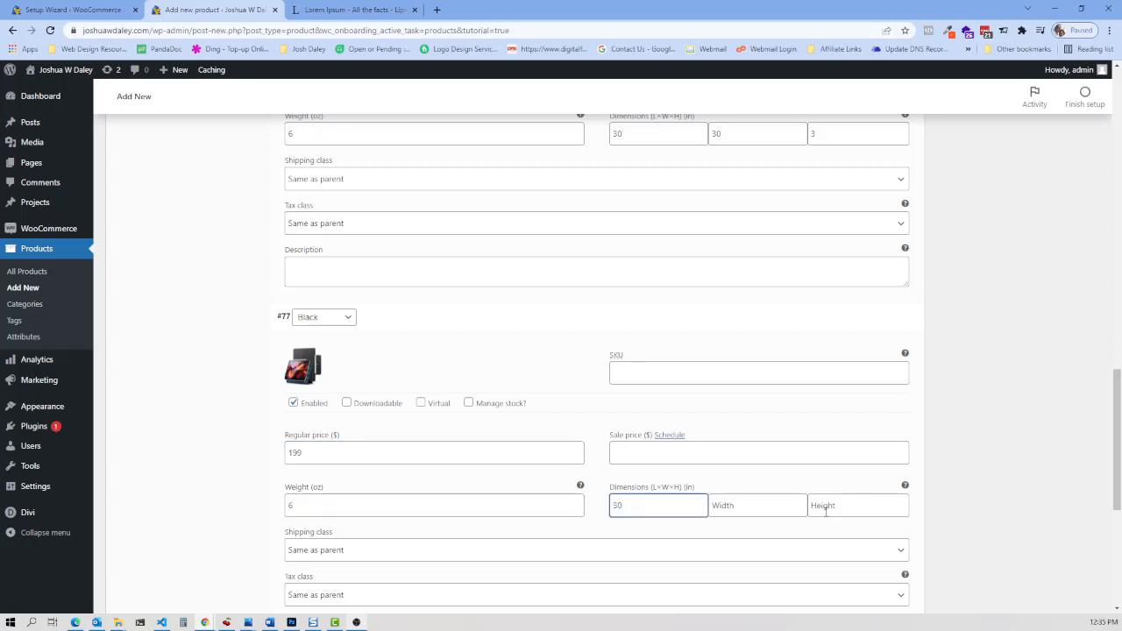
{"action": "left_click", "coordinate": [756, 502]}
{"action": "type", "text": "30"}
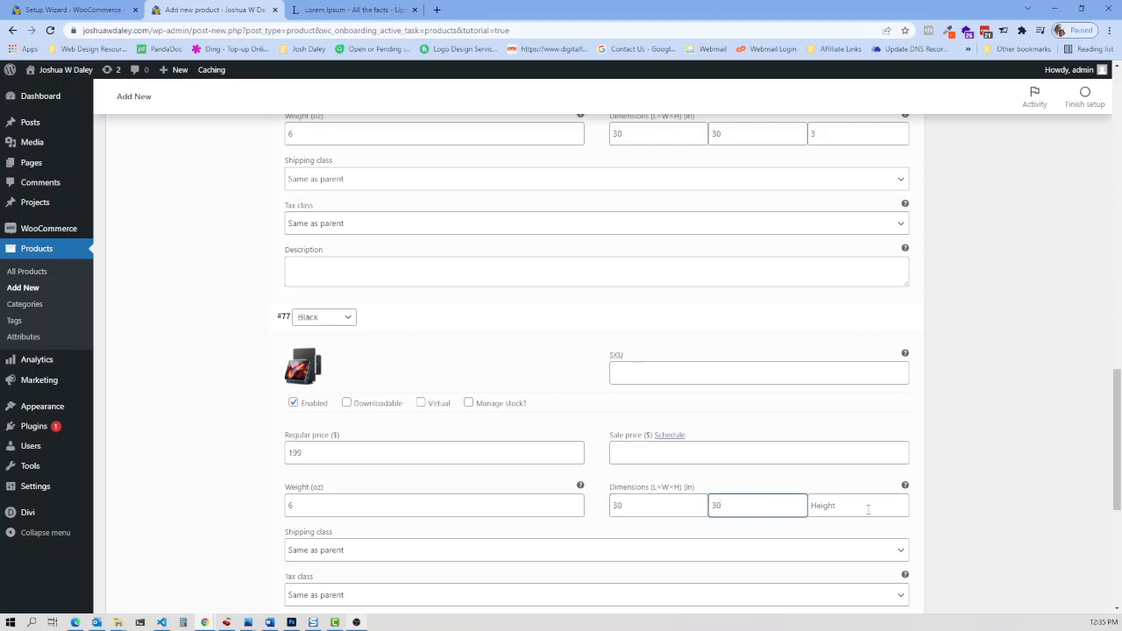
{"action": "left_click", "coordinate": [868, 509]}
{"action": "type", "text": "3"}
{"action": "scroll", "coordinate": [470, 514], "scroll_direction": "down", "scroll_amount": 4}
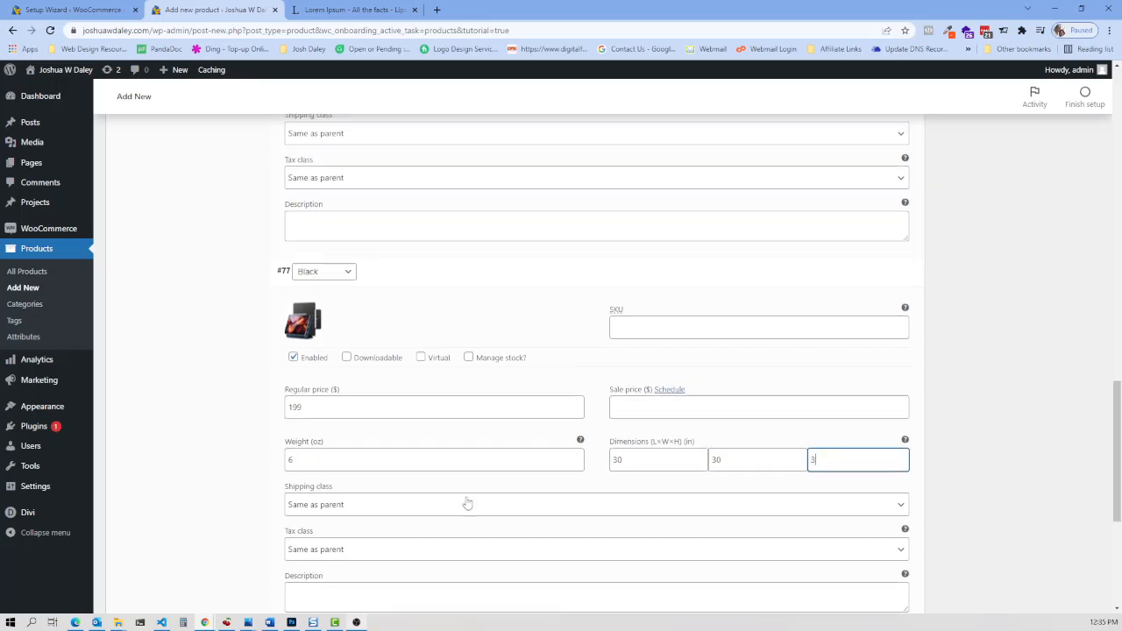
{"action": "left_click", "coordinate": [298, 340]}
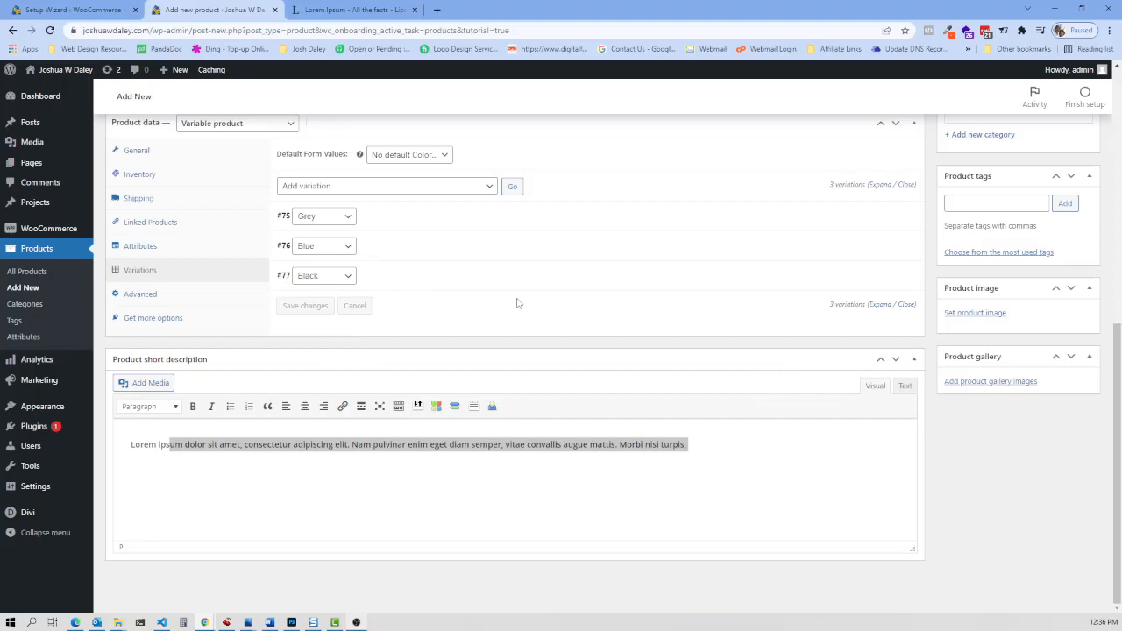
Create a new product category named Tablet and assign it to the product
{"action": "scroll", "coordinate": [553, 305], "scroll_direction": "up", "scroll_amount": 2}
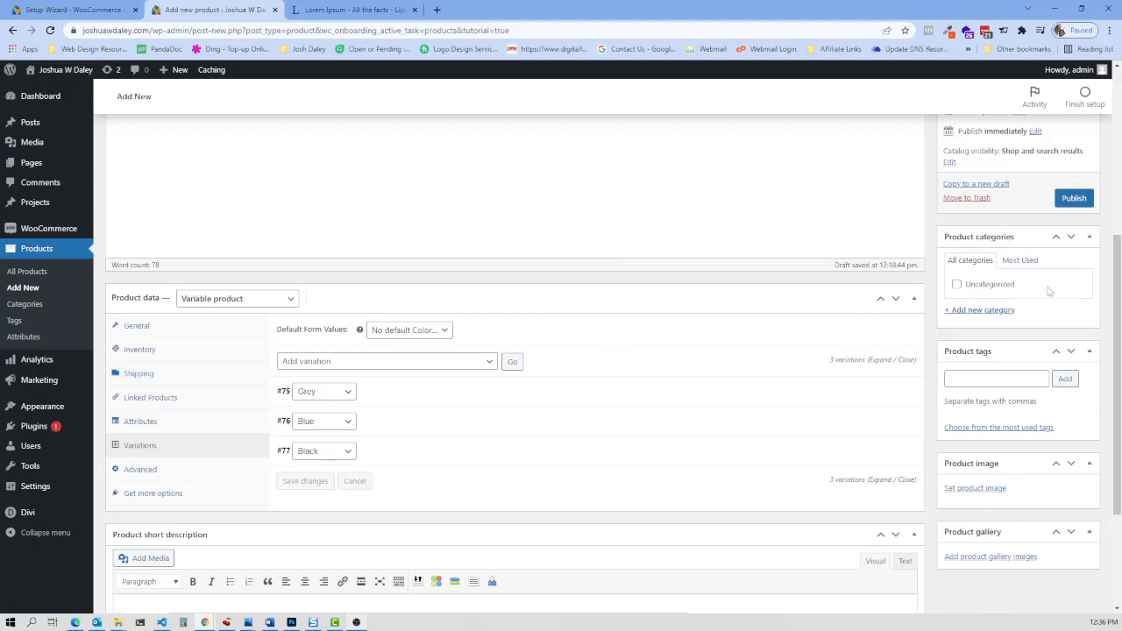
{"action": "left_click", "coordinate": [996, 312]}
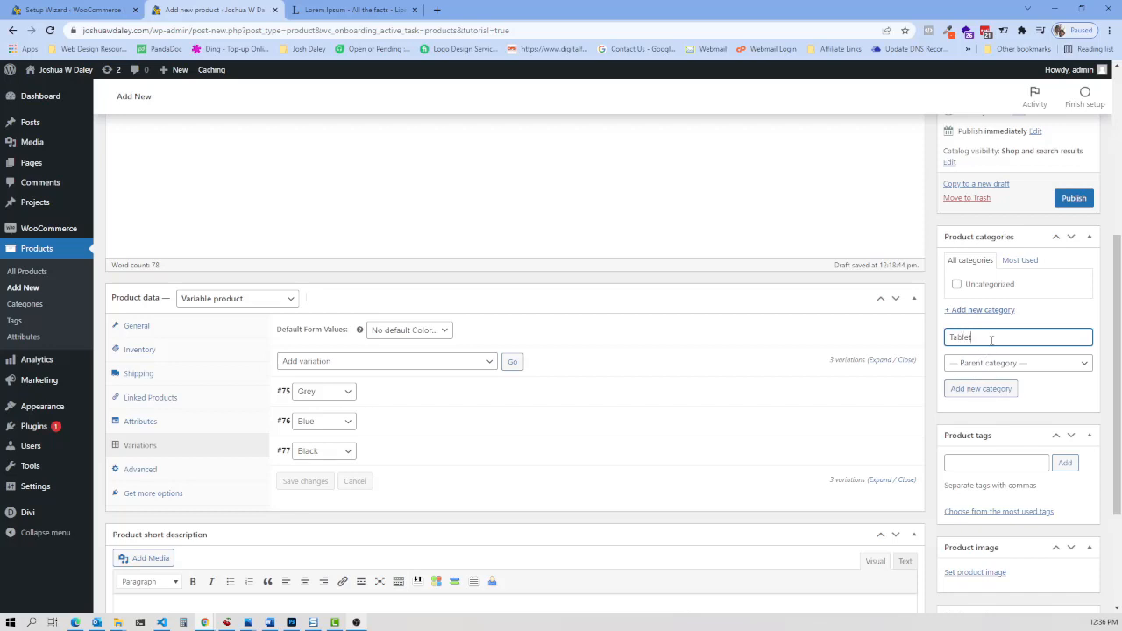
{"action": "left_click", "coordinate": [981, 391]}
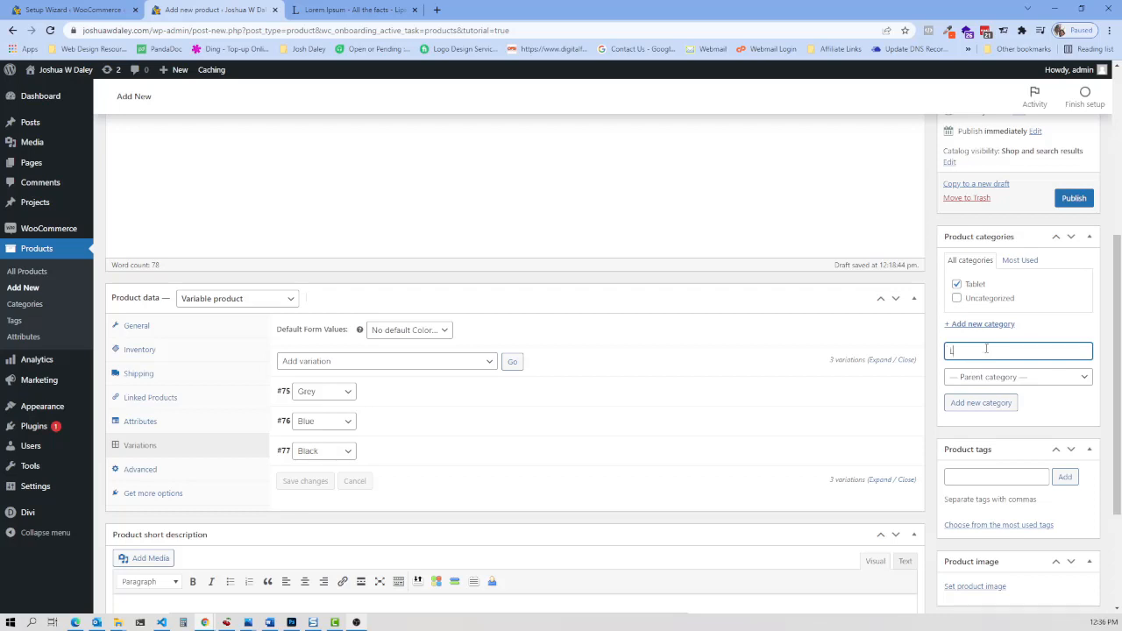
Create a product category named LG with Tablet as its parent category
{"action": "scroll", "coordinate": [786, 322], "scroll_direction": "up", "scroll_amount": 5}
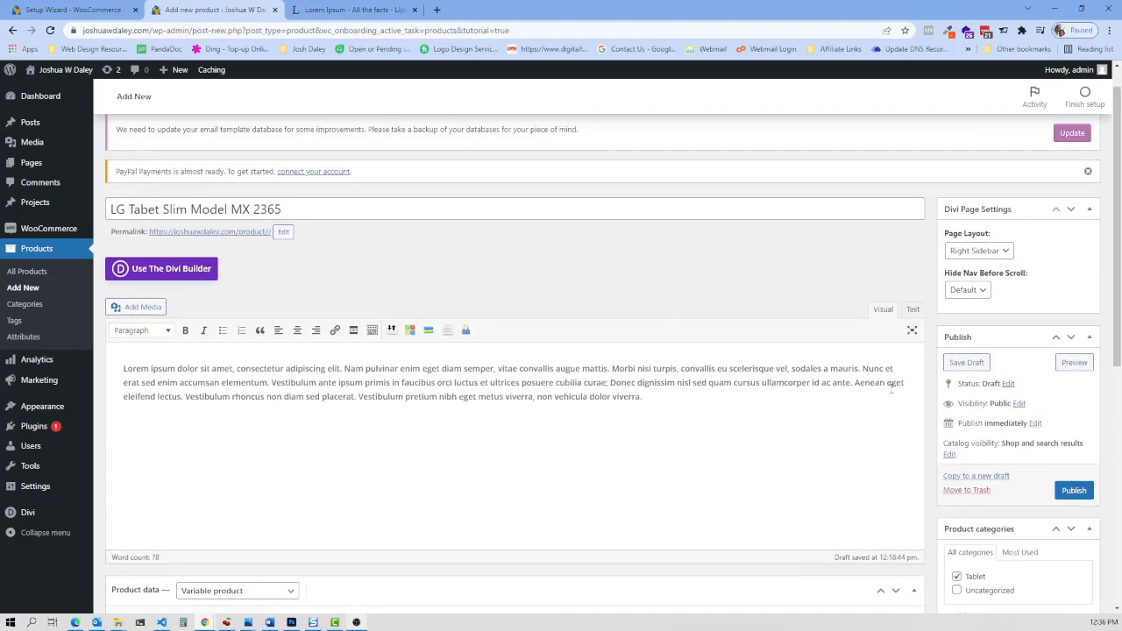
{"action": "scroll", "coordinate": [1006, 426], "scroll_direction": "down", "scroll_amount": 2}
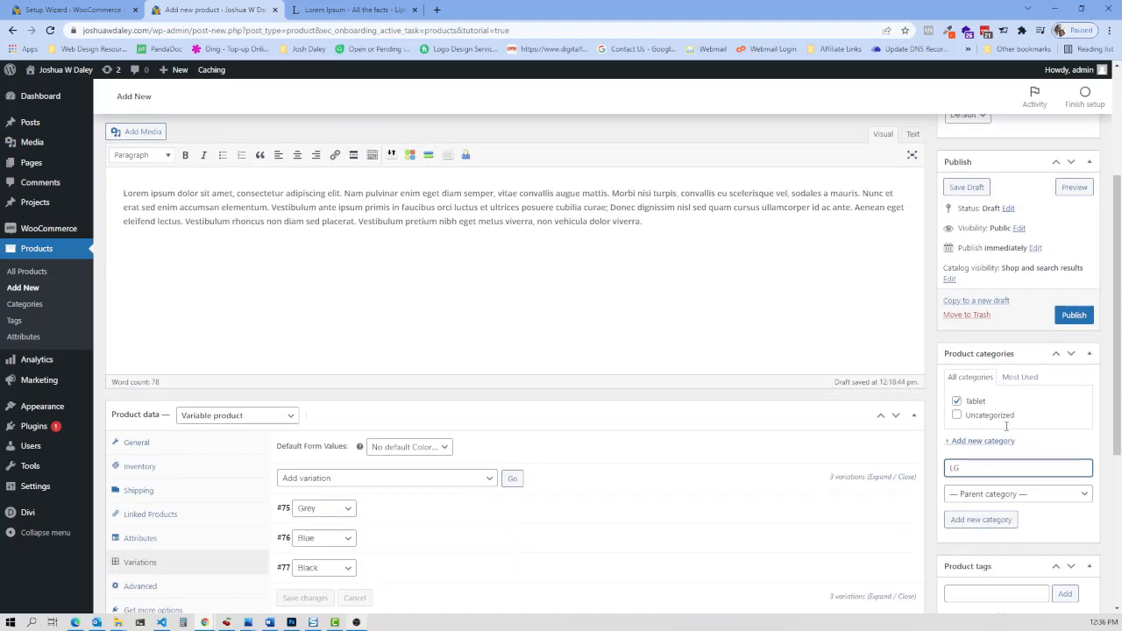
{"action": "left_click", "coordinate": [999, 495]}
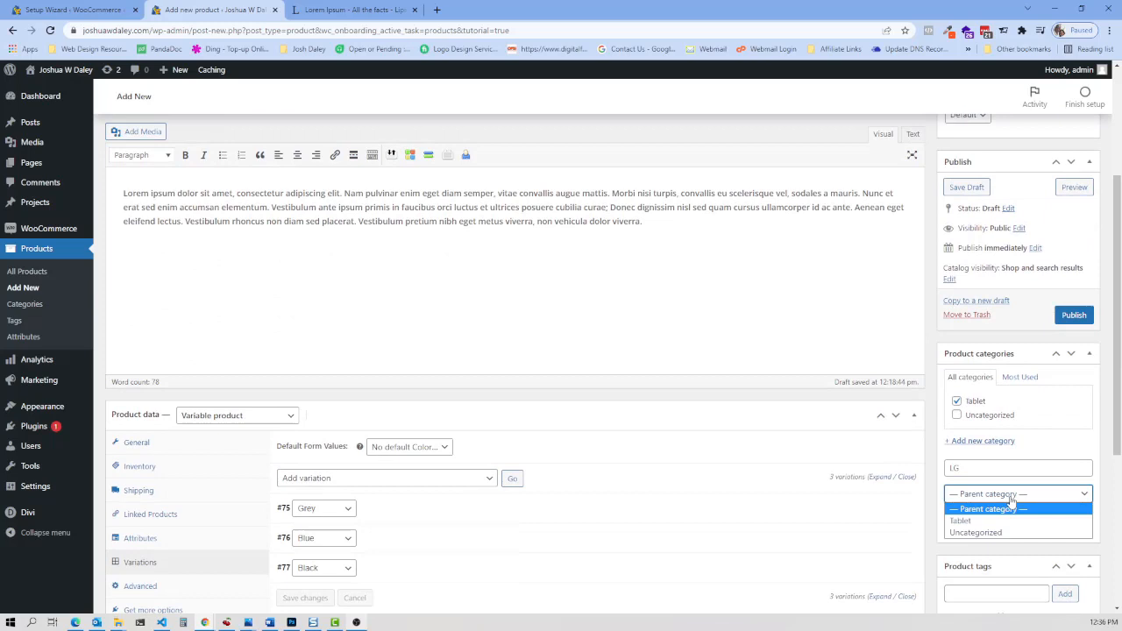
{"action": "left_click", "coordinate": [974, 521]}
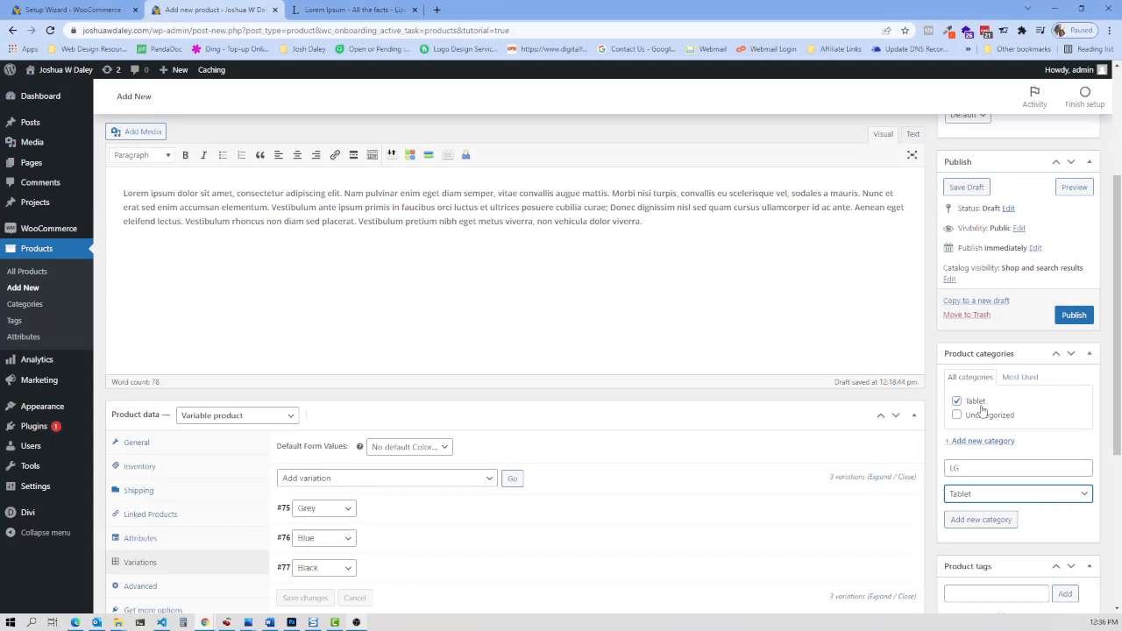
{"action": "left_click", "coordinate": [991, 496]}
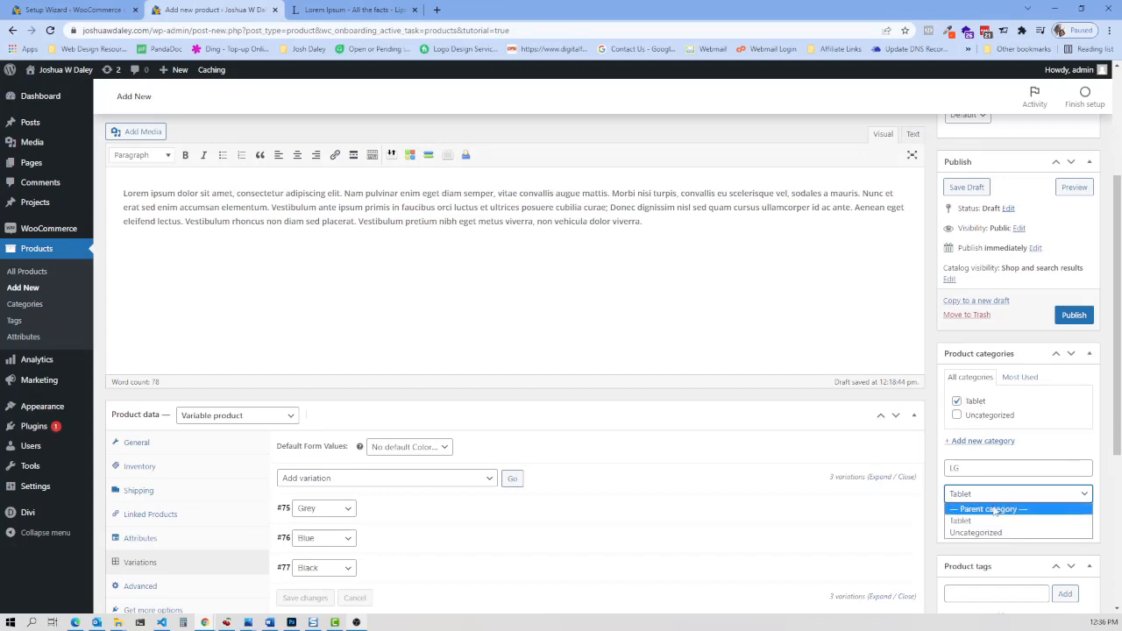
{"action": "left_click", "coordinate": [993, 510]}
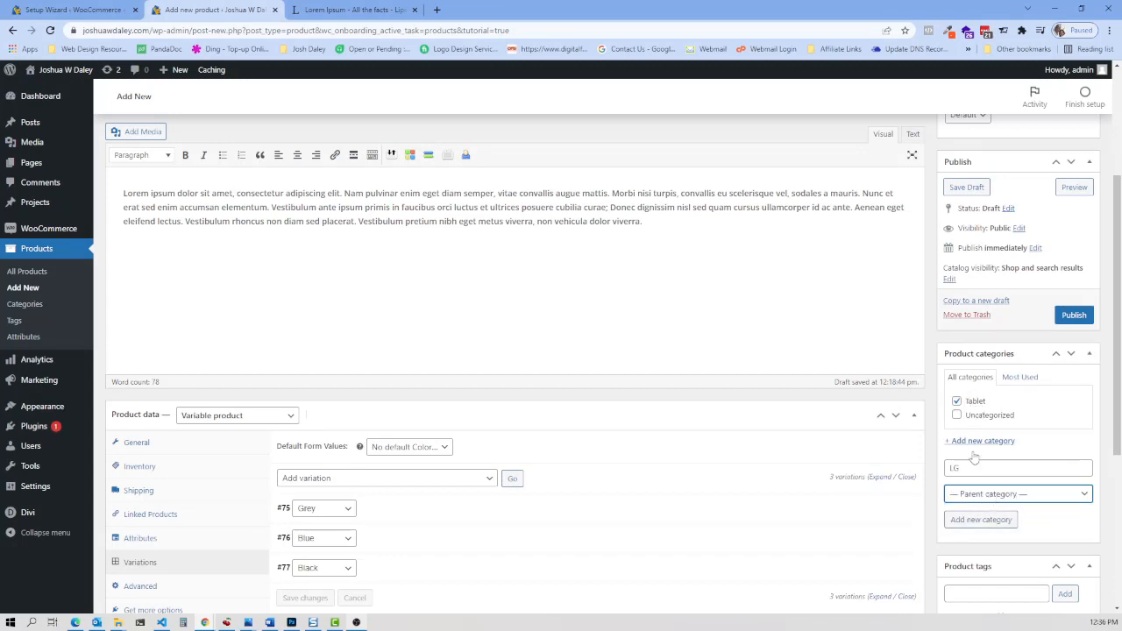
{"action": "left_click", "coordinate": [993, 497]}
{"action": "left_click", "coordinate": [989, 523]}
{"action": "left_click", "coordinate": [974, 526]}
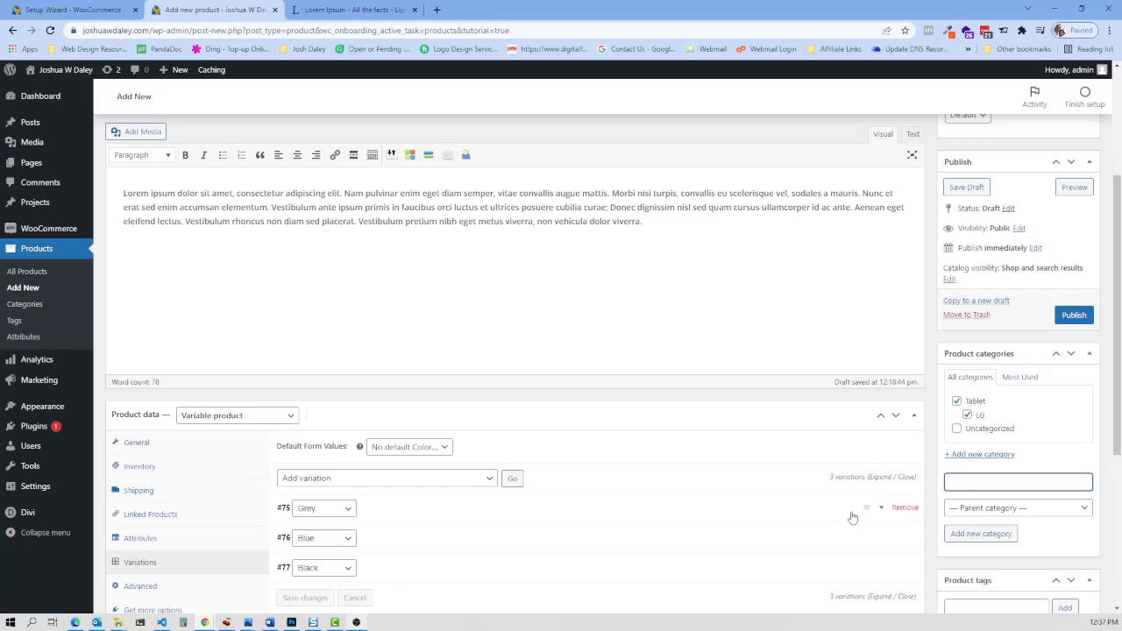
Add the product tags LG, Tablet and black tablet
{"action": "scroll", "coordinate": [852, 517], "scroll_direction": "down", "scroll_amount": 2}
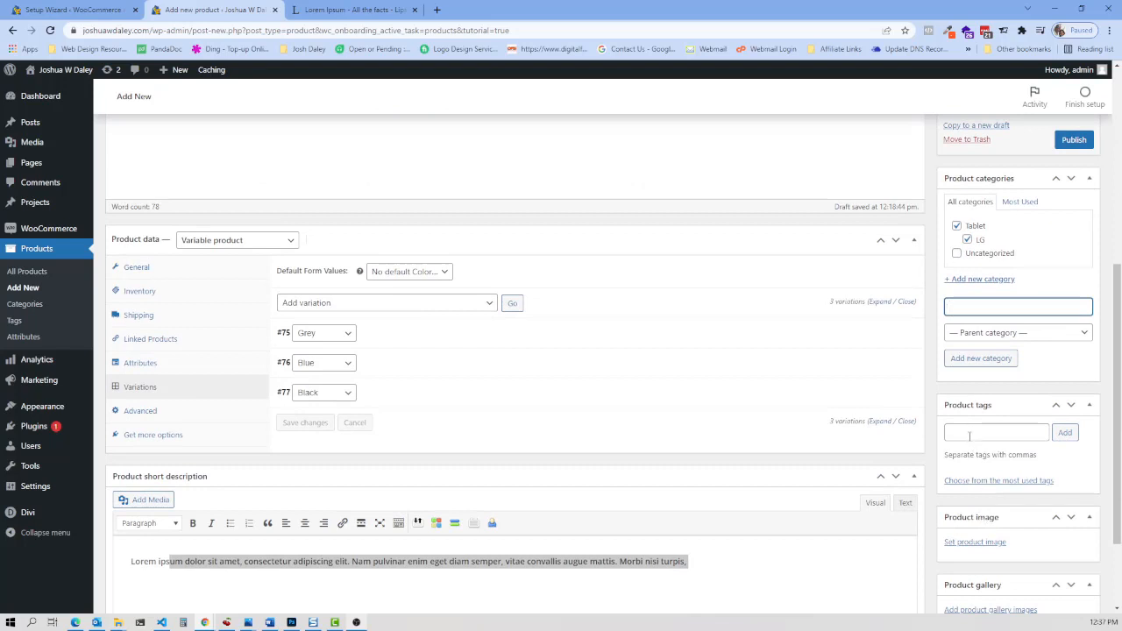
{"action": "left_click", "coordinate": [969, 436]}
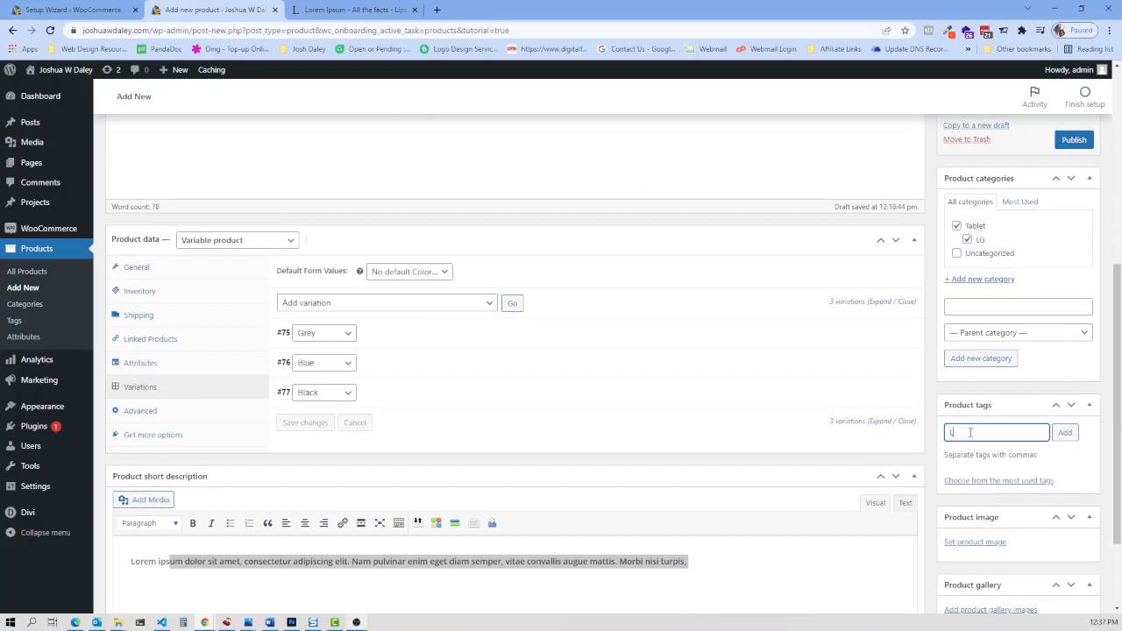
{"action": "key", "text": "Return"}
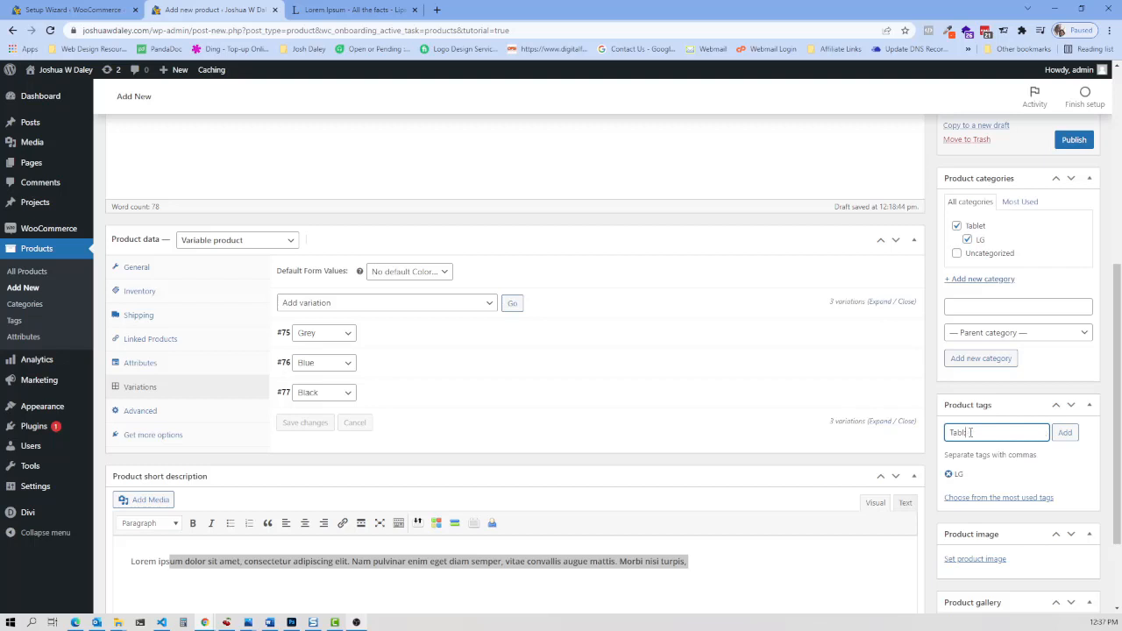
{"action": "type", "text": "Tablet"}
{"action": "key", "text": "Return"}
{"action": "type", "text": "black tablet"}
{"action": "key", "text": "Return"}
Set the blue tablet picture from the media library as the main product image
{"action": "scroll", "coordinate": [968, 465], "scroll_direction": "down", "scroll_amount": 2}
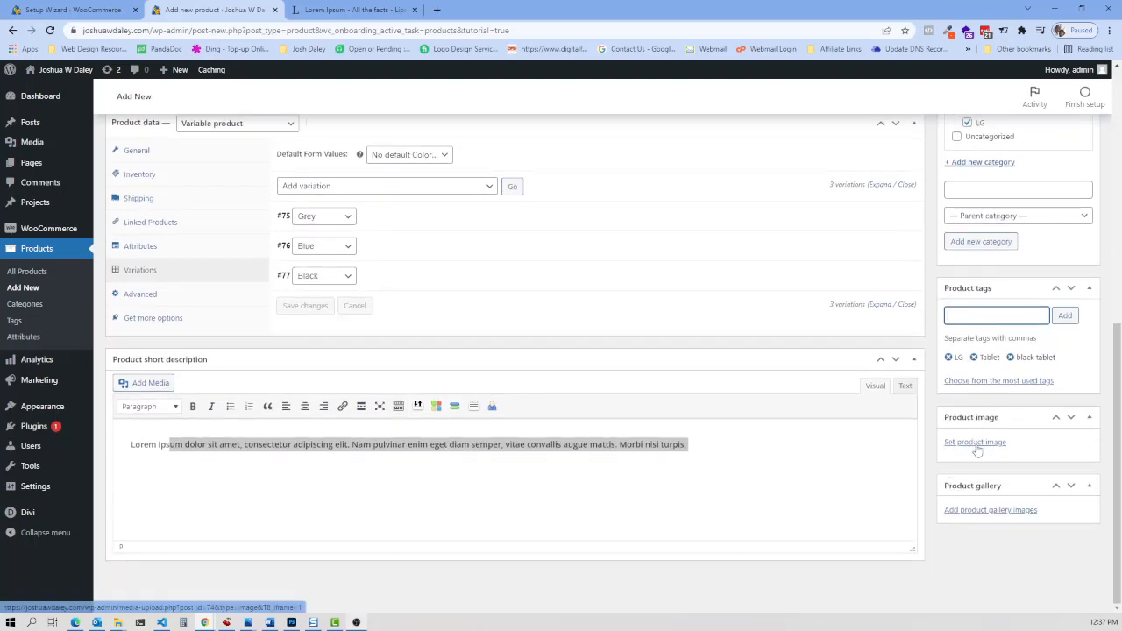
{"action": "left_click", "coordinate": [975, 445]}
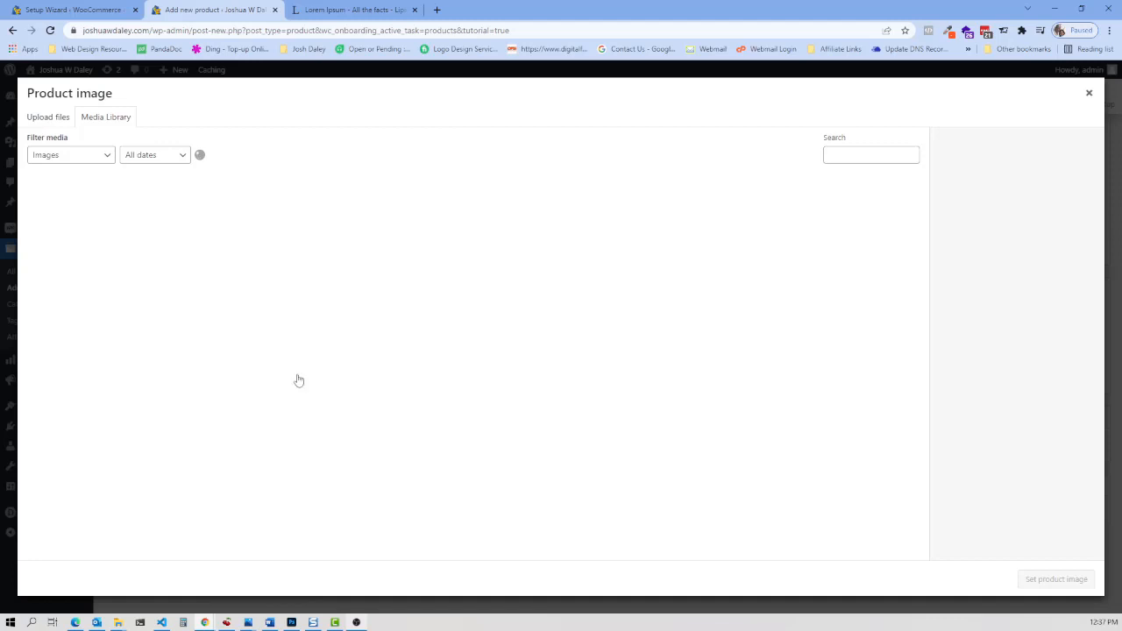
{"action": "left_click", "coordinate": [239, 230]}
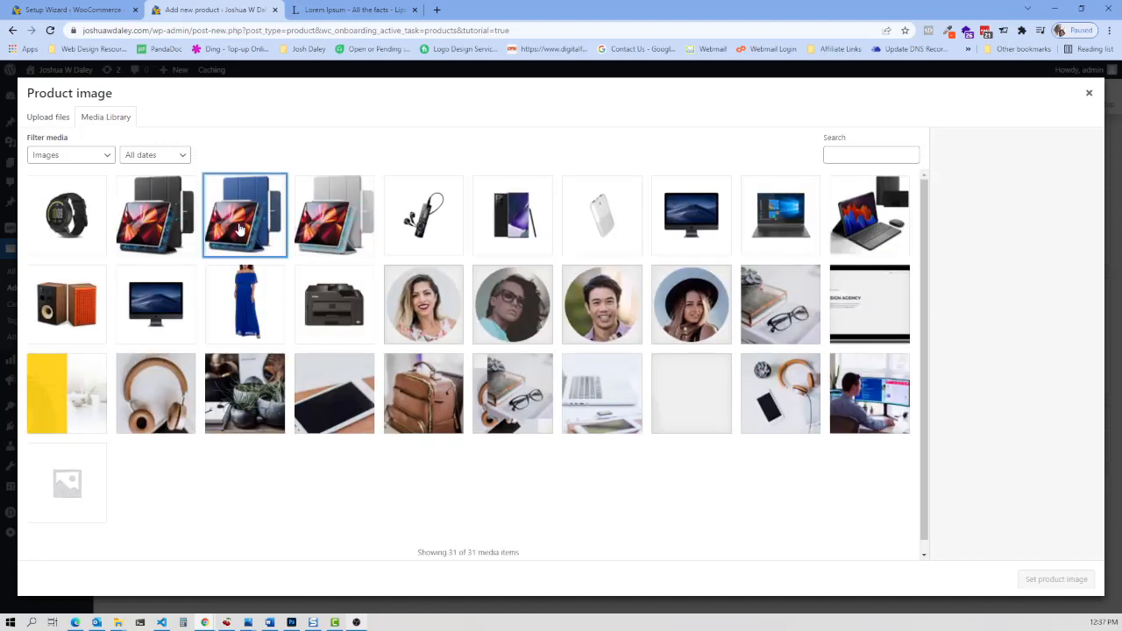
{"action": "left_click", "coordinate": [1047, 586]}
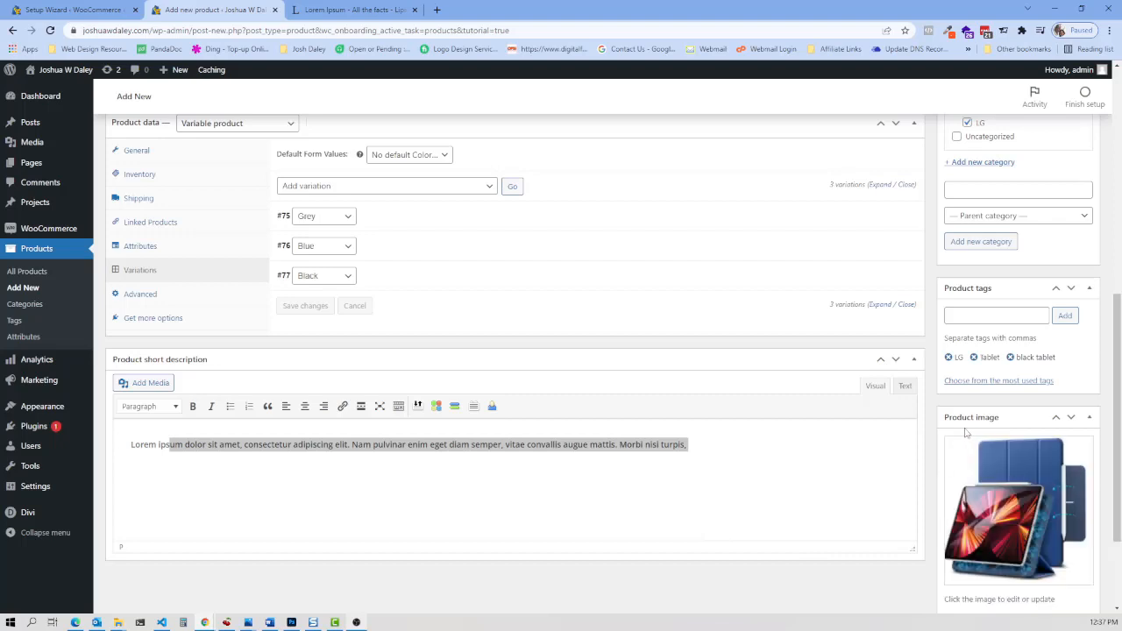
Add the black, blue and grey tablet pictures from the media library to the product gallery
{"action": "scroll", "coordinate": [980, 462], "scroll_direction": "down", "scroll_amount": 2}
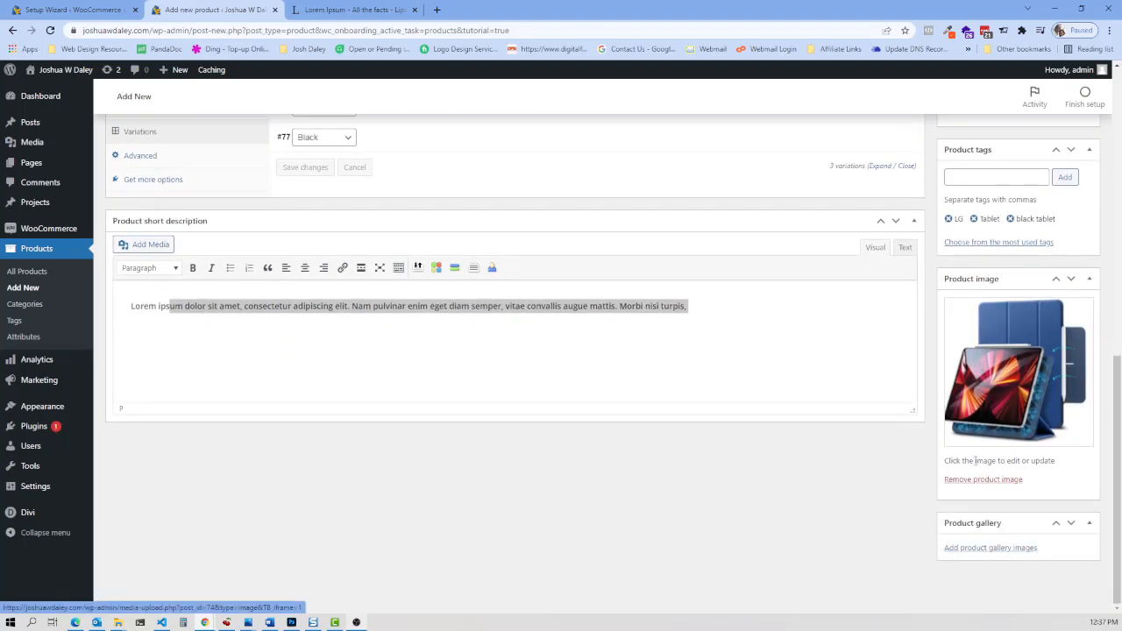
{"action": "left_click", "coordinate": [990, 550]}
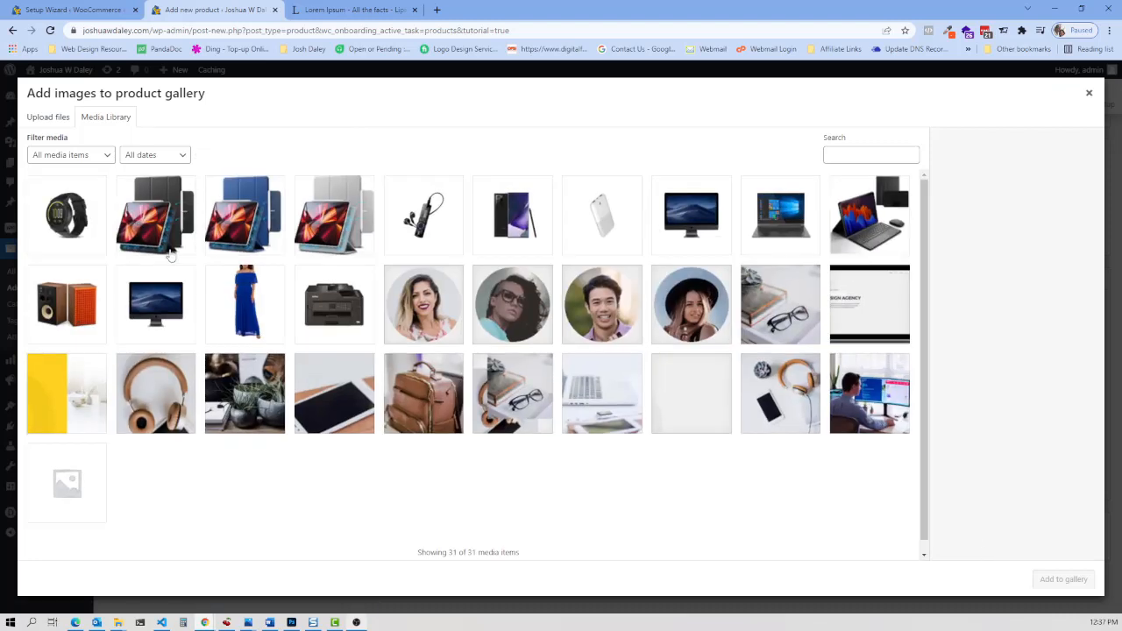
{"action": "left_click", "coordinate": [166, 232]}
{"action": "left_click", "coordinate": [237, 237]}
{"action": "left_click", "coordinate": [310, 235]}
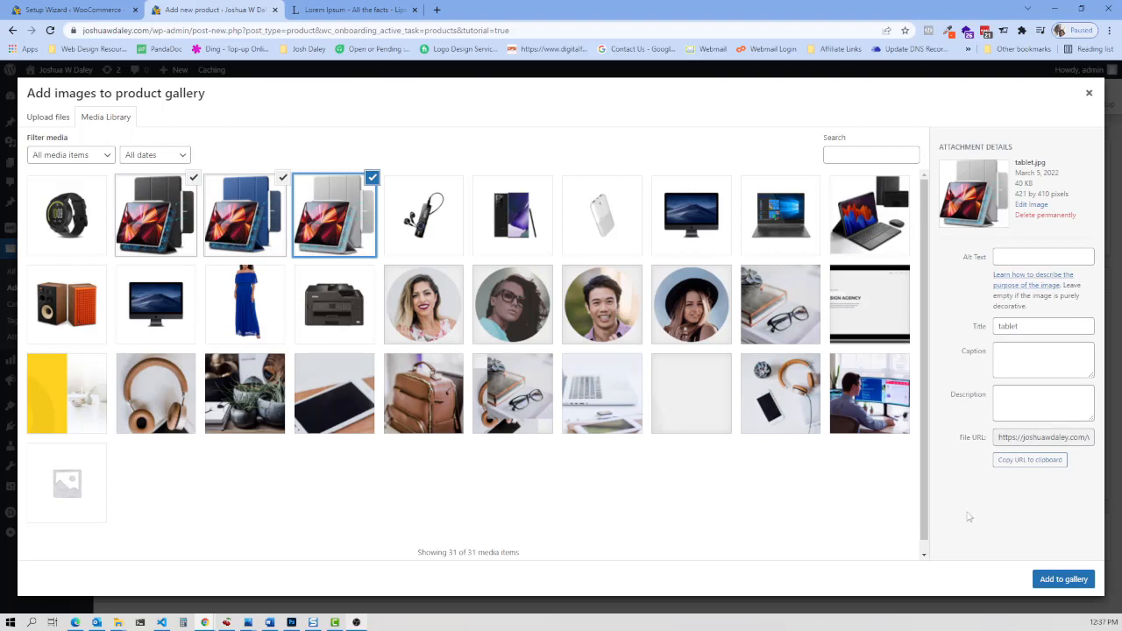
{"action": "left_click", "coordinate": [1063, 579]}
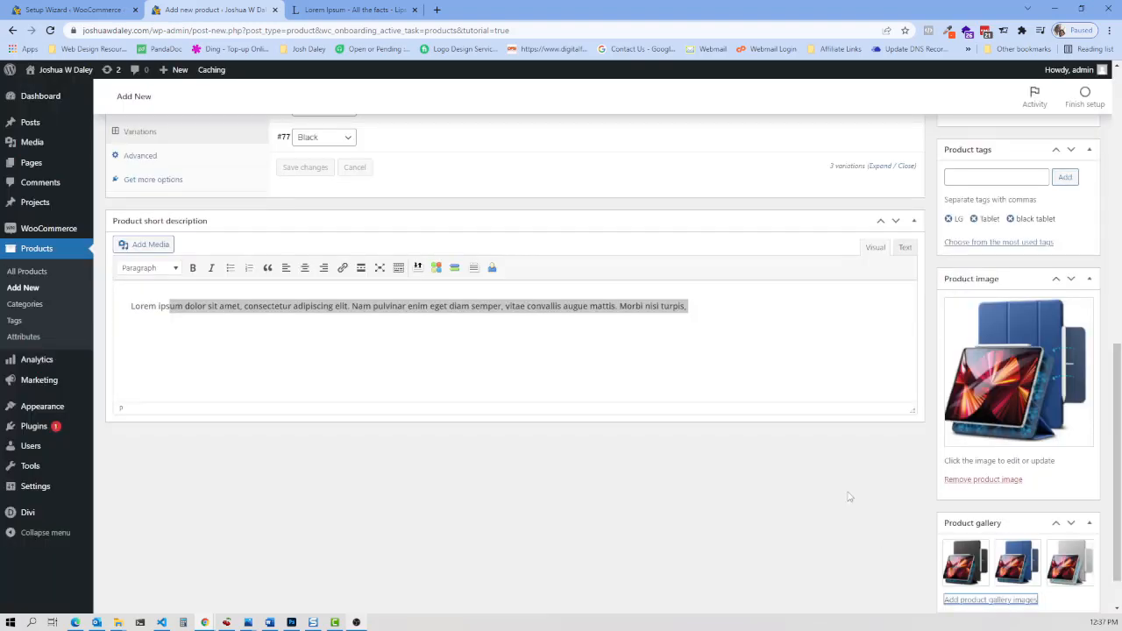
Publish the LG tablet product
{"action": "scroll", "coordinate": [868, 461], "scroll_direction": "up", "scroll_amount": 5}
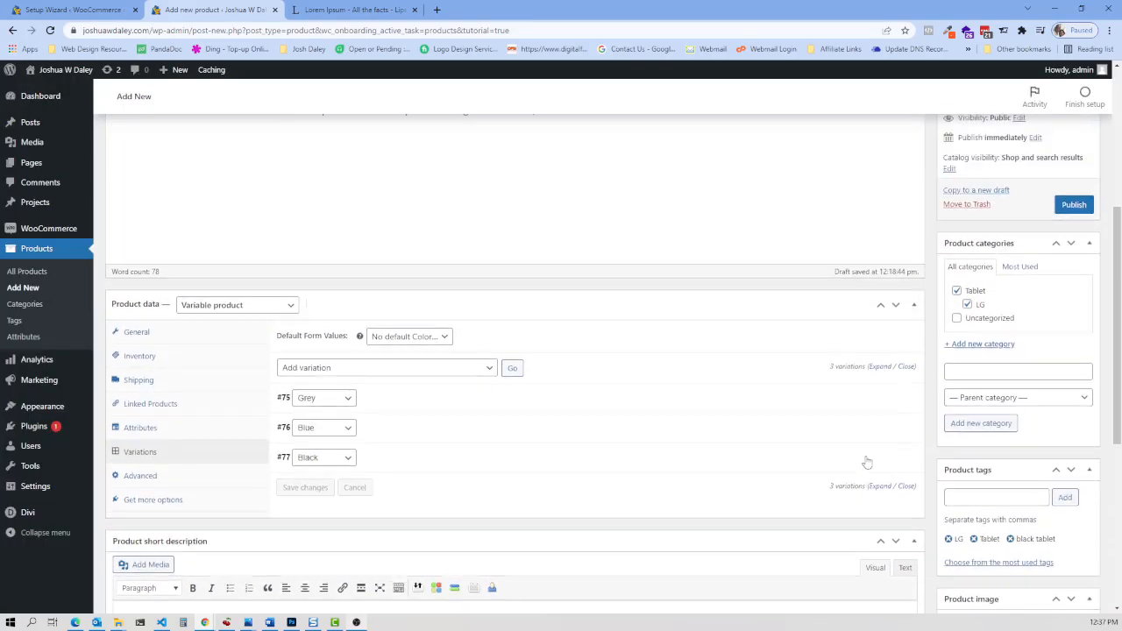
{"action": "scroll", "coordinate": [867, 462], "scroll_direction": "up", "scroll_amount": 1}
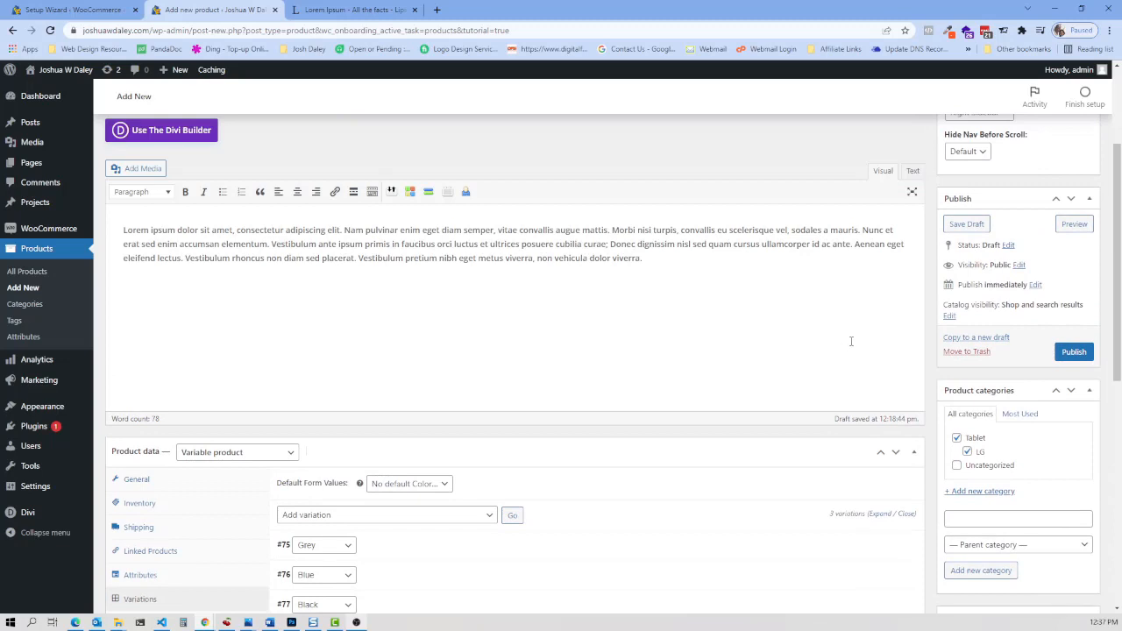
{"action": "left_click", "coordinate": [1075, 352]}
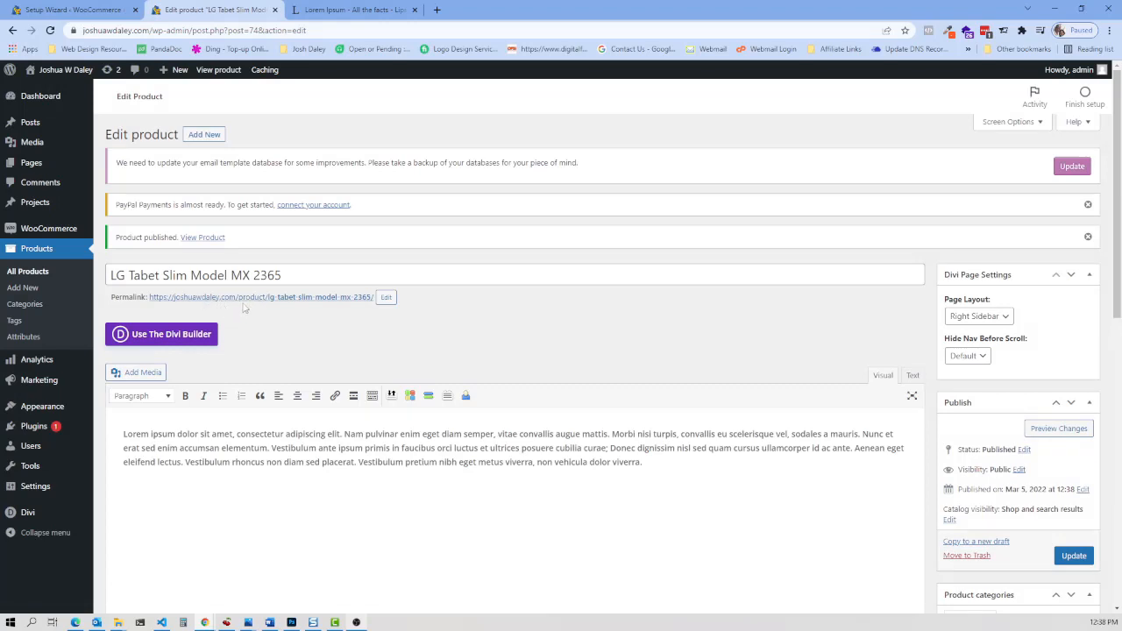
Open the published product's permalink in a new browser tab and switch to it
{"action": "right_click", "coordinate": [241, 299]}
{"action": "left_click", "coordinate": [289, 307]}
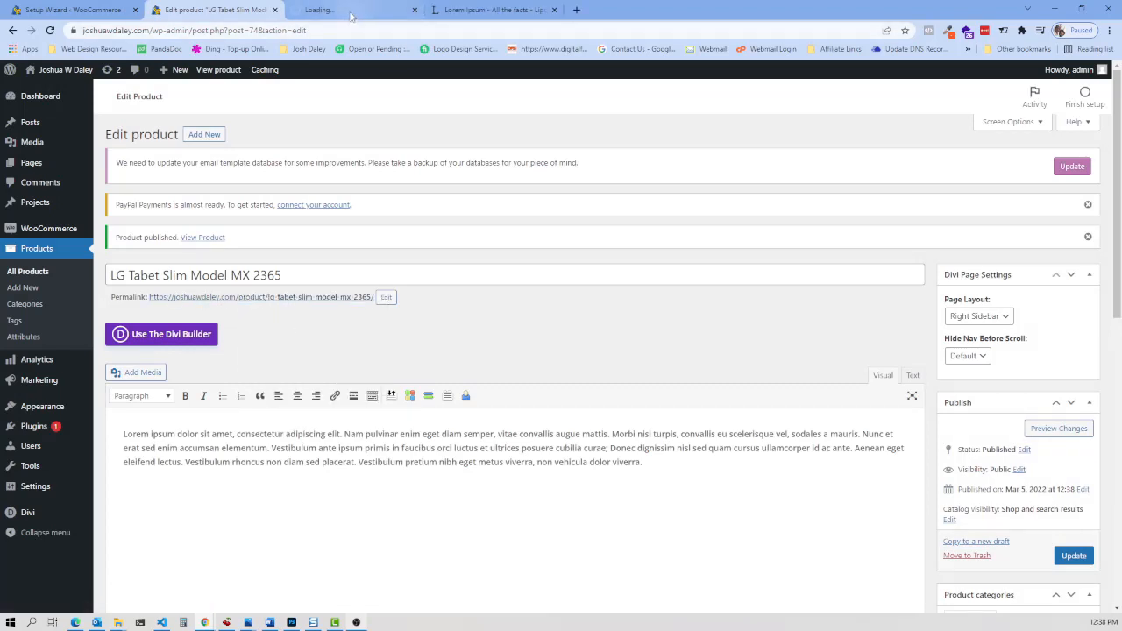
{"action": "left_click", "coordinate": [351, 15]}
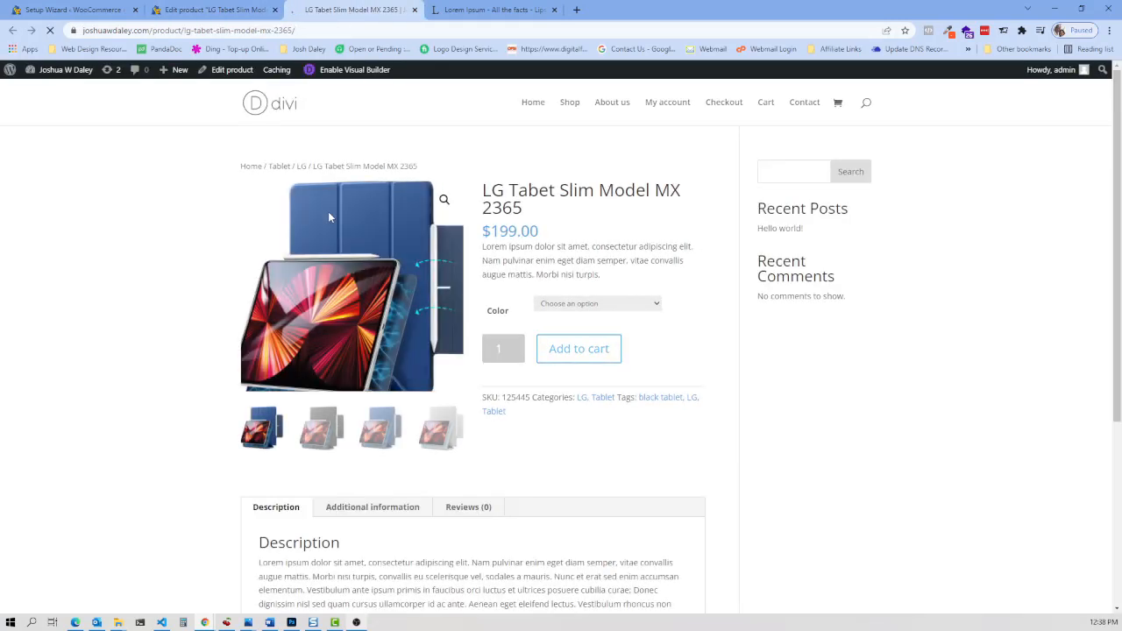
Preview the Grey, Black and Blue color variations on the live product page
{"action": "left_click", "coordinate": [607, 304]}
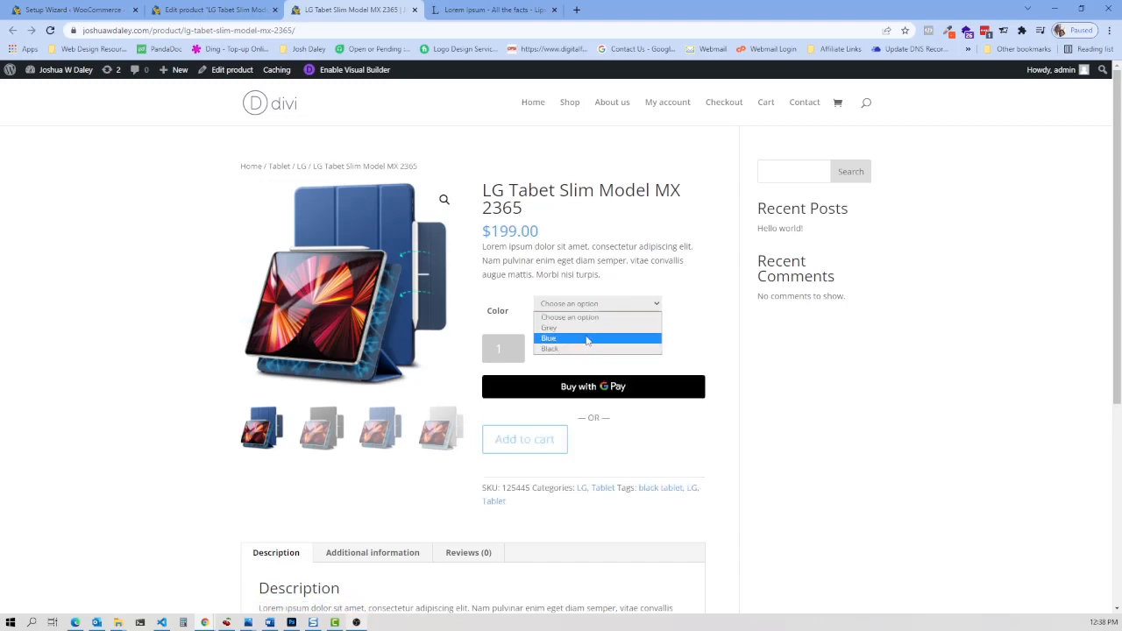
{"action": "left_click", "coordinate": [587, 327]}
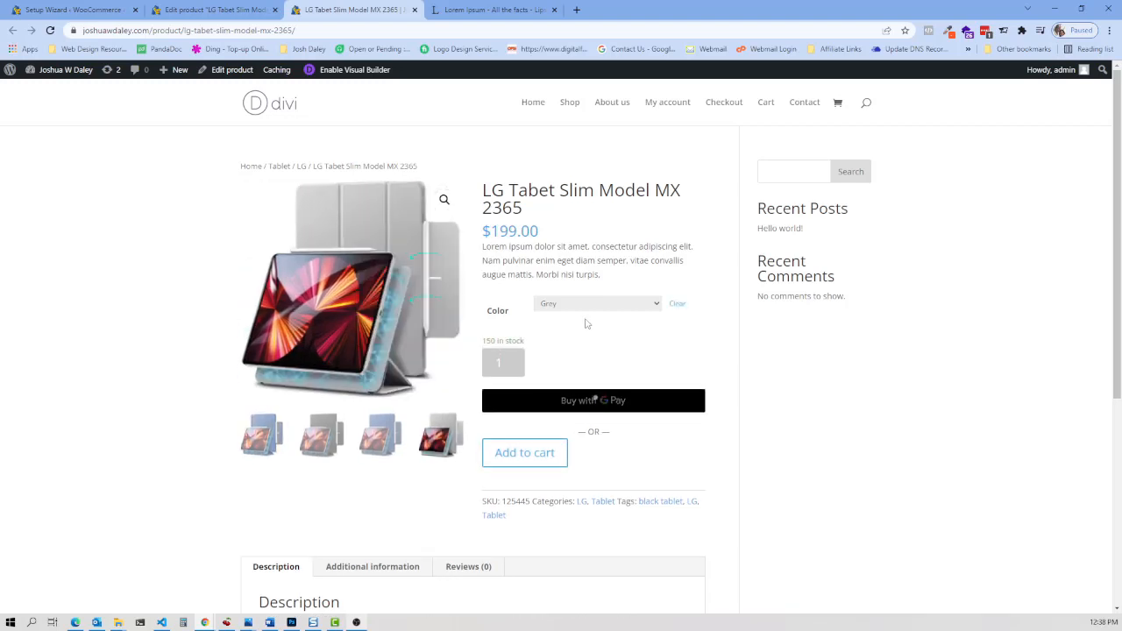
{"action": "left_click", "coordinate": [586, 307]}
{"action": "left_click", "coordinate": [582, 348]}
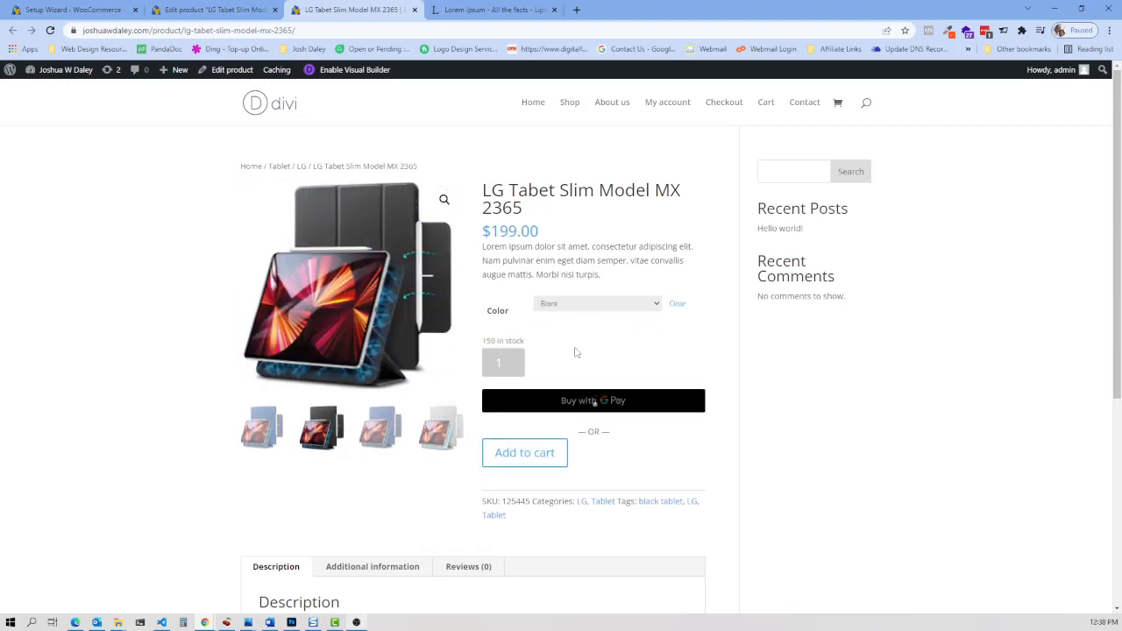
{"action": "left_click", "coordinate": [588, 305]}
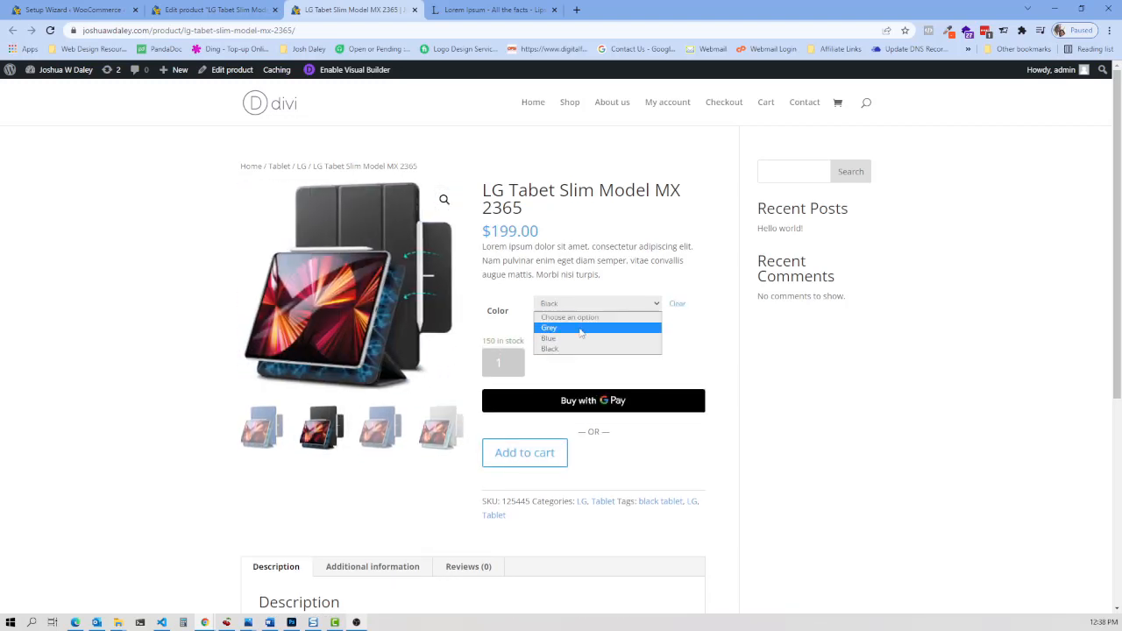
{"action": "left_click", "coordinate": [582, 338]}
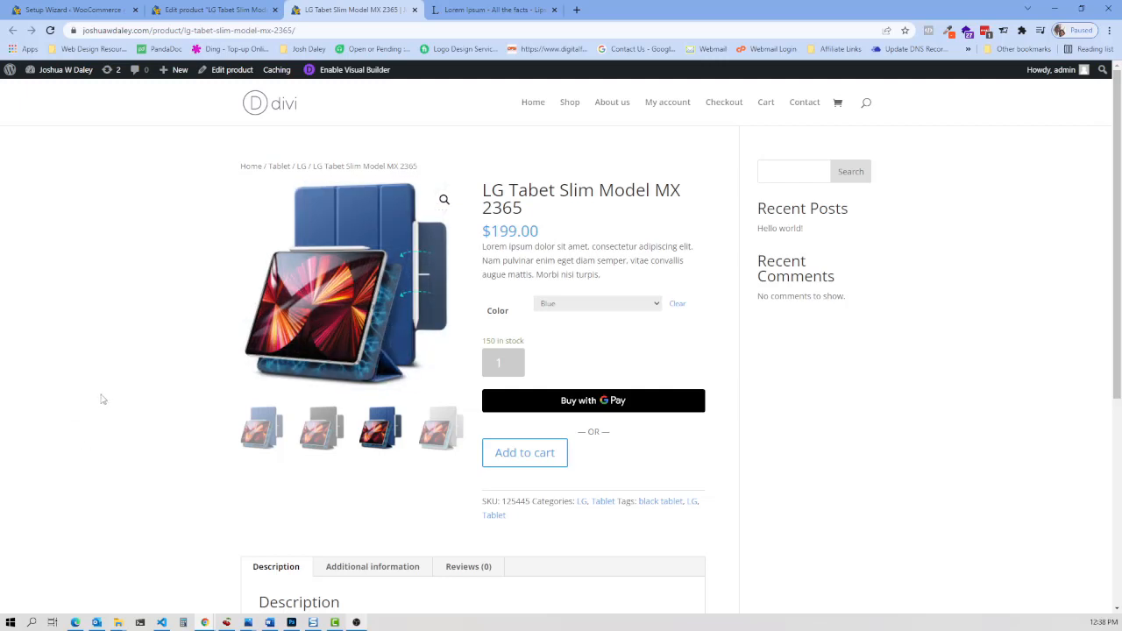
Review the product's description, additional information and reviews sections on the live page, and return to the product editor
{"action": "scroll", "coordinate": [103, 393], "scroll_direction": "down", "scroll_amount": 4}
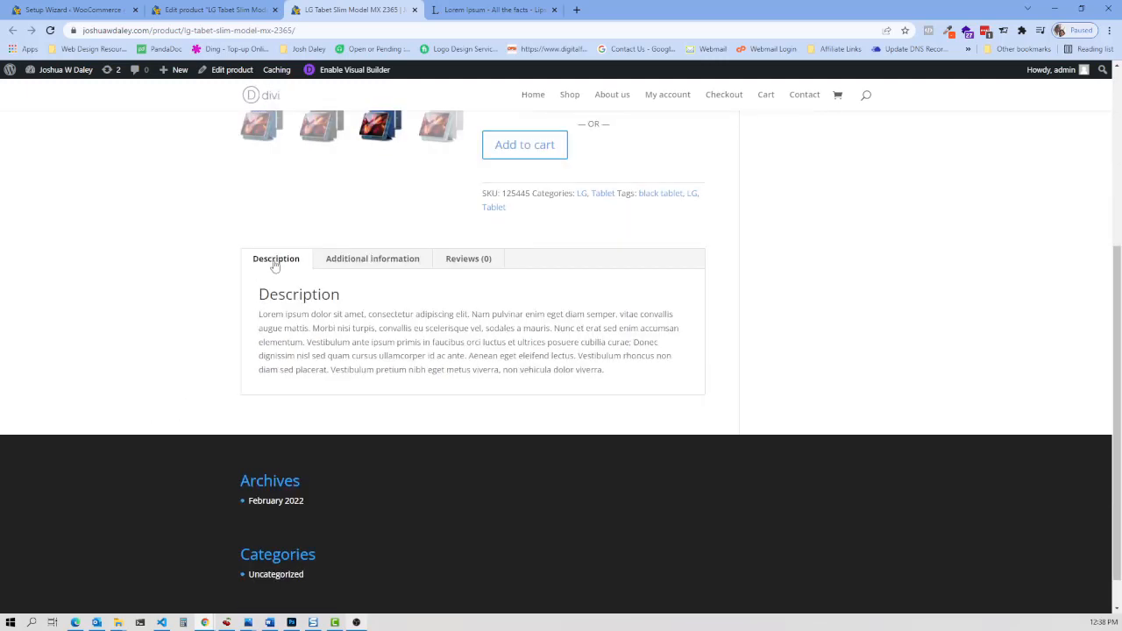
{"action": "left_click", "coordinate": [364, 261]}
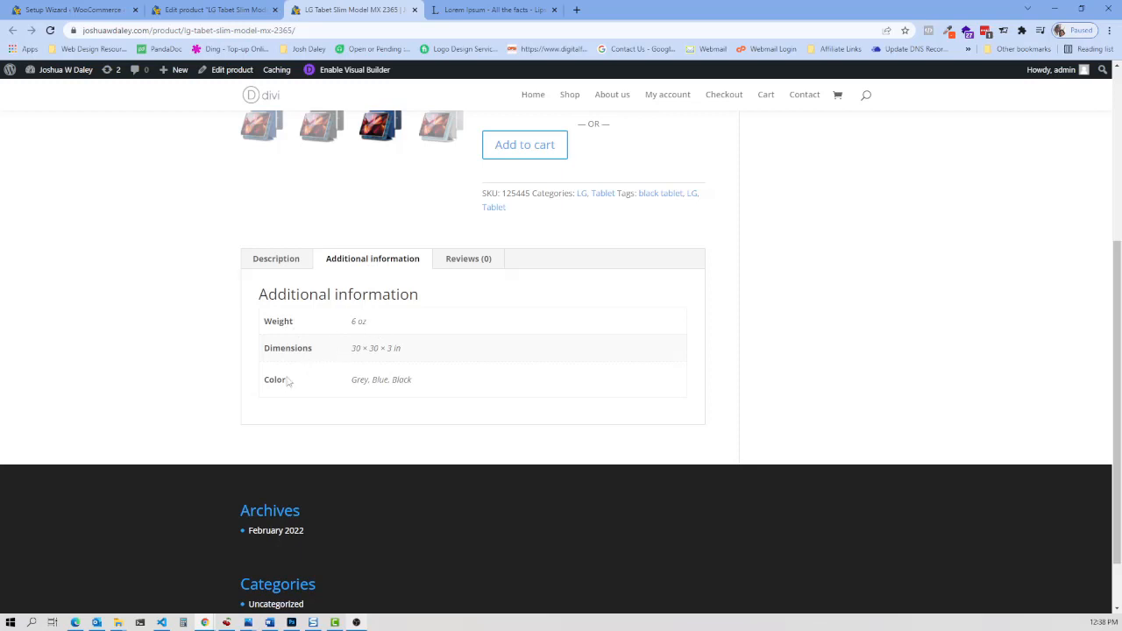
{"action": "left_click", "coordinate": [469, 262]}
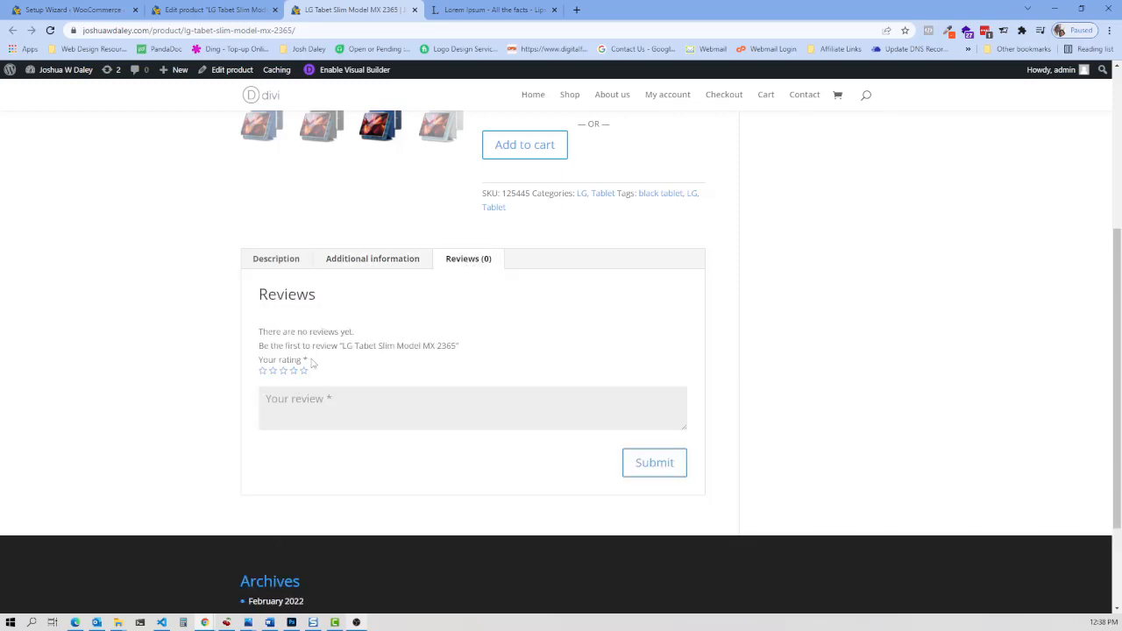
{"action": "left_click", "coordinate": [287, 264]}
{"action": "scroll", "coordinate": [605, 329], "scroll_direction": "up", "scroll_amount": 5}
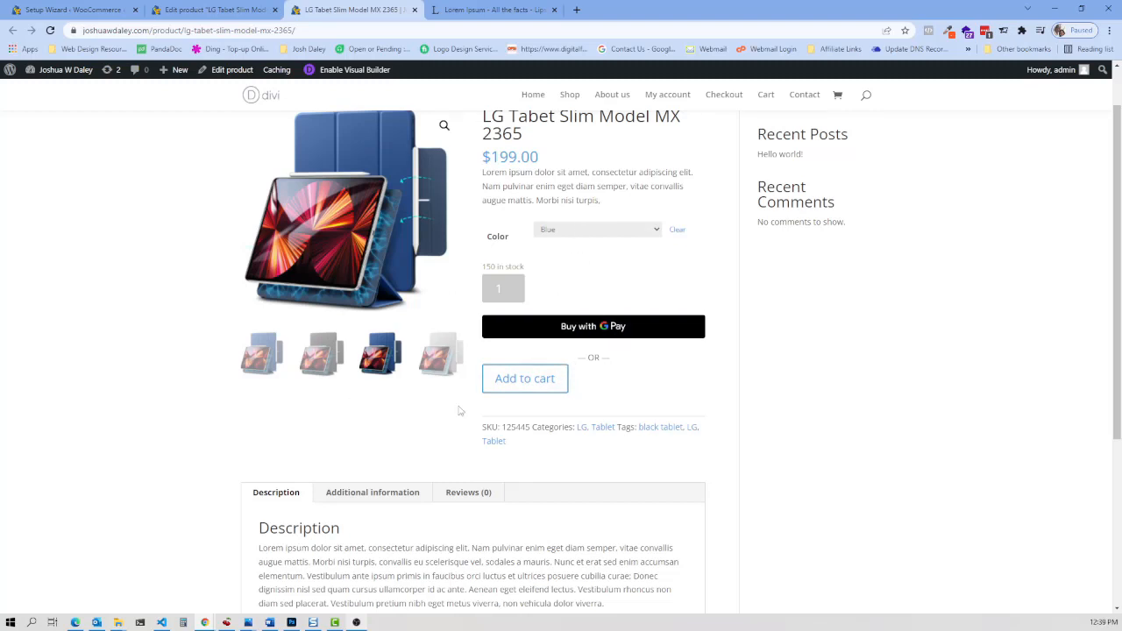
{"action": "scroll", "coordinate": [392, 329], "scroll_direction": "up", "scroll_amount": 1}
{"action": "scroll", "coordinate": [393, 331], "scroll_direction": "up", "scroll_amount": 1}
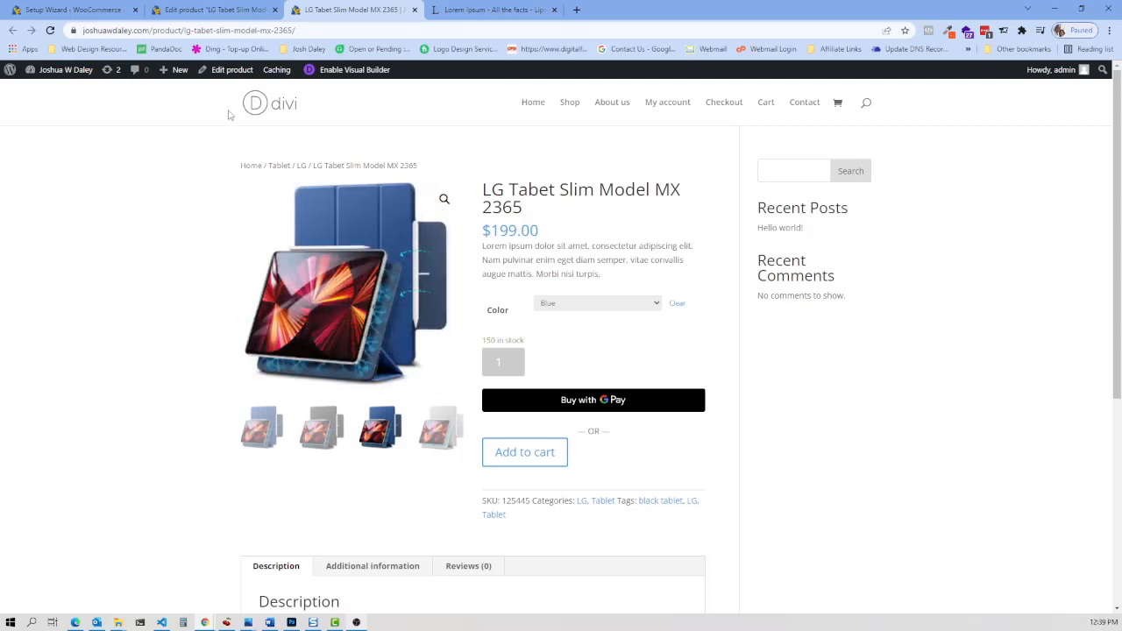
{"action": "left_click", "coordinate": [215, 10]}
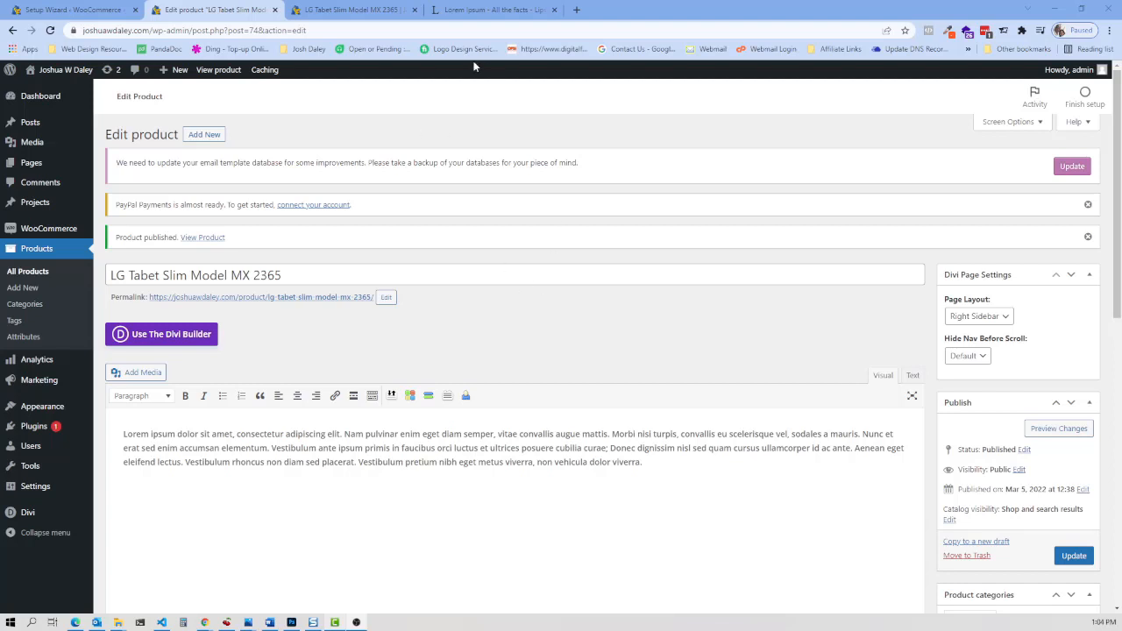
Open fotor.com in a new browser tab
{"action": "left_click", "coordinate": [576, 10]}
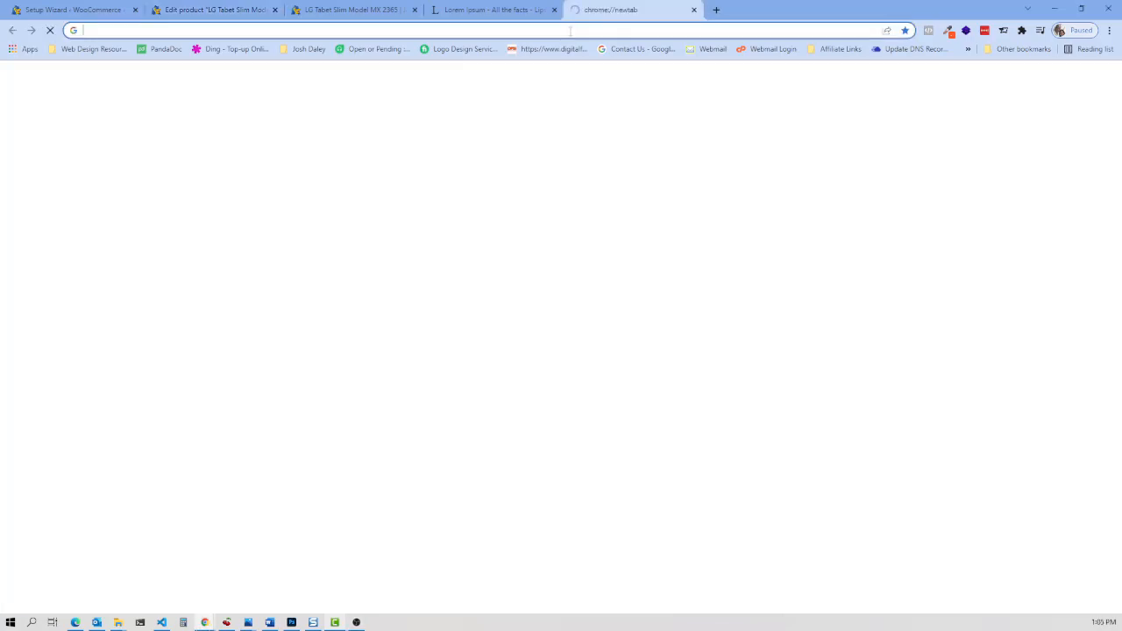
{"action": "type", "text": "fotor"}
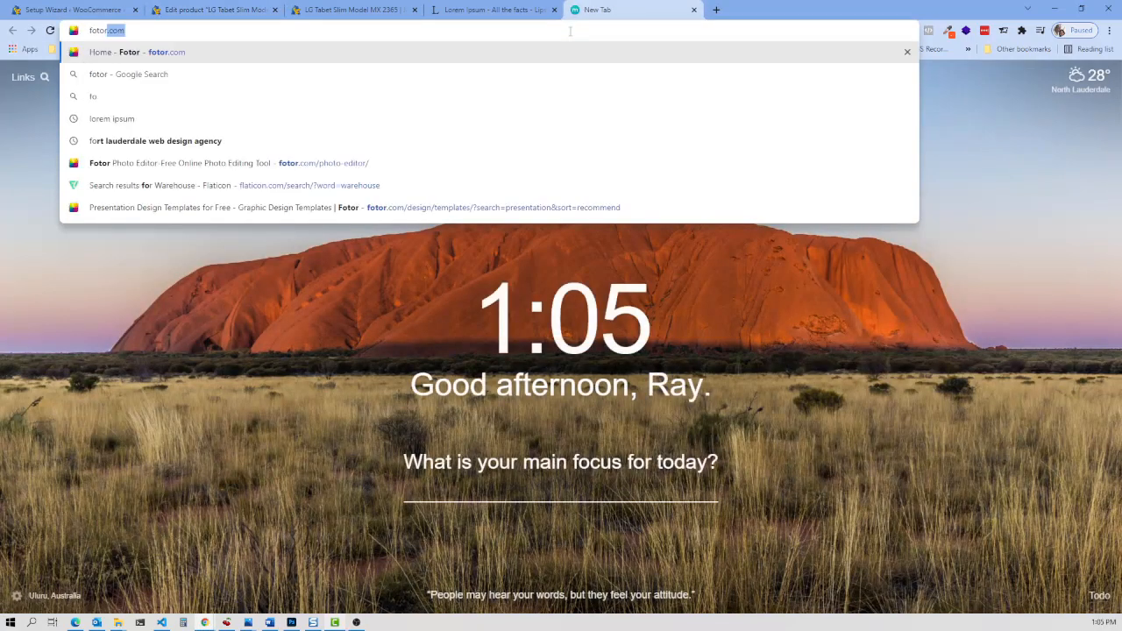
{"action": "type", "text": ".com"}
{"action": "key", "text": "Return"}
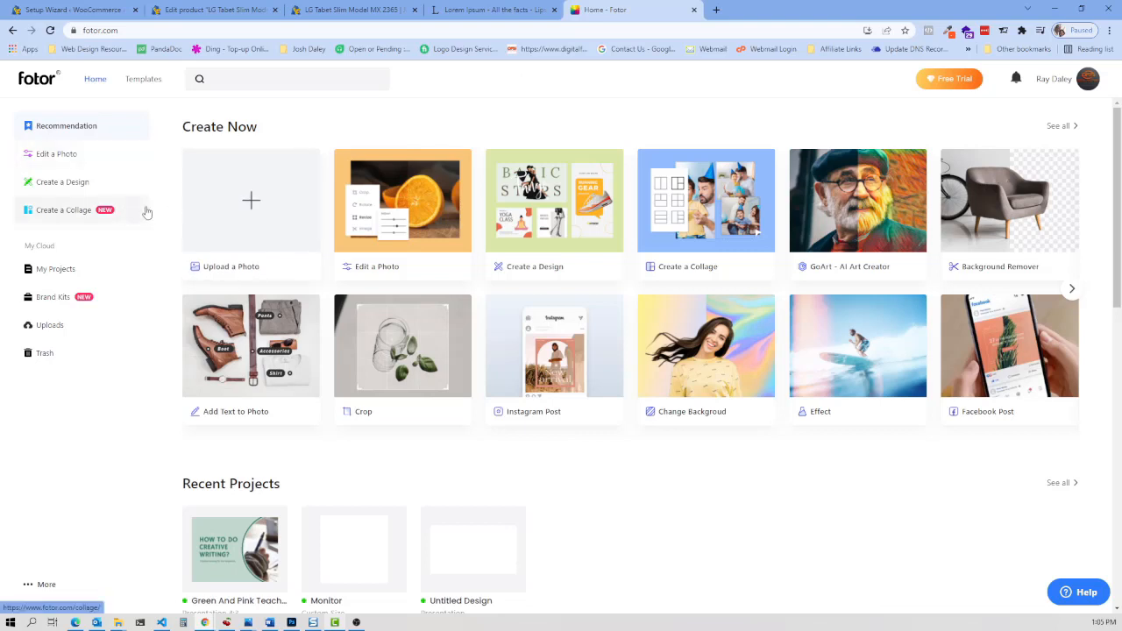
Find presentation templates on Fotor and open the green "How to do creative writing?" template in the design editor
{"action": "left_click", "coordinate": [235, 81]}
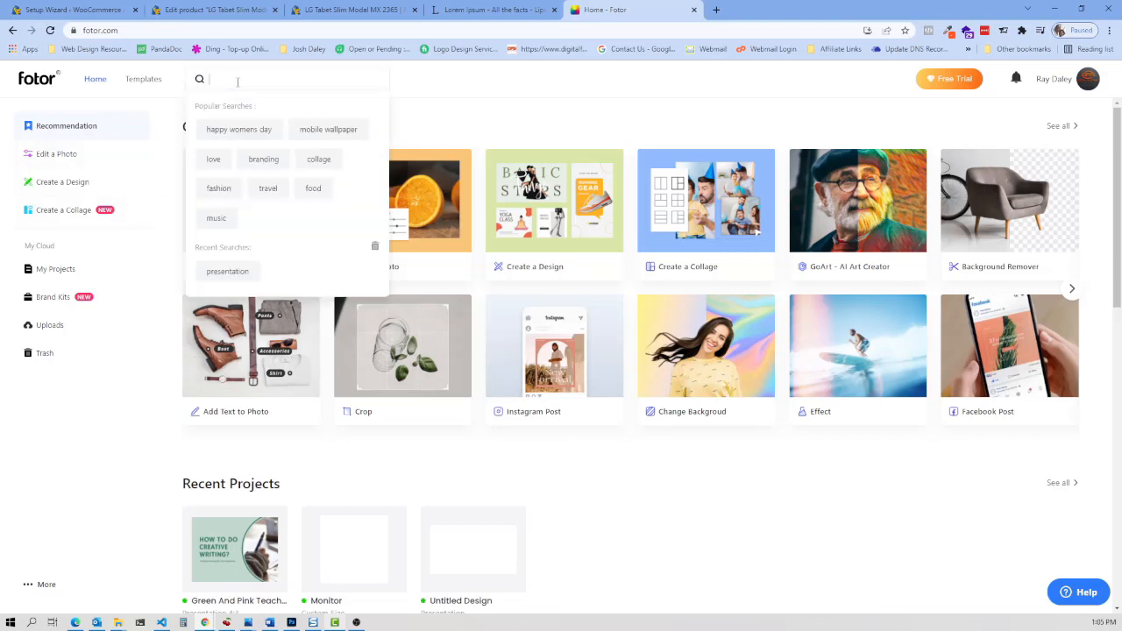
{"action": "left_click", "coordinate": [227, 272]}
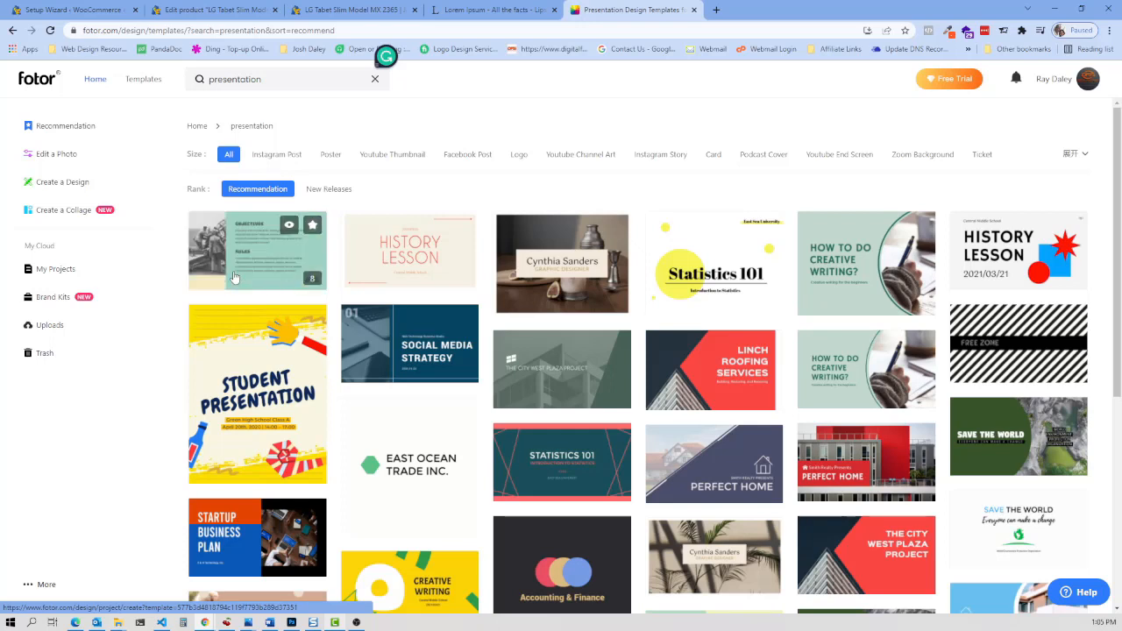
{"action": "left_click", "coordinate": [873, 274]}
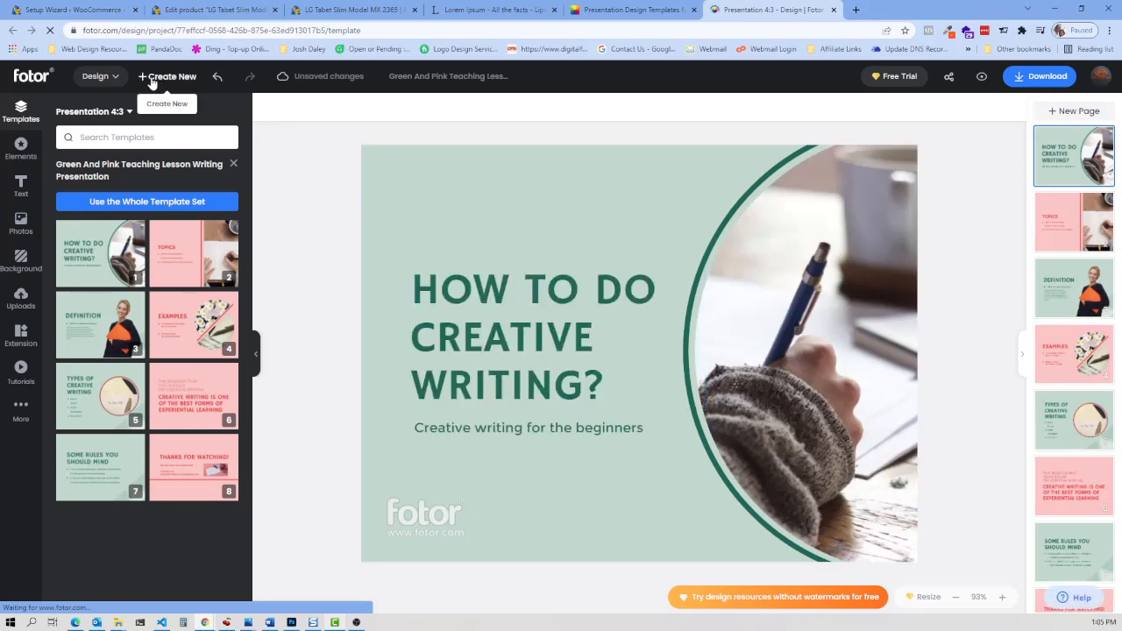
Create a new custom-size design of 1000 by 1000 px and close the template and search results tabs
{"action": "left_click", "coordinate": [151, 79]}
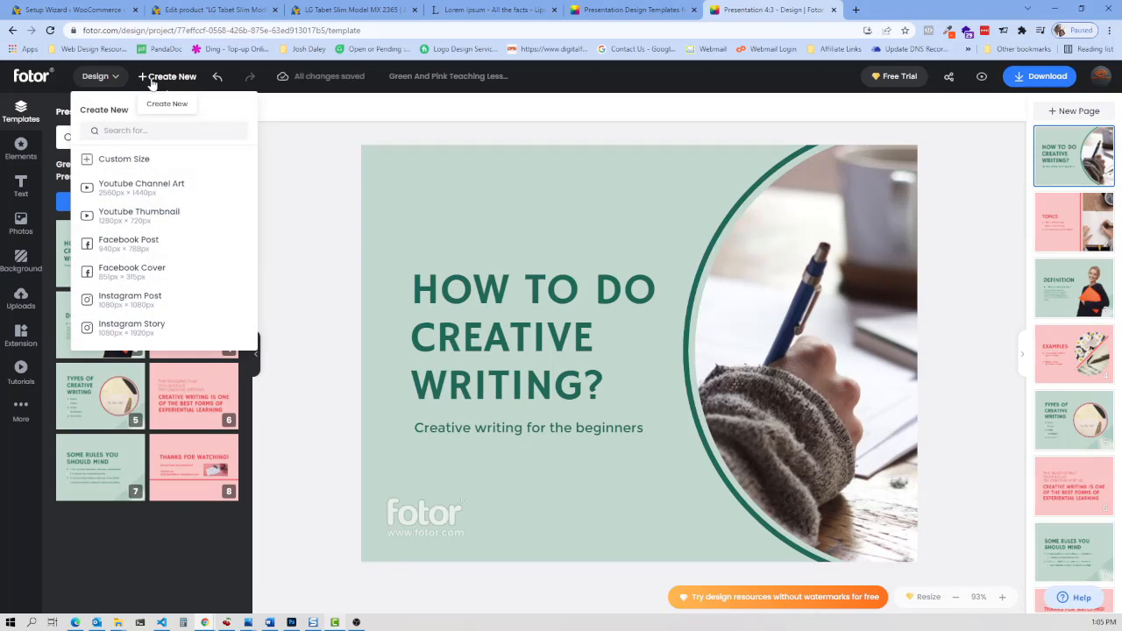
{"action": "left_click", "coordinate": [119, 161]}
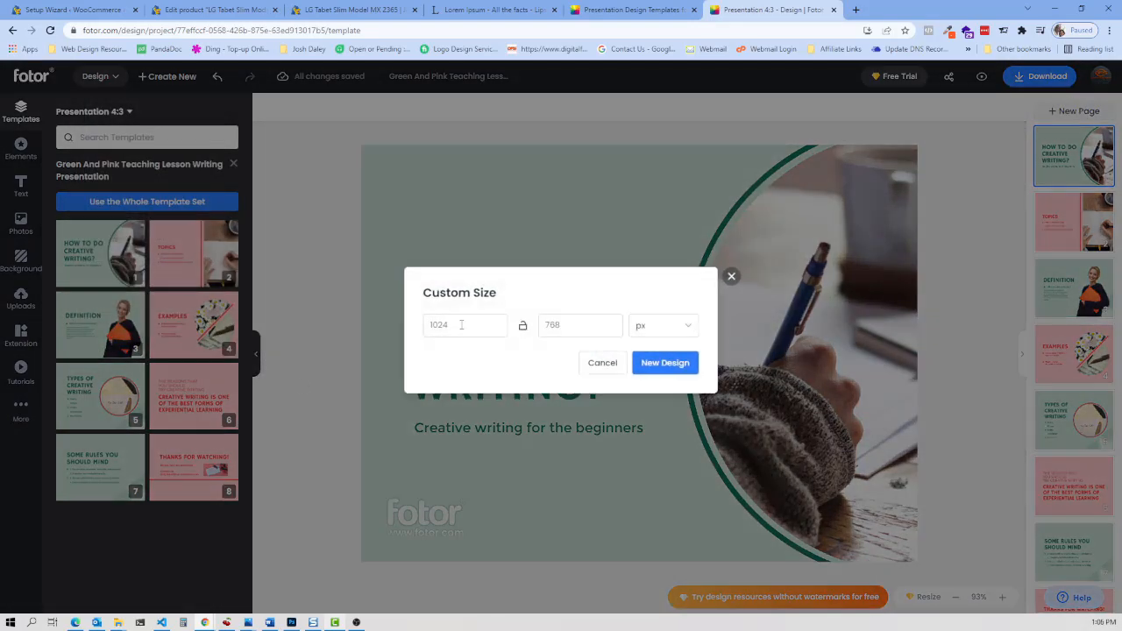
{"action": "left_click_drag", "start_coordinate": [461, 324], "coordinate": [427, 325]}
{"action": "type", "text": "1000"}
{"action": "left_click_drag", "start_coordinate": [566, 325], "coordinate": [476, 328]}
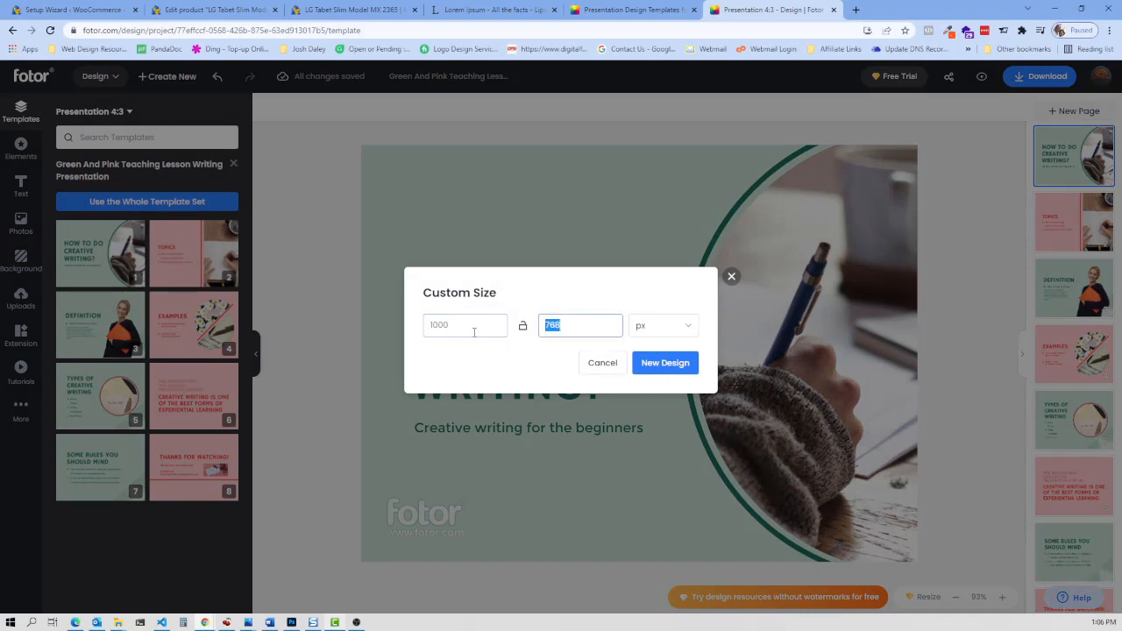
{"action": "type", "text": "1000"}
{"action": "left_click", "coordinate": [664, 364]}
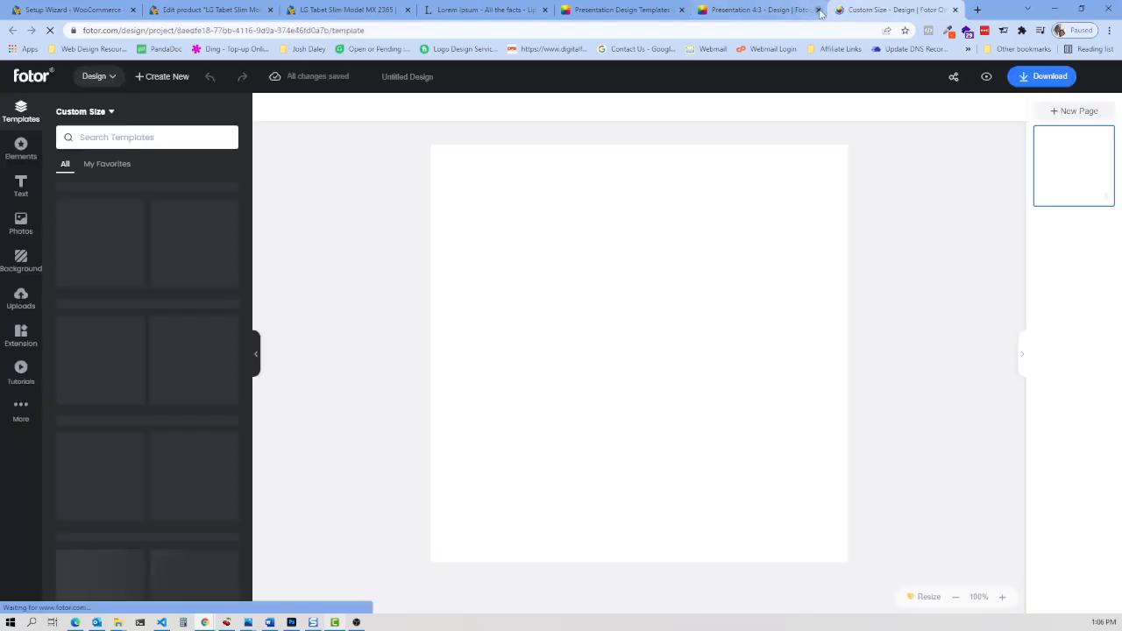
{"action": "left_click", "coordinate": [820, 11]}
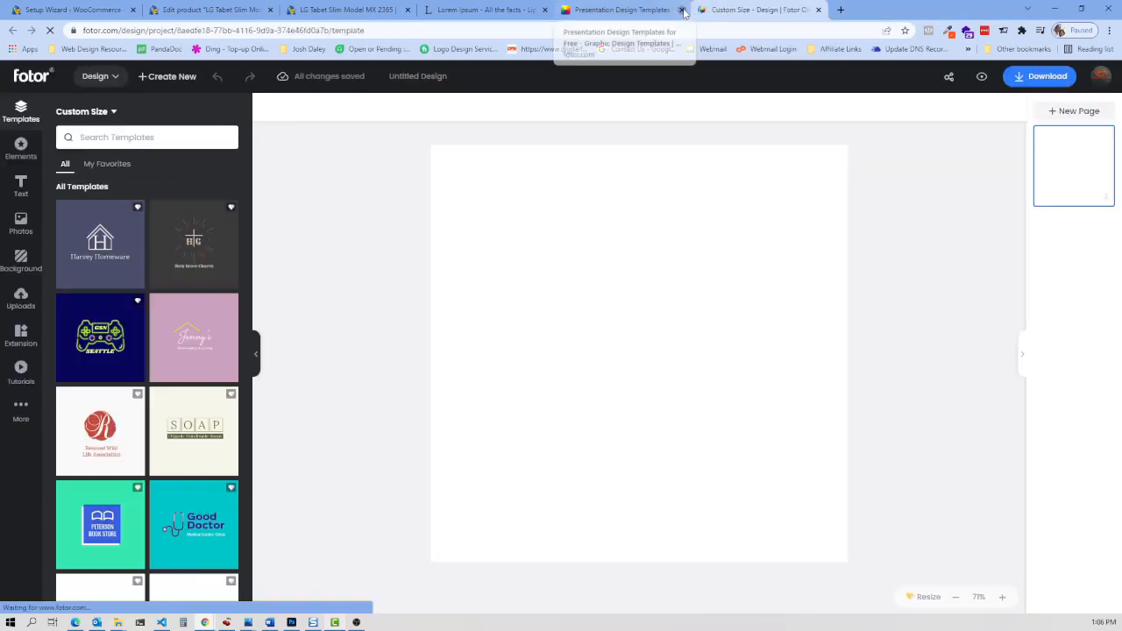
{"action": "left_click", "coordinate": [683, 12]}
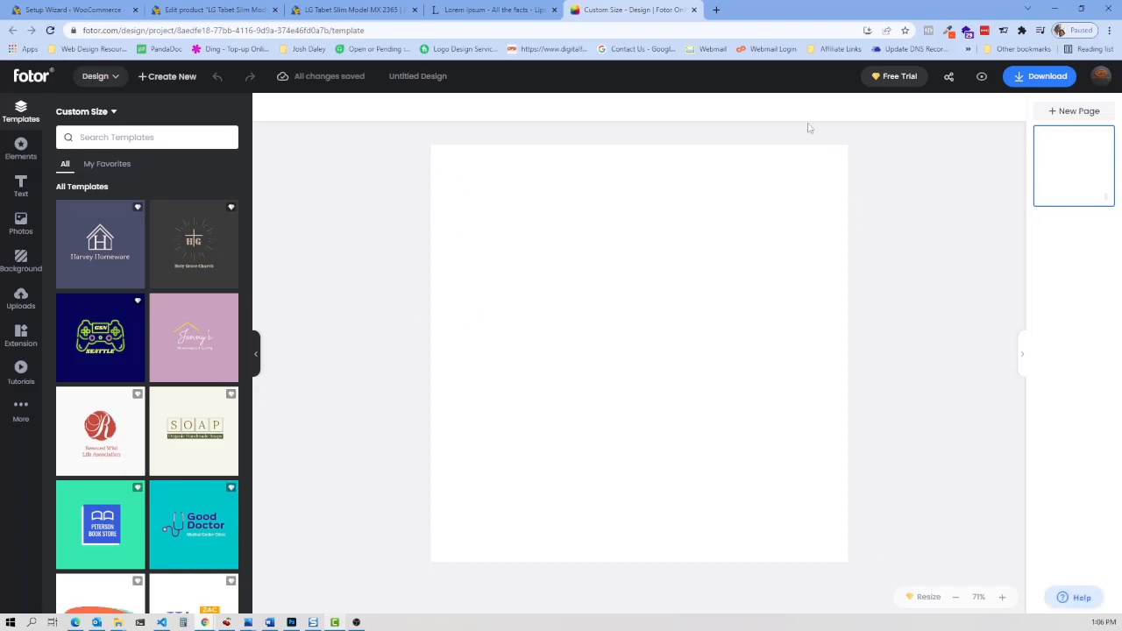
Try light grey as the canvas background and change it back to white
{"action": "left_click", "coordinate": [552, 315]}
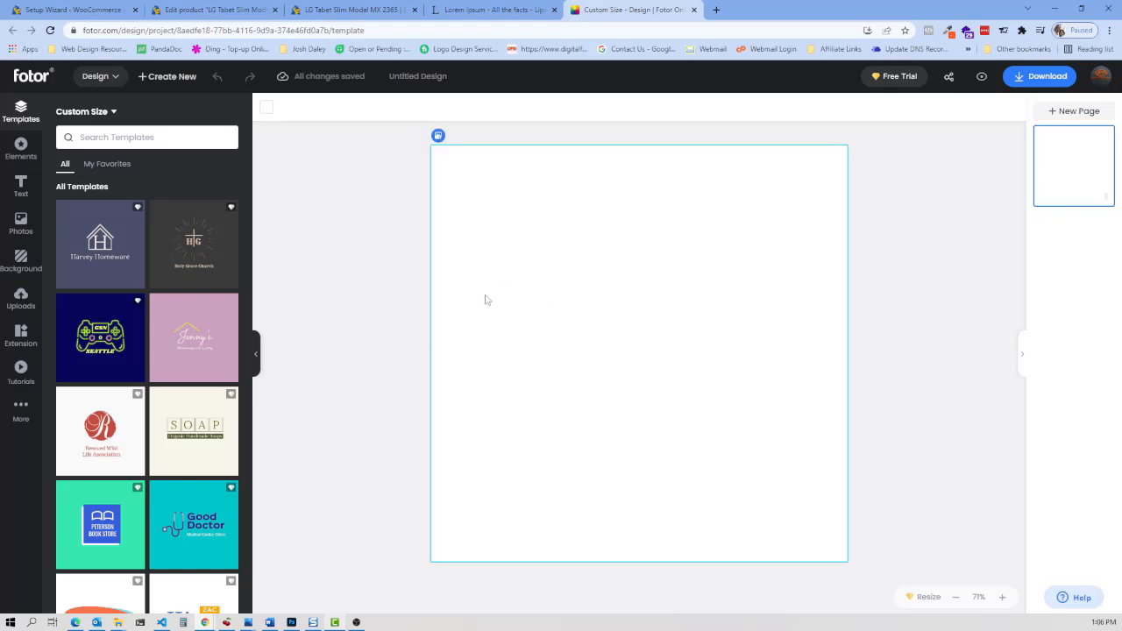
{"action": "left_click", "coordinate": [19, 263]}
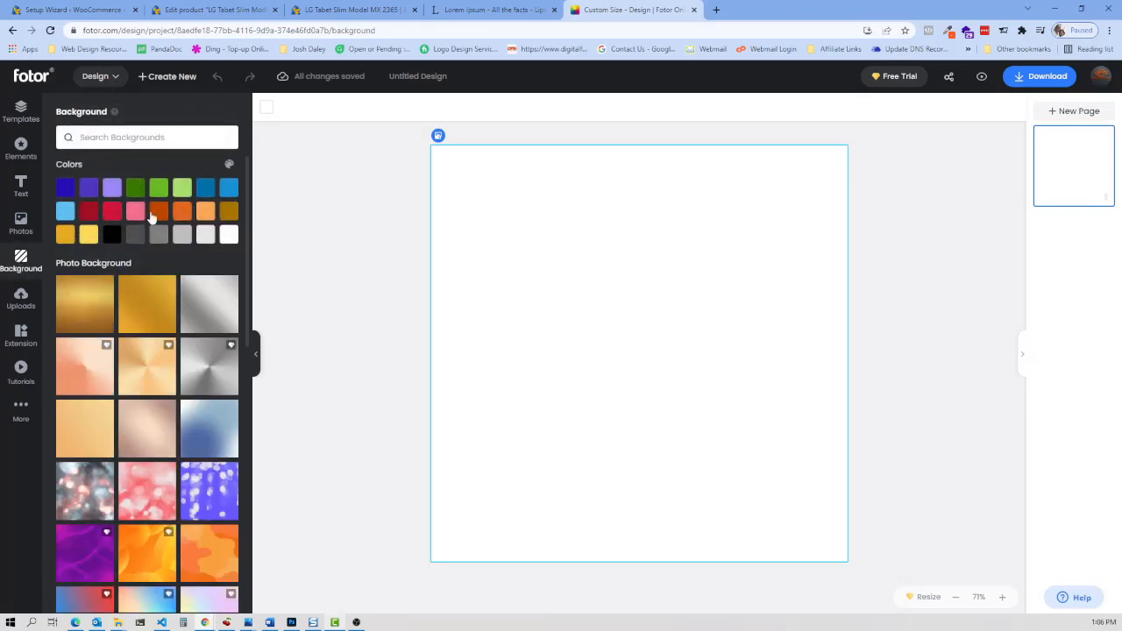
{"action": "left_click", "coordinate": [202, 238]}
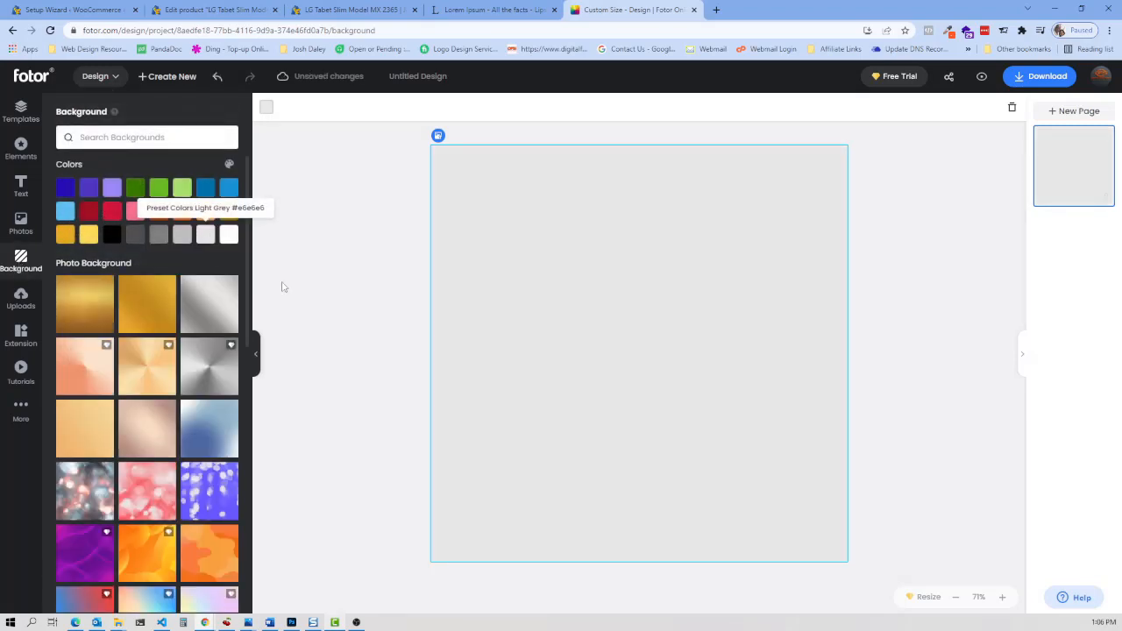
{"action": "left_click", "coordinate": [229, 236]}
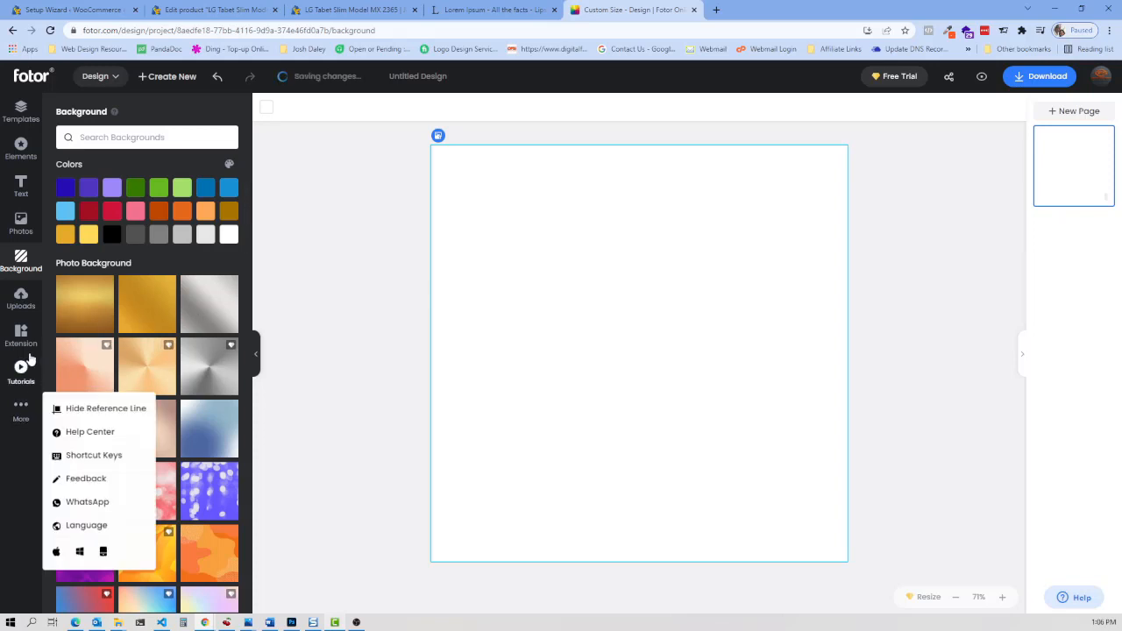
Upload the laptop image from the Products folder and place it on the canvas
{"action": "left_click", "coordinate": [21, 302]}
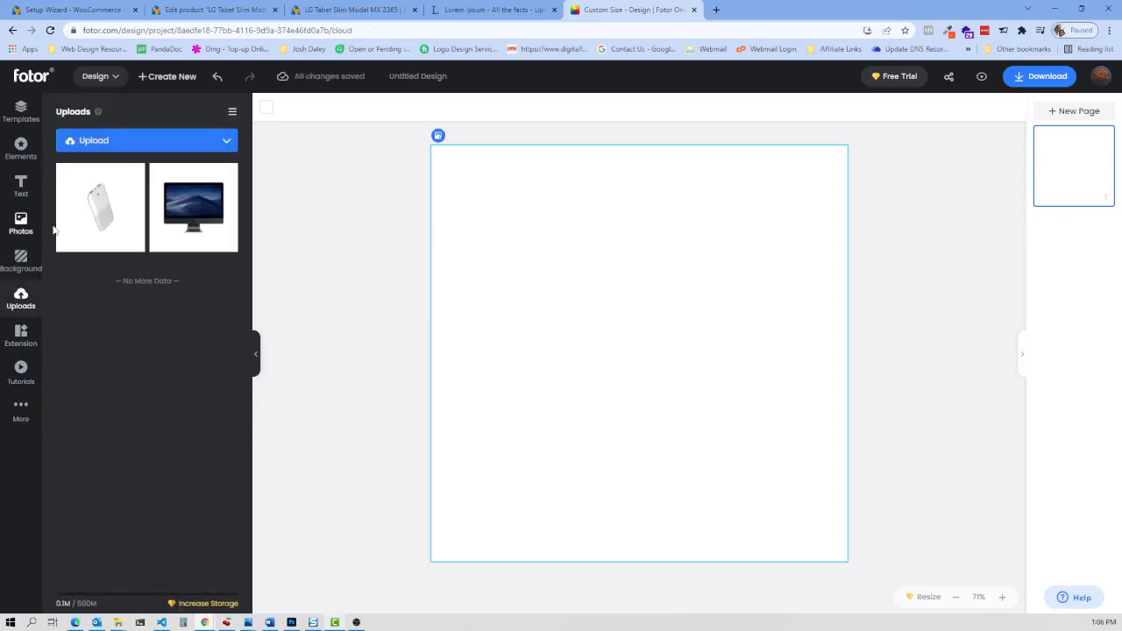
{"action": "left_click", "coordinate": [112, 143]}
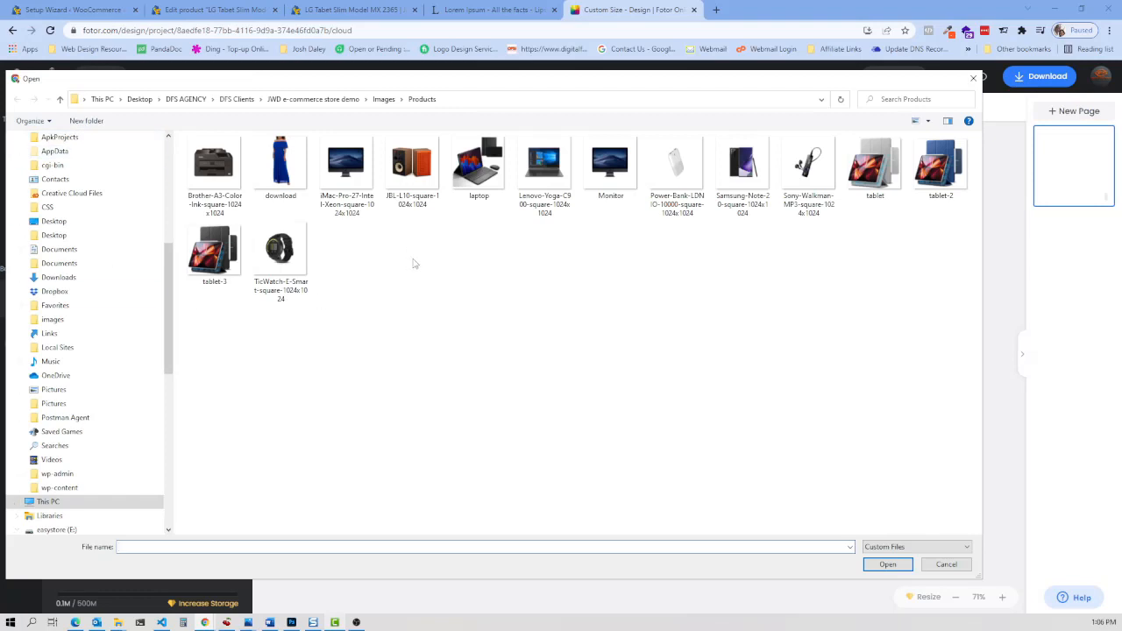
{"action": "left_click", "coordinate": [478, 178]}
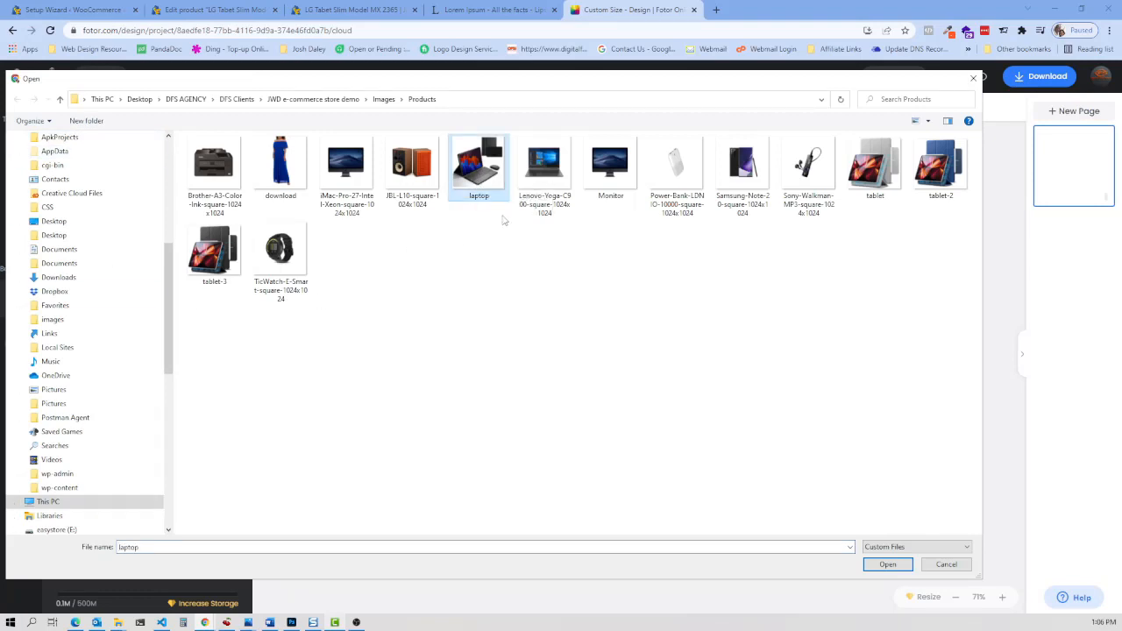
{"action": "left_click", "coordinate": [900, 567]}
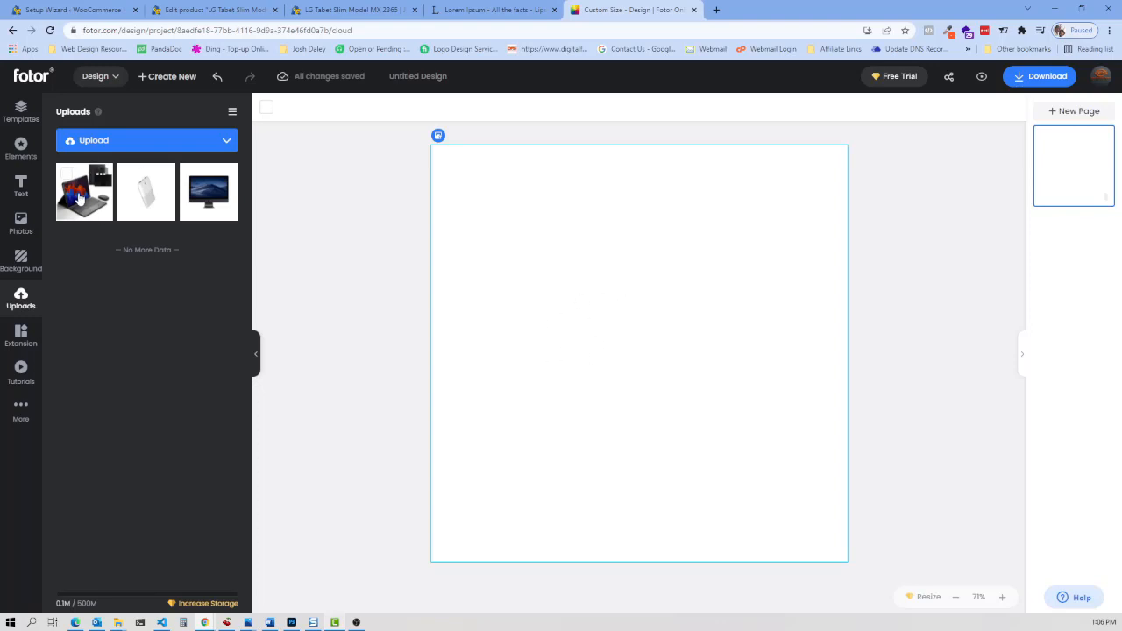
{"action": "left_click", "coordinate": [79, 198]}
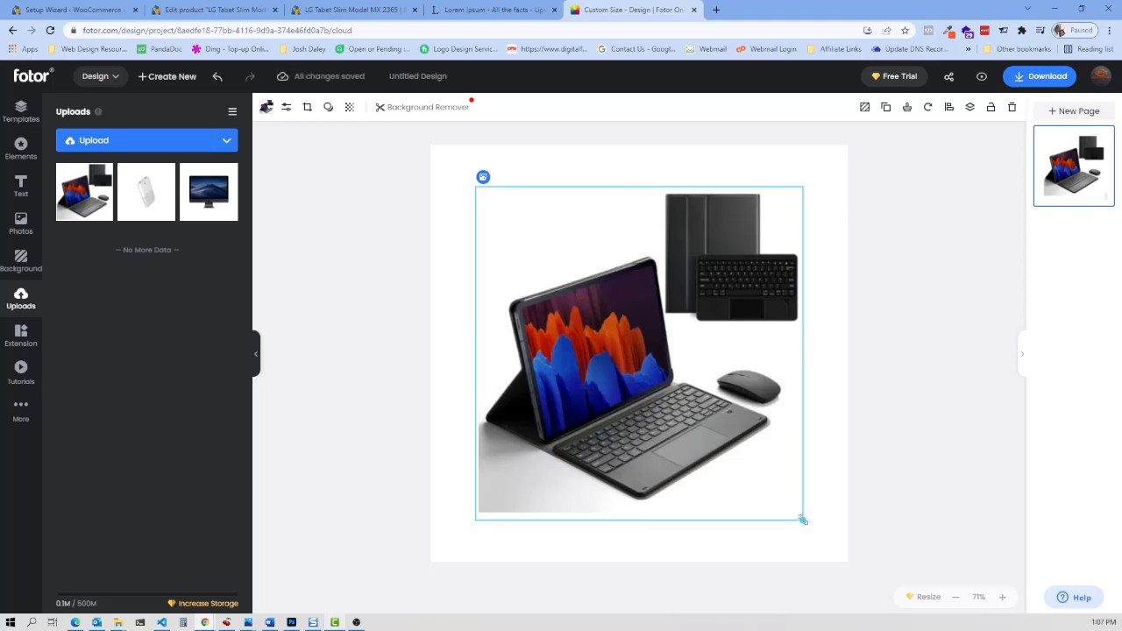
Try enlarging the laptop image to almost fill the canvas, undo both resizes and deselect the image
{"action": "left_click_drag", "start_coordinate": [802, 521], "coordinate": [839, 556]}
{"action": "left_click_drag", "start_coordinate": [475, 186], "coordinate": [431, 153]}
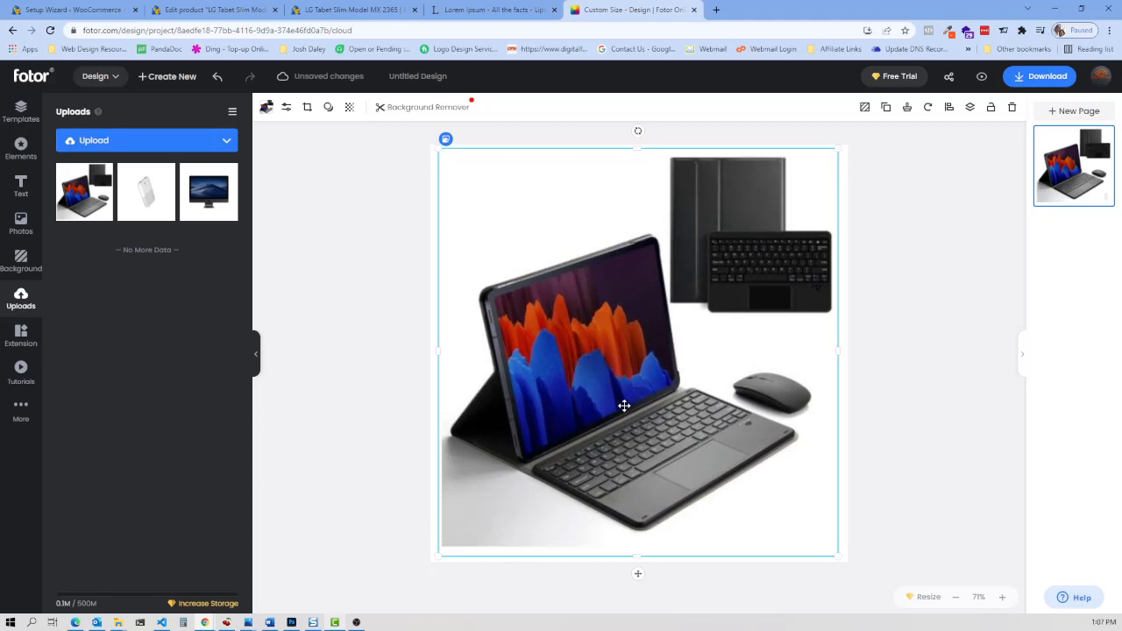
{"action": "key", "text": "ctrl+z"}
{"action": "key", "text": "ctrl+z"}
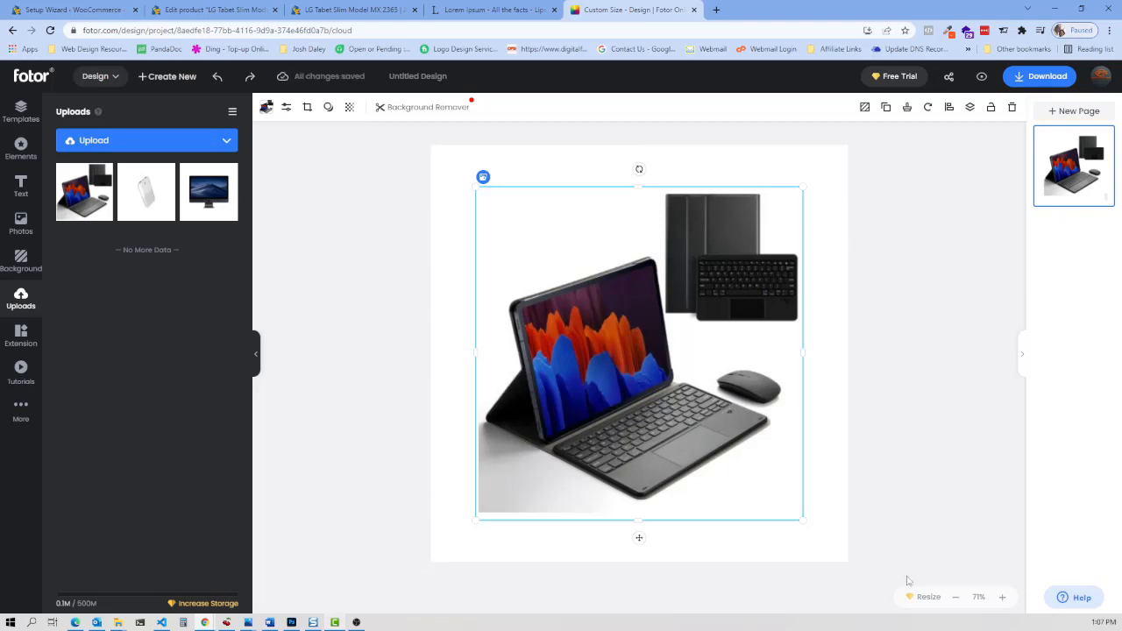
{"action": "left_click", "coordinate": [346, 360]}
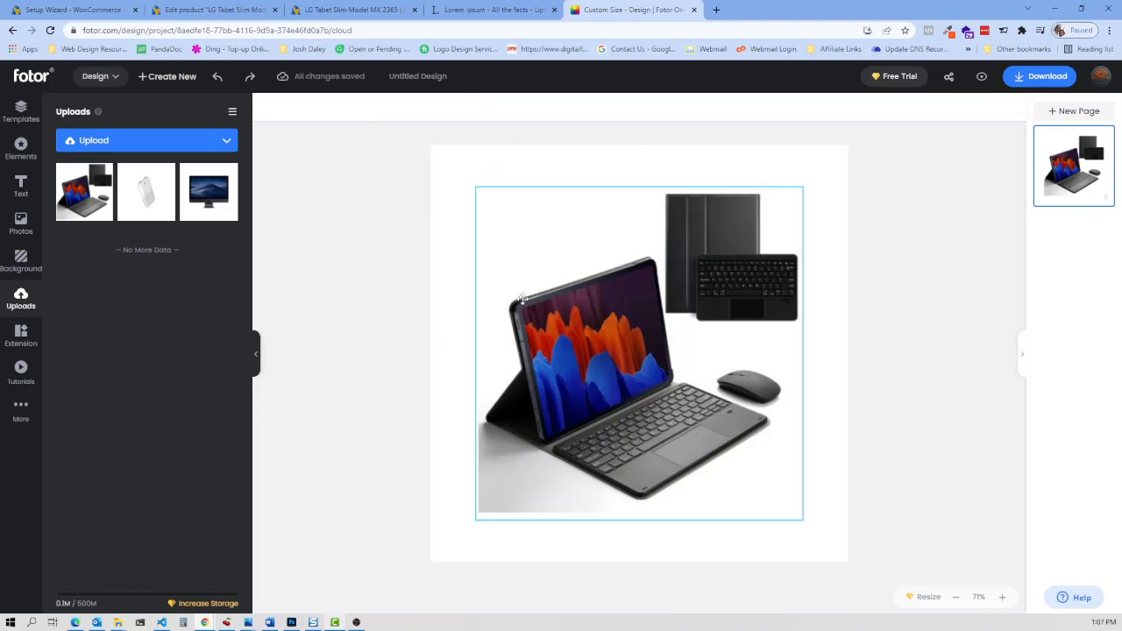
Download the design as a Normal JPG with the file name "Laptop resized"
{"action": "left_click", "coordinate": [1037, 85]}
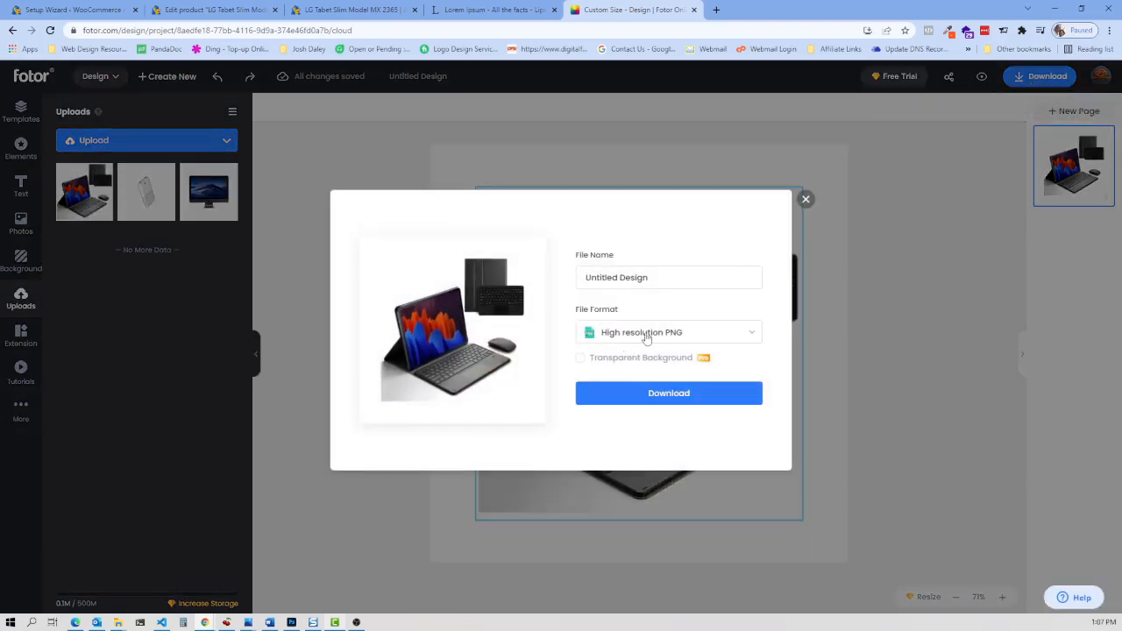
{"action": "left_click", "coordinate": [651, 336]}
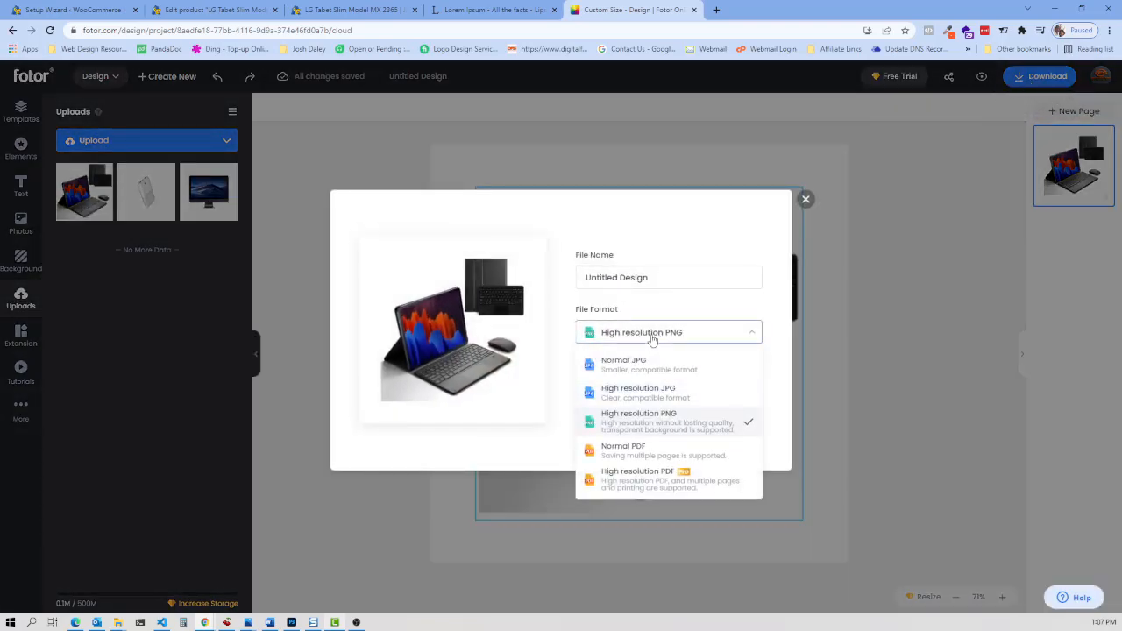
{"action": "left_click", "coordinate": [636, 367]}
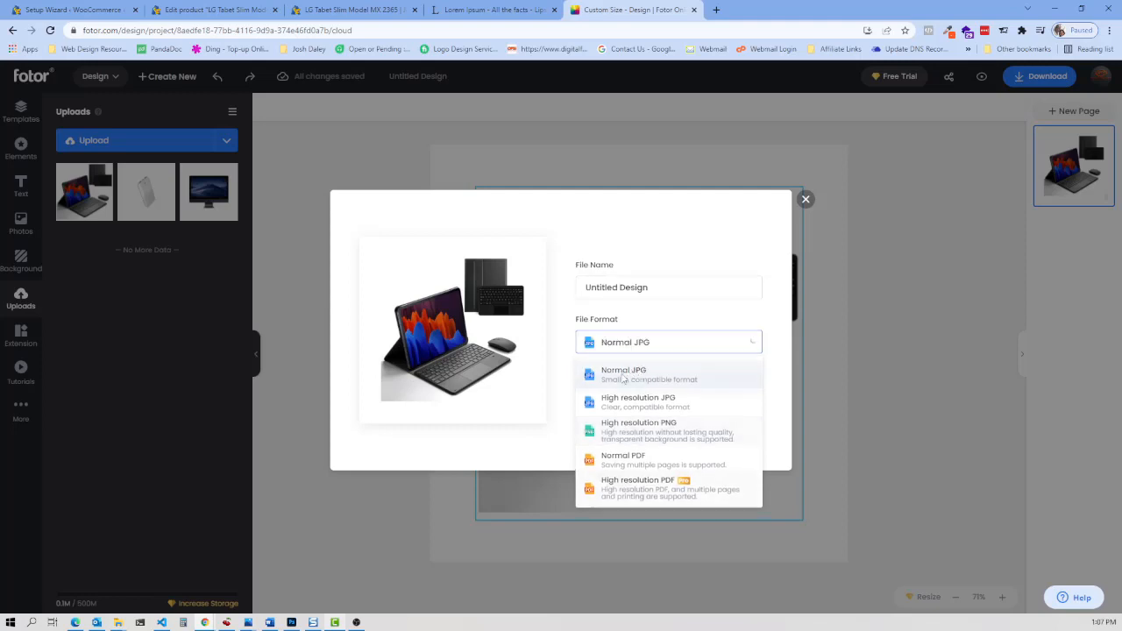
{"action": "left_click", "coordinate": [622, 290]}
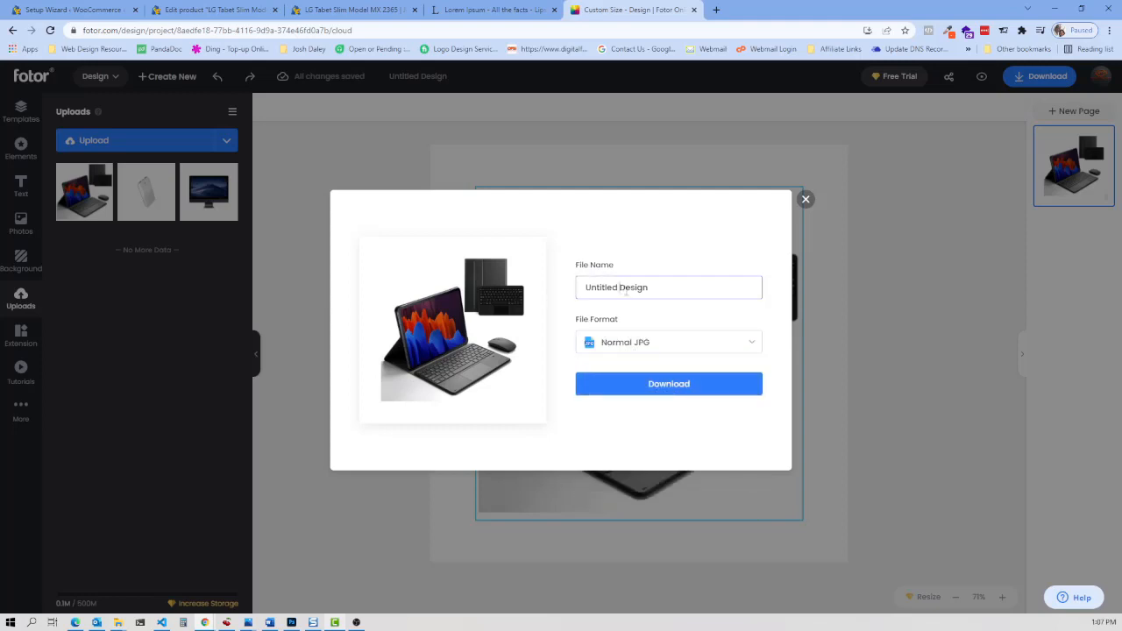
{"action": "key", "text": "ctrl+a"}
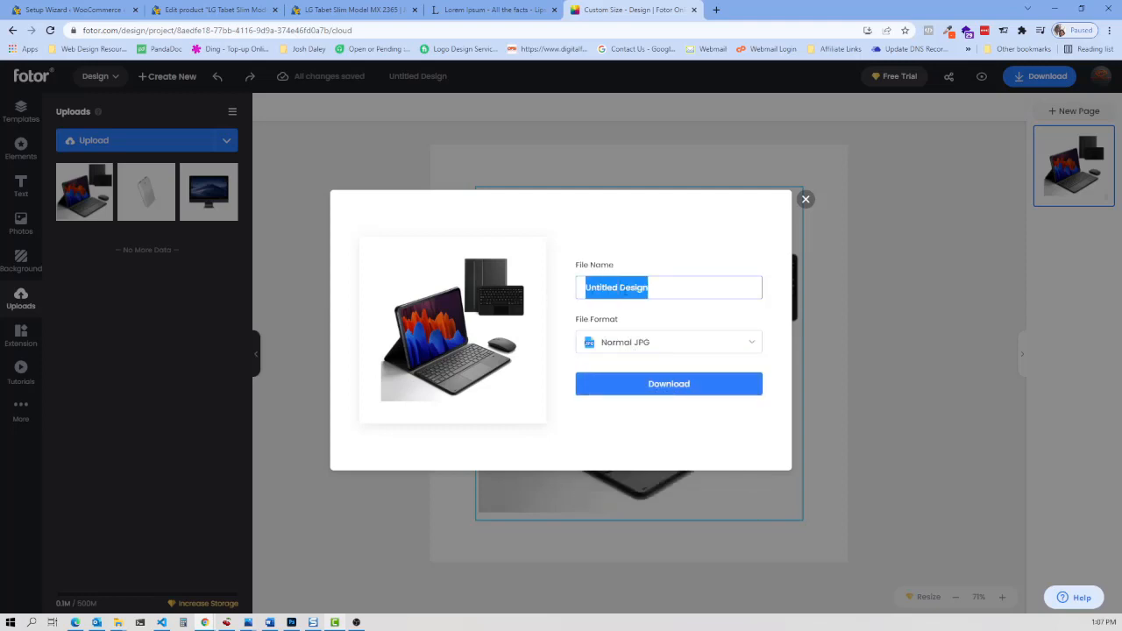
{"action": "type", "text": "Laptop r"}
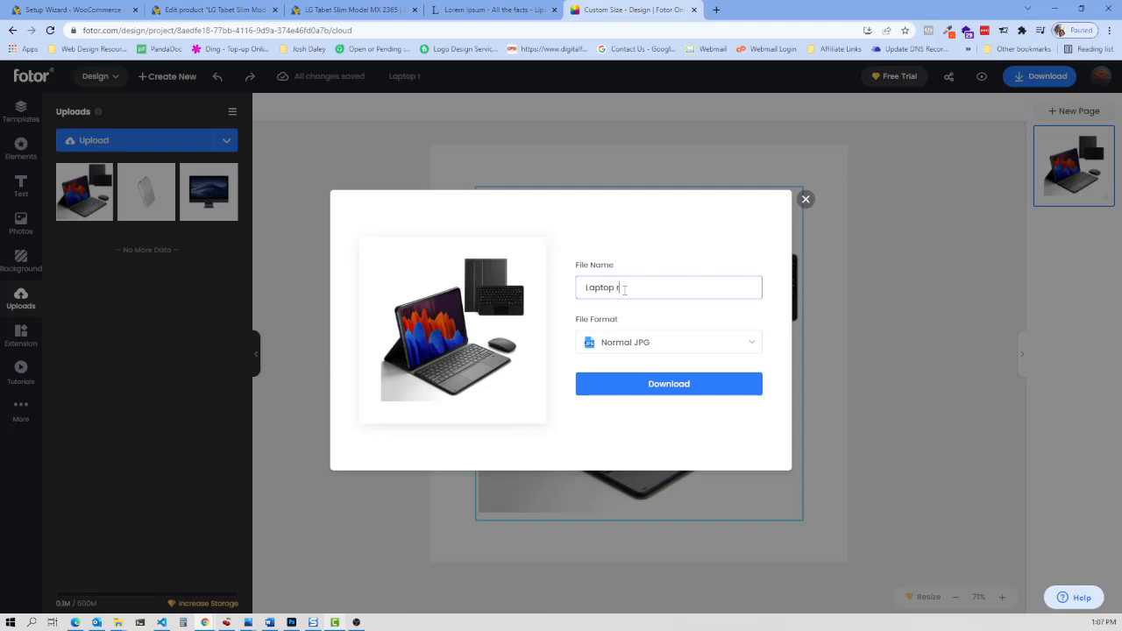
{"action": "type", "text": "esized"}
{"action": "left_click", "coordinate": [679, 389]}
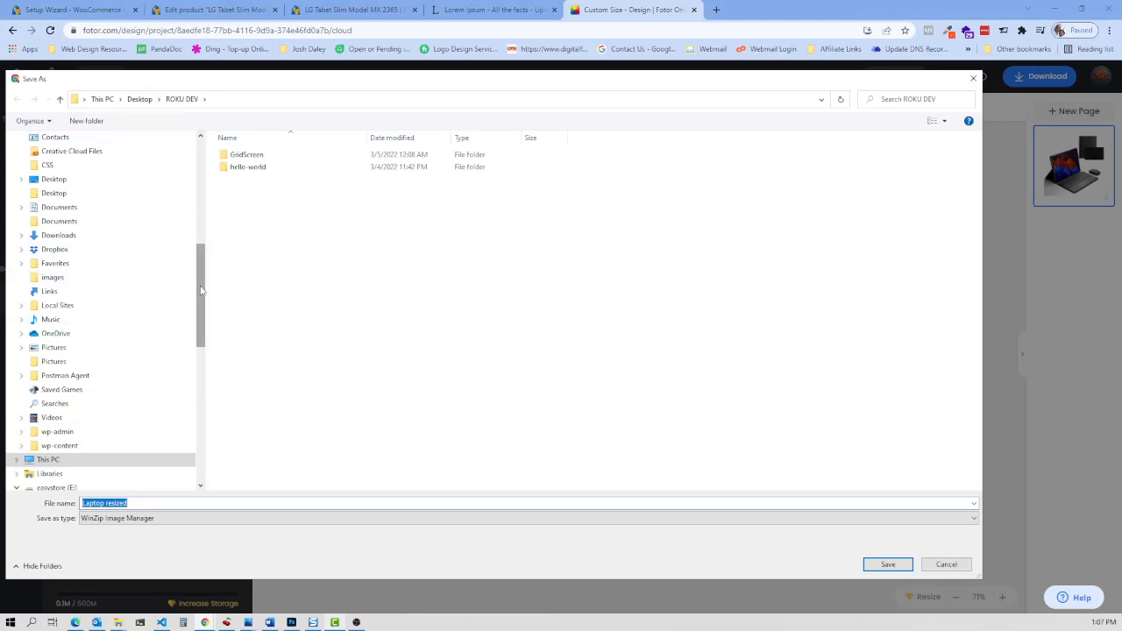
Save the "Laptop resized" download in the JWD e-commerce store demo's Images > Products folder under Desktop > DFS AGENCY > DFS Clients, and dismiss the download confirmation
{"action": "left_click_drag", "start_coordinate": [201, 293], "coordinate": [152, 158]}
{"action": "left_click", "coordinate": [66, 156]}
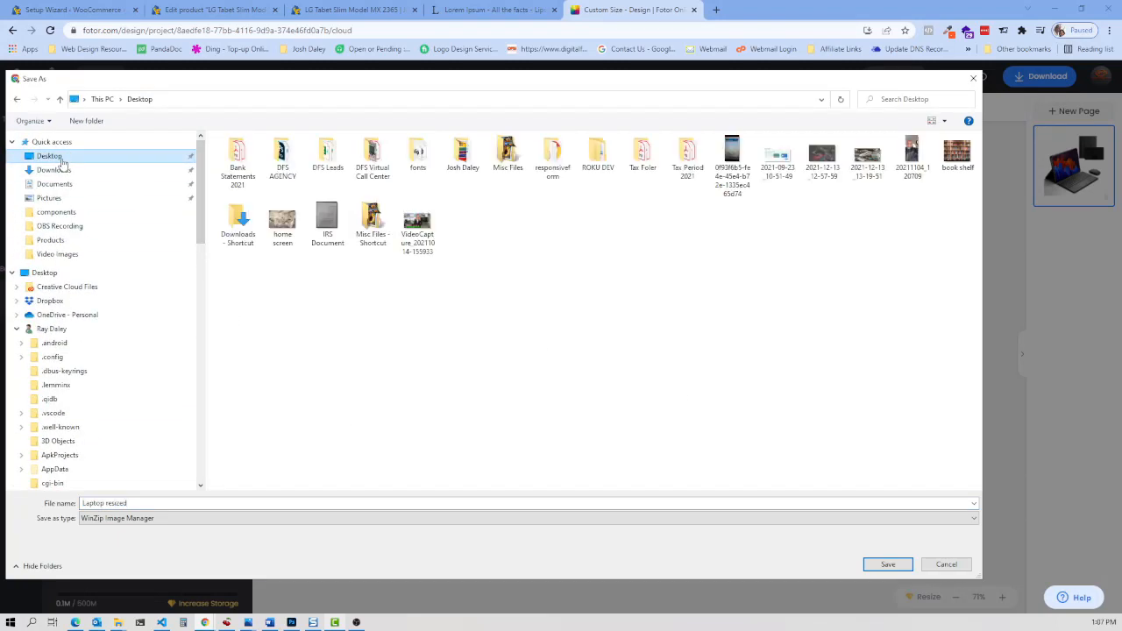
{"action": "double_click", "coordinate": [293, 160]}
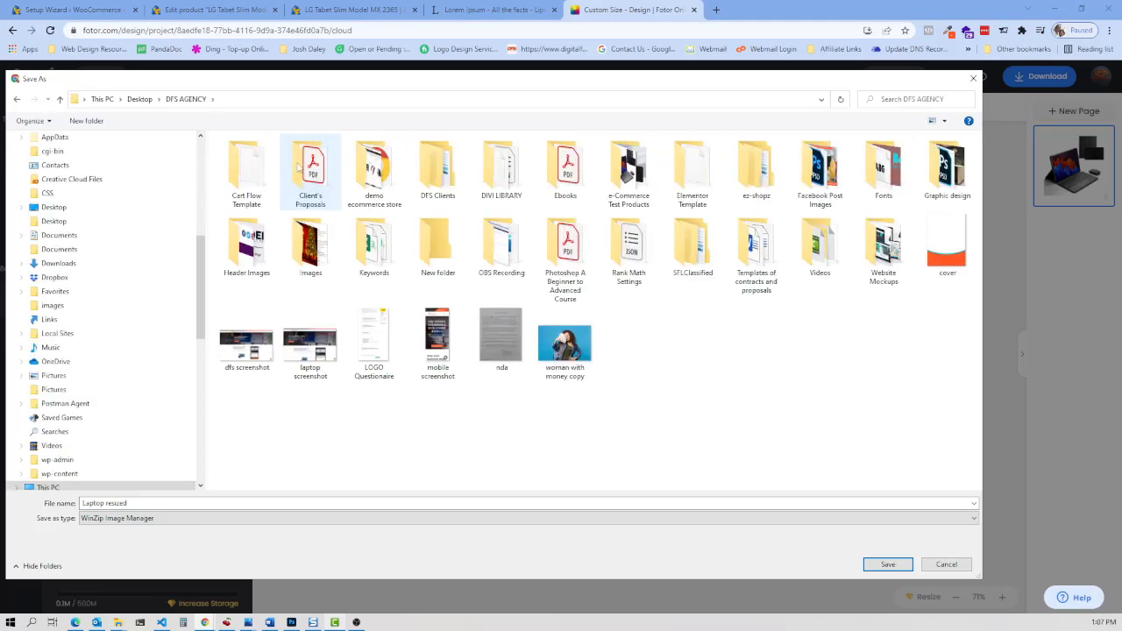
{"action": "double_click", "coordinate": [449, 180]}
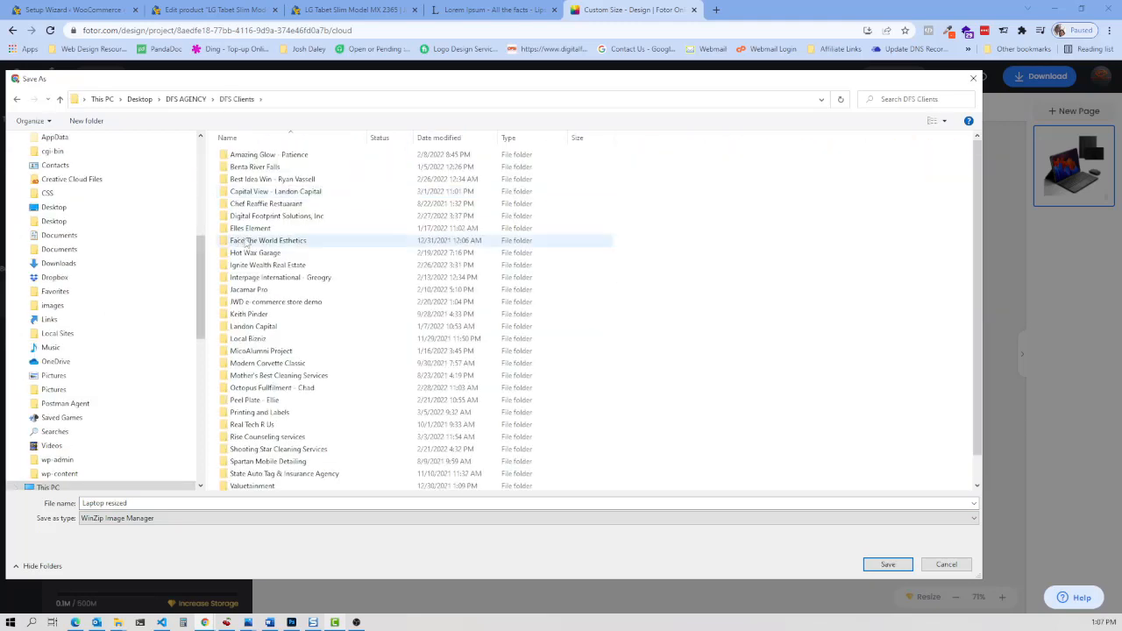
{"action": "left_click", "coordinate": [255, 304]}
{"action": "double_click", "coordinate": [254, 303]}
{"action": "left_click", "coordinate": [255, 159]}
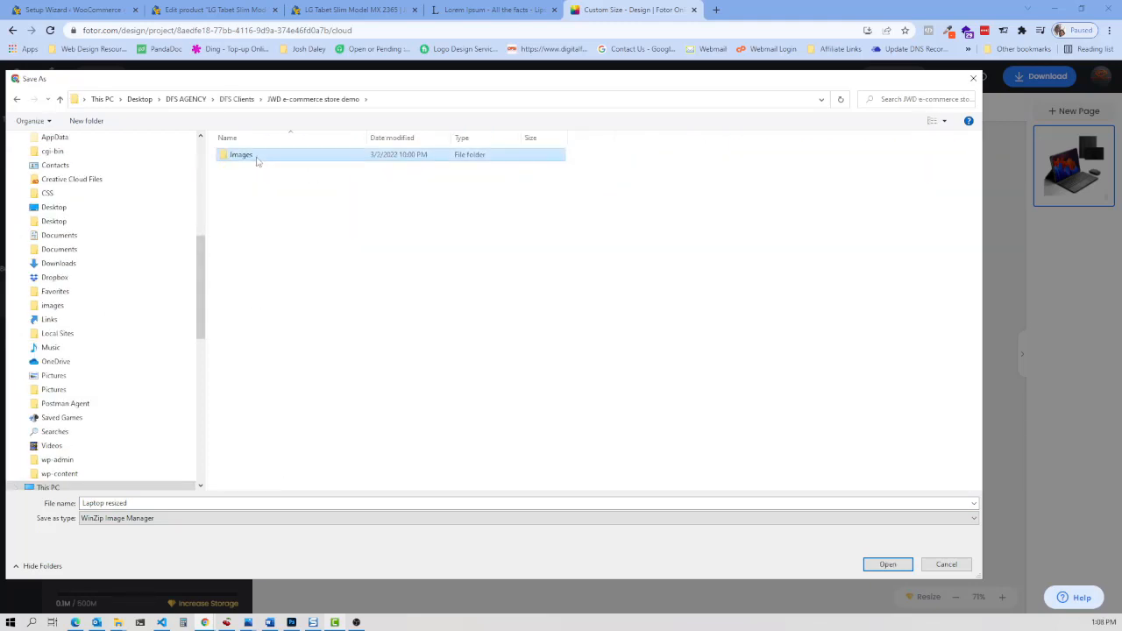
{"action": "double_click", "coordinate": [255, 160]}
{"action": "double_click", "coordinate": [310, 165]}
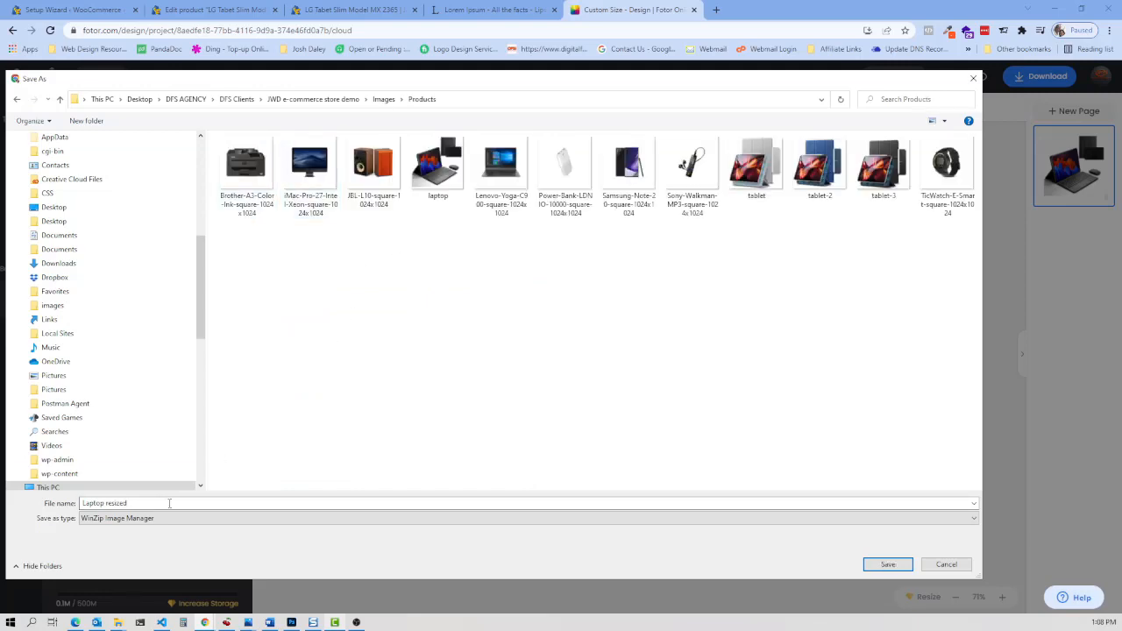
{"action": "left_click", "coordinate": [887, 563]}
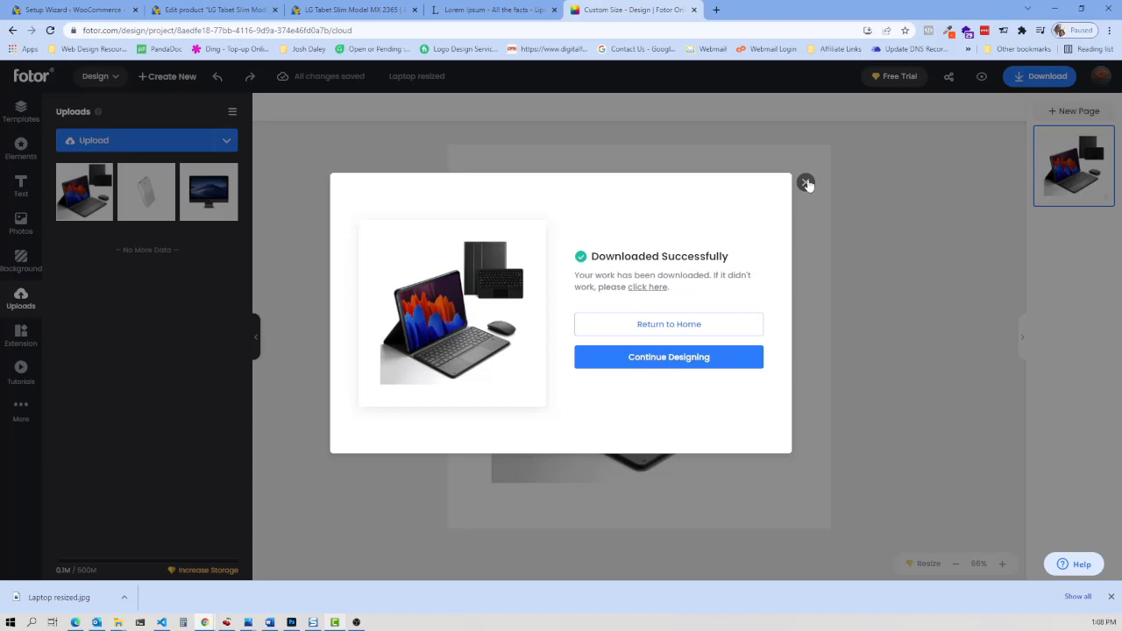
{"action": "left_click", "coordinate": [807, 184]}
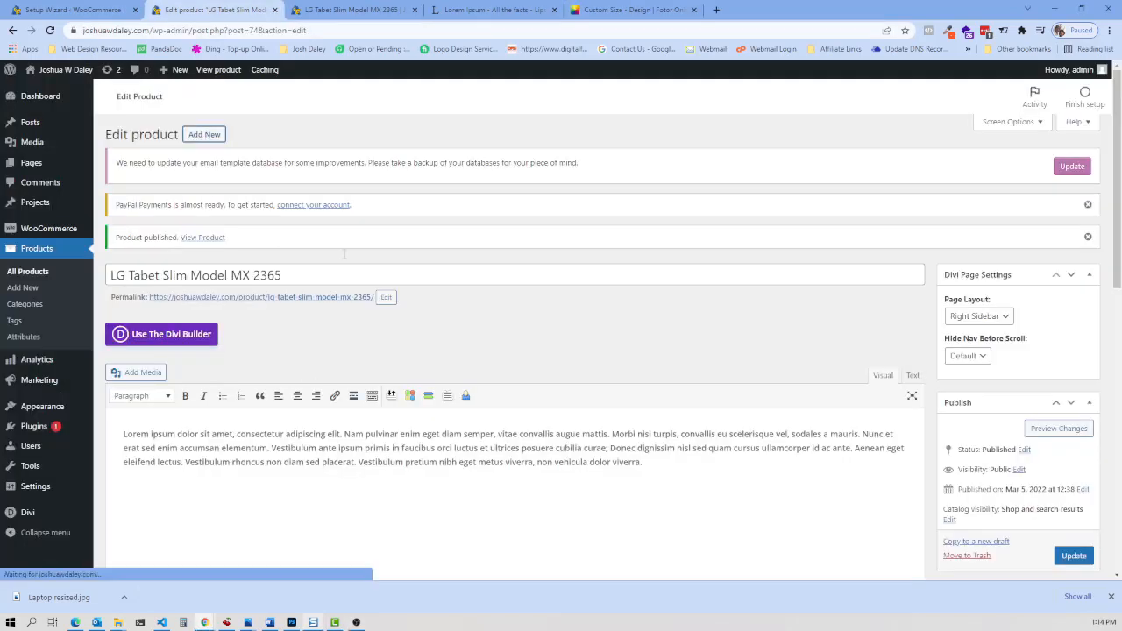
Start a new WooCommerce product and name it Asus 15" Laptop Dual Processor 1TB
{"action": "left_click", "coordinate": [290, 206]}
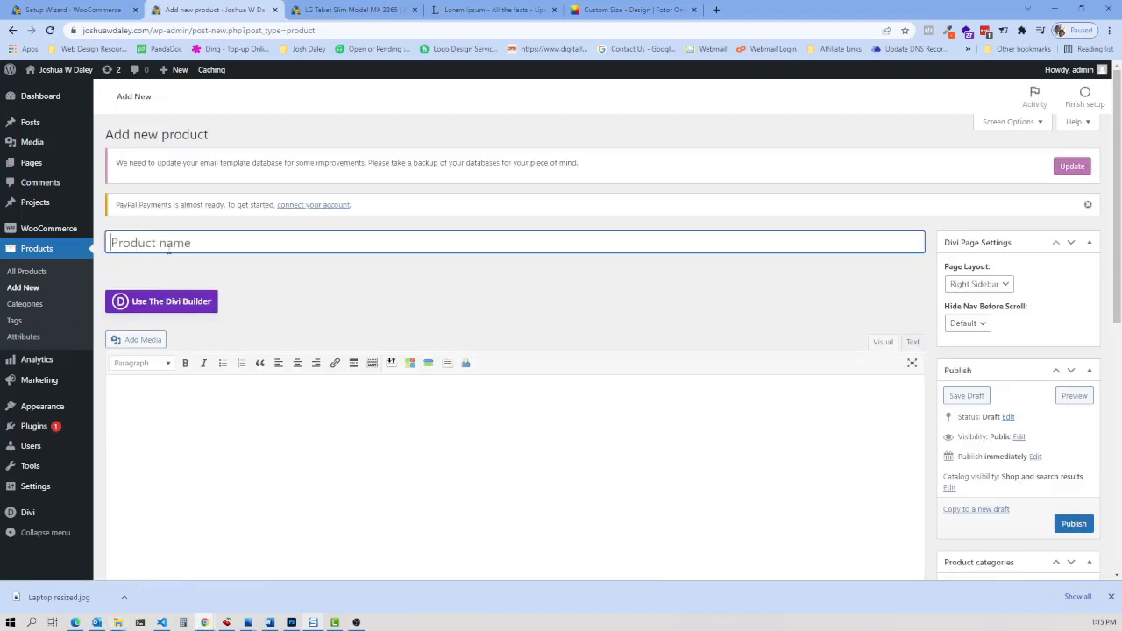
{"action": "type", "text": "Asus 15\" Laptoo"}
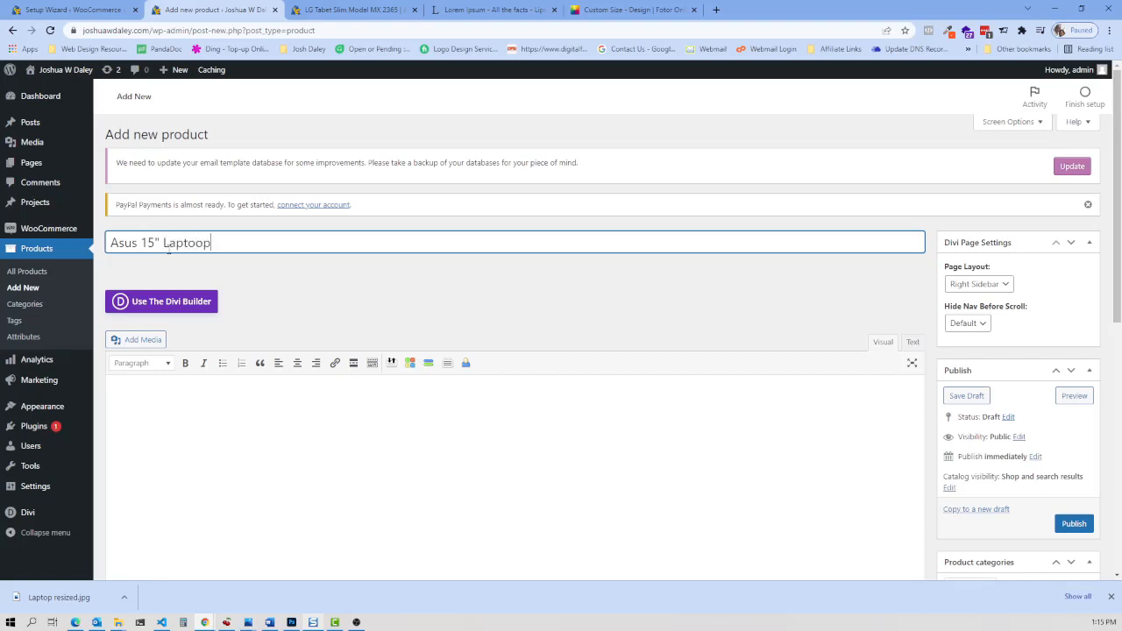
{"action": "type", "text": "p Dual Processor 1TB"}
Copy the highlighted first paragraph from the Lorem Ipsum page and paste it as the new product's main description
{"action": "left_click", "coordinate": [151, 402]}
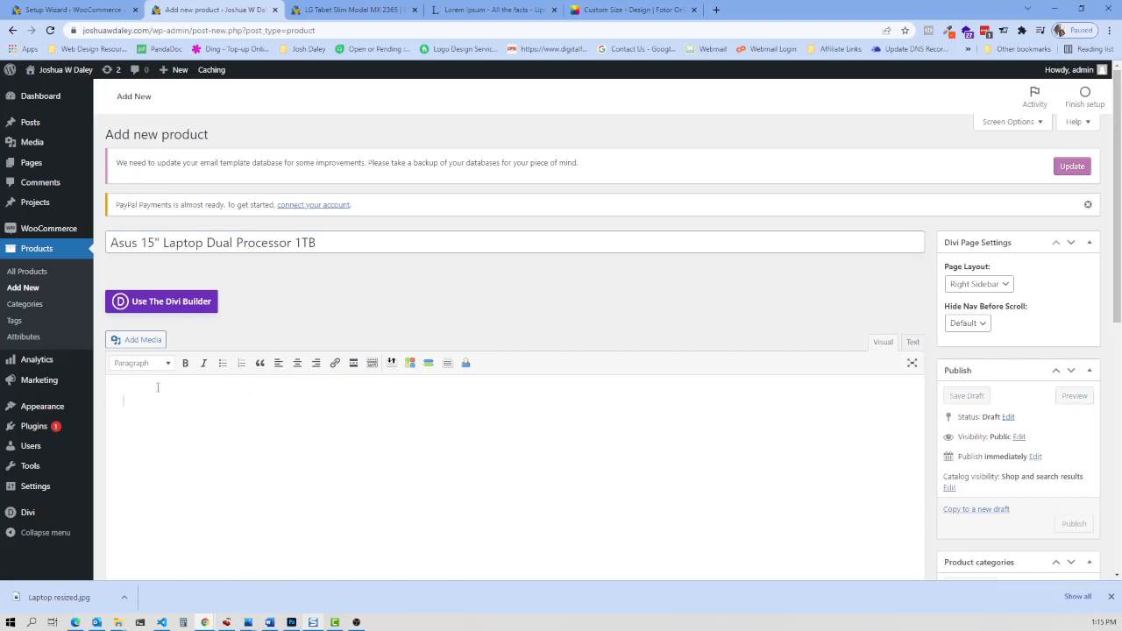
{"action": "left_click", "coordinate": [482, 12]}
{"action": "right_click", "coordinate": [360, 295]}
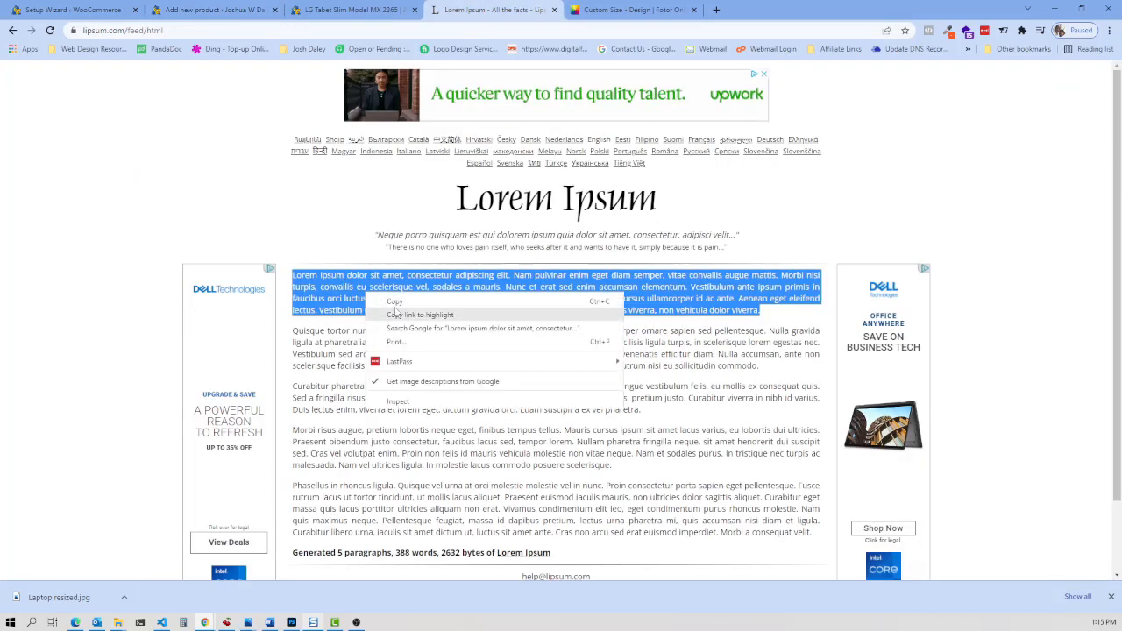
{"action": "left_click", "coordinate": [386, 305]}
{"action": "left_click", "coordinate": [337, 10]}
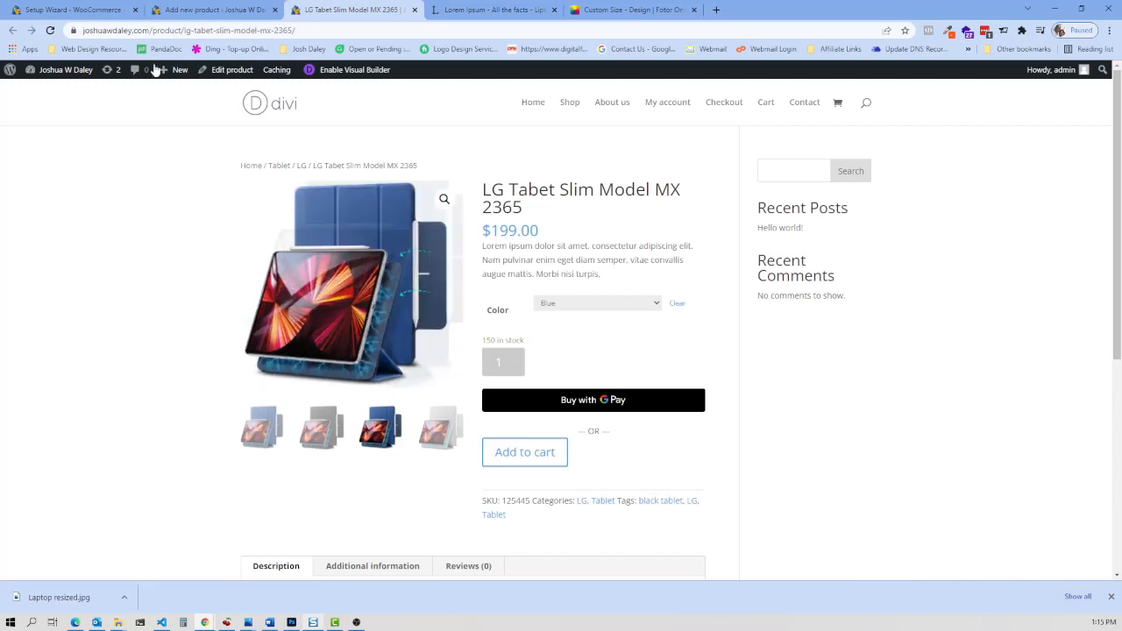
{"action": "left_click", "coordinate": [206, 10]}
{"action": "right_click", "coordinate": [132, 397]}
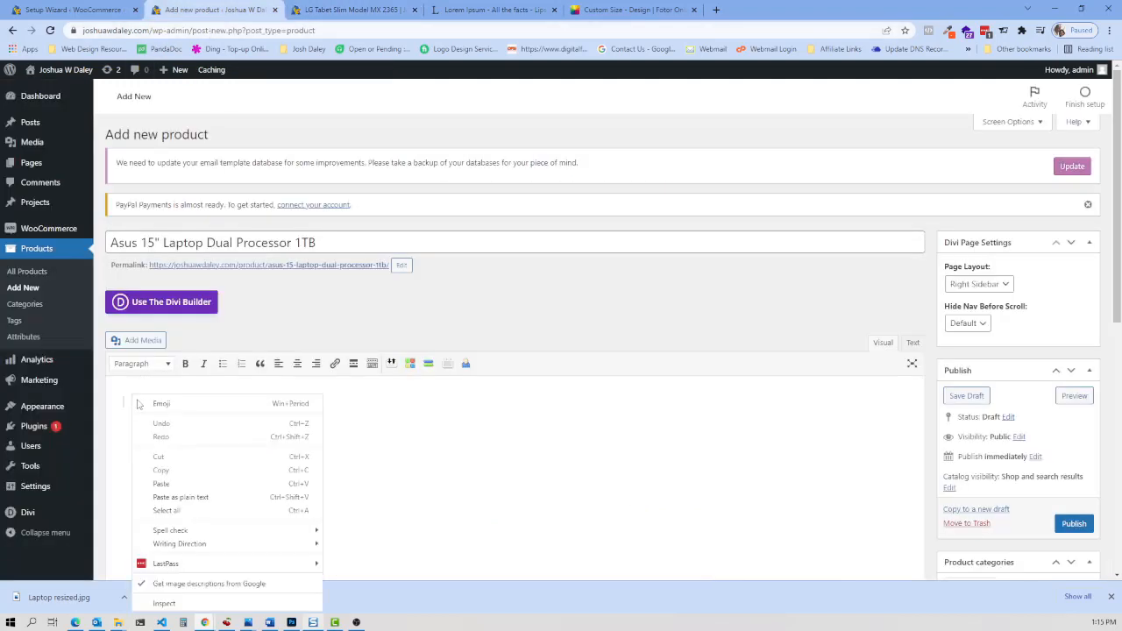
{"action": "left_click", "coordinate": [162, 483]}
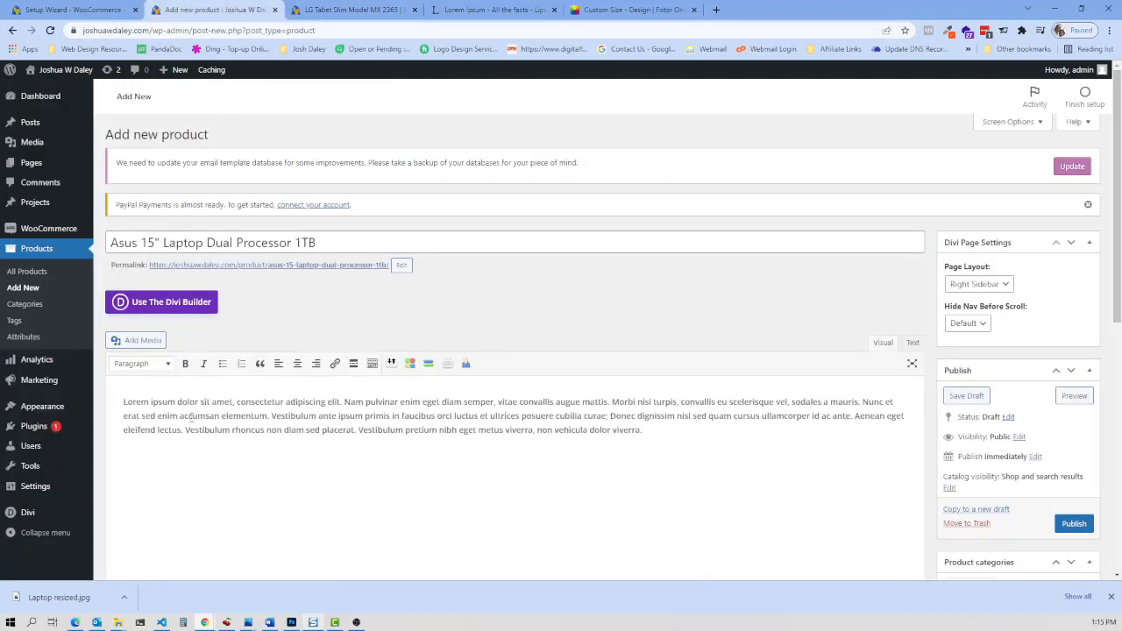
Examine where the full and short descriptions appear on the LG tablet's product page, and return to the new product
{"action": "left_click", "coordinate": [360, 9]}
{"action": "scroll", "coordinate": [392, 396], "scroll_direction": "down", "scroll_amount": 1}
{"action": "scroll", "coordinate": [377, 397], "scroll_direction": "down", "scroll_amount": 3}
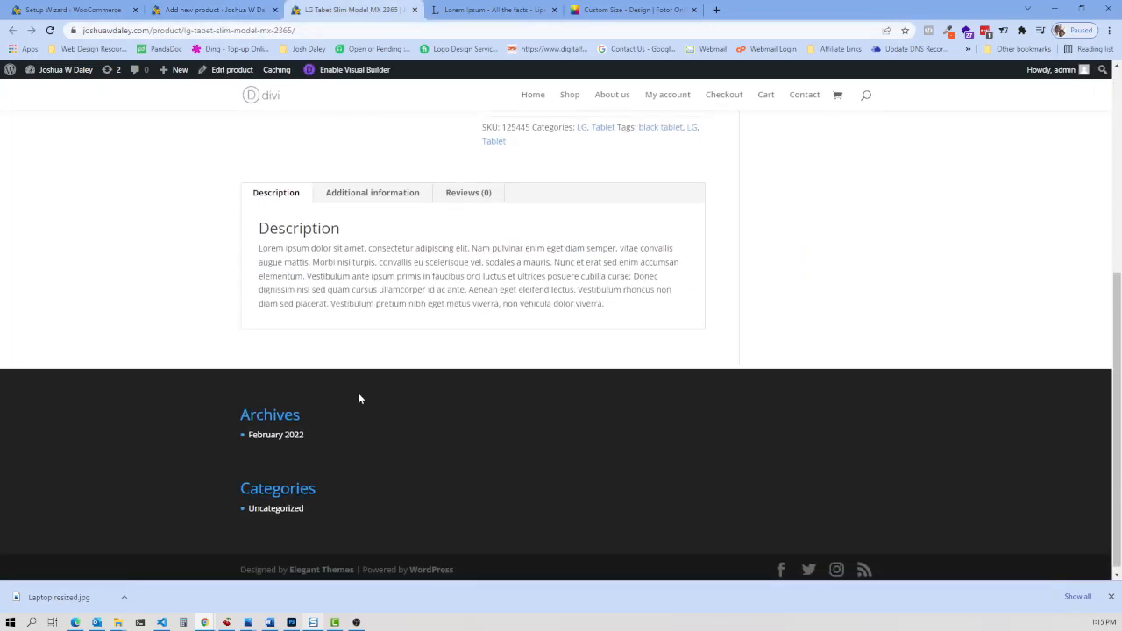
{"action": "scroll", "coordinate": [411, 256], "scroll_direction": "up", "scroll_amount": 1}
{"action": "scroll", "coordinate": [412, 256], "scroll_direction": "up", "scroll_amount": 3}
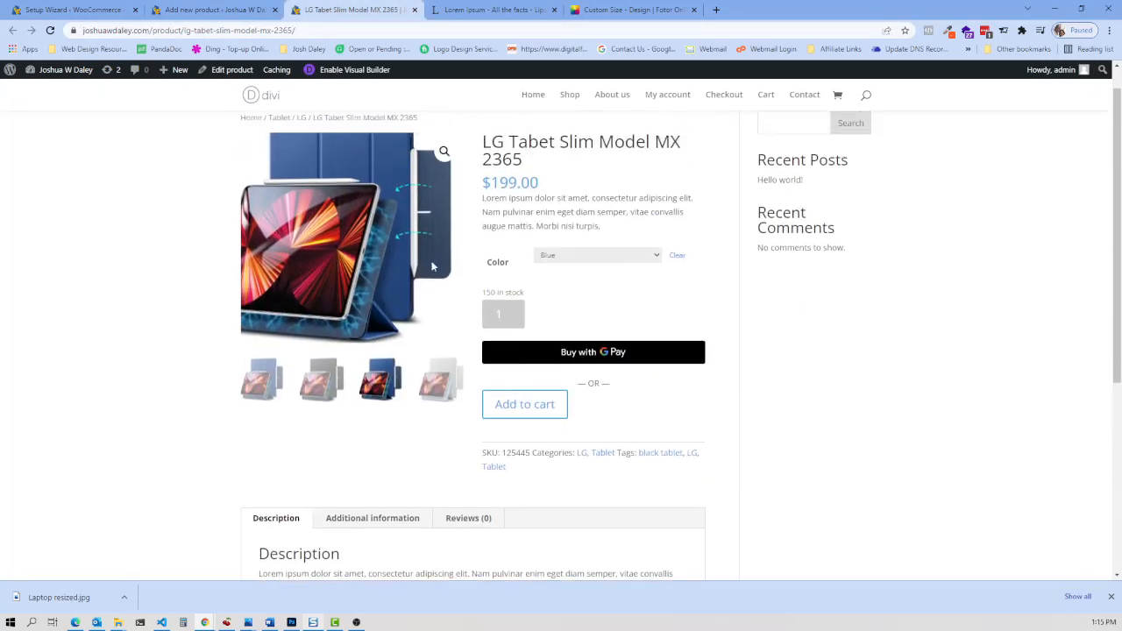
{"action": "left_click", "coordinate": [243, 9]}
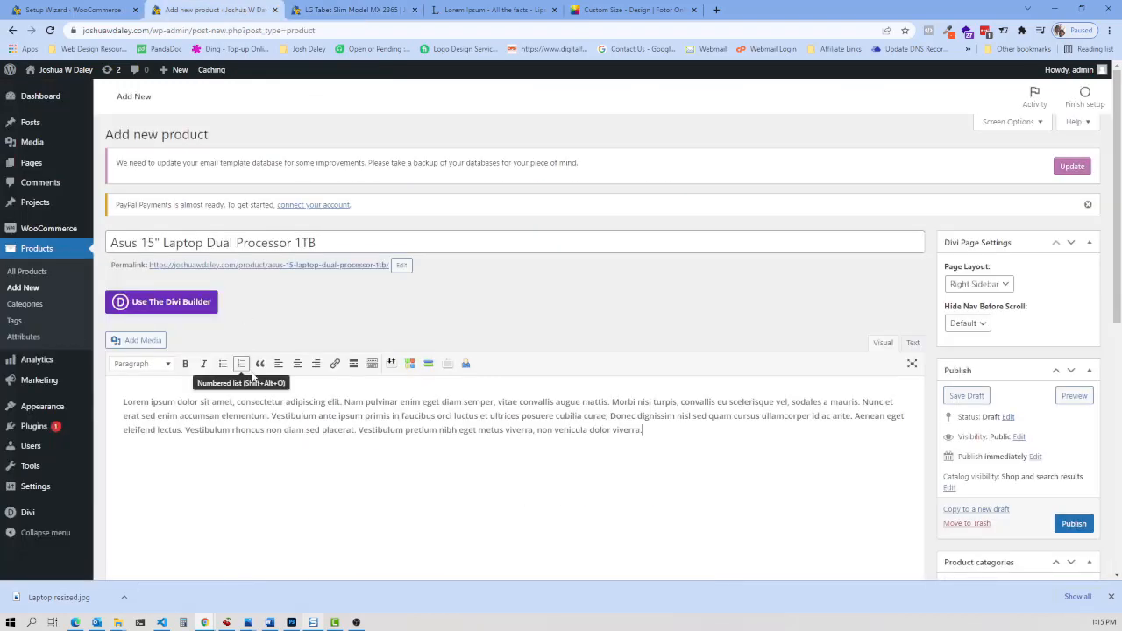
Paste the copied paragraph into the product short description and trim it to "Lorem ipsum dolor sit amet, consectetur"
{"action": "scroll", "coordinate": [254, 368], "scroll_direction": "down", "scroll_amount": 6}
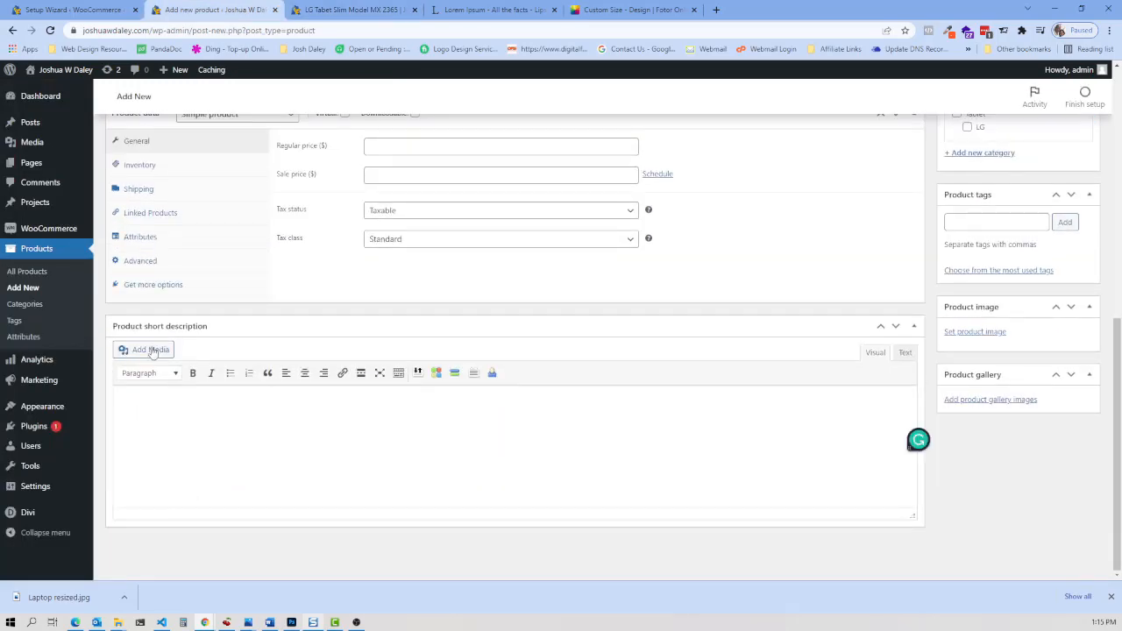
{"action": "left_click", "coordinate": [134, 403]}
{"action": "right_click", "coordinate": [133, 403]}
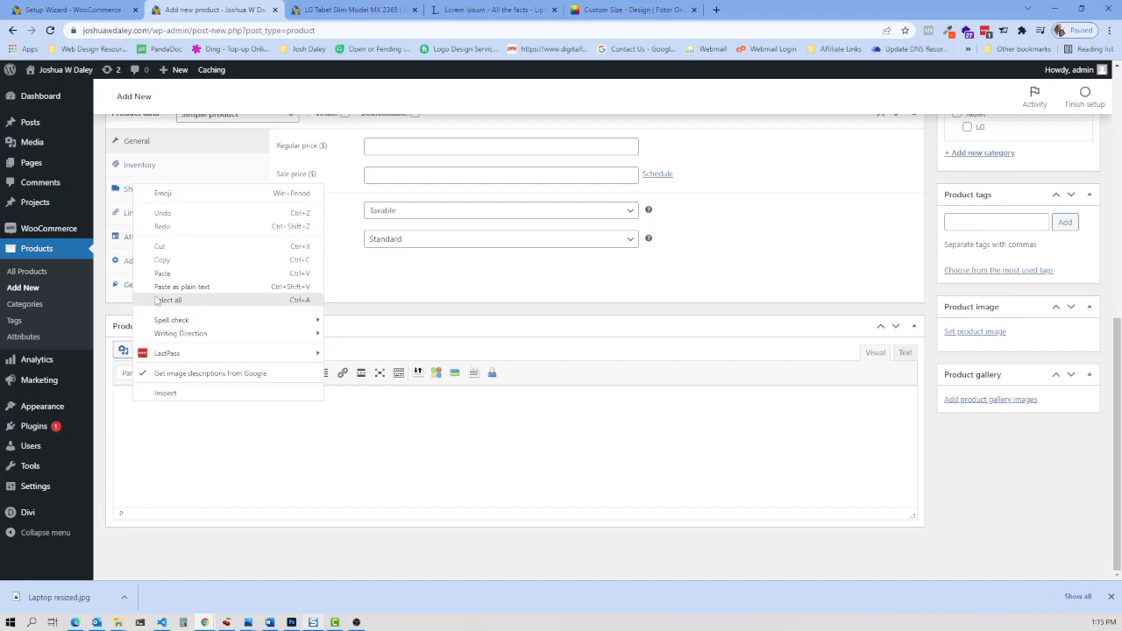
{"action": "left_click", "coordinate": [176, 273]}
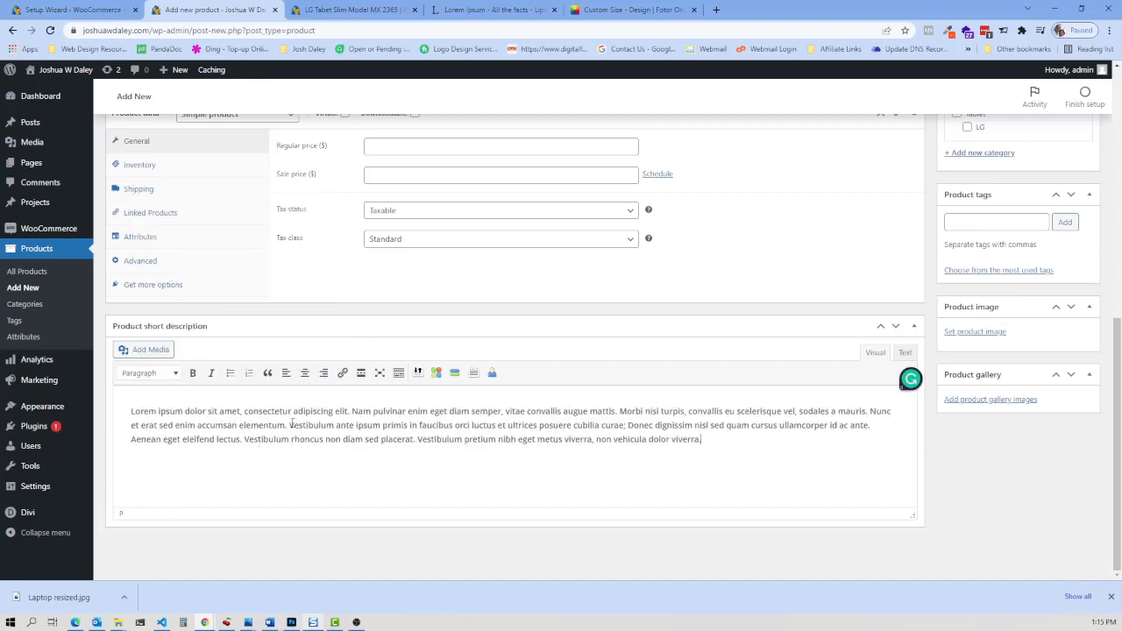
{"action": "left_click_drag", "start_coordinate": [289, 425], "coordinate": [797, 468]}
{"action": "key", "text": "BackSpace"}
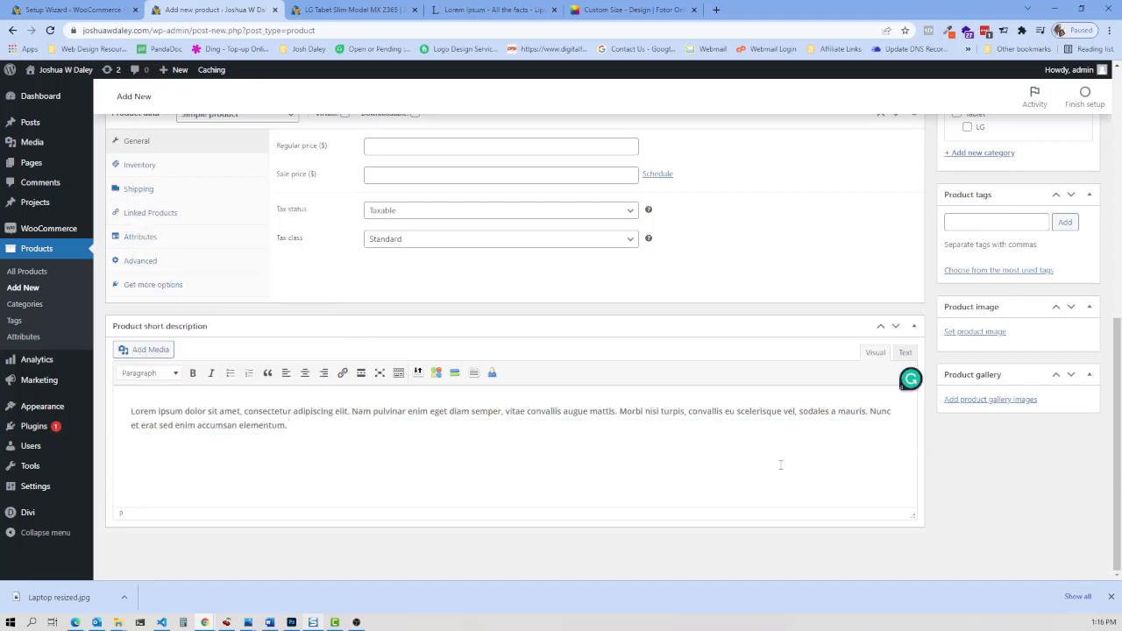
{"action": "left_click_drag", "start_coordinate": [293, 411], "coordinate": [360, 474]}
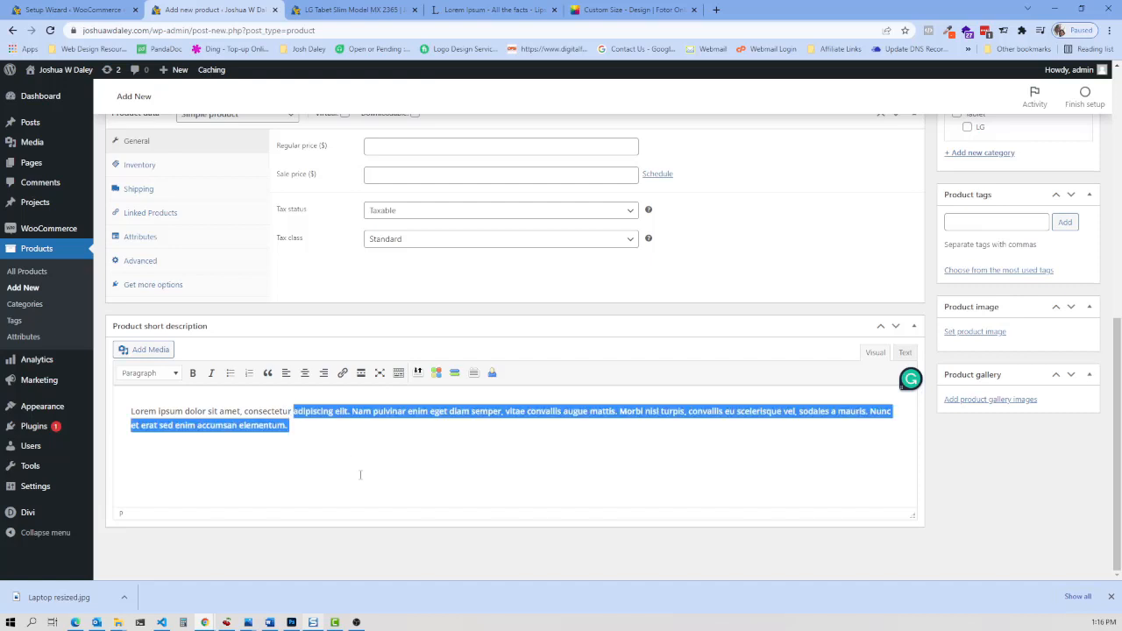
{"action": "key", "text": "BackSpace"}
Add a second short description line reading "Lorem ipsum dolor sit amet, consectetur adipiscing elit." by pasting the paragraph and trimming it
{"action": "key", "text": "Return"}
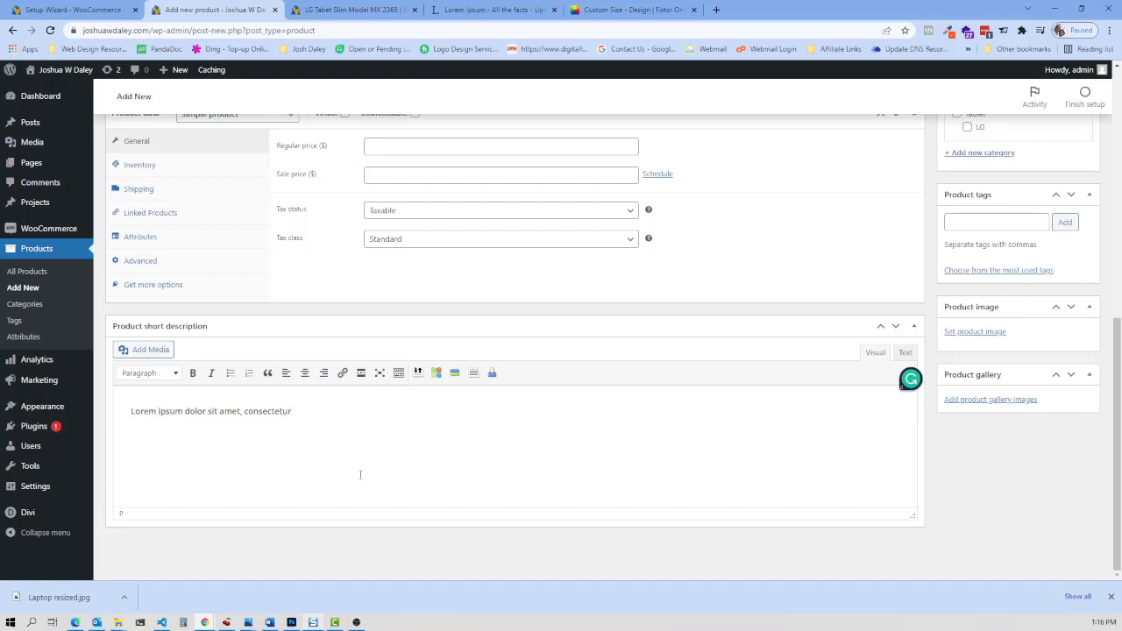
{"action": "key", "text": "ctrl+v"}
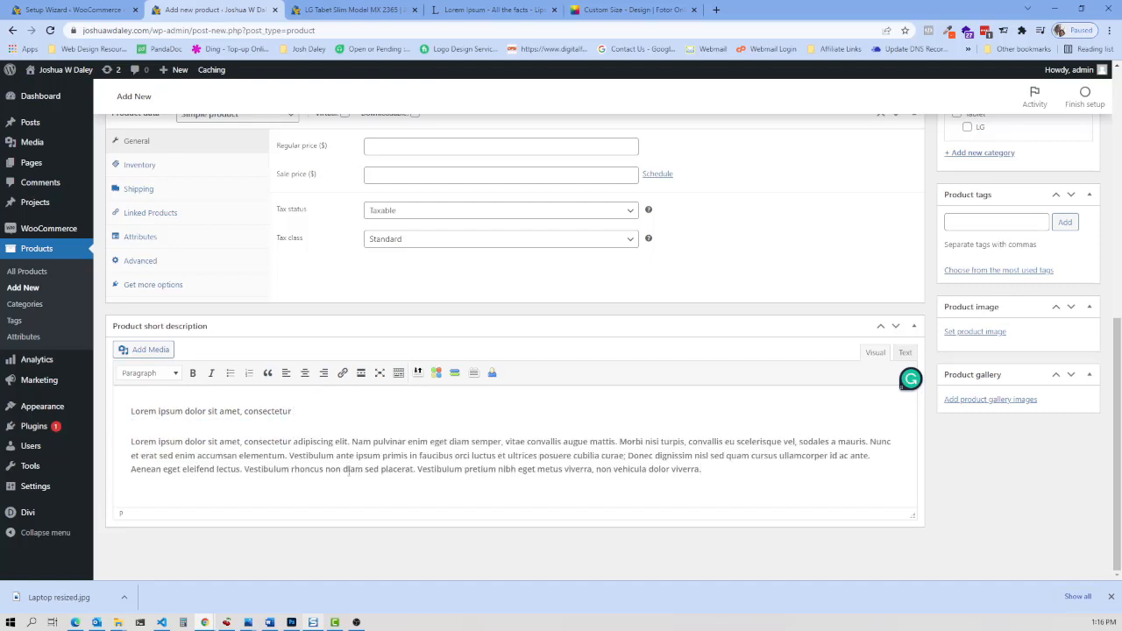
{"action": "left_click_drag", "start_coordinate": [349, 441], "coordinate": [561, 536]}
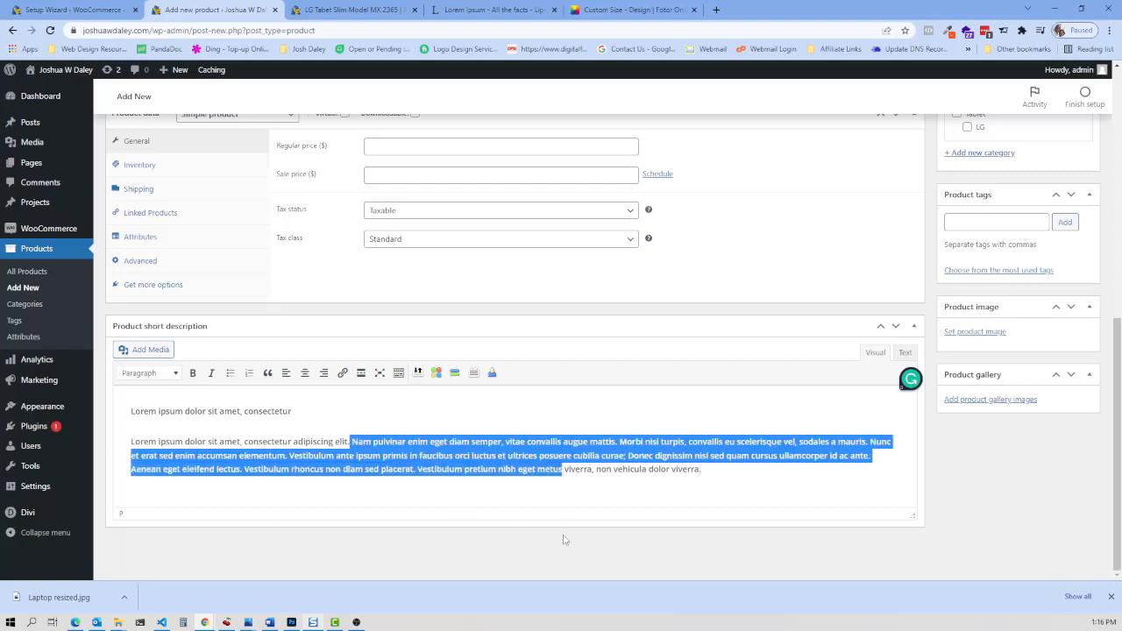
{"action": "key", "text": "BackSpace"}
{"action": "left_click_drag", "start_coordinate": [351, 441], "coordinate": [586, 456]}
{"action": "key", "text": "BackSpace"}
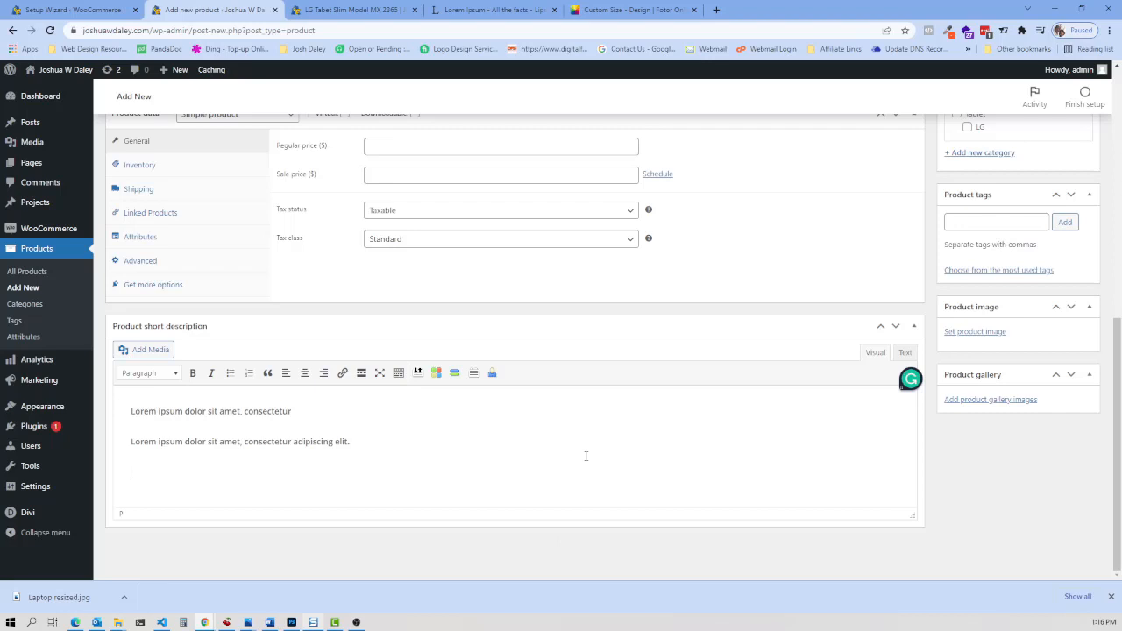
Add a third short description line reading "Lorem ipsum dolor sit amet, consectetur" and format all three lines as a bulleted list
{"action": "key", "text": "Return"}
{"action": "key", "text": "ctrl+v"}
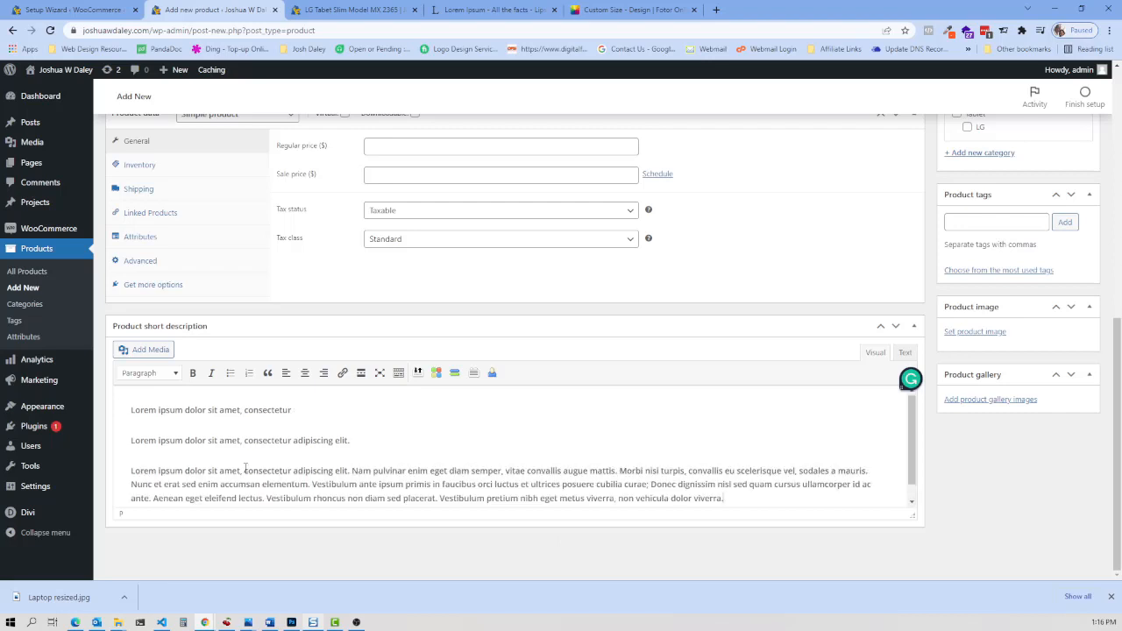
{"action": "left_click_drag", "start_coordinate": [295, 471], "coordinate": [811, 534]}
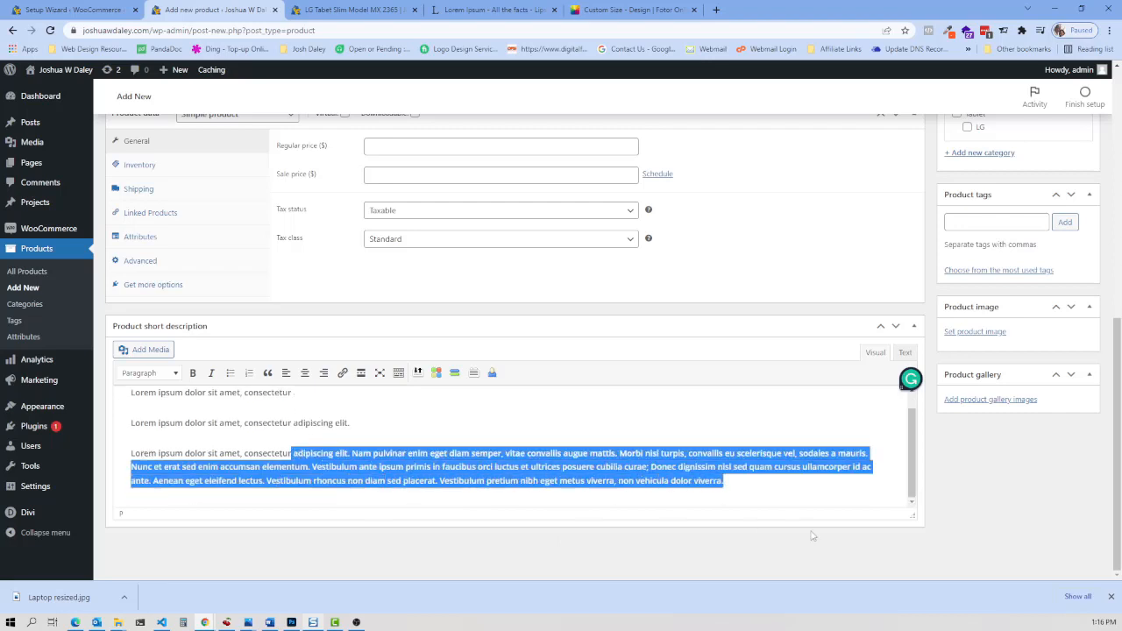
{"action": "key", "text": "BackSpace"}
{"action": "left_click_drag", "start_coordinate": [313, 479], "coordinate": [102, 402]}
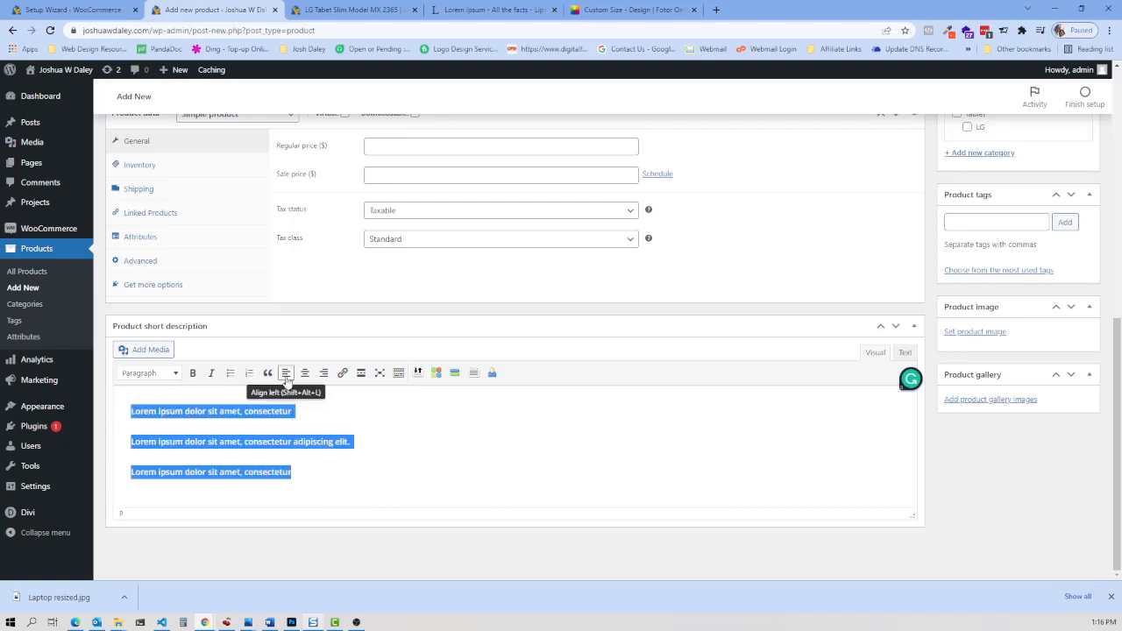
{"action": "left_click", "coordinate": [229, 376]}
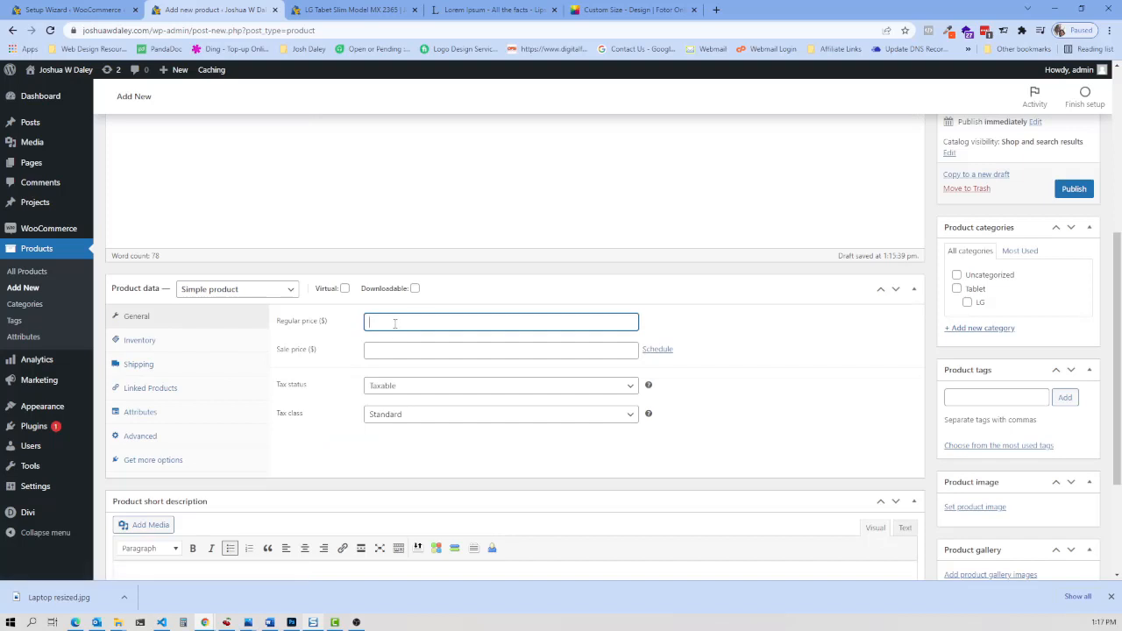
Set the laptop's regular price to 179 and its inventory SKU to 12565556
{"action": "type", "text": "179"}
{"action": "left_click", "coordinate": [139, 341]}
{"action": "left_click", "coordinate": [386, 322]}
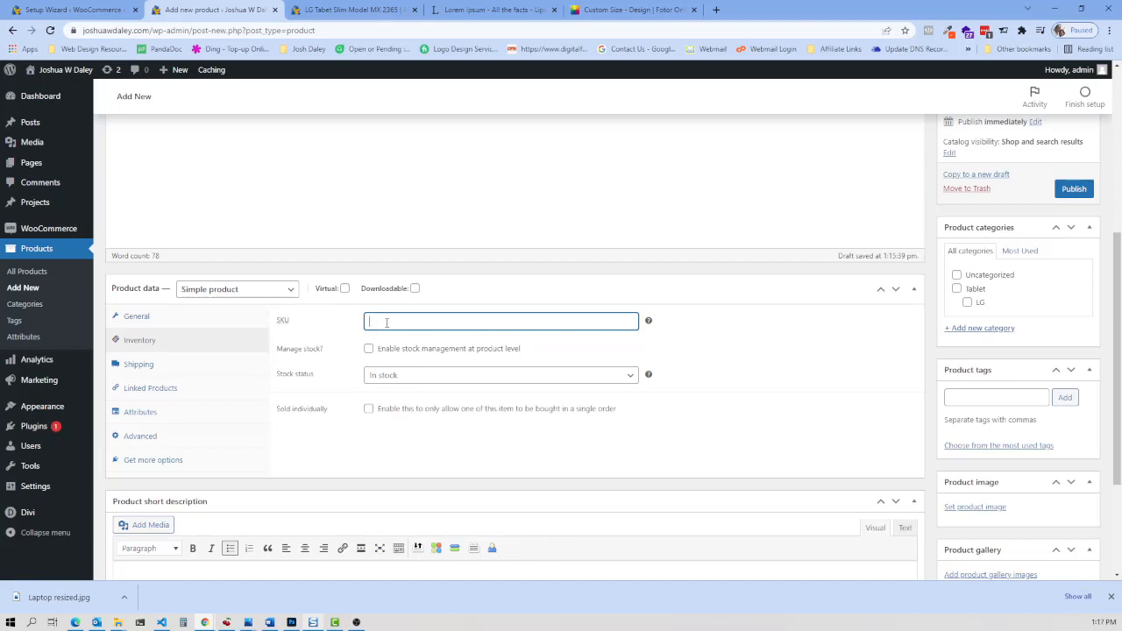
{"action": "type", "text": "12565556"}
Enable stock management for the laptop with a stock quantity of 150 and a low stock threshold of 20
{"action": "left_click", "coordinate": [369, 350]}
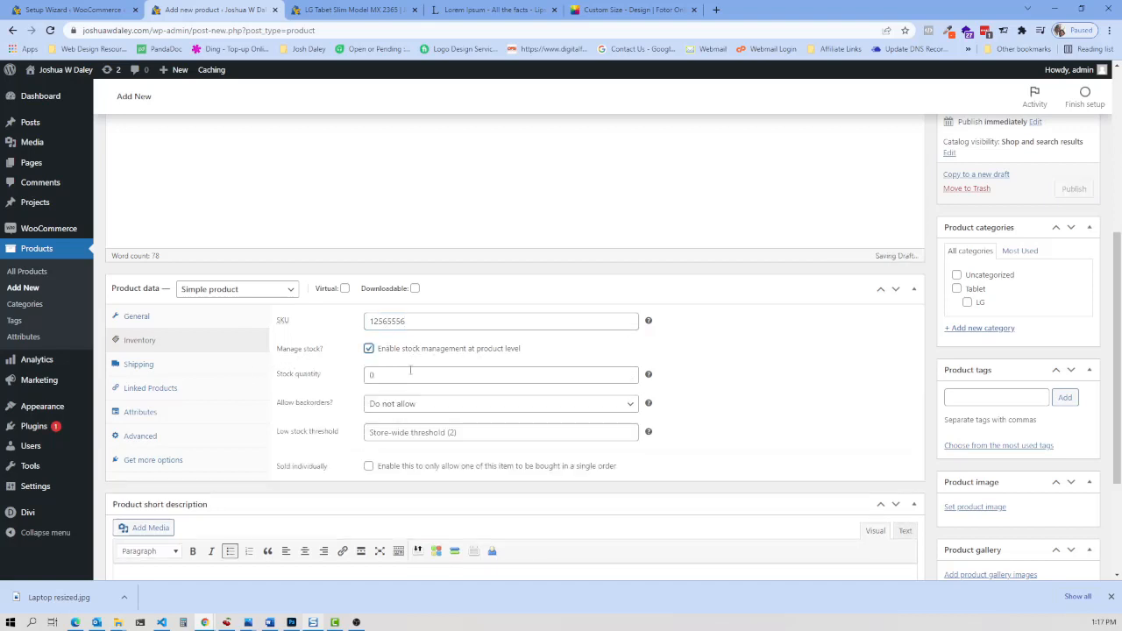
{"action": "left_click_drag", "start_coordinate": [410, 372], "coordinate": [350, 384]}
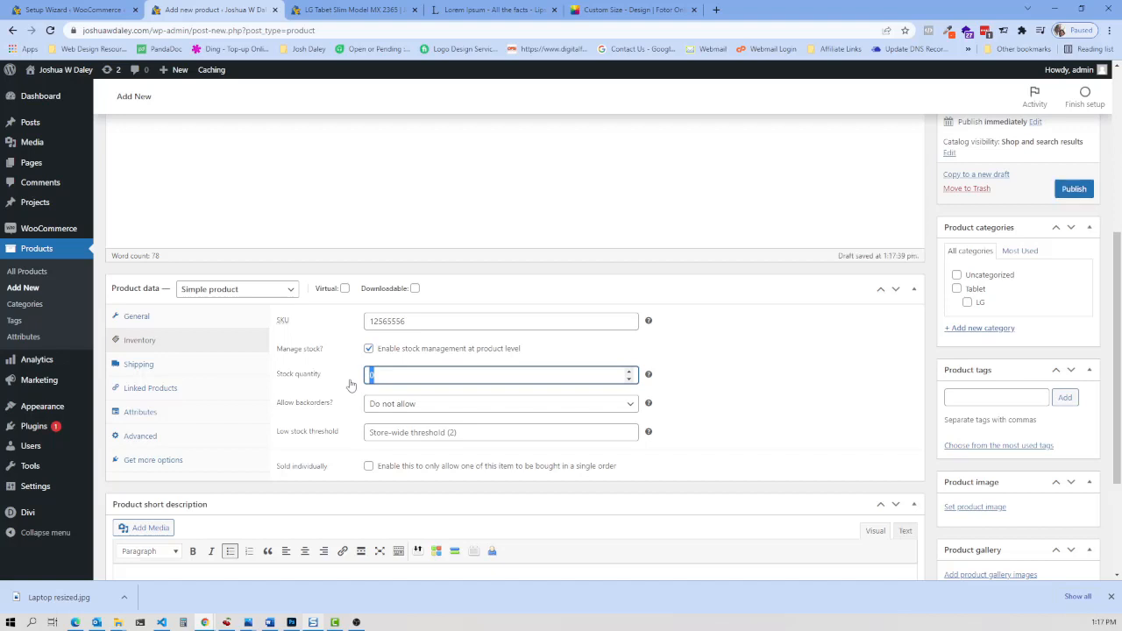
{"action": "type", "text": "150"}
{"action": "left_click", "coordinate": [394, 435]}
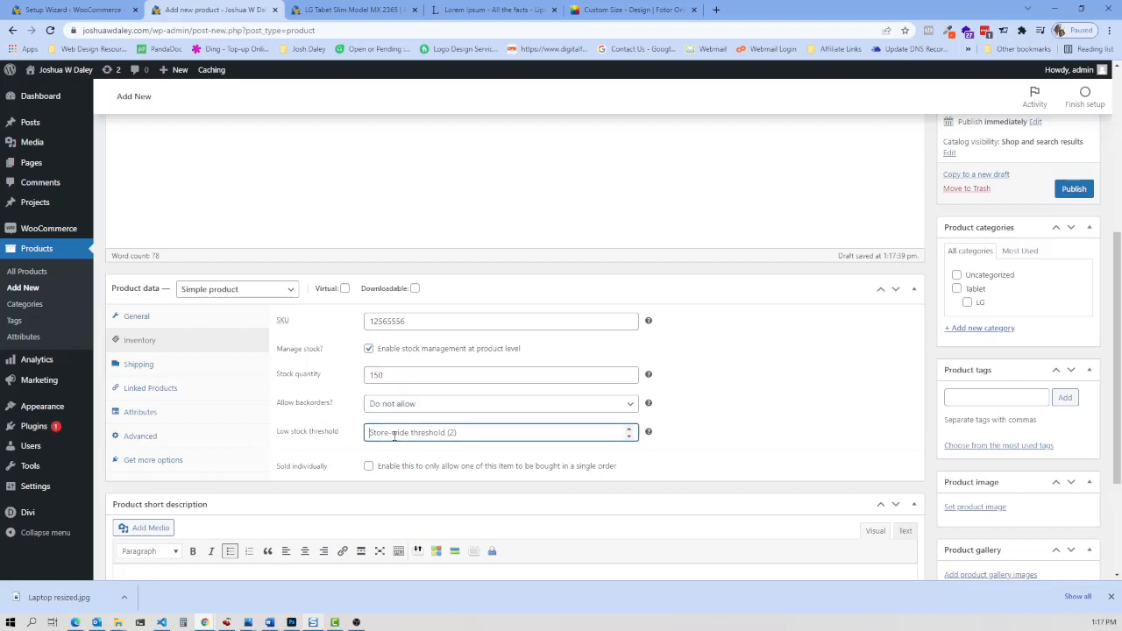
{"action": "type", "text": "20"}
Set the laptop's shipping weight to 25 oz and its dimensions to 35 × 35 × 3 in
{"action": "left_click", "coordinate": [140, 367]}
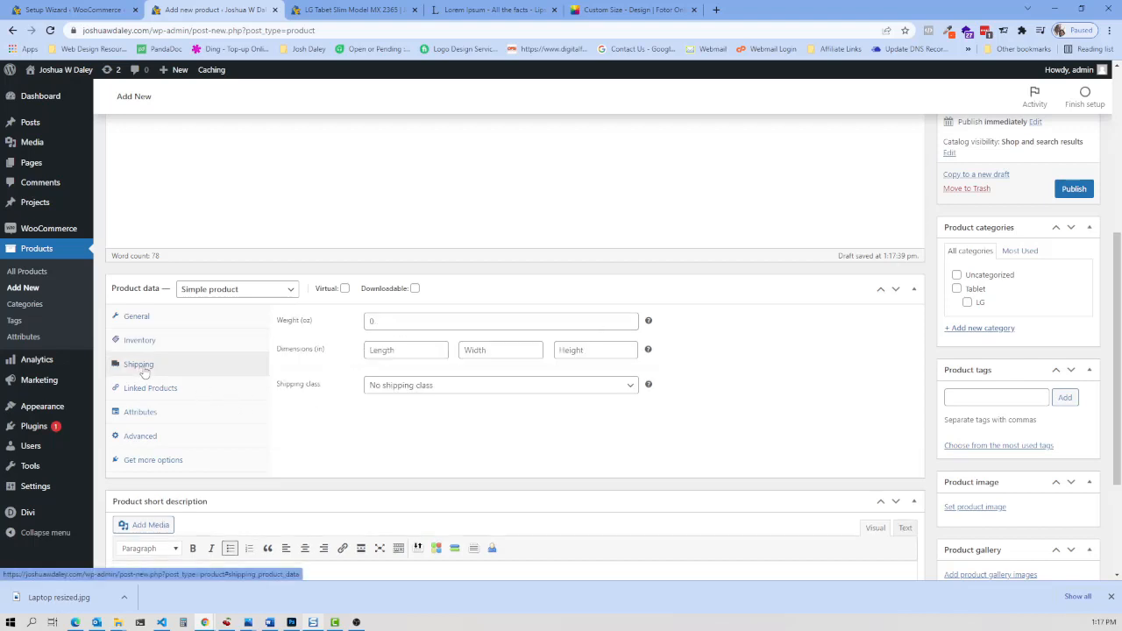
{"action": "left_click", "coordinate": [376, 322]}
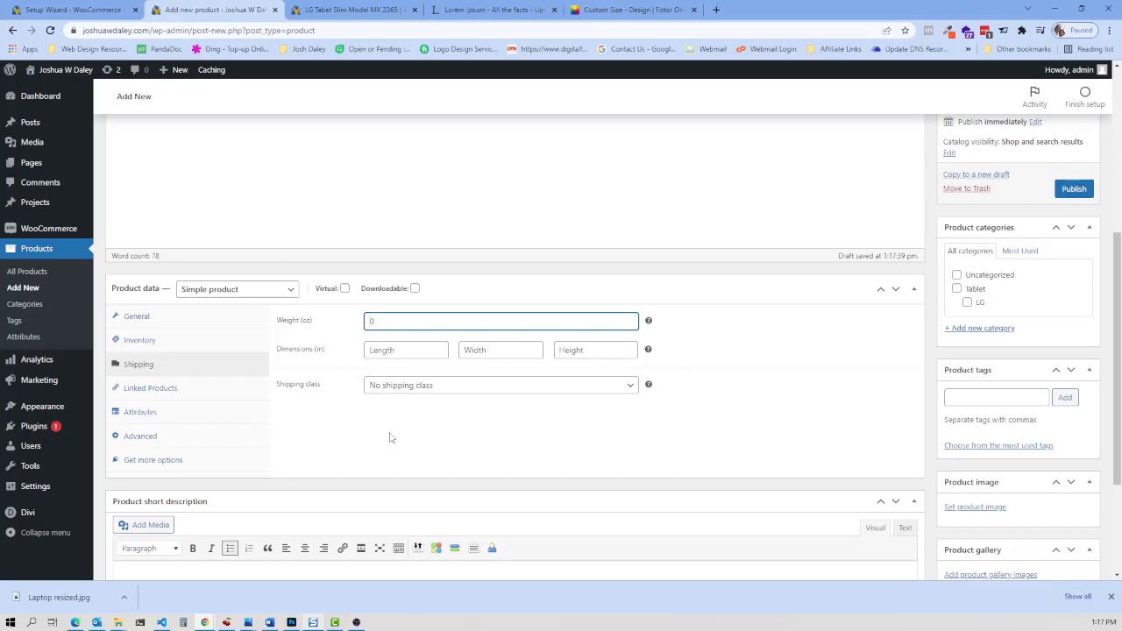
{"action": "type", "text": "25"}
{"action": "left_click", "coordinate": [397, 351]}
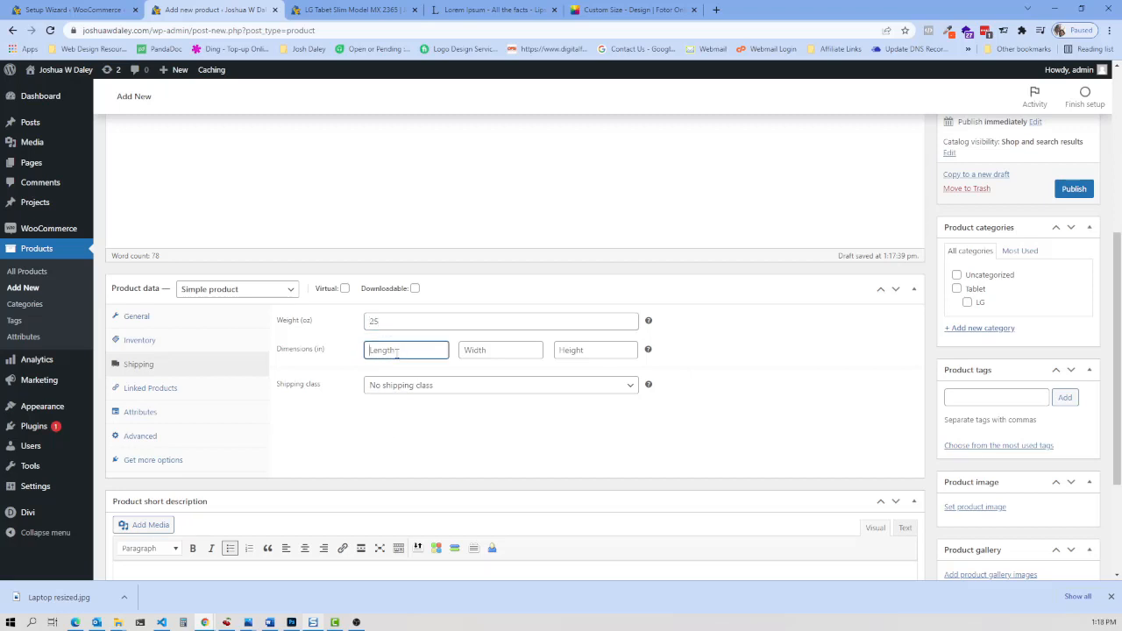
{"action": "type", "text": "2"}
{"action": "key", "text": "BackSpace"}
{"action": "type", "text": "35"}
{"action": "left_click", "coordinate": [476, 352]}
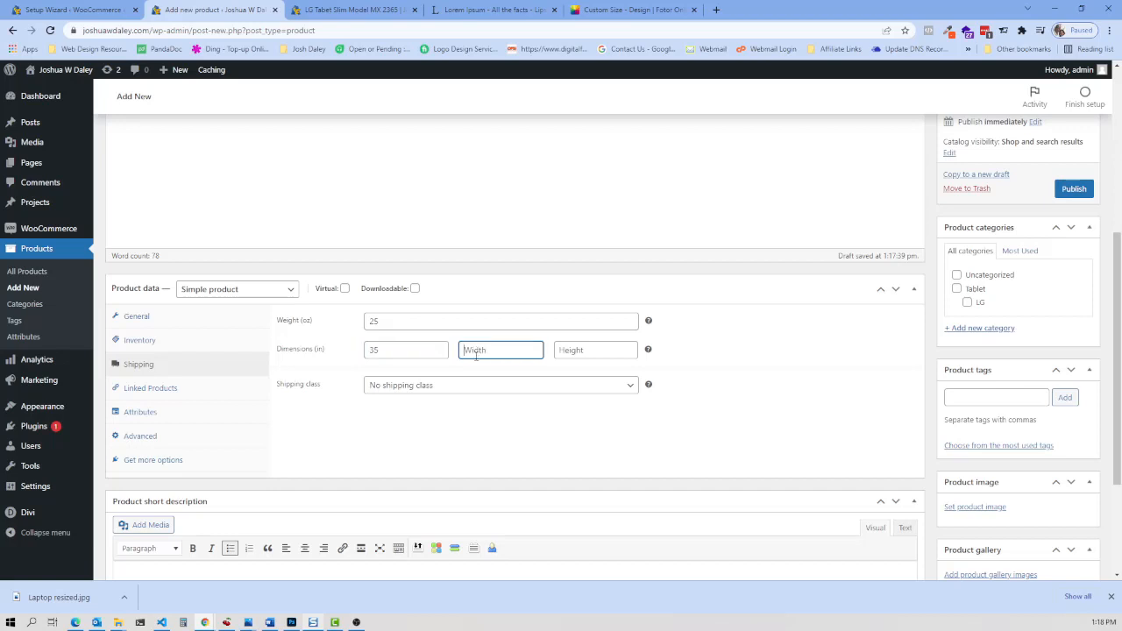
{"action": "type", "text": "35"}
{"action": "left_click", "coordinate": [561, 350]}
{"action": "type", "text": "3"}
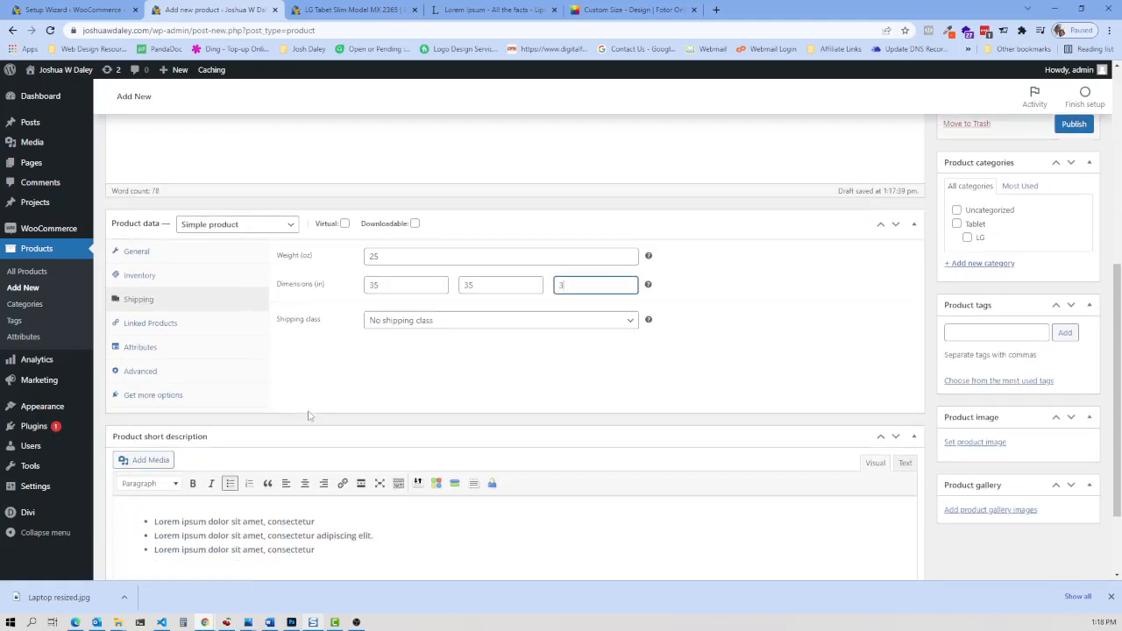
Create a new top-level product category named "Laptops" and assign it to the product
{"action": "scroll", "coordinate": [309, 415], "scroll_direction": "down", "scroll_amount": 2}
{"action": "scroll", "coordinate": [310, 416], "scroll_direction": "up", "scroll_amount": 3}
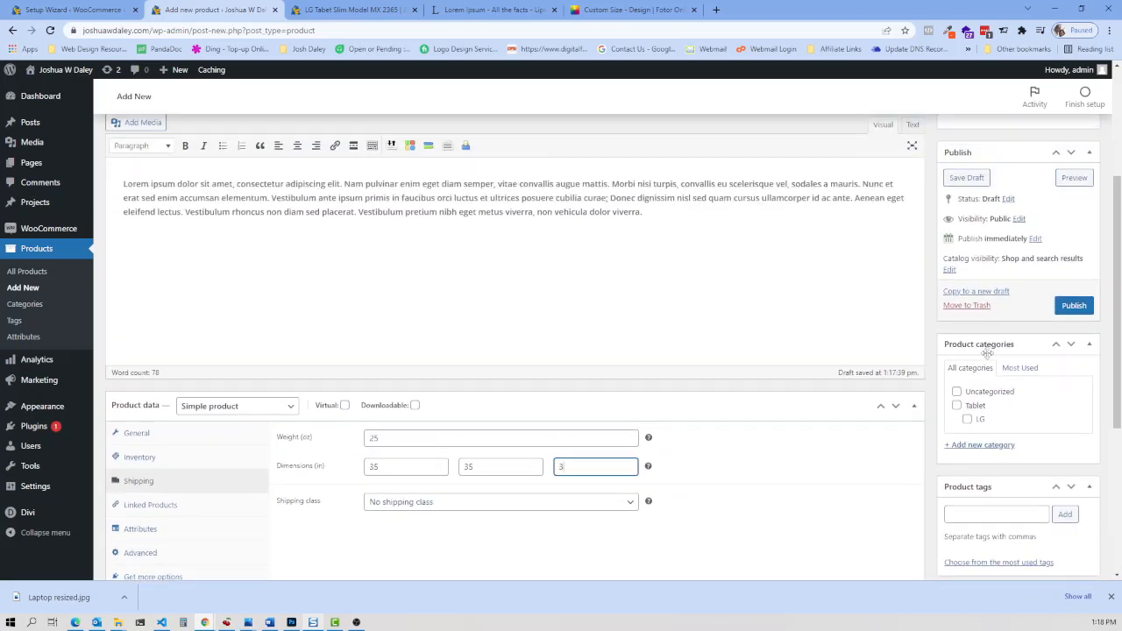
{"action": "left_click", "coordinate": [989, 447]}
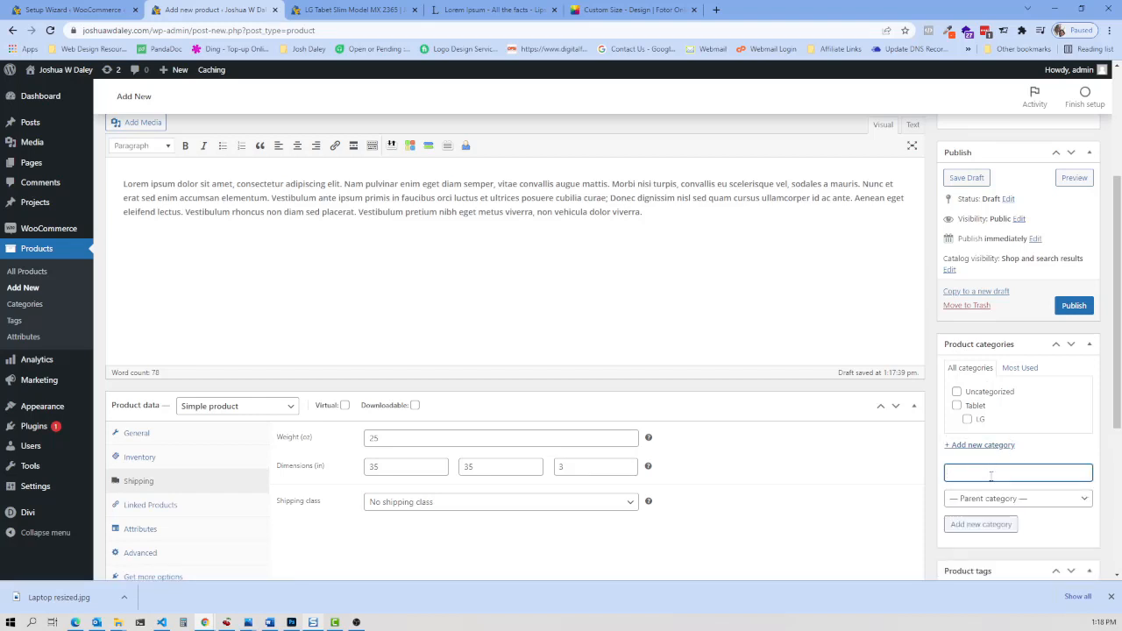
{"action": "type", "text": "Laptops"}
{"action": "left_click", "coordinate": [994, 526]}
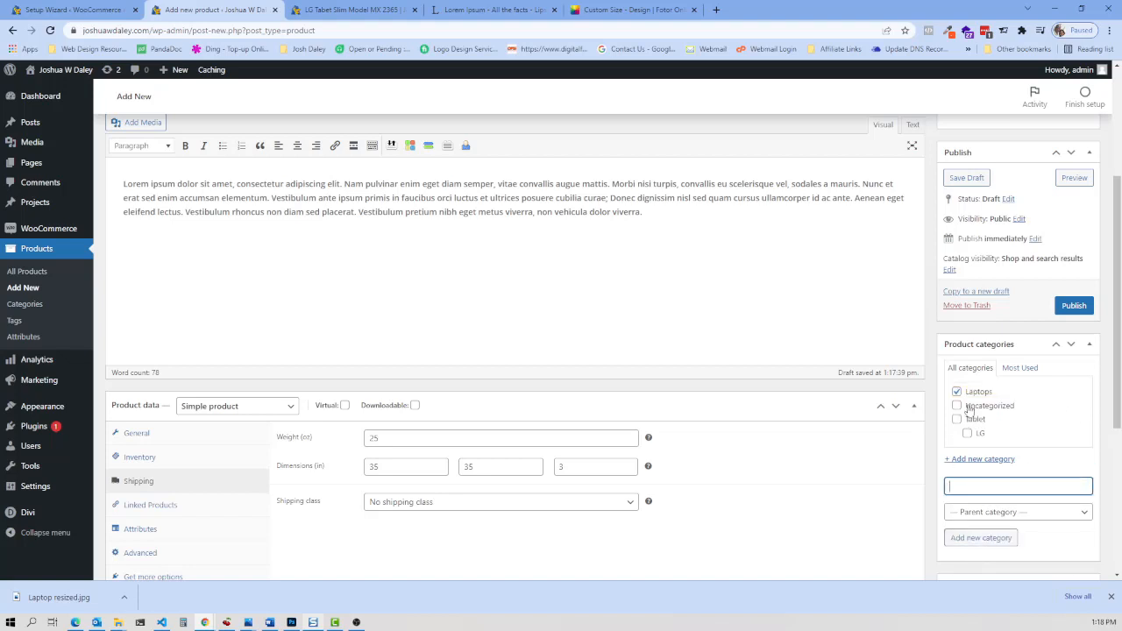
Create a product category named "Asus 15" Laptop" with Laptops as its parent category
{"action": "scroll", "coordinate": [311, 316], "scroll_direction": "up", "scroll_amount": 3}
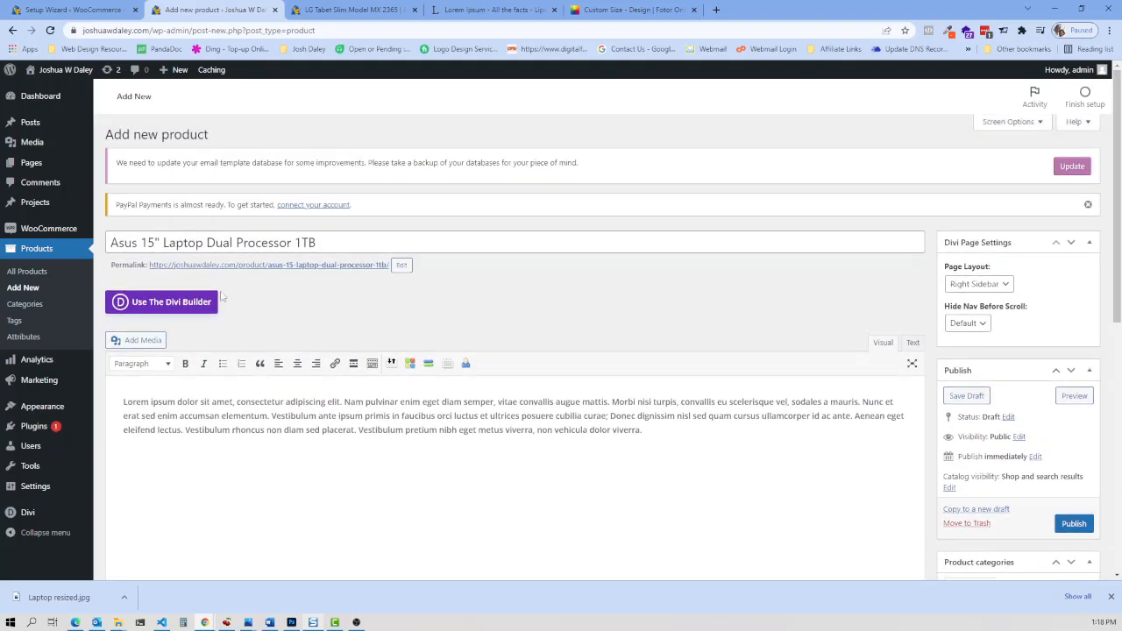
{"action": "scroll", "coordinate": [984, 491], "scroll_direction": "down", "scroll_amount": 4}
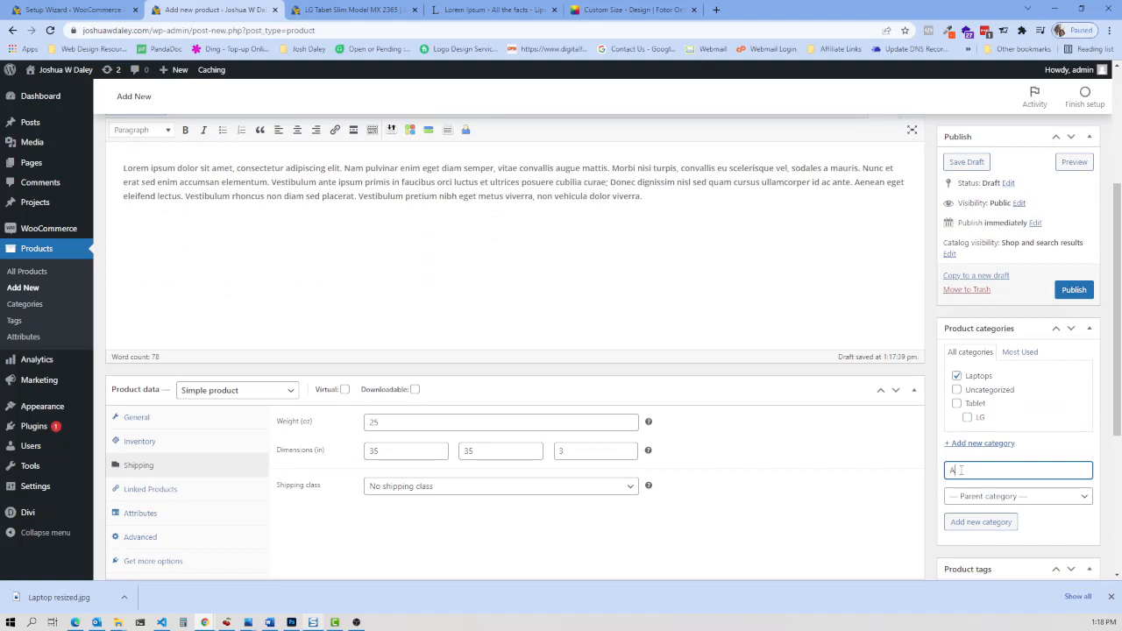
{"action": "type", "text": "us 15"}
{"action": "type", "text": "\" la"}
{"action": "key", "text": "BackSpace"}
{"action": "type", "text": "Laptop"}
{"action": "left_click", "coordinate": [1002, 497]}
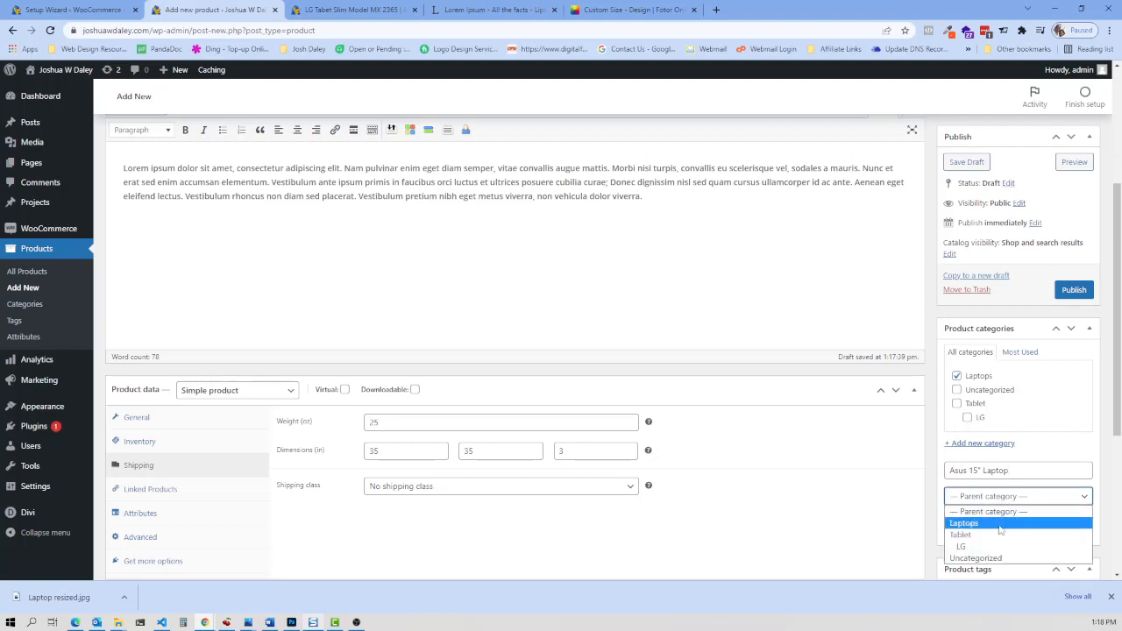
{"action": "left_click", "coordinate": [999, 525]}
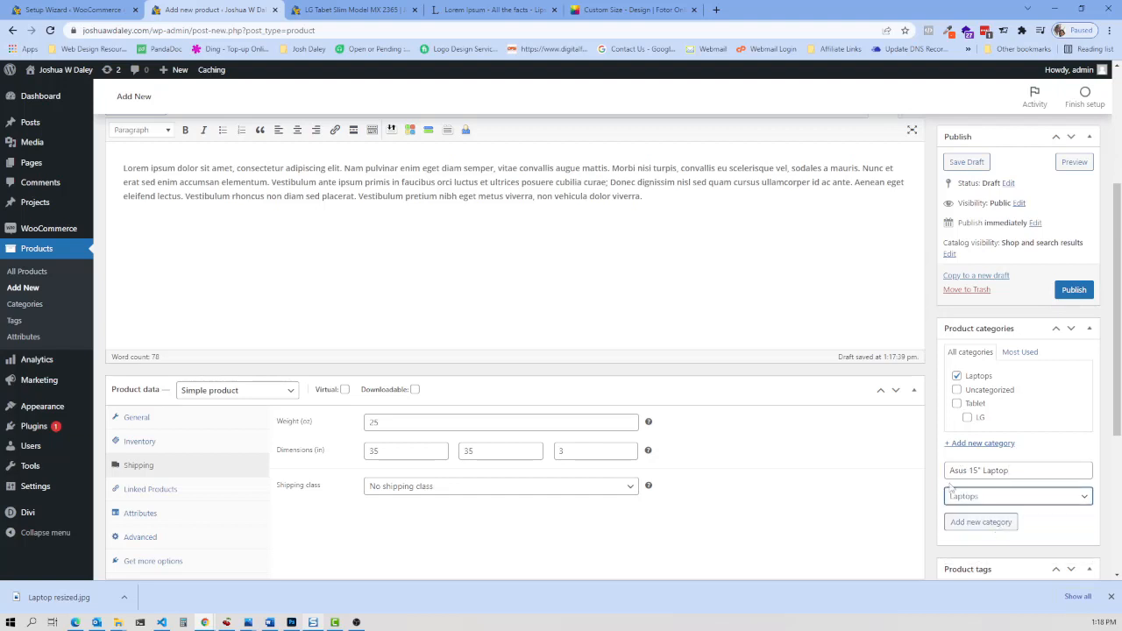
{"action": "left_click", "coordinate": [983, 523]}
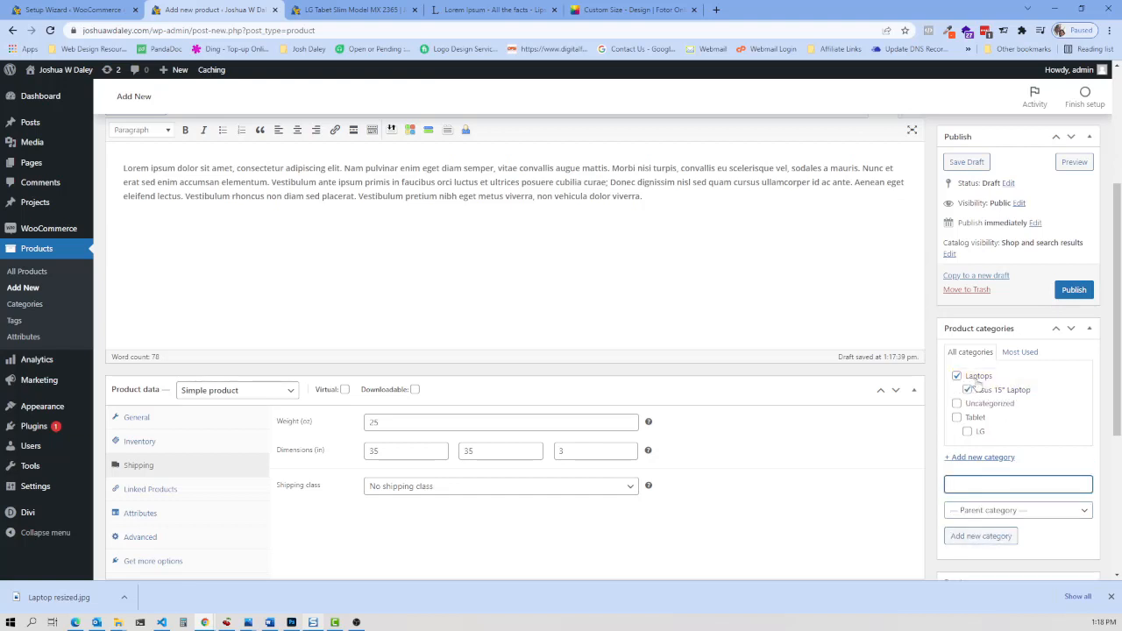
Set the product image to the dark laptop with the blue Windows screen from the media library
{"action": "scroll", "coordinate": [977, 440], "scroll_direction": "down", "scroll_amount": 1}
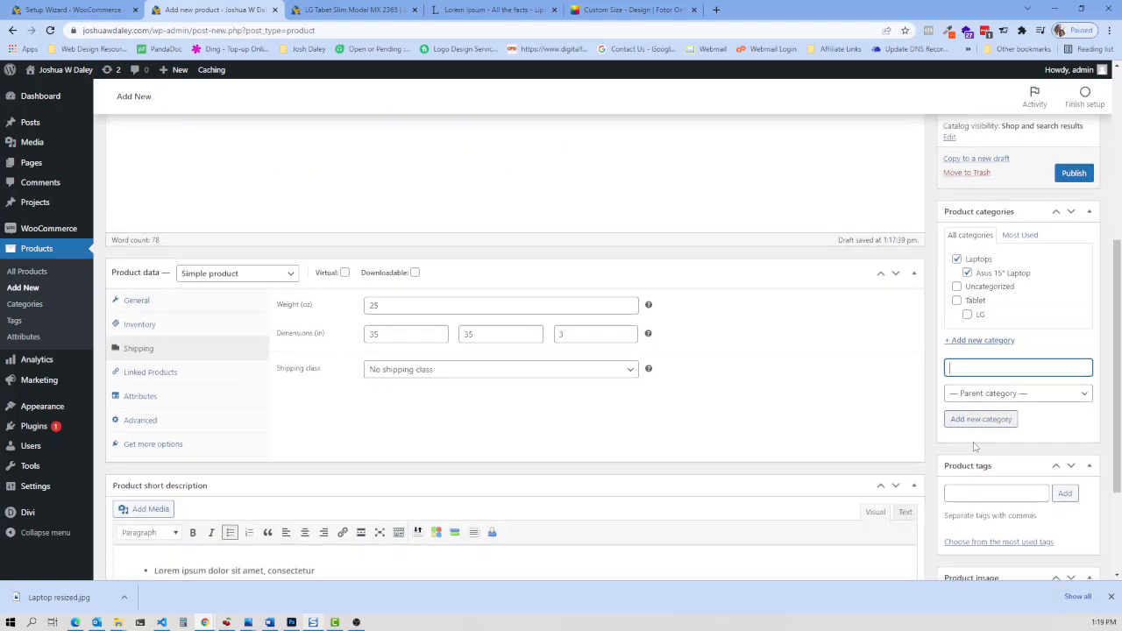
{"action": "left_click", "coordinate": [983, 496]}
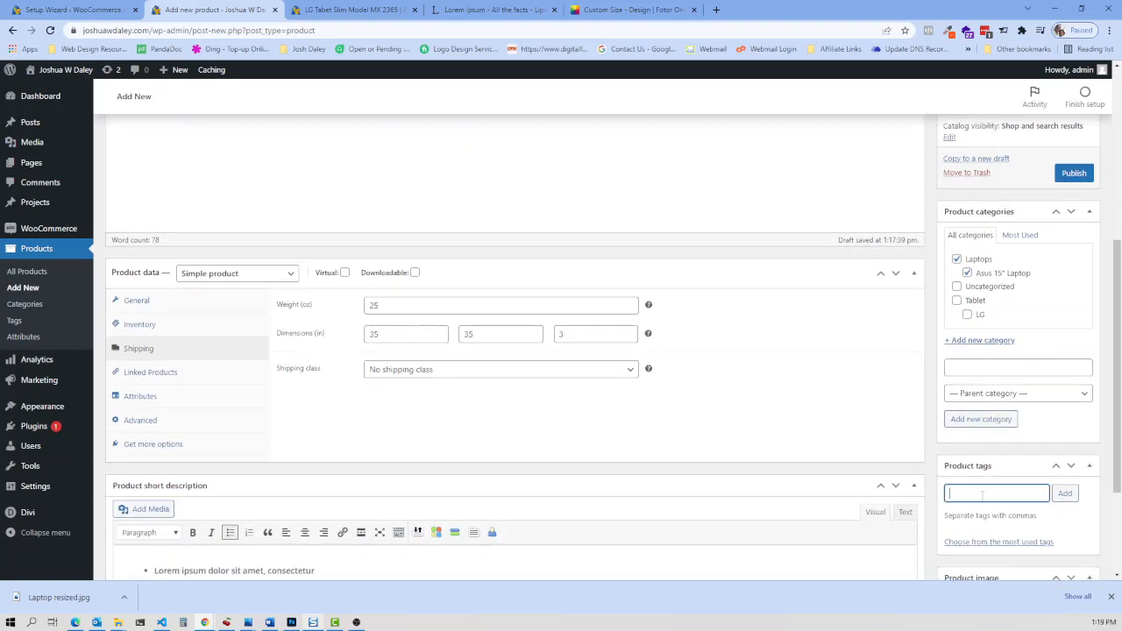
{"action": "scroll", "coordinate": [979, 499], "scroll_direction": "down", "scroll_amount": 2}
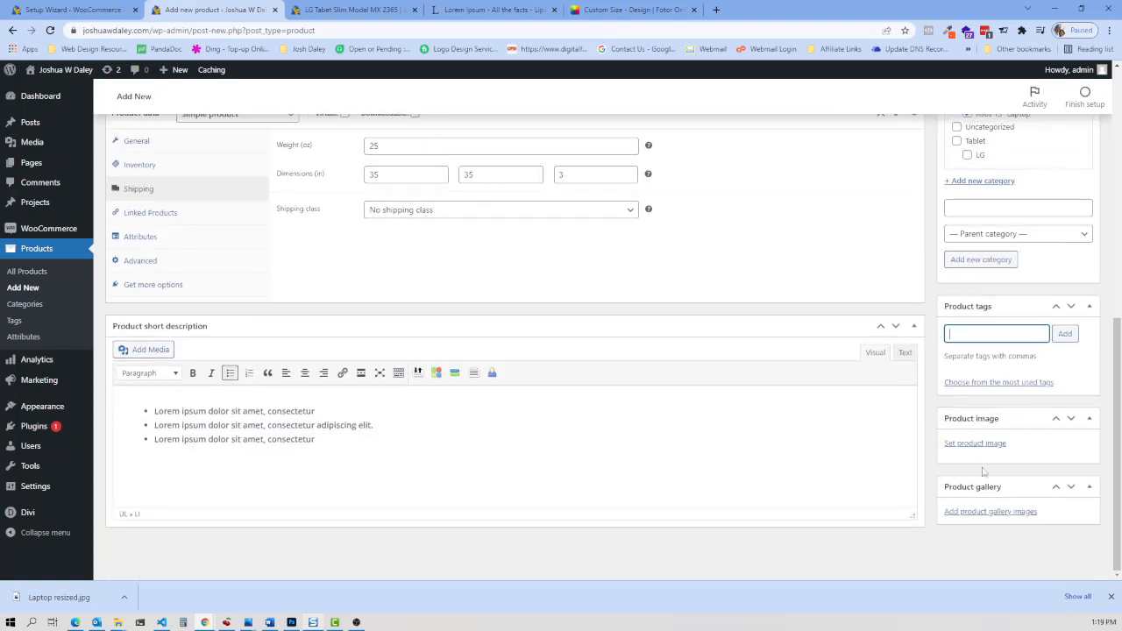
{"action": "left_click", "coordinate": [979, 447]}
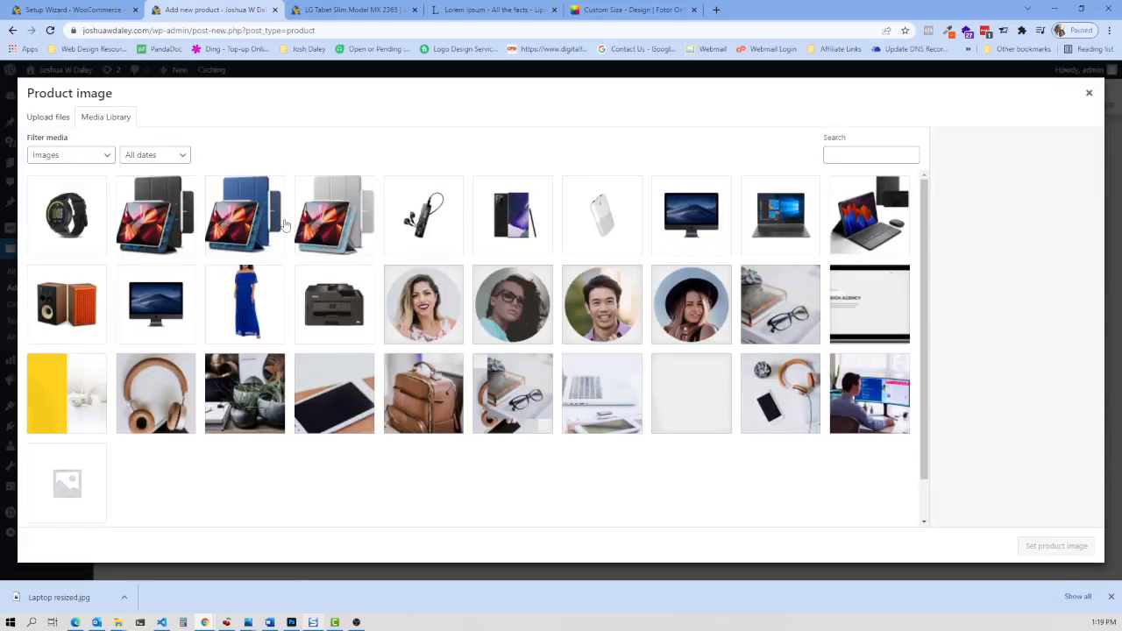
{"action": "left_click", "coordinate": [780, 219]}
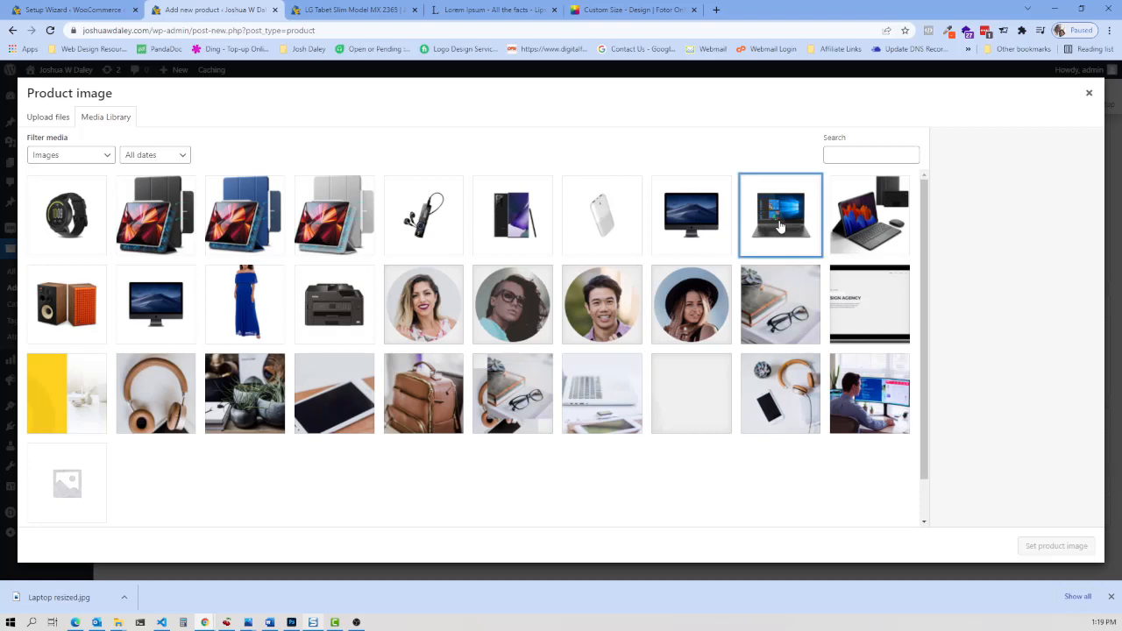
{"action": "left_click", "coordinate": [1056, 545]}
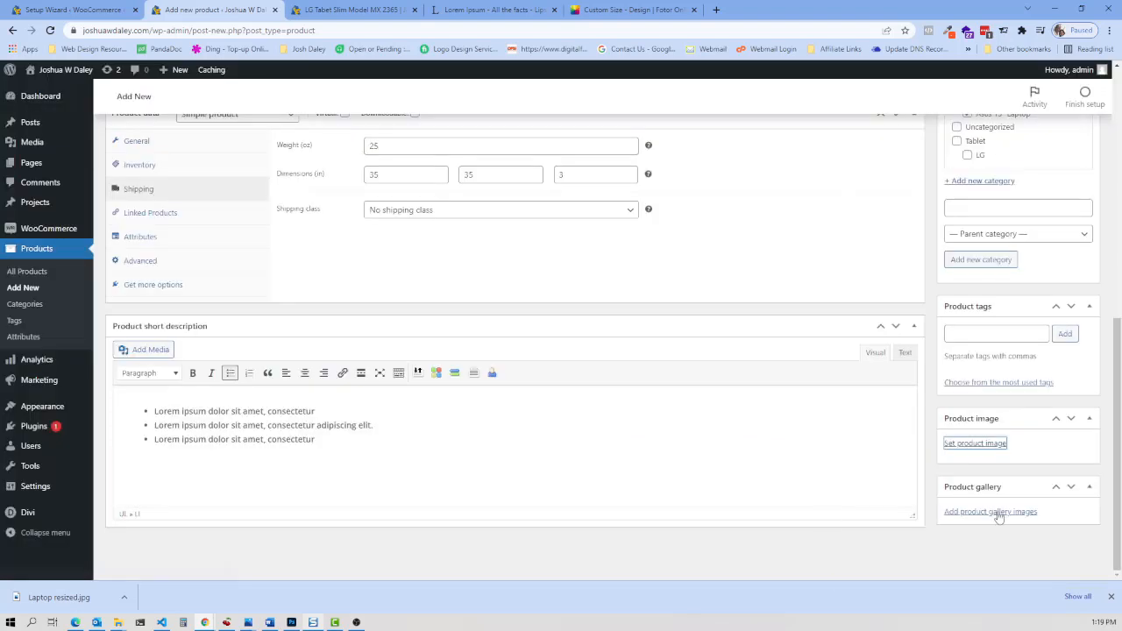
Add the same laptop picture from the media library to the product gallery
{"action": "scroll", "coordinate": [1000, 526], "scroll_direction": "down", "scroll_amount": 2}
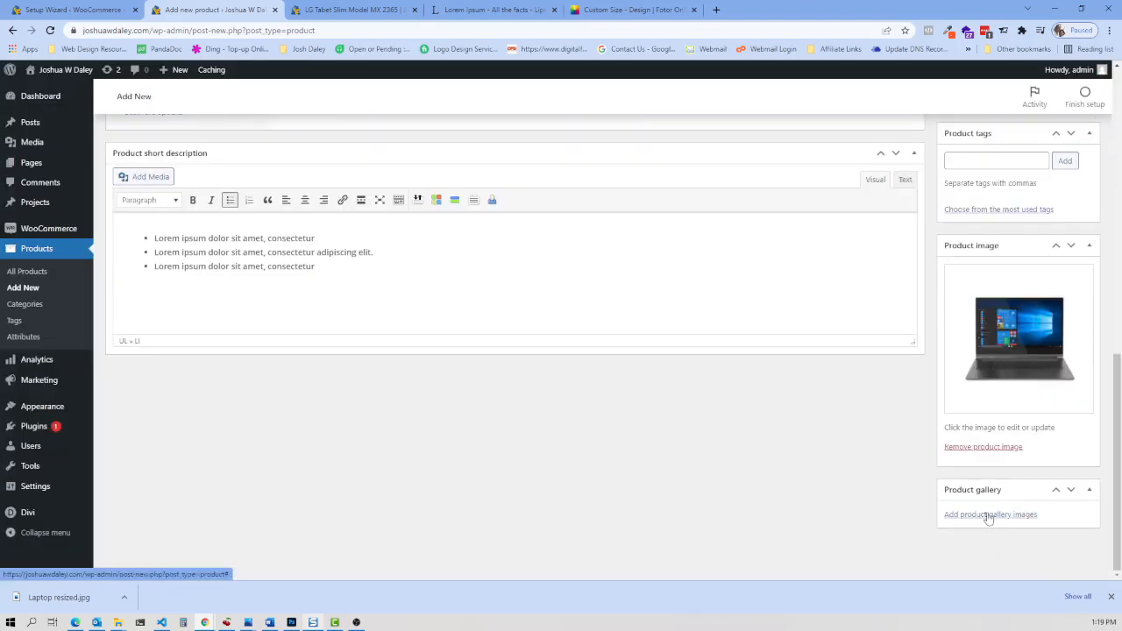
{"action": "left_click", "coordinate": [989, 515]}
{"action": "left_click", "coordinate": [781, 224]}
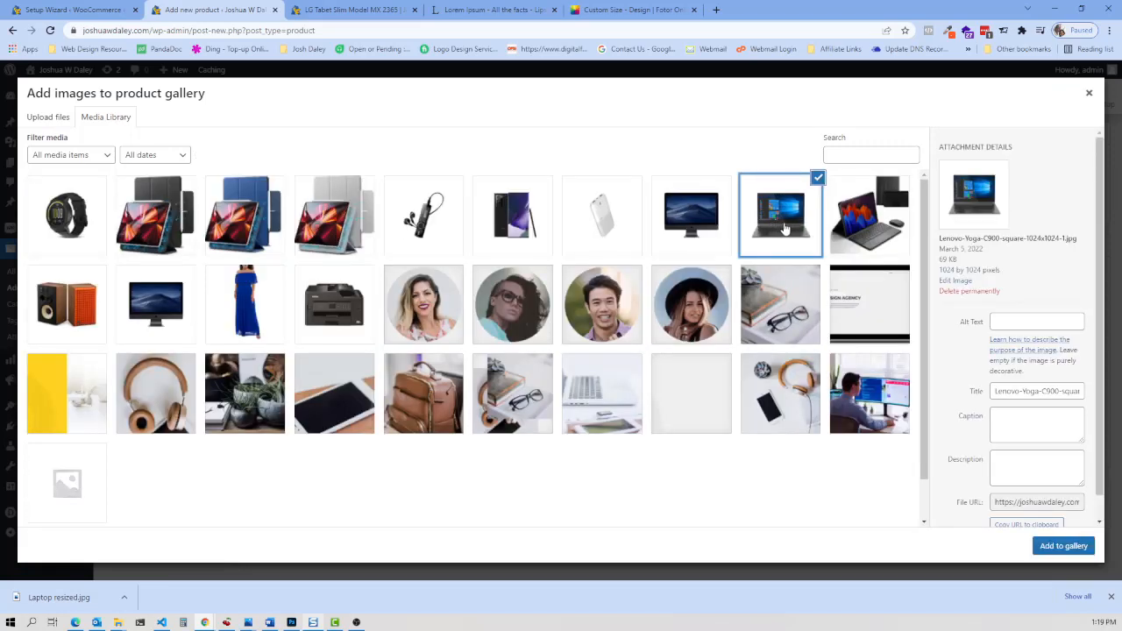
{"action": "left_click", "coordinate": [1081, 551]}
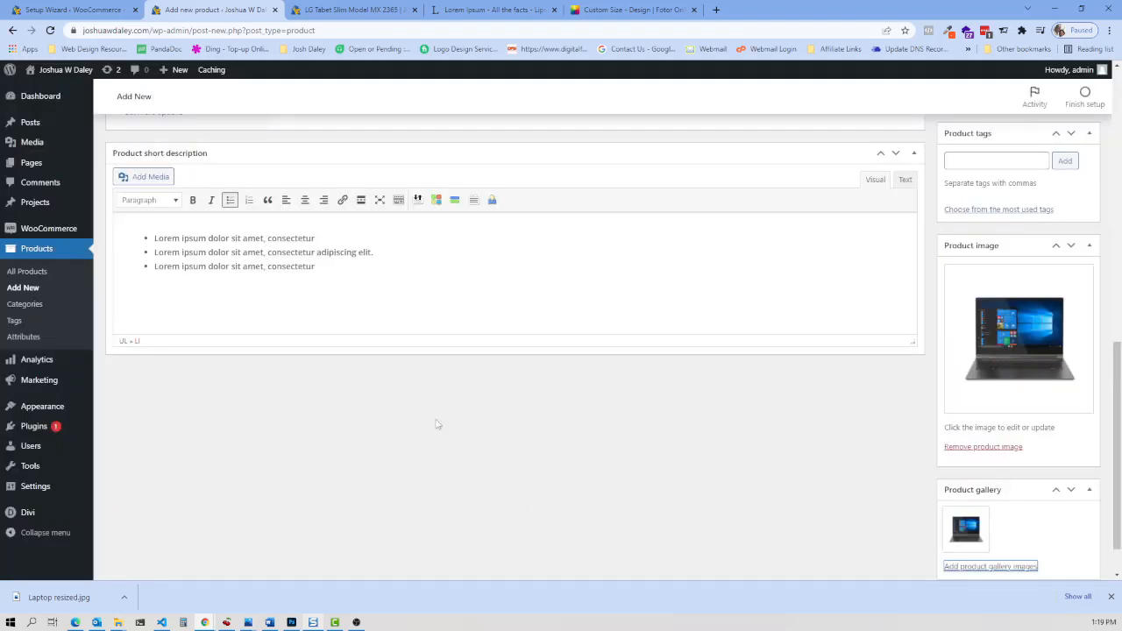
Publish the laptop product and open its permalink in a new browser tab
{"action": "scroll", "coordinate": [951, 394], "scroll_direction": "up", "scroll_amount": 10}
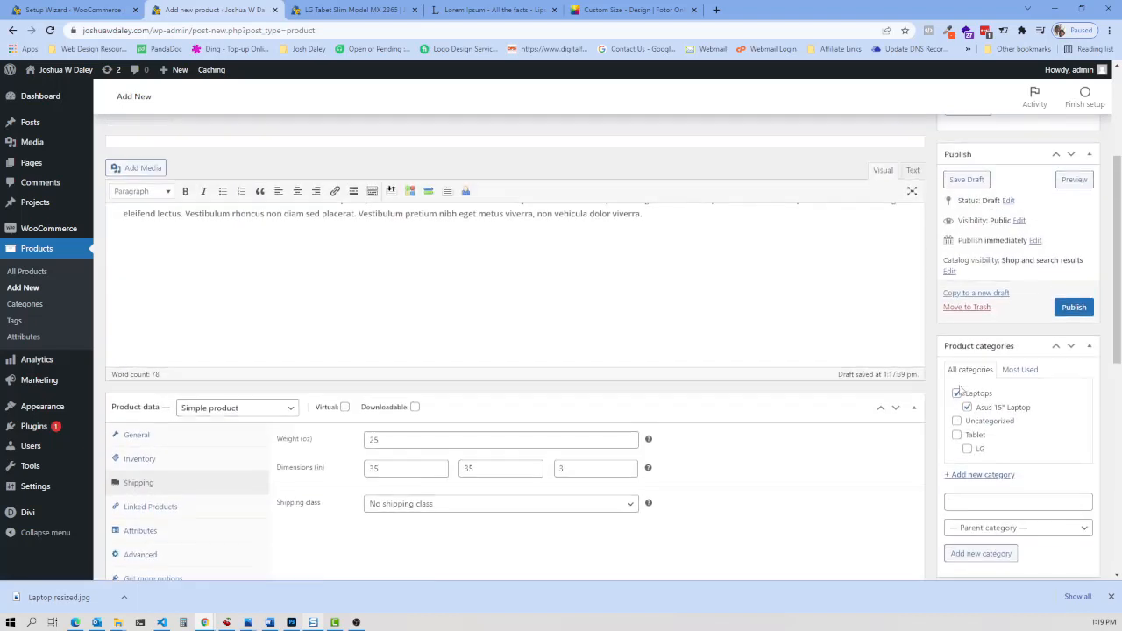
{"action": "left_click", "coordinate": [1075, 308]}
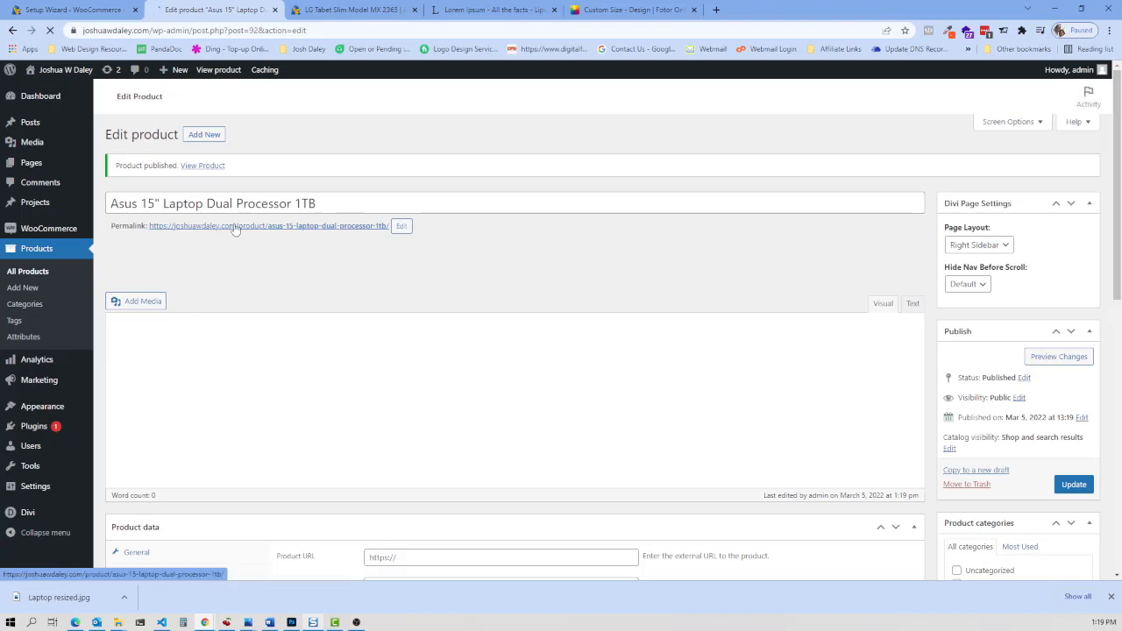
{"action": "right_click", "coordinate": [231, 230]}
{"action": "right_click", "coordinate": [219, 301]}
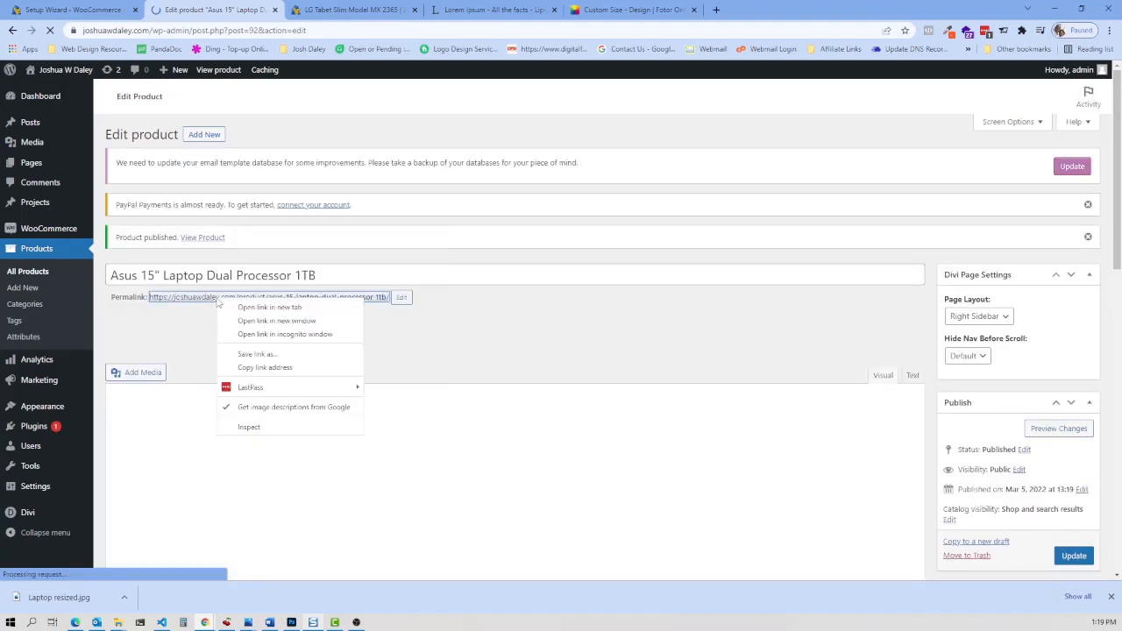
{"action": "left_click", "coordinate": [255, 313]}
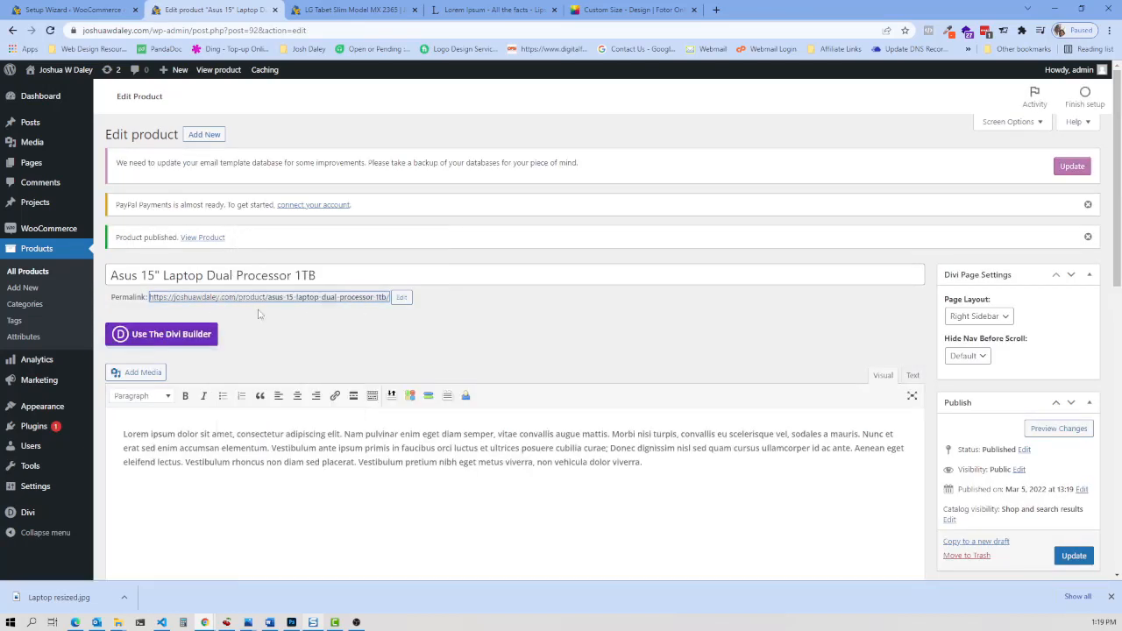
{"action": "left_click", "coordinate": [358, 10]}
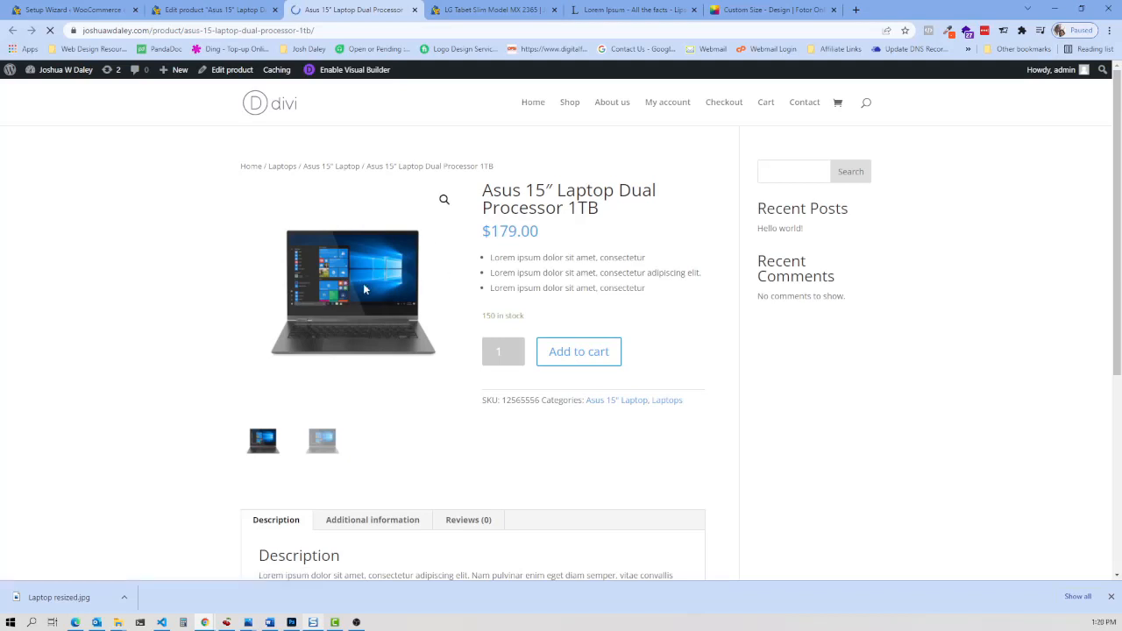
Check the live product page's gallery images, quantity selector raised to 2, description, Additional information and Reviews
{"action": "left_click", "coordinate": [326, 434]}
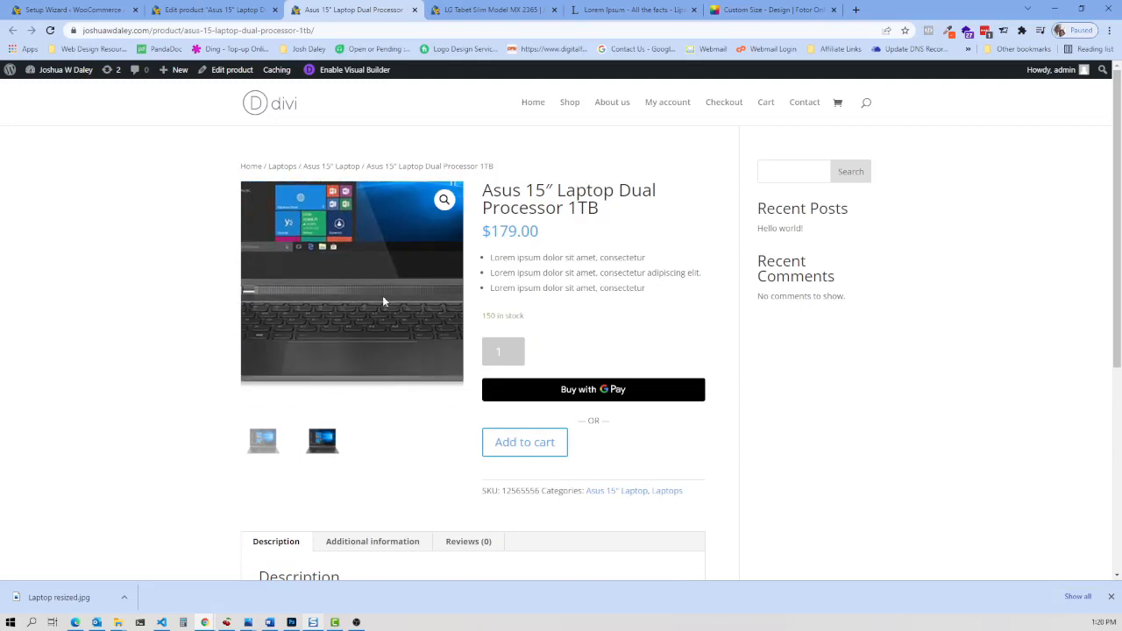
{"action": "left_click", "coordinate": [264, 447]}
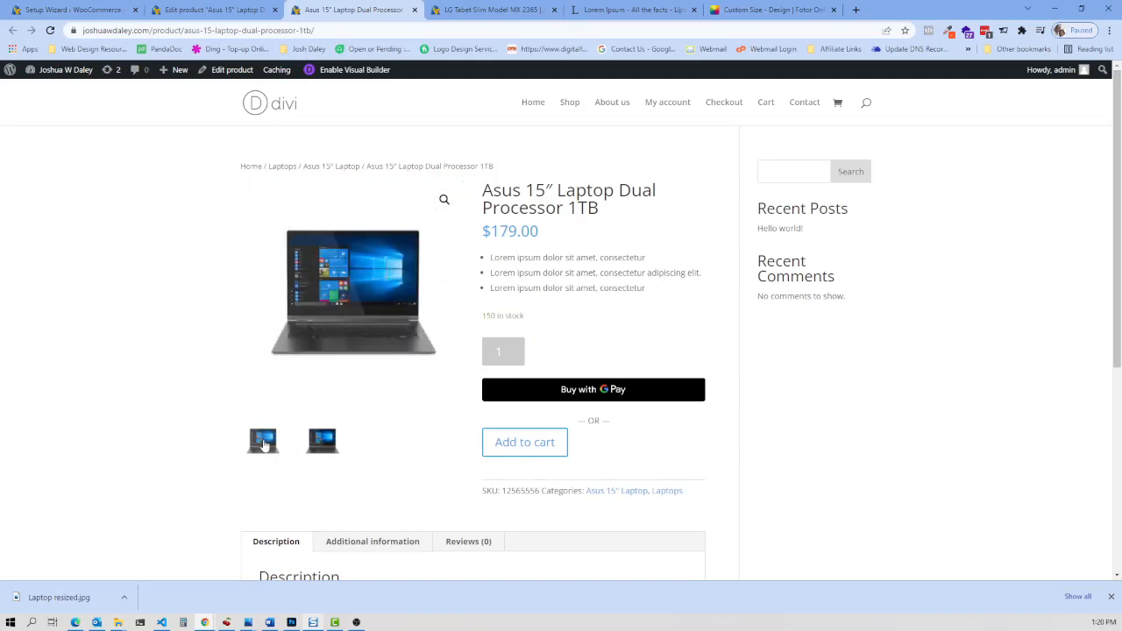
{"action": "left_click", "coordinate": [261, 441]}
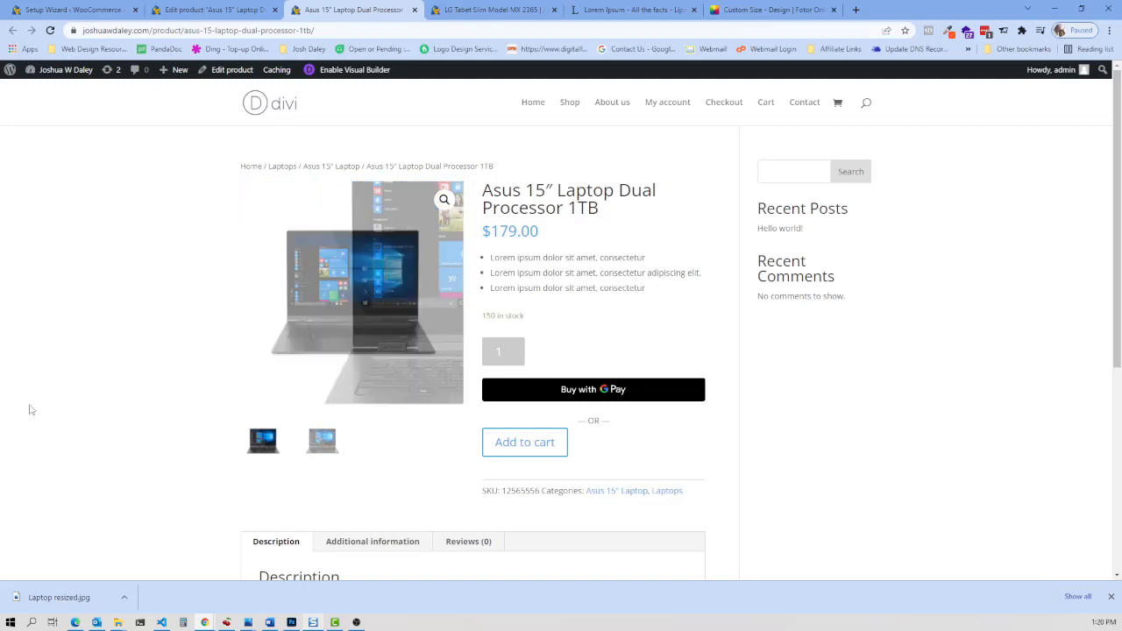
{"action": "left_click", "coordinate": [519, 348]}
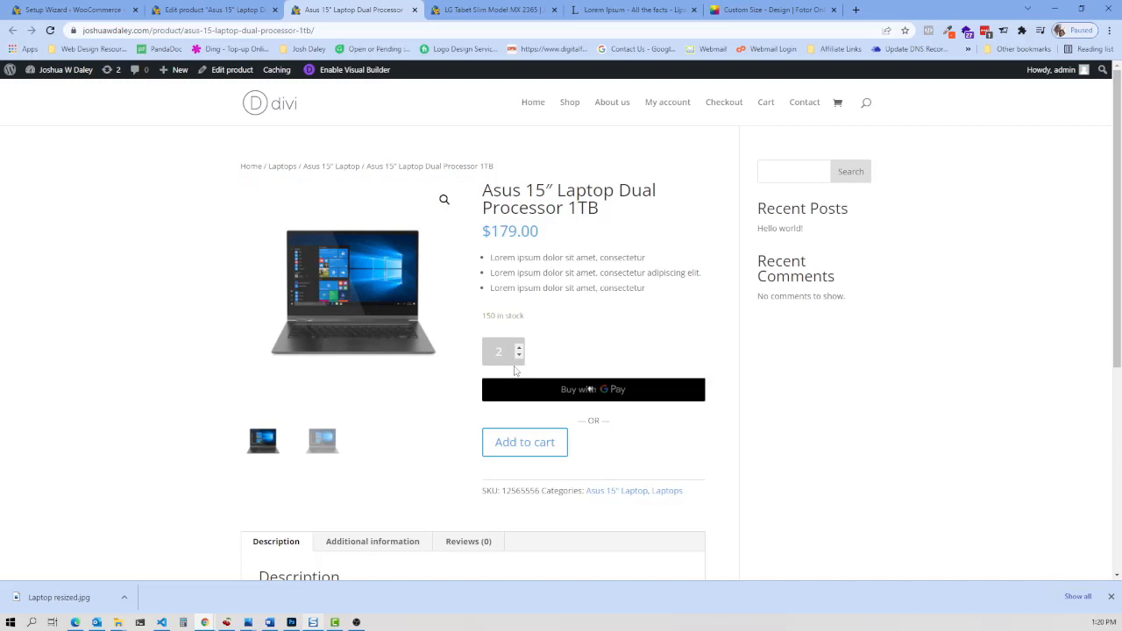
{"action": "scroll", "coordinate": [344, 462], "scroll_direction": "down", "scroll_amount": 1}
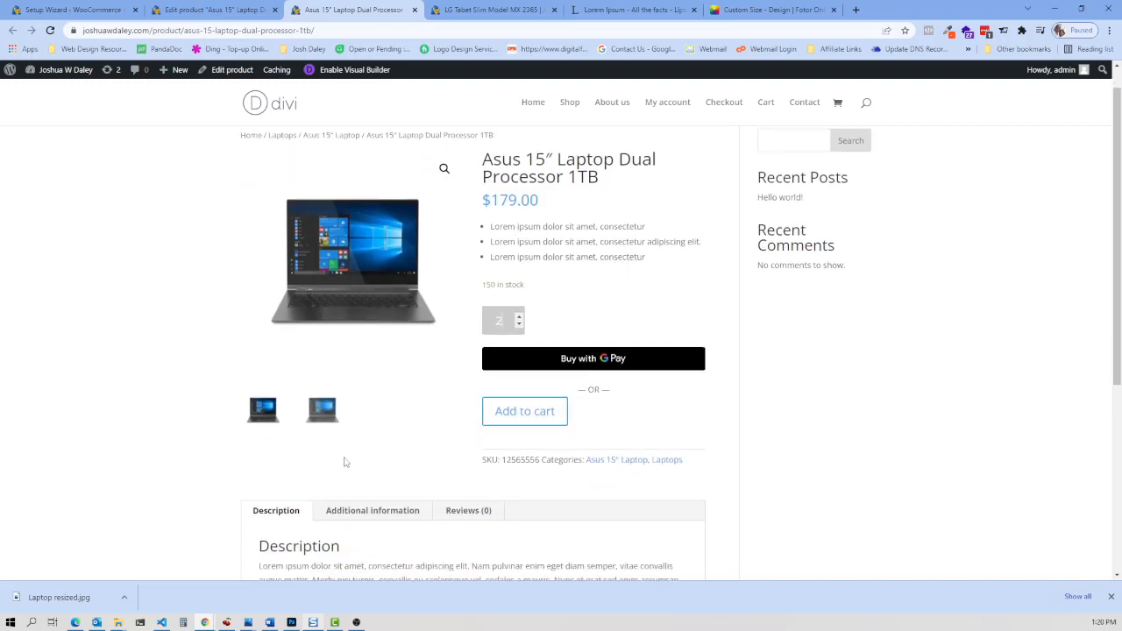
{"action": "scroll", "coordinate": [344, 462], "scroll_direction": "down", "scroll_amount": 3}
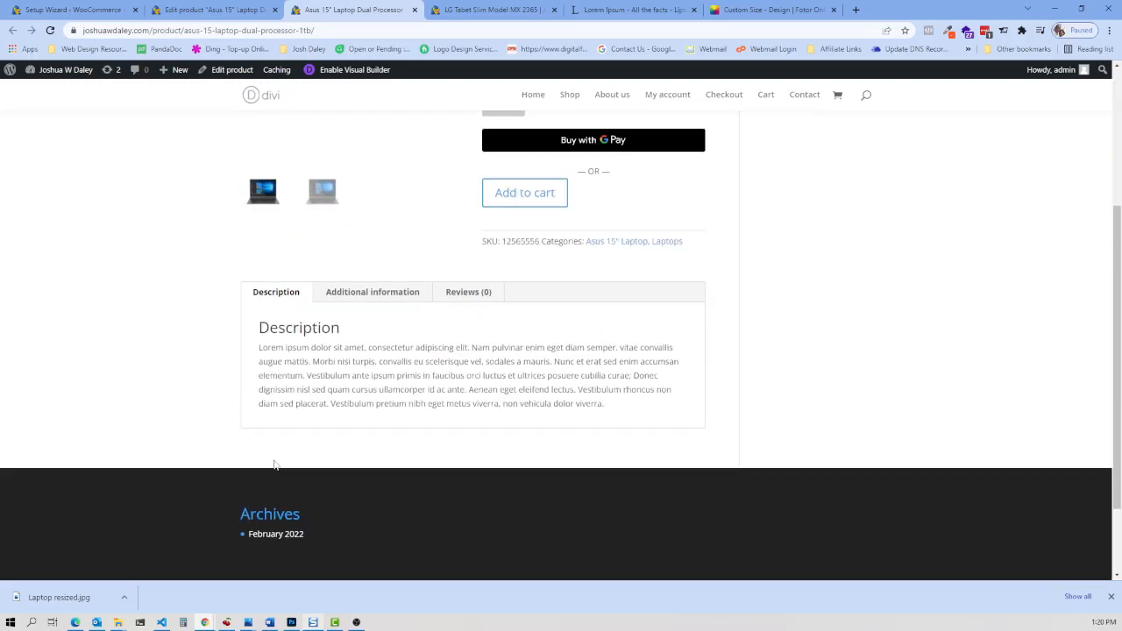
{"action": "left_click", "coordinate": [371, 296]}
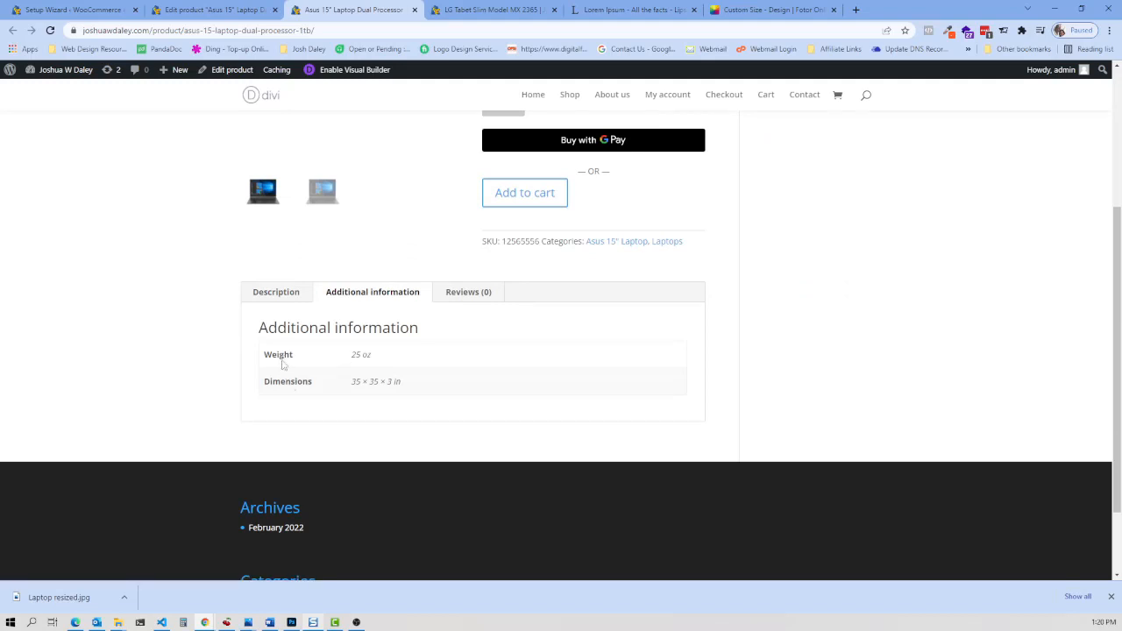
{"action": "left_click", "coordinate": [467, 295]}
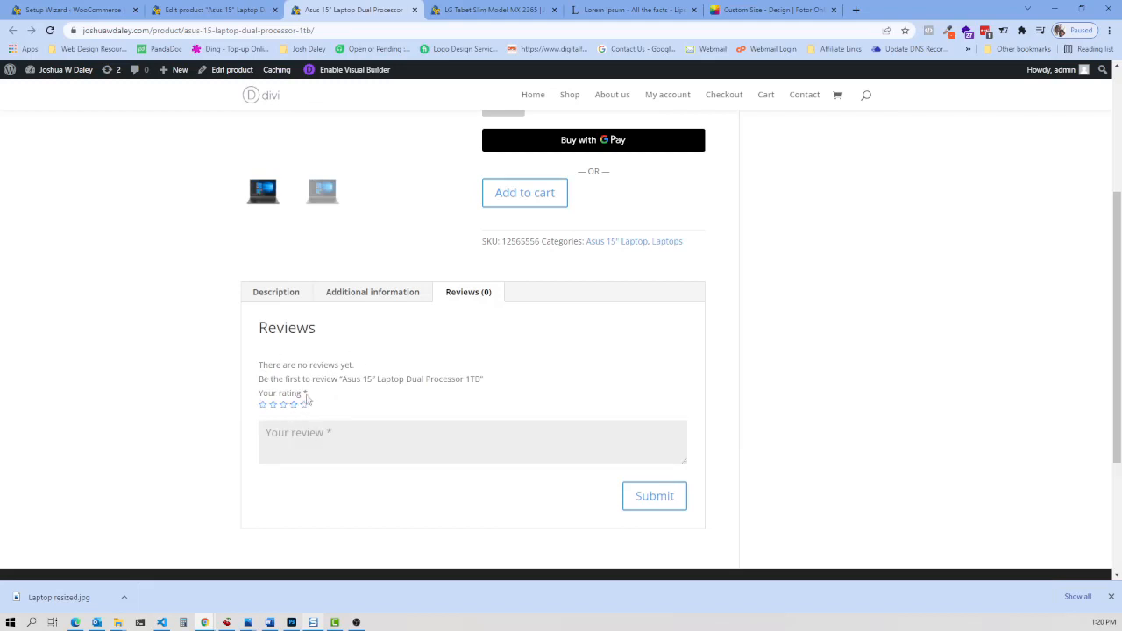
{"action": "key", "text": "ctrl+shift+Tab"}
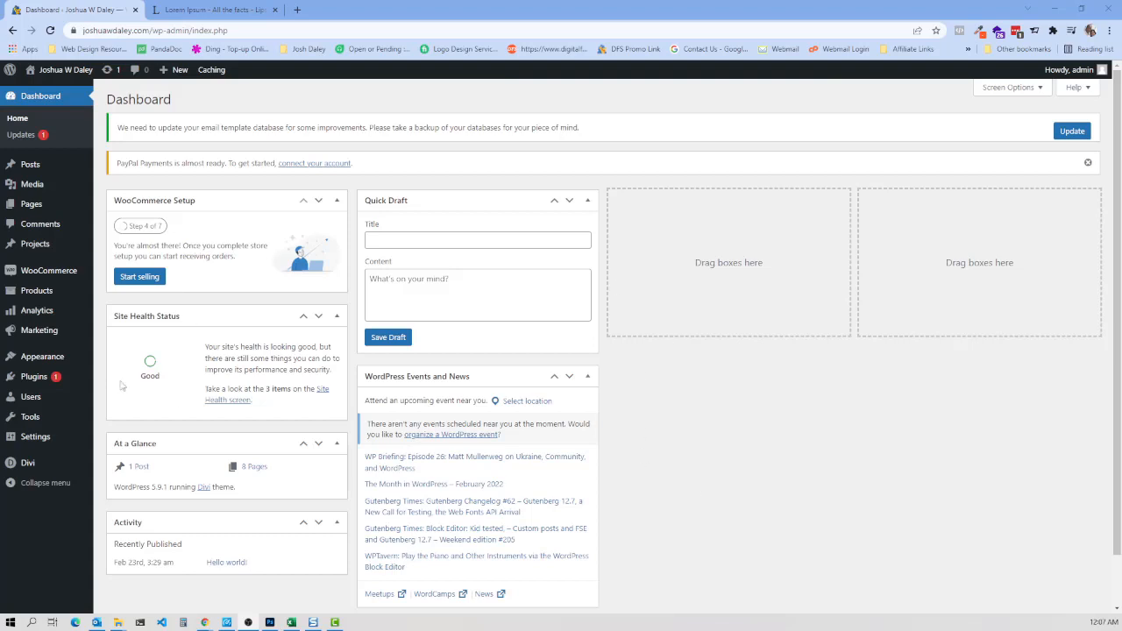
Look over the price field of Arizona Men Advanced Flex in the product list's quick edit and update the product
{"action": "mouse_move", "coordinate": [41, 288]}
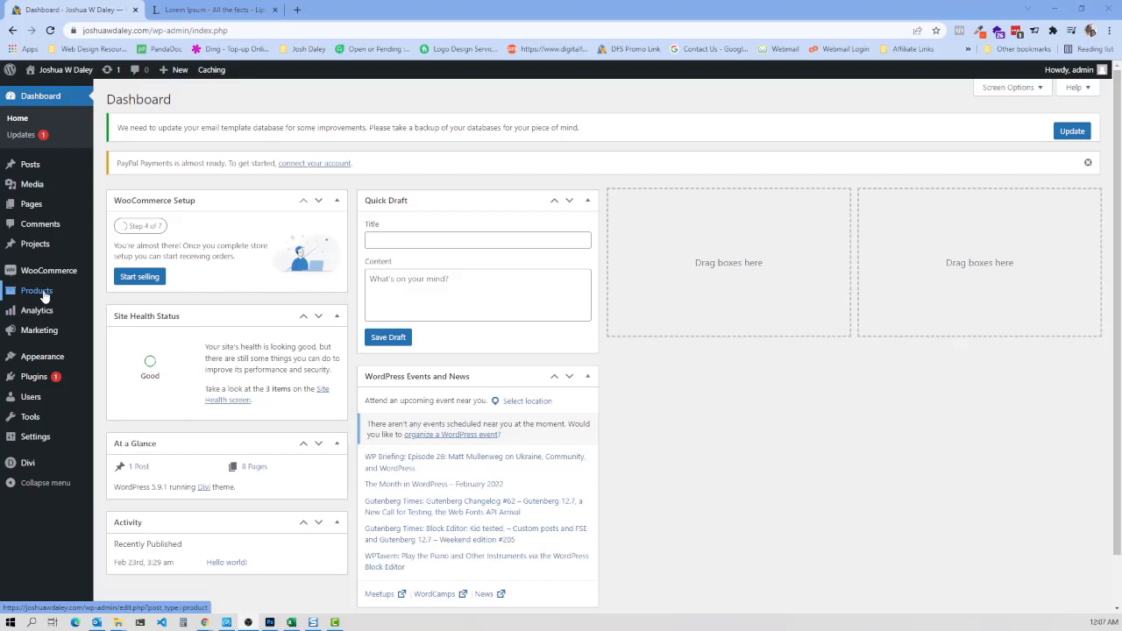
{"action": "left_click", "coordinate": [44, 296]}
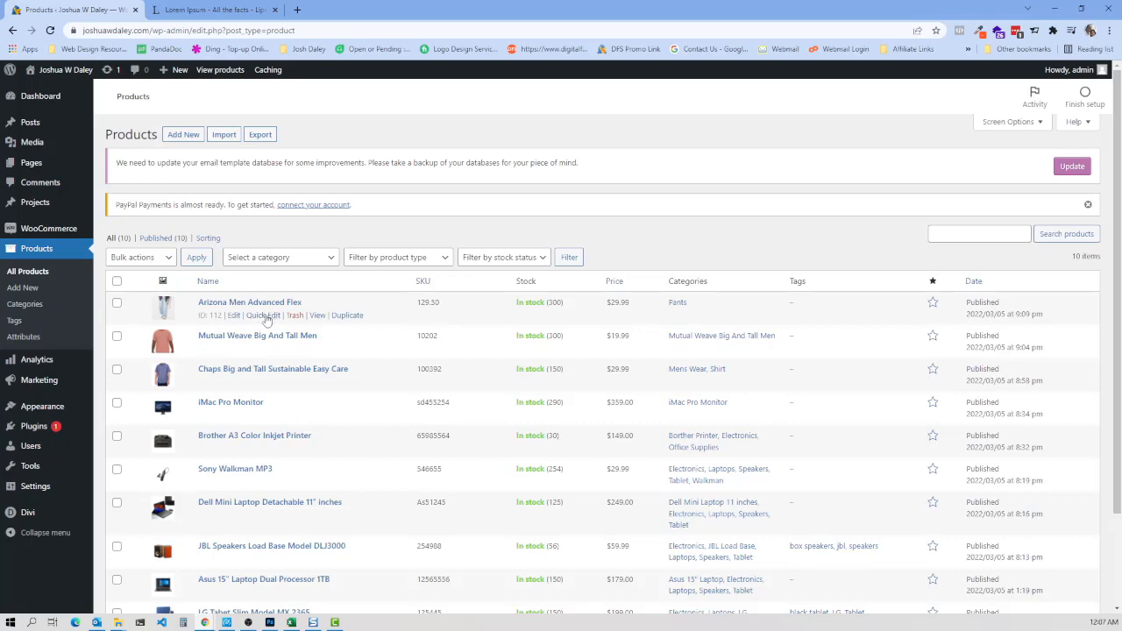
{"action": "left_click", "coordinate": [263, 316]}
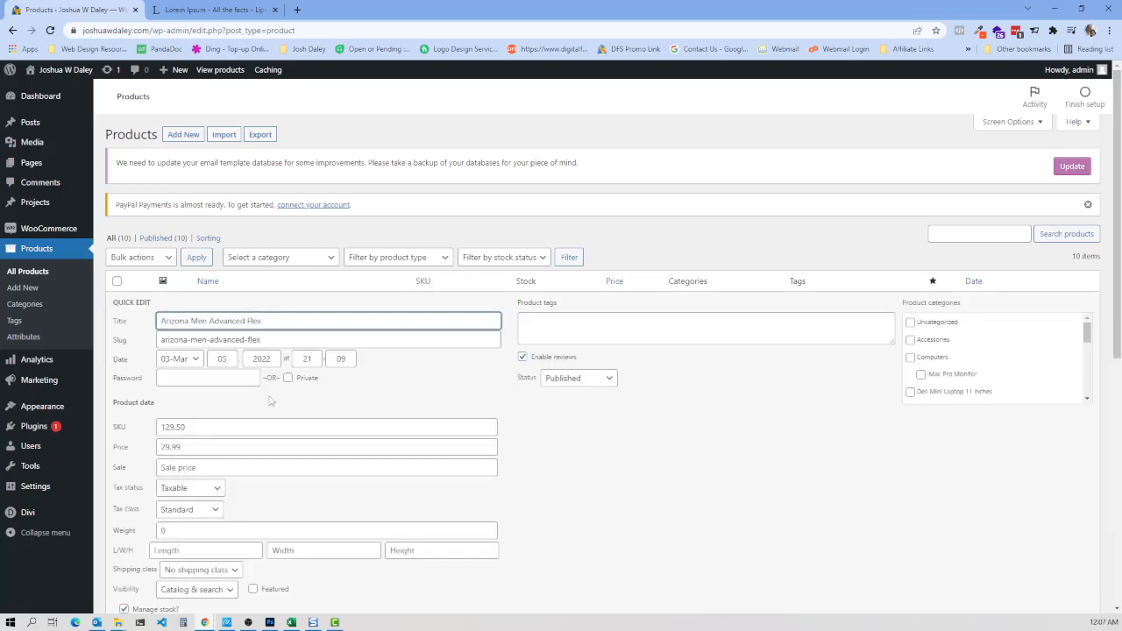
{"action": "scroll", "coordinate": [328, 398], "scroll_direction": "down", "scroll_amount": 2}
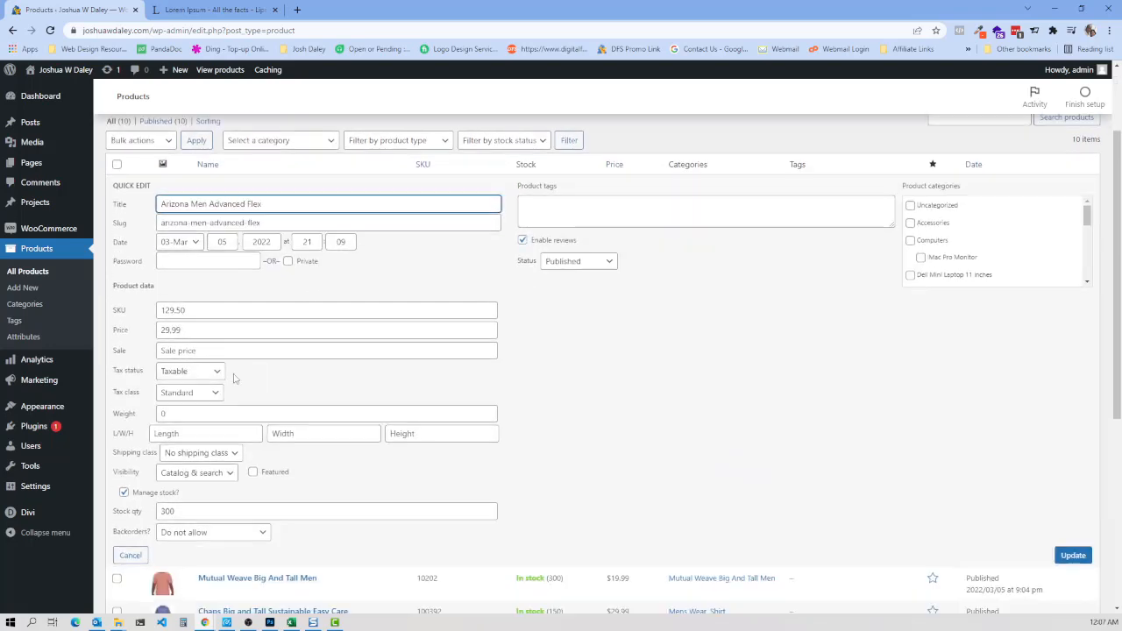
{"action": "double_click", "coordinate": [184, 329]}
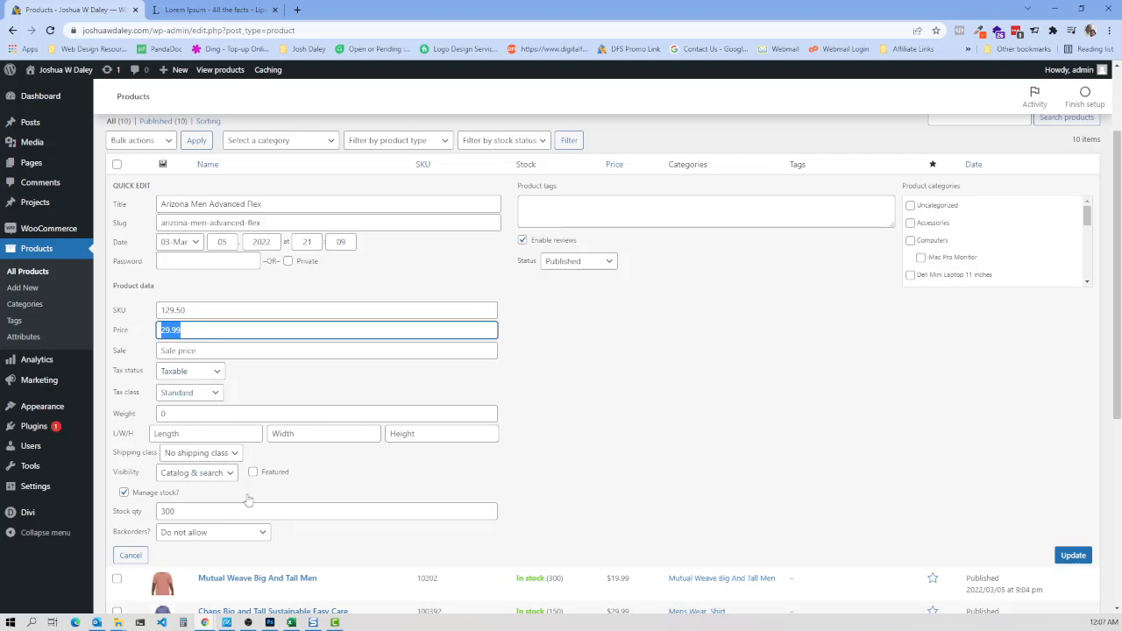
{"action": "left_click", "coordinate": [1071, 557]}
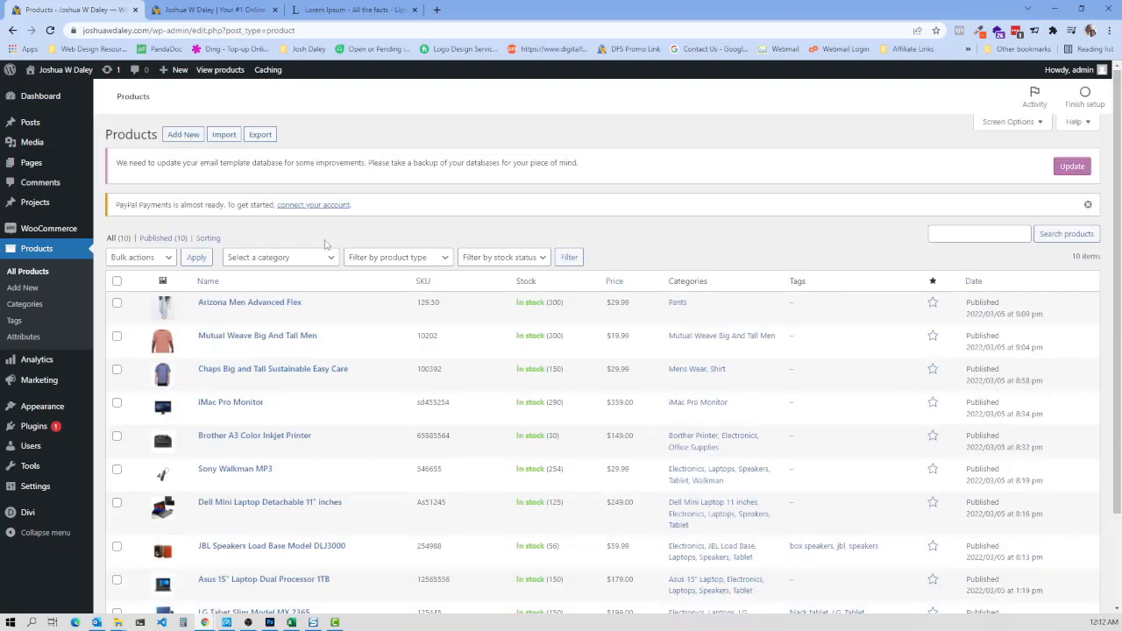
Open the Home page in the Divi builder, start building from scratch and dismiss the row insertion dialog
{"action": "mouse_move", "coordinate": [35, 165]}
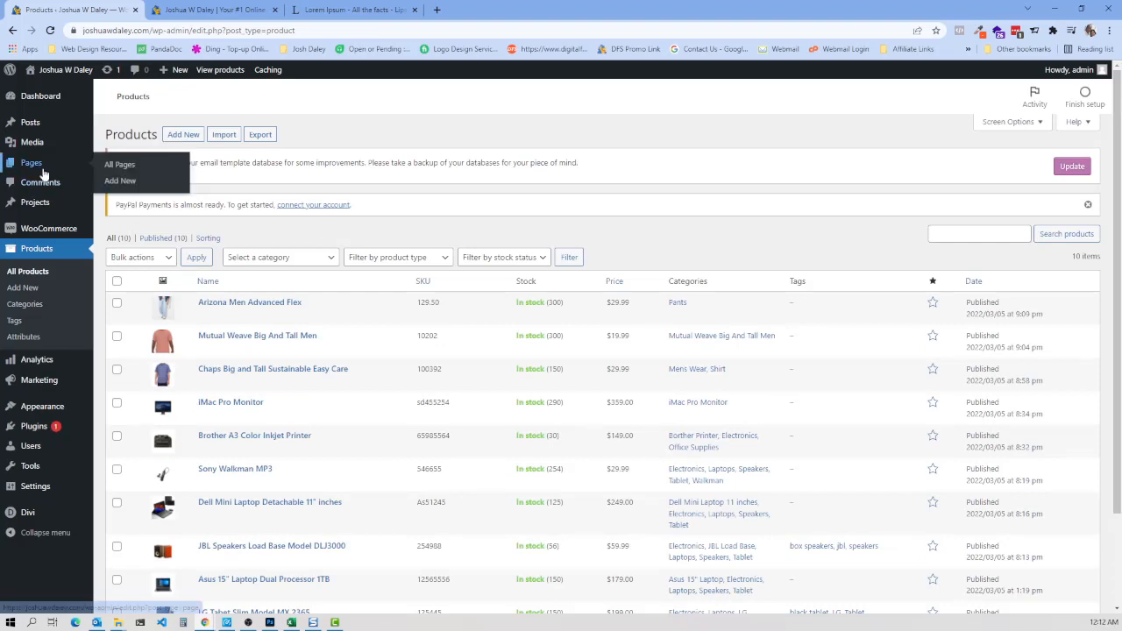
{"action": "left_click", "coordinate": [126, 169]}
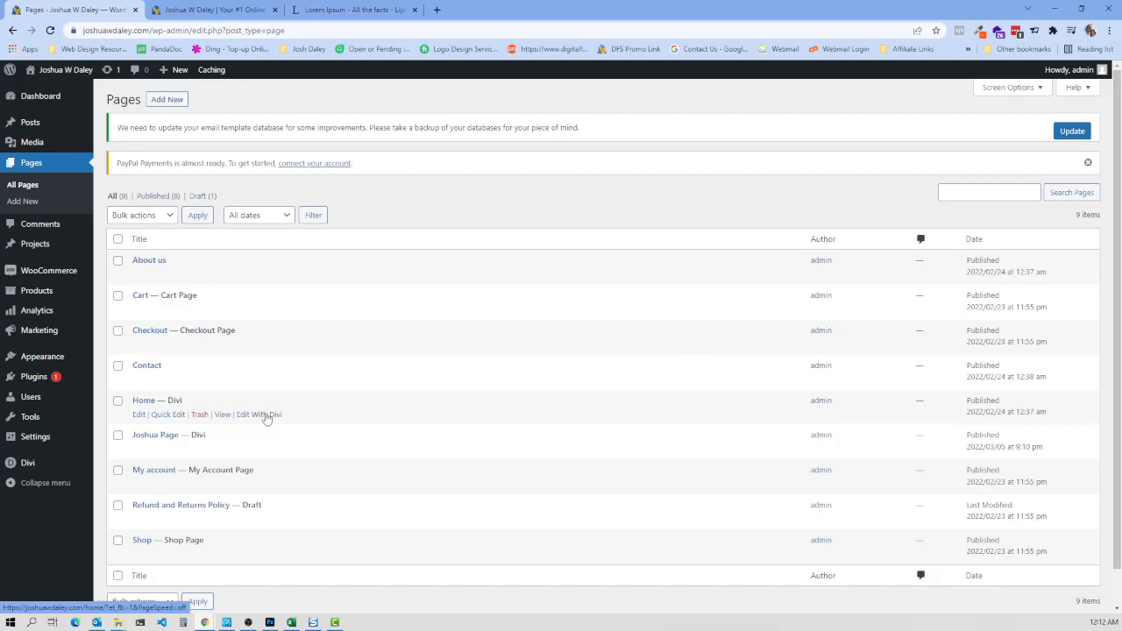
{"action": "left_click", "coordinate": [252, 418]}
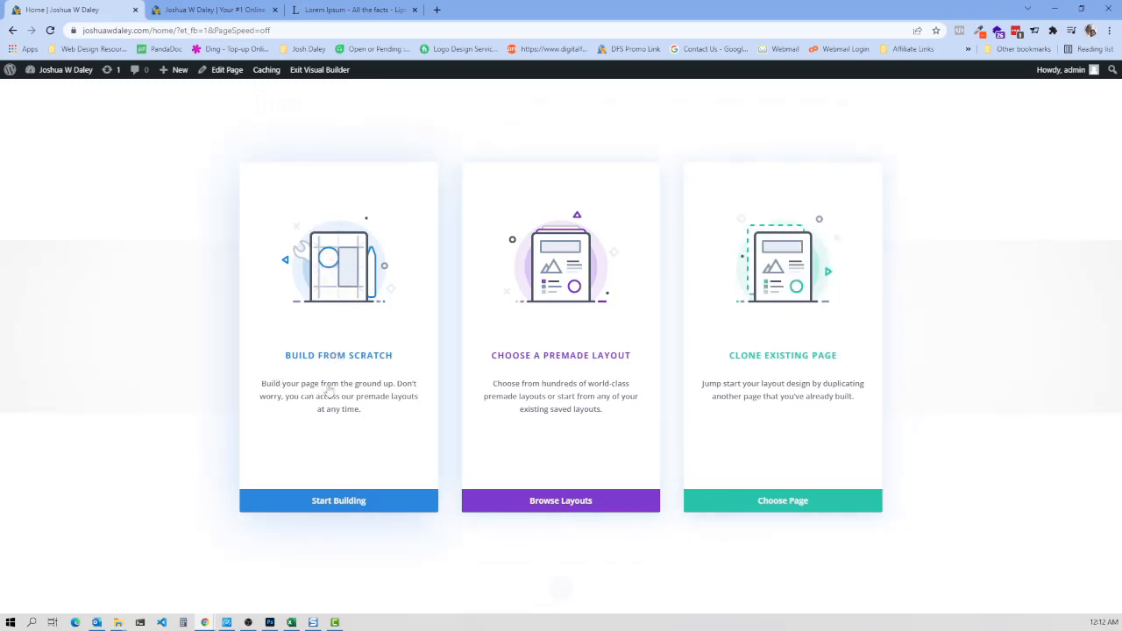
{"action": "left_click", "coordinate": [336, 502]}
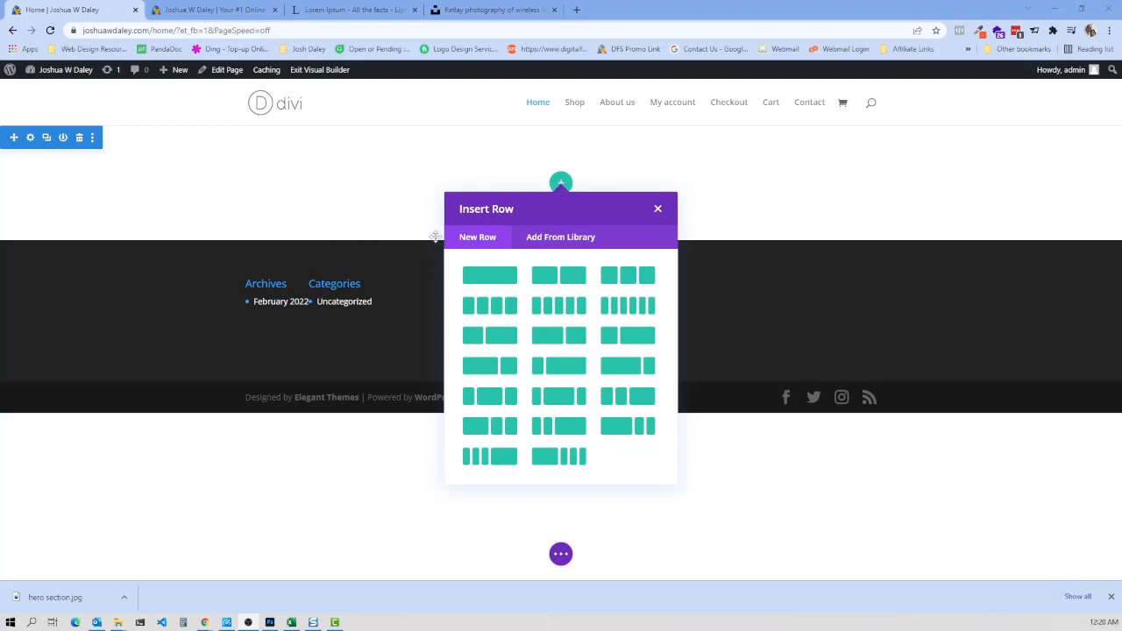
{"action": "left_click", "coordinate": [346, 191]}
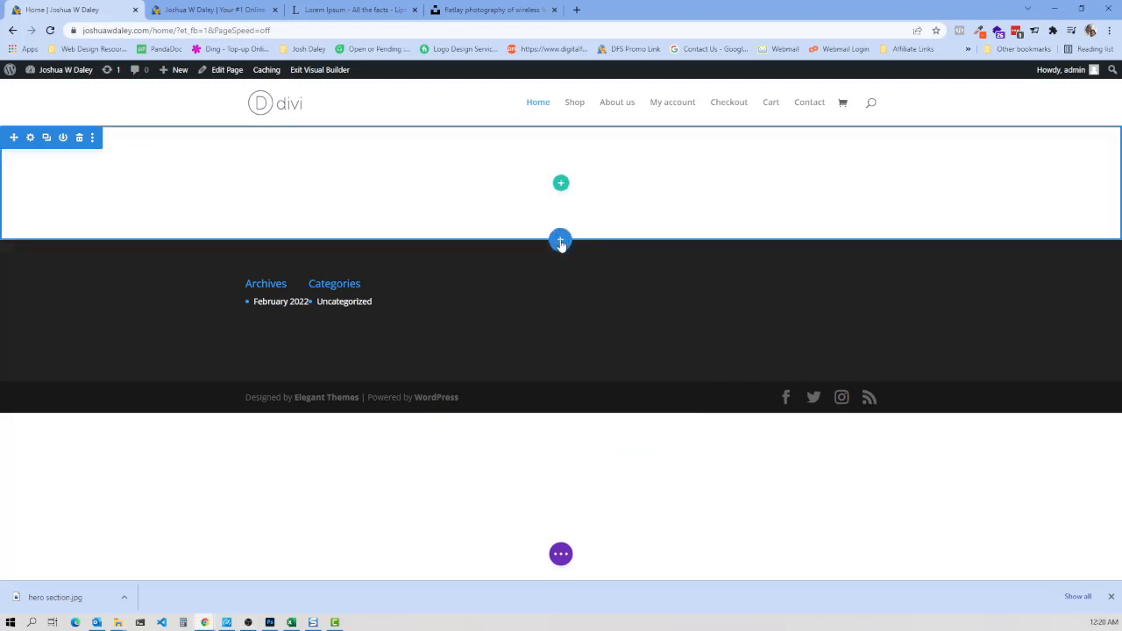
Add a fullwidth section with a Fullwidth Header module and delete the empty regular section above it
{"action": "left_click", "coordinate": [560, 240]}
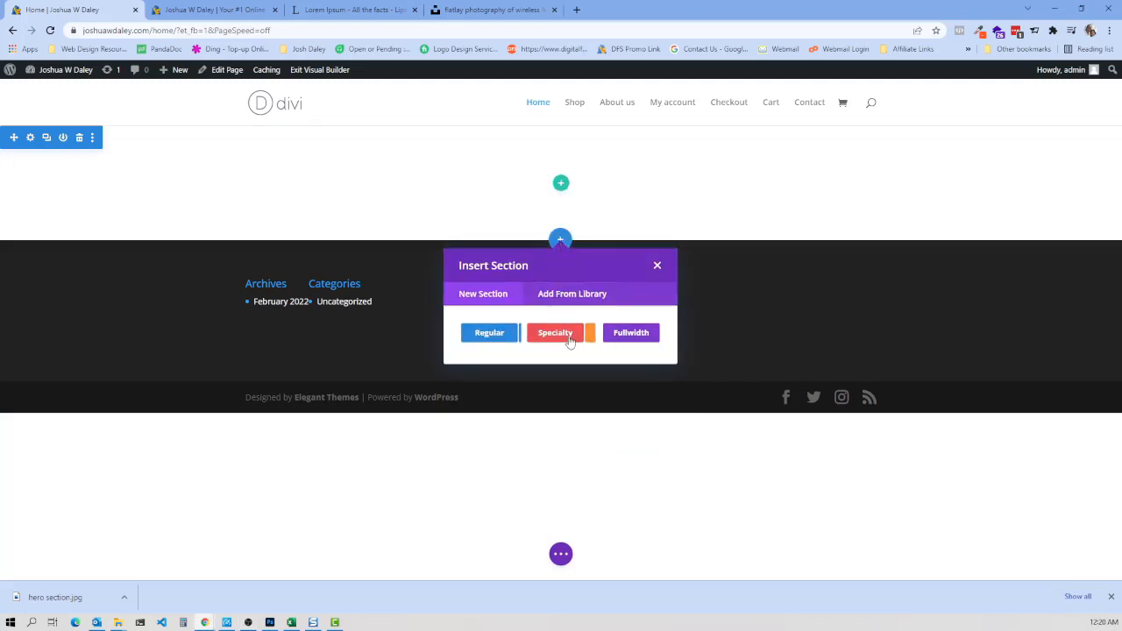
{"action": "left_click", "coordinate": [631, 334]}
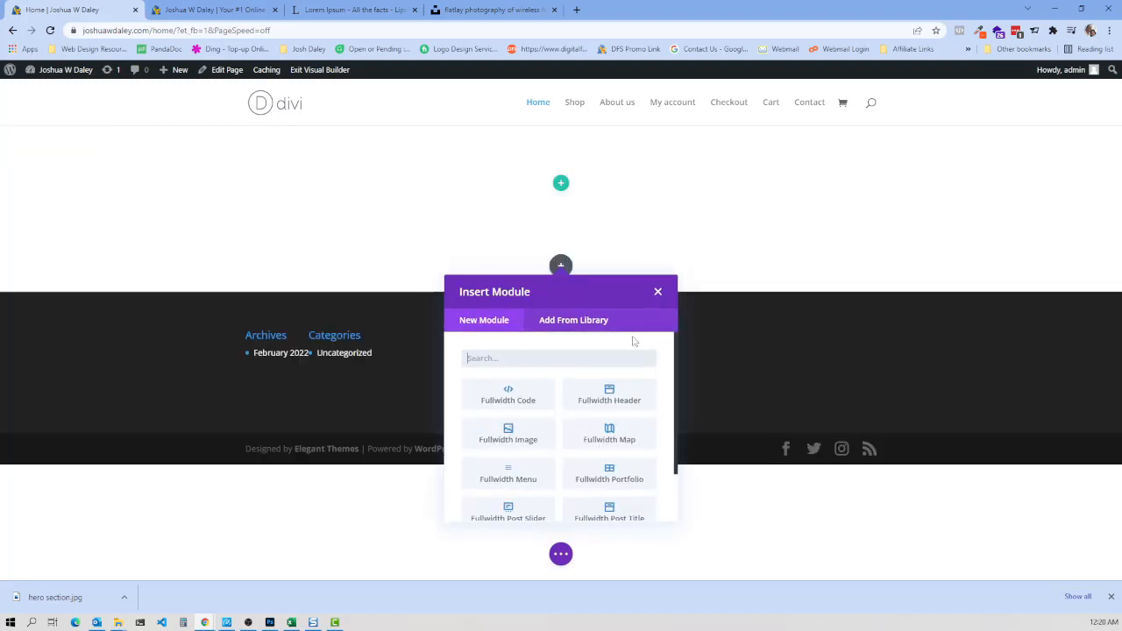
{"action": "left_click", "coordinate": [614, 401]}
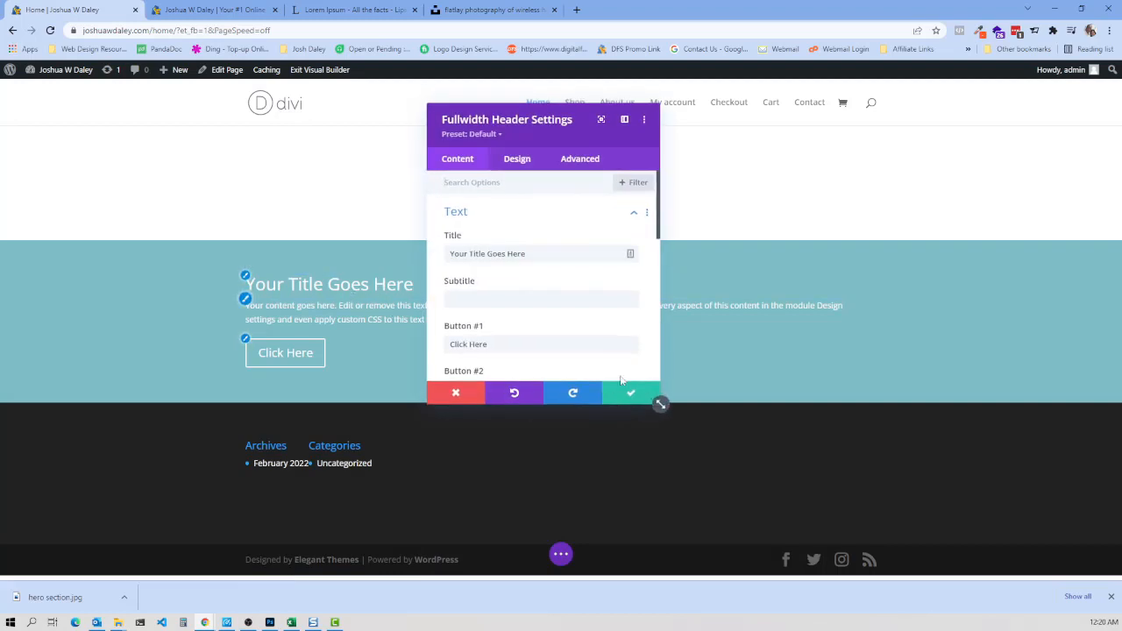
{"action": "left_click", "coordinate": [455, 394]}
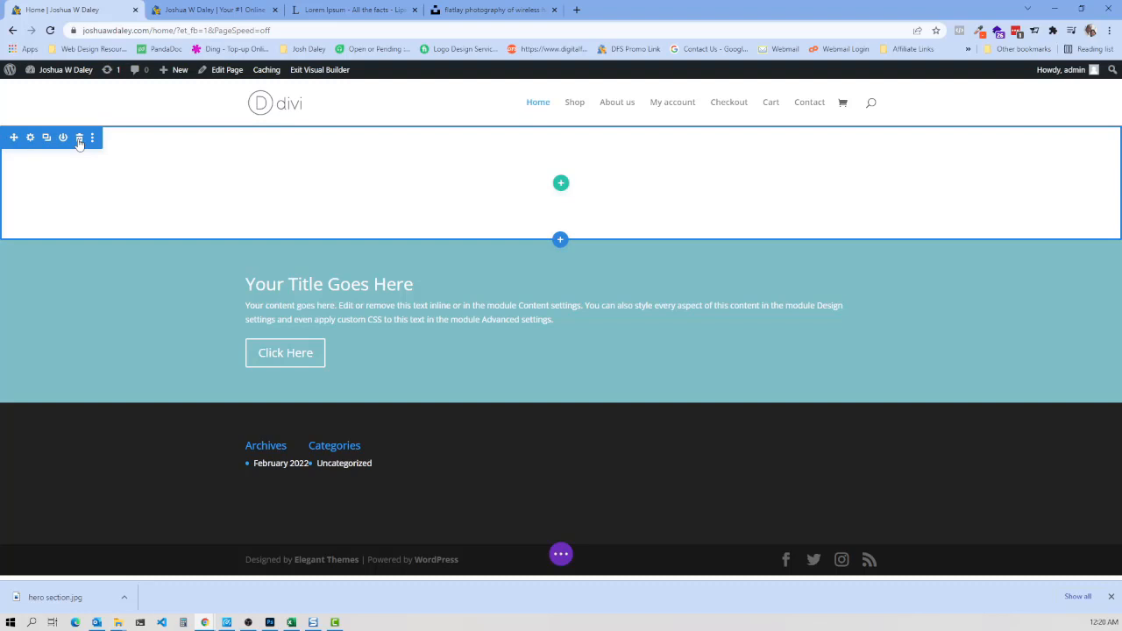
{"action": "left_click", "coordinate": [78, 138]}
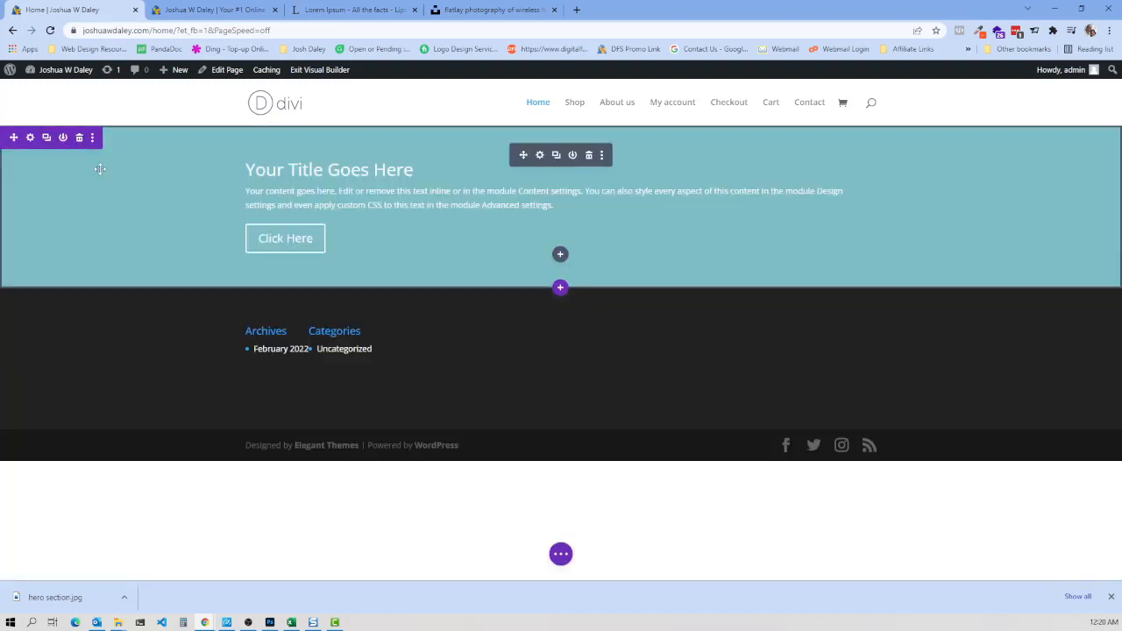
Make the Fullwidth Header fullscreen in its layout design settings and save the module settings
{"action": "left_click", "coordinate": [540, 156]}
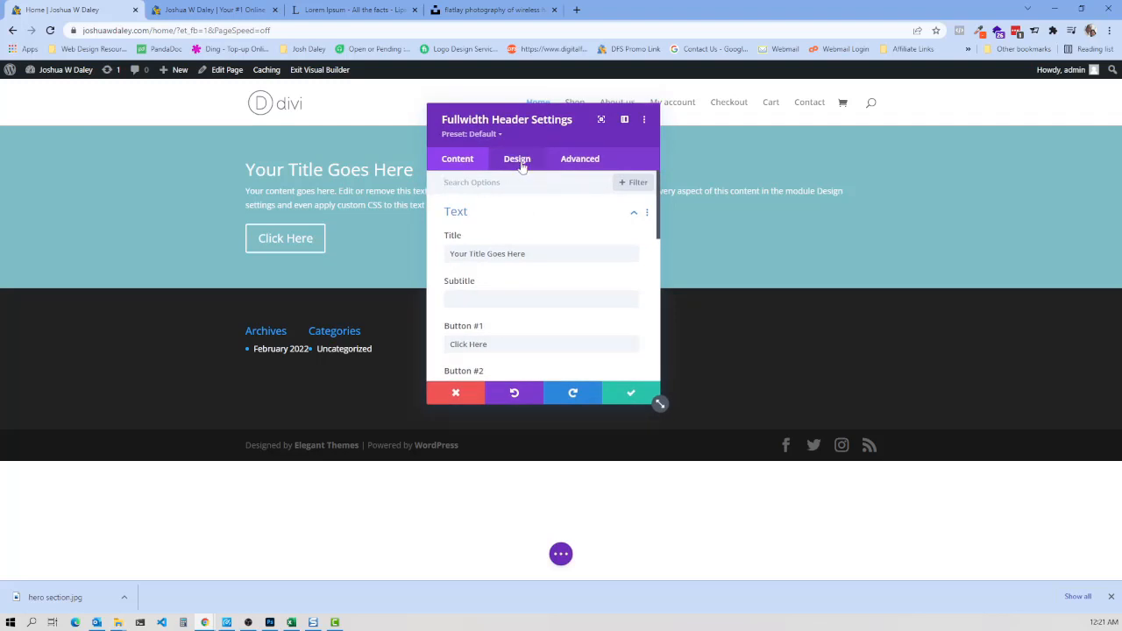
{"action": "left_click", "coordinate": [520, 164]}
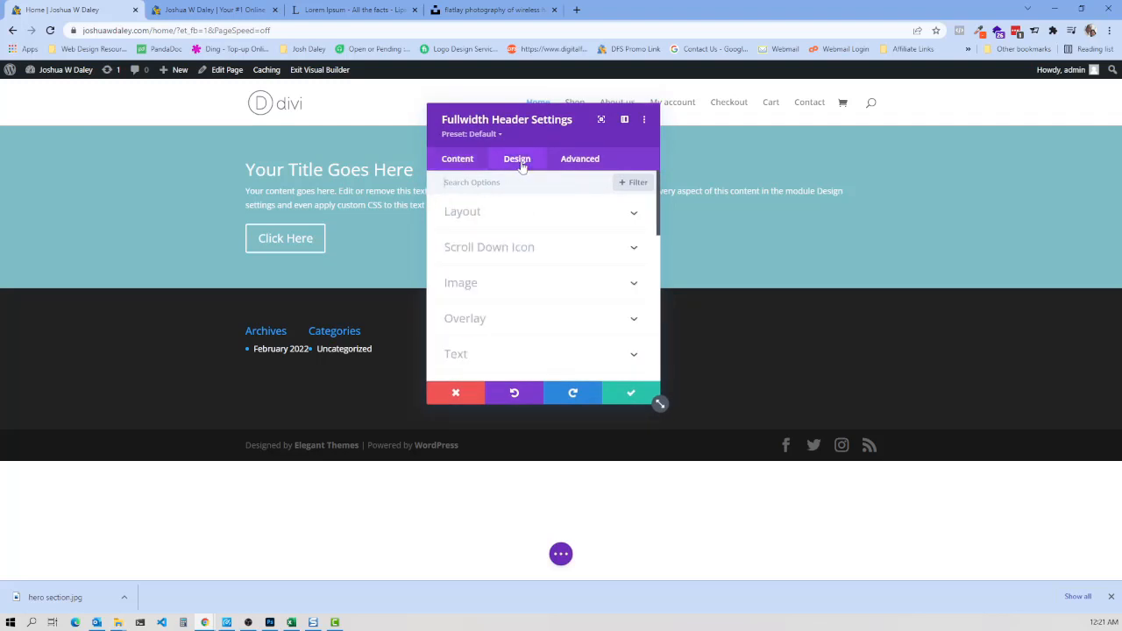
{"action": "left_click", "coordinate": [474, 215]}
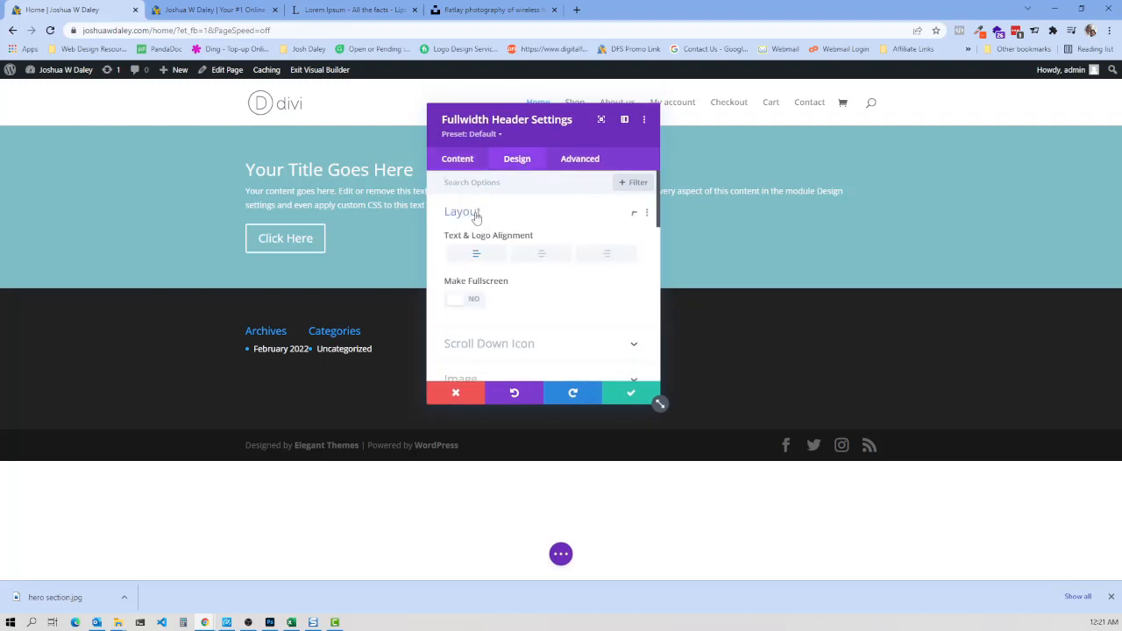
{"action": "left_click", "coordinate": [465, 302]}
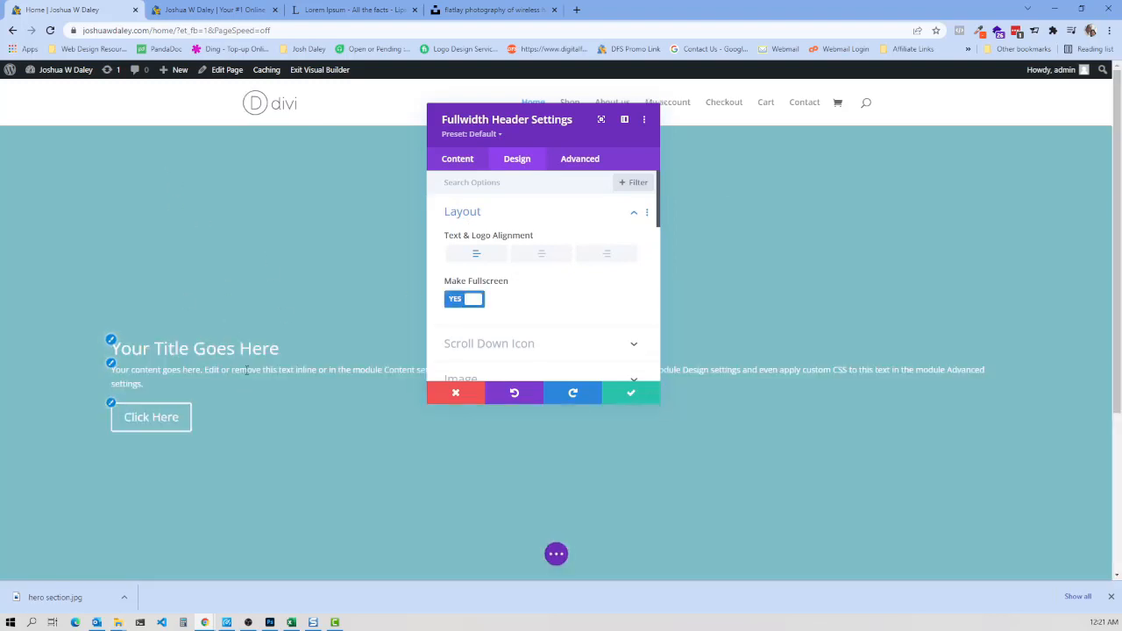
{"action": "left_click", "coordinate": [626, 395]}
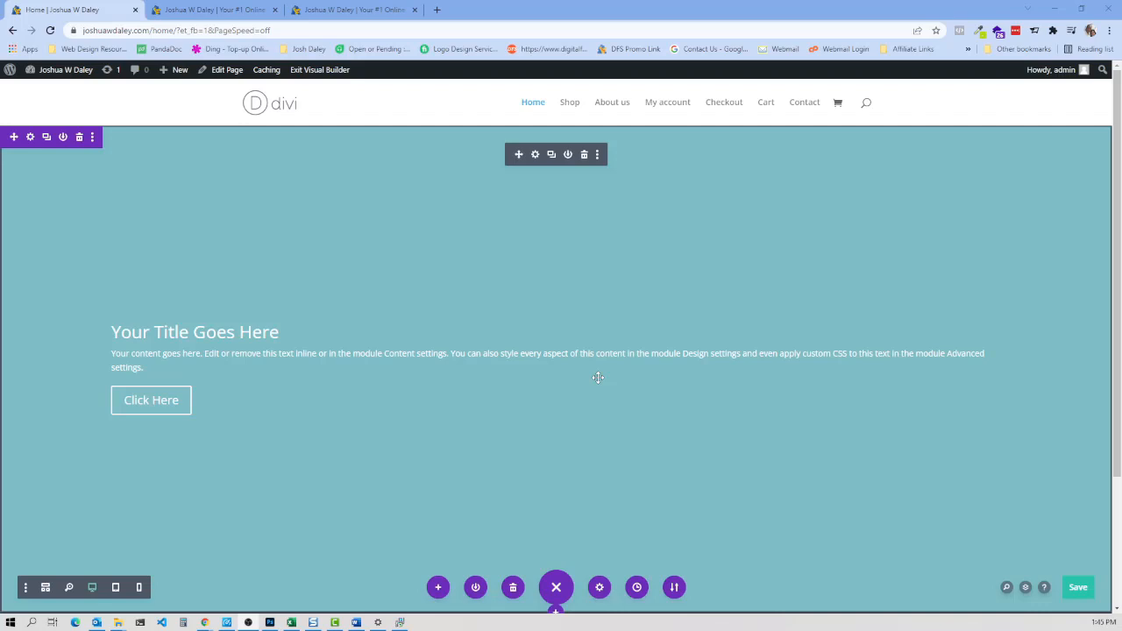
Set the Fullwidth Header's background image to the dark hero-section-1.jpg with green circles from the media library
{"action": "left_click", "coordinate": [536, 157]}
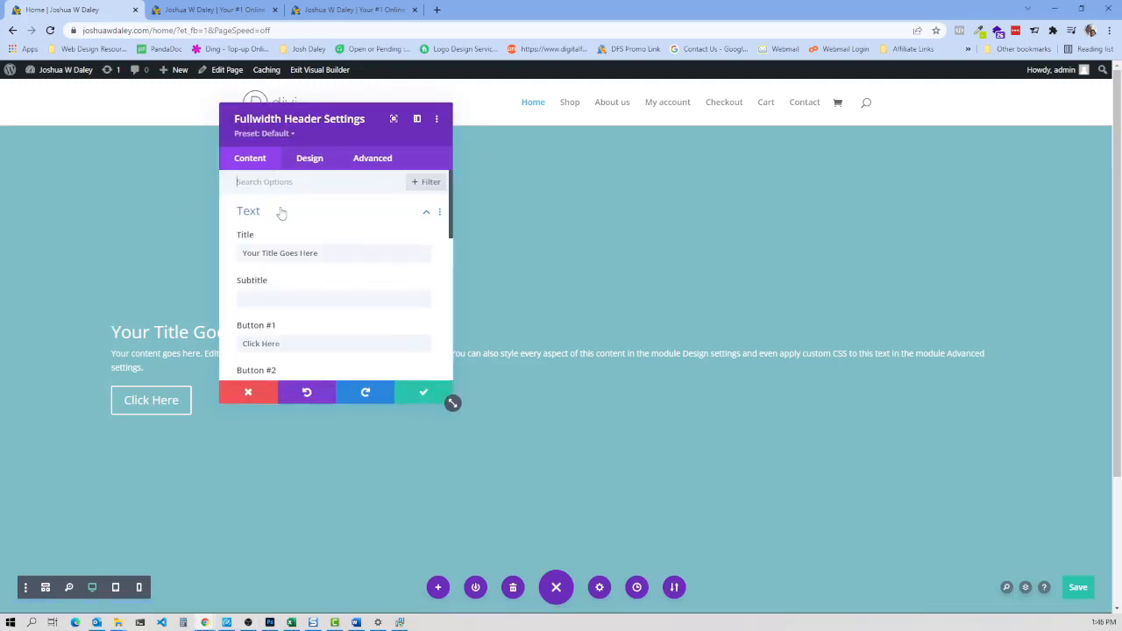
{"action": "scroll", "coordinate": [280, 213], "scroll_direction": "down", "scroll_amount": 10}
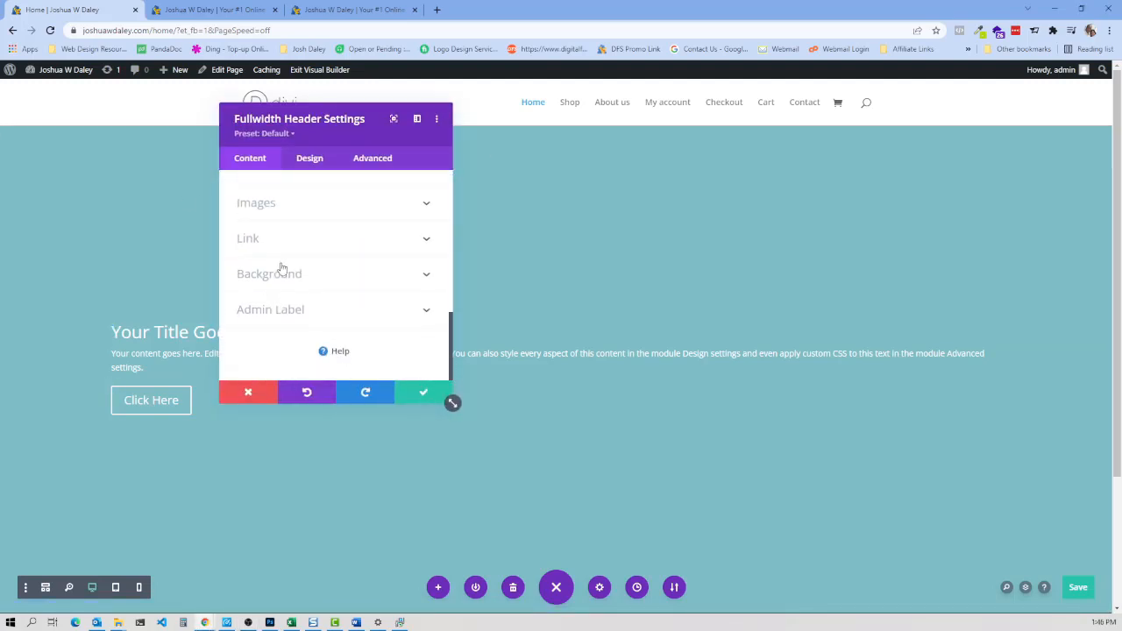
{"action": "left_click", "coordinate": [314, 276]}
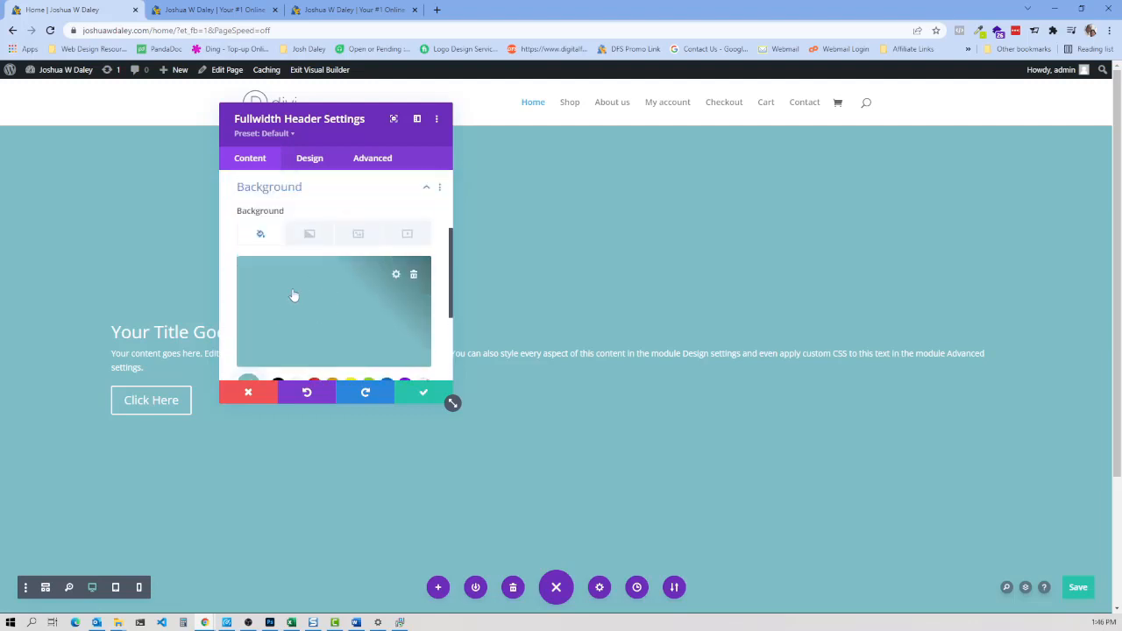
{"action": "left_click", "coordinate": [359, 239]}
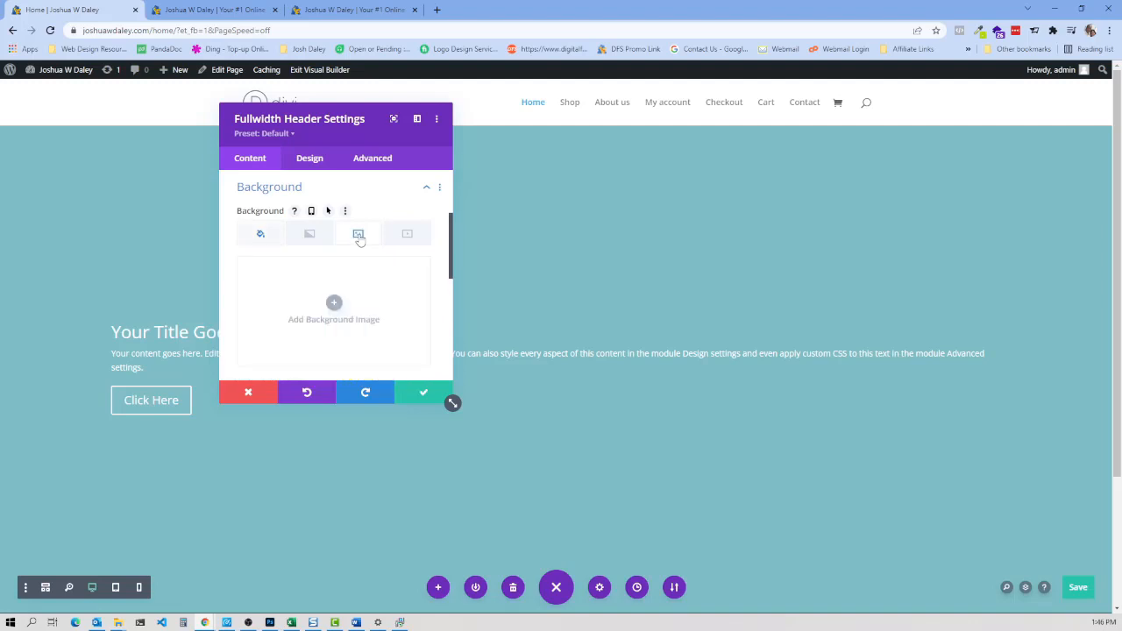
{"action": "left_click", "coordinate": [334, 304]}
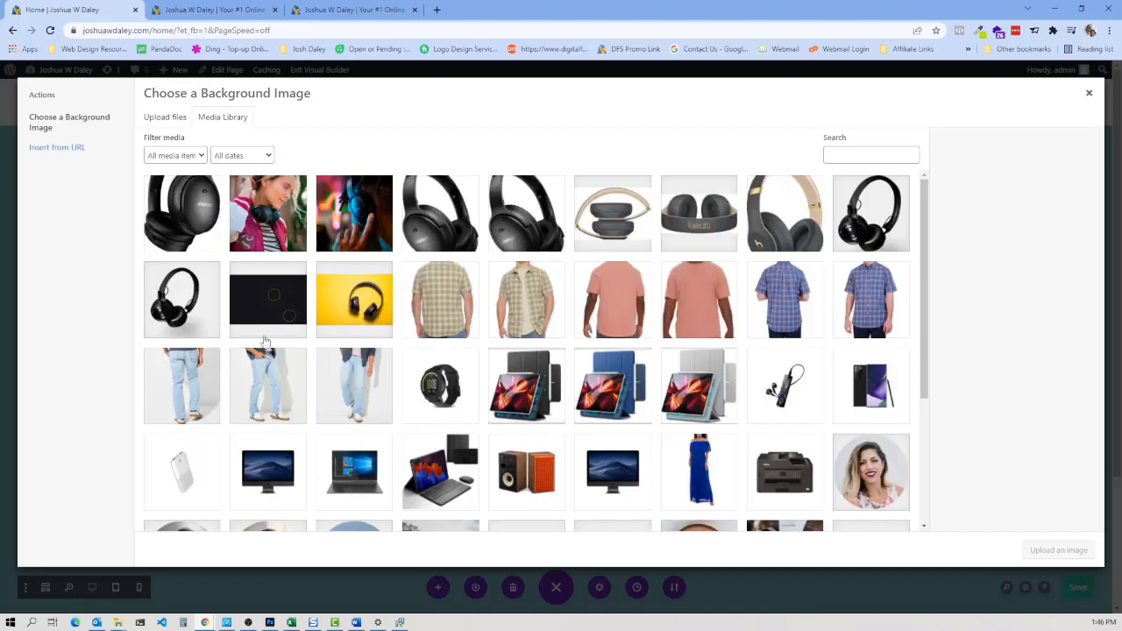
{"action": "left_click", "coordinate": [271, 308]}
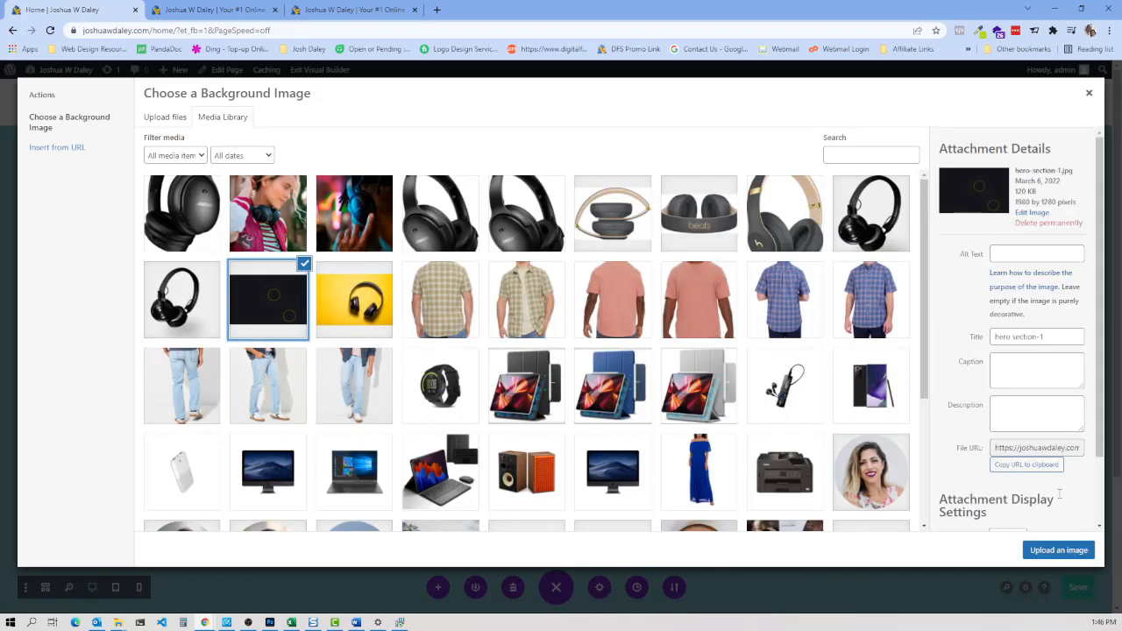
{"action": "left_click", "coordinate": [1060, 549]}
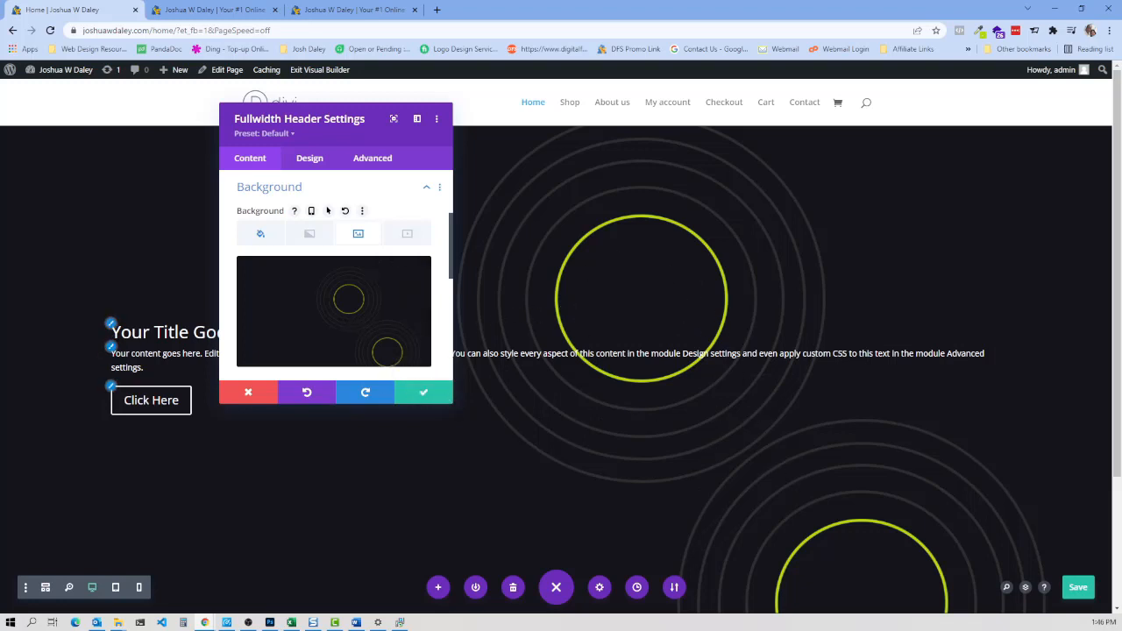
Set the Fullwidth Header's header image to the black headphones.png from the media library
{"action": "scroll", "coordinate": [360, 305], "scroll_direction": "down", "scroll_amount": 2}
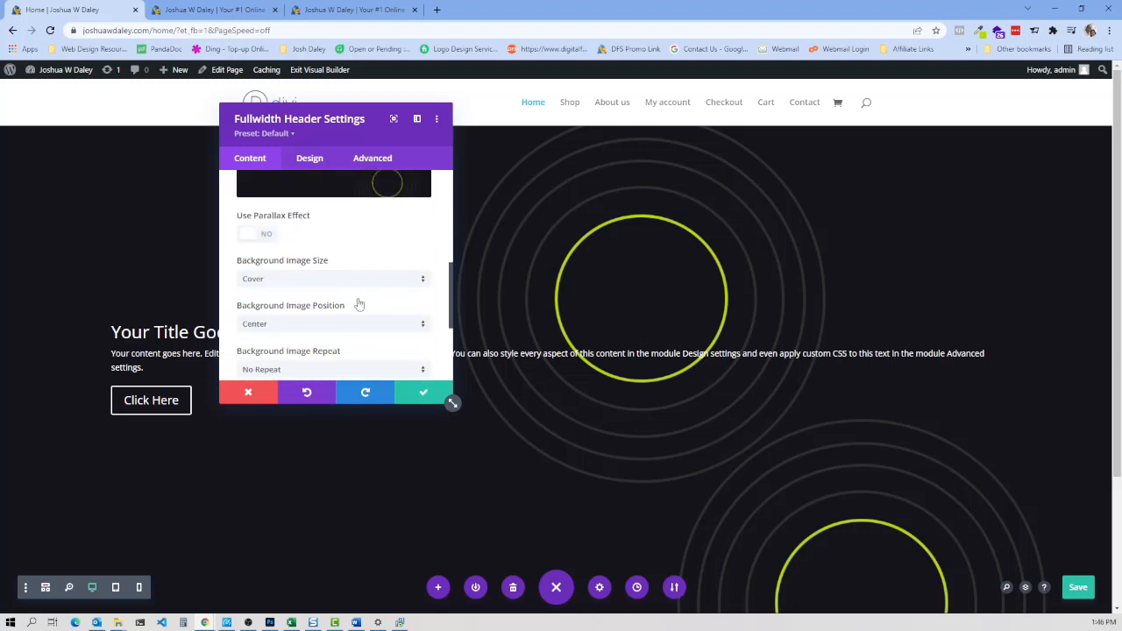
{"action": "scroll", "coordinate": [328, 288], "scroll_direction": "down", "scroll_amount": 3}
{"action": "scroll", "coordinate": [330, 286], "scroll_direction": "up", "scroll_amount": 4}
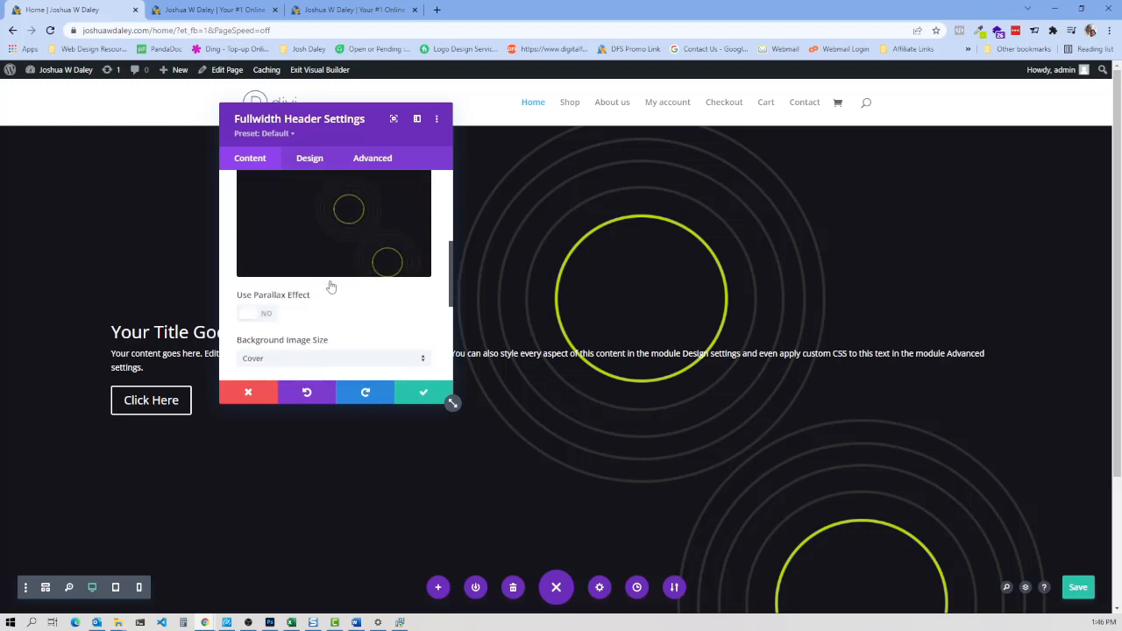
{"action": "scroll", "coordinate": [330, 286], "scroll_direction": "up", "scroll_amount": 5}
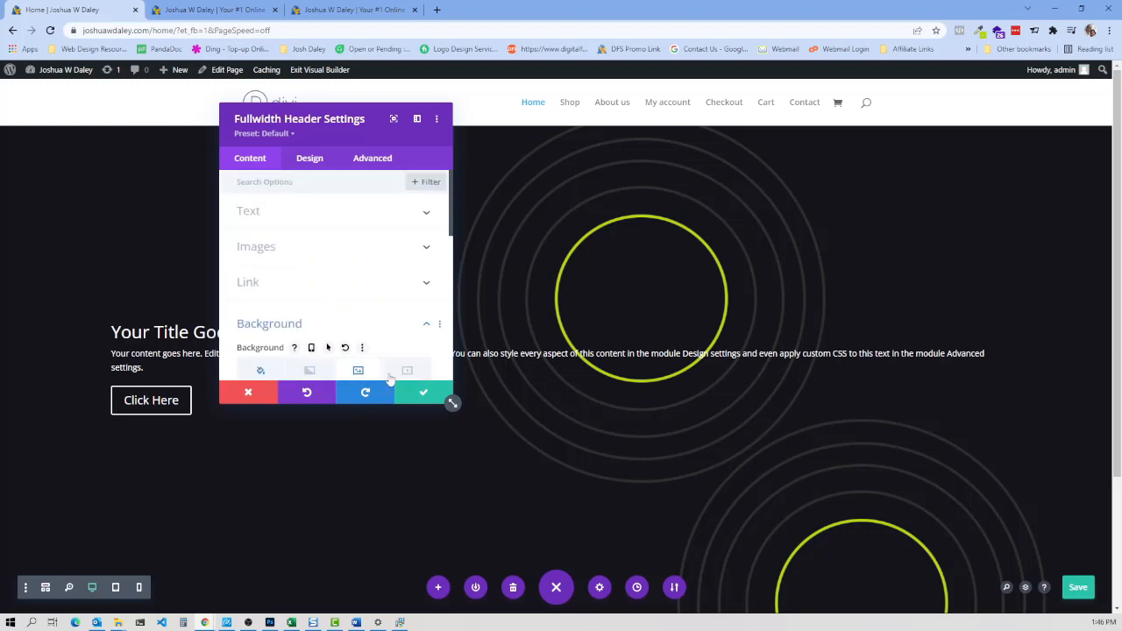
{"action": "left_click", "coordinate": [308, 255]}
{"action": "scroll", "coordinate": [311, 268], "scroll_direction": "down", "scroll_amount": 4}
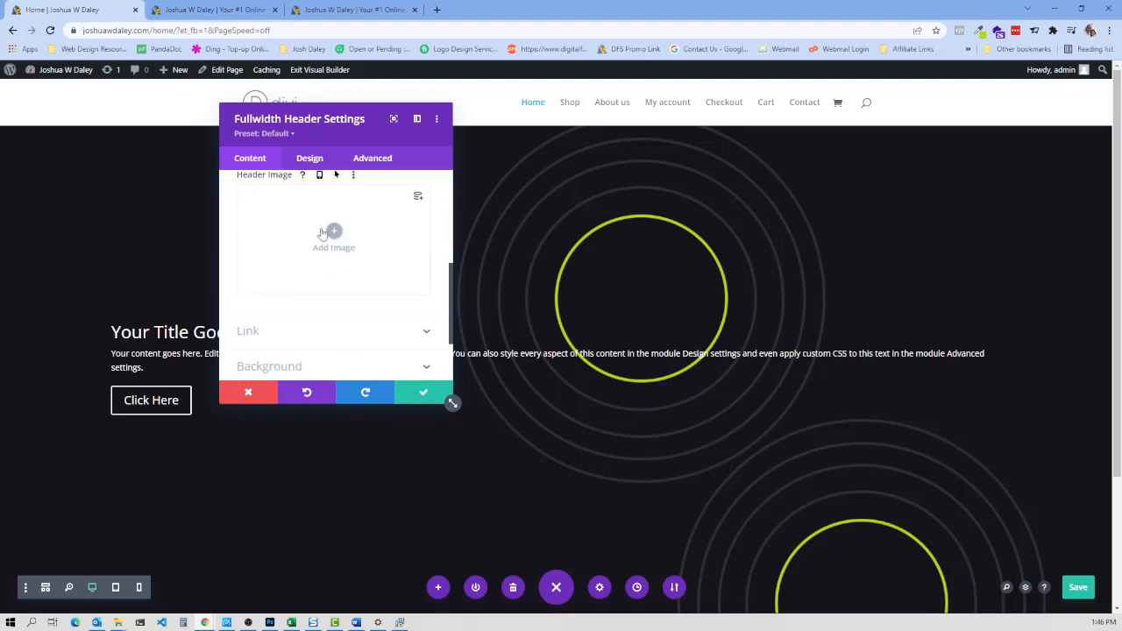
{"action": "left_click", "coordinate": [334, 233]}
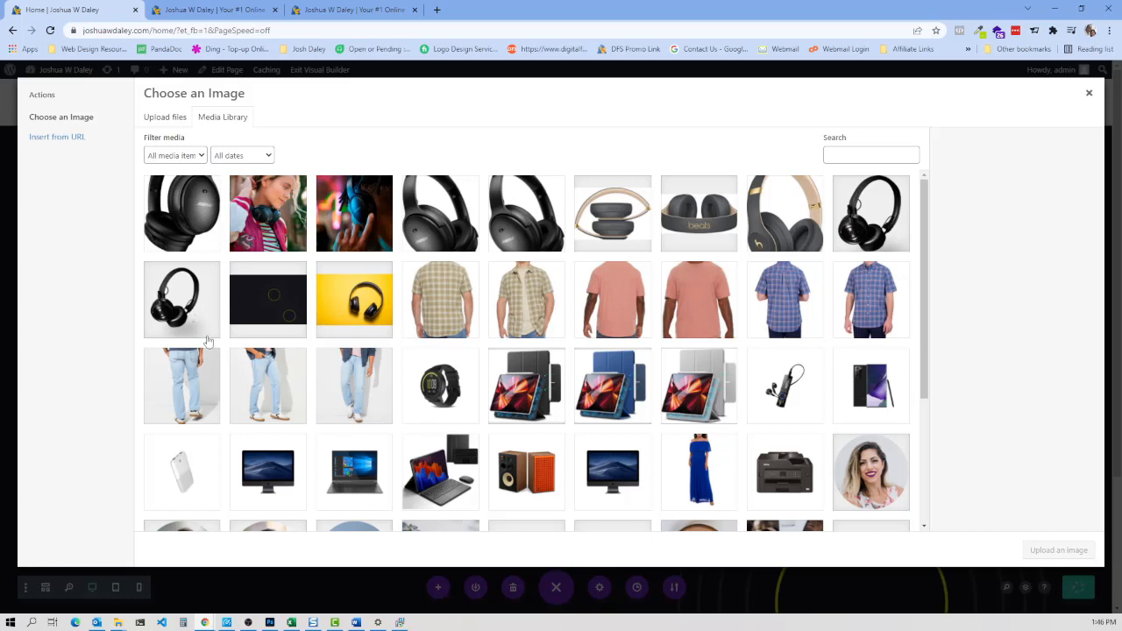
{"action": "left_click", "coordinate": [874, 233]}
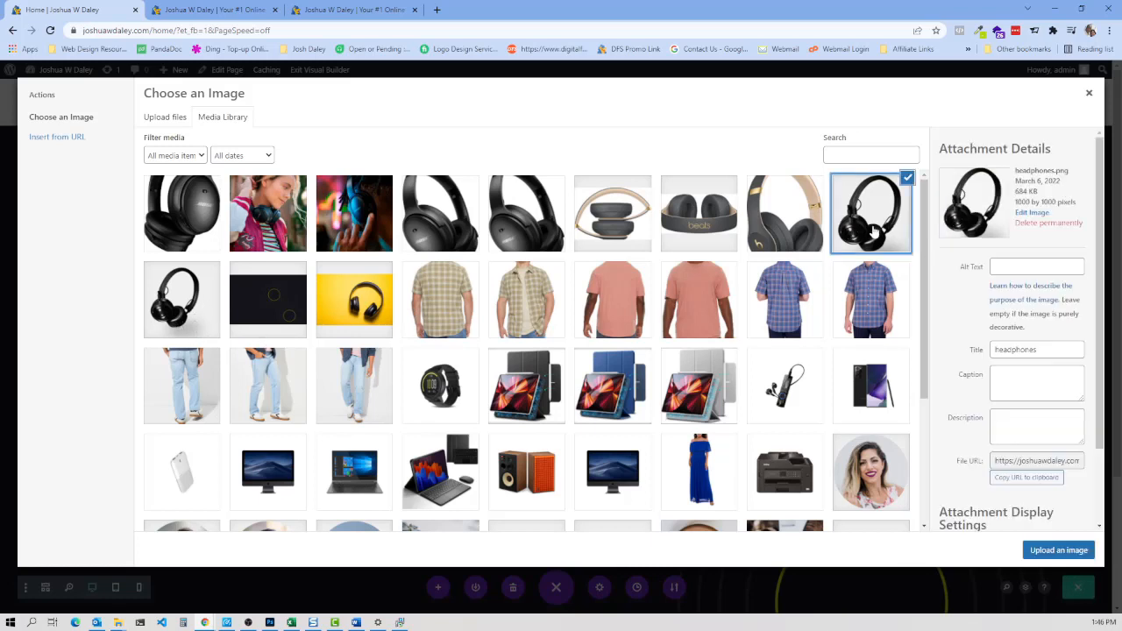
{"action": "left_click", "coordinate": [1060, 552]}
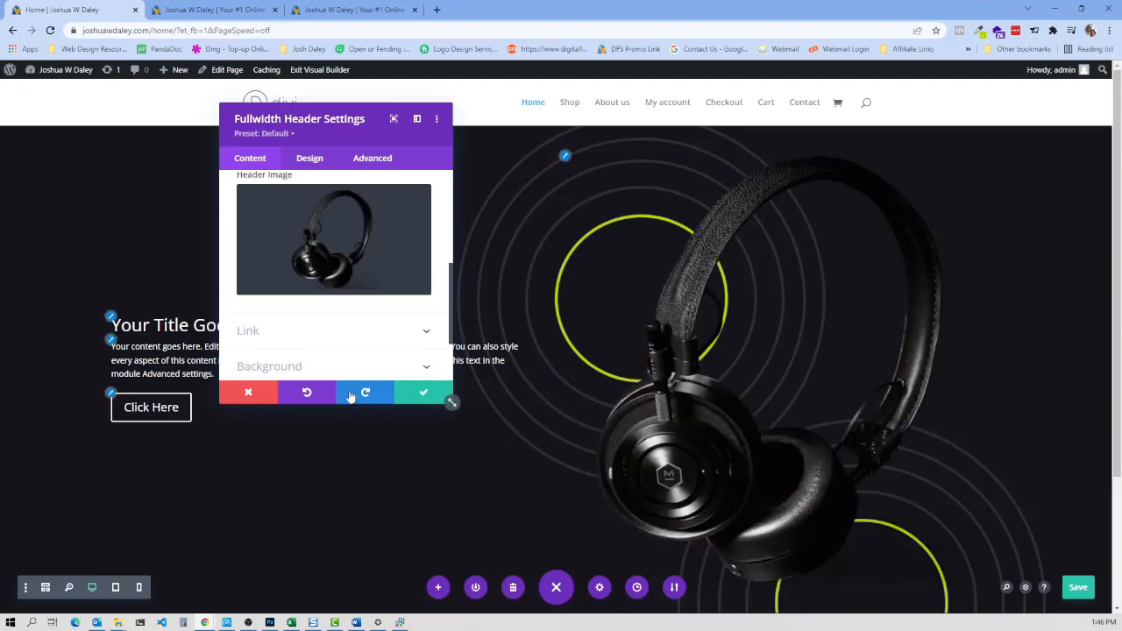
Save the header image change and set the Fullwidth Header's title to "Supercharge Your Sales"
{"action": "left_click", "coordinate": [422, 392]}
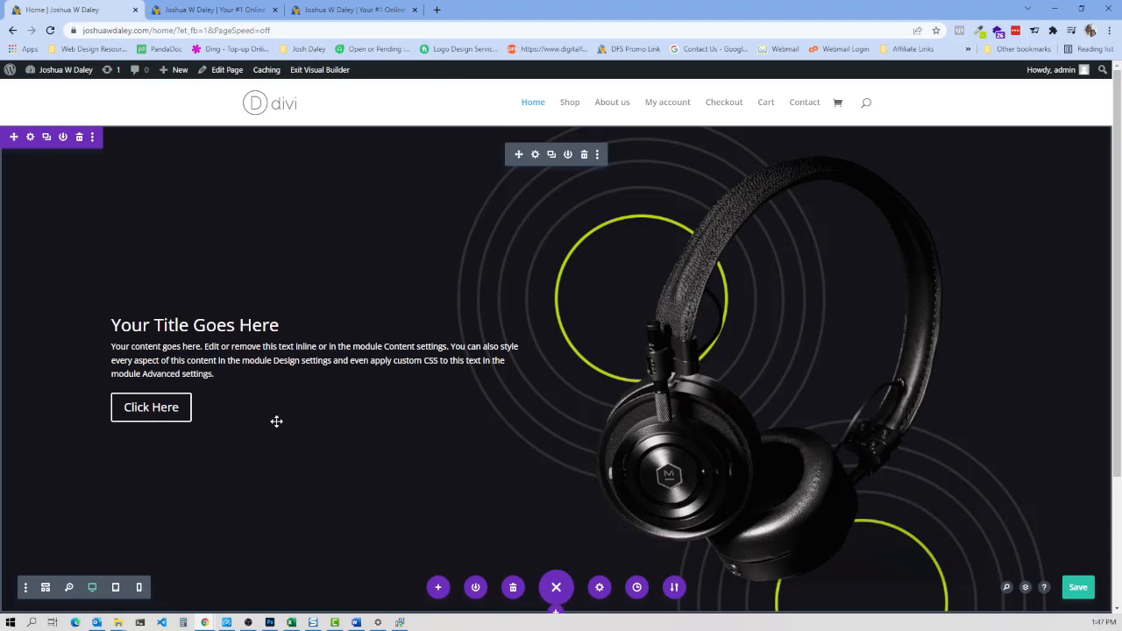
{"action": "left_click", "coordinate": [535, 156]}
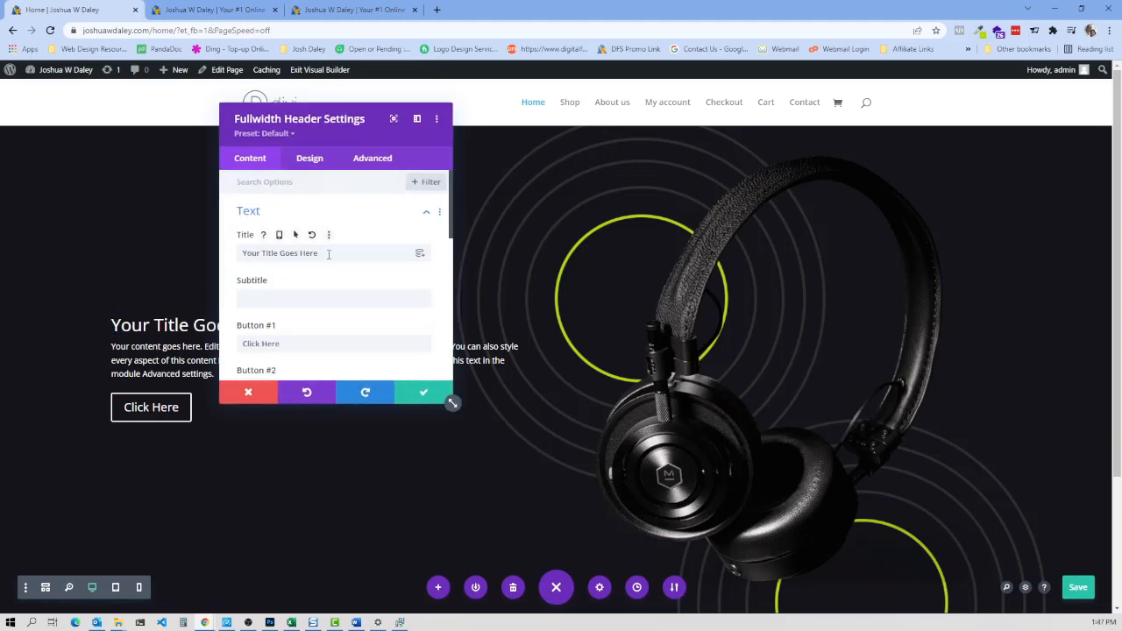
{"action": "left_click_drag", "start_coordinate": [329, 254], "coordinate": [198, 253]}
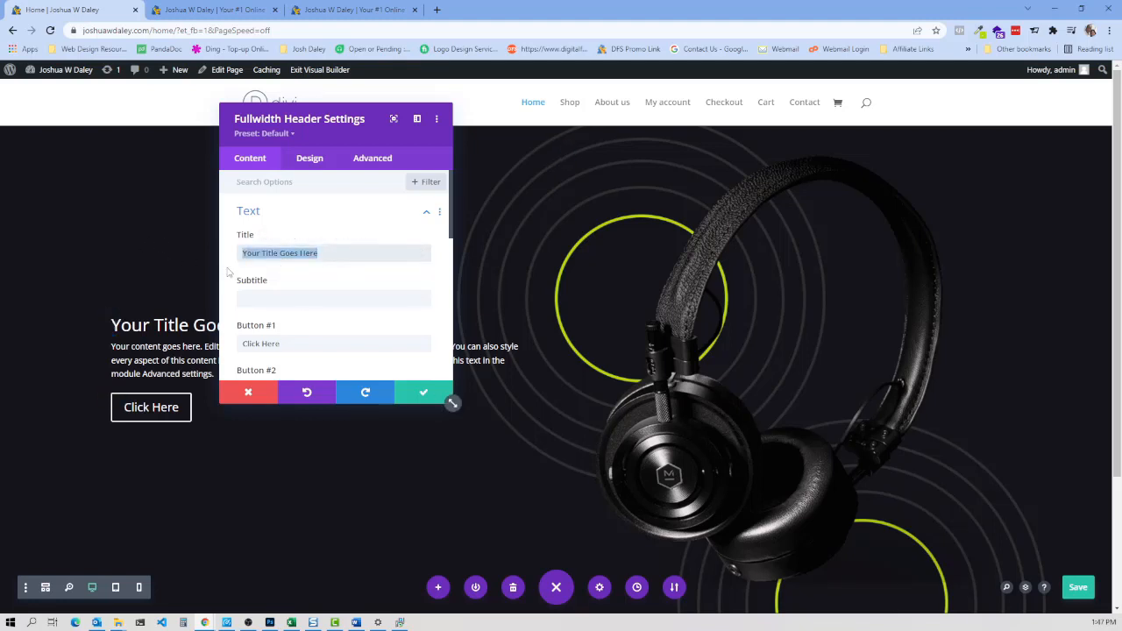
{"action": "type", "text": "Supe"}
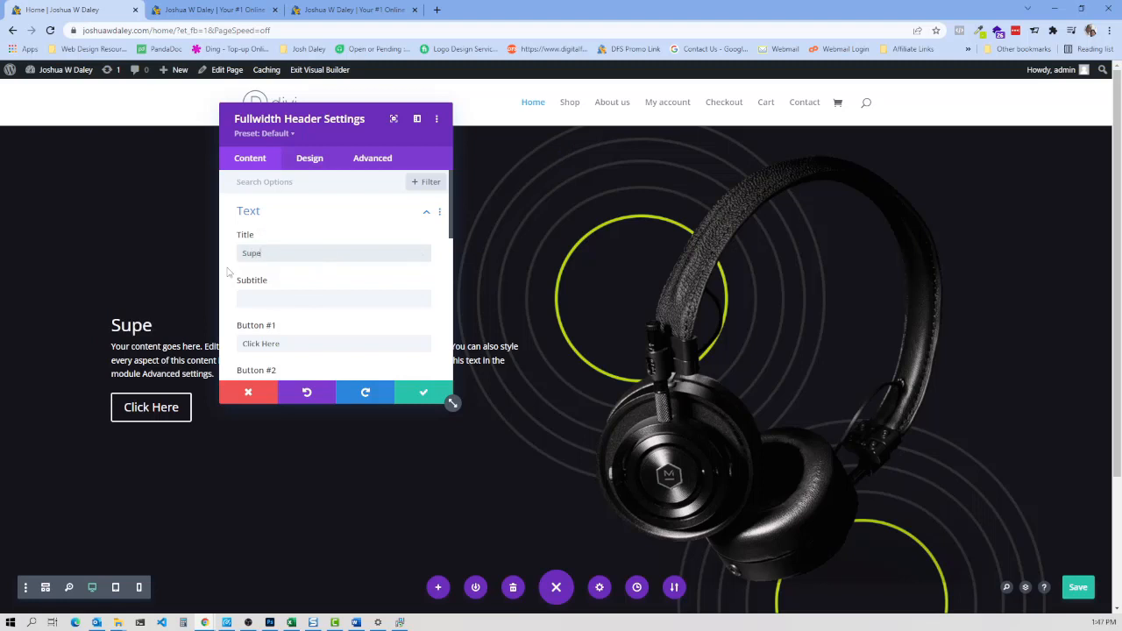
{"action": "type", "text": "rcharge Your Sales"}
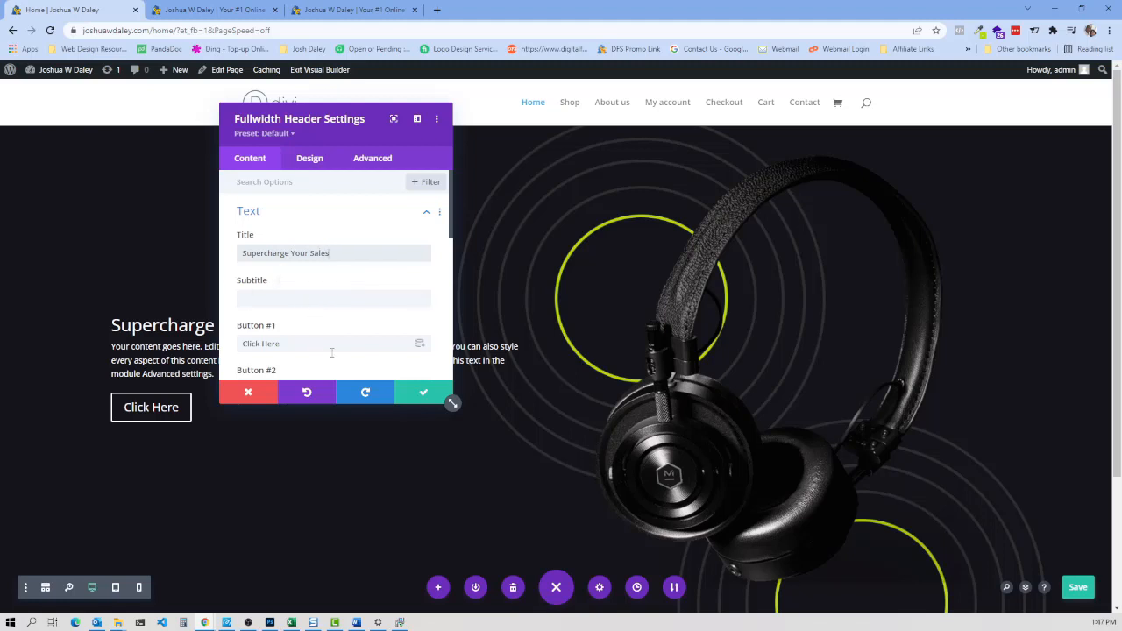
Enter "Massive Discount. You Can's Afford To Miss" as the Fullwidth Header's subtitle
{"action": "left_click", "coordinate": [298, 302]}
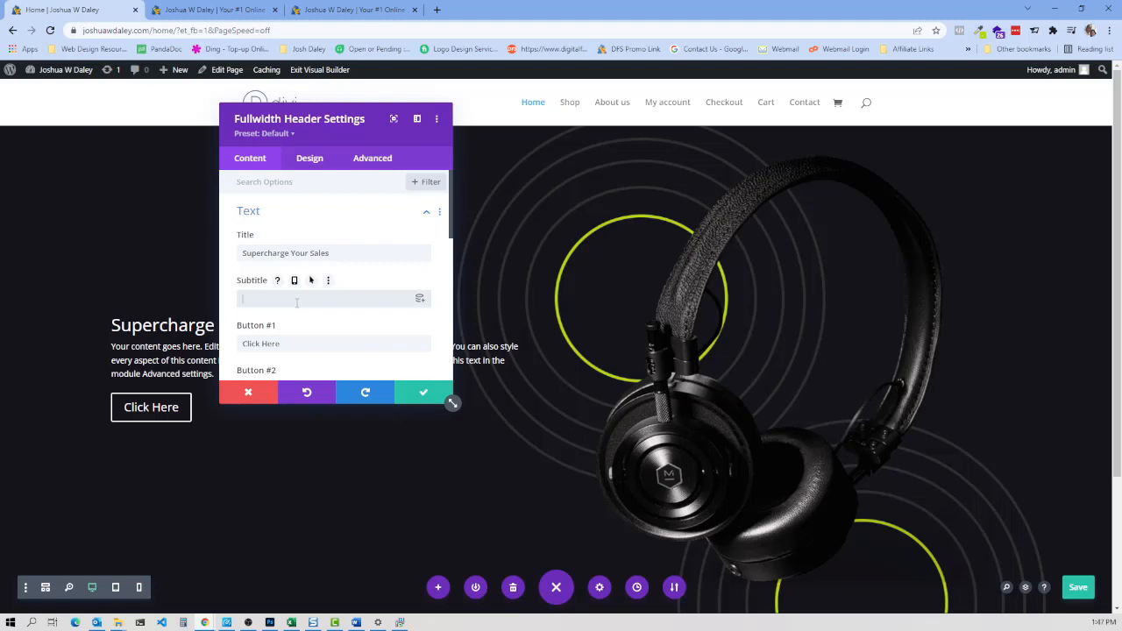
{"action": "type", "text": "Ma"}
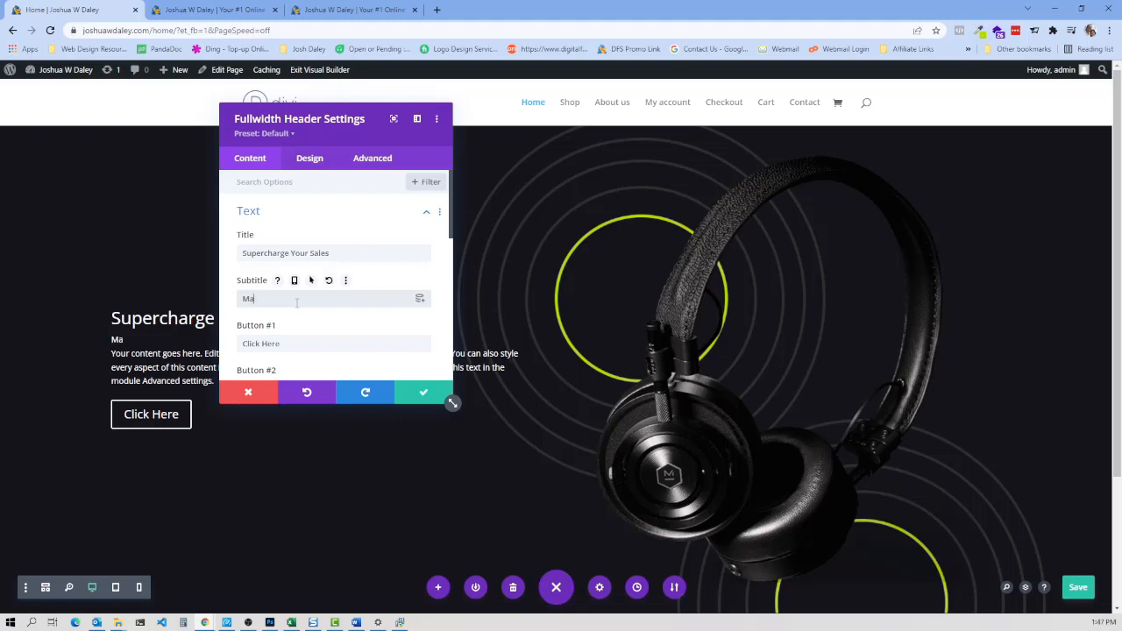
{"action": "type", "text": "ssive Discoun"}
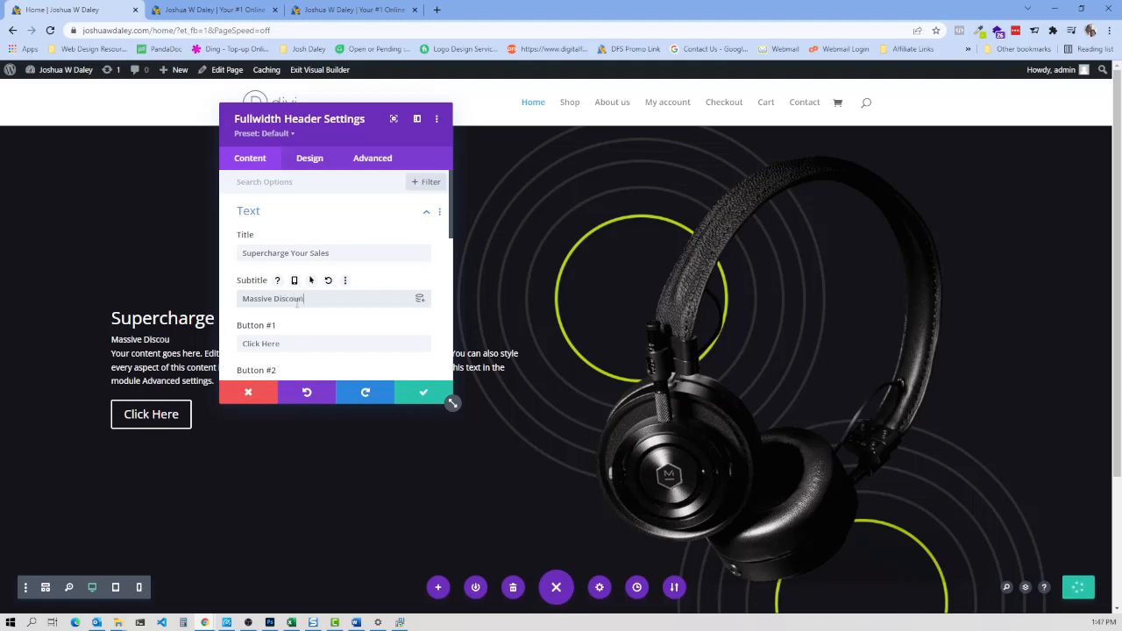
{"action": "type", "text": "t. You Cant"}
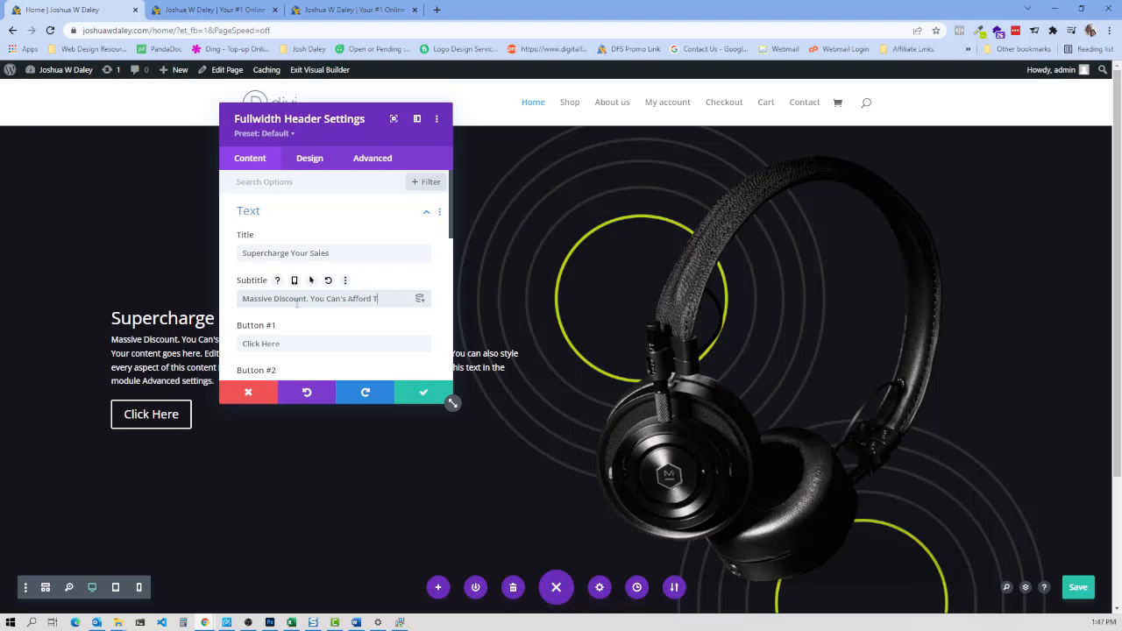
{"action": "type", "text": "Miss"}
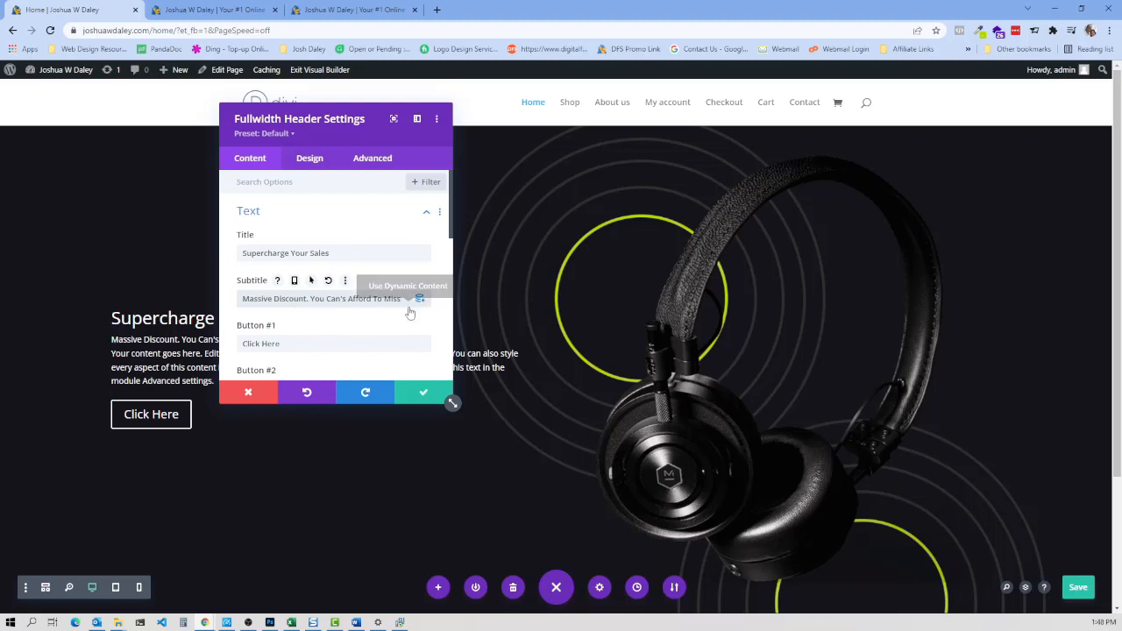
Replace the subtitle's second sentence with "Get 50% OFF selected items", keeping "Massive Discount." in front
{"action": "left_click_drag", "start_coordinate": [310, 298], "coordinate": [427, 302]}
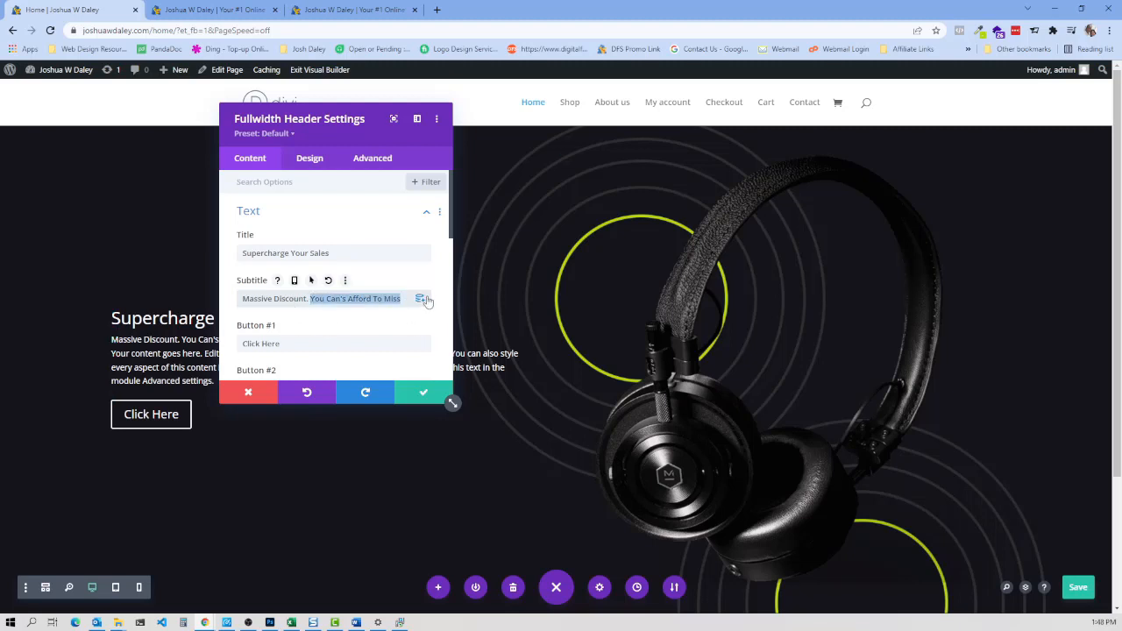
{"action": "key", "text": "BackSpace"}
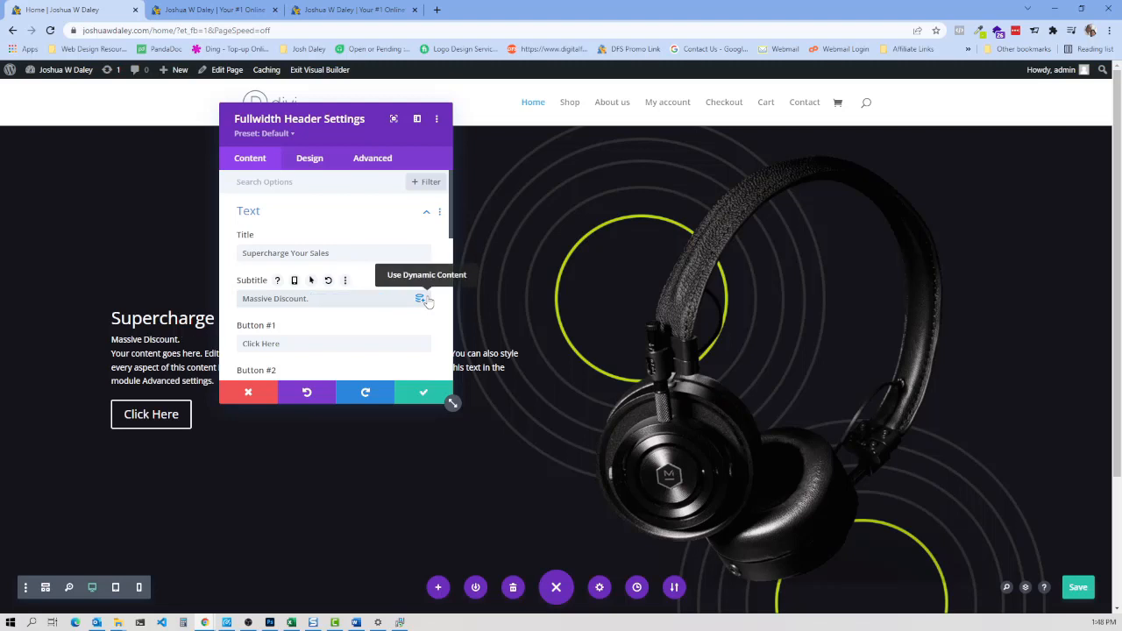
{"action": "type", "text": "Get 50% OFF selected items"}
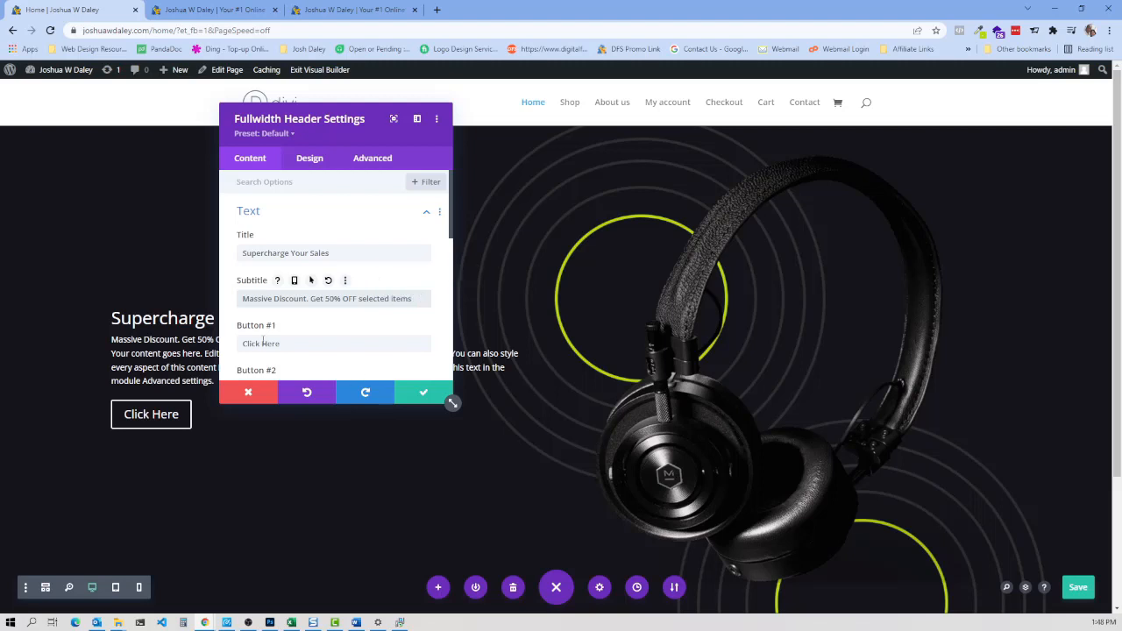
Delete all placeholder body text from the Fullwidth Header's content
{"action": "scroll", "coordinate": [310, 327], "scroll_direction": "down", "scroll_amount": 3}
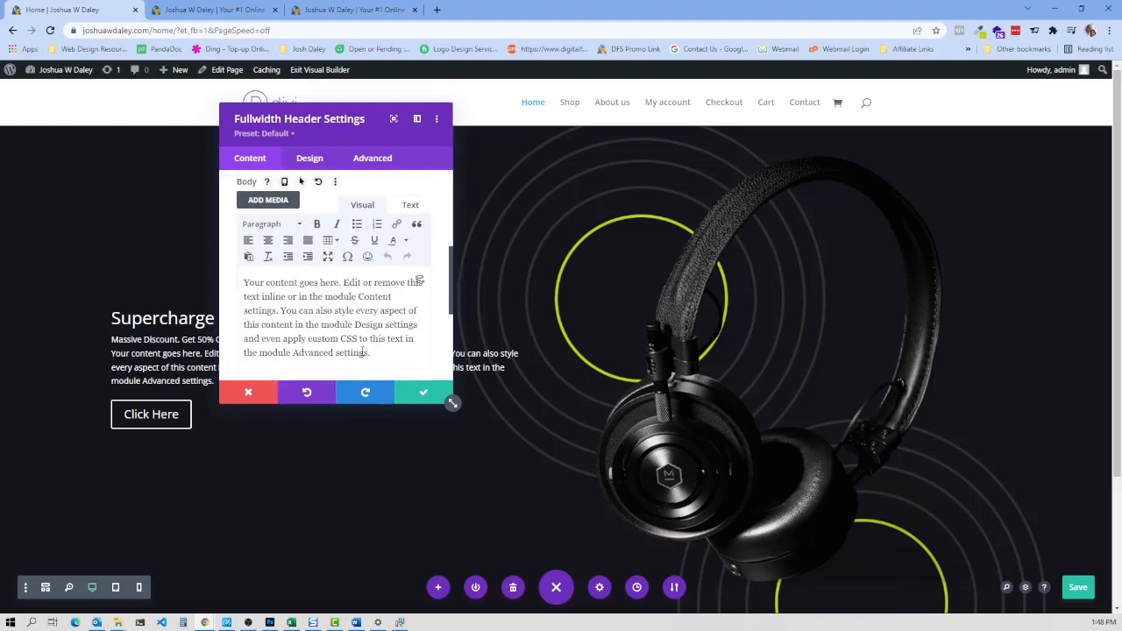
{"action": "left_click_drag", "start_coordinate": [372, 353], "coordinate": [224, 276]}
{"action": "key", "text": "BackSpace"}
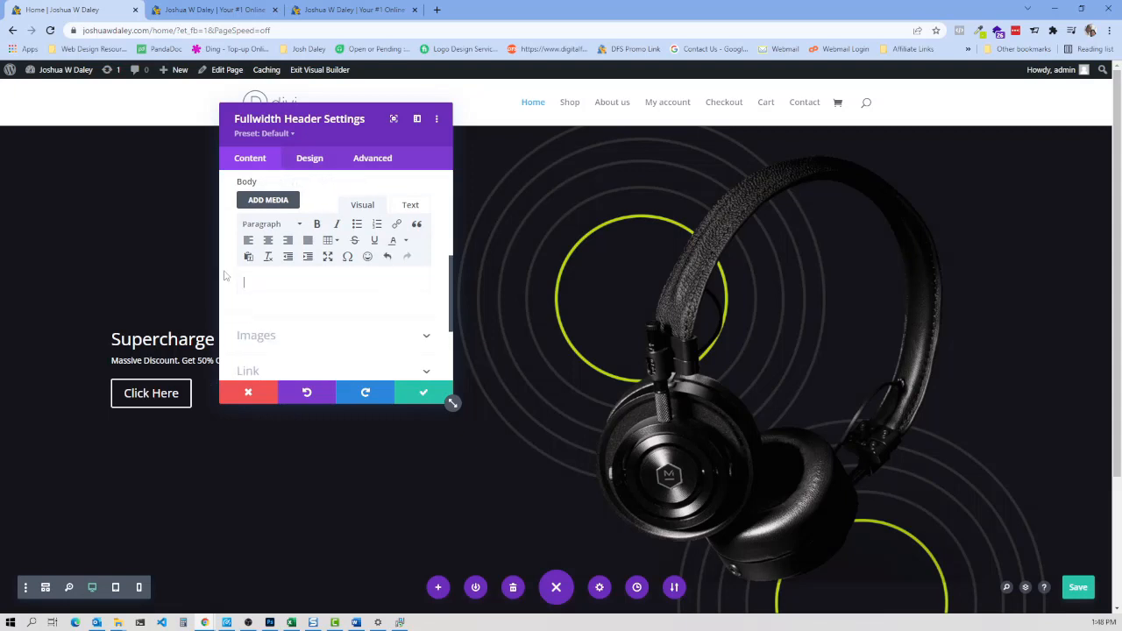
Move the settings window off the header text and set the title font to Poppins with Semi Bold weight
{"action": "left_click_drag", "start_coordinate": [350, 116], "coordinate": [757, 136]}
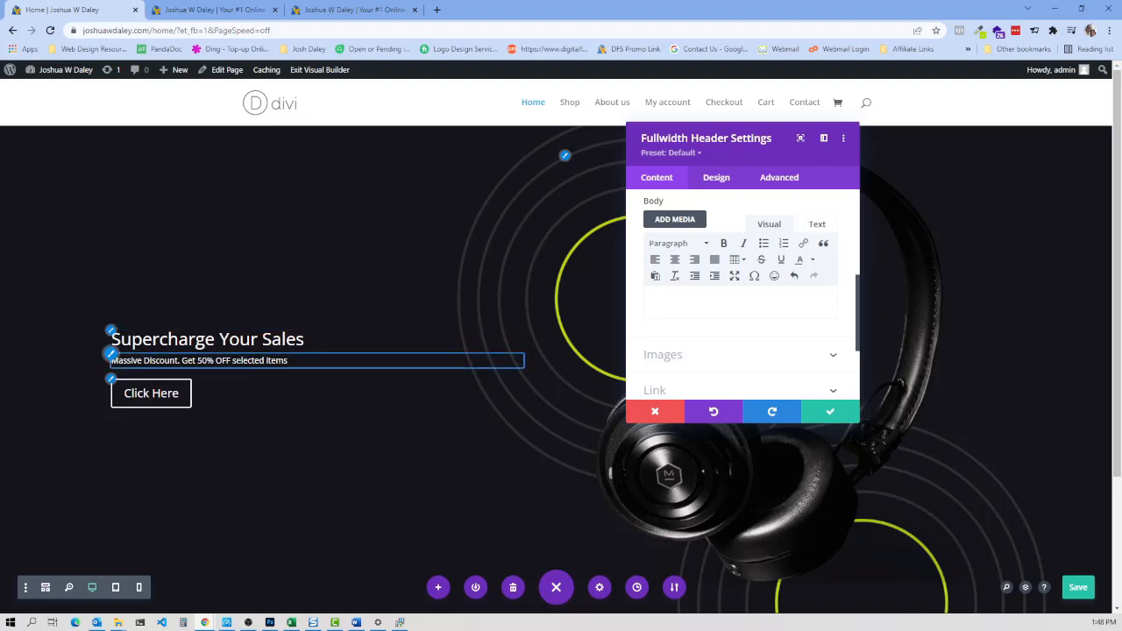
{"action": "left_click", "coordinate": [717, 178]}
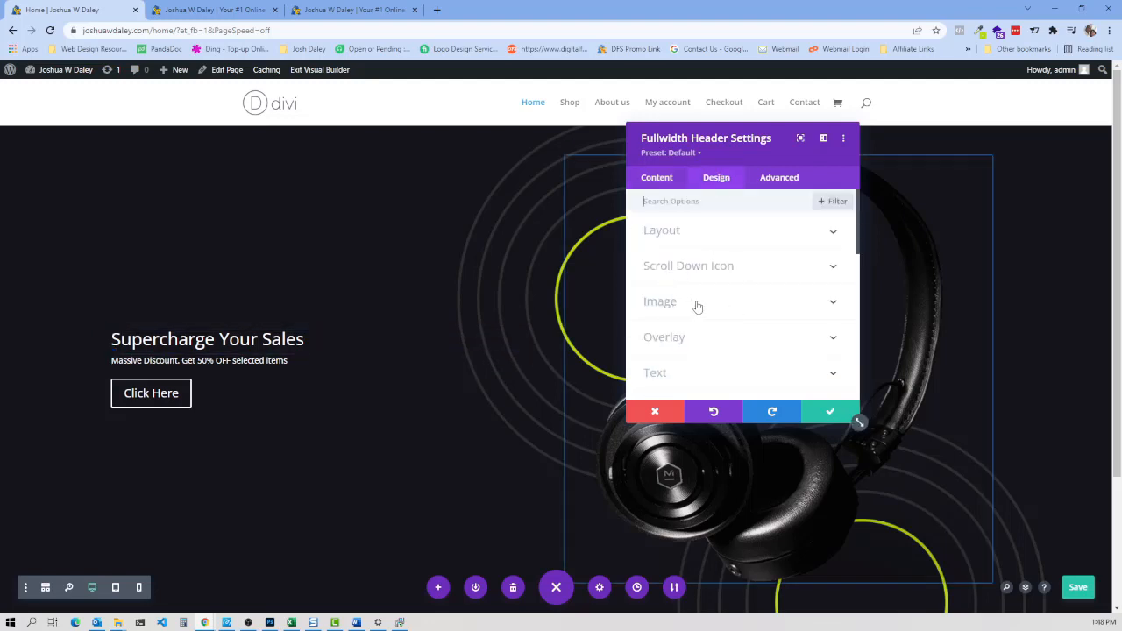
{"action": "scroll", "coordinate": [693, 323], "scroll_direction": "down", "scroll_amount": 2}
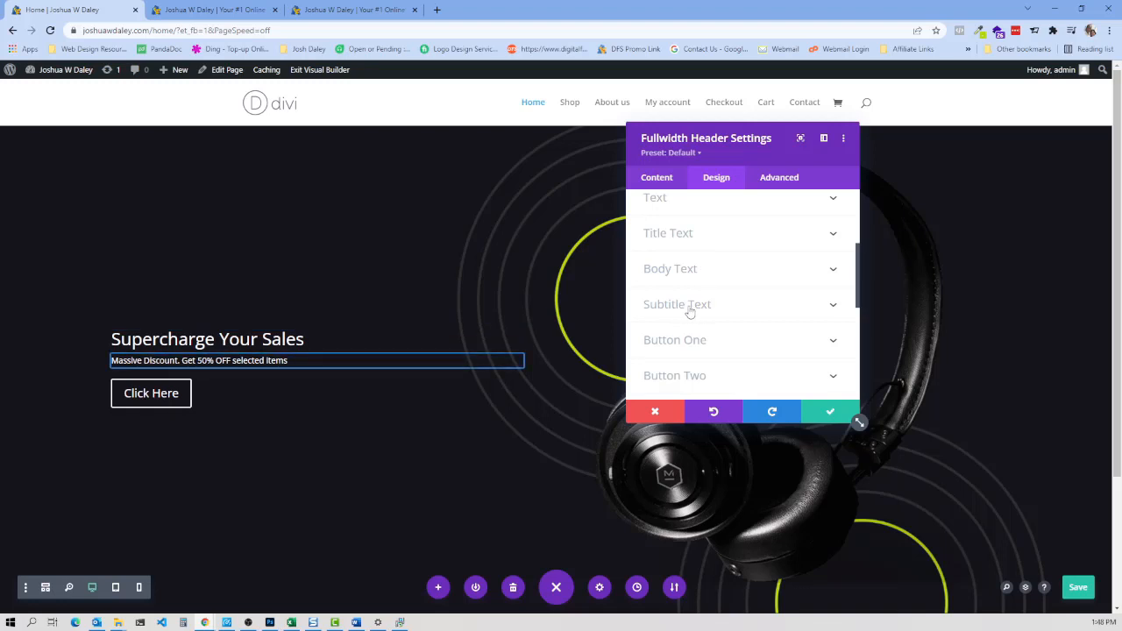
{"action": "left_click", "coordinate": [685, 237]}
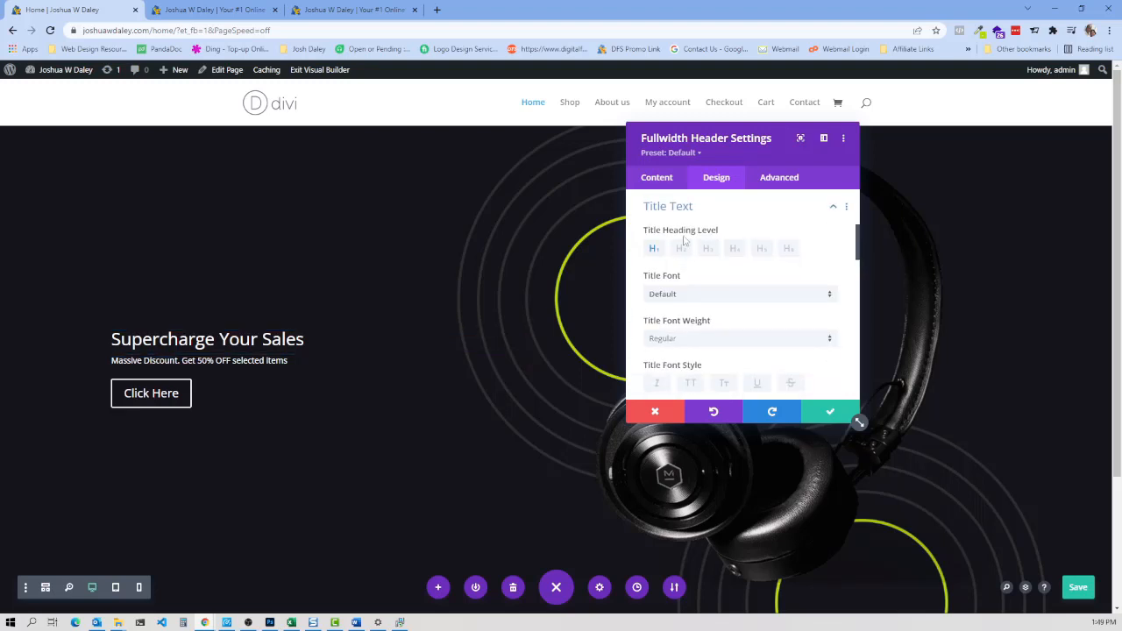
{"action": "left_click", "coordinate": [679, 296]}
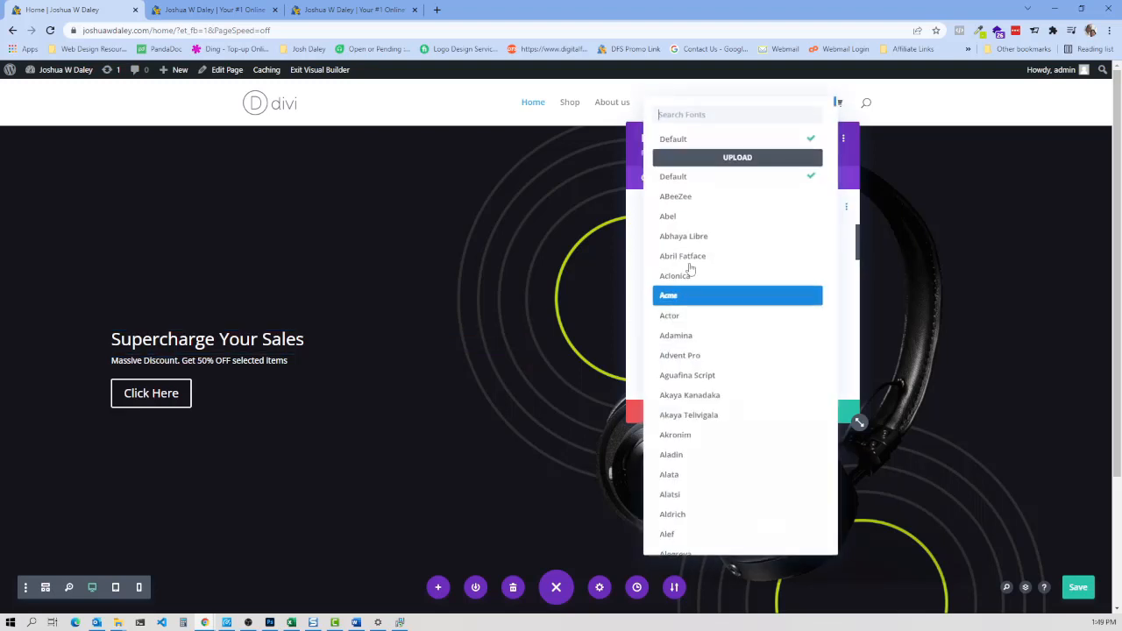
{"action": "type", "text": "popp"}
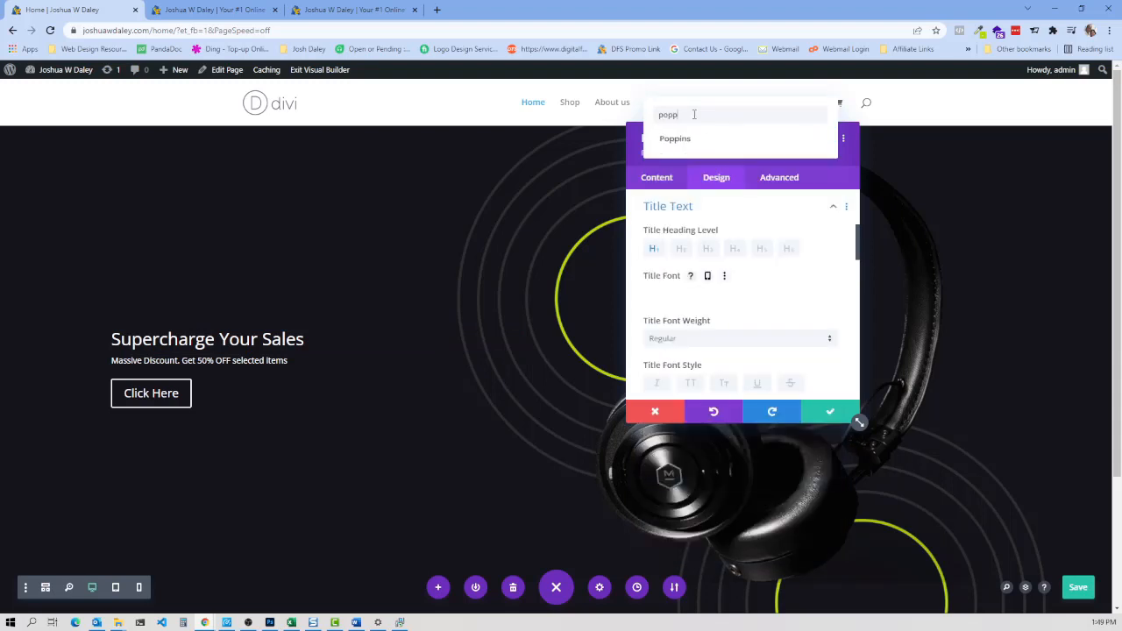
{"action": "left_click", "coordinate": [682, 140]}
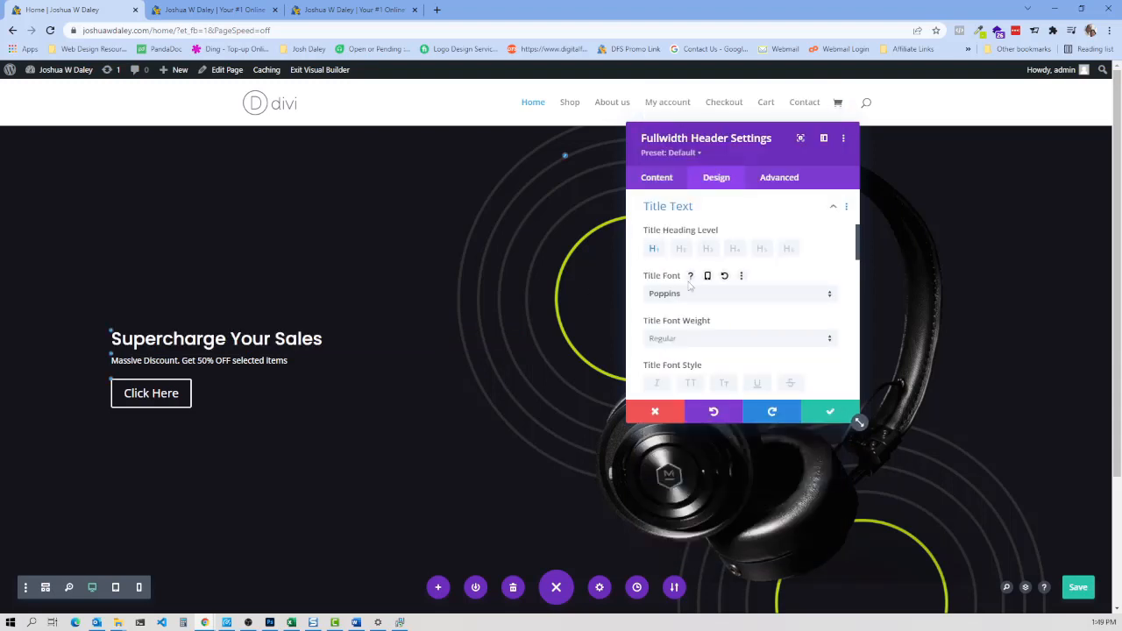
{"action": "scroll", "coordinate": [712, 325], "scroll_direction": "down", "scroll_amount": 1}
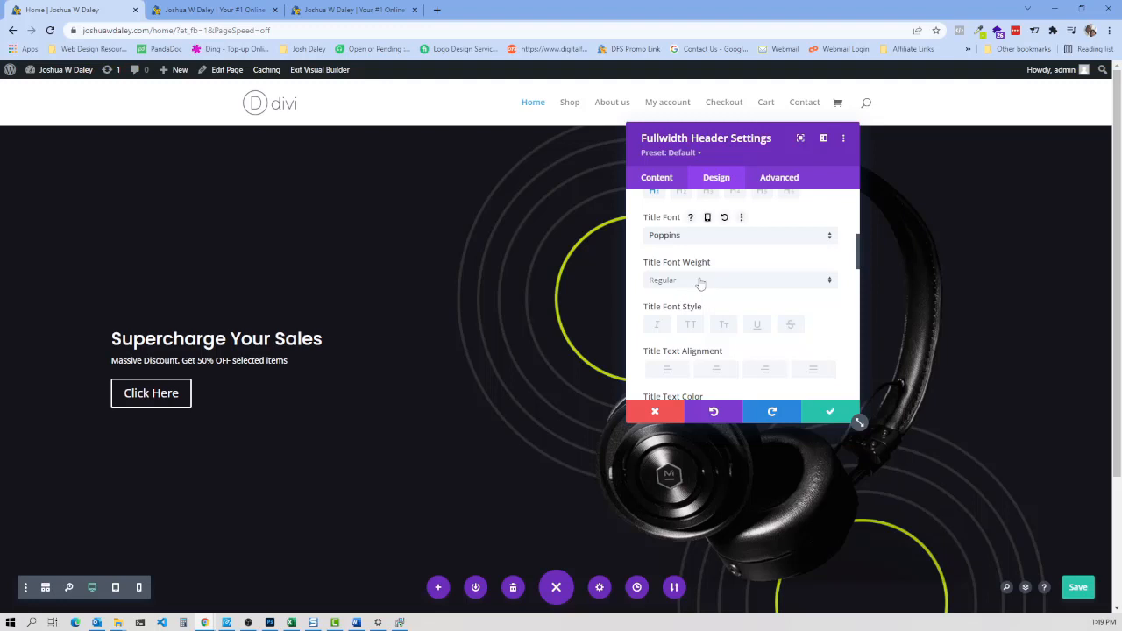
{"action": "left_click", "coordinate": [701, 282]}
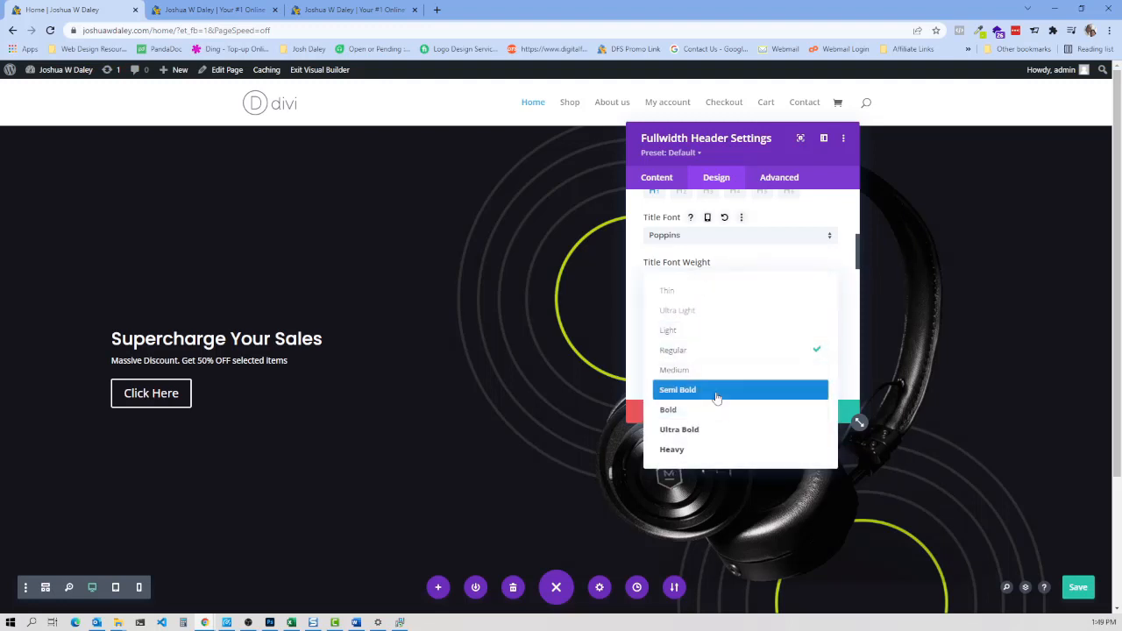
{"action": "left_click", "coordinate": [716, 390]}
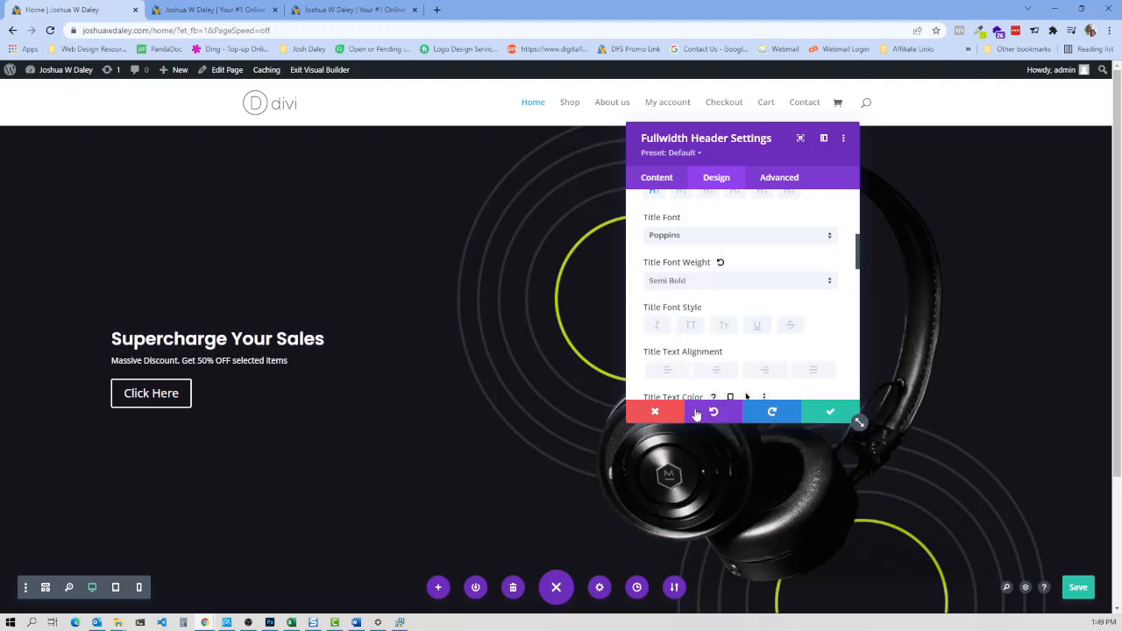
Set the title text size to 85px, its letter spacing to 2px and its line height to 1.2em
{"action": "scroll", "coordinate": [712, 344], "scroll_direction": "down", "scroll_amount": 3}
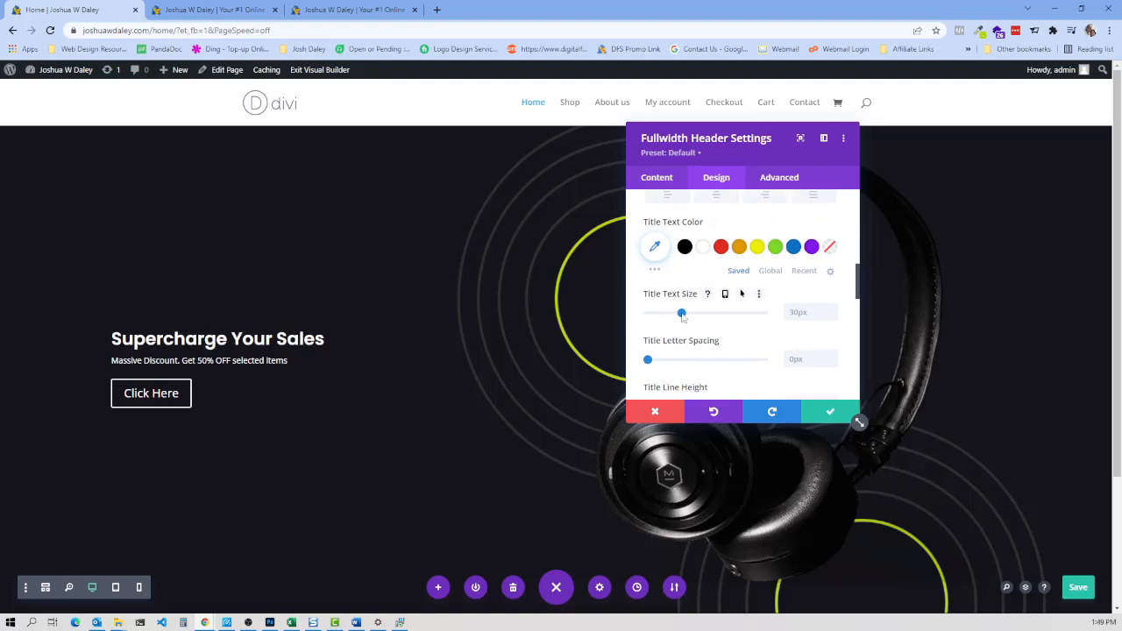
{"action": "left_click_drag", "start_coordinate": [694, 317], "coordinate": [747, 323]}
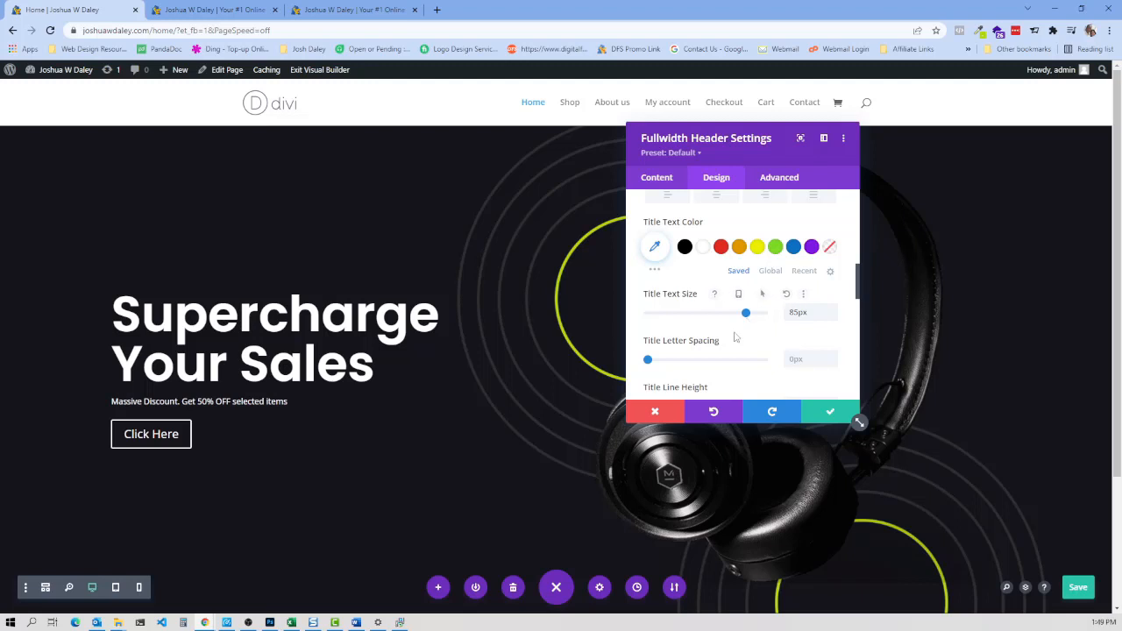
{"action": "left_click", "coordinate": [833, 357]}
{"action": "left_click", "coordinate": [833, 358]}
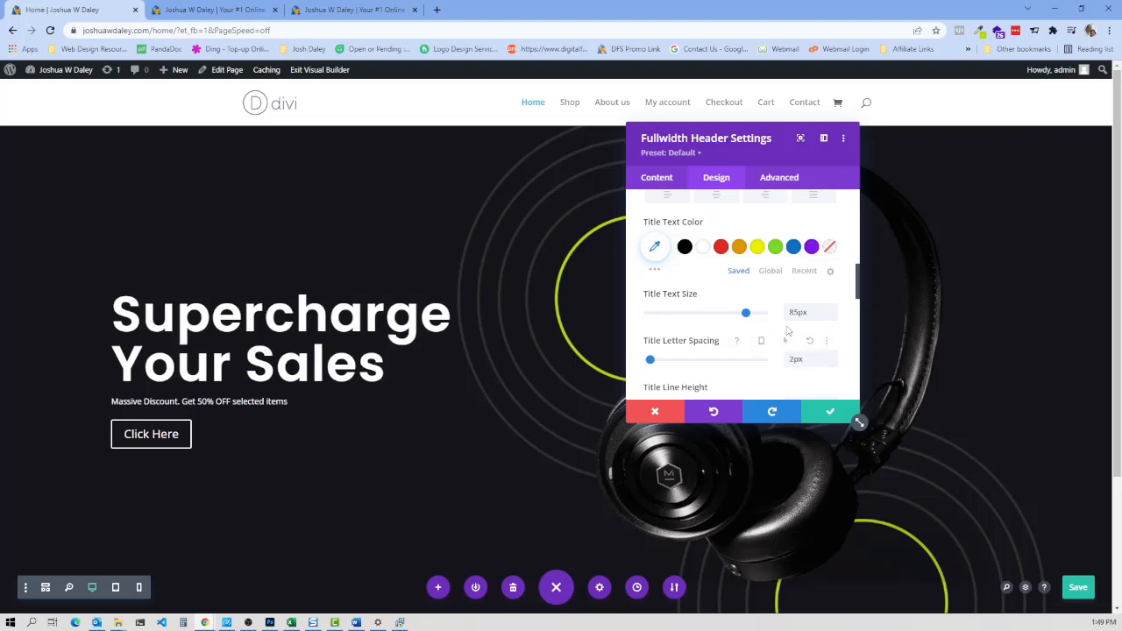
{"action": "scroll", "coordinate": [752, 330], "scroll_direction": "down", "scroll_amount": 2}
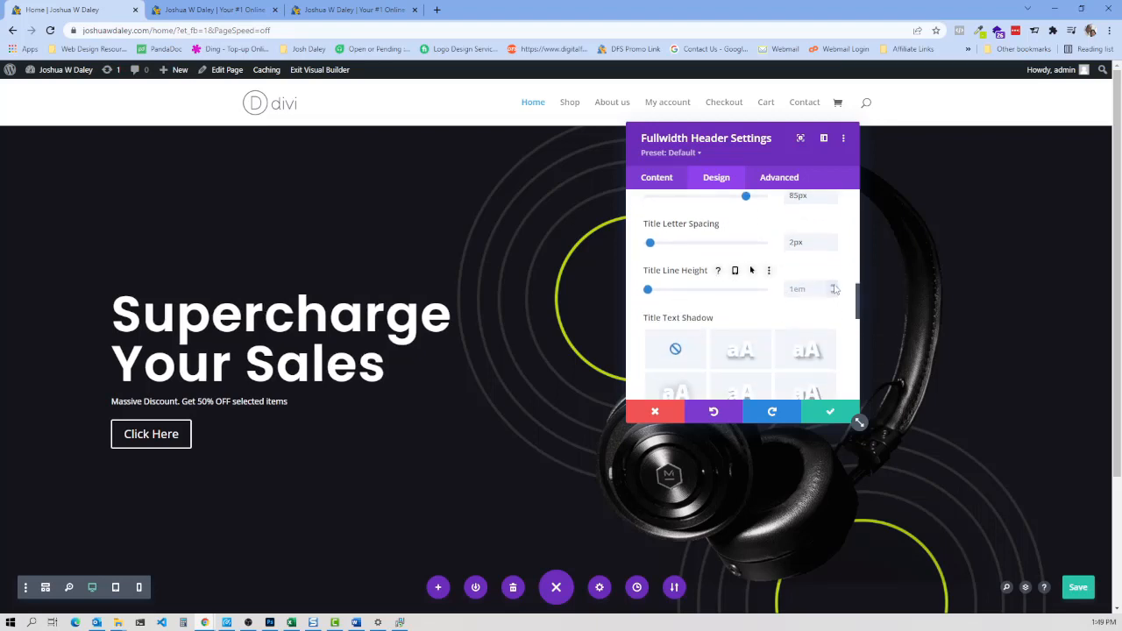
{"action": "left_click", "coordinate": [834, 287]}
{"action": "left_click", "coordinate": [834, 287]}
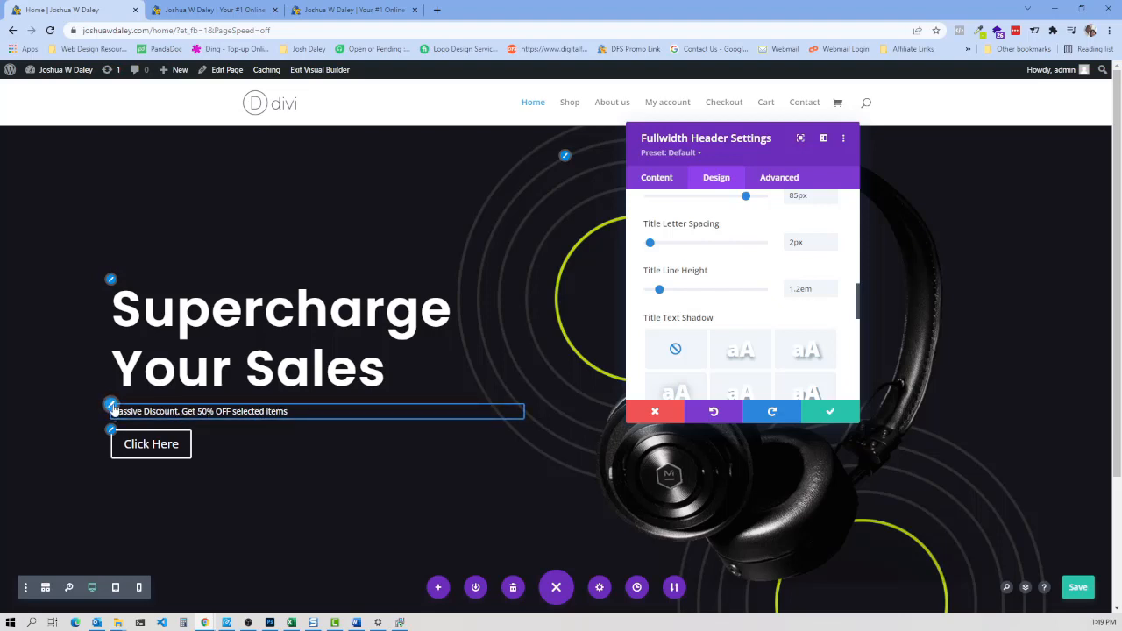
Set the header's subtitle font to Poppins with Light weight
{"action": "left_click", "coordinate": [114, 411]}
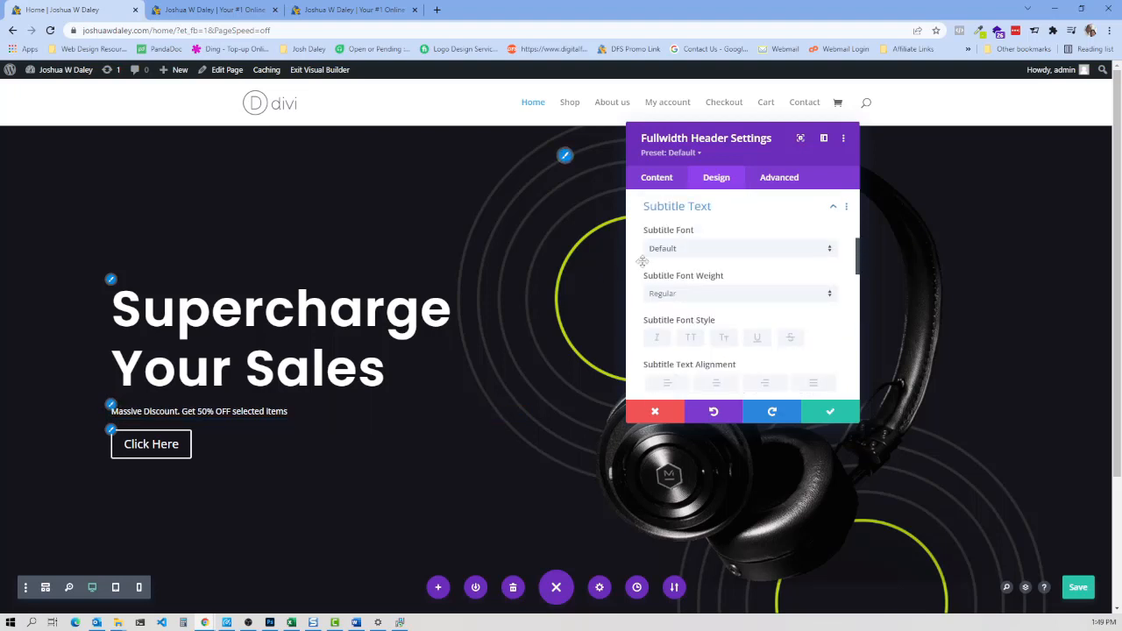
{"action": "left_click", "coordinate": [699, 250]}
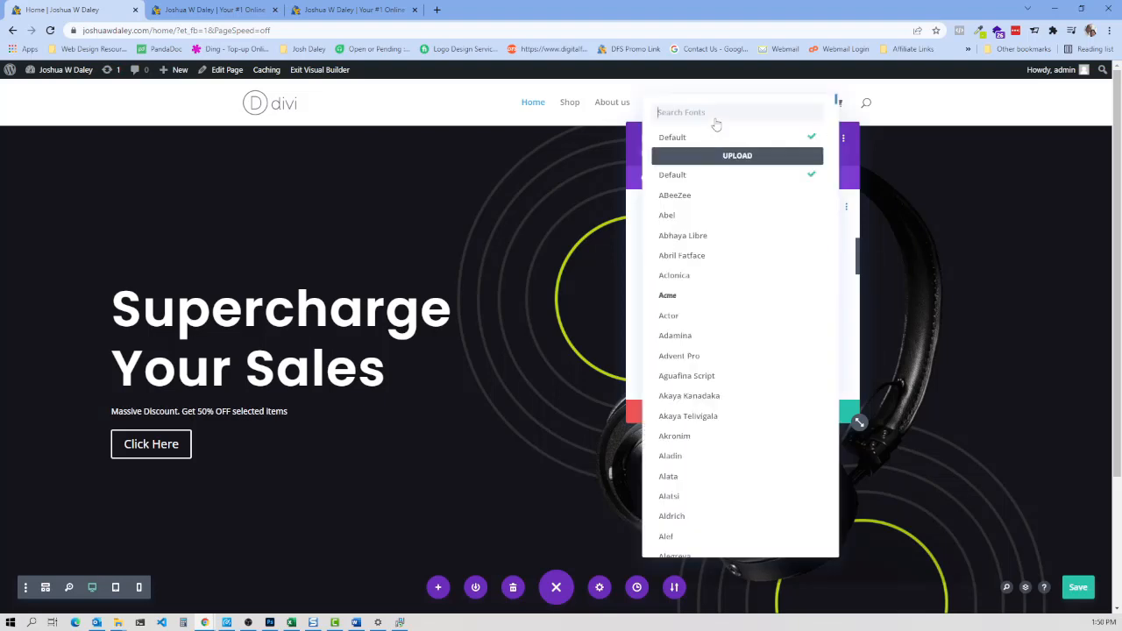
{"action": "type", "text": "popp"}
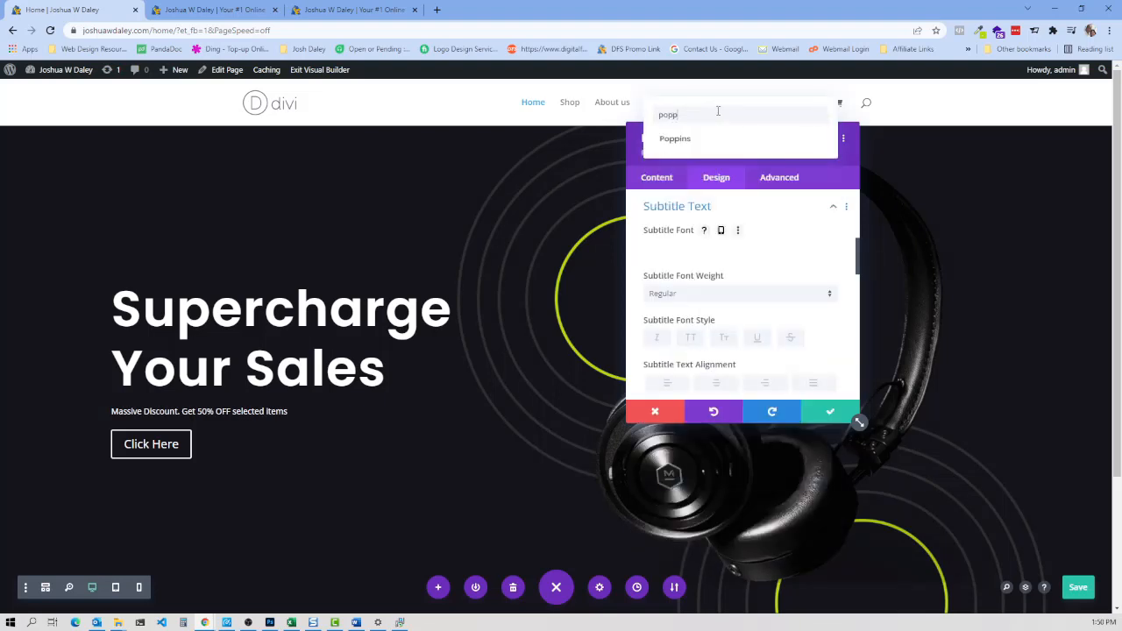
{"action": "left_click", "coordinate": [714, 140]}
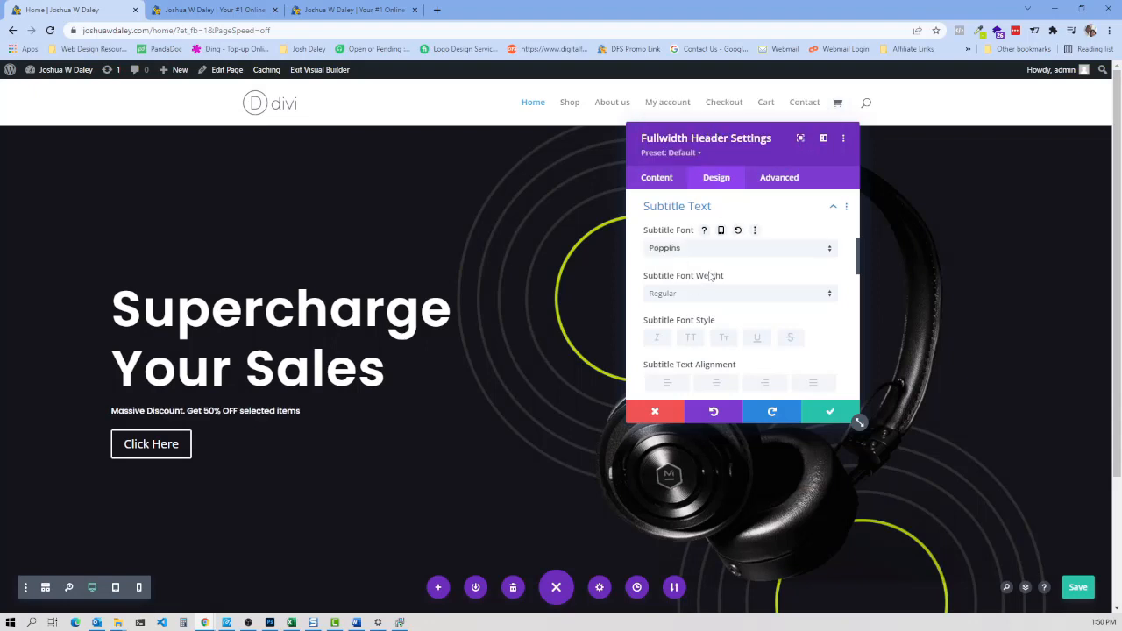
{"action": "left_click", "coordinate": [701, 298]}
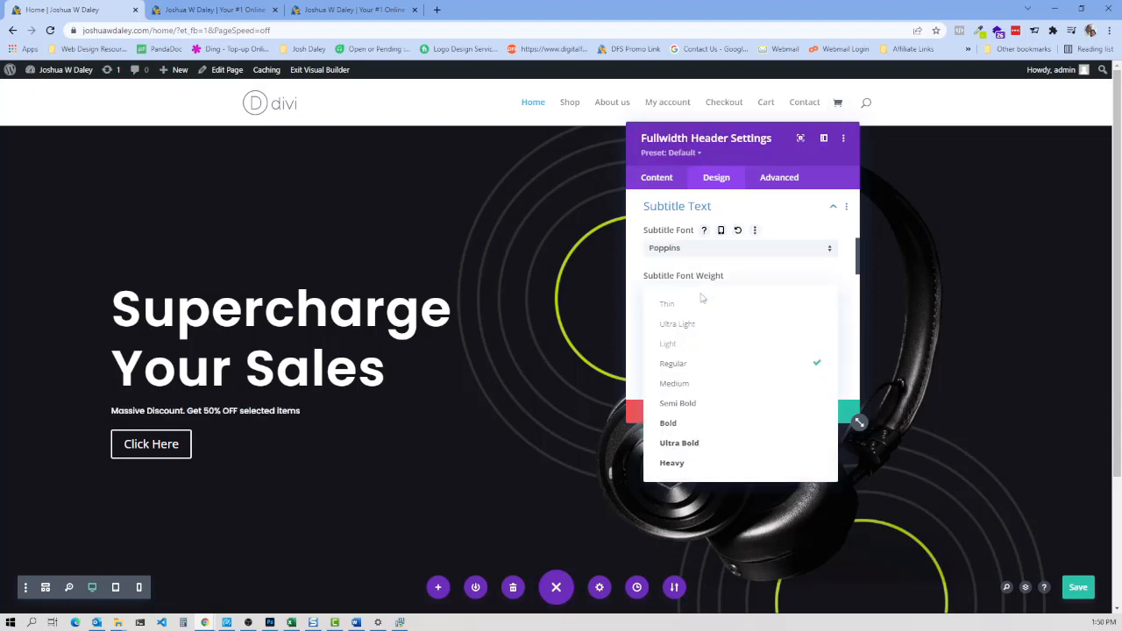
{"action": "left_click", "coordinate": [711, 349]}
Set the subtitle text size to 38px, its letter spacing to 1px and its line height to 1.3em
{"action": "scroll", "coordinate": [745, 325], "scroll_direction": "down", "scroll_amount": 4}
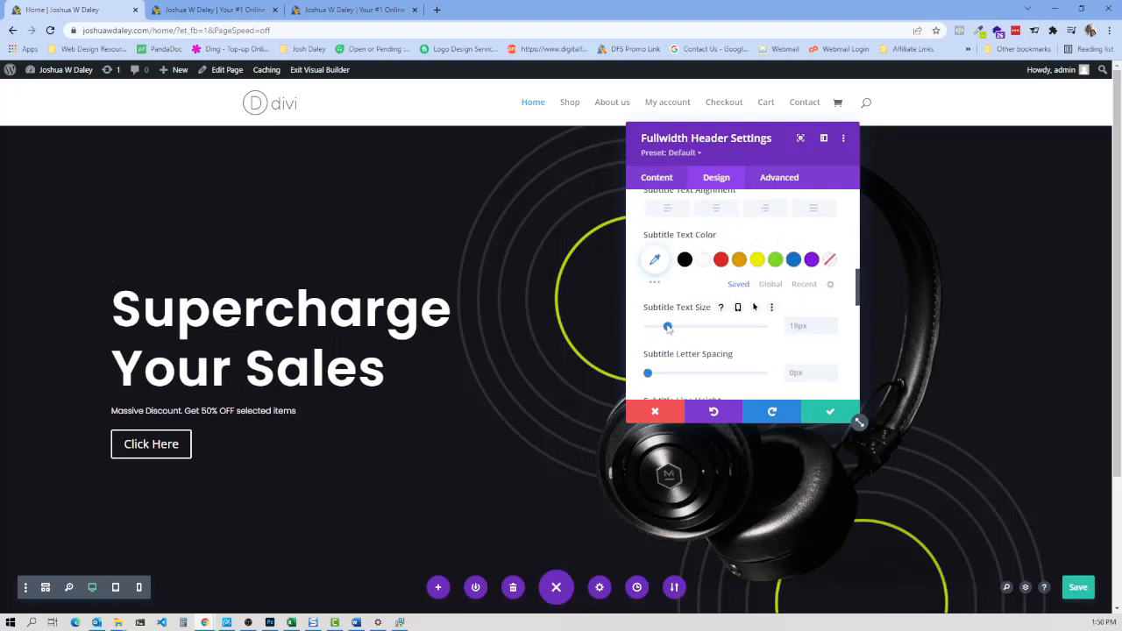
{"action": "left_click_drag", "start_coordinate": [667, 327], "coordinate": [692, 328]}
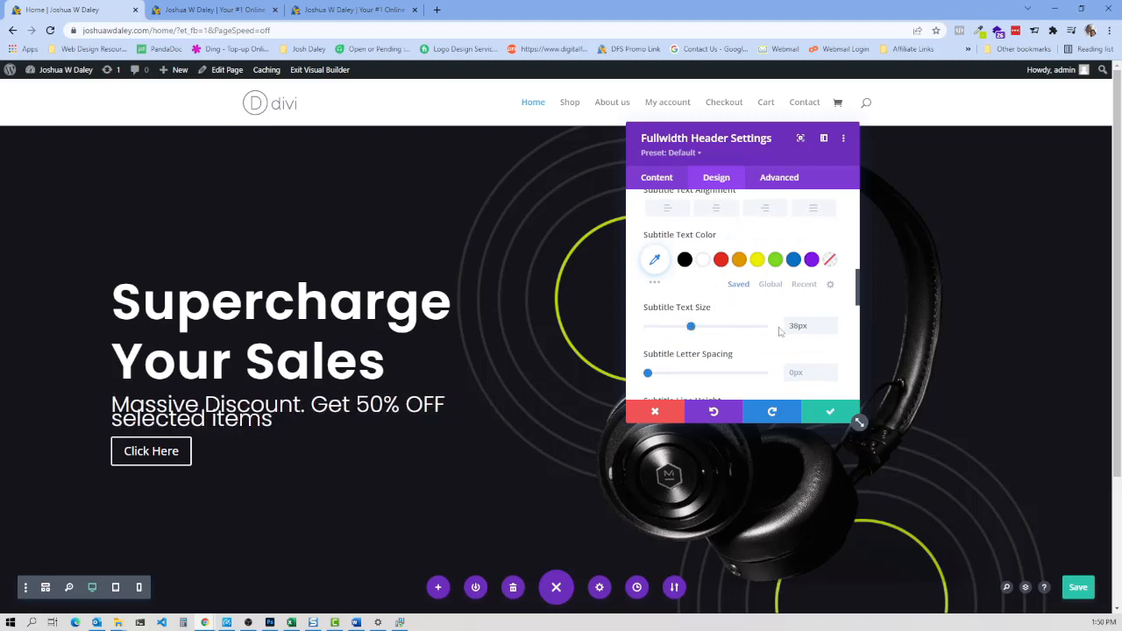
{"action": "scroll", "coordinate": [781, 331], "scroll_direction": "down", "scroll_amount": 3}
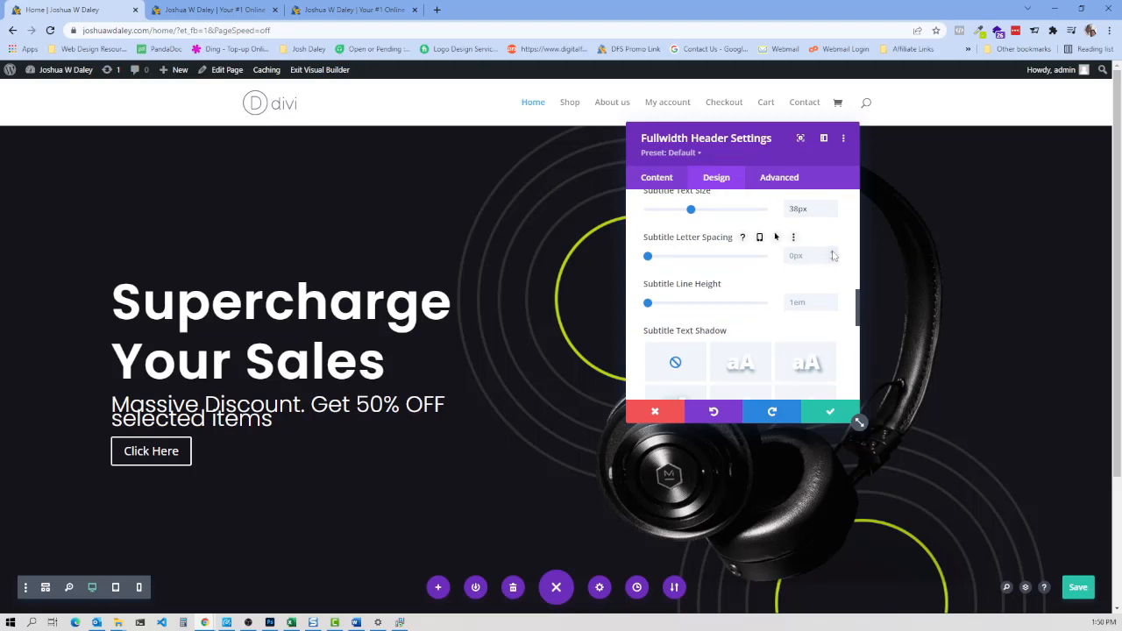
{"action": "left_click", "coordinate": [833, 254]}
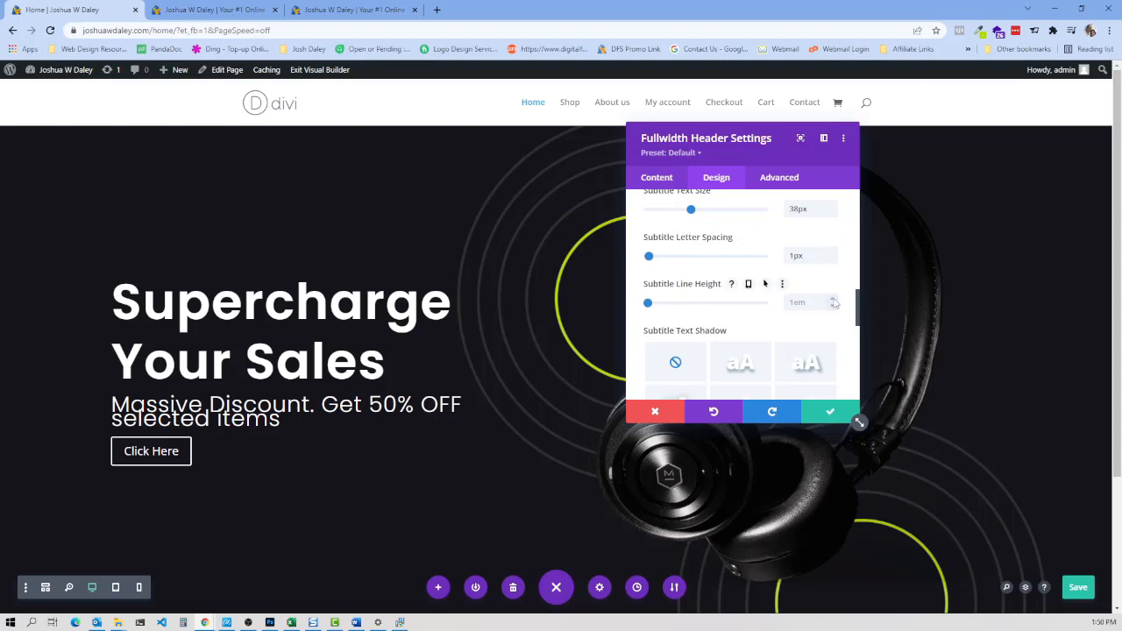
{"action": "left_click", "coordinate": [834, 301]}
{"action": "left_click", "coordinate": [834, 302]}
{"action": "left_click", "coordinate": [834, 301]}
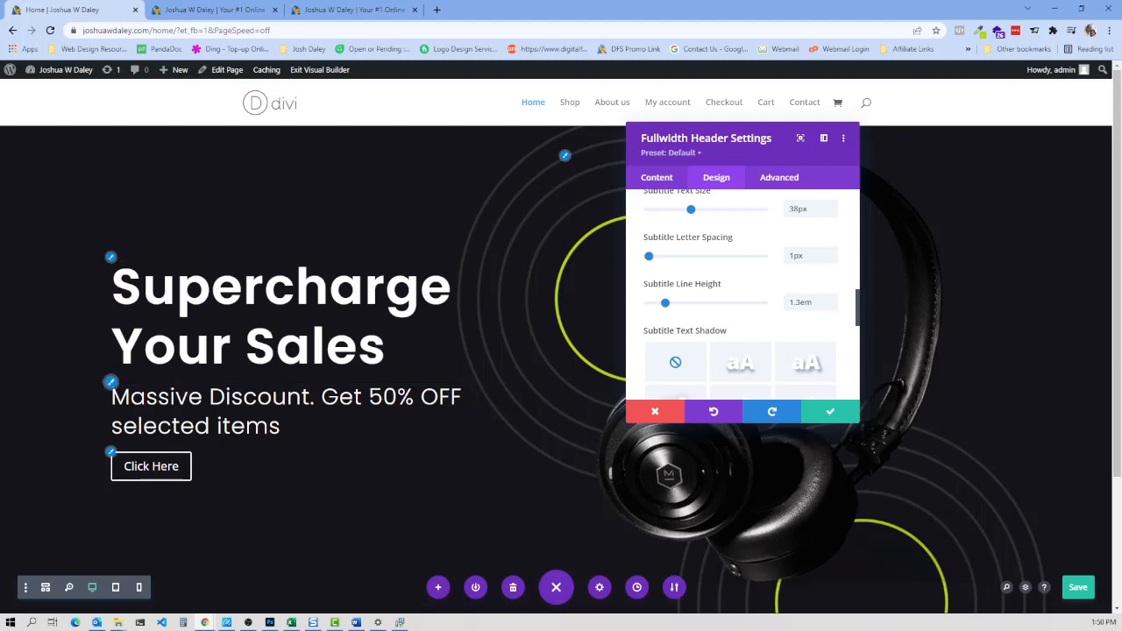
Enable custom styles for Button One and sample the green #94AD12 from the ring in the hero background
{"action": "left_click", "coordinate": [254, 421]}
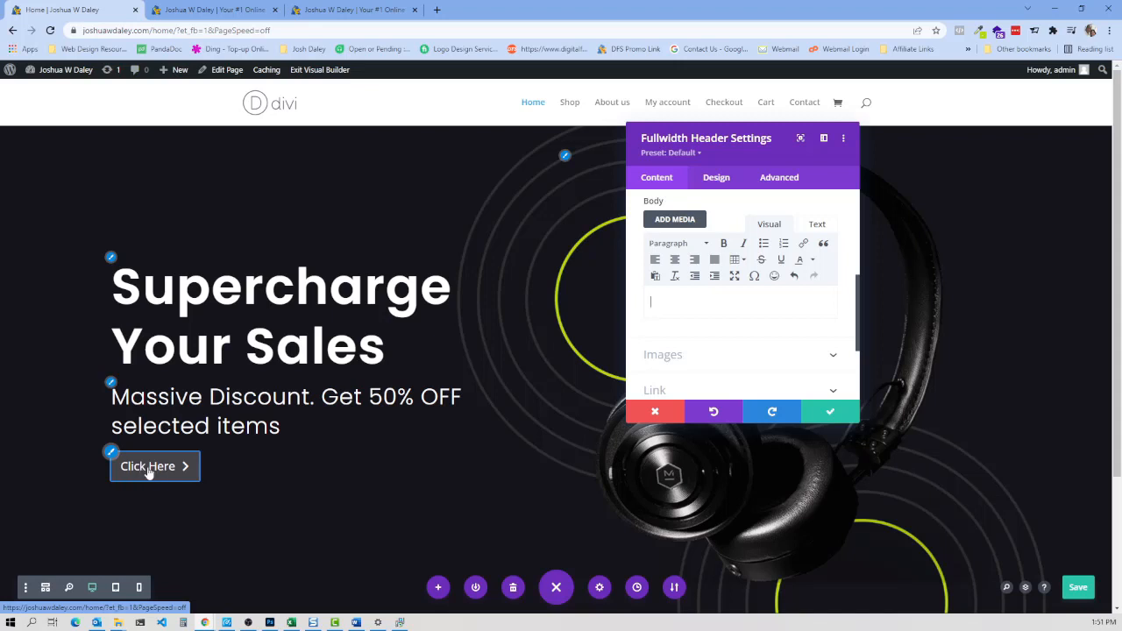
{"action": "left_click", "coordinate": [727, 181]}
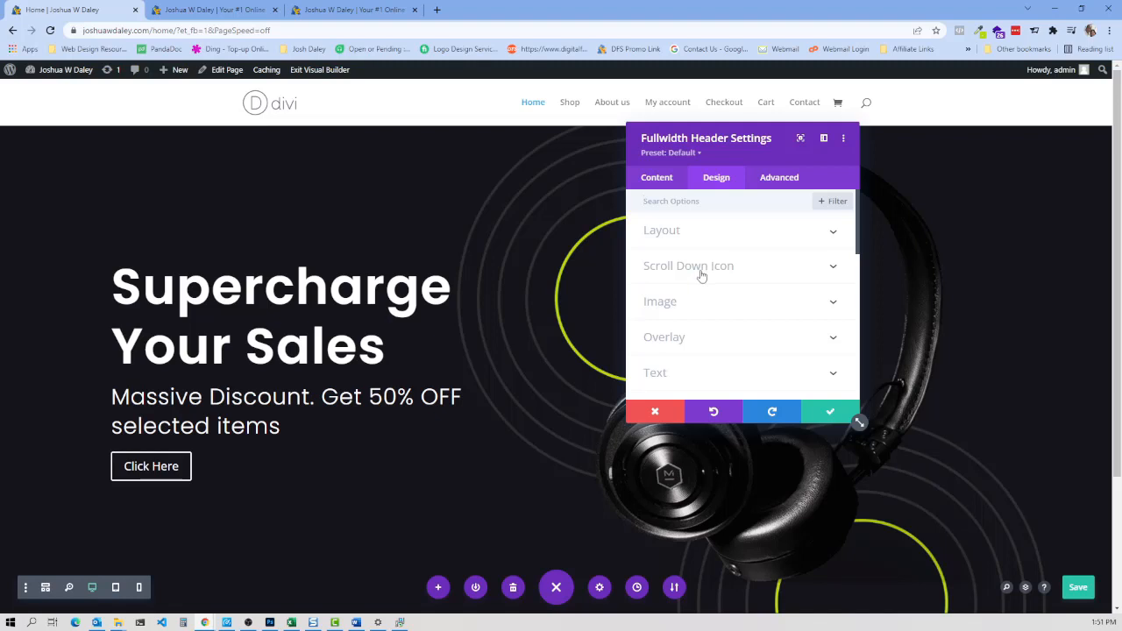
{"action": "scroll", "coordinate": [701, 274], "scroll_direction": "down", "scroll_amount": 3}
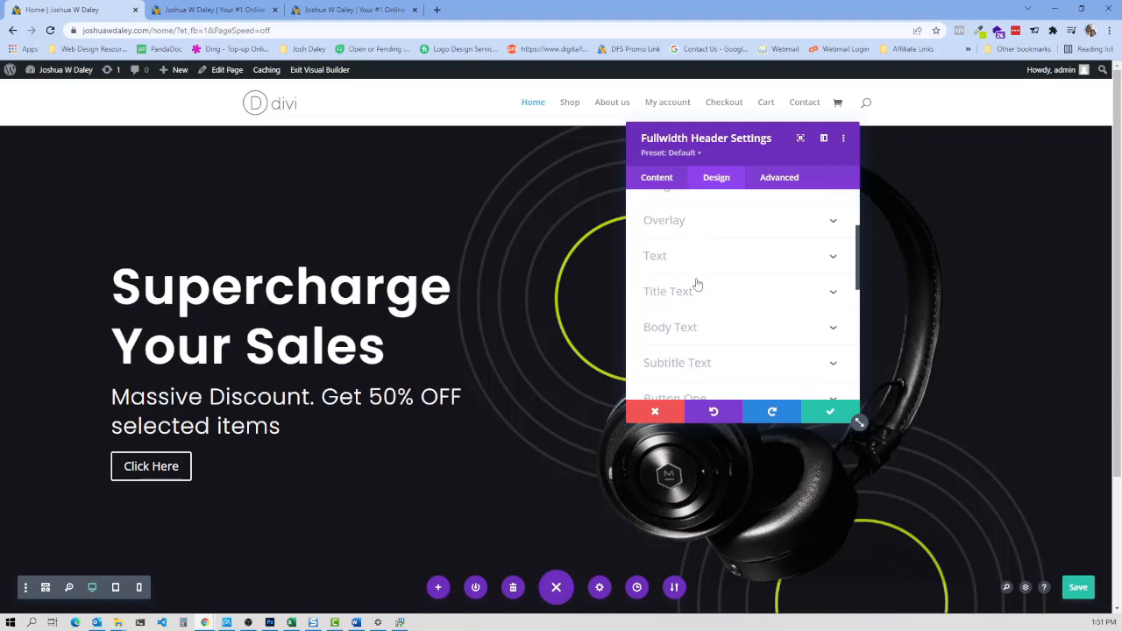
{"action": "scroll", "coordinate": [697, 284], "scroll_direction": "down", "scroll_amount": 3}
{"action": "left_click", "coordinate": [699, 283]}
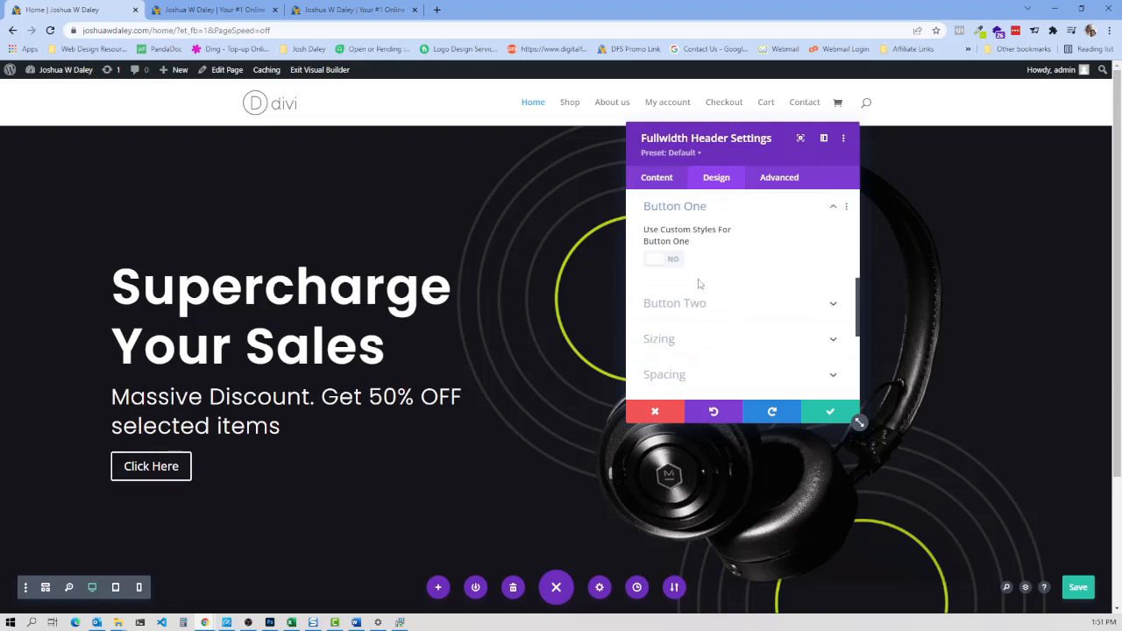
{"action": "left_click", "coordinate": [656, 262]}
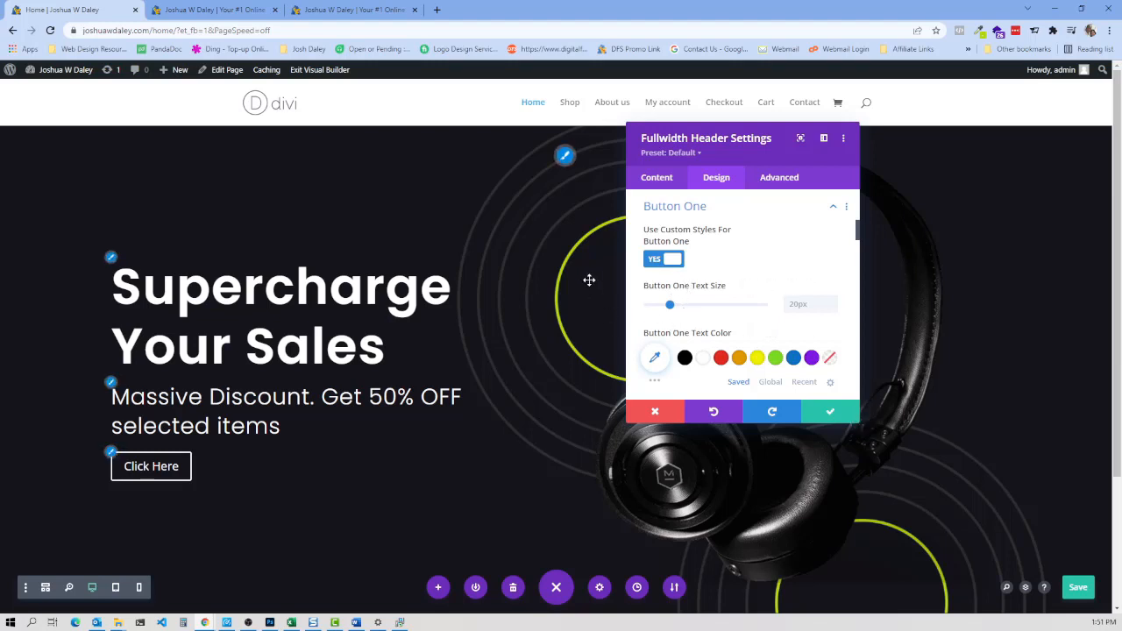
{"action": "left_click", "coordinate": [980, 32]}
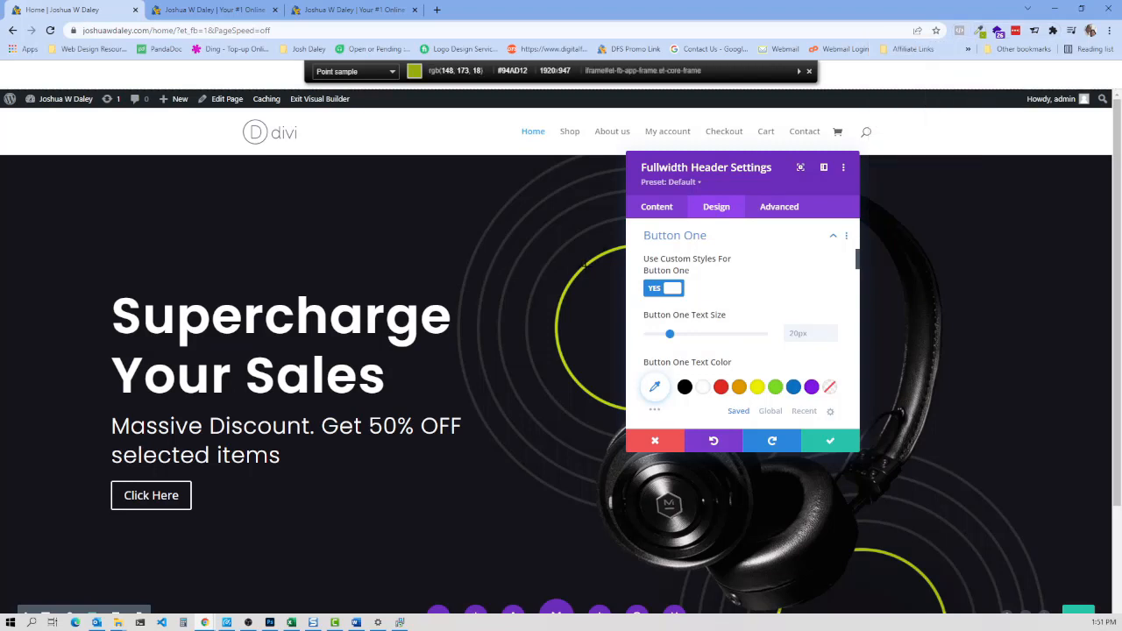
{"action": "left_click", "coordinate": [586, 263]}
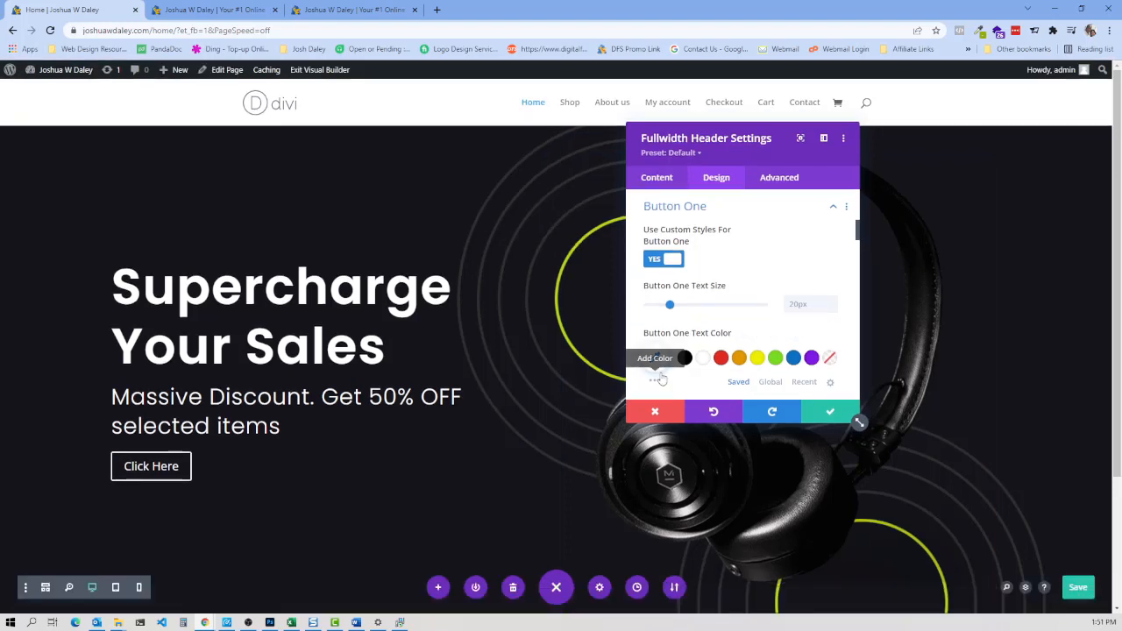
{"action": "left_click", "coordinate": [660, 364]}
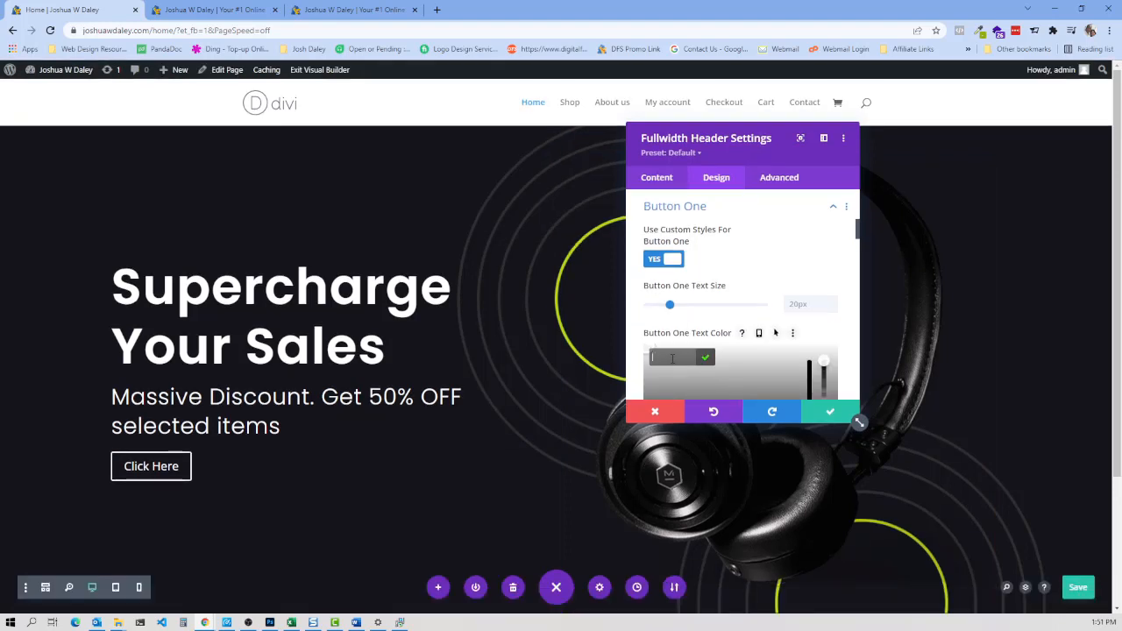
{"action": "right_click", "coordinate": [673, 358]}
{"action": "left_click", "coordinate": [708, 449]}
{"action": "left_click", "coordinate": [706, 358]}
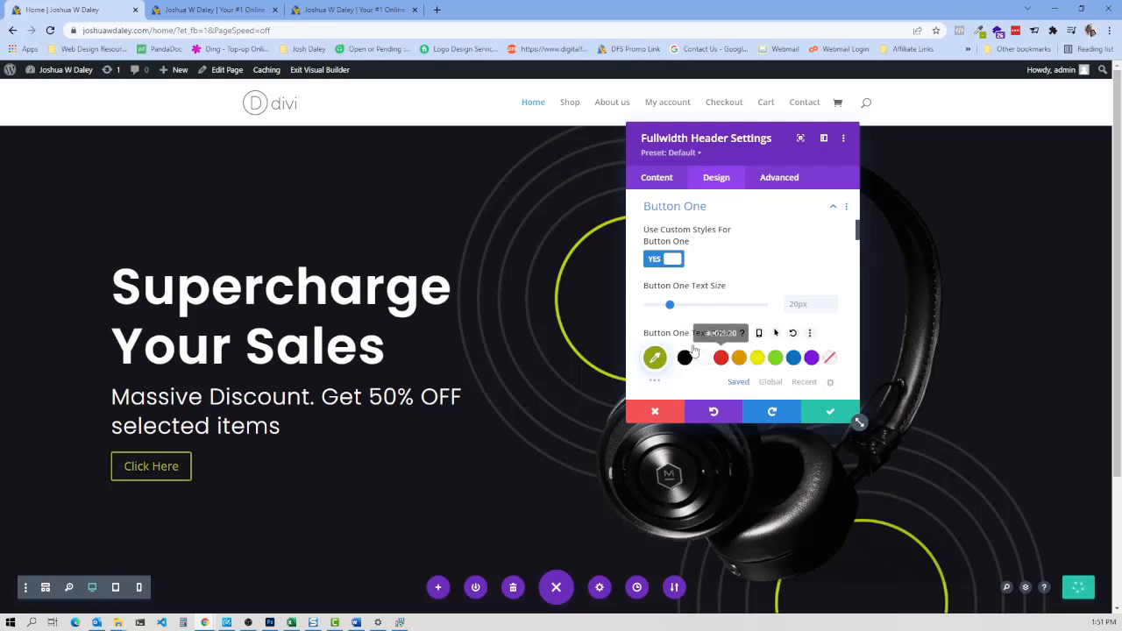
{"action": "left_click", "coordinate": [793, 336]}
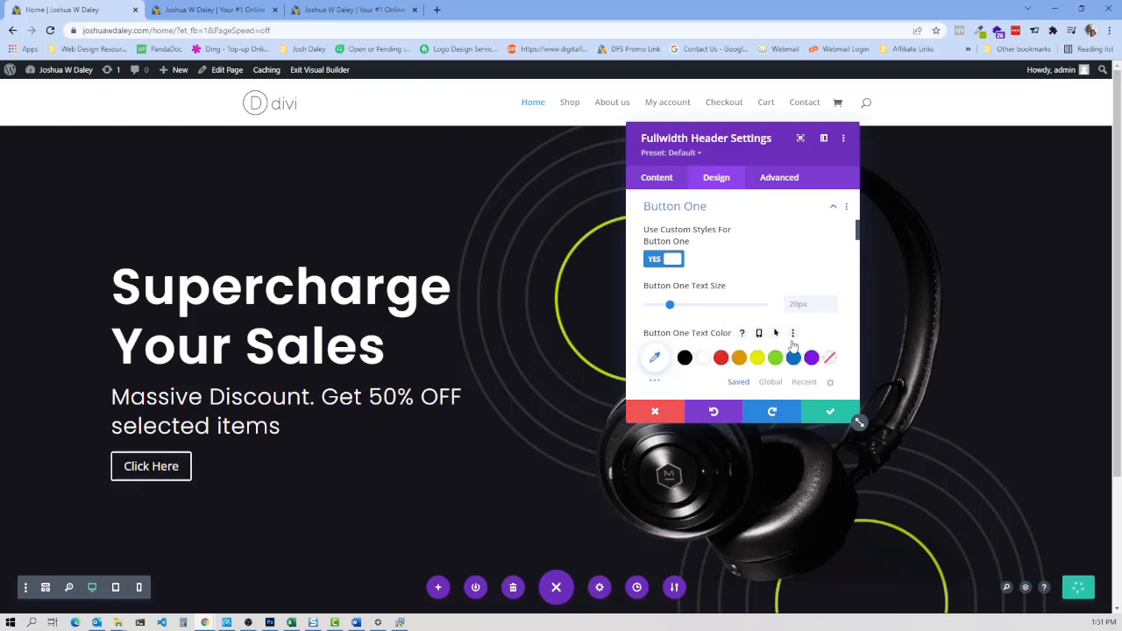
Apply the sampled green #94AD12 as Button One's background color
{"action": "scroll", "coordinate": [773, 320], "scroll_direction": "down", "scroll_amount": 1}
{"action": "scroll", "coordinate": [773, 320], "scroll_direction": "down", "scroll_amount": 2}
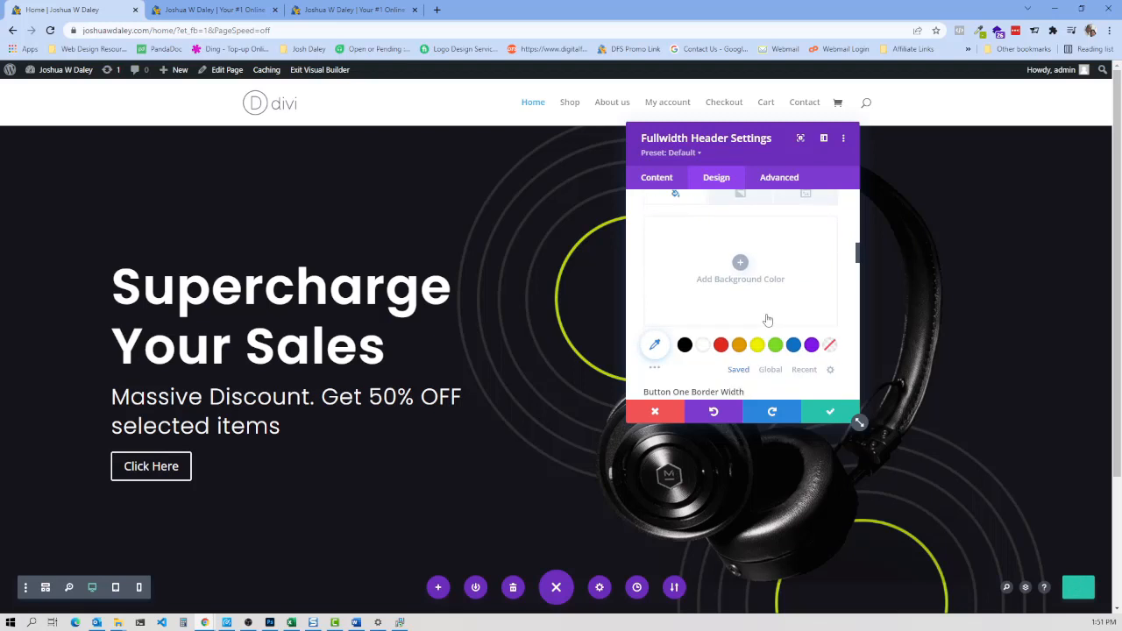
{"action": "left_click", "coordinate": [664, 297]}
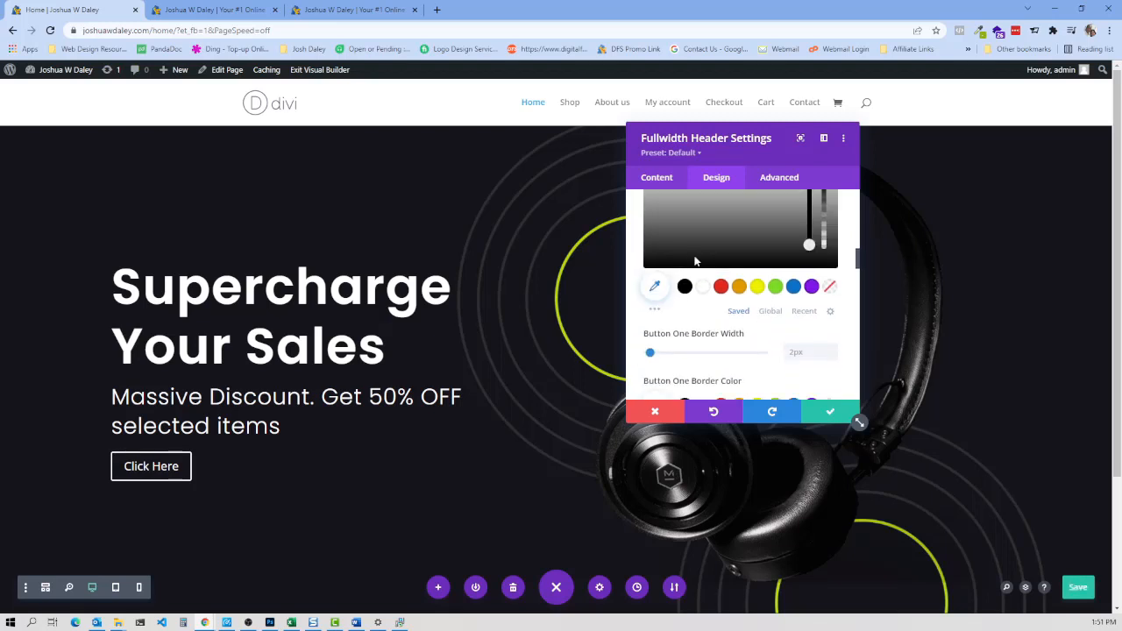
{"action": "scroll", "coordinate": [692, 263], "scroll_direction": "up", "scroll_amount": 1}
{"action": "right_click", "coordinate": [679, 293]}
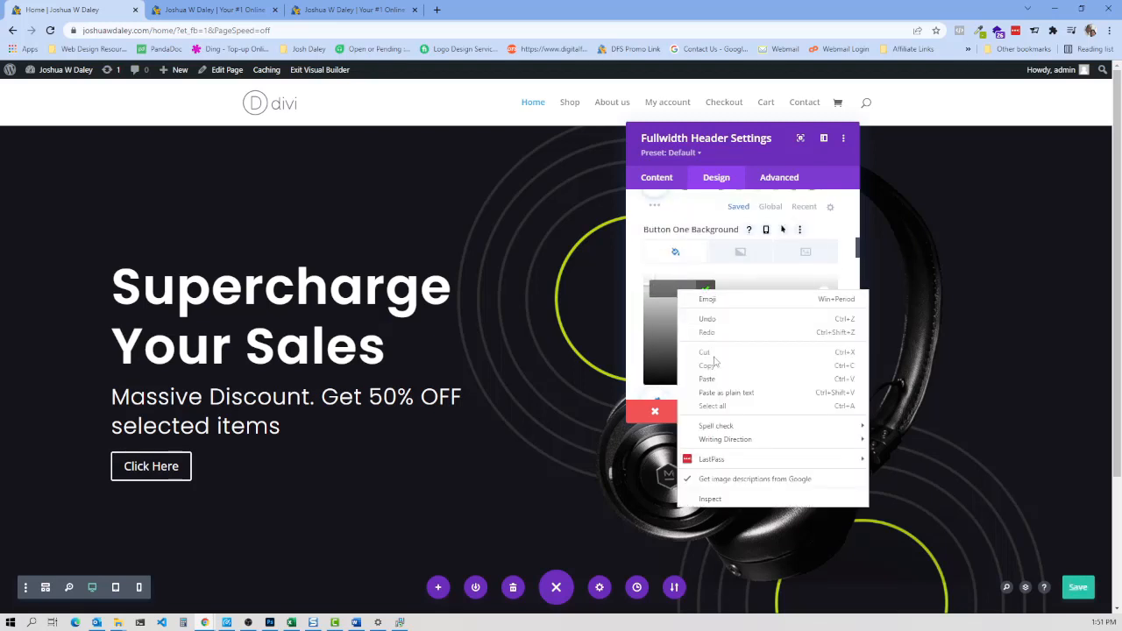
{"action": "left_click", "coordinate": [719, 379]}
{"action": "left_click", "coordinate": [706, 292]}
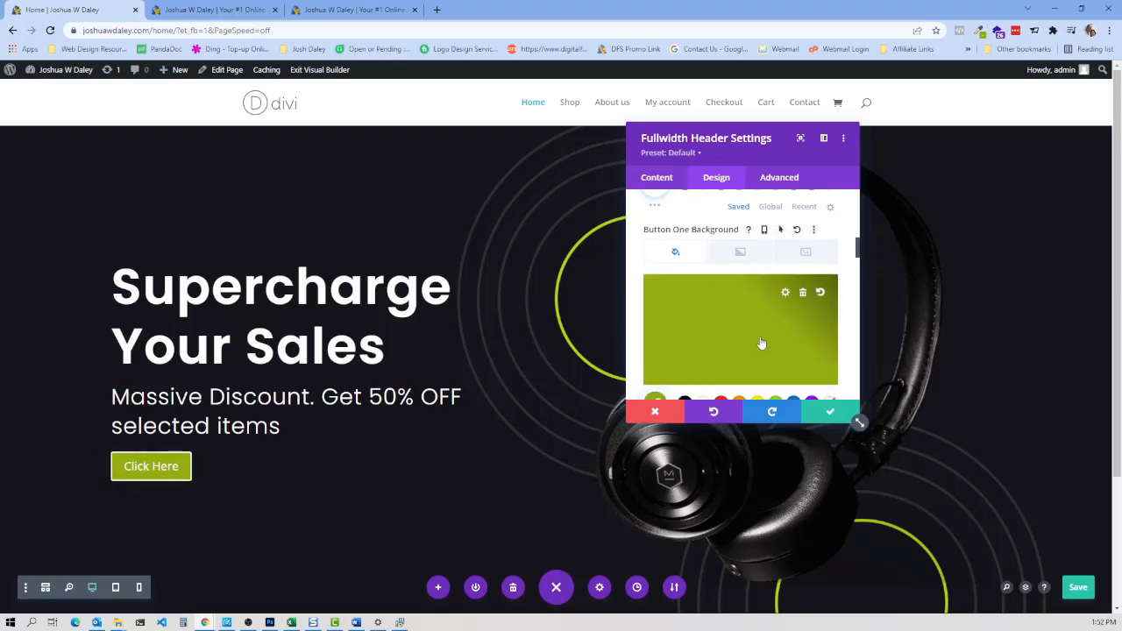
Set Button One's border width to 1px and save the Fullwidth Header settings
{"action": "scroll", "coordinate": [759, 343], "scroll_direction": "down", "scroll_amount": 2}
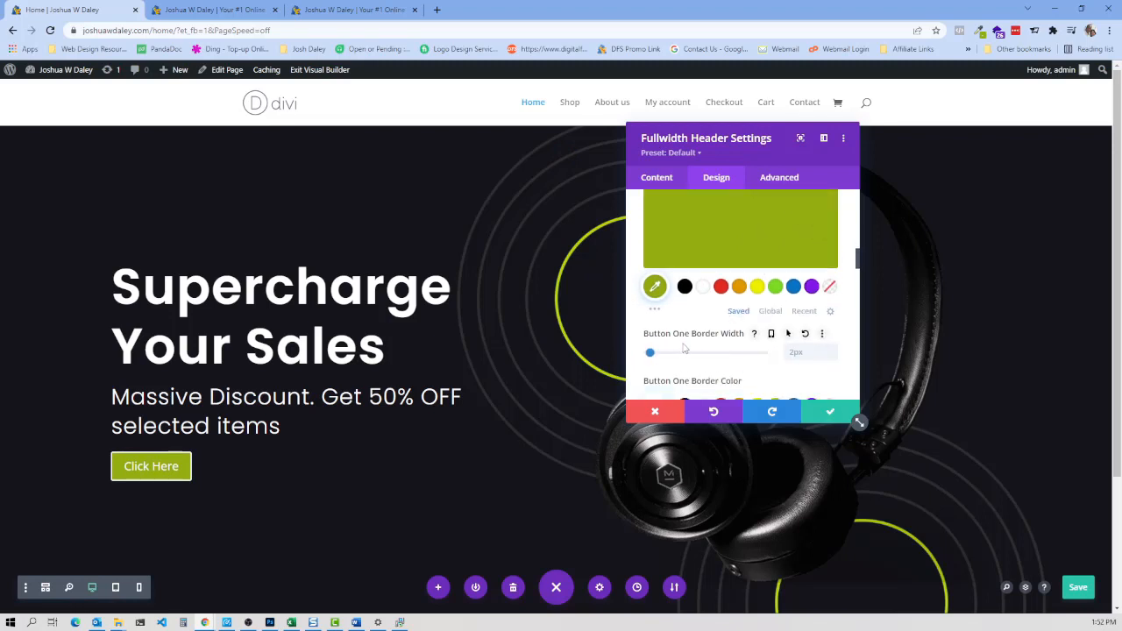
{"action": "left_click", "coordinate": [833, 356]}
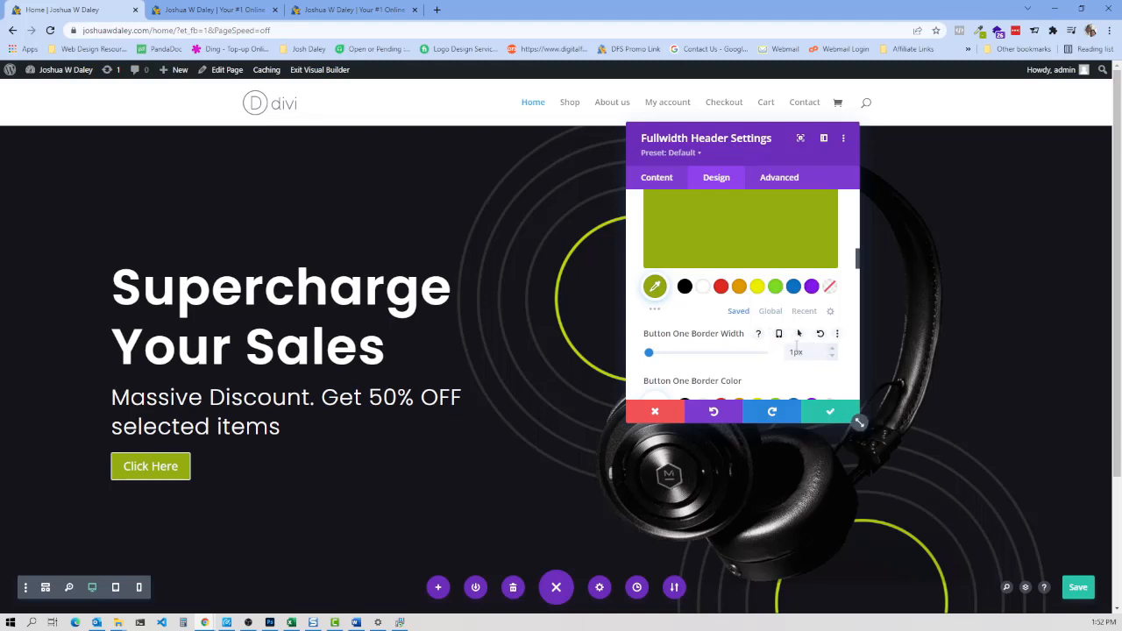
{"action": "scroll", "coordinate": [796, 344], "scroll_direction": "down", "scroll_amount": 1}
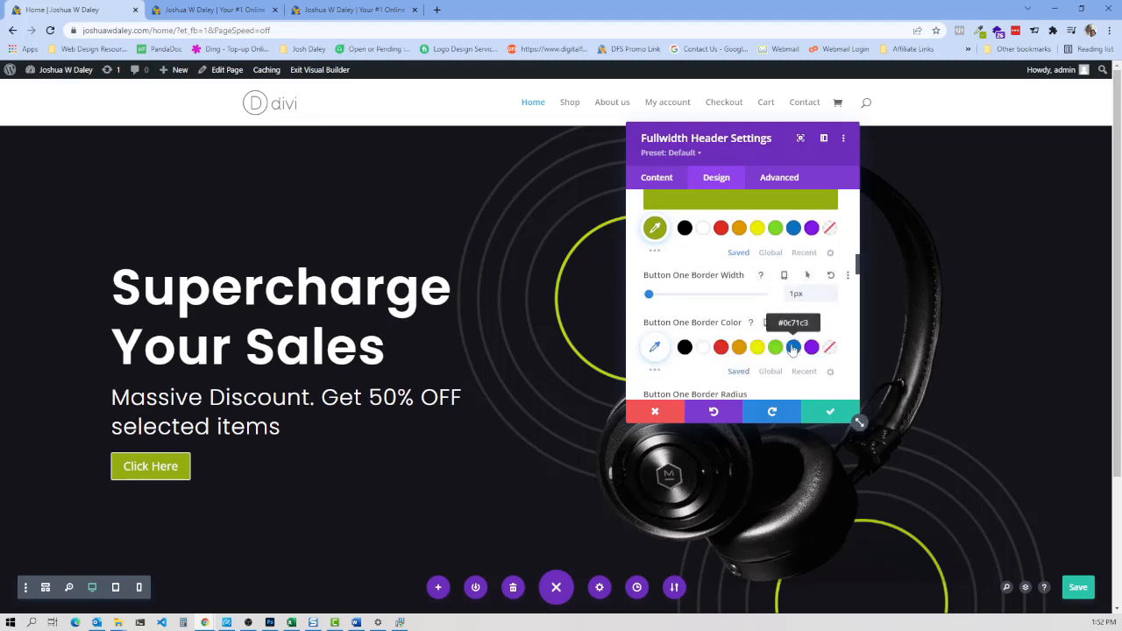
{"action": "left_click", "coordinate": [828, 414]}
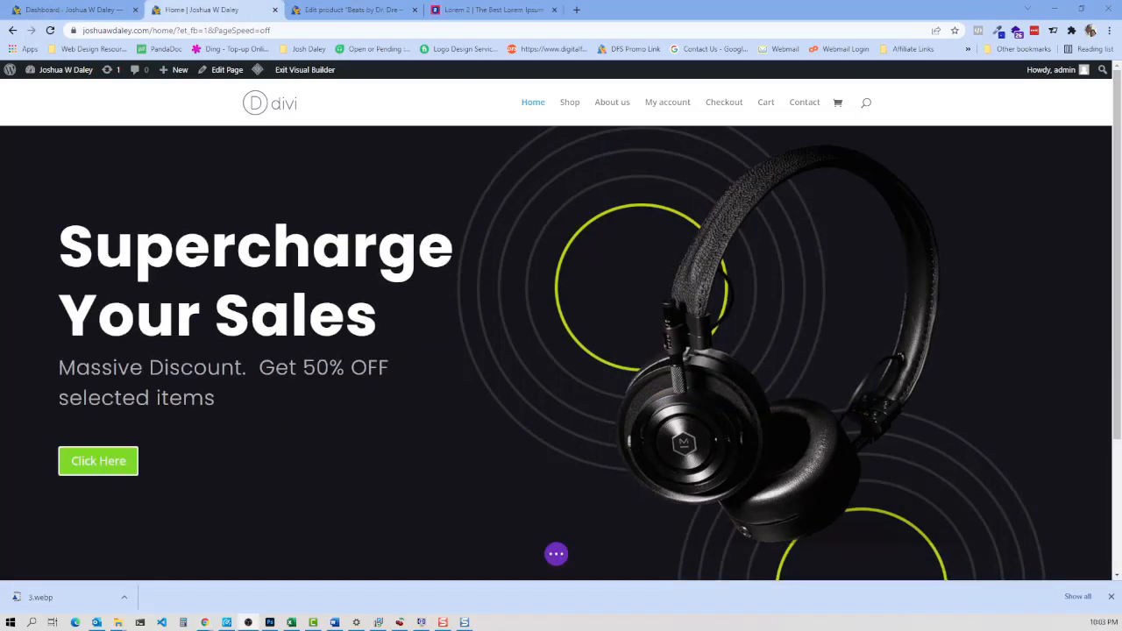
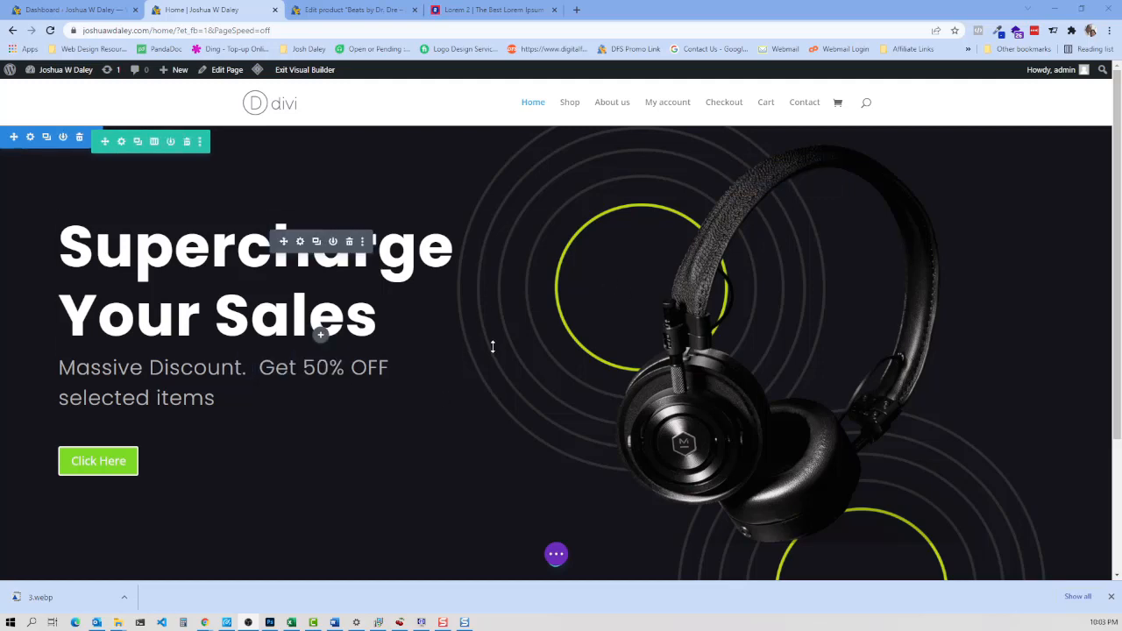
{"action": "scroll", "coordinate": [575, 523], "scroll_direction": "down", "scroll_amount": 2}
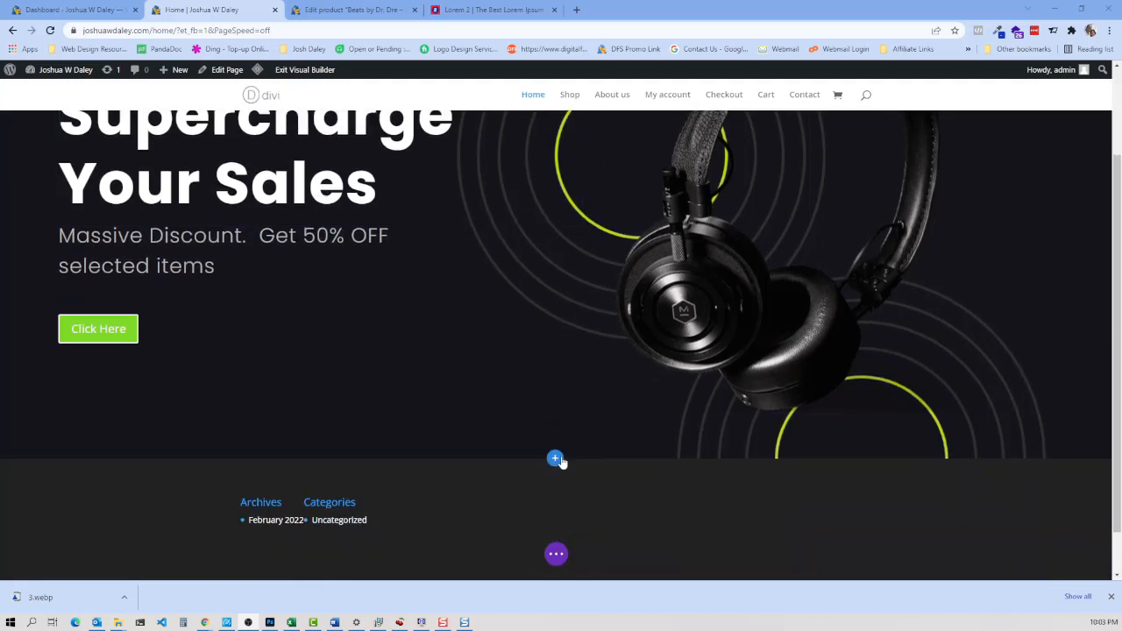
{"action": "scroll", "coordinate": [446, 368], "scroll_direction": "up", "scroll_amount": 2}
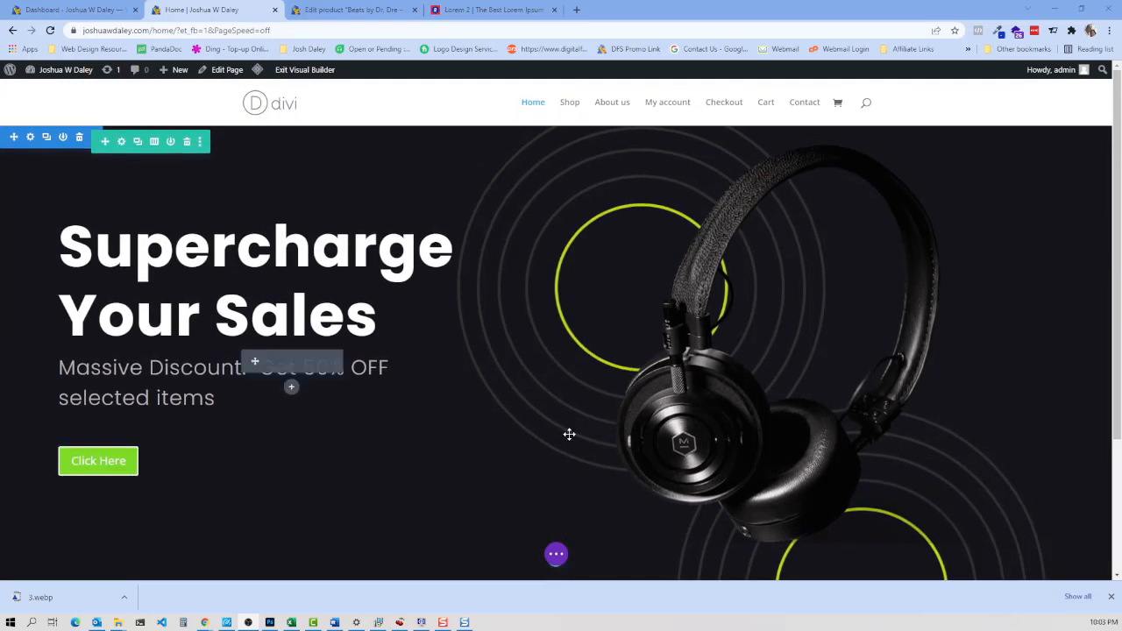
{"action": "scroll", "coordinate": [565, 448], "scroll_direction": "down", "scroll_amount": 2}
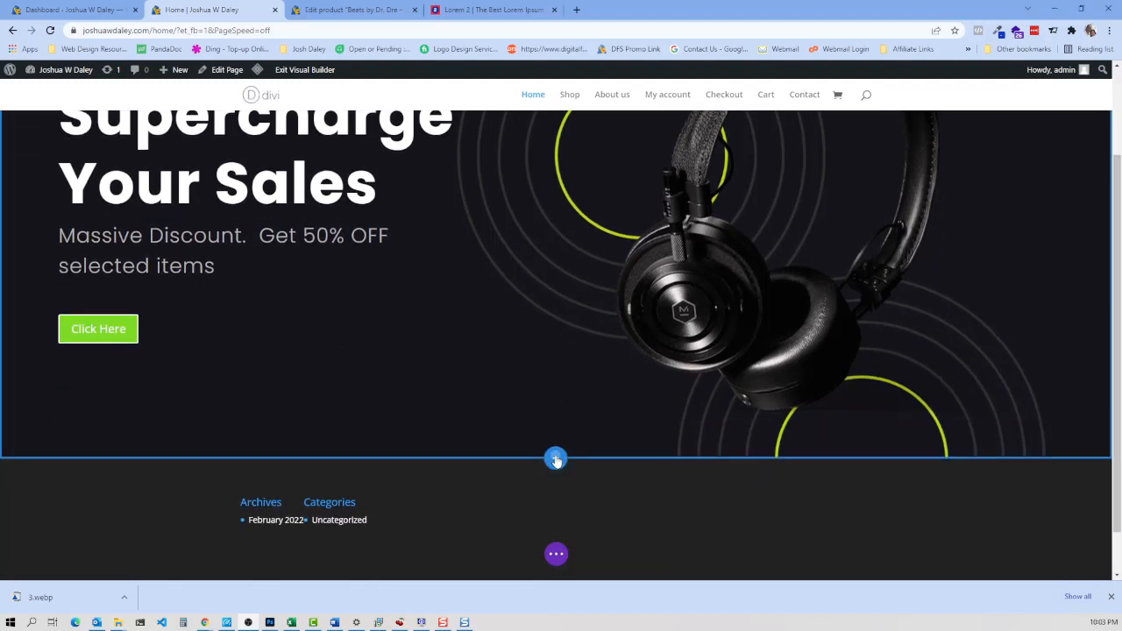
{"action": "left_click", "coordinate": [556, 459]}
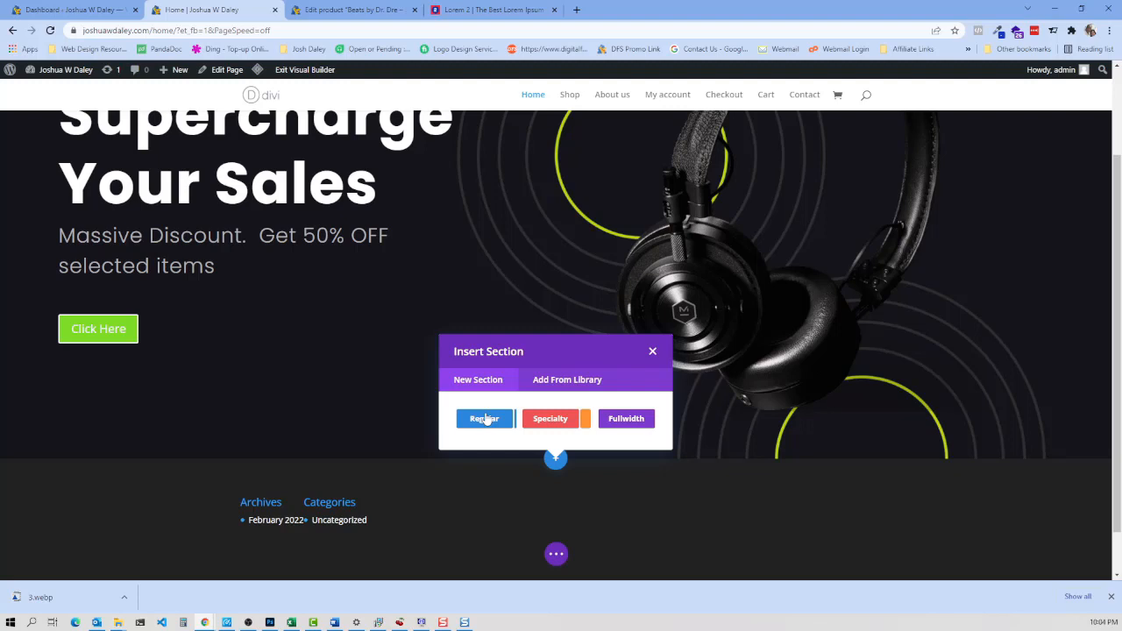
{"action": "scroll", "coordinate": [487, 420], "scroll_direction": "up", "scroll_amount": 3}
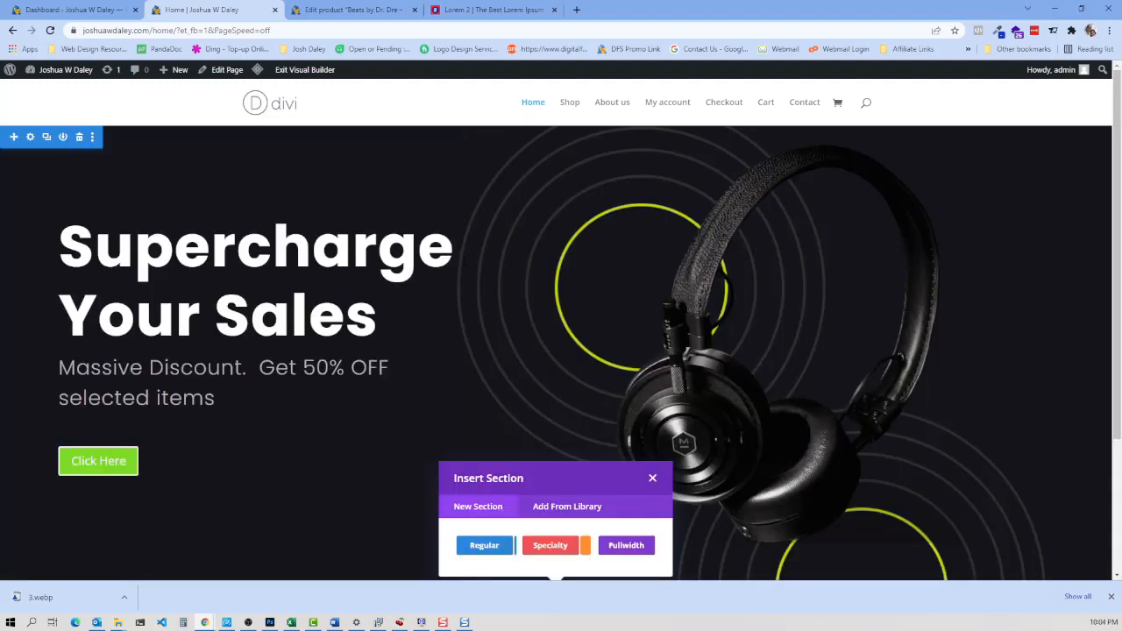
{"action": "scroll", "coordinate": [309, 409], "scroll_direction": "down", "scroll_amount": 1}
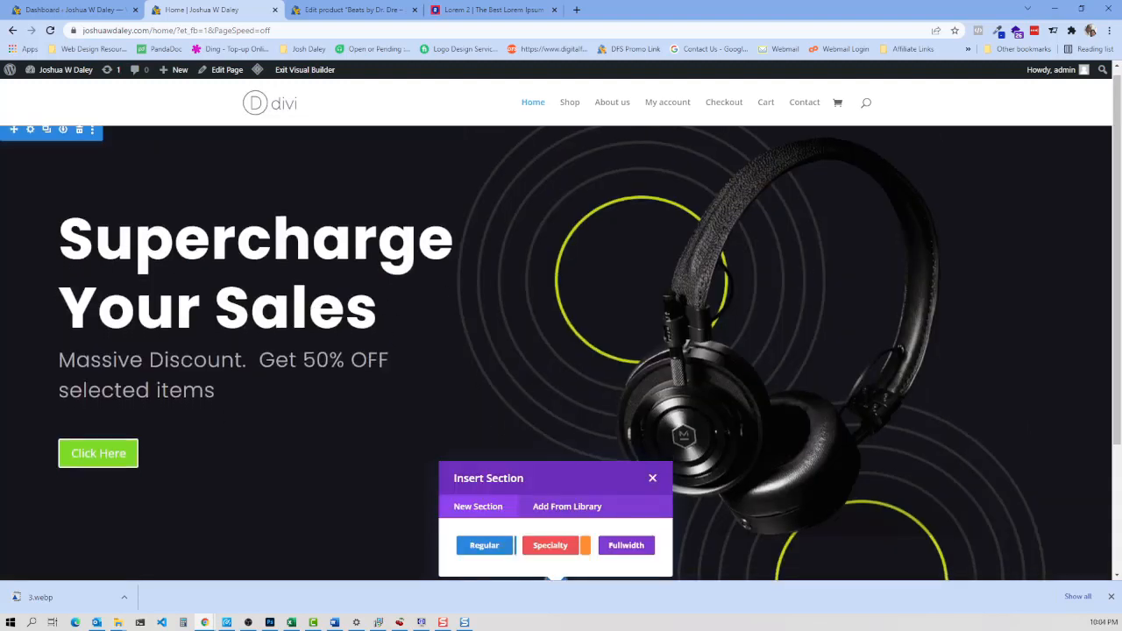
{"action": "scroll", "coordinate": [351, 347], "scroll_direction": "up", "scroll_amount": 1}
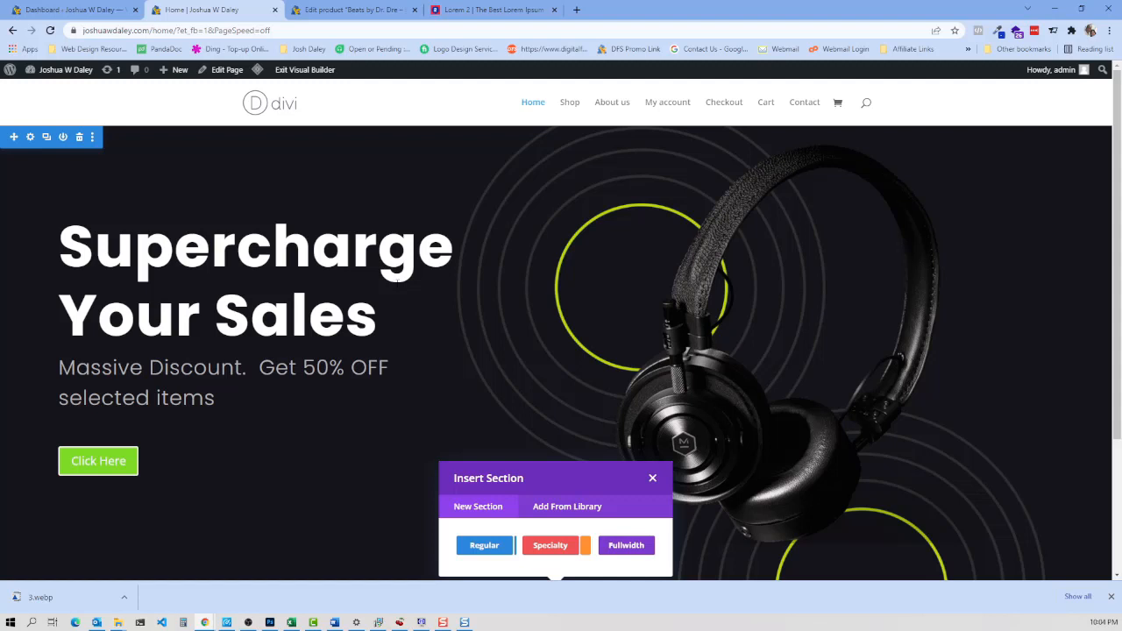
{"action": "left_click", "coordinate": [370, 321]}
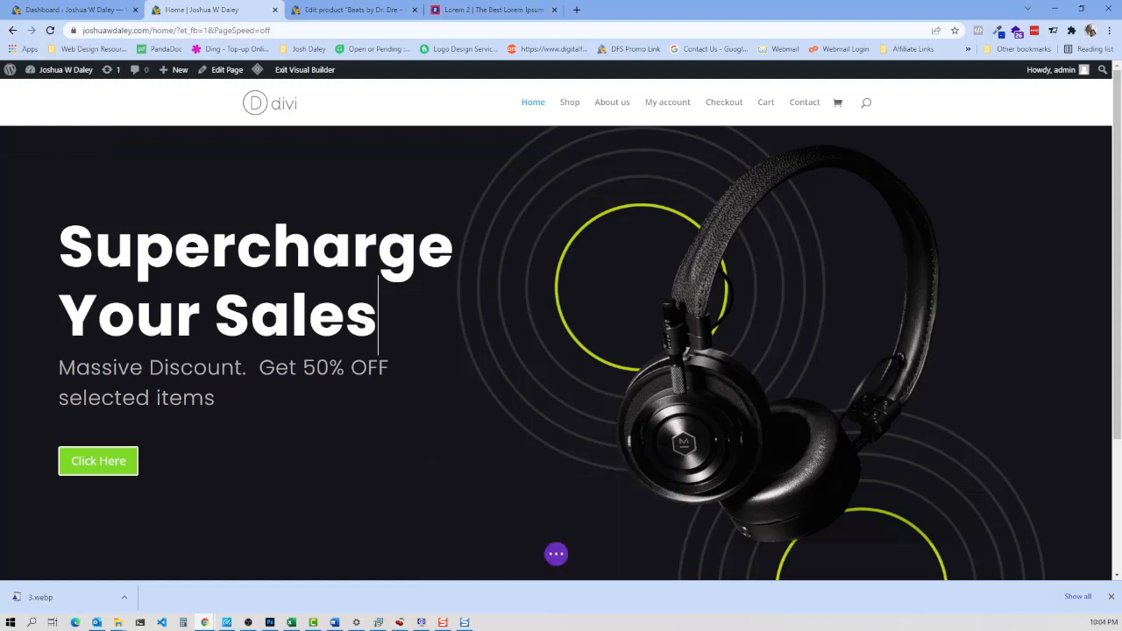
Insert a regular section below the headphone hero section, with a row of two equal columns and no module yet
{"action": "scroll", "coordinate": [508, 235], "scroll_direction": "down", "scroll_amount": 2}
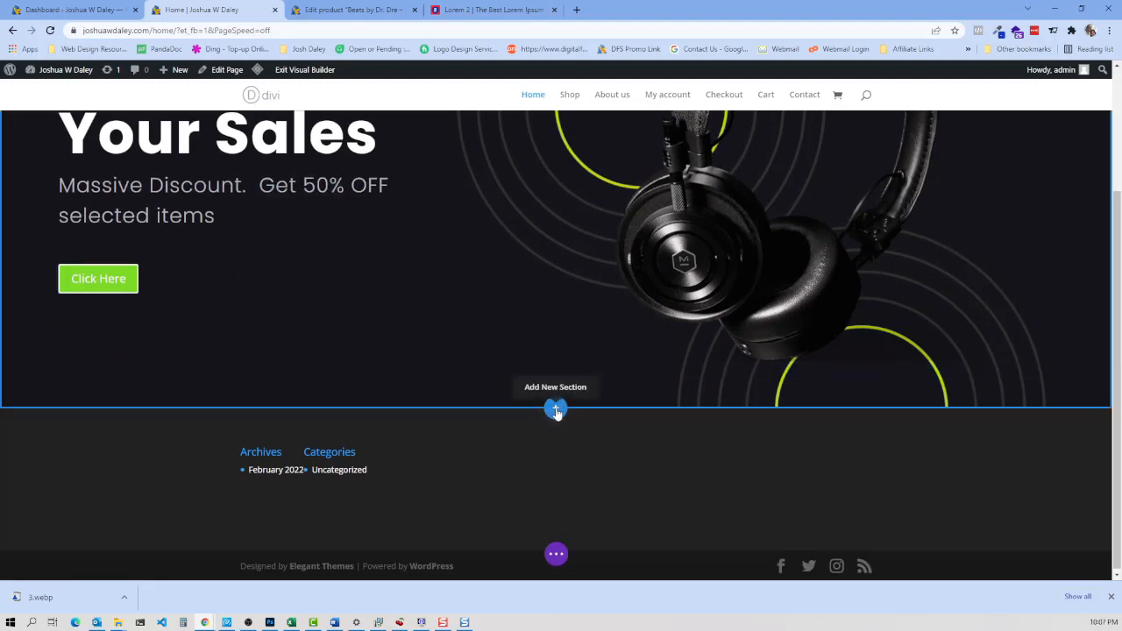
{"action": "left_click", "coordinate": [555, 411]}
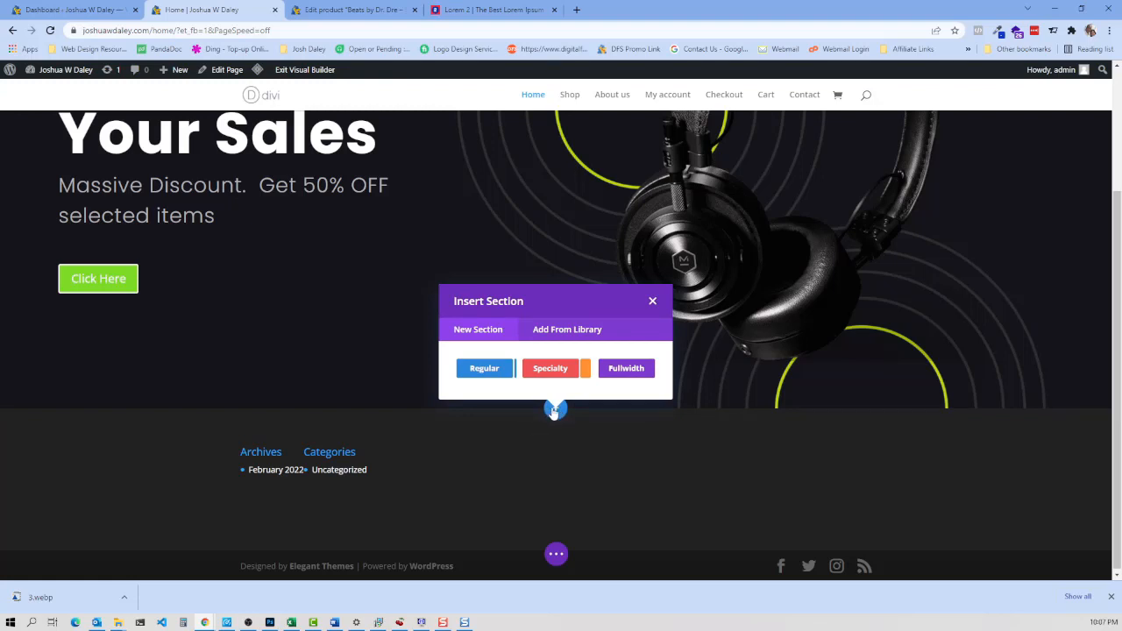
{"action": "left_click", "coordinate": [482, 368]}
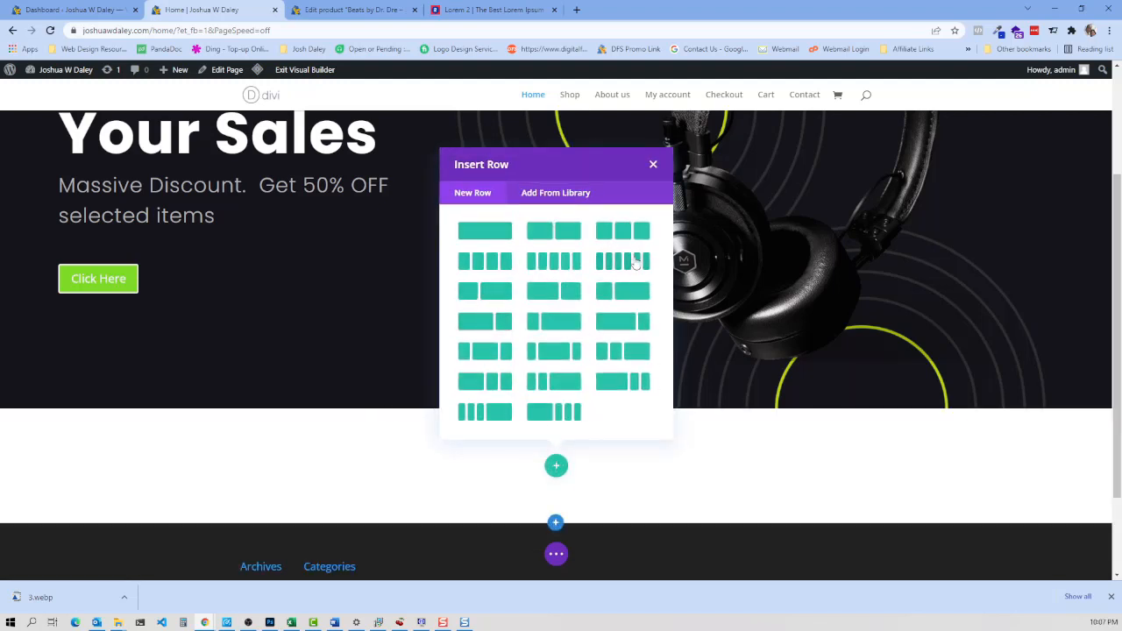
{"action": "left_click", "coordinate": [547, 235]}
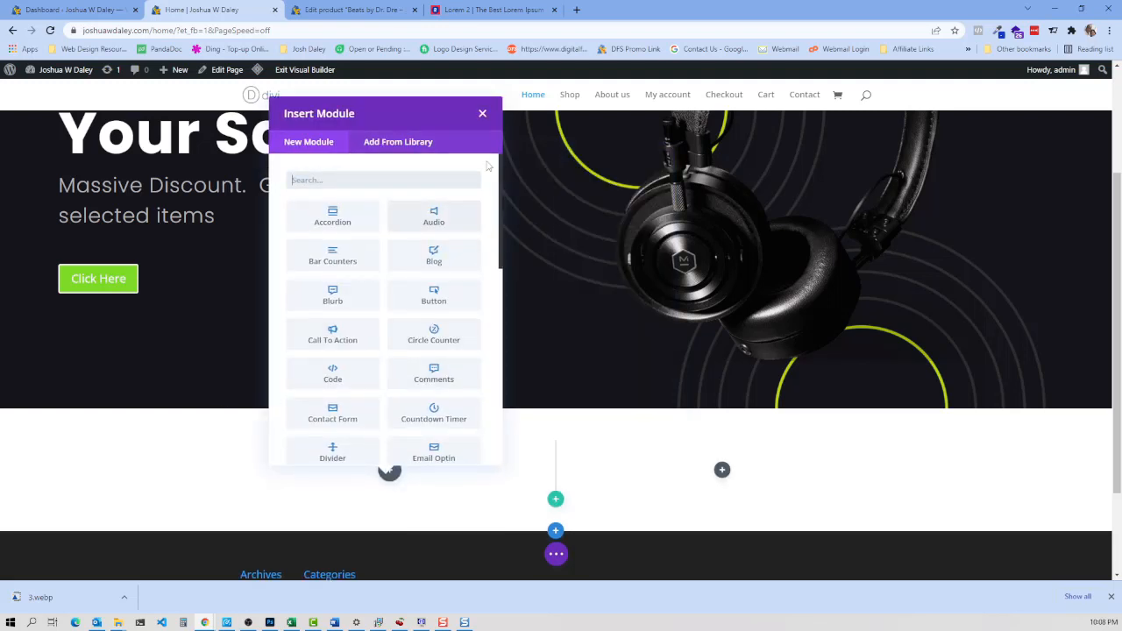
{"action": "left_click", "coordinate": [482, 113]}
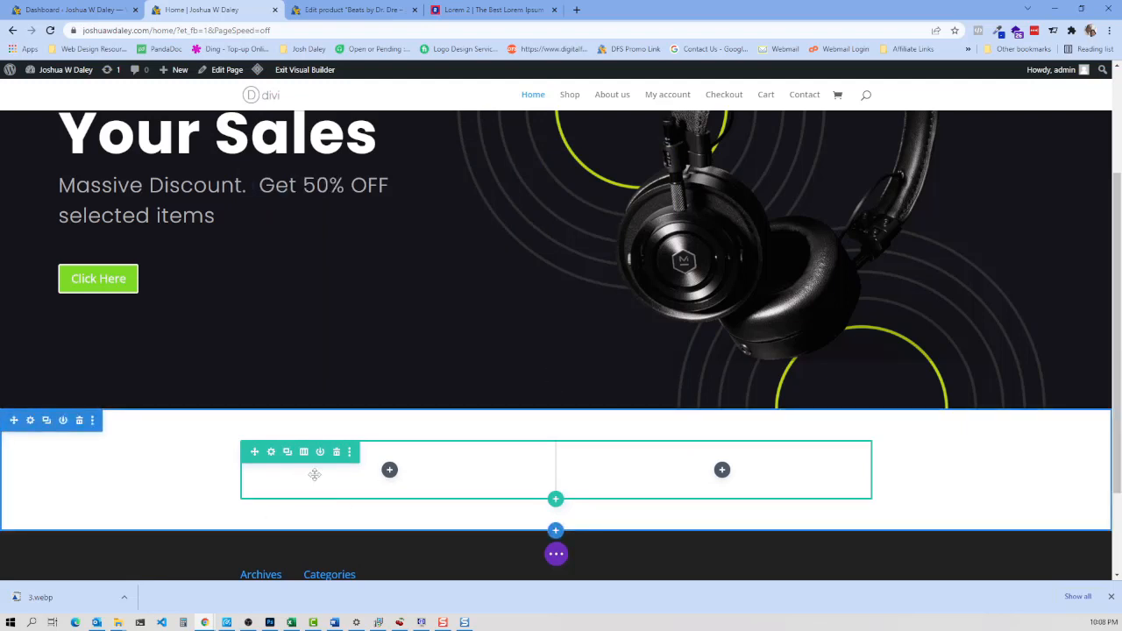
Set the new two-column row's width to 100% and enlarge its maximum width so the row spans the full page
{"action": "left_click", "coordinate": [271, 452]}
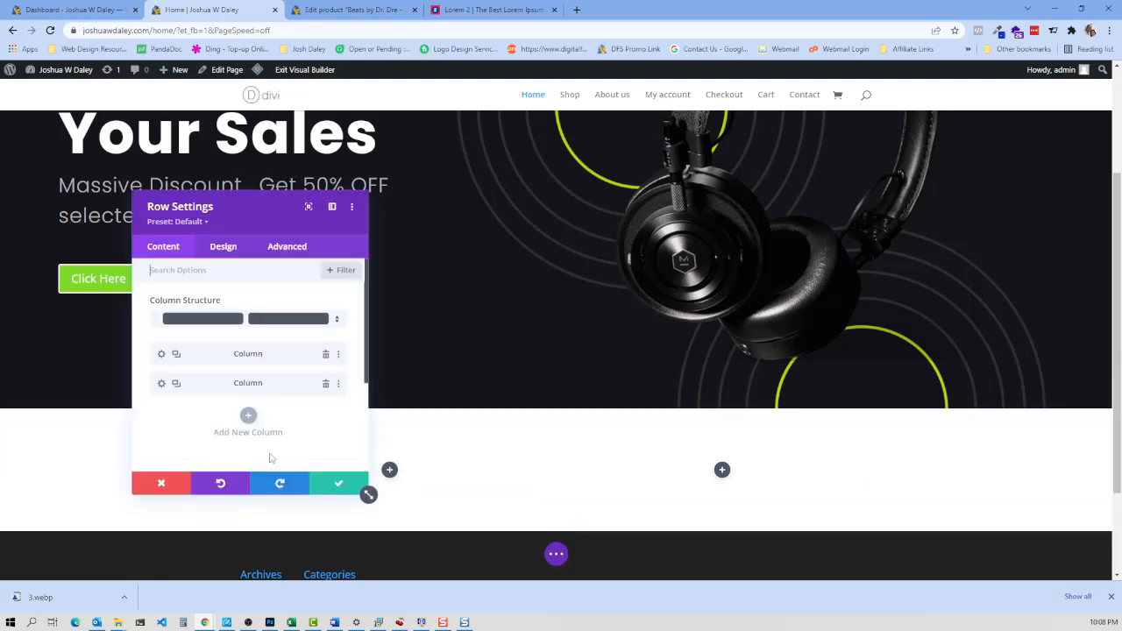
{"action": "left_click", "coordinate": [225, 249]}
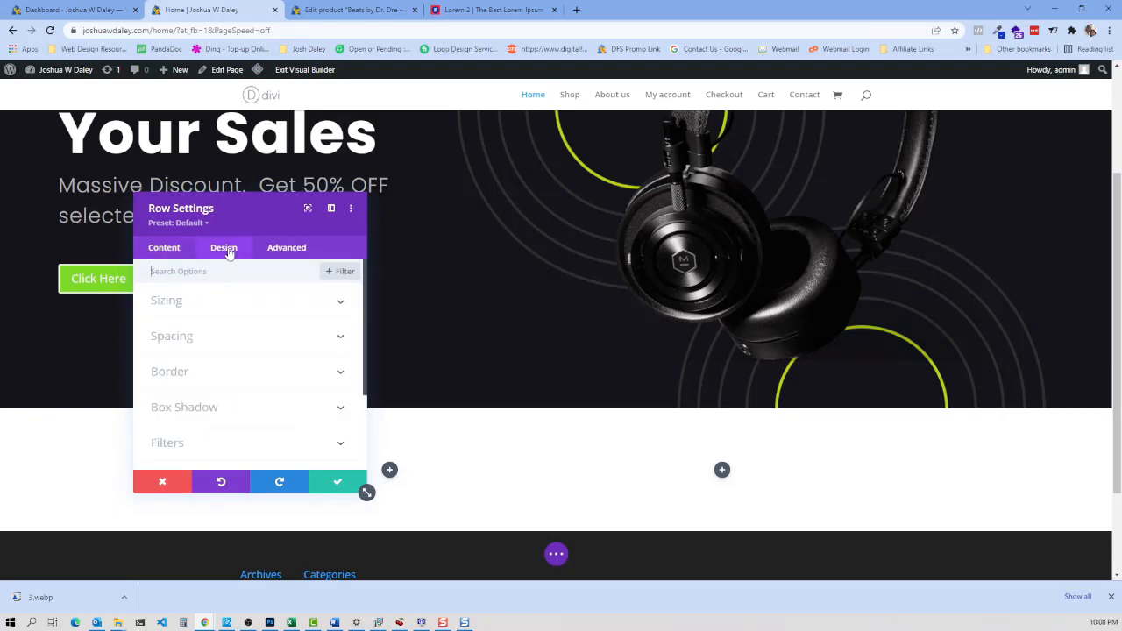
{"action": "left_click", "coordinate": [202, 307]}
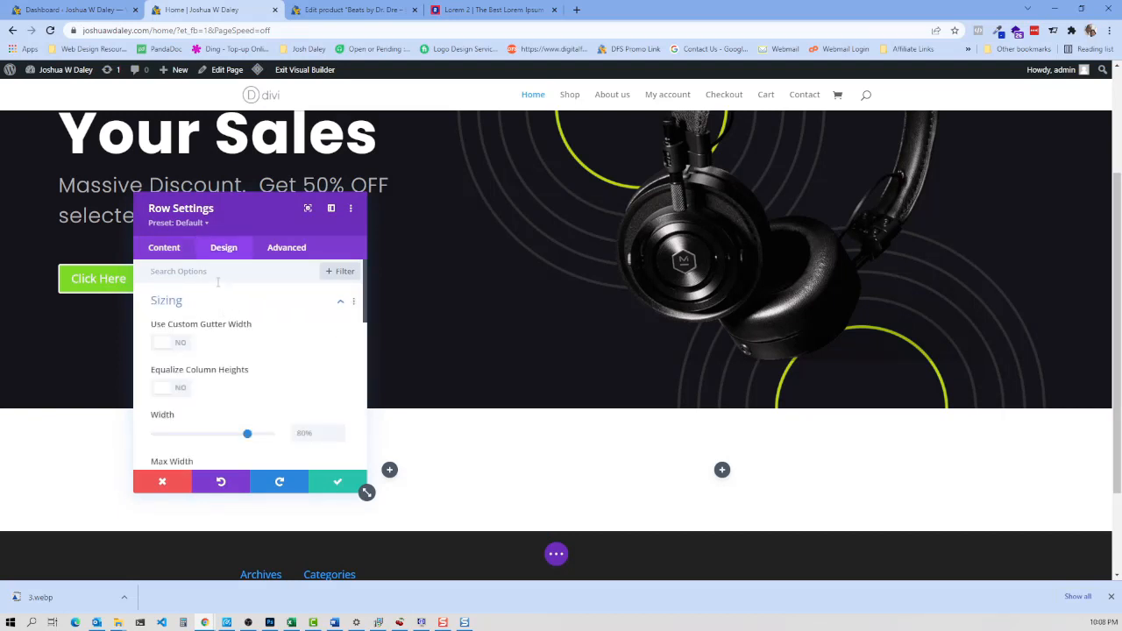
{"action": "left_click_drag", "start_coordinate": [253, 208], "coordinate": [439, 163]}
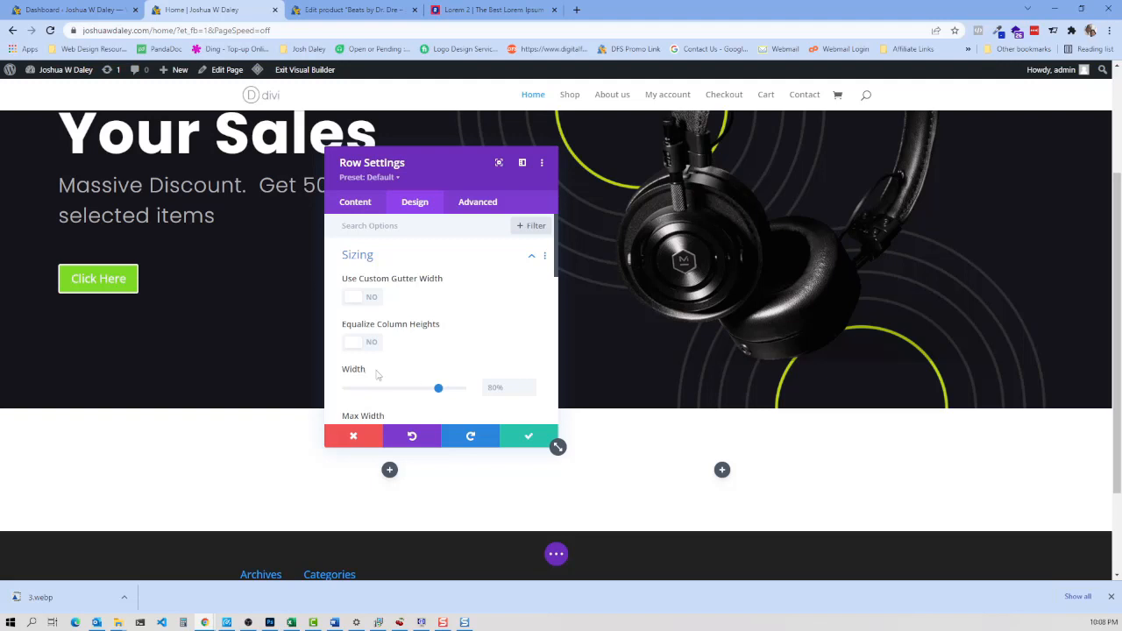
{"action": "scroll", "coordinate": [377, 375], "scroll_direction": "down", "scroll_amount": 1}
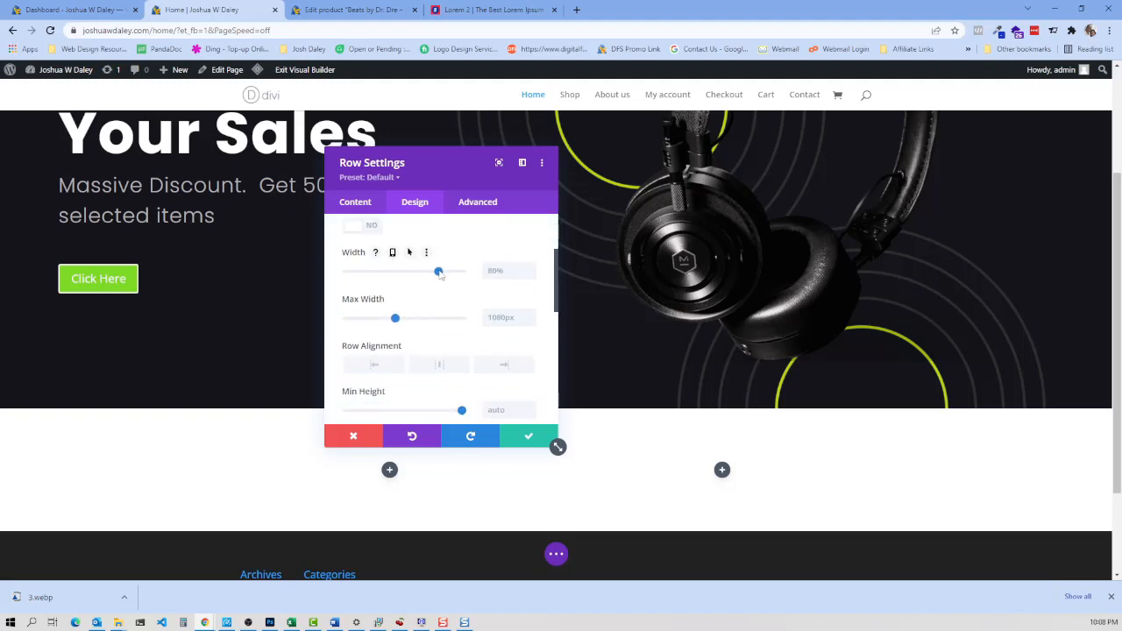
{"action": "left_click_drag", "start_coordinate": [439, 273], "coordinate": [471, 275]}
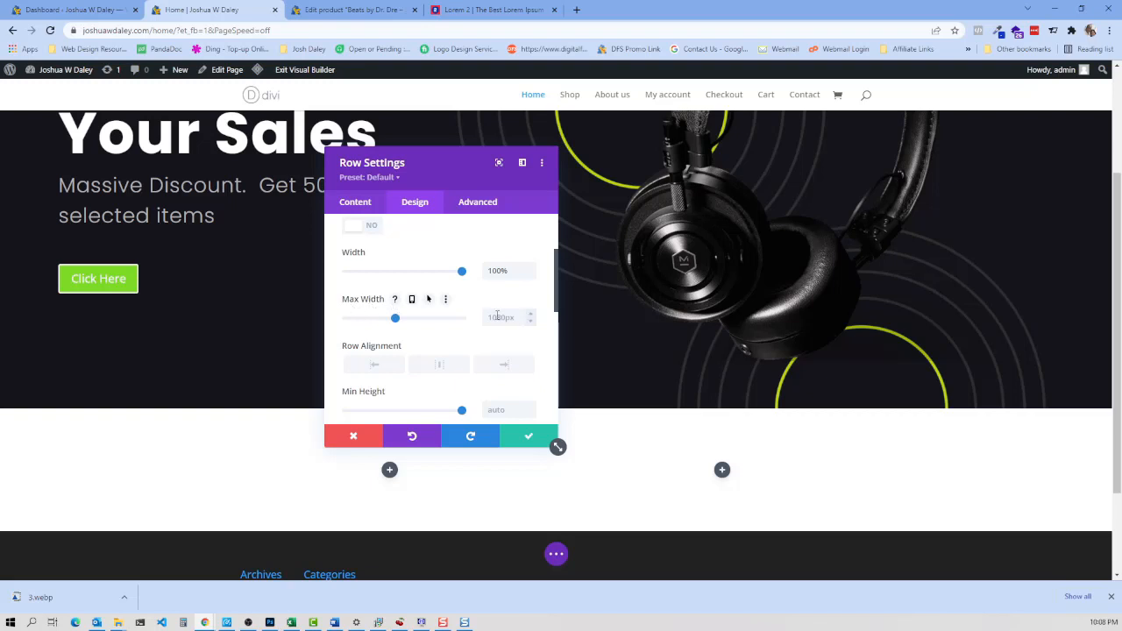
{"action": "left_click", "coordinate": [496, 317]}
{"action": "left_click", "coordinate": [528, 436]}
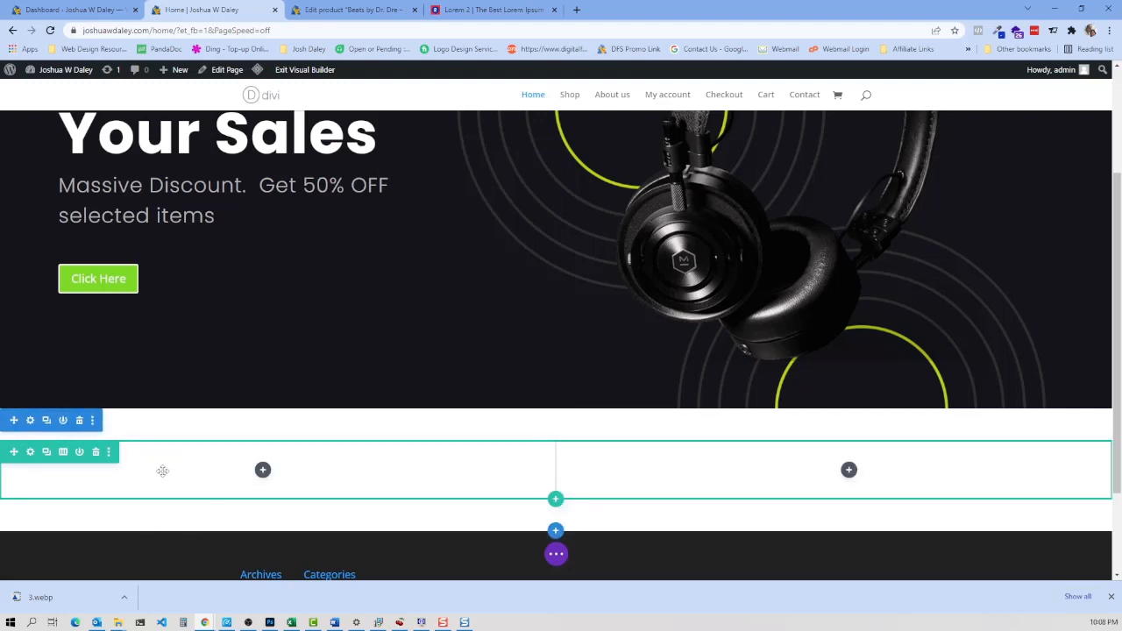
Add a Text module to the new row's first column and an Image module to its second column, keeping the placeholder content
{"action": "left_click", "coordinate": [263, 471]}
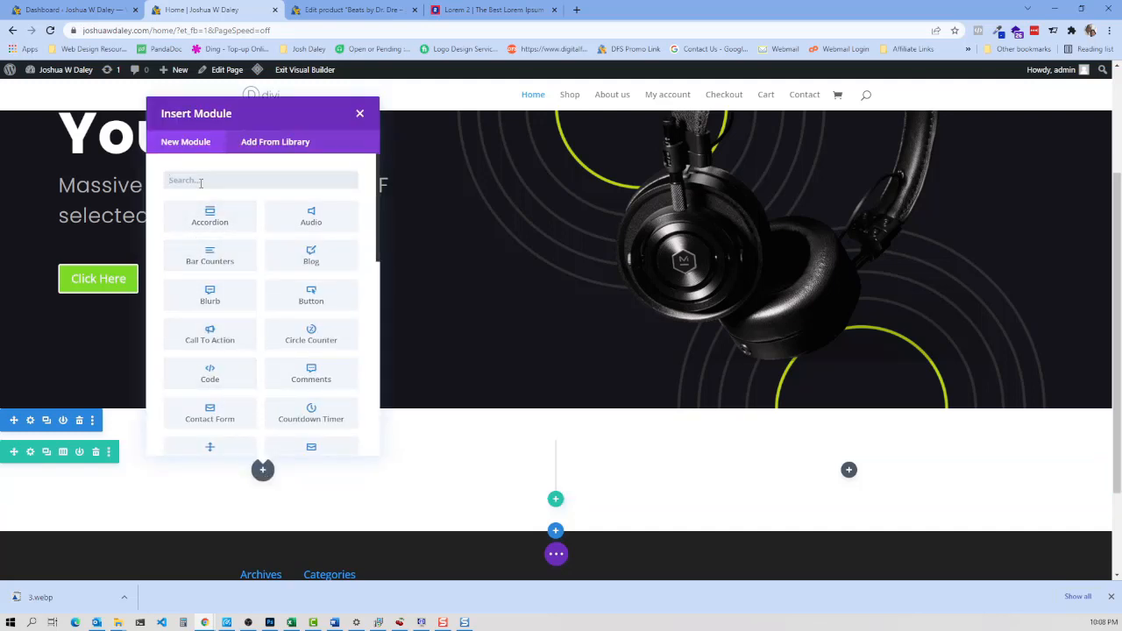
{"action": "type", "text": "text"}
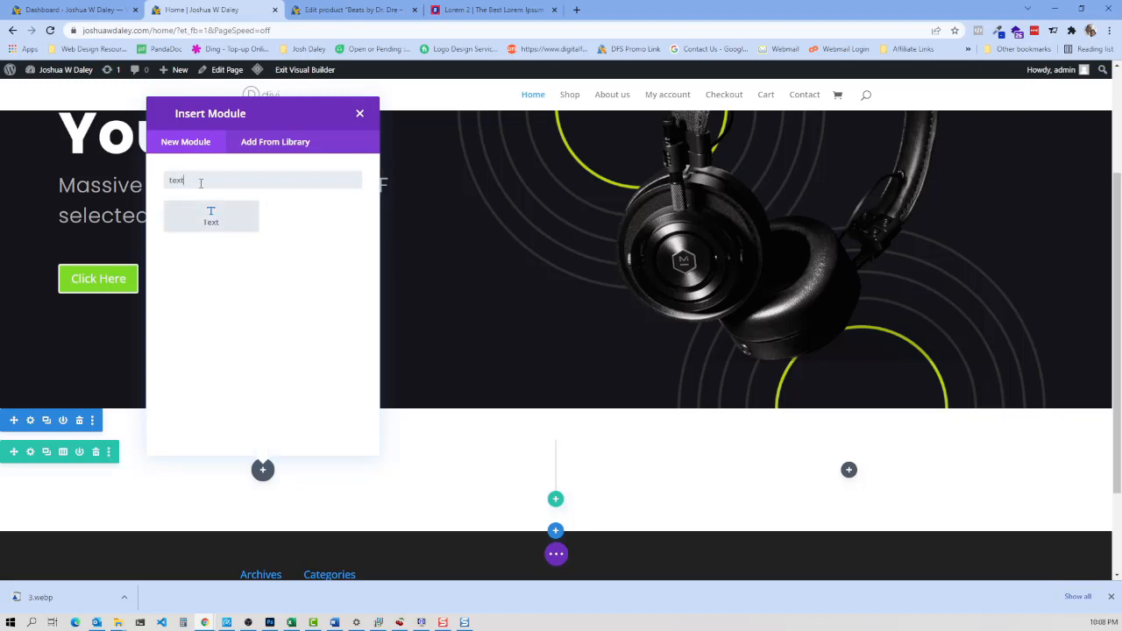
{"action": "left_click", "coordinate": [211, 214]}
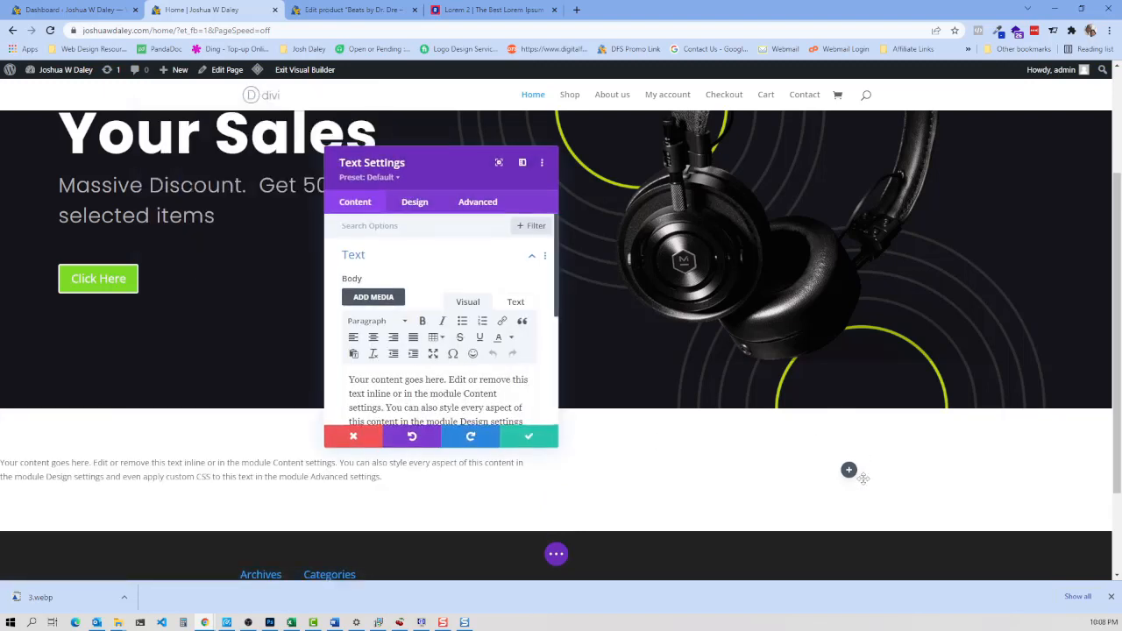
{"action": "left_click", "coordinate": [850, 472]}
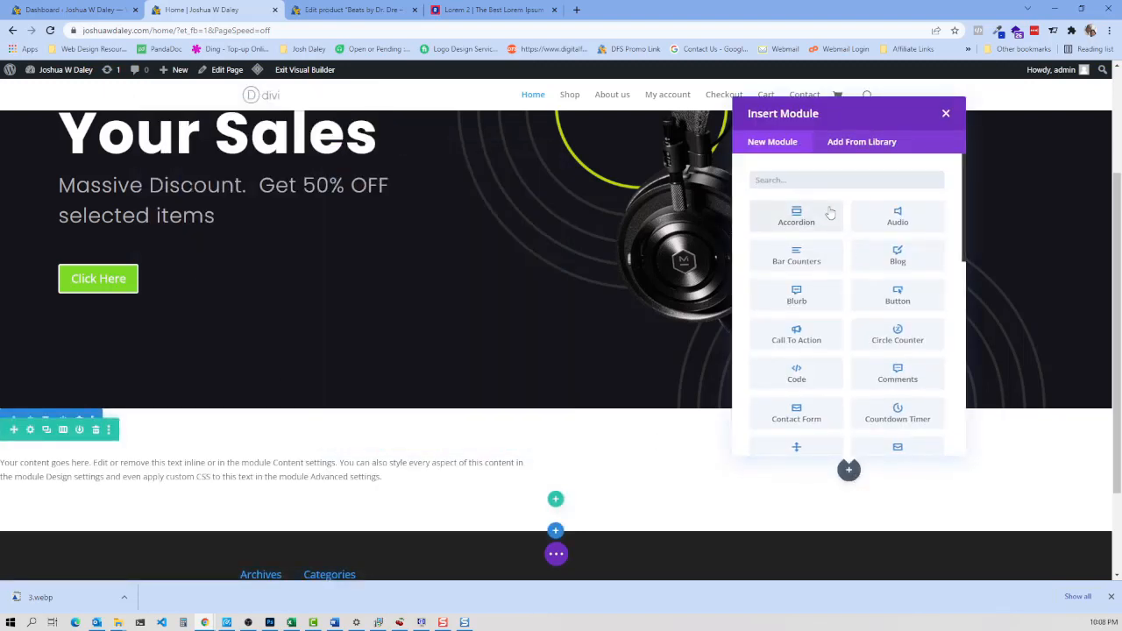
{"action": "type", "text": "image"}
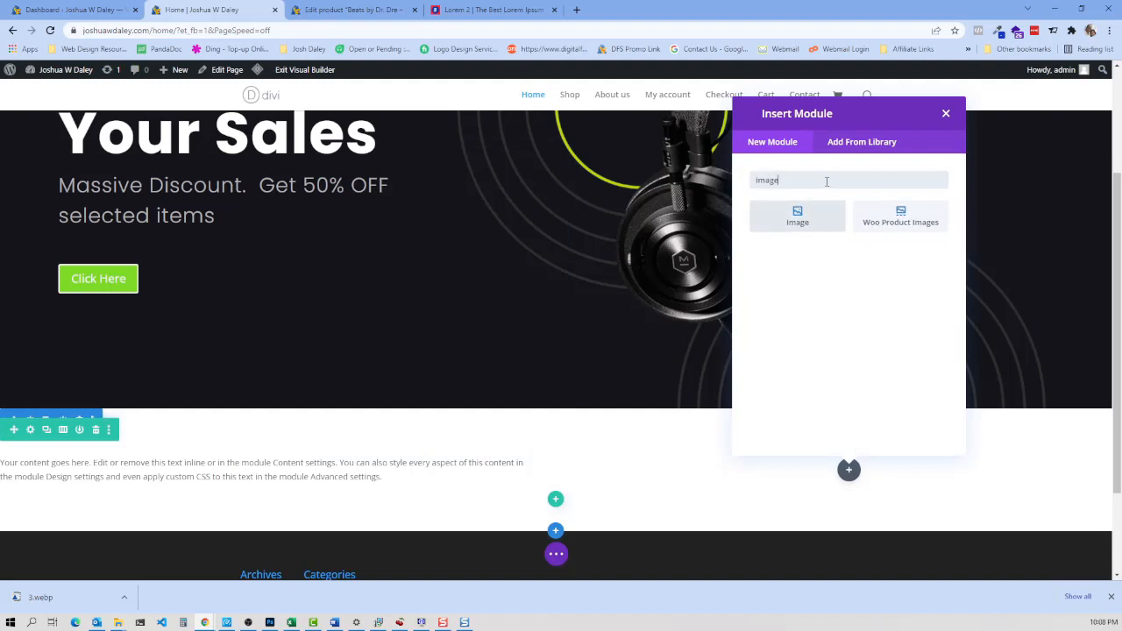
{"action": "left_click", "coordinate": [800, 222]}
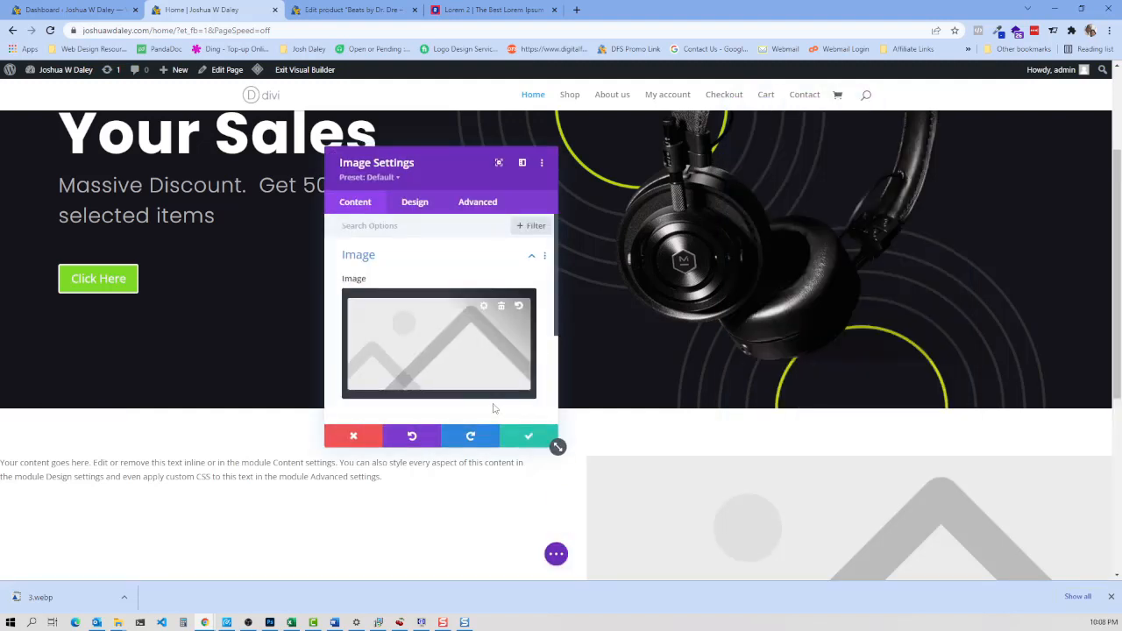
{"action": "left_click", "coordinate": [529, 438]}
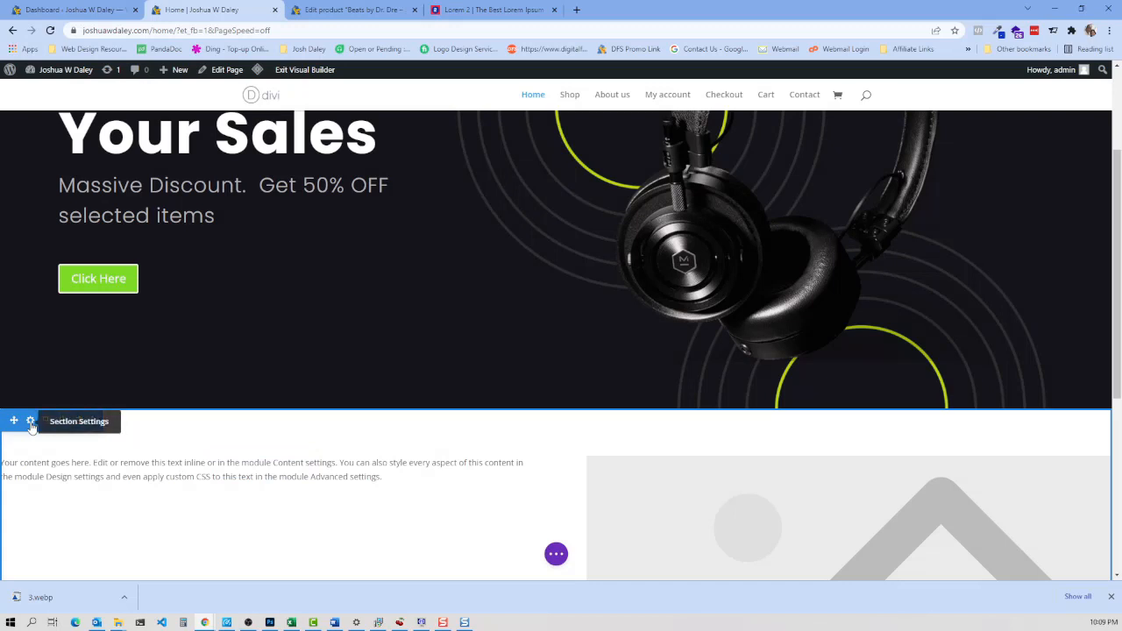
Give the new section the dark hero-section-1.jpg from the media library as its background image and save the section settings
{"action": "left_click", "coordinate": [31, 421]}
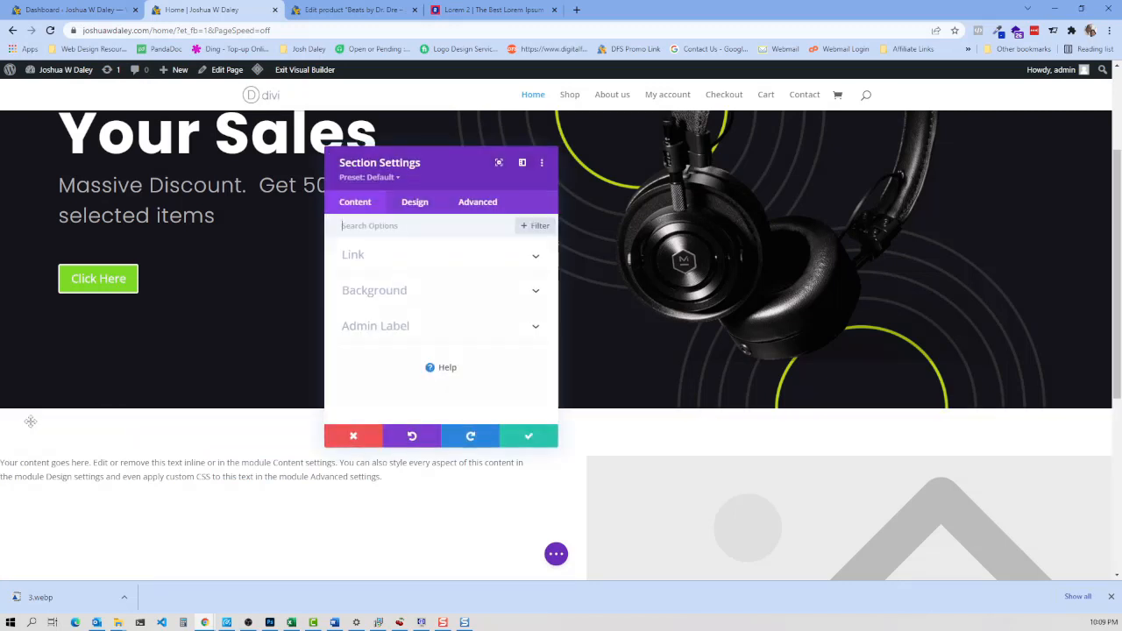
{"action": "left_click", "coordinate": [421, 294]}
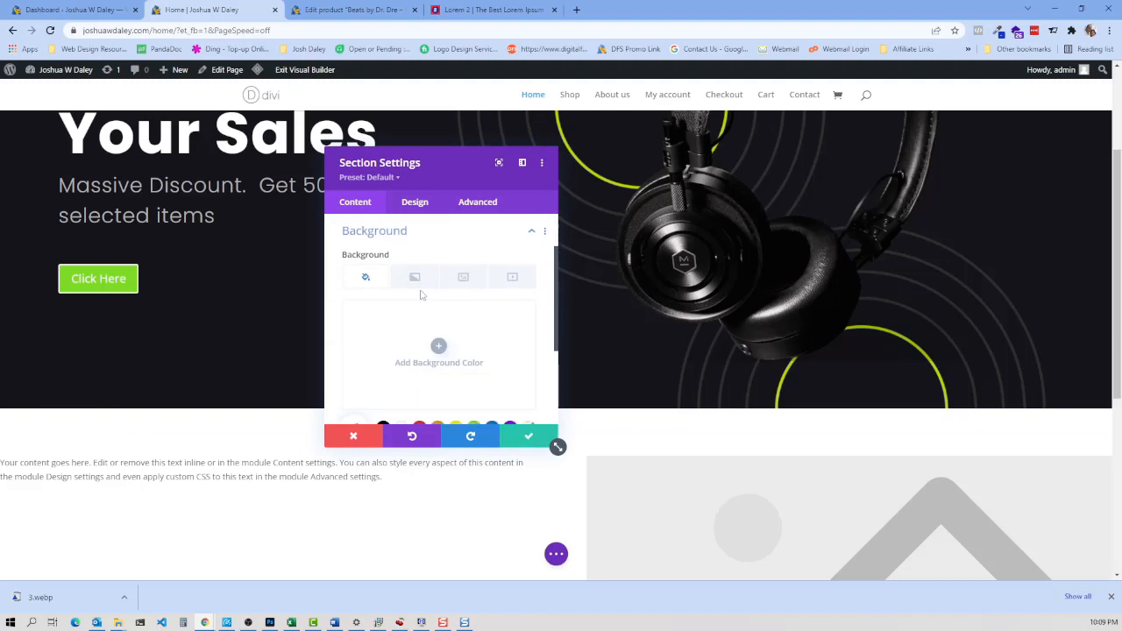
{"action": "left_click", "coordinate": [464, 282]}
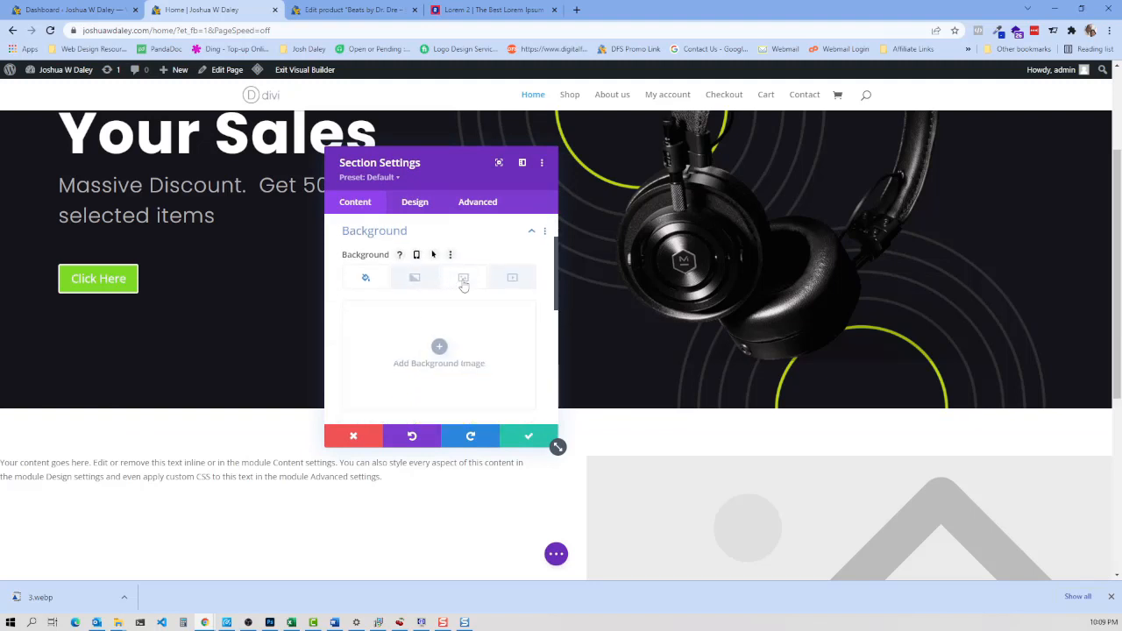
{"action": "left_click", "coordinate": [439, 347]}
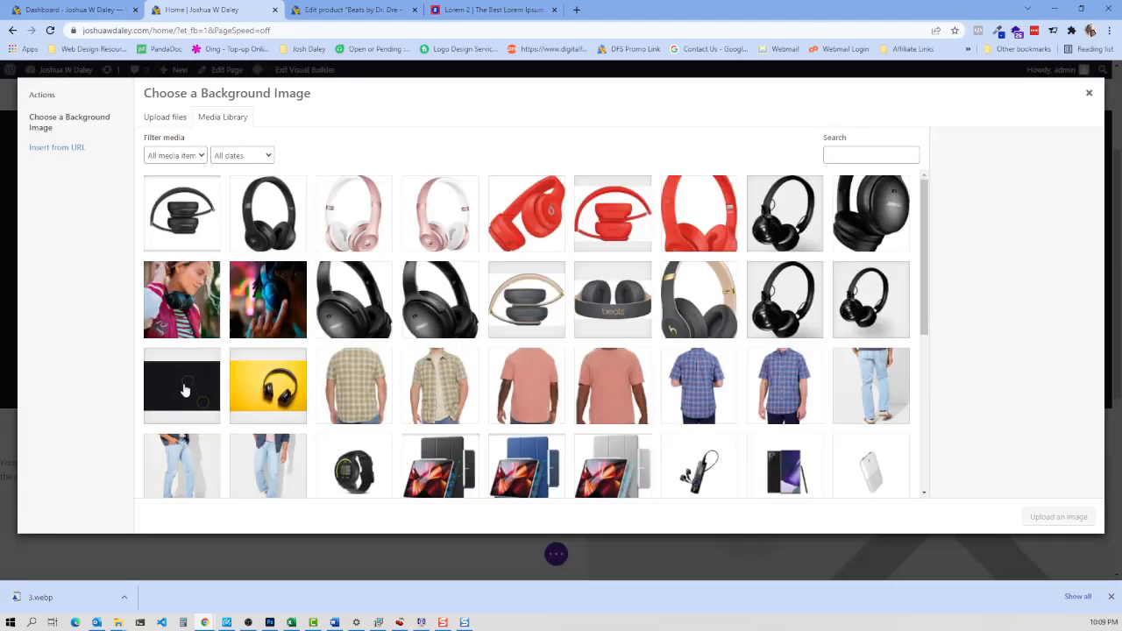
{"action": "left_click", "coordinate": [182, 390]}
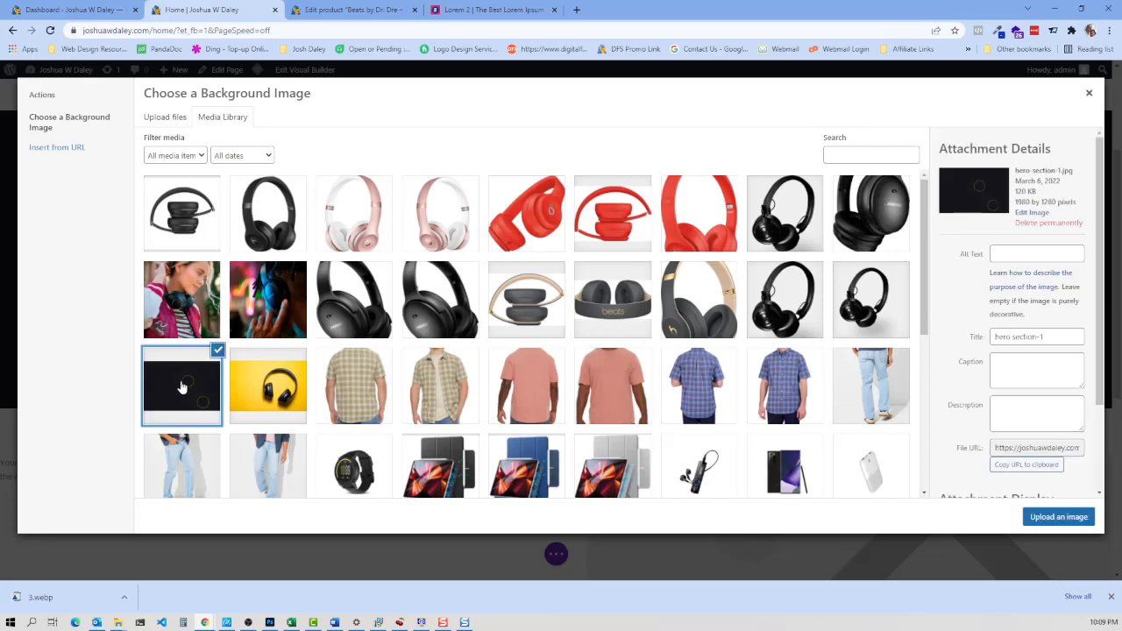
{"action": "left_click", "coordinate": [1059, 518]}
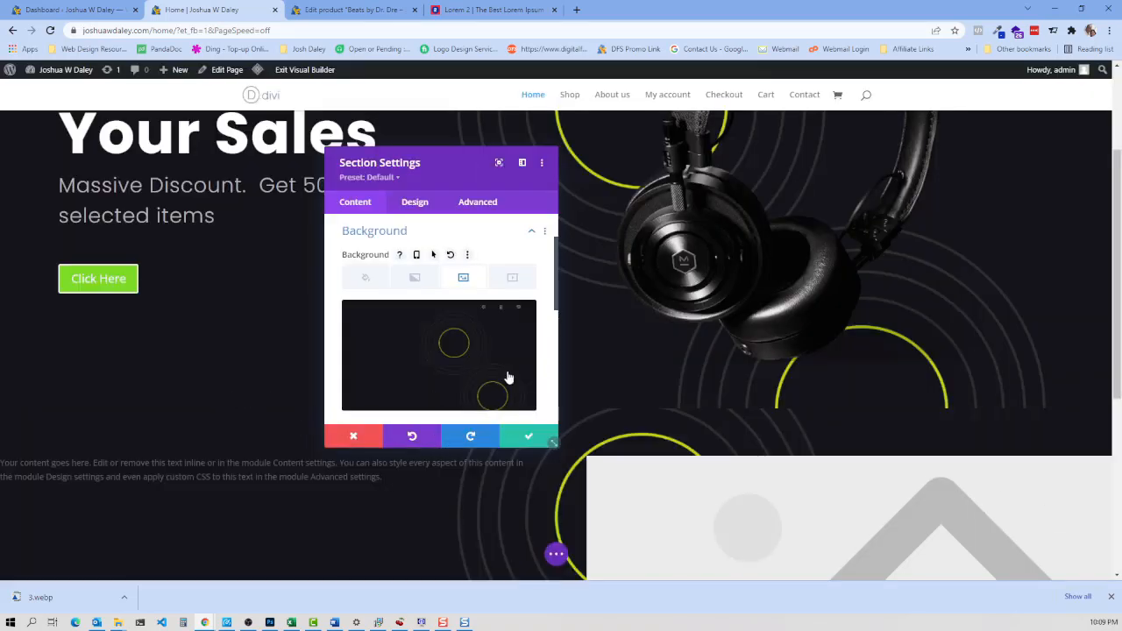
{"action": "left_click", "coordinate": [524, 436]}
{"action": "scroll", "coordinate": [517, 451], "scroll_direction": "down", "scroll_amount": 2}
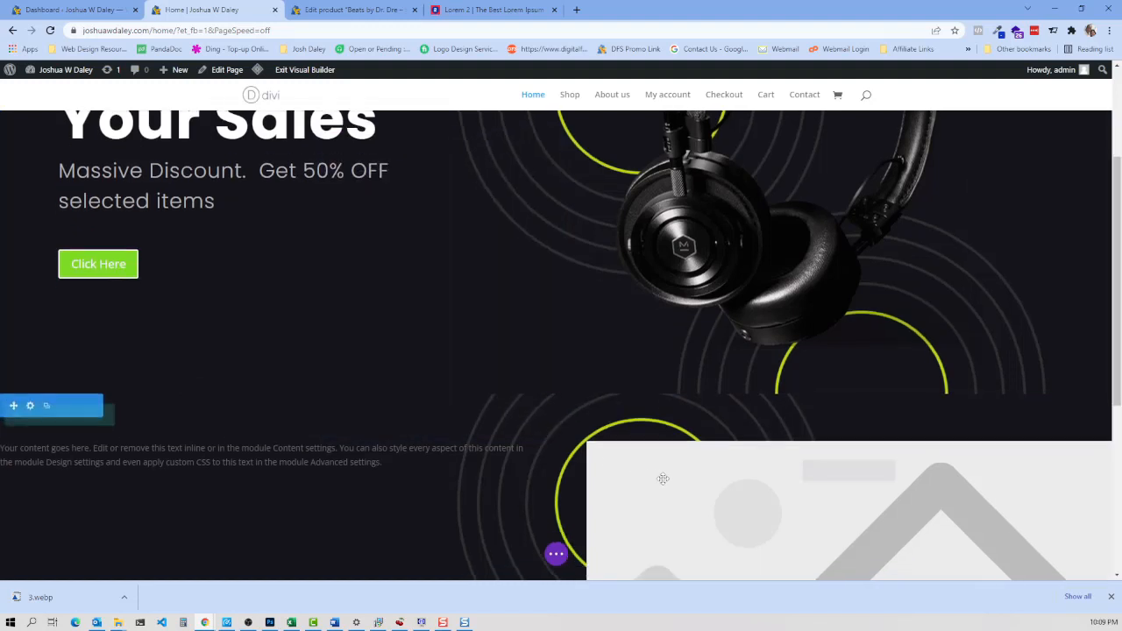
{"action": "scroll", "coordinate": [781, 307], "scroll_direction": "up", "scroll_amount": 2}
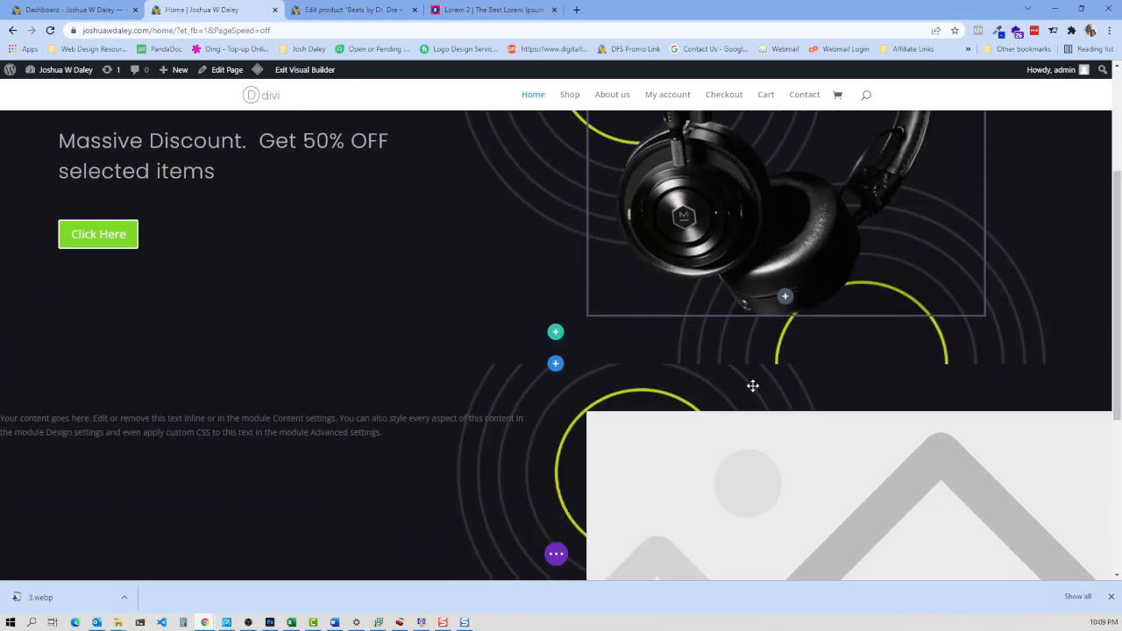
Replace the placeholder in the new section's Image module with headphones-1.png from the media library and save the module
{"action": "scroll", "coordinate": [811, 429], "scroll_direction": "down", "scroll_amount": 2}
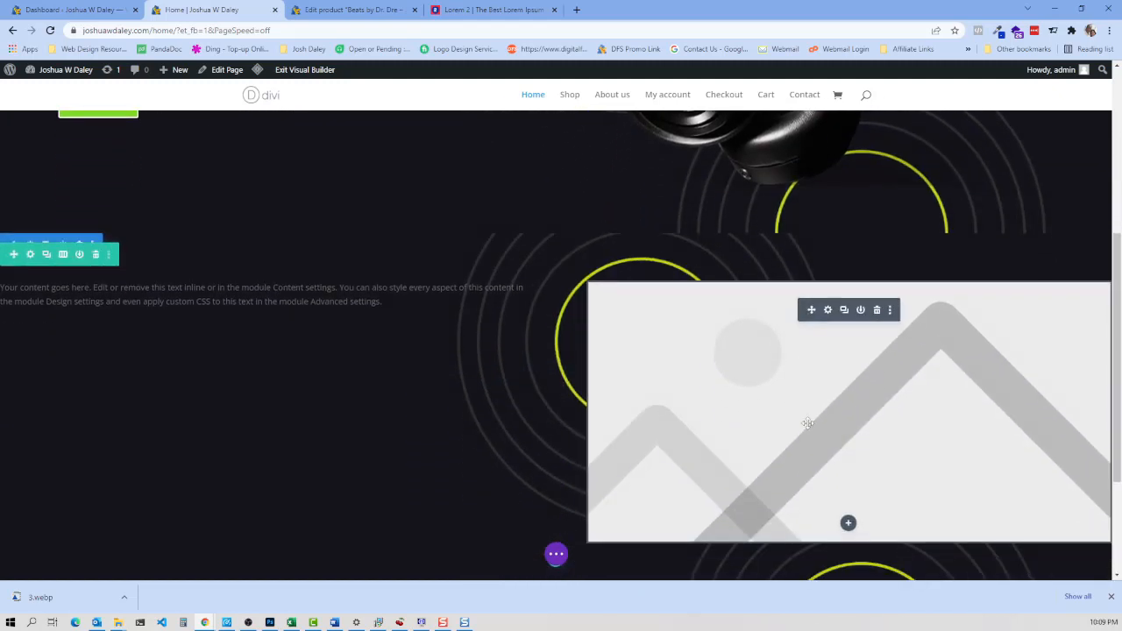
{"action": "left_click", "coordinate": [828, 311]}
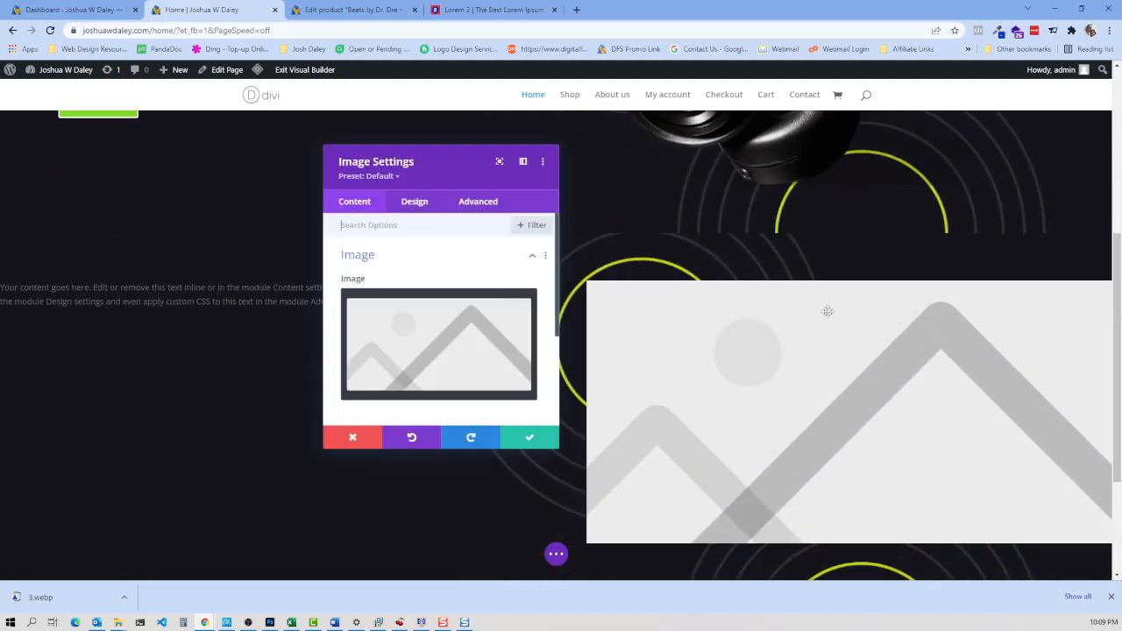
{"action": "left_click", "coordinate": [430, 336]}
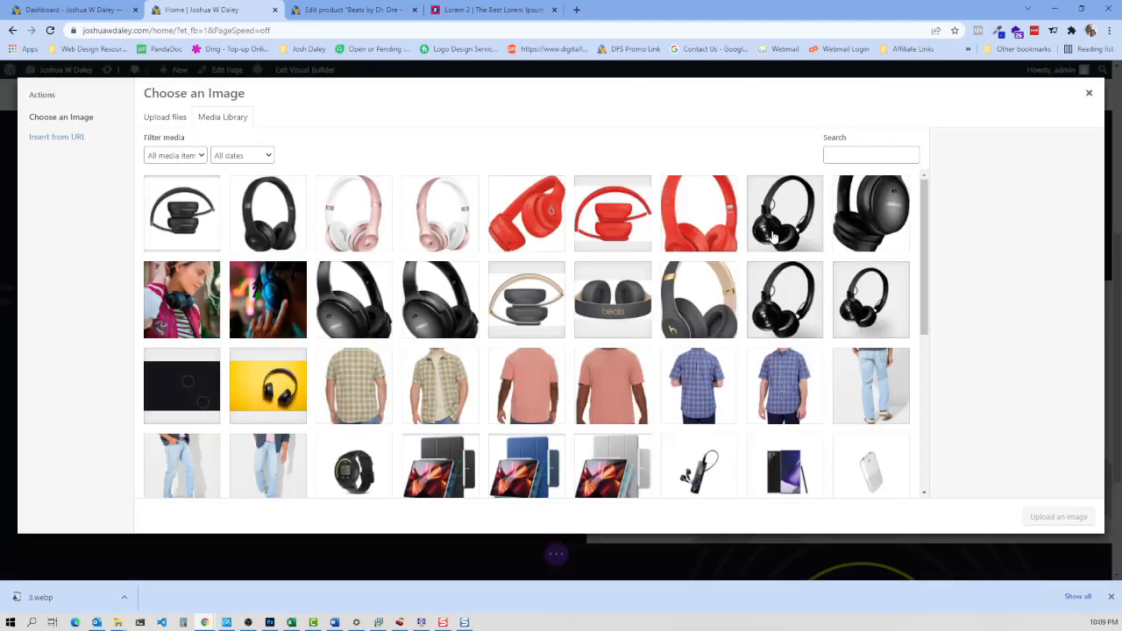
{"action": "left_click", "coordinate": [770, 230]}
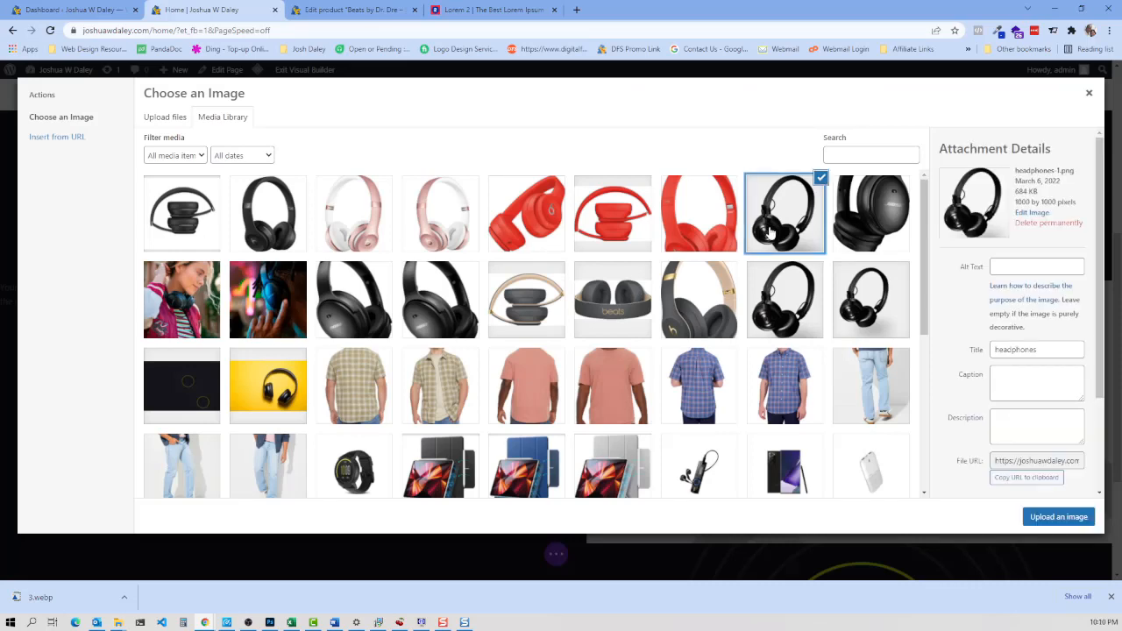
{"action": "left_click", "coordinate": [1059, 518]}
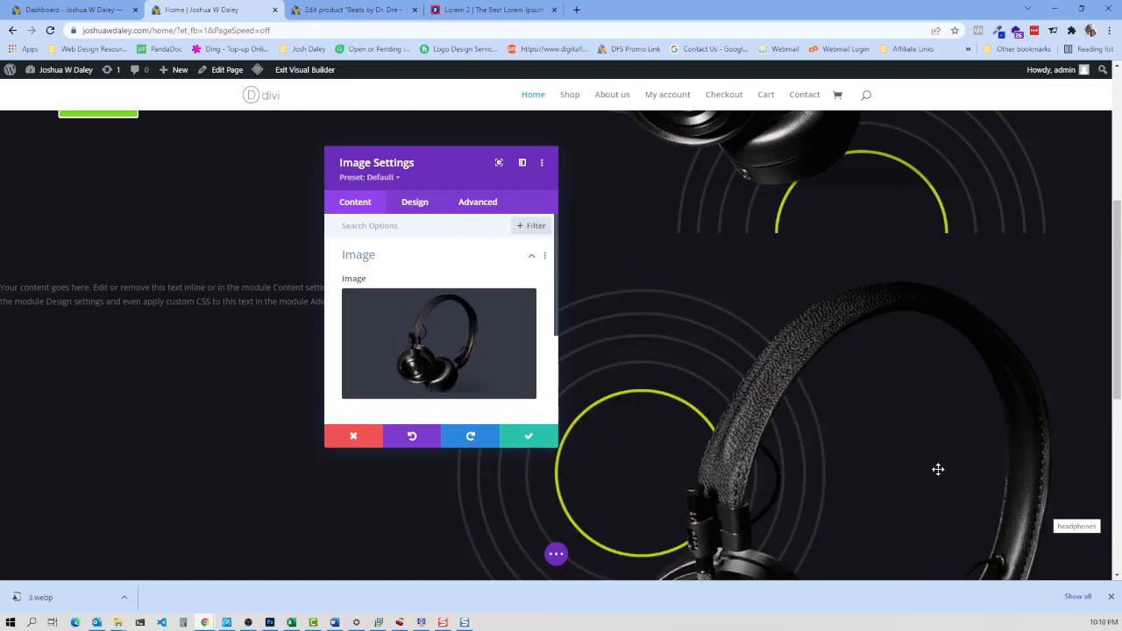
{"action": "scroll", "coordinate": [730, 421], "scroll_direction": "down", "scroll_amount": 4}
{"action": "scroll", "coordinate": [730, 421], "scroll_direction": "up", "scroll_amount": 3}
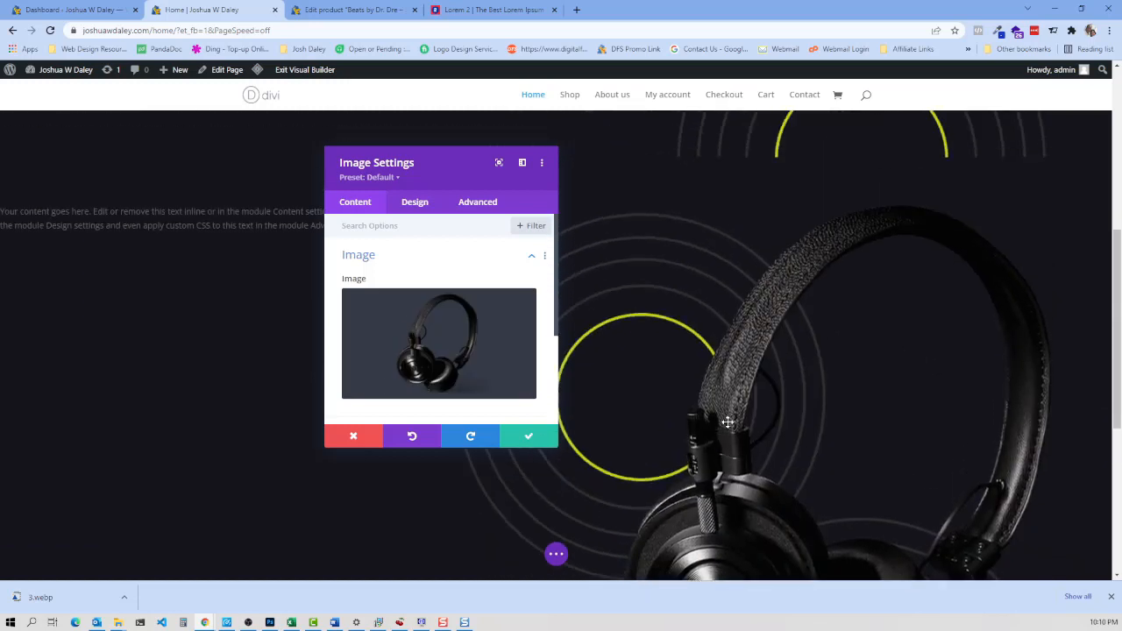
{"action": "left_click", "coordinate": [549, 441]}
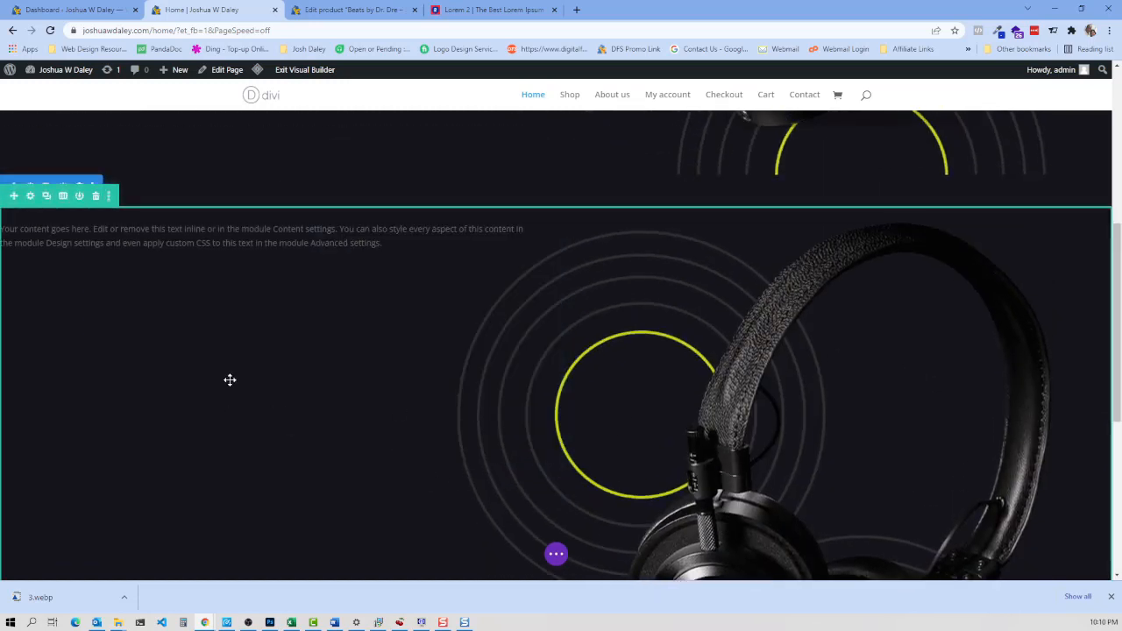
Replace the Text module's placeholder content in the new section with "Enhance Your Entertainment" formatted as Heading 2
{"action": "mouse_move", "coordinate": [198, 232]}
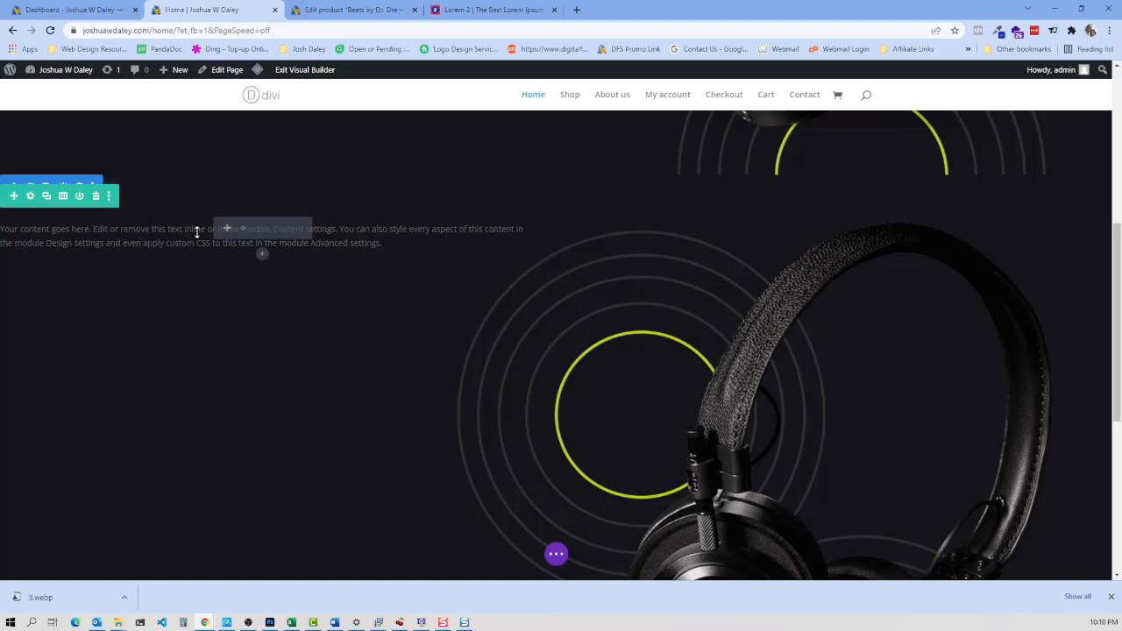
{"action": "left_click", "coordinate": [242, 230]}
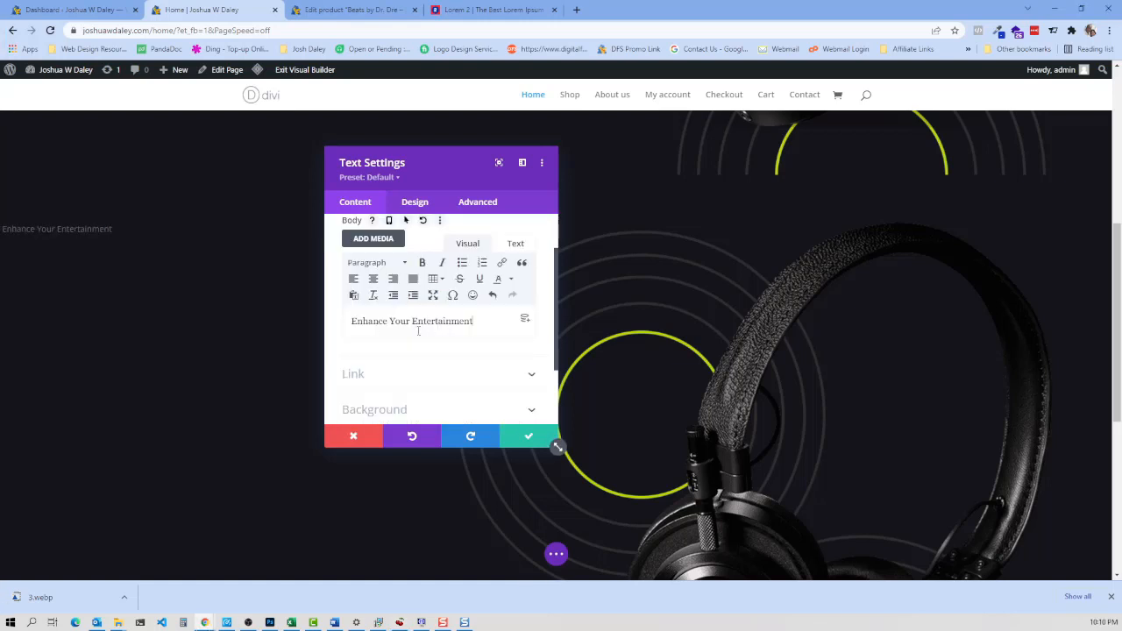
{"action": "left_click", "coordinate": [393, 265]}
{"action": "left_click", "coordinate": [393, 332]}
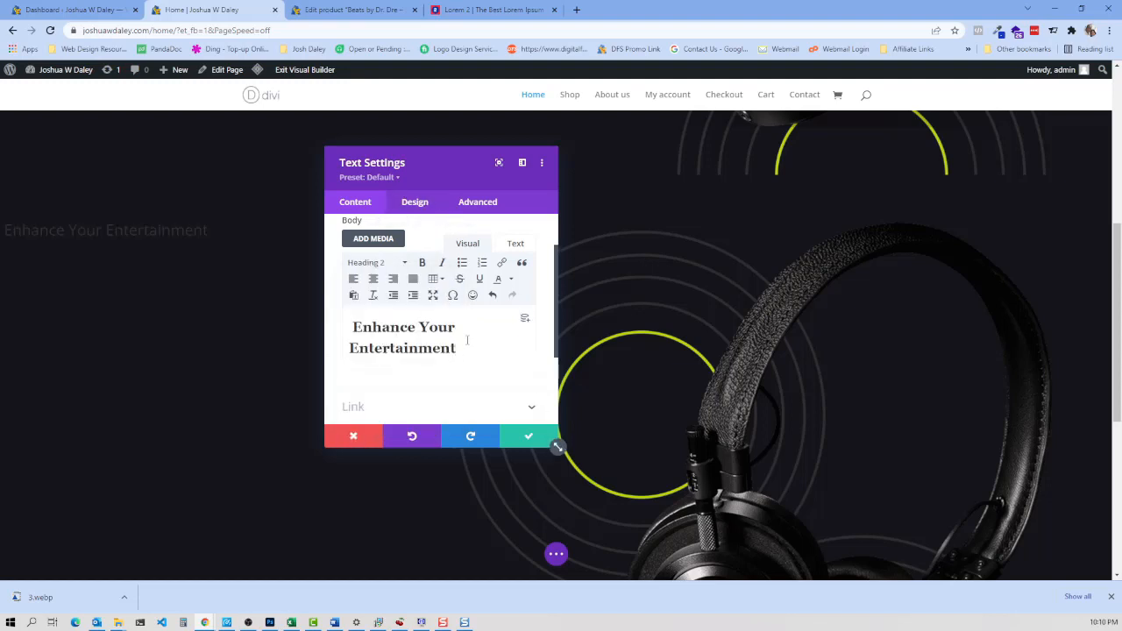
Add the line "Massive Discount For Your Easter Fun. You Cant Afford To Miss" below the heading and format it as Heading 3
{"action": "key", "text": "Return"}
{"action": "key", "text": "alt+Tab"}
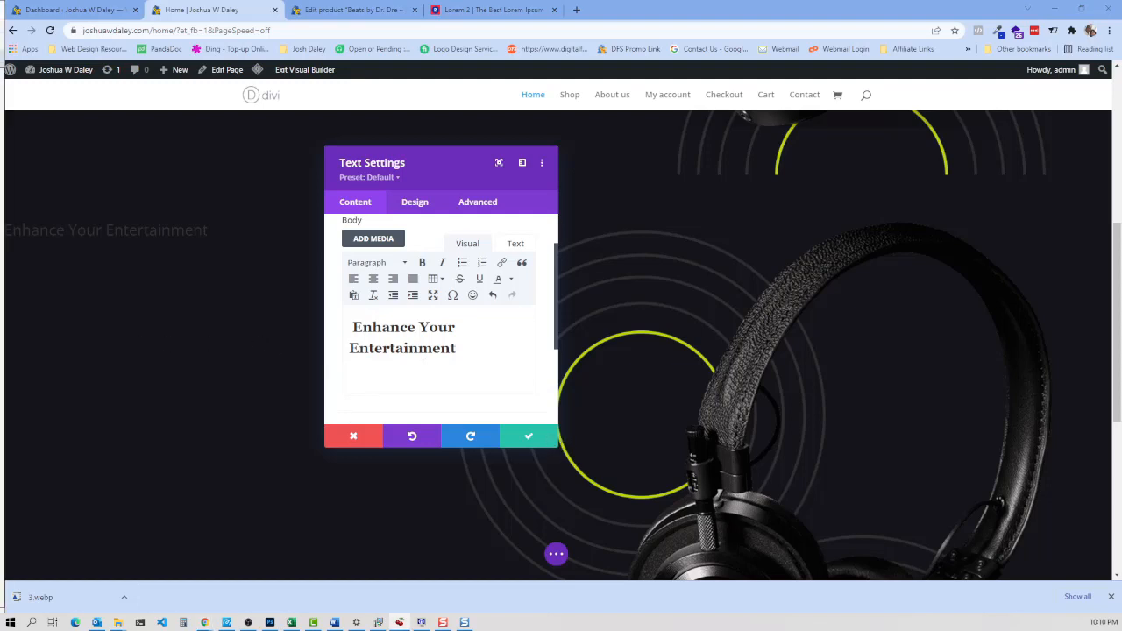
{"action": "key", "text": "alt+Tab"}
{"action": "right_click", "coordinate": [361, 379]}
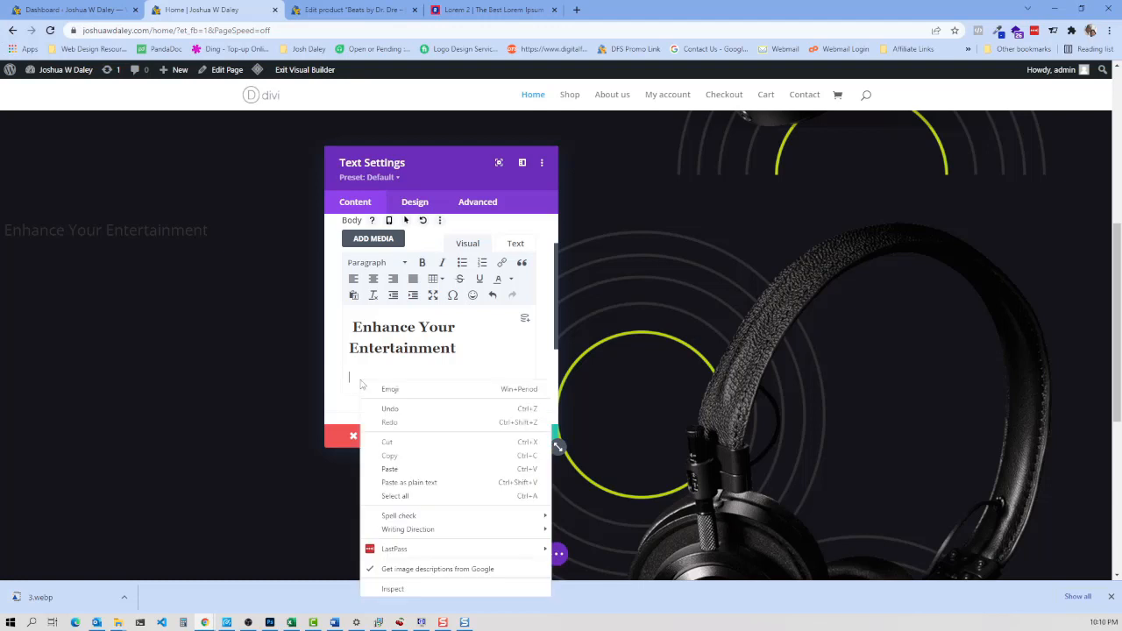
{"action": "left_click", "coordinate": [391, 469]}
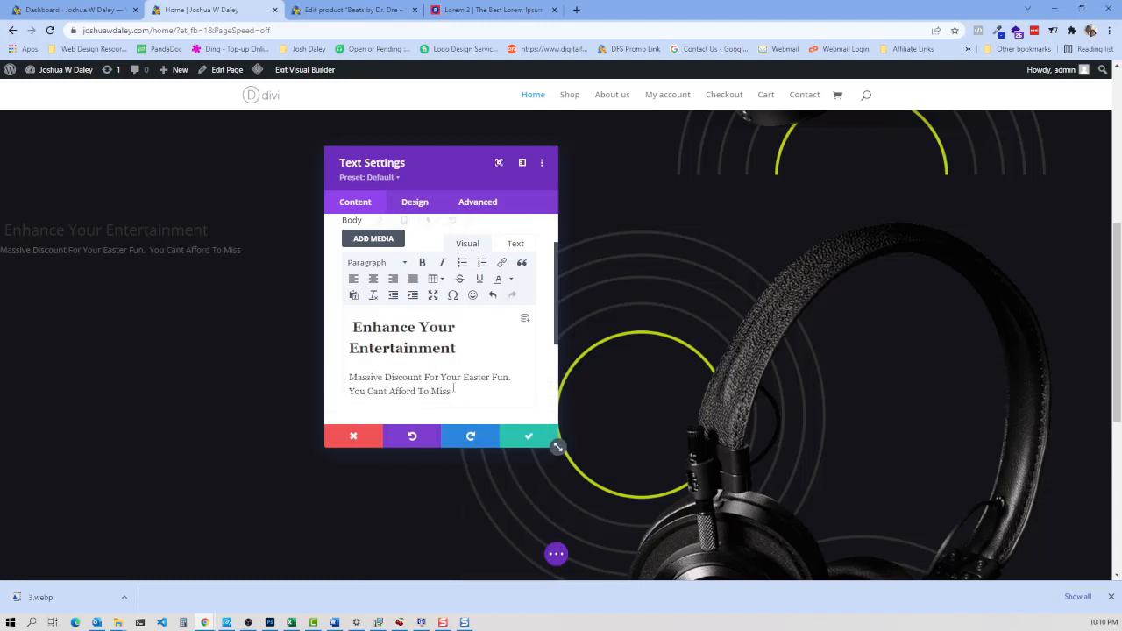
{"action": "left_click", "coordinate": [403, 265]}
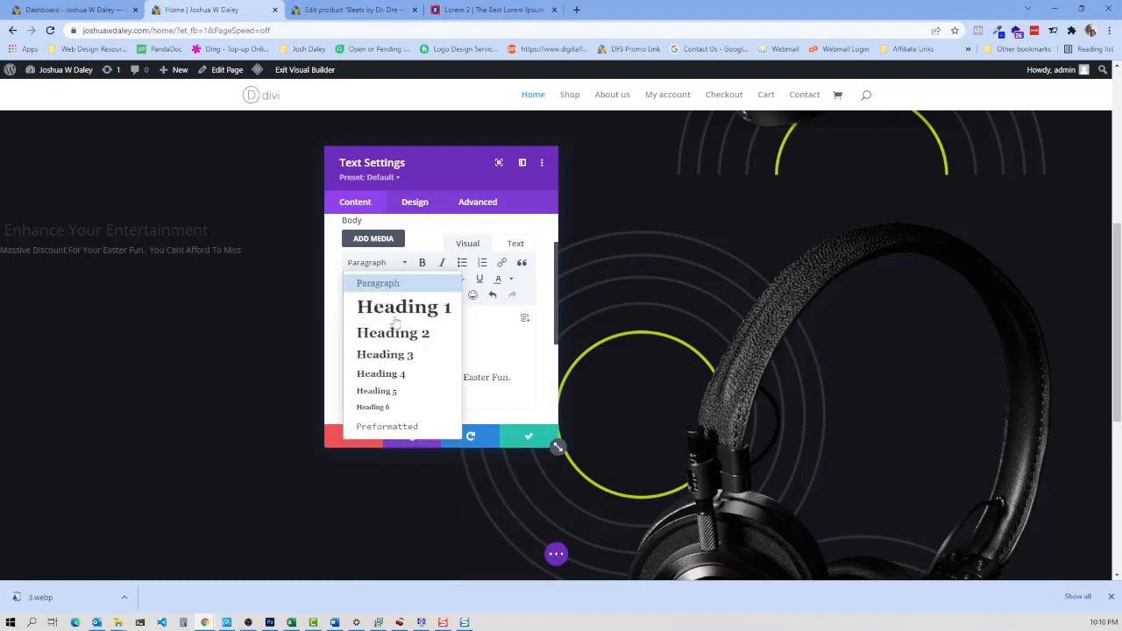
{"action": "left_click", "coordinate": [395, 356]}
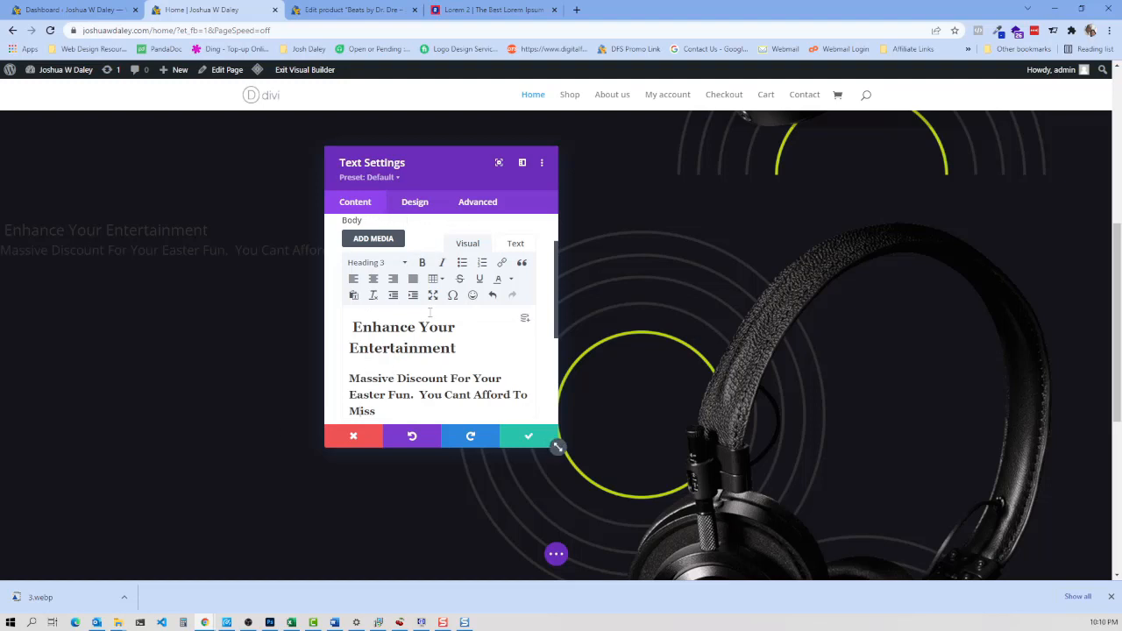
Set the Text module's left margin to 100px in its spacing settings
{"action": "left_click", "coordinate": [416, 204]}
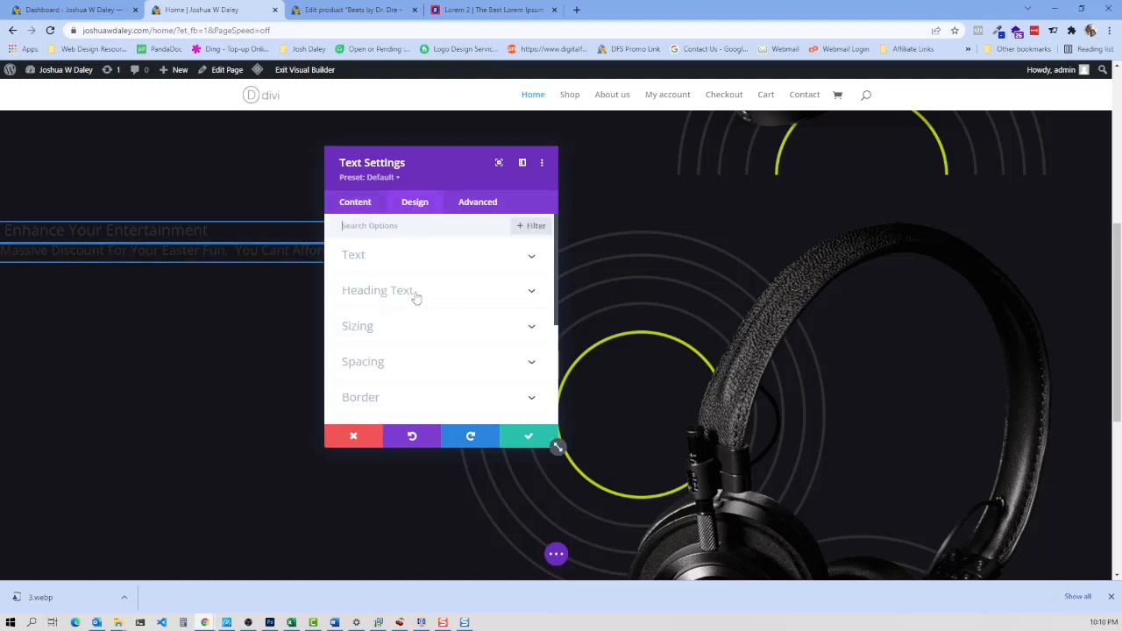
{"action": "scroll", "coordinate": [412, 315], "scroll_direction": "down", "scroll_amount": 1}
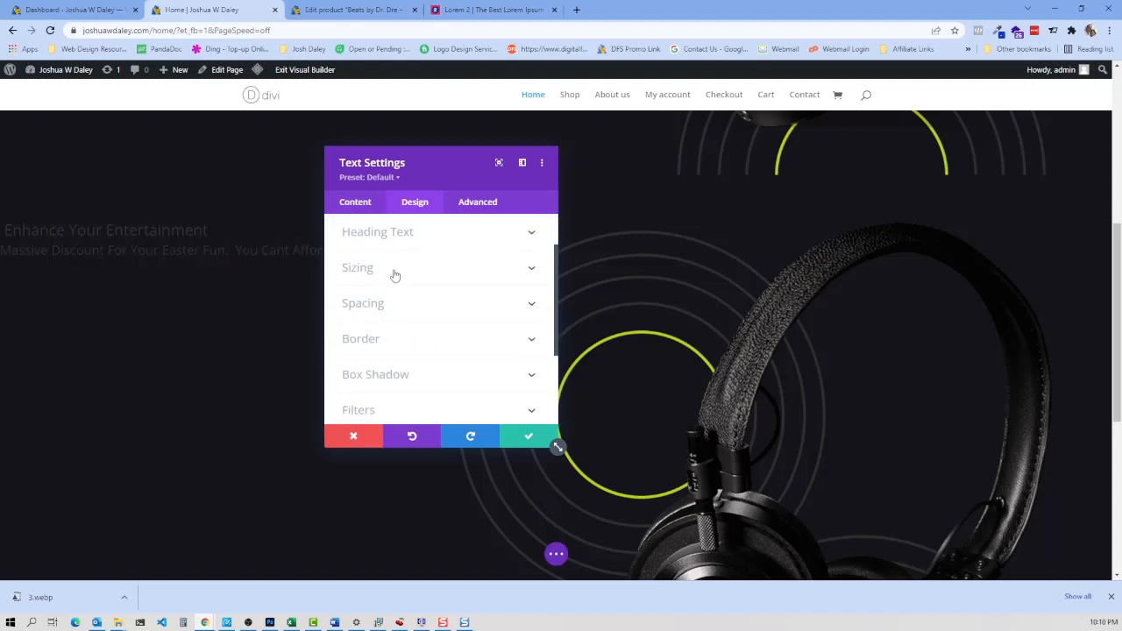
{"action": "left_click", "coordinate": [396, 307]}
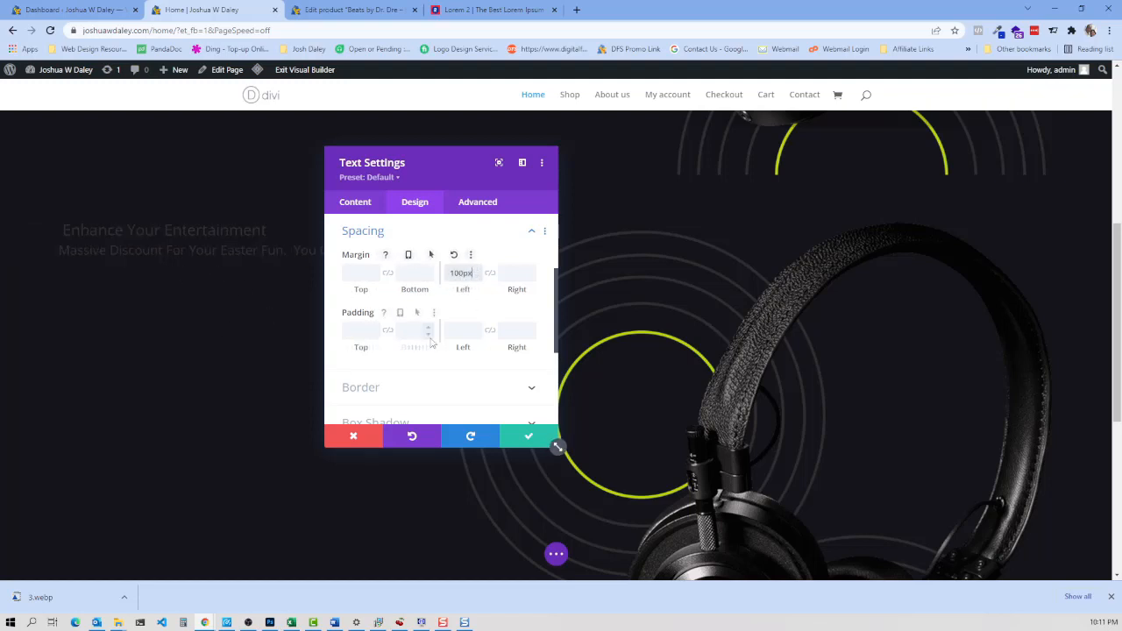
Style the module's Heading 2 text with the Poppins font, Bold weight and white (#ffffff) color
{"action": "scroll", "coordinate": [429, 338], "scroll_direction": "up", "scroll_amount": 3}
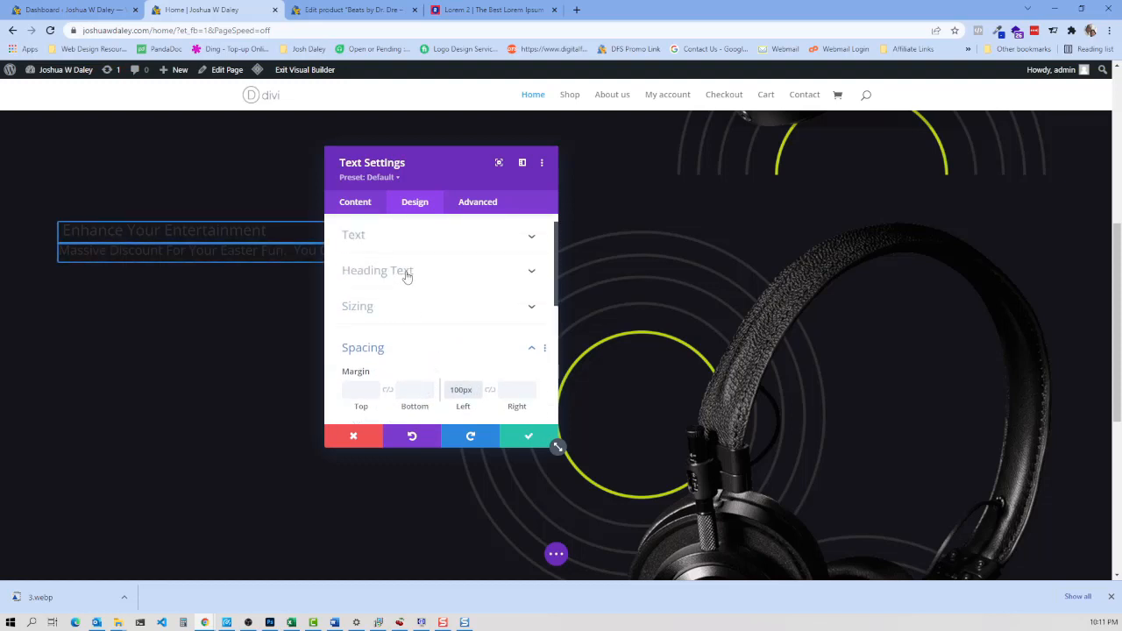
{"action": "left_click", "coordinate": [407, 277]}
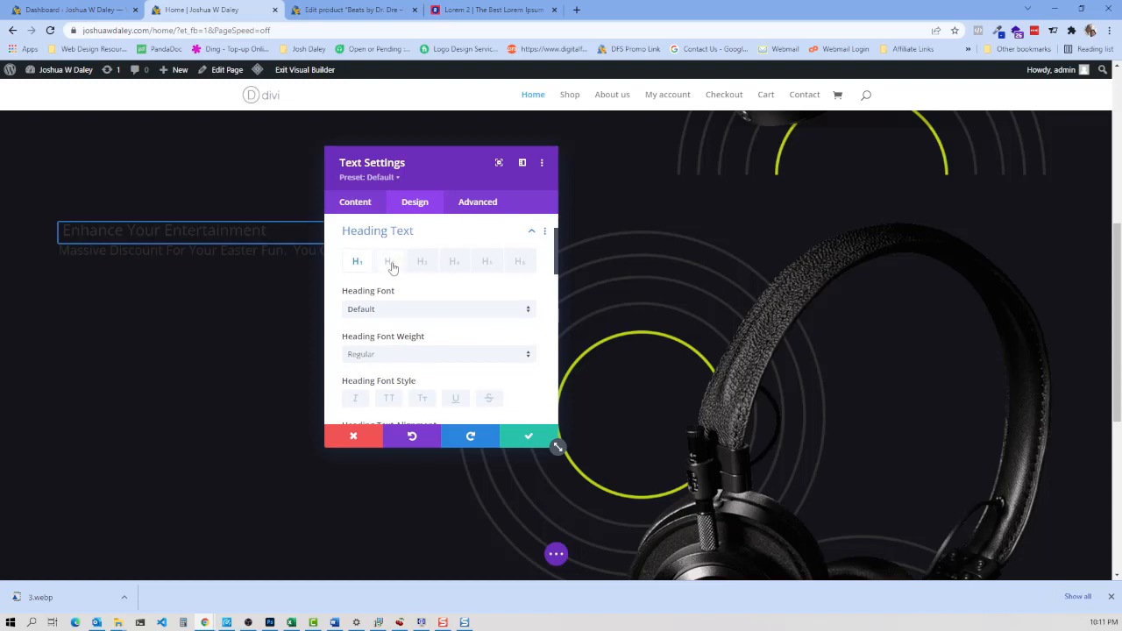
{"action": "left_click", "coordinate": [391, 265]}
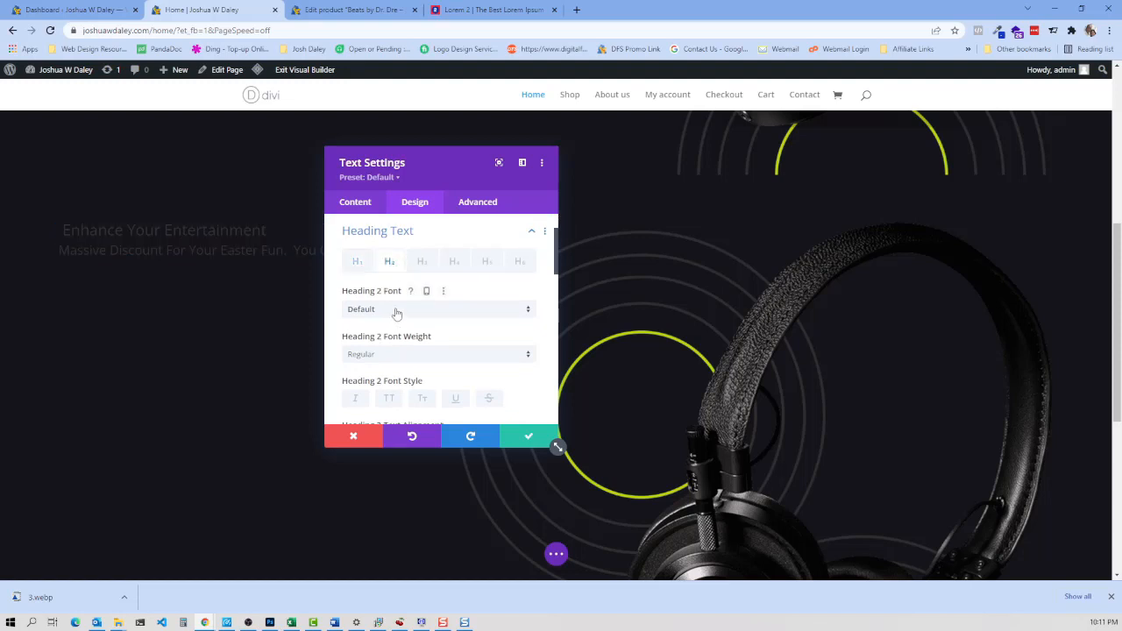
{"action": "left_click", "coordinate": [397, 311]}
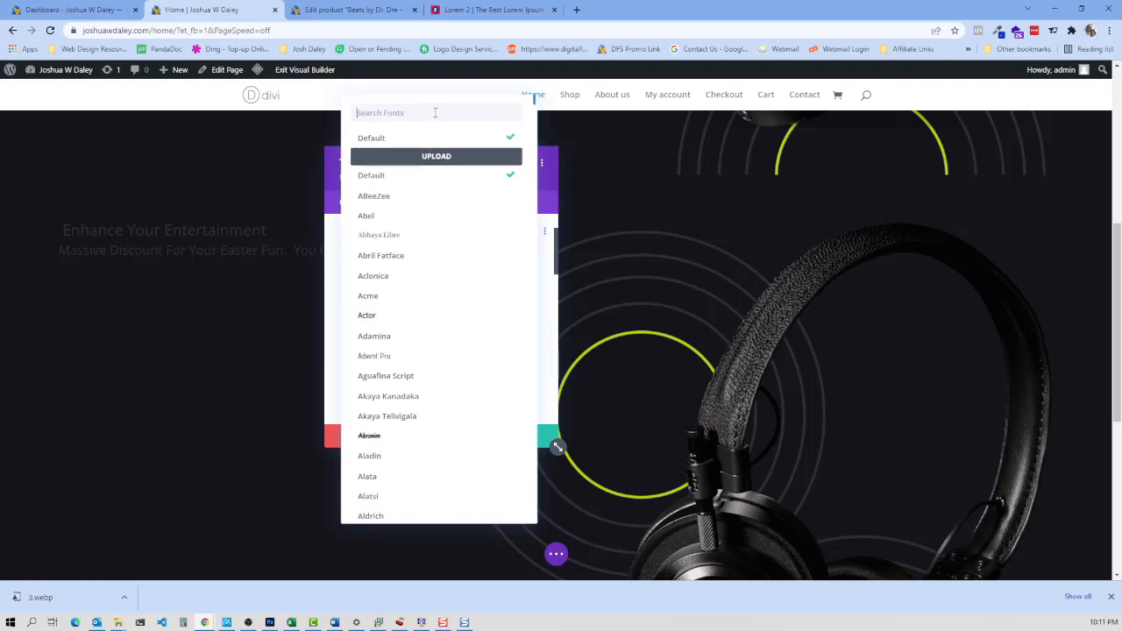
{"action": "type", "text": "pop"}
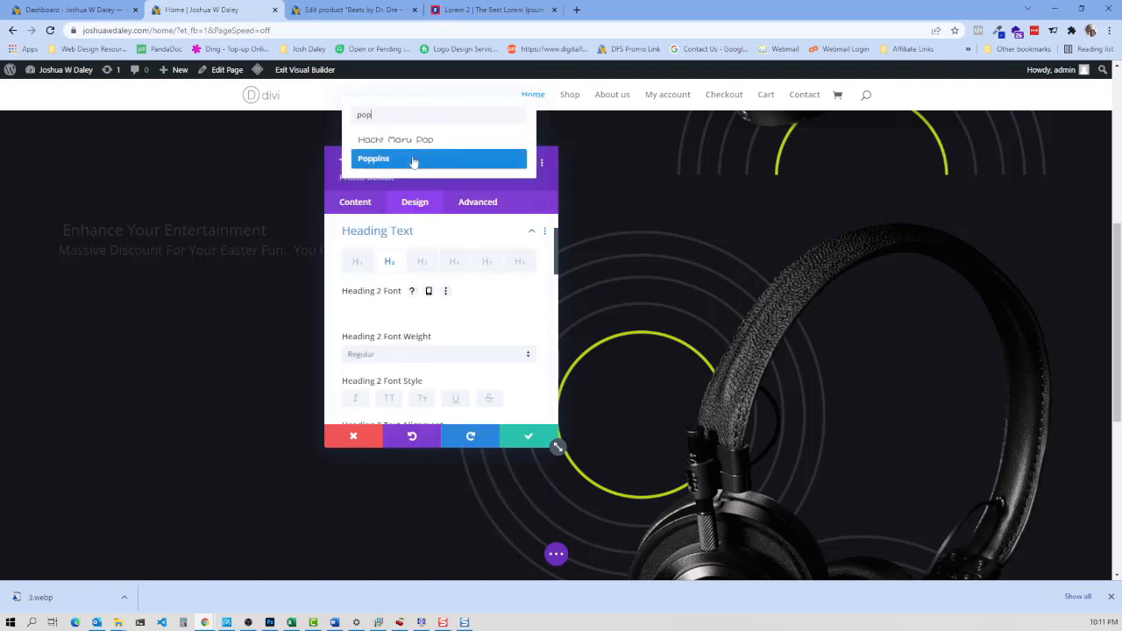
{"action": "left_click", "coordinate": [410, 158]}
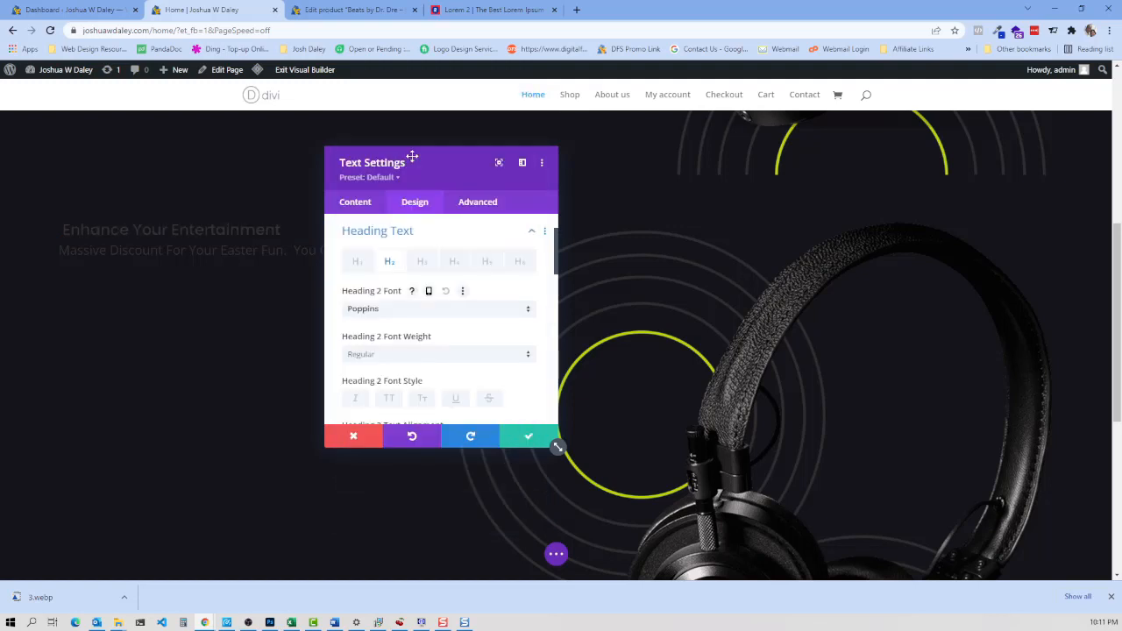
{"action": "left_click", "coordinate": [414, 356]}
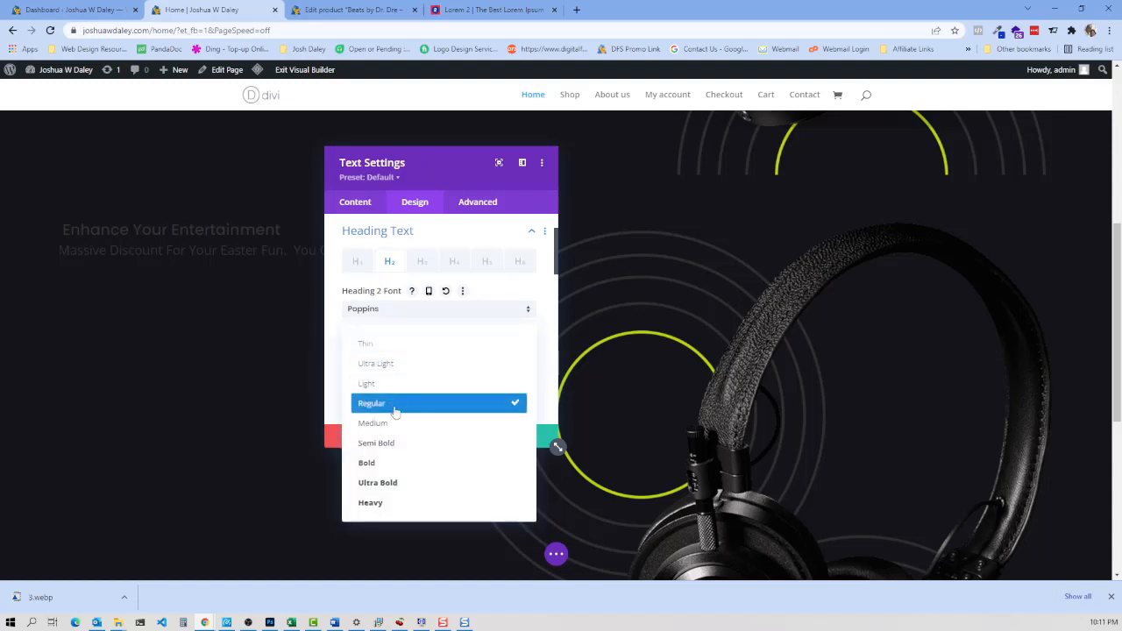
{"action": "left_click", "coordinate": [399, 464]}
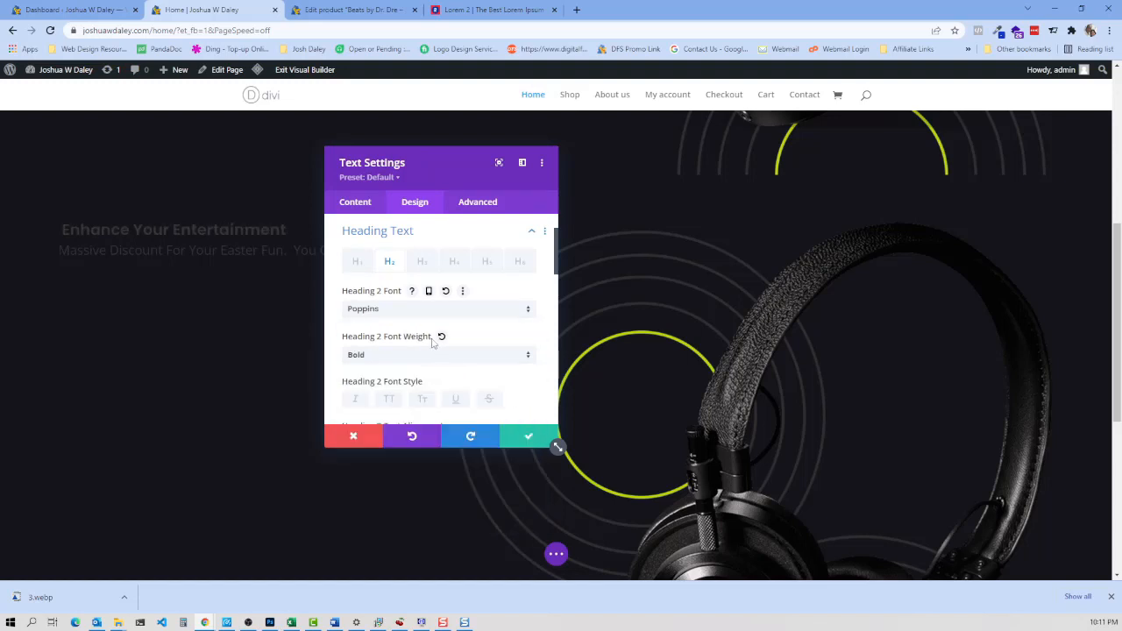
{"action": "scroll", "coordinate": [432, 343], "scroll_direction": "down", "scroll_amount": 3}
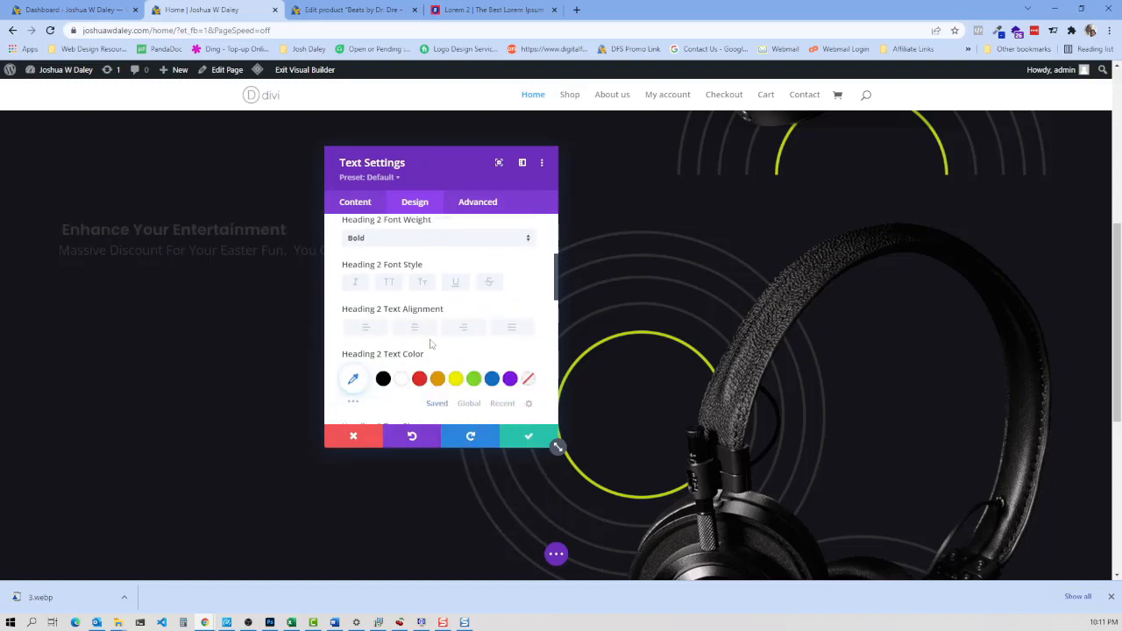
{"action": "left_click", "coordinate": [401, 378]}
Enlarge the Heading 2 text size to 81px and set its letter spacing to 2px
{"action": "scroll", "coordinate": [416, 331], "scroll_direction": "down", "scroll_amount": 5}
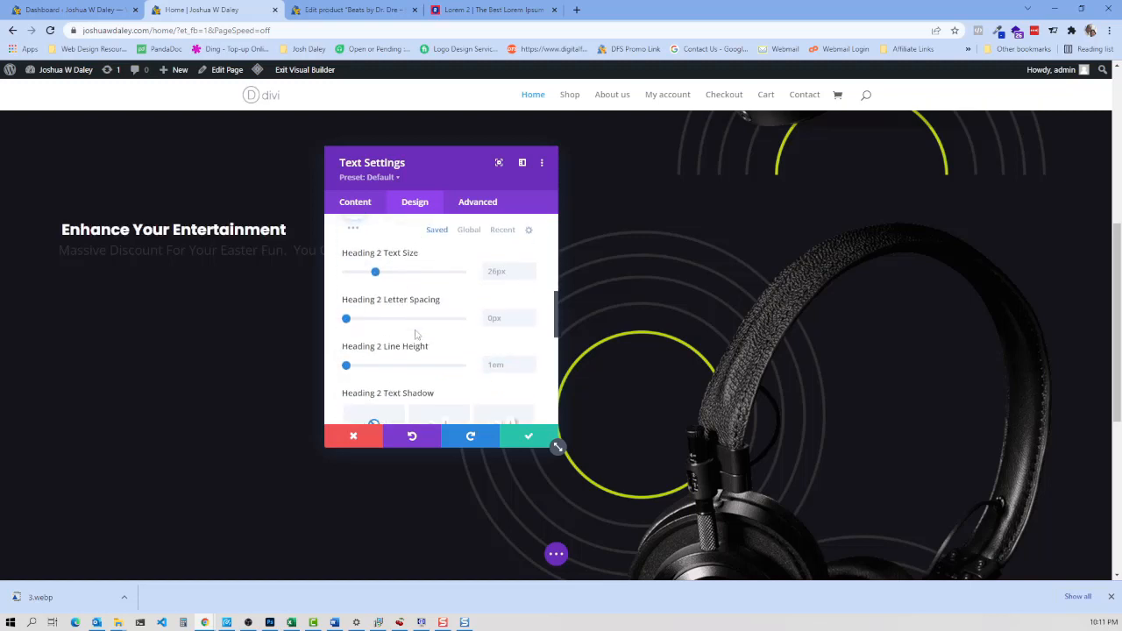
{"action": "left_click_drag", "start_coordinate": [377, 274], "coordinate": [428, 274]}
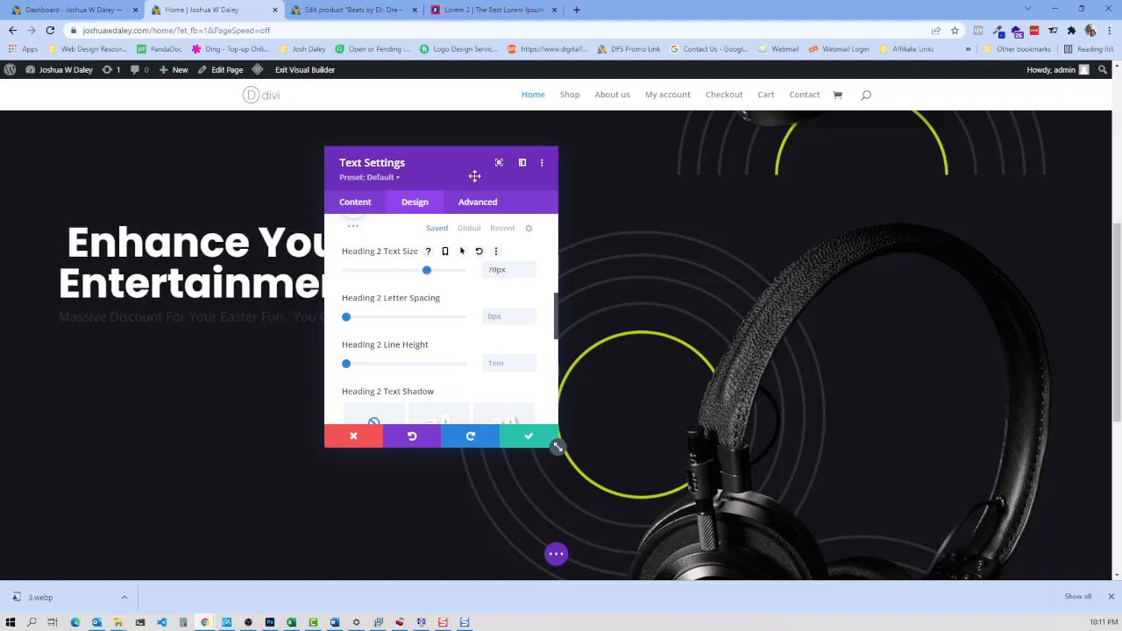
{"action": "left_click_drag", "start_coordinate": [474, 177], "coordinate": [711, 152]}
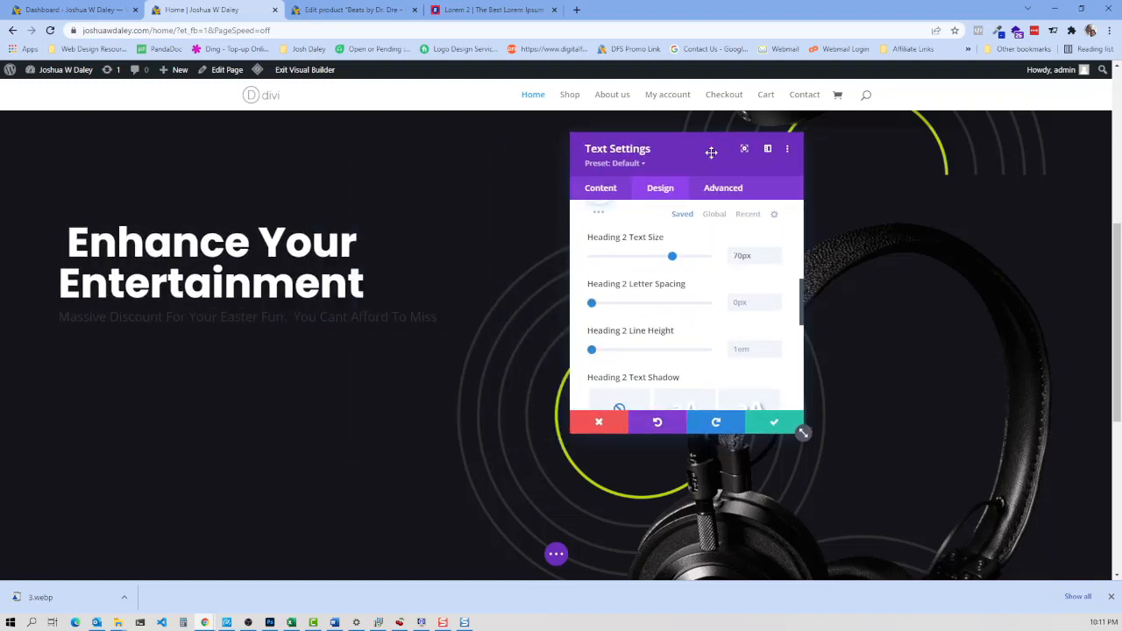
{"action": "left_click_drag", "start_coordinate": [673, 256], "coordinate": [685, 257]}
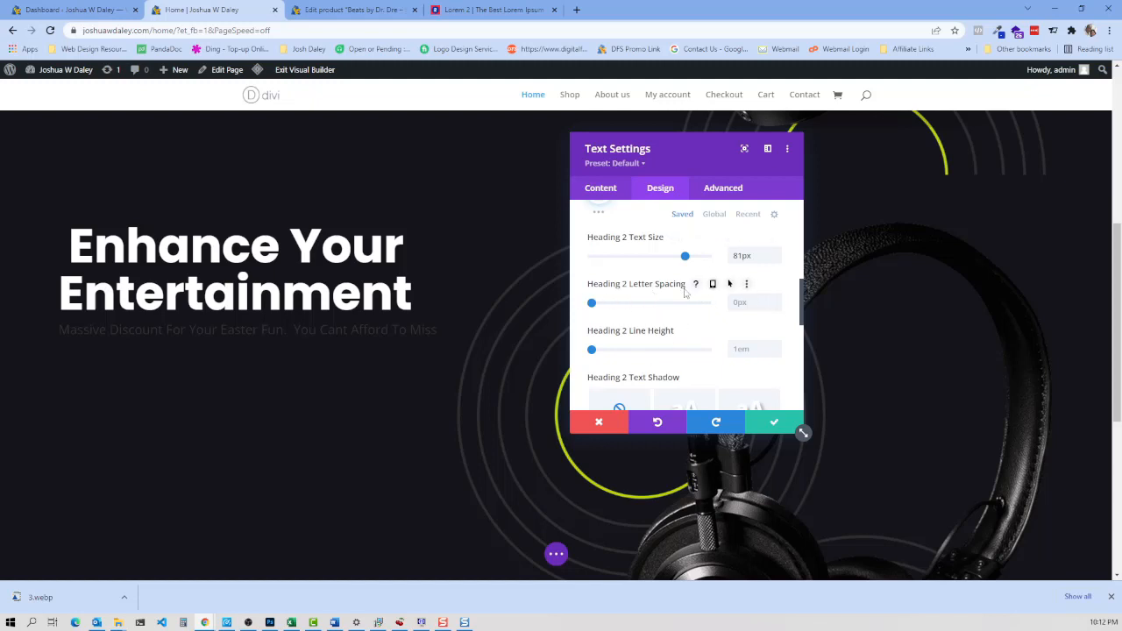
{"action": "left_click", "coordinate": [778, 300]}
{"action": "left_click", "coordinate": [778, 300]}
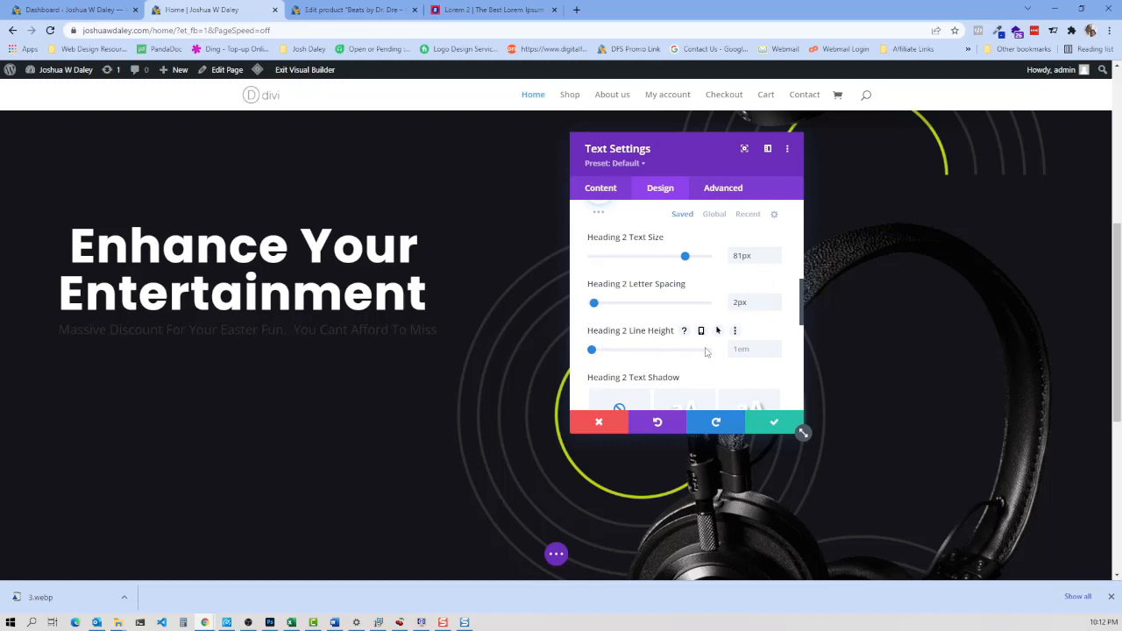
Set the Heading 2 line height to 1.2em and delete the stray space before "Enhance" in the heading
{"action": "left_click", "coordinate": [777, 348]}
{"action": "left_click", "coordinate": [778, 349]}
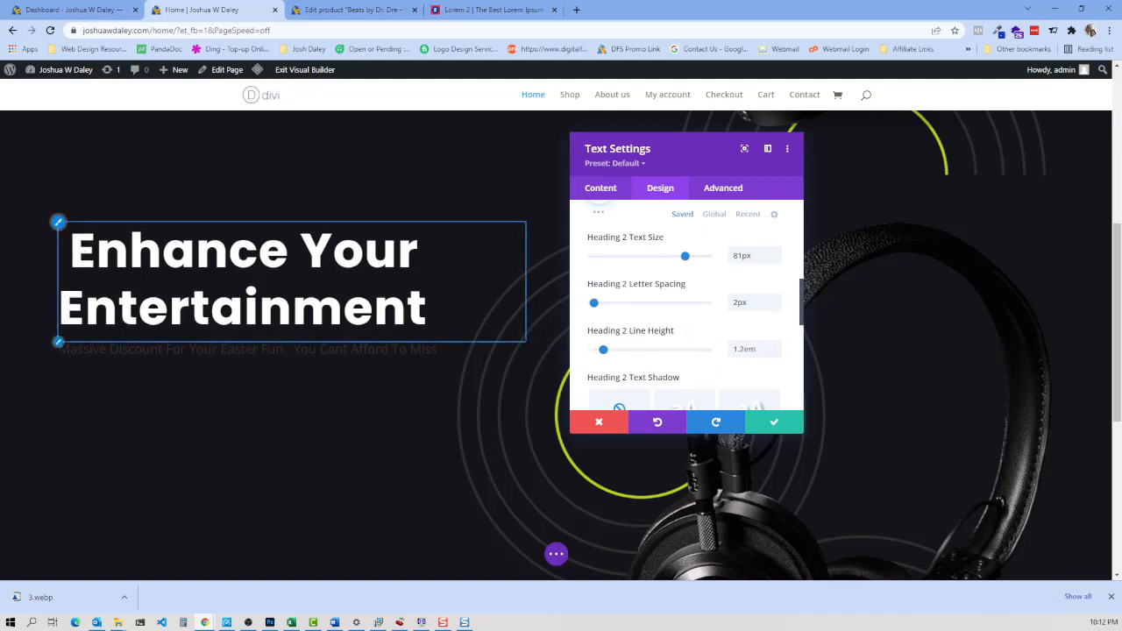
{"action": "left_click", "coordinate": [71, 251]}
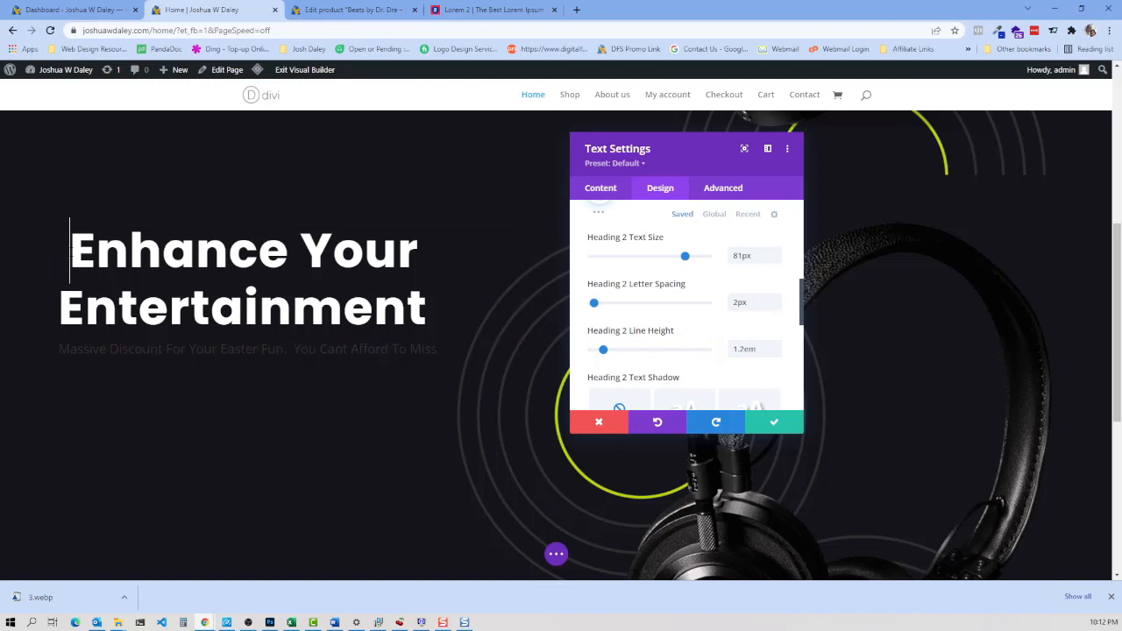
{"action": "key", "text": "BackSpace"}
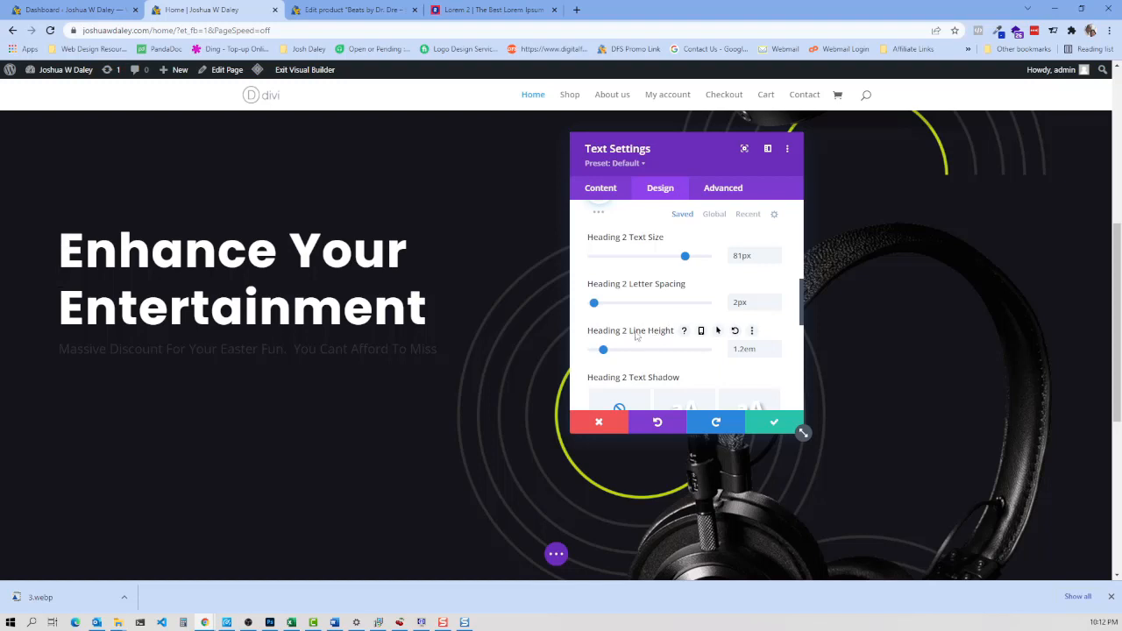
Set the module's Heading 3 text to the Poppins font with Light weight
{"action": "scroll", "coordinate": [635, 340], "scroll_direction": "up", "scroll_amount": 6}
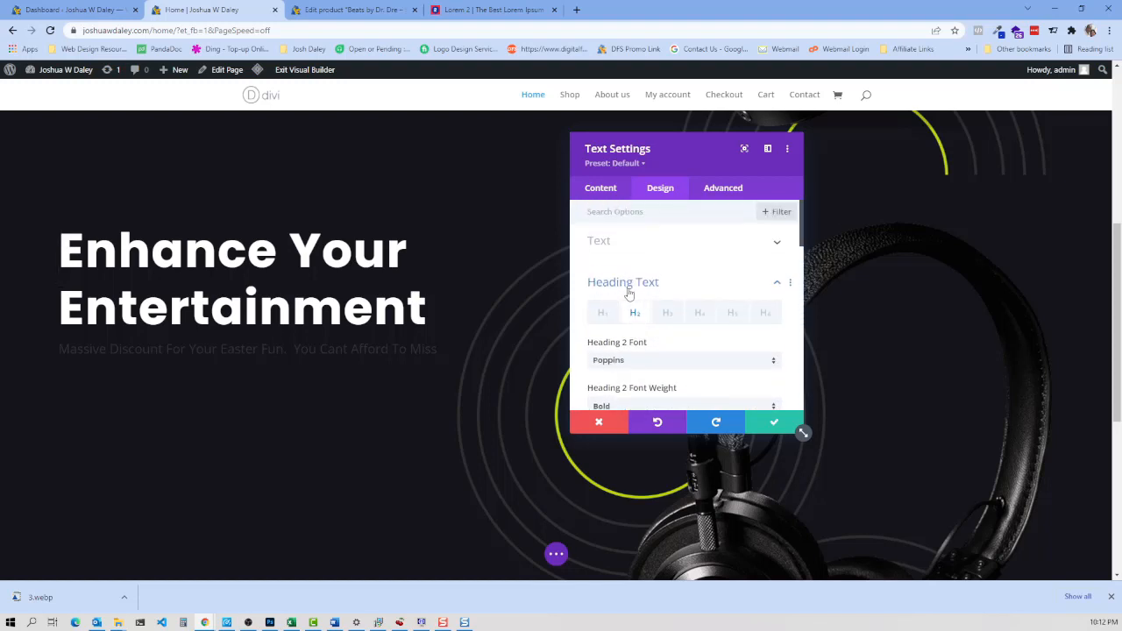
{"action": "left_click", "coordinate": [668, 319]}
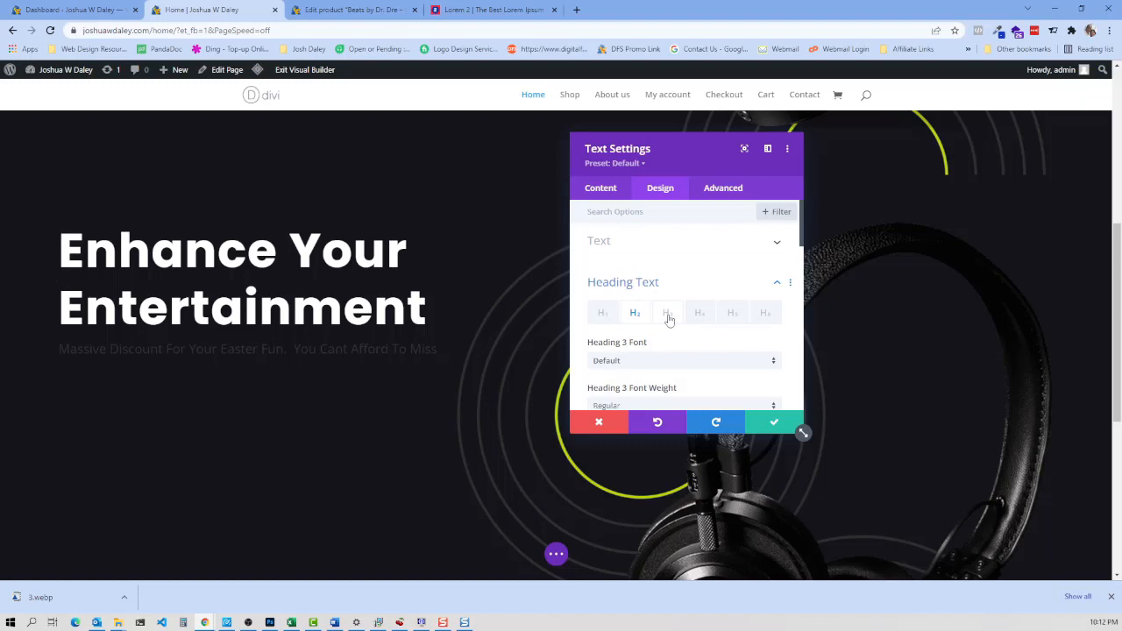
{"action": "left_click", "coordinate": [637, 365]}
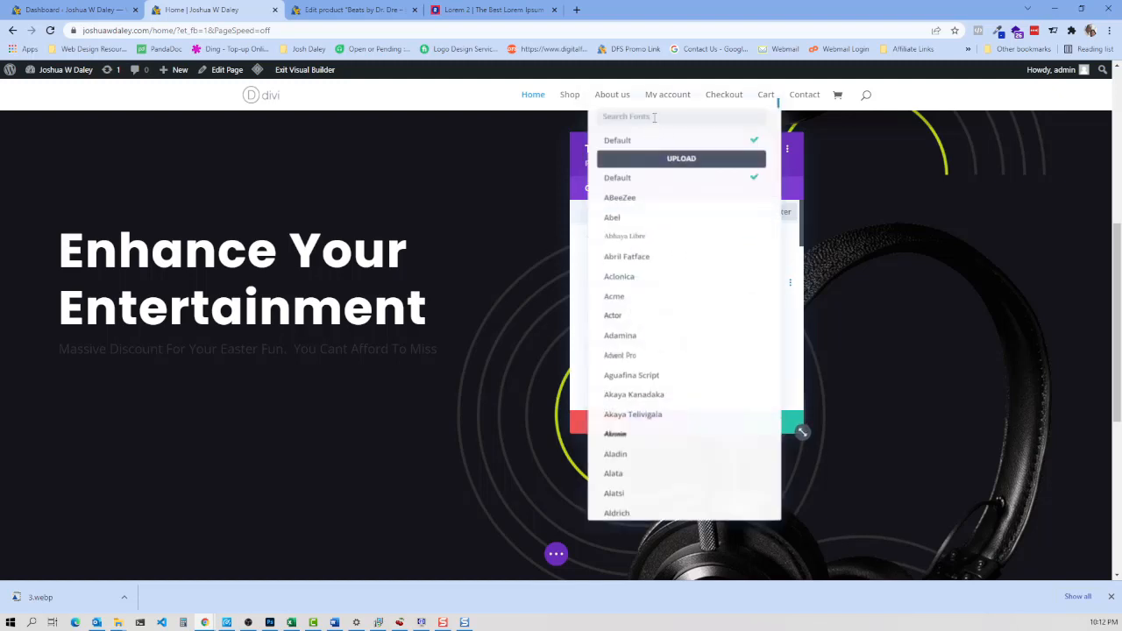
{"action": "left_click", "coordinate": [659, 113]}
{"action": "type", "text": "popp"}
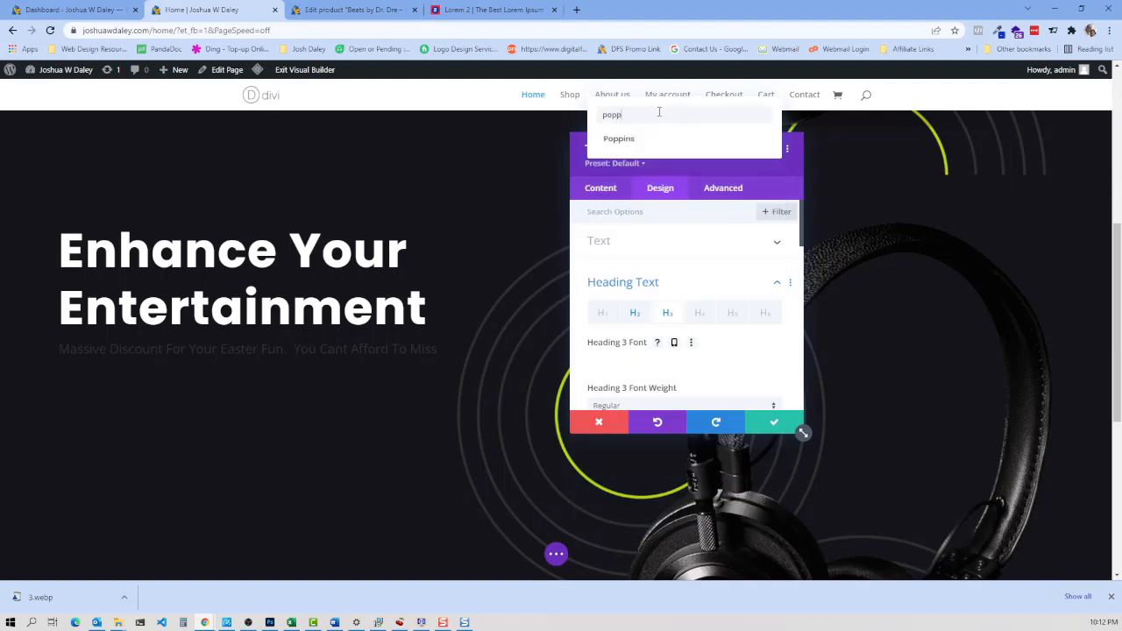
{"action": "left_click", "coordinate": [656, 140]}
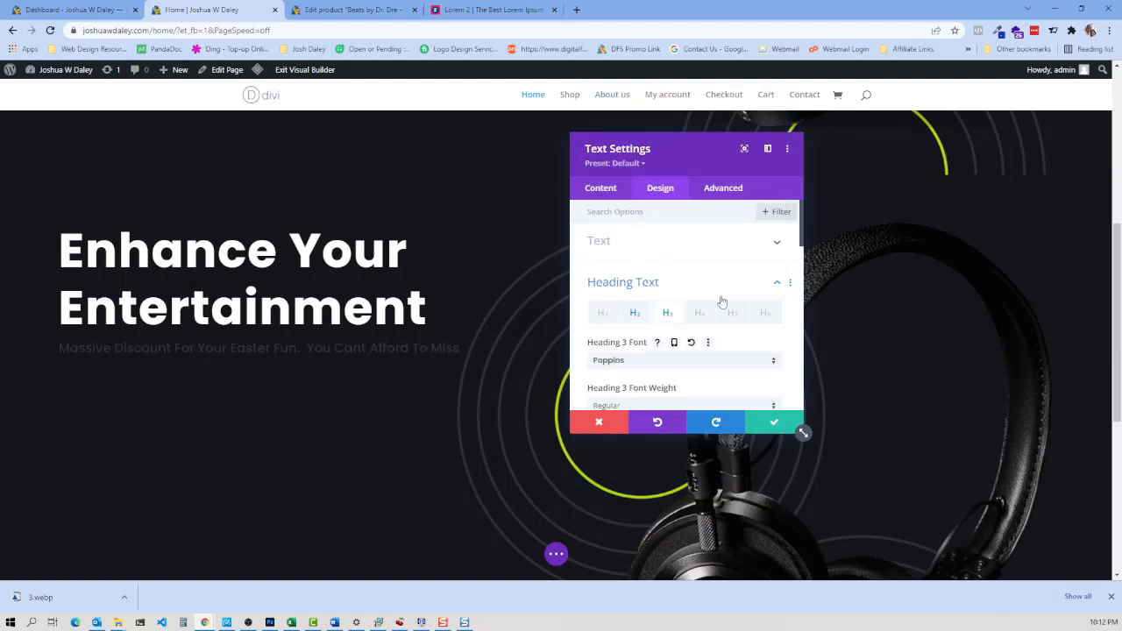
{"action": "scroll", "coordinate": [649, 351], "scroll_direction": "down", "scroll_amount": 3}
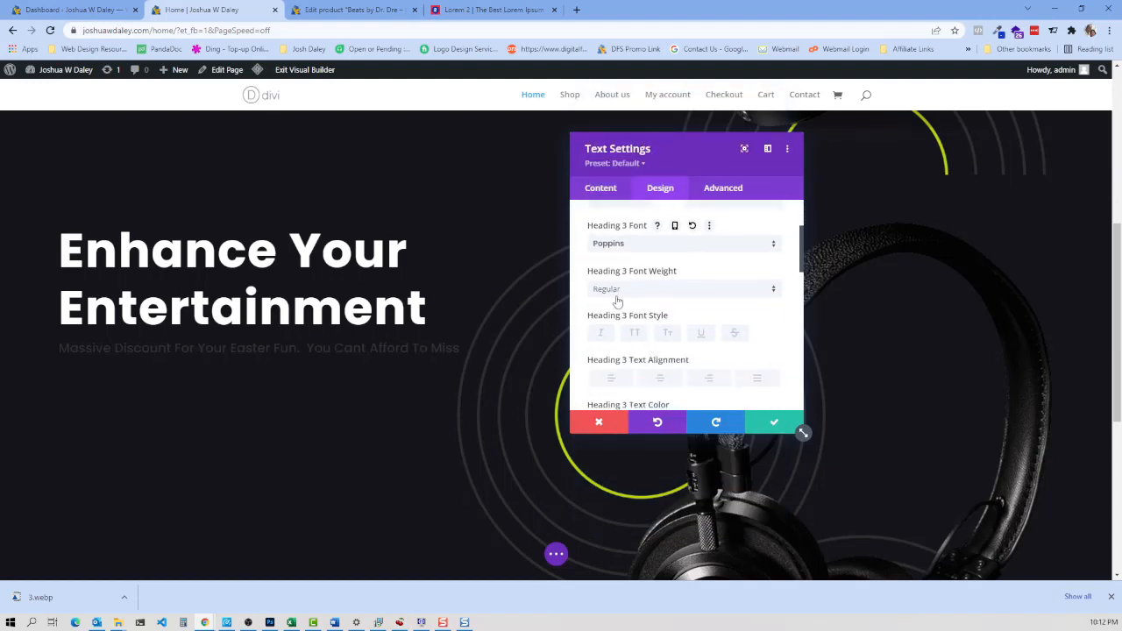
{"action": "left_click", "coordinate": [634, 296]}
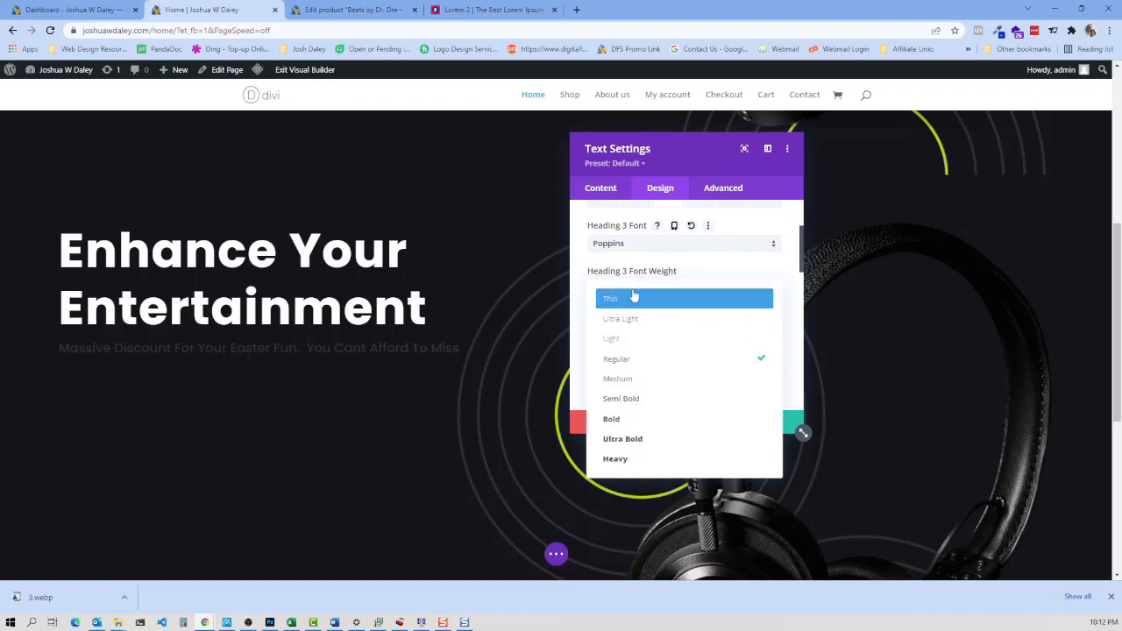
{"action": "left_click", "coordinate": [638, 342]}
Color the Heading 3 text white, then replace it with grey by pasting the copied hex color code
{"action": "scroll", "coordinate": [682, 361], "scroll_direction": "down", "scroll_amount": 3}
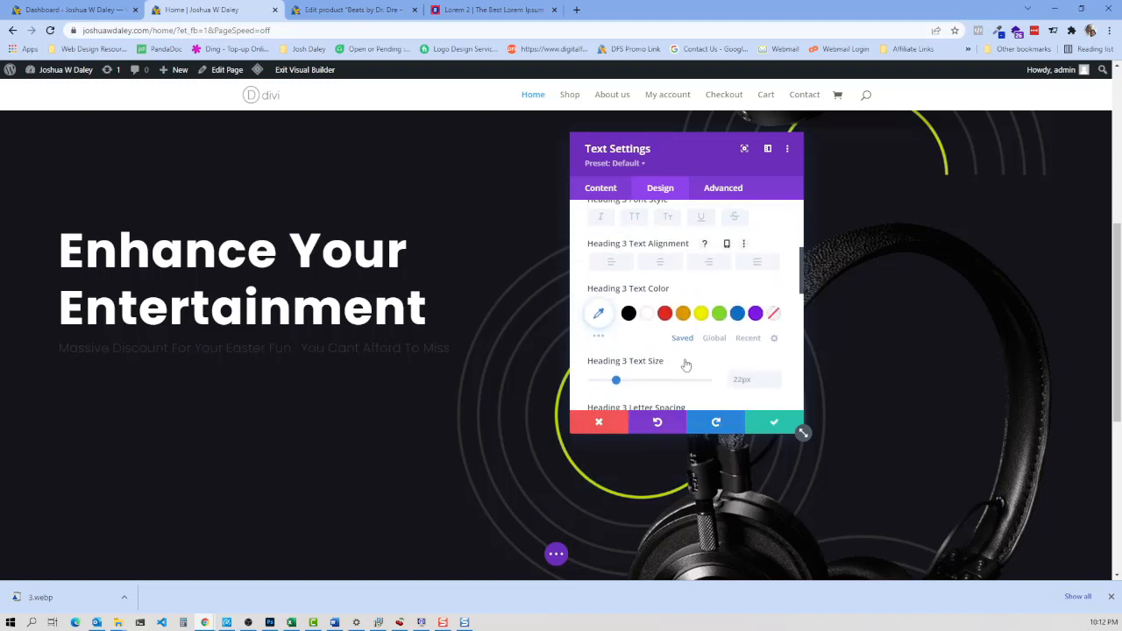
{"action": "left_click", "coordinate": [649, 318]}
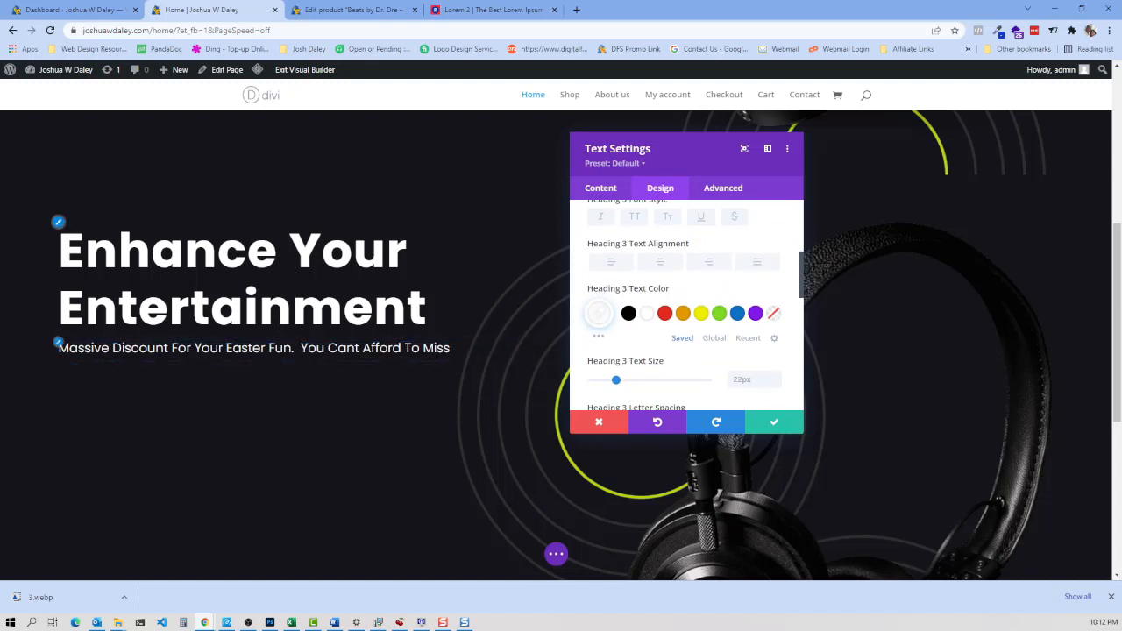
{"action": "left_click", "coordinate": [599, 313]}
{"action": "left_click", "coordinate": [596, 332]}
{"action": "left_click", "coordinate": [597, 327]}
{"action": "left_click", "coordinate": [591, 323]}
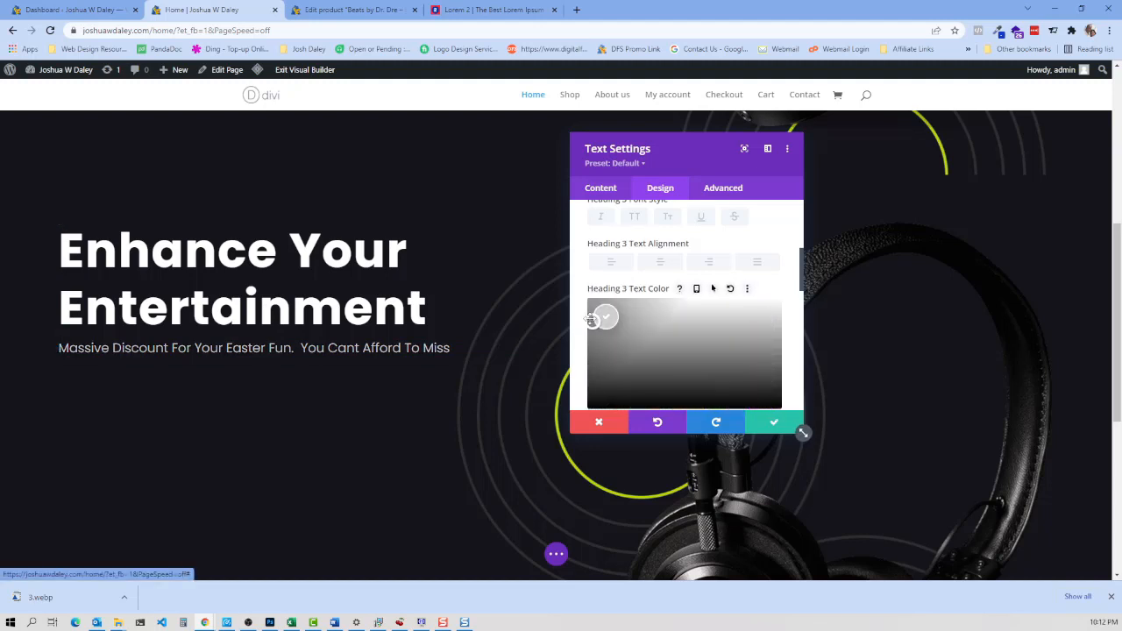
{"action": "left_click", "coordinate": [592, 320]}
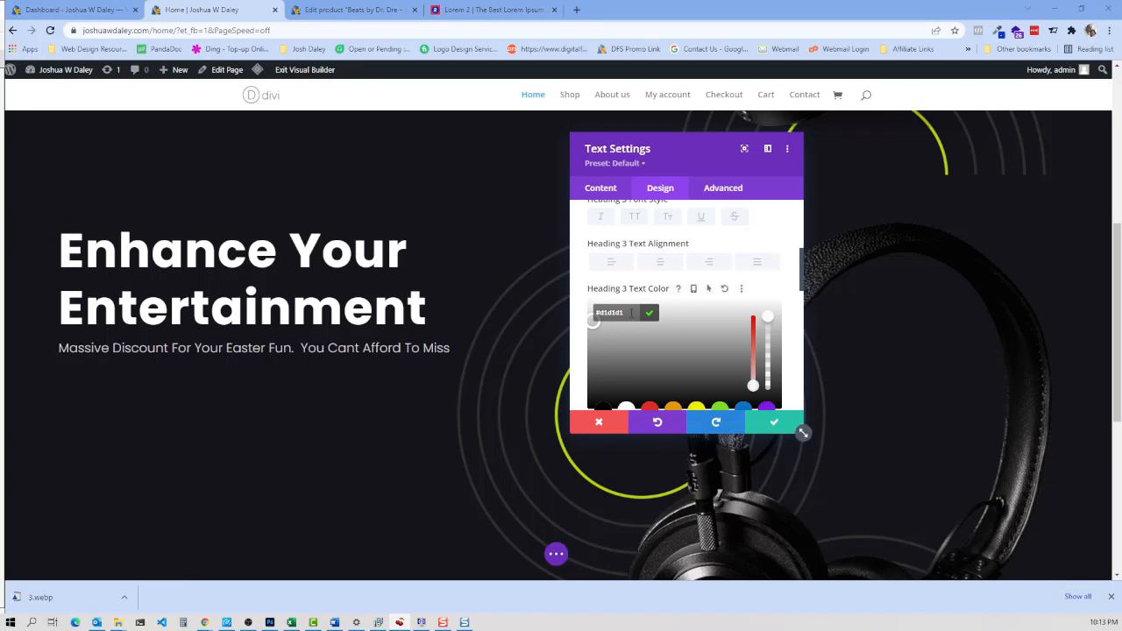
{"action": "right_click", "coordinate": [617, 309]}
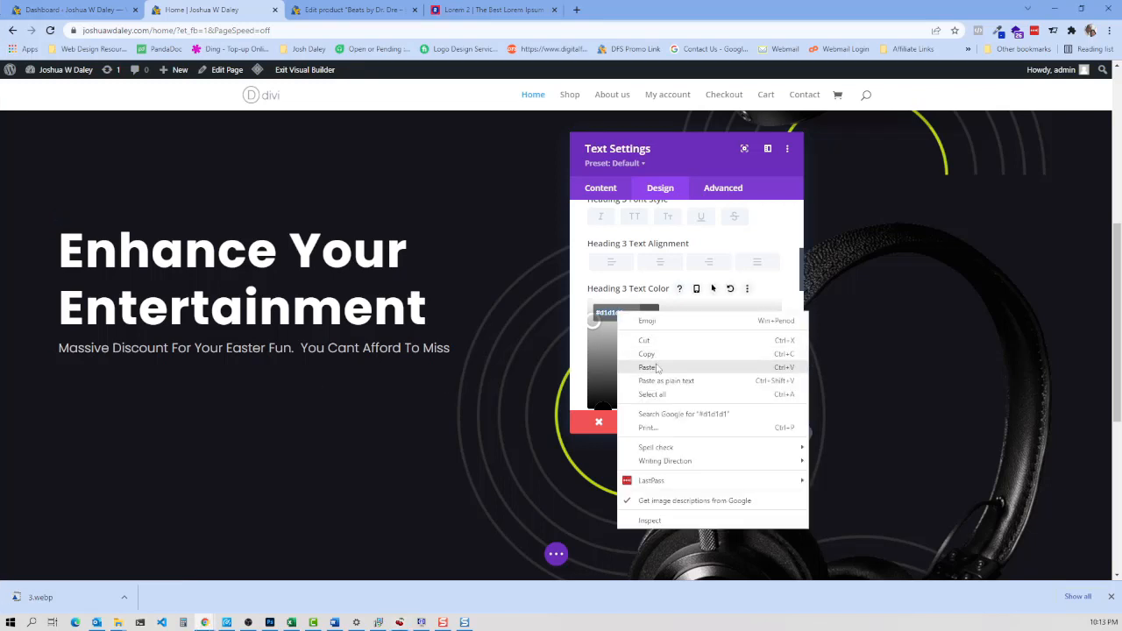
{"action": "left_click", "coordinate": [659, 366]}
{"action": "left_click", "coordinate": [650, 315]}
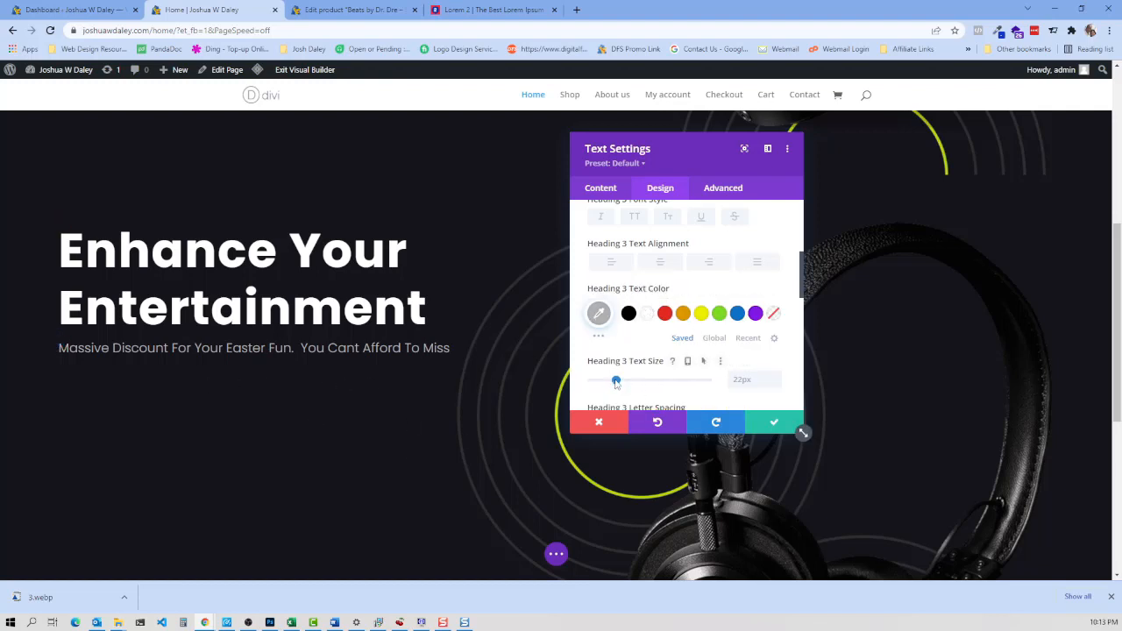
Enlarge the Heading 3 text size to 40px and set its letter spacing to 1px
{"action": "left_click_drag", "start_coordinate": [615, 380], "coordinate": [638, 383]}
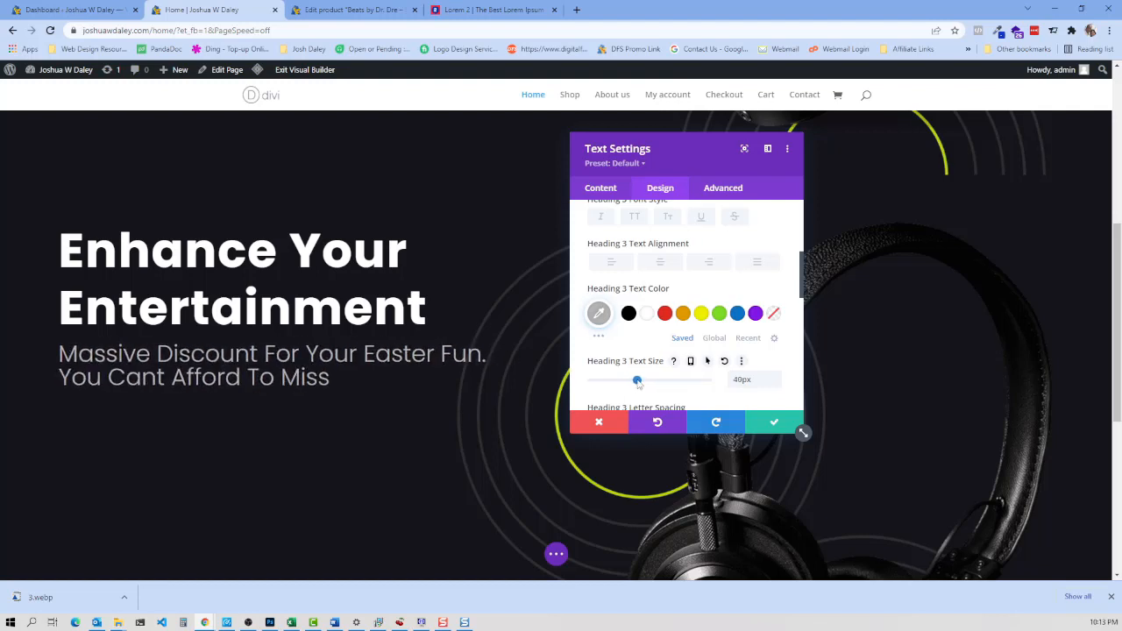
{"action": "scroll", "coordinate": [779, 361], "scroll_direction": "down", "scroll_amount": 1}
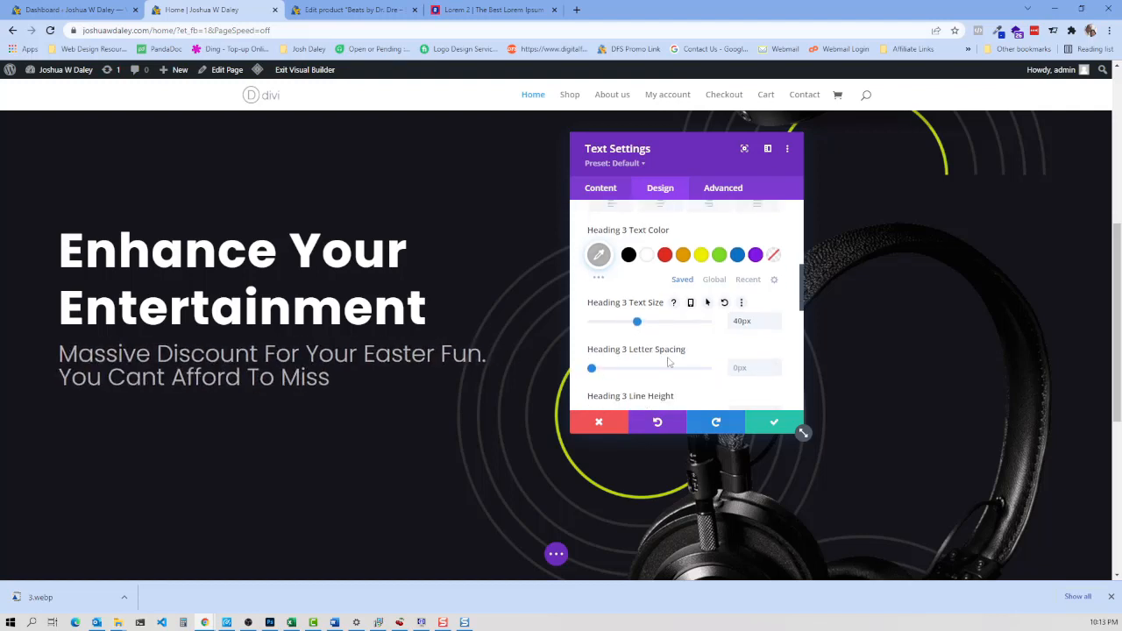
{"action": "left_click", "coordinate": [777, 367]}
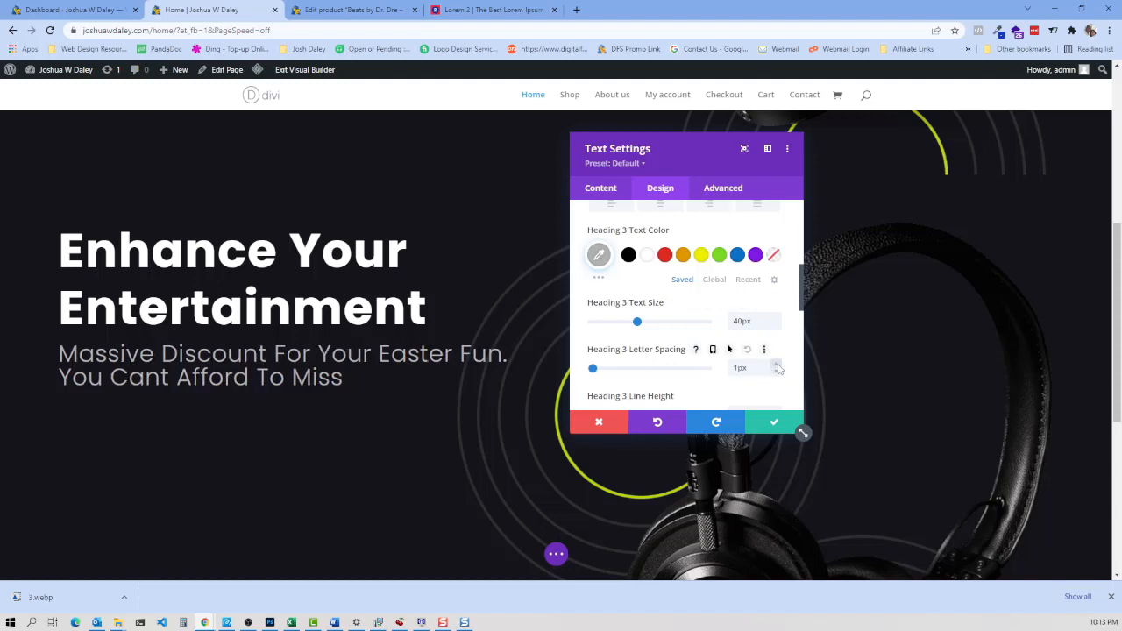
{"action": "left_click", "coordinate": [777, 366]}
{"action": "left_click", "coordinate": [777, 372]}
Set the Heading 3 line height to 1.3em
{"action": "scroll", "coordinate": [781, 350], "scroll_direction": "down", "scroll_amount": 3}
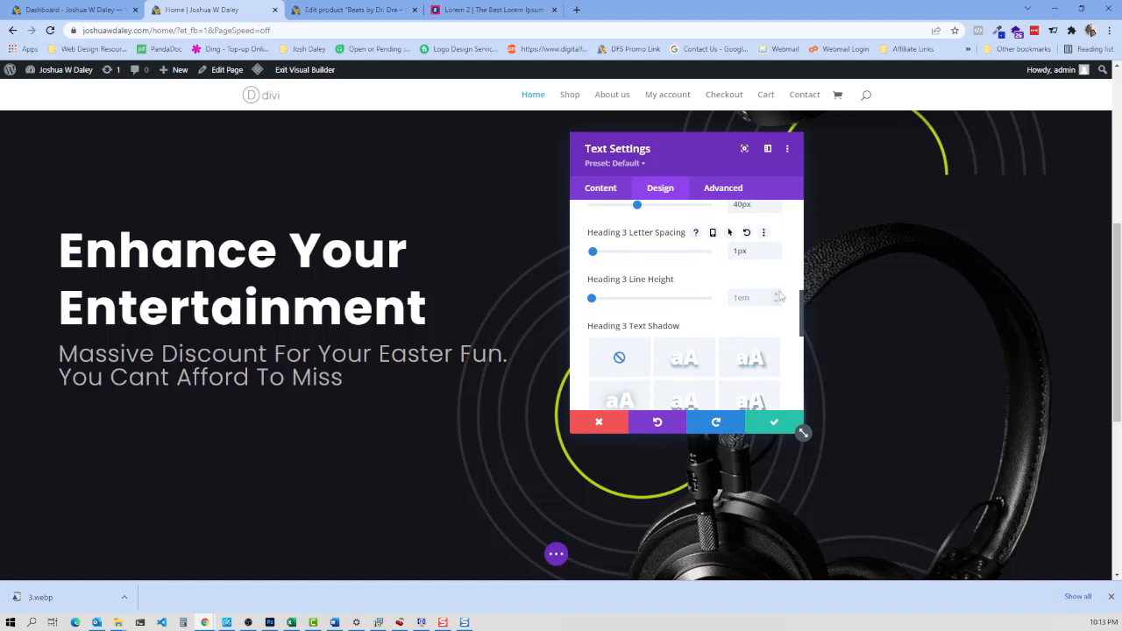
{"action": "left_click", "coordinate": [777, 295]}
{"action": "left_click", "coordinate": [777, 295]}
{"action": "left_click", "coordinate": [777, 295]}
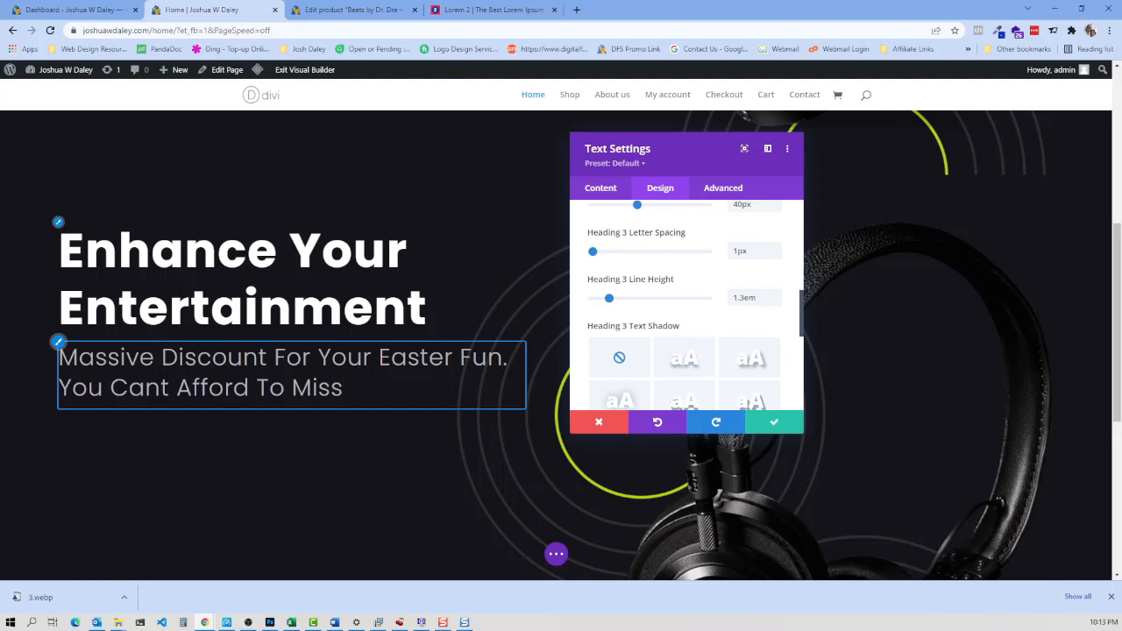
Reduce the Heading 3 text size to 33px
{"action": "scroll", "coordinate": [779, 330], "scroll_direction": "up", "scroll_amount": 3}
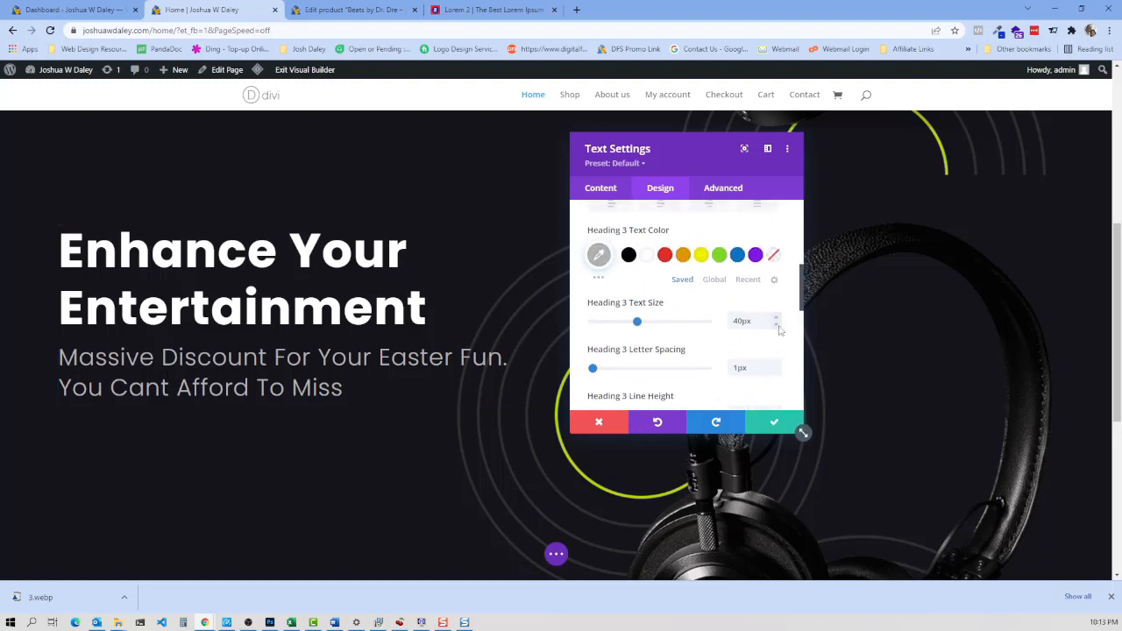
{"action": "left_click", "coordinate": [777, 327]}
{"action": "left_click", "coordinate": [777, 326]}
{"action": "left_click", "coordinate": [778, 326]}
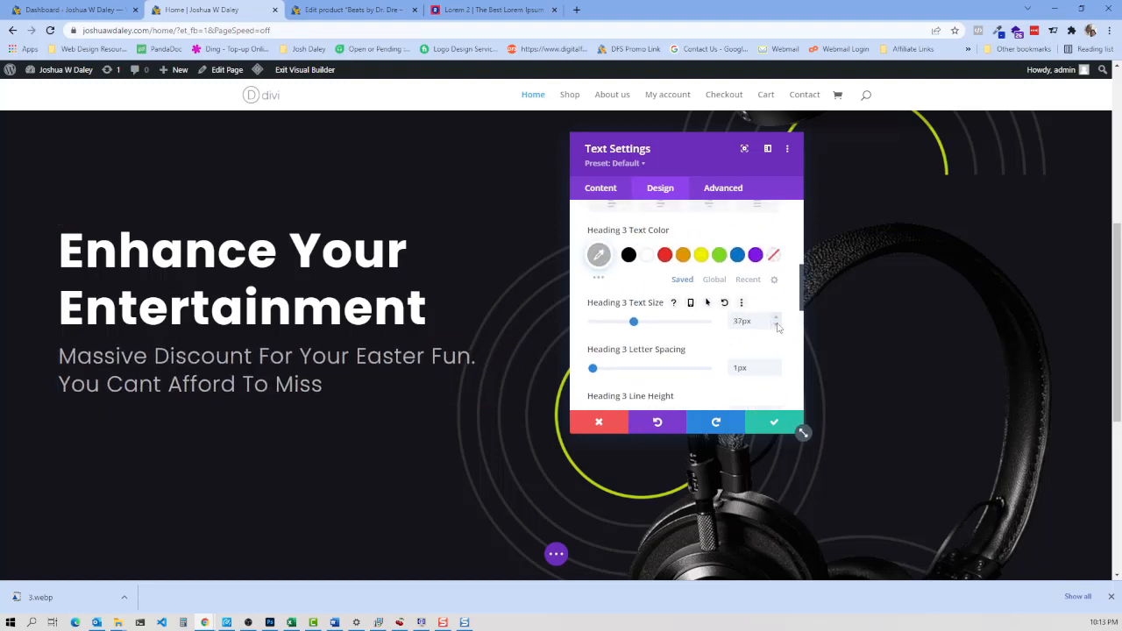
{"action": "left_click", "coordinate": [778, 326]}
{"action": "left_click", "coordinate": [777, 326]}
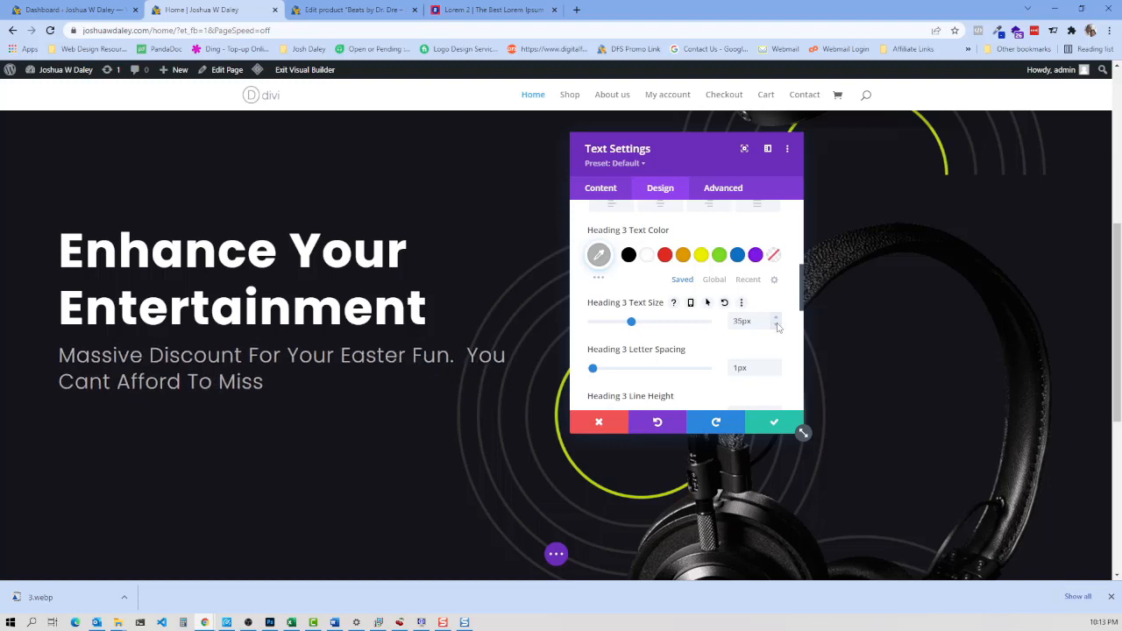
{"action": "left_click", "coordinate": [777, 326]}
{"action": "left_click", "coordinate": [777, 326]}
{"action": "left_click", "coordinate": [778, 326]}
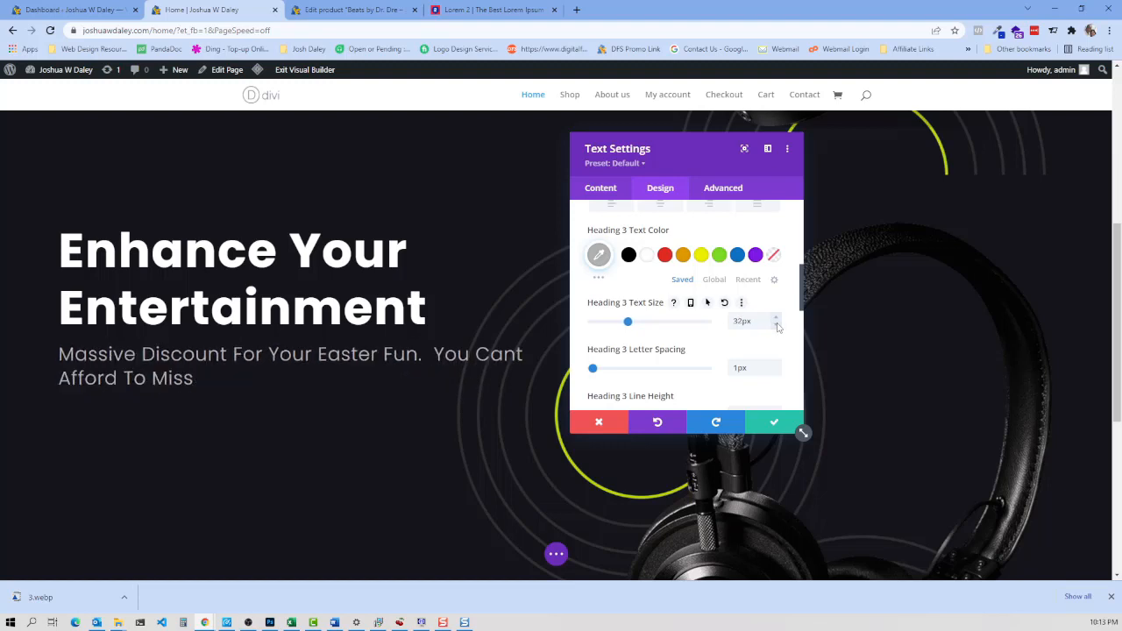
{"action": "left_click", "coordinate": [778, 317]}
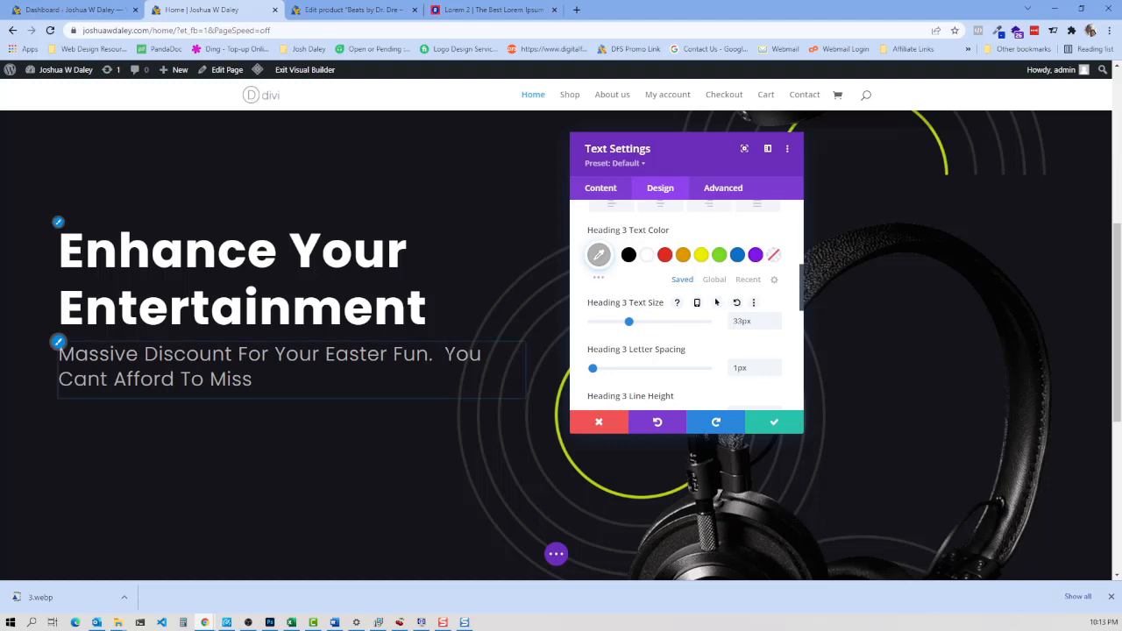
Split the subheading before "You Cant Afford To Miss" so it starts on its own line, and save the Text module
{"action": "left_click", "coordinate": [614, 189]}
{"action": "left_click", "coordinate": [634, 244]}
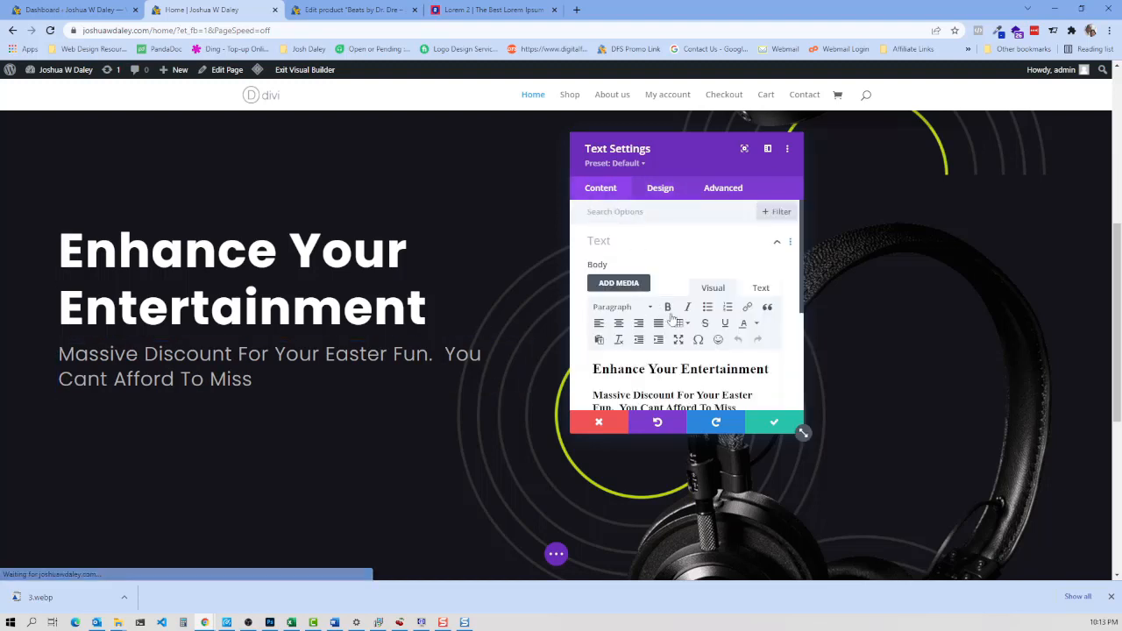
{"action": "scroll", "coordinate": [680, 353], "scroll_direction": "down", "scroll_amount": 2}
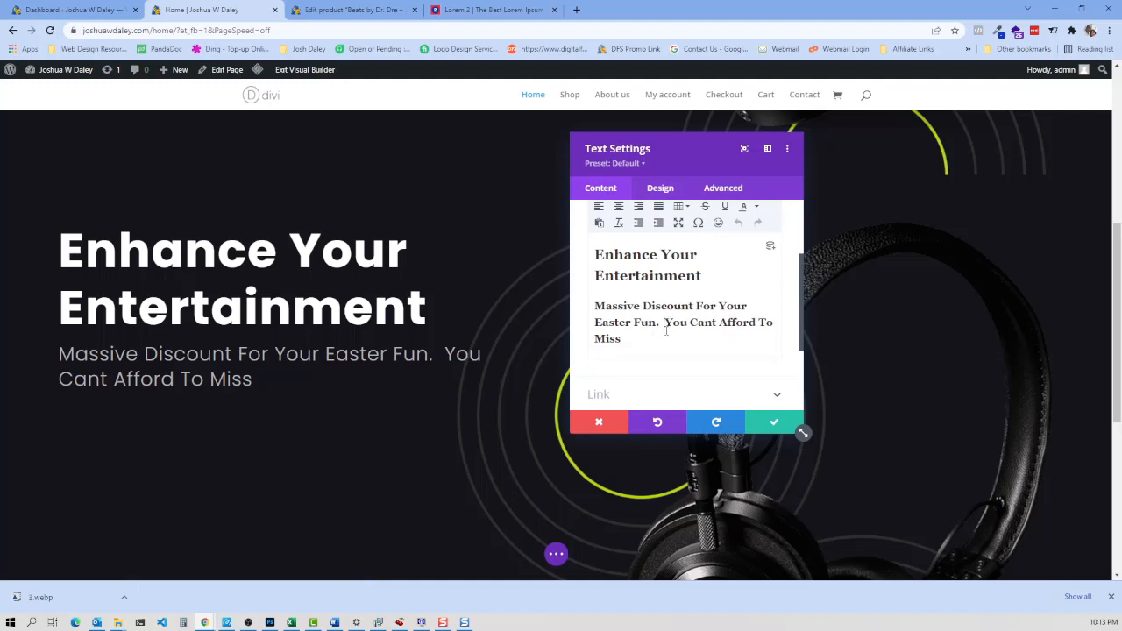
{"action": "left_click", "coordinate": [666, 331]}
{"action": "key", "text": "Return"}
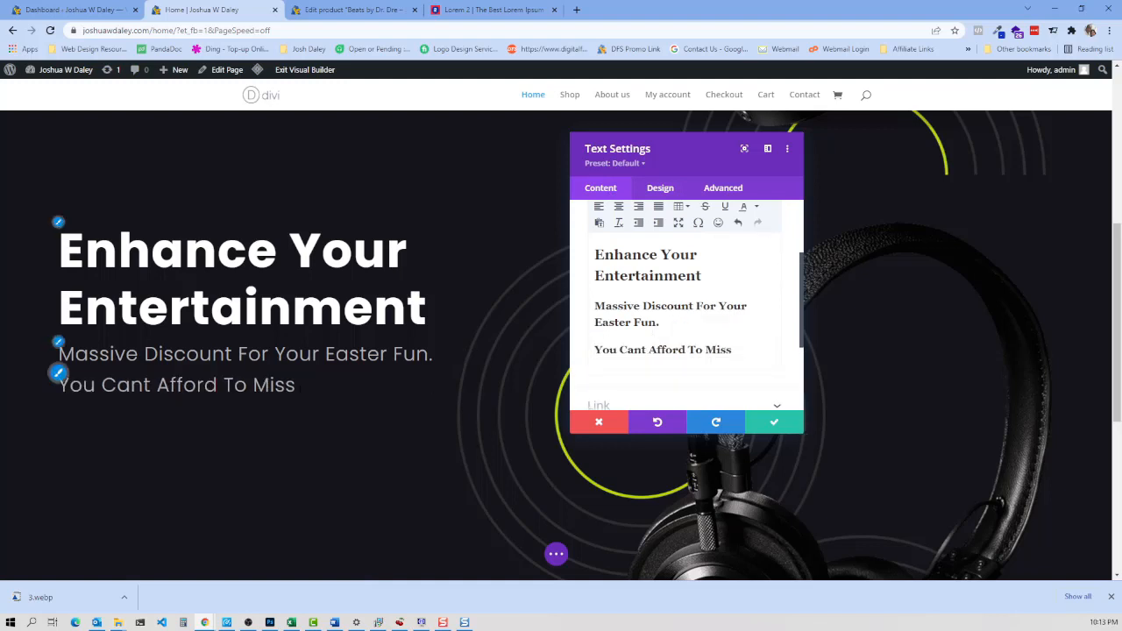
{"action": "scroll", "coordinate": [736, 346], "scroll_direction": "down", "scroll_amount": 2}
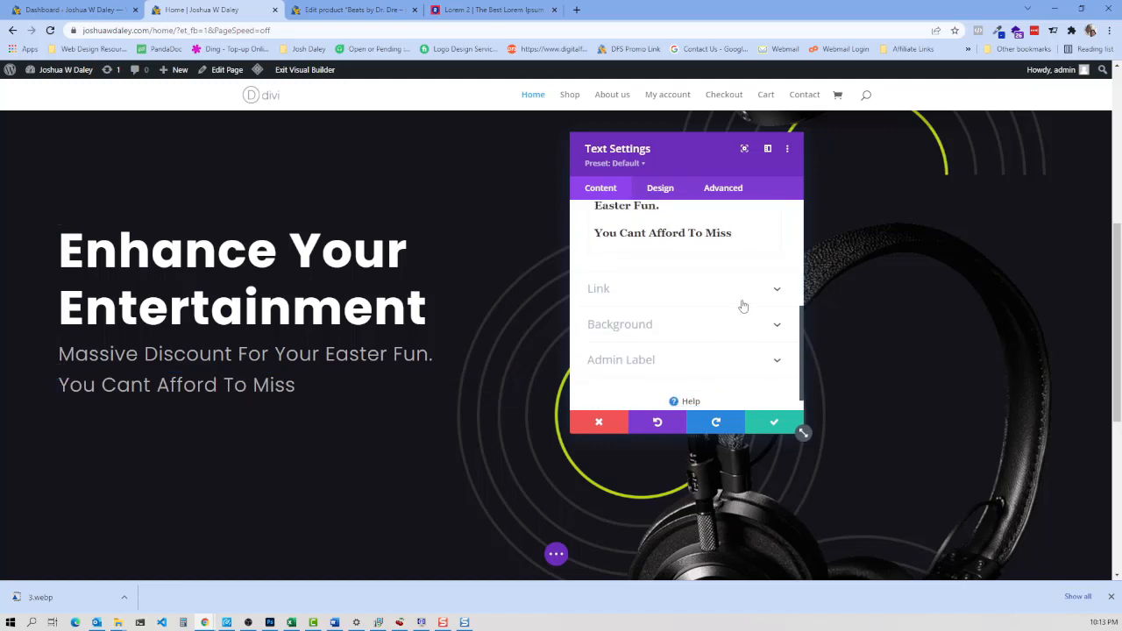
{"action": "left_click", "coordinate": [774, 423]}
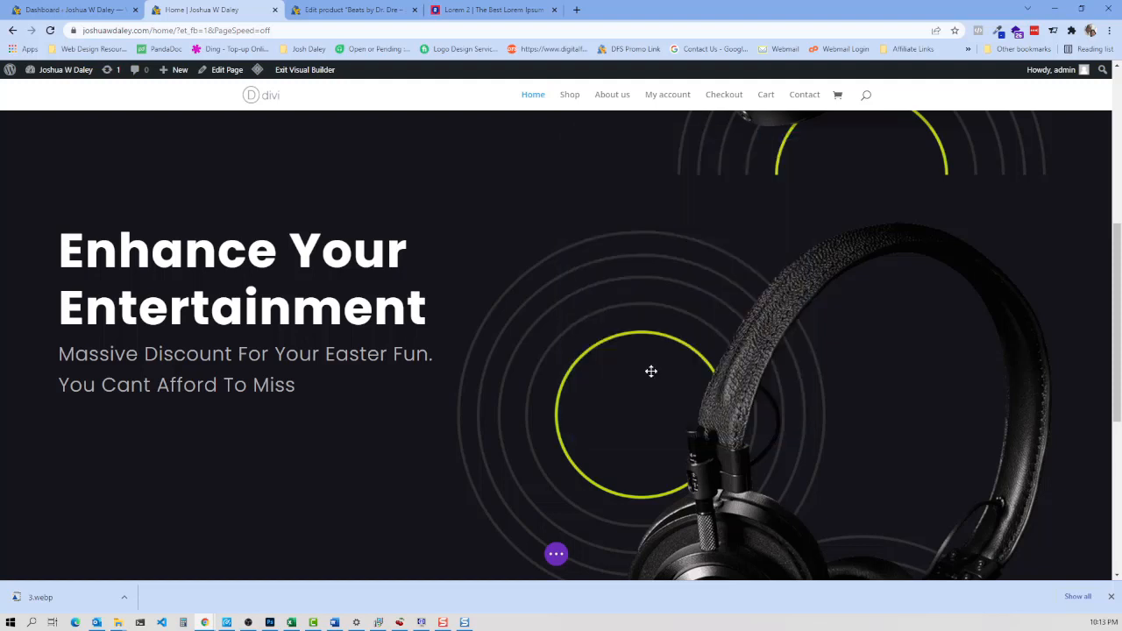
Insert a Button module directly below the promotional text module
{"action": "mouse_move", "coordinate": [290, 391]}
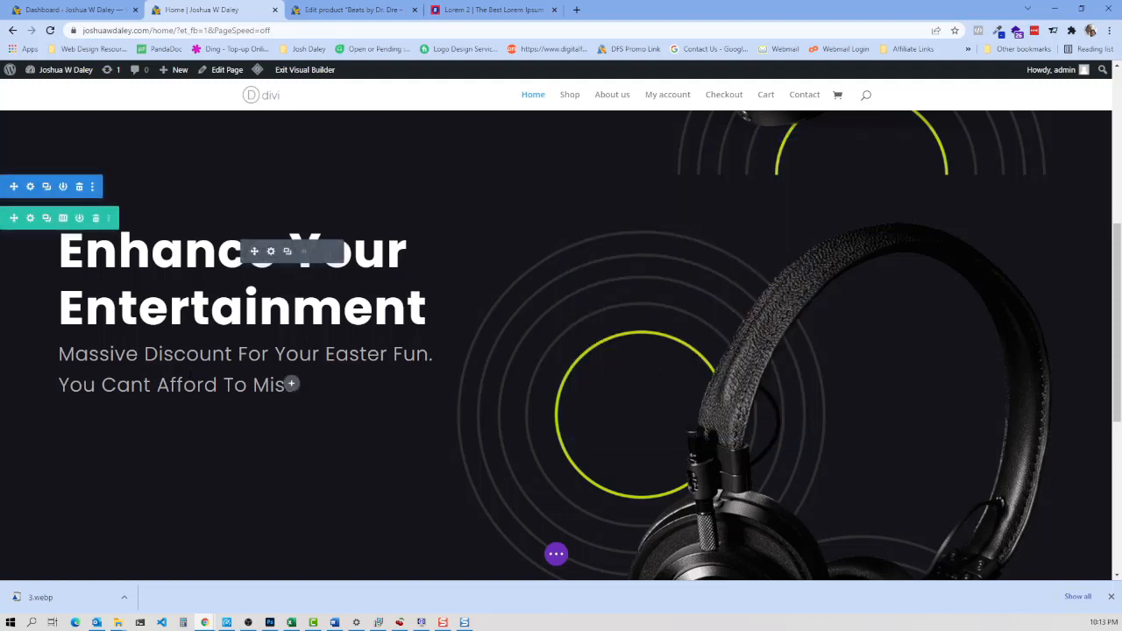
{"action": "left_click", "coordinate": [291, 386]}
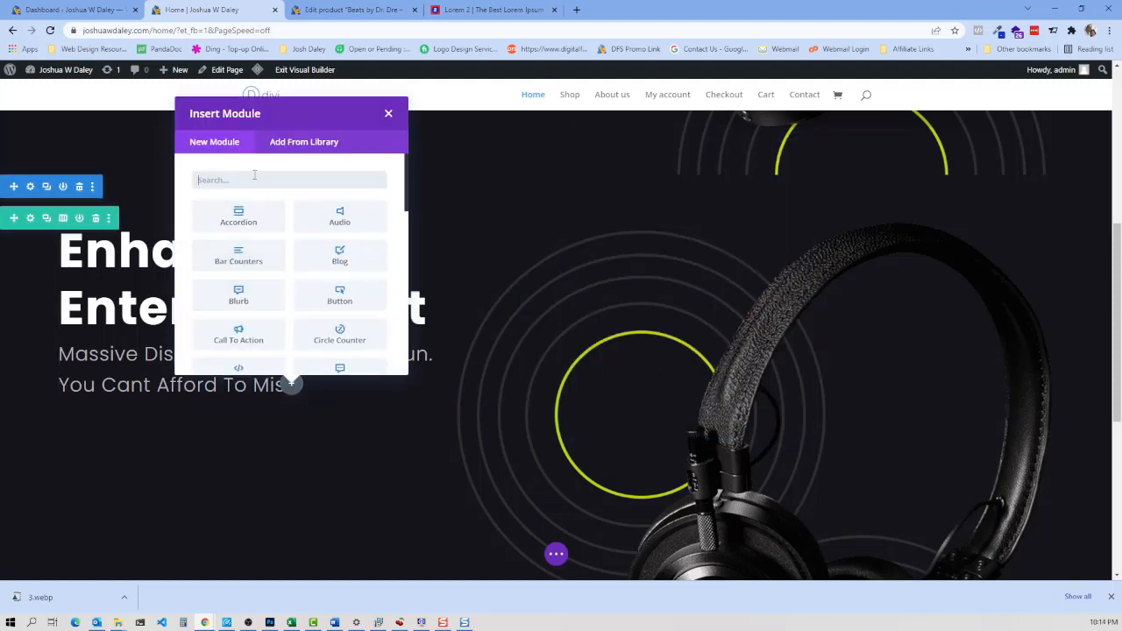
{"action": "type", "text": "but"}
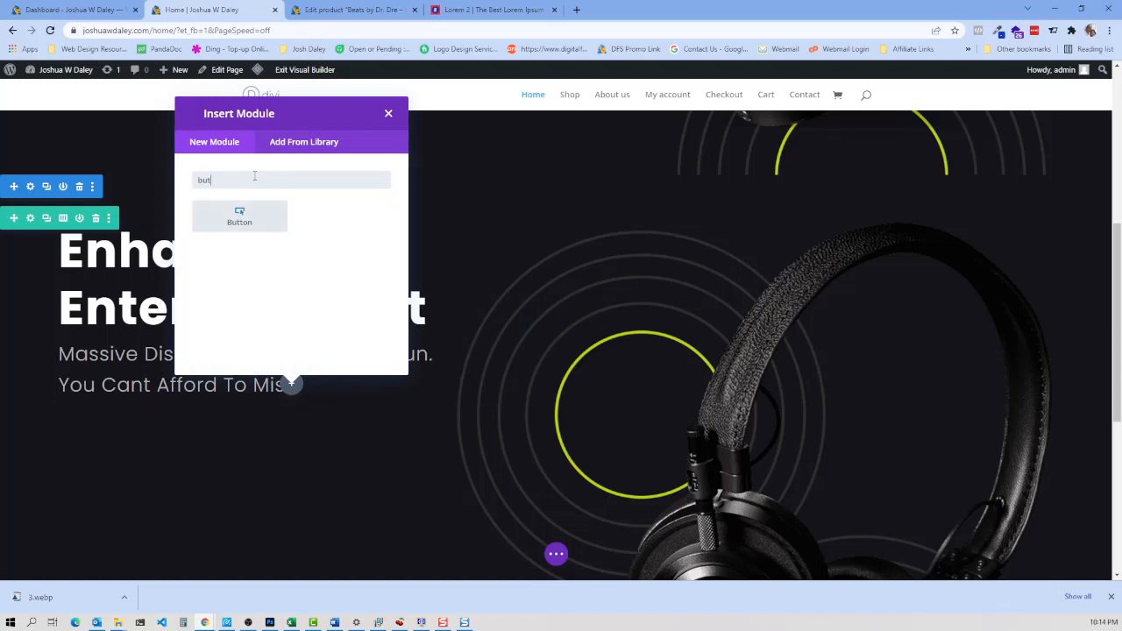
{"action": "left_click", "coordinate": [239, 216]}
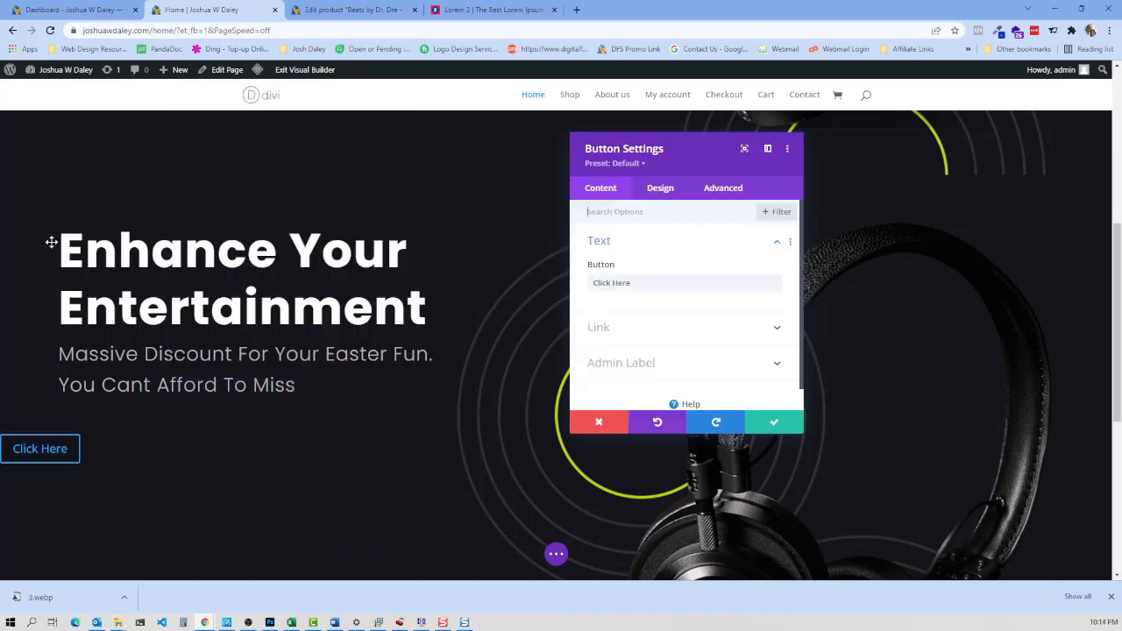
Set the Button module's left margin to 100px so it lines up with the promotional text
{"action": "left_click", "coordinate": [664, 191]}
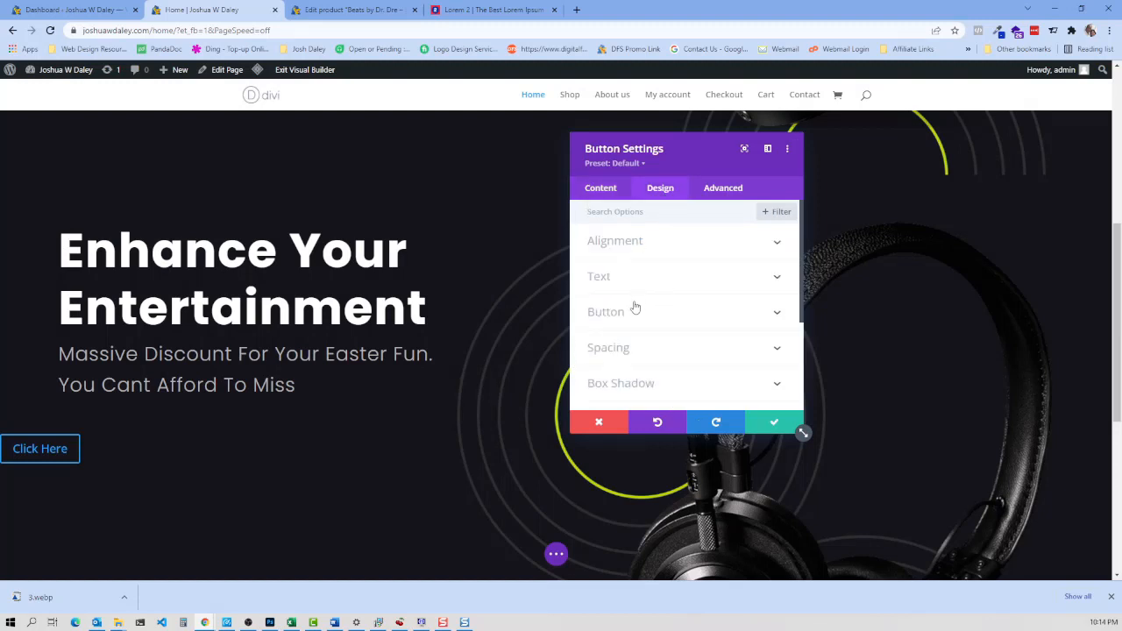
{"action": "left_click", "coordinate": [657, 350]}
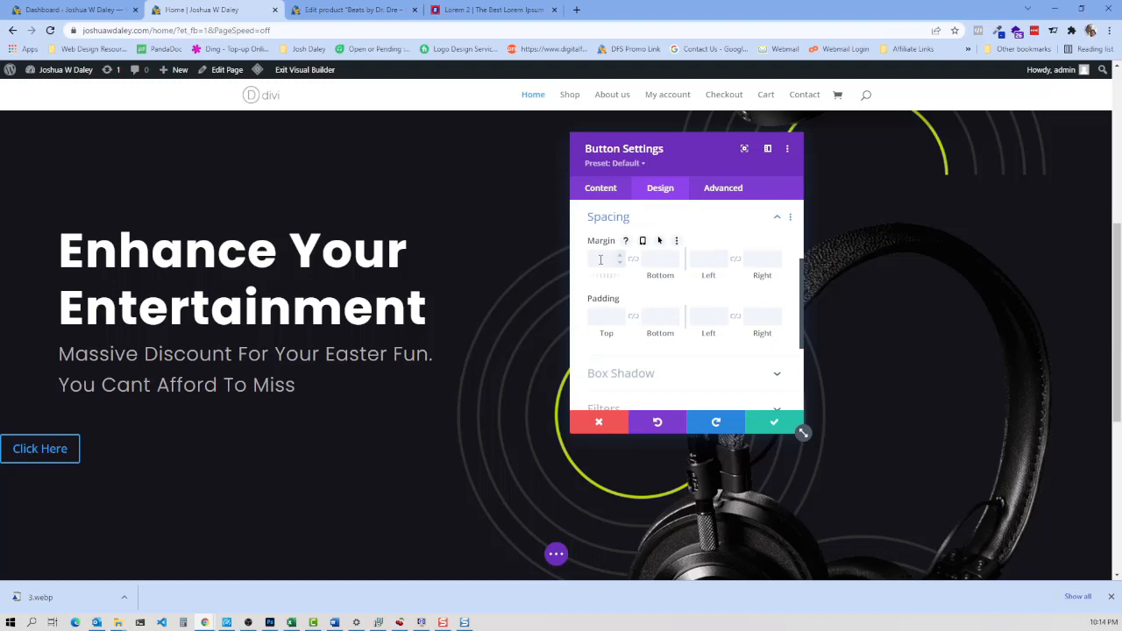
{"action": "left_click", "coordinate": [699, 260]}
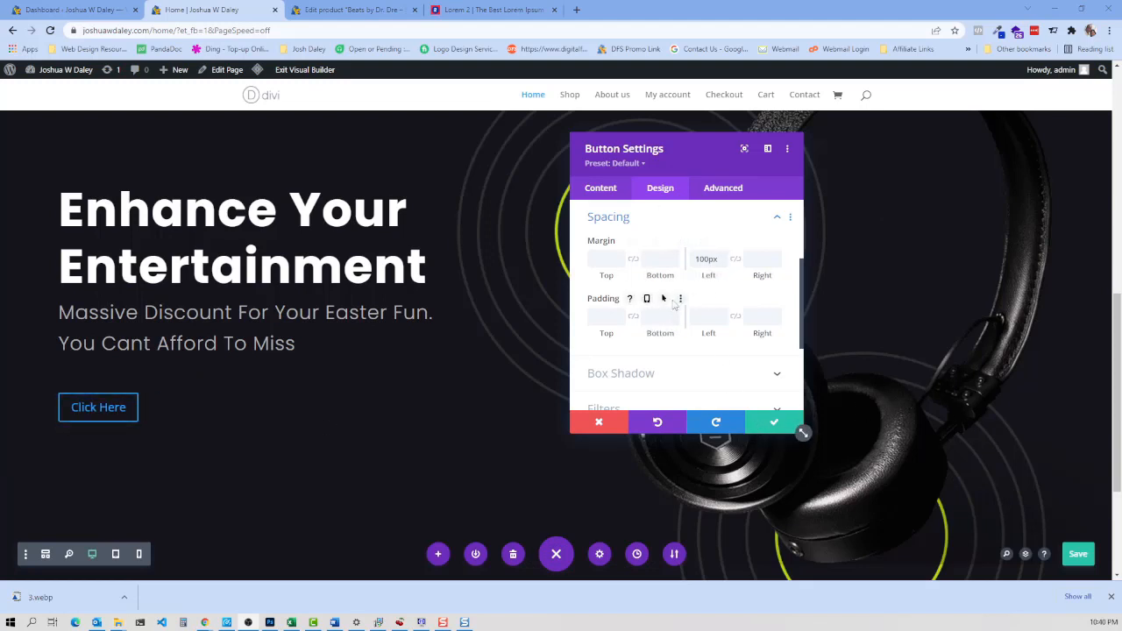
Enable custom styles for the button and set its text color to white (#ffffff)
{"action": "scroll", "coordinate": [662, 307], "scroll_direction": "up", "scroll_amount": 1}
{"action": "left_click", "coordinate": [676, 242]}
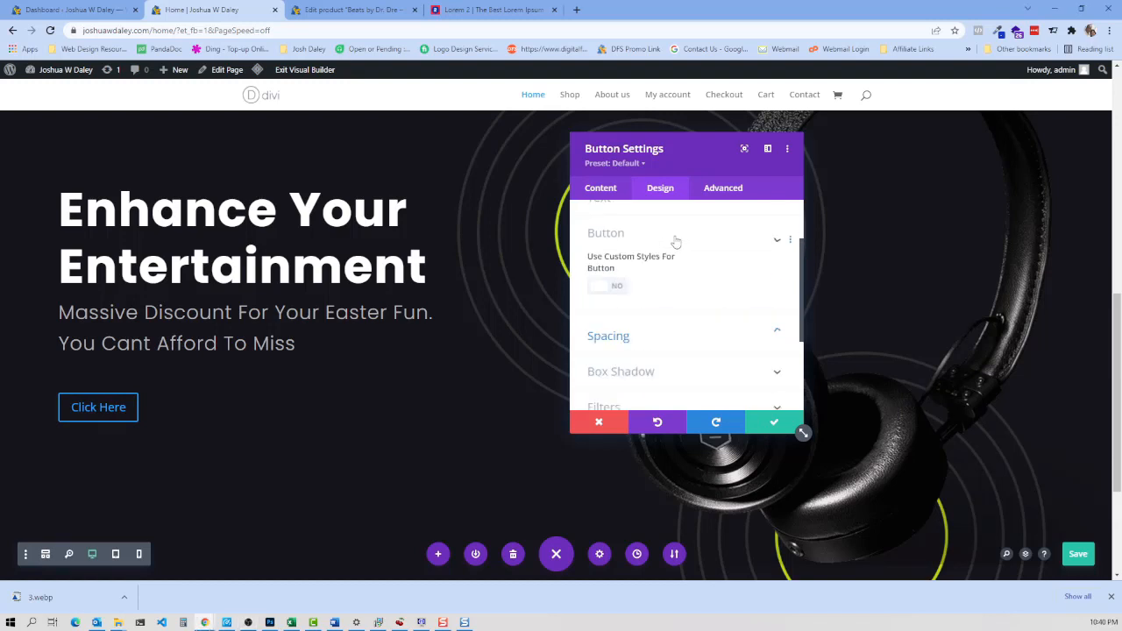
{"action": "left_click", "coordinate": [599, 272]}
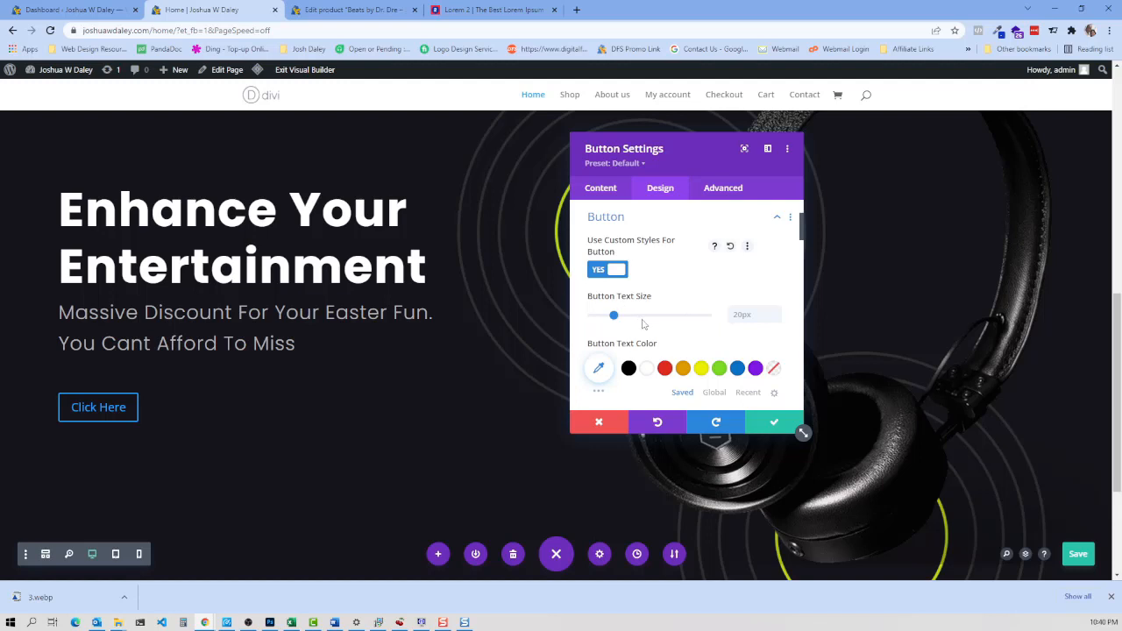
{"action": "scroll", "coordinate": [643, 325], "scroll_direction": "down", "scroll_amount": 1}
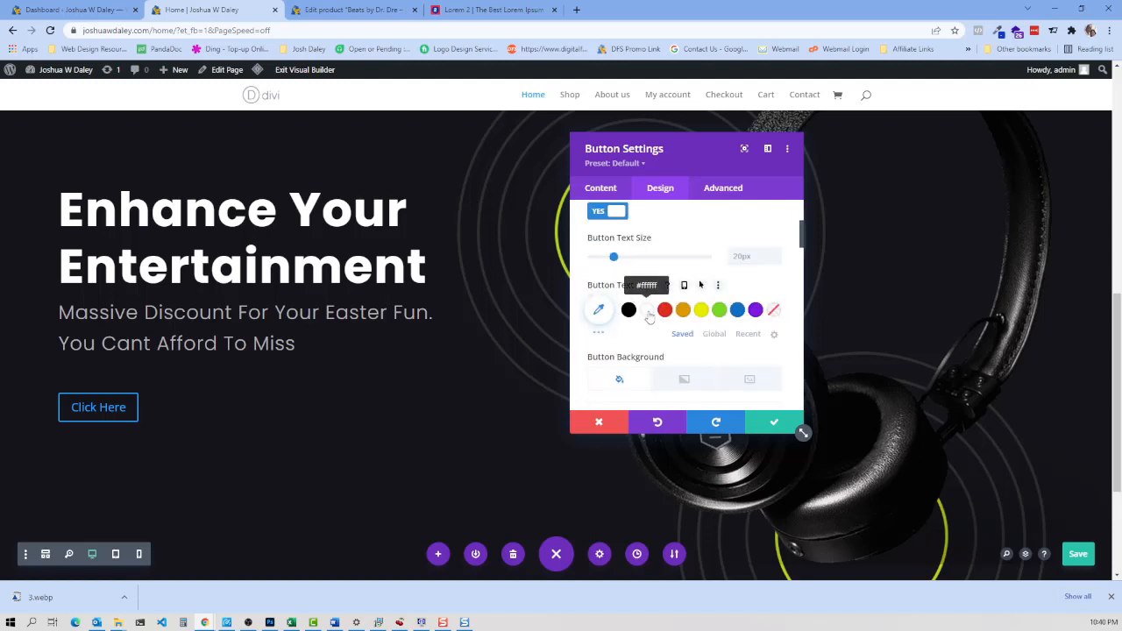
{"action": "left_click", "coordinate": [648, 314]}
Set the button background to the copied lime green color A2D729
{"action": "scroll", "coordinate": [662, 320], "scroll_direction": "down", "scroll_amount": 3}
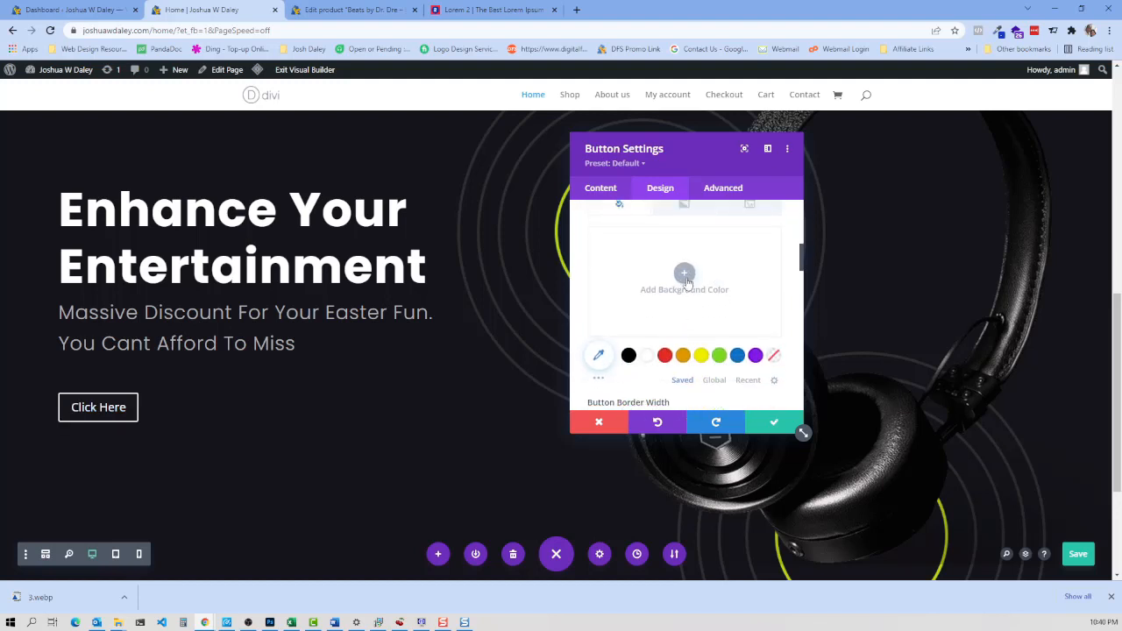
{"action": "left_click", "coordinate": [601, 370]}
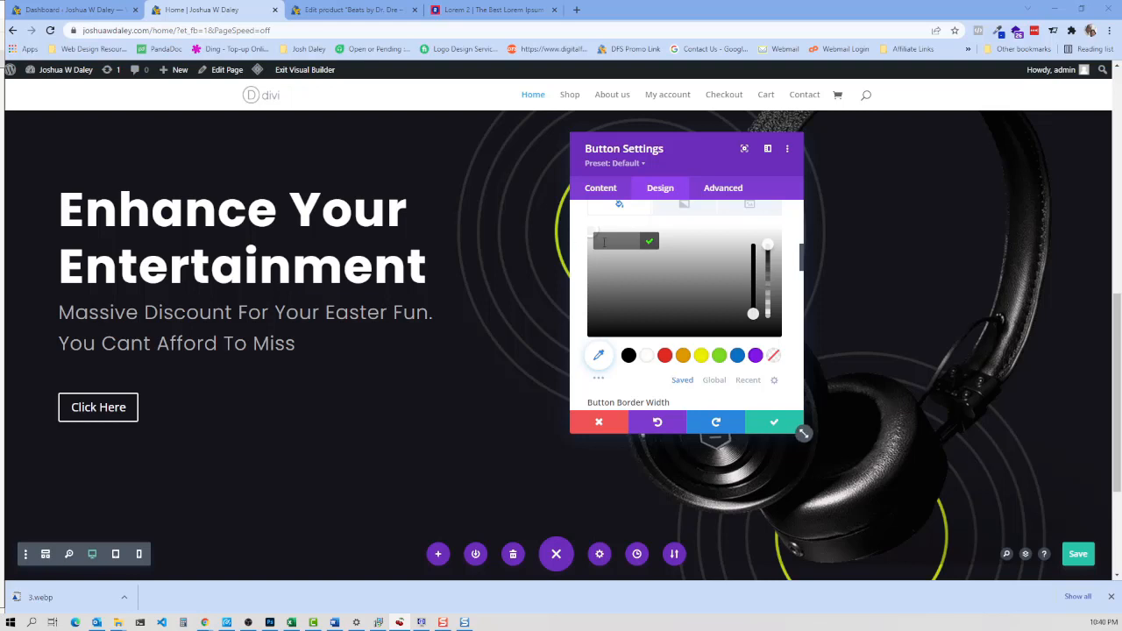
{"action": "right_click", "coordinate": [618, 244]}
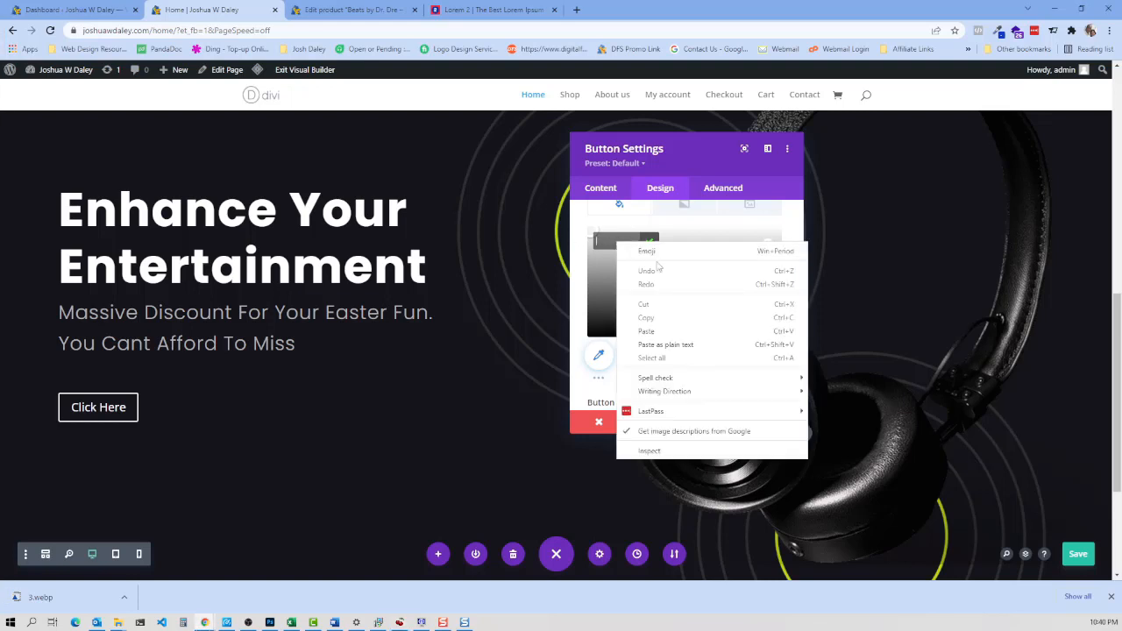
{"action": "left_click", "coordinate": [646, 332]}
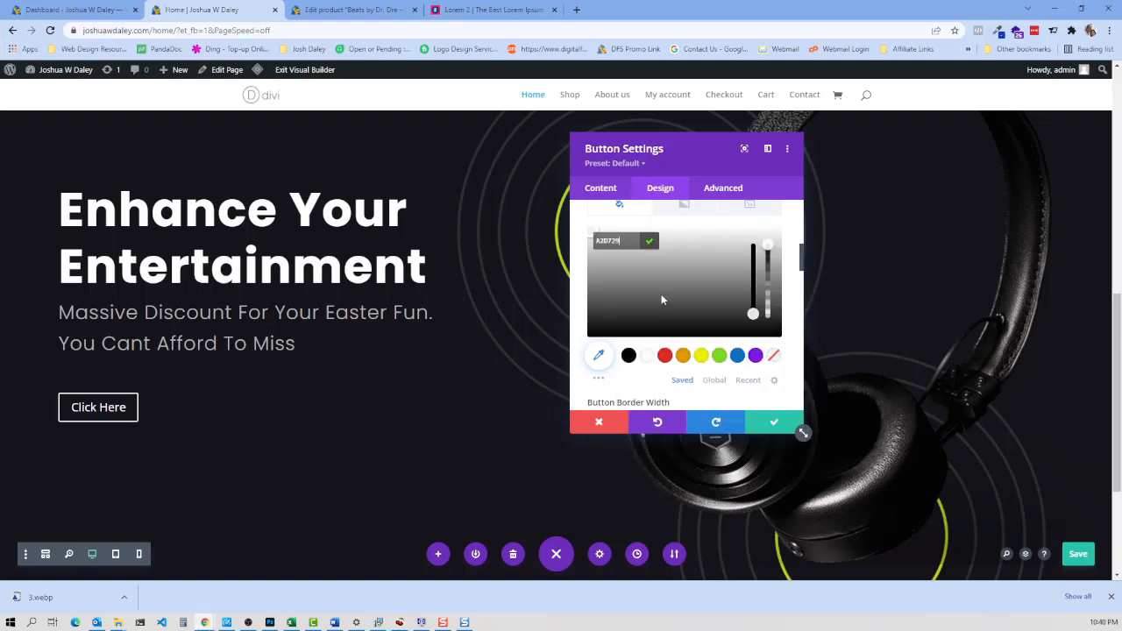
{"action": "left_click", "coordinate": [650, 244]}
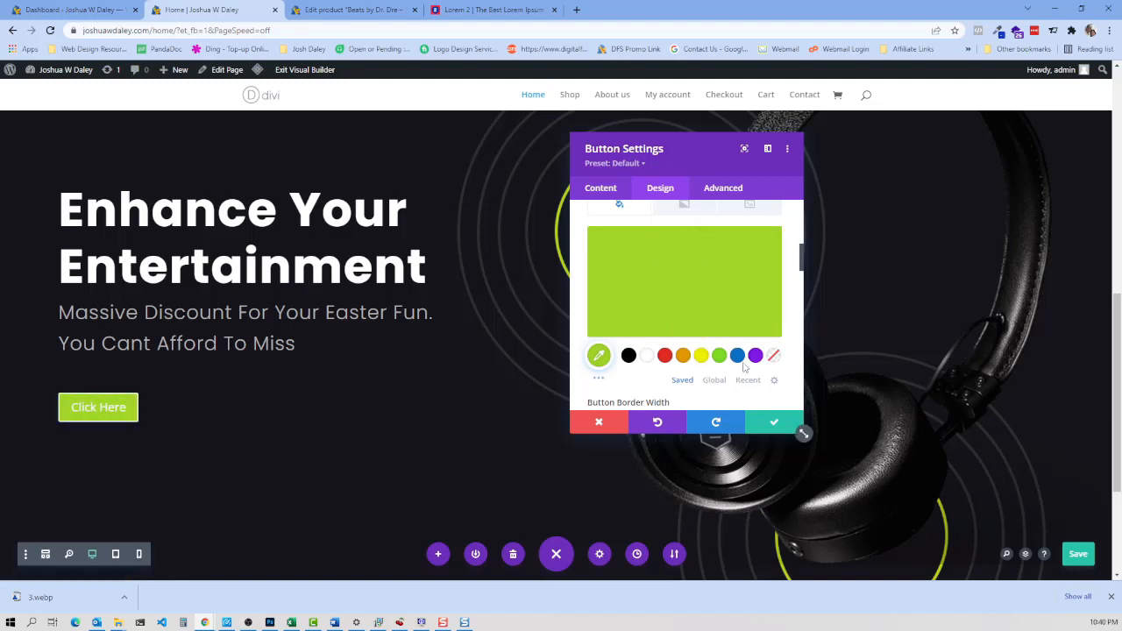
Set the button border width to 1px and the border radius to 10px
{"action": "scroll", "coordinate": [744, 366], "scroll_direction": "down", "scroll_amount": 1}
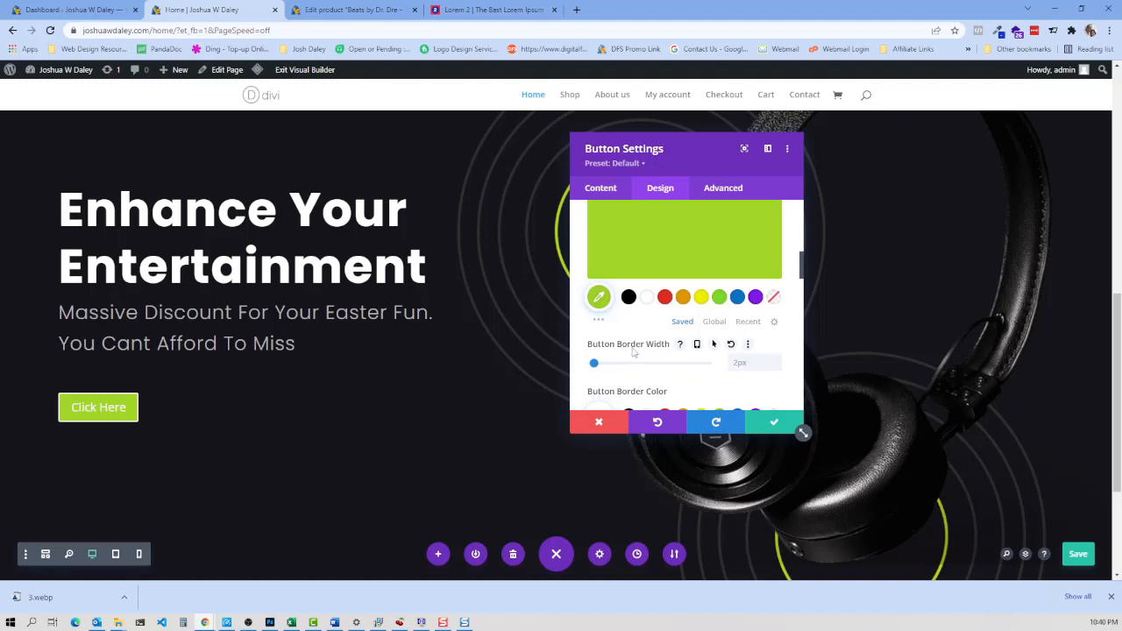
{"action": "left_click", "coordinate": [776, 367]}
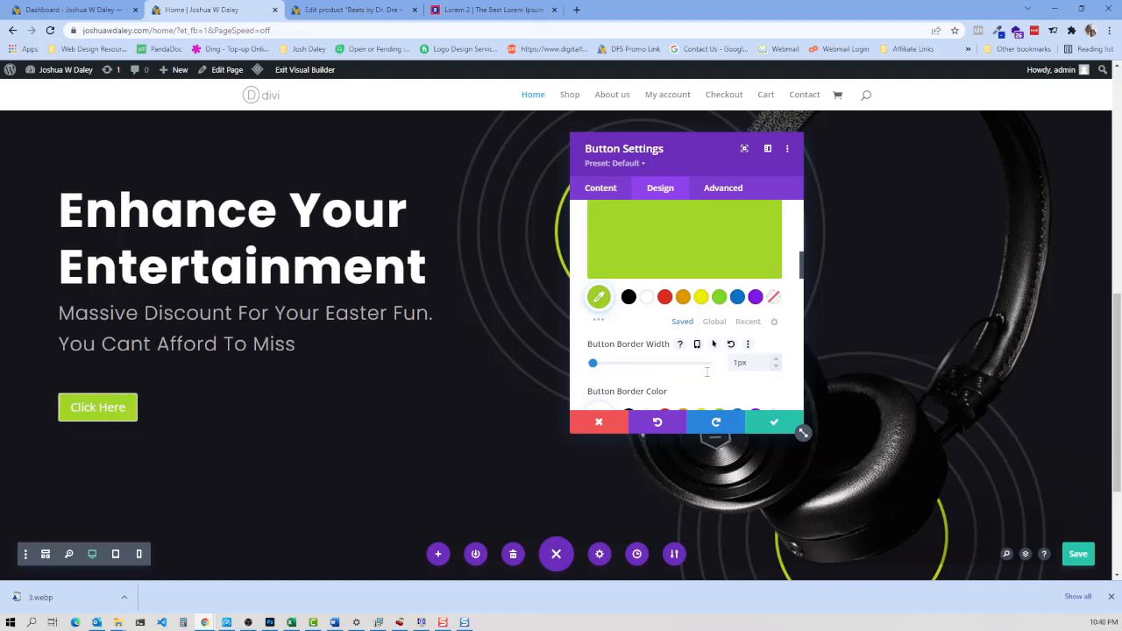
{"action": "scroll", "coordinate": [640, 342], "scroll_direction": "down", "scroll_amount": 1}
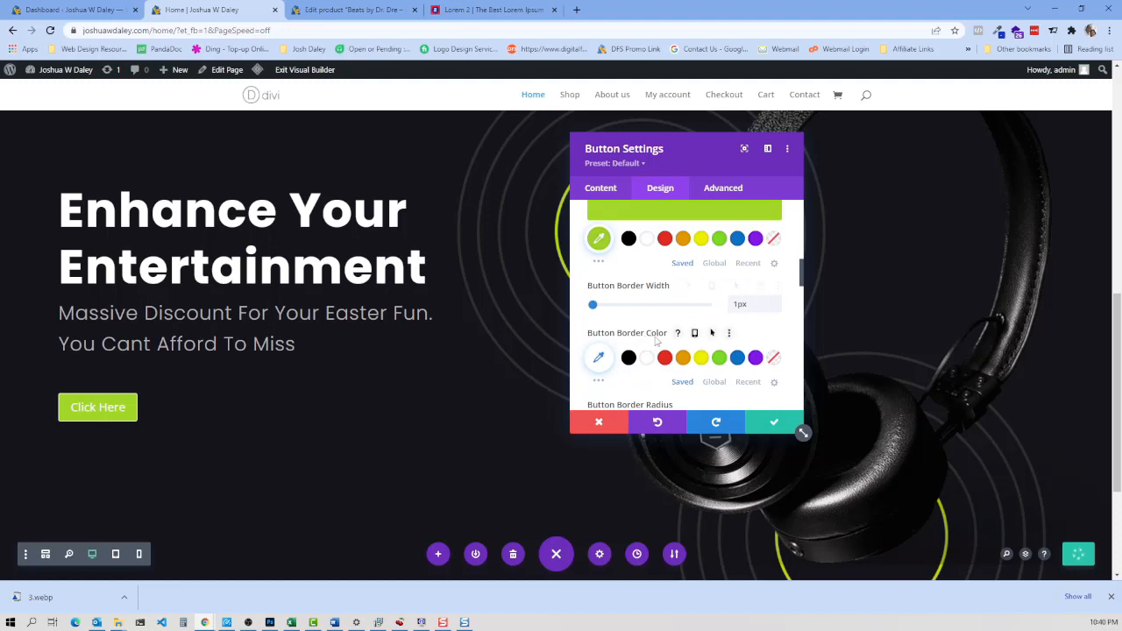
{"action": "scroll", "coordinate": [656, 324], "scroll_direction": "down", "scroll_amount": 2}
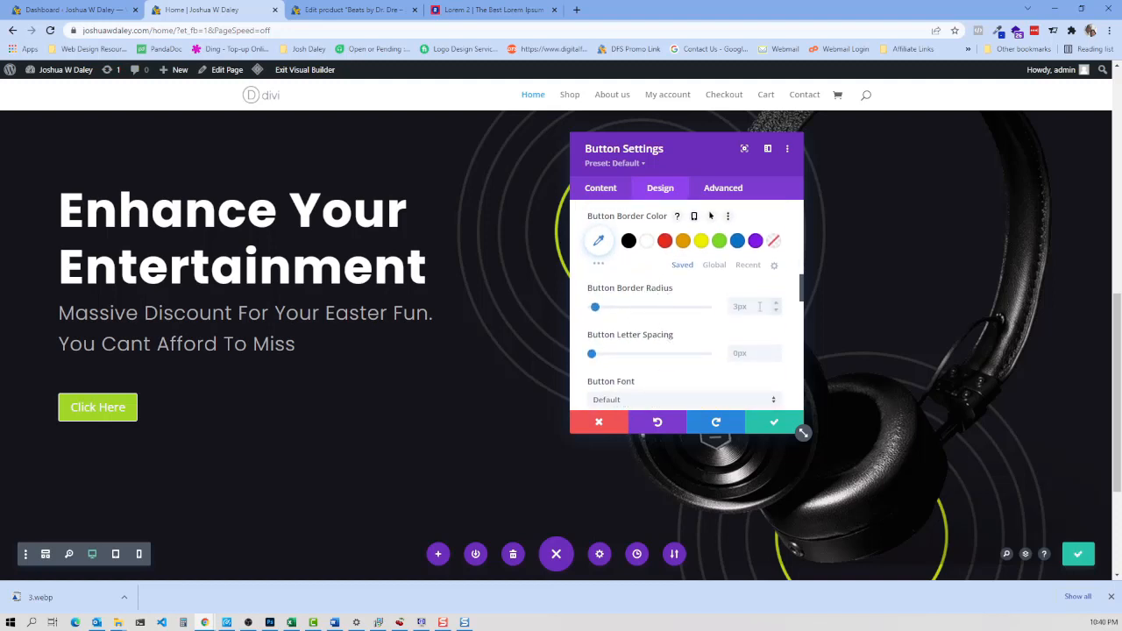
{"action": "left_click", "coordinate": [760, 306]}
{"action": "type", "text": "10"}
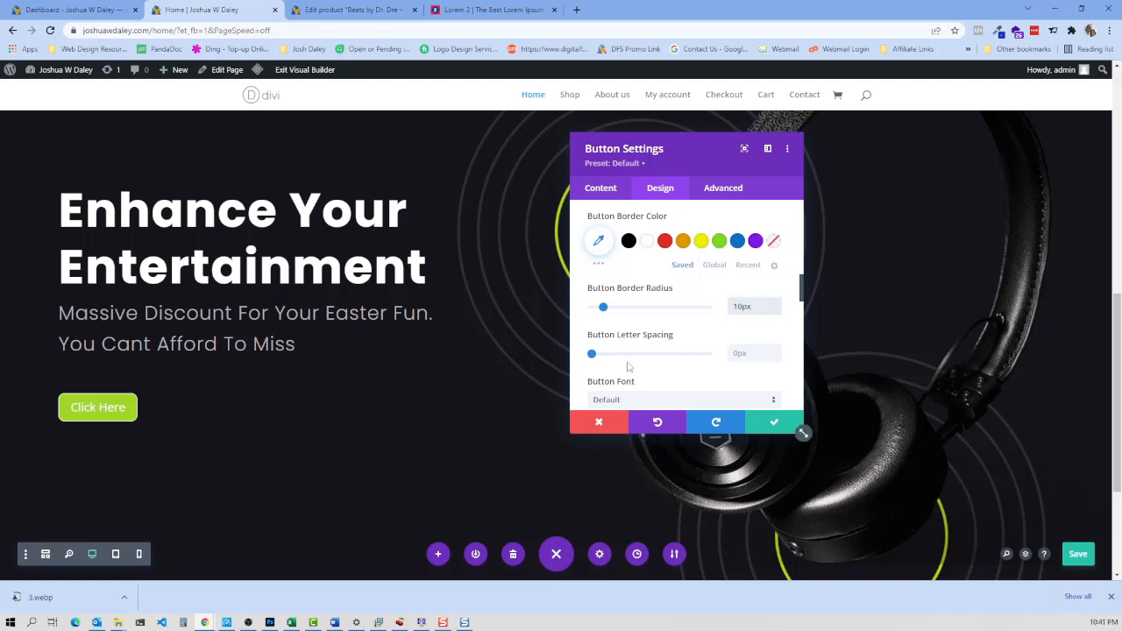
Set the button letter spacing to 2px and change the button font to Poppins
{"action": "left_click", "coordinate": [776, 351]}
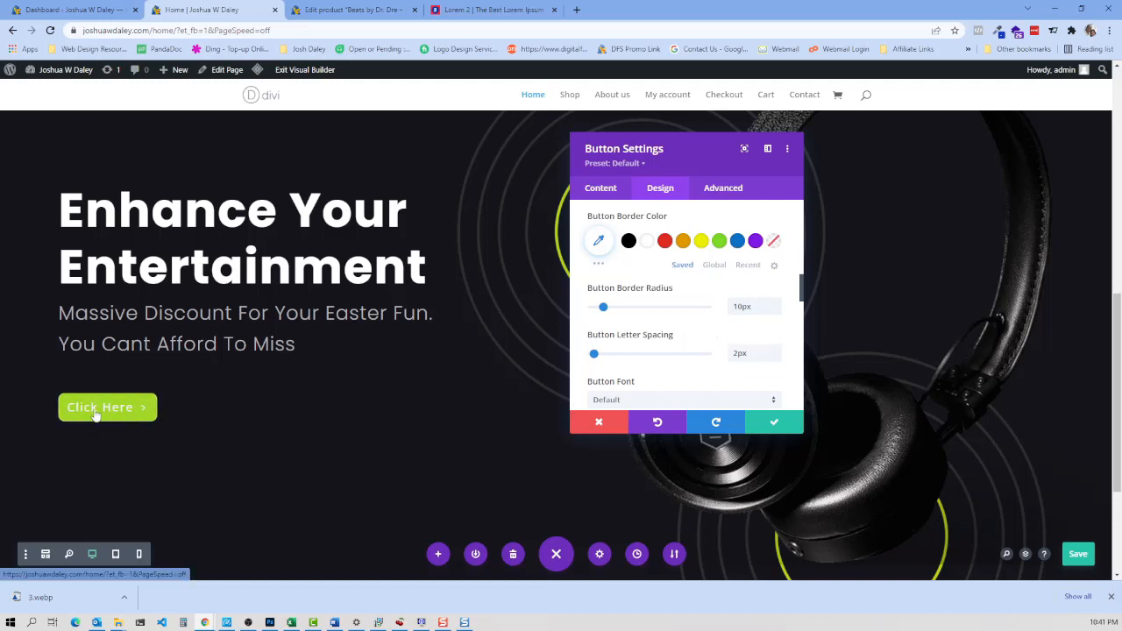
{"action": "scroll", "coordinate": [686, 366], "scroll_direction": "up", "scroll_amount": 2}
{"action": "scroll", "coordinate": [687, 366], "scroll_direction": "up", "scroll_amount": 1}
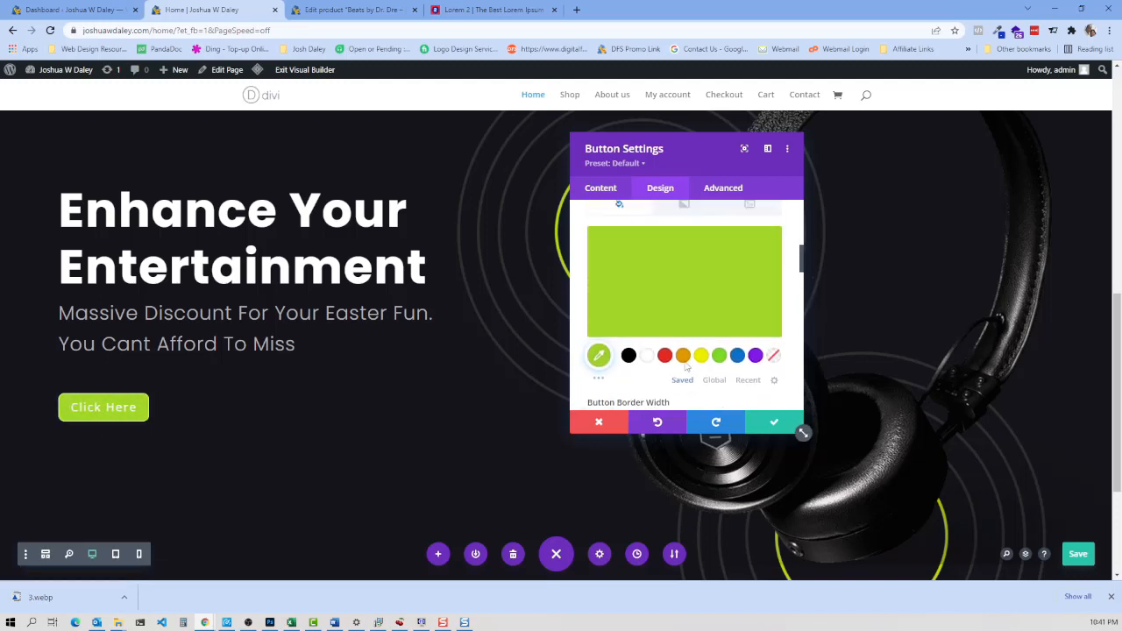
{"action": "scroll", "coordinate": [683, 359], "scroll_direction": "down", "scroll_amount": 3}
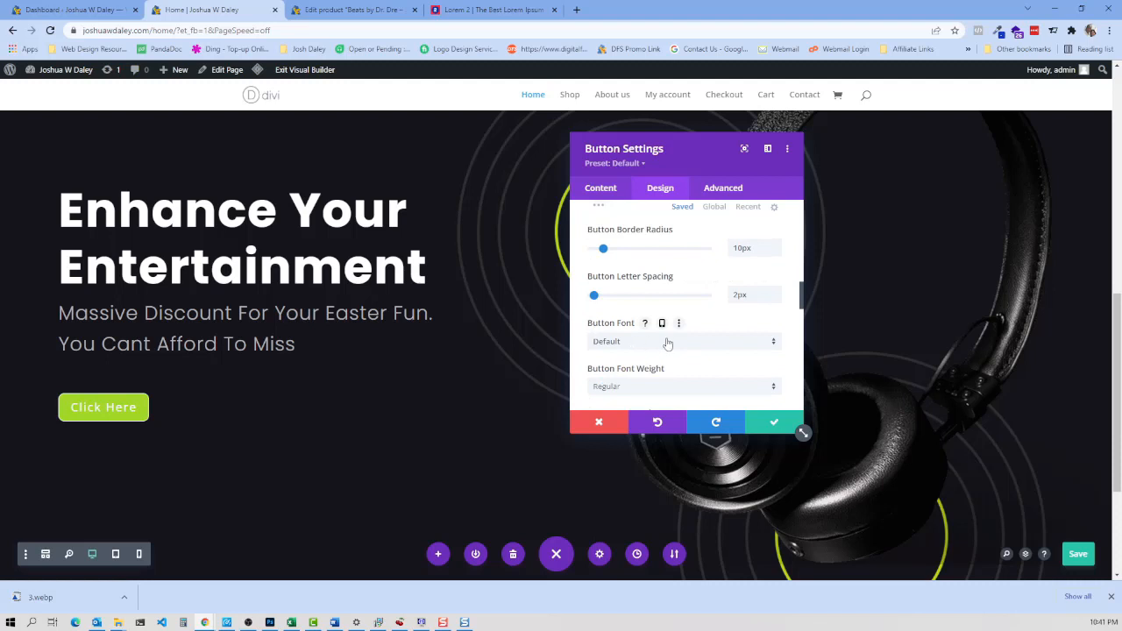
{"action": "scroll", "coordinate": [667, 344], "scroll_direction": "up", "scroll_amount": 5}
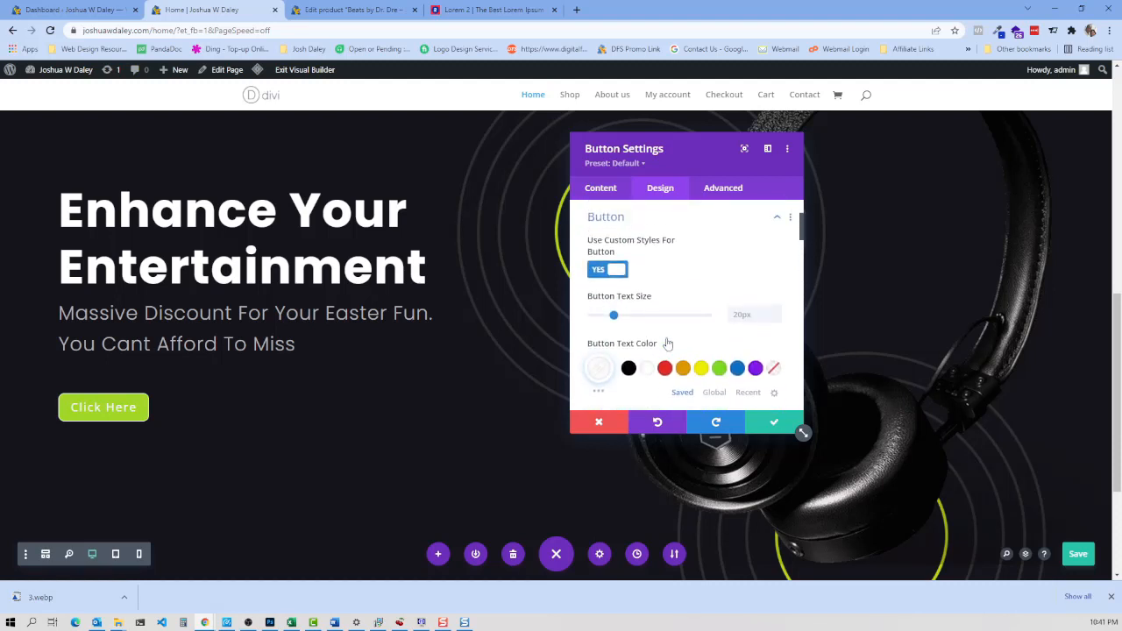
{"action": "scroll", "coordinate": [724, 325], "scroll_direction": "down", "scroll_amount": 1}
{"action": "scroll", "coordinate": [724, 326], "scroll_direction": "down", "scroll_amount": 4}
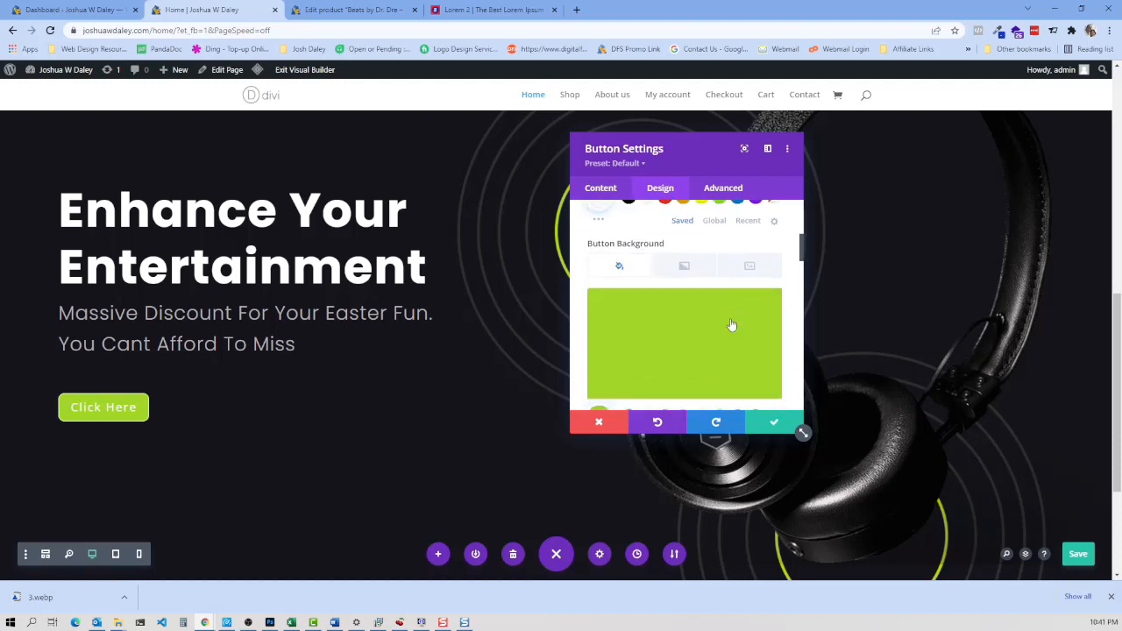
{"action": "scroll", "coordinate": [725, 326], "scroll_direction": "down", "scroll_amount": 4}
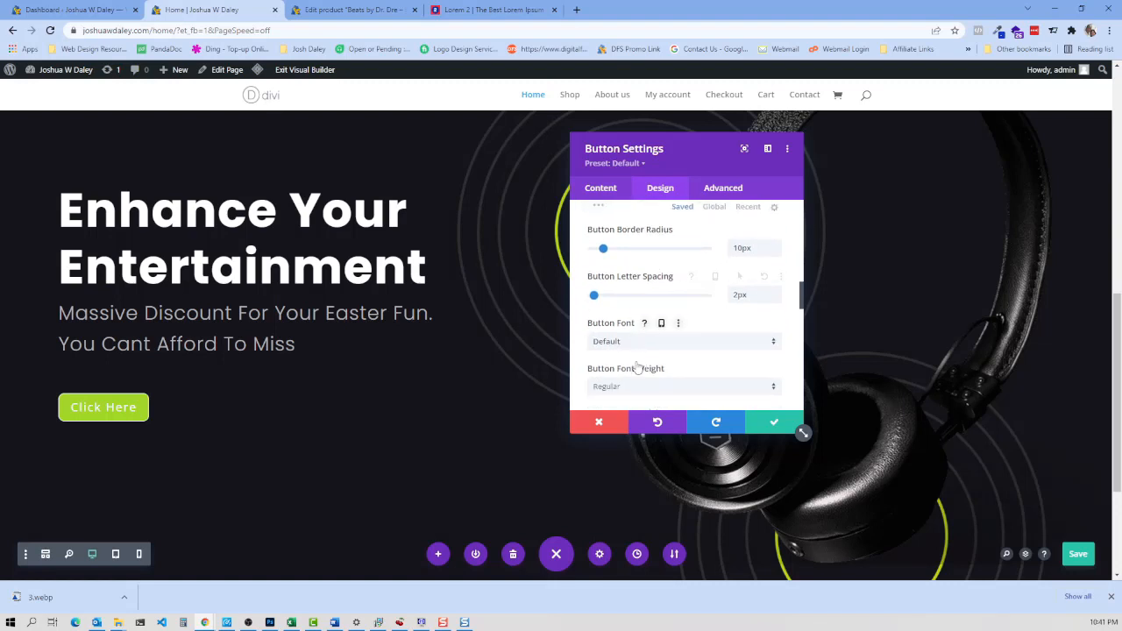
{"action": "left_click", "coordinate": [640, 350]}
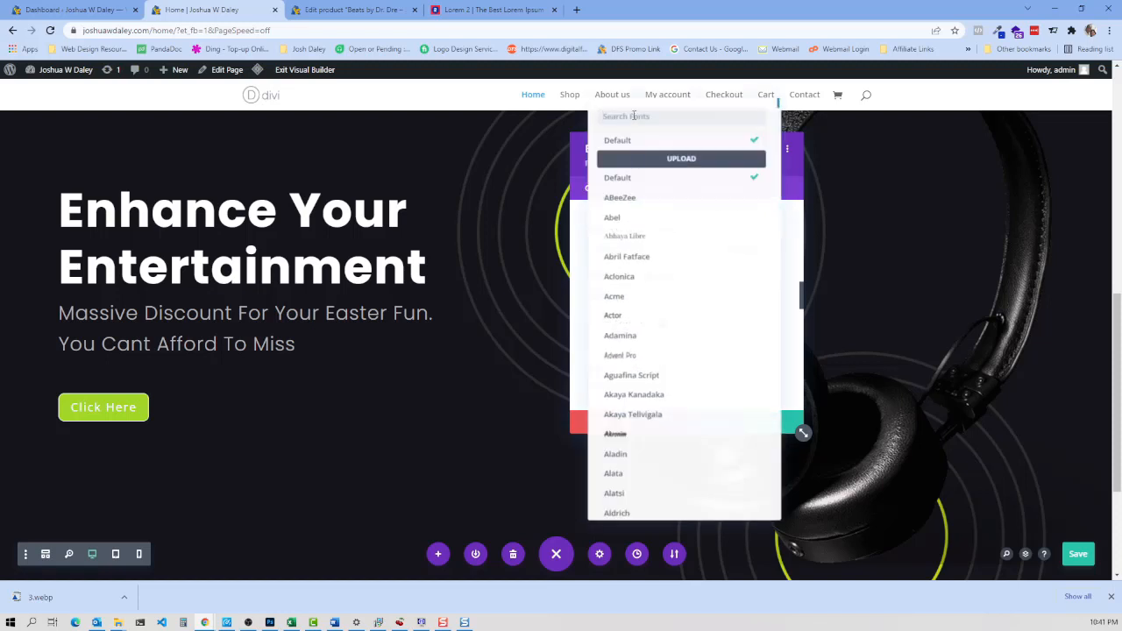
{"action": "type", "text": "pop"}
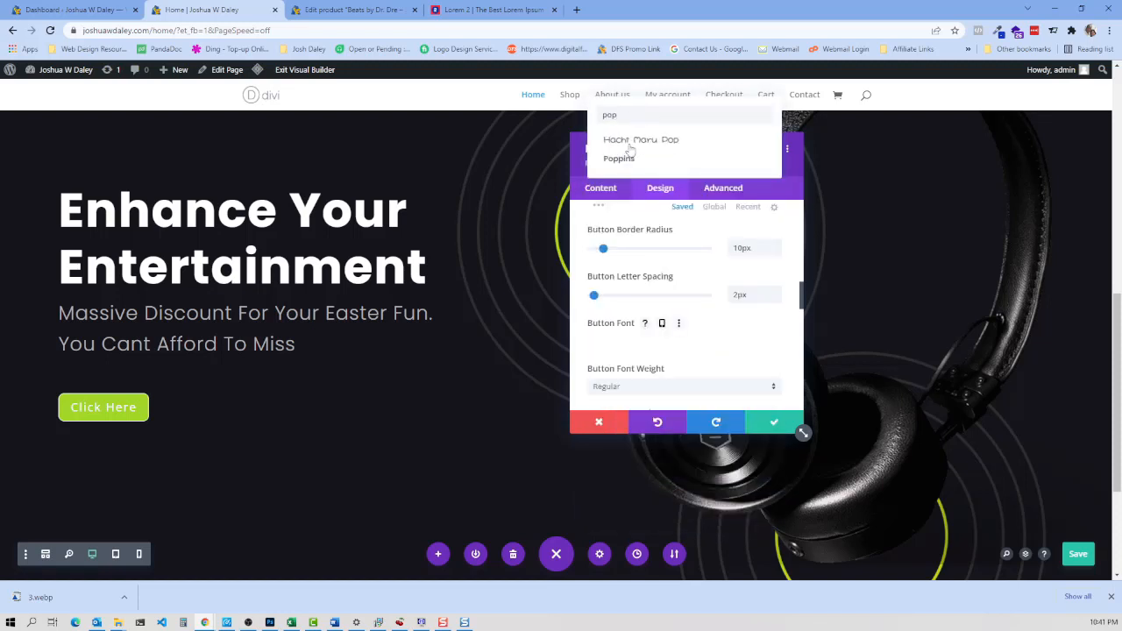
{"action": "left_click", "coordinate": [626, 160]}
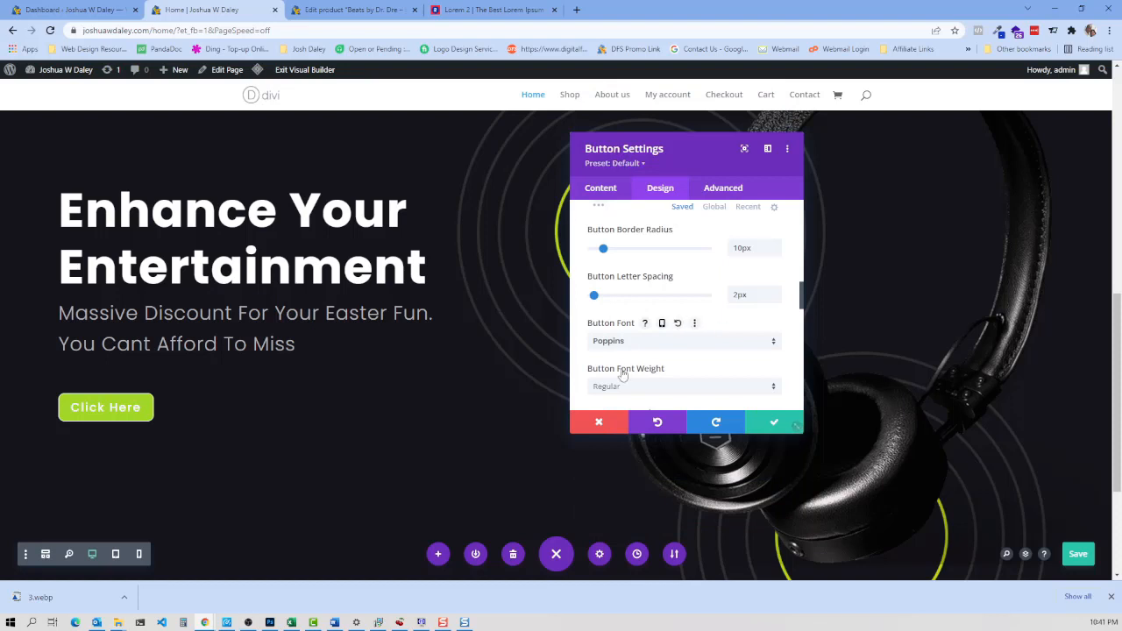
Set the button font weight to Light, and save both the Button module and the page
{"action": "left_click", "coordinate": [649, 387]}
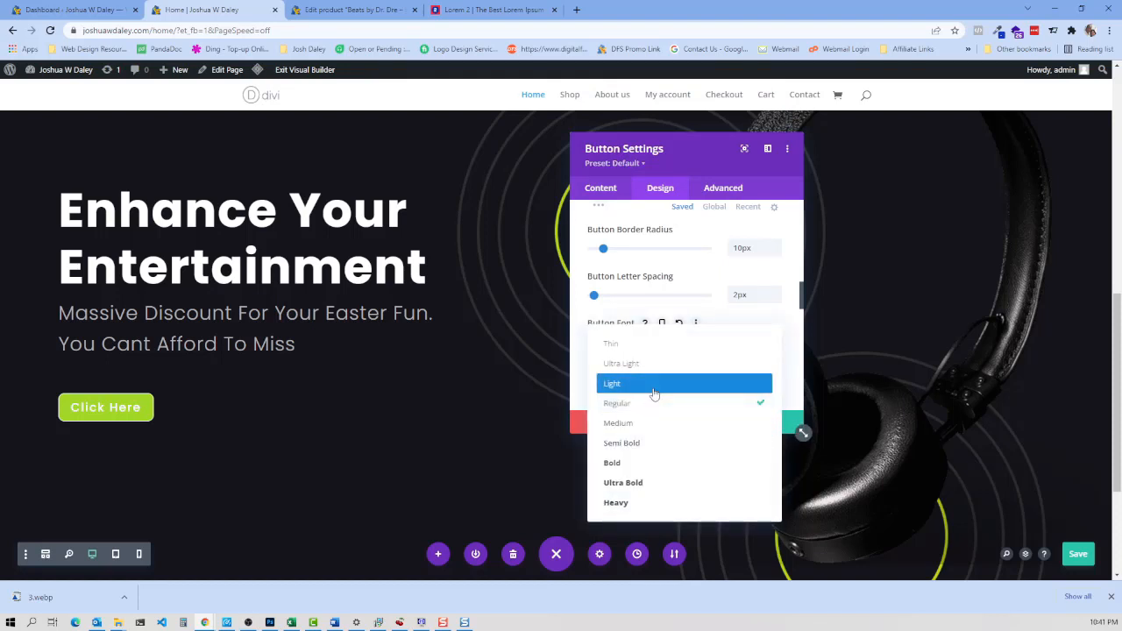
{"action": "left_click", "coordinate": [654, 392]}
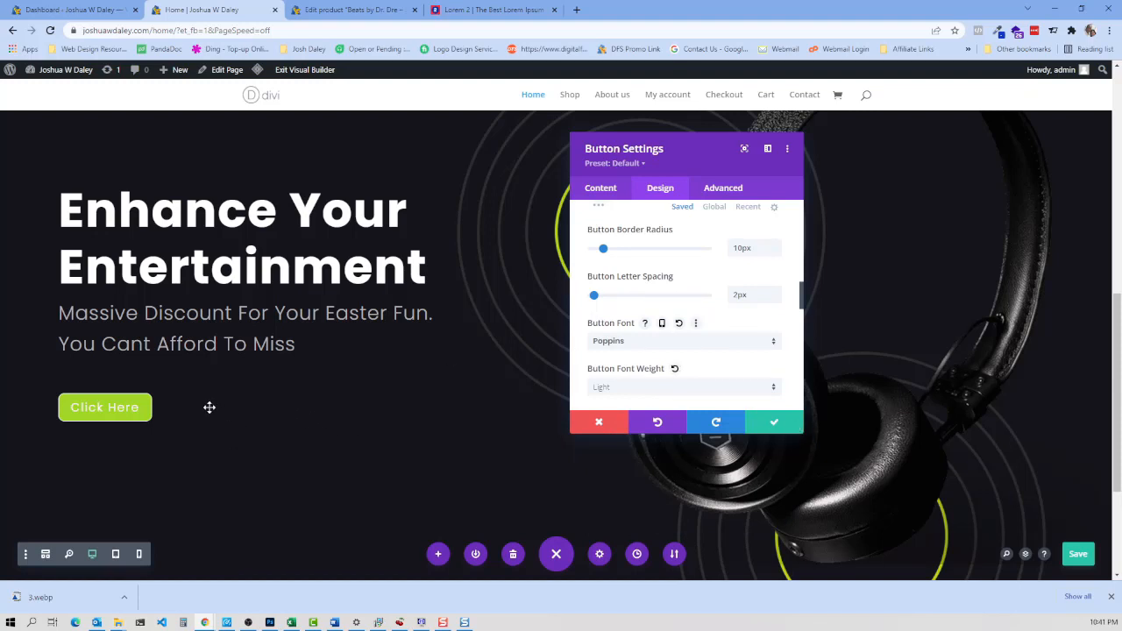
{"action": "left_click", "coordinate": [773, 426]}
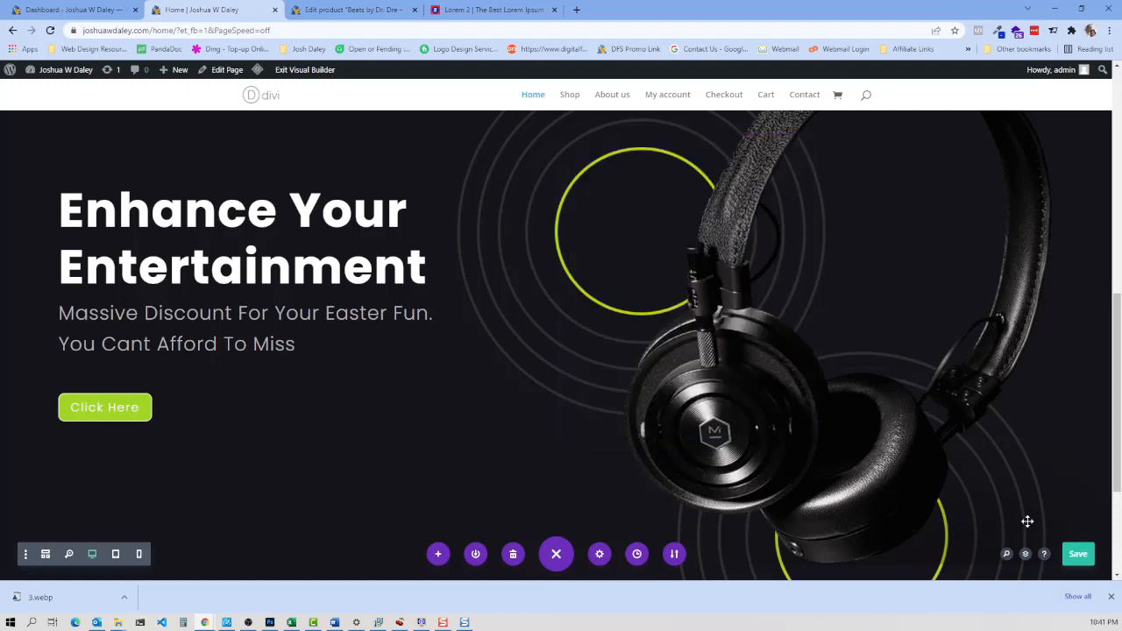
{"action": "left_click", "coordinate": [1079, 559]}
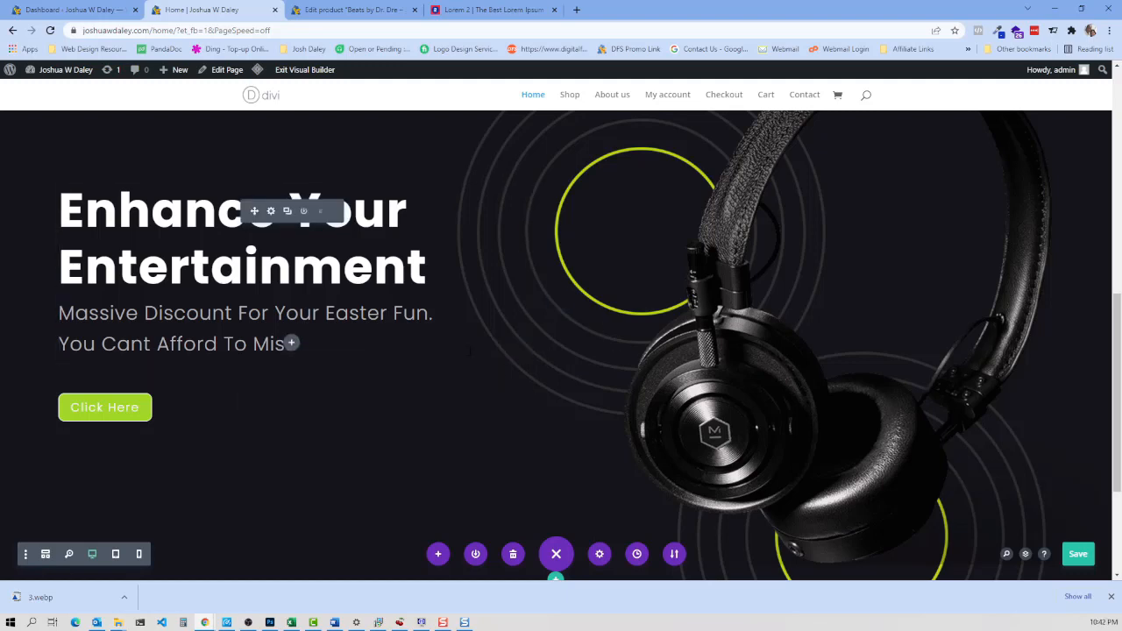
Delete the first section, "Supercharge Your Sales", in wireframe view and return to the visual layout
{"action": "scroll", "coordinate": [446, 376], "scroll_direction": "up", "scroll_amount": 4}
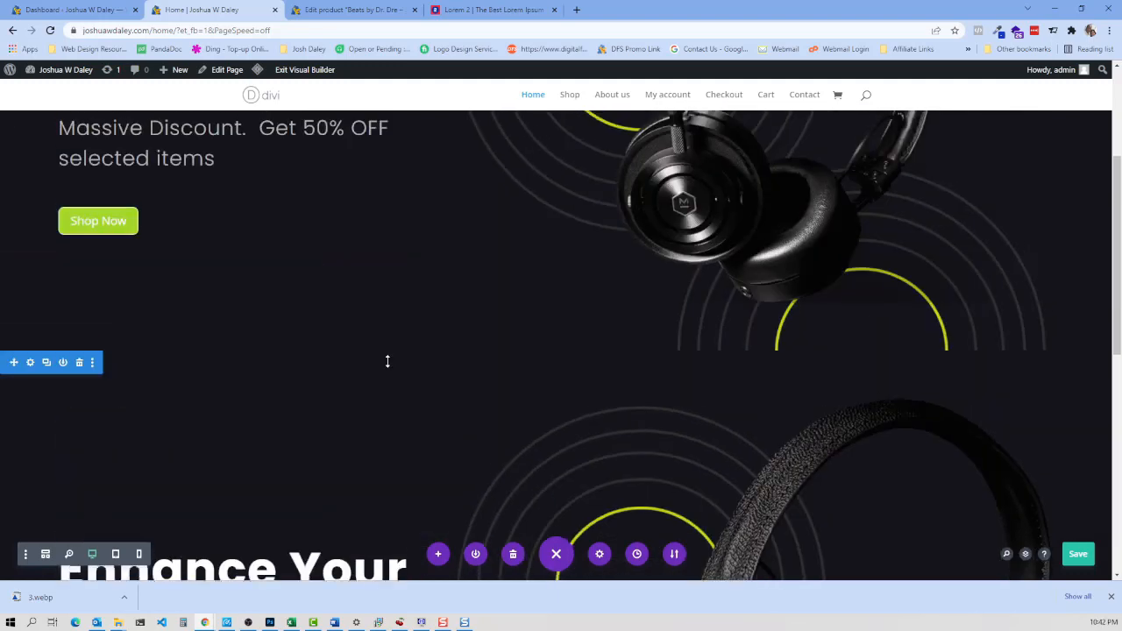
{"action": "scroll", "coordinate": [388, 362], "scroll_direction": "up", "scroll_amount": 3}
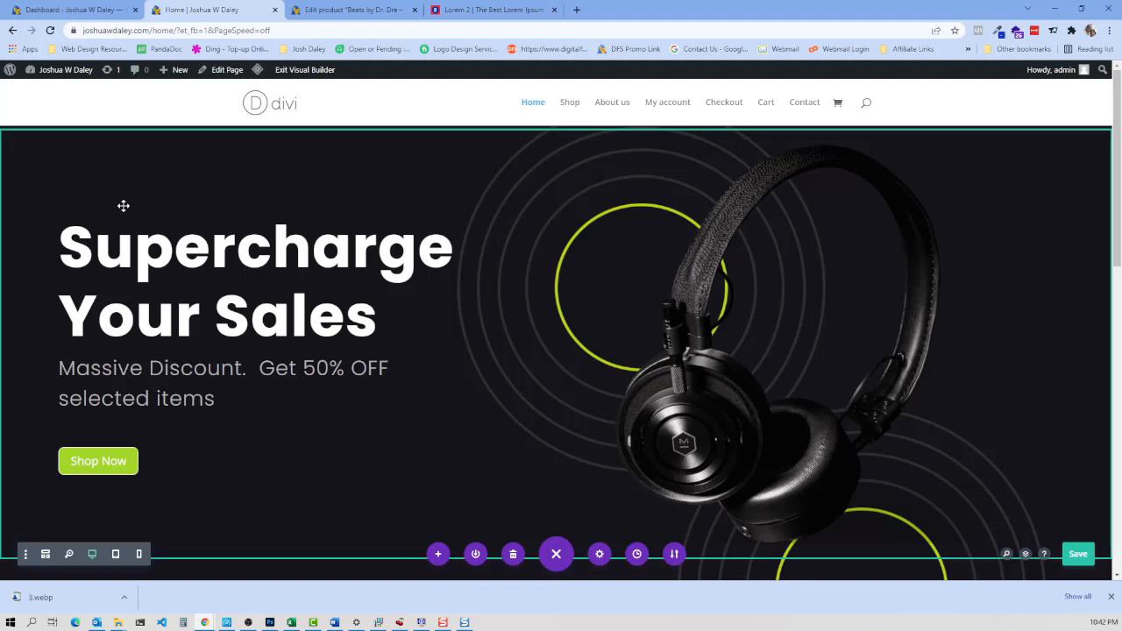
{"action": "left_click", "coordinate": [45, 556]}
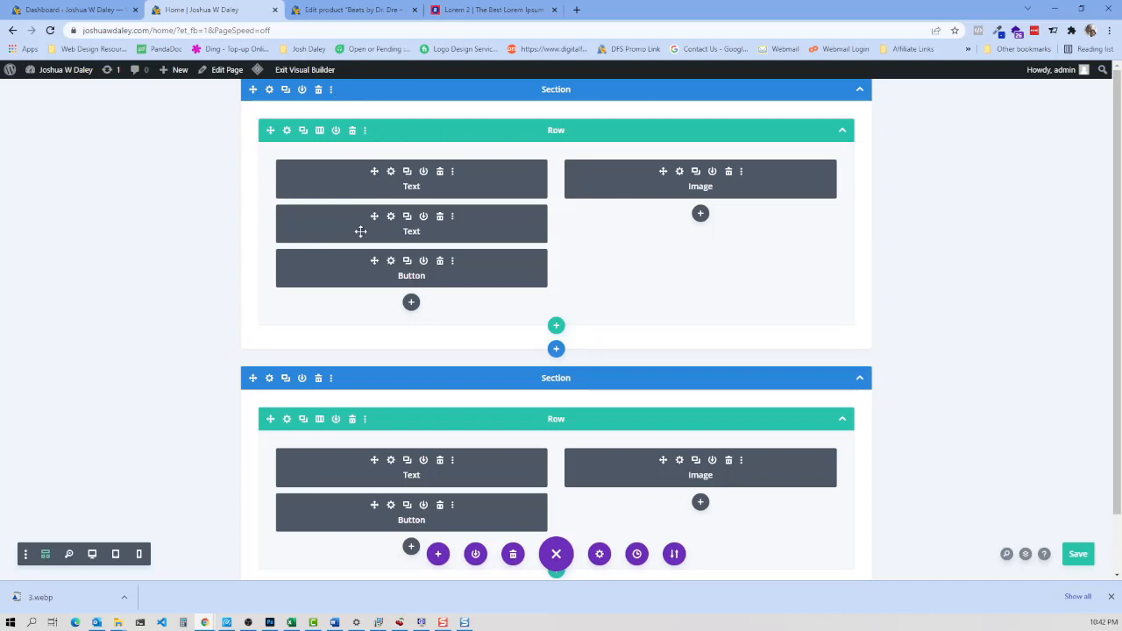
{"action": "left_click", "coordinate": [319, 89]}
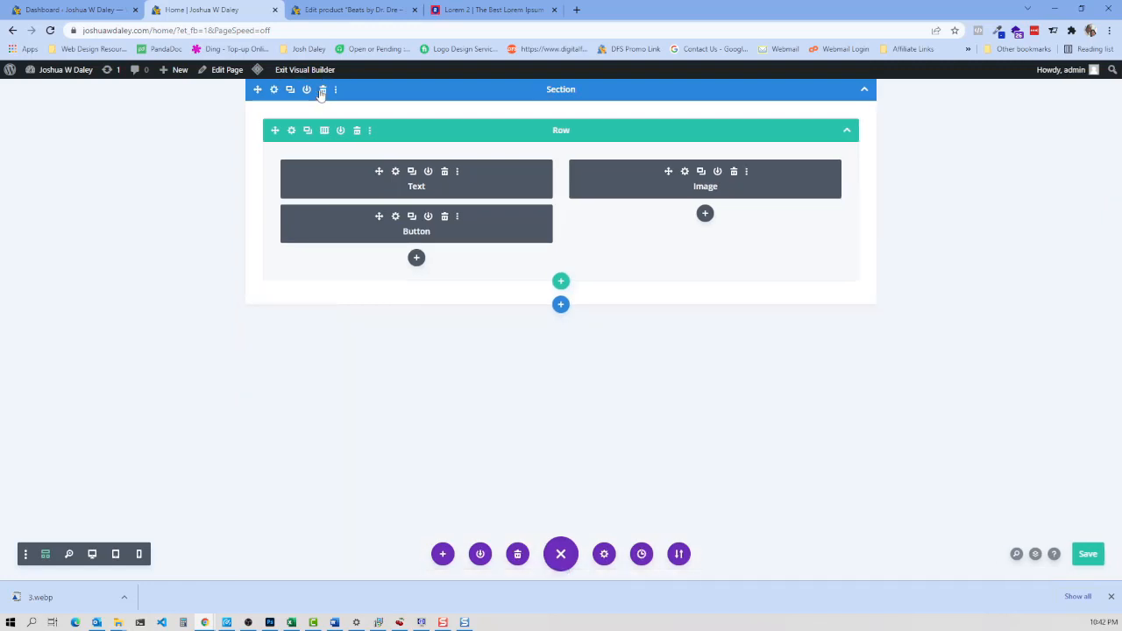
{"action": "left_click", "coordinate": [45, 556]}
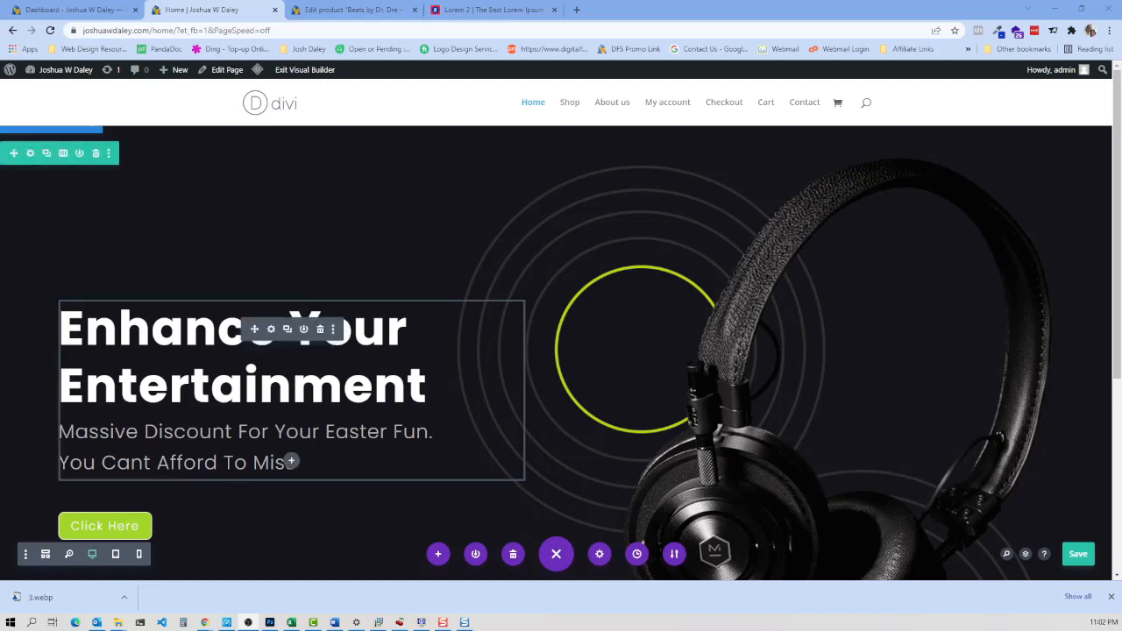
Check the saved color swatches offered for the heading text of the "Enhance Your Entertainment" text module
{"action": "left_click", "coordinate": [271, 329]}
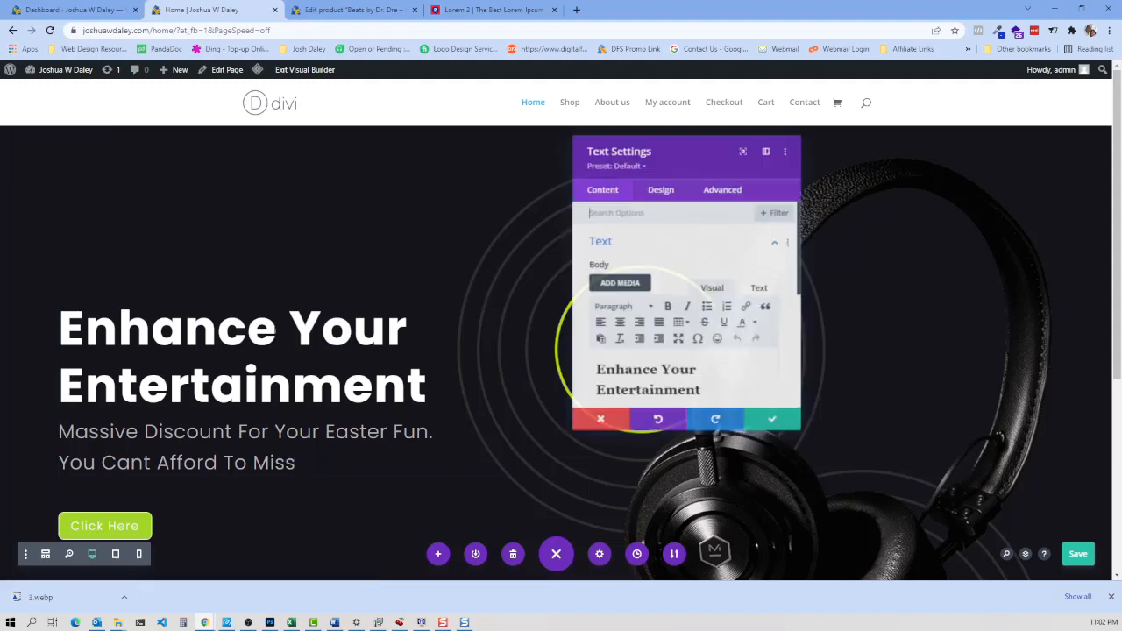
{"action": "left_click", "coordinate": [661, 189]}
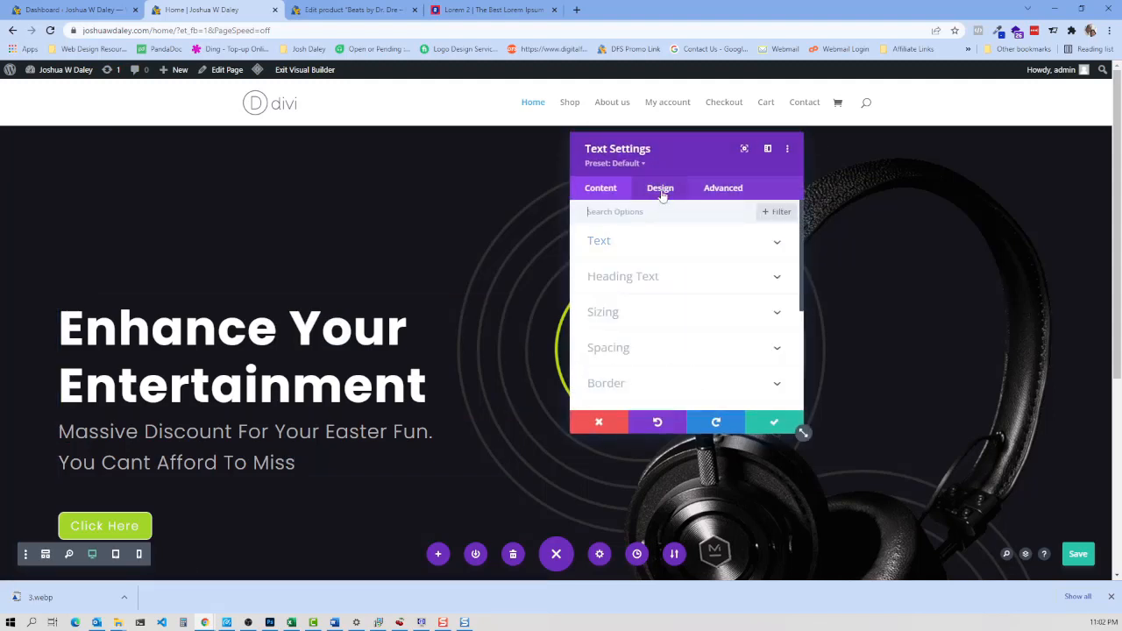
{"action": "left_click", "coordinate": [664, 279]}
{"action": "scroll", "coordinate": [688, 294], "scroll_direction": "down", "scroll_amount": 3}
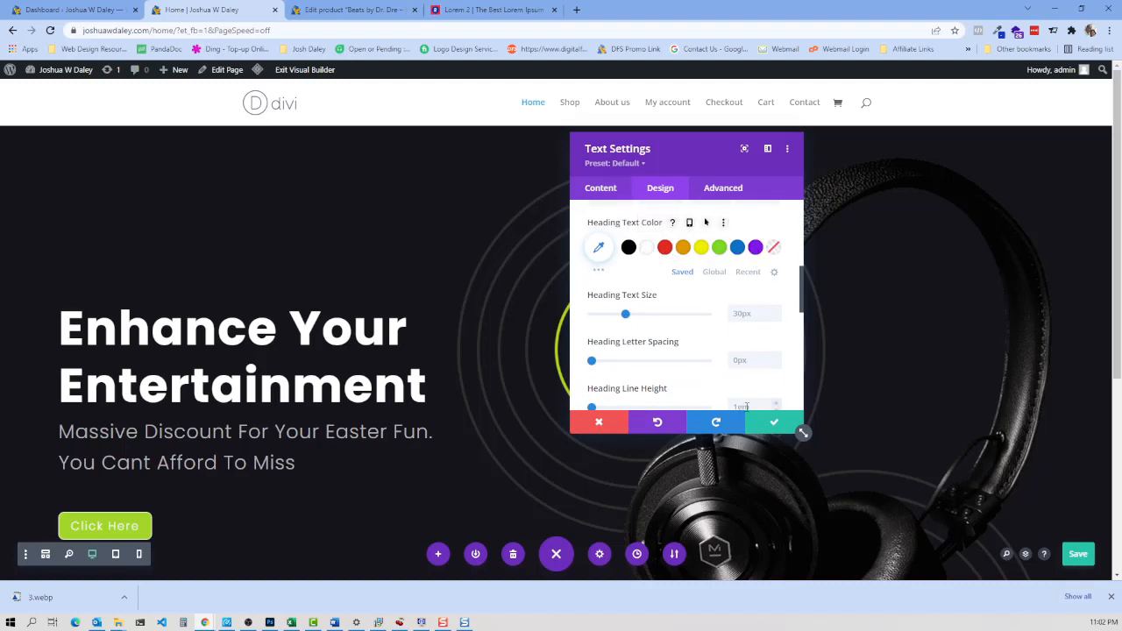
{"action": "left_click", "coordinate": [777, 424]}
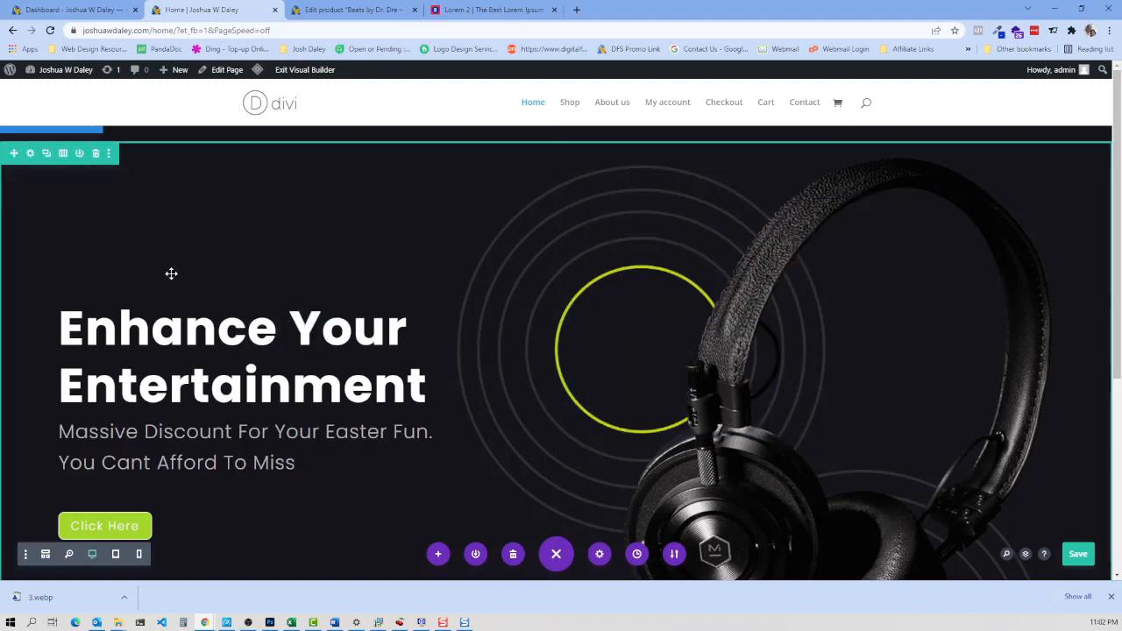
Open the WordPress dashboard in a new browser tab and go to the Divi Theme Options
{"action": "mouse_move", "coordinate": [65, 72]}
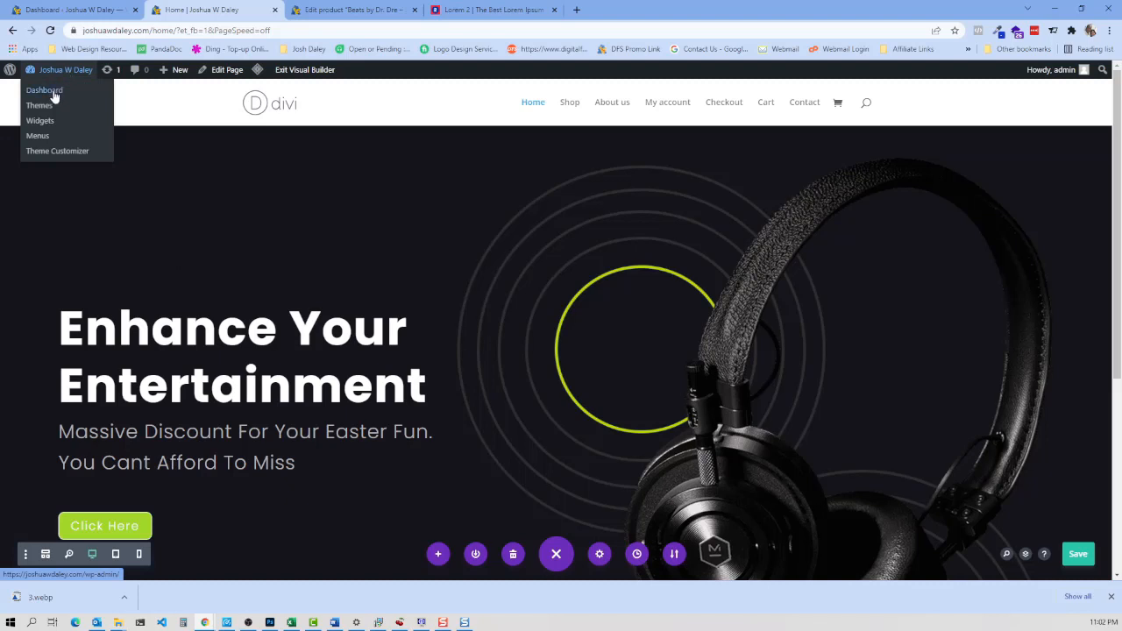
{"action": "right_click", "coordinate": [55, 94]}
{"action": "left_click", "coordinate": [97, 100]}
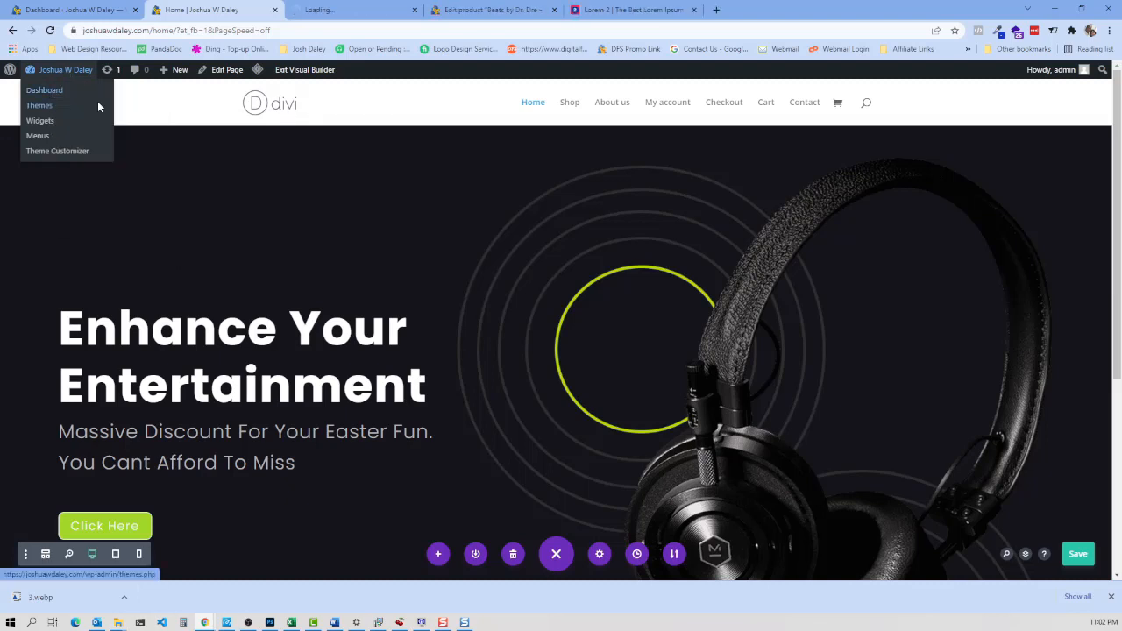
{"action": "left_click", "coordinate": [344, 11]}
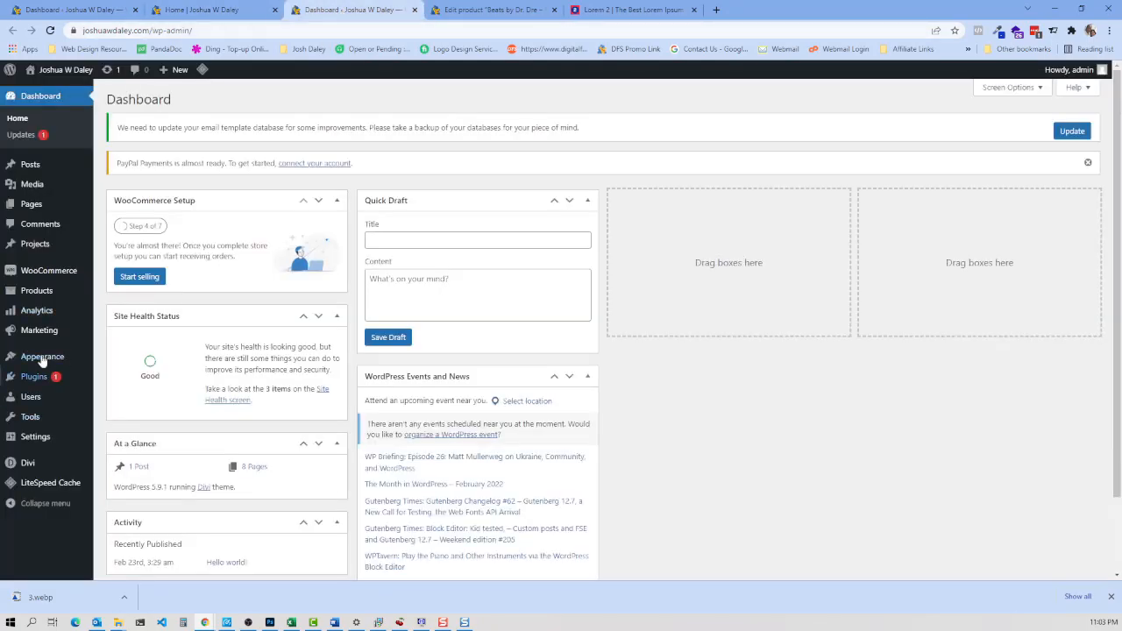
{"action": "mouse_move", "coordinate": [32, 464]}
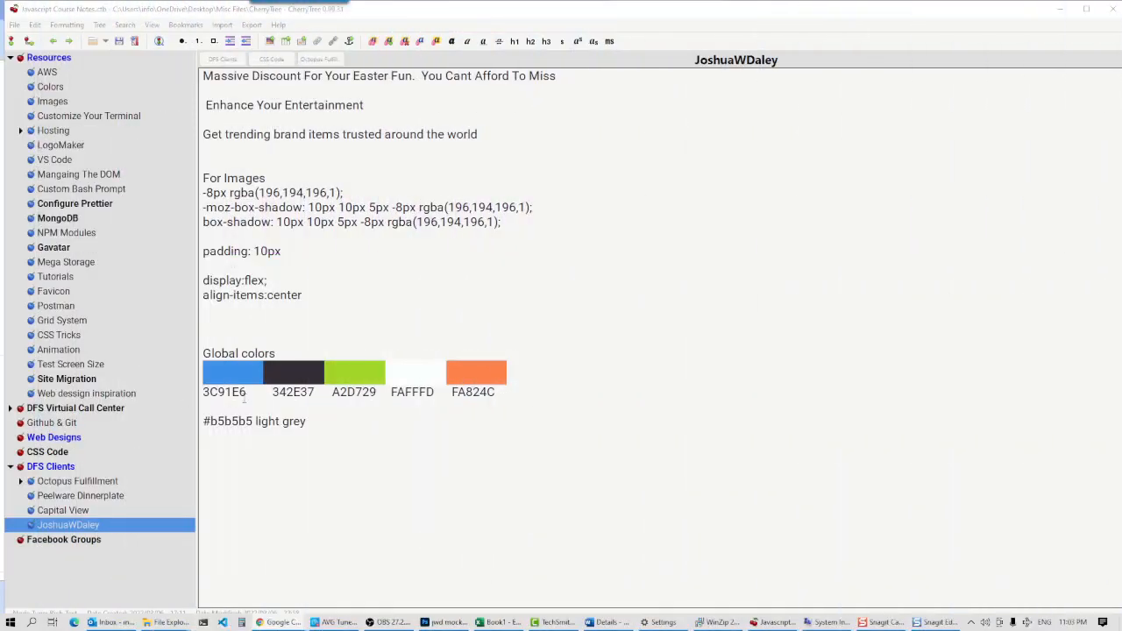
Copy the hex code 3C91E6 from the CherryTree notes and apply it to the red swatch of the Divi default color palette
{"action": "double_click", "coordinate": [246, 393]}
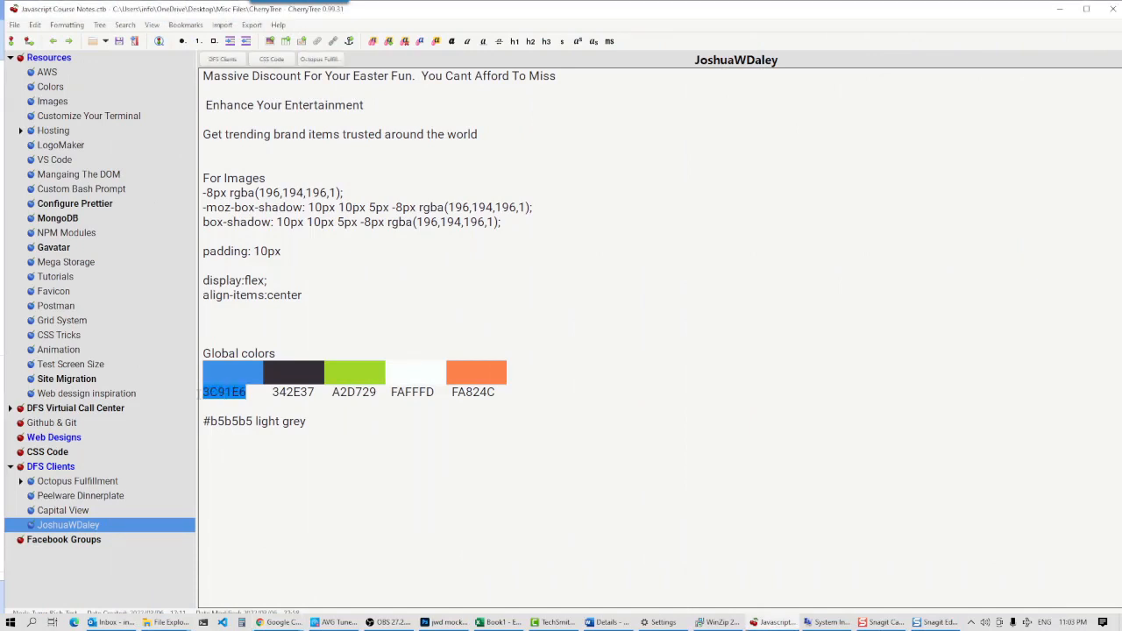
{"action": "right_click", "coordinate": [218, 395]}
{"action": "left_click", "coordinate": [247, 117]}
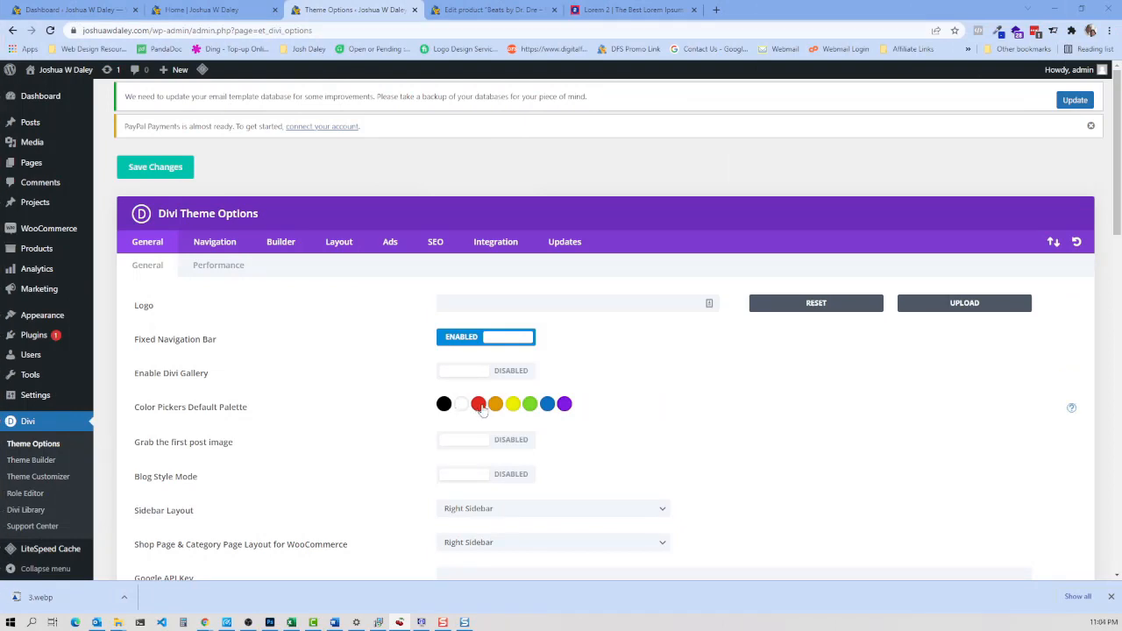
{"action": "left_click", "coordinate": [481, 408]}
{"action": "triple_click", "coordinate": [470, 428]}
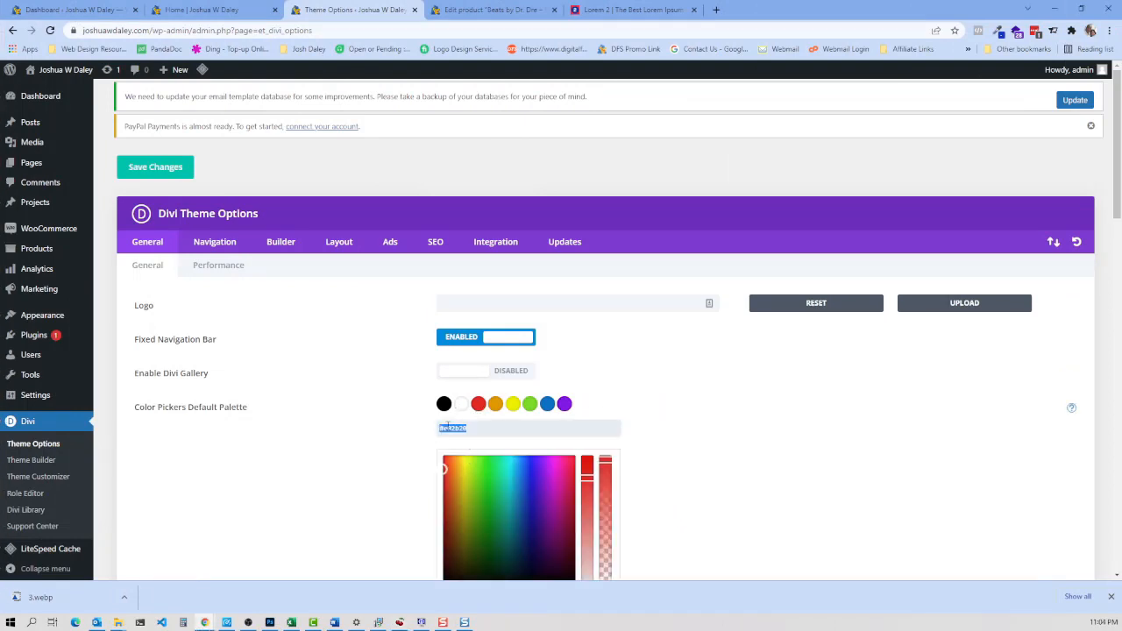
{"action": "right_click", "coordinate": [449, 428]}
{"action": "left_click", "coordinate": [519, 266]}
{"action": "key", "text": "Return"}
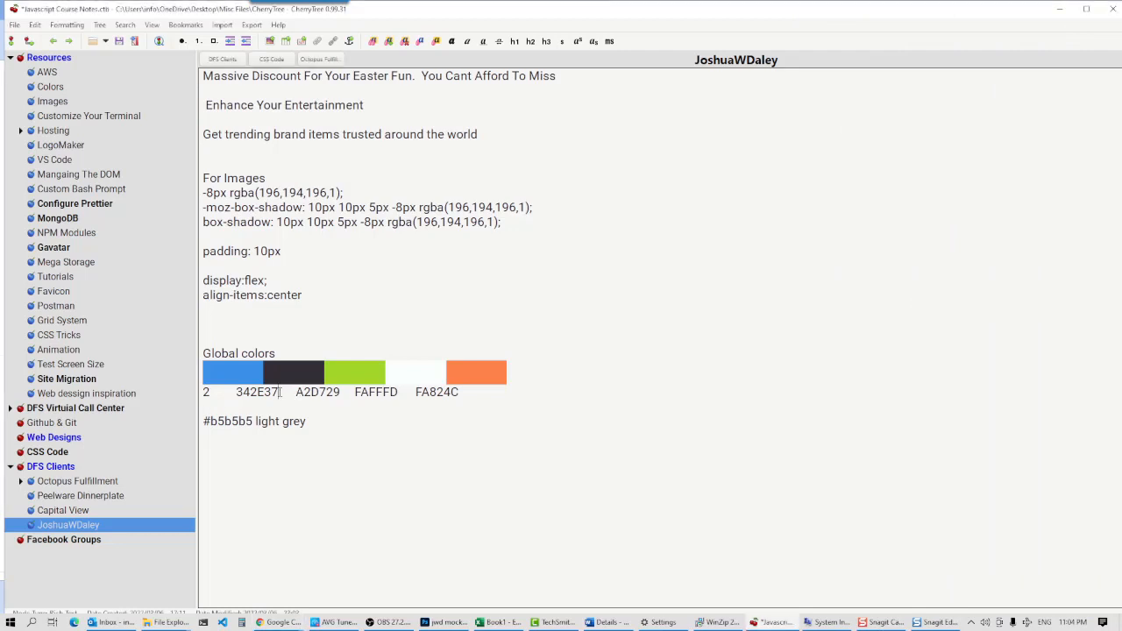
Switch to the CherryTree notes, undo the accidental overwrite of the global color codes, and copy 342E37
{"action": "left_click_drag", "start_coordinate": [280, 392], "coordinate": [235, 392]}
{"action": "left_click", "coordinate": [306, 420]}
{"action": "key", "text": "ctrl+z"}
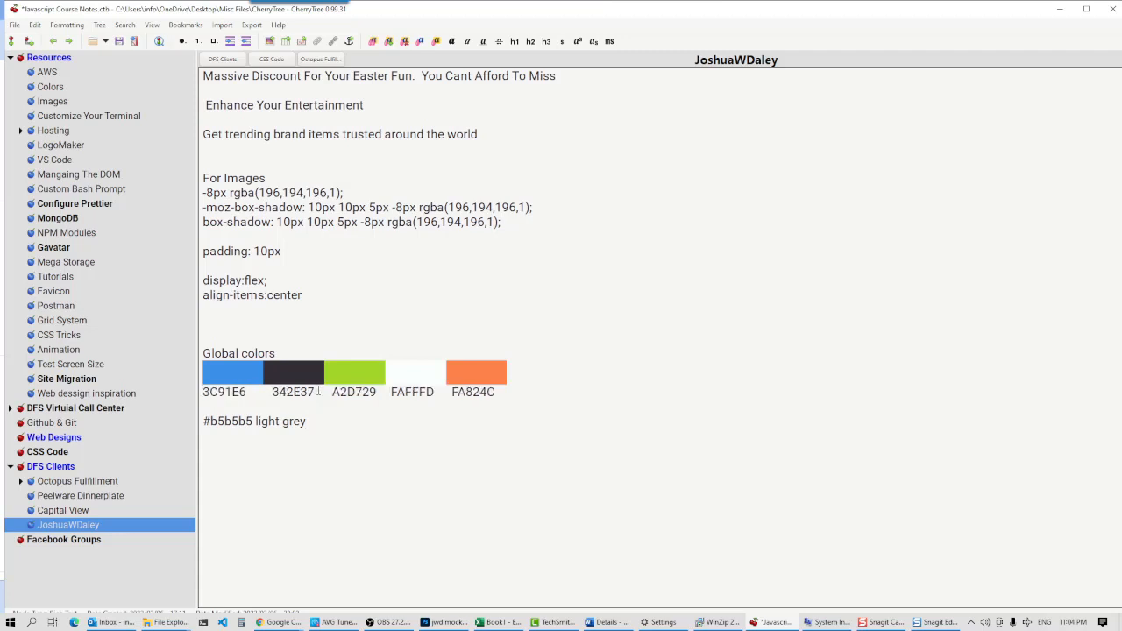
{"action": "left_click_drag", "start_coordinate": [318, 392], "coordinate": [272, 392]}
{"action": "right_click", "coordinate": [279, 392]}
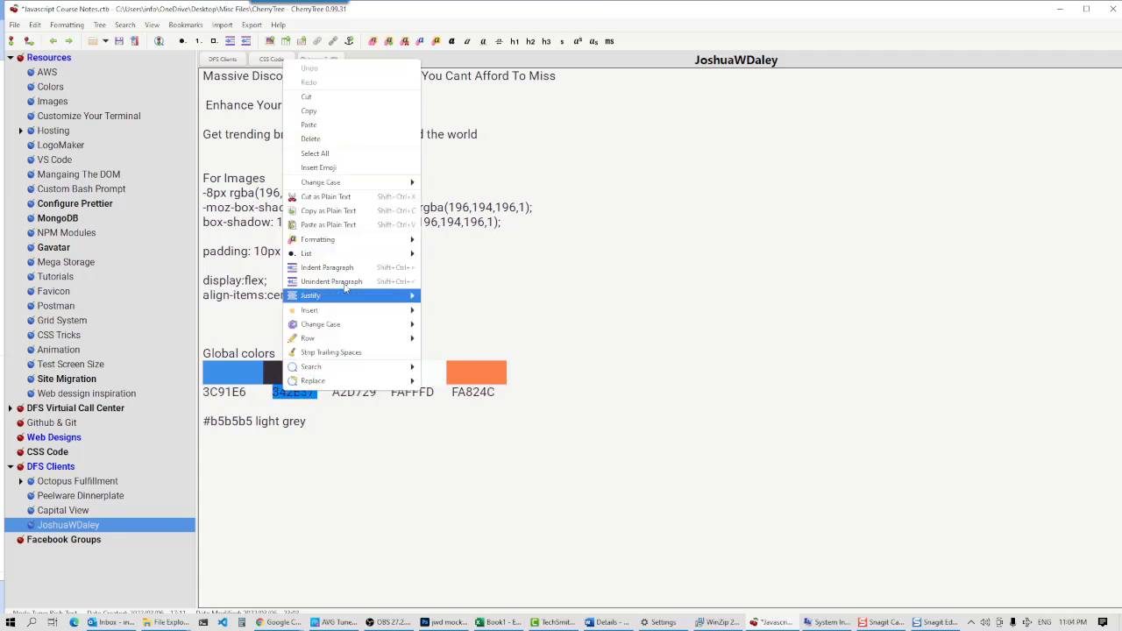
{"action": "left_click", "coordinate": [338, 122]}
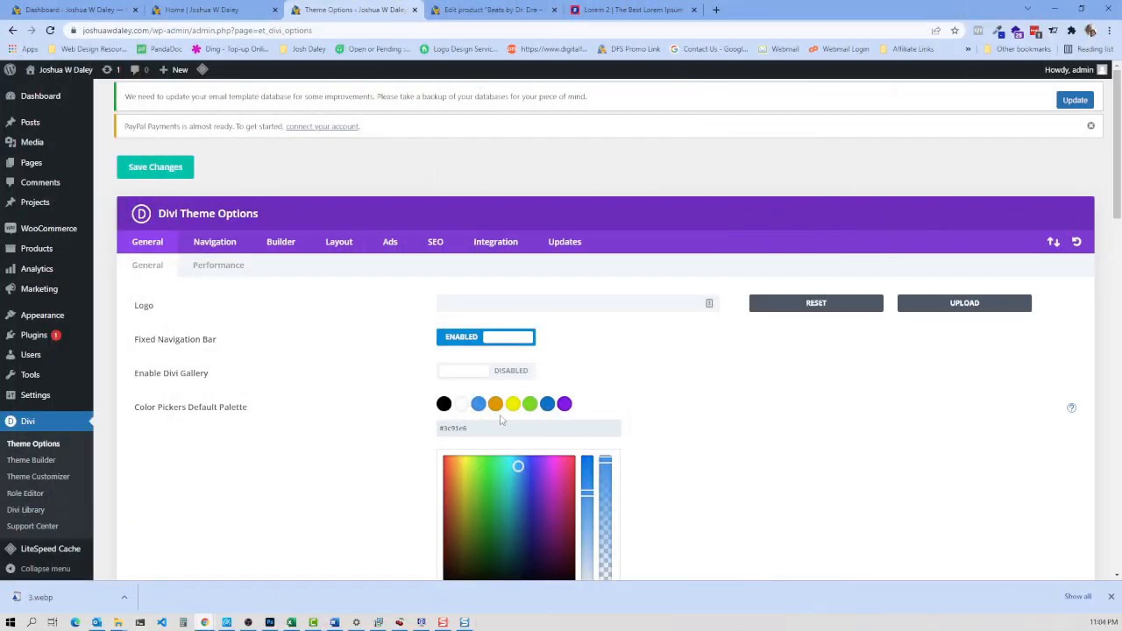
Replace the orange swatch in the Divi default color palette with 342E37
{"action": "left_click", "coordinate": [496, 406]}
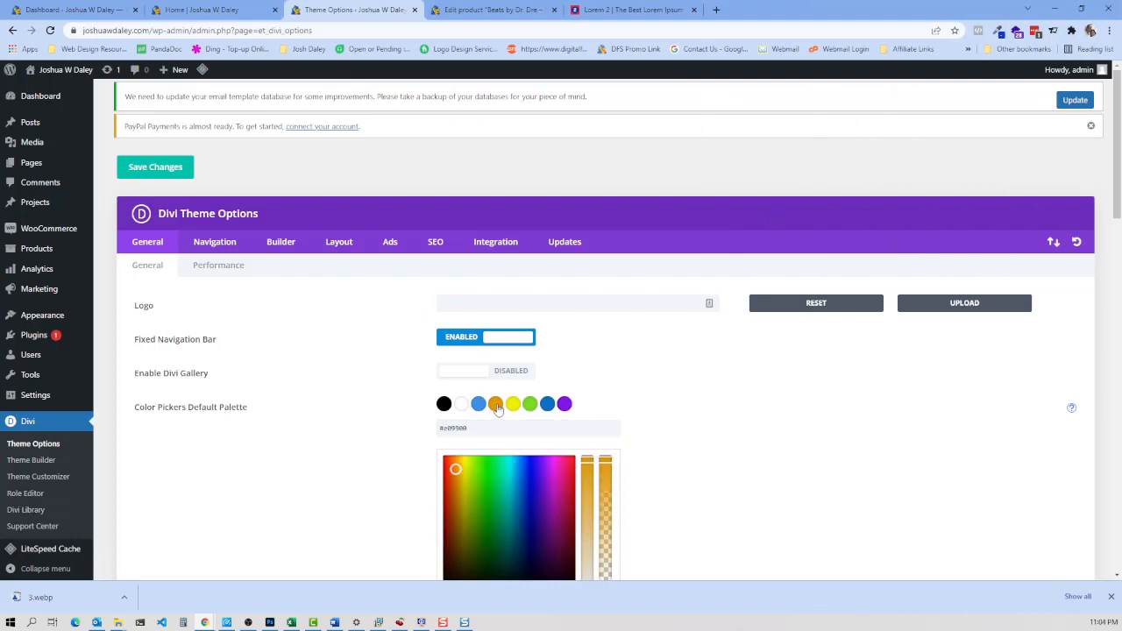
{"action": "triple_click", "coordinate": [460, 431]}
{"action": "right_click", "coordinate": [451, 429]}
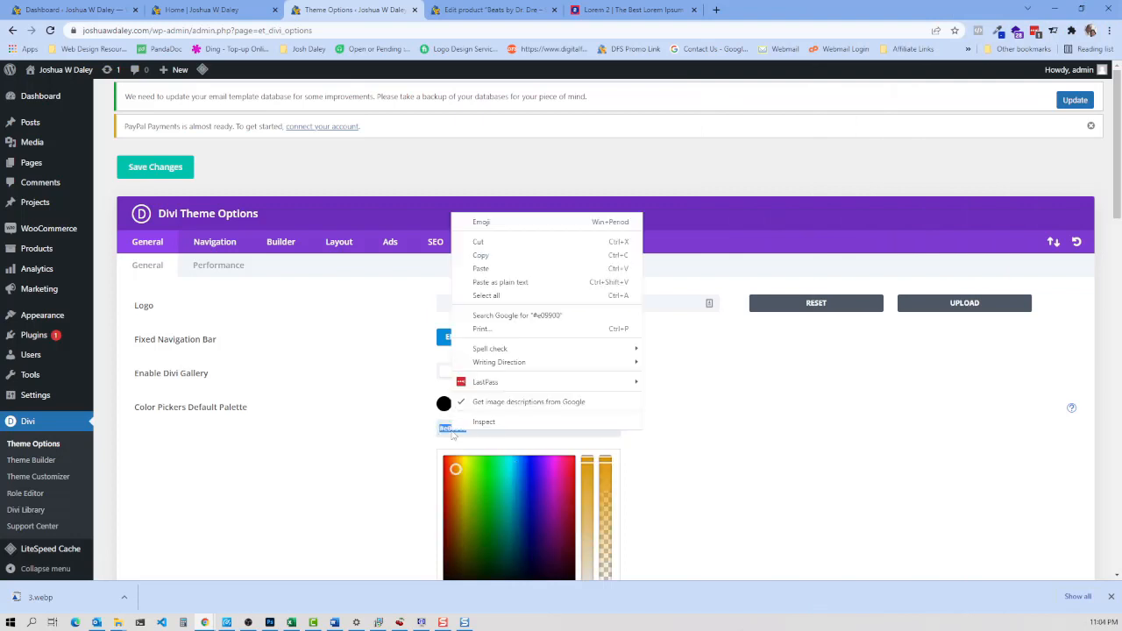
{"action": "left_click", "coordinate": [535, 269]}
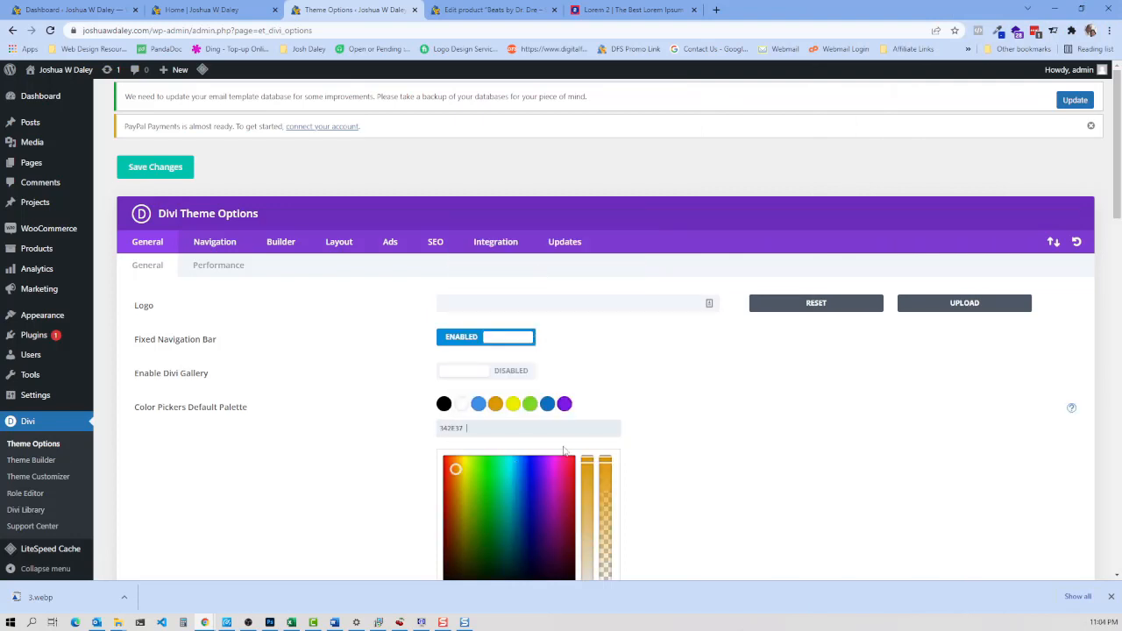
{"action": "key", "text": "Return"}
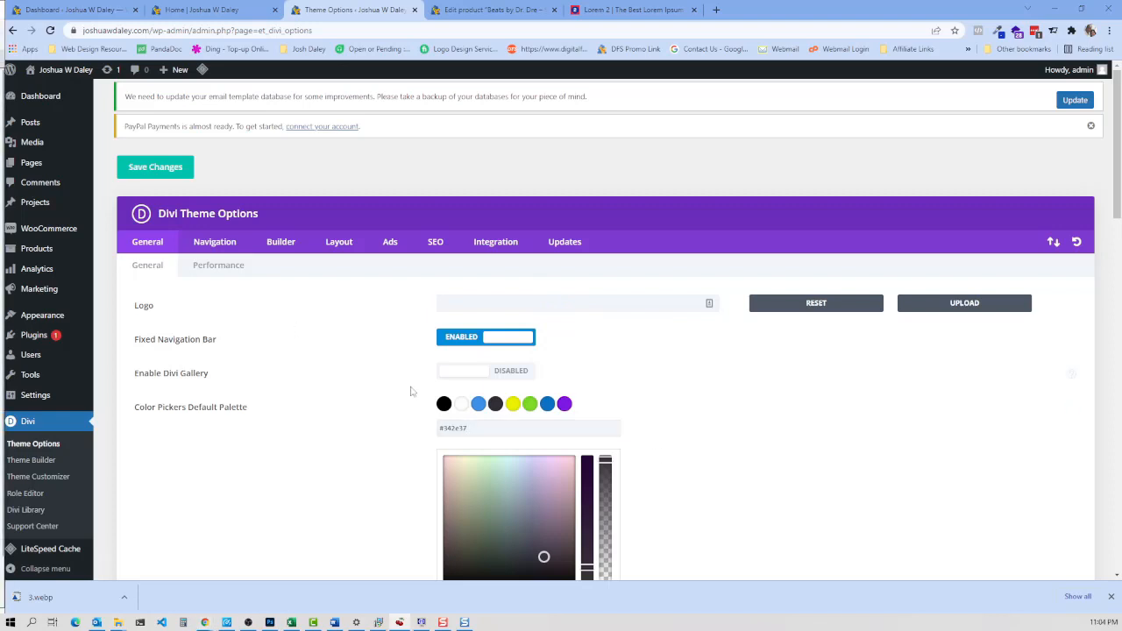
Set the palette's yellow swatch to A2D729 and its bright green swatch to FAFFFD
{"action": "right_click", "coordinate": [451, 428]}
{"action": "left_click", "coordinate": [556, 311]}
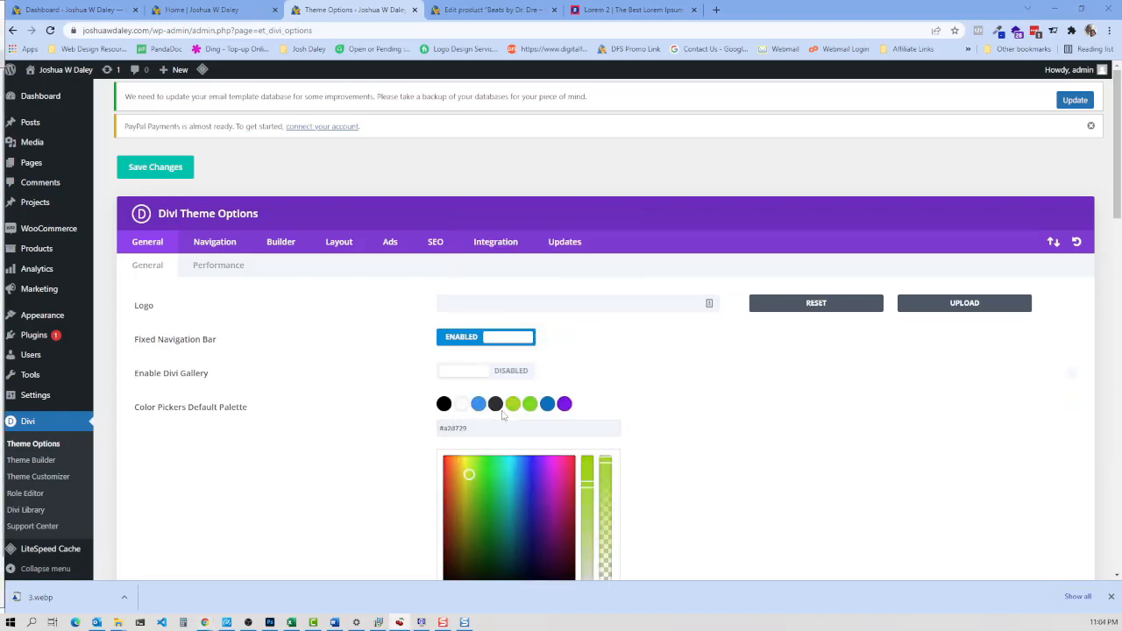
{"action": "left_click", "coordinate": [461, 404]}
{"action": "triple_click", "coordinate": [451, 429]}
{"action": "right_click", "coordinate": [452, 429]}
{"action": "left_click", "coordinate": [531, 406]}
{"action": "triple_click", "coordinate": [451, 430]}
{"action": "right_click", "coordinate": [451, 429]}
{"action": "left_click", "coordinate": [488, 271]}
{"action": "key", "text": "Return"}
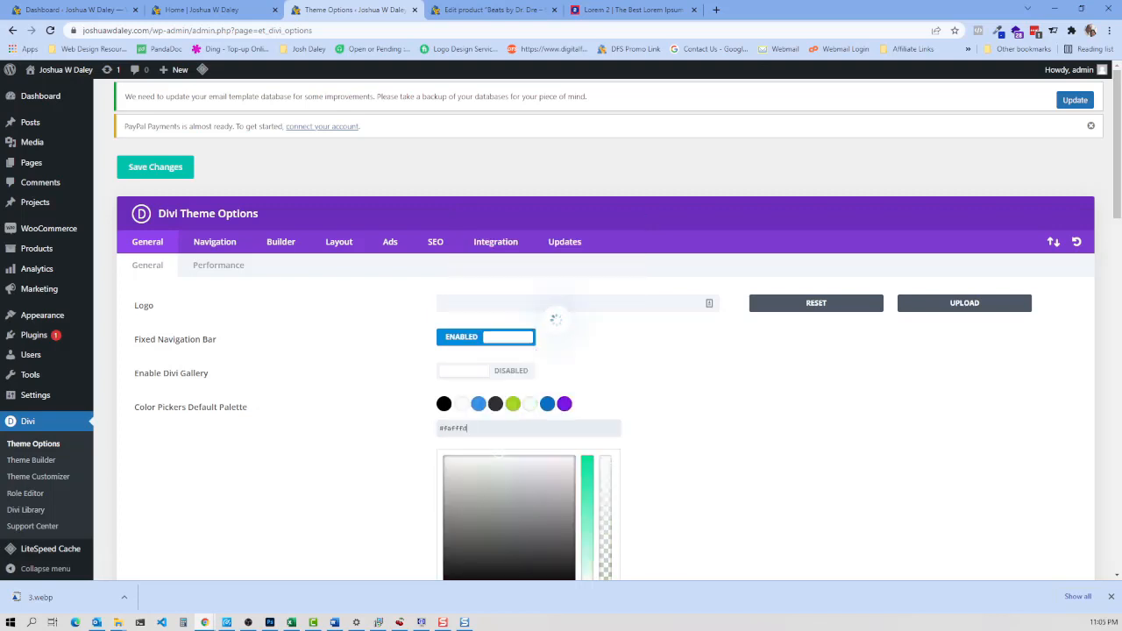
Set the dark blue swatch of the default color palette to FA824C
{"action": "left_click", "coordinate": [547, 403]}
{"action": "triple_click", "coordinate": [451, 429]}
{"action": "right_click", "coordinate": [451, 429]}
{"action": "left_click", "coordinate": [487, 270]}
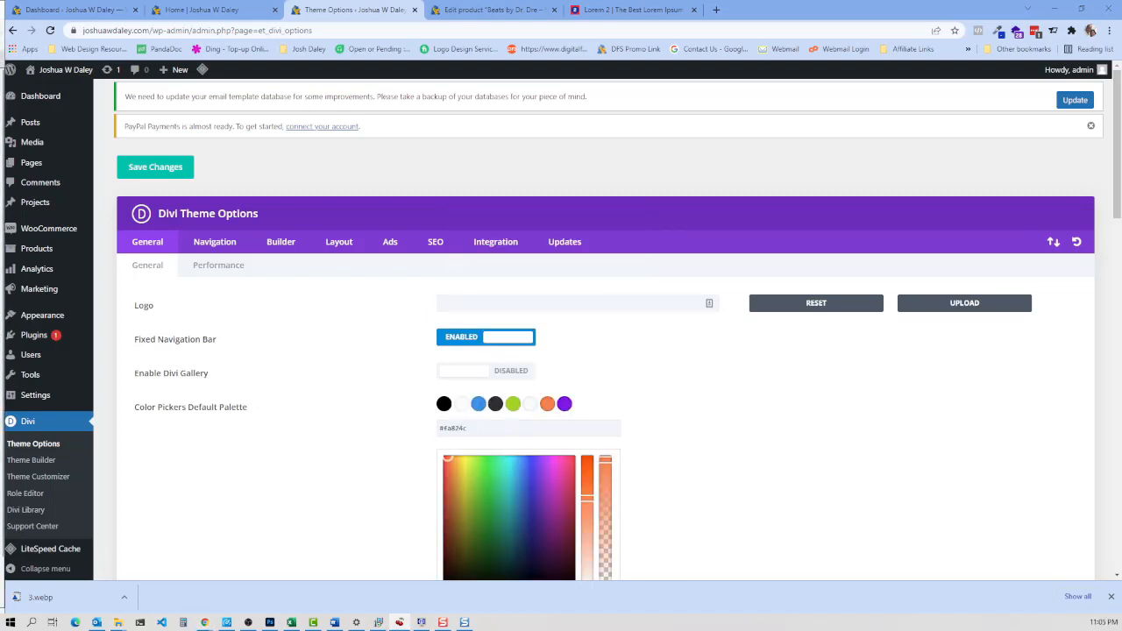
Set the purple swatch of the default color palette to light grey B5B5B5 and save the theme options
{"action": "left_click", "coordinate": [563, 403]}
{"action": "triple_click", "coordinate": [451, 428]}
{"action": "right_click", "coordinate": [451, 428]}
{"action": "left_click", "coordinate": [488, 270]}
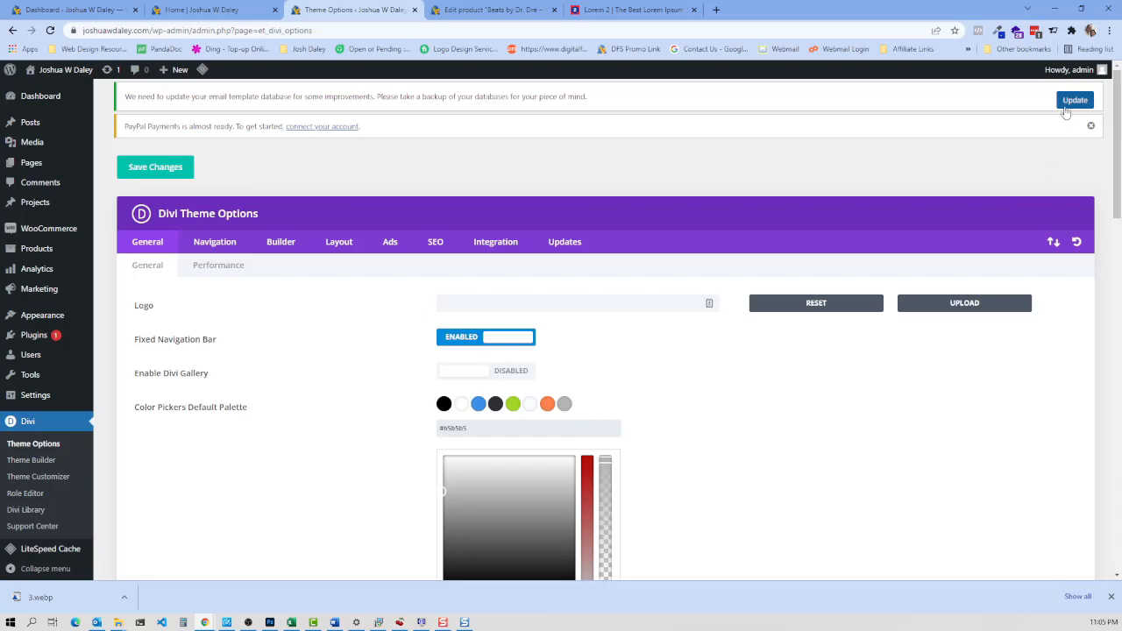
{"action": "left_click", "coordinate": [159, 176]}
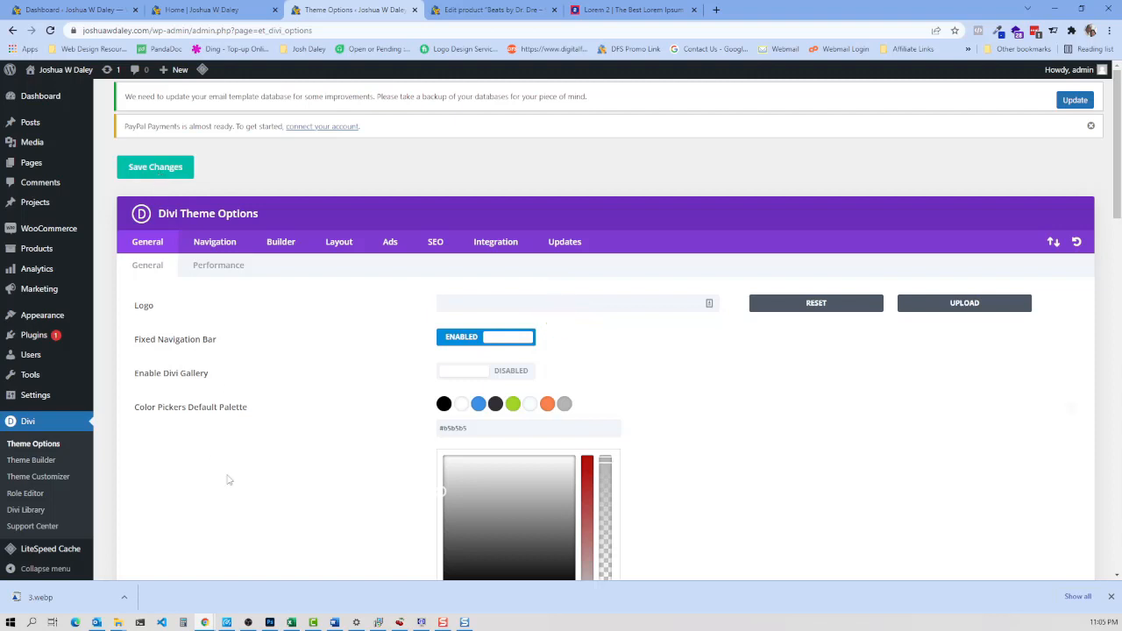
Return to the home page in the visual builder, save the page, and reload it
{"action": "left_click", "coordinate": [201, 11]}
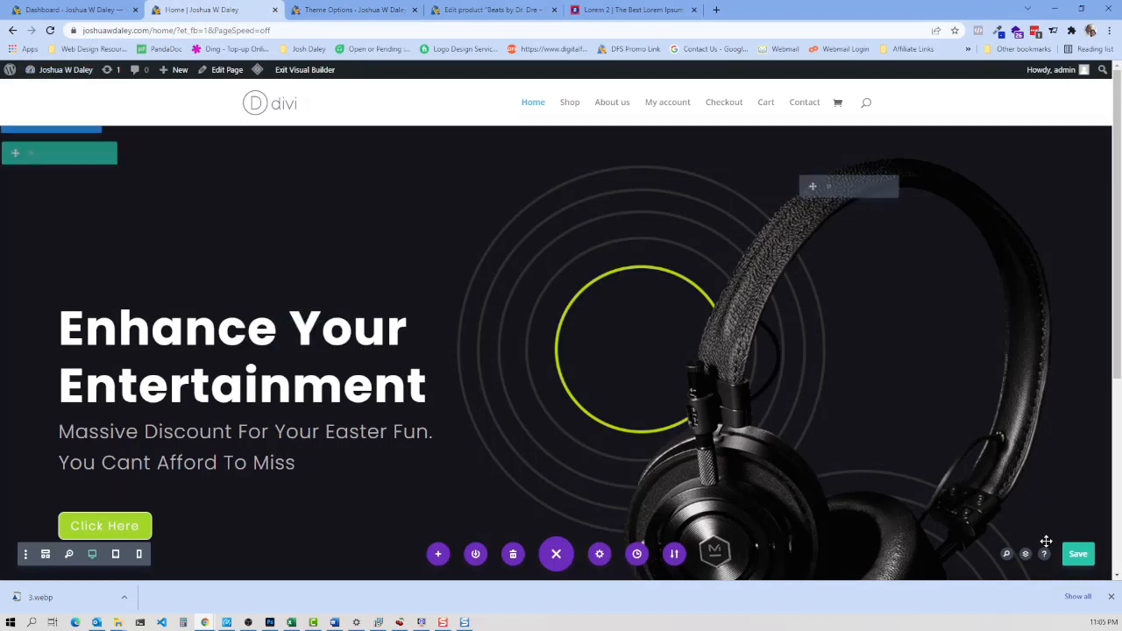
{"action": "left_click", "coordinate": [1078, 557]}
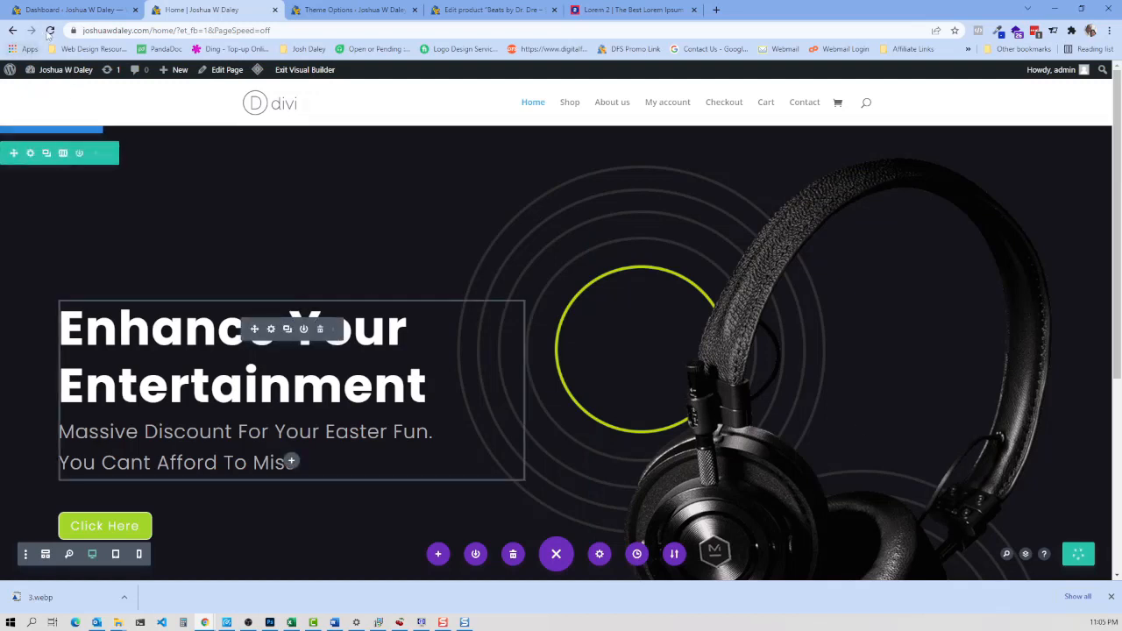
{"action": "left_click", "coordinate": [50, 31]}
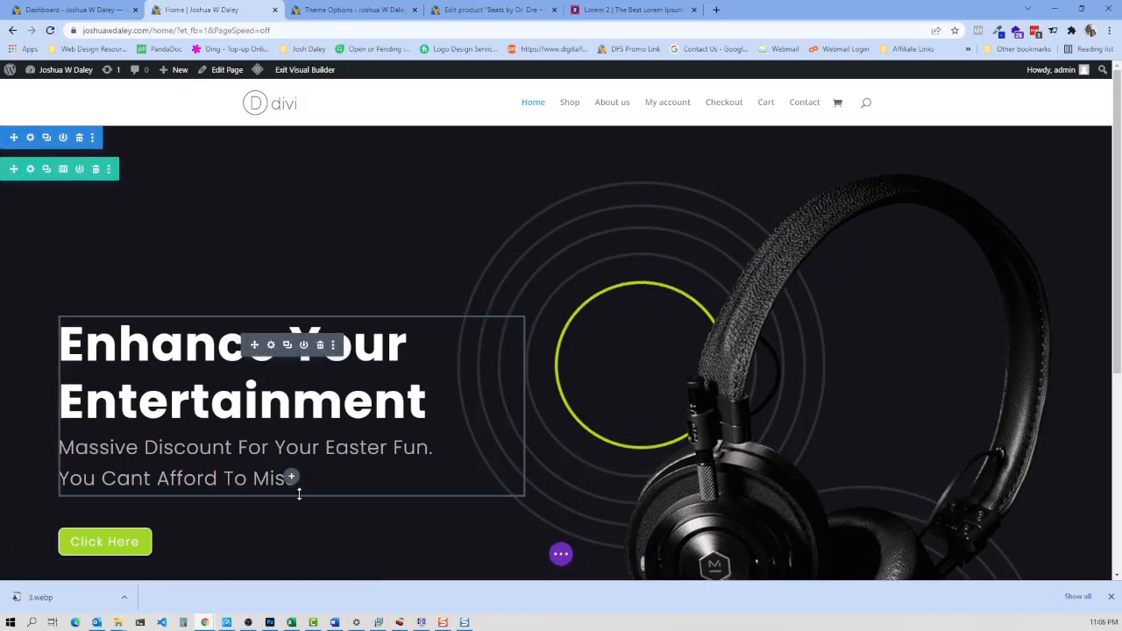
Check that the heading text color options of the "Enhance Your Entertainment" module offer the new palette
{"action": "left_click", "coordinate": [272, 346]}
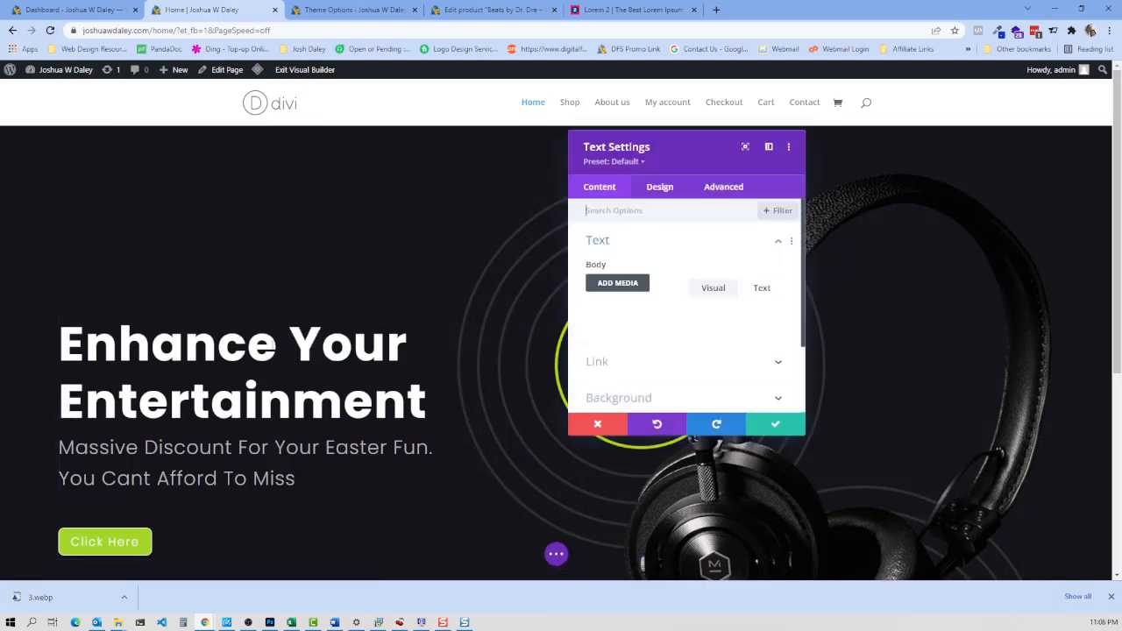
{"action": "left_click", "coordinate": [663, 192]}
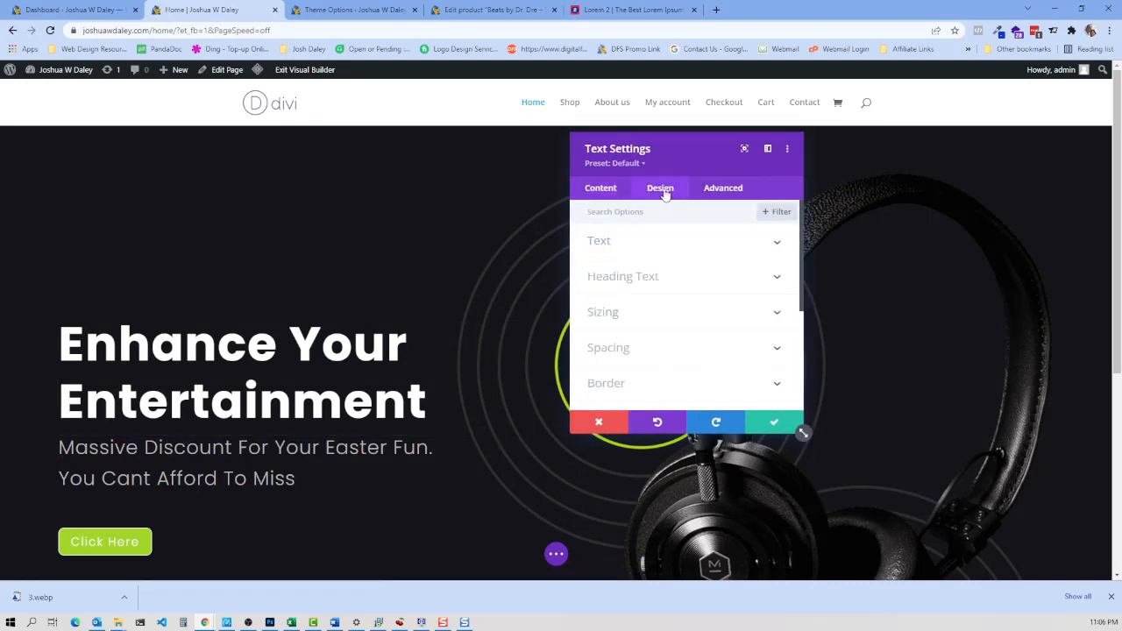
{"action": "left_click", "coordinate": [675, 281]}
{"action": "scroll", "coordinate": [657, 326], "scroll_direction": "down", "scroll_amount": 3}
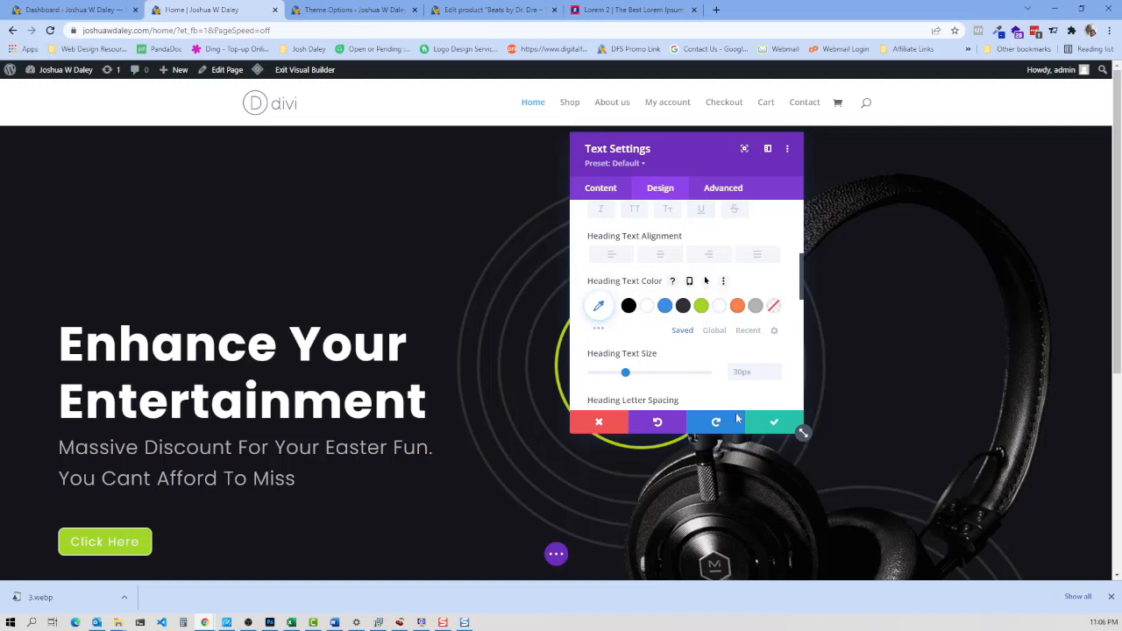
{"action": "left_click", "coordinate": [767, 424]}
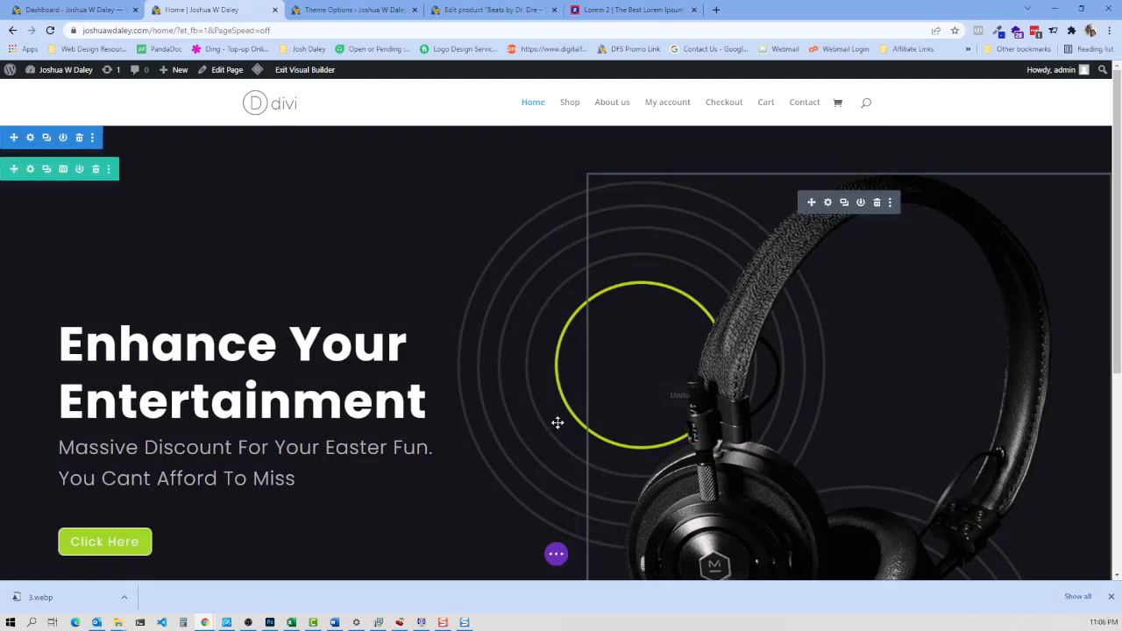
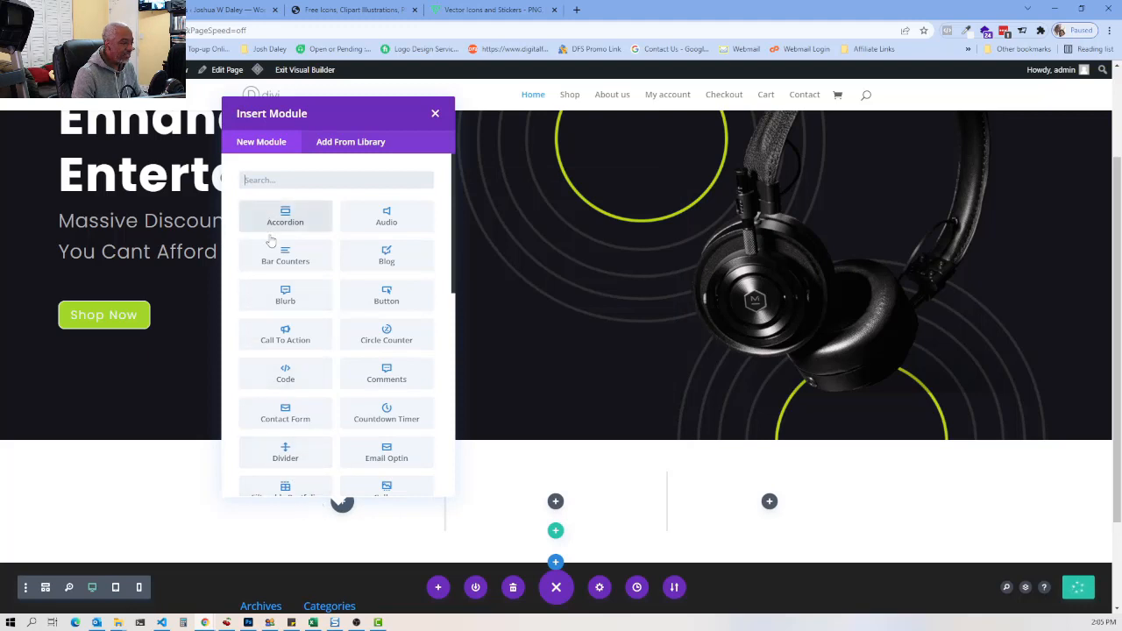
Insert a Blurb module in the first column of the row below the hero section
{"action": "left_click", "coordinate": [294, 180]}
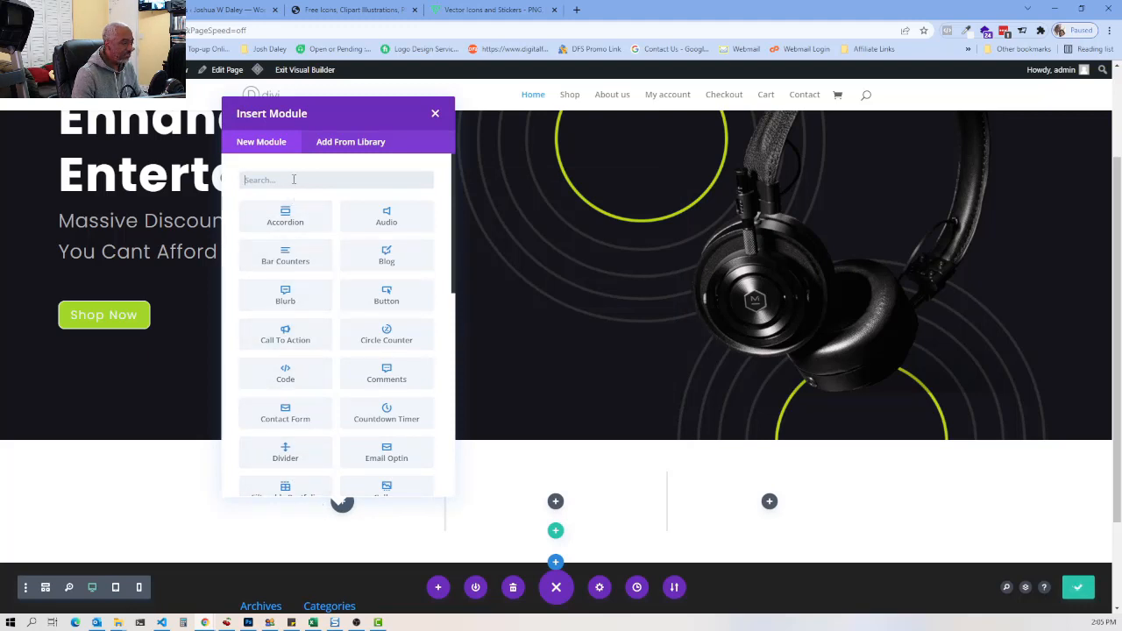
{"action": "type", "text": "blurb"}
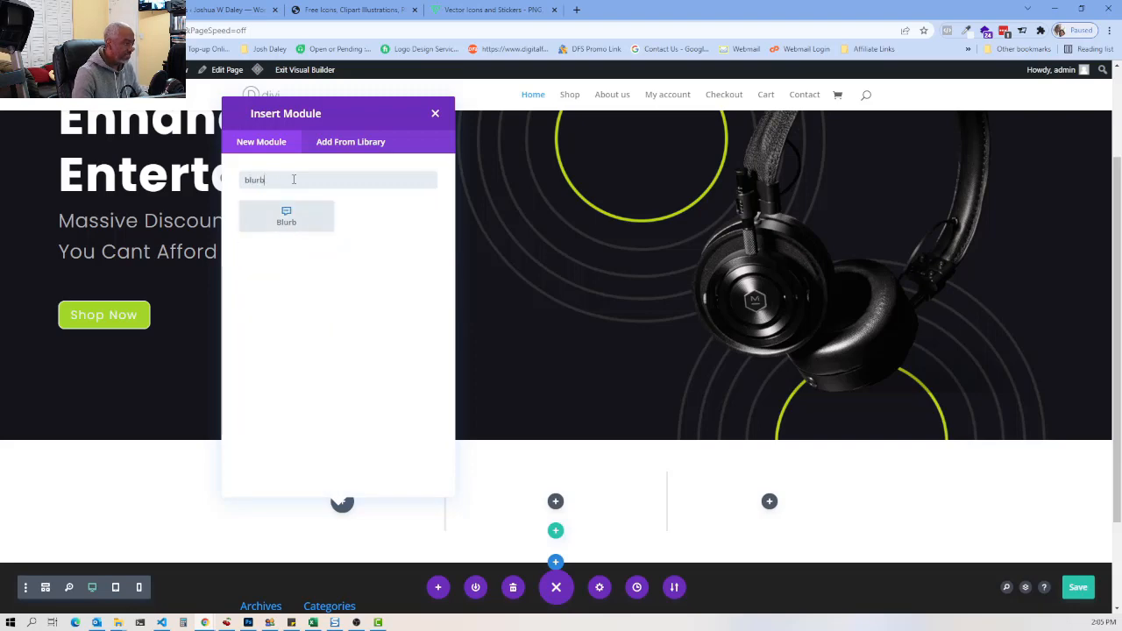
{"action": "left_click", "coordinate": [286, 219]}
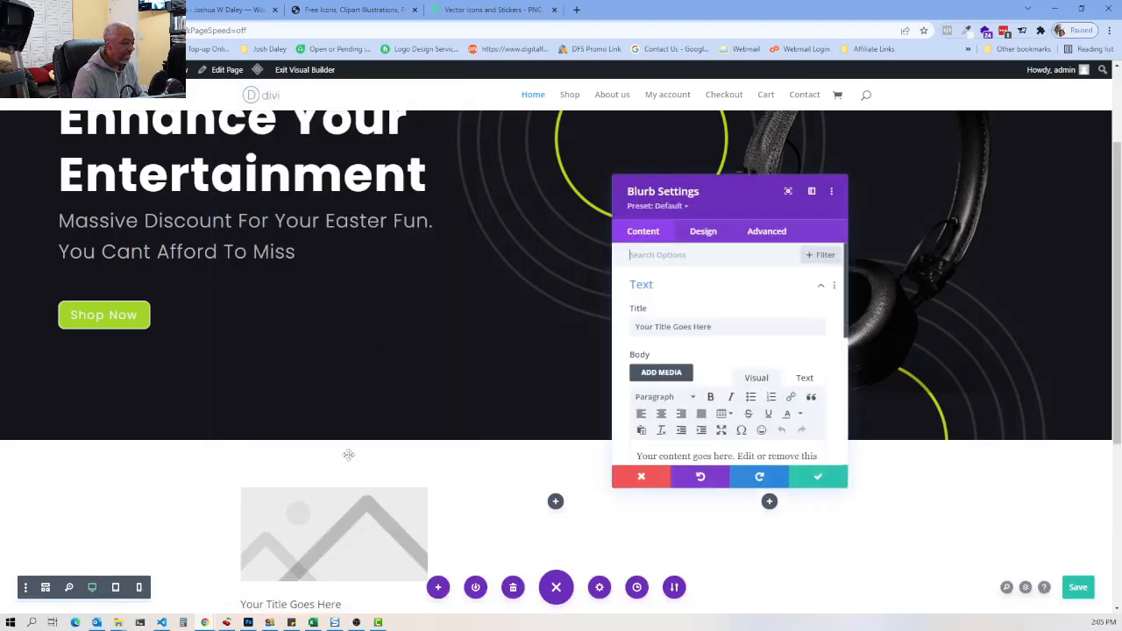
Replace the blurb's placeholder title with "Free Shipping"
{"action": "scroll", "coordinate": [348, 498], "scroll_direction": "down", "scroll_amount": 2}
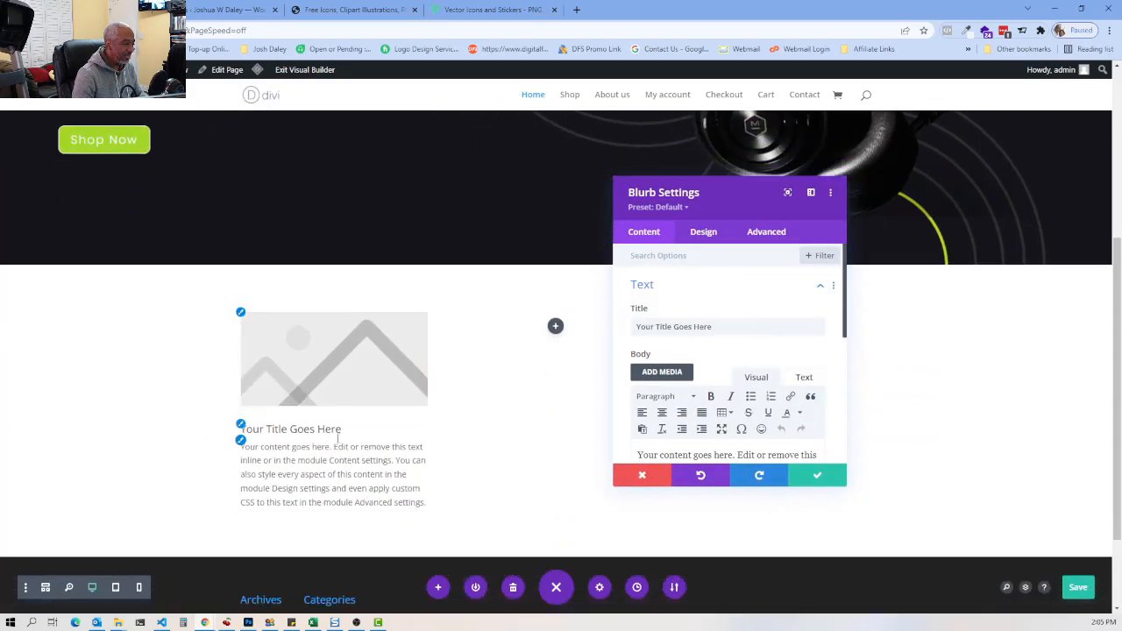
{"action": "left_click", "coordinate": [722, 326]}
{"action": "left_click", "coordinate": [632, 326], "text": "shift"}
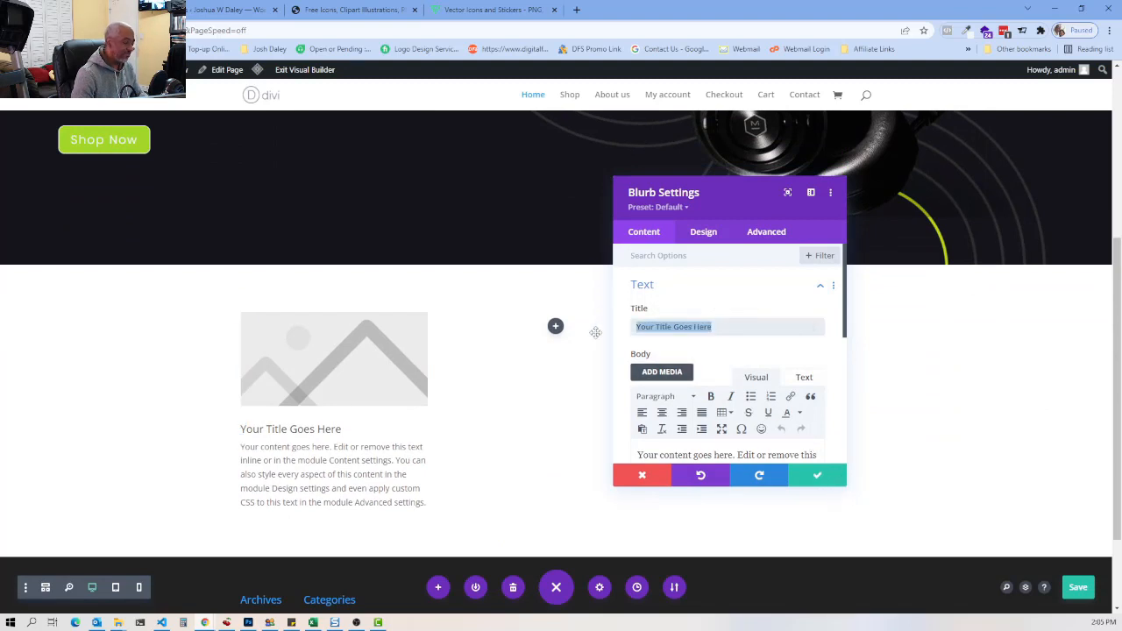
{"action": "type", "text": "FRe"}
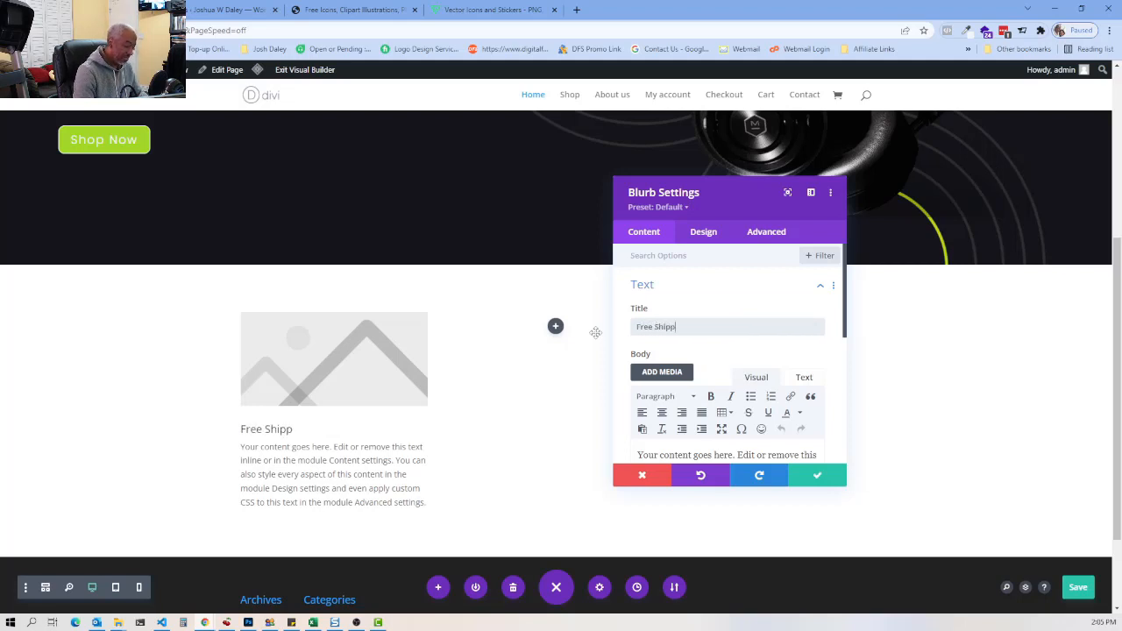
Replace the blurb's placeholder body text with "Shipped in US Only"
{"action": "scroll", "coordinate": [745, 351], "scroll_direction": "down", "scroll_amount": 2}
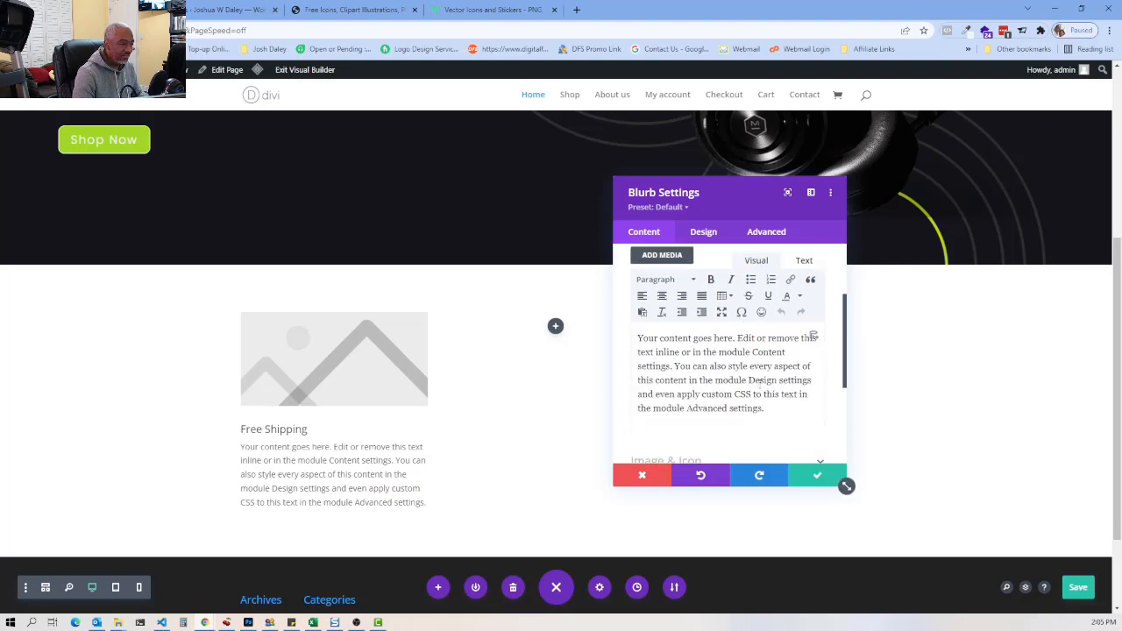
{"action": "left_click_drag", "start_coordinate": [771, 406], "coordinate": [633, 334]}
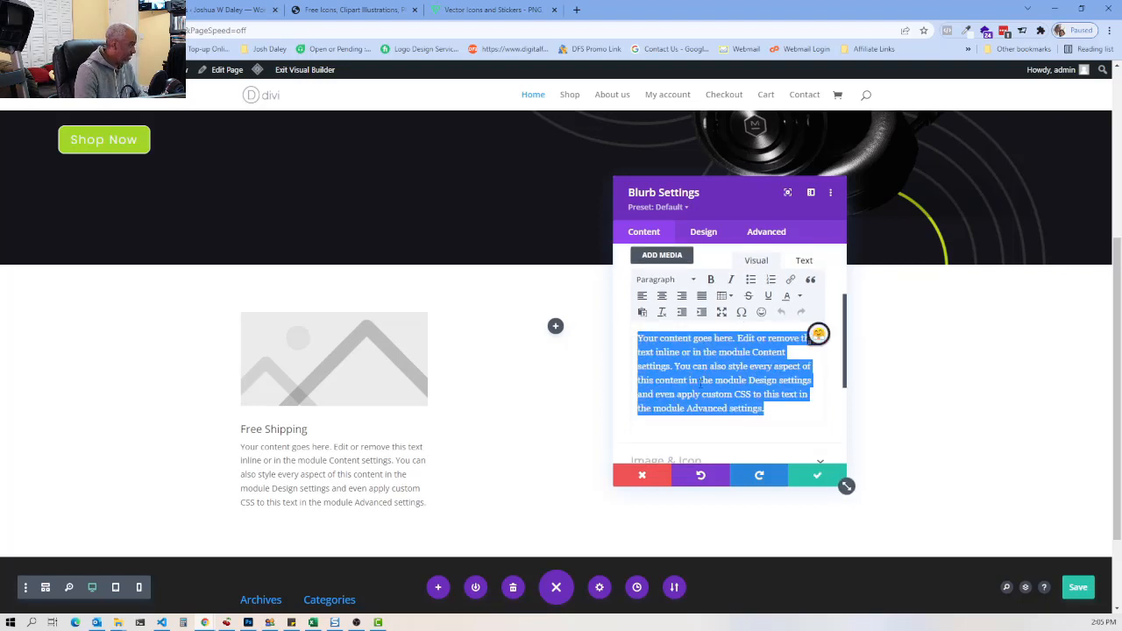
{"action": "type", "text": "s"}
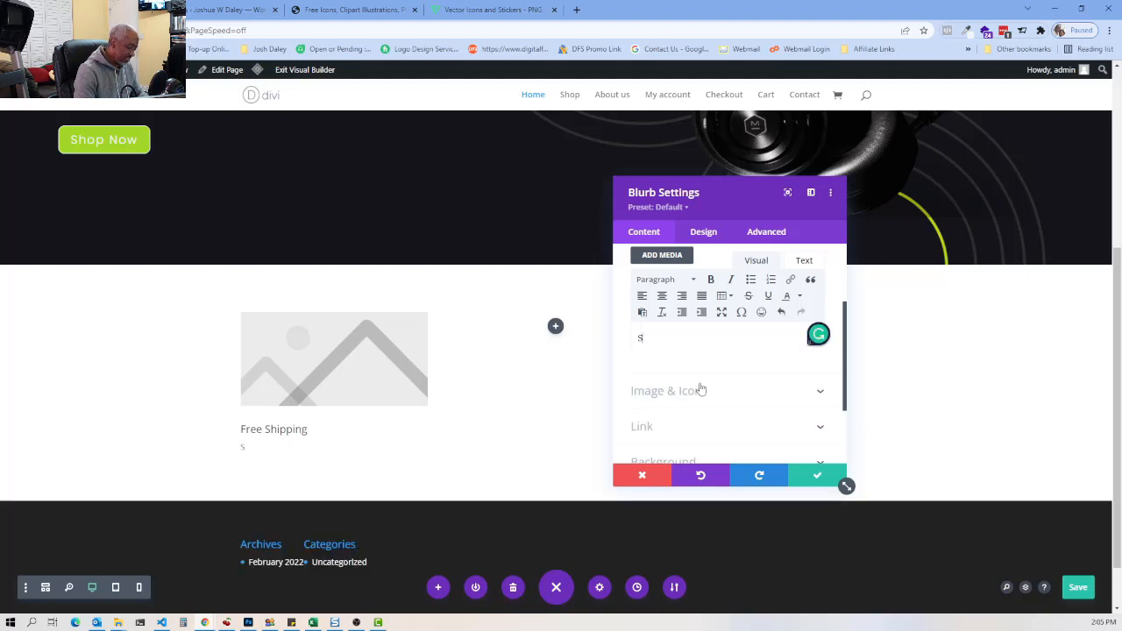
{"action": "type", "text": "hipped "}
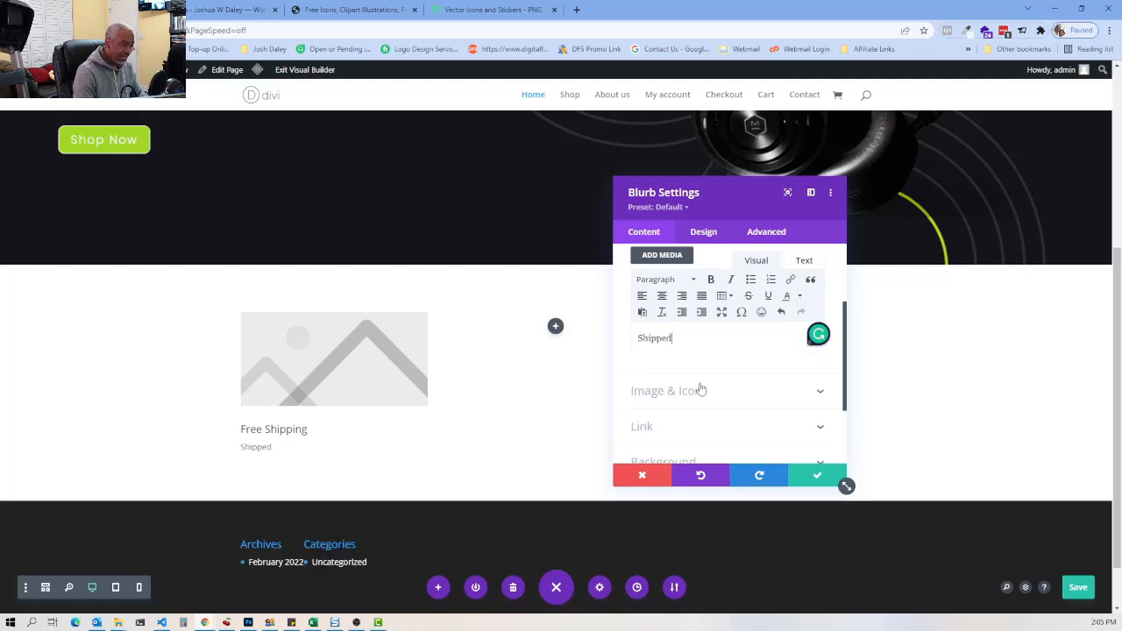
{"action": "type", "text": "in US Only"}
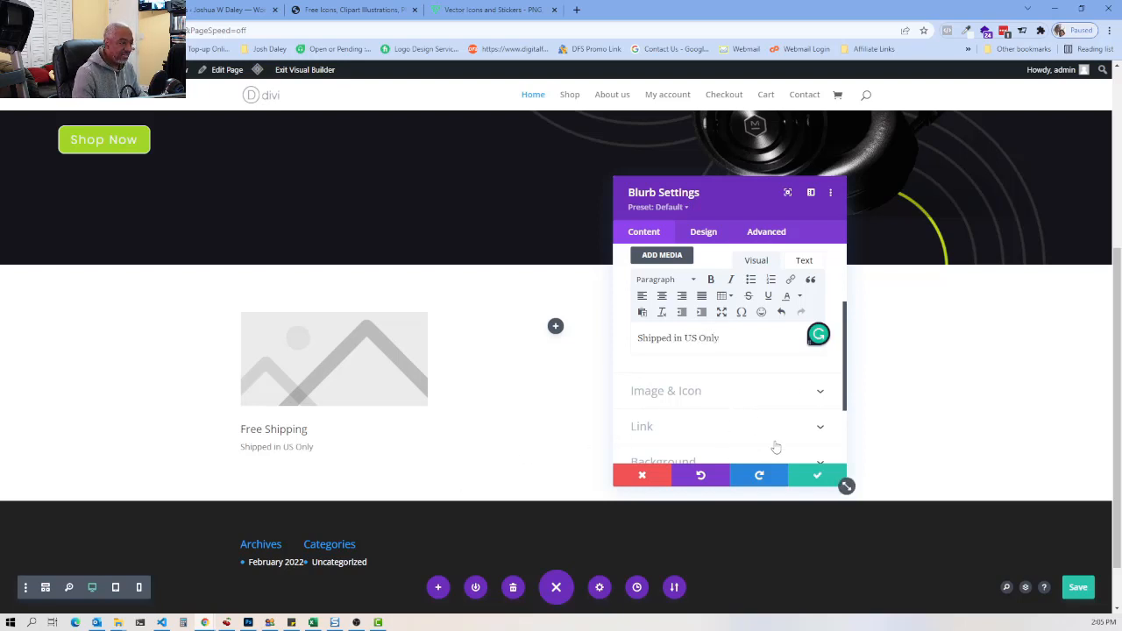
Set the blurb's image to the FREE delivery truck icon from the media library
{"action": "left_click", "coordinate": [691, 395]}
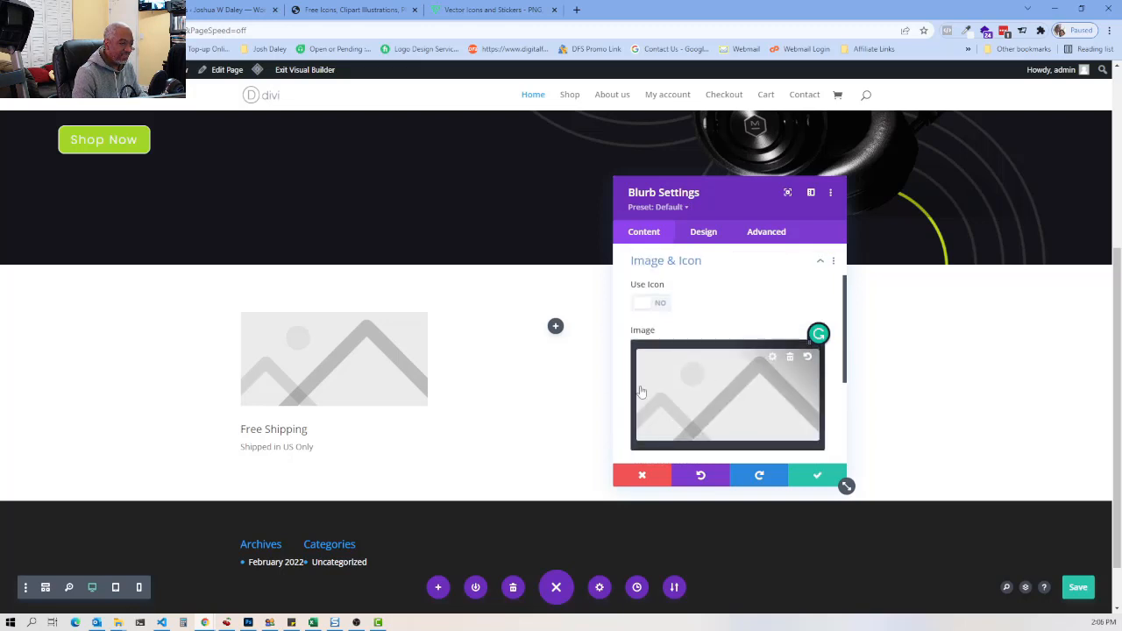
{"action": "left_click", "coordinate": [702, 396]}
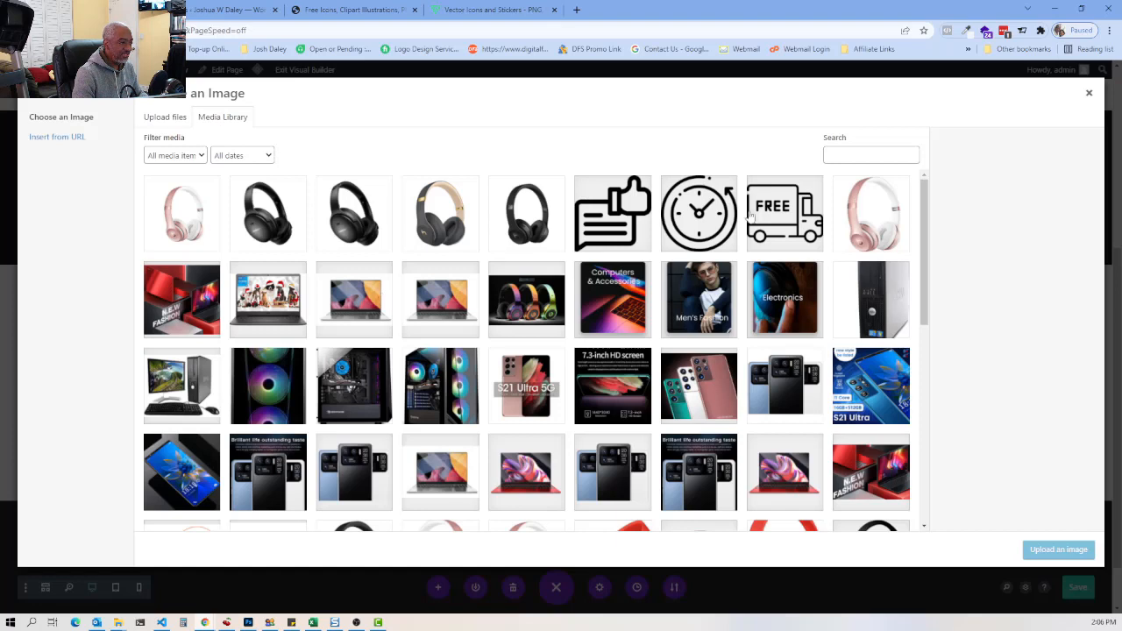
{"action": "left_click", "coordinate": [785, 215]}
{"action": "left_click", "coordinate": [1058, 550]}
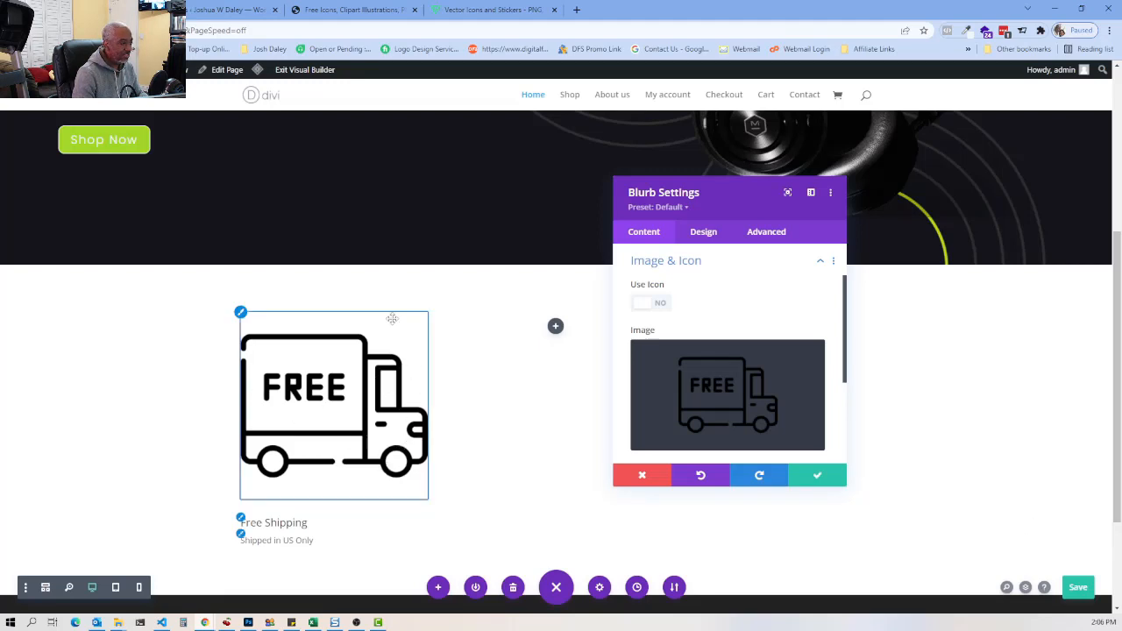
Look at the two open free-icon websites as icon sources, then return to the home page builder
{"action": "left_click", "coordinate": [366, 11]}
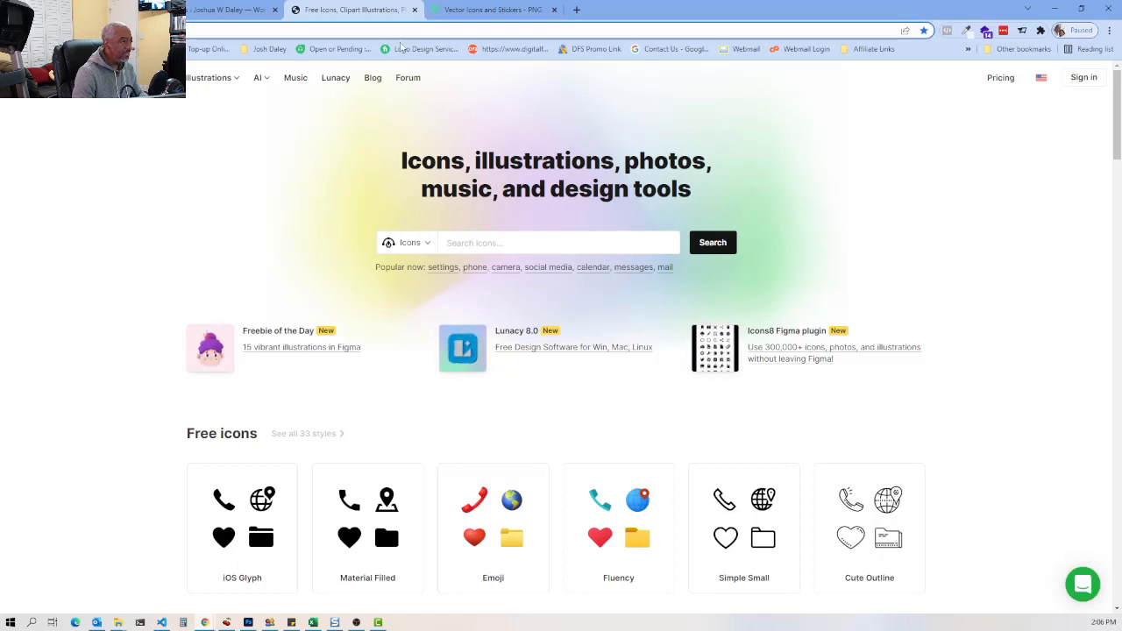
{"action": "left_click", "coordinate": [497, 12]}
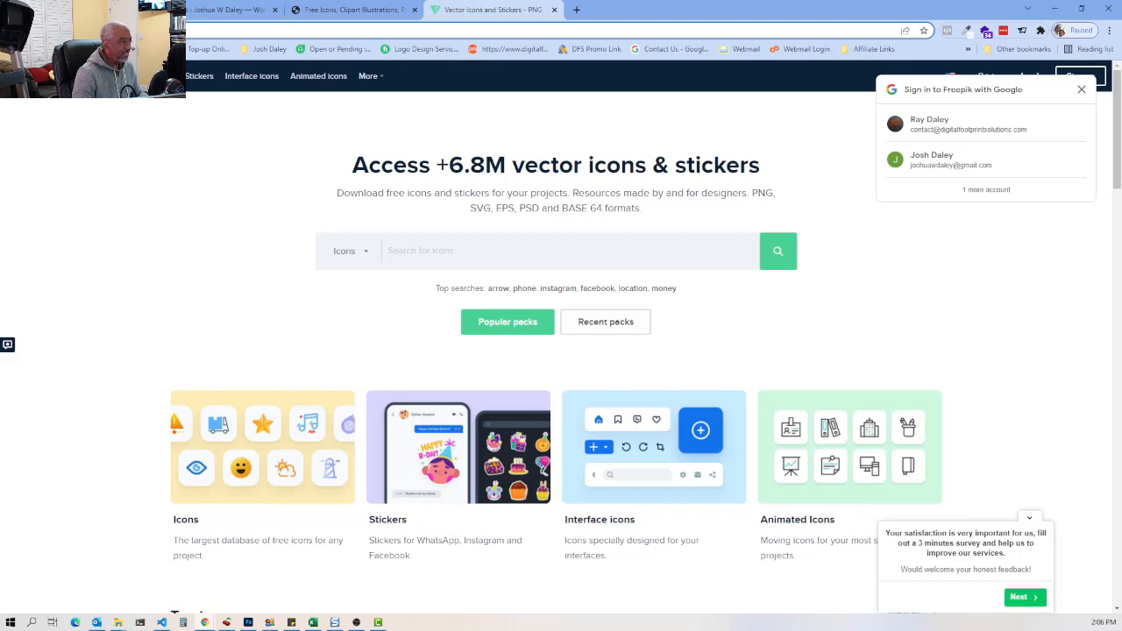
{"action": "left_click", "coordinate": [79, 11]}
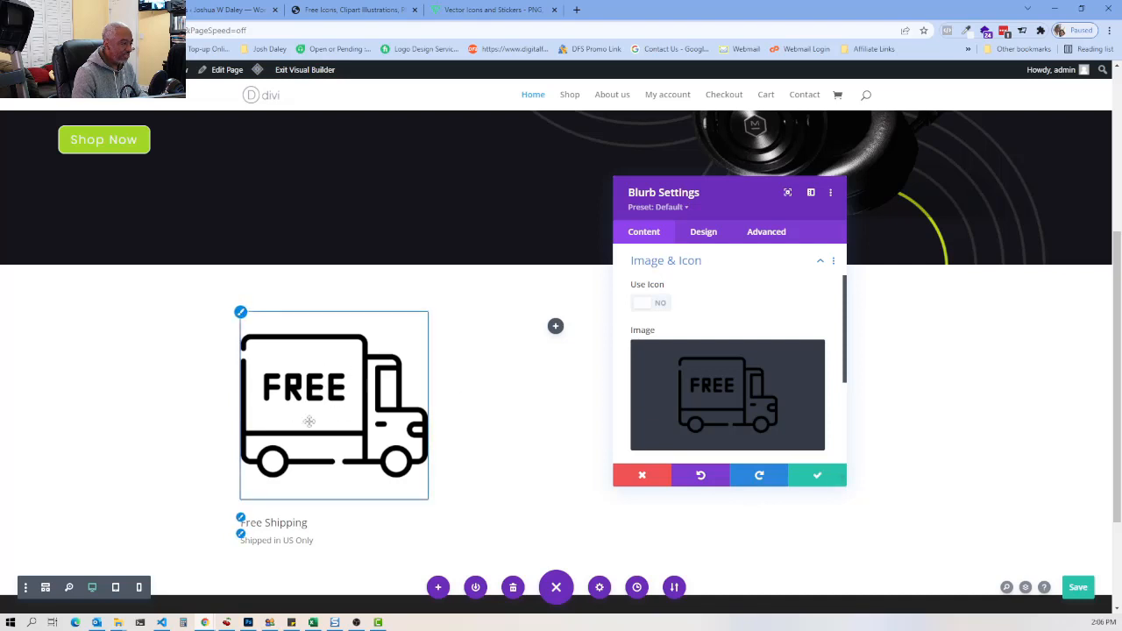
Place the blurb's truck image to the left of the text and set its width to 70px
{"action": "left_click", "coordinate": [706, 234]}
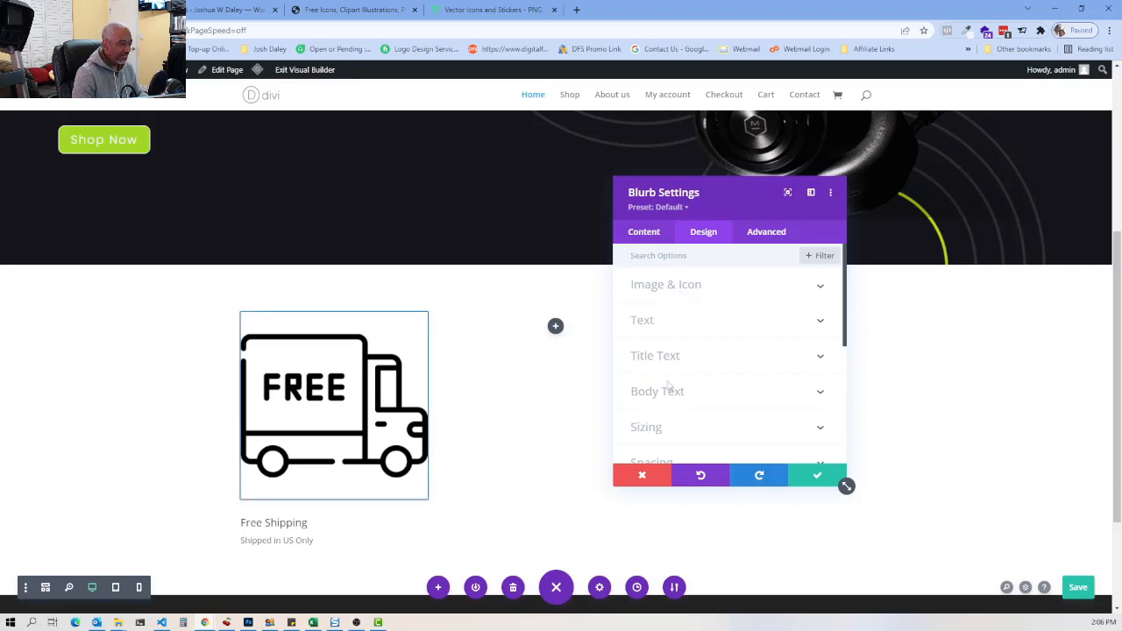
{"action": "left_click", "coordinate": [689, 288]}
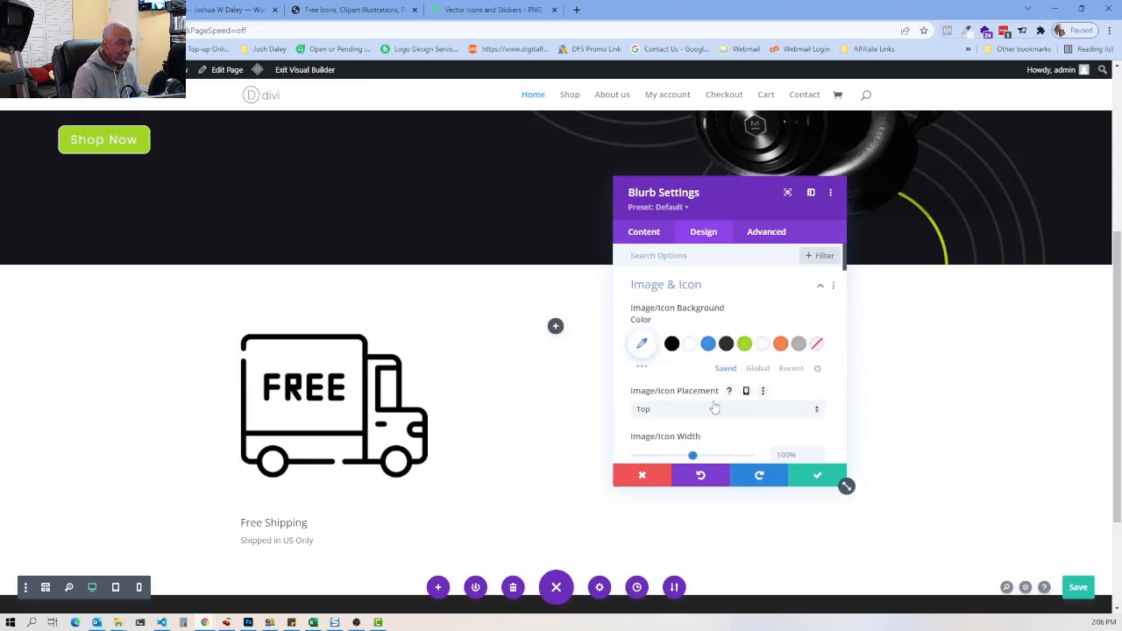
{"action": "left_click", "coordinate": [682, 412]}
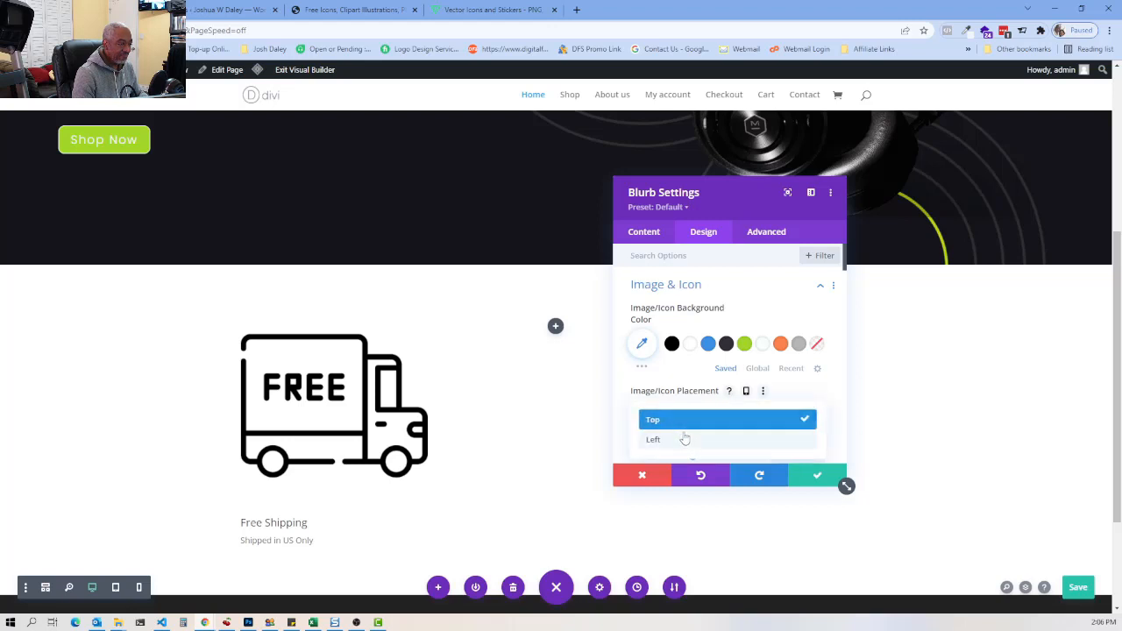
{"action": "left_click", "coordinate": [674, 440]}
{"action": "scroll", "coordinate": [677, 364], "scroll_direction": "down", "scroll_amount": 3}
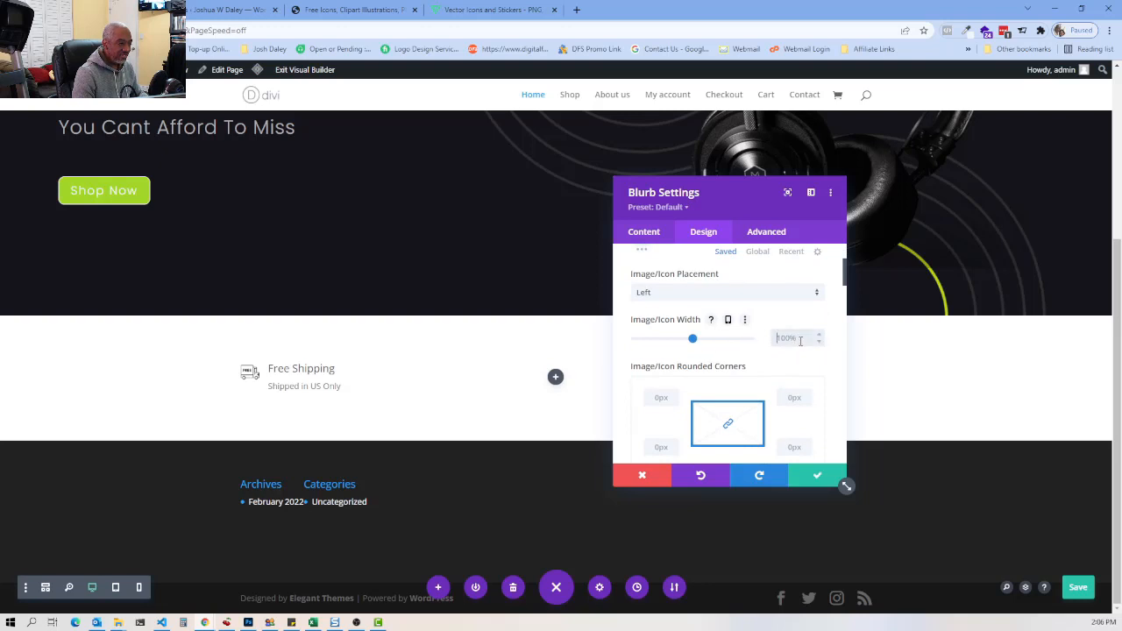
{"action": "type", "text": "70px"}
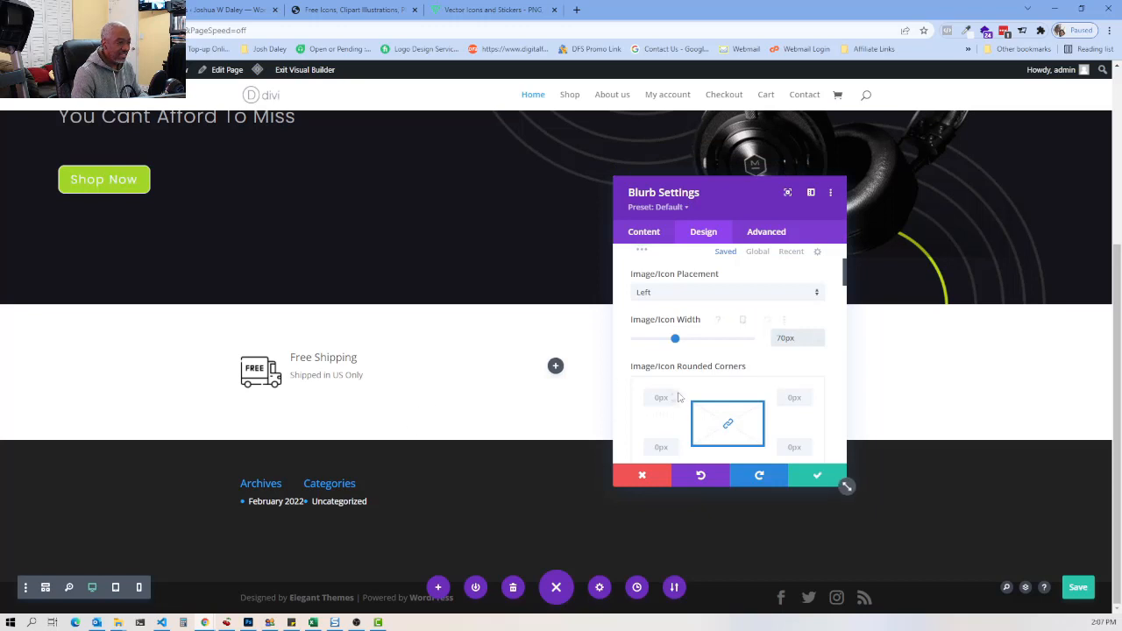
Set the top margin of the blurb's image to -20px
{"action": "scroll", "coordinate": [689, 378], "scroll_direction": "down", "scroll_amount": 2}
{"action": "scroll", "coordinate": [689, 379], "scroll_direction": "down", "scroll_amount": 5}
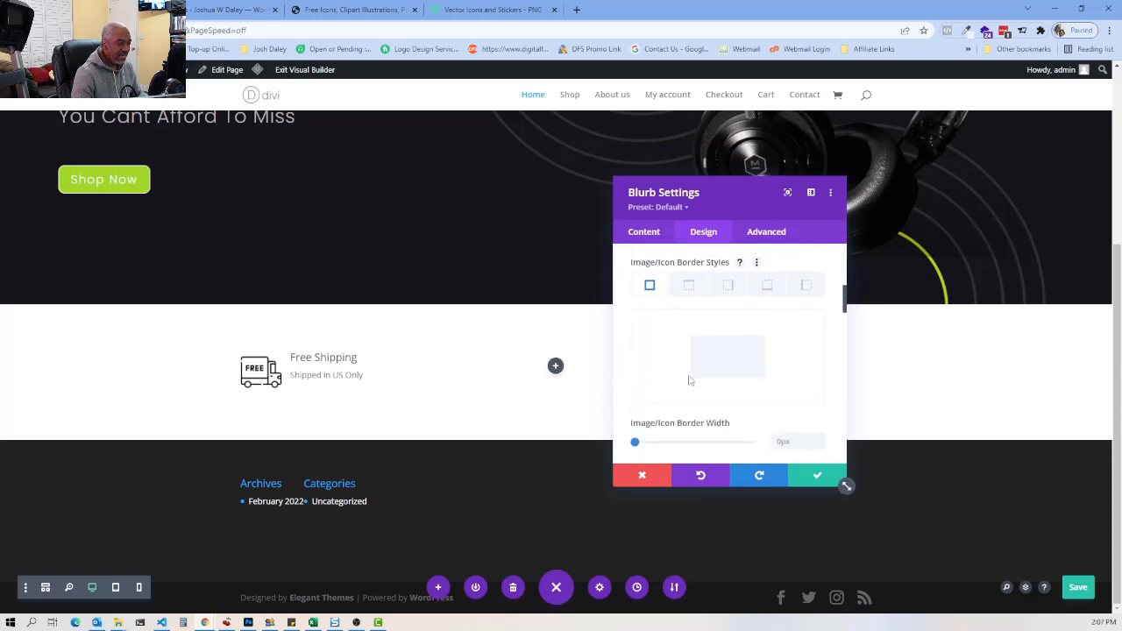
{"action": "scroll", "coordinate": [689, 379], "scroll_direction": "down", "scroll_amount": 4}
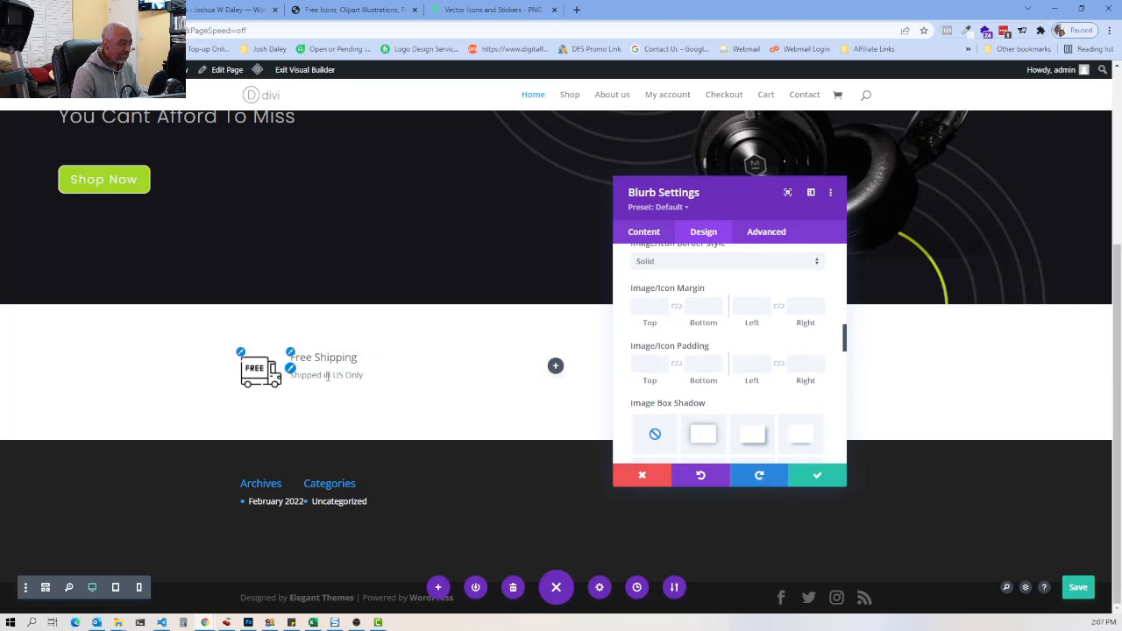
{"action": "left_click", "coordinate": [354, 376]}
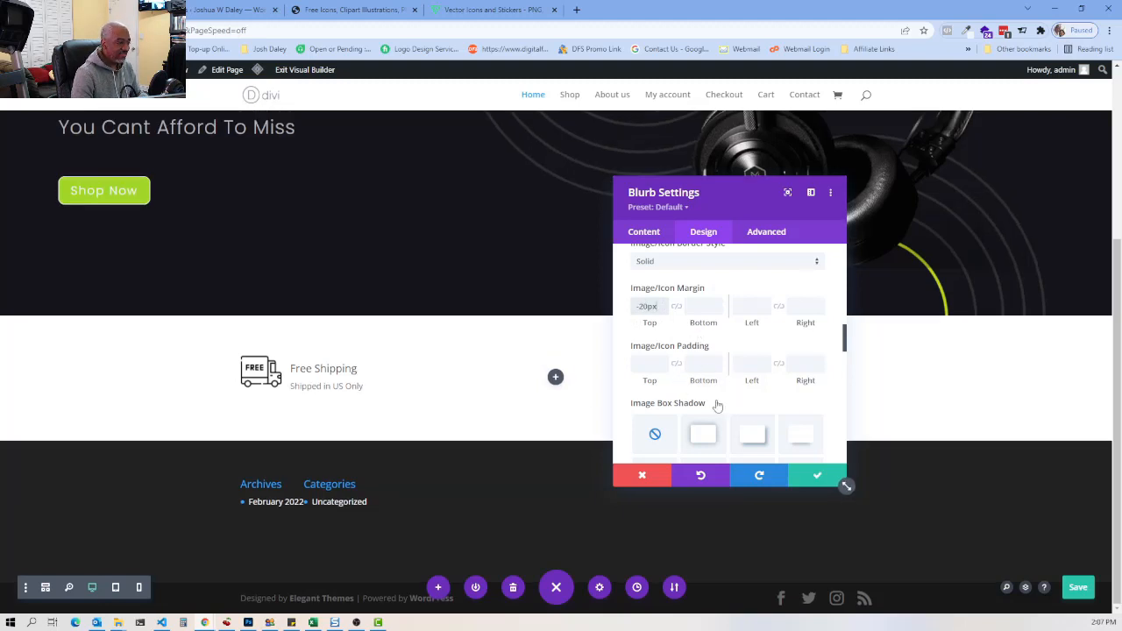
Set the "Free Shipping" title font to Poppins with Semi Bold weight
{"action": "left_click", "coordinate": [306, 369]}
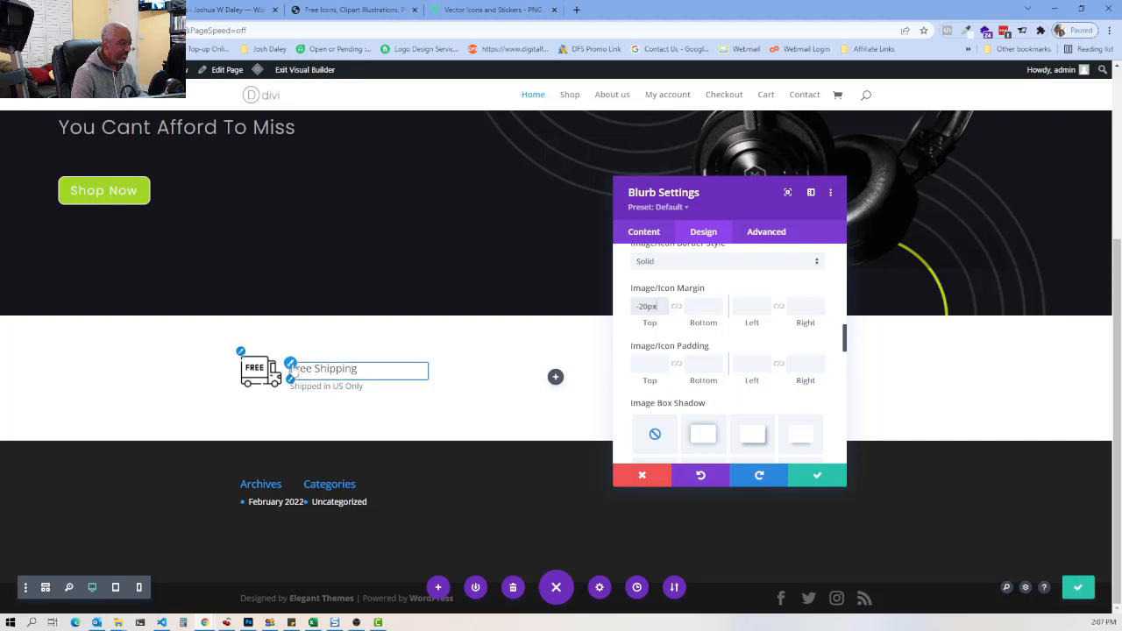
{"action": "left_click", "coordinate": [291, 363]}
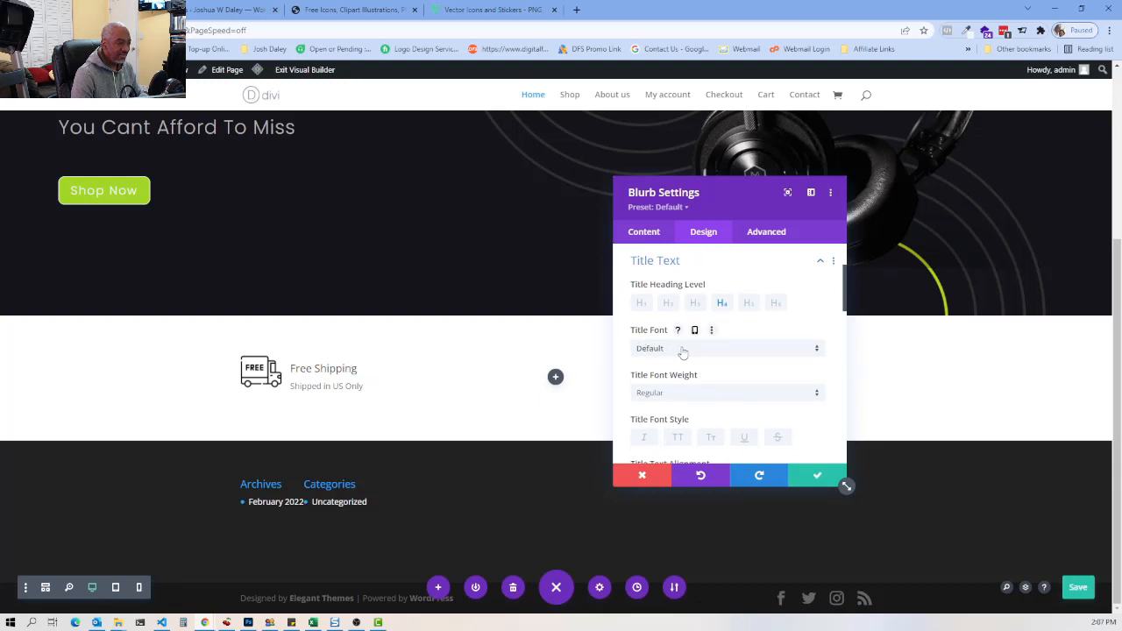
{"action": "left_click", "coordinate": [687, 351]}
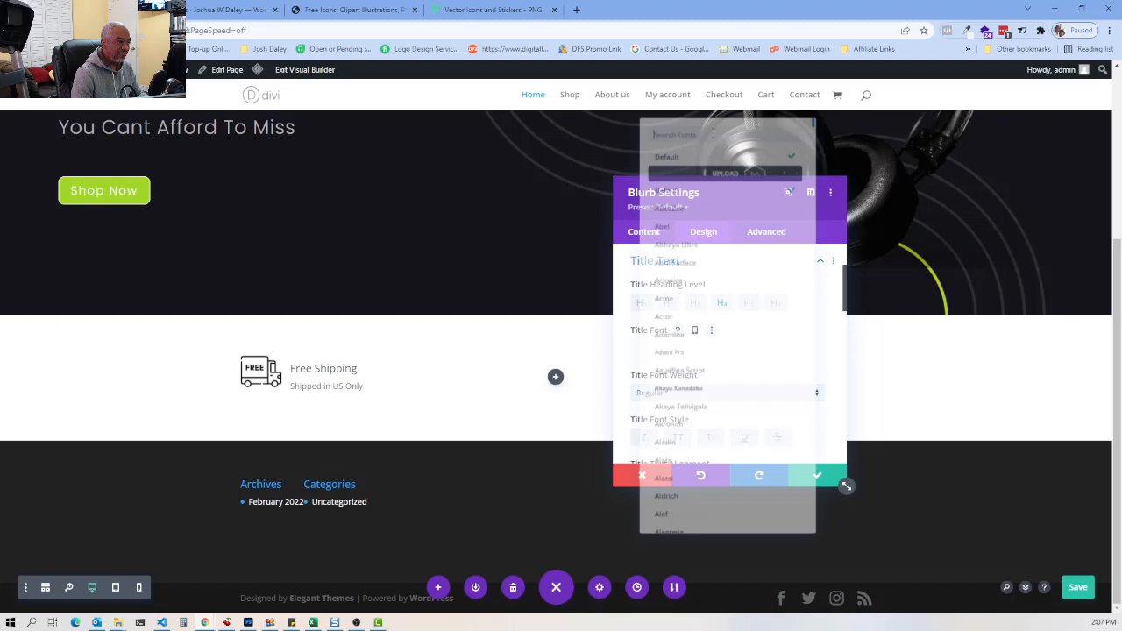
{"action": "type", "text": "popp"}
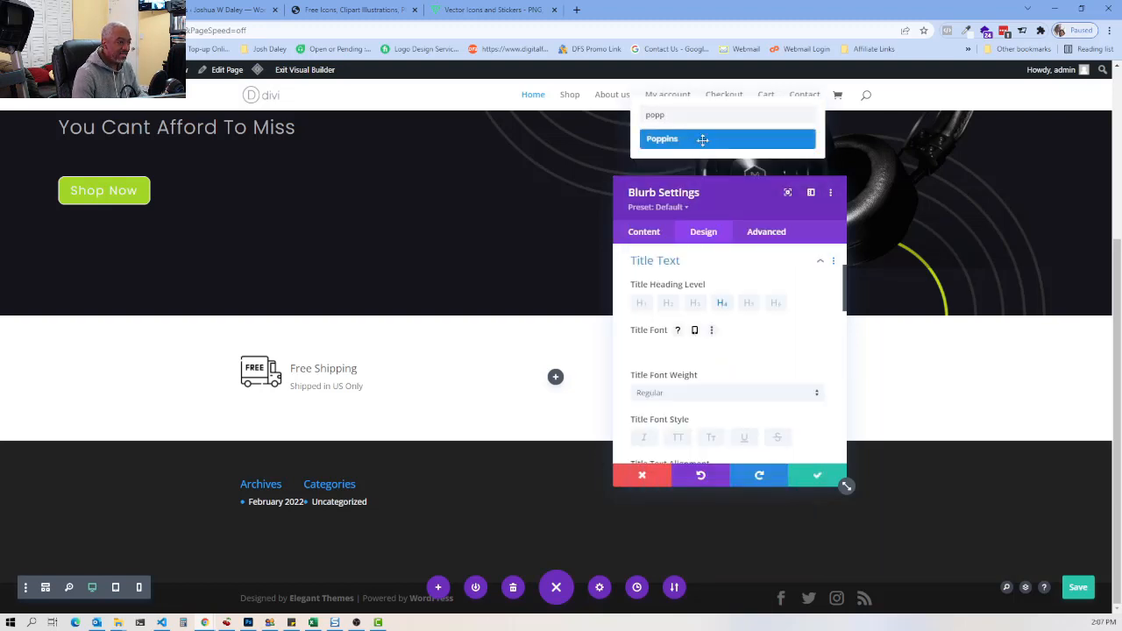
{"action": "left_click", "coordinate": [704, 142]}
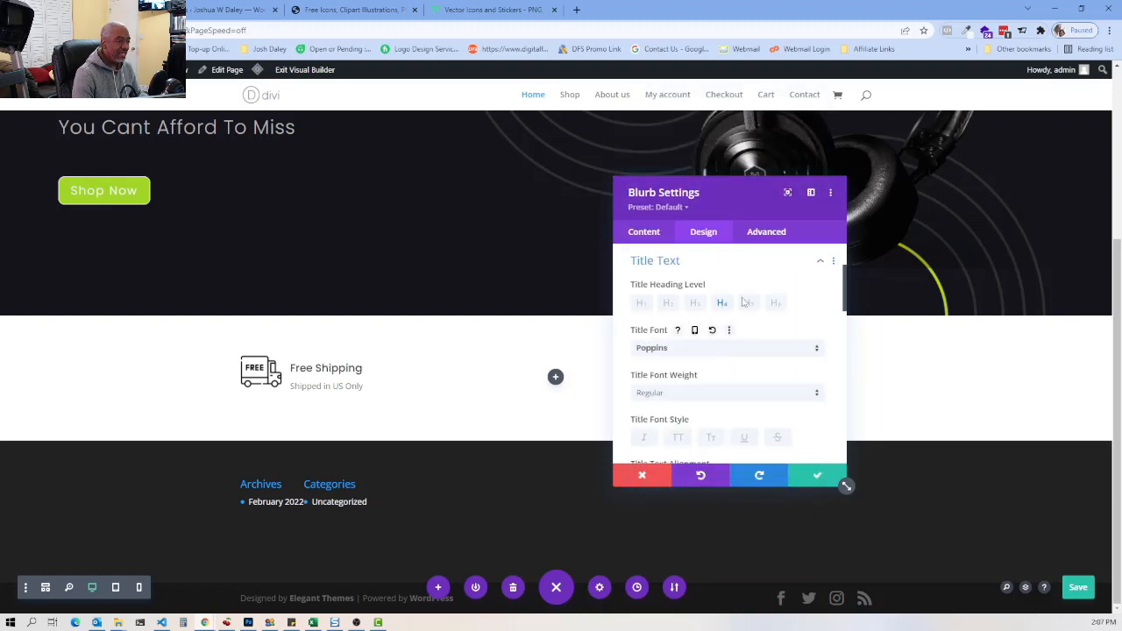
{"action": "left_click", "coordinate": [697, 394]}
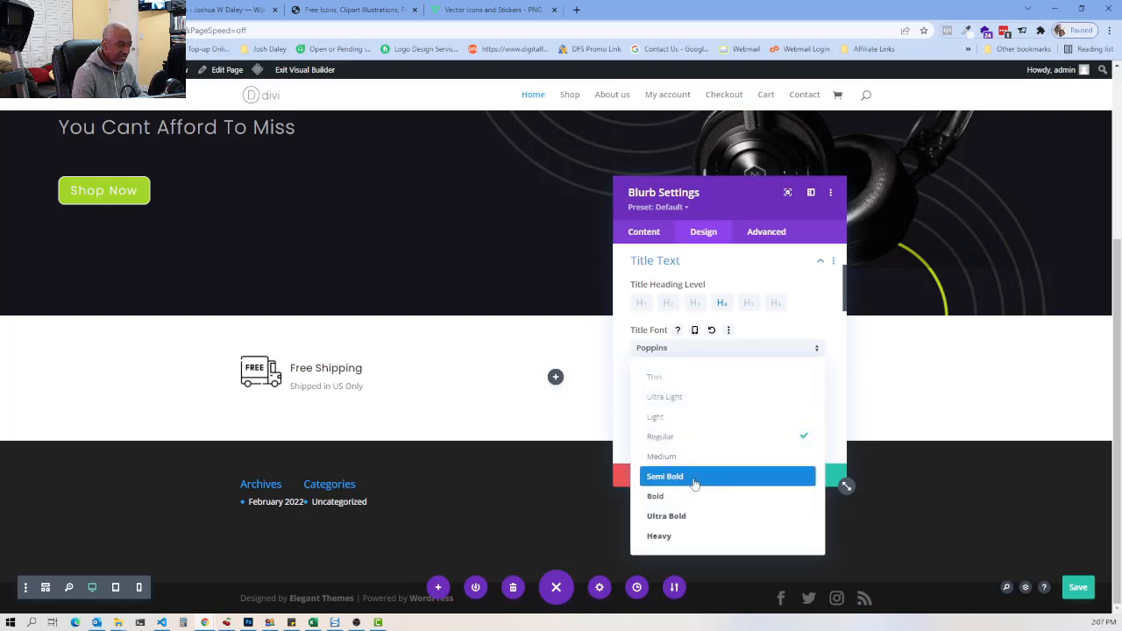
{"action": "left_click", "coordinate": [693, 477]}
Set the text size of the "Free Shipping" title to 24px
{"action": "scroll", "coordinate": [732, 391], "scroll_direction": "down", "scroll_amount": 2}
{"action": "scroll", "coordinate": [735, 384], "scroll_direction": "down", "scroll_amount": 3}
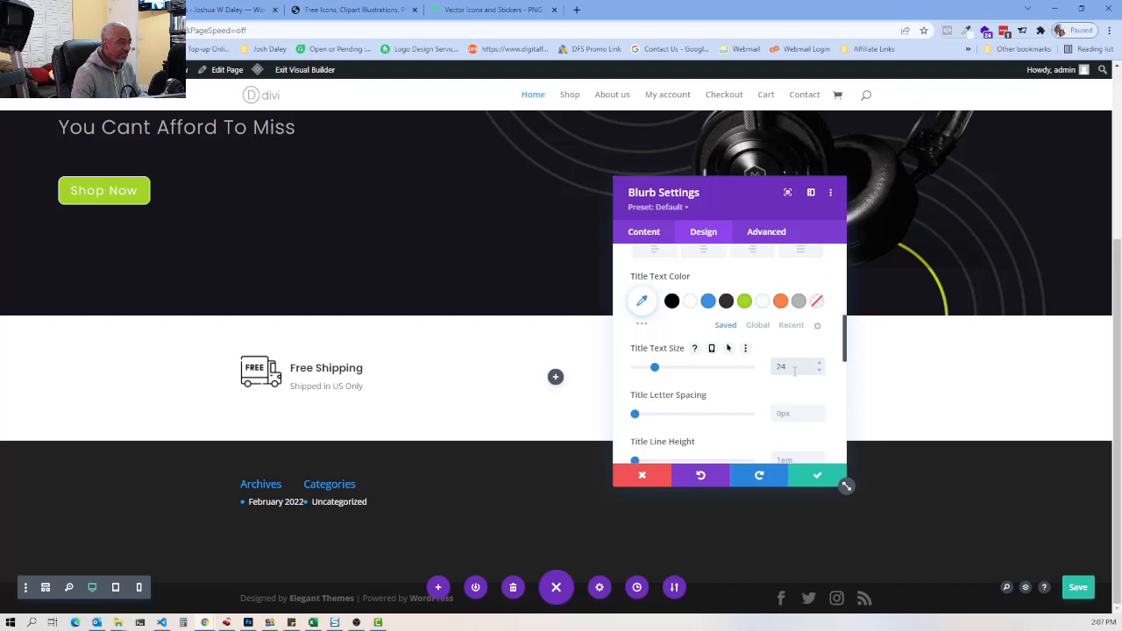
{"action": "type", "text": "px"}
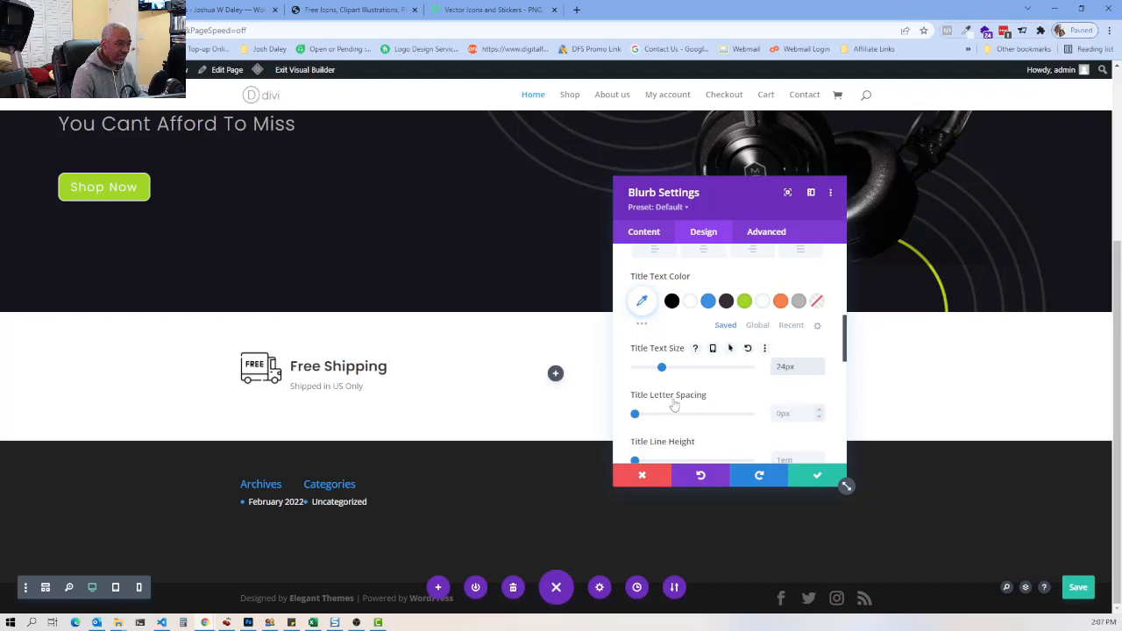
Set the blurb title's letter spacing to 2px and its line height to 1.1em
{"action": "left_click", "coordinate": [821, 412]}
{"action": "left_click", "coordinate": [822, 411]}
{"action": "scroll", "coordinate": [720, 400], "scroll_direction": "down", "scroll_amount": 2}
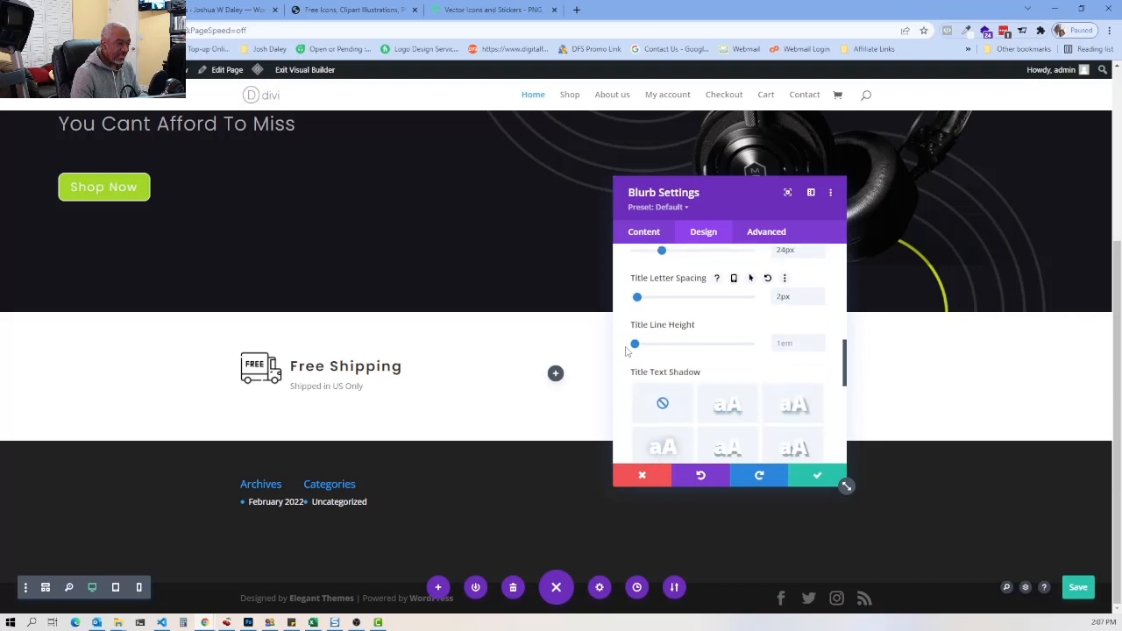
{"action": "left_click", "coordinate": [819, 342]}
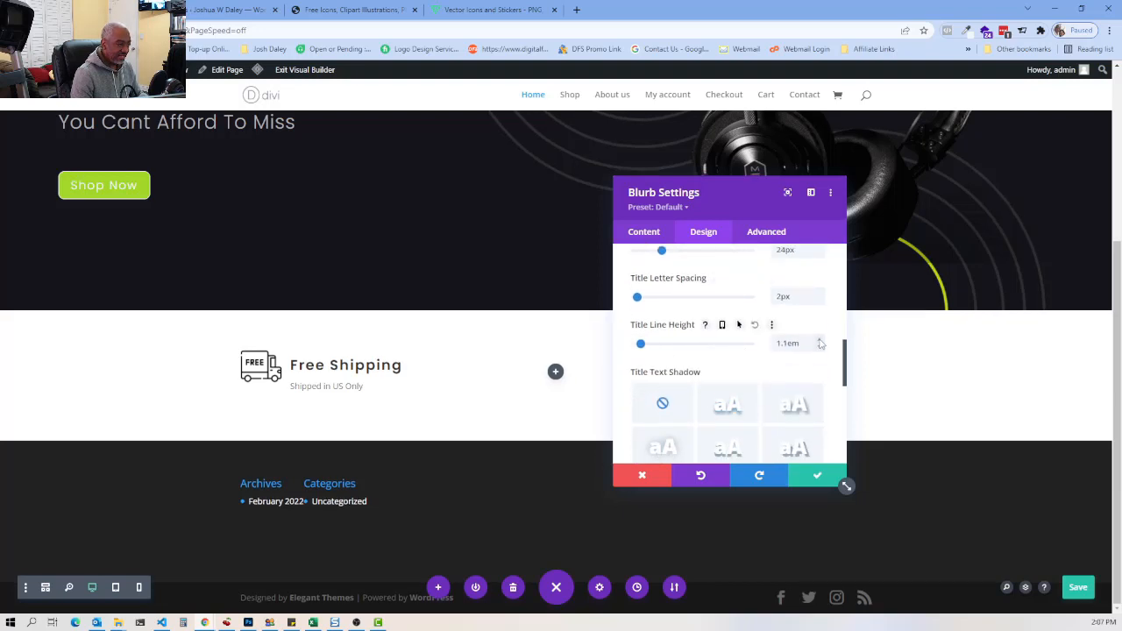
Set the blurb title's line height to 1.2em and the body text font to Poppins
{"action": "left_click", "coordinate": [820, 344]}
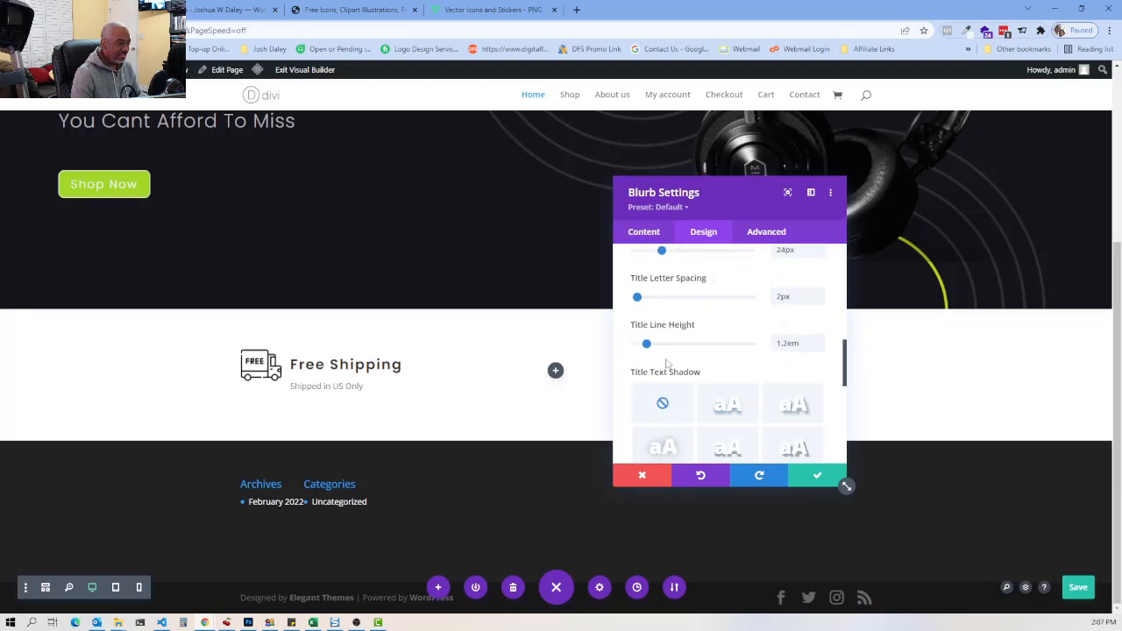
{"action": "left_click", "coordinate": [320, 386]}
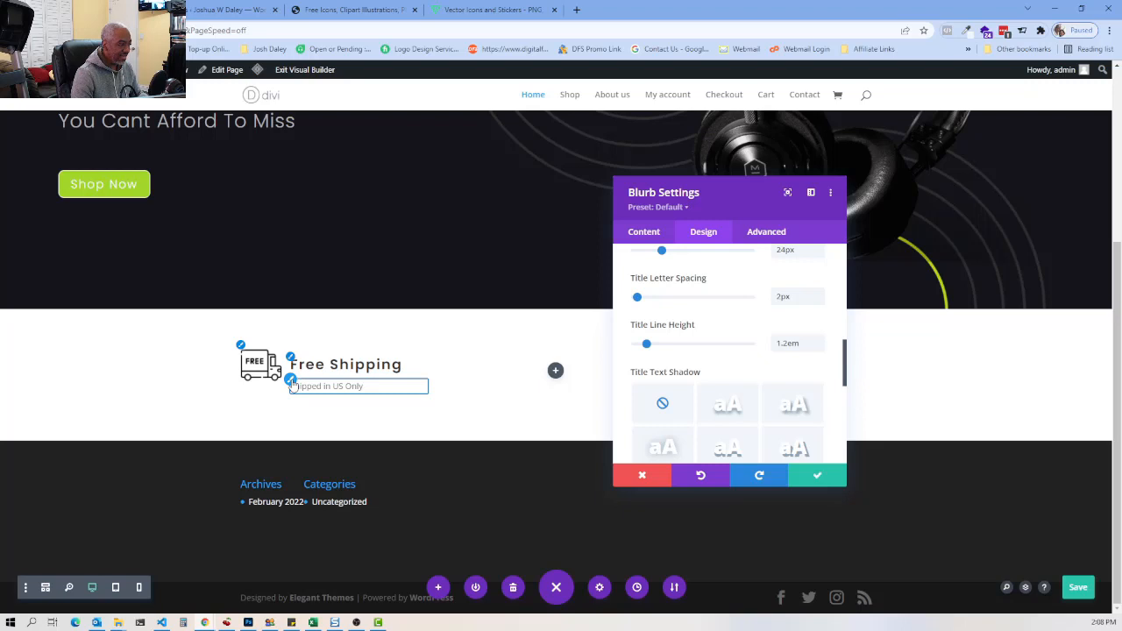
{"action": "left_click", "coordinate": [294, 383]}
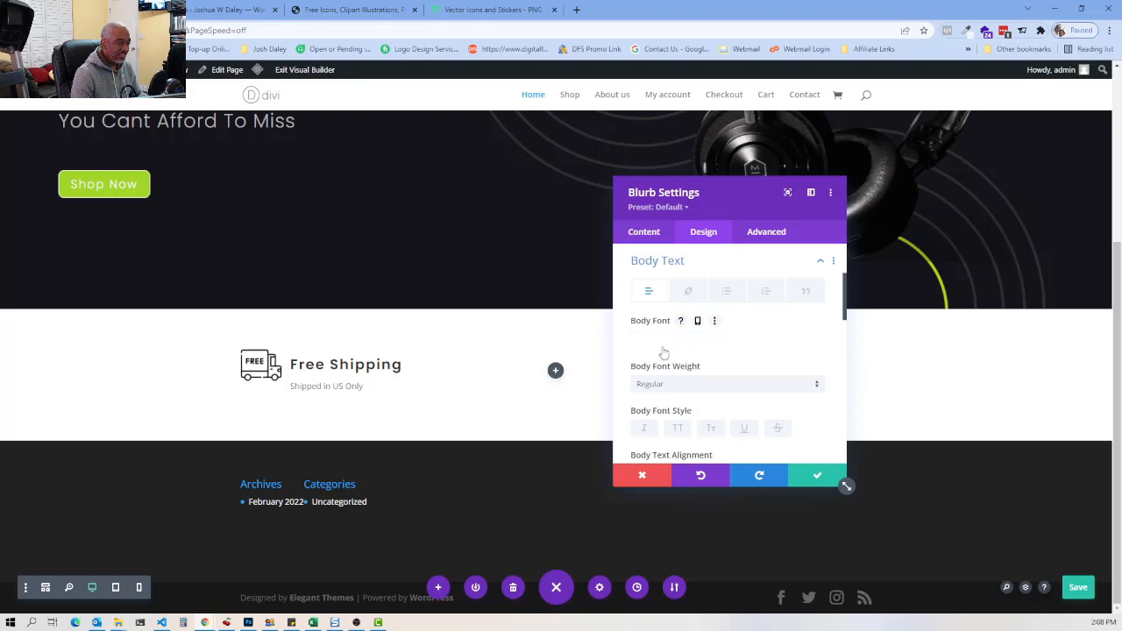
{"action": "left_click", "coordinate": [655, 341]}
{"action": "type", "text": "pop"}
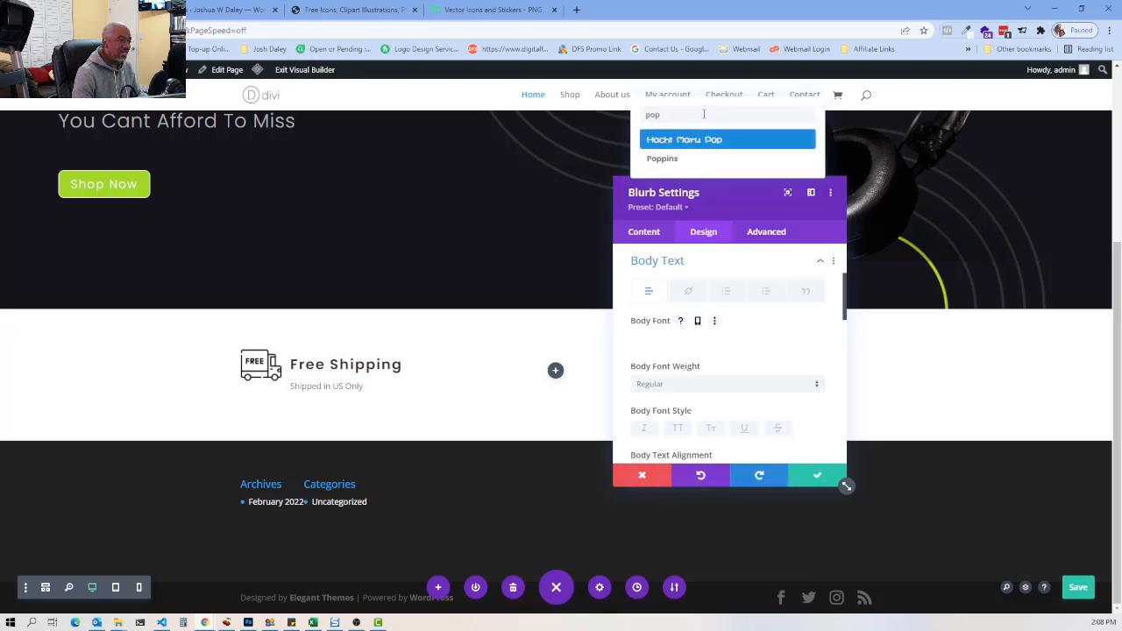
{"action": "left_click", "coordinate": [692, 159]}
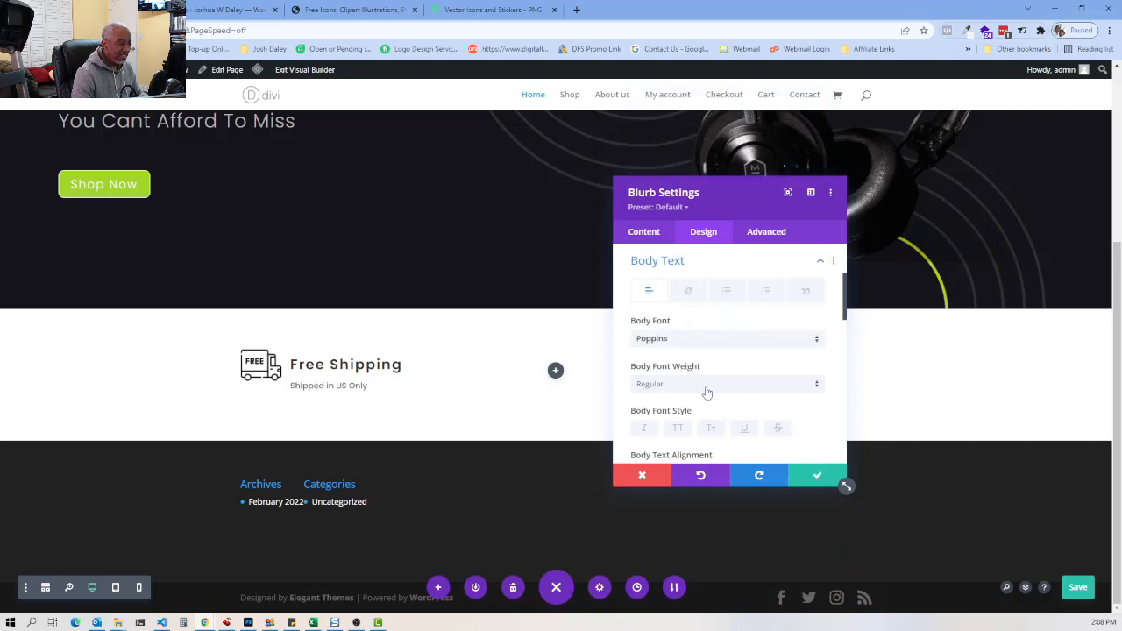
Set the blurb's body text size to 16px and its letter spacing to 1px
{"action": "scroll", "coordinate": [684, 396], "scroll_direction": "down", "scroll_amount": 3}
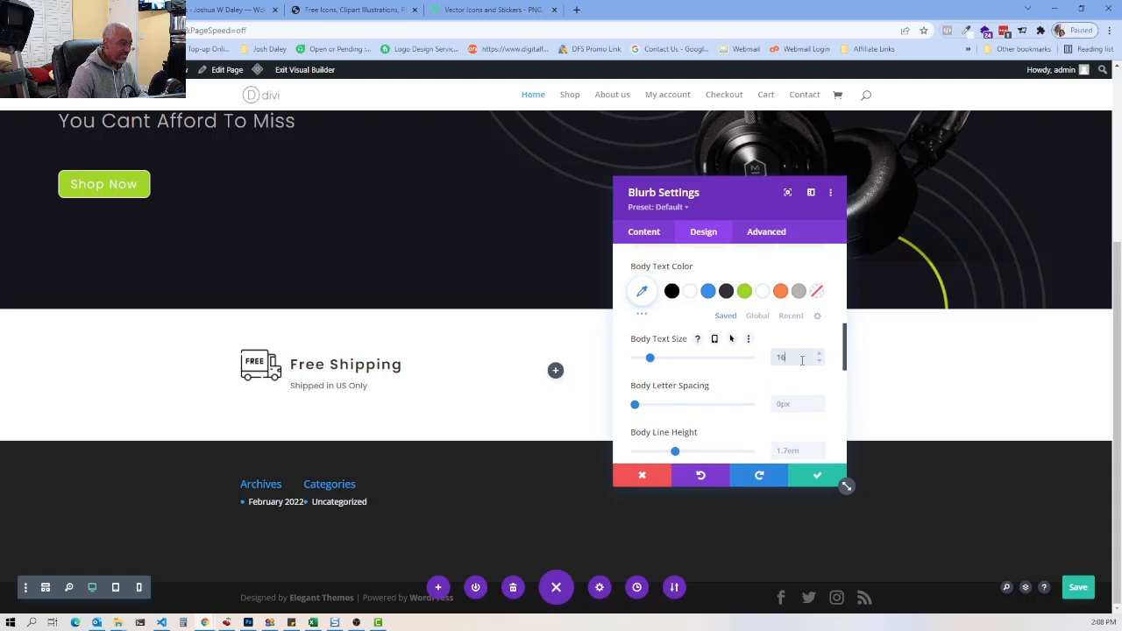
{"action": "type", "text": "px"}
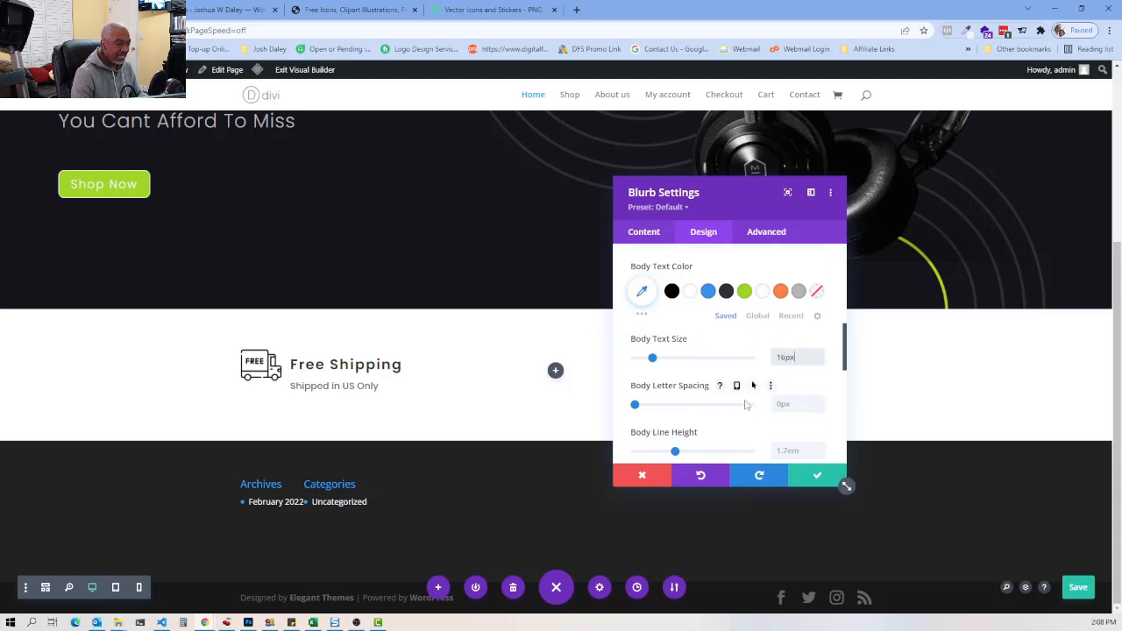
{"action": "left_click", "coordinate": [821, 401]}
Set the body text's line height to 1.3em and save the blurb's settings
{"action": "scroll", "coordinate": [649, 402], "scroll_direction": "down", "scroll_amount": 2}
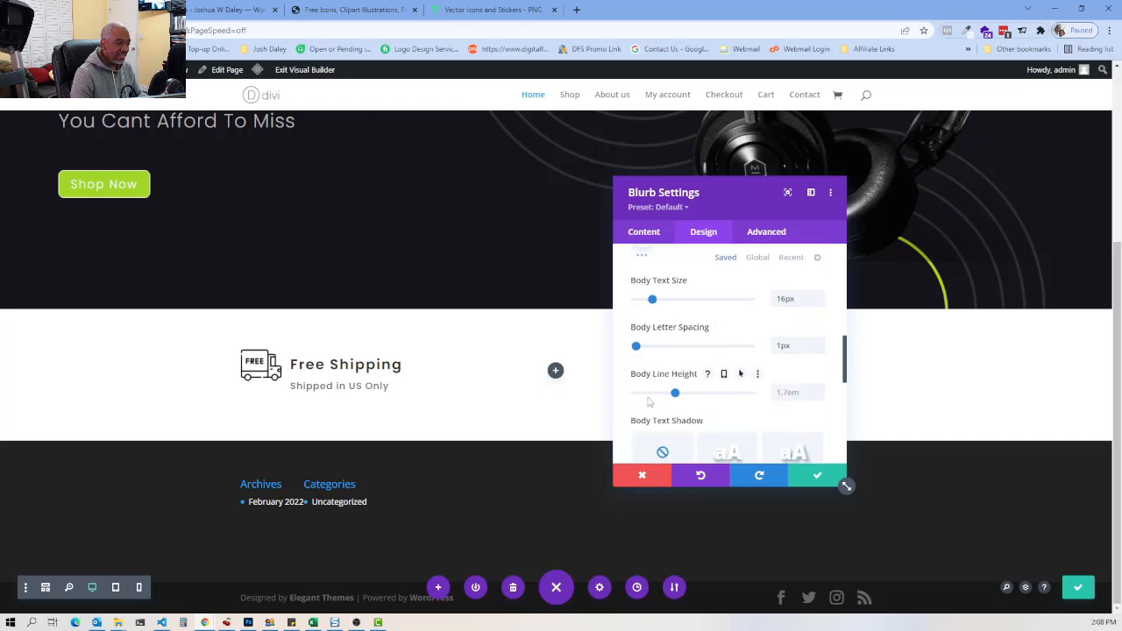
{"action": "left_click", "coordinate": [820, 399]}
{"action": "left_click", "coordinate": [821, 399]}
{"action": "left_click", "coordinate": [821, 398]}
{"action": "left_click", "coordinate": [820, 399]}
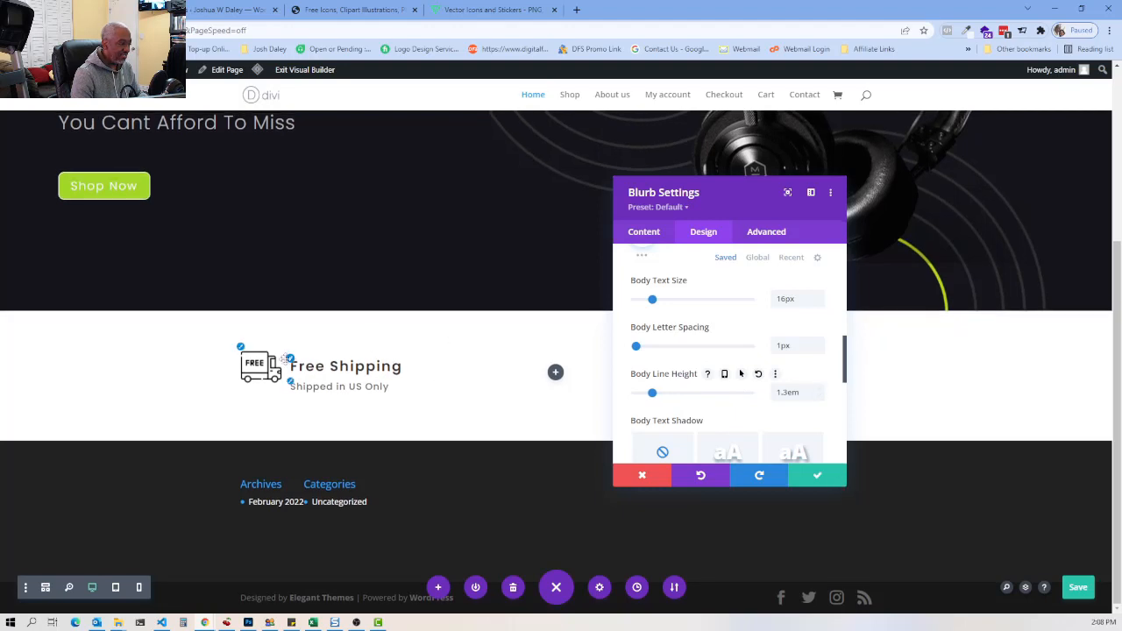
{"action": "left_click", "coordinate": [809, 476]}
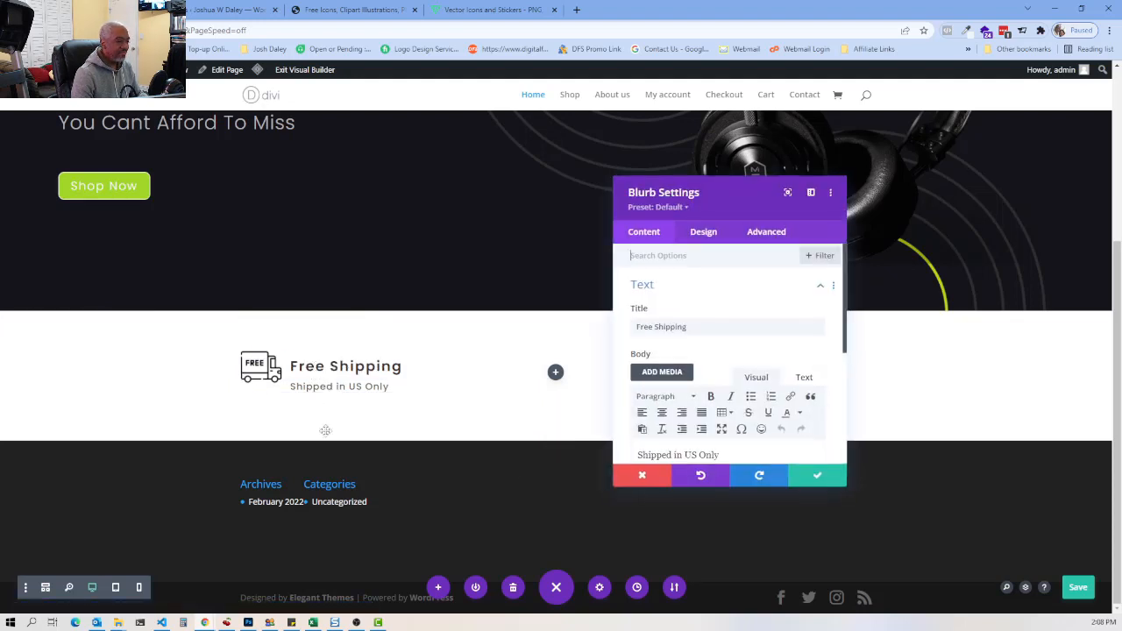
Give the "Free Shipping" blurb a right border 1px wide in the saved grey color
{"action": "left_click", "coordinate": [717, 233]}
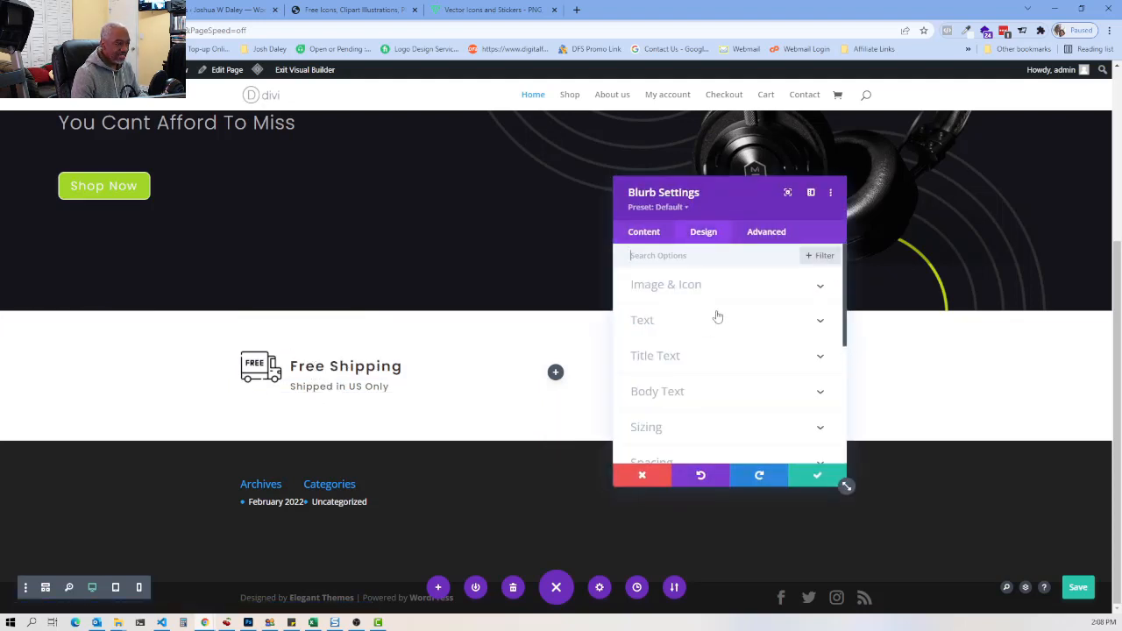
{"action": "scroll", "coordinate": [723, 354], "scroll_direction": "down", "scroll_amount": 5}
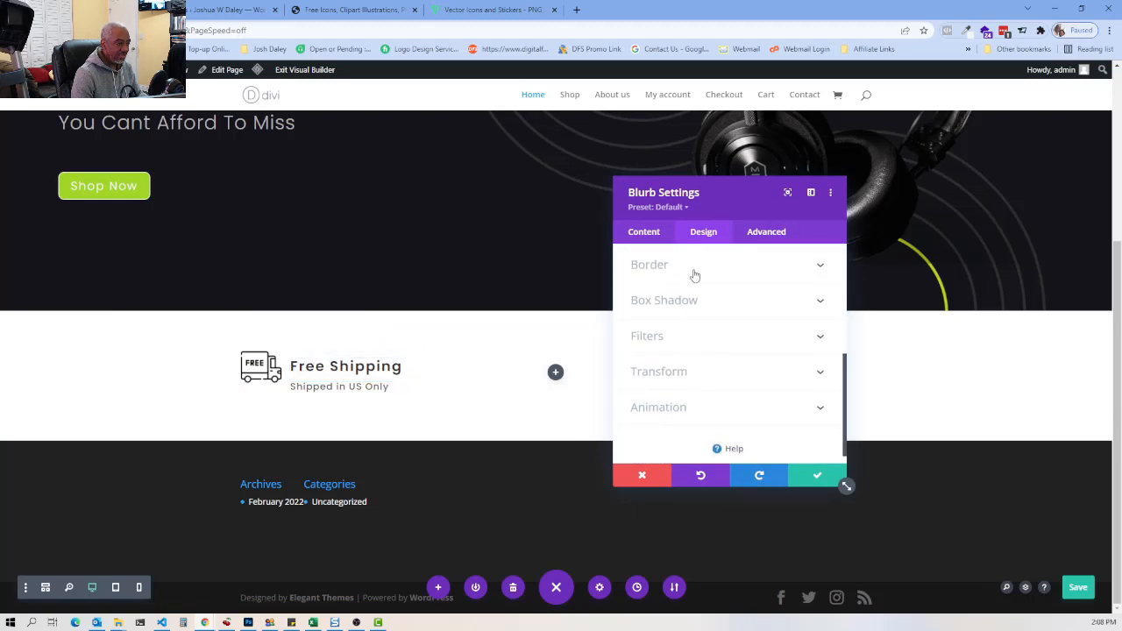
{"action": "left_click", "coordinate": [699, 273]}
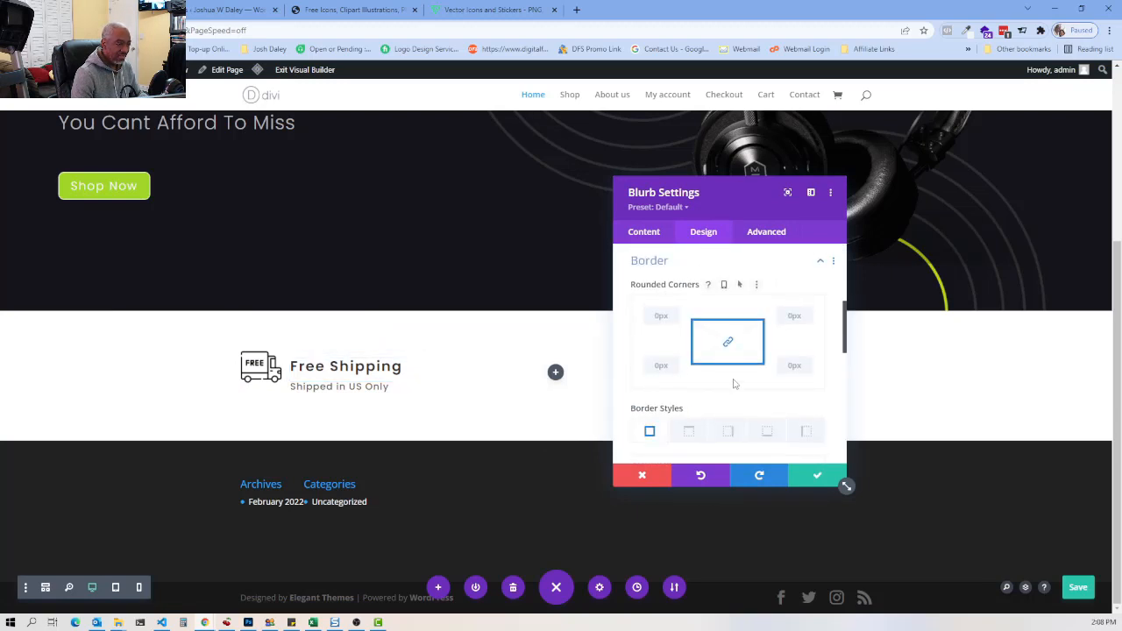
{"action": "scroll", "coordinate": [756, 383], "scroll_direction": "down", "scroll_amount": 1}
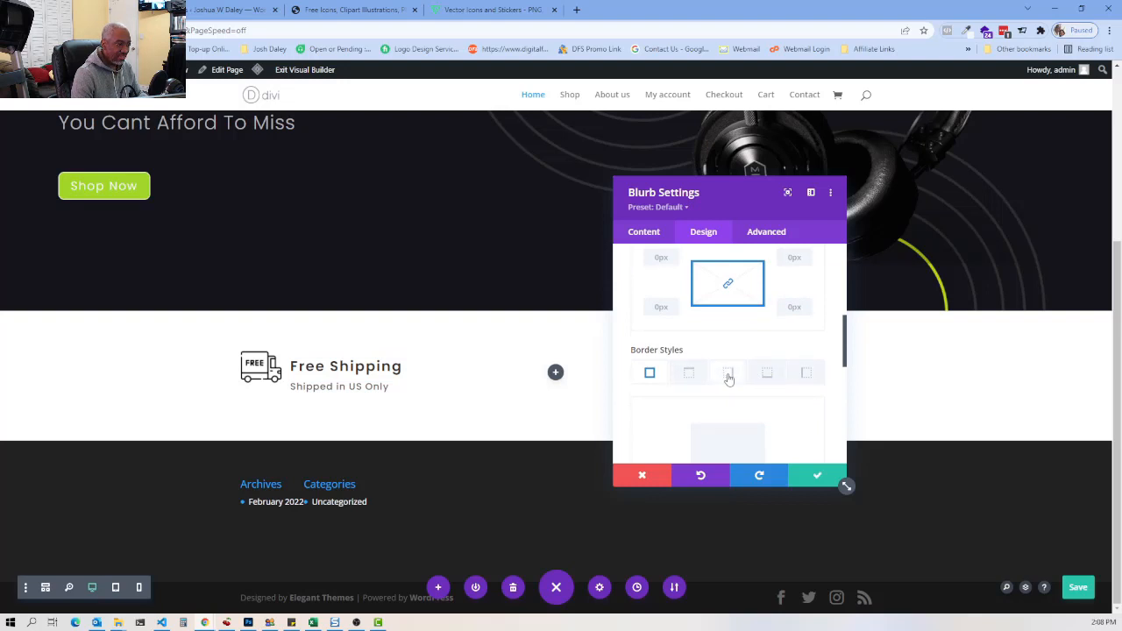
{"action": "left_click", "coordinate": [729, 375]}
{"action": "scroll", "coordinate": [734, 381], "scroll_direction": "down", "scroll_amount": 3}
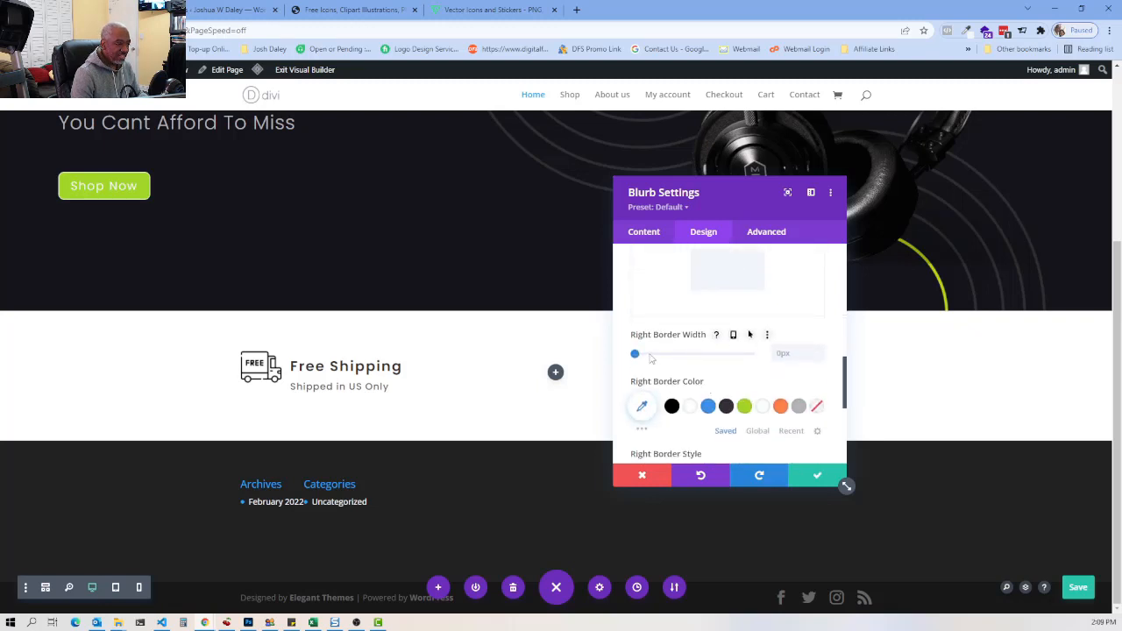
{"action": "left_click", "coordinate": [820, 350]}
{"action": "left_click", "coordinate": [798, 407]}
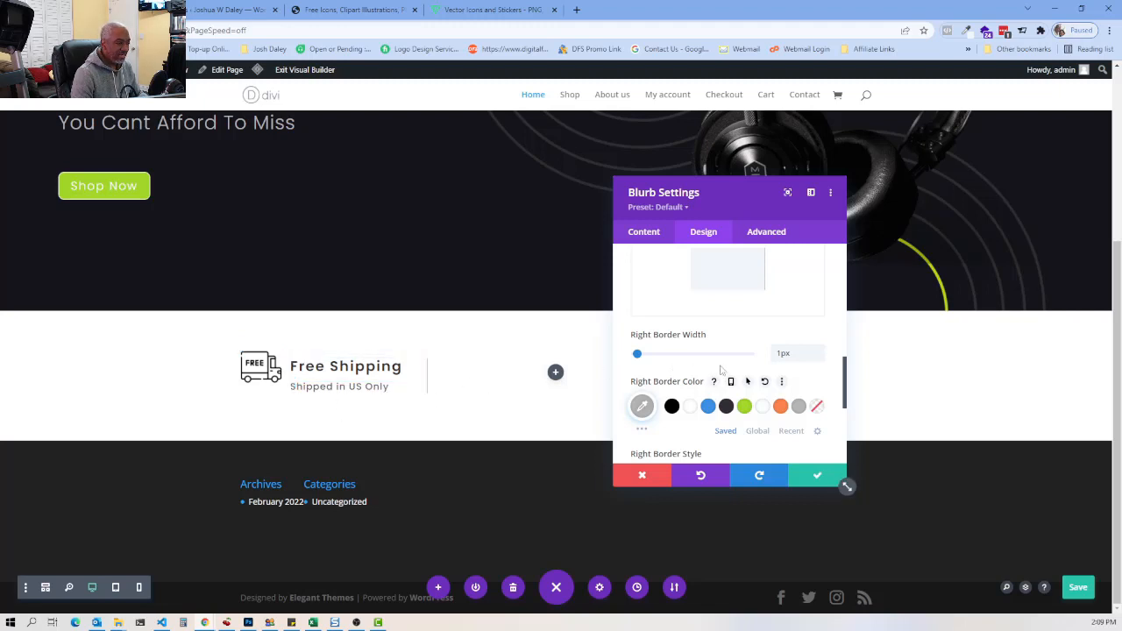
Set the blurb's left and right padding to a linked 20px and save its settings
{"action": "scroll", "coordinate": [711, 380], "scroll_direction": "down", "scroll_amount": 2}
{"action": "scroll", "coordinate": [711, 380], "scroll_direction": "up", "scroll_amount": 3}
{"action": "scroll", "coordinate": [712, 384], "scroll_direction": "up", "scroll_amount": 5}
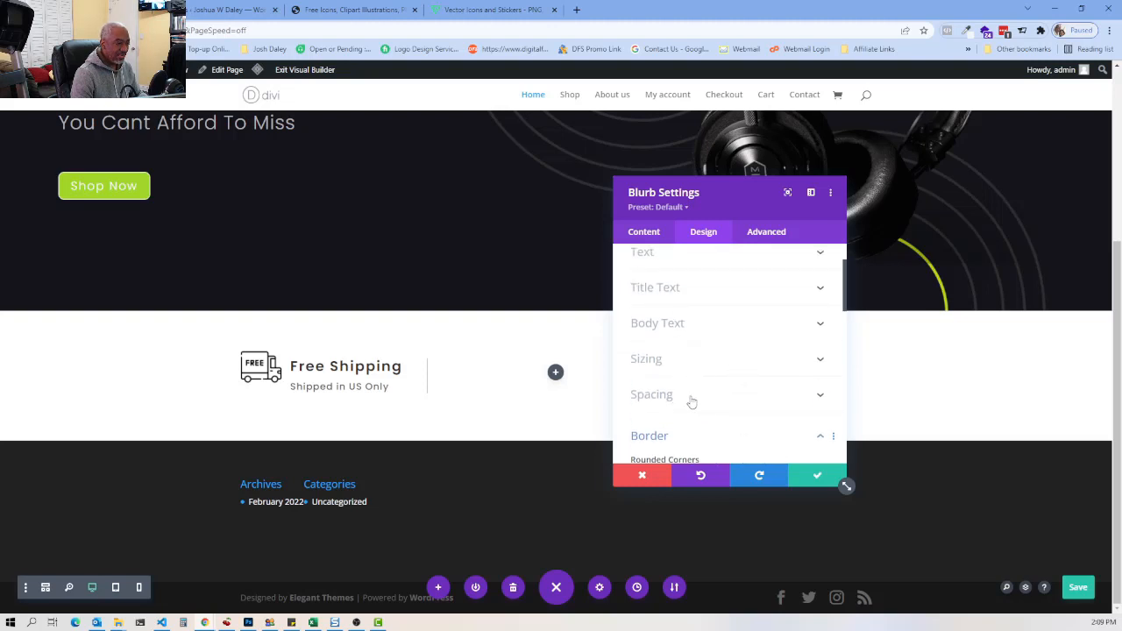
{"action": "left_click", "coordinate": [691, 400]}
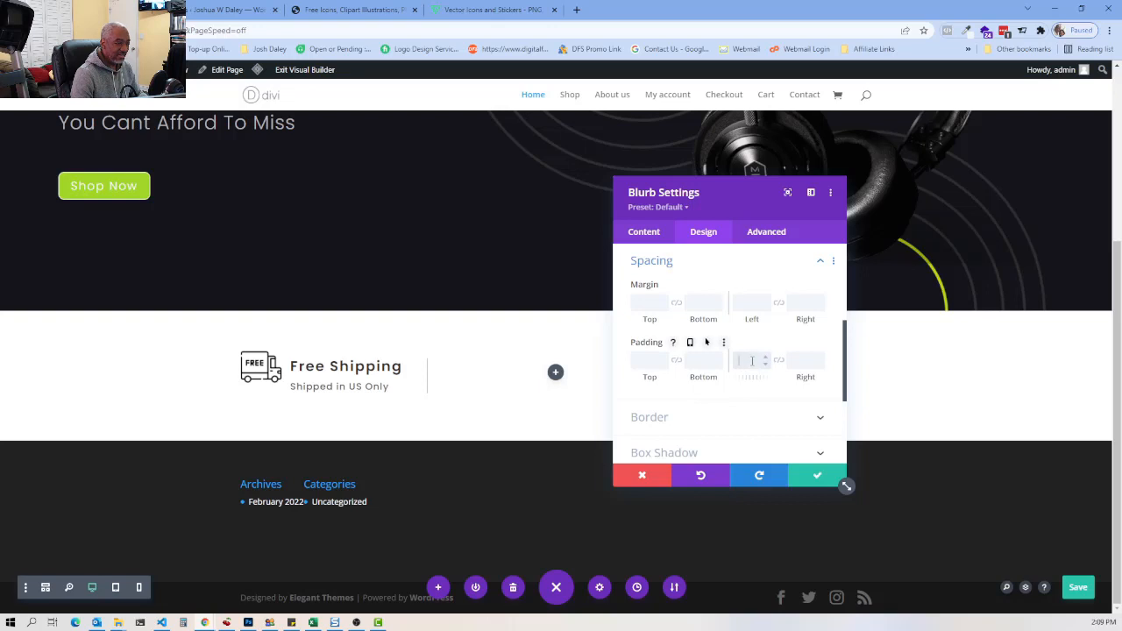
{"action": "type", "text": "0"}
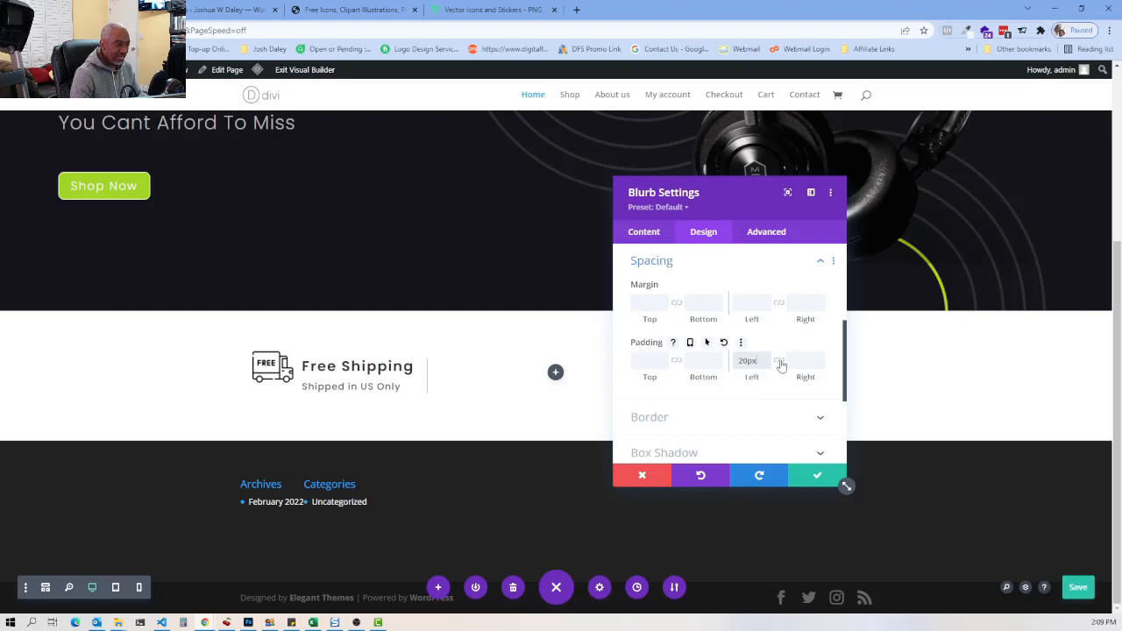
{"action": "left_click", "coordinate": [779, 362]}
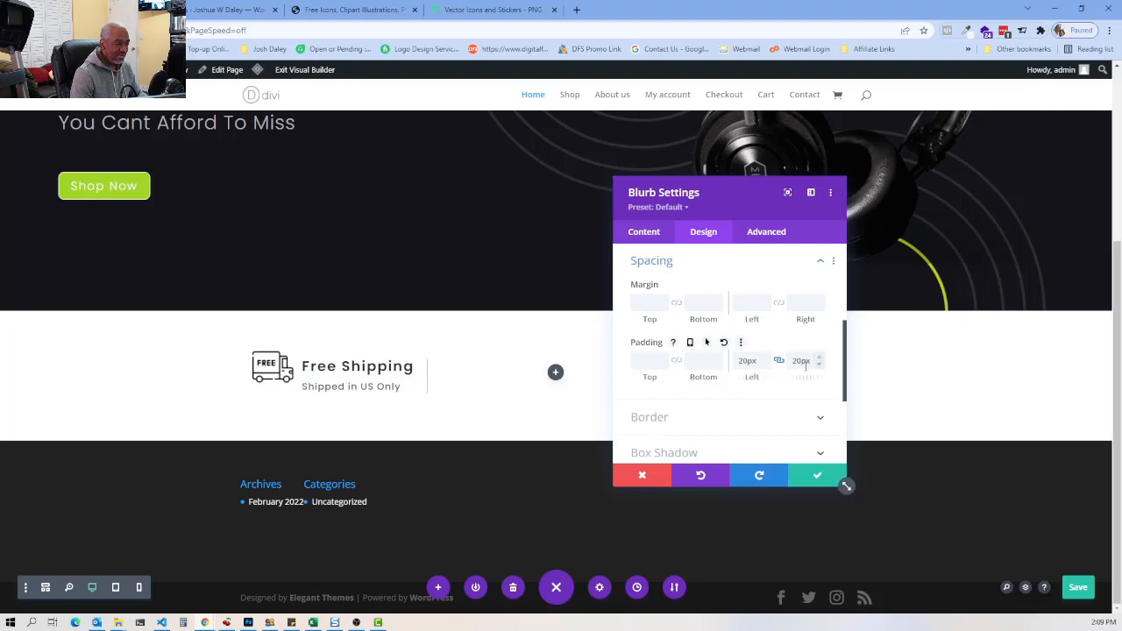
{"action": "left_click", "coordinate": [818, 478]}
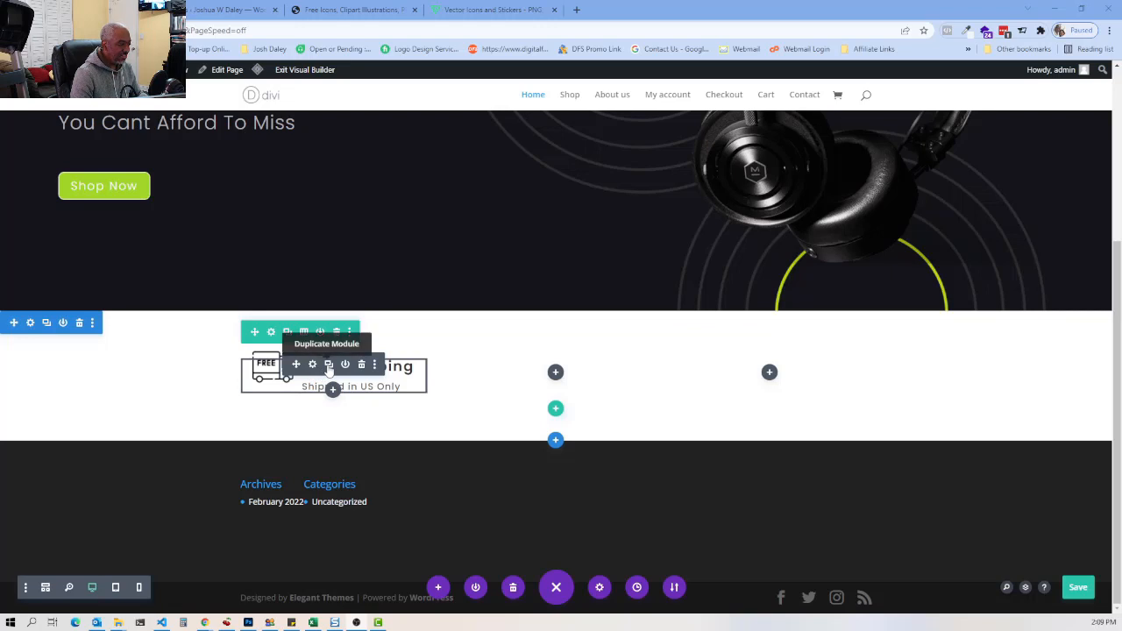
Duplicate the "Free Shipping" blurb twice and move the copies into the row's second and third columns
{"action": "left_click", "coordinate": [328, 367]}
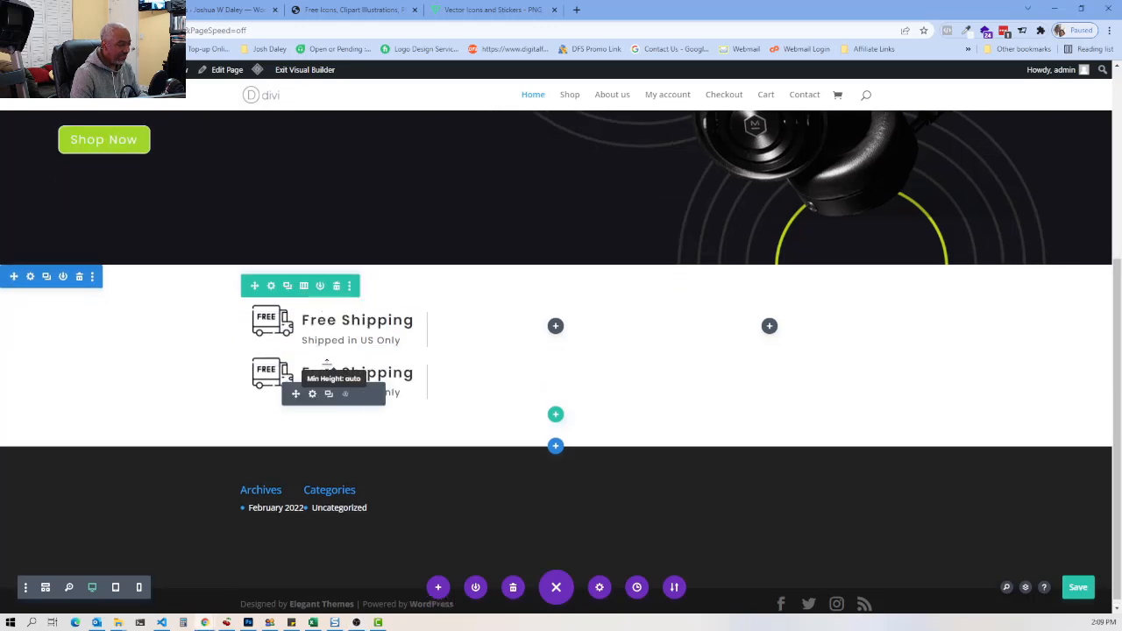
{"action": "left_click", "coordinate": [328, 371]}
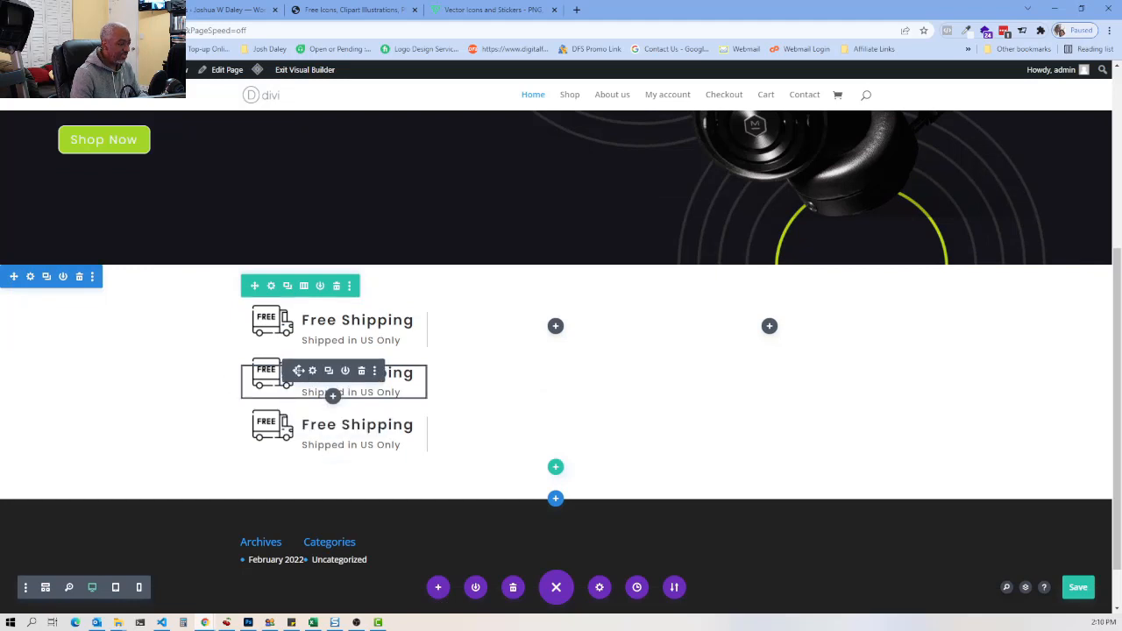
{"action": "left_click_drag", "start_coordinate": [298, 370], "coordinate": [545, 330]}
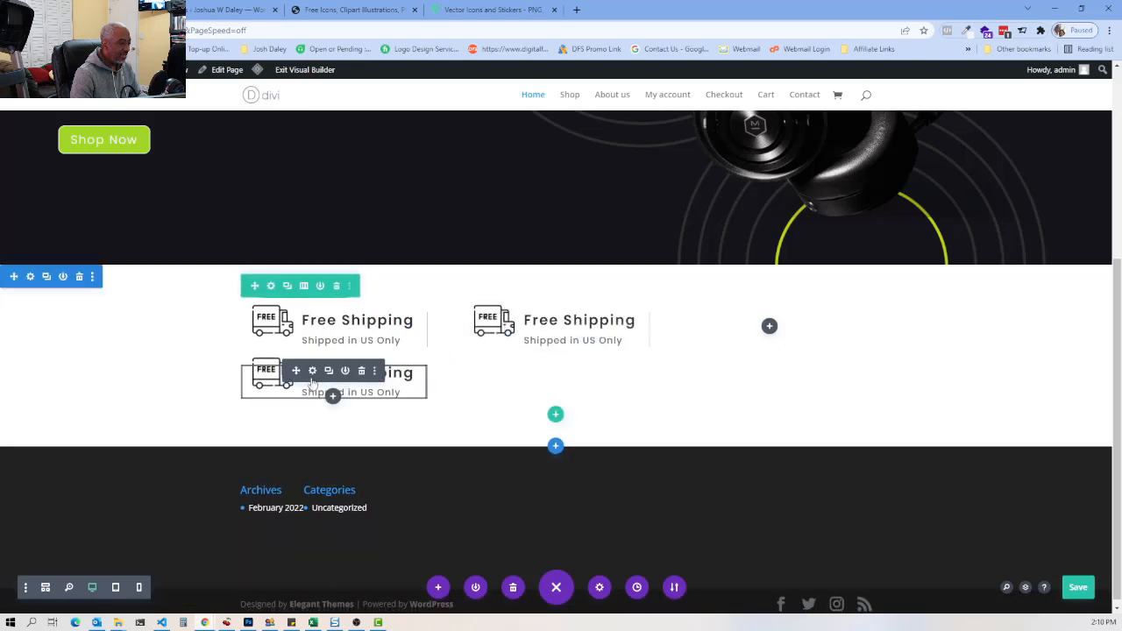
{"action": "left_click_drag", "start_coordinate": [297, 371], "coordinate": [769, 354]}
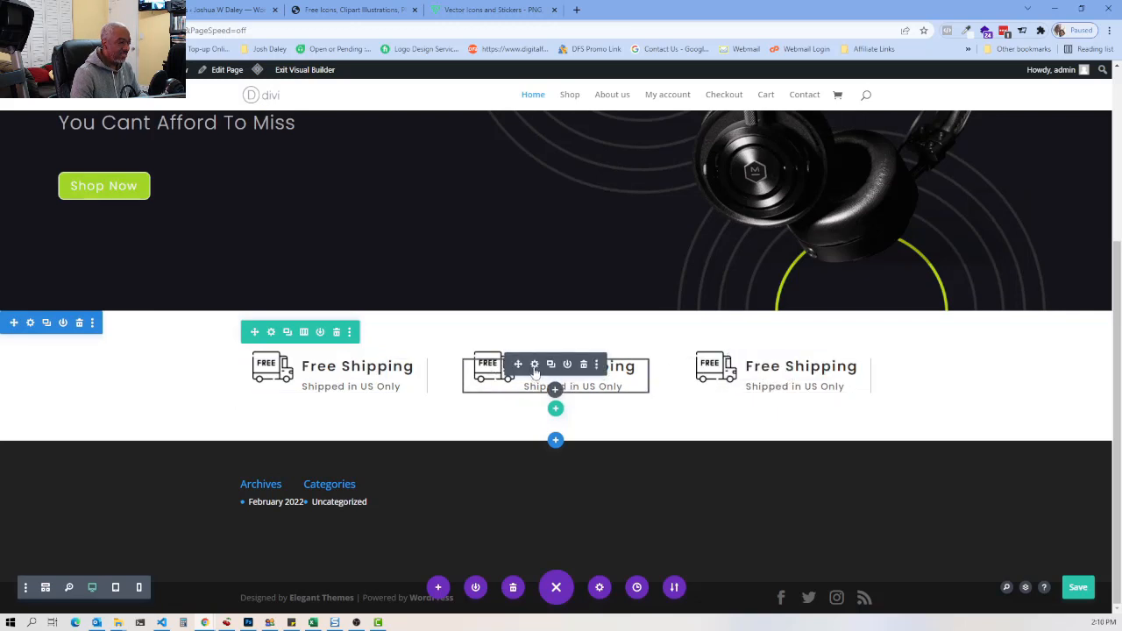
Change the title of the middle column's blurb to "100% Satisfaction"
{"action": "left_click", "coordinate": [534, 367]}
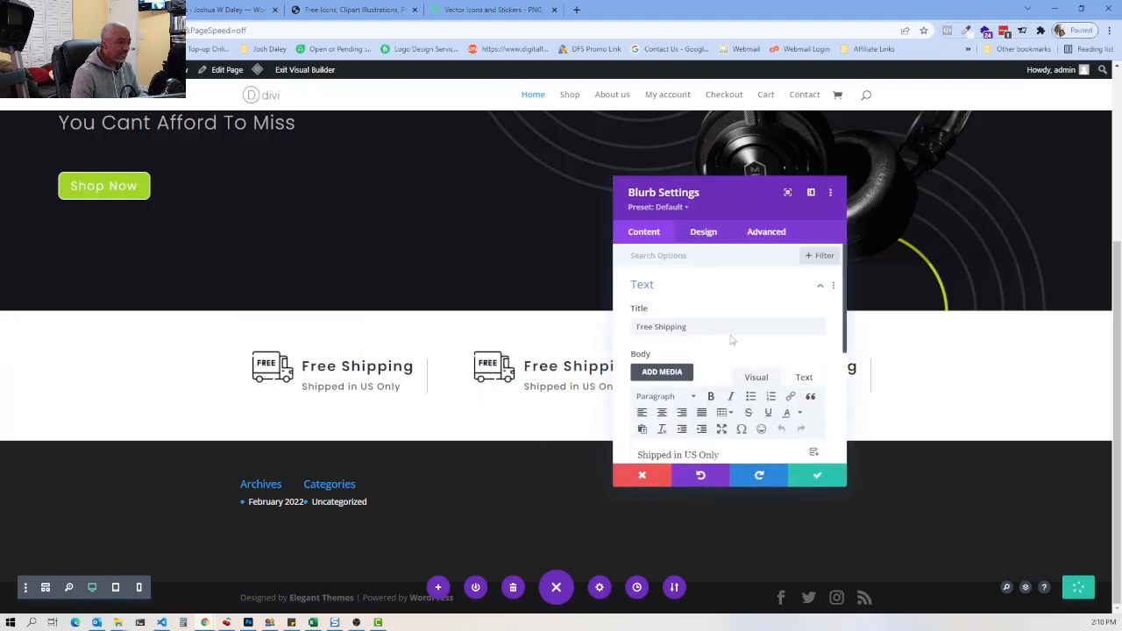
{"action": "triple_click", "coordinate": [705, 327]}
{"action": "type", "text": "100"}
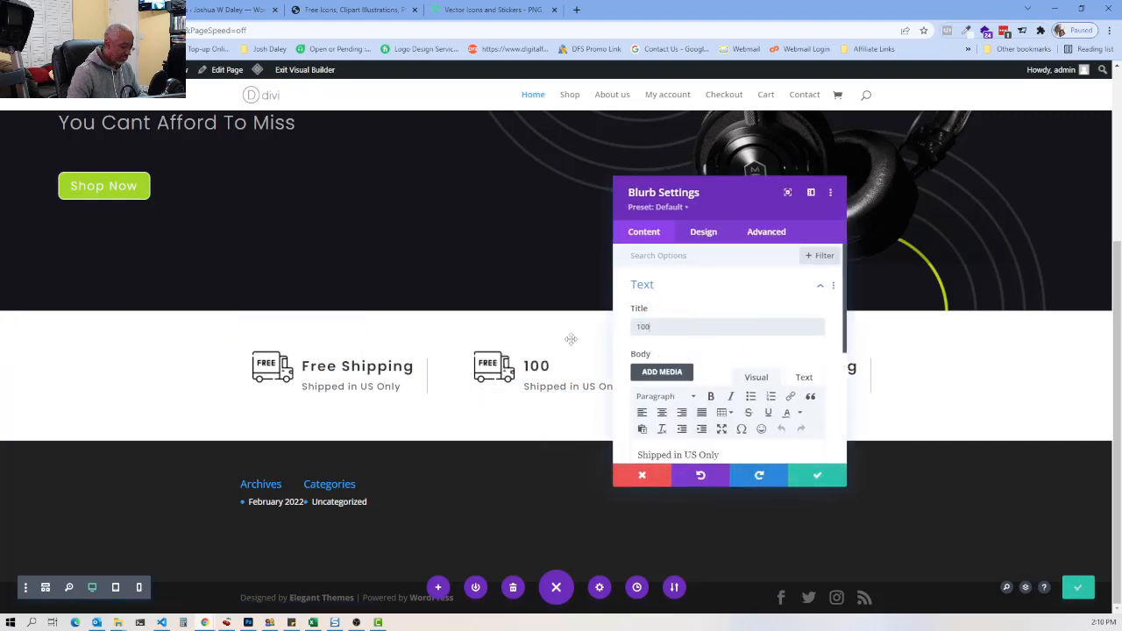
{"action": "type", "text": "% Sati"}
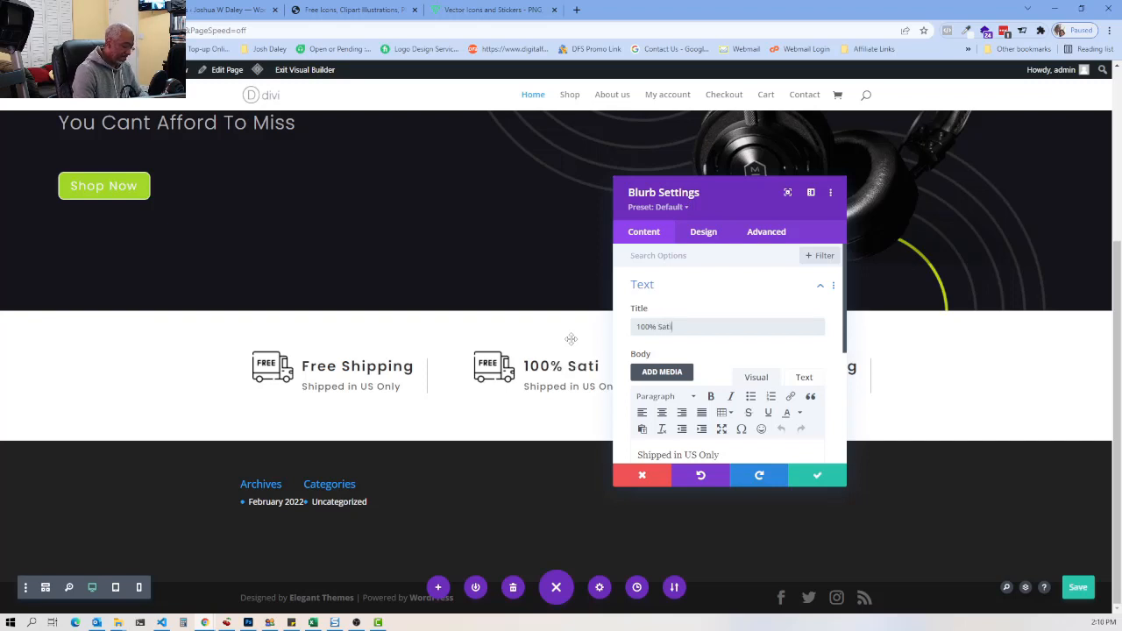
{"action": "type", "text": "sfaction"}
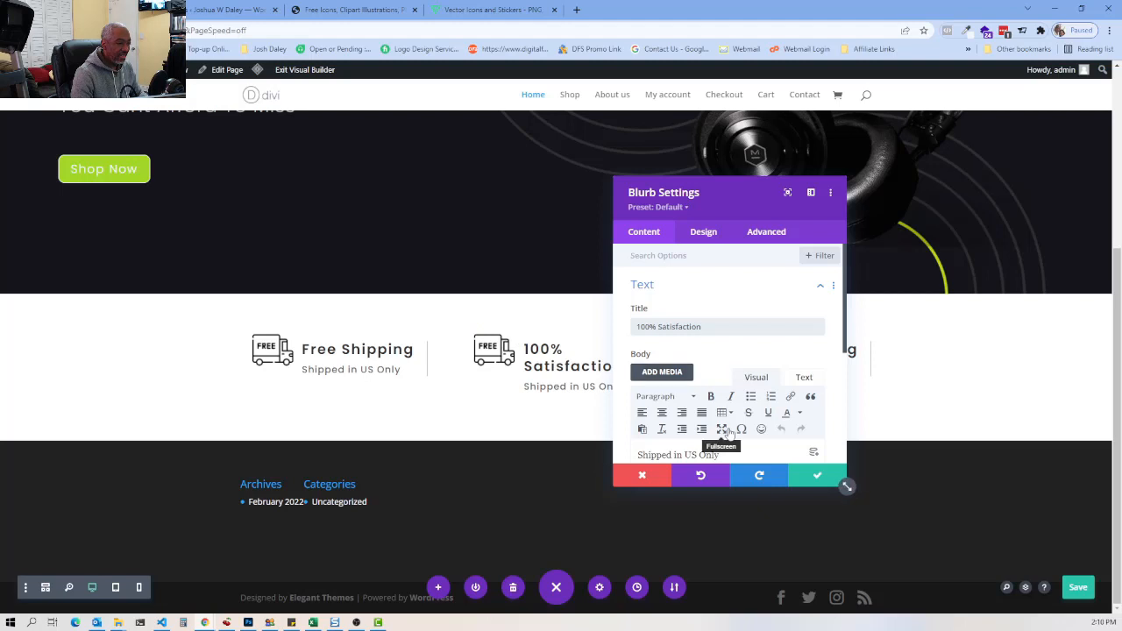
Replace the middle blurb's body text with "Dedicated Customer Service" and save its settings
{"action": "scroll", "coordinate": [730, 437], "scroll_direction": "down", "scroll_amount": 1}
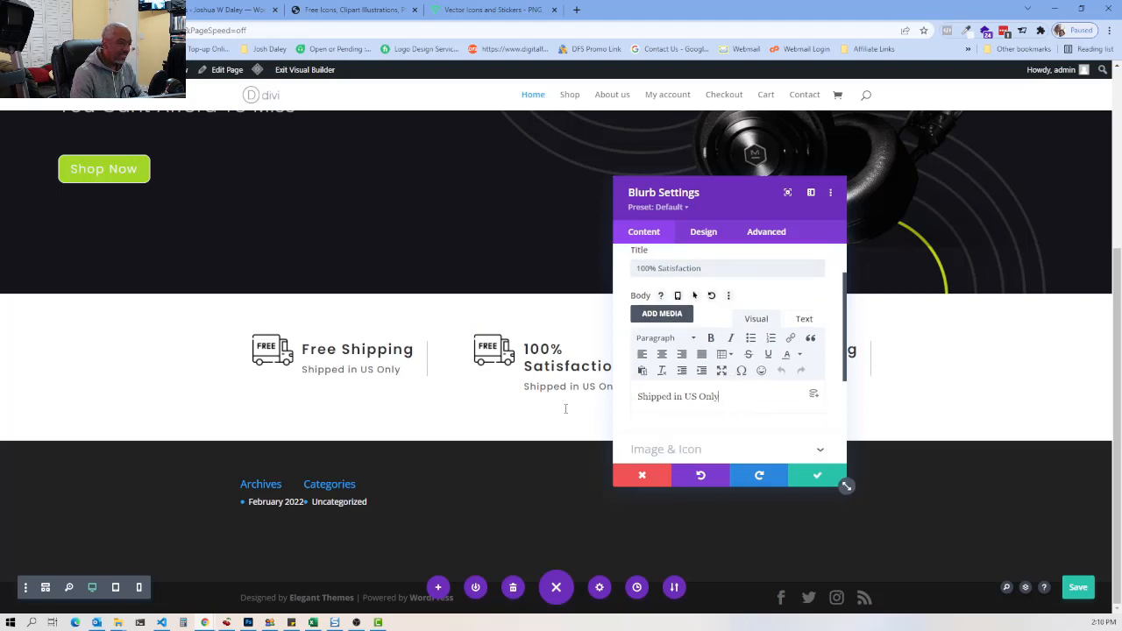
{"action": "left_click_drag", "start_coordinate": [727, 396], "coordinate": [574, 432]}
{"action": "type", "text": "Ded"}
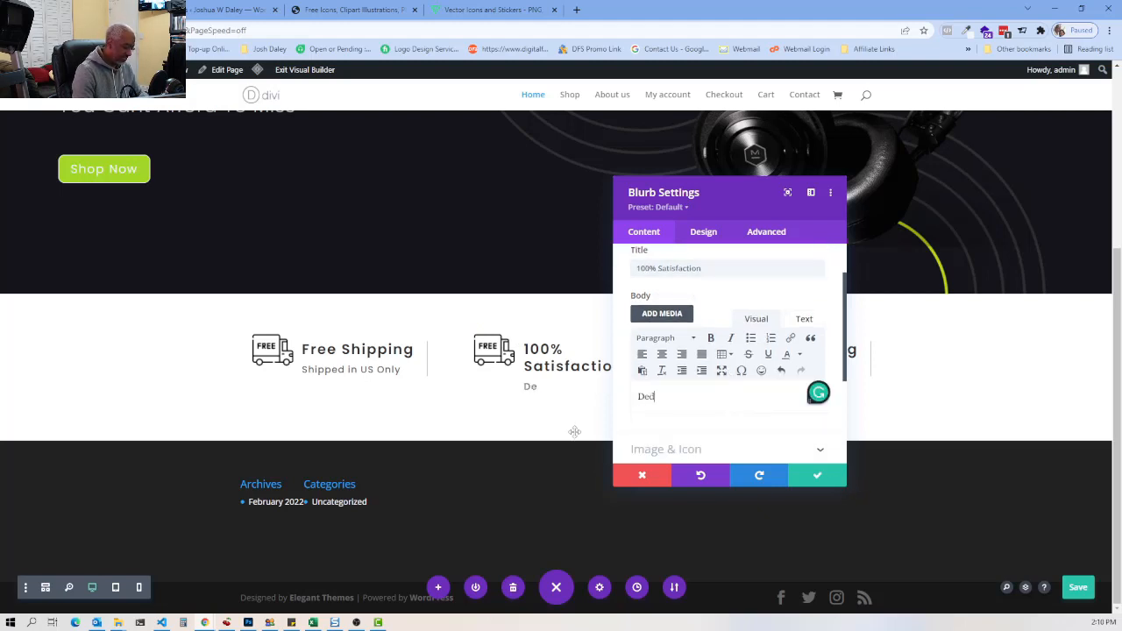
{"action": "type", "text": "icated Customer S"}
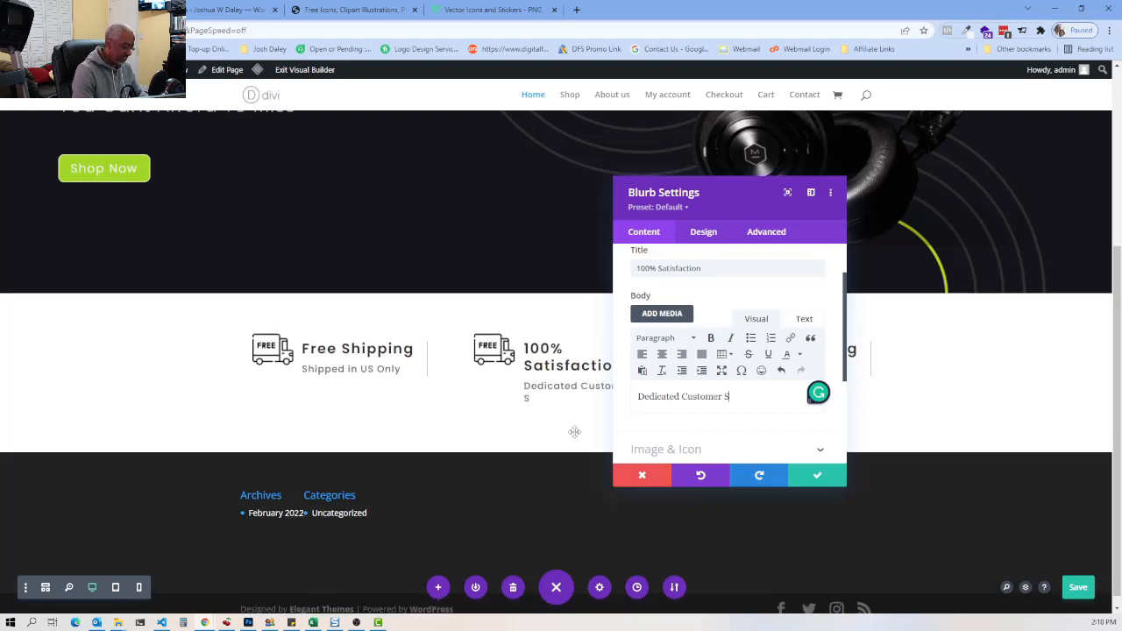
{"action": "type", "text": "ervice"}
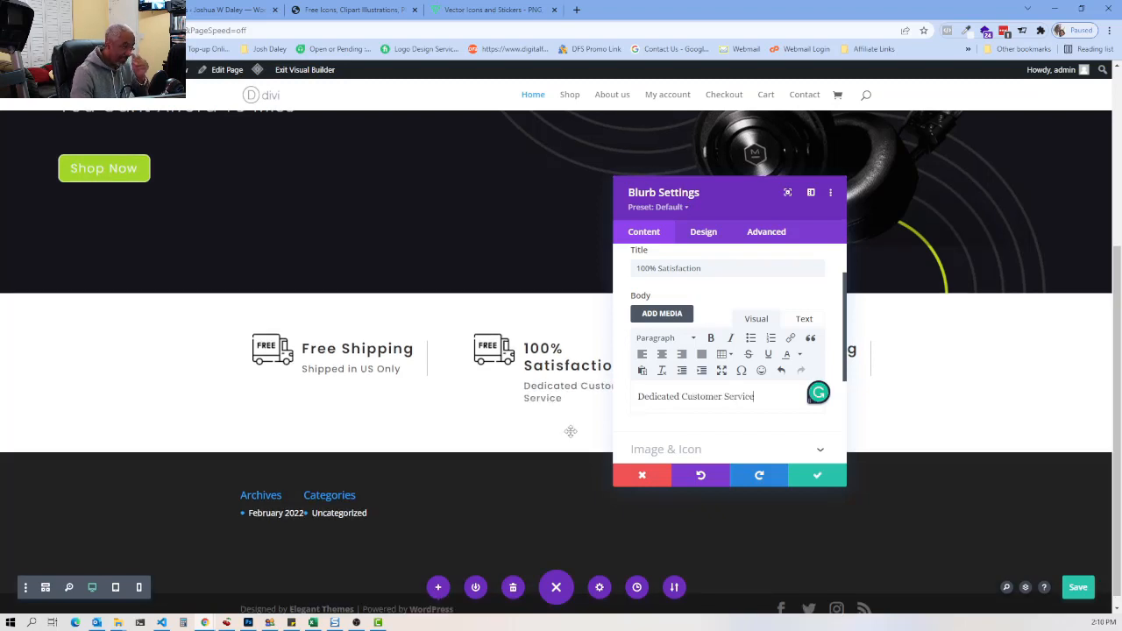
{"action": "left_click", "coordinate": [820, 475]}
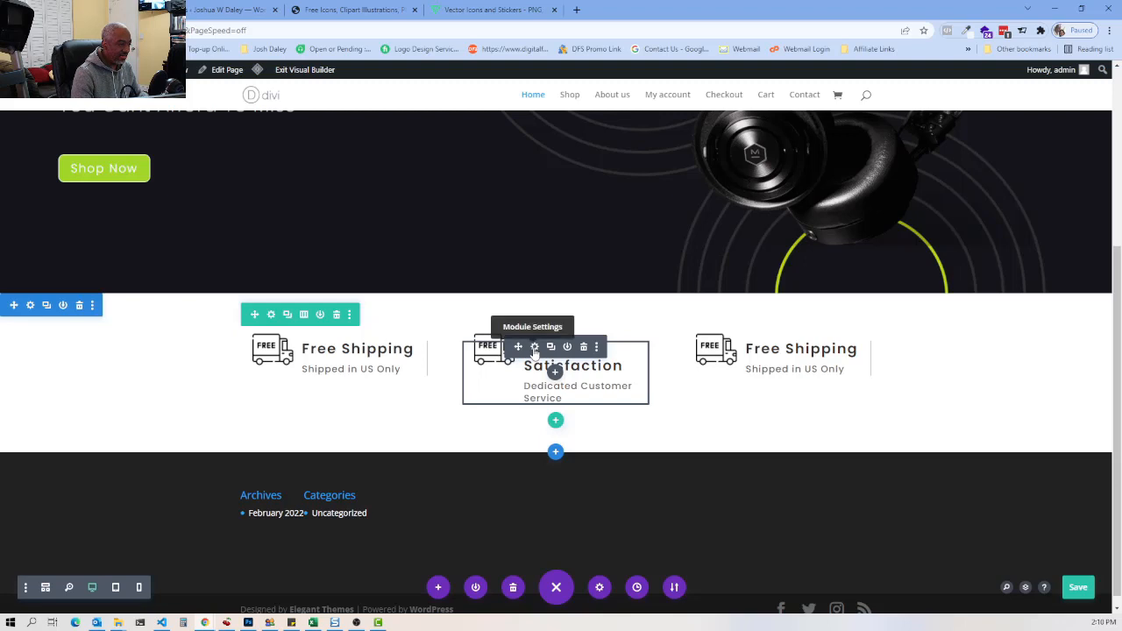
Open the Image & Icon settings of the middle "100% Satisfaction" blurb
{"action": "left_click", "coordinate": [535, 348]}
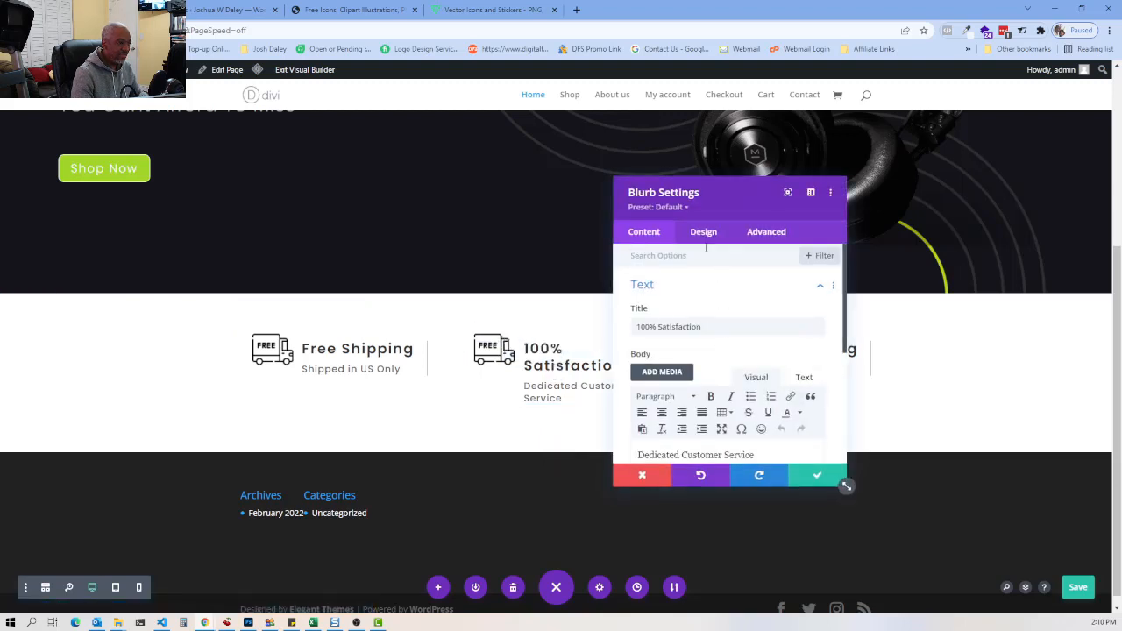
{"action": "scroll", "coordinate": [719, 386], "scroll_direction": "down", "scroll_amount": 2}
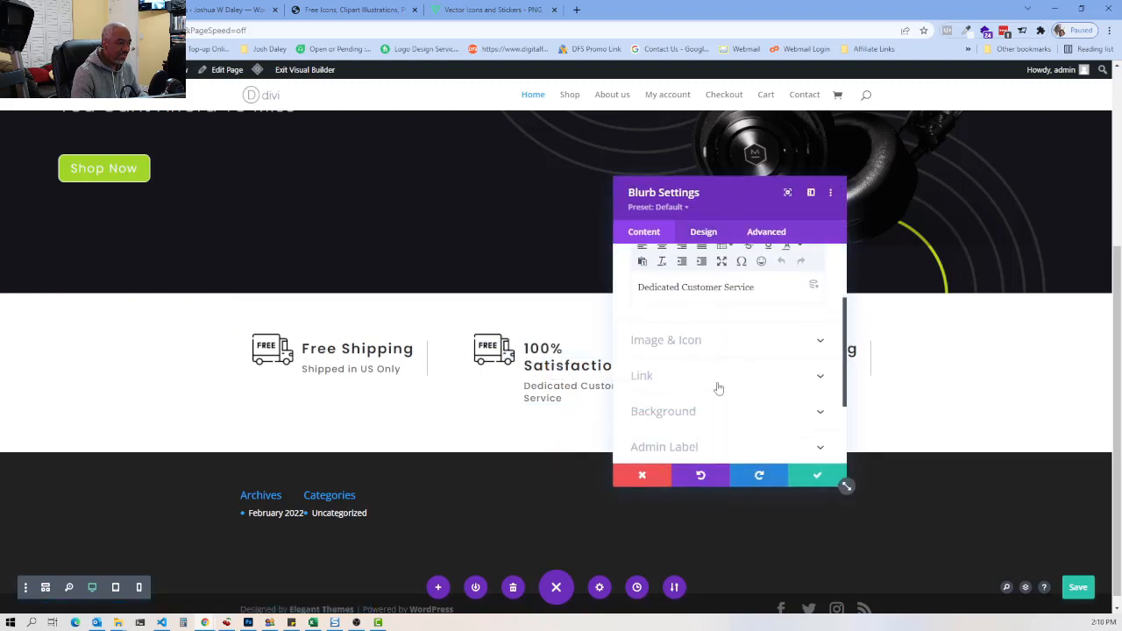
{"action": "left_click", "coordinate": [707, 338]}
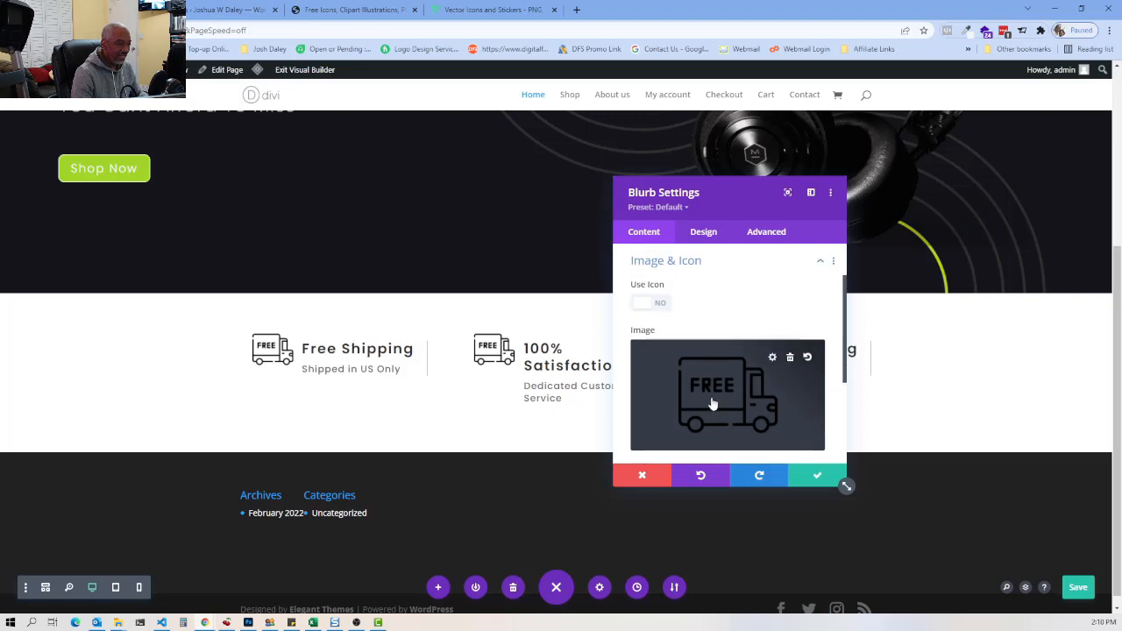
Try the clock image back-in-time.png from the media library as the middle blurb's image
{"action": "left_click", "coordinate": [712, 404]}
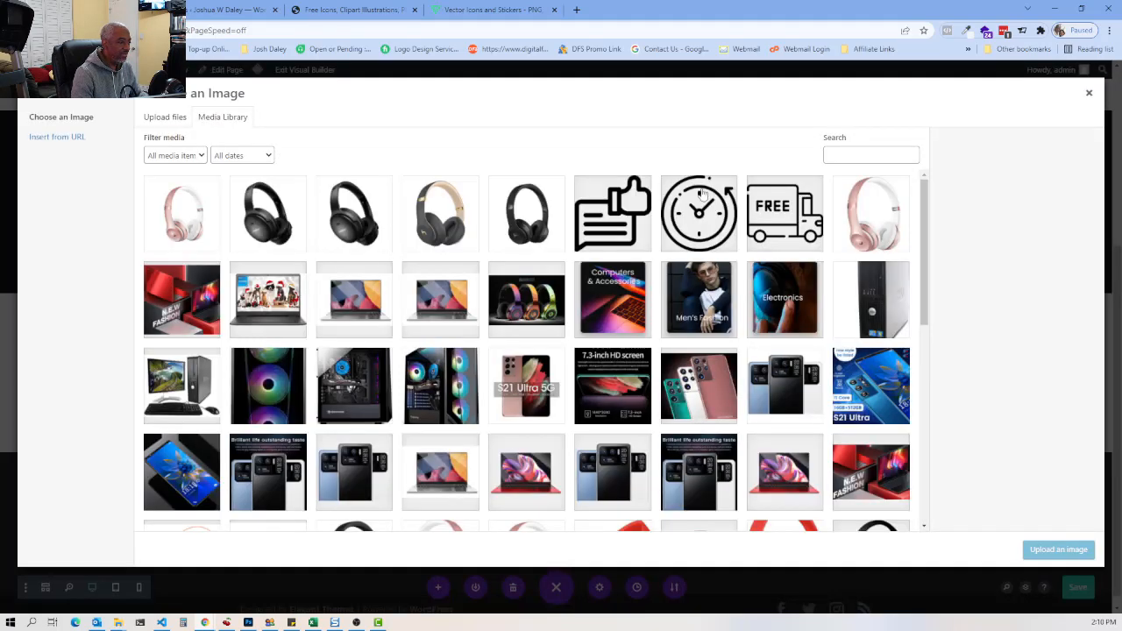
{"action": "left_click", "coordinate": [692, 213]}
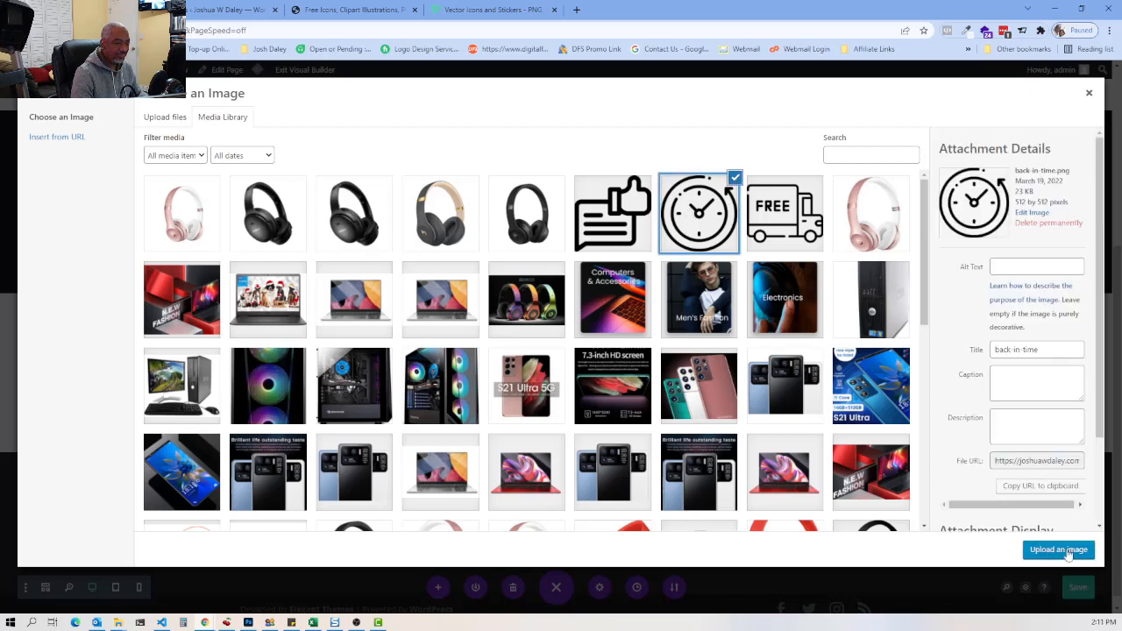
{"action": "left_click", "coordinate": [1059, 550]}
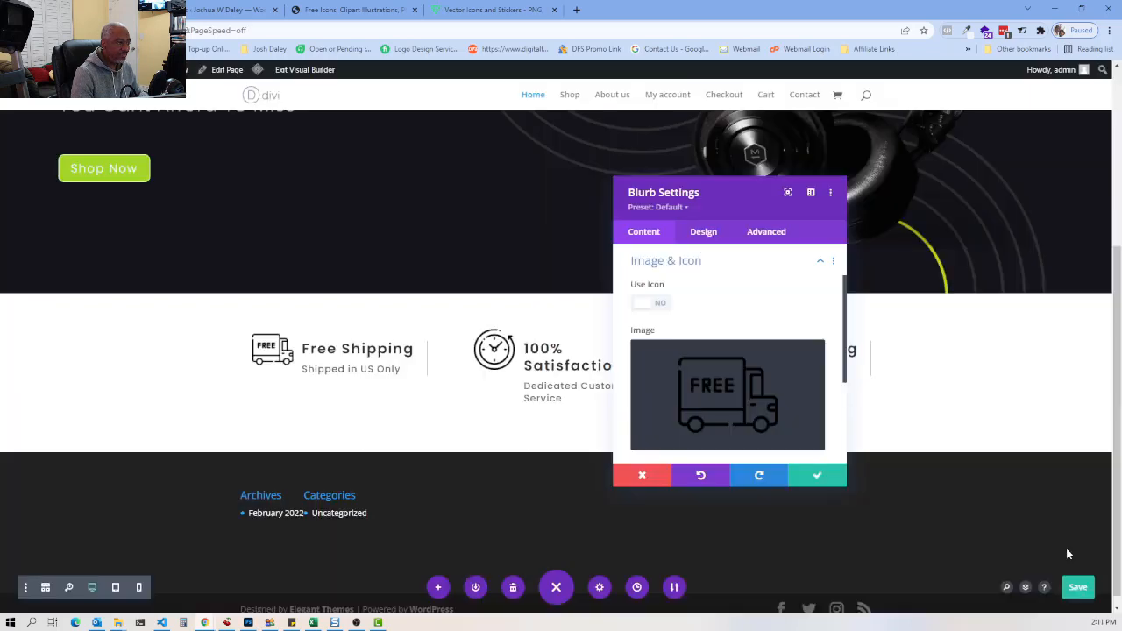
Set the middle blurb's image to the thumbs-up picture comment.png from the media library and save the blurb's settings
{"action": "left_click", "coordinate": [716, 390]}
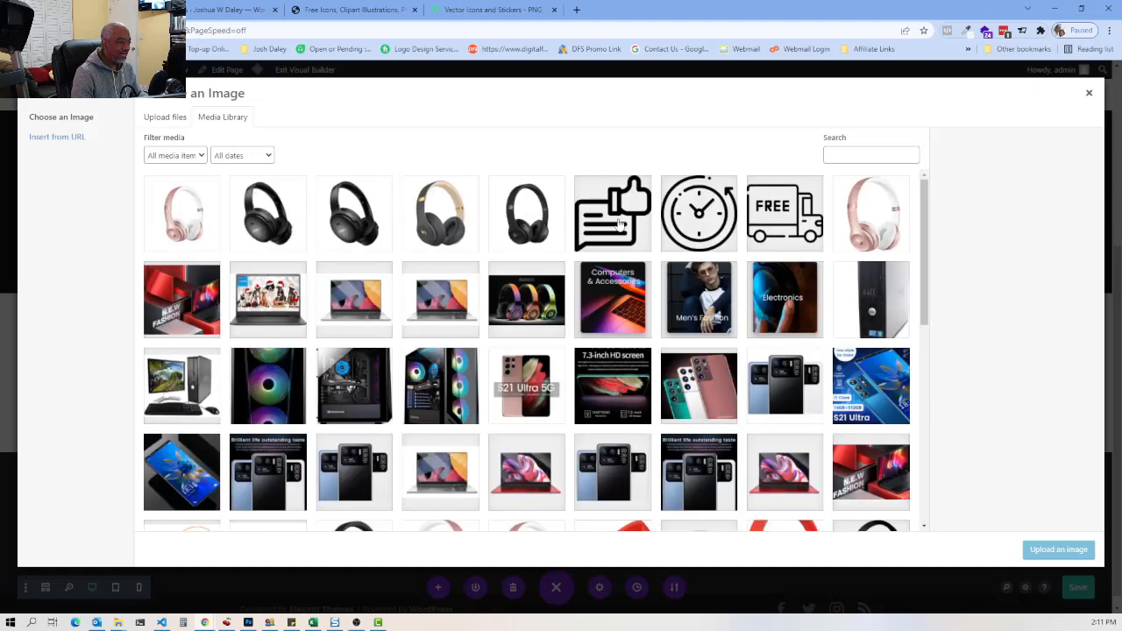
{"action": "left_click", "coordinate": [613, 213]}
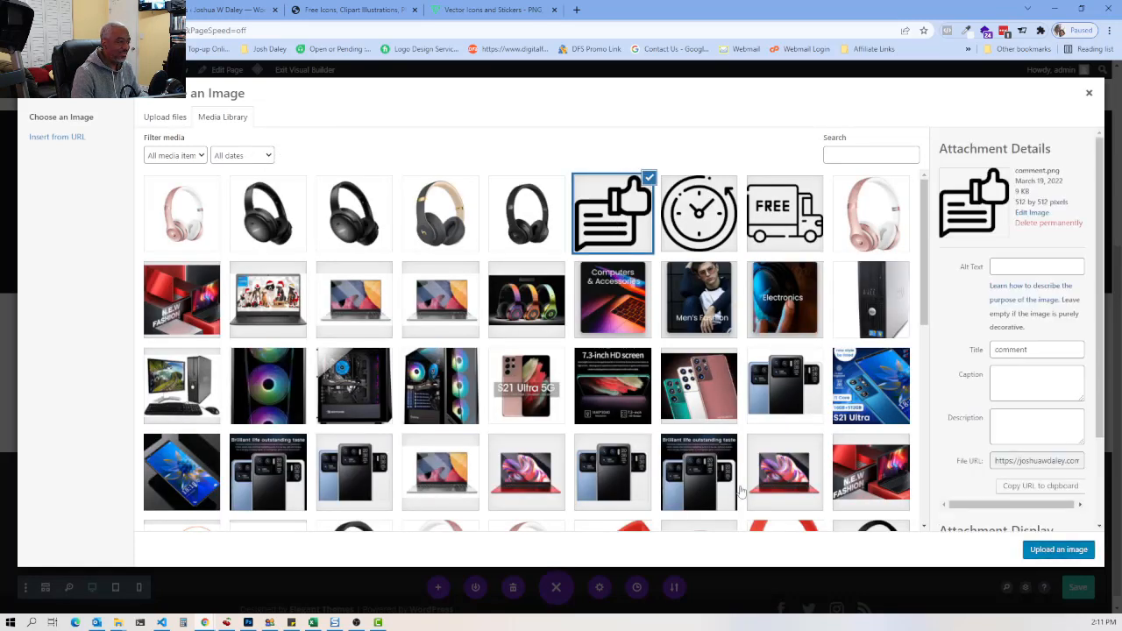
{"action": "left_click", "coordinate": [1058, 548]}
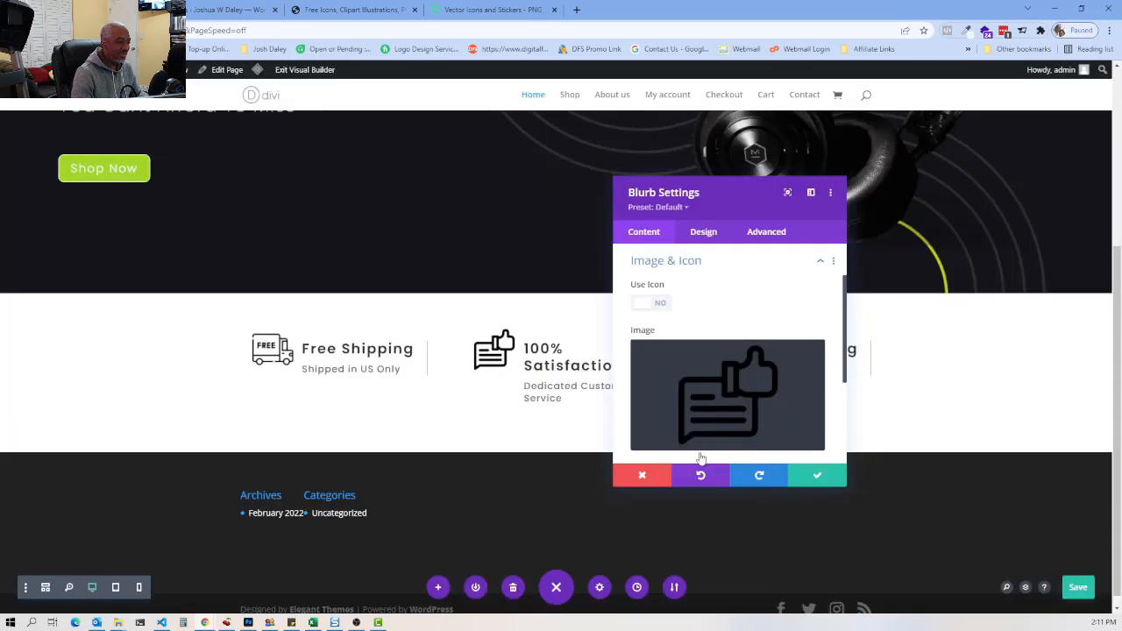
{"action": "left_click", "coordinate": [818, 478]}
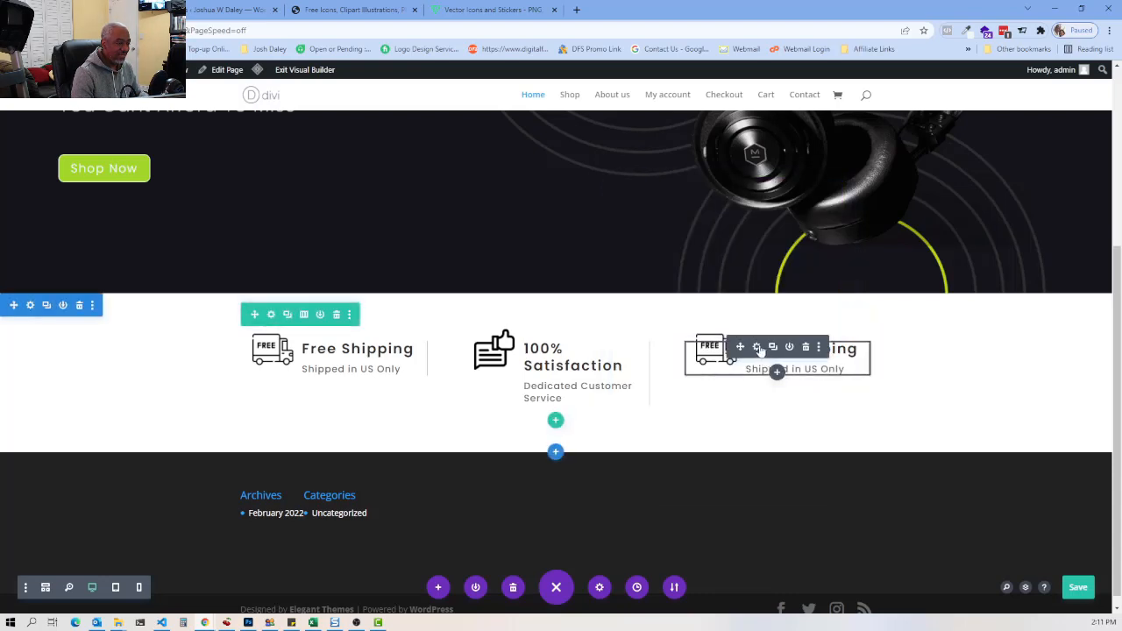
Change the title of the third column's blurb to "Quick Delivery"
{"action": "left_click", "coordinate": [759, 349]}
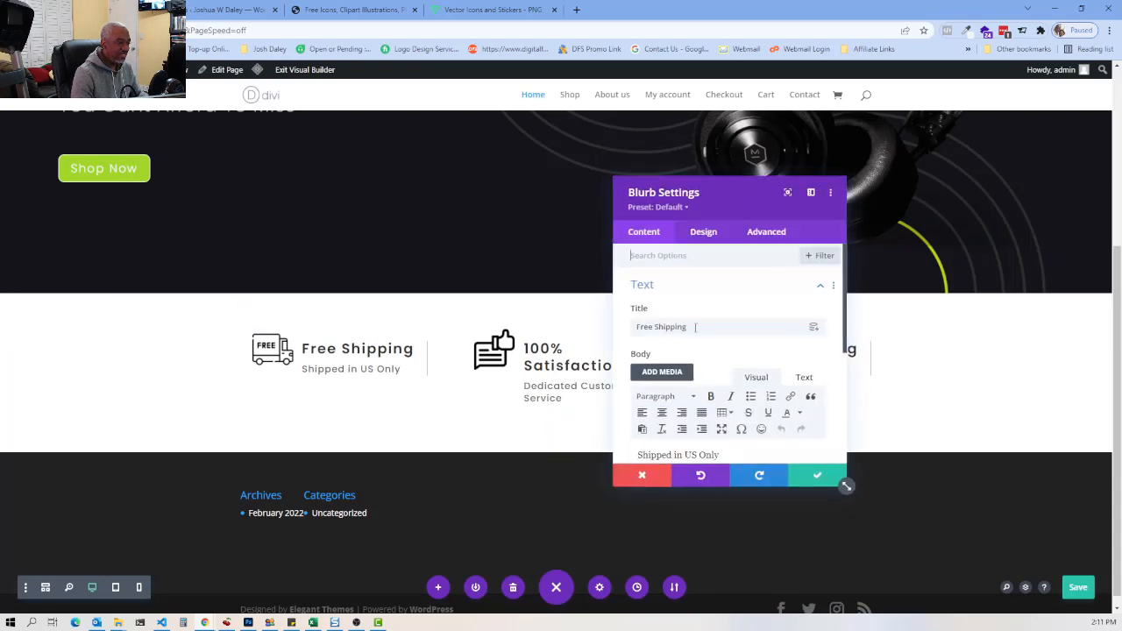
{"action": "left_click_drag", "start_coordinate": [697, 327], "coordinate": [601, 331]}
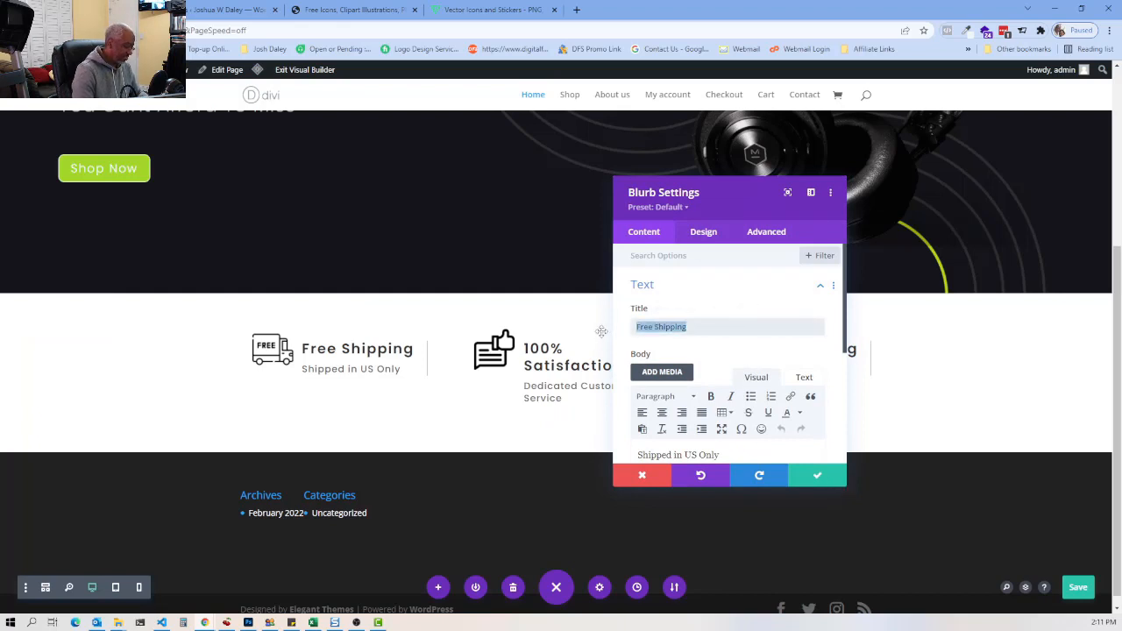
{"action": "type", "text": "Quick Delivery"}
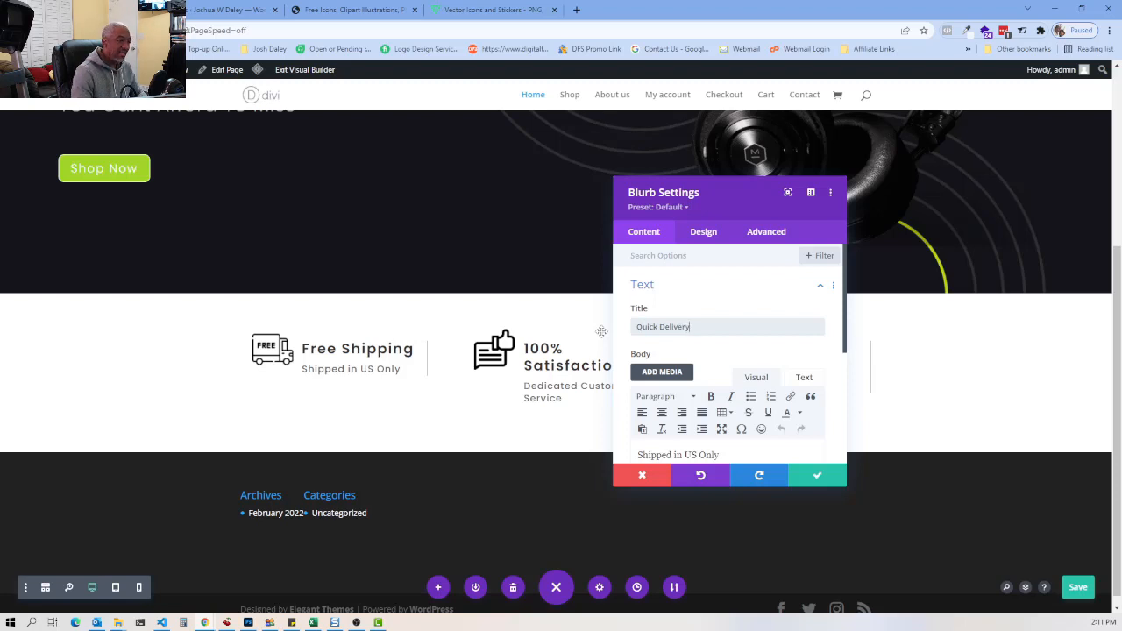
Replace the third blurb's body text with "Processed within 3 -5 days" and save its settings
{"action": "scroll", "coordinate": [745, 355], "scroll_direction": "down", "scroll_amount": 2}
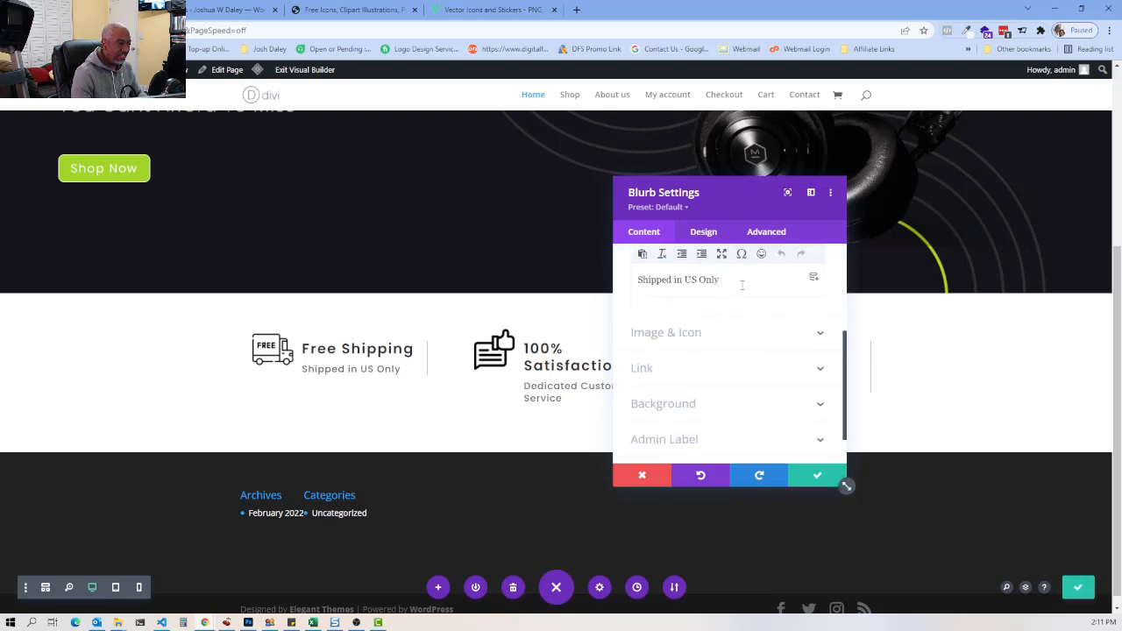
{"action": "triple_click", "coordinate": [742, 285]}
{"action": "type", "text": "Proce"}
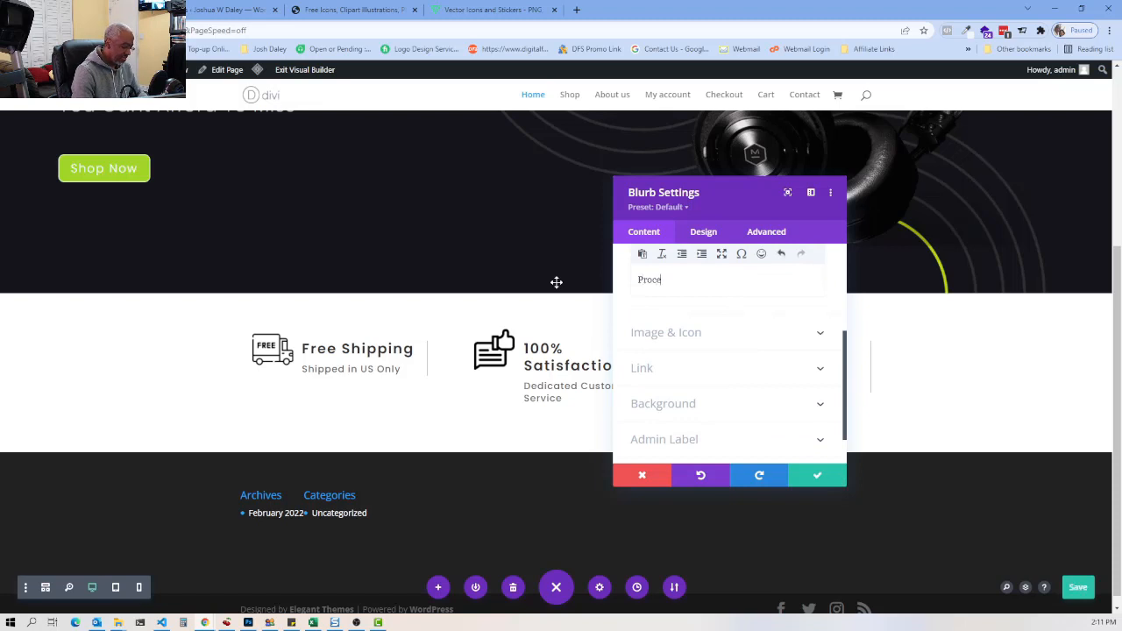
{"action": "type", "text": "ssed witrh"}
{"action": "type", "text": "n 3-5 days"}
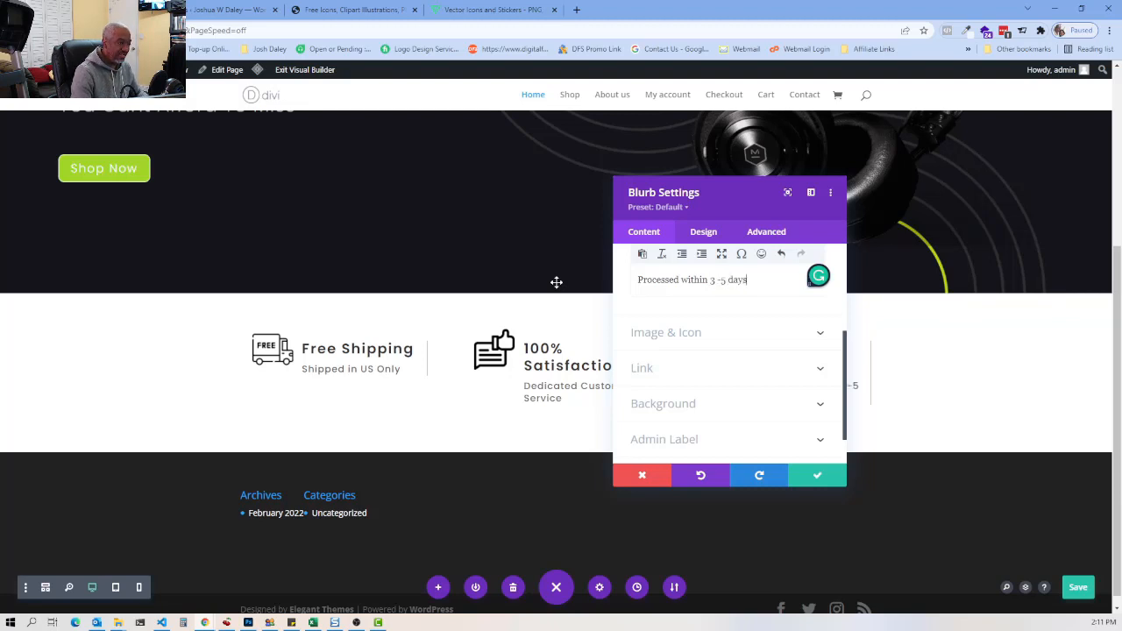
{"action": "left_click", "coordinate": [814, 477]}
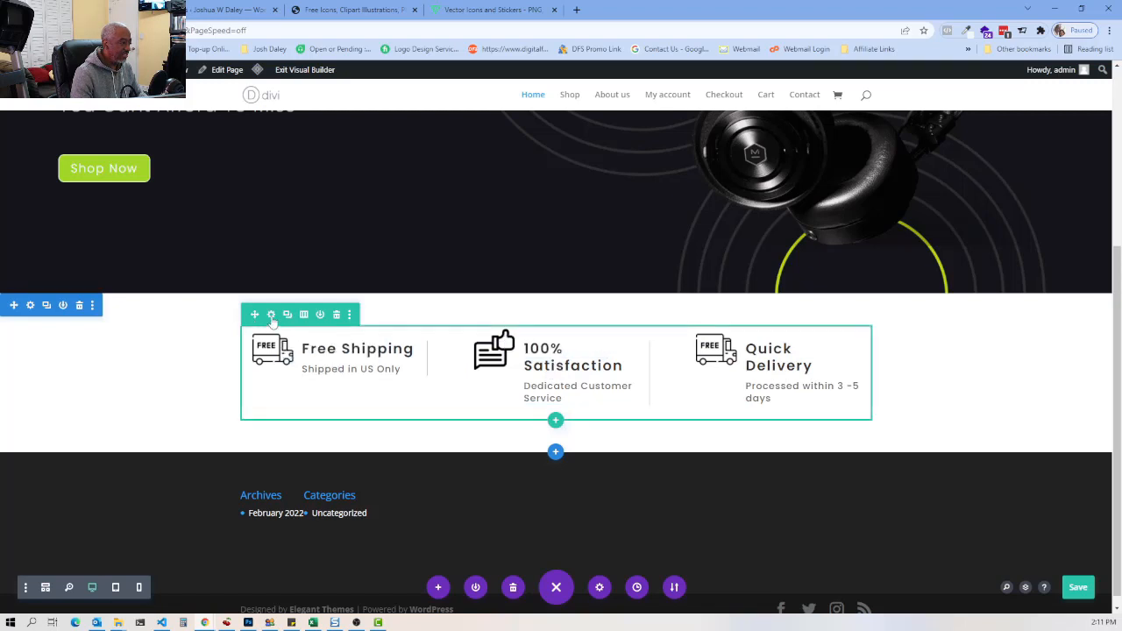
Set the blurb row's width to 100%, increase its maximum width, and save the row settings
{"action": "left_click", "coordinate": [271, 314]}
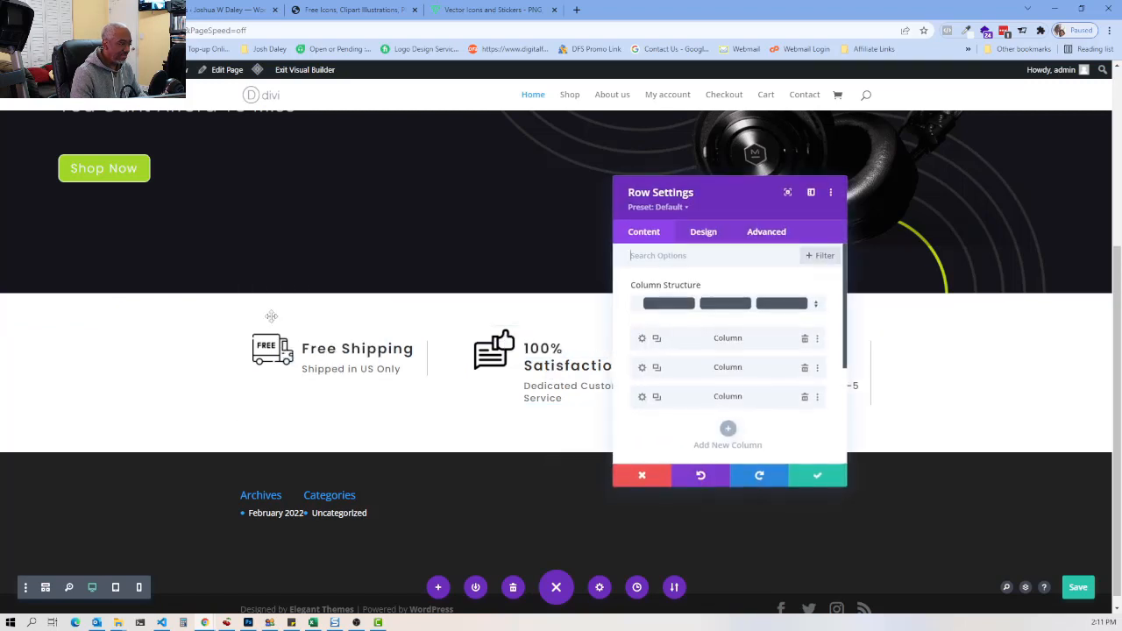
{"action": "left_click", "coordinate": [704, 233]}
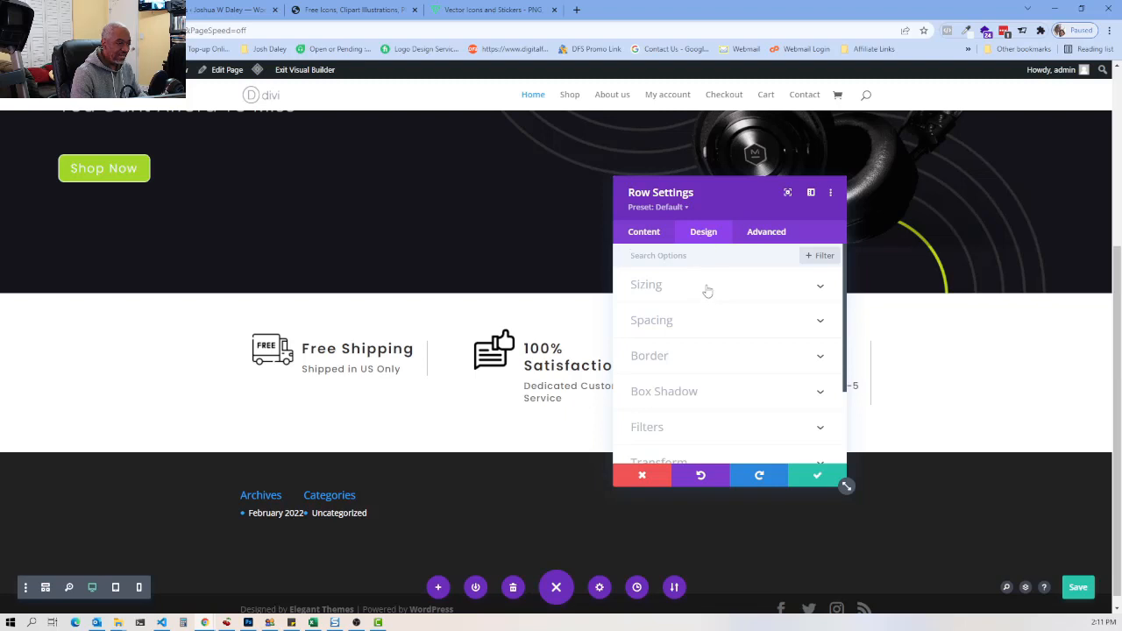
{"action": "left_click", "coordinate": [707, 291]}
{"action": "scroll", "coordinate": [738, 375], "scroll_direction": "down", "scroll_amount": 3}
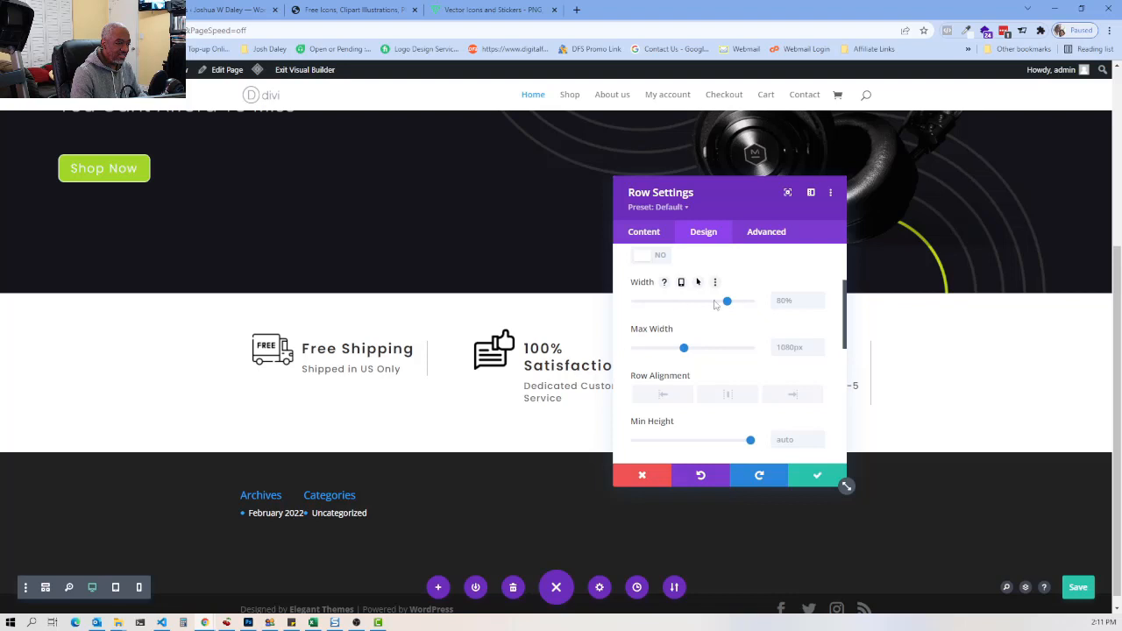
{"action": "left_click_drag", "start_coordinate": [727, 302], "coordinate": [773, 304]}
{"action": "type", "text": "142"}
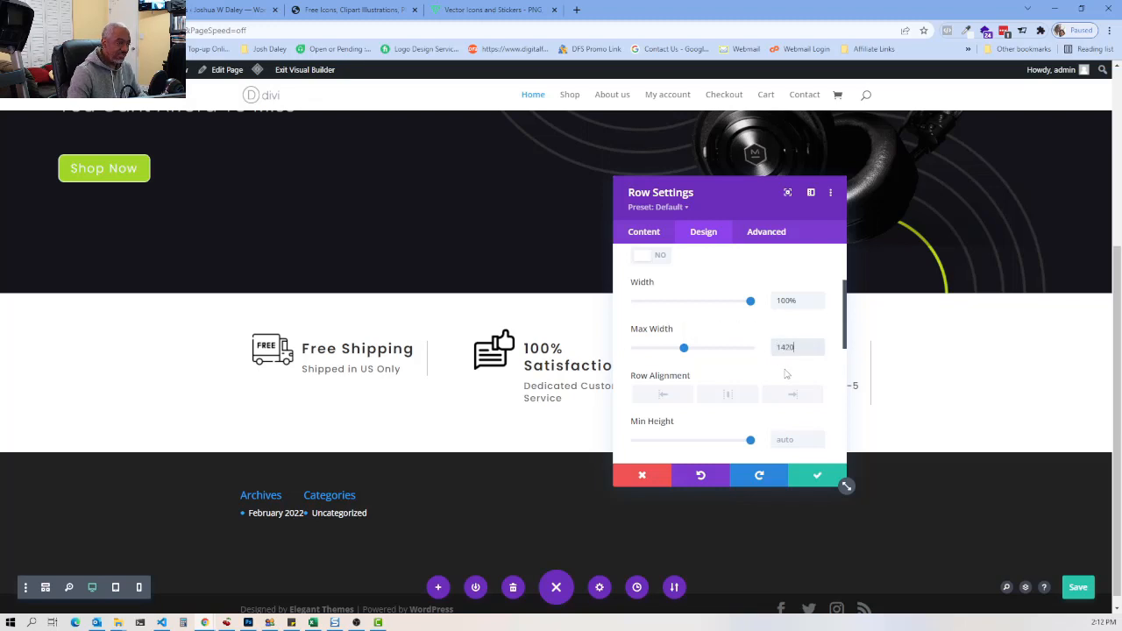
{"action": "left_click", "coordinate": [811, 475]}
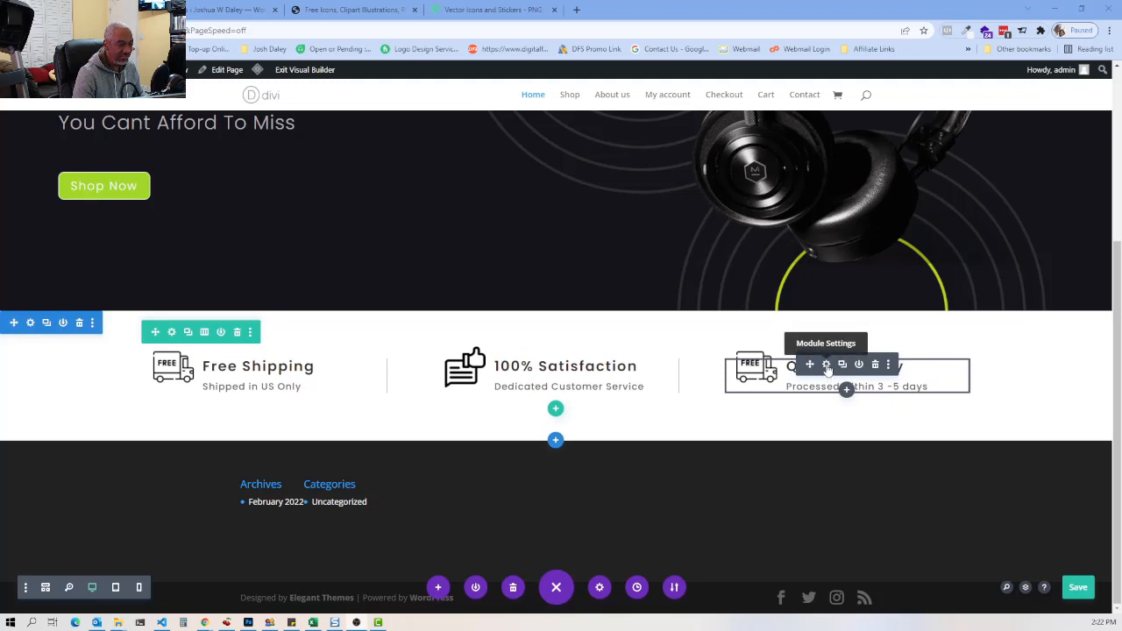
Remove the "Quick Delivery" blurb's right border by resetting its width to 0px, then save the blurb and the page
{"action": "left_click", "coordinate": [826, 365]}
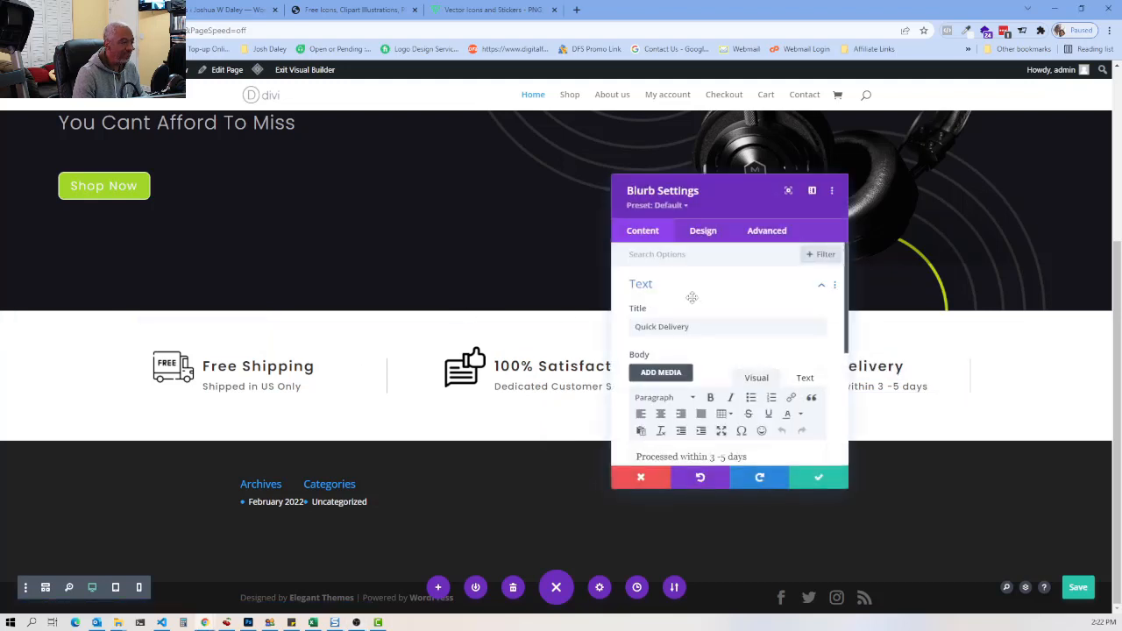
{"action": "left_click", "coordinate": [710, 233]}
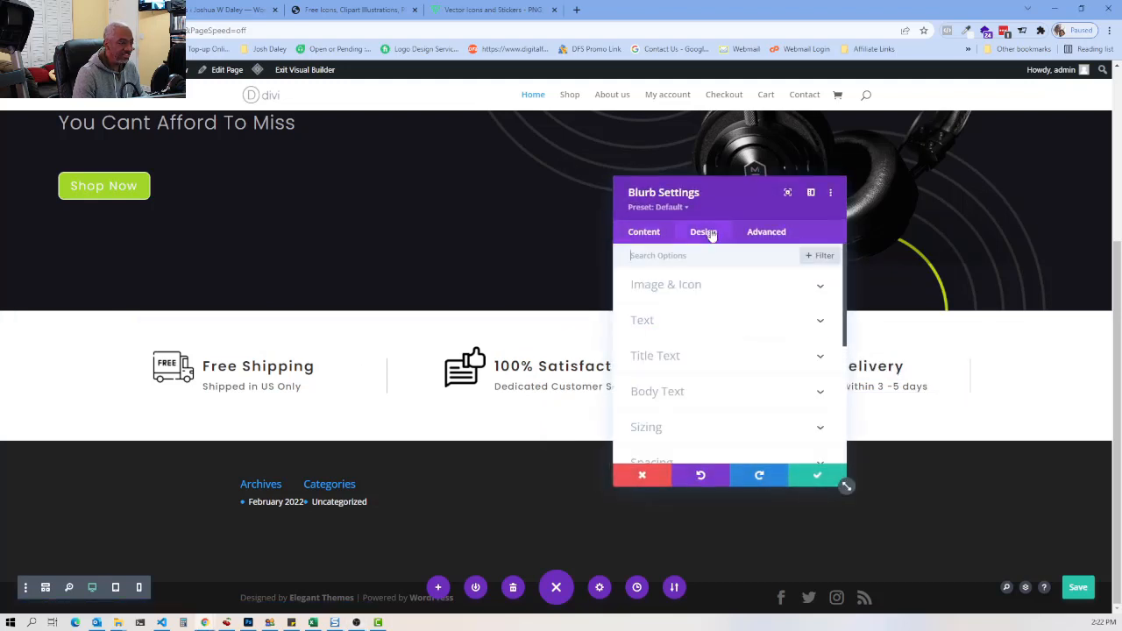
{"action": "scroll", "coordinate": [706, 347], "scroll_direction": "down", "scroll_amount": 3}
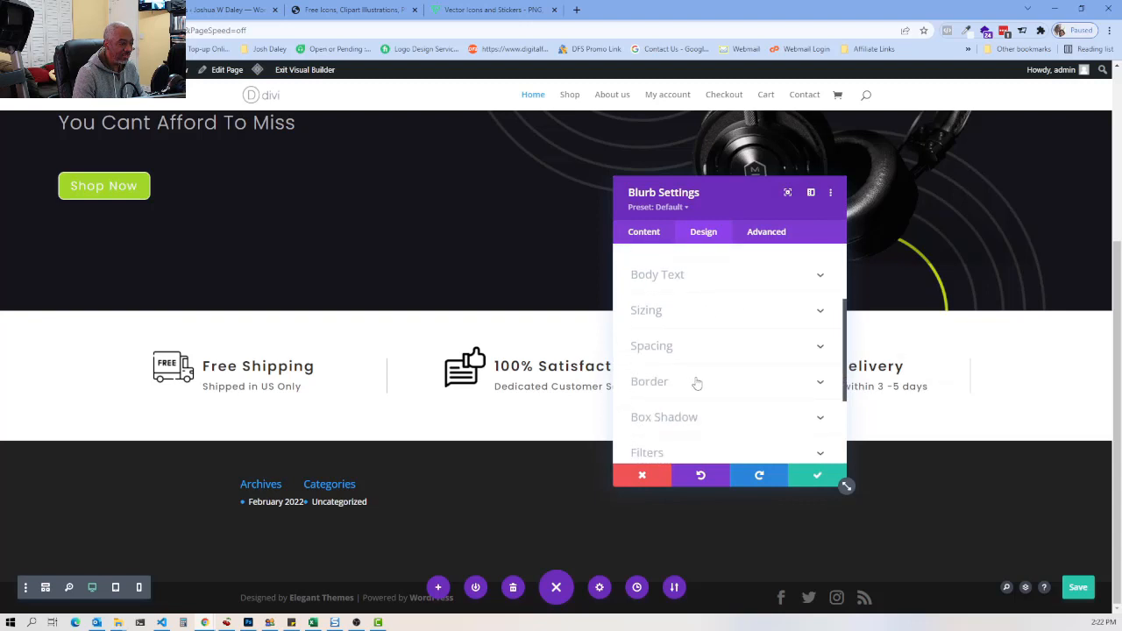
{"action": "left_click", "coordinate": [692, 383]}
{"action": "scroll", "coordinate": [759, 361], "scroll_direction": "down", "scroll_amount": 2}
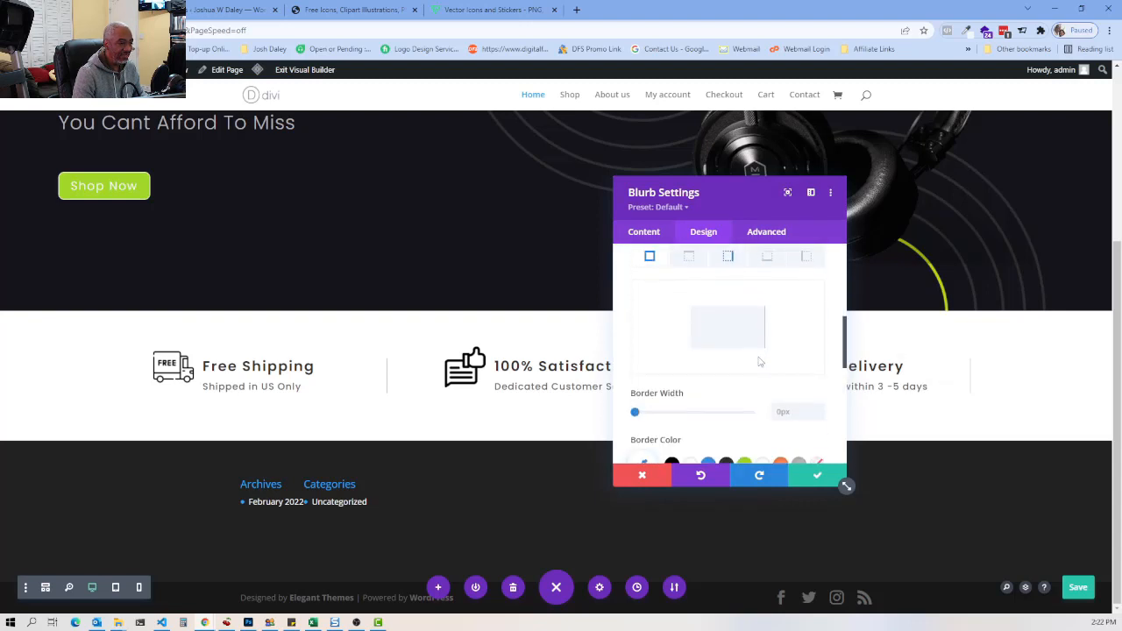
{"action": "scroll", "coordinate": [745, 333], "scroll_direction": "up", "scroll_amount": 1}
{"action": "scroll", "coordinate": [732, 261], "scroll_direction": "up", "scroll_amount": 1}
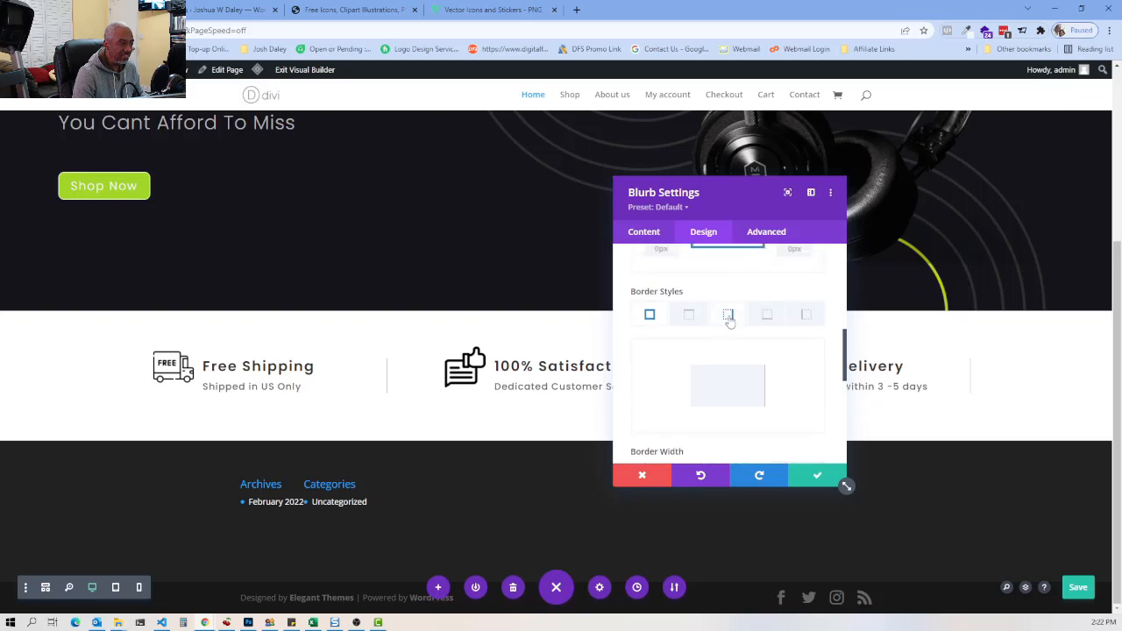
{"action": "left_click", "coordinate": [728, 315]}
{"action": "scroll", "coordinate": [739, 344], "scroll_direction": "down", "scroll_amount": 3}
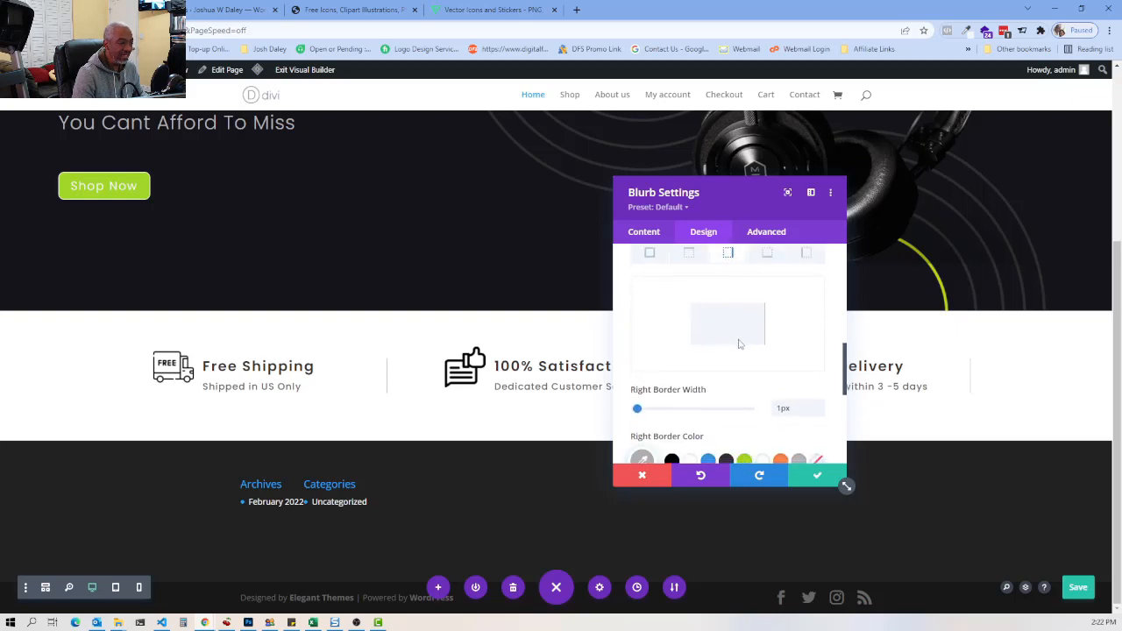
{"action": "left_click", "coordinate": [819, 301]}
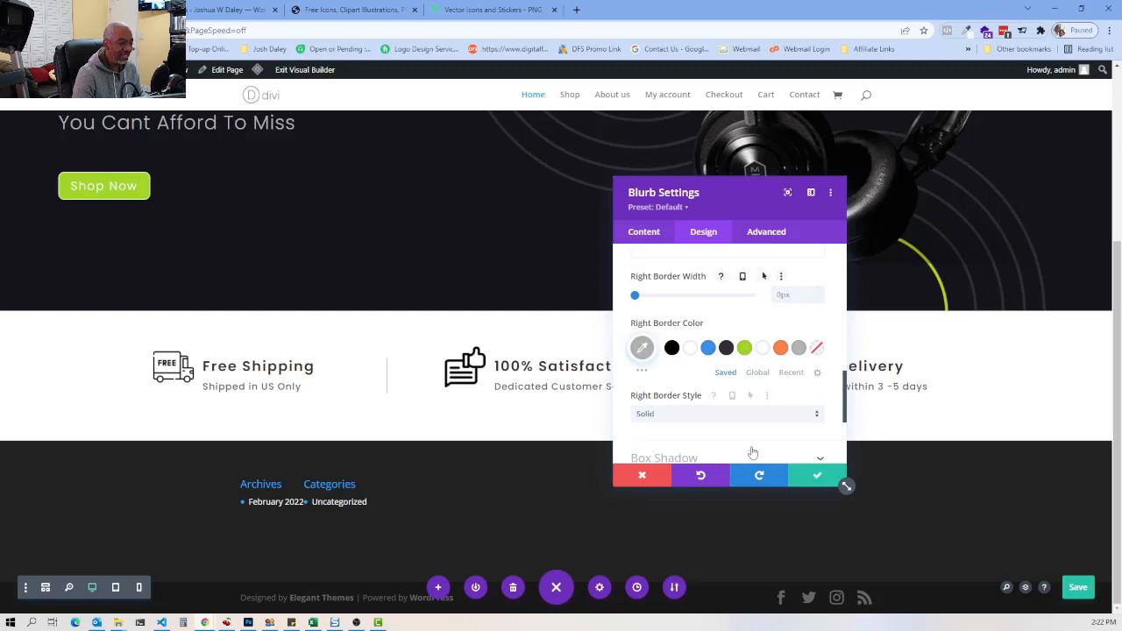
{"action": "left_click", "coordinate": [816, 478]}
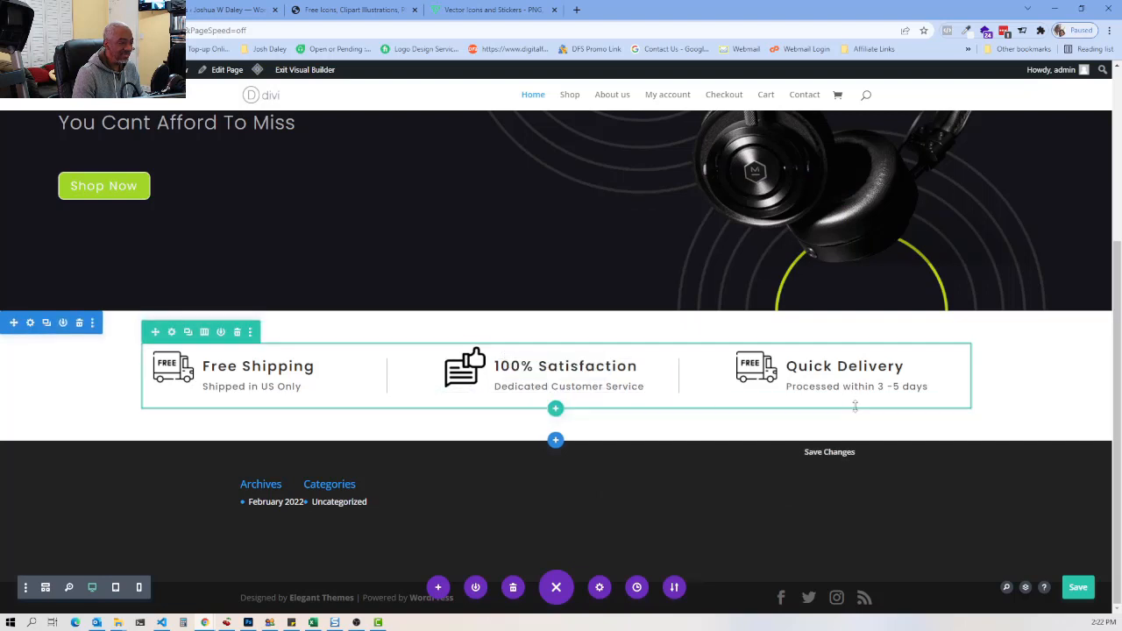
{"action": "left_click", "coordinate": [1072, 593]}
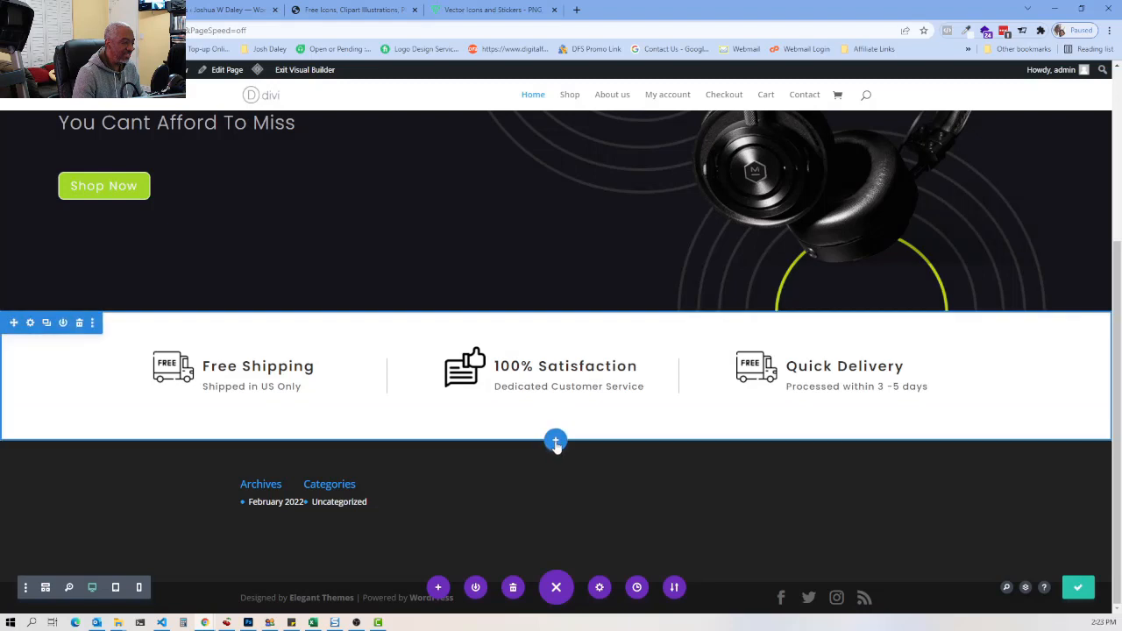
Add a regular section below the blurb section with a single-column row containing a Text module
{"action": "left_click", "coordinate": [556, 443]}
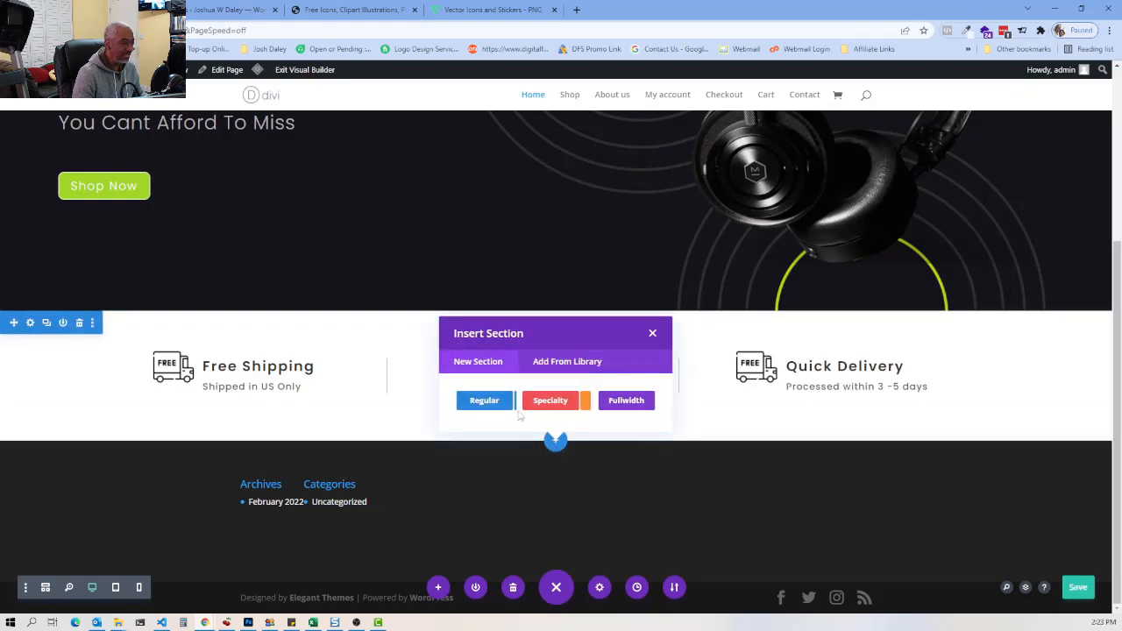
{"action": "left_click", "coordinate": [485, 400]}
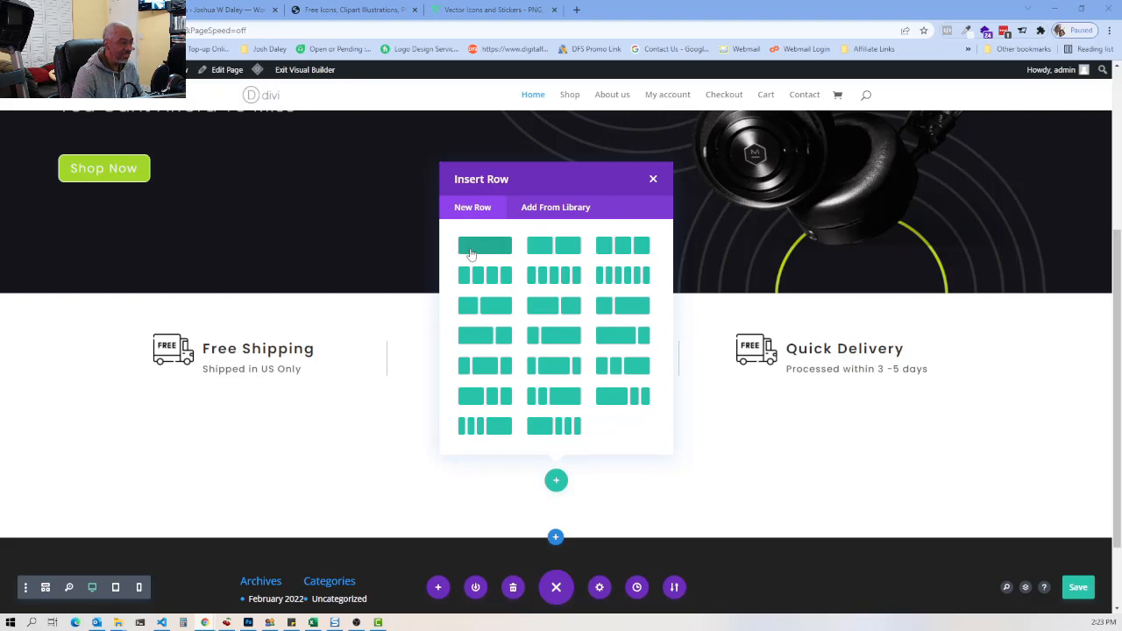
{"action": "left_click", "coordinate": [485, 248]}
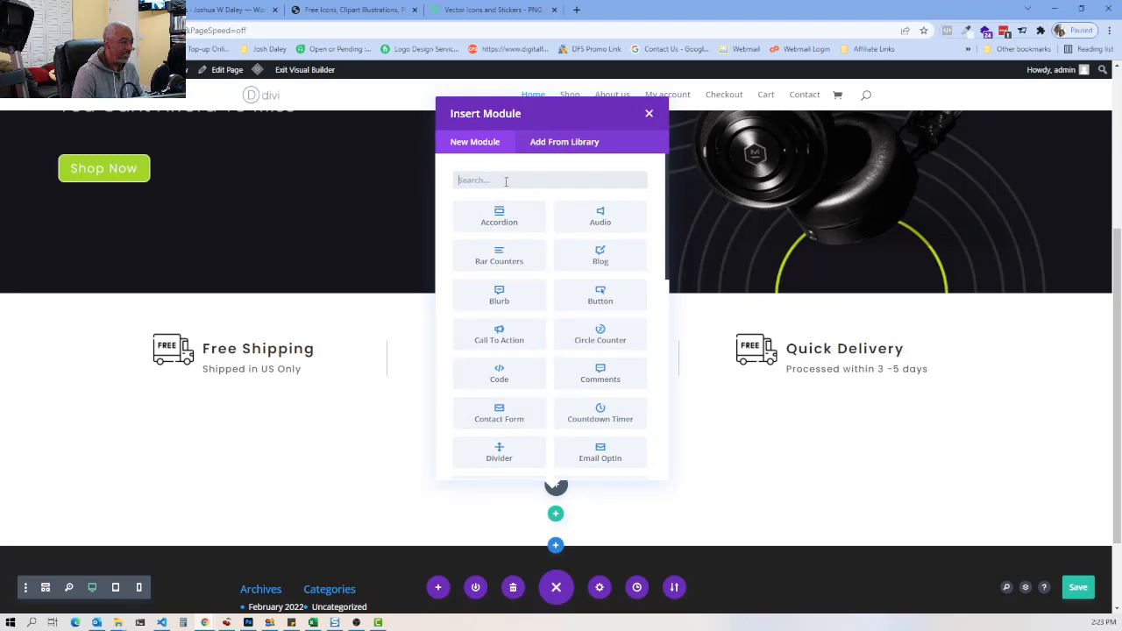
{"action": "type", "text": "text"}
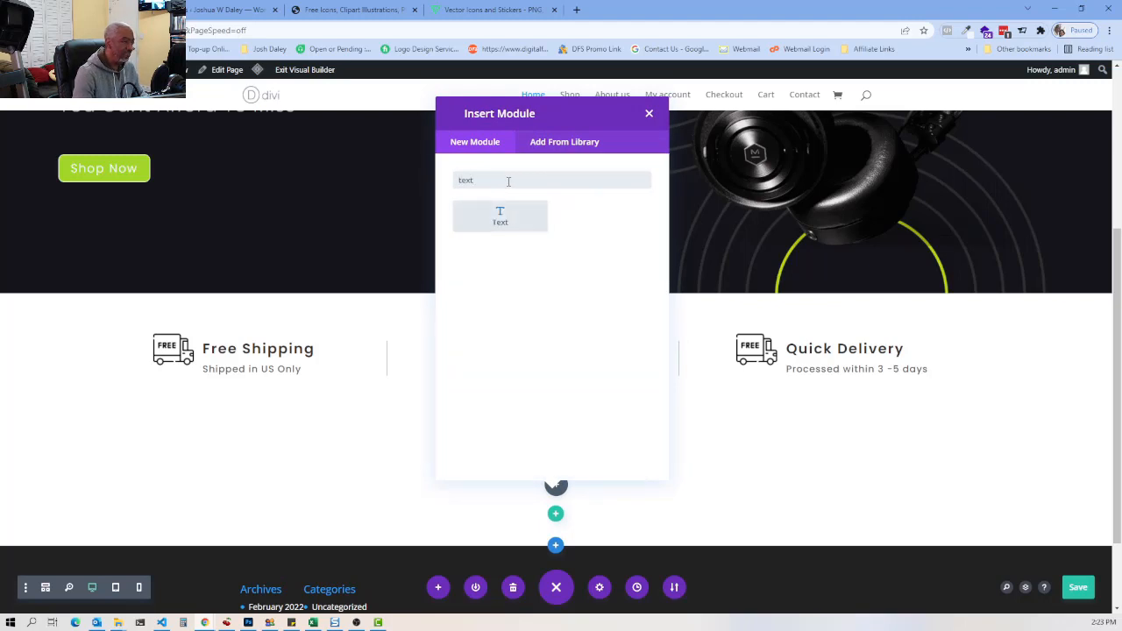
{"action": "left_click", "coordinate": [499, 219]}
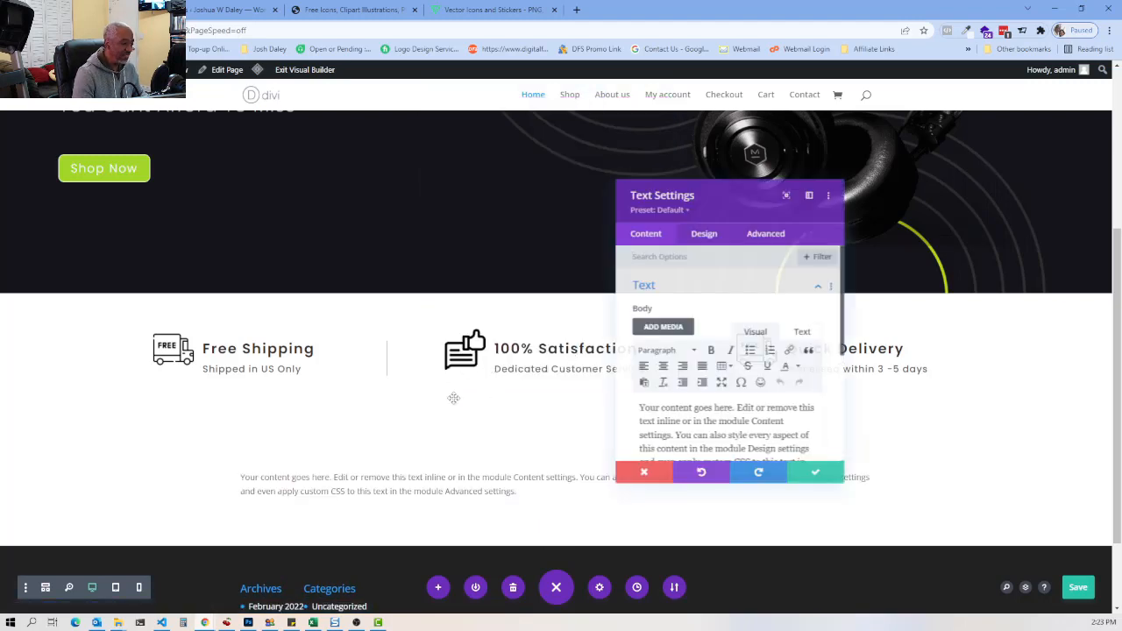
Replace the text module's placeholder body with "Featured Headphones" and format it as Heading 2
{"action": "scroll", "coordinate": [768, 403], "scroll_direction": "down", "scroll_amount": 2}
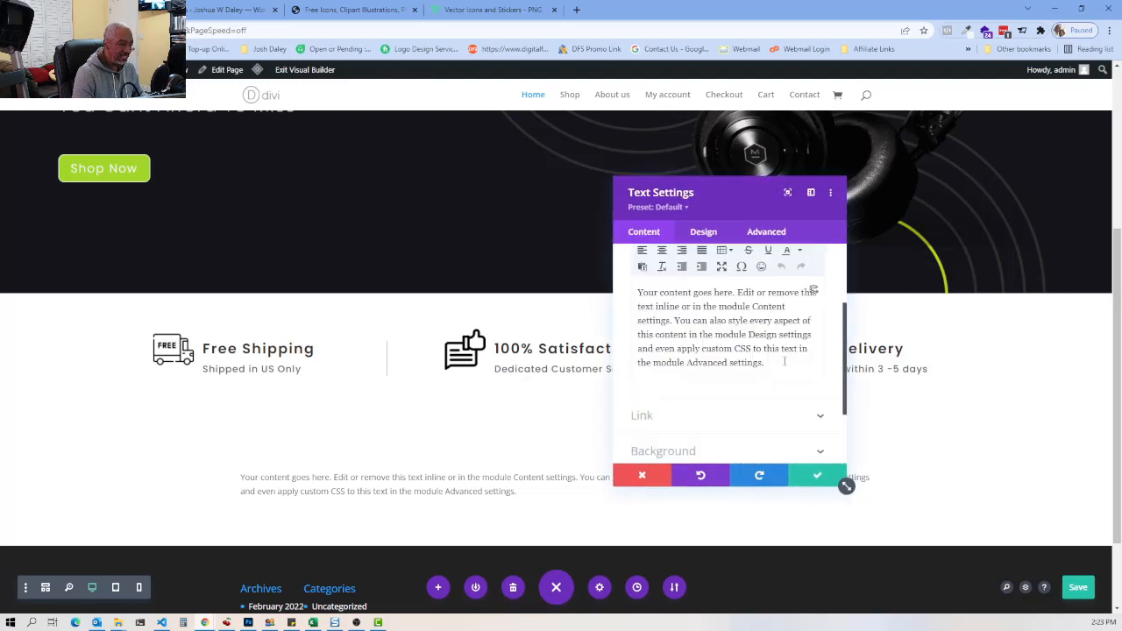
{"action": "triple_click", "coordinate": [785, 361]}
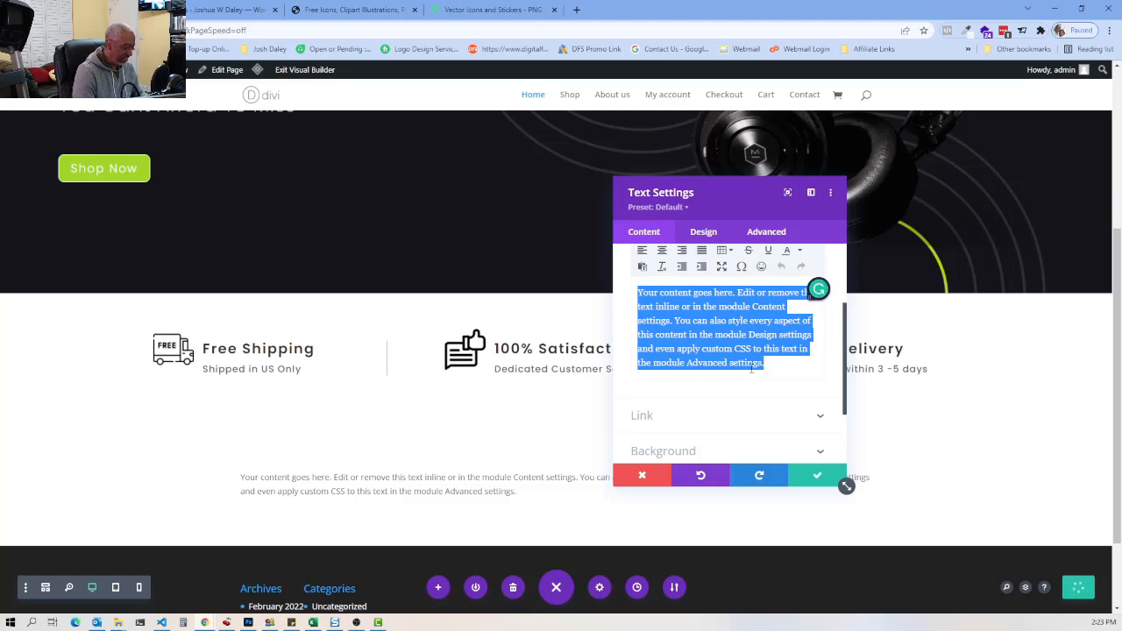
{"action": "type", "text": "Featured"}
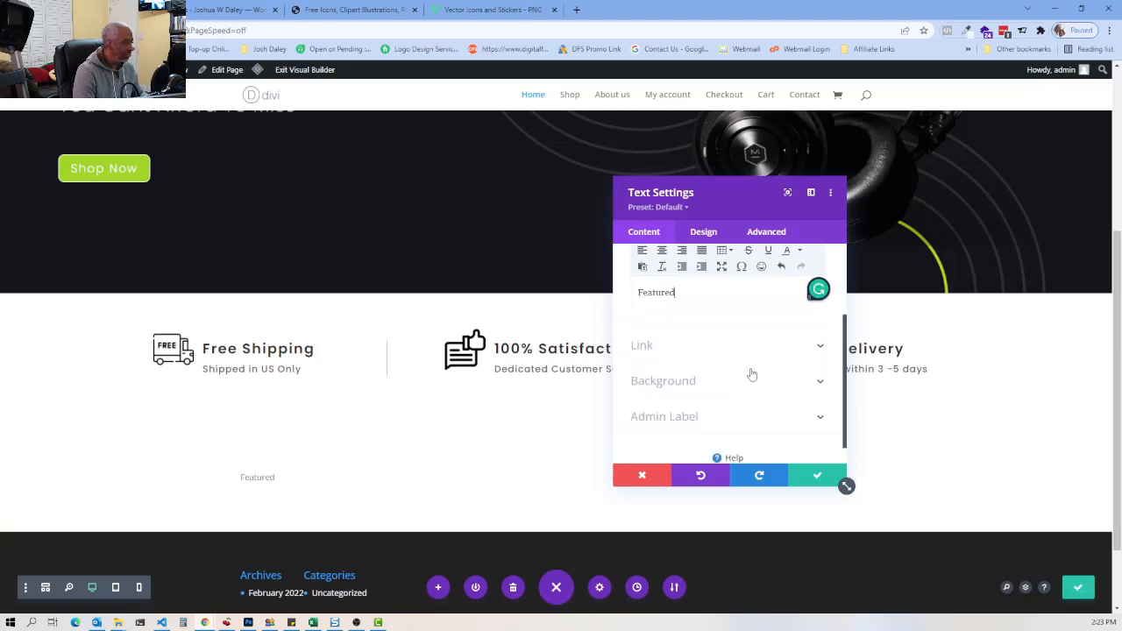
{"action": "type", "text": " Headphones"}
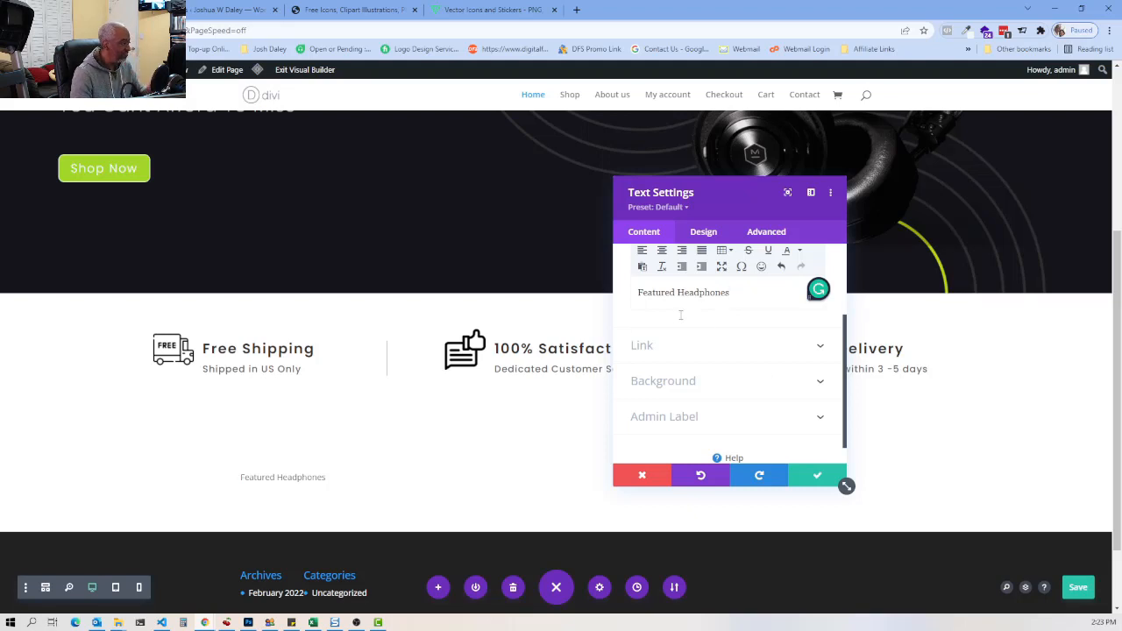
{"action": "scroll", "coordinate": [671, 421], "scroll_direction": "up", "scroll_amount": 2}
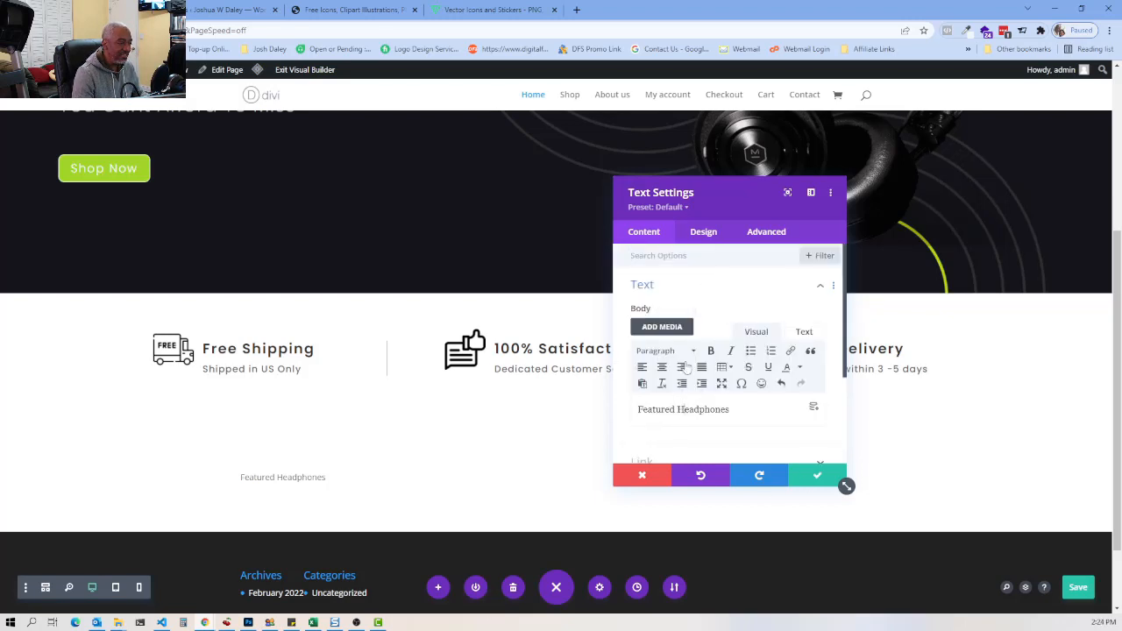
{"action": "left_click", "coordinate": [692, 352]}
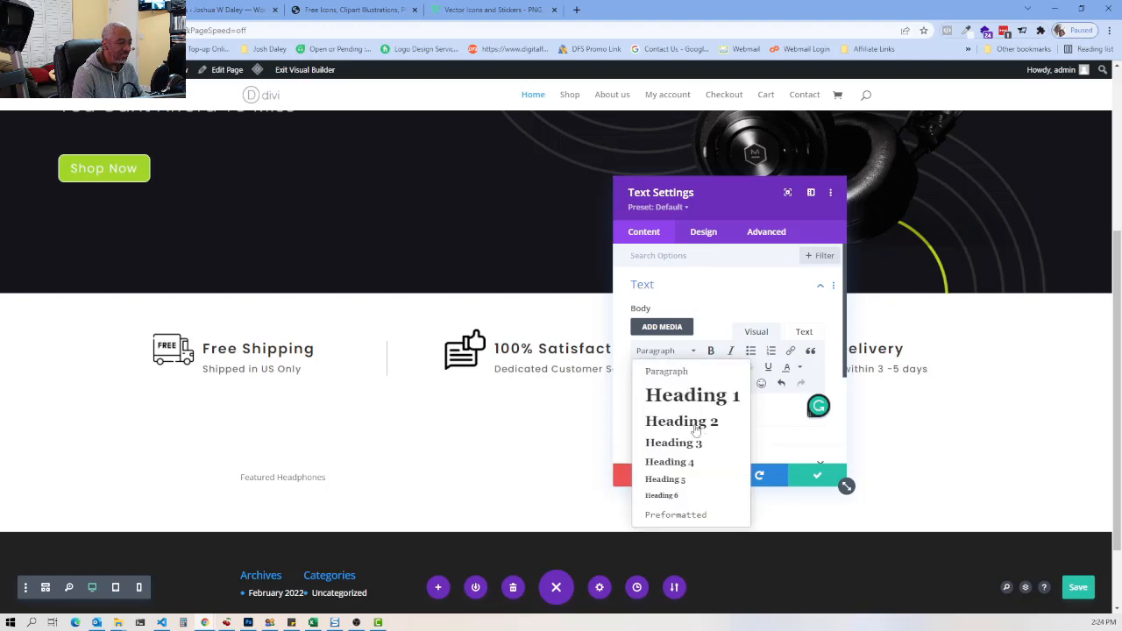
{"action": "left_click", "coordinate": [688, 423]}
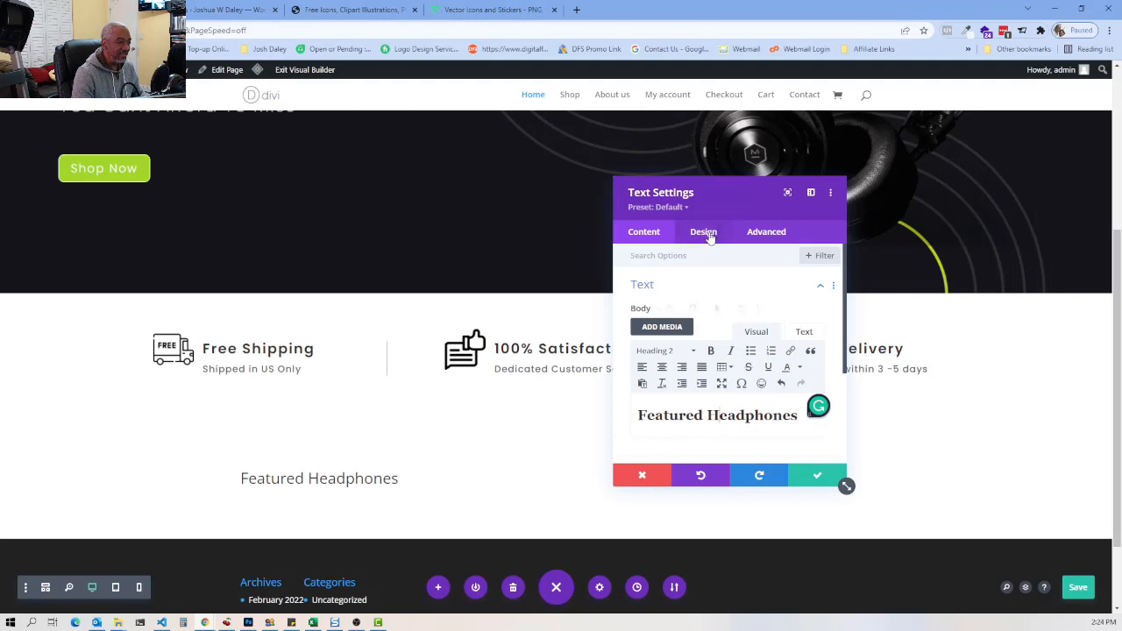
{"action": "left_click", "coordinate": [708, 233]}
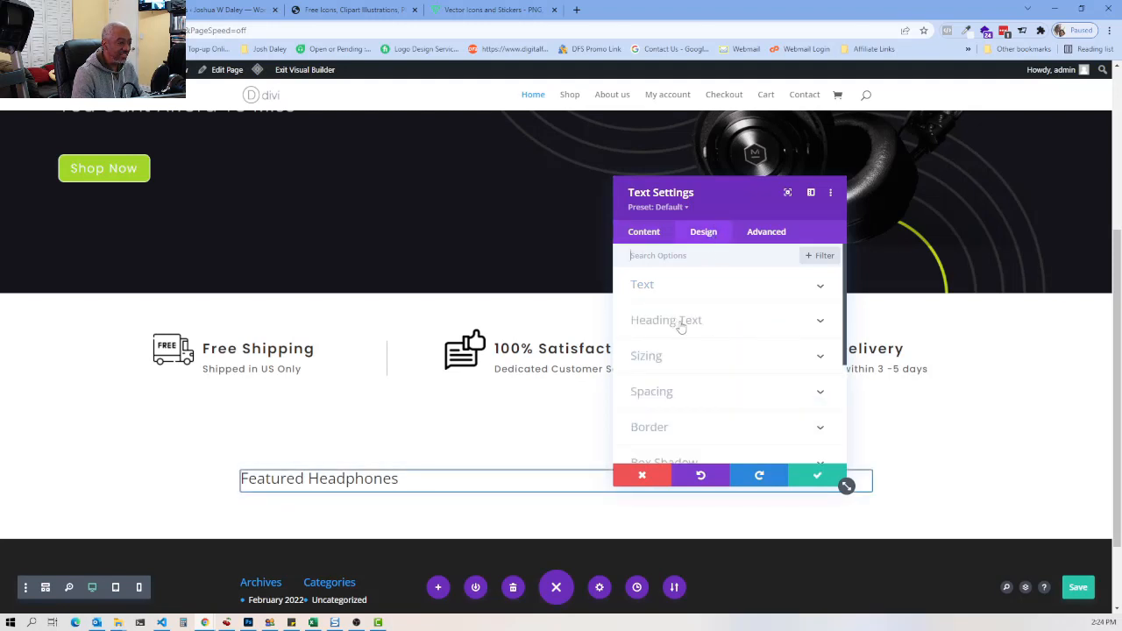
{"action": "left_click", "coordinate": [685, 322]}
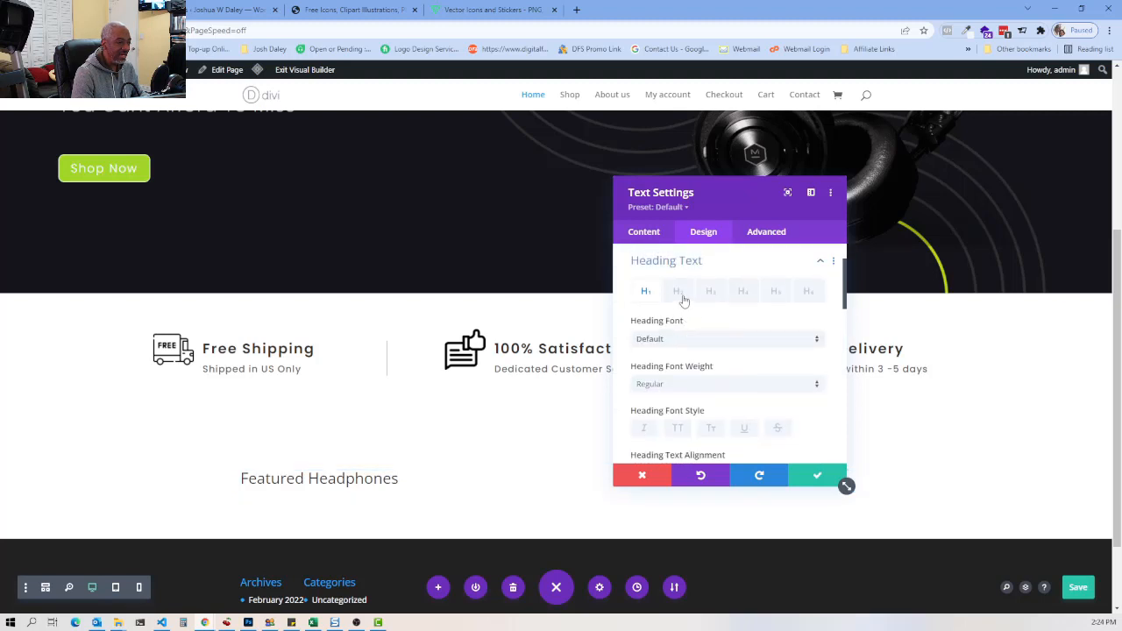
{"action": "left_click", "coordinate": [679, 295]}
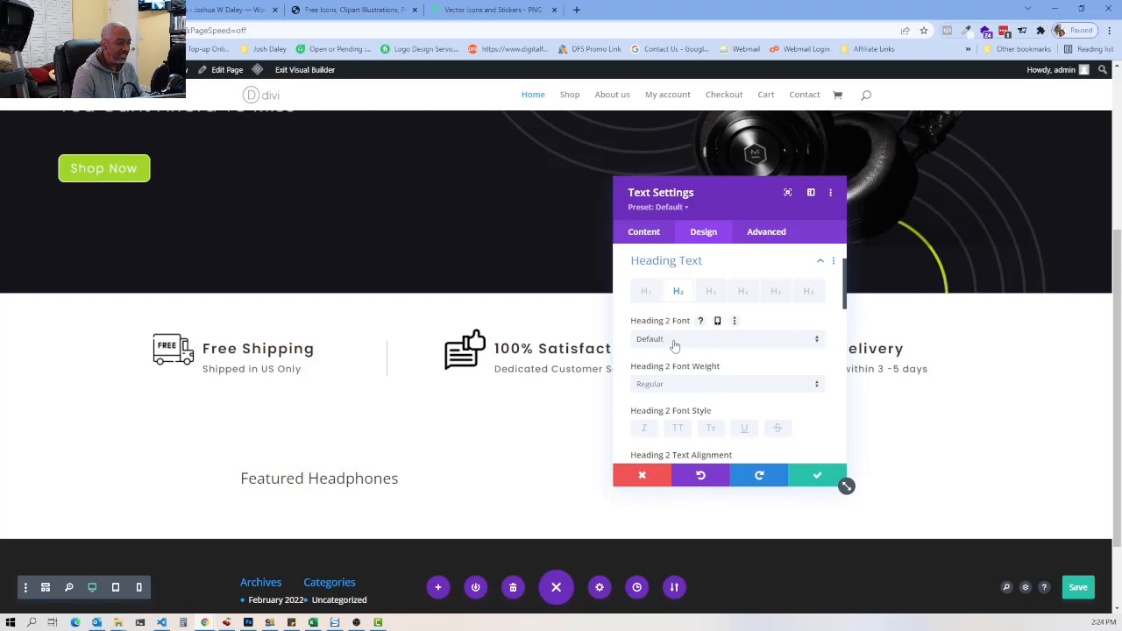
{"action": "left_click", "coordinate": [676, 342]}
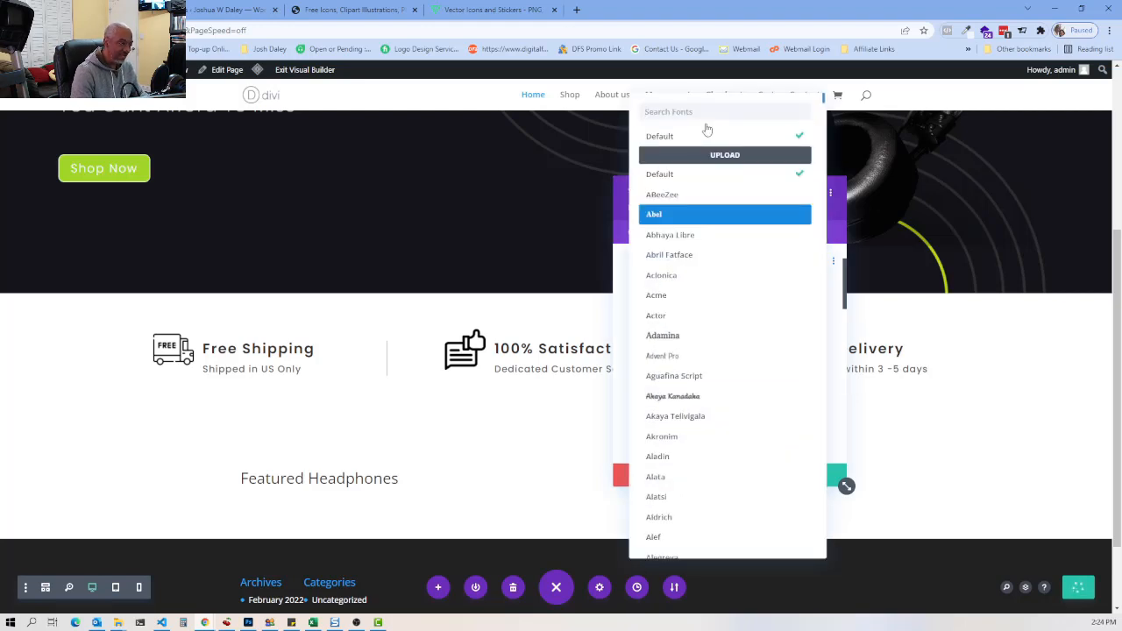
{"action": "left_click", "coordinate": [705, 114]}
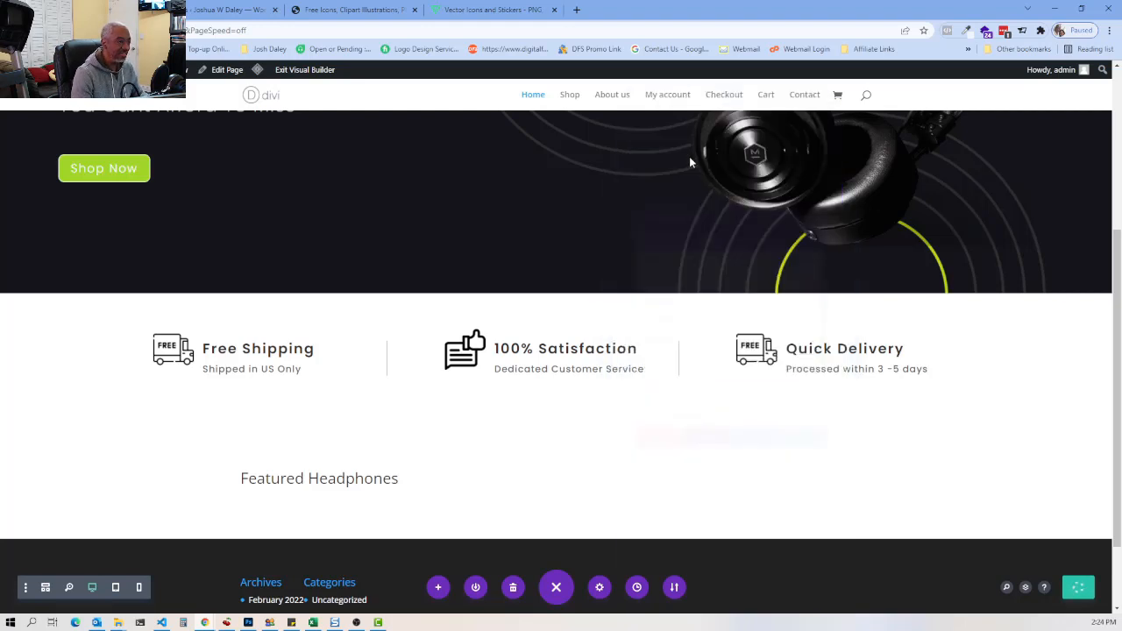
{"action": "key", "text": "p"}
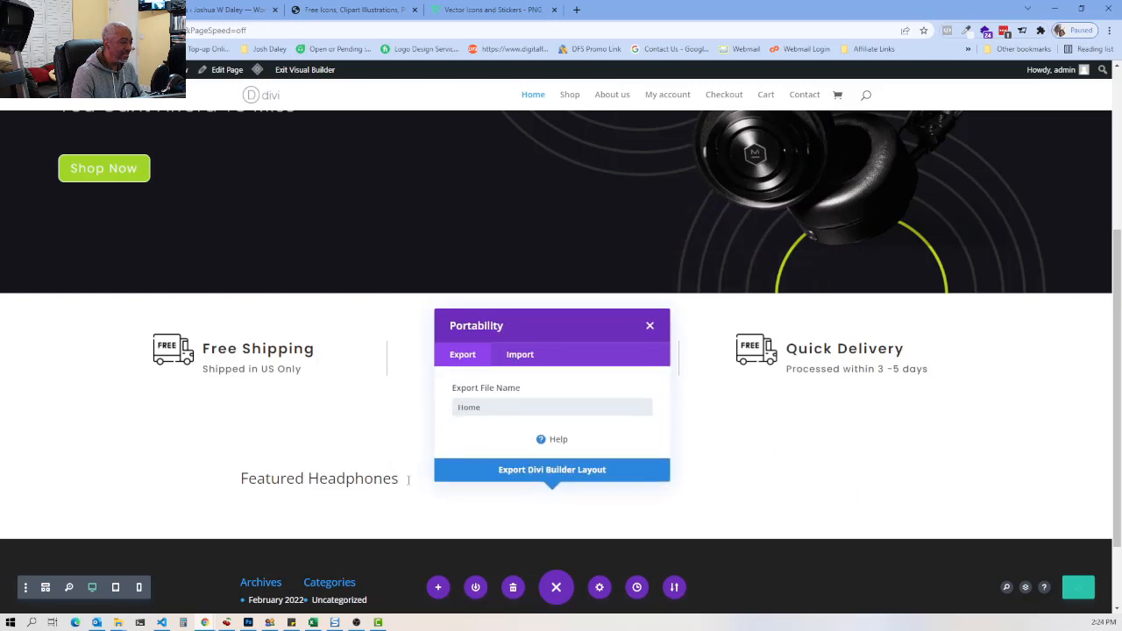
{"action": "left_click", "coordinate": [650, 327]}
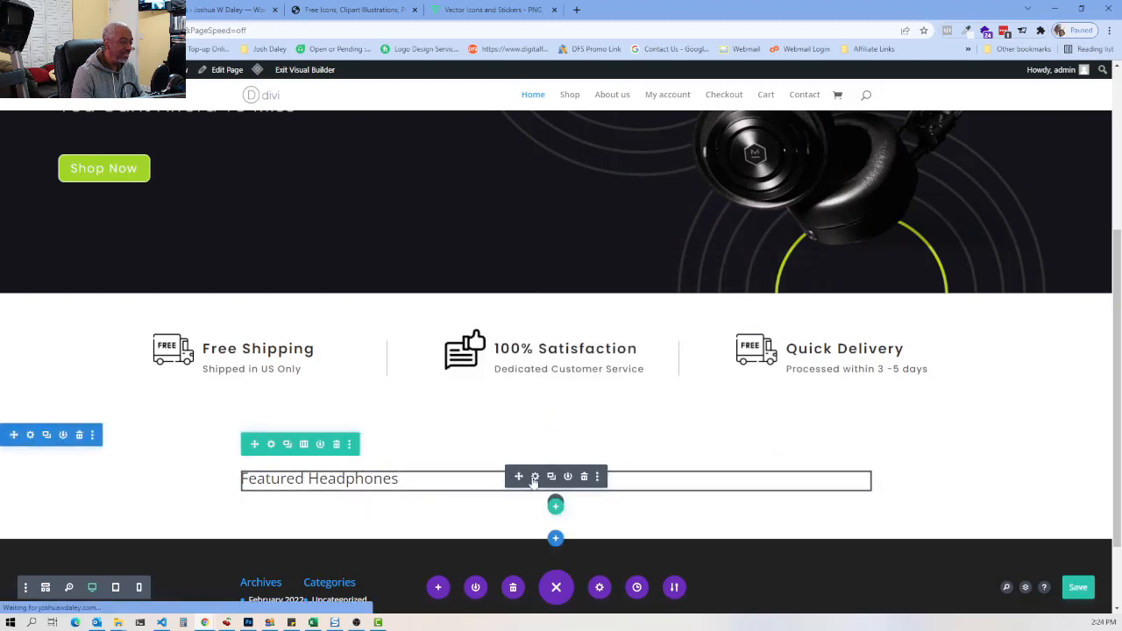
In the "Featured Headphones" text module's design settings, set the Heading 2 font to Poppins with Bold weight
{"action": "left_click", "coordinate": [534, 477]}
{"action": "left_click", "coordinate": [715, 231]}
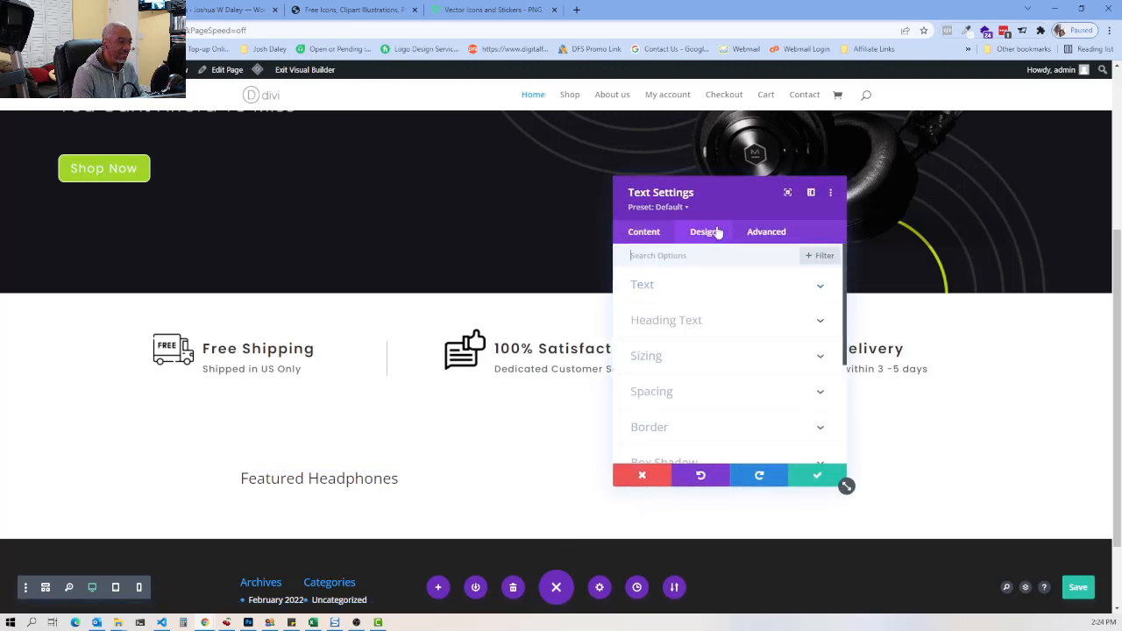
{"action": "left_click", "coordinate": [690, 321]}
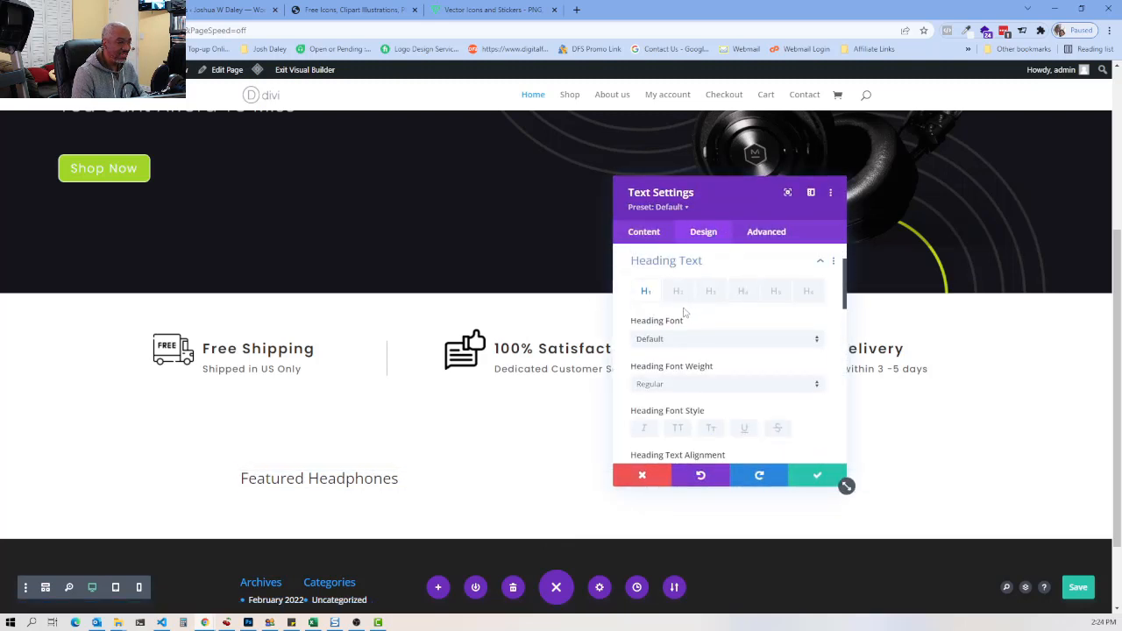
{"action": "left_click", "coordinate": [678, 292]}
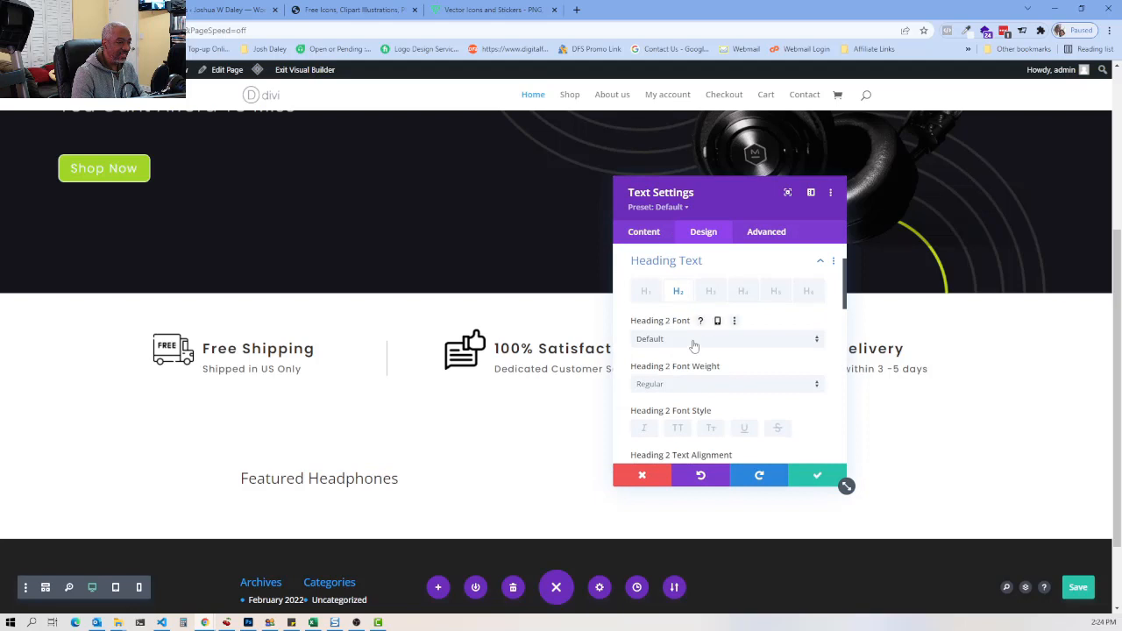
{"action": "left_click", "coordinate": [693, 340]}
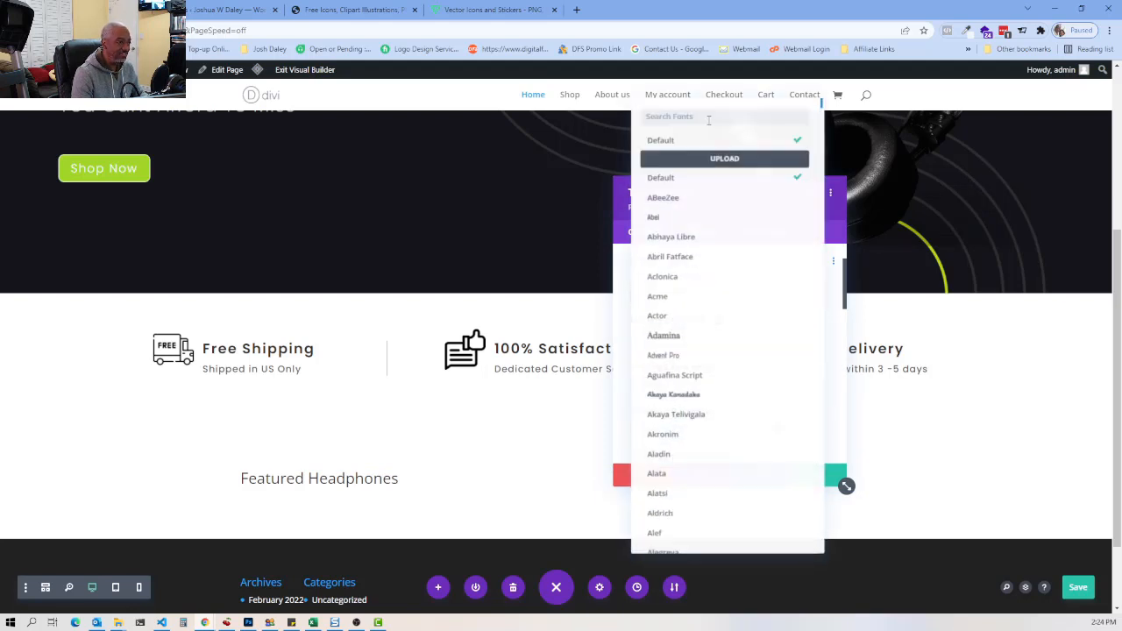
{"action": "type", "text": "pop"}
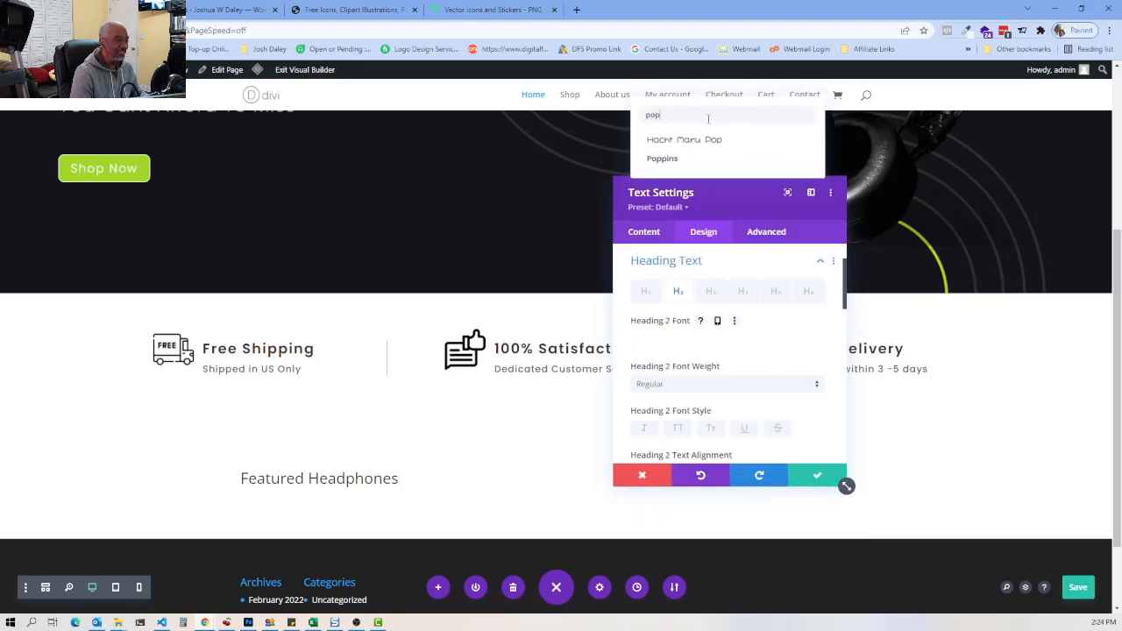
{"action": "left_click", "coordinate": [684, 159]}
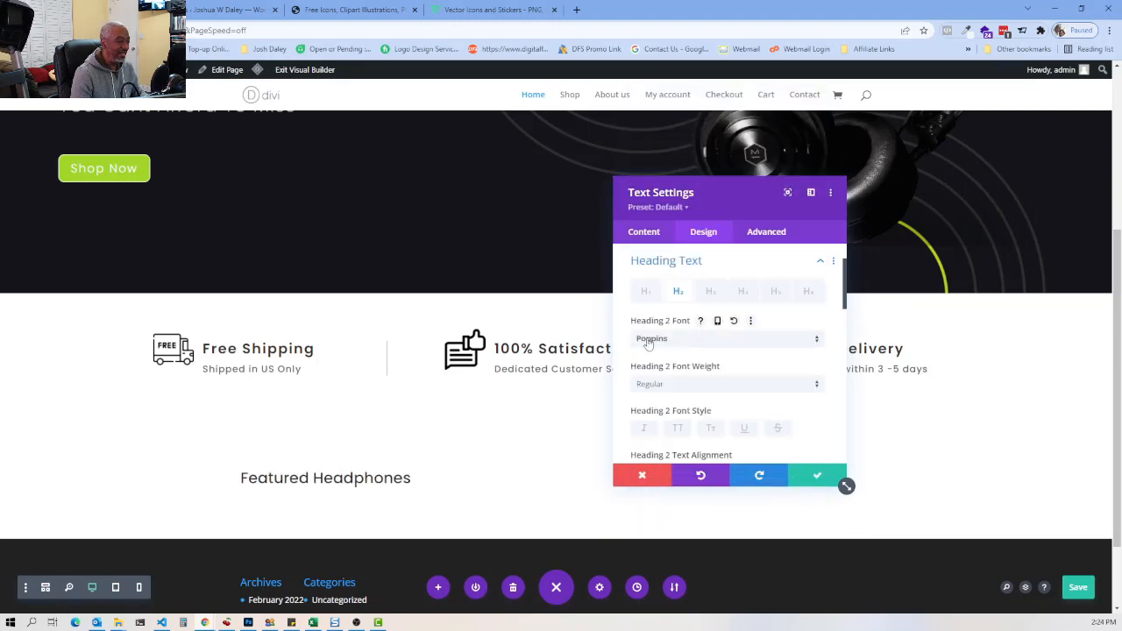
{"action": "left_click", "coordinate": [694, 387]}
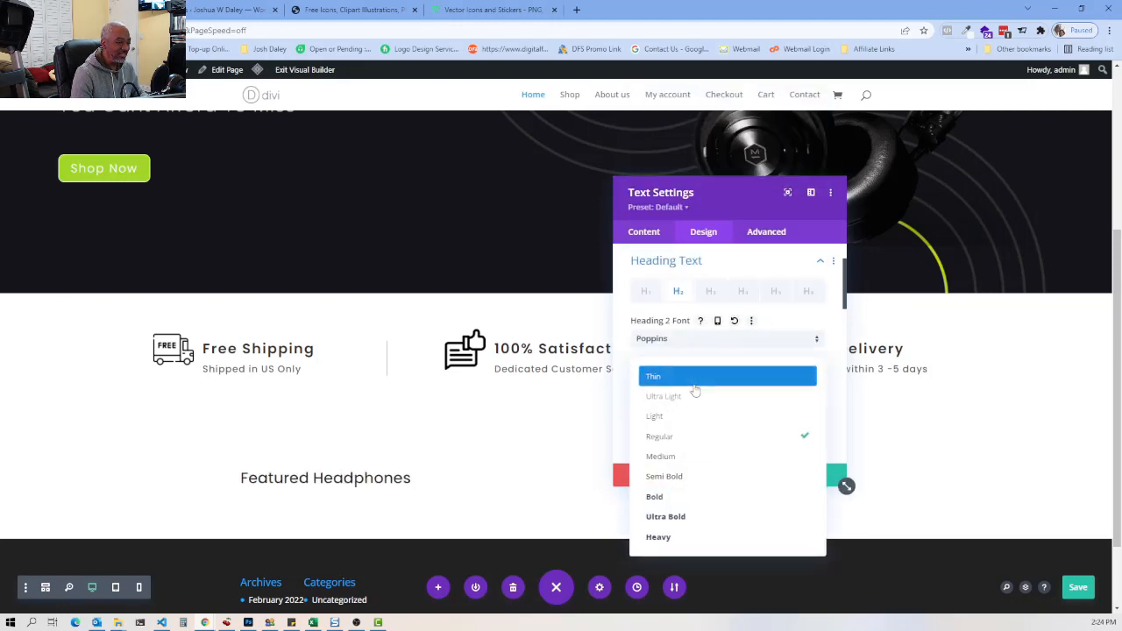
{"action": "left_click", "coordinate": [707, 497]}
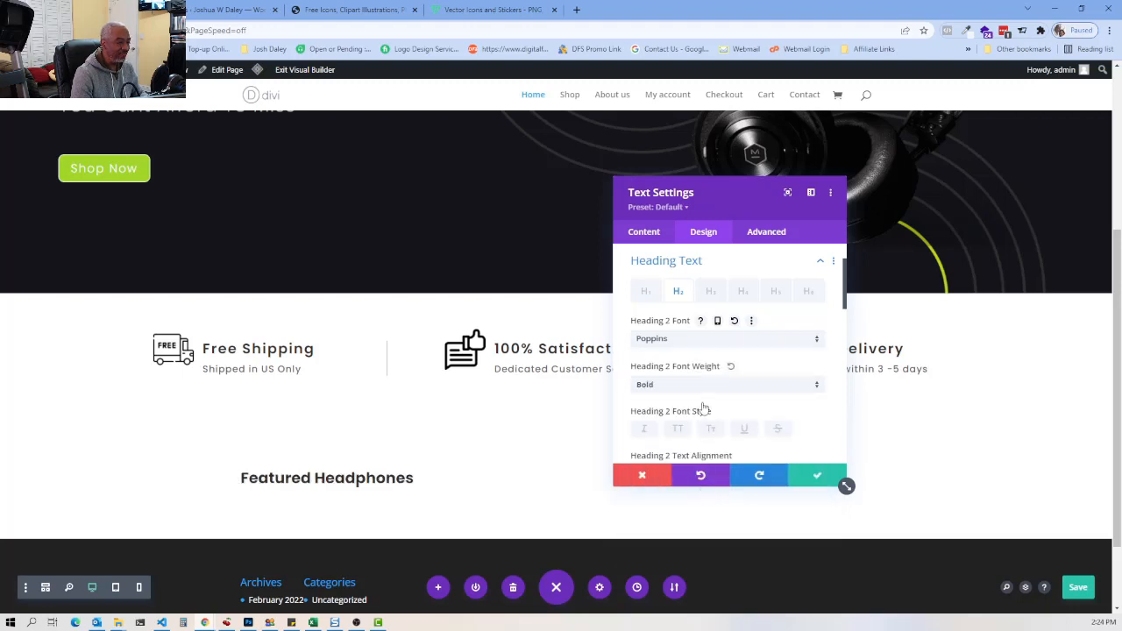
Set the Heading 2 text size of the "Featured Headphones" module to 40px
{"action": "scroll", "coordinate": [712, 409], "scroll_direction": "down", "scroll_amount": 3}
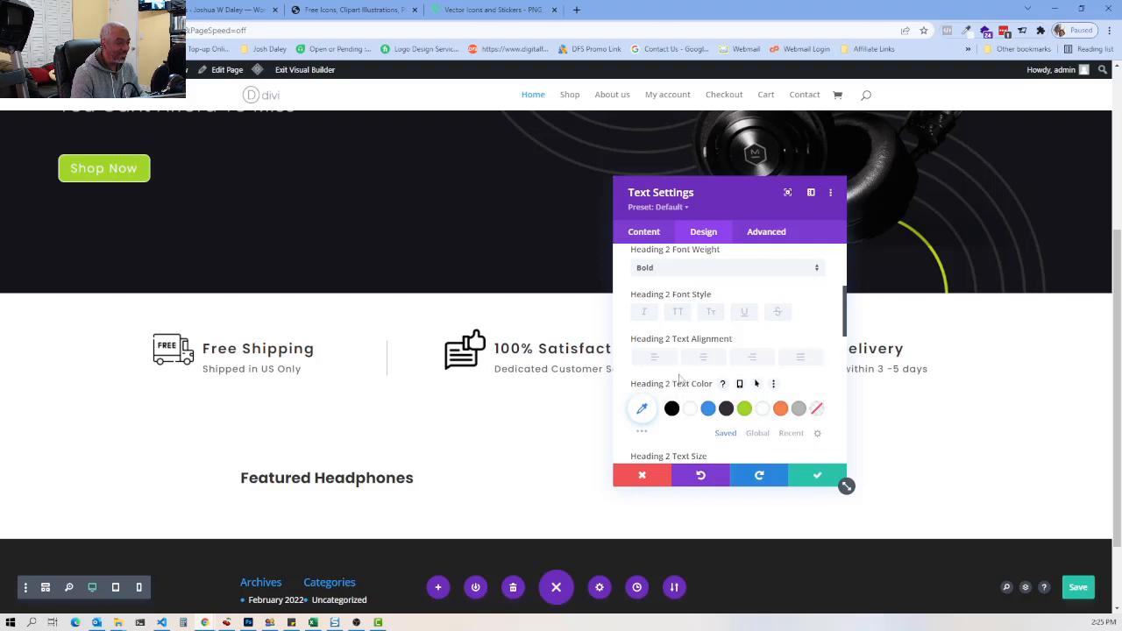
{"action": "scroll", "coordinate": [706, 412], "scroll_direction": "down", "scroll_amount": 2}
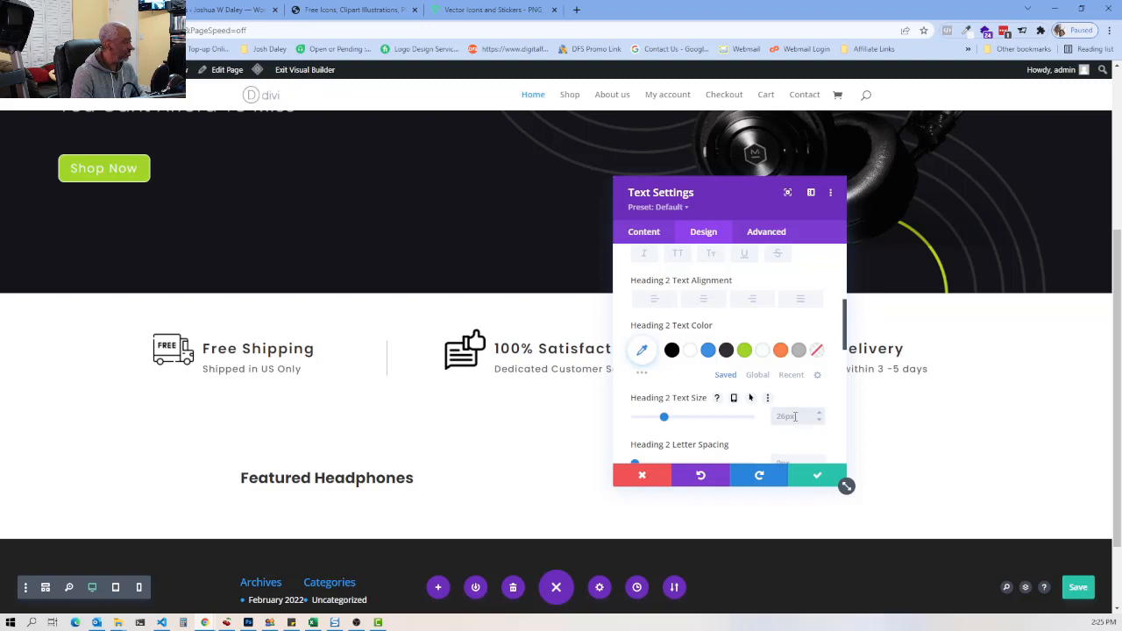
{"action": "type", "text": "40px"}
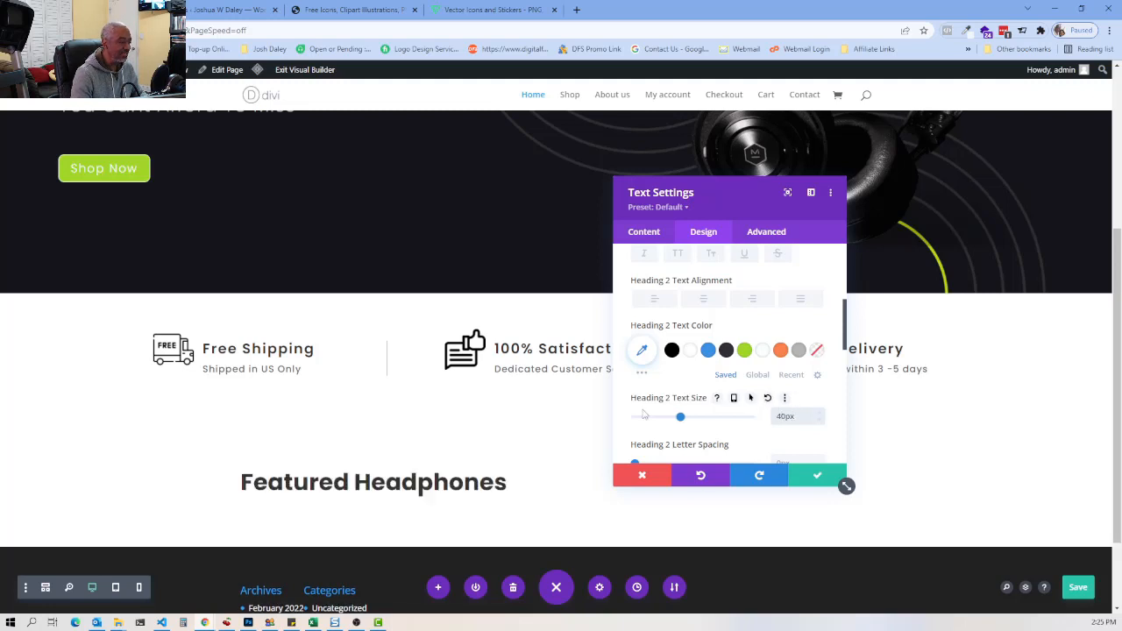
Set the "Featured Headphones" Heading 2 letter spacing to 2px and its line height to 1.3em
{"action": "scroll", "coordinate": [727, 403], "scroll_direction": "down", "scroll_amount": 1}
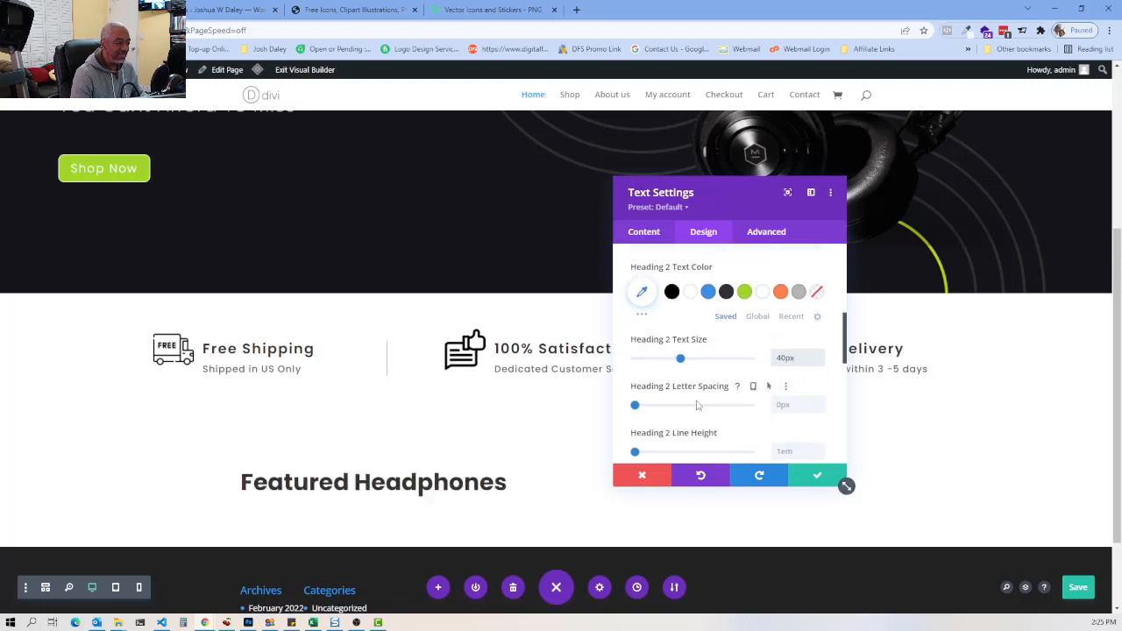
{"action": "left_click", "coordinate": [820, 402]}
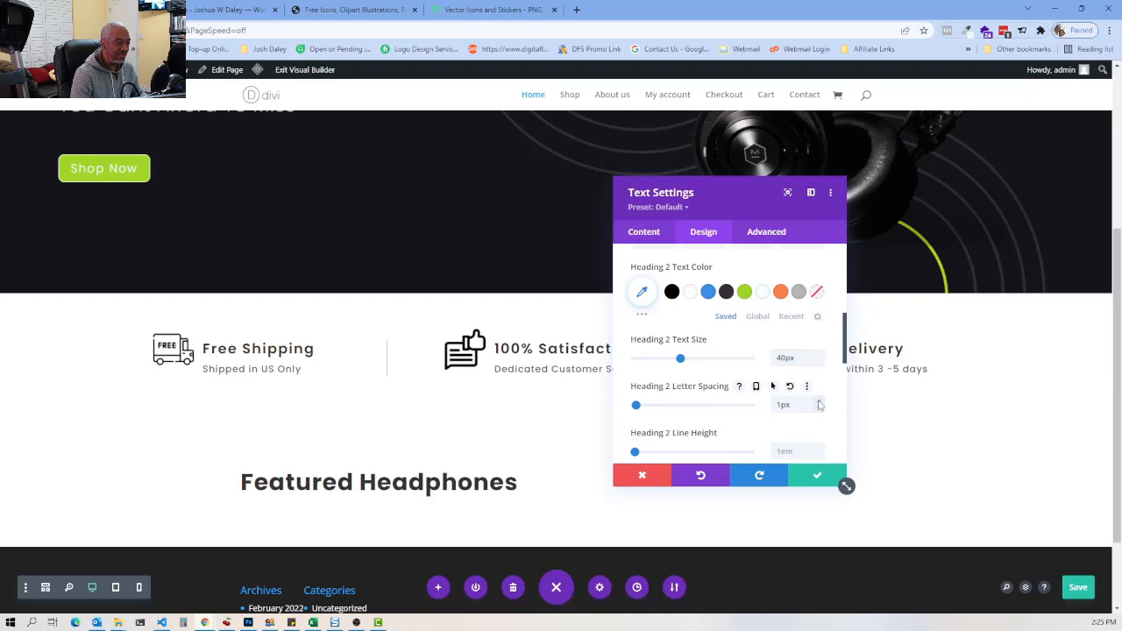
{"action": "left_click", "coordinate": [820, 403]}
{"action": "scroll", "coordinate": [820, 404], "scroll_direction": "down", "scroll_amount": 2}
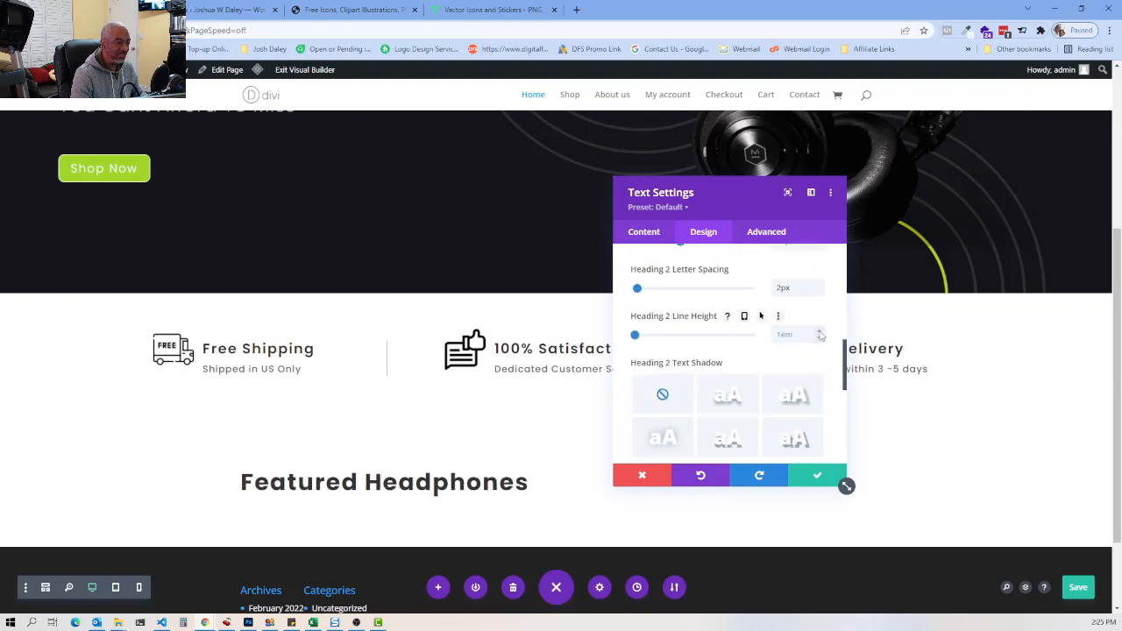
{"action": "left_click", "coordinate": [820, 333]}
{"action": "left_click", "coordinate": [819, 333]}
{"action": "left_click", "coordinate": [819, 333]}
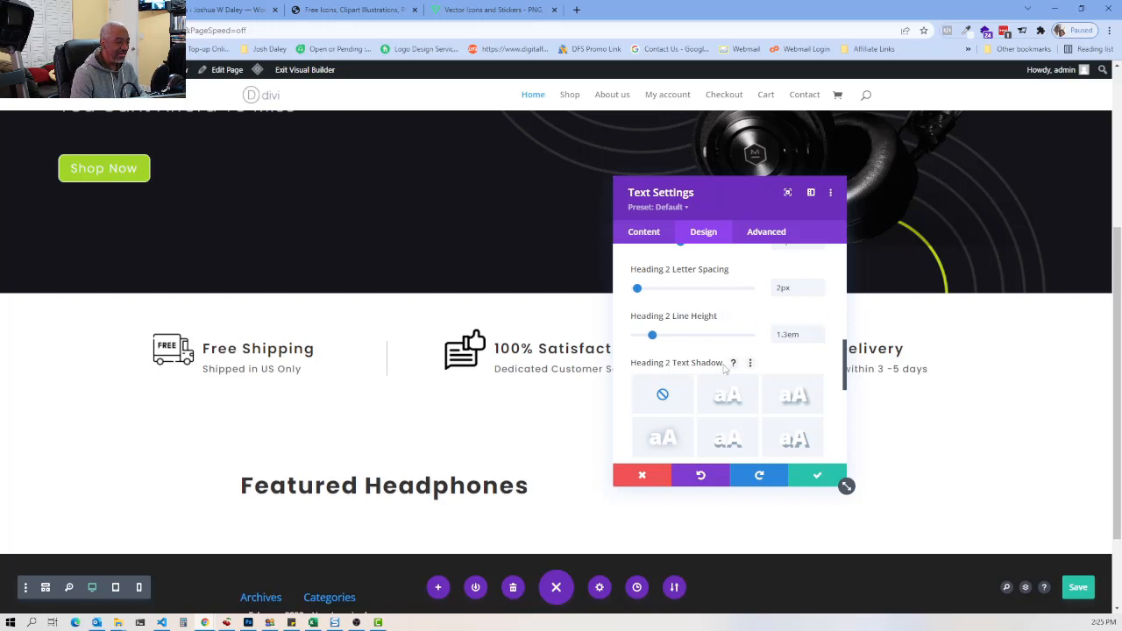
{"action": "scroll", "coordinate": [724, 369], "scroll_direction": "up", "scroll_amount": 3}
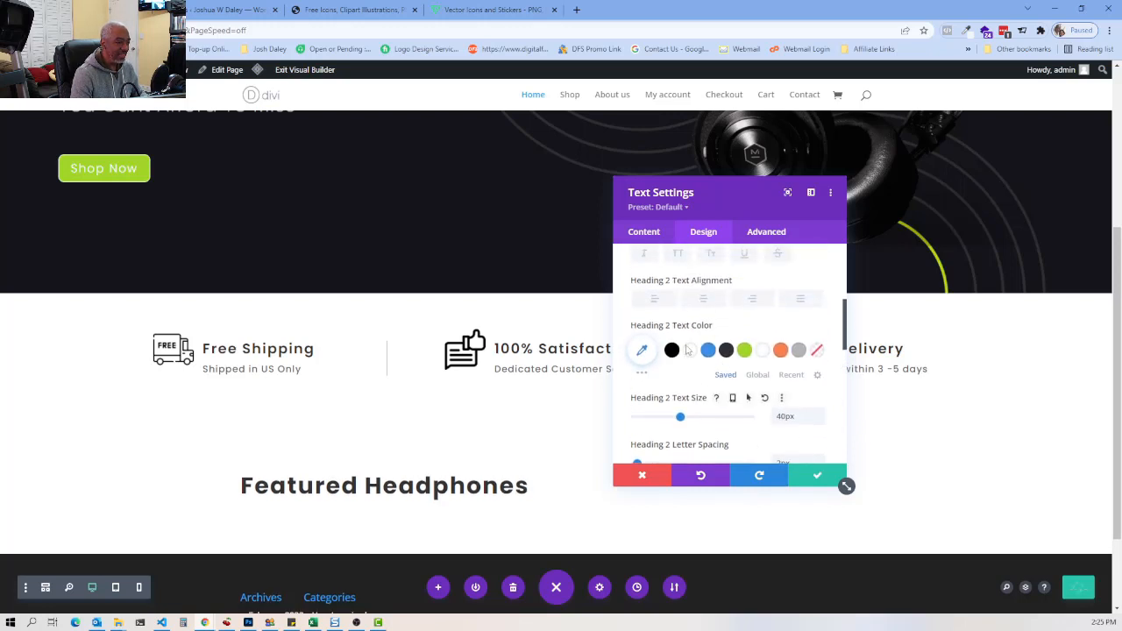
Set the "Featured Headphones" Heading 2 text color to white and apply the module settings
{"action": "left_click", "coordinate": [693, 351]}
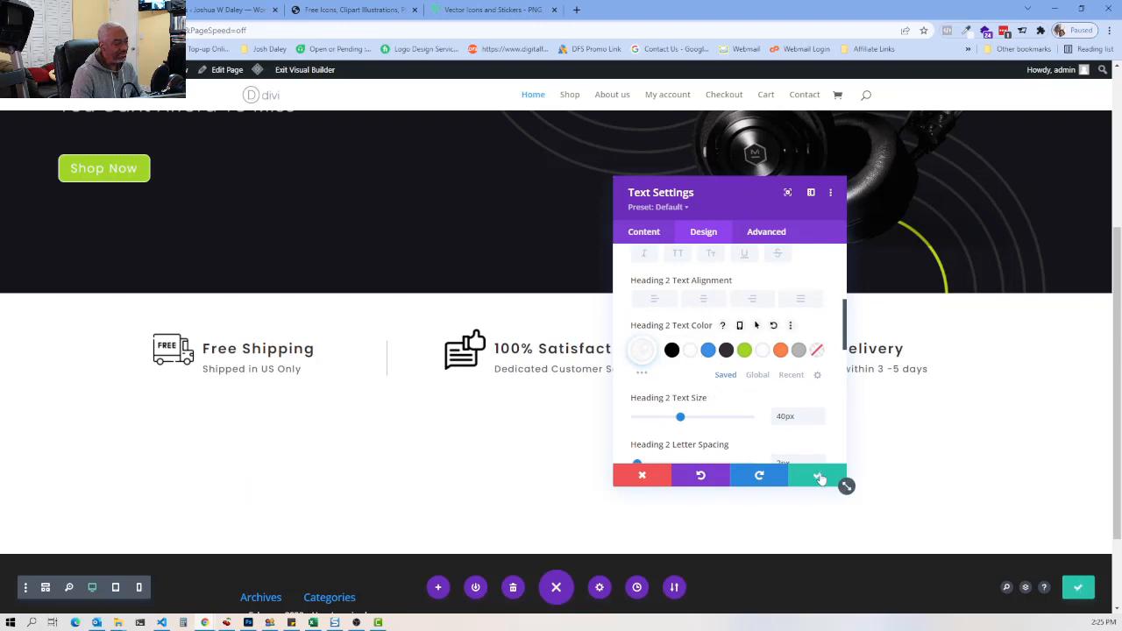
{"action": "left_click", "coordinate": [814, 476]}
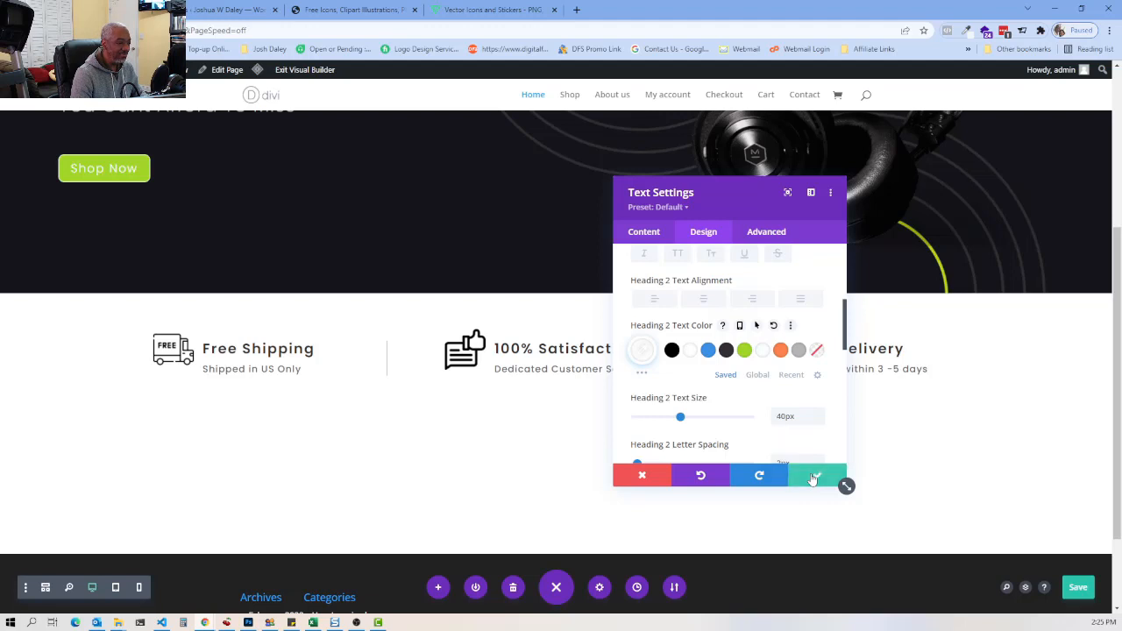
Give the section containing the "Featured Headphones" heading a black (#000000) background color
{"action": "mouse_move", "coordinate": [132, 448]}
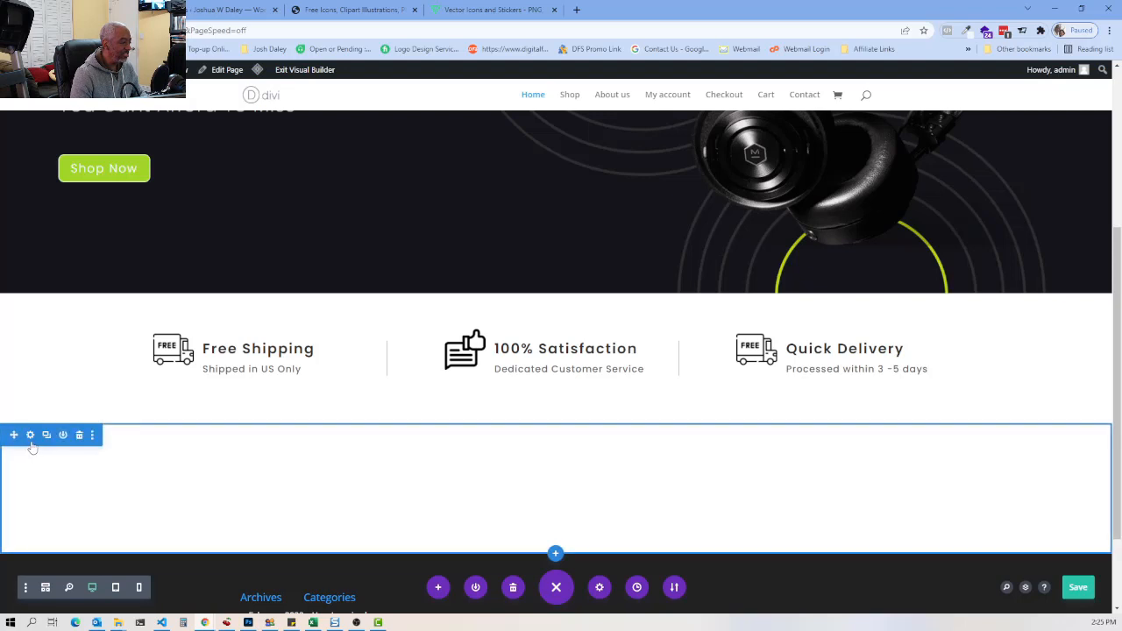
{"action": "left_click", "coordinate": [30, 436]}
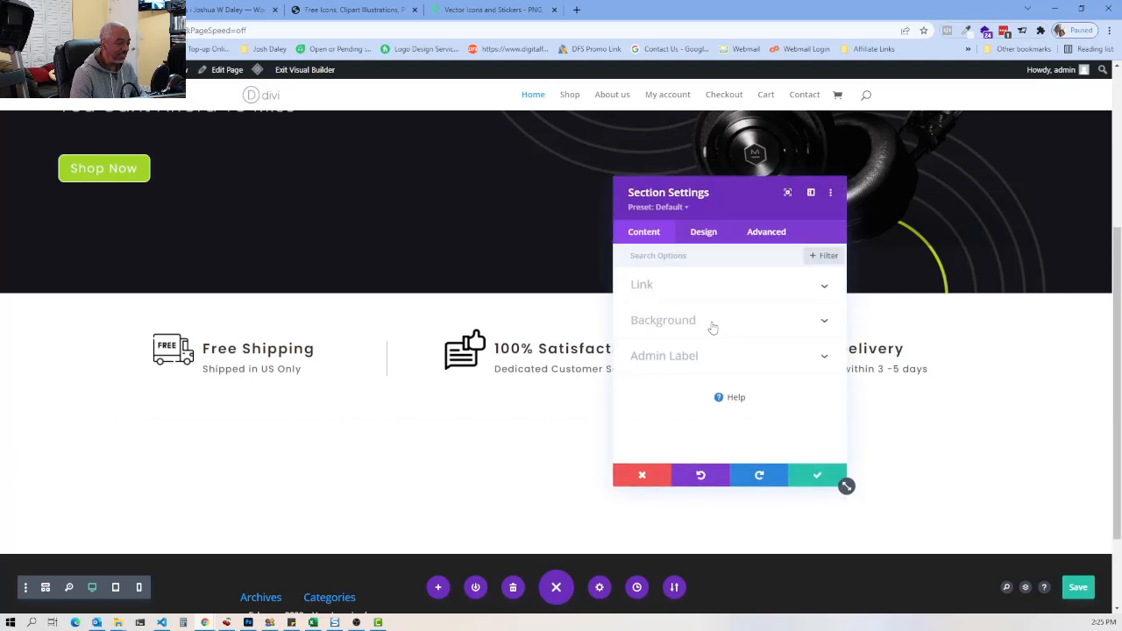
{"action": "left_click", "coordinate": [708, 326]}
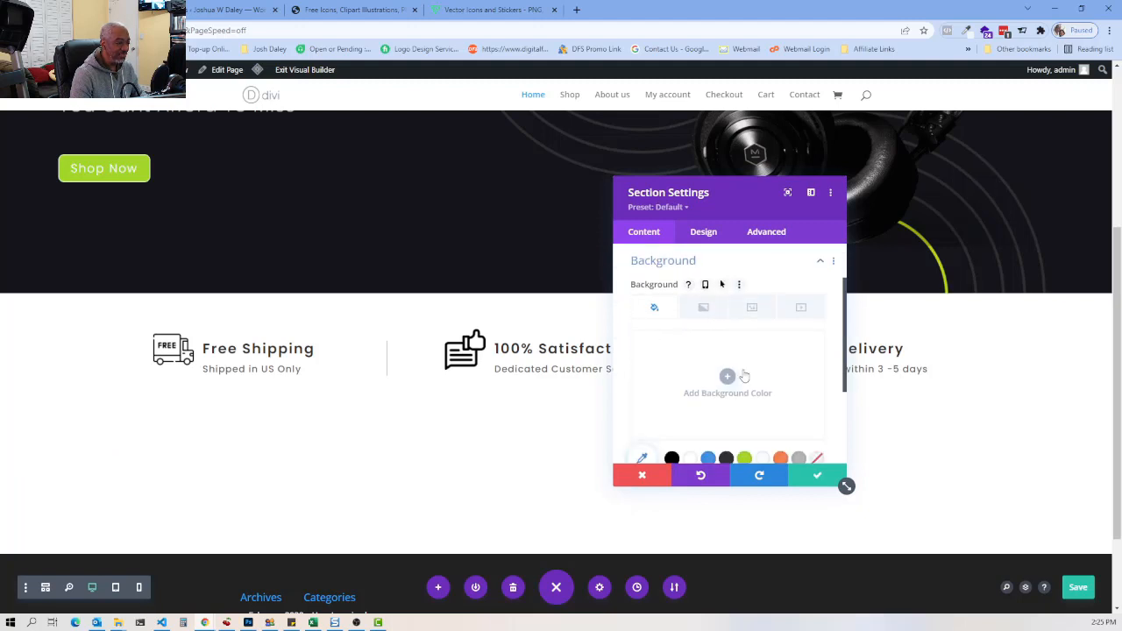
{"action": "scroll", "coordinate": [744, 377], "scroll_direction": "down", "scroll_amount": 1}
{"action": "left_click", "coordinate": [672, 401]}
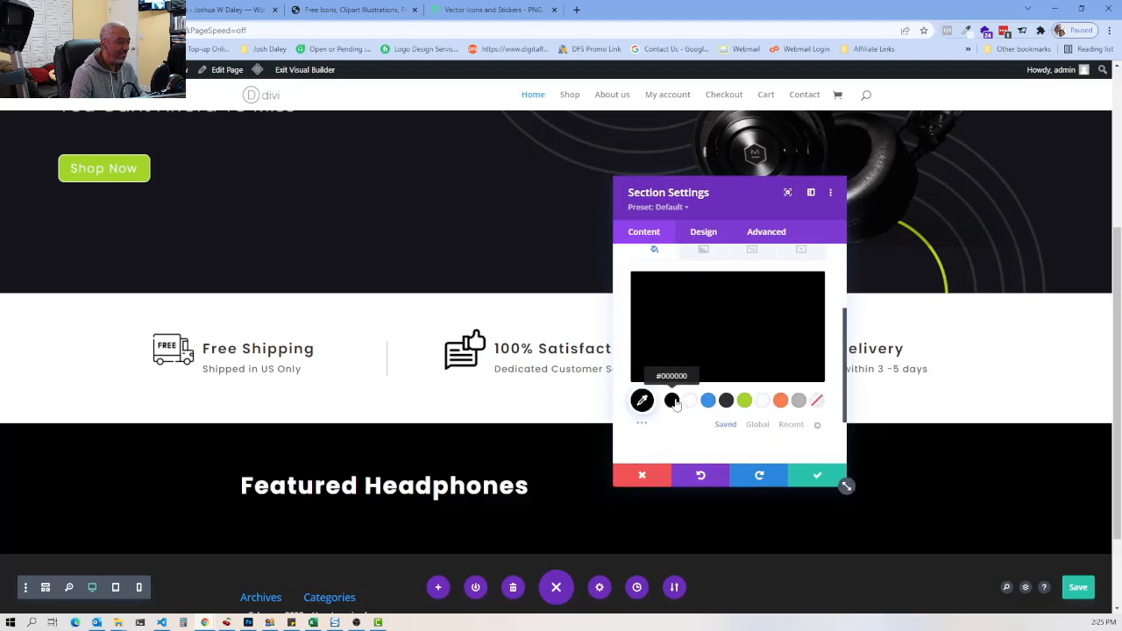
{"action": "scroll", "coordinate": [190, 401], "scroll_direction": "down", "scroll_amount": 1}
{"action": "scroll", "coordinate": [350, 368], "scroll_direction": "down", "scroll_amount": 1}
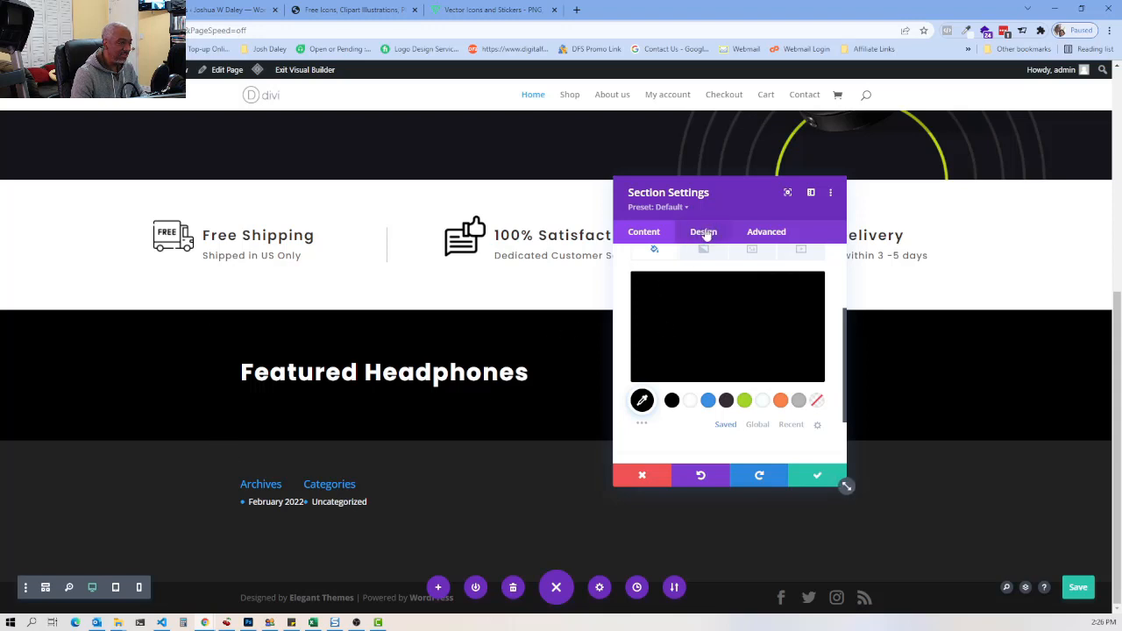
Set the "Featured Headphones" section's bottom margin and its top and bottom padding to 0px, and save the page
{"action": "left_click", "coordinate": [710, 234]}
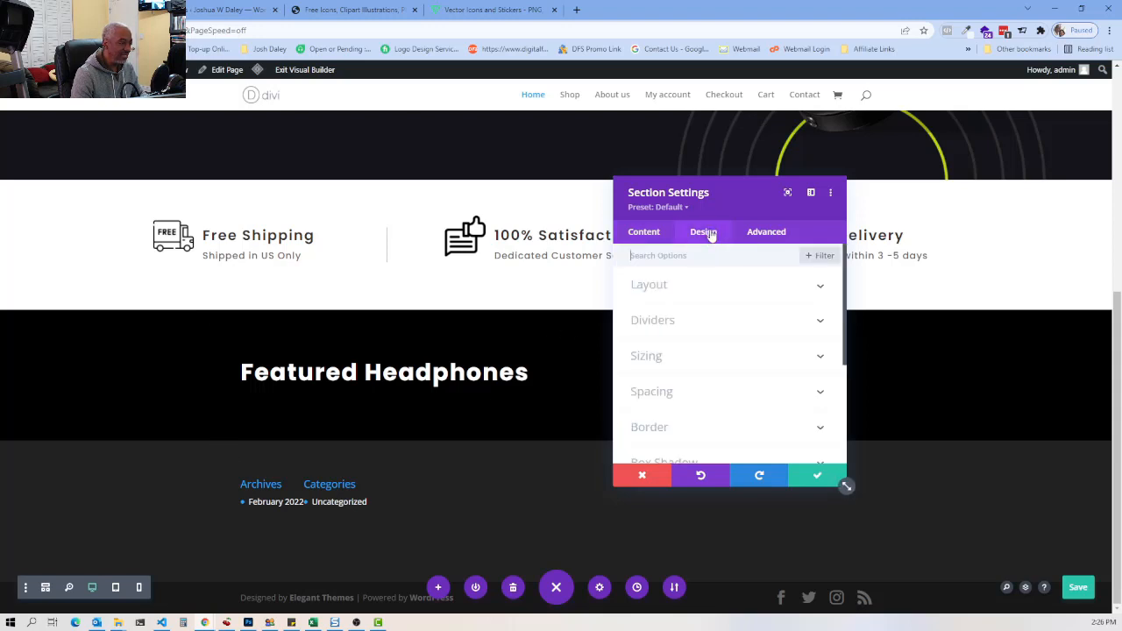
{"action": "left_click", "coordinate": [695, 394]}
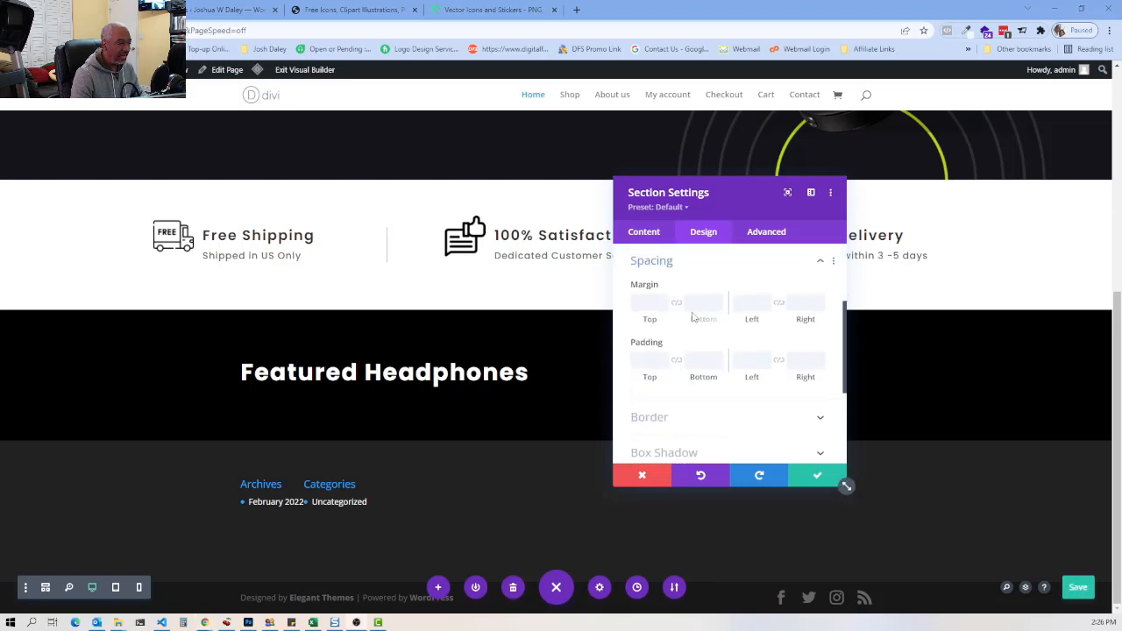
{"action": "left_click", "coordinate": [705, 302]}
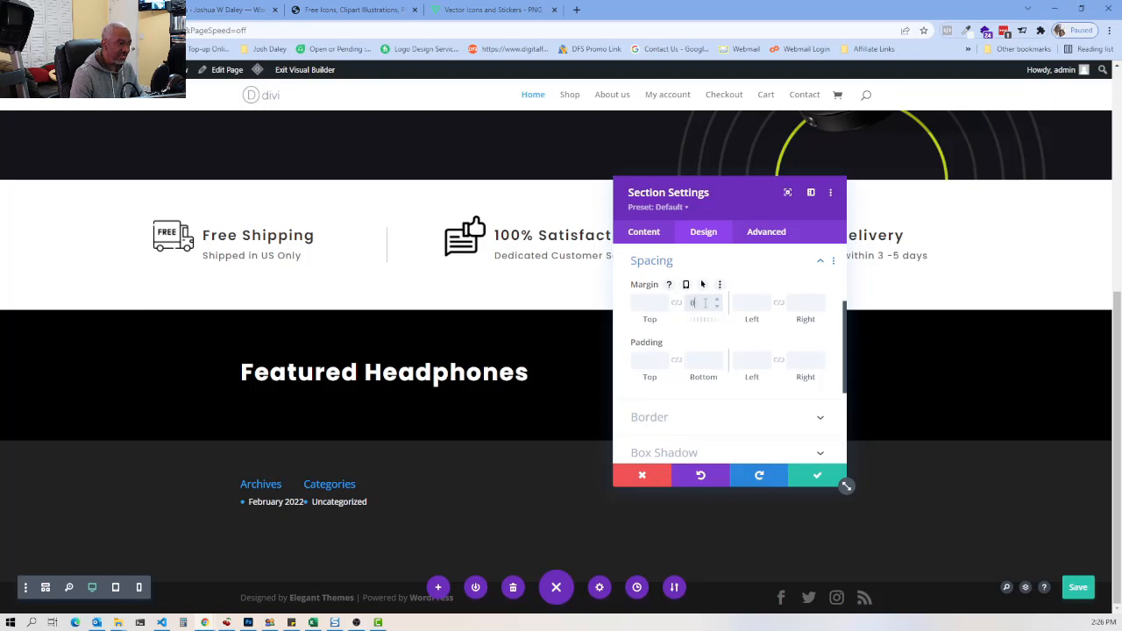
{"action": "left_click", "coordinate": [706, 360]}
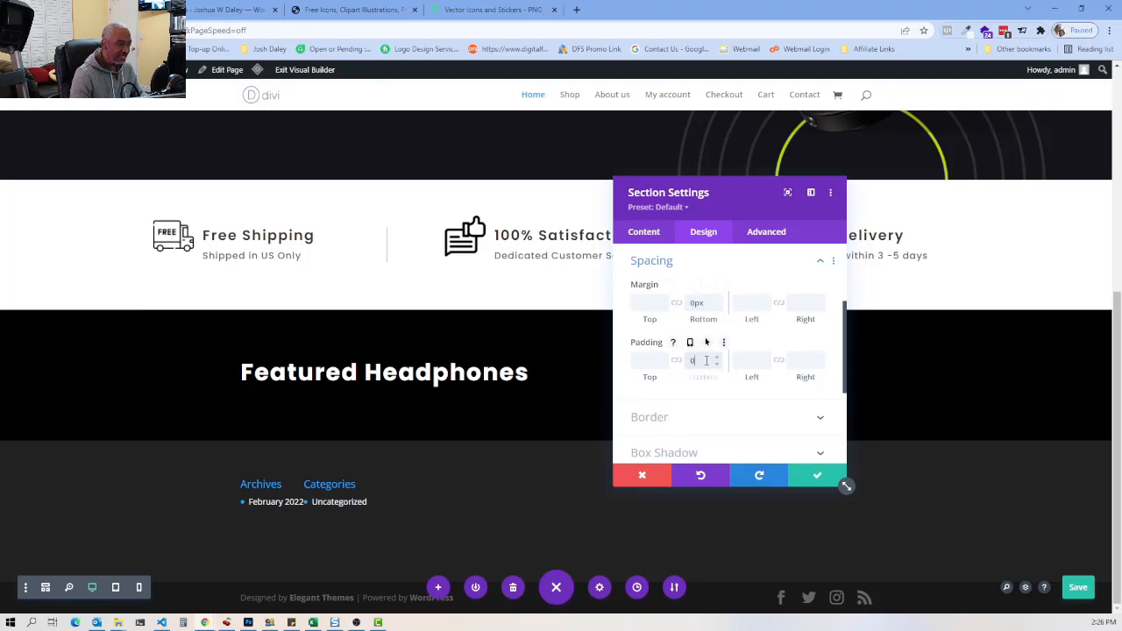
{"action": "left_click", "coordinate": [659, 361]}
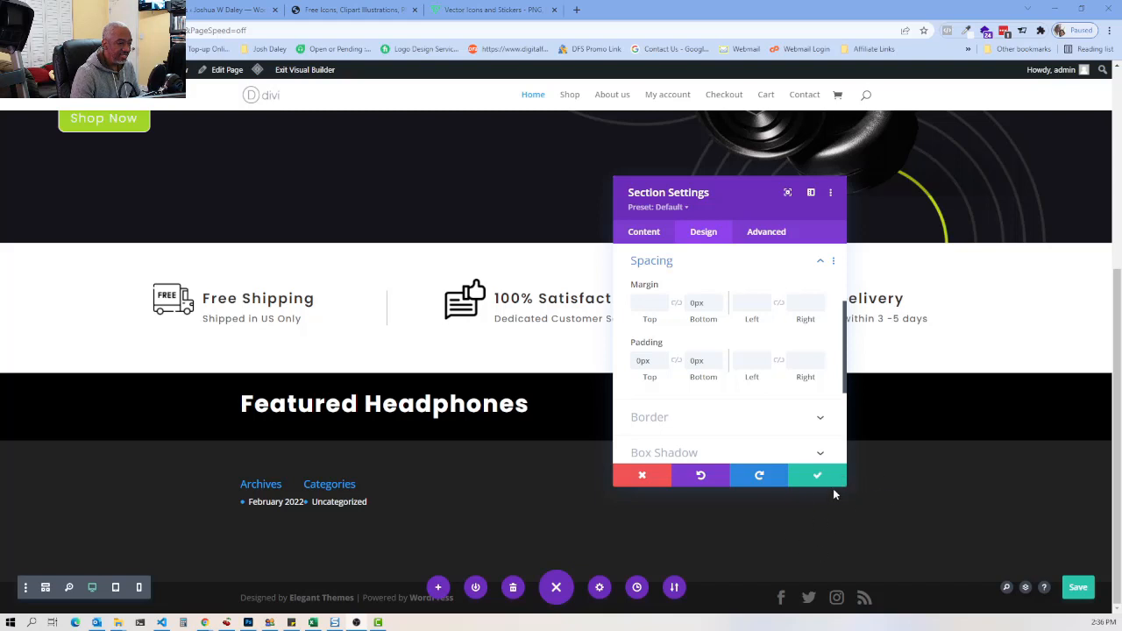
{"action": "left_click", "coordinate": [1080, 591]}
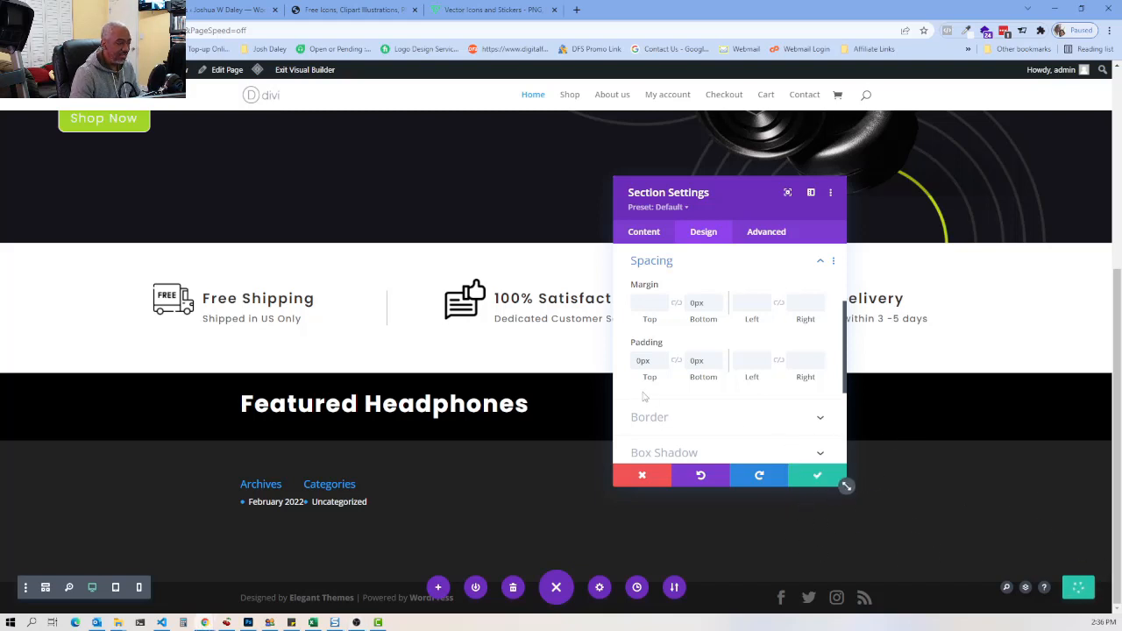
Add a background gradient to the "Featured Headphones" section with green #a2d729 as first color and black as second color
{"action": "left_click", "coordinate": [645, 235]}
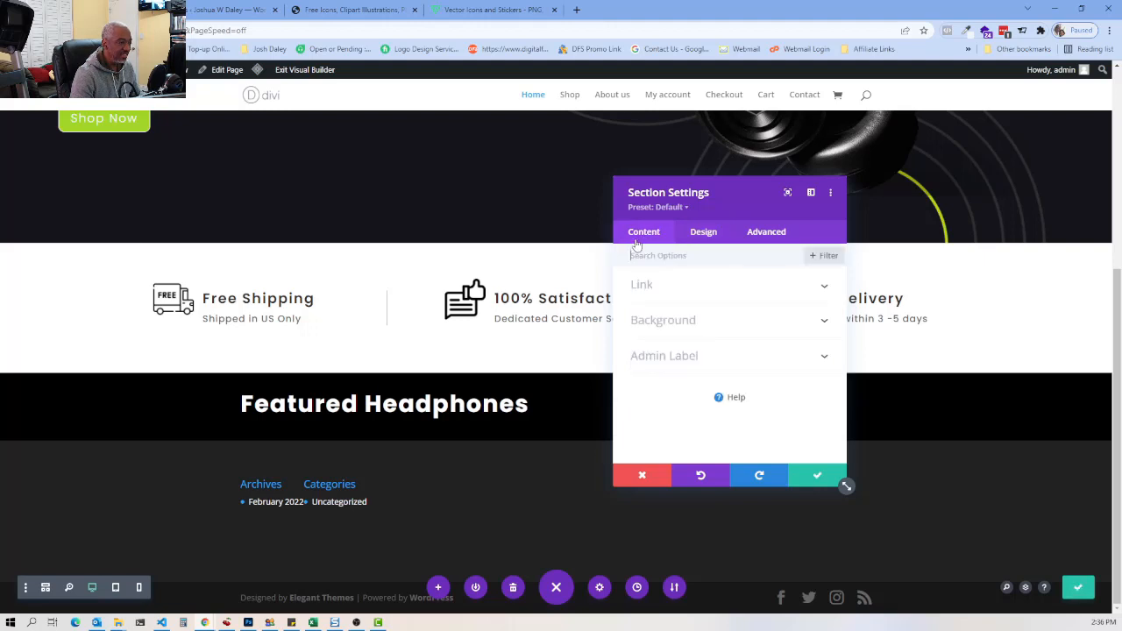
{"action": "left_click", "coordinate": [690, 325]}
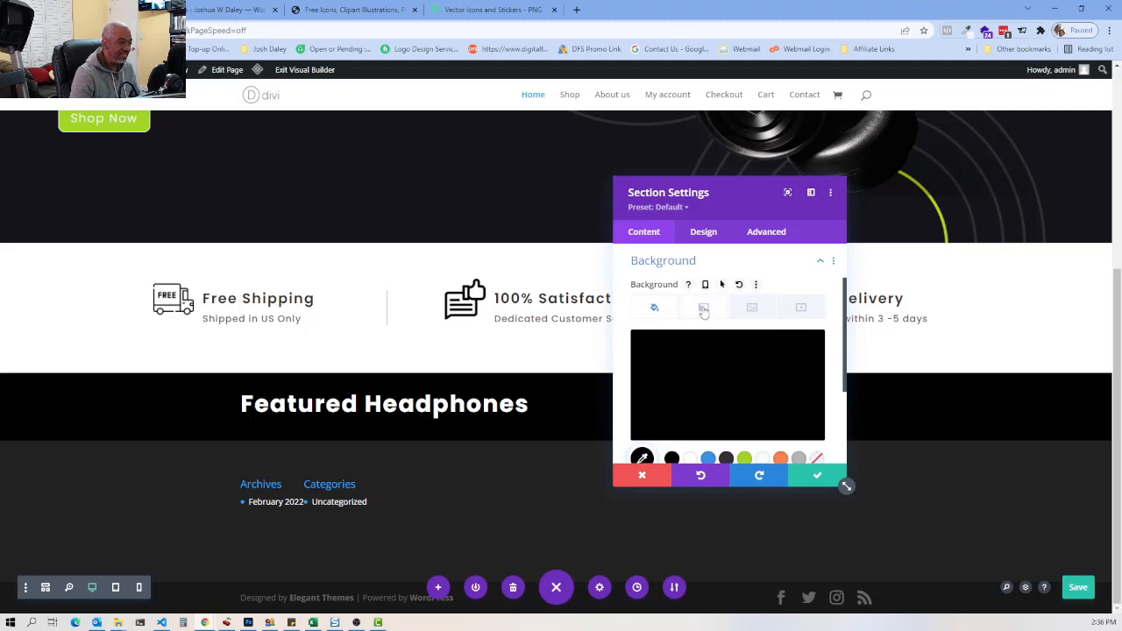
{"action": "left_click", "coordinate": [703, 309]}
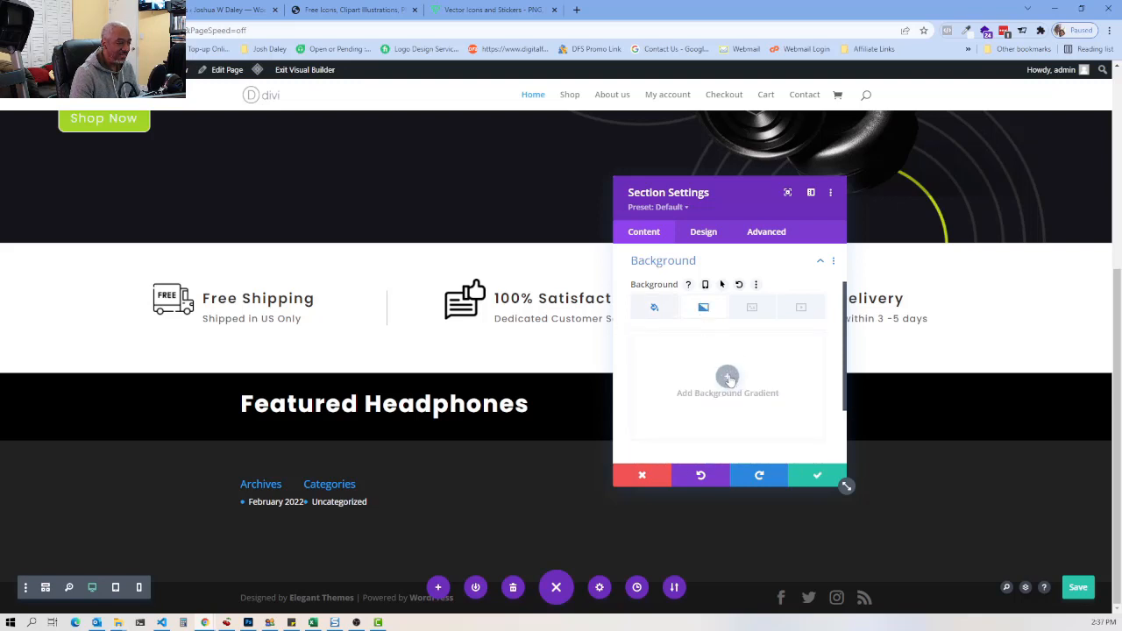
{"action": "left_click", "coordinate": [727, 377]}
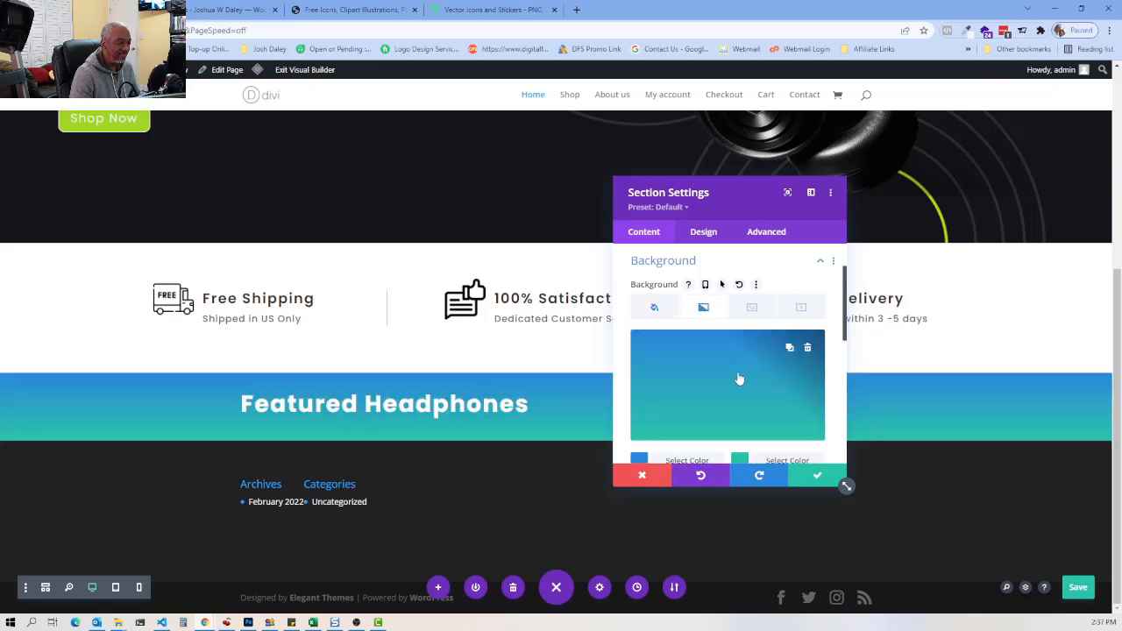
{"action": "scroll", "coordinate": [740, 379], "scroll_direction": "down", "scroll_amount": 3}
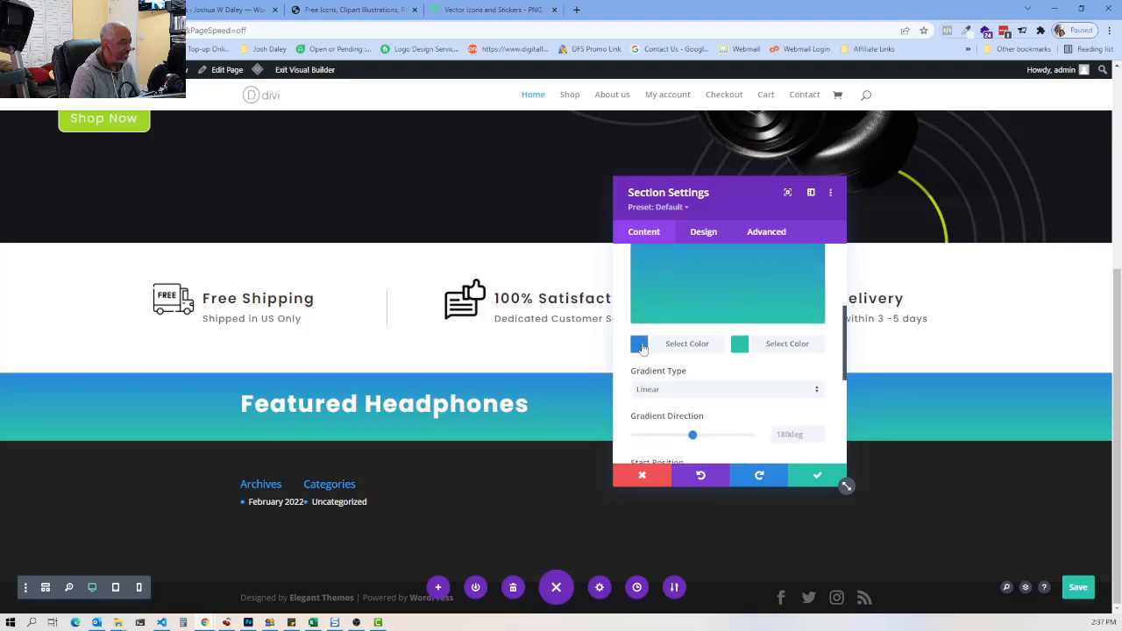
{"action": "left_click", "coordinate": [639, 343]}
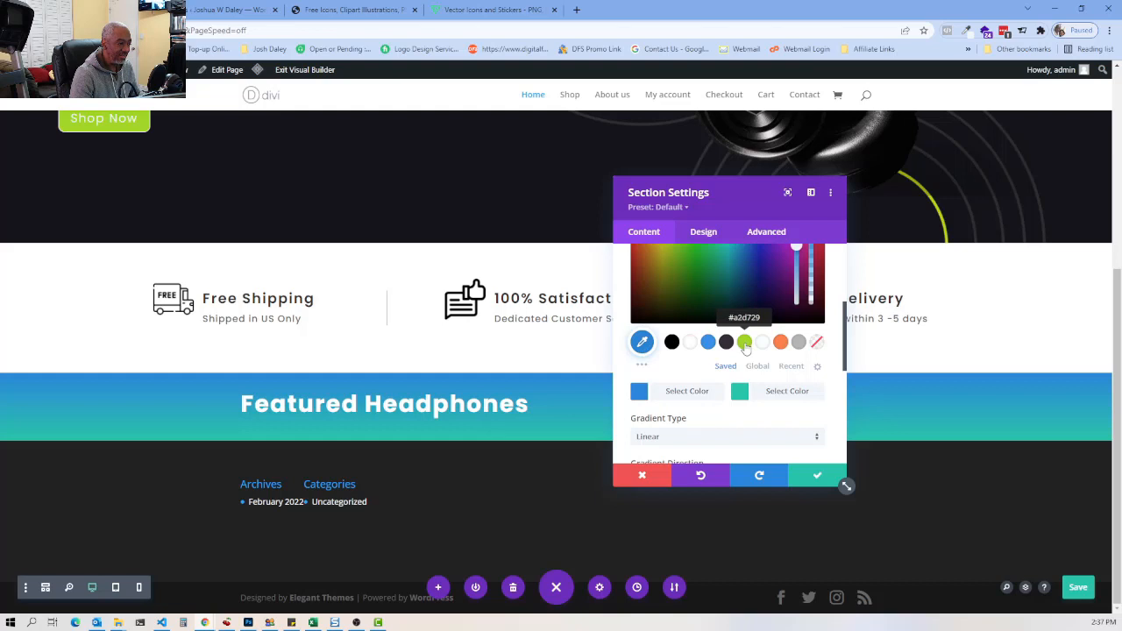
{"action": "left_click", "coordinate": [745, 344]}
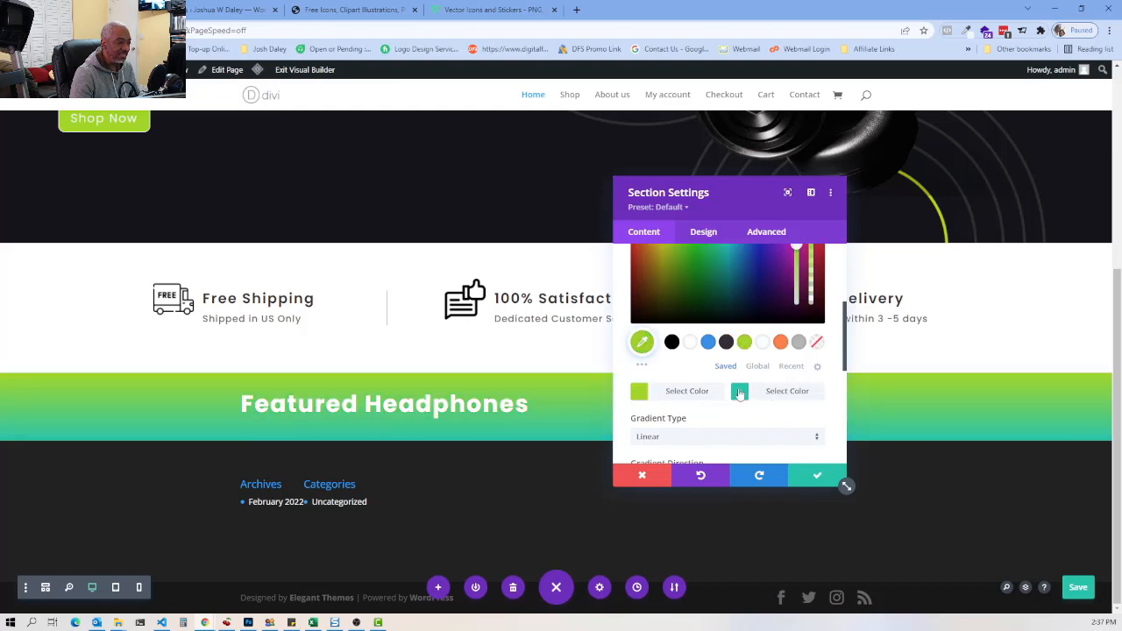
{"action": "left_click", "coordinate": [741, 394]}
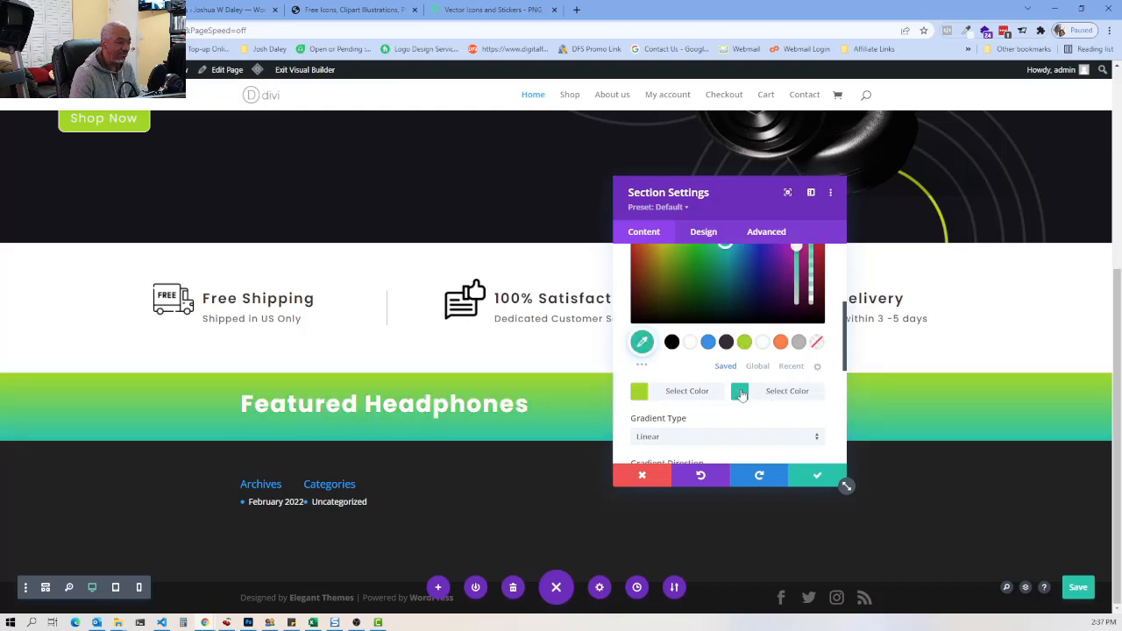
{"action": "left_click", "coordinate": [672, 342]}
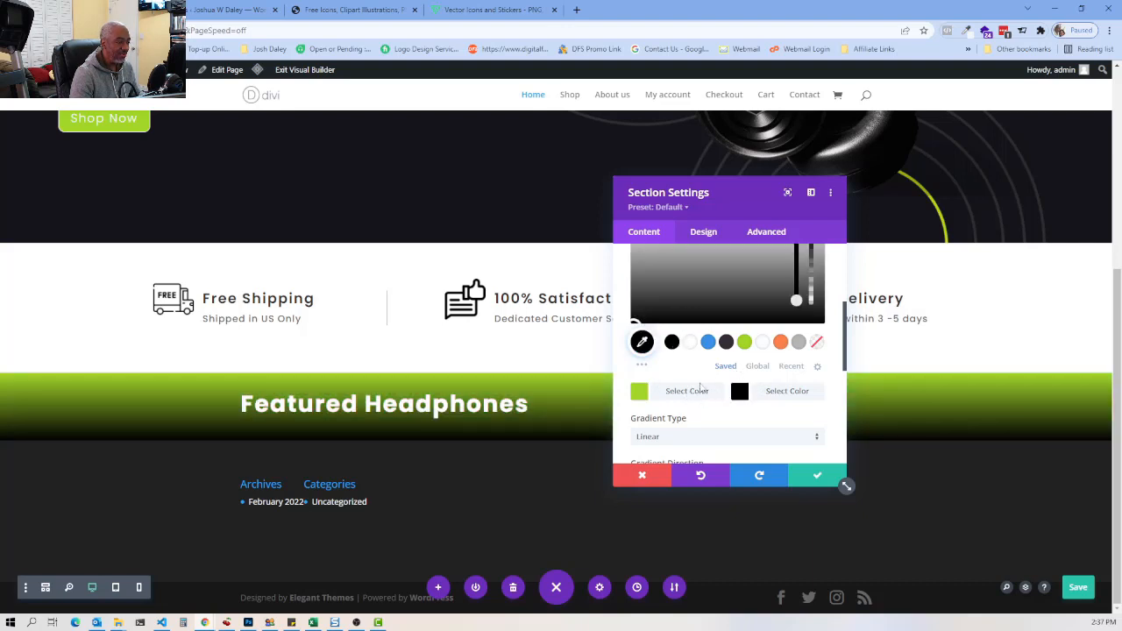
Set the section gradient's start position to 10% and end position to 6%, close the section settings and save the page
{"action": "scroll", "coordinate": [717, 406], "scroll_direction": "down", "scroll_amount": 3}
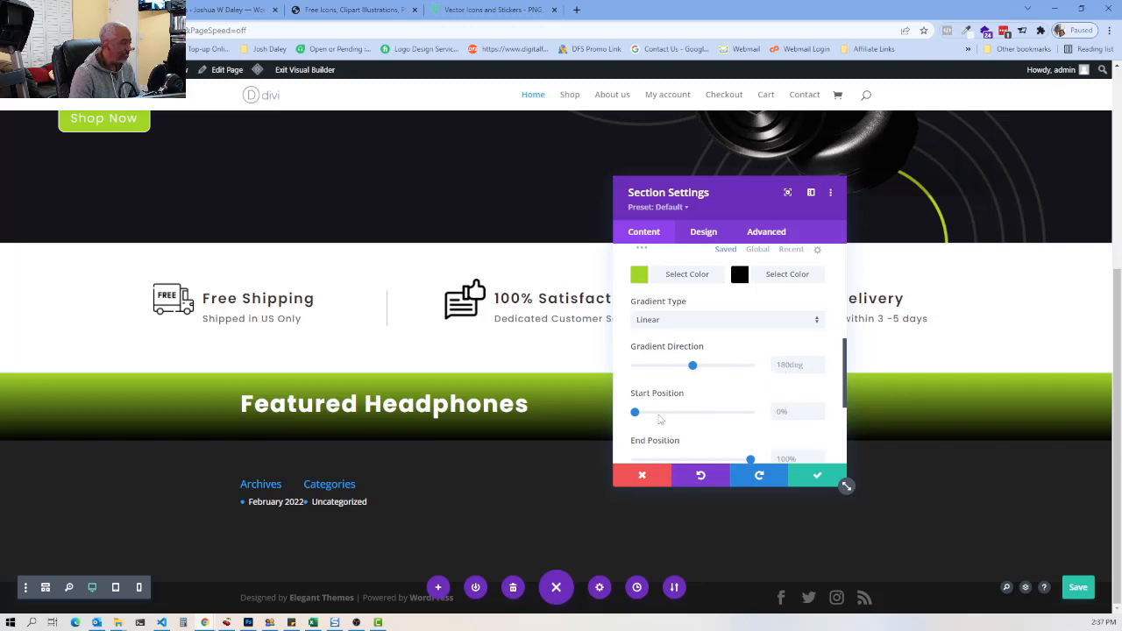
{"action": "scroll", "coordinate": [778, 411], "scroll_direction": "down", "scroll_amount": 1}
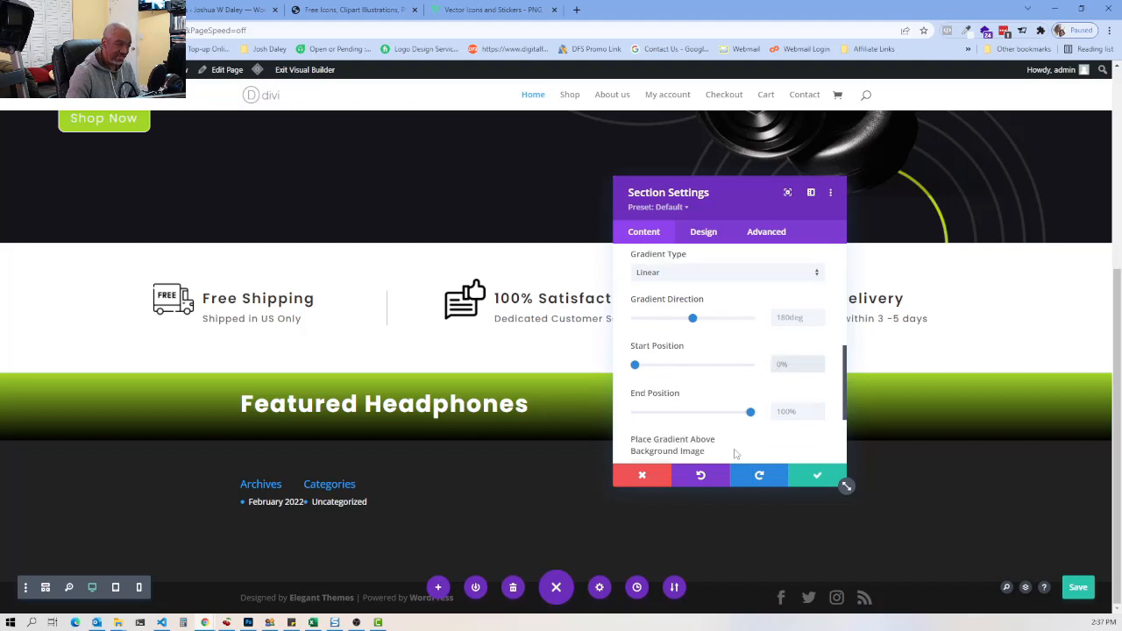
{"action": "type", "text": "10"}
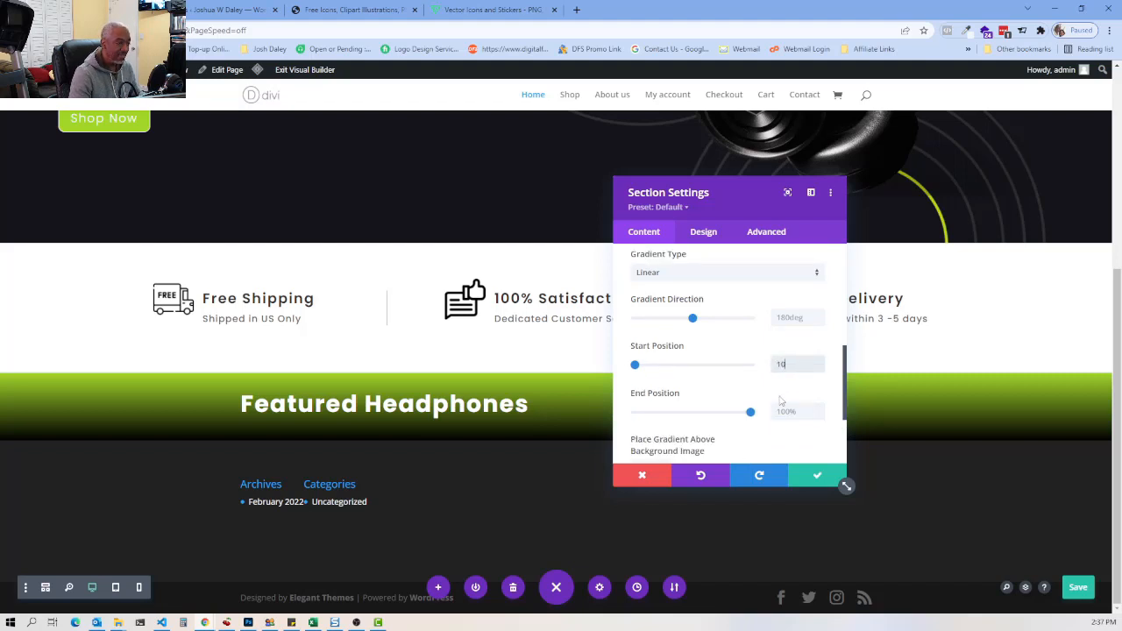
{"action": "left_click", "coordinate": [790, 412]}
{"action": "type", "text": "6"}
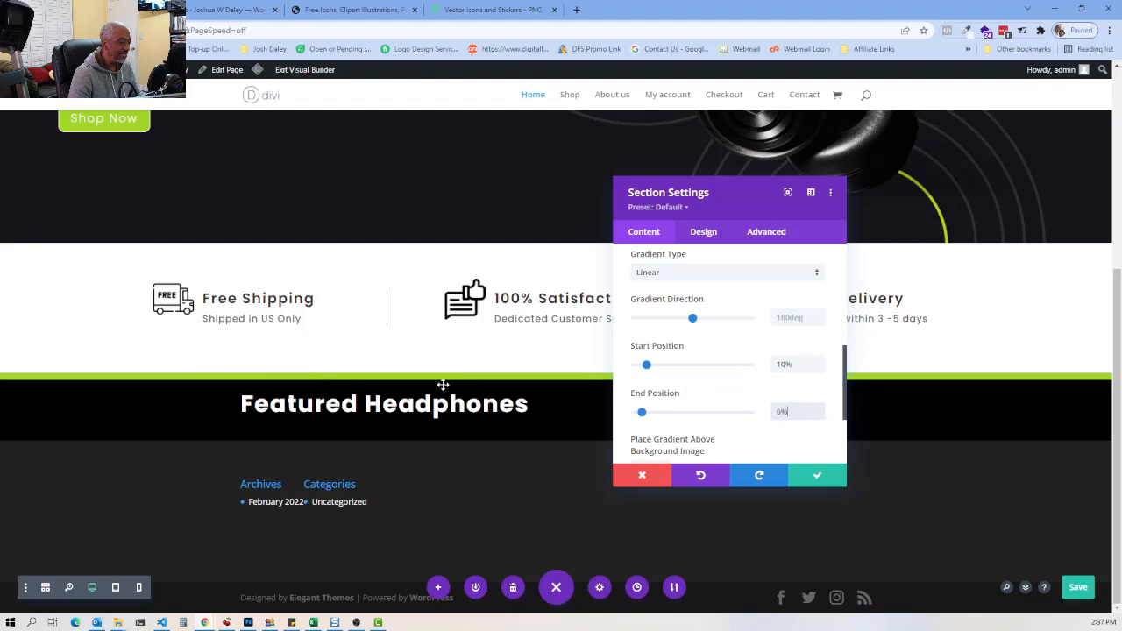
{"action": "key", "text": "ctrl+s"}
{"action": "left_click", "coordinate": [653, 475]}
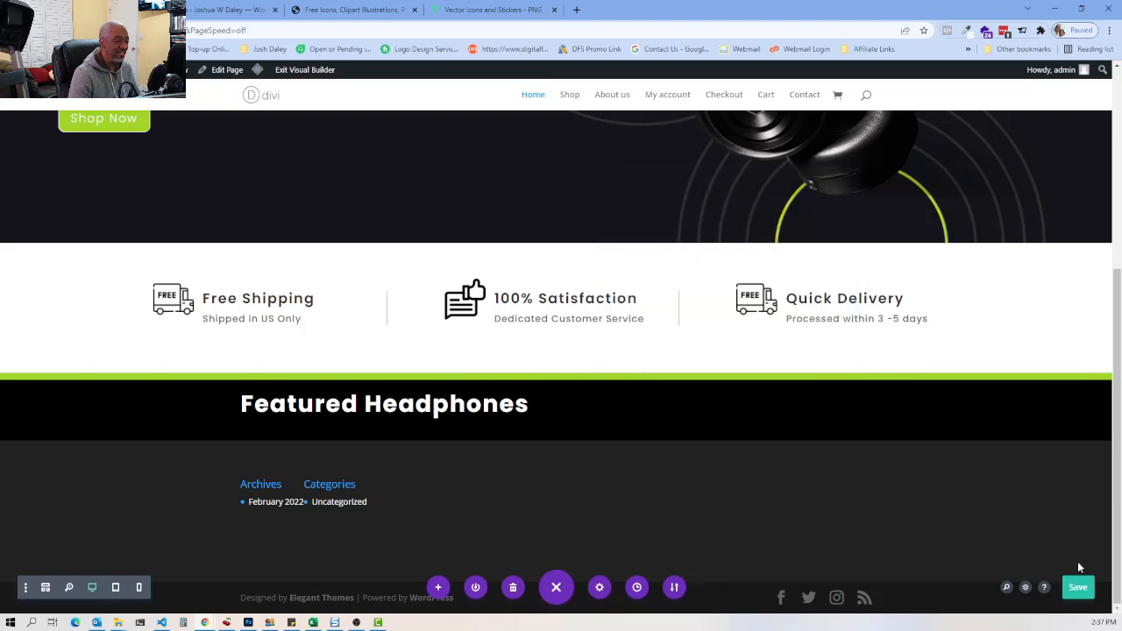
{"action": "left_click", "coordinate": [1086, 590]}
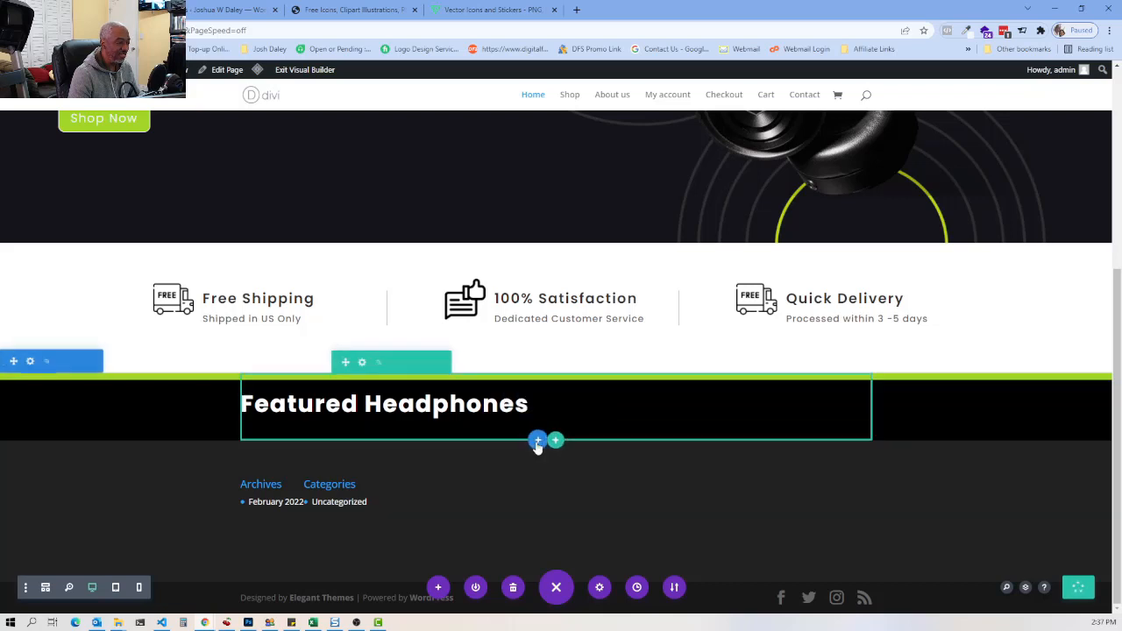
Insert a new regular section below the "Featured Headphones" section with a single-column row
{"action": "left_click", "coordinate": [538, 443]}
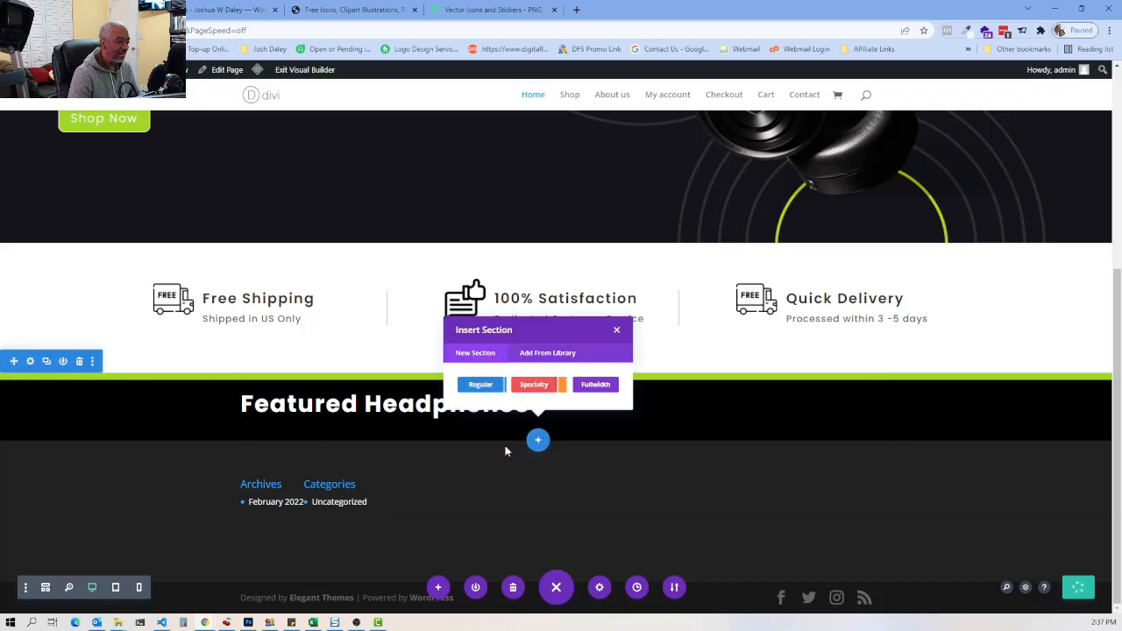
{"action": "left_click", "coordinate": [468, 402]}
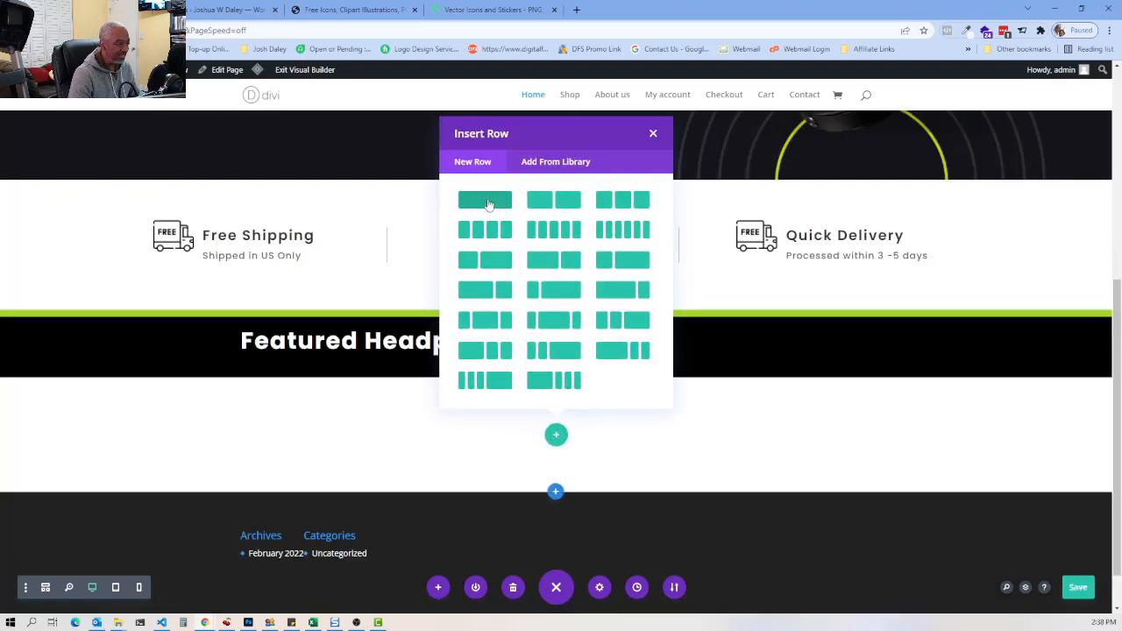
{"action": "left_click", "coordinate": [487, 203]}
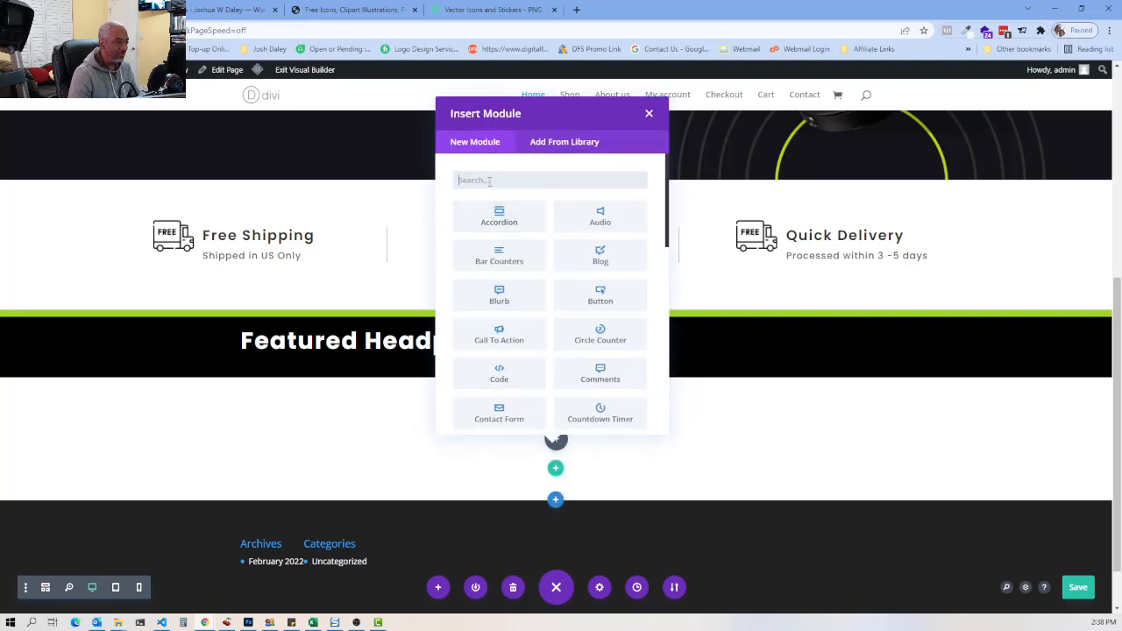
Search the modules for "woo products" and add the Woo Products module to the new row
{"action": "type", "text": "woo prod"}
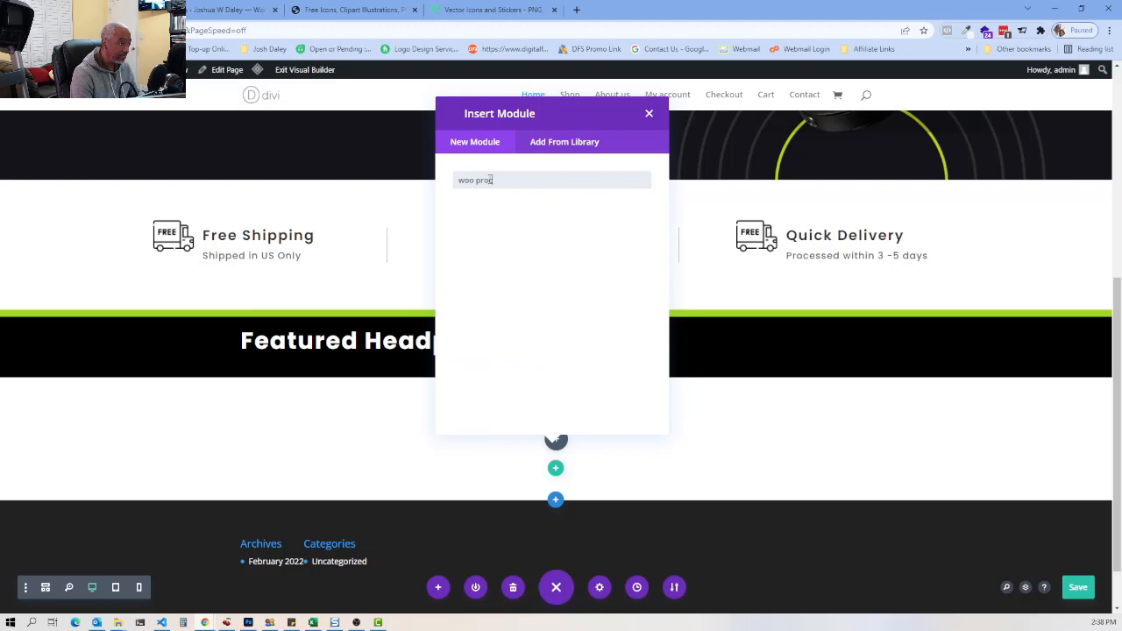
{"action": "key", "text": "BackSpace"}
{"action": "type", "text": "cducts"}
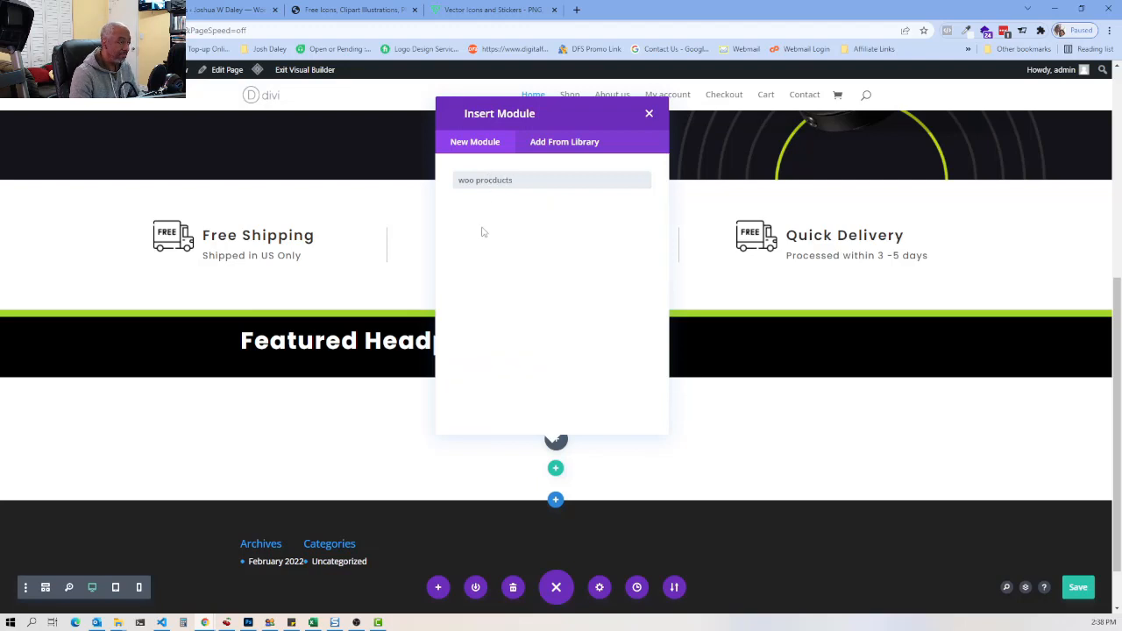
{"action": "key", "text": "Delete"}
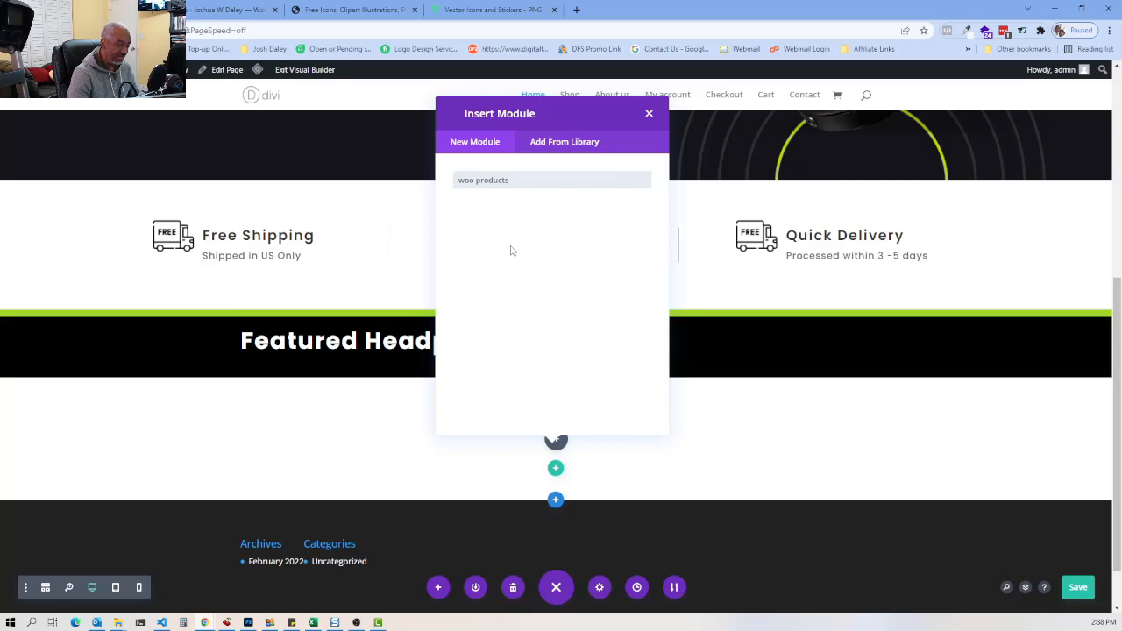
{"action": "left_click", "coordinate": [501, 221]}
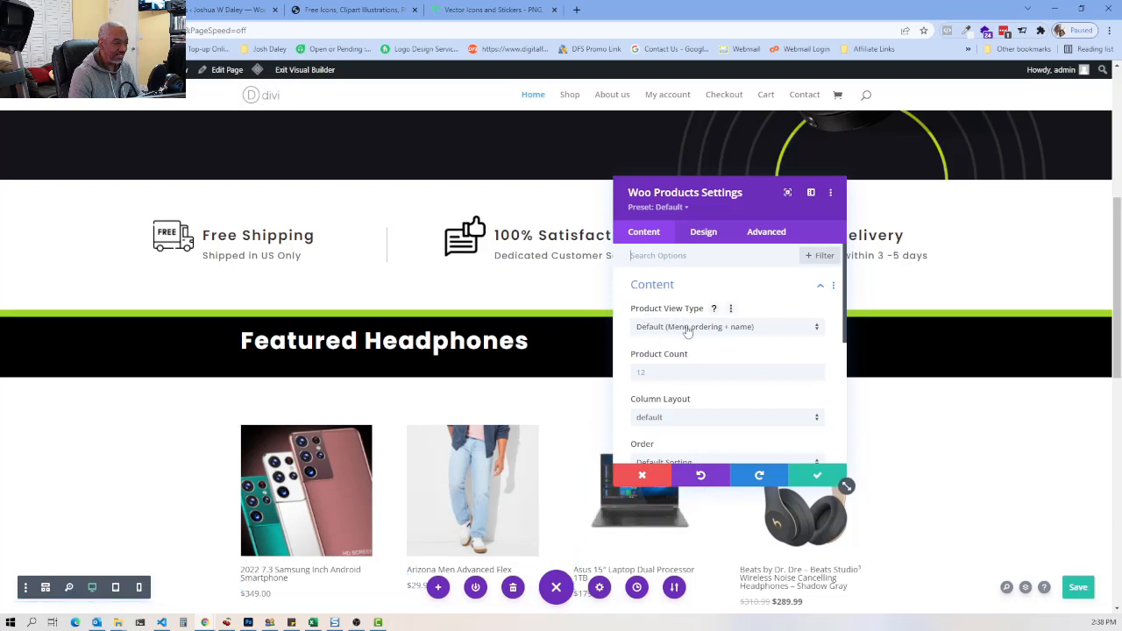
Set the Woo Products view type to Product Category and include only the Headphones category
{"action": "left_click", "coordinate": [687, 327]}
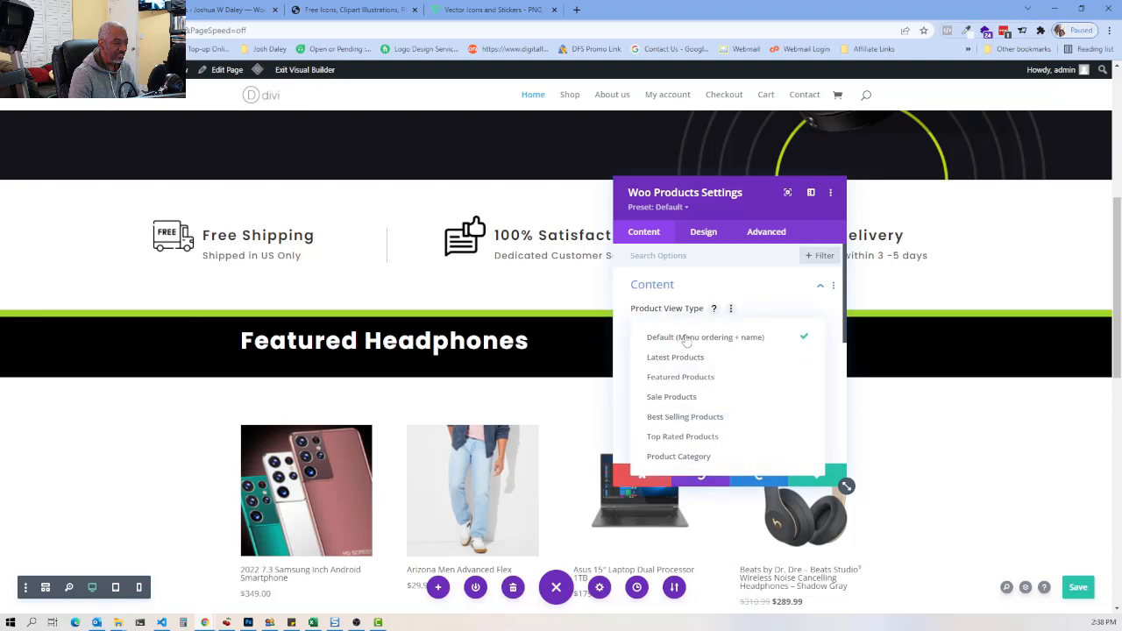
{"action": "left_click", "coordinate": [689, 460]}
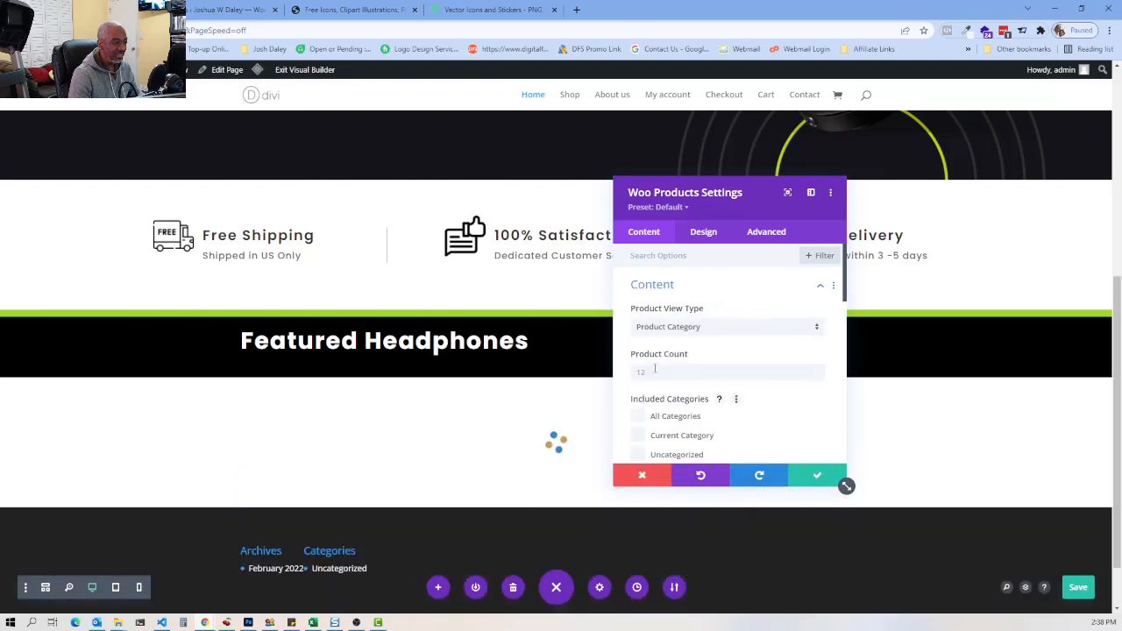
{"action": "scroll", "coordinate": [671, 369], "scroll_direction": "down", "scroll_amount": 2}
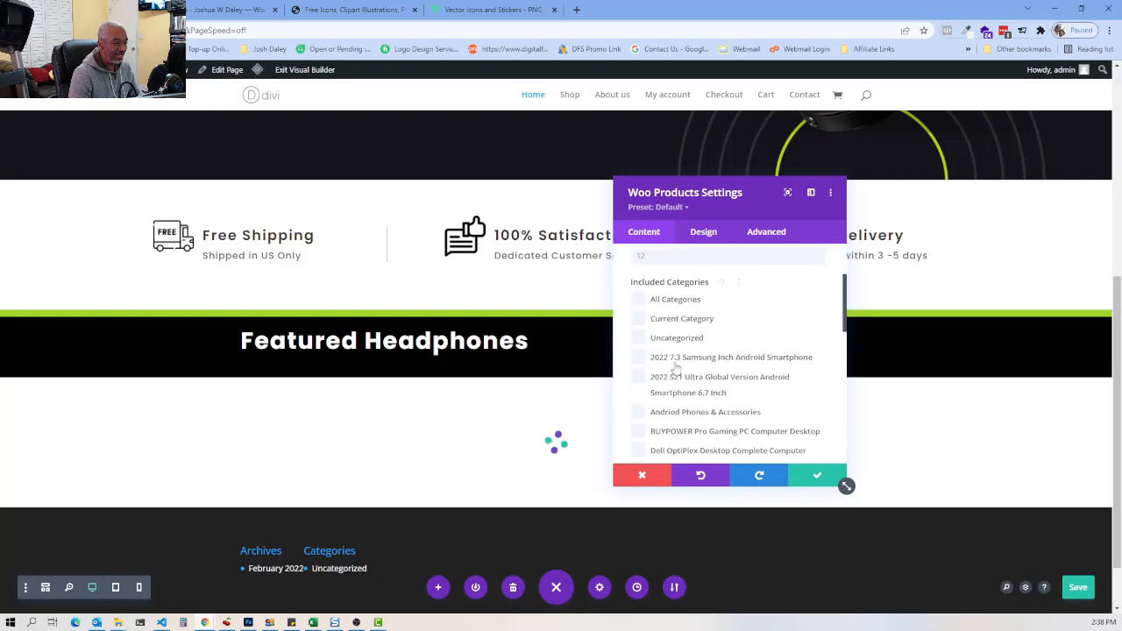
{"action": "scroll", "coordinate": [675, 370], "scroll_direction": "down", "scroll_amount": 1}
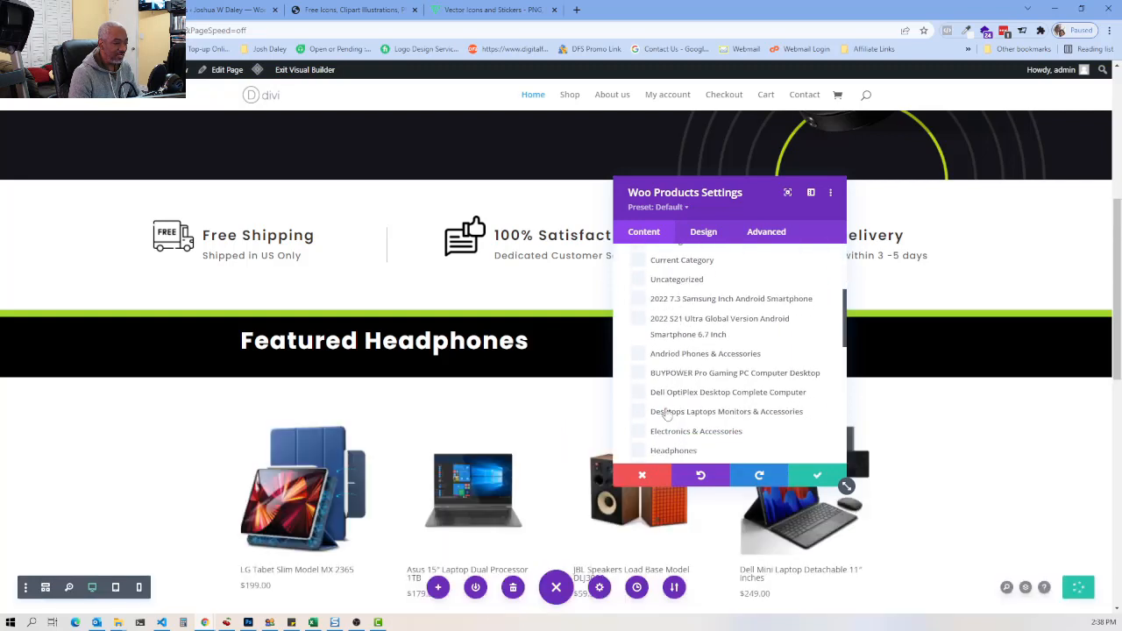
{"action": "scroll", "coordinate": [667, 412], "scroll_direction": "down", "scroll_amount": 1}
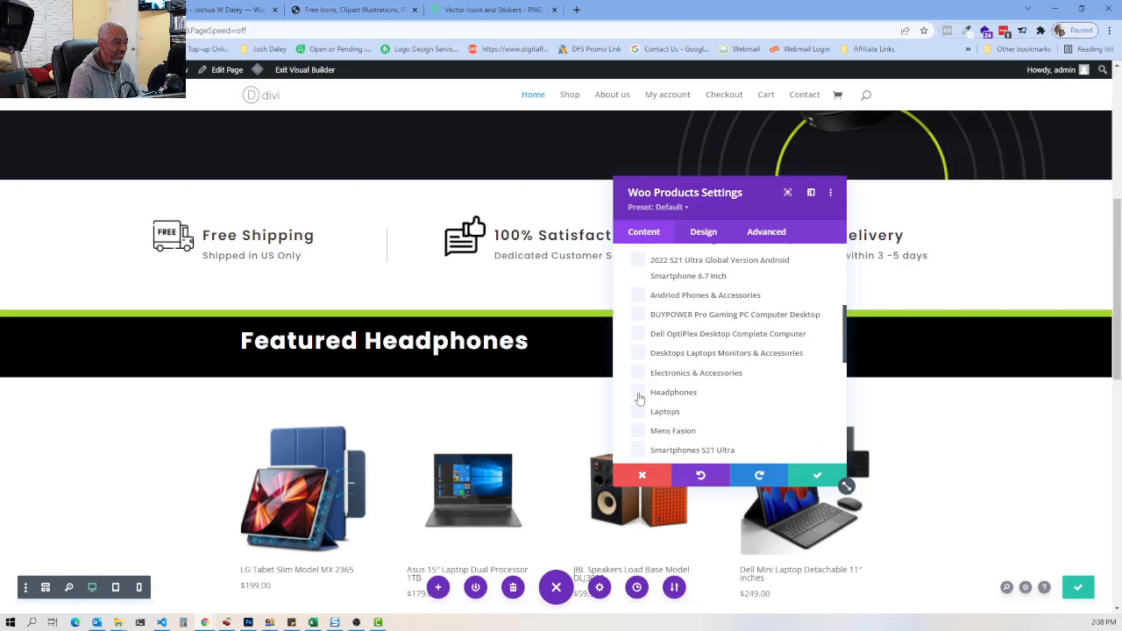
{"action": "left_click", "coordinate": [638, 394]}
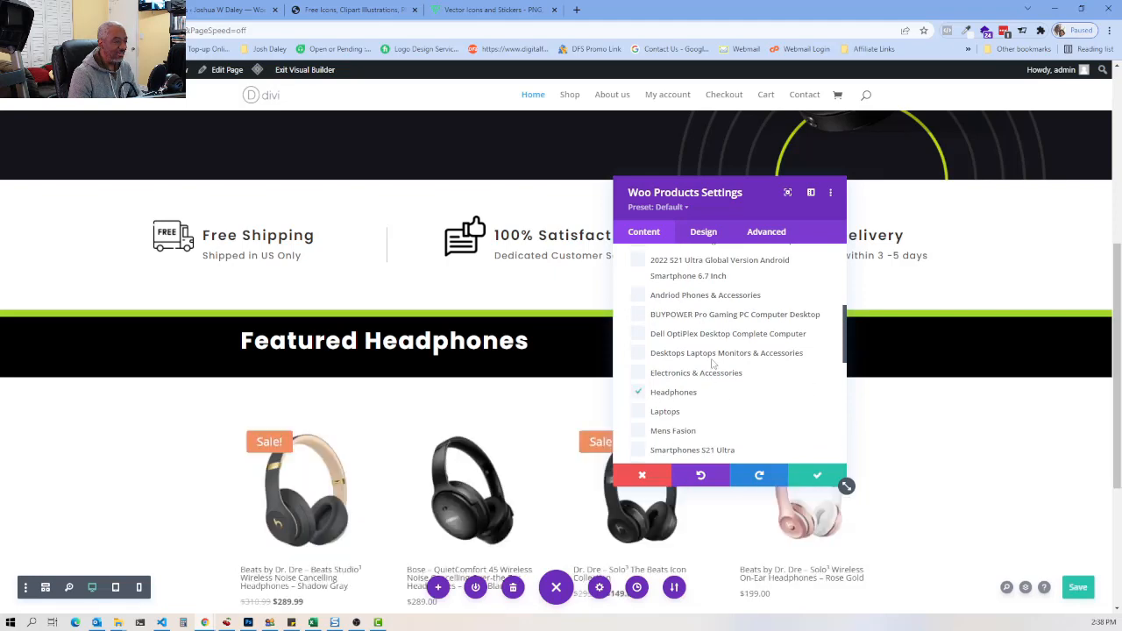
{"action": "scroll", "coordinate": [501, 418], "scroll_direction": "down", "scroll_amount": 2}
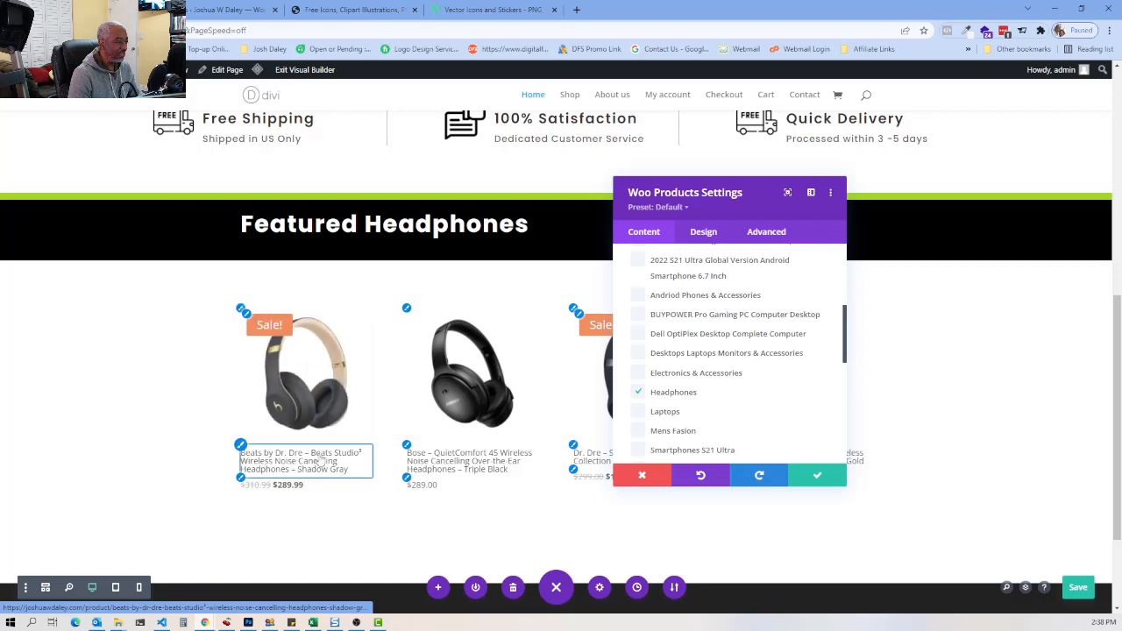
Set the product title font to Poppins in the module's title text design settings
{"action": "left_click", "coordinate": [705, 235]}
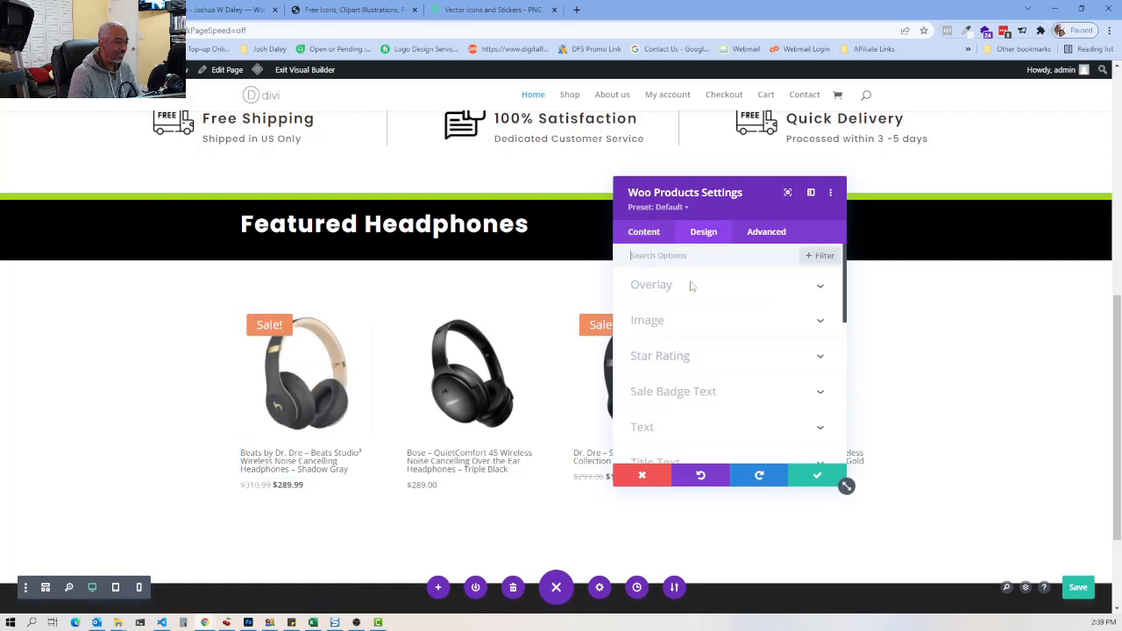
{"action": "scroll", "coordinate": [693, 338], "scroll_direction": "down", "scroll_amount": 3}
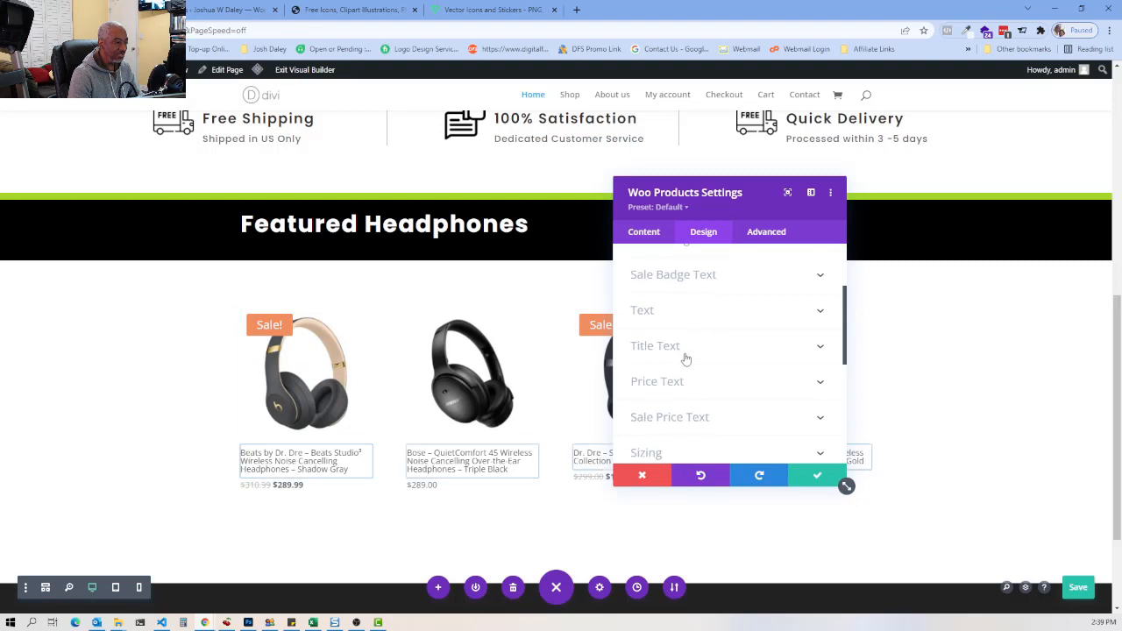
{"action": "left_click", "coordinate": [697, 348]}
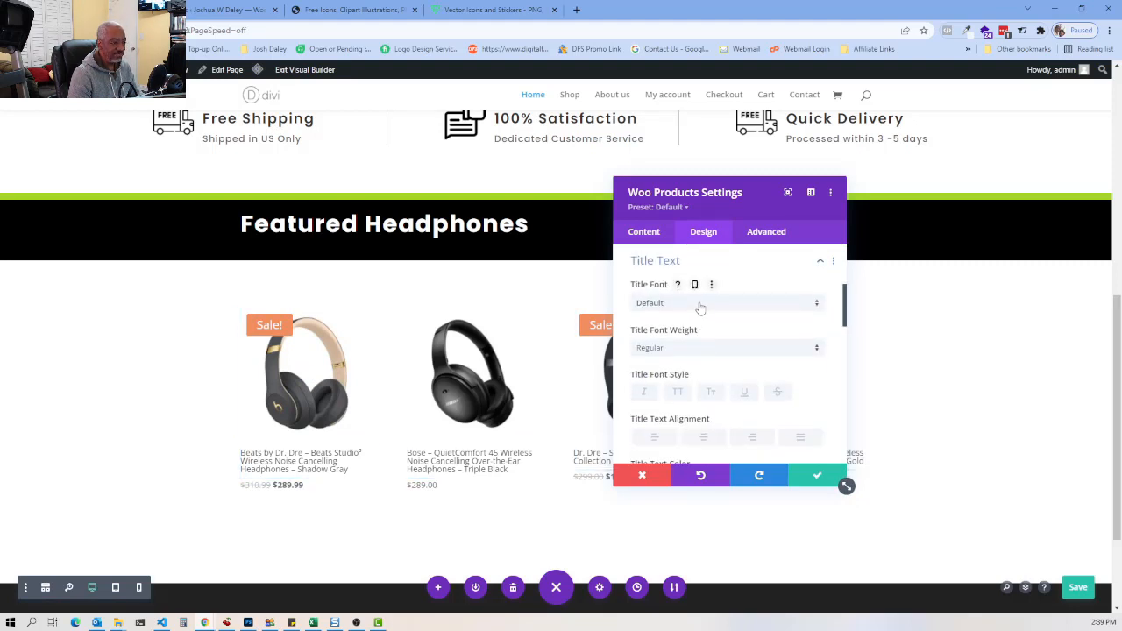
{"action": "left_click", "coordinate": [698, 307]}
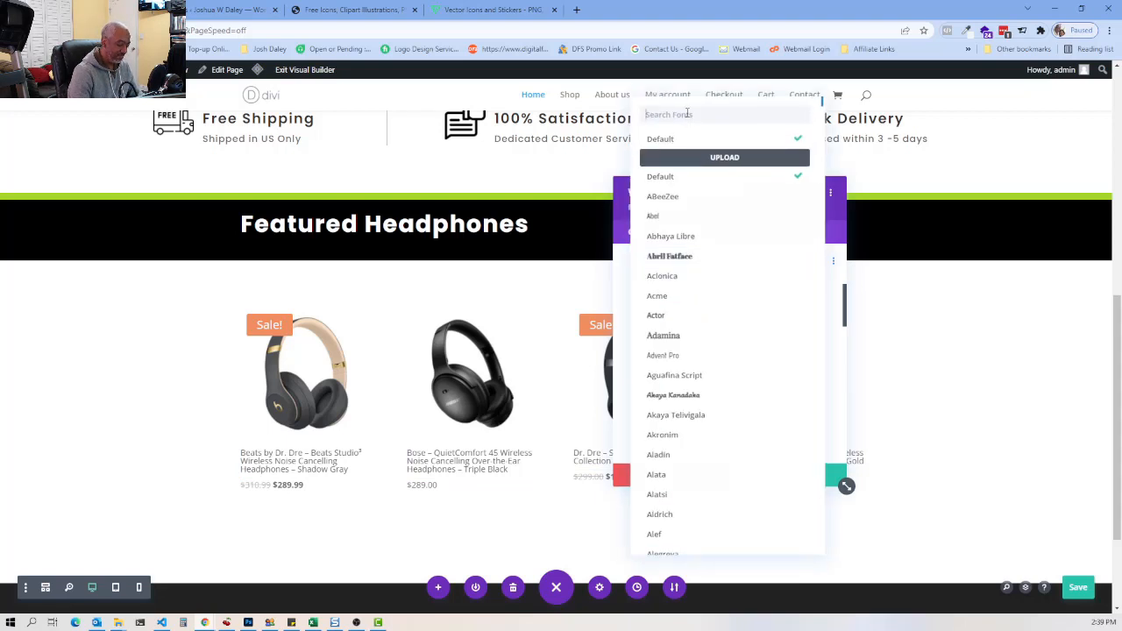
{"action": "type", "text": "popp"}
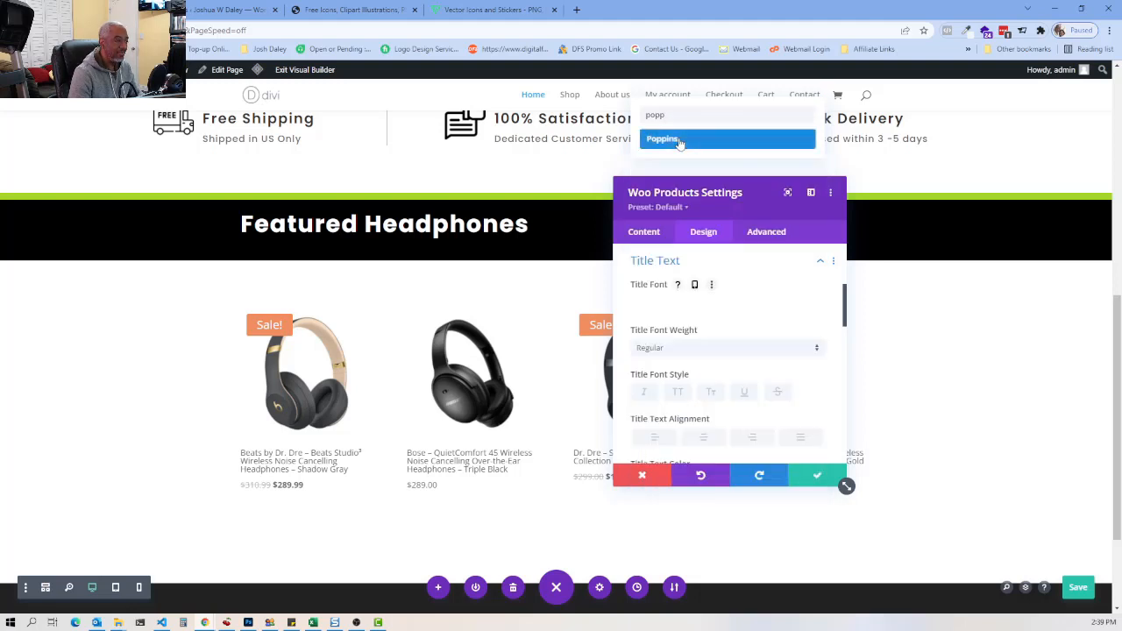
{"action": "left_click", "coordinate": [681, 143]}
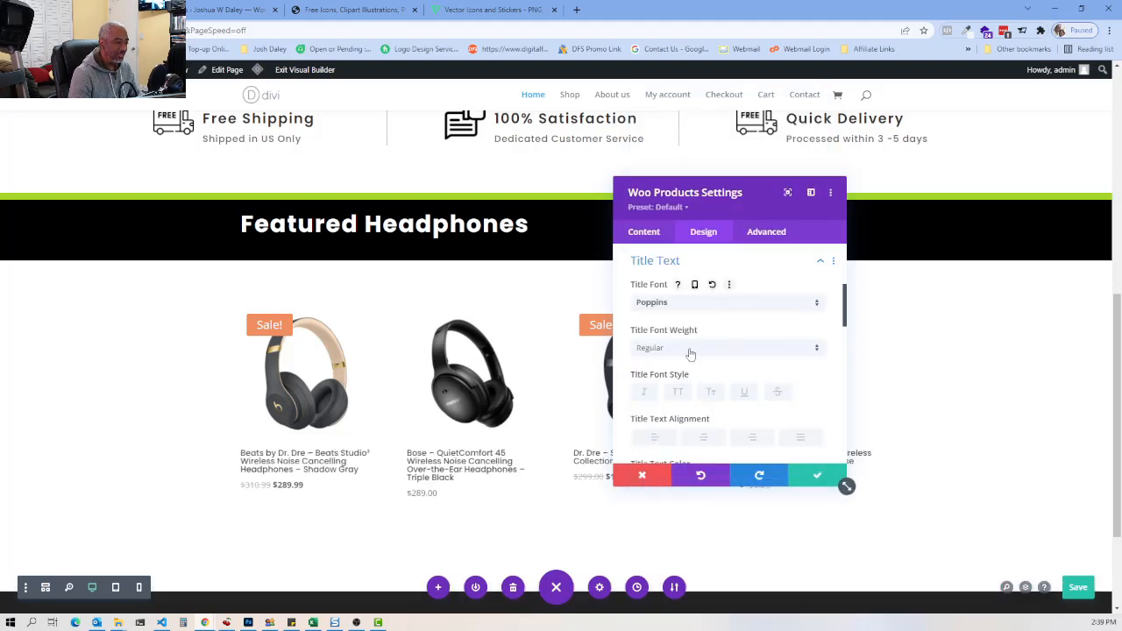
Set the product title text size to 18px and its letter spacing to 2px
{"action": "scroll", "coordinate": [690, 357], "scroll_direction": "down", "scroll_amount": 3}
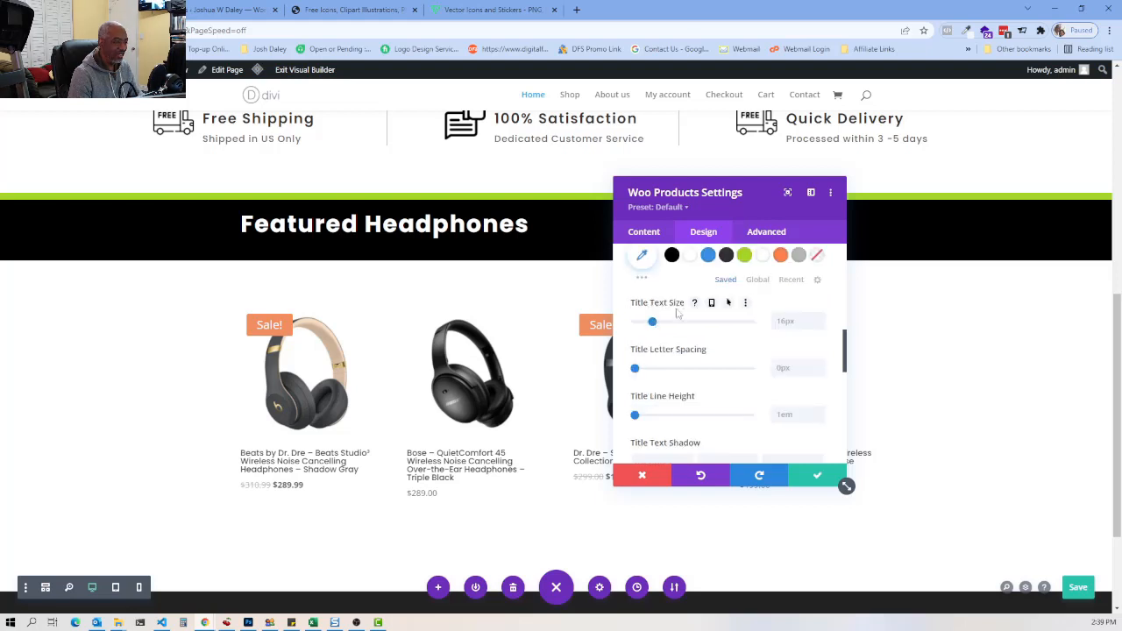
{"action": "left_click", "coordinate": [794, 323]}
{"action": "type", "text": "18"}
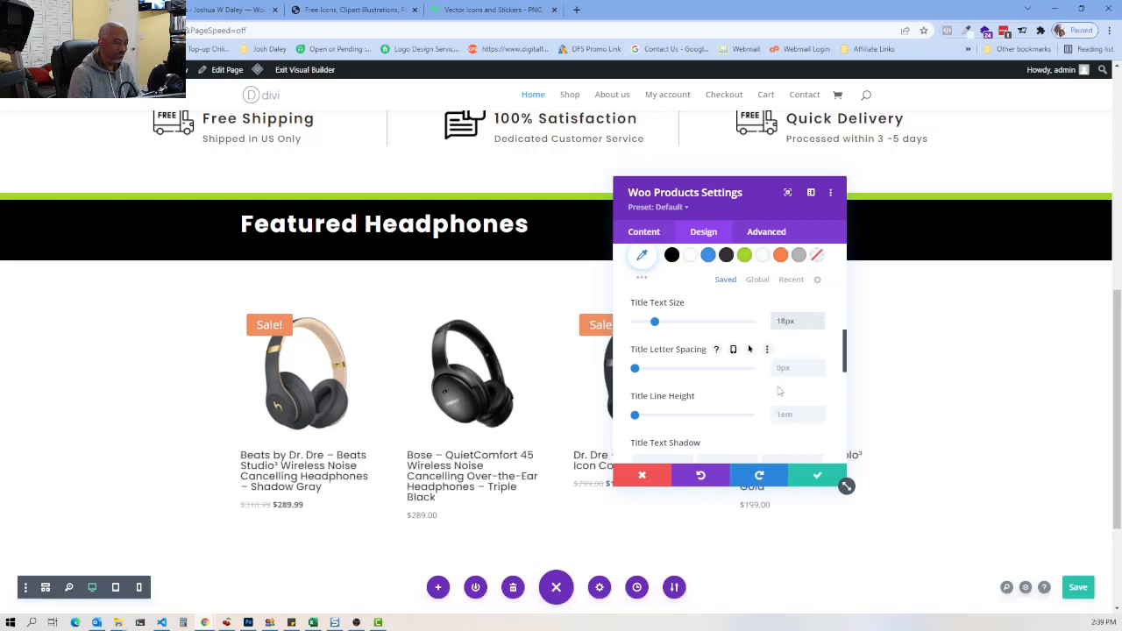
{"action": "left_click", "coordinate": [820, 365]}
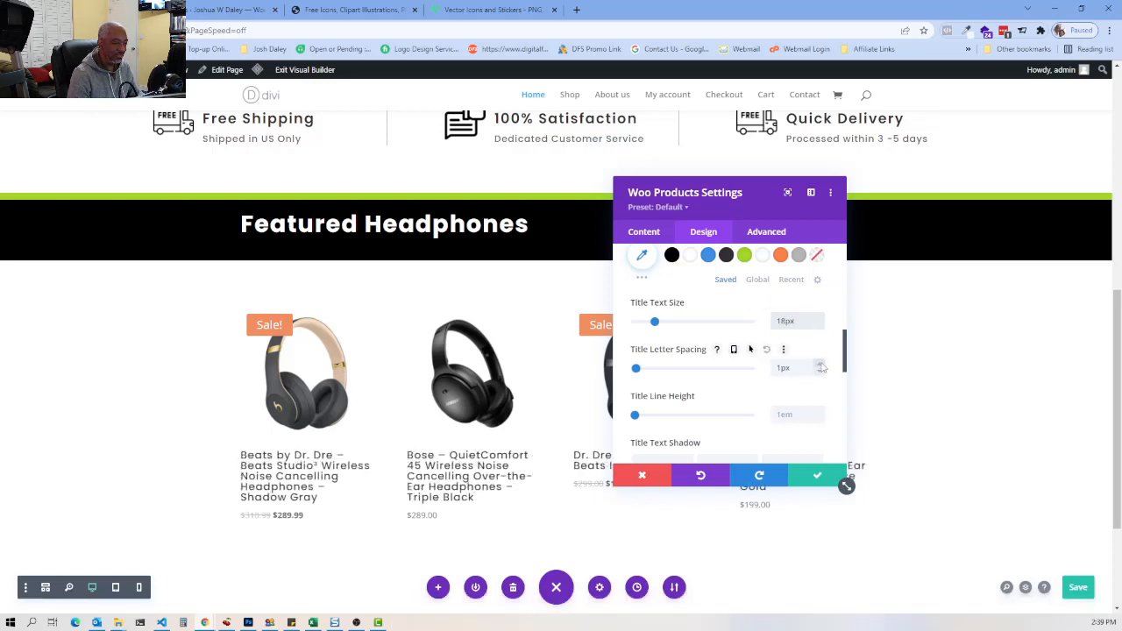
{"action": "left_click", "coordinate": [820, 365]}
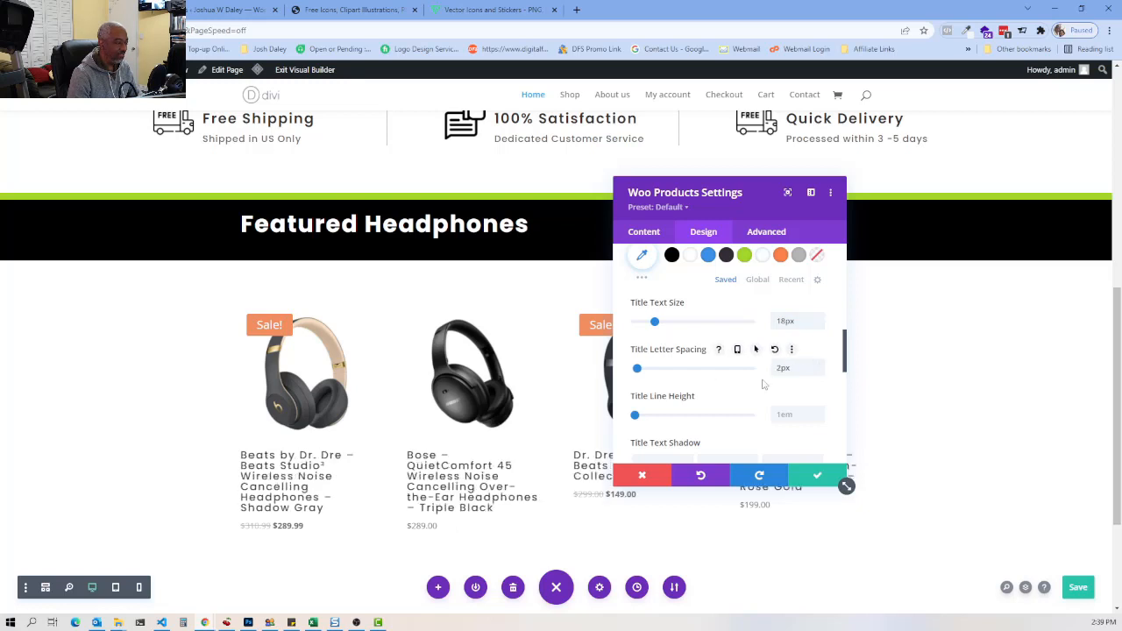
Return the product title text size to 16px, with 1px letter spacing and a 1.3em line height
{"action": "left_click", "coordinate": [769, 323]}
{"action": "type", "text": "1"}
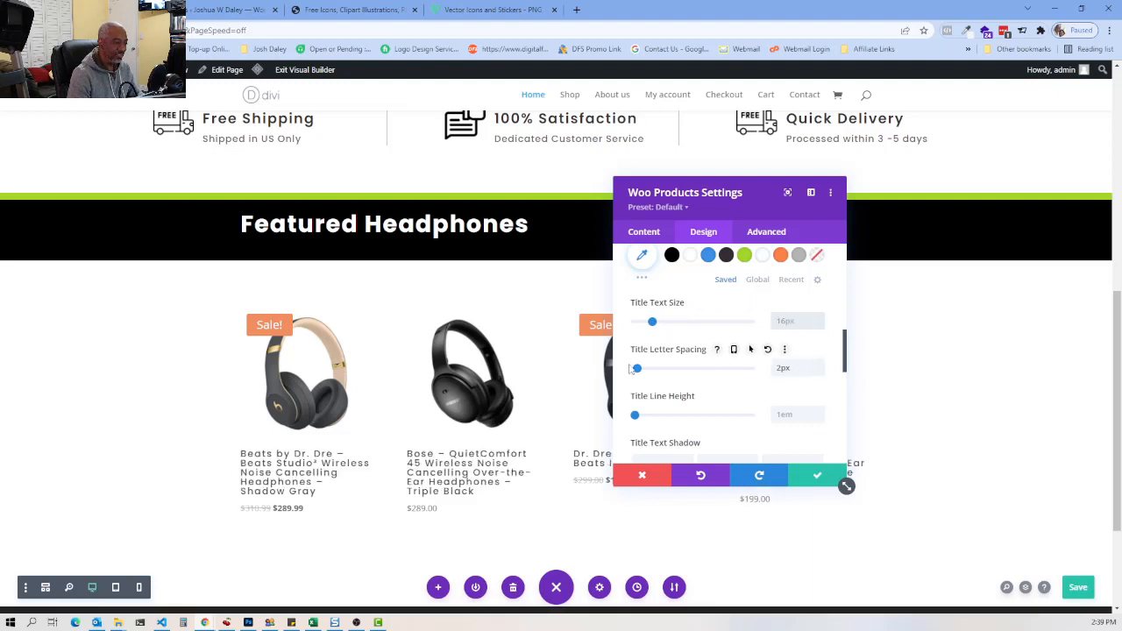
{"action": "left_click", "coordinate": [820, 373]}
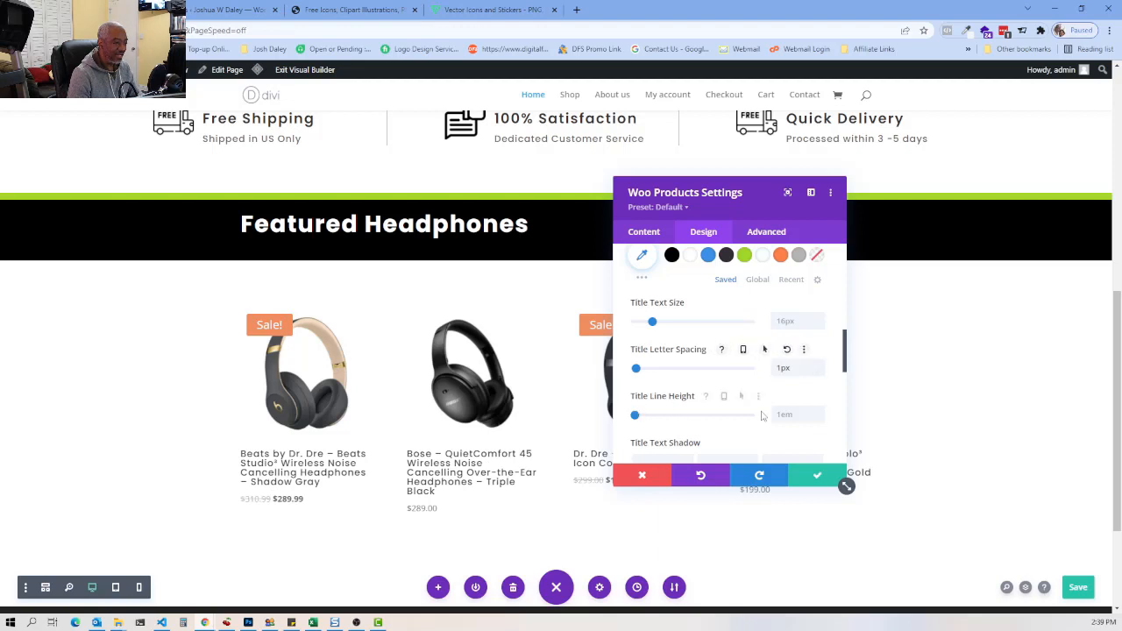
{"action": "left_click", "coordinate": [821, 414]}
{"action": "left_click", "coordinate": [821, 412]}
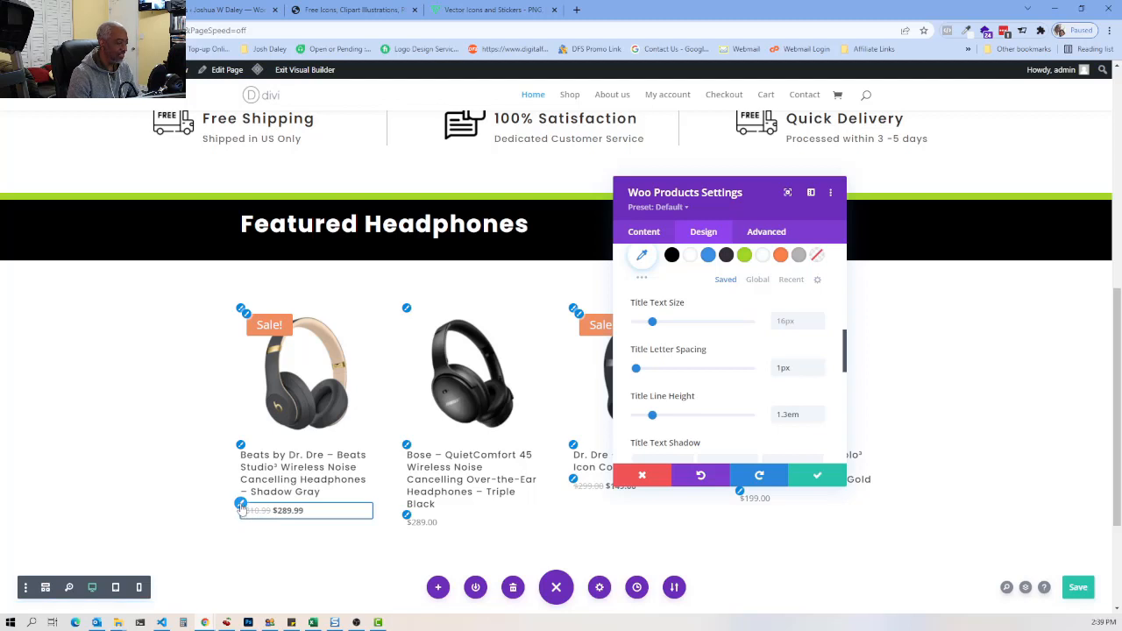
Style the product price text with the Poppins font, Semi Bold weight and an 18px text size
{"action": "left_click", "coordinate": [241, 509]}
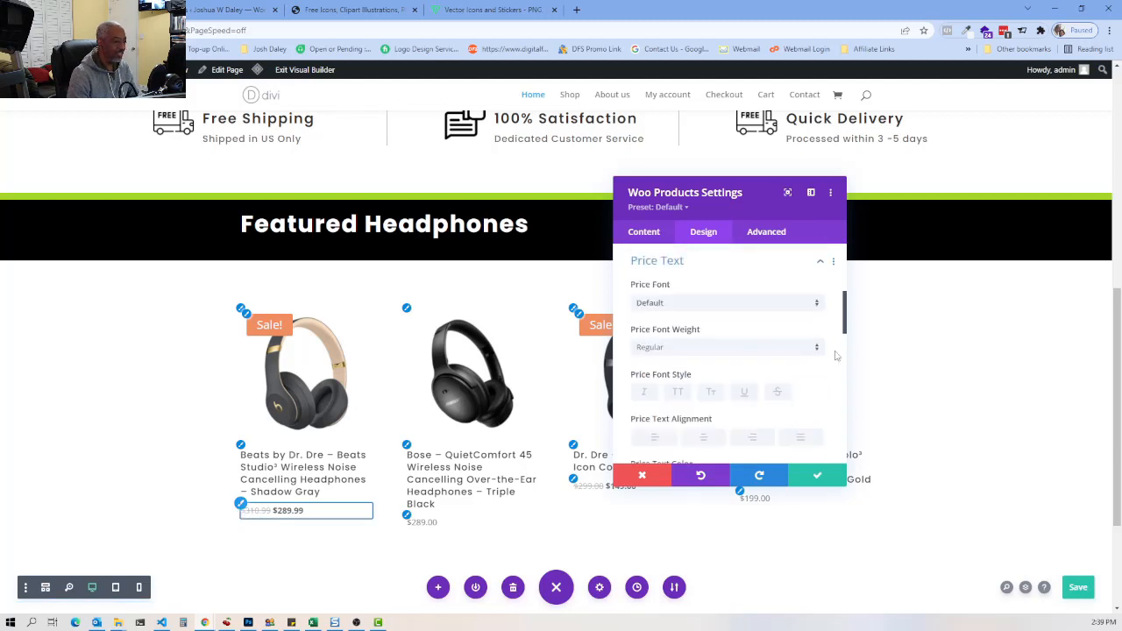
{"action": "left_click", "coordinate": [690, 304]}
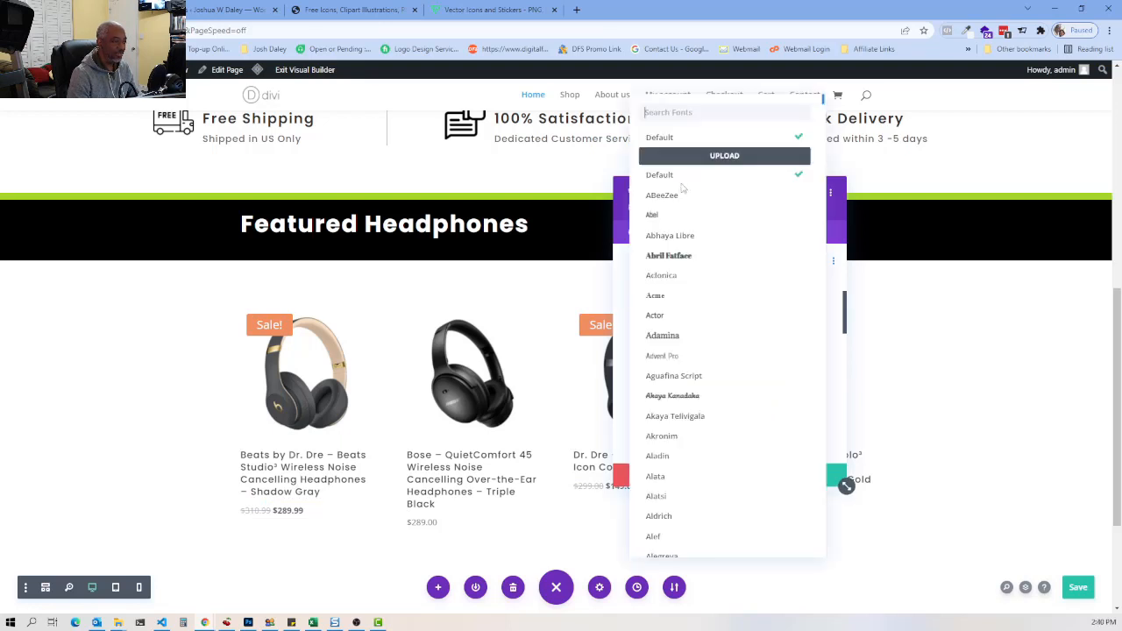
{"action": "type", "text": "popp"}
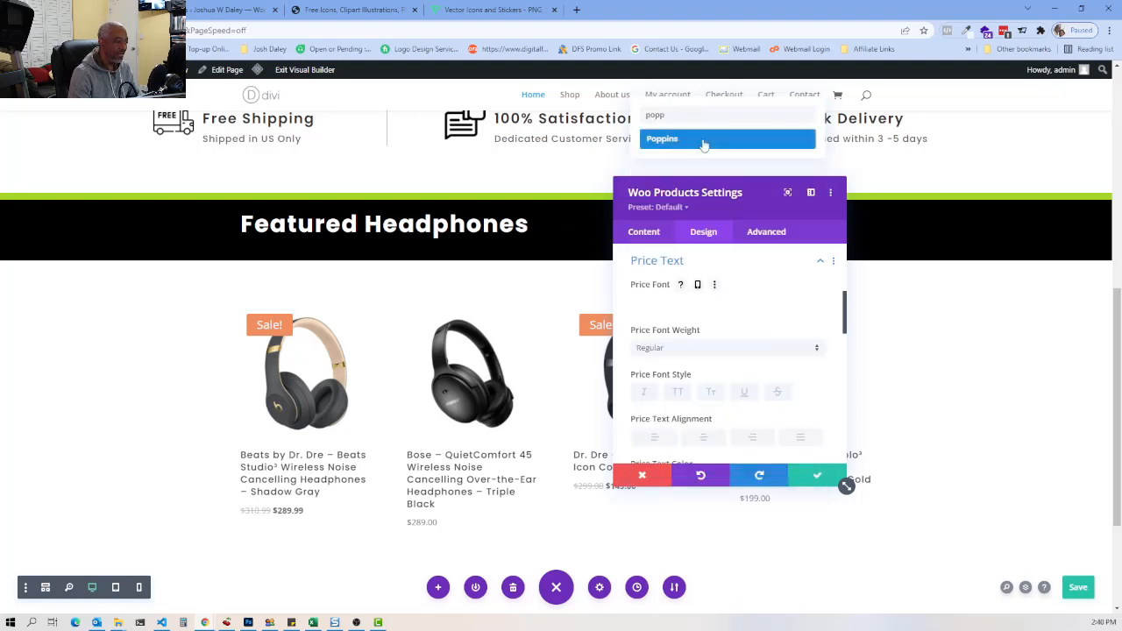
{"action": "left_click", "coordinate": [702, 140]}
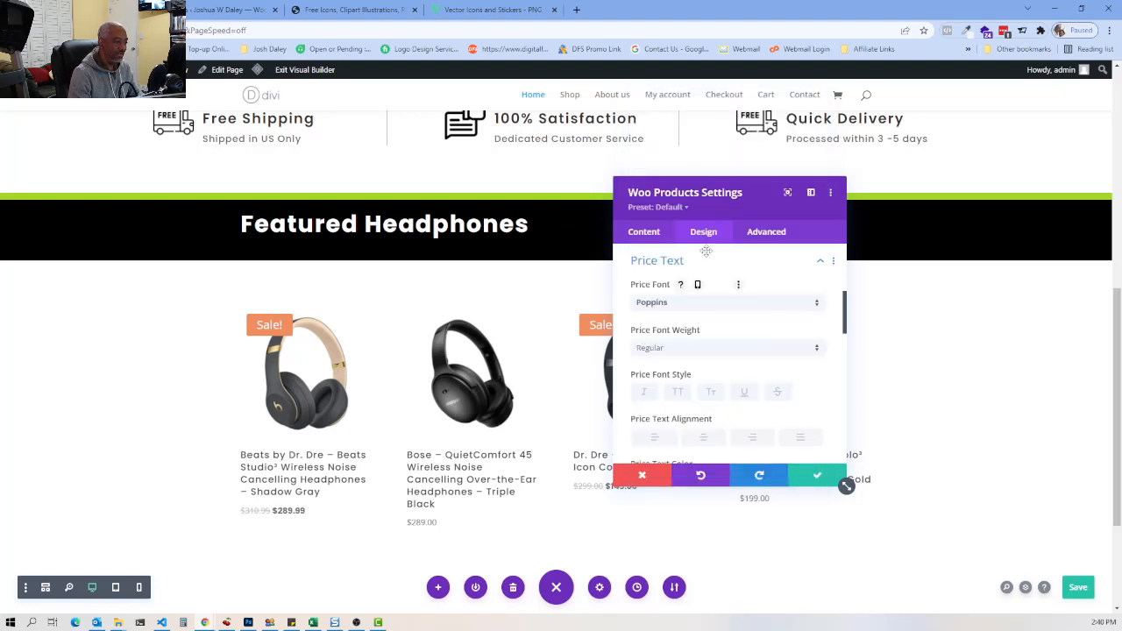
{"action": "left_click", "coordinate": [687, 349]}
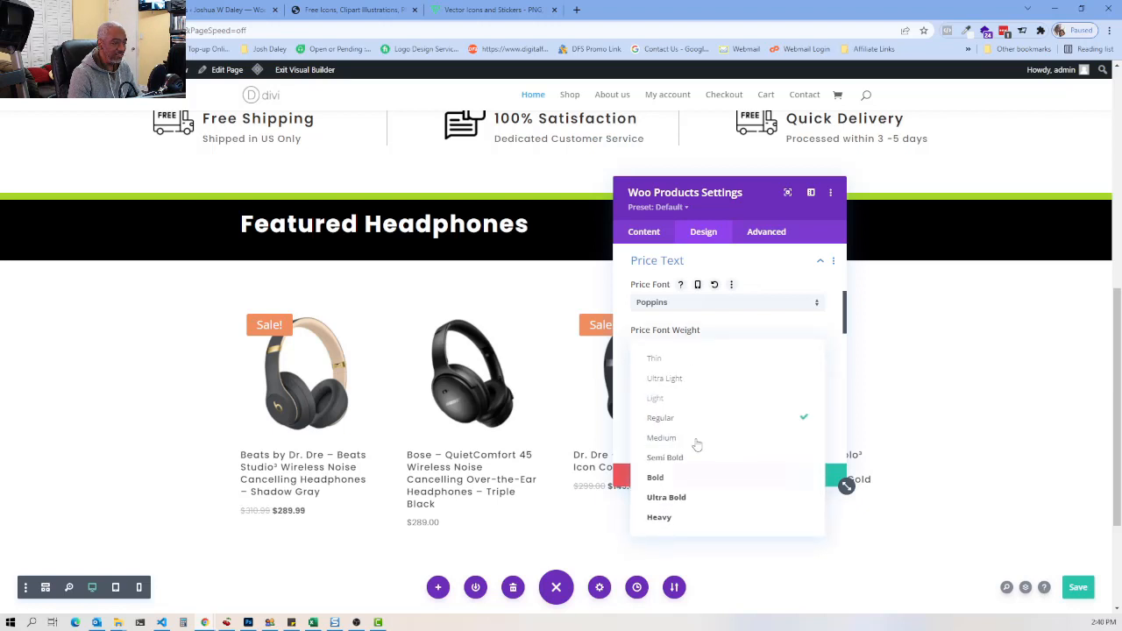
{"action": "left_click", "coordinate": [697, 457]}
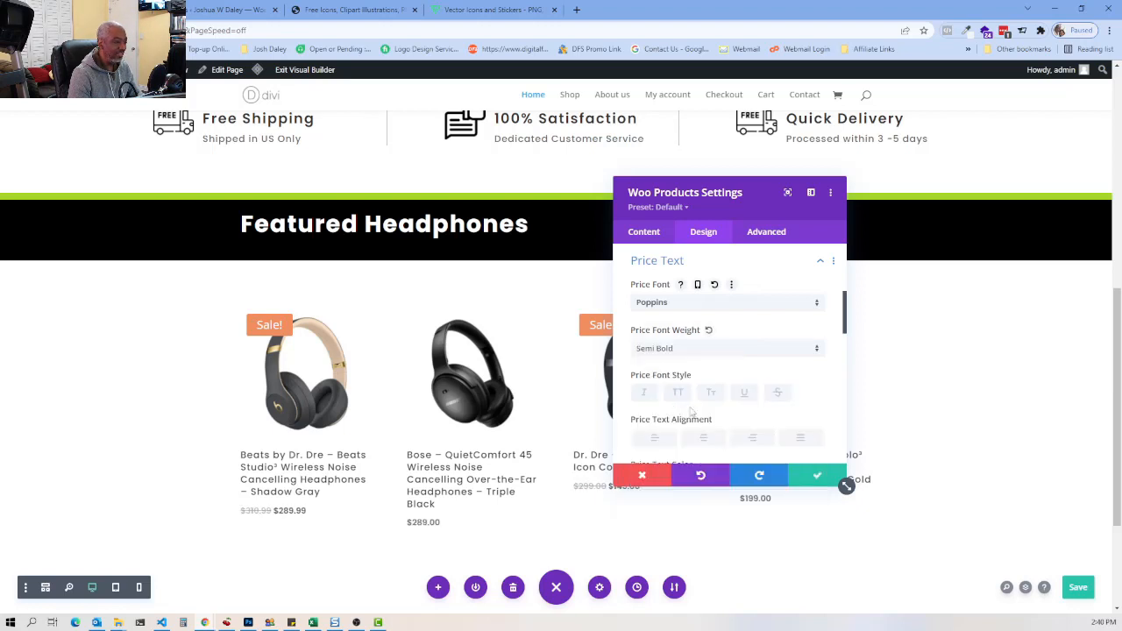
{"action": "scroll", "coordinate": [690, 405], "scroll_direction": "down", "scroll_amount": 4}
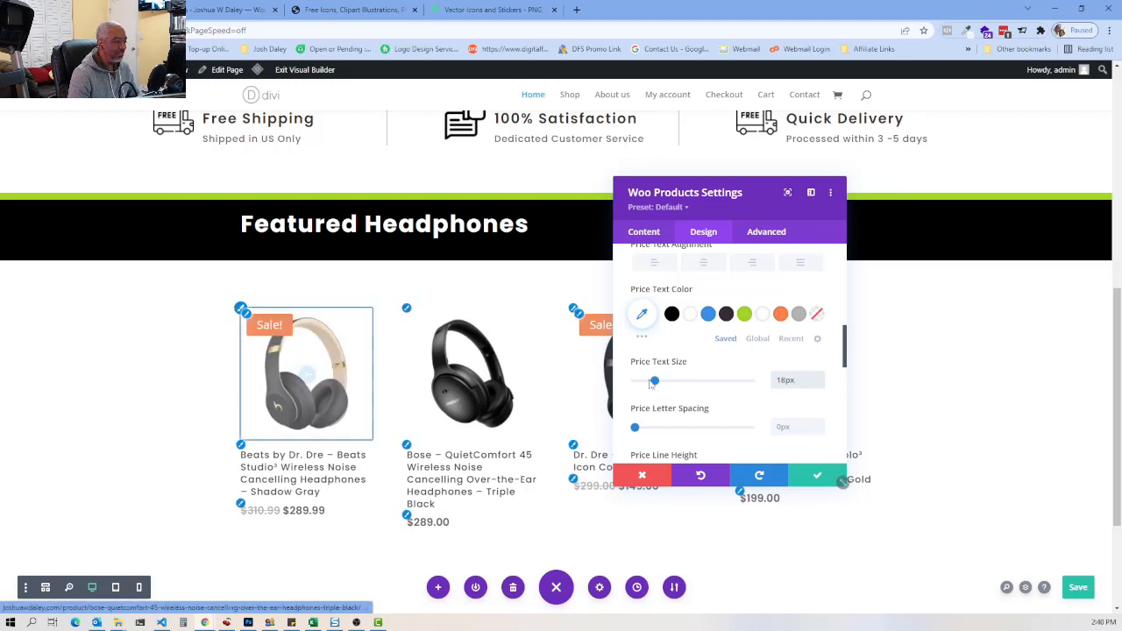
Set the product image overlay's icon color to white and its background color to orange #fa824c
{"action": "scroll", "coordinate": [745, 372], "scroll_direction": "up", "scroll_amount": 3}
{"action": "scroll", "coordinate": [747, 377], "scroll_direction": "up", "scroll_amount": 3}
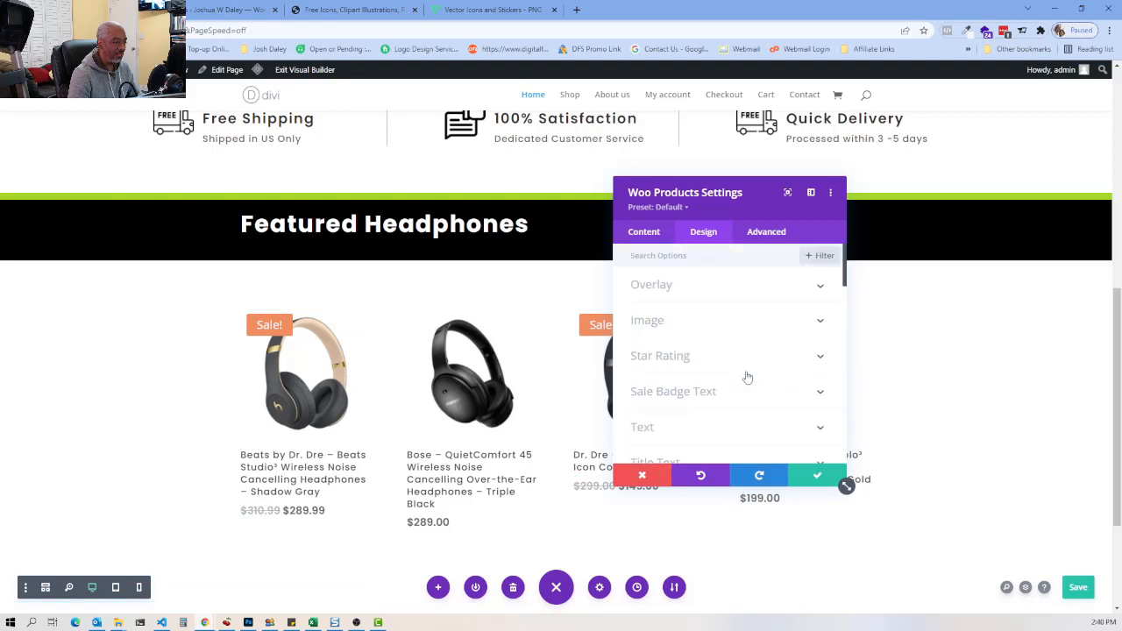
{"action": "left_click", "coordinate": [697, 290]}
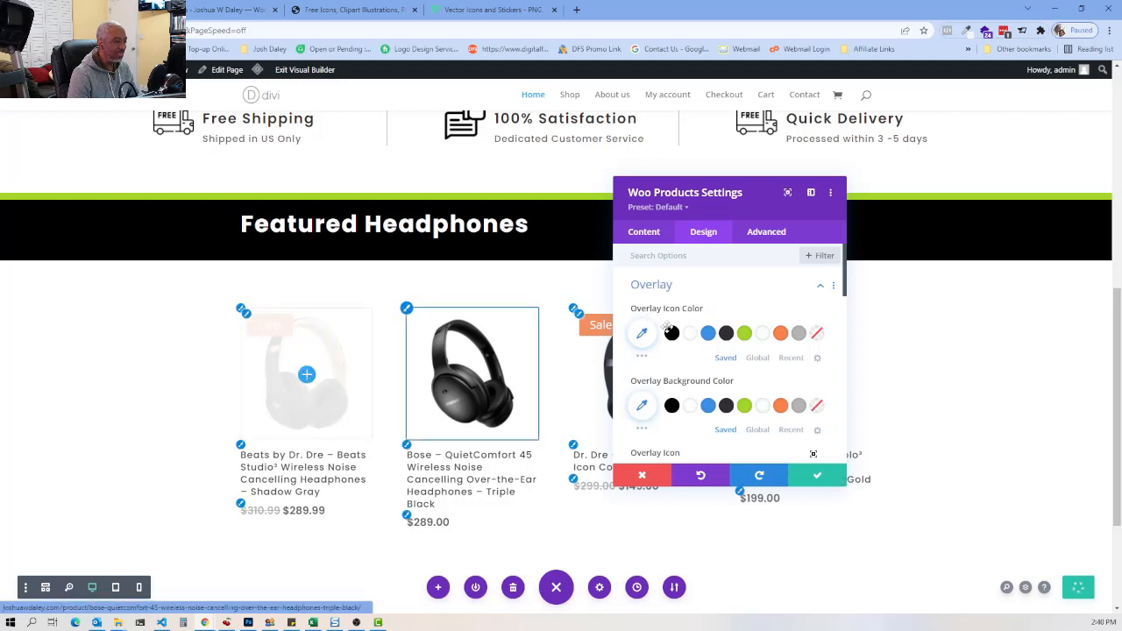
{"action": "left_click", "coordinate": [763, 337]}
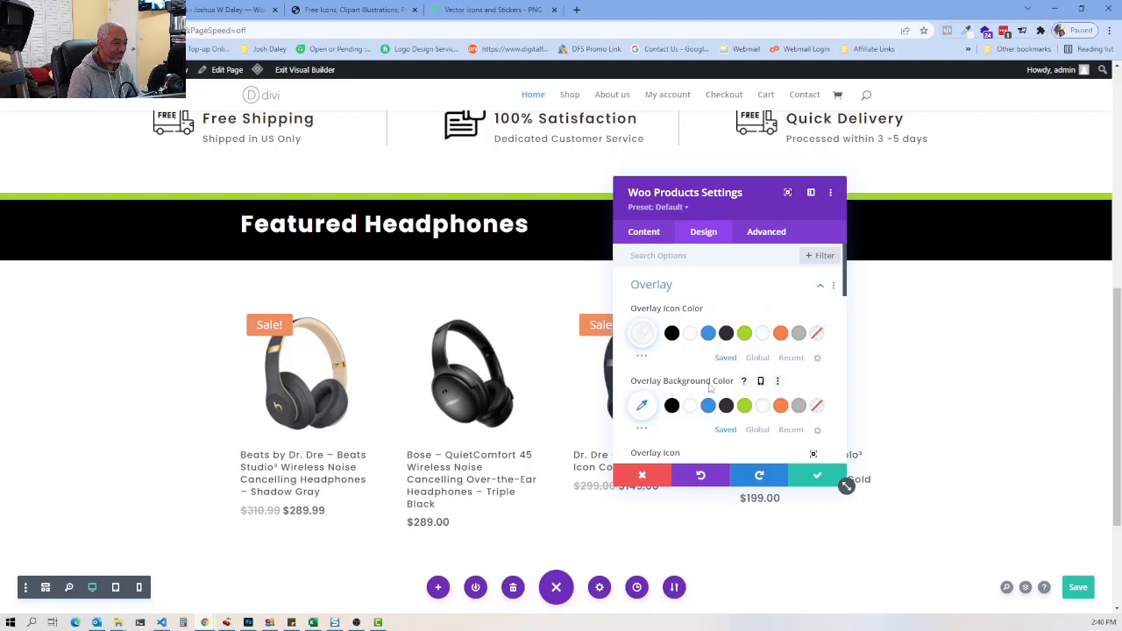
{"action": "left_click", "coordinate": [779, 406]}
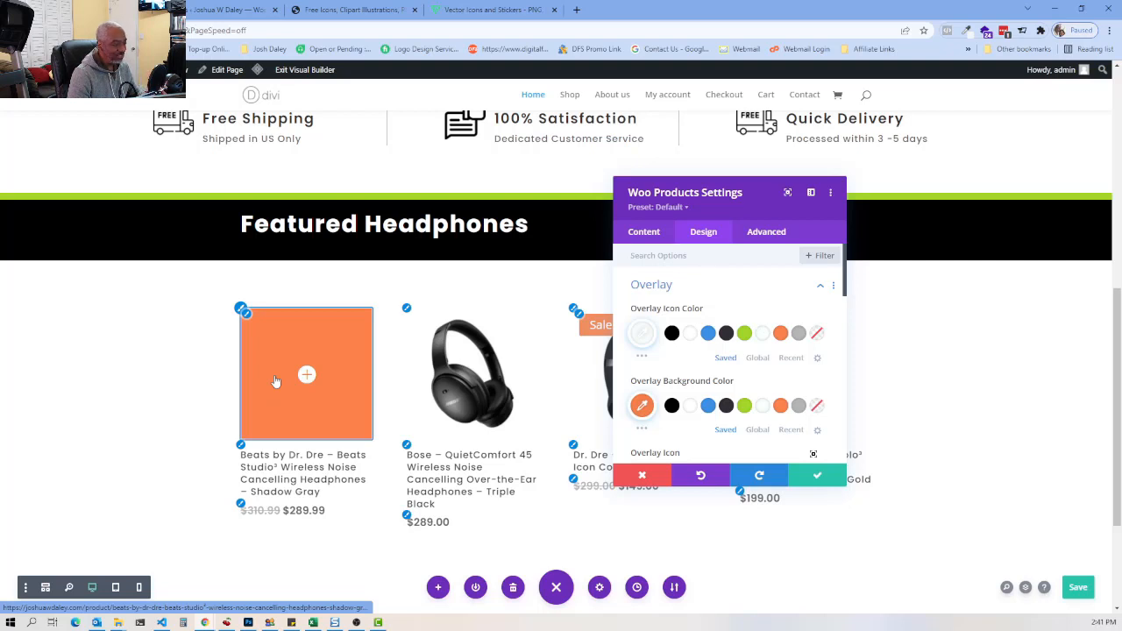
Reduce the orange overlay background's opacity to 0.5, giving rgba(250,130,76,0.5), and accept the color
{"action": "left_click", "coordinate": [642, 405]}
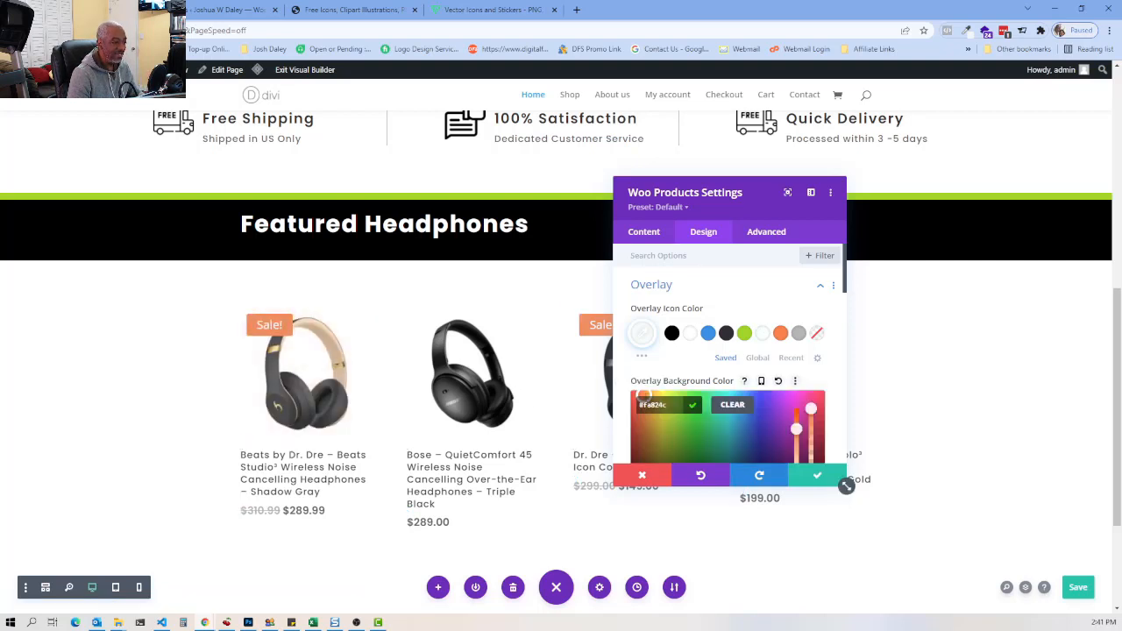
{"action": "scroll", "coordinate": [715, 351], "scroll_direction": "down", "scroll_amount": 2}
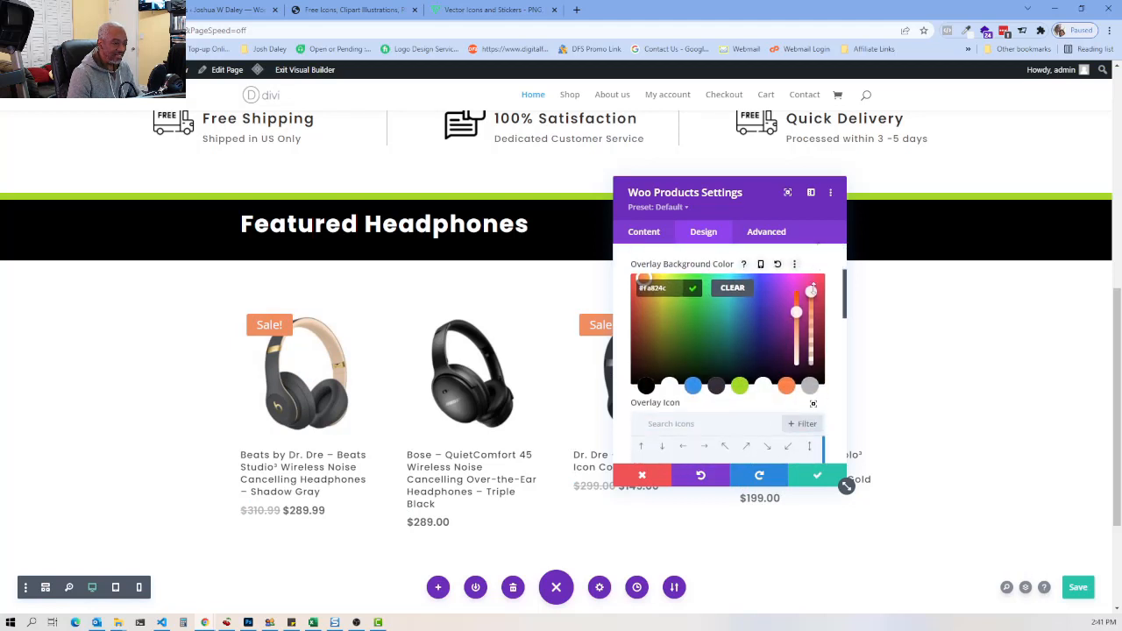
{"action": "left_click_drag", "start_coordinate": [812, 293], "coordinate": [811, 330]}
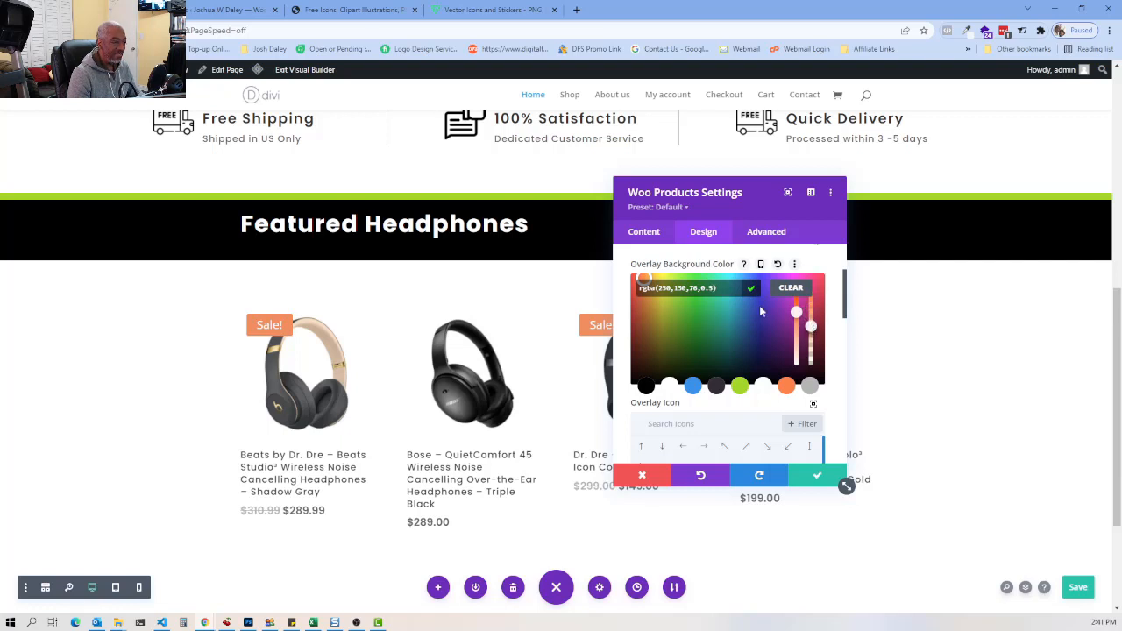
{"action": "left_click", "coordinate": [752, 291]}
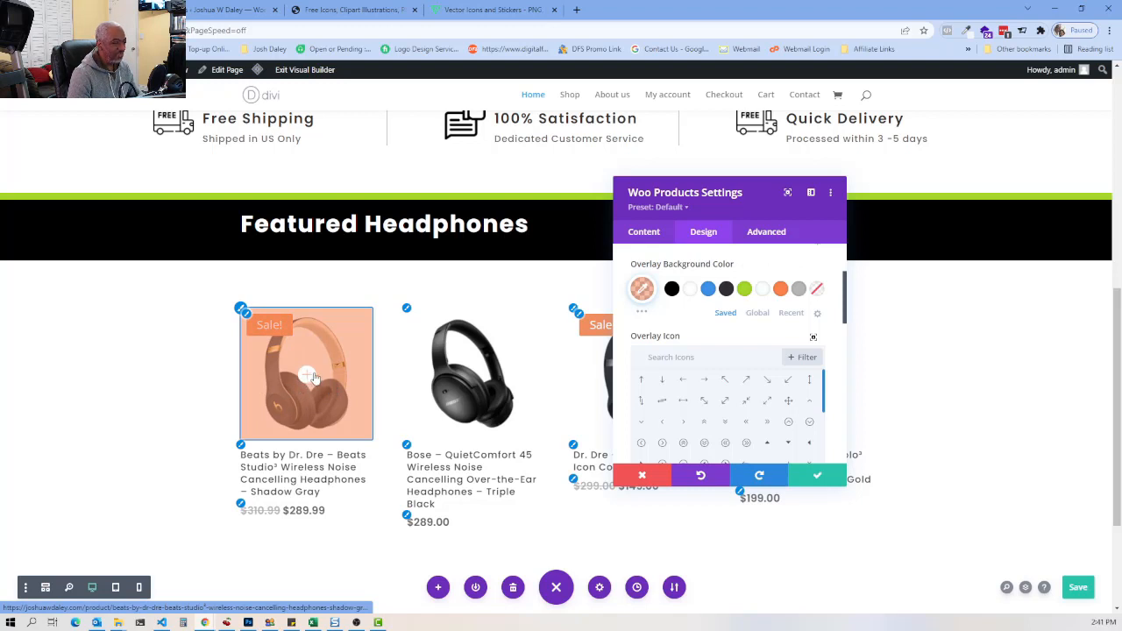
Choose the right-pointing arrow as the overlay icon, apply the module settings and save the page
{"action": "left_click", "coordinate": [705, 380]}
{"action": "left_click", "coordinate": [816, 478]}
{"action": "left_click", "coordinate": [1080, 586]}
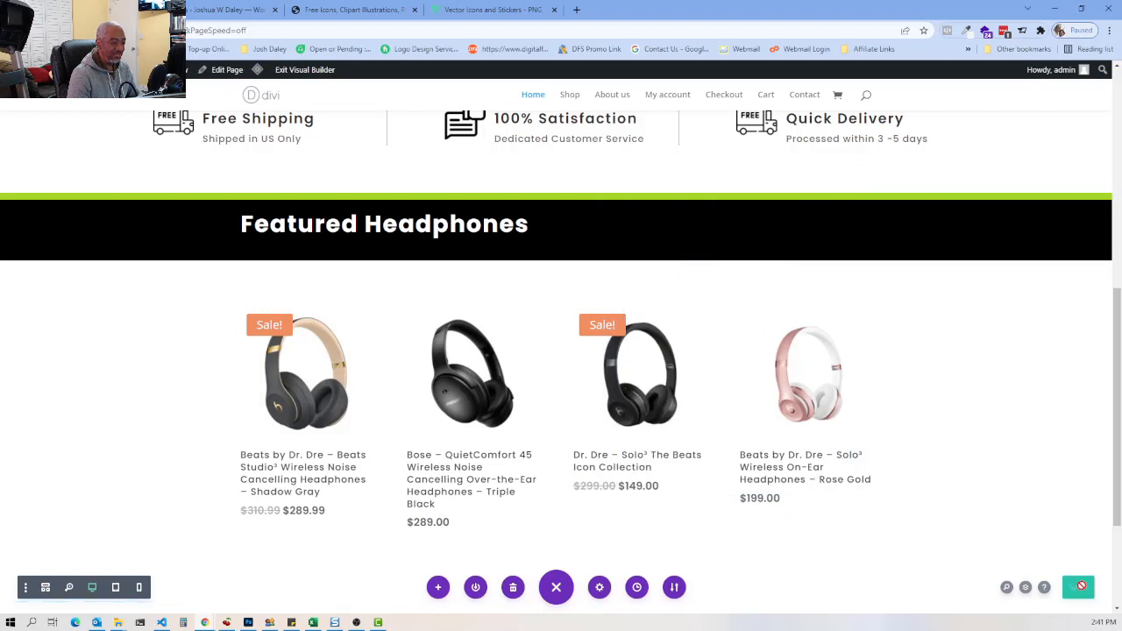
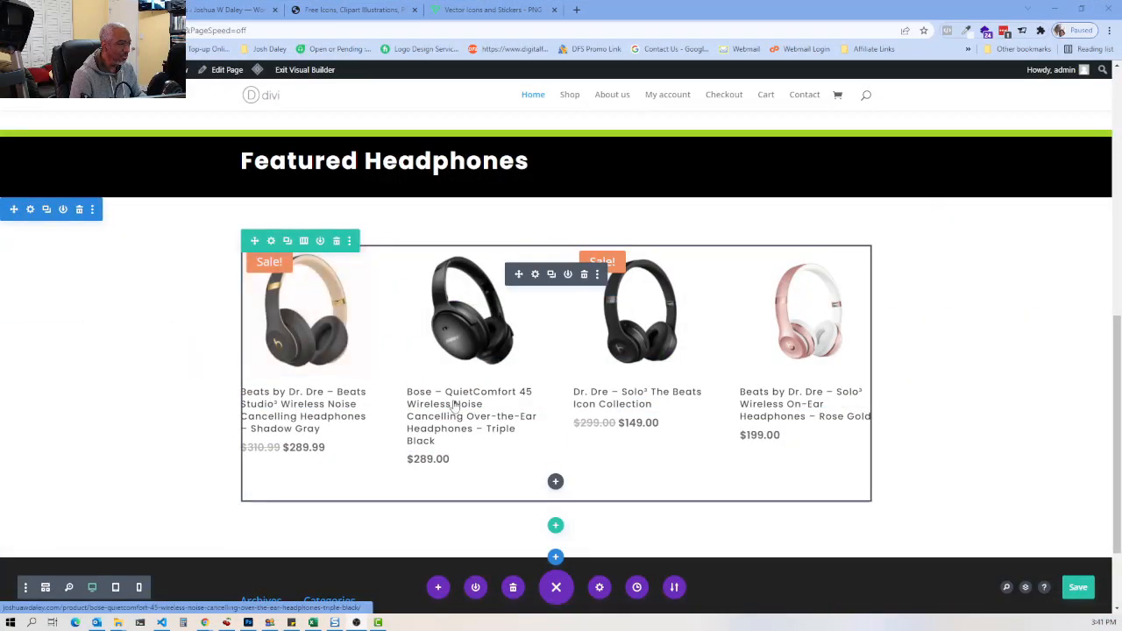
Insert a Specialty section below the headphones grid, with a half-width module column on the left and a row area on the right, skipping the row choice
{"action": "scroll", "coordinate": [495, 469], "scroll_direction": "down", "scroll_amount": 1}
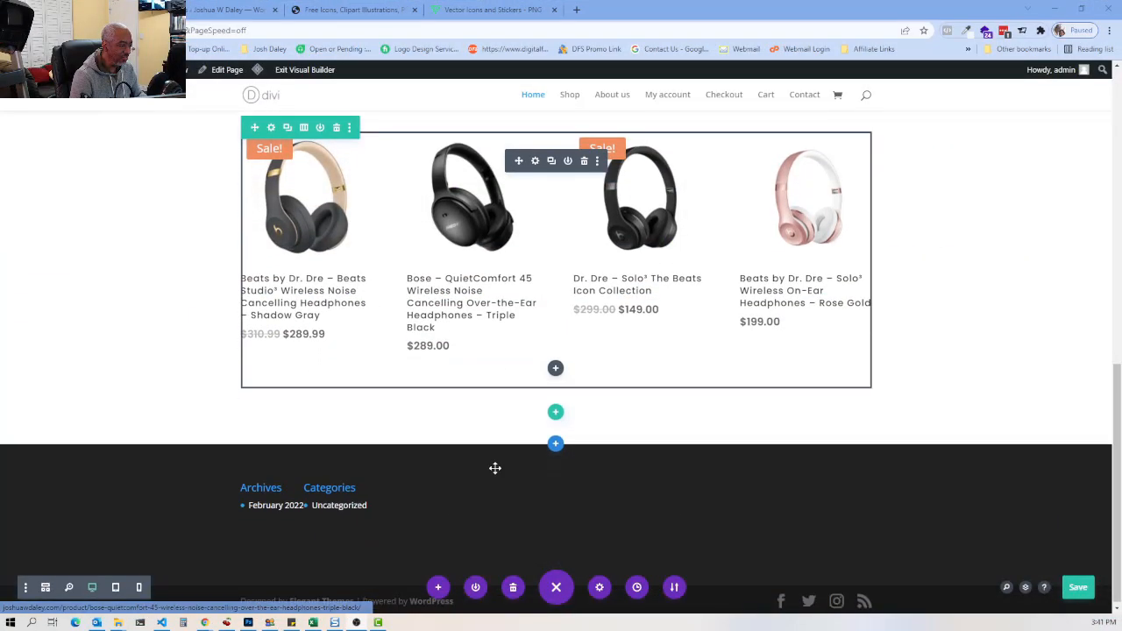
{"action": "left_click", "coordinate": [556, 442]}
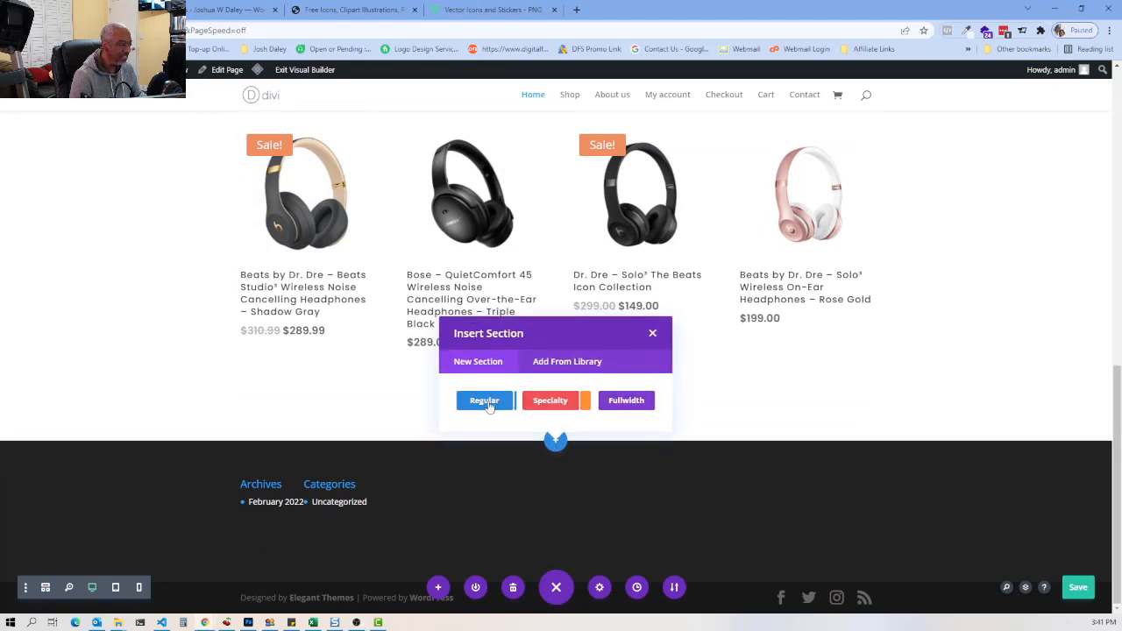
{"action": "left_click", "coordinate": [558, 407]}
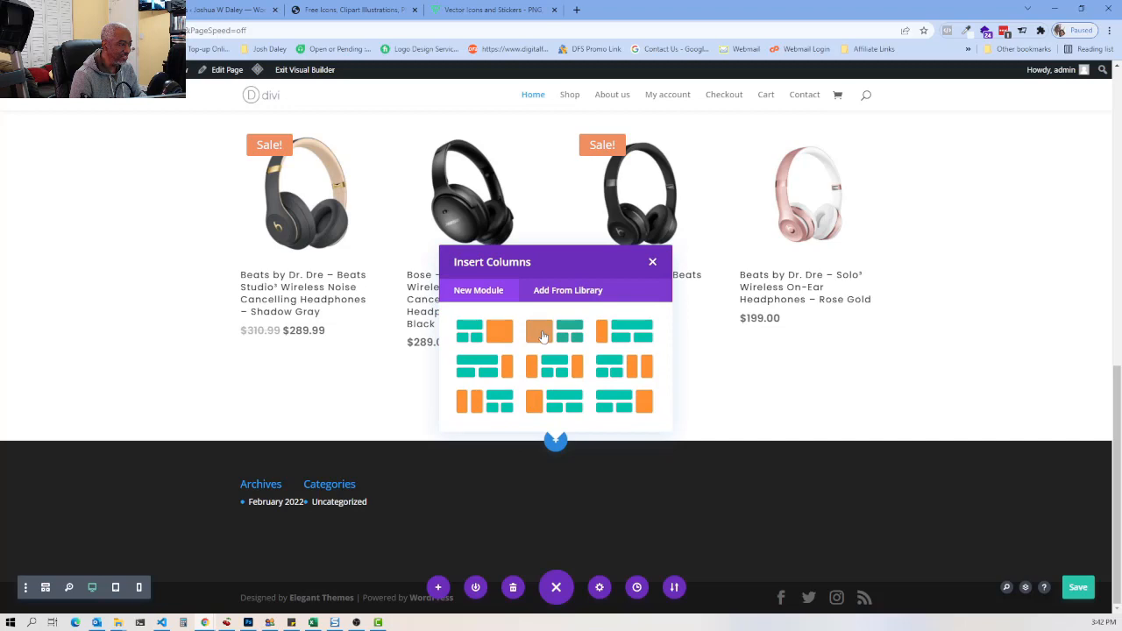
{"action": "left_click", "coordinate": [540, 333]}
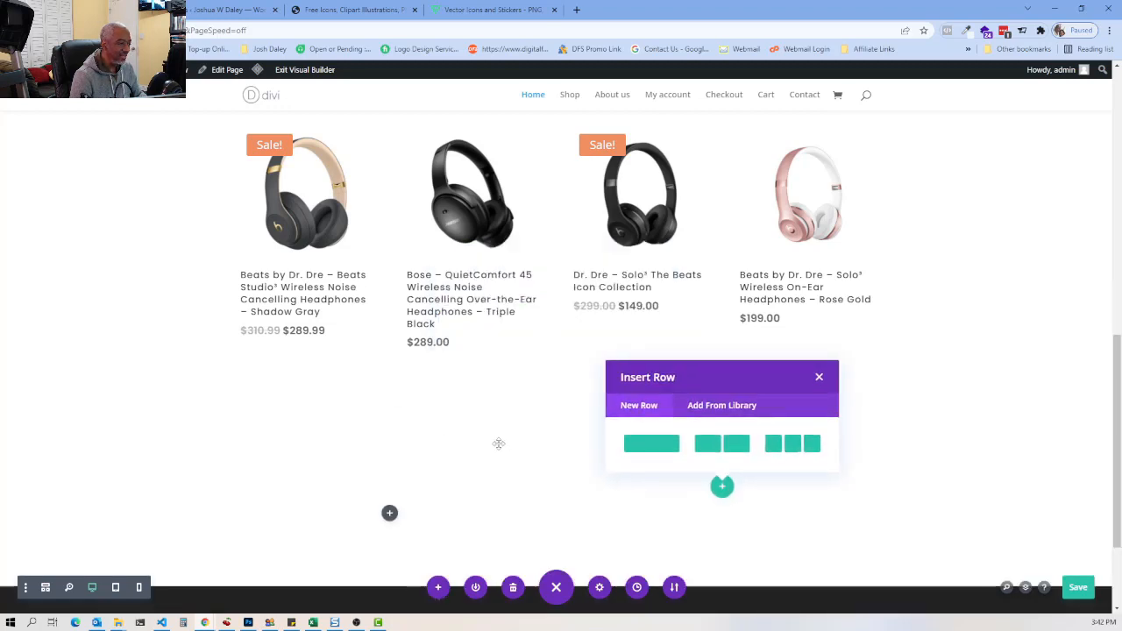
{"action": "left_click", "coordinate": [820, 378]}
Add an Image module to the specialty section's left column, using the red laptop "N.E.W FASHION" picture from the media library
{"action": "scroll", "coordinate": [451, 411], "scroll_direction": "down", "scroll_amount": 2}
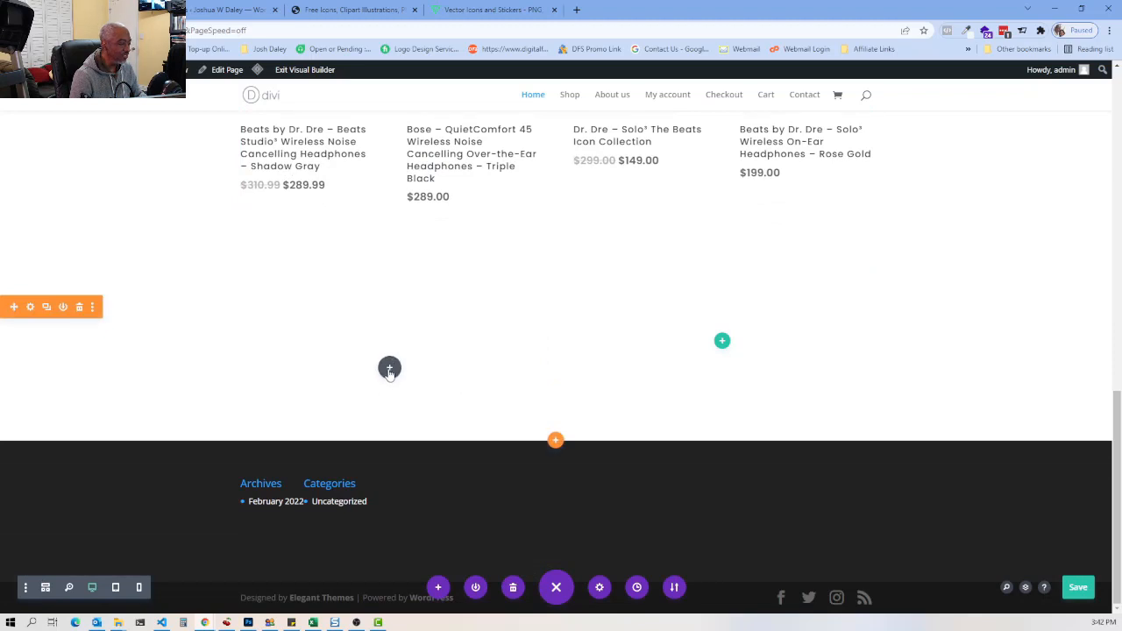
{"action": "left_click", "coordinate": [390, 369]}
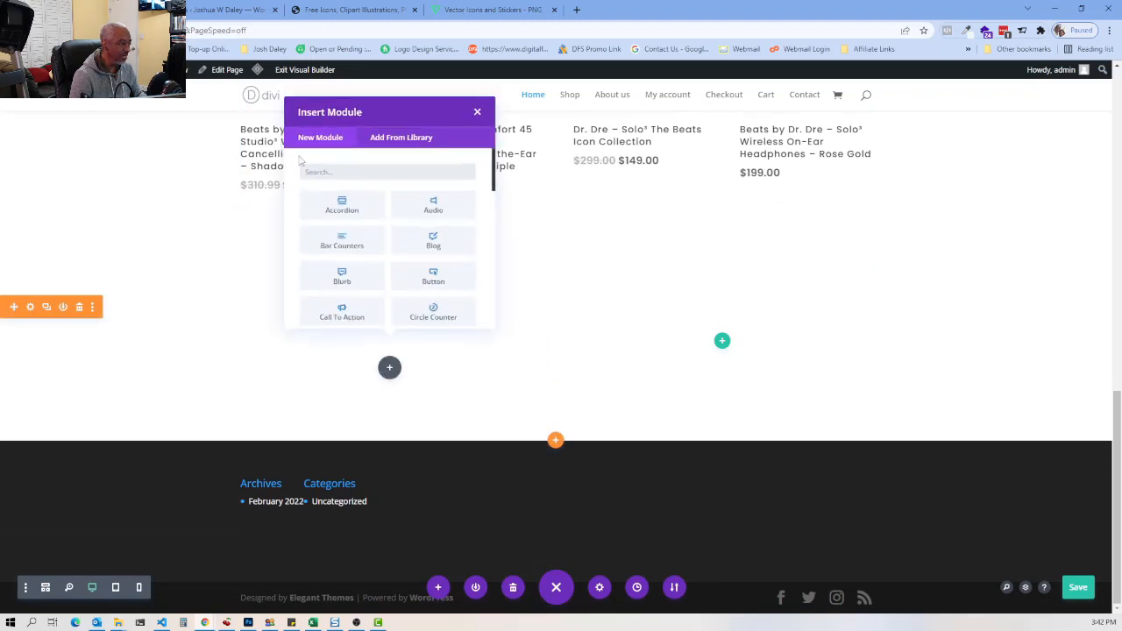
{"action": "type", "text": "image"}
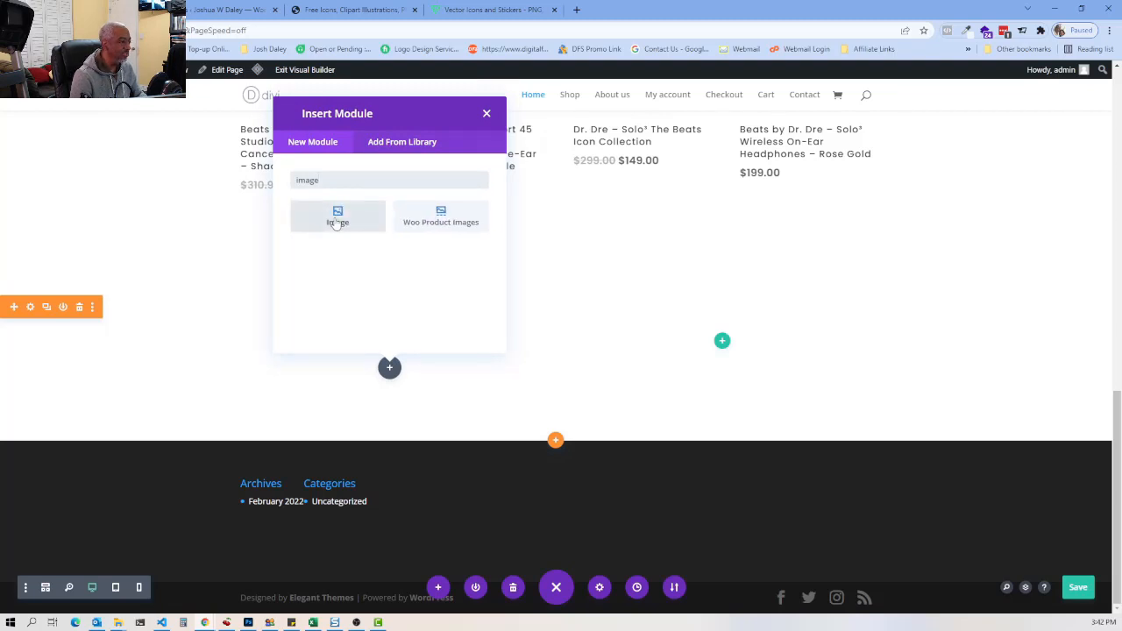
{"action": "left_click", "coordinate": [337, 217]}
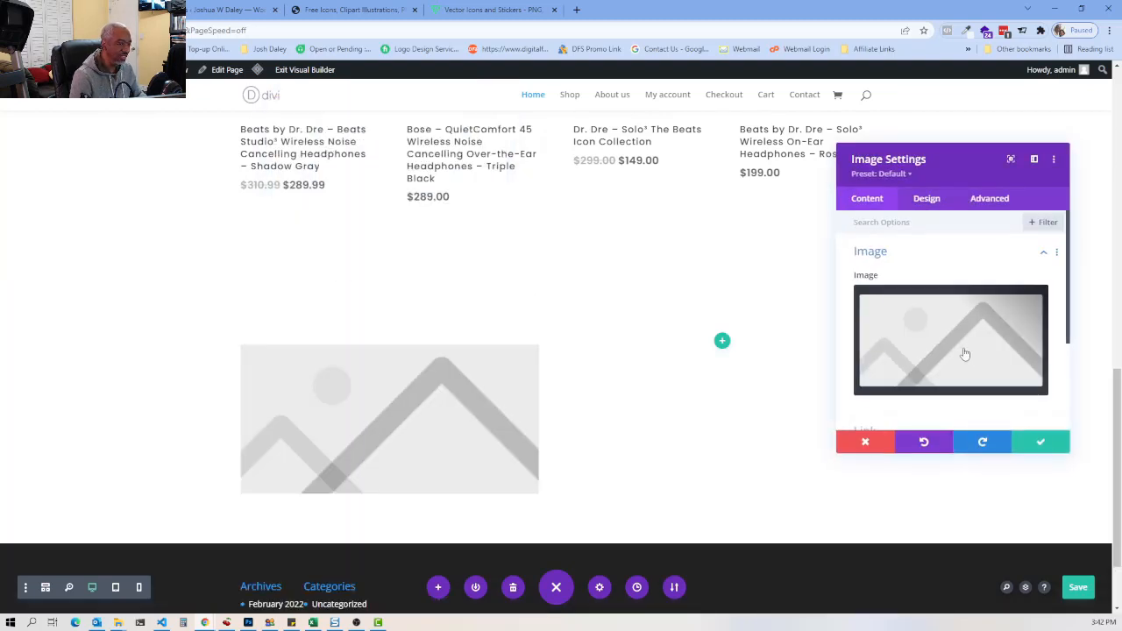
{"action": "left_click", "coordinate": [963, 352]}
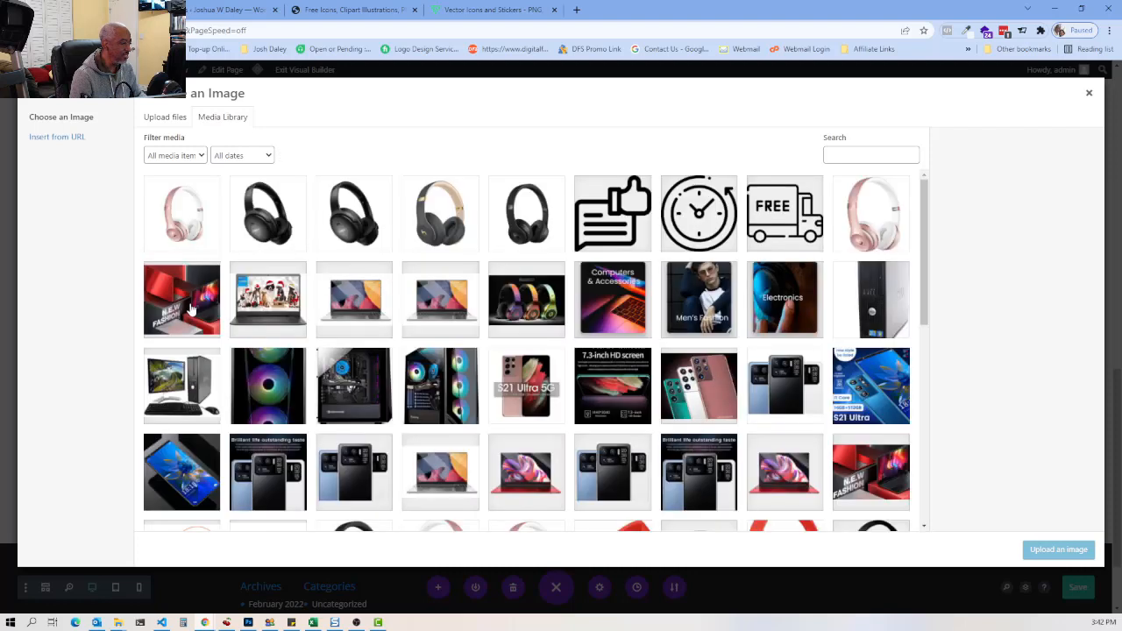
{"action": "left_click", "coordinate": [192, 309]}
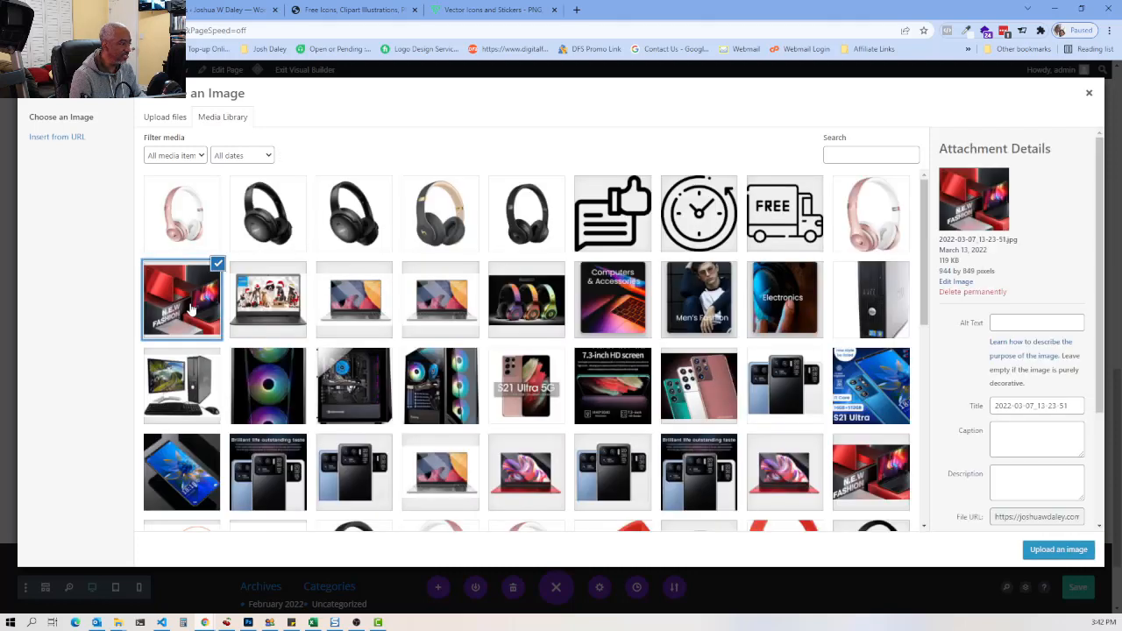
{"action": "left_click", "coordinate": [1064, 550]}
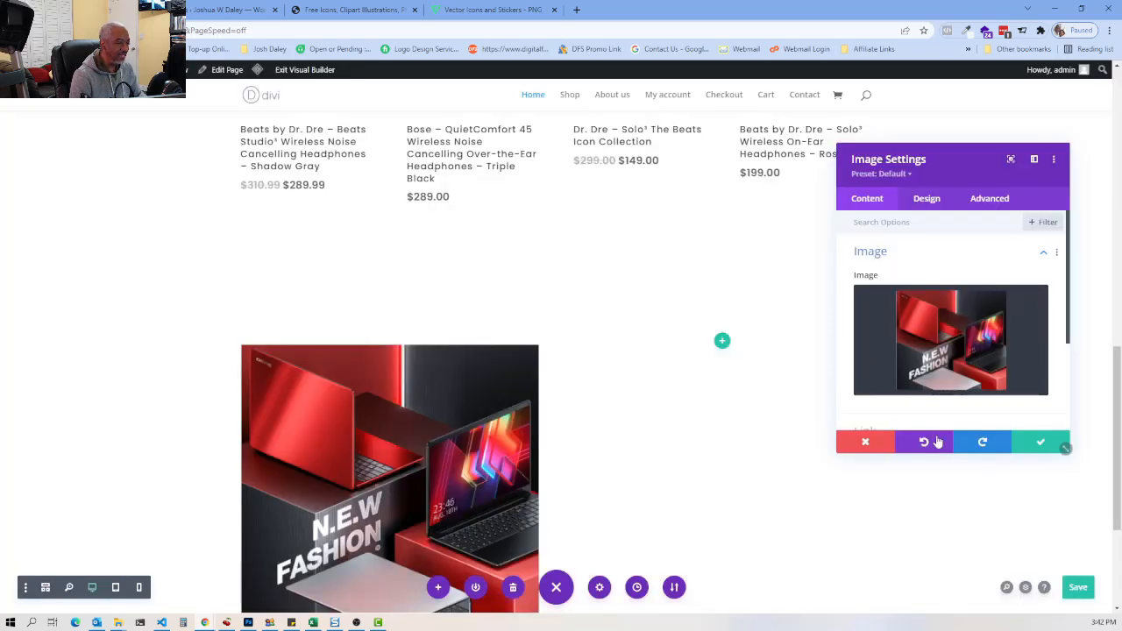
{"action": "left_click", "coordinate": [1041, 443]}
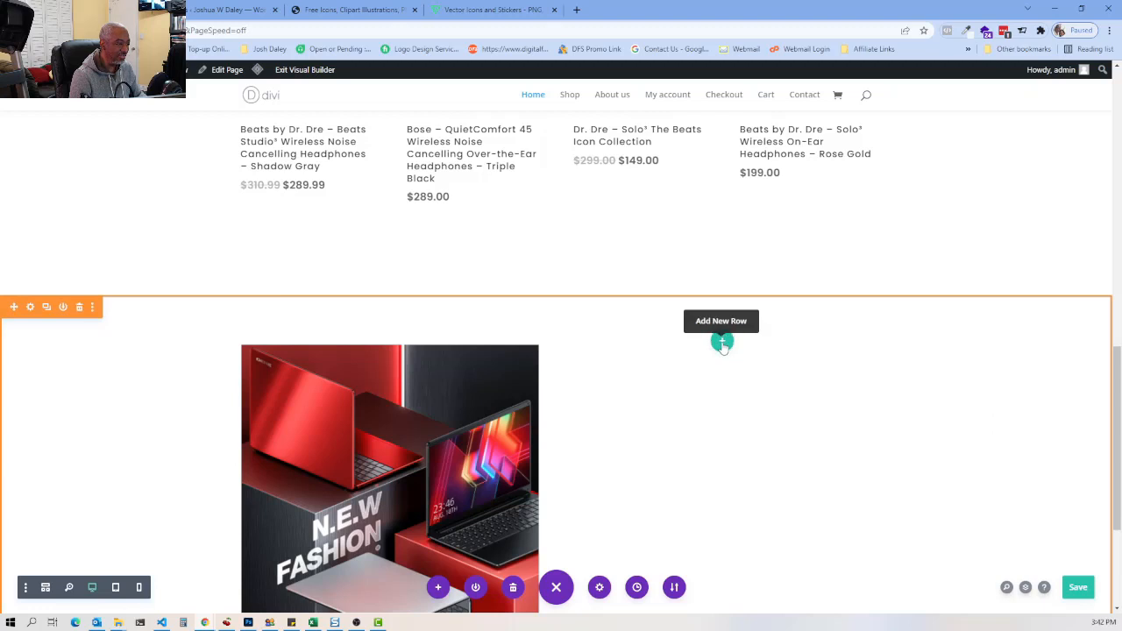
Insert a one-column row in the specialty section's right half and add a Woo Products module to it
{"action": "left_click", "coordinate": [721, 342]}
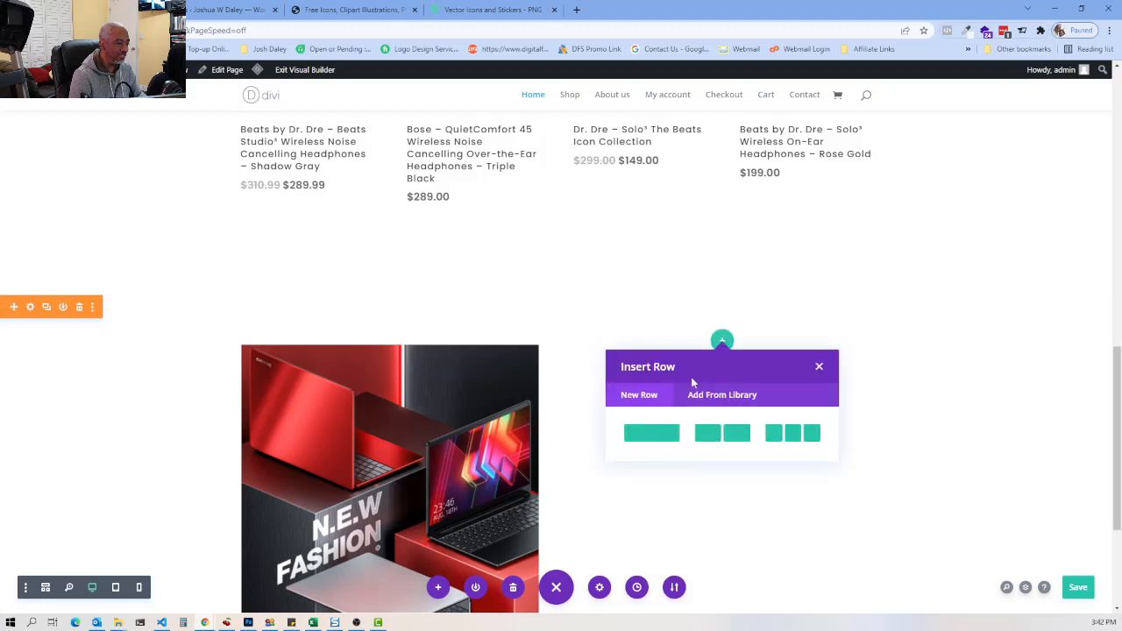
{"action": "left_click", "coordinate": [657, 436]}
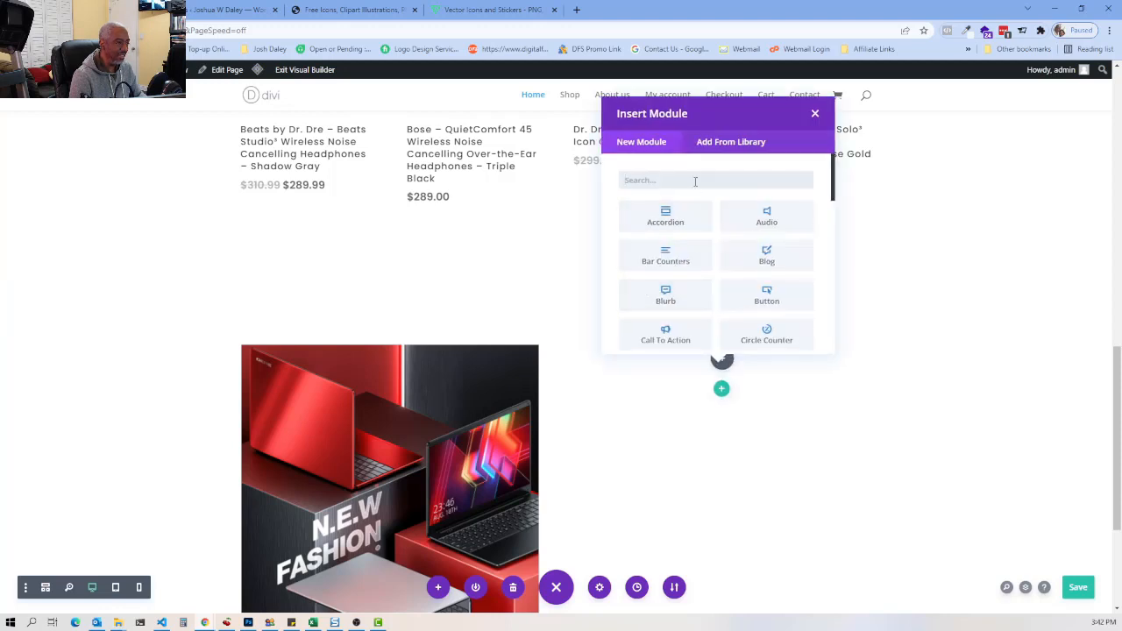
{"action": "type", "text": "woo products"}
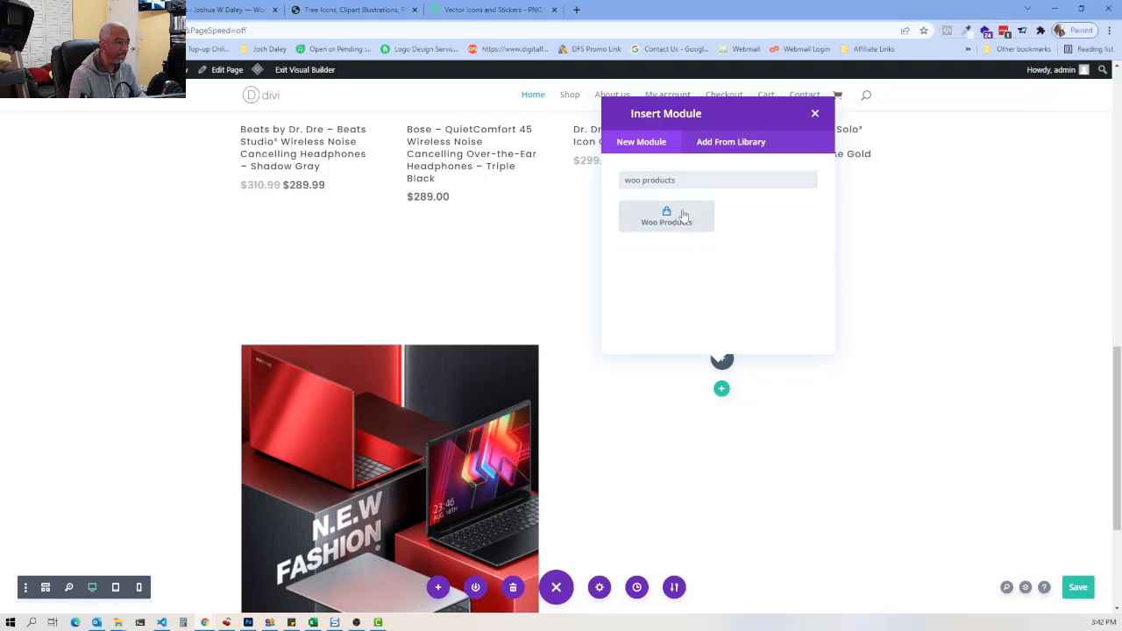
{"action": "left_click", "coordinate": [683, 216]}
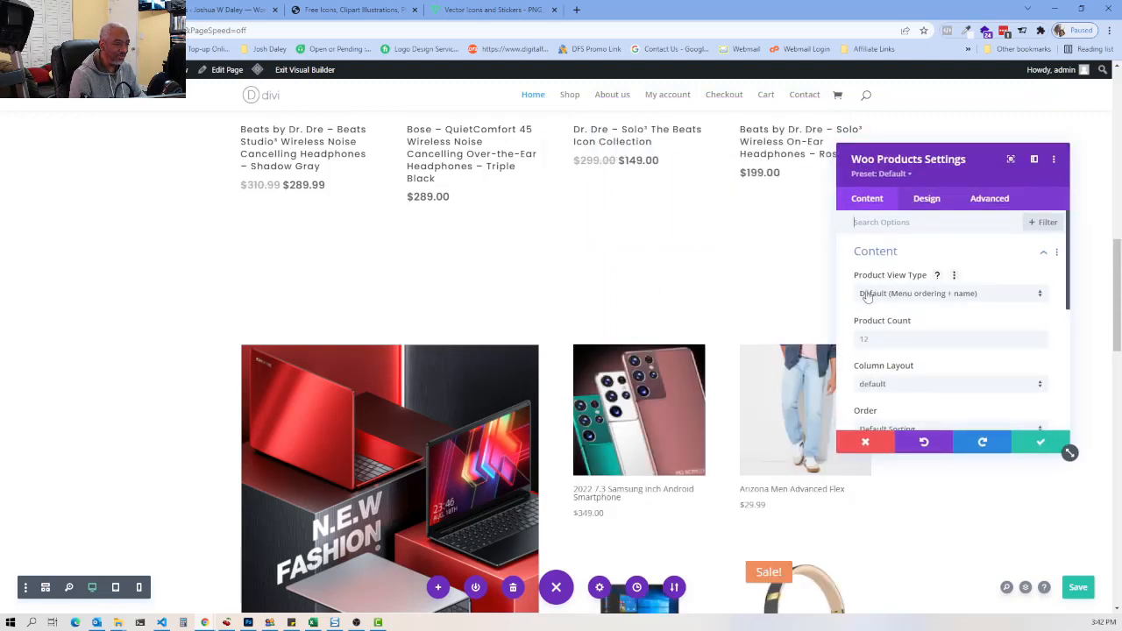
Set the Product View Type to Product Category and include the Desktops Laptops Monitors & Accessories category
{"action": "left_click", "coordinate": [887, 296]}
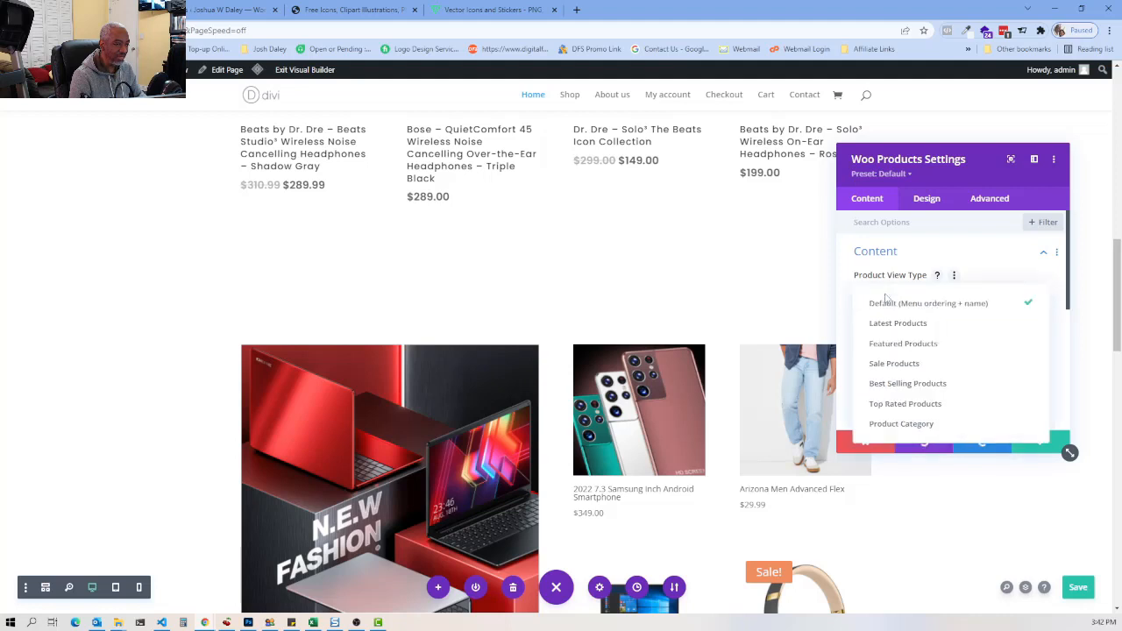
{"action": "left_click", "coordinate": [903, 424]}
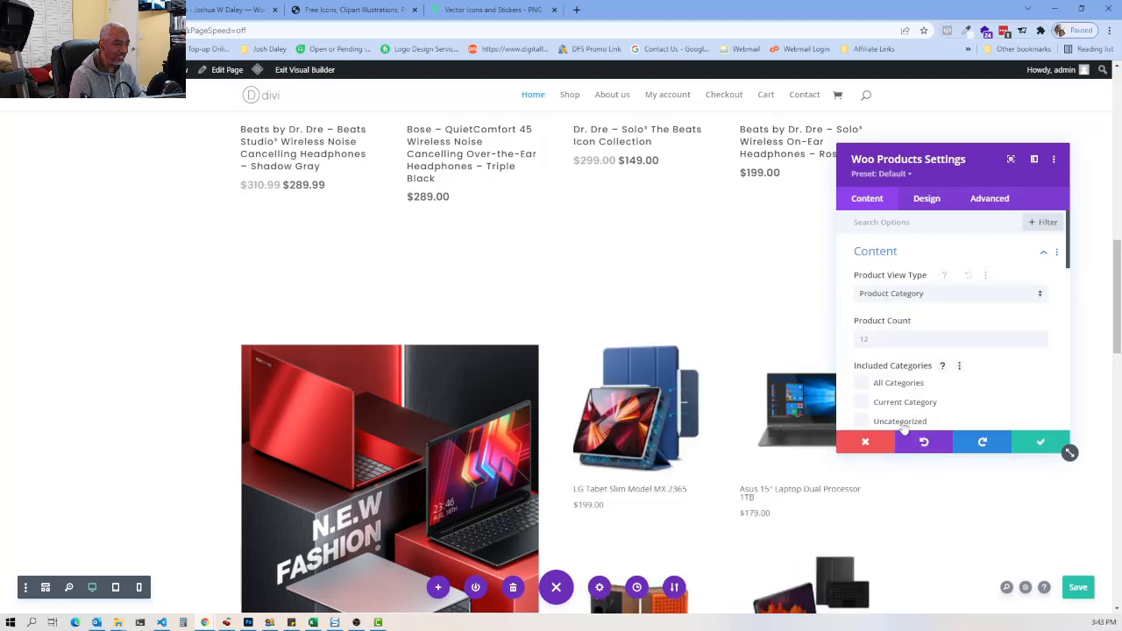
{"action": "scroll", "coordinate": [896, 373], "scroll_direction": "down", "scroll_amount": 3}
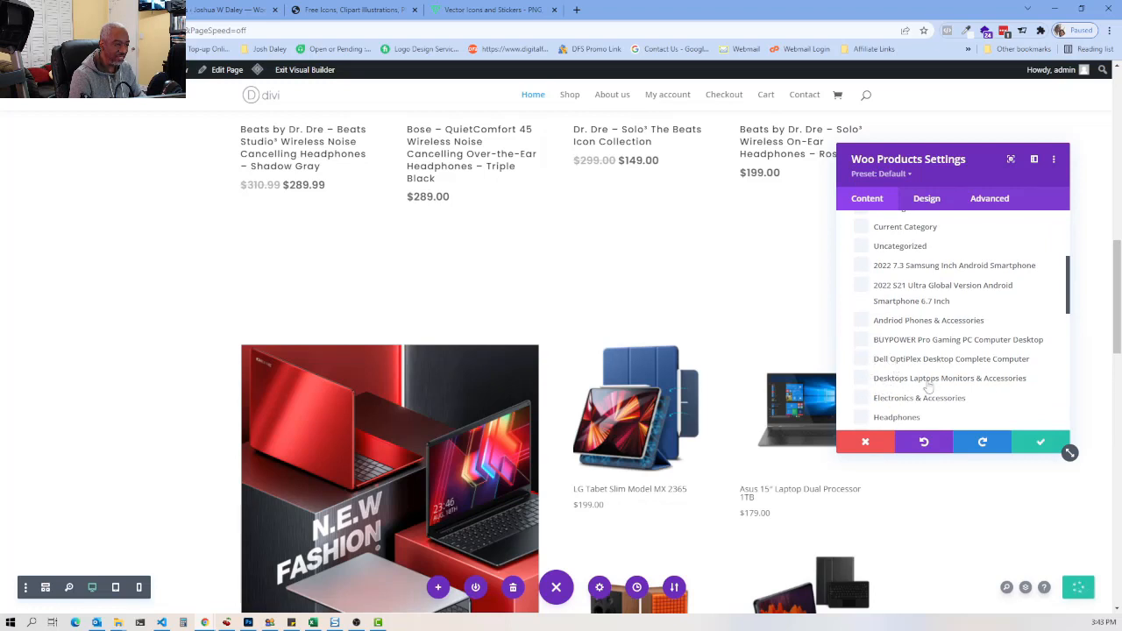
{"action": "left_click", "coordinate": [864, 381]}
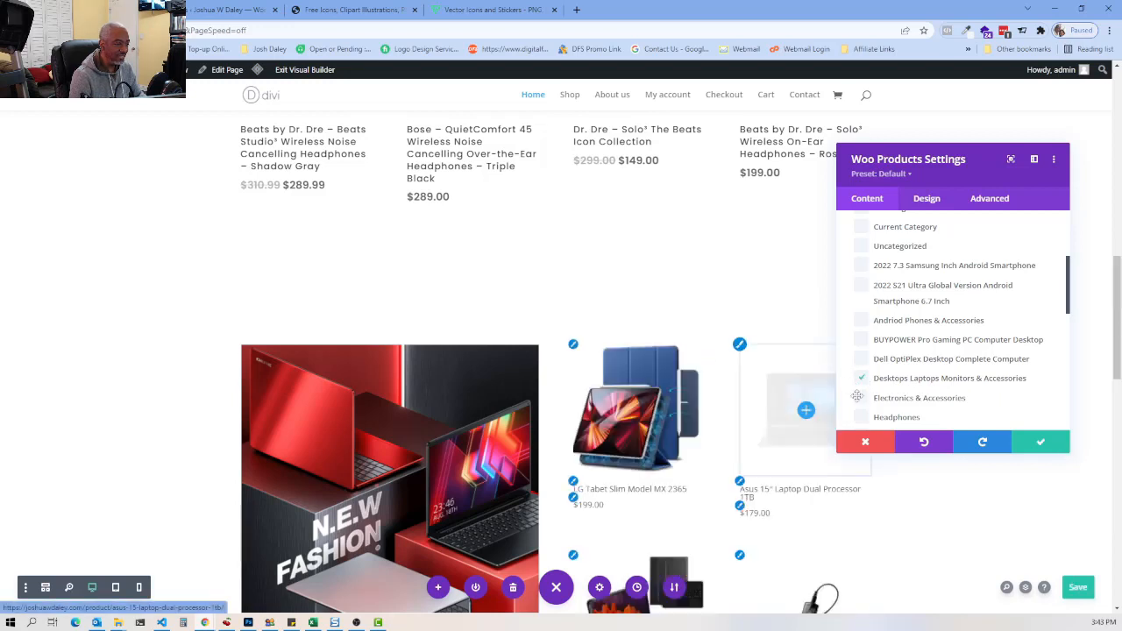
Set the Woo Products module's column layout to 4 Columns
{"action": "scroll", "coordinate": [938, 360], "scroll_direction": "down", "scroll_amount": 5}
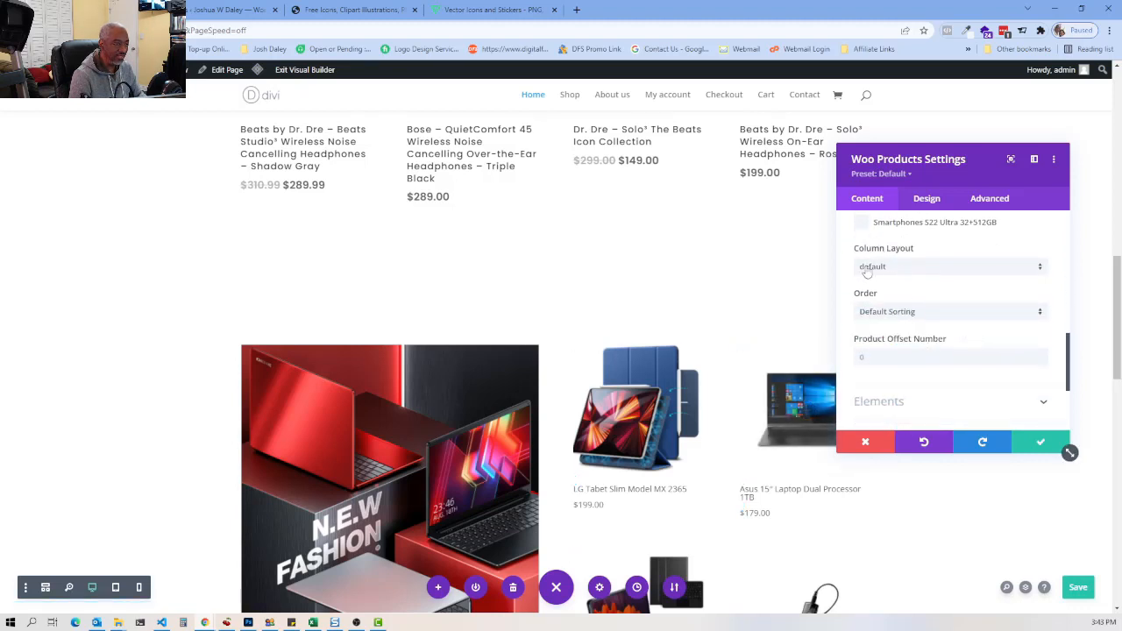
{"action": "left_click", "coordinate": [902, 268]}
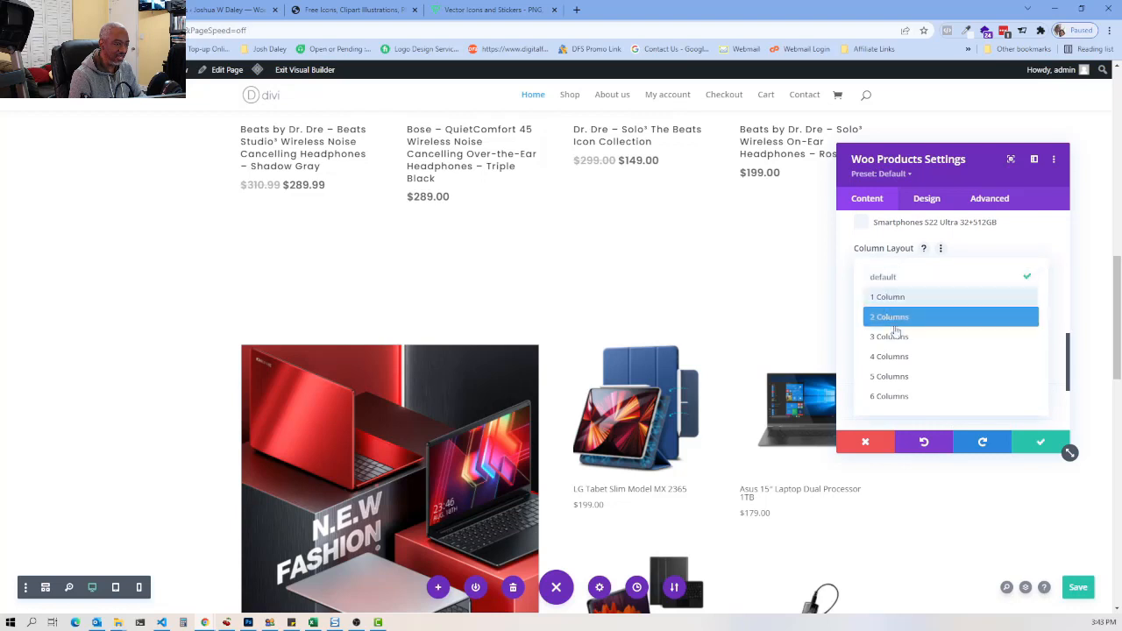
{"action": "left_click", "coordinate": [895, 359]}
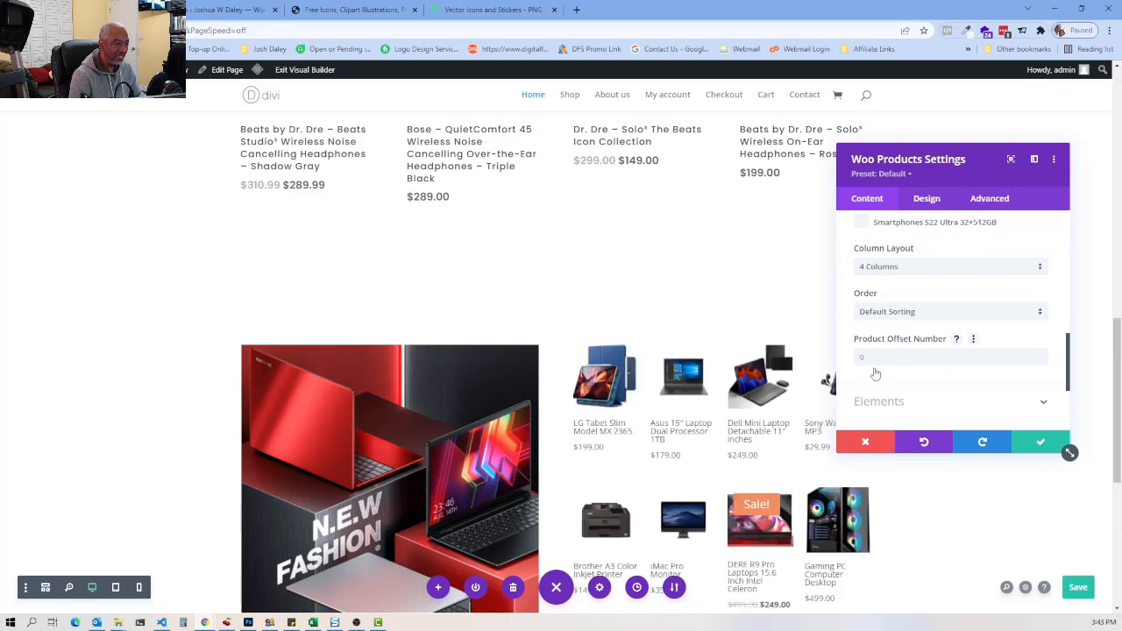
Limit the Woo Products module's product count to 8 and apply the module settings
{"action": "scroll", "coordinate": [688, 428], "scroll_direction": "down", "scroll_amount": 2}
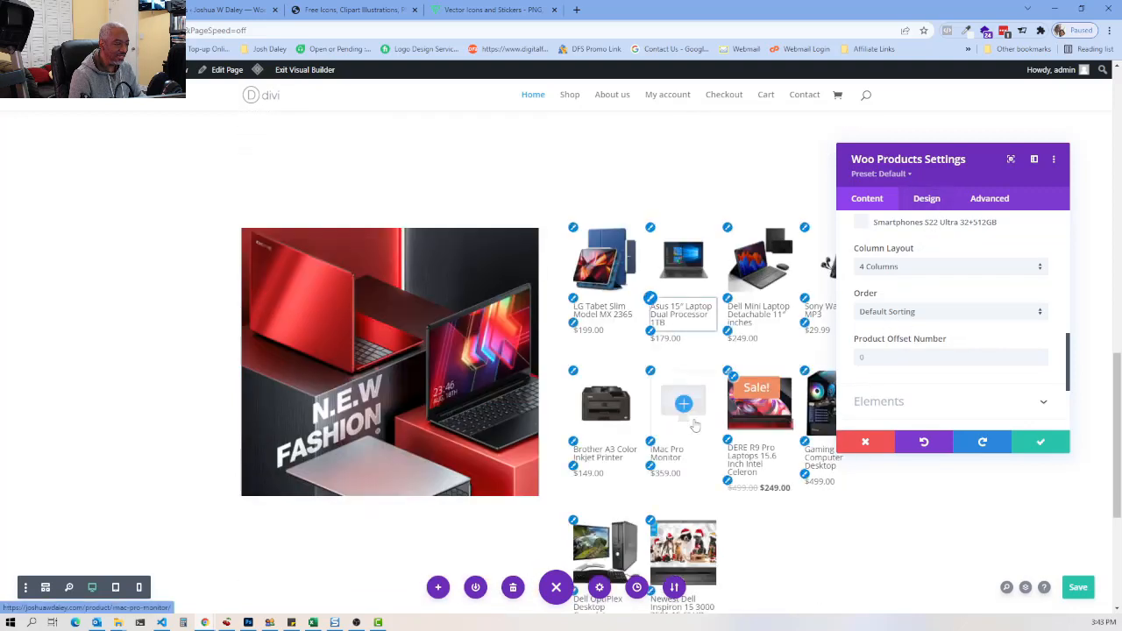
{"action": "scroll", "coordinate": [692, 421], "scroll_direction": "down", "scroll_amount": 1}
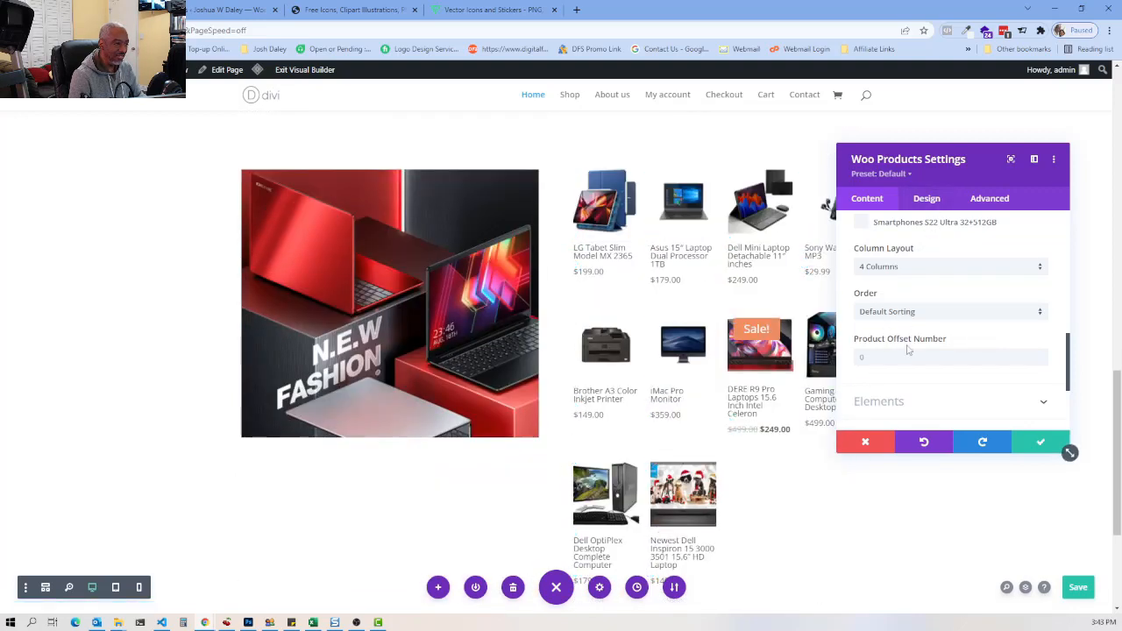
{"action": "scroll", "coordinate": [908, 350], "scroll_direction": "up", "scroll_amount": 10}
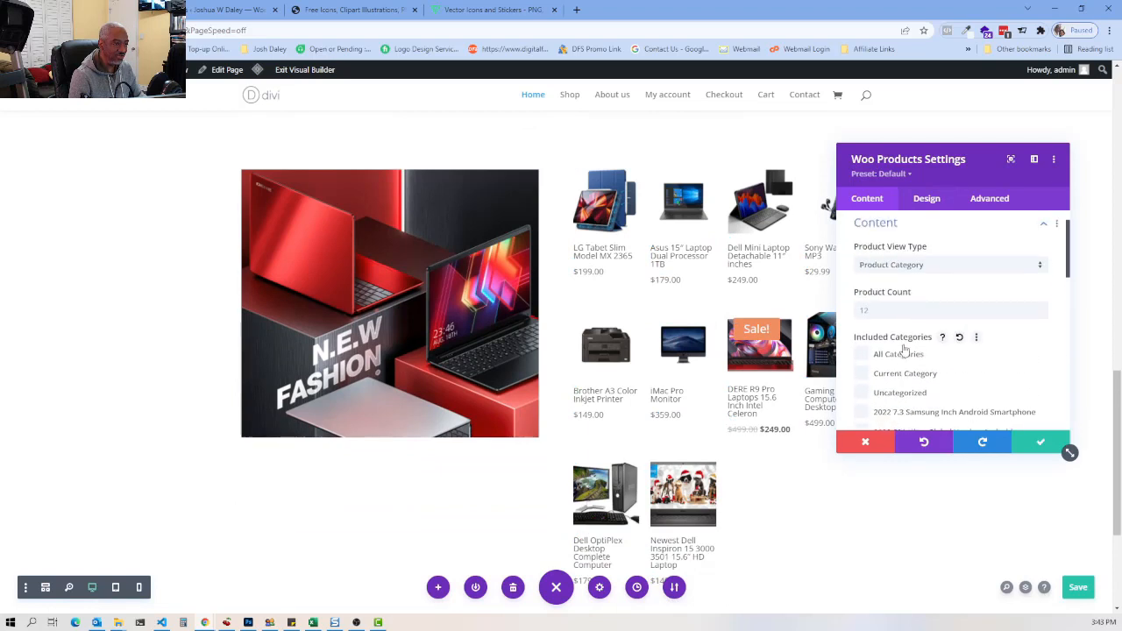
{"action": "scroll", "coordinate": [904, 350], "scroll_direction": "up", "scroll_amount": 1}
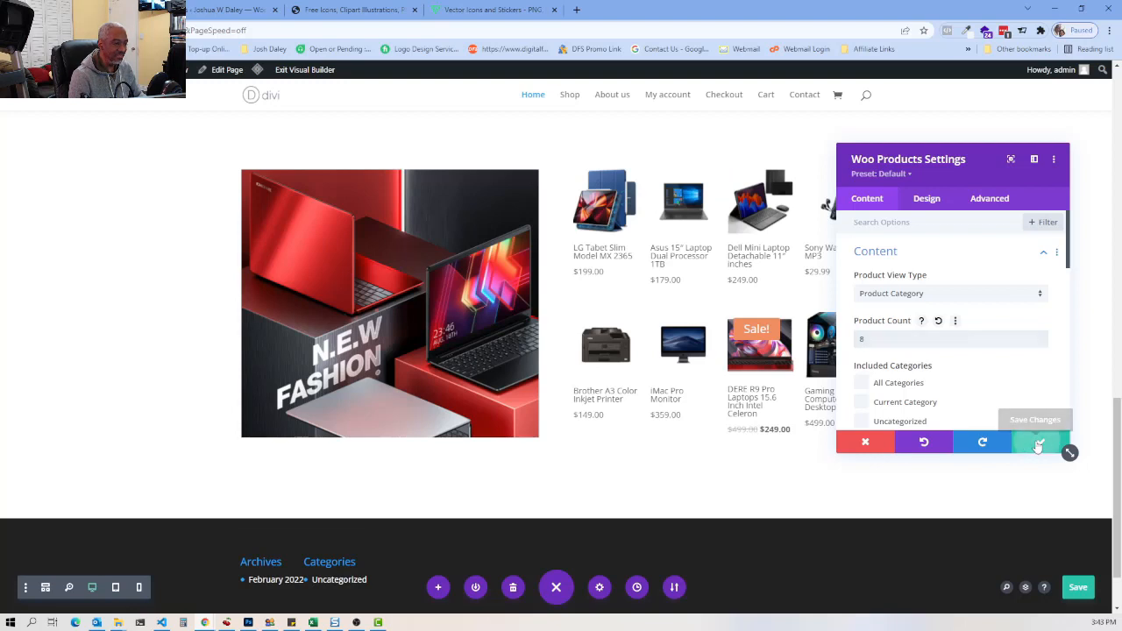
{"action": "left_click", "coordinate": [1039, 443]}
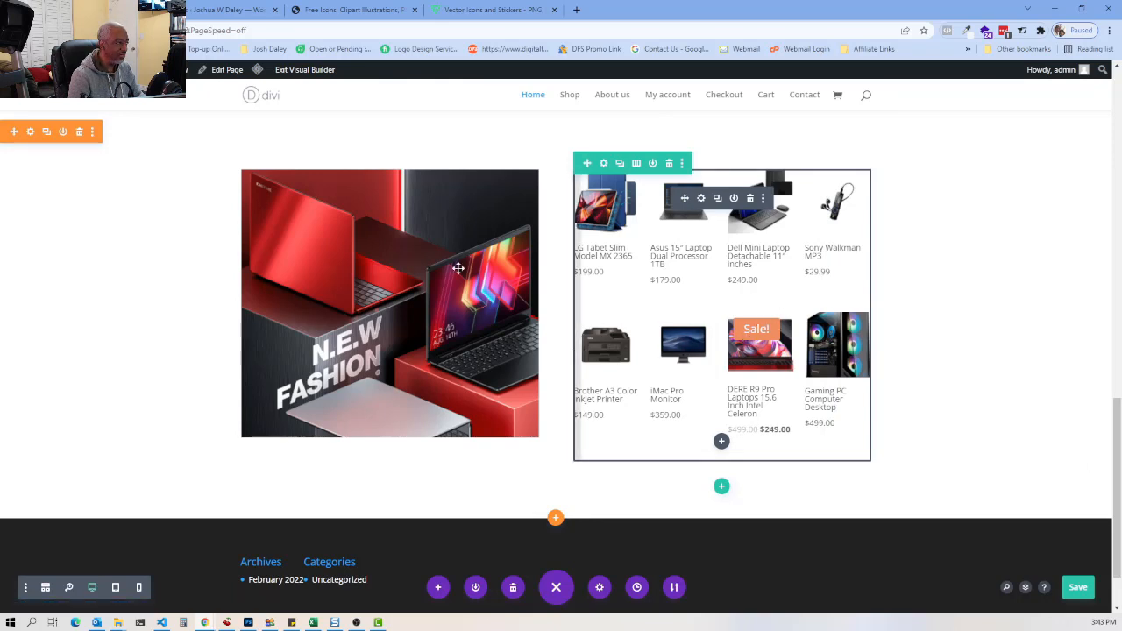
Set the specialty section's Inner Width and Inner Max Width both to 100% in its sizing options
{"action": "left_click", "coordinate": [29, 131]}
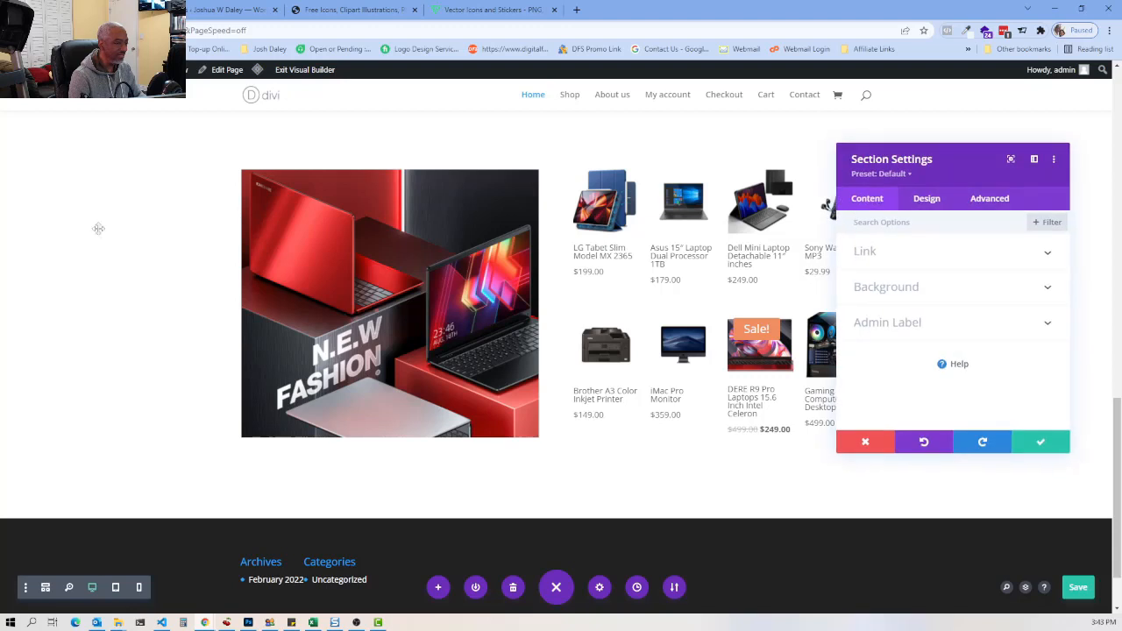
{"action": "left_click", "coordinate": [934, 203]}
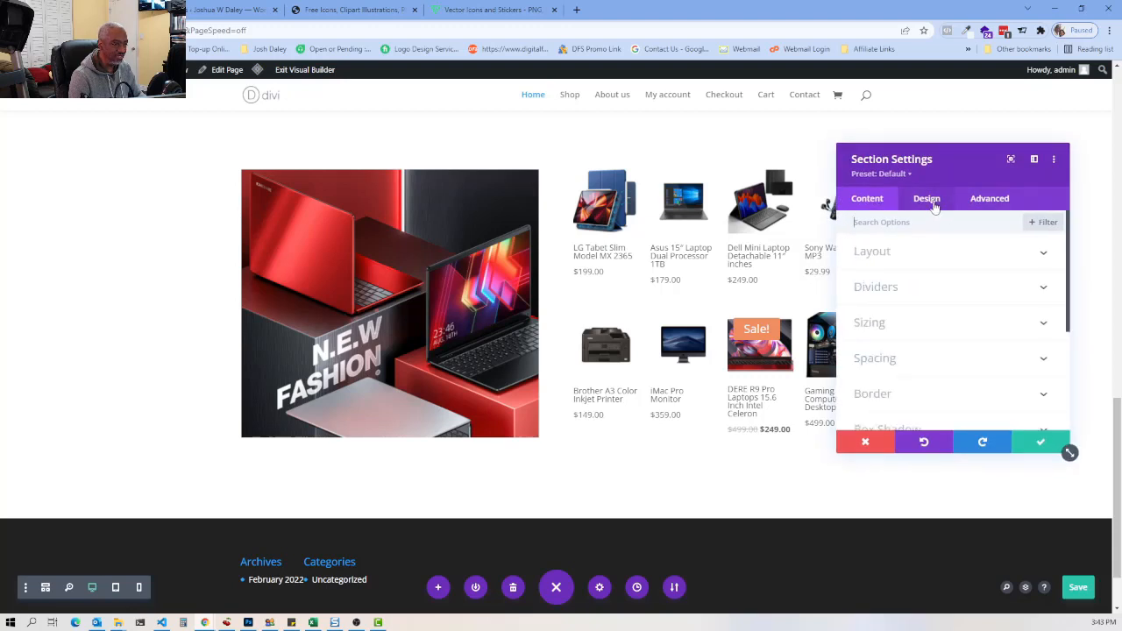
{"action": "left_click", "coordinate": [910, 326]}
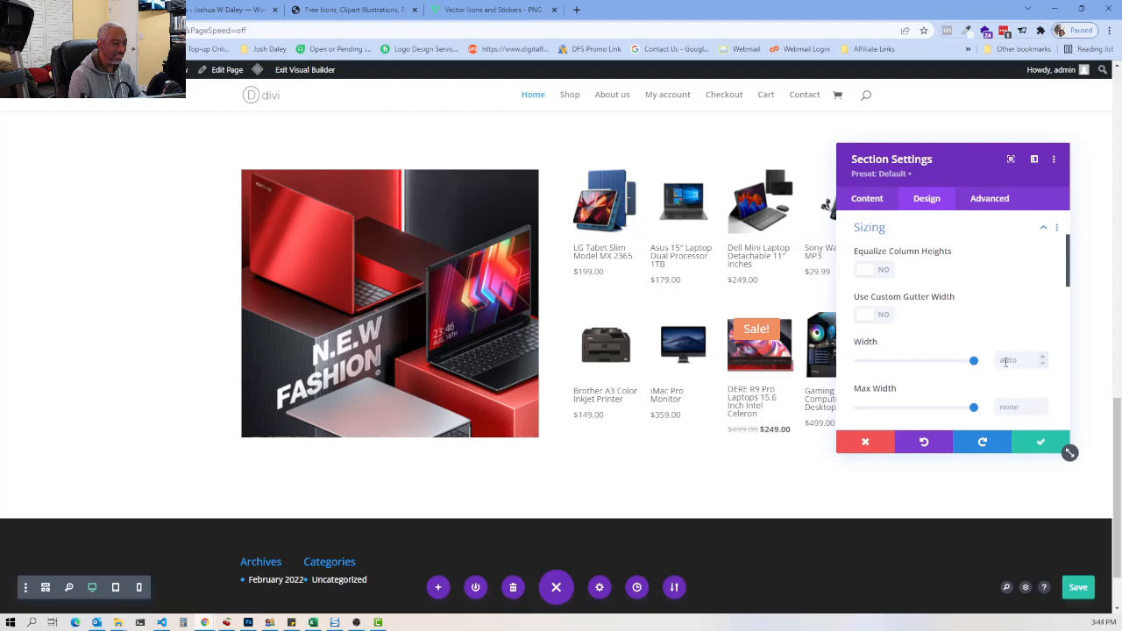
{"action": "scroll", "coordinate": [982, 359], "scroll_direction": "down", "scroll_amount": 3}
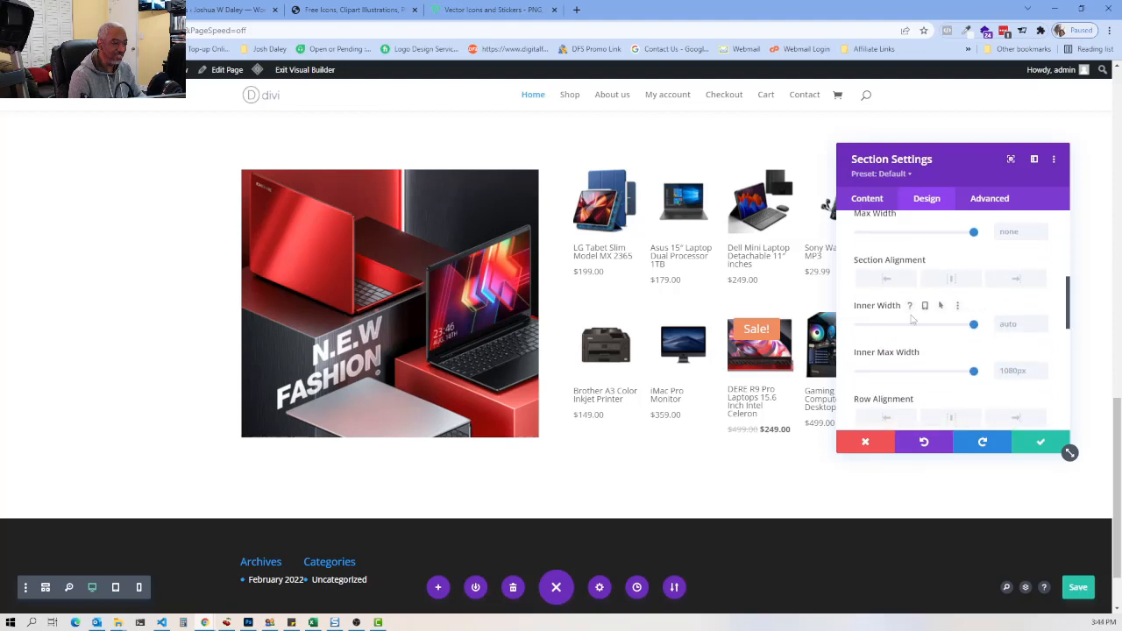
{"action": "left_click", "coordinate": [1002, 324]}
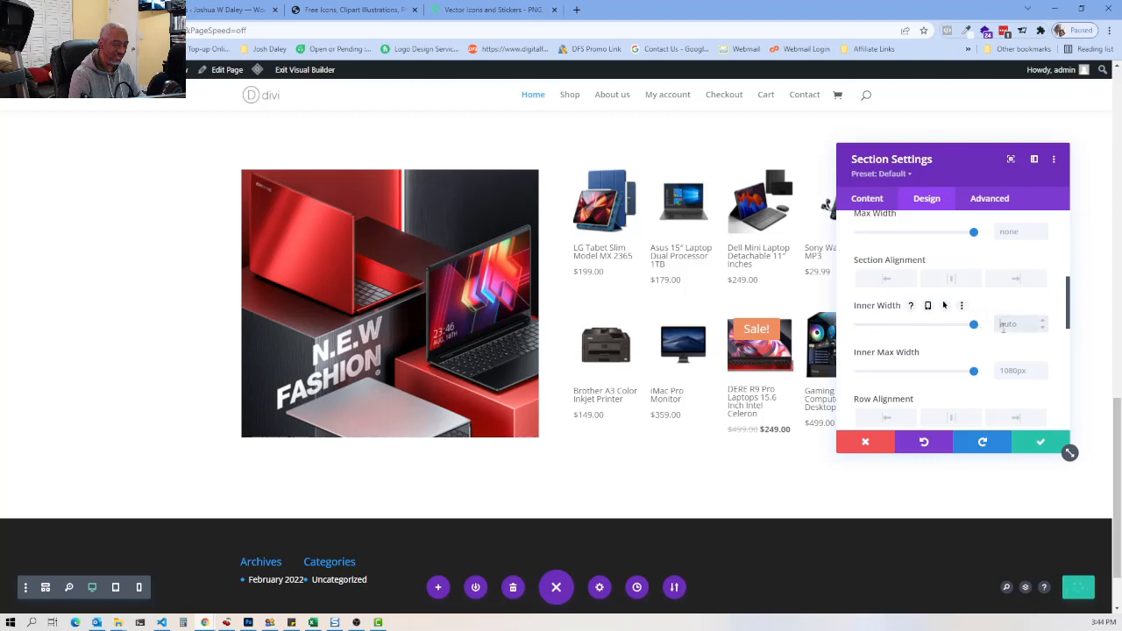
{"action": "type", "text": "100%"}
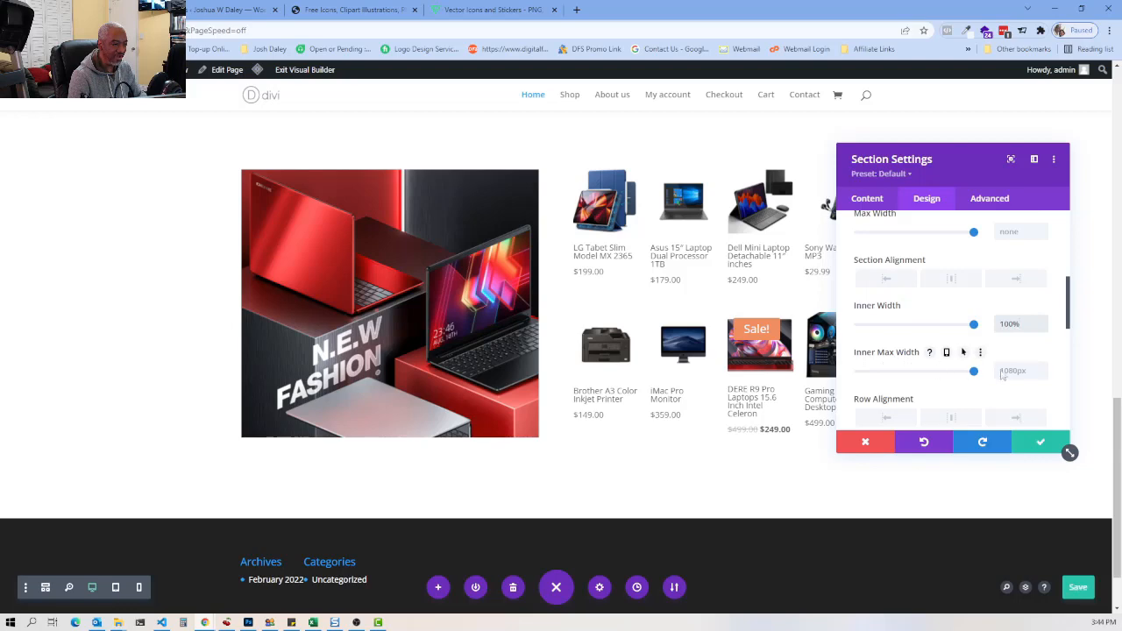
{"action": "left_click", "coordinate": [1010, 370]}
{"action": "type", "text": "100%"}
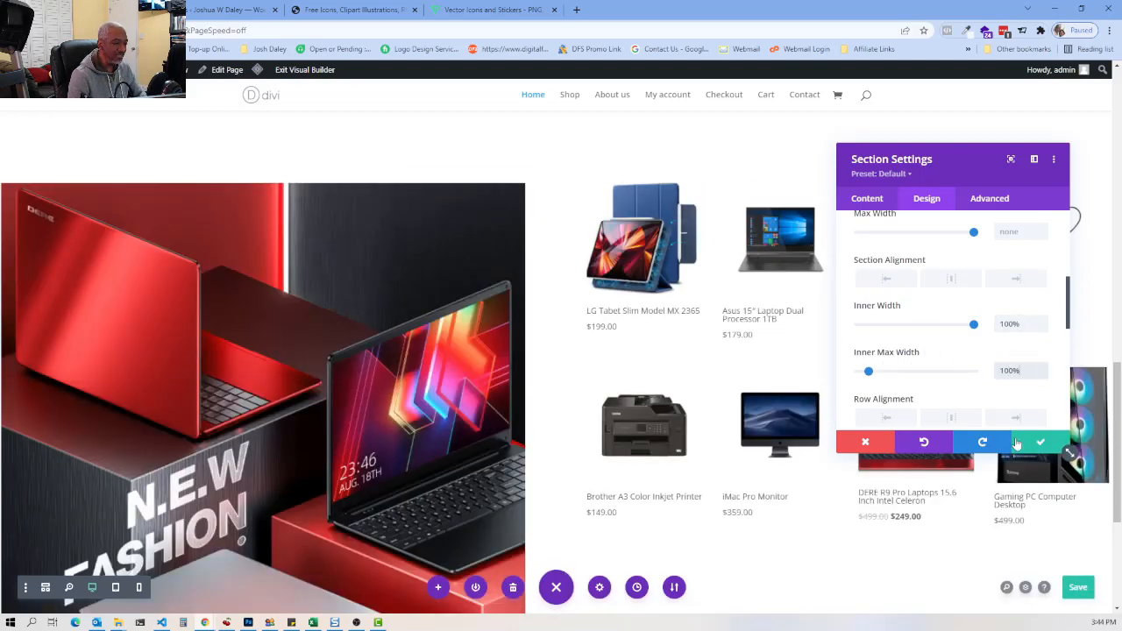
Apply the section settings and resize the laptop image to 65% width with centered module alignment
{"action": "left_click", "coordinate": [1048, 444]}
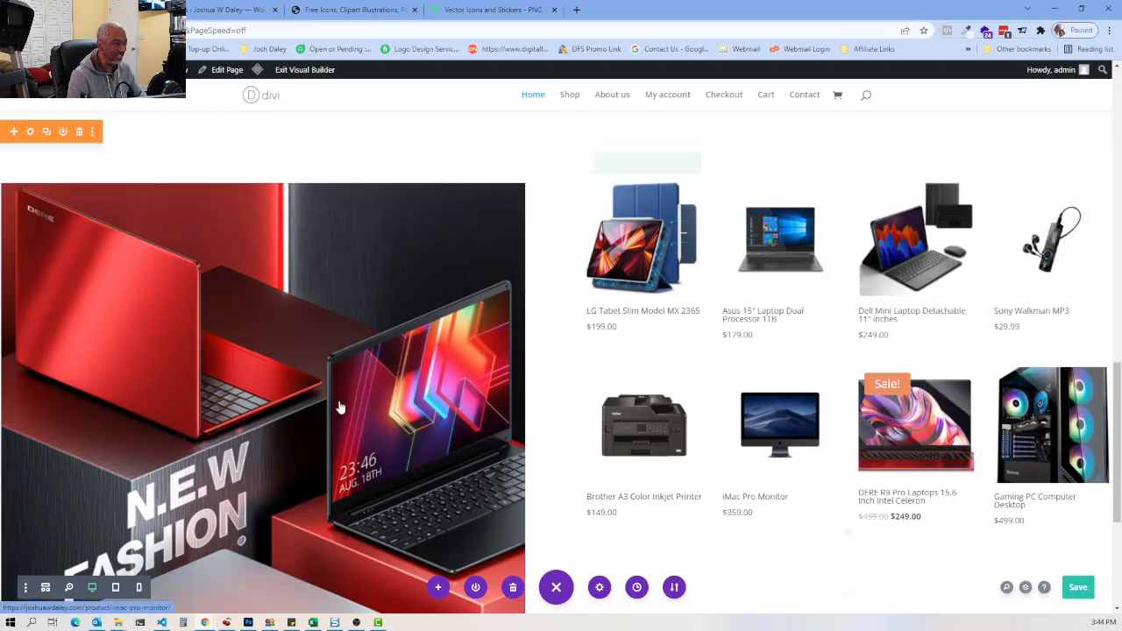
{"action": "scroll", "coordinate": [517, 420], "scroll_direction": "up", "scroll_amount": 1}
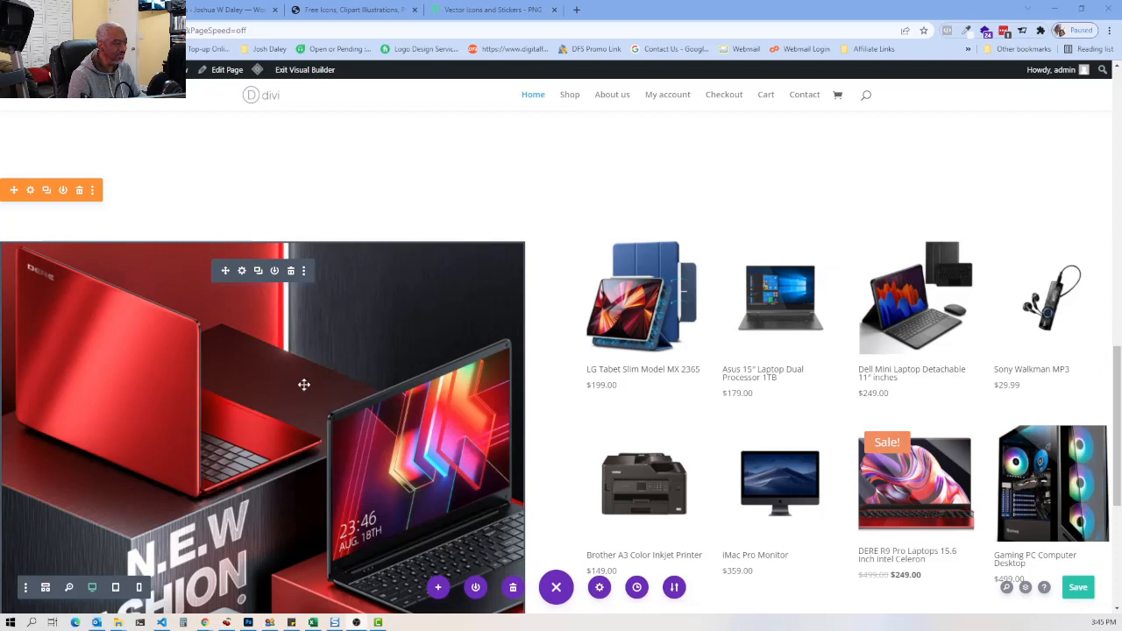
{"action": "left_click", "coordinate": [242, 272]}
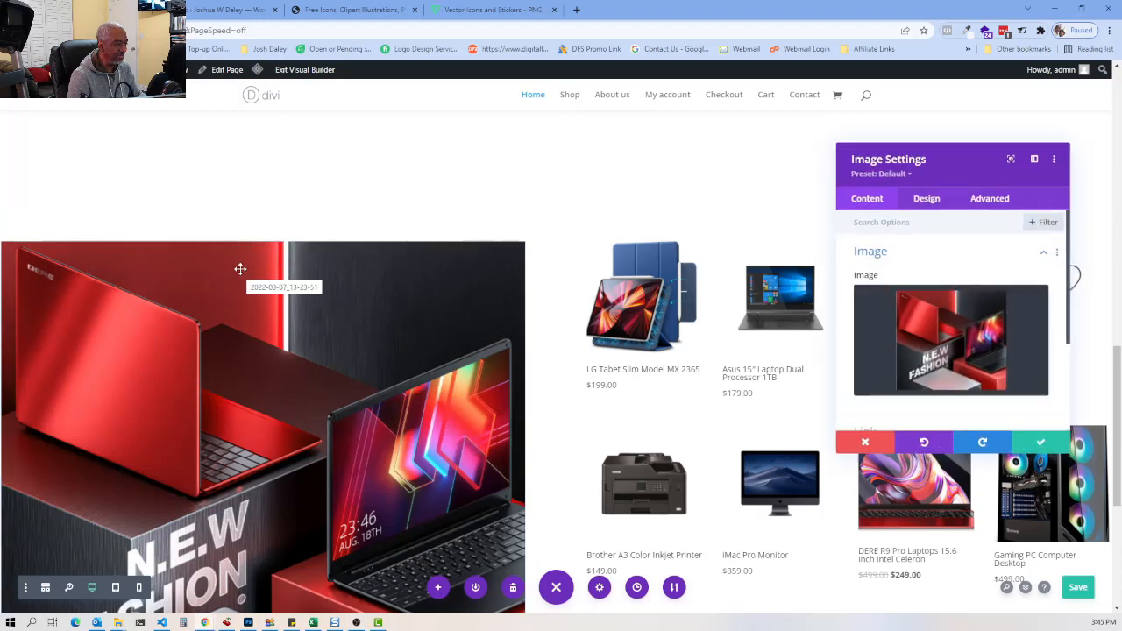
{"action": "left_click", "coordinate": [927, 200]}
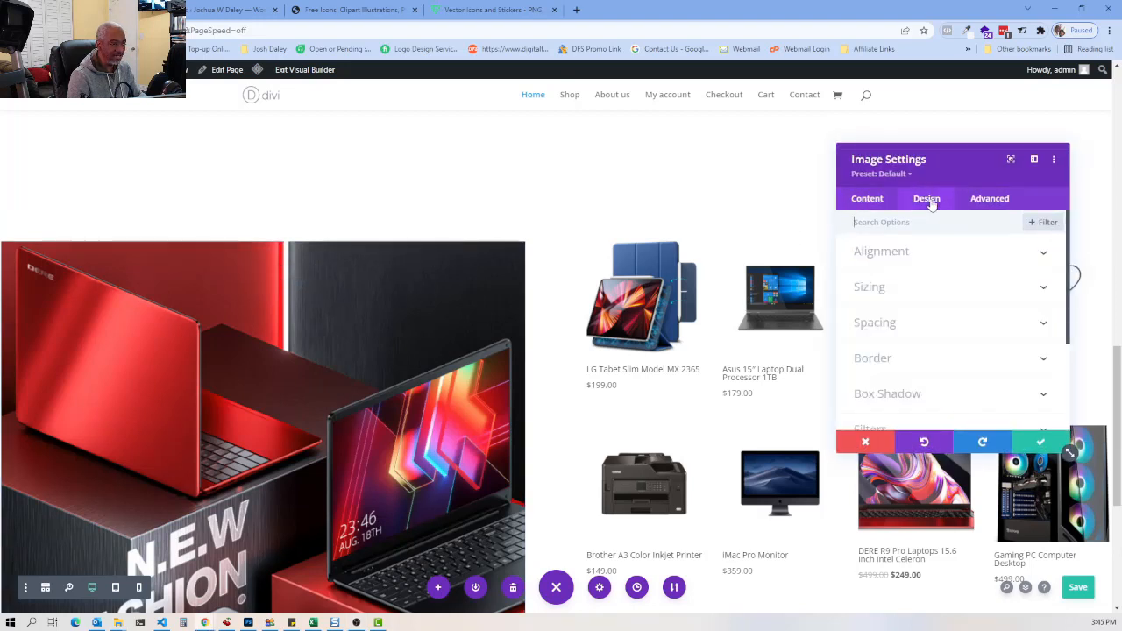
{"action": "left_click", "coordinate": [922, 294]}
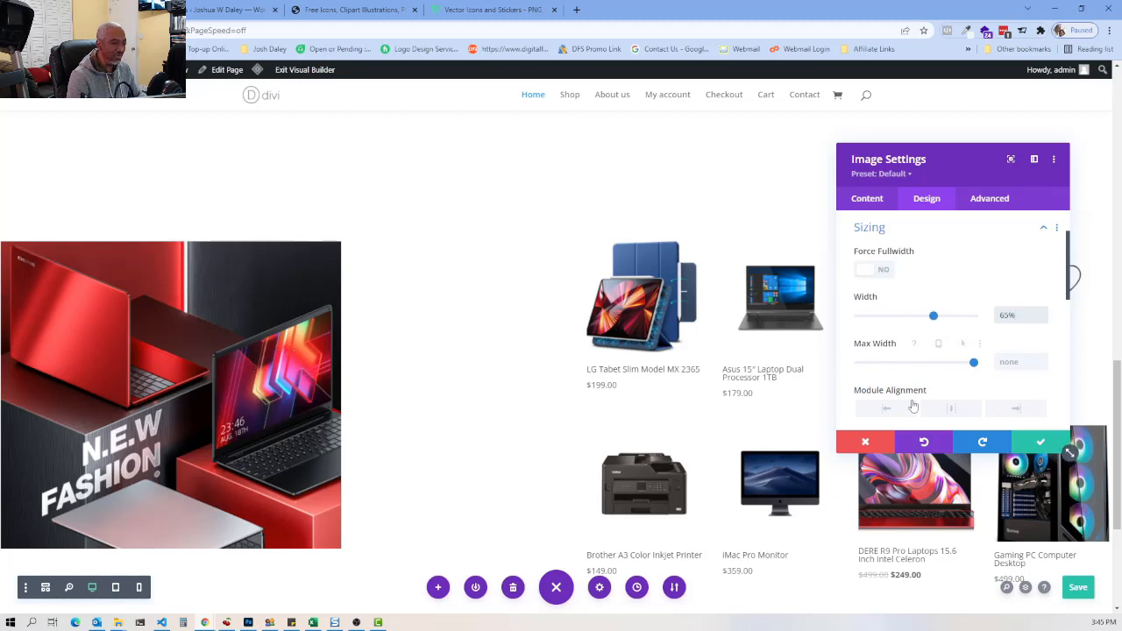
{"action": "left_click", "coordinate": [951, 409]}
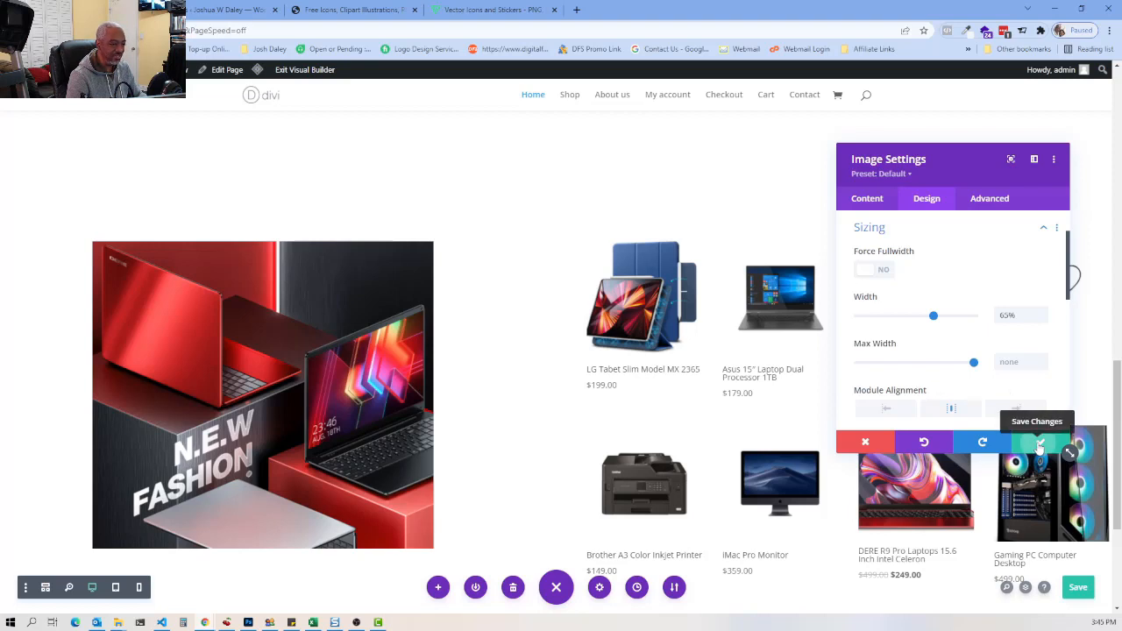
{"action": "left_click", "coordinate": [1039, 446]}
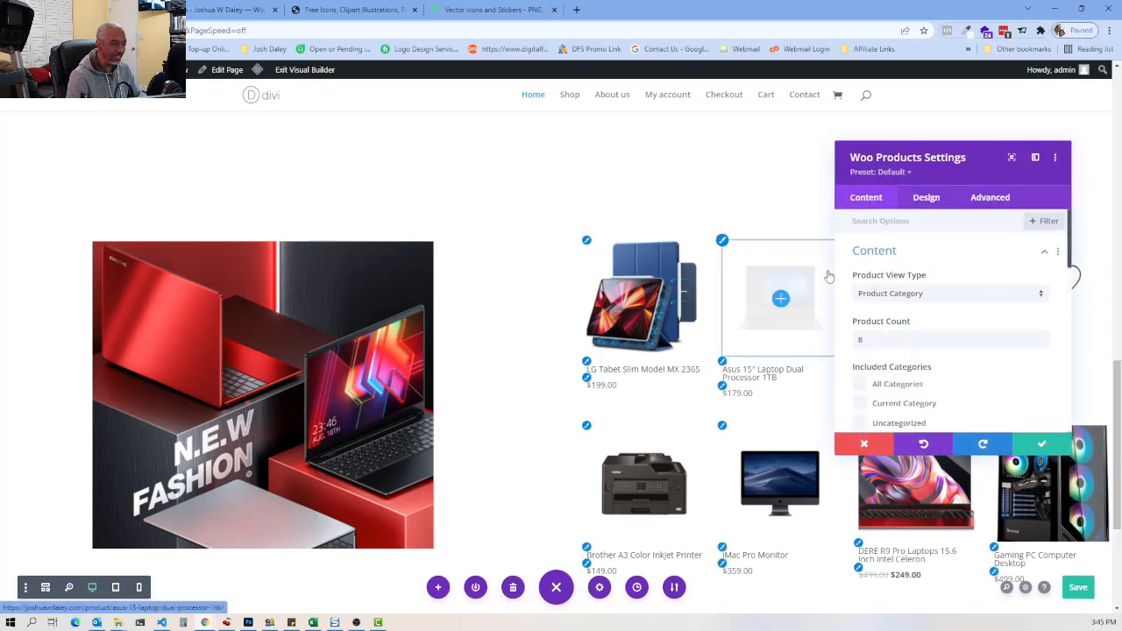
Set the Woo Products module's width to 80% in its sizing options and save the module
{"action": "left_click", "coordinate": [928, 199]}
{"action": "scroll", "coordinate": [906, 351], "scroll_direction": "down", "scroll_amount": 5}
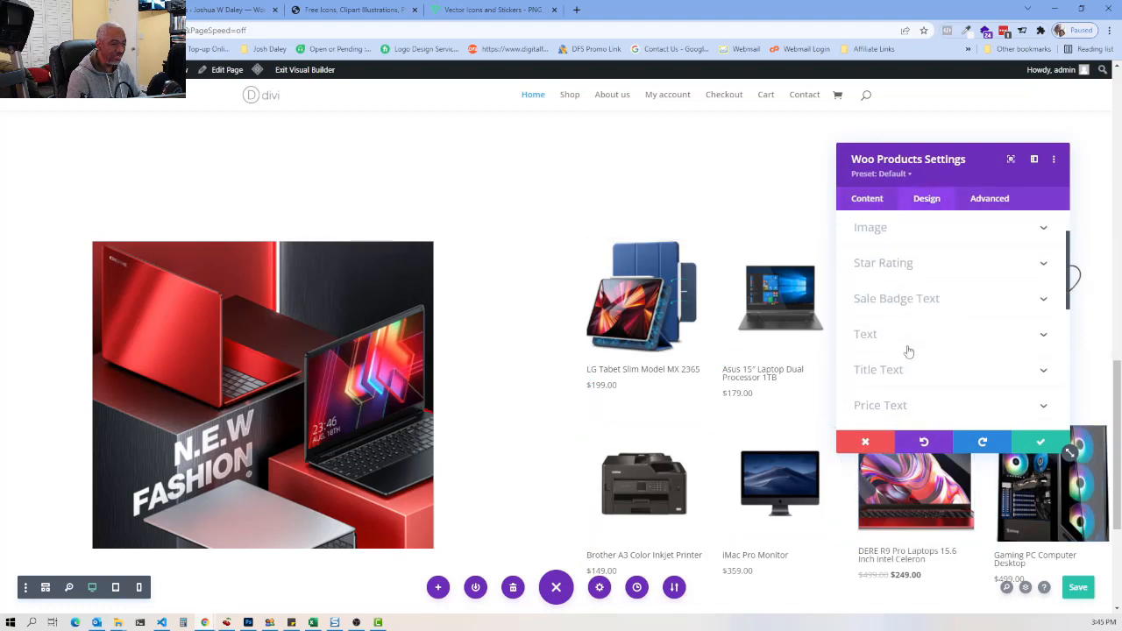
{"action": "left_click", "coordinate": [920, 253]}
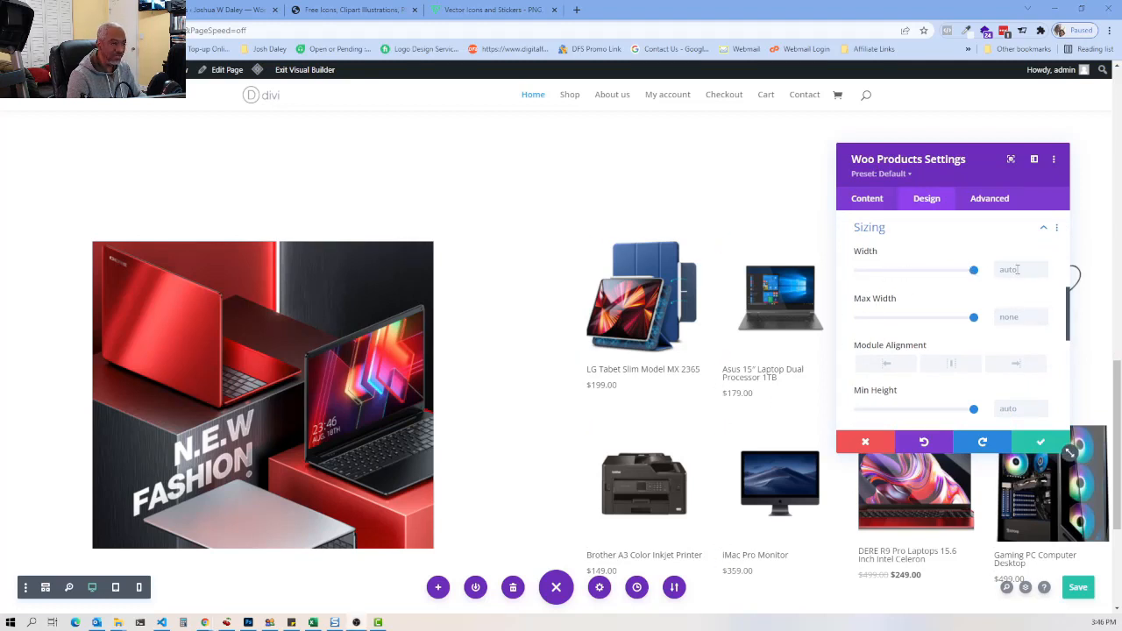
{"action": "left_click", "coordinate": [1002, 269]}
{"action": "type", "text": "80"}
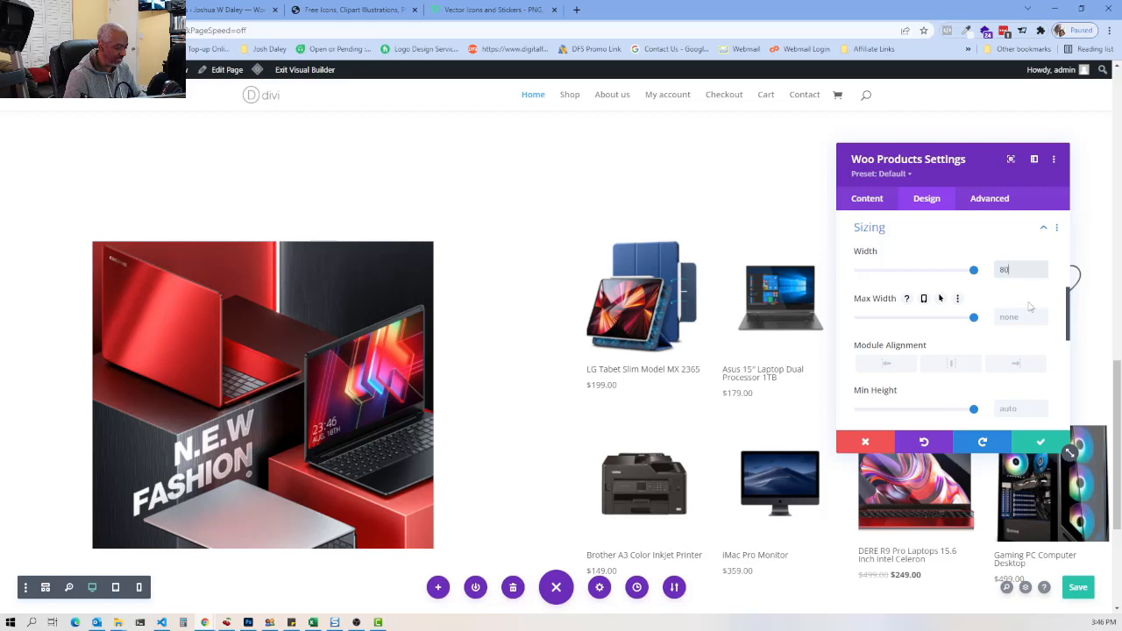
{"action": "type", "text": "%"}
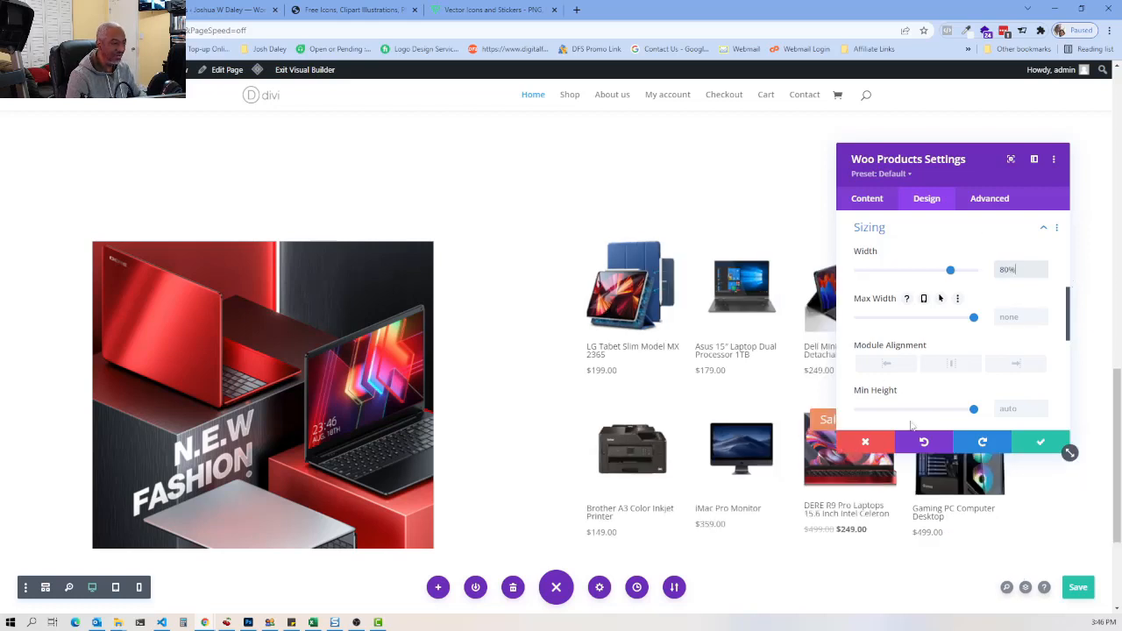
{"action": "left_click", "coordinate": [1041, 446]}
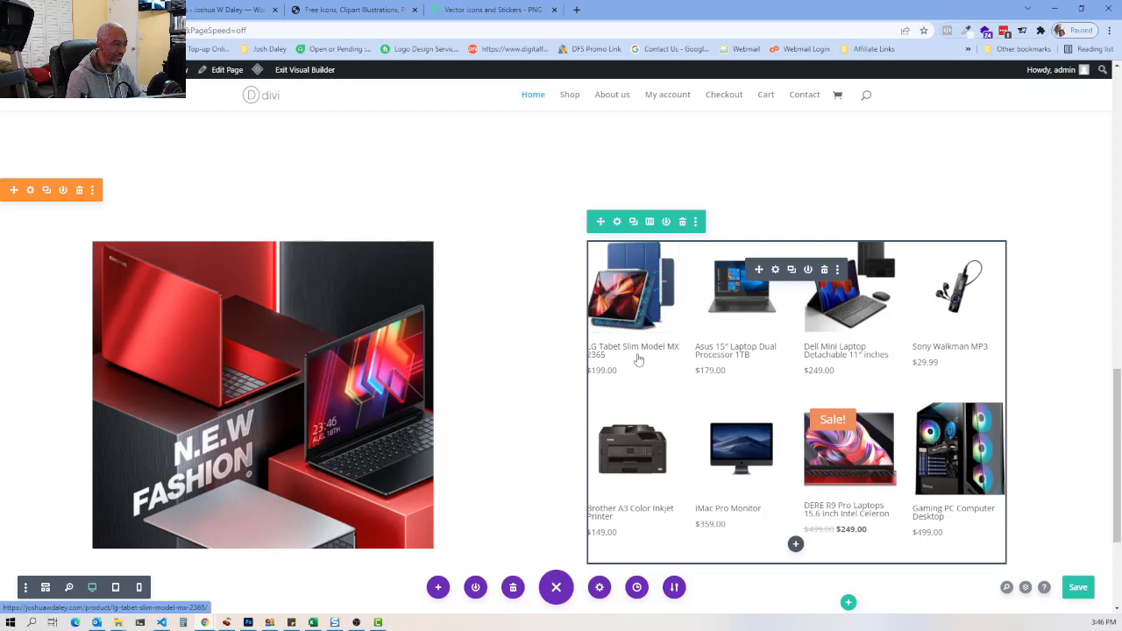
Change the title font of the computer products grid to Poppins
{"action": "left_click", "coordinate": [776, 271]}
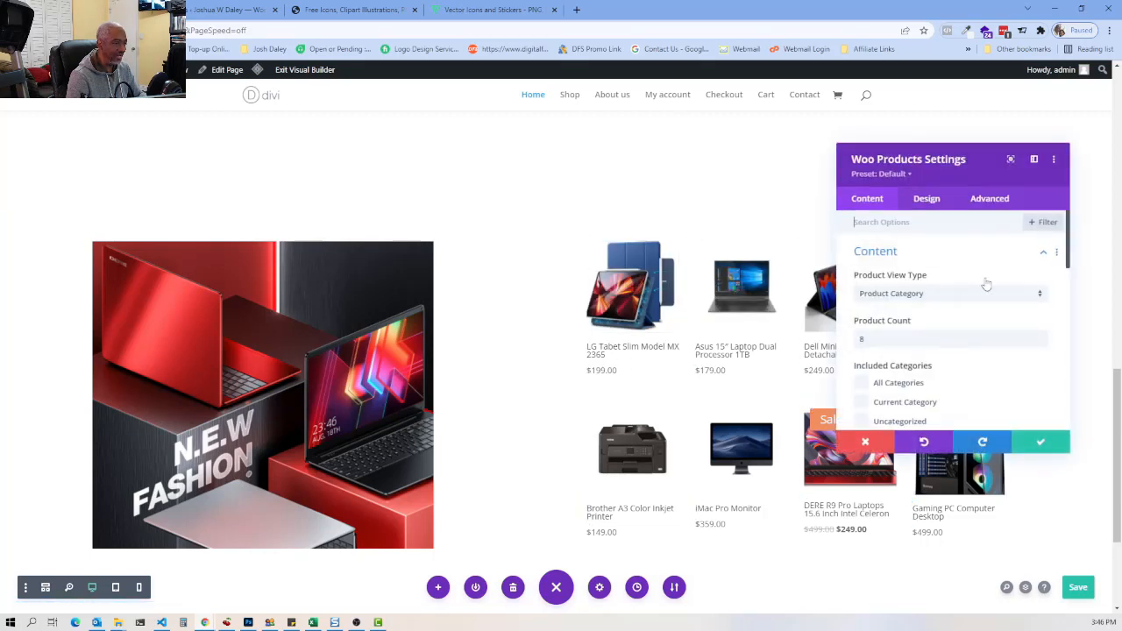
{"action": "left_click", "coordinate": [928, 200]}
{"action": "scroll", "coordinate": [937, 316], "scroll_direction": "down", "scroll_amount": 3}
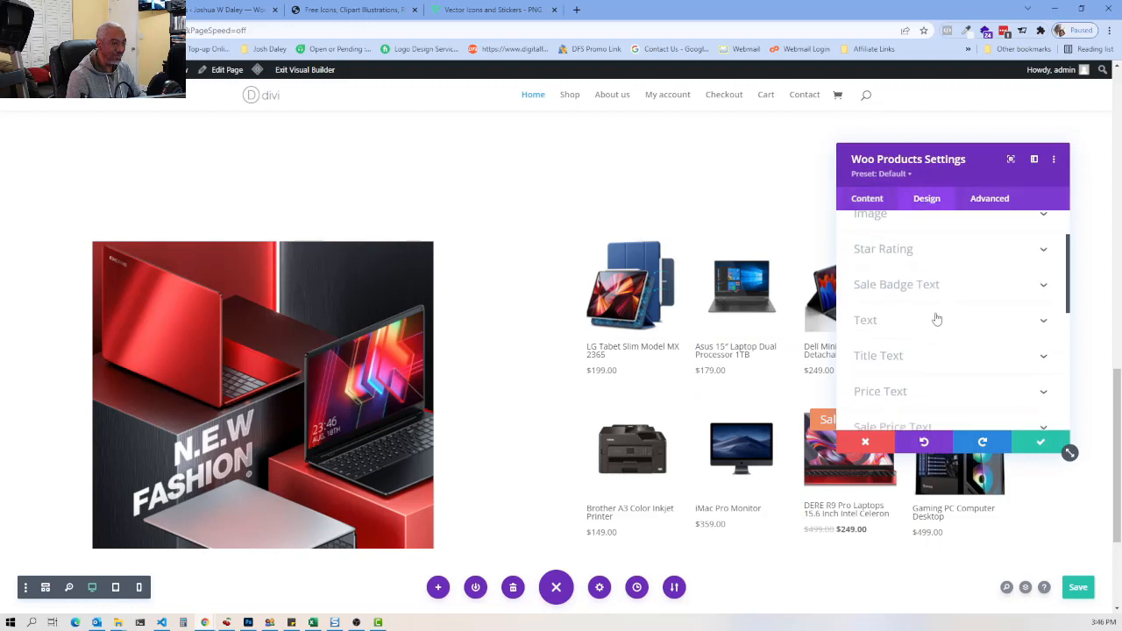
{"action": "left_click", "coordinate": [903, 316]}
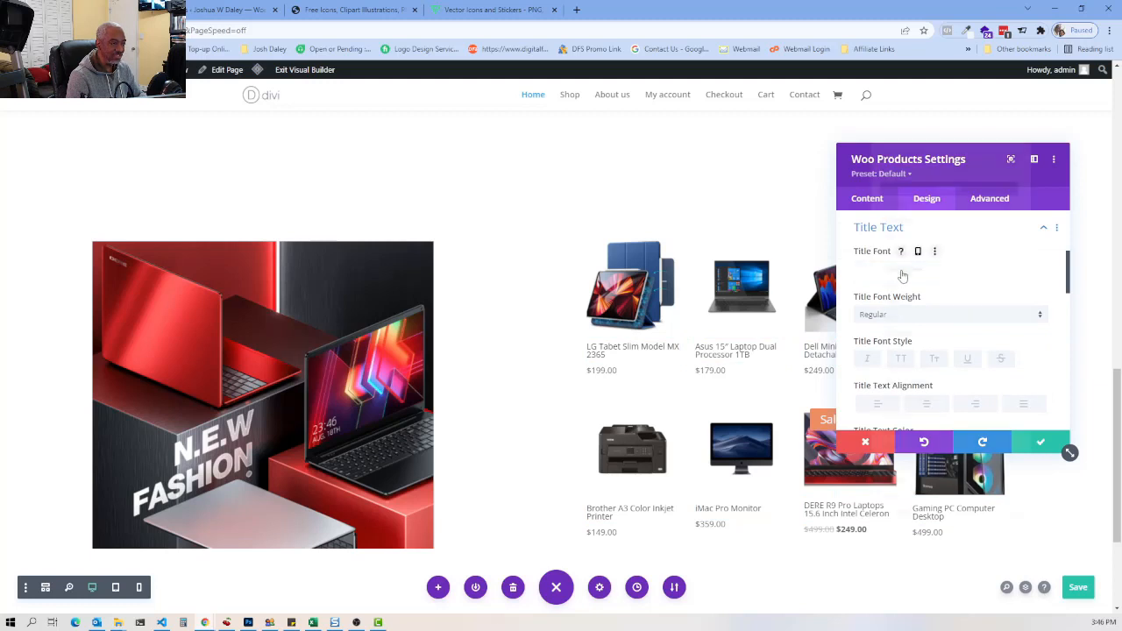
{"action": "left_click", "coordinate": [903, 270]}
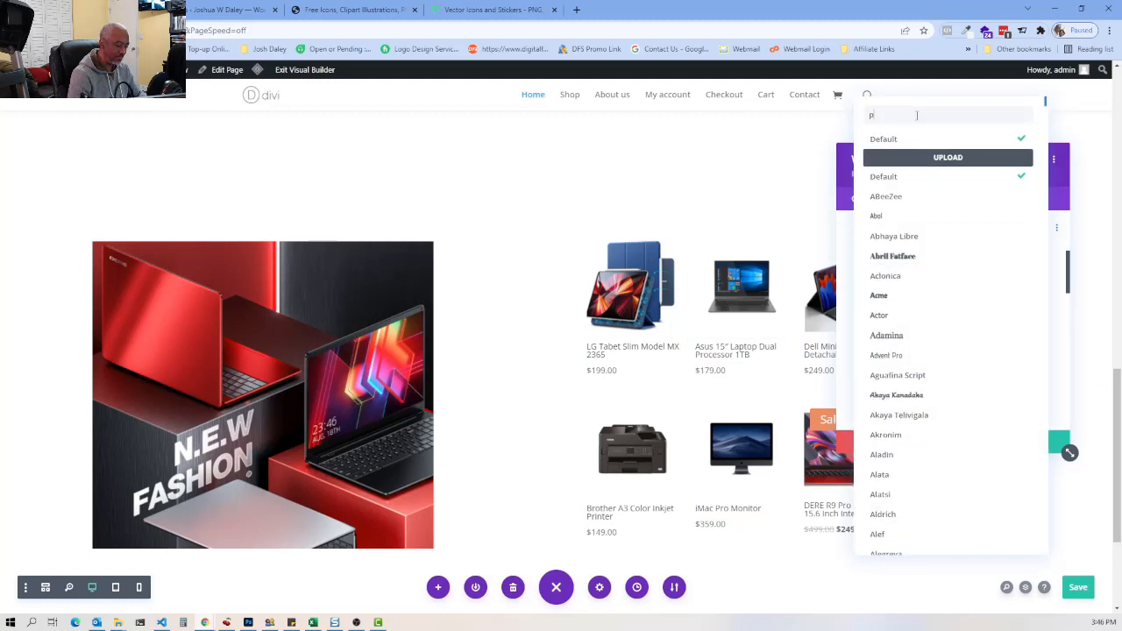
{"action": "type", "text": "pop"}
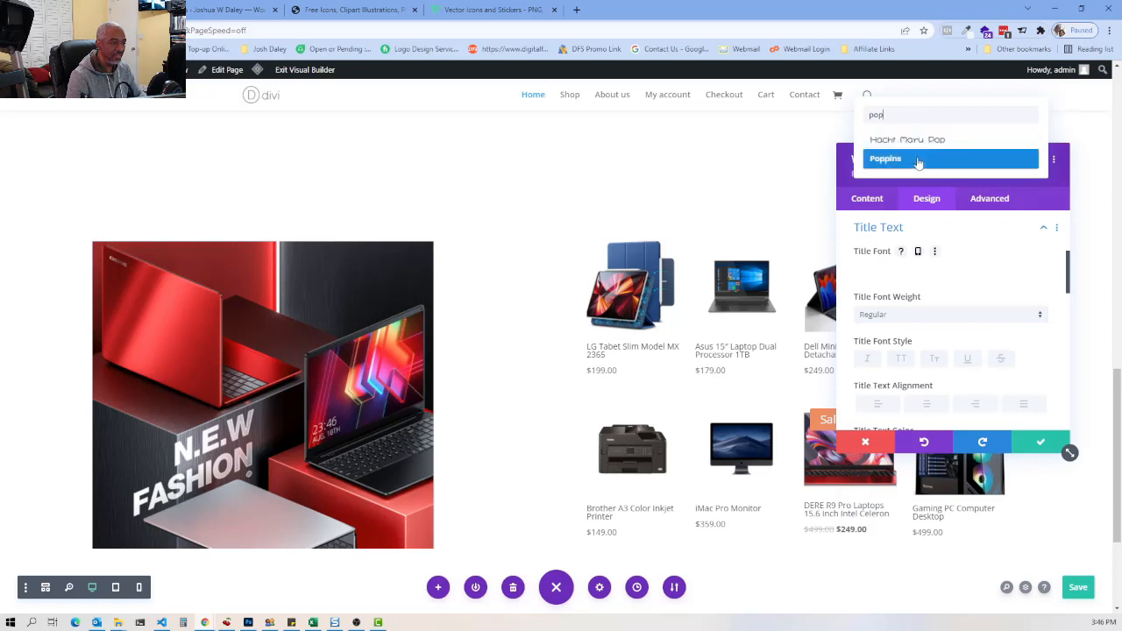
{"action": "left_click", "coordinate": [917, 159]}
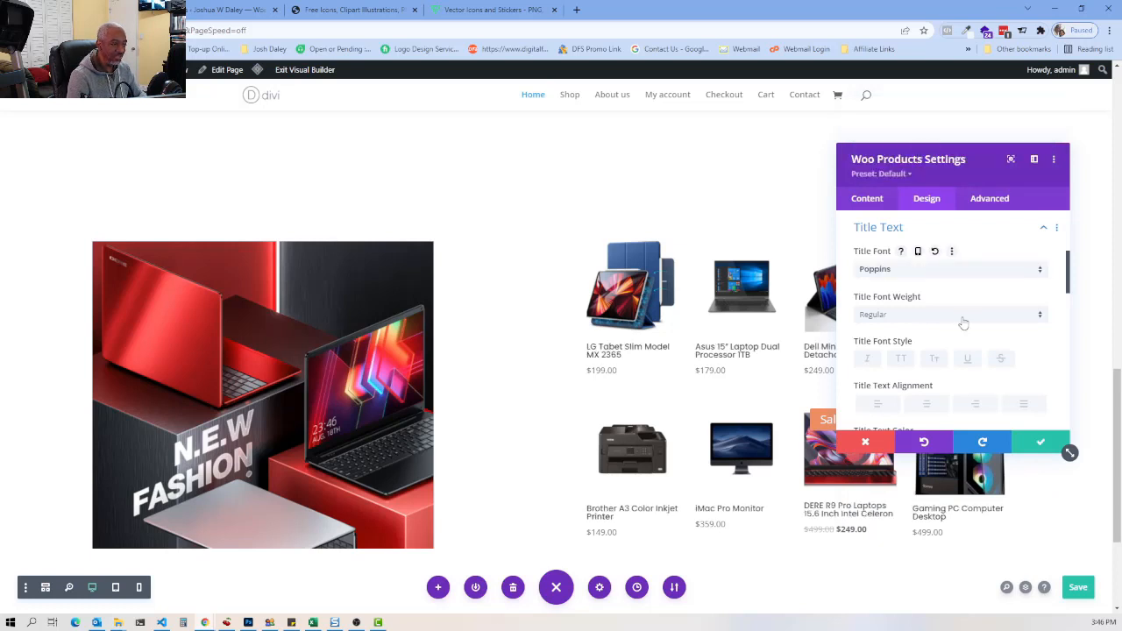
Set the product titles' letter spacing to 1px and line height to 1.3em
{"action": "scroll", "coordinate": [935, 360], "scroll_direction": "down", "scroll_amount": 4}
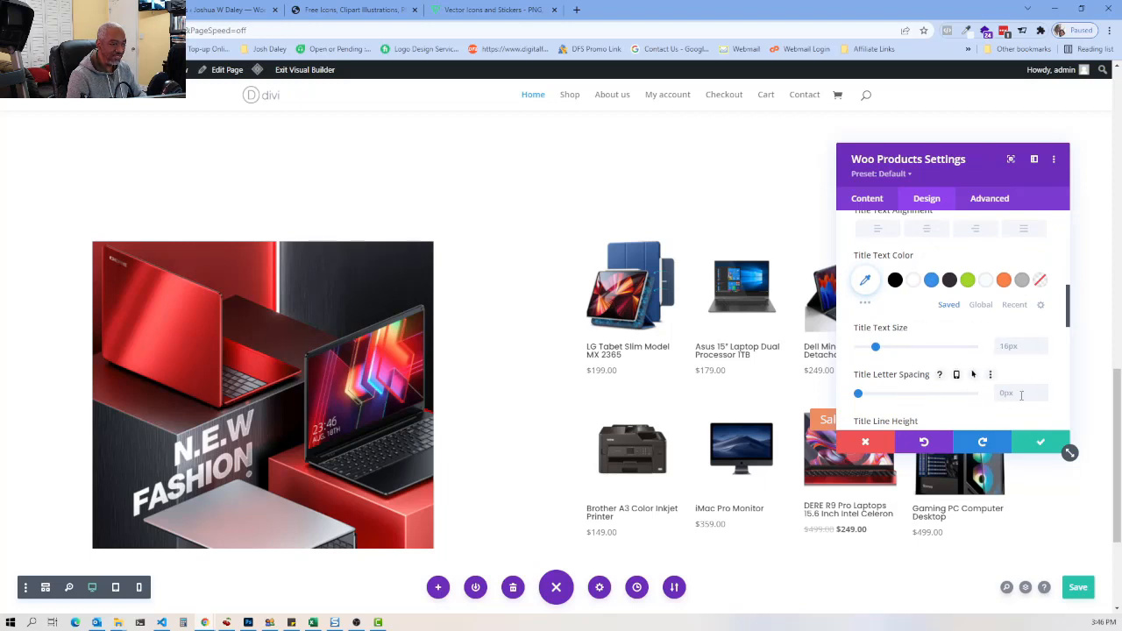
{"action": "left_click", "coordinate": [1044, 391]}
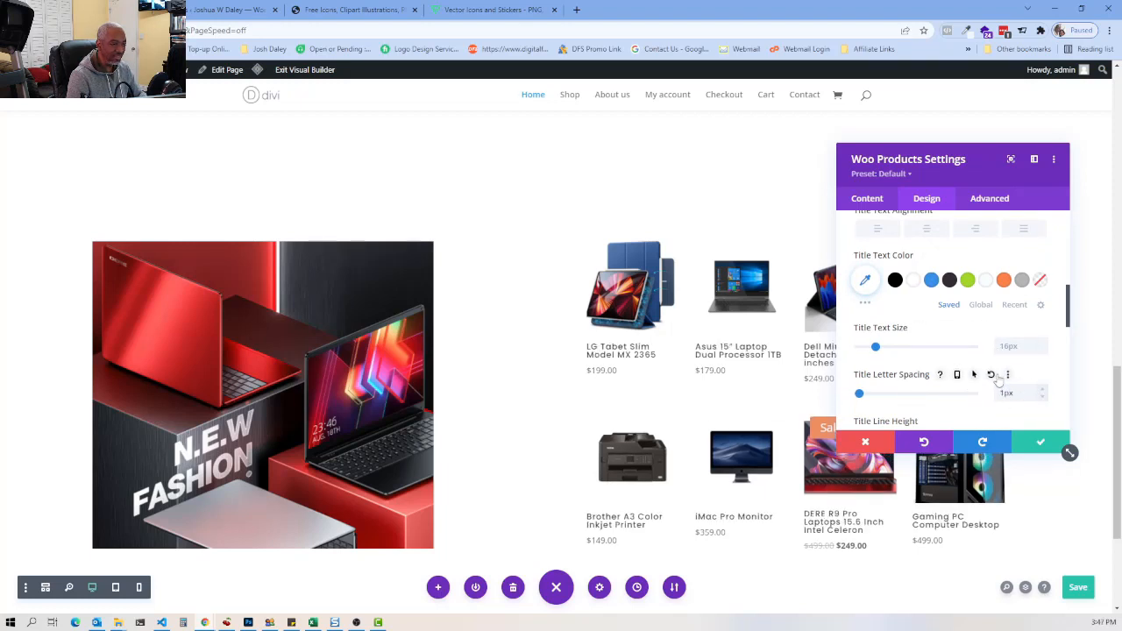
{"action": "scroll", "coordinate": [999, 378], "scroll_direction": "down", "scroll_amount": 2}
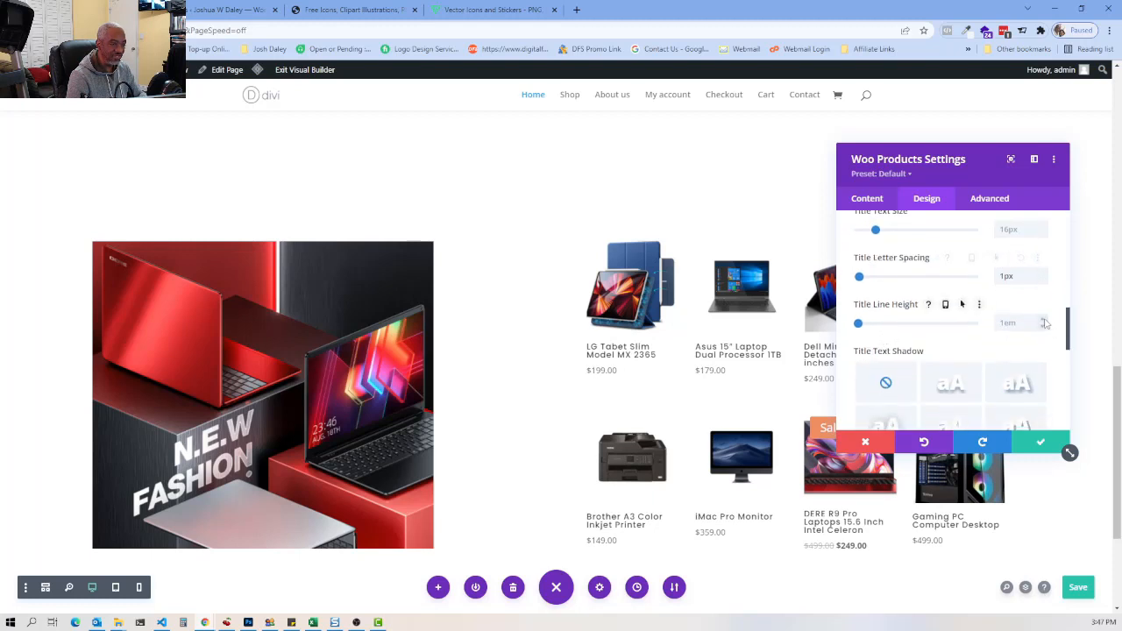
{"action": "left_click", "coordinate": [1045, 321]}
{"action": "left_click", "coordinate": [1044, 321]}
{"action": "left_click", "coordinate": [1044, 320]}
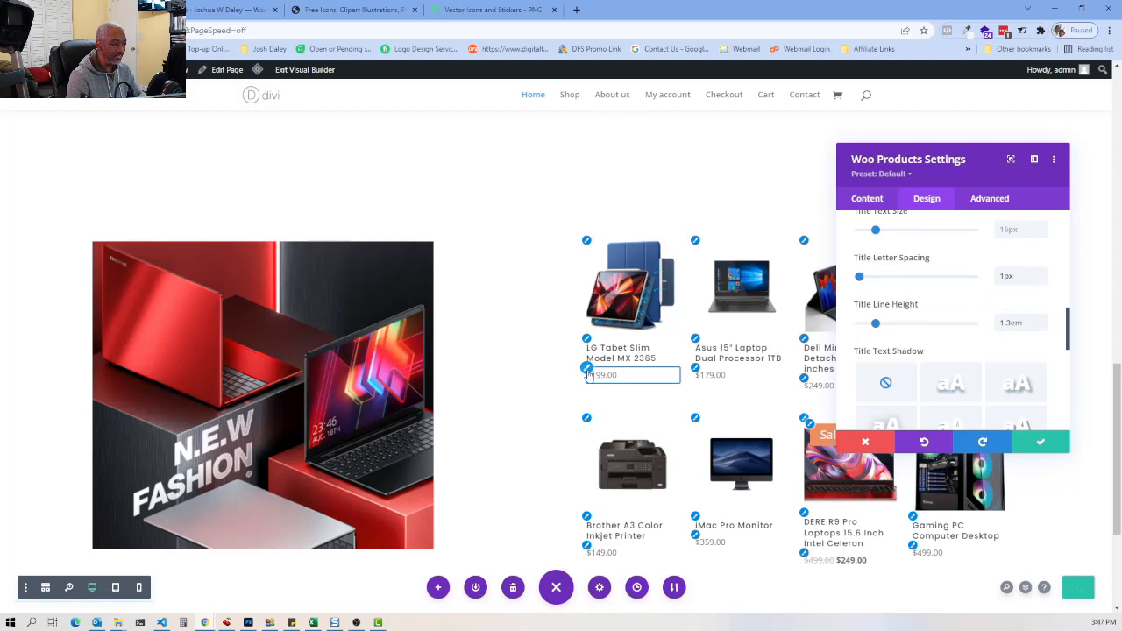
Set the product price text to the Poppins font with Bold weight
{"action": "left_click", "coordinate": [587, 371]}
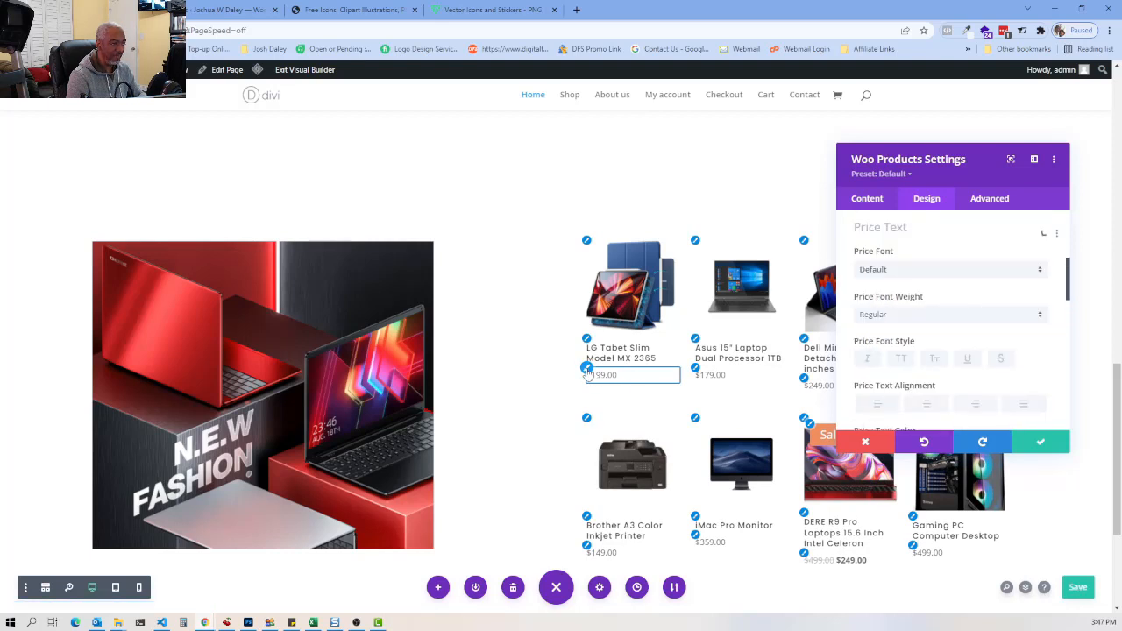
{"action": "left_click", "coordinate": [905, 271]}
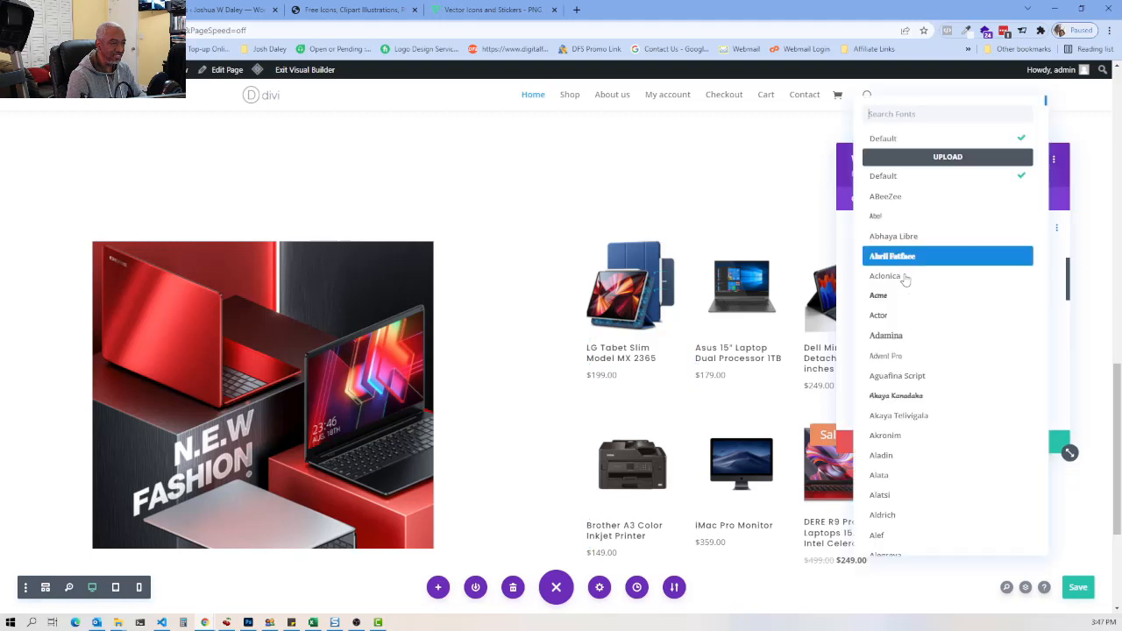
{"action": "left_click", "coordinate": [927, 113]}
{"action": "type", "text": "popp"}
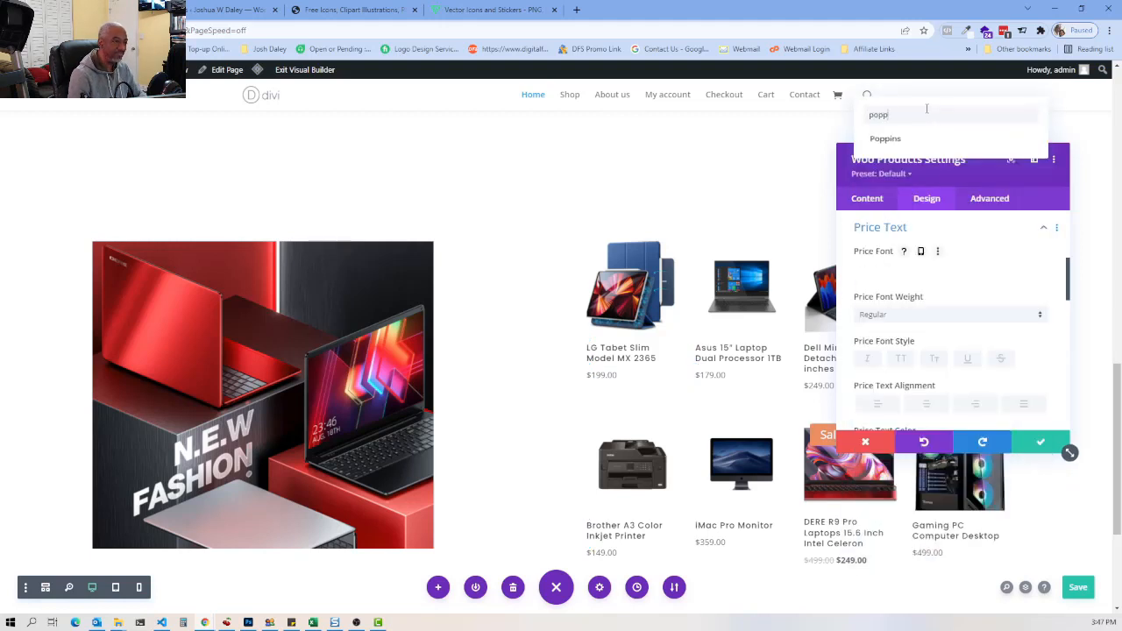
{"action": "left_click", "coordinate": [913, 138]}
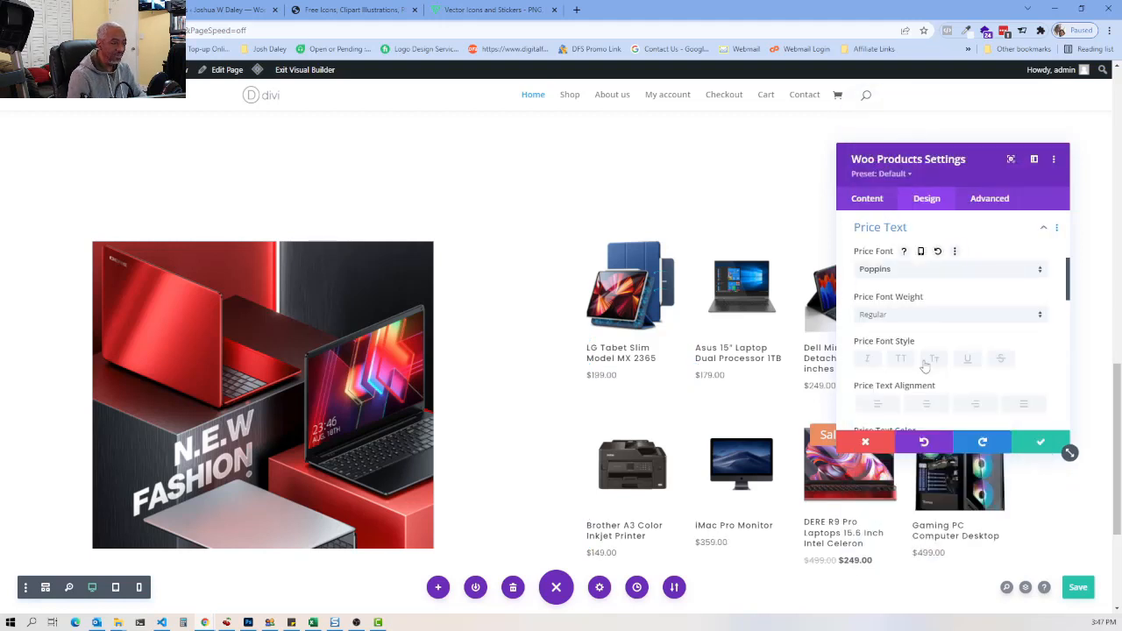
{"action": "left_click", "coordinate": [925, 320]}
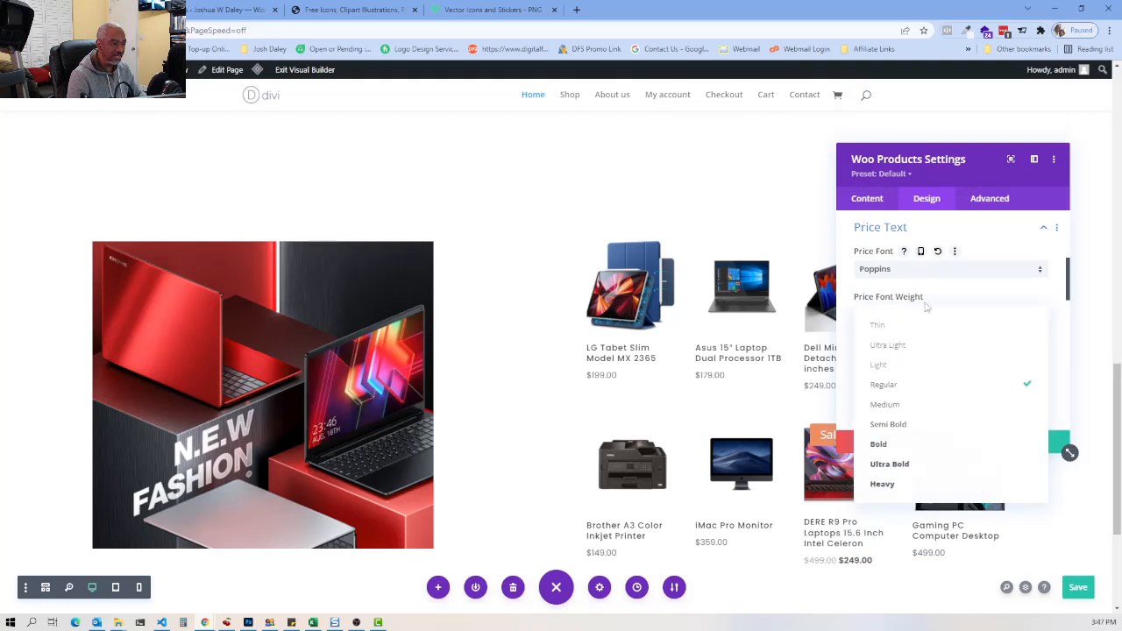
{"action": "left_click", "coordinate": [935, 444]}
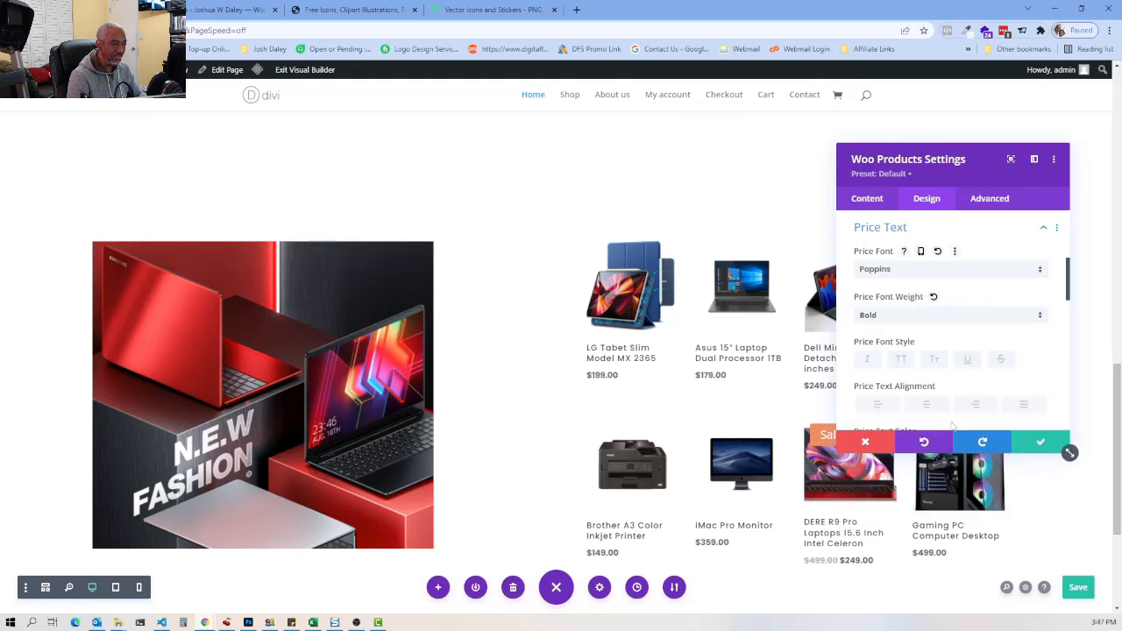
Set the price text size to 18px and its letter spacing to 1px, and save the module settings
{"action": "scroll", "coordinate": [930, 351], "scroll_direction": "down", "scroll_amount": 4}
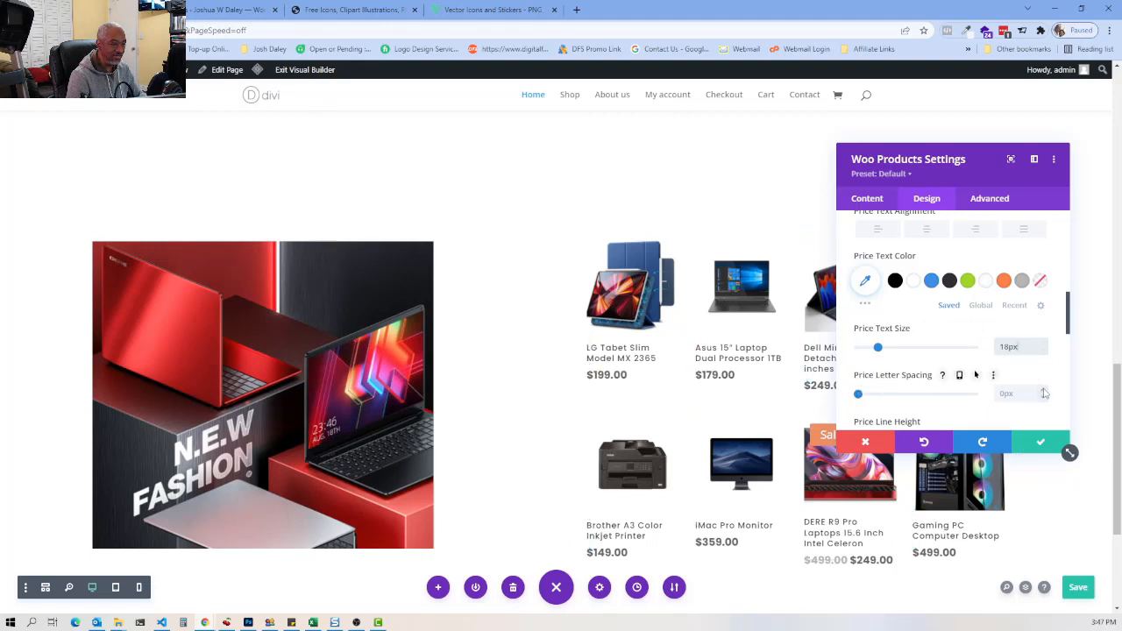
{"action": "left_click", "coordinate": [1044, 392]}
{"action": "scroll", "coordinate": [1043, 394], "scroll_direction": "down", "scroll_amount": 1}
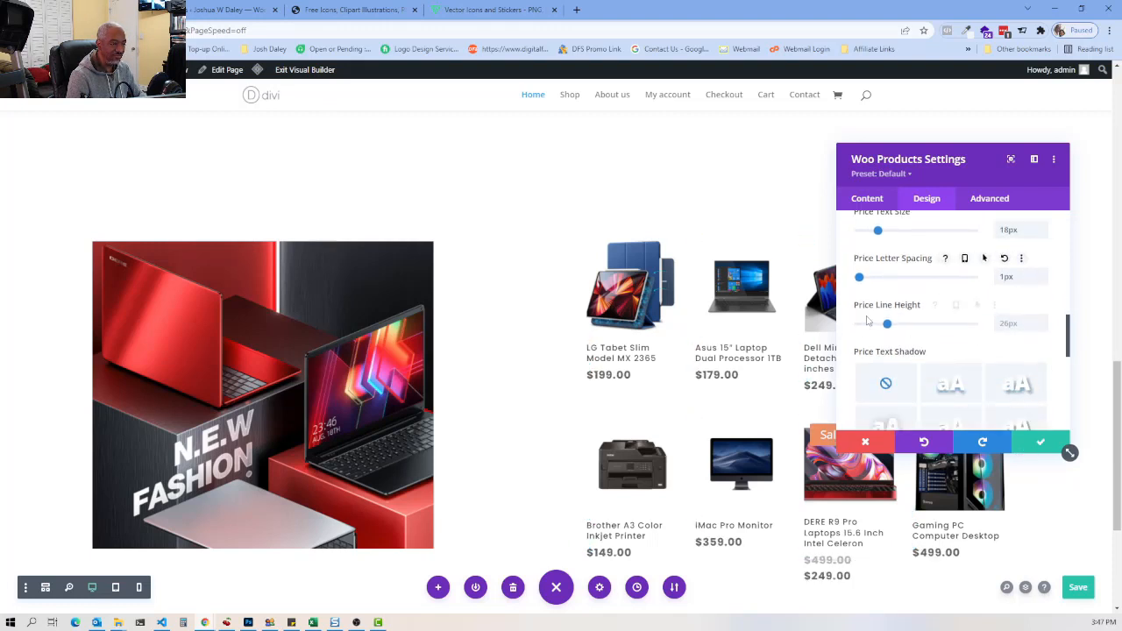
{"action": "left_click", "coordinate": [1041, 443]}
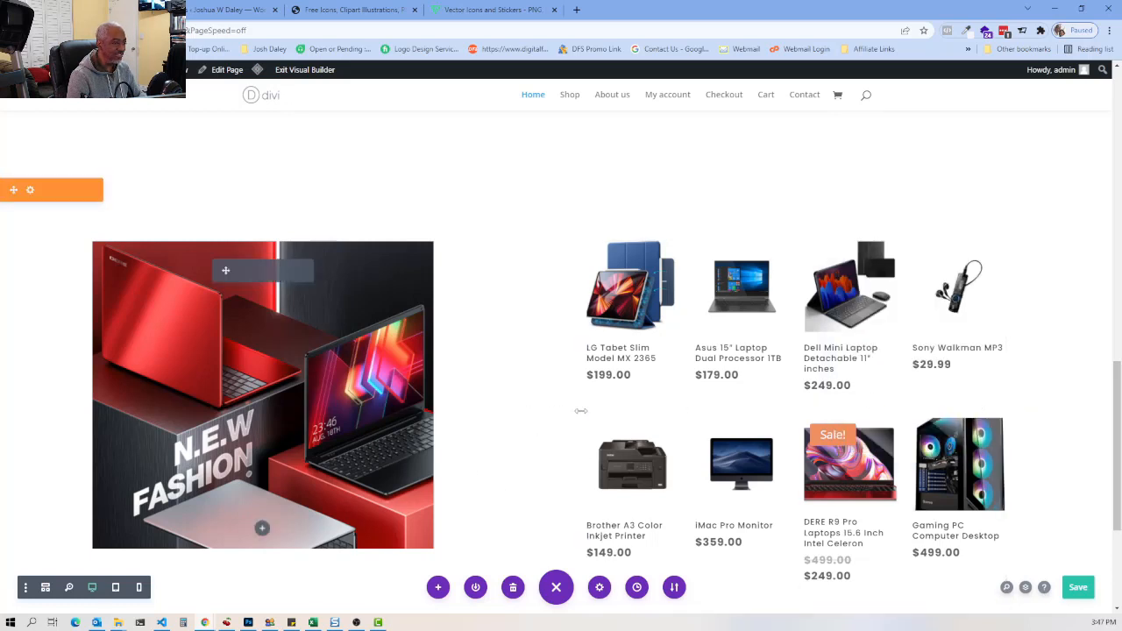
Duplicate the black Featured Headphones heading section above the headphones grid
{"action": "left_click_drag", "start_coordinate": [455, 339], "coordinate": [470, 357]}
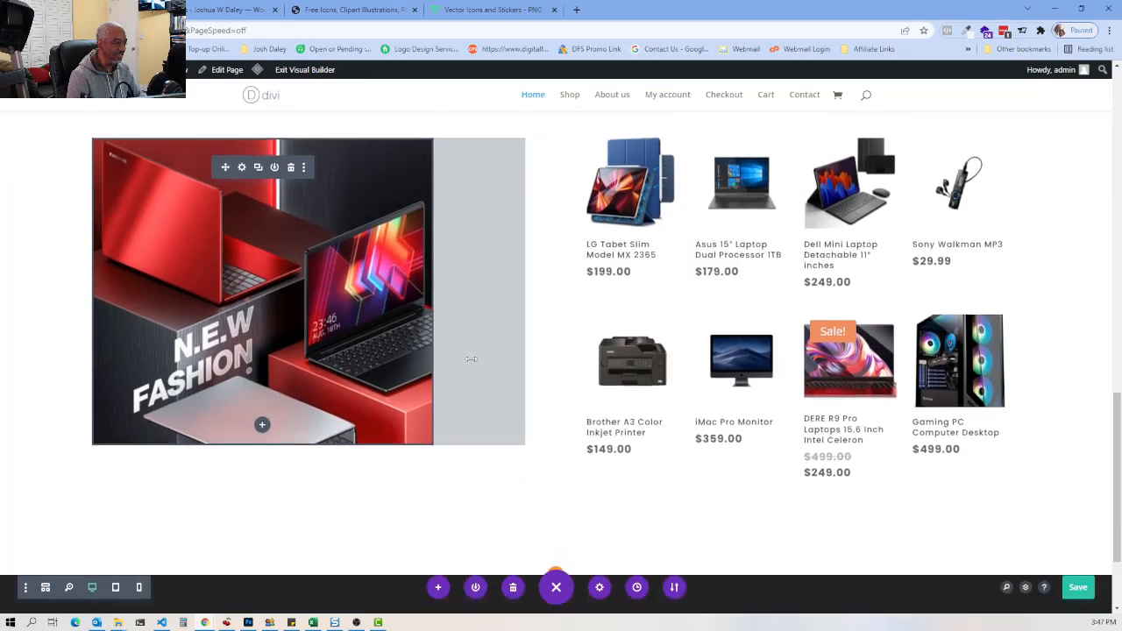
{"action": "scroll", "coordinate": [470, 358], "scroll_direction": "up", "scroll_amount": 5}
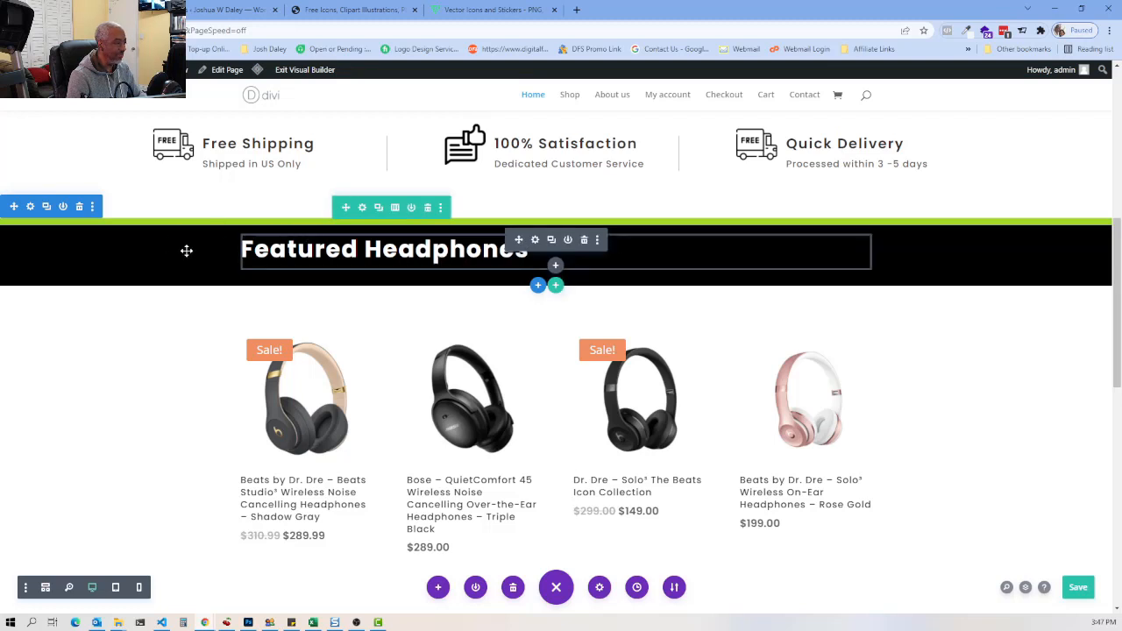
{"action": "left_click", "coordinate": [47, 207]}
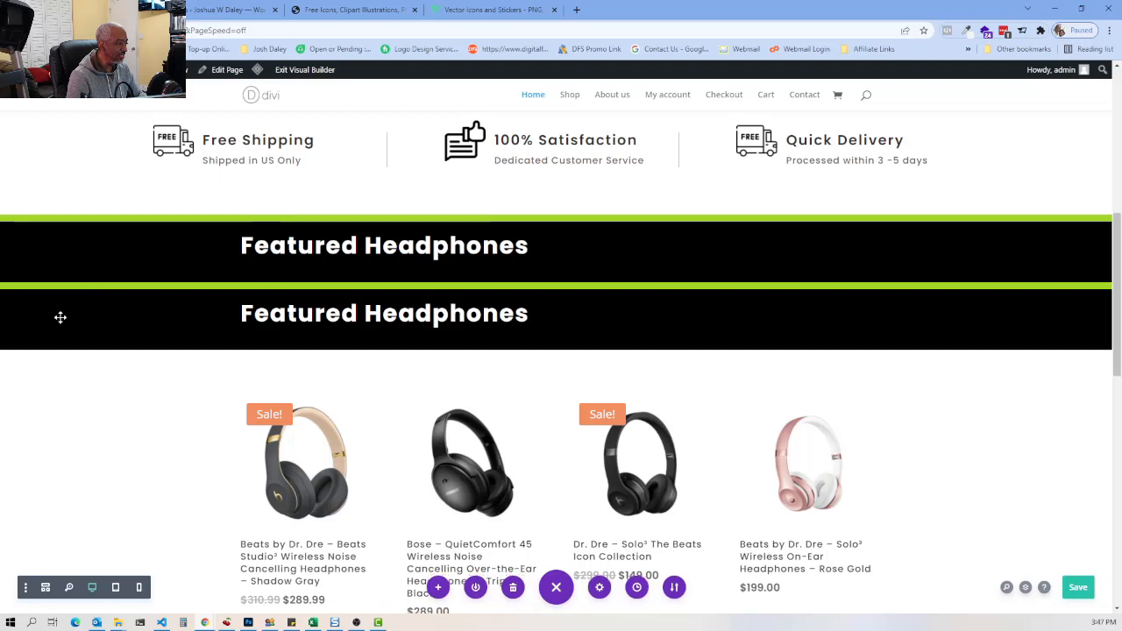
{"action": "scroll", "coordinate": [52, 307], "scroll_direction": "down", "scroll_amount": 2}
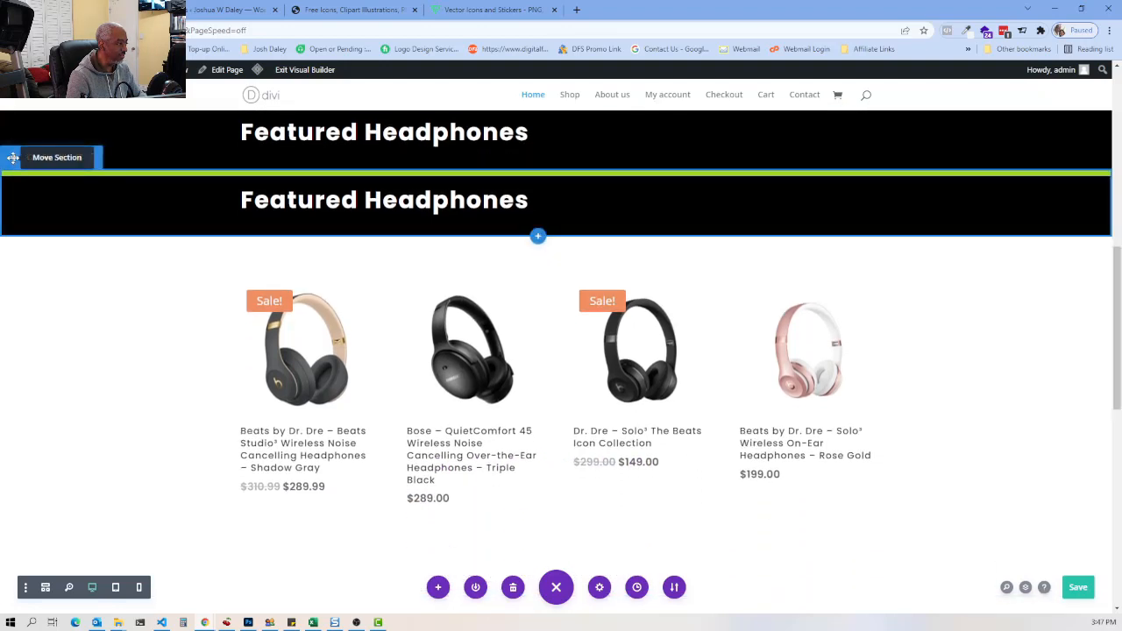
Move the duplicated Featured Headphones heading section below the headphones grid, directly above the computer products section
{"action": "left_click_drag", "start_coordinate": [14, 157], "coordinate": [83, 514]}
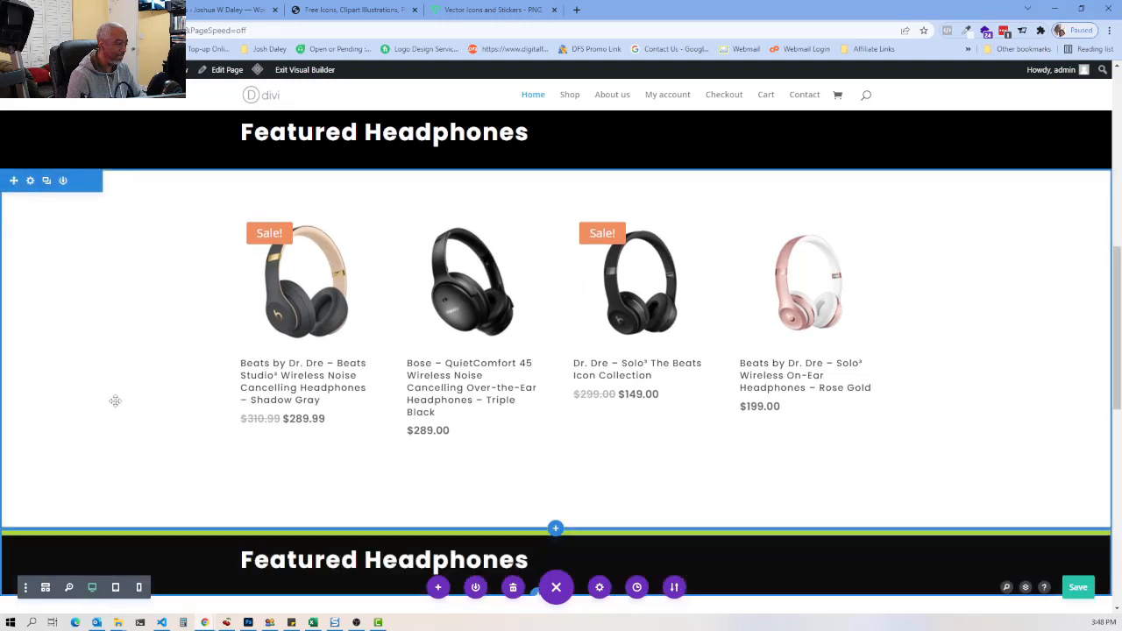
{"action": "scroll", "coordinate": [115, 401], "scroll_direction": "down", "scroll_amount": 3}
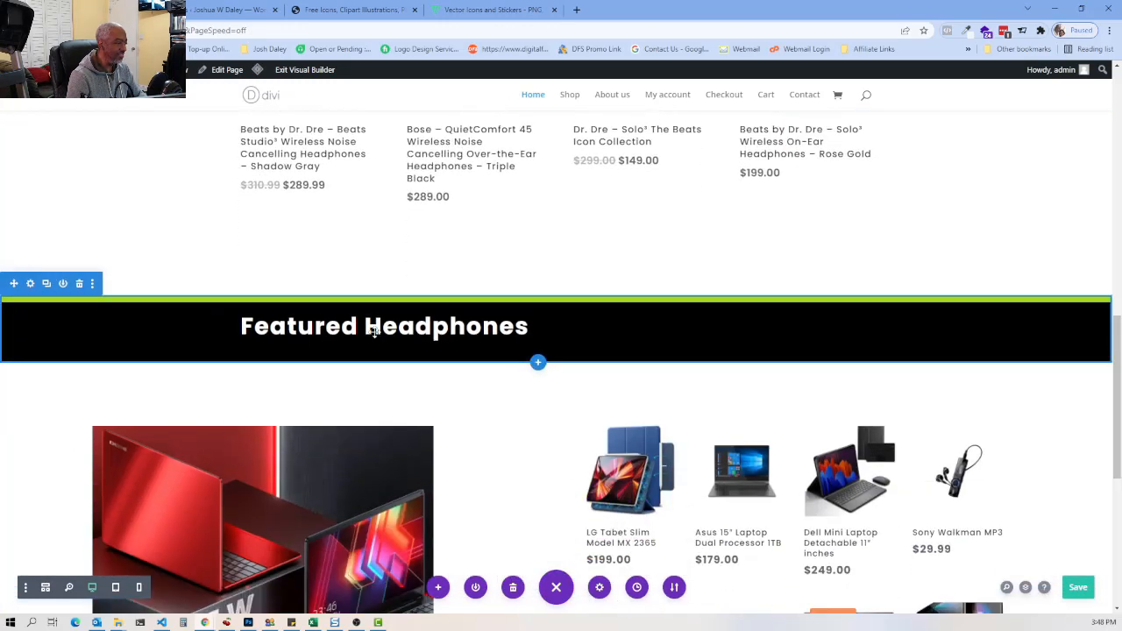
Change the duplicated section's heading text to "Computers, Laptops & Accessories" and save the page
{"action": "mouse_move", "coordinate": [544, 325]}
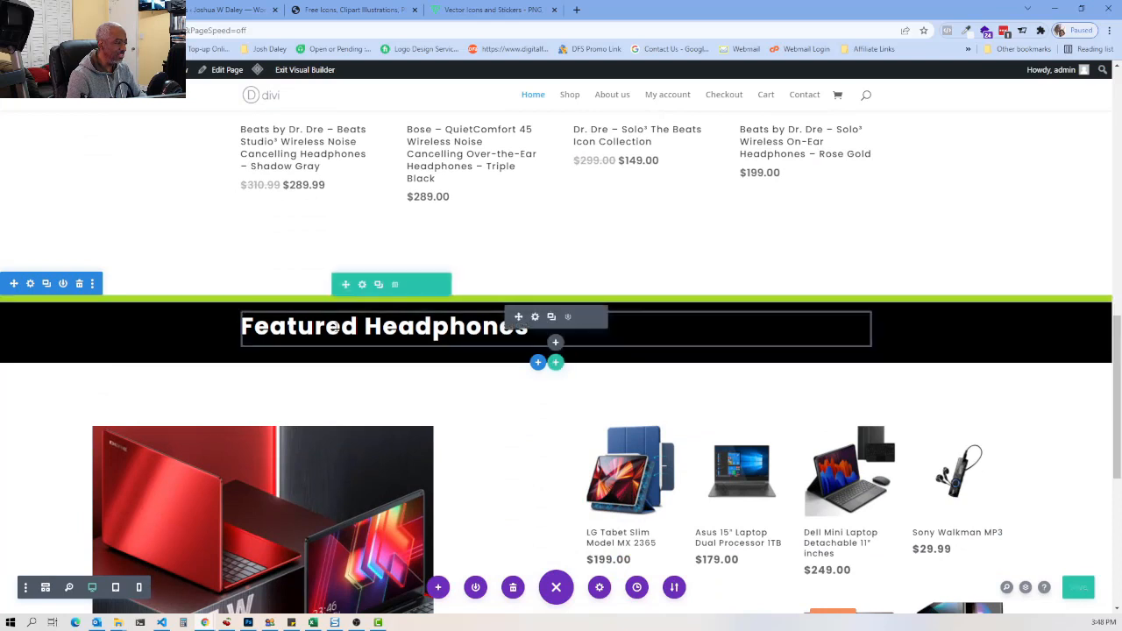
{"action": "left_click", "coordinate": [536, 317]}
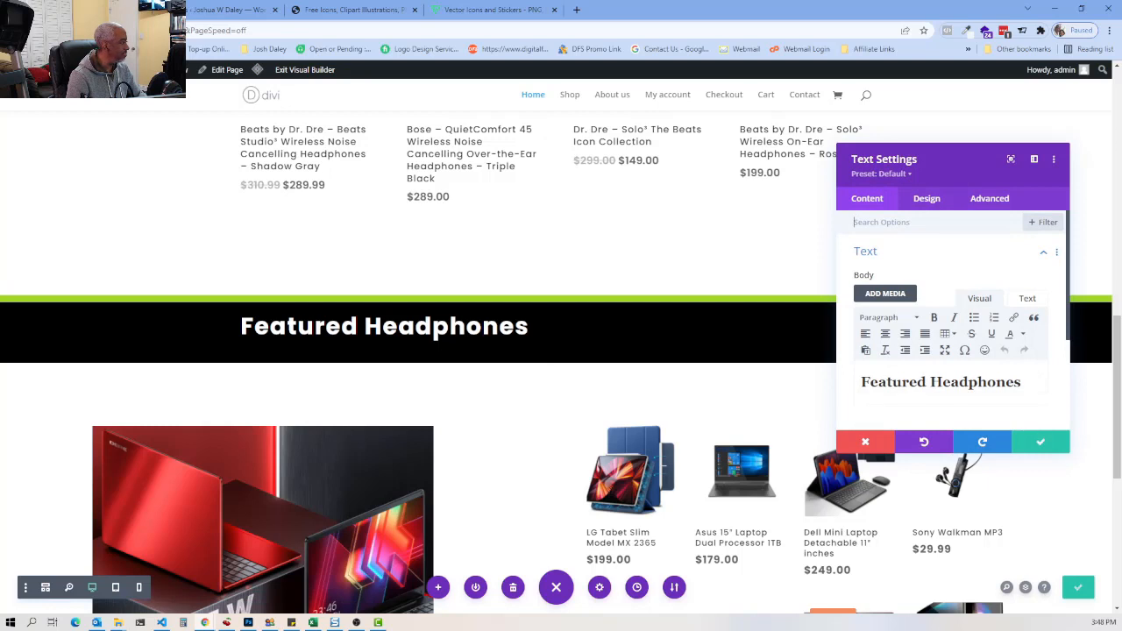
{"action": "triple_click", "coordinate": [918, 383]}
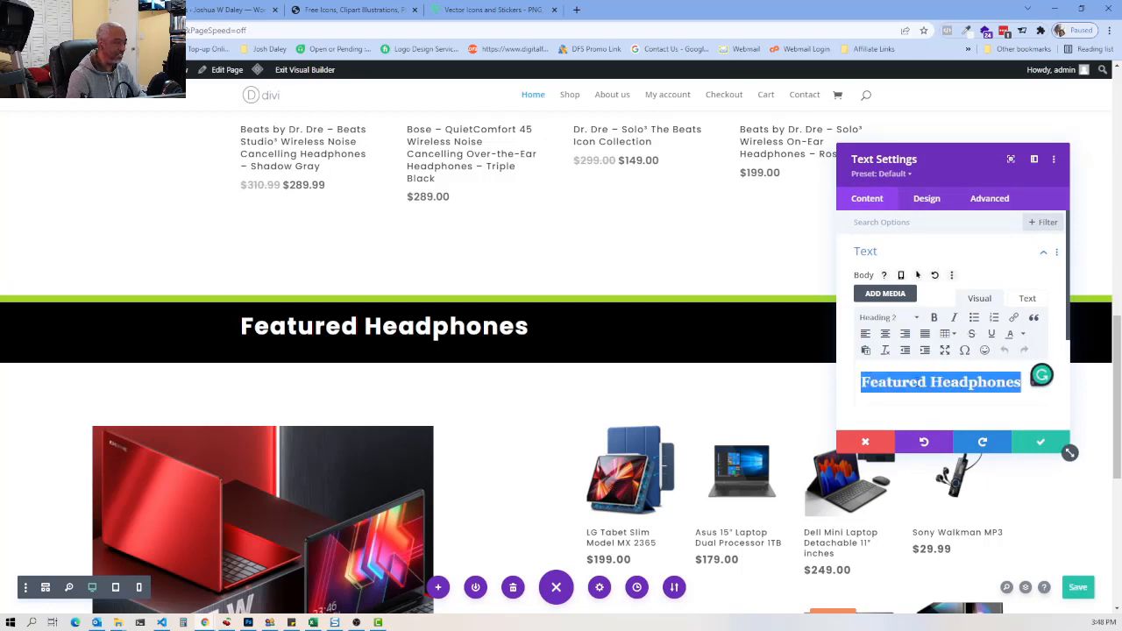
{"action": "type", "text": "Compu"}
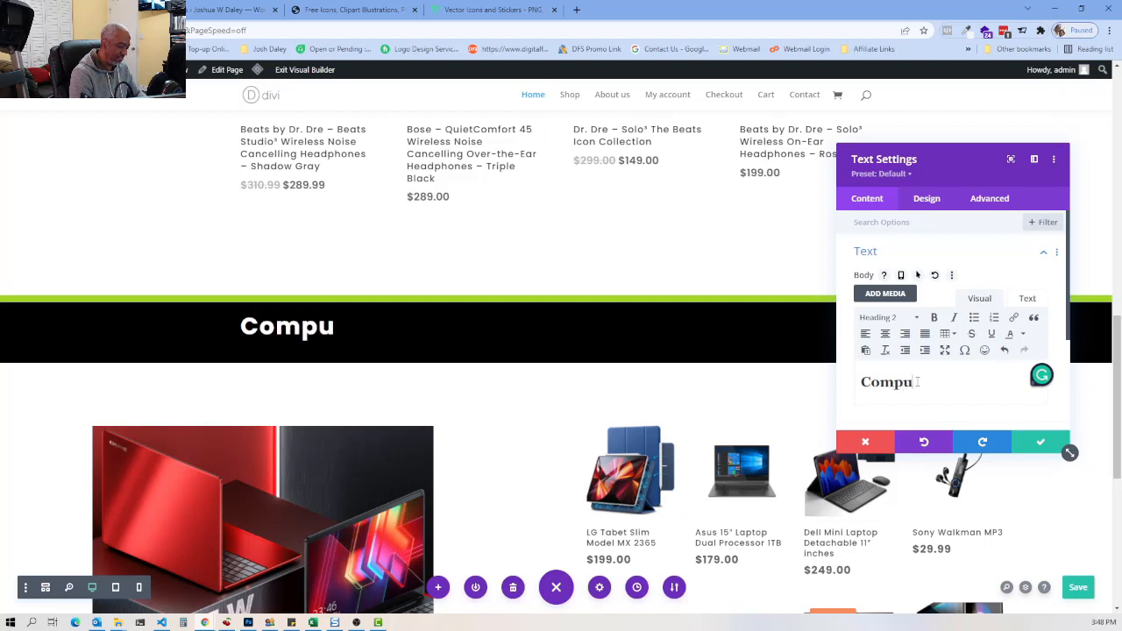
{"action": "type", "text": "tere"}
{"action": "key", "text": "BackSpace"}
{"action": "type", "text": "s"}
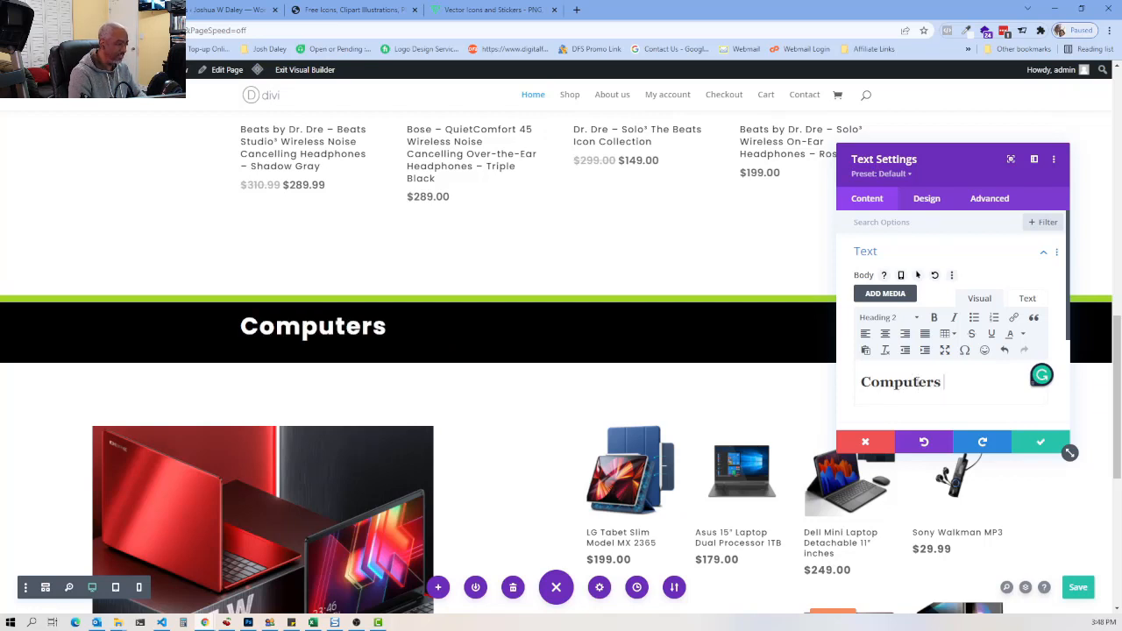
{"action": "type", "text": ", Lapt"}
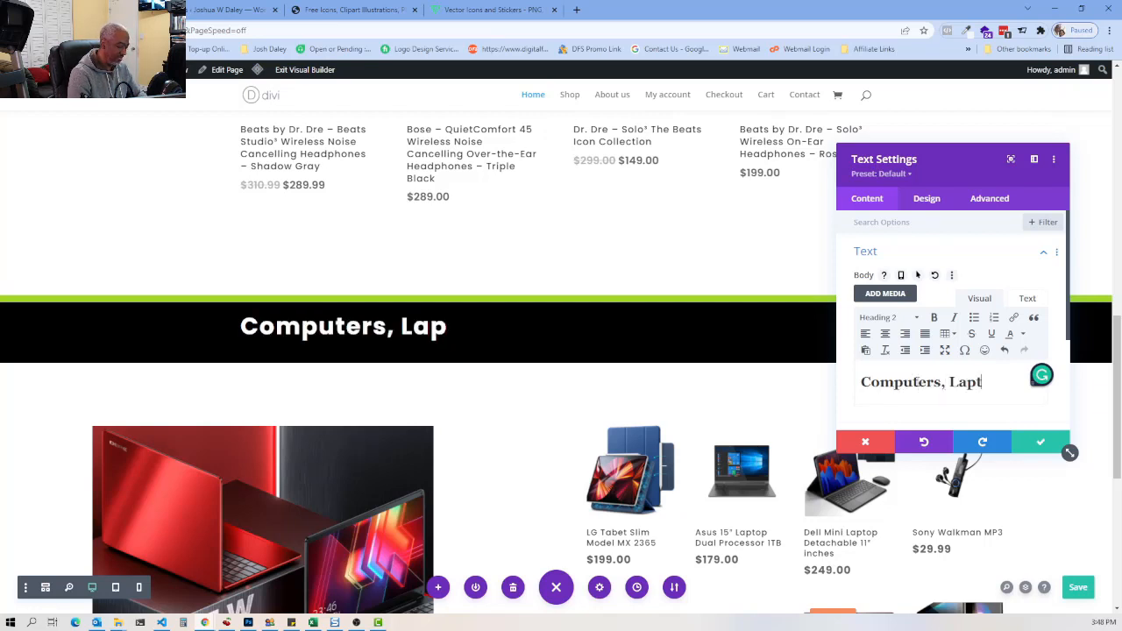
{"action": "type", "text": "ops &"}
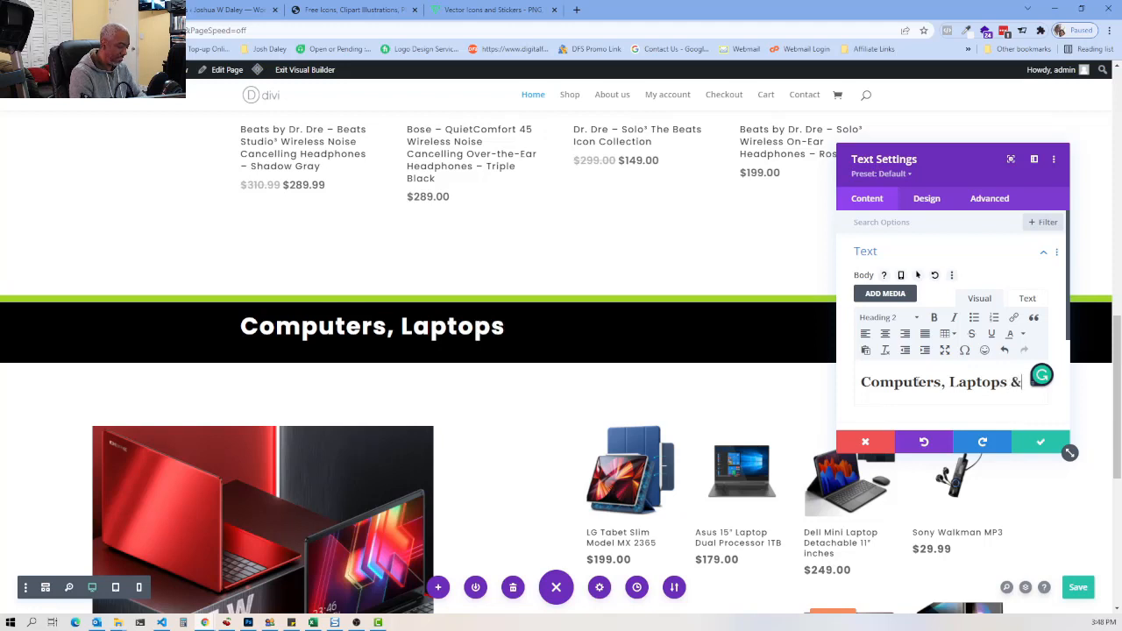
{"action": "type", "text": " Access"}
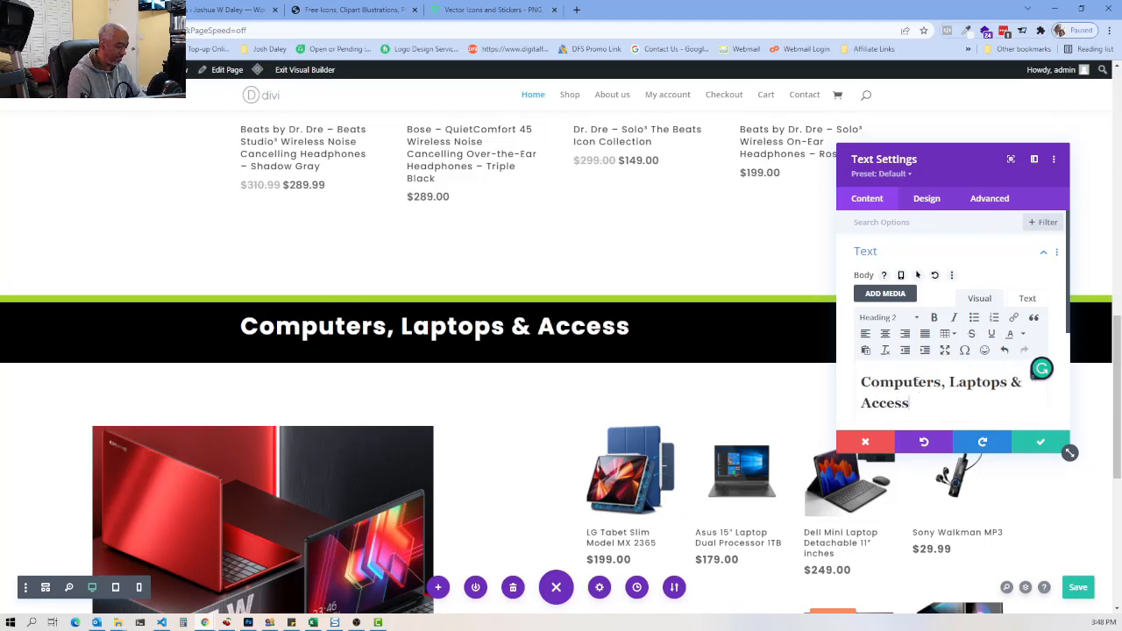
{"action": "type", "text": "ories"}
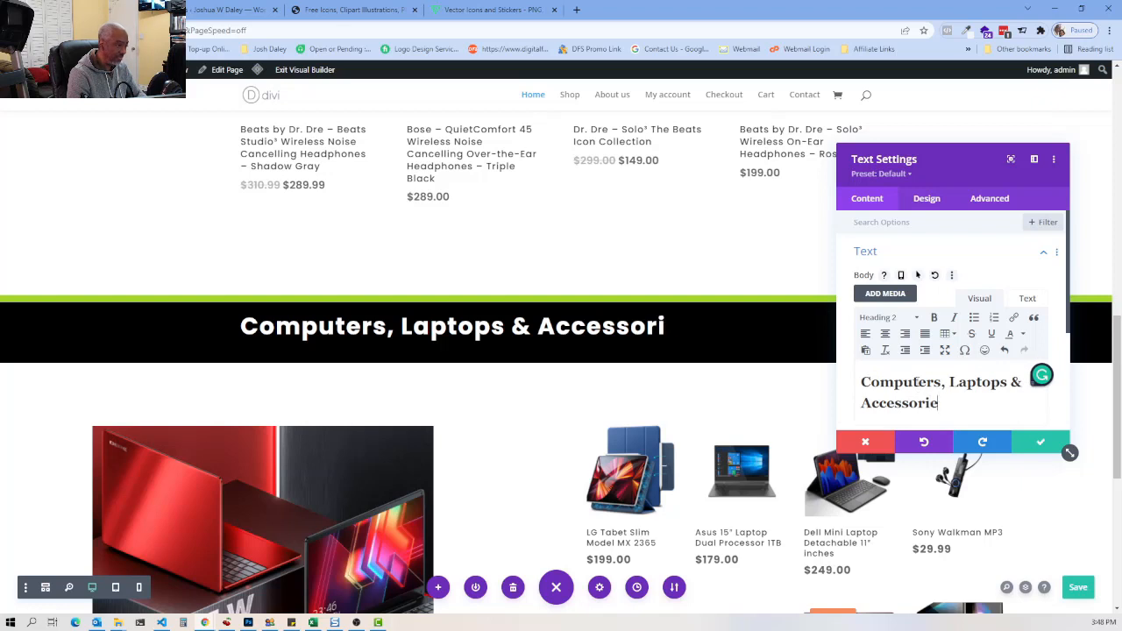
{"action": "left_click", "coordinate": [1043, 443]}
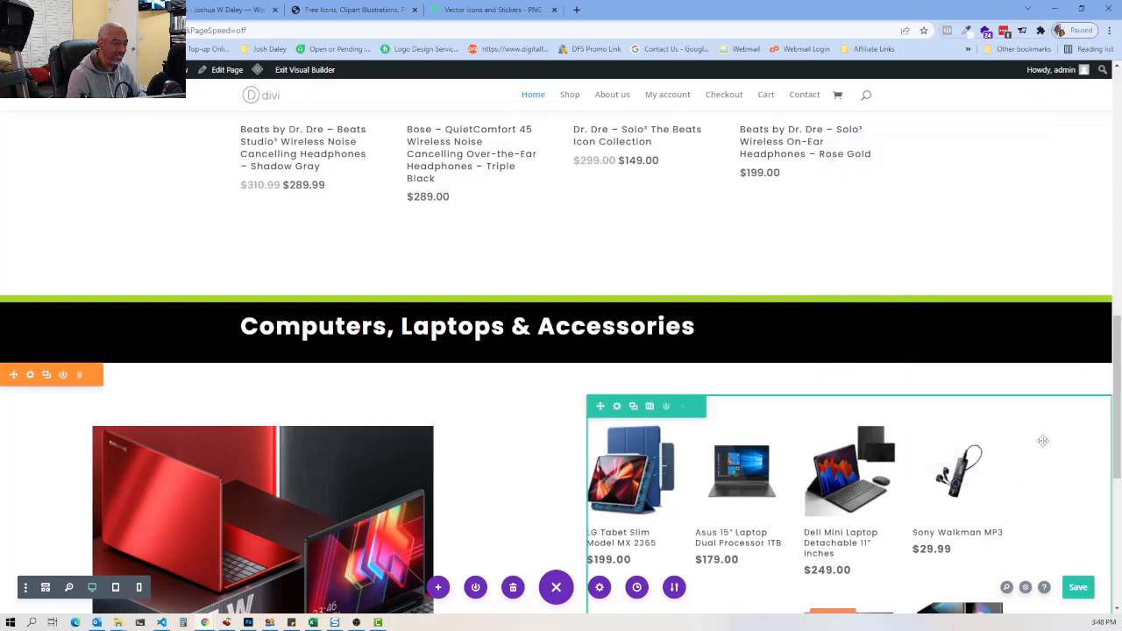
{"action": "left_click", "coordinate": [1079, 589]}
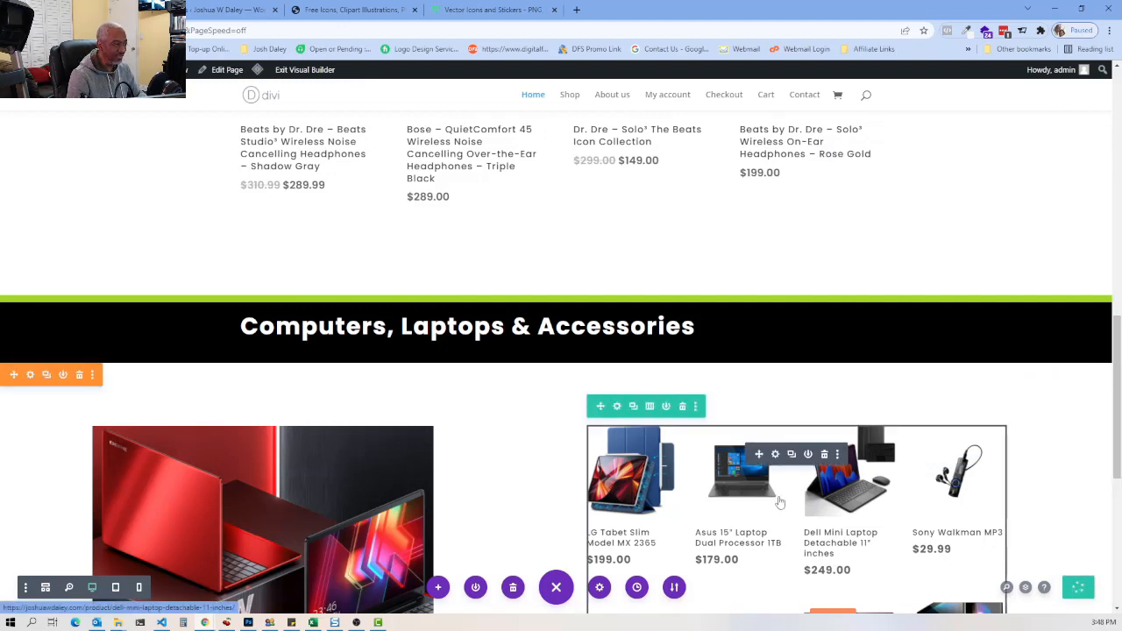
Set the top margin of the Computers, Laptops & Accessories heading section to -100px and save the section settings
{"action": "scroll", "coordinate": [483, 434], "scroll_direction": "up", "scroll_amount": 4}
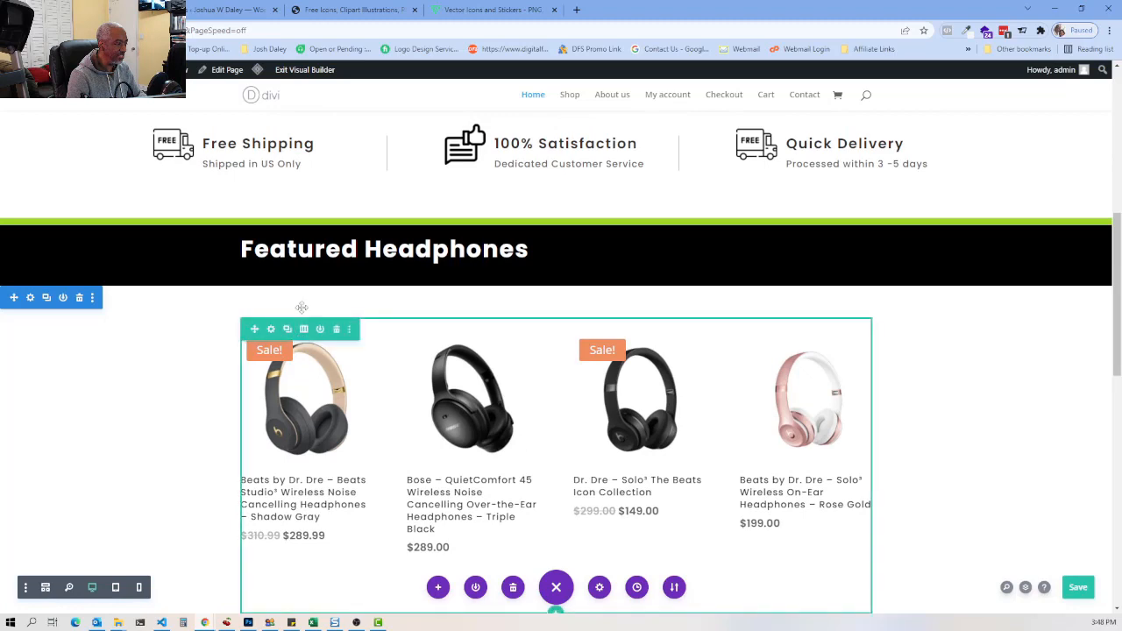
{"action": "scroll", "coordinate": [301, 312], "scroll_direction": "down", "scroll_amount": 3}
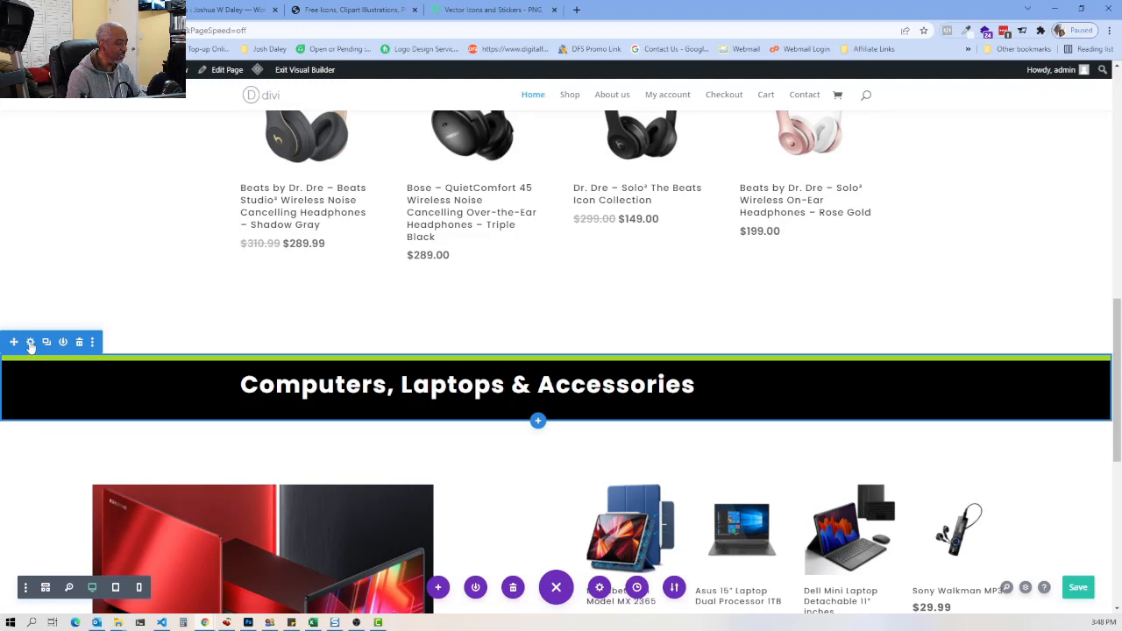
{"action": "left_click", "coordinate": [30, 342]}
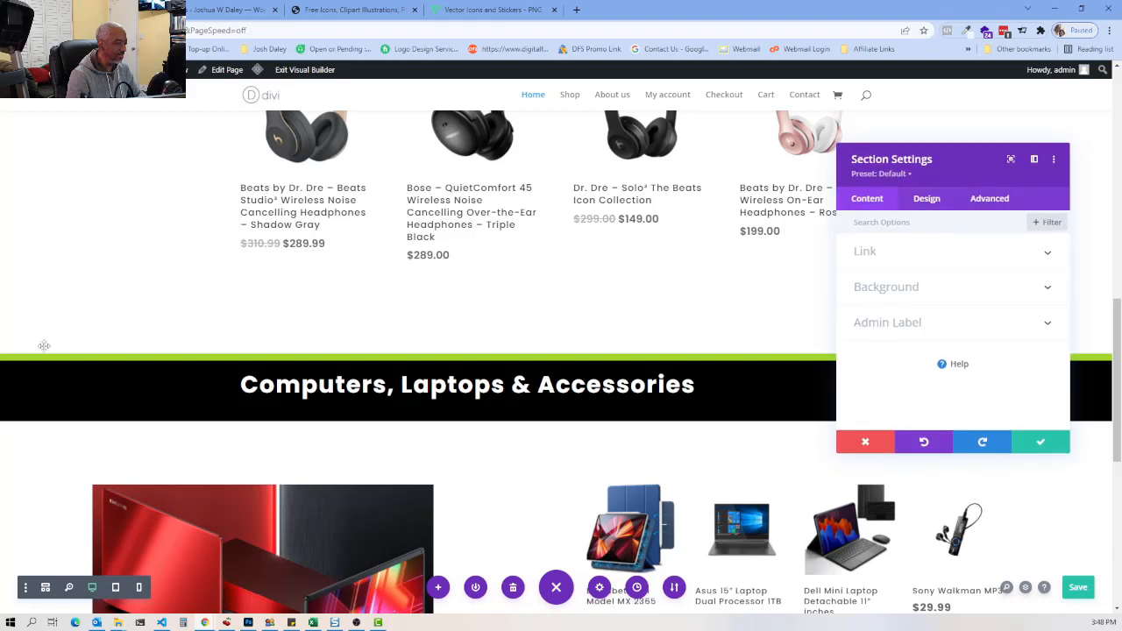
{"action": "left_click", "coordinate": [931, 200]}
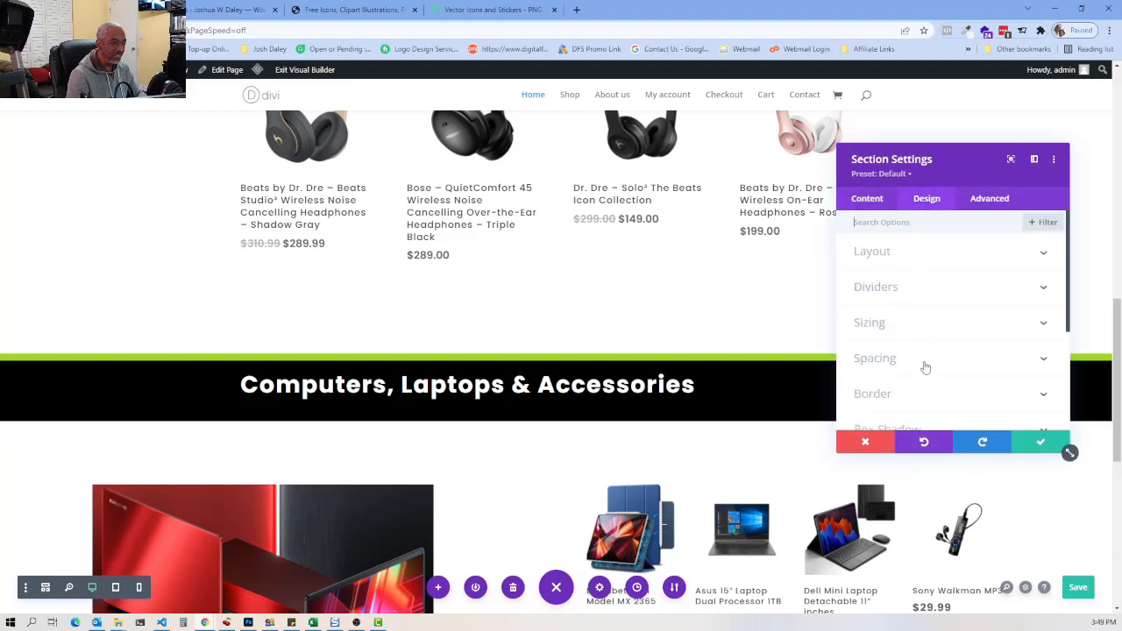
{"action": "left_click", "coordinate": [956, 359]}
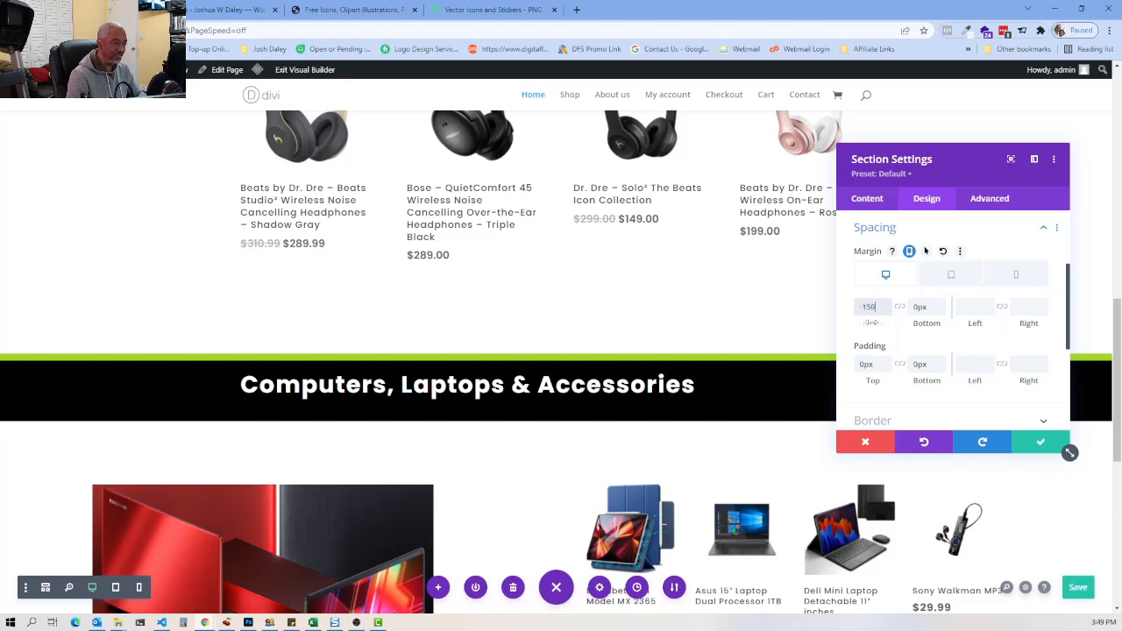
{"action": "type", "text": "px"}
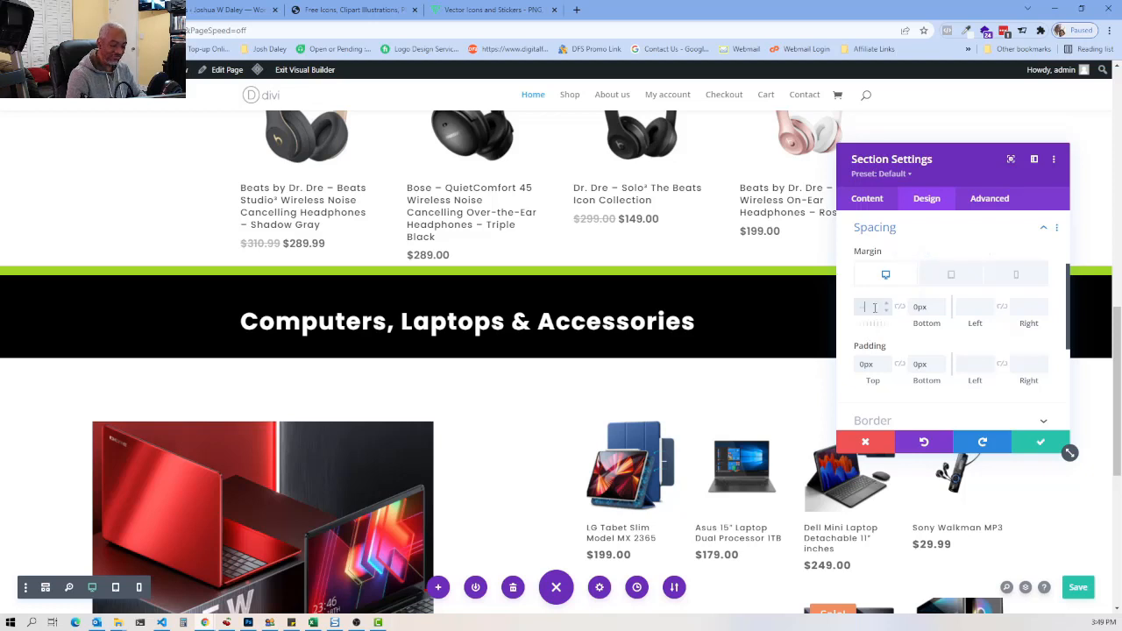
{"action": "key", "text": "BackSpace"}
{"action": "key", "text": "BackSpace"}
{"action": "key", "text": "BackSpace"}
{"action": "key", "text": "BackSpace"}
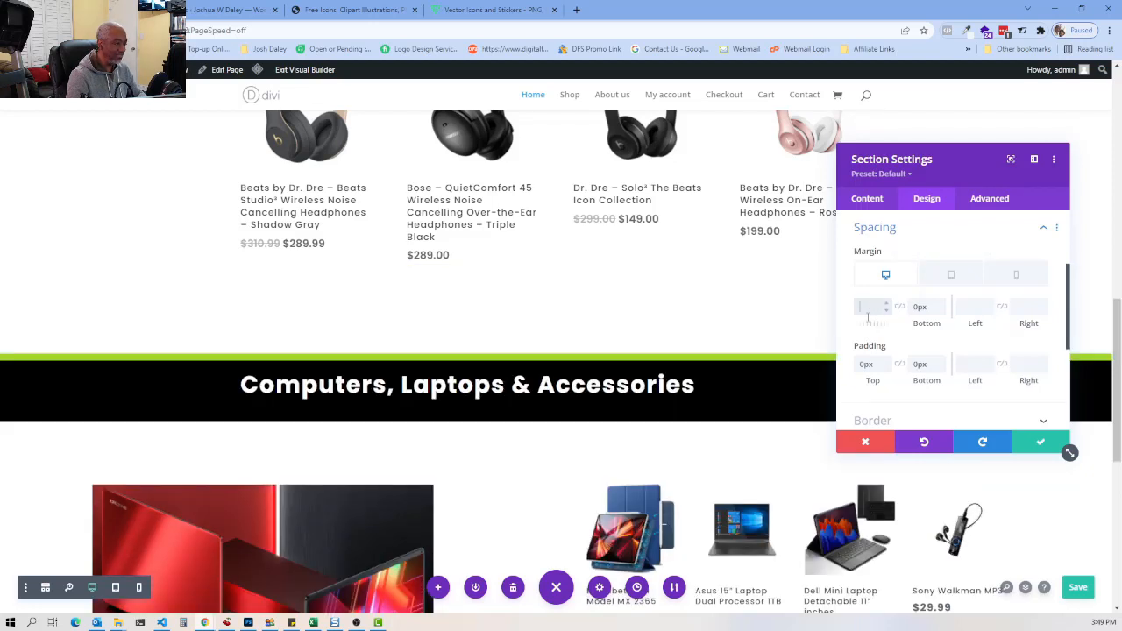
{"action": "type", "text": "100"}
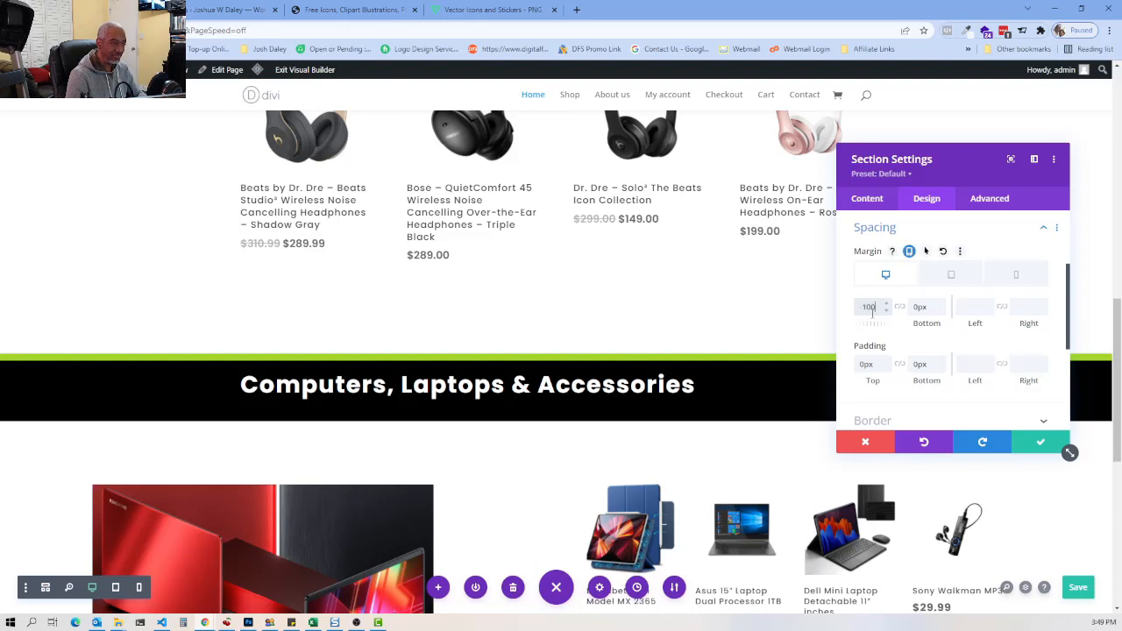
{"action": "left_click", "coordinate": [1040, 446]}
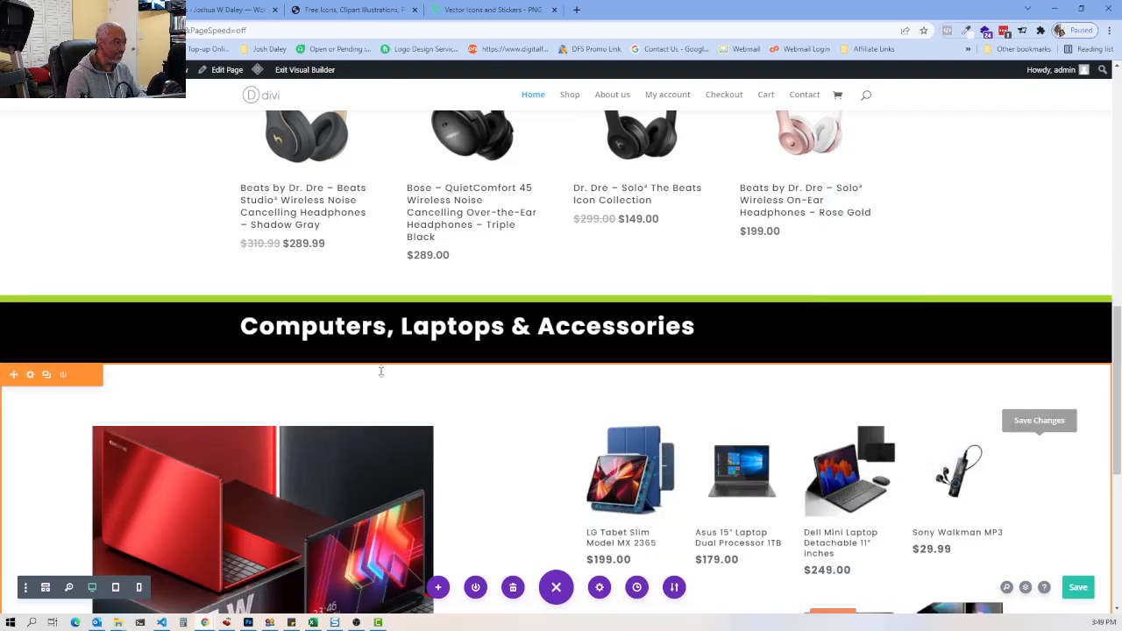
Review the spacing around the Computers, Laptops & Accessories heading between the headphones grid and the computer products
{"action": "scroll", "coordinate": [380, 371], "scroll_direction": "up", "scroll_amount": 2}
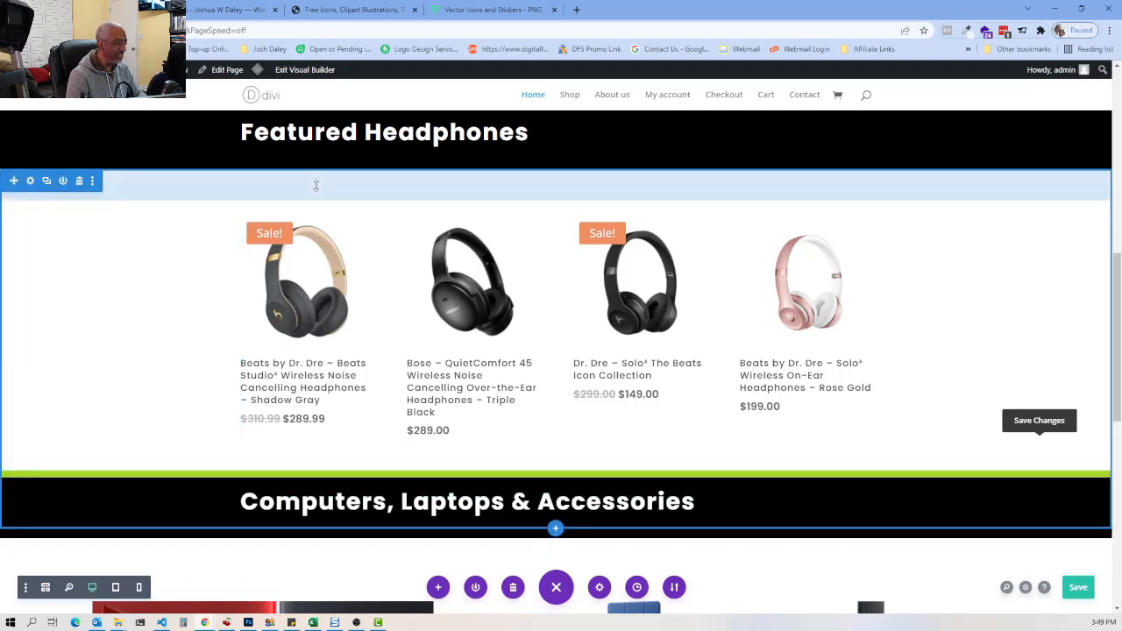
{"action": "scroll", "coordinate": [225, 456], "scroll_direction": "down", "scroll_amount": 3}
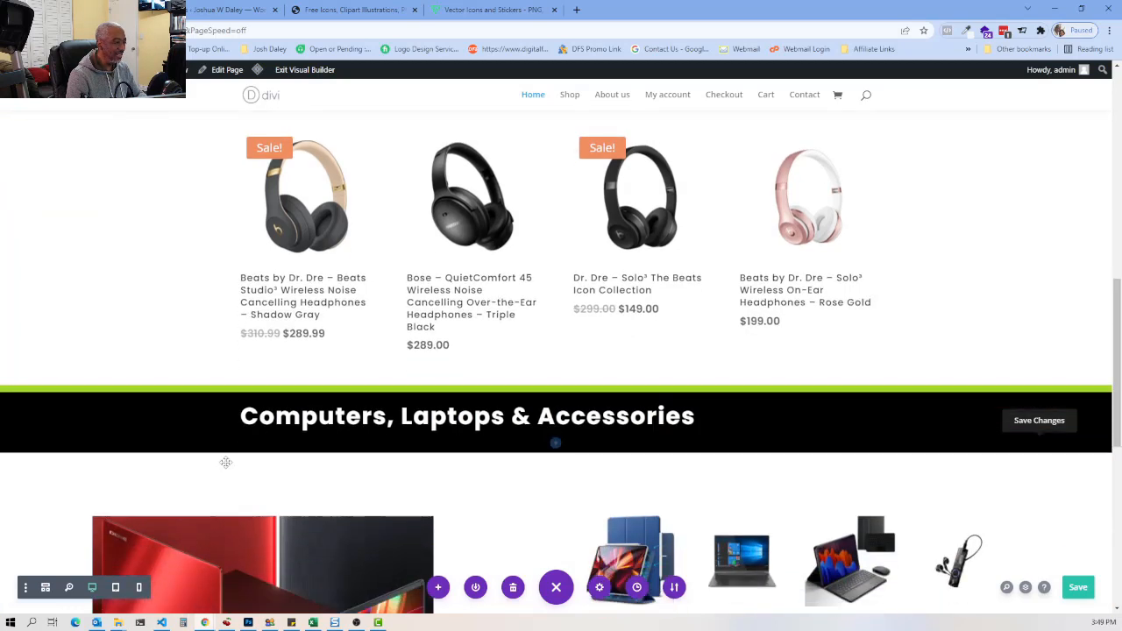
{"action": "scroll", "coordinate": [226, 453], "scroll_direction": "down", "scroll_amount": 2}
{"action": "scroll", "coordinate": [289, 375], "scroll_direction": "up", "scroll_amount": 1}
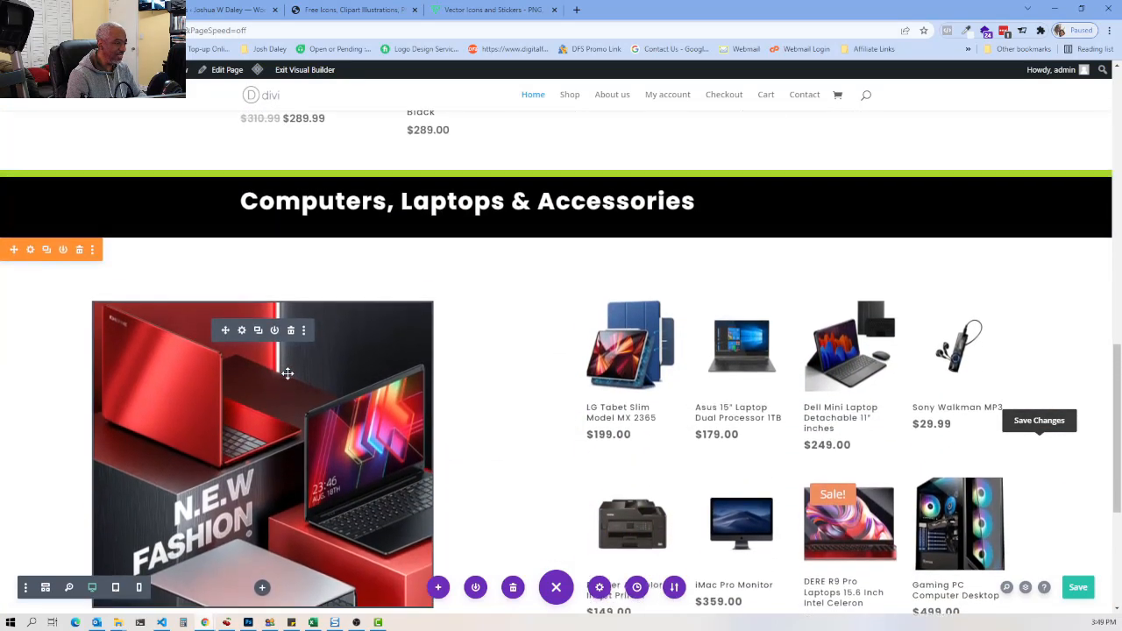
{"action": "scroll", "coordinate": [302, 361], "scroll_direction": "down", "scroll_amount": 2}
{"action": "scroll", "coordinate": [305, 368], "scroll_direction": "up", "scroll_amount": 1}
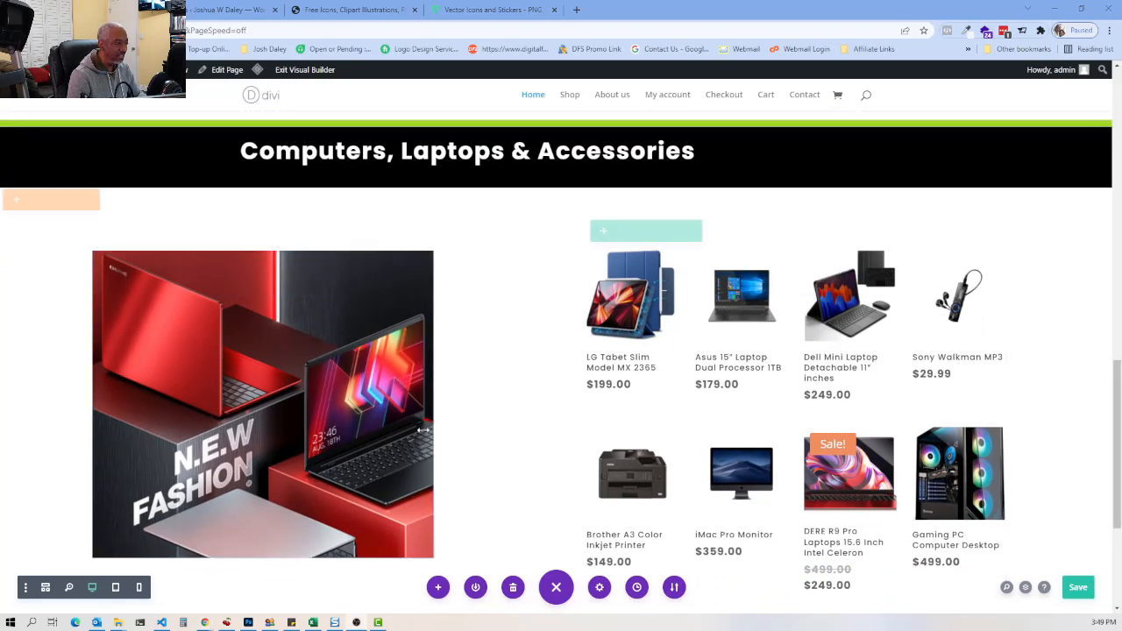
{"action": "scroll", "coordinate": [453, 408], "scroll_direction": "up", "scroll_amount": 4}
{"action": "scroll", "coordinate": [453, 410], "scroll_direction": "down", "scroll_amount": 3}
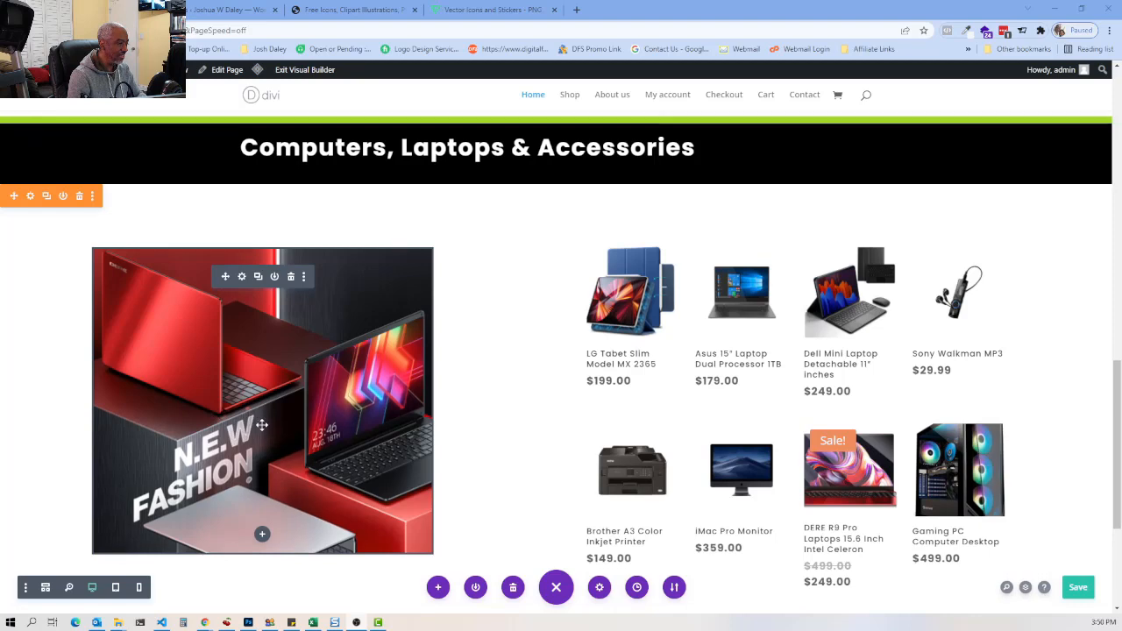
Insert a Button module beneath the red laptop image in the computer products section
{"action": "scroll", "coordinate": [263, 425], "scroll_direction": "down", "scroll_amount": 2}
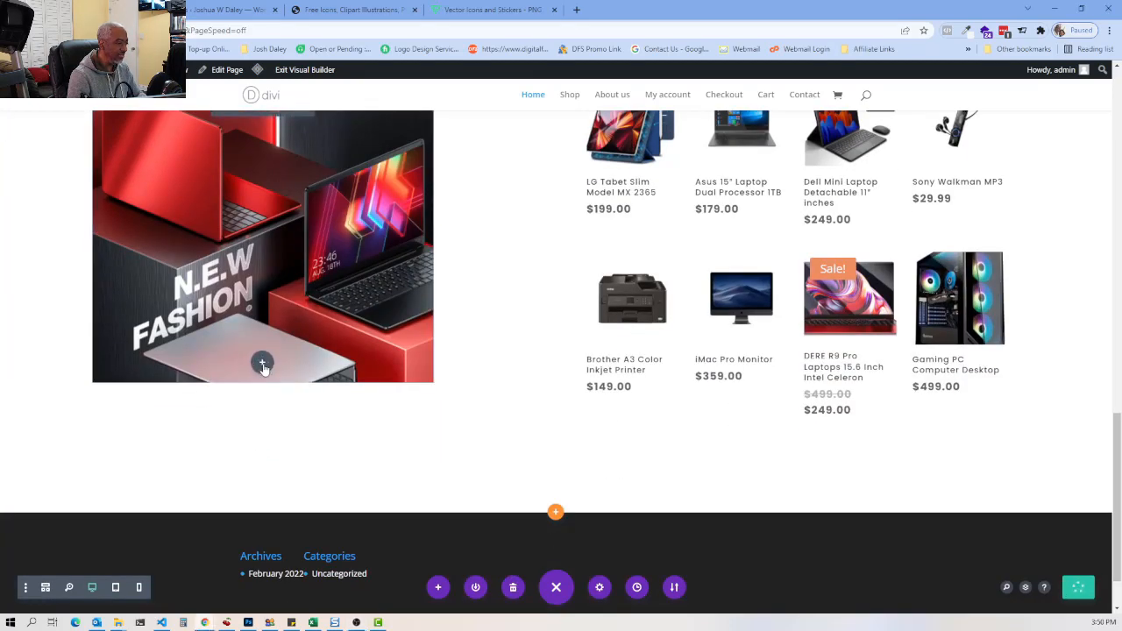
{"action": "left_click", "coordinate": [263, 364]}
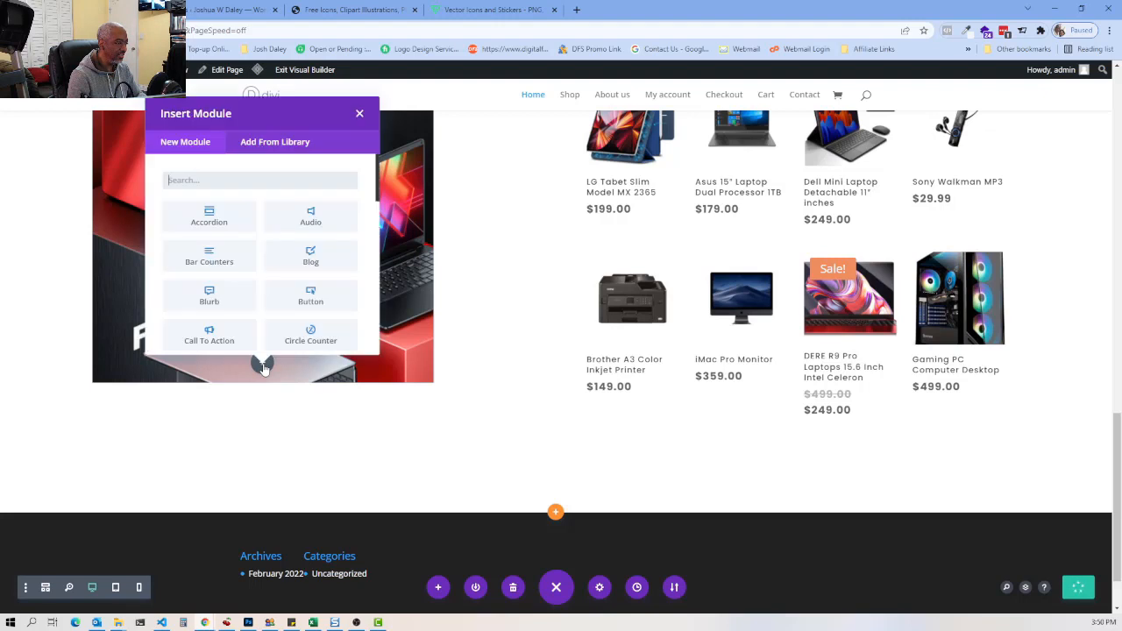
{"action": "left_click", "coordinate": [249, 178]}
{"action": "type", "text": "but"}
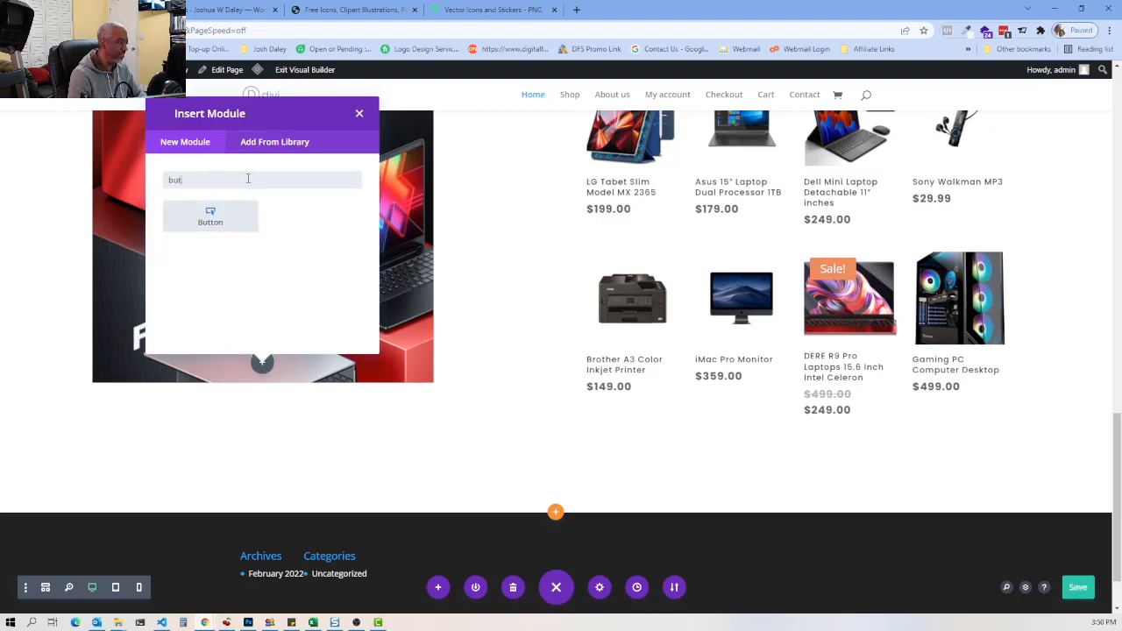
{"action": "left_click", "coordinate": [211, 214]}
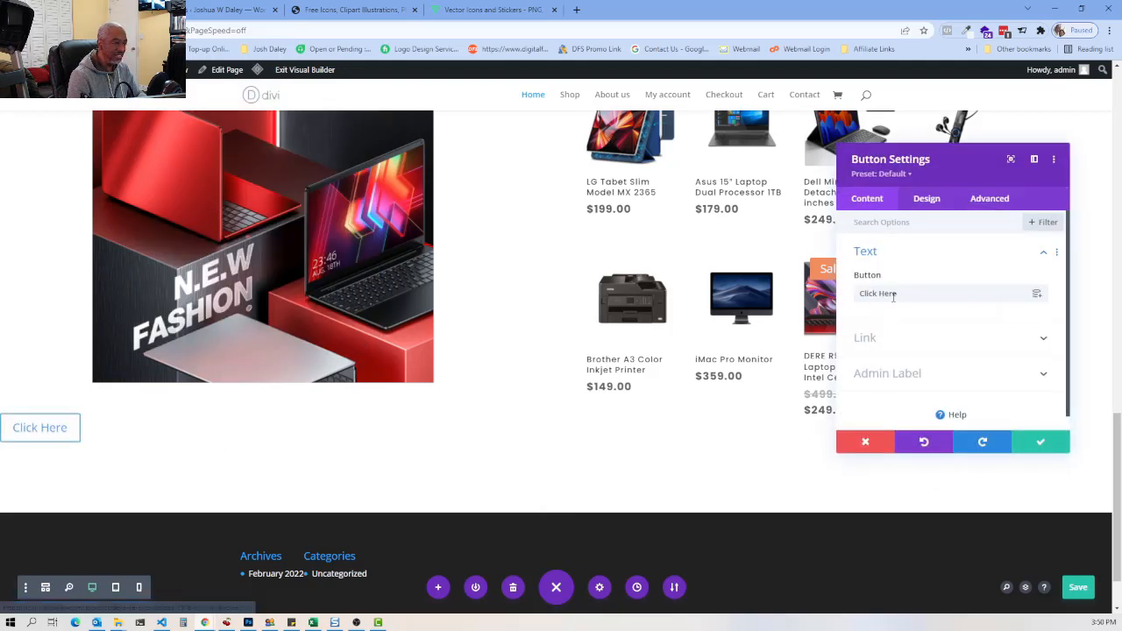
Set the new button's text to "Shop Now" and open its design settings
{"action": "left_click", "coordinate": [894, 296]}
{"action": "left_click_drag", "start_coordinate": [898, 295], "coordinate": [839, 295]}
{"action": "type", "text": "S"}
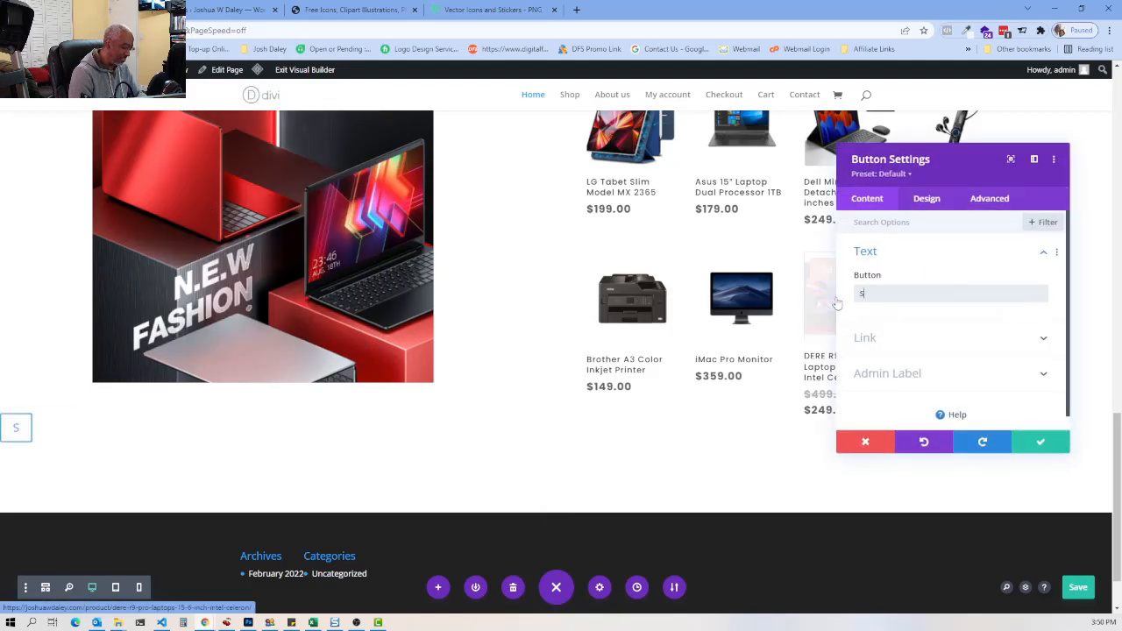
{"action": "type", "text": "hop"}
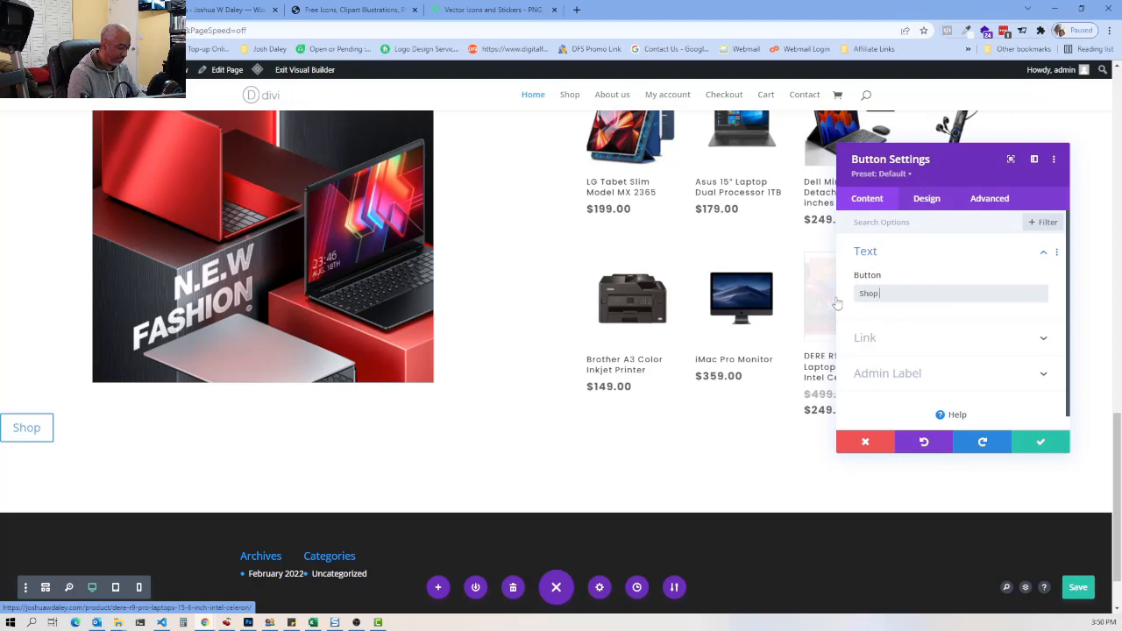
{"action": "type", "text": " Now"}
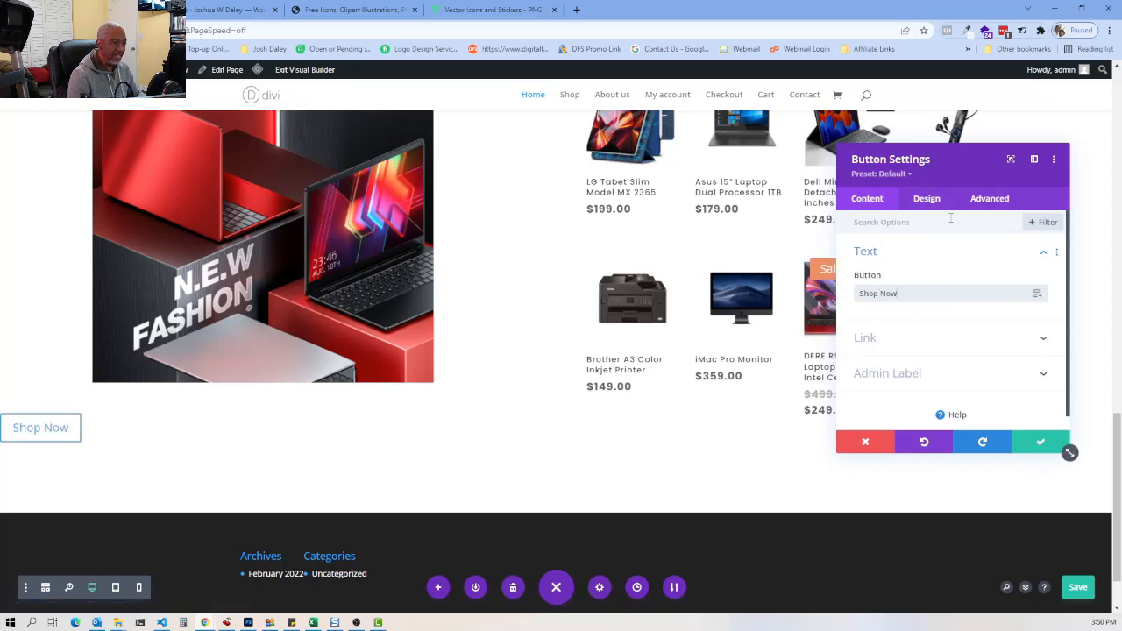
{"action": "left_click", "coordinate": [927, 200]}
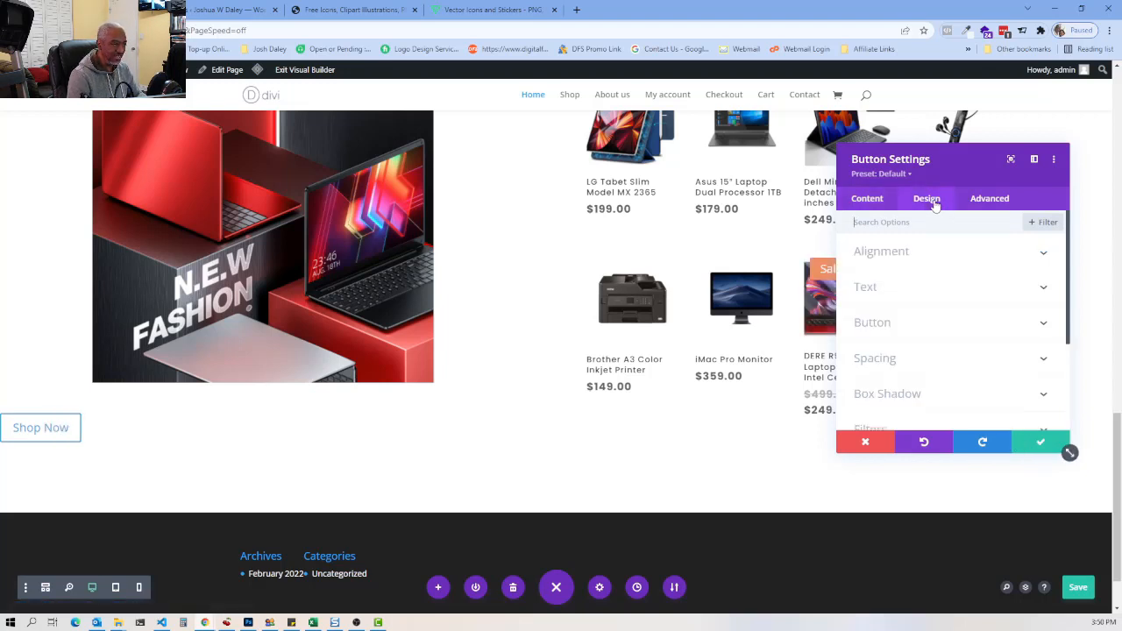
Center-align the Shop Now button and enable its custom styles with a text size of 24px
{"action": "left_click", "coordinate": [917, 256]}
{"action": "left_click", "coordinate": [949, 296]}
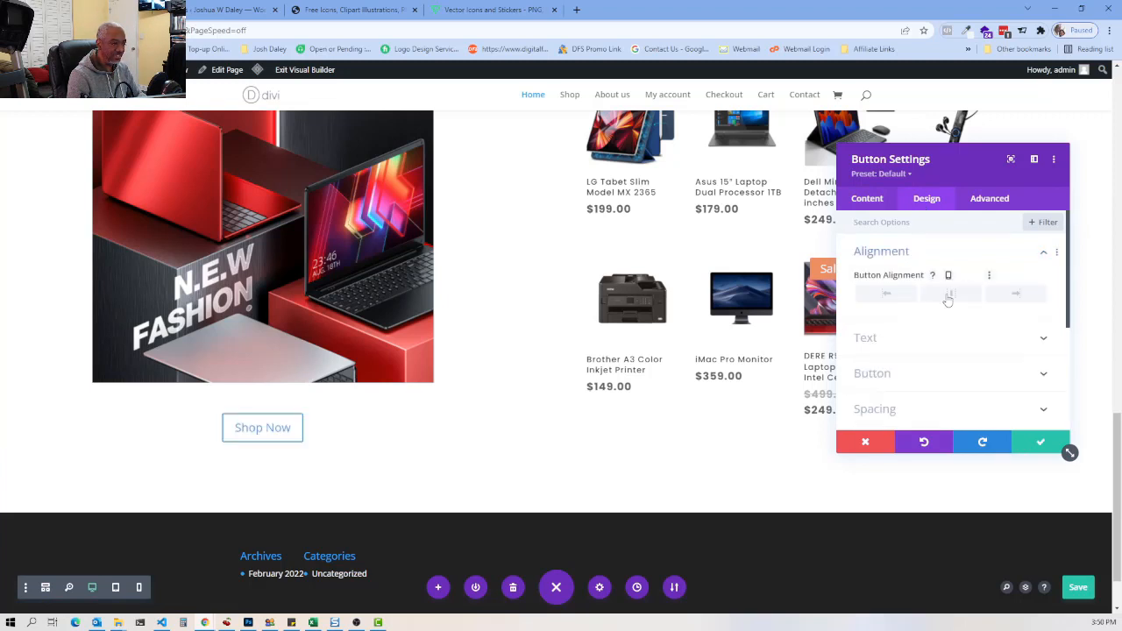
{"action": "left_click", "coordinate": [888, 374]}
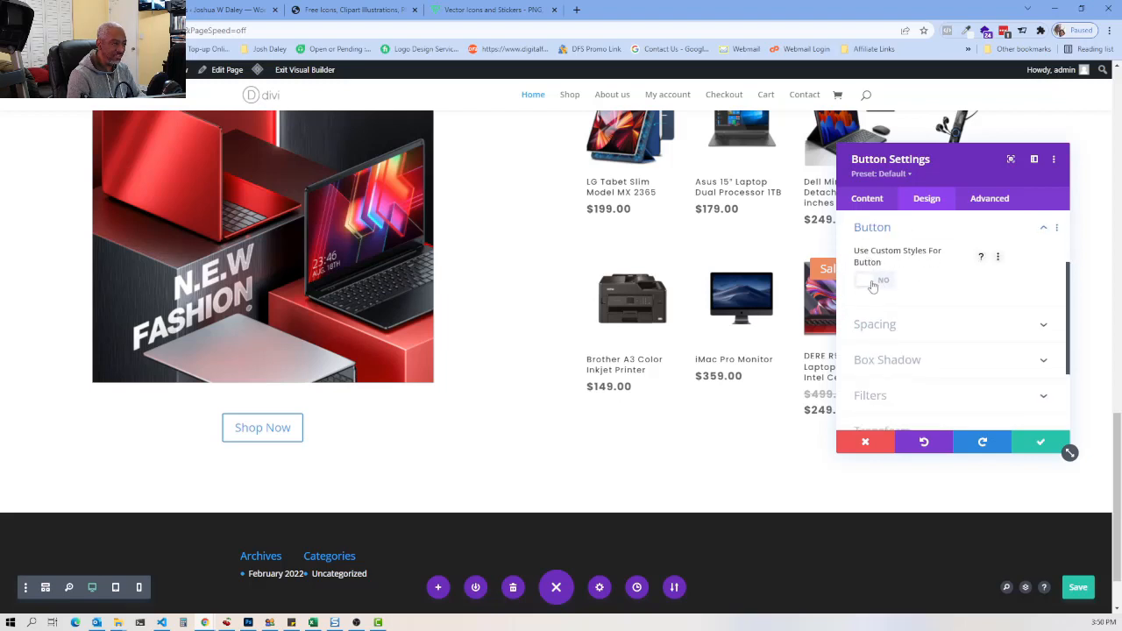
{"action": "left_click", "coordinate": [872, 281]}
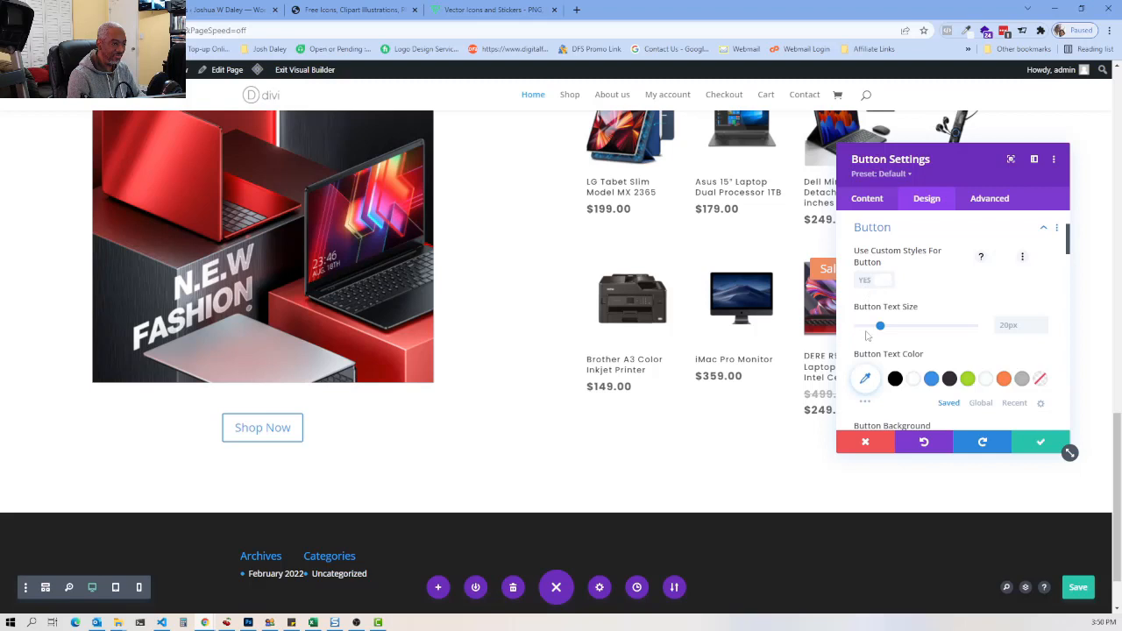
{"action": "left_click", "coordinate": [1016, 326]}
{"action": "type", "text": "24"}
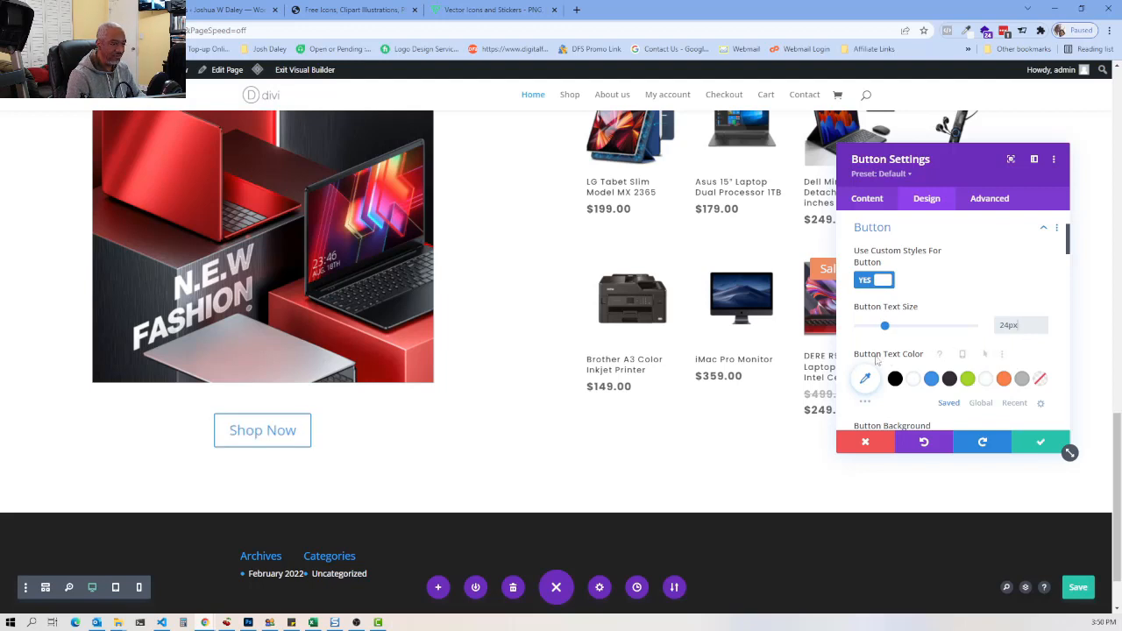
Set the Shop Now button's text color to white (#ffffff) and its background color to black (#000000)
{"action": "left_click", "coordinate": [914, 385]}
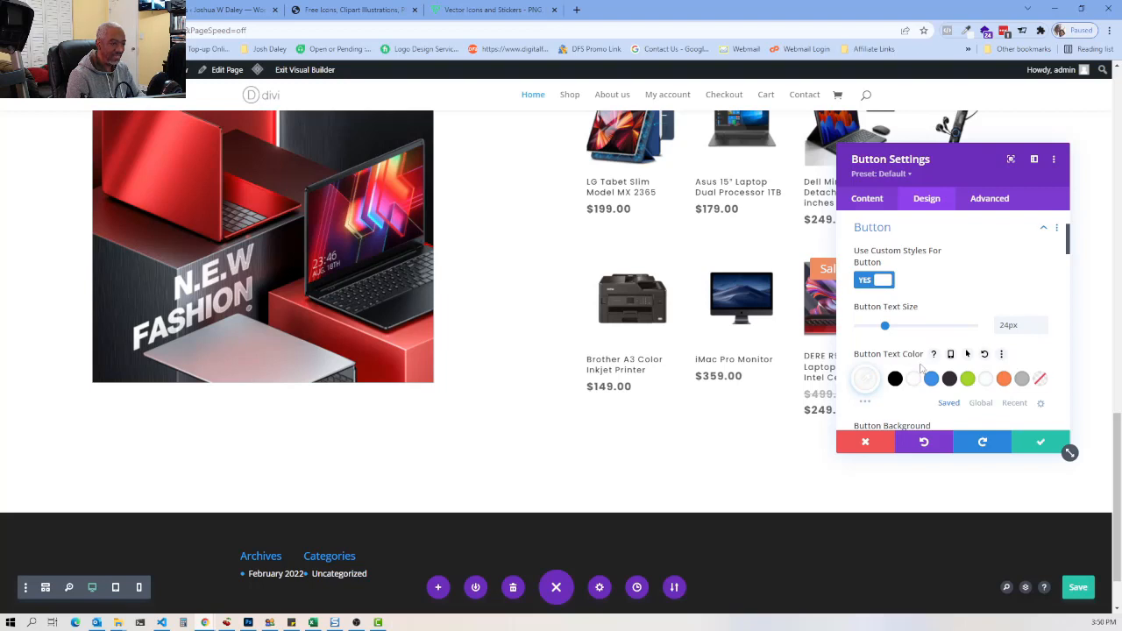
{"action": "scroll", "coordinate": [922, 371], "scroll_direction": "down", "scroll_amount": 2}
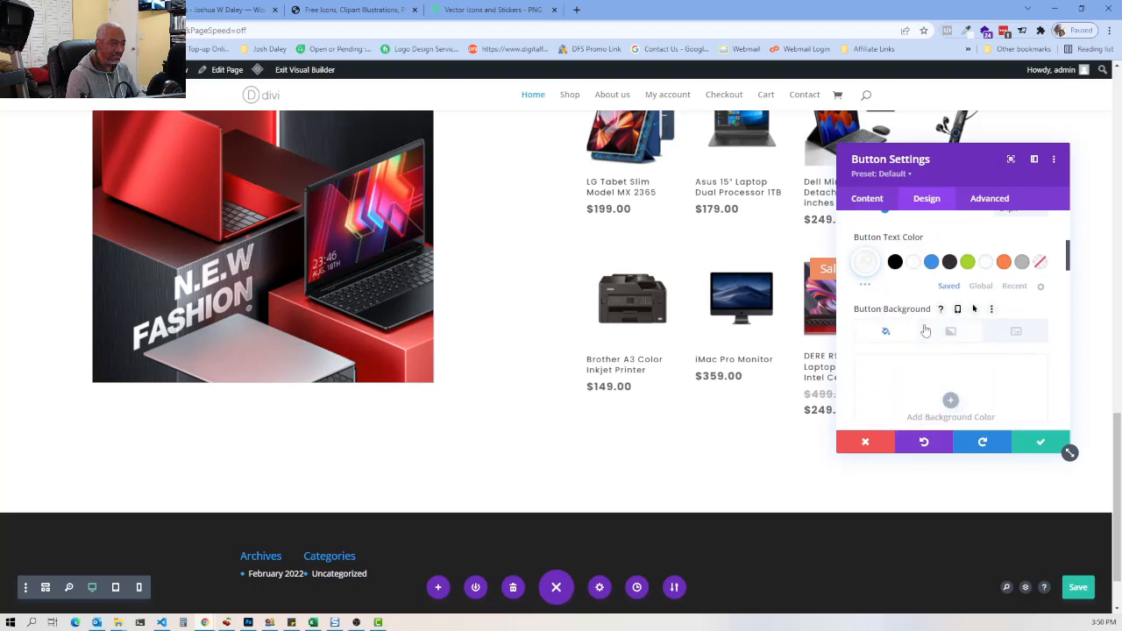
{"action": "scroll", "coordinate": [926, 330], "scroll_direction": "down", "scroll_amount": 2}
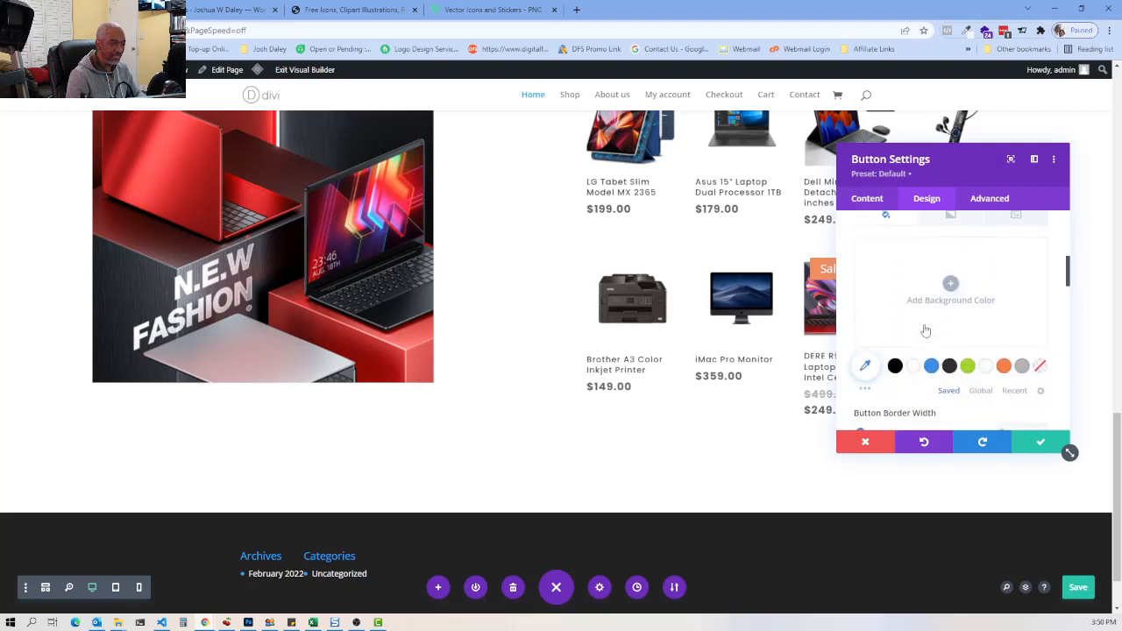
{"action": "left_click", "coordinate": [895, 367]}
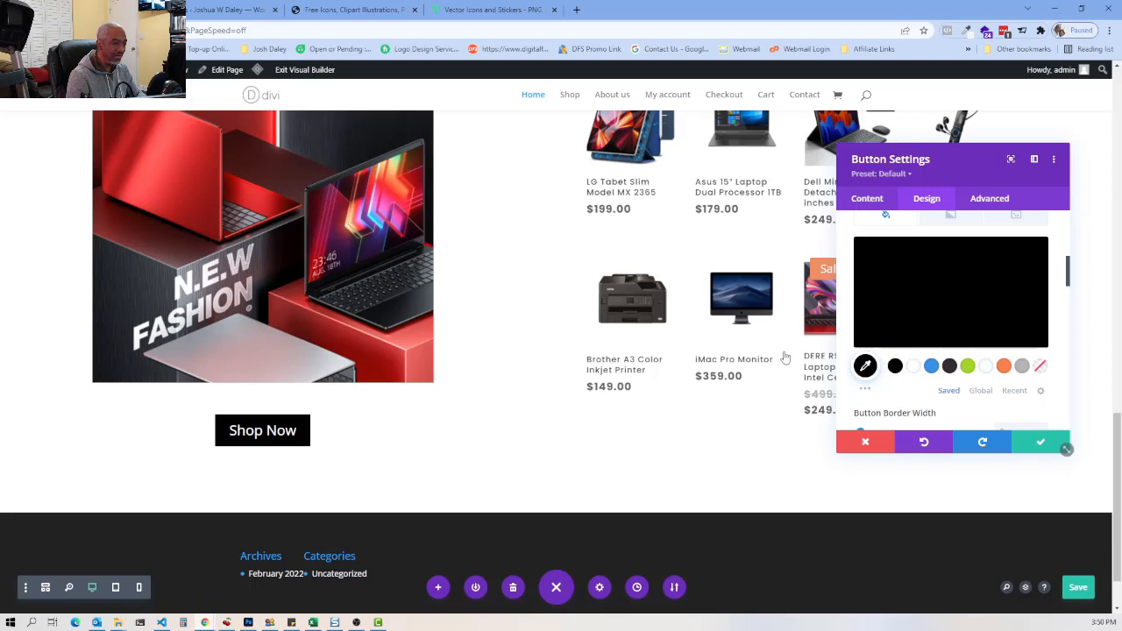
Give the Shop Now button an Absolute position centered over the red laptop image and save the button settings
{"action": "left_click", "coordinate": [992, 204]}
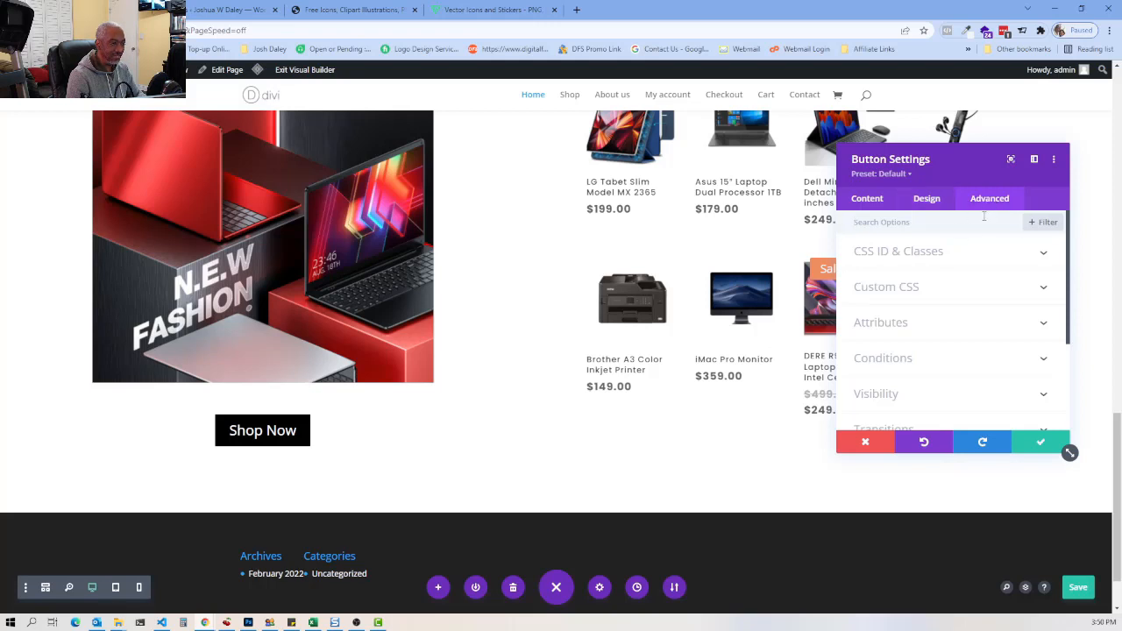
{"action": "scroll", "coordinate": [952, 292], "scroll_direction": "down", "scroll_amount": 3}
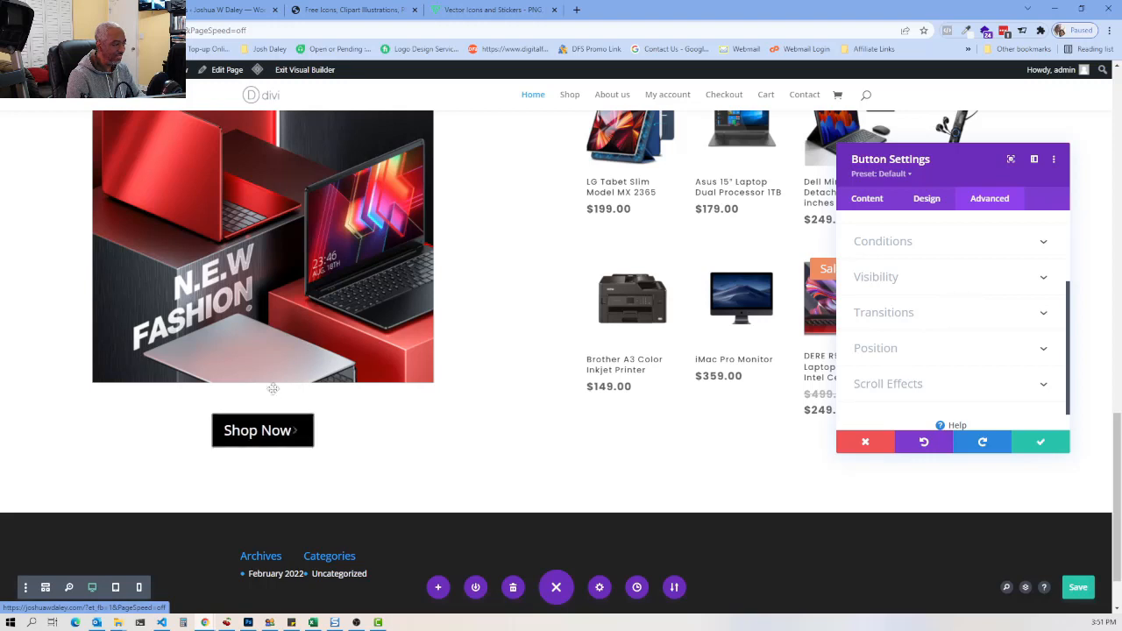
{"action": "left_click", "coordinate": [920, 349]}
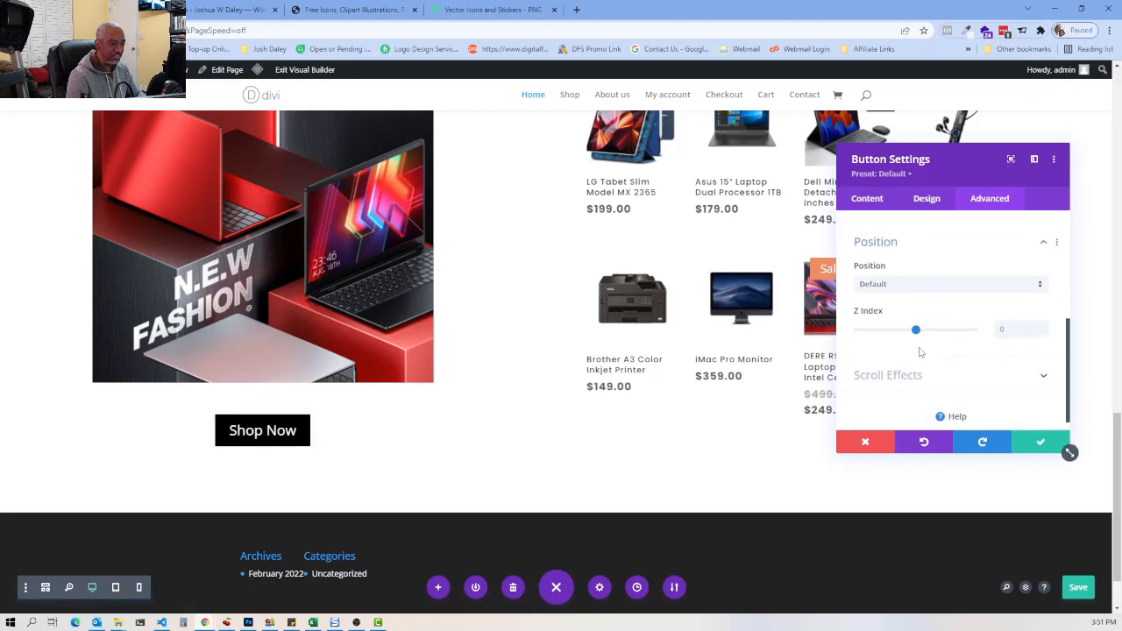
{"action": "left_click", "coordinate": [909, 276]}
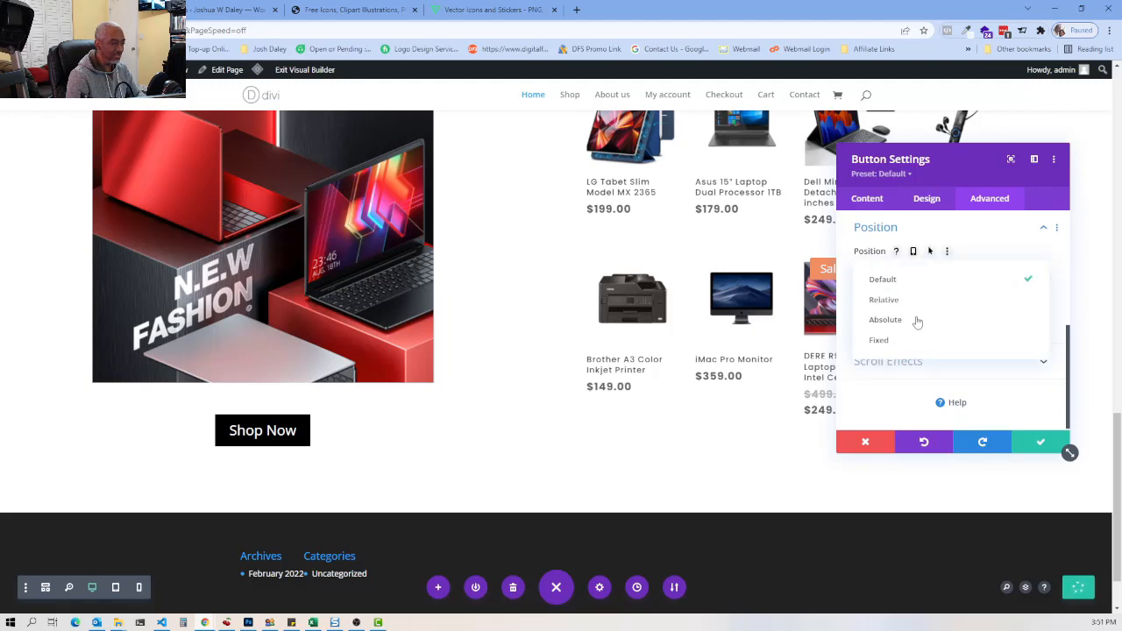
{"action": "left_click", "coordinate": [918, 321]}
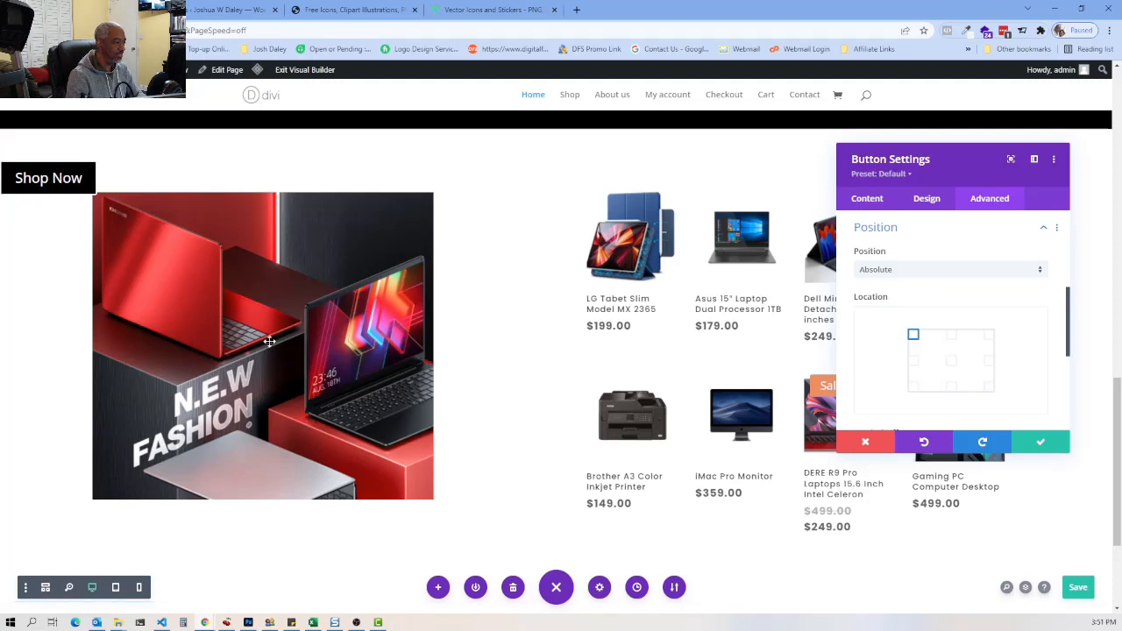
{"action": "left_click", "coordinate": [951, 361]}
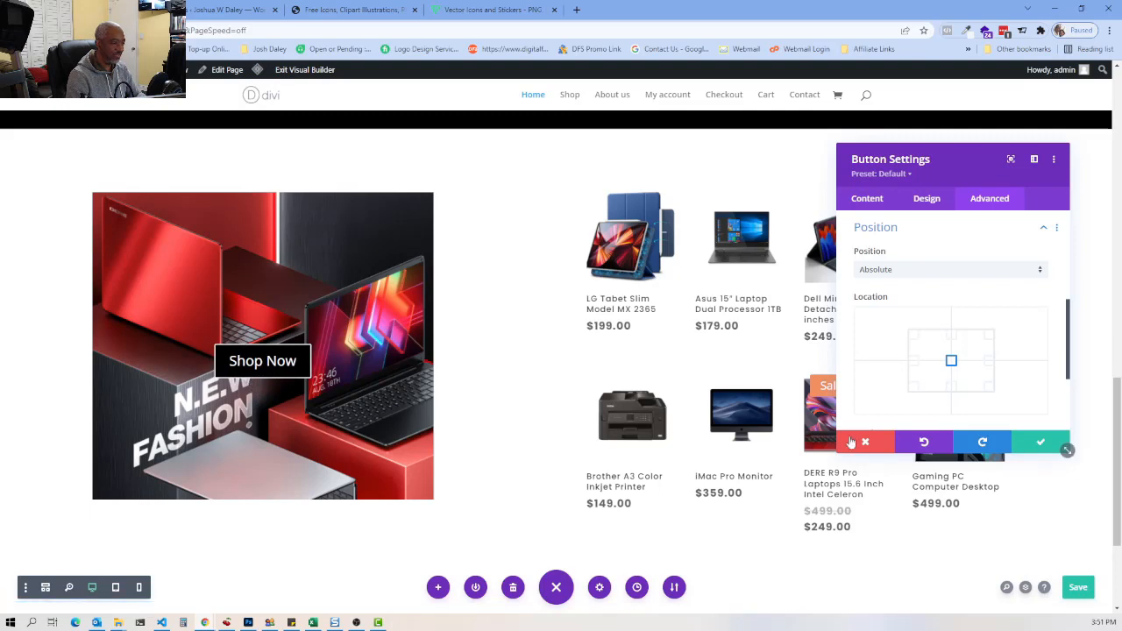
{"action": "left_click", "coordinate": [1041, 443]}
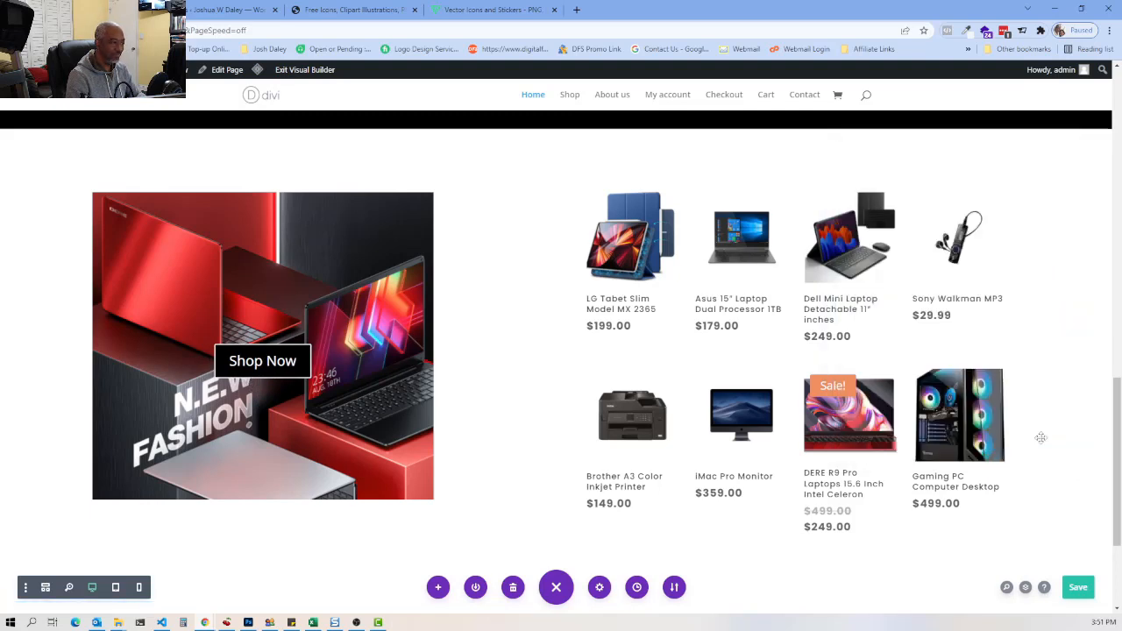
Apply the soft all-around box shadow preset to the red laptop image in the computer products section
{"action": "mouse_move", "coordinate": [267, 370]}
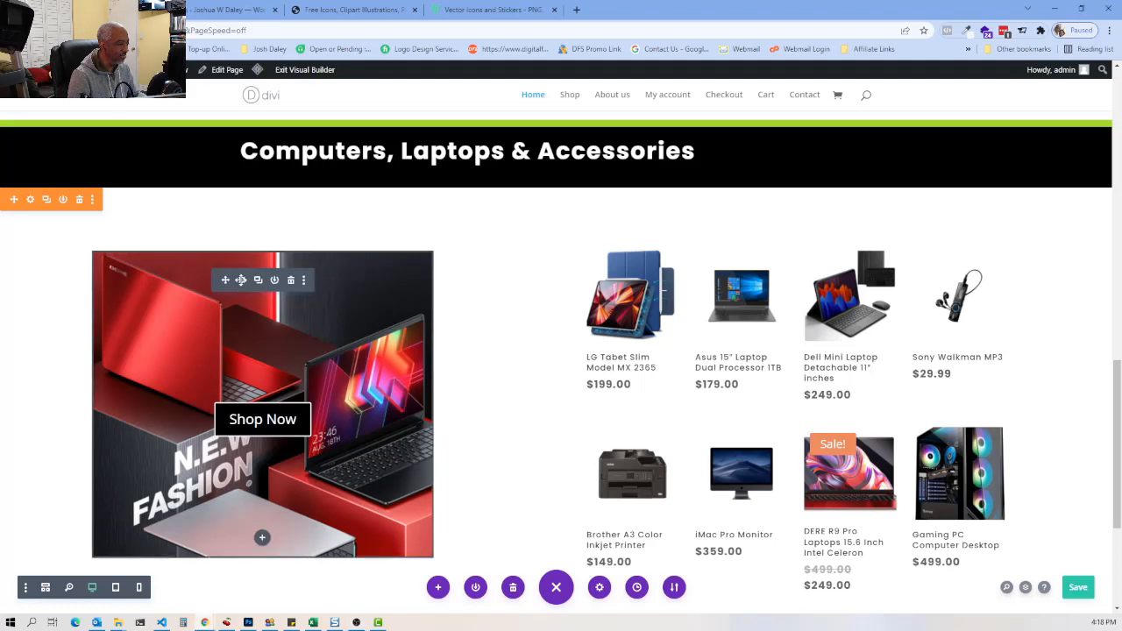
{"action": "left_click", "coordinate": [242, 283]}
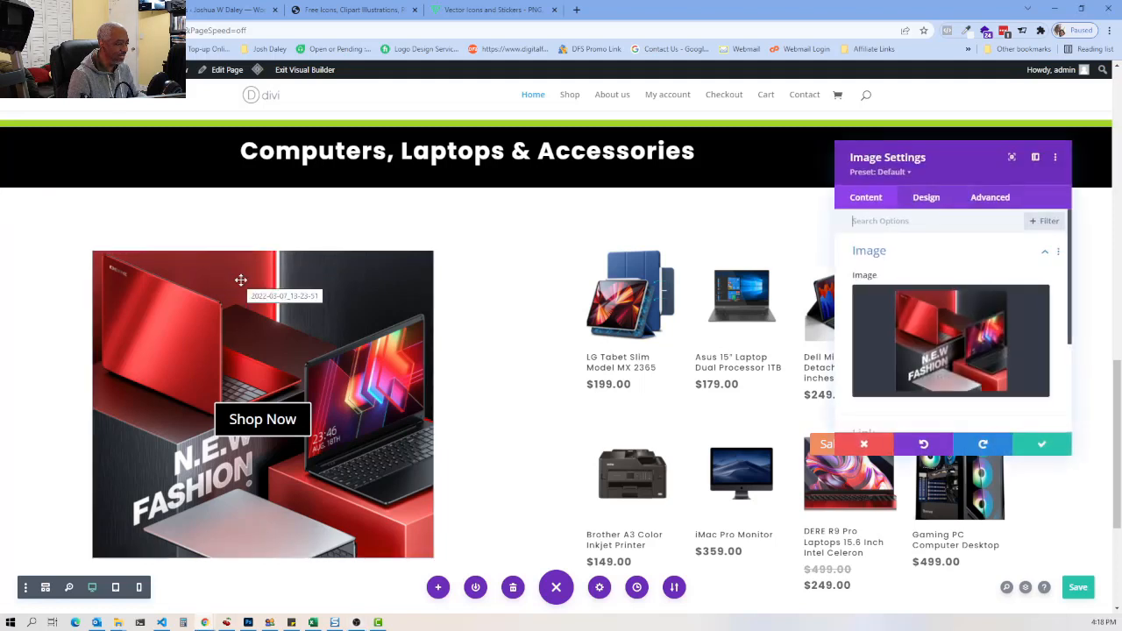
{"action": "left_click", "coordinate": [937, 202]}
{"action": "scroll", "coordinate": [944, 301], "scroll_direction": "down", "scroll_amount": 3}
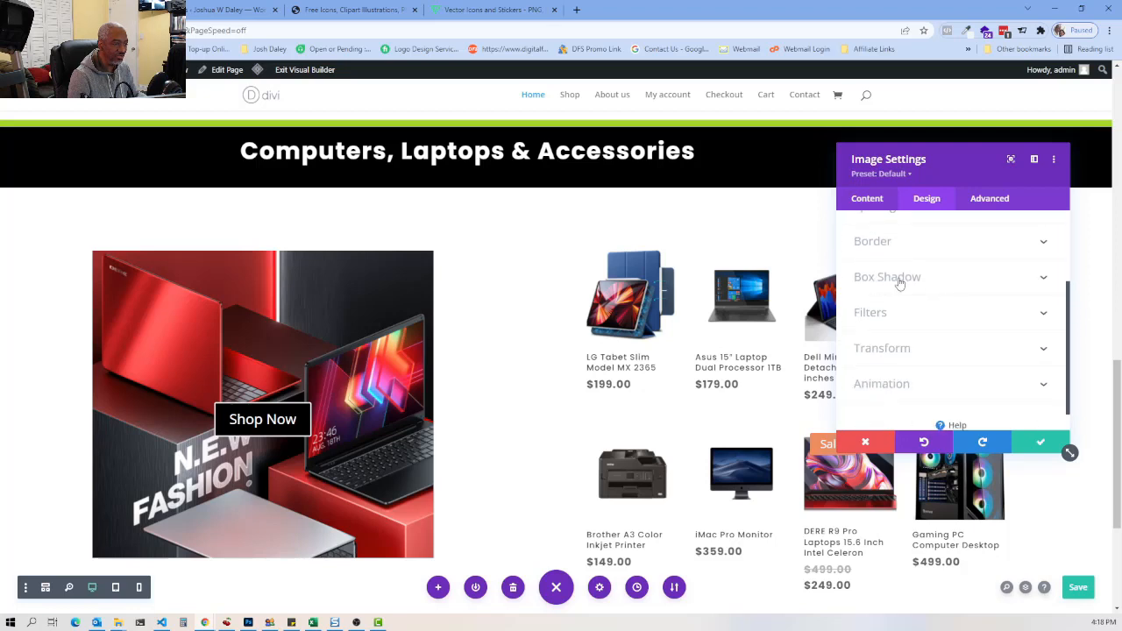
{"action": "left_click", "coordinate": [919, 279]}
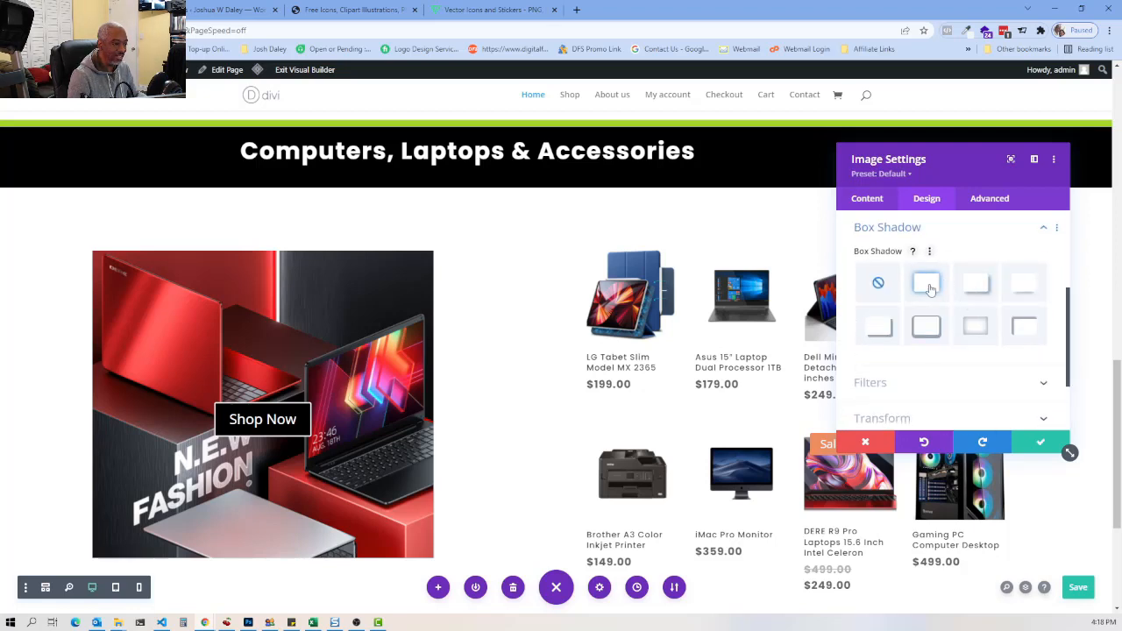
{"action": "left_click", "coordinate": [926, 285]}
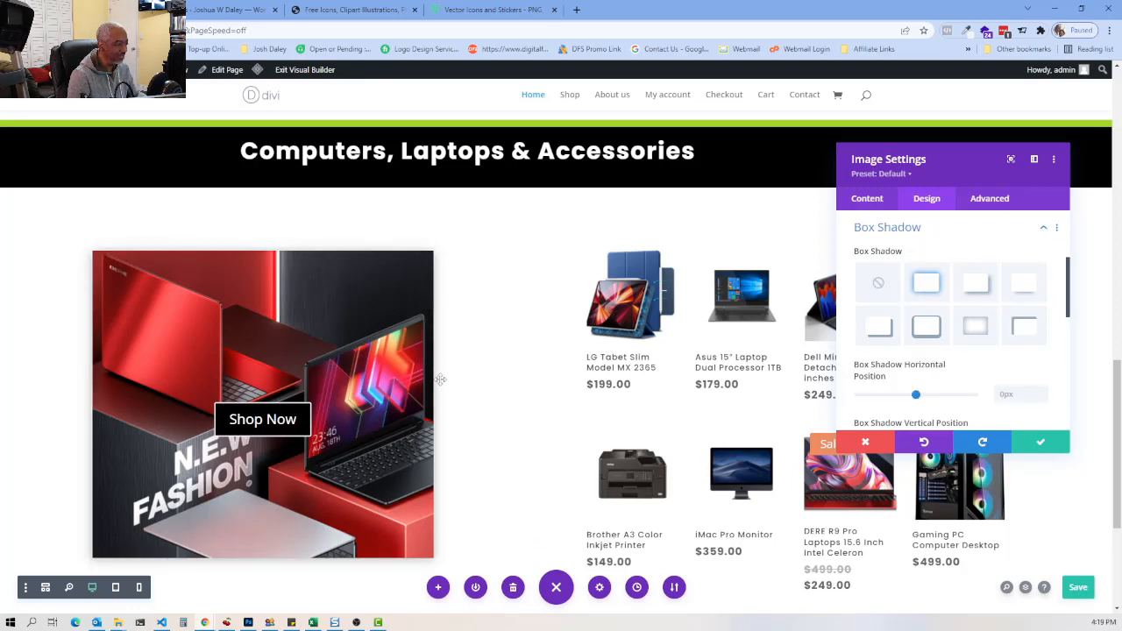
Set the laptop image's box shadow to 12px horizontal and 8px vertical position and save the image settings
{"action": "scroll", "coordinate": [996, 320], "scroll_direction": "down", "scroll_amount": 3}
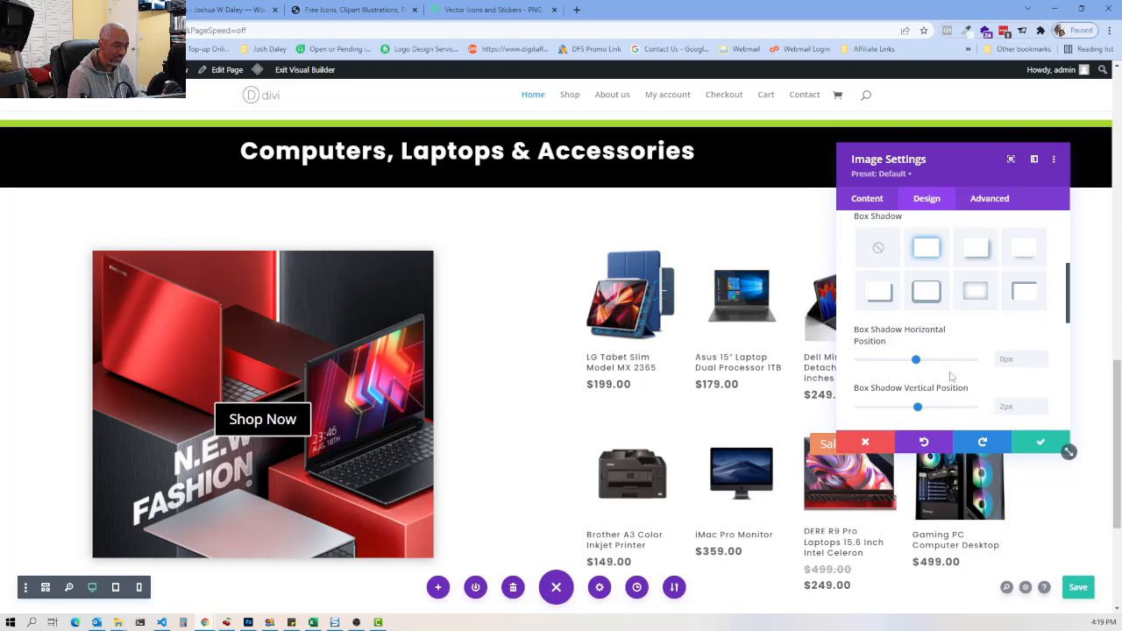
{"action": "left_click", "coordinate": [1022, 278]}
{"action": "type", "text": "12"}
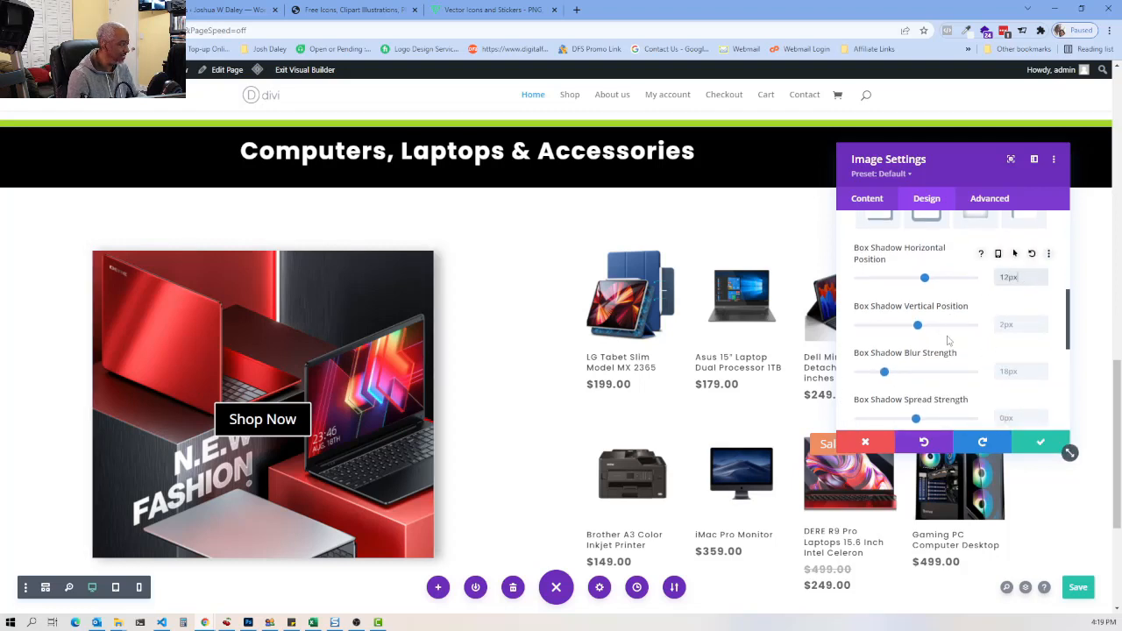
{"action": "left_click", "coordinate": [1016, 325]}
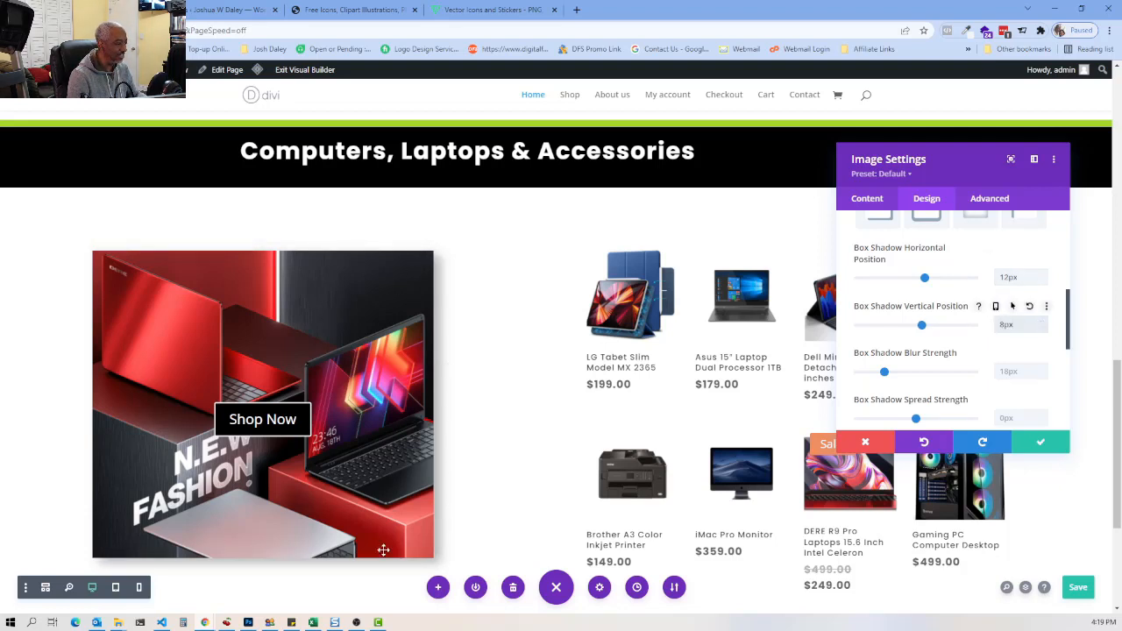
{"action": "left_click", "coordinate": [1041, 445]}
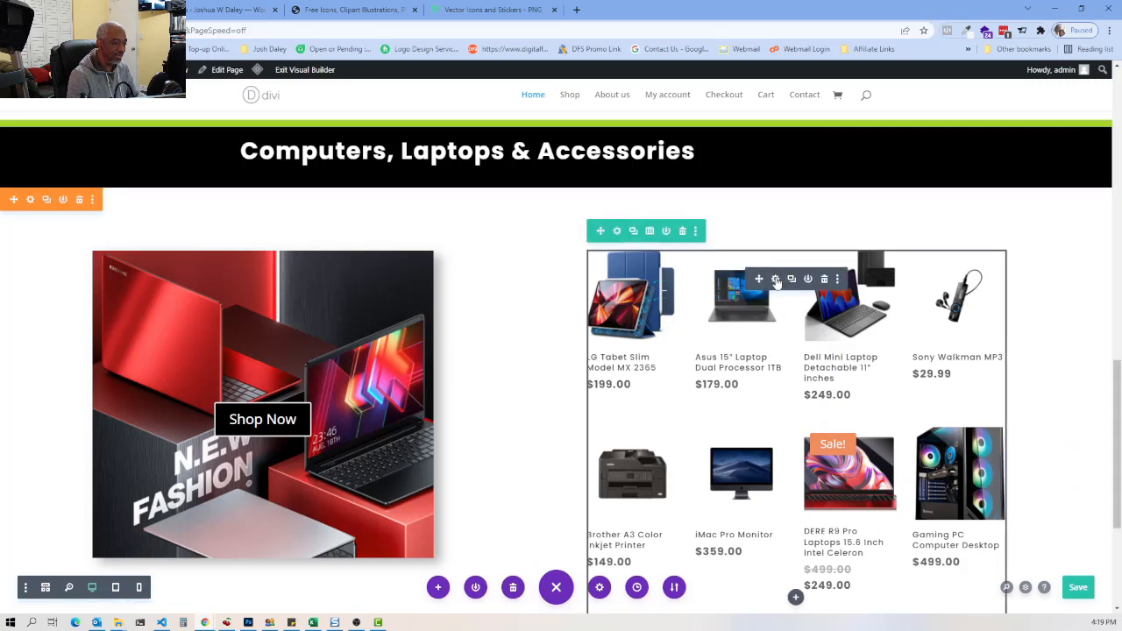
Apply a Slide animation with direction Right to the Woo Products grid beside the laptop image
{"action": "left_click", "coordinate": [776, 281]}
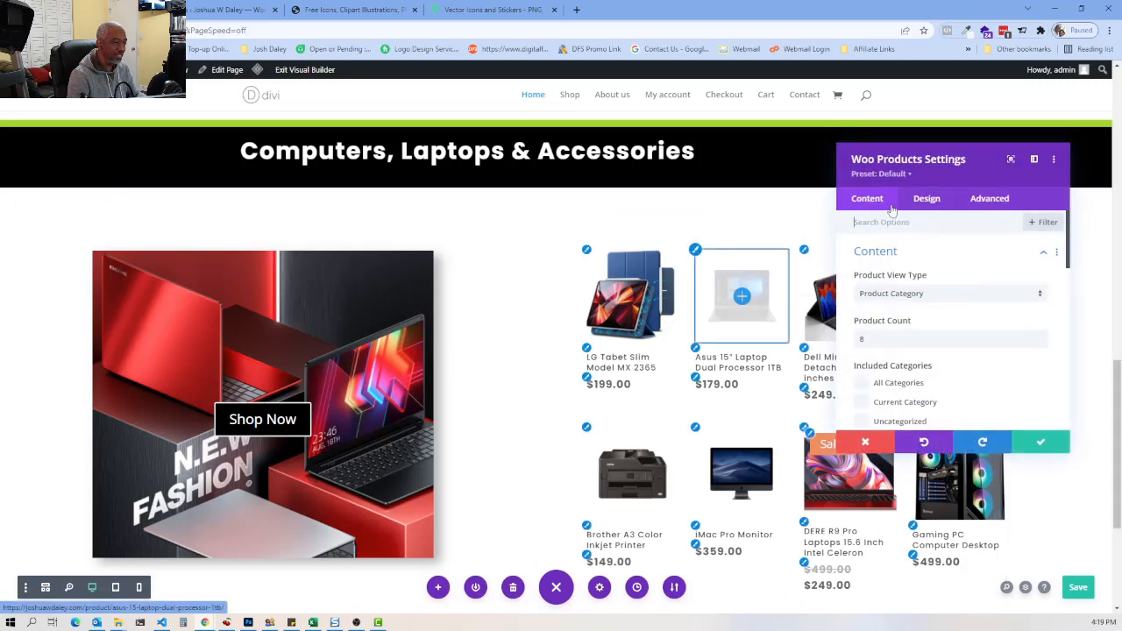
{"action": "left_click", "coordinate": [927, 201]}
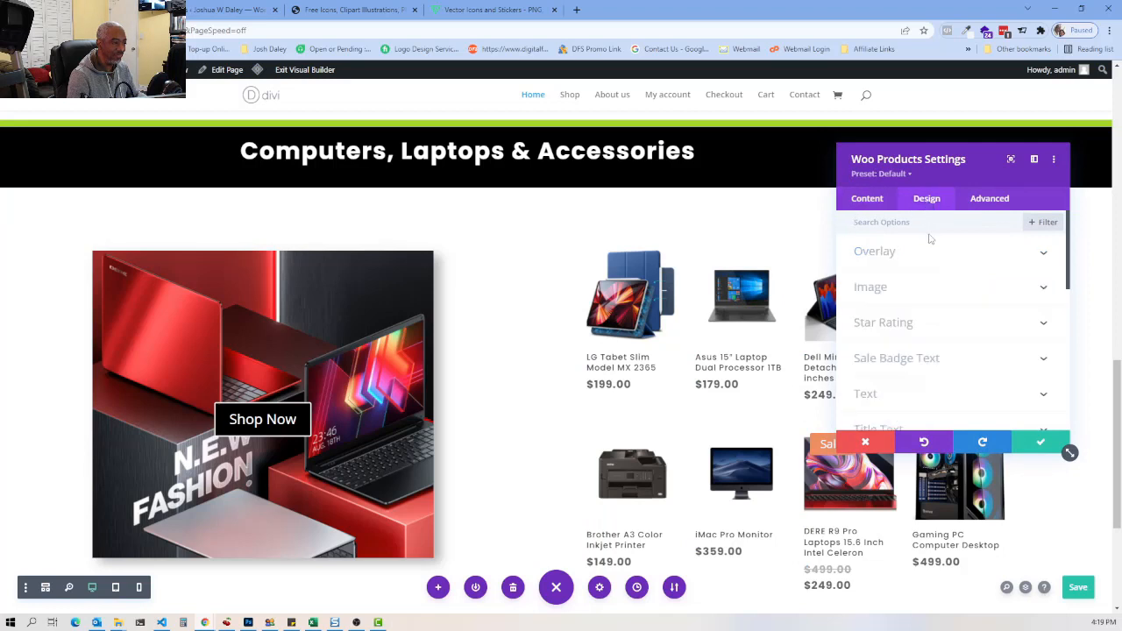
{"action": "scroll", "coordinate": [930, 239], "scroll_direction": "down", "scroll_amount": 8}
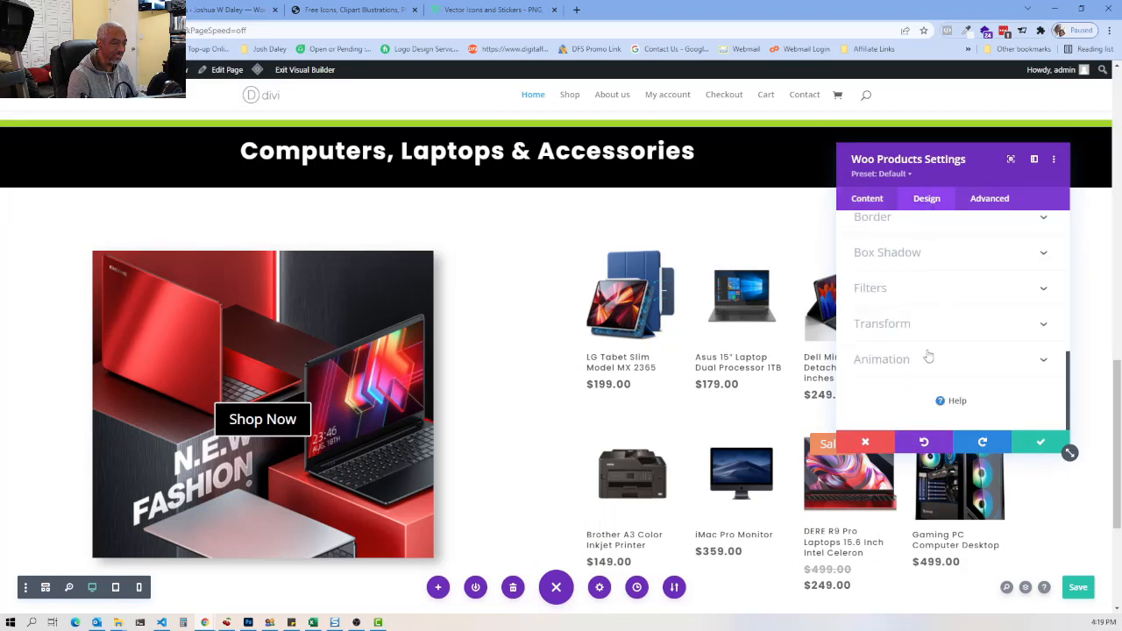
{"action": "left_click", "coordinate": [927, 360]}
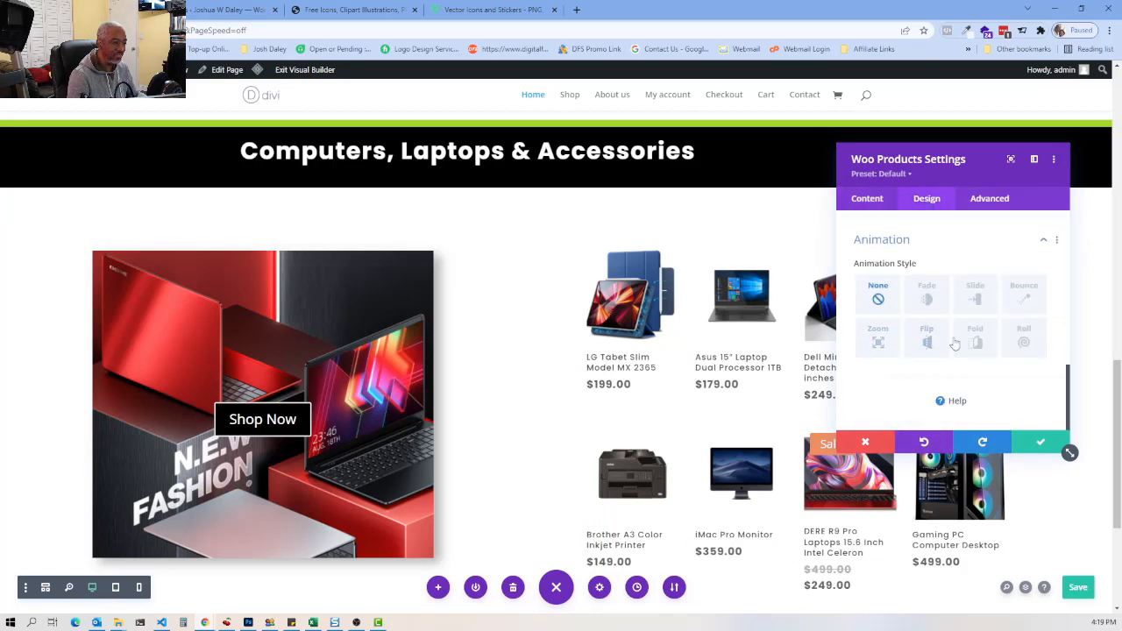
{"action": "left_click", "coordinate": [977, 300]}
{"action": "scroll", "coordinate": [907, 377], "scroll_direction": "down", "scroll_amount": 1}
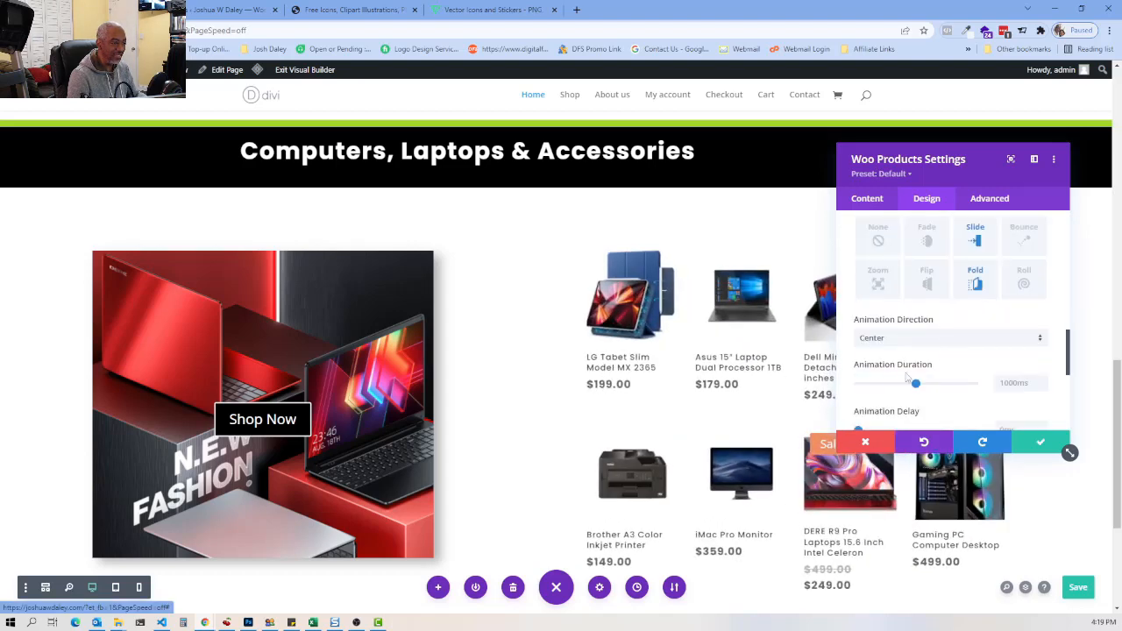
{"action": "left_click", "coordinate": [923, 342]}
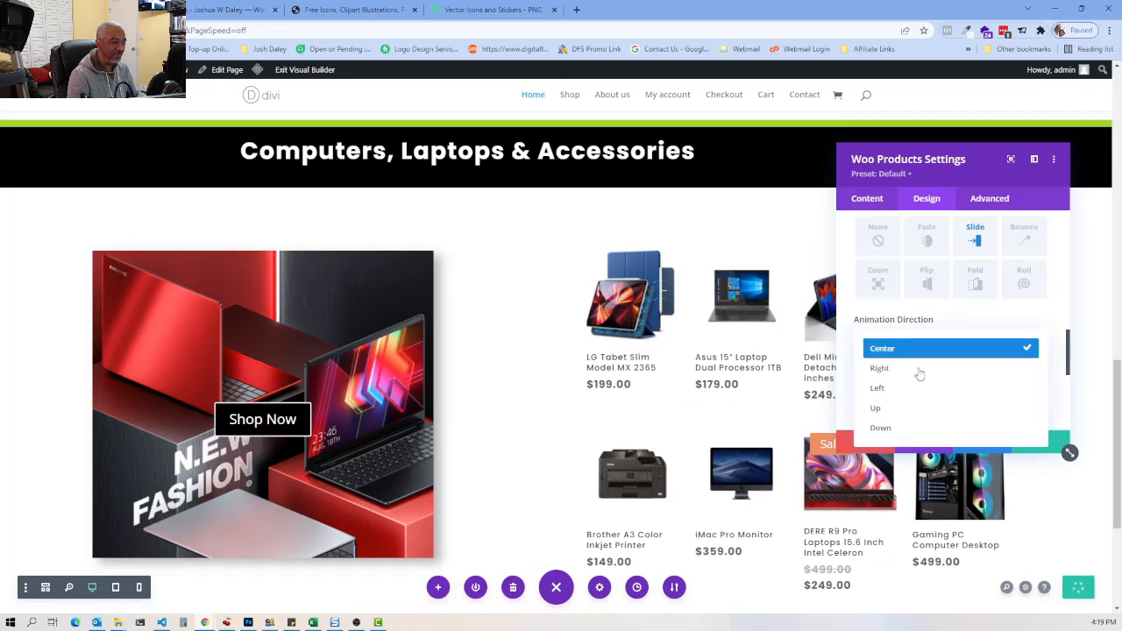
{"action": "left_click", "coordinate": [920, 372]}
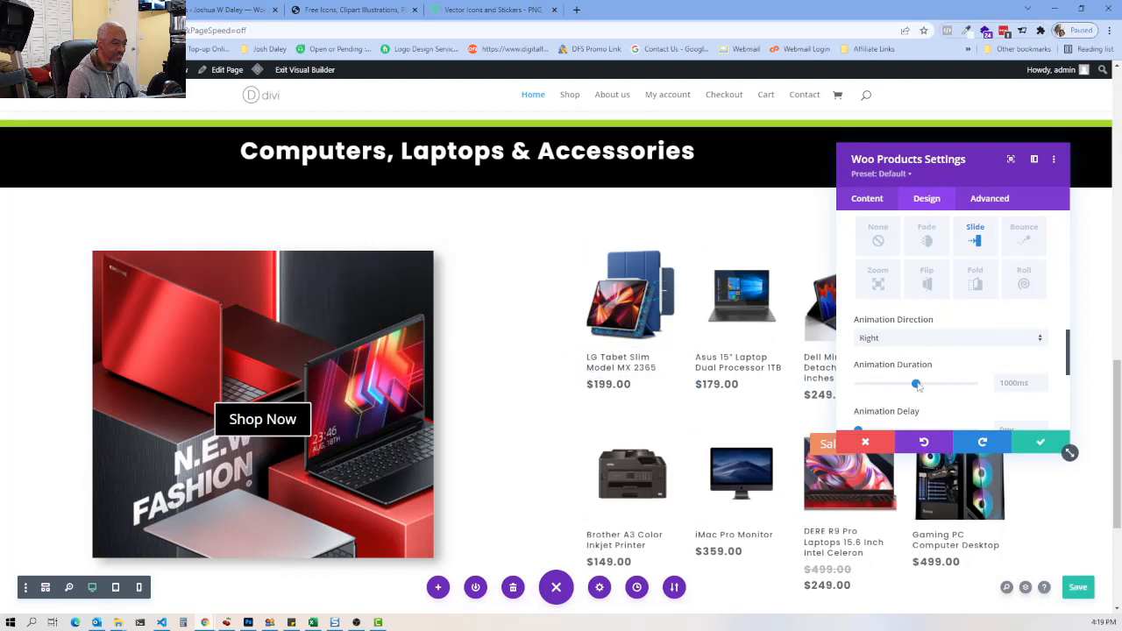
Set the product grid's animation duration to 2000ms, lower its animation intensity, and save the module settings
{"action": "left_click", "coordinate": [974, 384]}
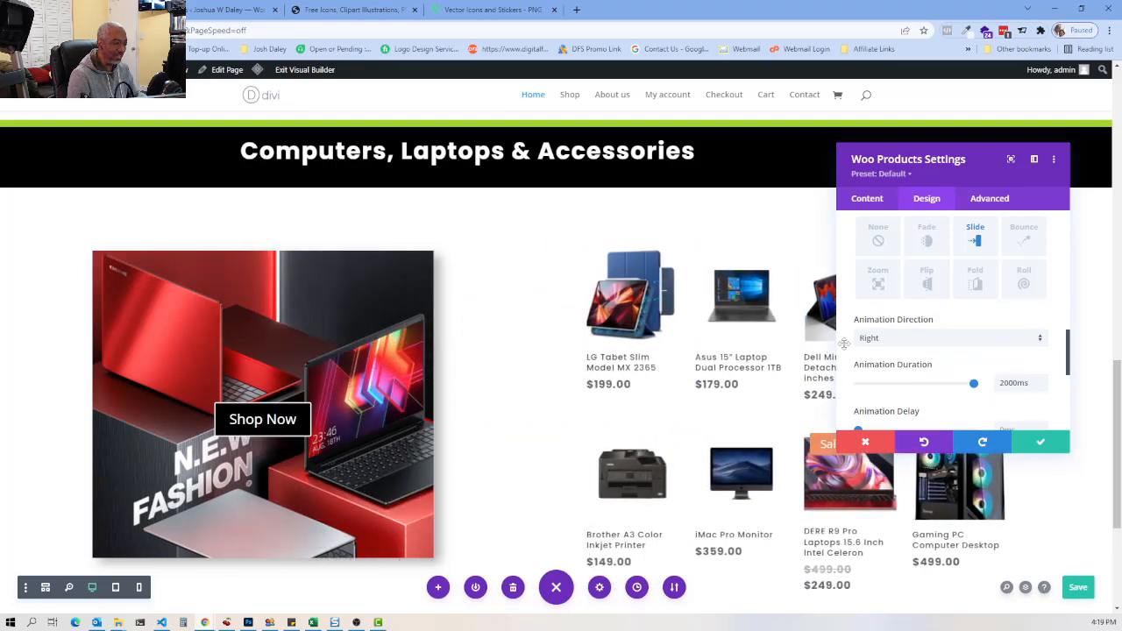
{"action": "scroll", "coordinate": [866, 349], "scroll_direction": "down", "scroll_amount": 3}
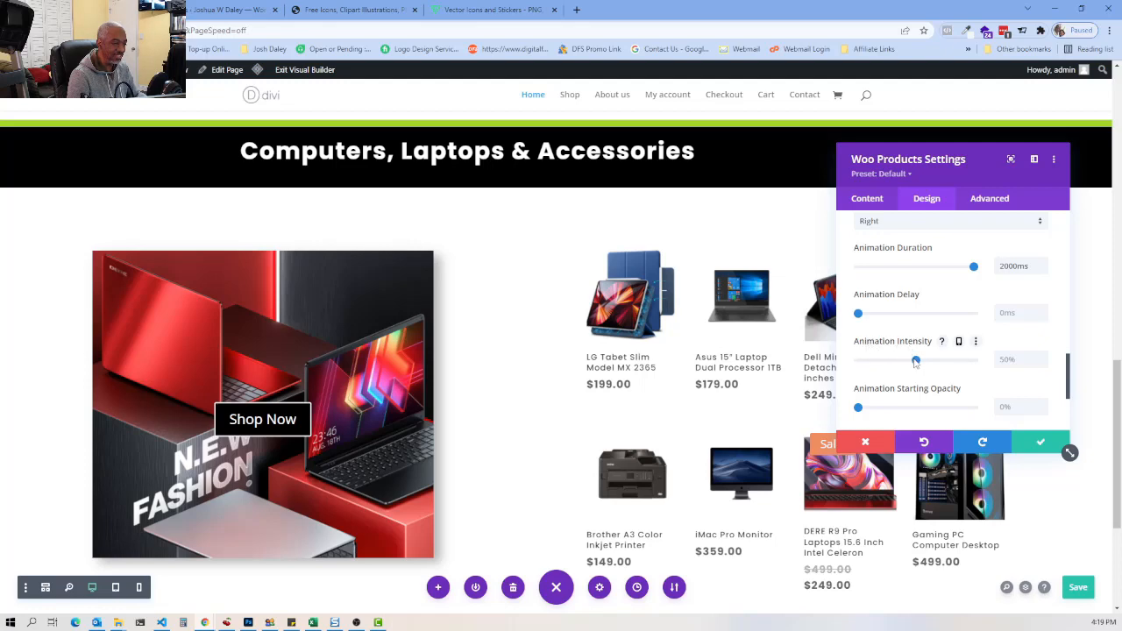
{"action": "left_click_drag", "start_coordinate": [915, 362], "coordinate": [870, 362]}
{"action": "left_click", "coordinate": [1037, 443]}
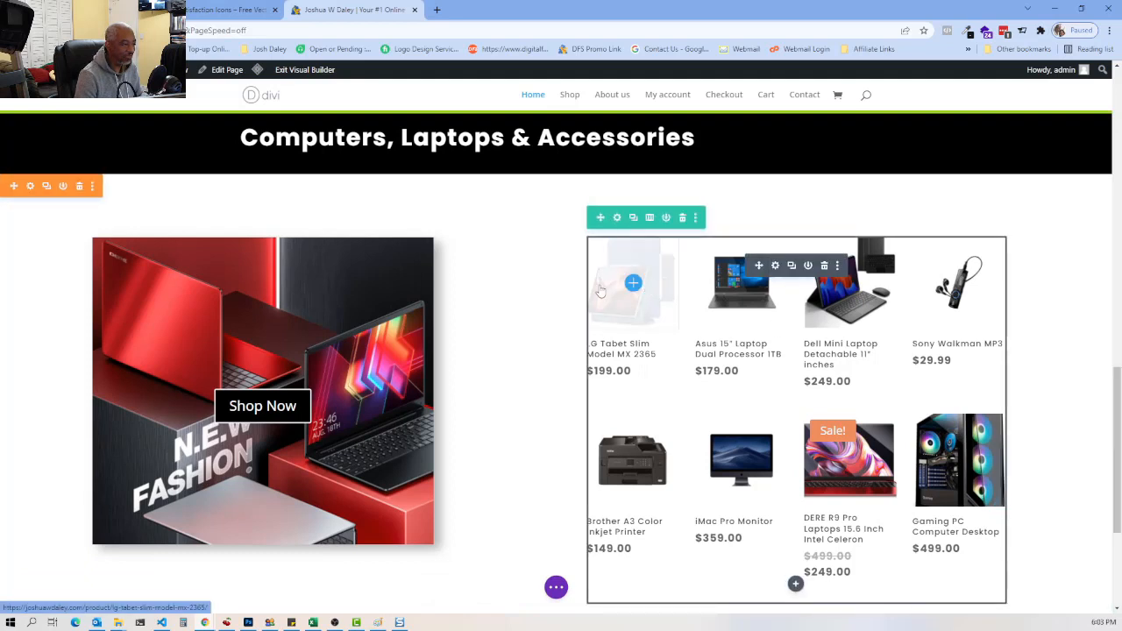
Give the computer products grid a white overlay icon color and an orange overlay background of rgba(250,130,76,0.5)
{"action": "left_click", "coordinate": [775, 266]}
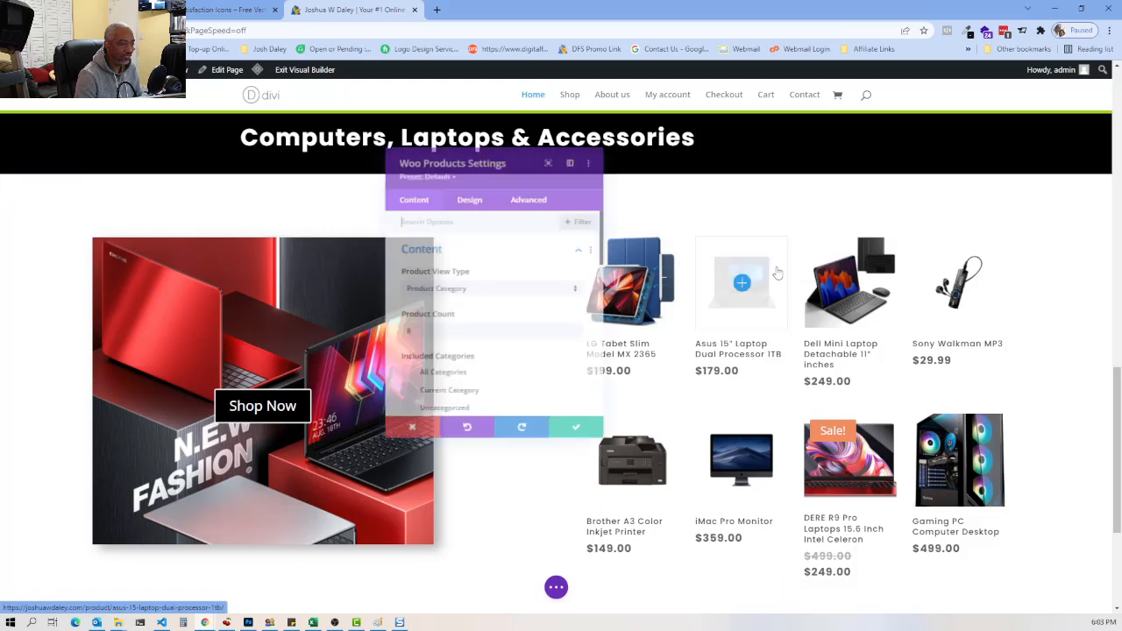
{"action": "left_click", "coordinate": [468, 193]}
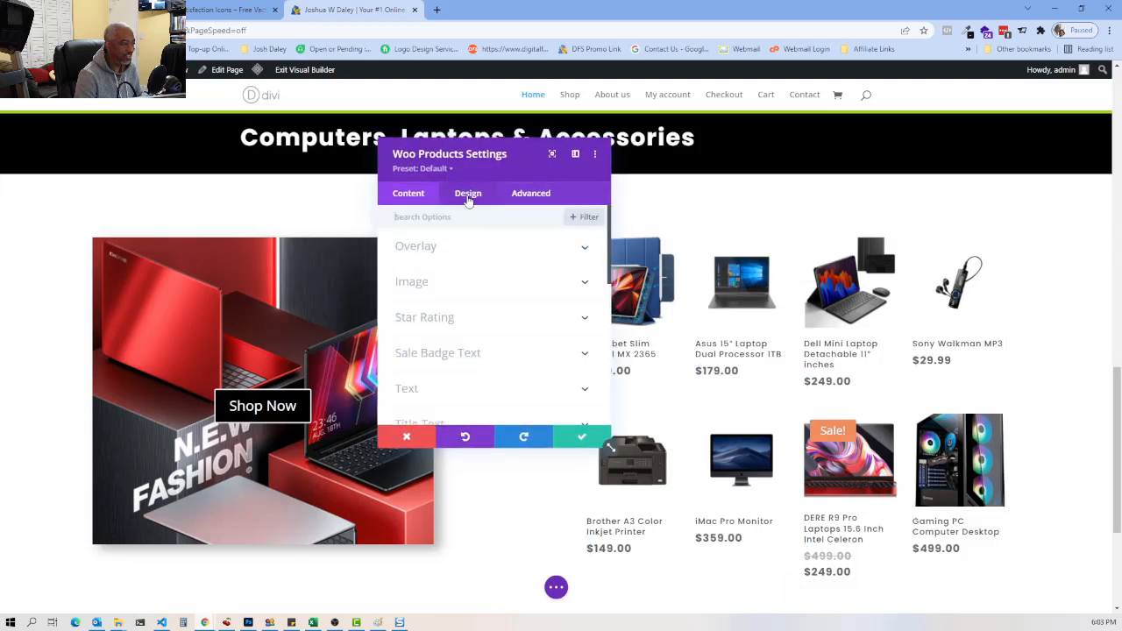
{"action": "left_click", "coordinate": [436, 252]}
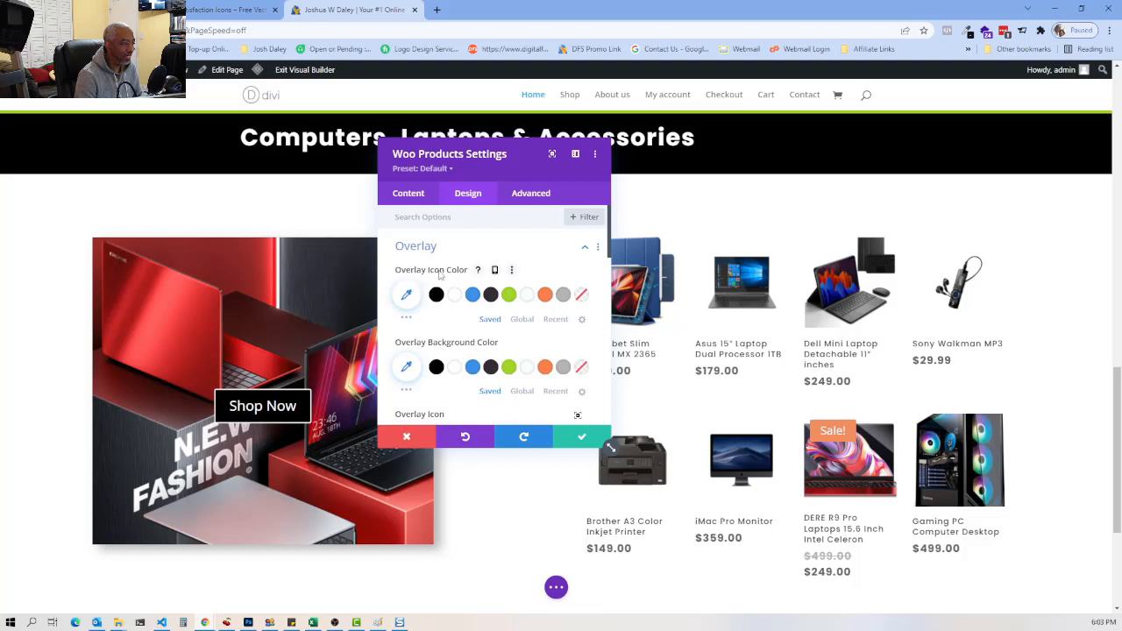
{"action": "left_click", "coordinate": [455, 294]}
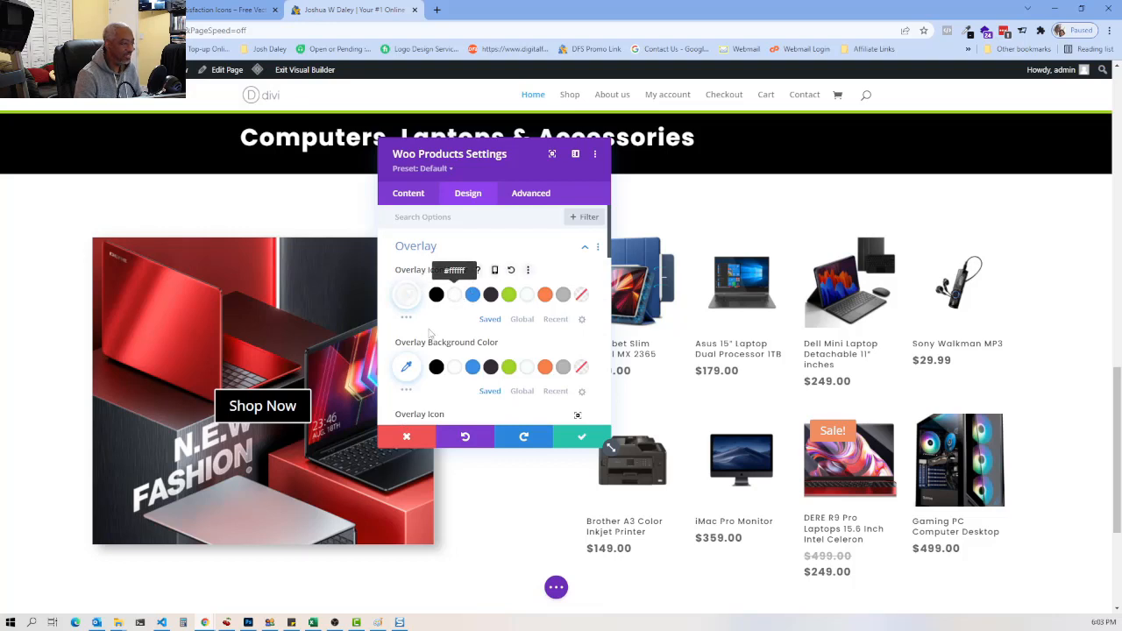
{"action": "left_click", "coordinate": [544, 367]}
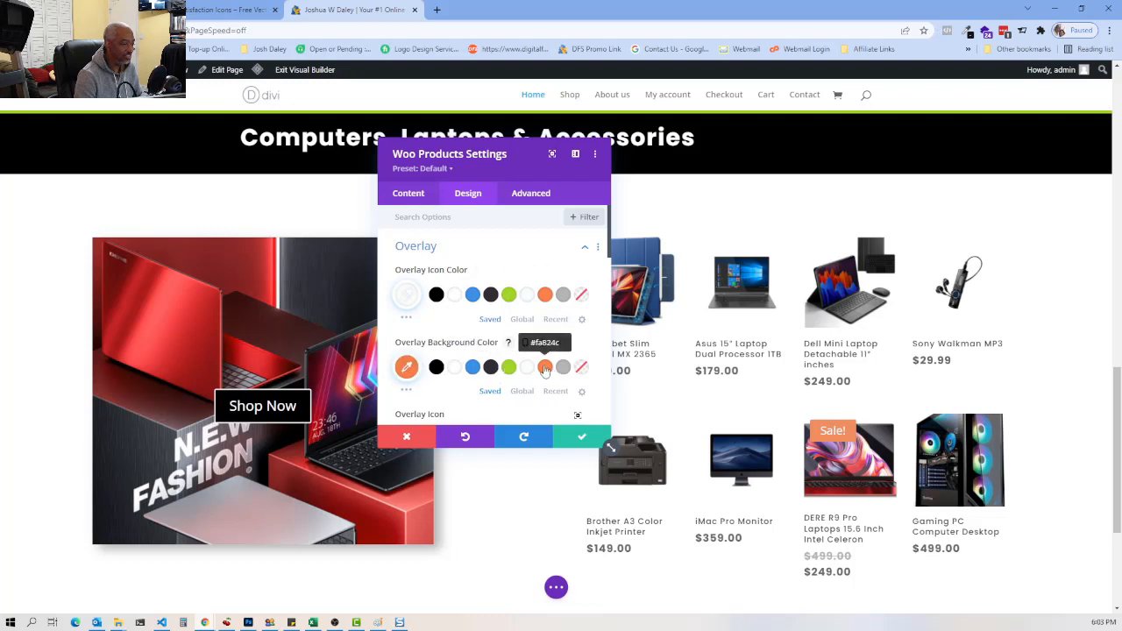
{"action": "left_click", "coordinate": [405, 368]}
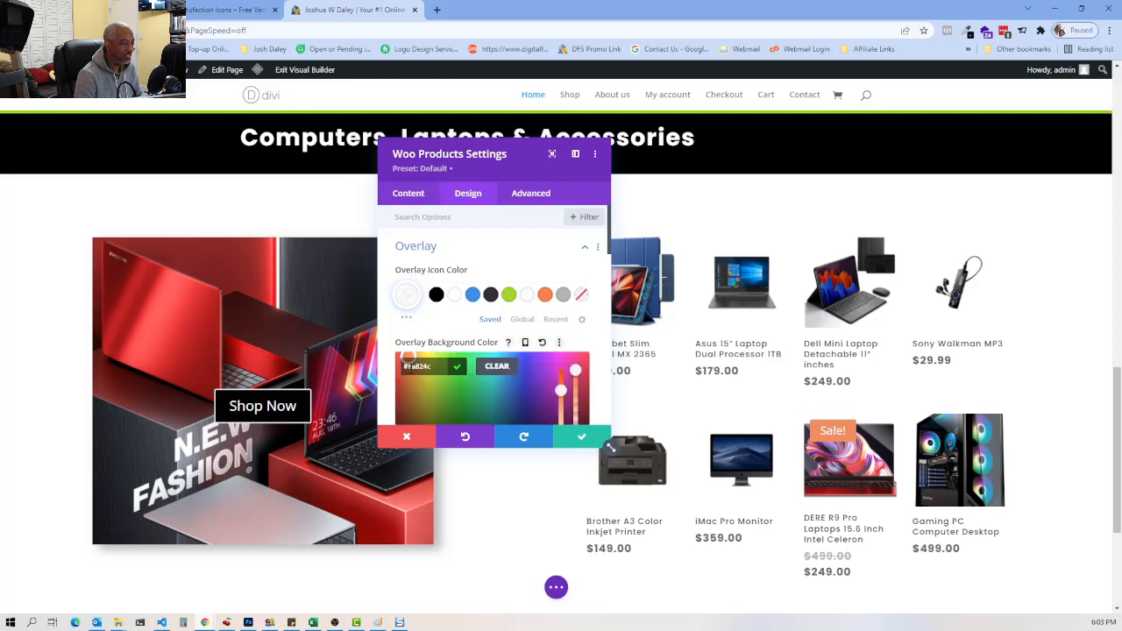
{"action": "scroll", "coordinate": [520, 342], "scroll_direction": "down", "scroll_amount": 1}
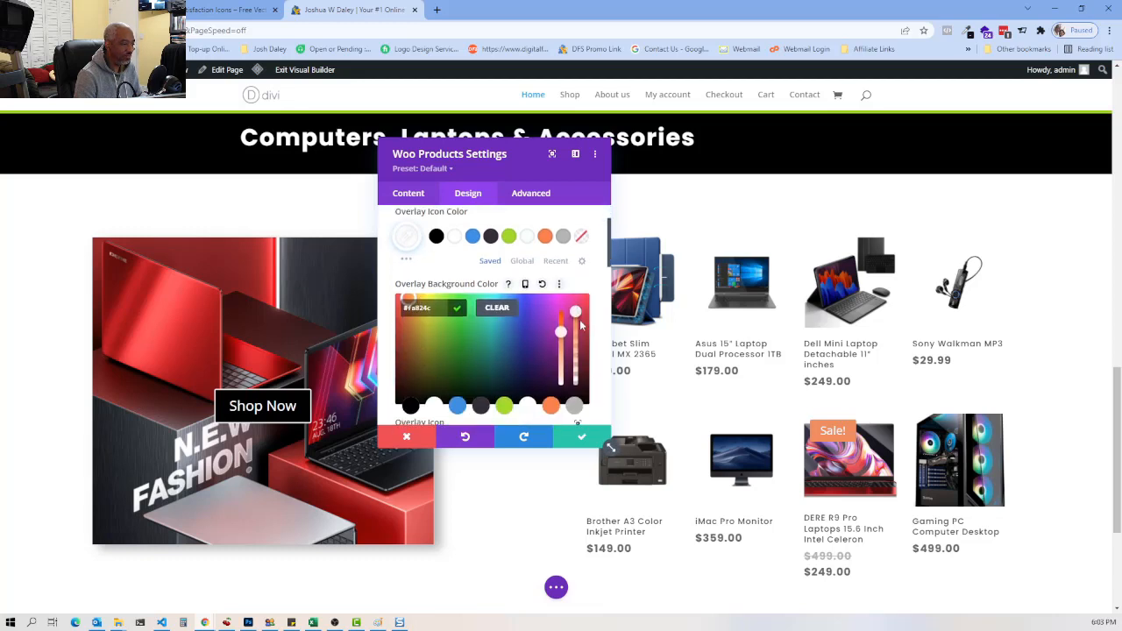
{"action": "left_click_drag", "start_coordinate": [580, 323], "coordinate": [575, 353]}
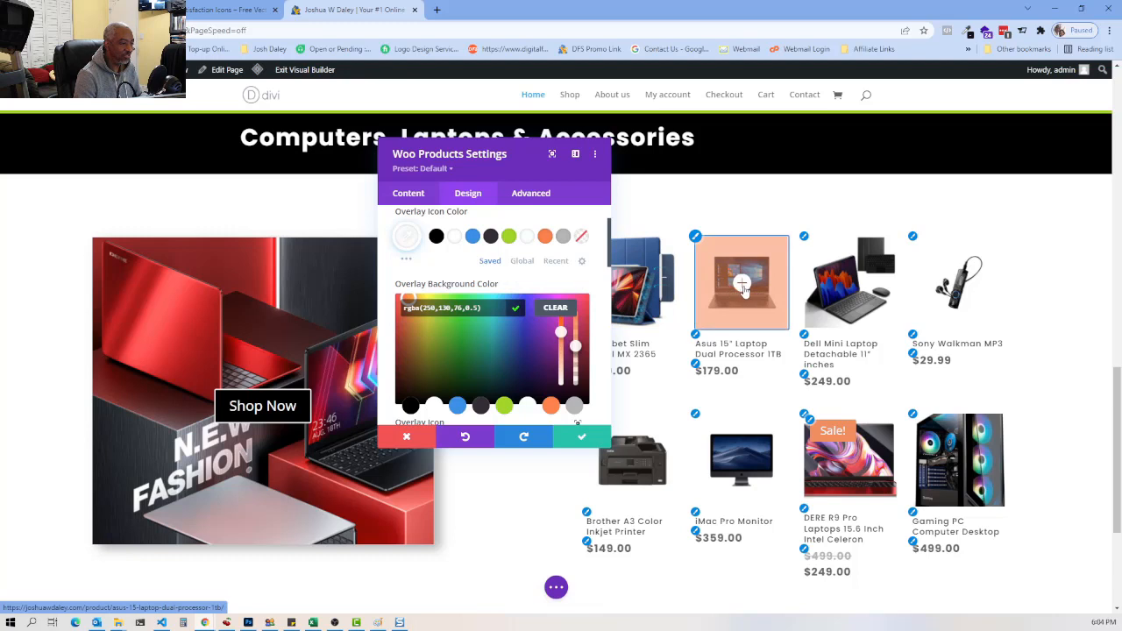
Choose the plain right-pointing arrow as the product grid's overlay icon, then save the module settings and the page
{"action": "scroll", "coordinate": [456, 342], "scroll_direction": "down", "scroll_amount": 2}
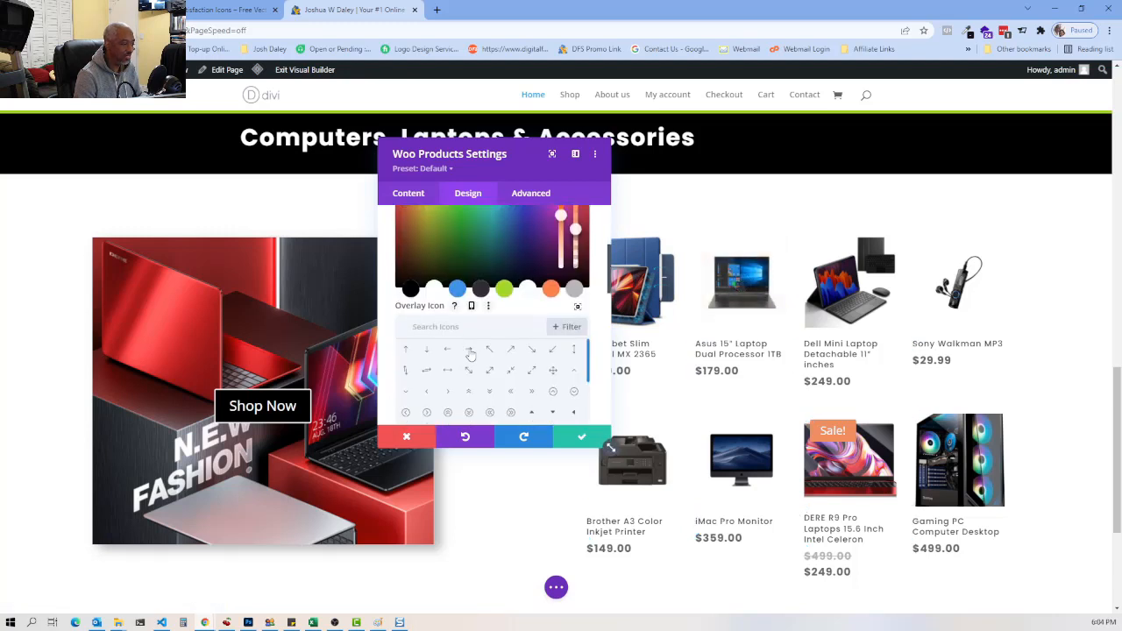
{"action": "scroll", "coordinate": [470, 353], "scroll_direction": "down", "scroll_amount": 1}
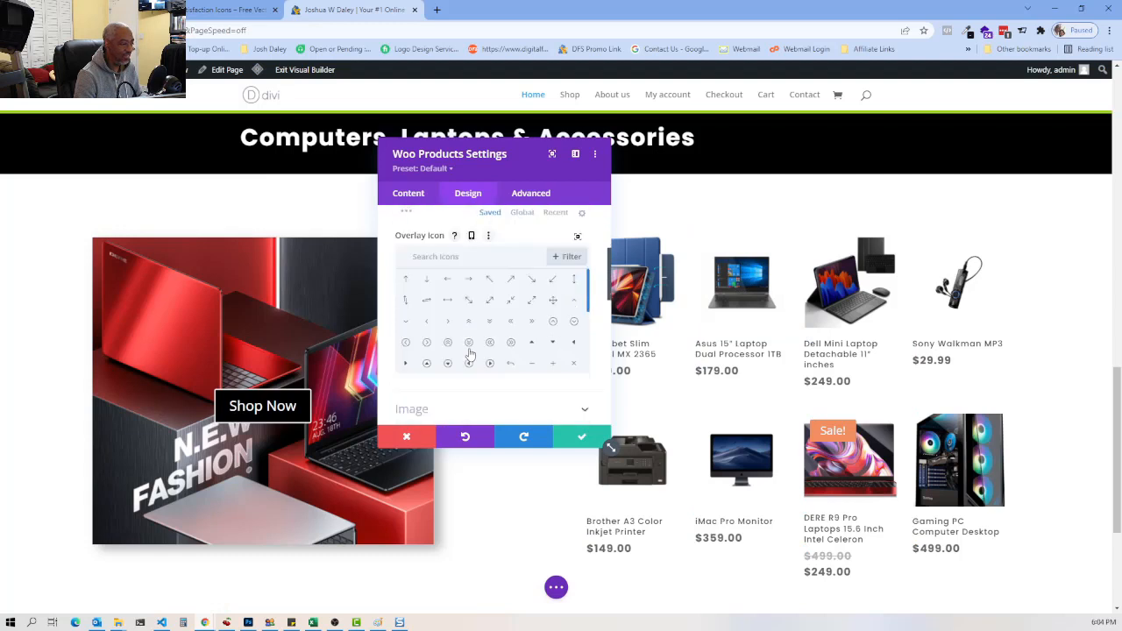
{"action": "left_click", "coordinate": [469, 280]}
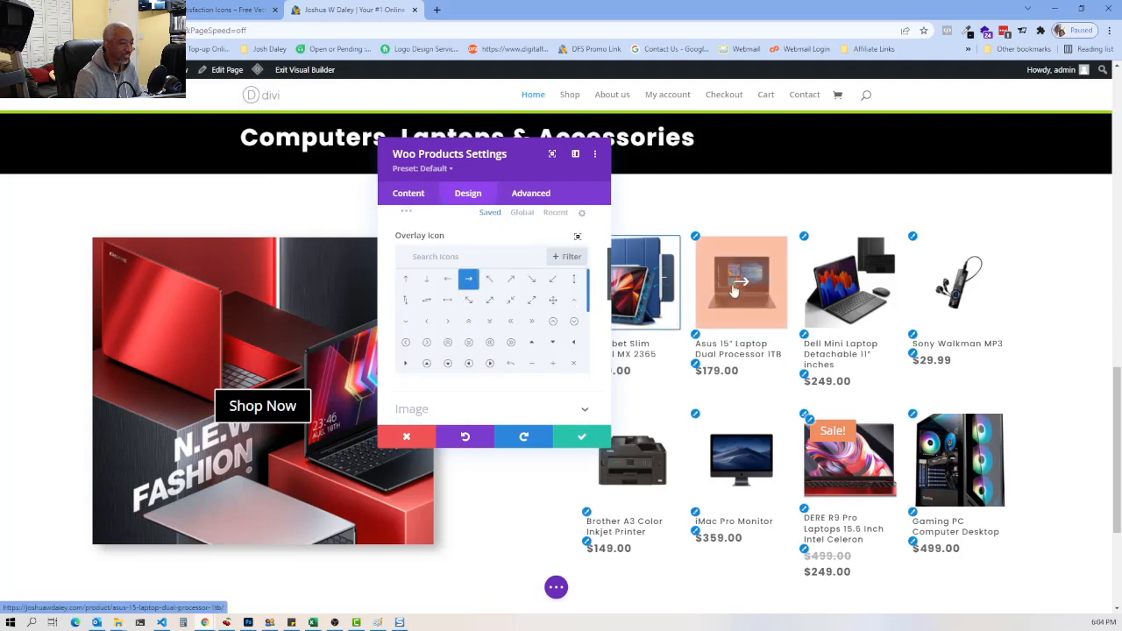
{"action": "left_click", "coordinate": [582, 437]}
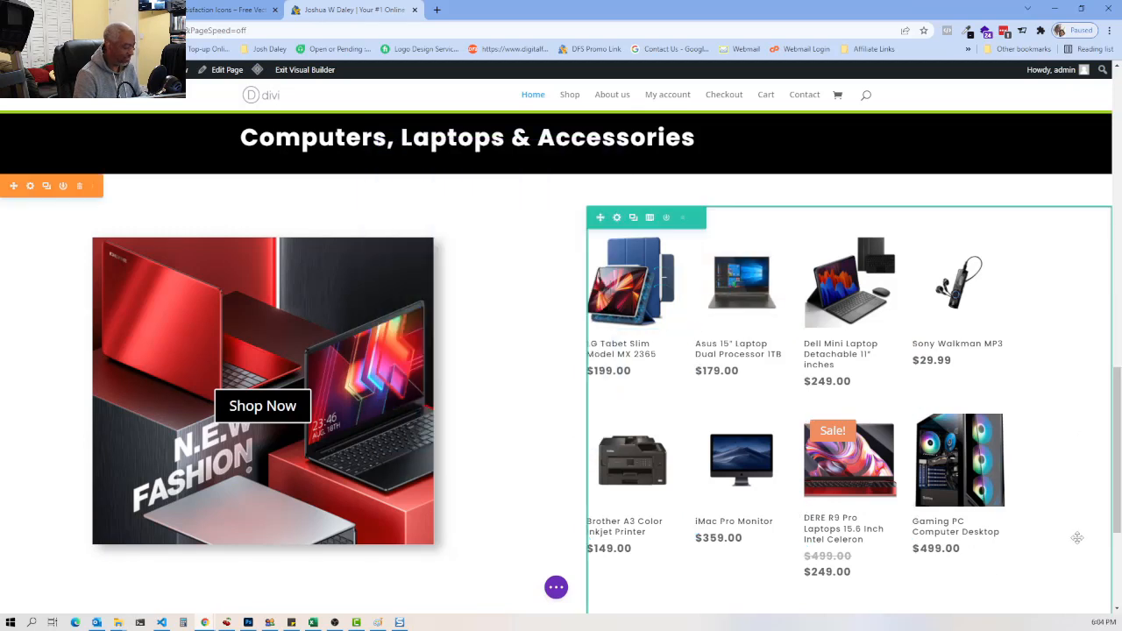
{"action": "key", "text": "ctrl+s"}
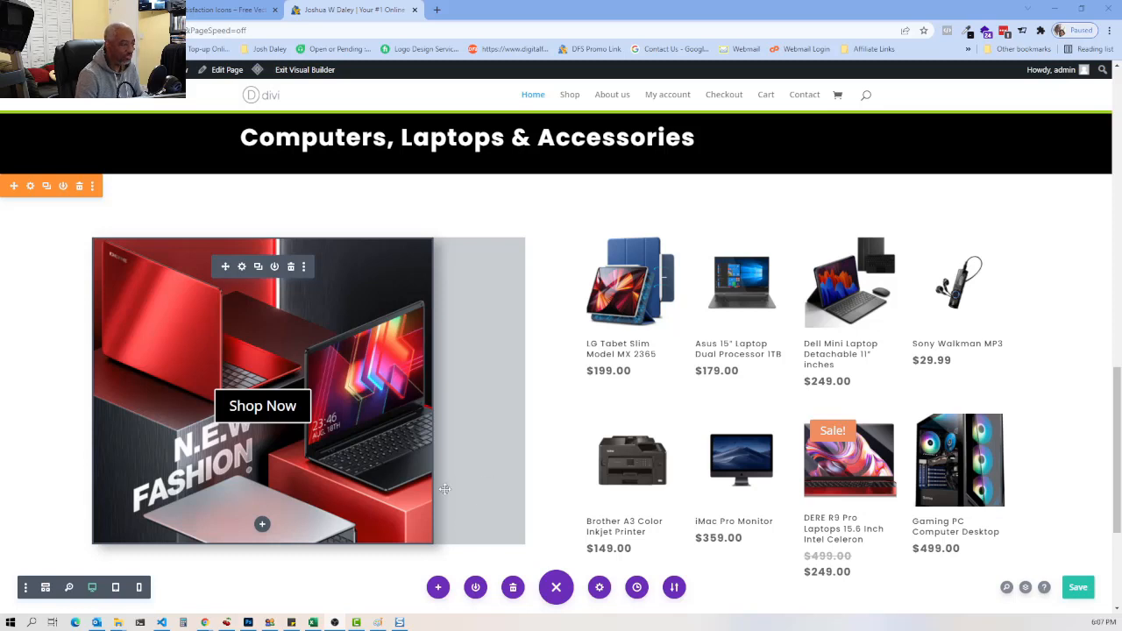
Preview the home page's hero section in the tablet and phone layouts, and return to the tablet layout
{"action": "scroll", "coordinate": [491, 393], "scroll_direction": "up", "scroll_amount": 7}
{"action": "scroll", "coordinate": [491, 393], "scroll_direction": "up", "scroll_amount": 5}
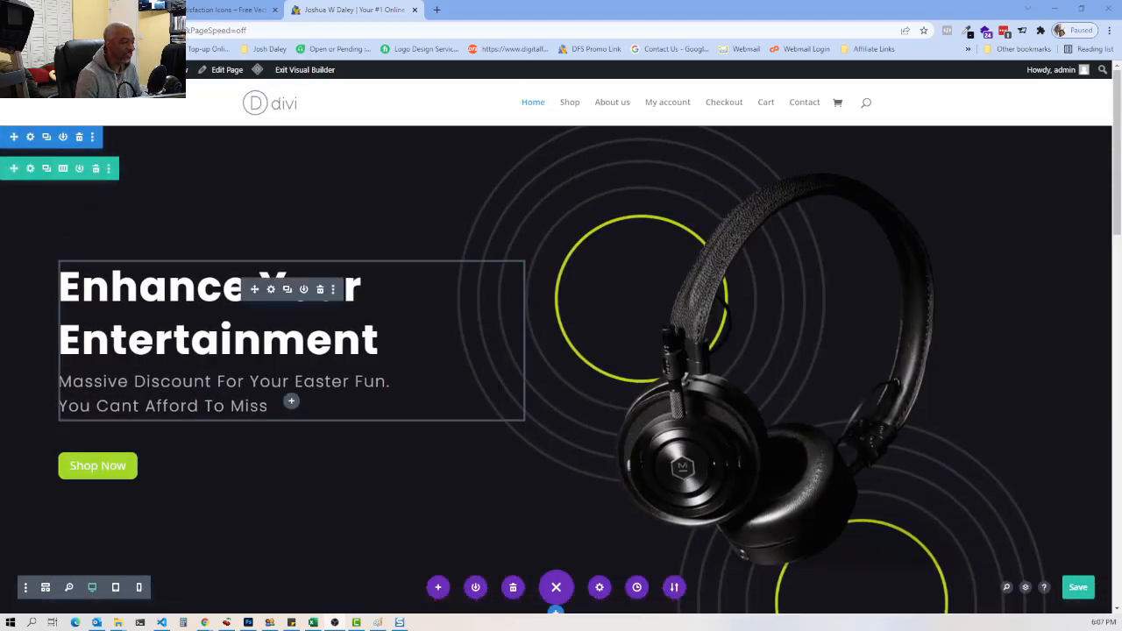
{"action": "left_click", "coordinate": [555, 589]}
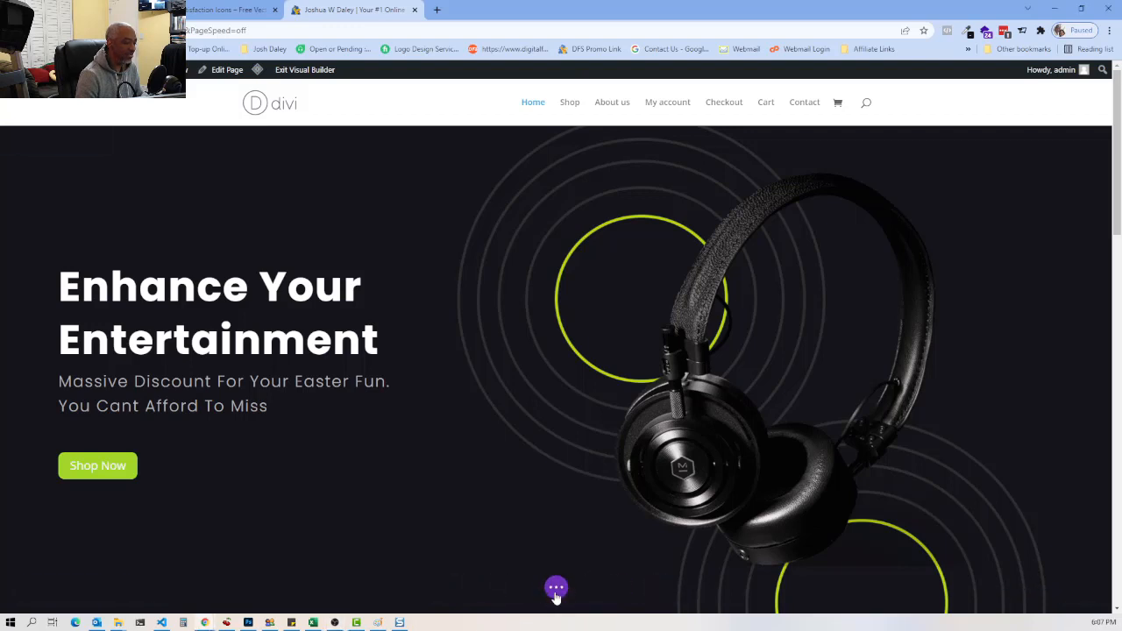
{"action": "left_click", "coordinate": [556, 591]}
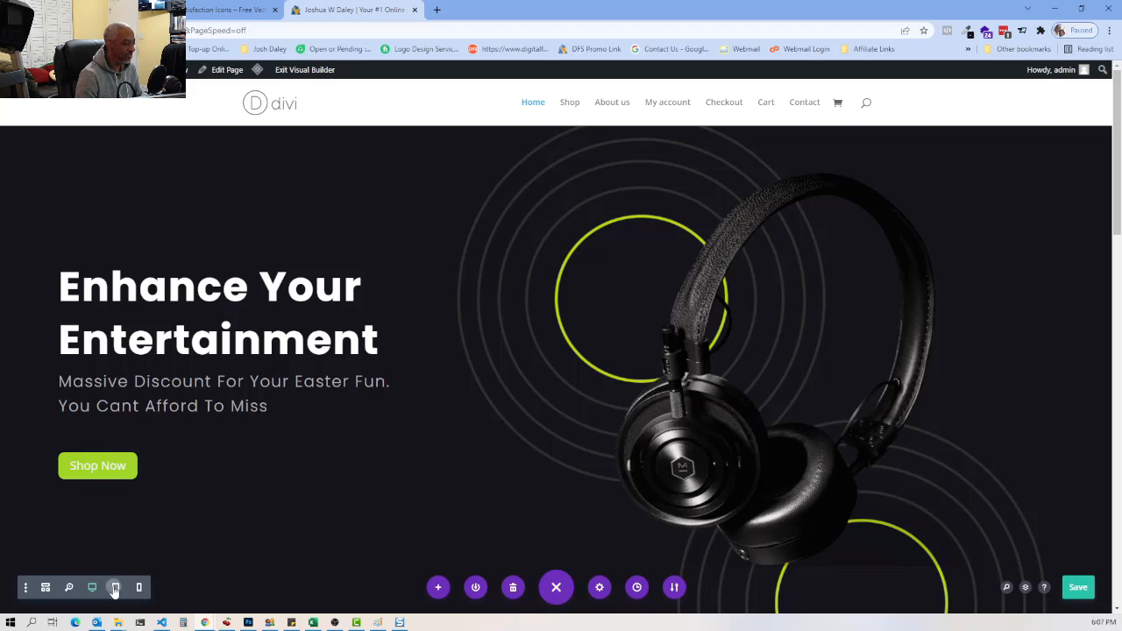
{"action": "left_click", "coordinate": [114, 589]}
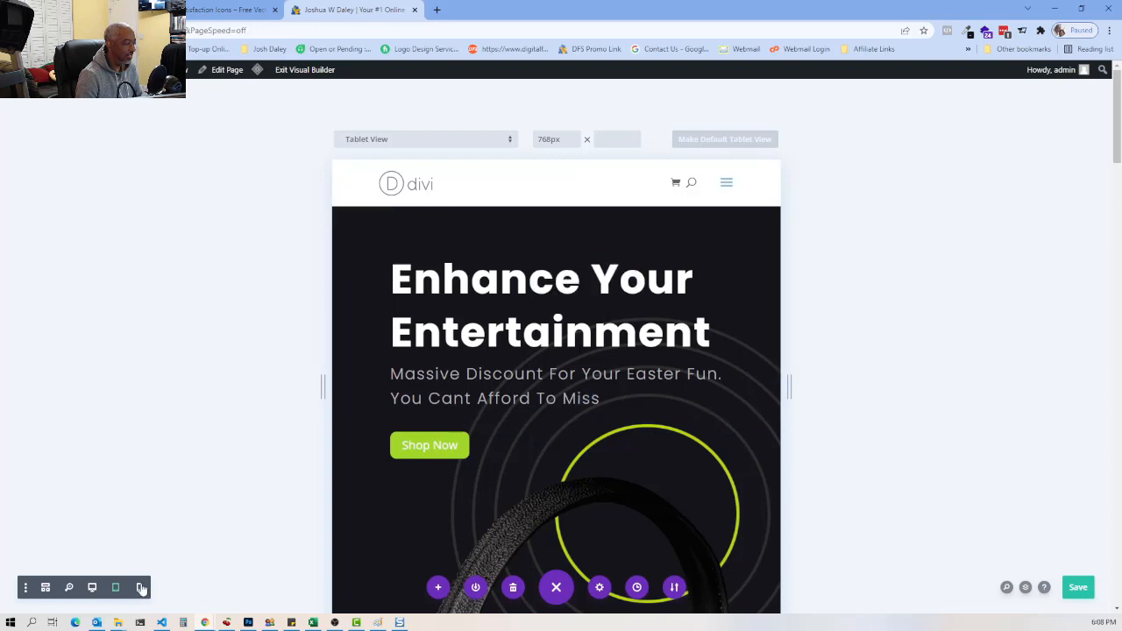
{"action": "left_click", "coordinate": [140, 588]}
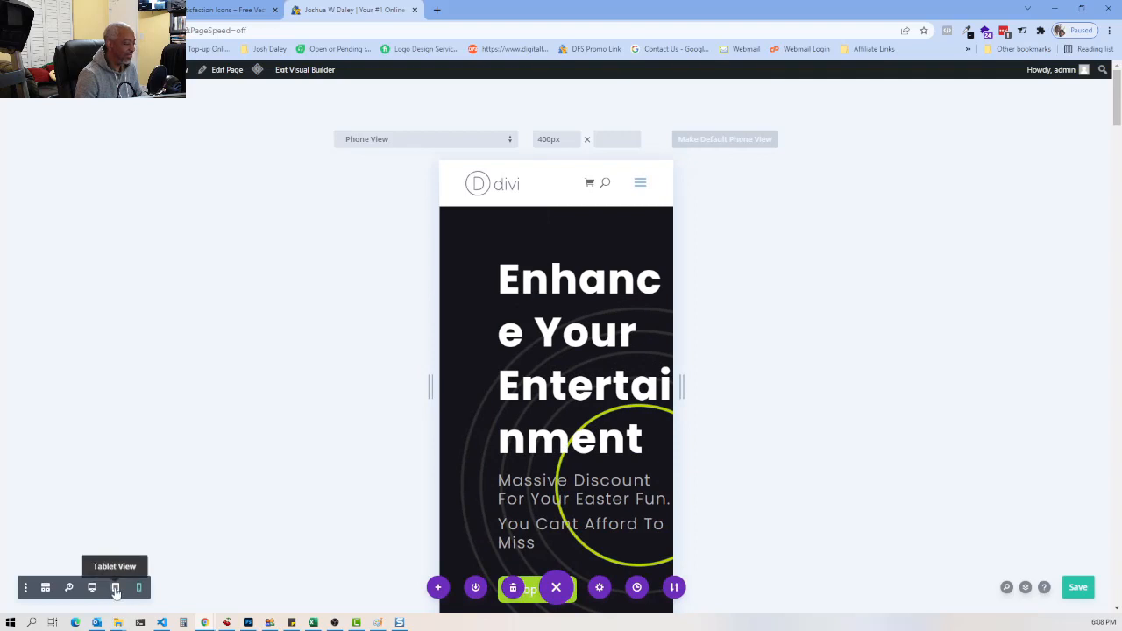
{"action": "left_click", "coordinate": [116, 588]}
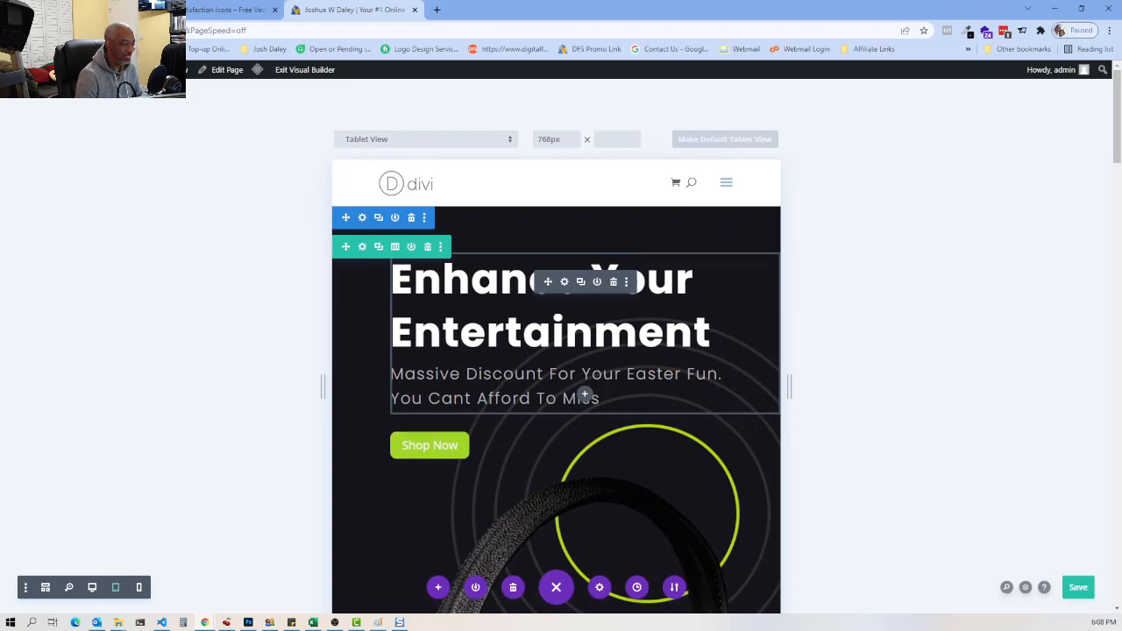
Open the hero text's Heading 2 design options beside the tablet preview and enable responsive values for its text size
{"action": "left_click", "coordinate": [565, 282]}
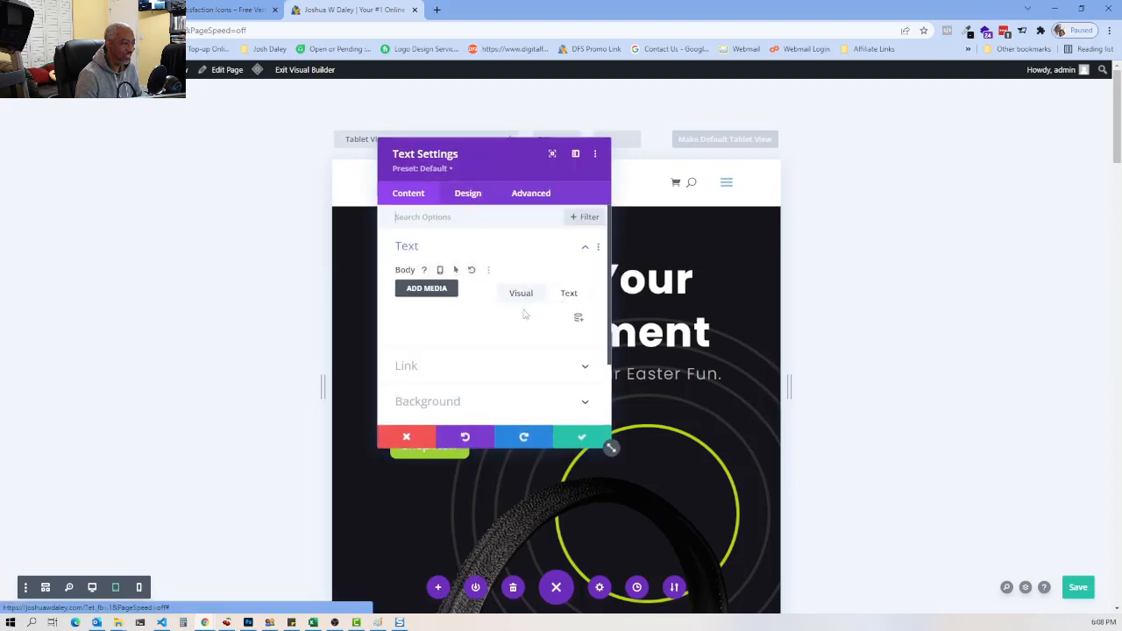
{"action": "left_click", "coordinate": [473, 194]}
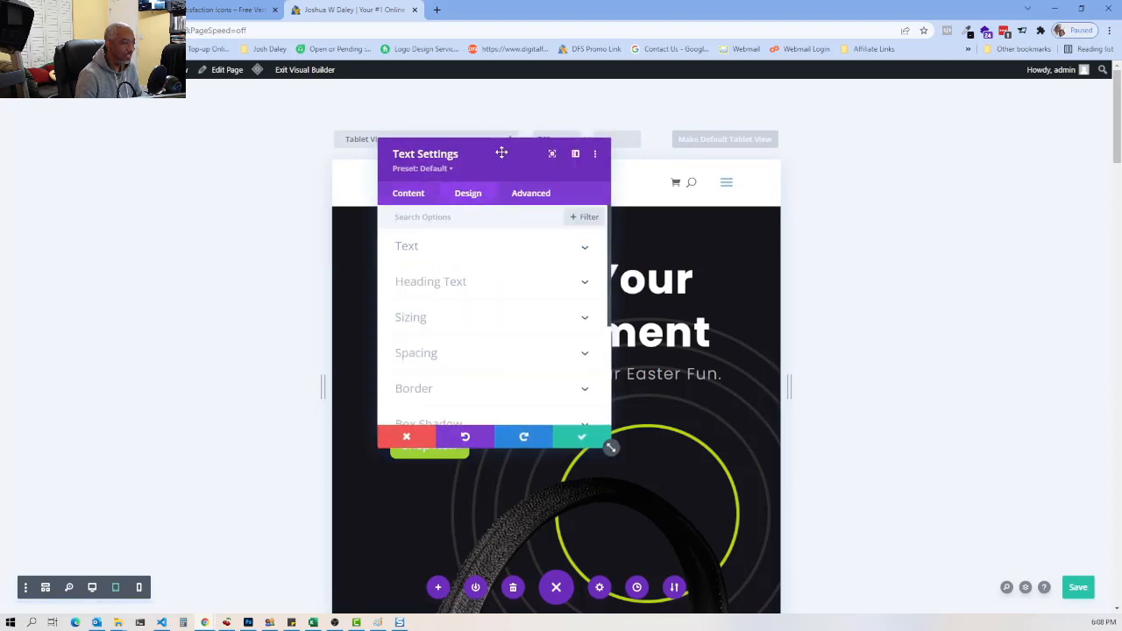
{"action": "left_click_drag", "start_coordinate": [500, 153], "coordinate": [927, 131]}
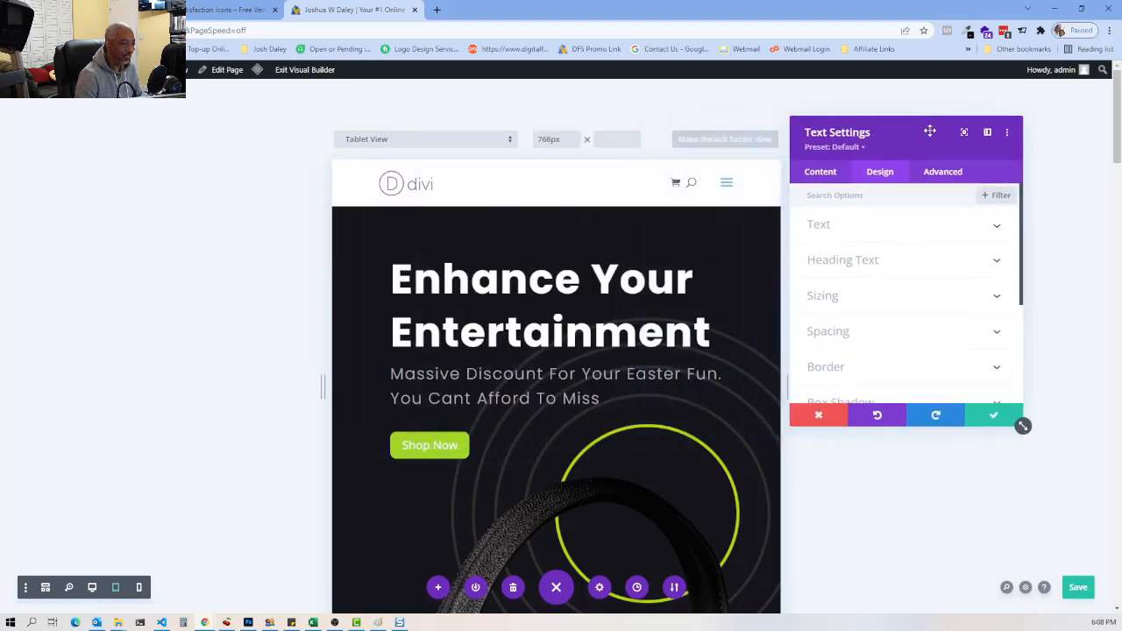
{"action": "left_click", "coordinate": [899, 262]}
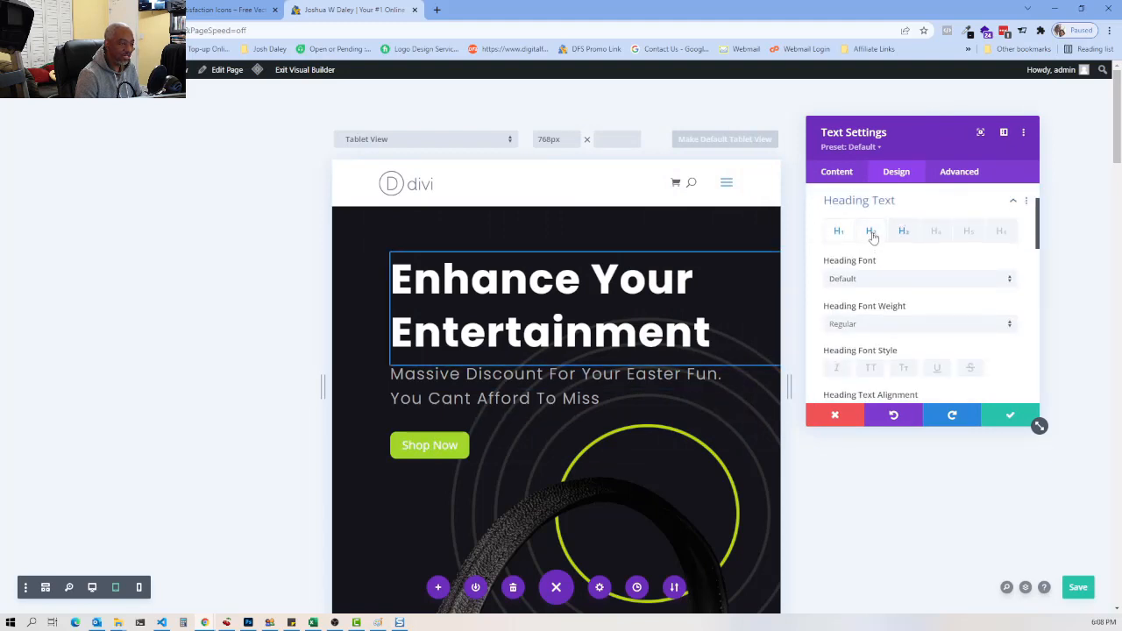
{"action": "left_click", "coordinate": [871, 233]}
{"action": "scroll", "coordinate": [912, 305], "scroll_direction": "down", "scroll_amount": 3}
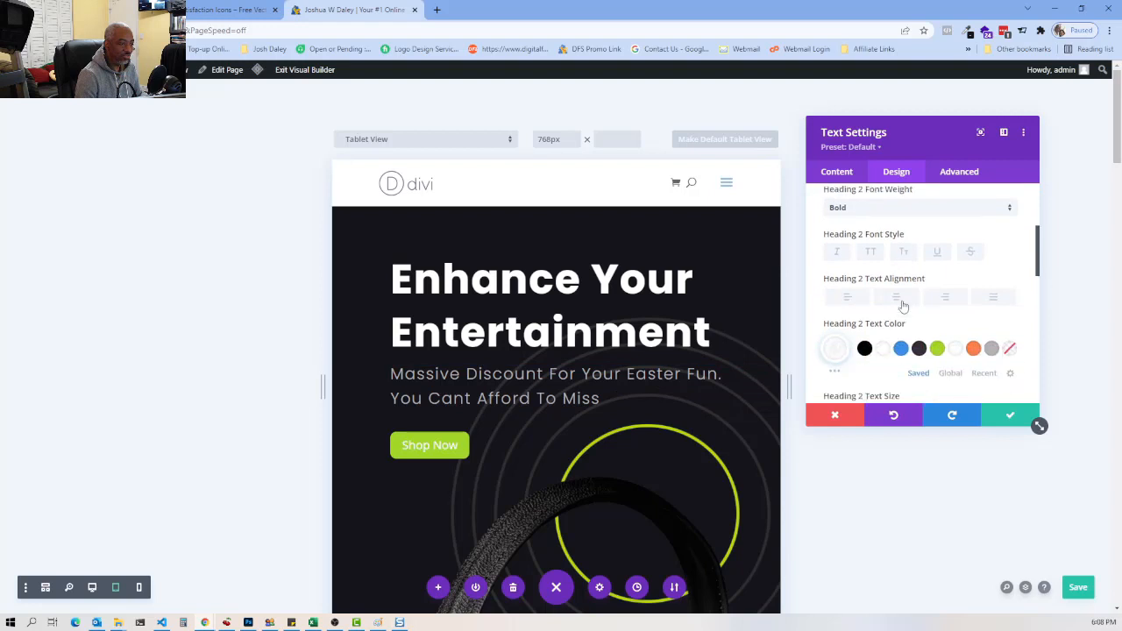
{"action": "scroll", "coordinate": [903, 306], "scroll_direction": "down", "scroll_amount": 2}
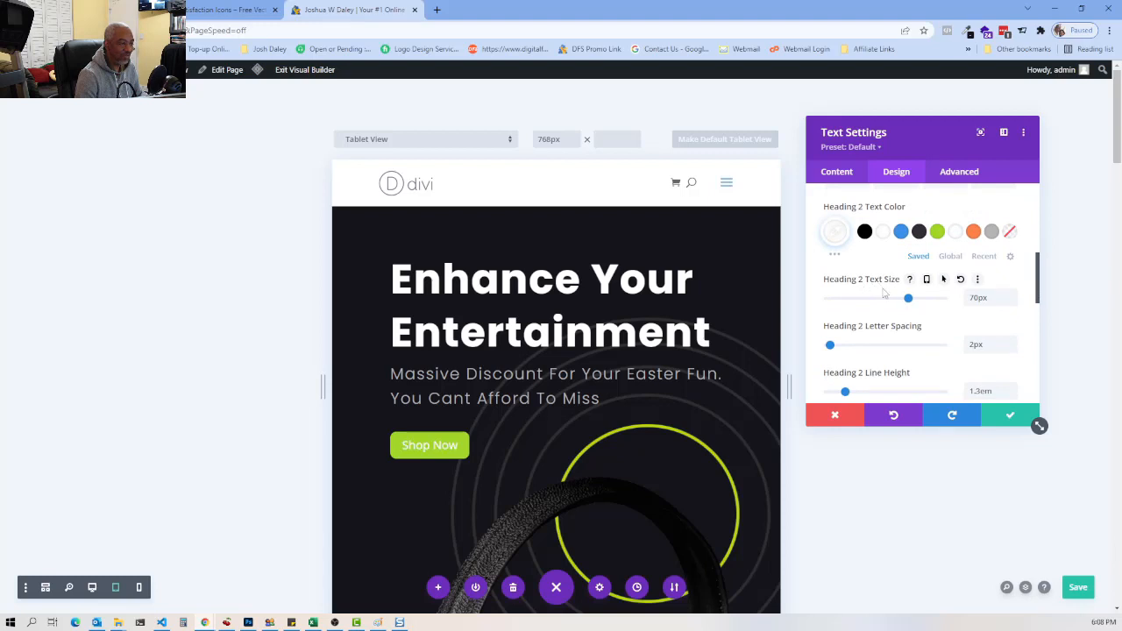
{"action": "left_click", "coordinate": [927, 281]}
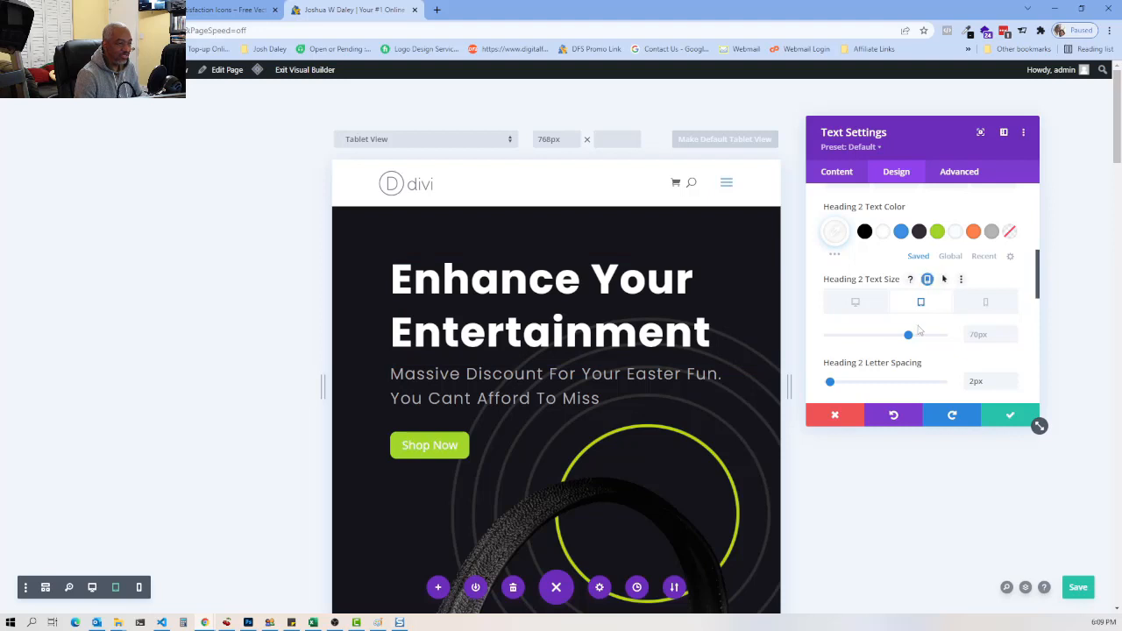
Enable responsive text alignment for the hero's Heading 2 and center it for tablet
{"action": "scroll", "coordinate": [920, 325], "scroll_direction": "down", "scroll_amount": 3}
{"action": "scroll", "coordinate": [919, 328], "scroll_direction": "down", "scroll_amount": 2}
{"action": "scroll", "coordinate": [917, 329], "scroll_direction": "up", "scroll_amount": 6}
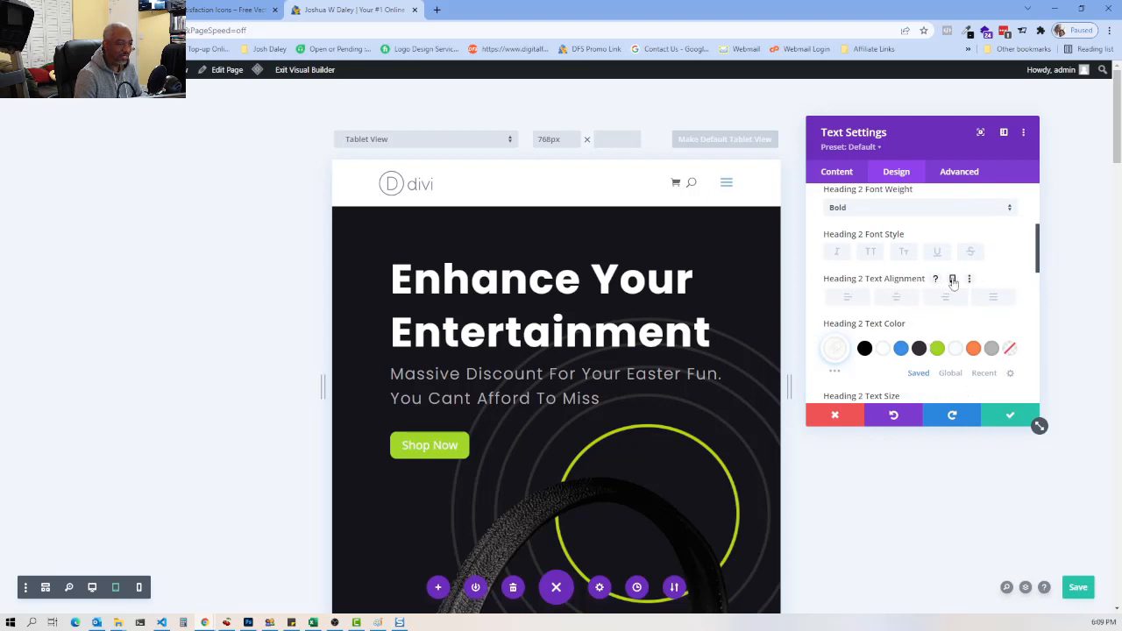
{"action": "left_click", "coordinate": [953, 279]}
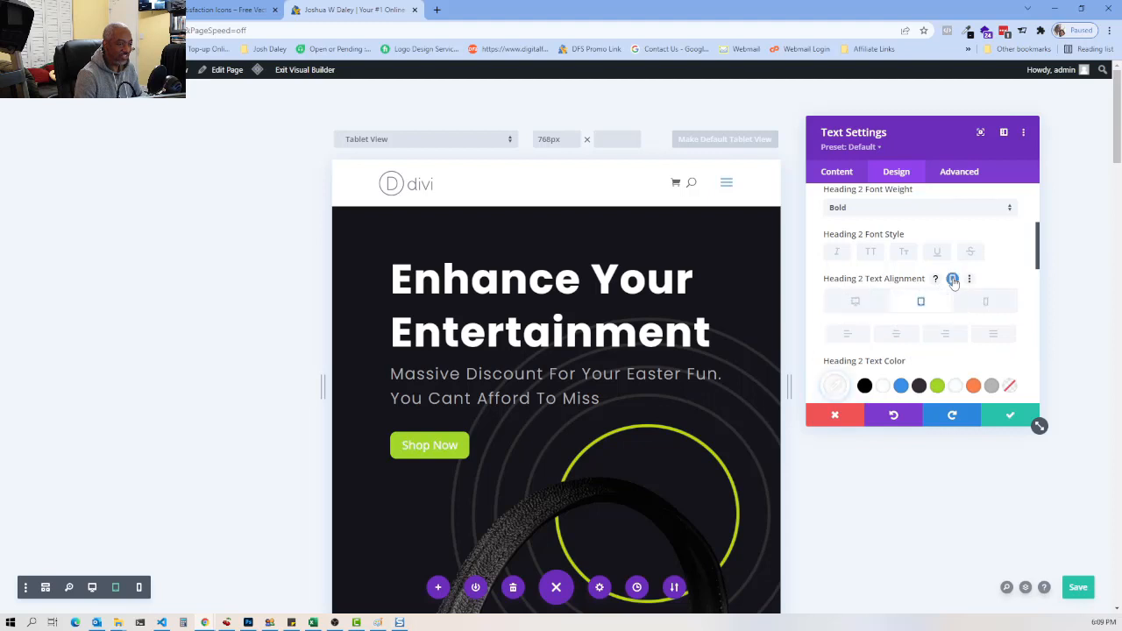
{"action": "left_click", "coordinate": [897, 337]}
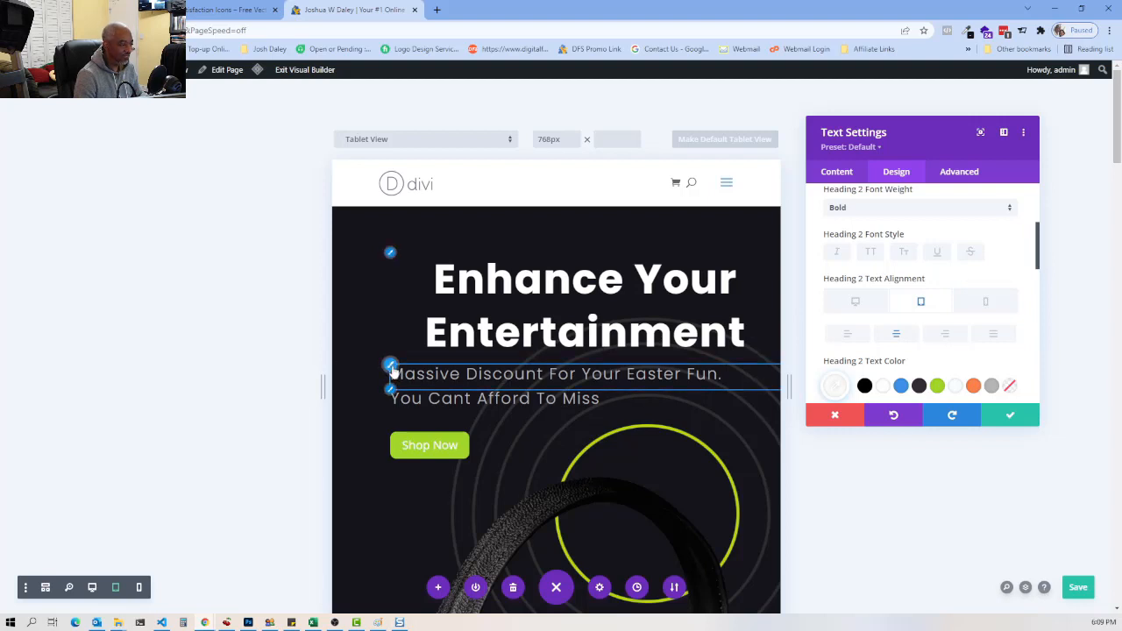
Enable responsive text alignment for the hero's Heading 3 lines and center them for tablet
{"action": "left_click", "coordinate": [391, 367]}
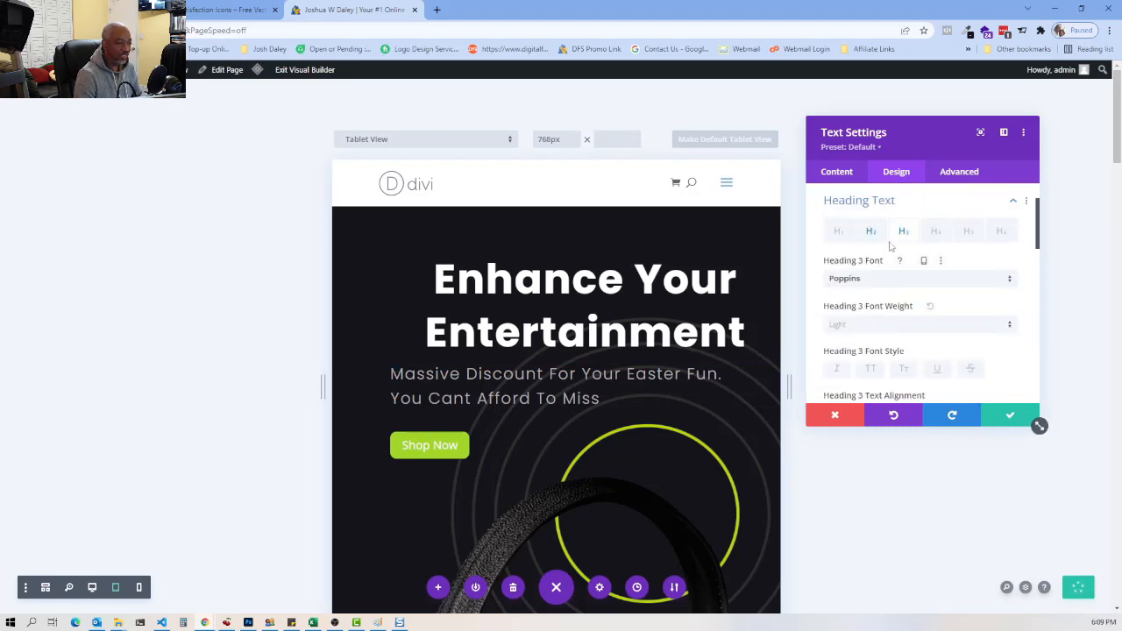
{"action": "scroll", "coordinate": [899, 325], "scroll_direction": "down", "scroll_amount": 3}
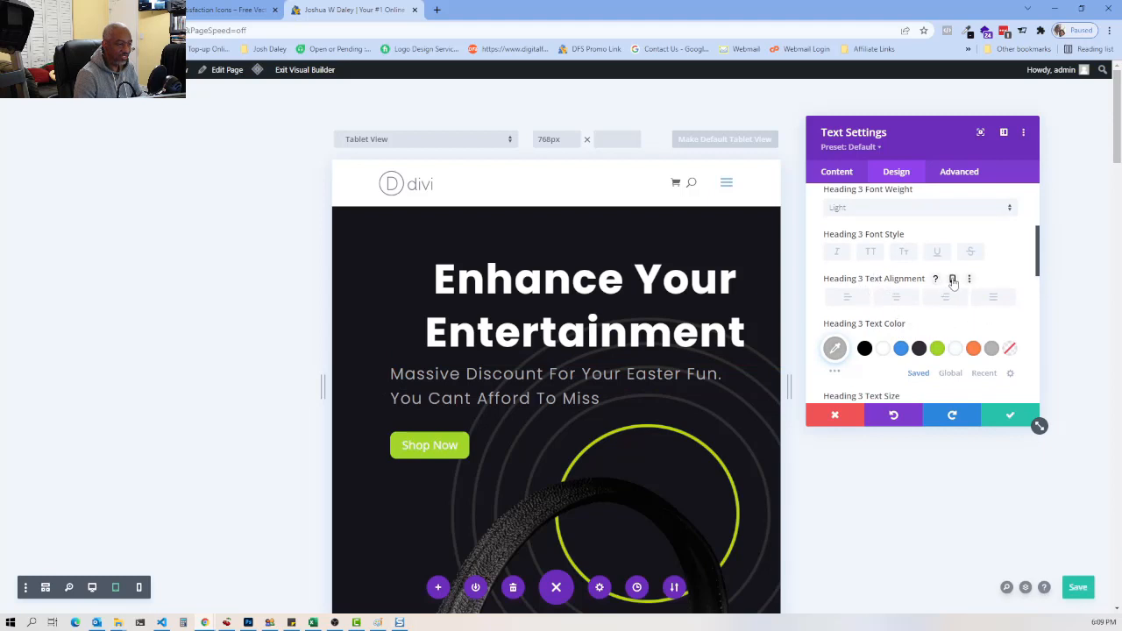
{"action": "left_click", "coordinate": [953, 280]}
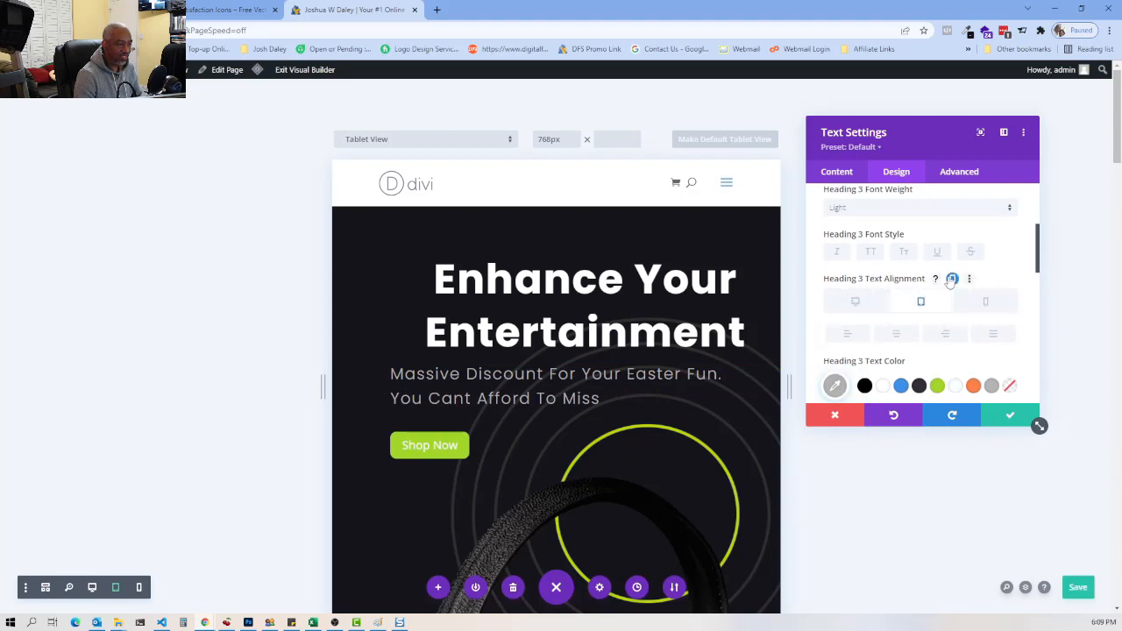
{"action": "left_click", "coordinate": [896, 335]}
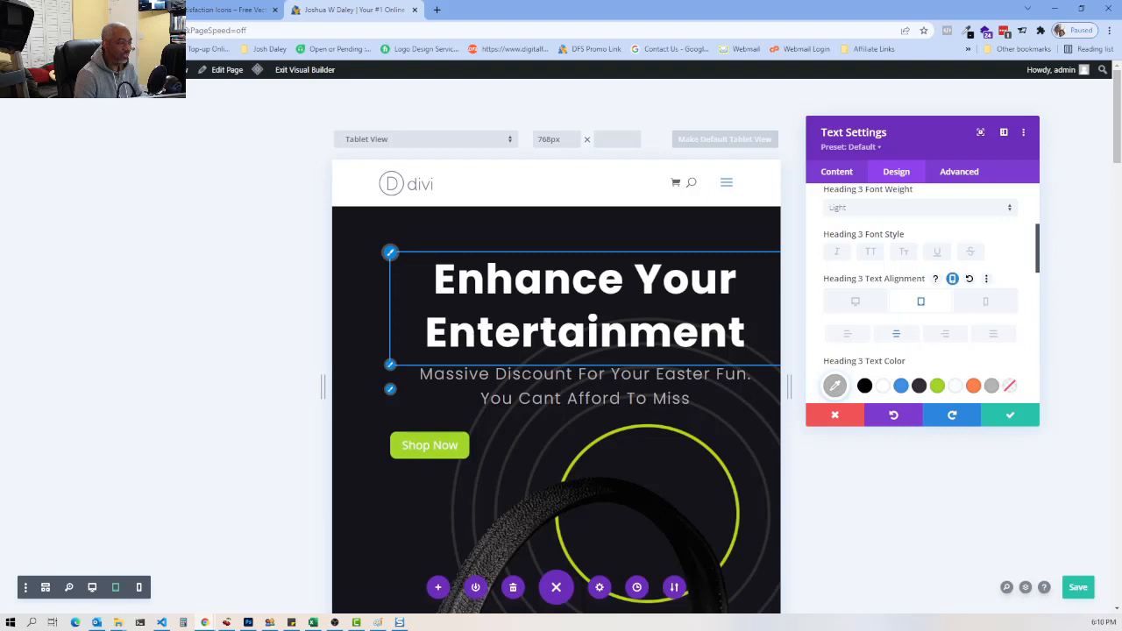
Enable responsive margins for the hero text, set its tablet left margin to 0px, and apply the text settings
{"action": "left_click", "coordinate": [391, 254]}
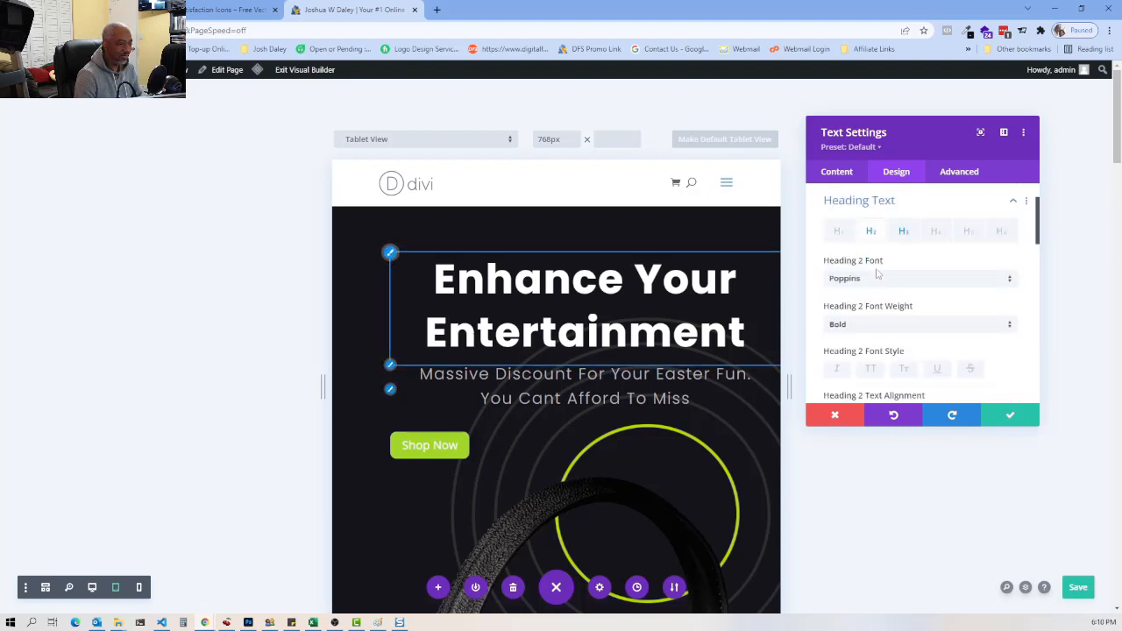
{"action": "scroll", "coordinate": [914, 295], "scroll_direction": "down", "scroll_amount": 5}
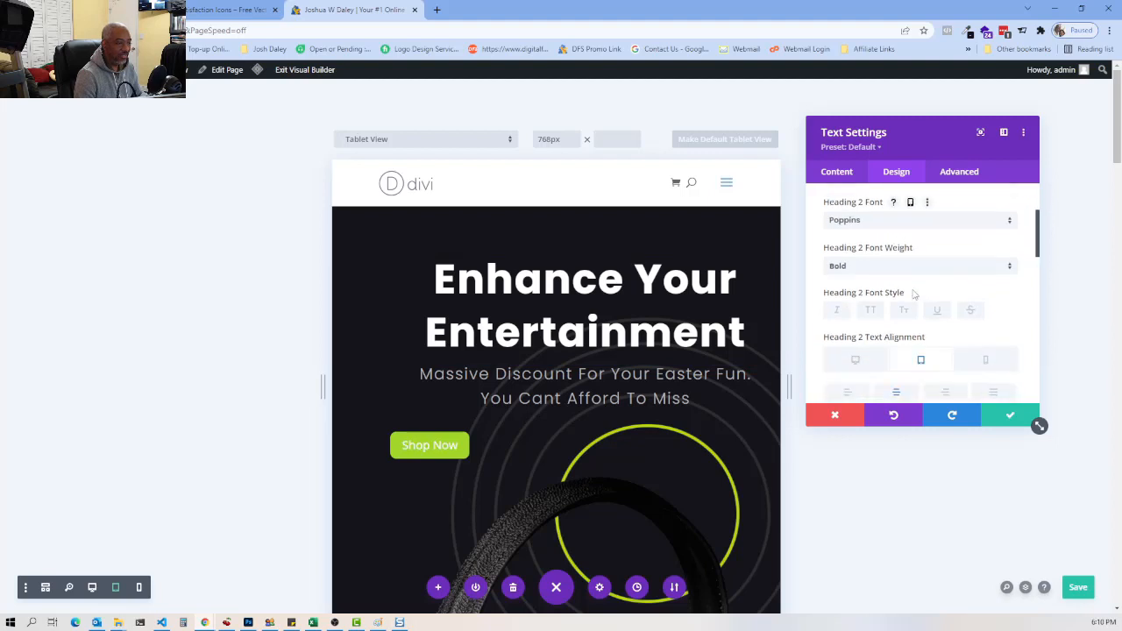
{"action": "scroll", "coordinate": [914, 295], "scroll_direction": "down", "scroll_amount": 4}
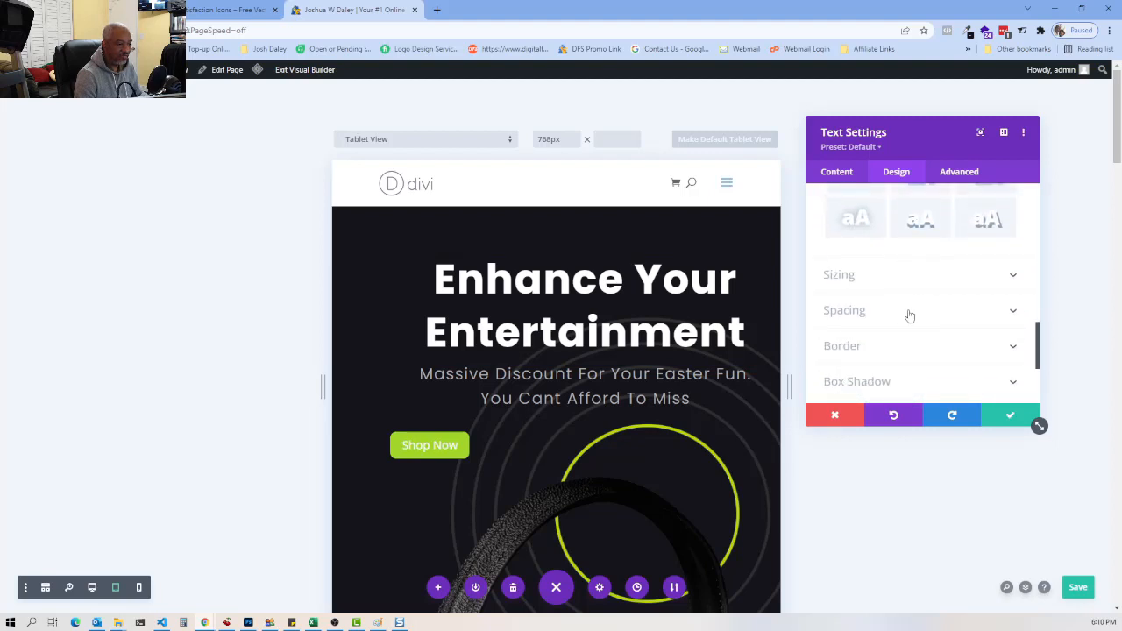
{"action": "left_click", "coordinate": [898, 314]}
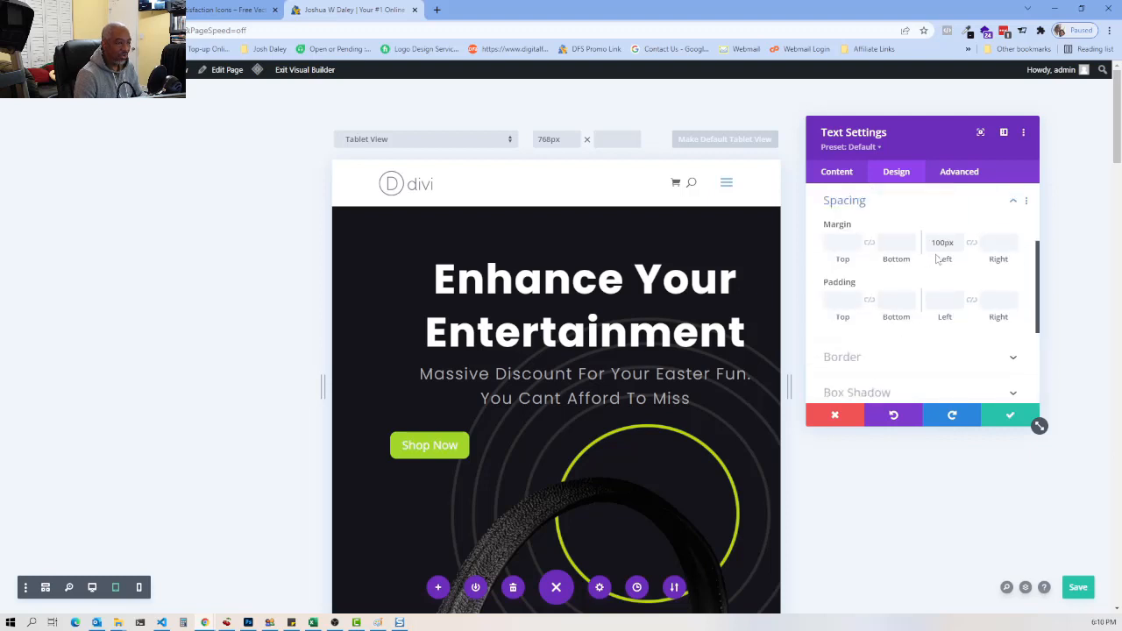
{"action": "mouse_move", "coordinate": [876, 230]}
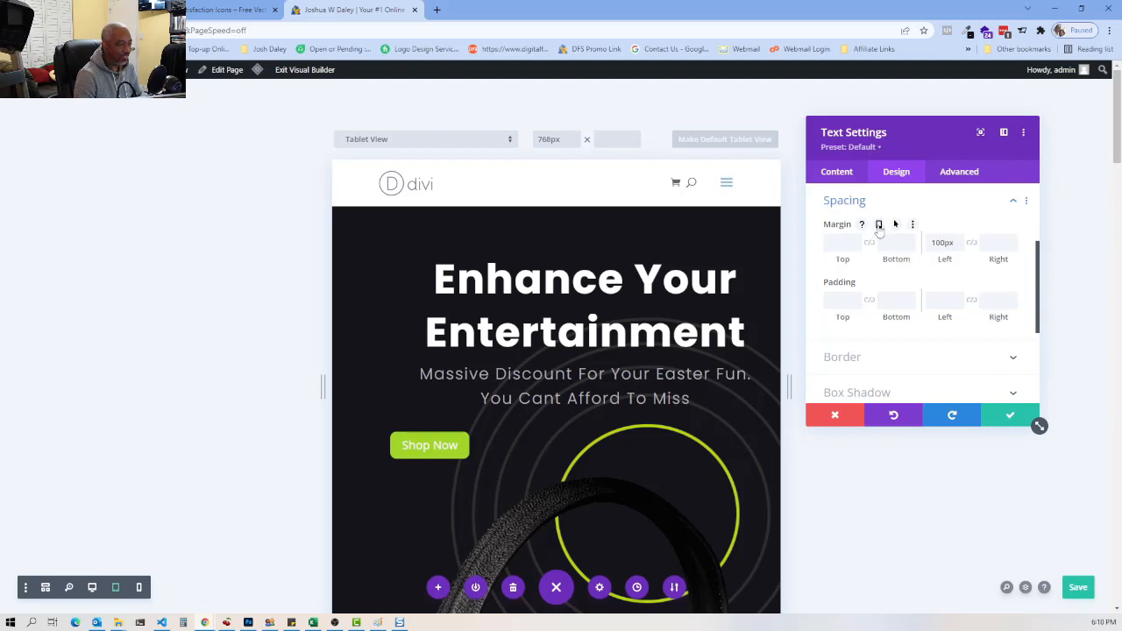
{"action": "left_click", "coordinate": [878, 225]}
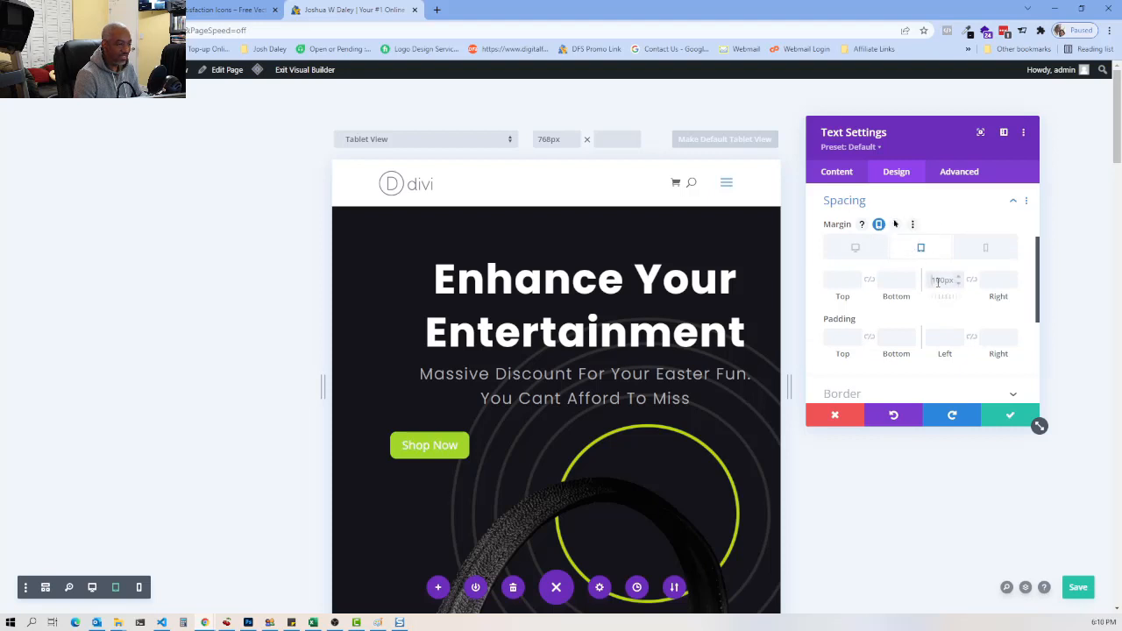
{"action": "left_click", "coordinate": [939, 281]}
{"action": "type", "text": "0"}
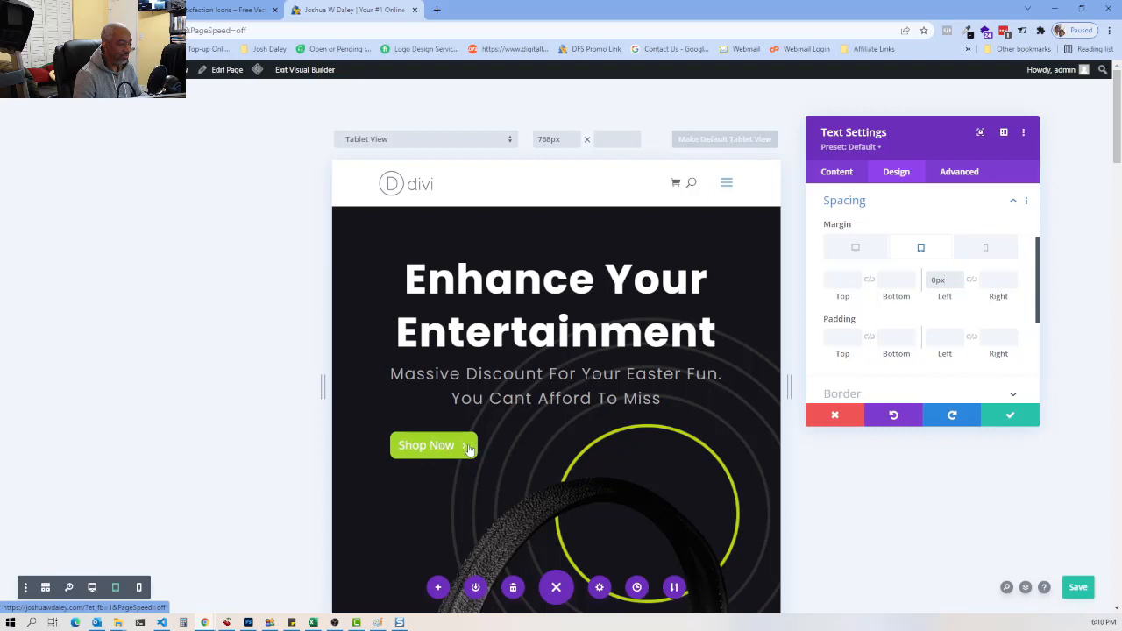
{"action": "left_click", "coordinate": [1010, 419]}
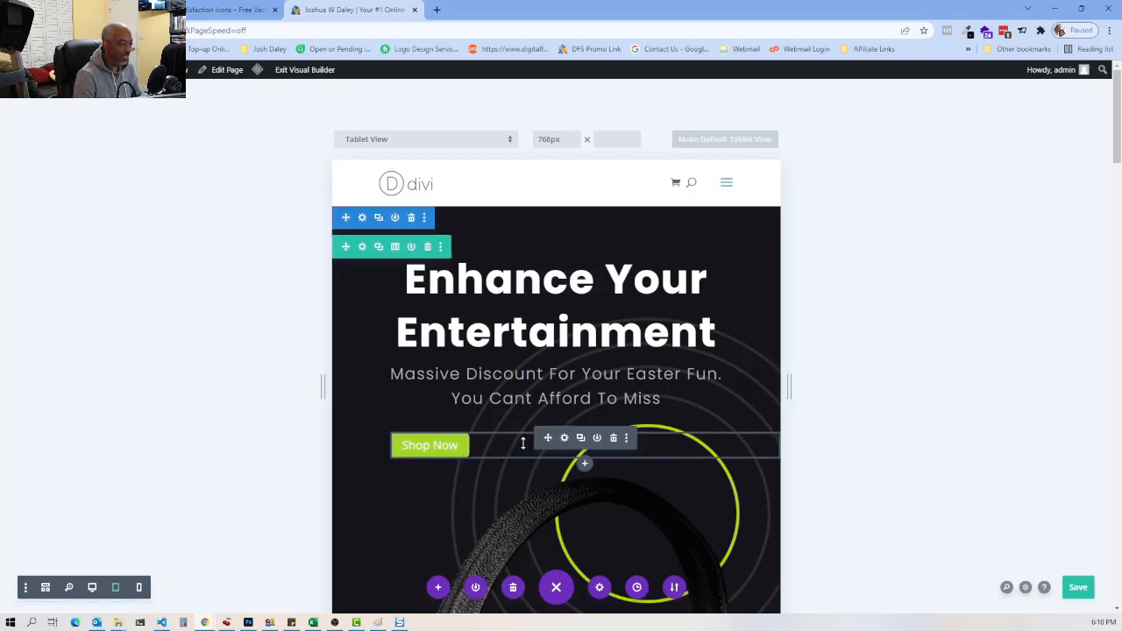
Enable responsive alignment for the hero's Shop Now button, center it for tablet, and apply the button settings
{"action": "left_click", "coordinate": [564, 438]}
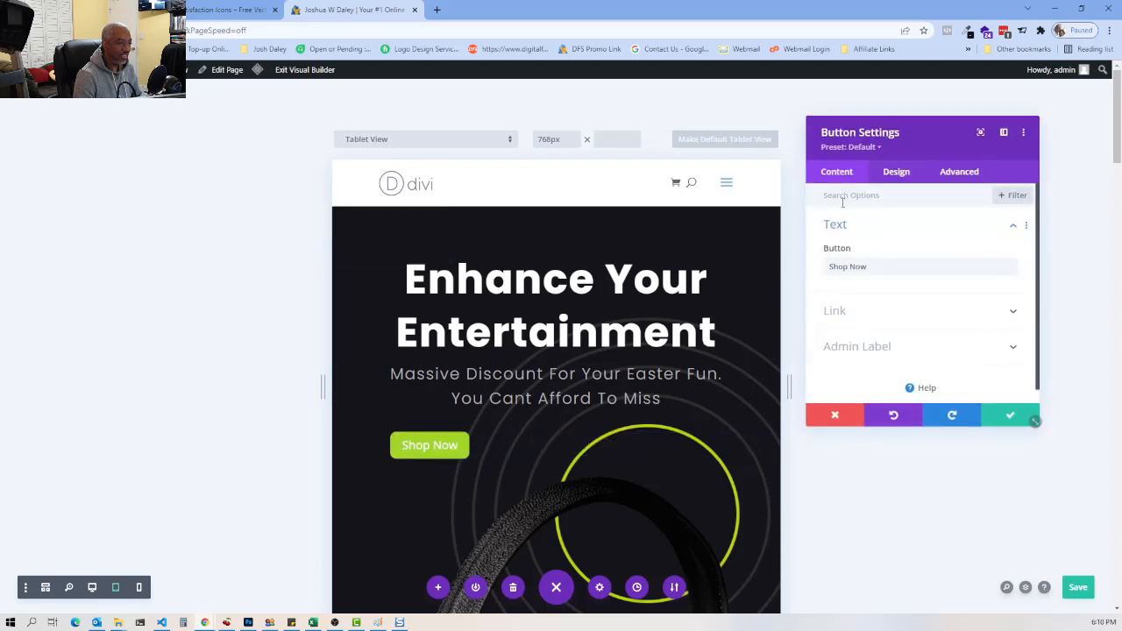
{"action": "left_click", "coordinate": [898, 173]}
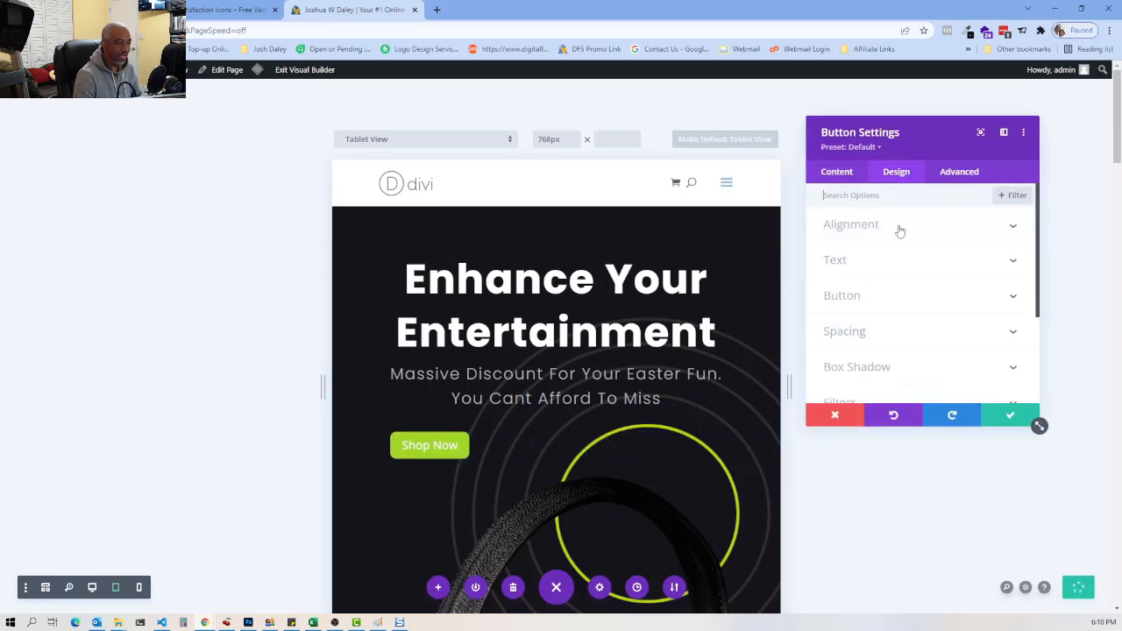
{"action": "left_click", "coordinate": [899, 231]}
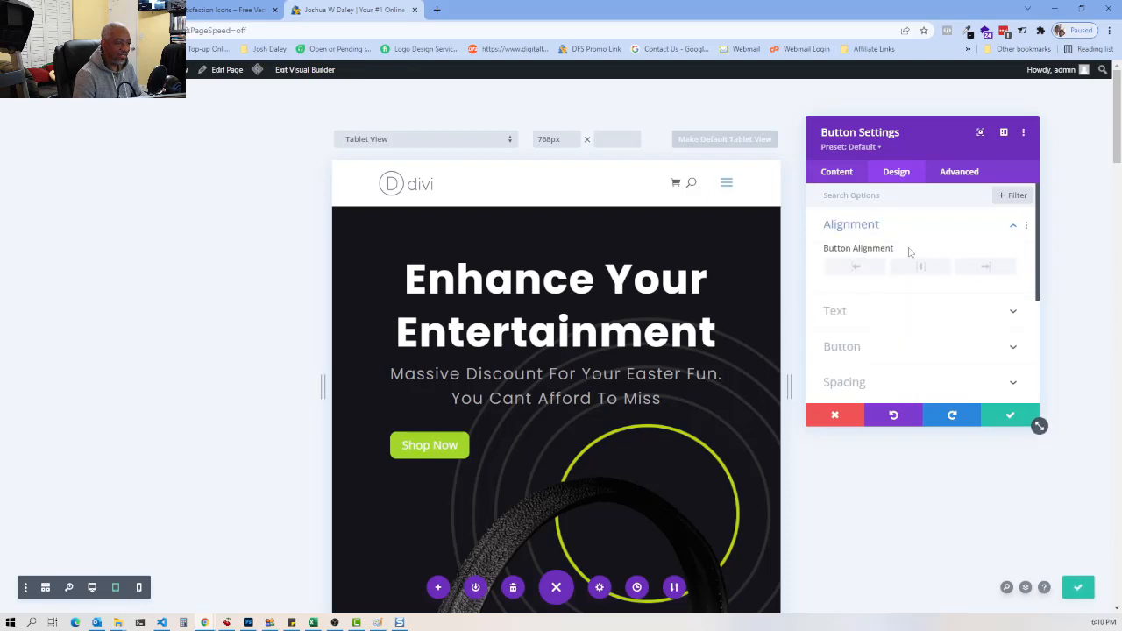
{"action": "mouse_move", "coordinate": [916, 253]}
{"action": "left_click", "coordinate": [921, 249]}
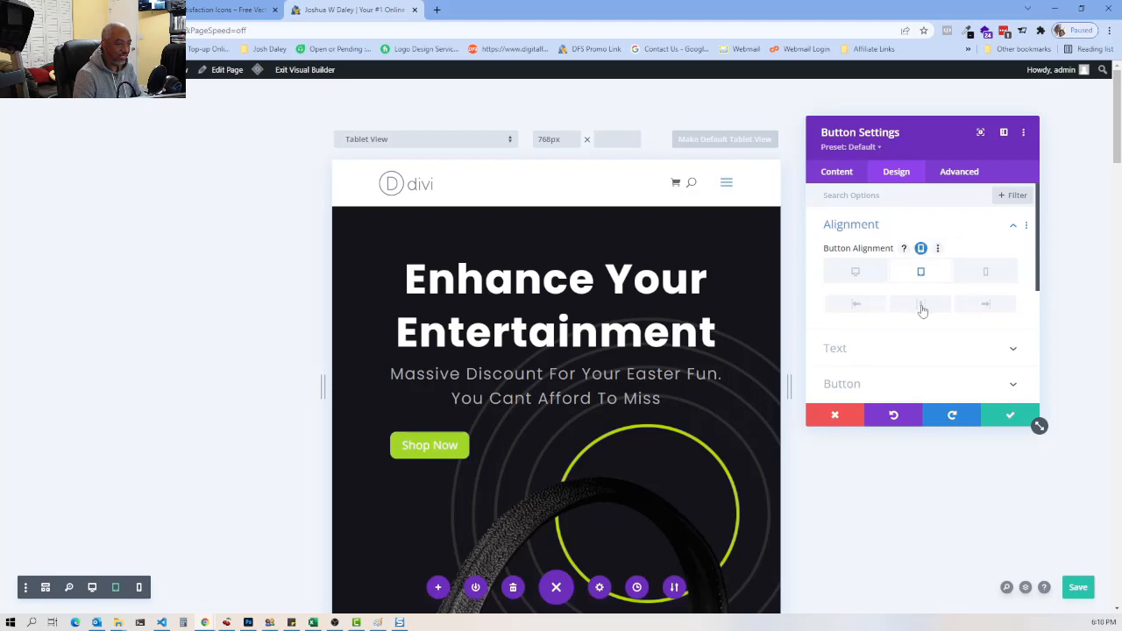
{"action": "left_click", "coordinate": [921, 306]}
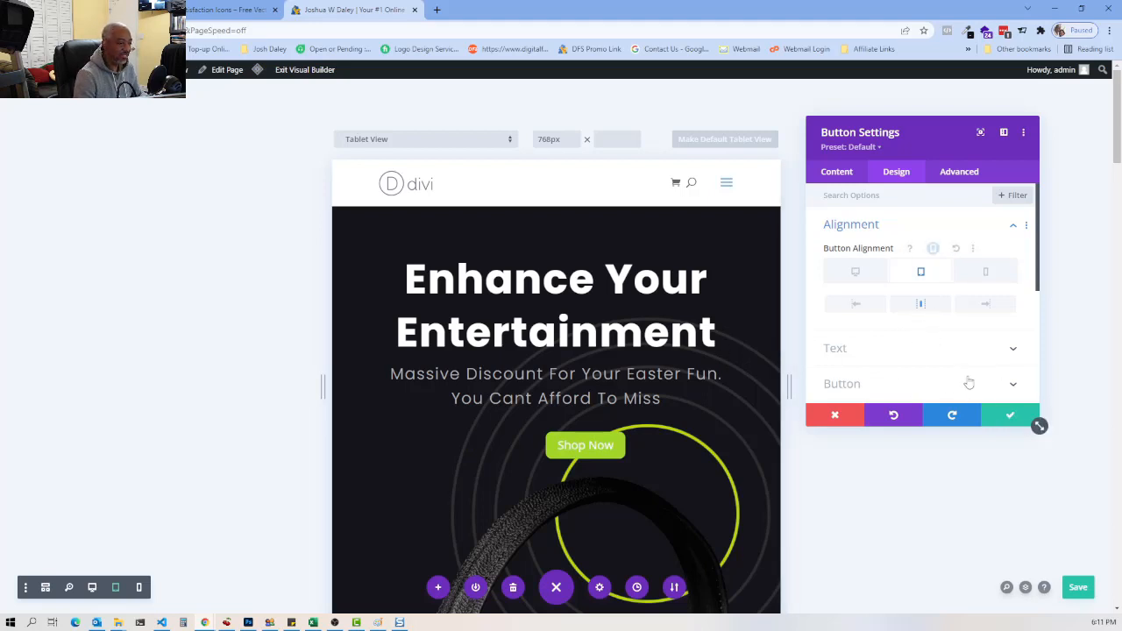
{"action": "left_click", "coordinate": [1004, 415]}
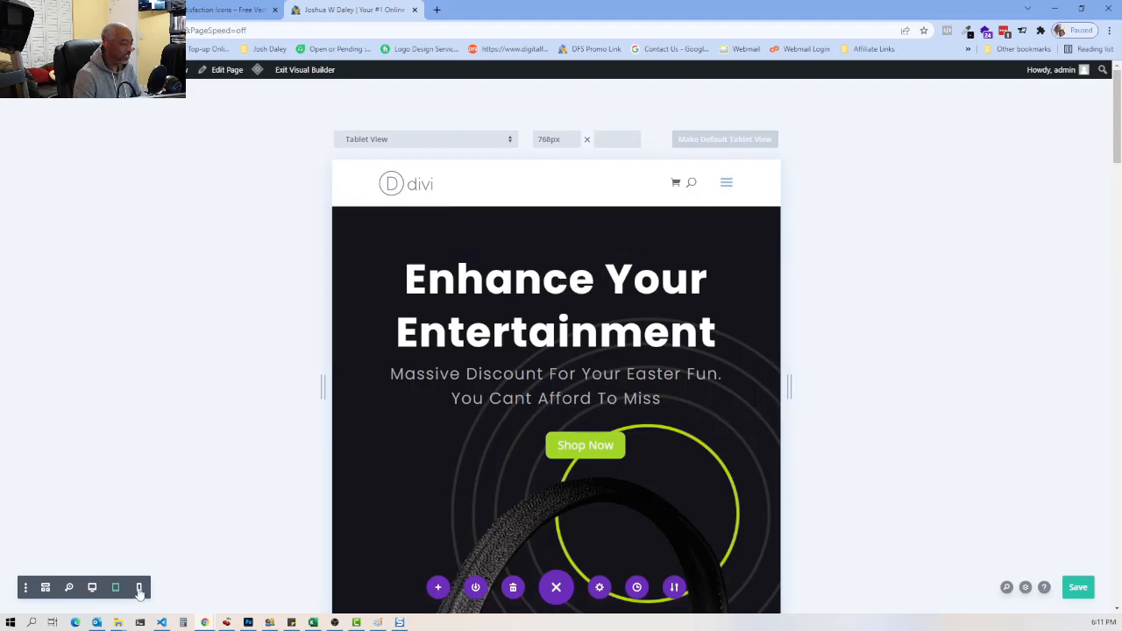
Switch the preview to phone view, set the hero text's Heading 2 phone text size to 40px, and save the page
{"action": "left_click", "coordinate": [138, 589]}
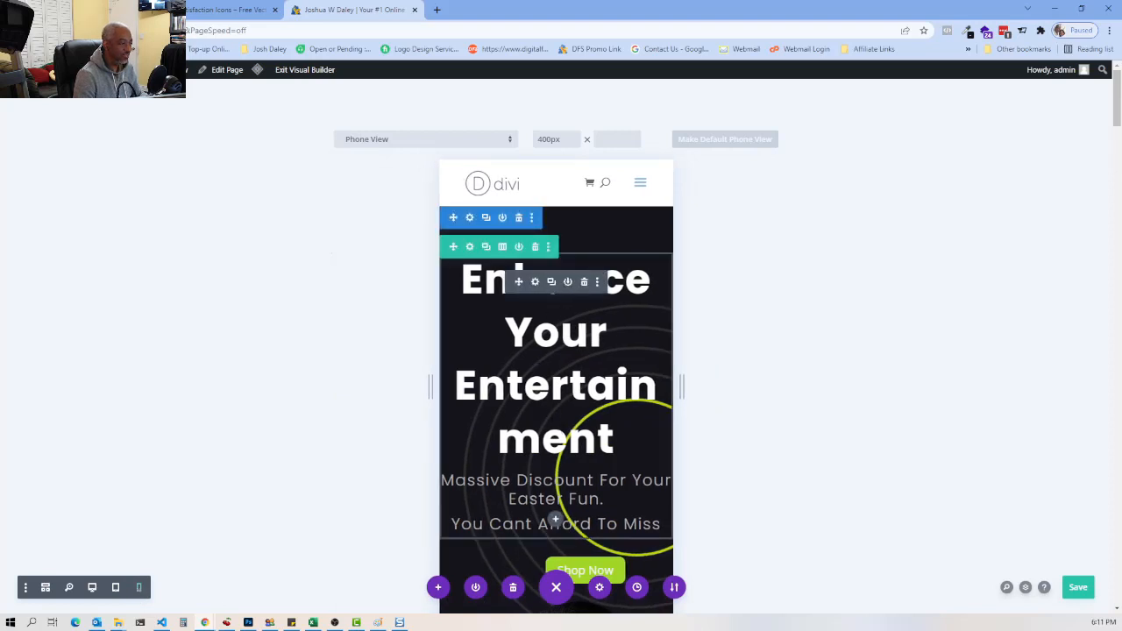
{"action": "left_click", "coordinate": [535, 283]}
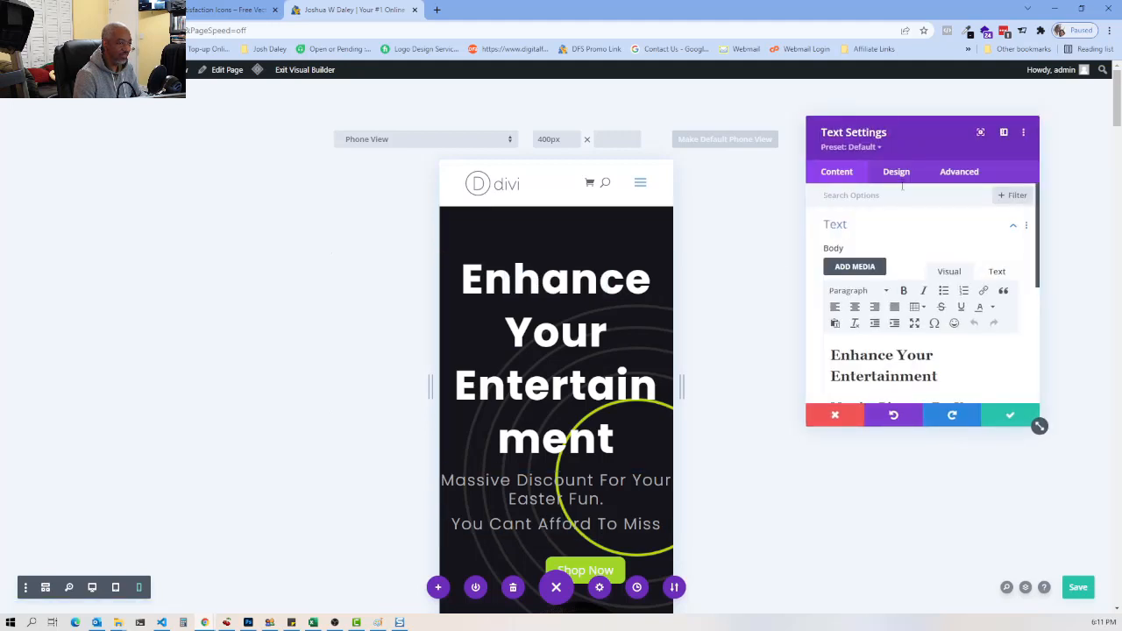
{"action": "left_click", "coordinate": [898, 173]}
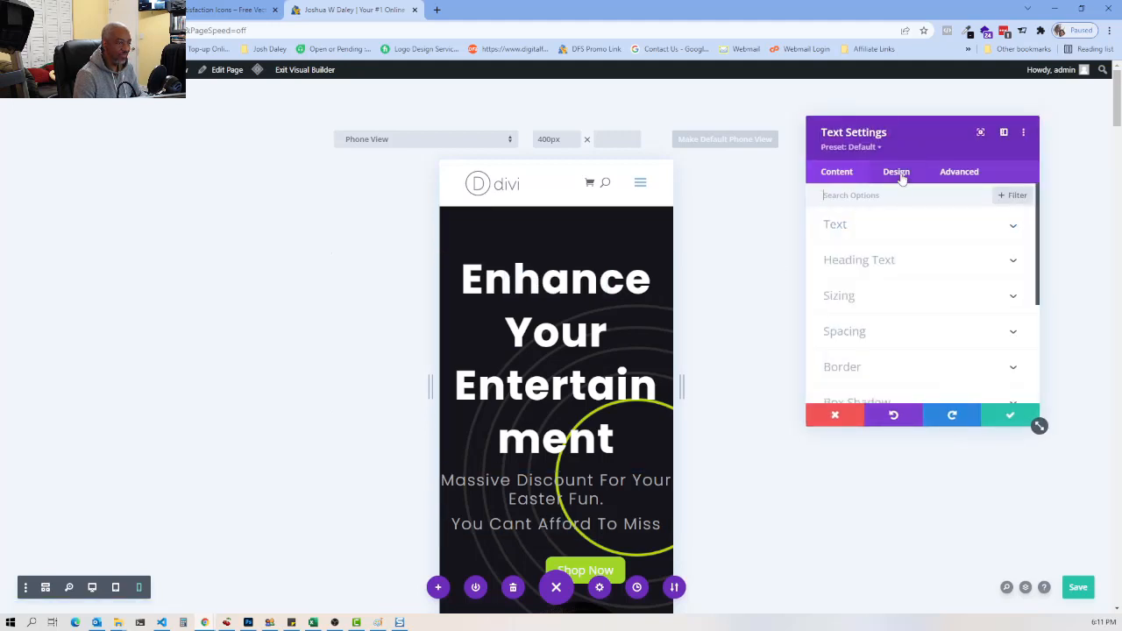
{"action": "left_click", "coordinate": [874, 260]}
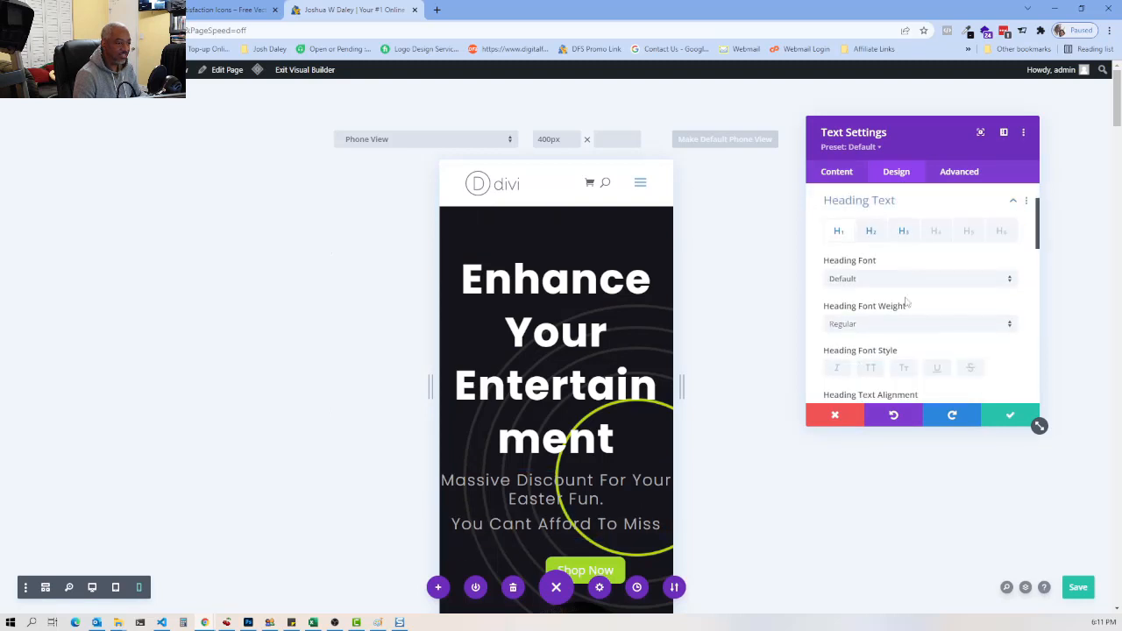
{"action": "left_click", "coordinate": [871, 230]}
{"action": "scroll", "coordinate": [922, 304], "scroll_direction": "down", "scroll_amount": 3}
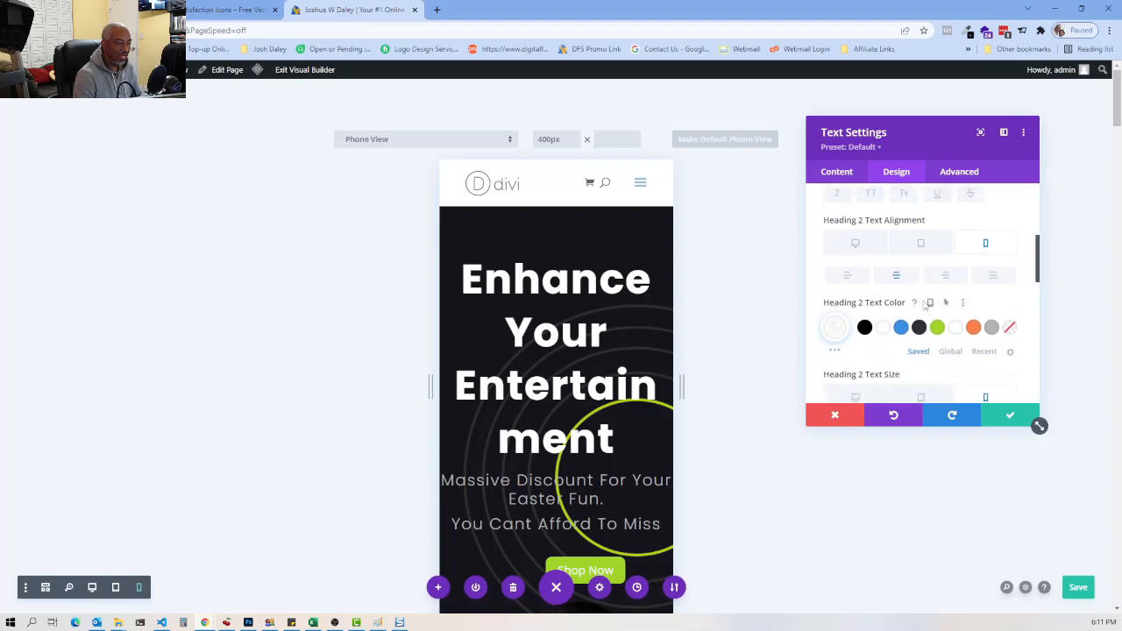
{"action": "scroll", "coordinate": [920, 301], "scroll_direction": "up", "scroll_amount": 1}
{"action": "scroll", "coordinate": [919, 295], "scroll_direction": "down", "scroll_amount": 2}
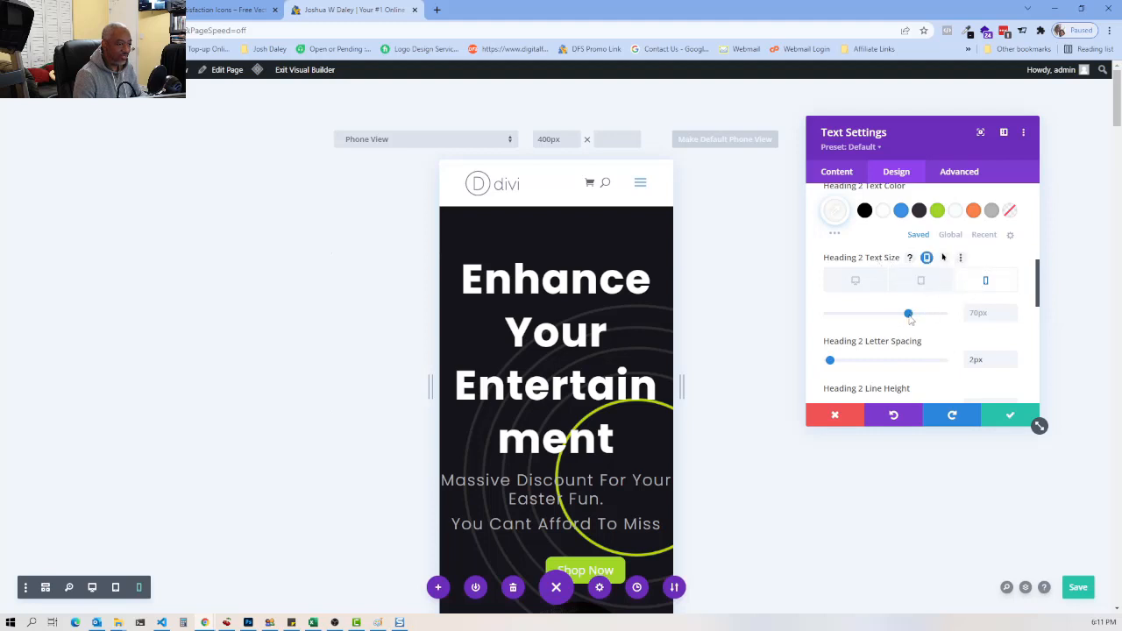
{"action": "left_click_drag", "start_coordinate": [910, 320], "coordinate": [875, 323]}
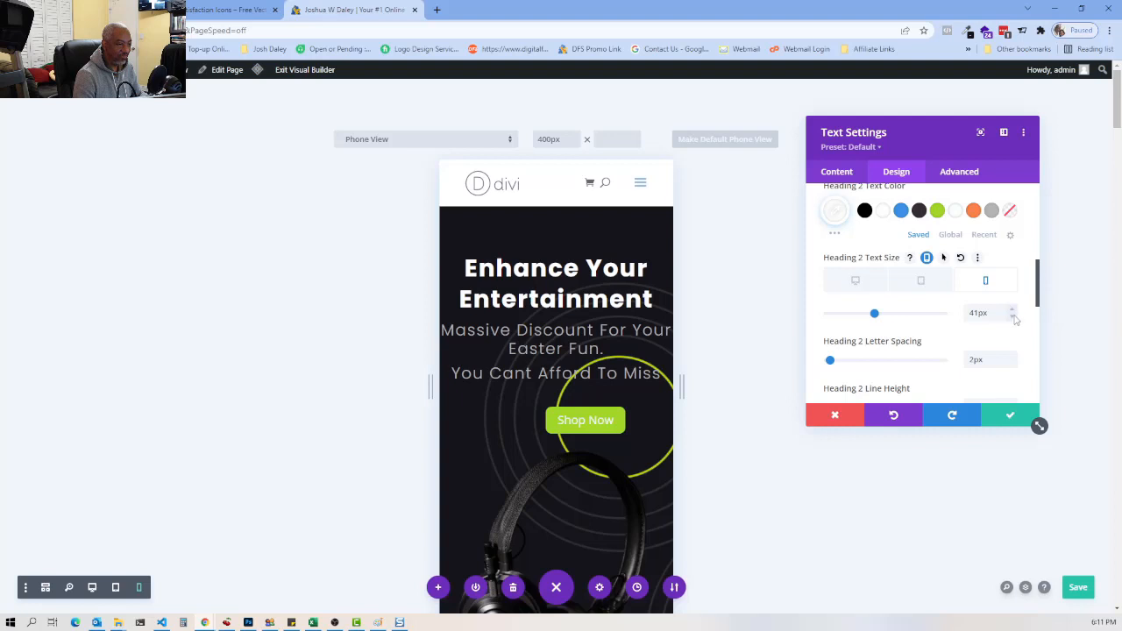
{"action": "left_click", "coordinate": [1014, 318]}
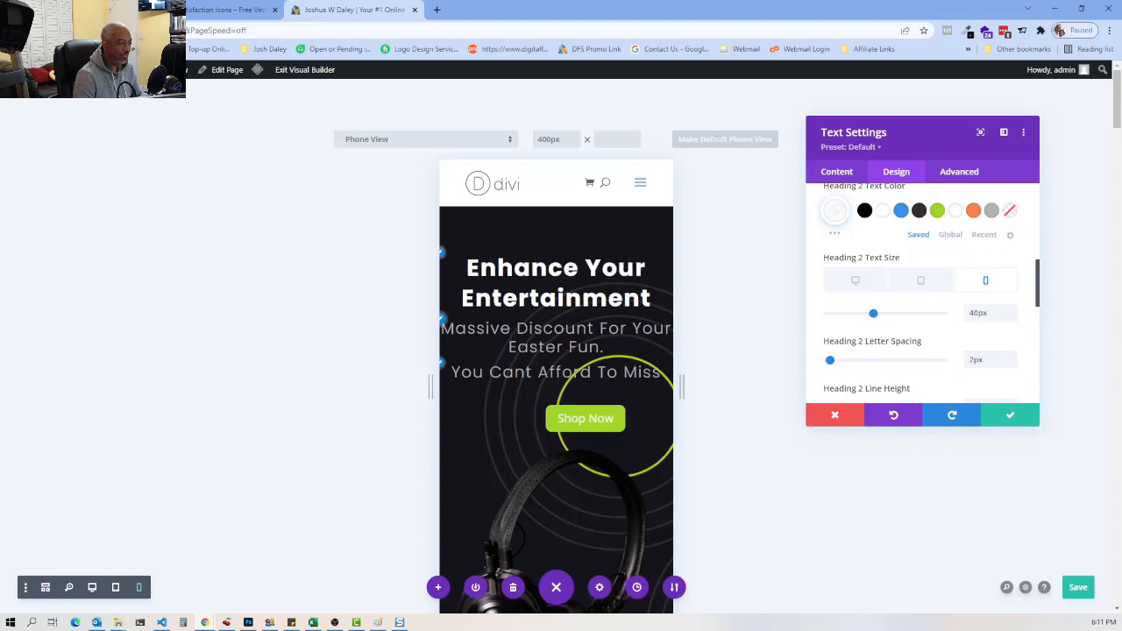
{"action": "key", "text": "ctrl+s"}
Enable responsive text size for the hero's Heading 3 lines and set the phone size to 16px
{"action": "left_click", "coordinate": [443, 327]}
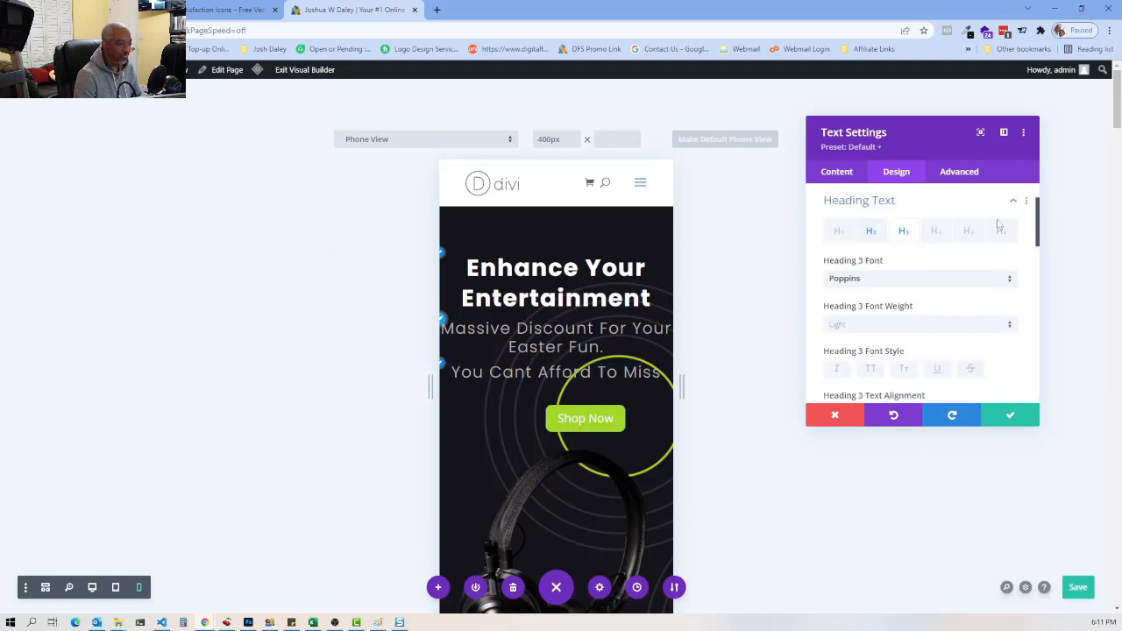
{"action": "scroll", "coordinate": [900, 288], "scroll_direction": "down", "scroll_amount": 3}
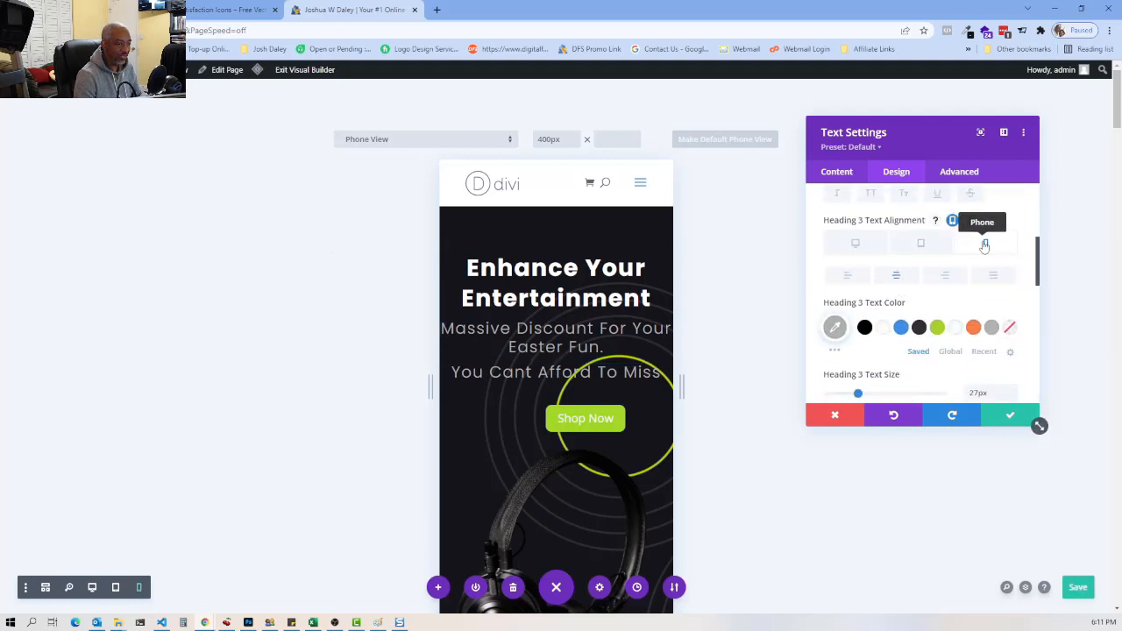
{"action": "scroll", "coordinate": [918, 353], "scroll_direction": "down", "scroll_amount": 1}
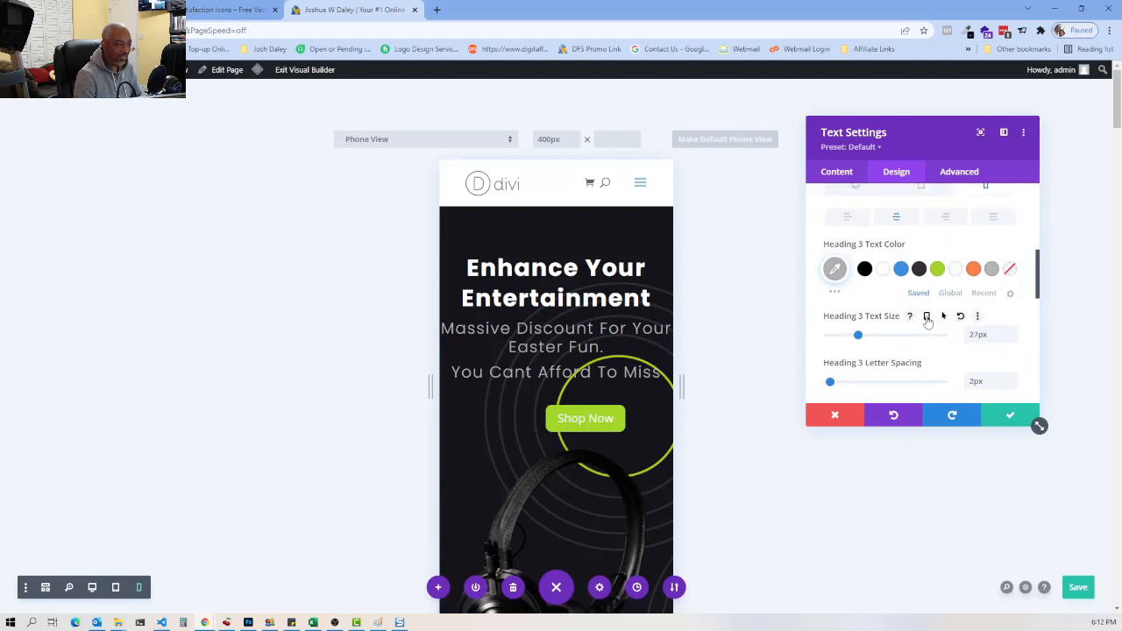
{"action": "left_click", "coordinate": [927, 317]}
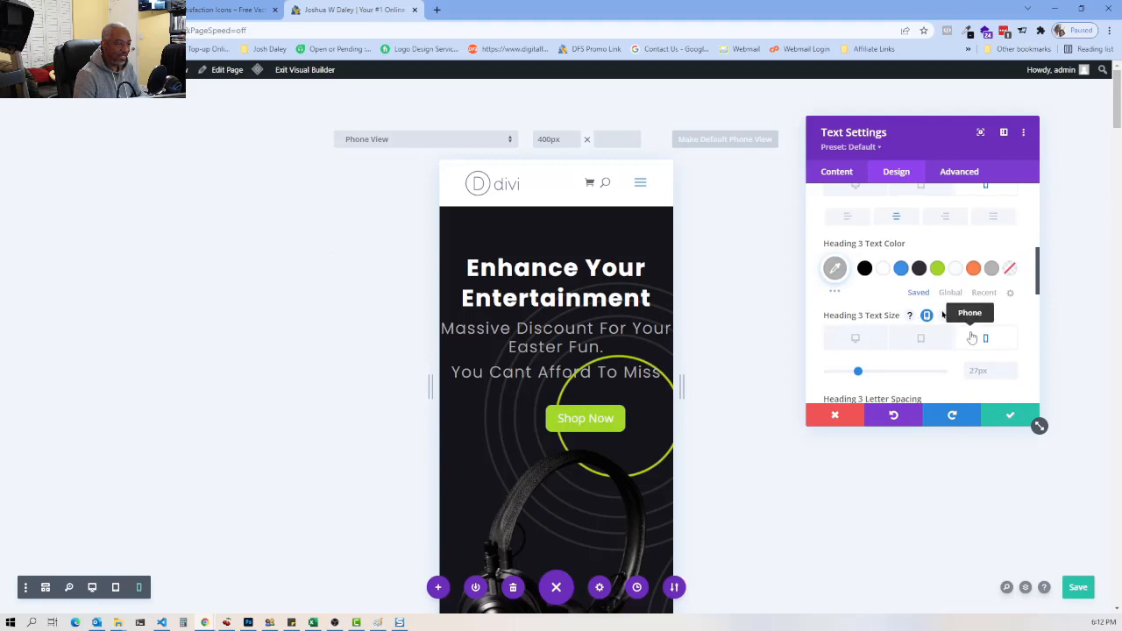
{"action": "scroll", "coordinate": [955, 306], "scroll_direction": "down", "scroll_amount": 2}
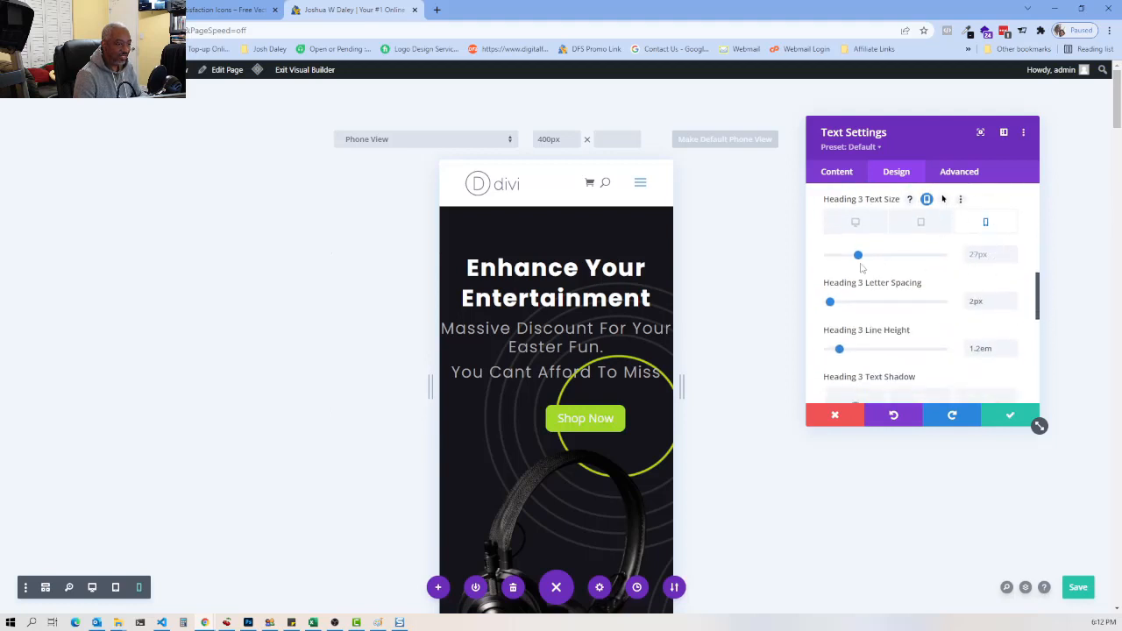
{"action": "left_click_drag", "start_coordinate": [858, 255], "coordinate": [851, 255]}
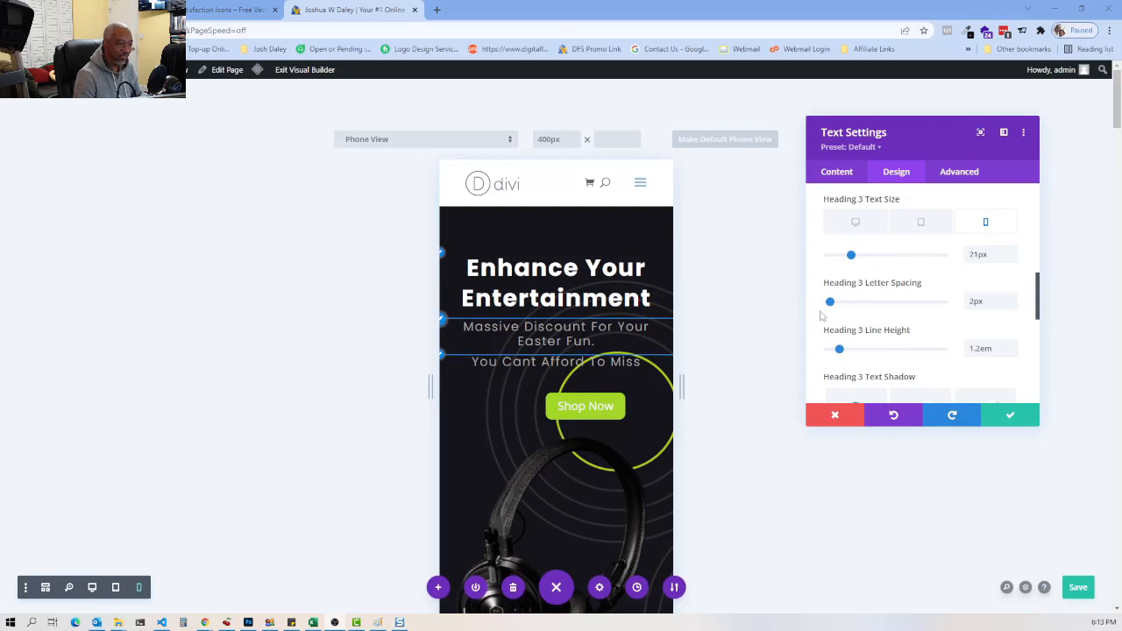
{"action": "double_click", "coordinate": [981, 255]}
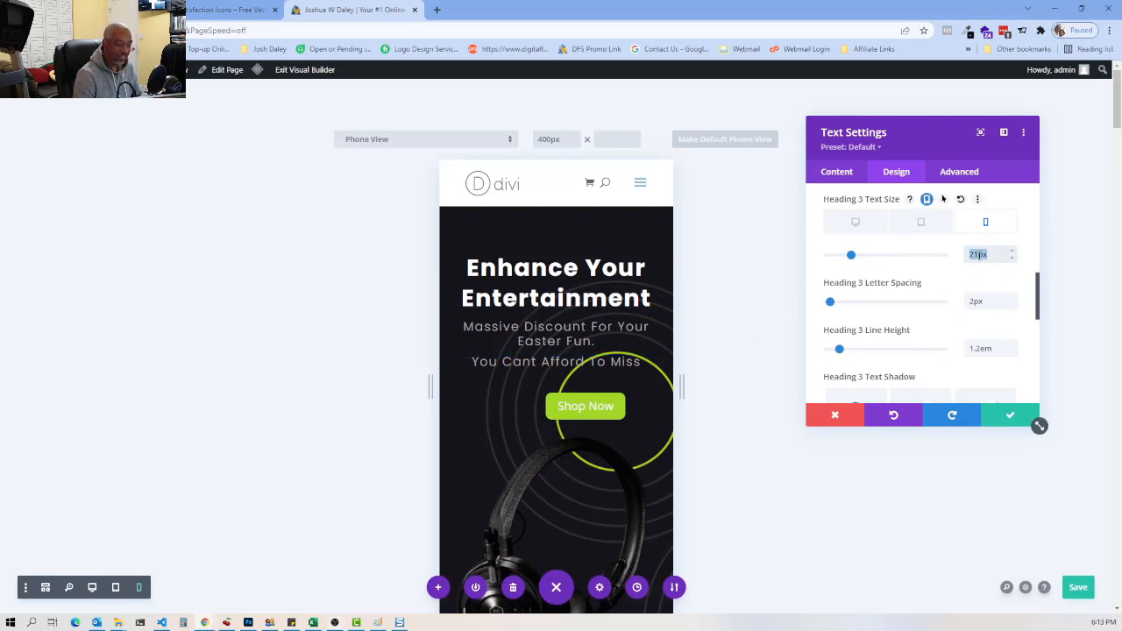
{"action": "type", "text": "1"}
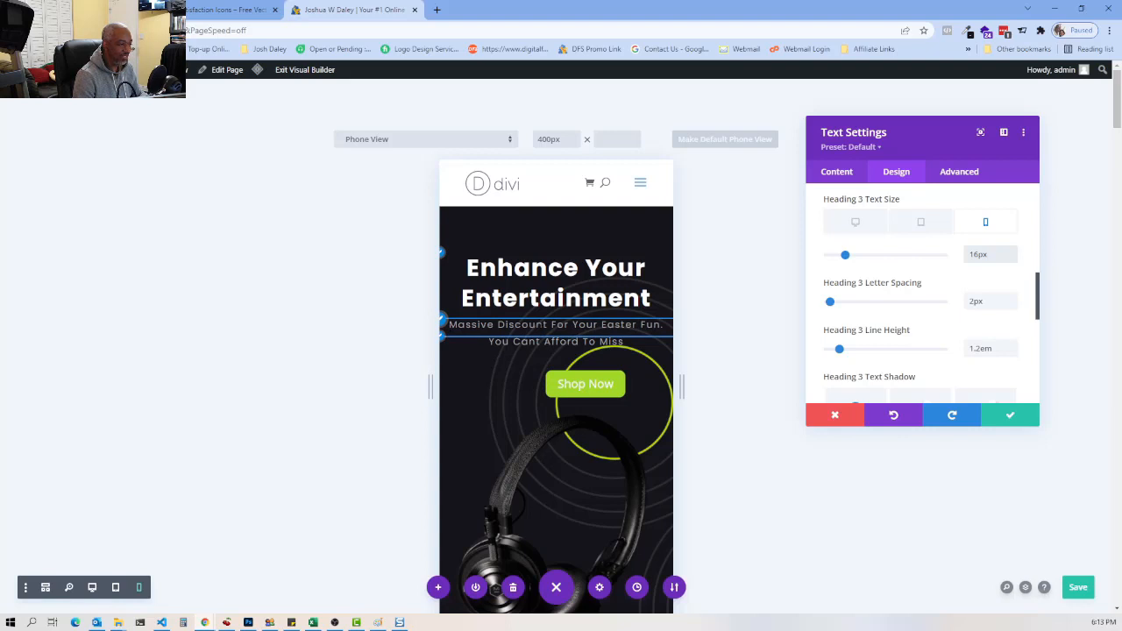
Link the hero text's left and right padding, set both to 10px, and apply the text settings
{"action": "scroll", "coordinate": [900, 310], "scroll_direction": "down", "scroll_amount": 4}
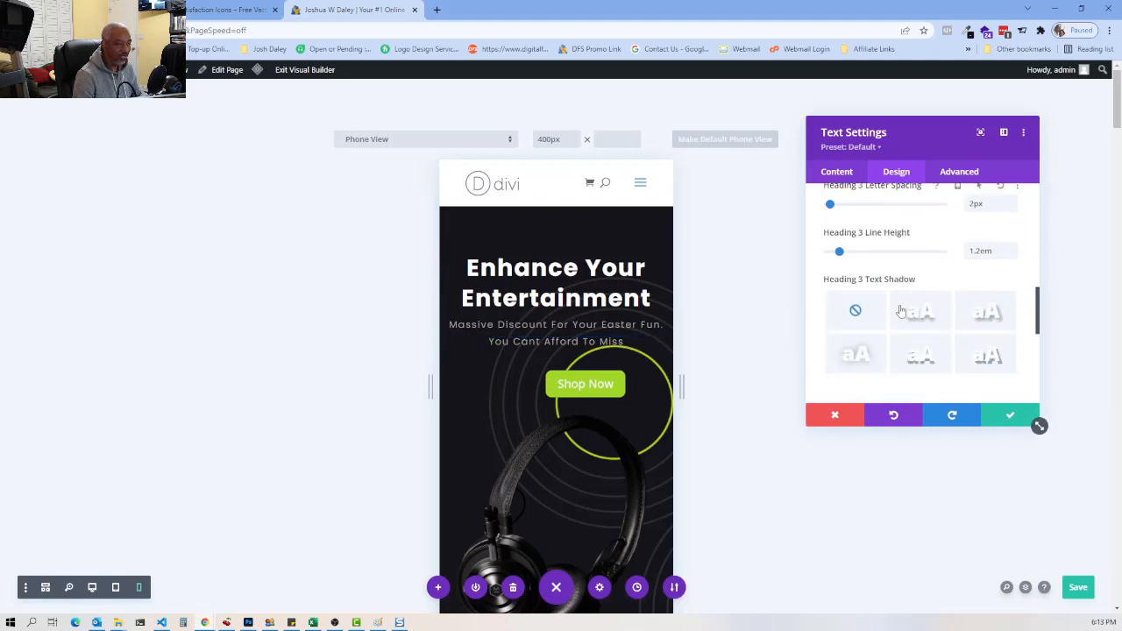
{"action": "scroll", "coordinate": [877, 271], "scroll_direction": "down", "scroll_amount": 1}
{"action": "left_click", "coordinate": [909, 257]}
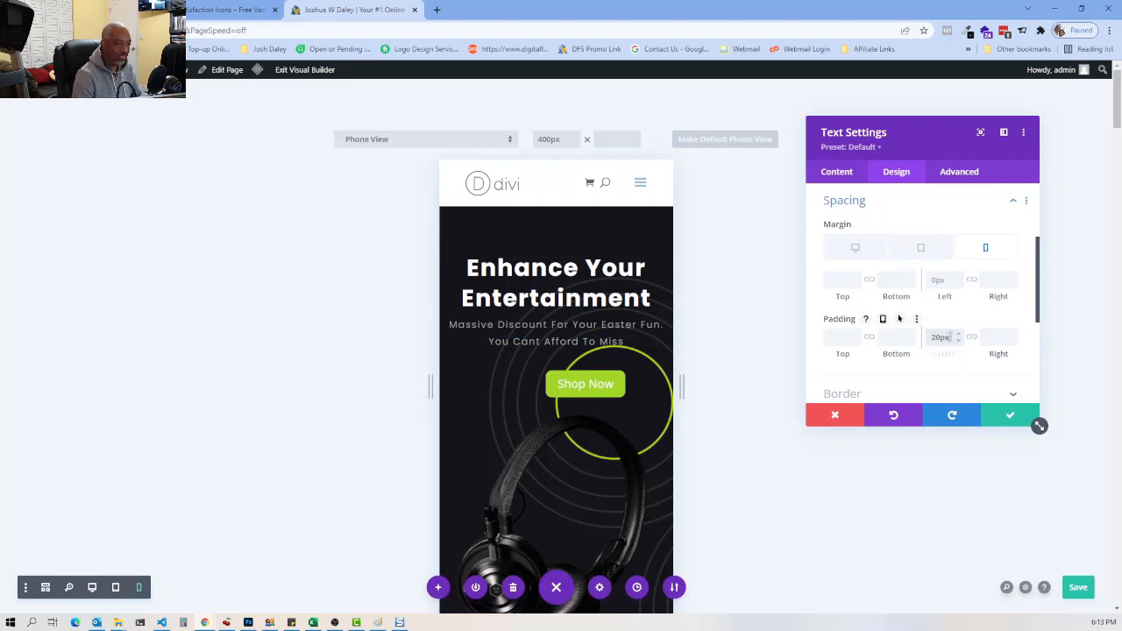
{"action": "left_click", "coordinate": [972, 338]}
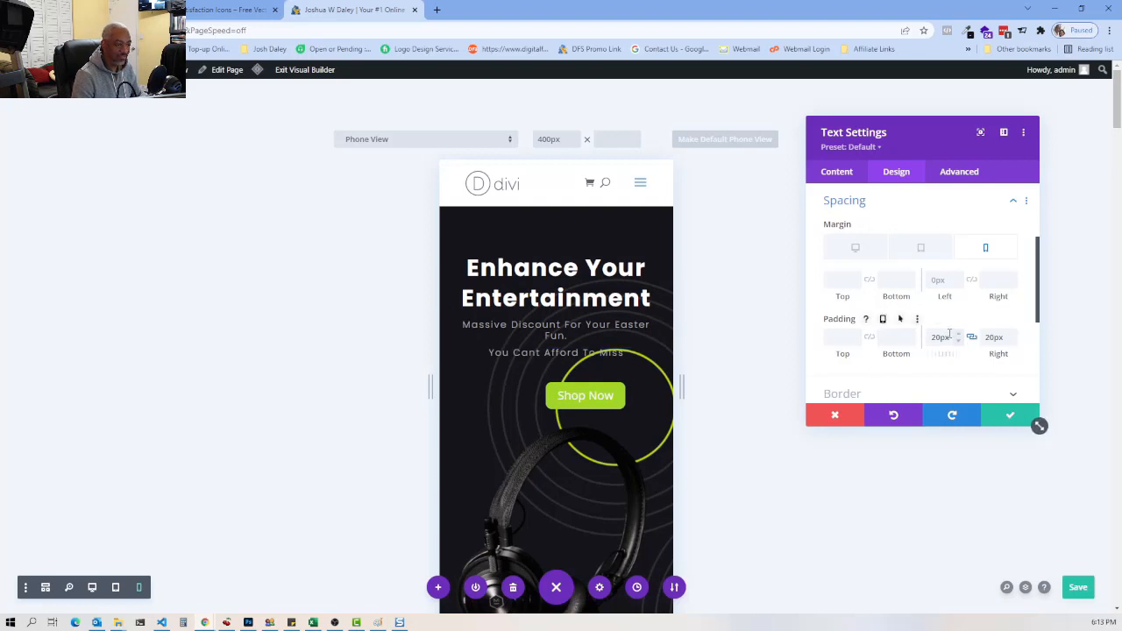
{"action": "double_click", "coordinate": [949, 334]}
{"action": "type", "text": "10"}
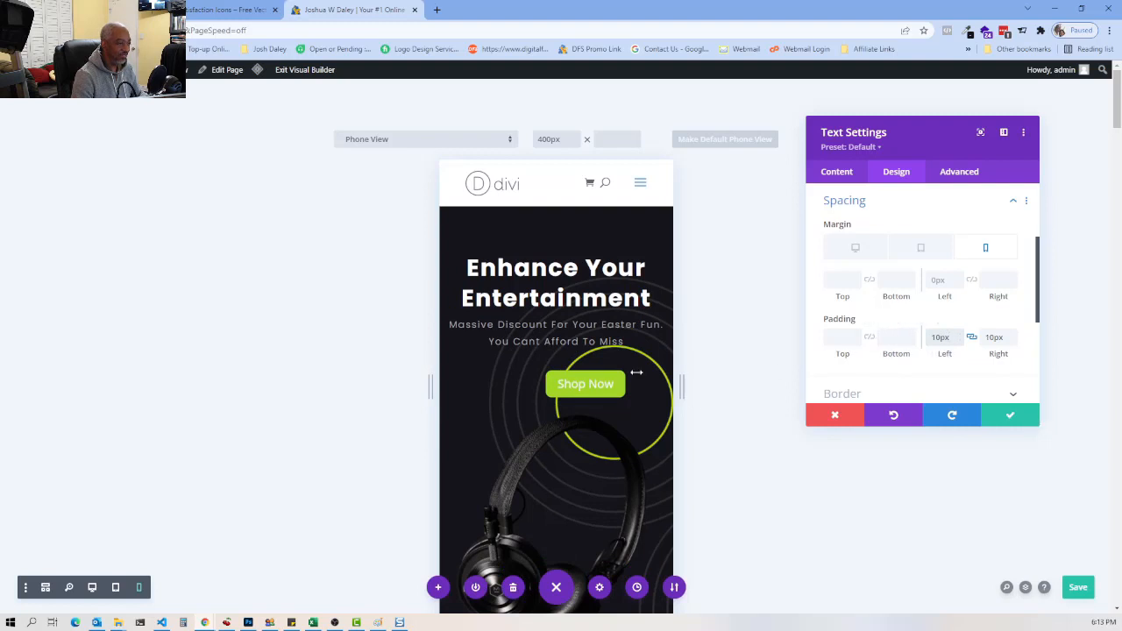
{"action": "left_click", "coordinate": [1010, 417]}
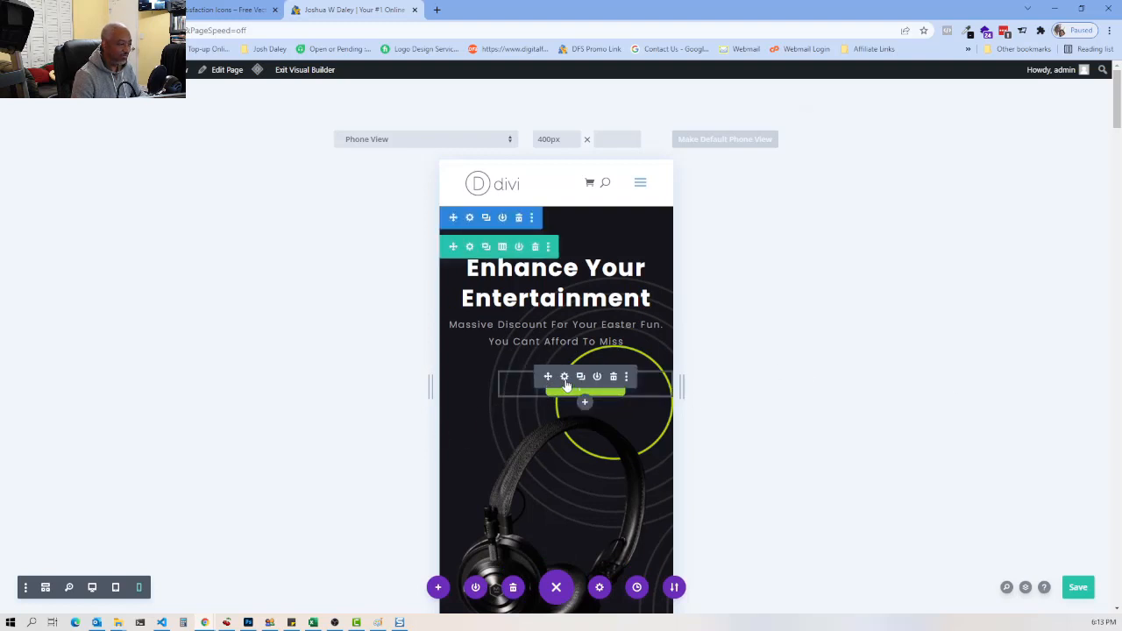
Enable responsive margins for the hero's Shop Now button and set its phone left margin to 0px
{"action": "left_click", "coordinate": [564, 380]}
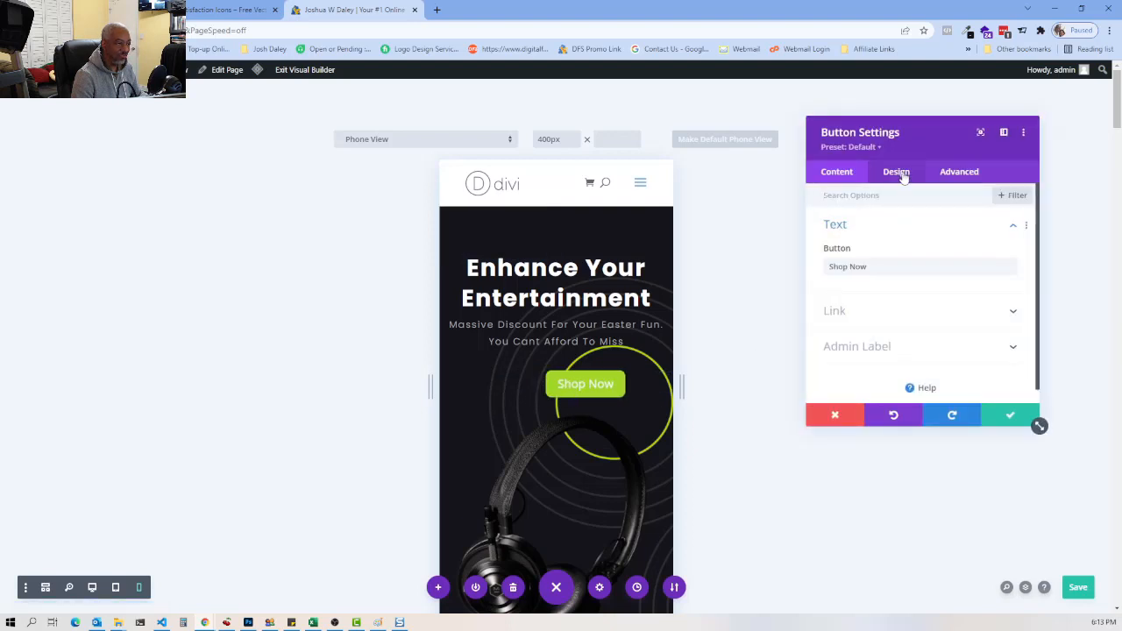
{"action": "left_click", "coordinate": [899, 173]}
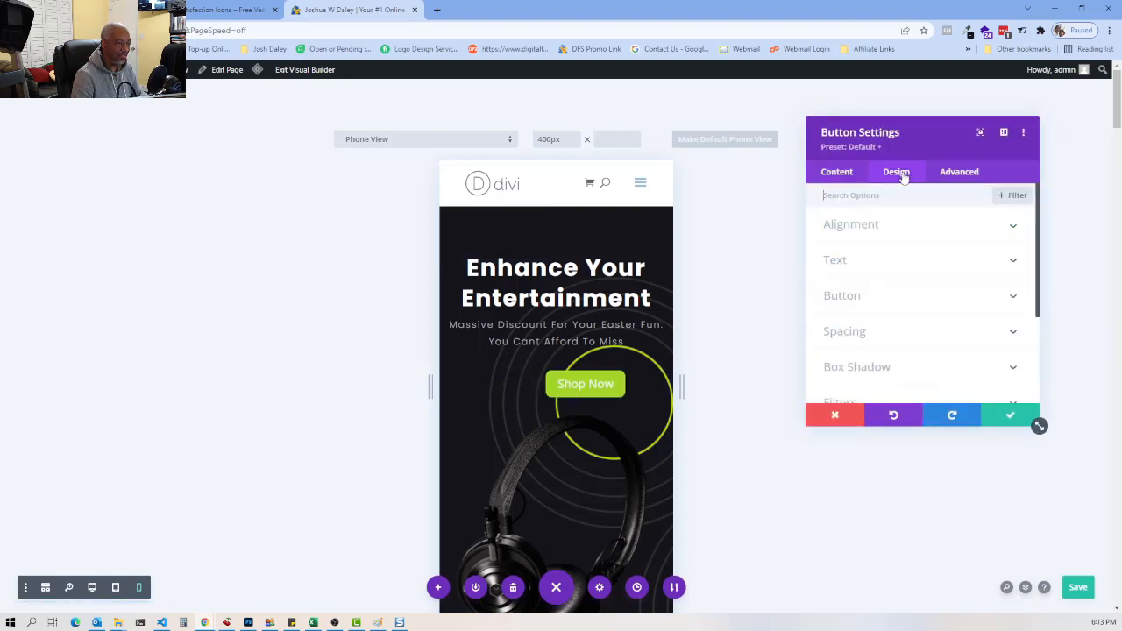
{"action": "left_click", "coordinate": [892, 226]}
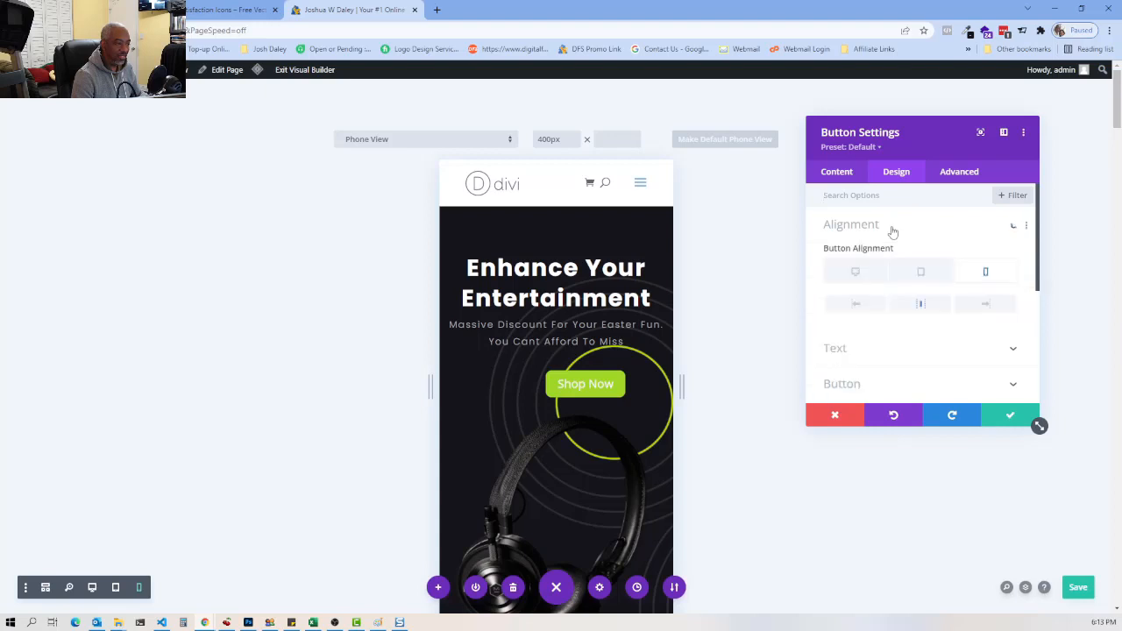
{"action": "scroll", "coordinate": [910, 319], "scroll_direction": "down", "scroll_amount": 3}
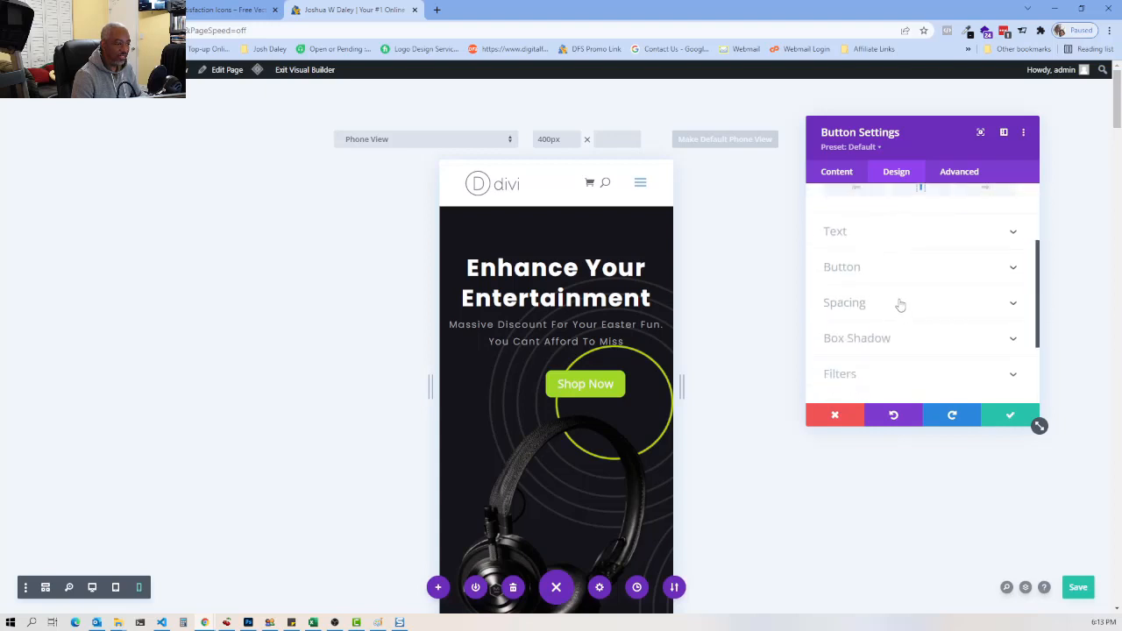
{"action": "left_click", "coordinate": [901, 304]}
{"action": "mouse_move", "coordinate": [862, 230]}
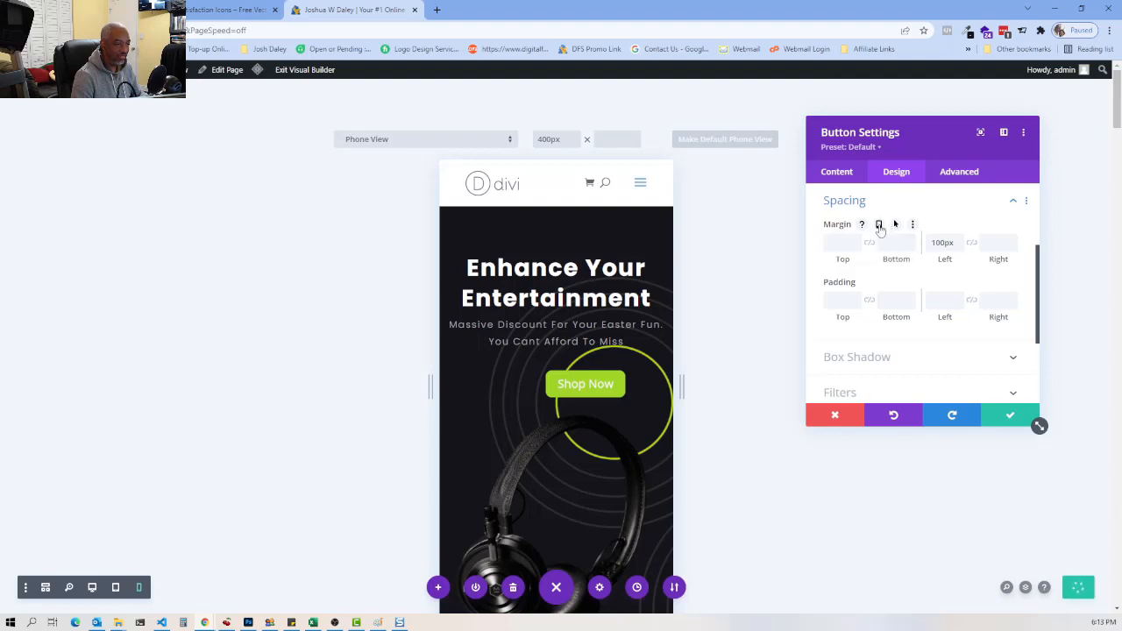
{"action": "left_click", "coordinate": [879, 225]}
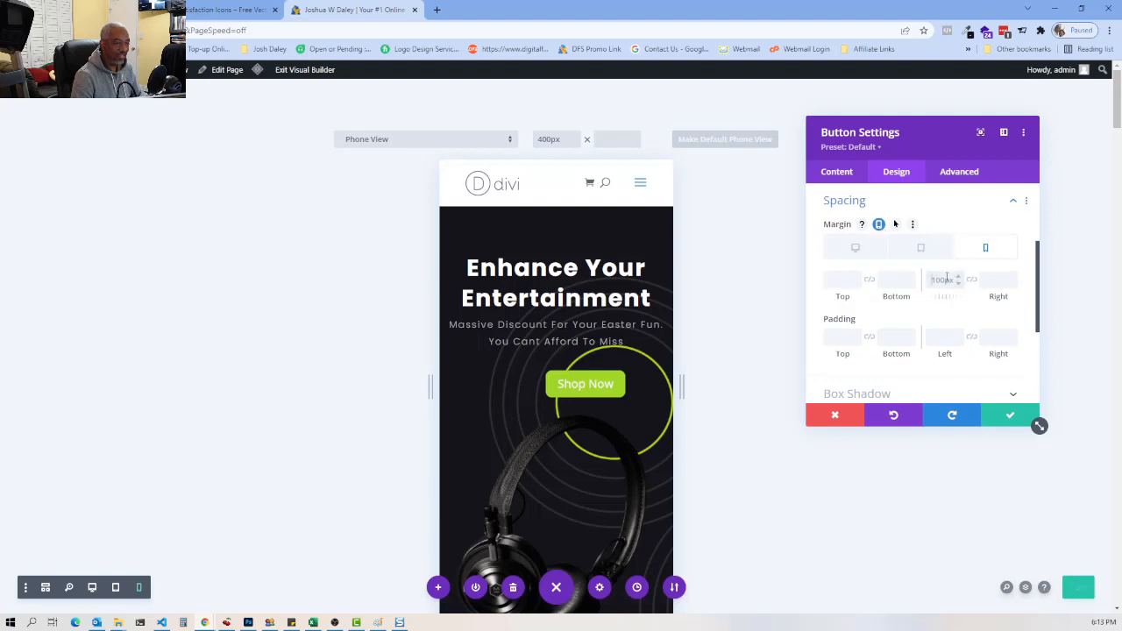
{"action": "left_click", "coordinate": [945, 279]}
{"action": "type", "text": "0"}
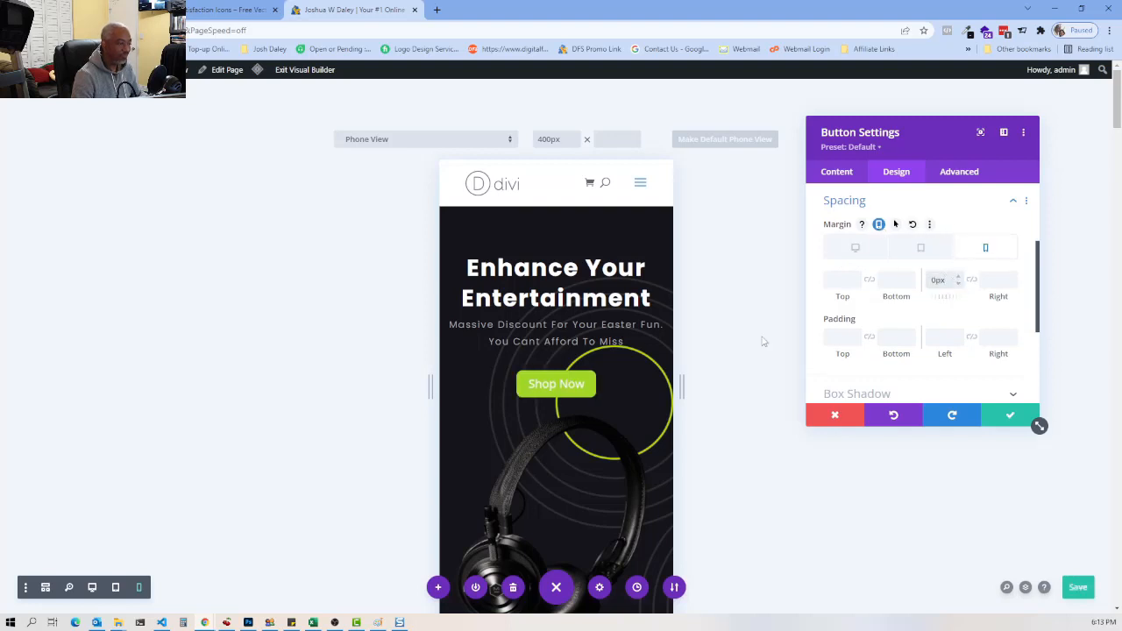
Check the hero's phone layout, apply the Shop Now button settings, and save the page
{"action": "scroll", "coordinate": [550, 365], "scroll_direction": "down", "scroll_amount": 2}
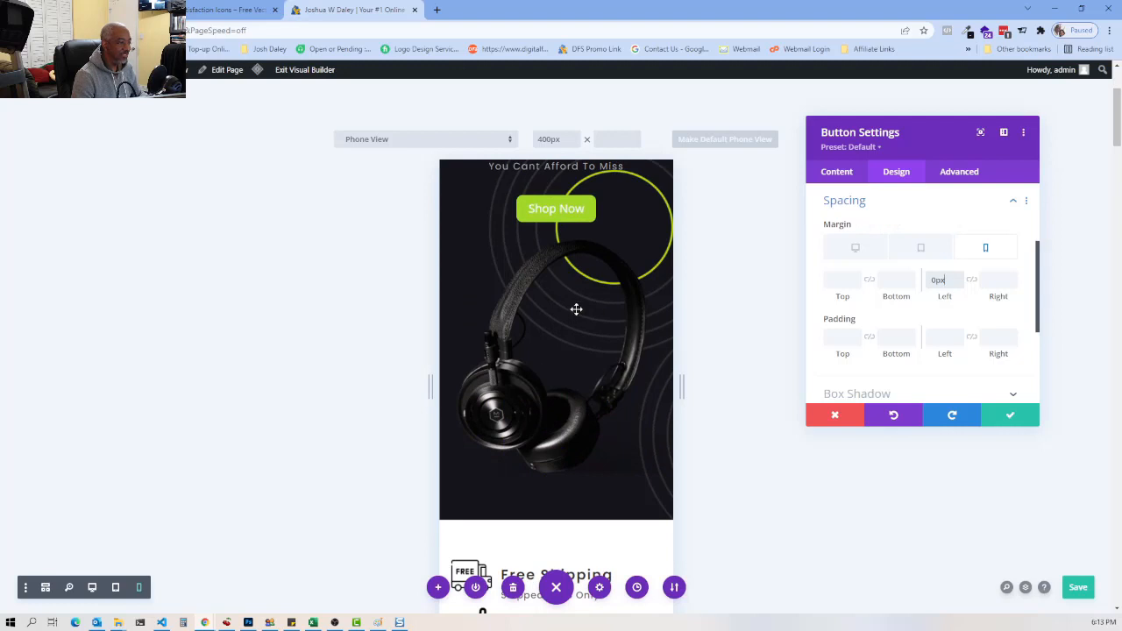
{"action": "scroll", "coordinate": [570, 283], "scroll_direction": "up", "scroll_amount": 2}
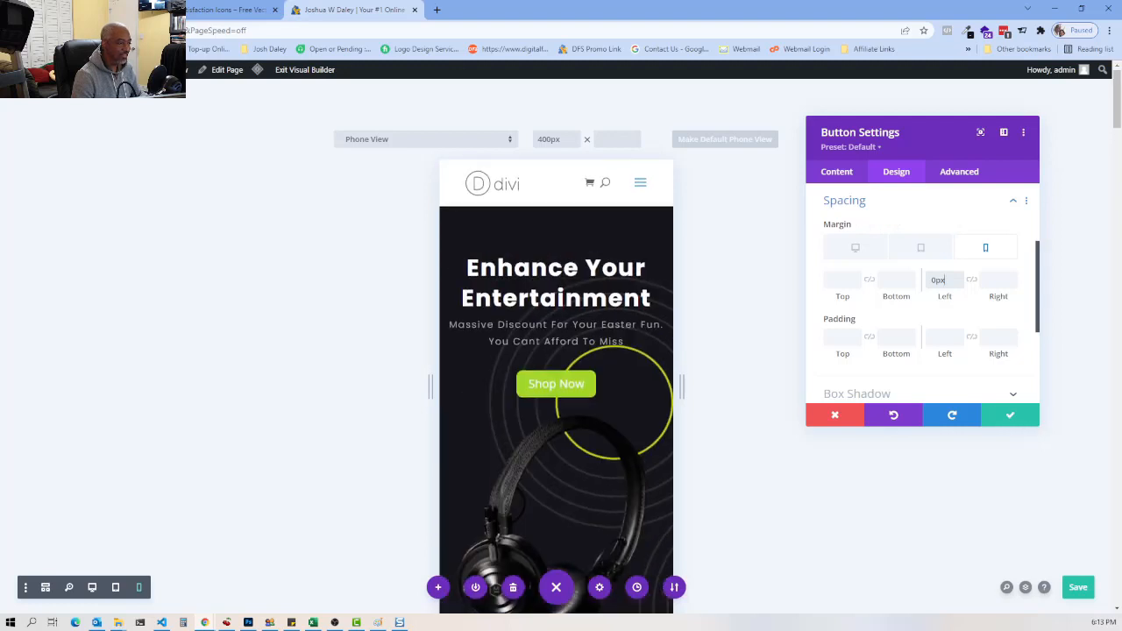
{"action": "scroll", "coordinate": [572, 289], "scroll_direction": "down", "scroll_amount": 2}
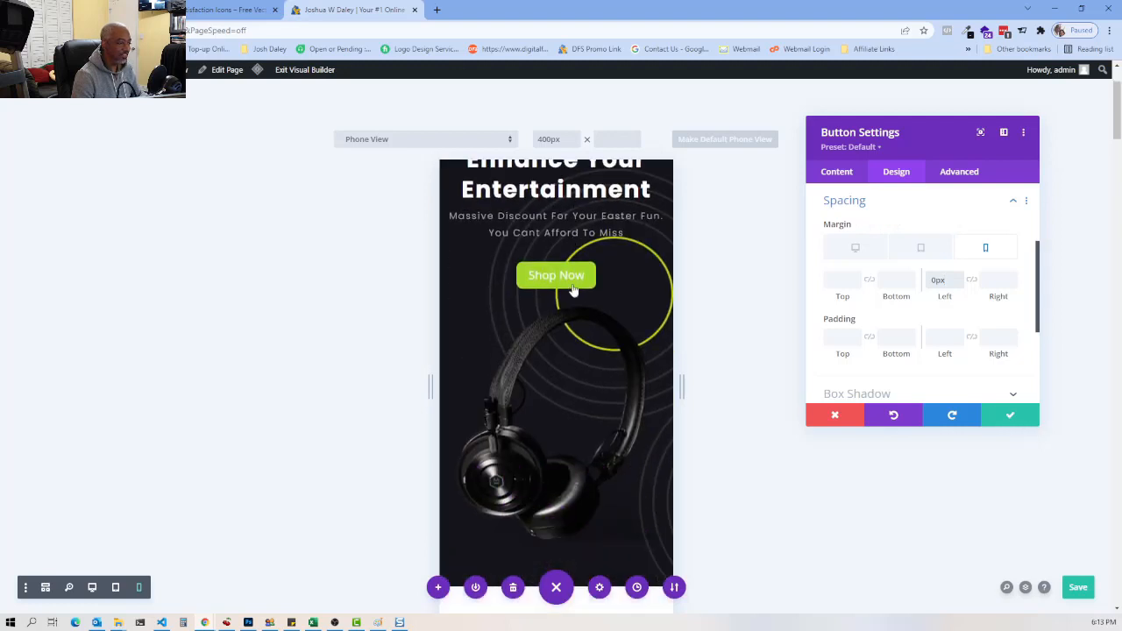
{"action": "left_click", "coordinate": [998, 414]}
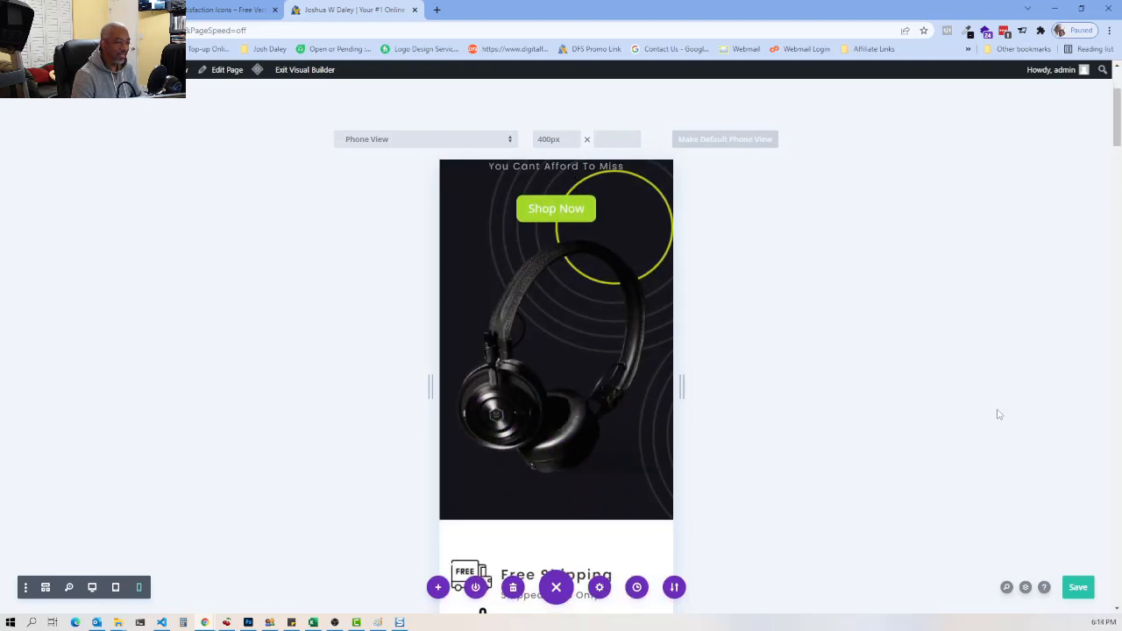
{"action": "left_click", "coordinate": [1080, 589]}
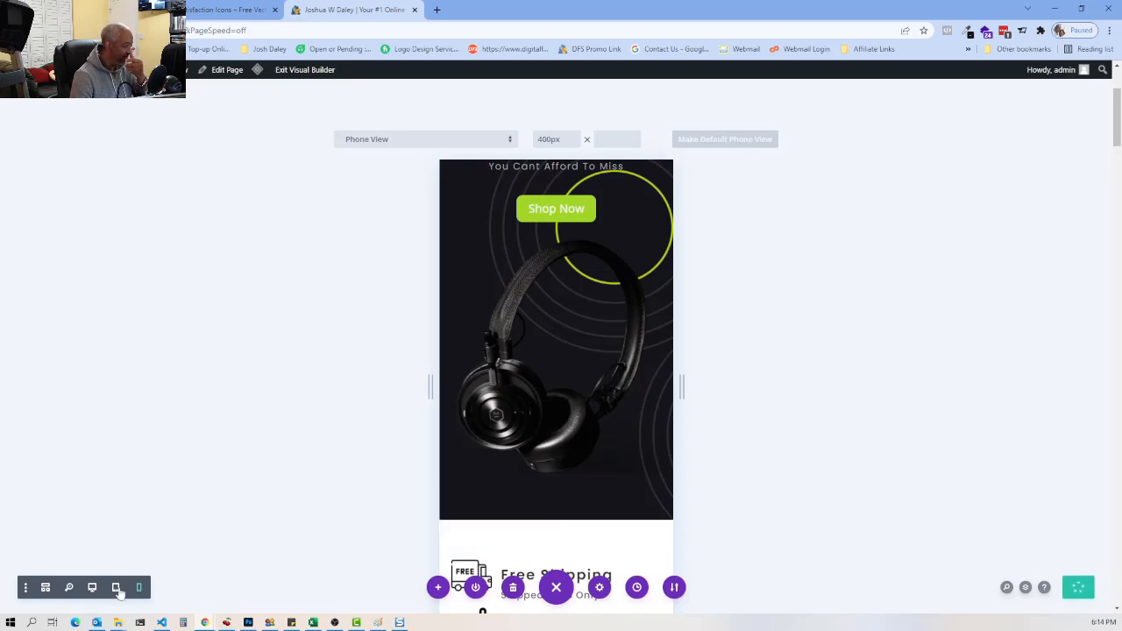
In tablet view, enable responsive margins for the row with Free Shipping, 100% Satisfaction and Quick Delivery, and set its tablet left margin to 103px
{"action": "left_click", "coordinate": [116, 588]}
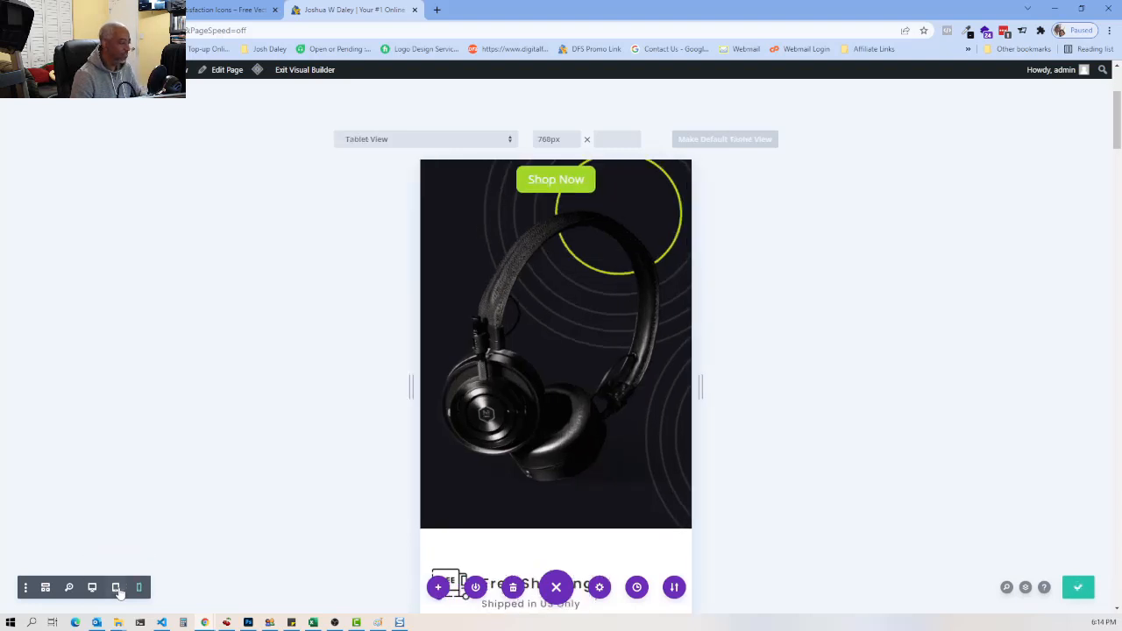
{"action": "scroll", "coordinate": [483, 427], "scroll_direction": "up", "scroll_amount": 5}
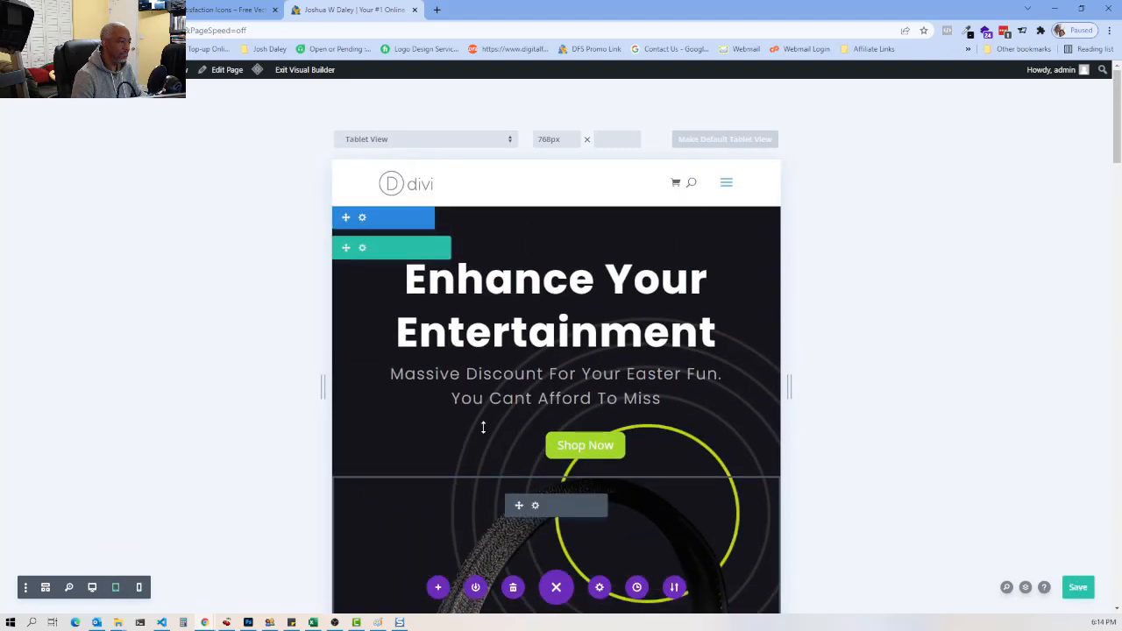
{"action": "scroll", "coordinate": [529, 394], "scroll_direction": "down", "scroll_amount": 5}
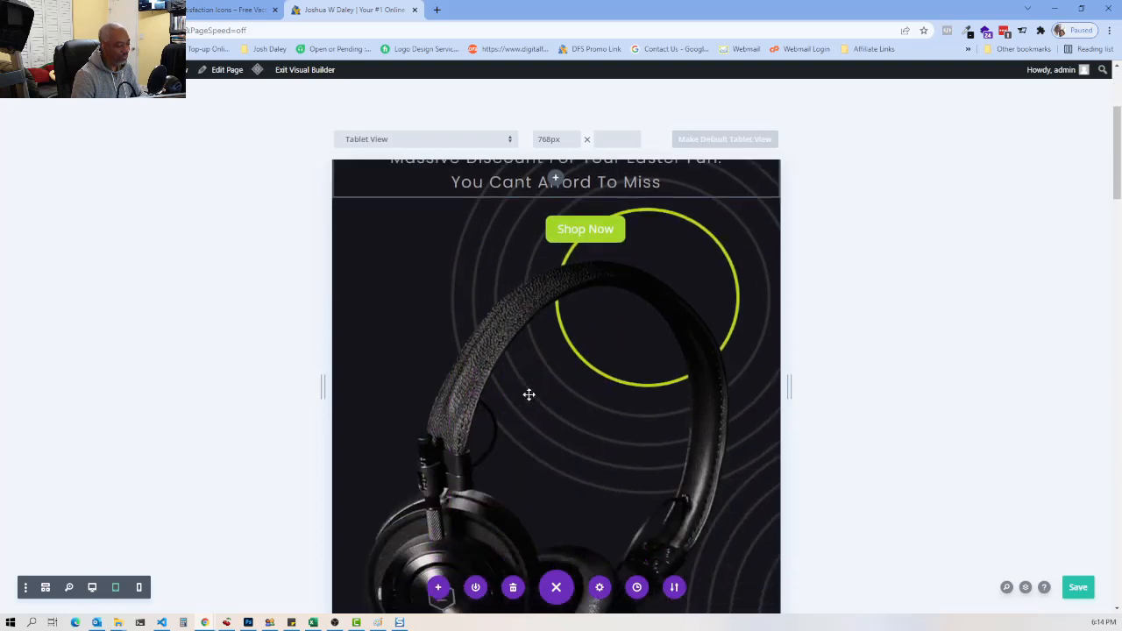
{"action": "scroll", "coordinate": [529, 395], "scroll_direction": "down", "scroll_amount": 4}
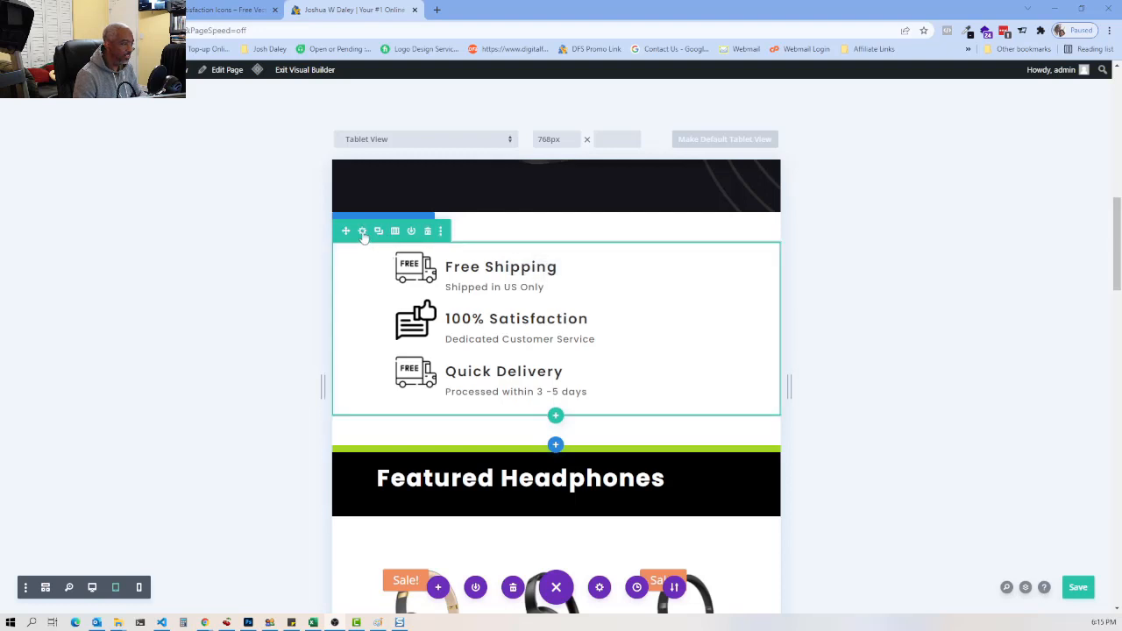
{"action": "left_click", "coordinate": [362, 232]}
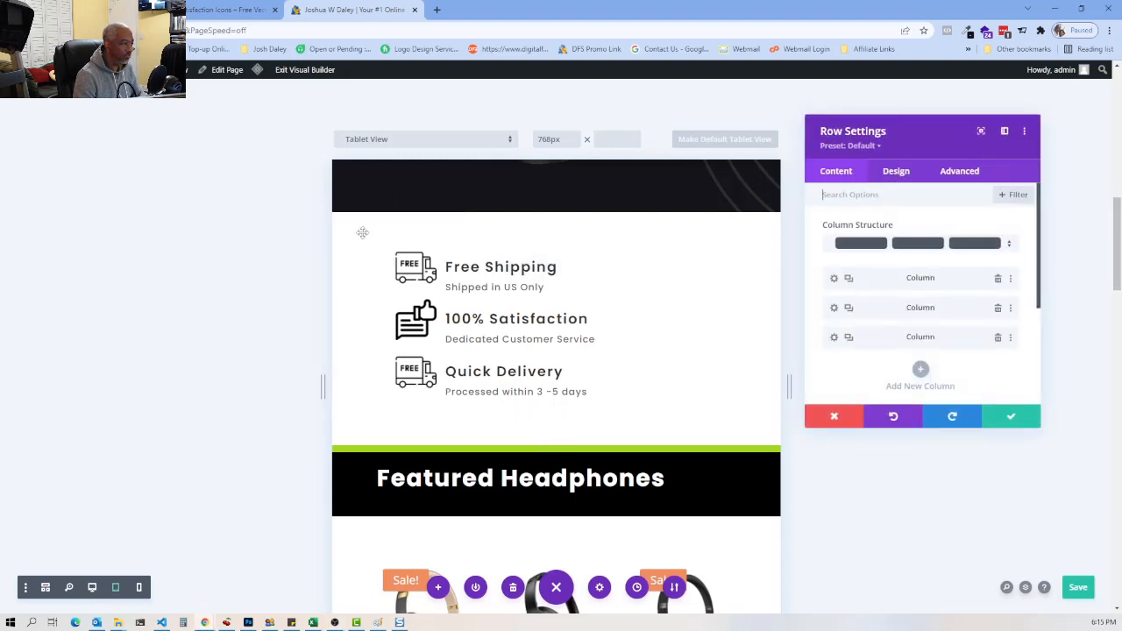
{"action": "left_click", "coordinate": [897, 174]}
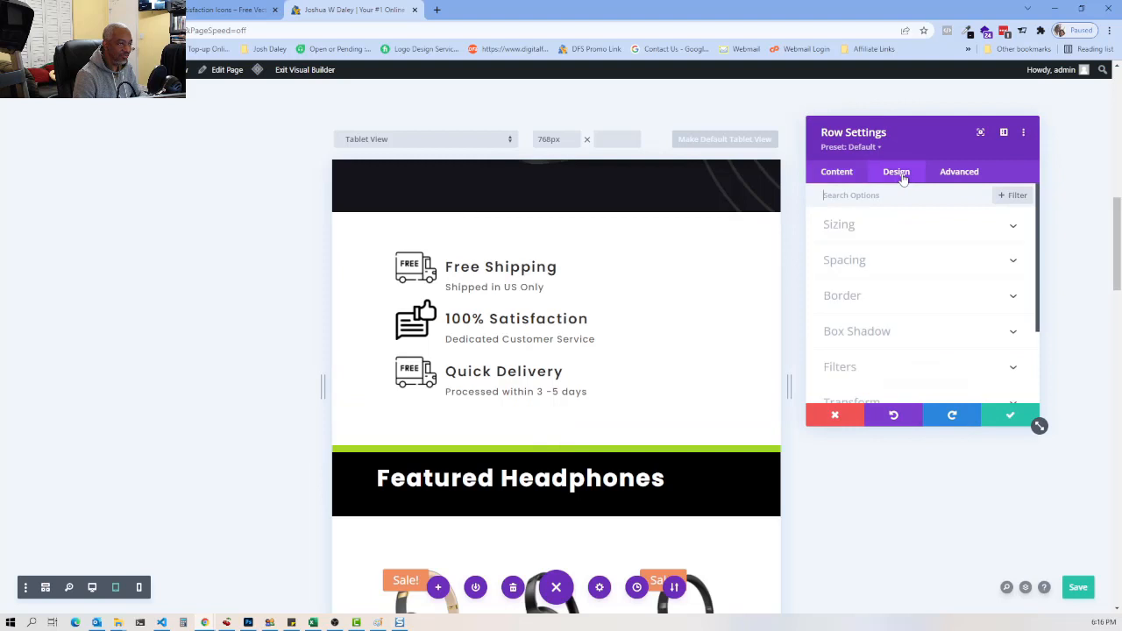
{"action": "left_click", "coordinate": [891, 262]}
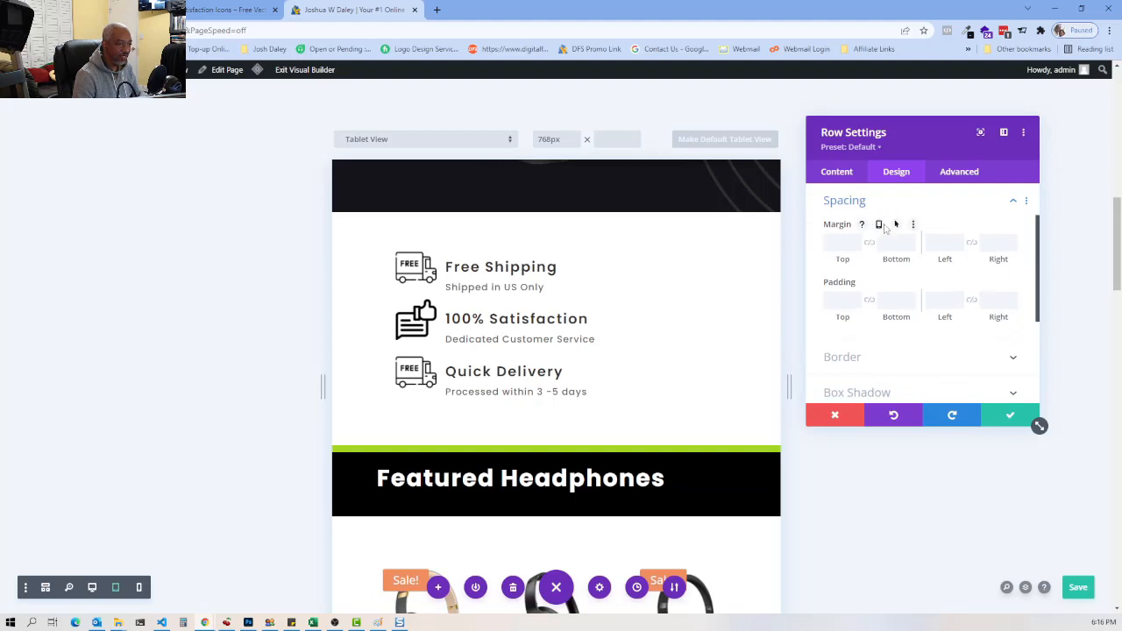
{"action": "left_click", "coordinate": [879, 225]}
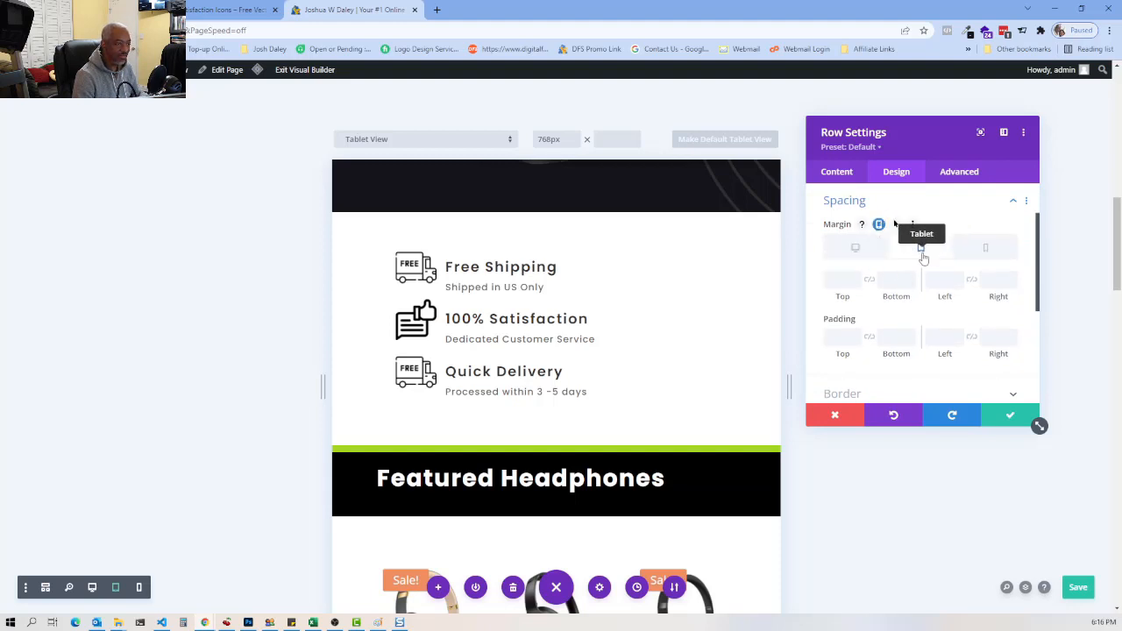
{"action": "left_click", "coordinate": [922, 250]}
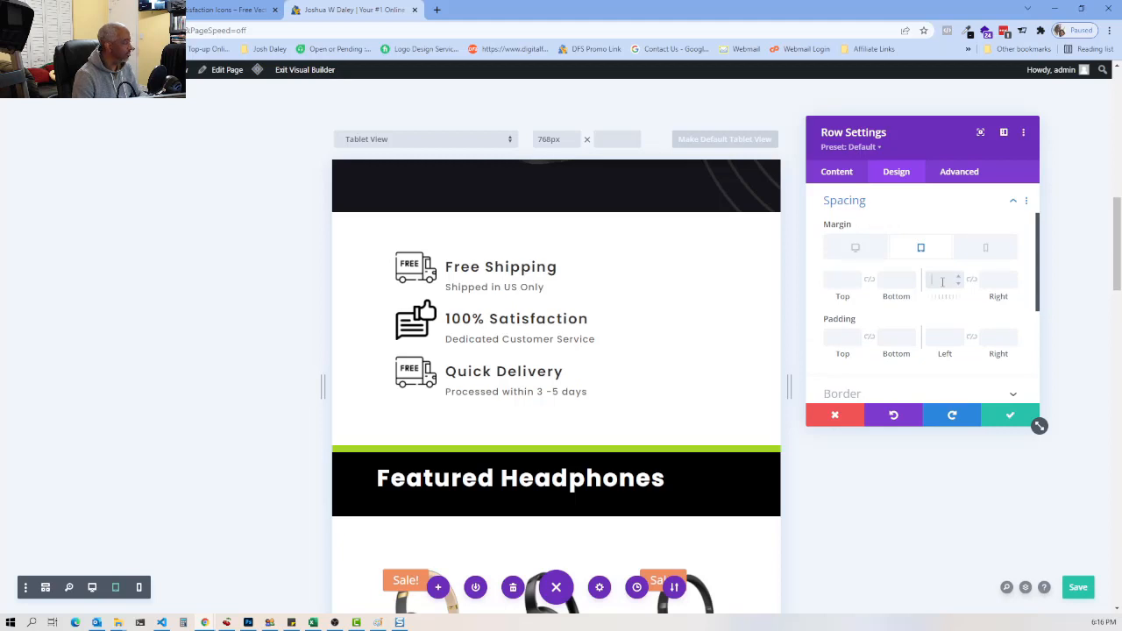
{"action": "type", "text": "10"}
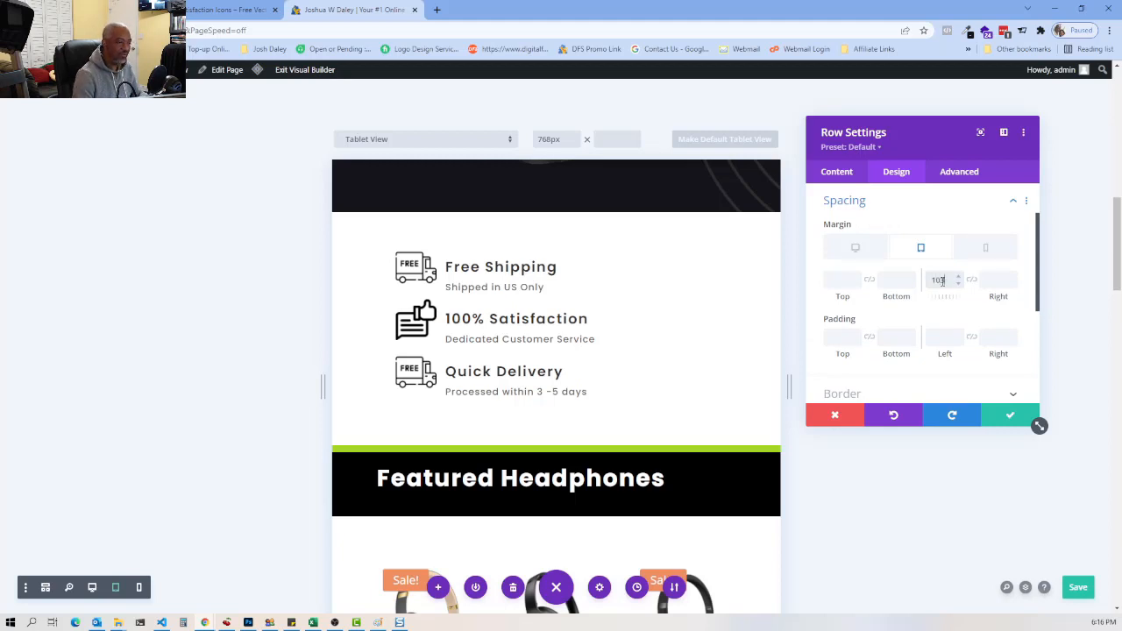
{"action": "type", "text": "3"}
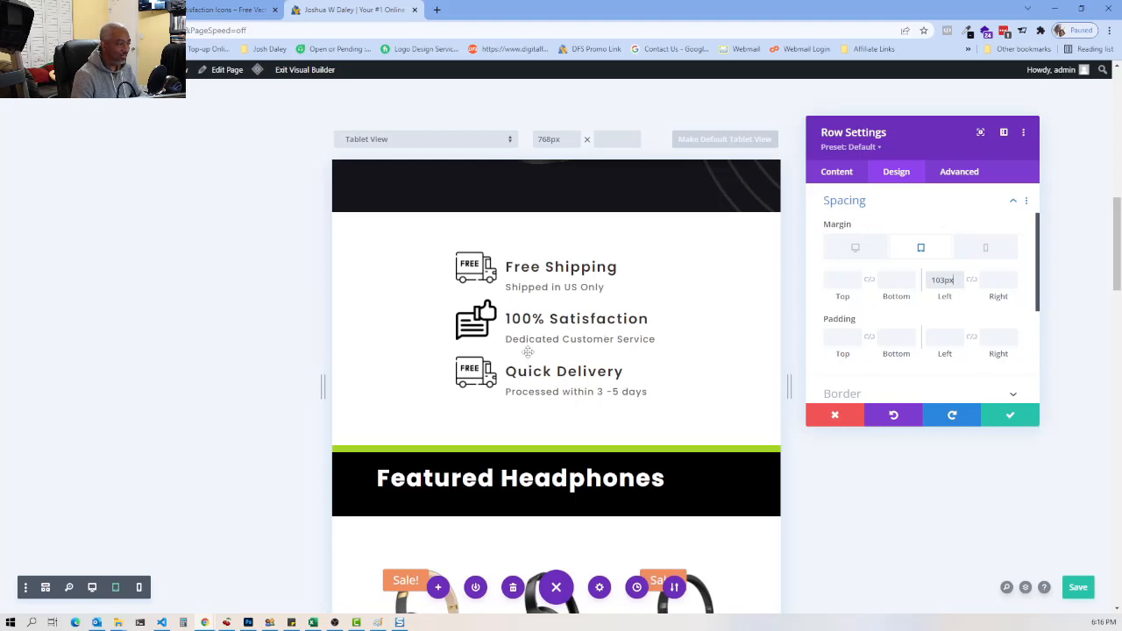
Switch the preview to phone view and examine the layout of the hero and the Free Shipping row
{"action": "left_click", "coordinate": [141, 589]}
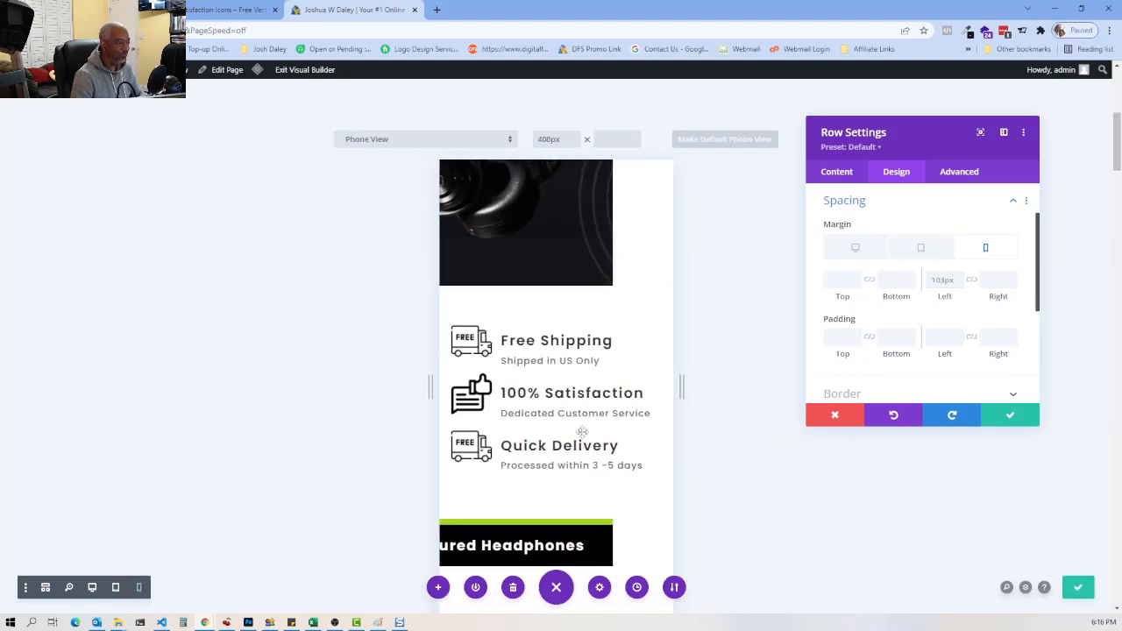
{"action": "scroll", "coordinate": [581, 429], "scroll_direction": "up", "scroll_amount": 3}
{"action": "scroll", "coordinate": [581, 431], "scroll_direction": "up", "scroll_amount": 2}
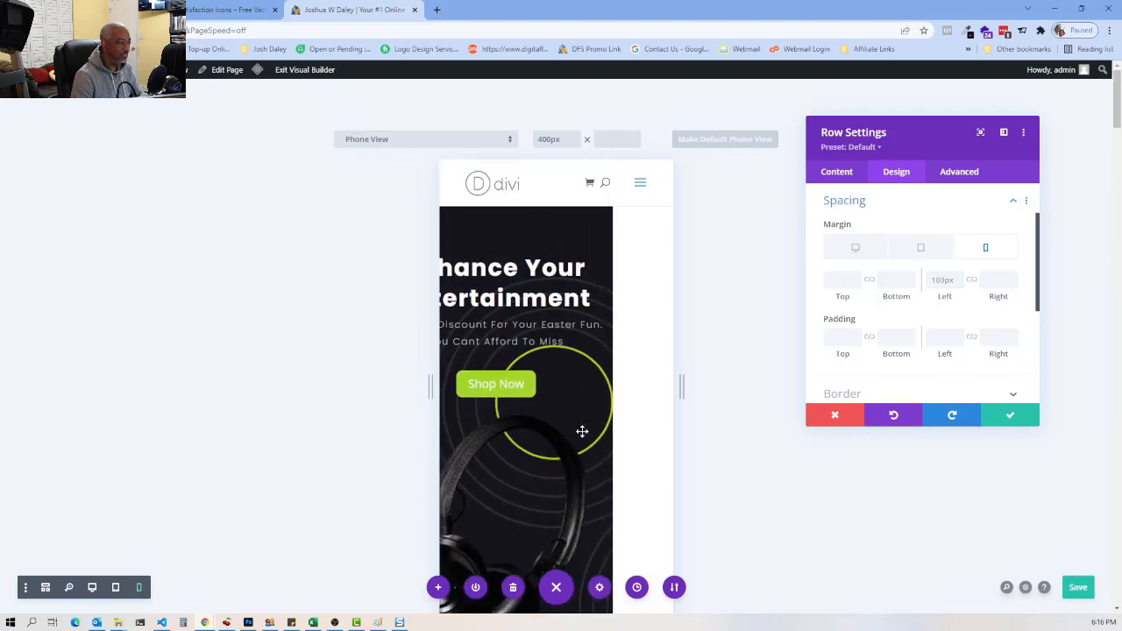
{"action": "scroll", "coordinate": [582, 431], "scroll_direction": "down", "scroll_amount": 3}
{"action": "scroll", "coordinate": [583, 431], "scroll_direction": "down", "scroll_amount": 1}
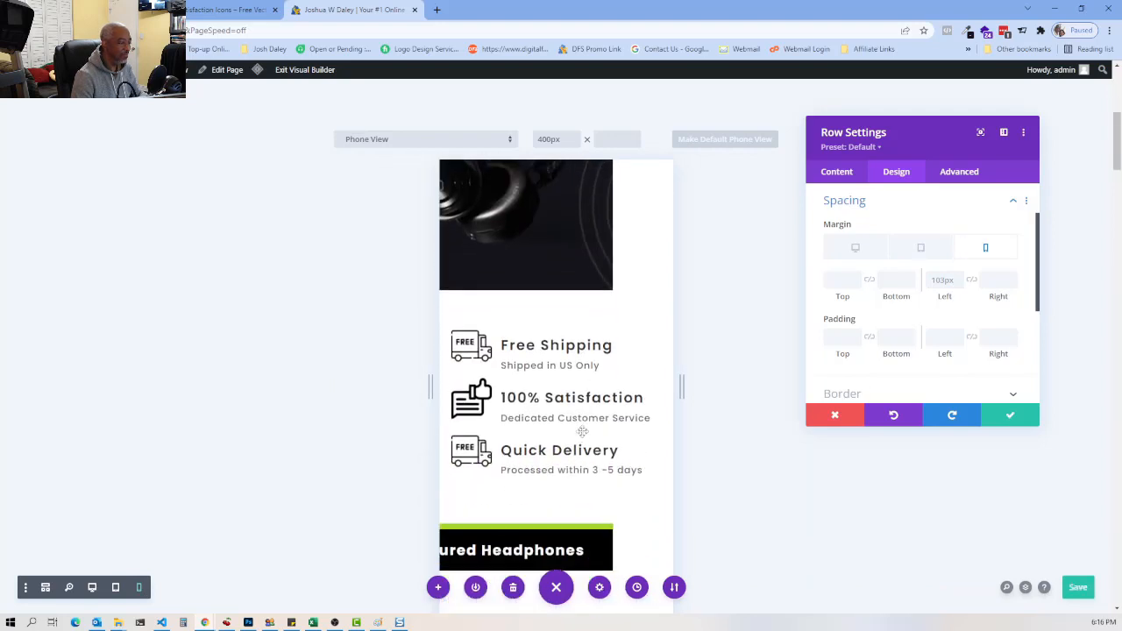
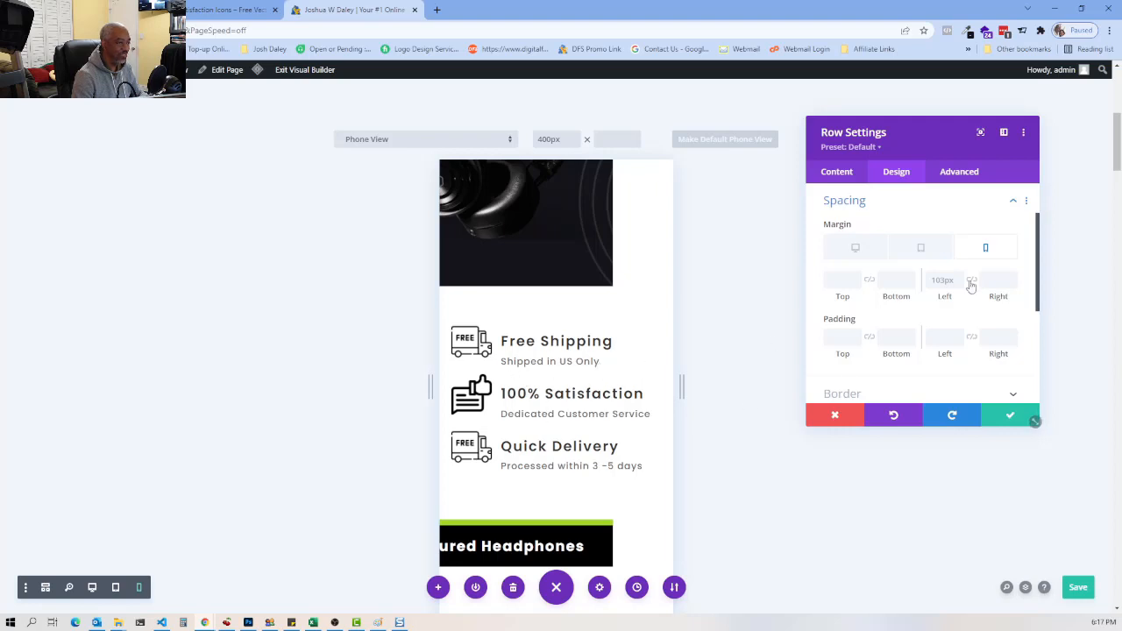
Set the phone left margin of the row with Free Shipping, 100% Satisfaction and Quick Delivery to 0px
{"action": "left_click", "coordinate": [986, 249]}
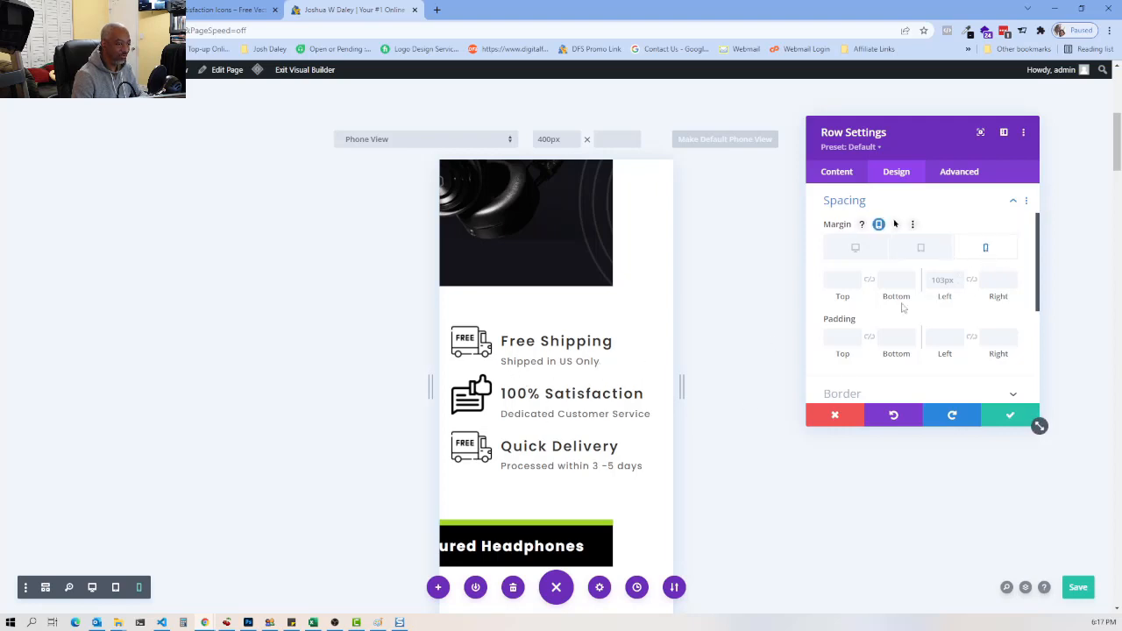
{"action": "left_click", "coordinate": [941, 280]}
{"action": "type", "text": "0px"}
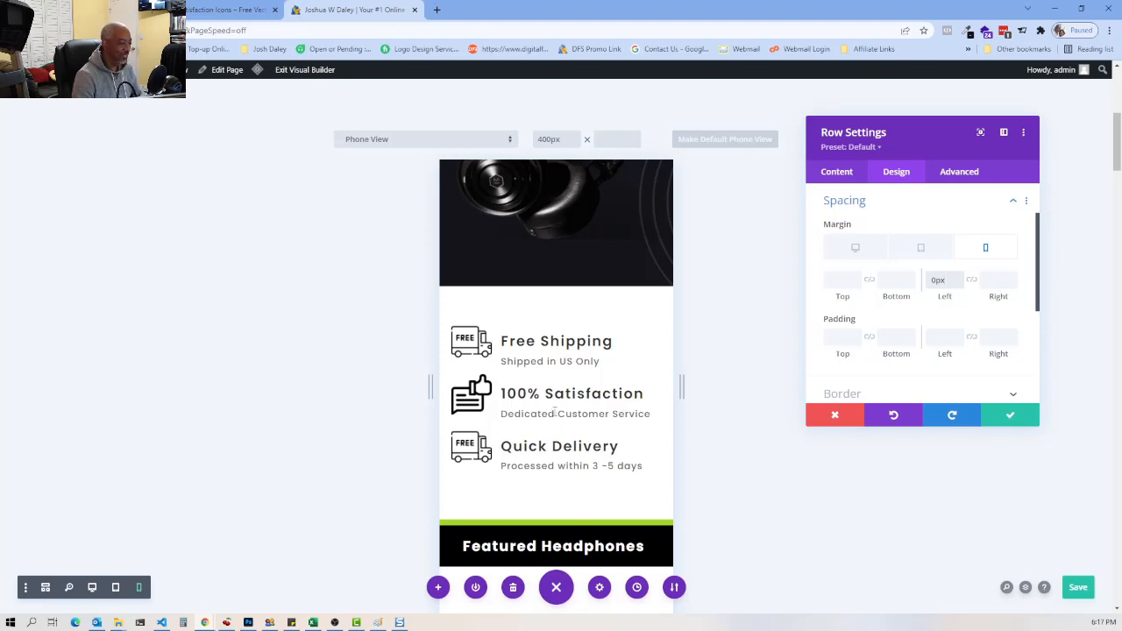
Examine the phone layout of the headphone and computer product sections, and apply the feature row's settings
{"action": "scroll", "coordinate": [555, 412], "scroll_direction": "down", "scroll_amount": 3}
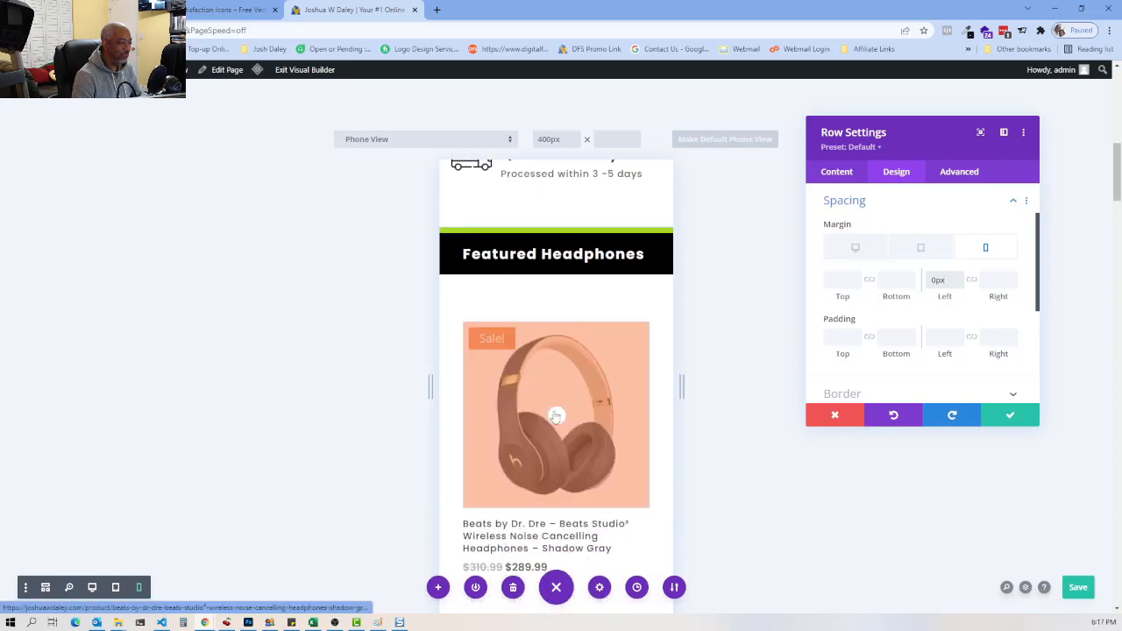
{"action": "scroll", "coordinate": [555, 416], "scroll_direction": "down", "scroll_amount": 4}
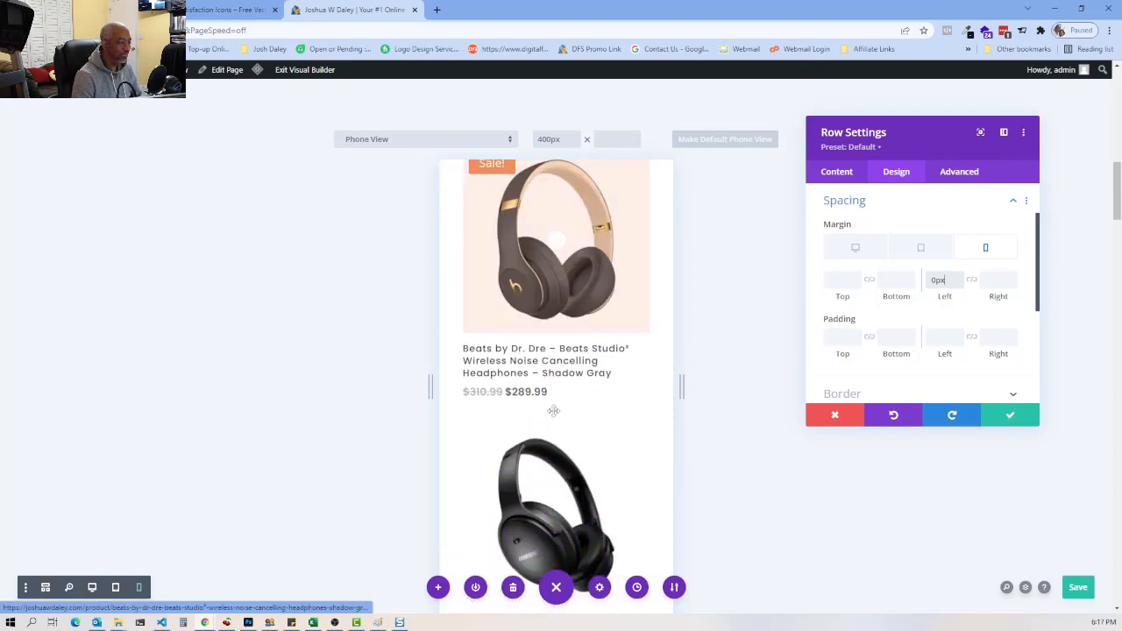
{"action": "scroll", "coordinate": [555, 416], "scroll_direction": "down", "scroll_amount": 7}
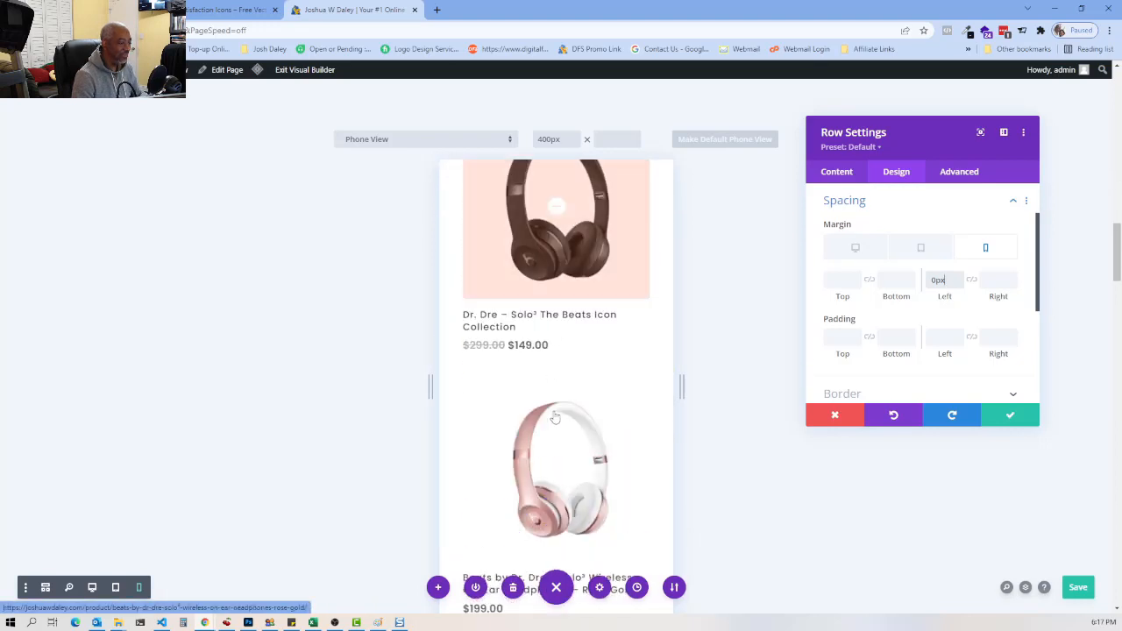
{"action": "scroll", "coordinate": [553, 411], "scroll_direction": "down", "scroll_amount": 1}
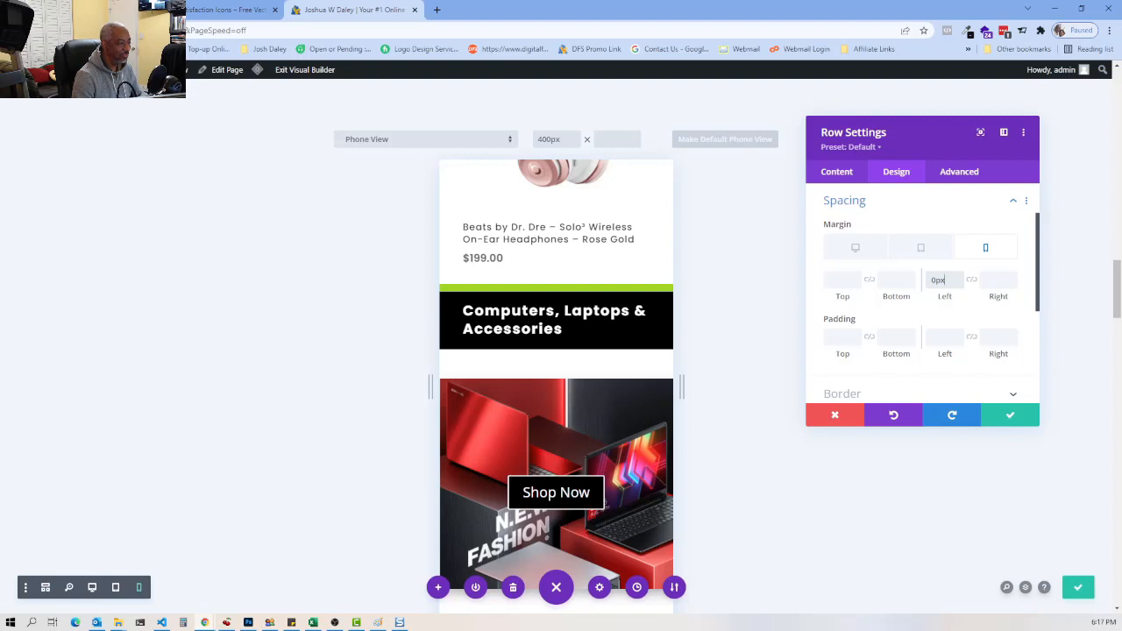
{"action": "scroll", "coordinate": [584, 330], "scroll_direction": "down", "scroll_amount": 13}
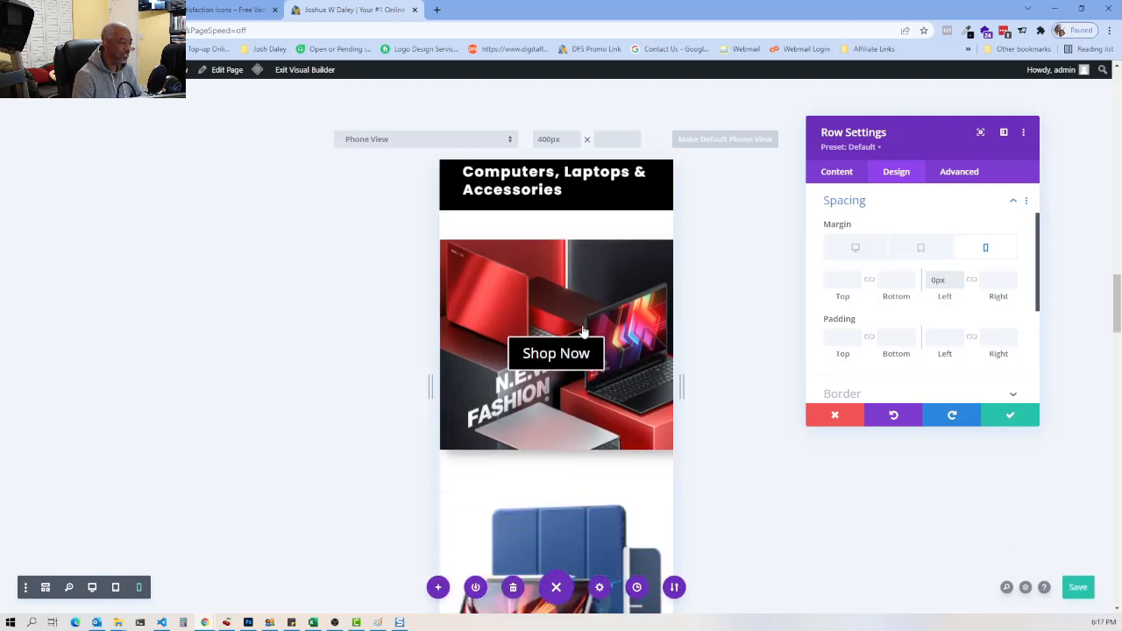
{"action": "scroll", "coordinate": [584, 333], "scroll_direction": "down", "scroll_amount": 2}
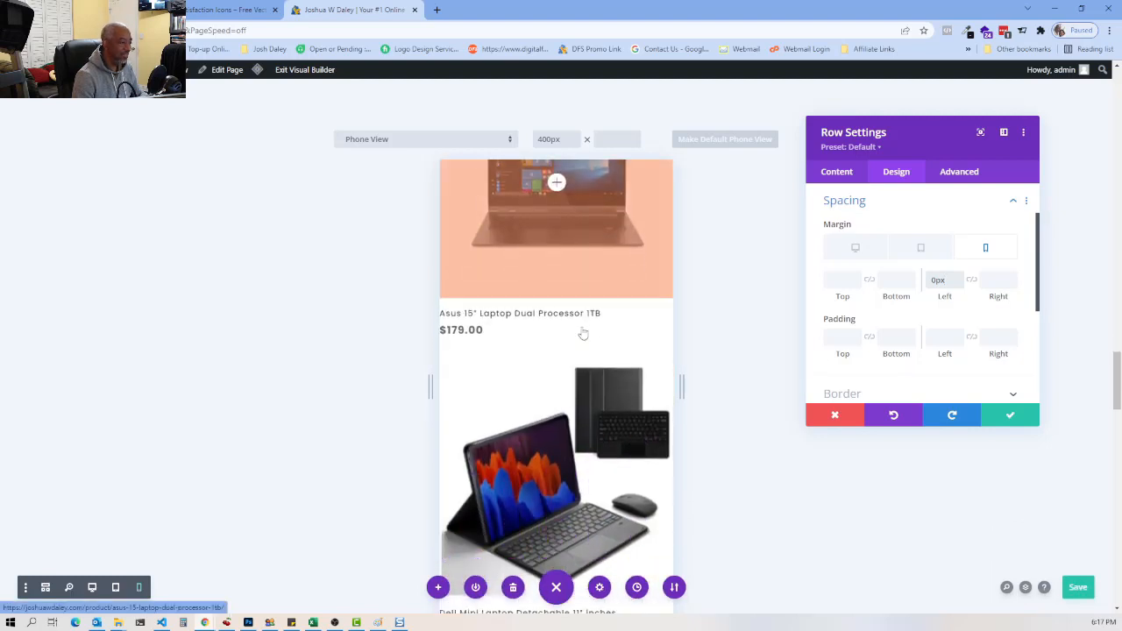
{"action": "scroll", "coordinate": [579, 333], "scroll_direction": "up", "scroll_amount": 4}
{"action": "scroll", "coordinate": [565, 334], "scroll_direction": "up", "scroll_amount": 2}
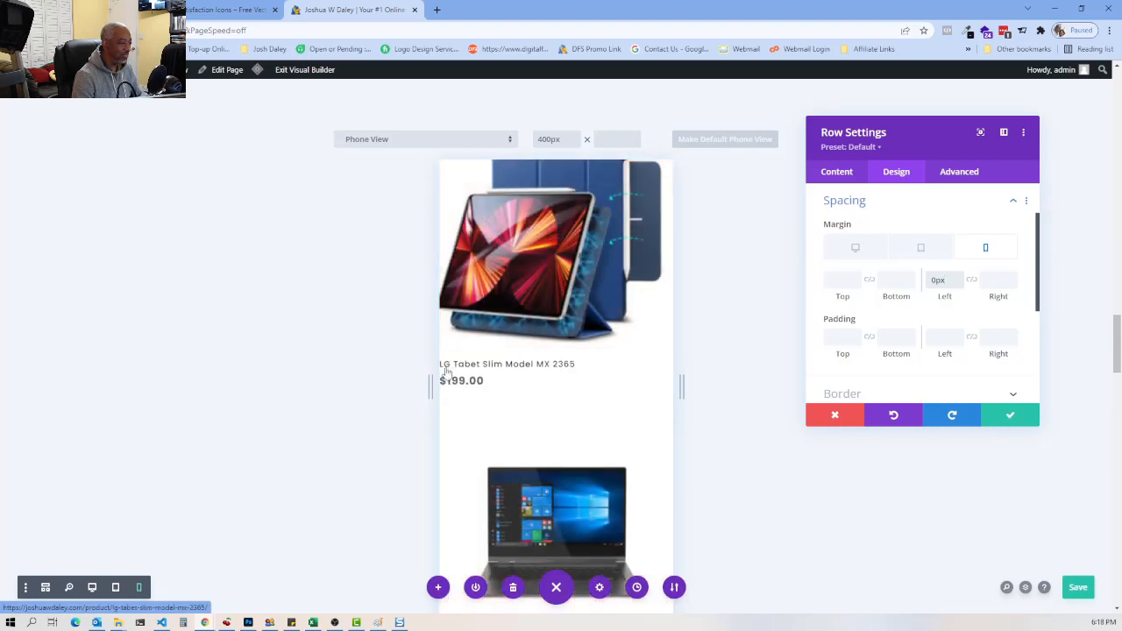
{"action": "scroll", "coordinate": [443, 377], "scroll_direction": "up", "scroll_amount": 2}
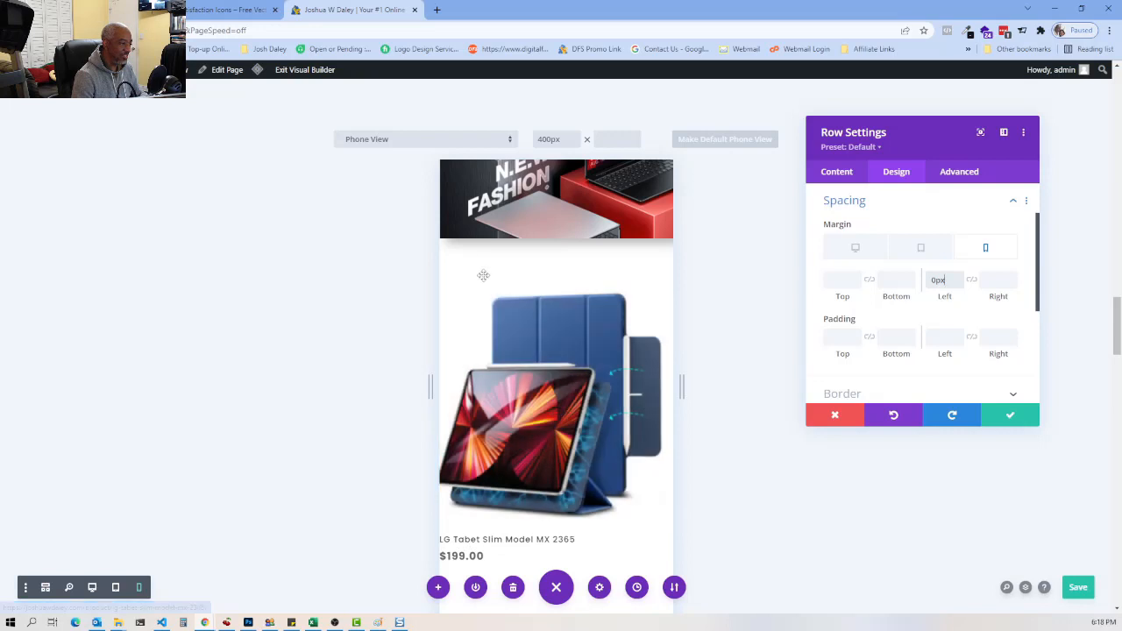
{"action": "left_click", "coordinate": [1014, 418]}
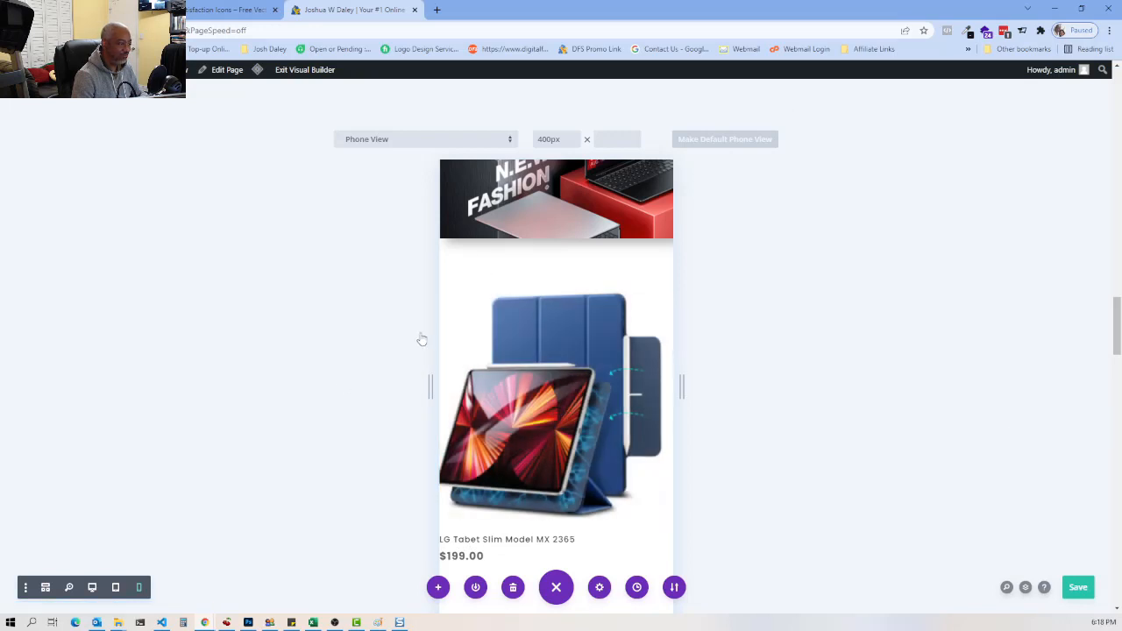
Set the left and right padding of the product row below the laptop banner to a linked 30px
{"action": "mouse_move", "coordinate": [491, 284]}
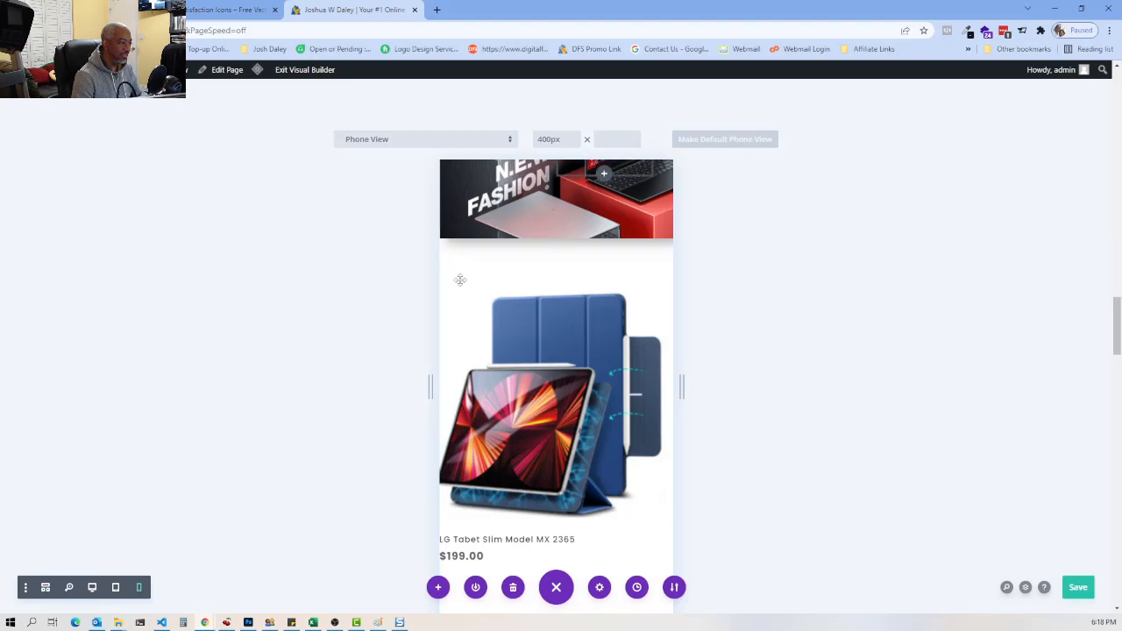
{"action": "mouse_move", "coordinate": [457, 306]}
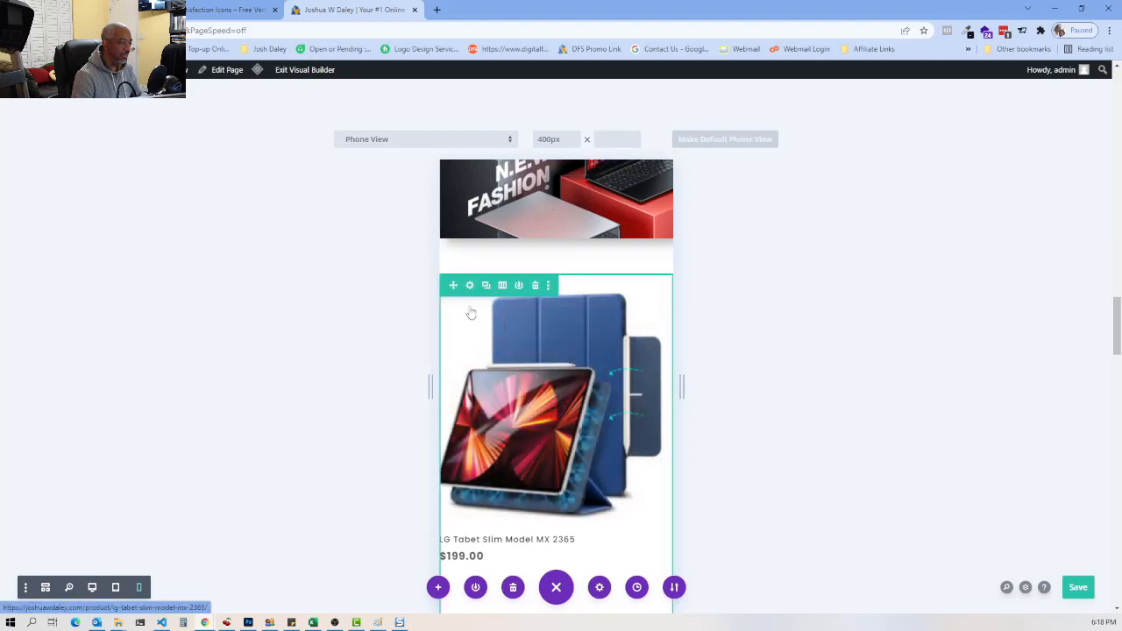
{"action": "left_click", "coordinate": [469, 285]}
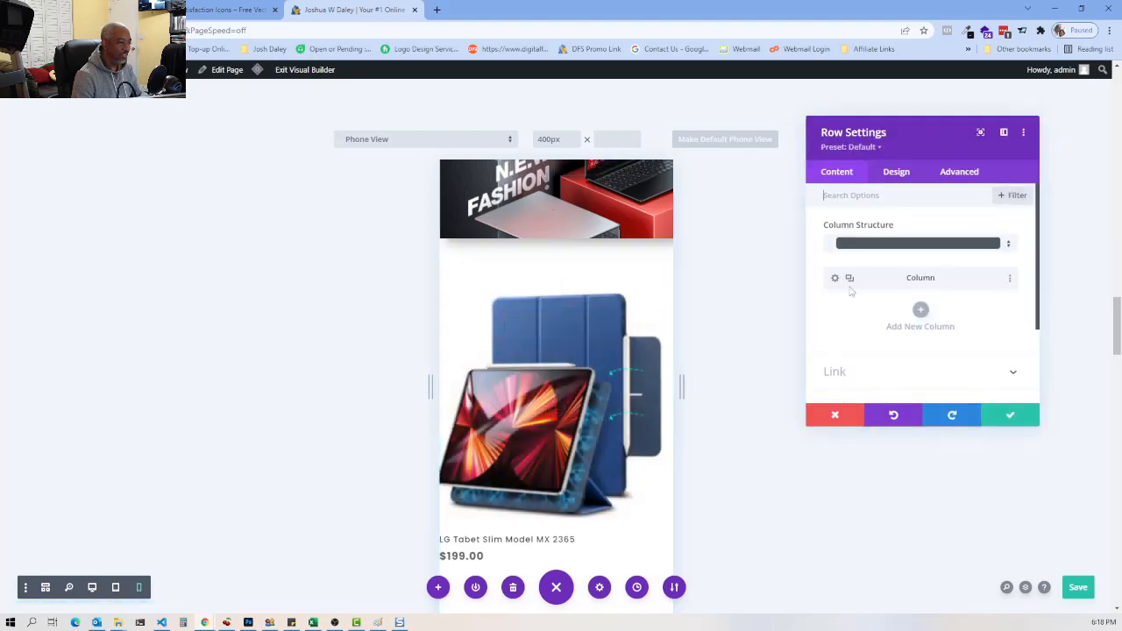
{"action": "left_click", "coordinate": [897, 172]}
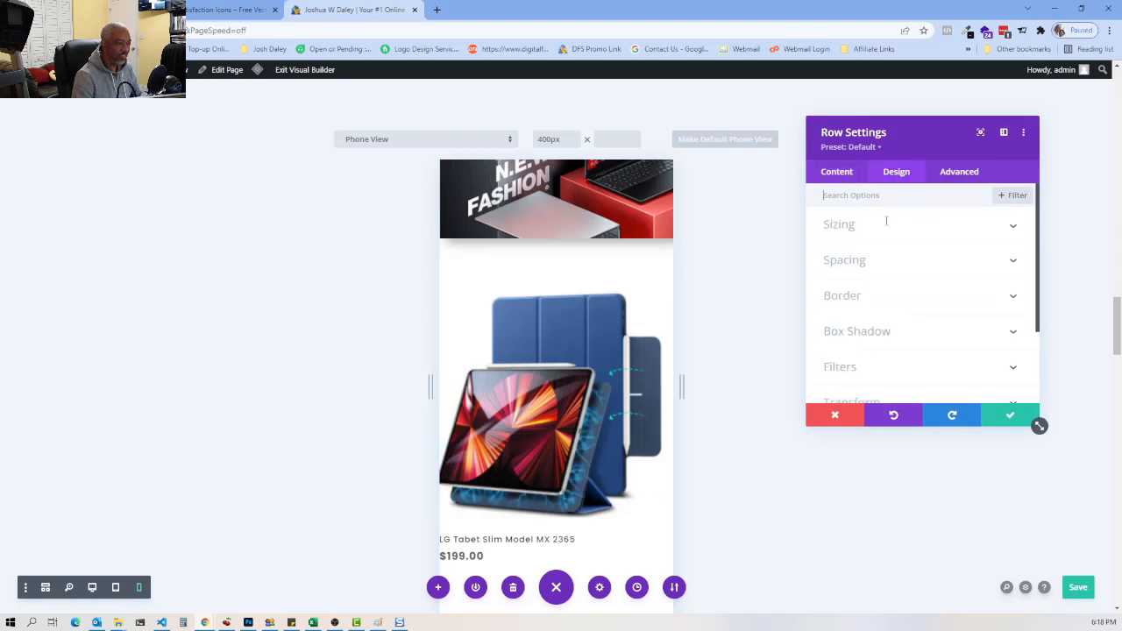
{"action": "left_click", "coordinate": [896, 265]}
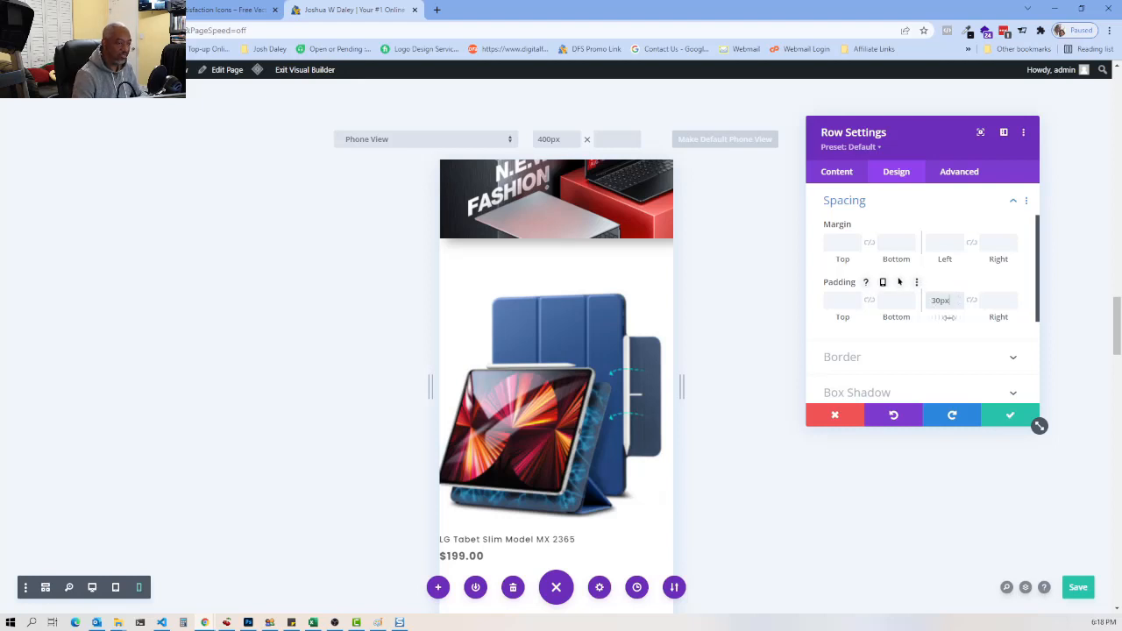
{"action": "left_click", "coordinate": [971, 301]}
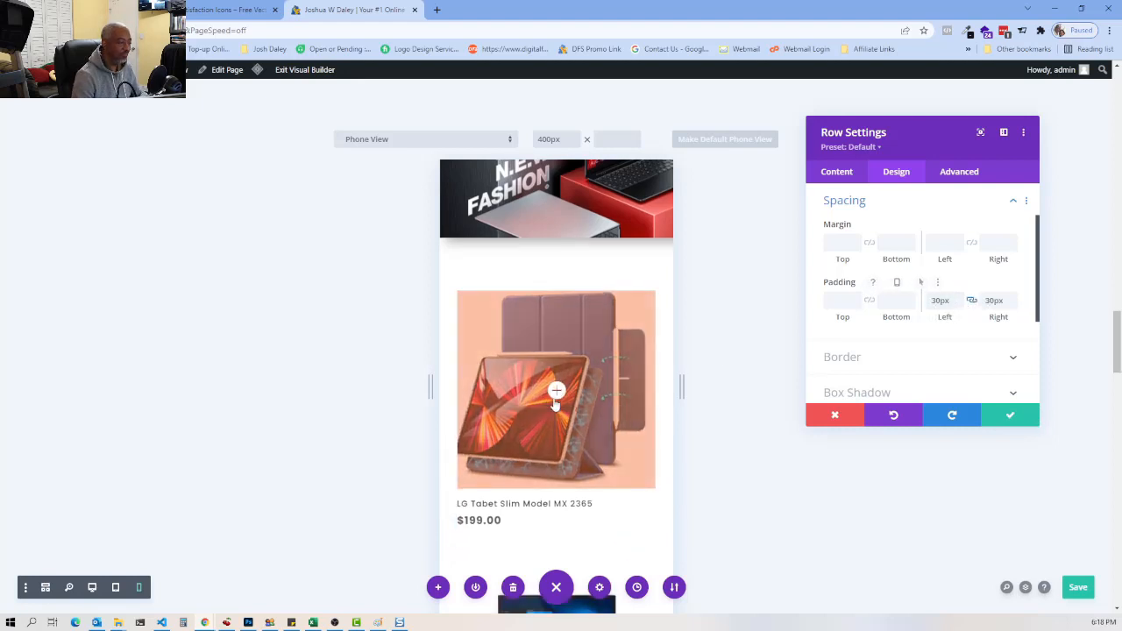
Examine the phone layout of the product lists down to the footer and back up to the hero
{"action": "scroll", "coordinate": [556, 386], "scroll_direction": "down", "scroll_amount": 5}
{"action": "scroll", "coordinate": [554, 403], "scroll_direction": "down", "scroll_amount": 6}
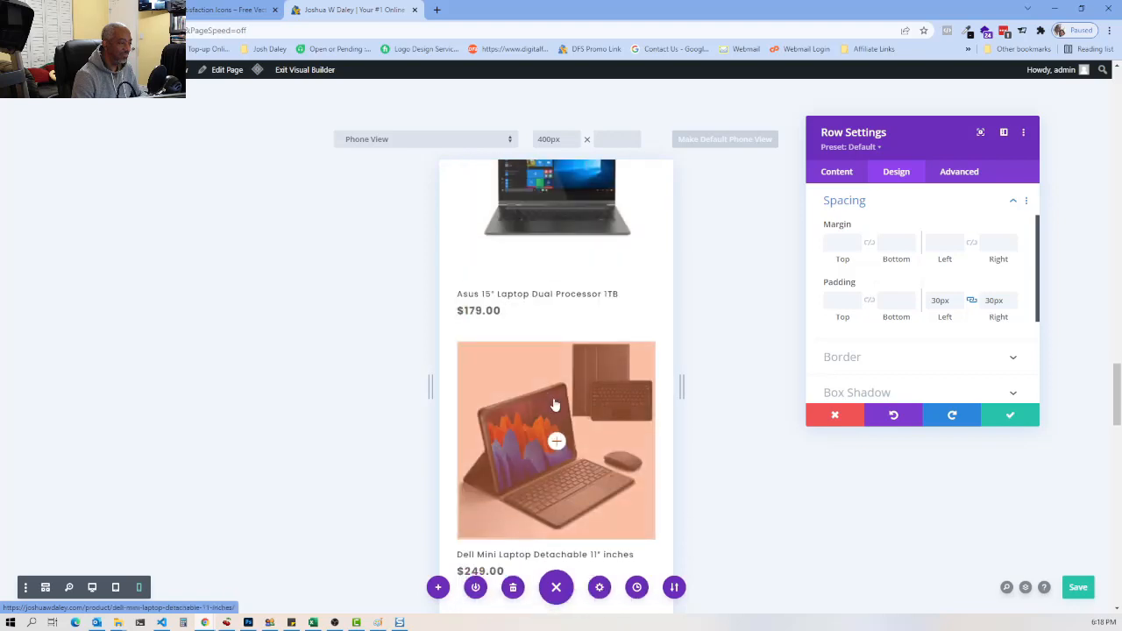
{"action": "scroll", "coordinate": [554, 403], "scroll_direction": "down", "scroll_amount": 8}
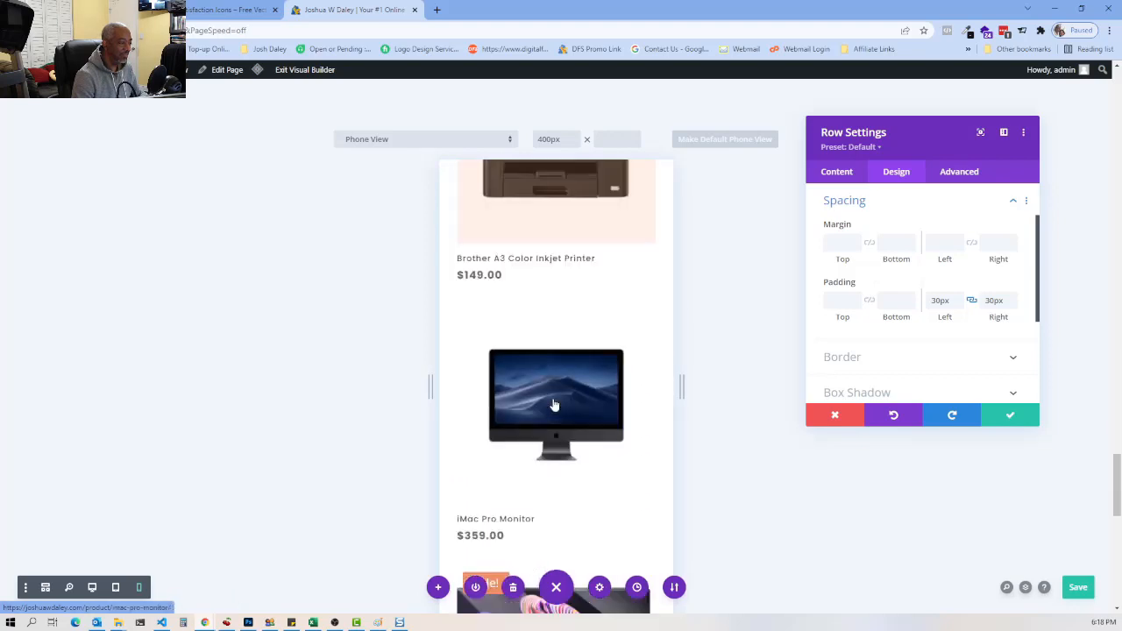
{"action": "scroll", "coordinate": [554, 403], "scroll_direction": "down", "scroll_amount": 10}
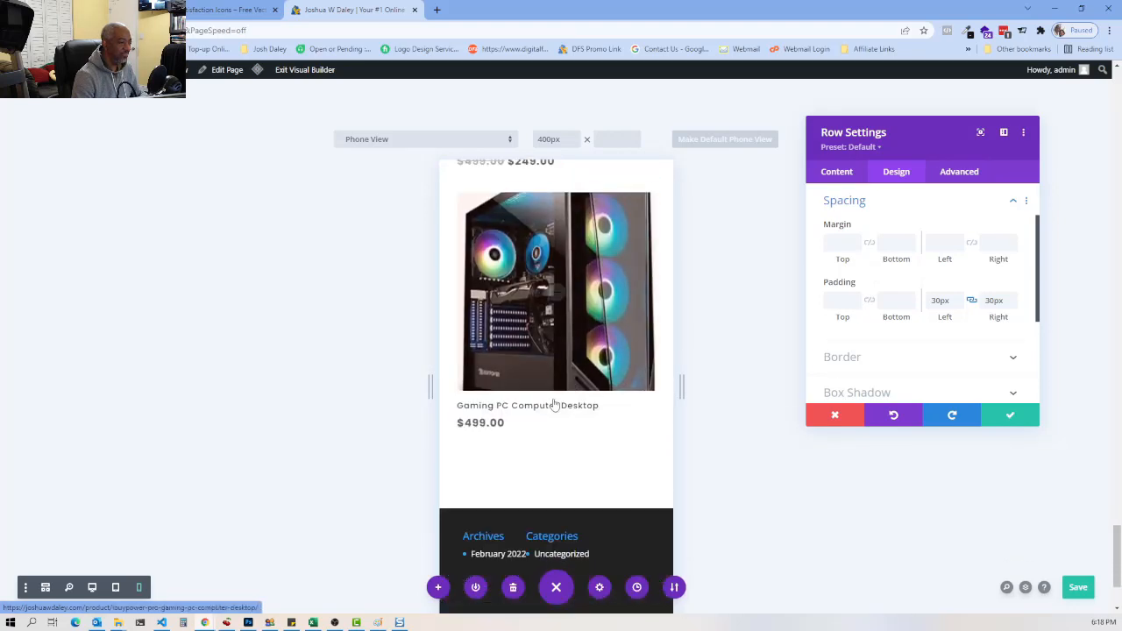
{"action": "scroll", "coordinate": [550, 405], "scroll_direction": "up", "scroll_amount": 15}
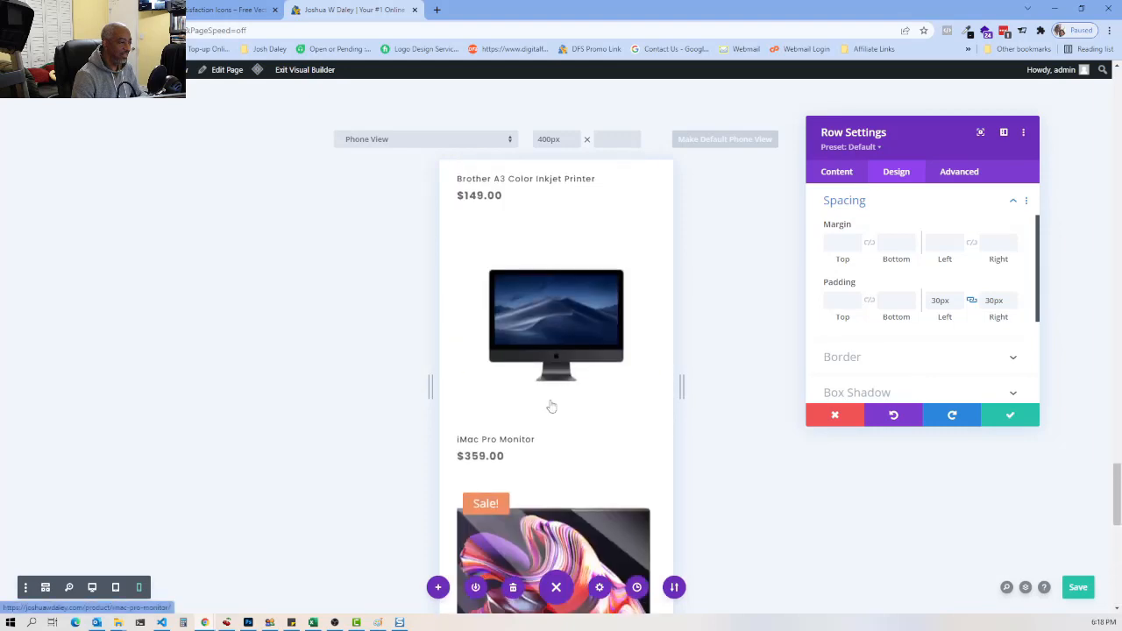
{"action": "scroll", "coordinate": [551, 405], "scroll_direction": "up", "scroll_amount": 15}
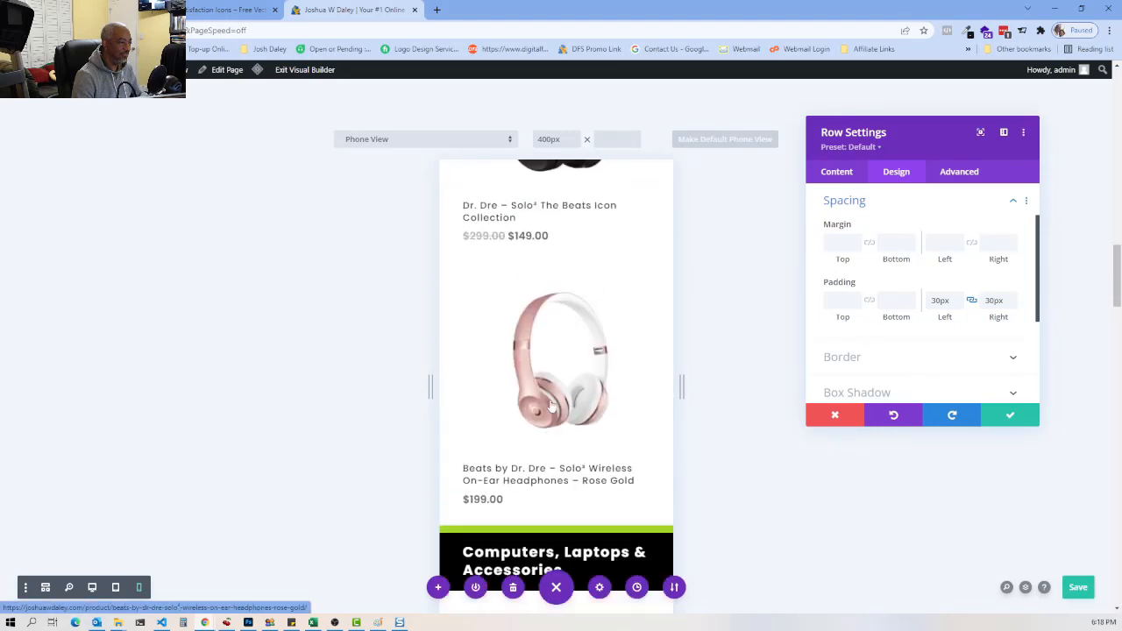
{"action": "scroll", "coordinate": [548, 398], "scroll_direction": "up", "scroll_amount": 5}
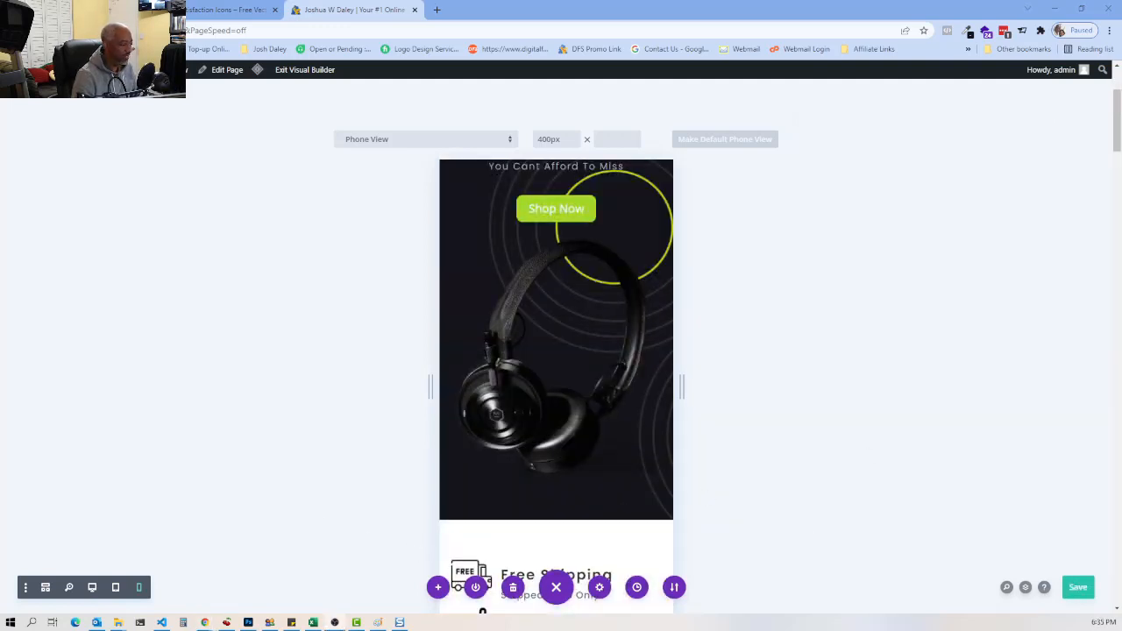
In desktop view, add a regular section with a one-column row and an Email Optin module below the computer products
{"action": "left_click", "coordinate": [92, 589]}
{"action": "scroll", "coordinate": [400, 437], "scroll_direction": "down", "scroll_amount": 10}
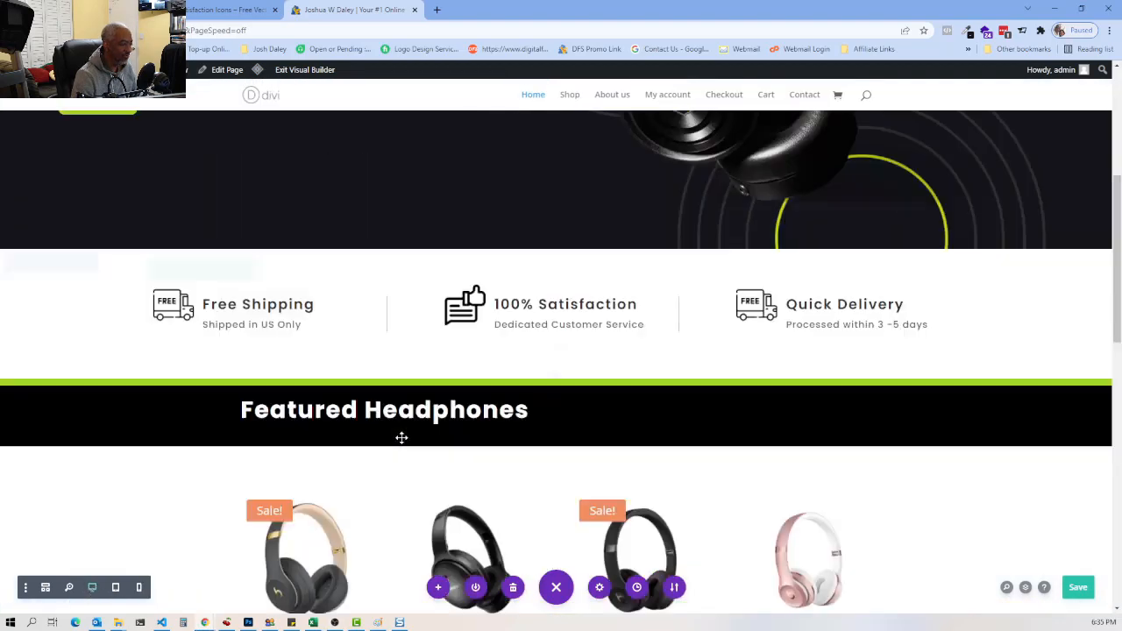
{"action": "scroll", "coordinate": [401, 437], "scroll_direction": "down", "scroll_amount": 3}
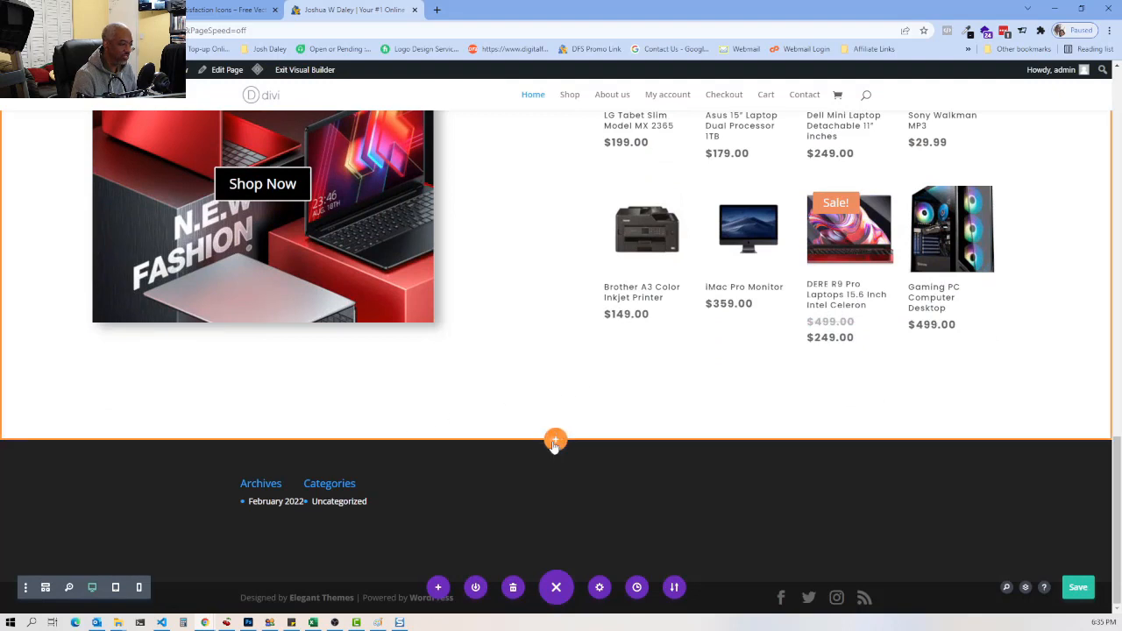
{"action": "left_click", "coordinate": [556, 440]}
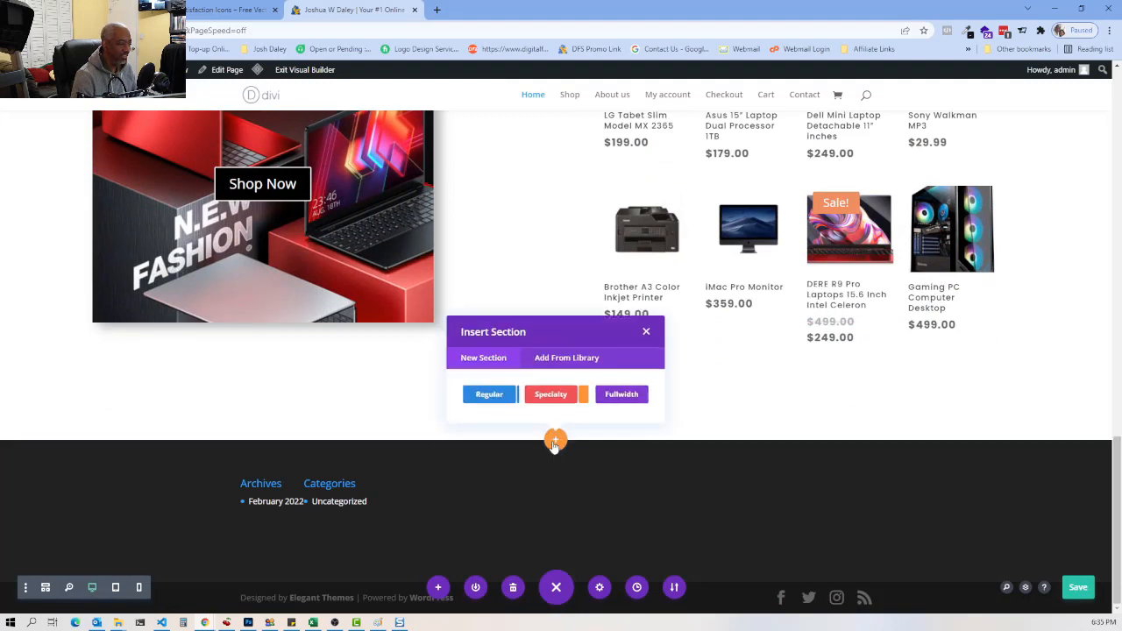
{"action": "left_click", "coordinate": [484, 402]}
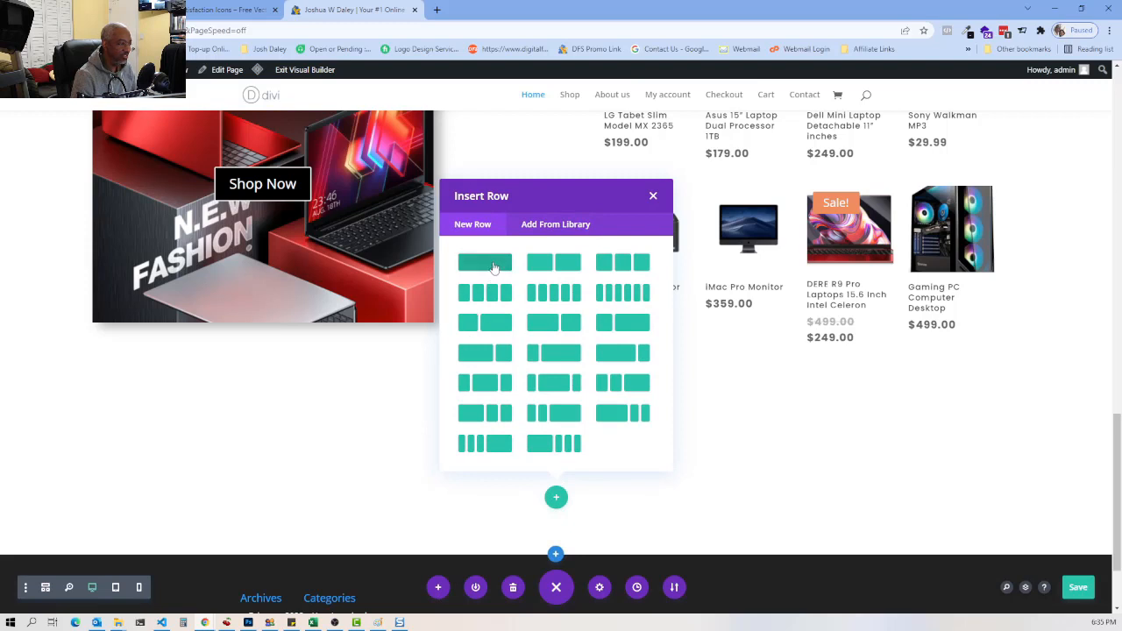
{"action": "left_click", "coordinate": [485, 263]}
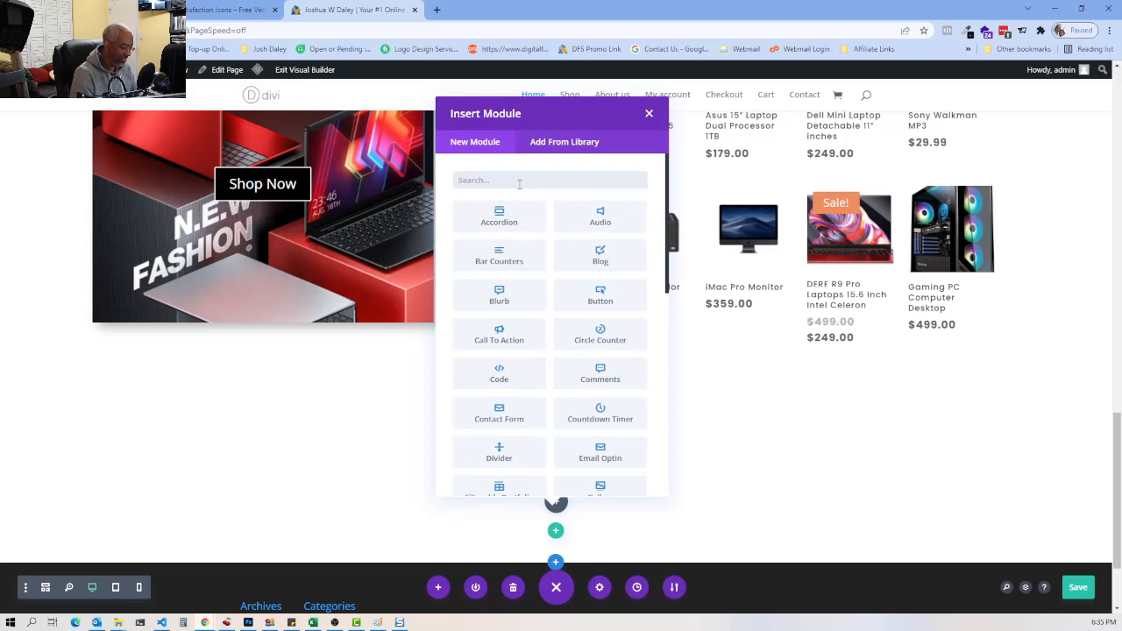
{"action": "type", "text": "em"}
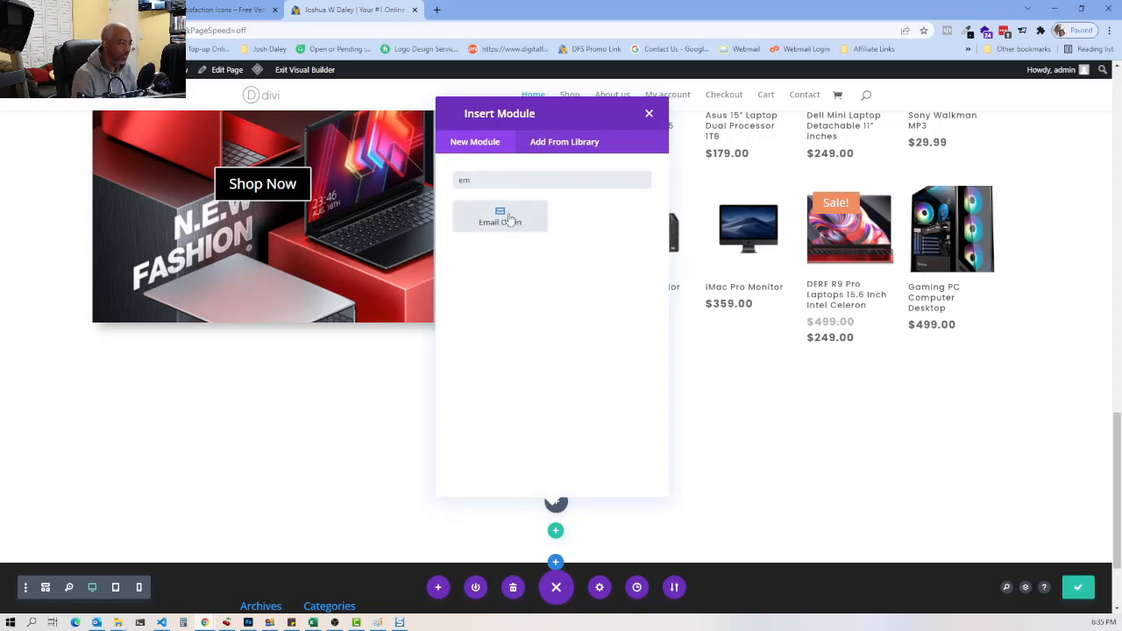
{"action": "left_click", "coordinate": [509, 220]}
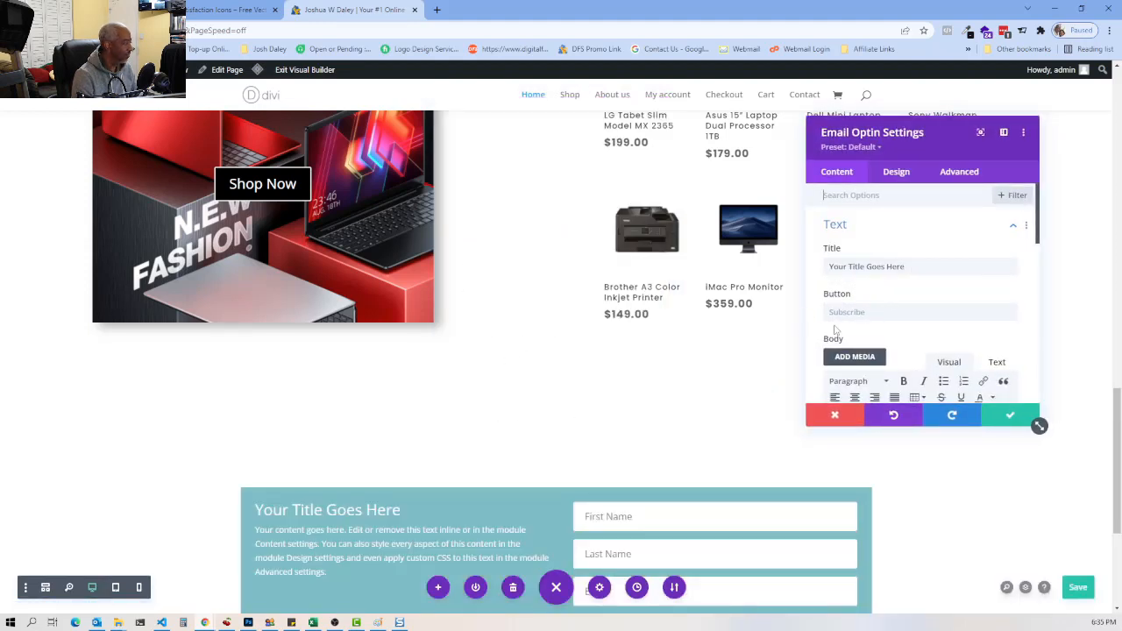
Set the Email Optin title to "Get 10% Deiscount Off Your Next Purchase"
{"action": "left_click", "coordinate": [909, 267]}
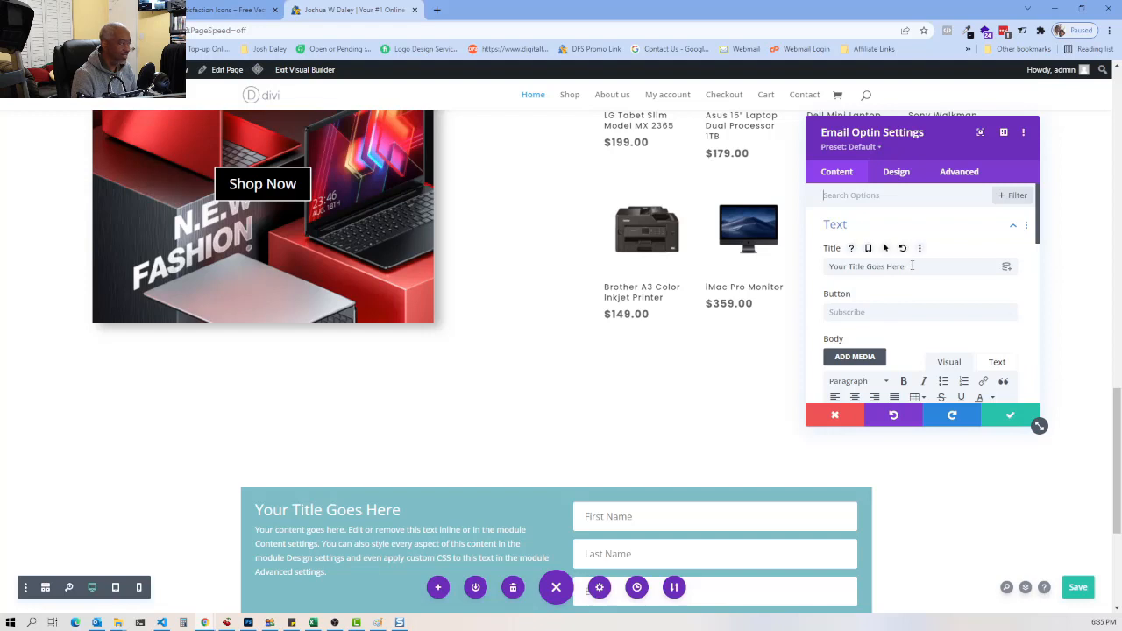
{"action": "key", "text": "ctrl+a"}
{"action": "type", "text": "Get"}
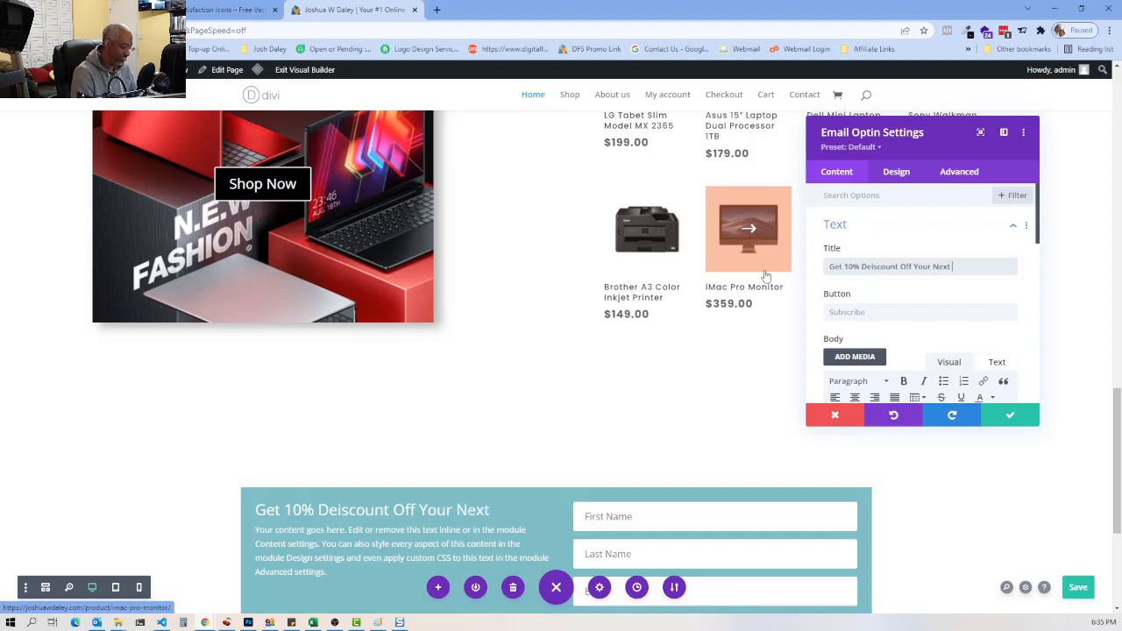
{"action": "type", "text": "ase"}
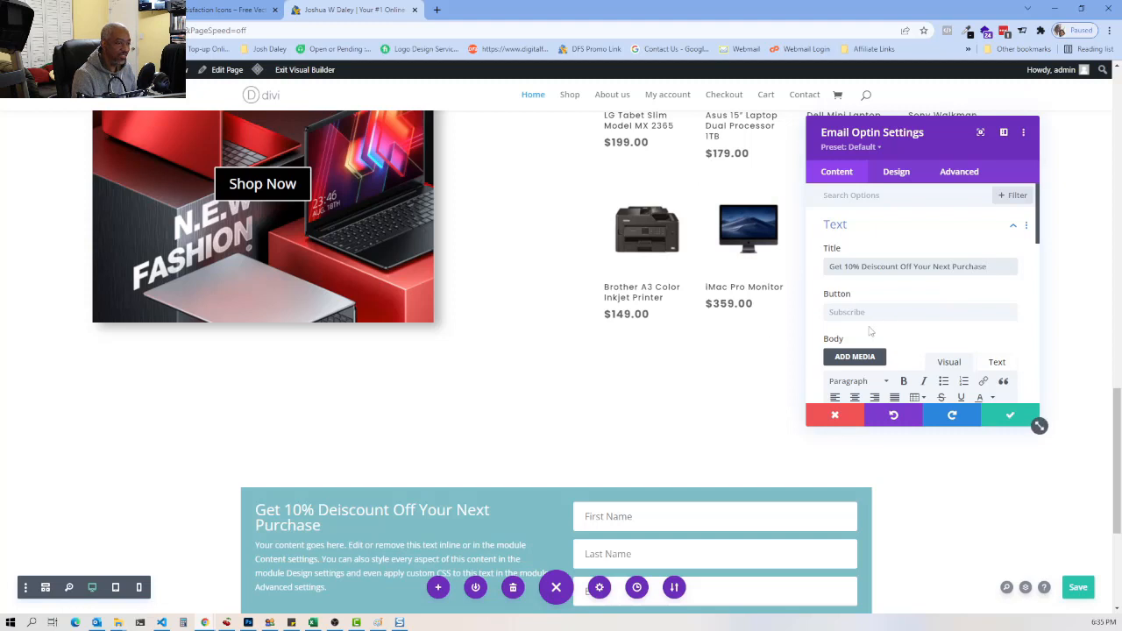
Replace the Email Optin body text with "Subscribe today and receive a coupon code to your inbox. INSTANT DELIVERY!"
{"action": "scroll", "coordinate": [894, 325], "scroll_direction": "down", "scroll_amount": 3}
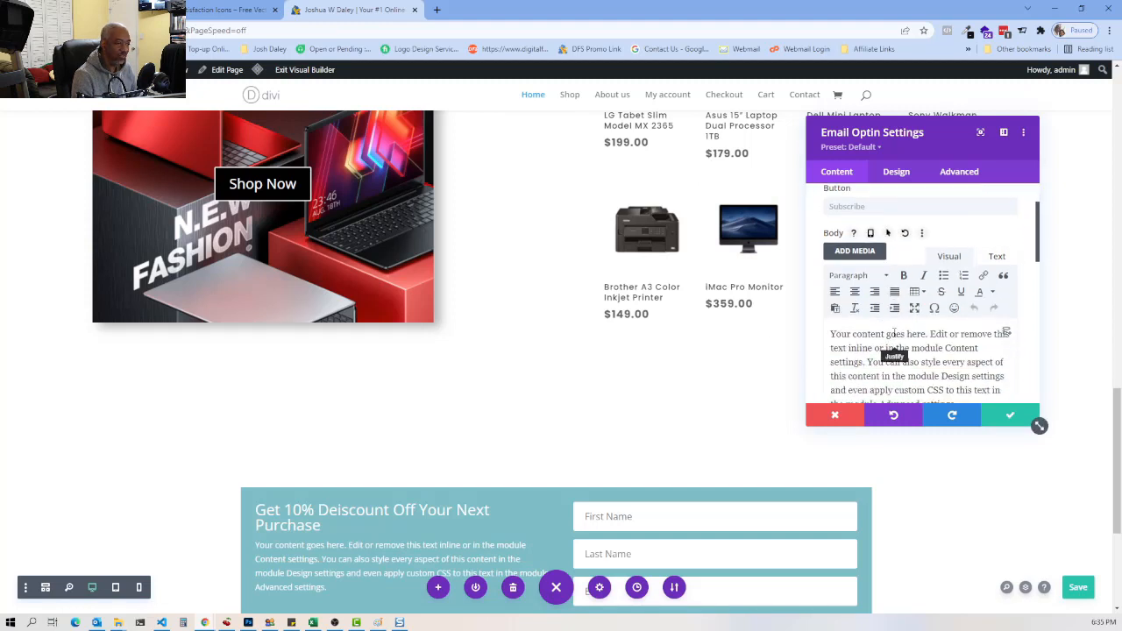
{"action": "scroll", "coordinate": [930, 315], "scroll_direction": "down", "scroll_amount": 2}
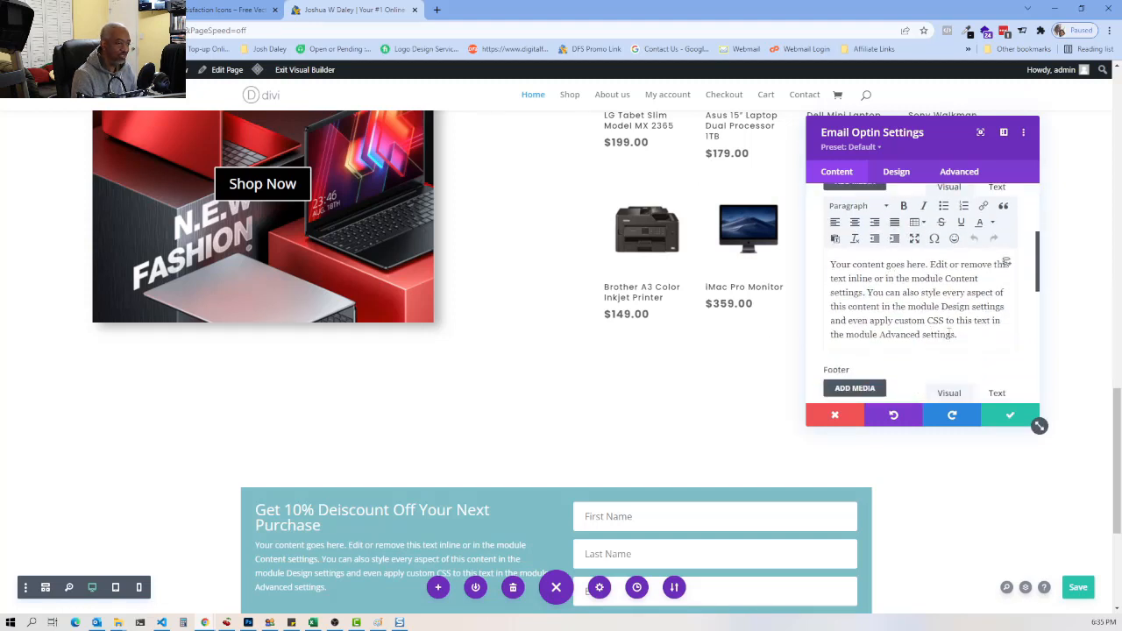
{"action": "left_click_drag", "start_coordinate": [957, 335], "coordinate": [809, 258]}
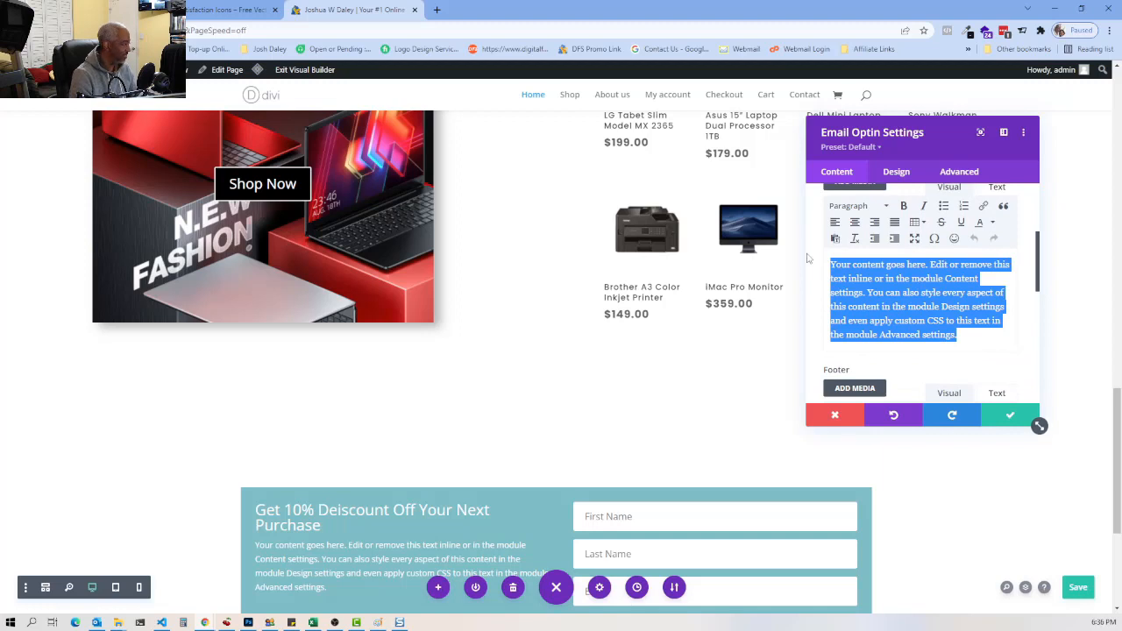
{"action": "type", "text": "S"}
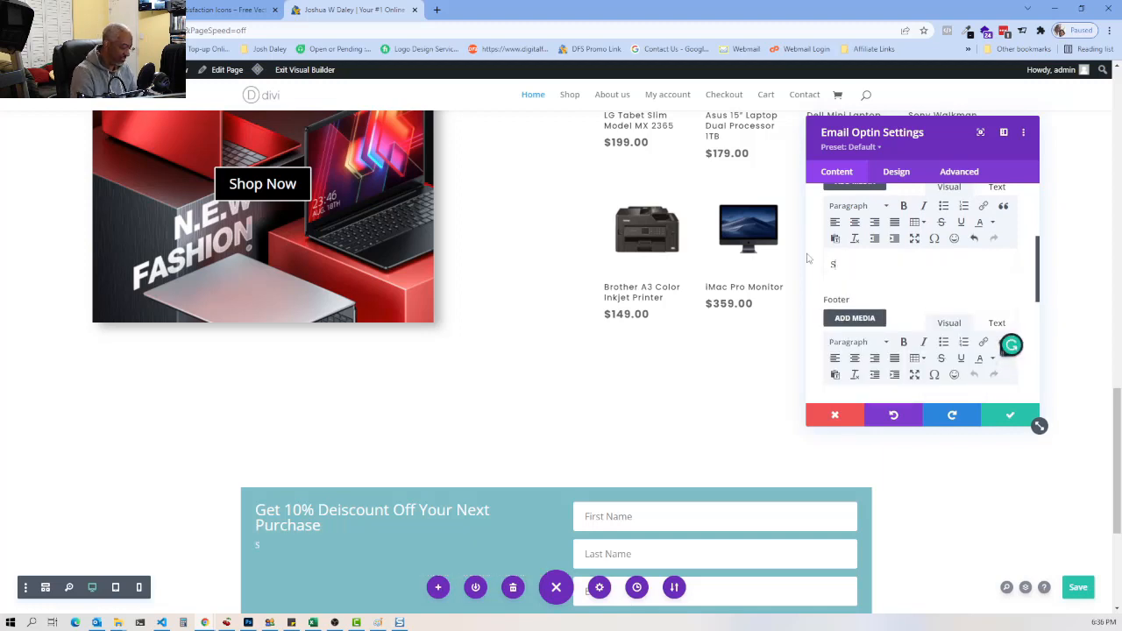
{"action": "key", "text": "BackSpace"}
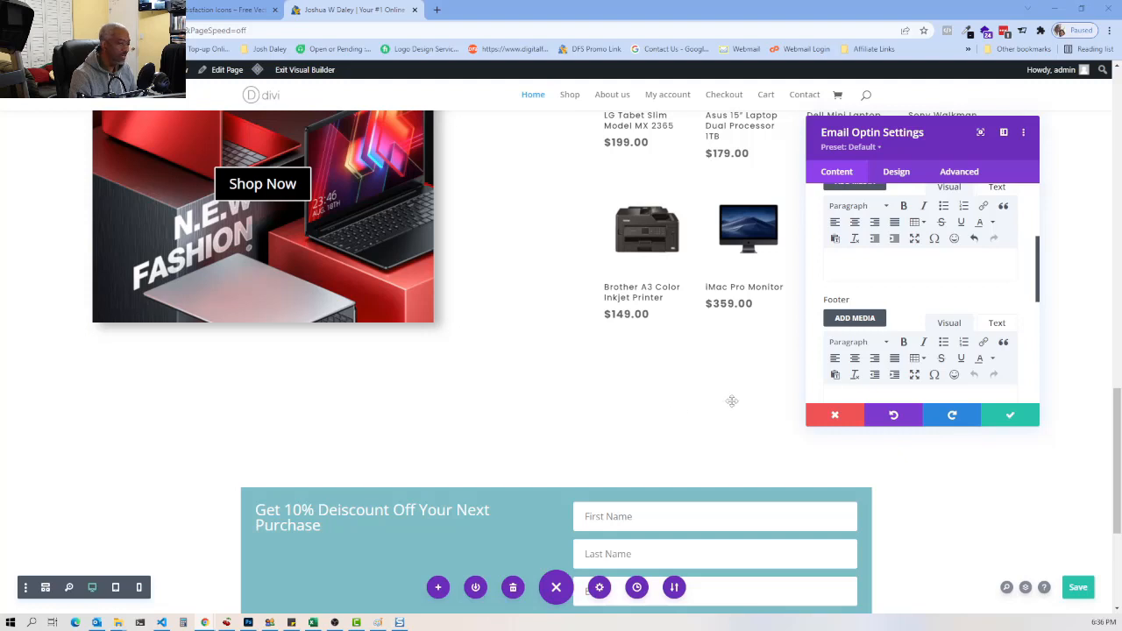
{"action": "right_click", "coordinate": [842, 268]}
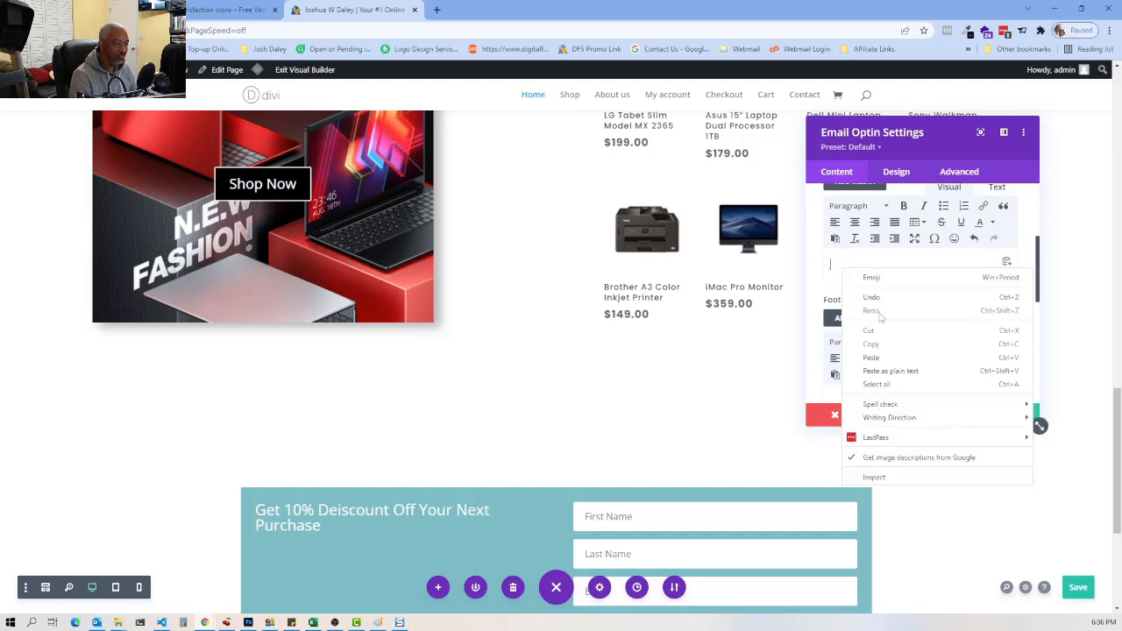
{"action": "left_click", "coordinate": [885, 358]}
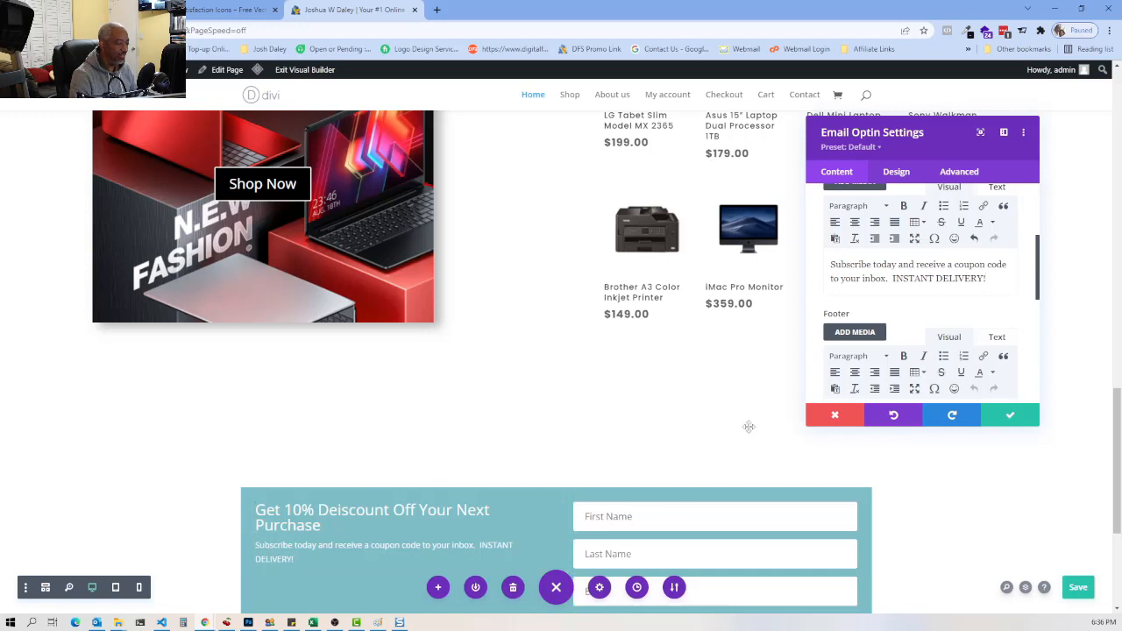
Hide the first name and last name fields in the Email Optin form, leaving only the email field
{"action": "scroll", "coordinate": [955, 280], "scroll_direction": "down", "scroll_amount": 5}
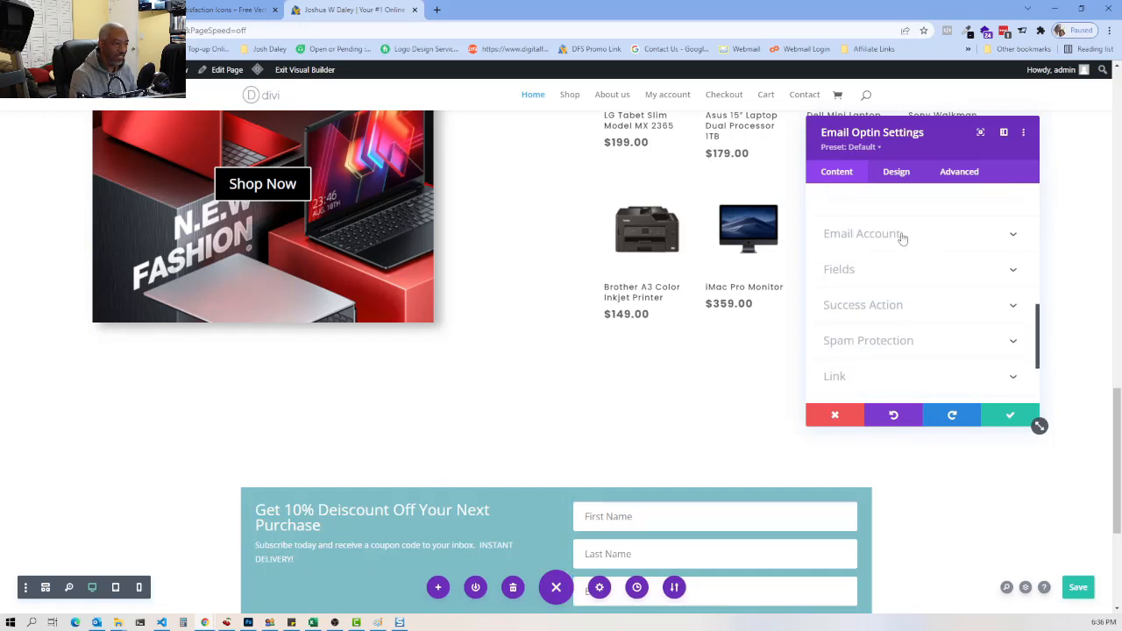
{"action": "left_click", "coordinate": [914, 237]}
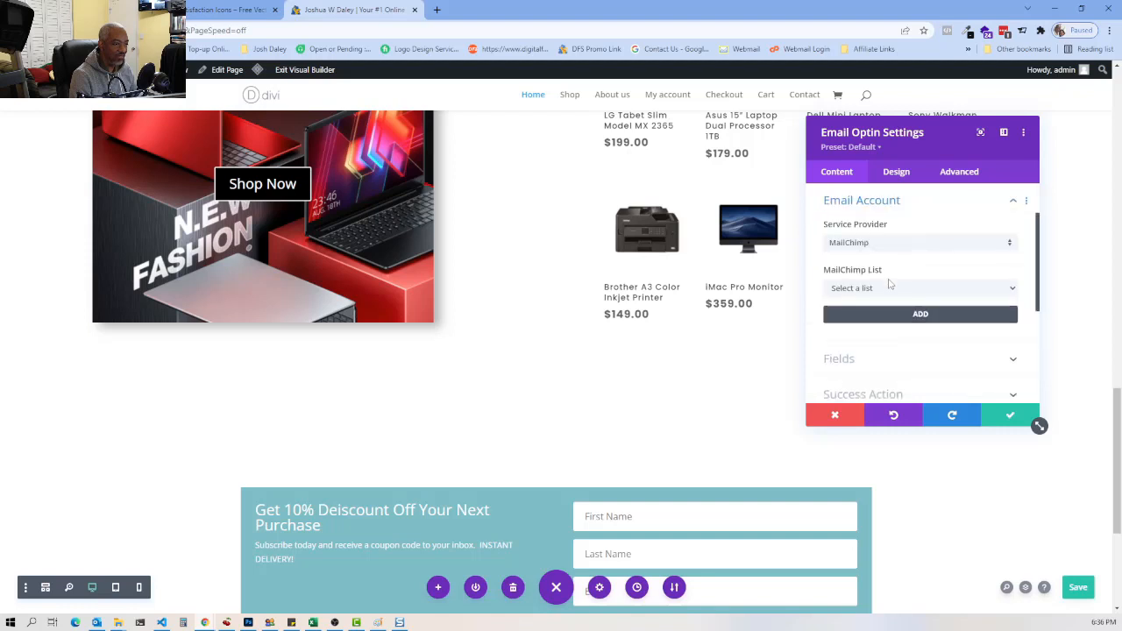
{"action": "scroll", "coordinate": [888, 287], "scroll_direction": "down", "scroll_amount": 2}
{"action": "left_click", "coordinate": [884, 247]}
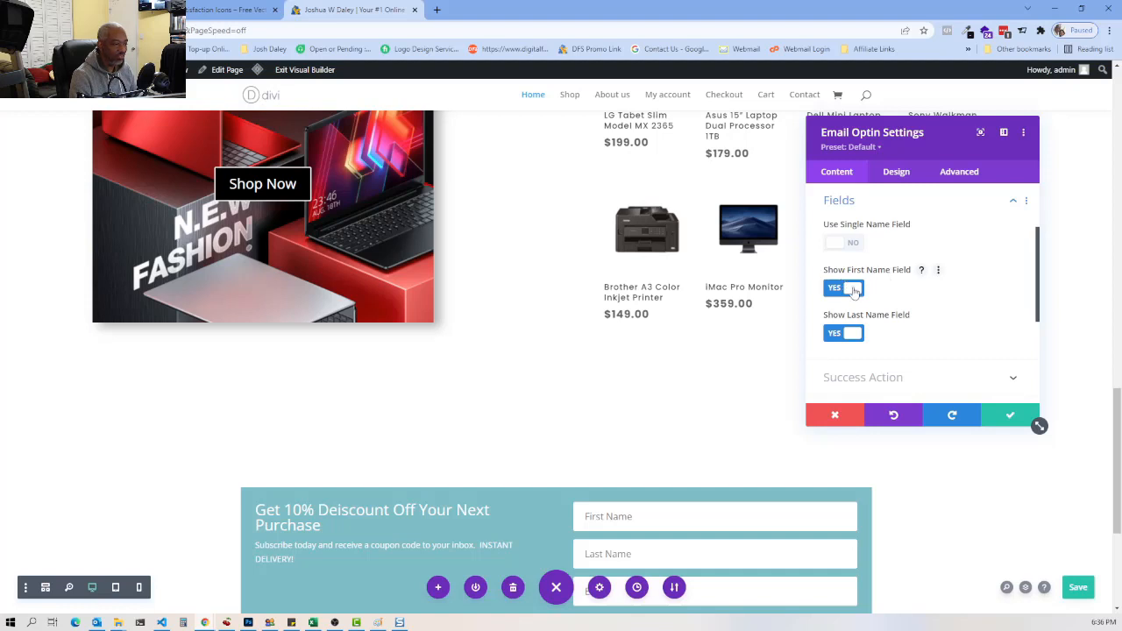
{"action": "left_click", "coordinate": [855, 290]}
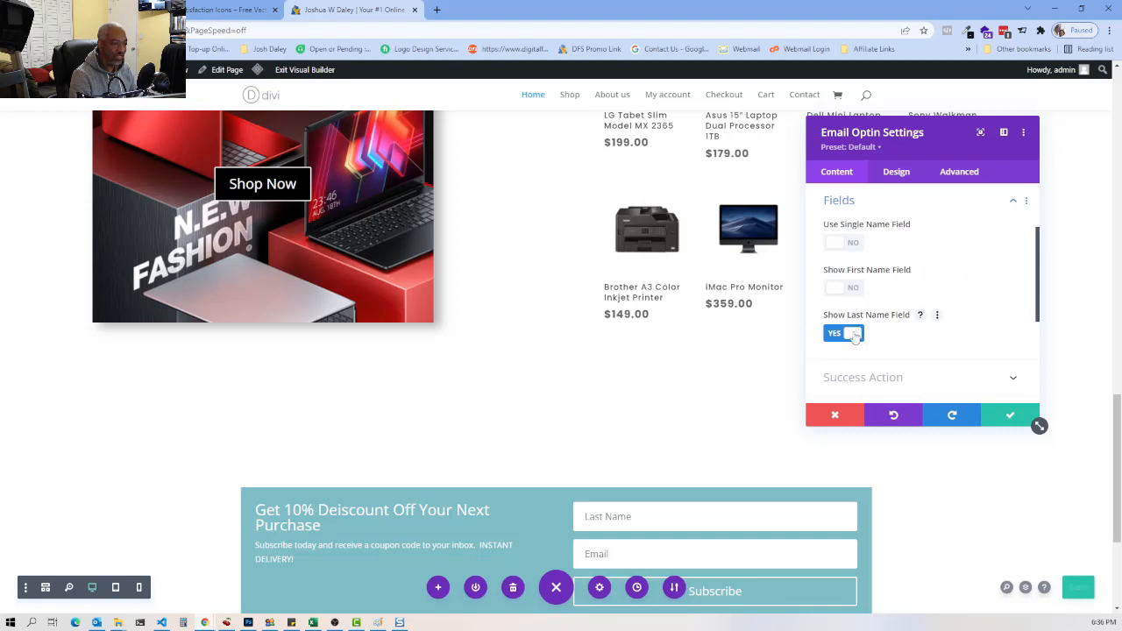
{"action": "left_click", "coordinate": [853, 334]}
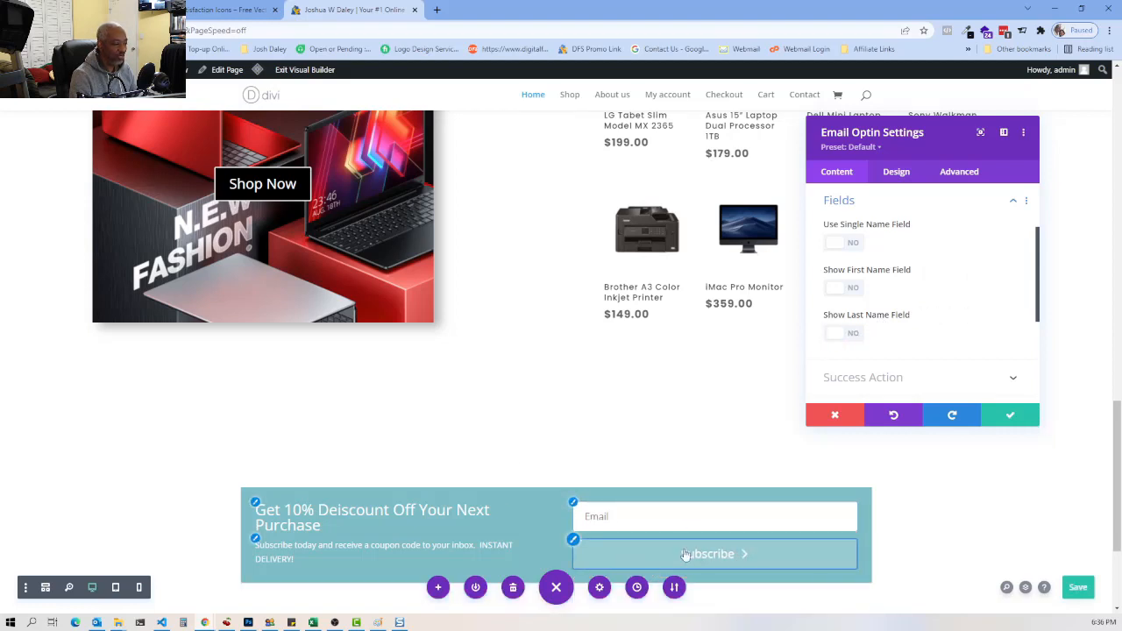
Set the Email Optin title font to Poppins with a Bold weight
{"action": "left_click", "coordinate": [897, 176]}
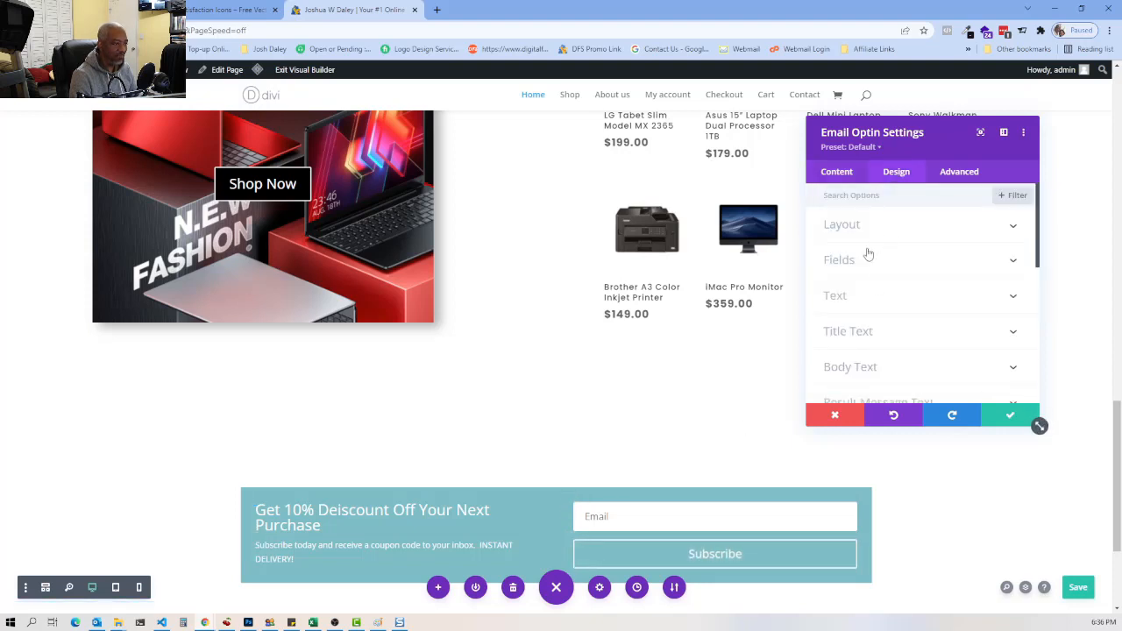
{"action": "left_click", "coordinate": [895, 331]}
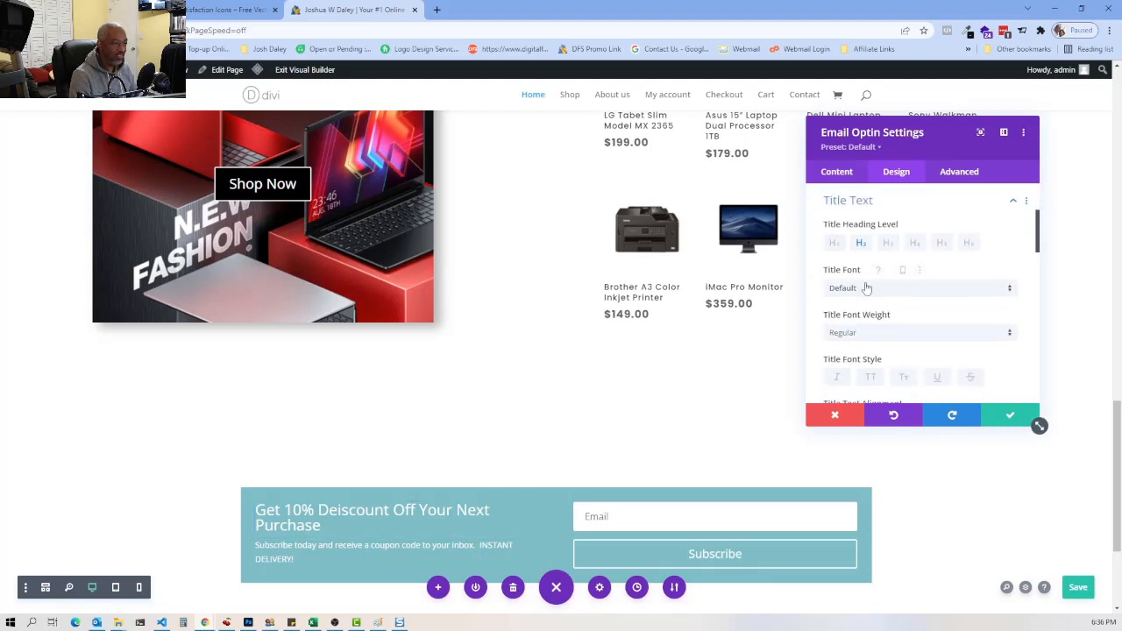
{"action": "left_click", "coordinate": [868, 290]}
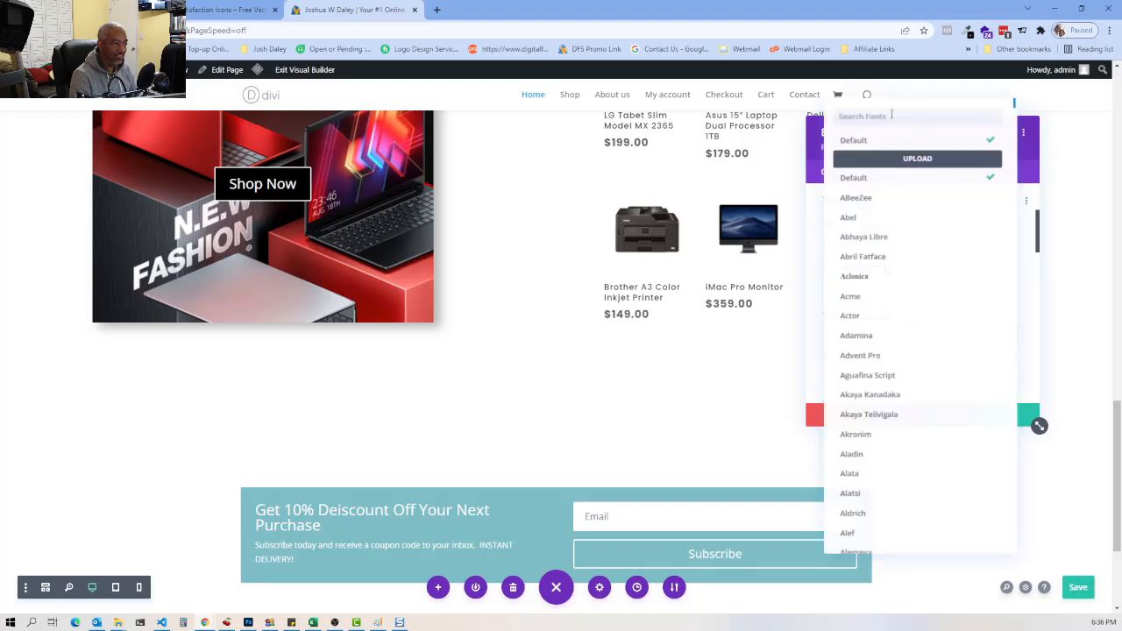
{"action": "type", "text": "popp"}
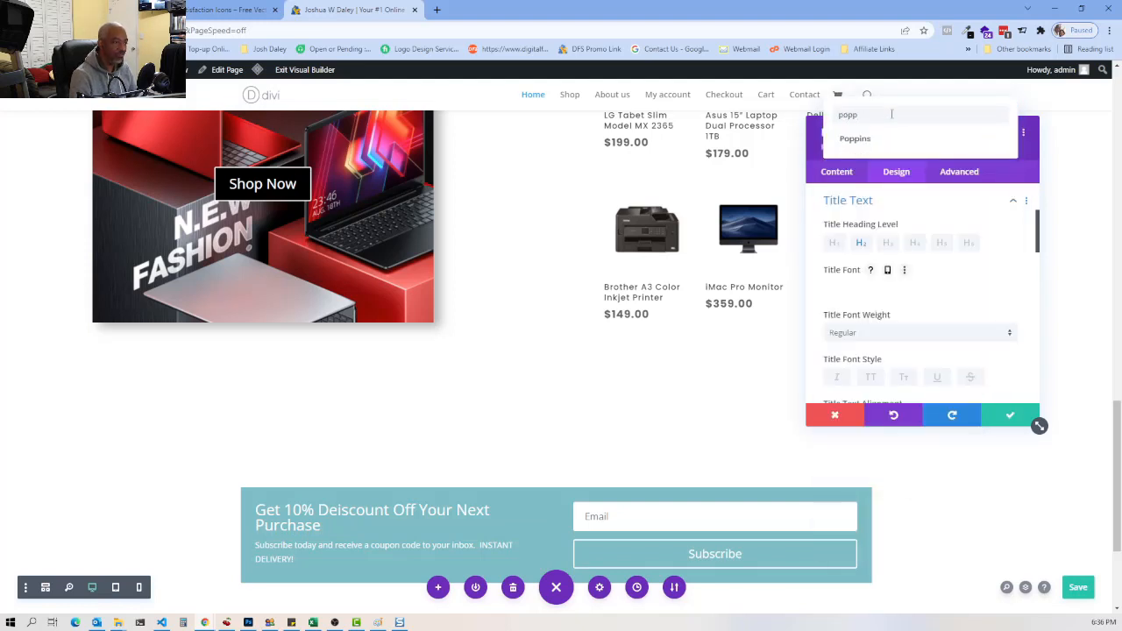
{"action": "left_click", "coordinate": [855, 141]}
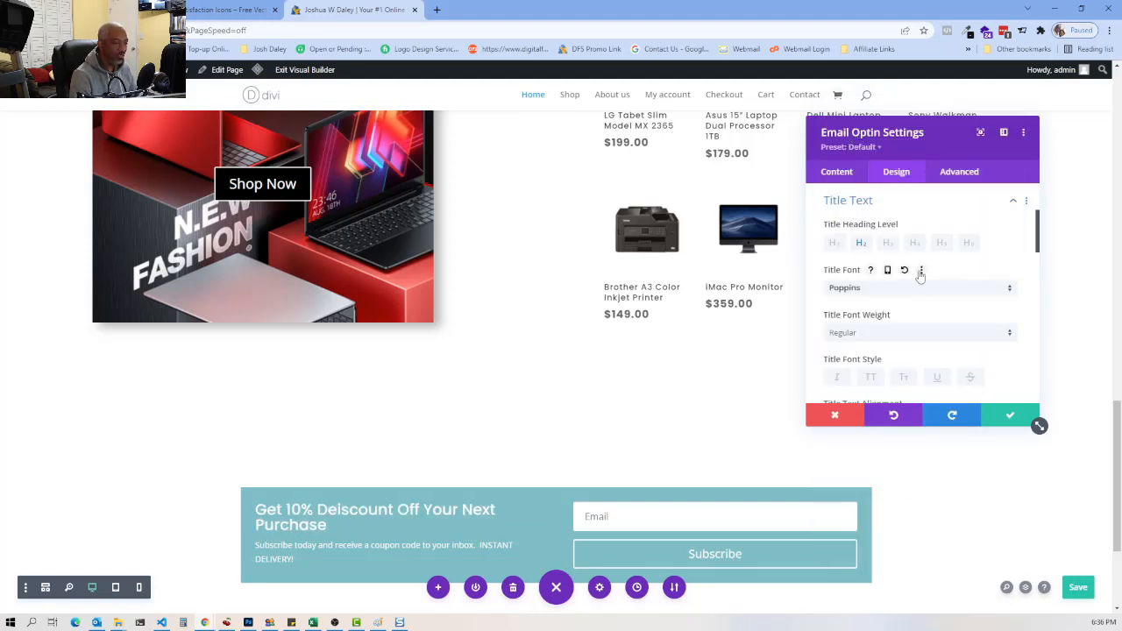
{"action": "left_click", "coordinate": [896, 334]}
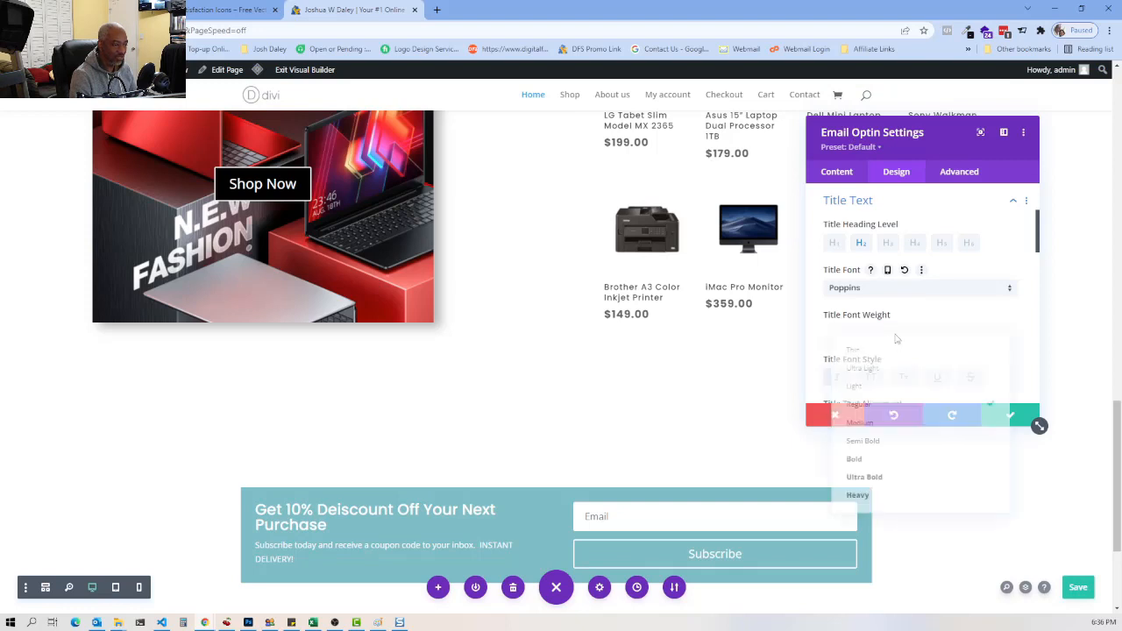
{"action": "left_click", "coordinate": [895, 457]}
Set the Email Optin title text size to 40px and its letter spacing to 1px
{"action": "scroll", "coordinate": [888, 350], "scroll_direction": "down", "scroll_amount": 3}
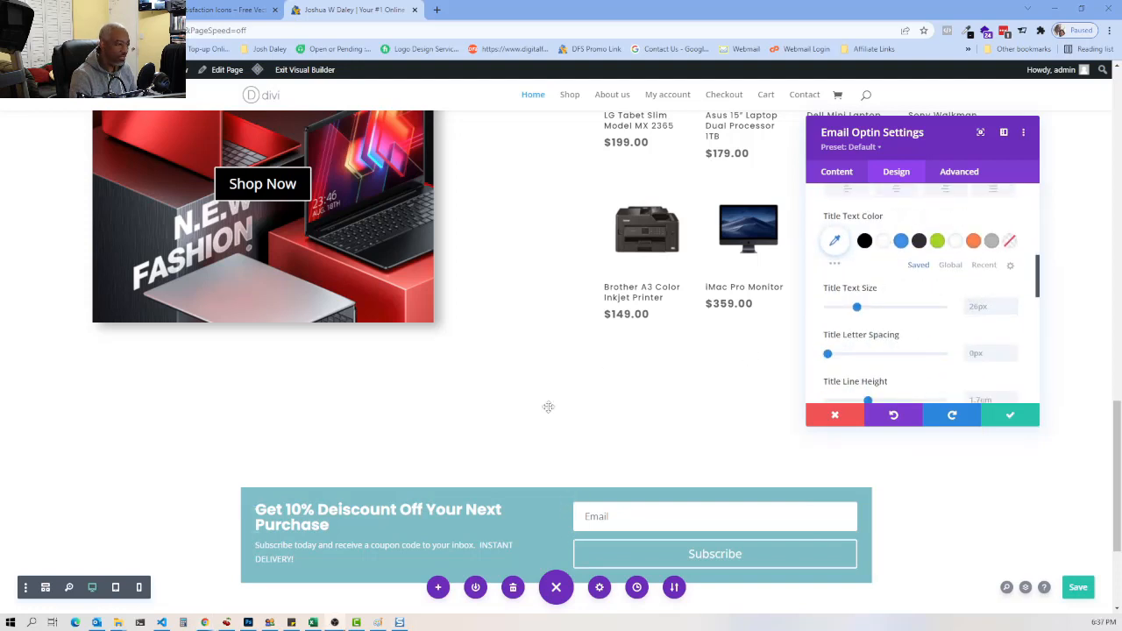
{"action": "left_click", "coordinate": [975, 308]}
{"action": "type", "text": "4"}
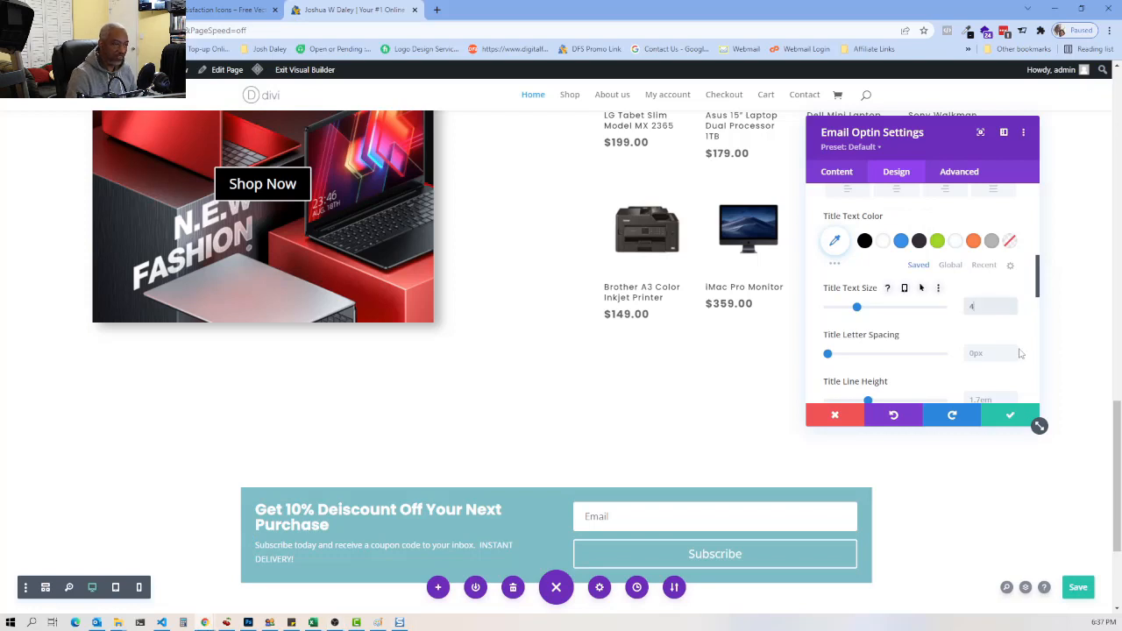
{"action": "type", "text": "0"}
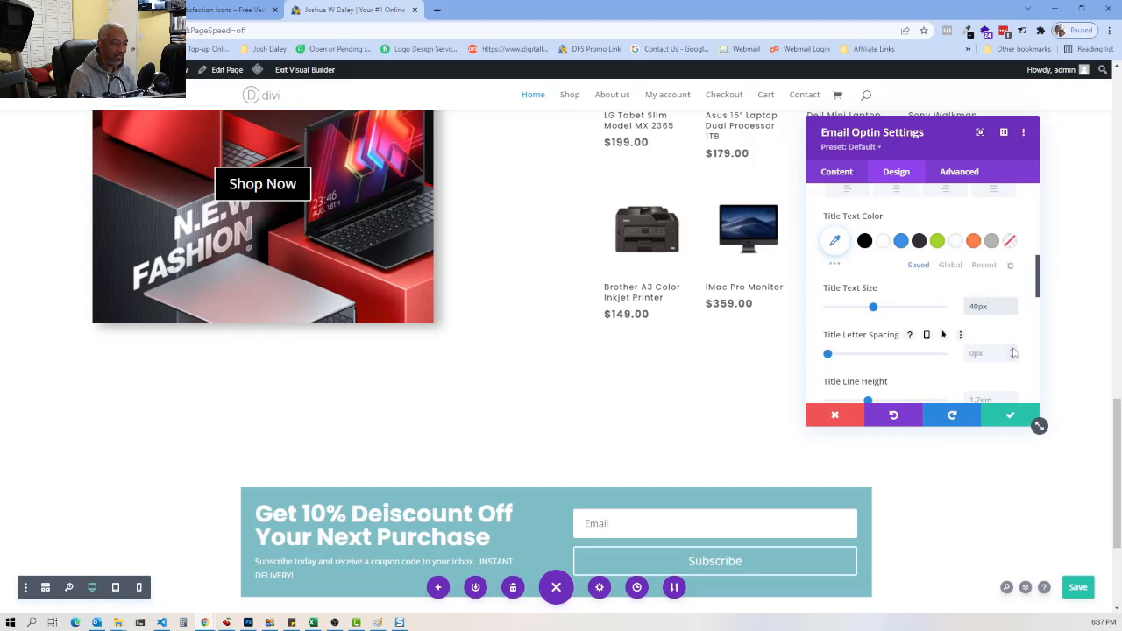
{"action": "left_click", "coordinate": [1014, 349]}
Set the Email Optin title line height to 1.3em
{"action": "scroll", "coordinate": [997, 349], "scroll_direction": "down", "scroll_amount": 1}
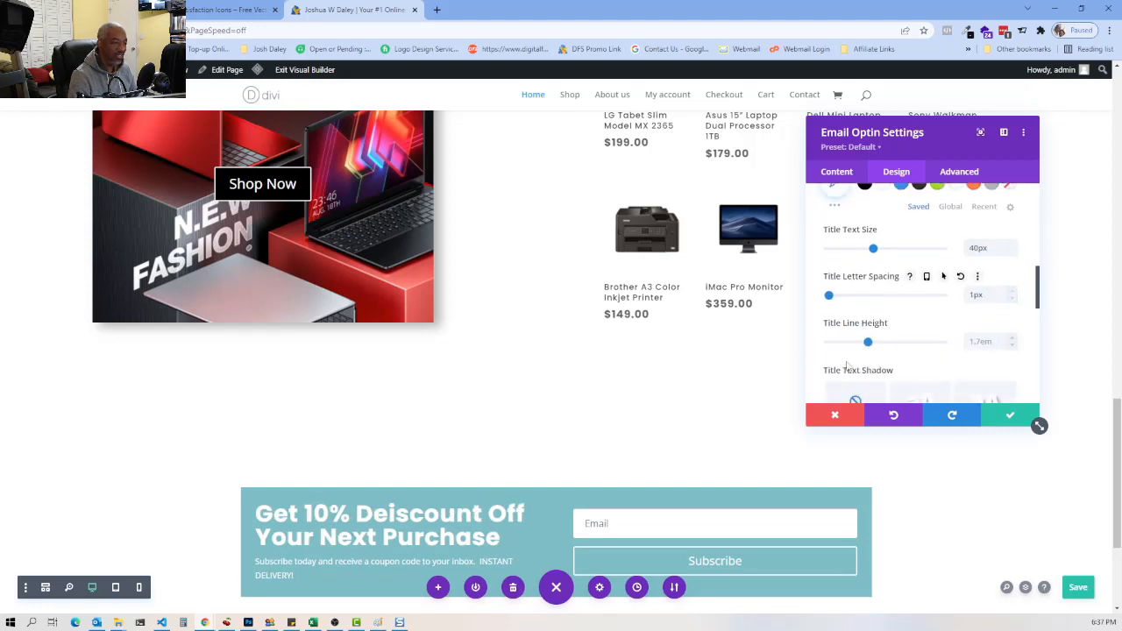
{"action": "left_click", "coordinate": [1013, 340]}
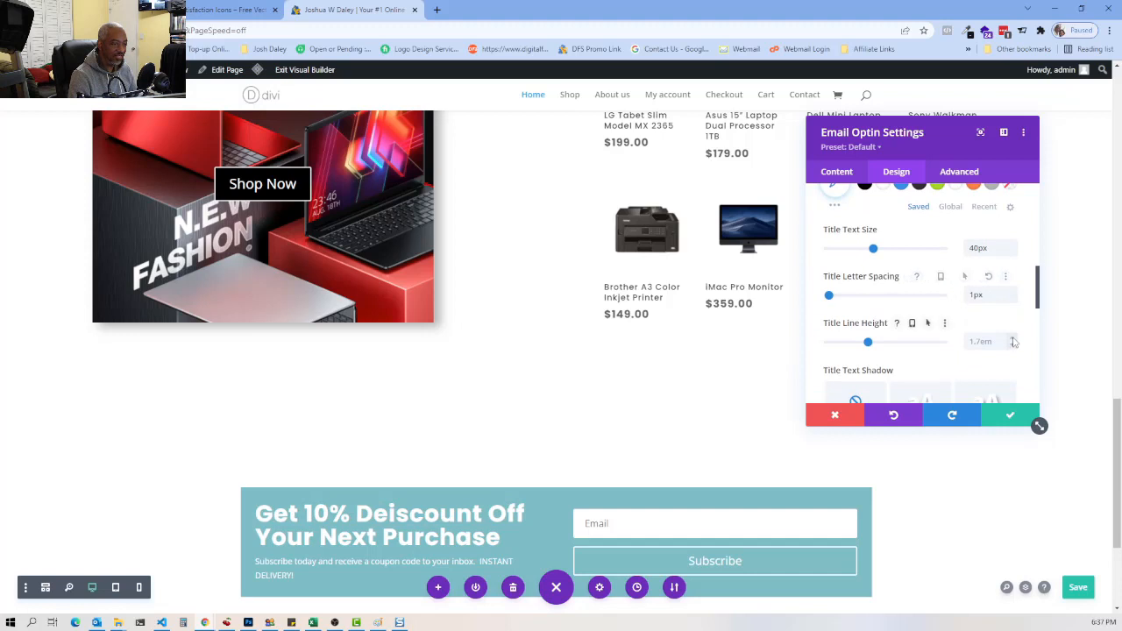
{"action": "left_click", "coordinate": [1014, 348]}
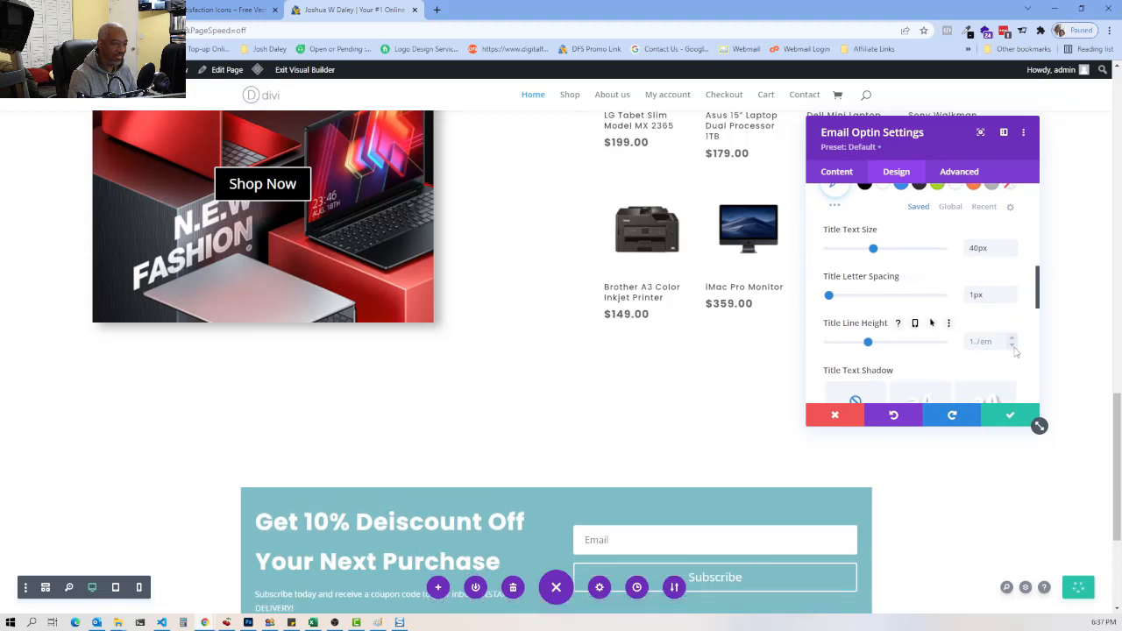
{"action": "left_click", "coordinate": [1013, 348]}
{"action": "left_click", "coordinate": [1013, 349]}
{"action": "left_click", "coordinate": [1013, 348]}
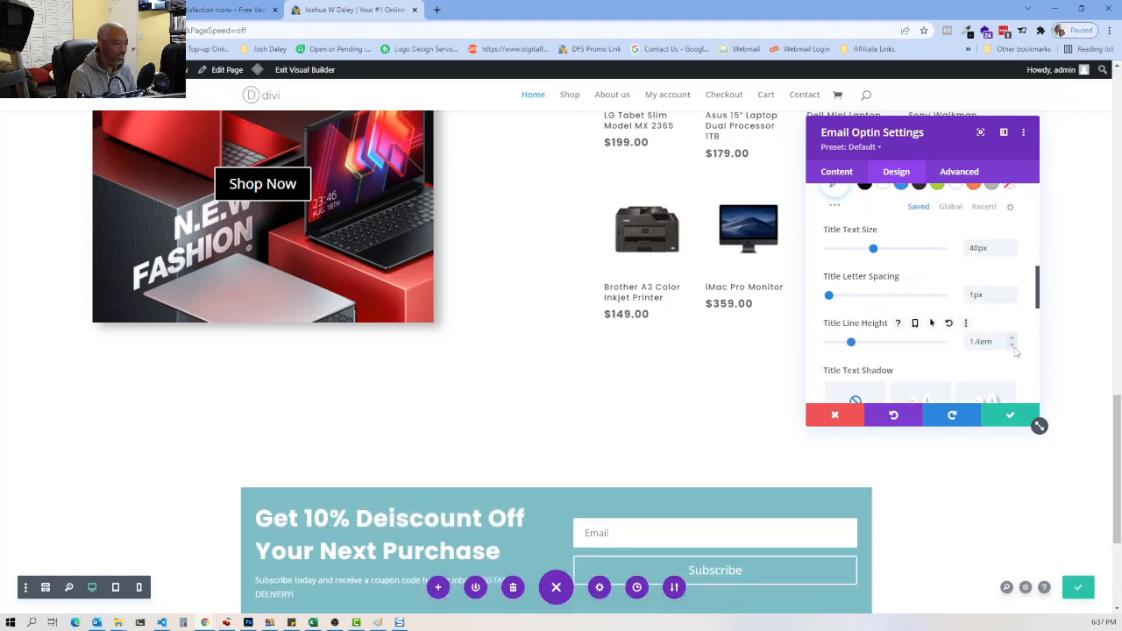
{"action": "left_click", "coordinate": [1013, 348]}
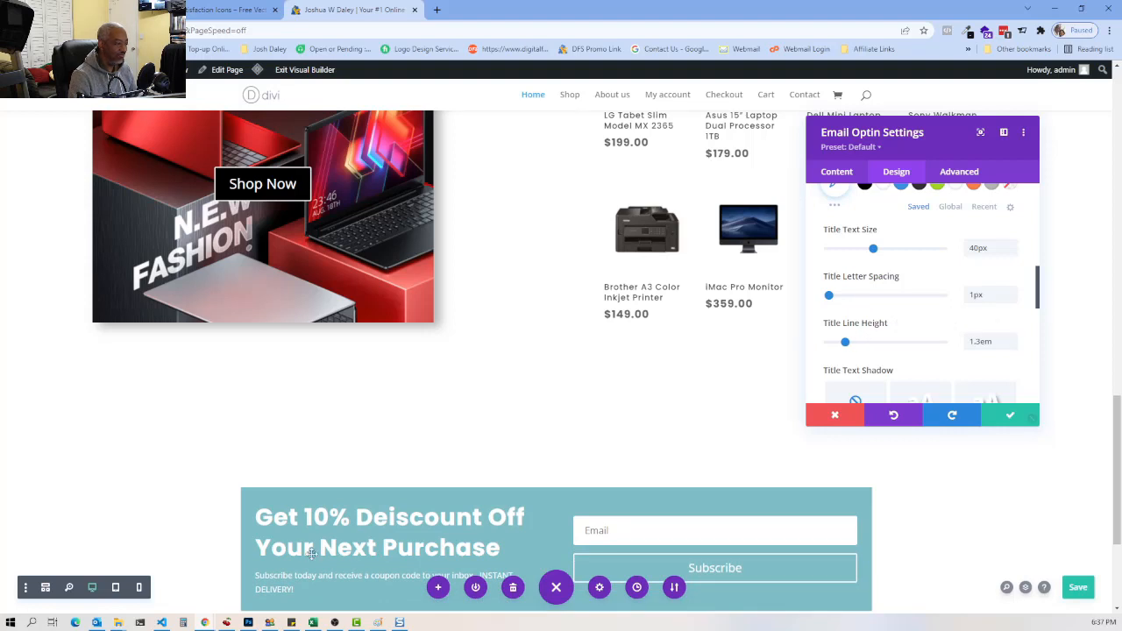
Set the Email Optin body font to Poppins with a Light weight
{"action": "scroll", "coordinate": [281, 549], "scroll_direction": "down", "scroll_amount": 1}
{"action": "scroll", "coordinate": [280, 550], "scroll_direction": "down", "scroll_amount": 1}
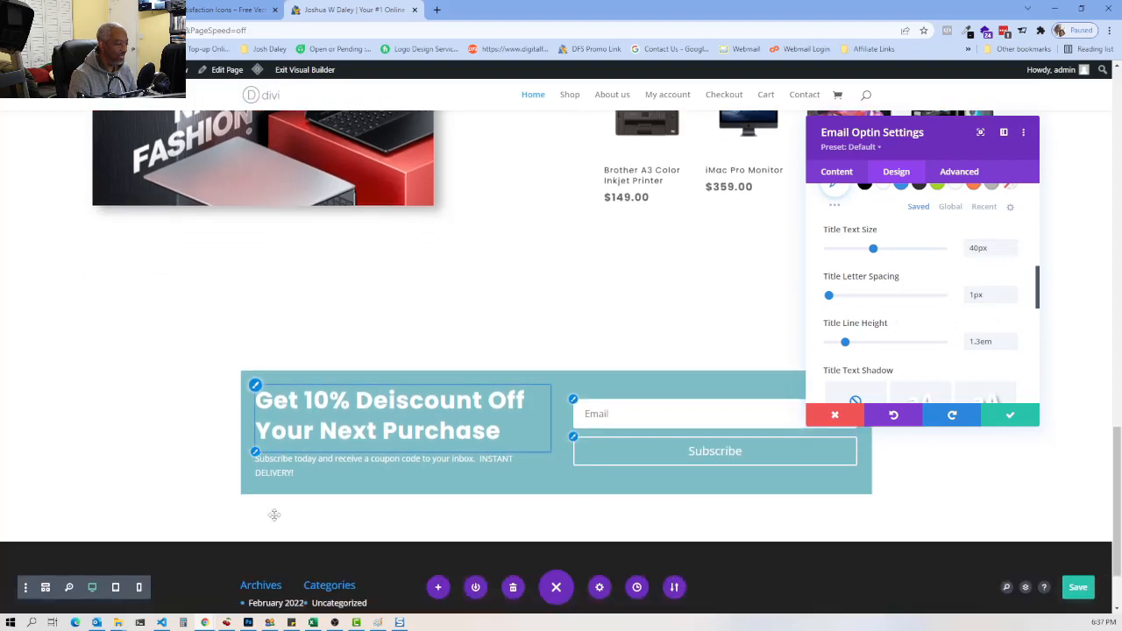
{"action": "left_click", "coordinate": [255, 455]}
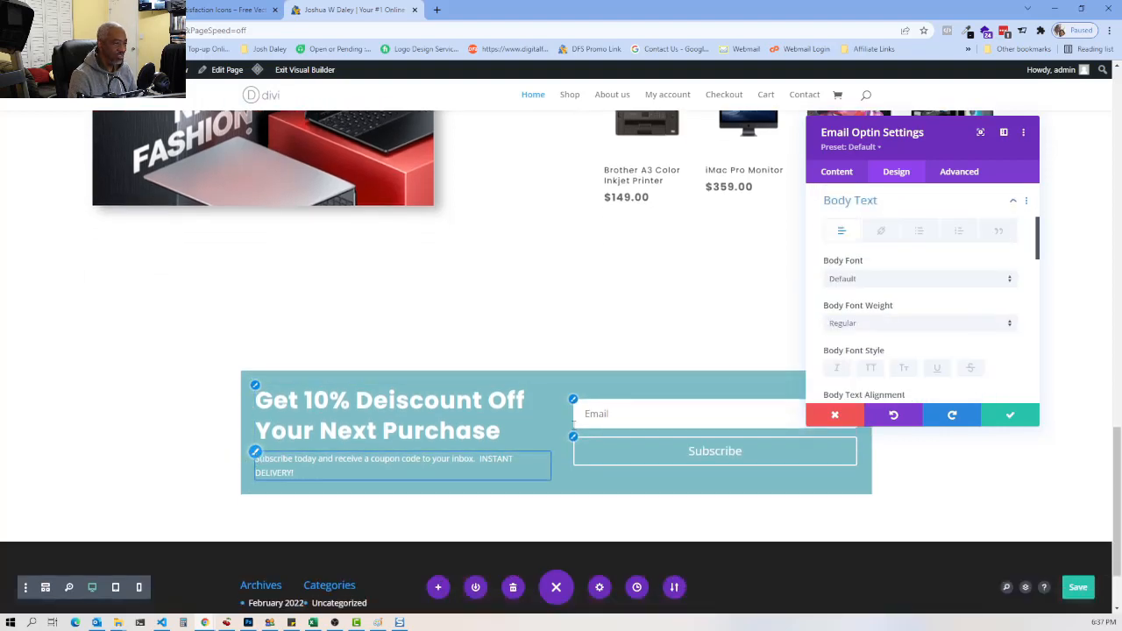
{"action": "left_click", "coordinate": [905, 278]}
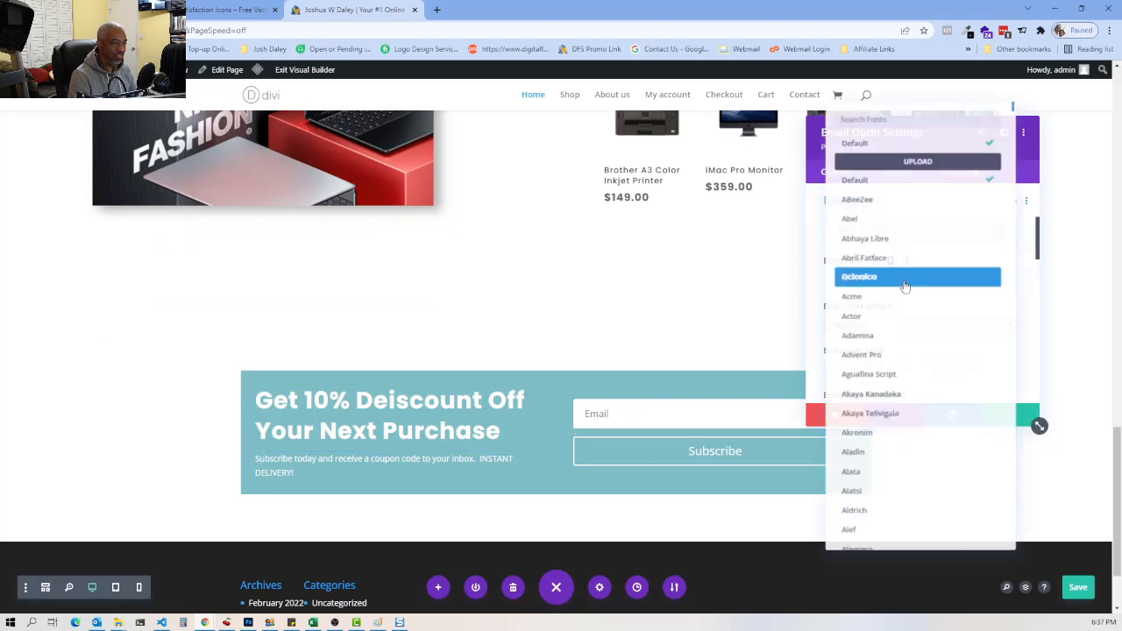
{"action": "left_click", "coordinate": [910, 113]}
{"action": "type", "text": "popp"}
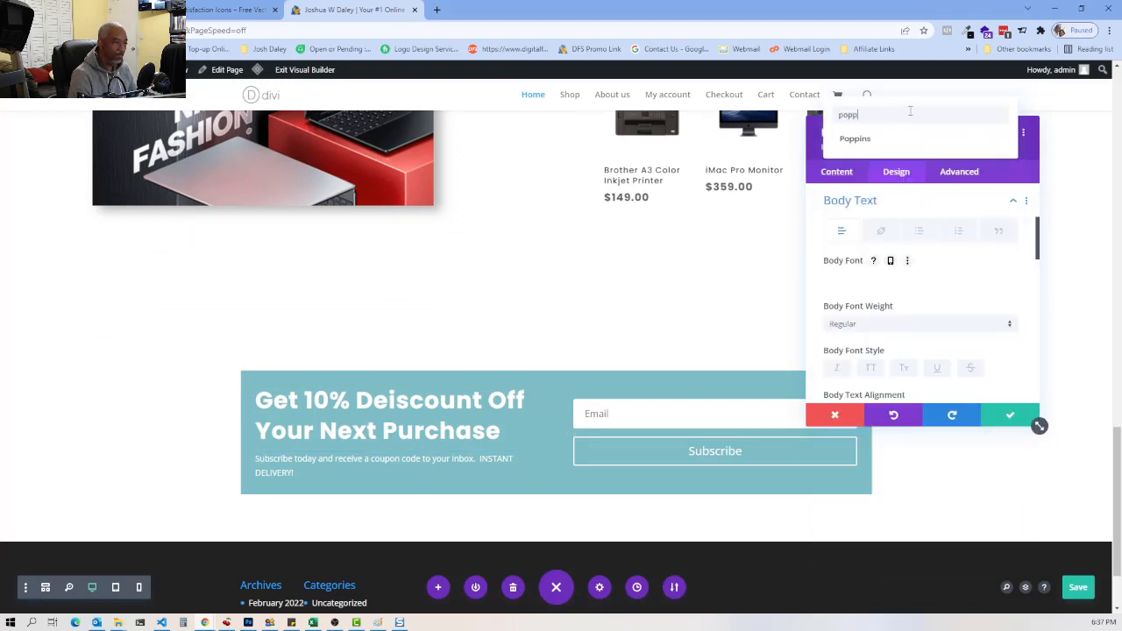
{"action": "left_click", "coordinate": [889, 139]}
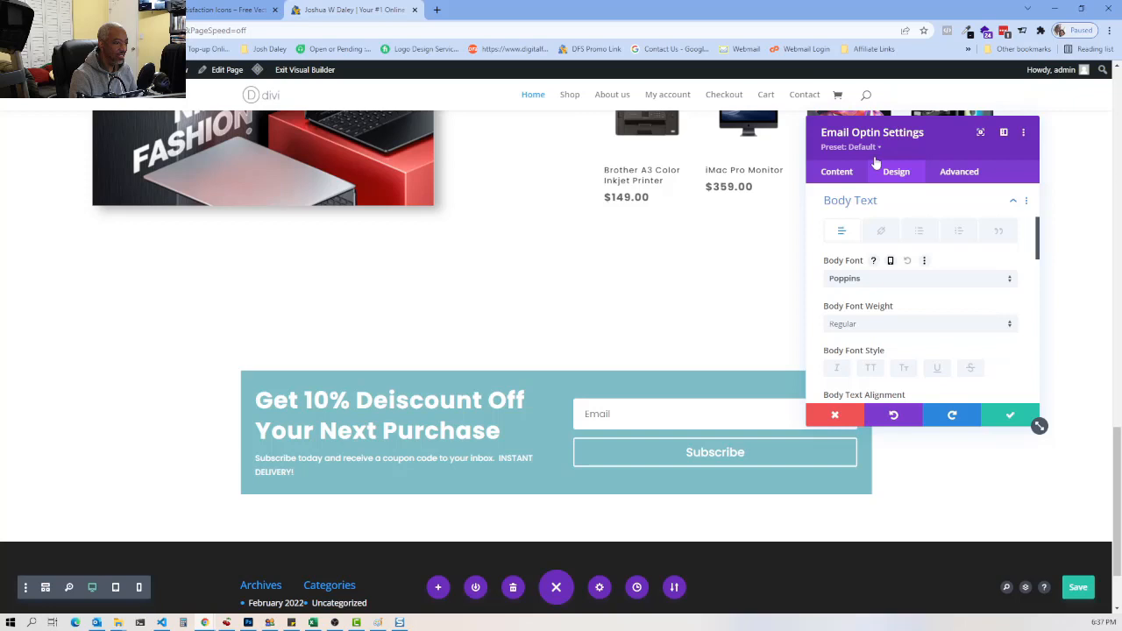
{"action": "left_click", "coordinate": [947, 325]}
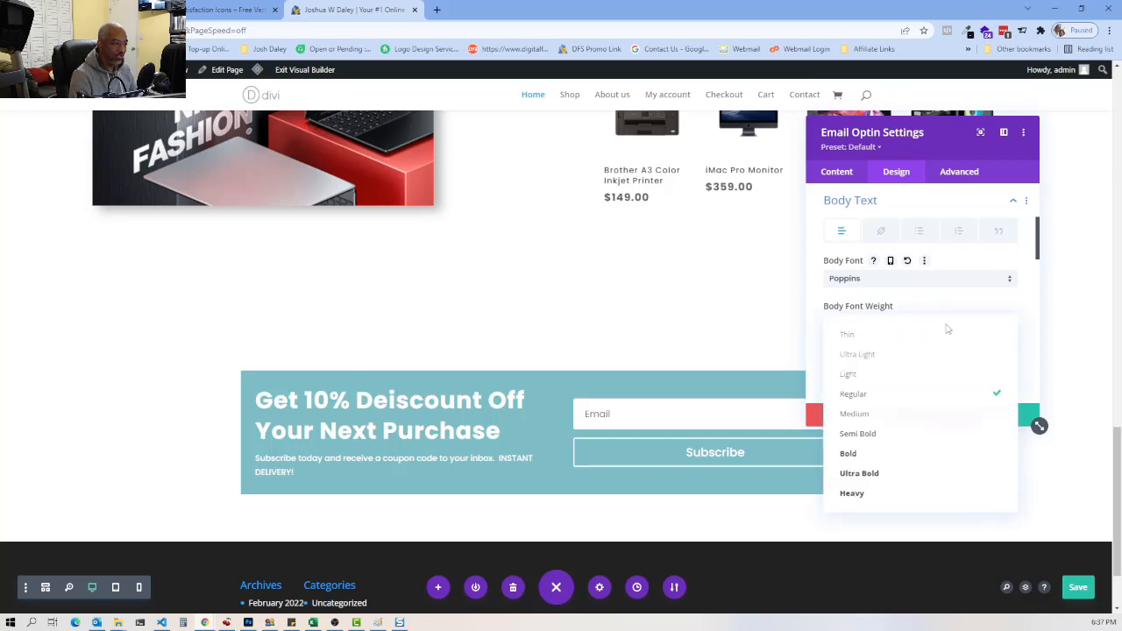
{"action": "left_click", "coordinate": [903, 374]}
Set the Email Optin body text size to 18px
{"action": "scroll", "coordinate": [907, 342], "scroll_direction": "down", "scroll_amount": 3}
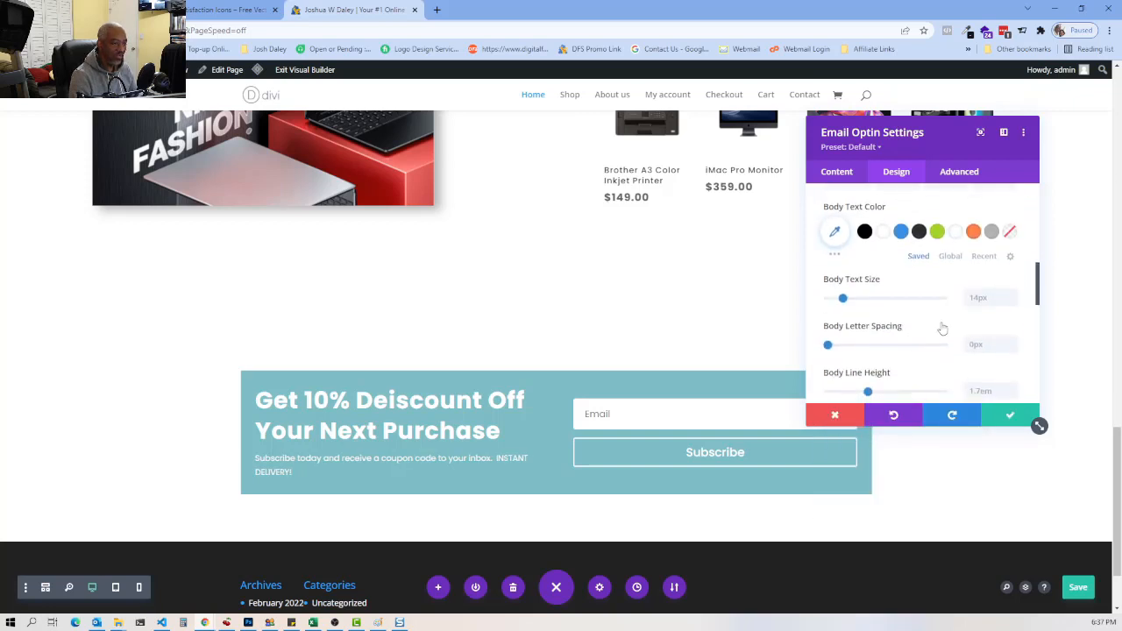
{"action": "left_click", "coordinate": [977, 299]}
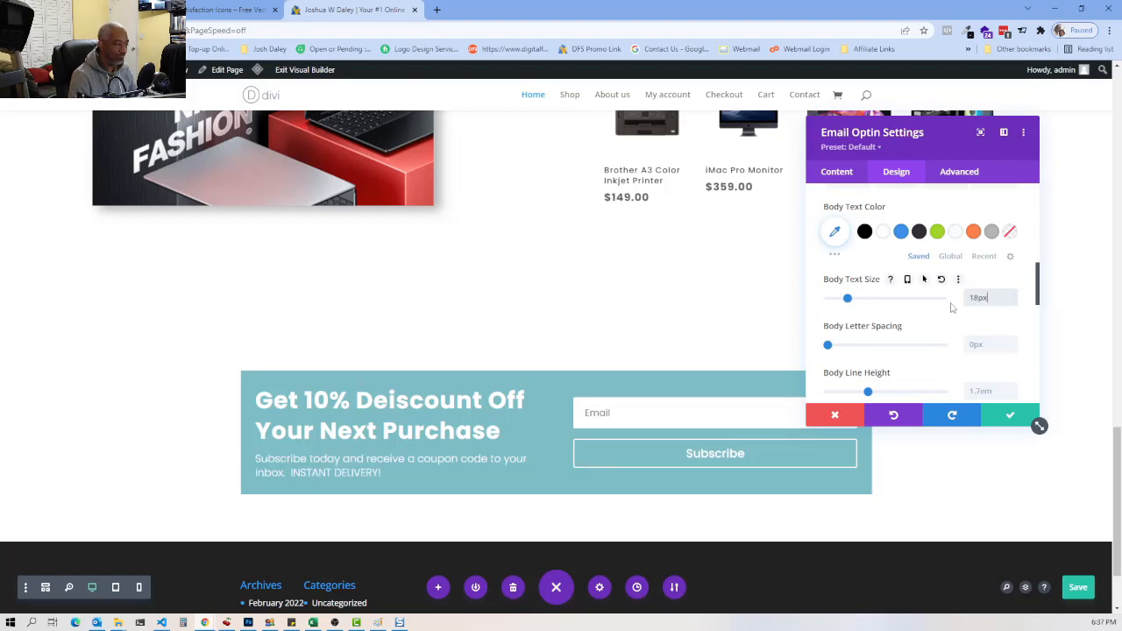
{"action": "scroll", "coordinate": [901, 328], "scroll_direction": "down", "scroll_amount": 1}
{"action": "scroll", "coordinate": [901, 328], "scroll_direction": "down", "scroll_amount": 2}
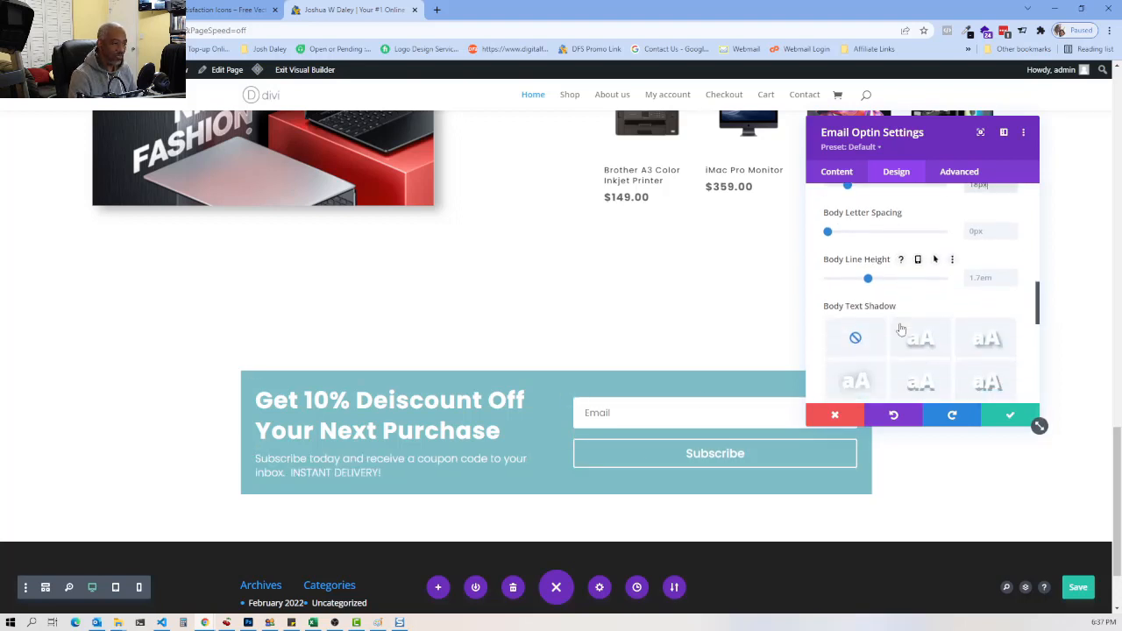
Center the Email Optin body text alignment
{"action": "scroll", "coordinate": [900, 328], "scroll_direction": "up", "scroll_amount": 4}
{"action": "scroll", "coordinate": [898, 315], "scroll_direction": "up", "scroll_amount": 2}
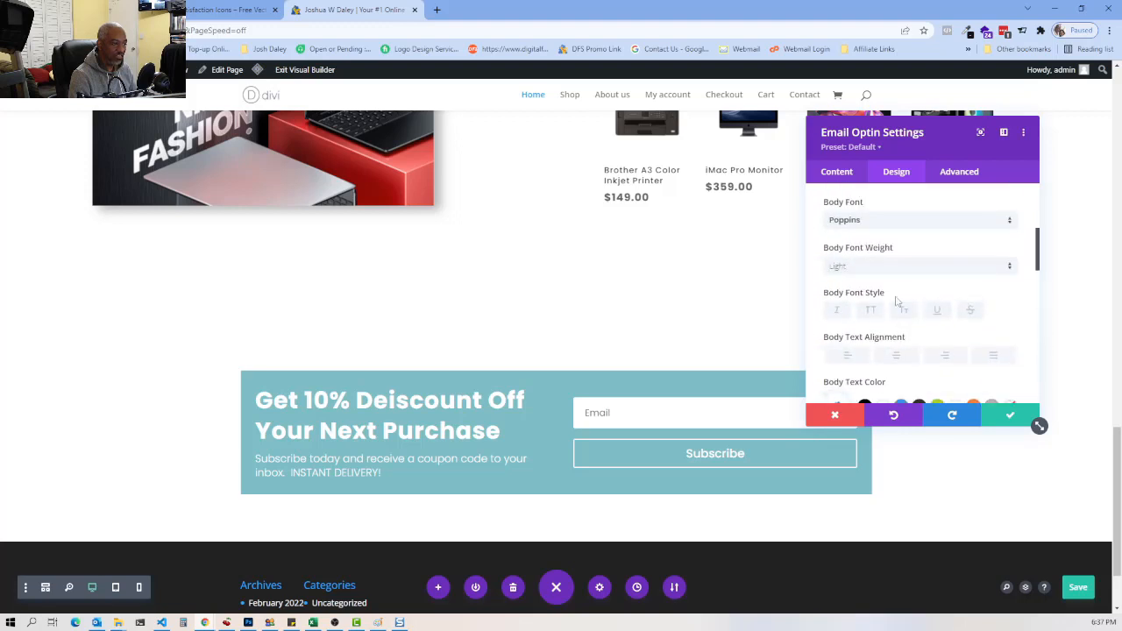
{"action": "left_click", "coordinate": [896, 355]}
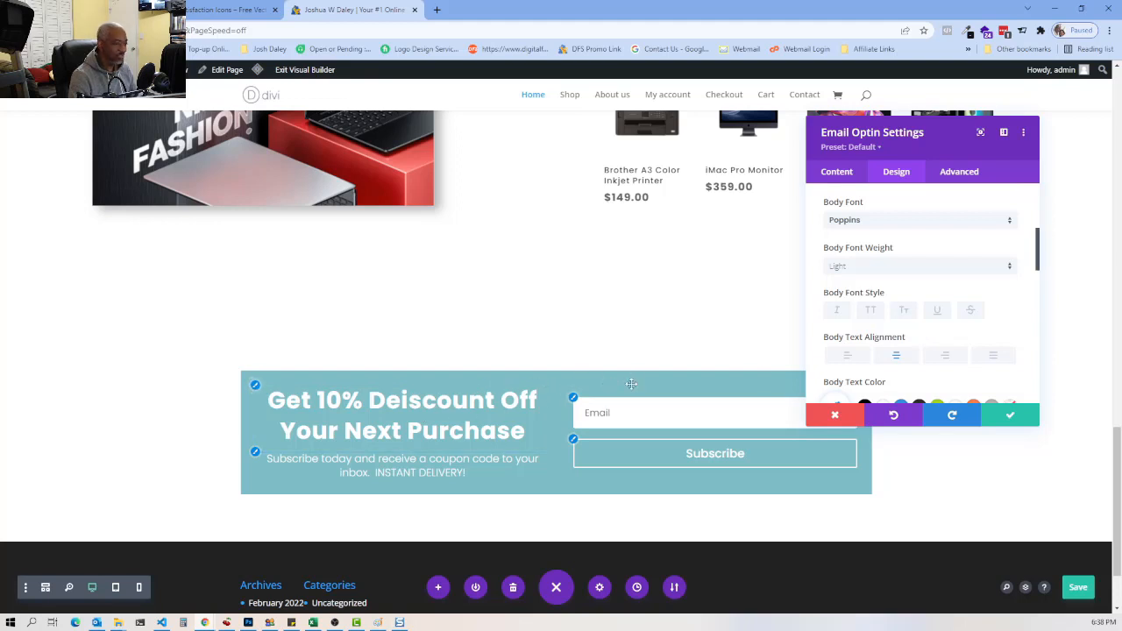
Set the Email Optin background color to the saved dark swatch #342e37
{"action": "left_click", "coordinate": [848, 175]}
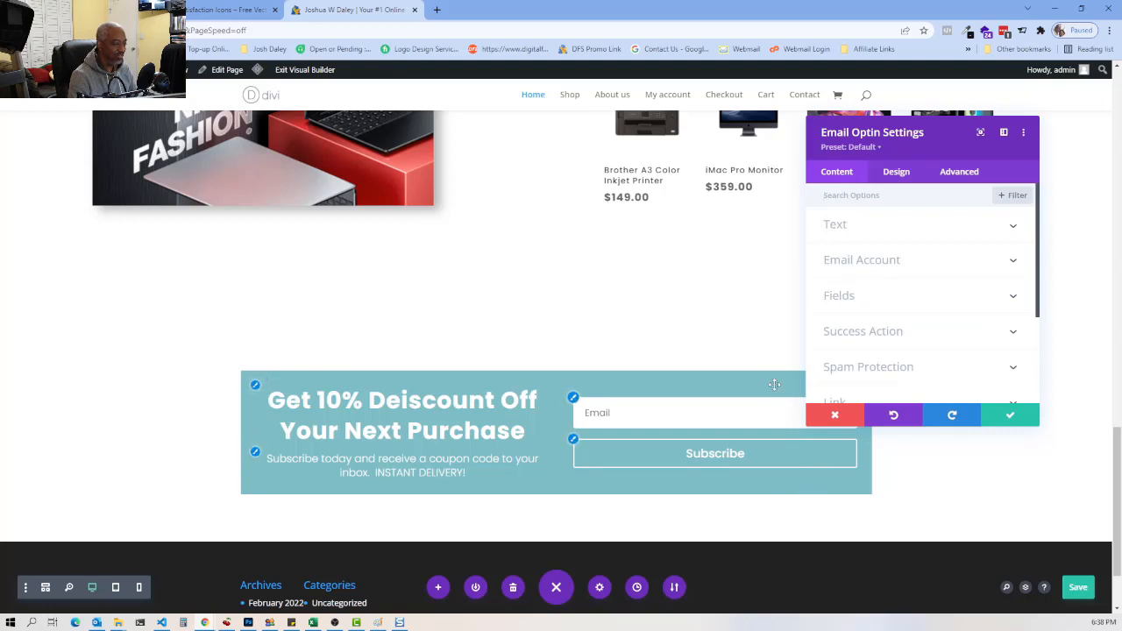
{"action": "scroll", "coordinate": [894, 286], "scroll_direction": "down", "scroll_amount": 3}
{"action": "left_click", "coordinate": [904, 300]}
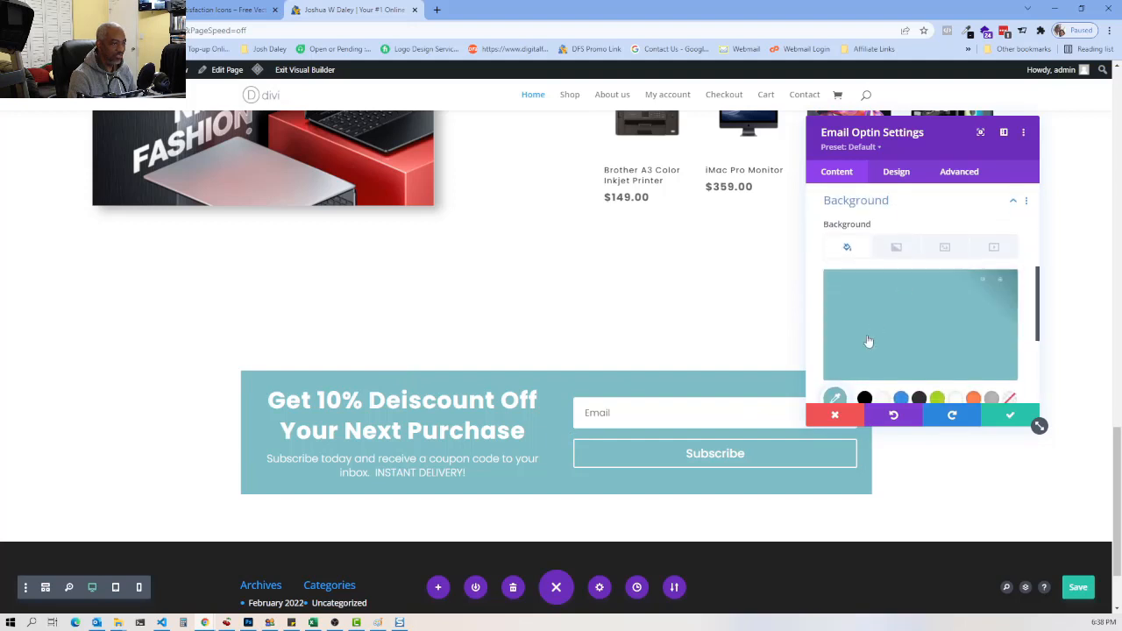
{"action": "scroll", "coordinate": [912, 321], "scroll_direction": "down", "scroll_amount": 2}
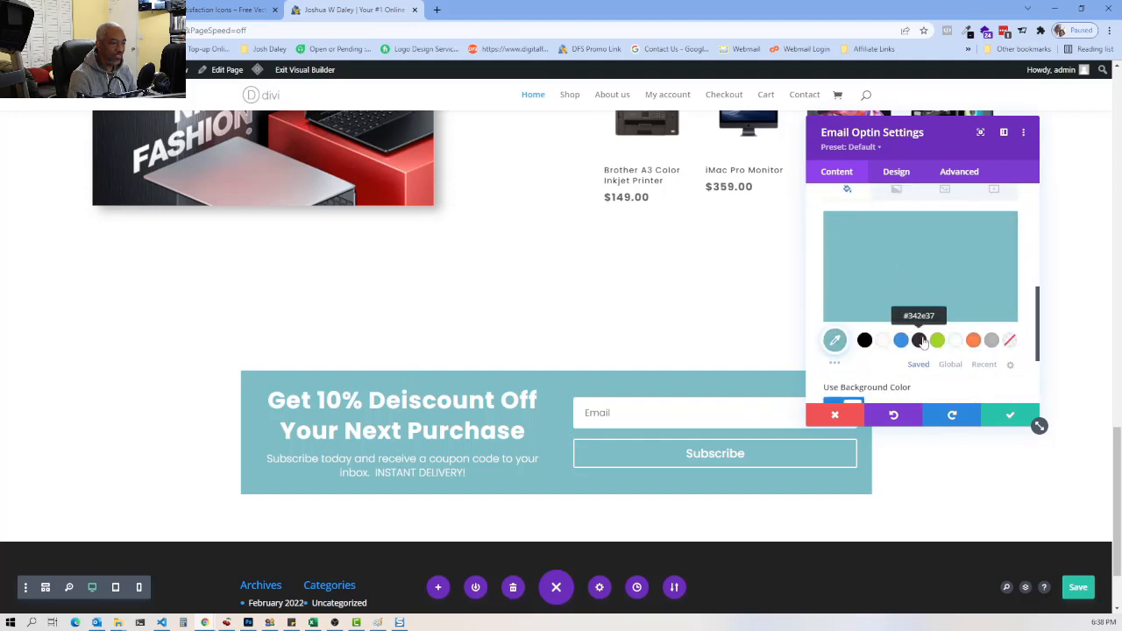
{"action": "left_click", "coordinate": [919, 341]}
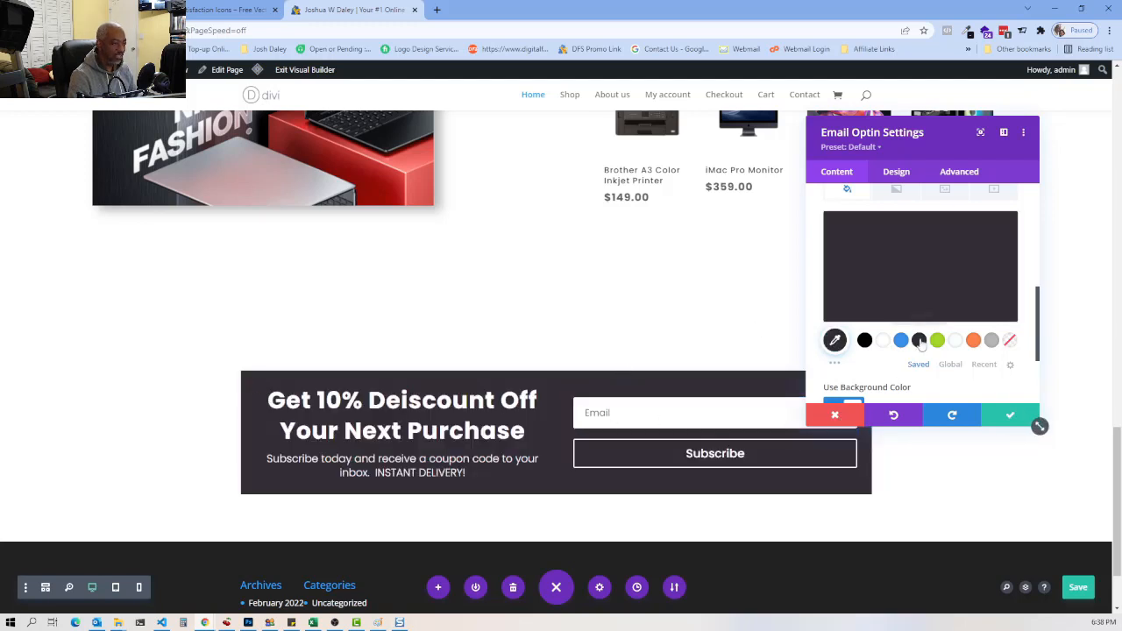
Add a background gradient to the Email Optin running from green #a2d729 to dark #342e37
{"action": "scroll", "coordinate": [921, 346], "scroll_direction": "down", "scroll_amount": 3}
{"action": "scroll", "coordinate": [922, 340], "scroll_direction": "up", "scroll_amount": 4}
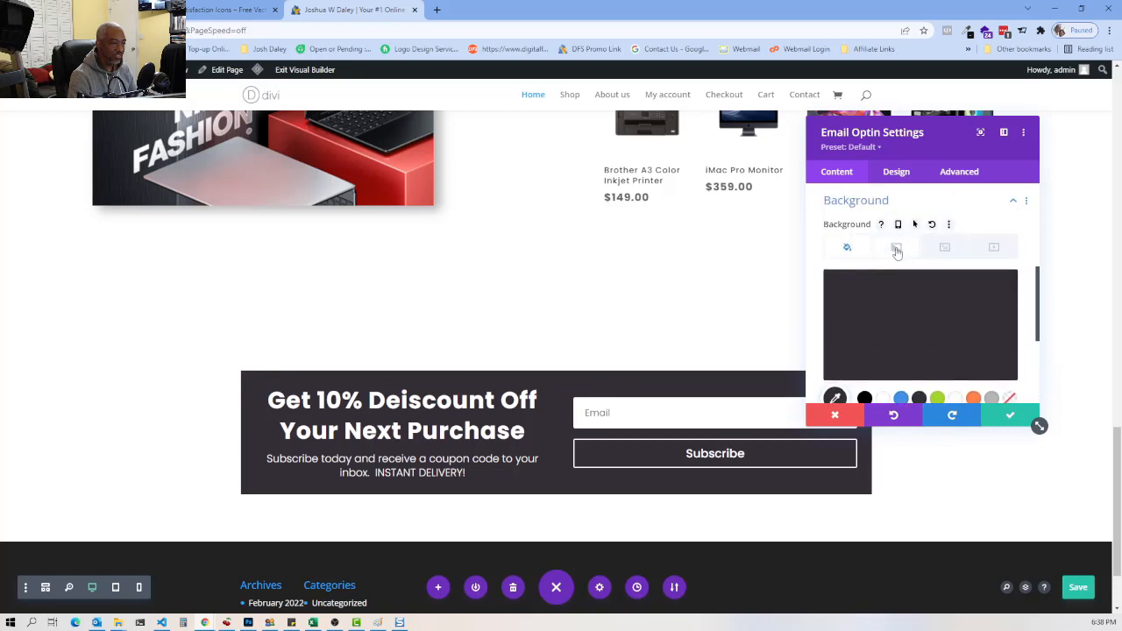
{"action": "left_click", "coordinate": [896, 249]}
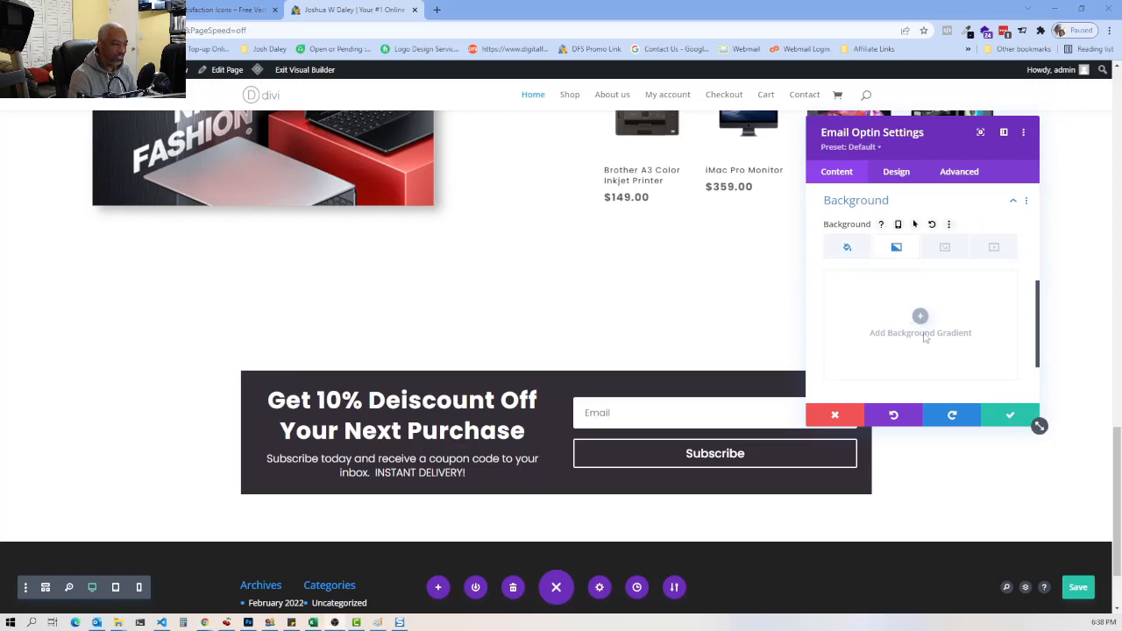
{"action": "scroll", "coordinate": [931, 337], "scroll_direction": "down", "scroll_amount": 1}
{"action": "left_click", "coordinate": [921, 259]}
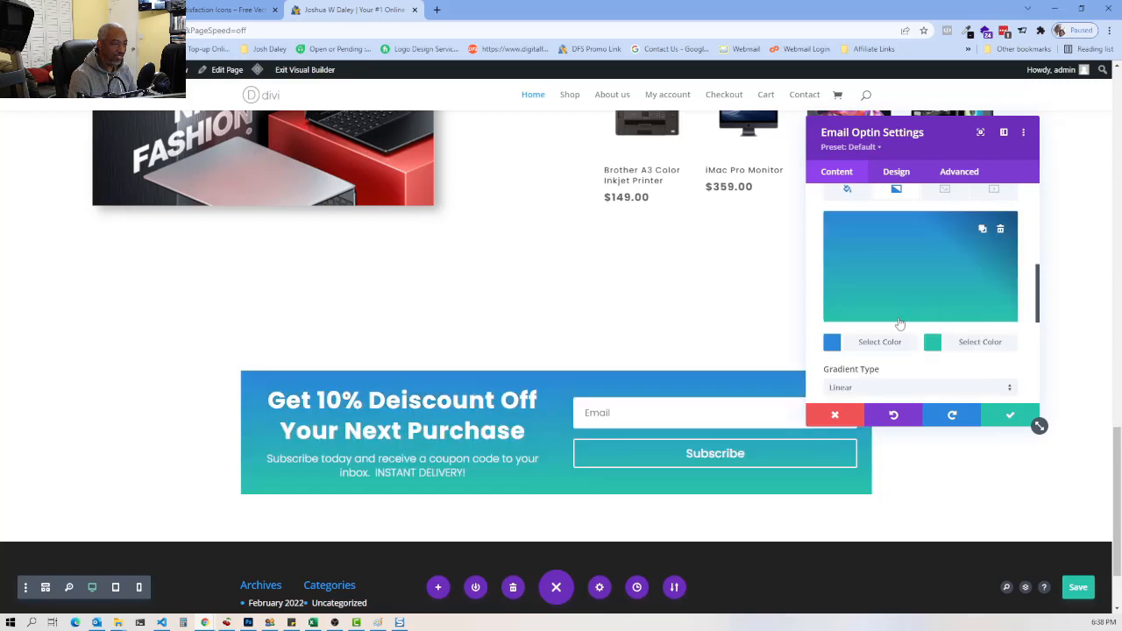
{"action": "left_click", "coordinate": [832, 343]}
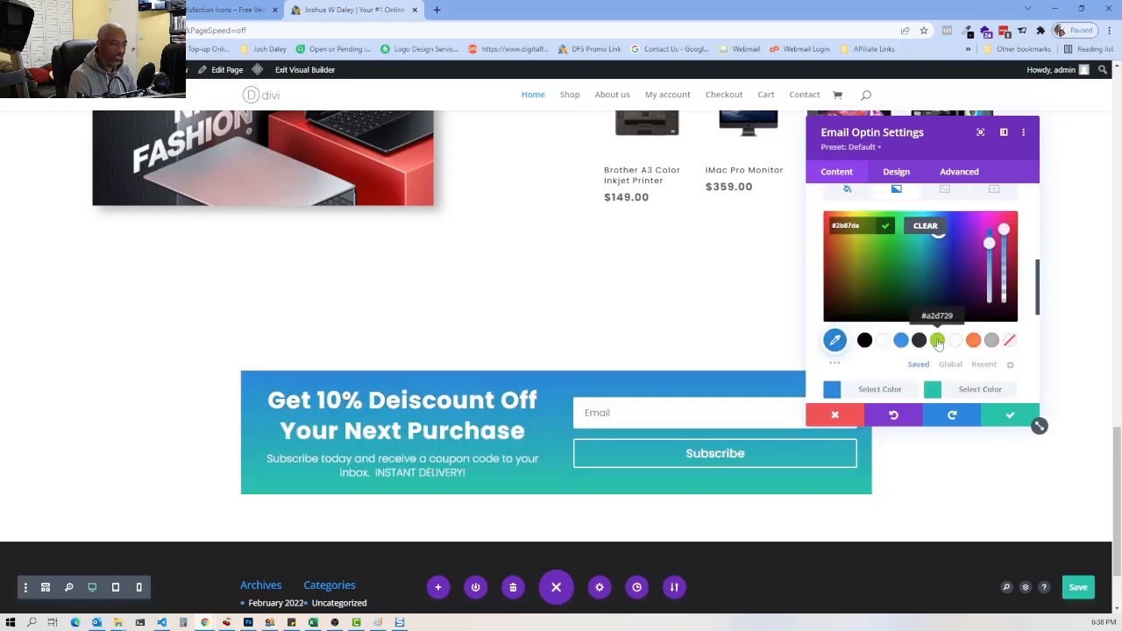
{"action": "left_click", "coordinate": [939, 341]}
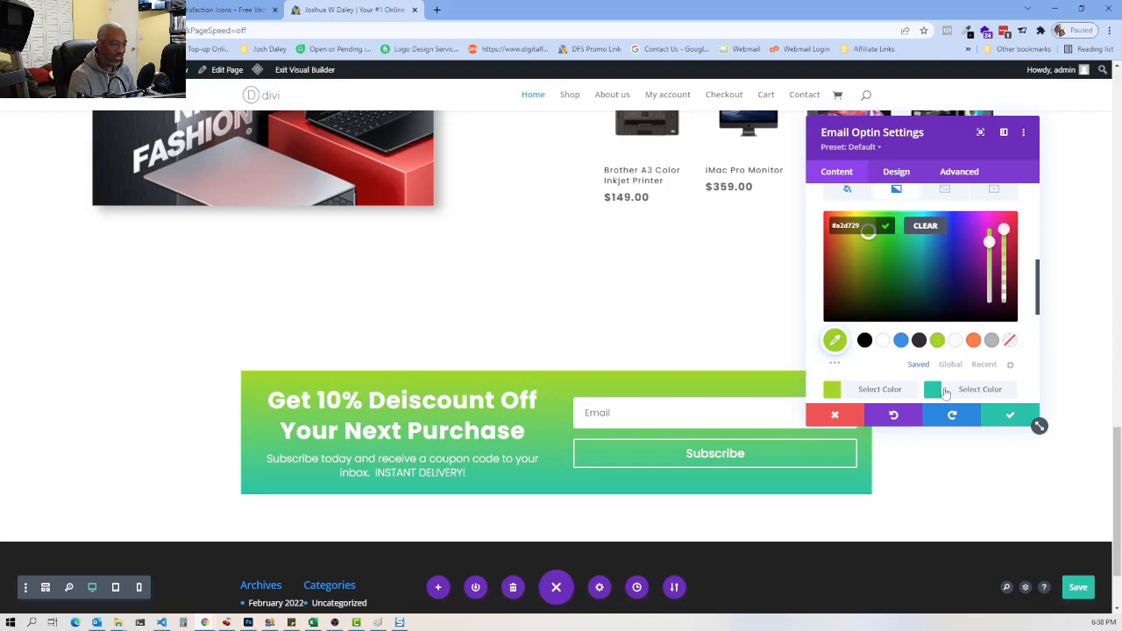
{"action": "left_click", "coordinate": [935, 391]}
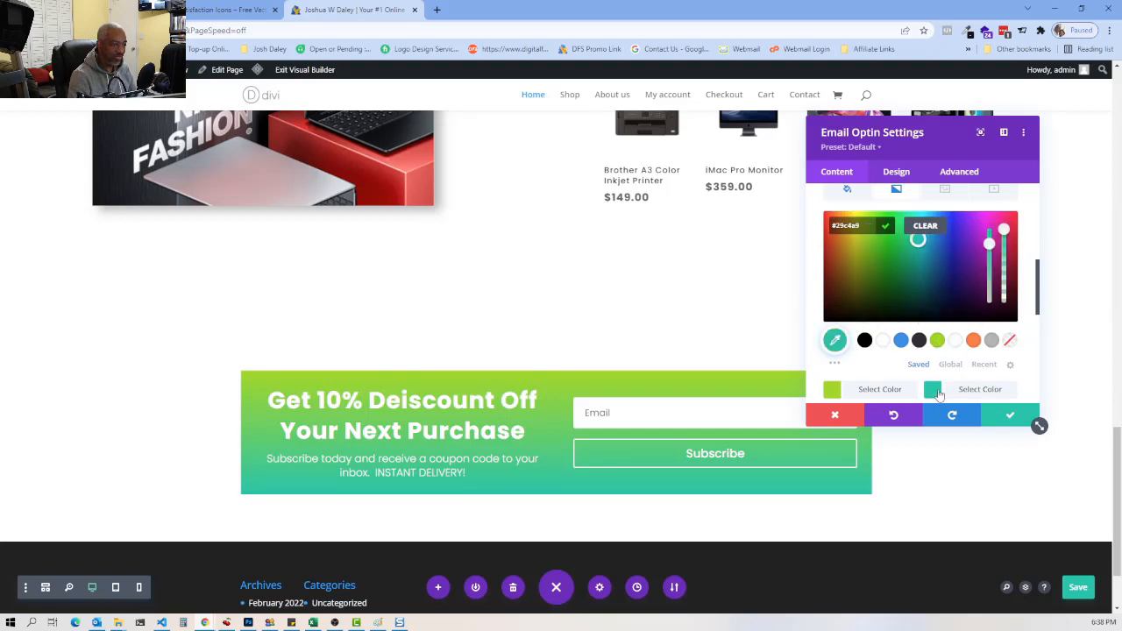
{"action": "left_click", "coordinate": [918, 341]}
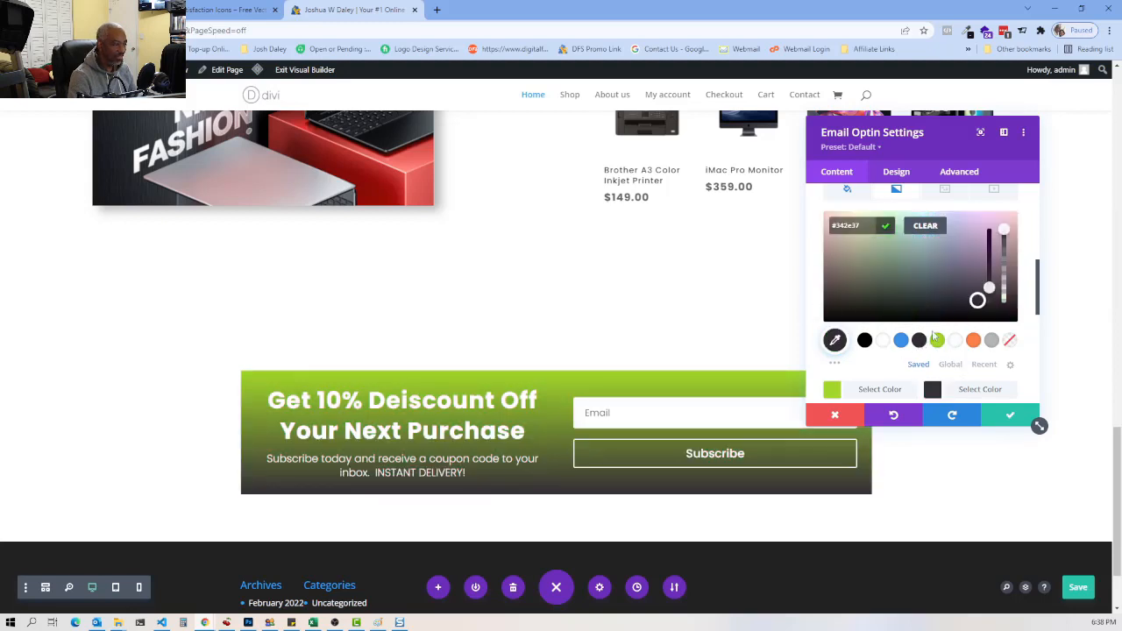
Set the background gradient's start position to 10% and its end position to 6%
{"action": "scroll", "coordinate": [930, 324], "scroll_direction": "down", "scroll_amount": 3}
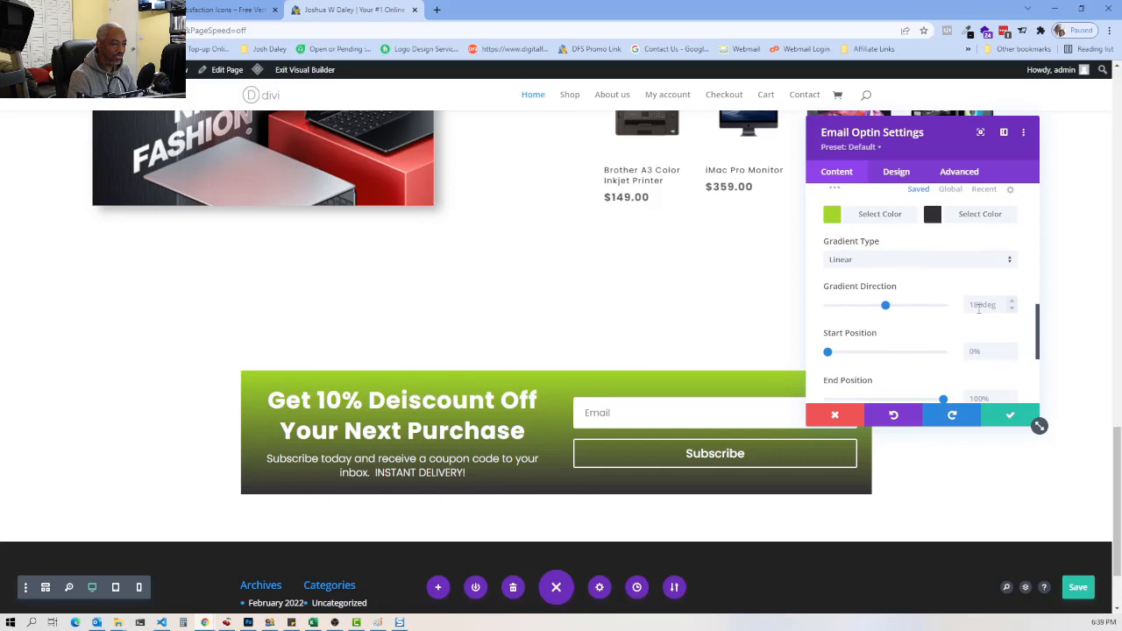
{"action": "scroll", "coordinate": [980, 315], "scroll_direction": "down", "scroll_amount": 1}
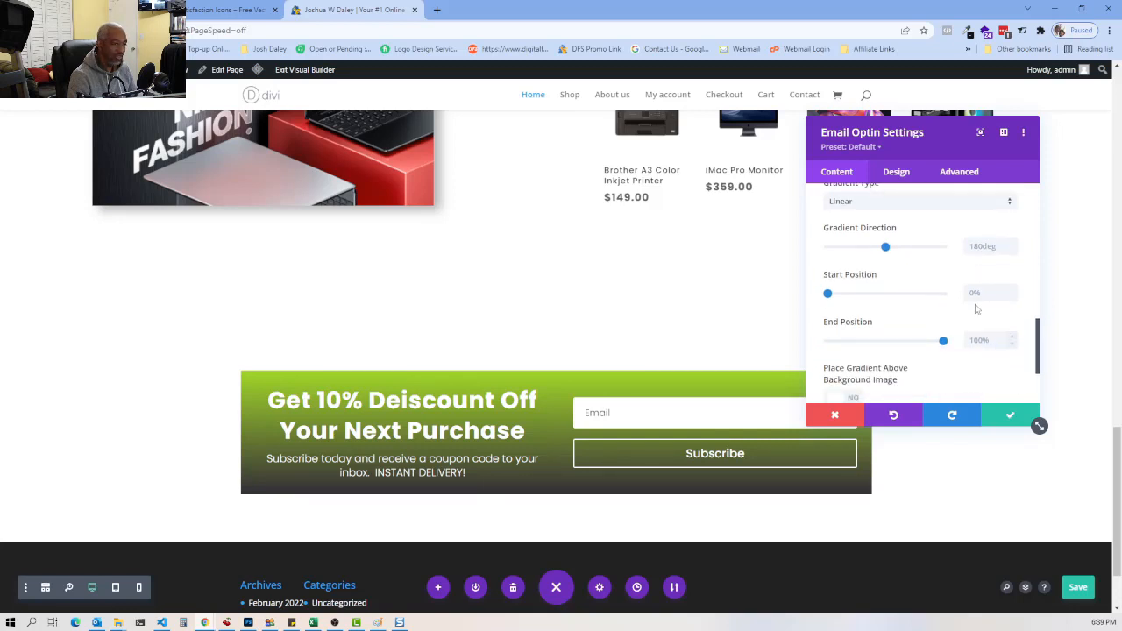
{"action": "left_click", "coordinate": [973, 294]}
{"action": "left_click", "coordinate": [981, 341]}
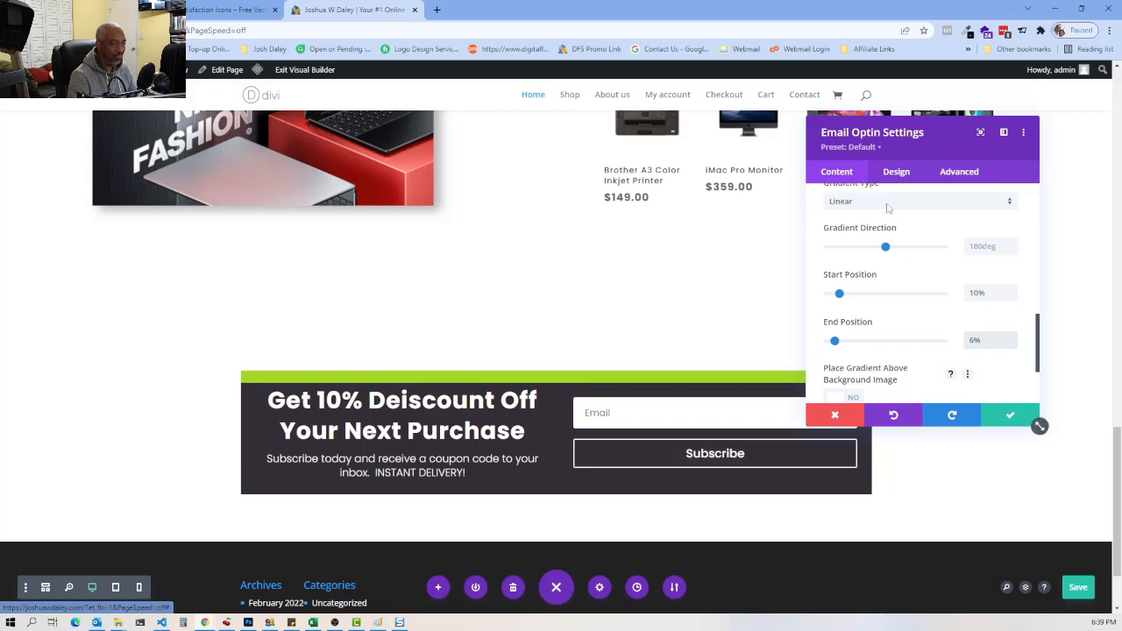
Using custom button styles, give the Subscribe button an orange #fa824c background and a 1px border width
{"action": "left_click", "coordinate": [903, 174]}
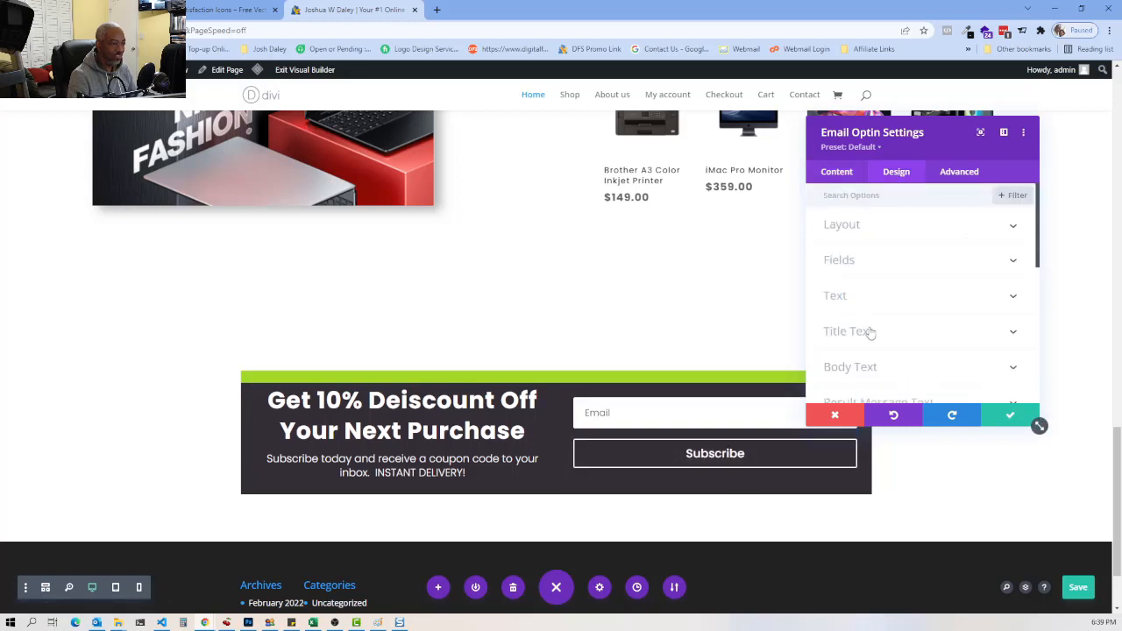
{"action": "scroll", "coordinate": [881, 340], "scroll_direction": "down", "scroll_amount": 3}
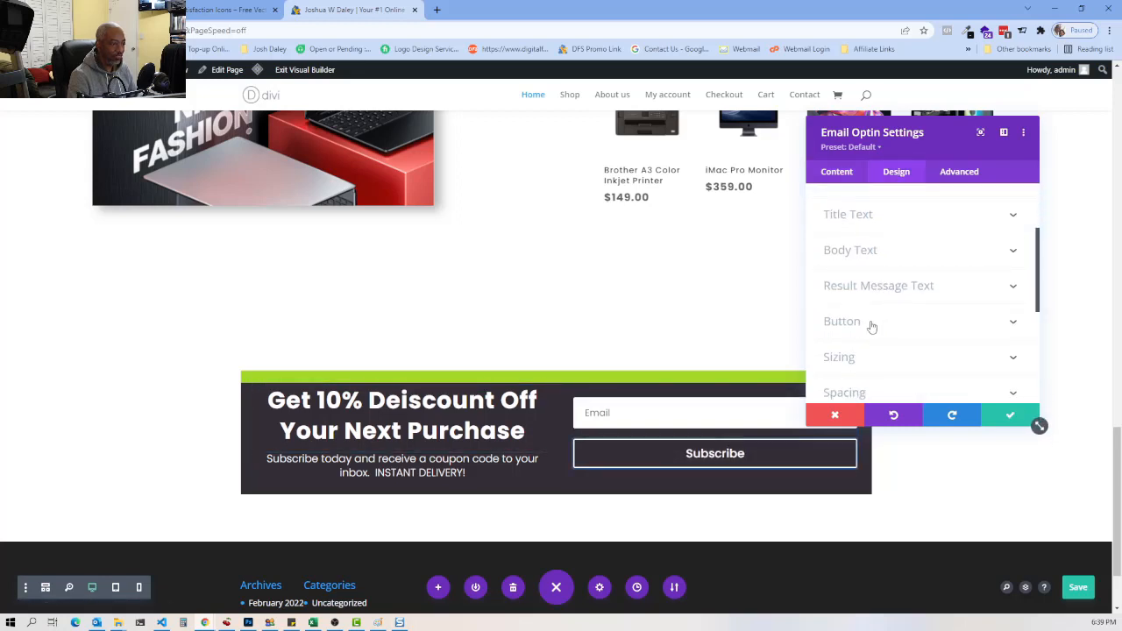
{"action": "left_click", "coordinate": [869, 322]}
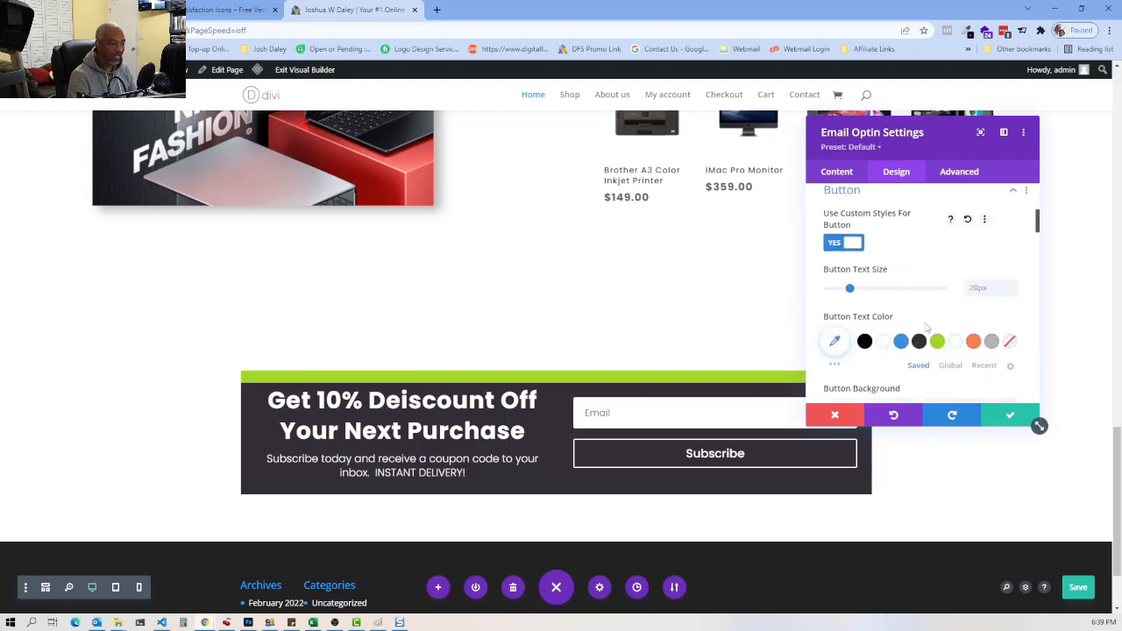
{"action": "scroll", "coordinate": [894, 300], "scroll_direction": "down", "scroll_amount": 1}
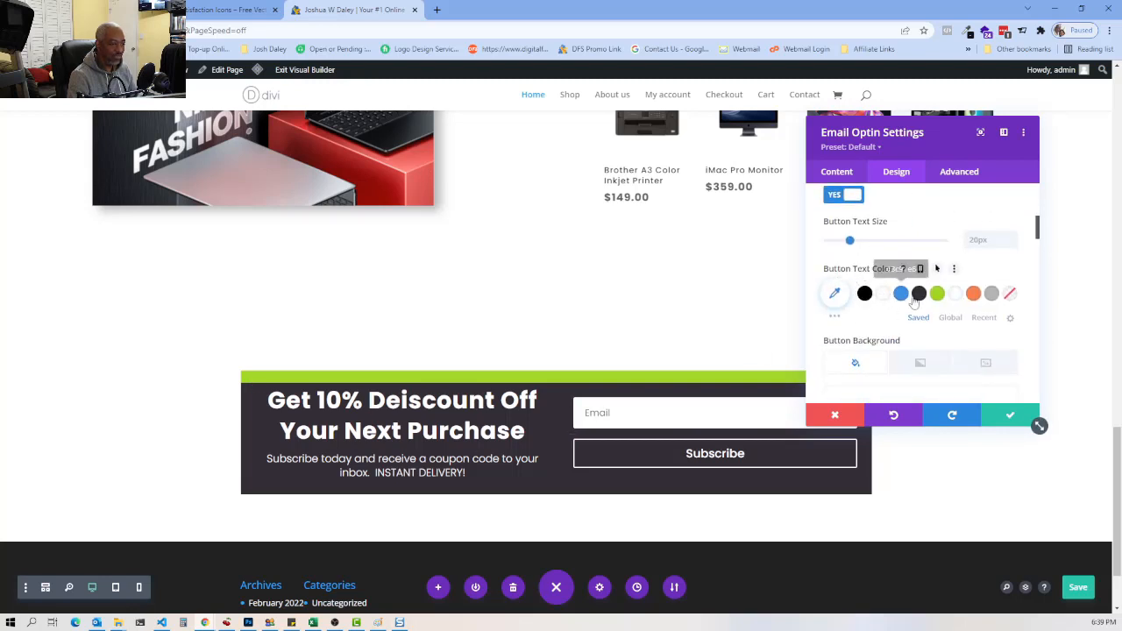
{"action": "scroll", "coordinate": [920, 302], "scroll_direction": "down", "scroll_amount": 2}
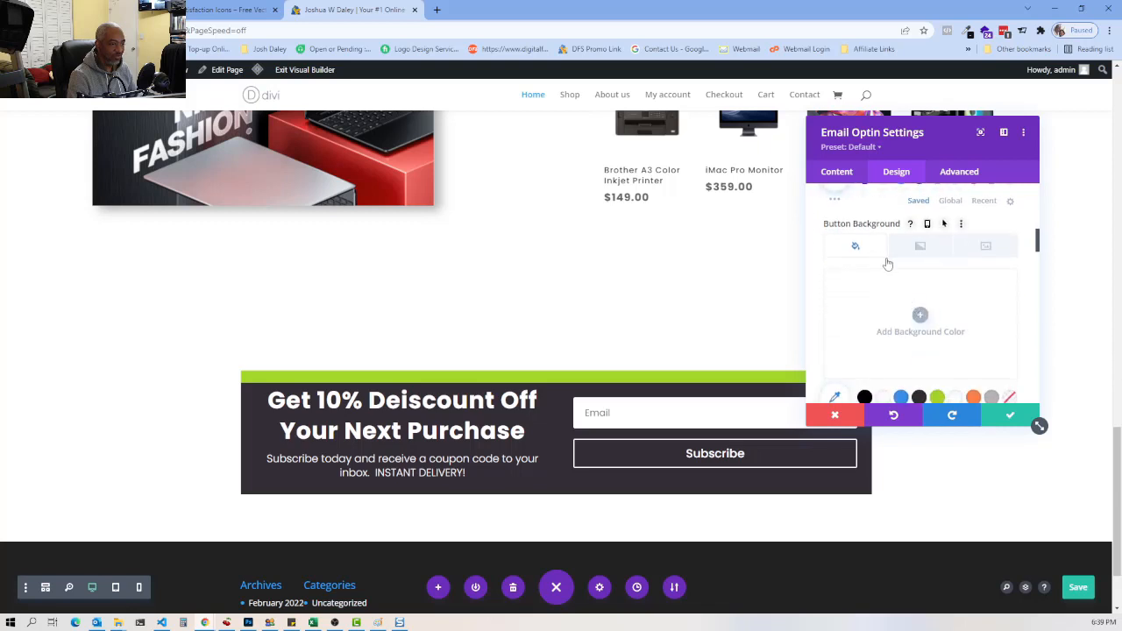
{"action": "scroll", "coordinate": [894, 281], "scroll_direction": "down", "scroll_amount": 1}
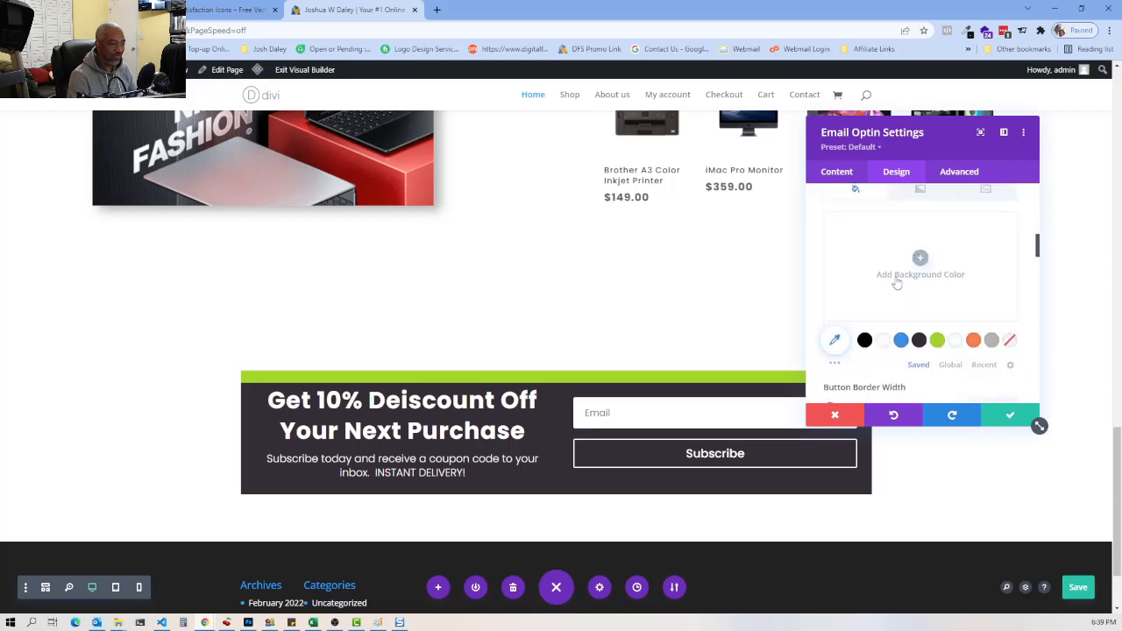
{"action": "left_click", "coordinate": [974, 339]}
{"action": "scroll", "coordinate": [942, 326], "scroll_direction": "down", "scroll_amount": 2}
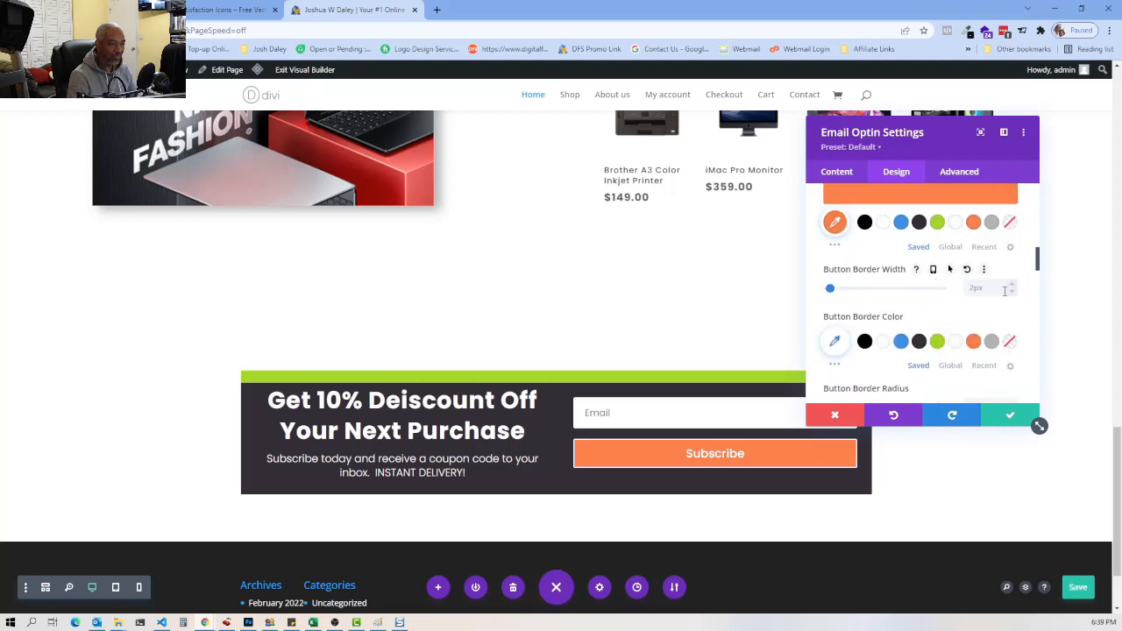
{"action": "left_click", "coordinate": [1014, 294]}
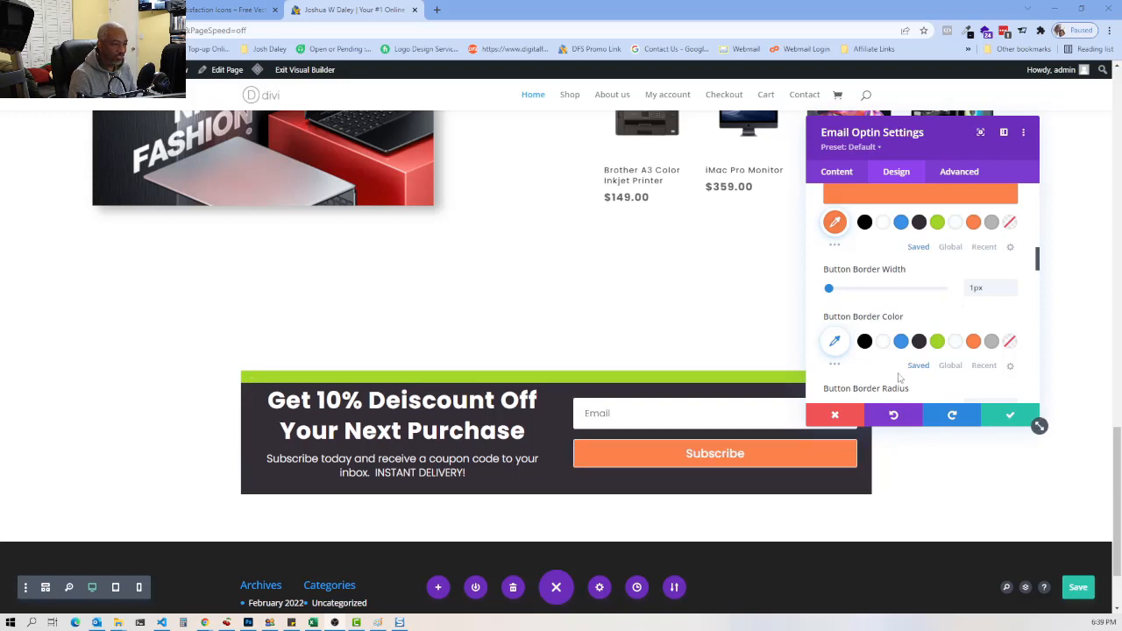
Preview the page in tablet view and set the Email Optin title's tablet text size to 22px
{"action": "left_click", "coordinate": [116, 588]}
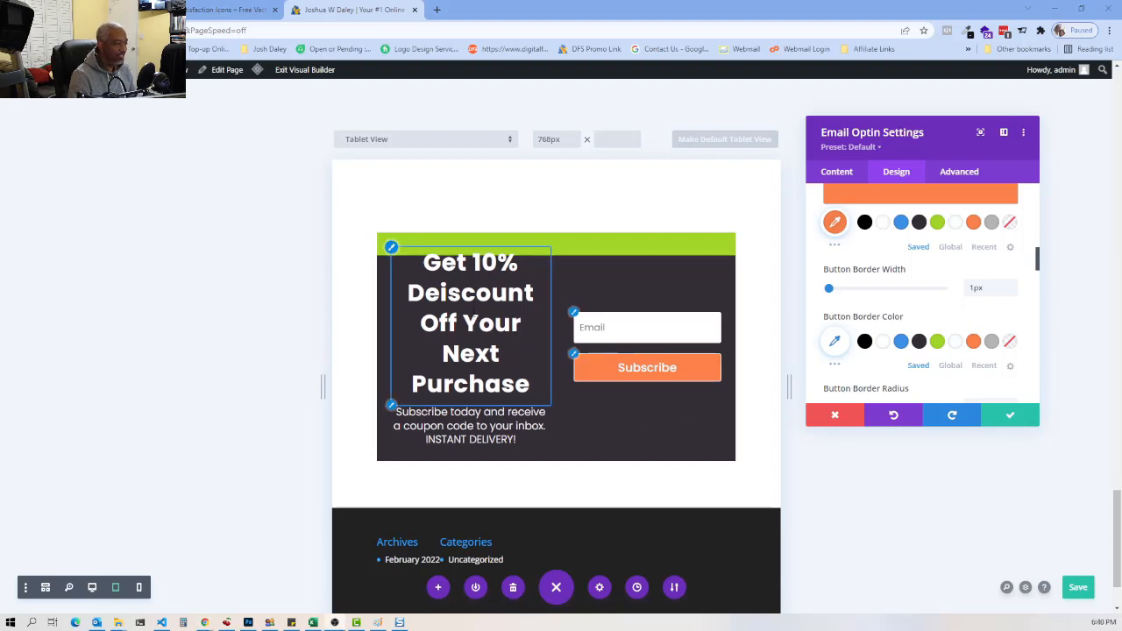
{"action": "left_click", "coordinate": [391, 249]}
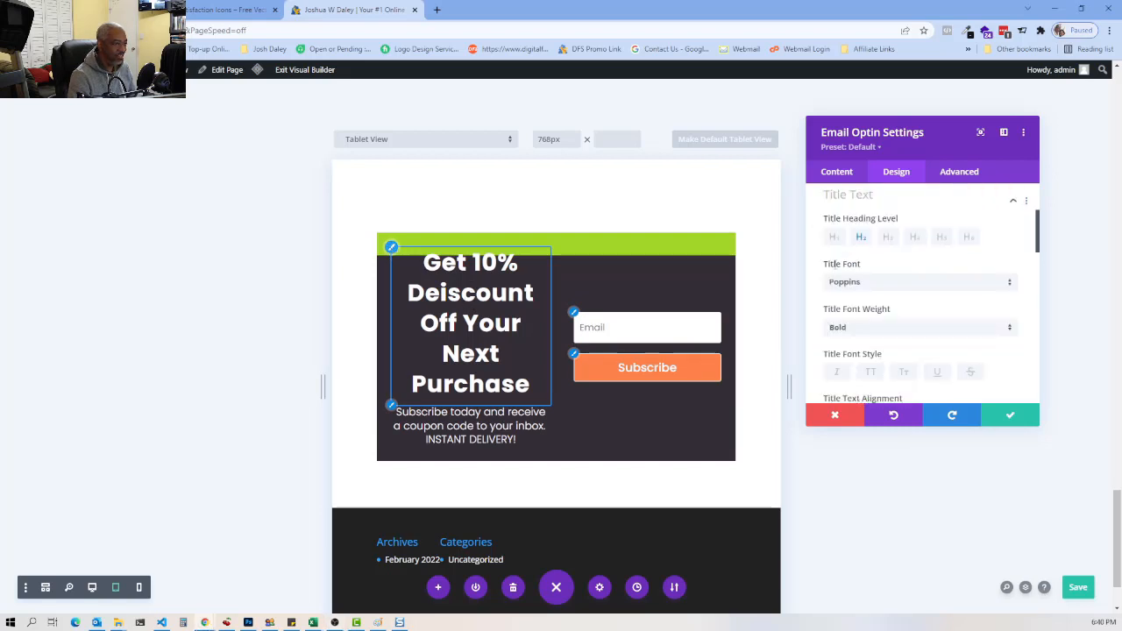
{"action": "scroll", "coordinate": [926, 291], "scroll_direction": "down", "scroll_amount": 5}
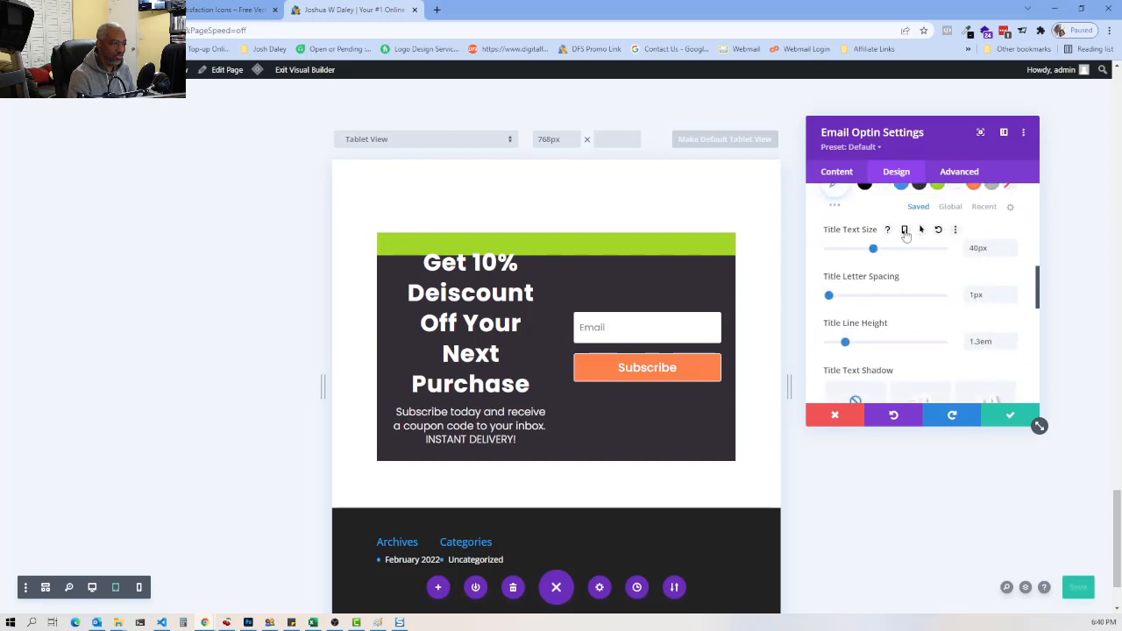
{"action": "left_click", "coordinate": [905, 231]}
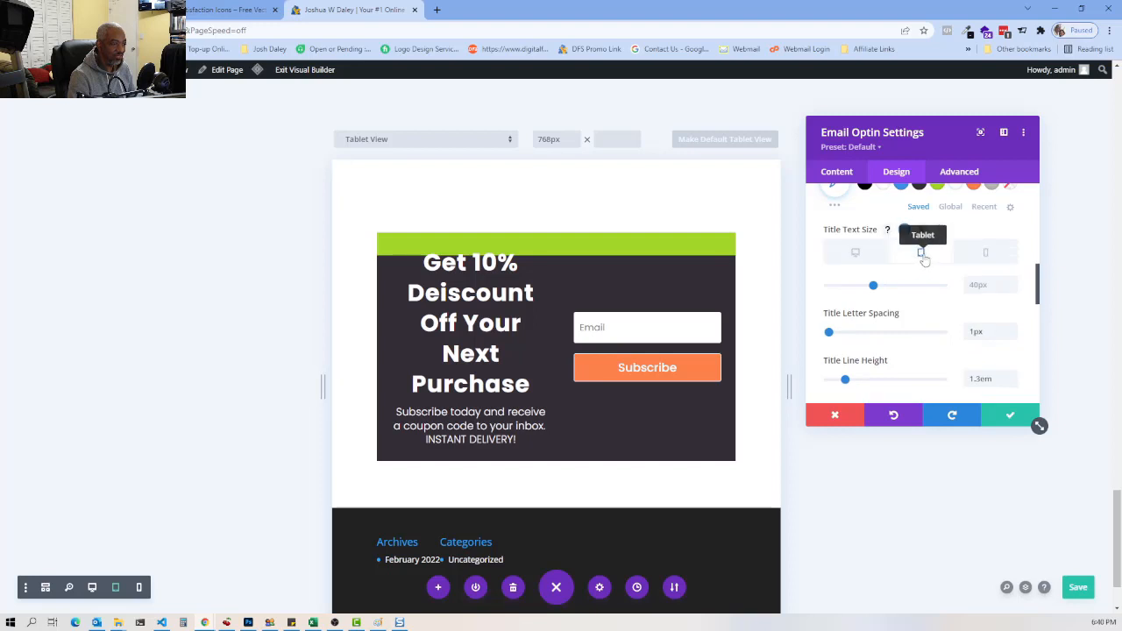
{"action": "left_click_drag", "start_coordinate": [873, 287], "coordinate": [856, 291]}
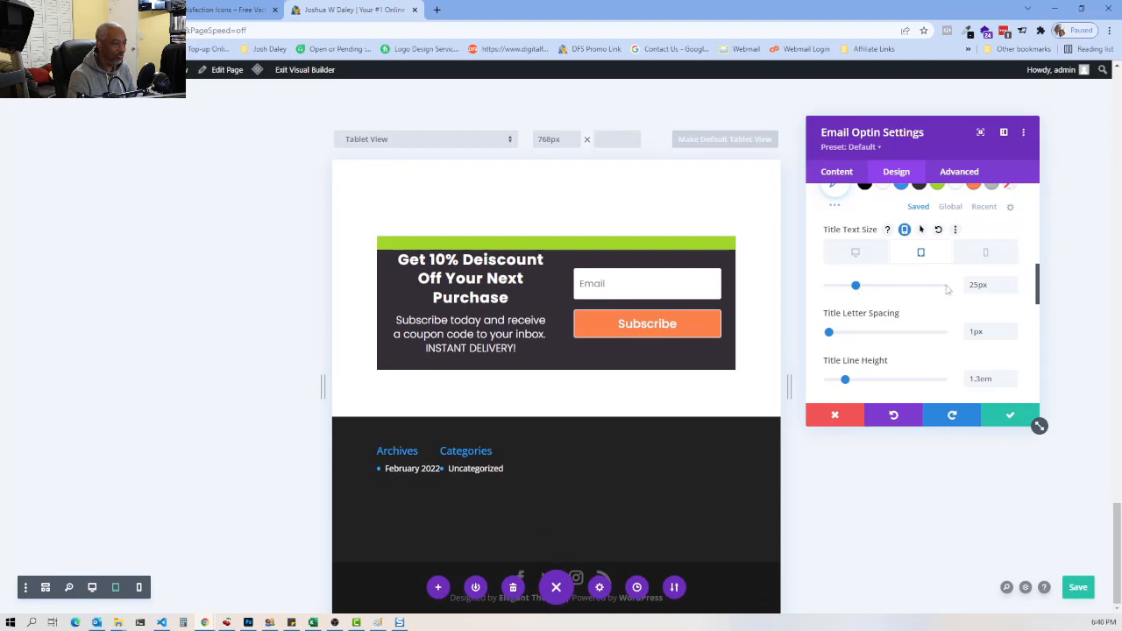
{"action": "left_click", "coordinate": [1013, 292]}
{"action": "left_click", "coordinate": [1013, 292]}
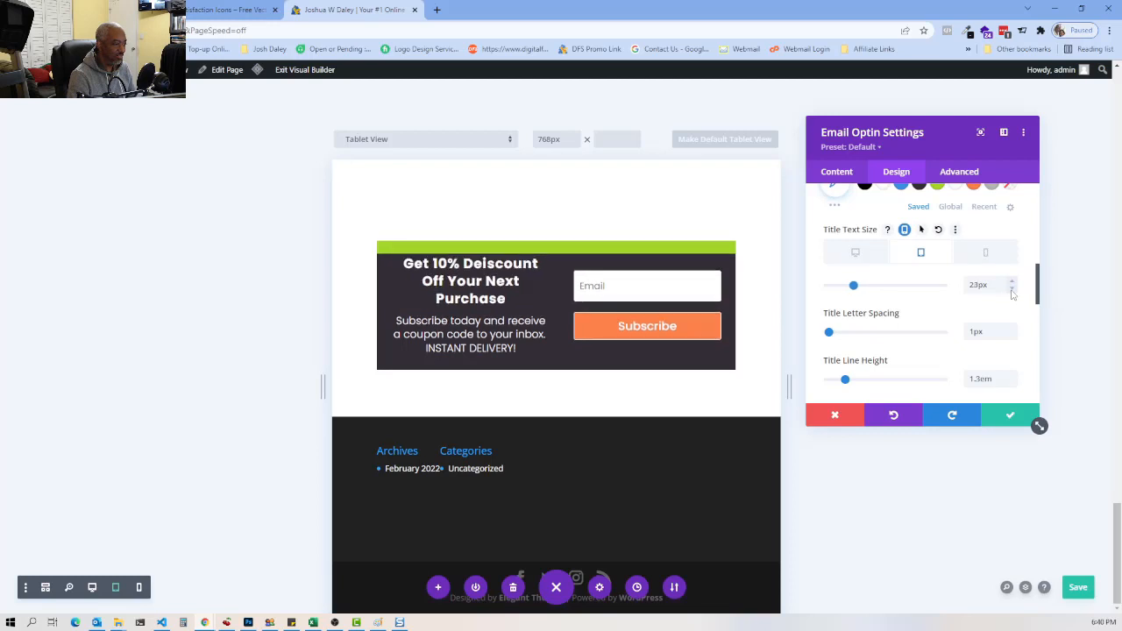
{"action": "left_click", "coordinate": [1012, 292]}
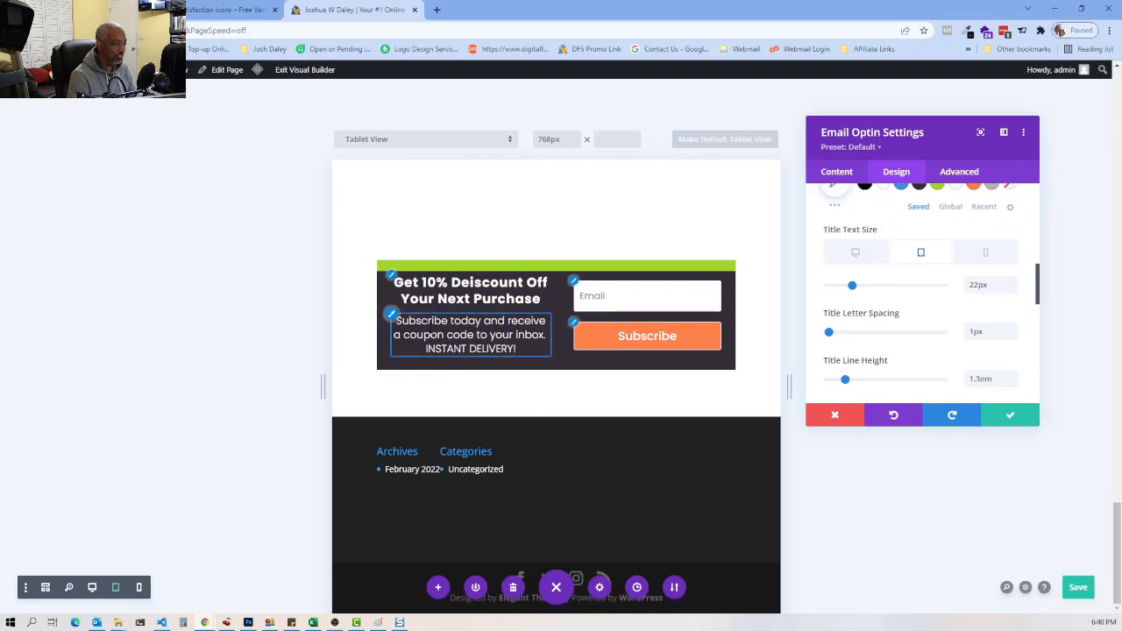
Set the Email Optin body text size to 14px while previewing the tablet layout
{"action": "left_click", "coordinate": [392, 317]}
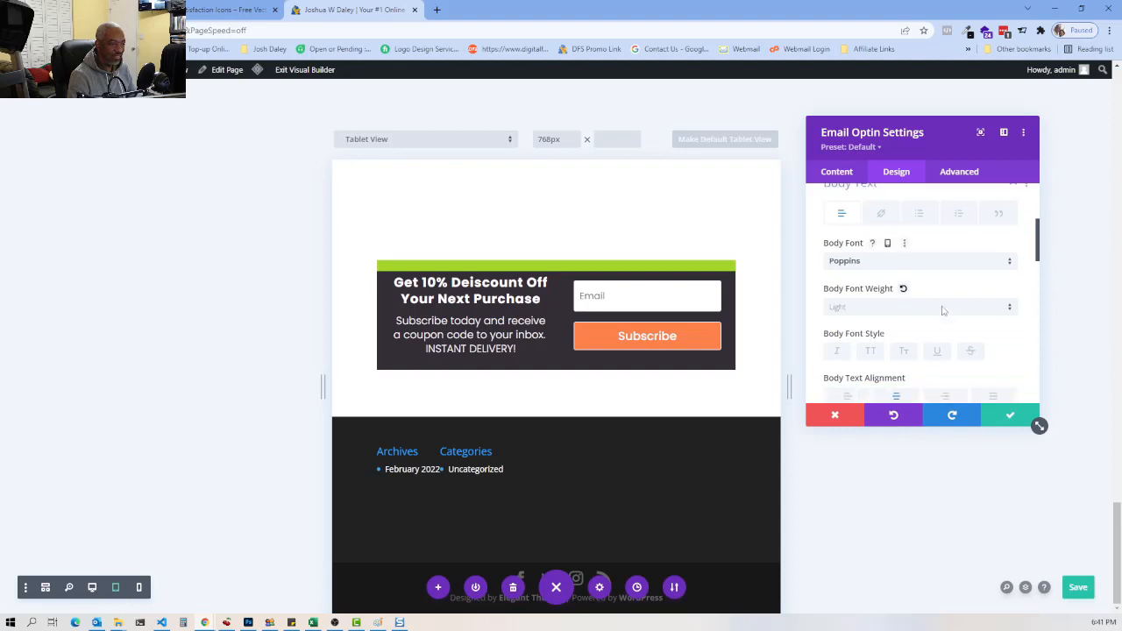
{"action": "scroll", "coordinate": [943, 310], "scroll_direction": "down", "scroll_amount": 5}
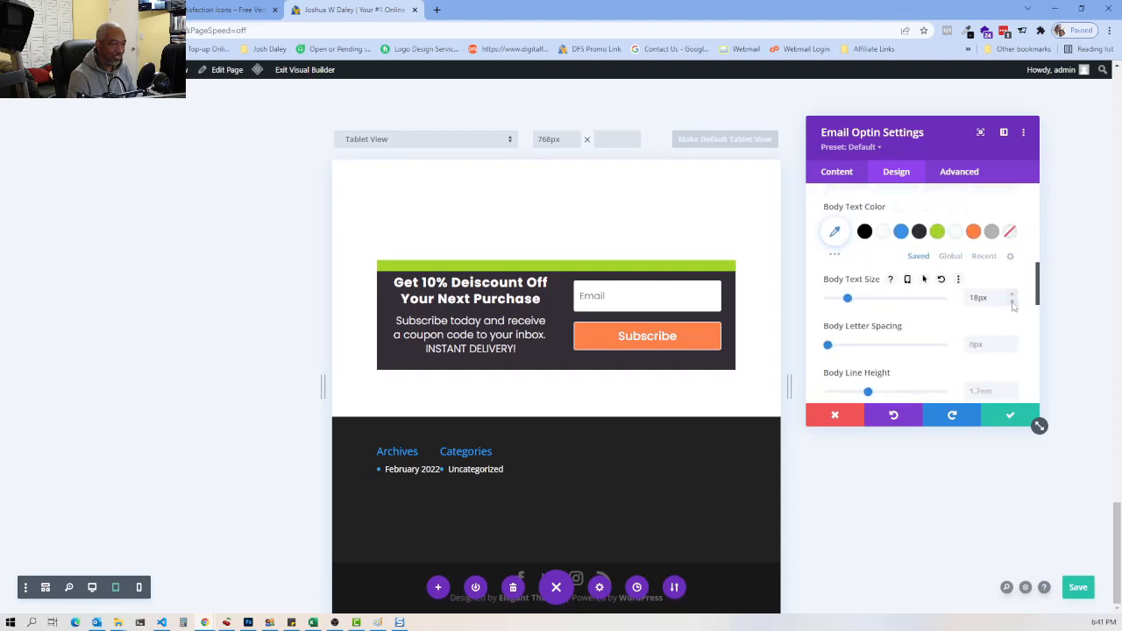
{"action": "left_click", "coordinate": [1013, 304]}
{"action": "left_click", "coordinate": [1012, 304]}
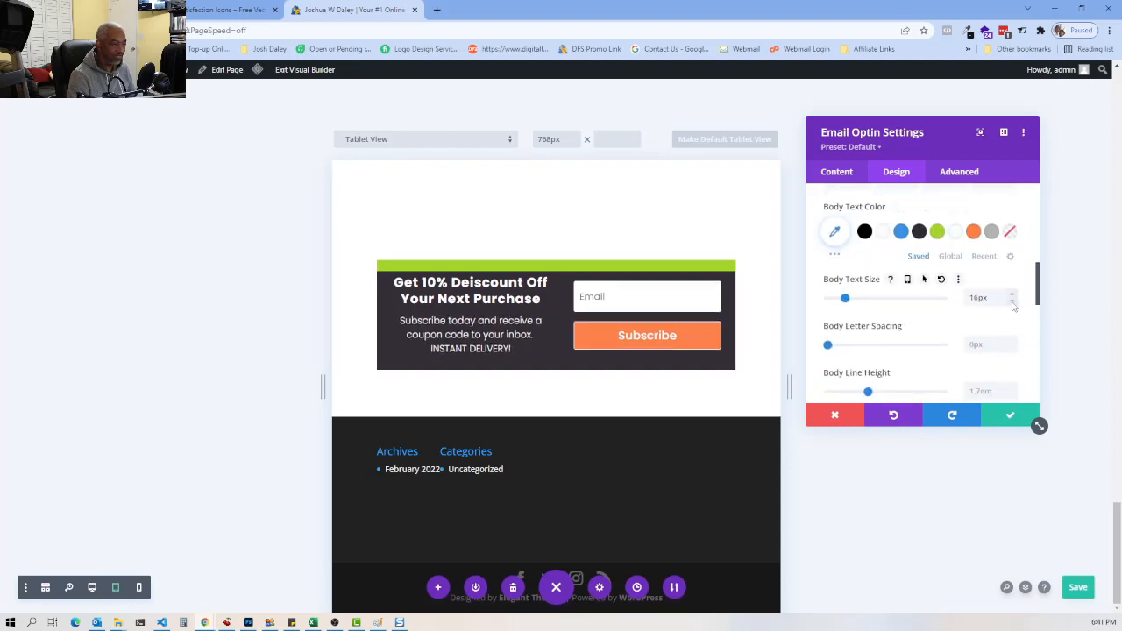
{"action": "left_click", "coordinate": [1012, 304]}
{"action": "left_click", "coordinate": [1013, 304]}
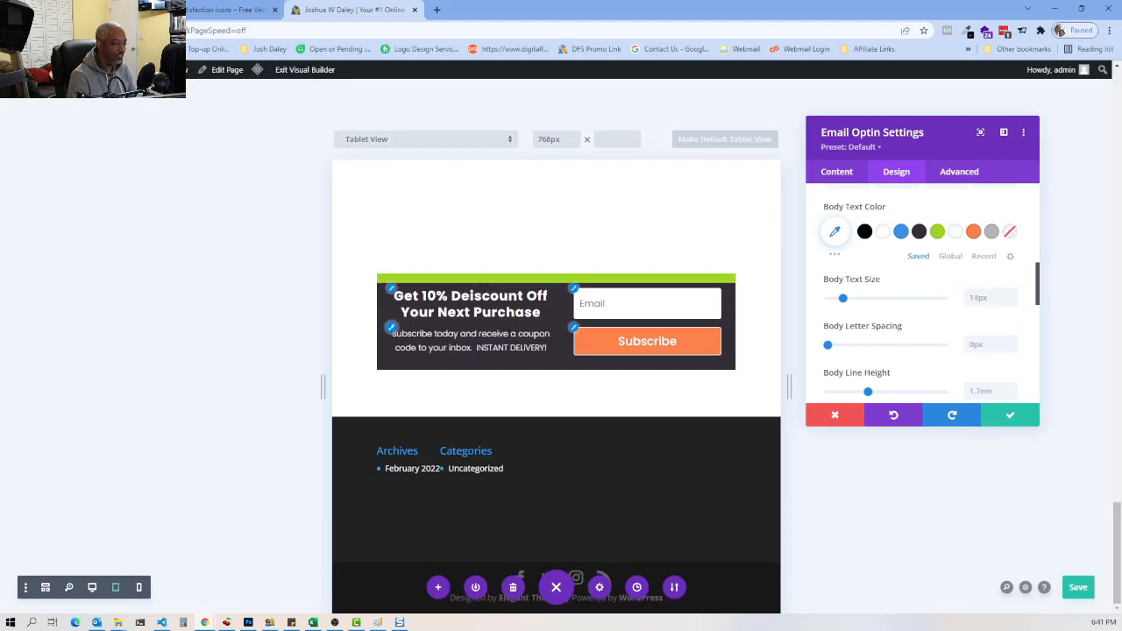
Check the spacing between the product grid and the email signup section in the tablet layout
{"action": "scroll", "coordinate": [541, 348], "scroll_direction": "up", "scroll_amount": 2}
{"action": "scroll", "coordinate": [541, 348], "scroll_direction": "down", "scroll_amount": 1}
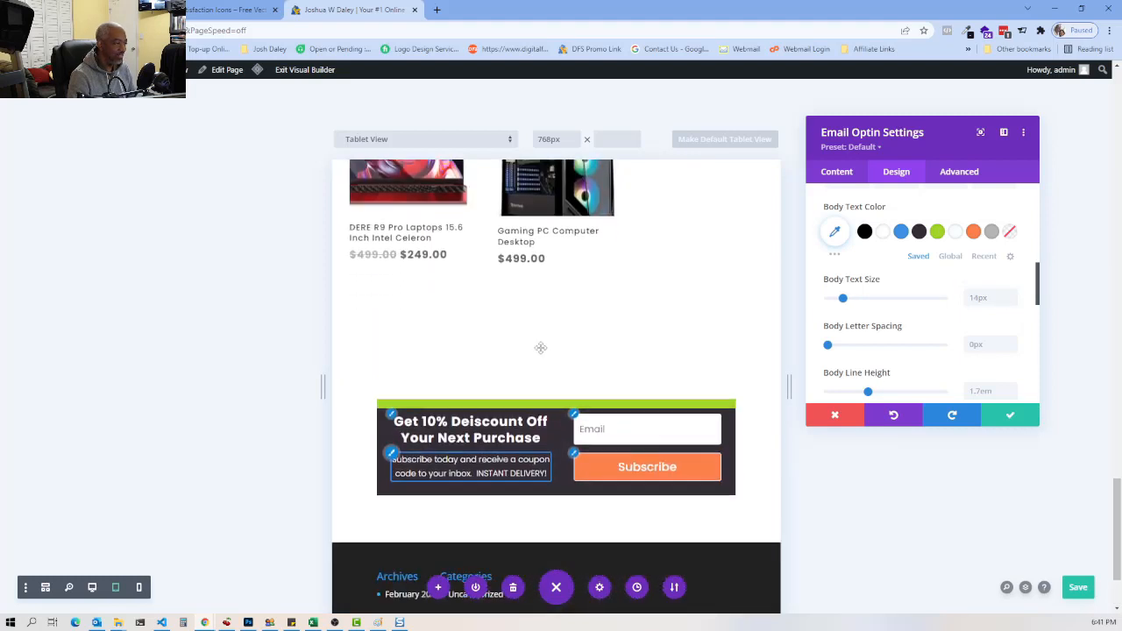
{"action": "scroll", "coordinate": [541, 348], "scroll_direction": "up", "scroll_amount": 3}
{"action": "scroll", "coordinate": [541, 348], "scroll_direction": "down", "scroll_amount": 3}
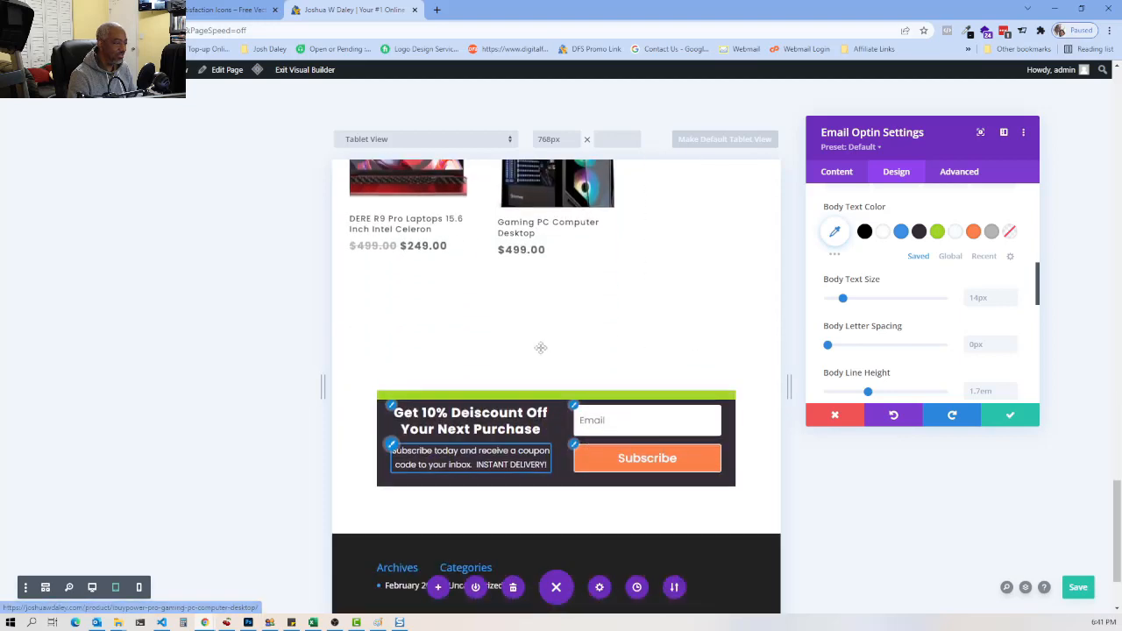
{"action": "scroll", "coordinate": [541, 348], "scroll_direction": "down", "scroll_amount": 2}
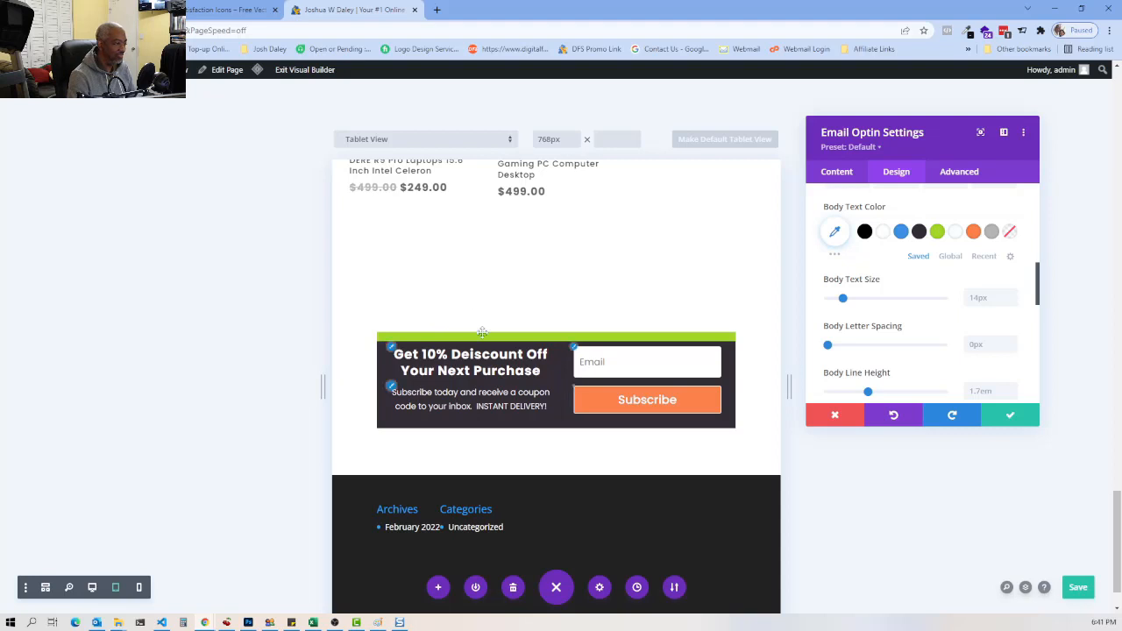
Preview the page in phone view and set the Email Optin module's top padding to 50px, saving its settings
{"action": "left_click", "coordinate": [138, 587]}
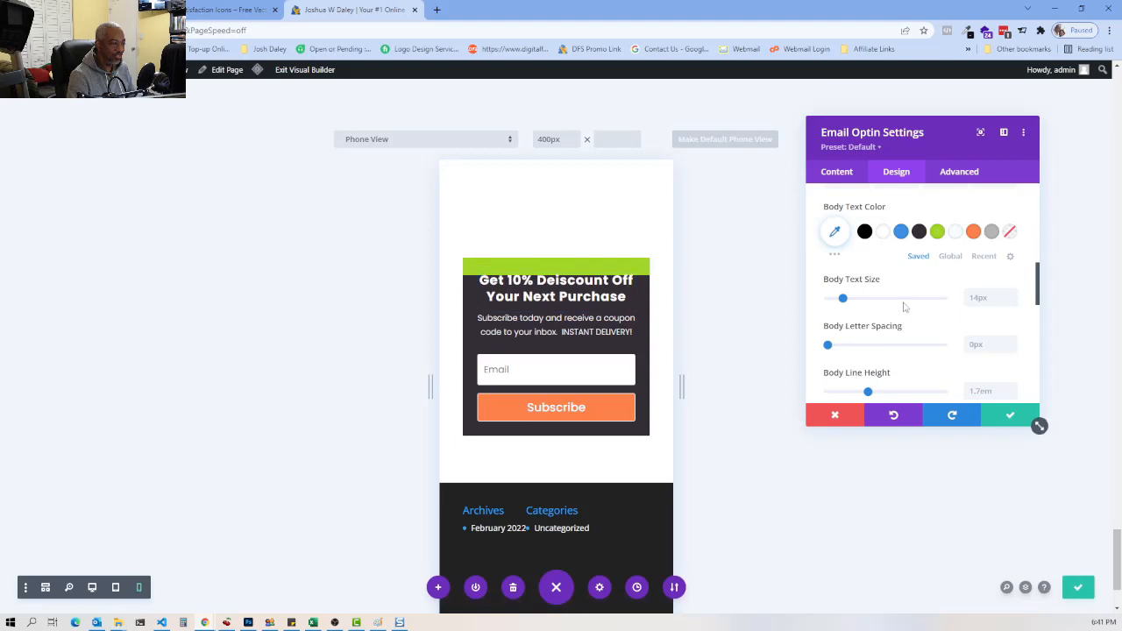
{"action": "scroll", "coordinate": [903, 307], "scroll_direction": "down", "scroll_amount": 5}
{"action": "scroll", "coordinate": [903, 305], "scroll_direction": "up", "scroll_amount": 5}
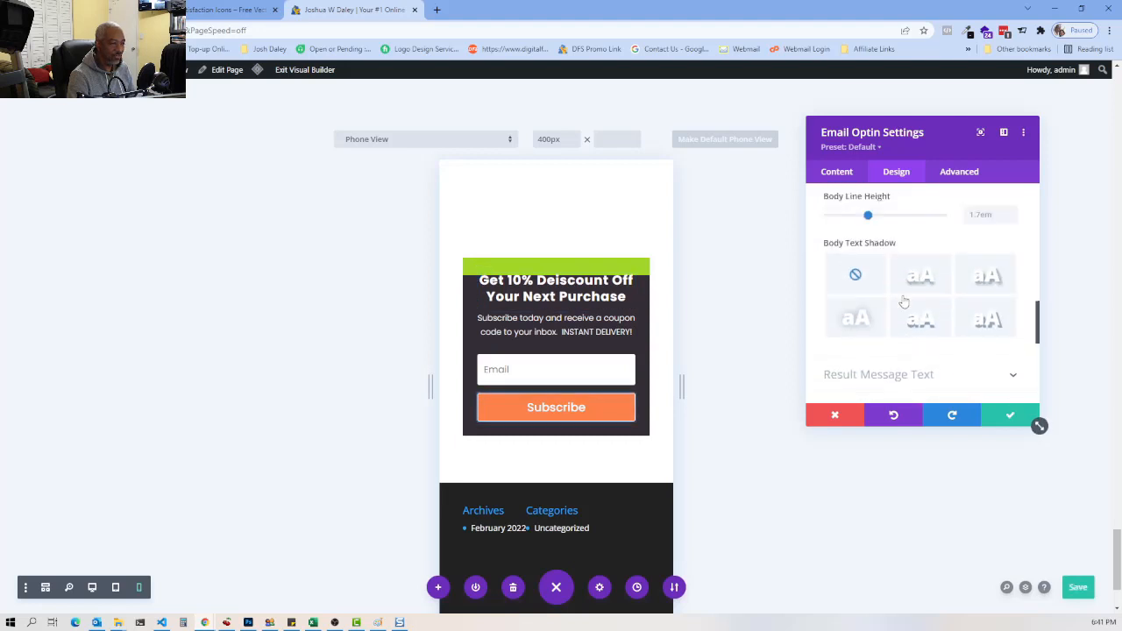
{"action": "scroll", "coordinate": [903, 302], "scroll_direction": "up", "scroll_amount": 5}
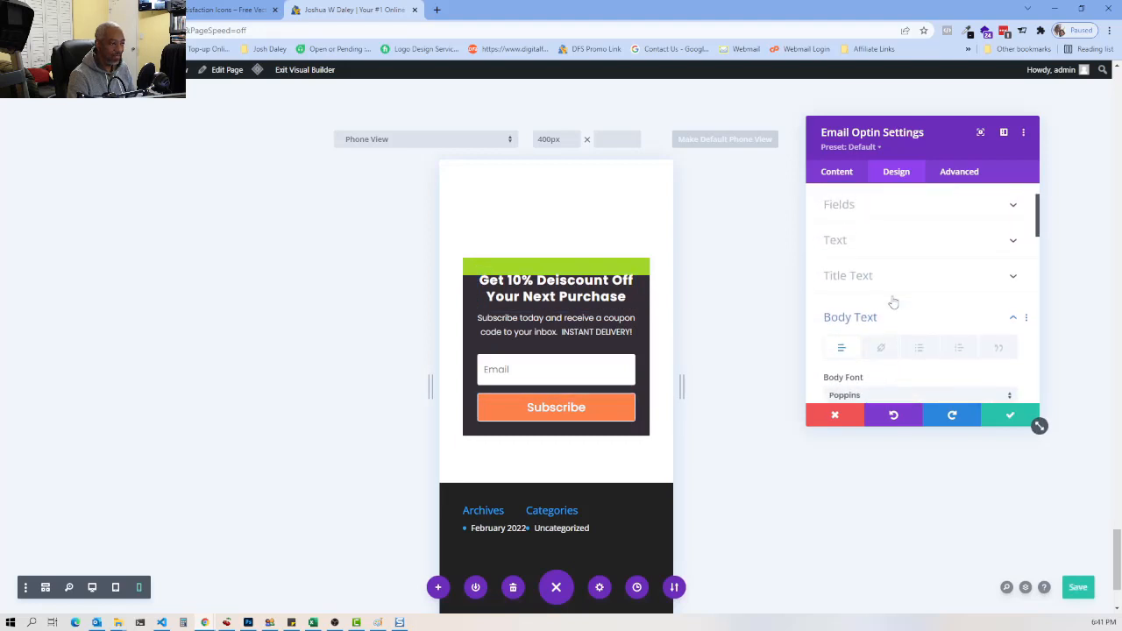
{"action": "scroll", "coordinate": [864, 269], "scroll_direction": "down", "scroll_amount": 5}
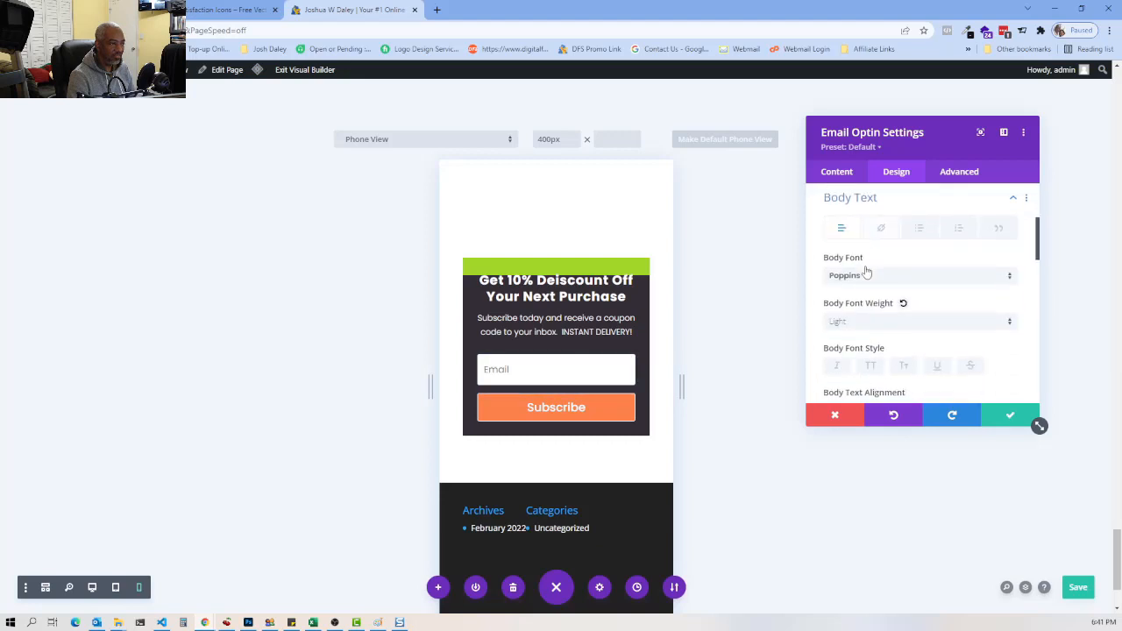
{"action": "scroll", "coordinate": [866, 272], "scroll_direction": "down", "scroll_amount": 5}
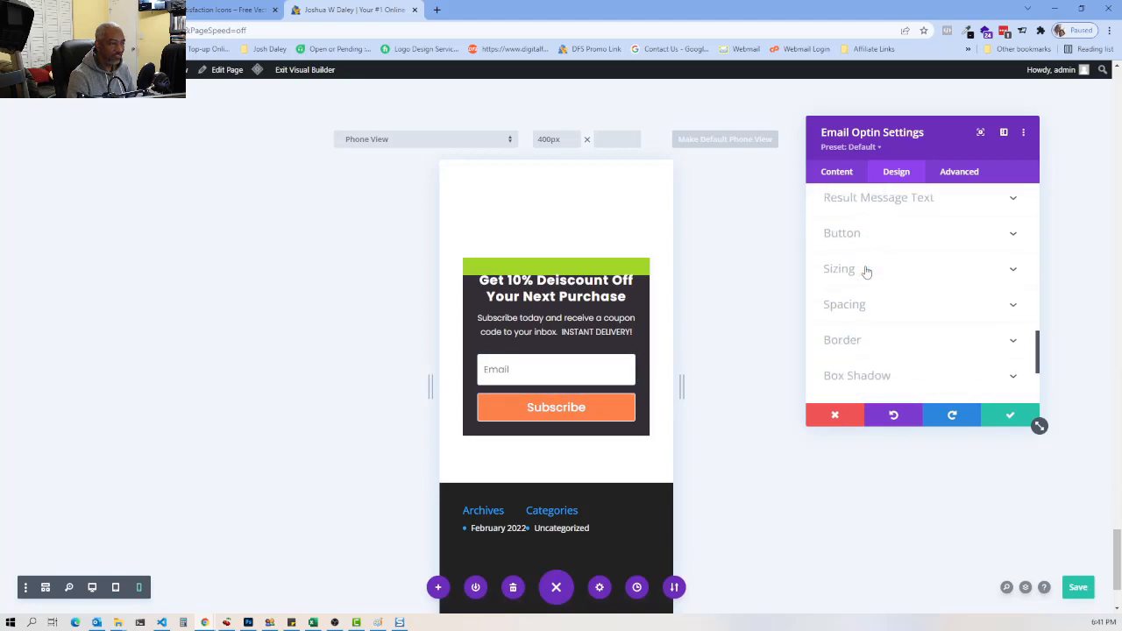
{"action": "left_click", "coordinate": [892, 307]}
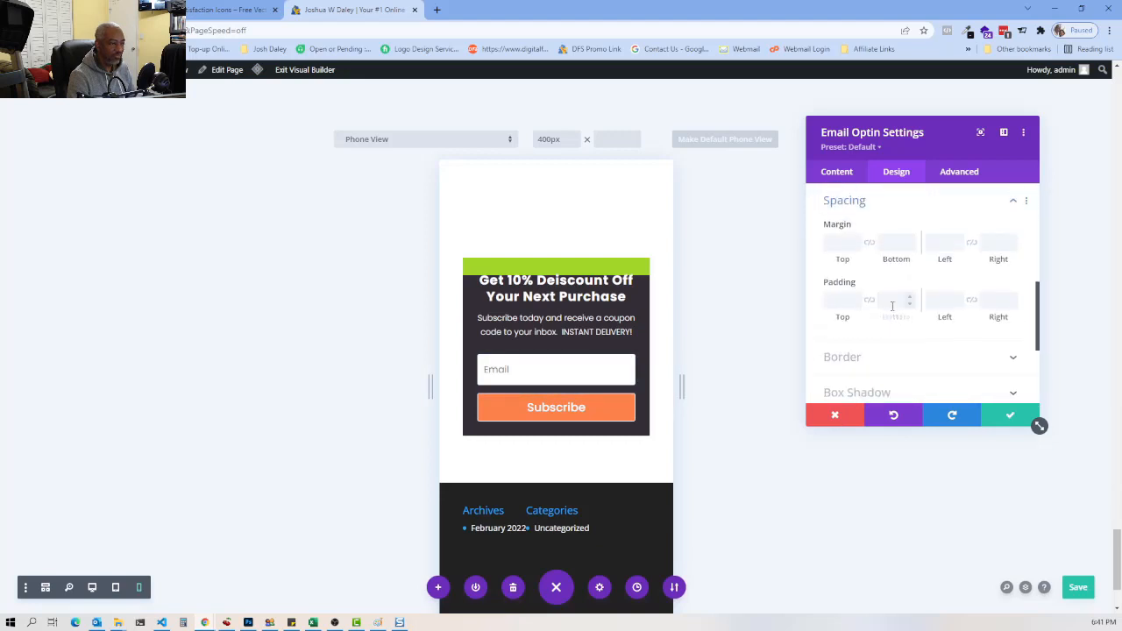
{"action": "left_click", "coordinate": [838, 303]}
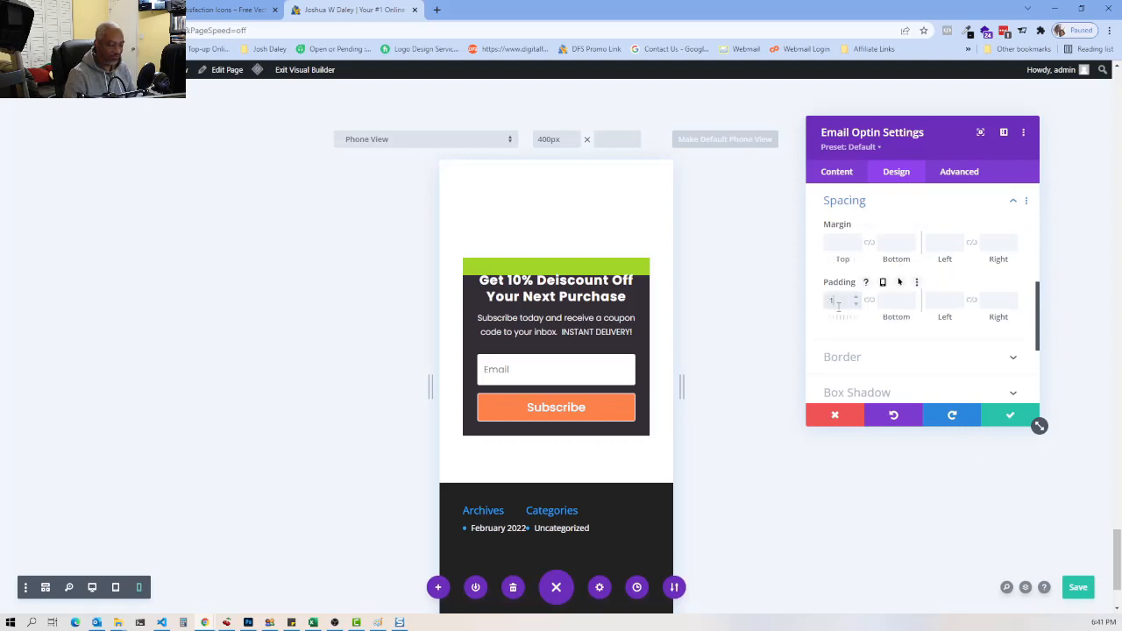
{"action": "type", "text": "15px"}
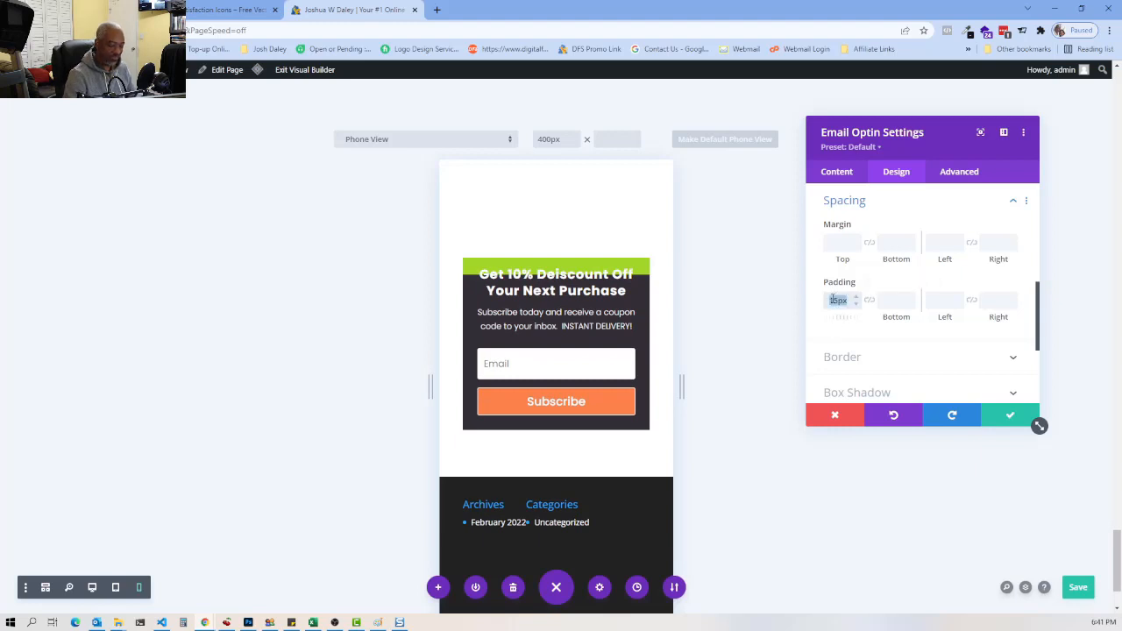
{"action": "type", "text": "50px"}
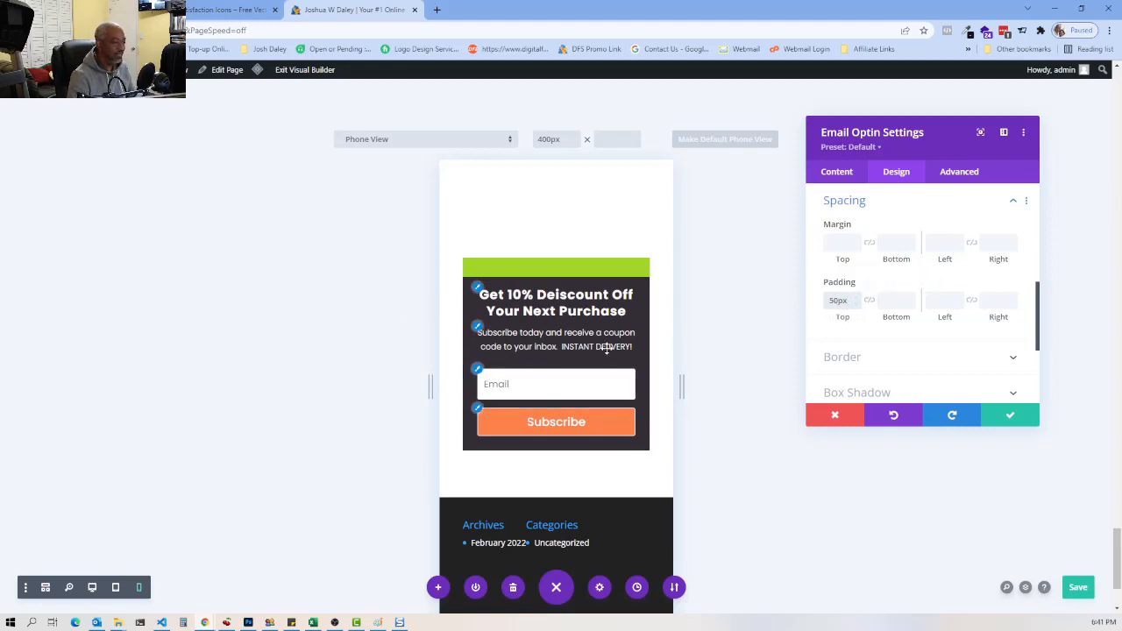
{"action": "scroll", "coordinate": [512, 303], "scroll_direction": "up", "scroll_amount": 2}
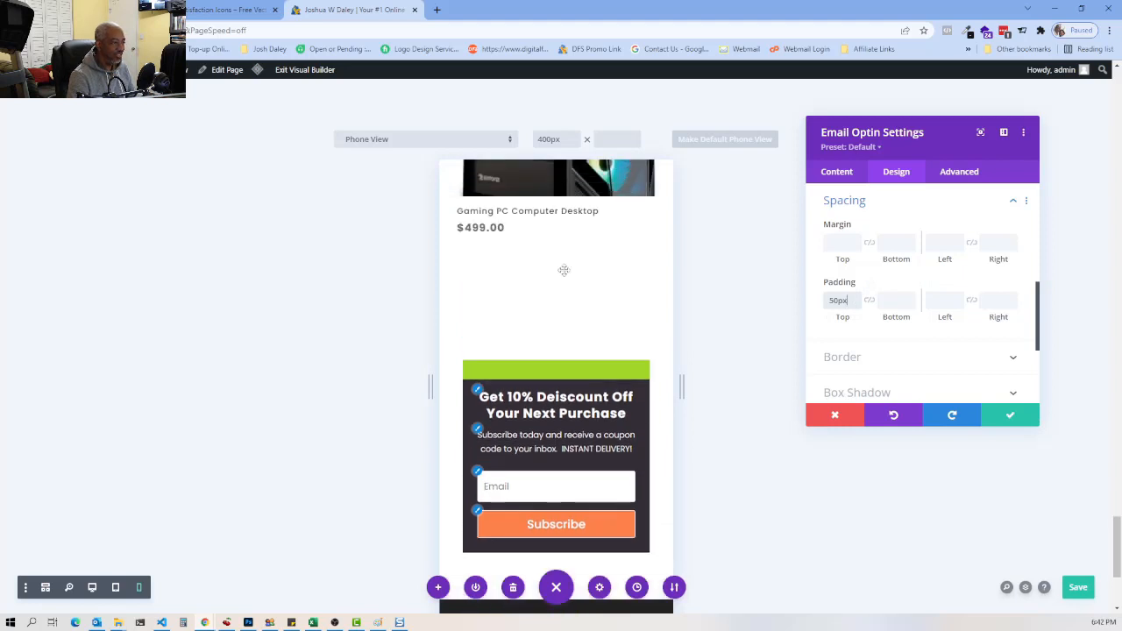
{"action": "left_click", "coordinate": [1008, 420]}
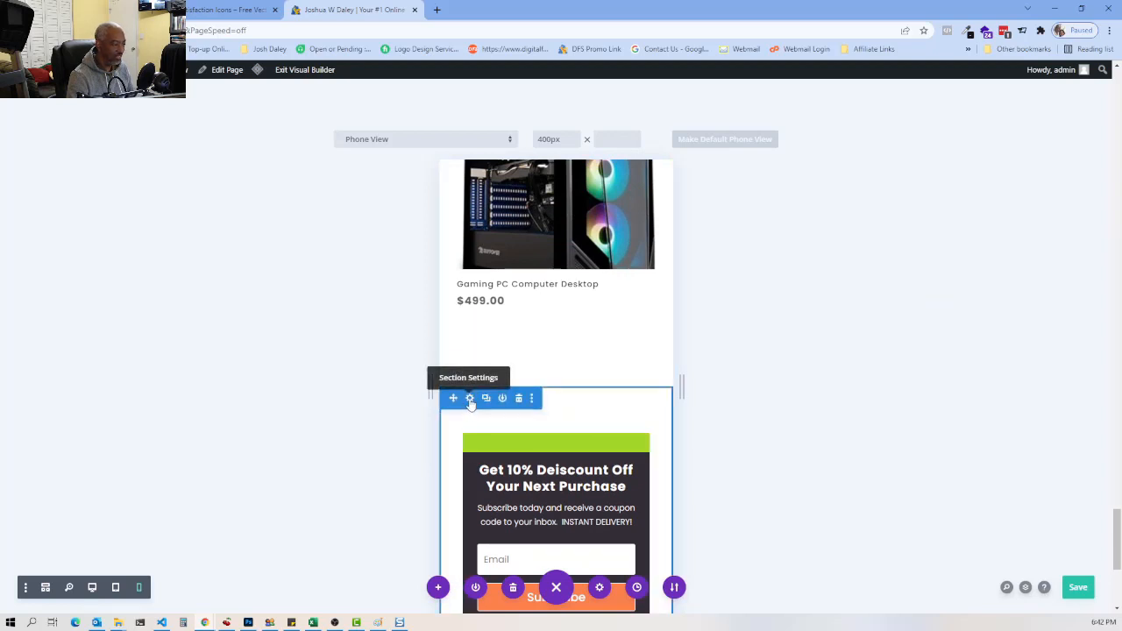
Set the email signup section's top margin to -150px and save the section settings
{"action": "left_click", "coordinate": [470, 399]}
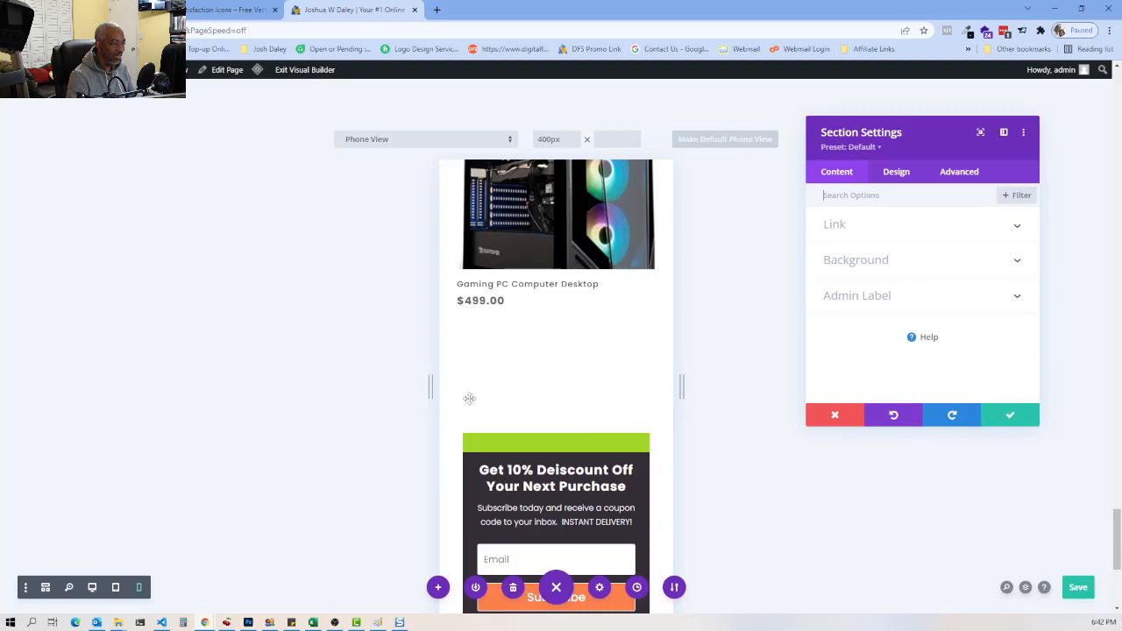
{"action": "left_click", "coordinate": [899, 173]}
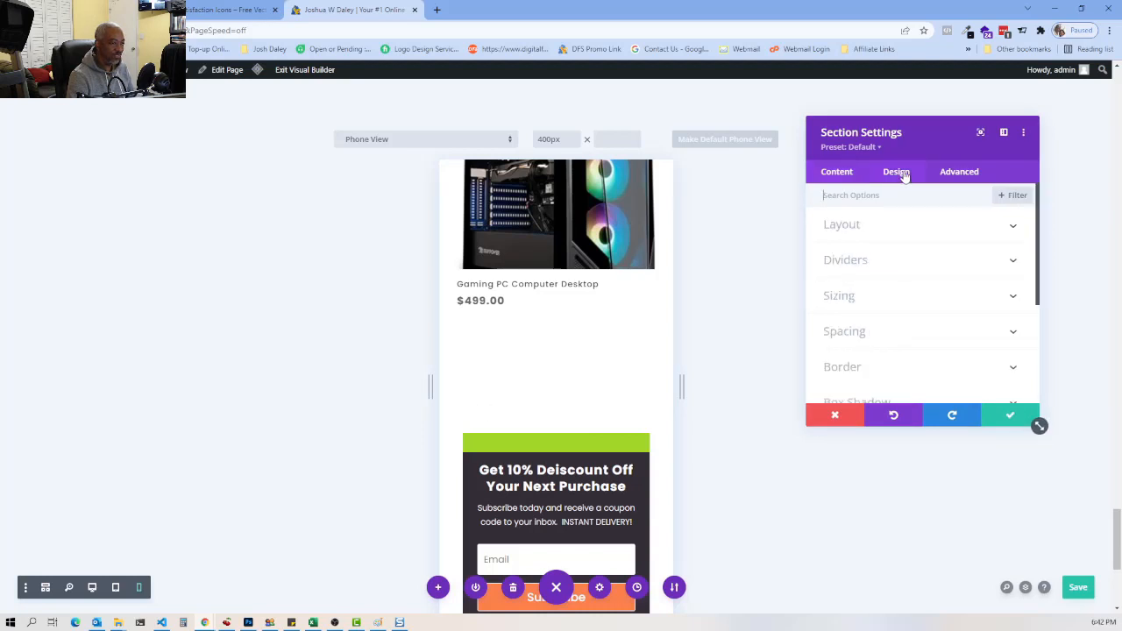
{"action": "left_click", "coordinate": [891, 333]}
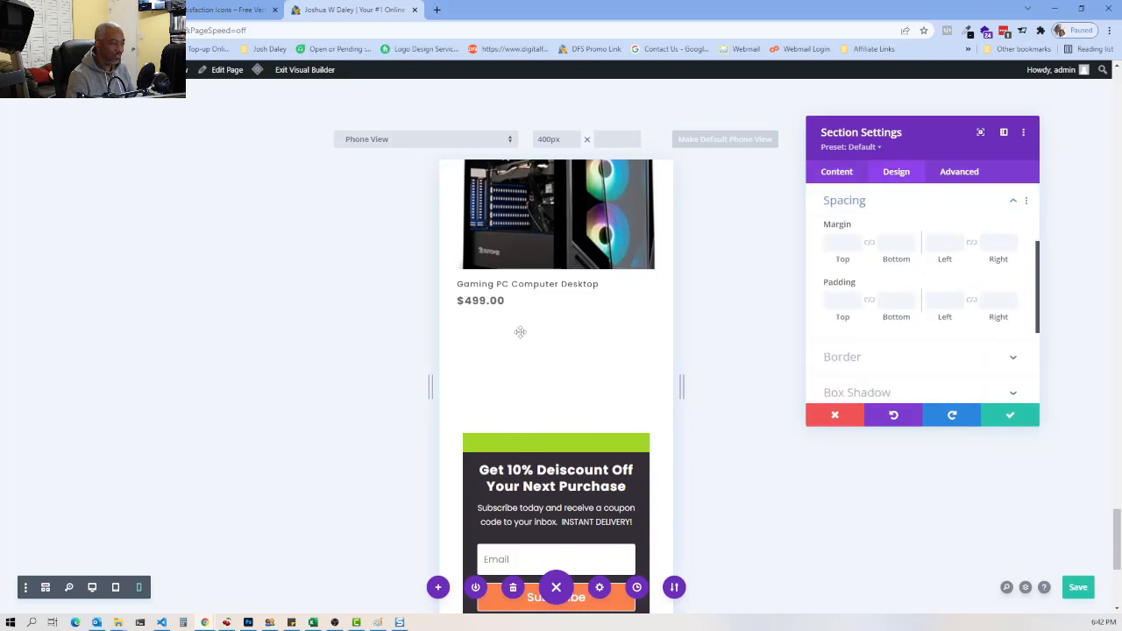
{"action": "left_click", "coordinate": [844, 244]}
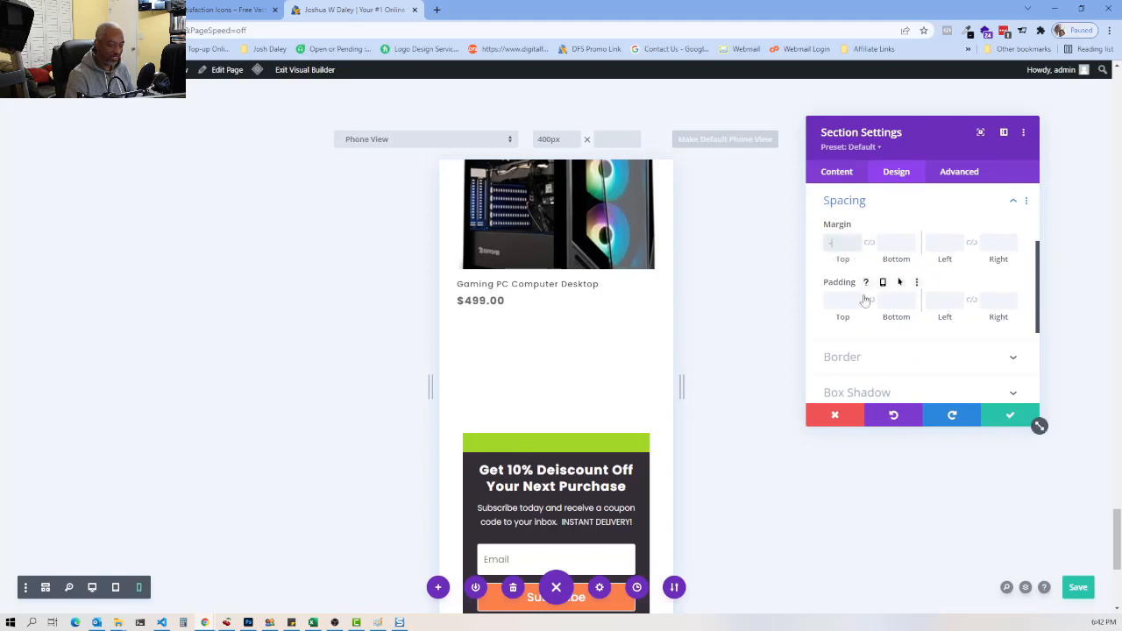
{"action": "type", "text": "-100px"}
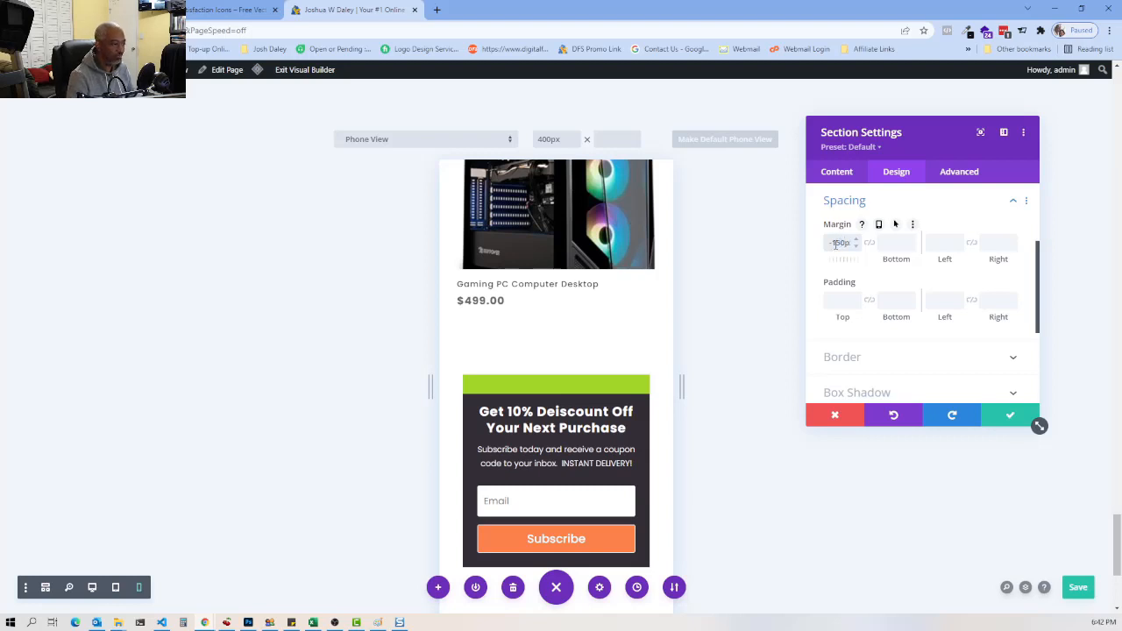
{"action": "scroll", "coordinate": [538, 333], "scroll_direction": "up", "scroll_amount": 2}
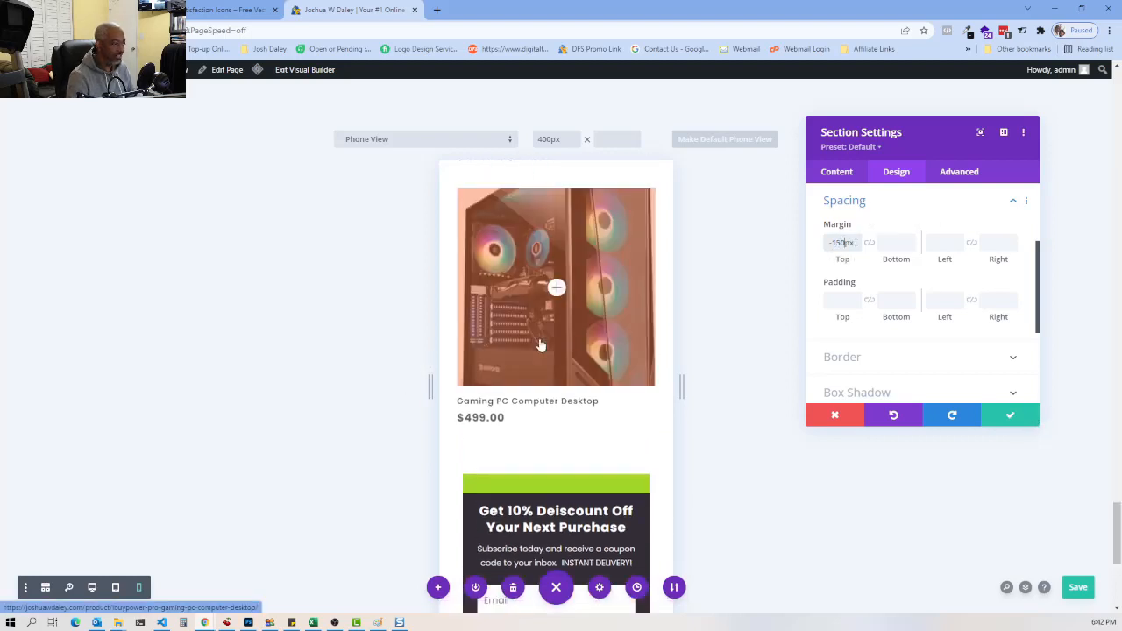
{"action": "scroll", "coordinate": [540, 344], "scroll_direction": "down", "scroll_amount": 6}
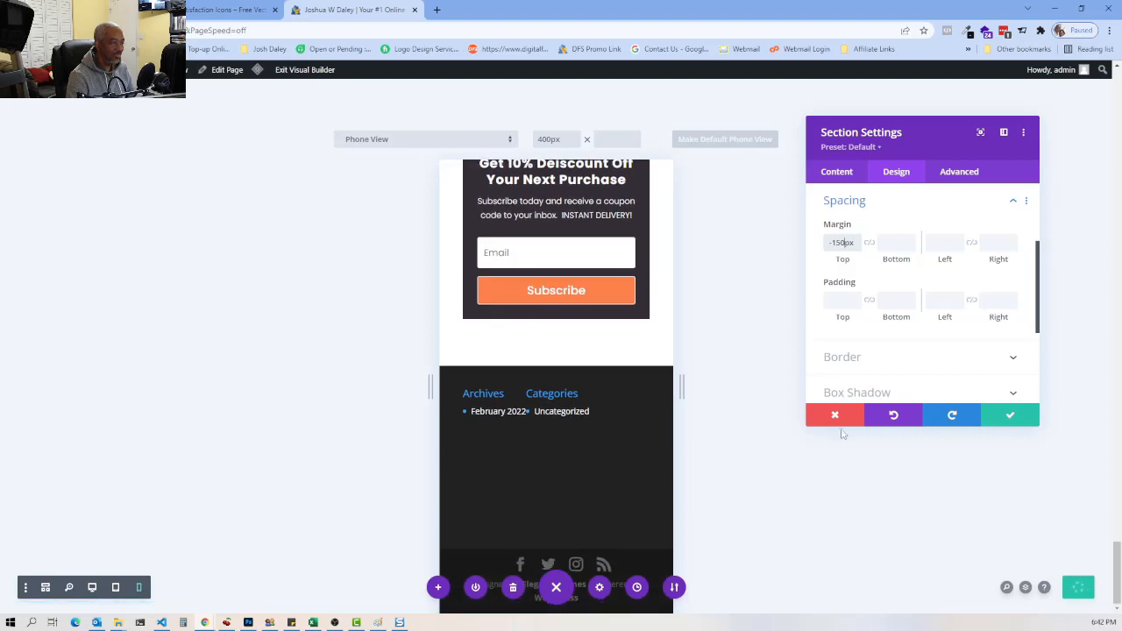
{"action": "left_click", "coordinate": [1011, 420]}
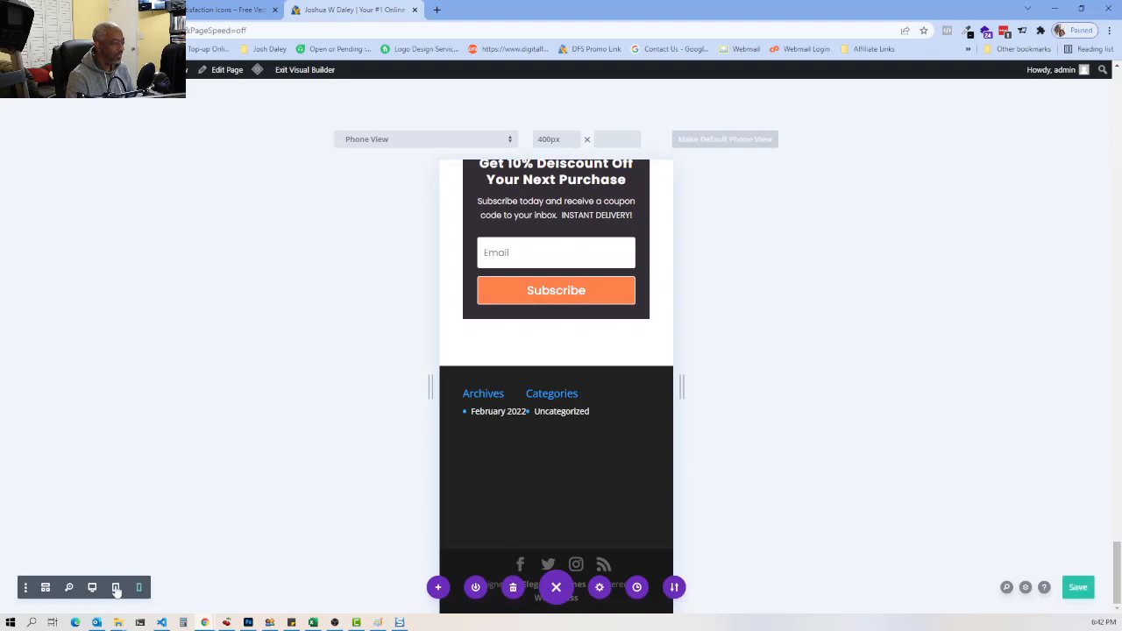
Check the tablet layout, return to desktop view, and insert a regular section with a one-column row and Text module below the signup section
{"action": "left_click", "coordinate": [115, 588]}
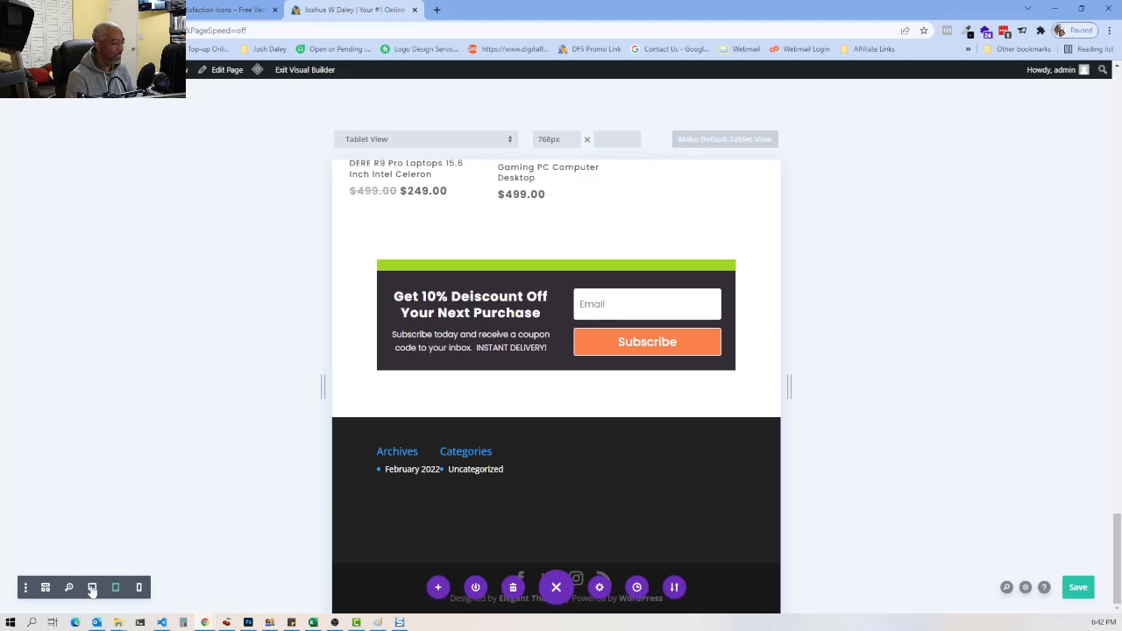
{"action": "left_click", "coordinate": [92, 588]}
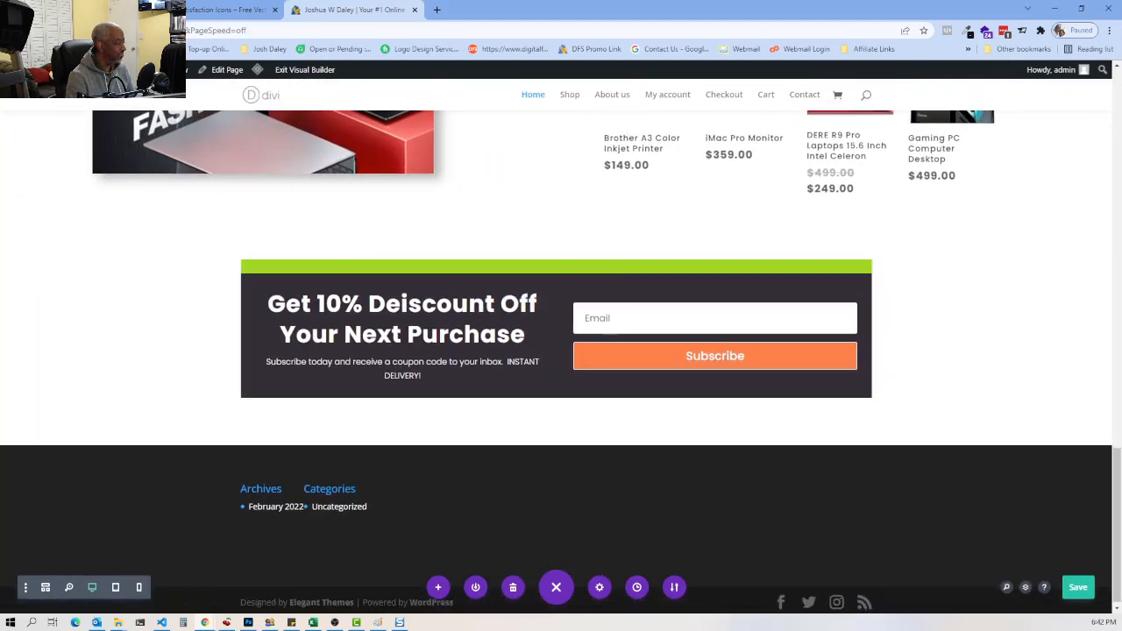
{"action": "left_click", "coordinate": [555, 445]}
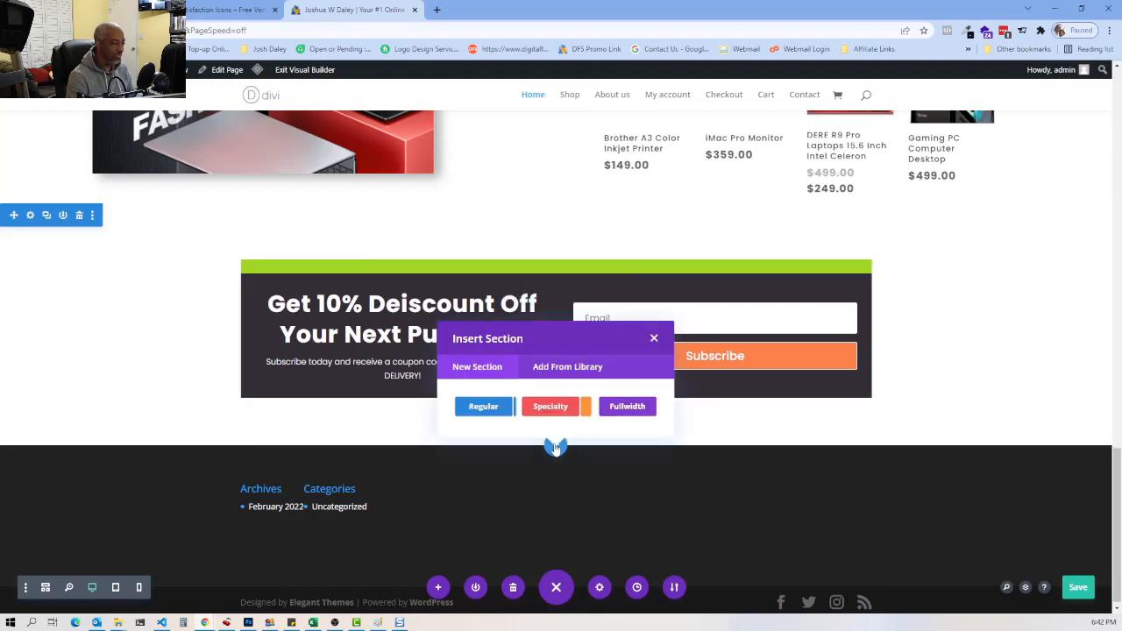
{"action": "left_click", "coordinate": [491, 407]}
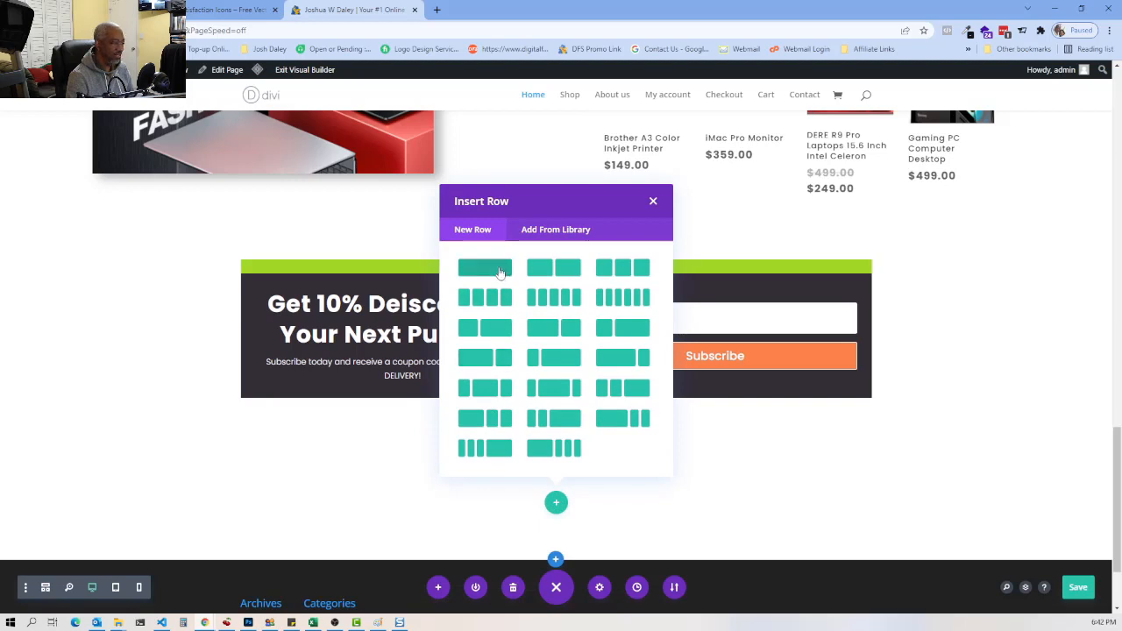
{"action": "left_click", "coordinate": [500, 273]}
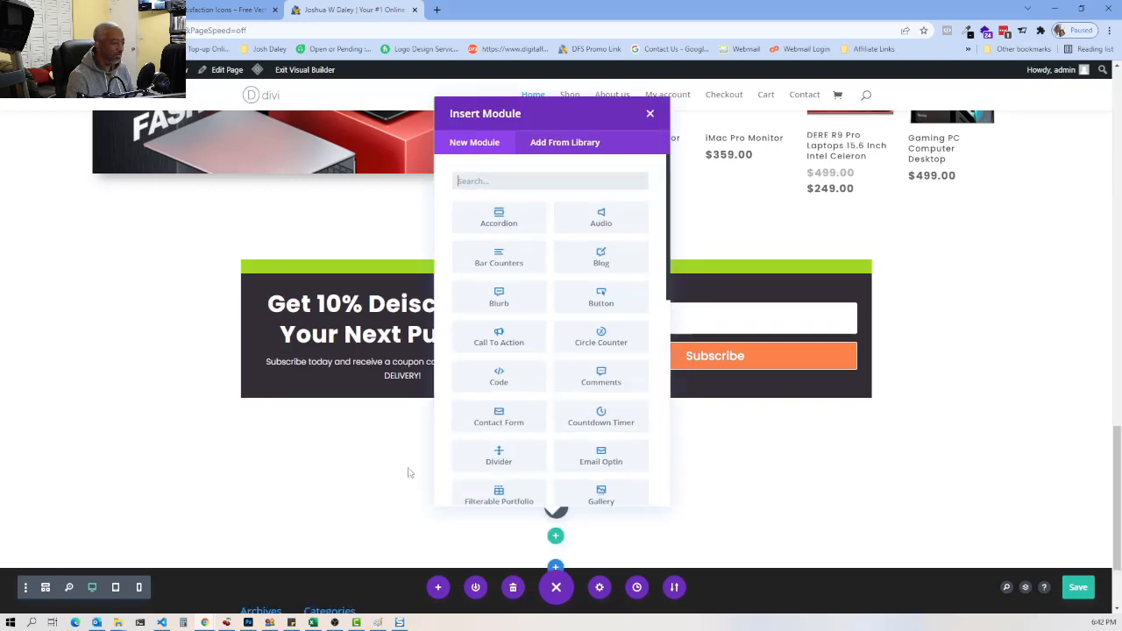
{"action": "type", "text": "text"}
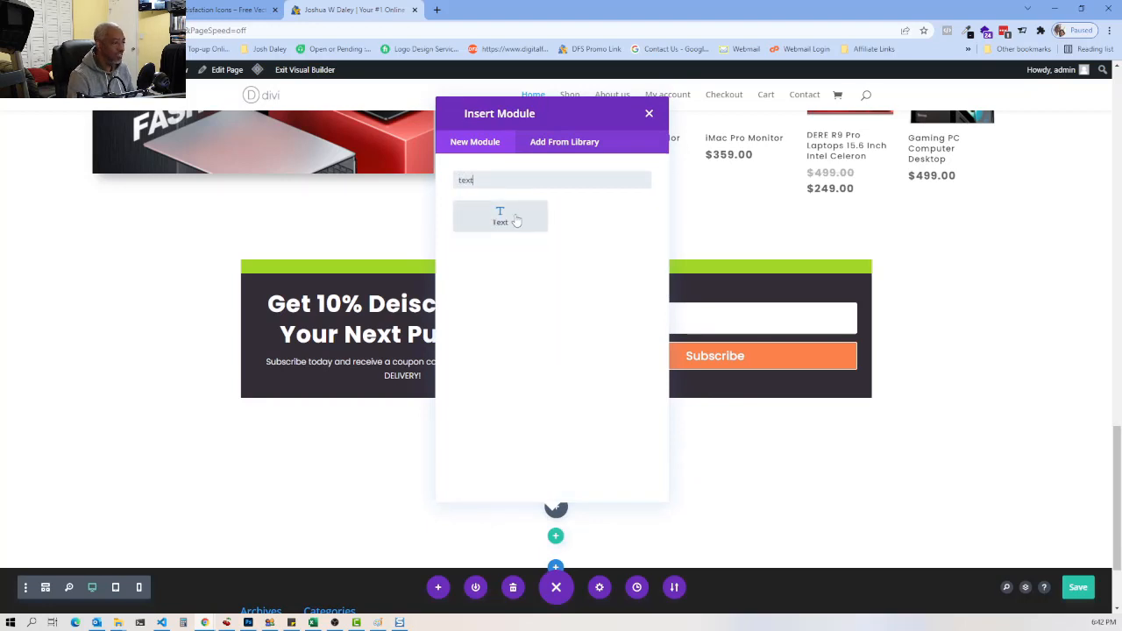
{"action": "left_click", "coordinate": [517, 220]}
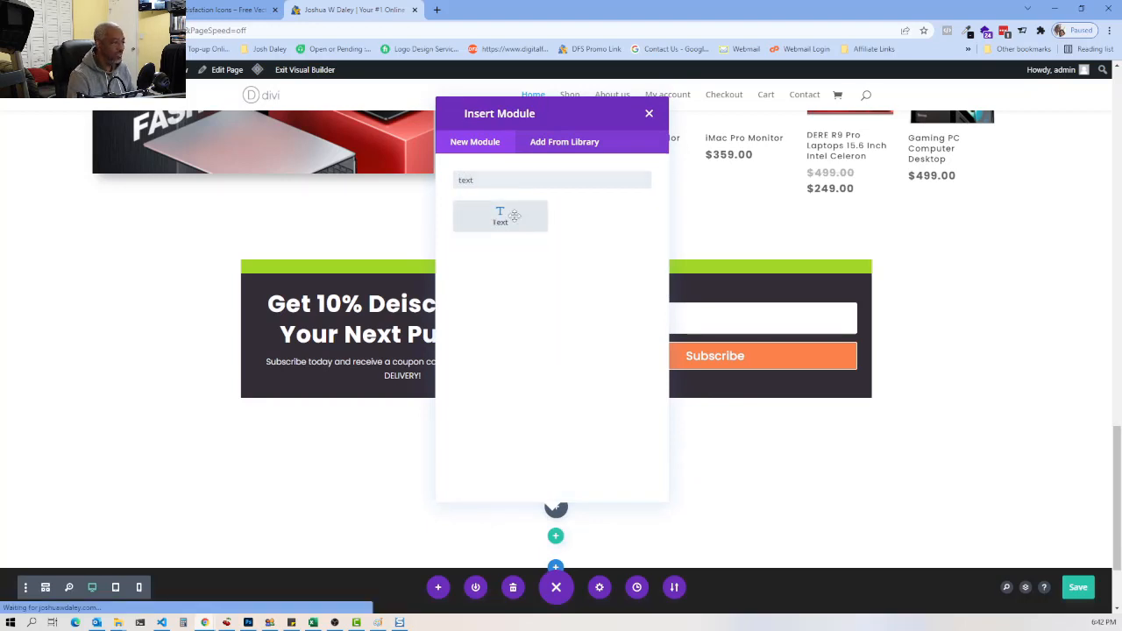
Replace the Text module's placeholder content with "Clearance Sale Out!" and format it as Heading 2
{"action": "scroll", "coordinate": [910, 396], "scroll_direction": "down", "scroll_amount": 1}
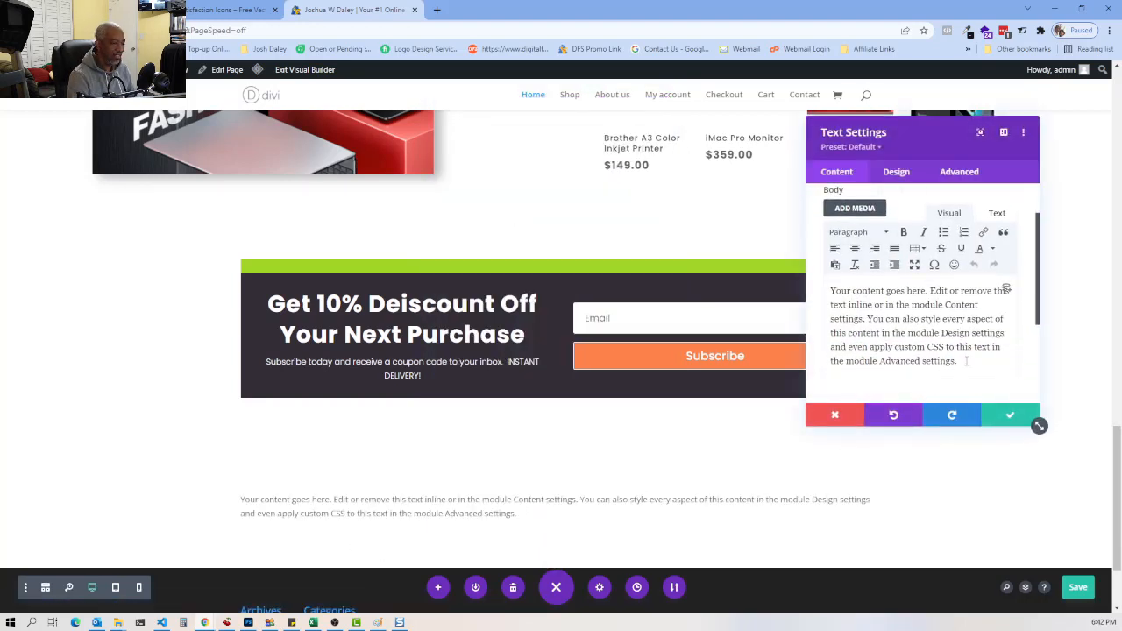
{"action": "left_click_drag", "start_coordinate": [958, 363], "coordinate": [713, 289]}
{"action": "type", "text": "C"}
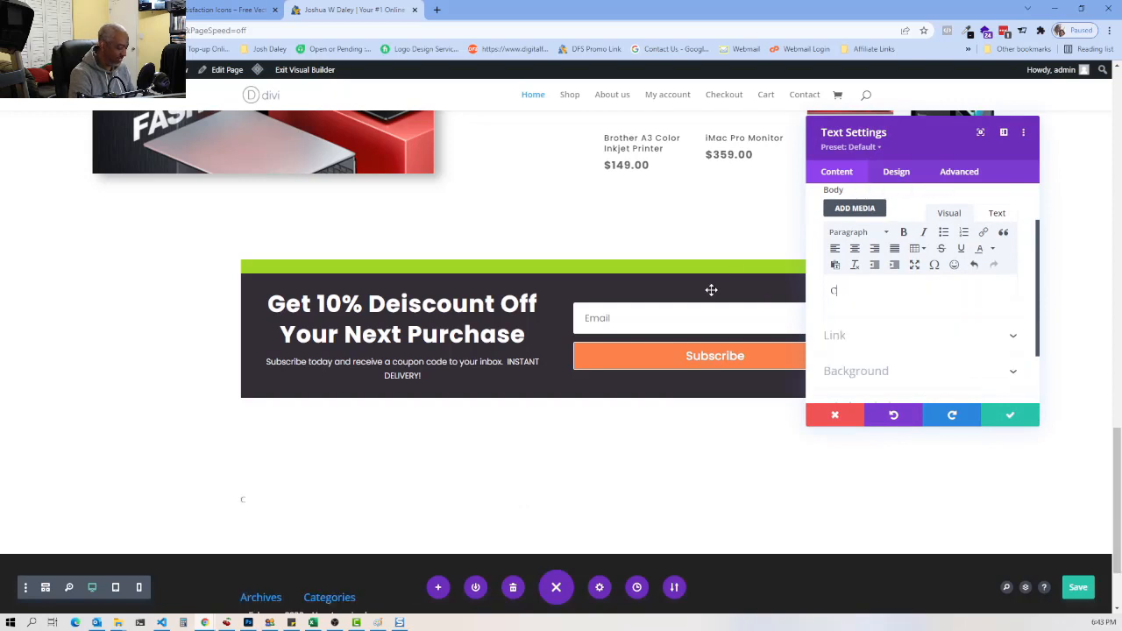
{"action": "type", "text": "learance"}
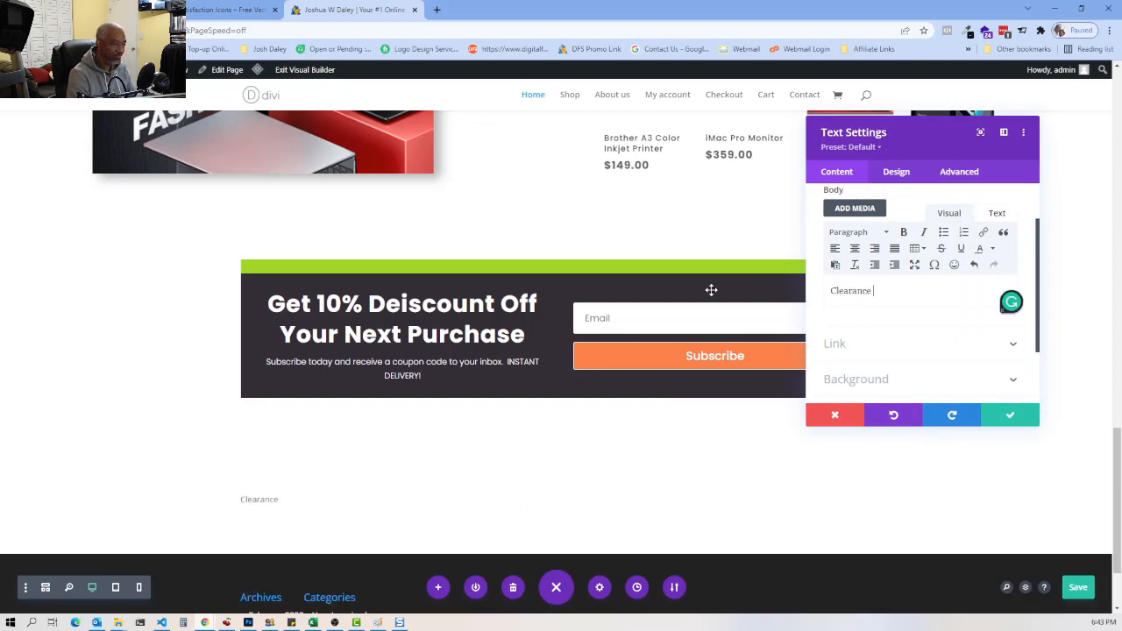
{"action": "type", "text": " Salke"}
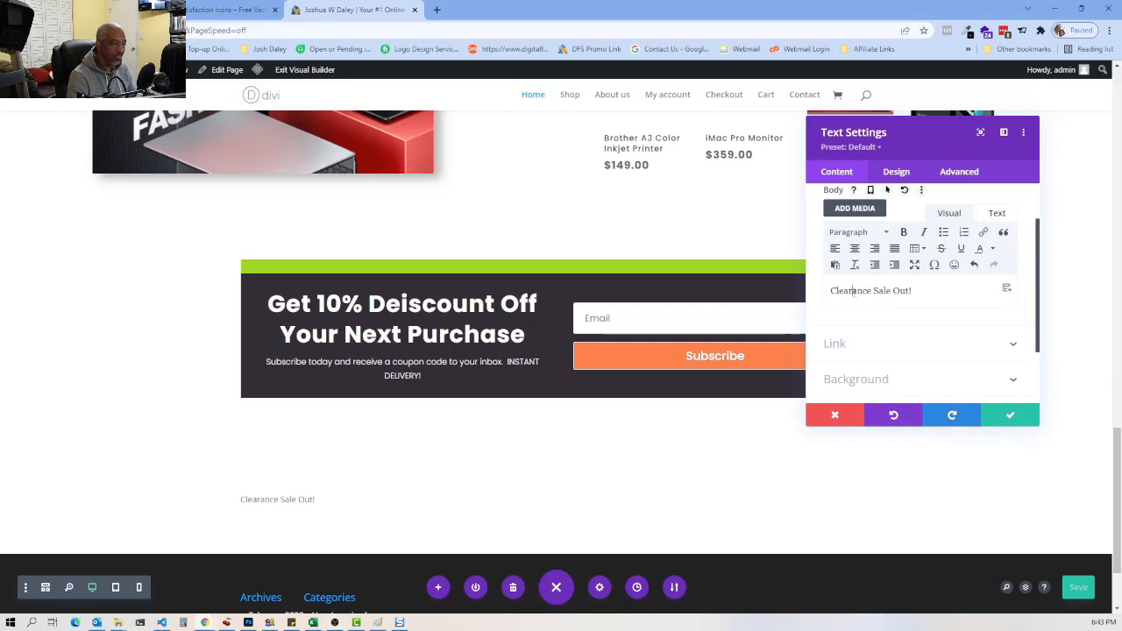
{"action": "left_click", "coordinate": [881, 233]}
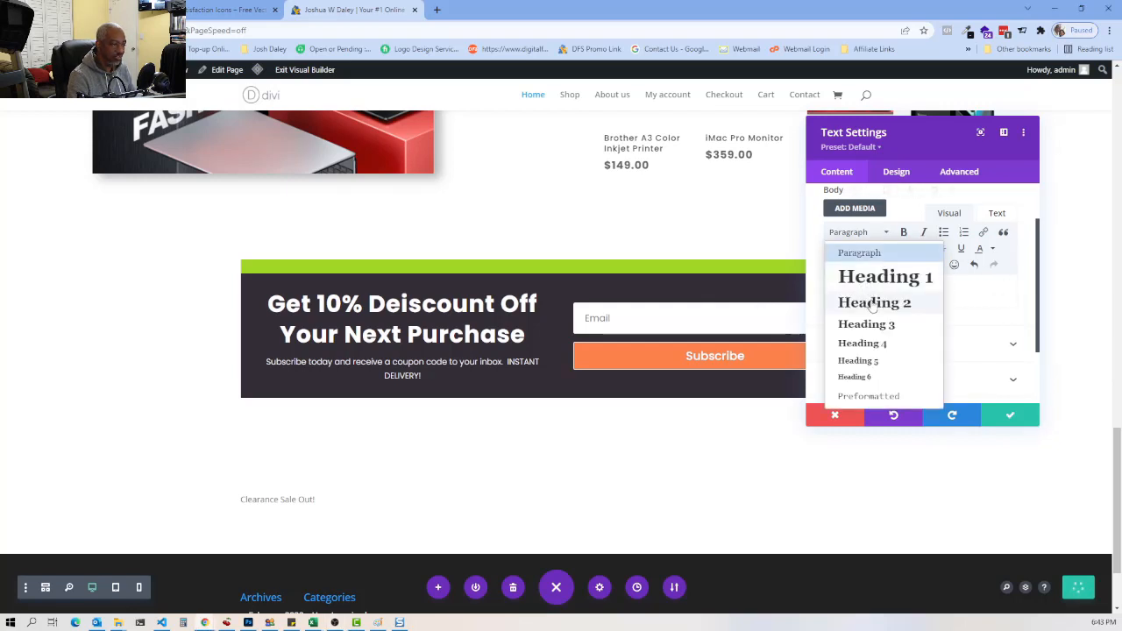
{"action": "left_click", "coordinate": [874, 303]}
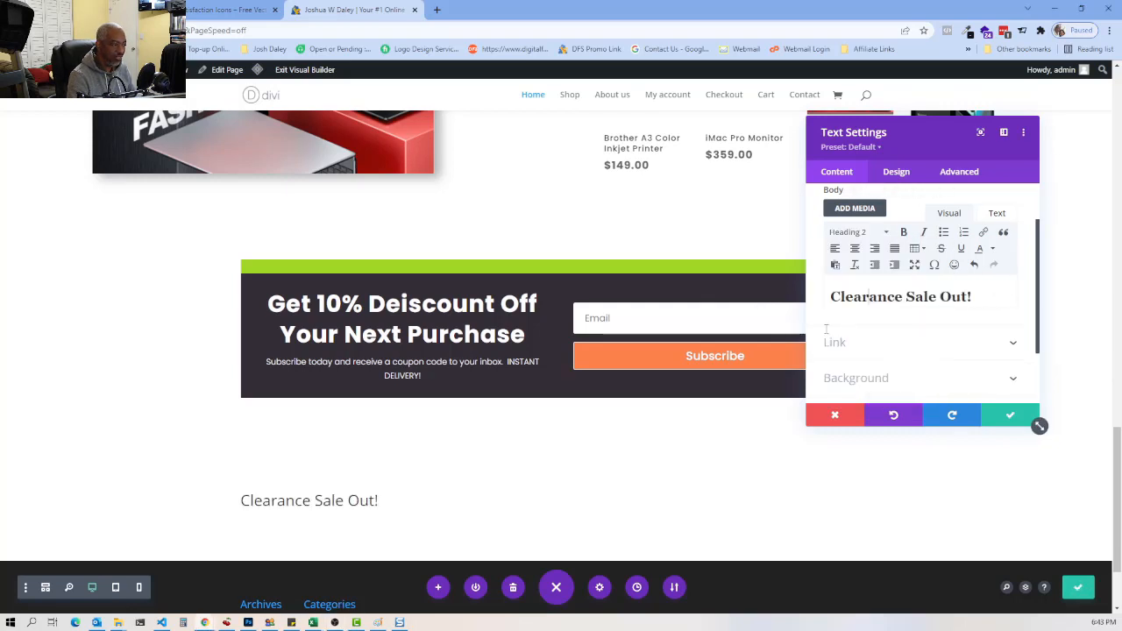
Set the Heading 2 font of the "Clearance Sale Out!" text to Poppins with Bold weight
{"action": "left_click", "coordinate": [898, 174]}
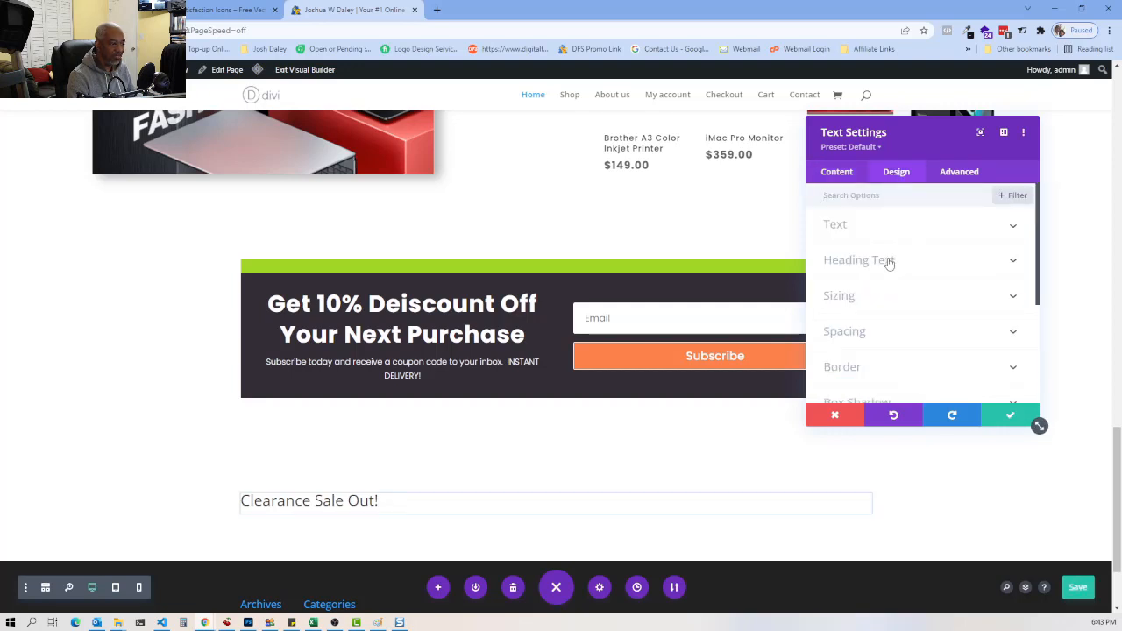
{"action": "left_click", "coordinate": [887, 260]}
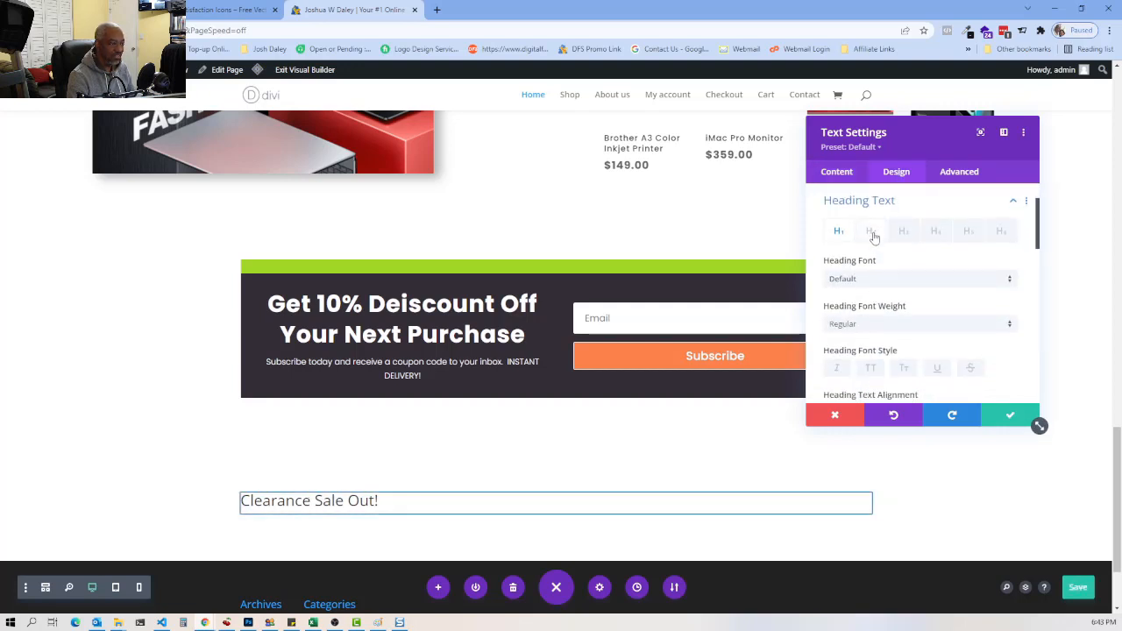
{"action": "left_click", "coordinate": [871, 232]}
{"action": "left_click", "coordinate": [879, 279]}
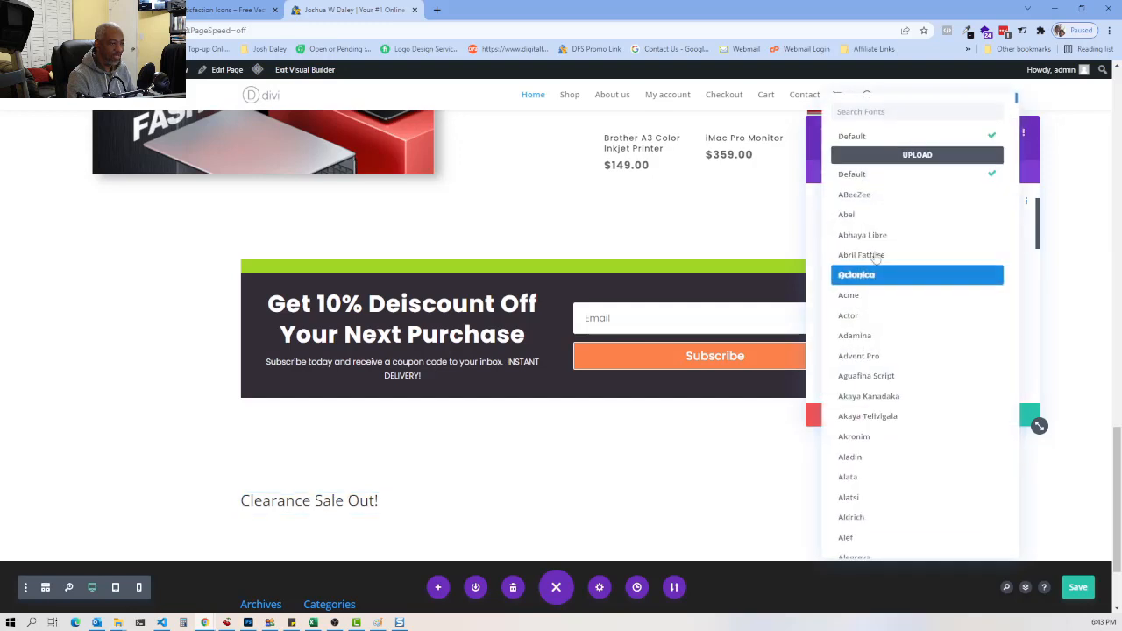
{"action": "type", "text": "popp"}
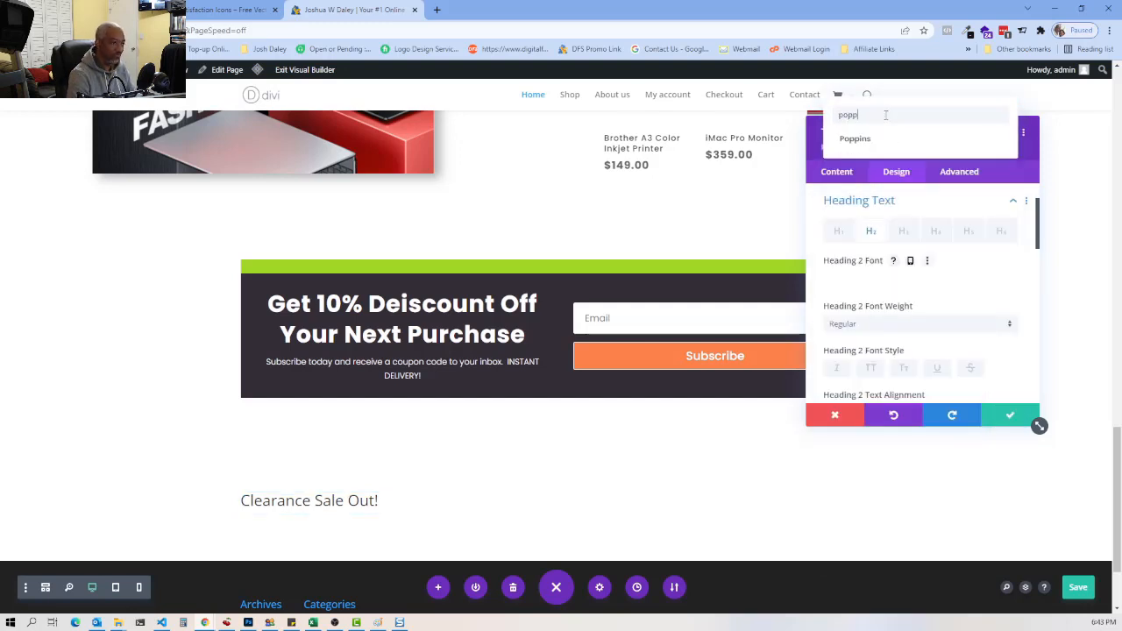
{"action": "left_click", "coordinate": [879, 139]}
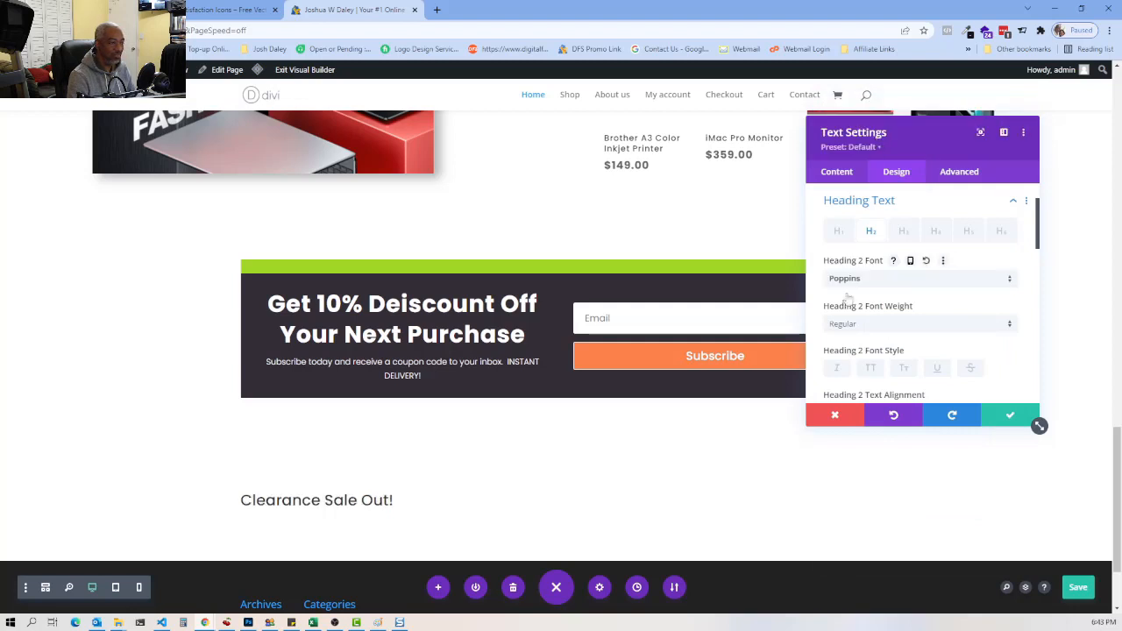
{"action": "left_click", "coordinate": [878, 324]}
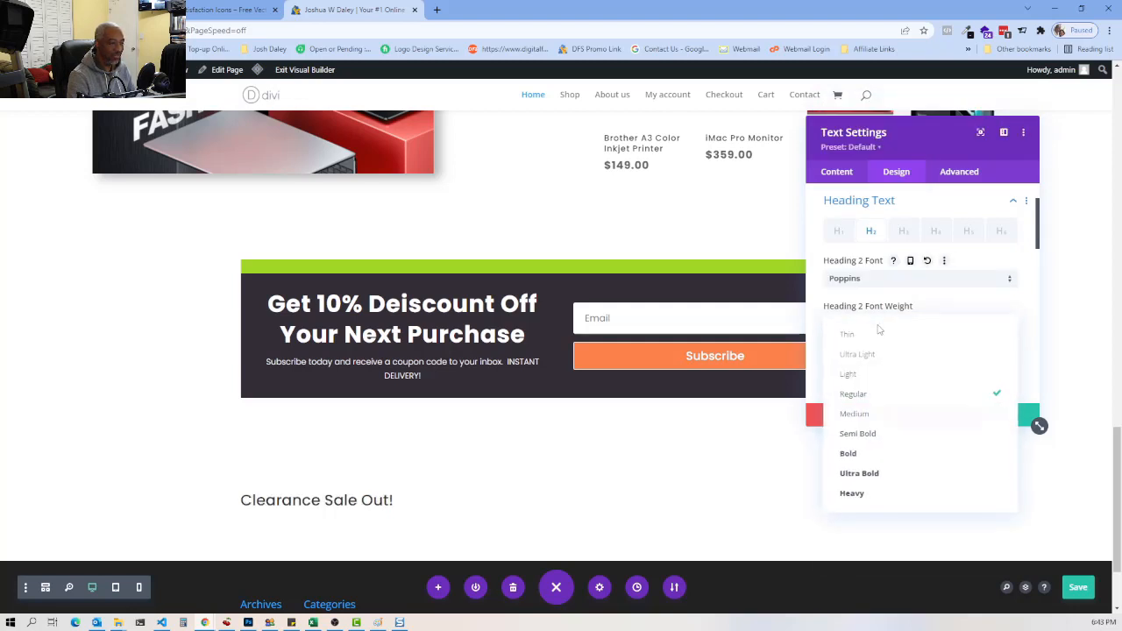
{"action": "left_click", "coordinate": [885, 454]}
Set the "Clearance Sale Out!" Heading 2 text size to 40px, letter spacing to 2px and line height to 1.2em, and close the settings
{"action": "scroll", "coordinate": [929, 368], "scroll_direction": "down", "scroll_amount": 5}
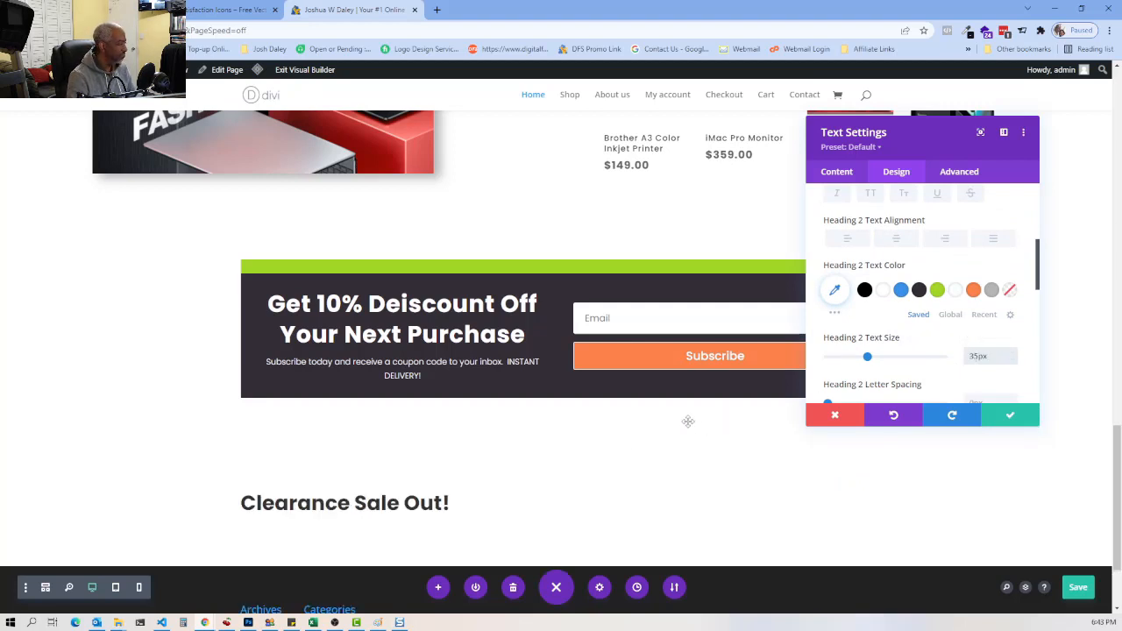
{"action": "left_click_drag", "start_coordinate": [994, 356], "coordinate": [966, 357]}
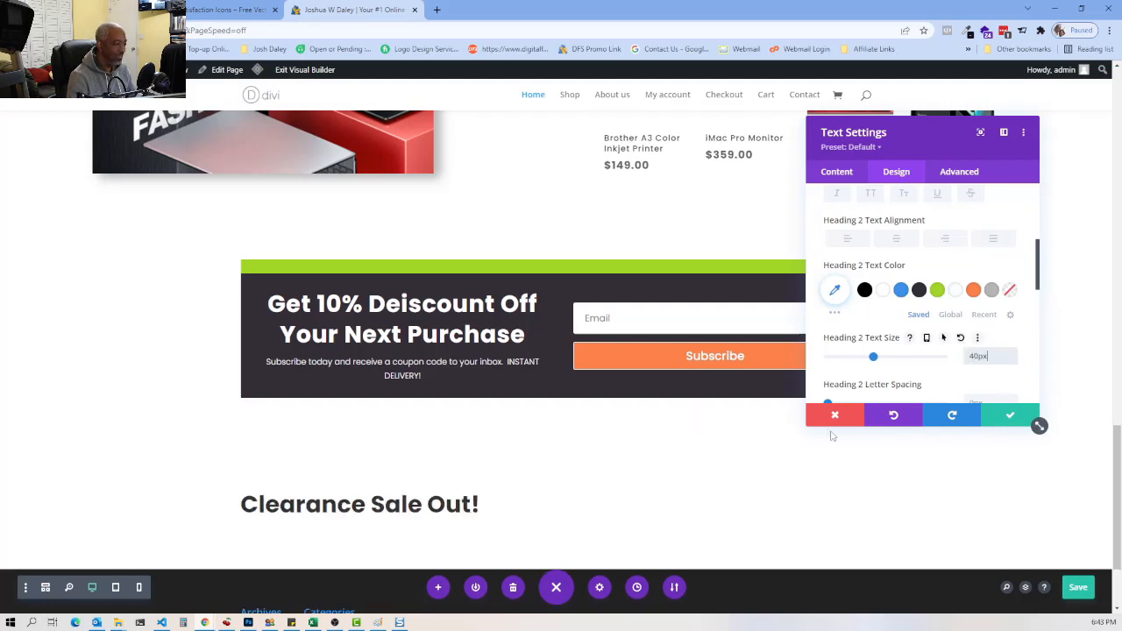
{"action": "scroll", "coordinate": [986, 369], "scroll_direction": "down", "scroll_amount": 3}
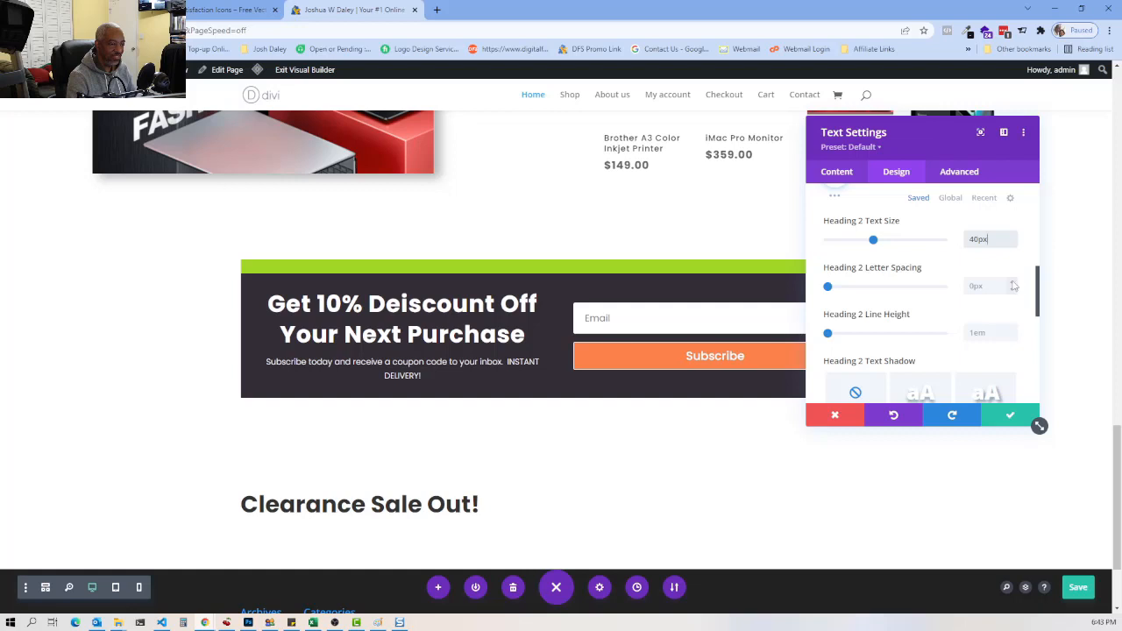
{"action": "left_click", "coordinate": [1014, 284]}
{"action": "left_click", "coordinate": [1014, 284]}
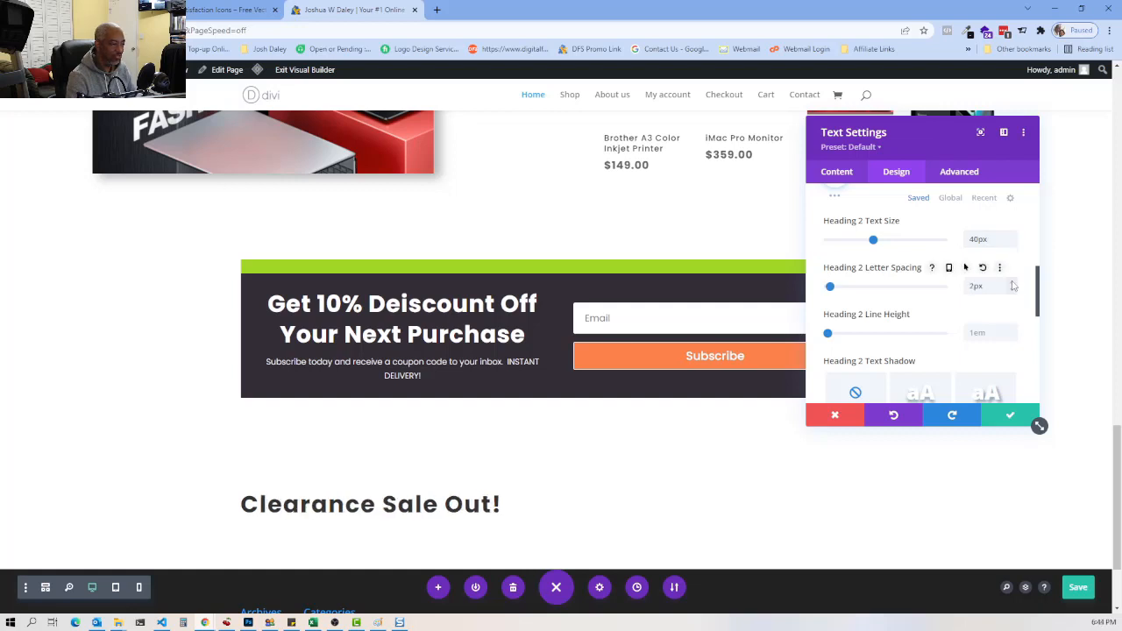
{"action": "left_click", "coordinate": [1014, 330]}
{"action": "left_click", "coordinate": [1013, 330]}
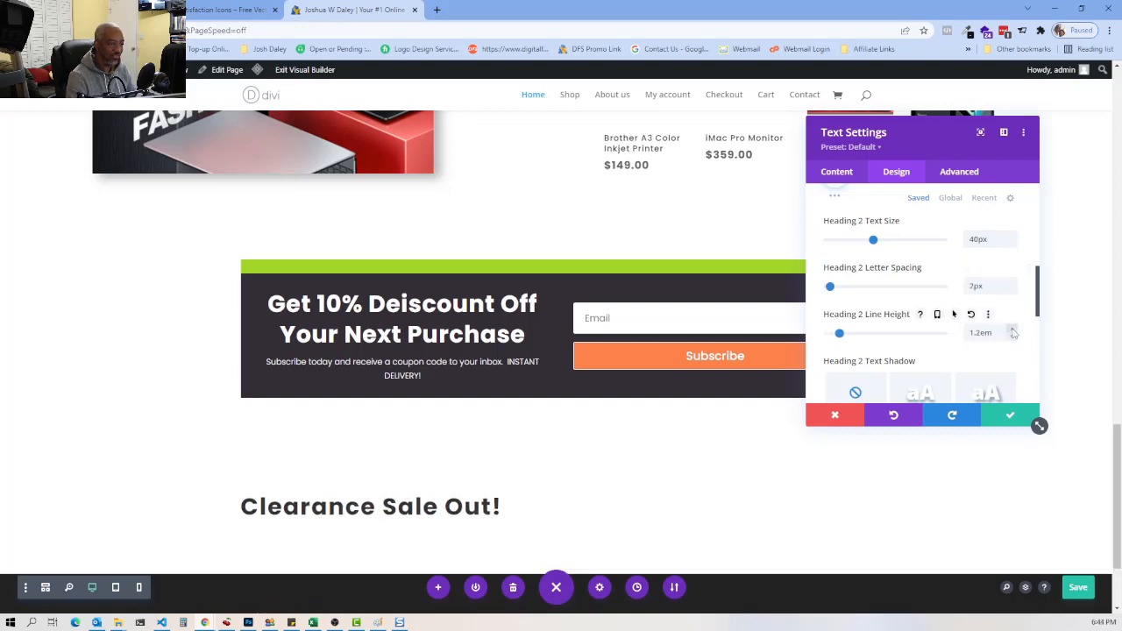
{"action": "left_click", "coordinate": [1013, 331]}
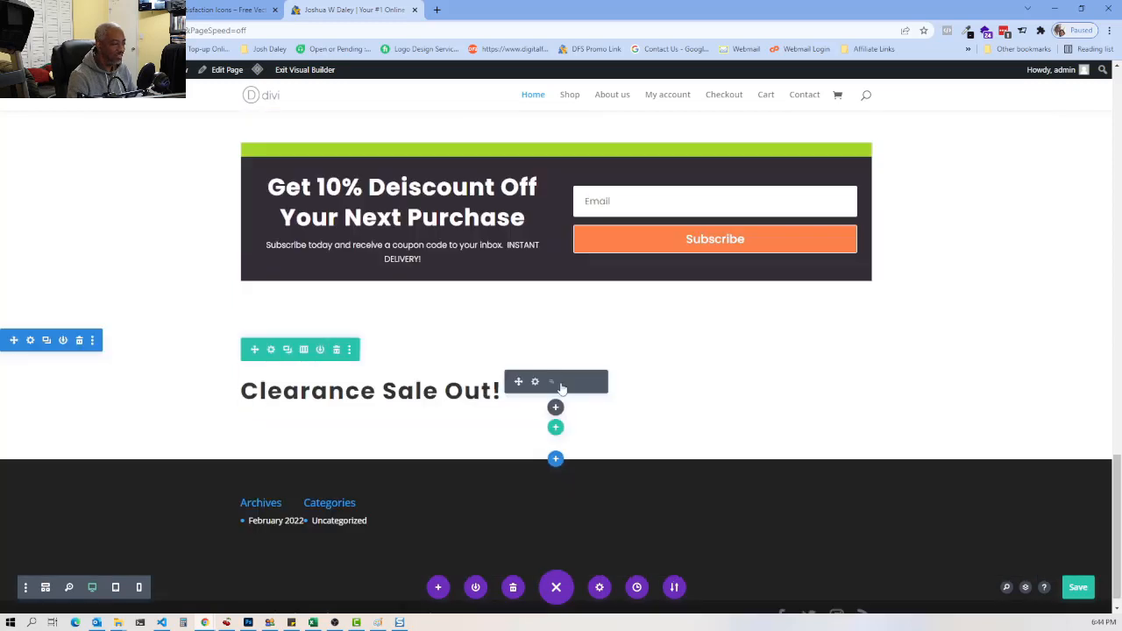
Insert a regular section with a one-column row and a Woo Products module below the "Clearance Sale Out!" section
{"action": "left_click", "coordinate": [555, 460]}
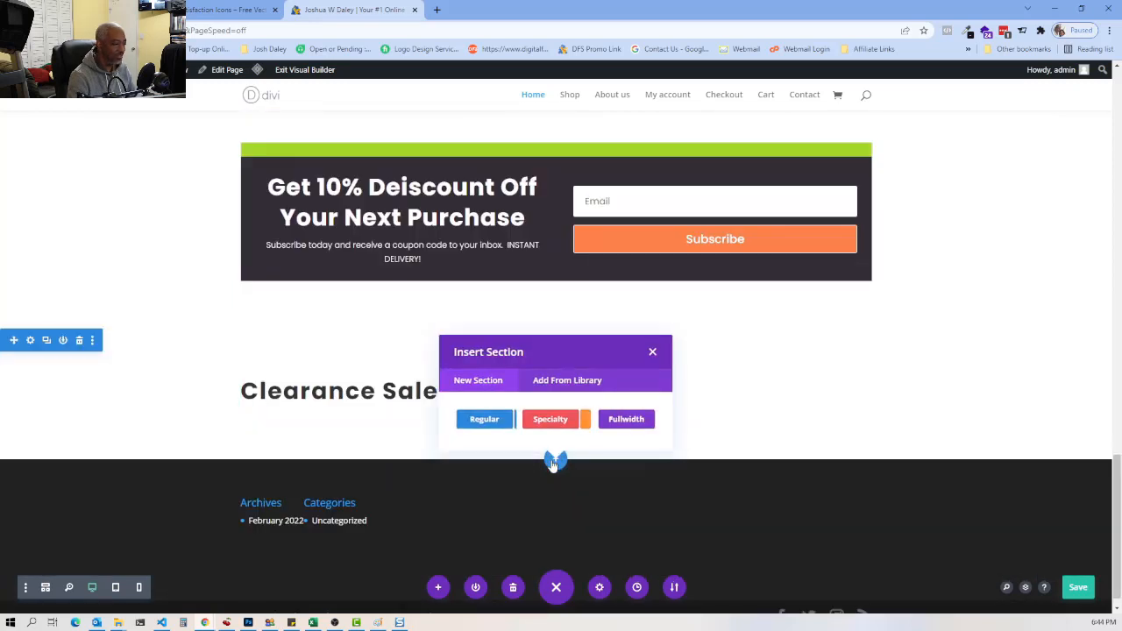
{"action": "left_click", "coordinate": [483, 419]}
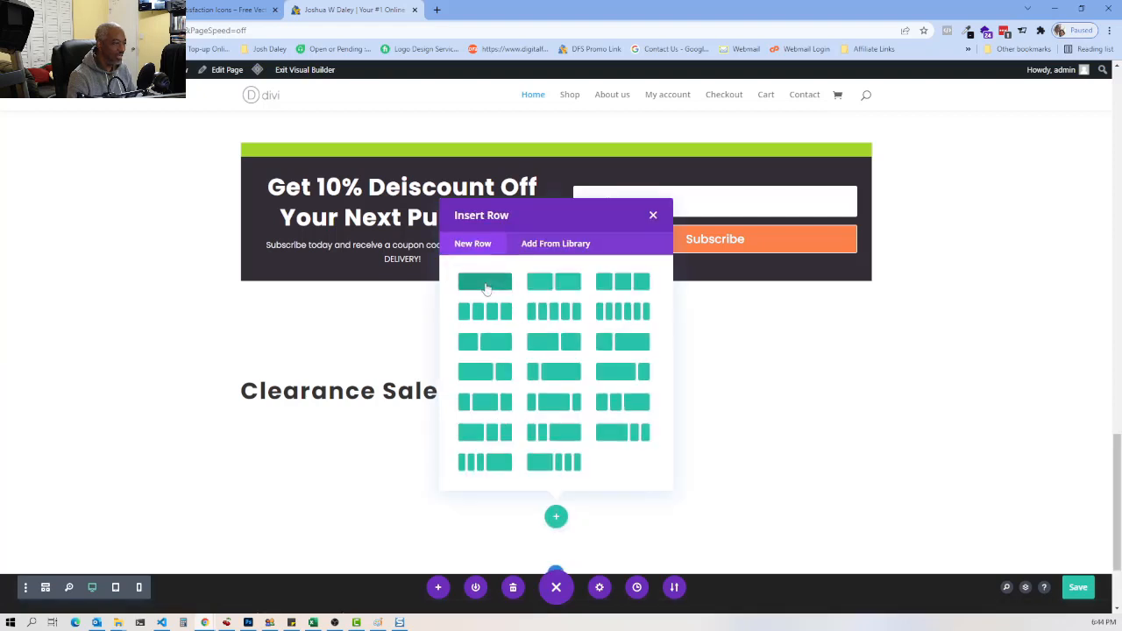
{"action": "left_click", "coordinate": [485, 281]}
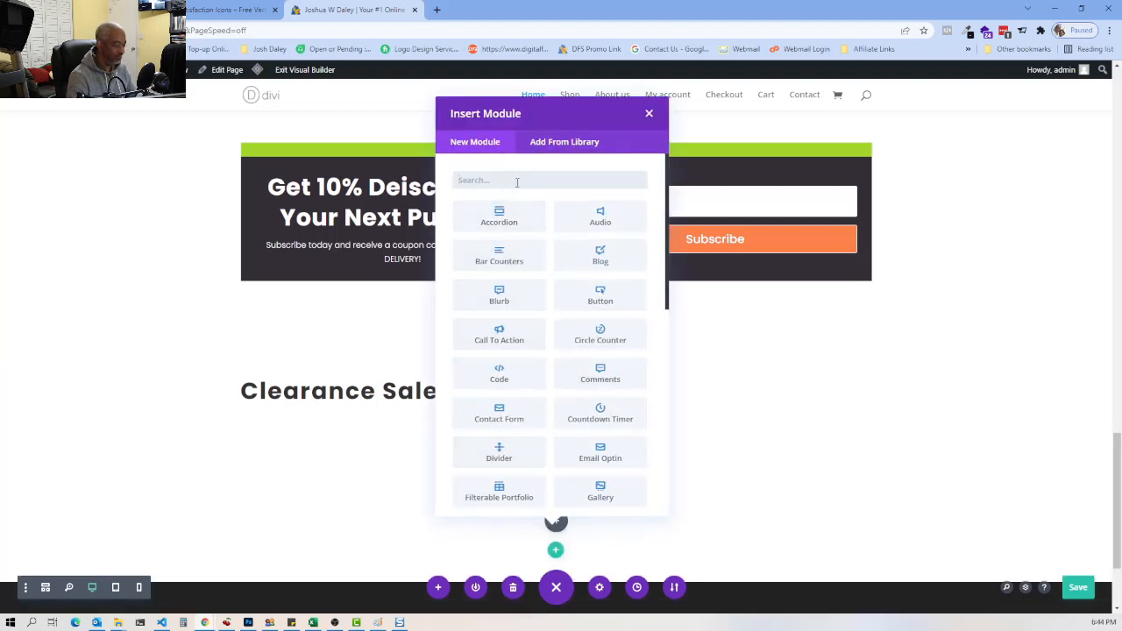
{"action": "type", "text": "woo produ"}
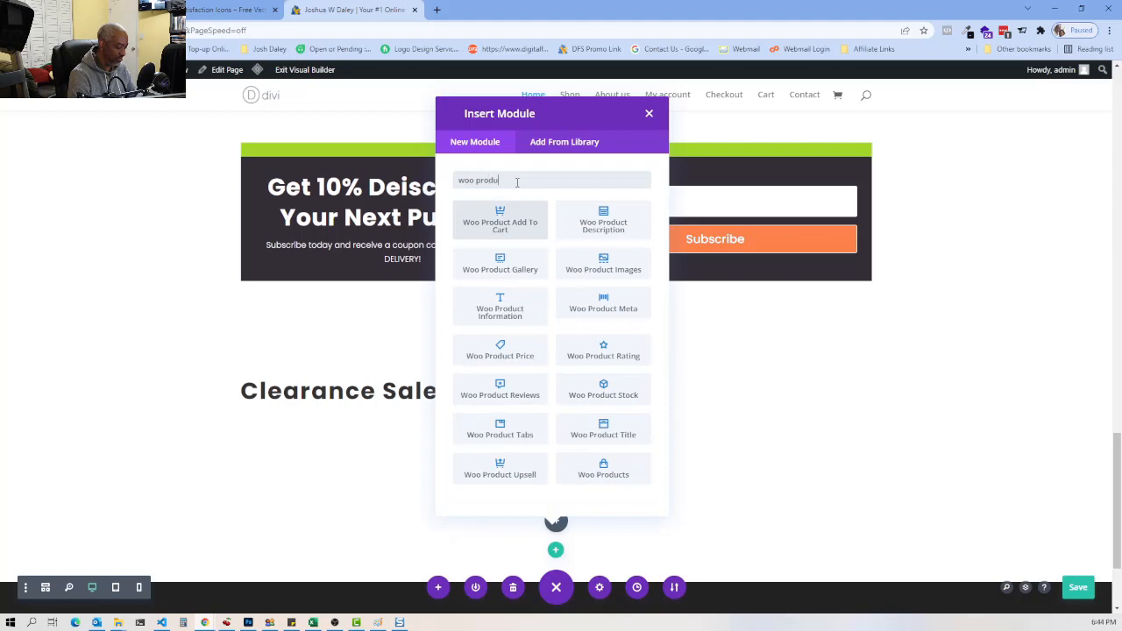
{"action": "type", "text": "cts"}
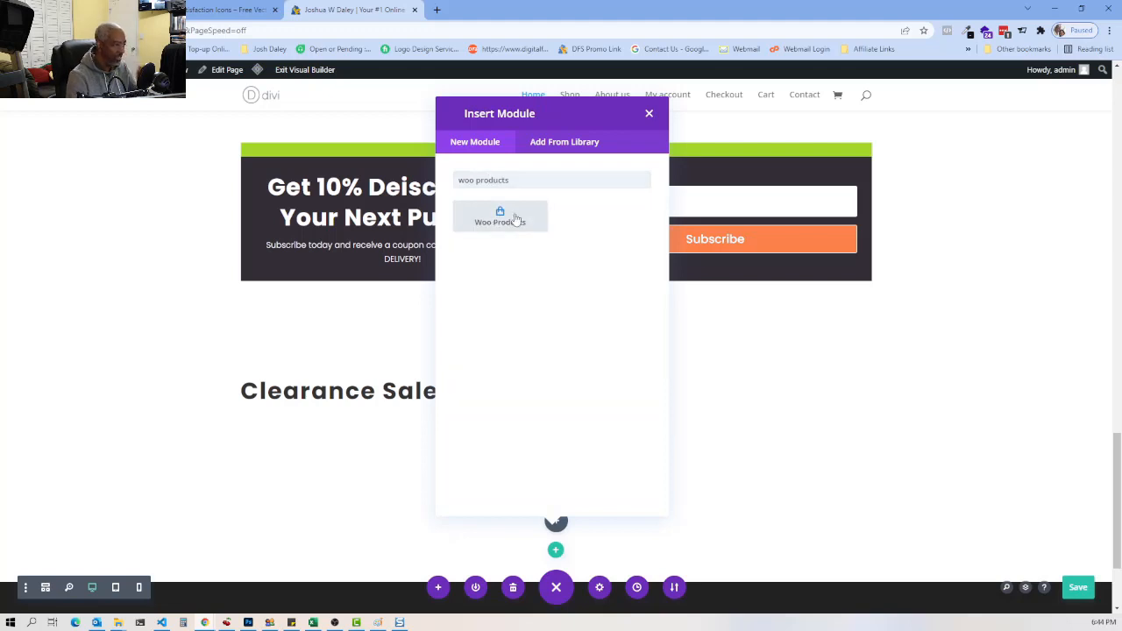
{"action": "left_click", "coordinate": [516, 219]}
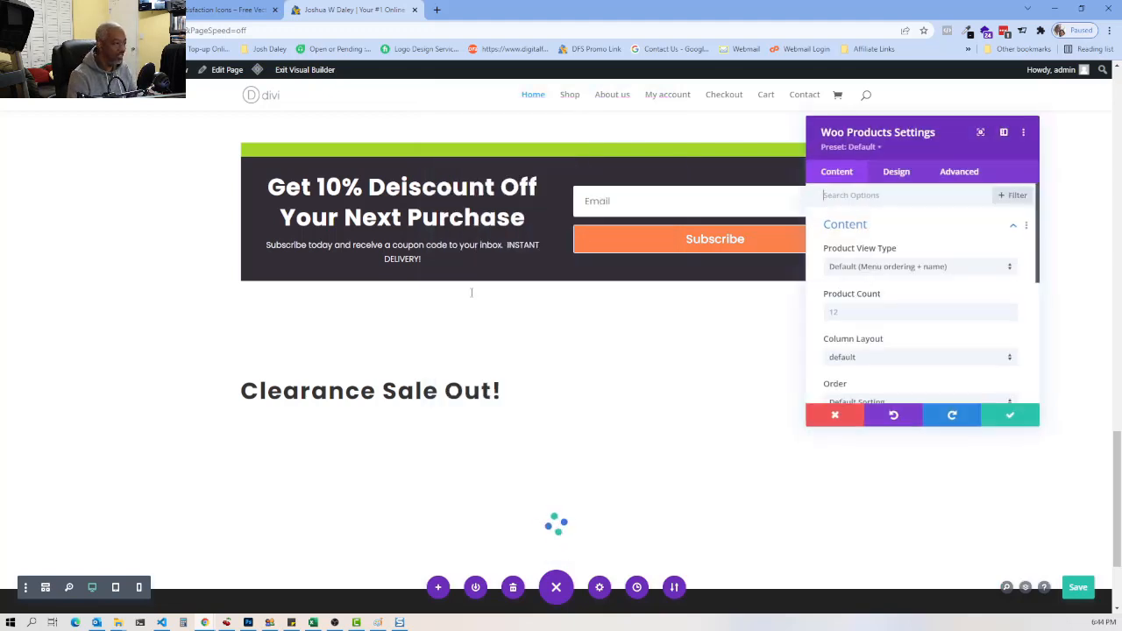
Set the Woo Products module to show Sale Products in a 4 Columns layout and close its settings
{"action": "left_click", "coordinate": [881, 272]}
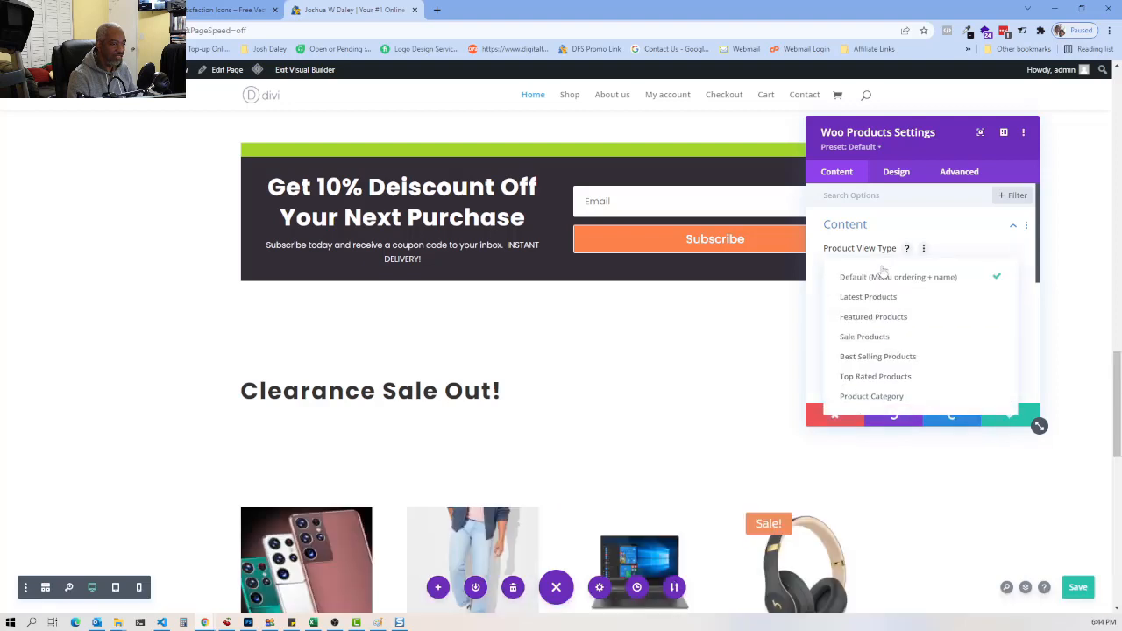
{"action": "left_click", "coordinate": [873, 340]}
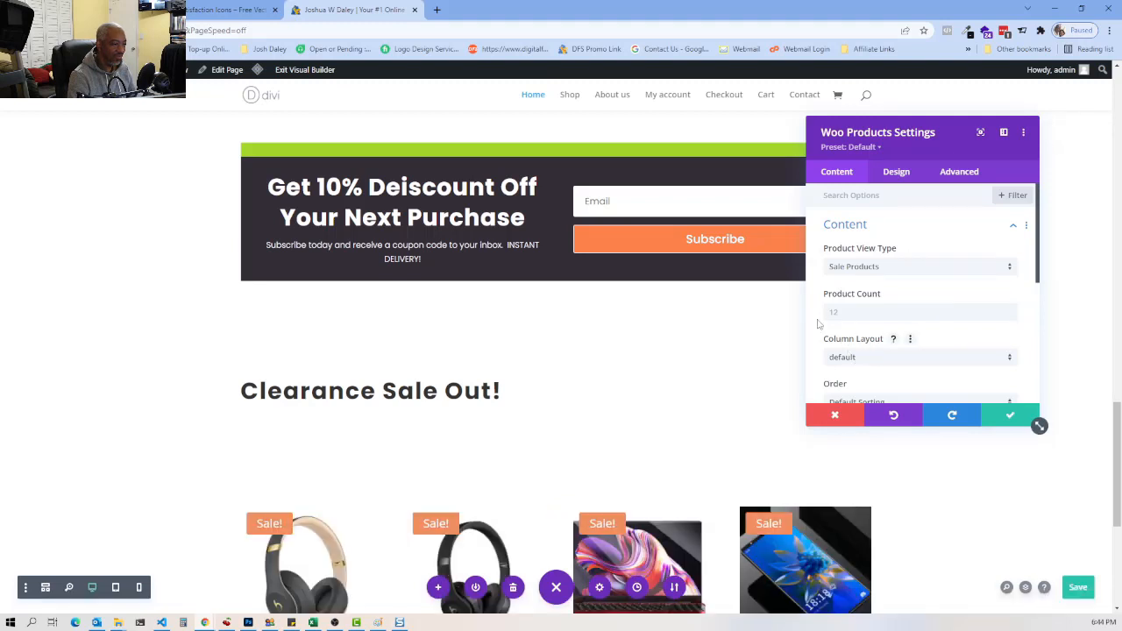
{"action": "left_click", "coordinate": [872, 358]}
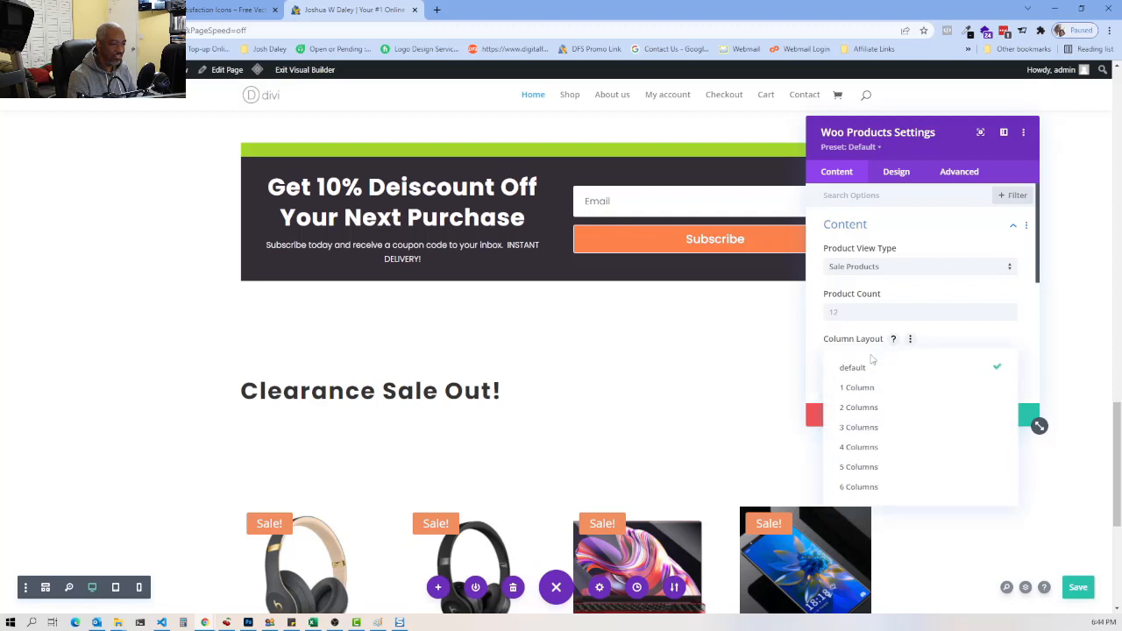
{"action": "left_click", "coordinate": [886, 449]}
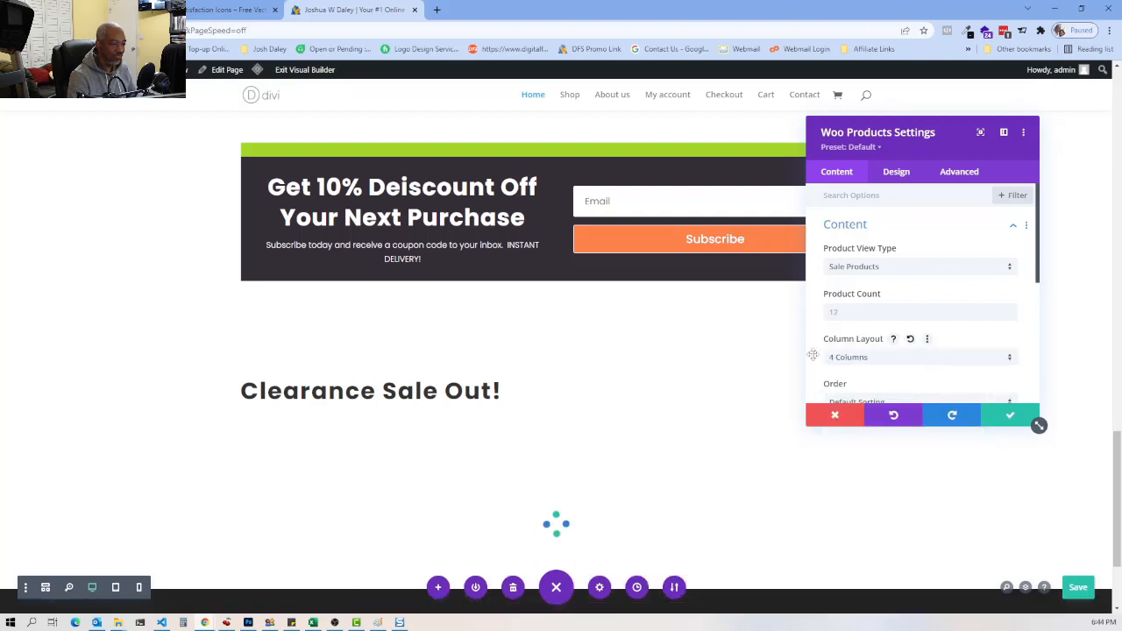
{"action": "scroll", "coordinate": [879, 342], "scroll_direction": "down", "scroll_amount": 3}
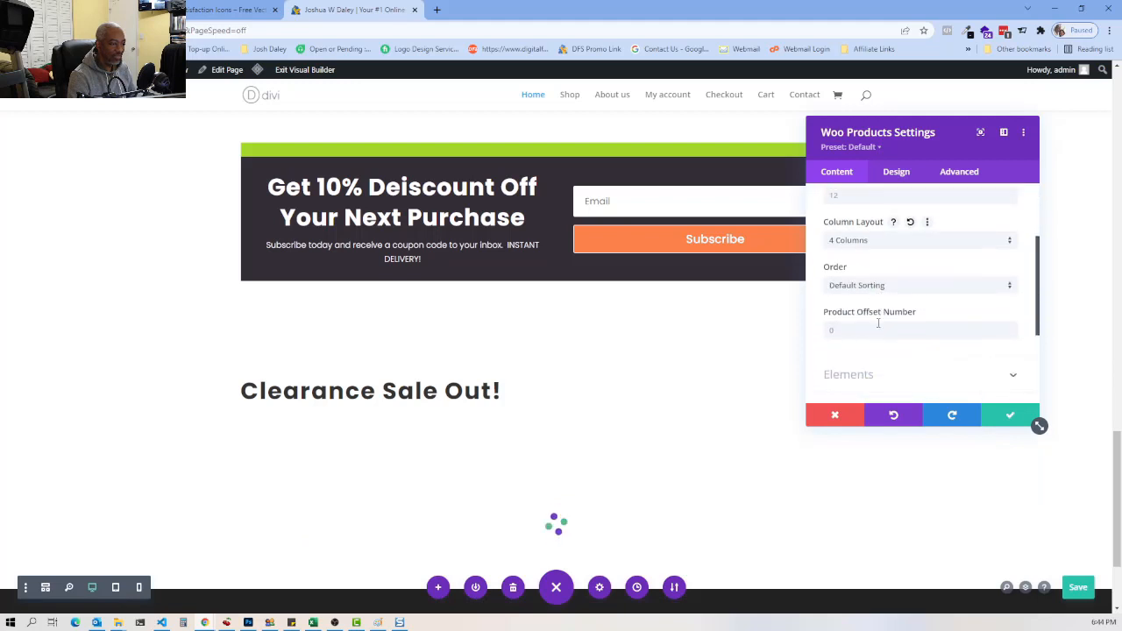
{"action": "scroll", "coordinate": [880, 333], "scroll_direction": "down", "scroll_amount": 3}
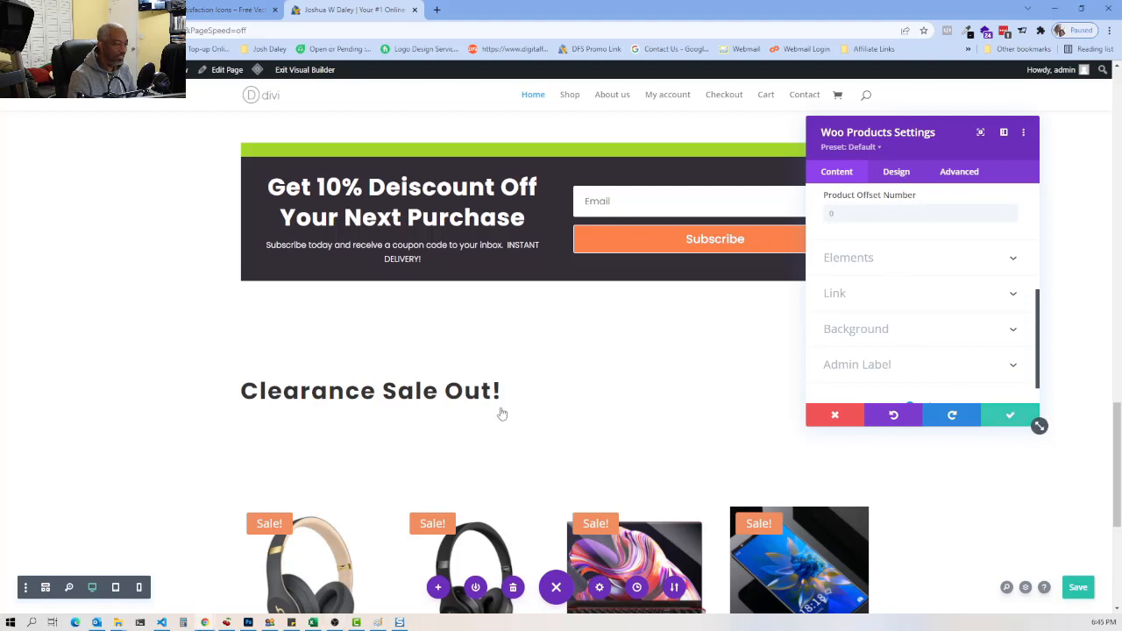
{"action": "key", "text": "Escape"}
Change the sale products row's column structure to a three-quarter column followed by a one-quarter column
{"action": "scroll", "coordinate": [509, 426], "scroll_direction": "down", "scroll_amount": 2}
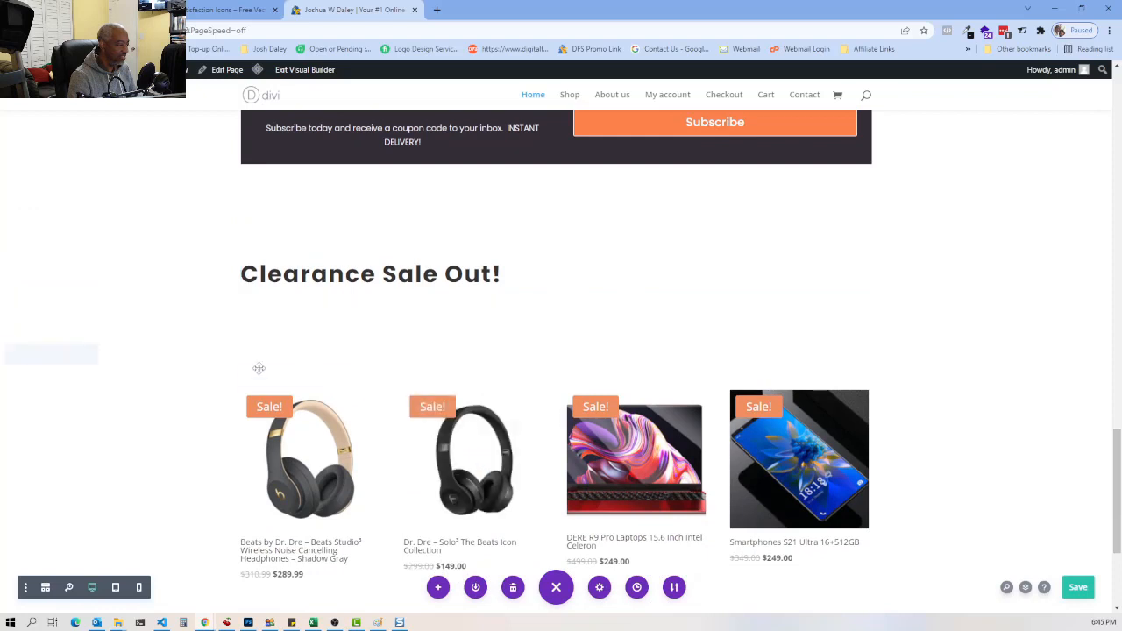
{"action": "mouse_move", "coordinate": [303, 388]}
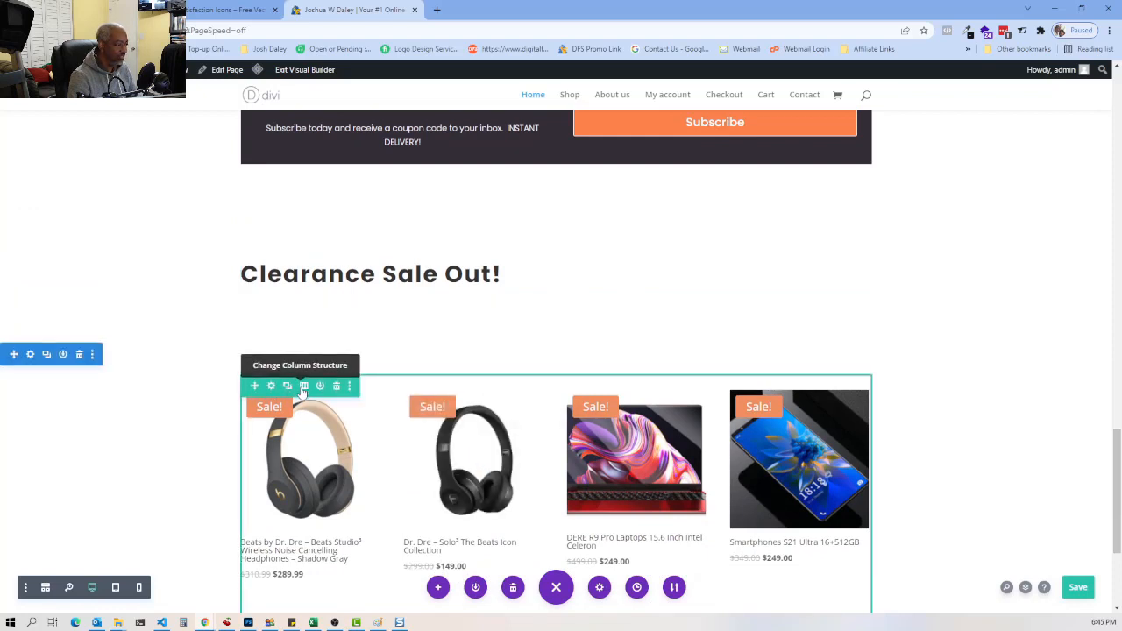
{"action": "left_click", "coordinate": [303, 387]}
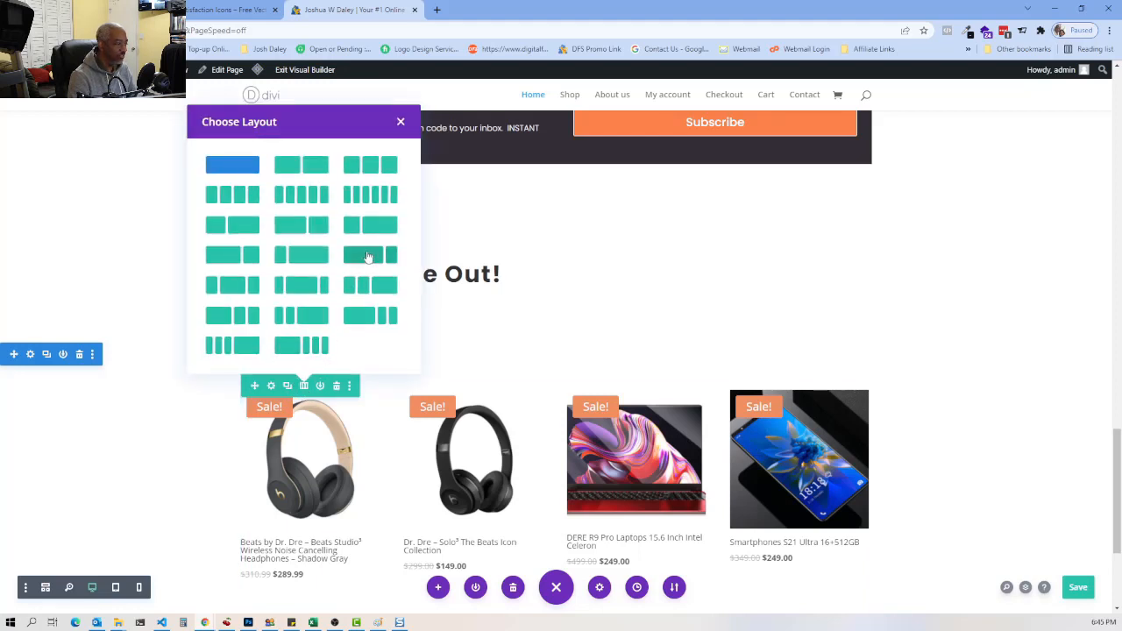
{"action": "left_click", "coordinate": [369, 256]}
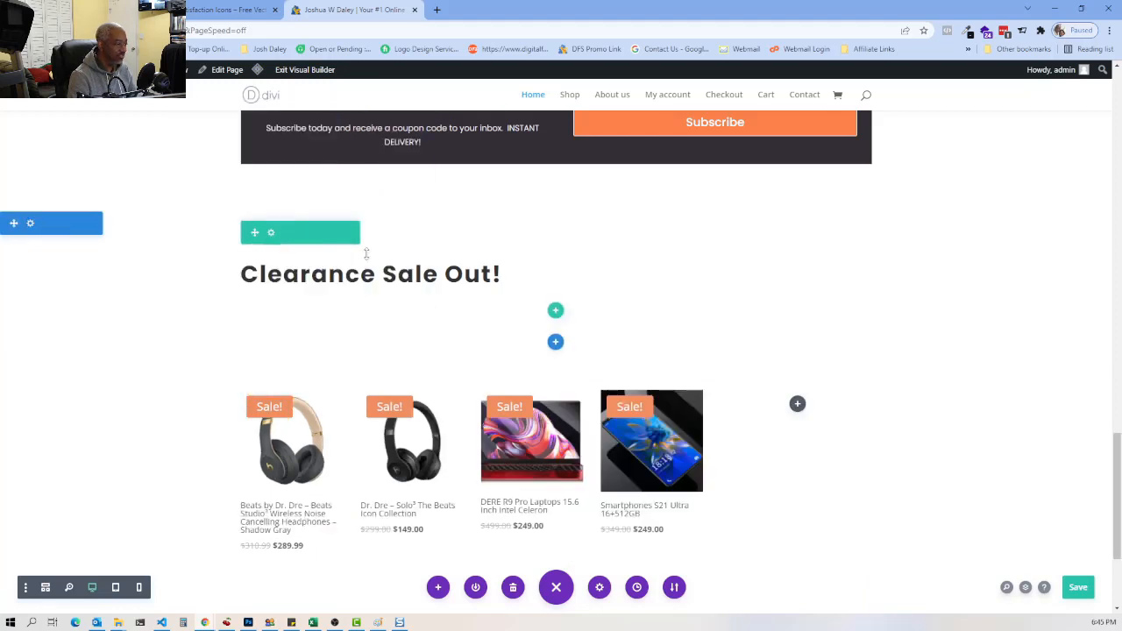
Add an Image module to the empty one-quarter column, using the dark photo of a person touching their headphones, and save its settings
{"action": "left_click", "coordinate": [798, 406]}
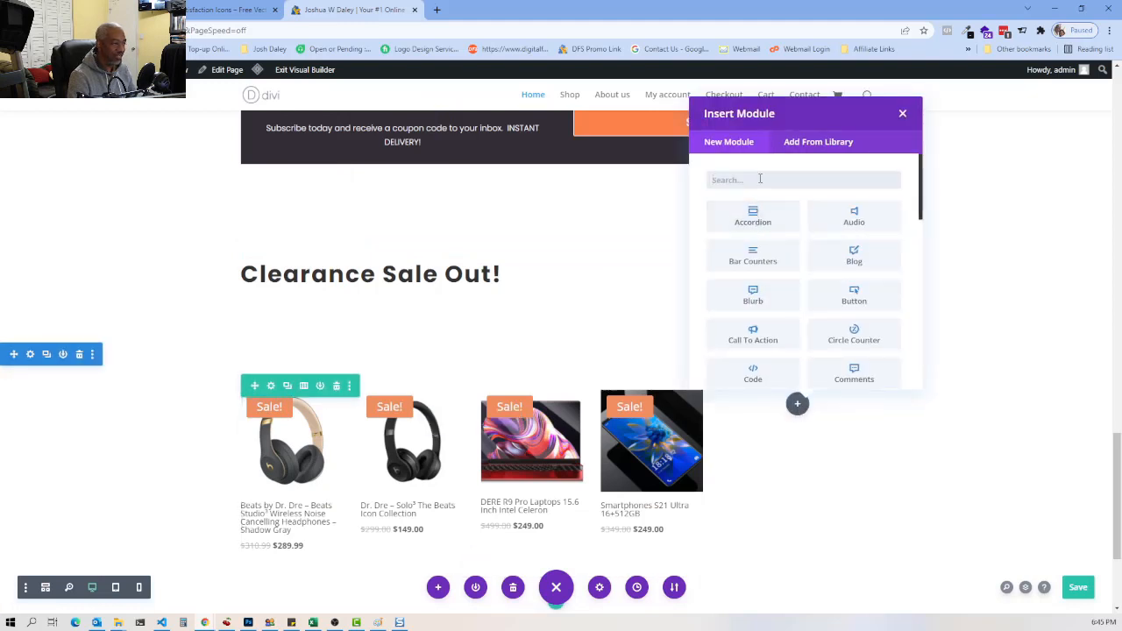
{"action": "type", "text": "image"}
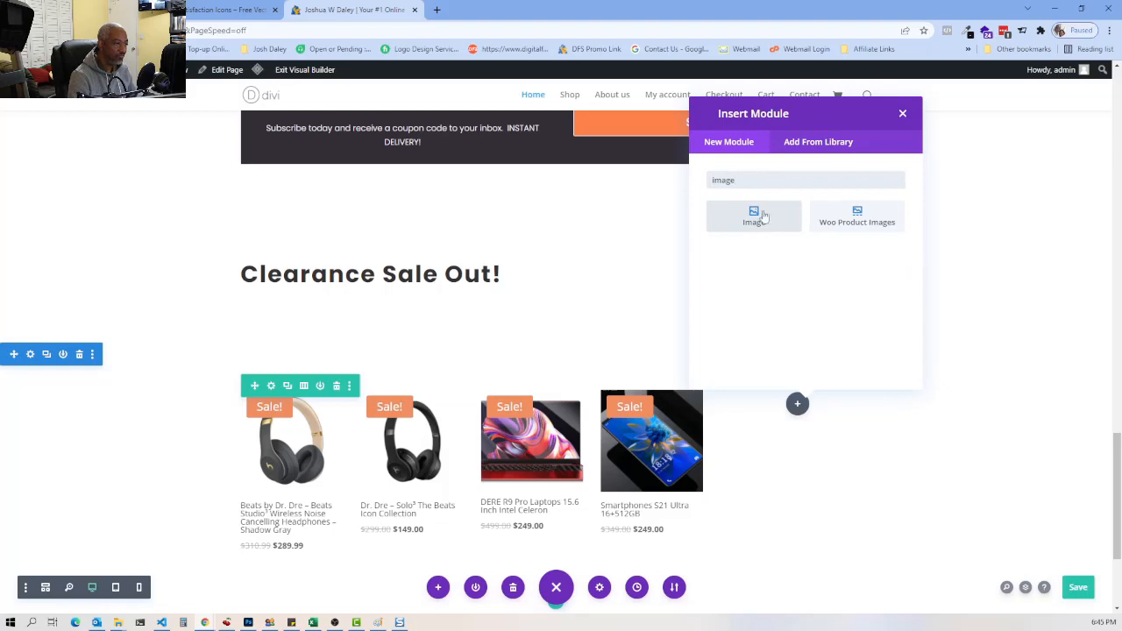
{"action": "left_click", "coordinate": [756, 219]}
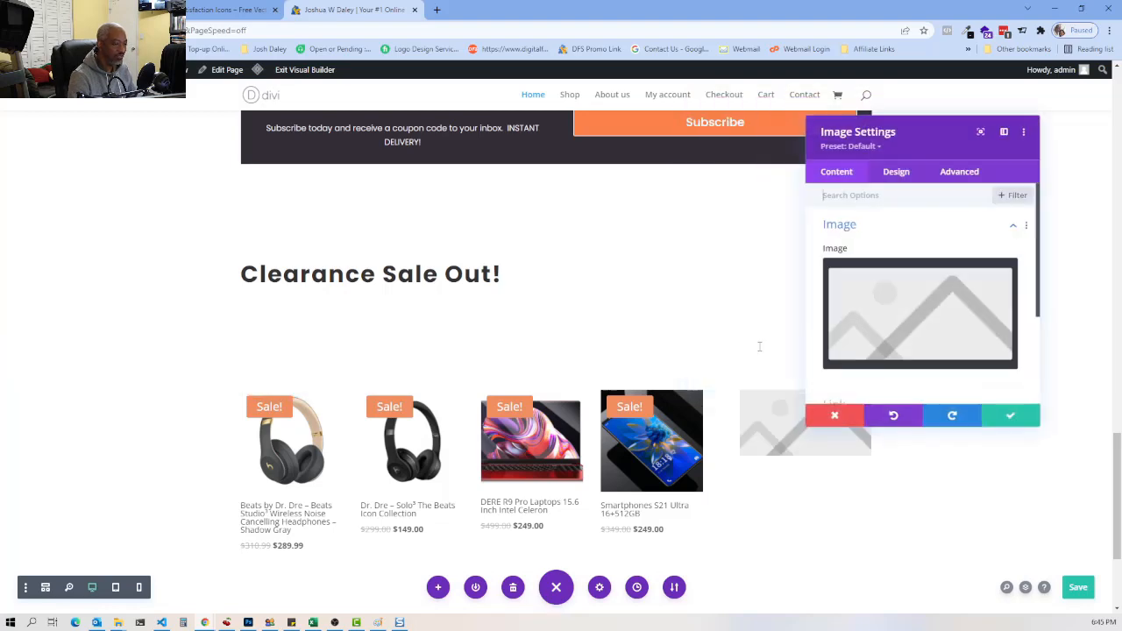
{"action": "left_click", "coordinate": [928, 314]}
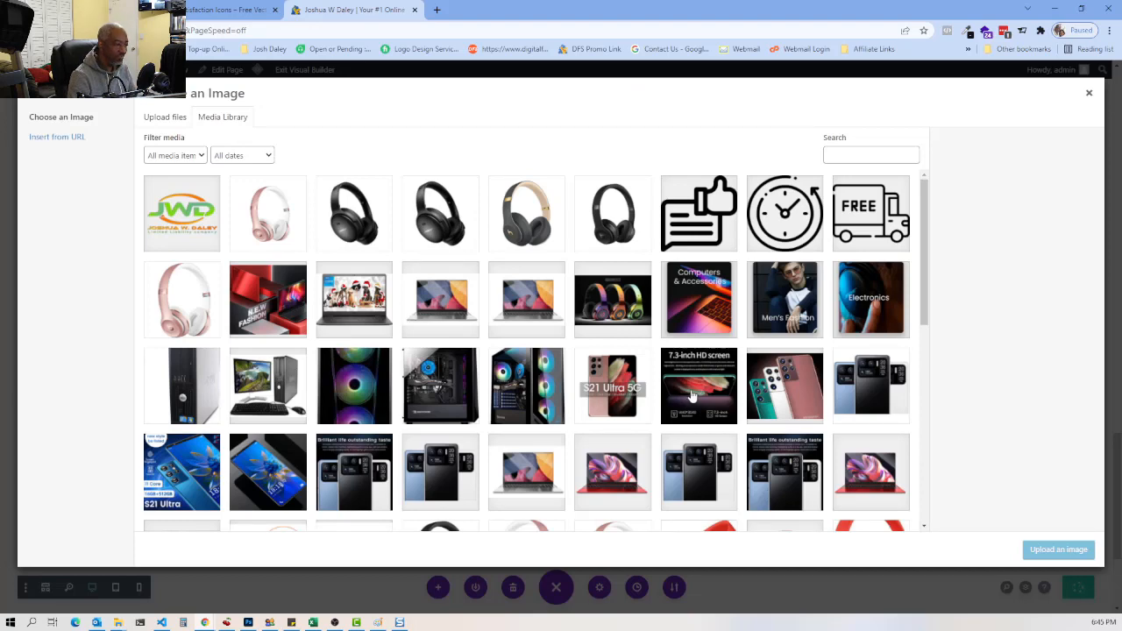
{"action": "scroll", "coordinate": [692, 397], "scroll_direction": "down", "scroll_amount": 3}
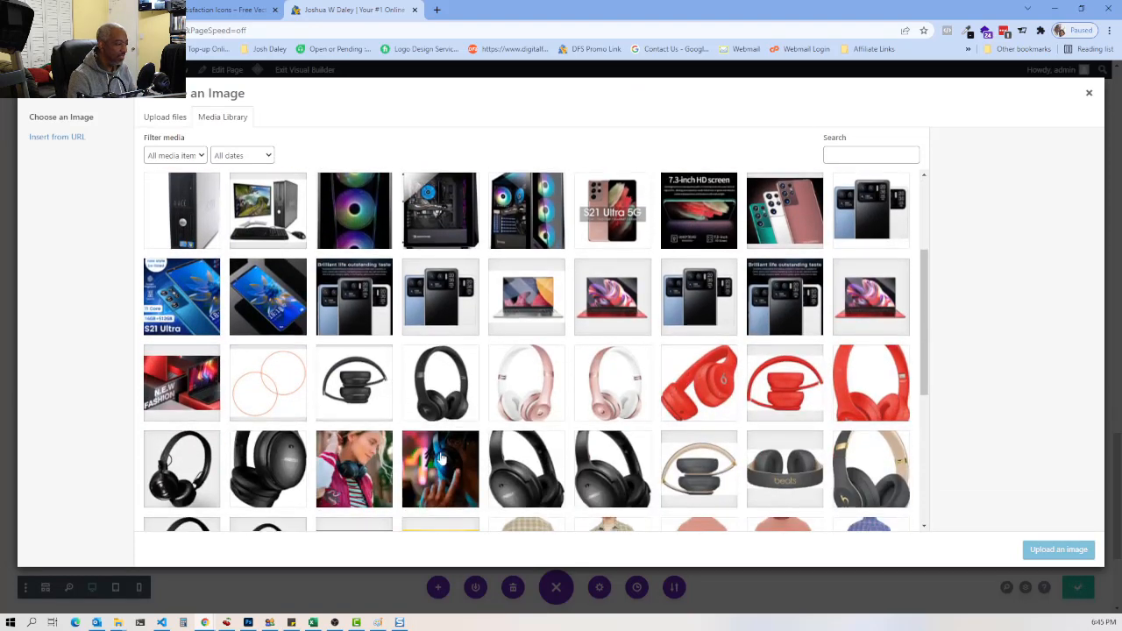
{"action": "left_click", "coordinate": [441, 458]}
{"action": "left_click", "coordinate": [1066, 552]}
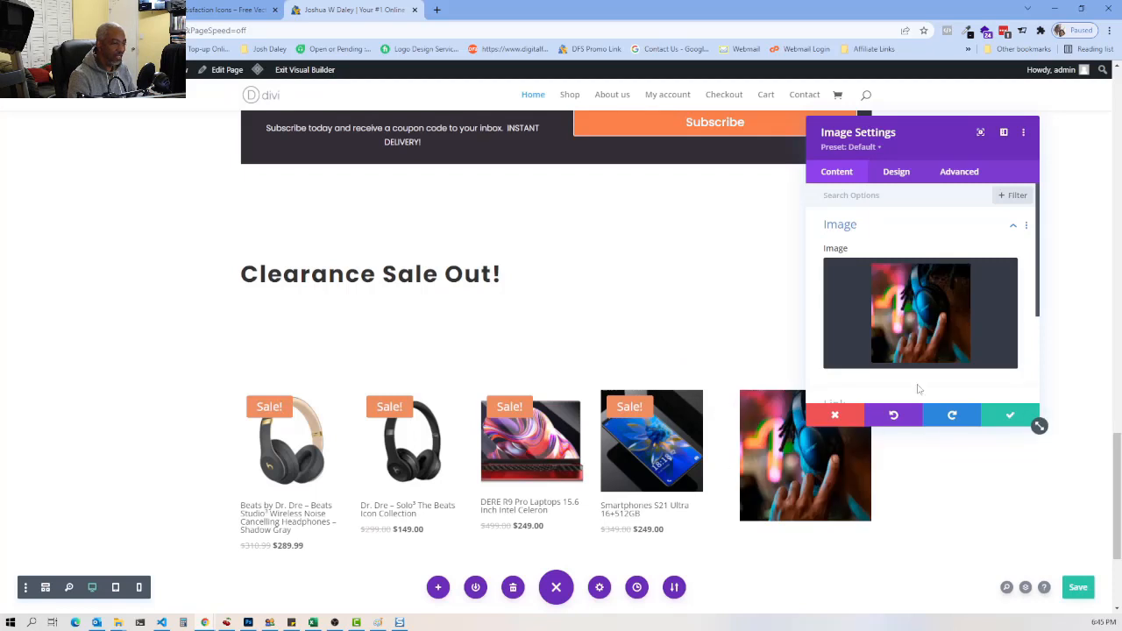
{"action": "left_click", "coordinate": [1008, 418]}
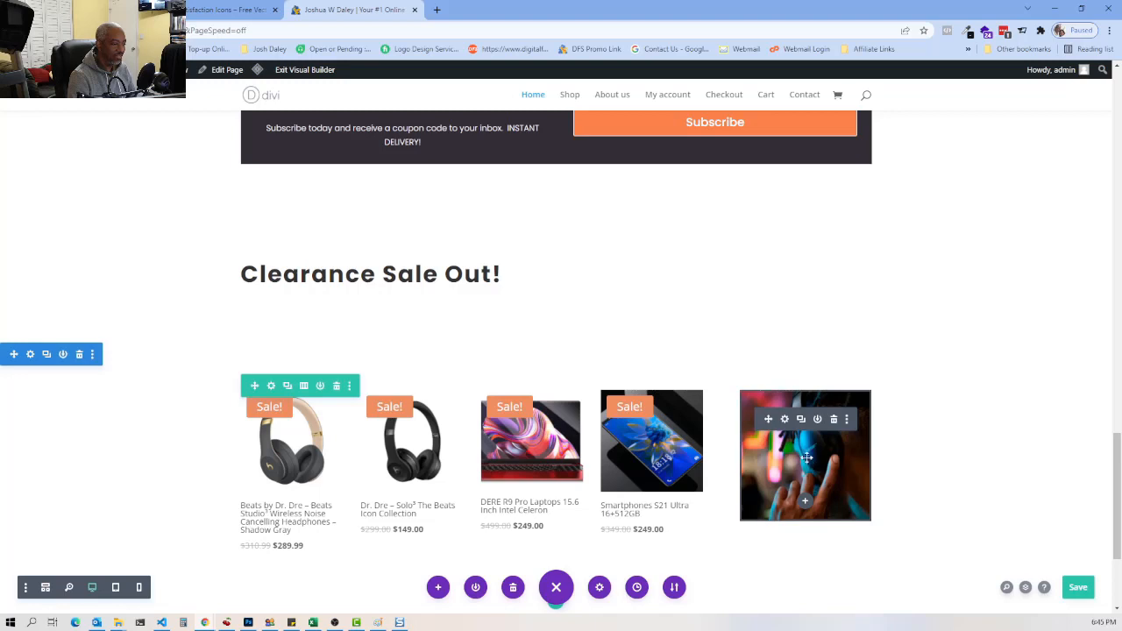
Set the sale products row's width to 100% and its max width to 1420px, and save the row settings
{"action": "left_click", "coordinate": [272, 386]}
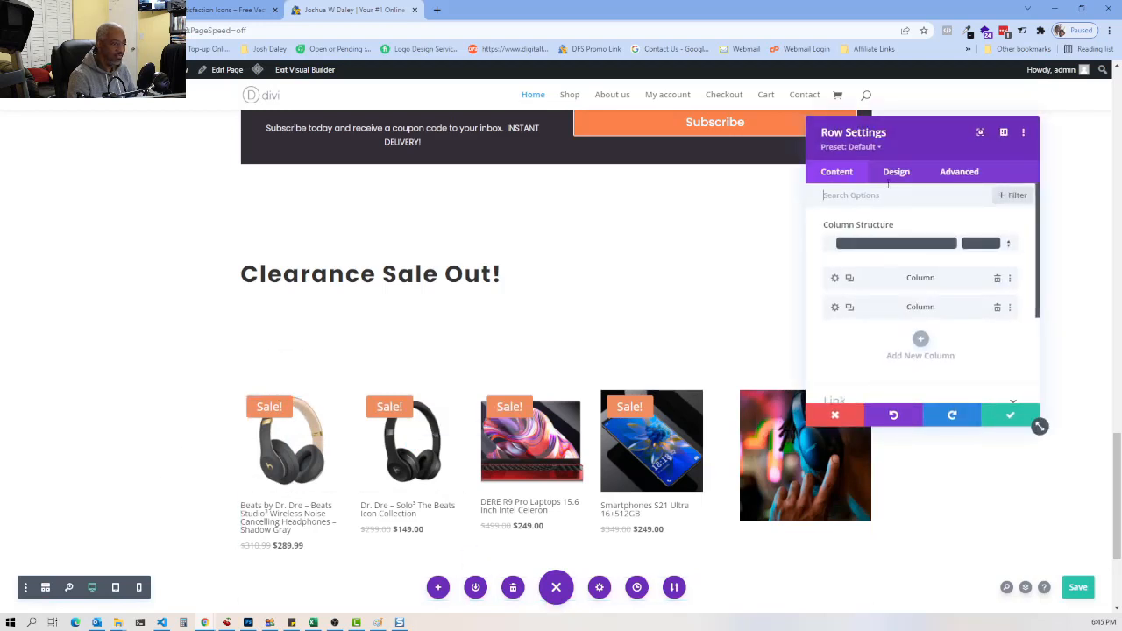
{"action": "left_click", "coordinate": [896, 172]}
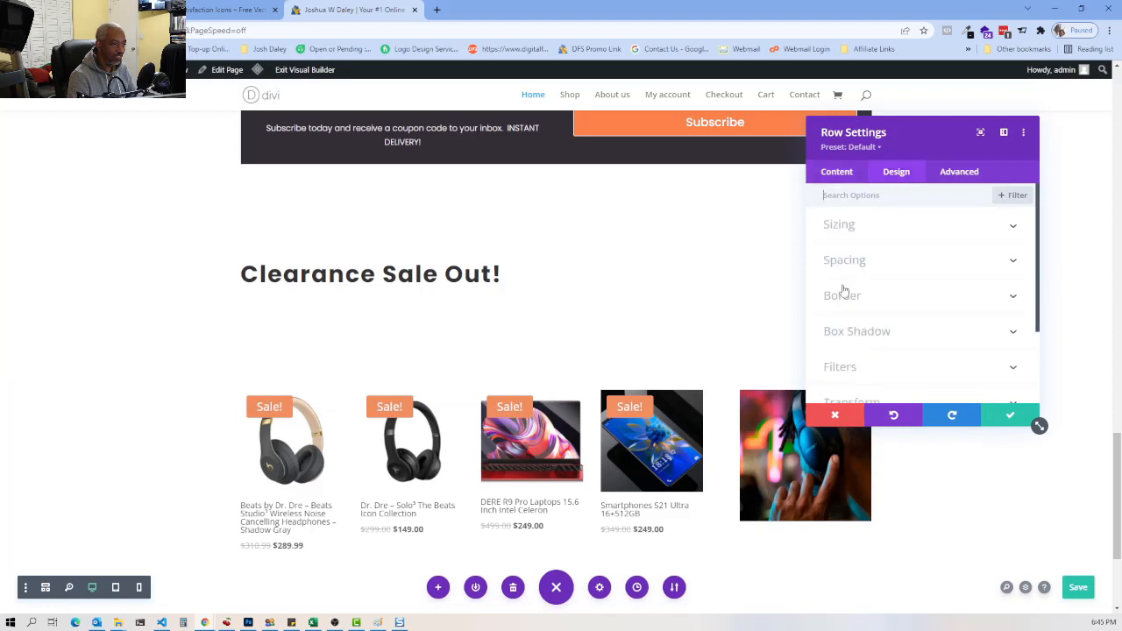
{"action": "left_click", "coordinate": [893, 228]}
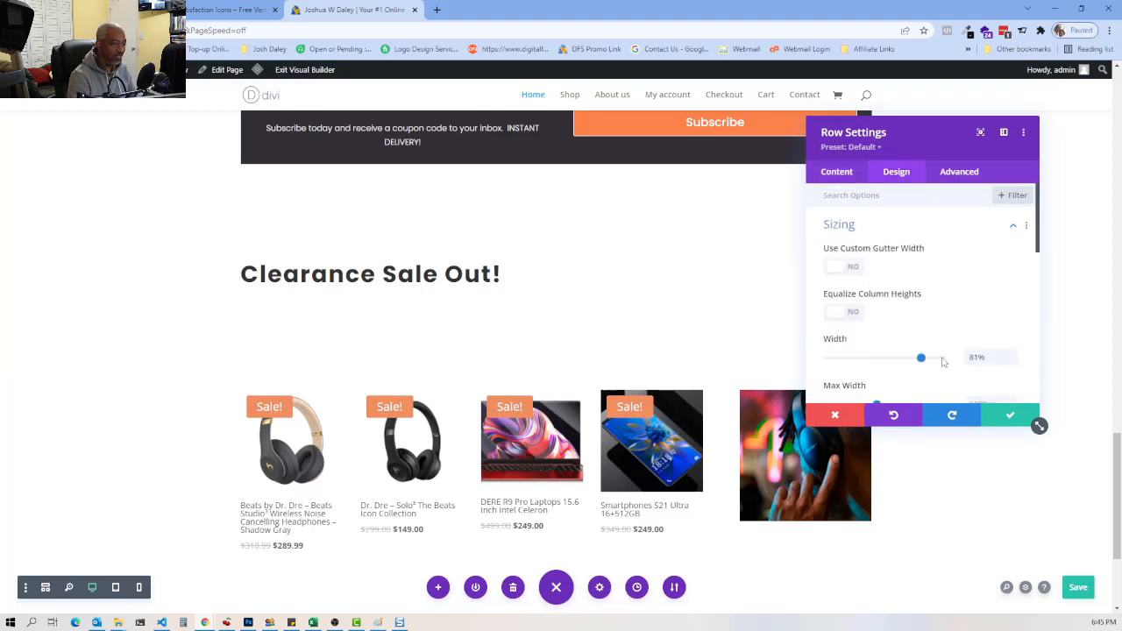
{"action": "left_click", "coordinate": [944, 359]}
{"action": "scroll", "coordinate": [857, 311], "scroll_direction": "down", "scroll_amount": 3}
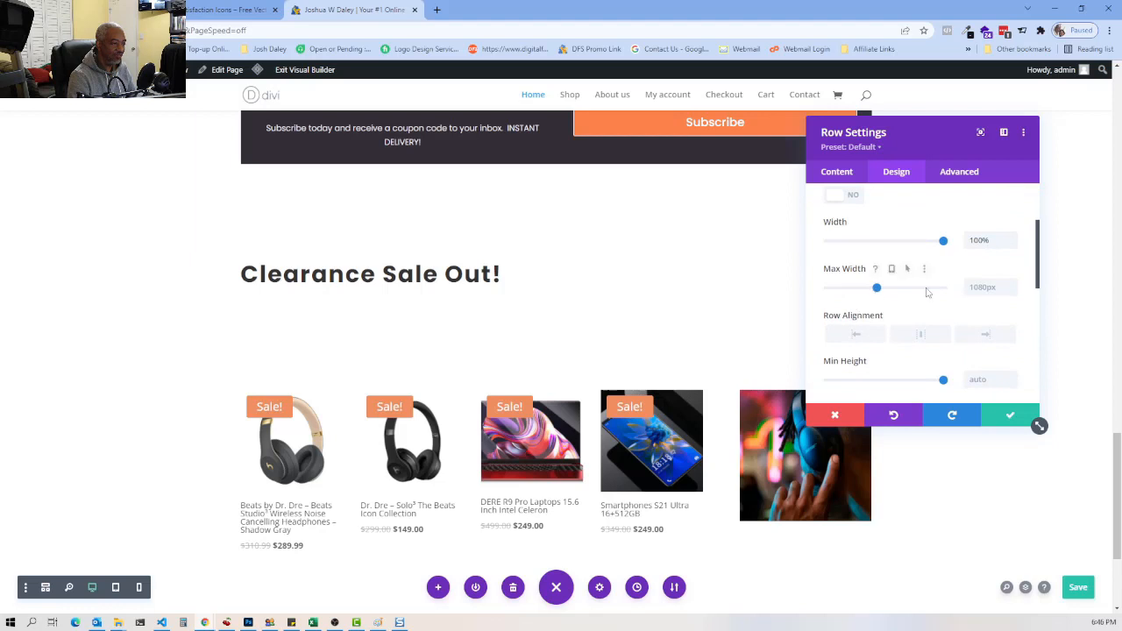
{"action": "left_click", "coordinate": [972, 287]}
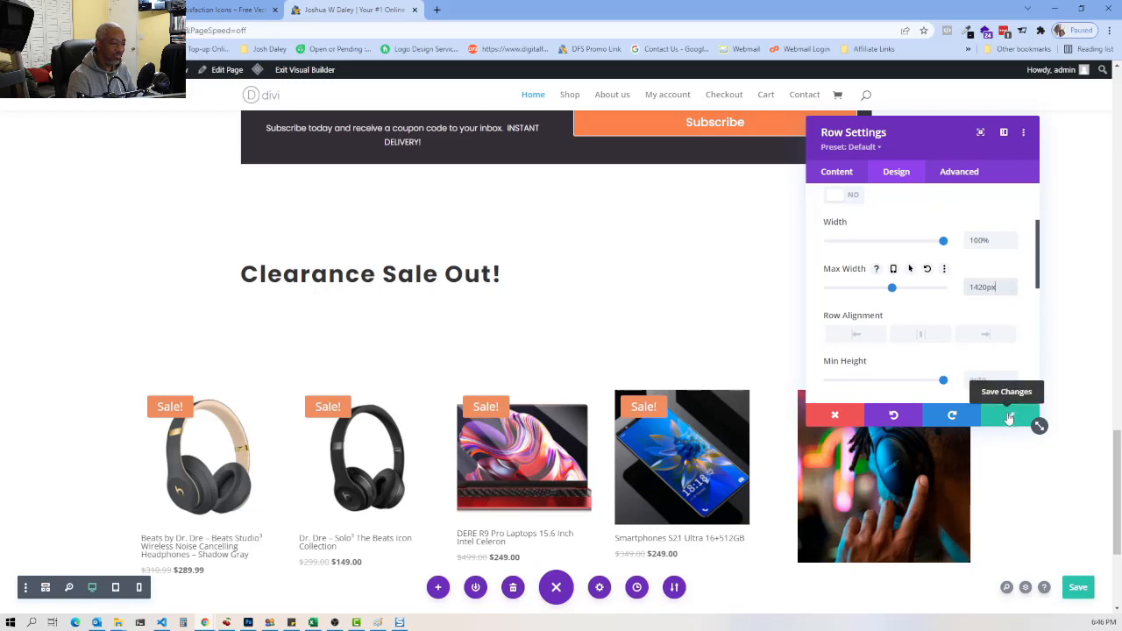
{"action": "left_click", "coordinate": [1009, 418]}
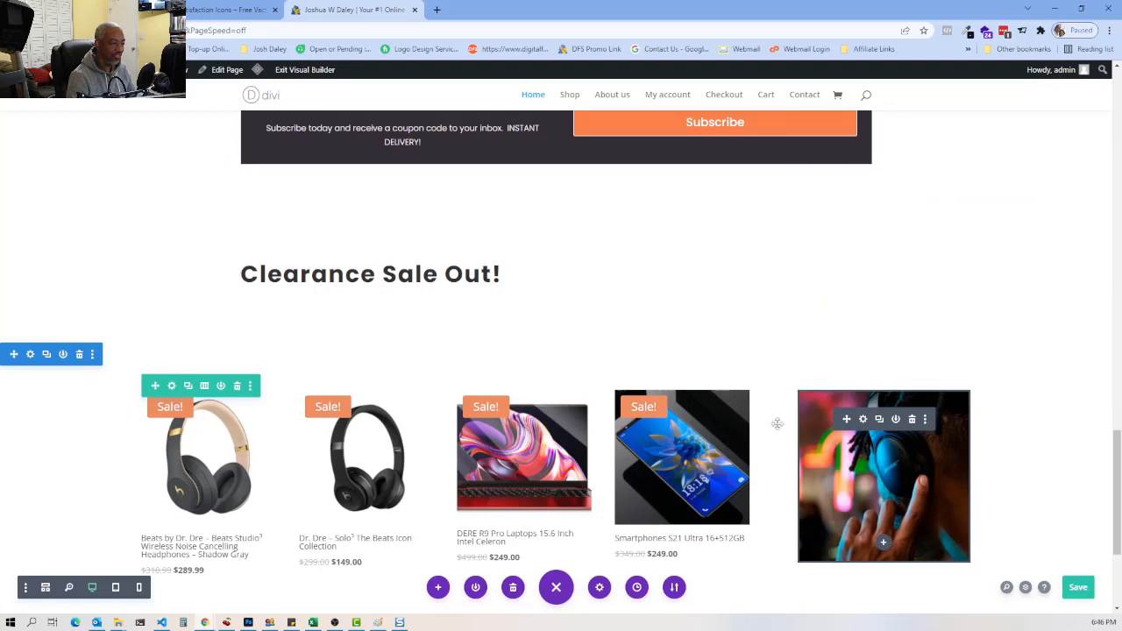
Round all corners of the headphones image beside the sale products to 20px and save its settings
{"action": "left_click", "coordinate": [862, 420]}
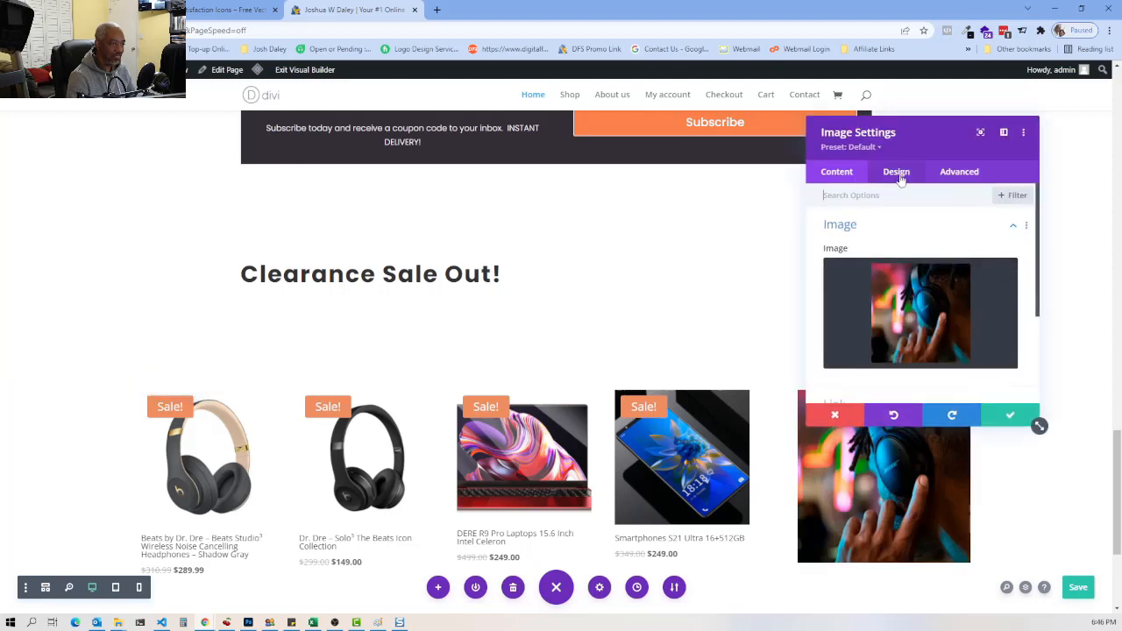
{"action": "left_click", "coordinate": [899, 174]}
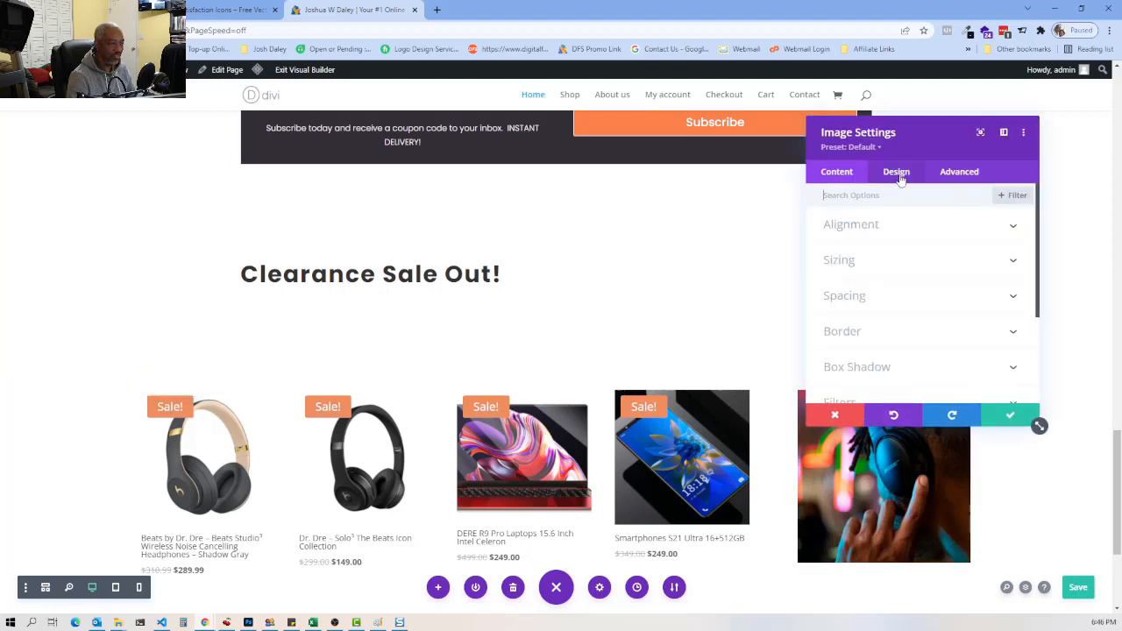
{"action": "left_click", "coordinate": [888, 333]}
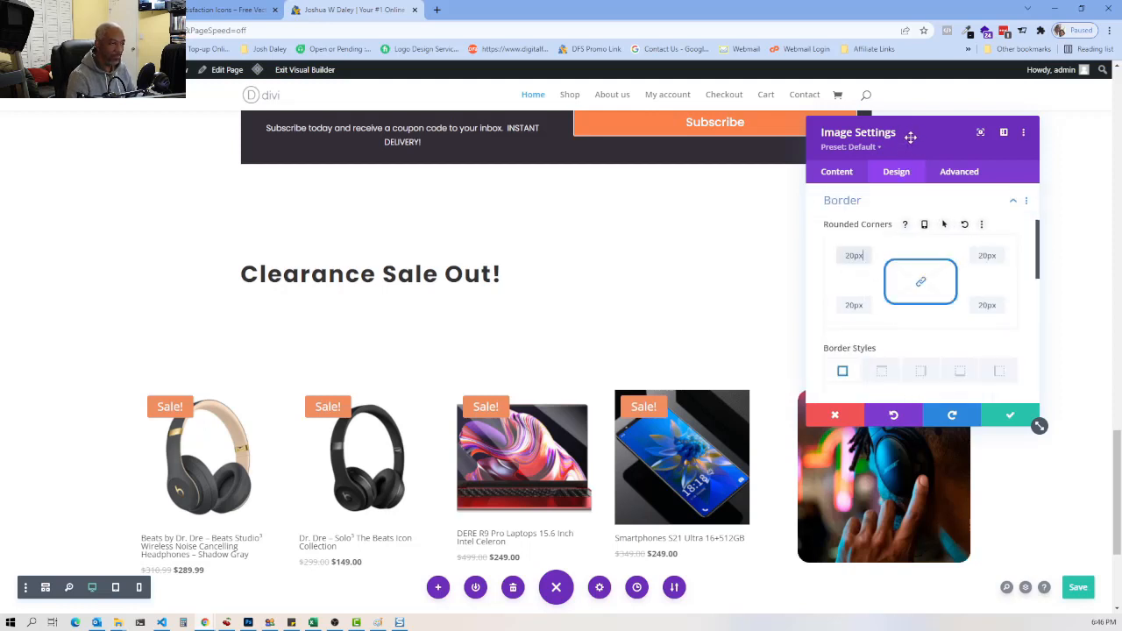
{"action": "left_click_drag", "start_coordinate": [918, 126], "coordinate": [539, 153]}
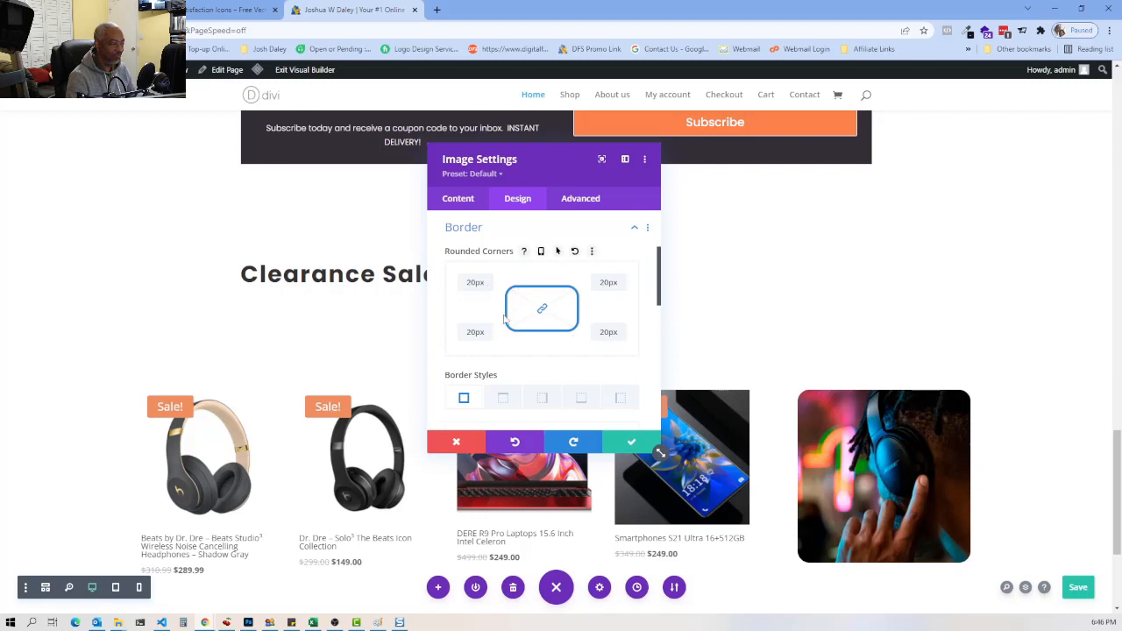
{"action": "left_click", "coordinate": [632, 443]}
Add a Button module beneath the headphones image and set its text to "Shop Now"
{"action": "scroll", "coordinate": [888, 486], "scroll_direction": "down", "scroll_amount": 1}
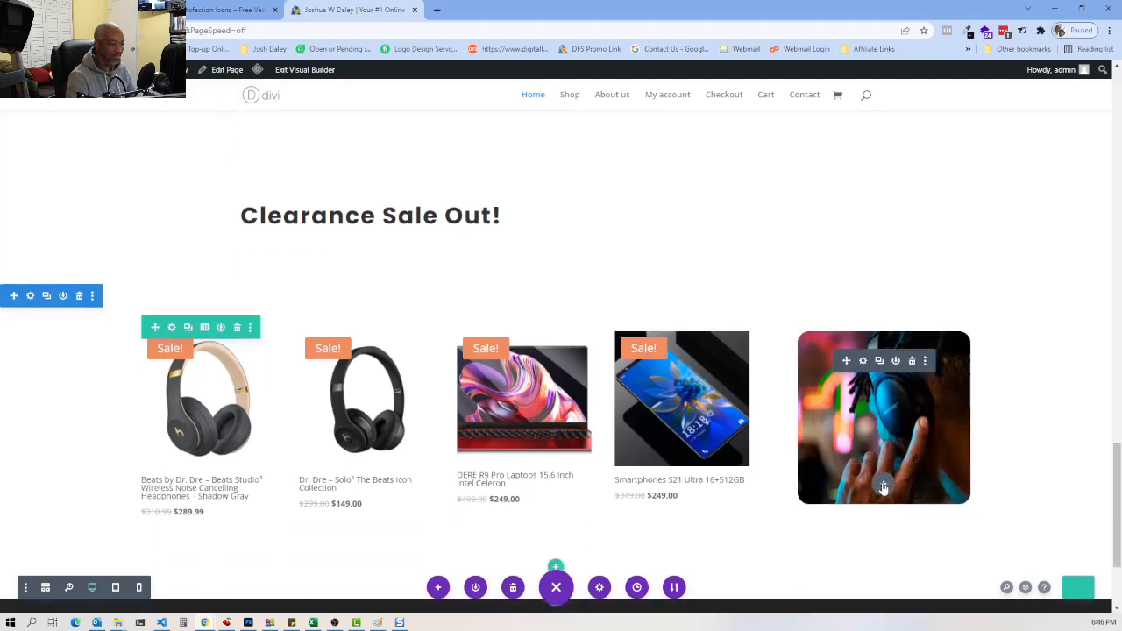
{"action": "left_click", "coordinate": [883, 487]}
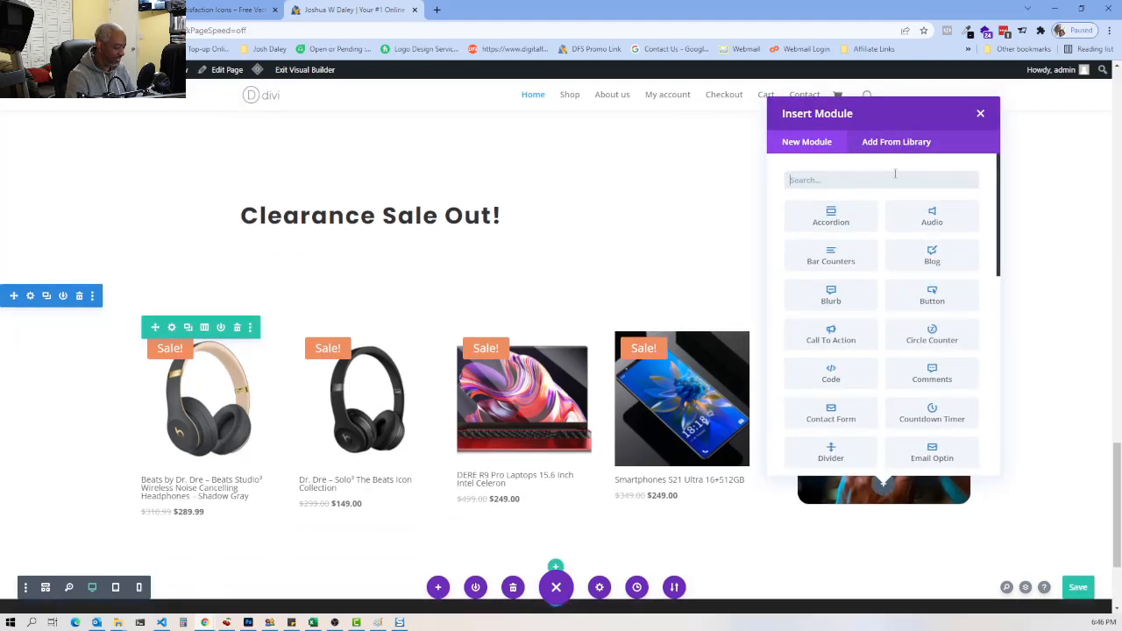
{"action": "type", "text": "butt"}
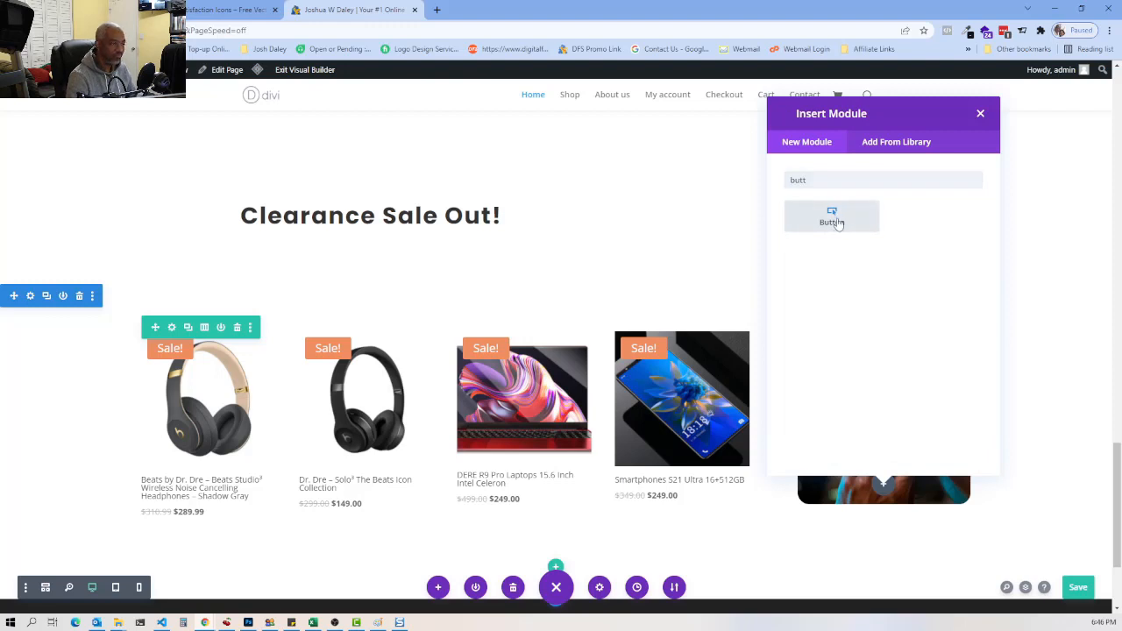
{"action": "left_click", "coordinate": [834, 219]}
{"action": "triple_click", "coordinate": [499, 298]}
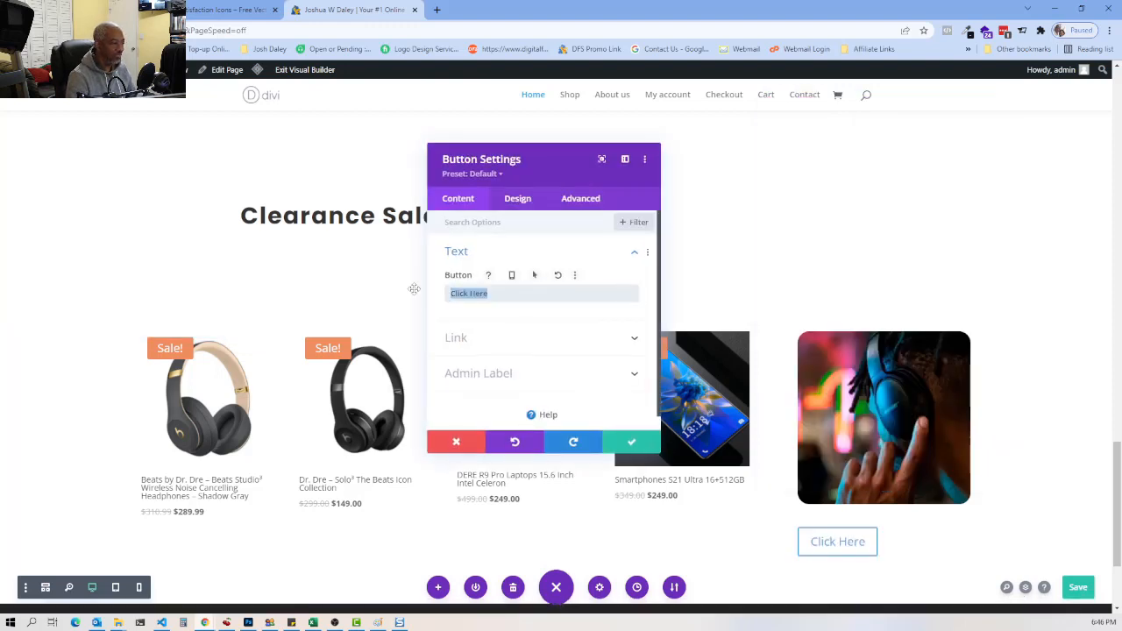
{"action": "type", "text": "Shop Now"}
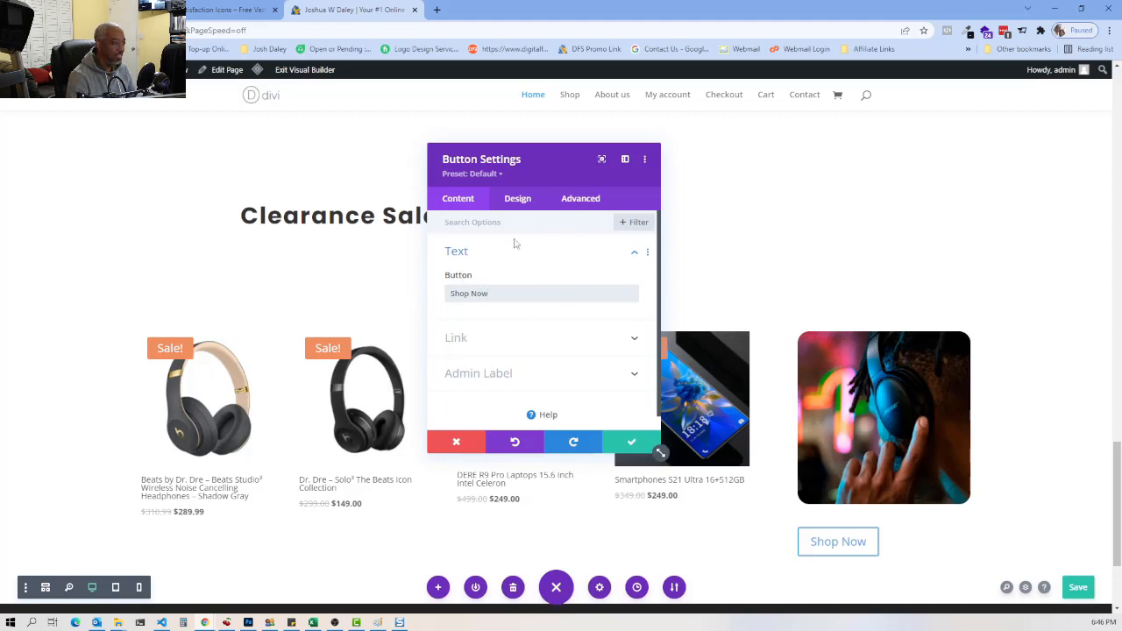
Center-align the Shop Now button within its column
{"action": "left_click", "coordinate": [518, 201]}
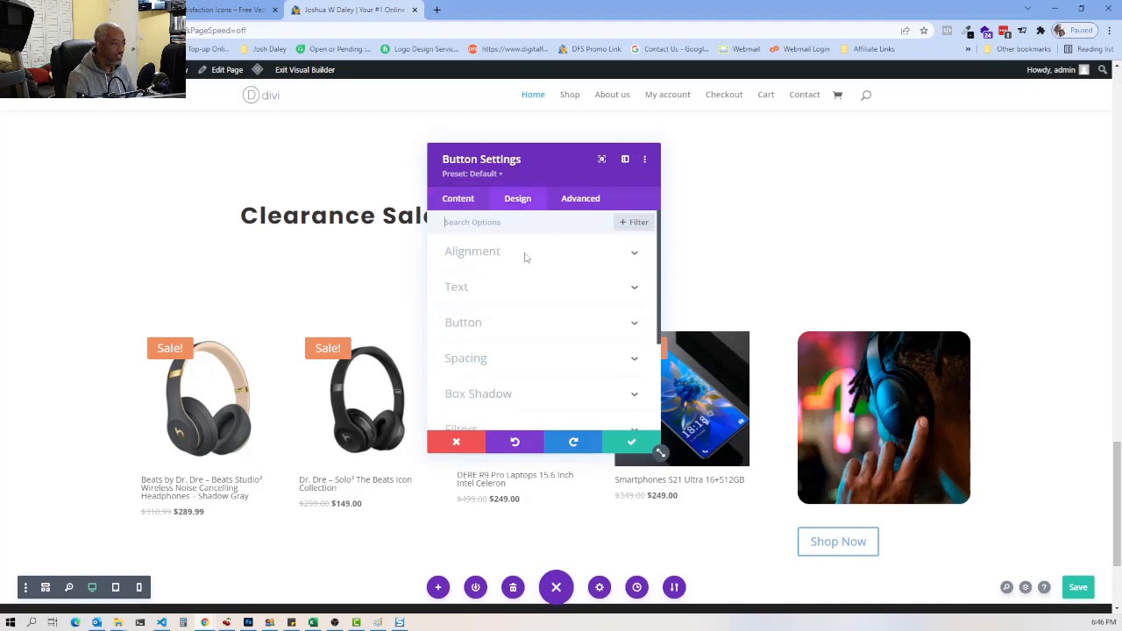
{"action": "left_click", "coordinate": [527, 258]}
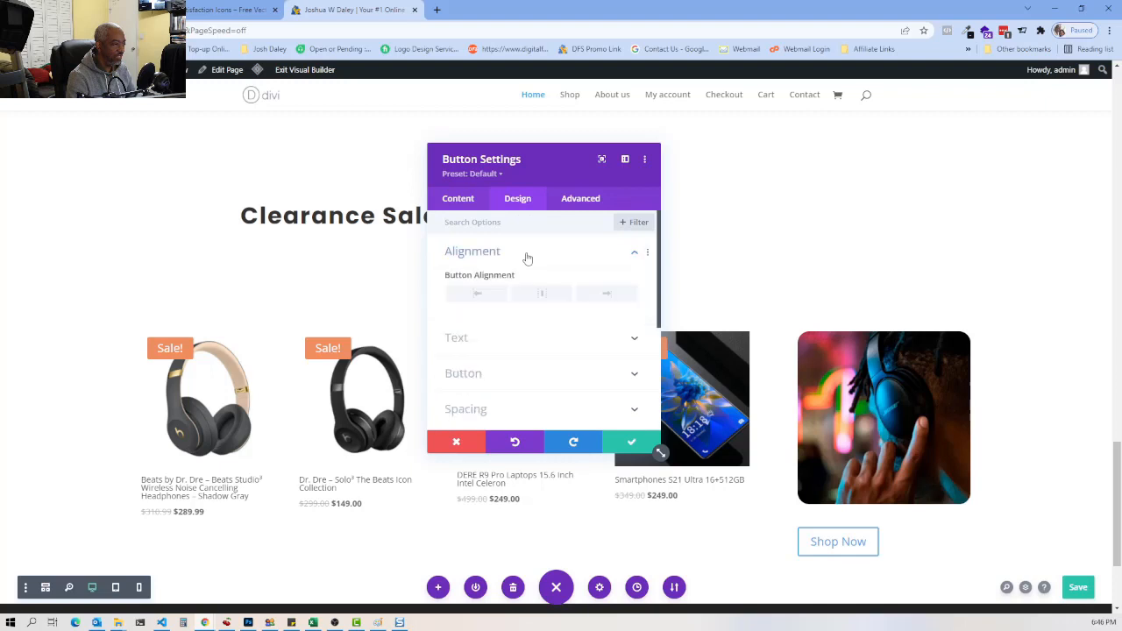
{"action": "left_click", "coordinate": [543, 295]}
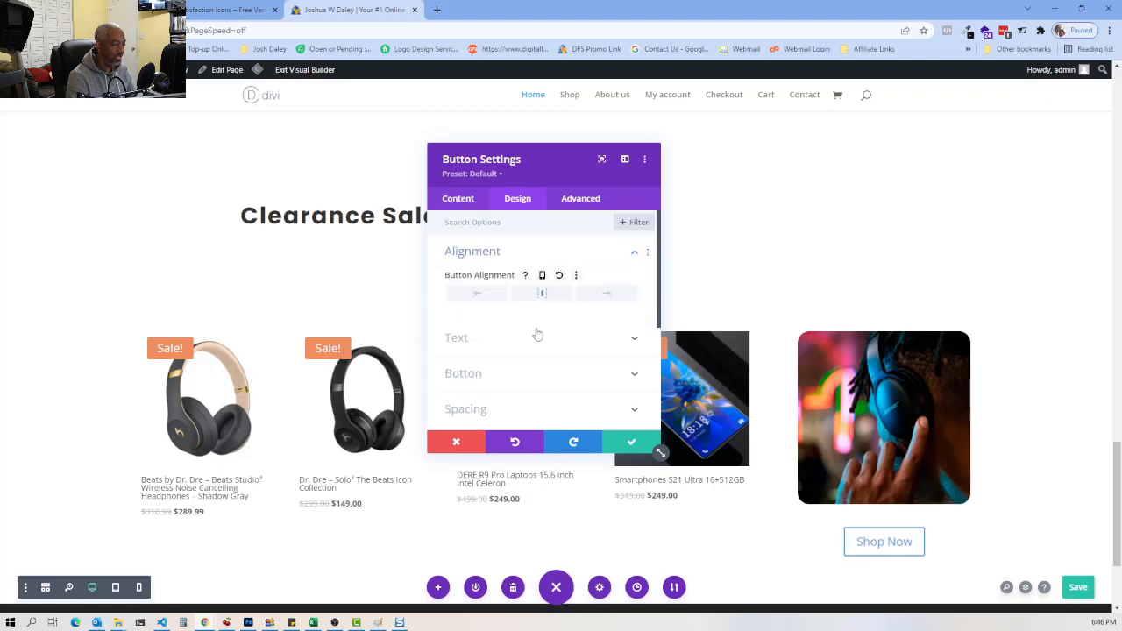
Enable custom styles for the Shop Now button with 24px white text on the saved dark charcoal background color
{"action": "left_click", "coordinate": [504, 375]}
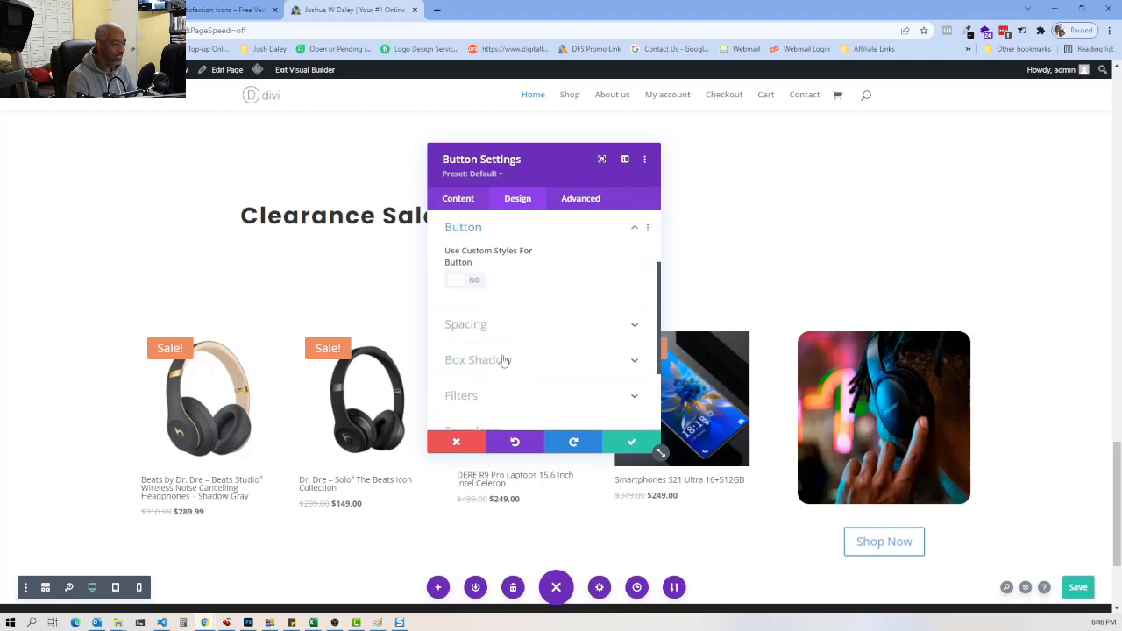
{"action": "left_click", "coordinate": [454, 283]}
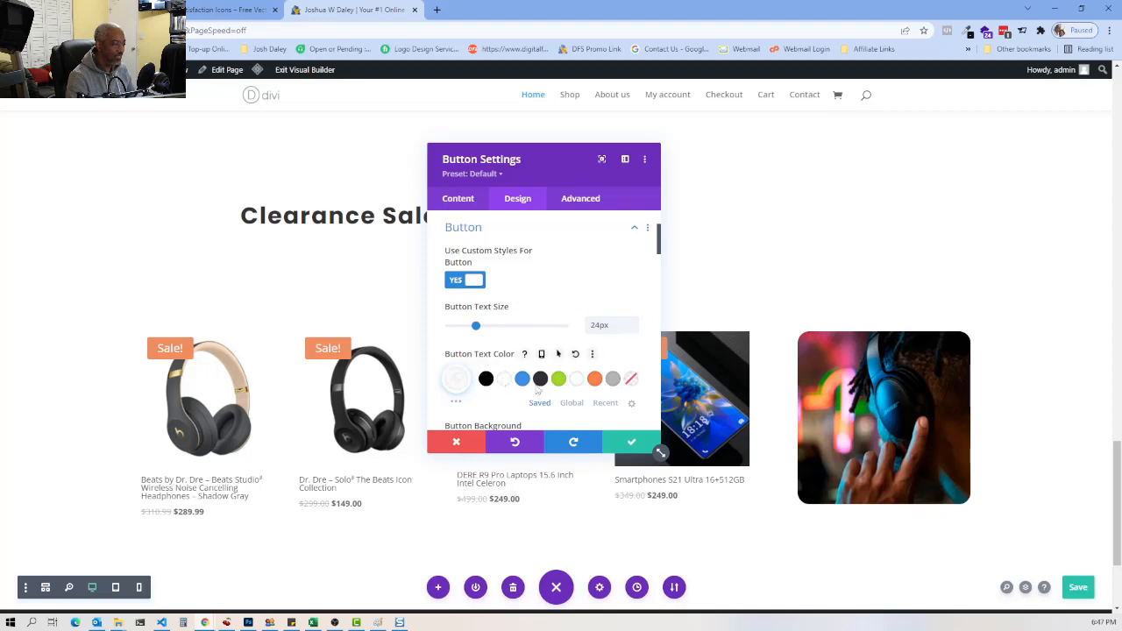
{"action": "scroll", "coordinate": [503, 373], "scroll_direction": "down", "scroll_amount": 4}
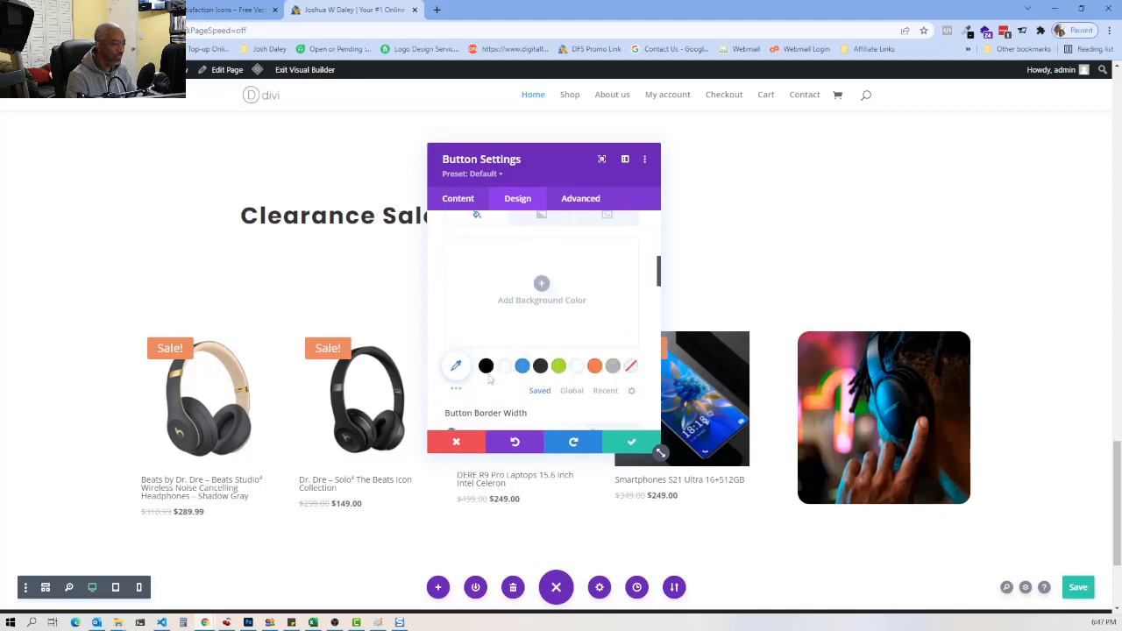
{"action": "left_click", "coordinate": [540, 366]}
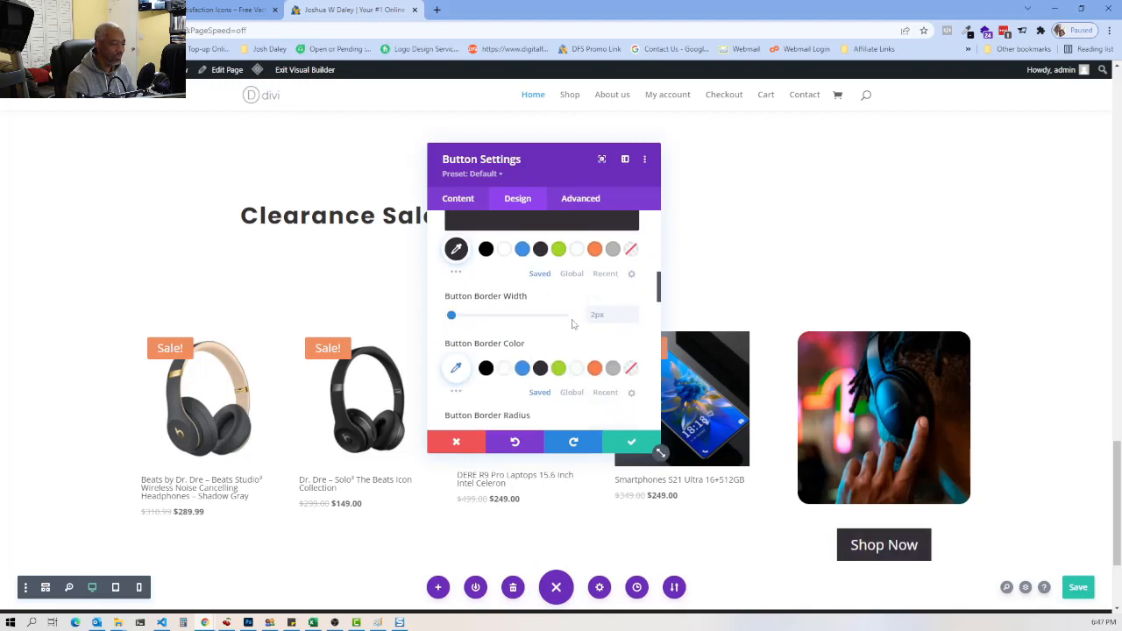
Set the Shop Now button's border radius to 10px
{"action": "scroll", "coordinate": [556, 351], "scroll_direction": "down", "scroll_amount": 2}
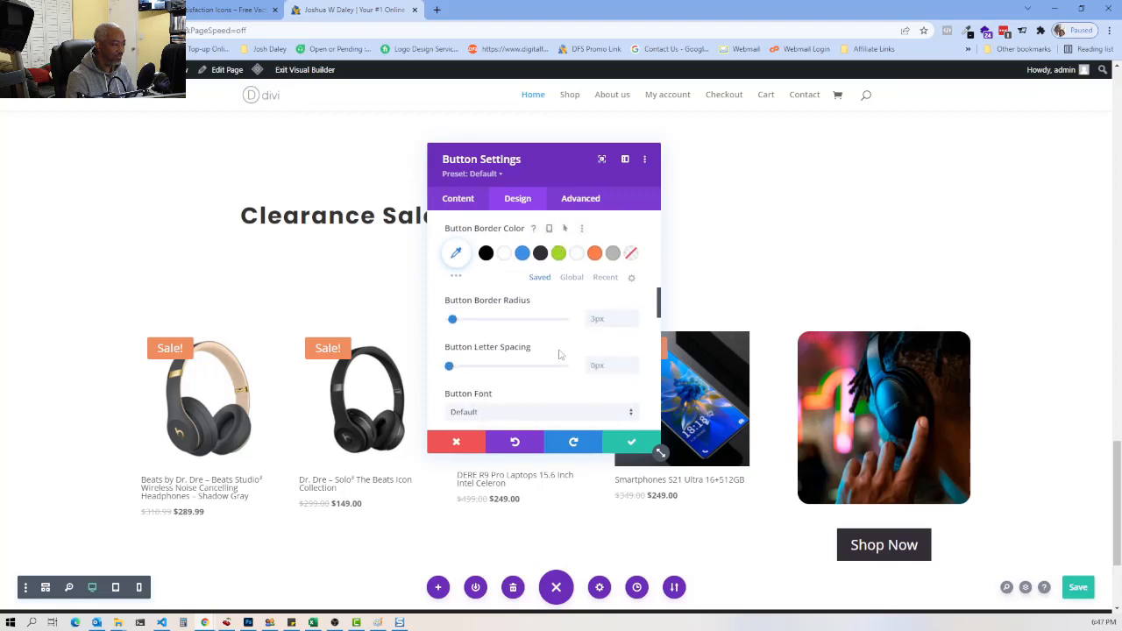
{"action": "double_click", "coordinate": [601, 316]}
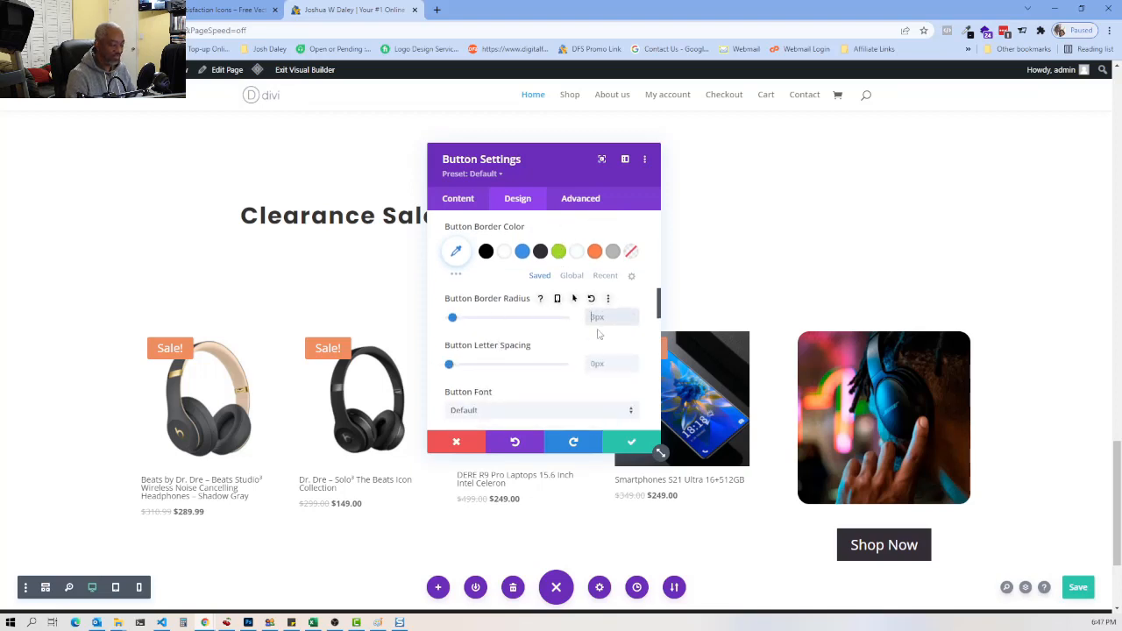
{"action": "type", "text": "10px"}
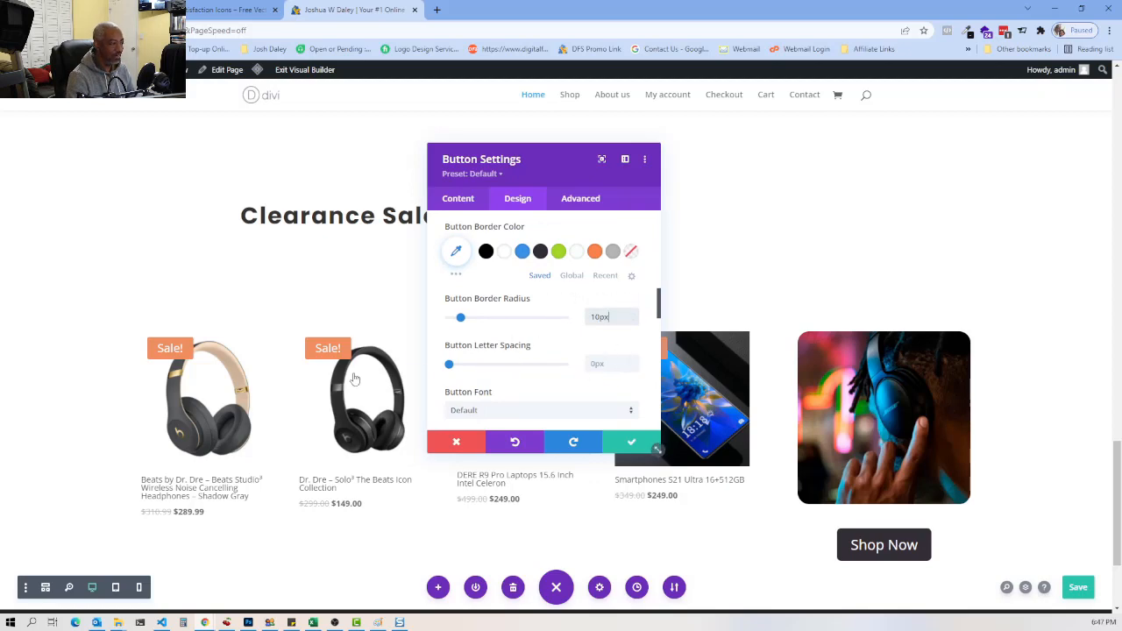
{"action": "scroll", "coordinate": [334, 364], "scroll_direction": "up", "scroll_amount": 4}
{"action": "scroll", "coordinate": [326, 355], "scroll_direction": "up", "scroll_amount": 4}
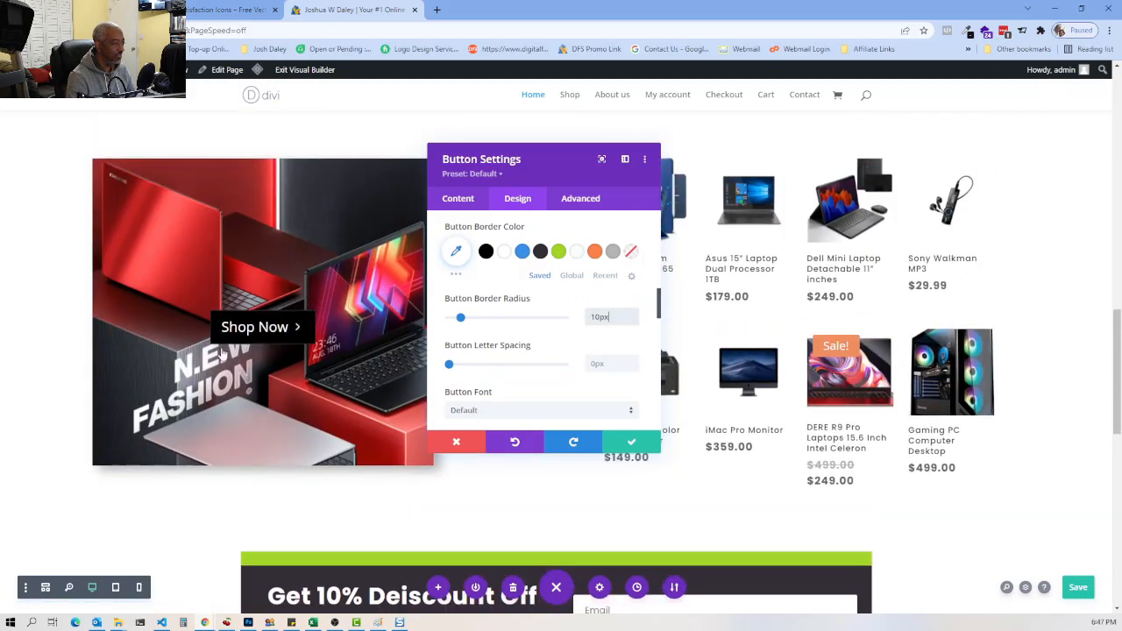
{"action": "scroll", "coordinate": [365, 420], "scroll_direction": "down", "scroll_amount": 8}
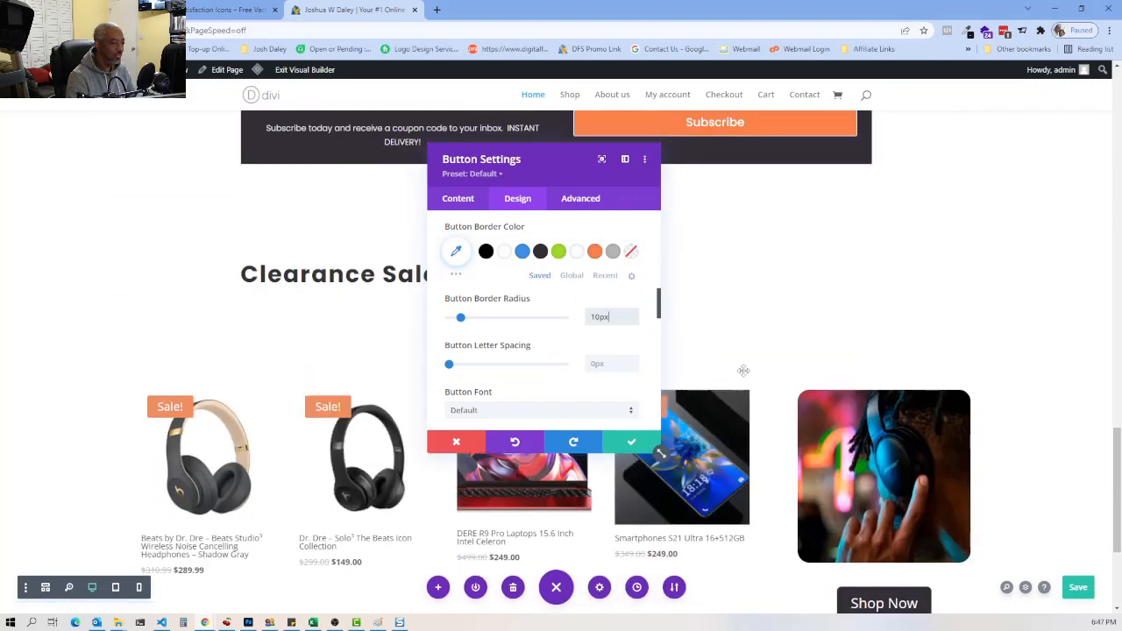
{"action": "key", "text": "ctrl+s"}
Give the Shop Now button an Absolute position with its location at the center of the headphones image
{"action": "left_click", "coordinate": [583, 200]}
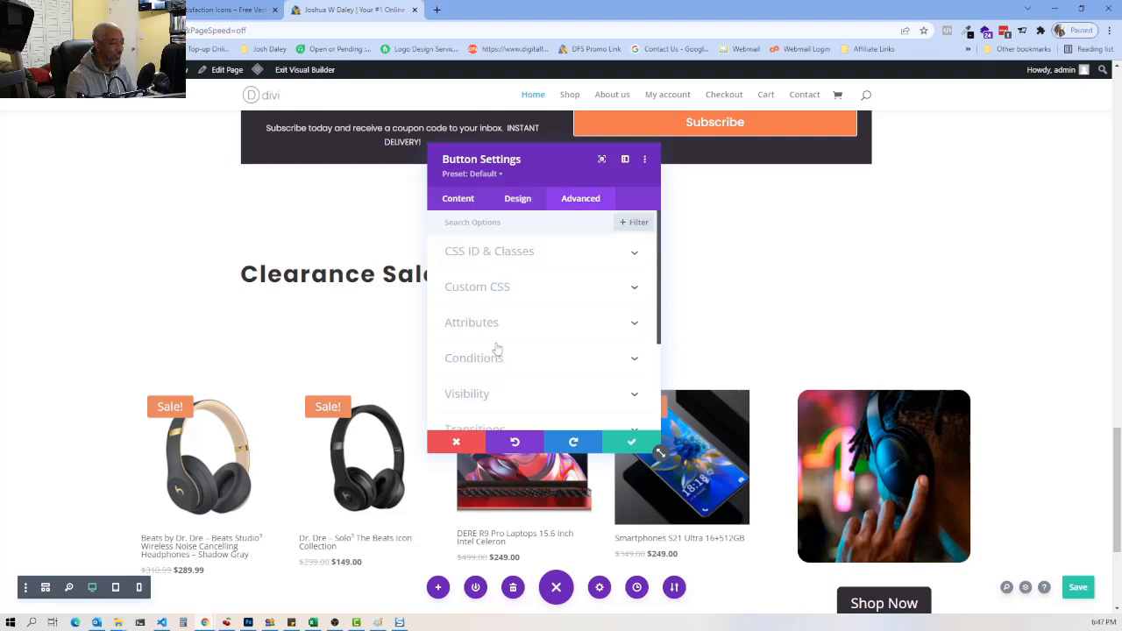
{"action": "scroll", "coordinate": [496, 350], "scroll_direction": "down", "scroll_amount": 3}
{"action": "left_click", "coordinate": [489, 351]}
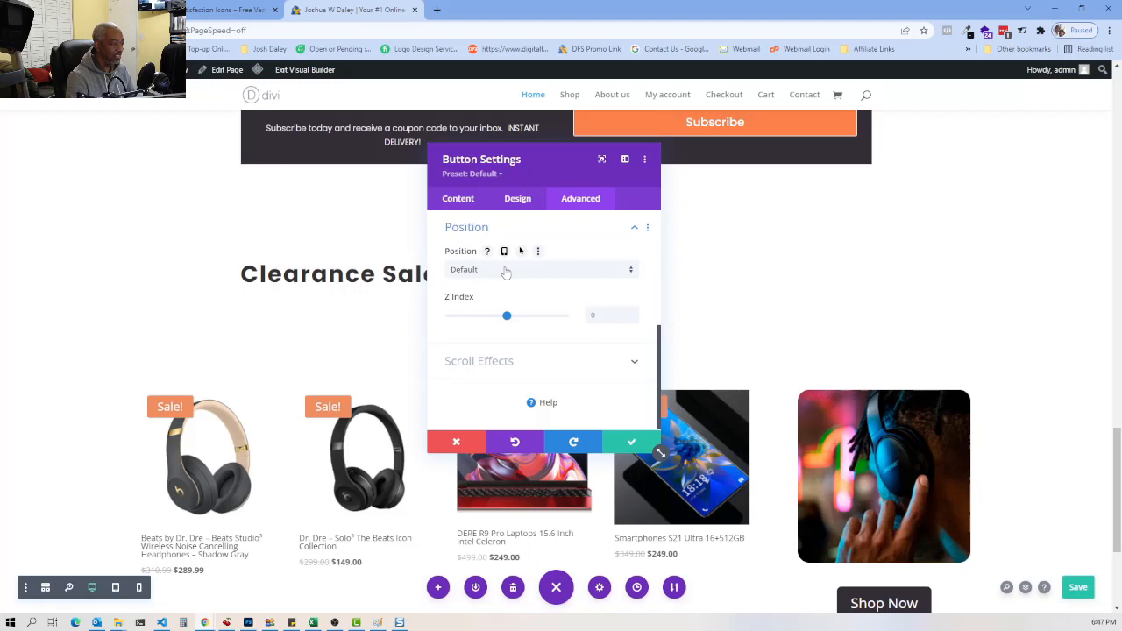
{"action": "left_click", "coordinate": [506, 270]}
{"action": "left_click", "coordinate": [495, 320]}
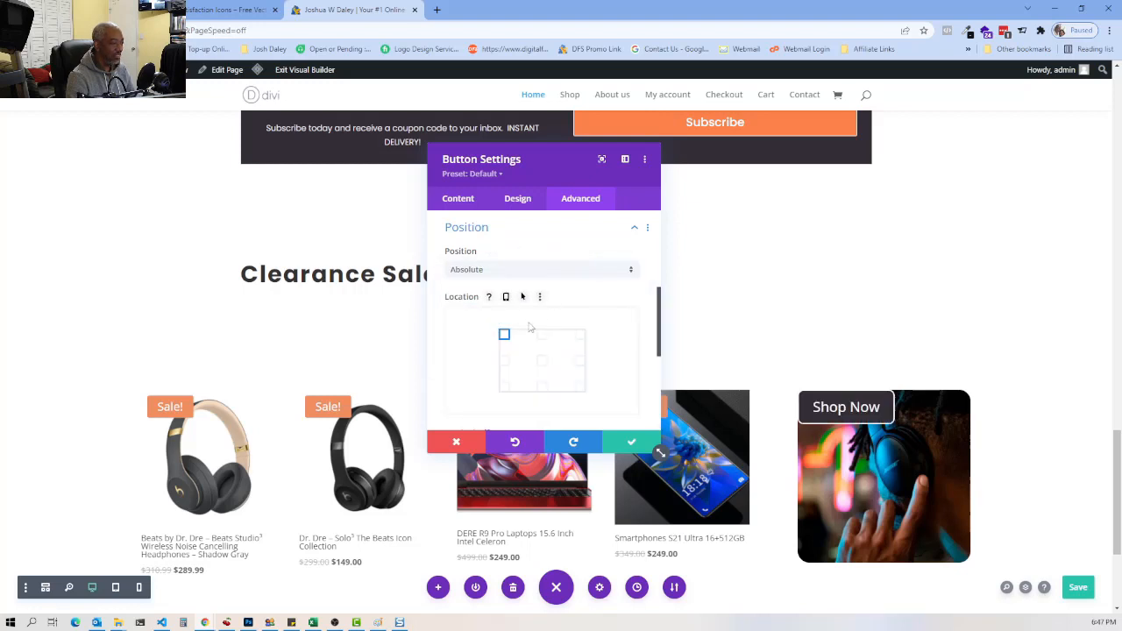
{"action": "left_click", "coordinate": [543, 362]}
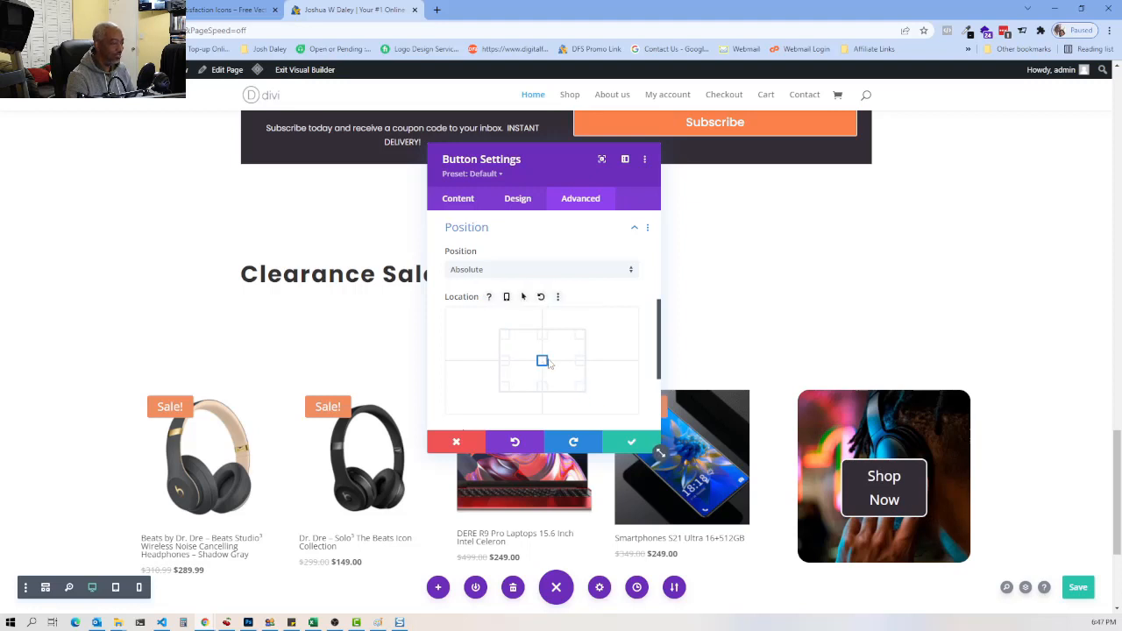
Reduce the Shop Now button's text size to 18px so its label fits on one line
{"action": "left_click", "coordinate": [519, 199]}
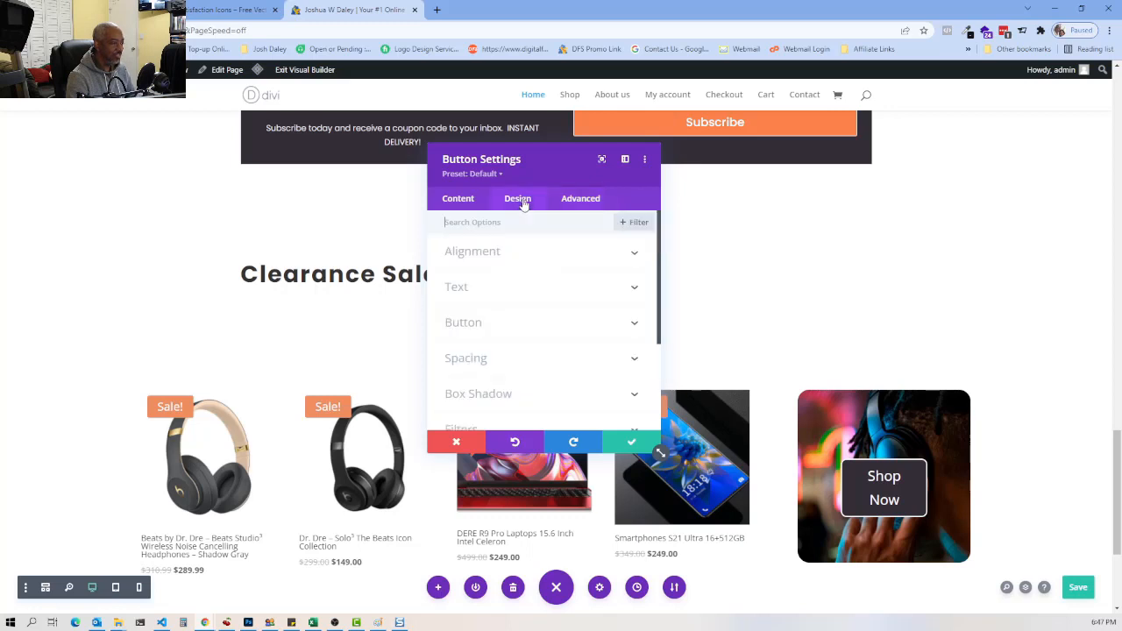
{"action": "left_click", "coordinate": [494, 289]}
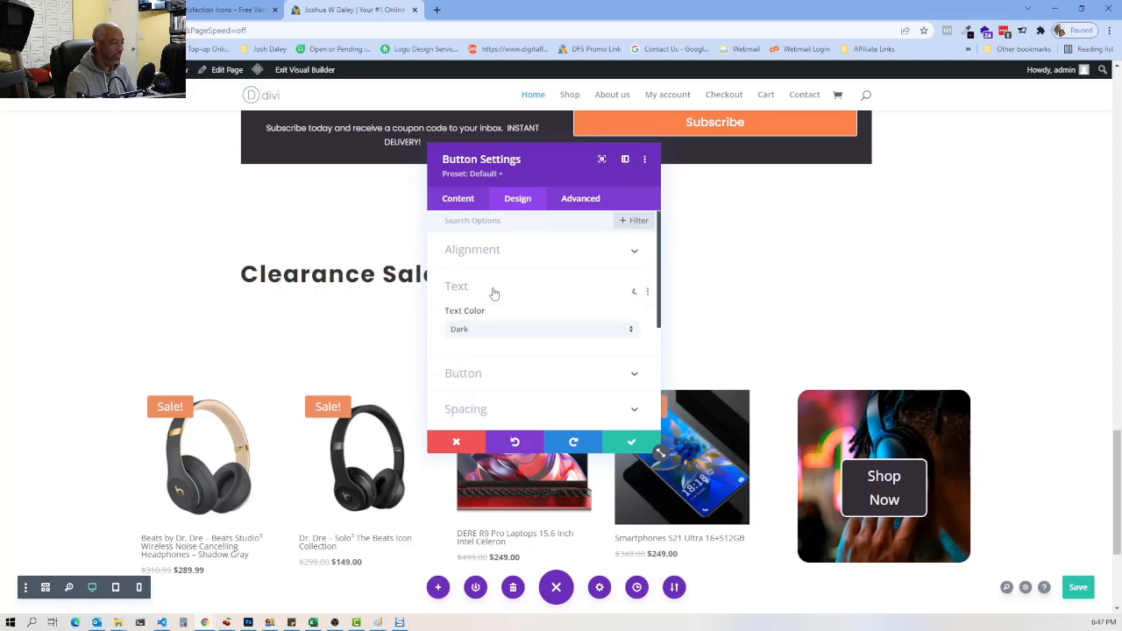
{"action": "scroll", "coordinate": [456, 267], "scroll_direction": "up", "scroll_amount": 1}
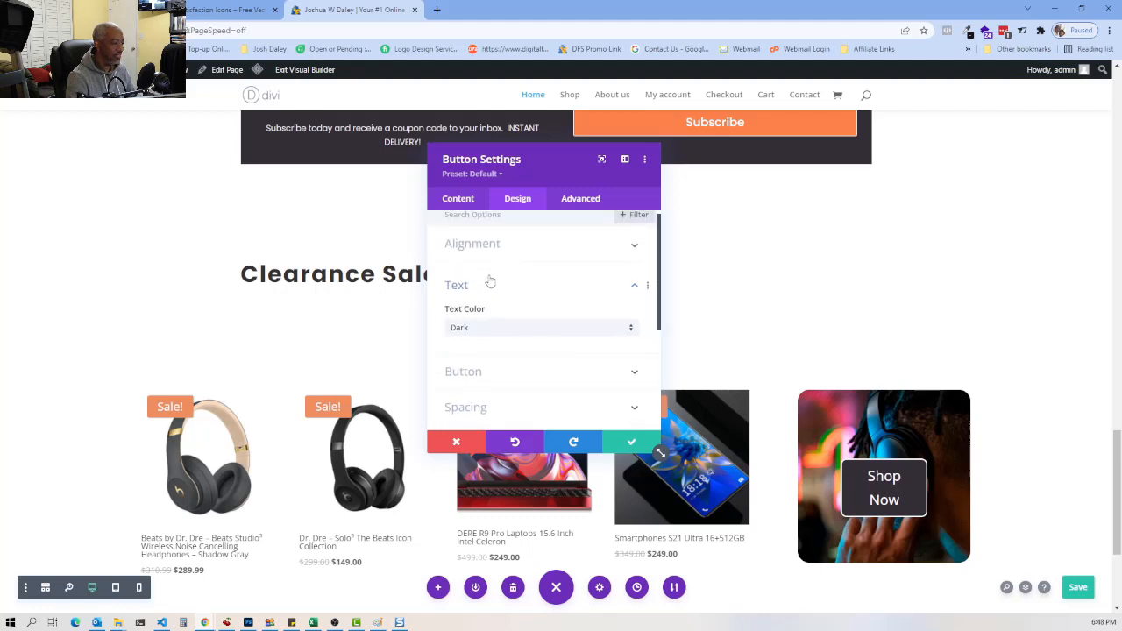
{"action": "scroll", "coordinate": [486, 290], "scroll_direction": "down", "scroll_amount": 3}
{"action": "scroll", "coordinate": [483, 301], "scroll_direction": "up", "scroll_amount": 3}
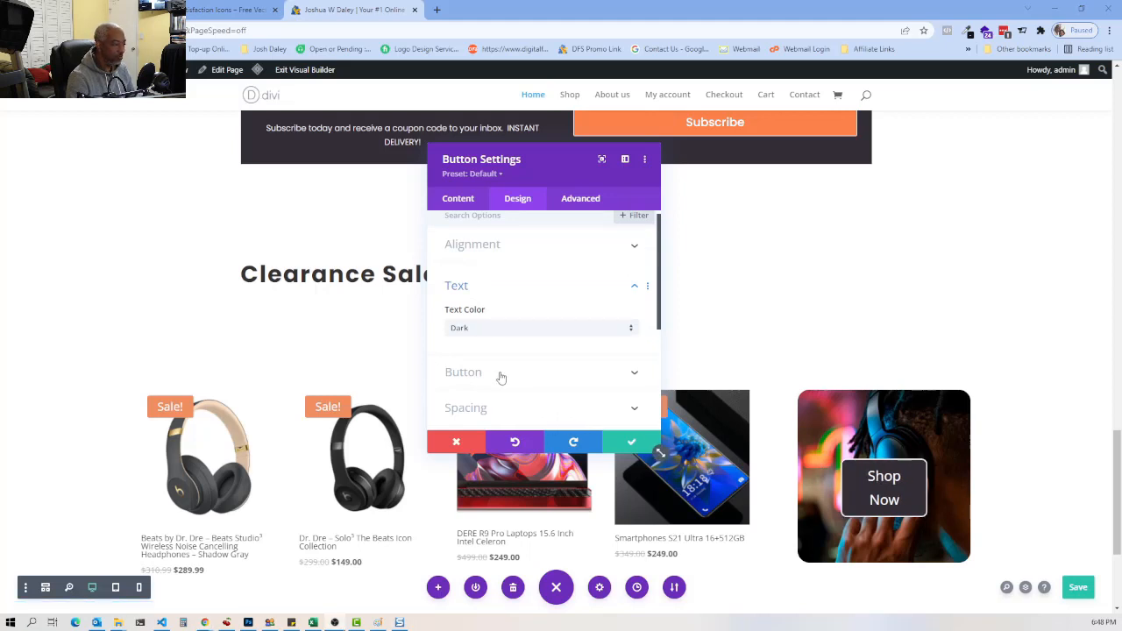
{"action": "left_click", "coordinate": [465, 377]}
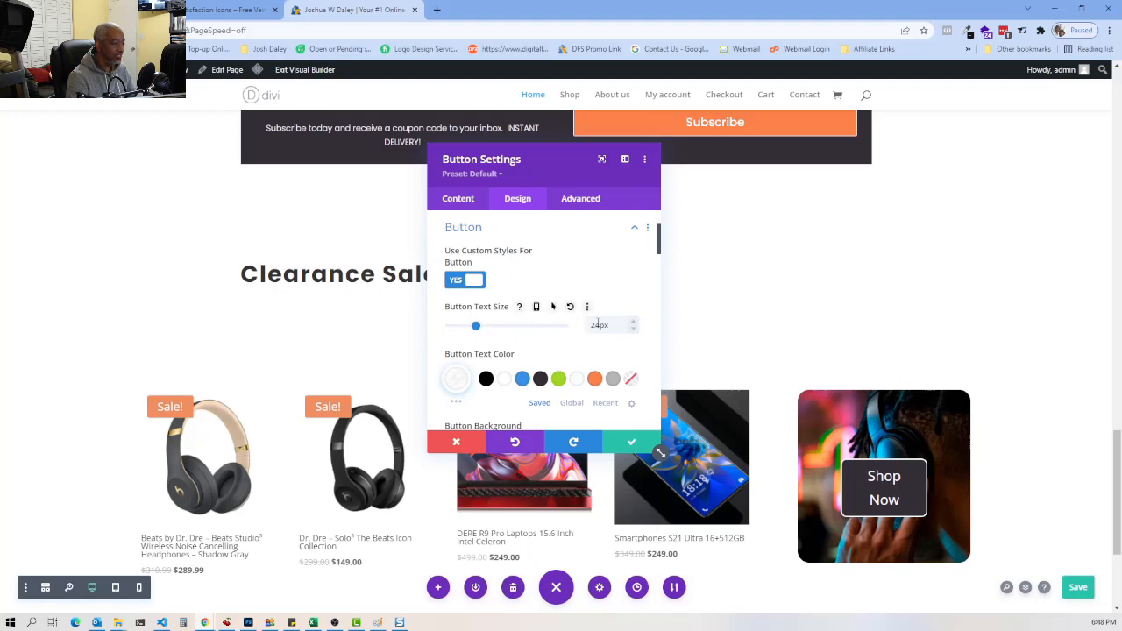
{"action": "left_click_drag", "start_coordinate": [607, 324], "coordinate": [585, 325]}
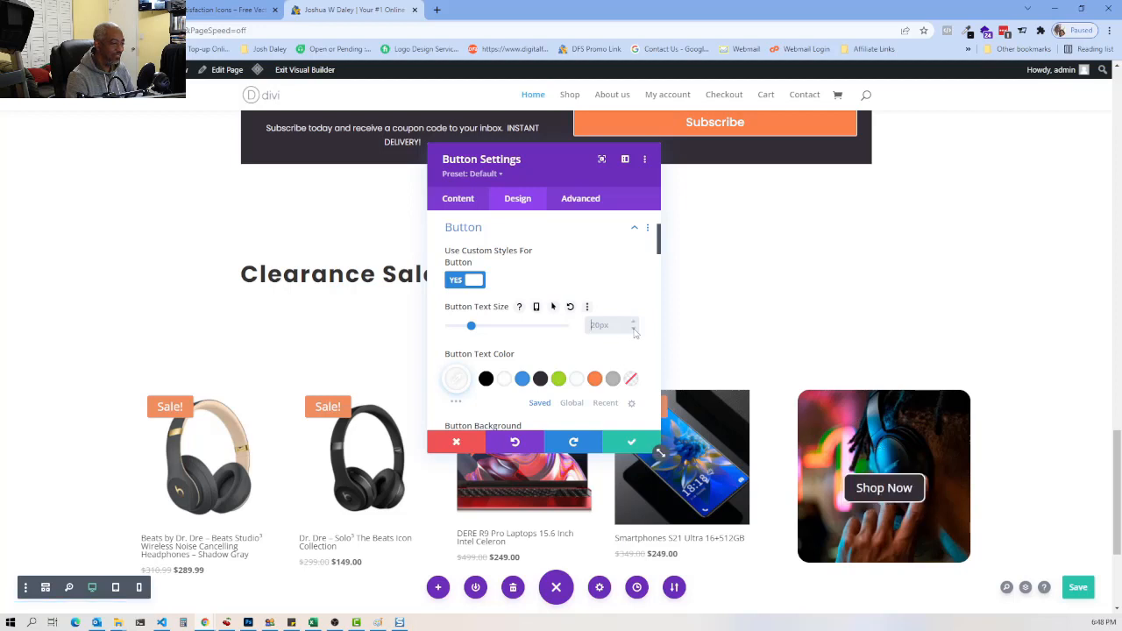
{"action": "left_click", "coordinate": [634, 331]}
{"action": "left_click", "coordinate": [634, 330]}
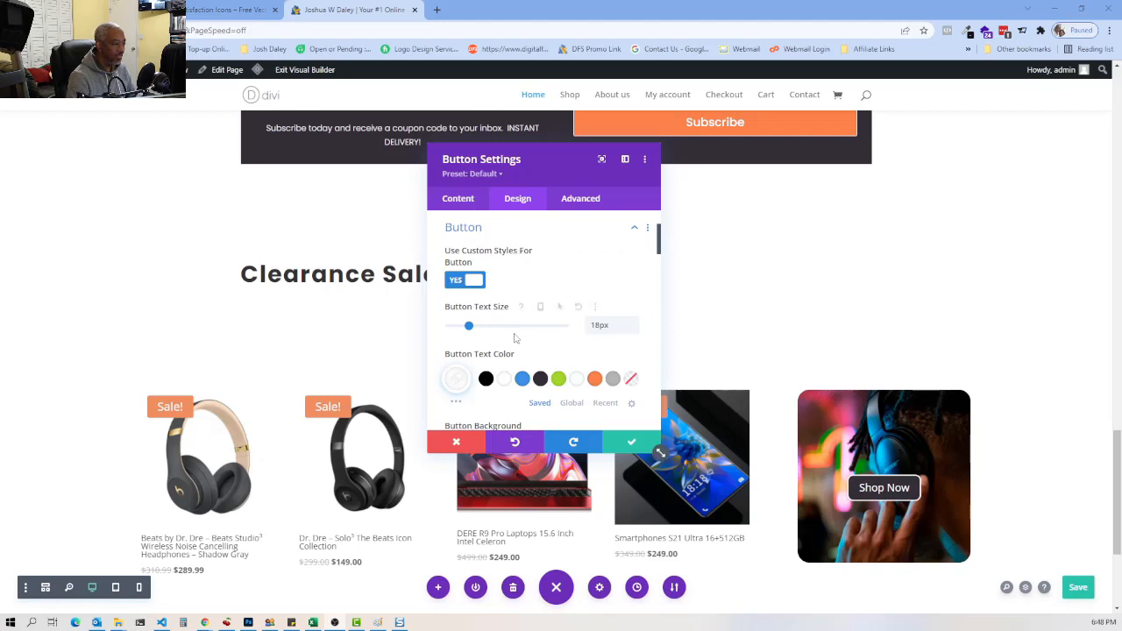
Give the Shop Now button the first box shadow preset with 10px horizontal and 10px vertical positions, and save the button settings
{"action": "scroll", "coordinate": [515, 338], "scroll_direction": "down", "scroll_amount": 2}
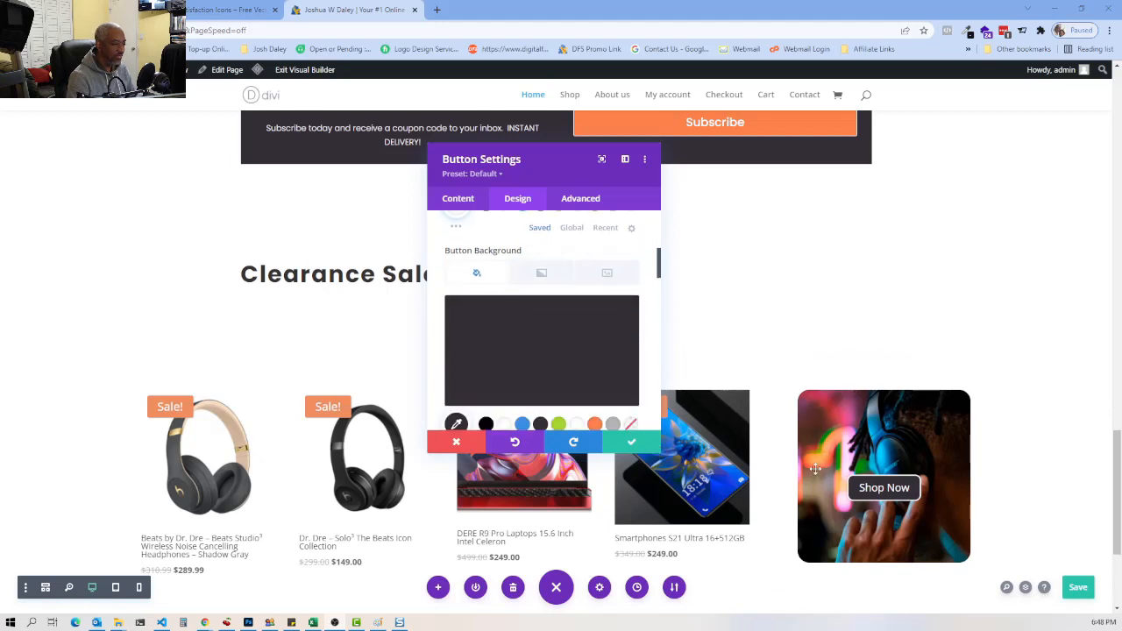
{"action": "scroll", "coordinate": [505, 352], "scroll_direction": "up", "scroll_amount": 3}
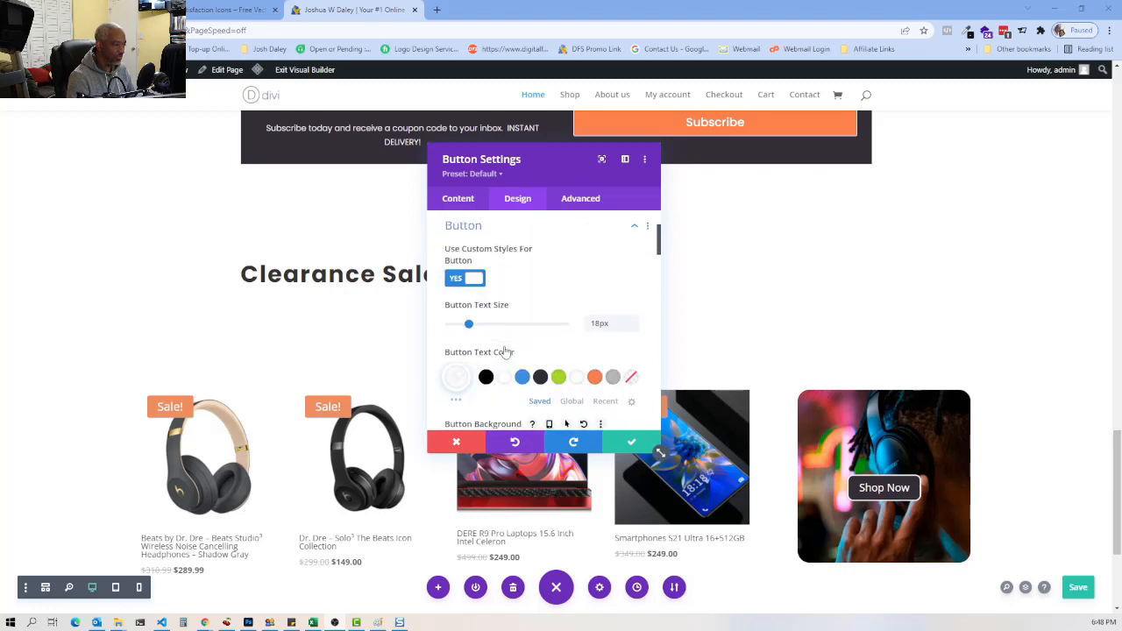
{"action": "scroll", "coordinate": [505, 351], "scroll_direction": "down", "scroll_amount": 5}
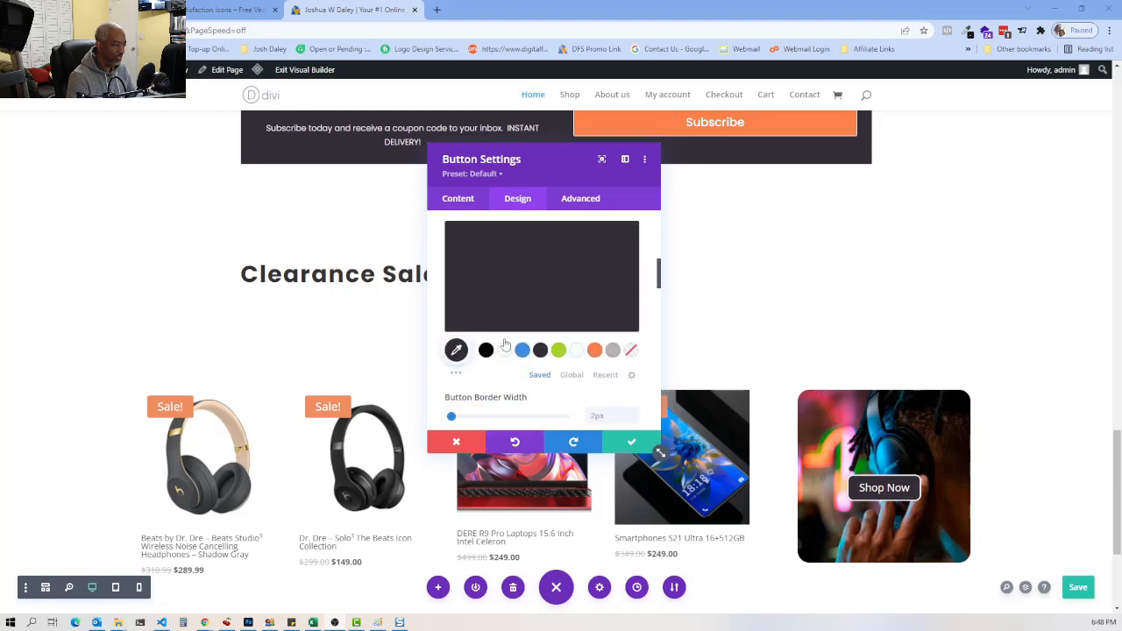
{"action": "scroll", "coordinate": [505, 345], "scroll_direction": "down", "scroll_amount": 8}
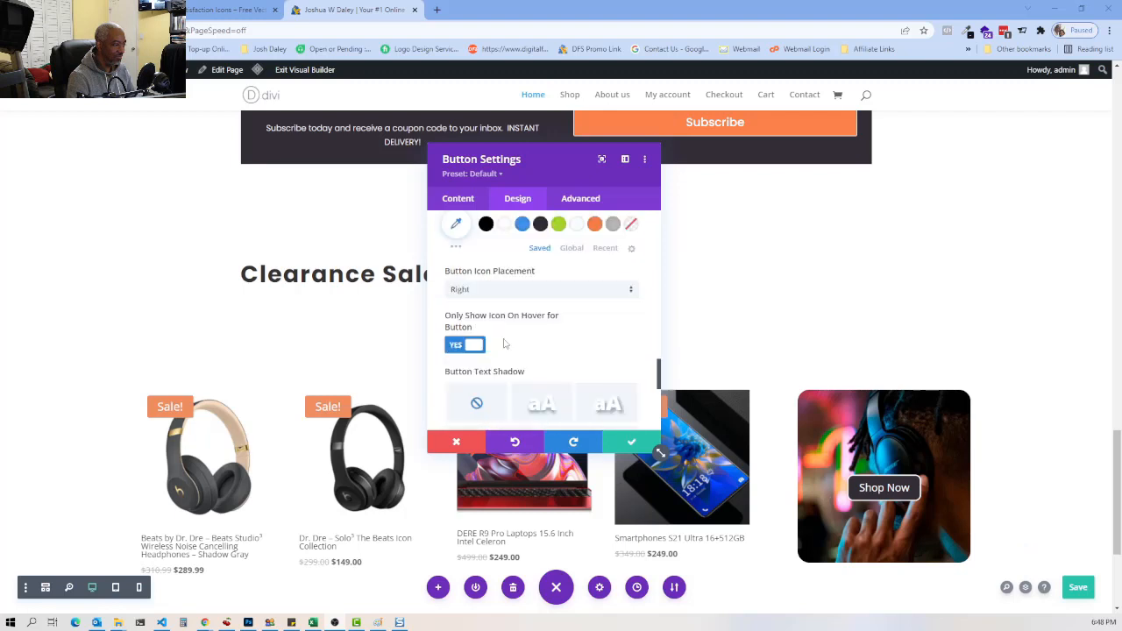
{"action": "scroll", "coordinate": [504, 344], "scroll_direction": "down", "scroll_amount": 6}
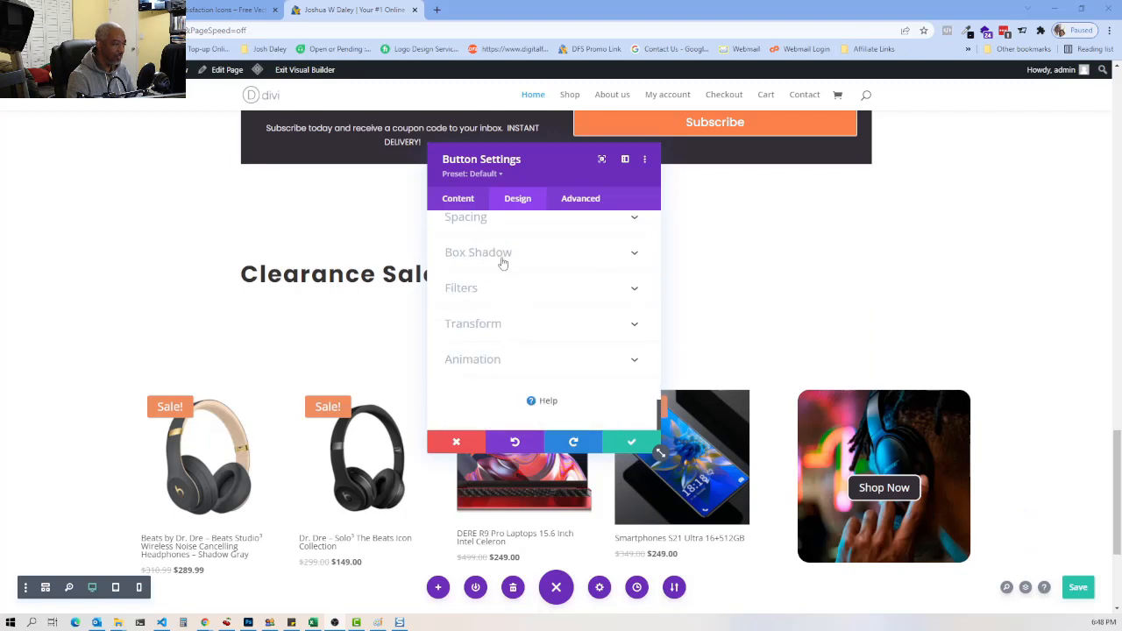
{"action": "left_click", "coordinate": [536, 254]}
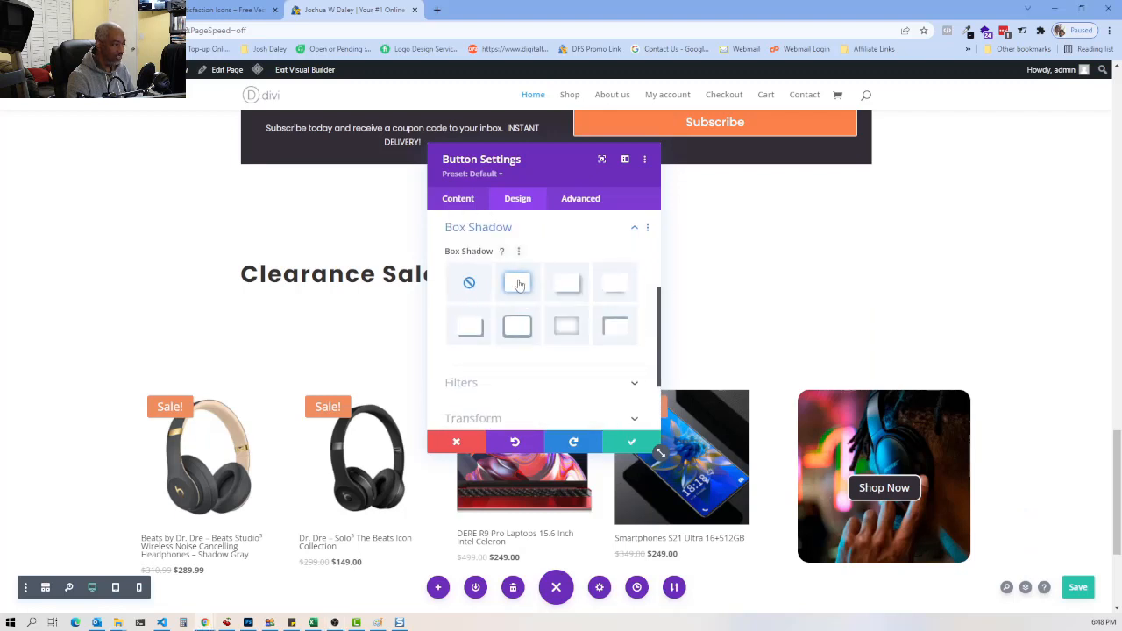
{"action": "left_click", "coordinate": [517, 282]}
{"action": "scroll", "coordinate": [526, 306], "scroll_direction": "down", "scroll_amount": 2}
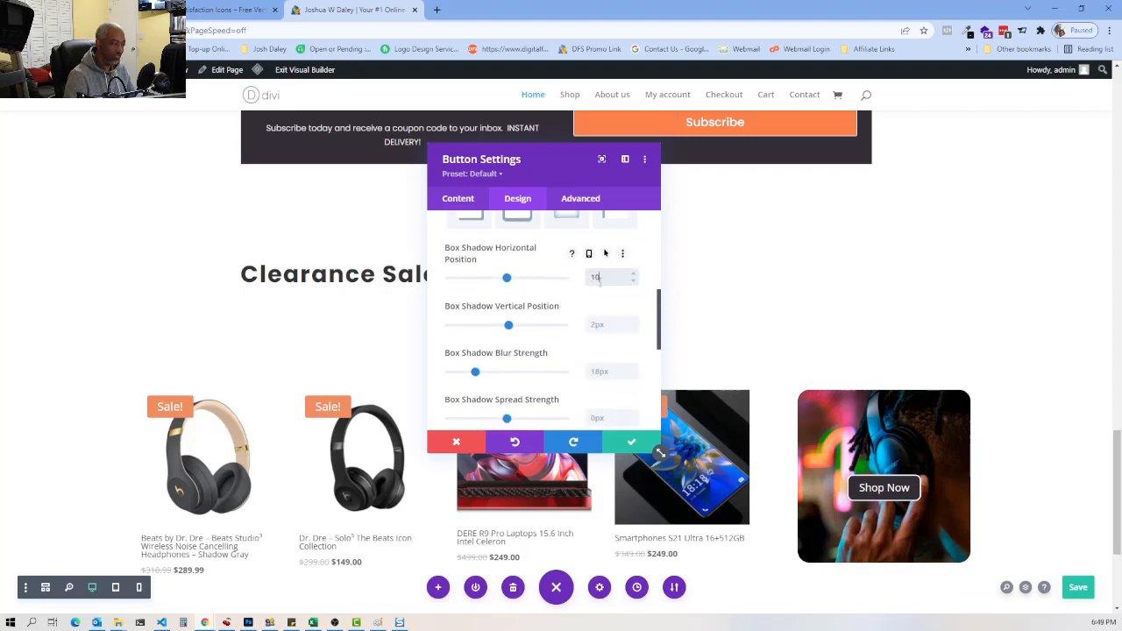
{"action": "left_click", "coordinate": [597, 325]}
{"action": "type", "text": "1"}
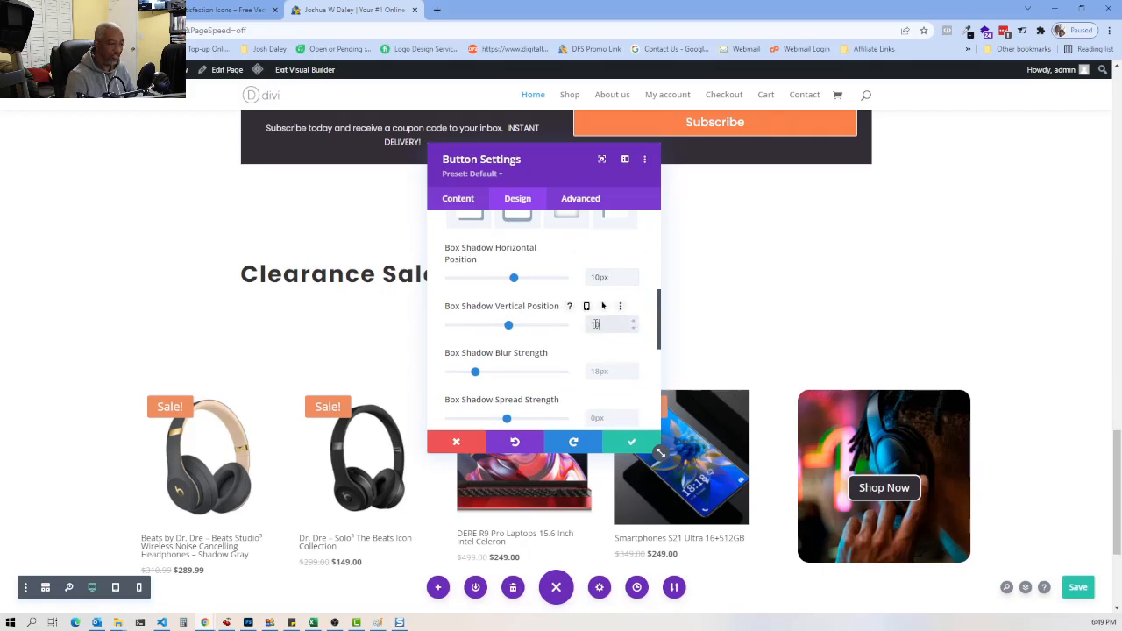
{"action": "type", "text": "0"}
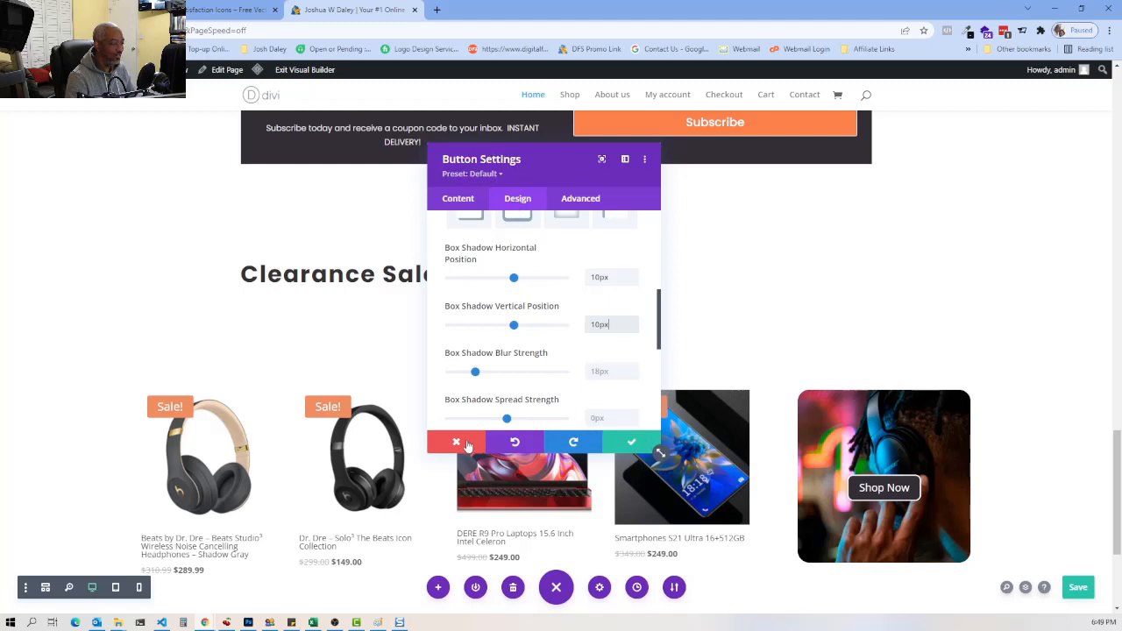
{"action": "left_click", "coordinate": [629, 444]}
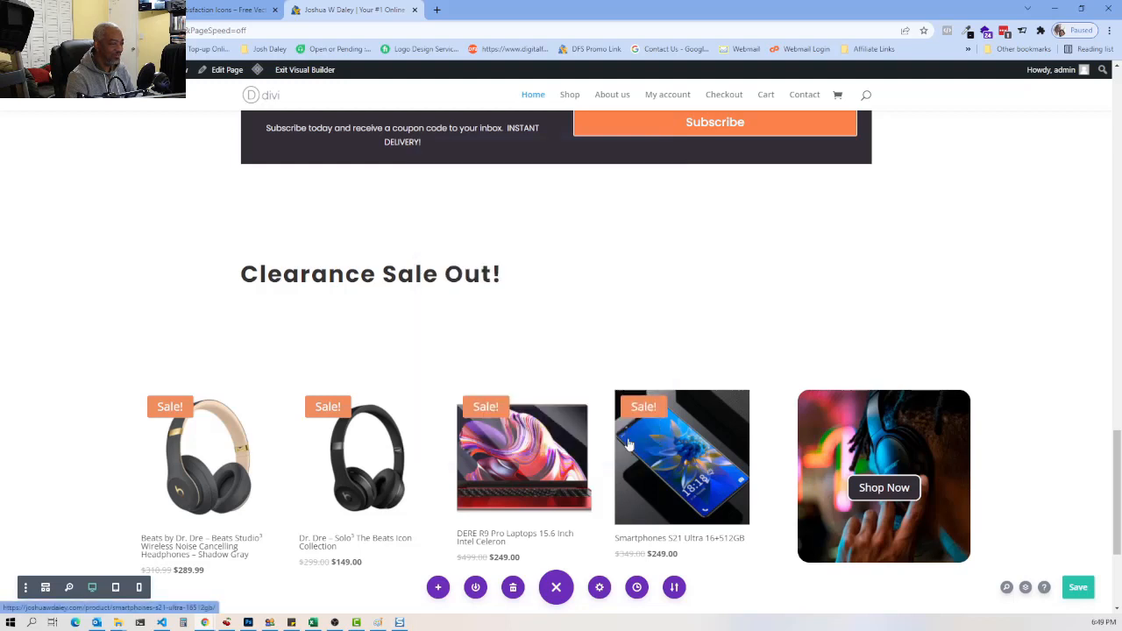
Apply the first box shadow preset to the headphones image with 10px horizontal and vertical positions, and save the image settings
{"action": "mouse_move", "coordinate": [863, 421]}
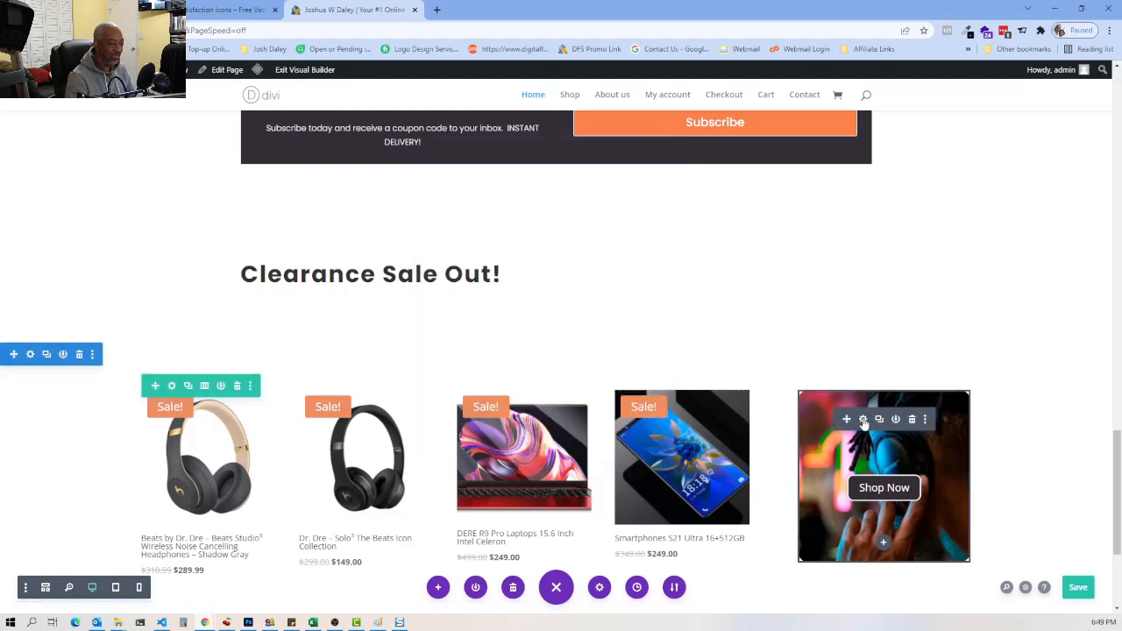
{"action": "left_click", "coordinate": [863, 420]}
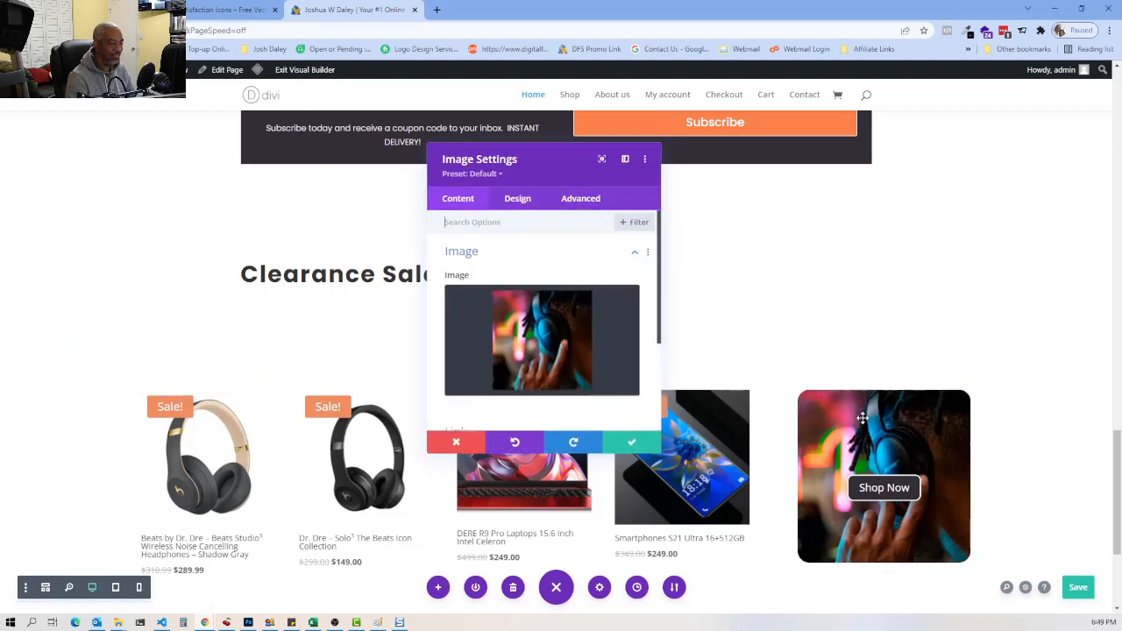
{"action": "left_click", "coordinate": [518, 200]}
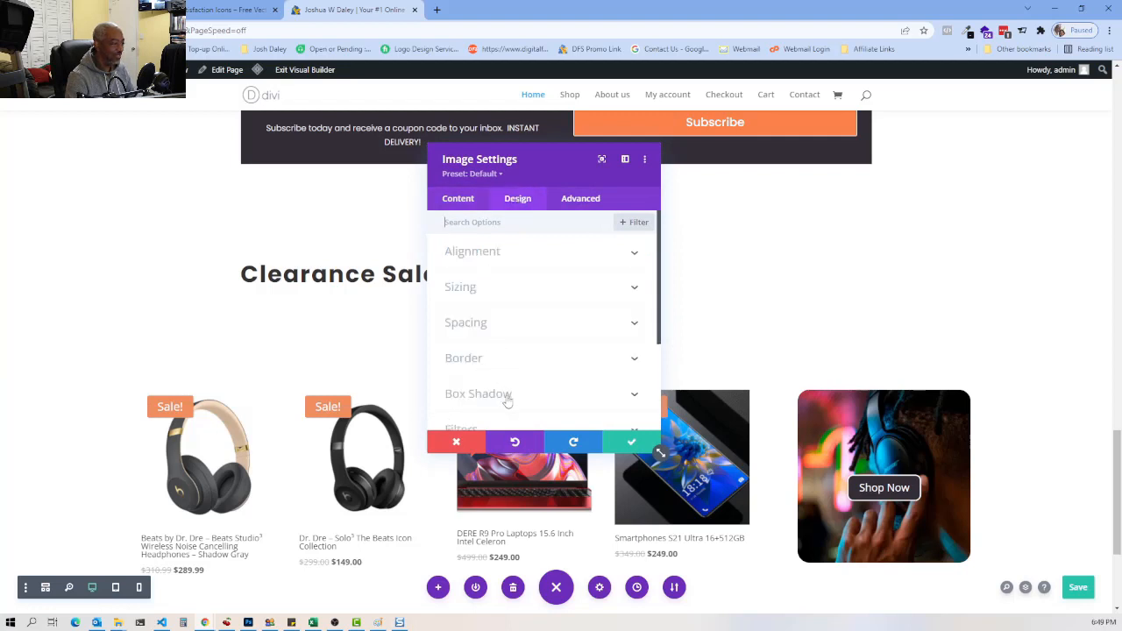
{"action": "left_click", "coordinate": [509, 395]}
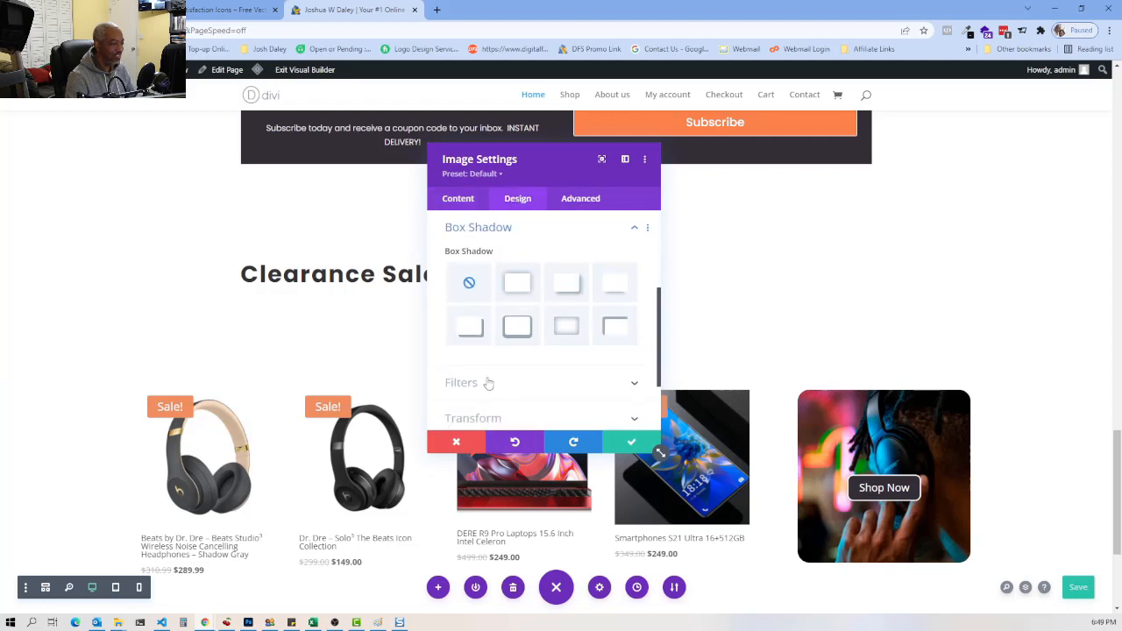
{"action": "left_click", "coordinate": [523, 289]}
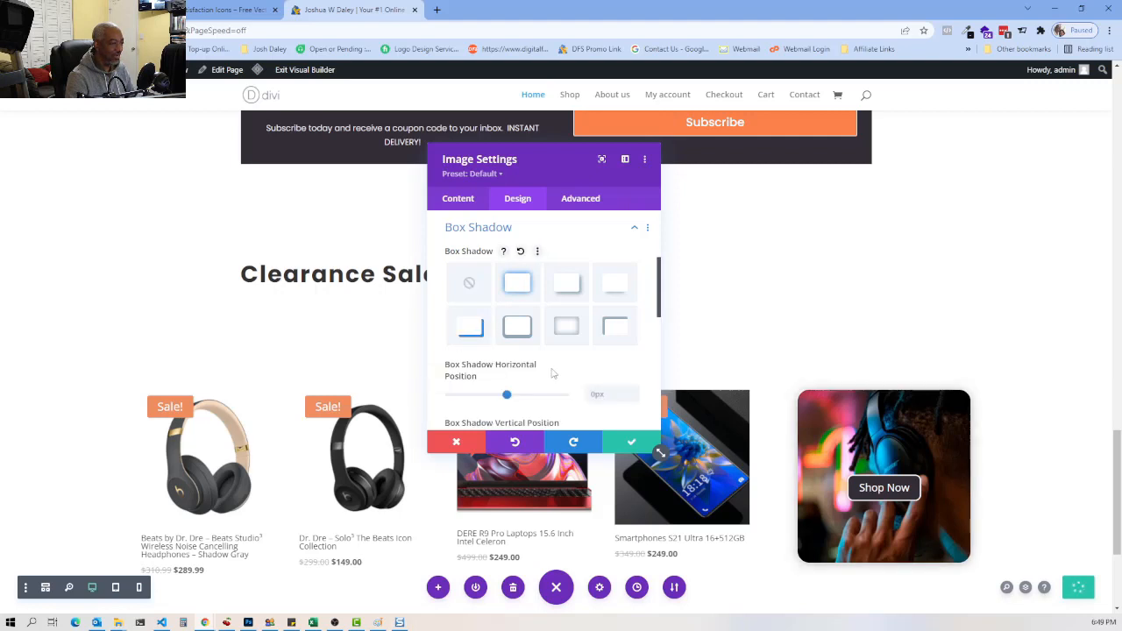
{"action": "type", "text": "10"}
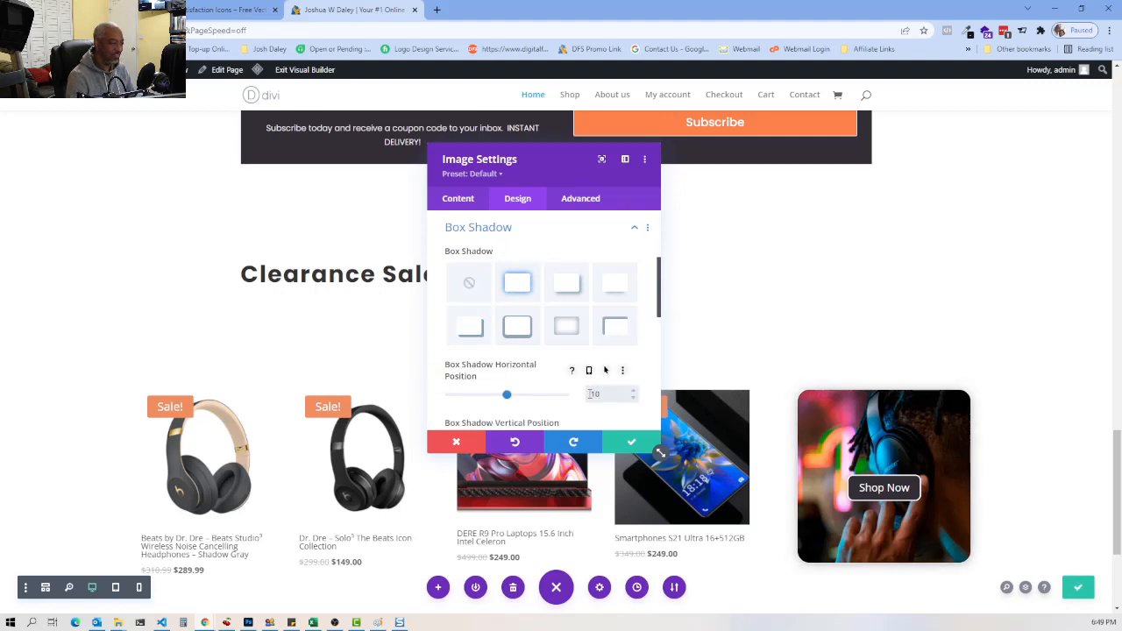
{"action": "scroll", "coordinate": [593, 377], "scroll_direction": "down", "scroll_amount": 2}
{"action": "left_click", "coordinate": [597, 325]}
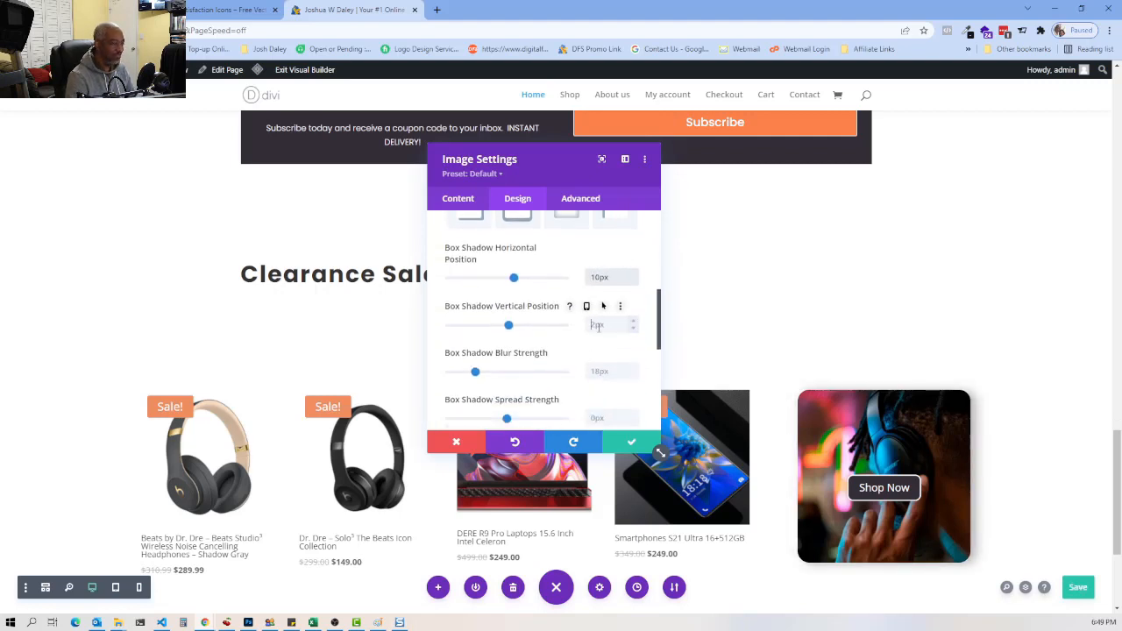
{"action": "type", "text": "10"}
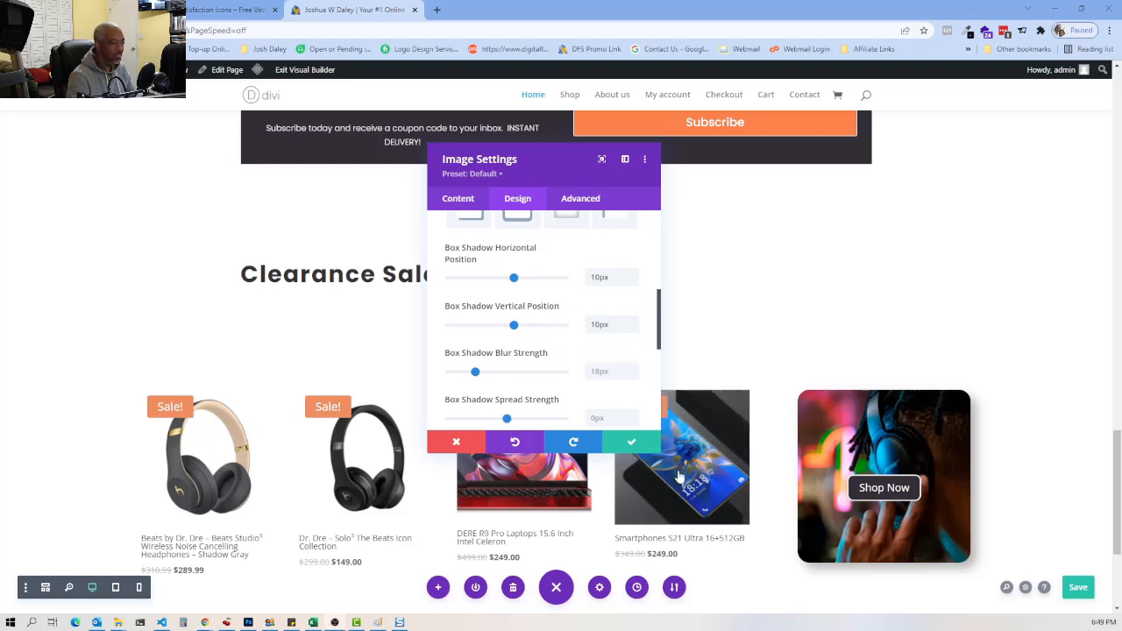
{"action": "left_click", "coordinate": [653, 445]}
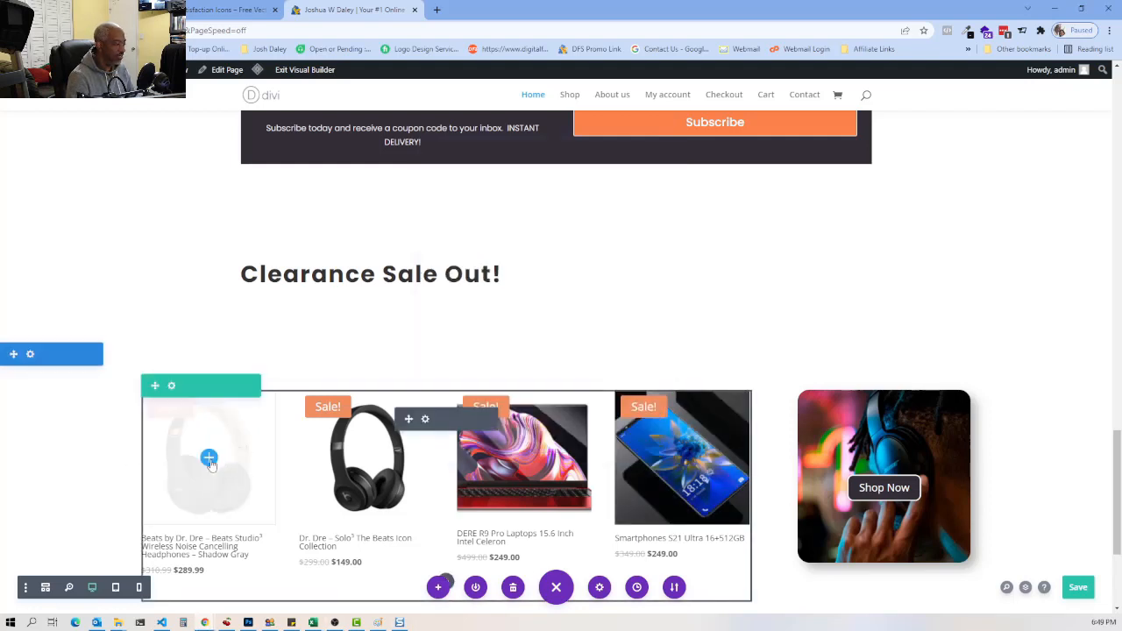
Set the sale products' overlay background to the saved orange at 0.5 opacity, with a right-pointing arrow as the overlay icon
{"action": "left_click", "coordinate": [425, 420]}
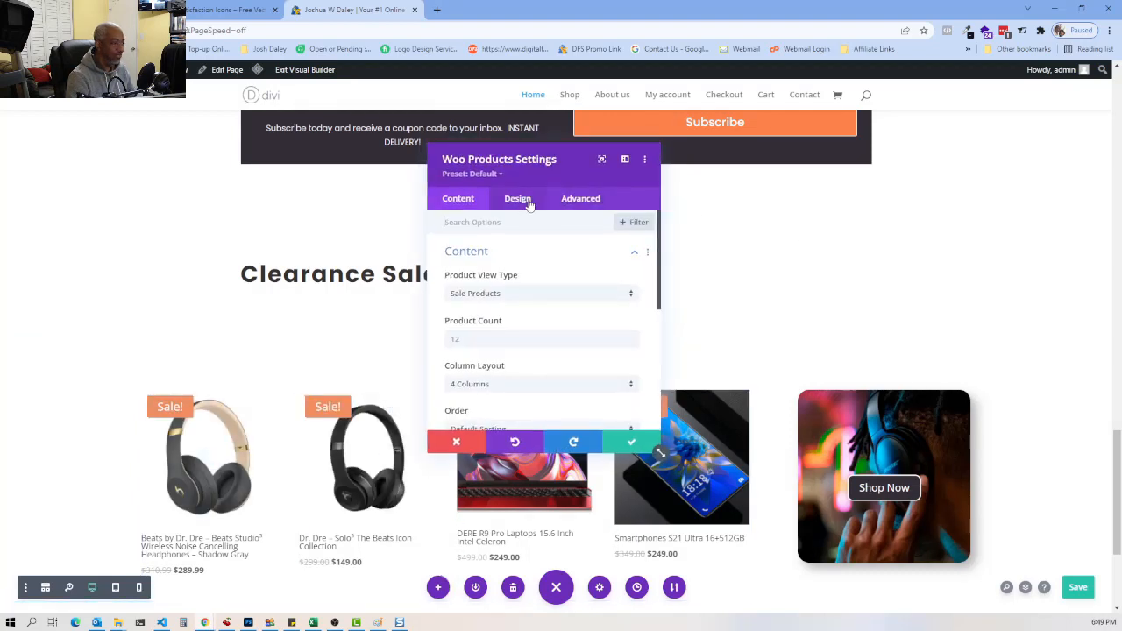
{"action": "left_click", "coordinate": [519, 199]}
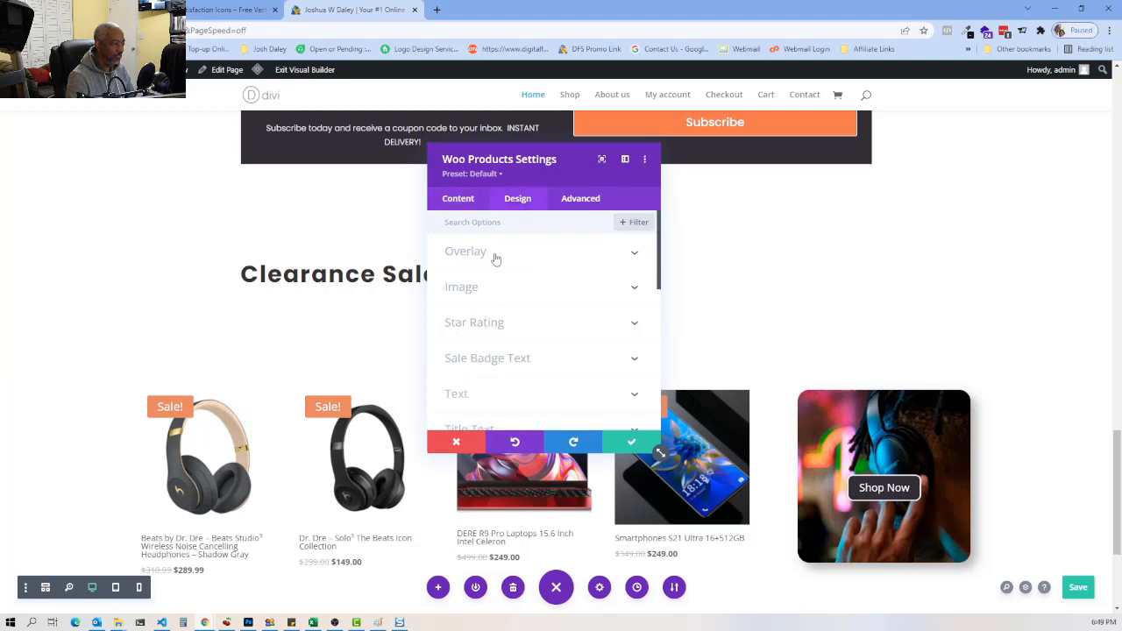
{"action": "left_click", "coordinate": [495, 254]}
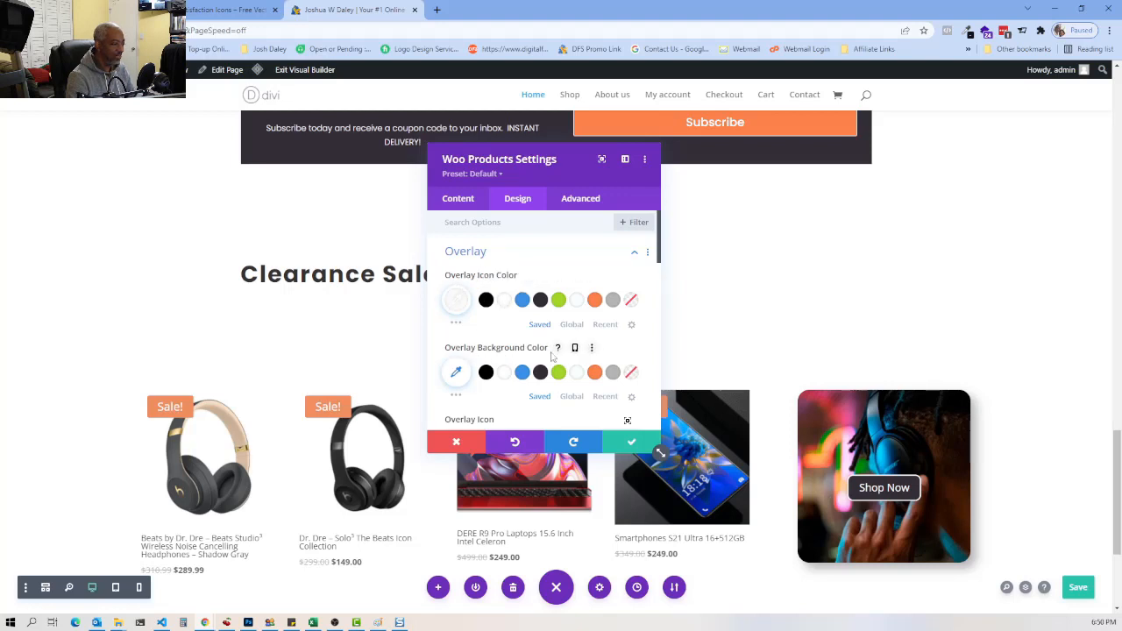
{"action": "left_click", "coordinate": [594, 375]}
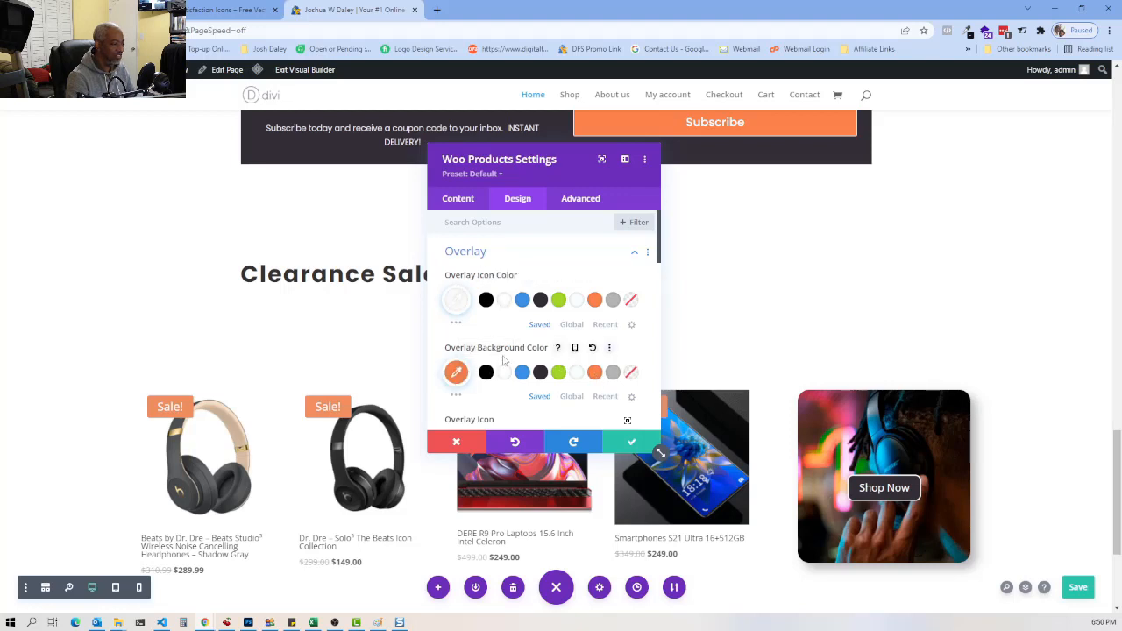
{"action": "left_click", "coordinate": [456, 373]}
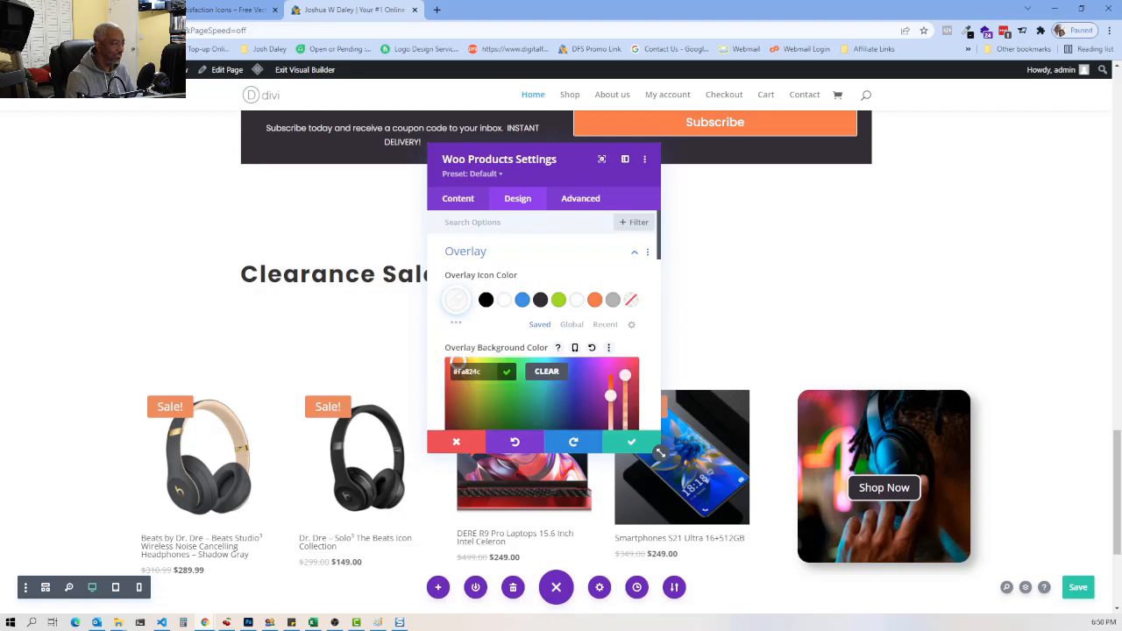
{"action": "scroll", "coordinate": [606, 321], "scroll_direction": "down", "scroll_amount": 3}
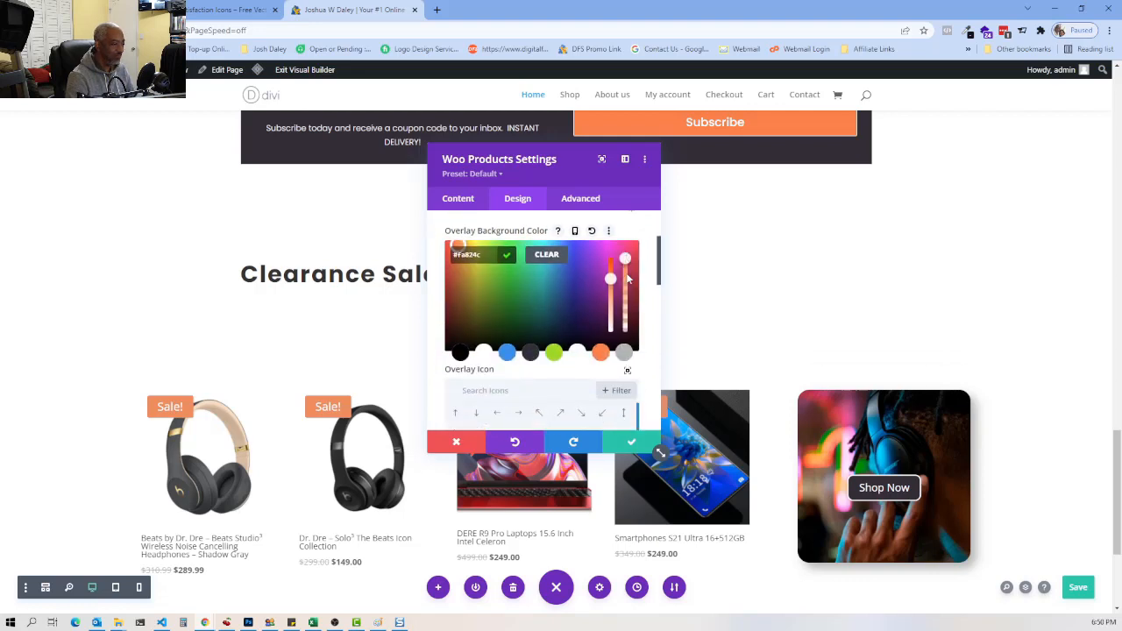
{"action": "left_click", "coordinate": [625, 287]}
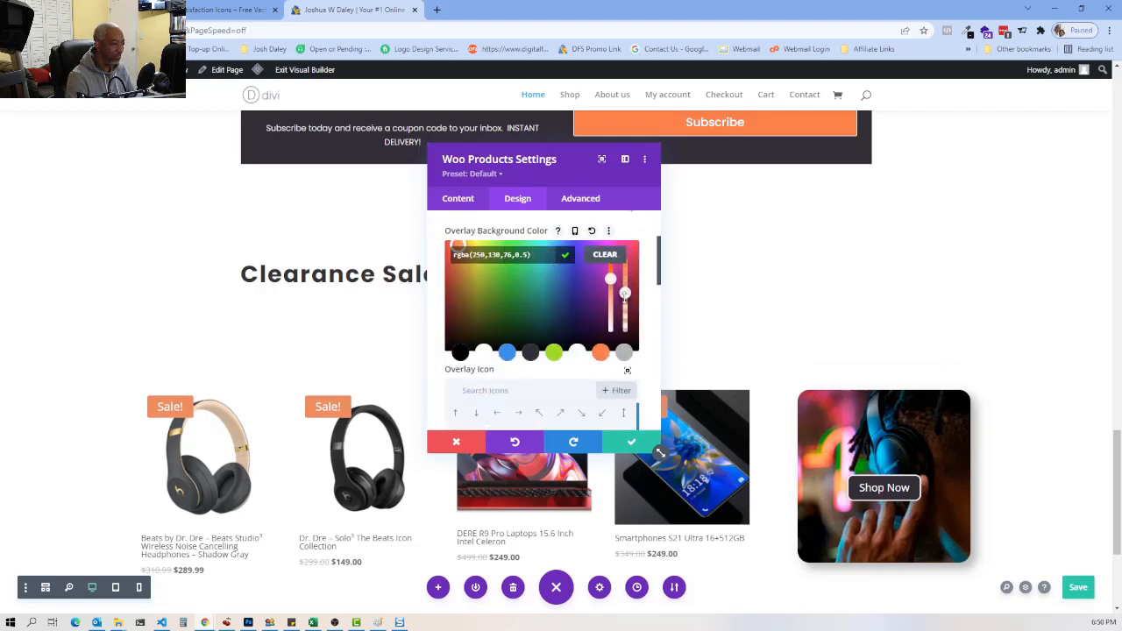
{"action": "left_click", "coordinate": [565, 258]}
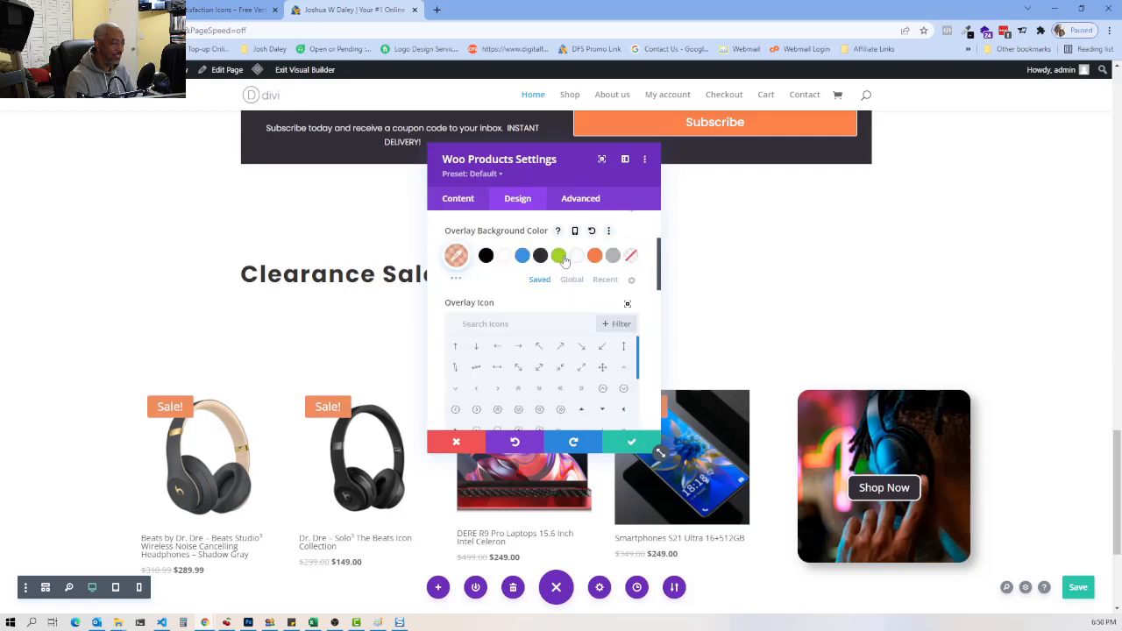
{"action": "left_click", "coordinate": [520, 348]}
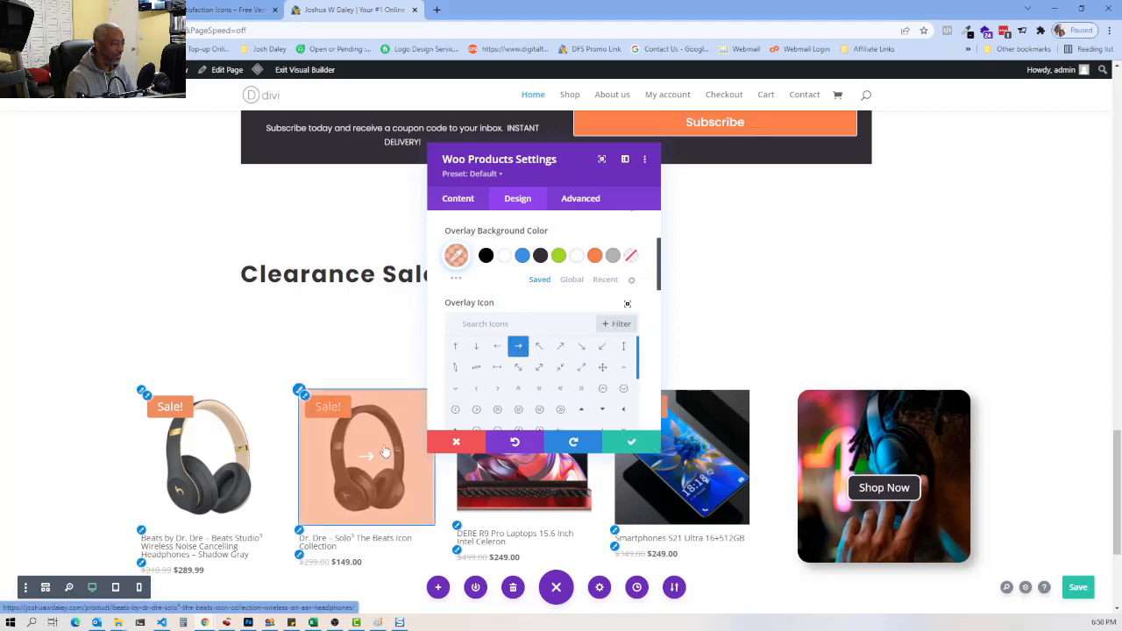
Save the sale products' overlay settings and save the page
{"action": "left_click", "coordinate": [633, 444]}
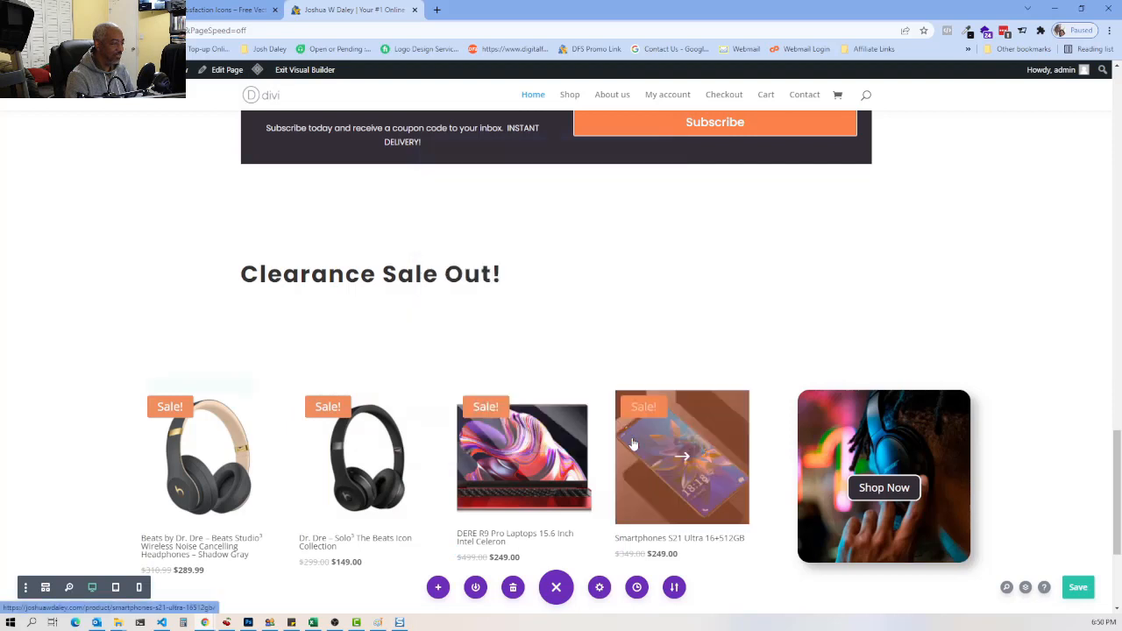
{"action": "left_click", "coordinate": [1079, 587]}
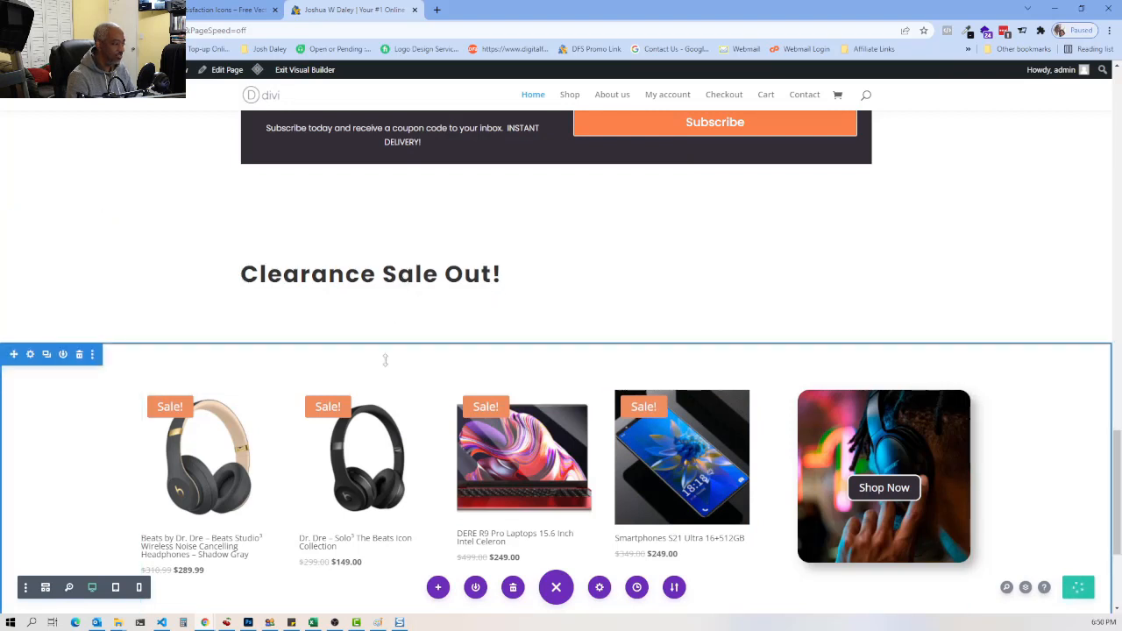
Set the sale products section's top and bottom margins and padding to 0px, and save the section settings
{"action": "left_click", "coordinate": [30, 355]}
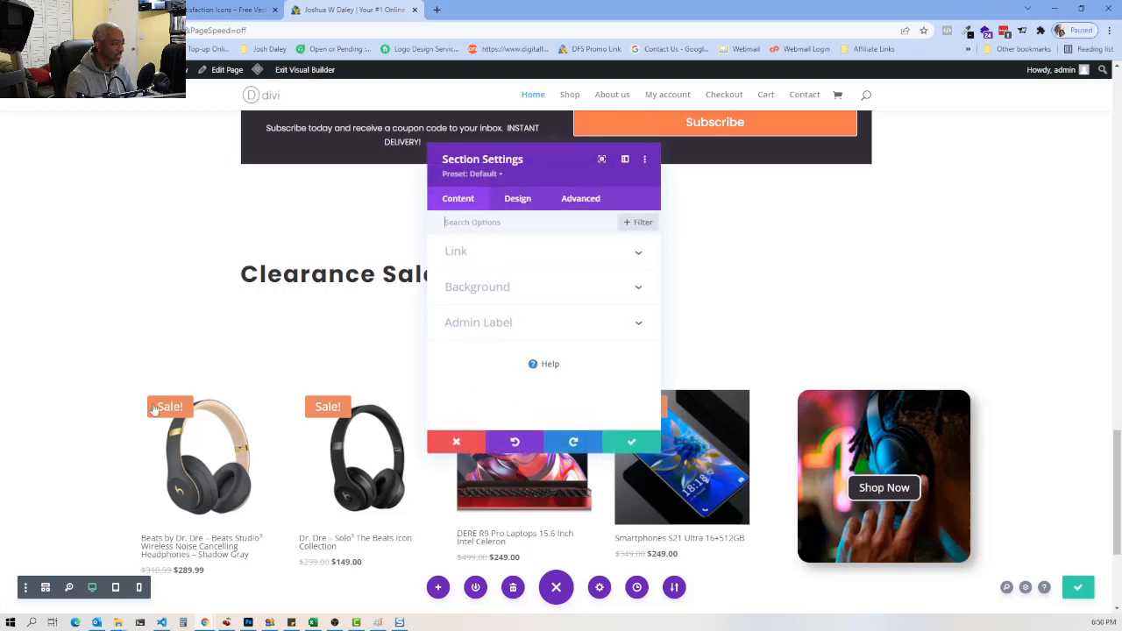
{"action": "left_click", "coordinate": [519, 201]}
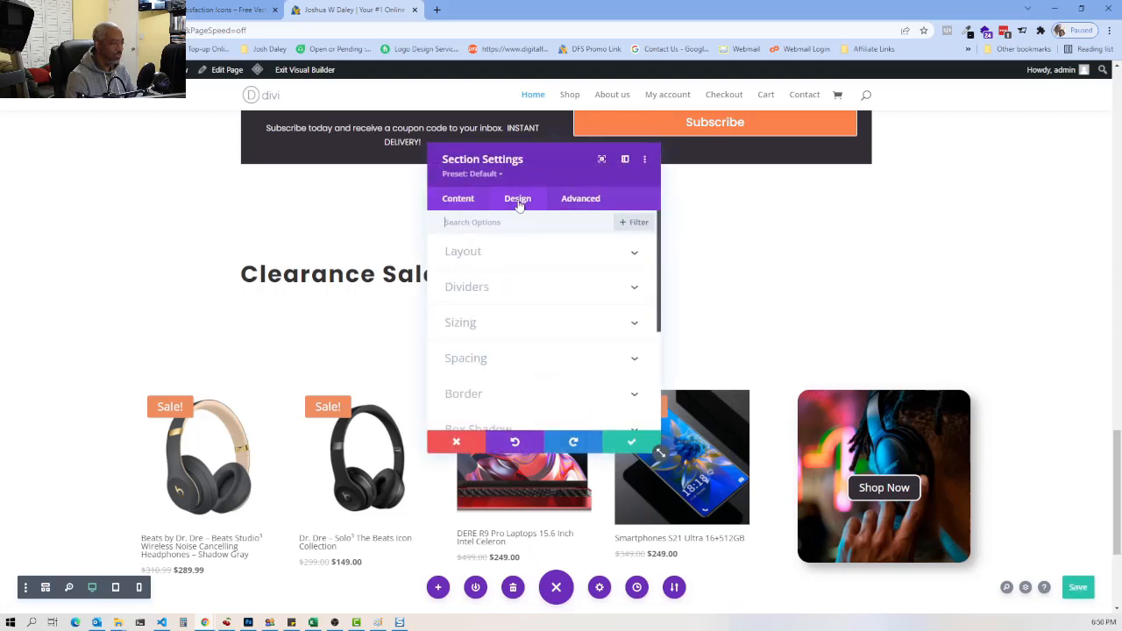
{"action": "left_click", "coordinate": [513, 359]}
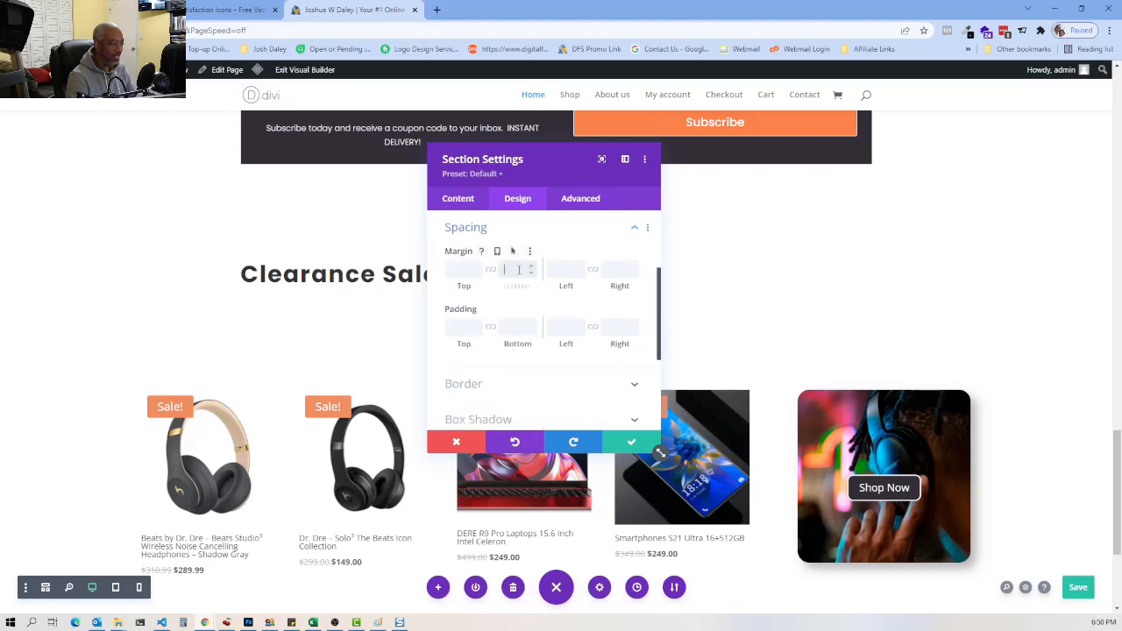
{"action": "left_click", "coordinate": [516, 325]}
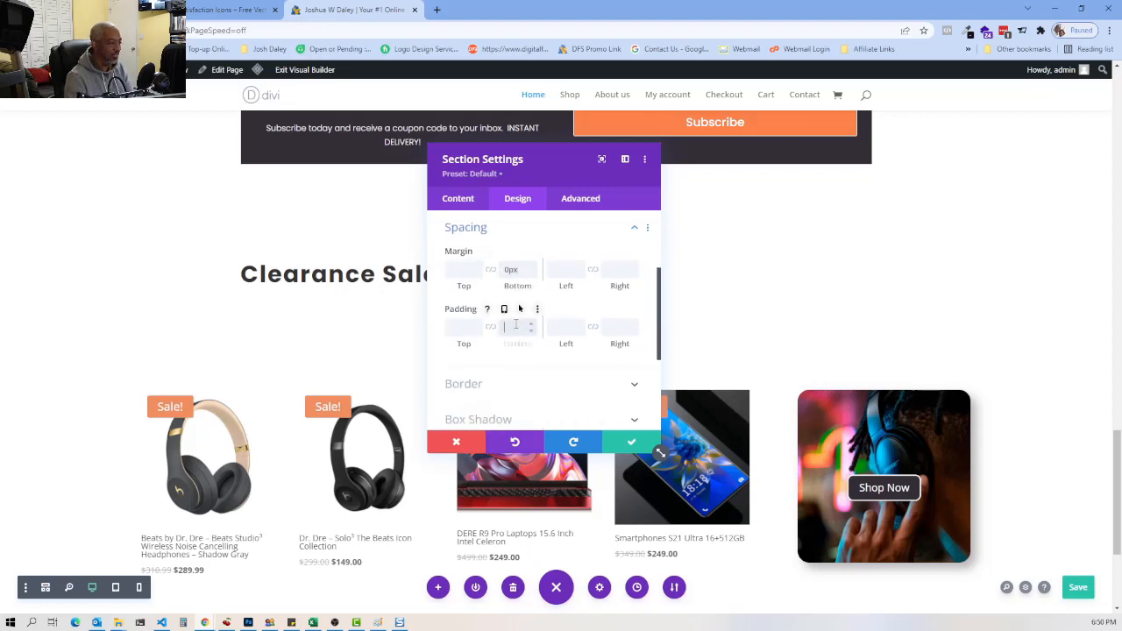
{"action": "type", "text": "0px"}
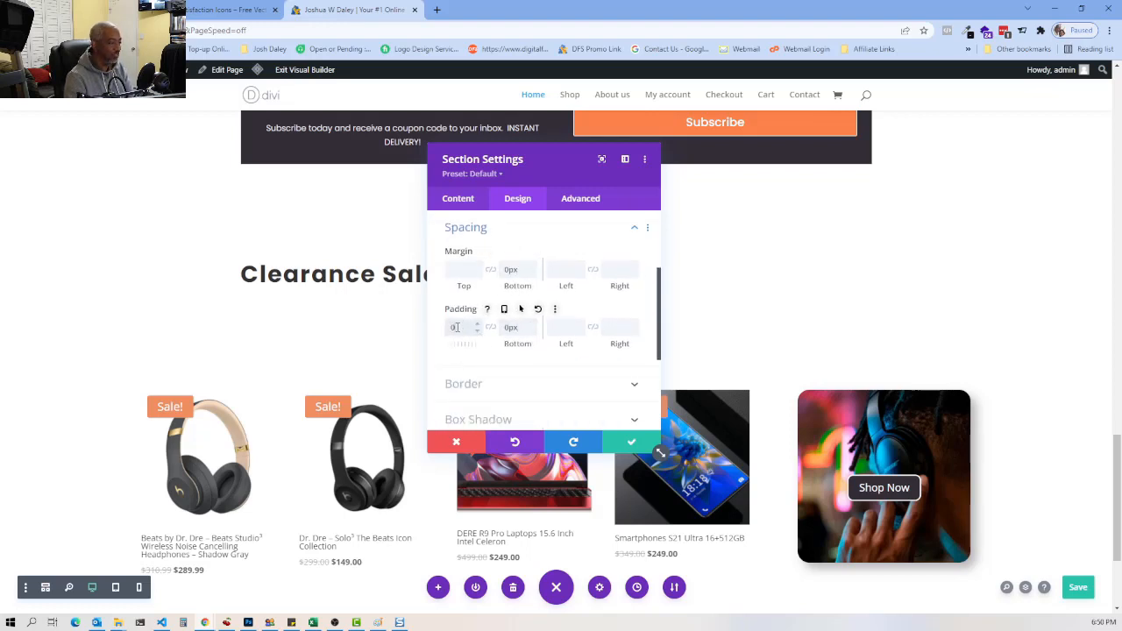
{"action": "left_click", "coordinate": [462, 269]}
{"action": "type", "text": "0px"}
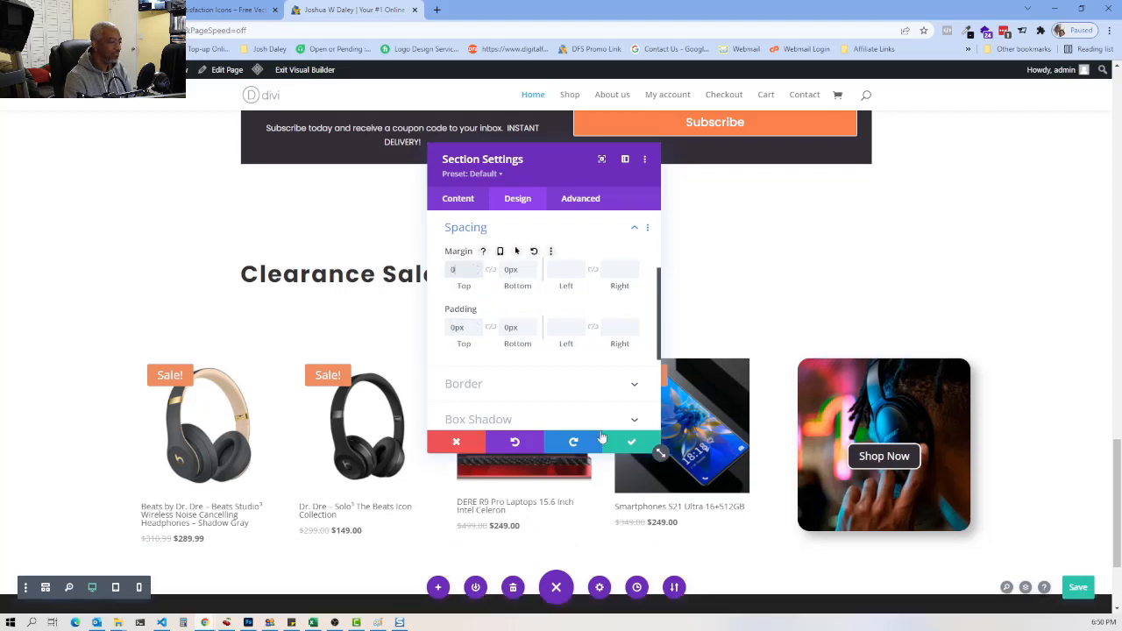
{"action": "left_click", "coordinate": [630, 447]}
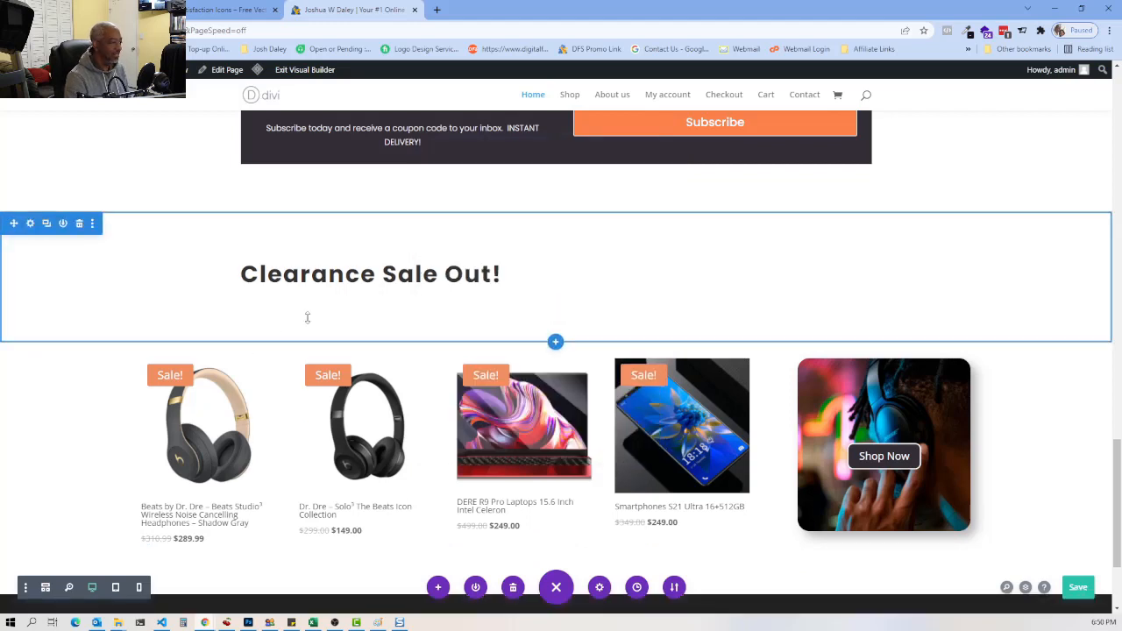
Set the Clearance Sale Out! heading section's bottom margin and its top and bottom padding to 0px, and save the section settings
{"action": "left_click", "coordinate": [30, 225]}
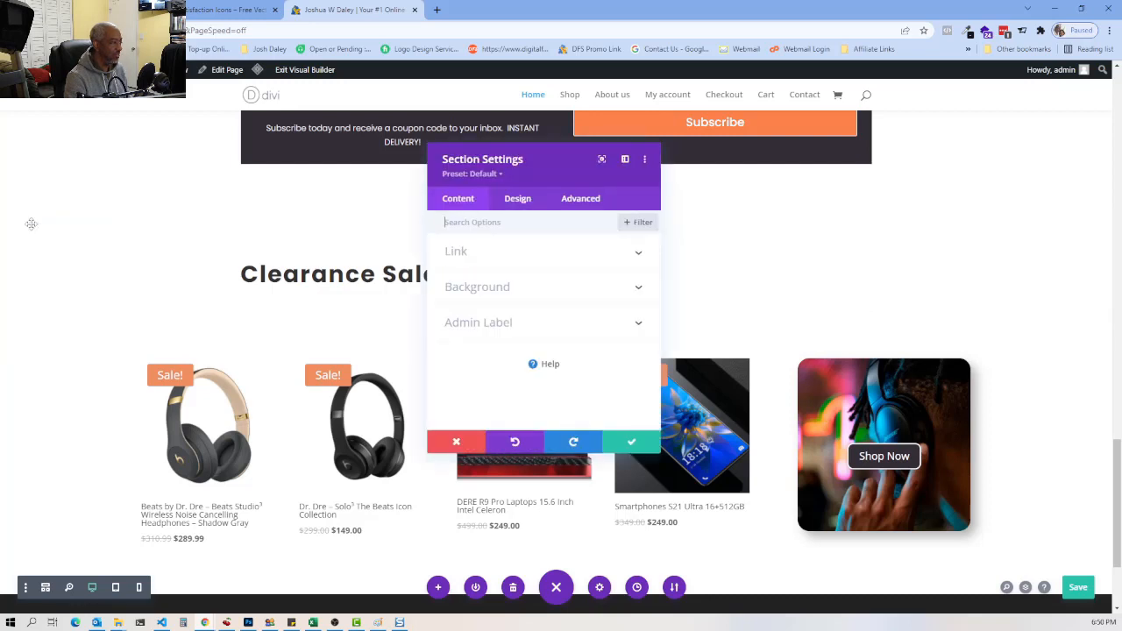
{"action": "left_click", "coordinate": [518, 199]}
{"action": "left_click", "coordinate": [518, 359]}
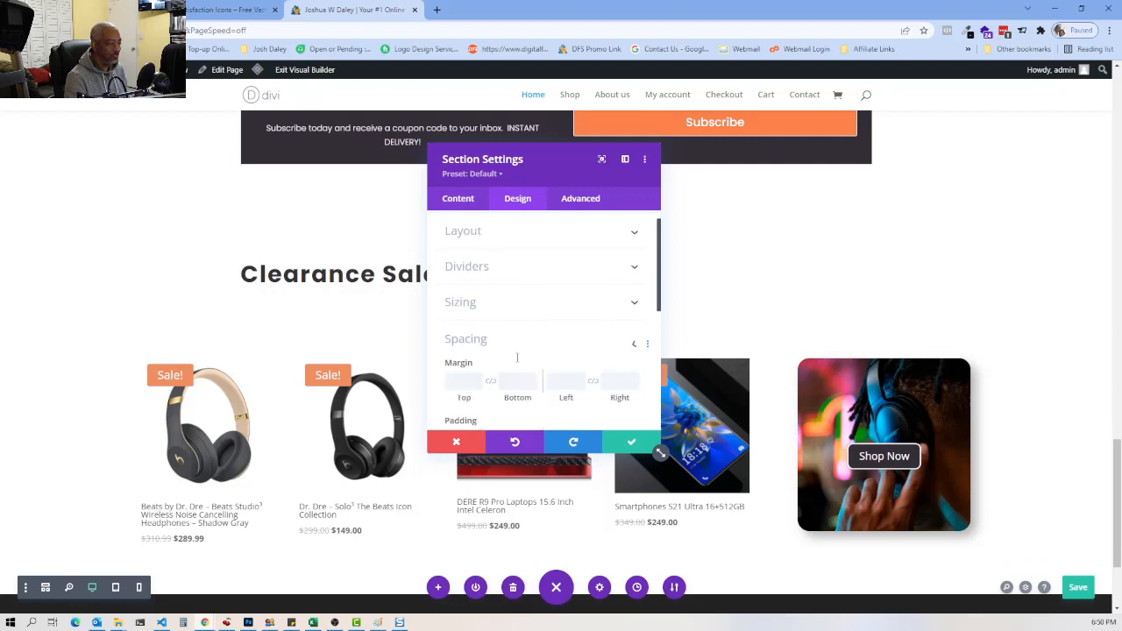
{"action": "scroll", "coordinate": [514, 357], "scroll_direction": "down", "scroll_amount": 2}
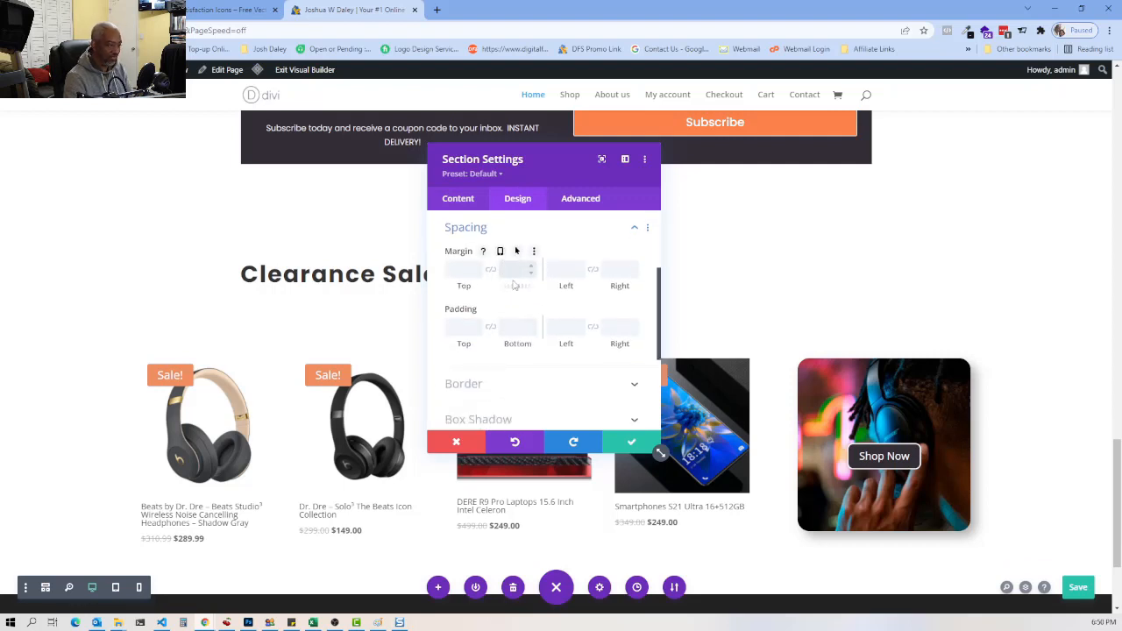
{"action": "type", "text": "0"}
{"action": "left_click", "coordinate": [509, 327]}
{"action": "type", "text": "0"}
{"action": "left_click", "coordinate": [454, 328]}
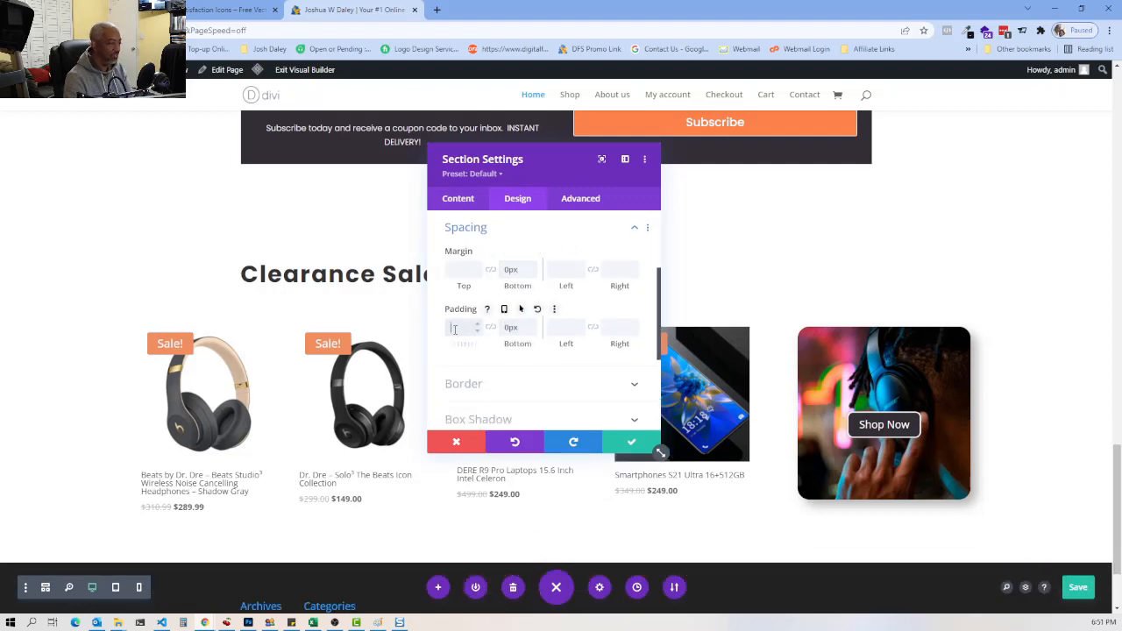
{"action": "type", "text": "0"}
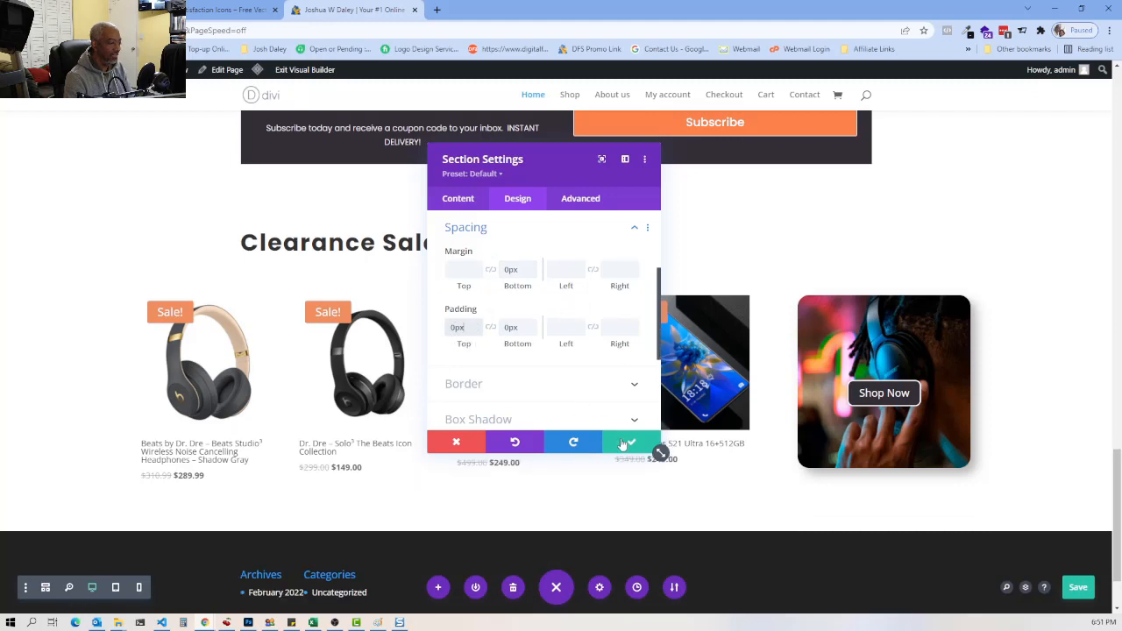
{"action": "left_click", "coordinate": [649, 444]}
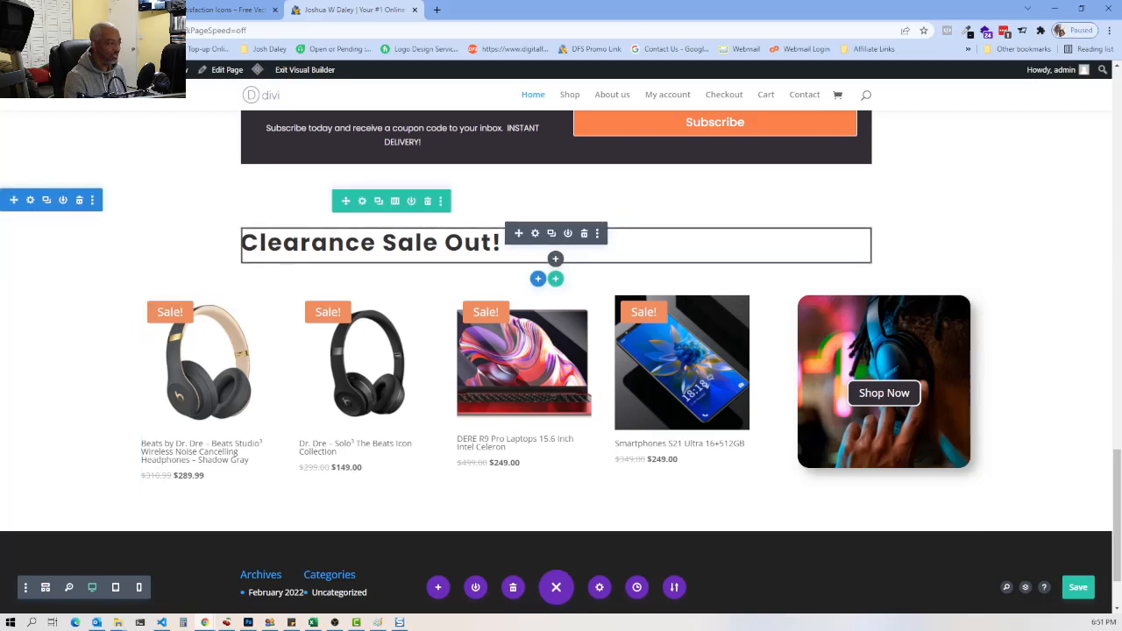
Set the Clearance Sale Out! heading row's width to 100%, increase its maximum width to match the products row, and save the row settings
{"action": "left_click", "coordinate": [362, 202]}
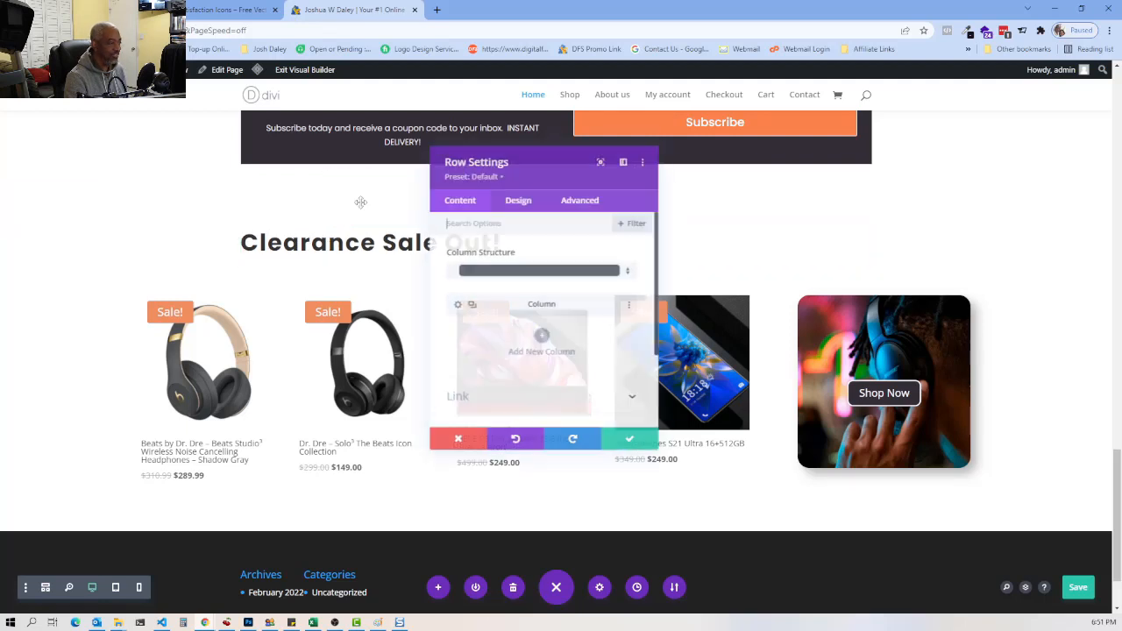
{"action": "left_click", "coordinate": [517, 200]}
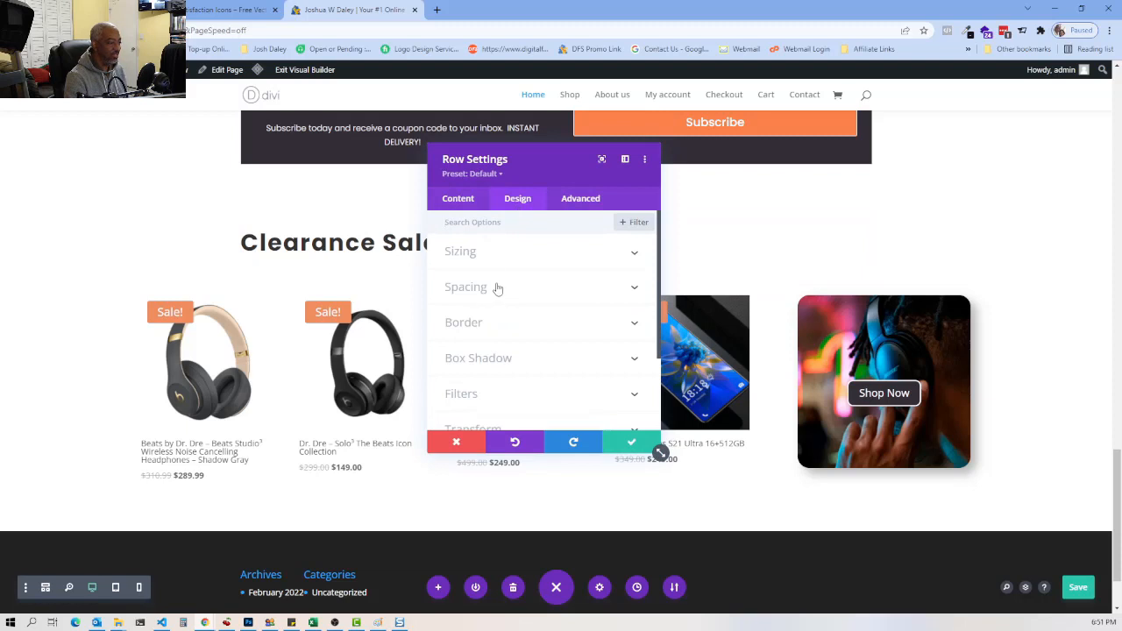
{"action": "left_click", "coordinate": [502, 254]}
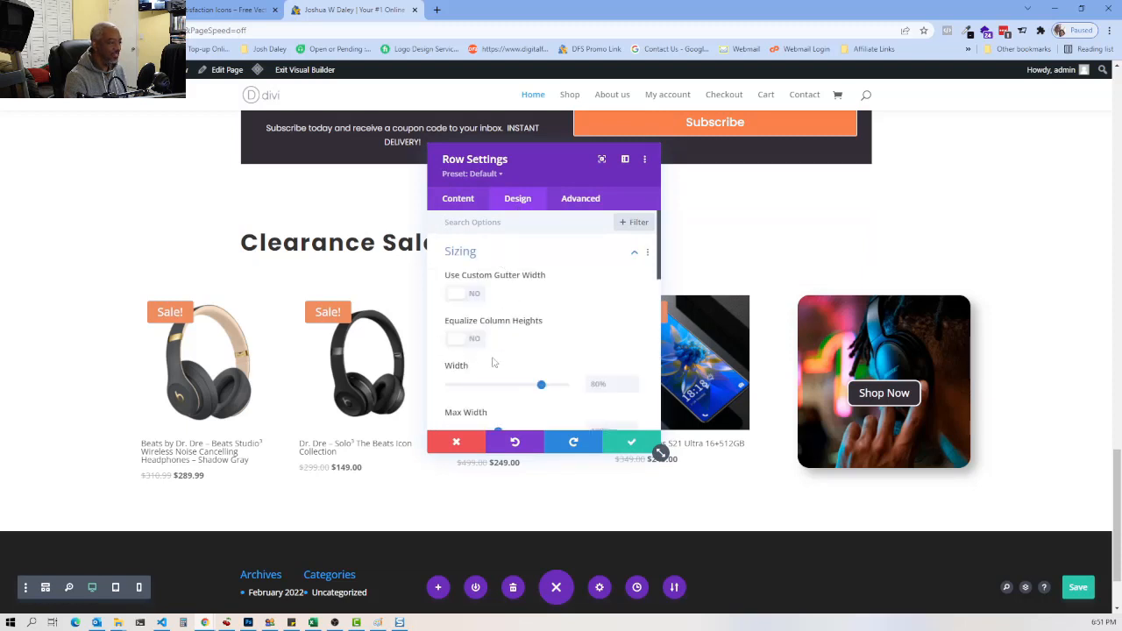
{"action": "left_click_drag", "start_coordinate": [543, 389], "coordinate": [566, 386]}
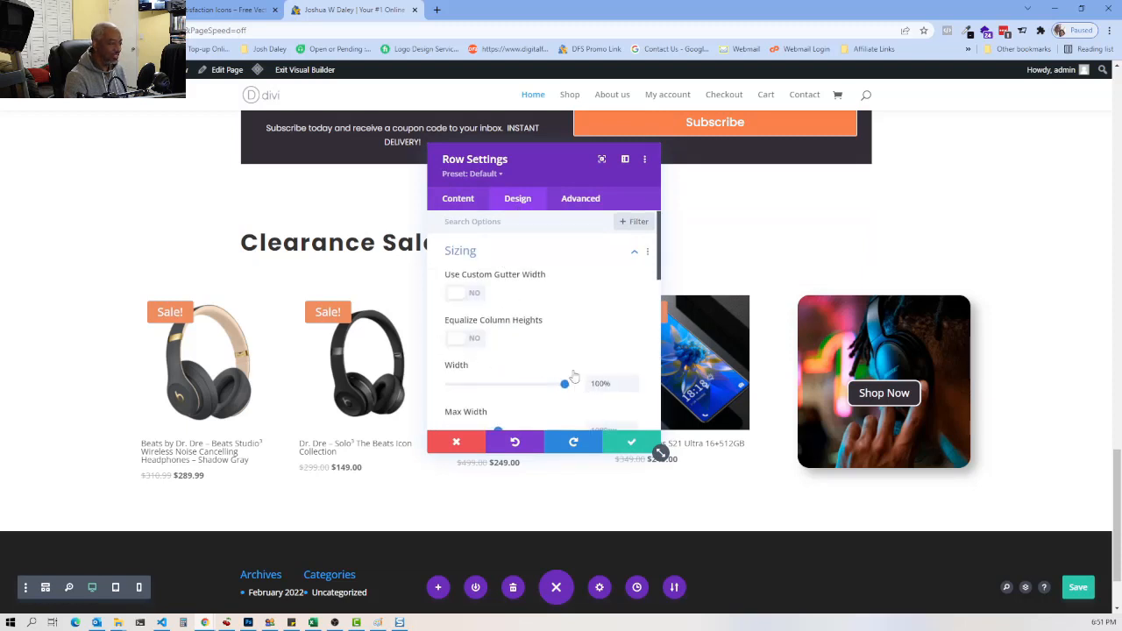
{"action": "scroll", "coordinate": [578, 351], "scroll_direction": "down", "scroll_amount": 2}
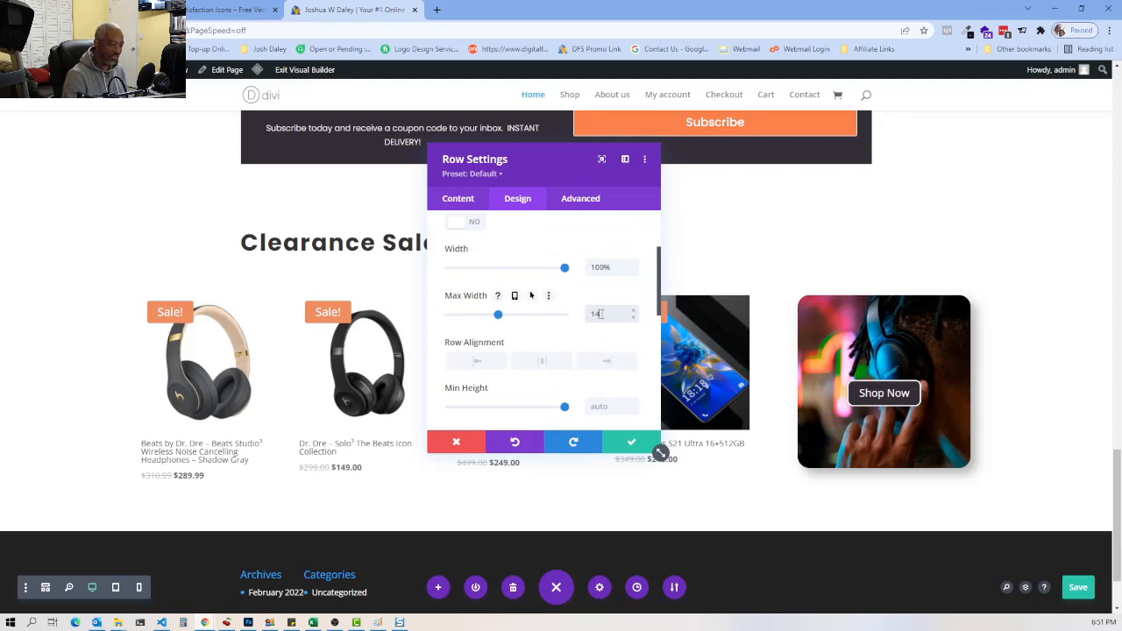
{"action": "left_click", "coordinate": [628, 447]}
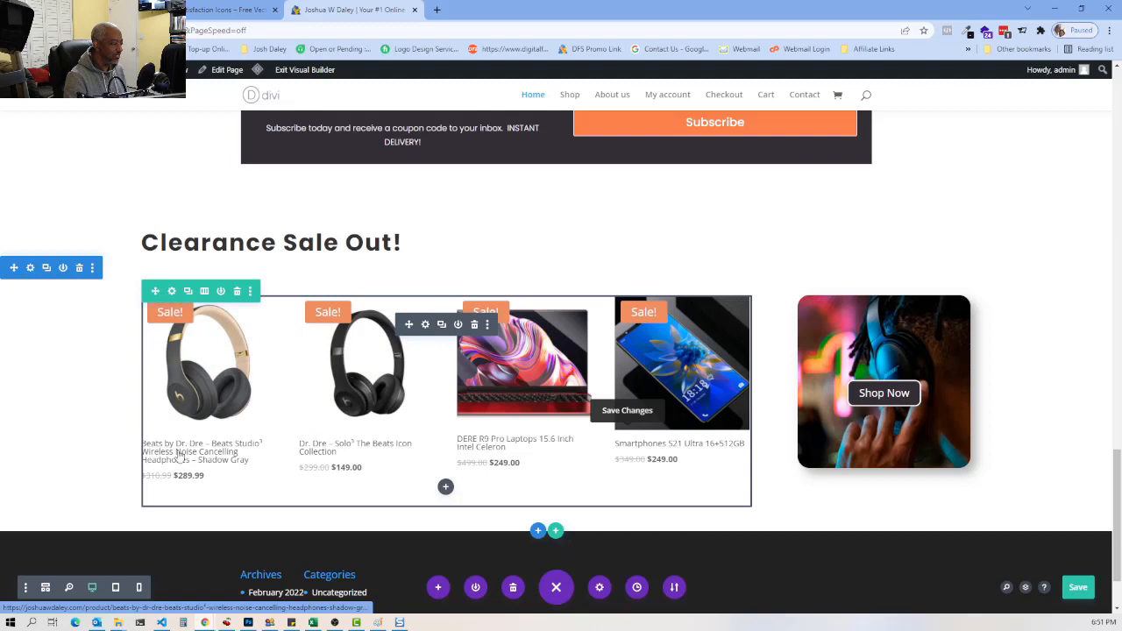
Change the sale products' title font to Poppins
{"action": "left_click", "coordinate": [426, 325]}
{"action": "left_click", "coordinate": [517, 199]}
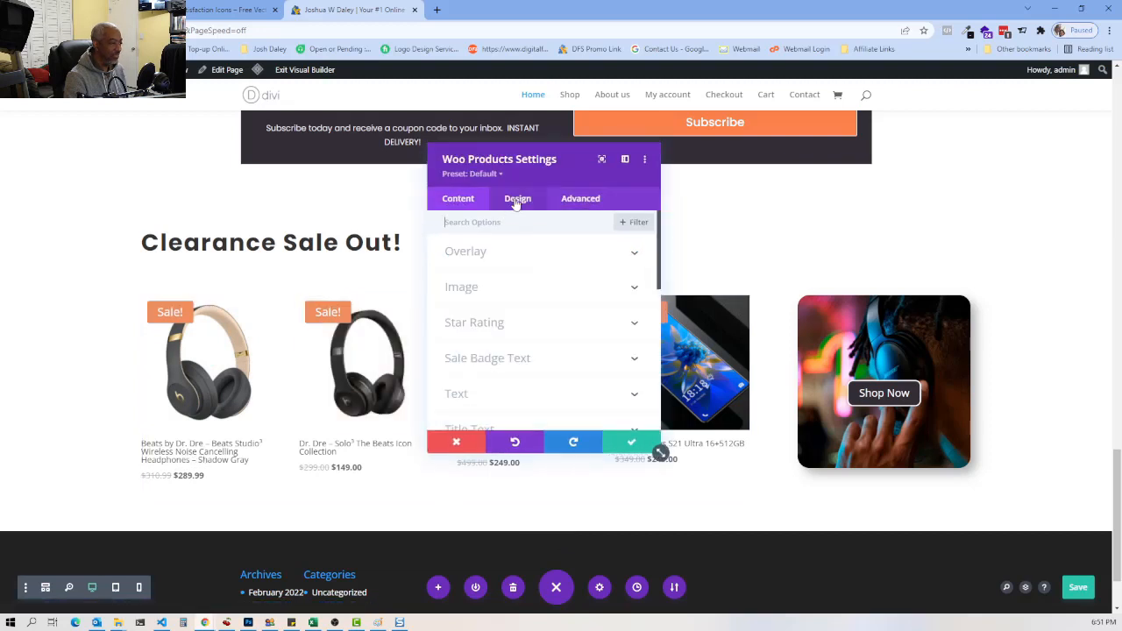
{"action": "scroll", "coordinate": [505, 357], "scroll_direction": "down", "scroll_amount": 3}
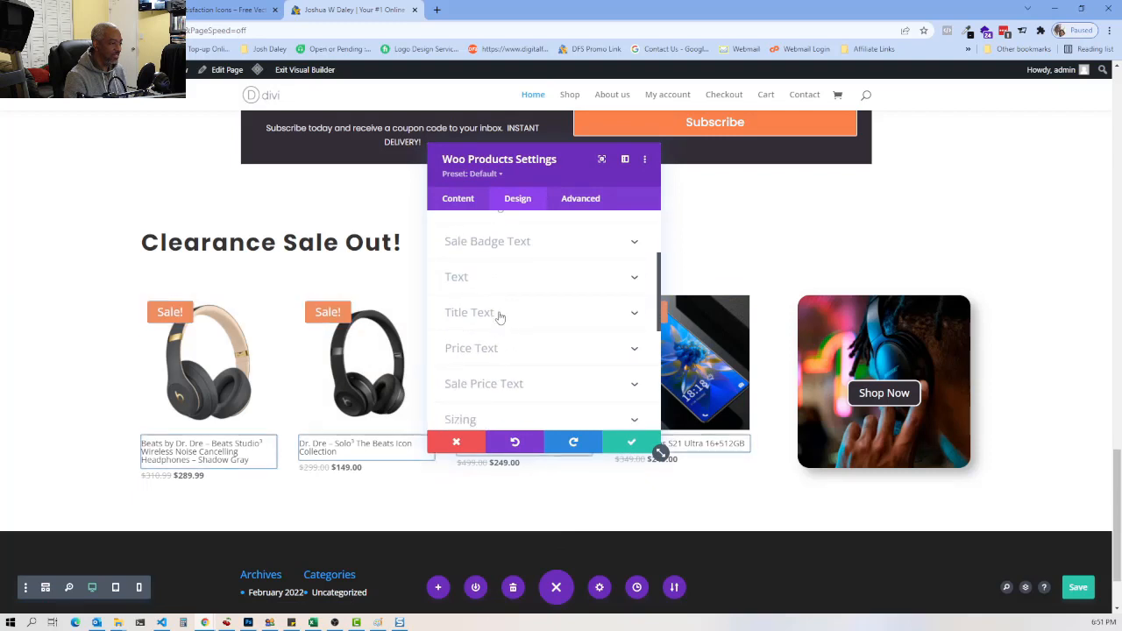
{"action": "left_click", "coordinate": [498, 314]}
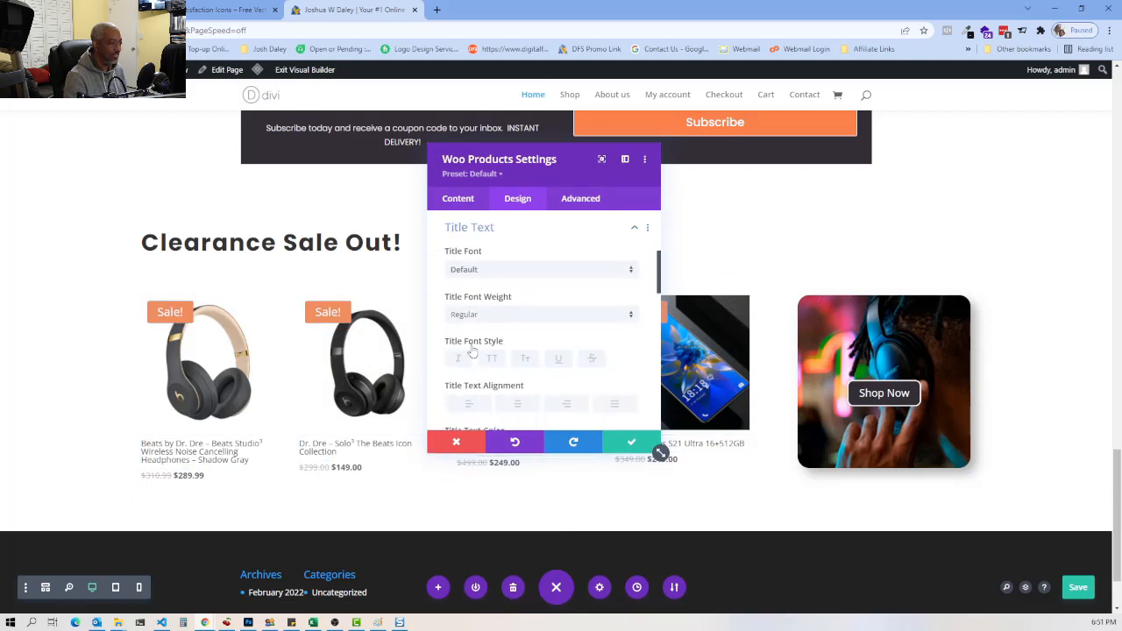
{"action": "left_click", "coordinate": [505, 270]}
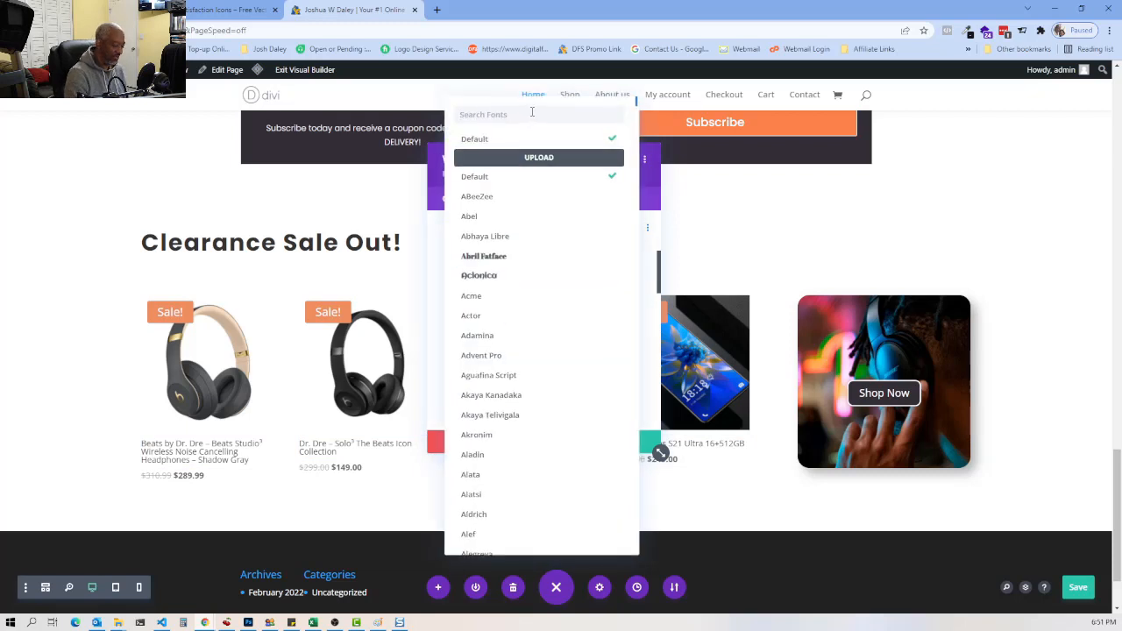
{"action": "type", "text": "popp"}
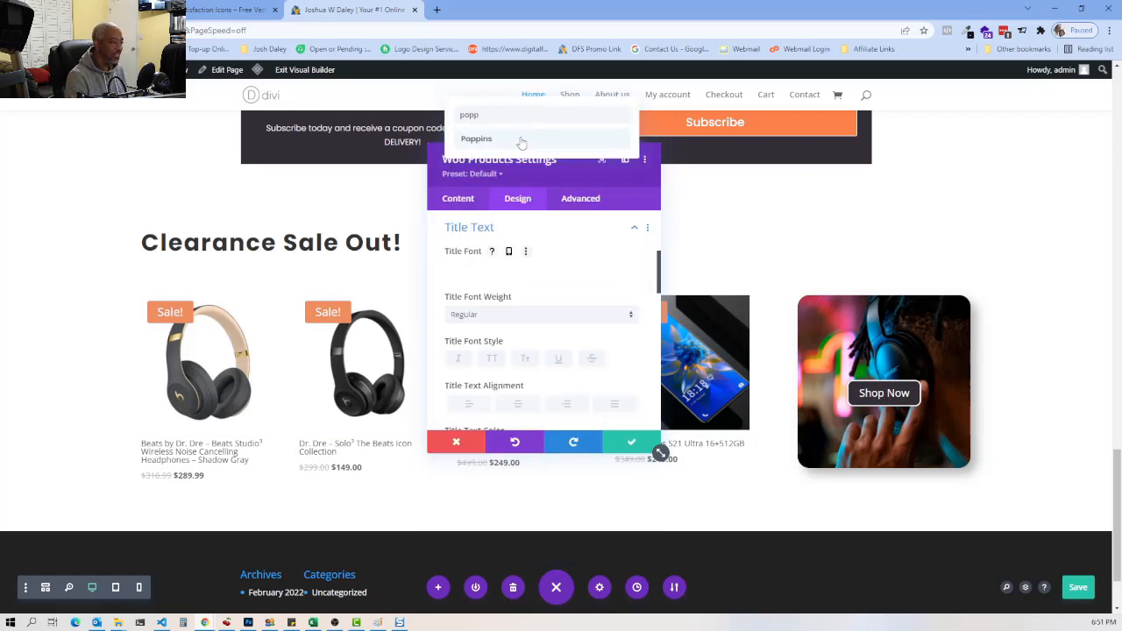
{"action": "left_click", "coordinate": [520, 140]}
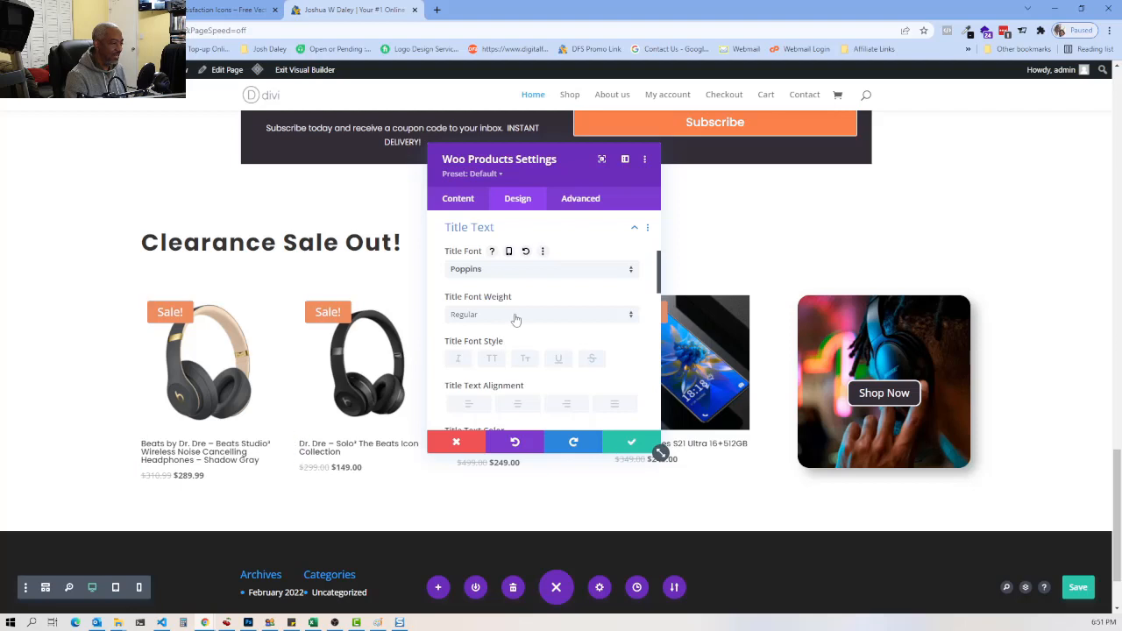
Set the sale product titles' letter spacing to 1px and line height to 1.3em
{"action": "scroll", "coordinate": [516, 320], "scroll_direction": "down", "scroll_amount": 2}
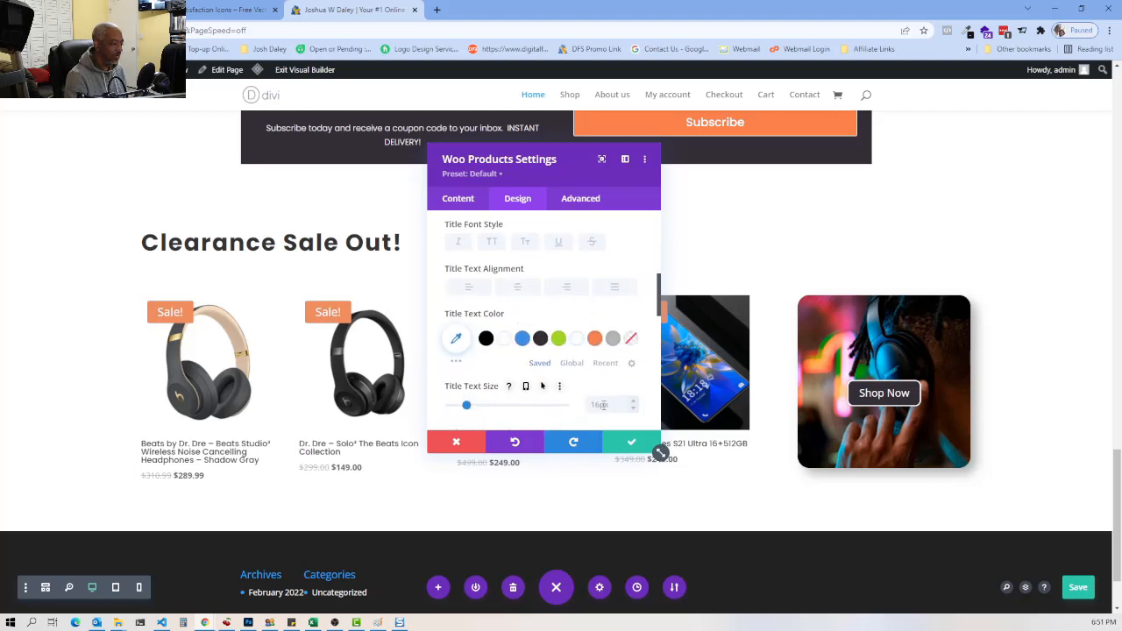
{"action": "scroll", "coordinate": [602, 404], "scroll_direction": "down", "scroll_amount": 2}
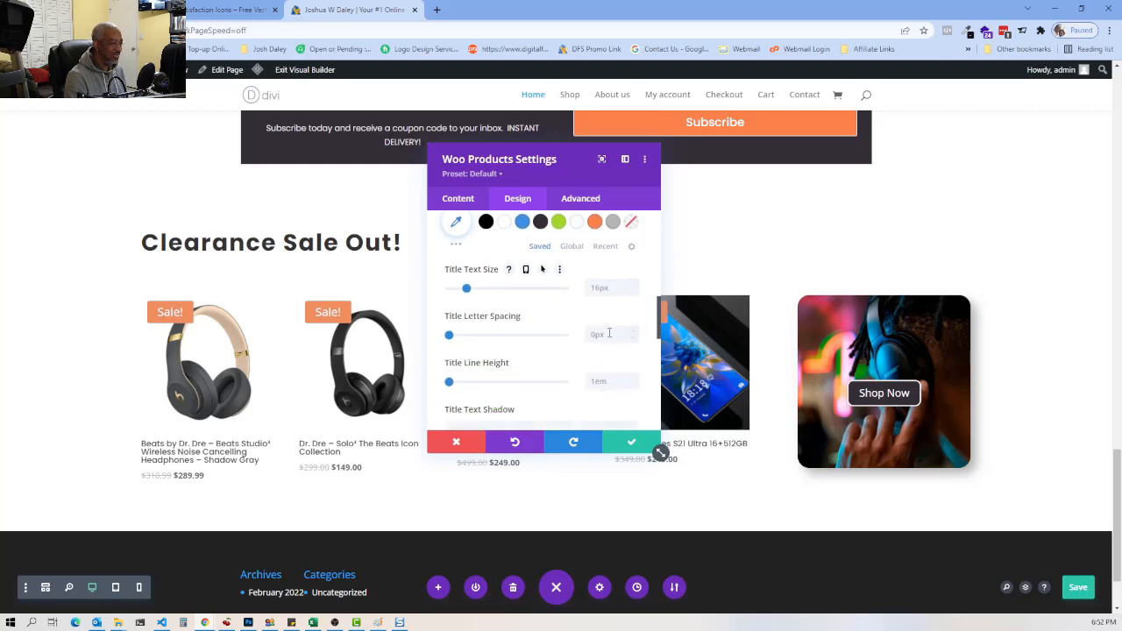
{"action": "left_click", "coordinate": [635, 334]}
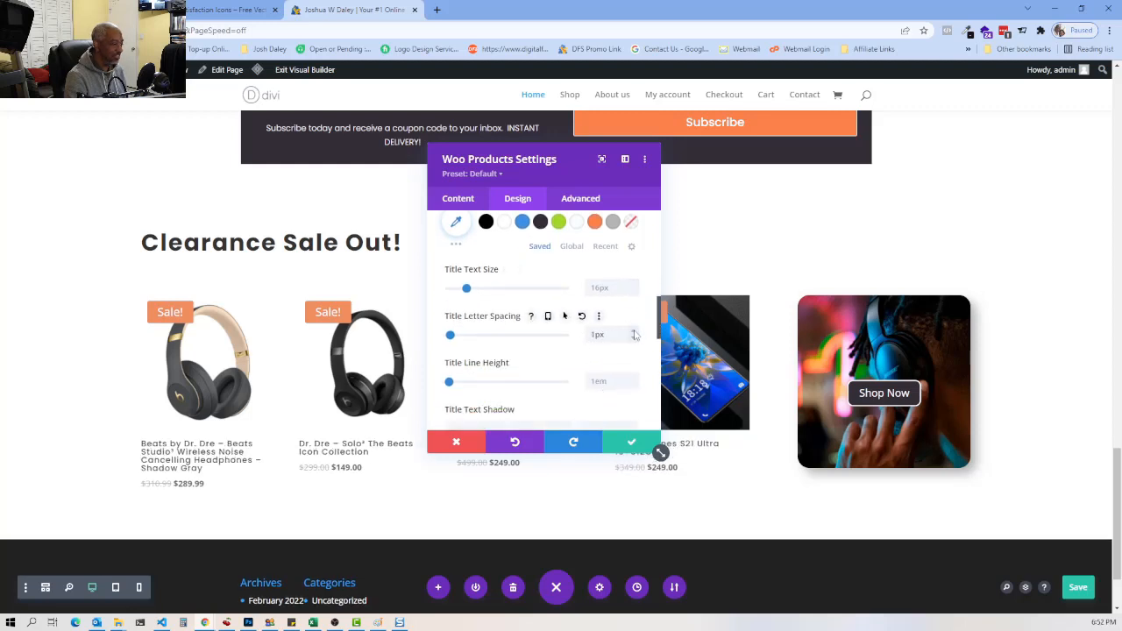
{"action": "left_click", "coordinate": [635, 380]}
{"action": "left_click", "coordinate": [635, 379]}
{"action": "left_click", "coordinate": [635, 379]}
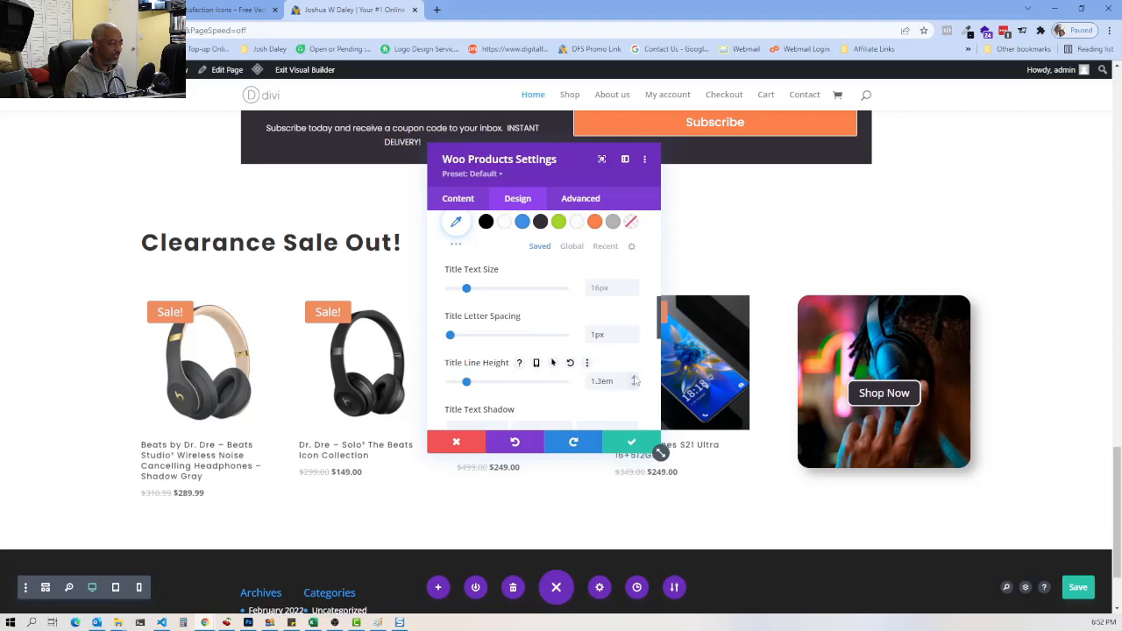
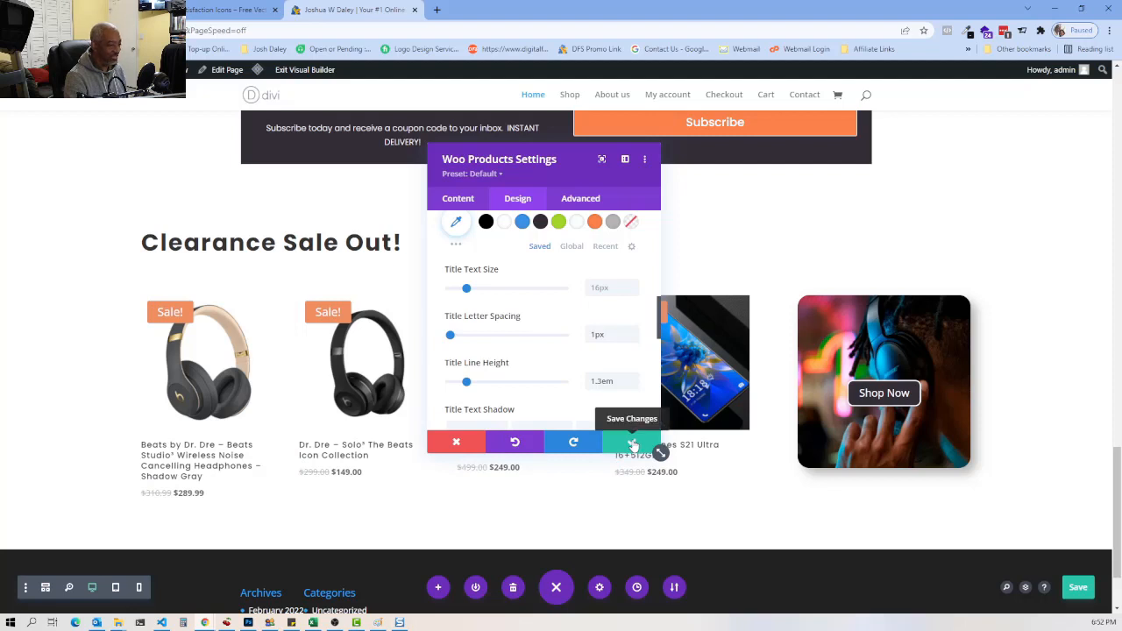
Apply the Woo Products design changes and save the page
{"action": "left_click", "coordinate": [633, 445]}
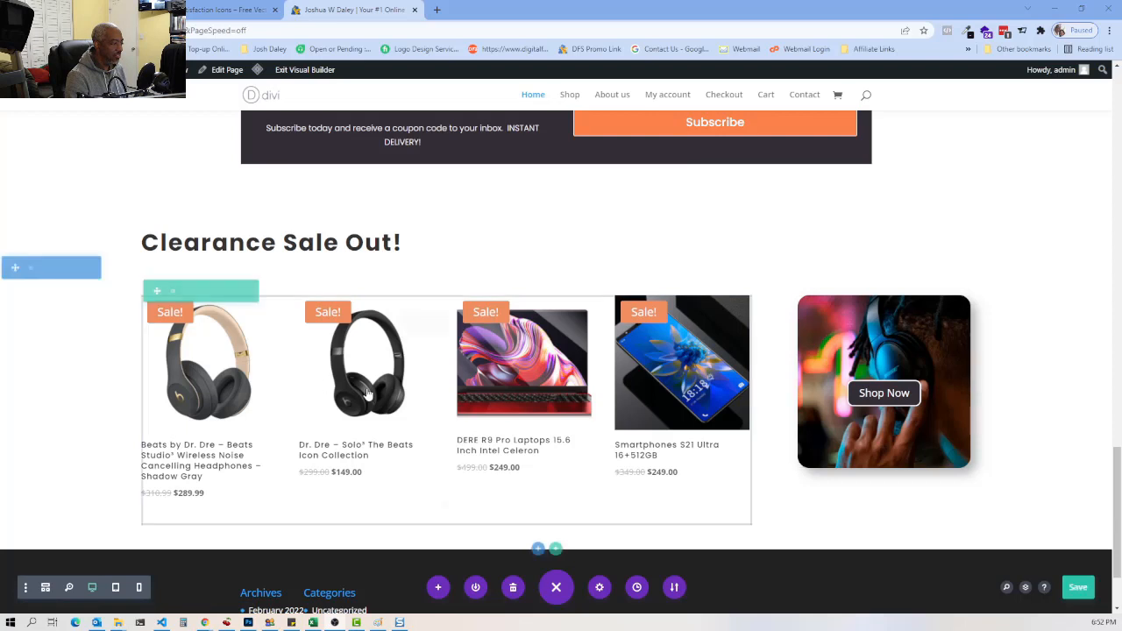
{"action": "left_click", "coordinate": [1079, 591]}
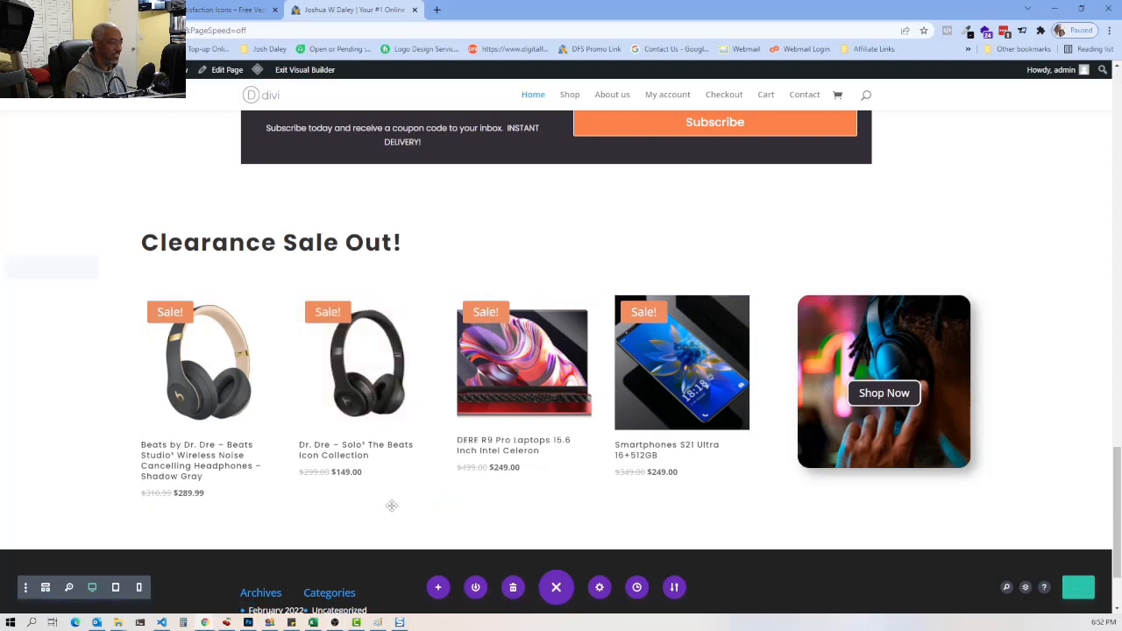
In tablet view, set the left and right padding of the section holding the "Clearance Sale Out!" heading to 30px
{"action": "left_click", "coordinate": [116, 587]}
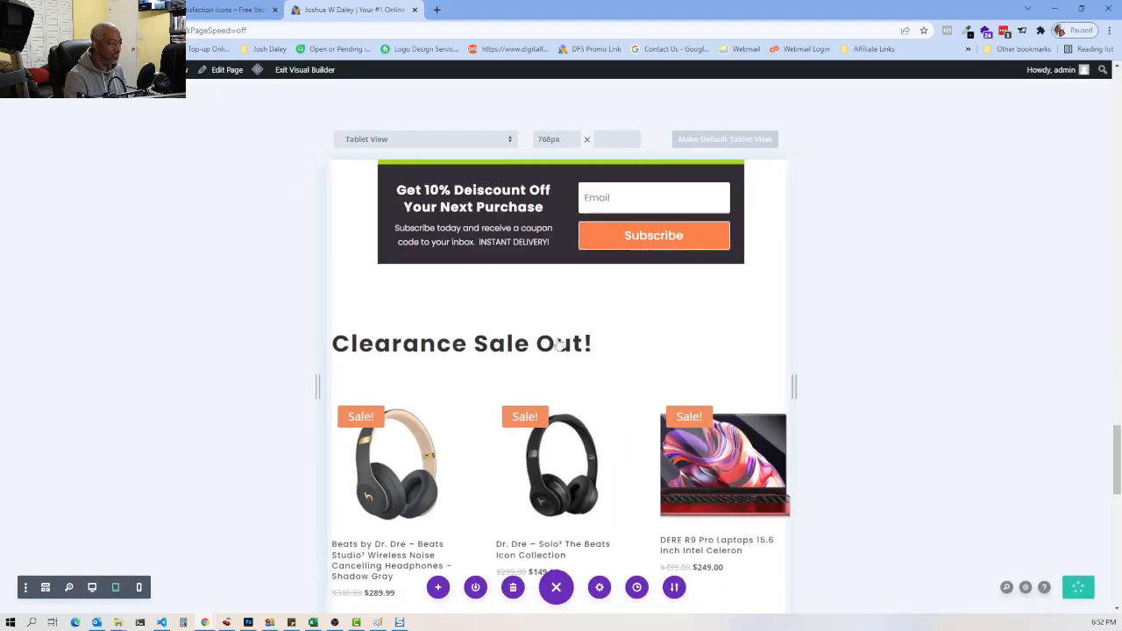
{"action": "scroll", "coordinate": [550, 351], "scroll_direction": "down", "scroll_amount": 5}
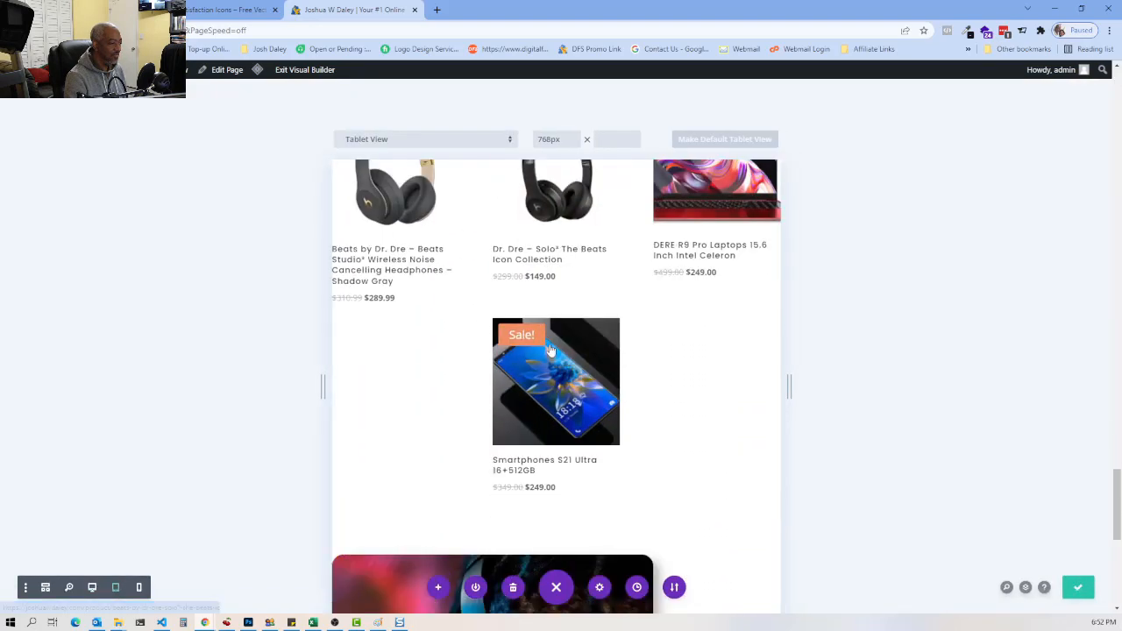
{"action": "scroll", "coordinate": [439, 358], "scroll_direction": "up", "scroll_amount": 2}
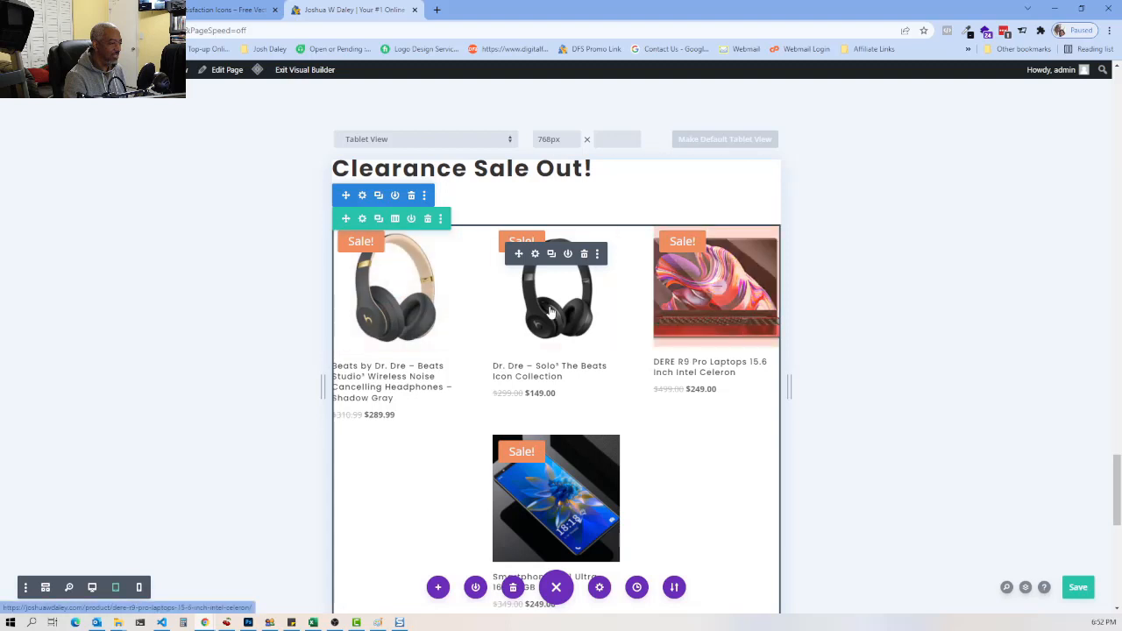
{"action": "scroll", "coordinate": [376, 204], "scroll_direction": "up", "scroll_amount": 2}
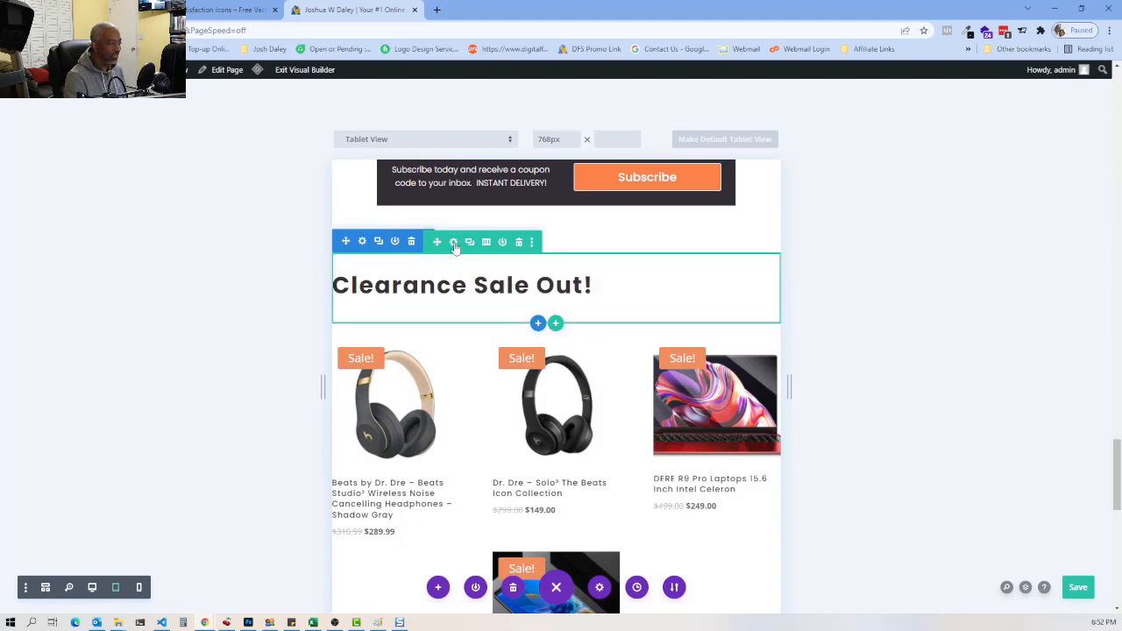
{"action": "left_click", "coordinate": [362, 241]}
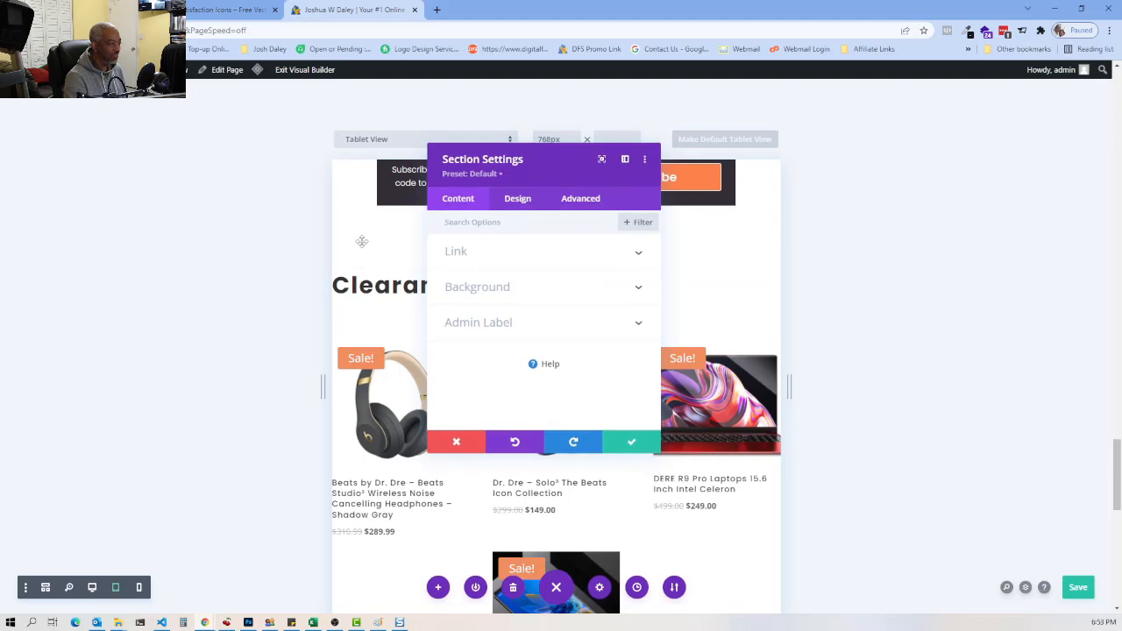
{"action": "left_click", "coordinate": [520, 201]}
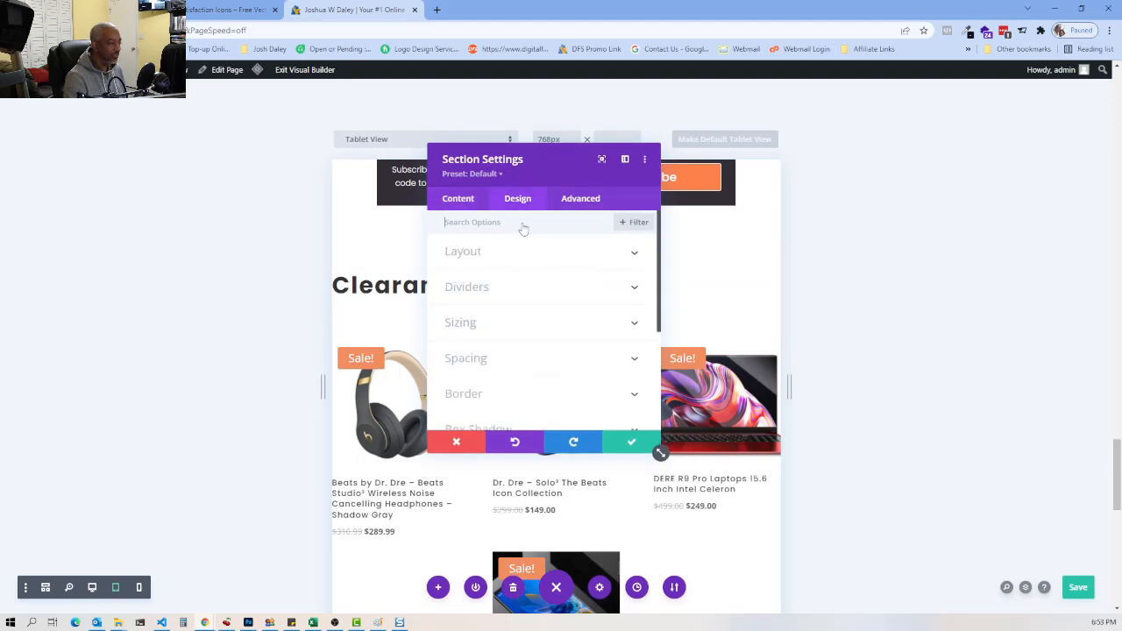
{"action": "left_click", "coordinate": [520, 359]}
{"action": "left_click", "coordinate": [562, 327]}
{"action": "type", "text": "30"}
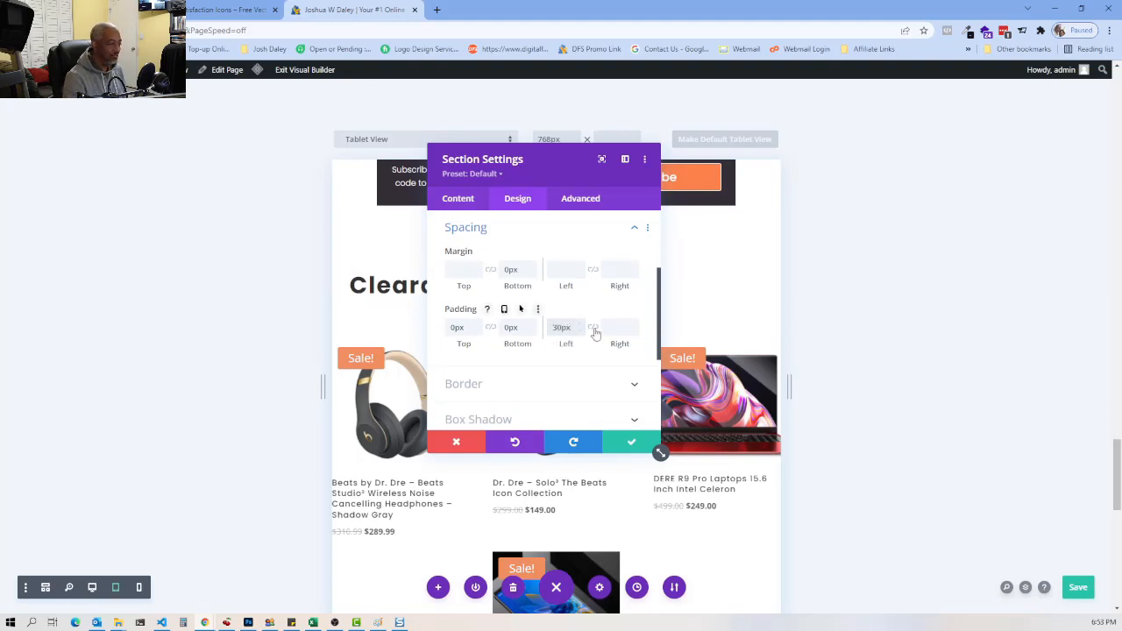
{"action": "left_click", "coordinate": [594, 329]}
{"action": "left_click", "coordinate": [633, 445]}
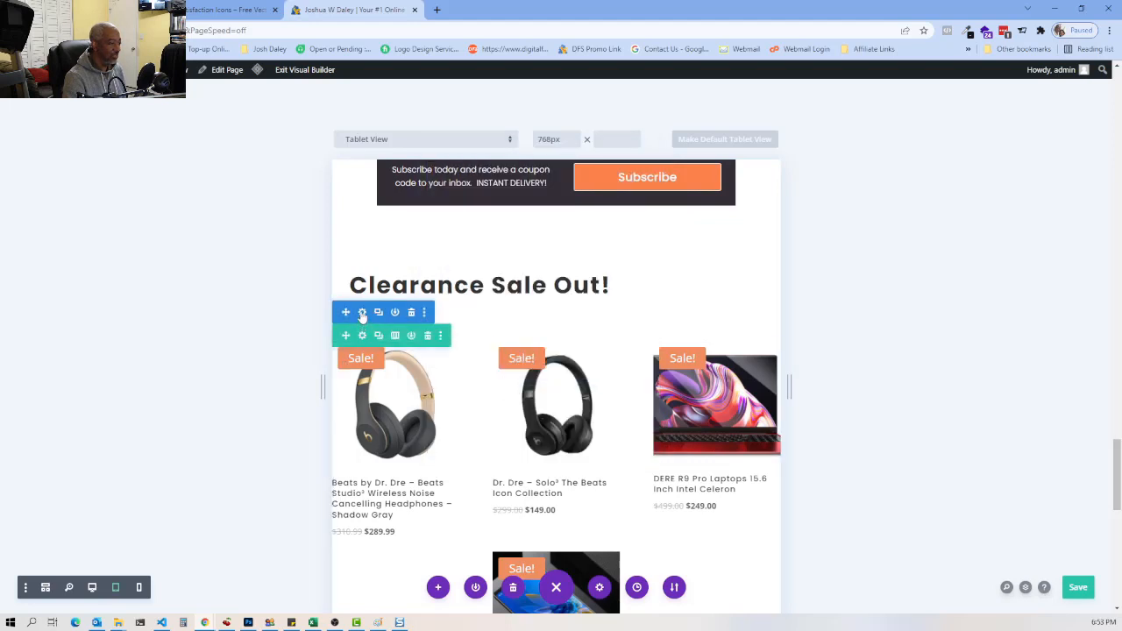
Set the left and right padding of the clearance products section to 30px and save the page
{"action": "left_click", "coordinate": [363, 313]}
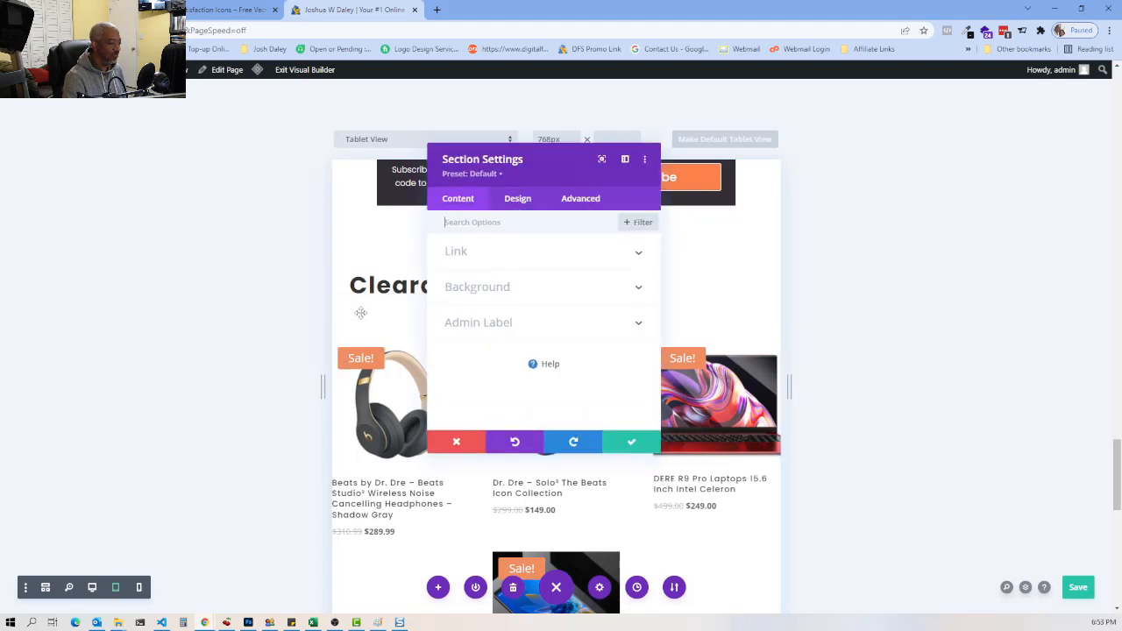
{"action": "left_click", "coordinate": [517, 200]}
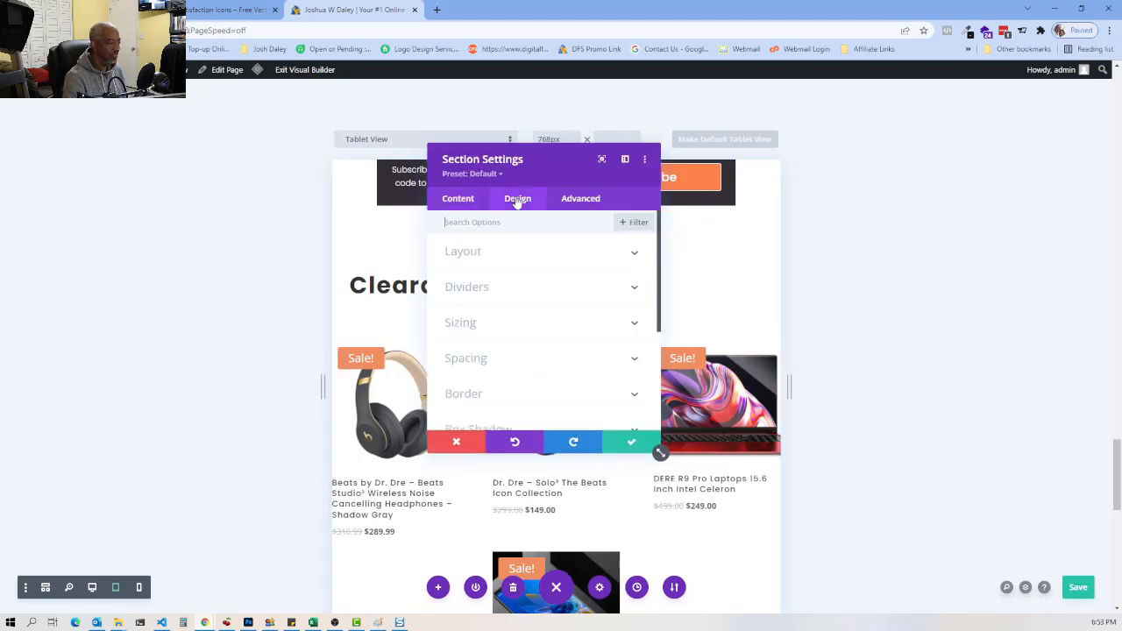
{"action": "left_click", "coordinate": [499, 360]}
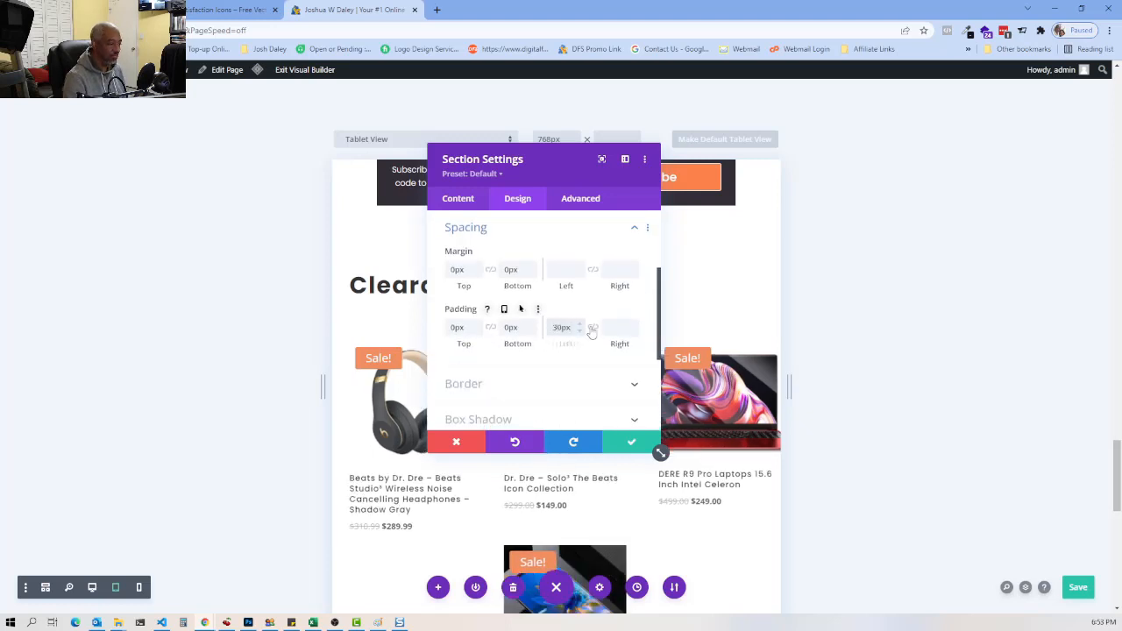
{"action": "left_click", "coordinate": [593, 328]}
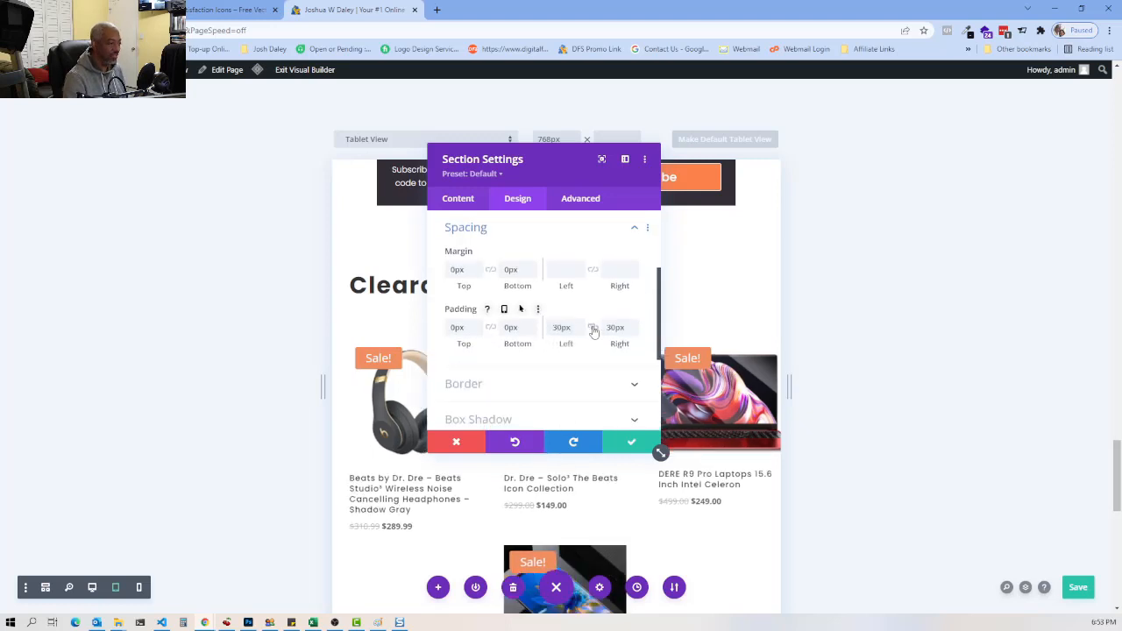
{"action": "left_click", "coordinate": [633, 446]}
Center the headphones promo image behind the Shop Now button and save the page
{"action": "scroll", "coordinate": [529, 499], "scroll_direction": "down", "scroll_amount": 1}
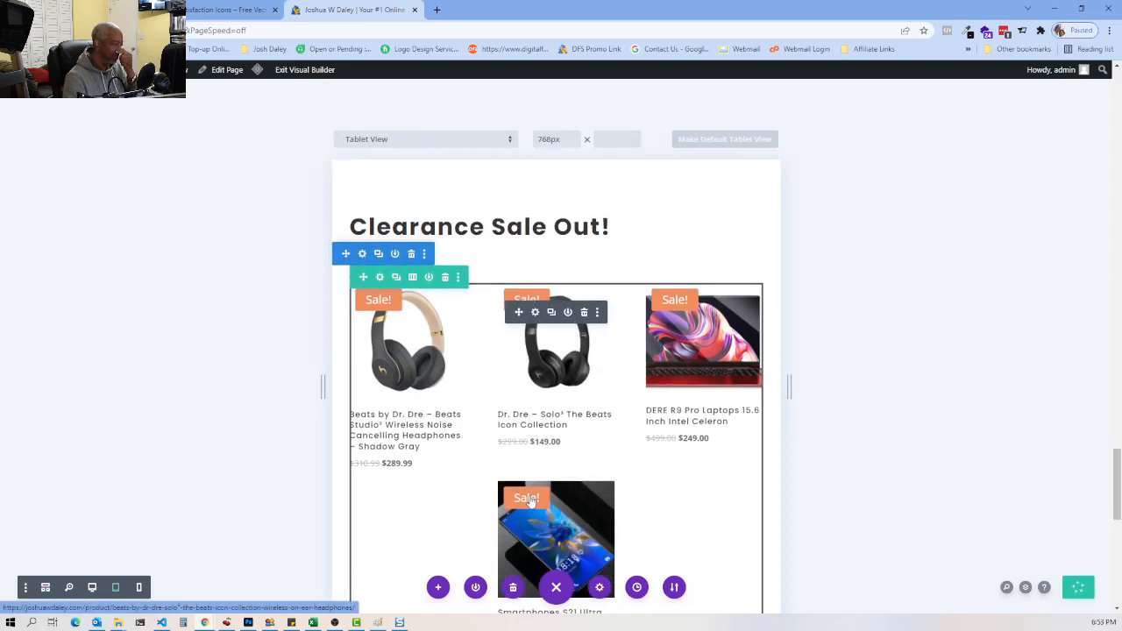
{"action": "scroll", "coordinate": [529, 500], "scroll_direction": "down", "scroll_amount": 3}
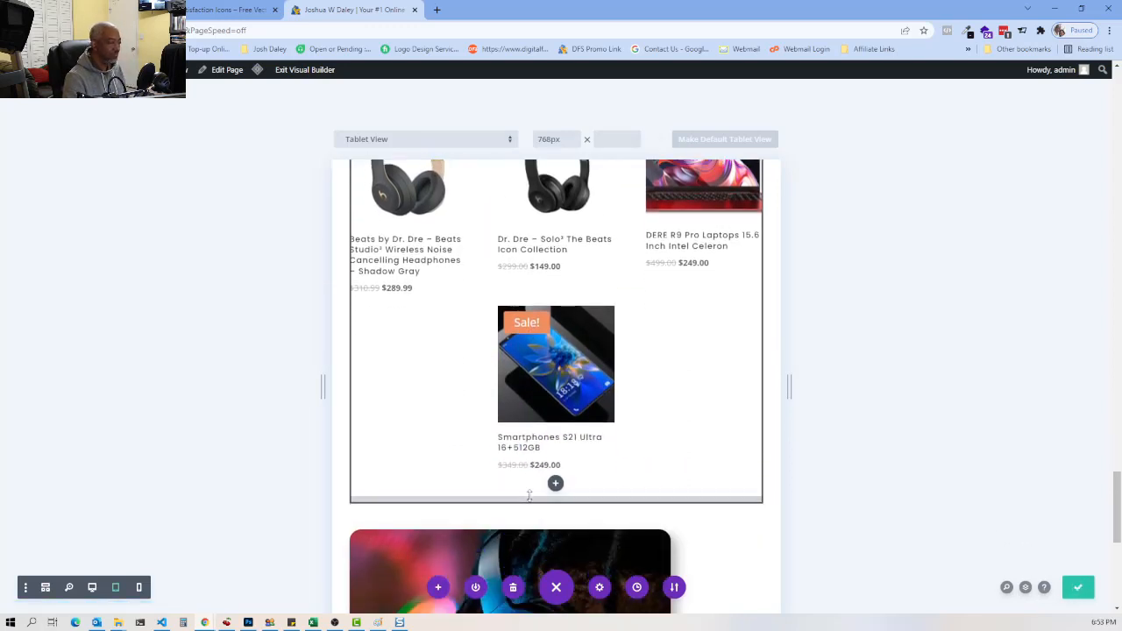
{"action": "scroll", "coordinate": [530, 497], "scroll_direction": "down", "scroll_amount": 4}
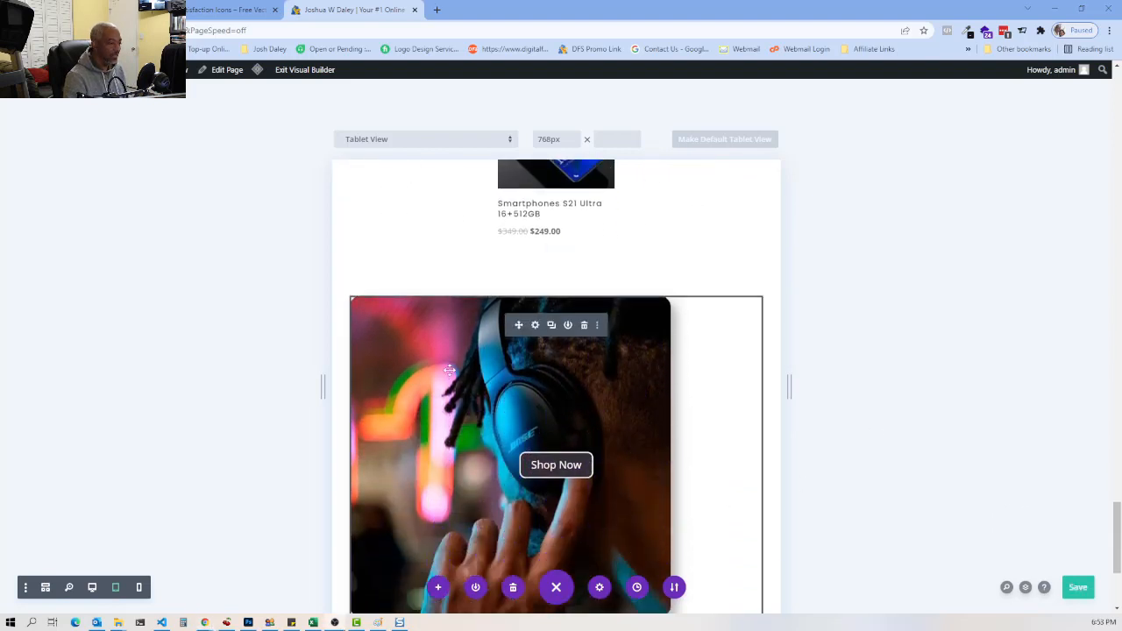
{"action": "left_click", "coordinate": [536, 331]}
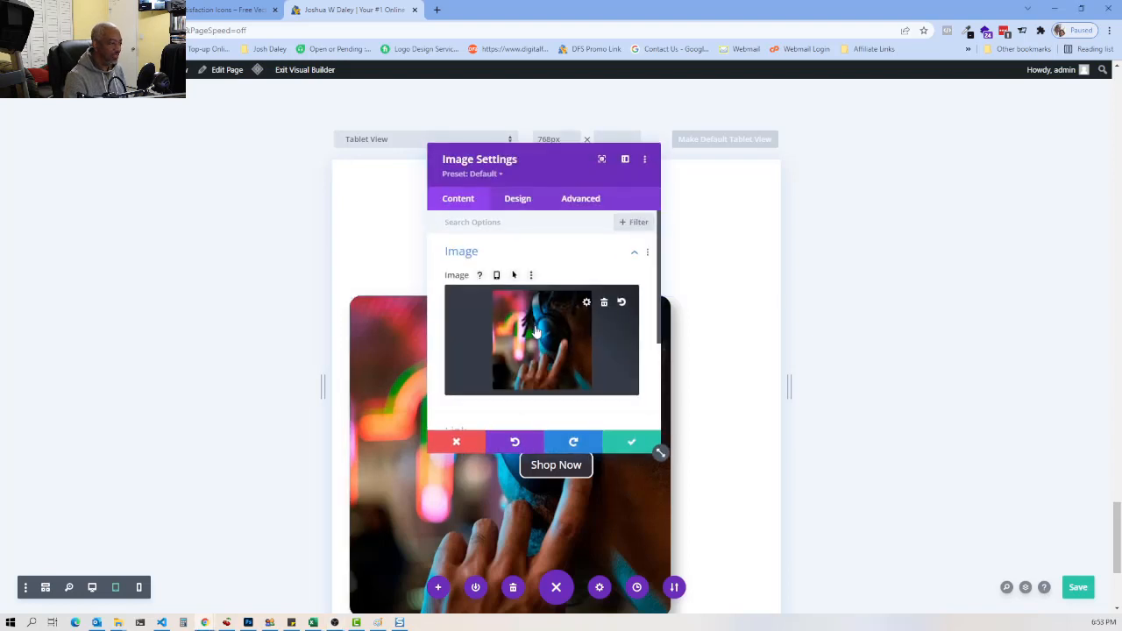
{"action": "left_click", "coordinate": [518, 199]}
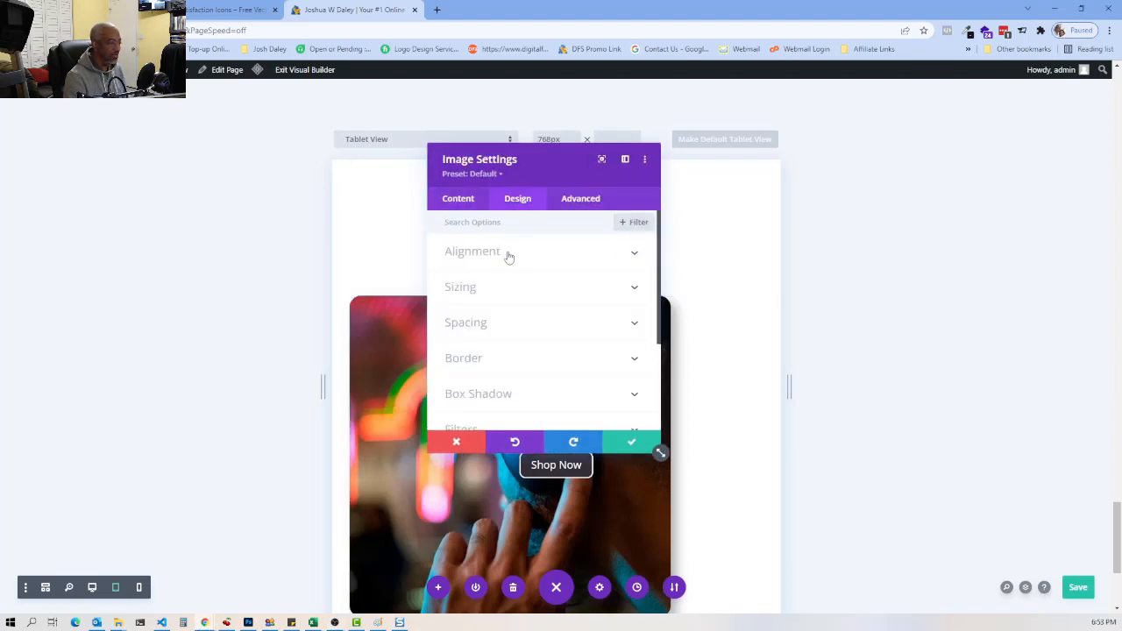
{"action": "left_click", "coordinate": [519, 254]}
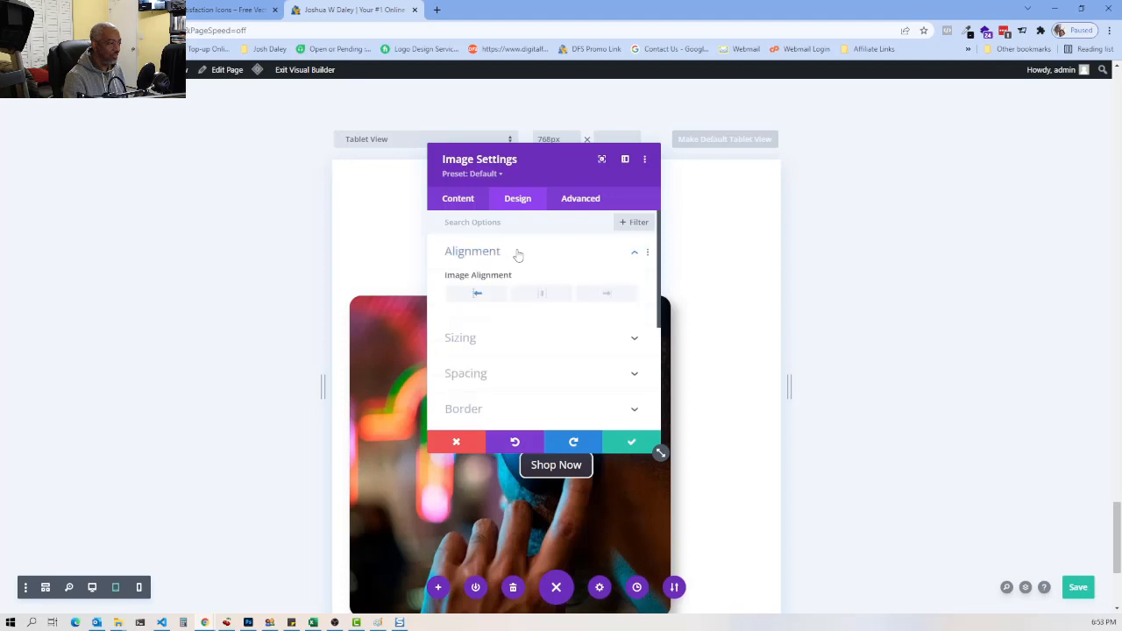
{"action": "left_click", "coordinate": [542, 295]}
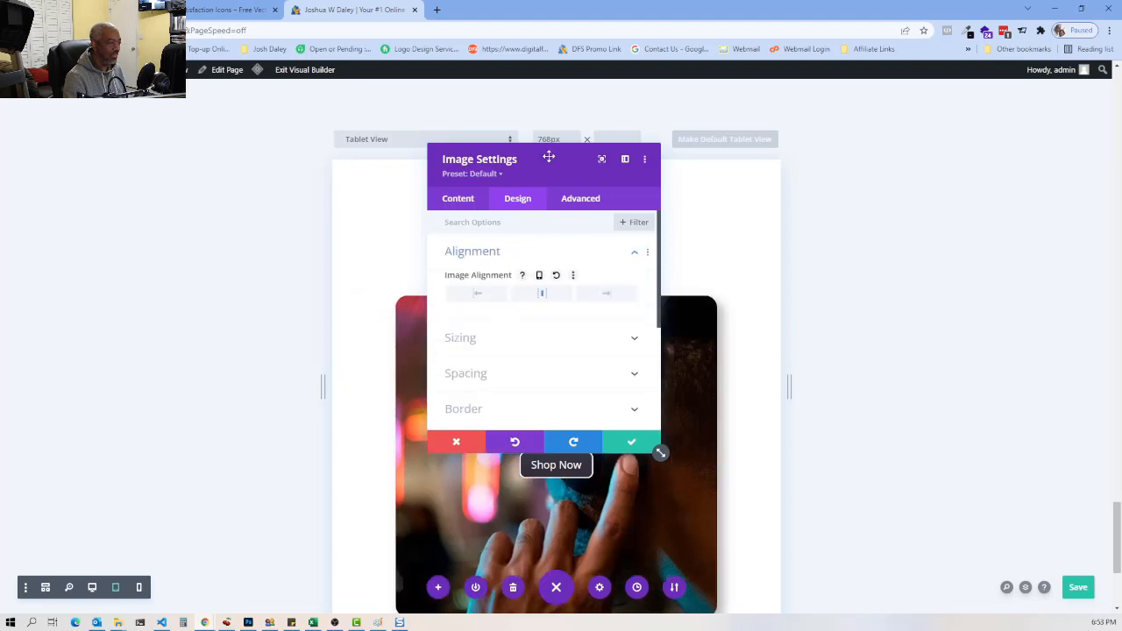
{"action": "left_click_drag", "start_coordinate": [549, 156], "coordinate": [193, 174]}
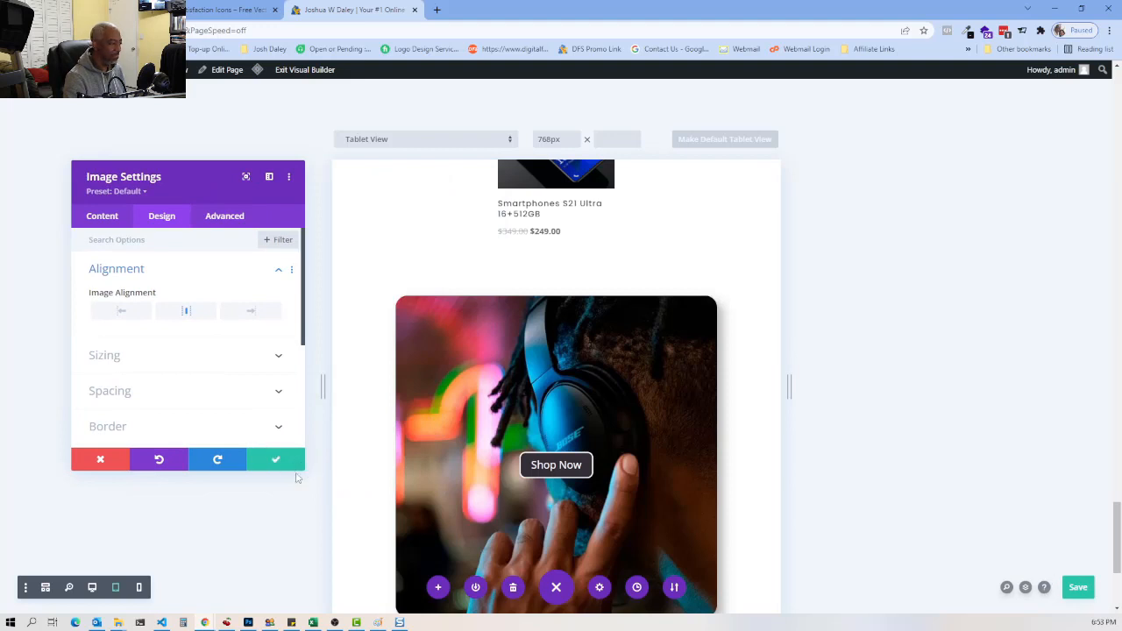
{"action": "left_click", "coordinate": [275, 460]}
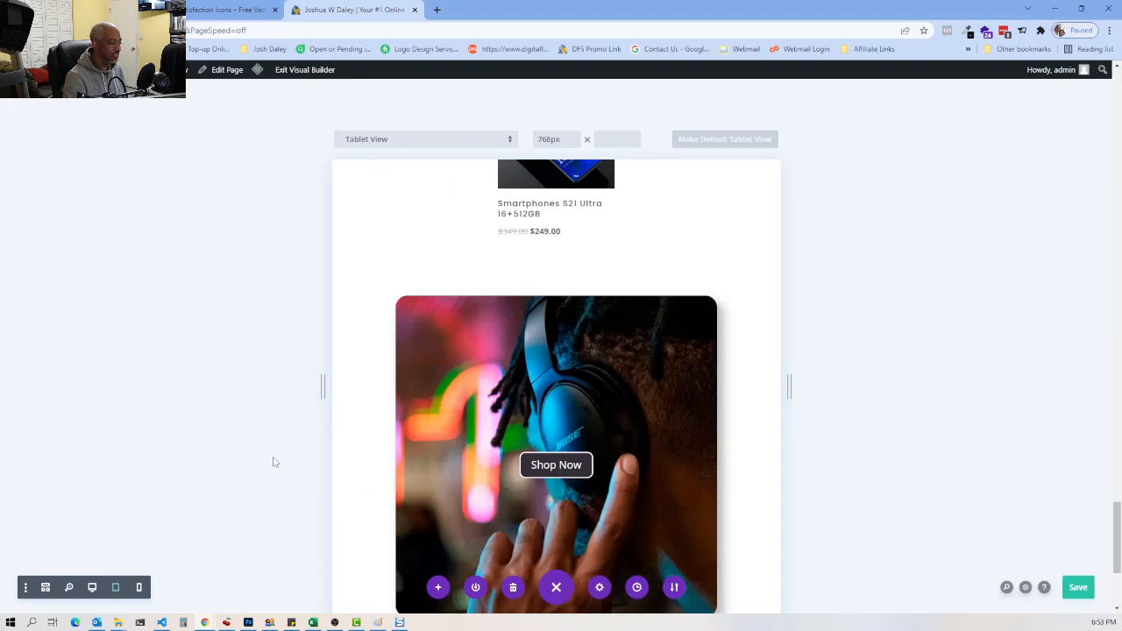
{"action": "left_click", "coordinate": [1081, 589]}
Switch to phone view and examine the layout of the clearance heading, products and promo image
{"action": "left_click", "coordinate": [140, 589]}
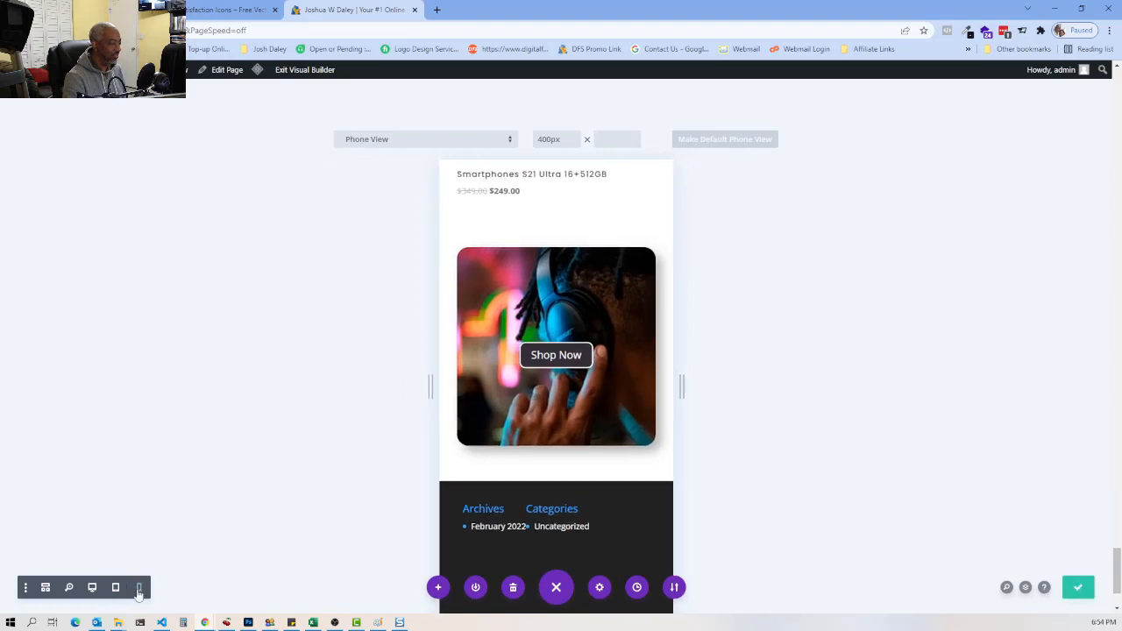
{"action": "scroll", "coordinate": [531, 447], "scroll_direction": "down", "scroll_amount": 1}
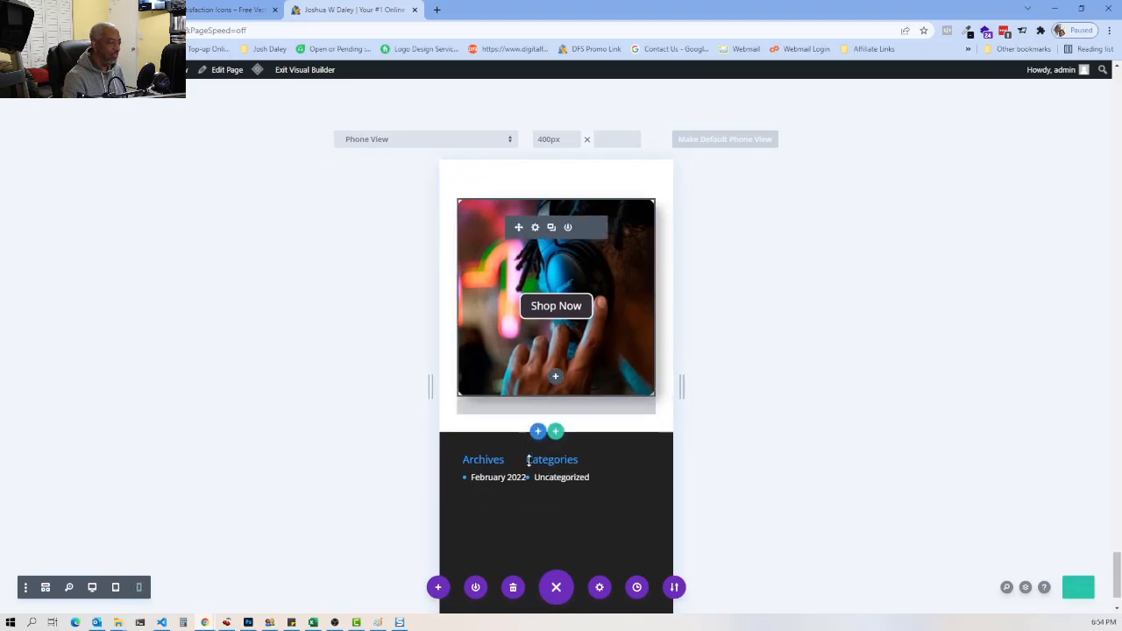
{"action": "scroll", "coordinate": [531, 436], "scroll_direction": "up", "scroll_amount": 3}
{"action": "scroll", "coordinate": [530, 438], "scroll_direction": "up", "scroll_amount": 5}
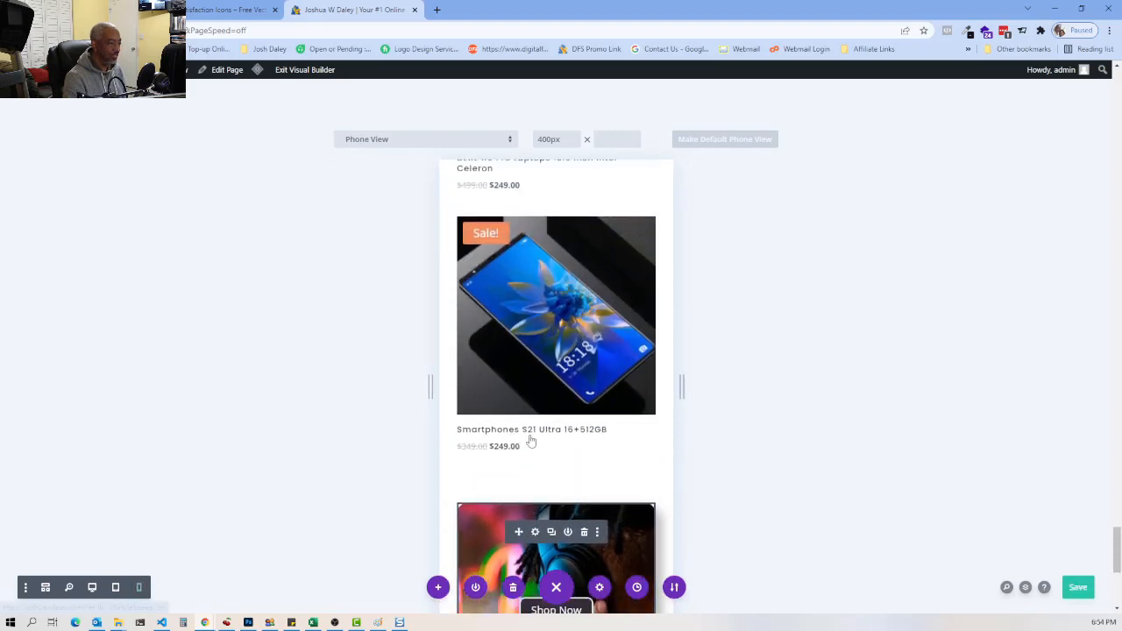
{"action": "scroll", "coordinate": [531, 439], "scroll_direction": "up", "scroll_amount": 6}
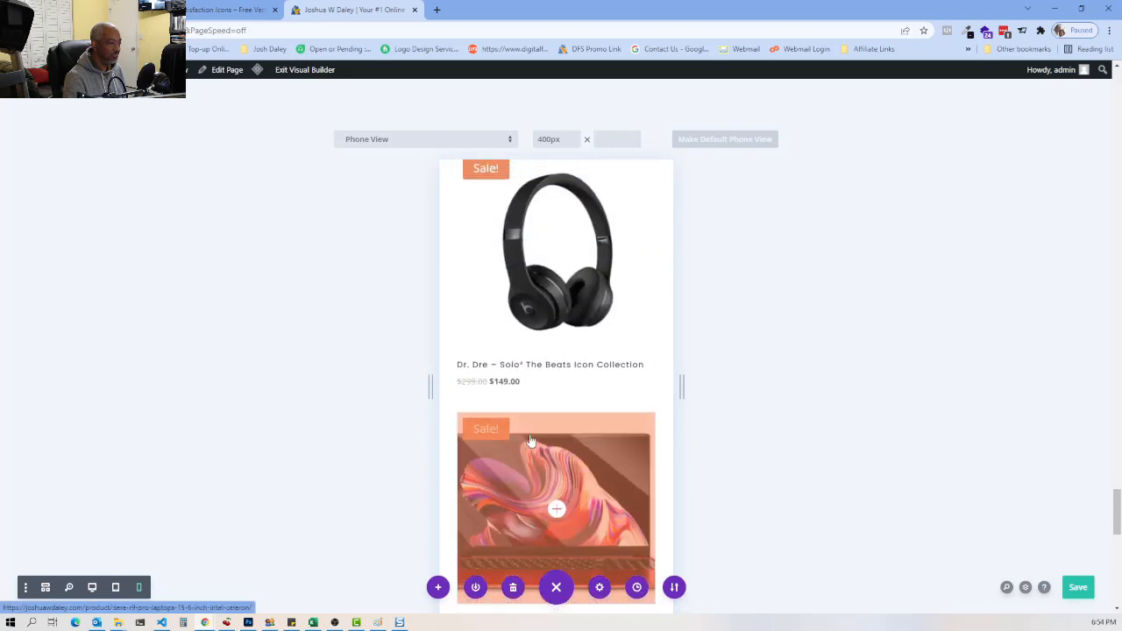
{"action": "scroll", "coordinate": [530, 440], "scroll_direction": "up", "scroll_amount": 4}
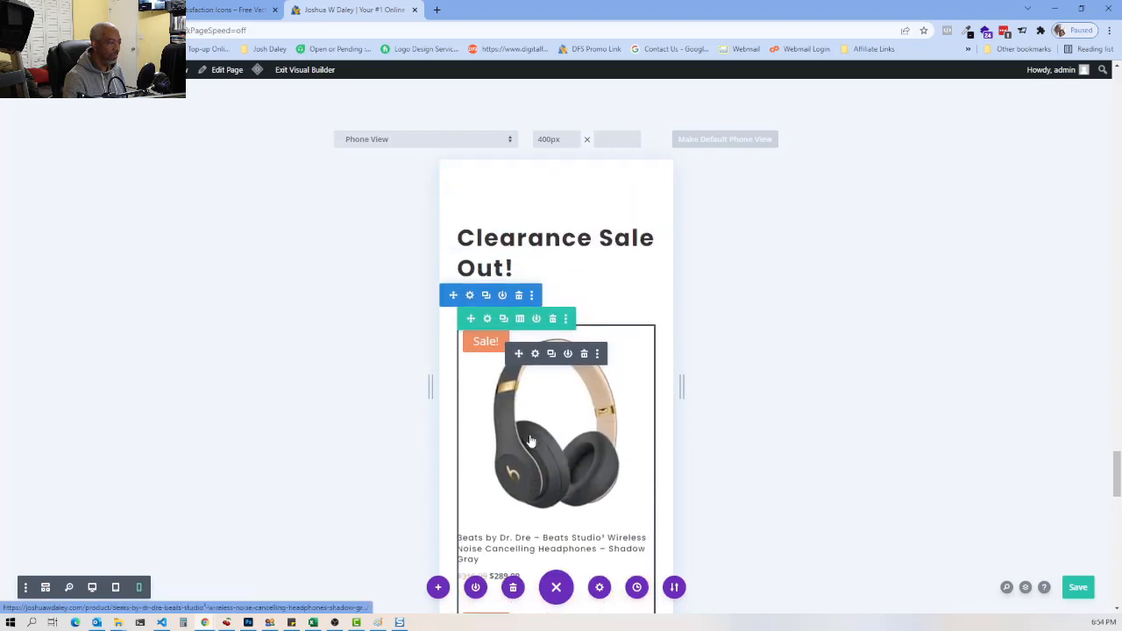
{"action": "scroll", "coordinate": [530, 440], "scroll_direction": "down", "scroll_amount": 1}
{"action": "scroll", "coordinate": [531, 440], "scroll_direction": "up", "scroll_amount": 3}
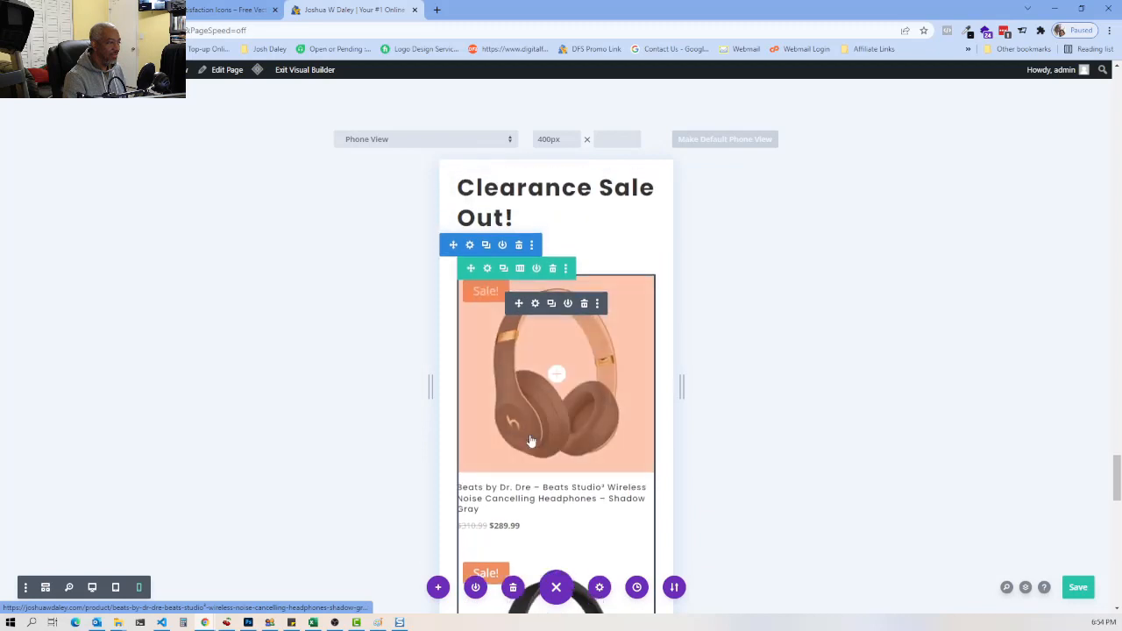
Set the Heading 2 text size of the "Clearance Sale Out!" heading to 30px for phones
{"action": "mouse_move", "coordinate": [523, 301]}
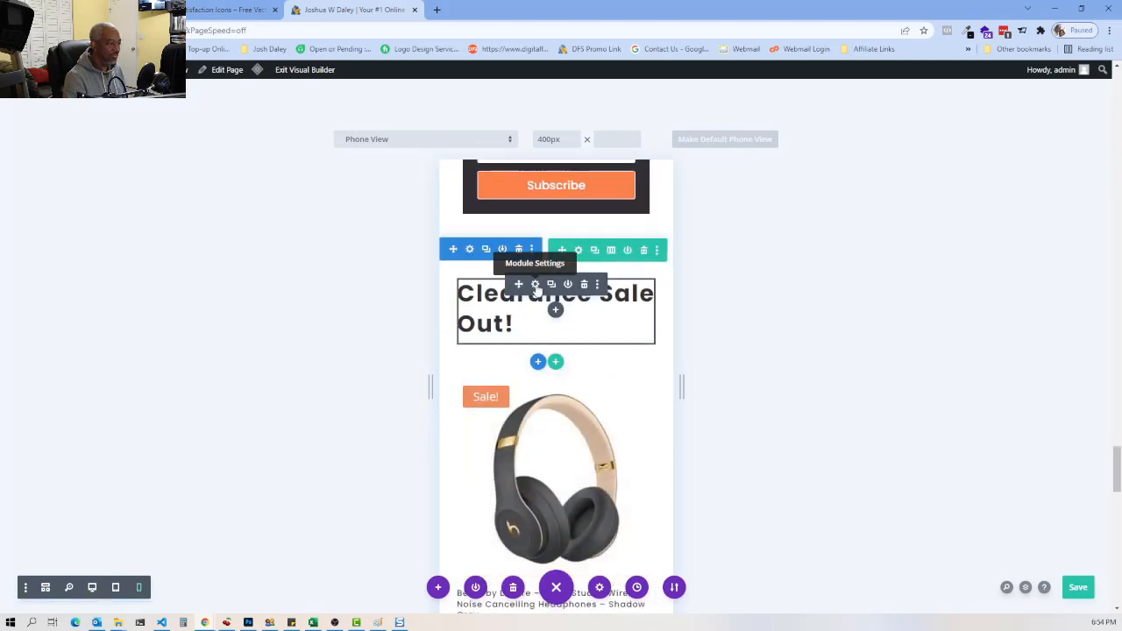
{"action": "left_click", "coordinate": [536, 285]}
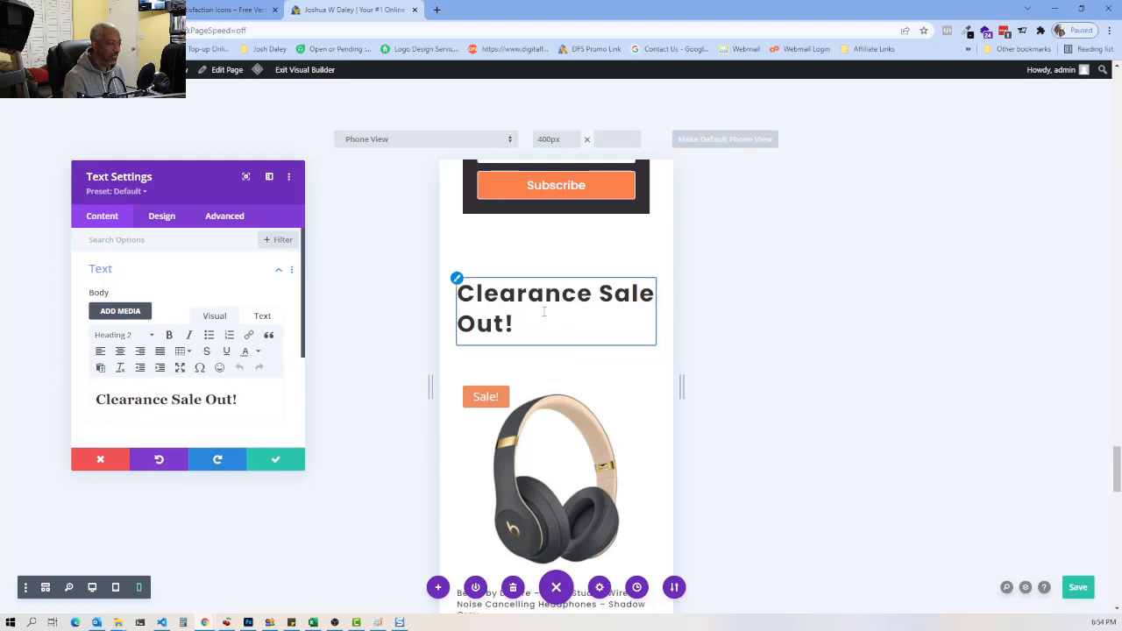
{"action": "left_click", "coordinate": [162, 219]}
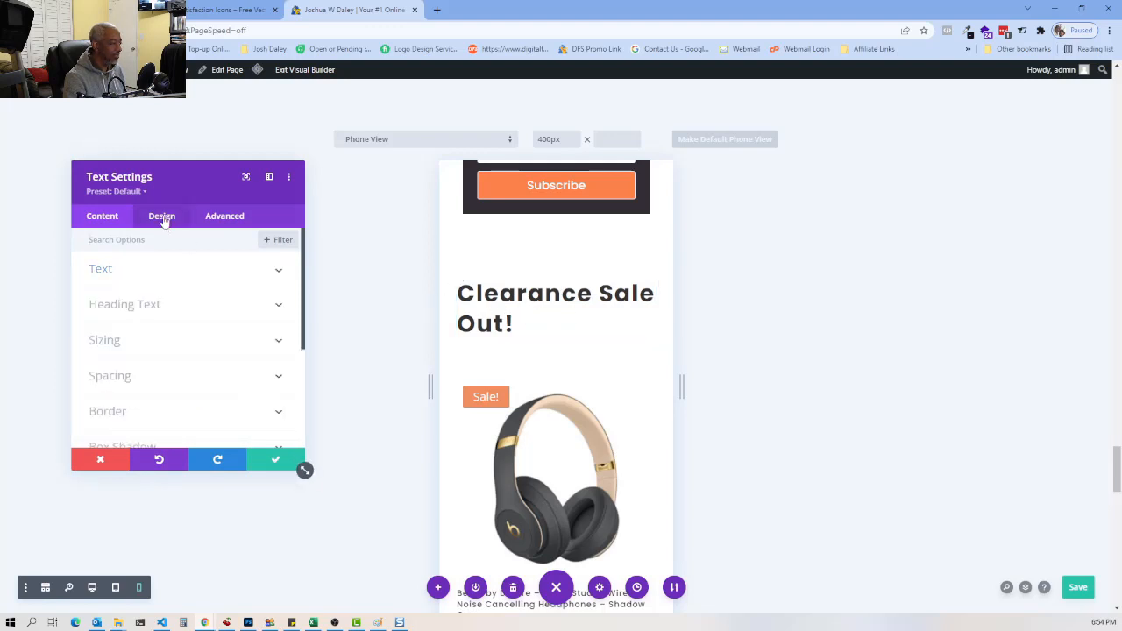
{"action": "left_click", "coordinate": [163, 307]}
{"action": "left_click", "coordinate": [136, 275]}
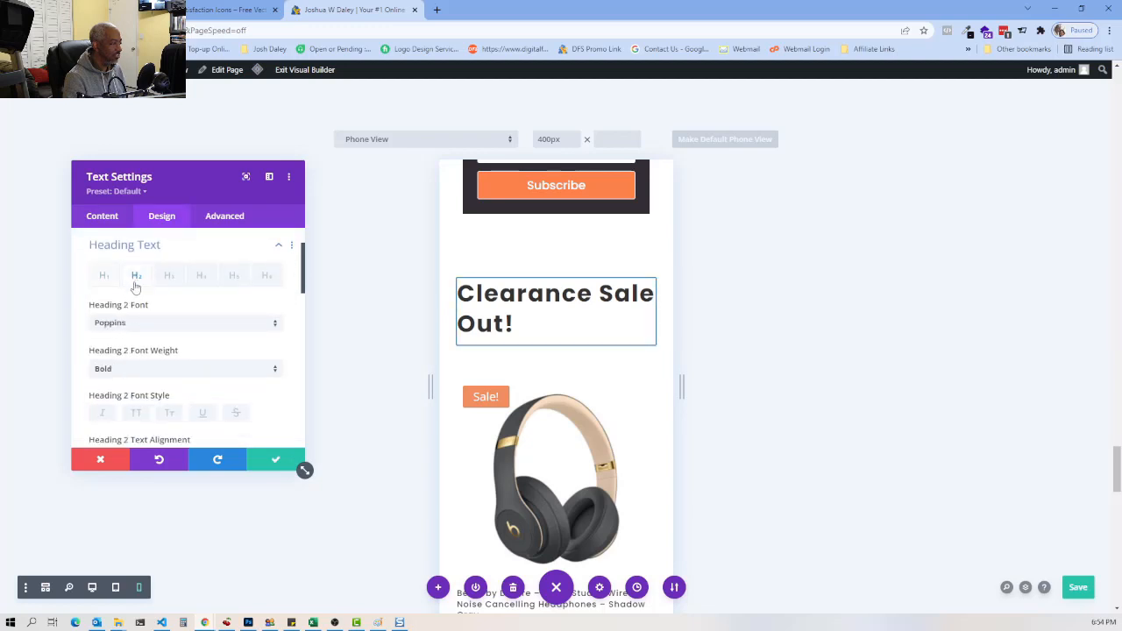
{"action": "scroll", "coordinate": [175, 359], "scroll_direction": "down", "scroll_amount": 3}
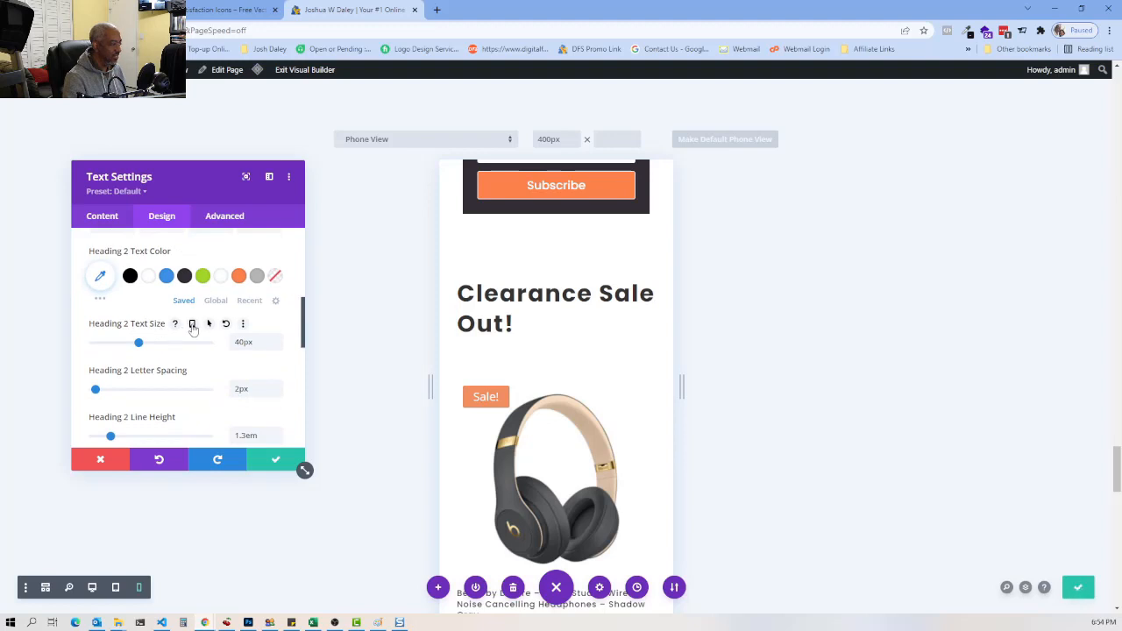
{"action": "left_click", "coordinate": [192, 325]}
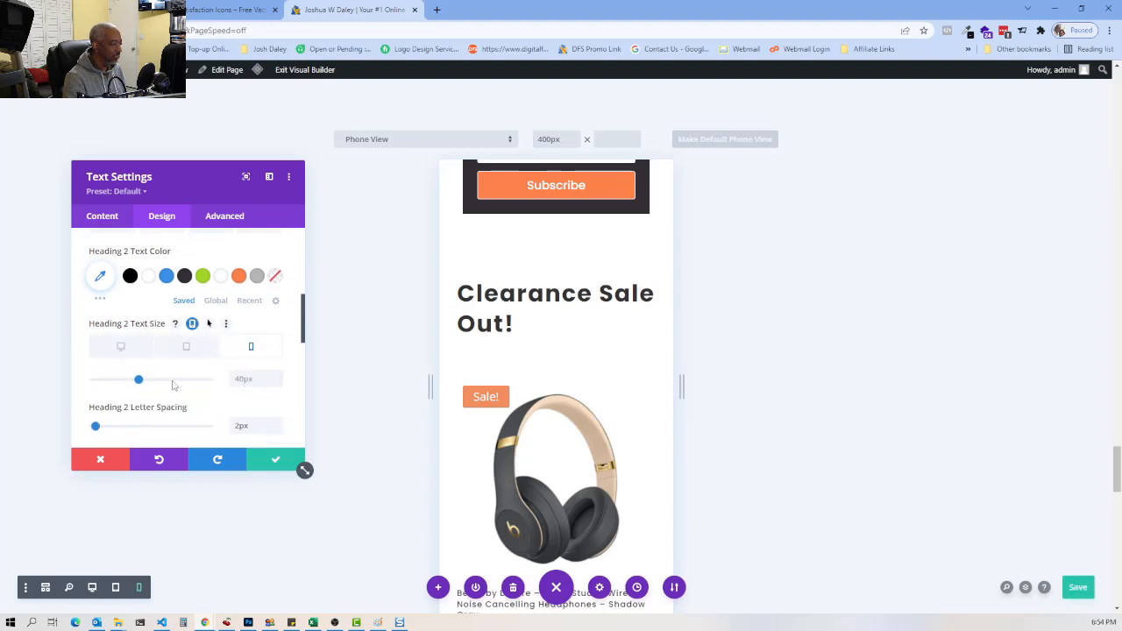
{"action": "left_click_drag", "start_coordinate": [139, 382], "coordinate": [128, 385]}
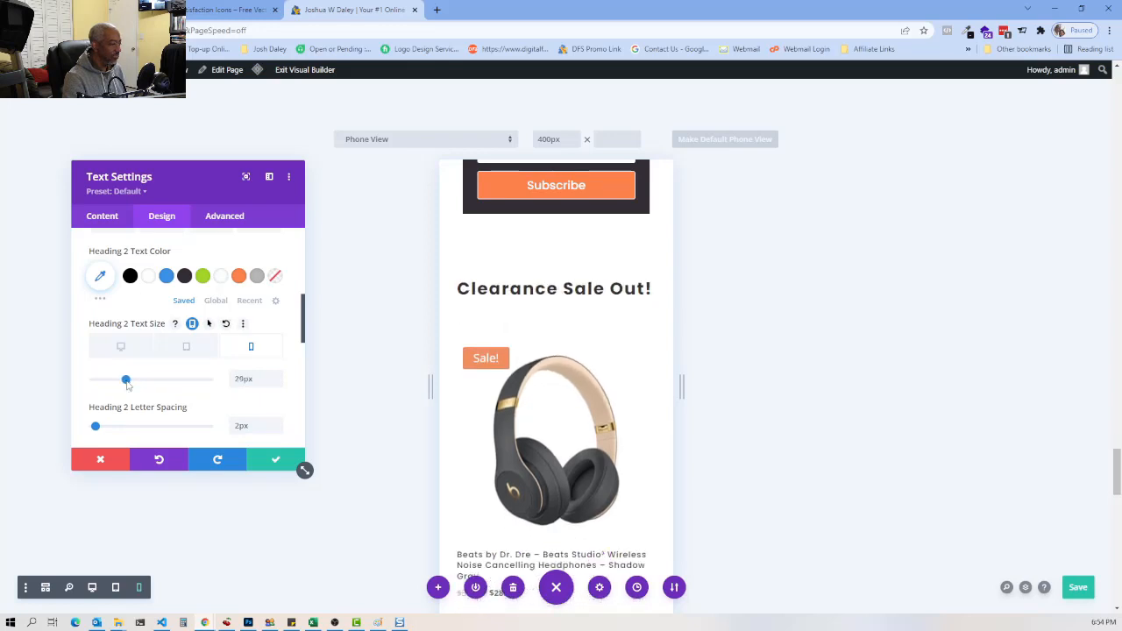
{"action": "left_click", "coordinate": [280, 376]}
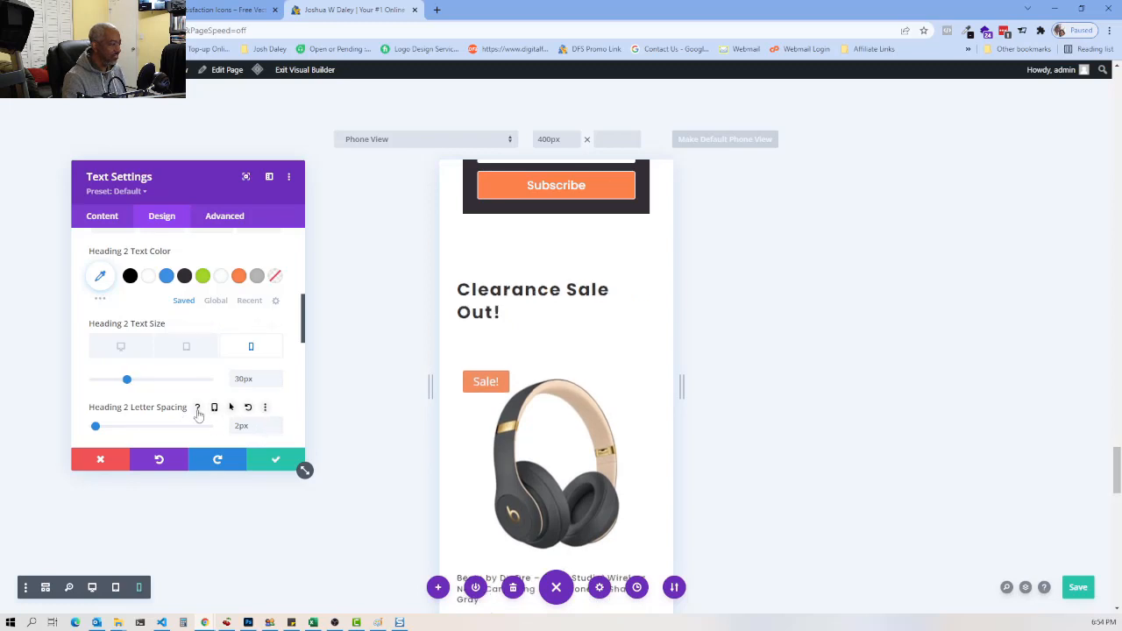
Set the phone Heading 2 letter spacing of the "Clearance Sale Out!" text to 1px, apply the settings and save the page
{"action": "left_click", "coordinate": [214, 408]}
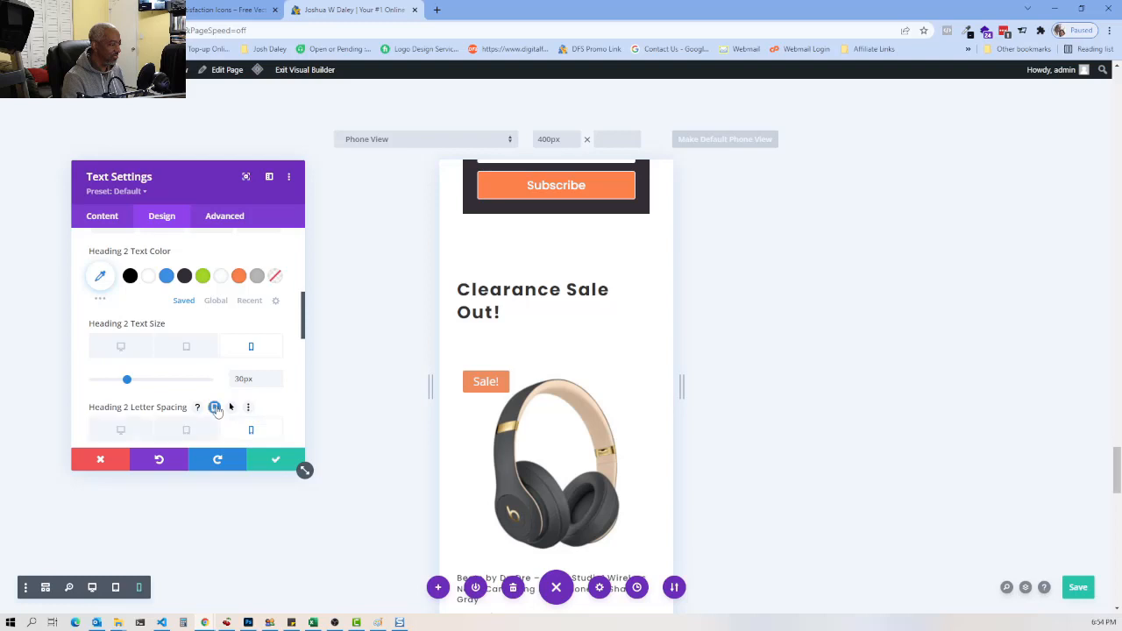
{"action": "scroll", "coordinate": [252, 409], "scroll_direction": "down", "scroll_amount": 1}
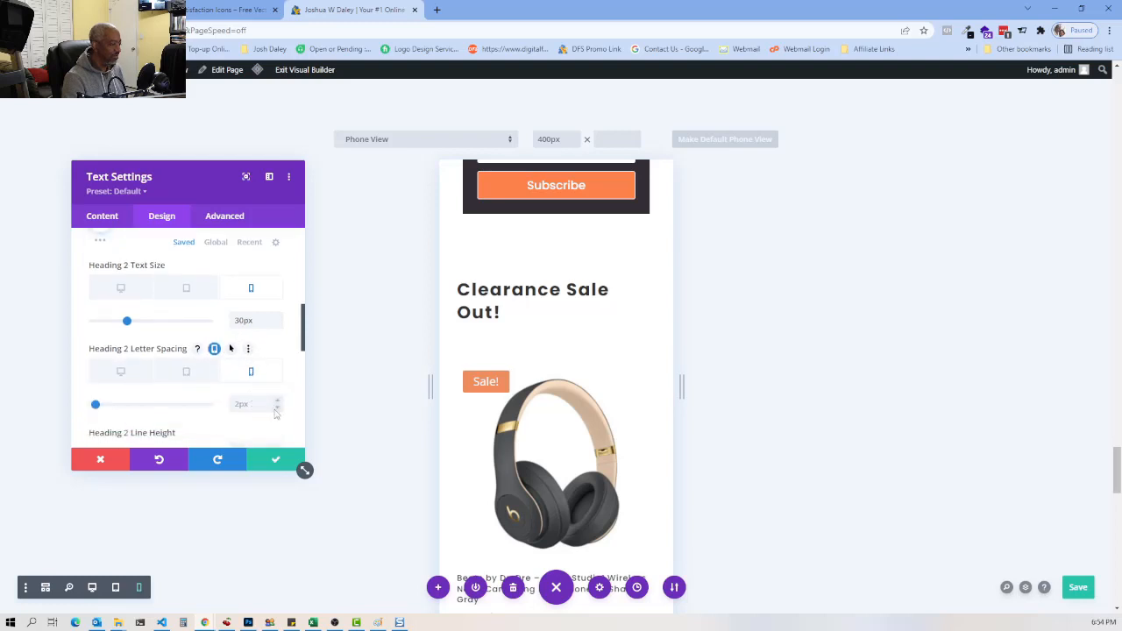
{"action": "left_click", "coordinate": [278, 409]}
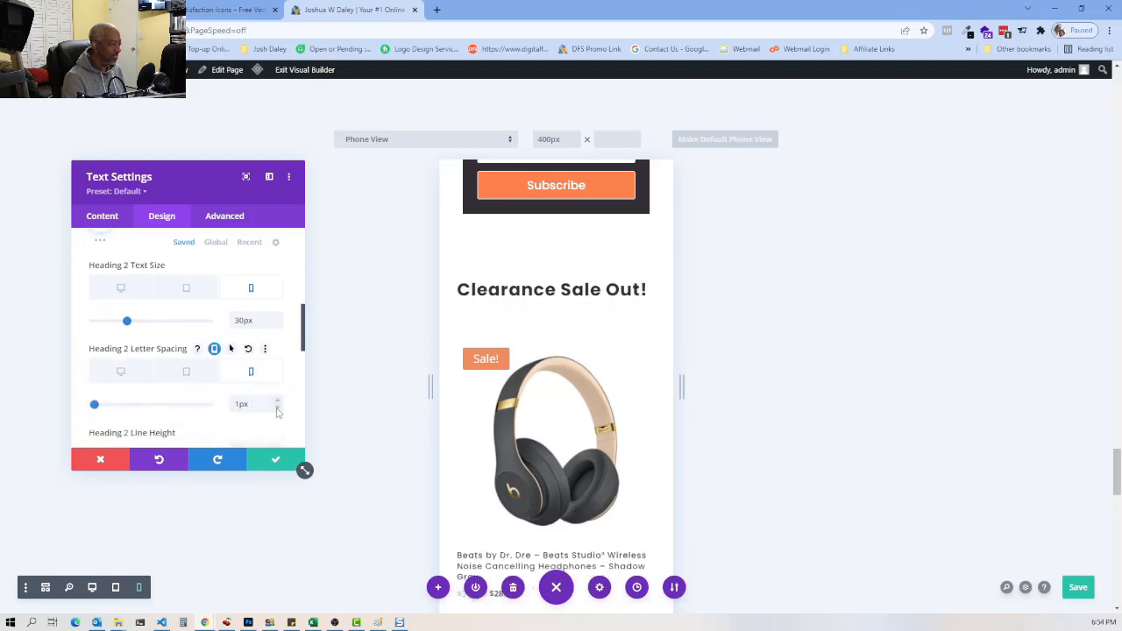
{"action": "scroll", "coordinate": [235, 372], "scroll_direction": "down", "scroll_amount": 2}
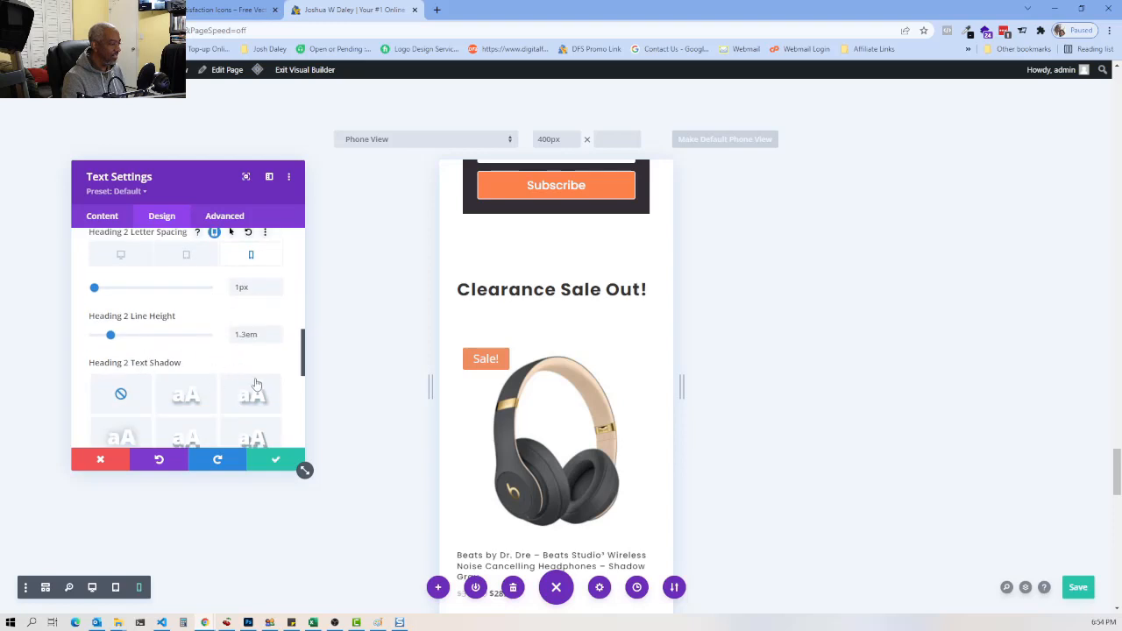
{"action": "scroll", "coordinate": [548, 407], "scroll_direction": "down", "scroll_amount": 2}
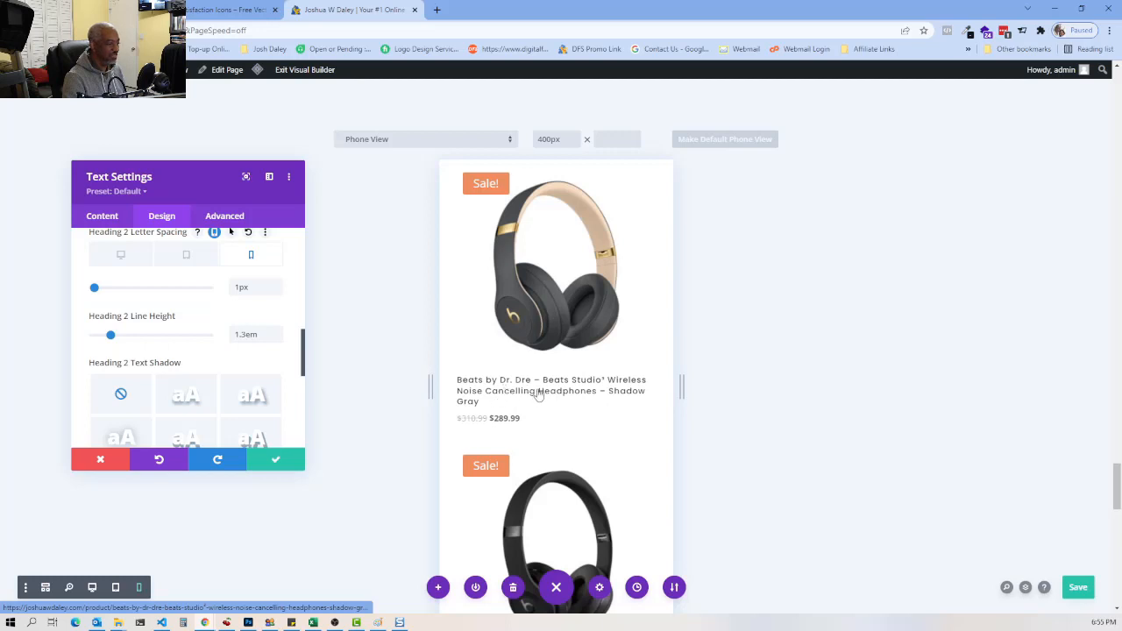
{"action": "scroll", "coordinate": [538, 394], "scroll_direction": "down", "scroll_amount": 5}
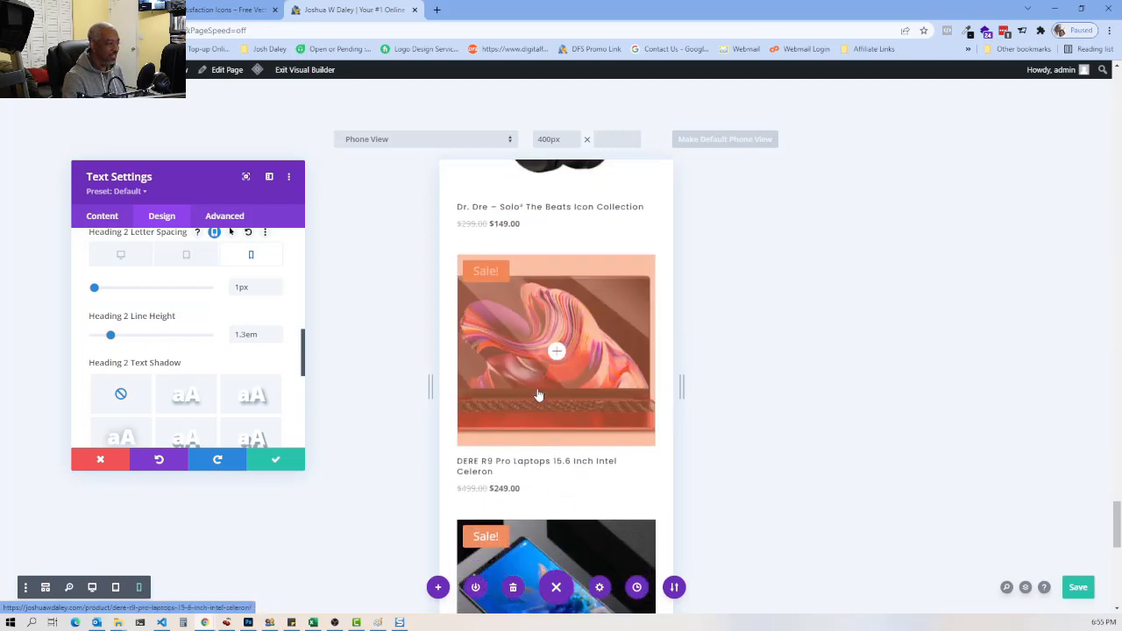
{"action": "scroll", "coordinate": [538, 395], "scroll_direction": "down", "scroll_amount": 5}
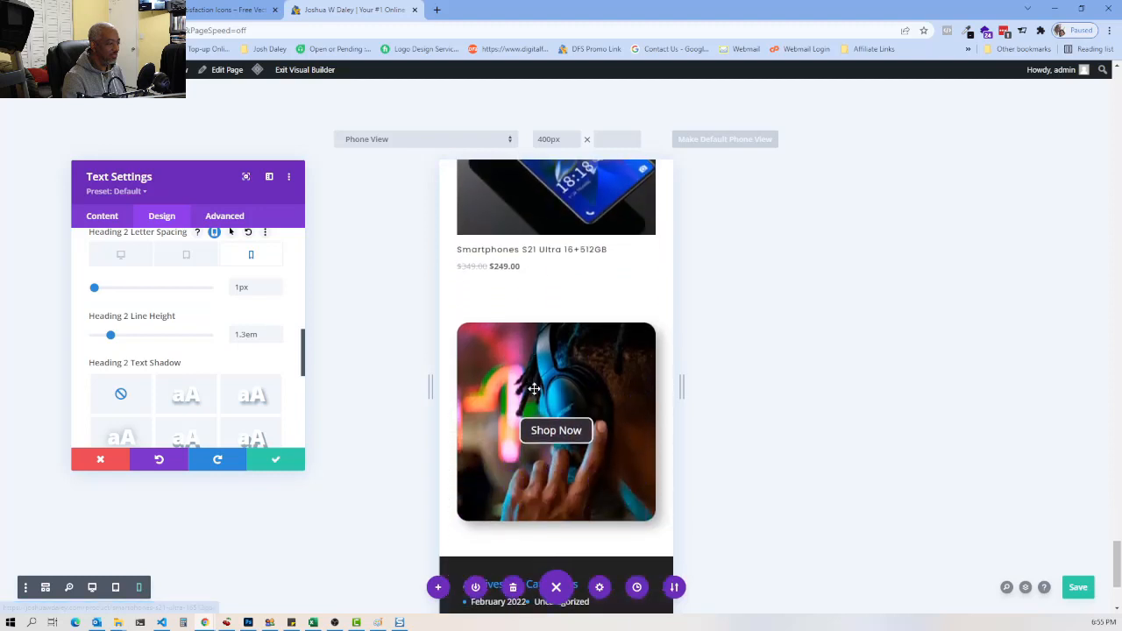
{"action": "scroll", "coordinate": [533, 389], "scroll_direction": "down", "scroll_amount": 2}
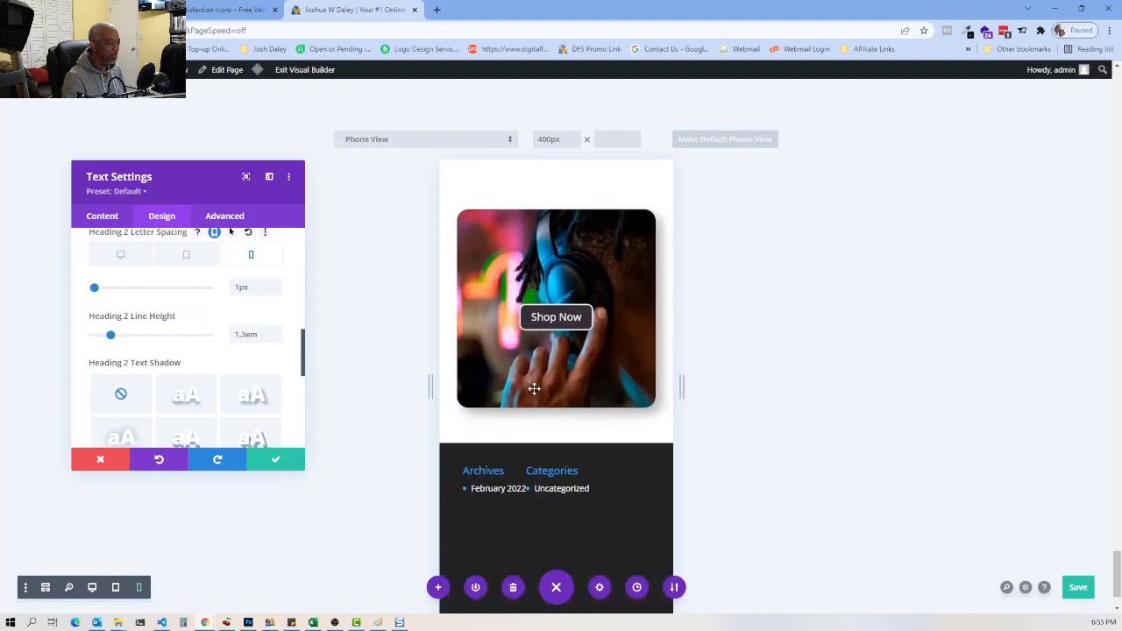
{"action": "left_click", "coordinate": [273, 462]}
{"action": "left_click", "coordinate": [1076, 589]}
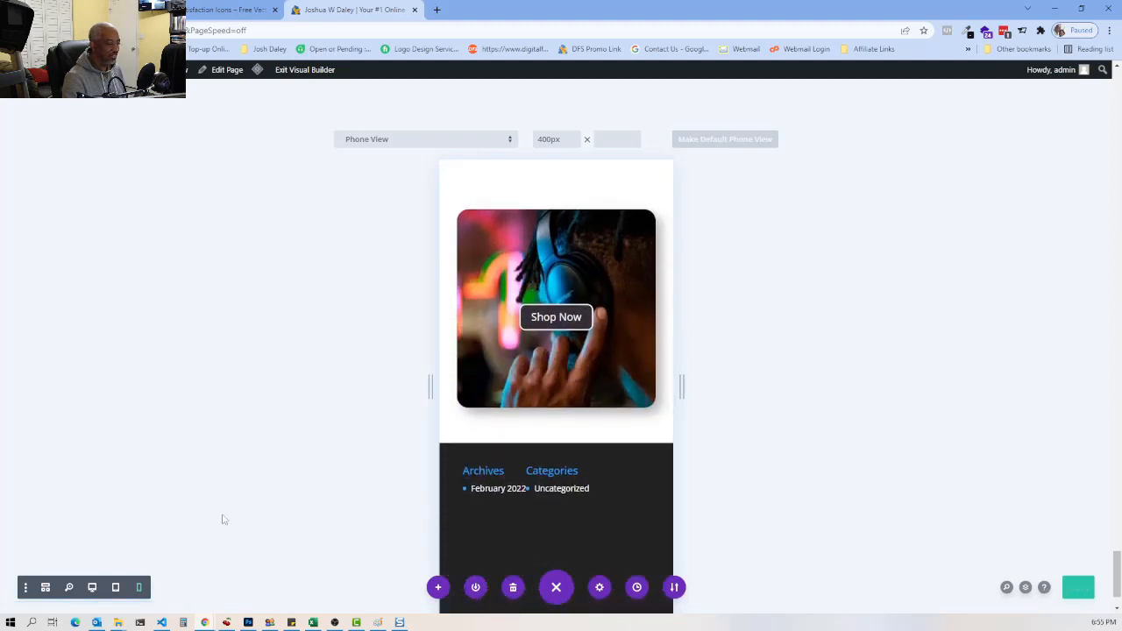
In desktop view, apply the Slide animation style to the large headphones image in the hero section
{"action": "left_click", "coordinate": [92, 589]}
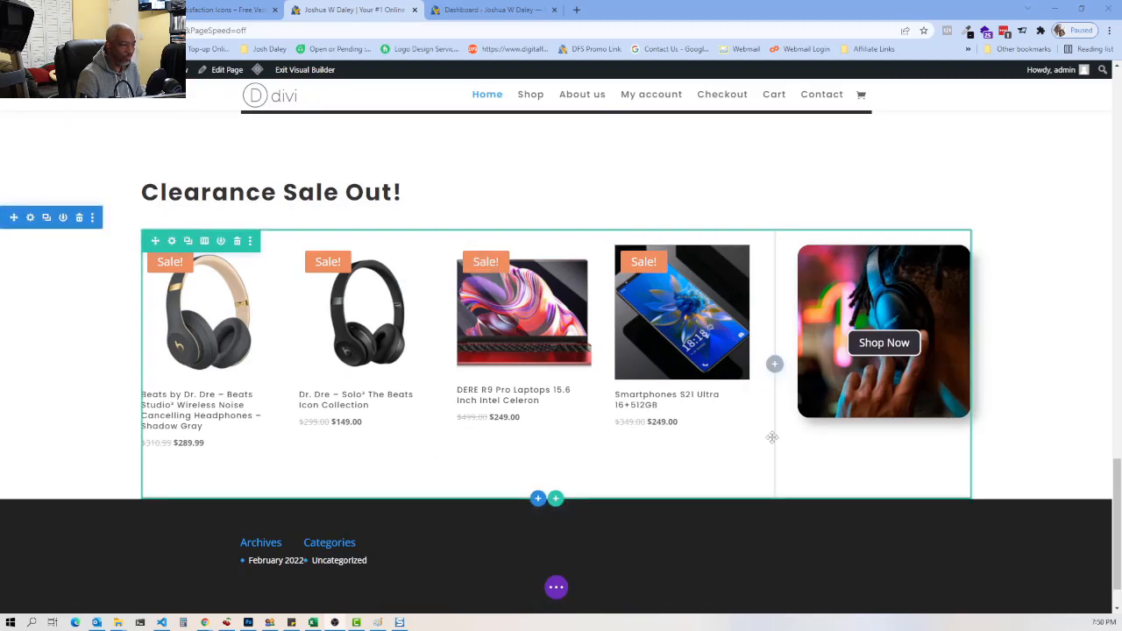
{"action": "scroll", "coordinate": [712, 423], "scroll_direction": "up", "scroll_amount": 4}
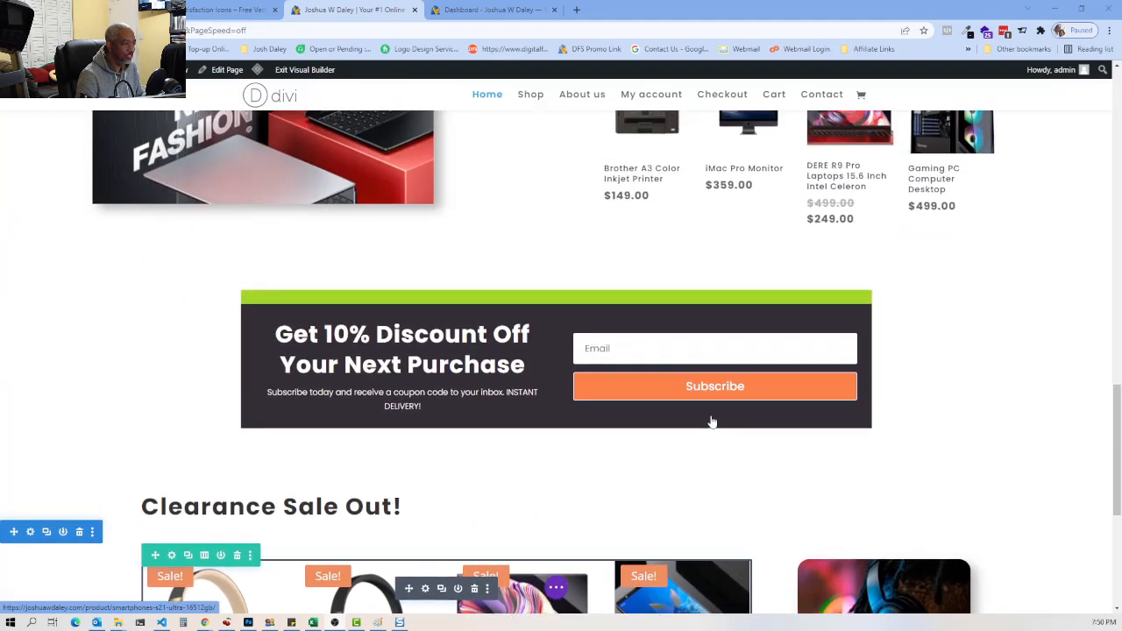
{"action": "scroll", "coordinate": [712, 423], "scroll_direction": "up", "scroll_amount": 13}
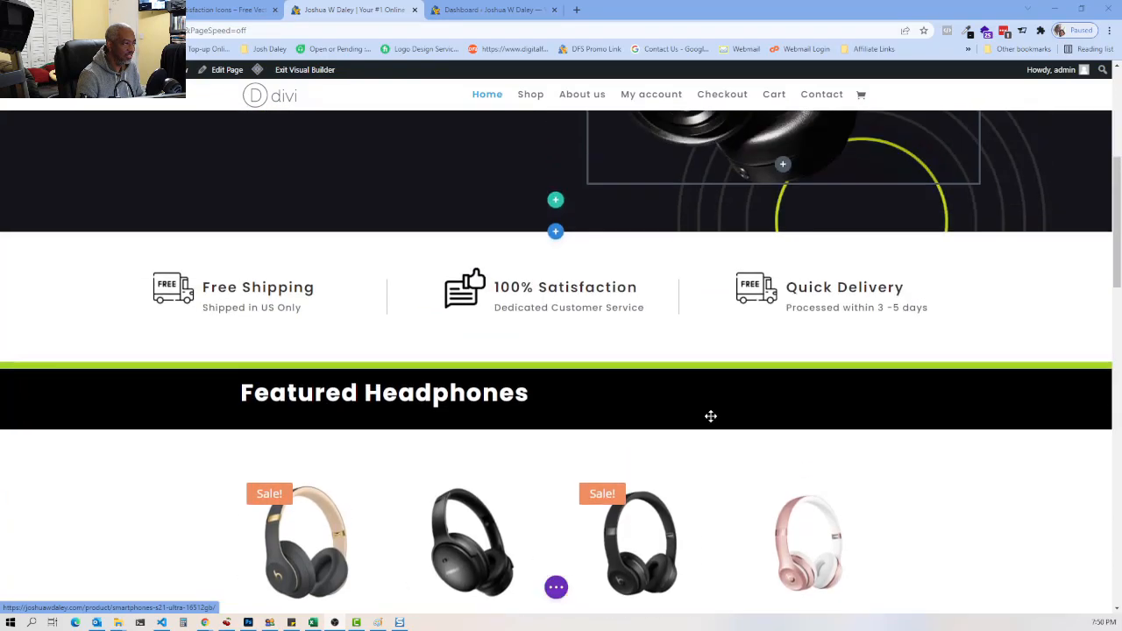
{"action": "scroll", "coordinate": [711, 416], "scroll_direction": "up", "scroll_amount": 5}
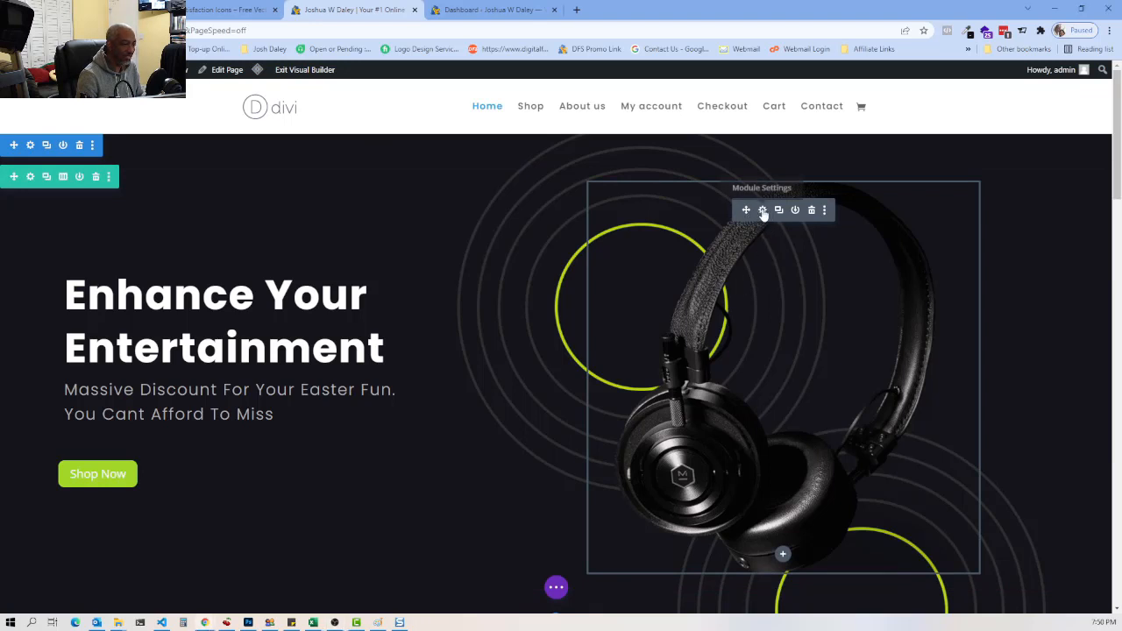
{"action": "left_click", "coordinate": [763, 210]}
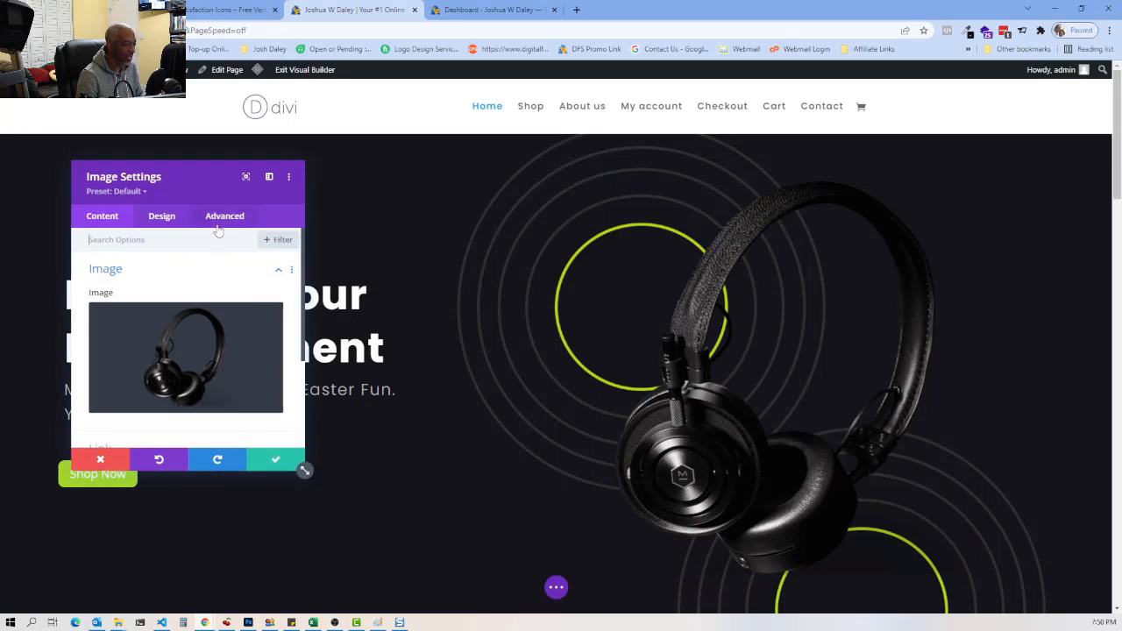
{"action": "left_click", "coordinate": [162, 219]}
{"action": "scroll", "coordinate": [188, 318], "scroll_direction": "down", "scroll_amount": 3}
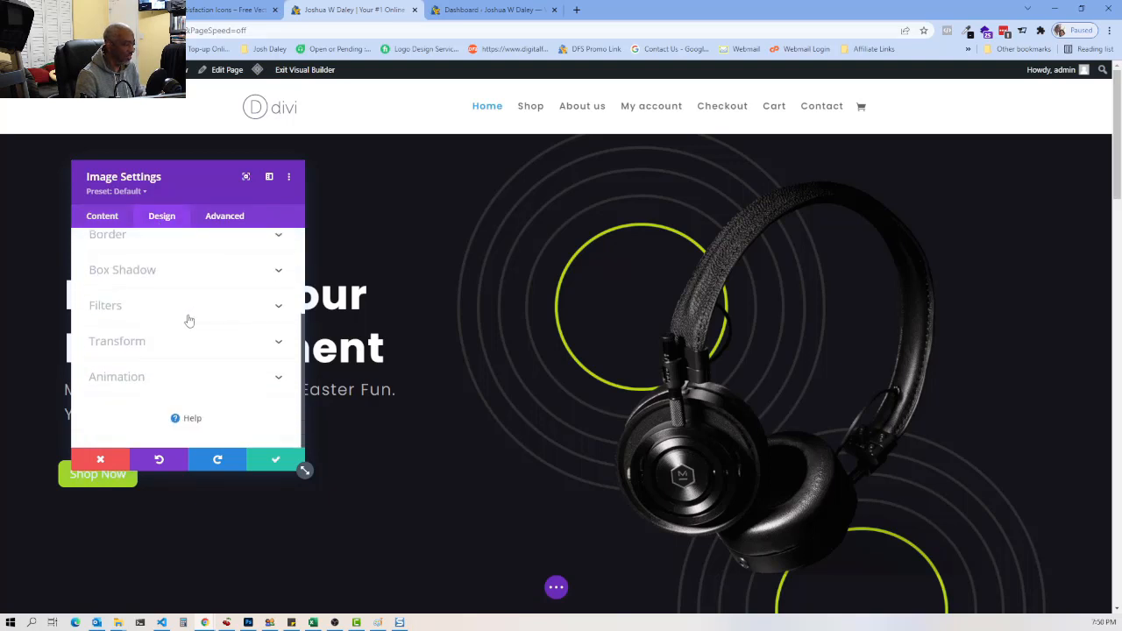
{"action": "left_click", "coordinate": [165, 377]}
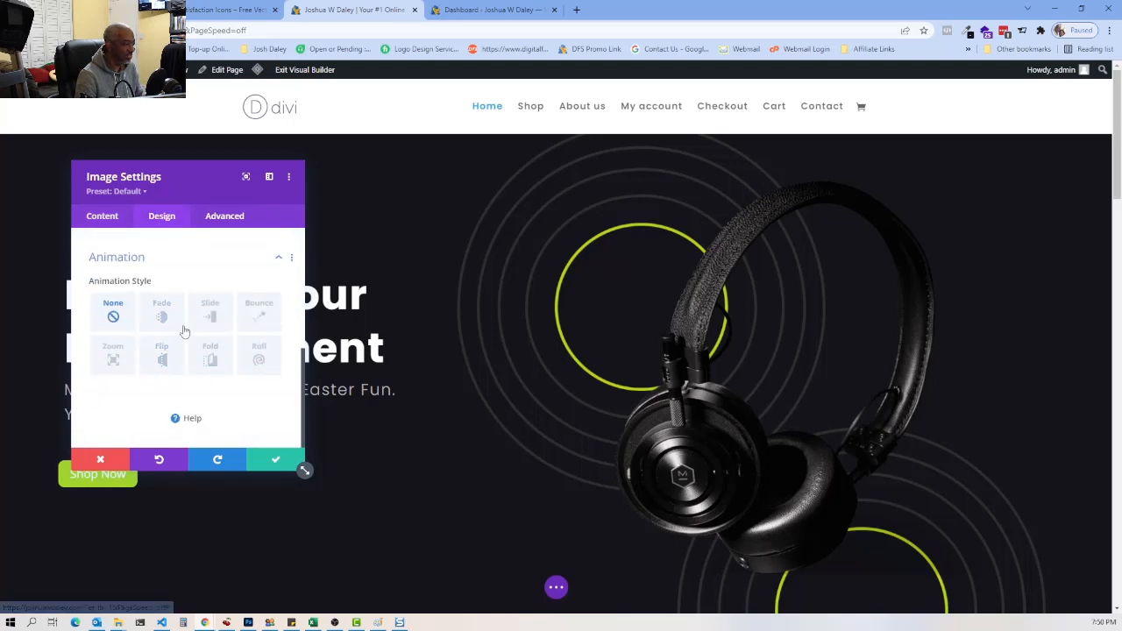
{"action": "left_click", "coordinate": [210, 314]}
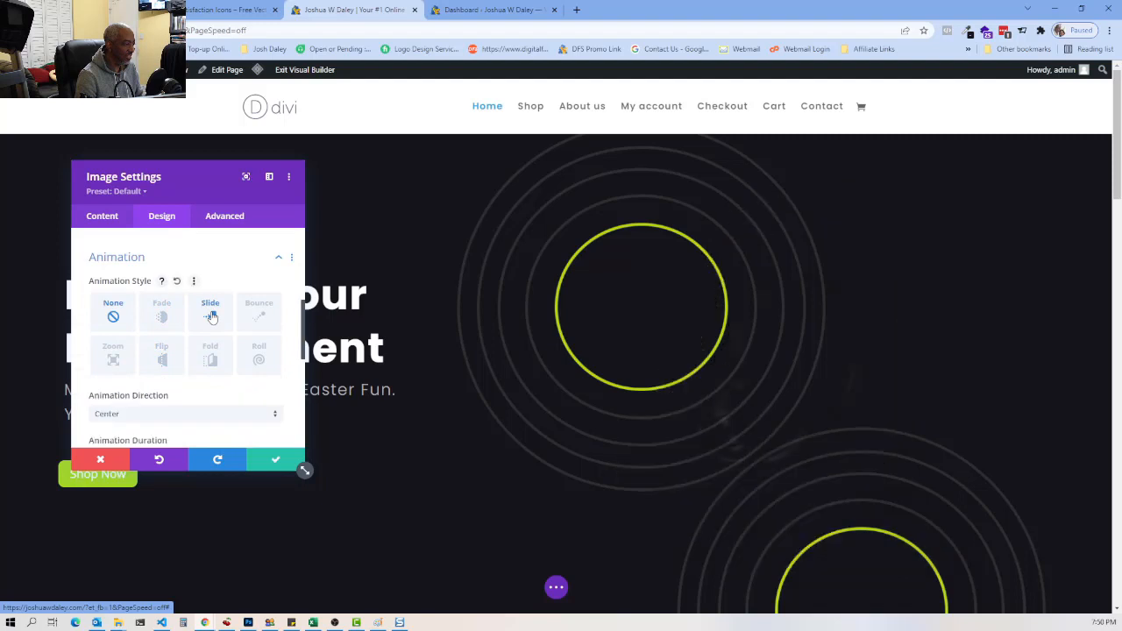
Set the hero image's animation duration to 2000ms and its intensity to 26%, and apply the image settings
{"action": "scroll", "coordinate": [208, 319], "scroll_direction": "down", "scroll_amount": 3}
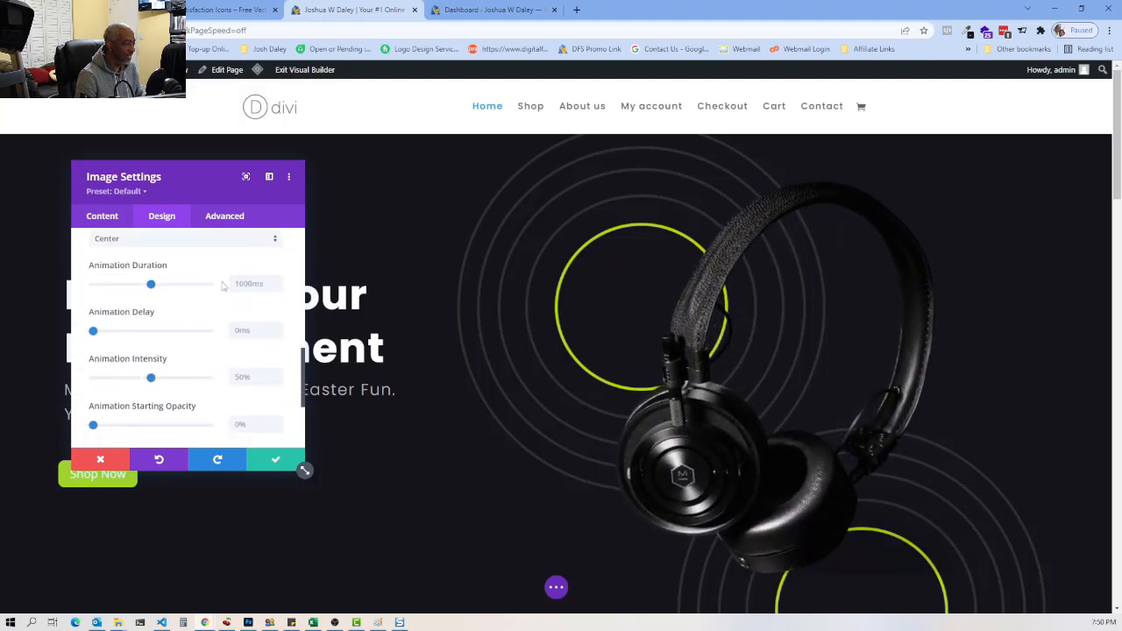
{"action": "scroll", "coordinate": [192, 299], "scroll_direction": "up", "scroll_amount": 1}
{"action": "scroll", "coordinate": [196, 307], "scroll_direction": "up", "scroll_amount": 1}
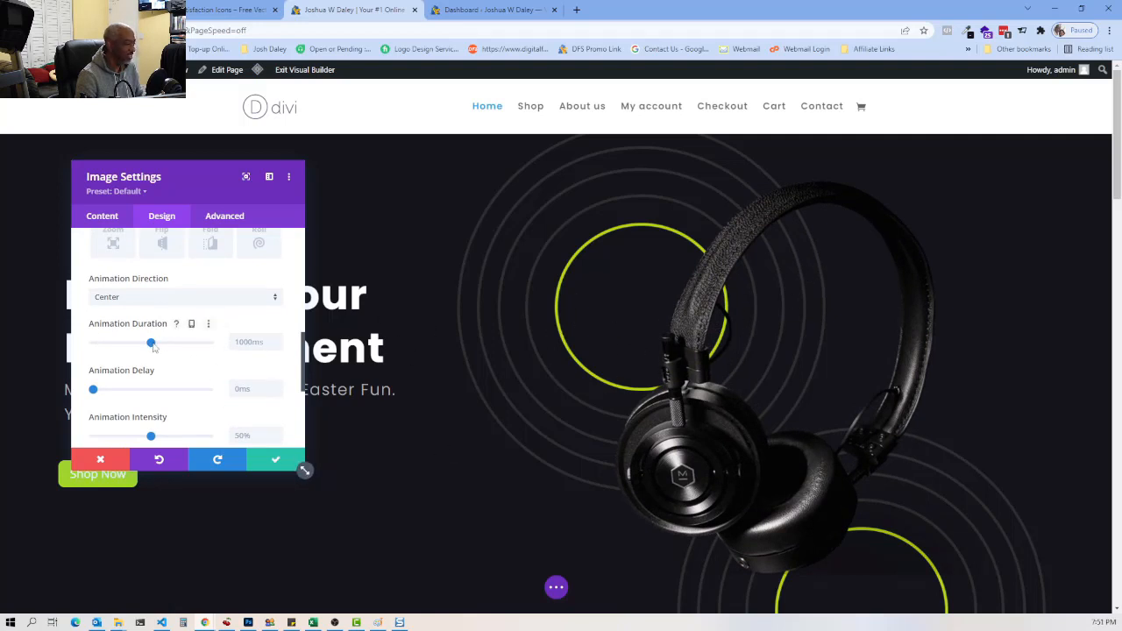
{"action": "left_click_drag", "start_coordinate": [151, 343], "coordinate": [211, 348]}
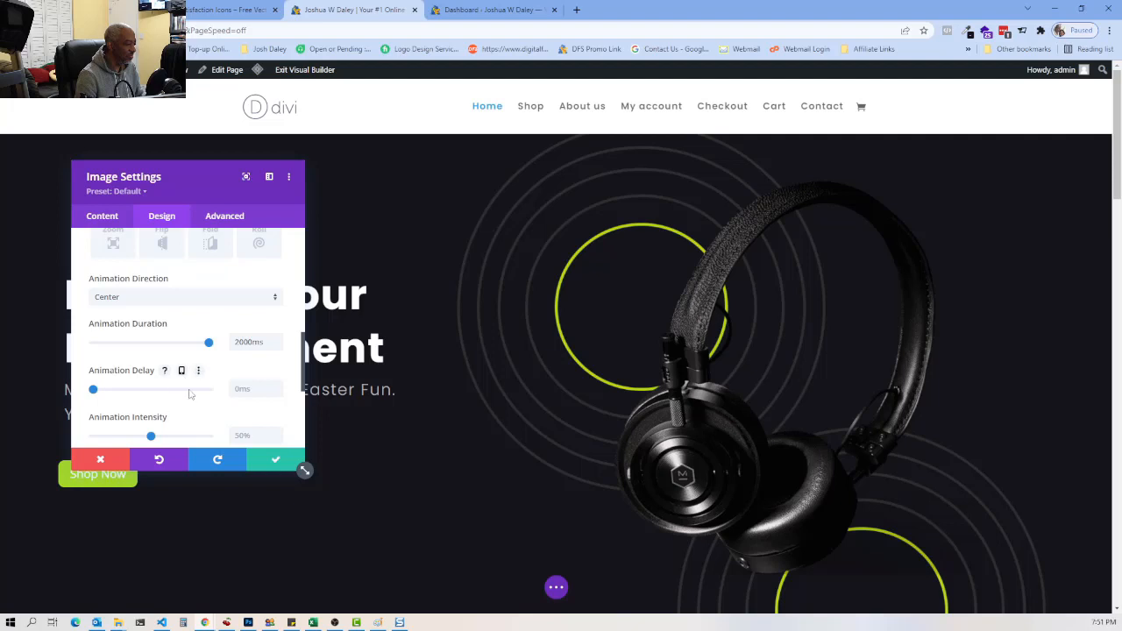
{"action": "scroll", "coordinate": [189, 394], "scroll_direction": "down", "scroll_amount": 1}
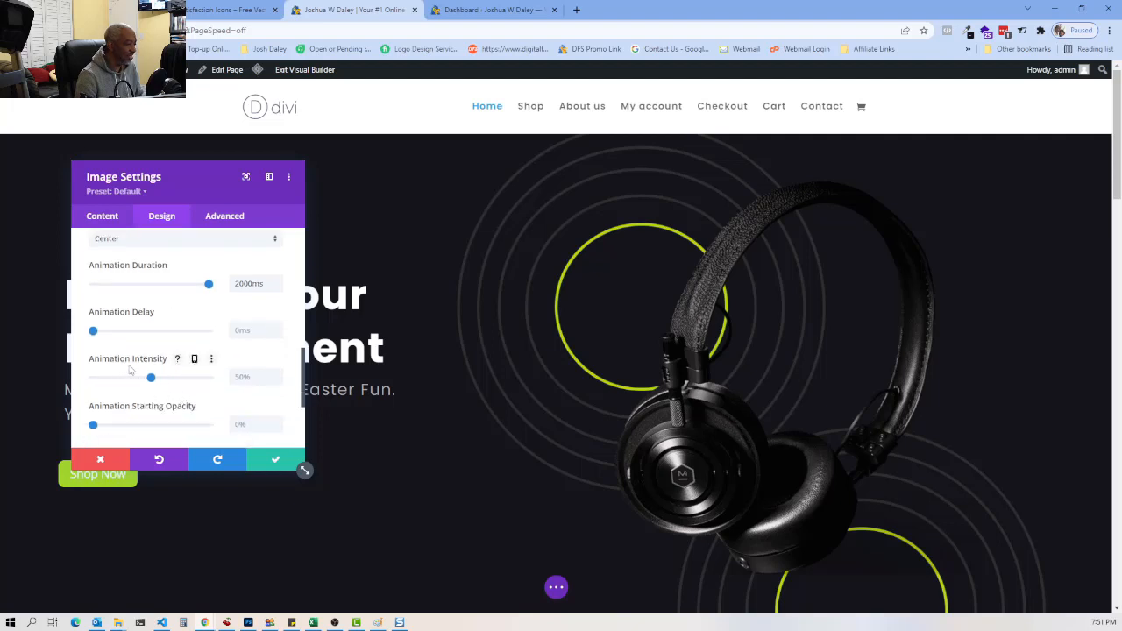
{"action": "left_click_drag", "start_coordinate": [151, 378], "coordinate": [123, 377]}
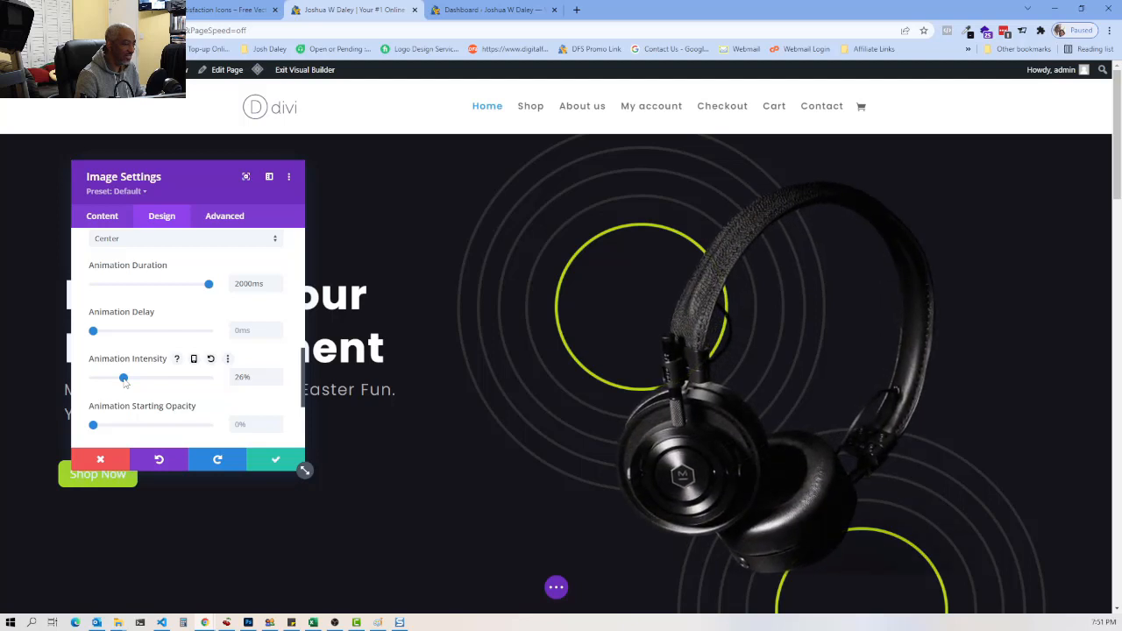
{"action": "left_click", "coordinate": [263, 462]}
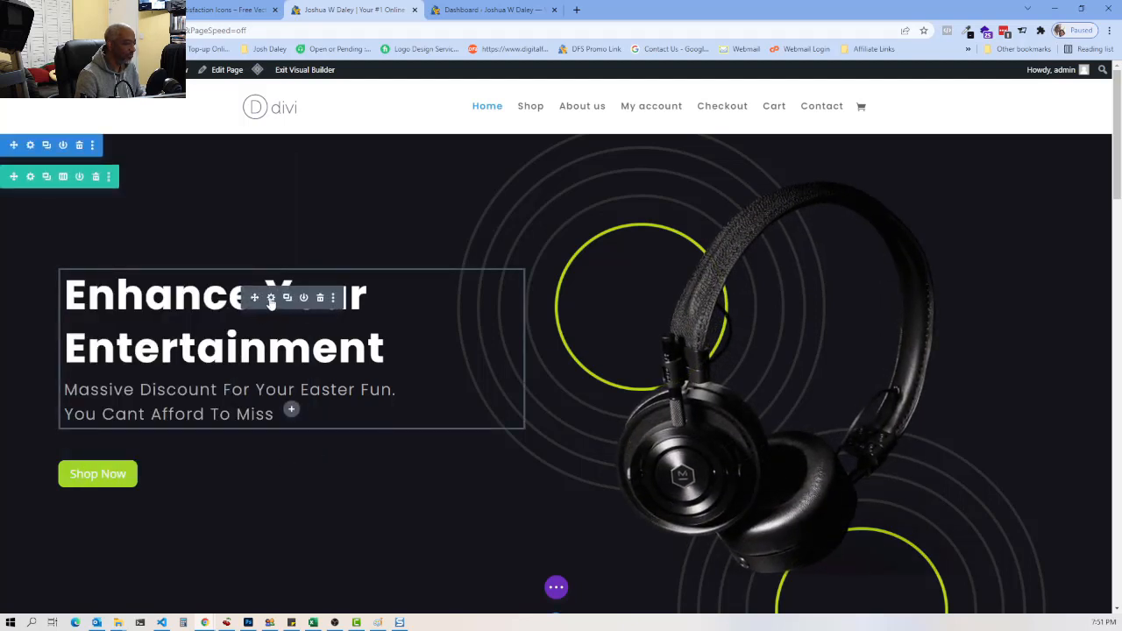
Give the "Enhance Your Entertainment" hero text a Slide animation with the direction set to Right
{"action": "left_click", "coordinate": [271, 299]}
{"action": "left_click_drag", "start_coordinate": [161, 181], "coordinate": [518, 163]}
{"action": "left_click", "coordinate": [532, 208]}
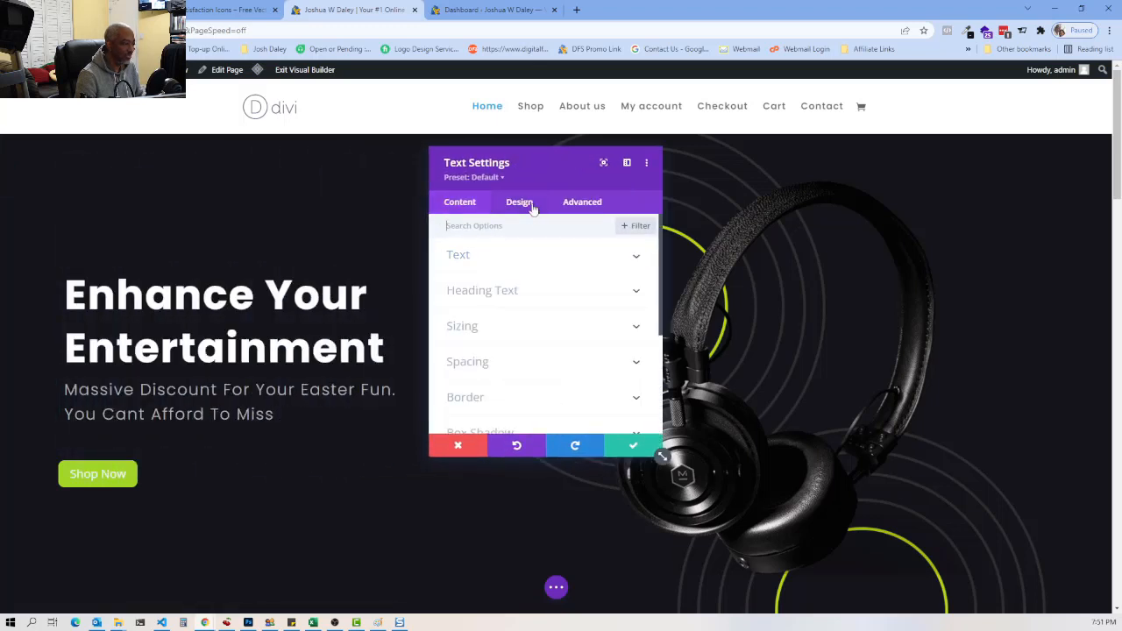
{"action": "scroll", "coordinate": [509, 303], "scroll_direction": "down", "scroll_amount": 2}
{"action": "left_click", "coordinate": [511, 367]}
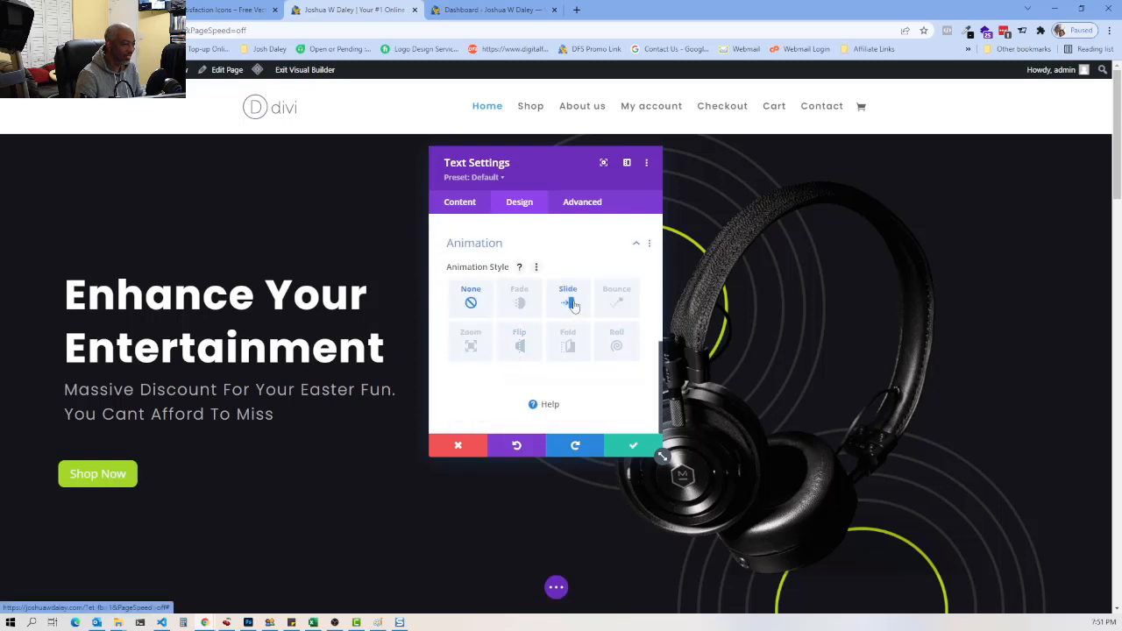
{"action": "left_click", "coordinate": [570, 304]}
{"action": "scroll", "coordinate": [571, 303], "scroll_direction": "down", "scroll_amount": 2}
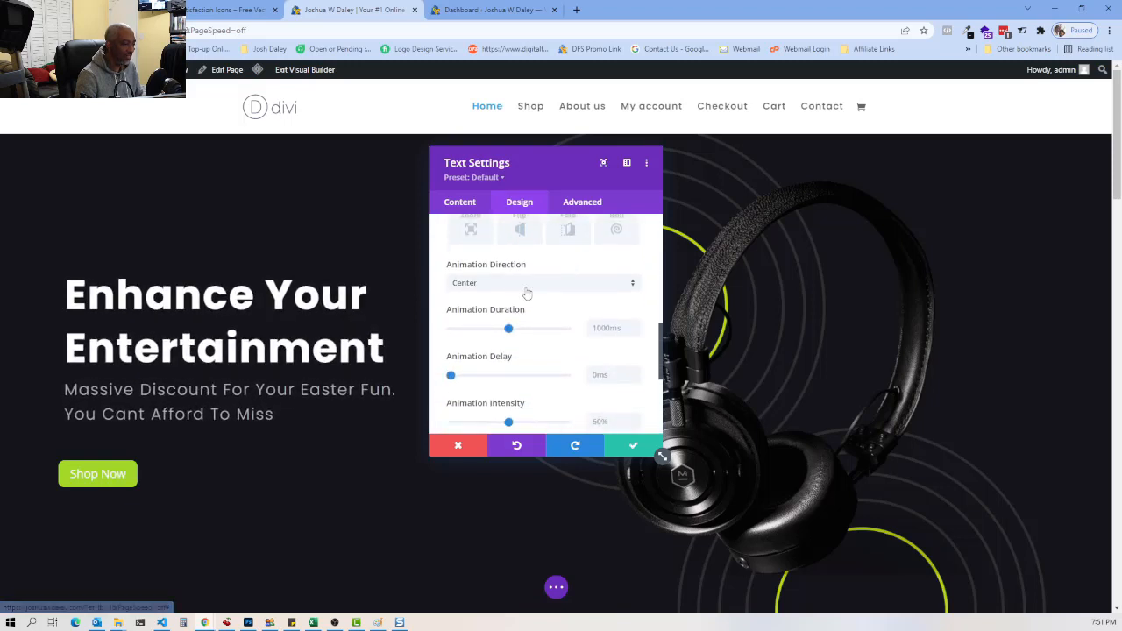
{"action": "left_click", "coordinate": [527, 292]}
{"action": "left_click", "coordinate": [519, 317]}
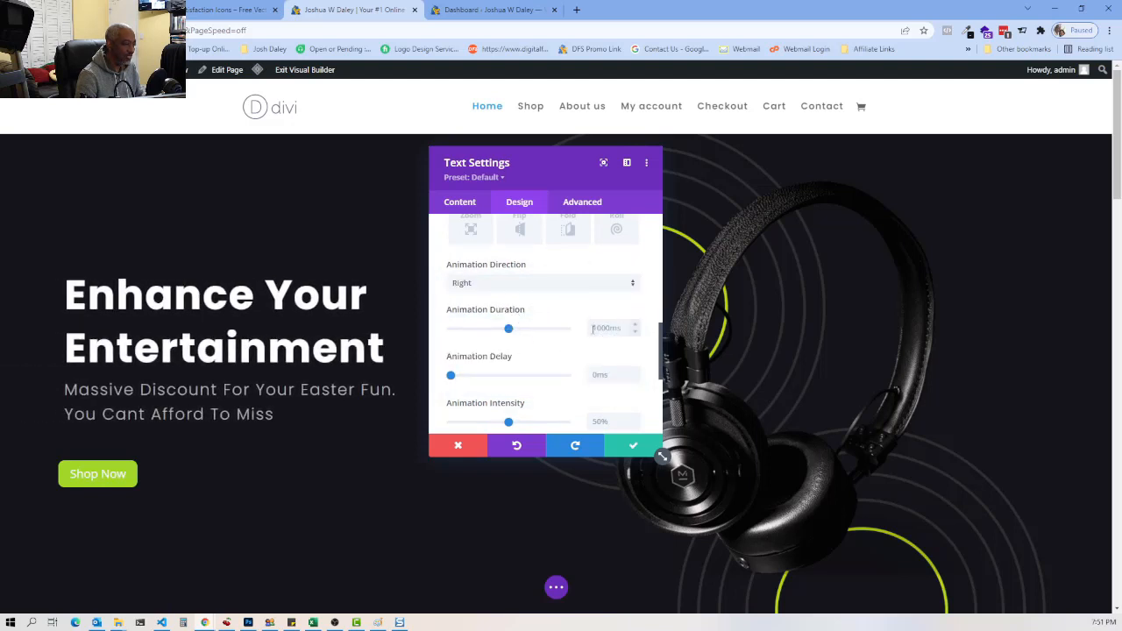
Set the hero text's animation duration to 2000ms and its intensity to 18%, and apply the text settings
{"action": "left_click_drag", "start_coordinate": [508, 329], "coordinate": [589, 338]}
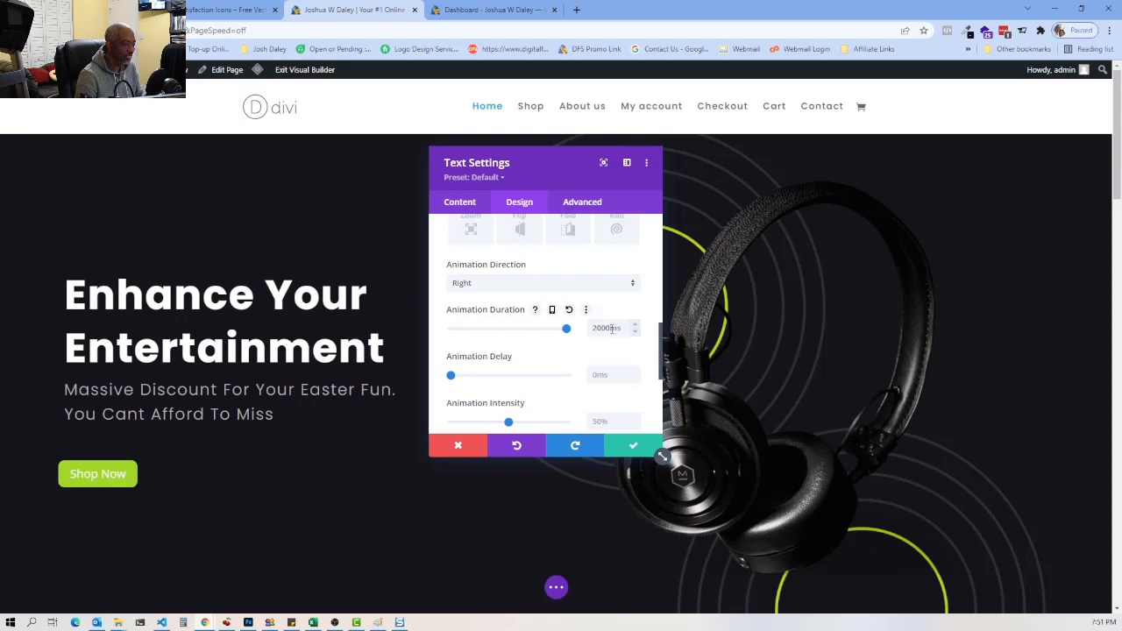
{"action": "scroll", "coordinate": [534, 354], "scroll_direction": "down", "scroll_amount": 1}
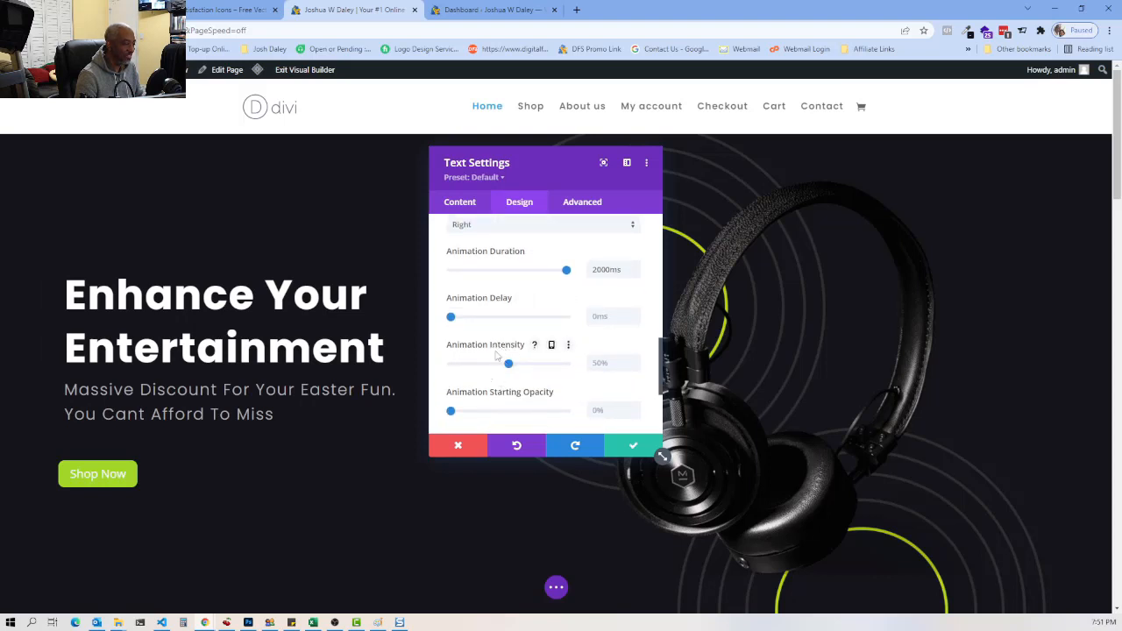
{"action": "left_click_drag", "start_coordinate": [508, 365], "coordinate": [473, 367]}
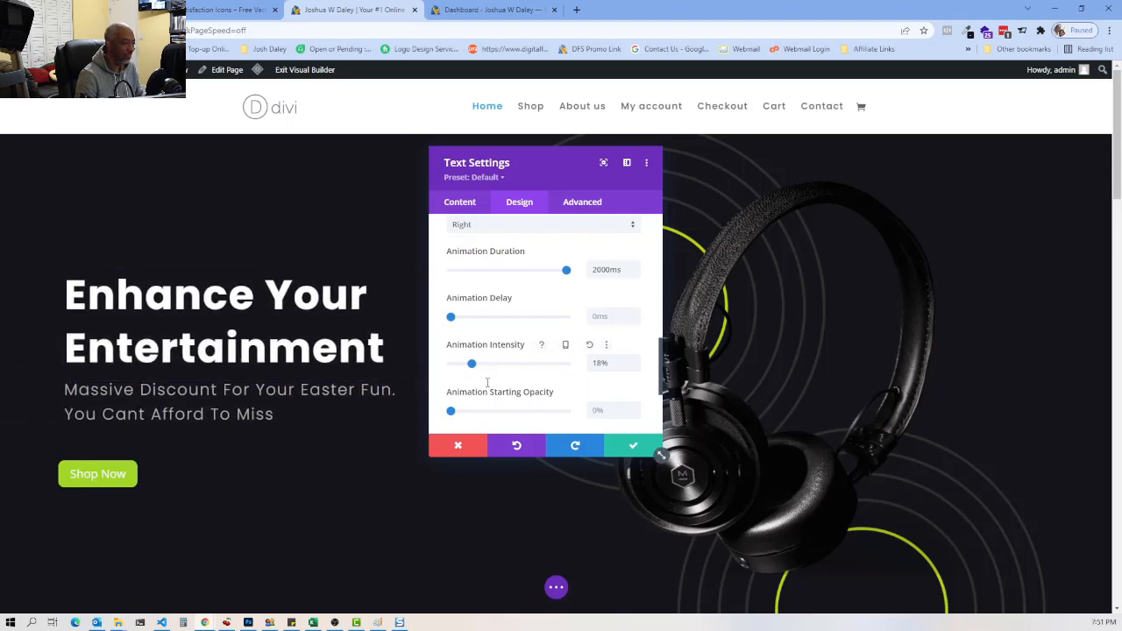
{"action": "left_click", "coordinate": [633, 447]}
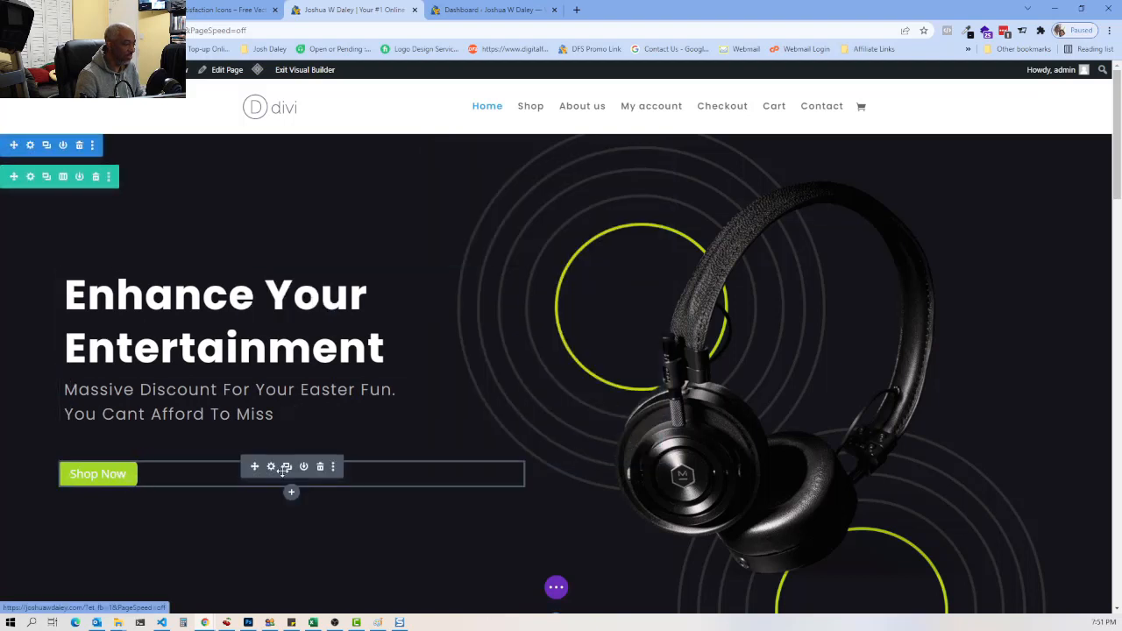
Apply the Slide animation style to the hero section's "Shop Now" button
{"action": "left_click", "coordinate": [271, 468]}
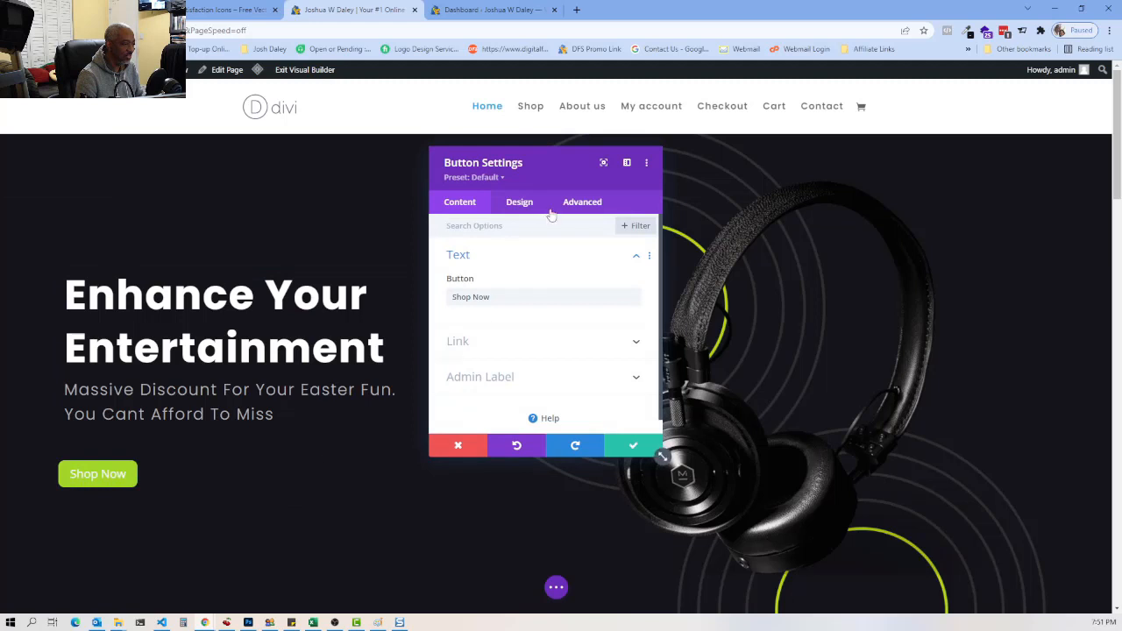
{"action": "left_click", "coordinate": [519, 202]}
{"action": "scroll", "coordinate": [490, 326], "scroll_direction": "down", "scroll_amount": 3}
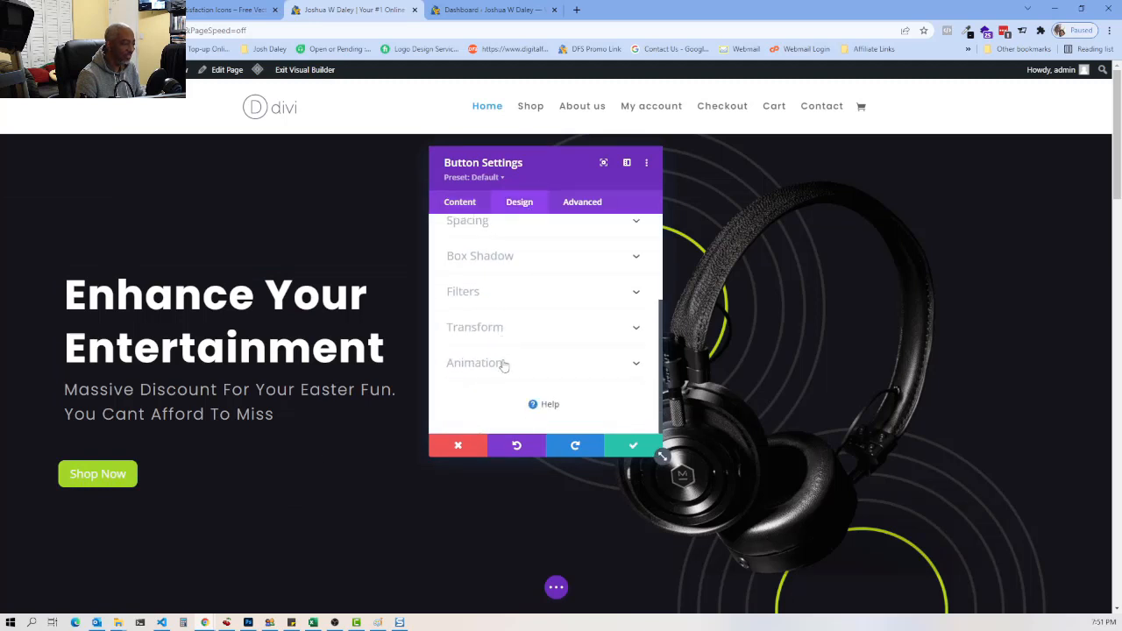
{"action": "left_click", "coordinate": [504, 366]}
{"action": "left_click", "coordinate": [565, 301]}
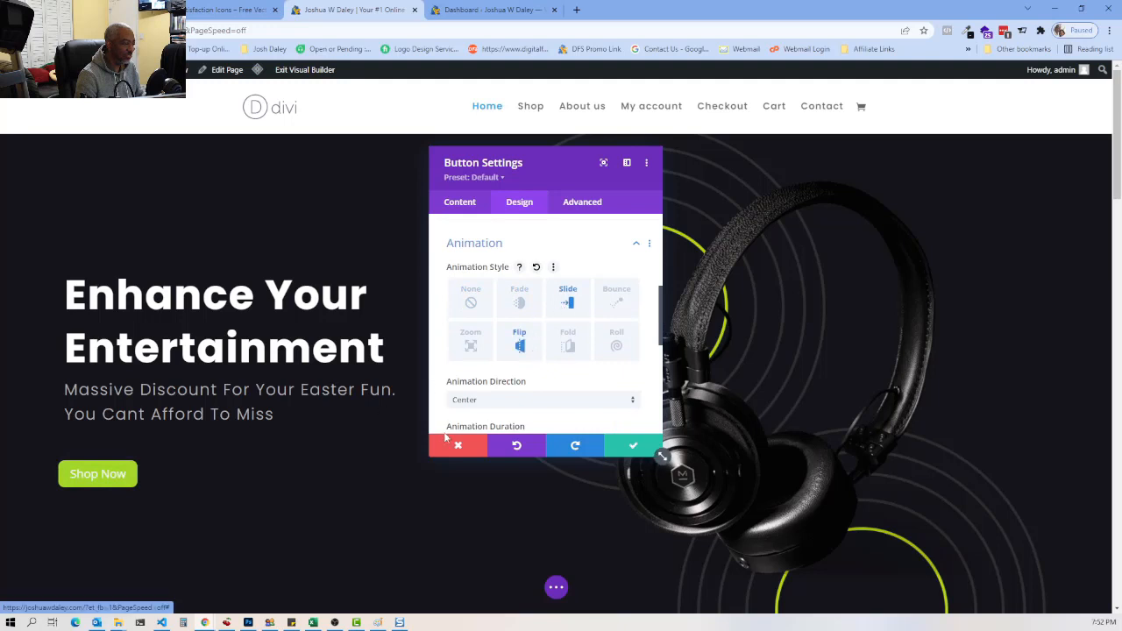
Set the "Shop Now" button's animation duration to 2000ms, delay to 400ms and intensity to 20%, and apply the button settings
{"action": "scroll", "coordinate": [474, 377], "scroll_direction": "down", "scroll_amount": 1}
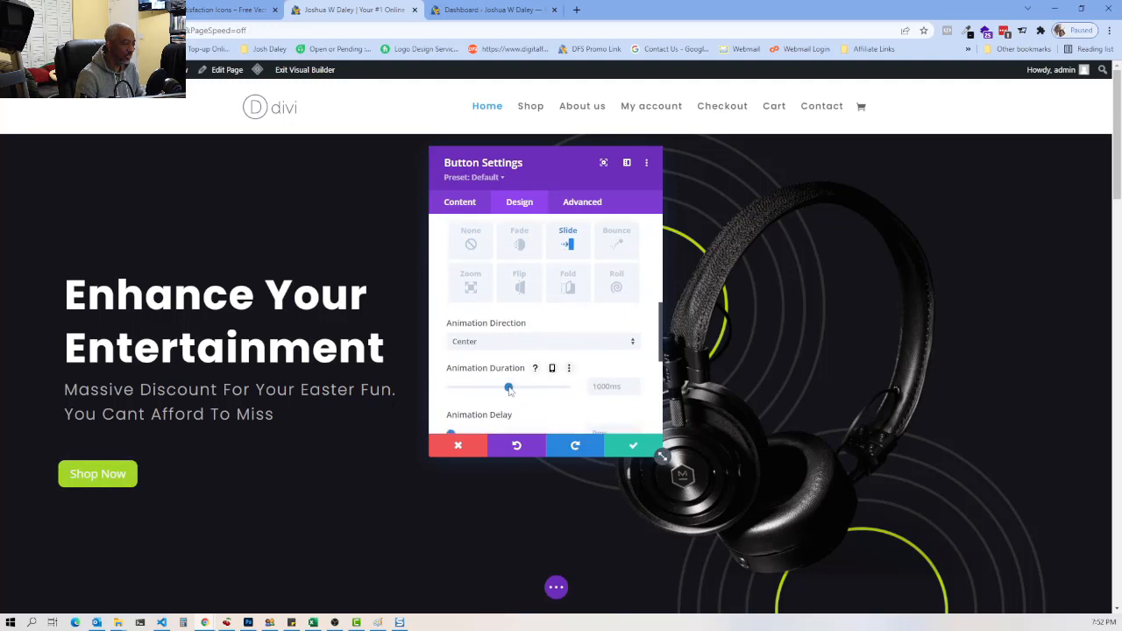
{"action": "left_click_drag", "start_coordinate": [509, 389], "coordinate": [566, 388]}
{"action": "scroll", "coordinate": [558, 372], "scroll_direction": "down", "scroll_amount": 1}
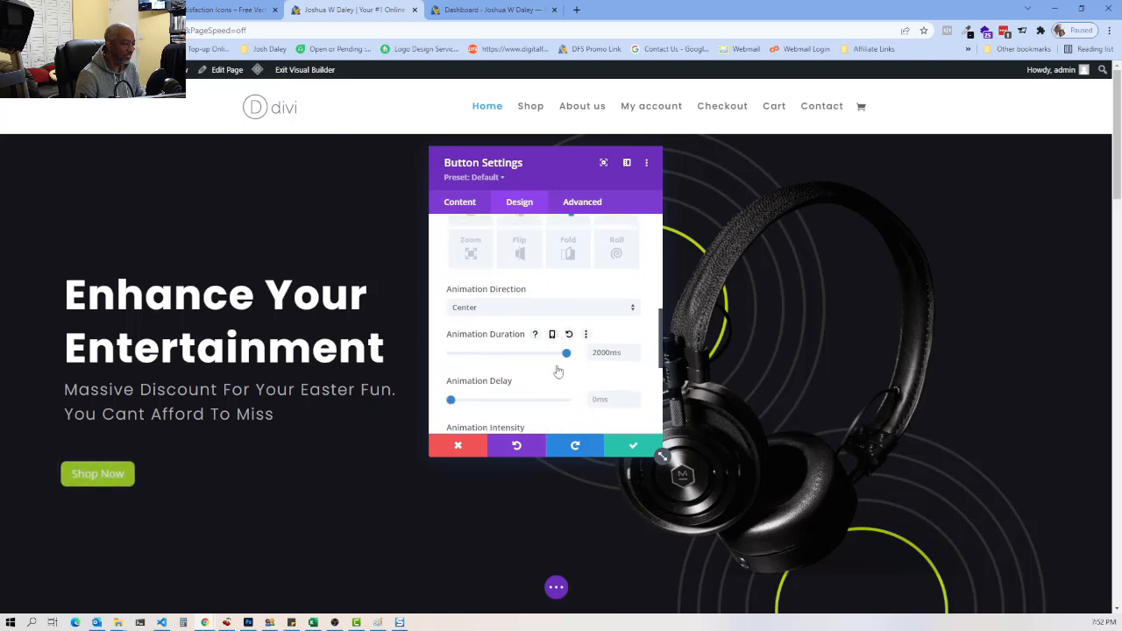
{"action": "scroll", "coordinate": [558, 372], "scroll_direction": "down", "scroll_amount": 2}
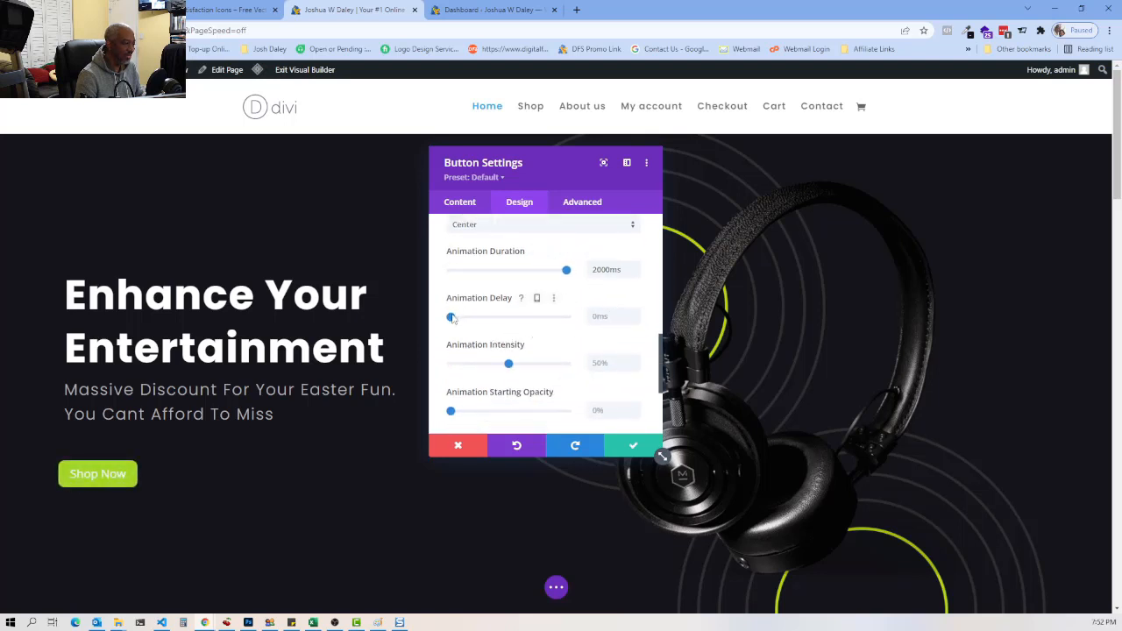
{"action": "left_click_drag", "start_coordinate": [451, 317], "coordinate": [466, 321]}
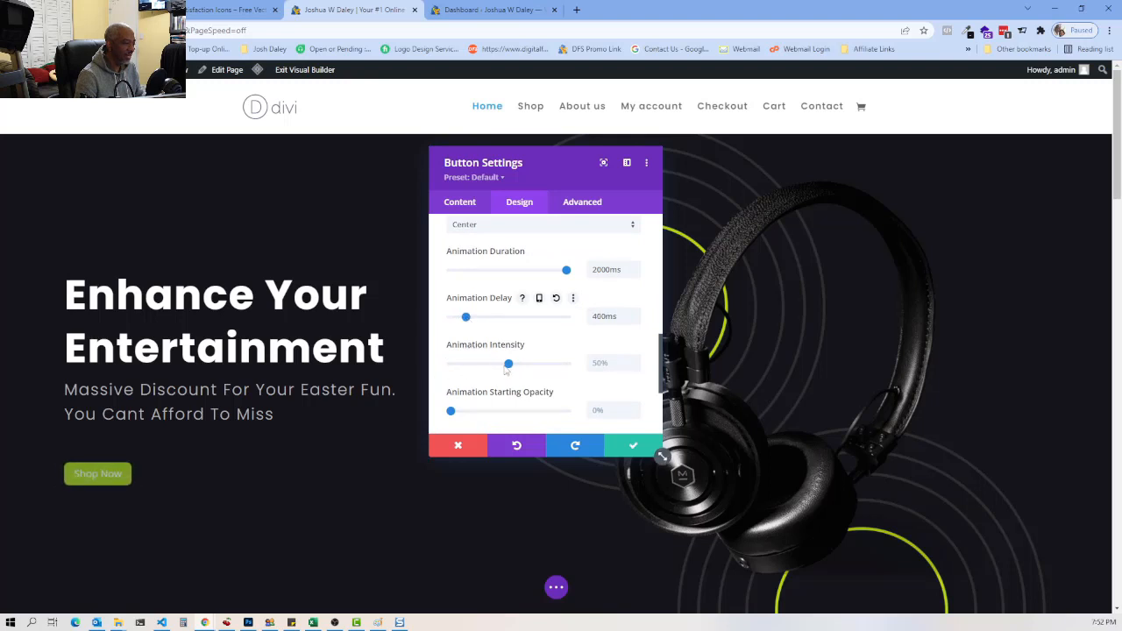
{"action": "left_click_drag", "start_coordinate": [507, 369], "coordinate": [474, 369]}
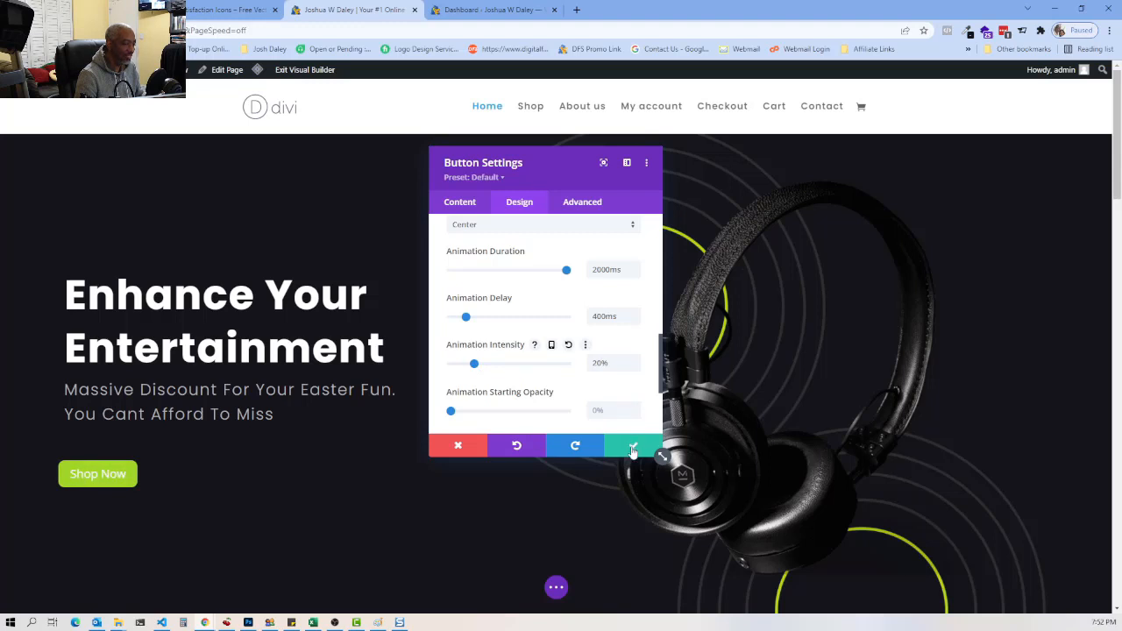
{"action": "left_click", "coordinate": [633, 448]}
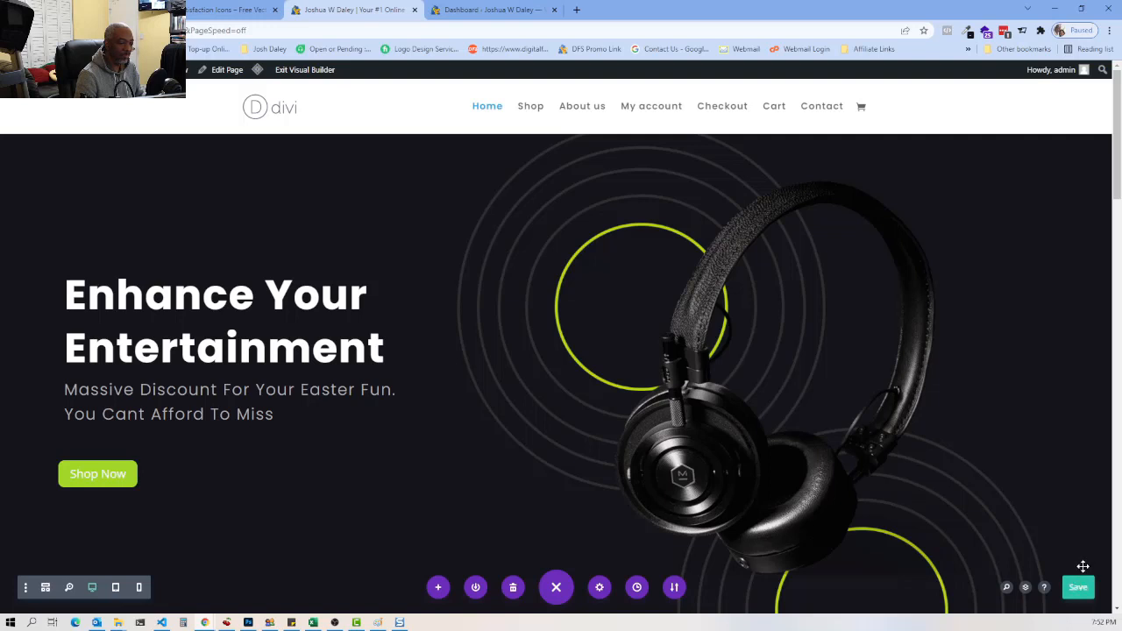
Exit the visual builder and review the live home page from the hero section down to the footer
{"action": "left_click", "coordinate": [300, 71]}
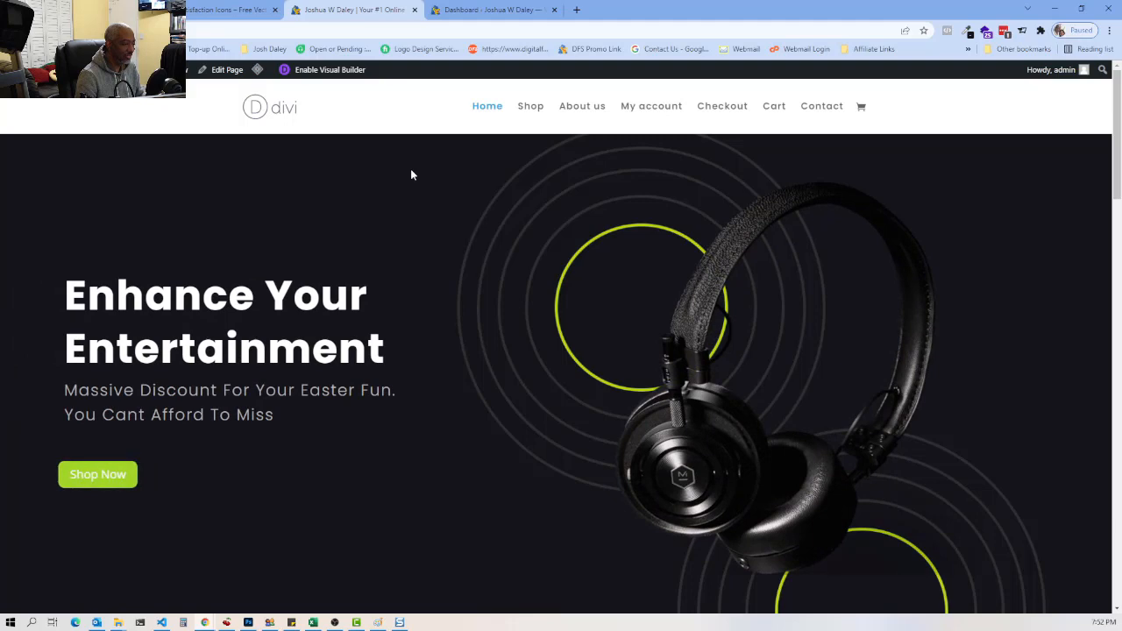
{"action": "scroll", "coordinate": [412, 176], "scroll_direction": "down", "scroll_amount": 5}
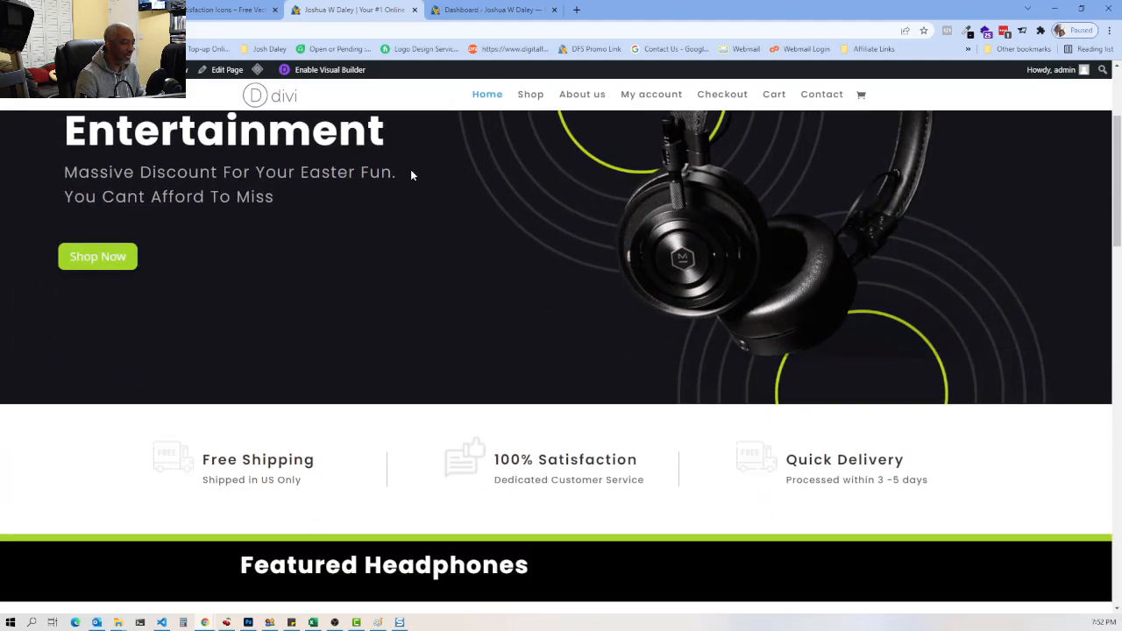
{"action": "scroll", "coordinate": [411, 175], "scroll_direction": "down", "scroll_amount": 5}
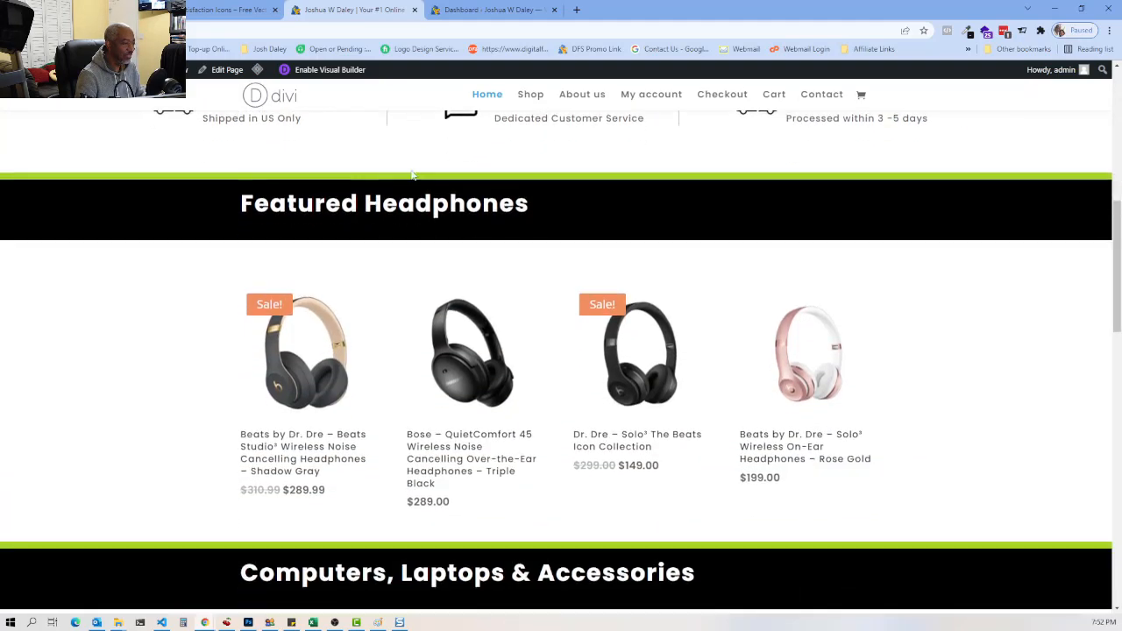
{"action": "scroll", "coordinate": [412, 175], "scroll_direction": "down", "scroll_amount": 4}
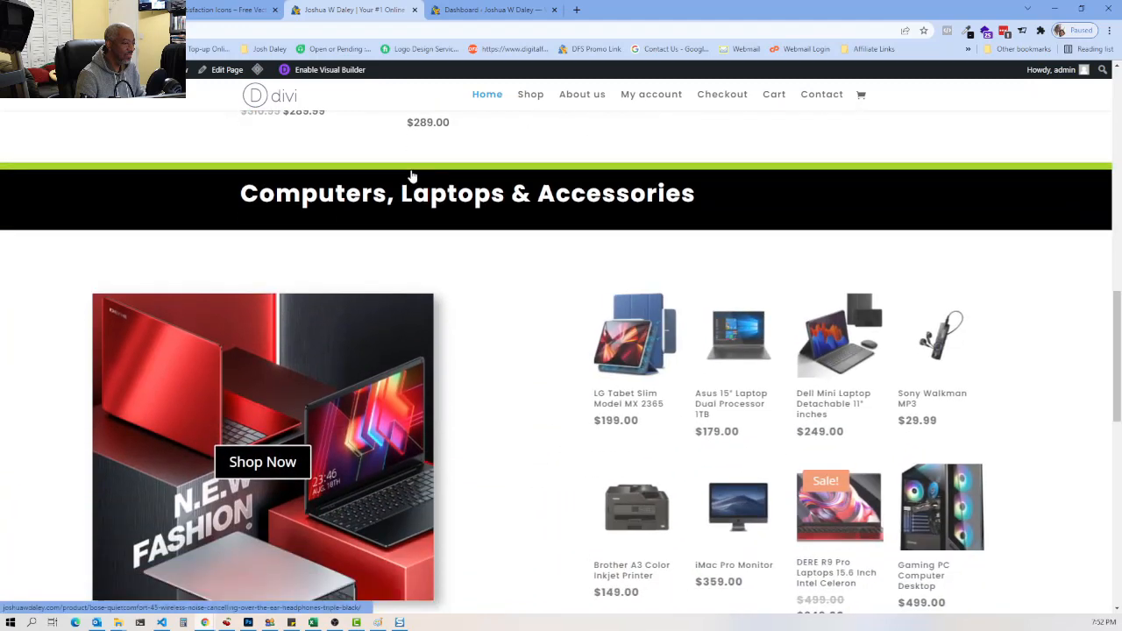
{"action": "scroll", "coordinate": [411, 175], "scroll_direction": "down", "scroll_amount": 4}
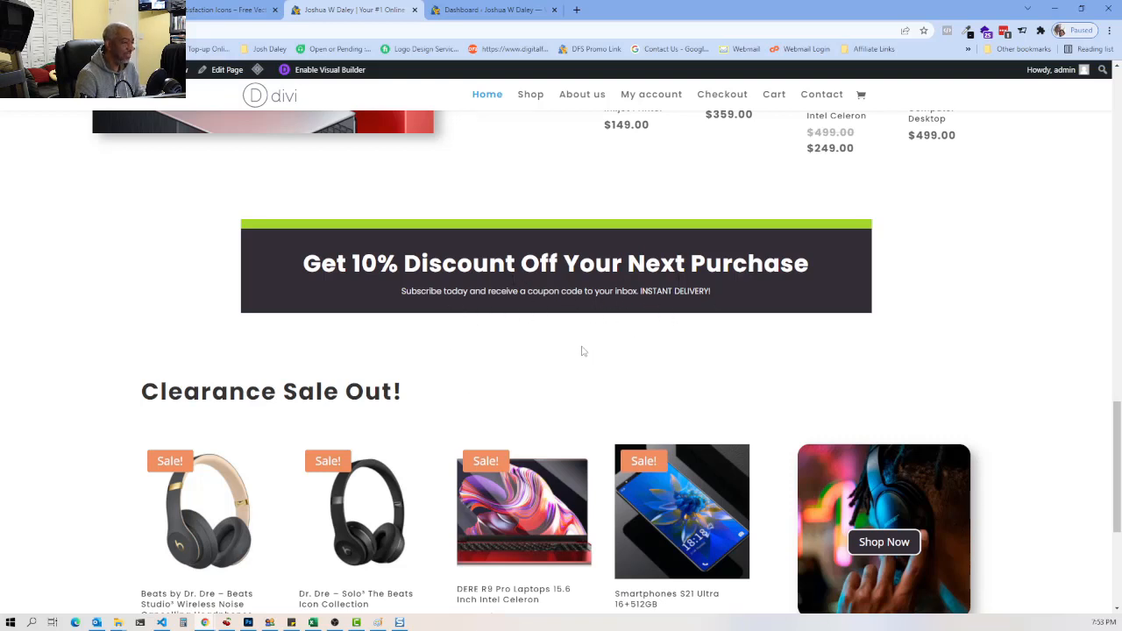
{"action": "scroll", "coordinate": [581, 351], "scroll_direction": "down", "scroll_amount": 2}
{"action": "scroll", "coordinate": [583, 352], "scroll_direction": "down", "scroll_amount": 1}
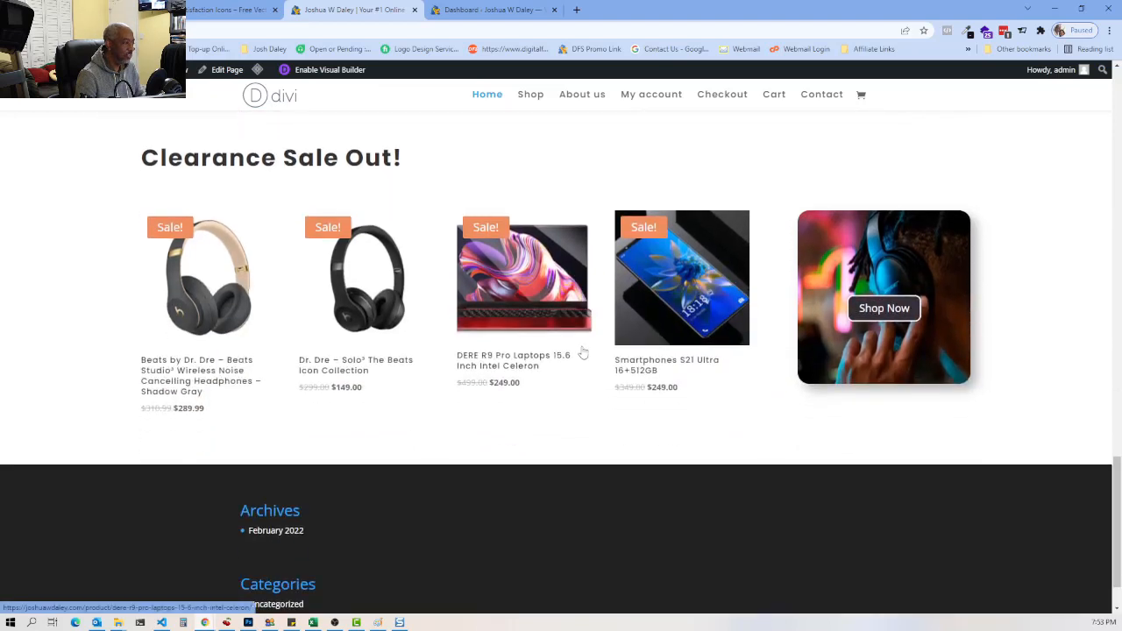
{"action": "scroll", "coordinate": [583, 353], "scroll_direction": "up", "scroll_amount": 5}
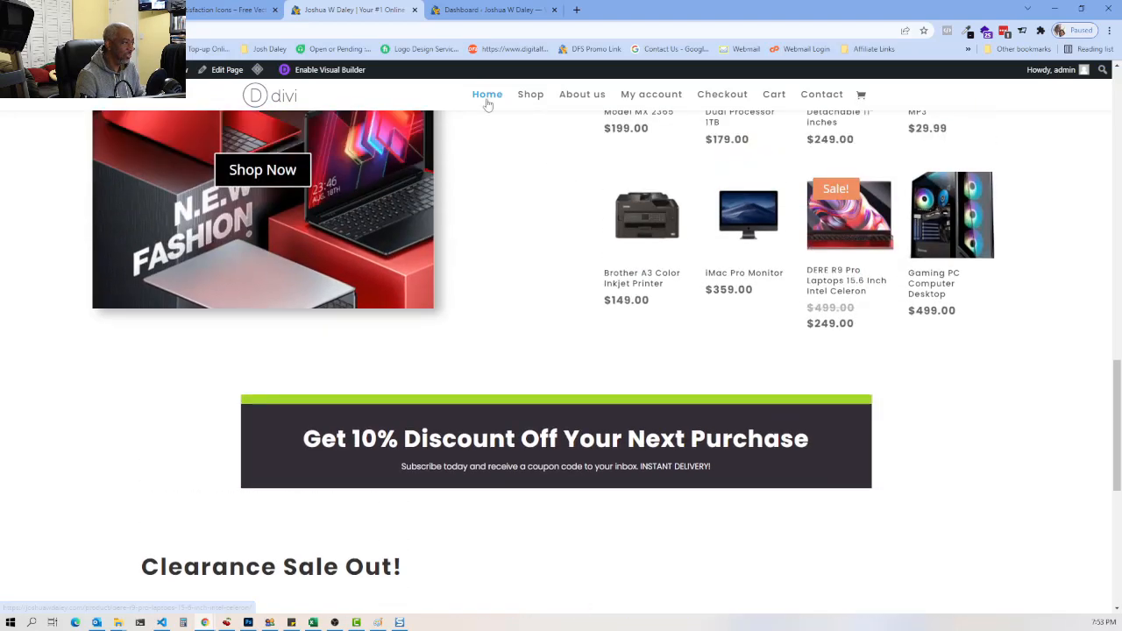
{"action": "scroll", "coordinate": [538, 366], "scroll_direction": "down", "scroll_amount": 5}
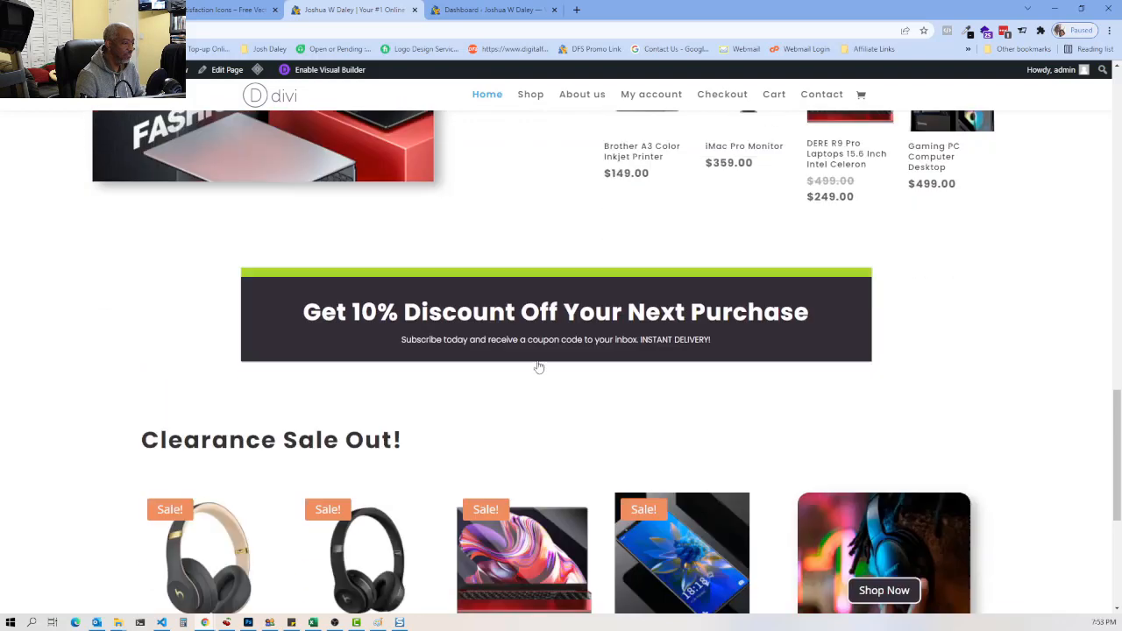
{"action": "scroll", "coordinate": [516, 398], "scroll_direction": "down", "scroll_amount": 1}
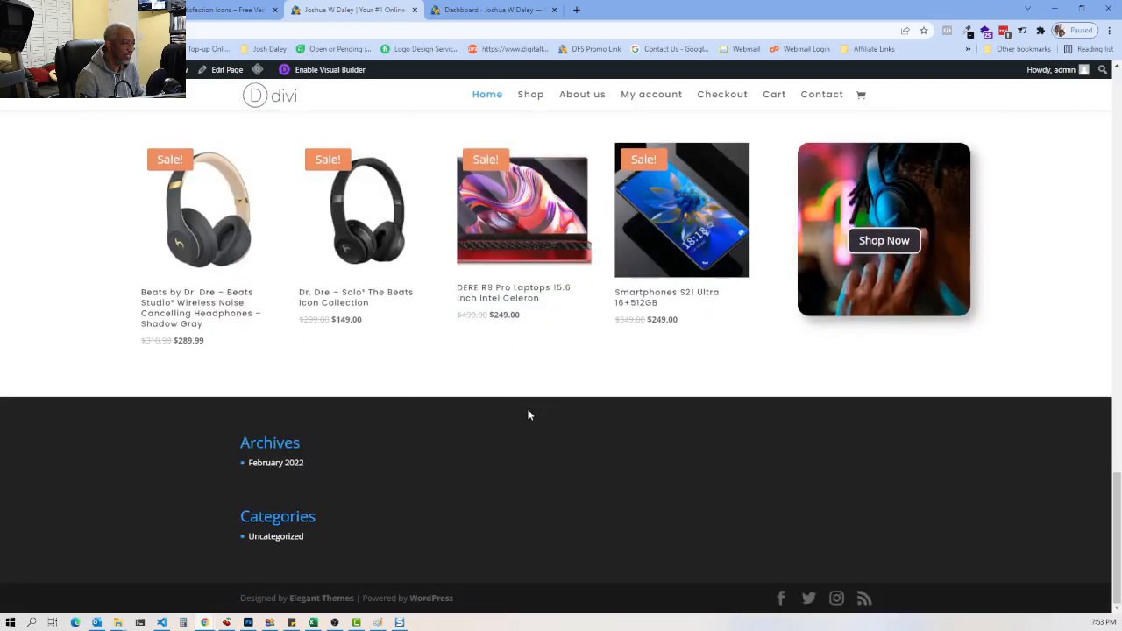
{"action": "left_click", "coordinate": [528, 210]}
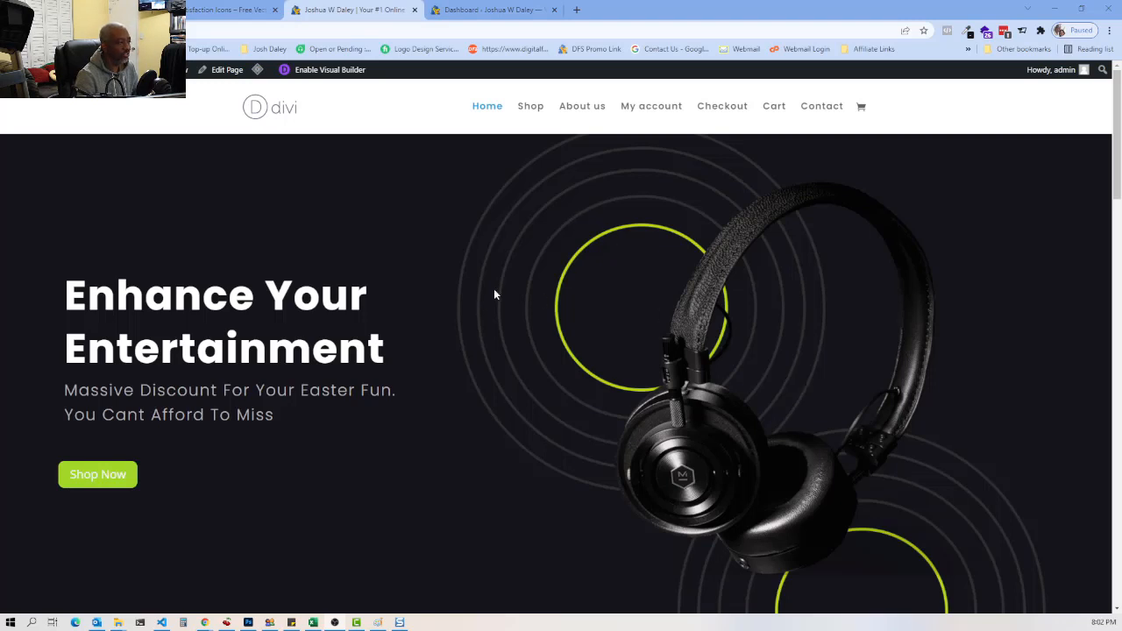
Enable the visual builder on the home page again and close the Dashboard browser tab
{"action": "left_click", "coordinate": [338, 74]}
{"action": "left_click", "coordinate": [554, 10]}
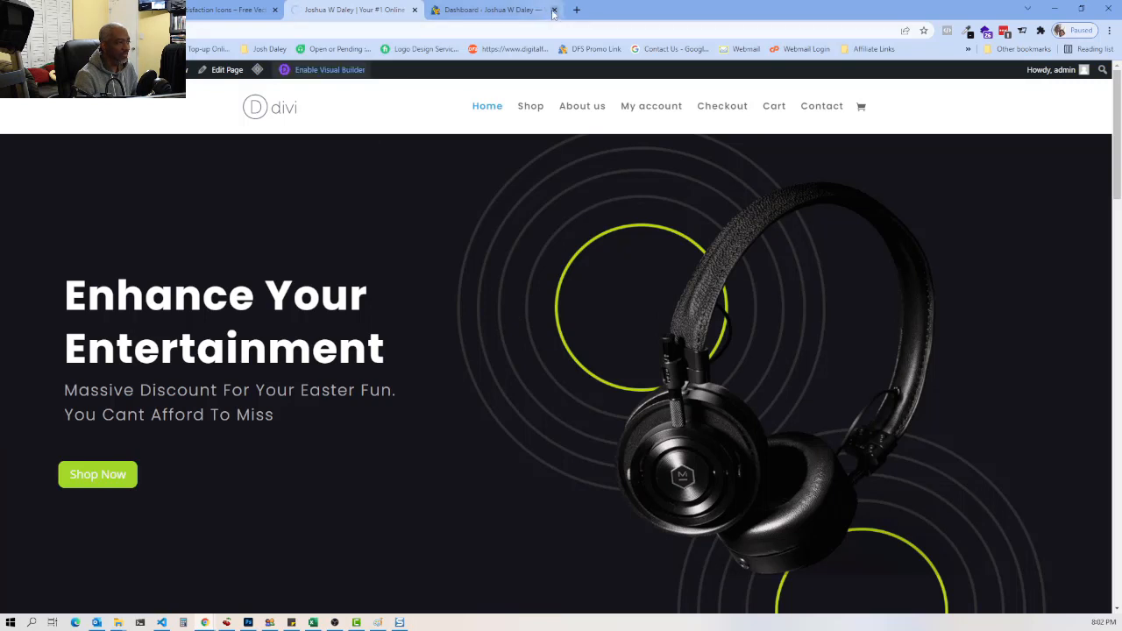
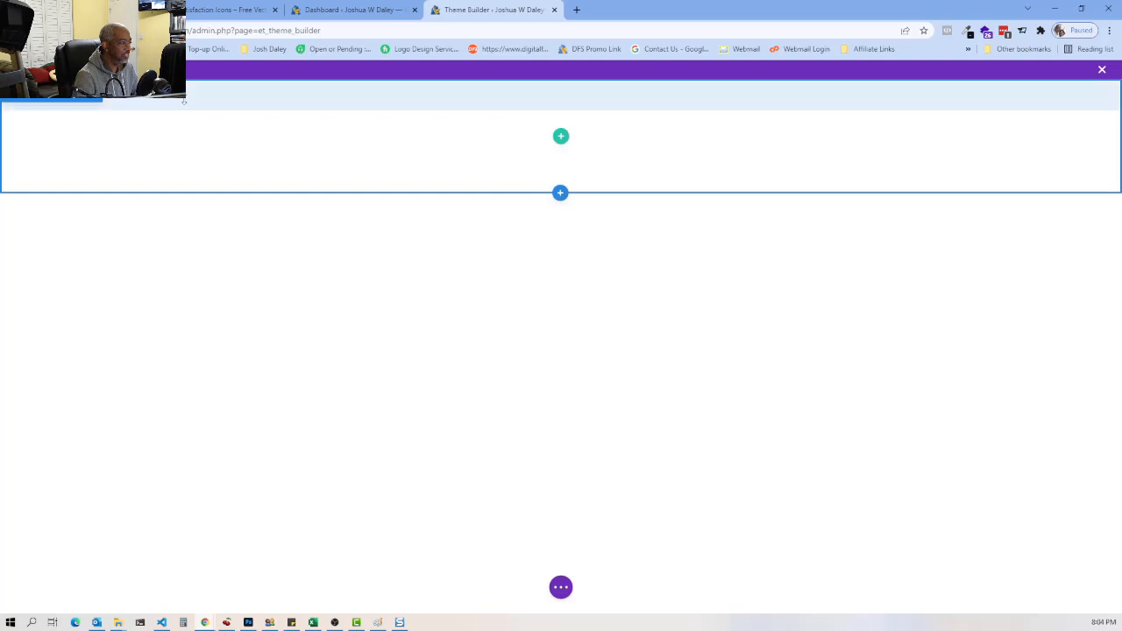
Set the empty section's top and bottom margin and top and bottom padding to 0px, and save the section settings
{"action": "left_click", "coordinate": [32, 100]}
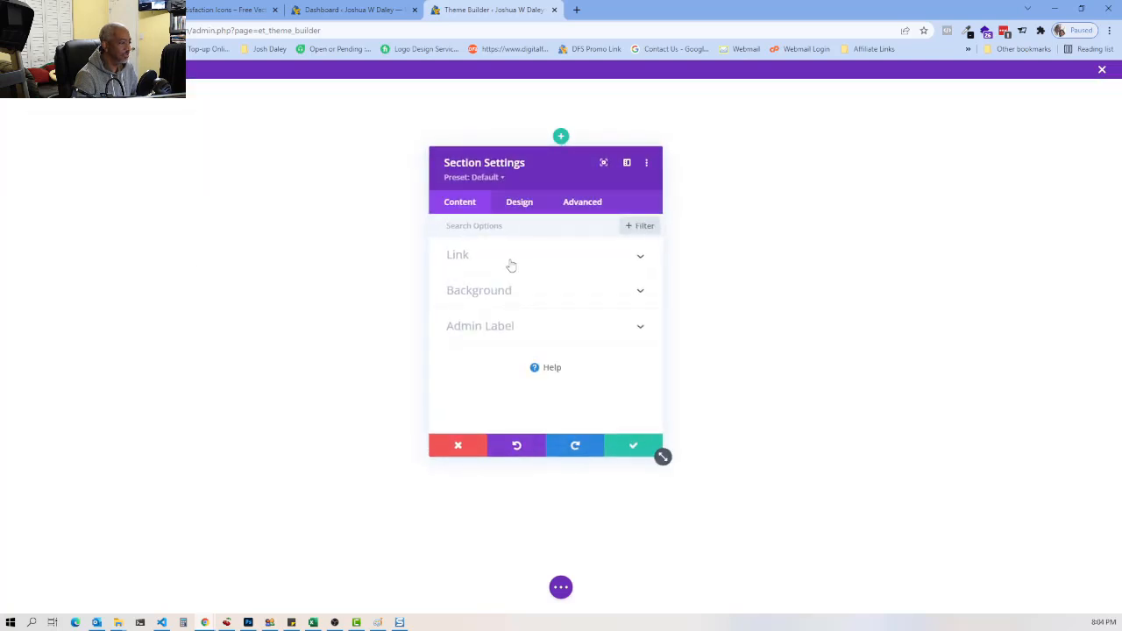
{"action": "left_click", "coordinate": [522, 204]}
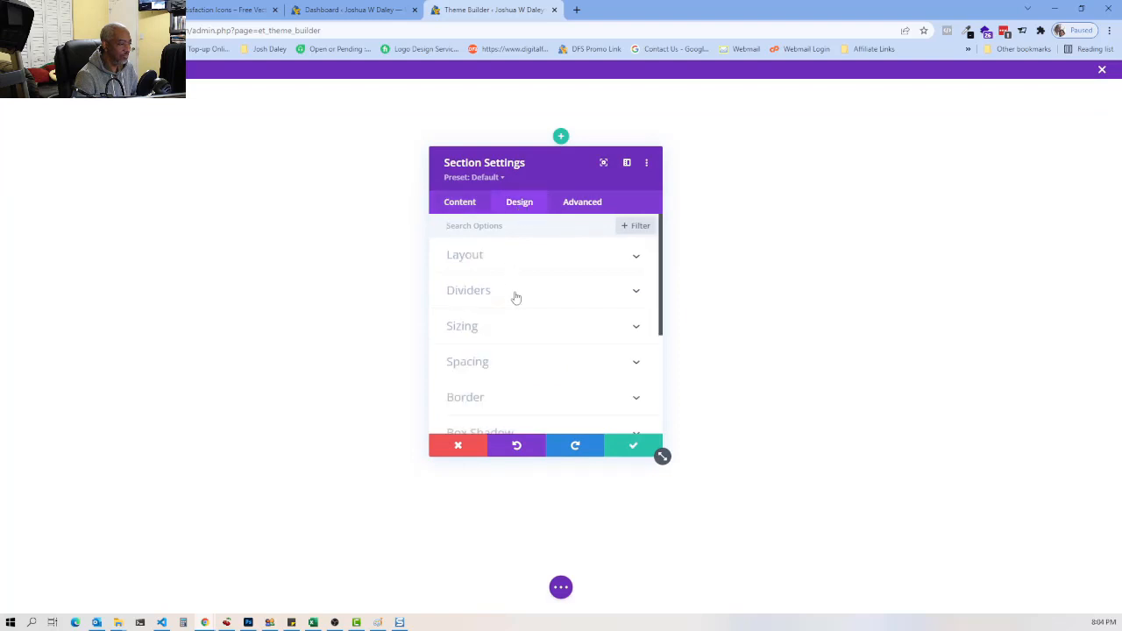
{"action": "left_click", "coordinate": [513, 363]}
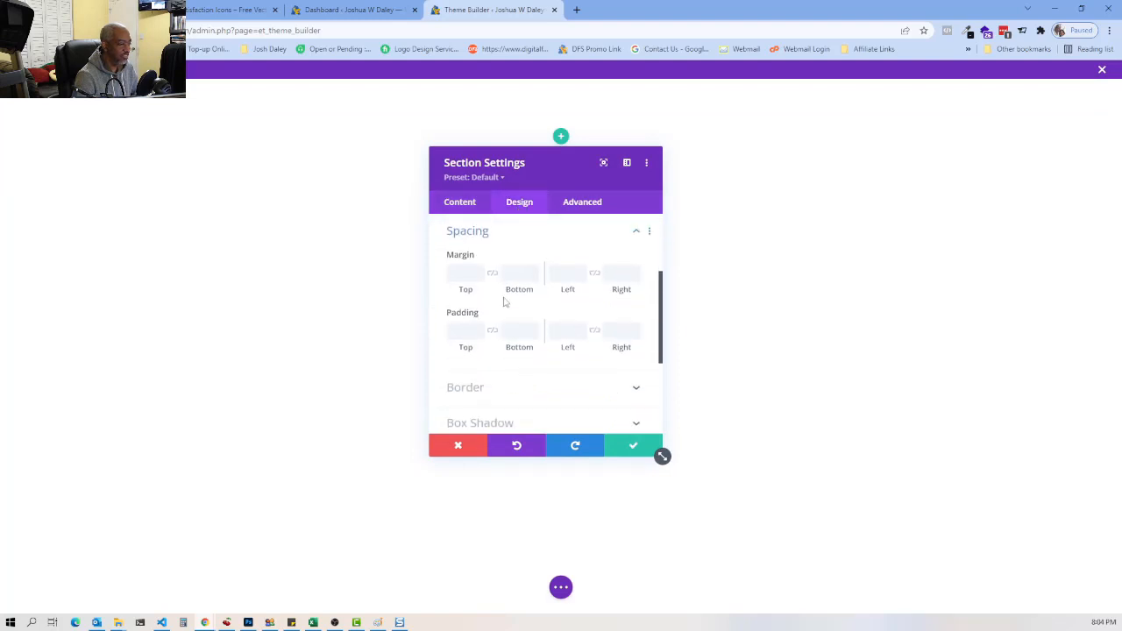
{"action": "left_click", "coordinate": [519, 274]}
{"action": "type", "text": "0"}
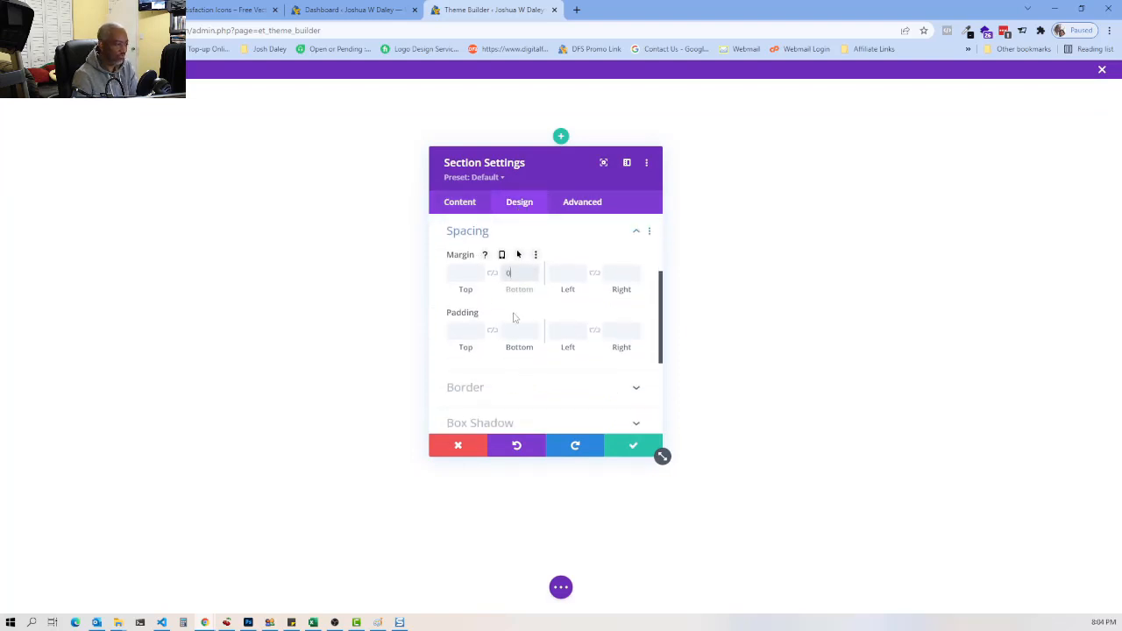
{"action": "left_click", "coordinate": [515, 330]}
{"action": "type", "text": "0"}
{"action": "left_click", "coordinate": [458, 333]}
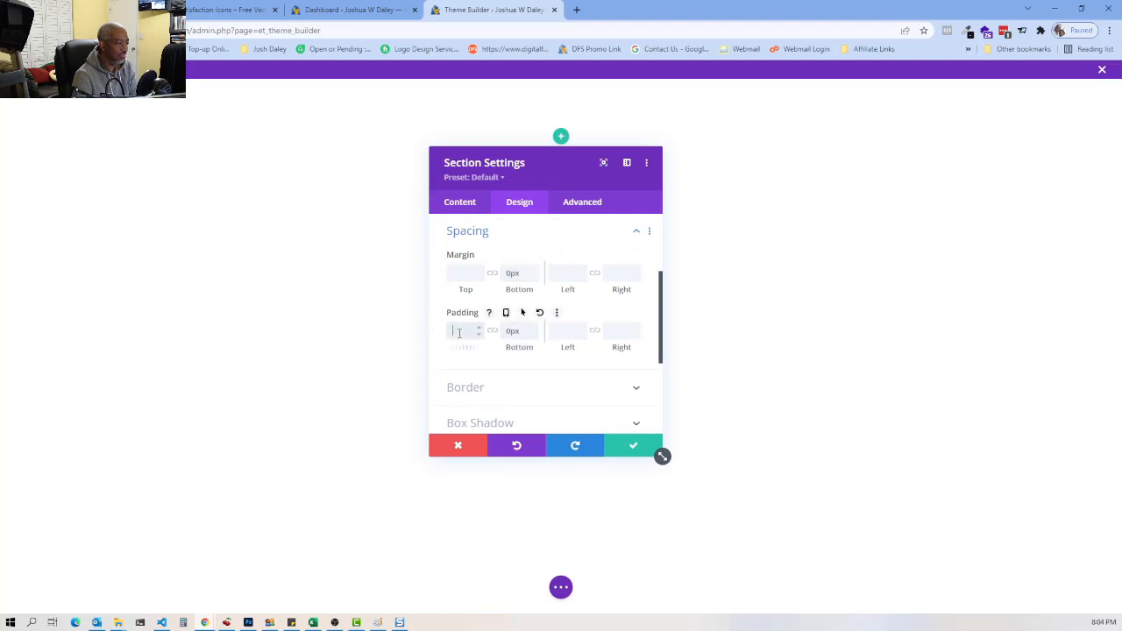
{"action": "left_click", "coordinate": [458, 272]}
{"action": "type", "text": "0"}
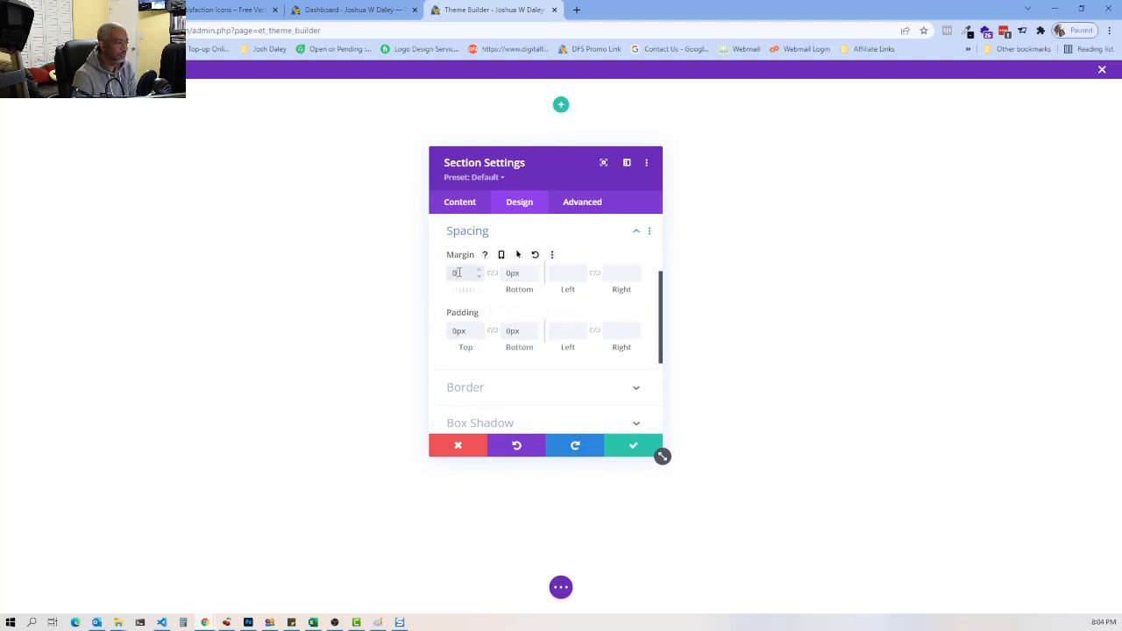
{"action": "left_click", "coordinate": [385, 298]}
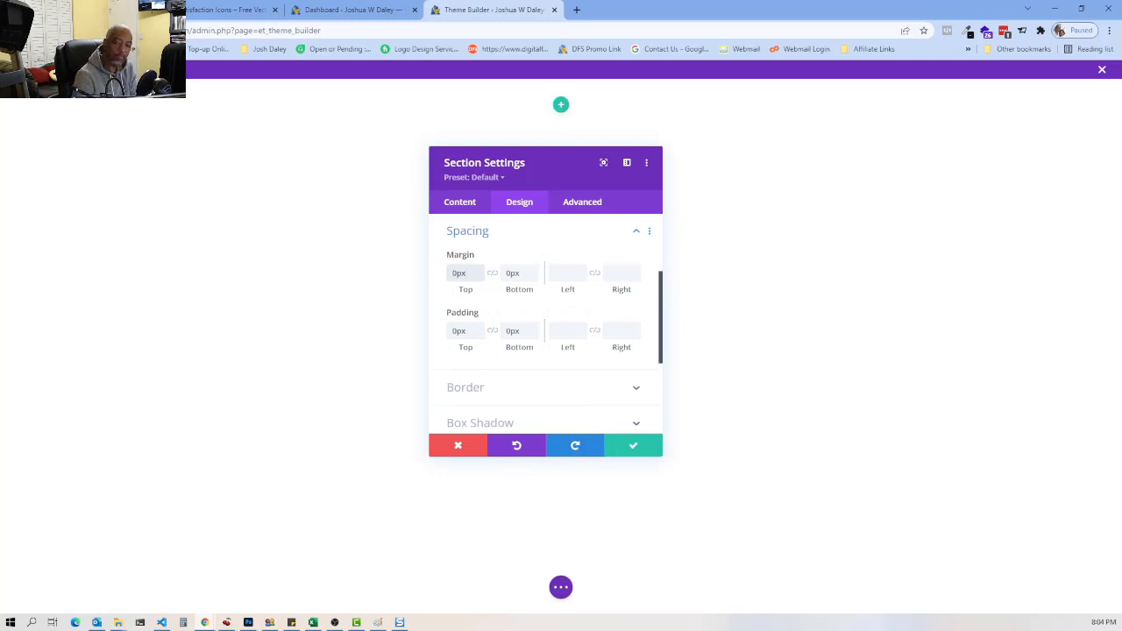
{"action": "left_click", "coordinate": [631, 448]}
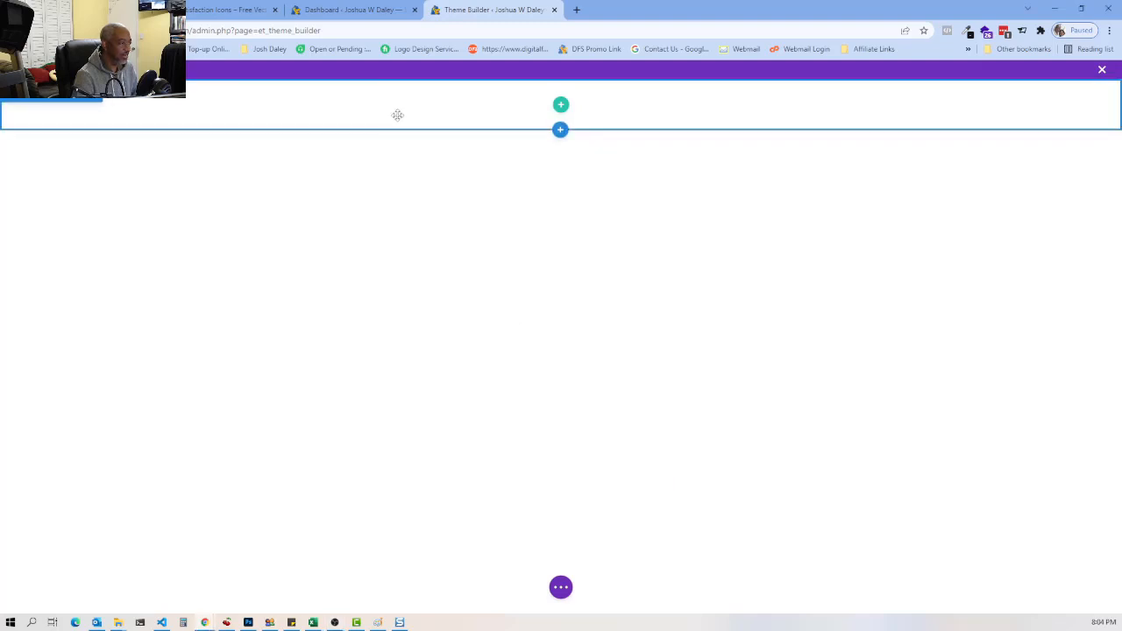
Insert a single-column row in the section and add a Menu module to it
{"action": "left_click", "coordinate": [561, 107]}
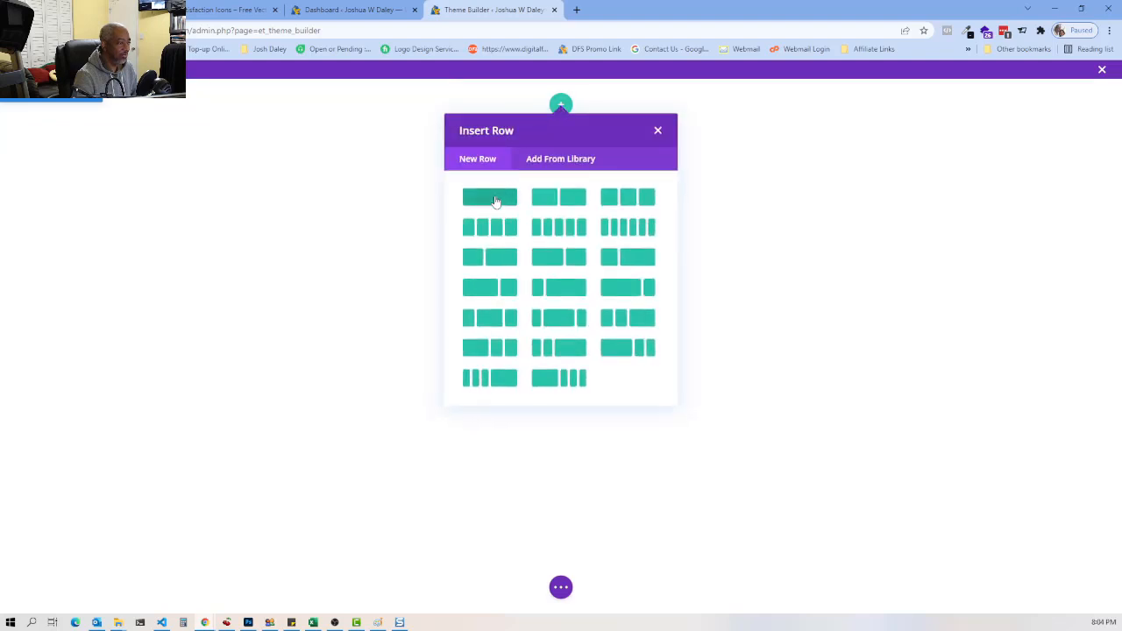
{"action": "left_click", "coordinate": [490, 197]}
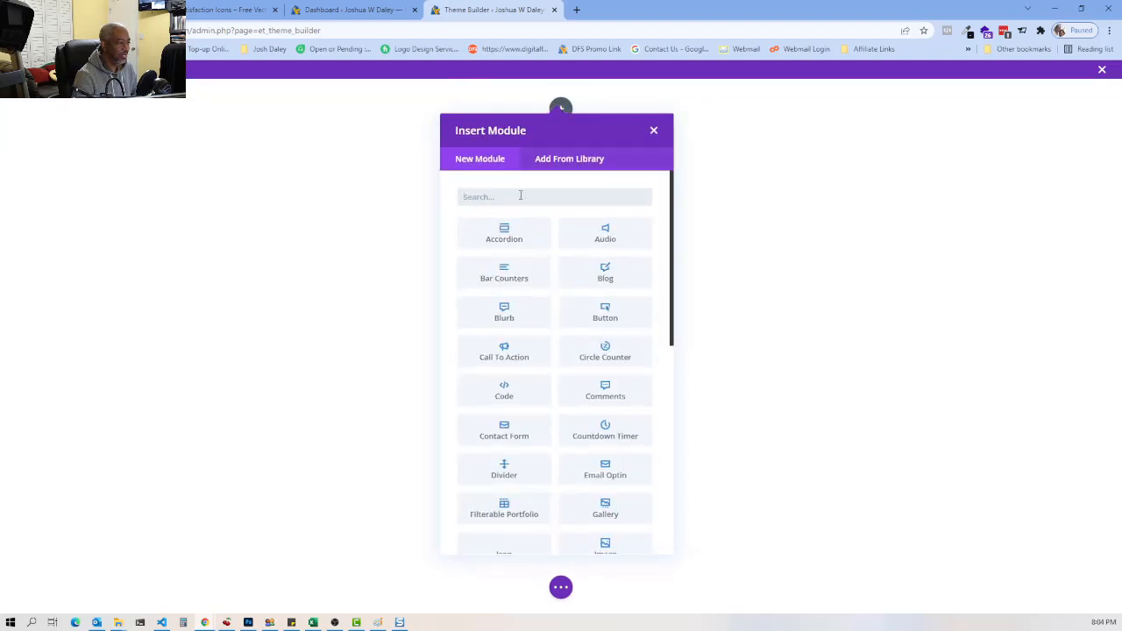
{"action": "type", "text": "menu"}
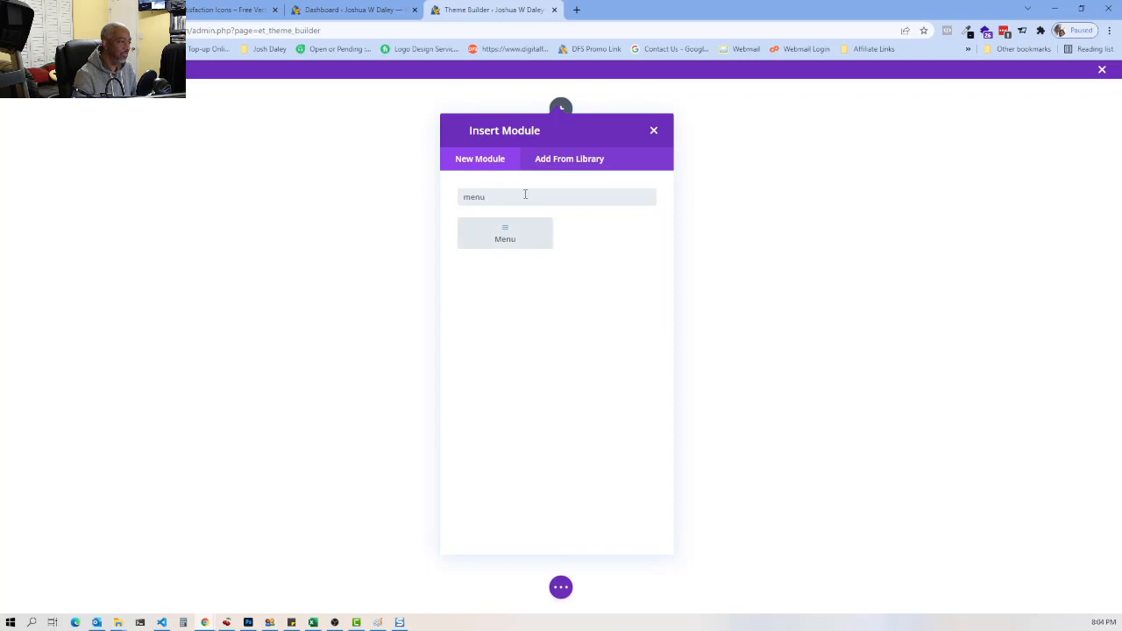
{"action": "left_click", "coordinate": [511, 242]}
Assign Main Menu to the new Menu module and save the module settings
{"action": "left_click", "coordinate": [492, 304]}
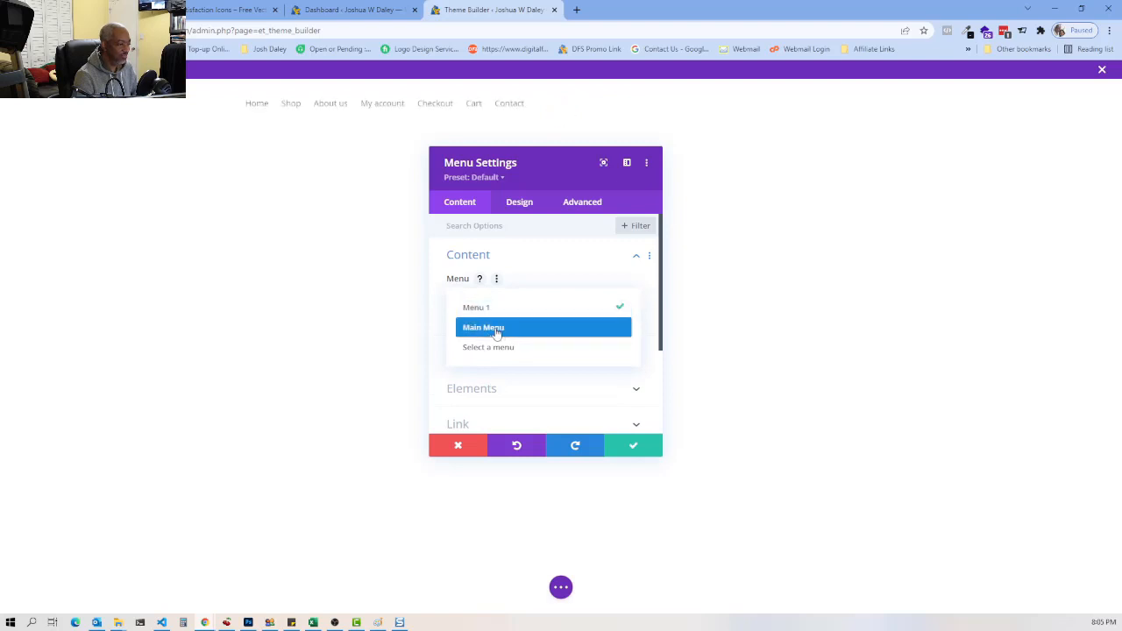
{"action": "left_click", "coordinate": [496, 330]}
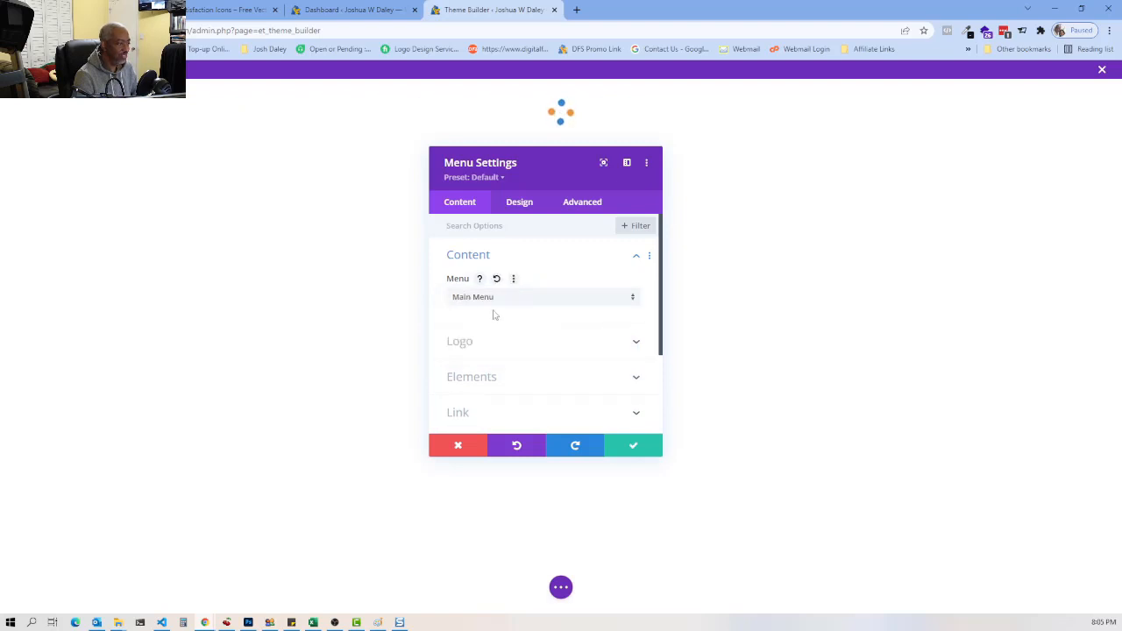
{"action": "left_click", "coordinate": [636, 449]}
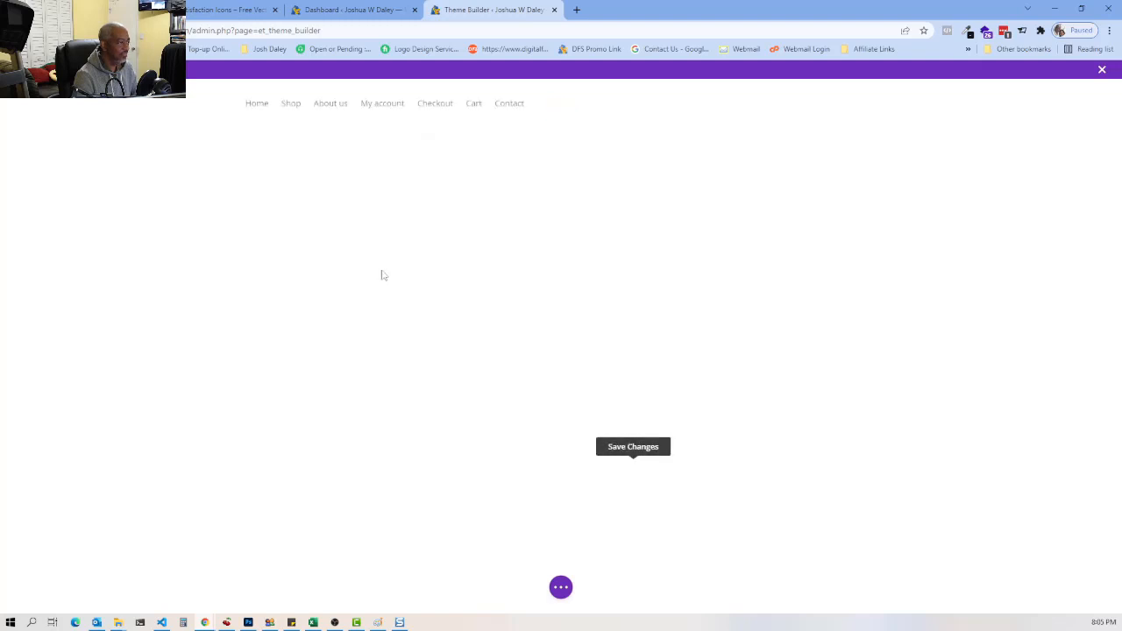
Add the JWD logo image from the media library as the Menu module's logo
{"action": "mouse_move", "coordinate": [380, 104]}
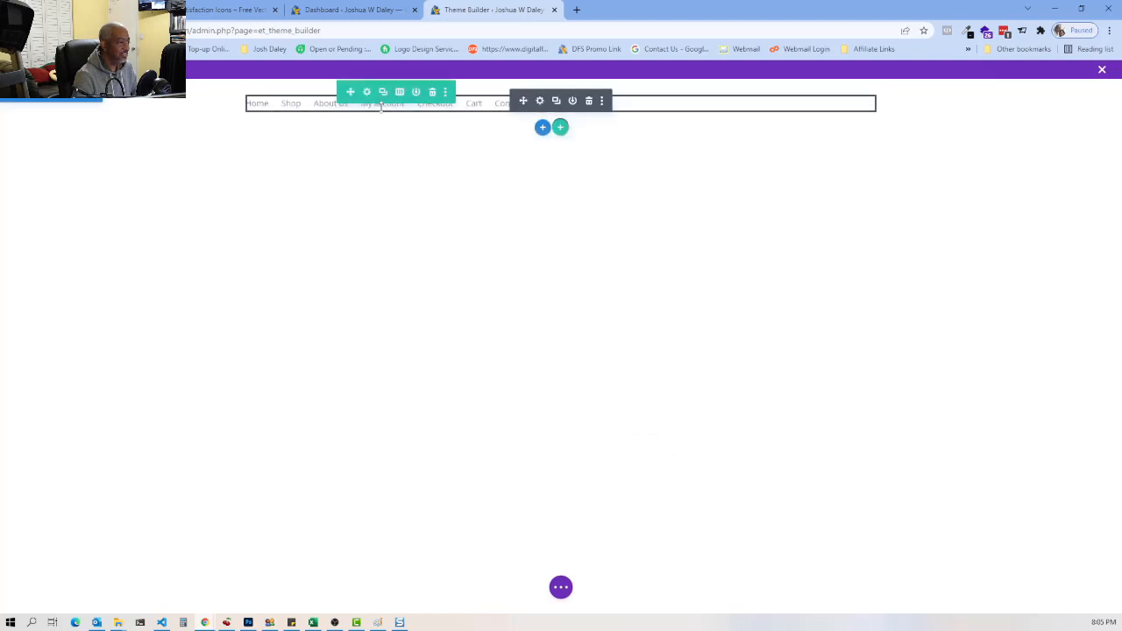
{"action": "left_click", "coordinate": [541, 102]}
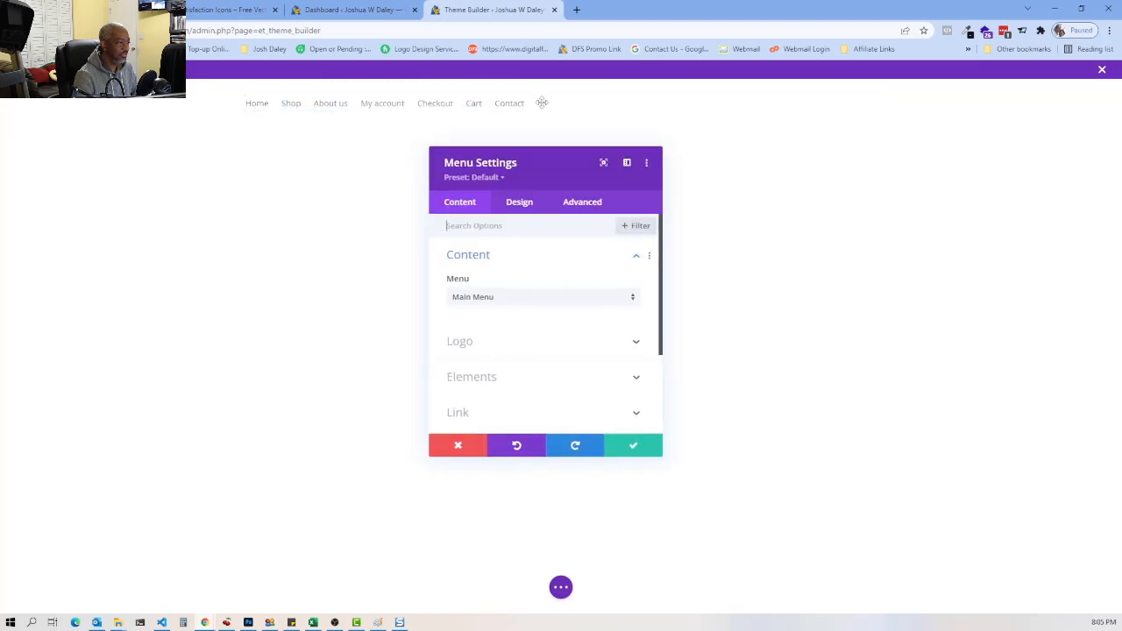
{"action": "left_click", "coordinate": [498, 347]}
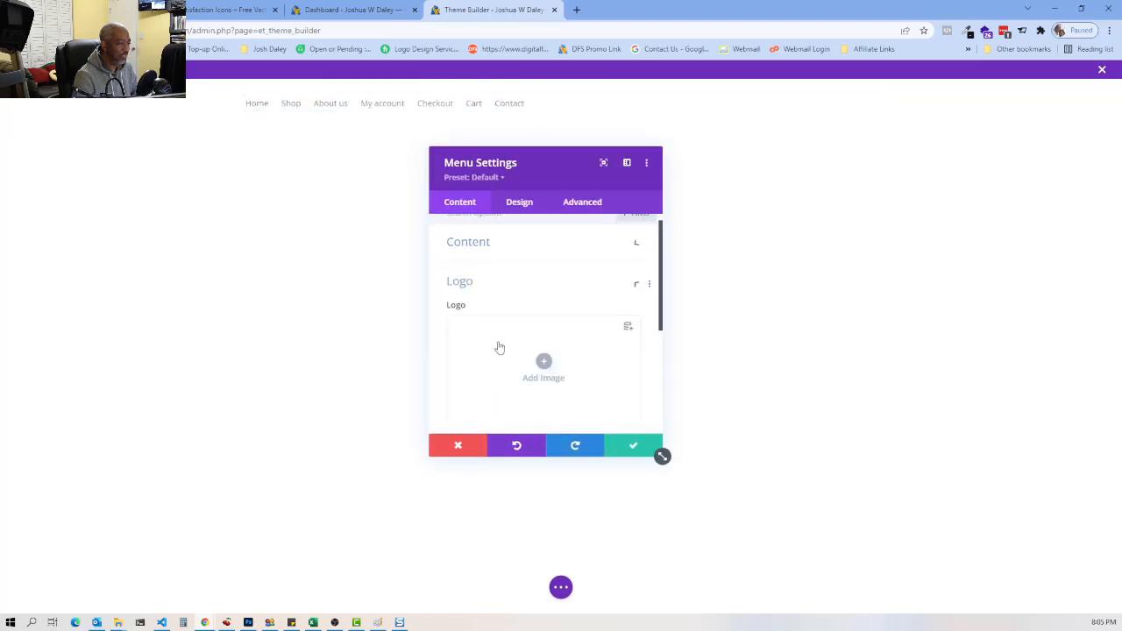
{"action": "left_click", "coordinate": [545, 314]}
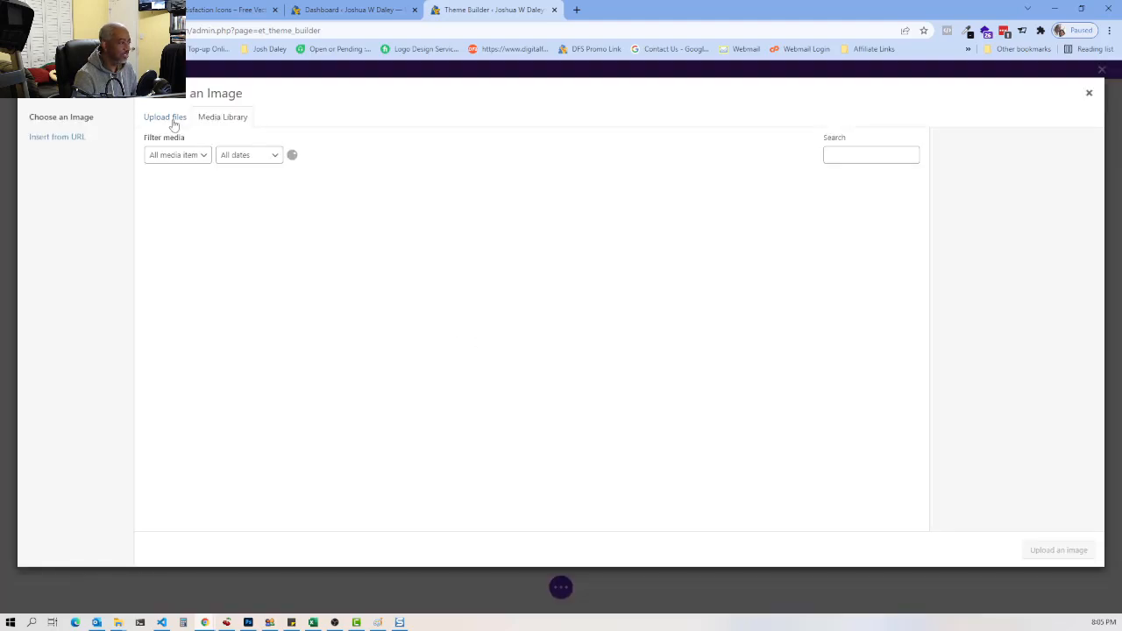
{"action": "left_click", "coordinate": [178, 229]}
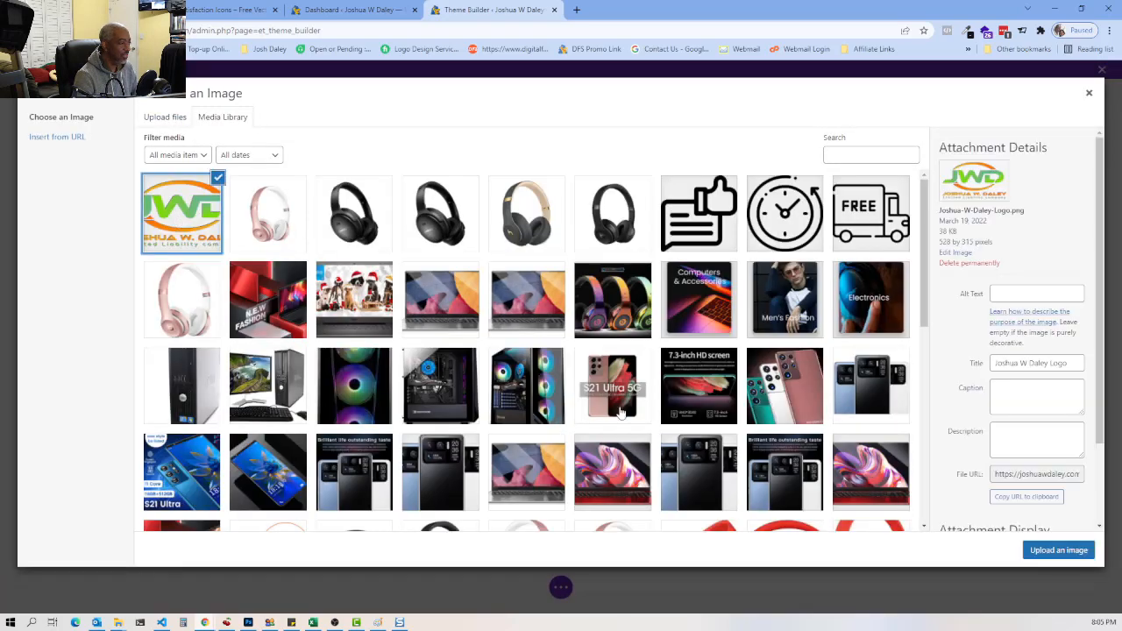
{"action": "left_click", "coordinate": [1058, 549]}
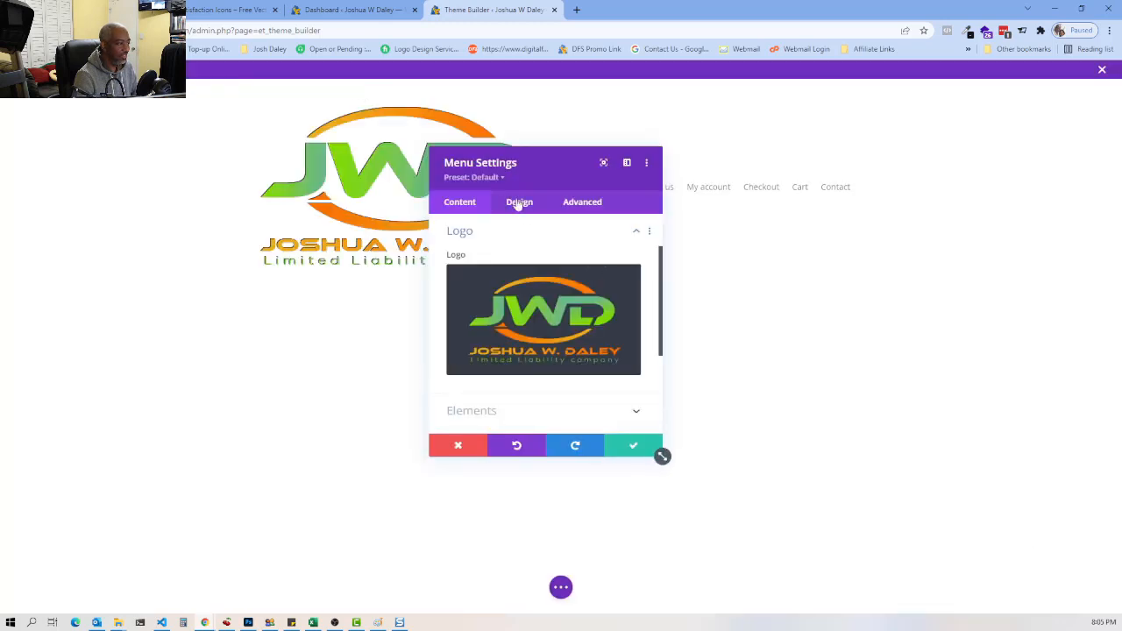
Reduce the Menu module's logo width to 20%
{"action": "left_click_drag", "start_coordinate": [739, 203], "coordinate": [758, 162]}
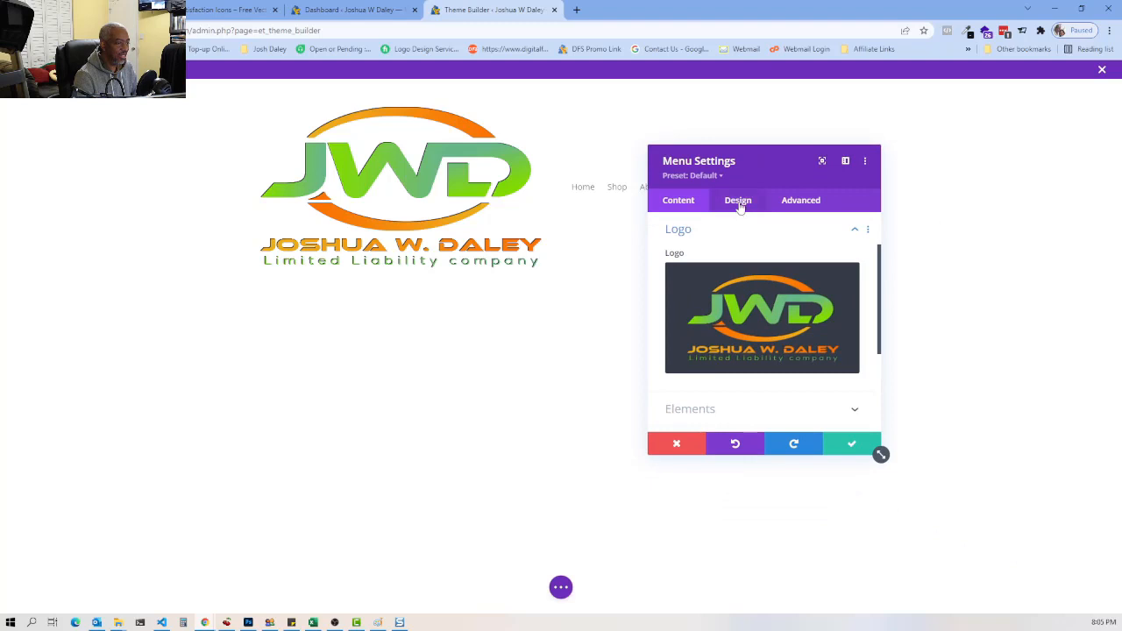
{"action": "left_click", "coordinate": [740, 203]}
{"action": "scroll", "coordinate": [746, 323], "scroll_direction": "down", "scroll_amount": 1}
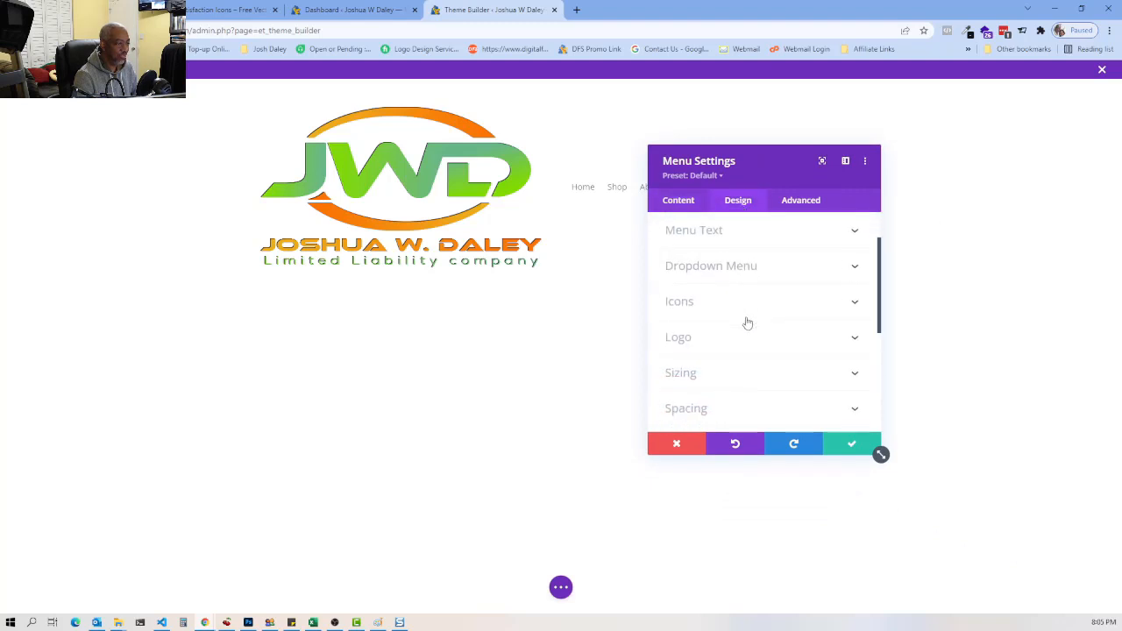
{"action": "scroll", "coordinate": [746, 324], "scroll_direction": "down", "scroll_amount": 2}
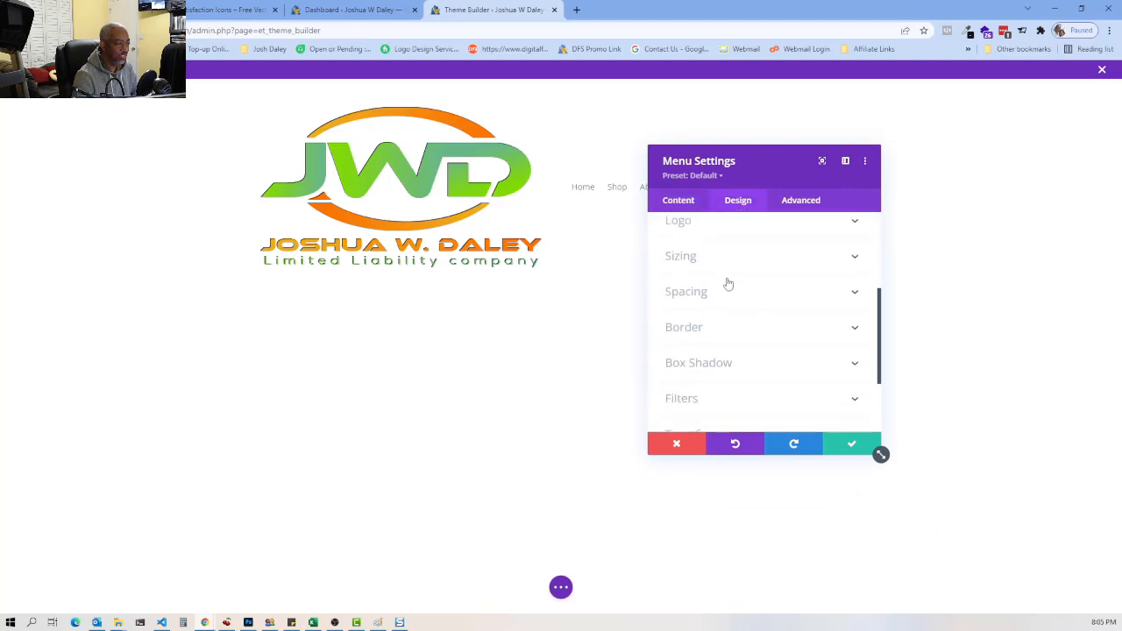
{"action": "left_click", "coordinate": [729, 259]}
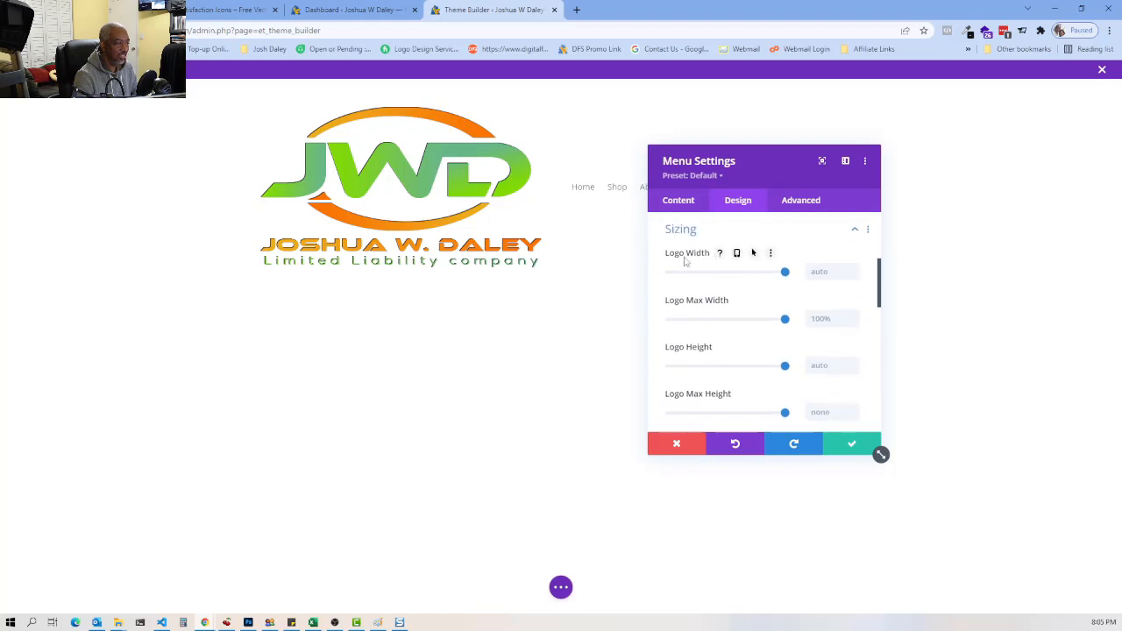
{"action": "left_click", "coordinate": [785, 271]}
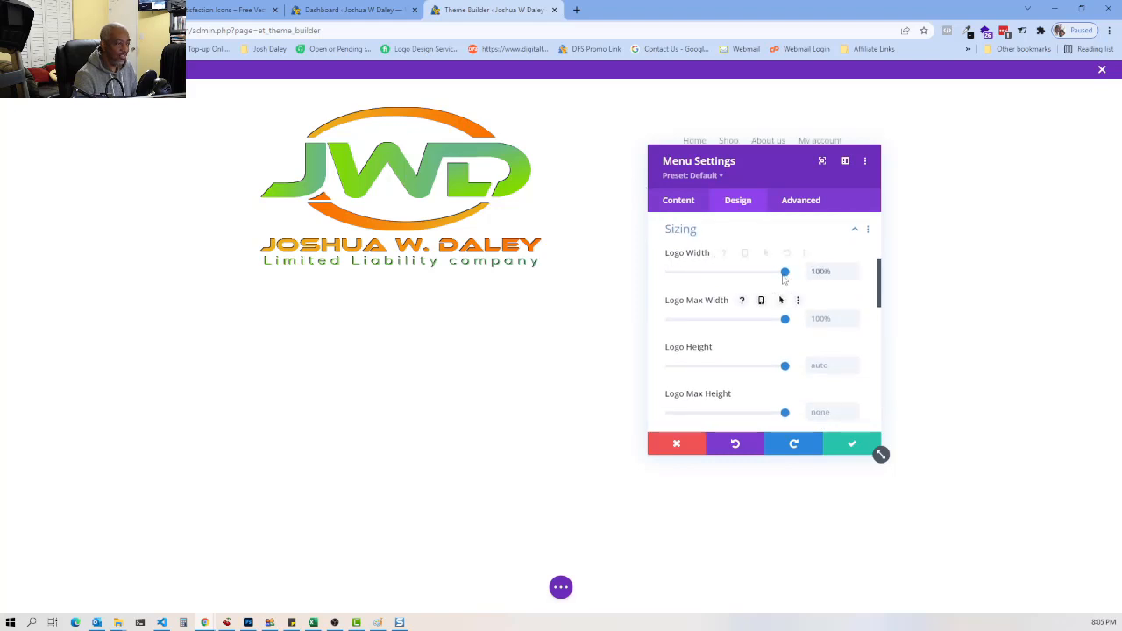
{"action": "left_click_drag", "start_coordinate": [786, 274], "coordinate": [694, 278]}
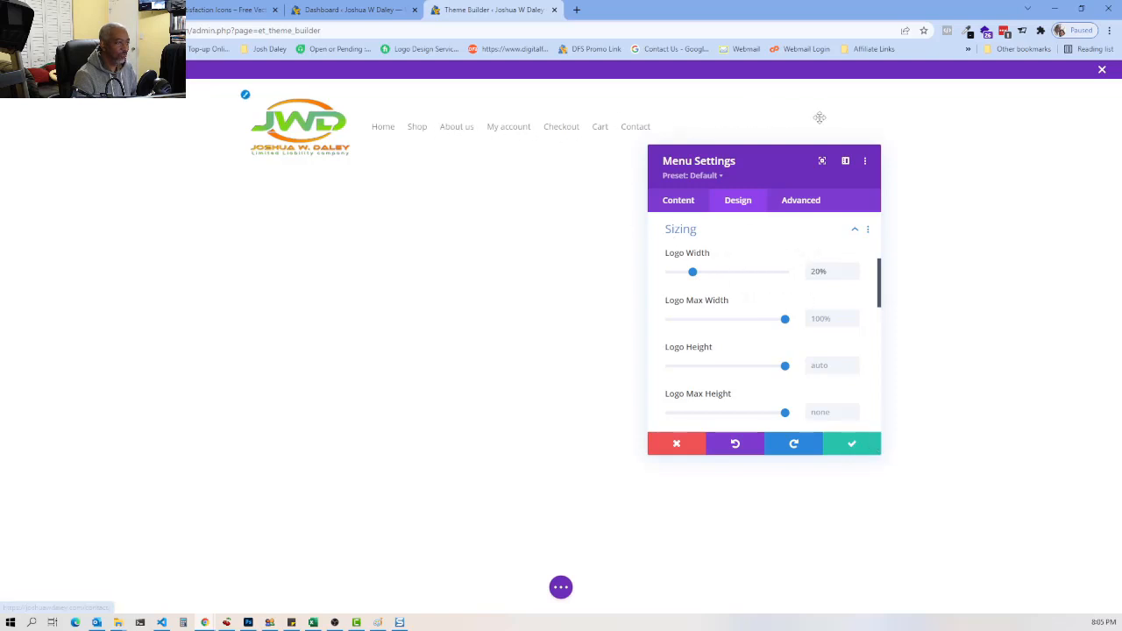
Set the menu text font to Poppins with Regular weight
{"action": "scroll", "coordinate": [764, 287], "scroll_direction": "down", "scroll_amount": 3}
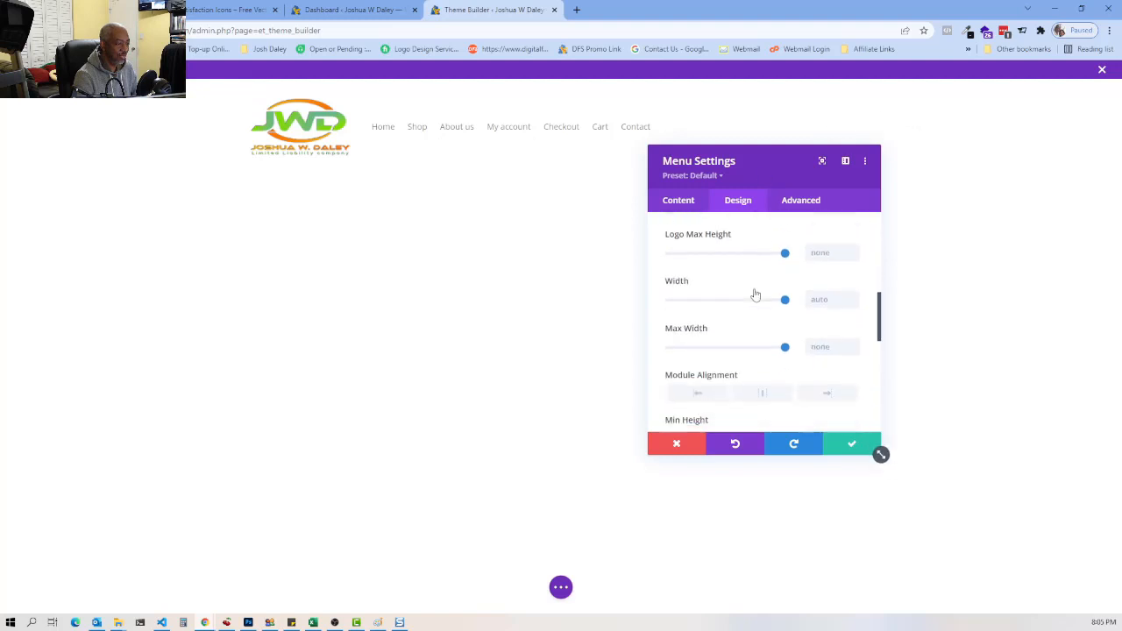
{"action": "scroll", "coordinate": [754, 295], "scroll_direction": "up", "scroll_amount": 4}
{"action": "scroll", "coordinate": [753, 296], "scroll_direction": "up", "scroll_amount": 3}
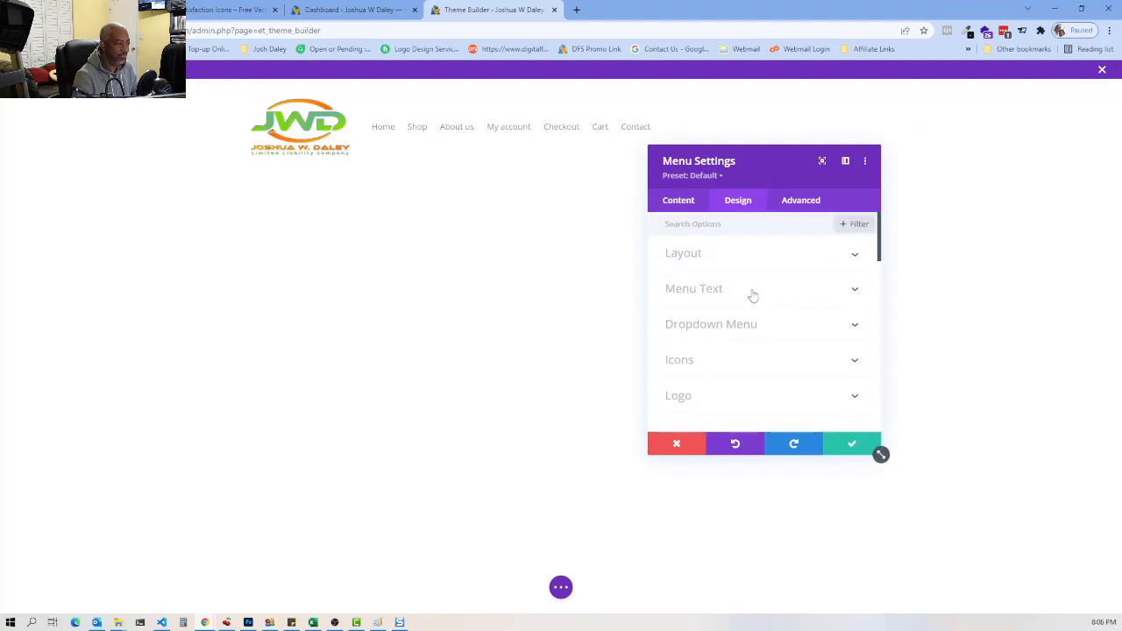
{"action": "left_click", "coordinate": [734, 295]}
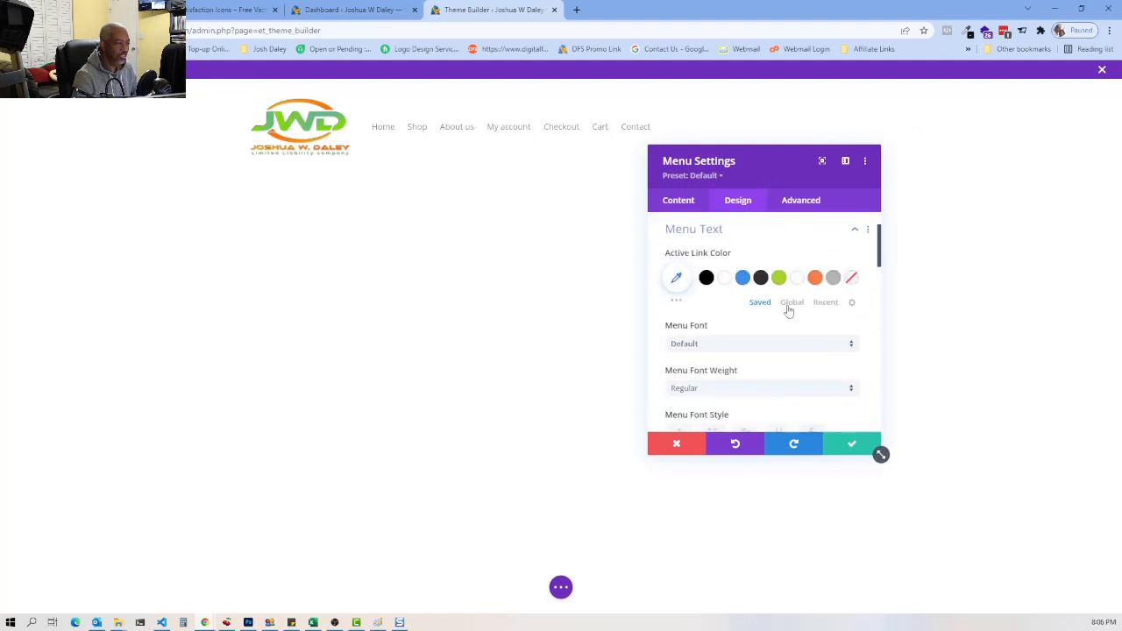
{"action": "left_click", "coordinate": [743, 344]}
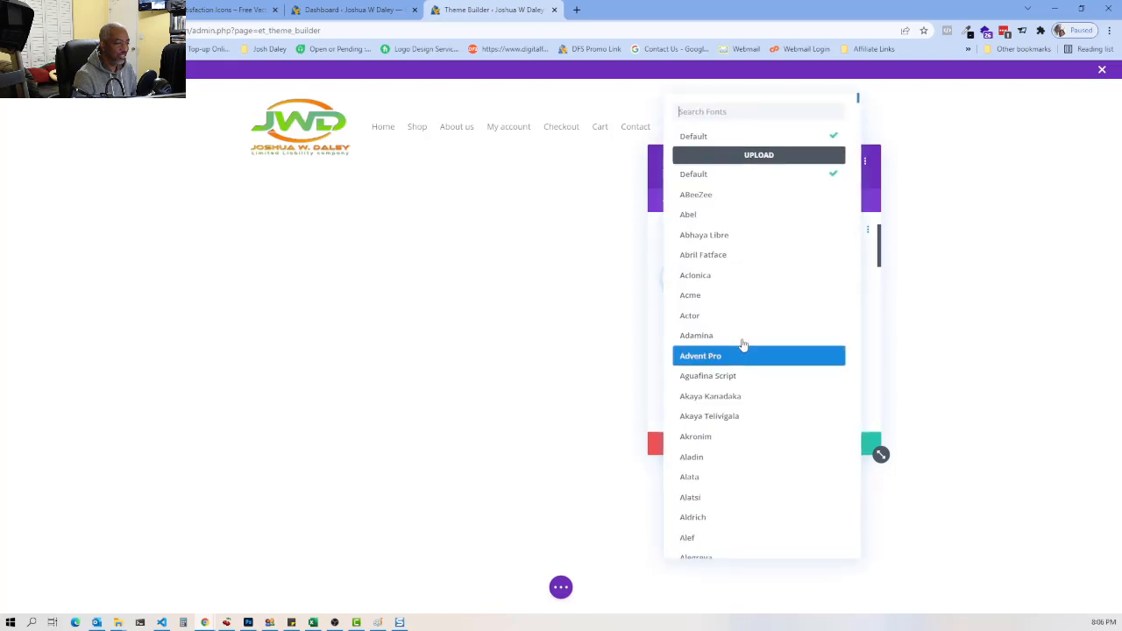
{"action": "left_click", "coordinate": [754, 114]}
{"action": "type", "text": "pop"}
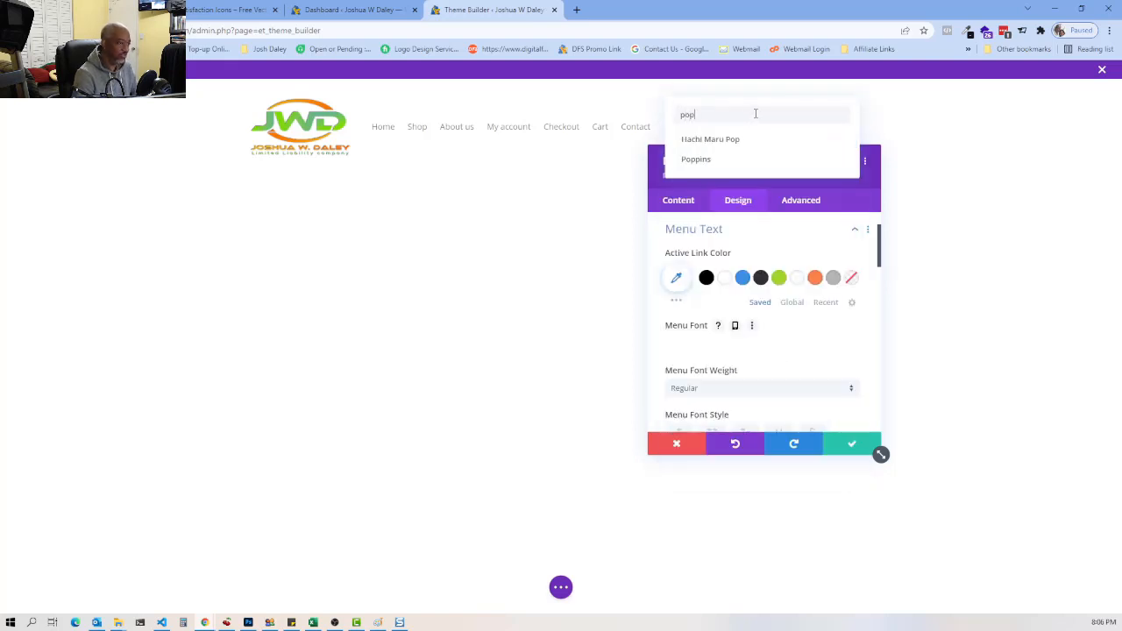
{"action": "left_click", "coordinate": [746, 160]}
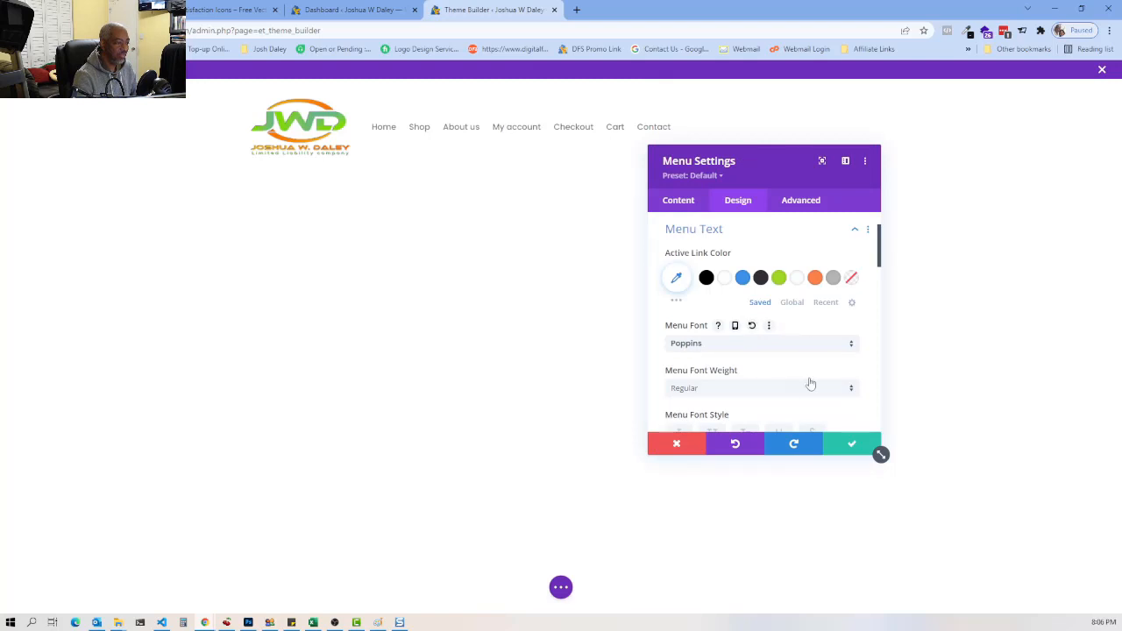
{"action": "left_click", "coordinate": [757, 390]}
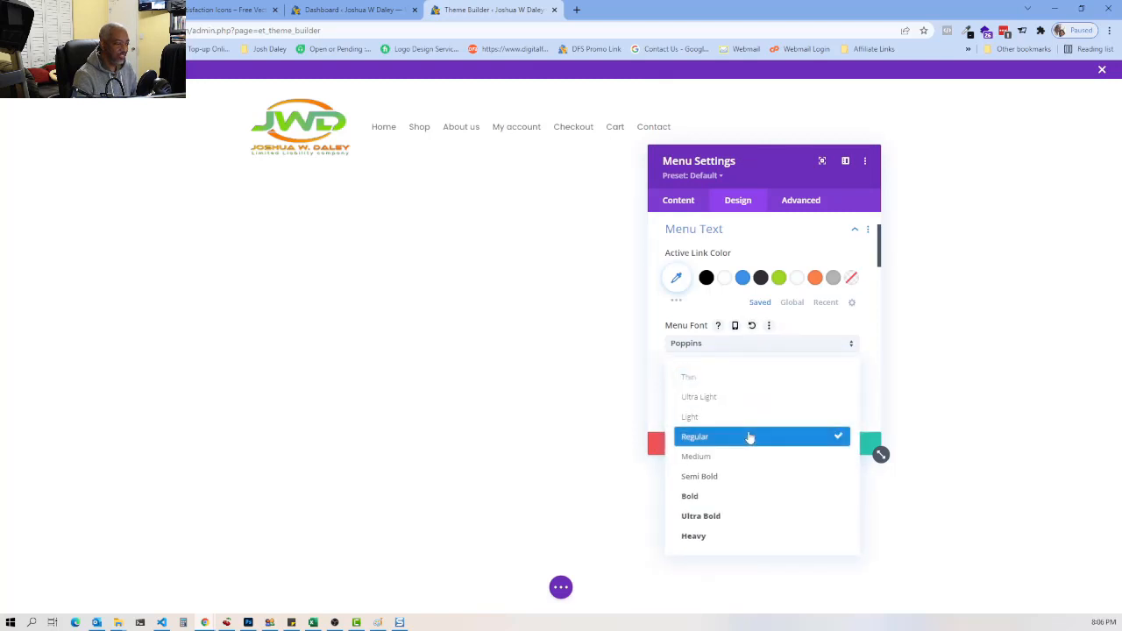
{"action": "left_click", "coordinate": [749, 436]}
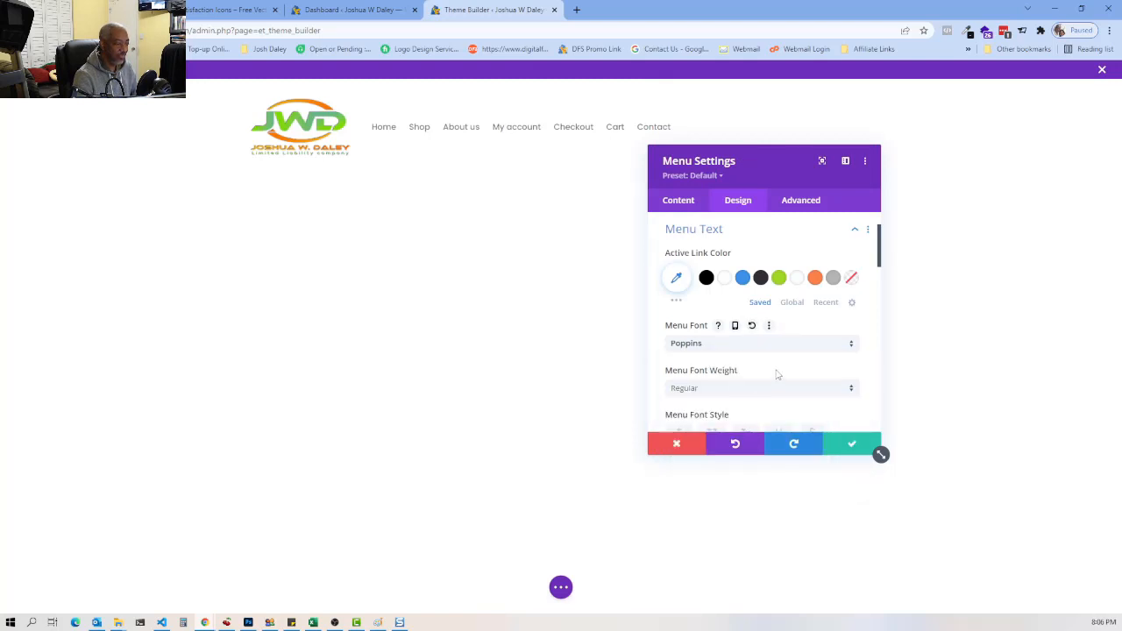
{"action": "scroll", "coordinate": [777, 375], "scroll_direction": "down", "scroll_amount": 3}
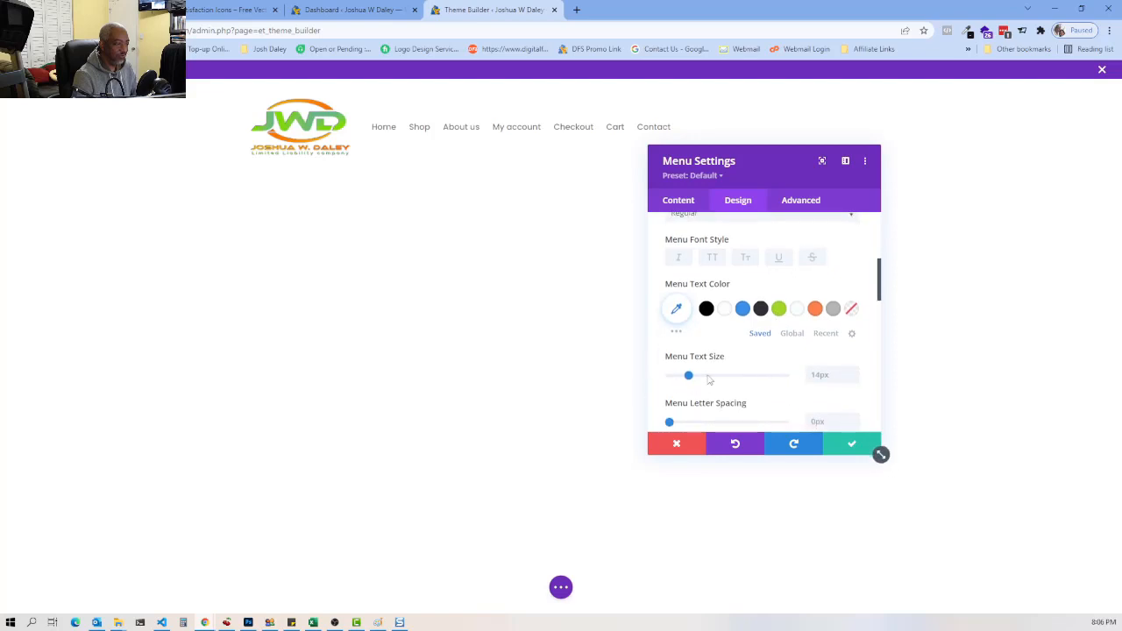
Set the menu text size to 18px
{"action": "type", "text": "18"}
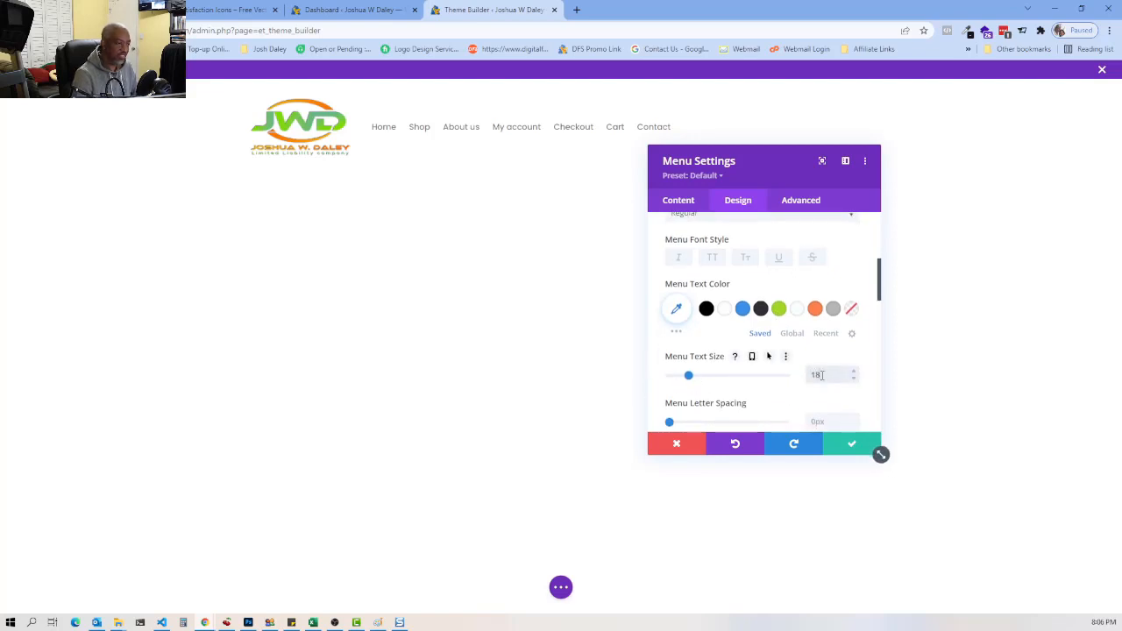
{"action": "type", "text": "px"}
{"action": "scroll", "coordinate": [844, 406], "scroll_direction": "down", "scroll_amount": 1}
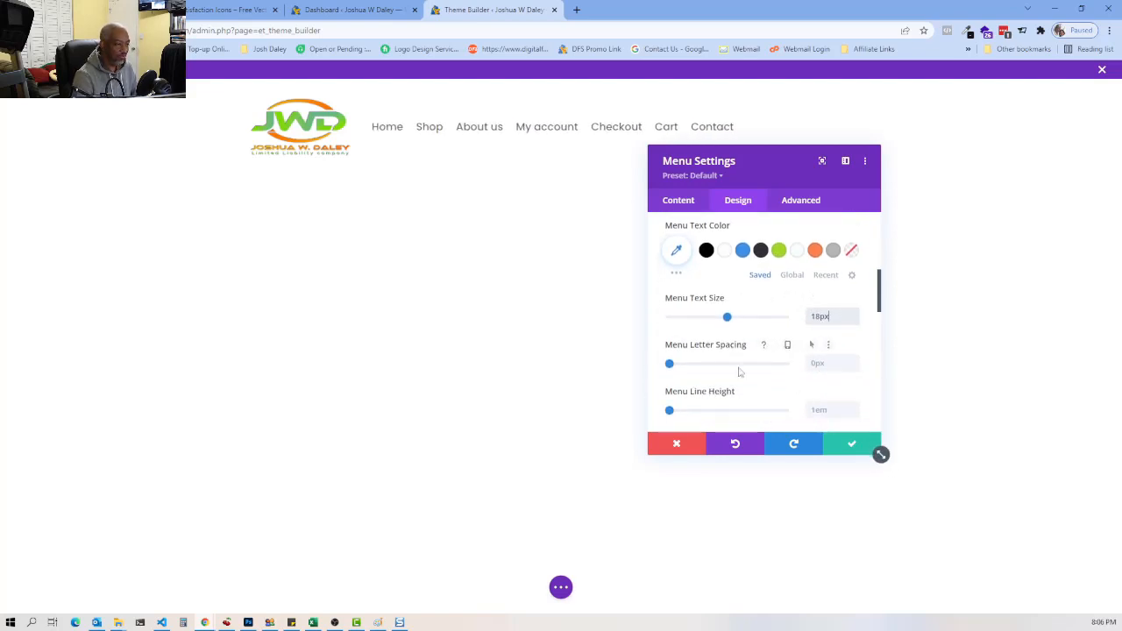
Set the menu letter spacing to 2px and the menu line height to 1.3em
{"action": "left_click", "coordinate": [856, 360]}
{"action": "left_click", "coordinate": [855, 362]}
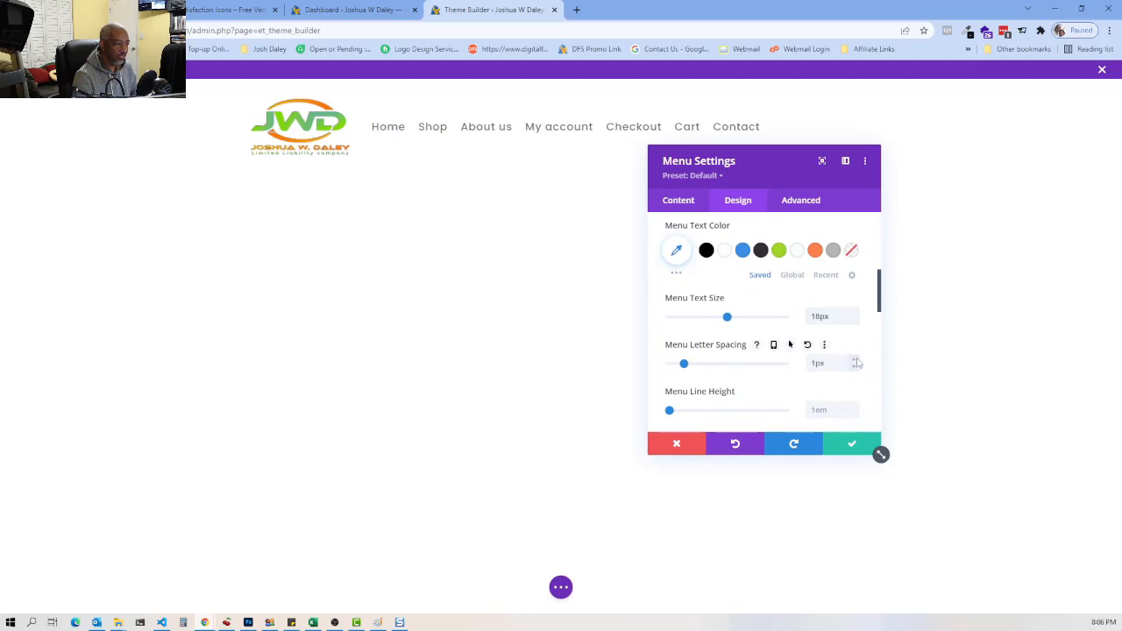
{"action": "left_click", "coordinate": [854, 408]}
{"action": "left_click", "coordinate": [855, 408]}
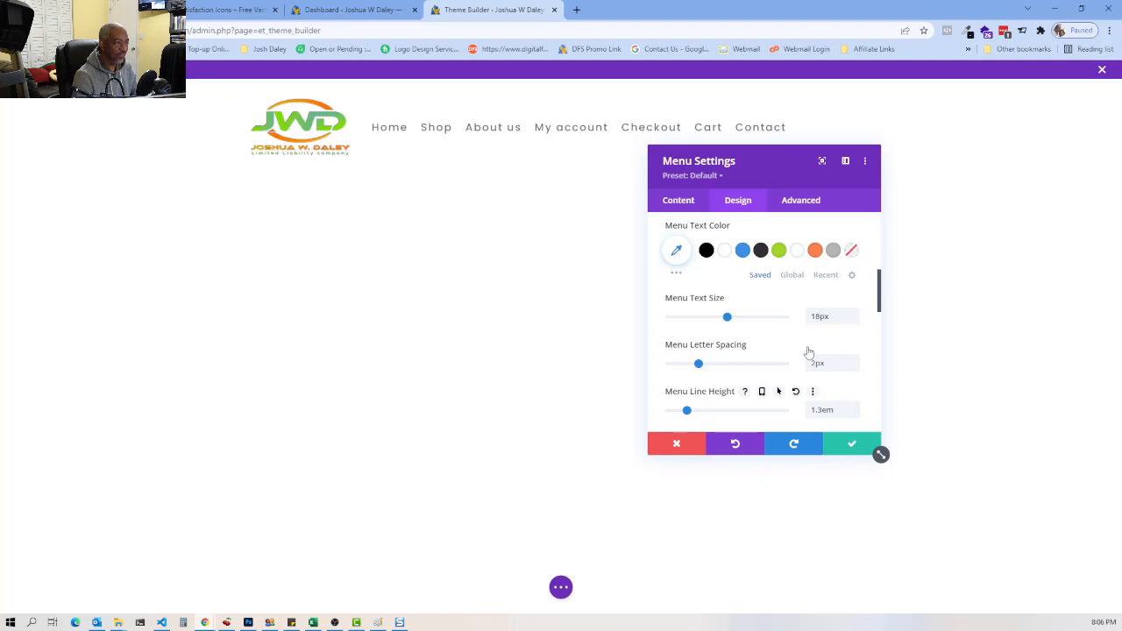
Align the menu text to the right and save the Menu module settings
{"action": "left_click_drag", "start_coordinate": [714, 161], "coordinate": [464, 203]}
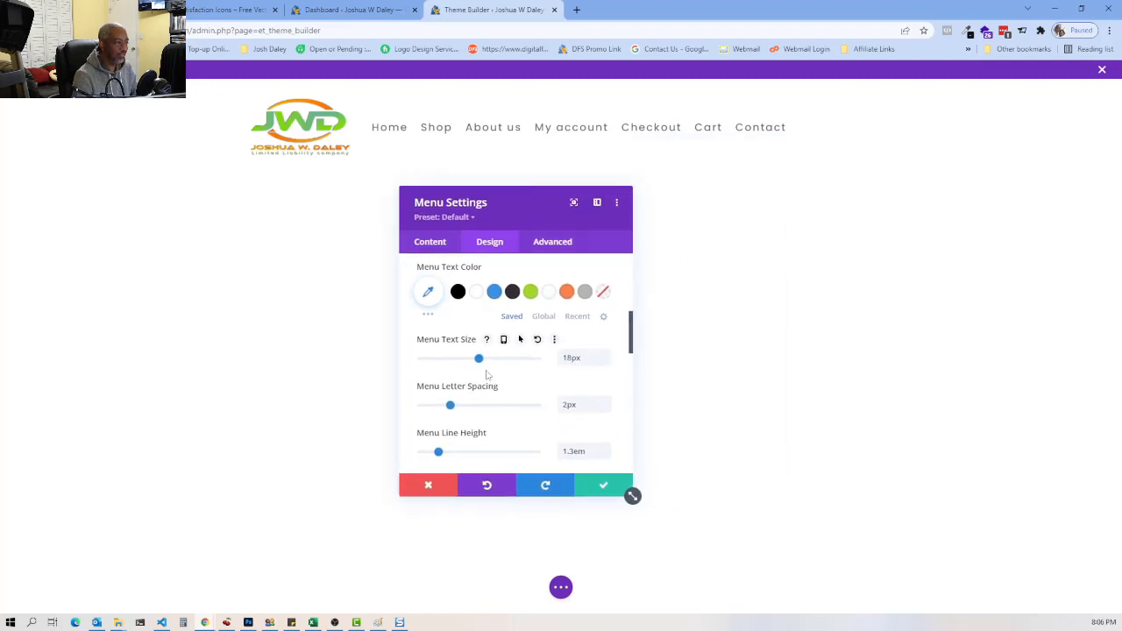
{"action": "scroll", "coordinate": [488, 376], "scroll_direction": "down", "scroll_amount": 3}
{"action": "scroll", "coordinate": [530, 375], "scroll_direction": "down", "scroll_amount": 2}
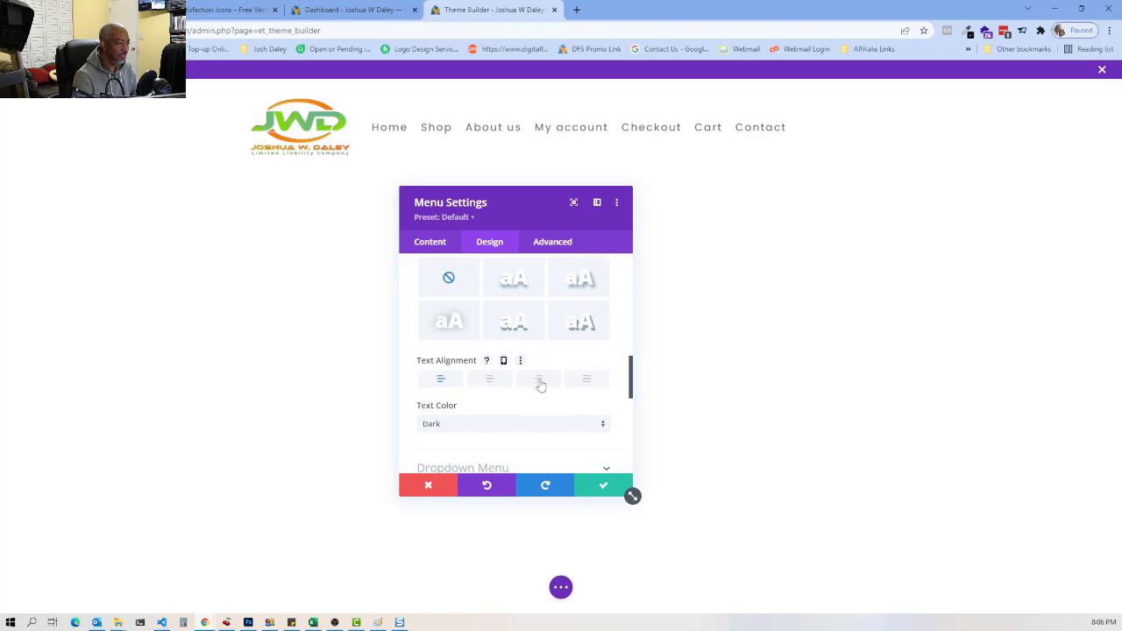
{"action": "left_click", "coordinate": [540, 380]}
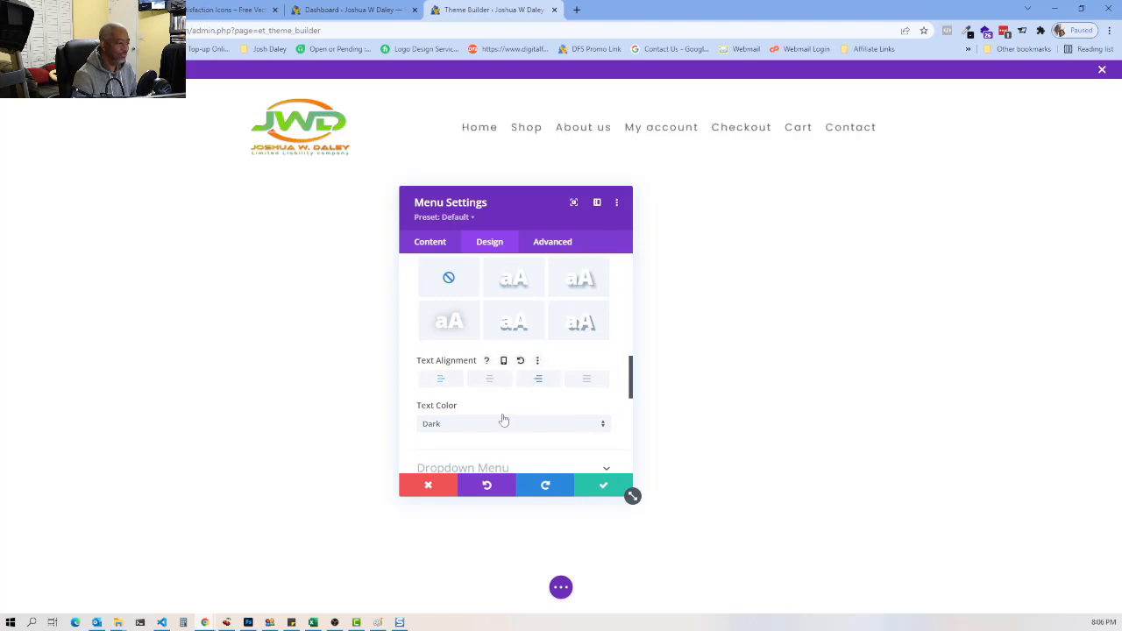
{"action": "left_click_drag", "start_coordinate": [533, 195], "coordinate": [527, 245]}
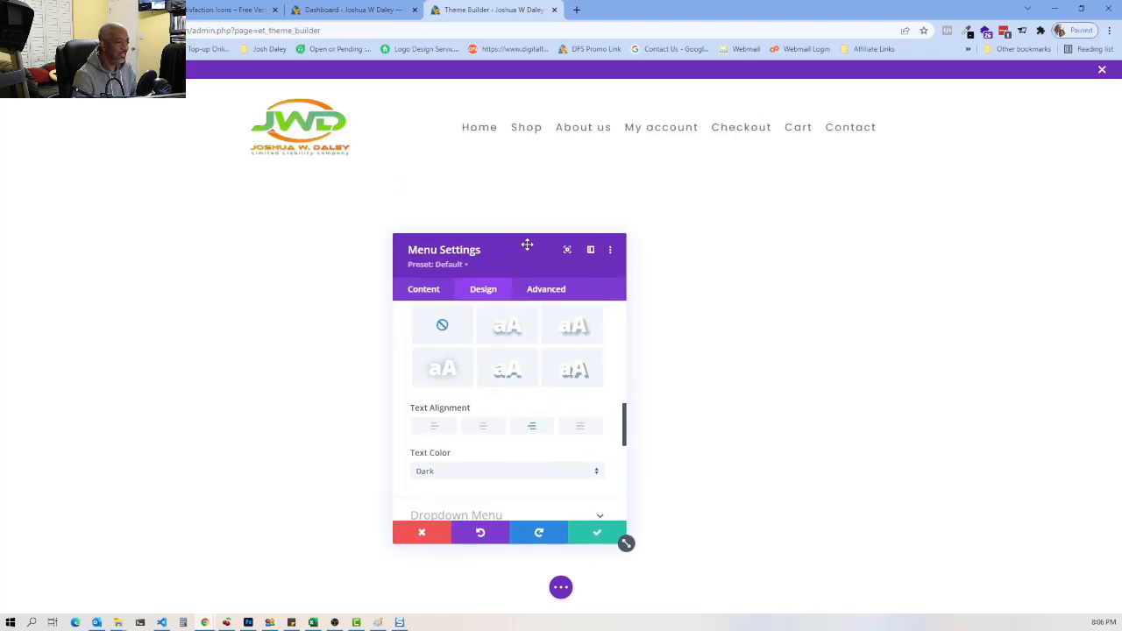
{"action": "left_click", "coordinate": [595, 535]}
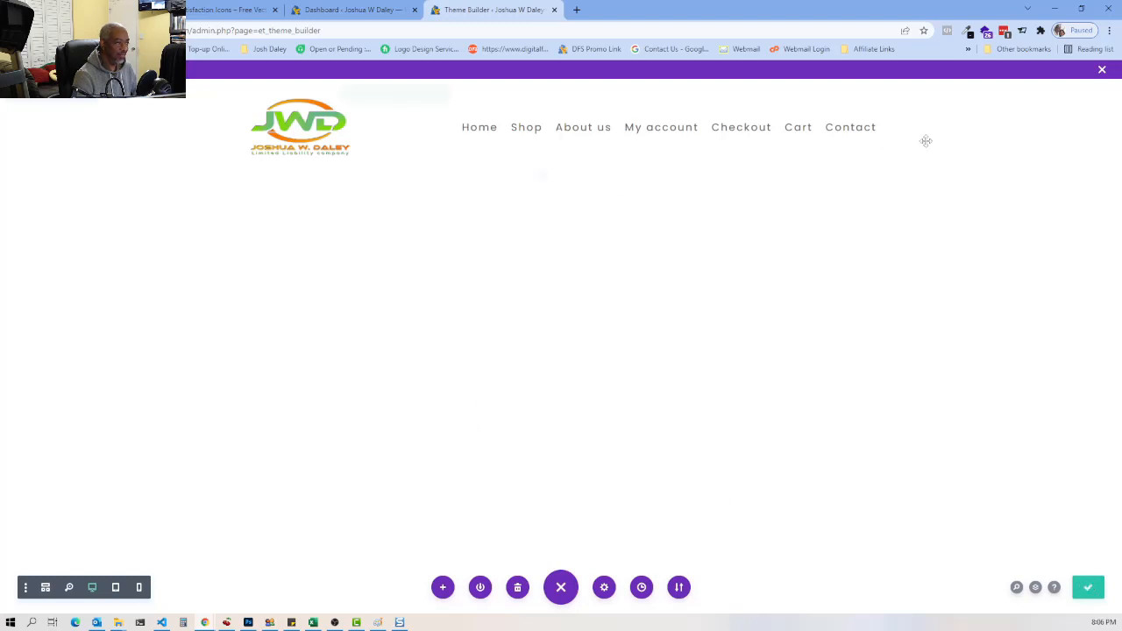
Set the Menu module's Logo Link URL to "/" and save the module settings
{"action": "mouse_move", "coordinate": [336, 134]}
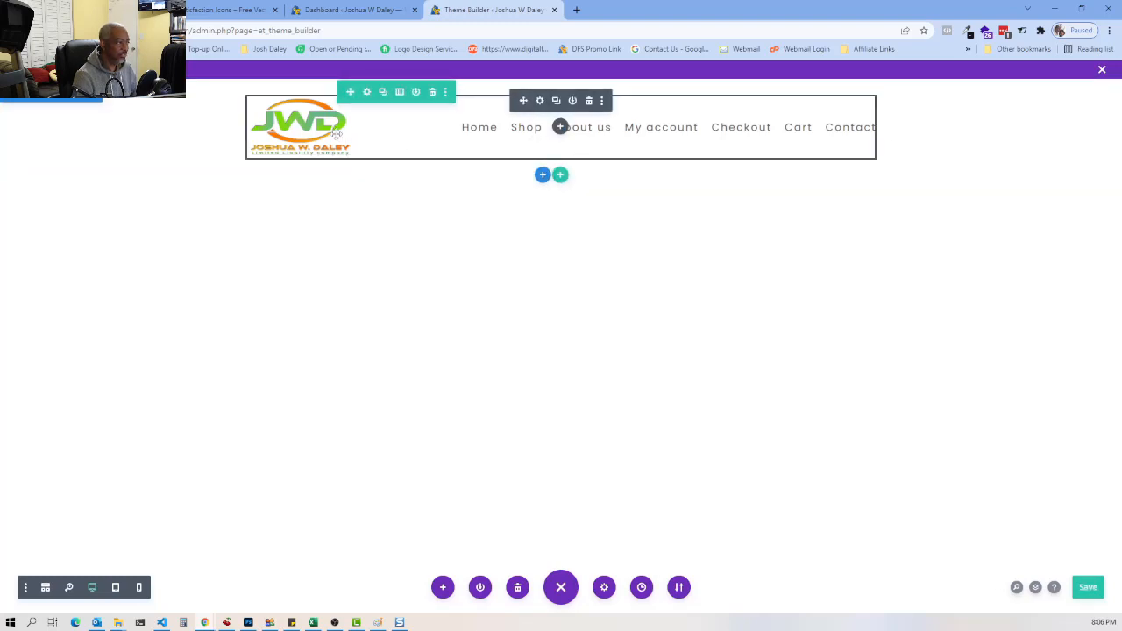
{"action": "left_click", "coordinate": [540, 101]}
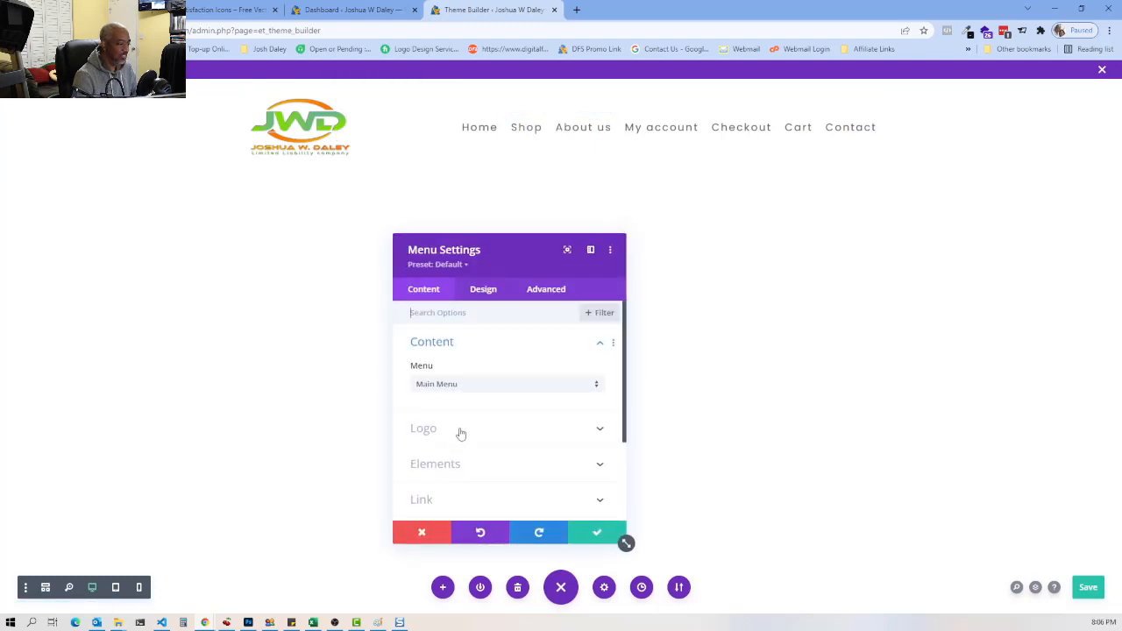
{"action": "left_click", "coordinate": [465, 506]}
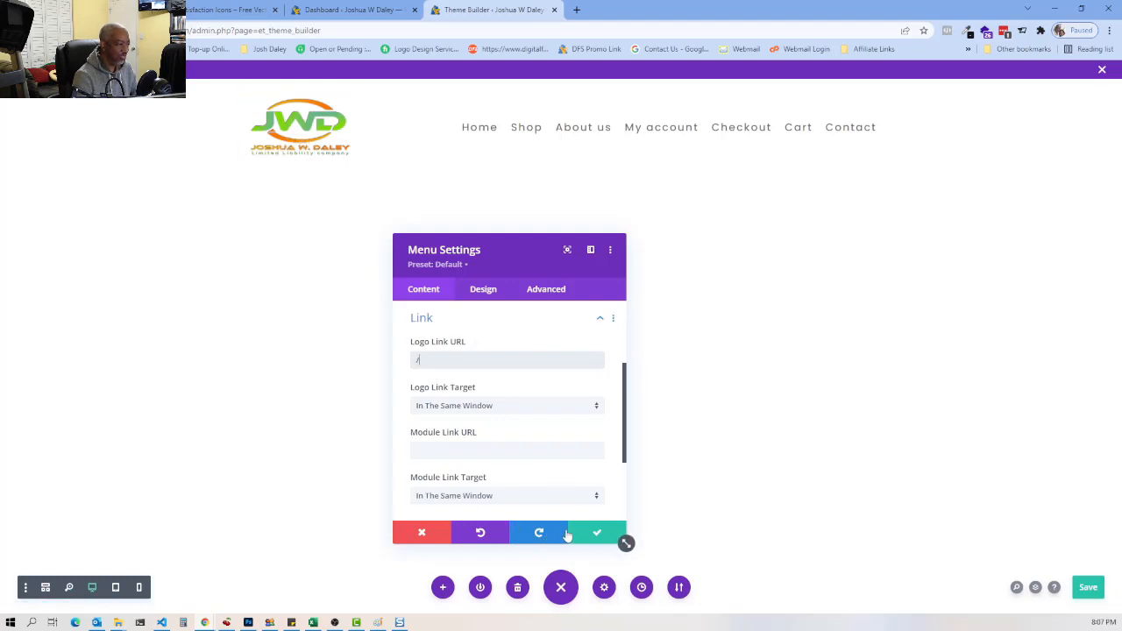
{"action": "left_click", "coordinate": [599, 533]}
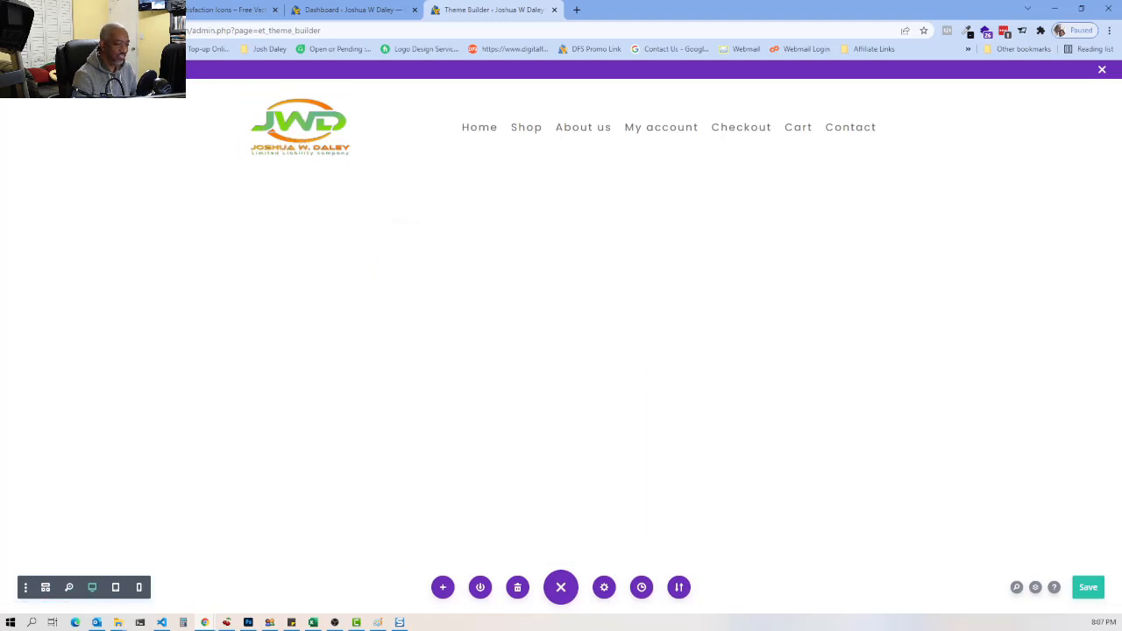
Save the global header layout, close its editor and save the Theme Builder changes
{"action": "left_click", "coordinate": [1087, 587]}
{"action": "left_click", "coordinate": [1102, 71]}
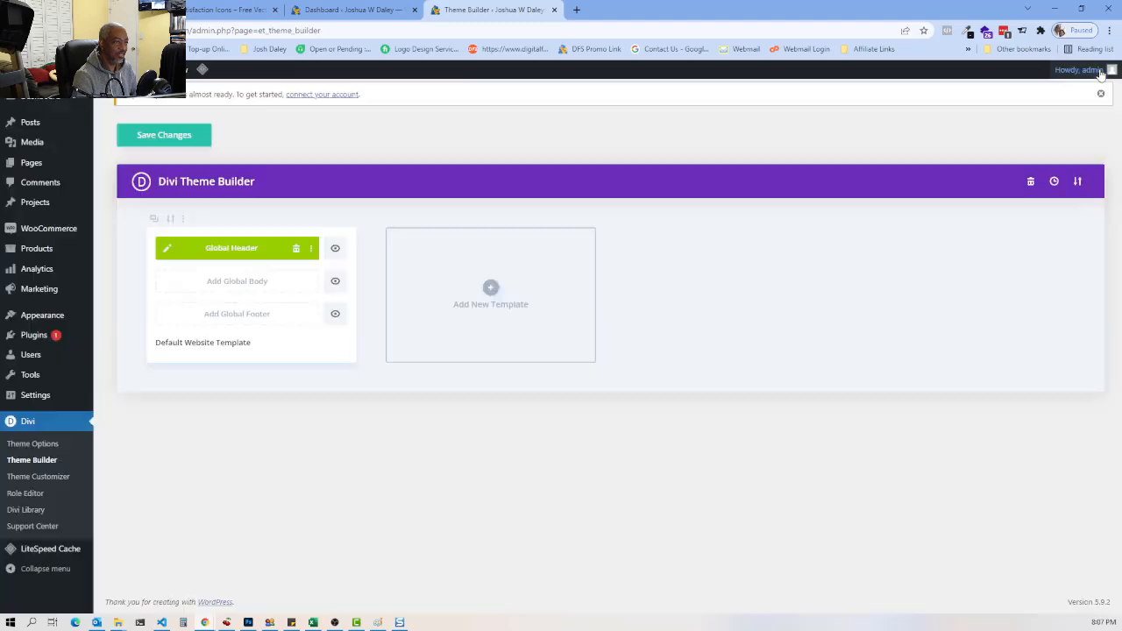
{"action": "left_click", "coordinate": [172, 137]}
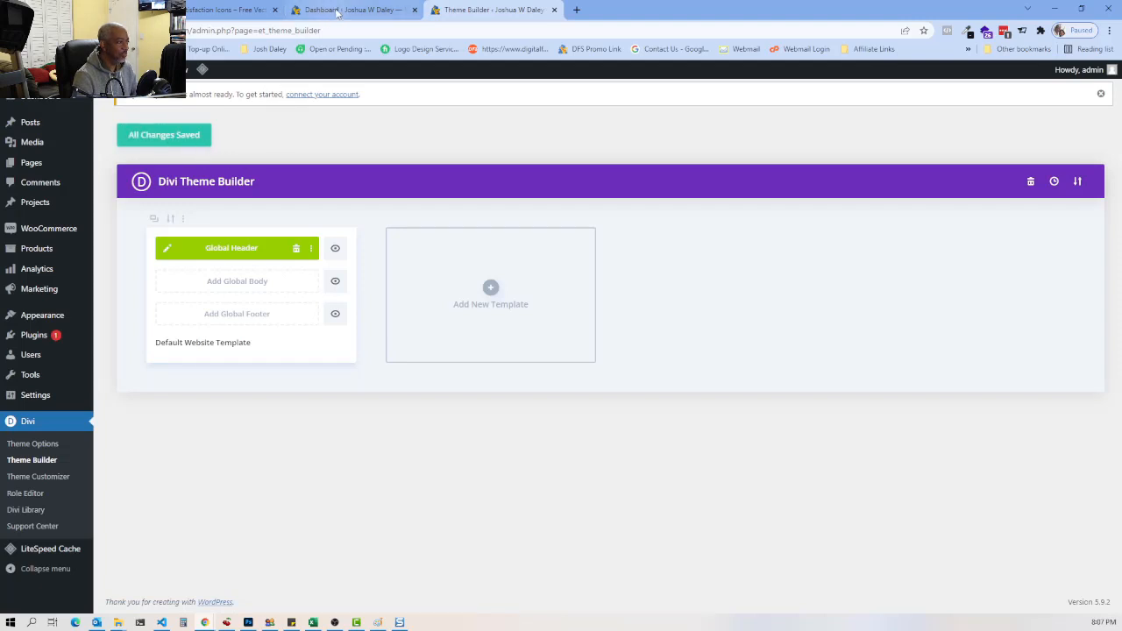
Visit the site's home page from the dashboard to check the new global header
{"action": "left_click", "coordinate": [337, 10]}
{"action": "mouse_move", "coordinate": [53, 70]}
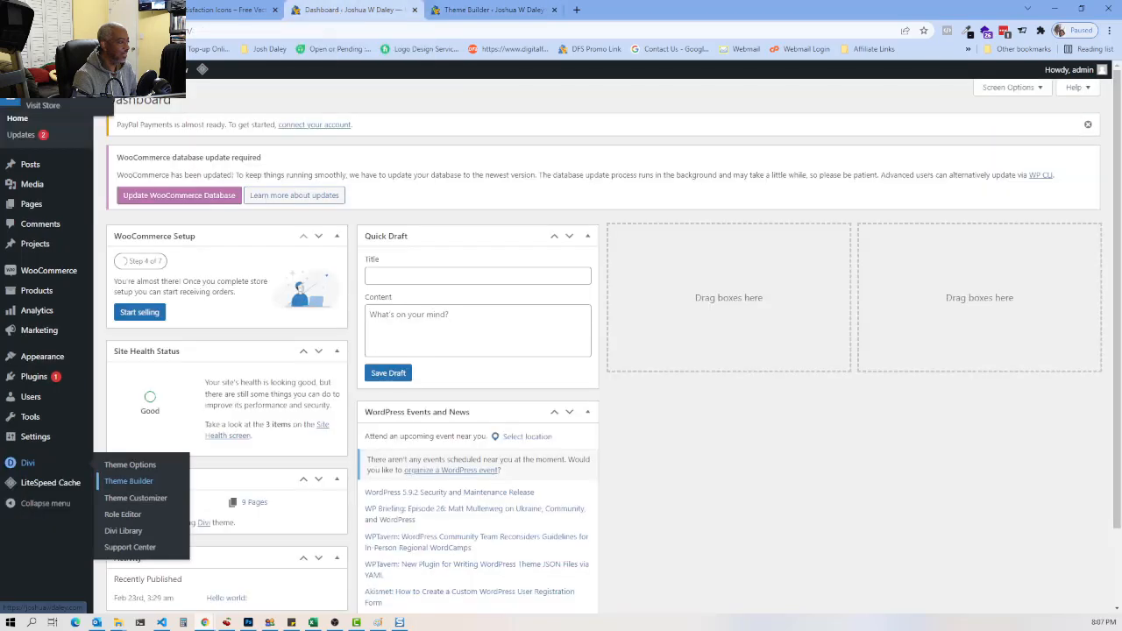
{"action": "left_click", "coordinate": [129, 481]}
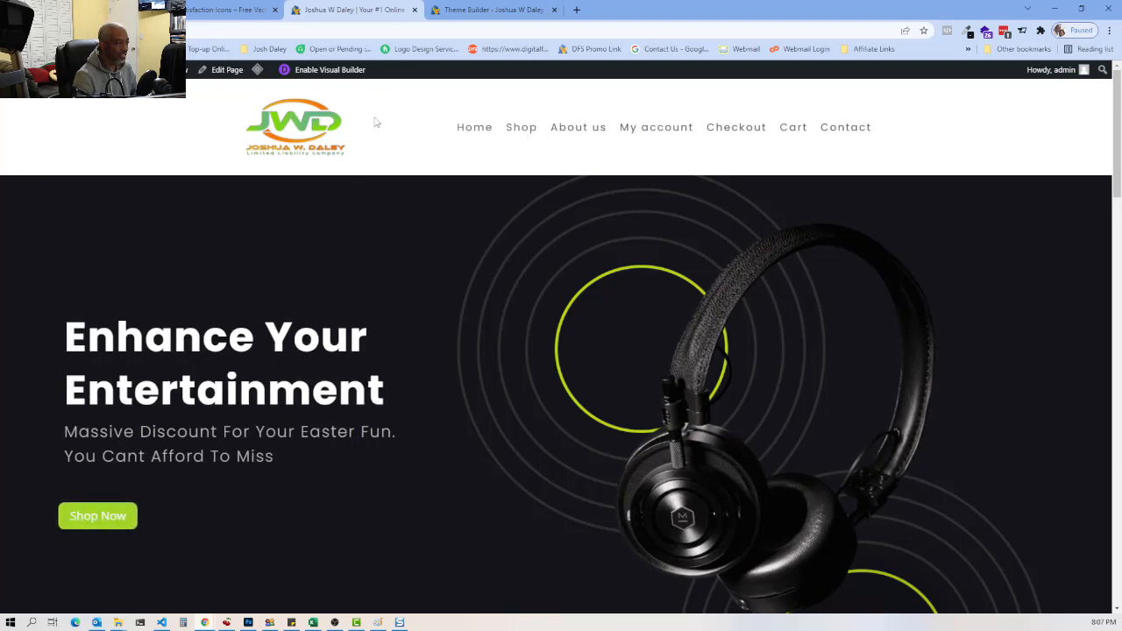
{"action": "left_click", "coordinate": [486, 10]}
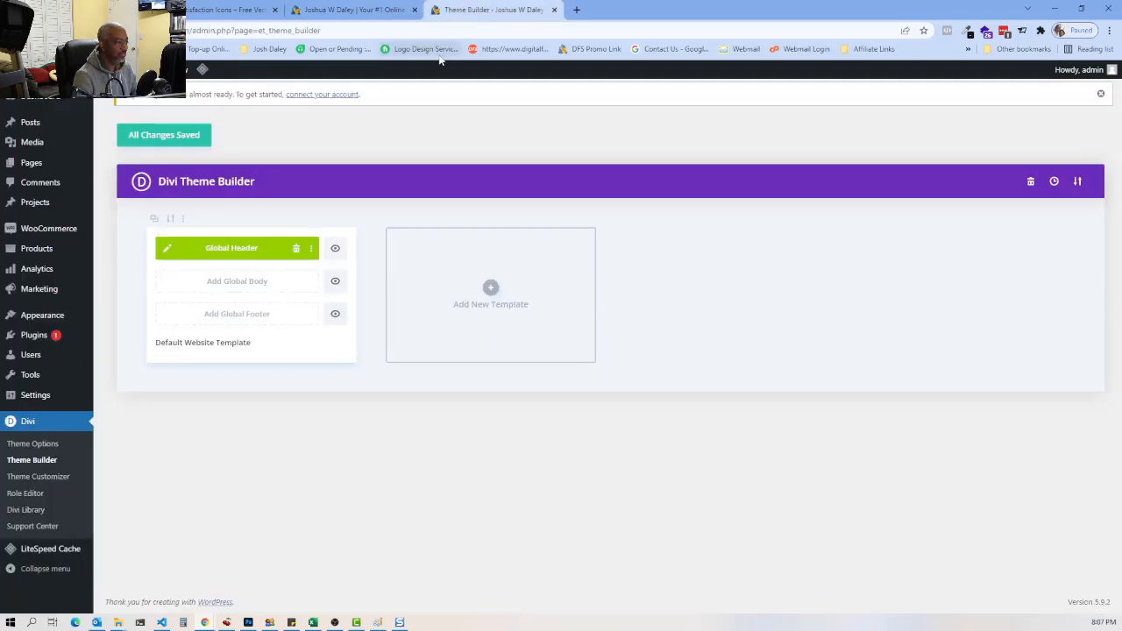
{"action": "left_click", "coordinate": [364, 11]}
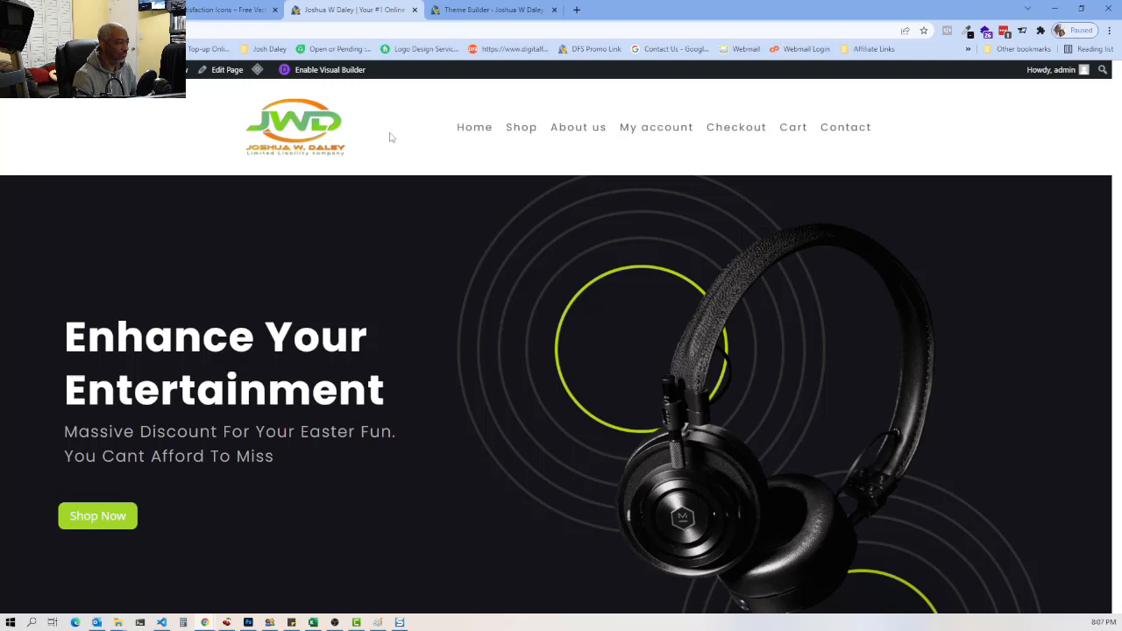
Enable the Visual Builder on the home page and set the header row's width to 100%
{"action": "left_click", "coordinate": [330, 70]}
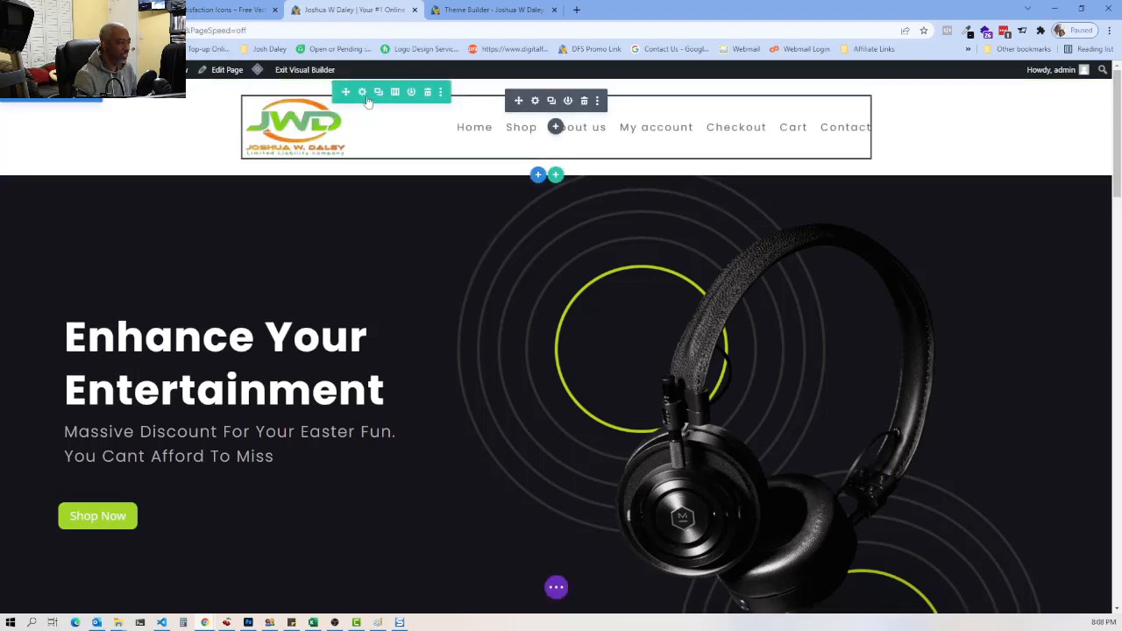
{"action": "left_click", "coordinate": [363, 93]}
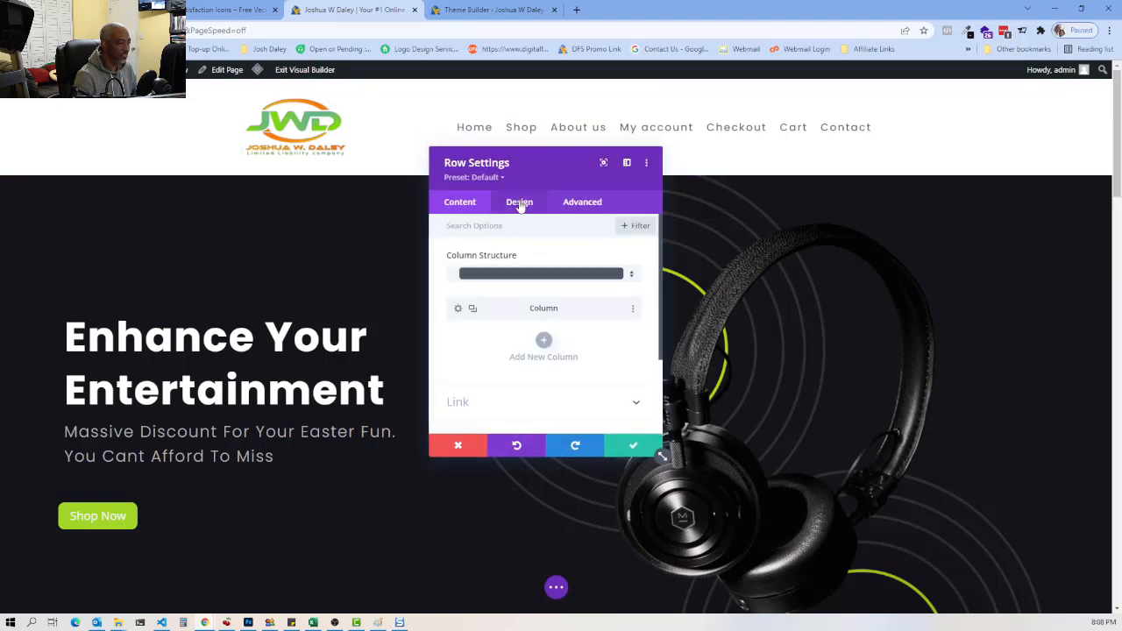
{"action": "left_click", "coordinate": [520, 203]}
{"action": "left_click", "coordinate": [518, 262]}
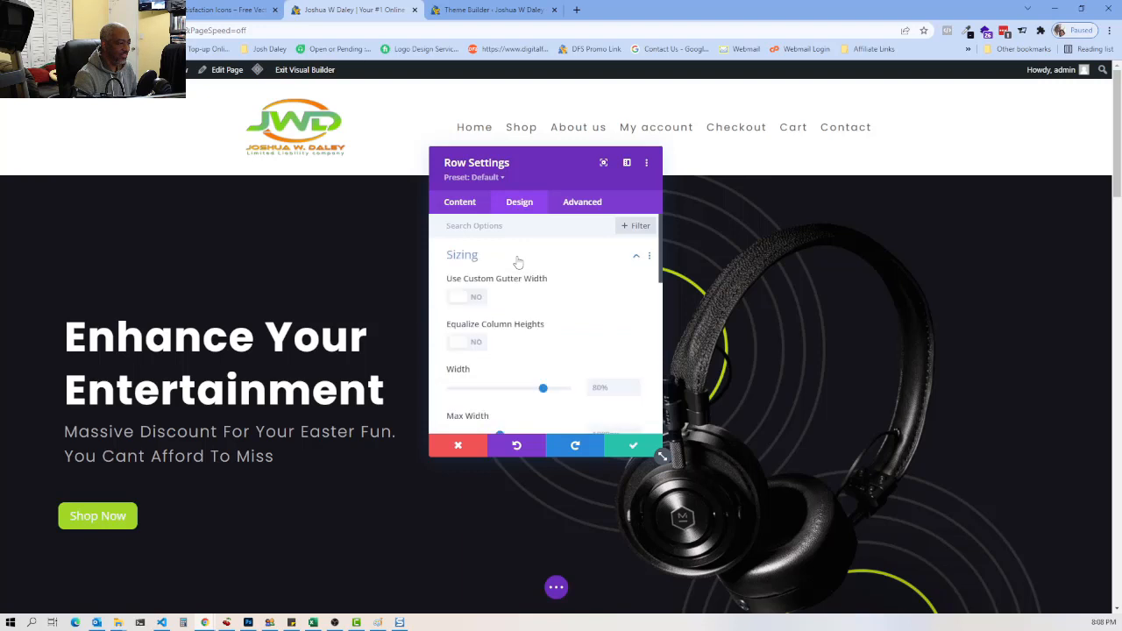
{"action": "left_click", "coordinate": [574, 391]}
Set the header row's maximum width to 1600px and save the row settings
{"action": "scroll", "coordinate": [593, 393], "scroll_direction": "down", "scroll_amount": 1}
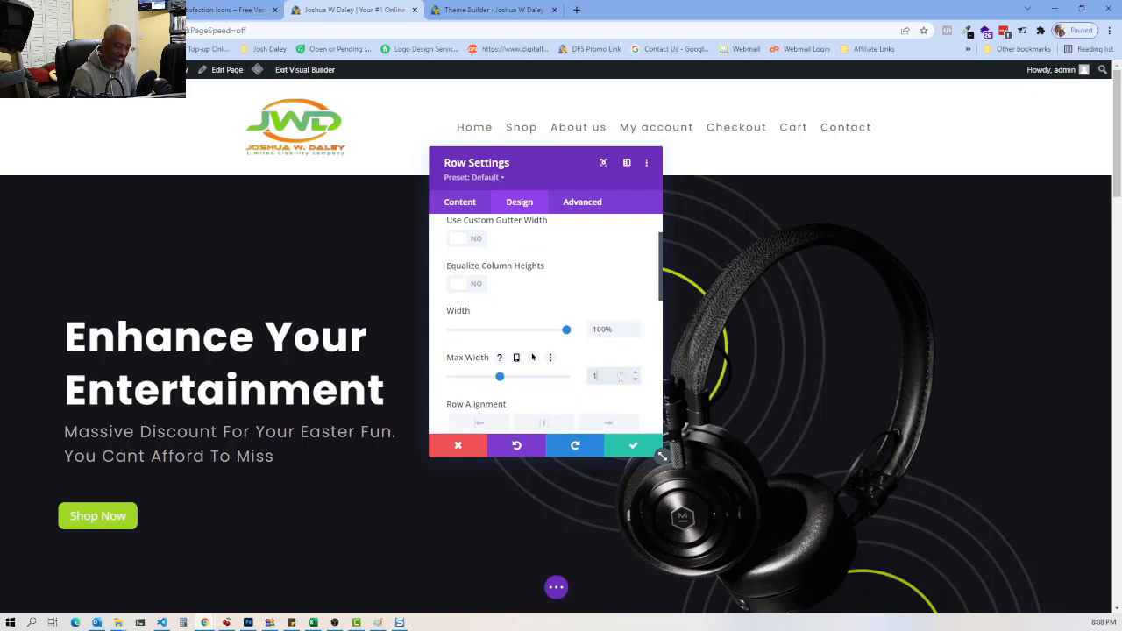
{"action": "type", "text": "px"}
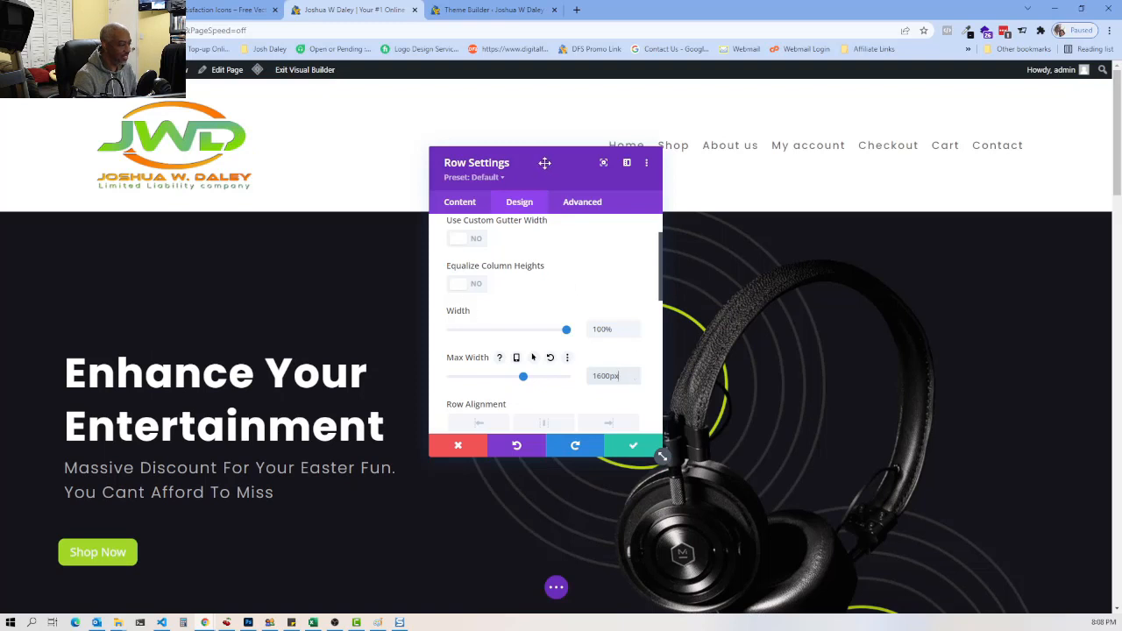
{"action": "left_click_drag", "start_coordinate": [534, 160], "coordinate": [536, 234]}
{"action": "scroll", "coordinate": [538, 345], "scroll_direction": "down", "scroll_amount": 5}
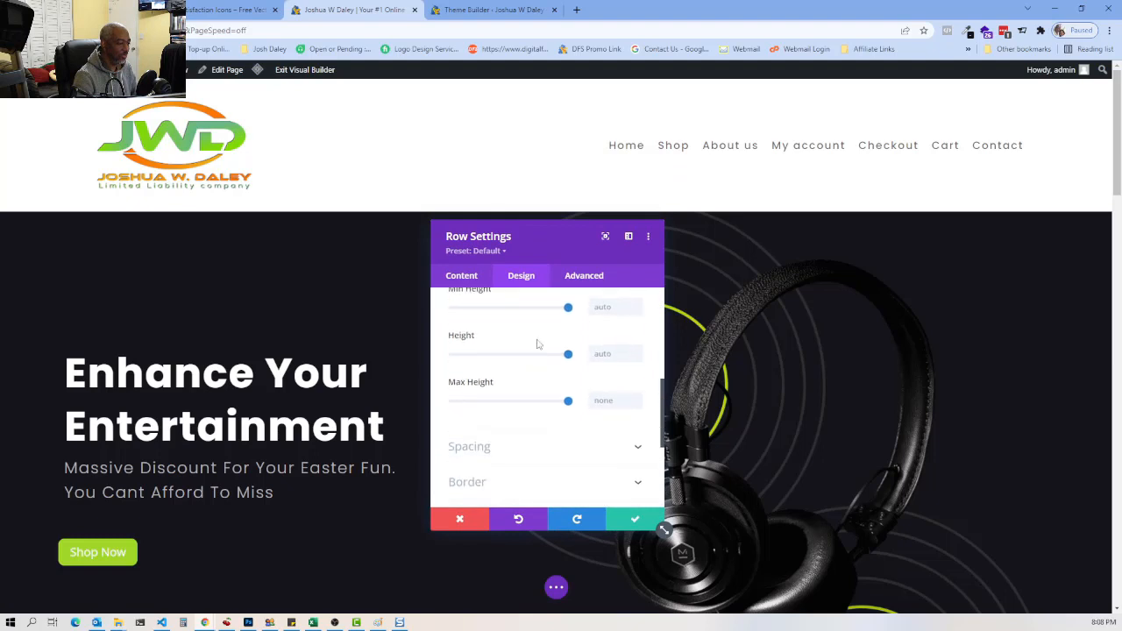
{"action": "scroll", "coordinate": [538, 344], "scroll_direction": "up", "scroll_amount": 8}
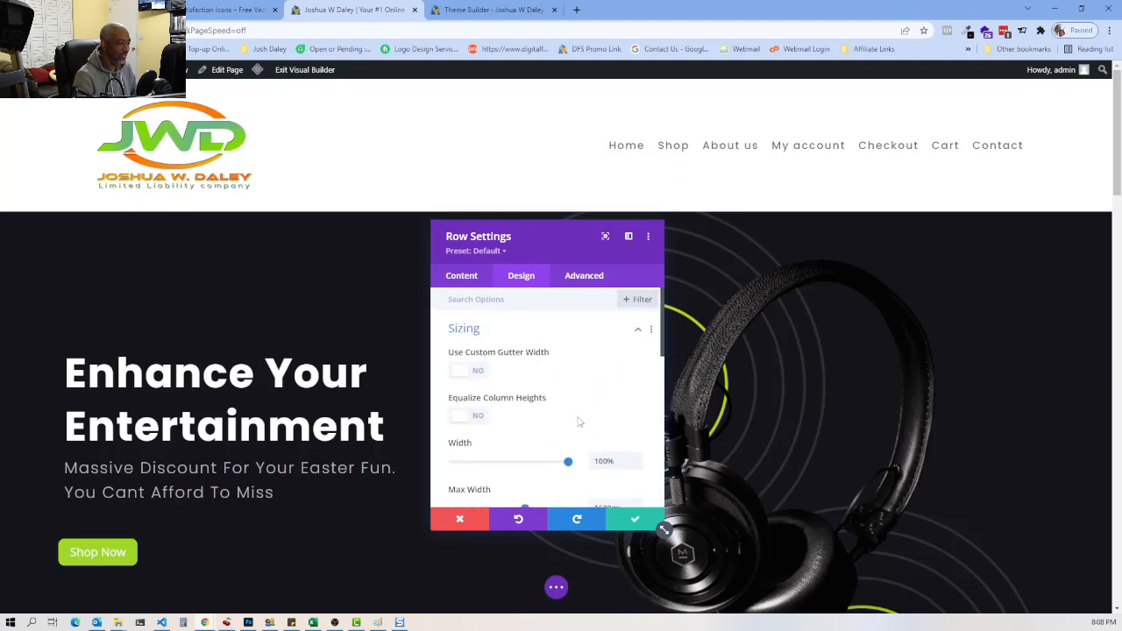
{"action": "left_click", "coordinate": [633, 521]}
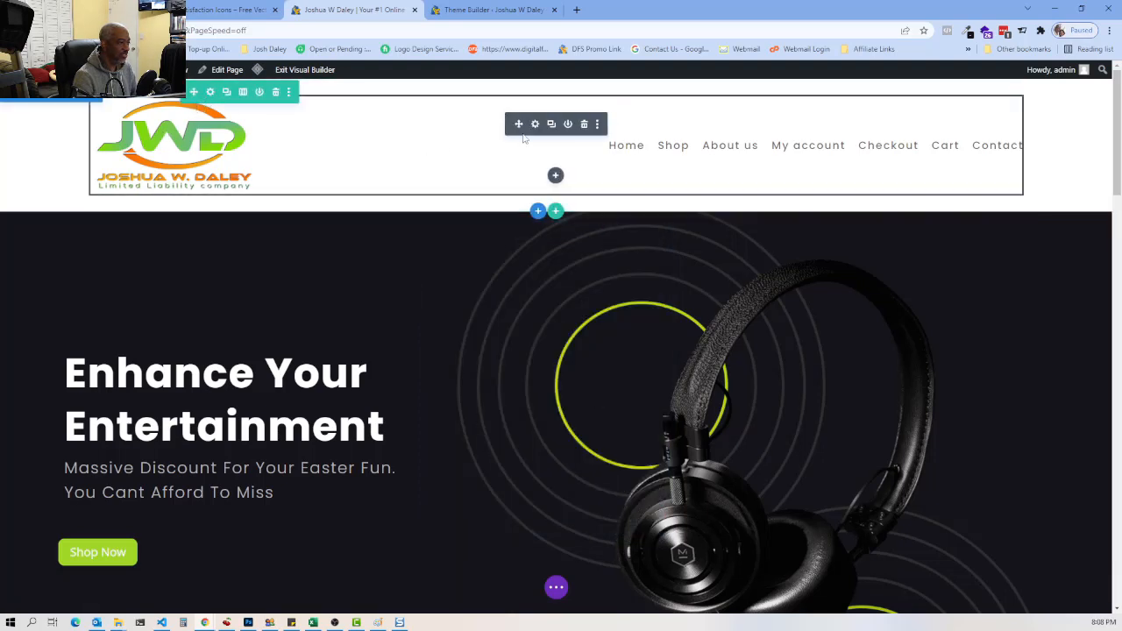
Reduce the Menu module's logo width to 12% and save the module settings
{"action": "left_click", "coordinate": [535, 124]}
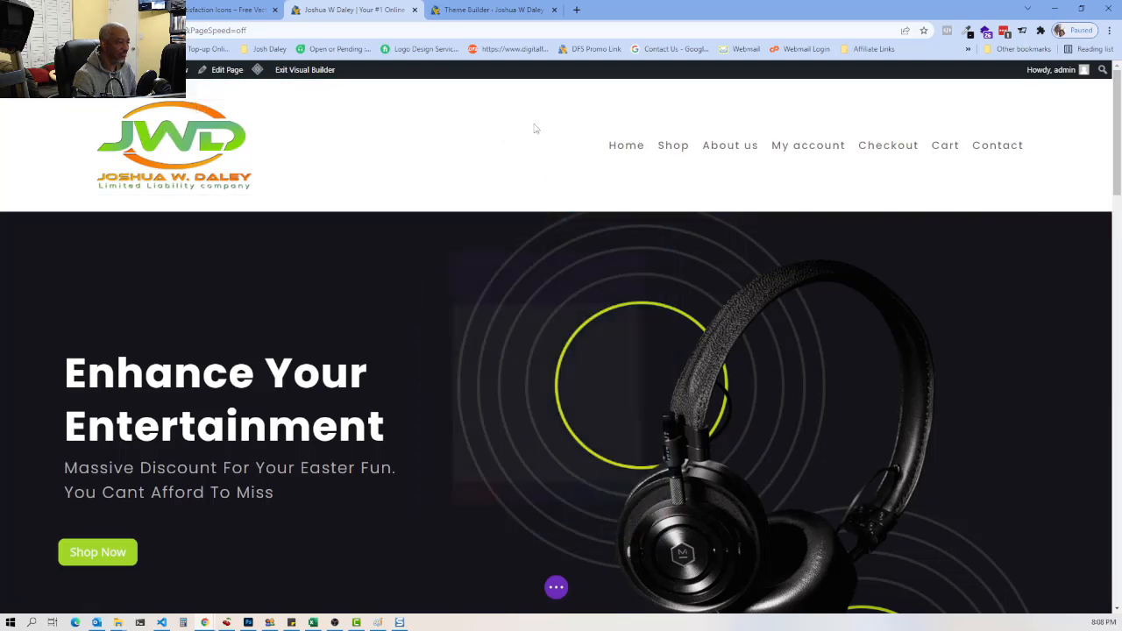
{"action": "left_click", "coordinate": [520, 277]}
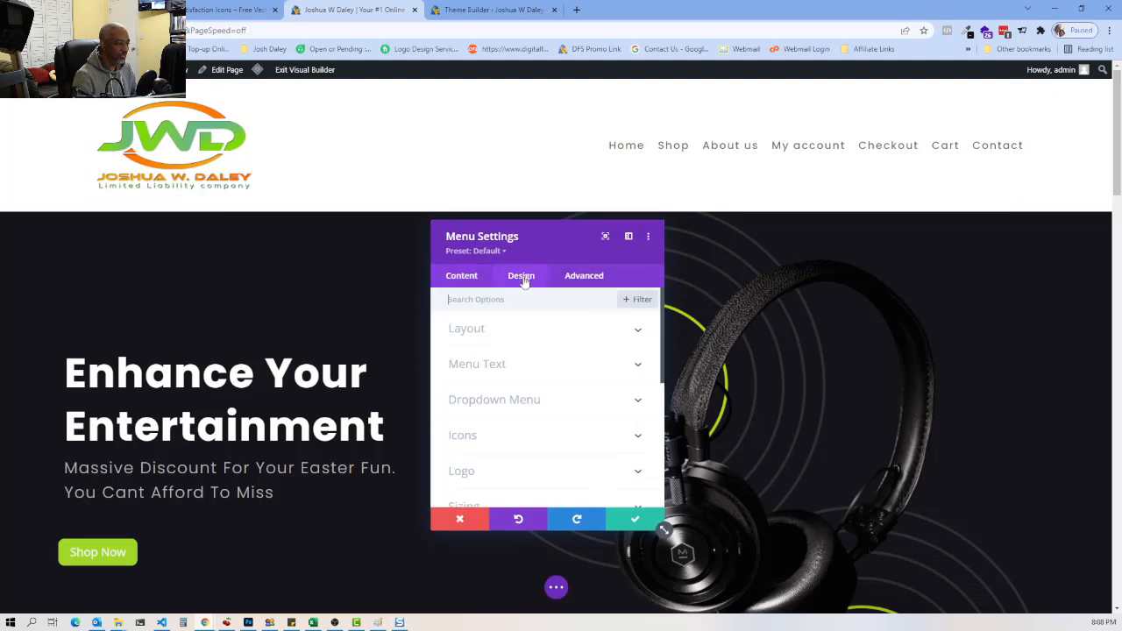
{"action": "scroll", "coordinate": [514, 421], "scroll_direction": "down", "scroll_amount": 3}
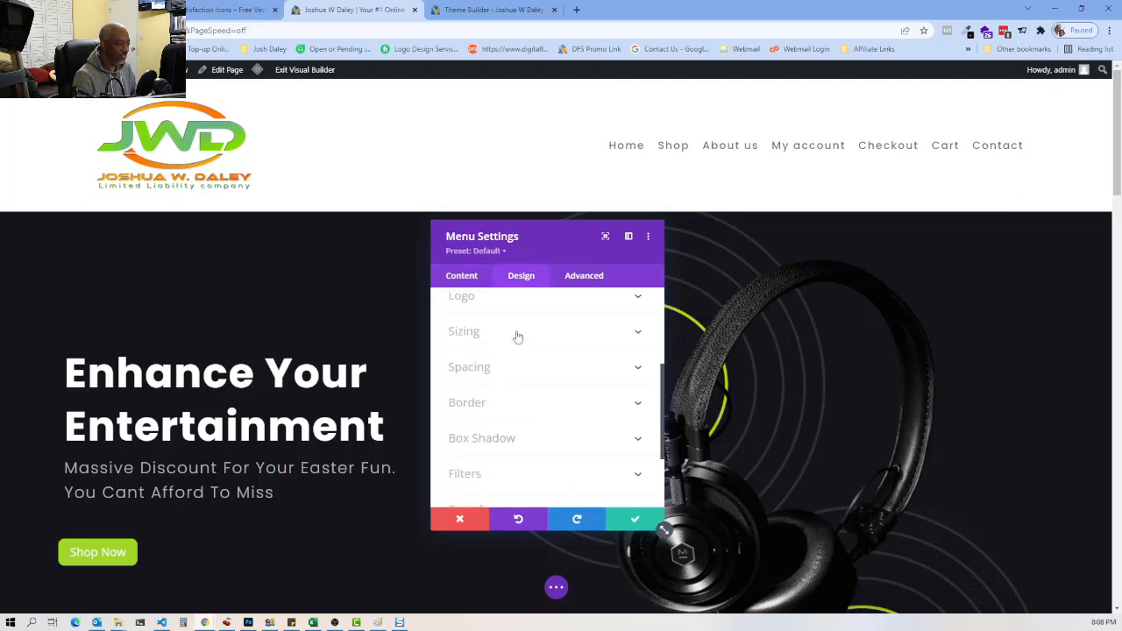
{"action": "left_click", "coordinate": [516, 332]}
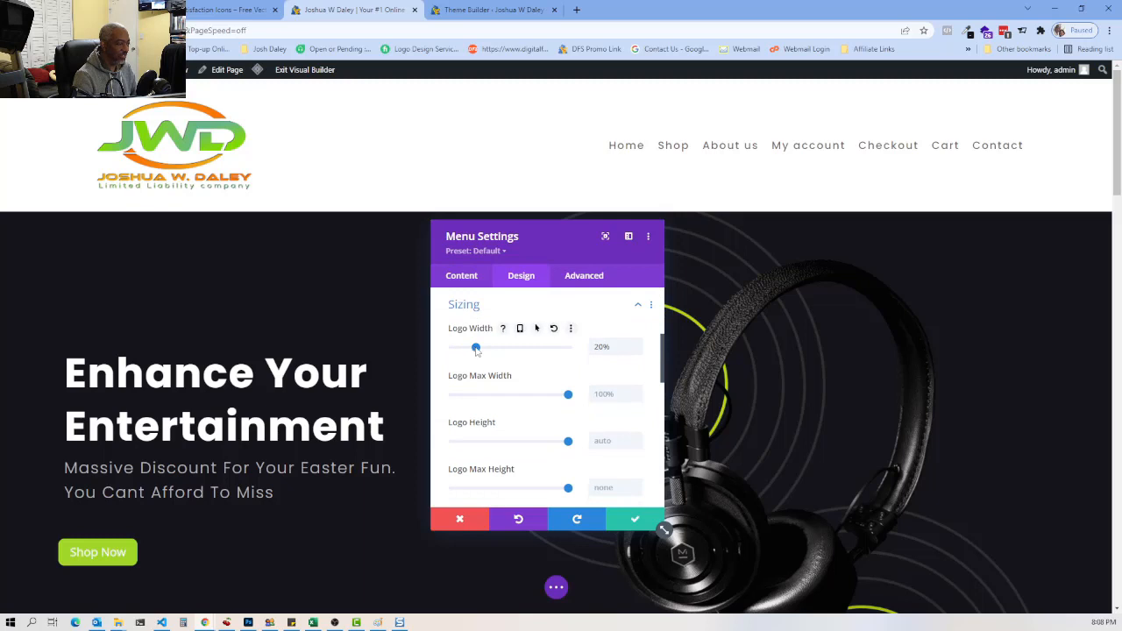
{"action": "left_click_drag", "start_coordinate": [476, 349], "coordinate": [469, 350]}
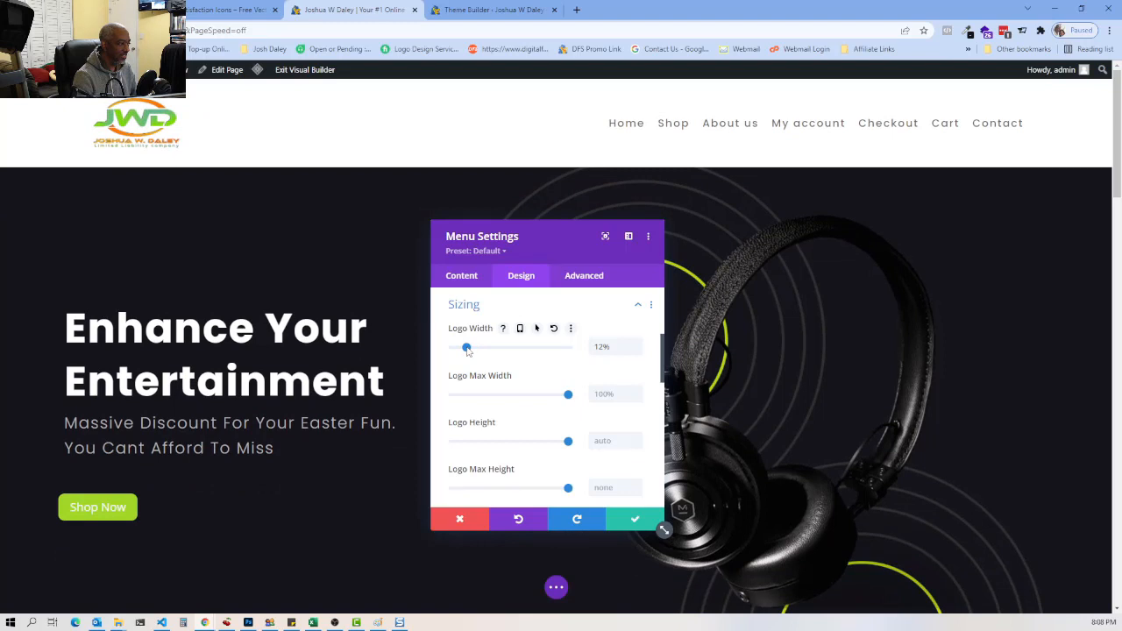
{"action": "left_click", "coordinate": [636, 522]}
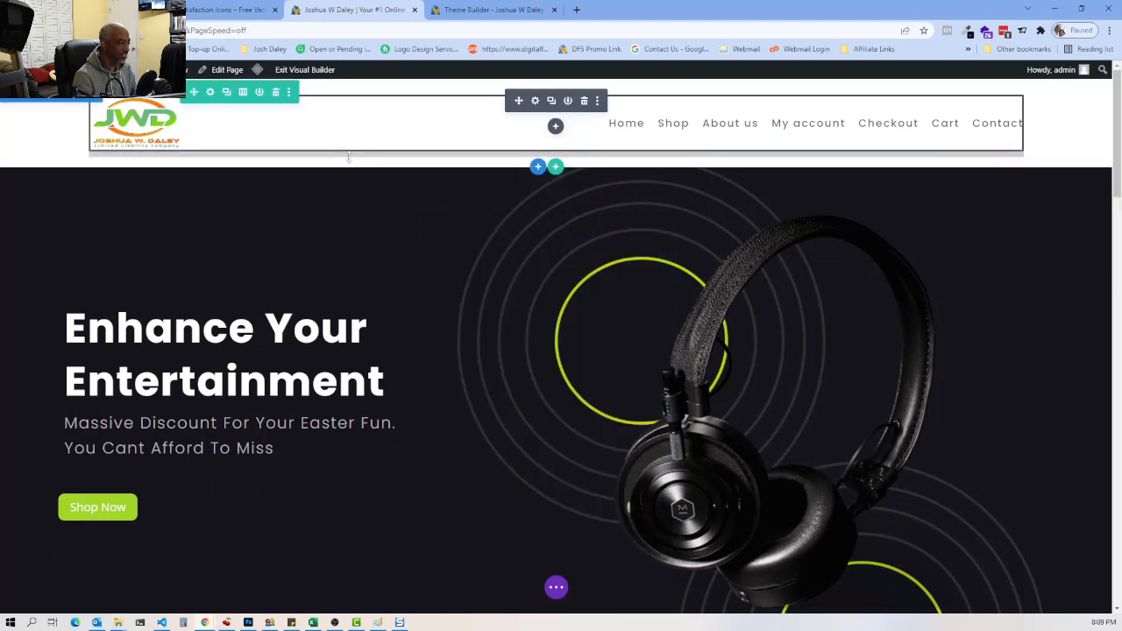
In the header row's spacing settings, set the bottom margin and the top and bottom padding to 0px
{"action": "left_click", "coordinate": [210, 92]}
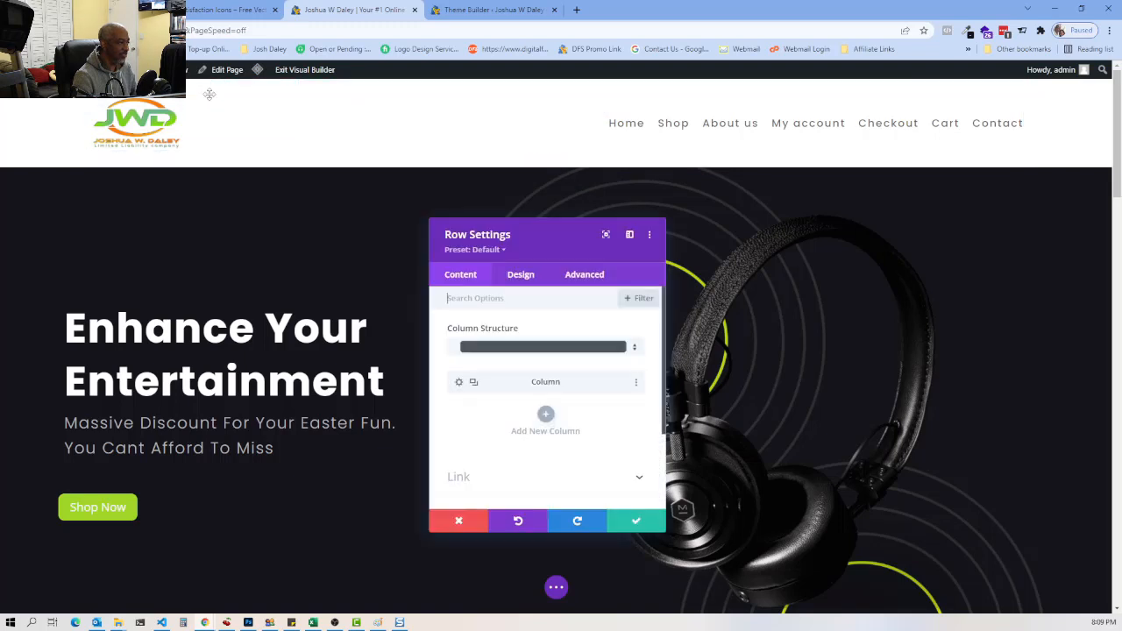
{"action": "left_click", "coordinate": [523, 277]}
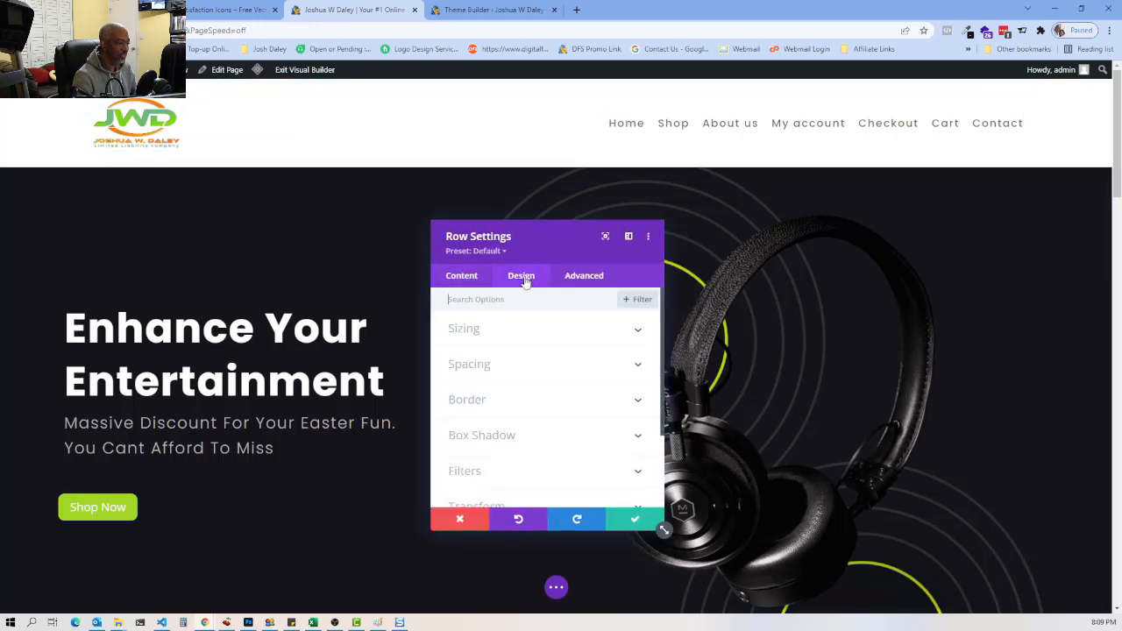
{"action": "left_click", "coordinate": [523, 365]}
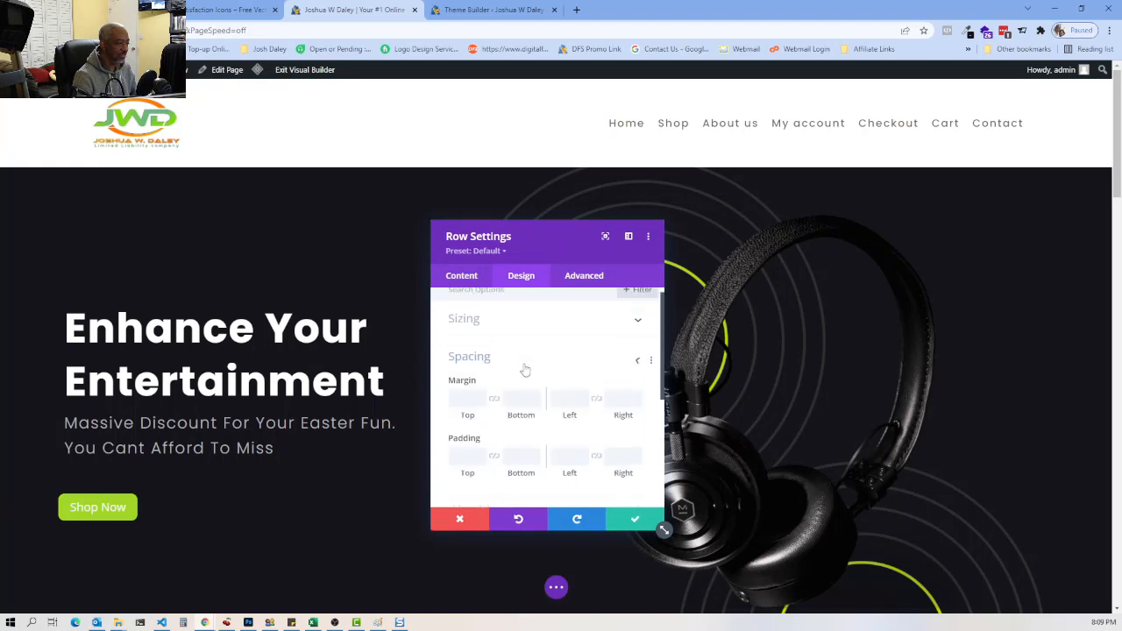
{"action": "type", "text": "0"}
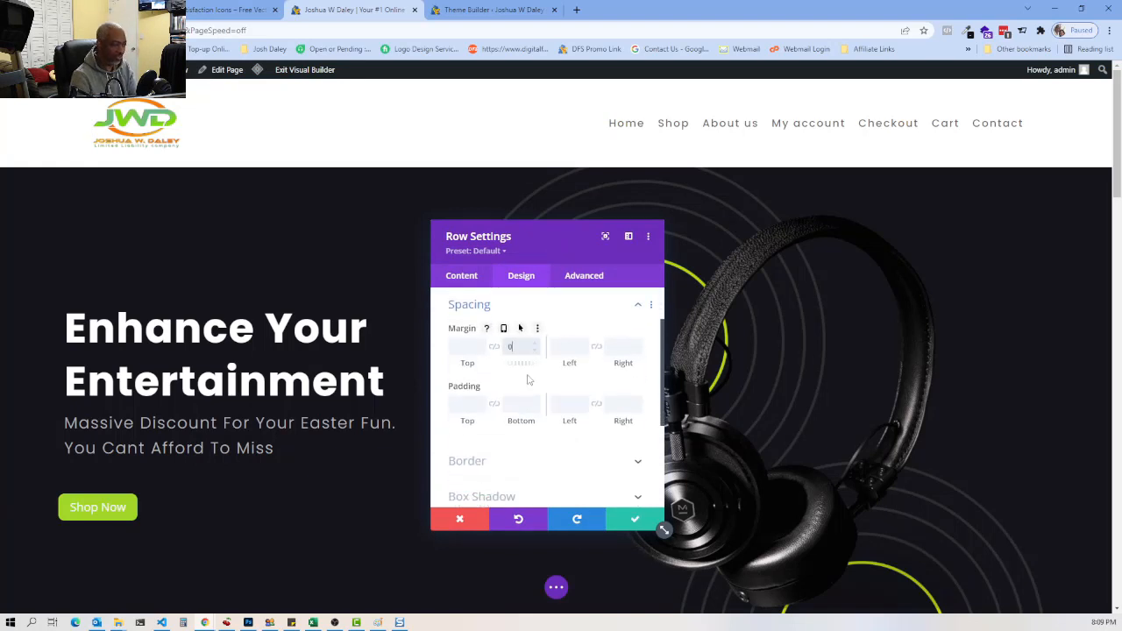
{"action": "left_click", "coordinate": [520, 406]}
{"action": "type", "text": "0"}
{"action": "left_click", "coordinate": [465, 405]}
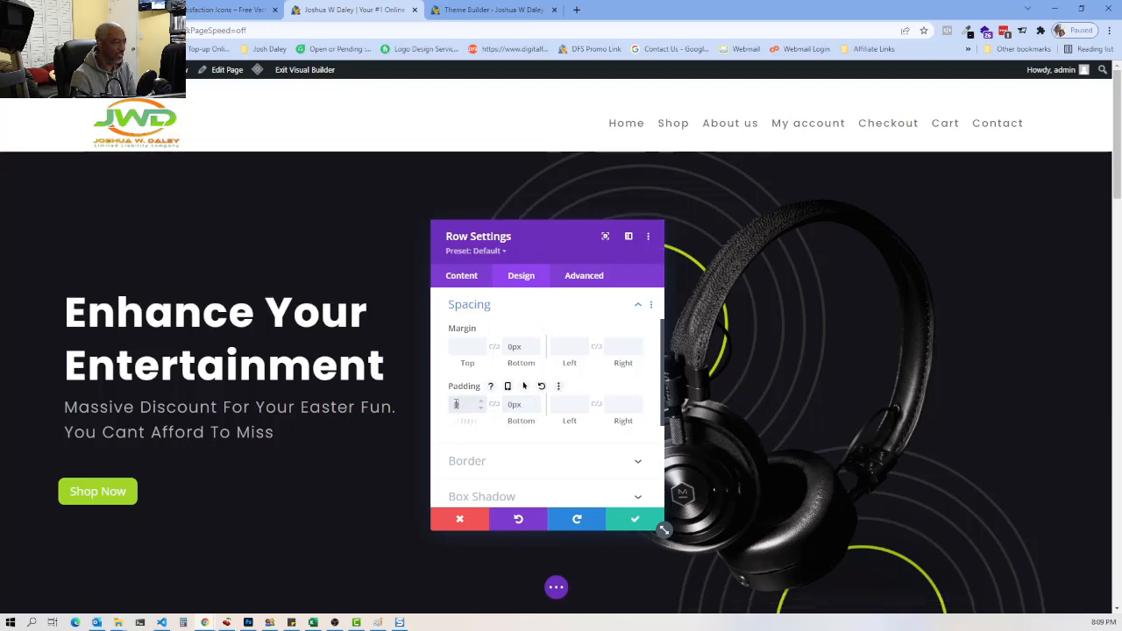
{"action": "type", "text": "0"}
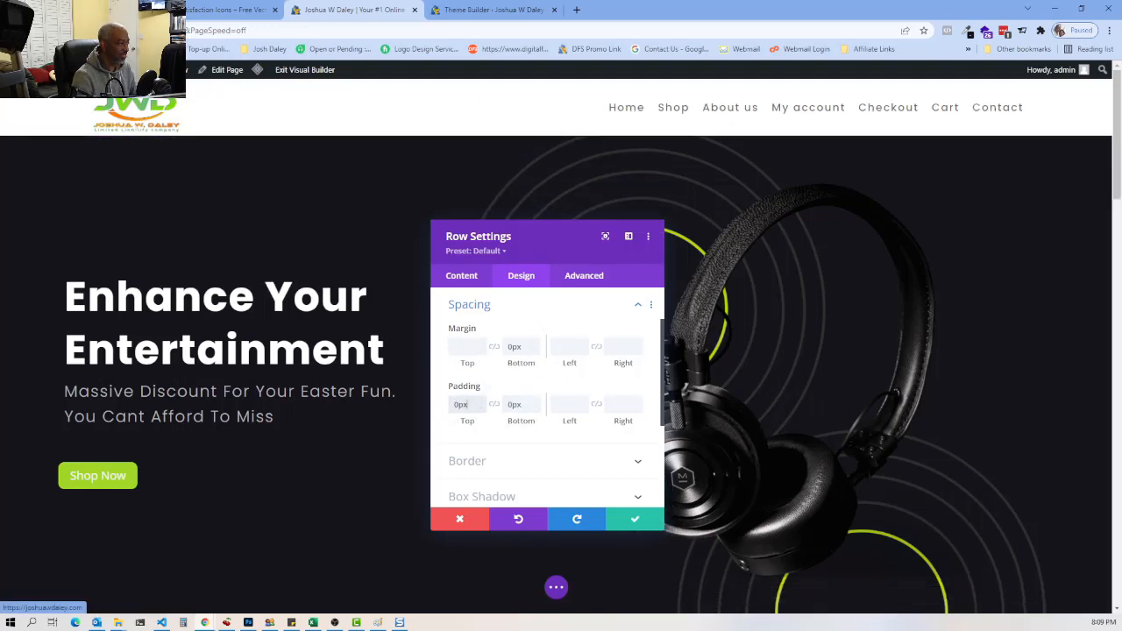
Link the header row's top and bottom padding at 10px and save the row settings
{"action": "left_click", "coordinate": [481, 402]}
{"action": "left_click", "coordinate": [481, 402]}
{"action": "left_click", "coordinate": [481, 401]}
{"action": "left_click", "coordinate": [480, 402]}
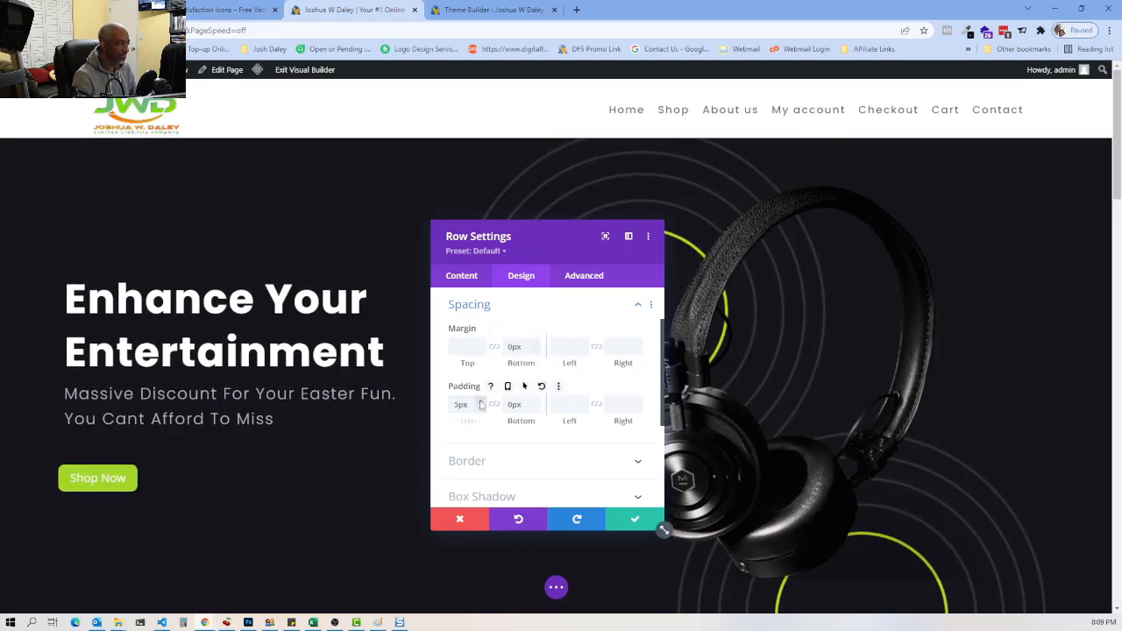
{"action": "left_click", "coordinate": [480, 402]}
{"action": "left_click", "coordinate": [480, 402]}
{"action": "left_click", "coordinate": [481, 402]}
{"action": "left_click", "coordinate": [480, 402]}
{"action": "left_click", "coordinate": [481, 402]}
{"action": "left_click", "coordinate": [495, 404]}
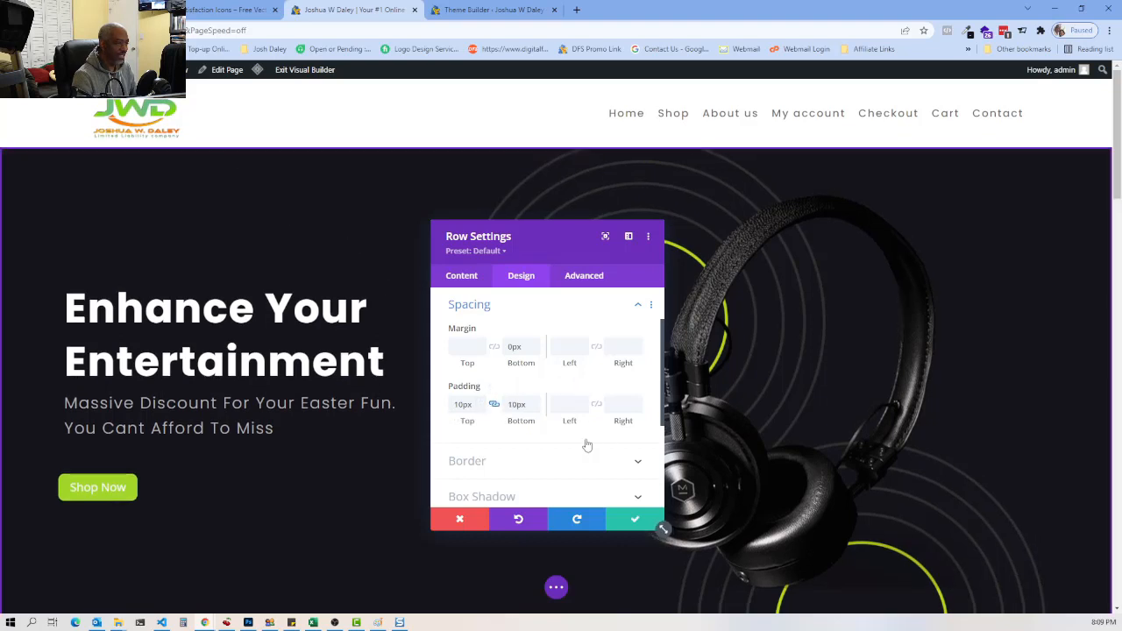
{"action": "left_click", "coordinate": [628, 522]}
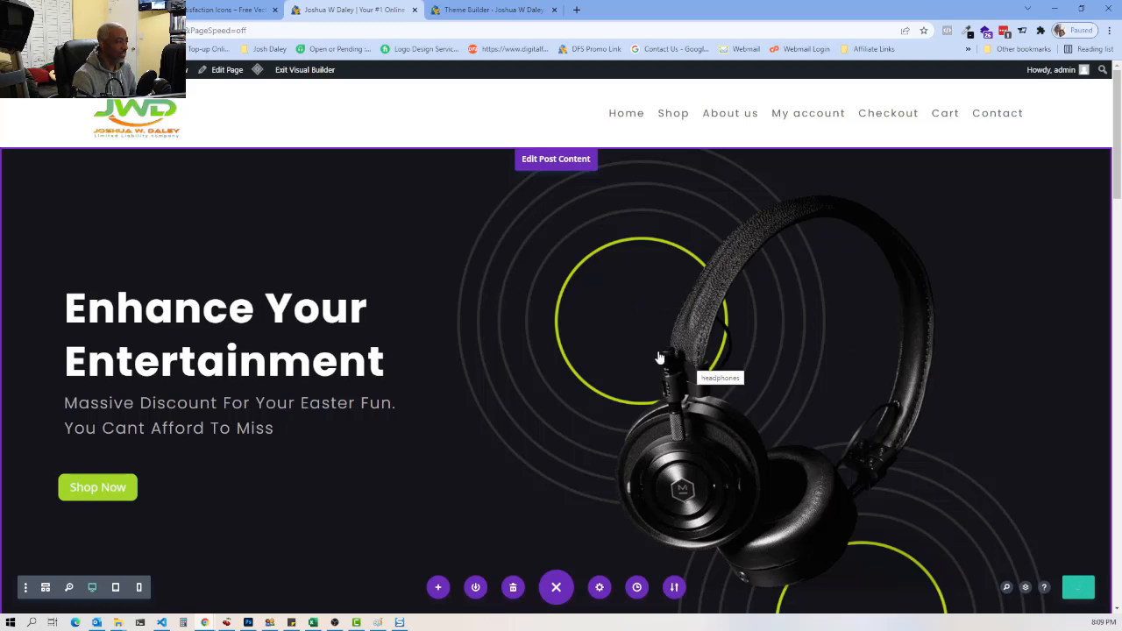
Switch to the Theme Builder, start building a global footer, and insert a row with three equal columns
{"action": "left_click", "coordinate": [495, 12]}
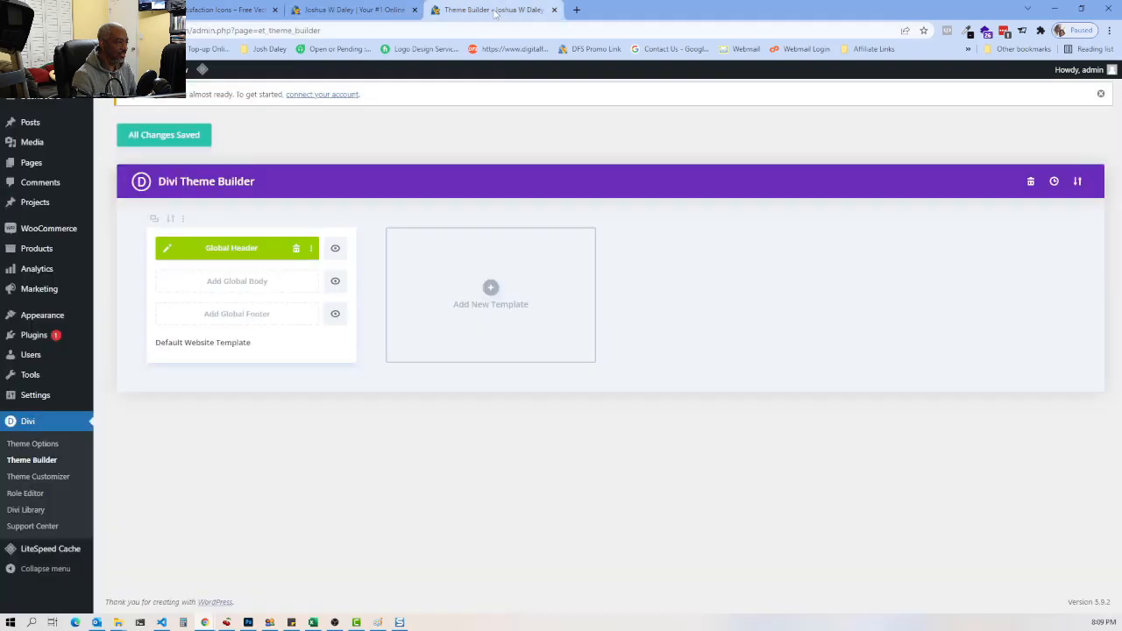
{"action": "left_click", "coordinate": [235, 320]}
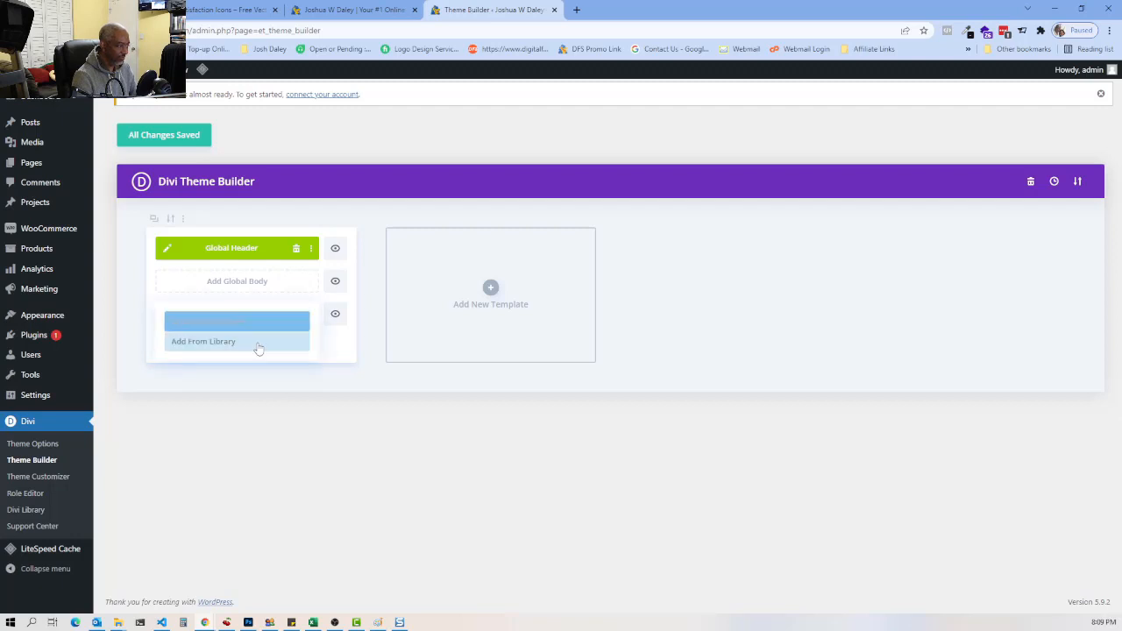
{"action": "left_click", "coordinate": [211, 325]}
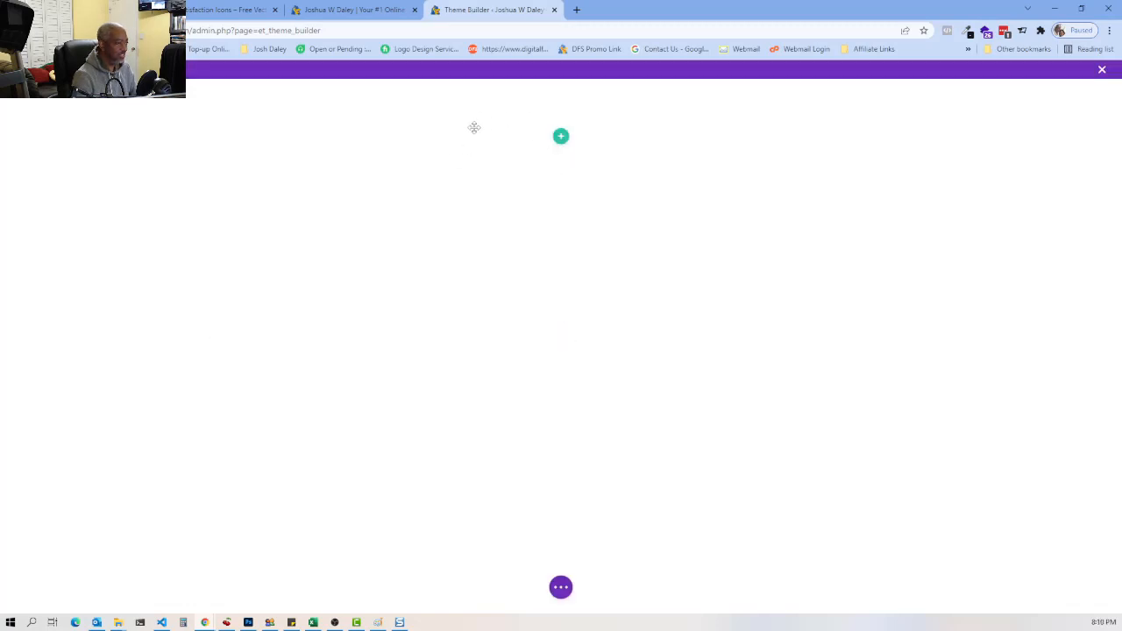
{"action": "left_click", "coordinate": [561, 137]}
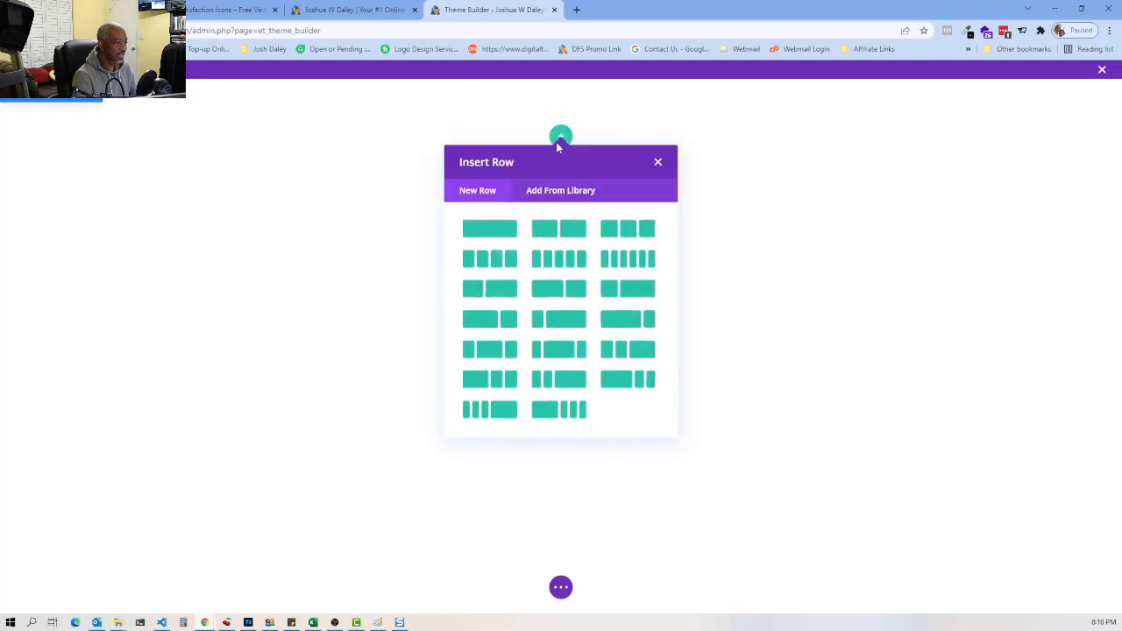
{"action": "left_click", "coordinate": [629, 232]}
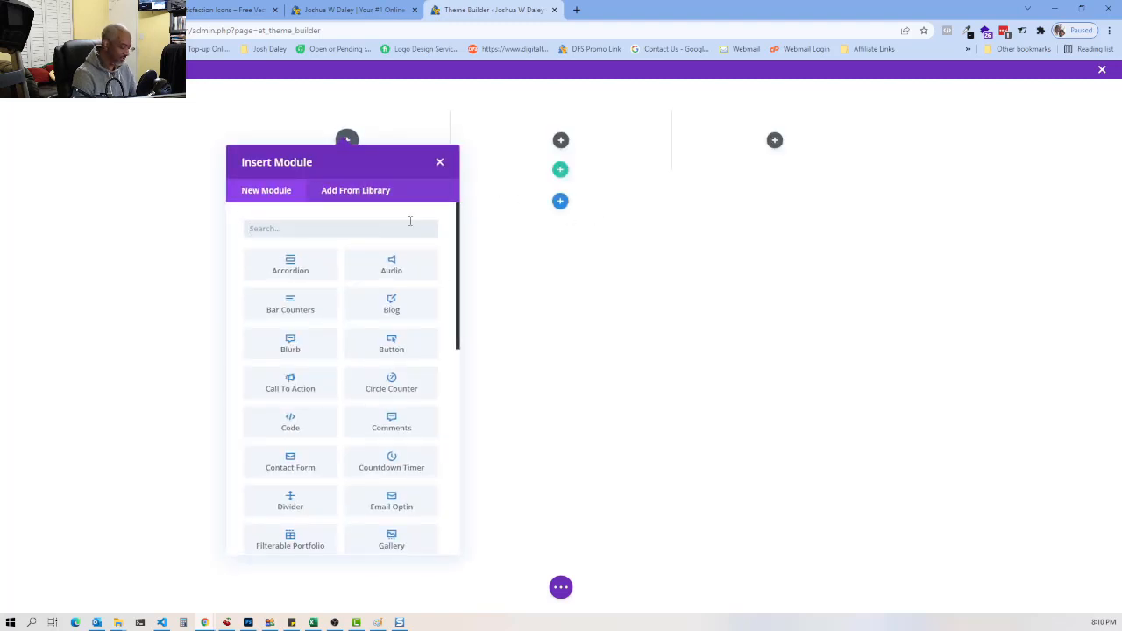
Add a Text module to the footer's first column and replace its body with "Contact" formatted as Heading 3
{"action": "type", "text": "text"}
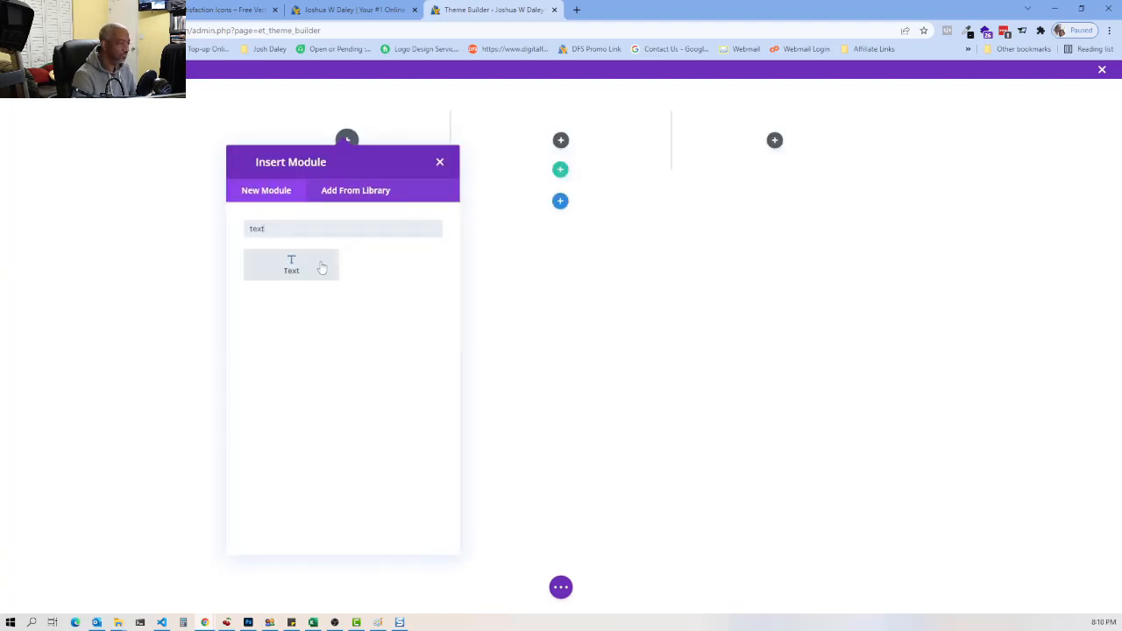
{"action": "left_click", "coordinate": [321, 268]}
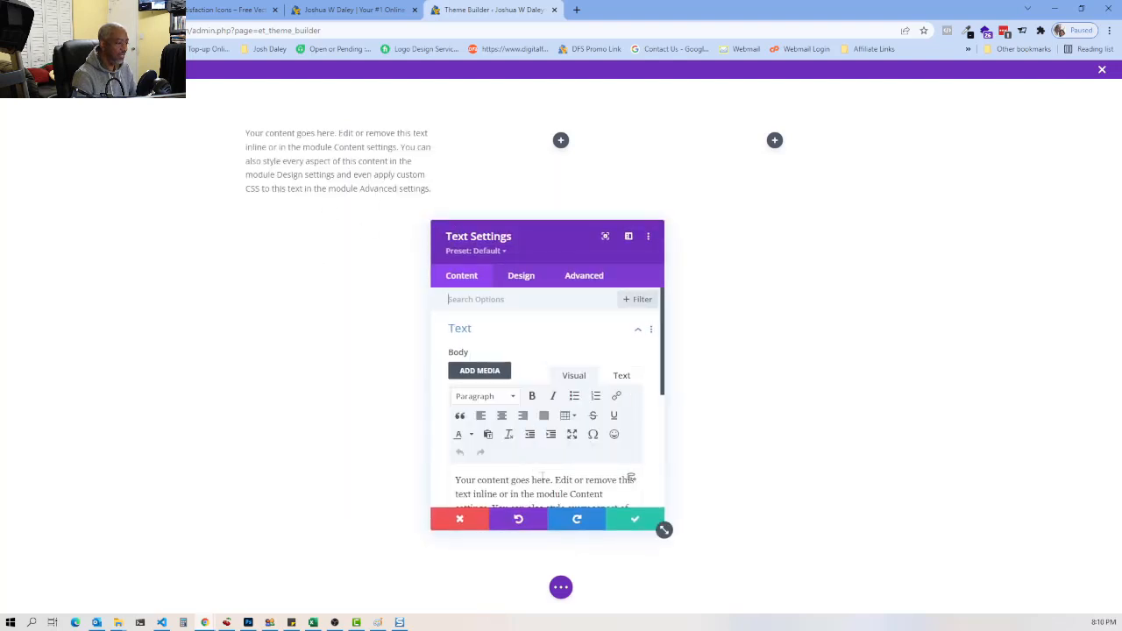
{"action": "scroll", "coordinate": [583, 478], "scroll_direction": "down", "scroll_amount": 1}
{"action": "key", "text": "ctrl+a"}
{"action": "type", "text": "C"}
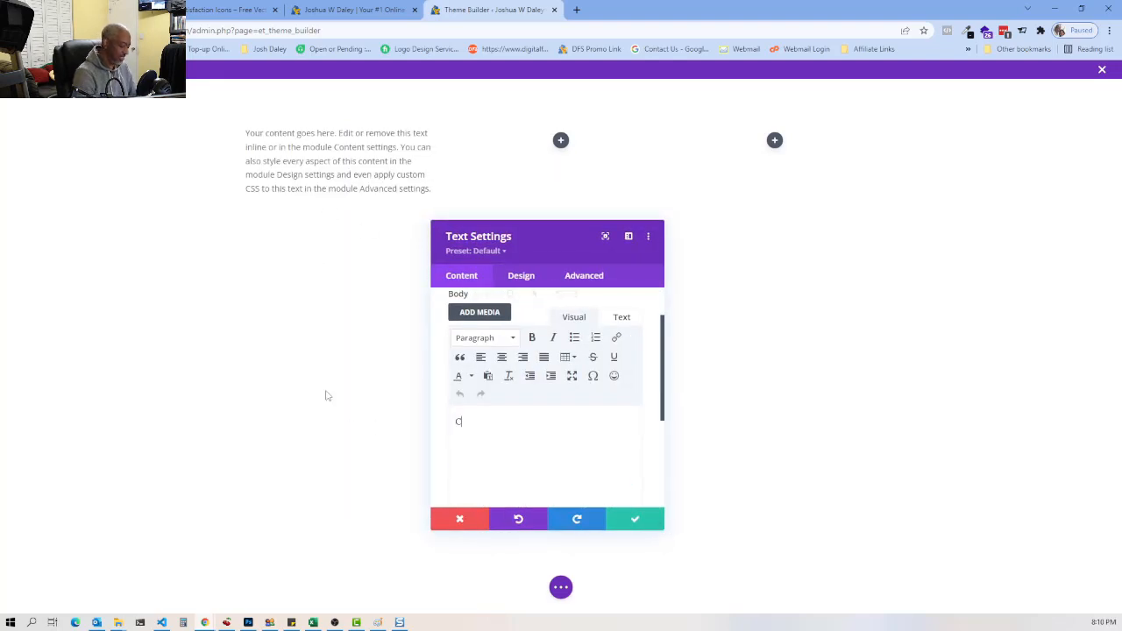
{"action": "type", "text": "ontact"}
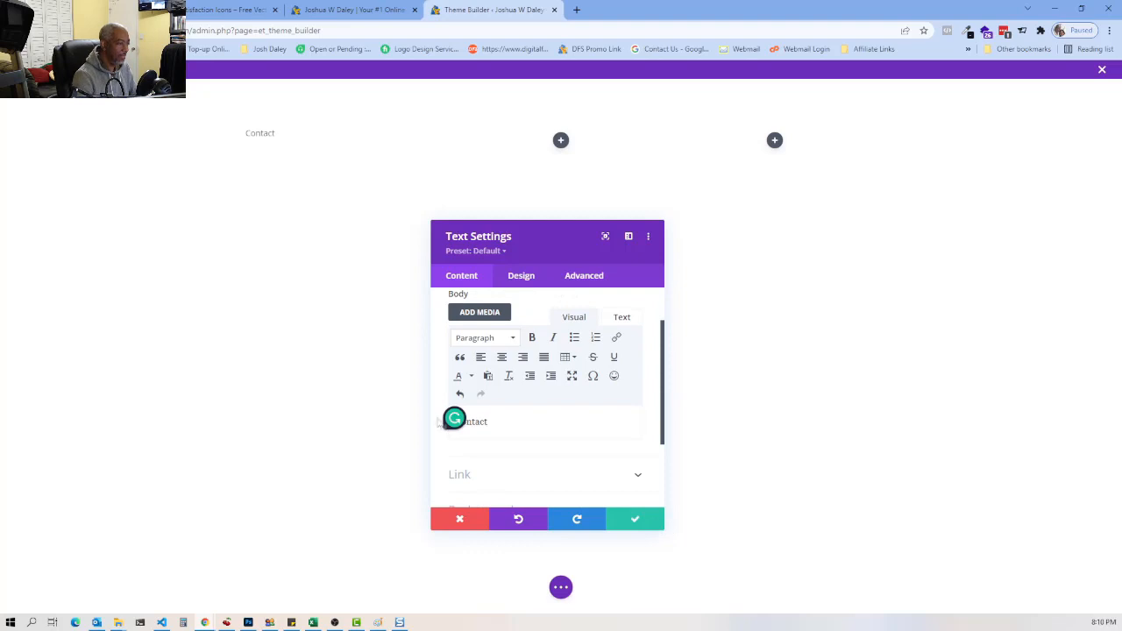
{"action": "left_click", "coordinate": [512, 339]}
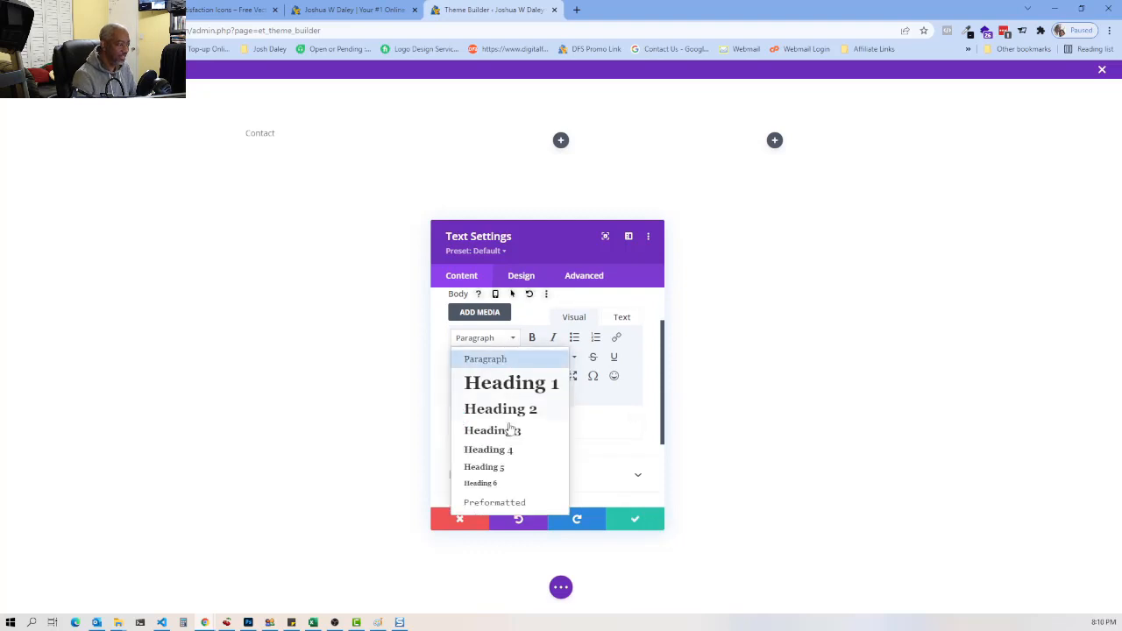
{"action": "left_click", "coordinate": [512, 427]}
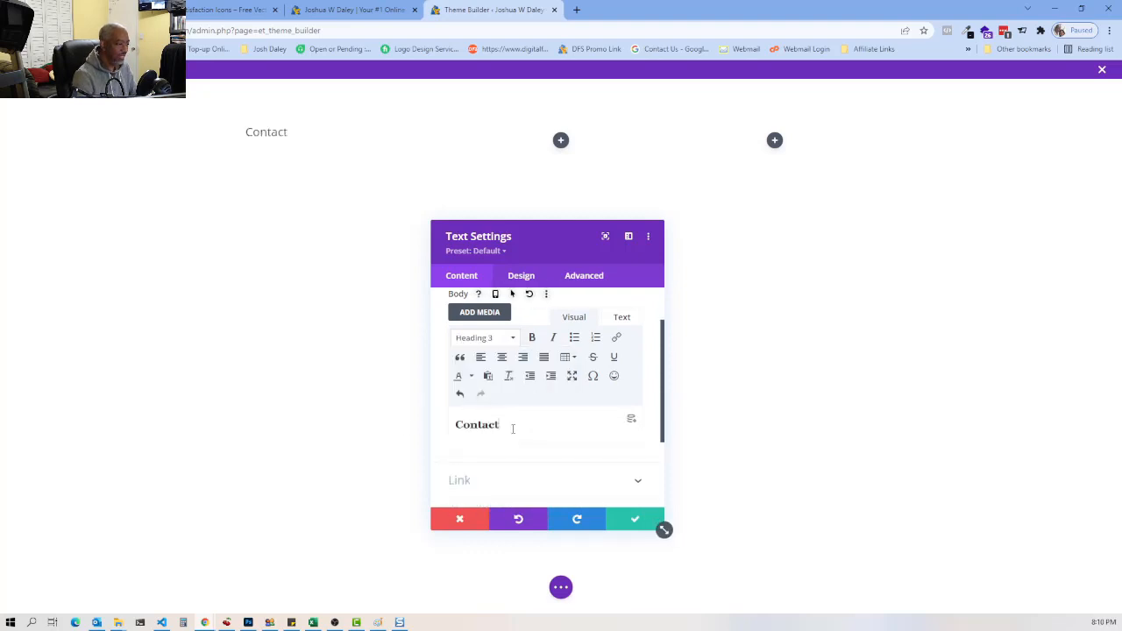
Below the Contact heading, enter the company's two-line postal address and a "Tel:" line with the phone number
{"action": "key", "text": "Return"}
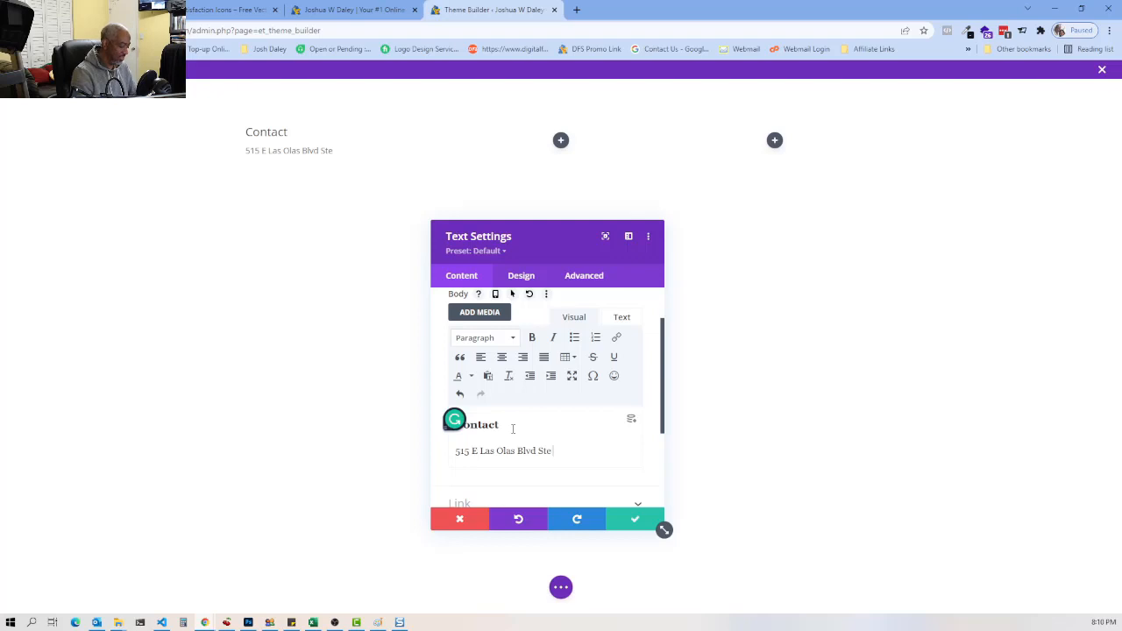
{"action": "key", "text": "Return"}
{"action": "type", "text": "F"}
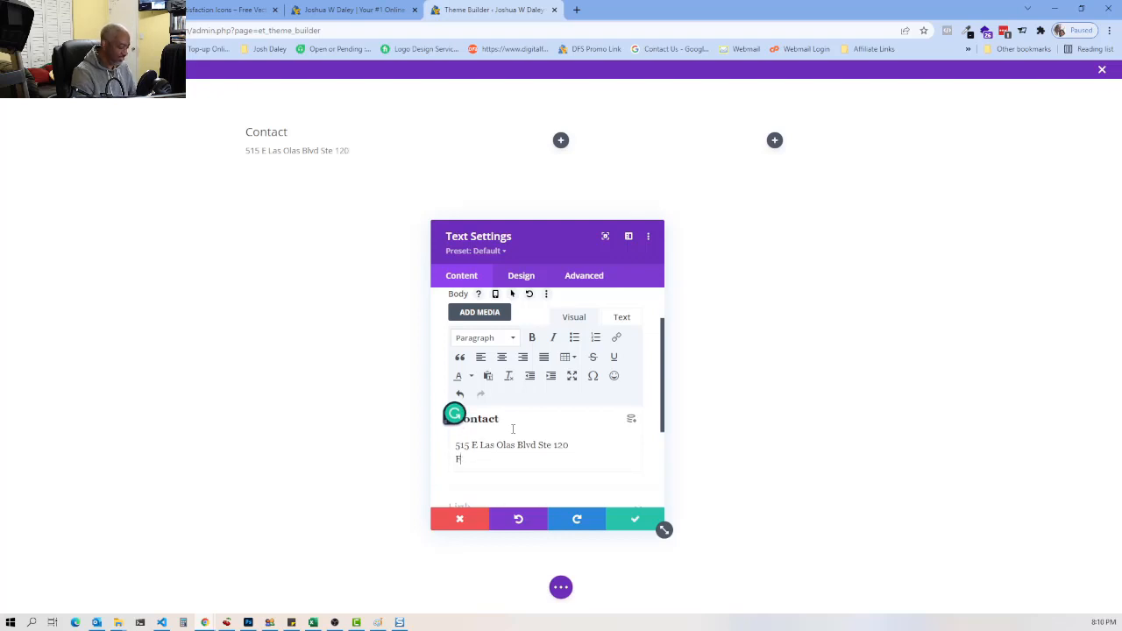
{"action": "type", "text": "ort Lauderdale Fl, 33301"}
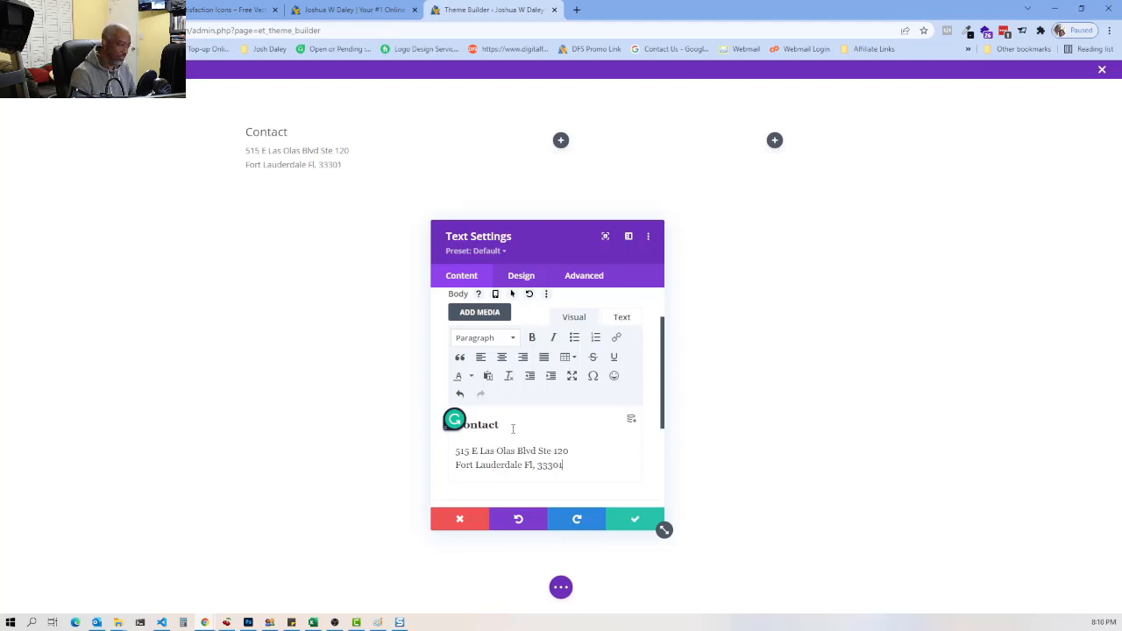
{"action": "key", "text": "Return"}
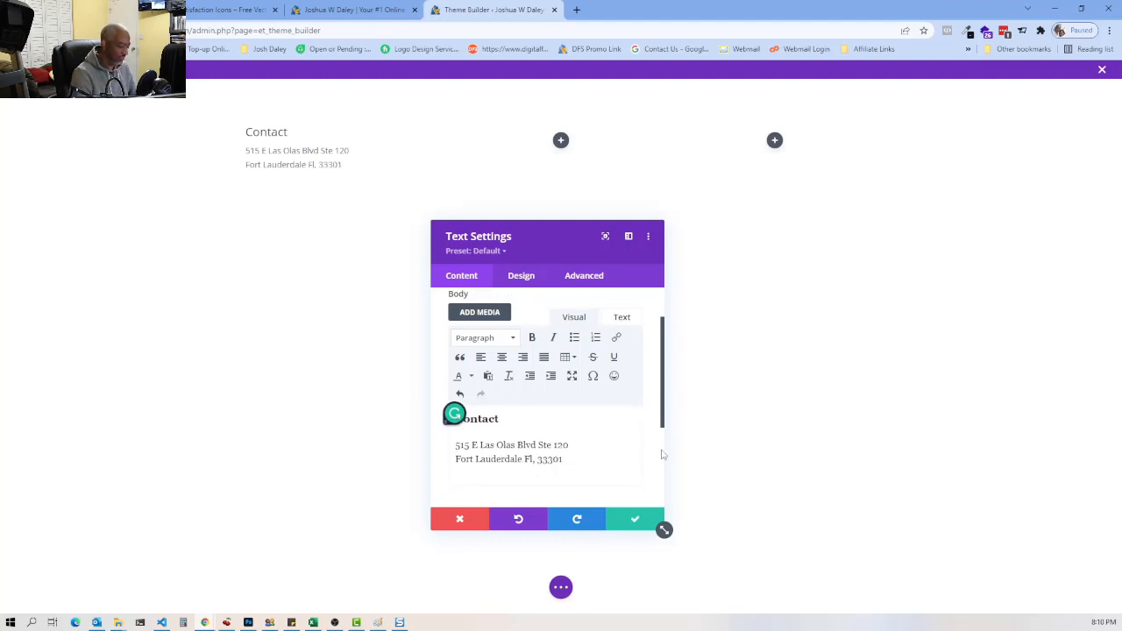
{"action": "type", "text": "Tel"}
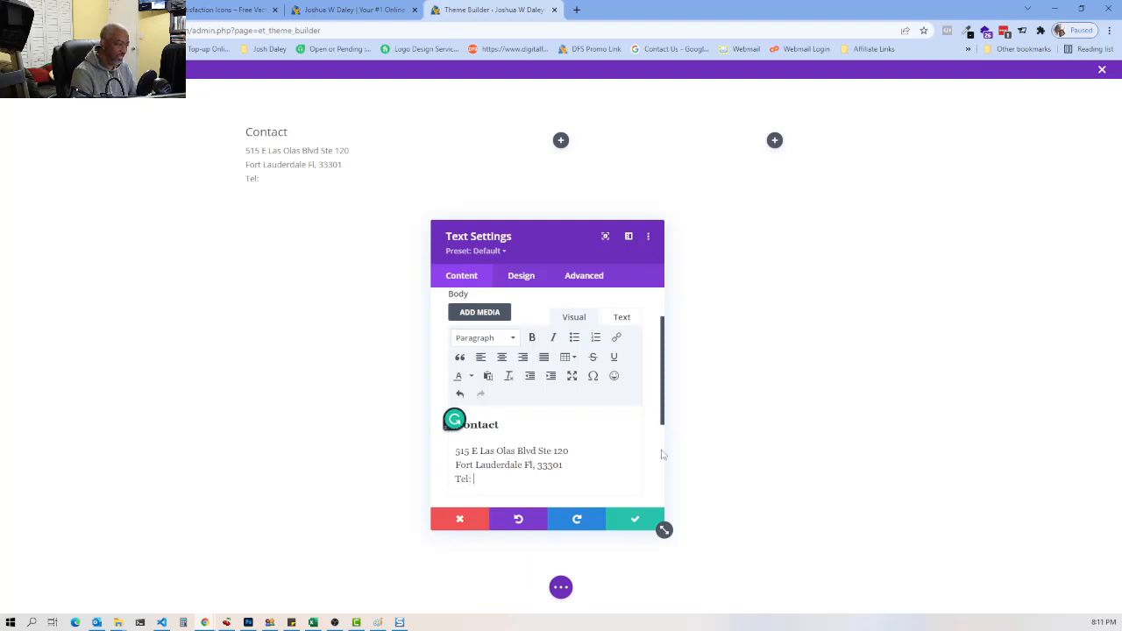
{"action": "type", "text": ": 954"}
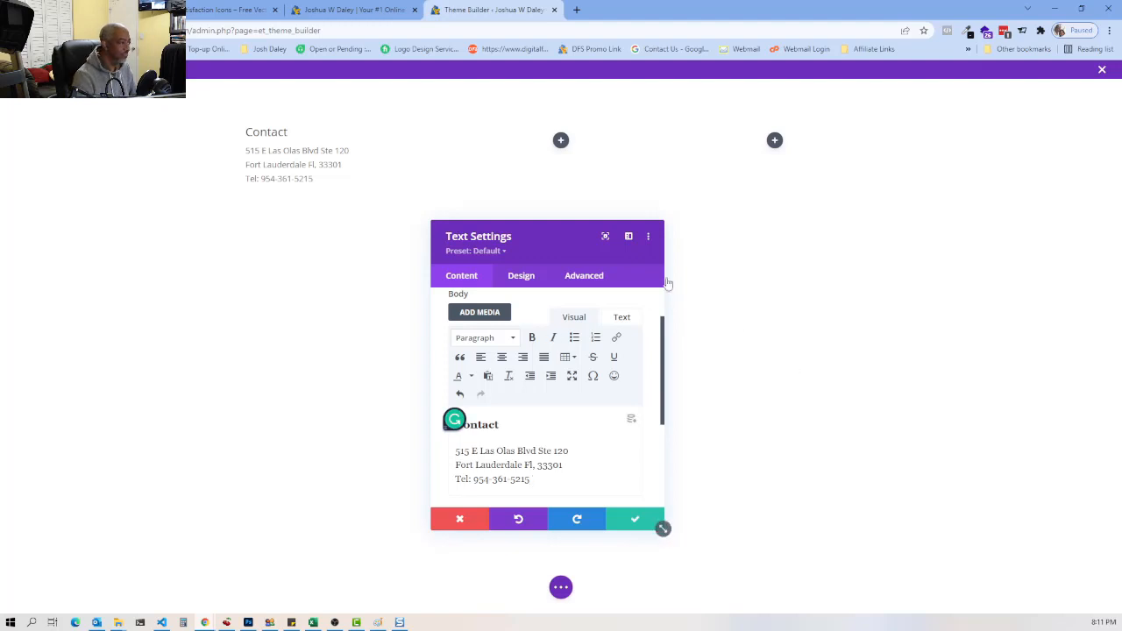
Set the Contact module's text font to Poppins with a Light font weight
{"action": "left_click", "coordinate": [523, 277]}
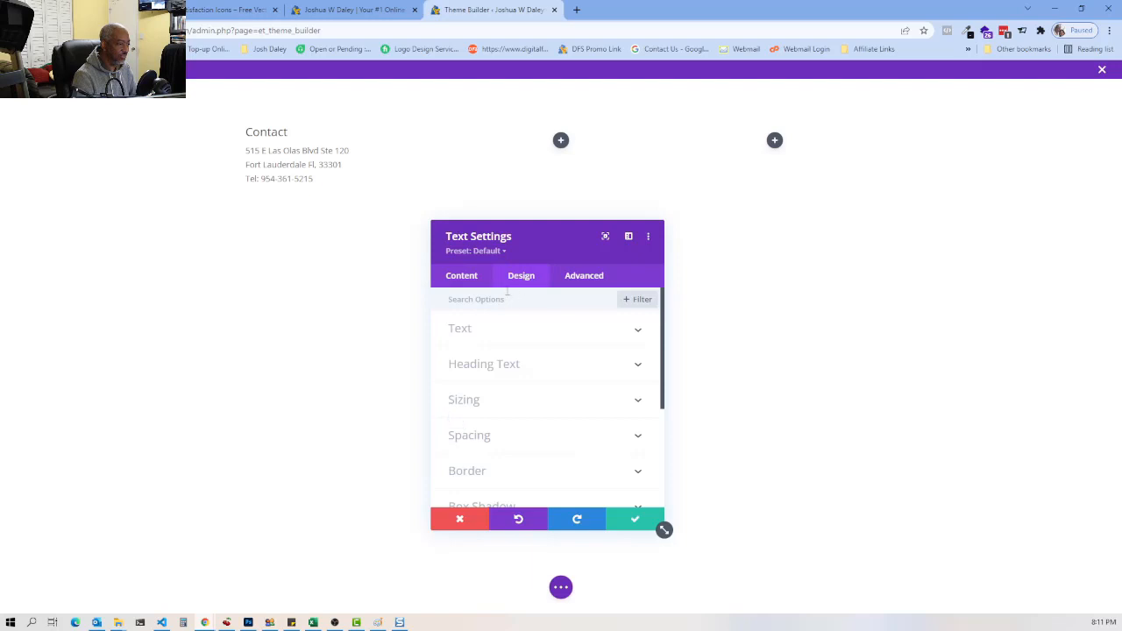
{"action": "left_click", "coordinate": [500, 336]}
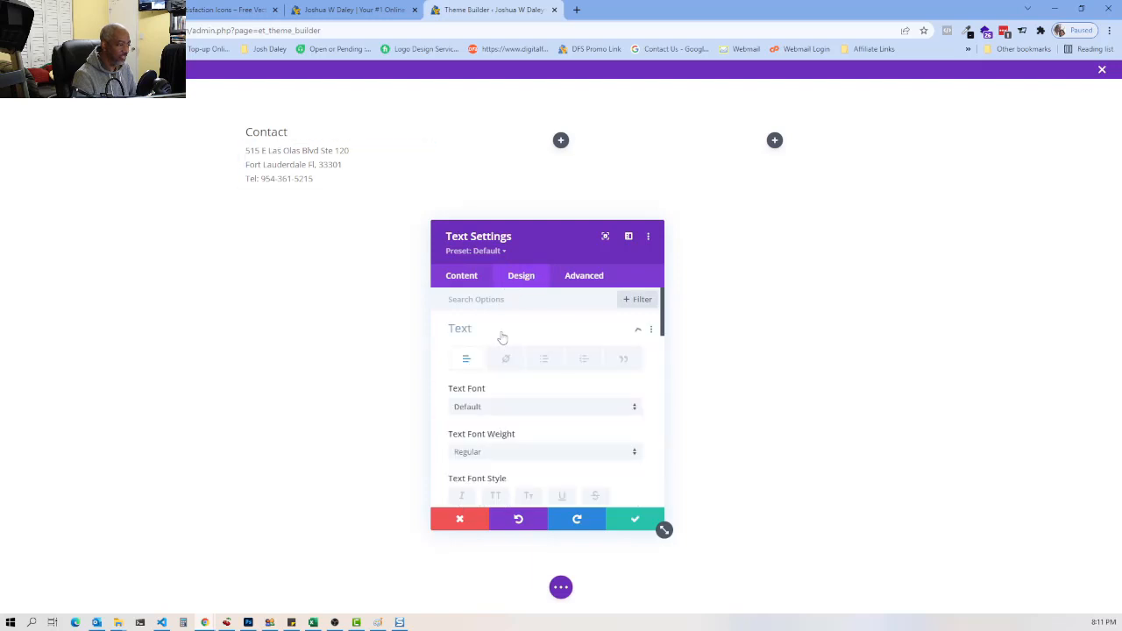
{"action": "left_click", "coordinate": [517, 409]}
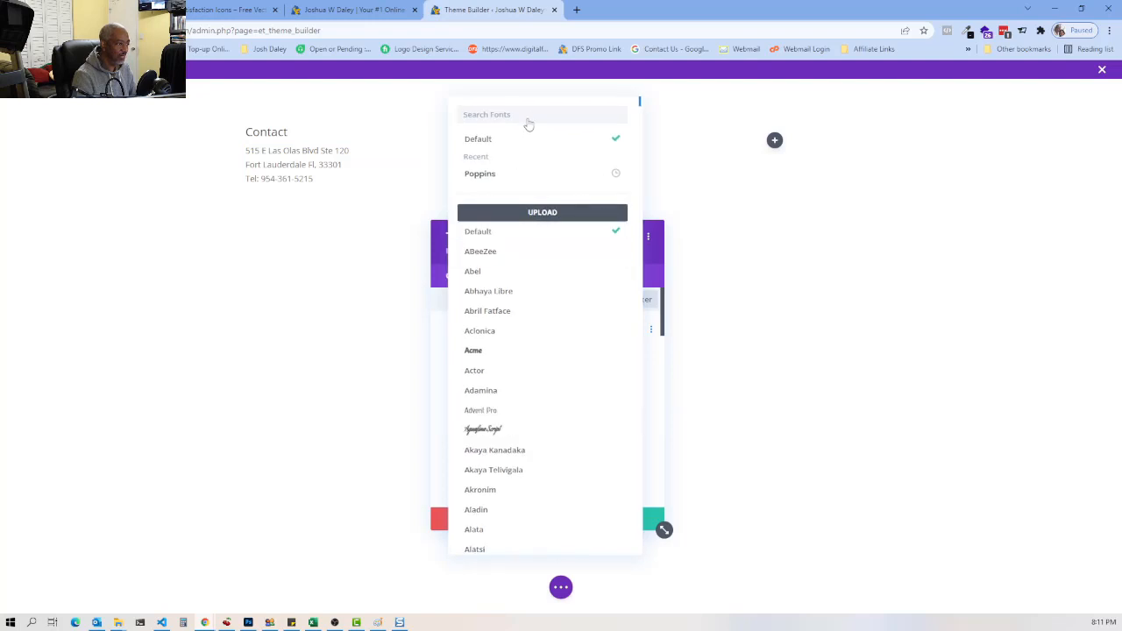
{"action": "left_click", "coordinate": [558, 115]}
{"action": "type", "text": "popp"}
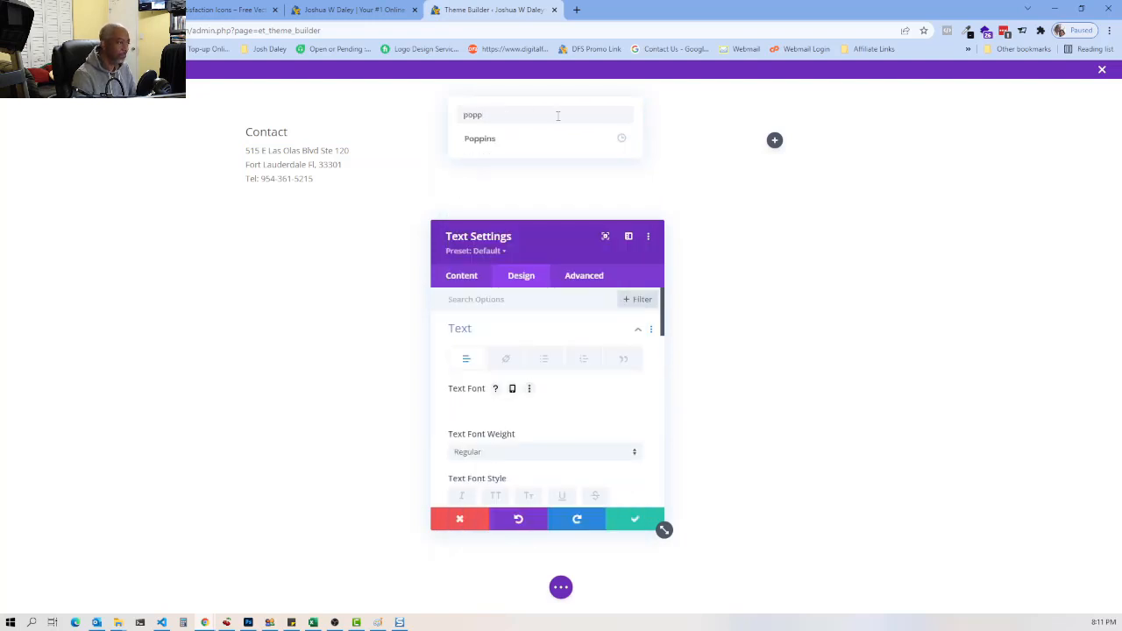
{"action": "left_click", "coordinate": [551, 140]}
{"action": "scroll", "coordinate": [519, 411], "scroll_direction": "down", "scroll_amount": 3}
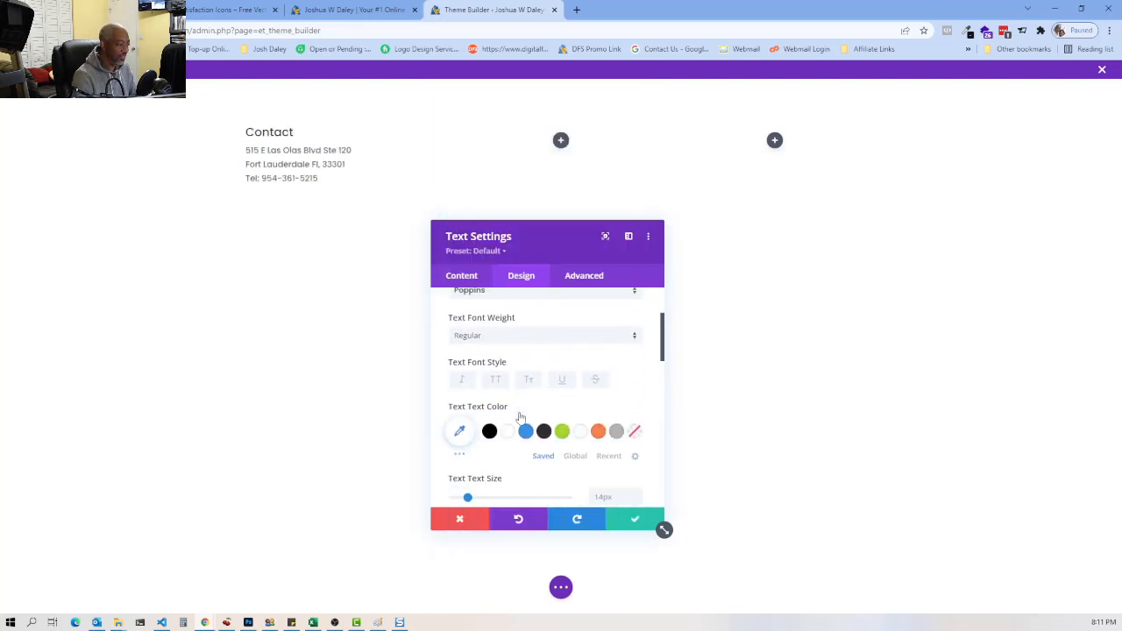
{"action": "left_click", "coordinate": [534, 339]}
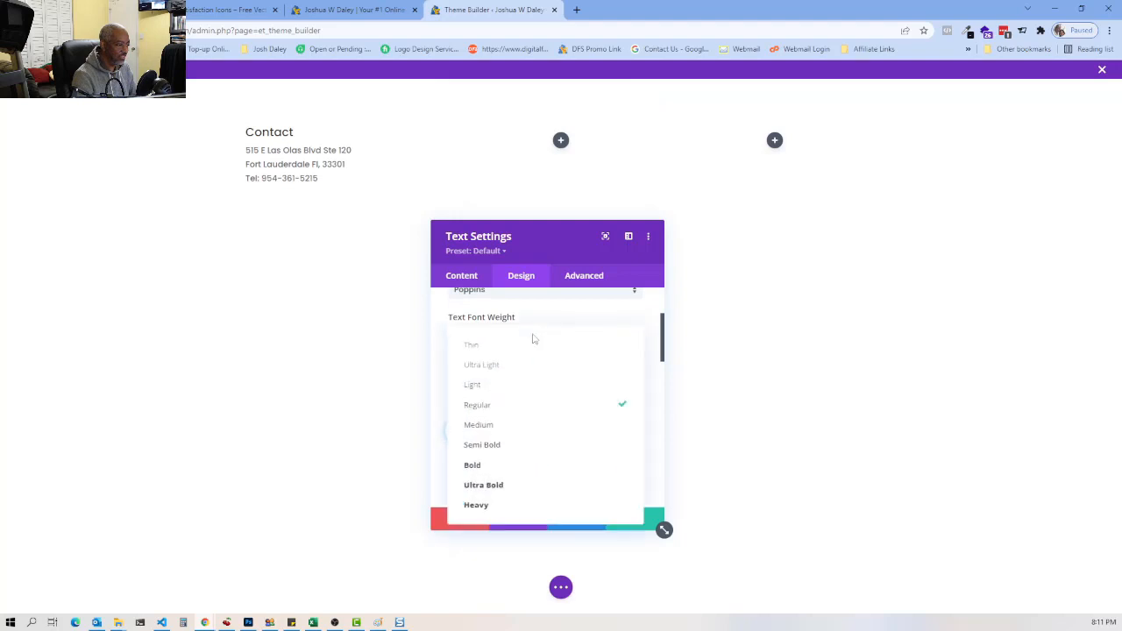
{"action": "left_click", "coordinate": [531, 390]}
Set the Contact module's text size to 16px, letter spacing to 1px, and line height to 1.5em
{"action": "scroll", "coordinate": [553, 382], "scroll_direction": "down", "scroll_amount": 2}
{"action": "left_click", "coordinate": [609, 379]}
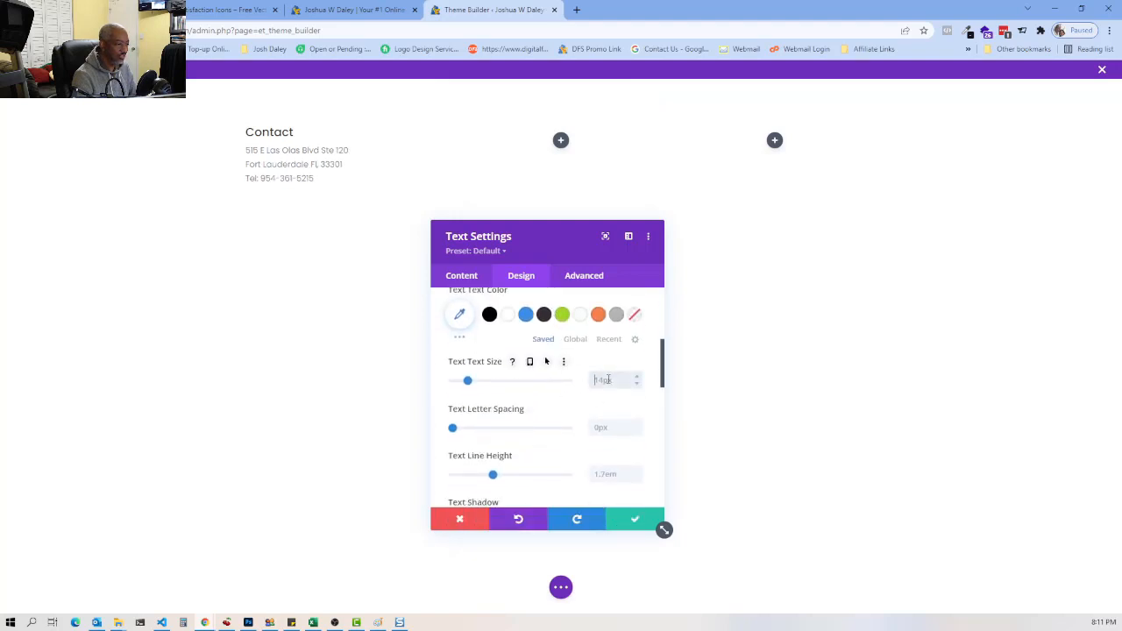
{"action": "left_click", "coordinate": [638, 425]}
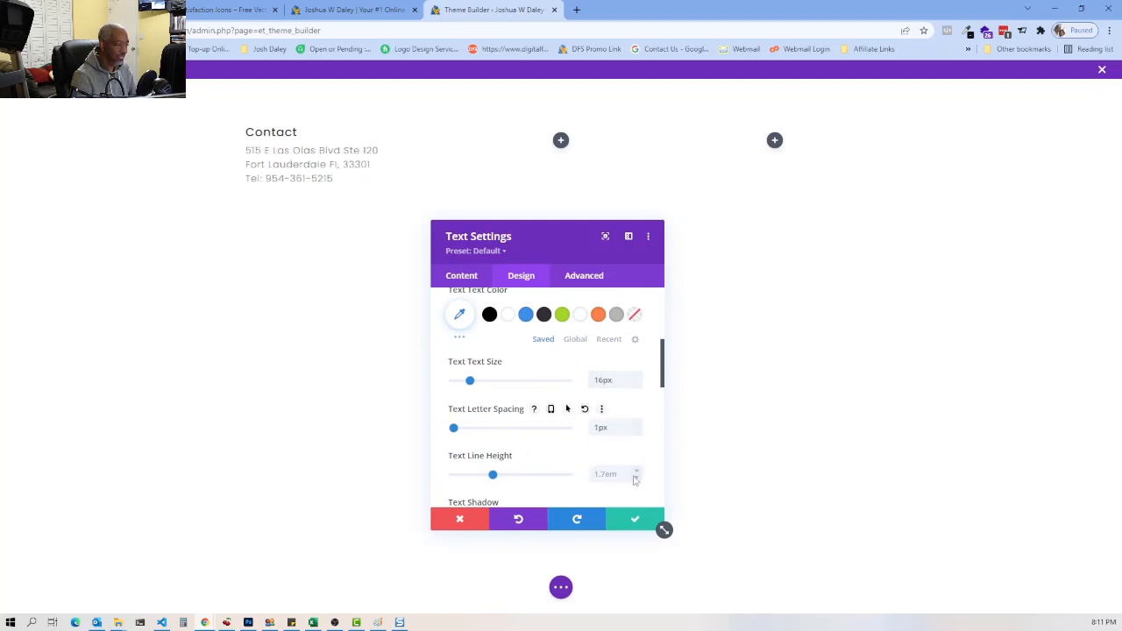
{"action": "left_click", "coordinate": [638, 477]}
{"action": "left_click", "coordinate": [637, 478]}
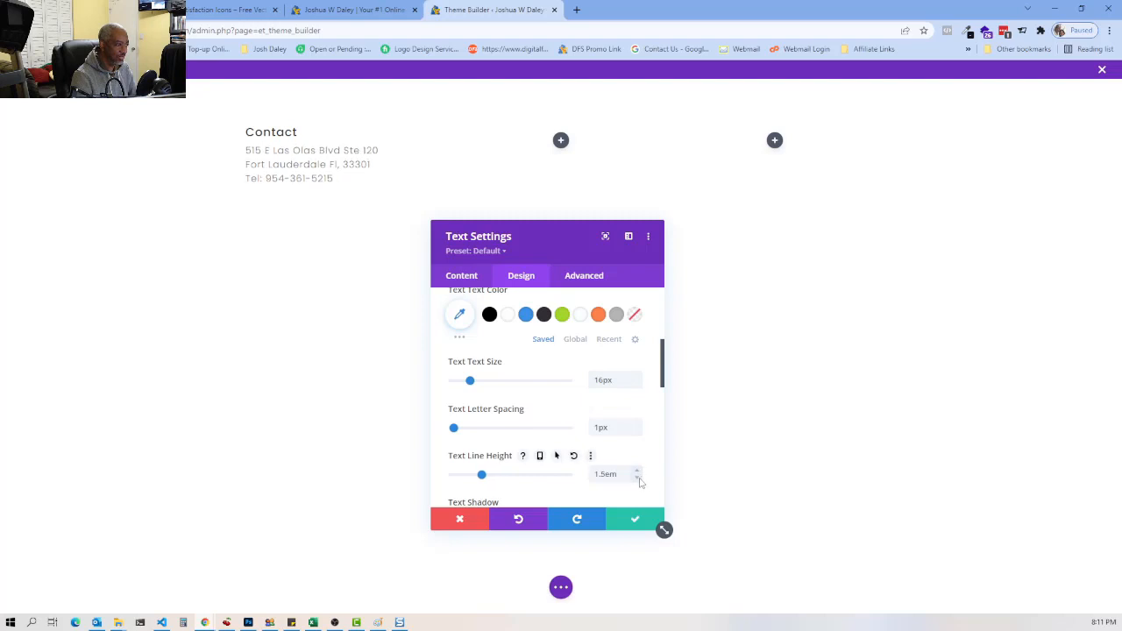
Reduce the Contact module's text line height to 1.3em and save the module settings
{"action": "left_click", "coordinate": [639, 480]}
{"action": "left_click", "coordinate": [640, 480]}
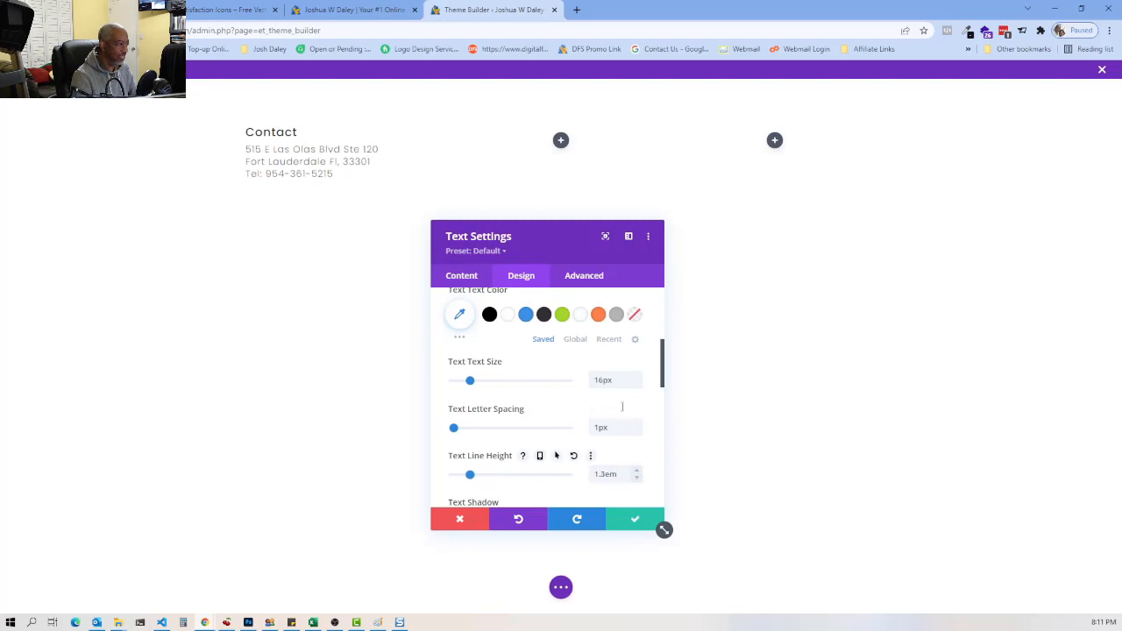
{"action": "left_click", "coordinate": [628, 515]}
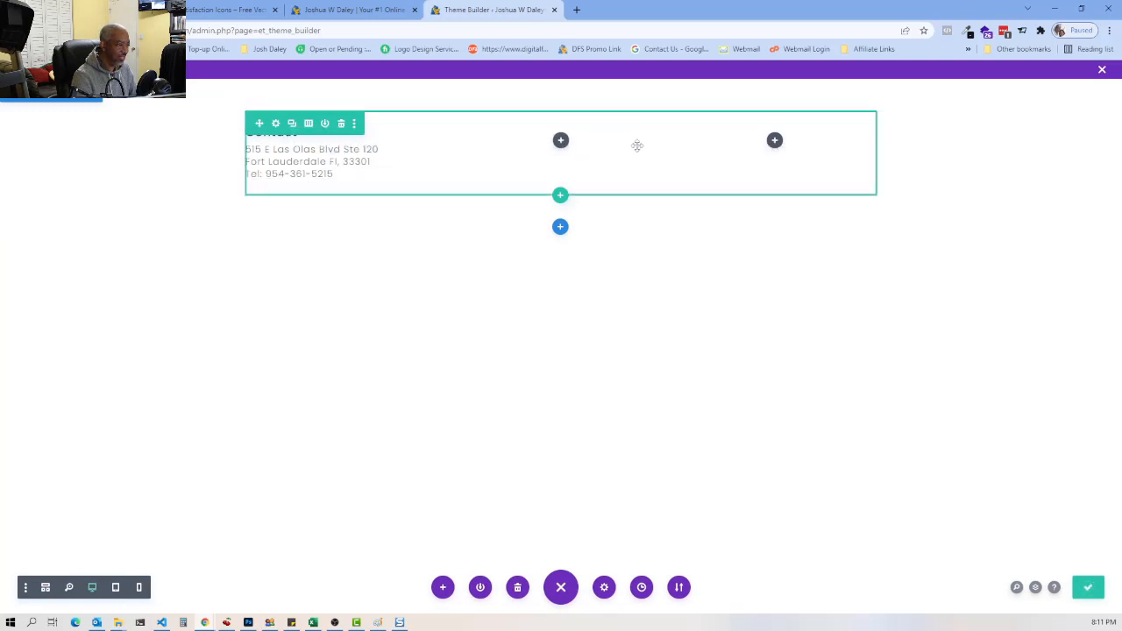
Replace the footer row's two empty columns with two duplicates of the Contact column and save the footer layout
{"action": "left_click", "coordinate": [275, 126]}
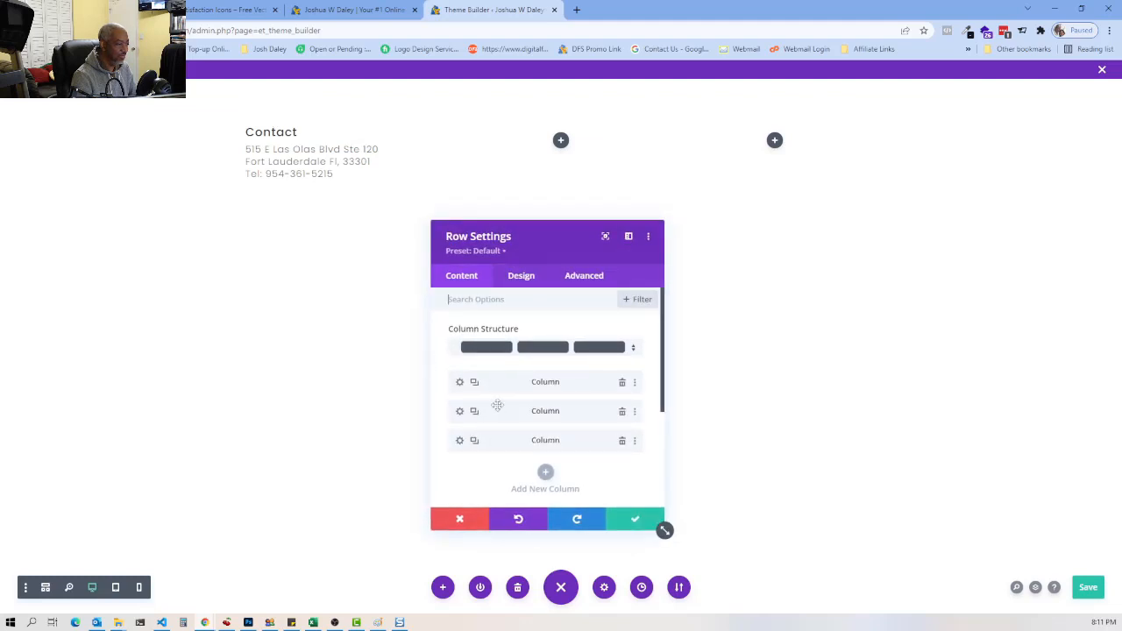
{"action": "left_click", "coordinate": [622, 411]}
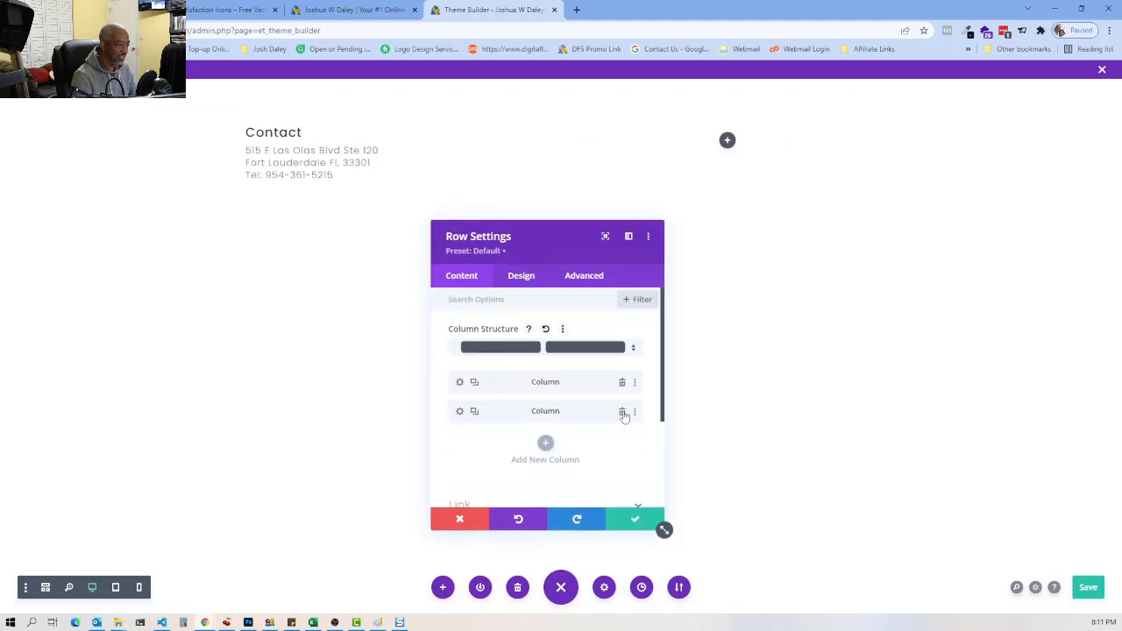
{"action": "left_click", "coordinate": [621, 411]}
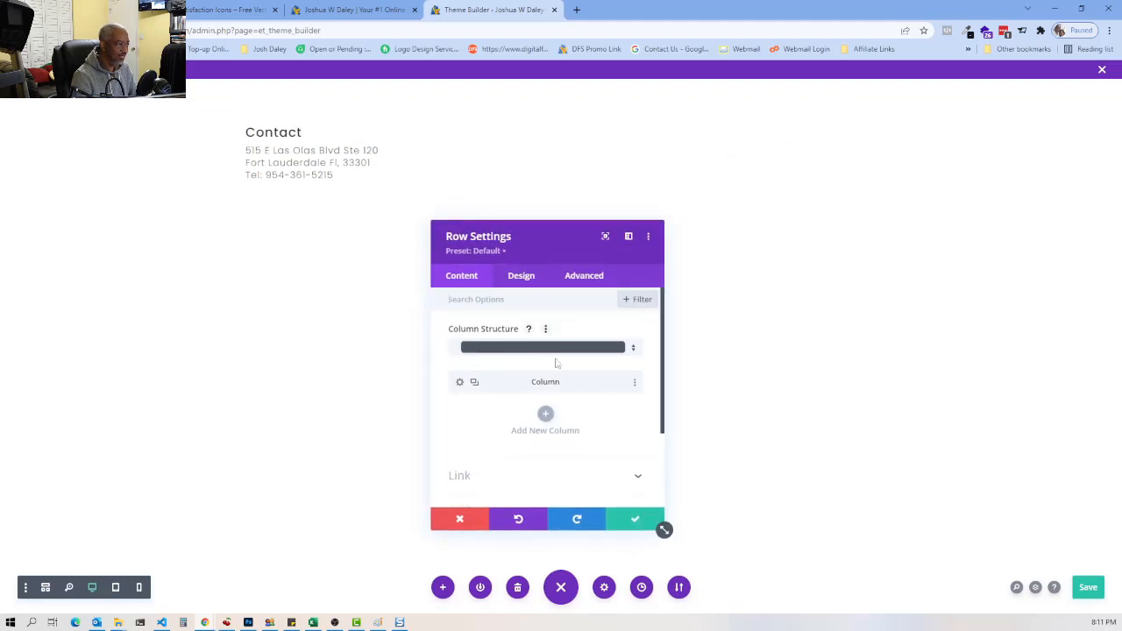
{"action": "left_click", "coordinate": [474, 384]}
{"action": "left_click", "coordinate": [474, 383]}
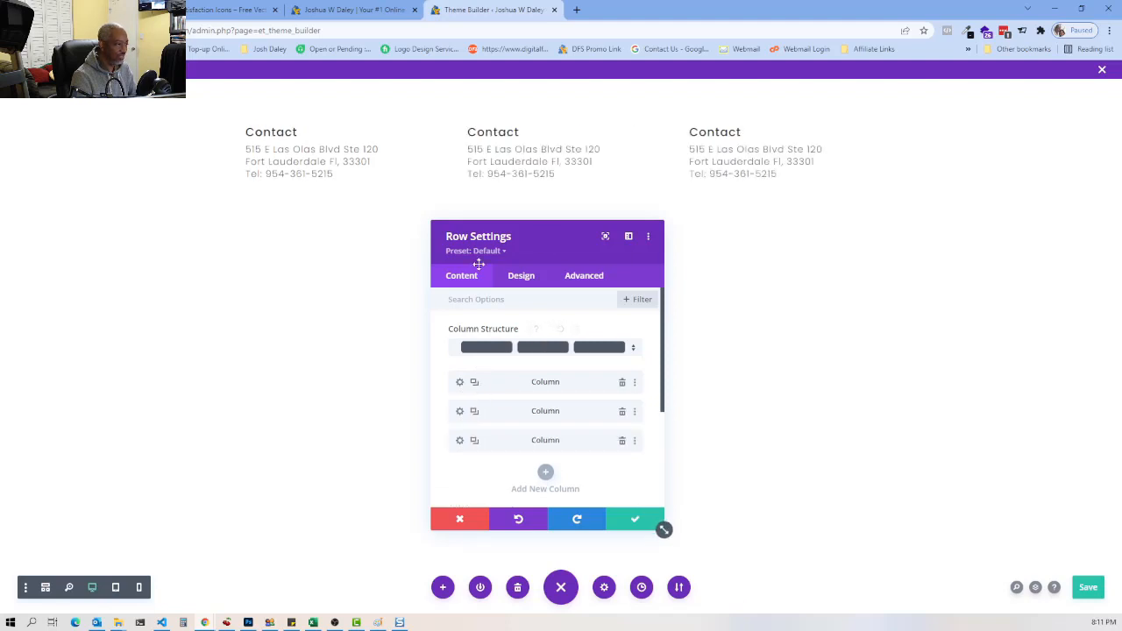
{"action": "left_click", "coordinate": [635, 521]}
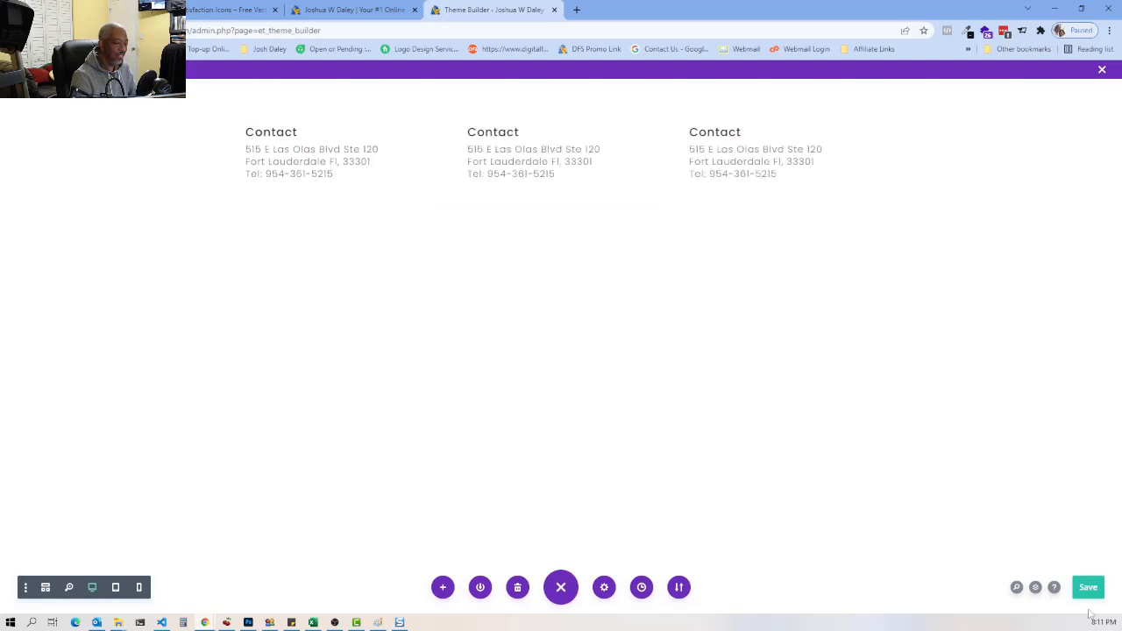
{"action": "left_click", "coordinate": [1087, 589]}
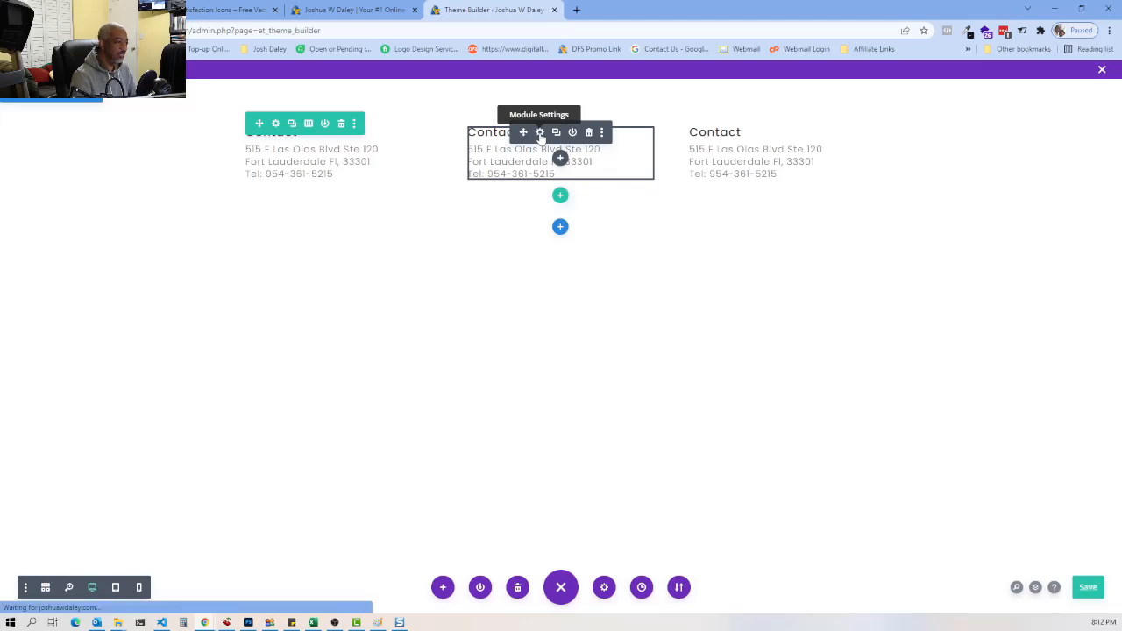
Change the heading of the text module in the second footer column to "Quick Links"
{"action": "left_click", "coordinate": [540, 134]}
{"action": "left_click_drag", "start_coordinate": [514, 483], "coordinate": [421, 480]}
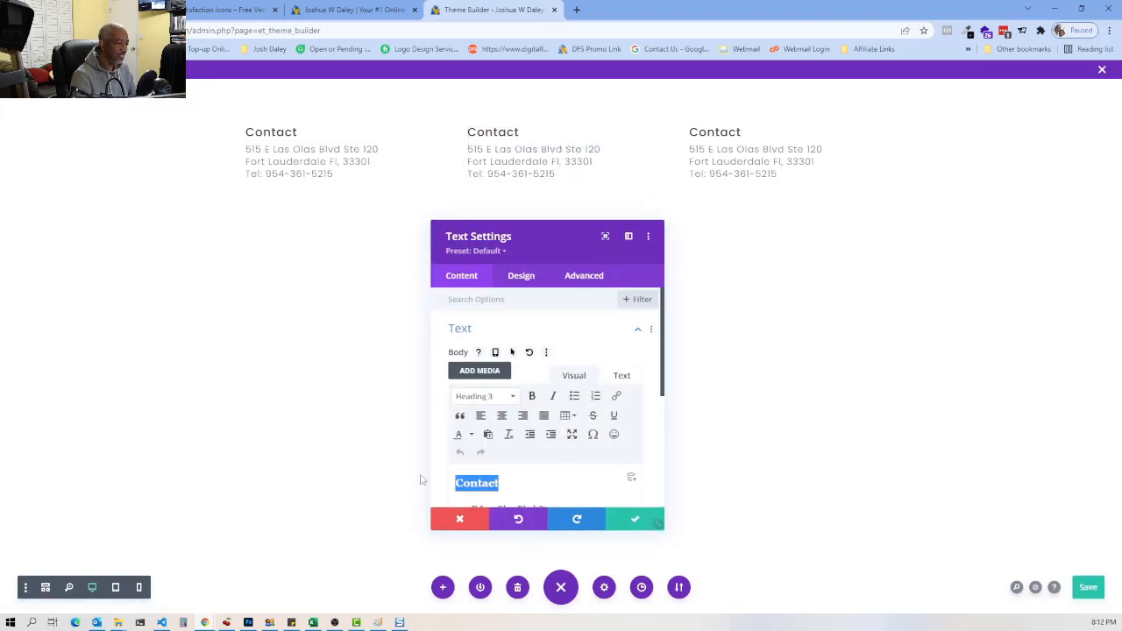
{"action": "type", "text": "Quick"}
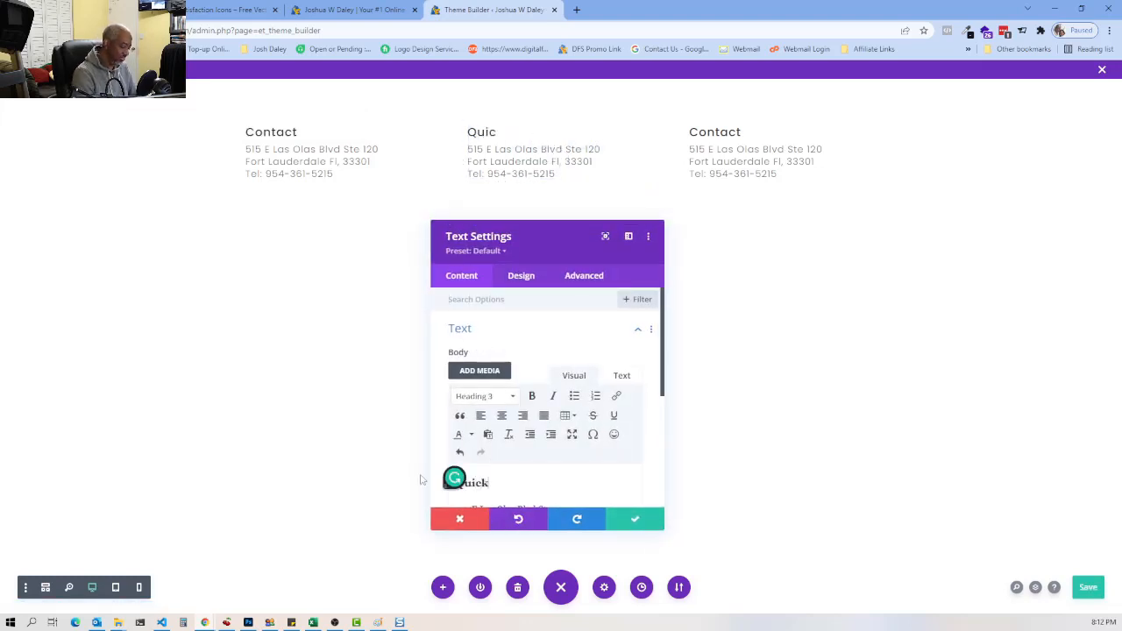
{"action": "type", "text": " Links"}
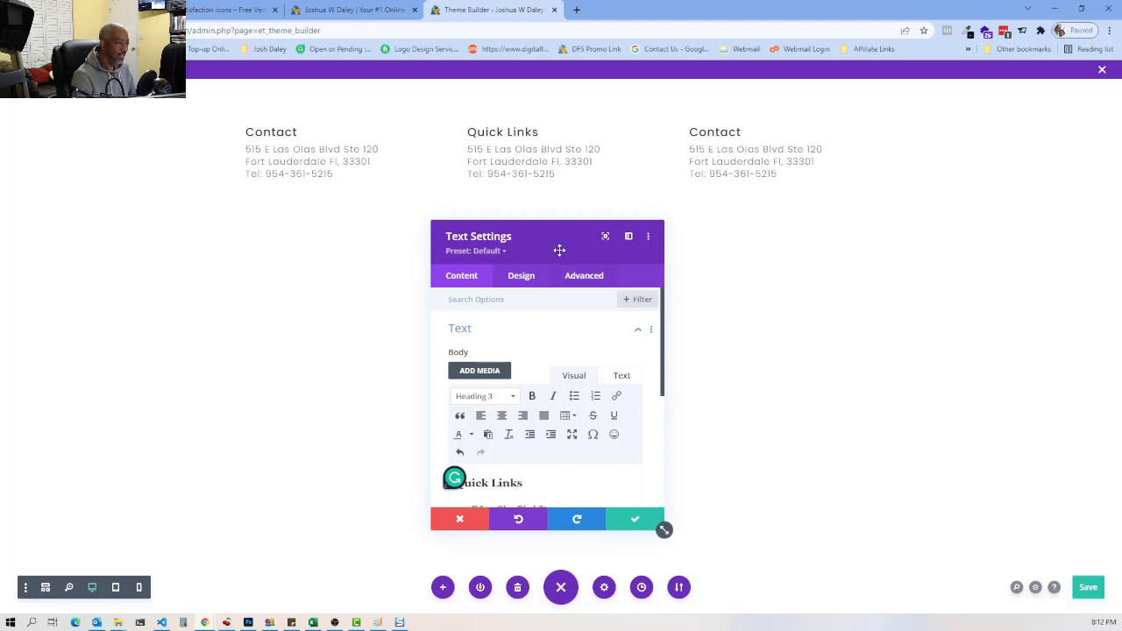
Replace the address and phone lines under the Quick Links heading with "Shop Page"
{"action": "left_click_drag", "start_coordinate": [559, 248], "coordinate": [264, 165]}
{"action": "scroll", "coordinate": [276, 351], "scroll_direction": "down", "scroll_amount": 2}
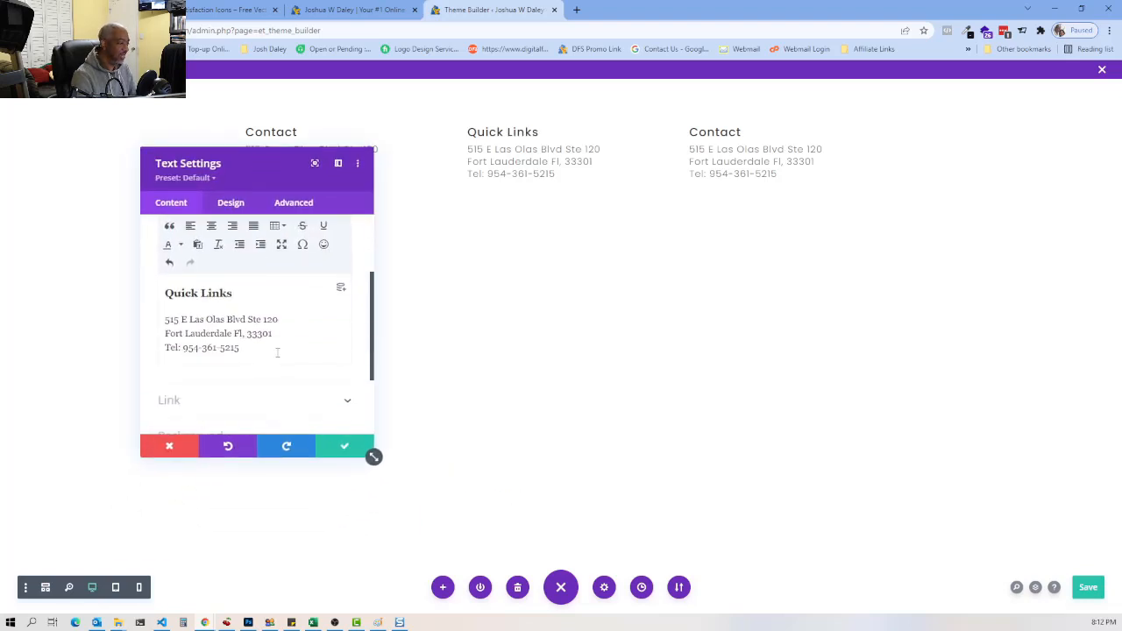
{"action": "left_click_drag", "start_coordinate": [241, 349], "coordinate": [93, 298]}
{"action": "left_click", "coordinate": [260, 348]}
{"action": "left_click_drag", "start_coordinate": [253, 348], "coordinate": [167, 321]}
{"action": "type", "text": "5"}
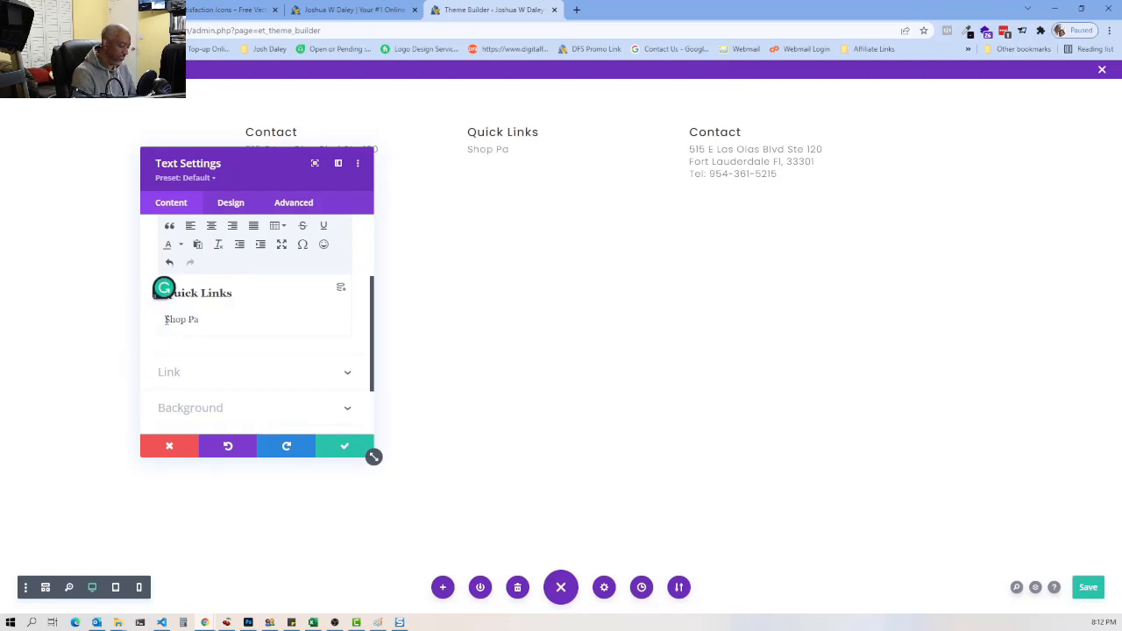
{"action": "left_click_drag", "start_coordinate": [225, 322], "coordinate": [164, 320]}
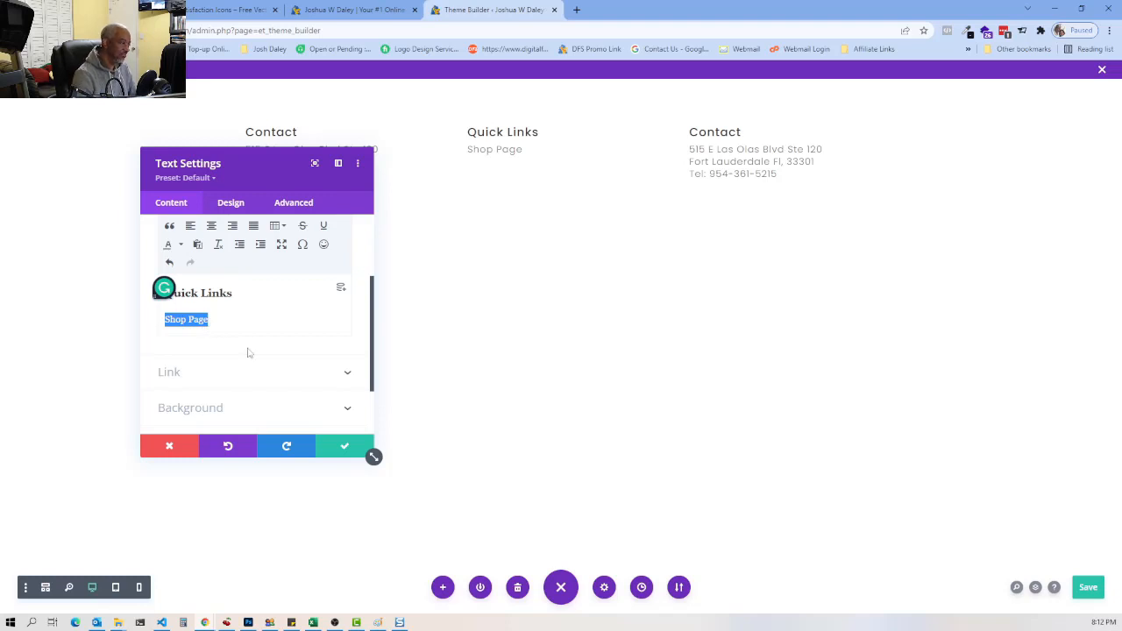
Add "Contact Us" and "About Us" as separate lines directly below Shop Page
{"action": "left_click", "coordinate": [221, 327]}
{"action": "key", "text": "shift+Return"}
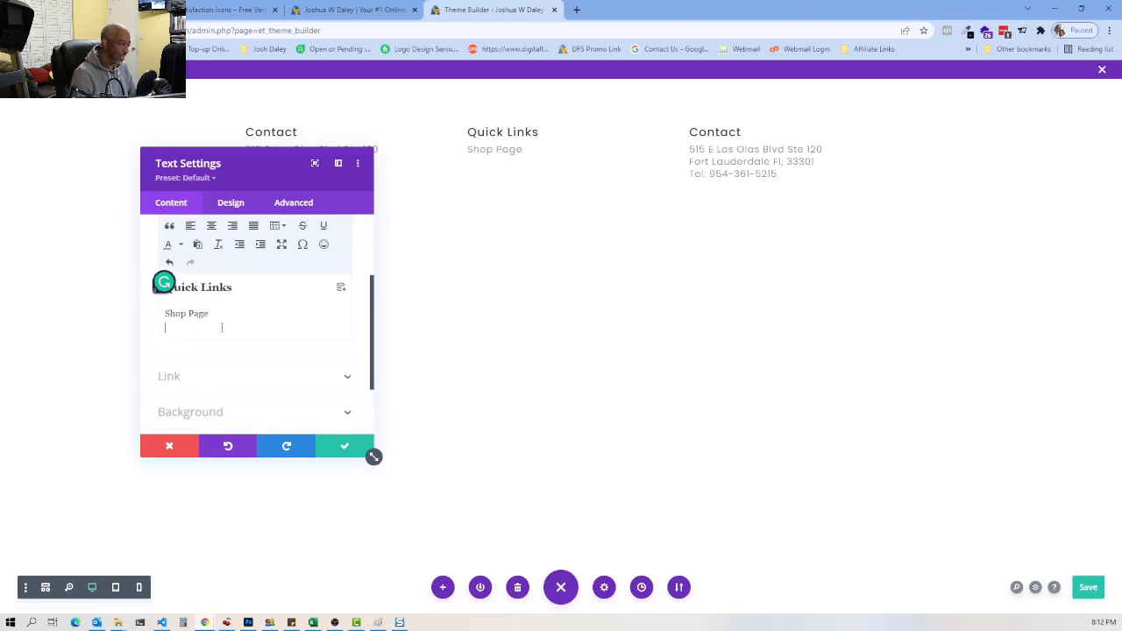
{"action": "type", "text": "Contact"}
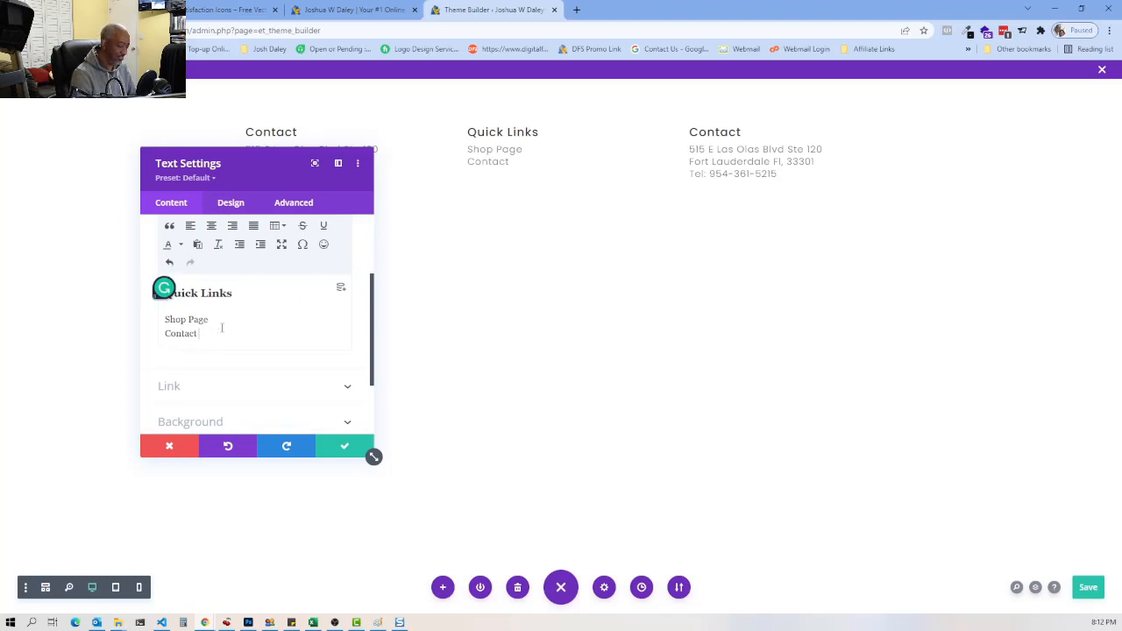
{"action": "type", "text": "Us"}
{"action": "key", "text": "shift+Return"}
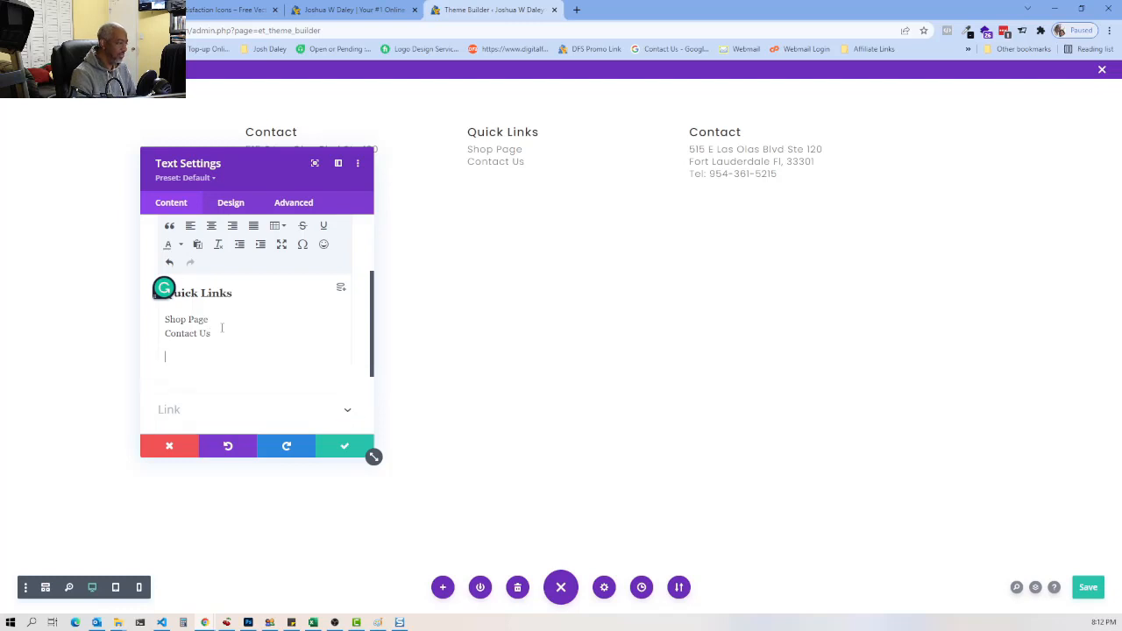
{"action": "type", "text": "A"}
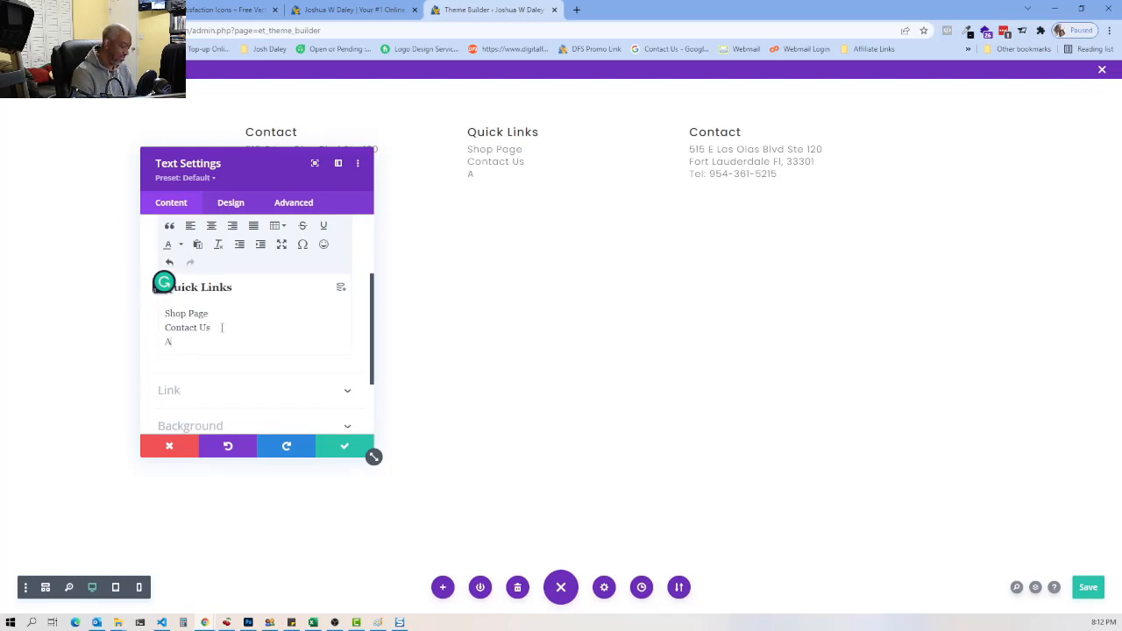
{"action": "type", "text": "bout Us"}
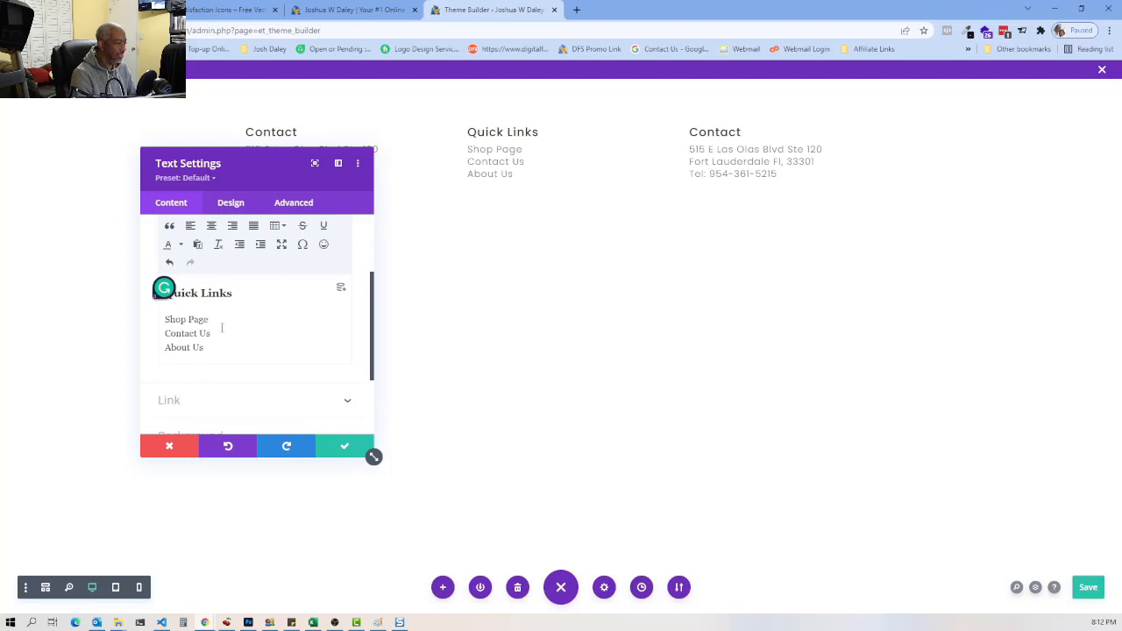
Add a new paragraph below About Us with the lines "Privacy Policy" and "Terms & Condition"
{"action": "key", "text": "Return"}
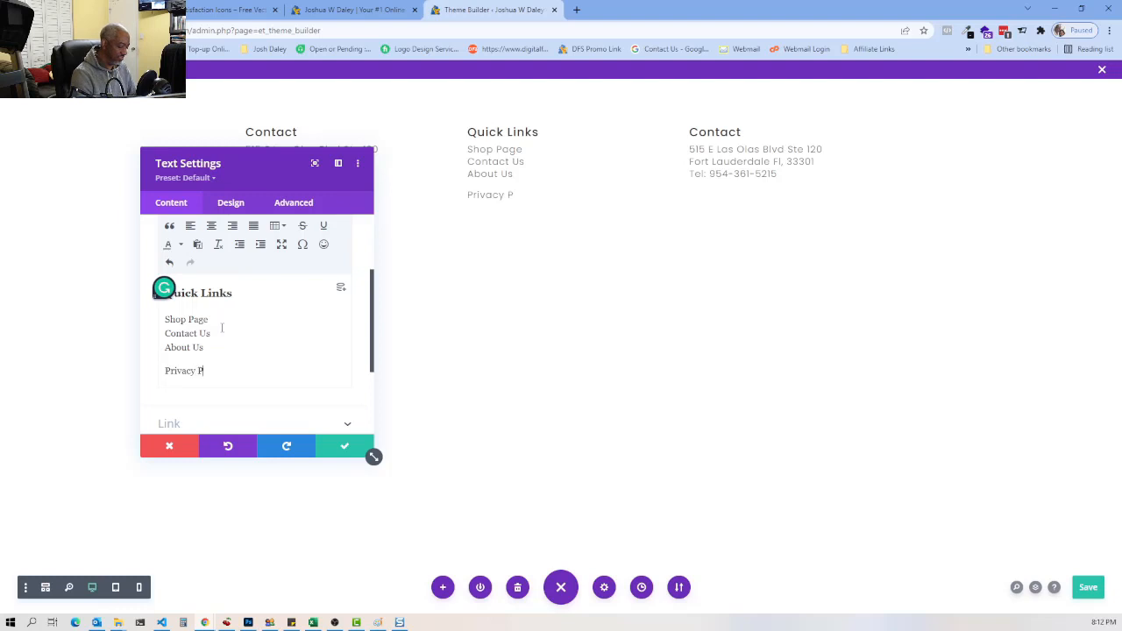
{"action": "type", "text": "Privacy Policy"}
{"action": "key", "text": "Return"}
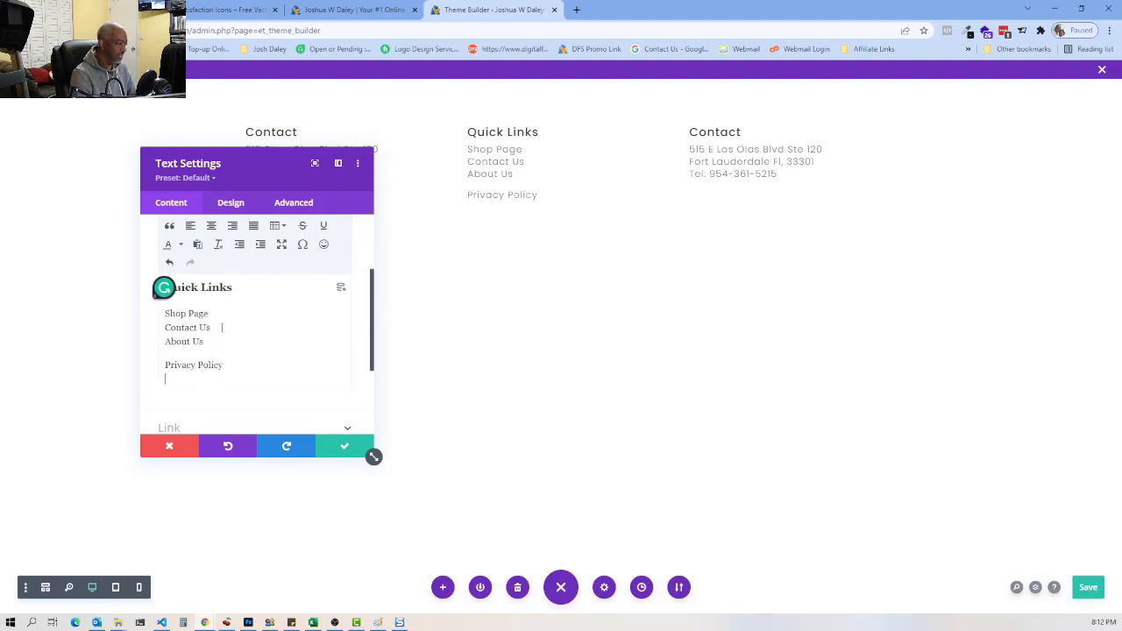
{"action": "type", "text": "Terms & Condition"}
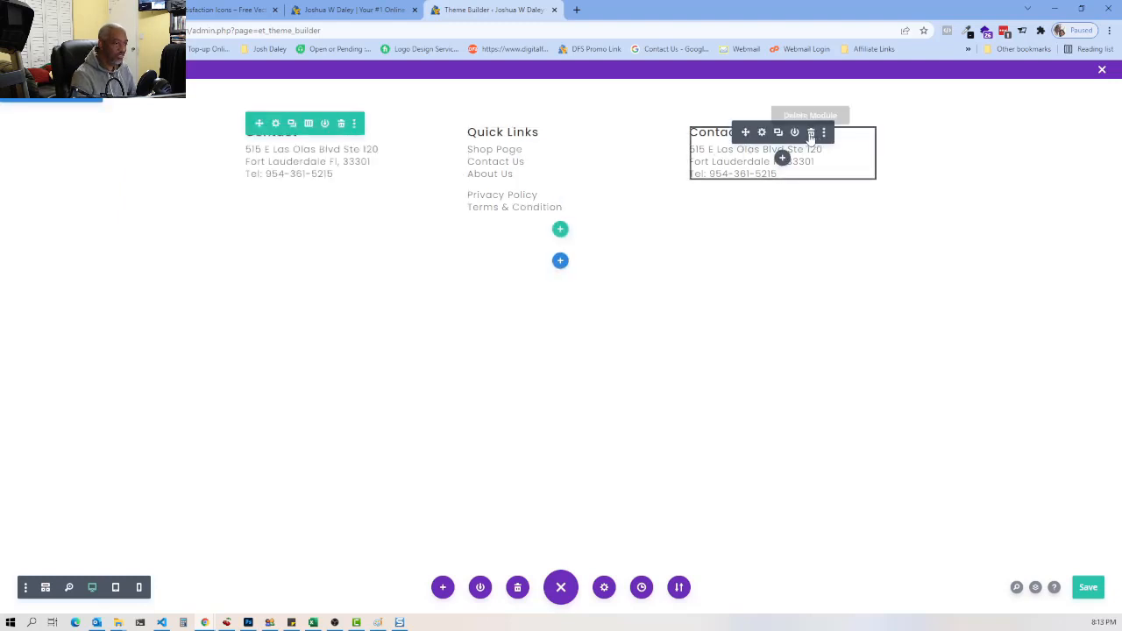
Change the third footer column's heading to "Follow Us", delete the address and phone lines below it, and save the module
{"action": "left_click", "coordinate": [762, 137]}
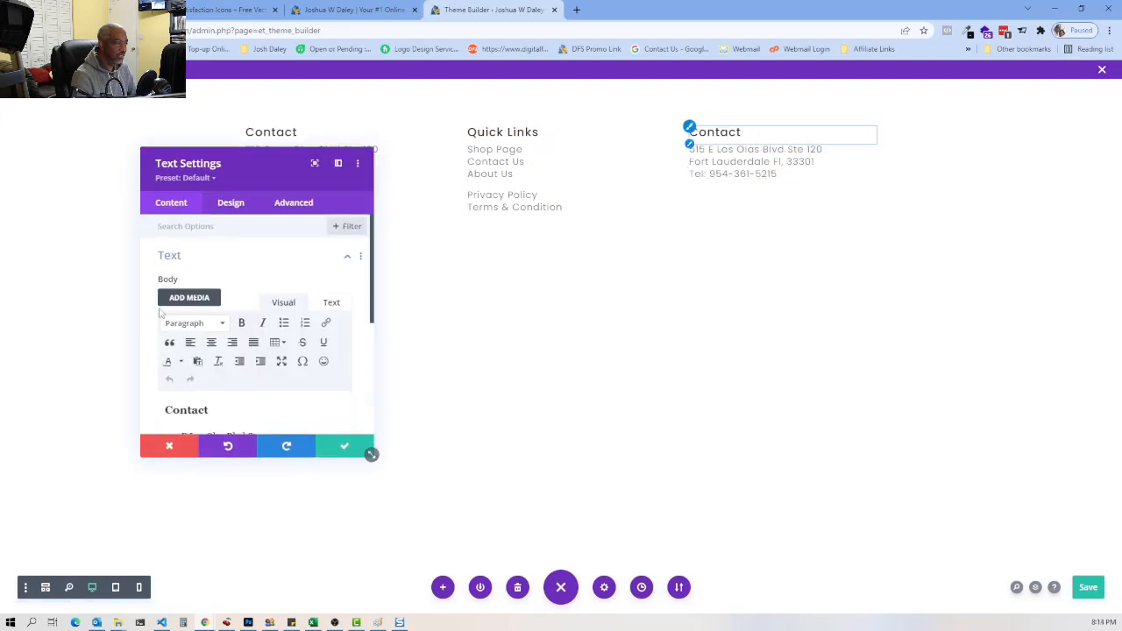
{"action": "left_click_drag", "start_coordinate": [226, 410], "coordinate": [137, 412]}
{"action": "type", "text": "Fo"}
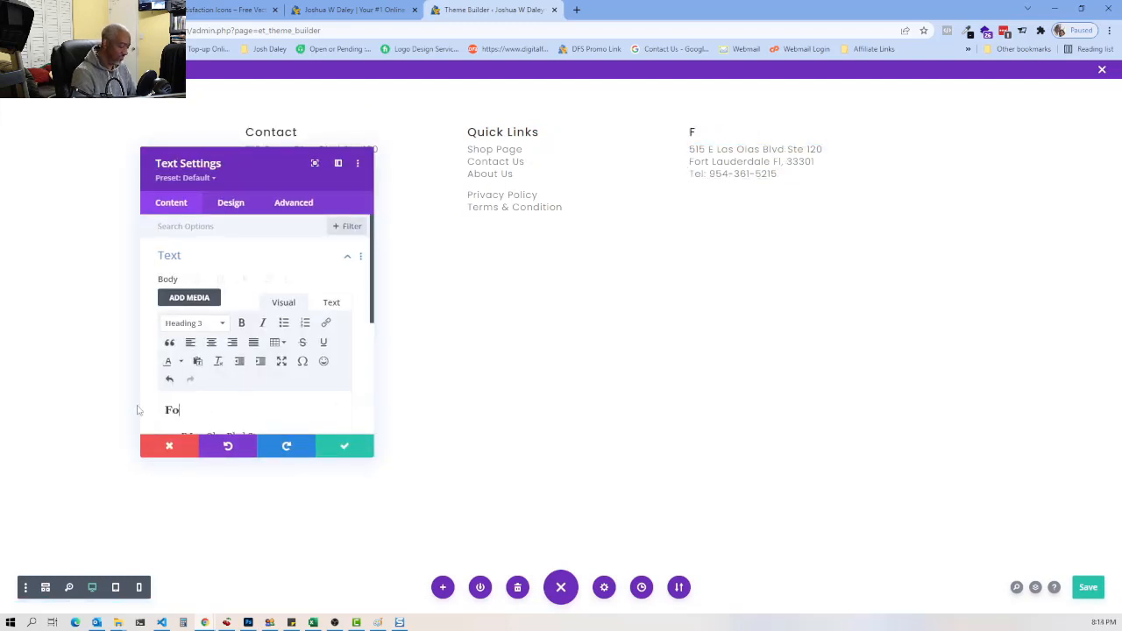
{"action": "type", "text": "llow Us"}
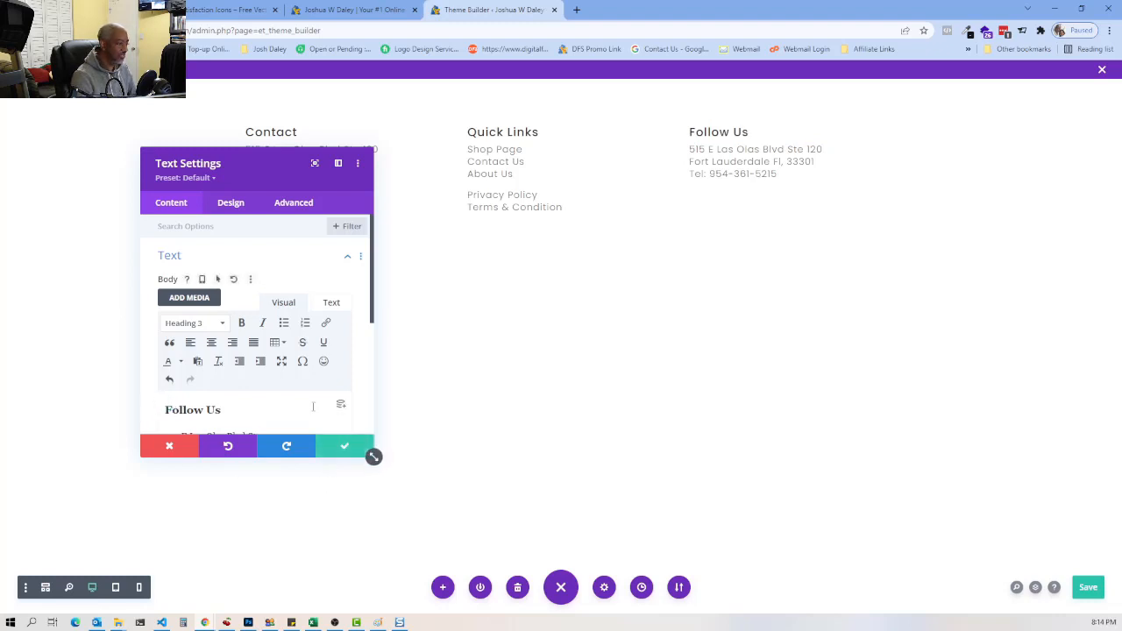
{"action": "scroll", "coordinate": [254, 351], "scroll_direction": "down", "scroll_amount": 2}
{"action": "left_click_drag", "start_coordinate": [241, 349], "coordinate": [156, 319]}
{"action": "key", "text": "BackSpace"}
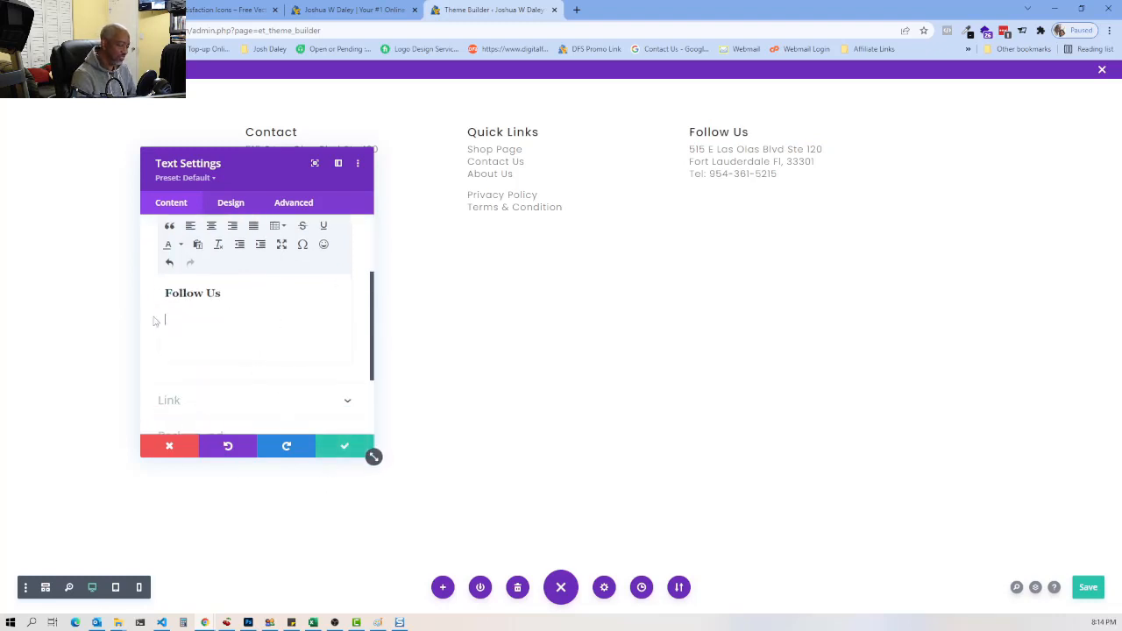
{"action": "left_click", "coordinate": [346, 449]}
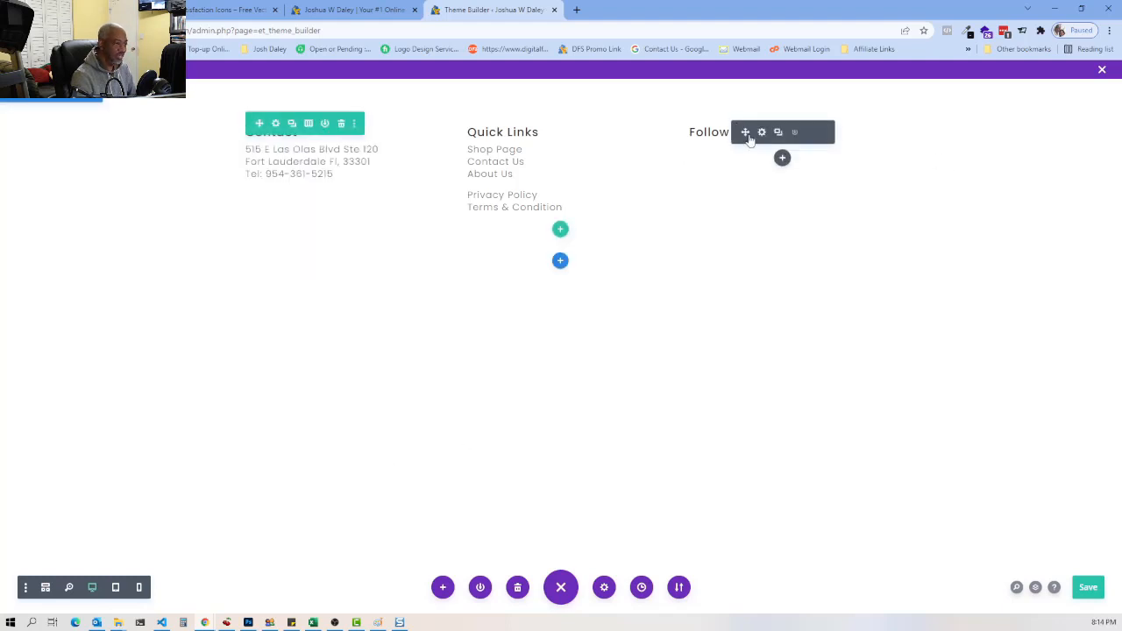
Insert a Social Media Follow module below the Follow Us heading in the third footer column
{"action": "left_click", "coordinate": [782, 158]}
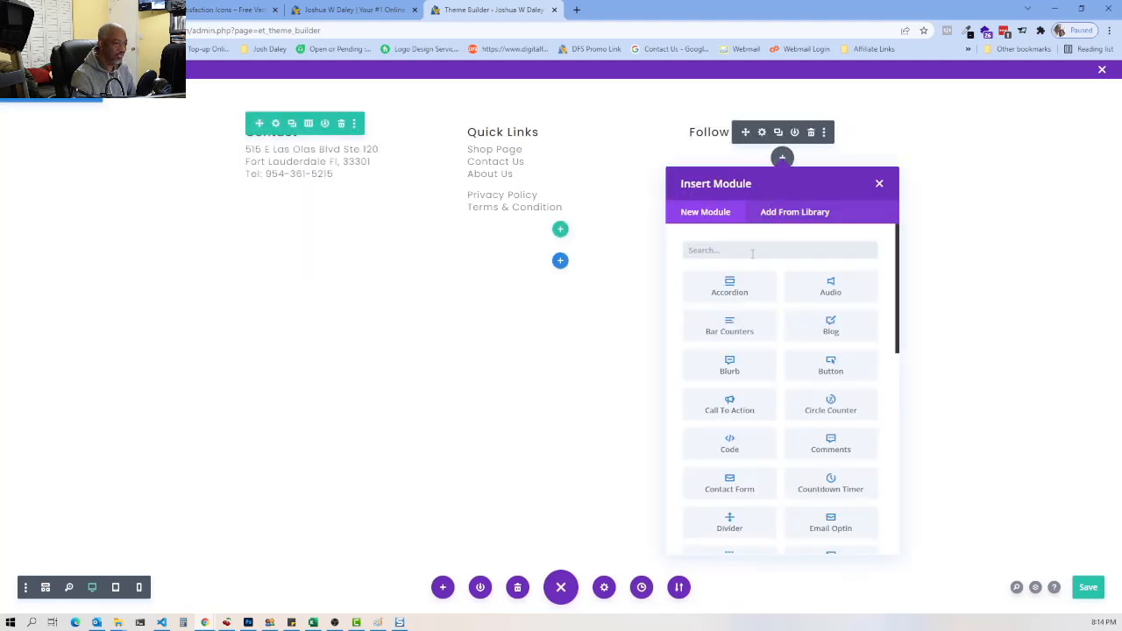
{"action": "type", "text": "social"}
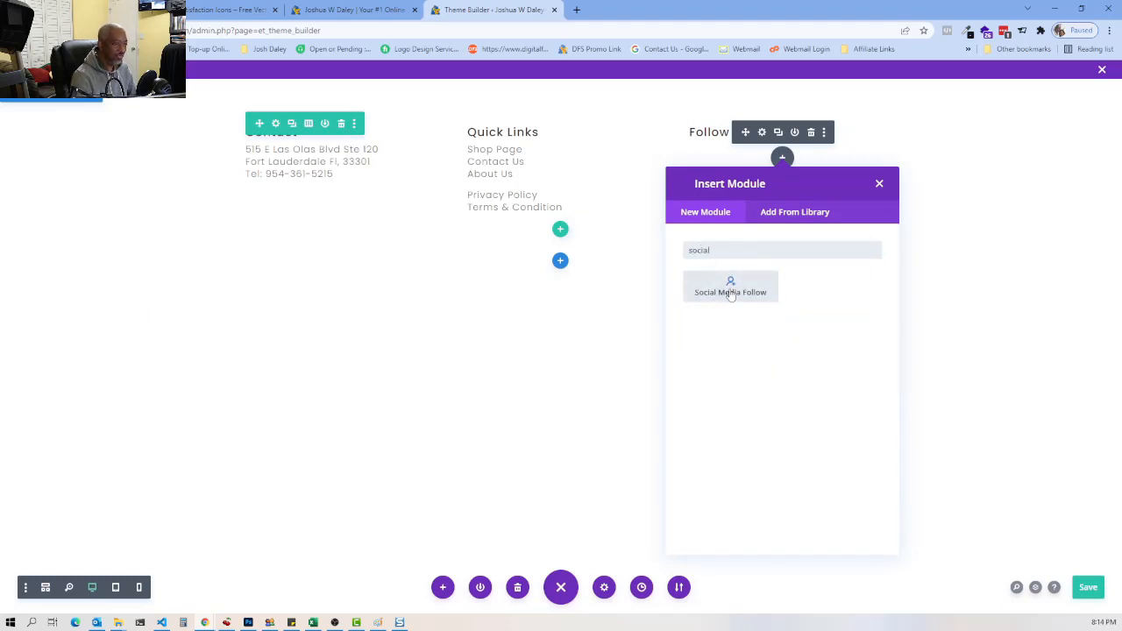
{"action": "left_click", "coordinate": [737, 294]}
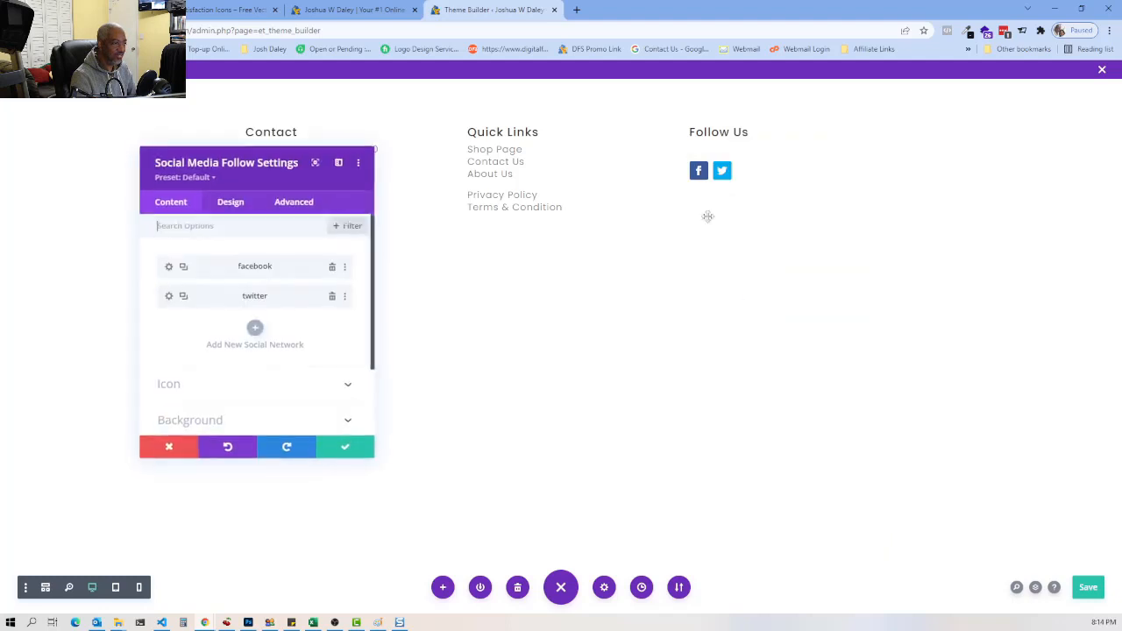
{"action": "left_click_drag", "start_coordinate": [249, 169], "coordinate": [359, 152]}
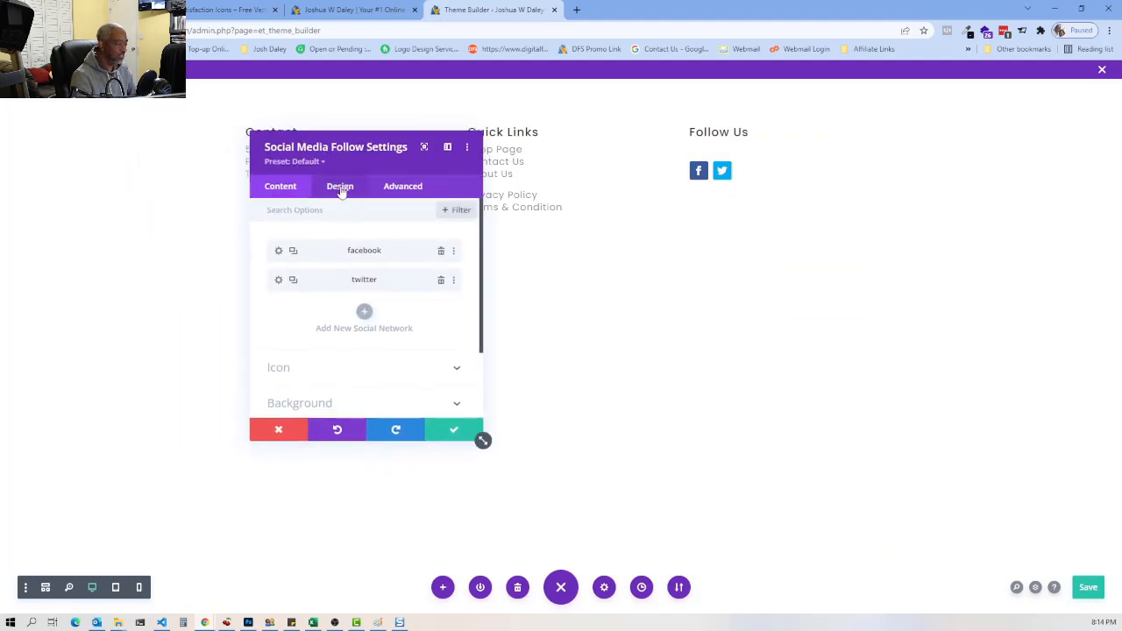
Add a third social network set to Instagram and open its account link settings
{"action": "left_click", "coordinate": [365, 314]}
{"action": "left_click", "coordinate": [329, 285]}
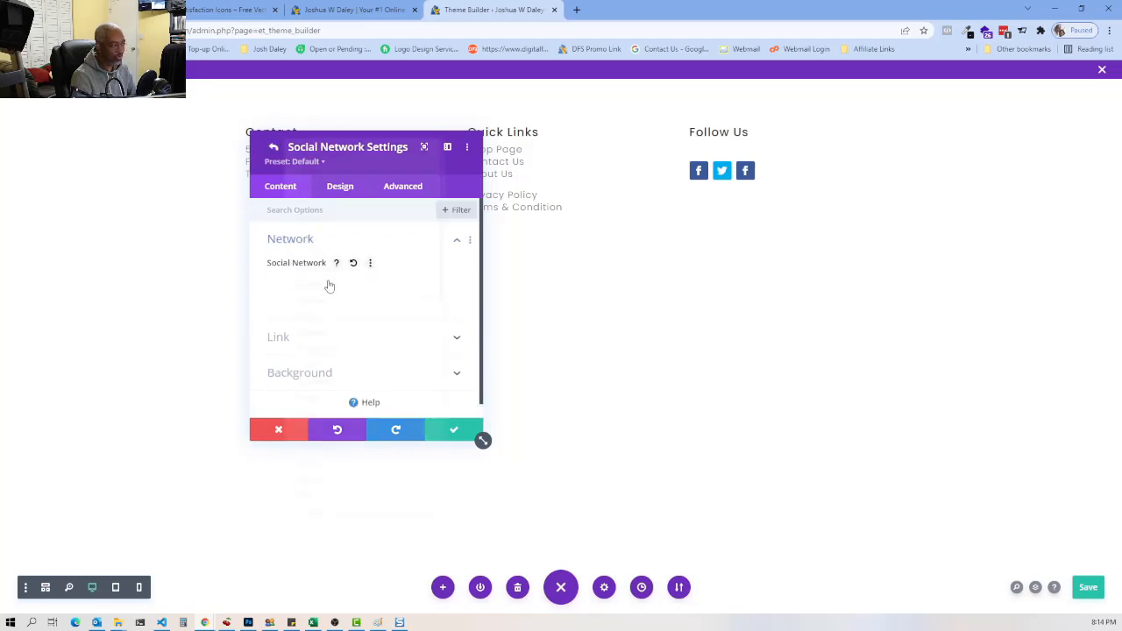
{"action": "scroll", "coordinate": [322, 447], "scroll_direction": "down", "scroll_amount": 1}
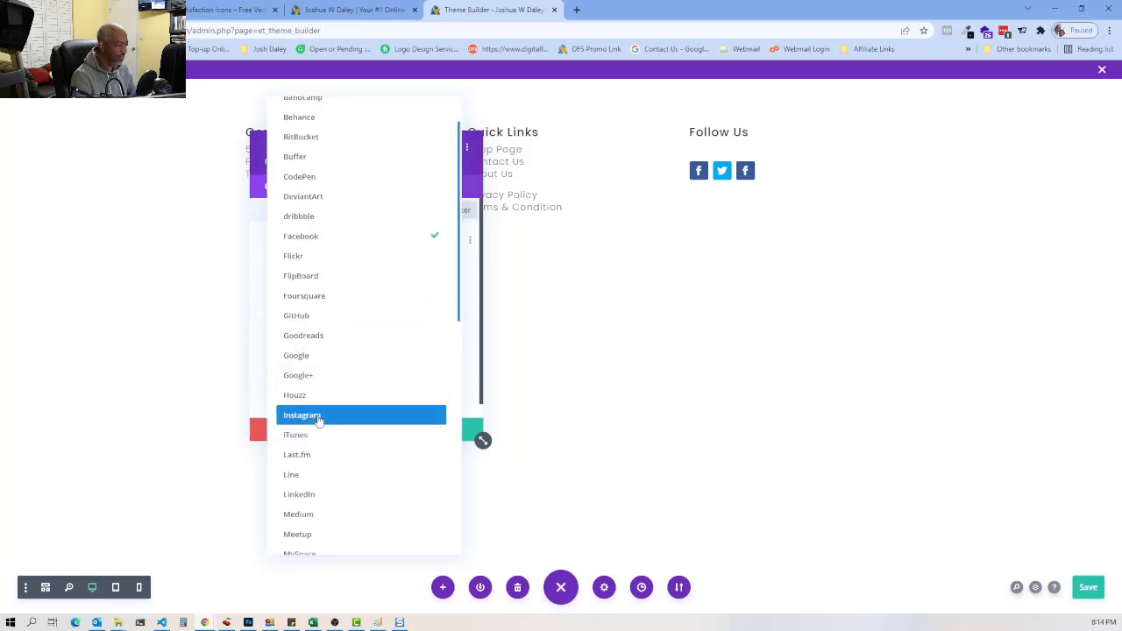
{"action": "left_click", "coordinate": [317, 416]}
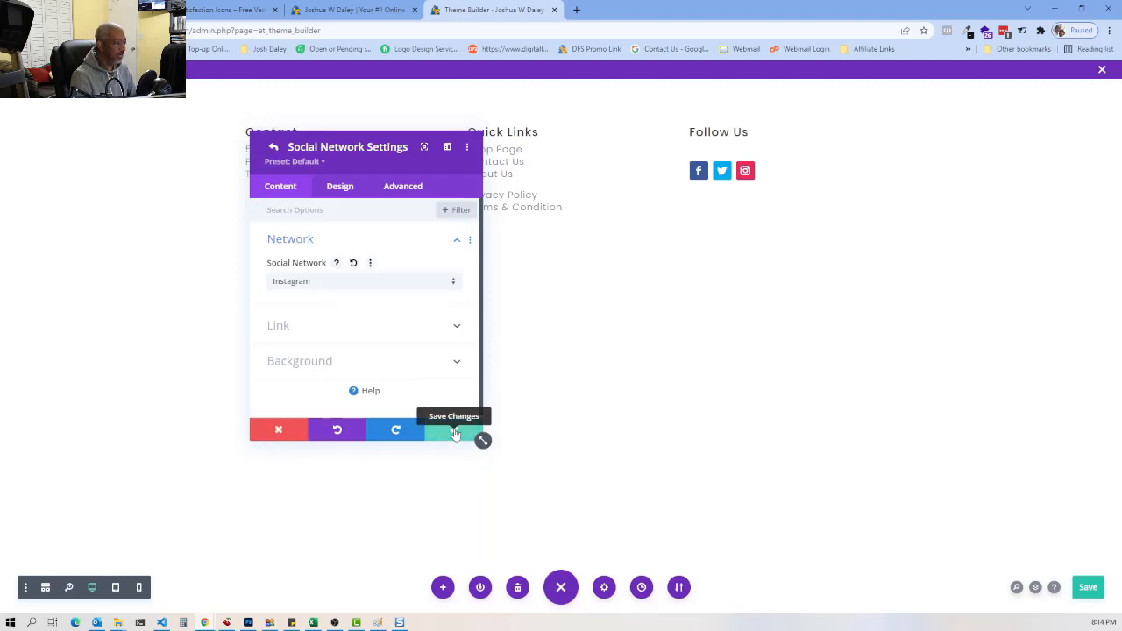
{"action": "left_click", "coordinate": [303, 331]}
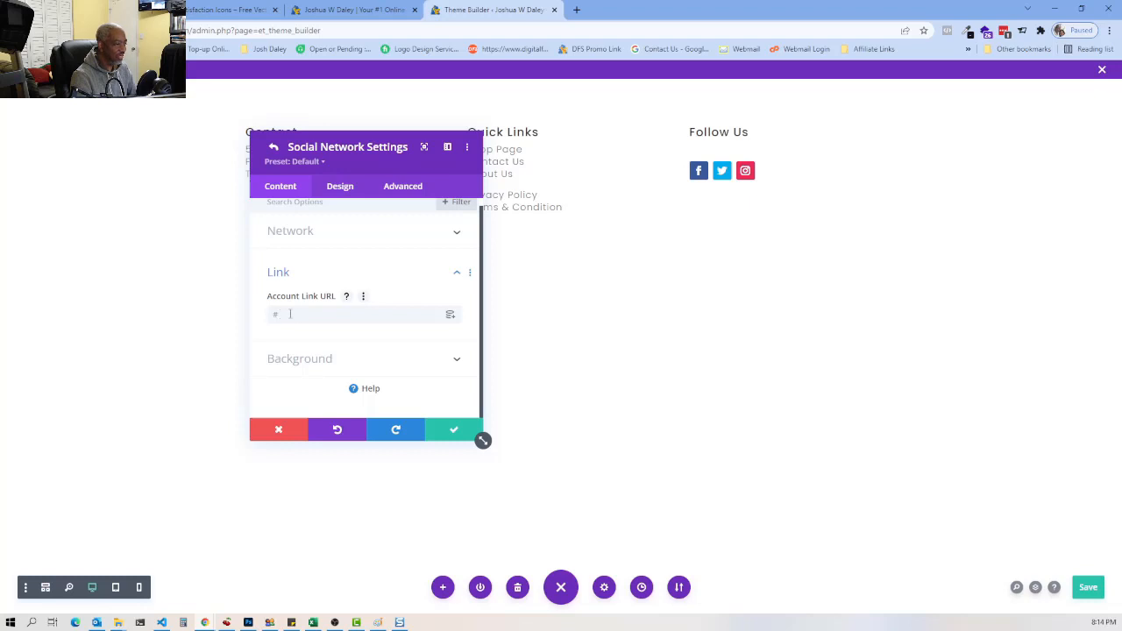
View the Facebook network's account link setting without changing it, and save the Social Media Follow module and the footer layout
{"action": "left_click", "coordinate": [272, 147]}
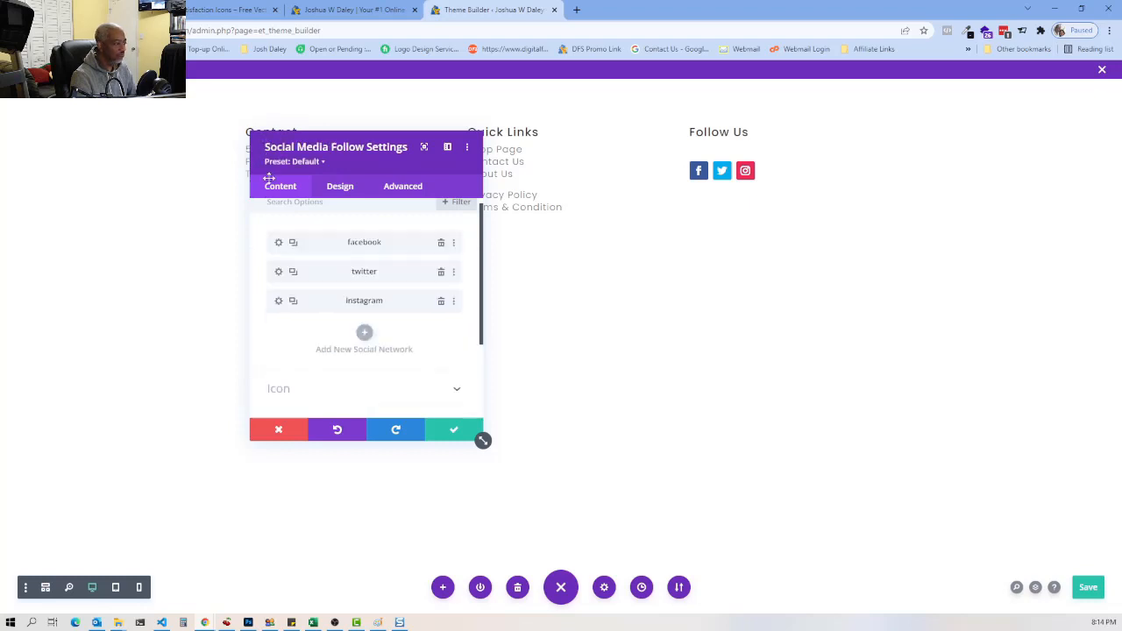
{"action": "left_click", "coordinate": [278, 243]}
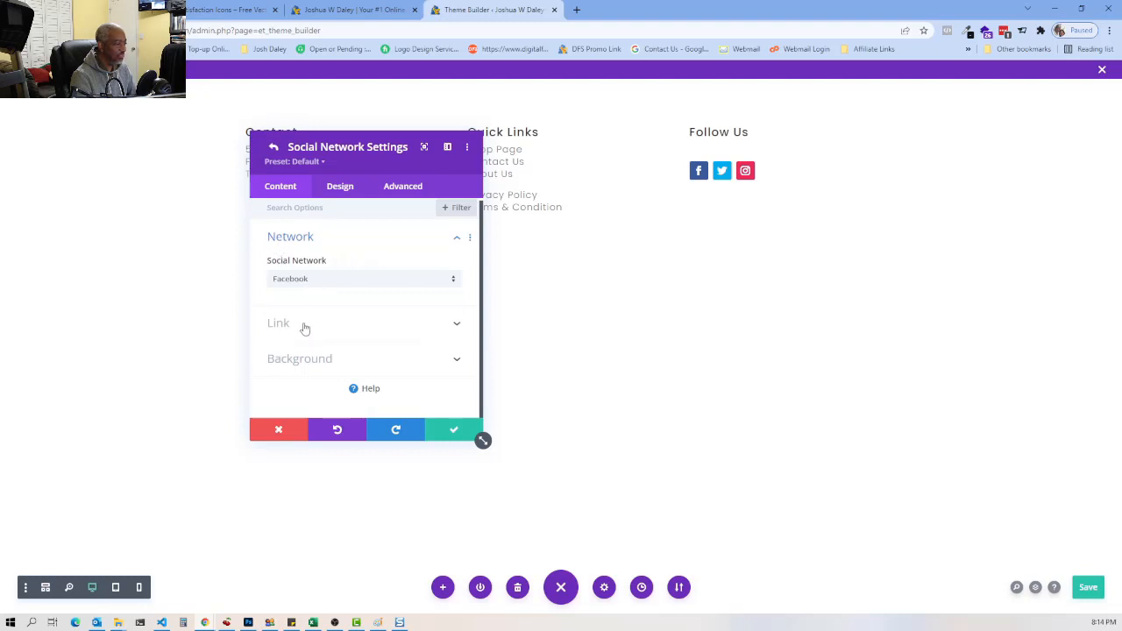
{"action": "left_click", "coordinate": [300, 327]}
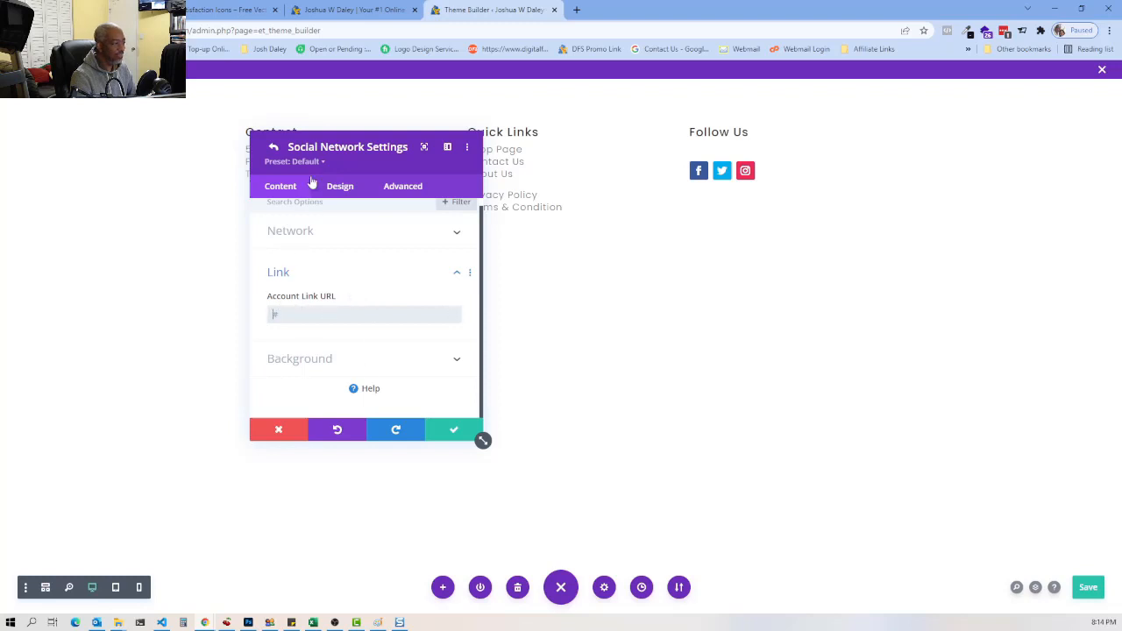
{"action": "left_click", "coordinate": [273, 148]}
{"action": "left_click", "coordinate": [454, 431]}
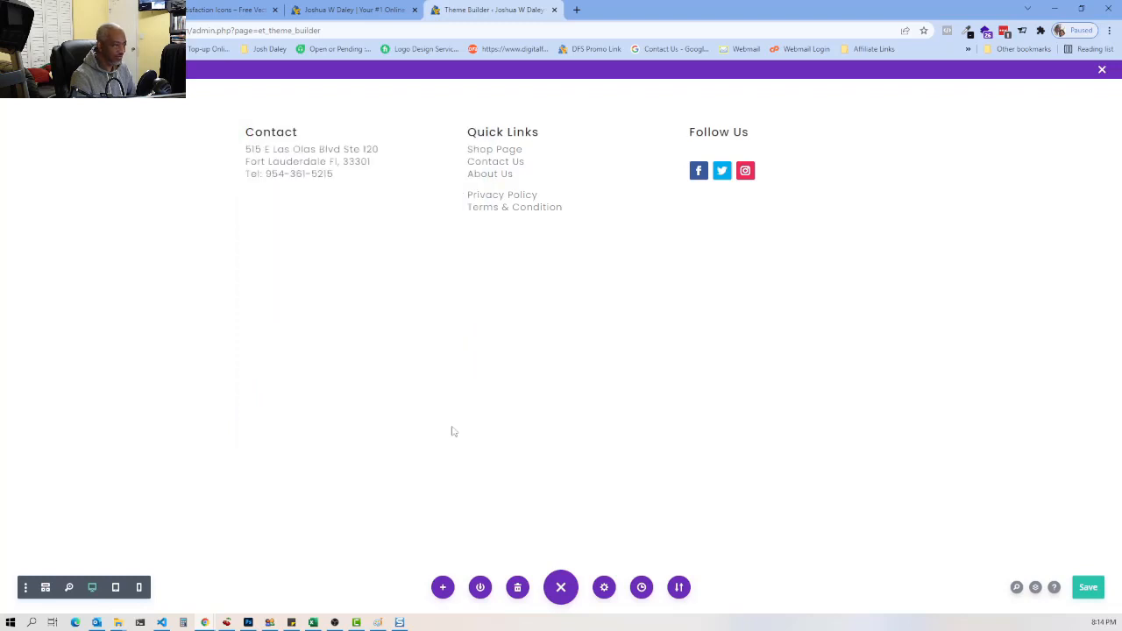
{"action": "left_click", "coordinate": [1088, 587]}
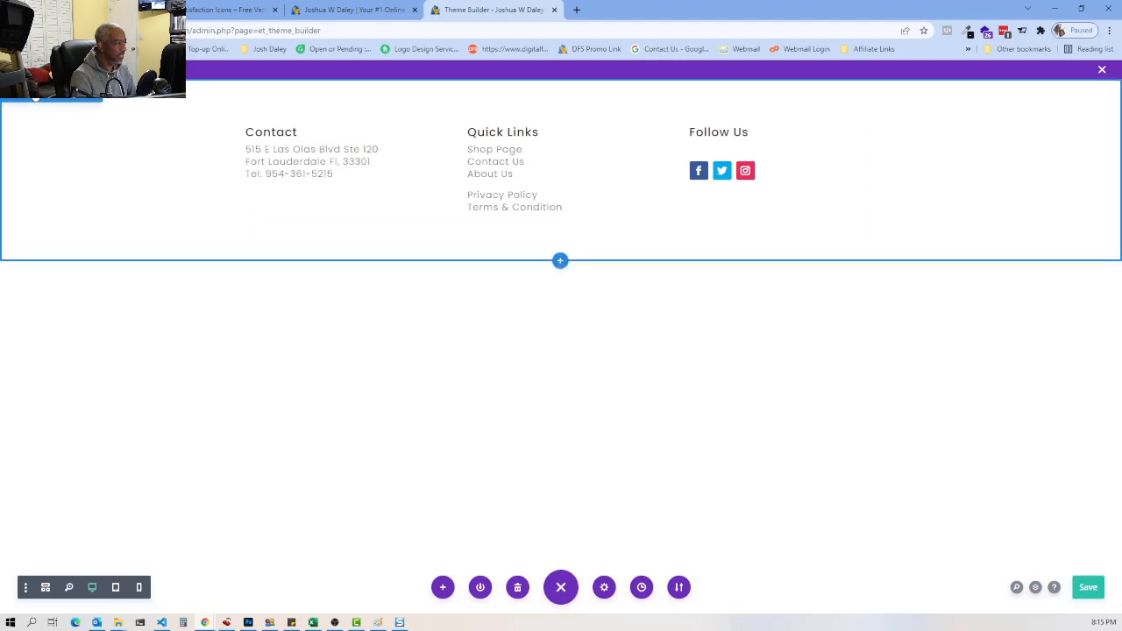
Give the footer section the dark charcoal background color from the saved palette and save the section settings
{"action": "left_click", "coordinate": [32, 91]}
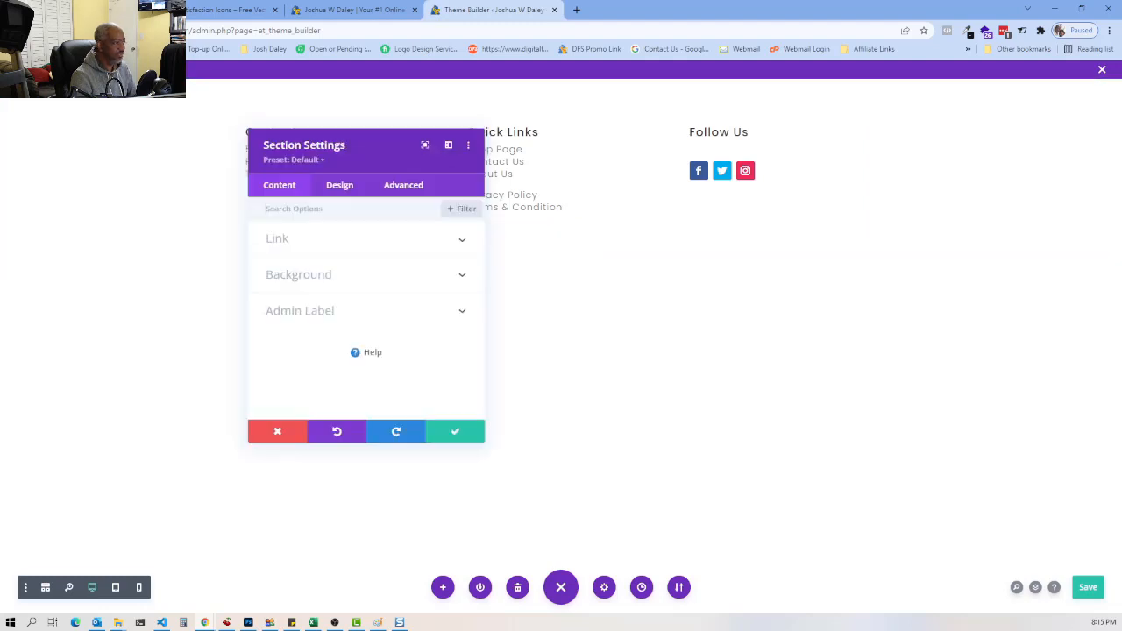
{"action": "left_click", "coordinate": [349, 277]}
{"action": "scroll", "coordinate": [359, 333], "scroll_direction": "down", "scroll_amount": 2}
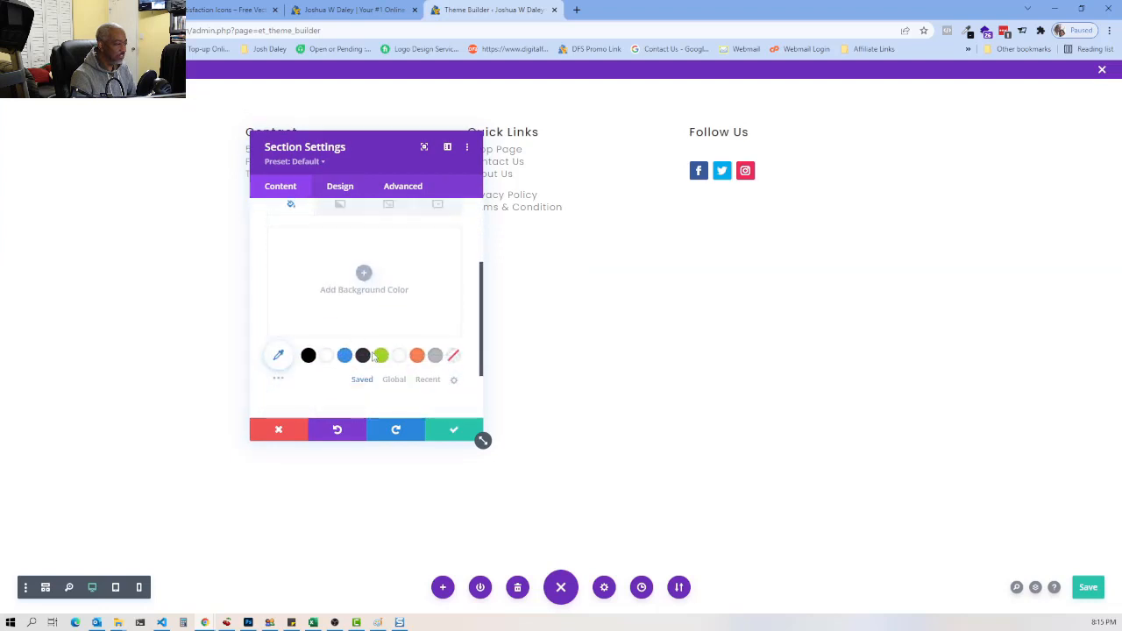
{"action": "left_click", "coordinate": [363, 356]}
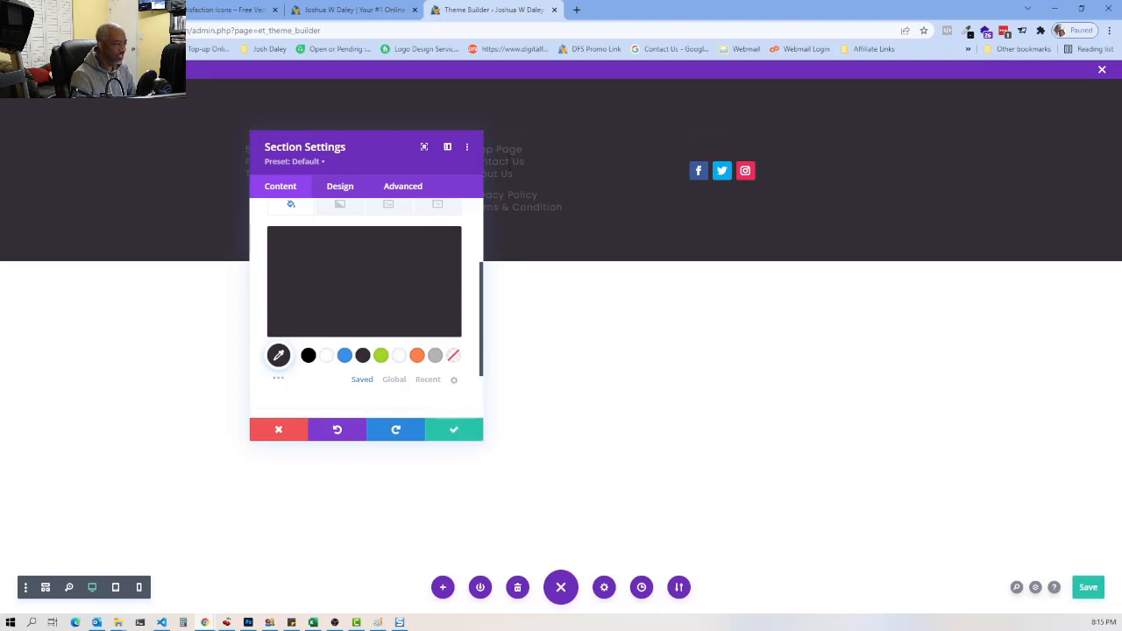
{"action": "left_click", "coordinate": [453, 431]}
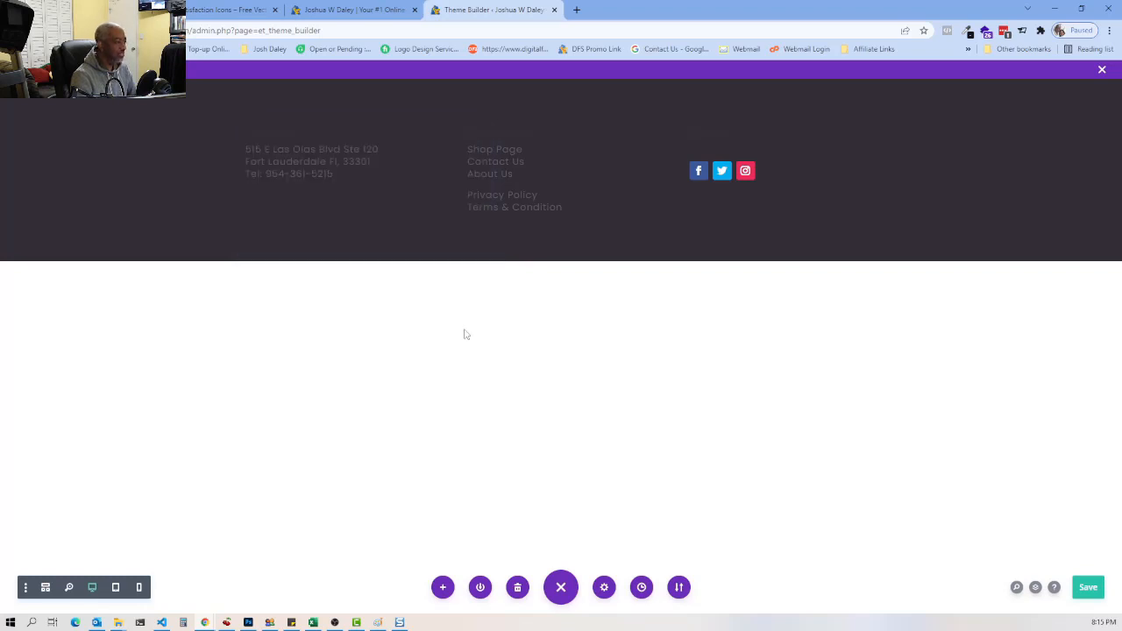
Set the Heading 3 font of the Contact text module to Poppins
{"action": "mouse_move", "coordinate": [313, 143]}
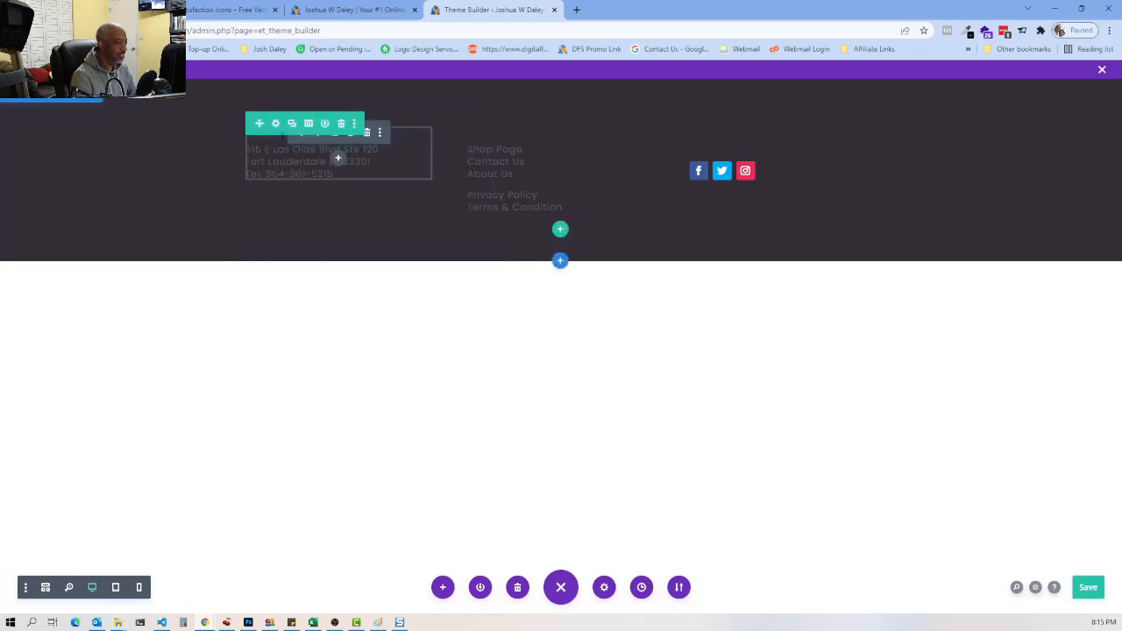
{"action": "left_click", "coordinate": [318, 136]}
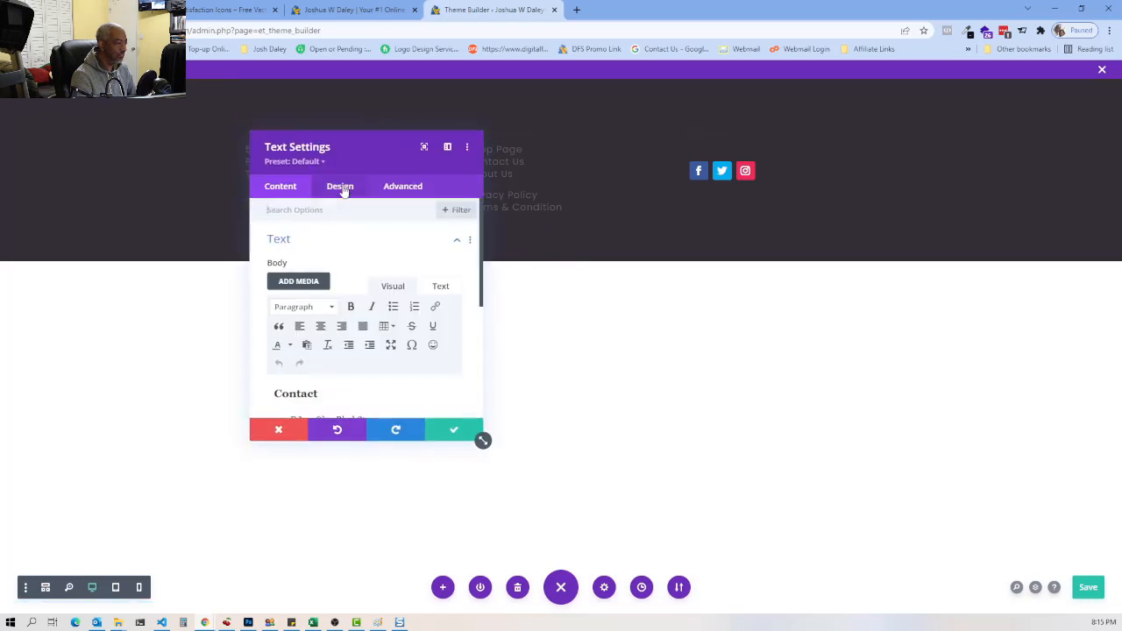
{"action": "left_click", "coordinate": [342, 189]}
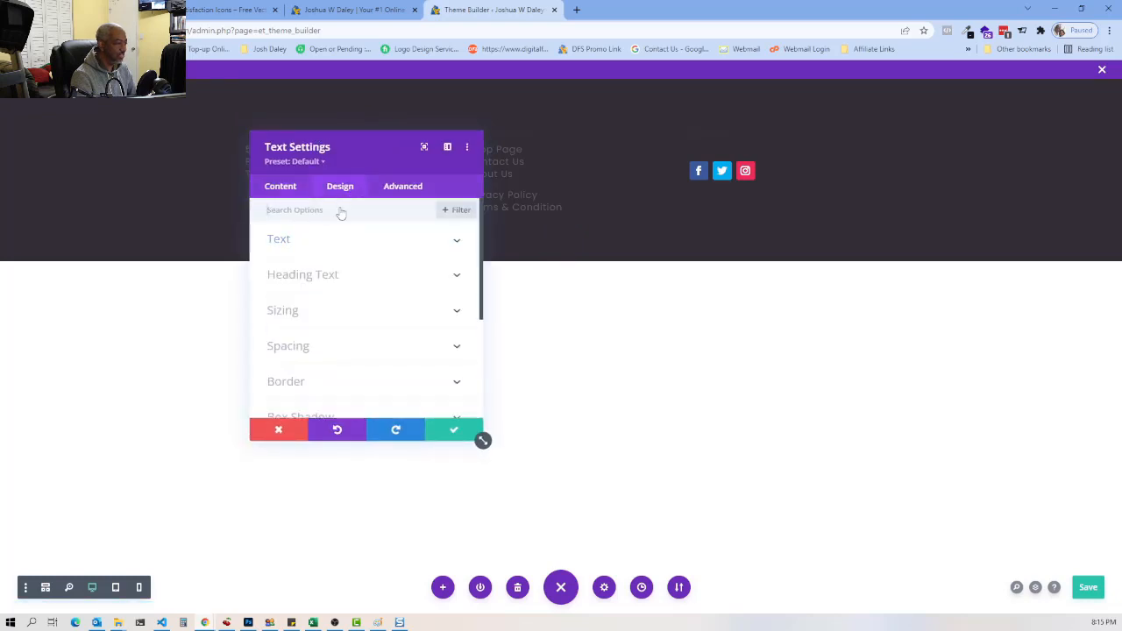
{"action": "left_click", "coordinate": [341, 277]}
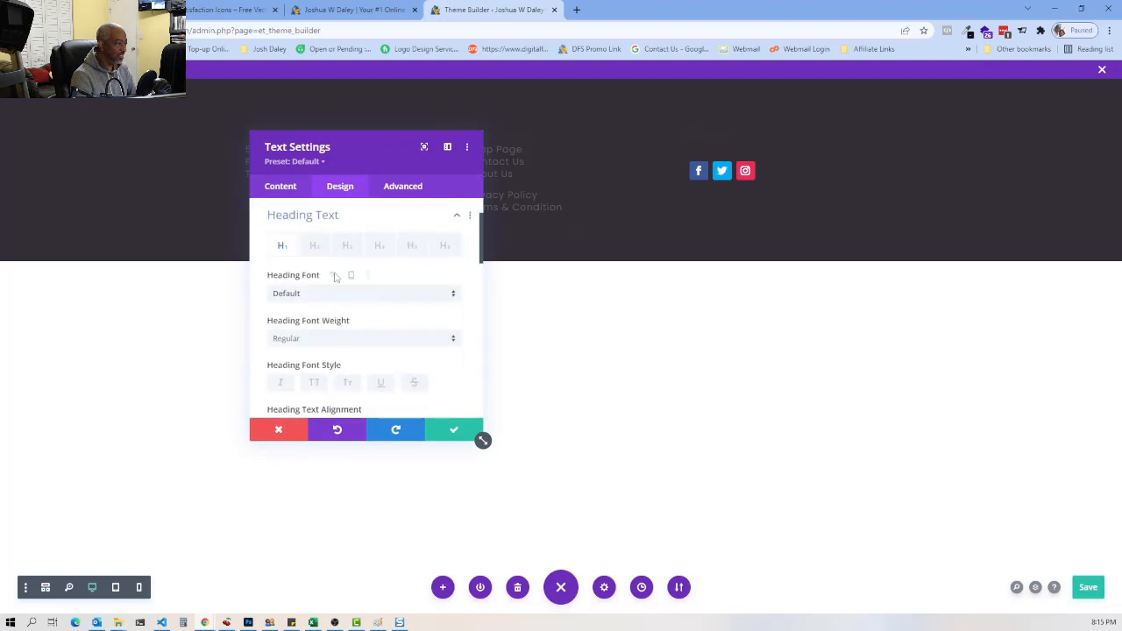
{"action": "left_click_drag", "start_coordinate": [370, 152], "coordinate": [612, 203]}
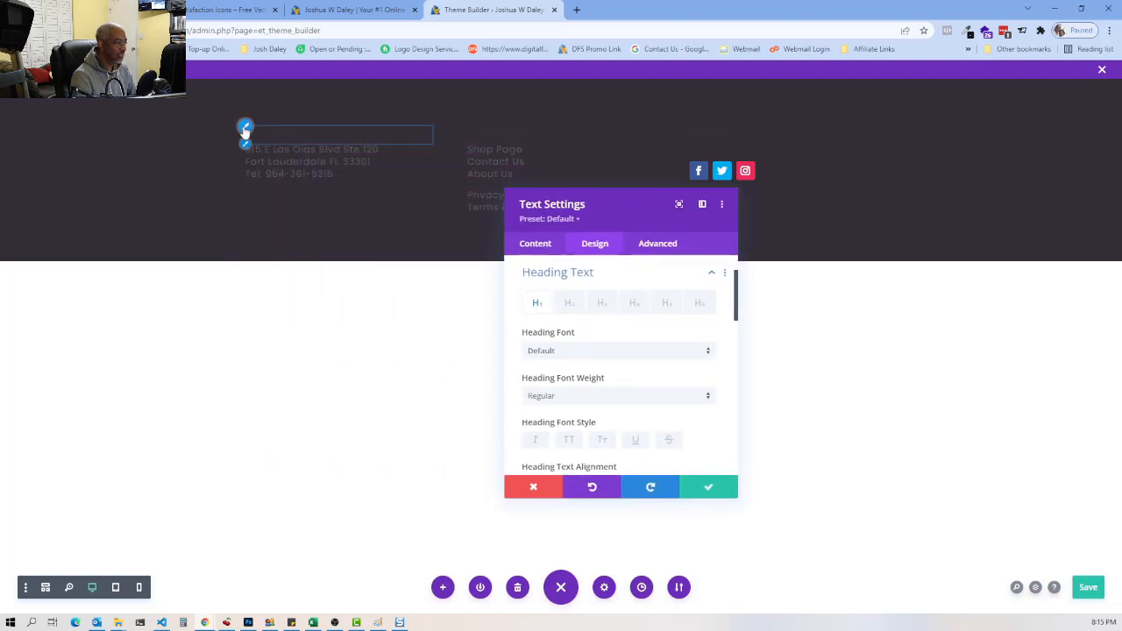
{"action": "left_click", "coordinate": [246, 130]}
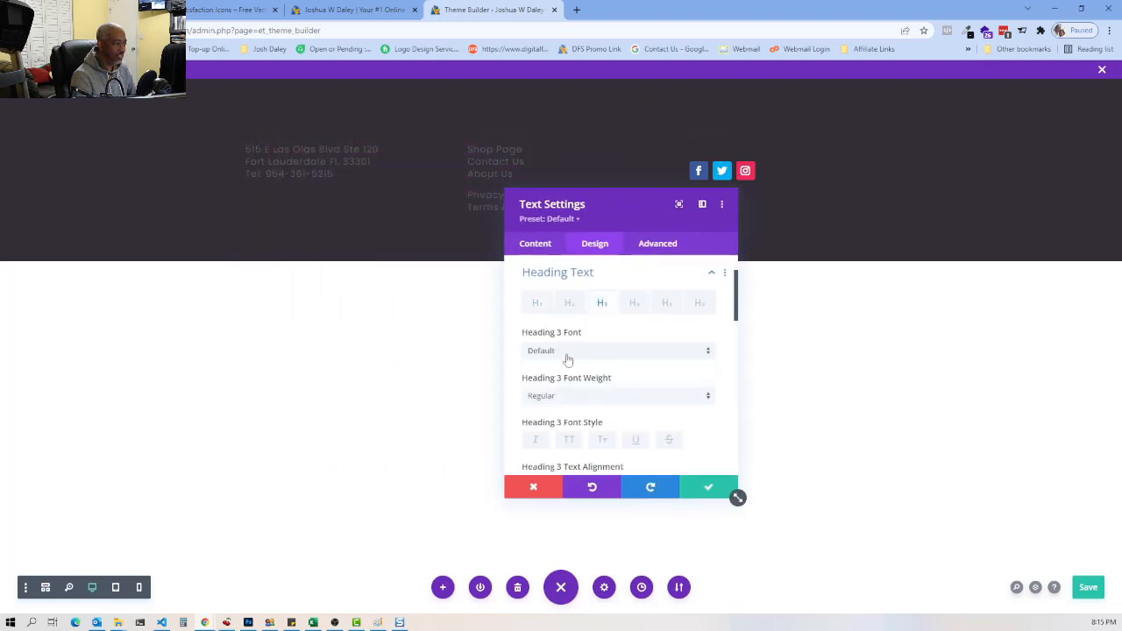
{"action": "left_click", "coordinate": [569, 353]}
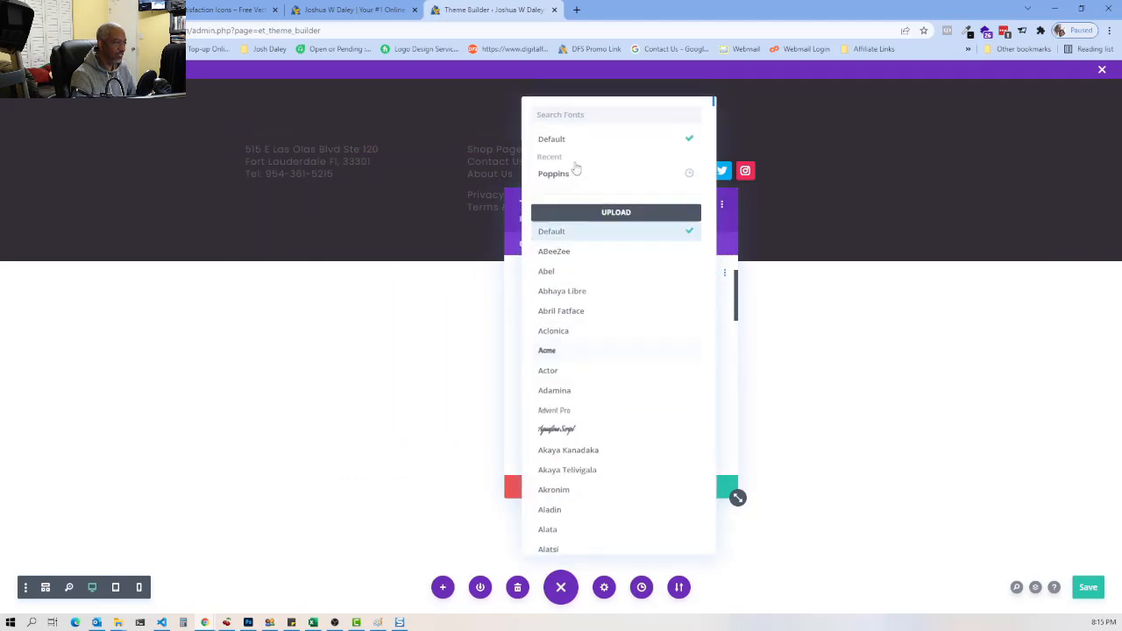
{"action": "type", "text": "pop"}
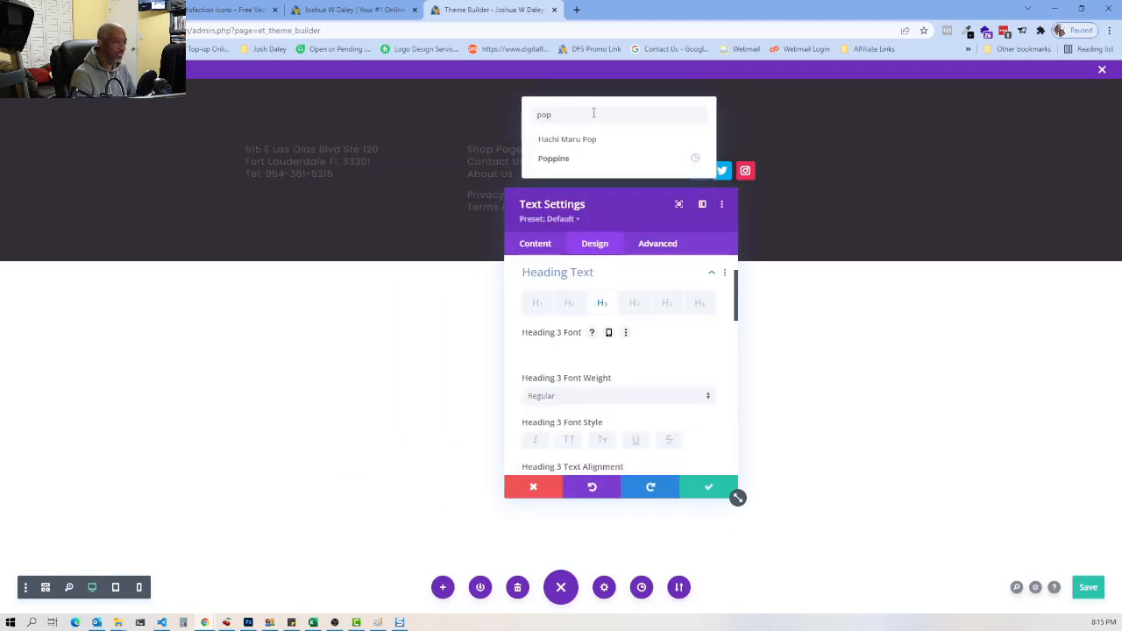
{"action": "left_click", "coordinate": [579, 159]}
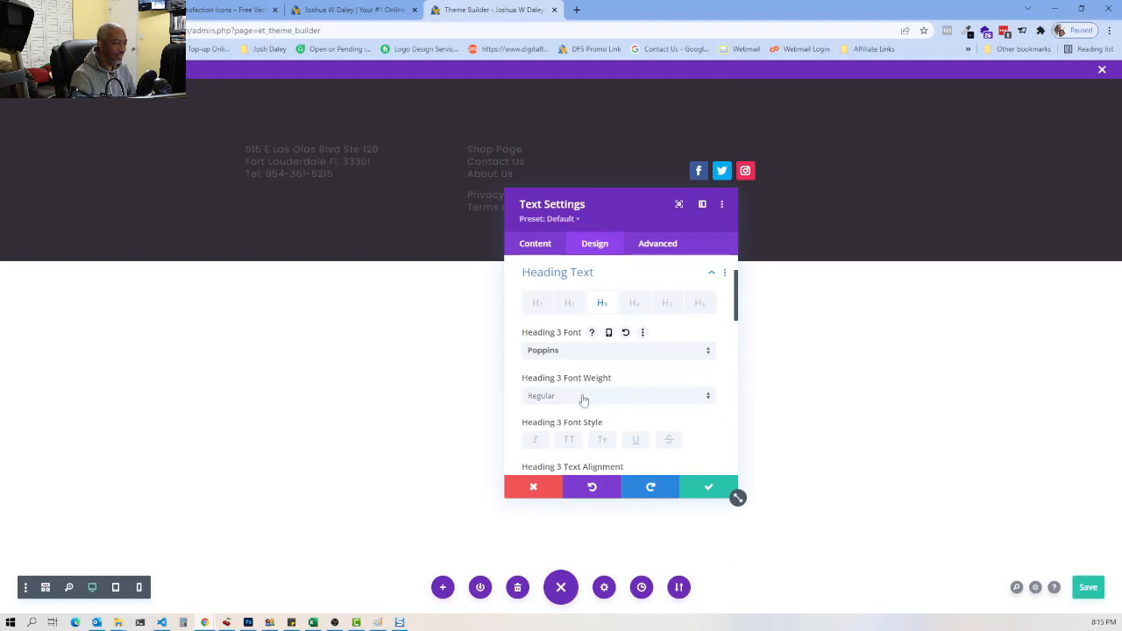
Set the Contact module's Heading 3 text color to white (#ffffff) and save the module
{"action": "scroll", "coordinate": [584, 399], "scroll_direction": "down", "scroll_amount": 3}
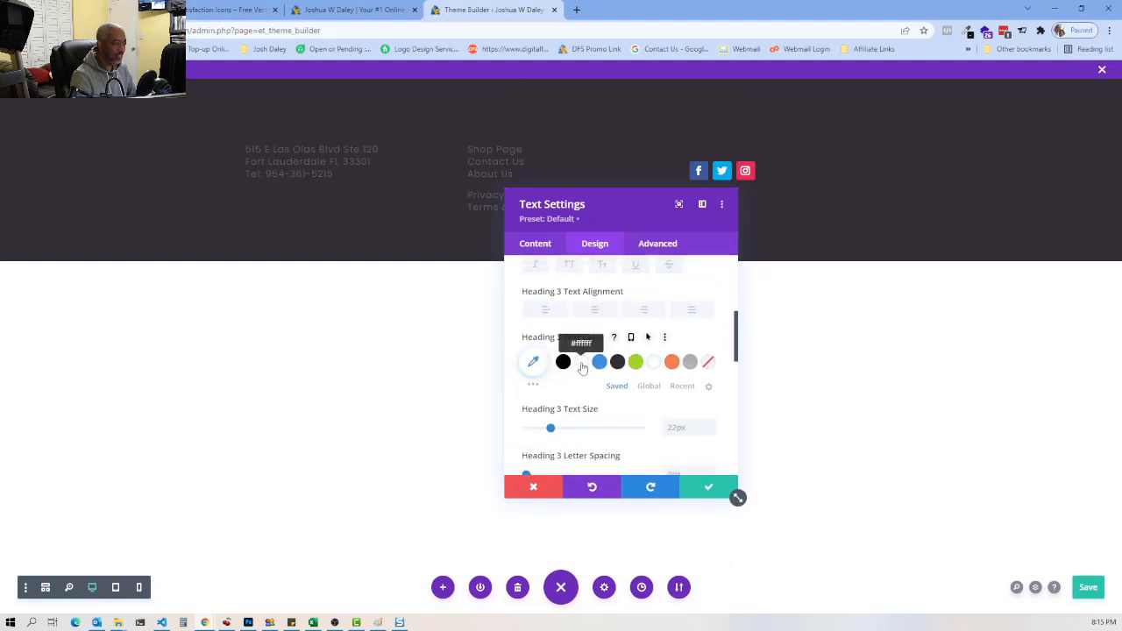
{"action": "left_click", "coordinate": [581, 363]}
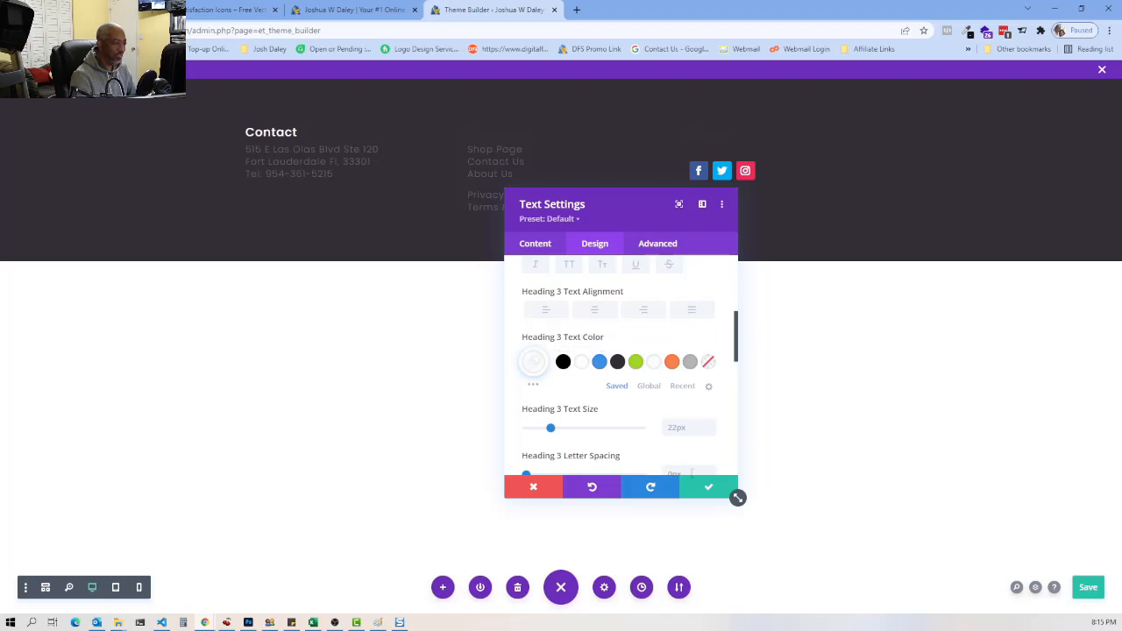
{"action": "left_click", "coordinate": [710, 489]}
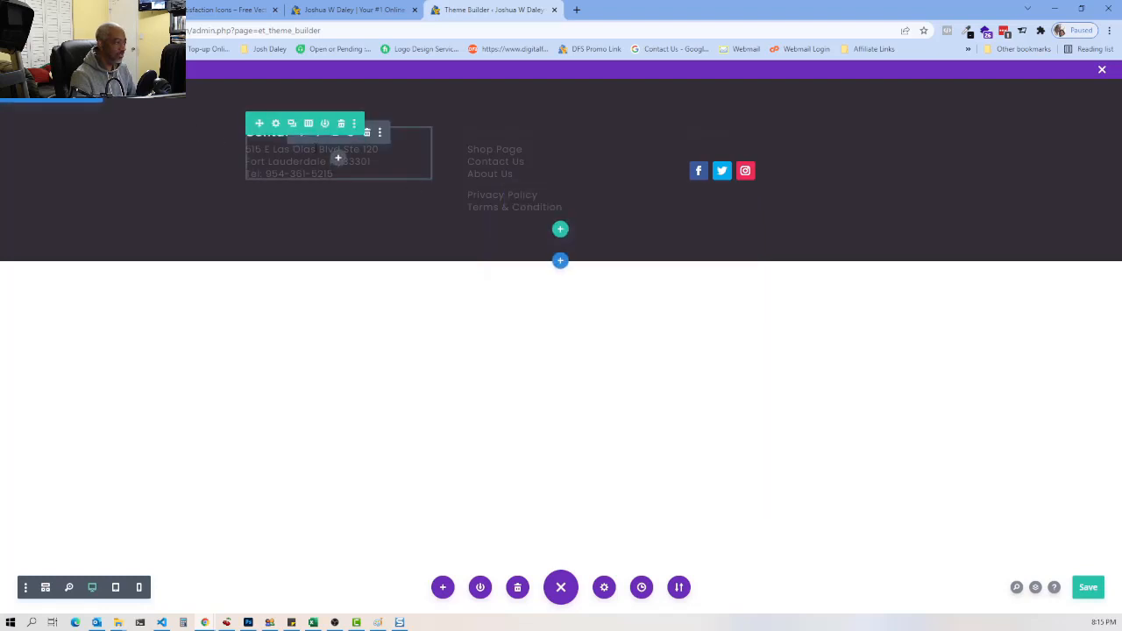
Set the Contact module's body text color to the saved gray and save the module
{"action": "left_click", "coordinate": [317, 141]}
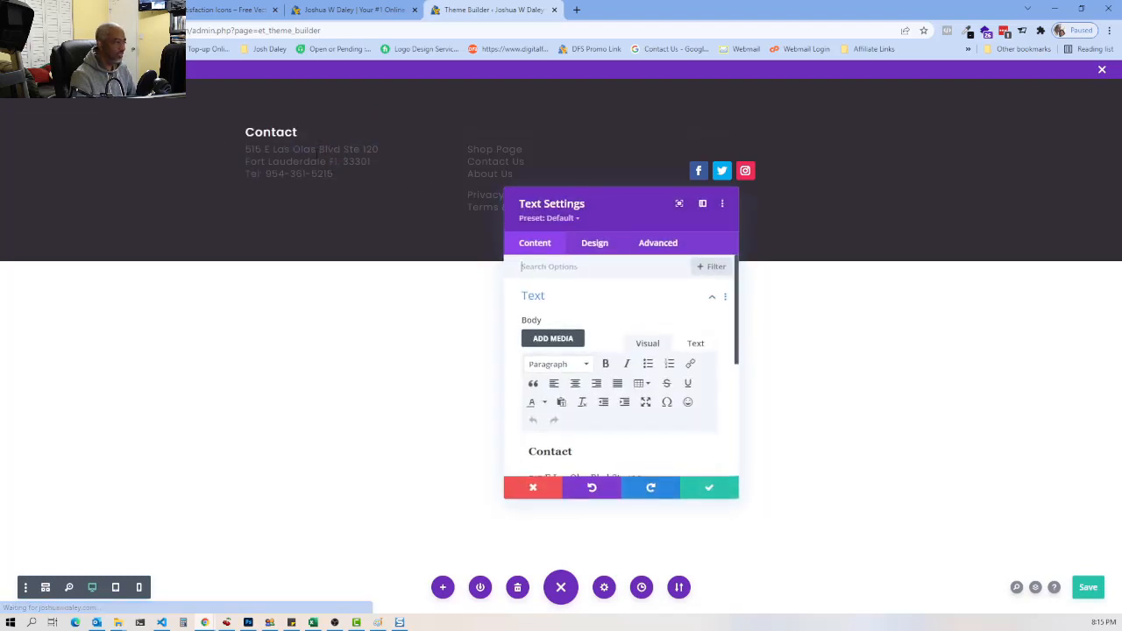
{"action": "left_click", "coordinate": [595, 244]}
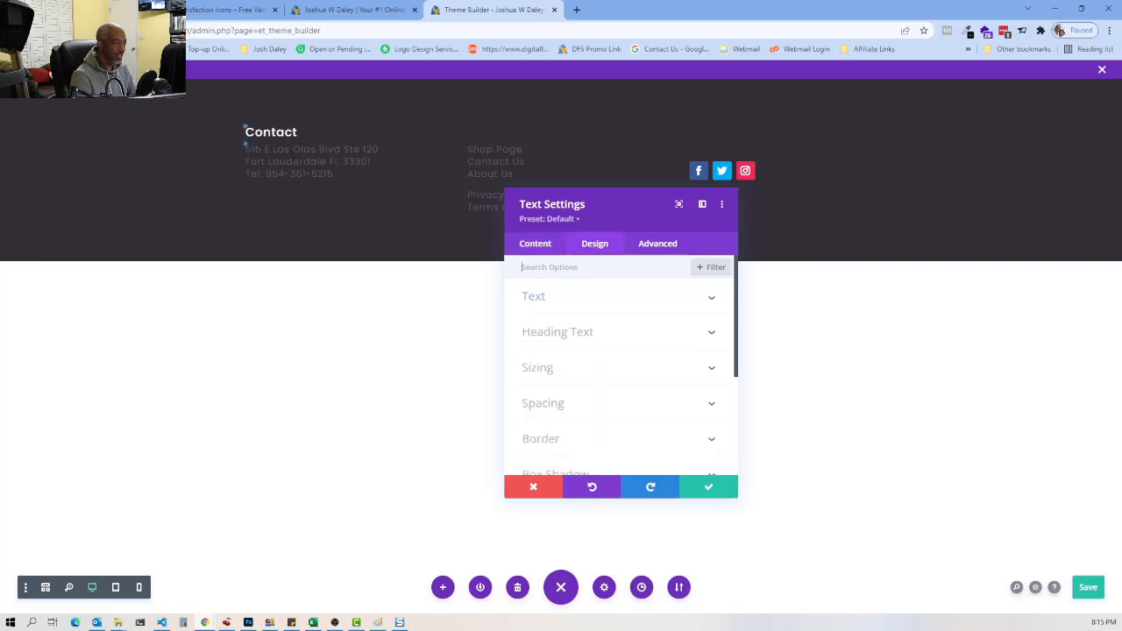
{"action": "left_click", "coordinate": [536, 296]}
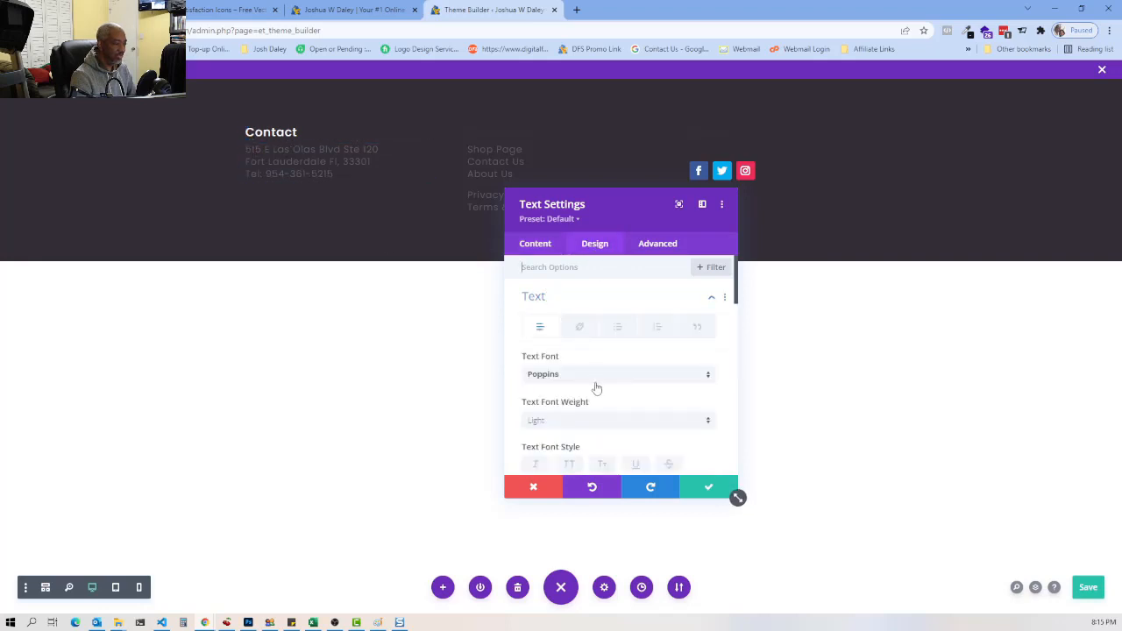
{"action": "scroll", "coordinate": [597, 388], "scroll_direction": "down", "scroll_amount": 3}
{"action": "scroll", "coordinate": [597, 389], "scroll_direction": "down", "scroll_amount": 3}
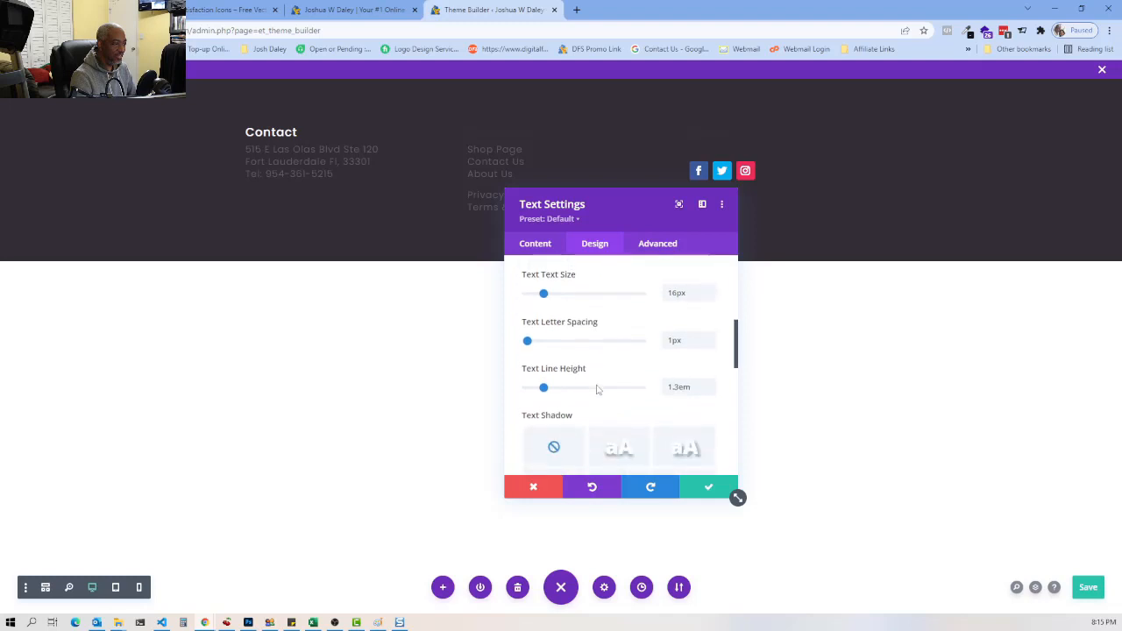
{"action": "scroll", "coordinate": [596, 391], "scroll_direction": "up", "scroll_amount": 1}
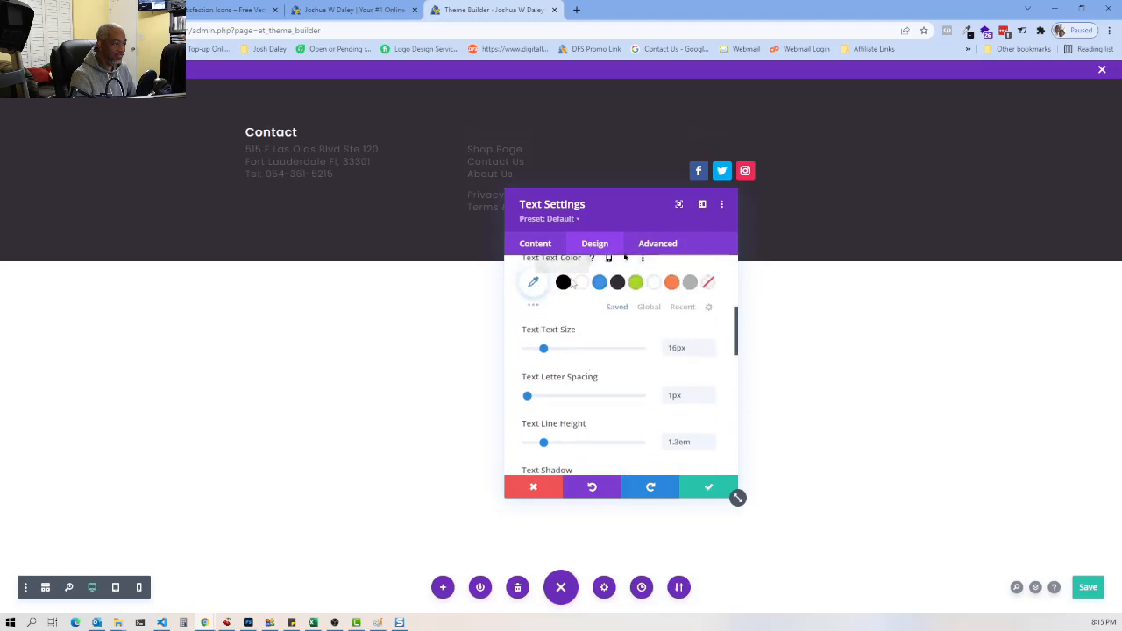
{"action": "left_click", "coordinate": [691, 282]}
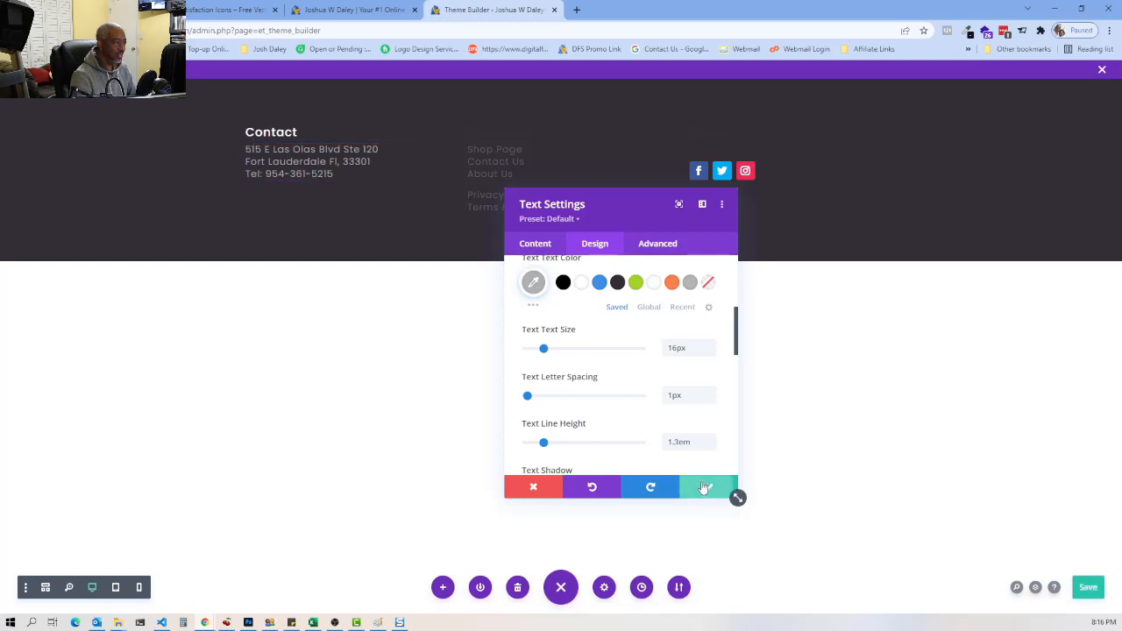
{"action": "left_click", "coordinate": [733, 492]}
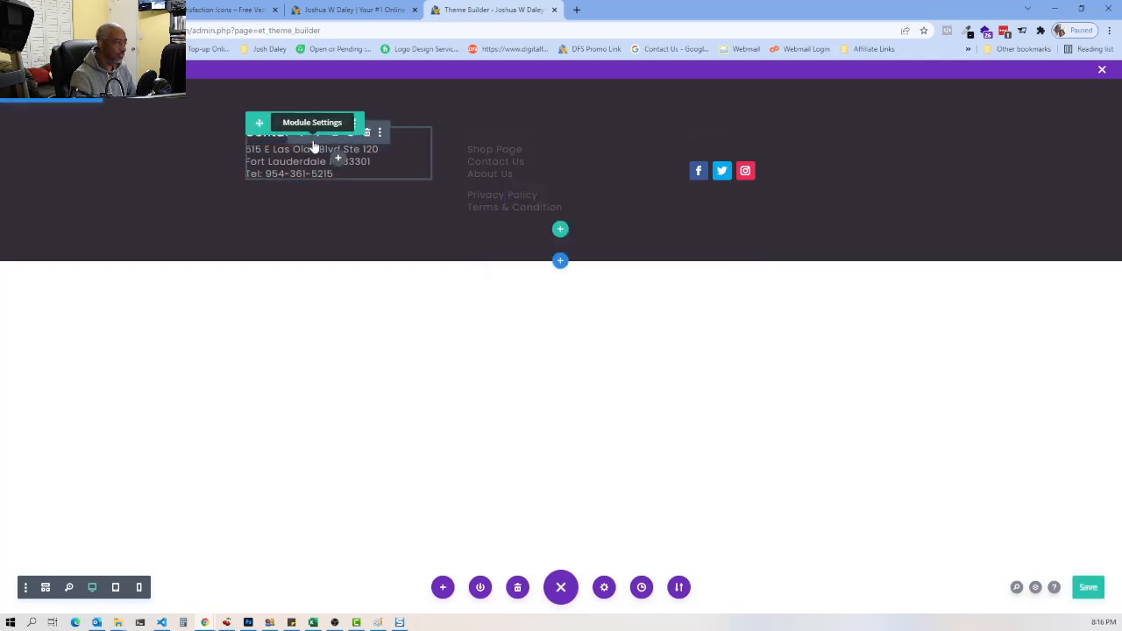
Copy the Contact module's styles and paste them onto the Quick Links text module
{"action": "right_click", "coordinate": [314, 146]}
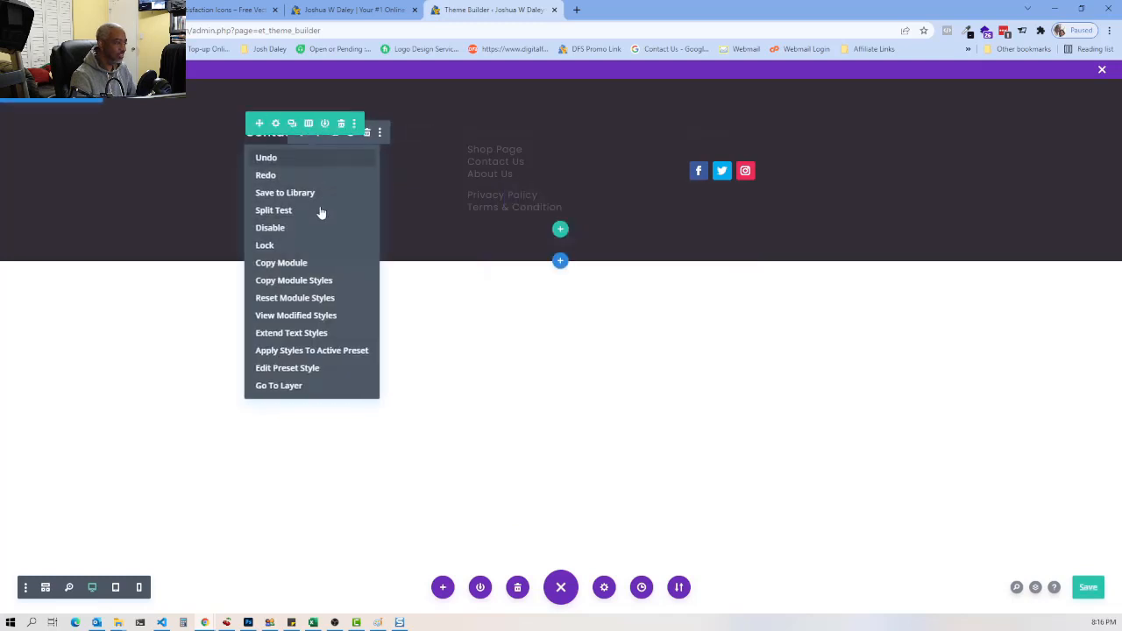
{"action": "left_click", "coordinate": [298, 280]}
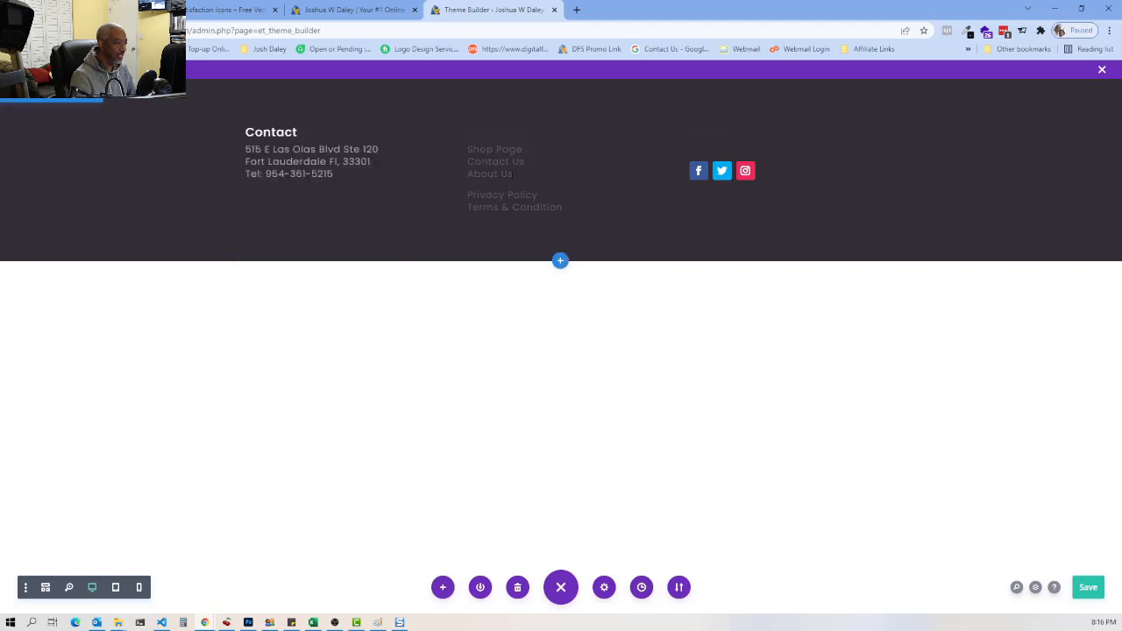
{"action": "right_click", "coordinate": [544, 166]}
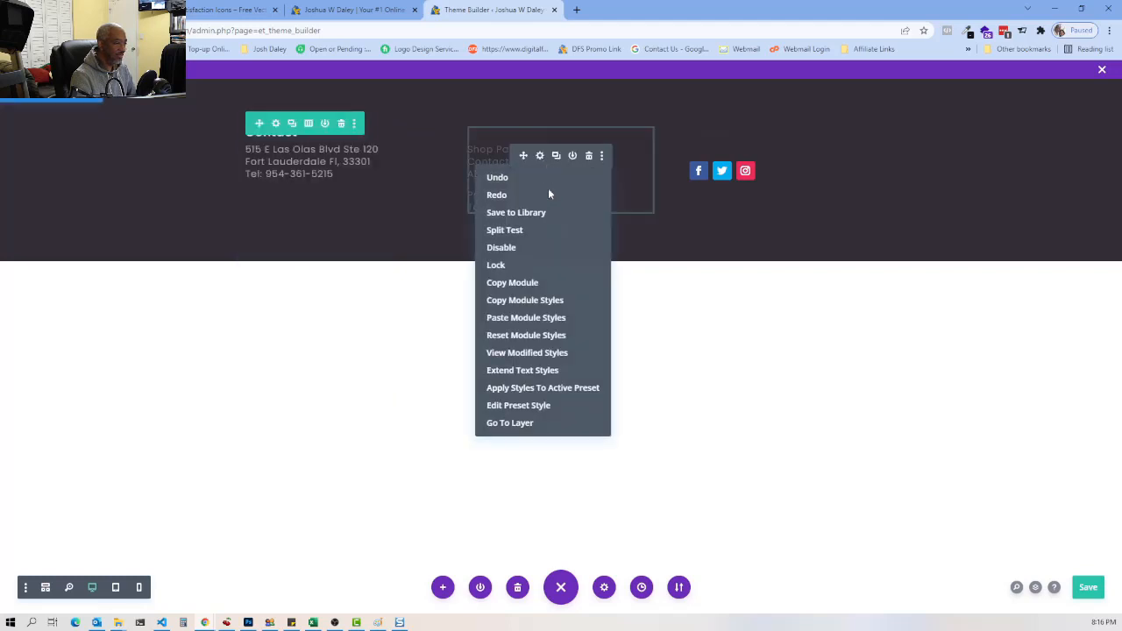
{"action": "left_click", "coordinate": [541, 319]}
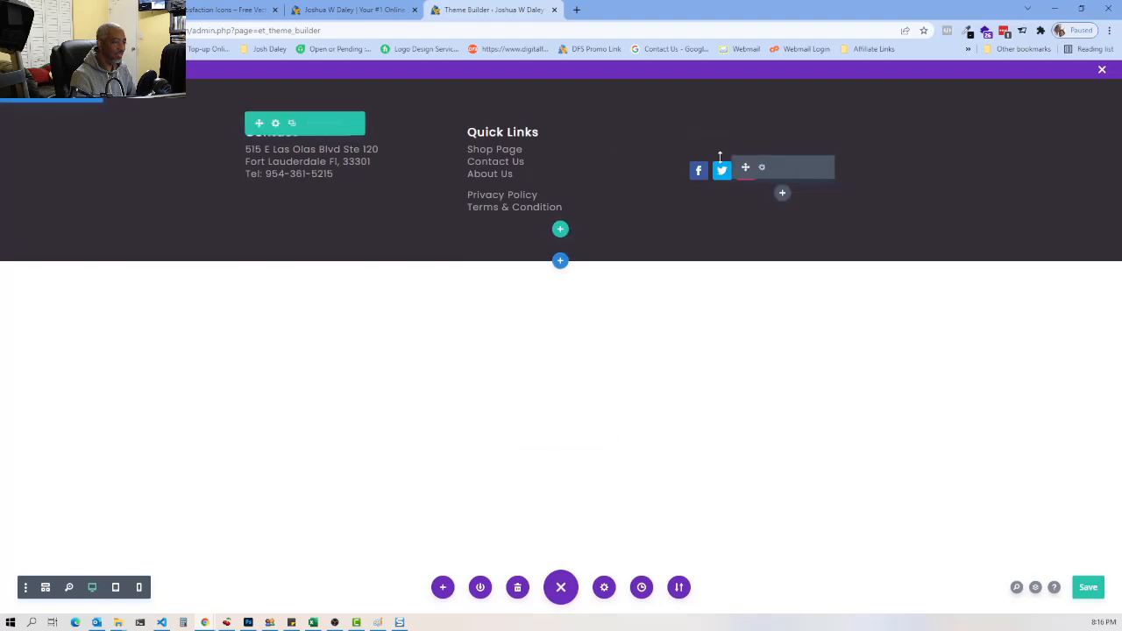
Paste the copied module styles onto the Follow Us text module, save the footer layout and close its editor
{"action": "right_click", "coordinate": [743, 136]}
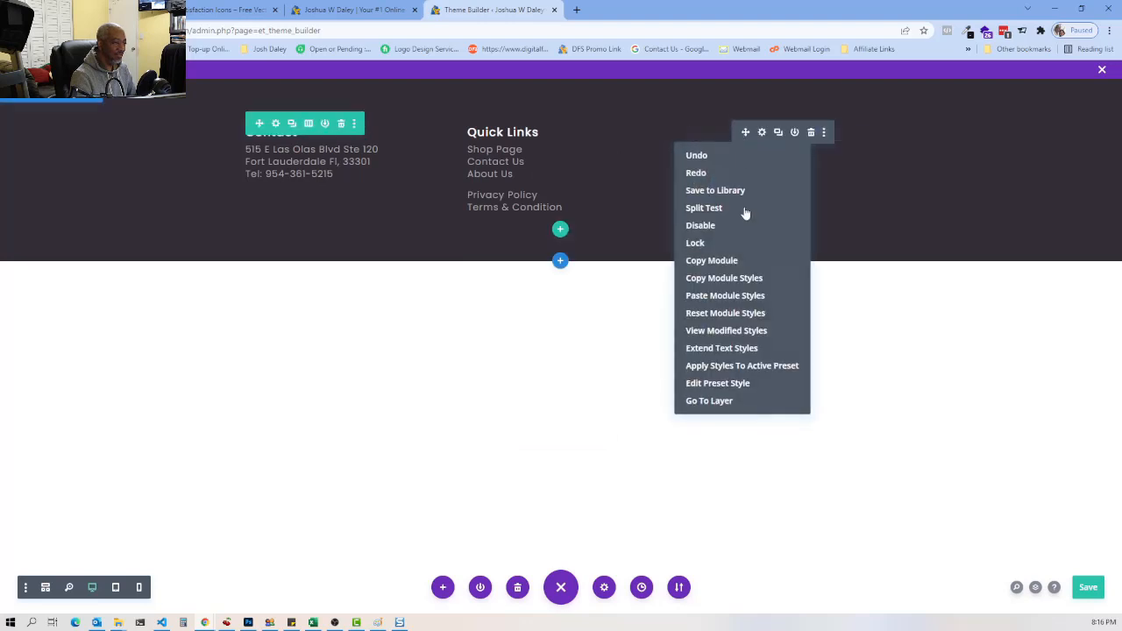
{"action": "left_click", "coordinate": [742, 296]}
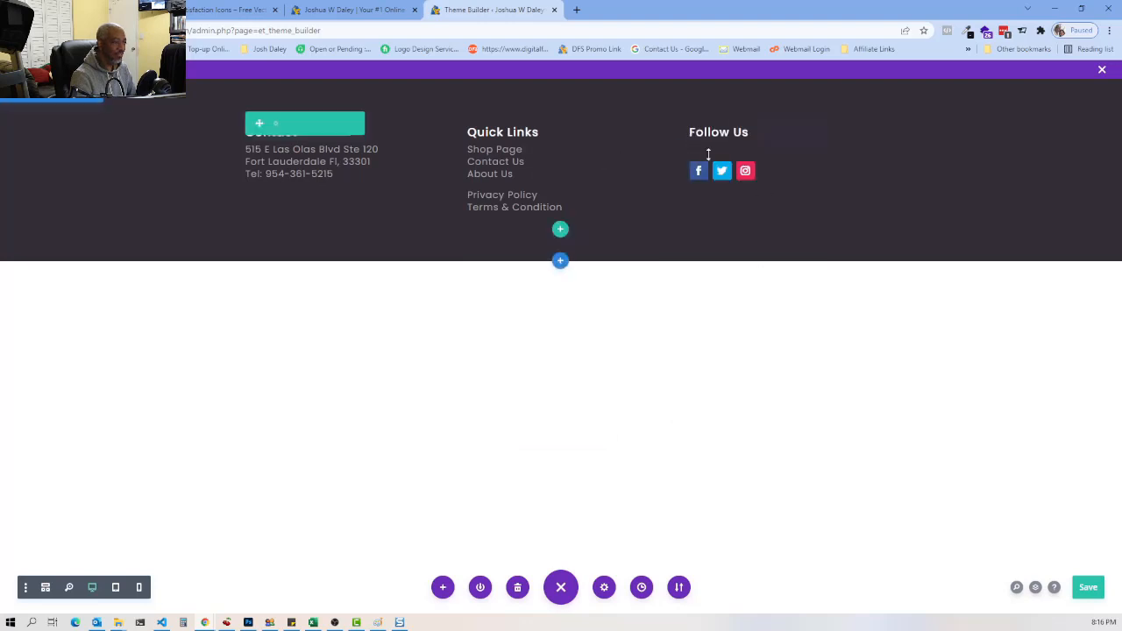
{"action": "left_click", "coordinate": [1088, 589]}
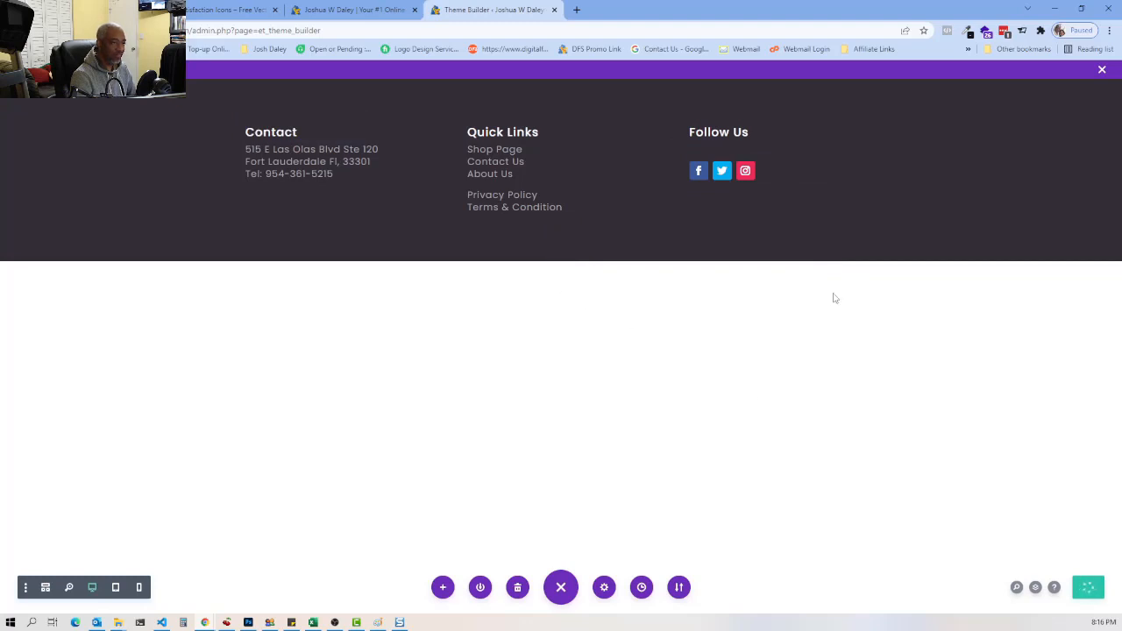
{"action": "left_click", "coordinate": [1103, 70]}
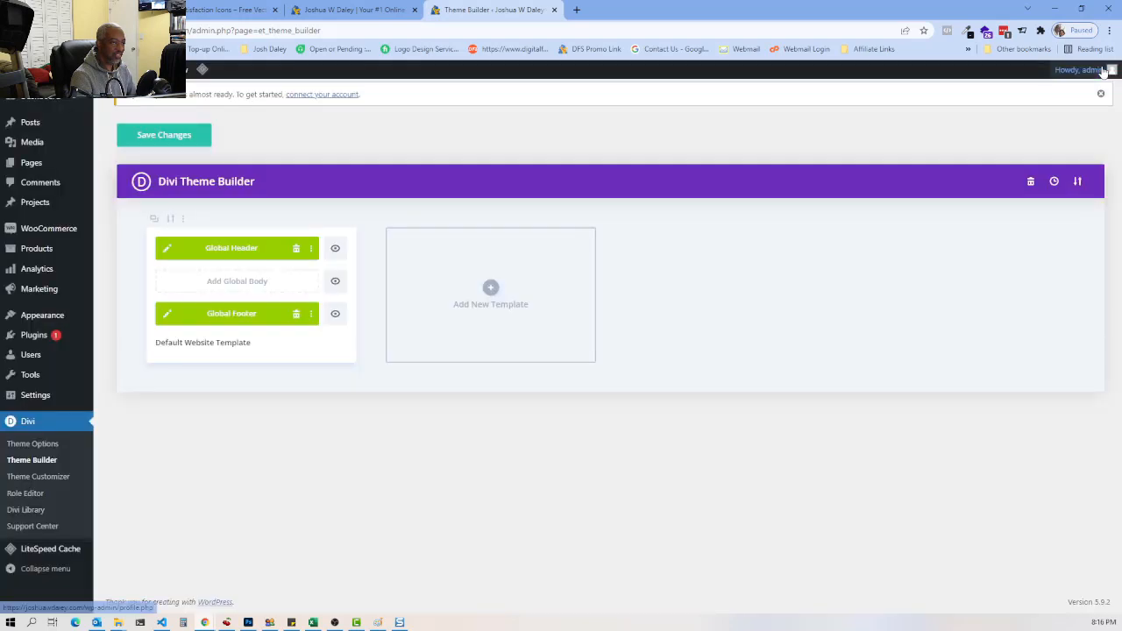
Save the Theme Builder changes, switch to the homepage in the visual builder and reload it
{"action": "left_click", "coordinate": [164, 137]}
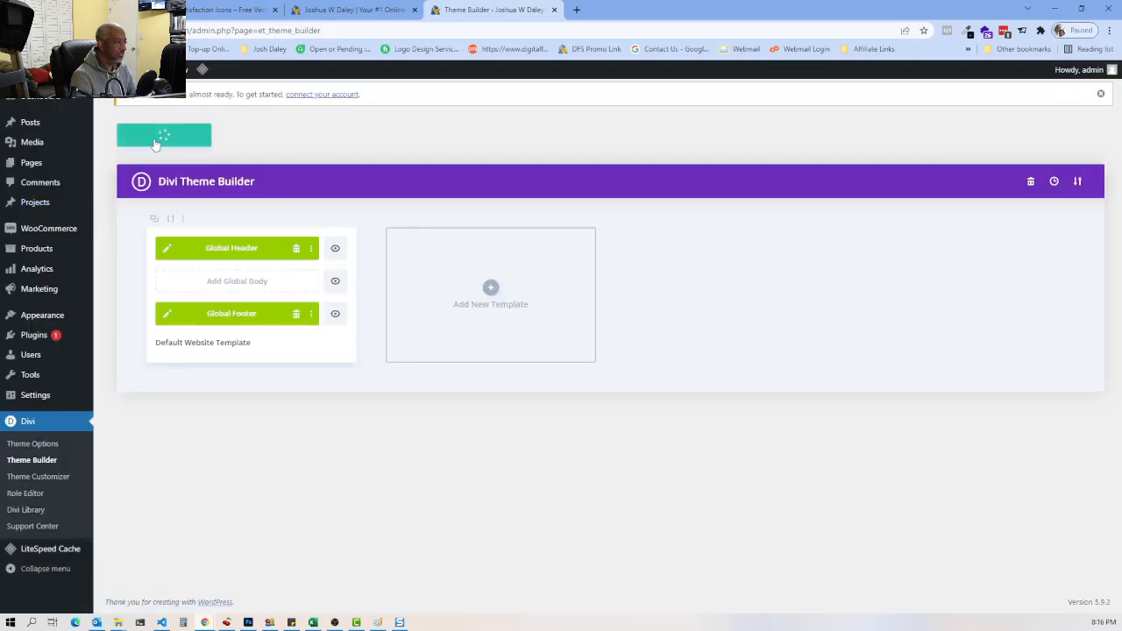
{"action": "left_click", "coordinate": [338, 11]}
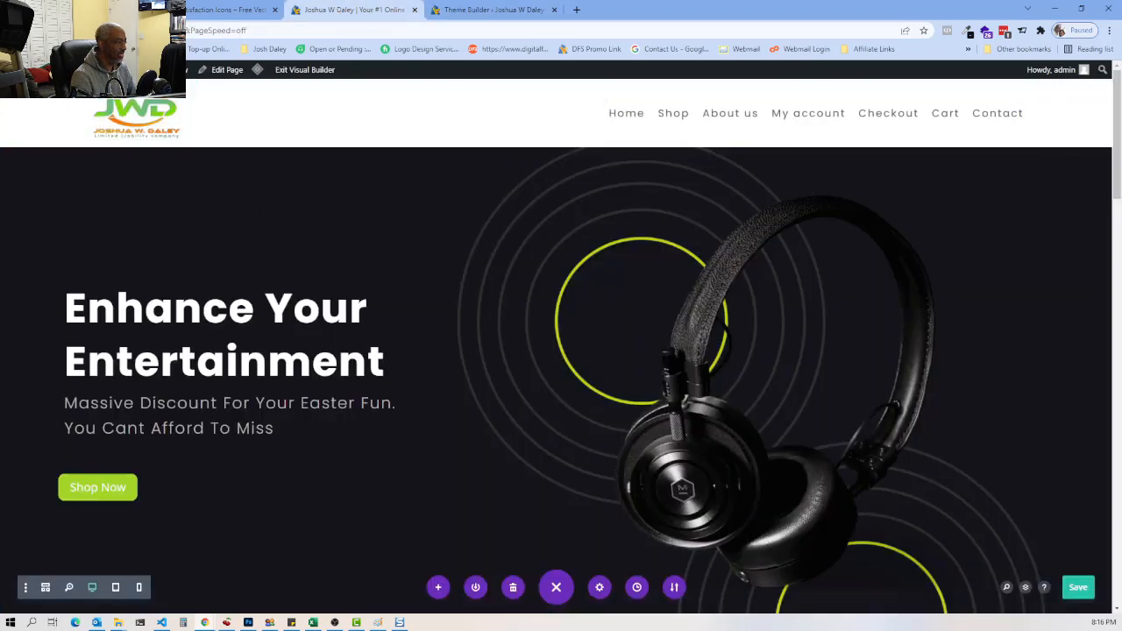
{"action": "key", "text": "F5"}
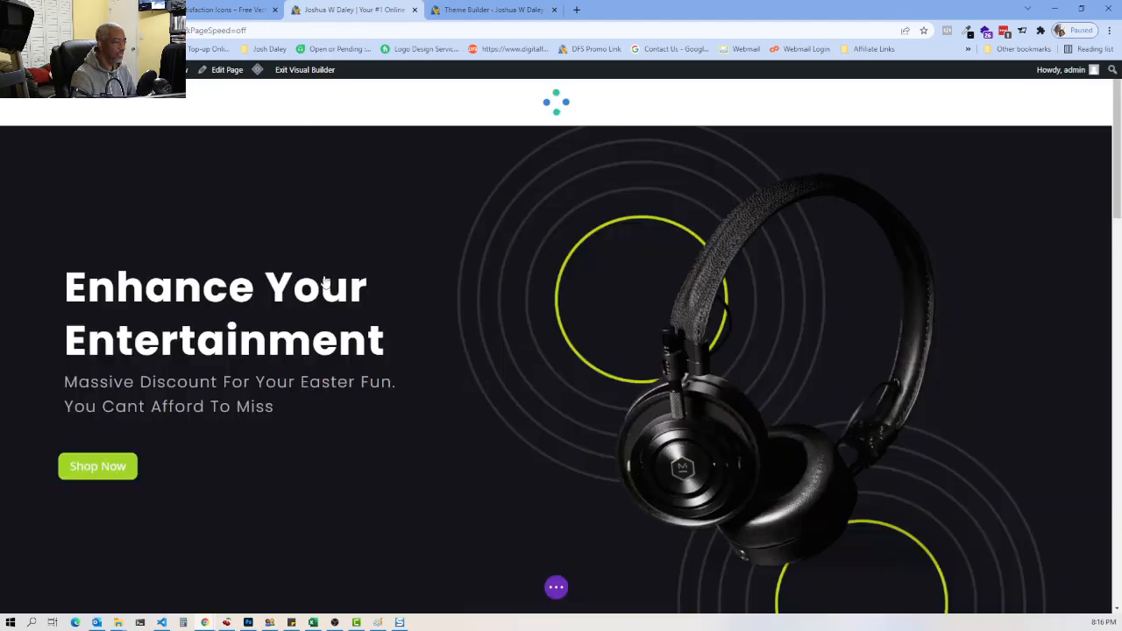
Examine the reloaded homepage from the hero section to the new global footer, and expand the visual builder's page controls
{"action": "scroll", "coordinate": [324, 281], "scroll_direction": "down", "scroll_amount": 5}
{"action": "scroll", "coordinate": [324, 281], "scroll_direction": "down", "scroll_amount": 15}
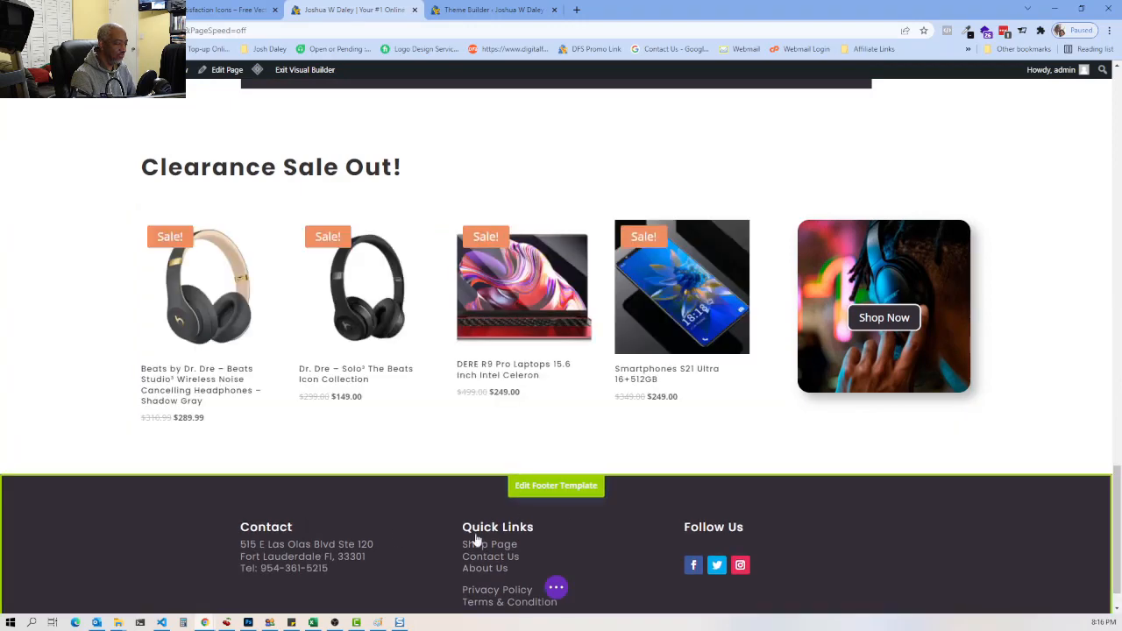
{"action": "scroll", "coordinate": [310, 426], "scroll_direction": "up", "scroll_amount": 7}
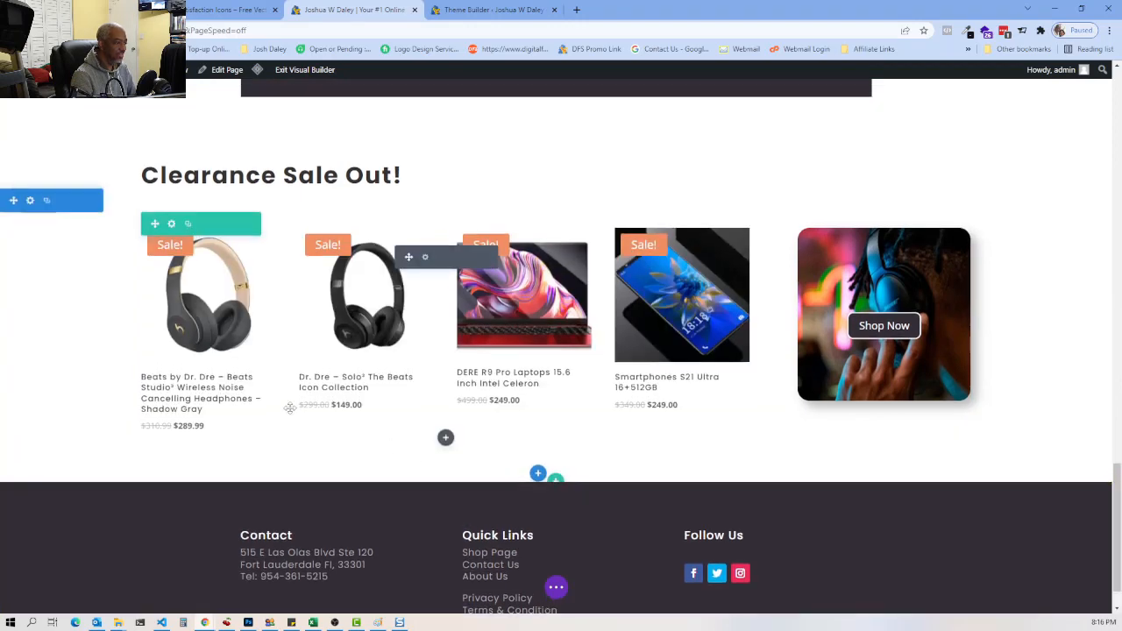
{"action": "scroll", "coordinate": [289, 408], "scroll_direction": "up", "scroll_amount": 8}
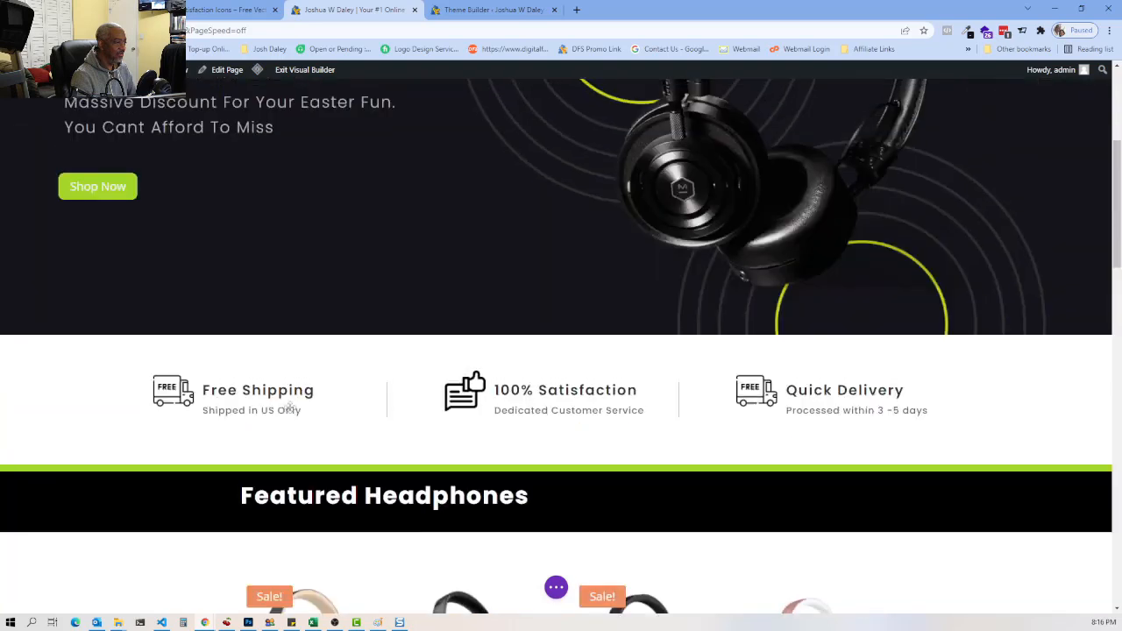
{"action": "scroll", "coordinate": [290, 419], "scroll_direction": "down", "scroll_amount": 15}
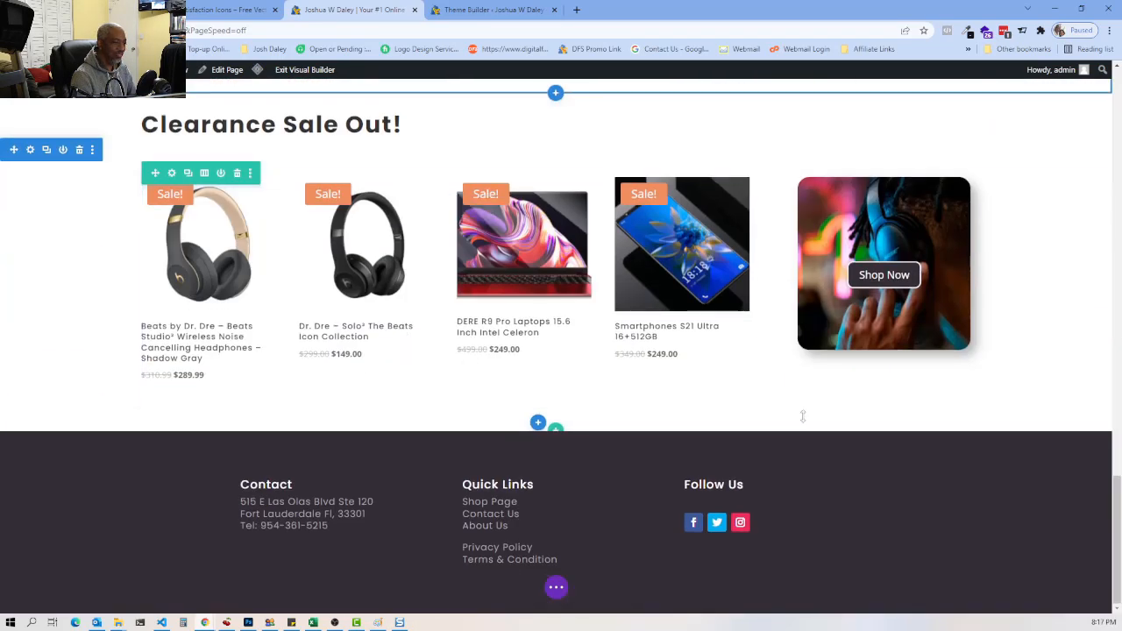
{"action": "left_click", "coordinate": [556, 587]}
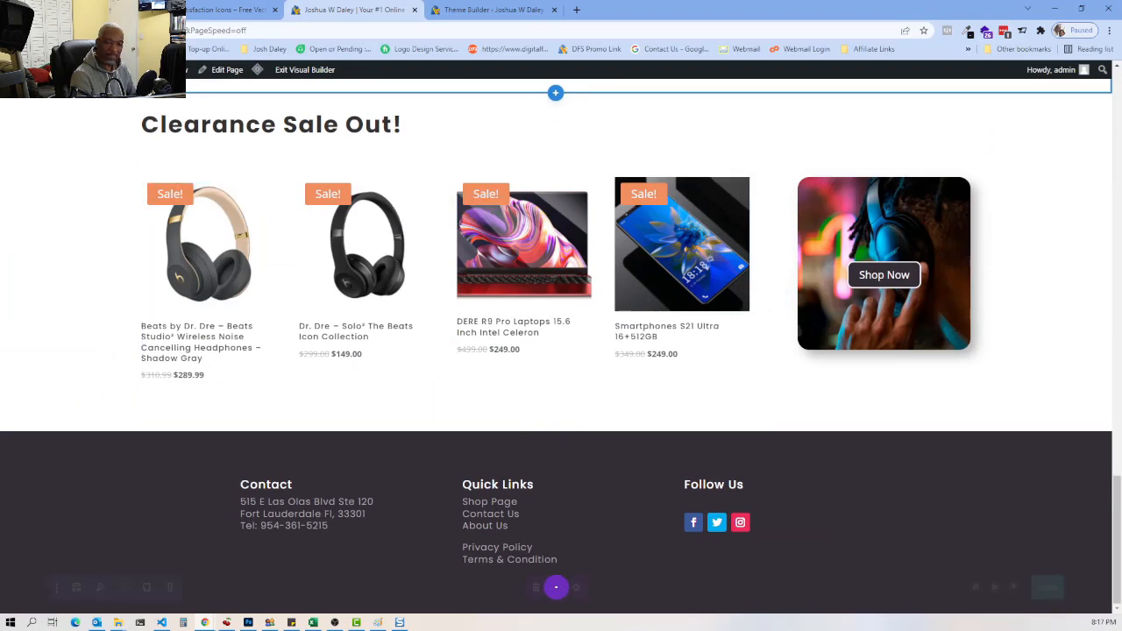